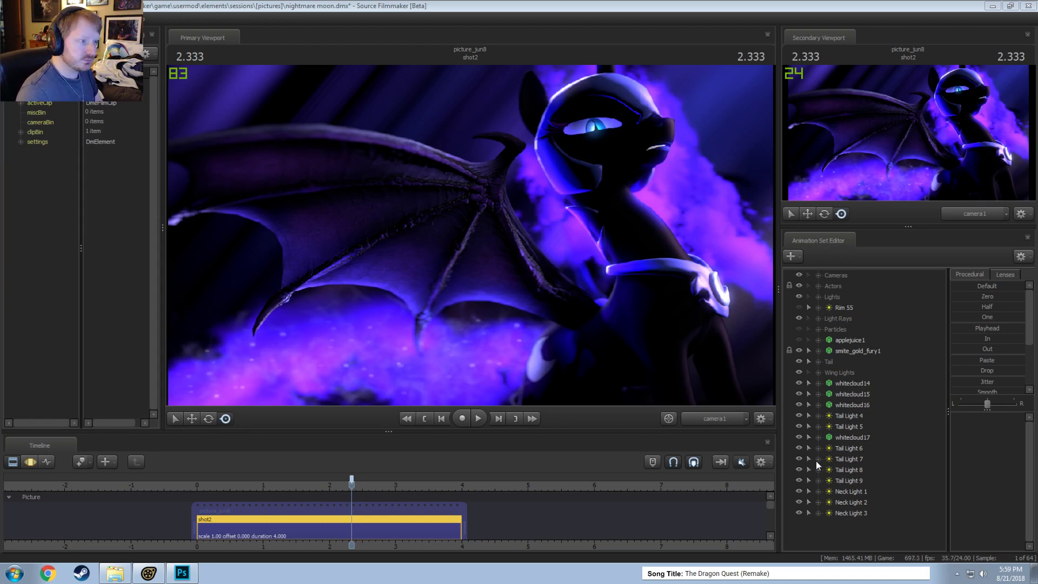
Step: Select Tail Light 4, Tail Light 5, Tail Light 6 and Tail Light 7 together in the animation set list
left_click(848, 417)
left_click(850, 426, "ctrl")
left_click(856, 458, "ctrl")
left_click(853, 449, "ctrl")
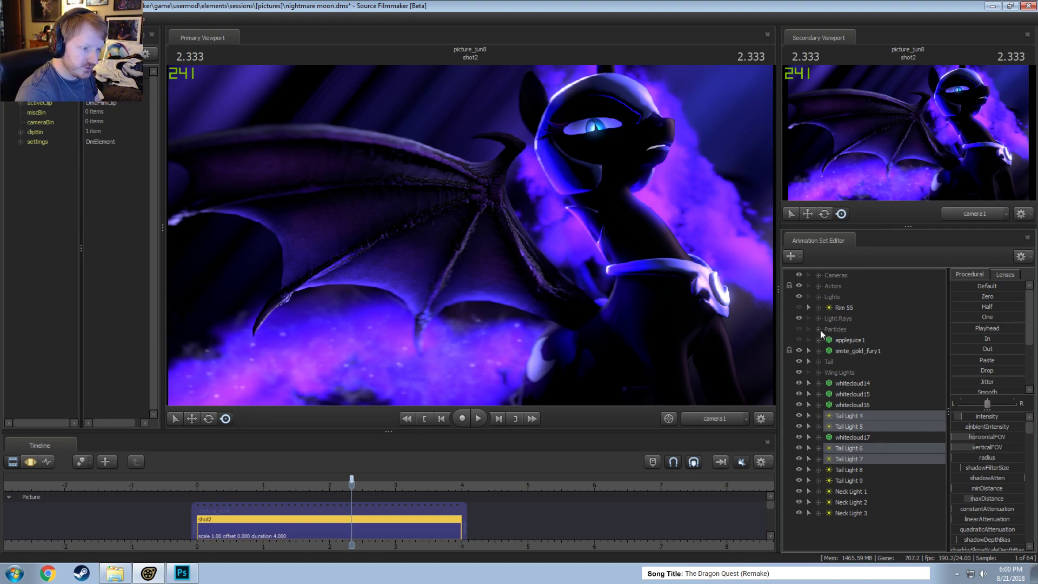
Step: Expand the Lights group in the animation set list to show its individual lights
left_click(820, 297)
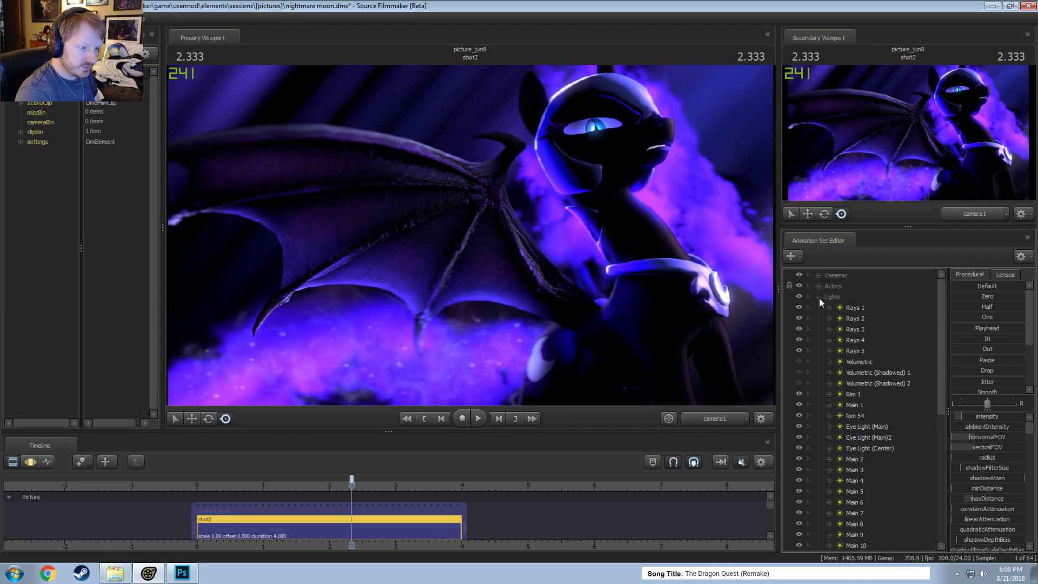
left_click(819, 296)
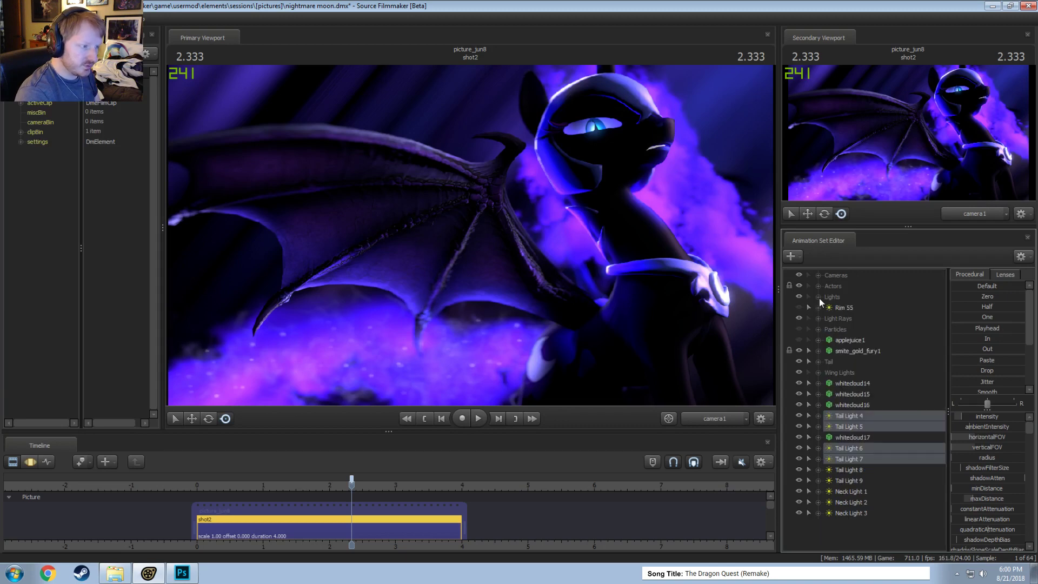
left_click(817, 307)
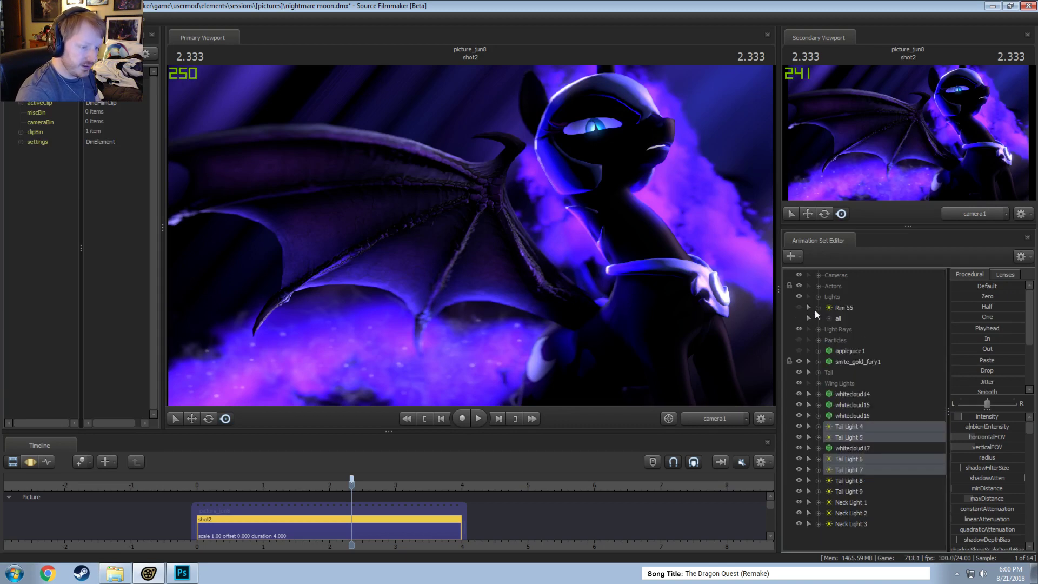
left_click(816, 307)
left_click(818, 296)
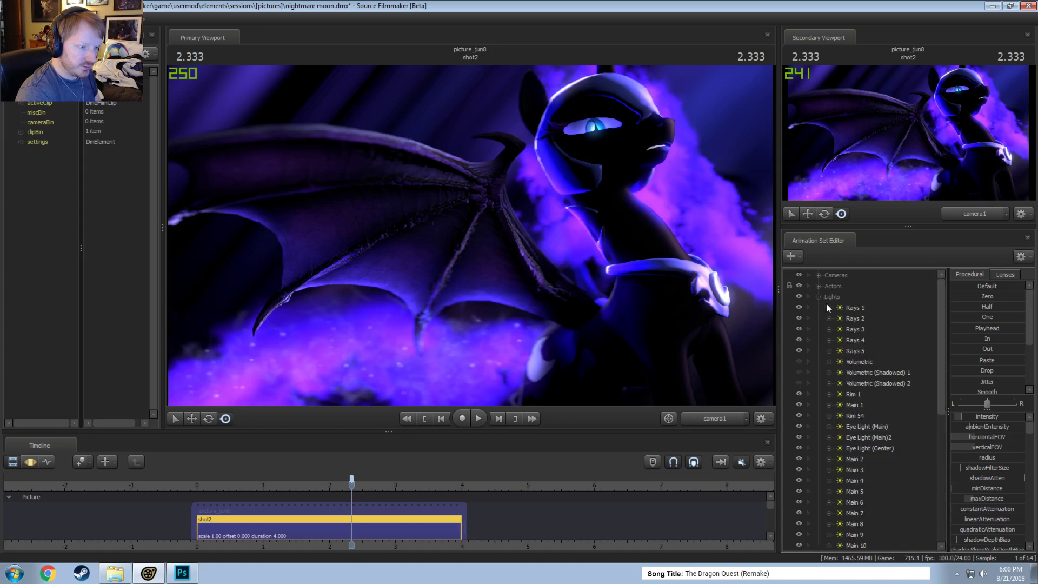
scroll(858, 345, "down", 3)
scroll(865, 379, "up", 2)
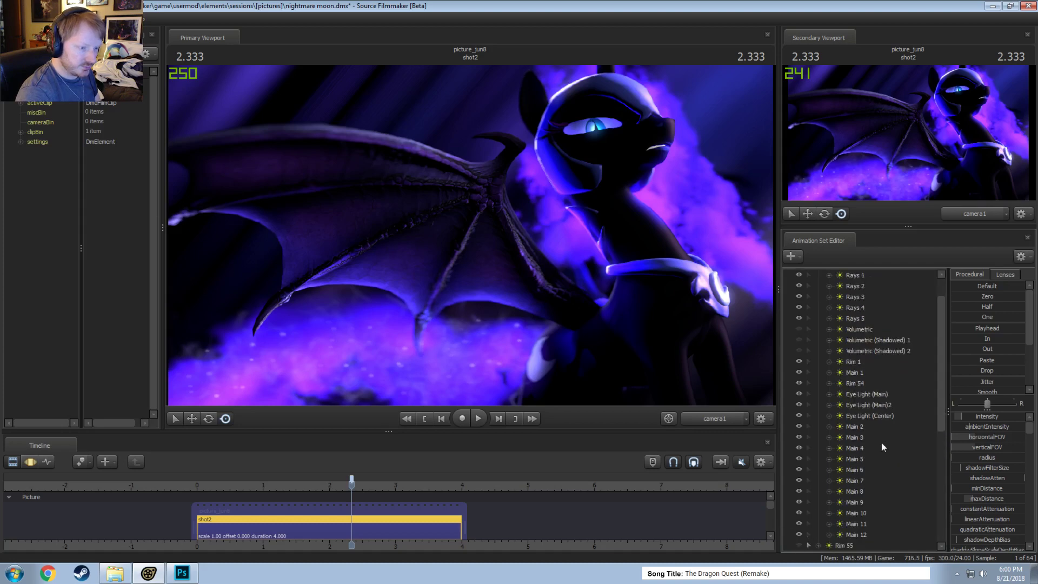
Step: Look through Eye Light (Center) in the primary viewport and try to re-aim it at the eye
left_click(881, 411)
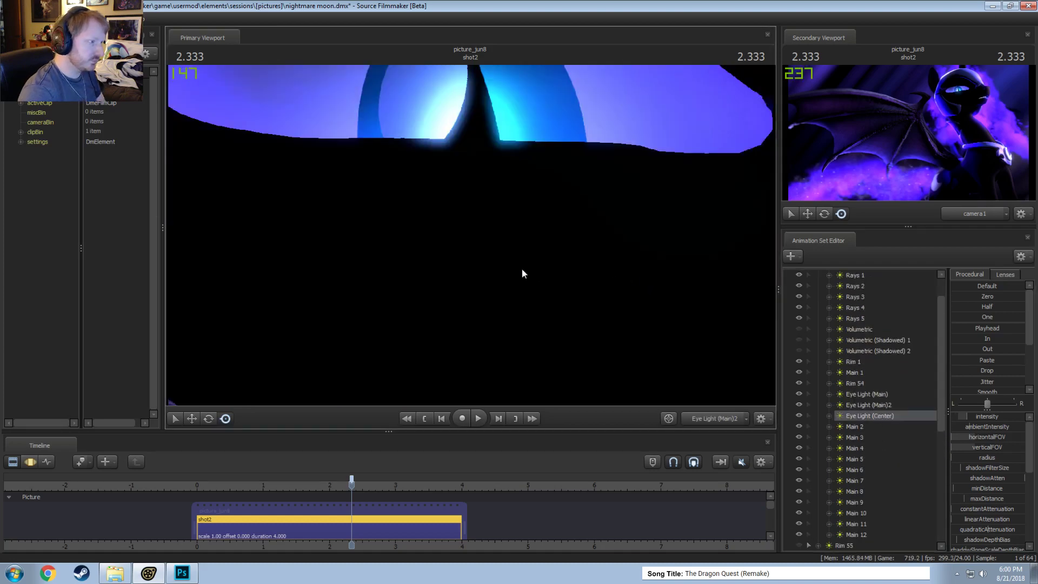
left_click_drag(518, 366, 520, 343)
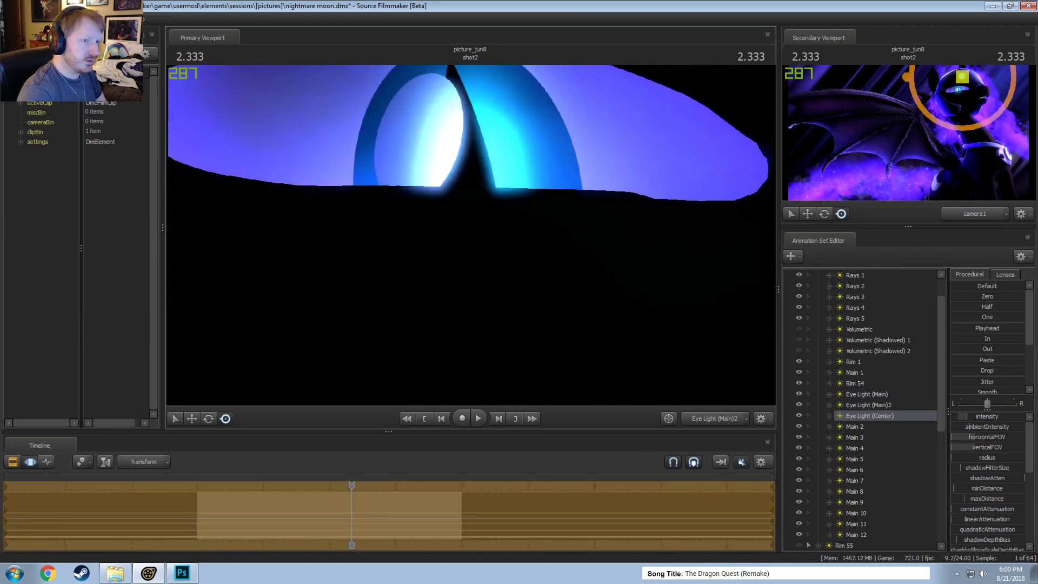
mouse_move(463, 238)
left_mouse_down()
mouse_move(466, 222)
mouse_move(473, 239)
left_mouse_up()
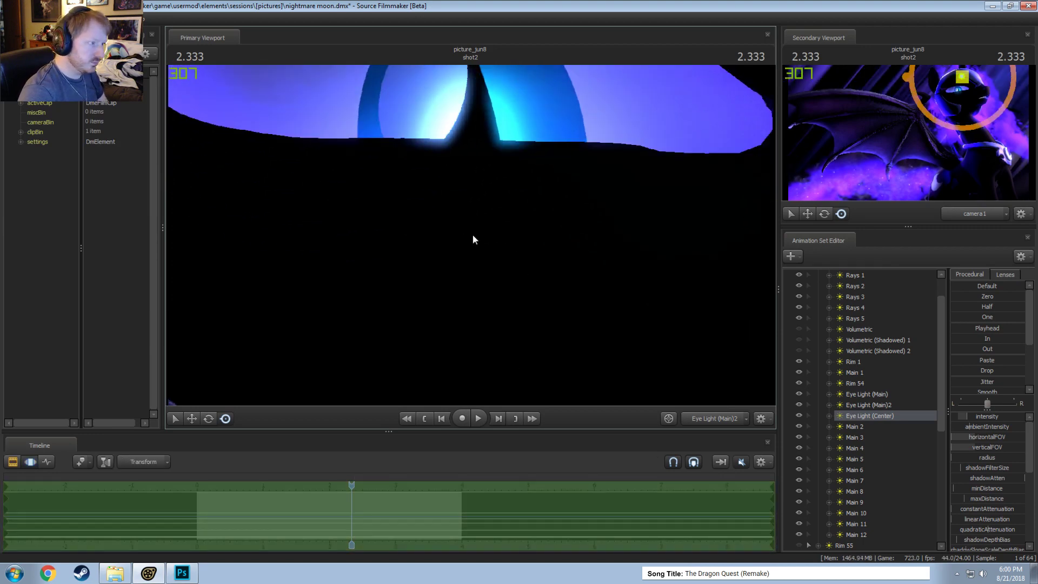
Step: Duplicate Eye Light (Center) as a new animation set and look through the copy in the primary viewport
right_click(862, 416)
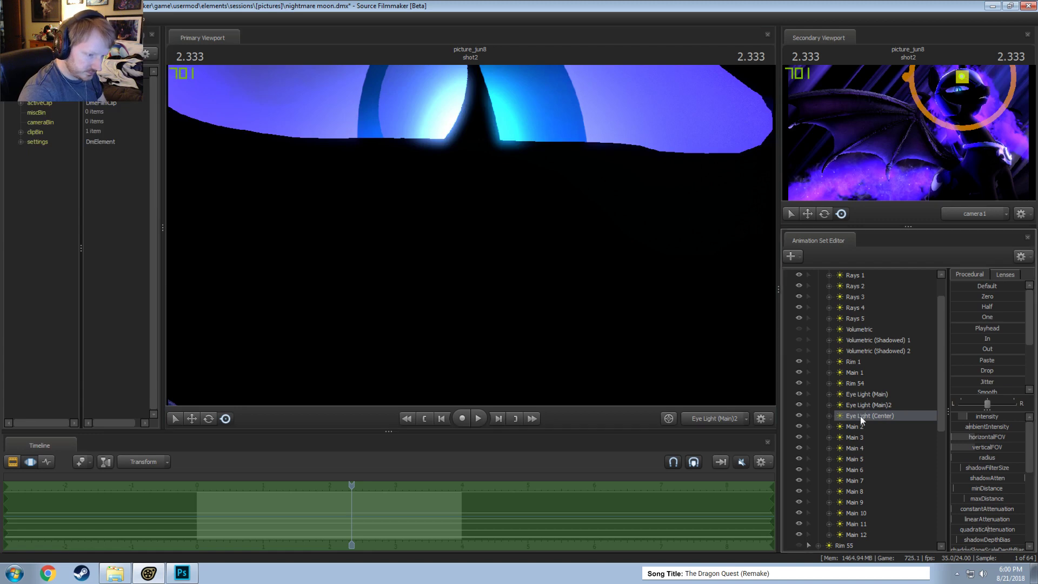
left_click(886, 259)
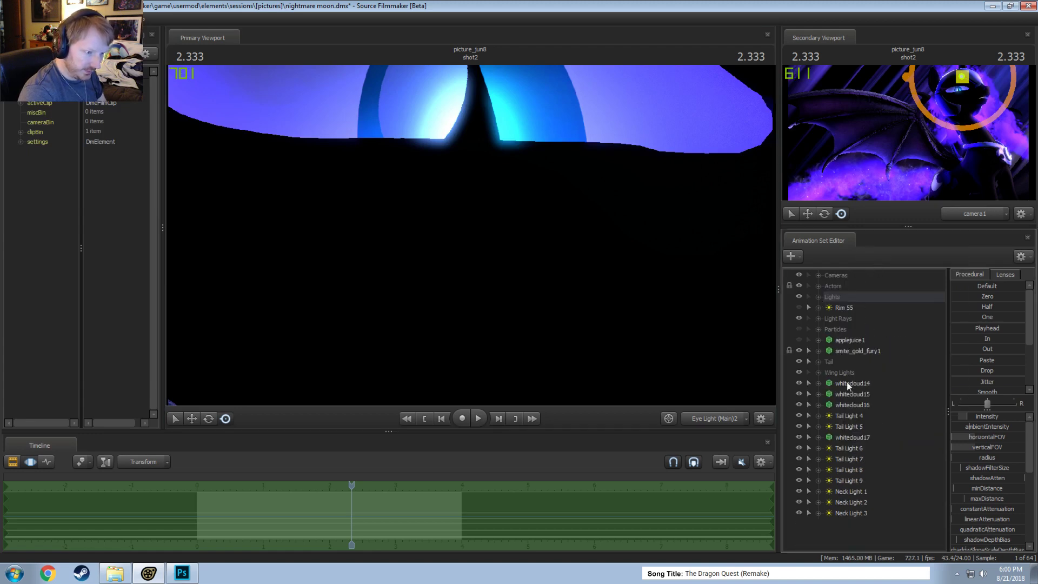
right_click(851, 527)
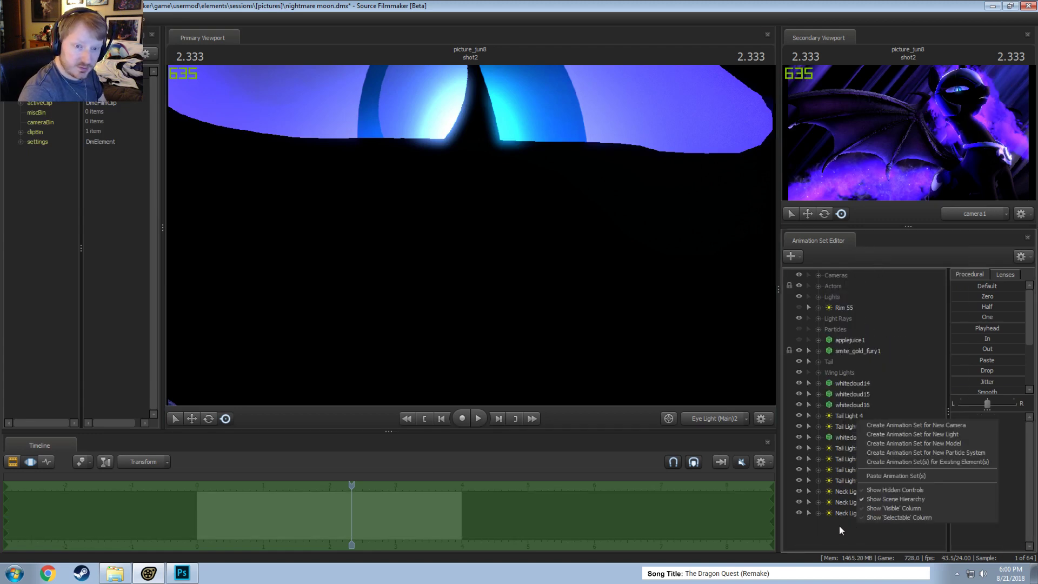
left_click(887, 475)
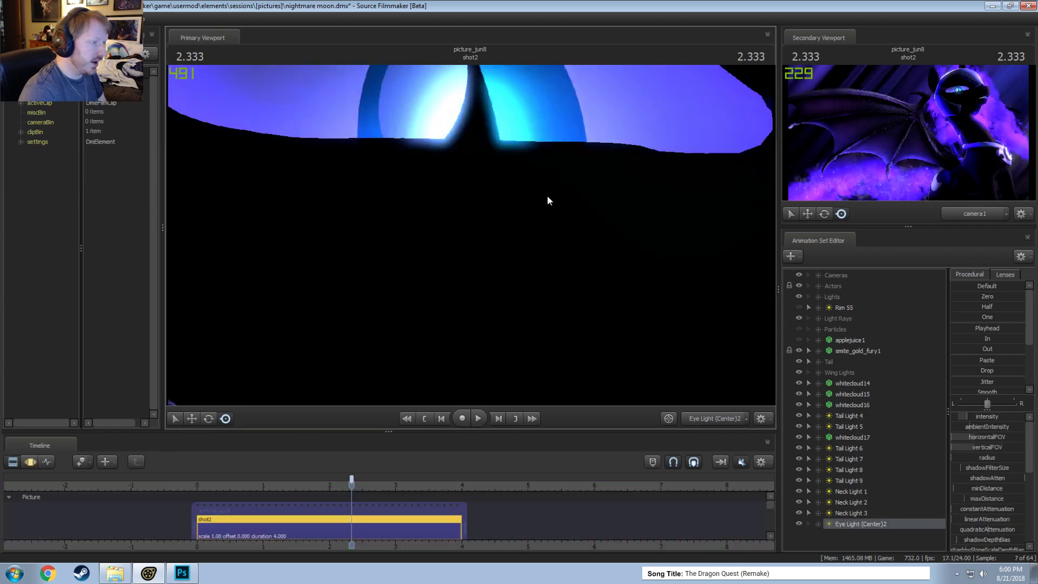
Step: Re-aim the duplicated eye light so that its beam covers the whole iris and eye opening
left_click_drag(546, 196, 547, 164)
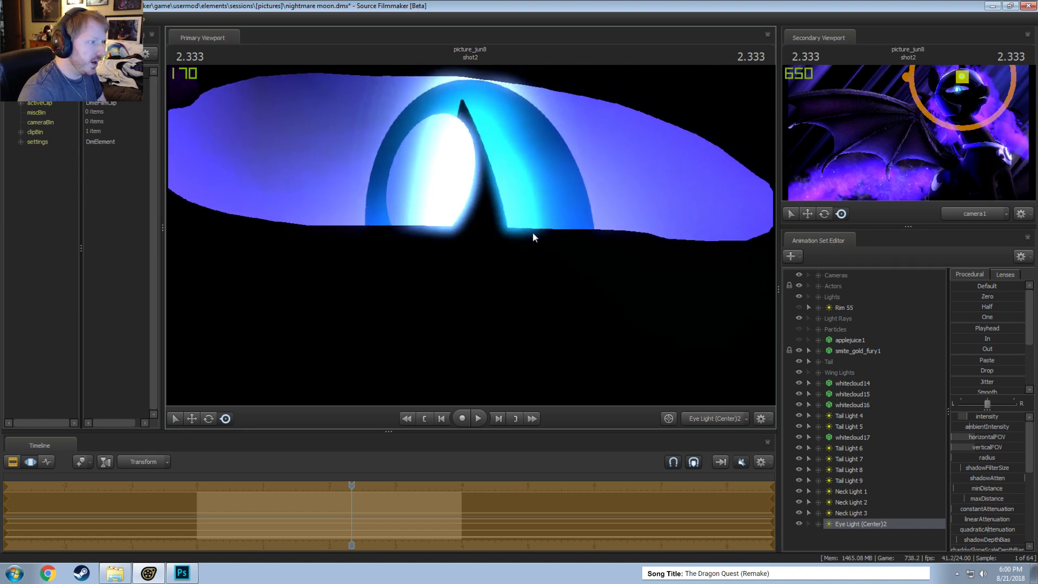
left_click_drag(533, 232, 535, 237)
left_click_drag(470, 236, 706, 331)
left_click_drag(520, 228, 476, 241)
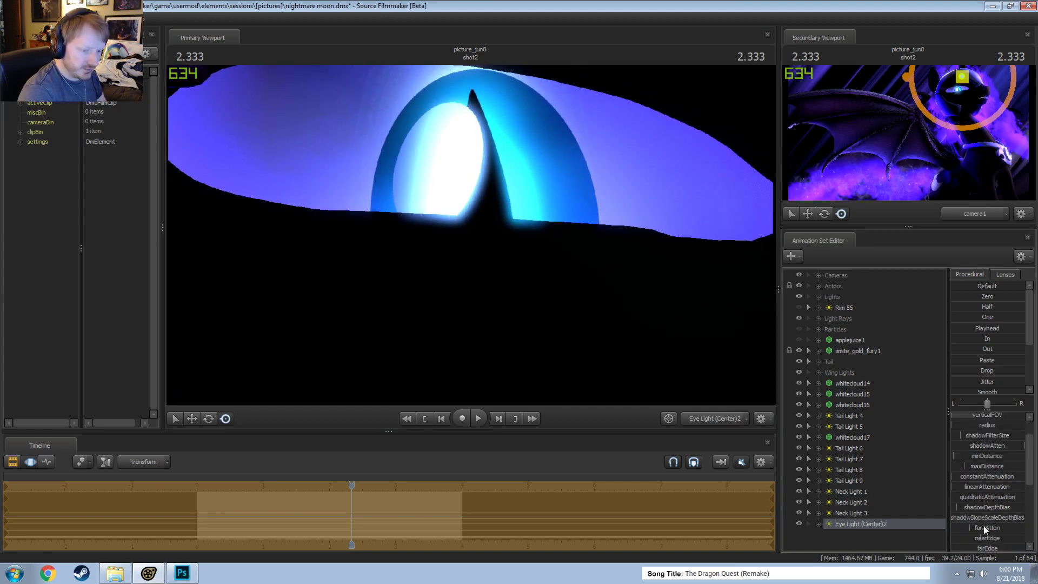
Step: Adjust the duplicated eye light's width and correct its aim on the eye
scroll(983, 525, "down", 5)
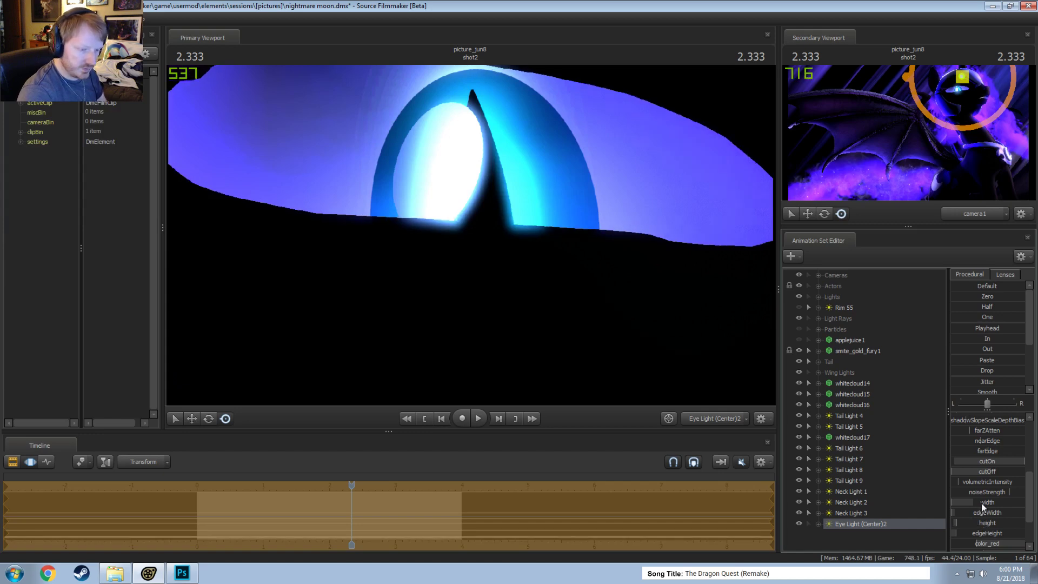
left_click_drag(980, 502, 978, 503)
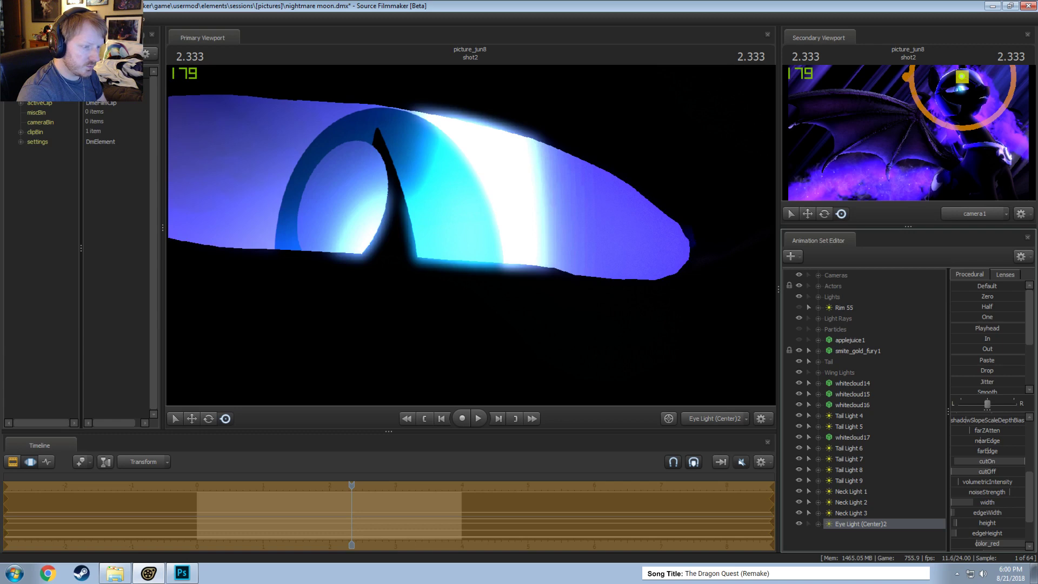
left_click_drag(980, 502, 991, 503)
left_click_drag(479, 239, 481, 248)
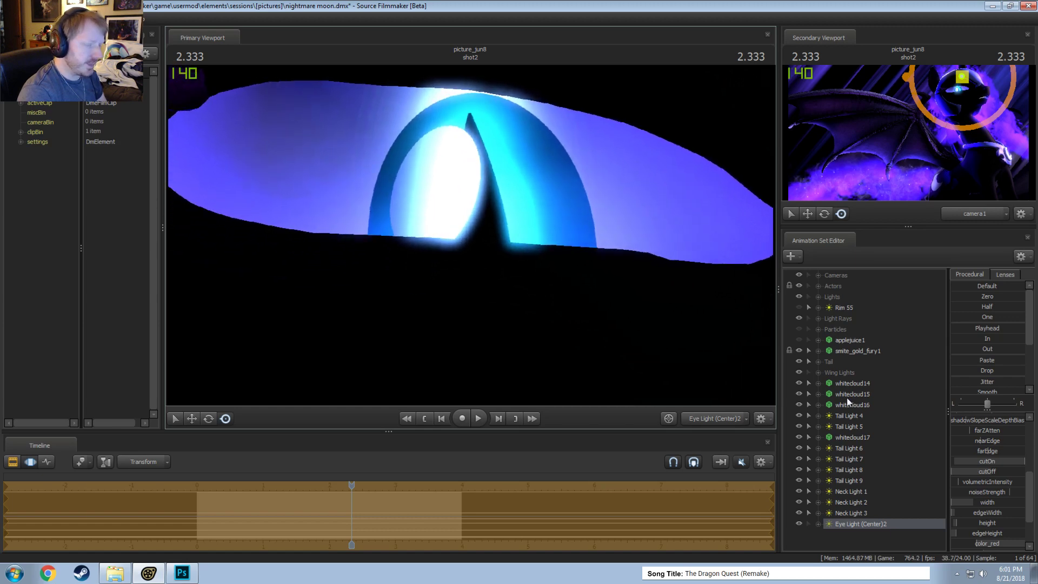
Step: Adjust the duplicated eye light's intensity and move the light closer to the iris
scroll(1000, 452, "up", 5)
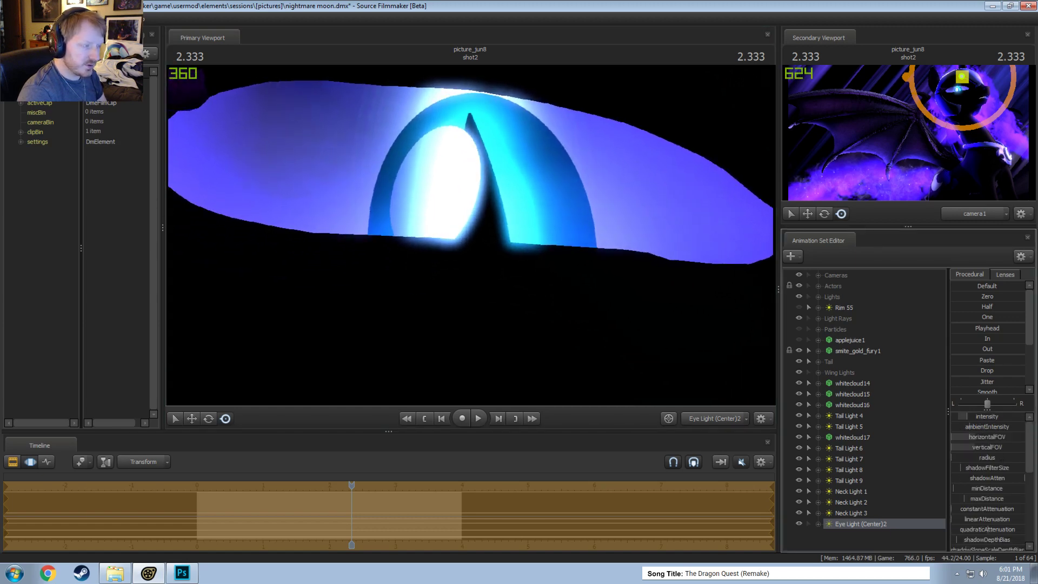
left_click_drag(987, 416, 984, 416)
left_click_drag(465, 257, 466, 252)
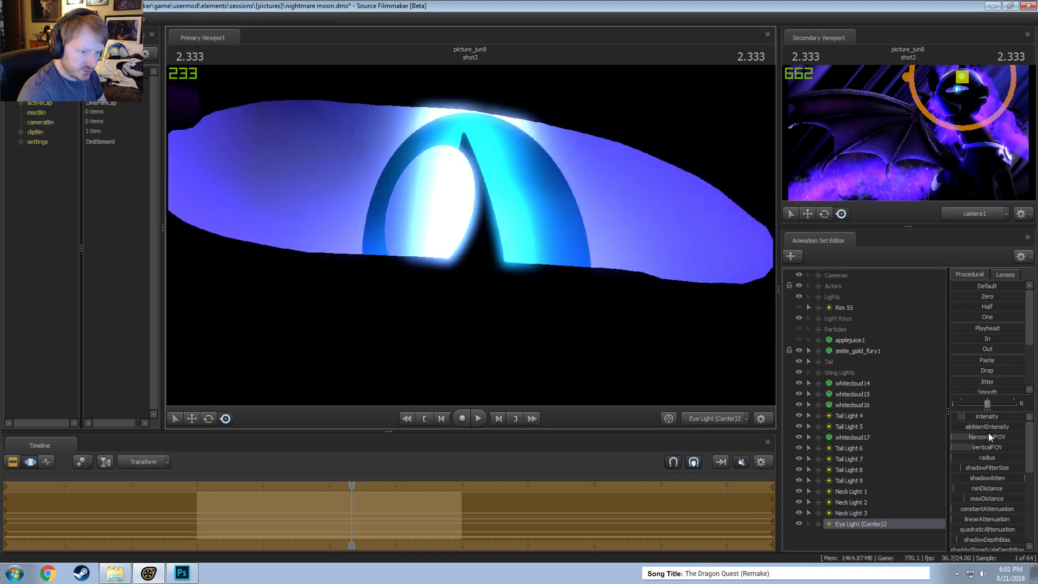
left_click_drag(646, 324, 646, 324)
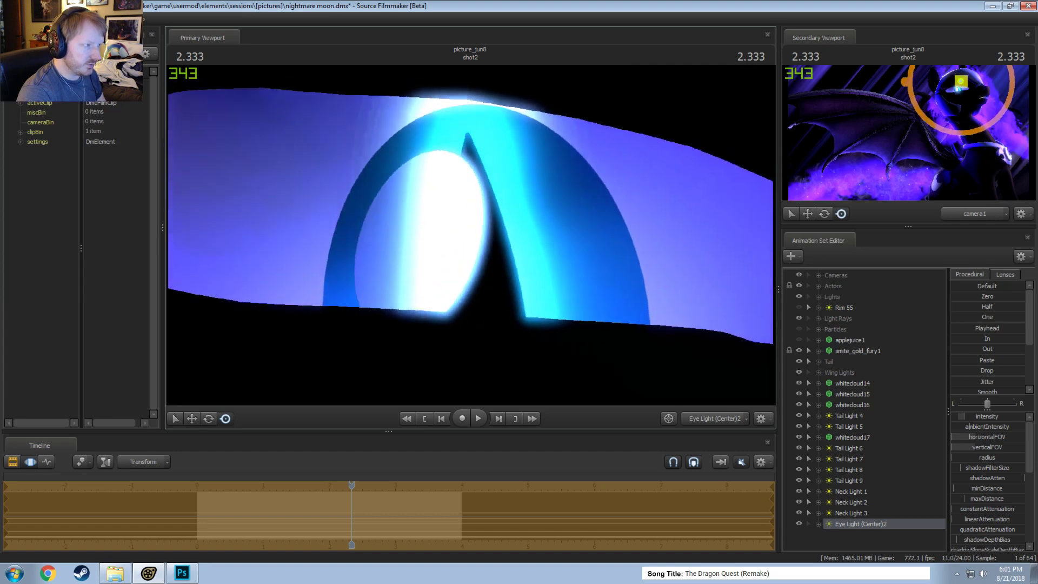
left_click_drag(470, 240, 471, 239)
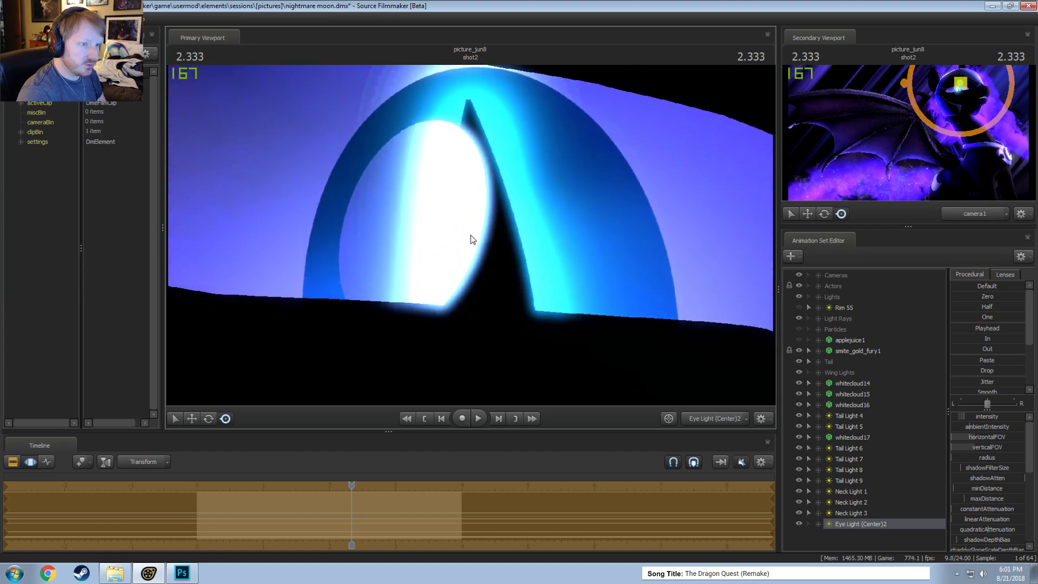
Step: Switch the secondary viewport to the Work Camera and frame a close-up of the eye
left_click(973, 213)
left_click(925, 187)
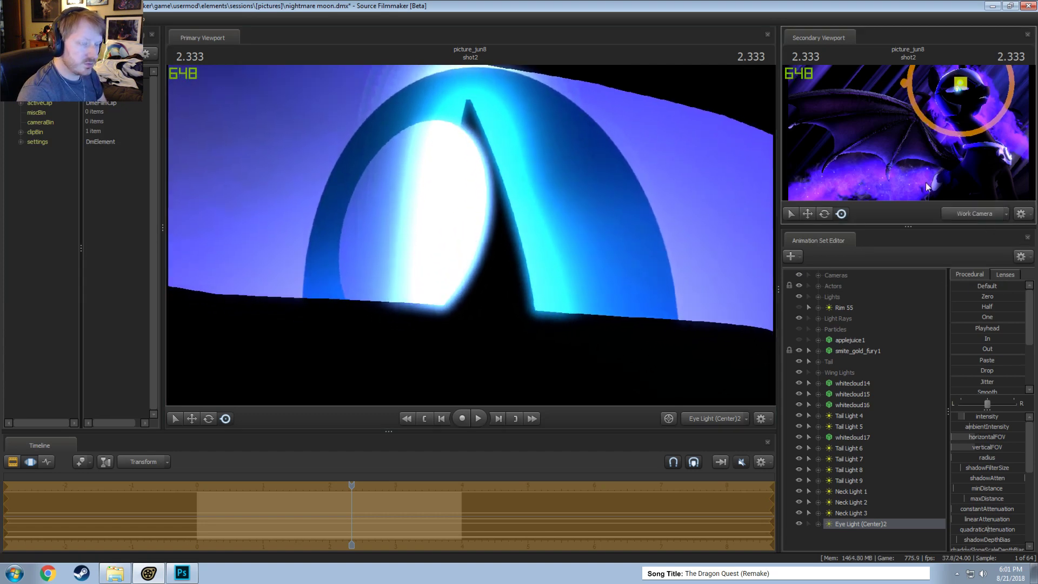
left_click_drag(925, 186, 925, 186)
Step: Move the duplicated light closer around the pupil and try a lower intensity, undoing the intensity change
left_click_drag(470, 239, 470, 237)
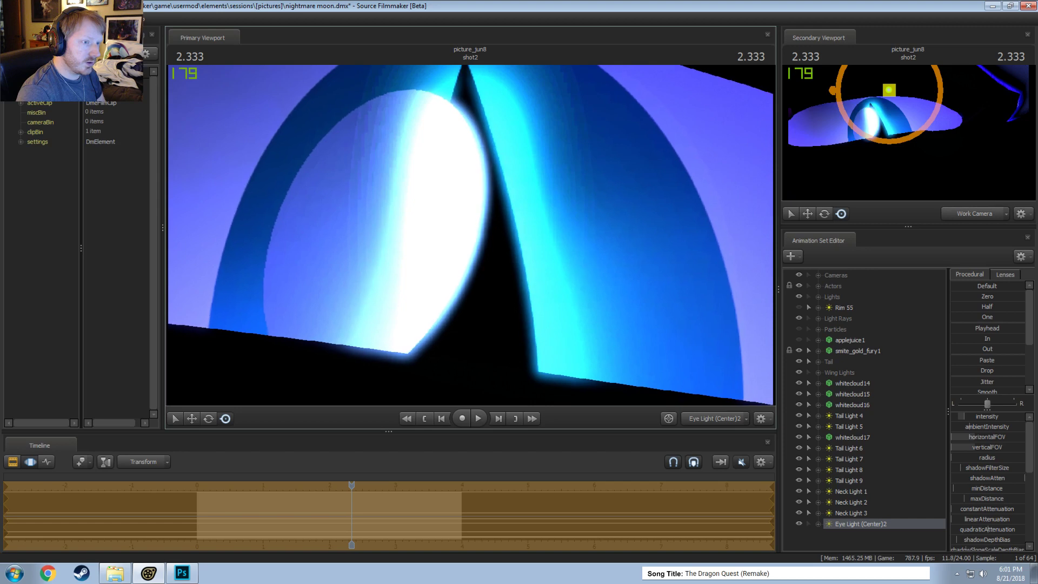
left_click_drag(987, 416, 975, 416)
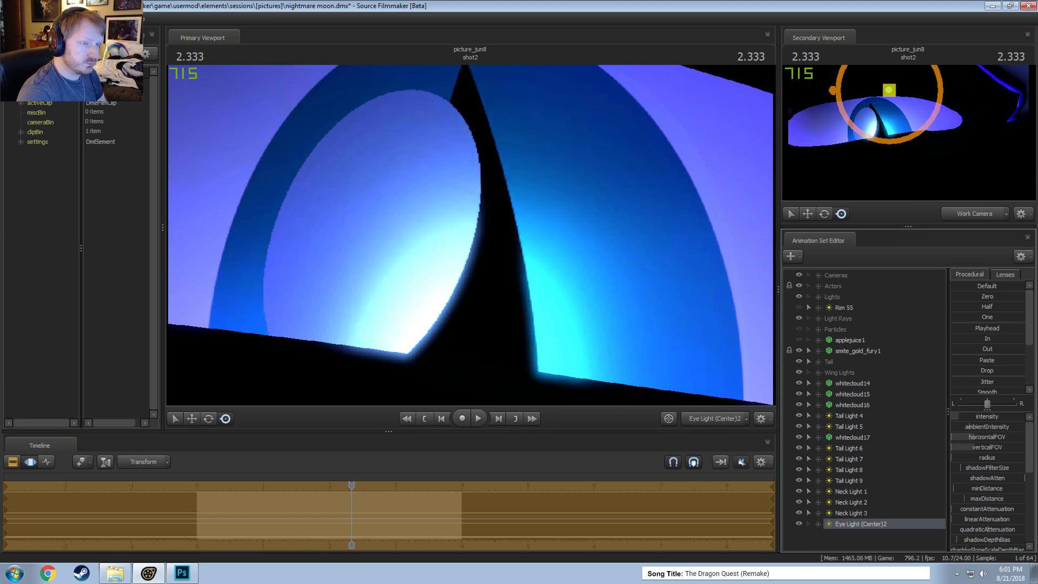
key("ctrl+z")
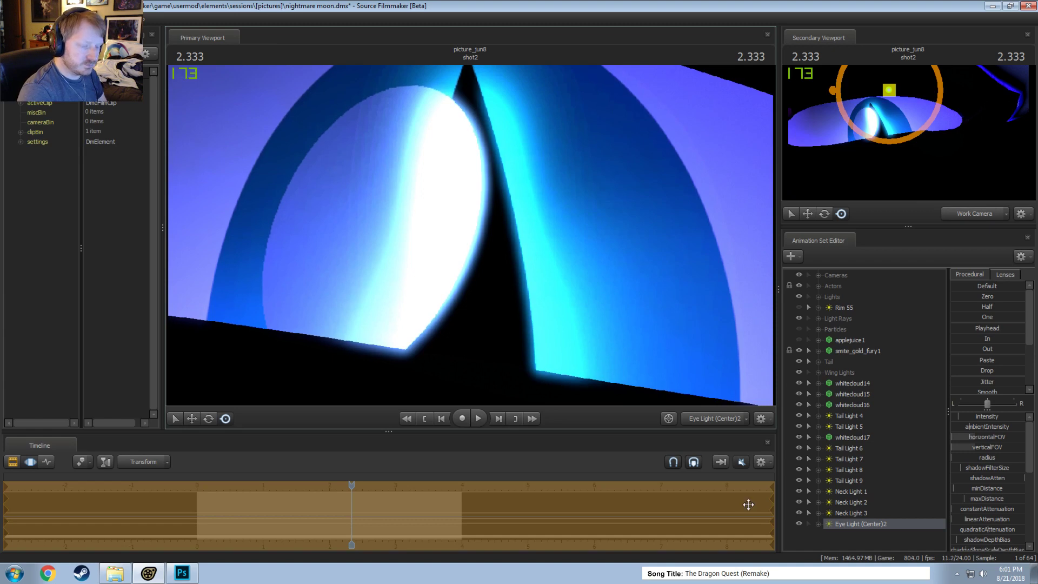
Step: Look through the original Eye Light (Center) from the Lights group in the primary viewport
left_click(819, 296)
scroll(843, 411, "down", 5)
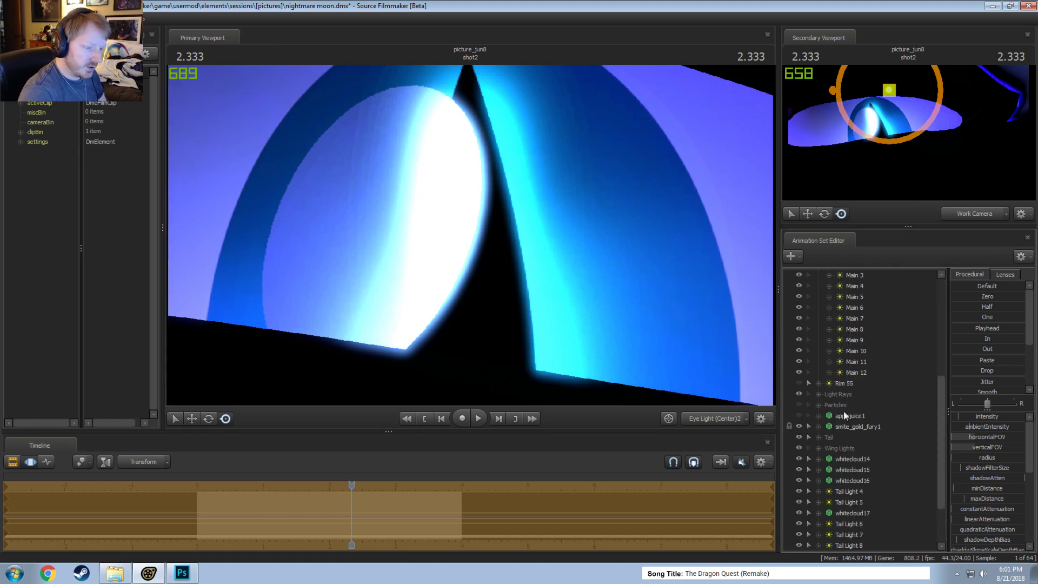
scroll(836, 416, "up", 4)
left_click_drag(858, 382, 494, 233)
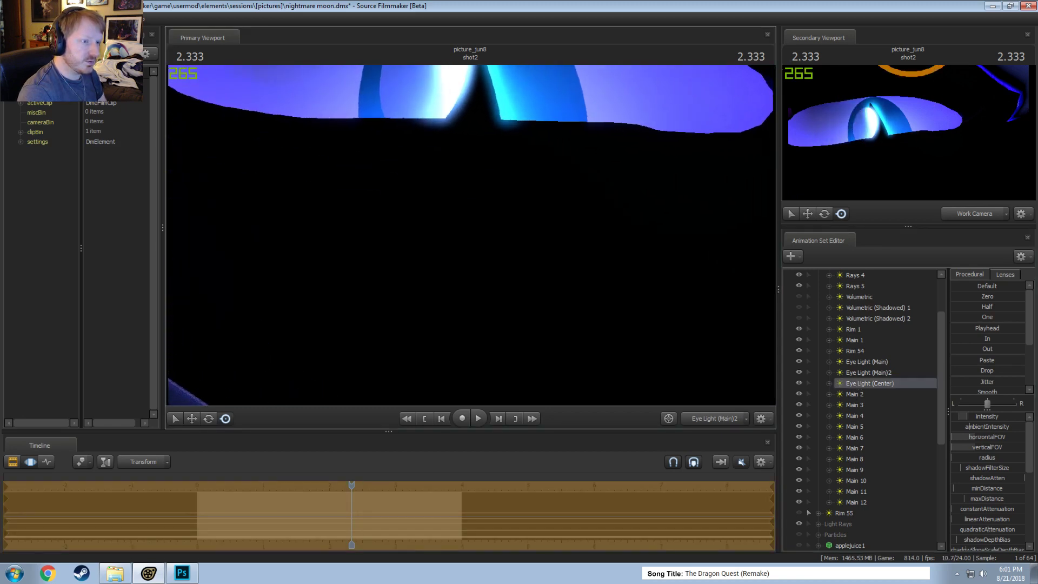
Step: Return the primary viewport to camera1 and delete the duplicated light Eye Light (Center)2
left_click(705, 420)
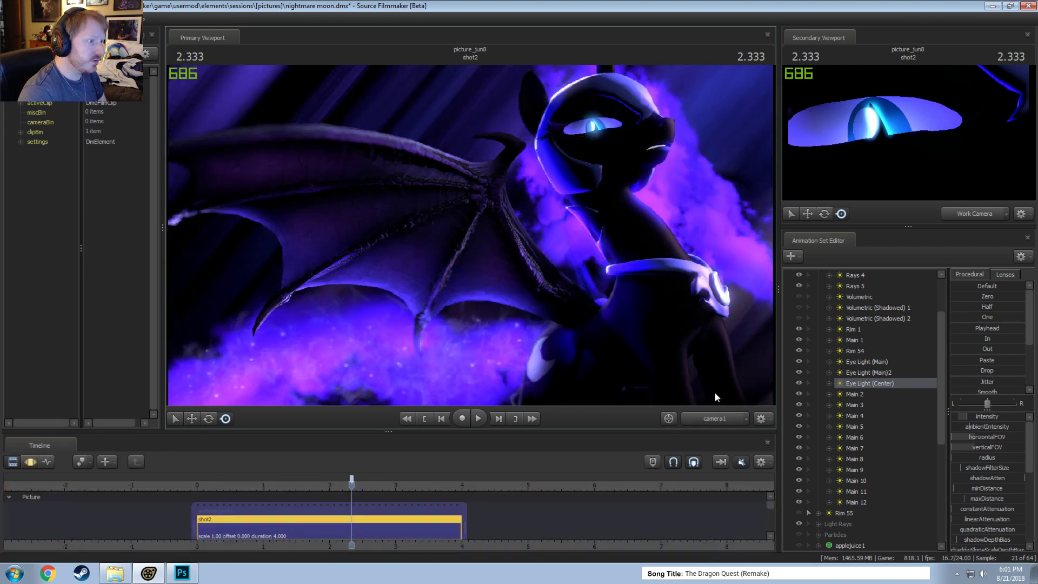
key("F3")
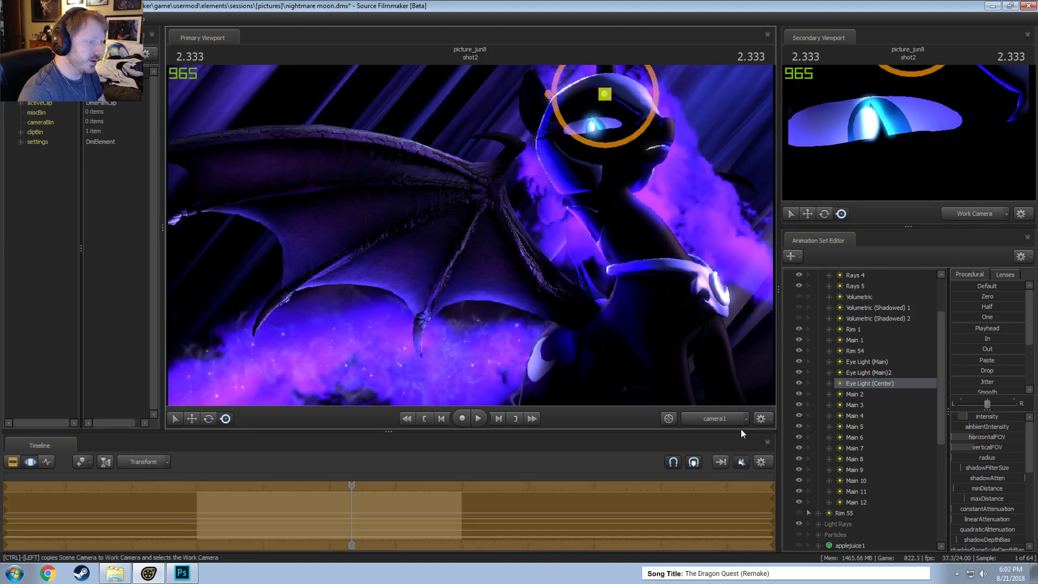
scroll(867, 386, "down", 6)
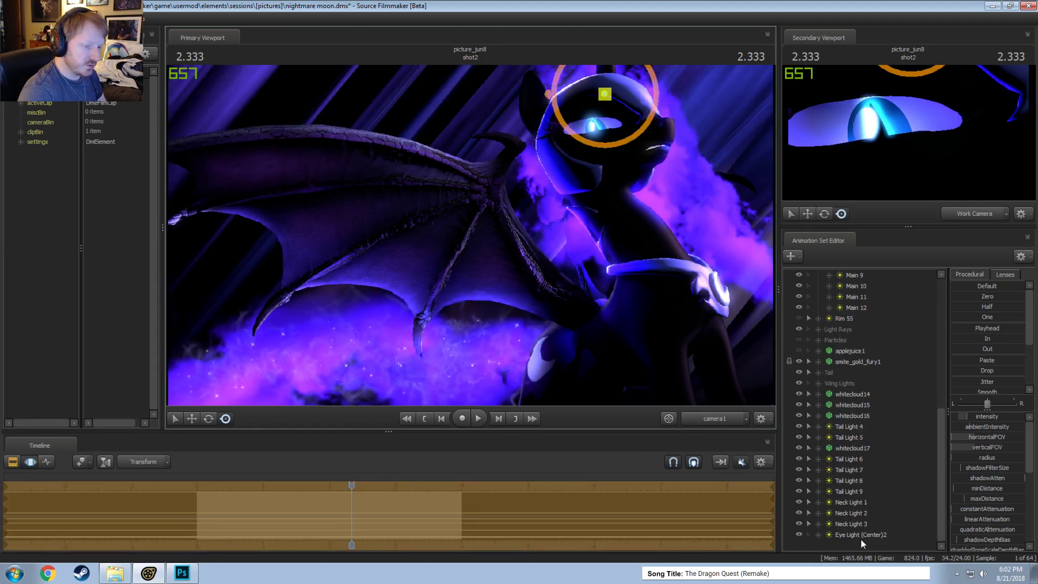
right_click(861, 537)
left_click(881, 394)
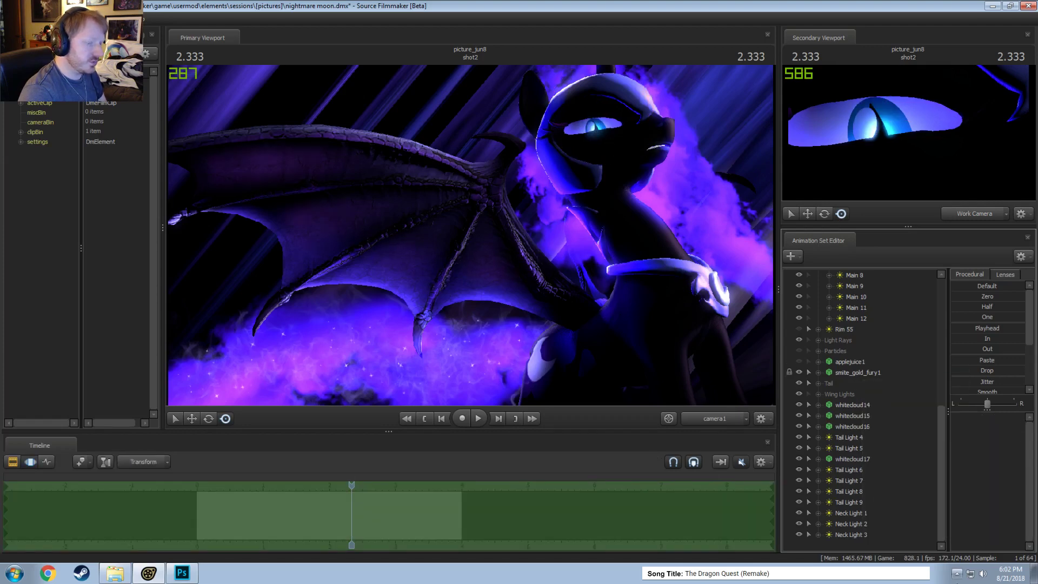
Step: Look through Eye Light (Center) in the primary viewport and re-aim it at the lower part of the eye
scroll(835, 335, "up", 5)
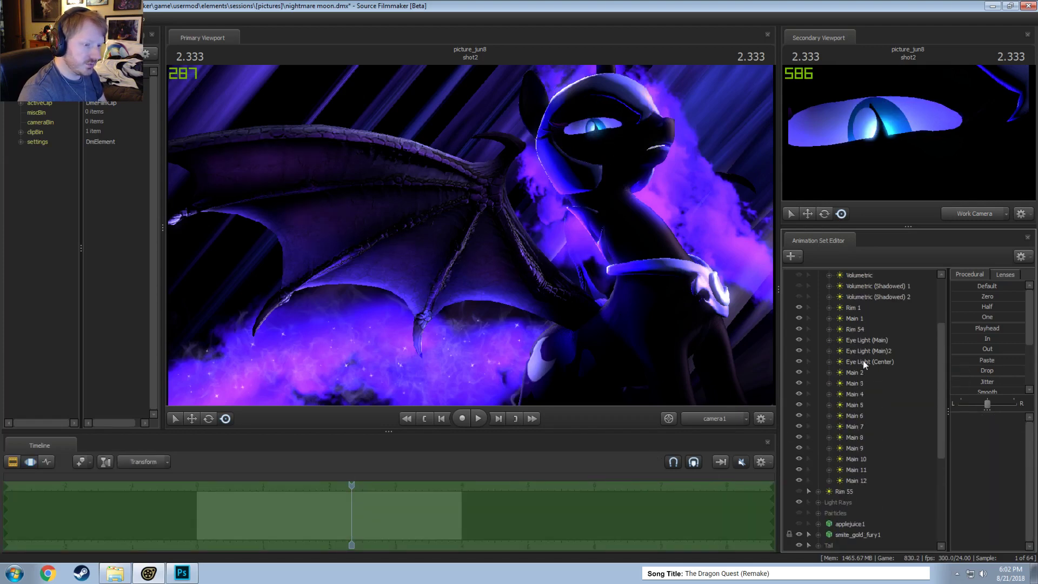
left_click(863, 362)
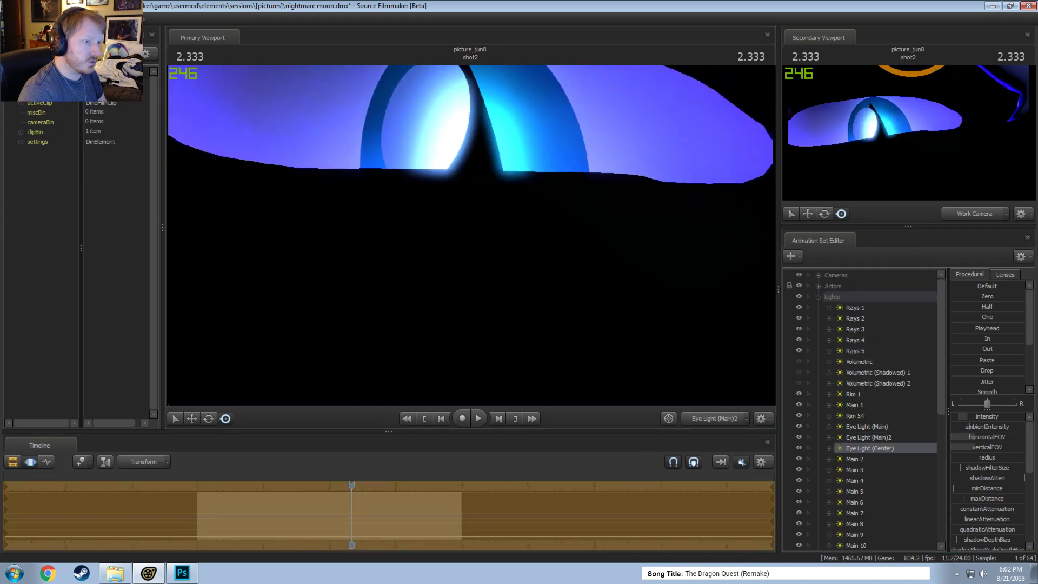
left_click_drag(470, 236, 463, 244)
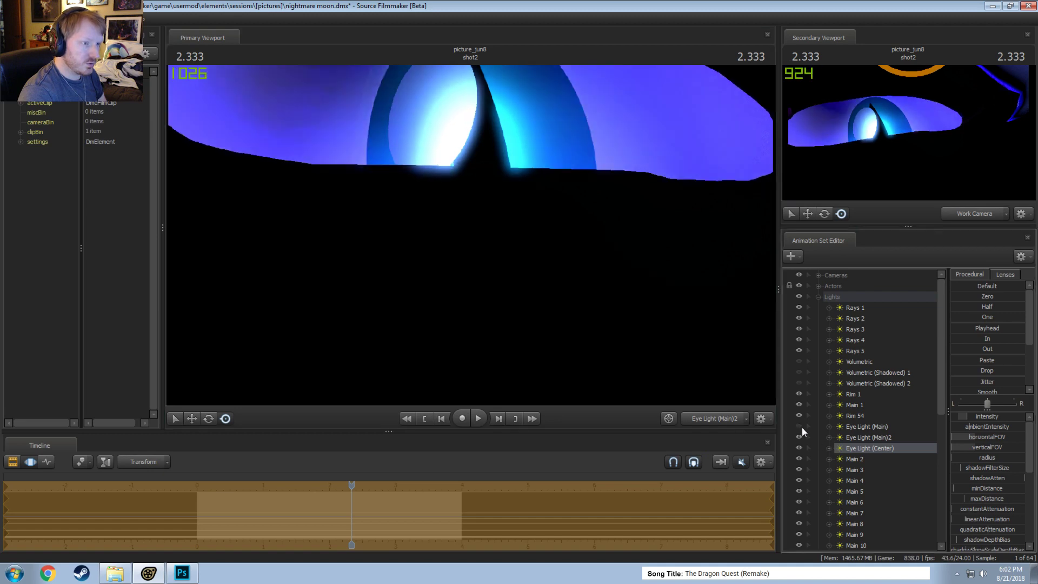
Step: Reposition Eye Light (Center) closer to the lower part of the eye and lower its intensity
left_click(865, 447)
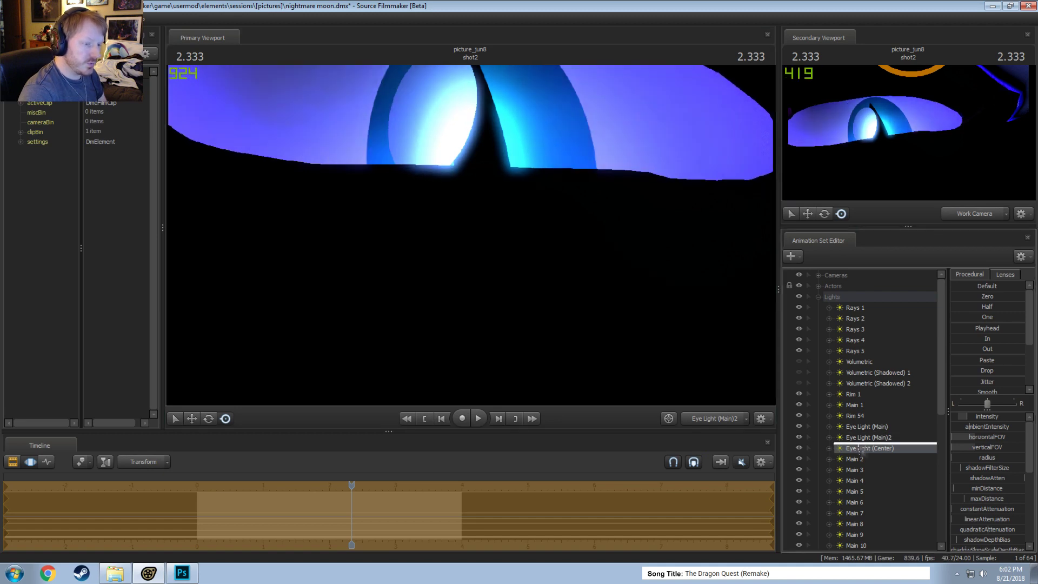
left_click_drag(621, 302, 510, 275)
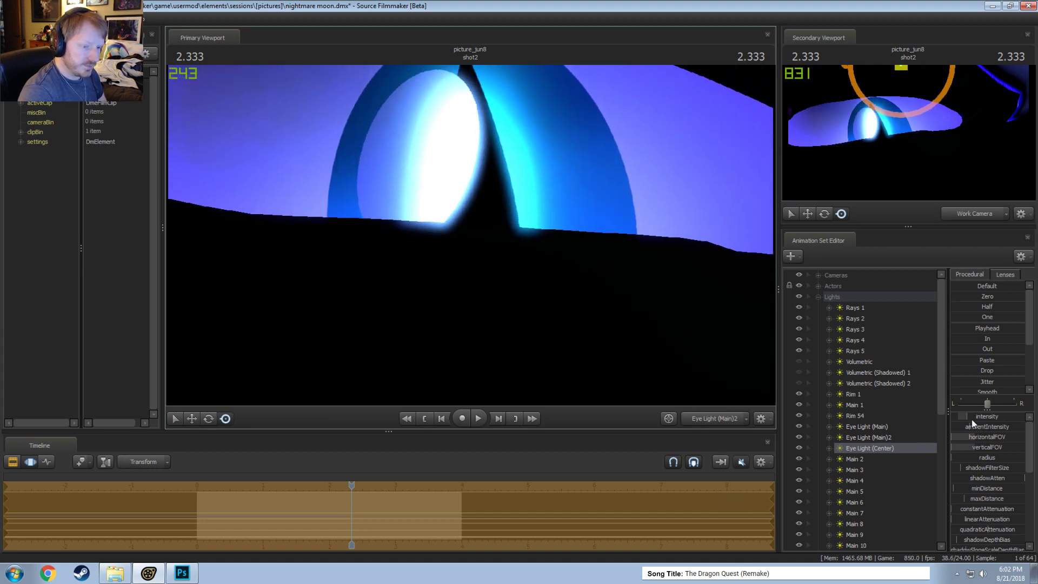
left_click_drag(971, 419, 963, 419)
left_click_drag(718, 380, 719, 382)
Step: Copy the Eye Light (Center) animation set and paste a duplicate into the session
right_click(873, 451)
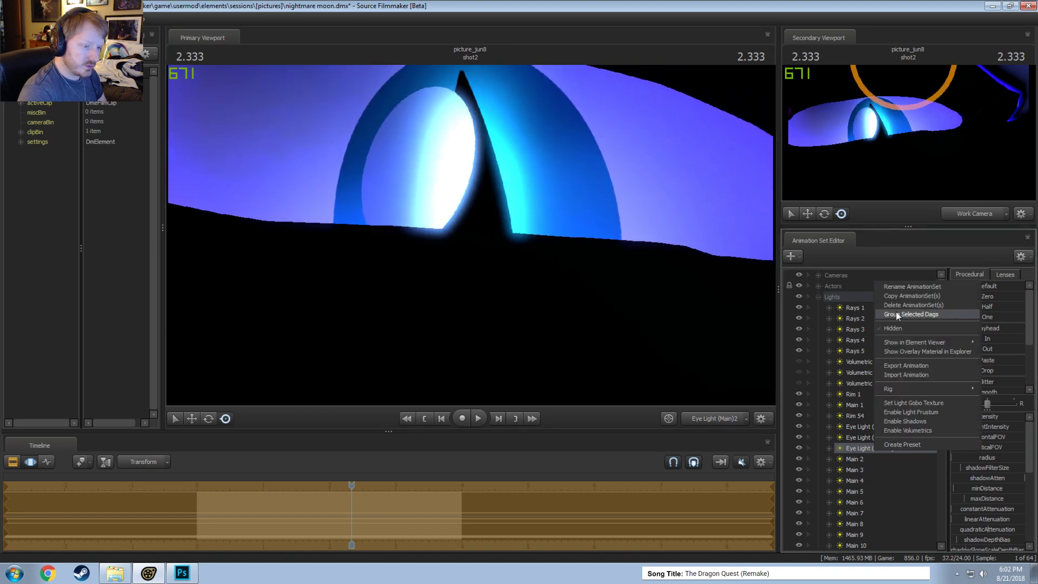
left_click(896, 294)
left_click(817, 297)
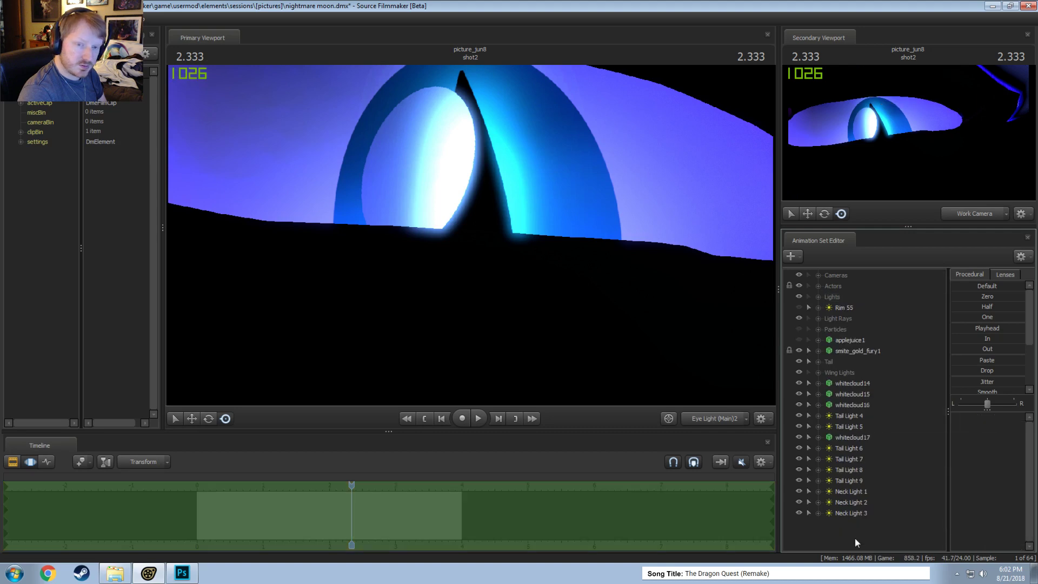
right_click(854, 537)
left_click(894, 488)
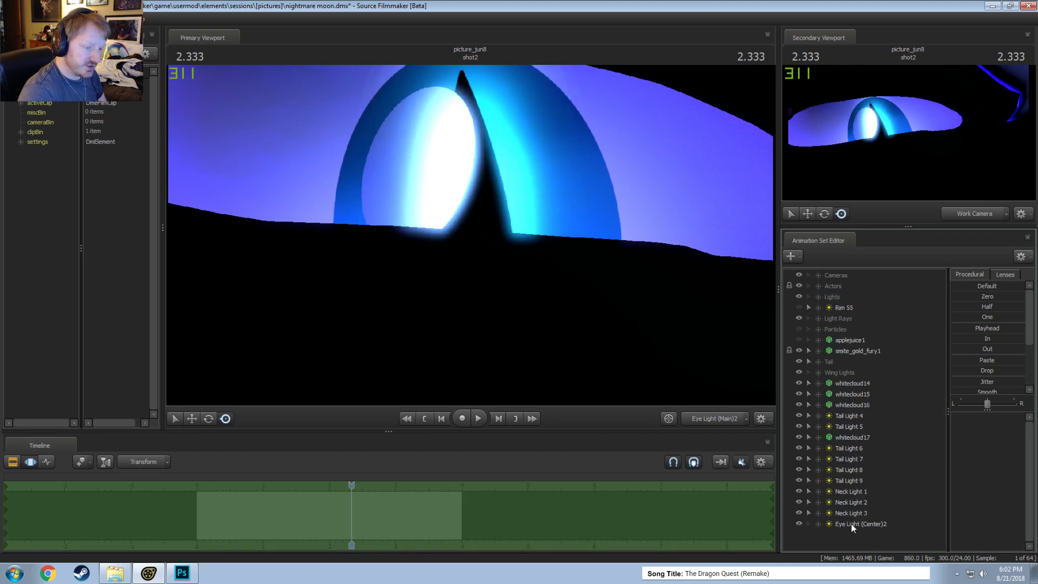
Step: Look through Eye Light (Center)2 in the primary viewport, pull it back from the pupil and lower its intensity
left_click(851, 523)
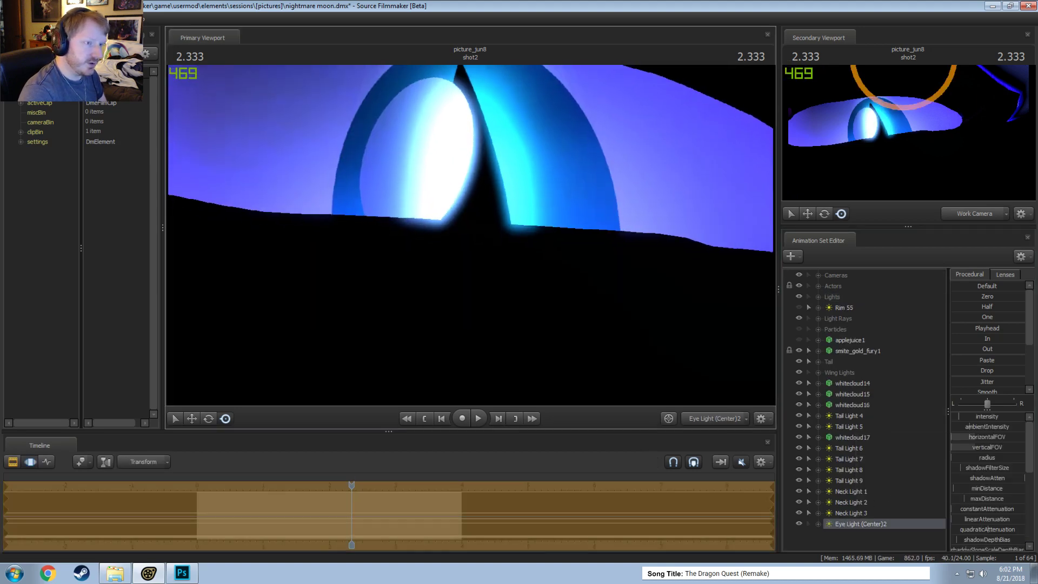
key("s")
left_click_drag(501, 215, 471, 241)
key("w")
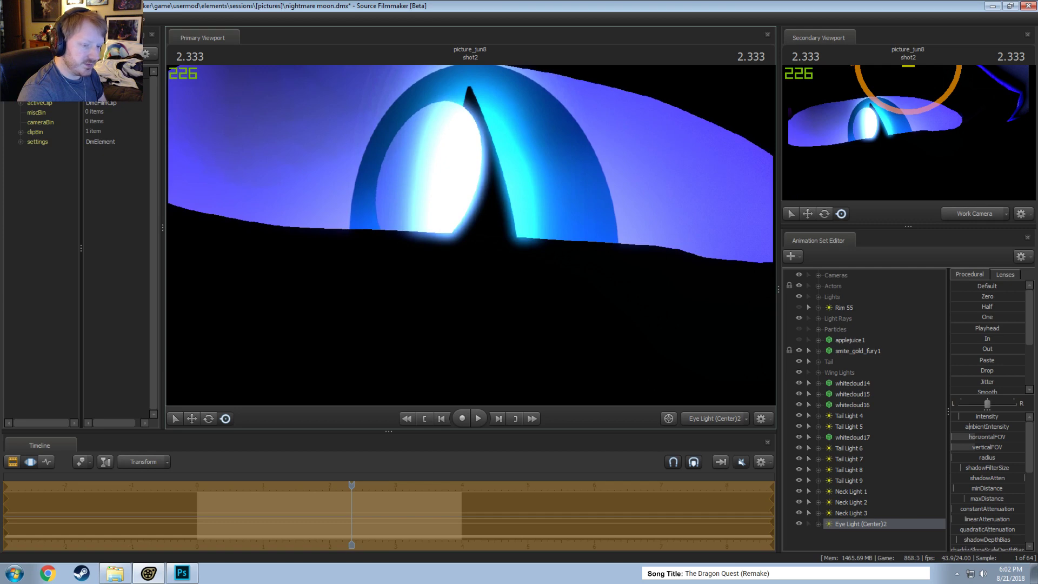
mouse_move(960, 421)
left_mouse_down()
mouse_move(940, 421)
mouse_move(965, 421)
left_mouse_up()
left_click_drag(541, 238, 544, 272)
key("s")
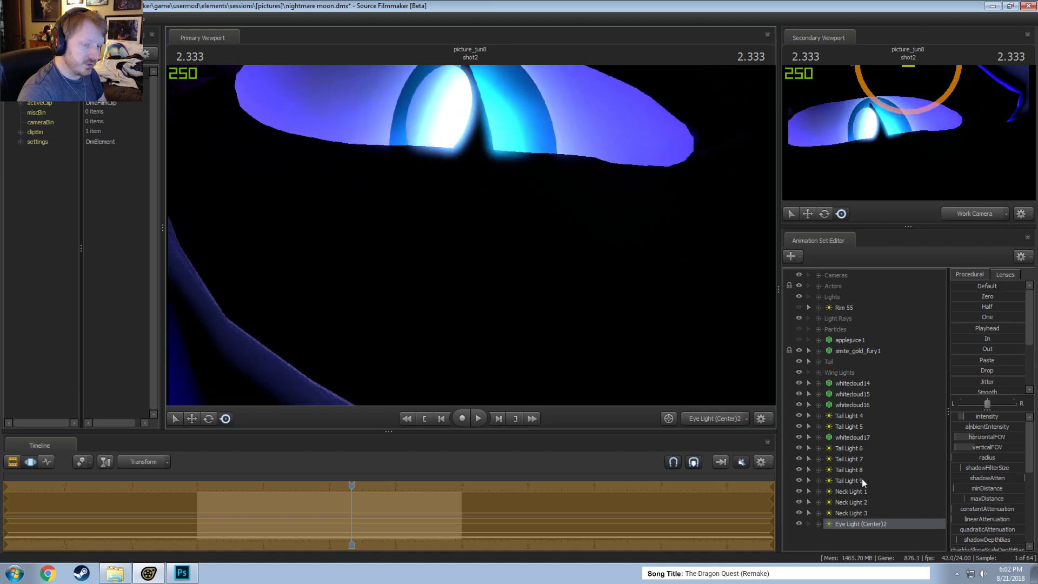
left_click_drag(1008, 420, 989, 420)
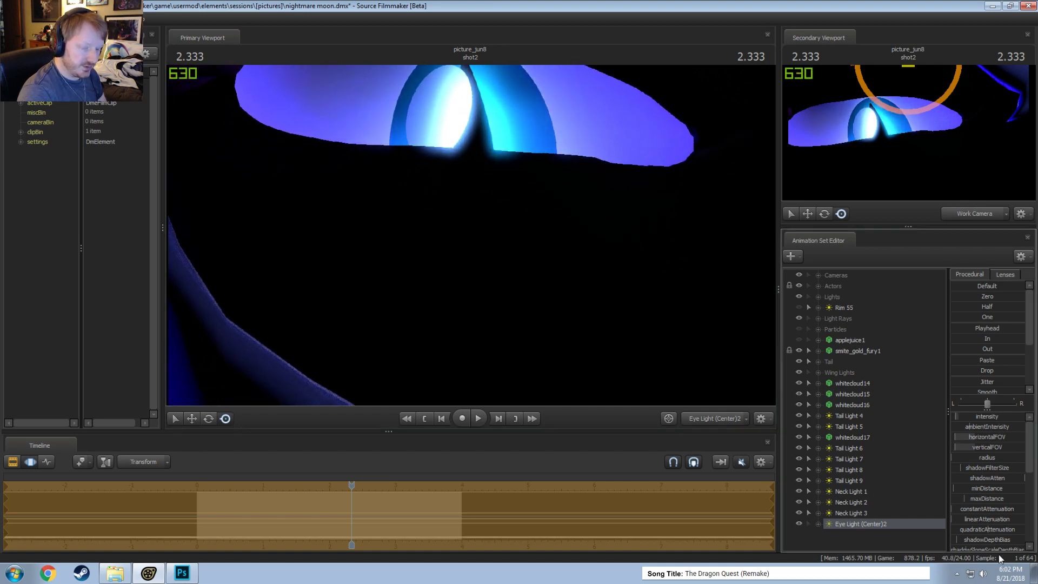
Step: Open the system calendar, browse to October 2018 and close it again
left_click(1005, 576)
scroll(913, 522, "down", 2)
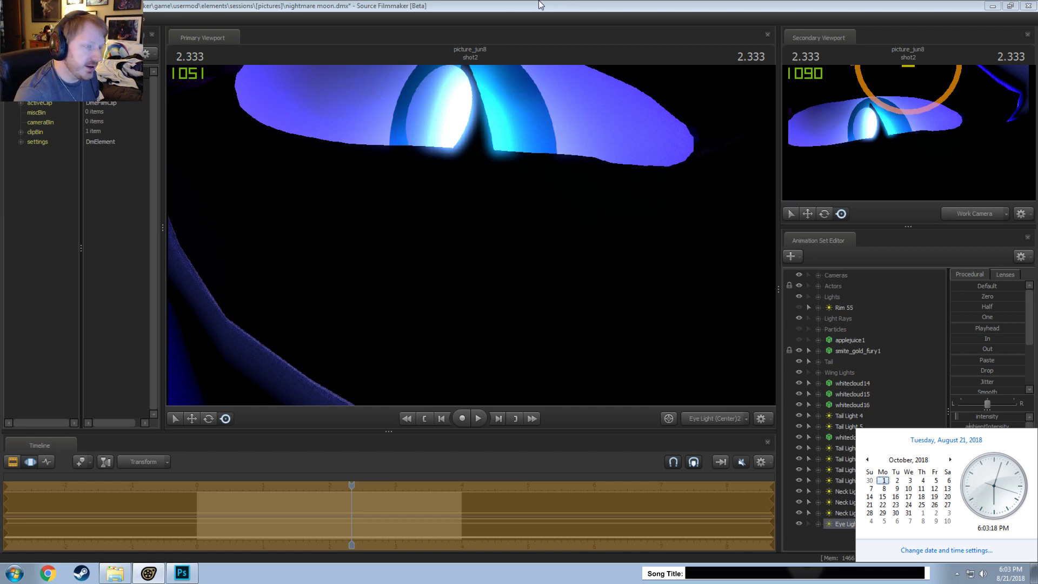
left_click(731, 2)
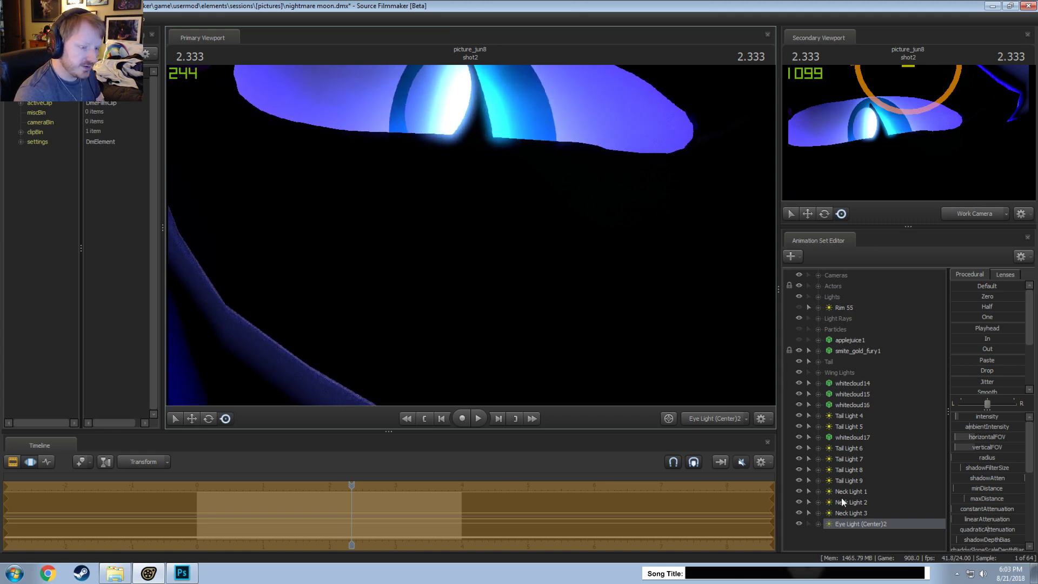
Step: Place Eye Light (Center)2 in the Lights group below Eye Light (Center) and view the shot through camera1 in the Clip Editor
left_click(818, 298)
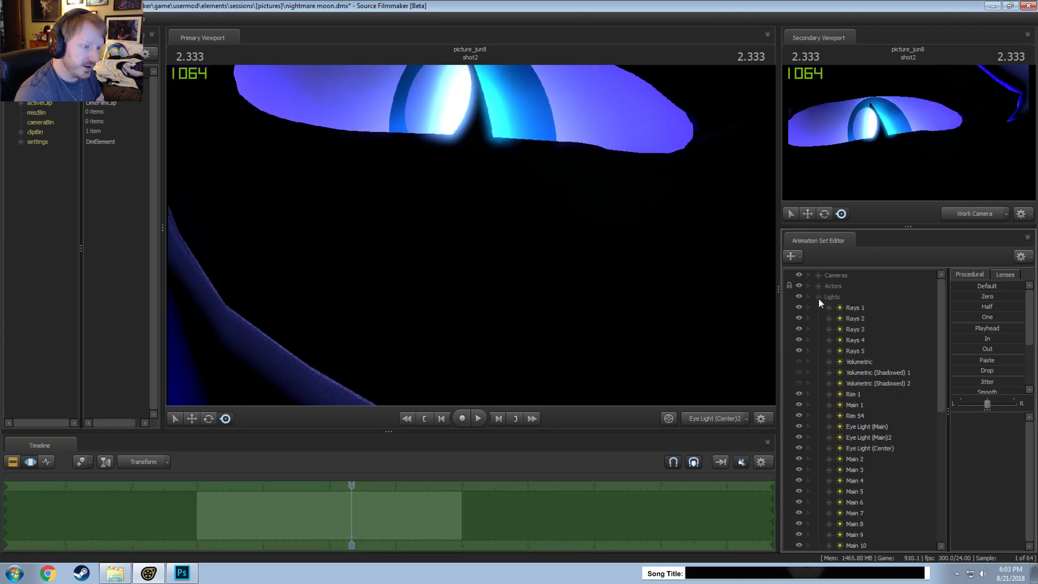
scroll(863, 457, "down", 2)
left_click_drag(867, 514, 878, 395)
left_click(880, 384)
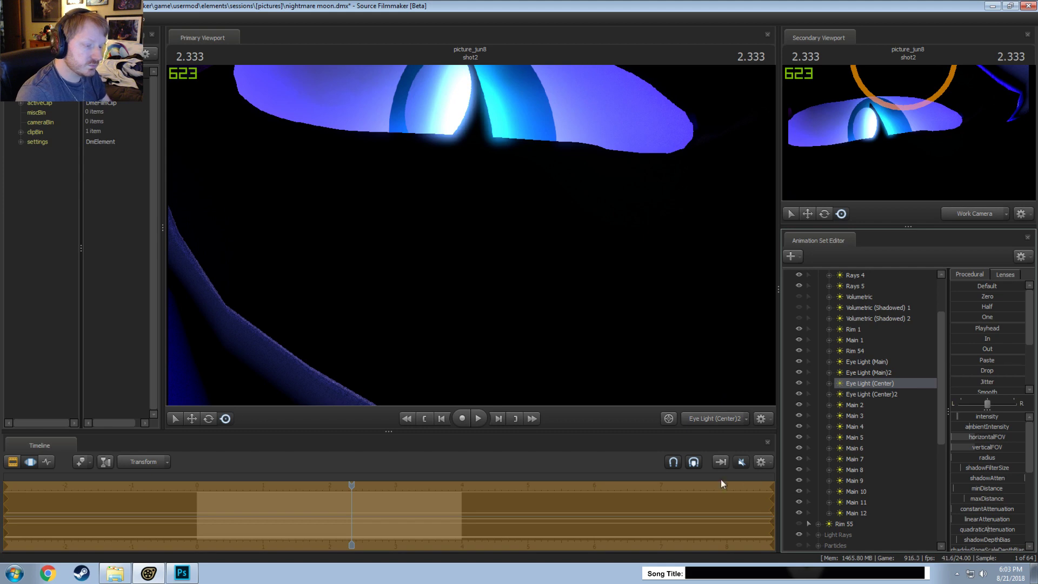
key("F2")
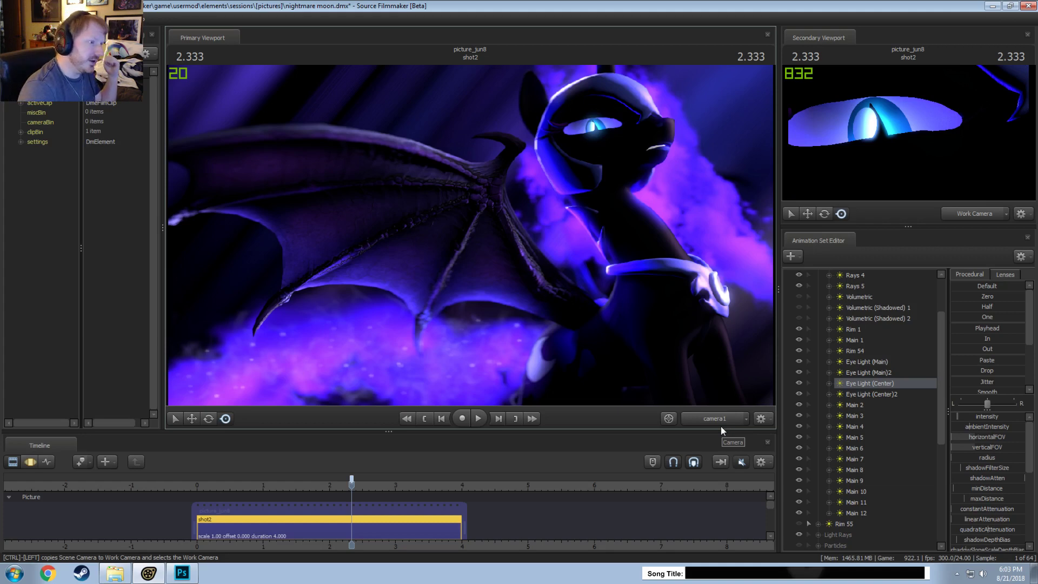
Step: Raise color_red and lower color_blue on Eye Light (Center)2, and preview the shot in the Clip Editor
left_click(826, 393)
left_click(829, 394)
left_click(839, 405)
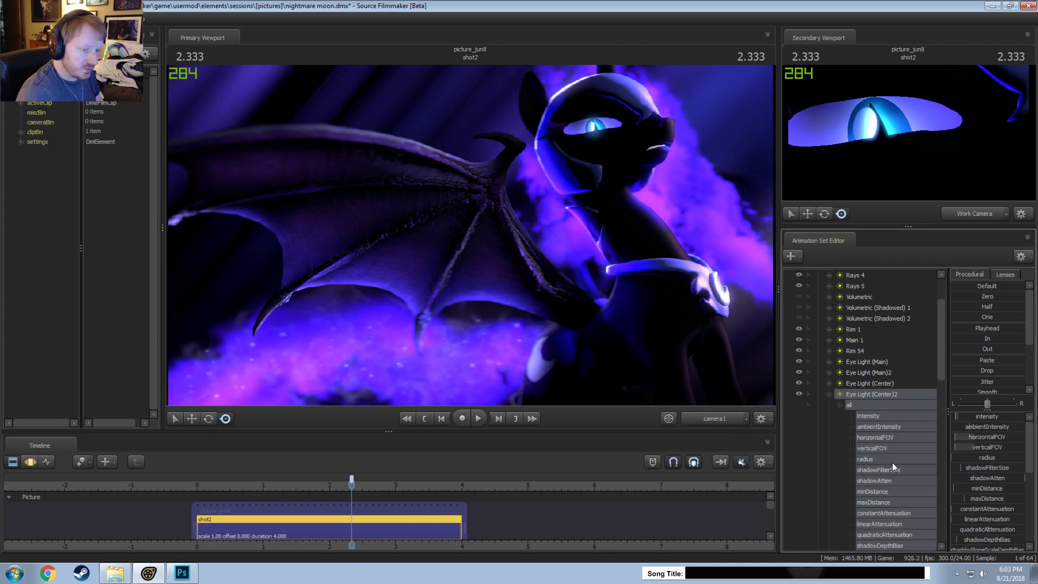
scroll(887, 442, "down", 7)
left_click(882, 479)
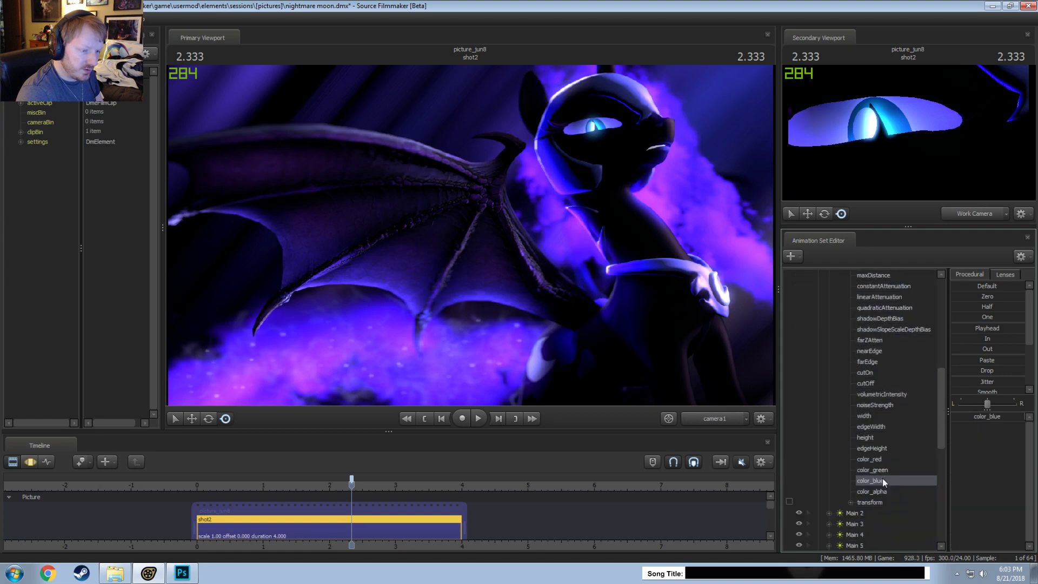
left_click(882, 460, "shift")
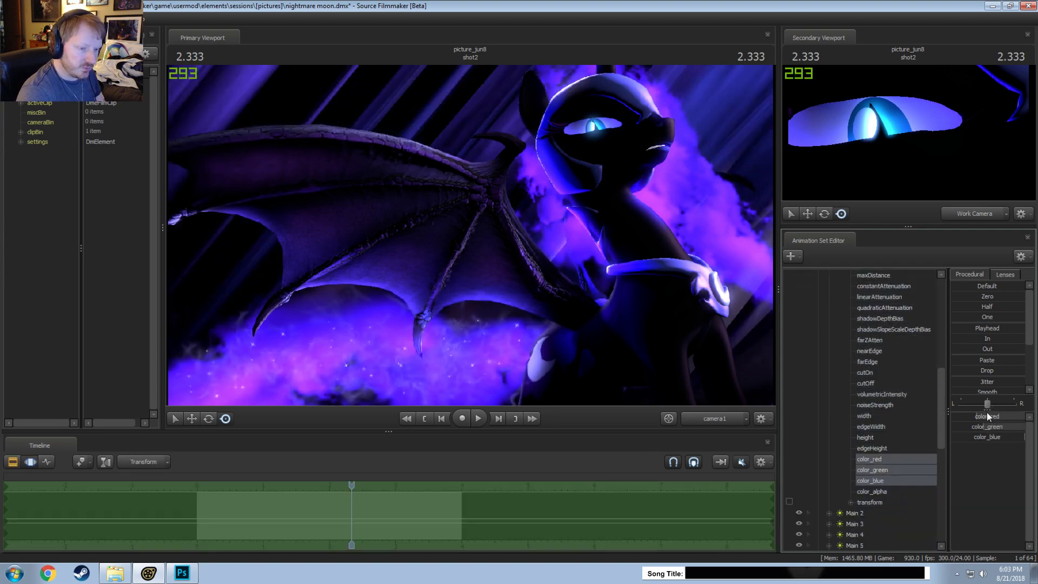
mouse_move(999, 439)
left_mouse_down()
mouse_move(983, 439)
mouse_move(1012, 432)
left_mouse_up()
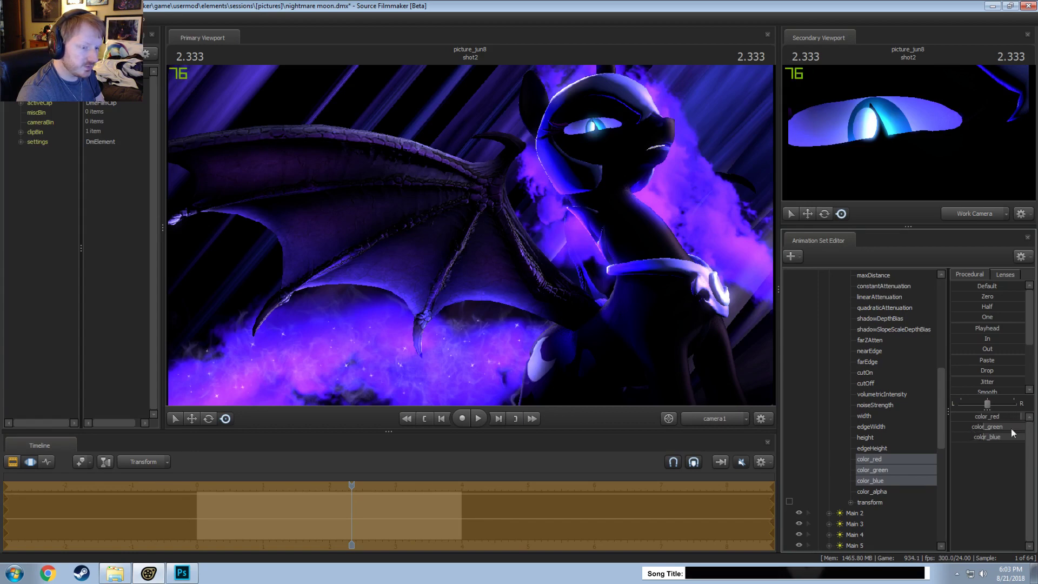
left_click(579, 509)
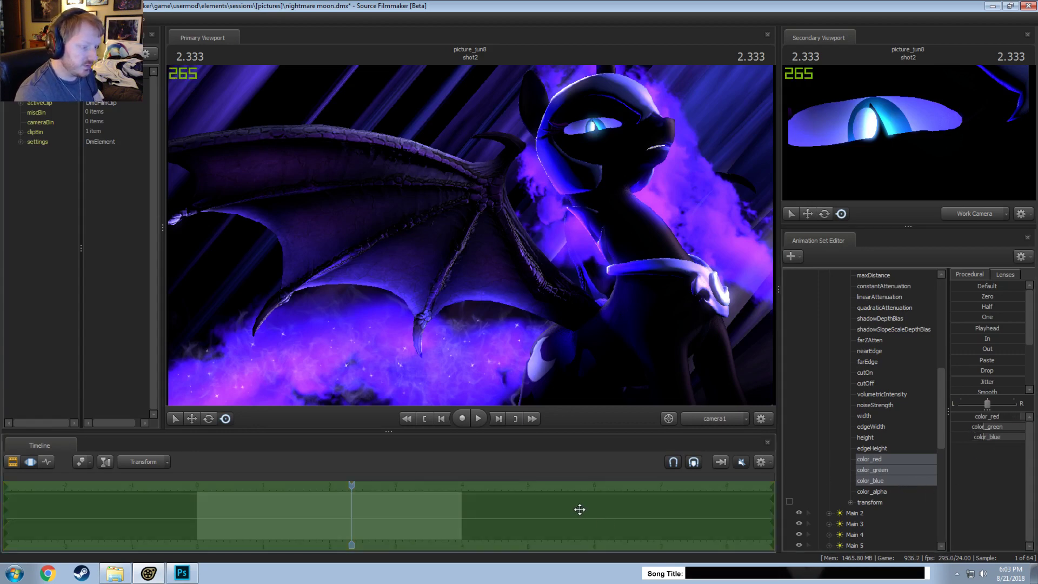
scroll(863, 415, "up", 5)
left_click(871, 319)
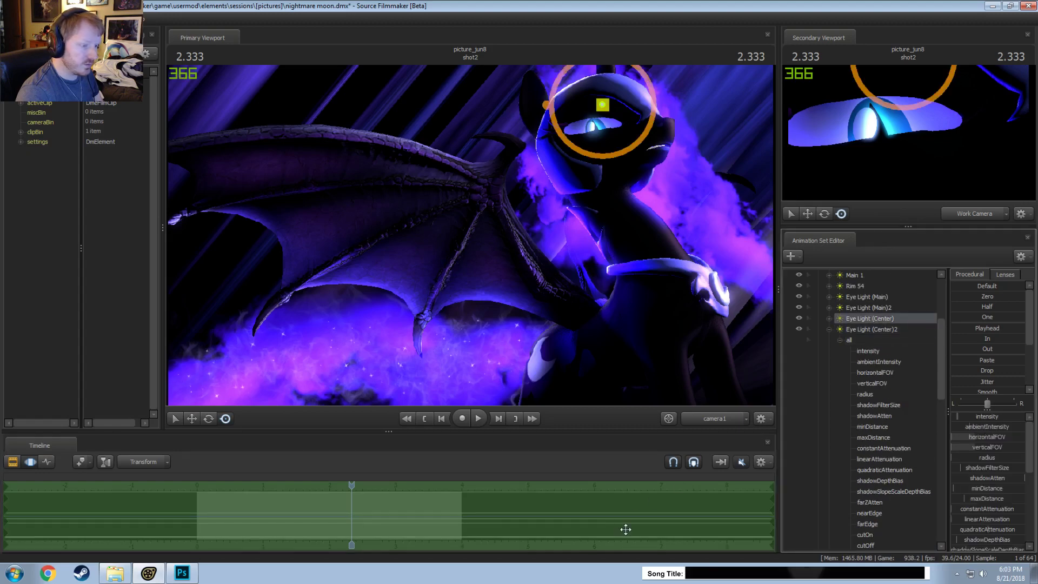
key("F2")
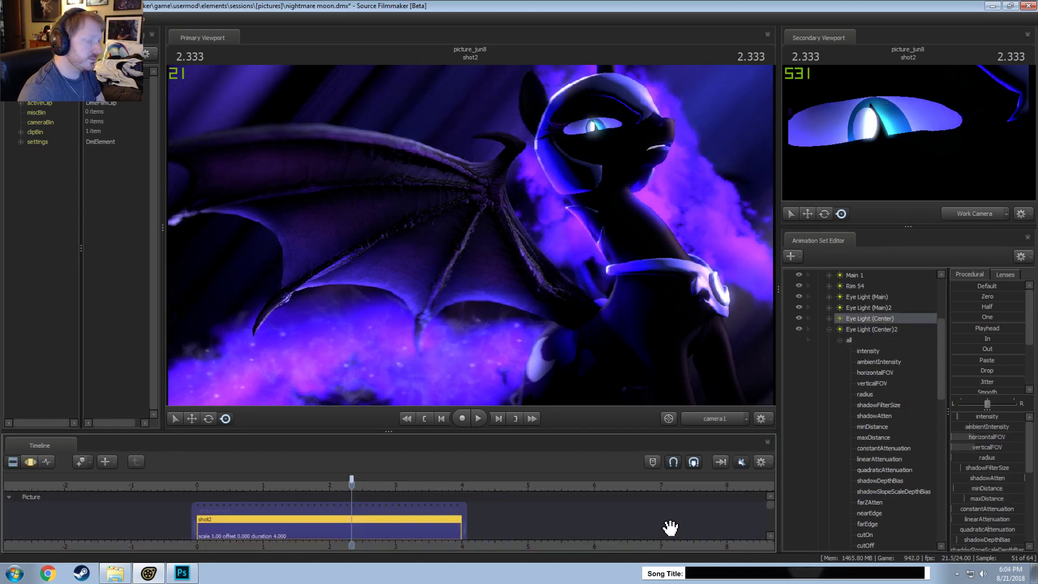
Step: Try lower color_blue and color_green values on Eye Light (Center)2
scroll(912, 468, "down", 15)
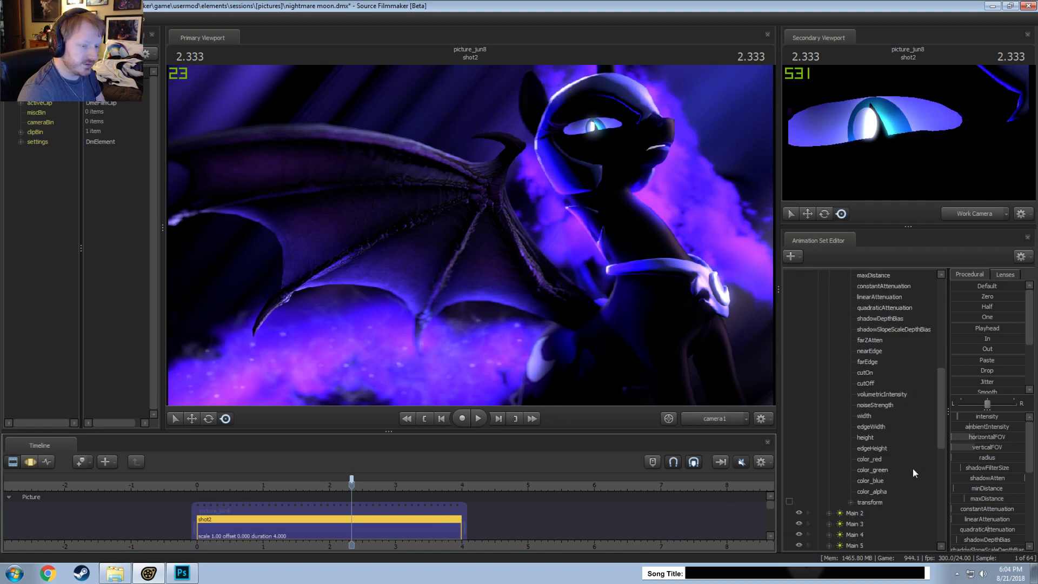
scroll(890, 464, "up", 10)
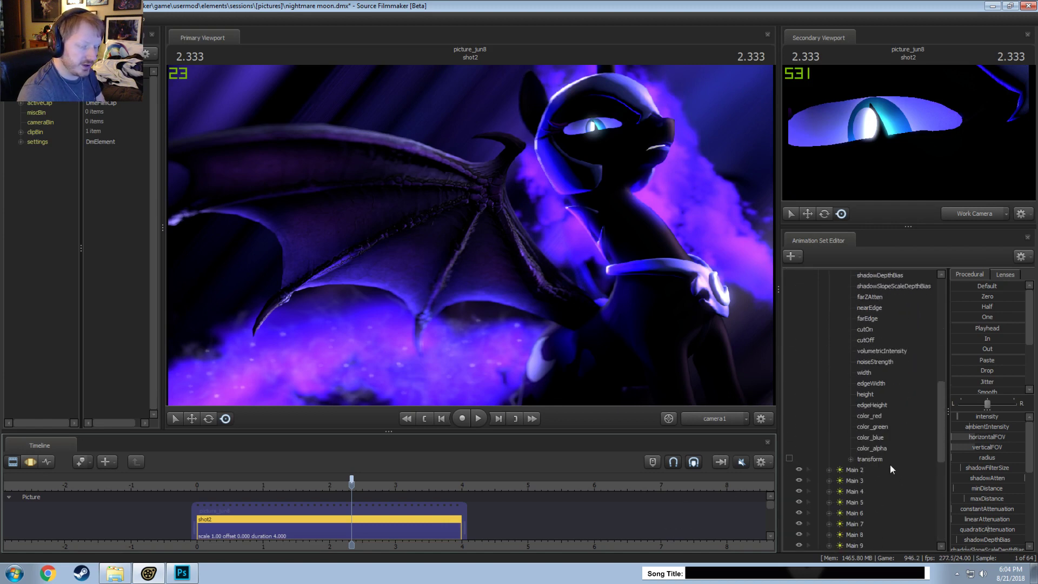
left_click_drag(874, 500, 877, 480)
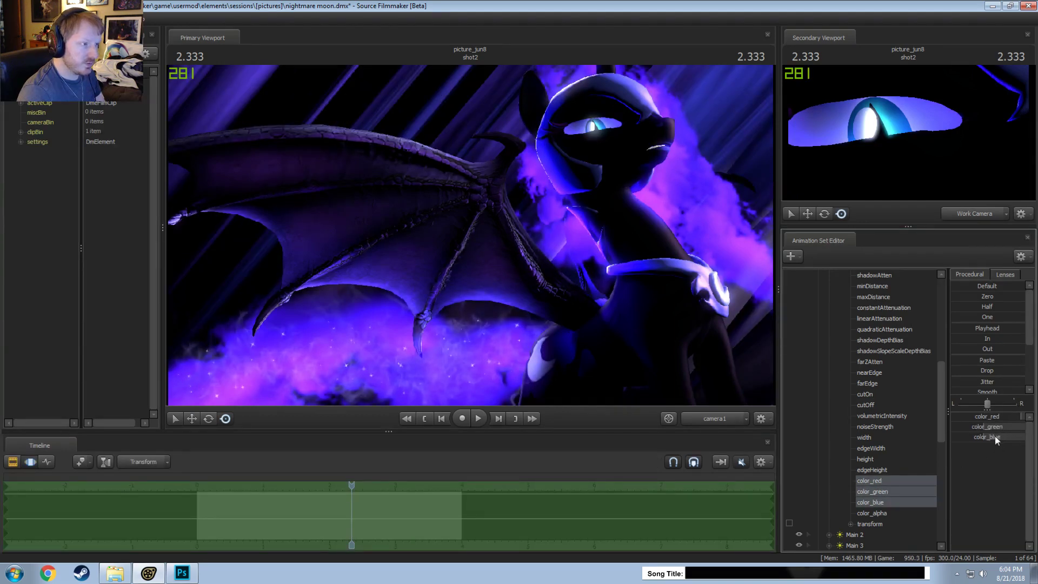
left_click_drag(994, 439, 960, 458)
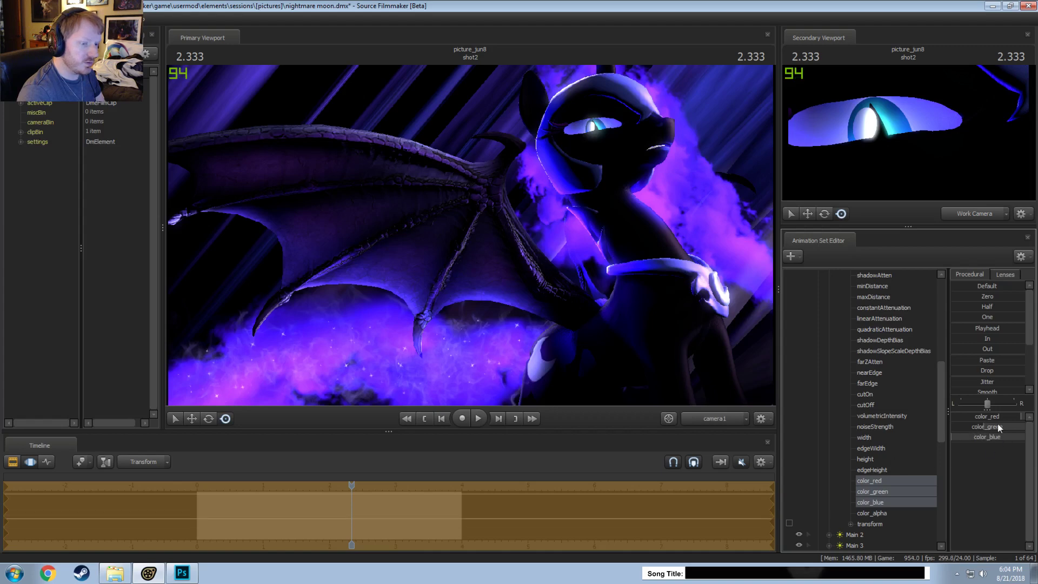
left_click_drag(998, 428, 999, 428)
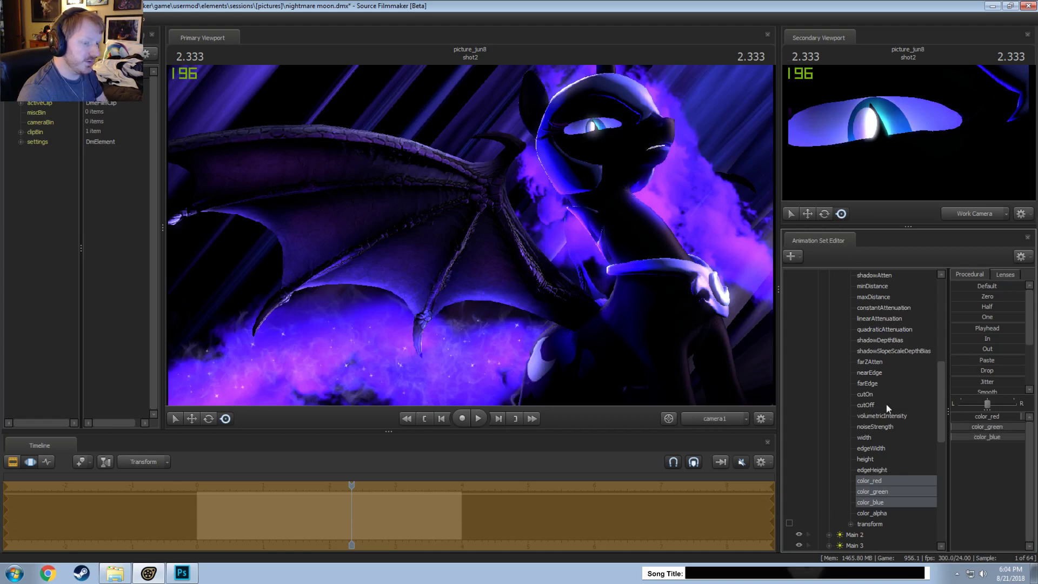
Step: Hide and show Eye Light (Center) to examine the tint of Eye Light (Center)2 on its own
scroll(806, 354, "up", 5)
left_click(799, 340)
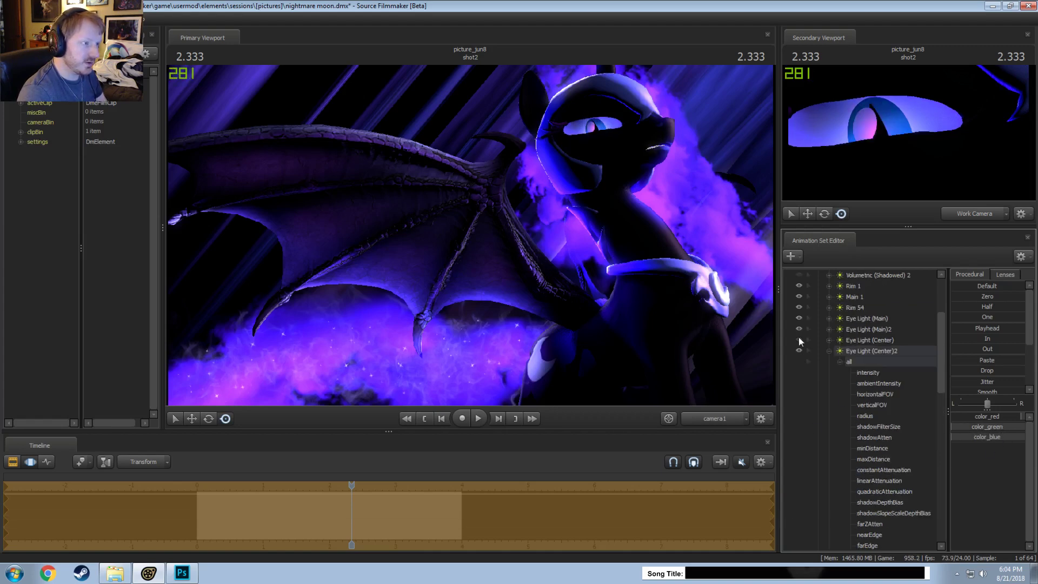
left_click(799, 339)
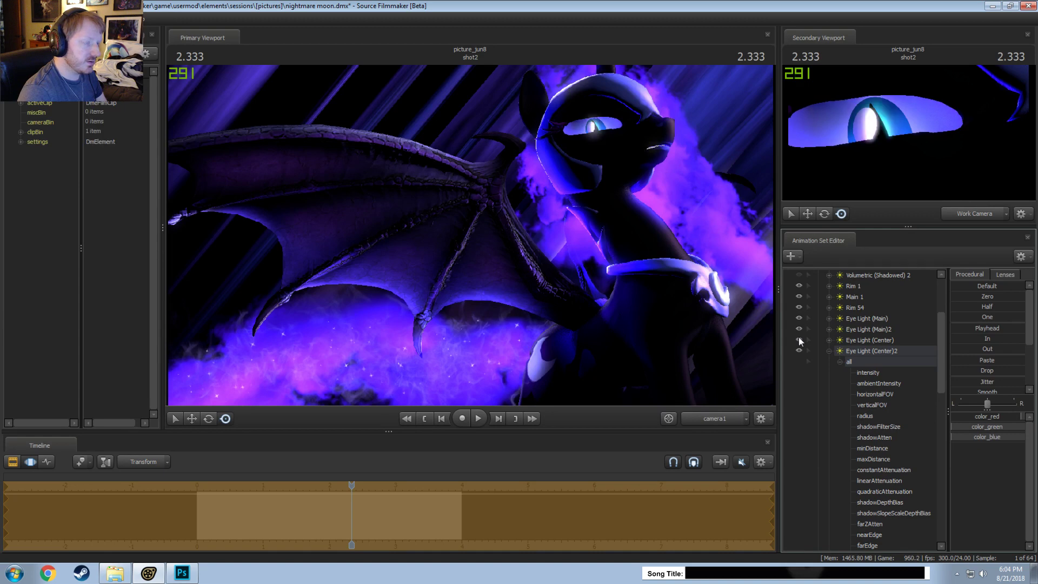
Step: Lower color_green and fine-tune color_blue on Eye Light (Center)2, and preview the result in the Clip Editor
scroll(800, 351, "down", 6)
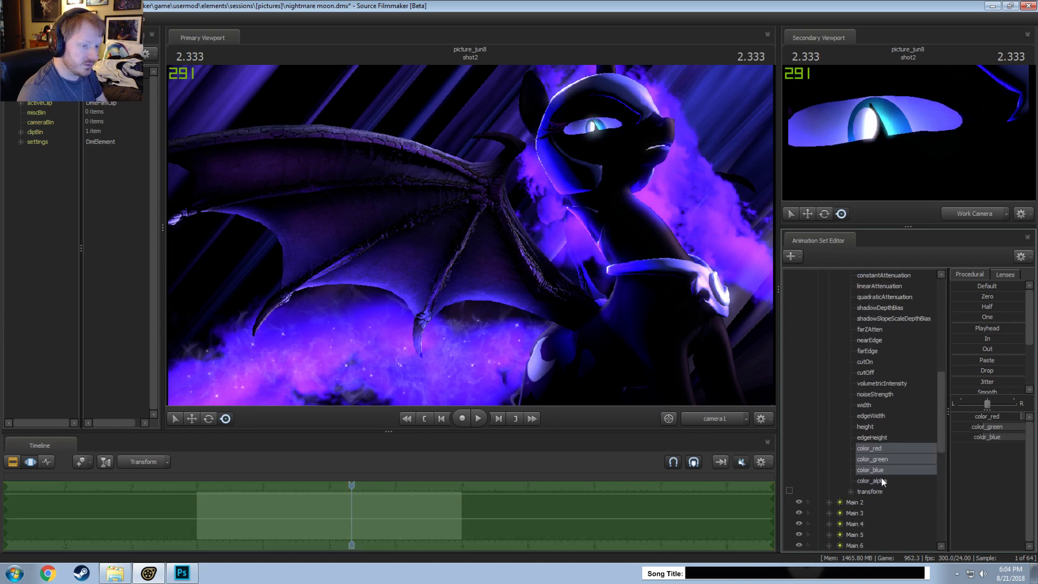
mouse_move(997, 433)
left_mouse_down()
mouse_move(968, 437)
mouse_move(990, 436)
left_mouse_up()
left_click(412, 509)
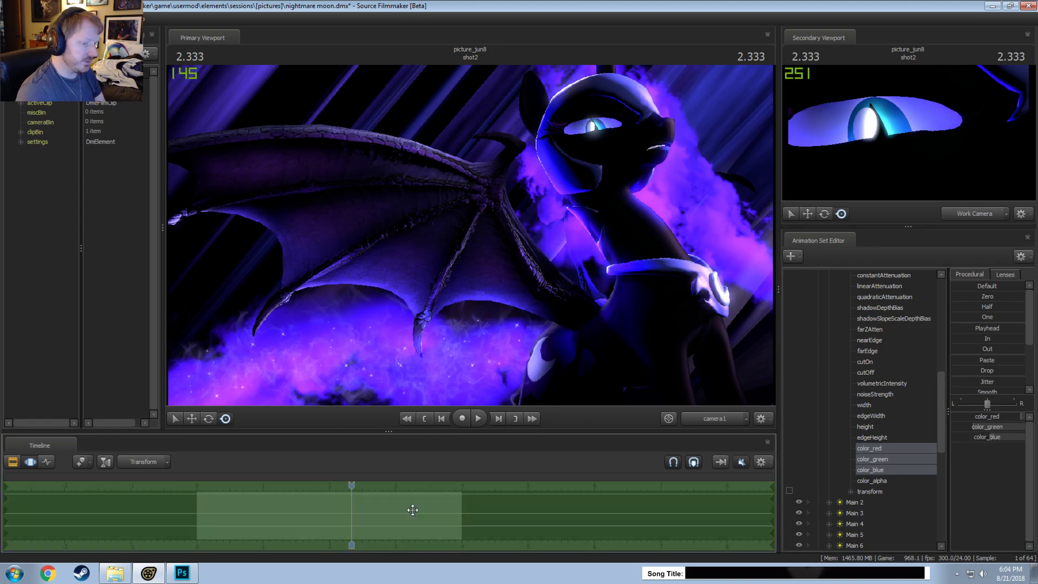
scroll(830, 468, "up", 7)
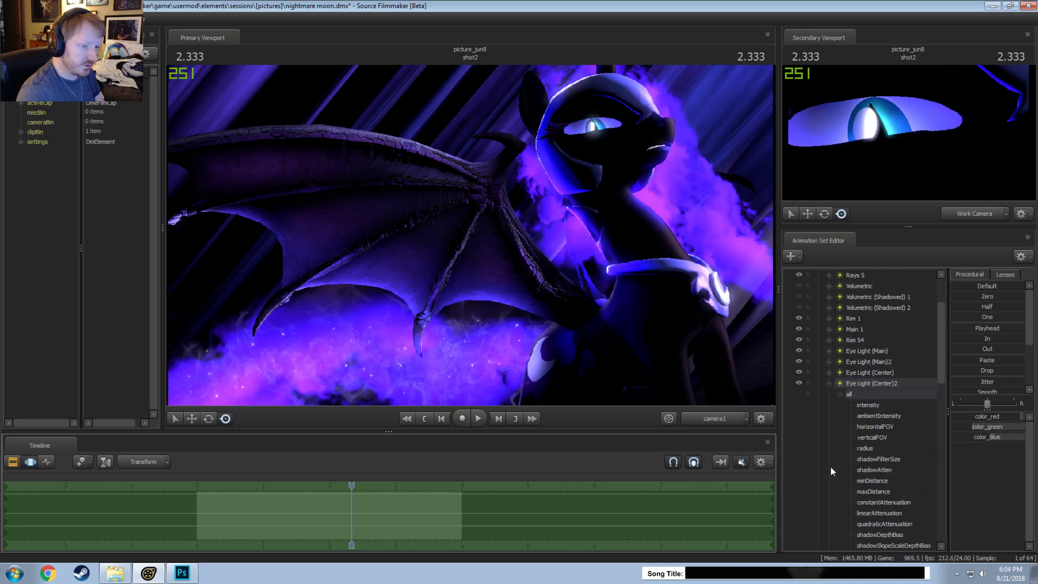
left_click(854, 372)
key("F2")
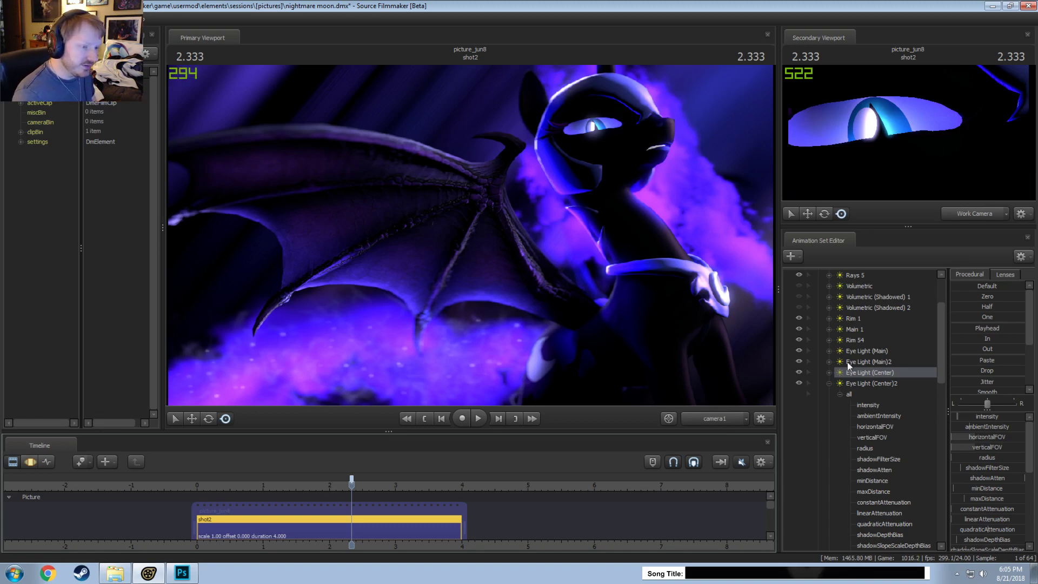
Step: Move Tail Lights 4 to 9 and Neck Lights 1 to 3 into the Lights group, along with Rim 55
left_click(829, 383)
scroll(835, 331, "up", 1)
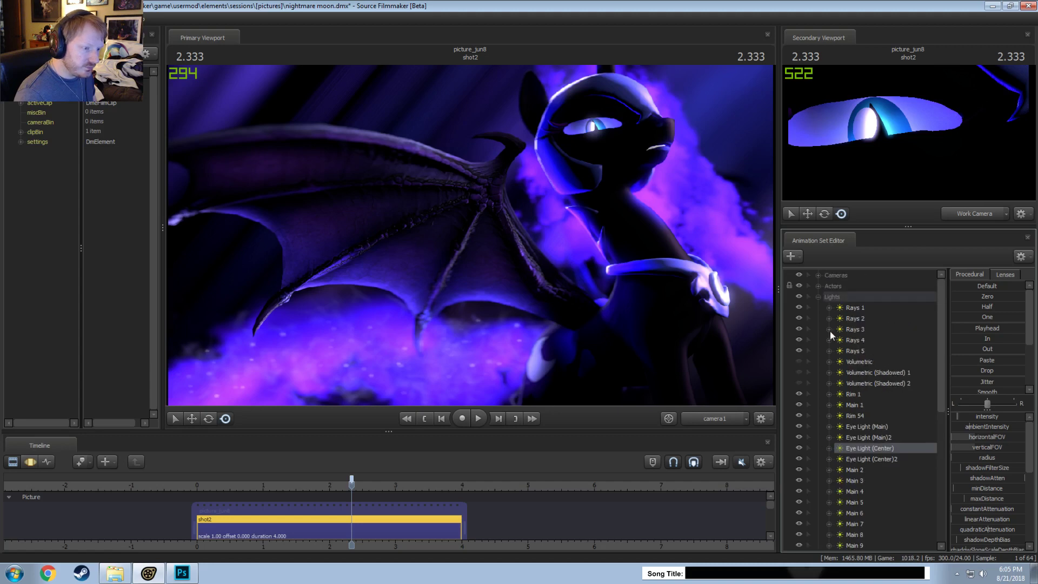
left_click(819, 297)
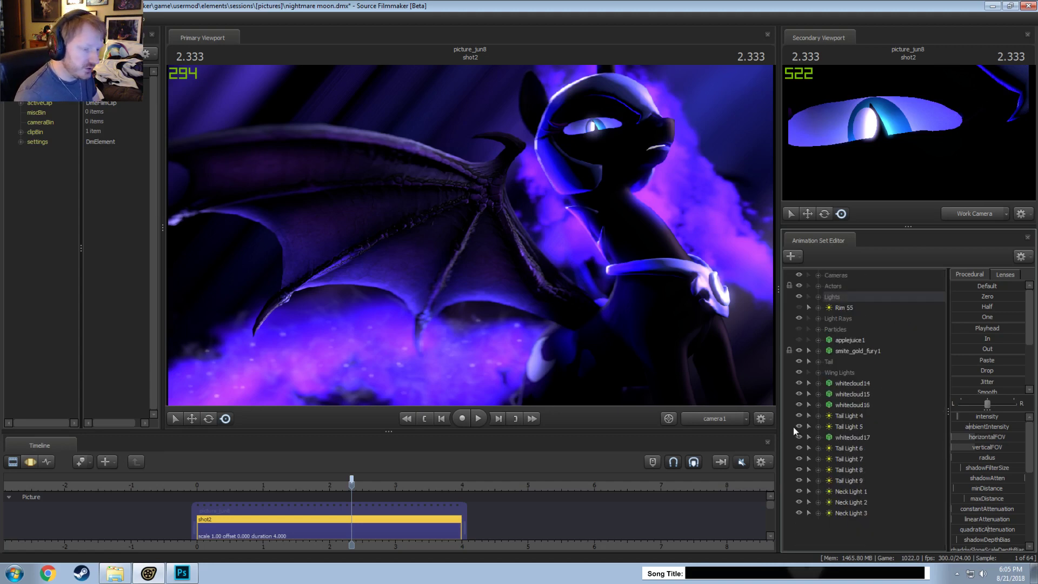
left_click(837, 416)
left_click(846, 514, "shift")
left_click(847, 436, "ctrl")
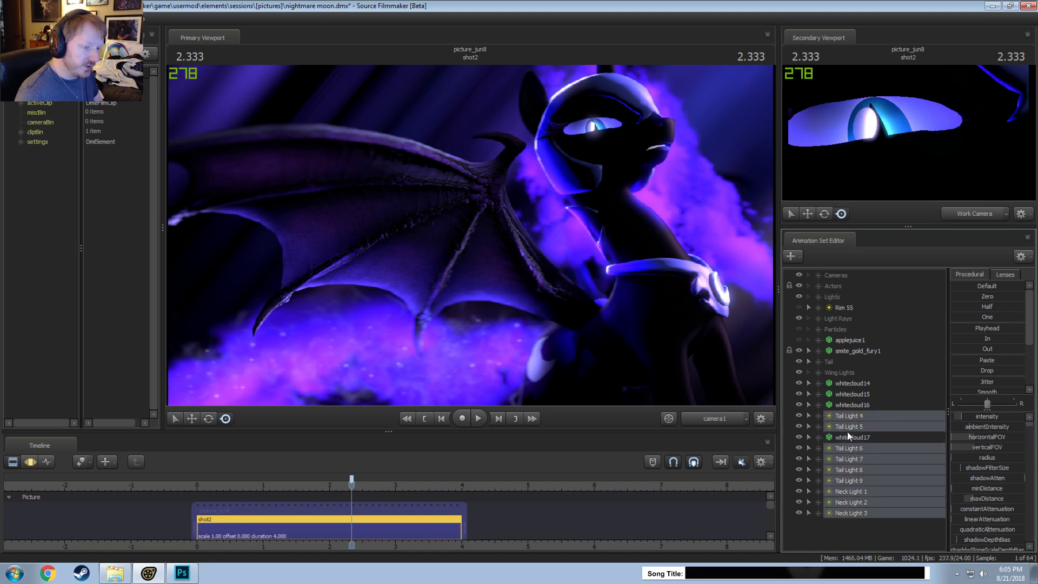
double_click(839, 287)
left_click_drag(840, 290, 833, 304)
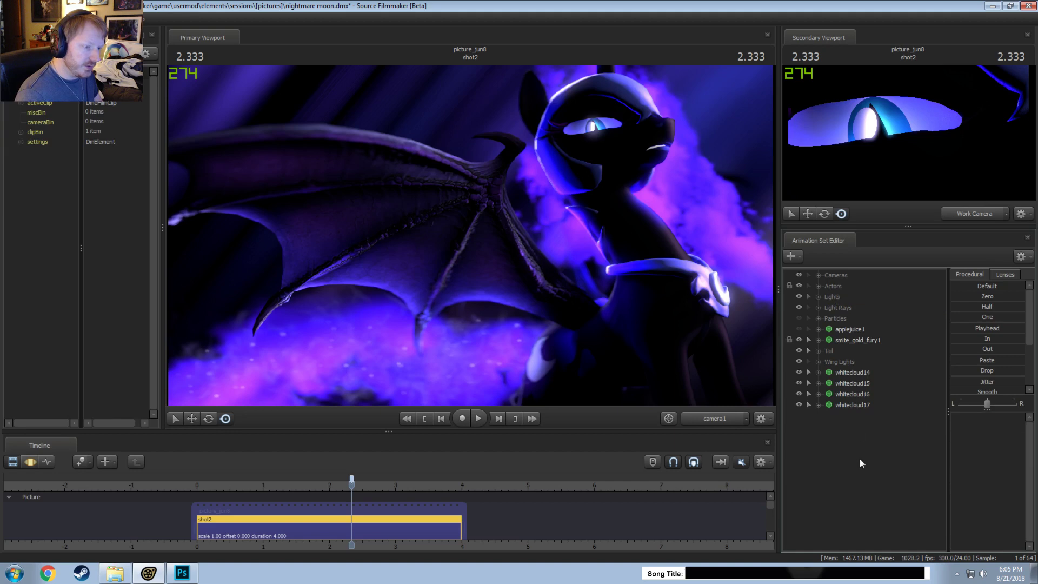
Step: Group the whitecloud14 to whitecloud17 models and rename the group Clouds
left_click(841, 372)
left_click(841, 405, "shift")
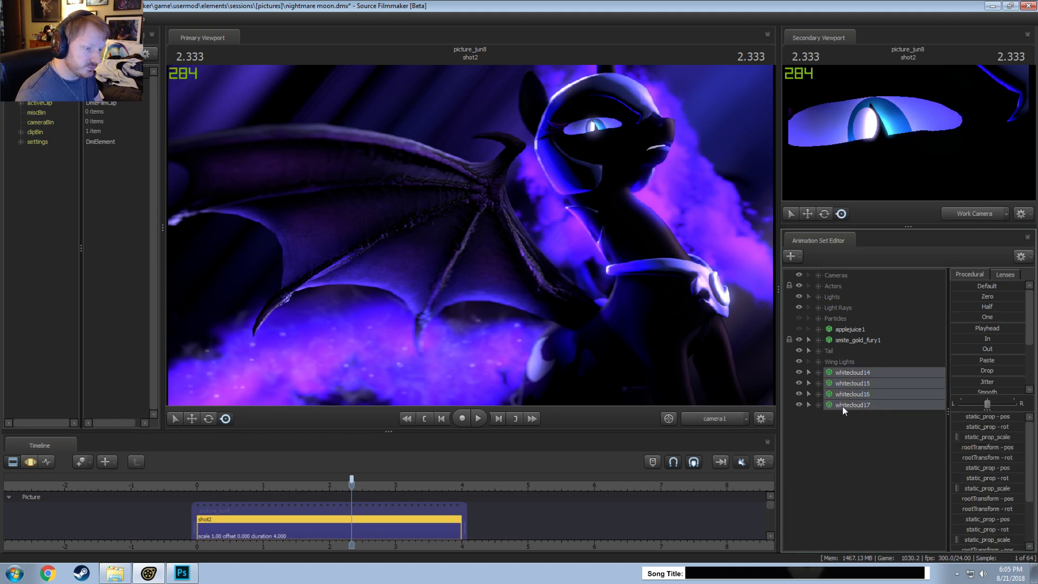
right_click(842, 407)
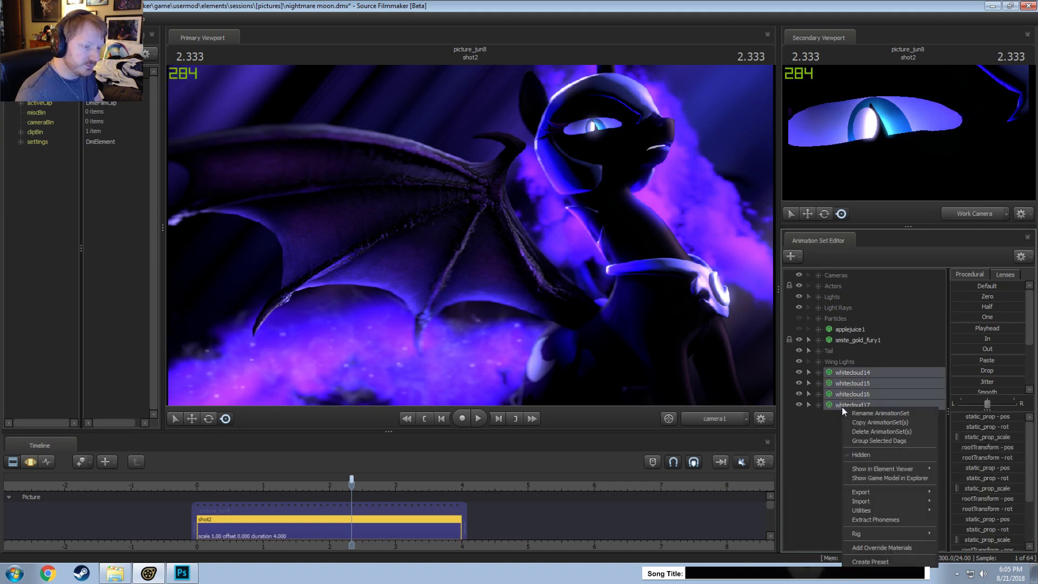
left_click(871, 436)
right_click(849, 378)
left_click(851, 378)
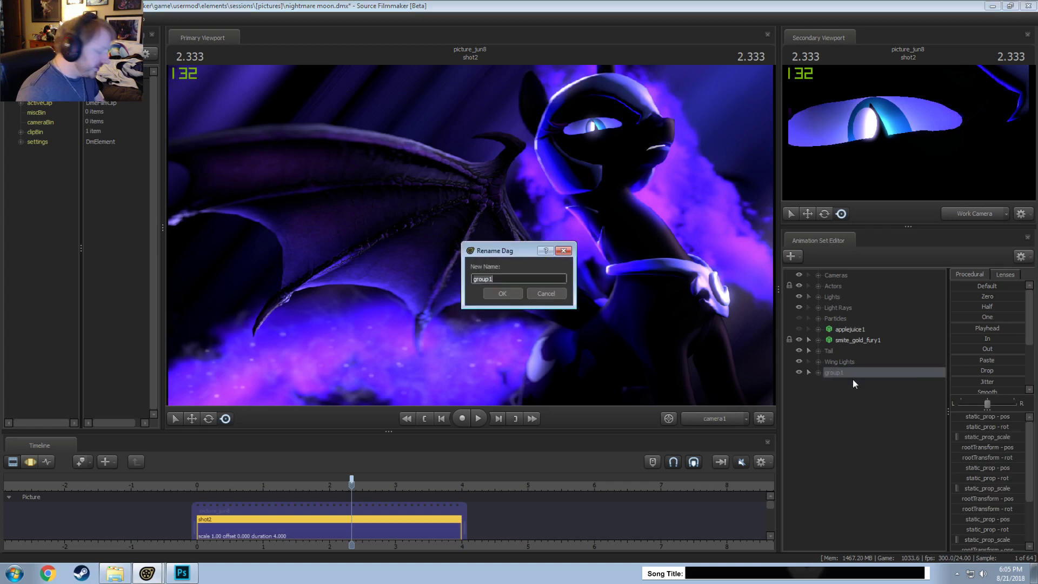
type("Clouds")
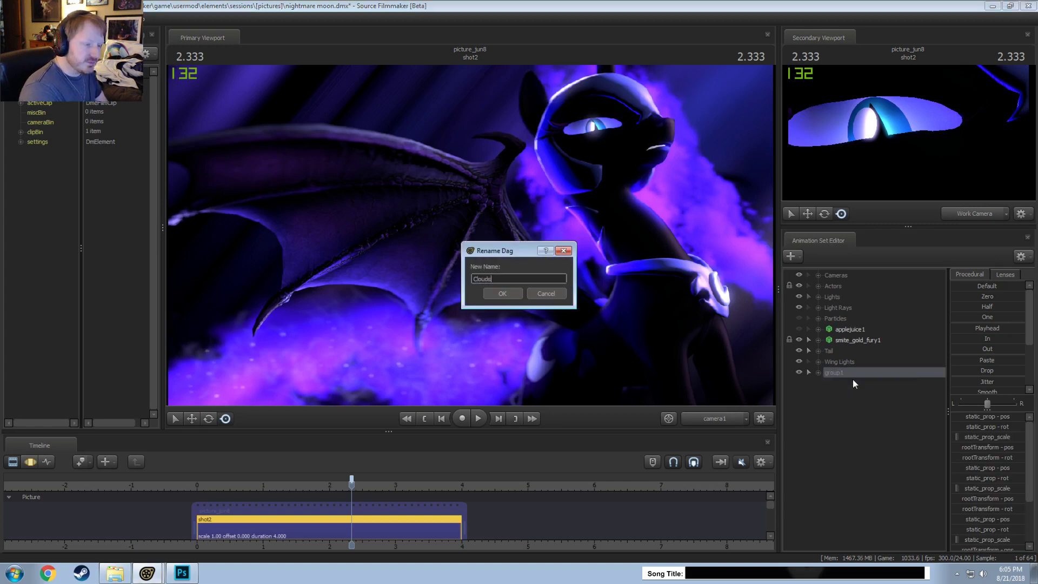
key("Return")
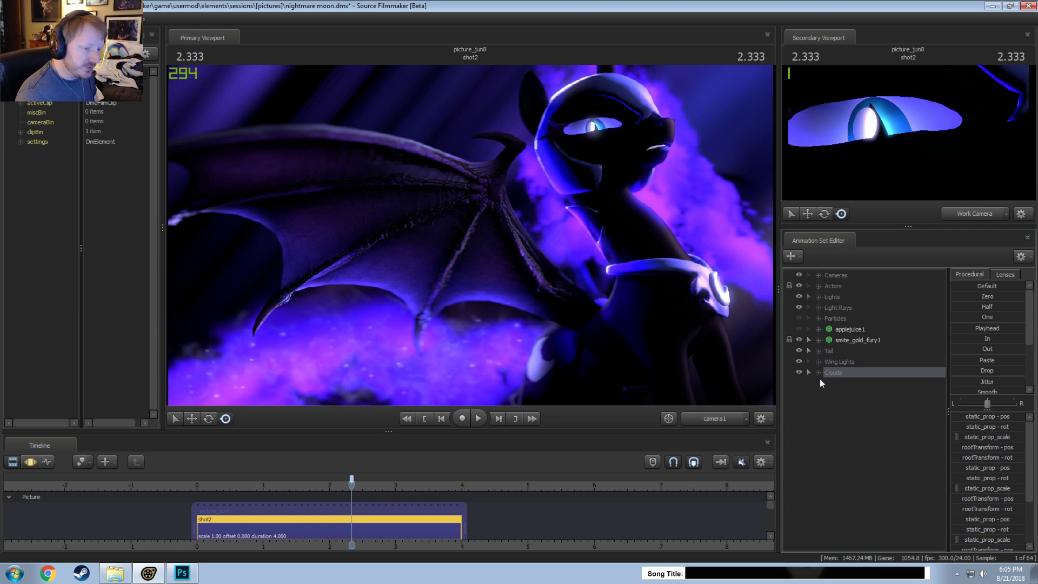
Step: Hide and show Tail Light 4 and Neck Light 1 in the Lights group to examine what each contributes
left_click(817, 295)
scroll(873, 419, "down", 5)
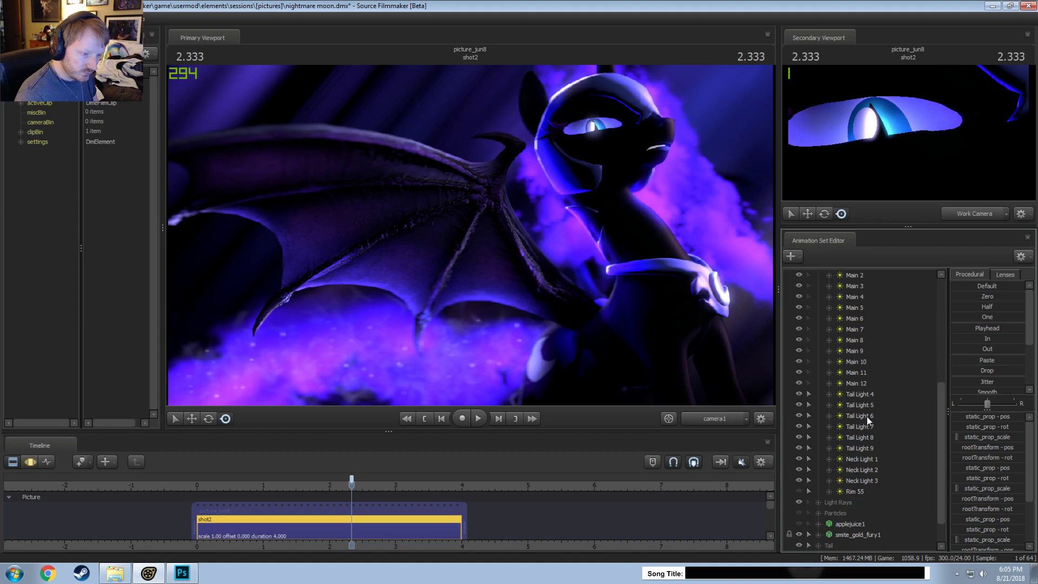
left_click(861, 394)
left_click(799, 394)
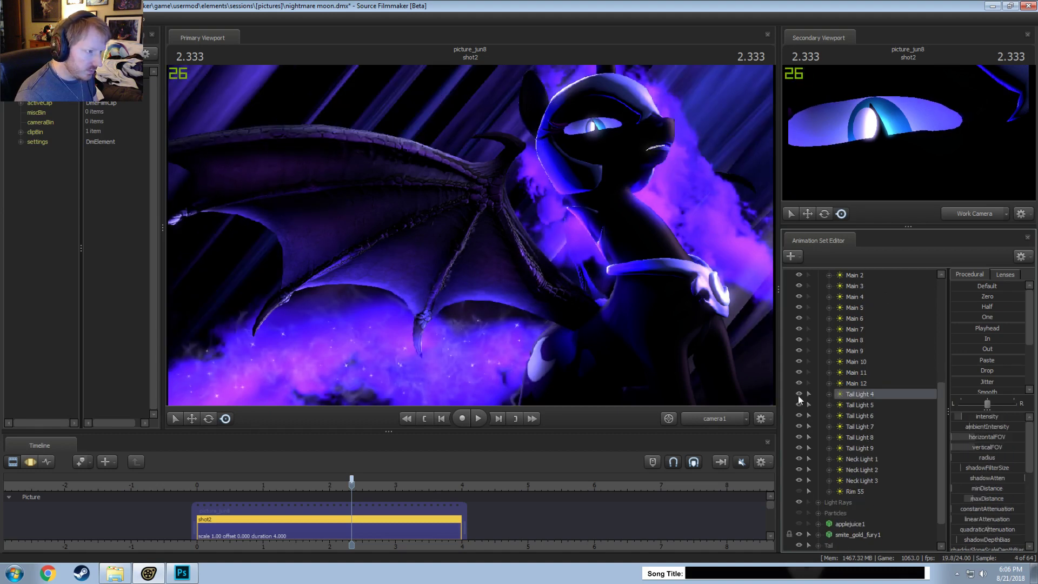
left_click(798, 394)
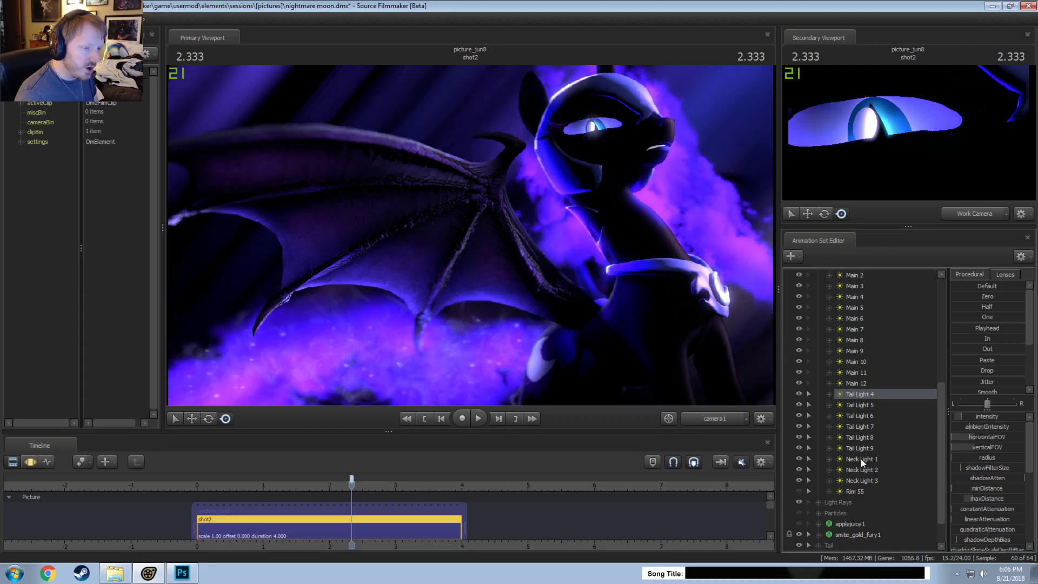
left_click(845, 460)
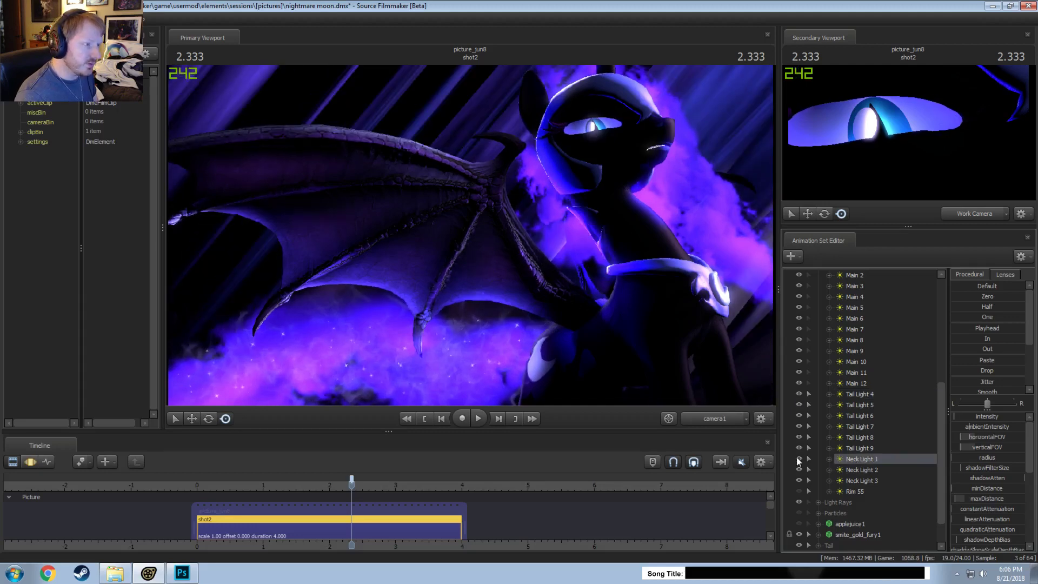
Step: Copy Neck Light 1 from the Lights group and paste it as a new light in the scene
right_click(884, 461)
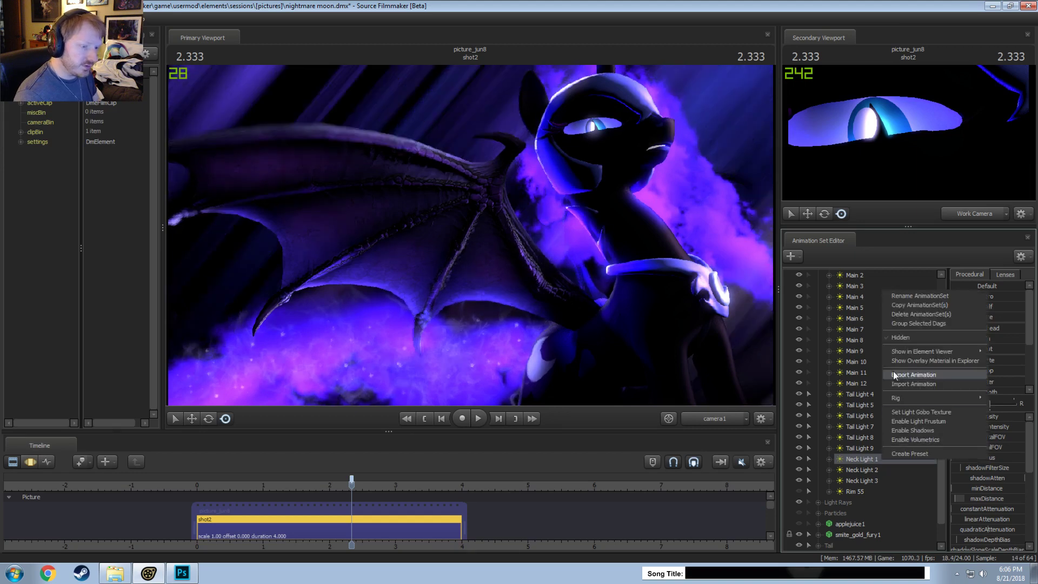
left_click(908, 304)
scroll(847, 381, "up", 6)
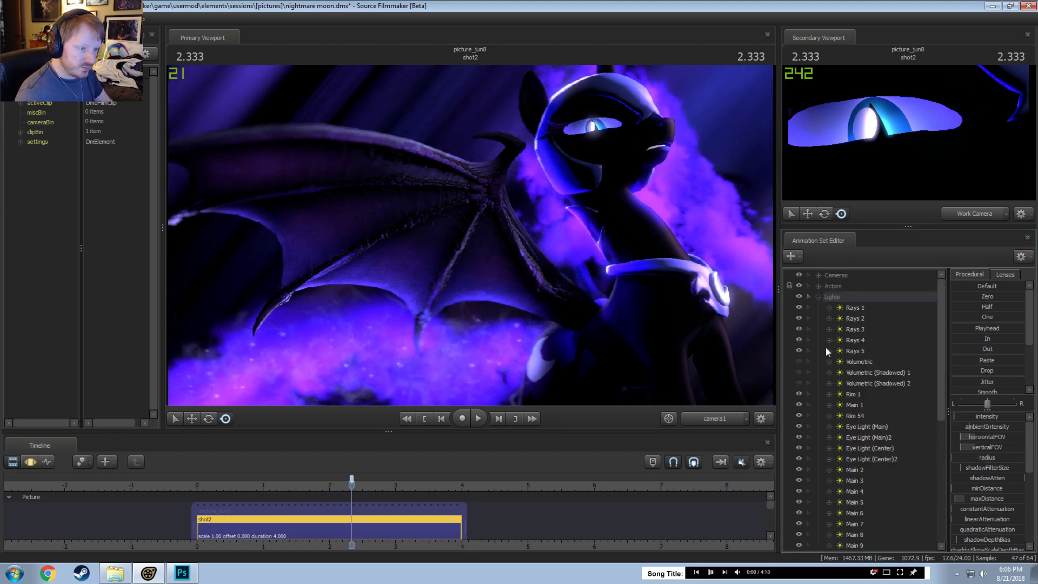
left_click(821, 296)
right_click(828, 466)
left_click(849, 523)
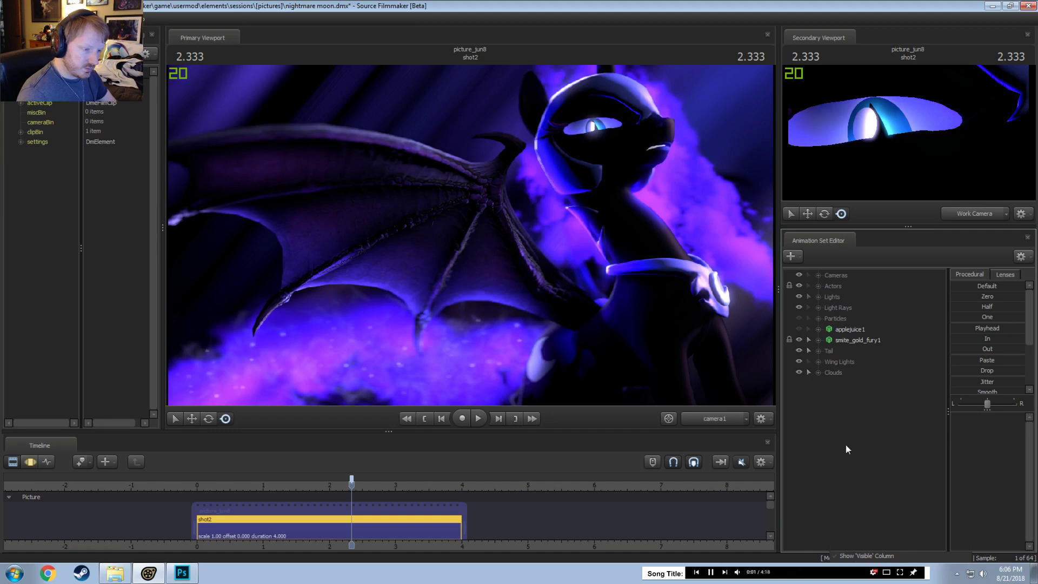
Step: Look through Neck Light 4 and reposition it in the Motion Editor, with the camera1 view shown in the Secondary Viewport
double_click(844, 387)
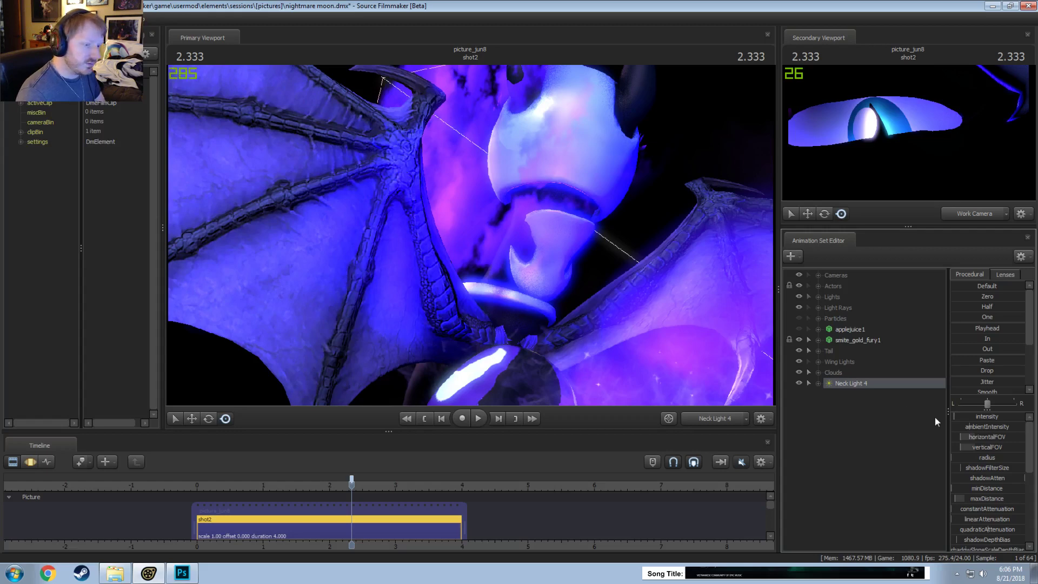
left_click(880, 401)
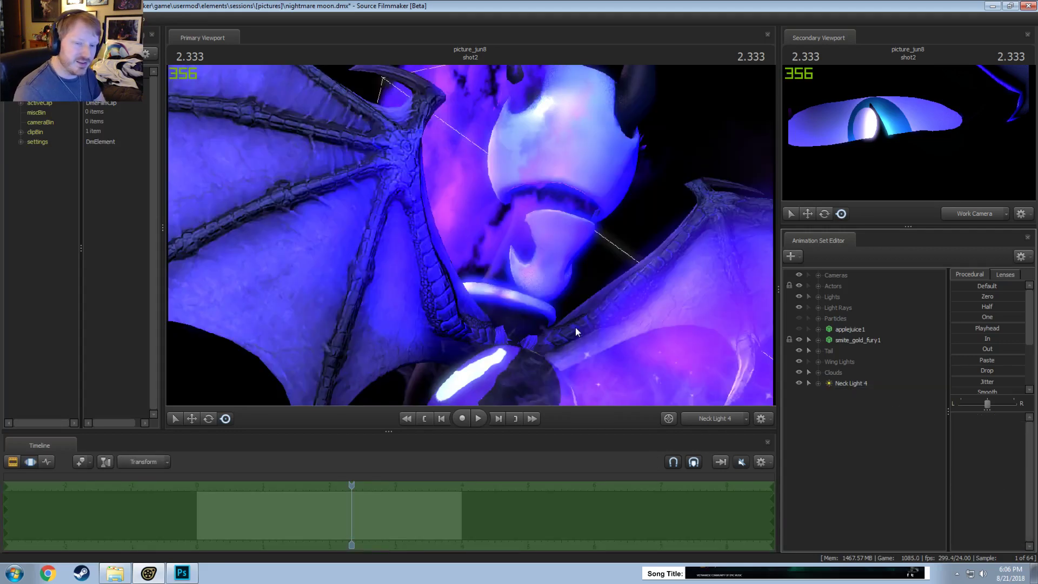
left_click(833, 384)
left_click_drag(745, 352, 718, 259)
left_click(968, 194)
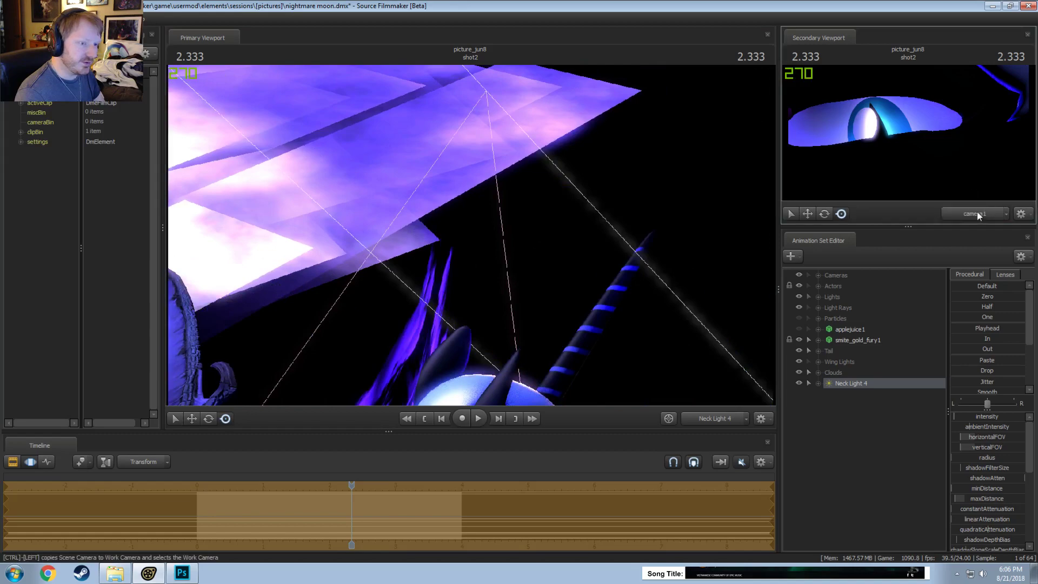
left_click_drag(967, 195, 971, 198)
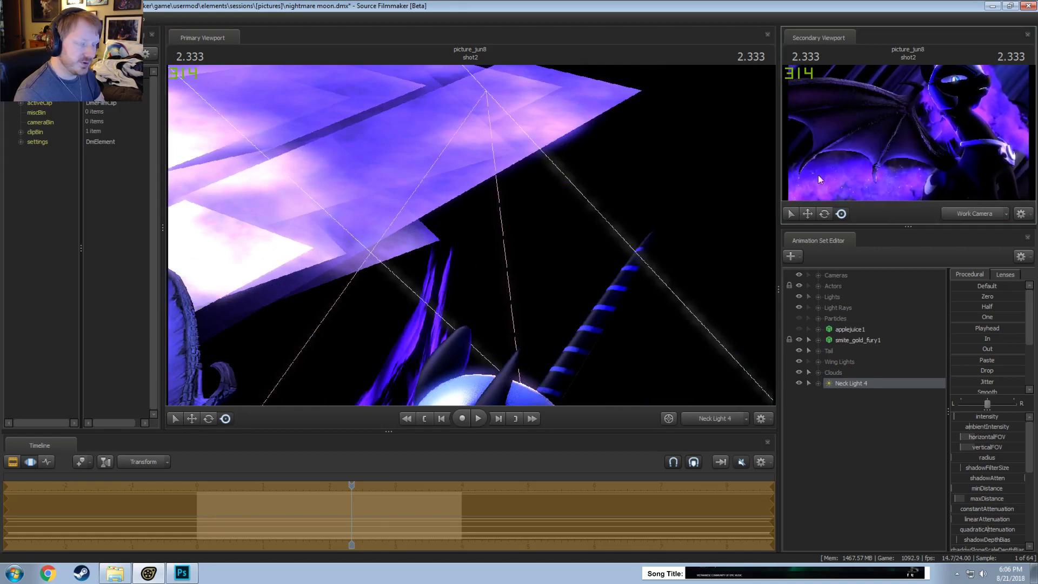
left_click_drag(665, 237, 453, 255)
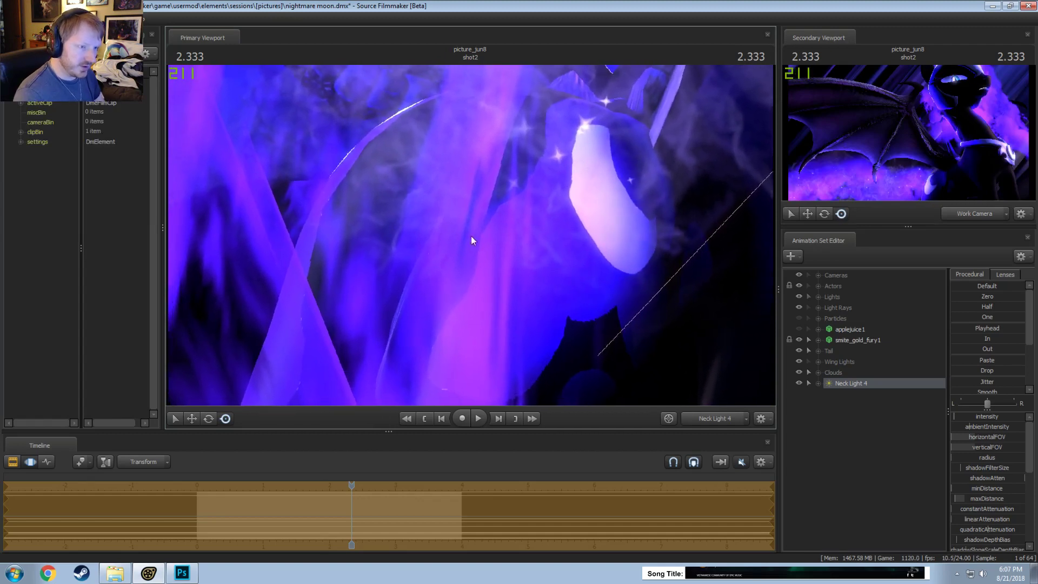
Step: Preview the camera1 shot in the Clip Editor, and refine Neck Light 4's placement by looking through it in the Motion Editor
left_click(722, 418)
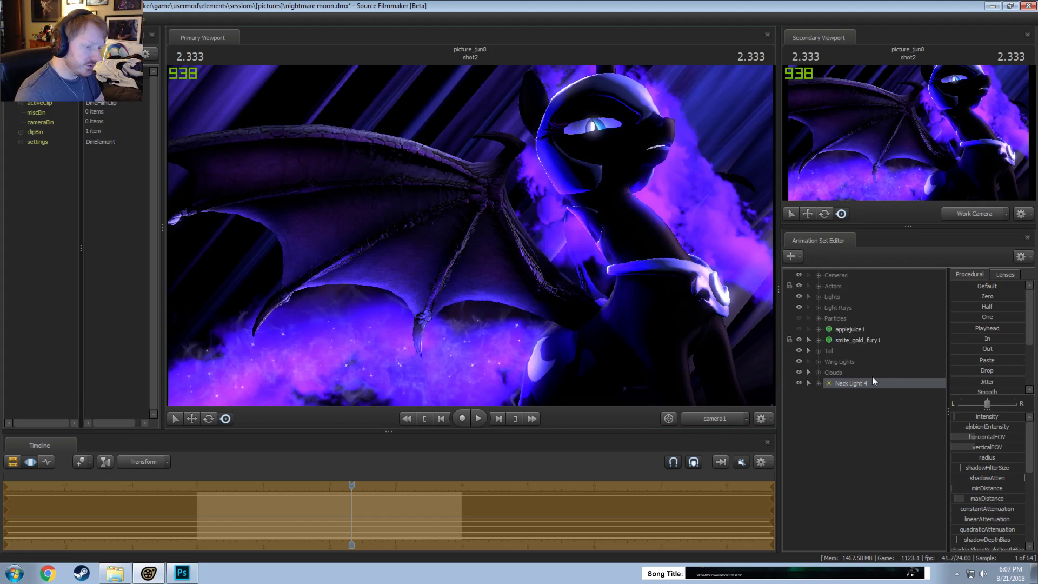
key("F2")
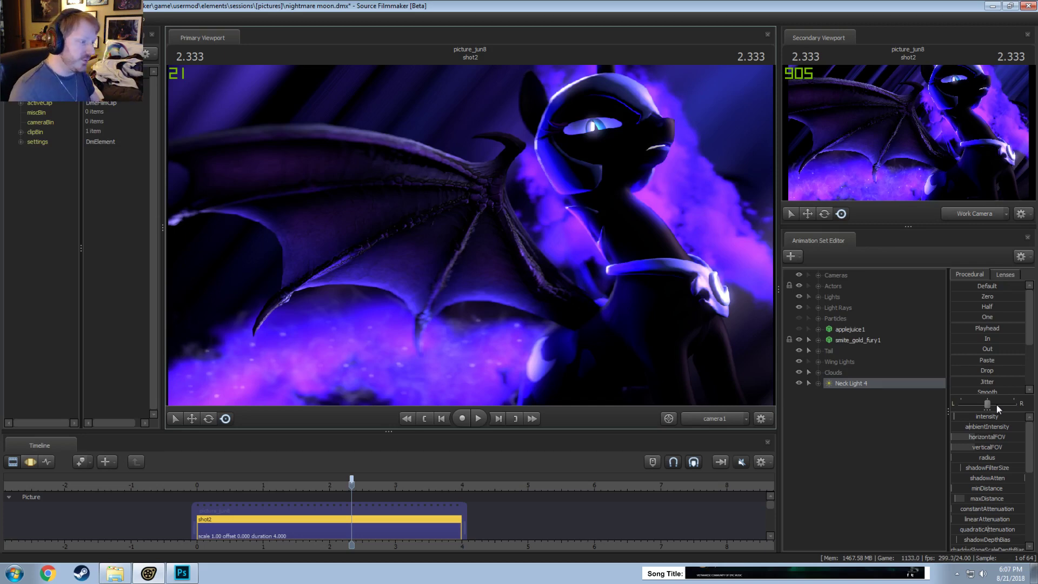
double_click(841, 383)
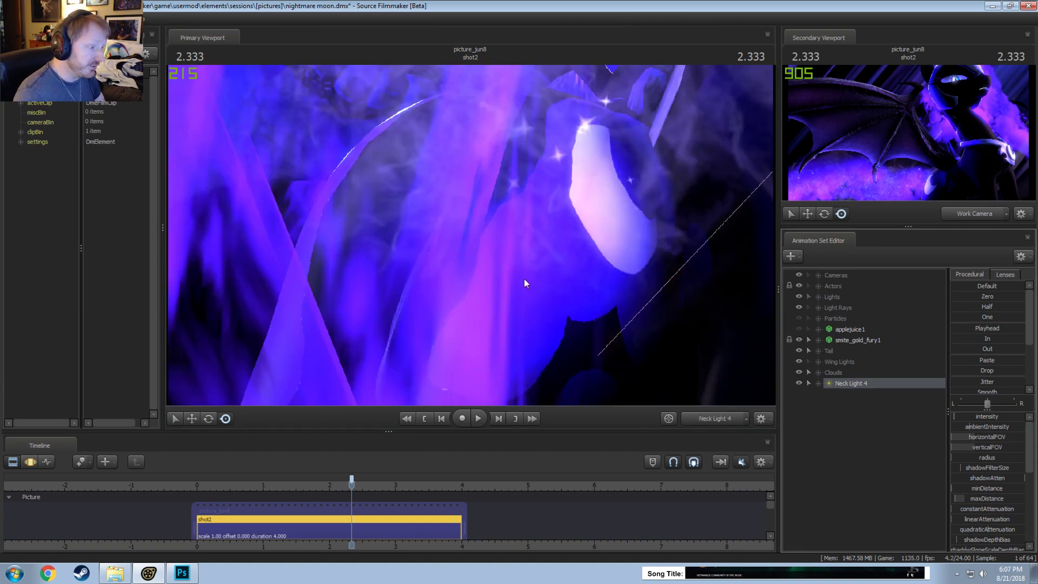
left_click(553, 252)
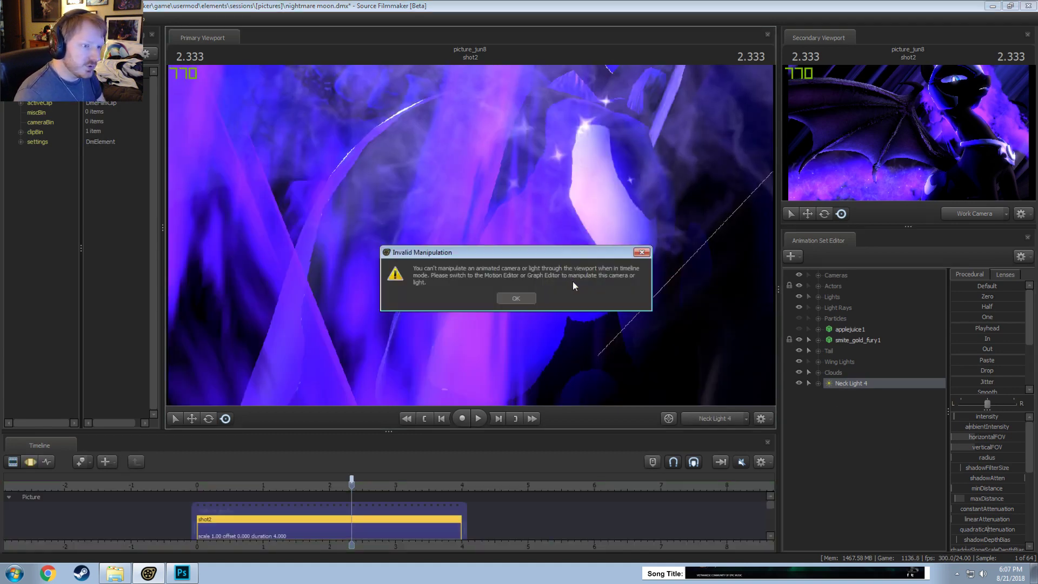
left_click(516, 296)
left_click_drag(543, 265, 470, 234)
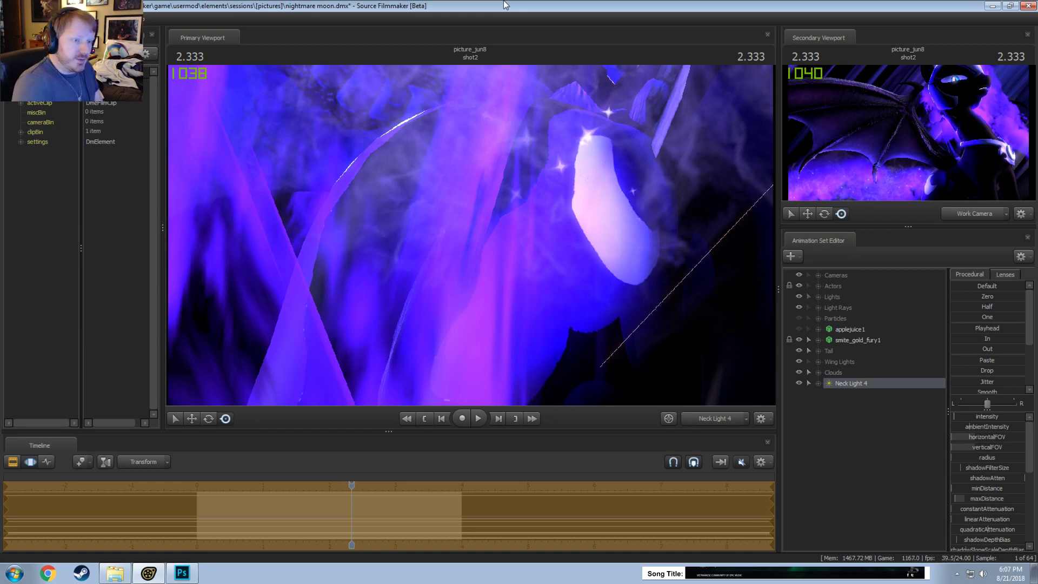
Step: Duplicate Neck Light 4 by copying and pasting its animation set
right_click(875, 382)
left_click(888, 396)
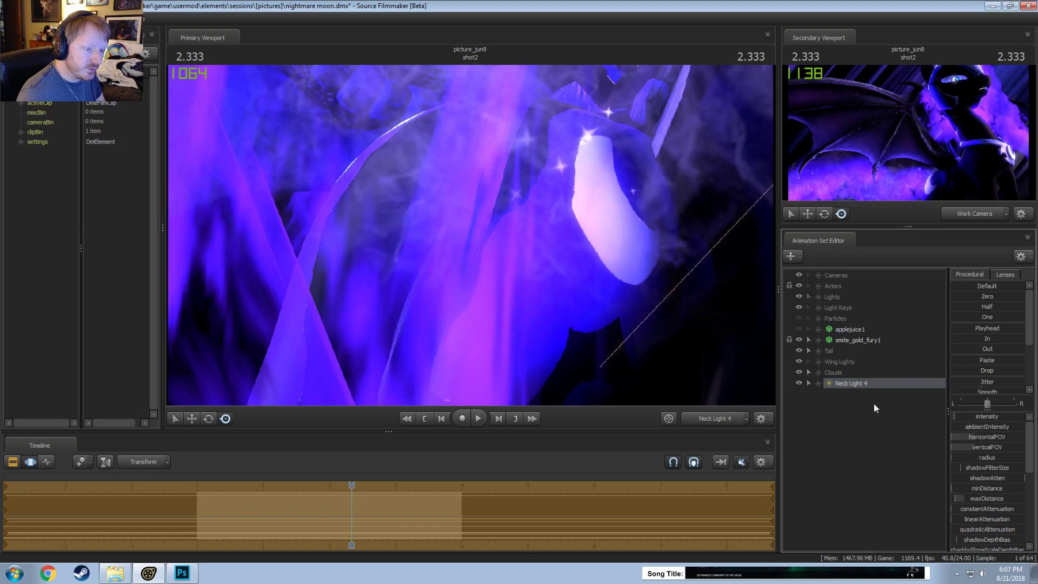
right_click(869, 407)
left_click(890, 464)
Step: Look through Neck Light 5 in the Primary Viewport and reposition it in the Motion Editor
key("F2")
left_click_drag(852, 394, 759, 222)
key("F3")
scroll(756, 216, "down", 4)
left_click_drag(471, 234, 516, 242)
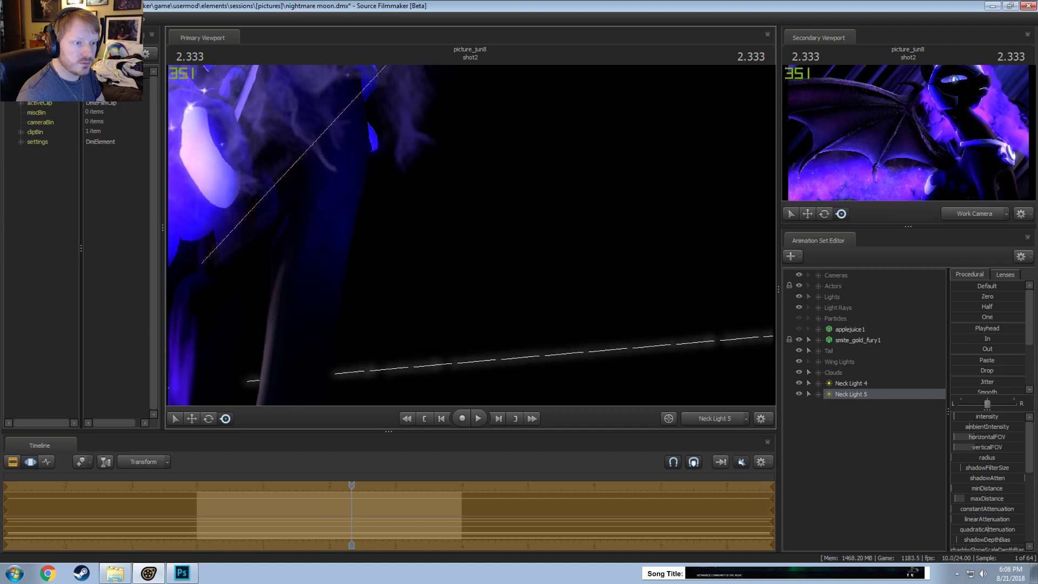
Step: Duplicate Neck Light 5 by copying and pasting its animation set
right_click(862, 394)
left_click(880, 410)
right_click(843, 429)
left_click(865, 484)
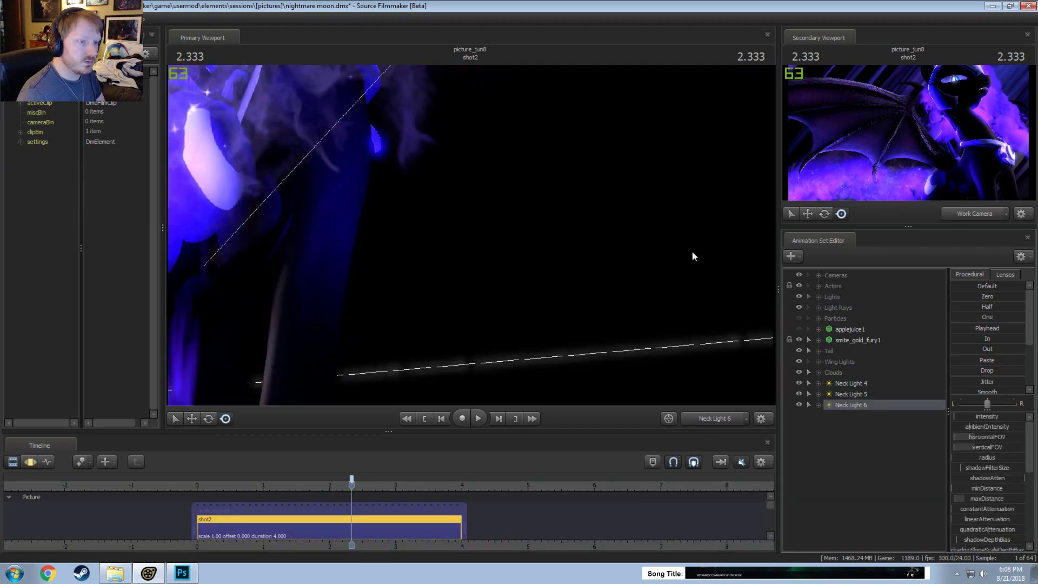
Step: Reposition Neck Light 6 in the Motion Editor so that it shines on the pony's head and neck from another angle
key("F3")
left_click(519, 295)
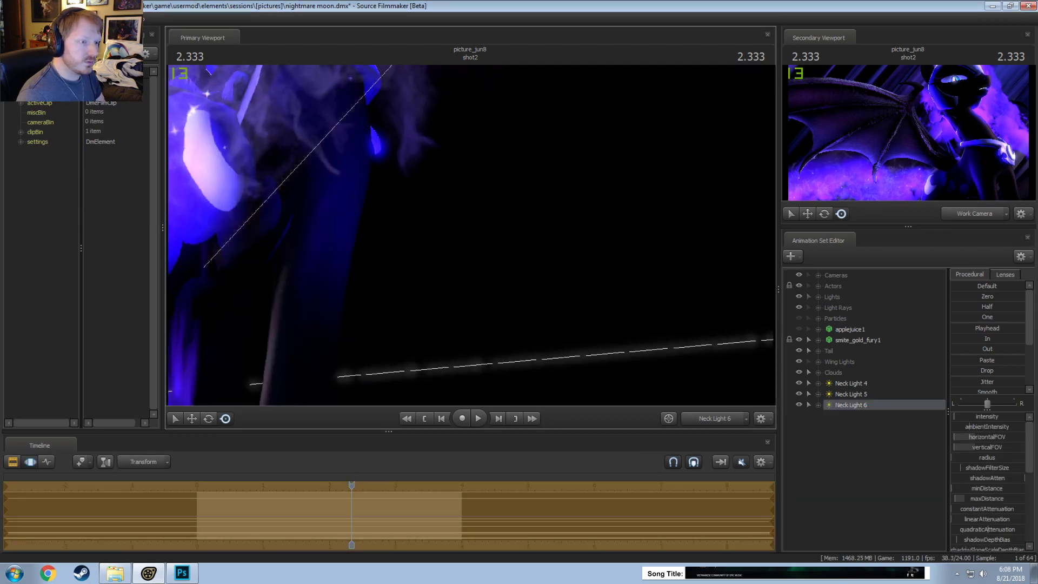
left_click_drag(521, 290, 485, 268)
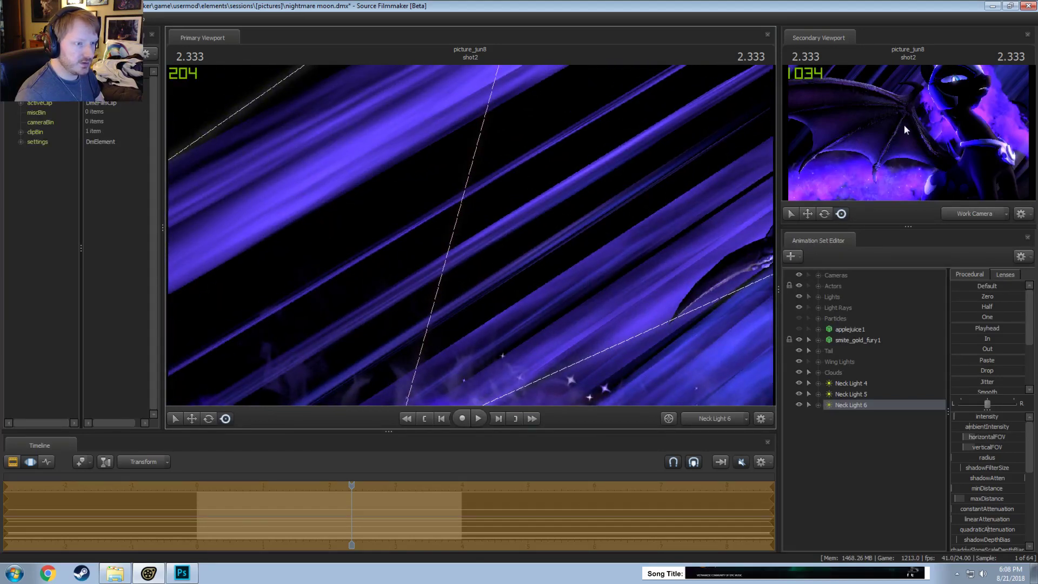
mouse_move(602, 189)
left_mouse_down()
mouse_move(656, 230)
mouse_move(740, 248)
mouse_move(770, 241)
mouse_move(764, 226)
mouse_move(744, 232)
mouse_move(762, 246)
mouse_move(740, 227)
mouse_move(730, 238)
mouse_move(719, 227)
mouse_move(476, 253)
left_mouse_up()
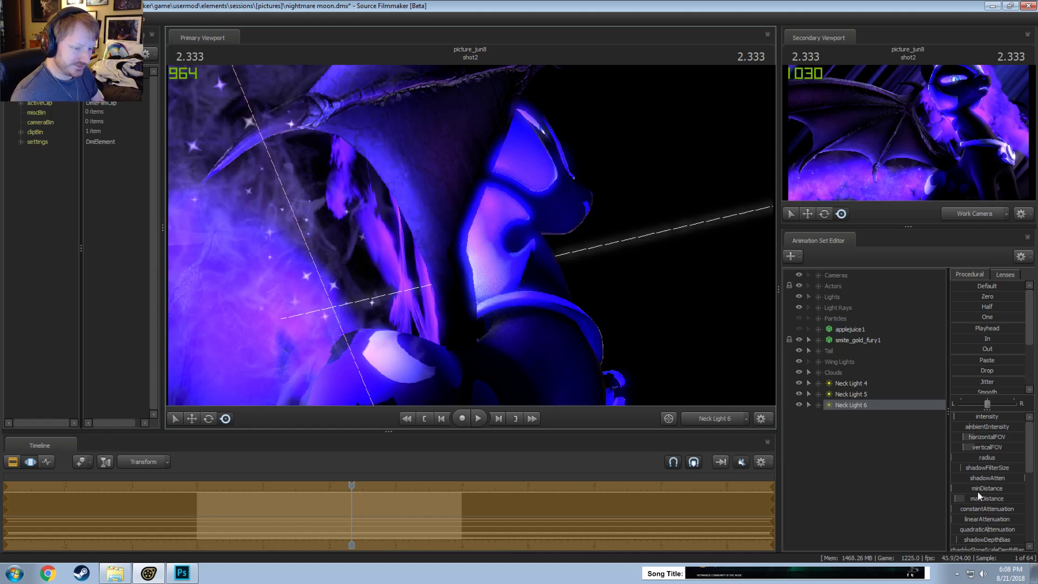
Step: Raise Neck Light 6's minDistance and maxDistance, lower its cutOff, and re-aim it at the pony's head and neck
left_click_drag(974, 497, 983, 488)
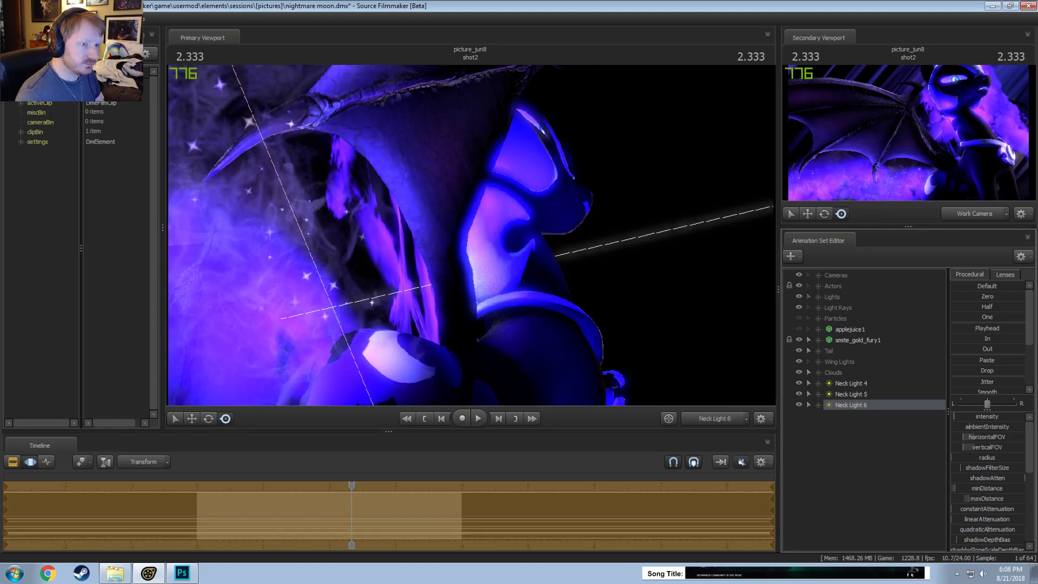
scroll(986, 501, "down", 4)
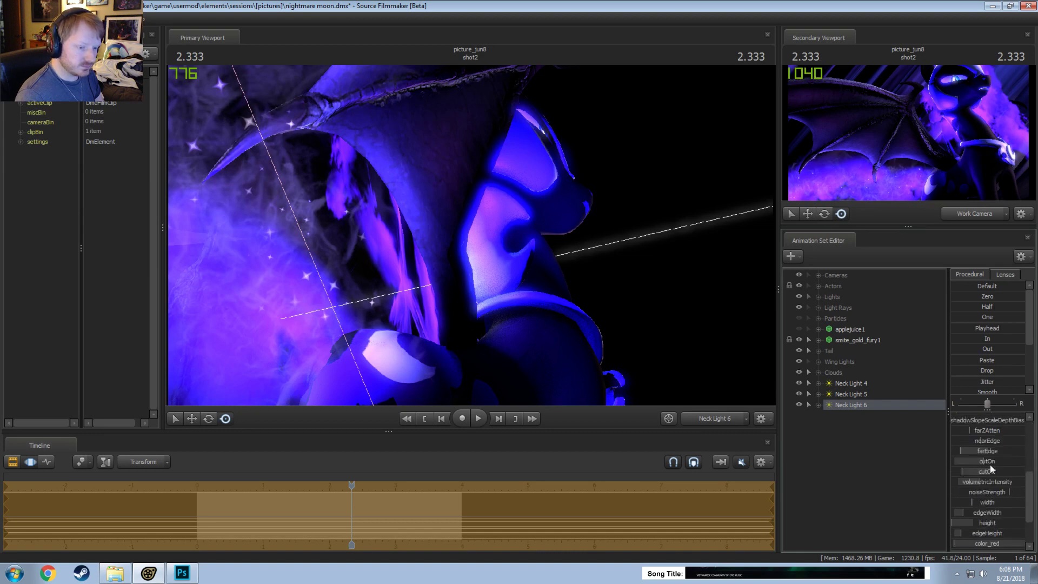
left_click_drag(981, 461, 954, 471)
mouse_move(472, 236)
left_mouse_down()
mouse_move(493, 208)
mouse_move(471, 212)
mouse_move(464, 224)
mouse_move(485, 210)
mouse_move(441, 242)
mouse_move(470, 235)
left_mouse_up()
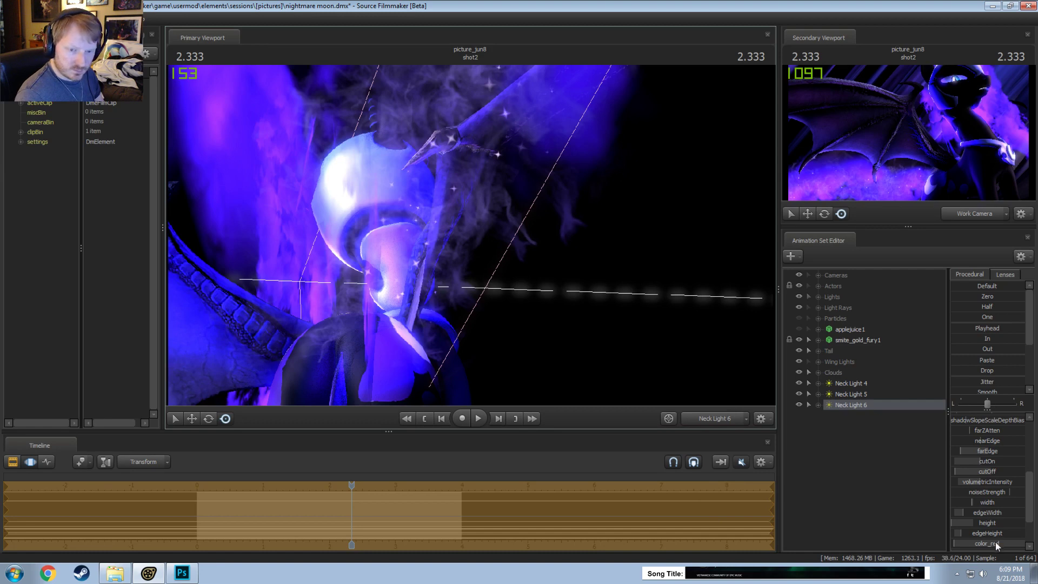
Step: Lower Neck Light 6's farEdge and return the Primary Viewport to camera1
scroll(994, 543, "down", 3)
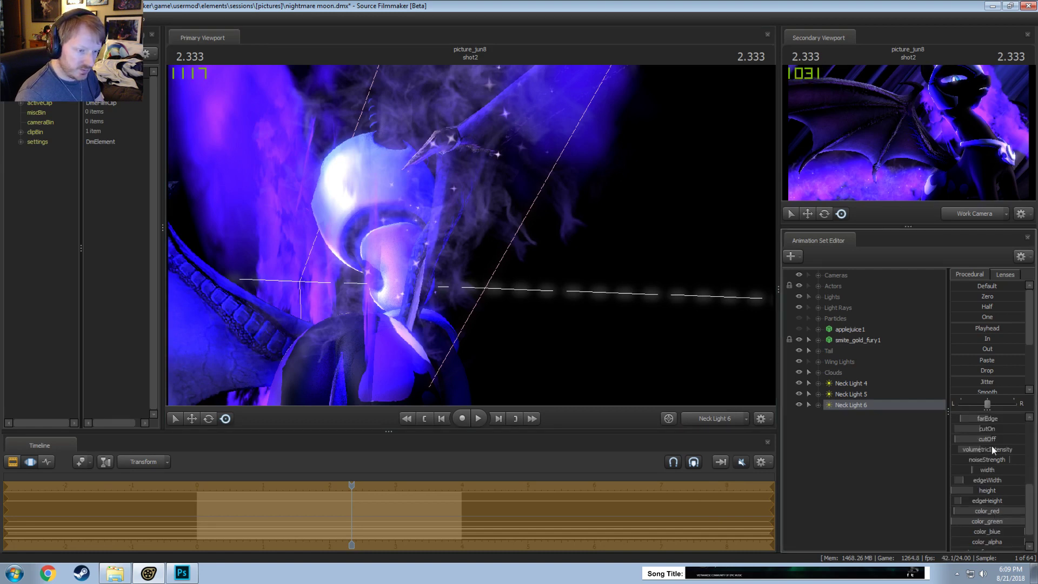
scroll(991, 445, "up", 3)
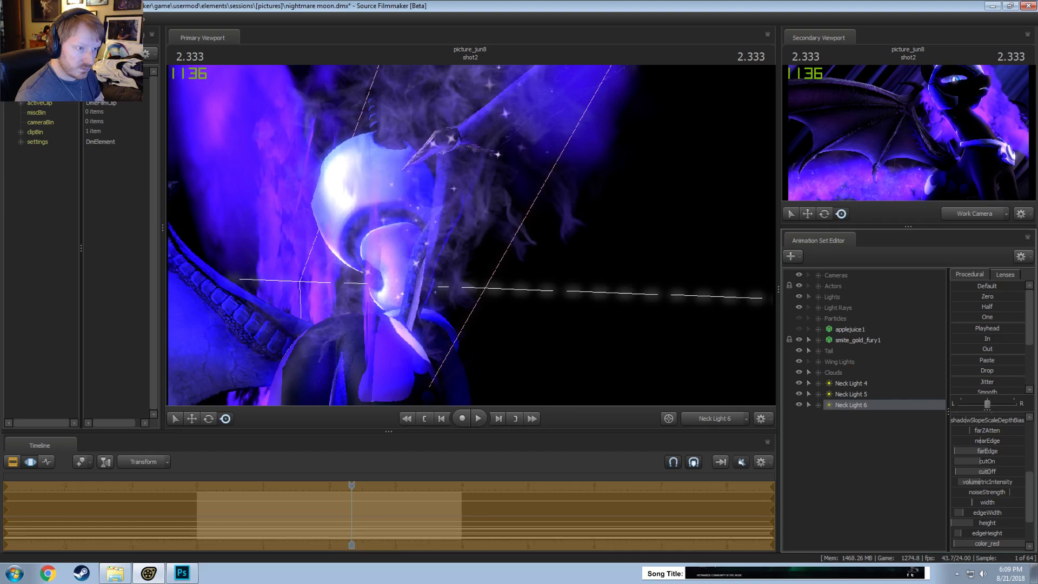
left_click(703, 419)
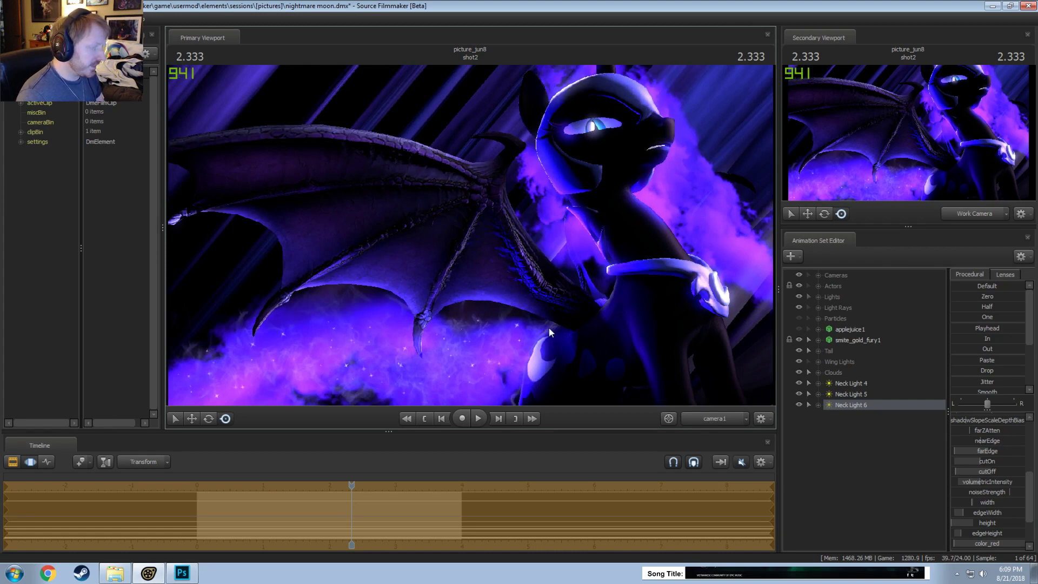
Step: Raise Neck Light 6's color_red and change the maximum of its intensity range
scroll(981, 424, "up", 4)
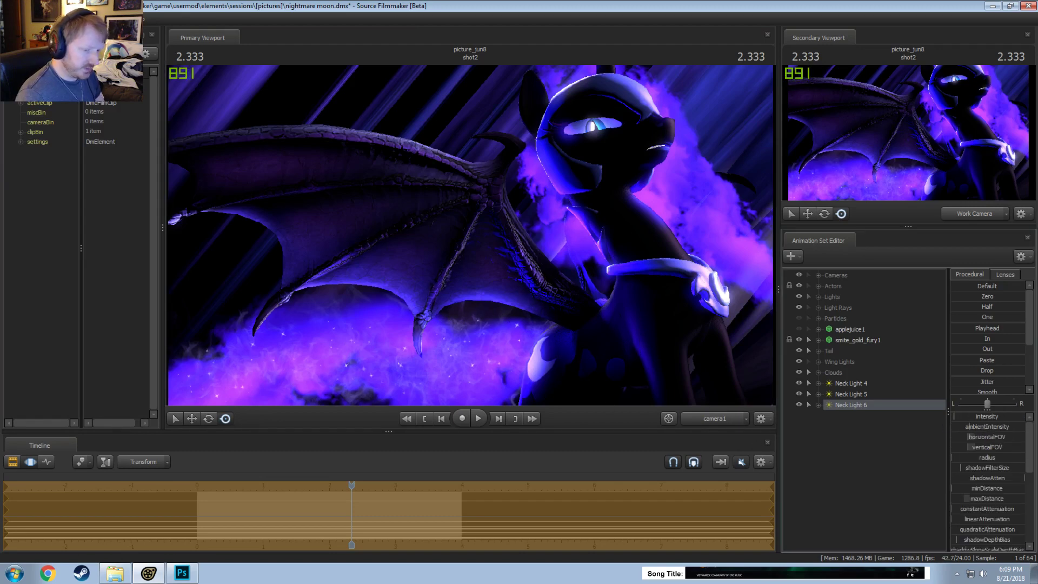
scroll(984, 544, "down", 5)
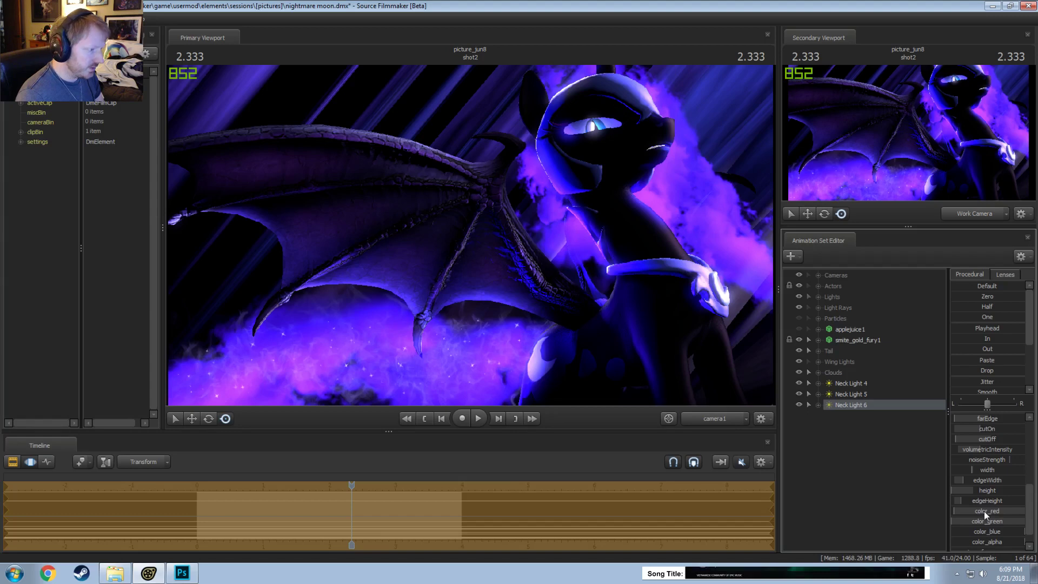
left_click_drag(983, 510, 997, 510)
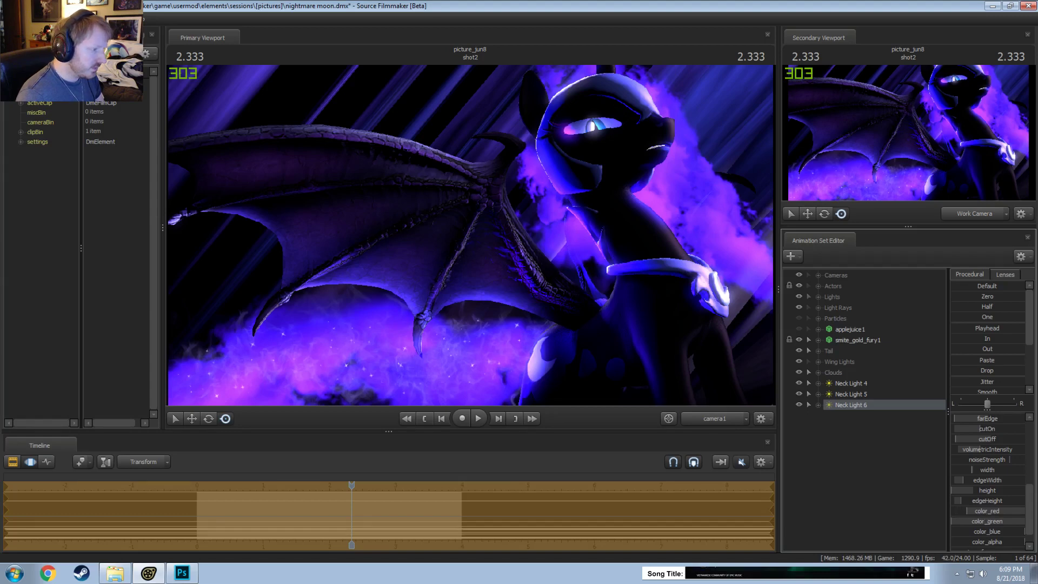
scroll(994, 510, "up", 5)
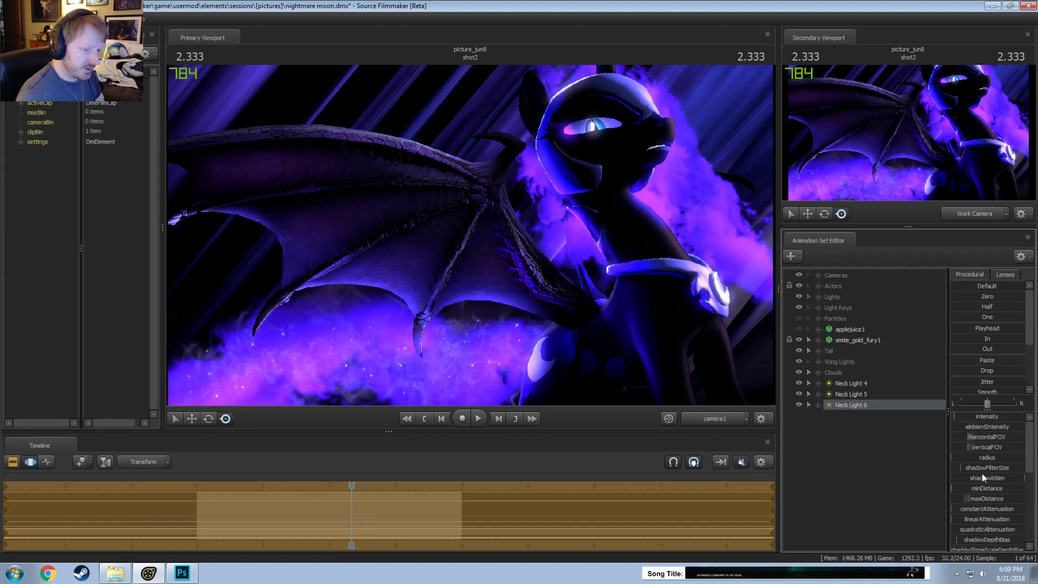
right_click(984, 416)
left_click(989, 427)
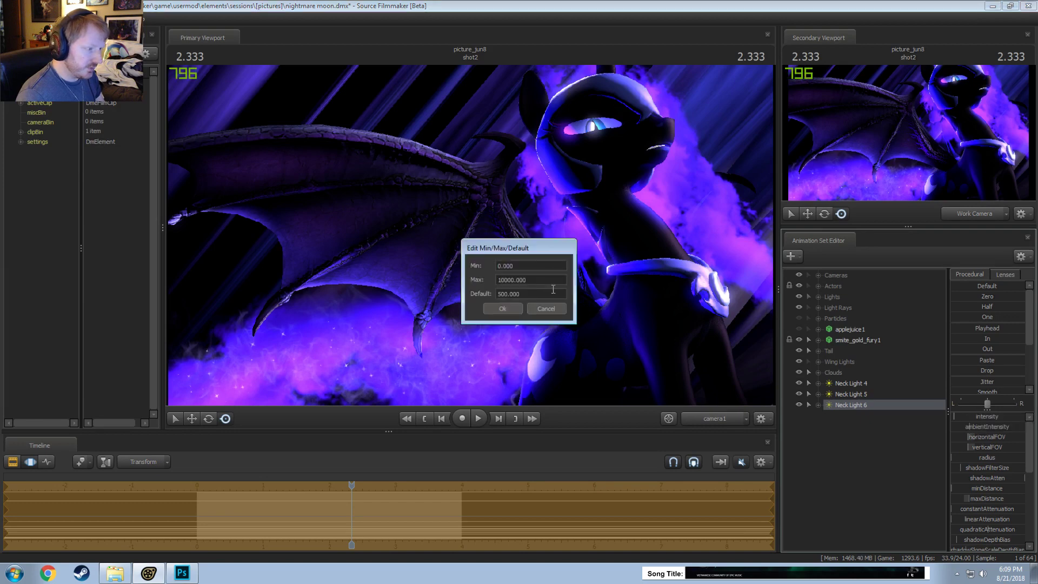
left_click(505, 279)
left_click(502, 308)
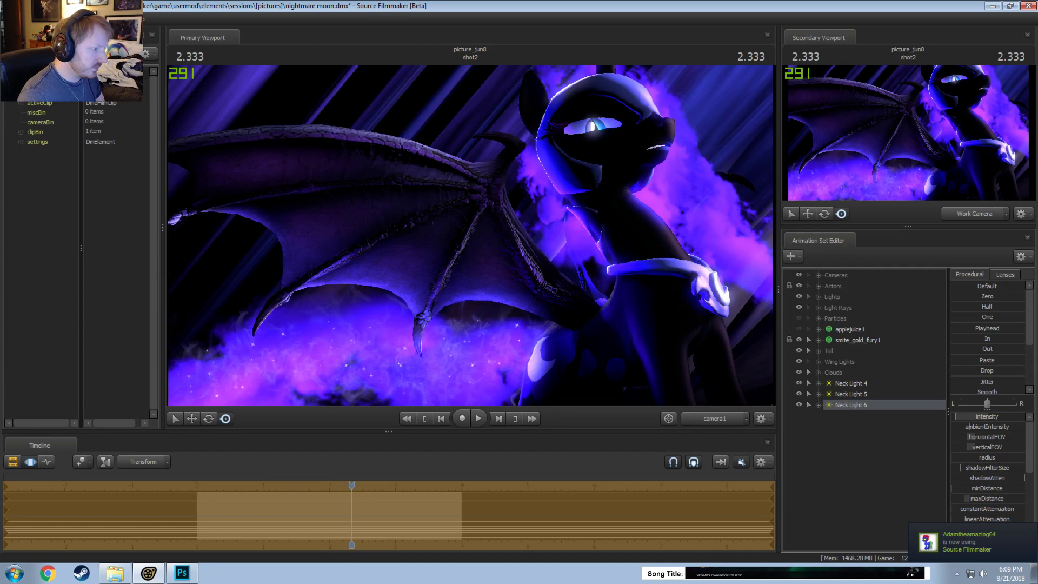
Step: In the Clip Editor, toggle the visibility of Rim 1, Main 1, Rim 54, Main 2 and Main 3 to compare each light's effect
key("F2")
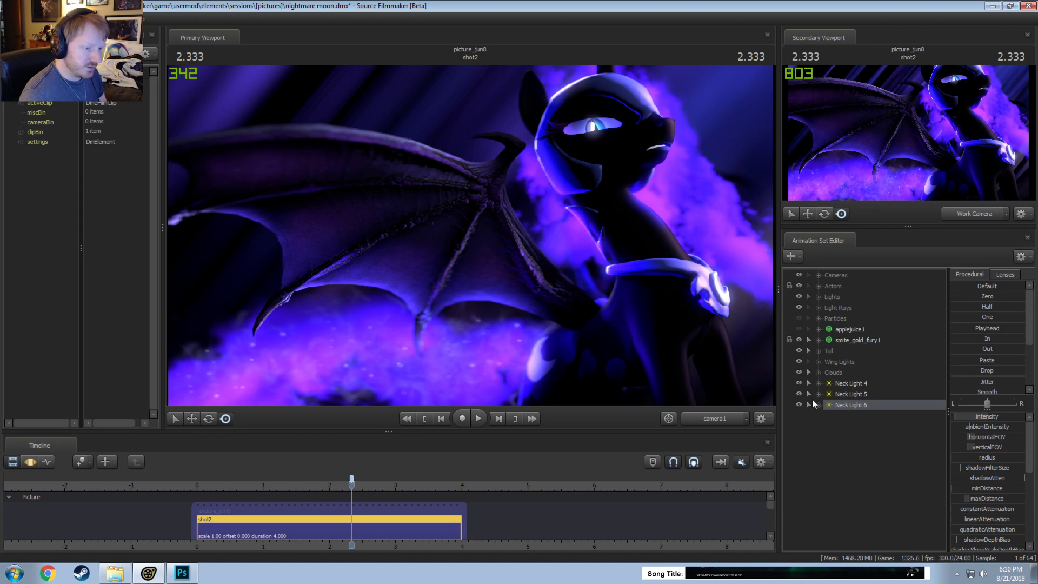
left_click(822, 297)
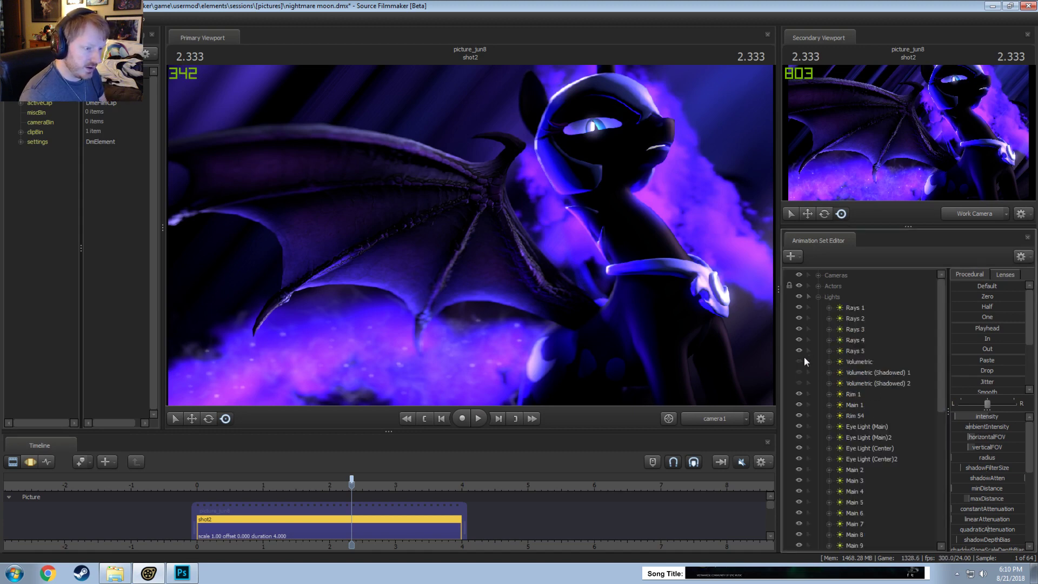
left_click(799, 392)
left_click(799, 391)
left_click(799, 404)
left_click(799, 404)
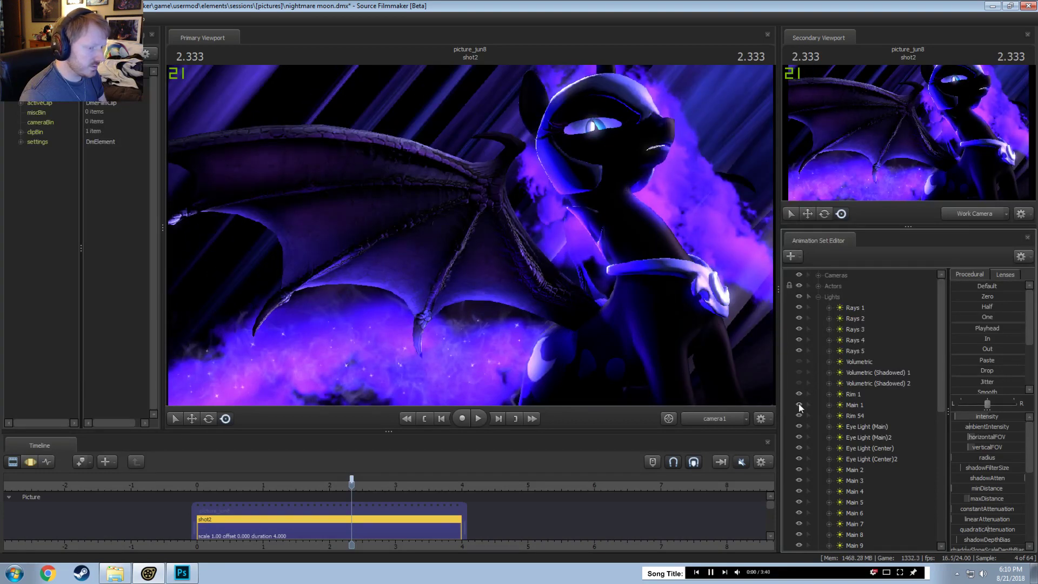
left_click(799, 415)
left_click(800, 415)
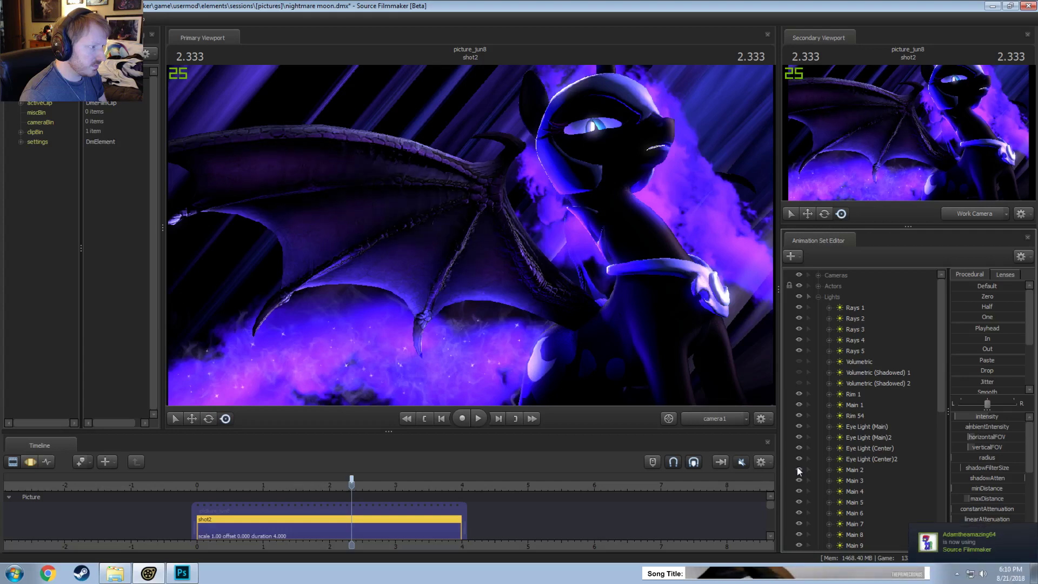
left_click(798, 469)
left_click(797, 480)
left_click(798, 481)
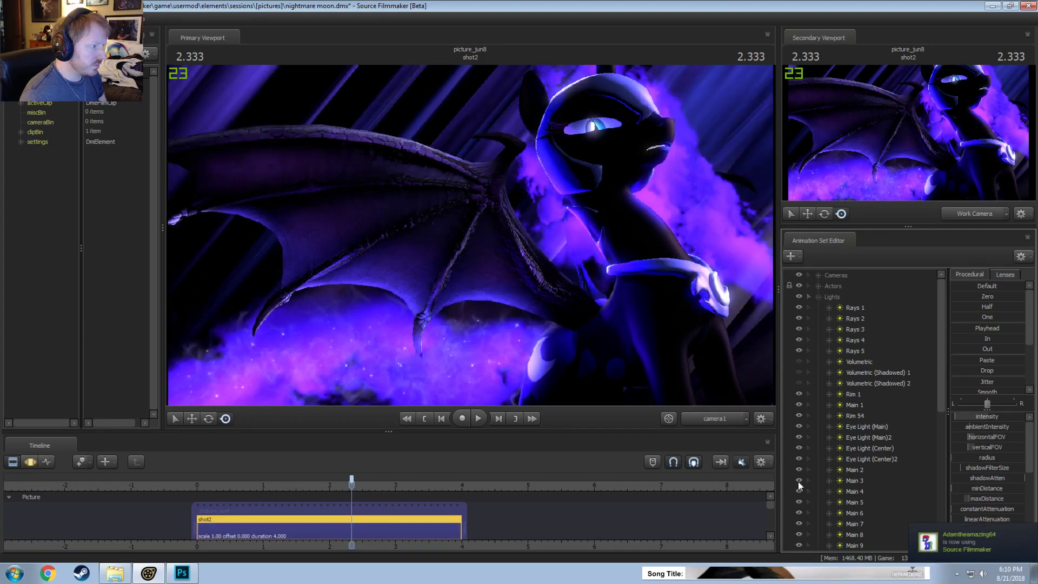
Step: Lower Main 3's color_green and color_red in the Motion Editor, then show the scene through camera1 again
double_click(857, 481)
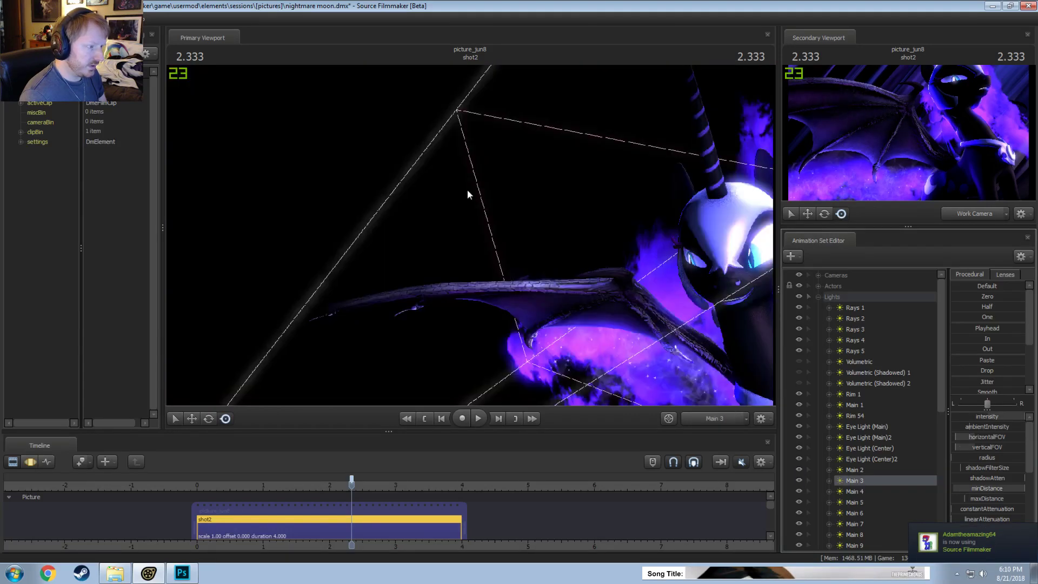
key("F3")
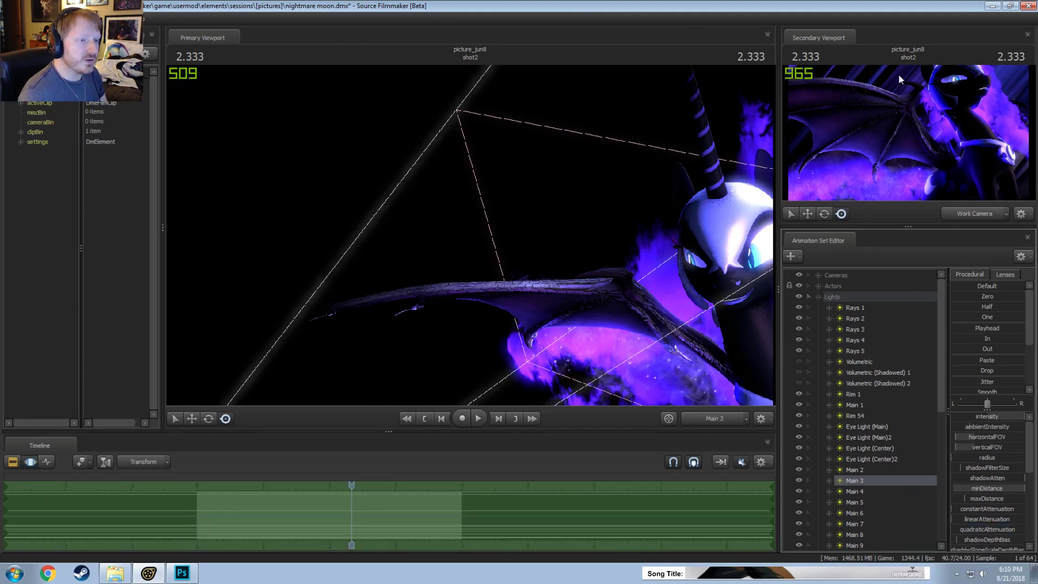
scroll(982, 492, "down", 6)
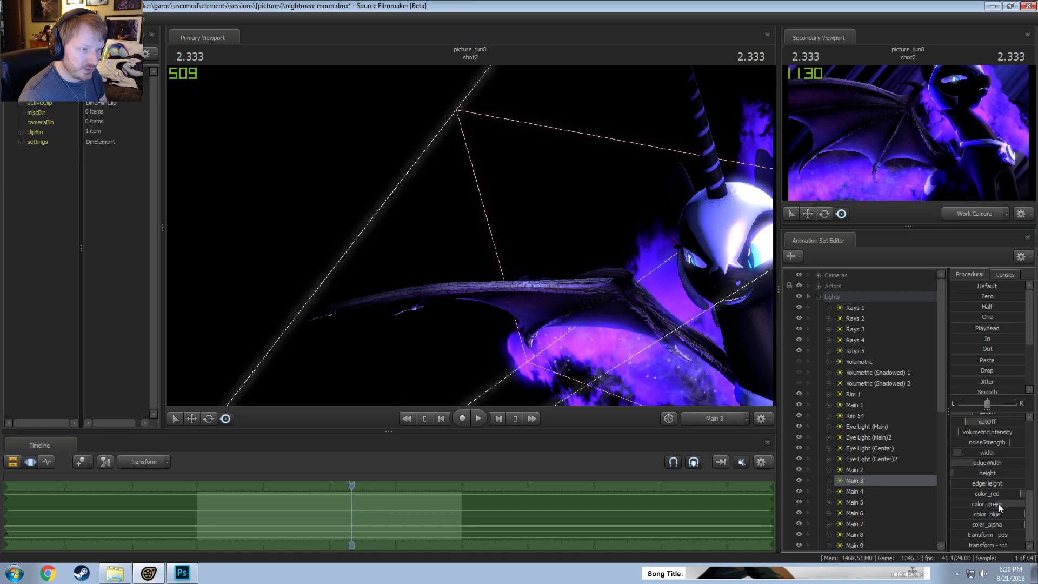
left_click(998, 504)
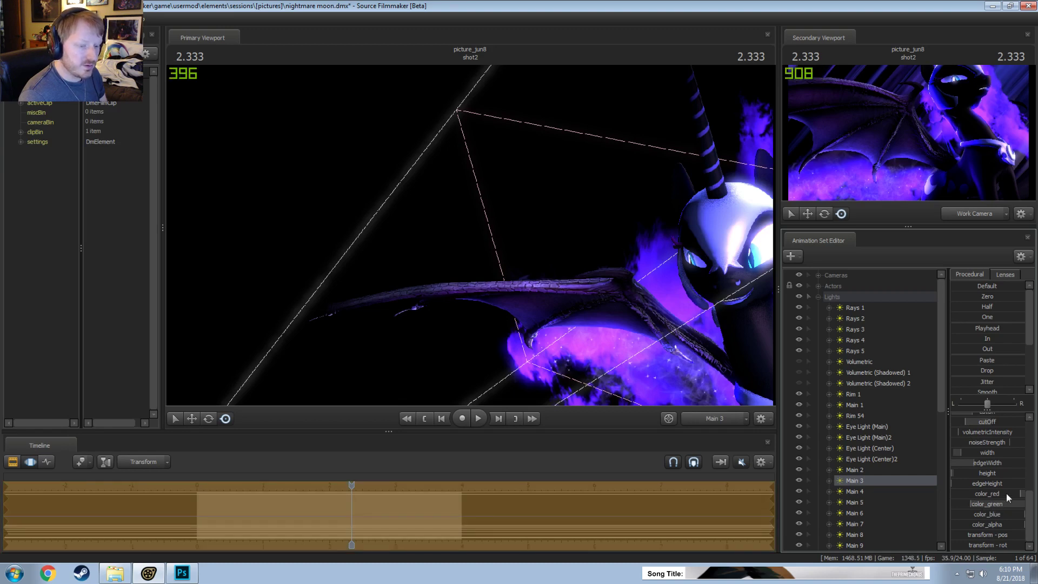
left_click_drag(1006, 493, 991, 493)
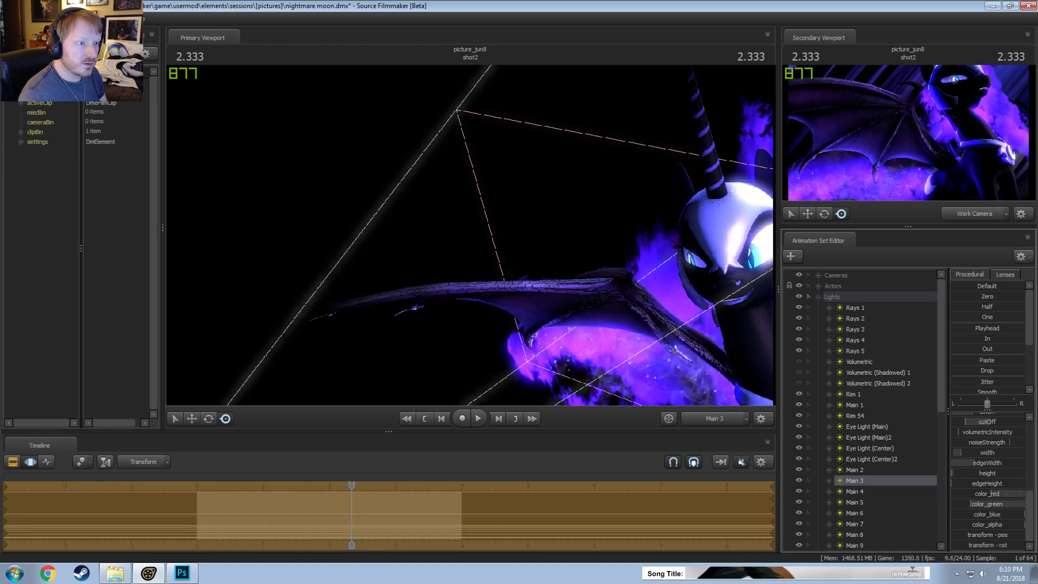
left_click(709, 420)
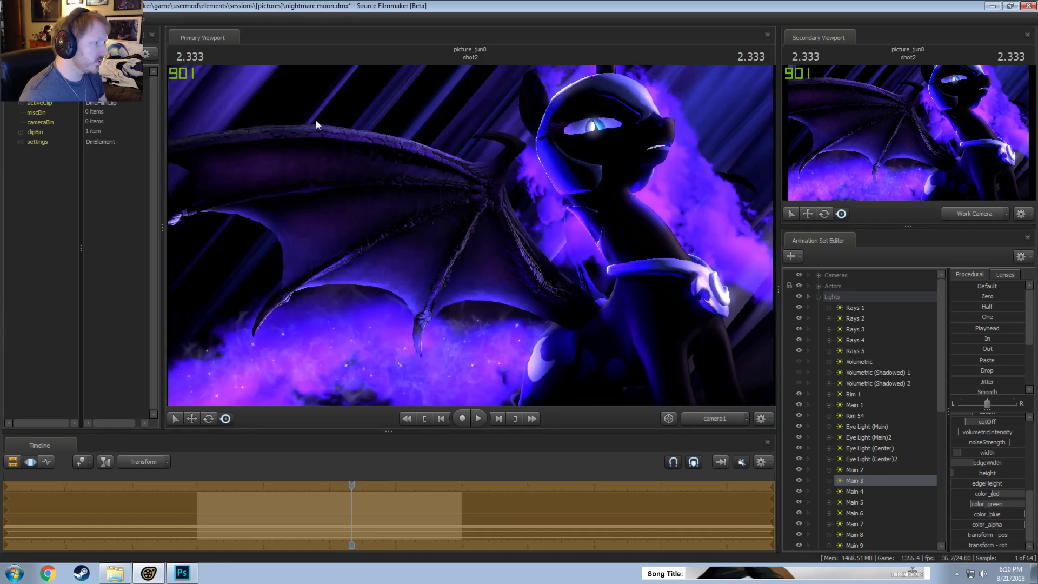
Step: Check the contributions of Main 2, Main 4, Main 5 and Rim 1 in the Clip Editor by toggling their visibility
key("F2")
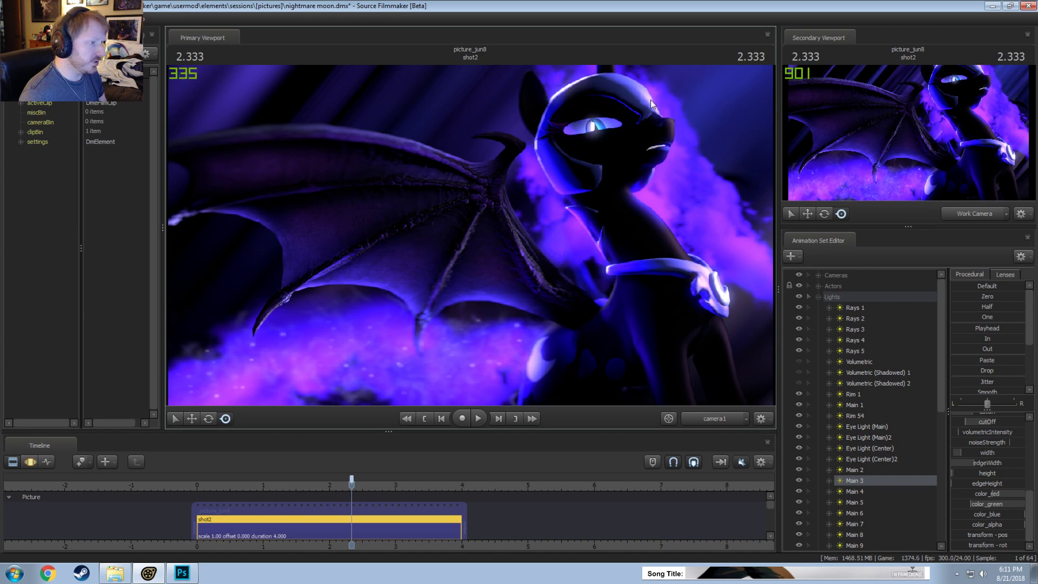
left_click(799, 469)
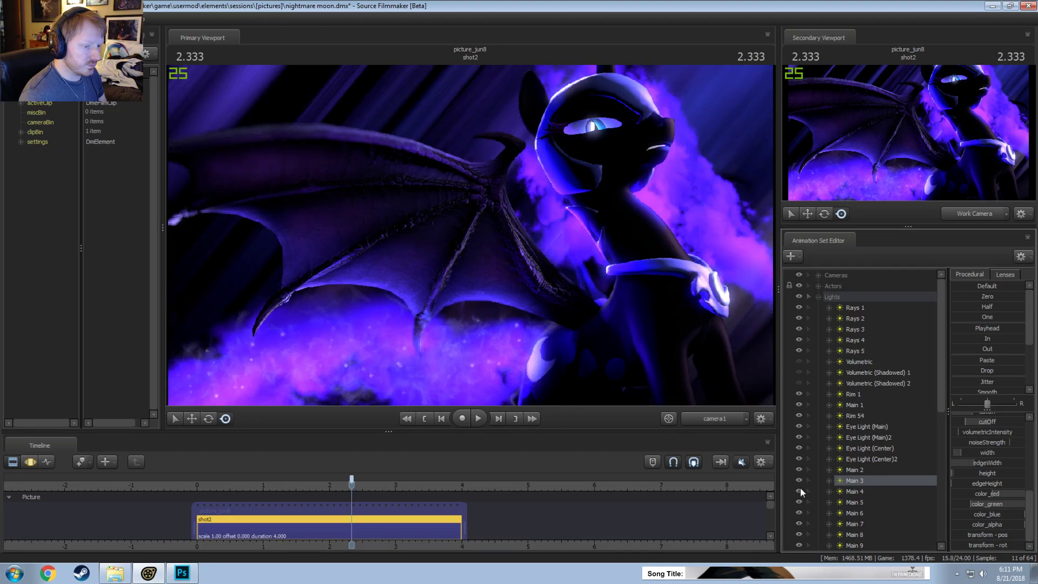
left_click(799, 491)
left_click(798, 501)
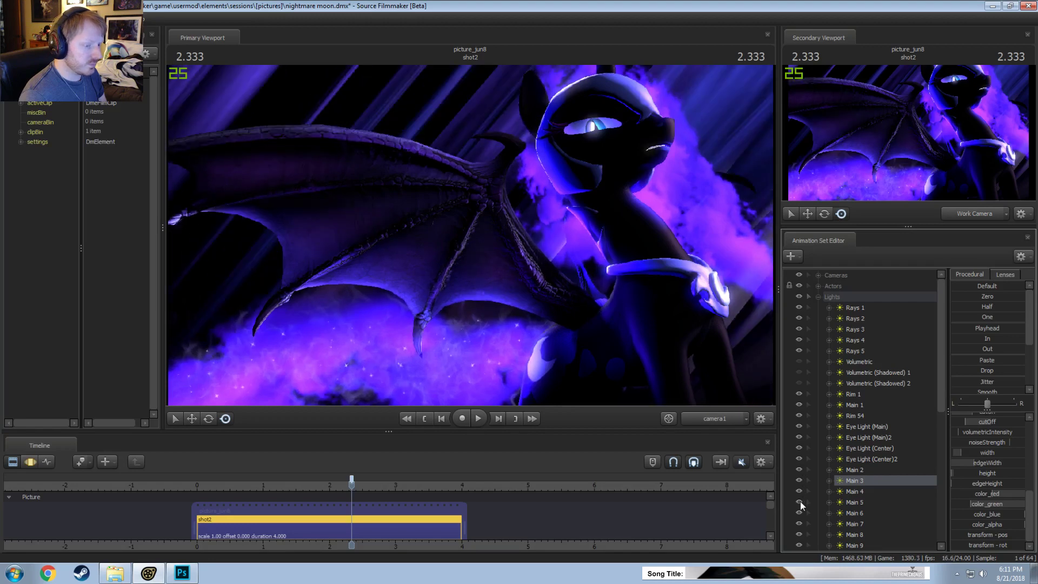
left_click(798, 394)
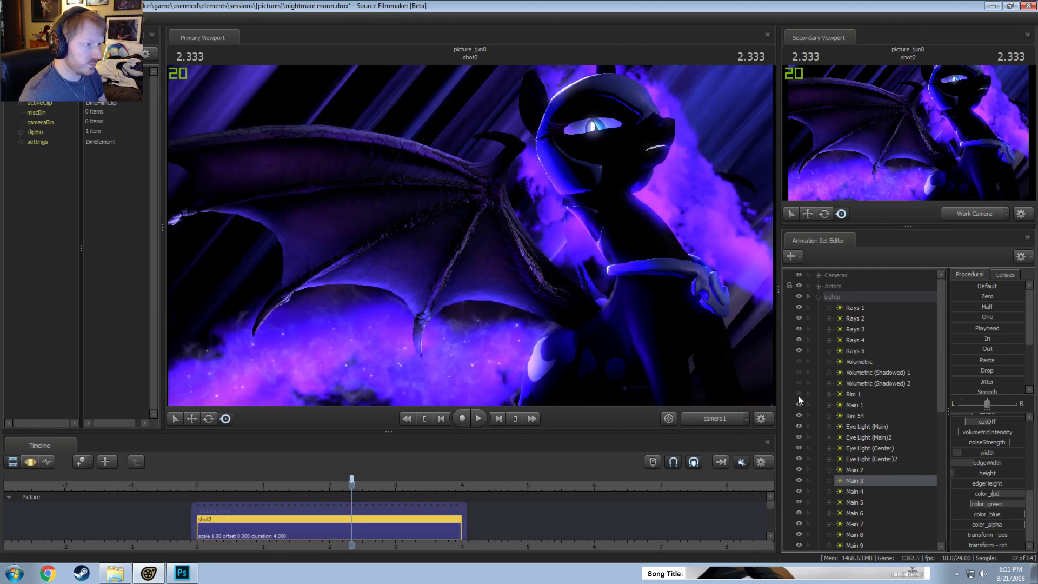
left_click(798, 394)
Step: Lower Rim 1's color_green and color_red in the Motion Editor
left_click(857, 396)
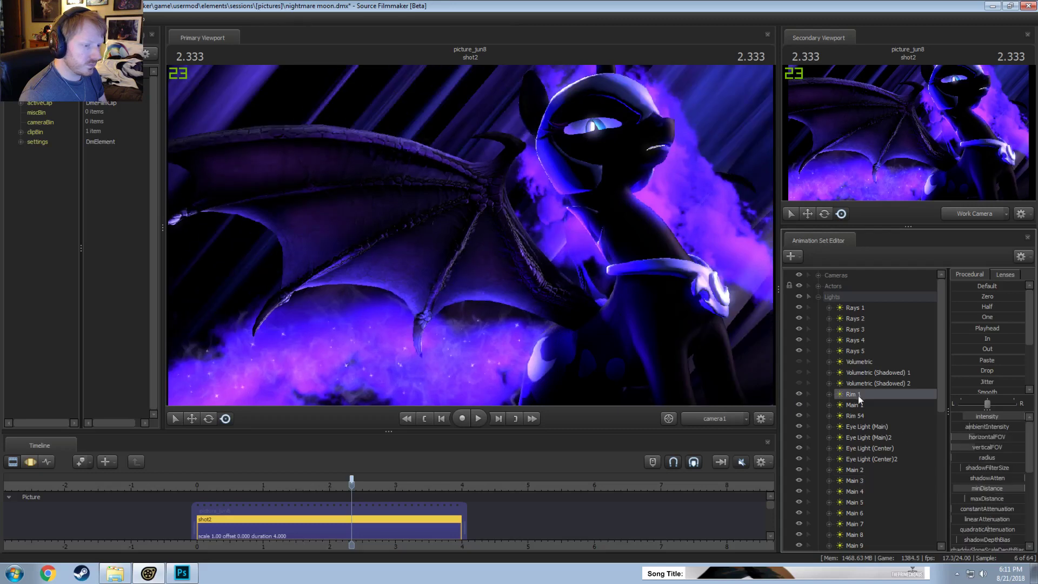
scroll(978, 511, "down", 5)
left_click(1001, 496)
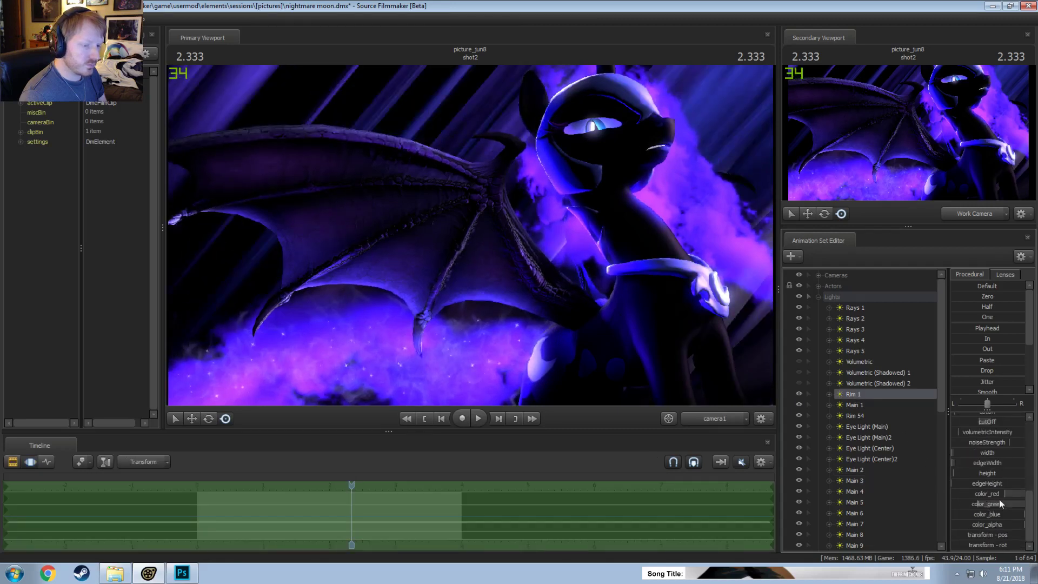
mouse_move(999, 498)
left_mouse_down()
mouse_move(965, 503)
mouse_move(1008, 493)
left_mouse_up()
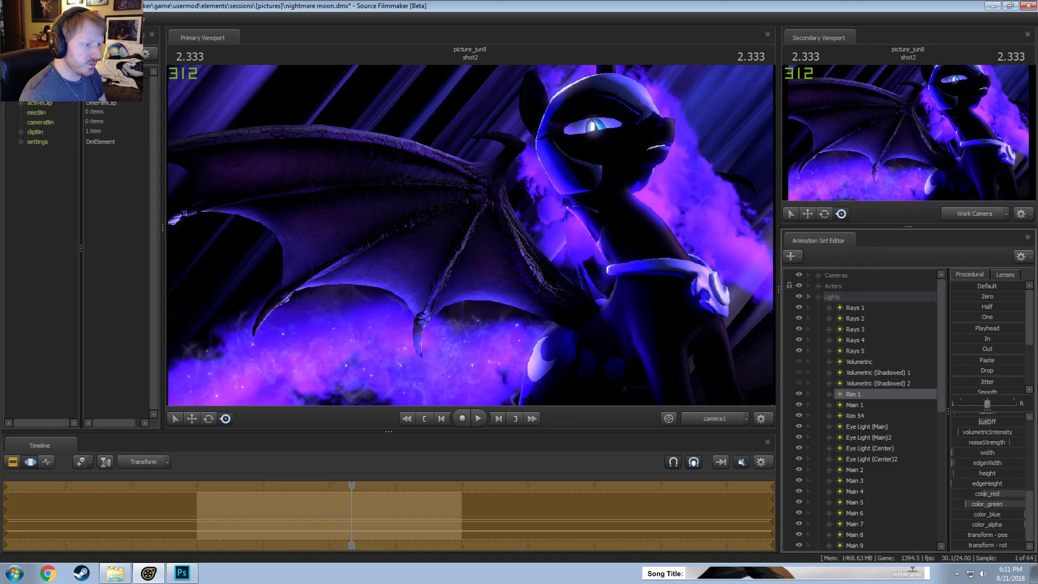
Step: Compare the pony in the Clip Editor with Rim 1 hidden and shown
key("F2")
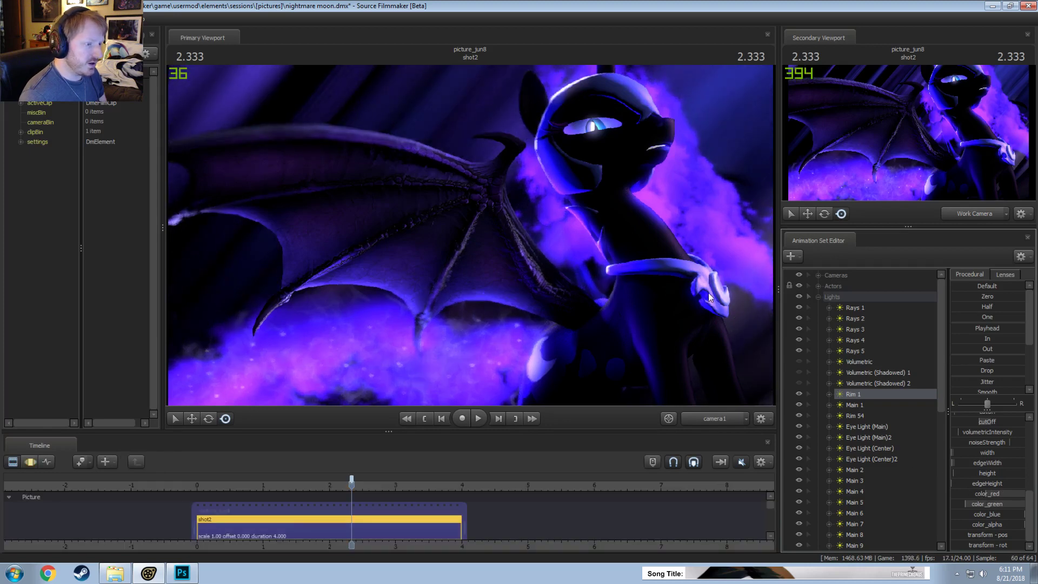
left_click(798, 394)
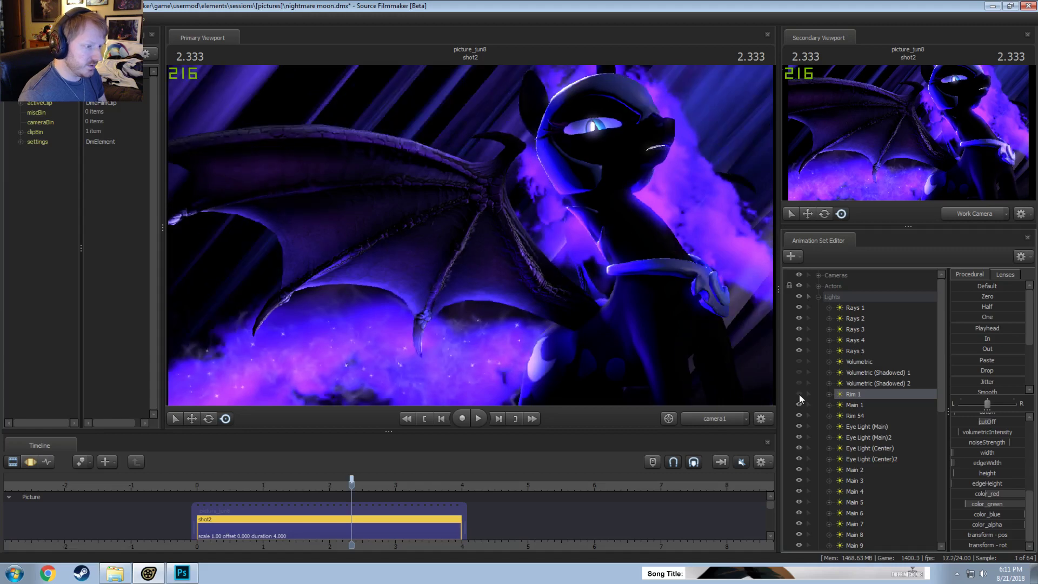
left_click(799, 394)
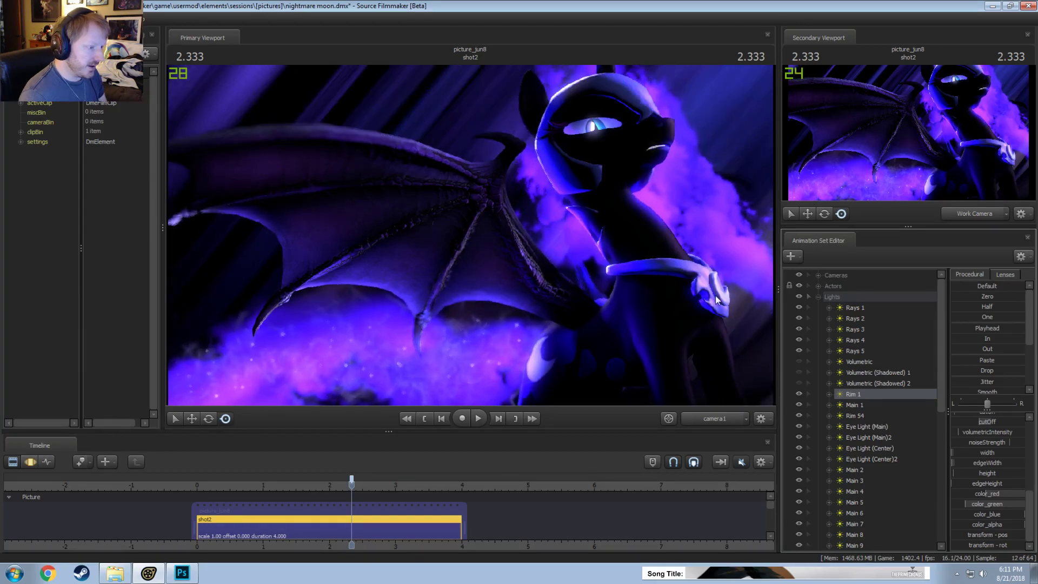
Step: In the Motion Editor, toggle the visibility of Neck Lights 4, 3, 2 and 1 to examine what each one illuminates
scroll(893, 436, "down", 8)
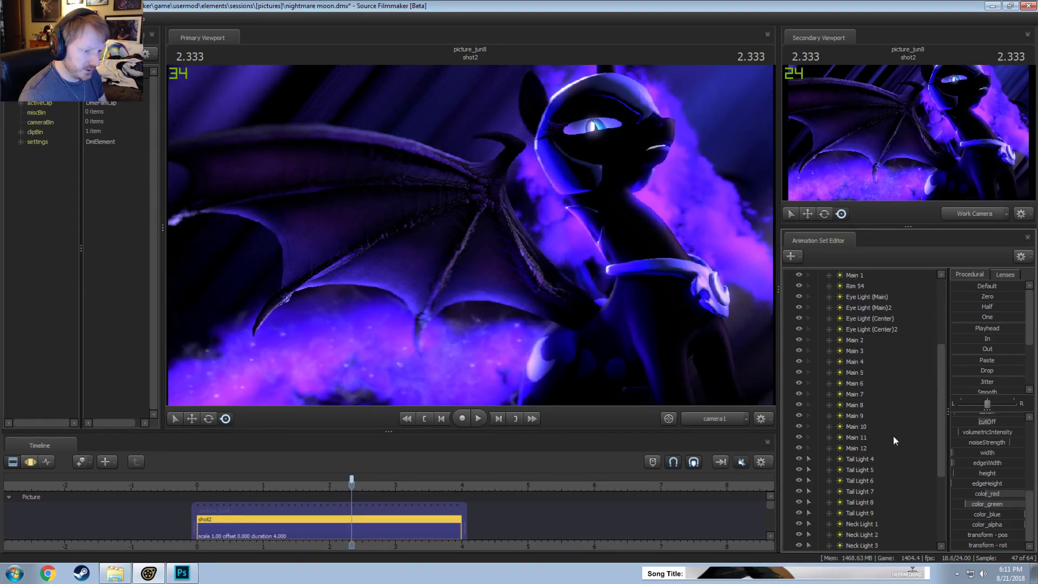
key("F3")
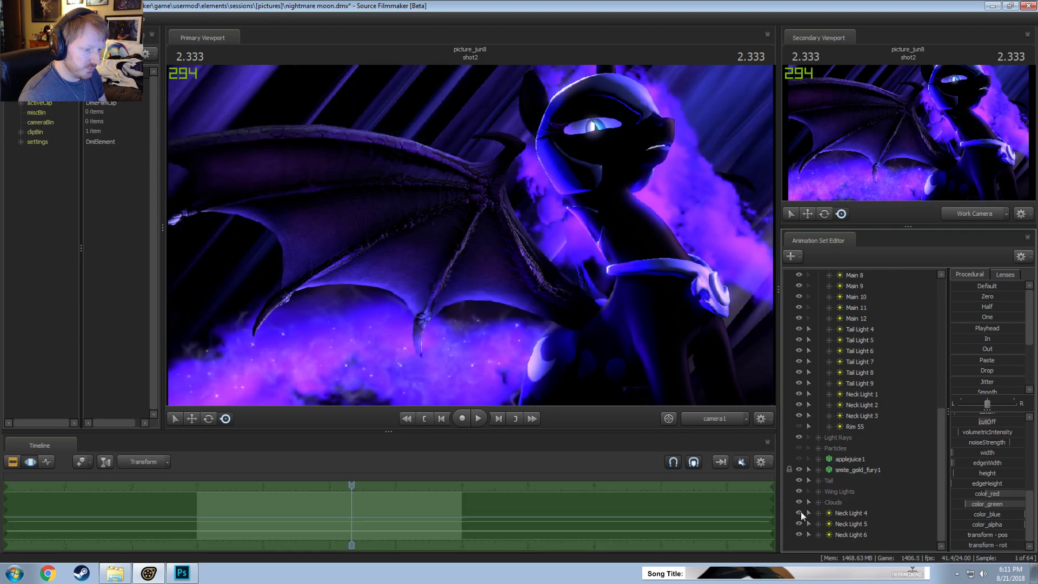
left_click(800, 511)
left_click(800, 512)
left_click(800, 512)
left_click(800, 512)
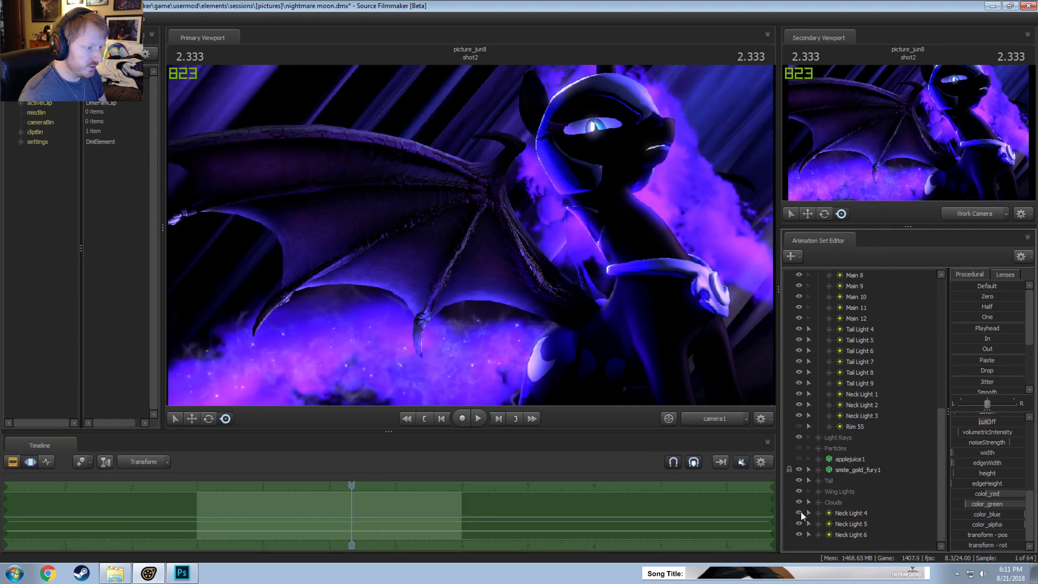
left_click(799, 415)
left_click(799, 415)
left_click(800, 406)
left_click(800, 406)
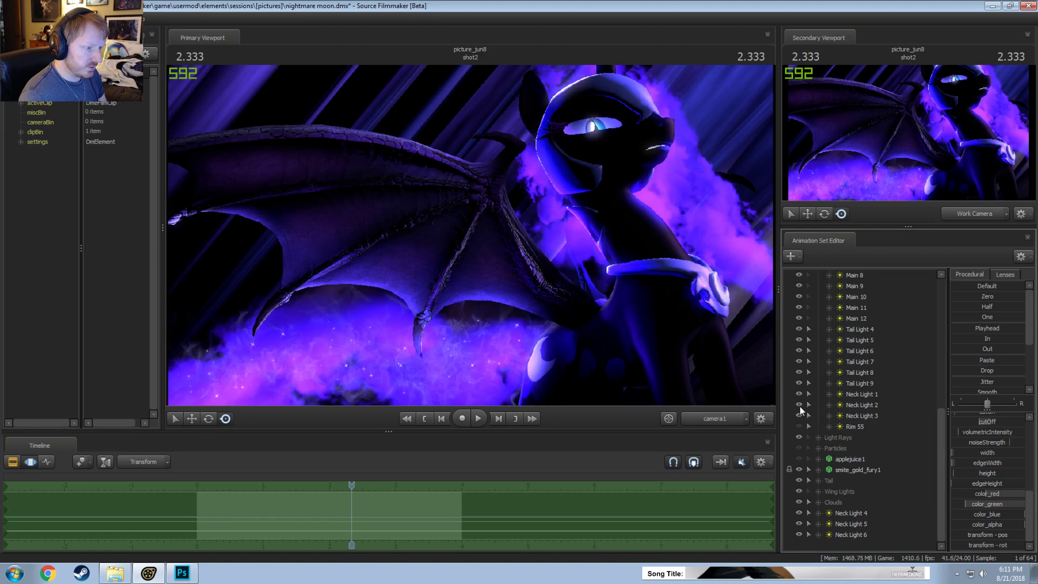
left_click(800, 406)
left_click(799, 407)
left_click(798, 397)
left_click(799, 397)
Step: Toggle the visibility of Tail Lights 9 down to 4 one by one to examine what each one illuminates
left_click(800, 382)
left_click(799, 383)
left_click(799, 372)
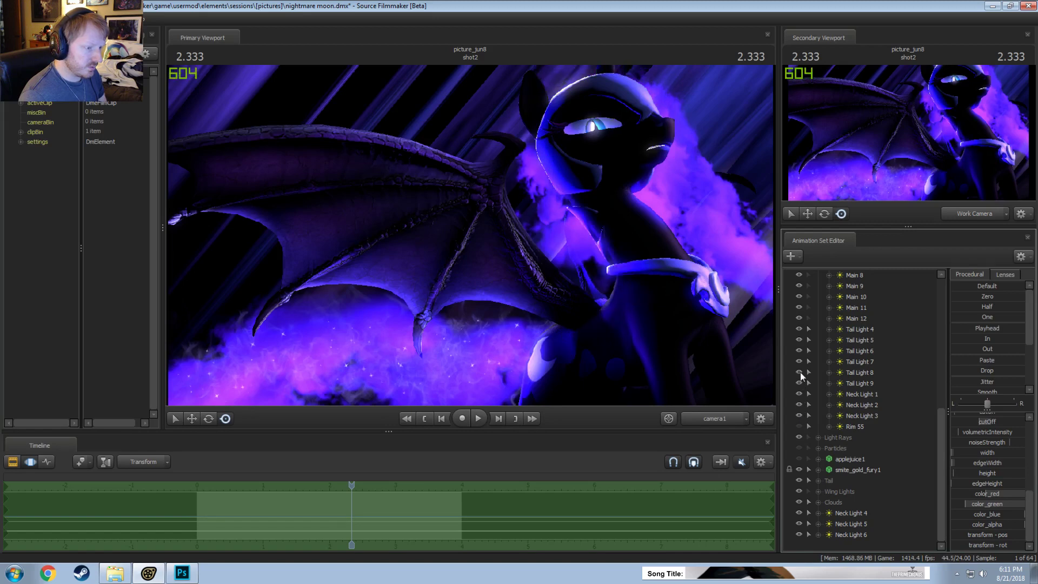
left_click(800, 372)
left_click(799, 361)
left_click(799, 361)
left_click(799, 351)
left_click(799, 350)
left_click(800, 340)
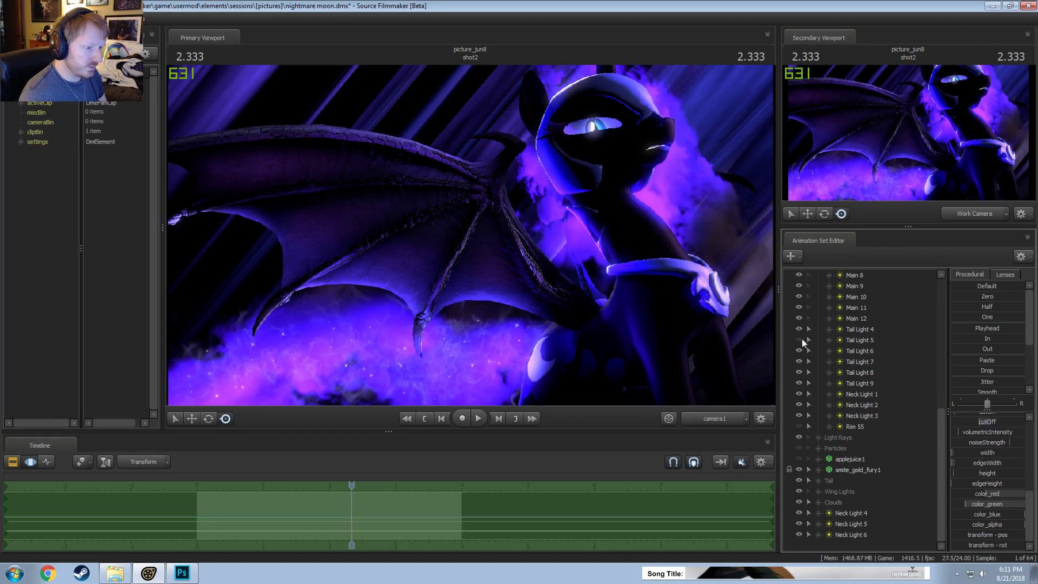
left_click(800, 339)
left_click(800, 329)
left_click(800, 329)
Step: Hide and reshow Main 12, Main 11 and Main 10 to examine their contribution to the pony
left_click(800, 317)
left_click(800, 318)
left_click(800, 307)
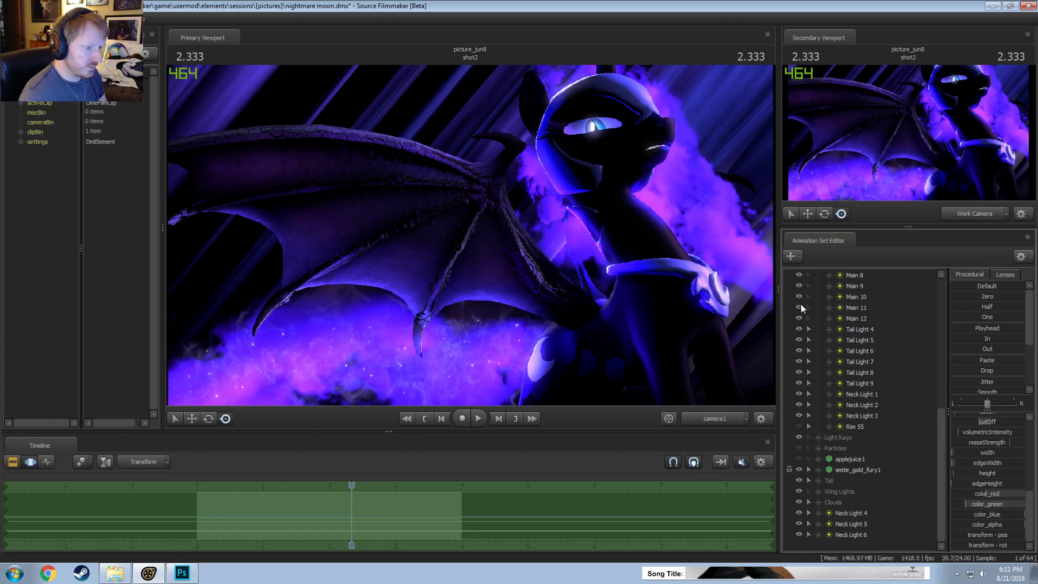
left_click(800, 307)
left_click(799, 296)
left_click(799, 296)
Step: Toggle the visibility of Main 4, Main 2, Rim 54, Main 1 and Rim 1 to examine their effect on the pony
scroll(799, 296, "up", 5)
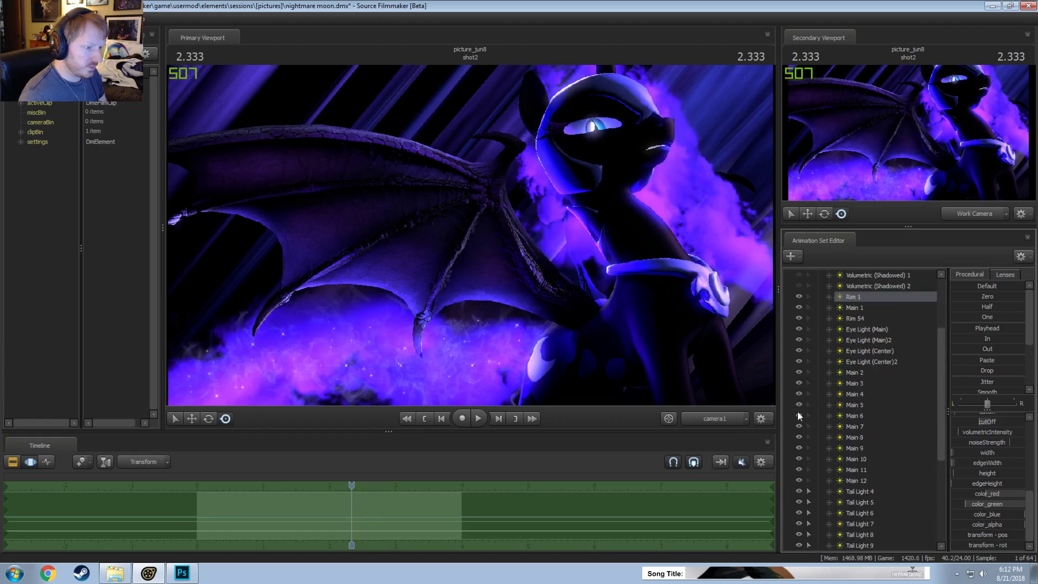
left_click(799, 393)
left_click(799, 393)
left_click(798, 369)
left_click(798, 370)
left_click(798, 308)
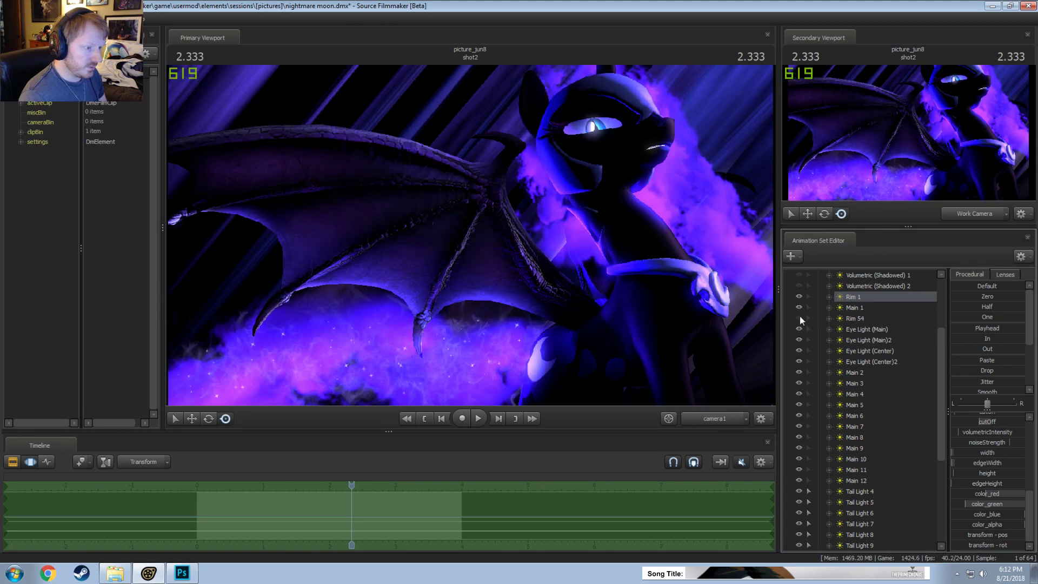
left_click(800, 310)
left_click(801, 310)
left_click(800, 310)
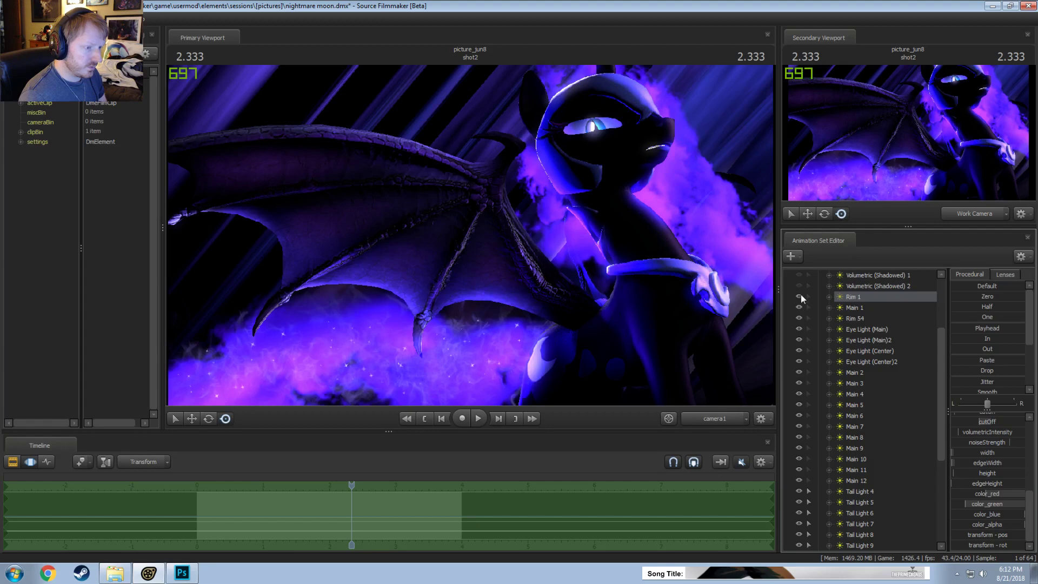
left_click(800, 296)
left_click(799, 296)
Step: Hide and reshow Rays 2 and Rays 1 to examine their effect on the scene
scroll(804, 355, "up", 3)
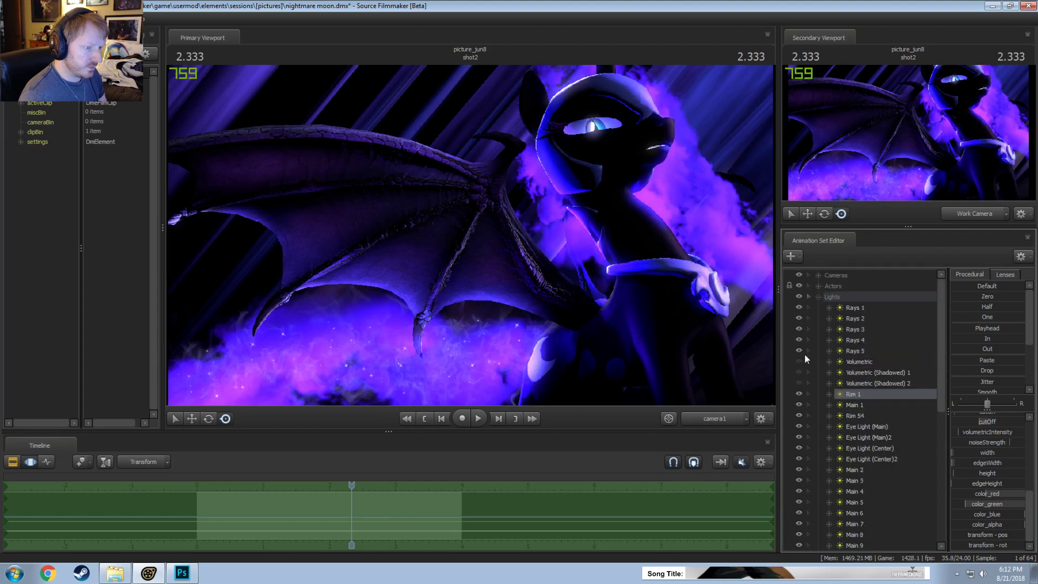
left_click(799, 318)
left_click(798, 319)
left_click(798, 306)
left_click(798, 307)
Step: Toggle the visibility of Neck Light 6 and Neck Light 5 to examine what each one illuminates
scroll(815, 400, "down", 8)
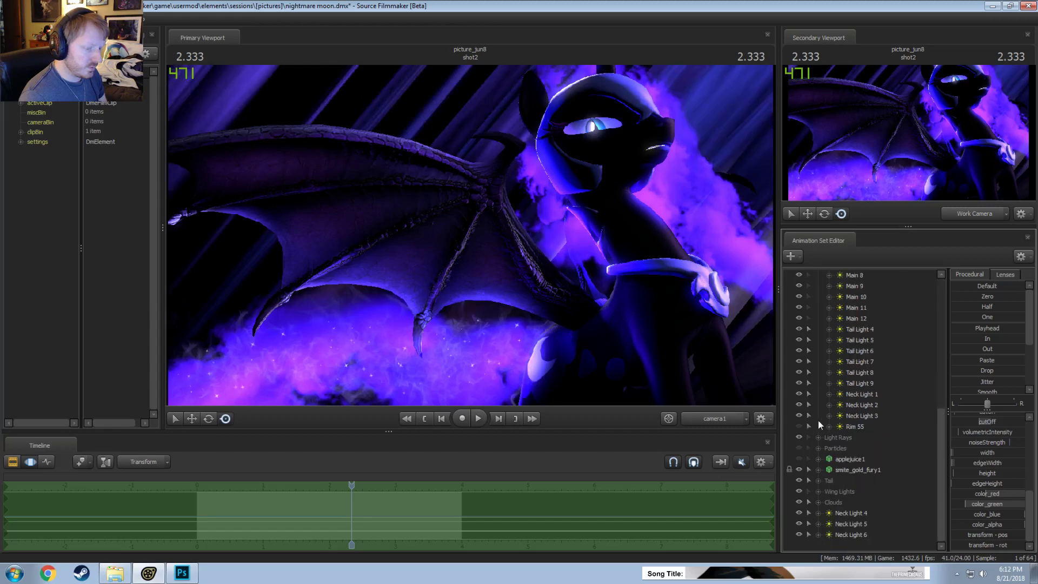
left_click(799, 534)
left_click(798, 534)
left_click(797, 523)
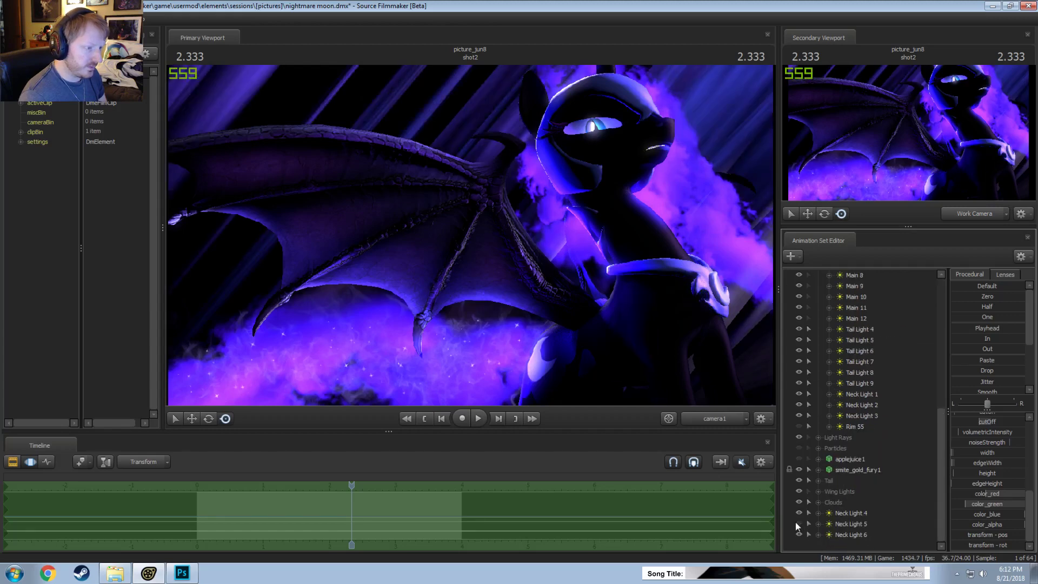
left_click(797, 523)
left_click(799, 523)
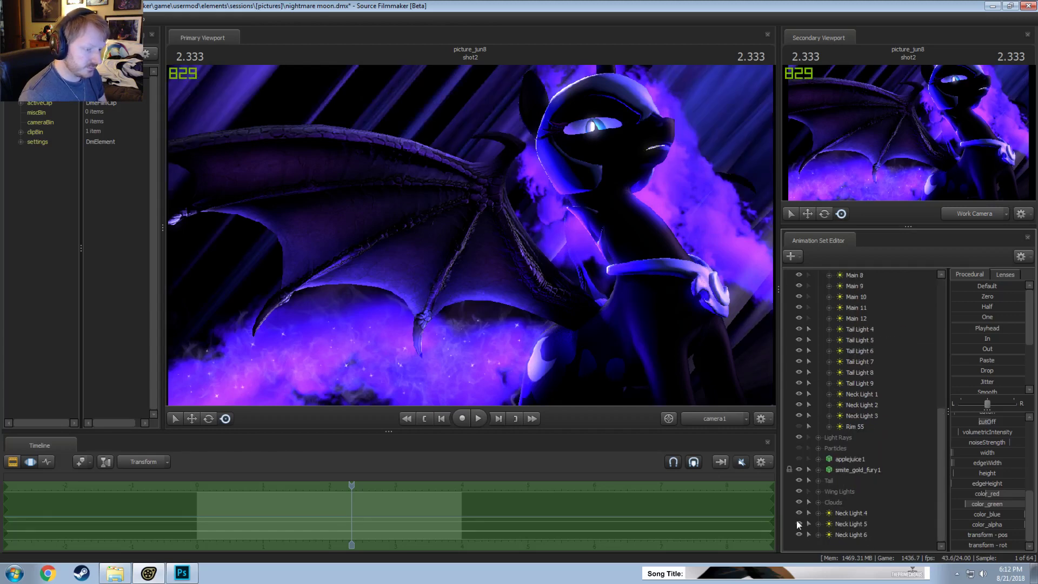
left_click(797, 522)
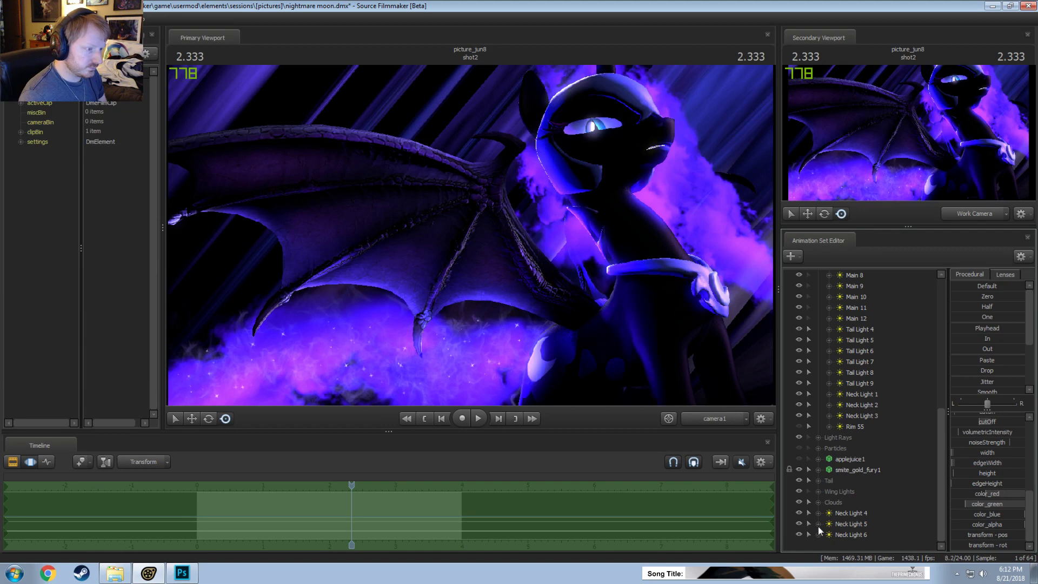
Step: Lower Neck Light 5's farEdge
left_click(853, 522)
scroll(992, 510, "down", 4)
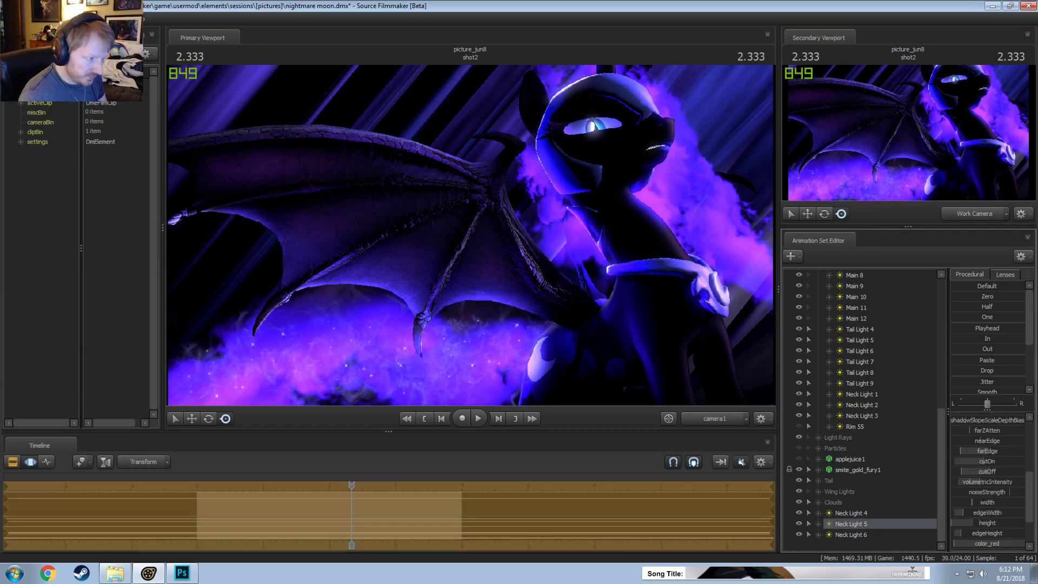
left_click_drag(956, 471, 957, 471)
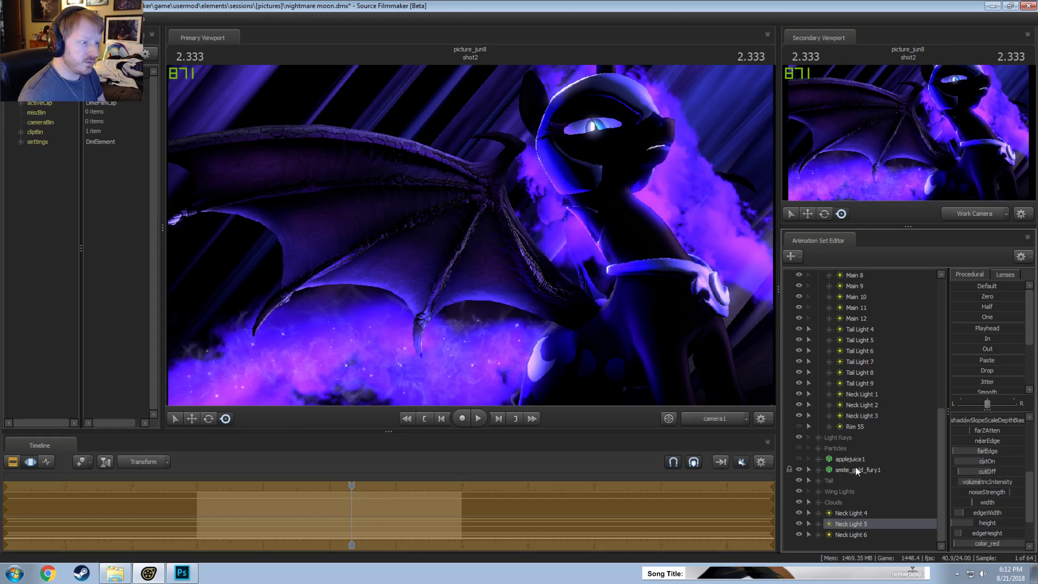
Step: In the Clip Editor, duplicate Neck Light 5 by copying its animation set and pasting it as a new light
key("F2")
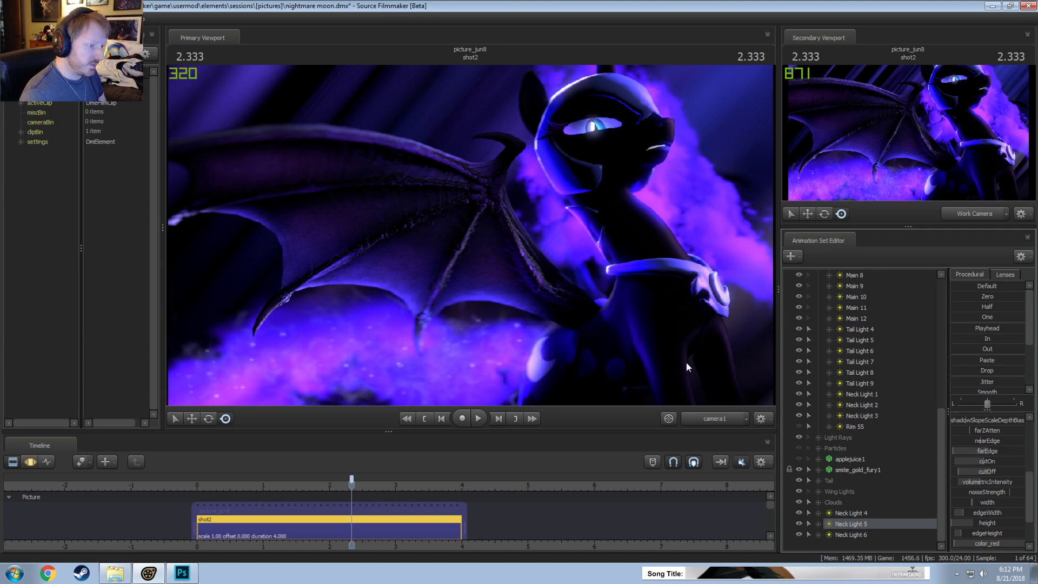
right_click(867, 524)
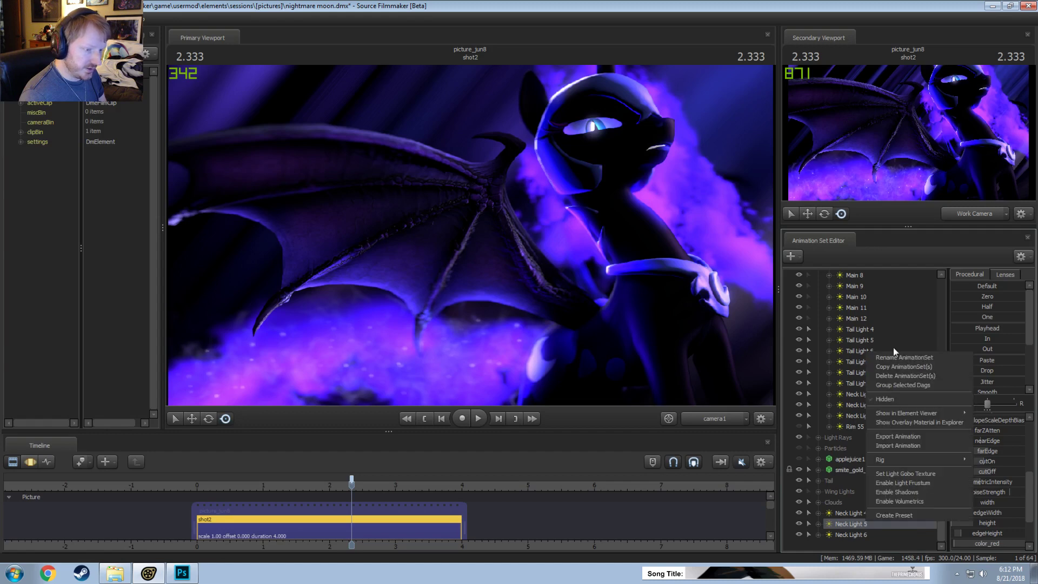
left_click(885, 365)
left_click(837, 538)
right_click(837, 538)
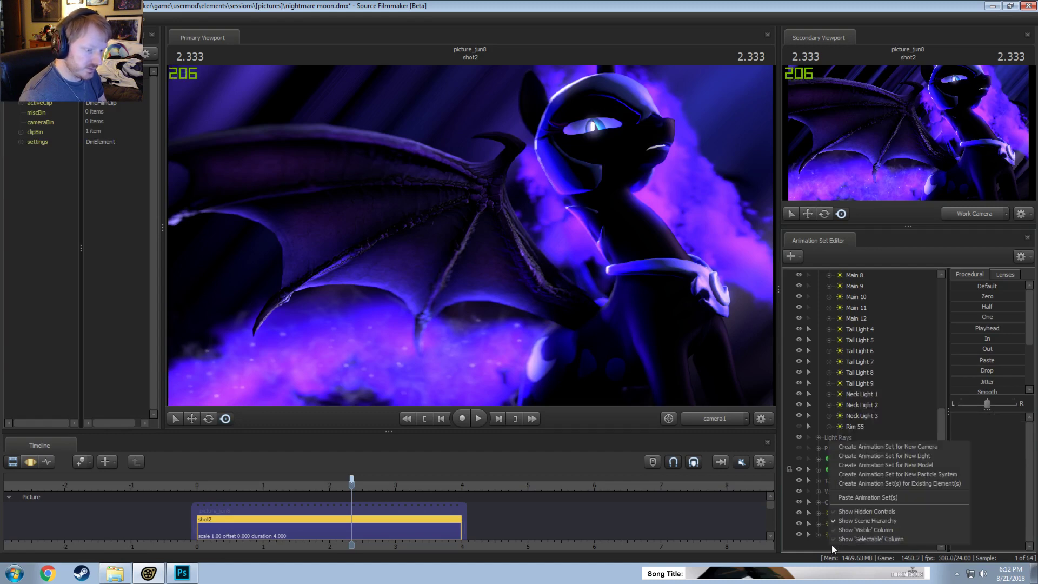
left_click(857, 499)
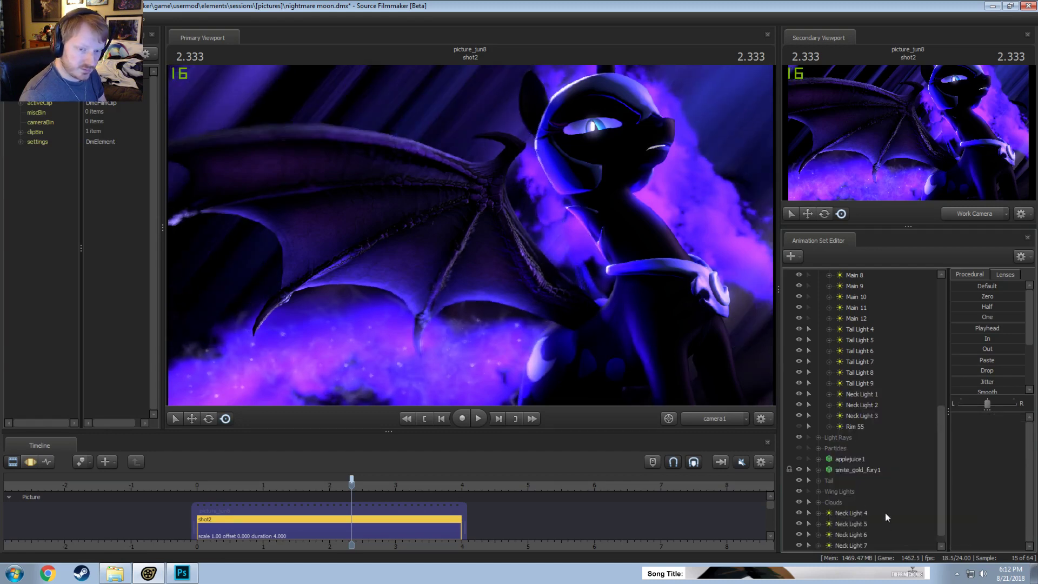
scroll(860, 544, "down", 1)
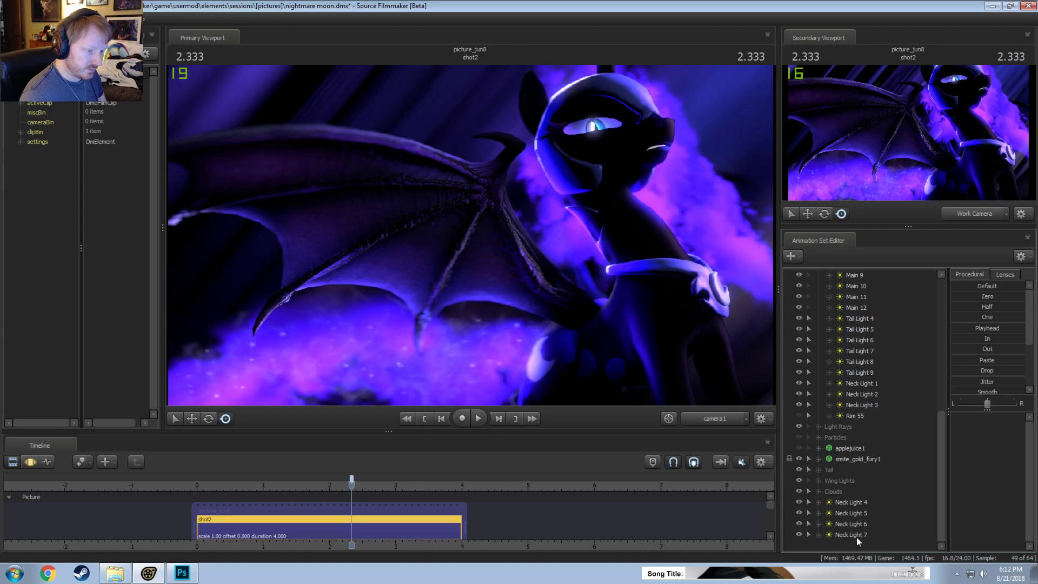
Step: Look through Neck Light 7 in the Motion Editor, raise its cutOn and re-aim it at the pony's leg, ending on the camera1 view
double_click(856, 536)
left_click_drag(546, 248, 492, 224)
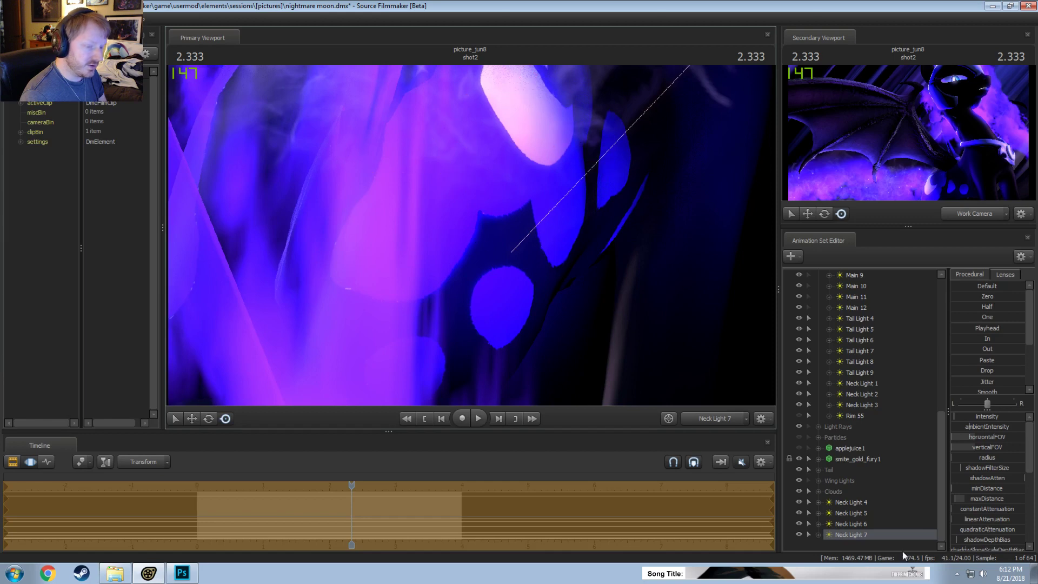
scroll(974, 500, "down", 5)
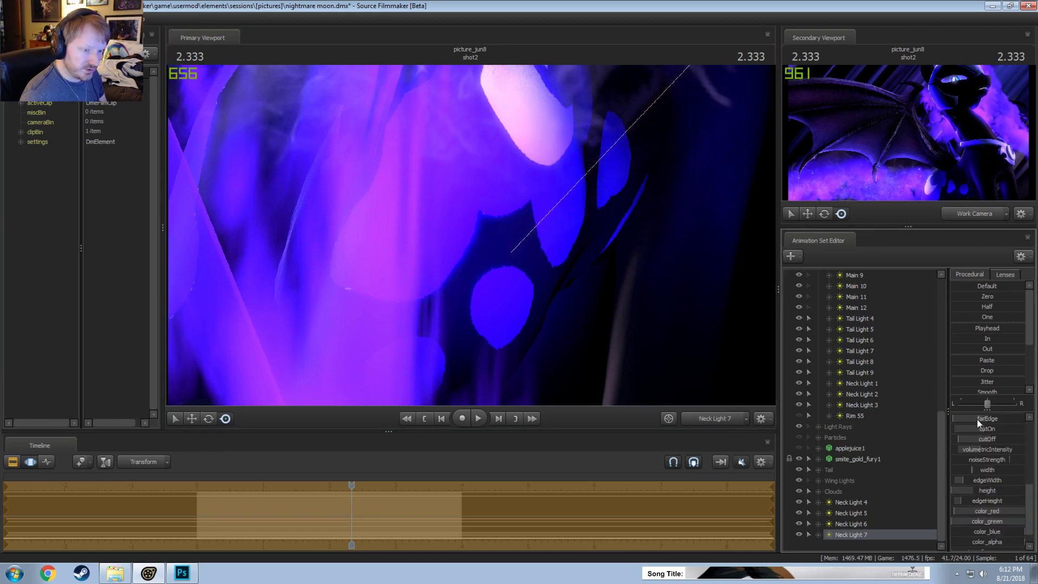
left_click_drag(975, 426, 994, 427)
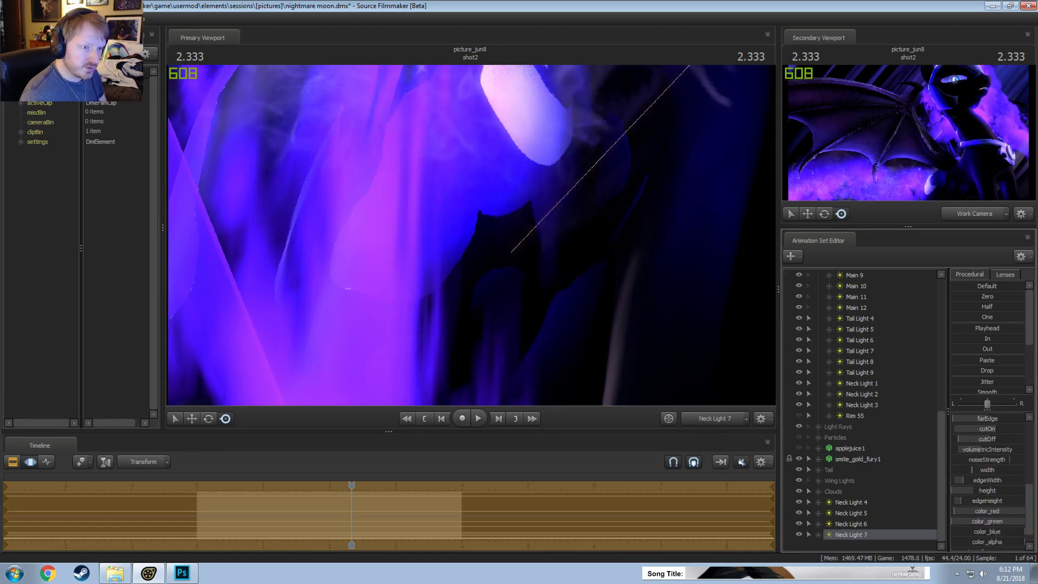
left_click_drag(546, 302, 470, 241)
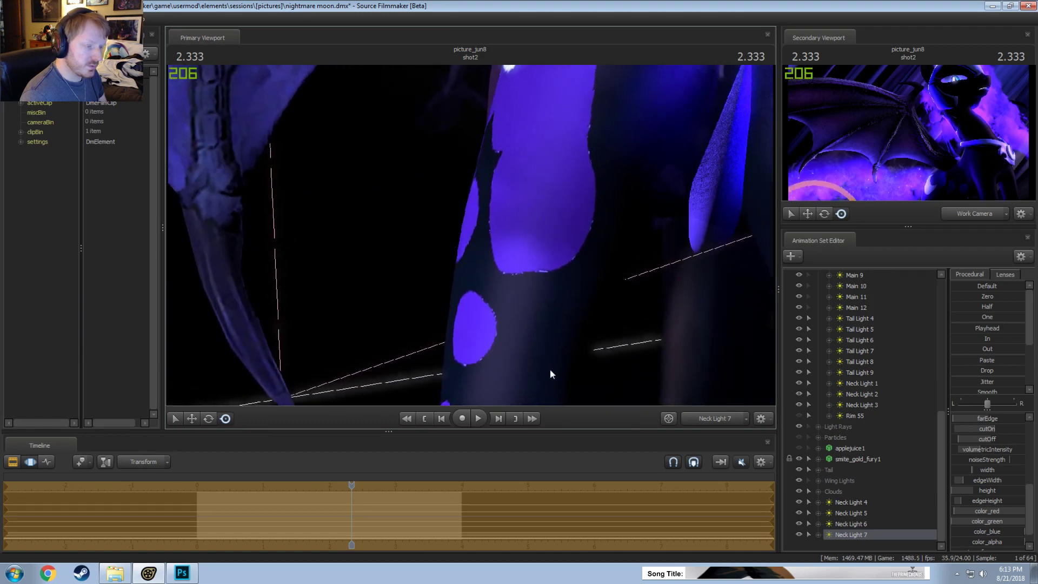
left_click(715, 418)
left_click(708, 398)
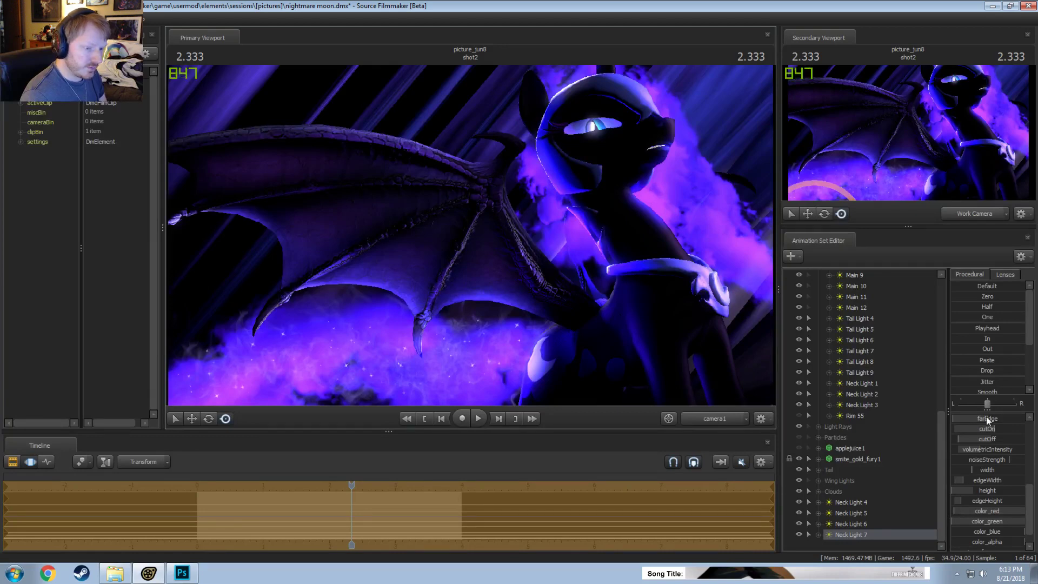
Step: Look through Neck Light 7 again, adjust its position and aim in the Motion Editor, and return to camera1
double_click(855, 534)
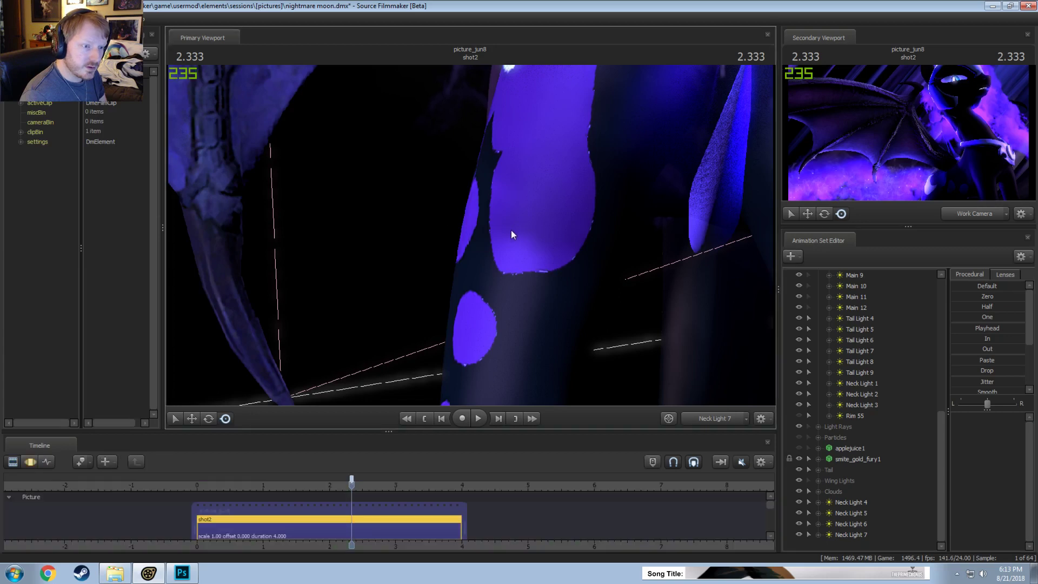
left_click(516, 262)
left_click(515, 298)
key("F3")
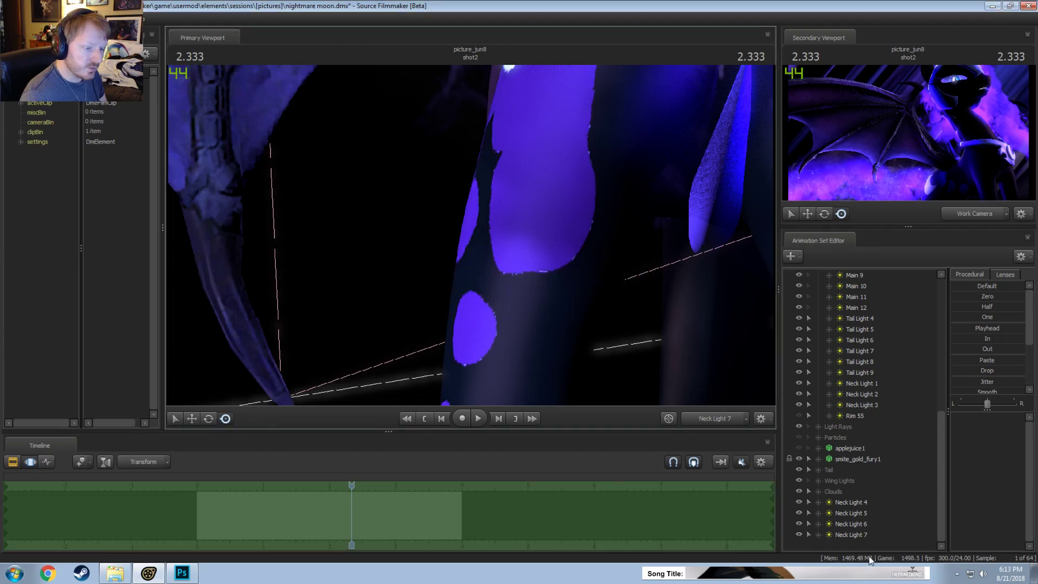
left_click(851, 535)
left_click_drag(522, 215, 470, 235)
left_click(716, 418)
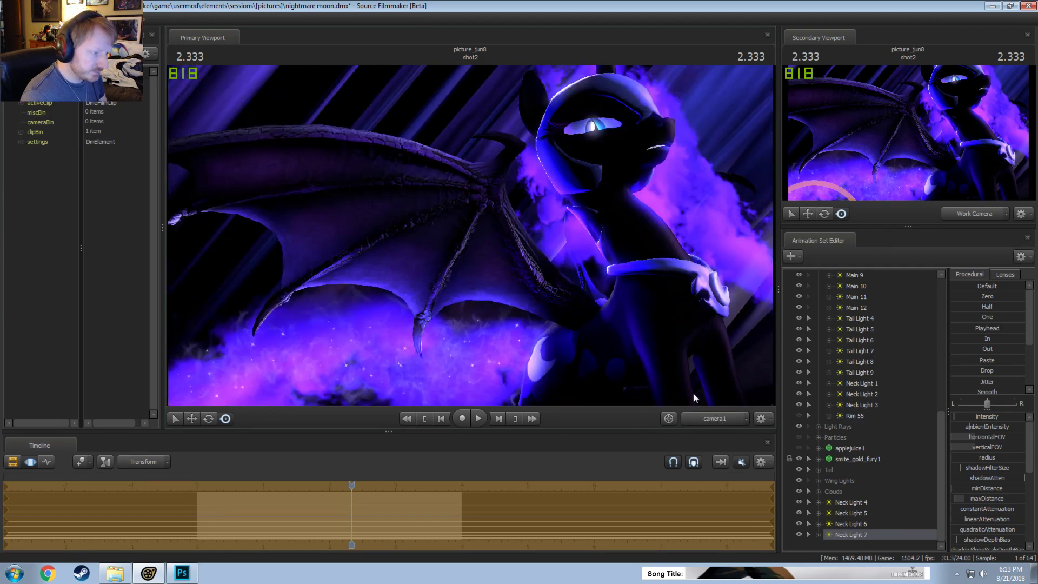
Step: Edit the range of Neck Light 7's intensity control and raise its intensity in the Motion Editor
key("F2")
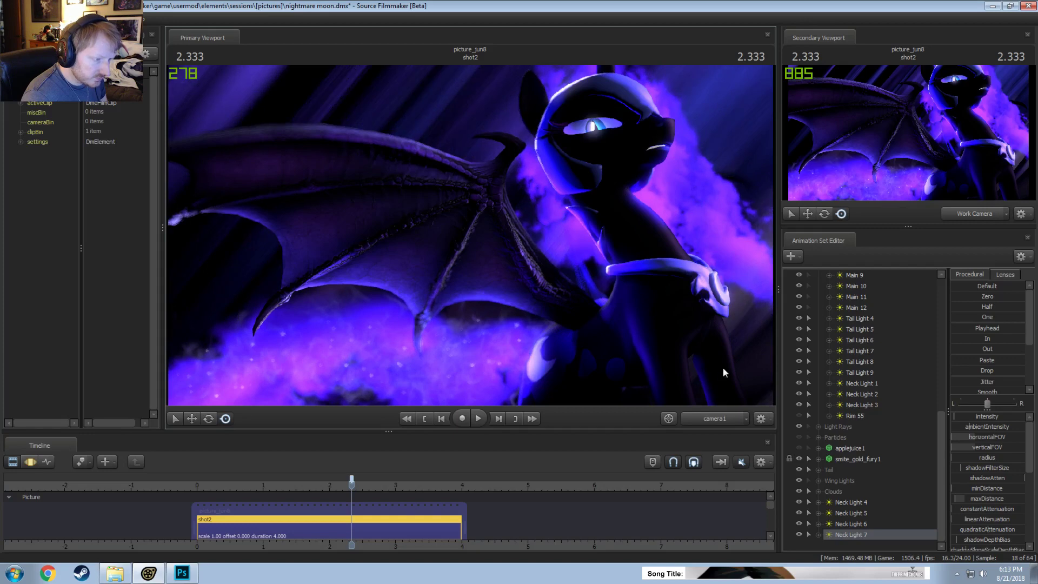
key("F3")
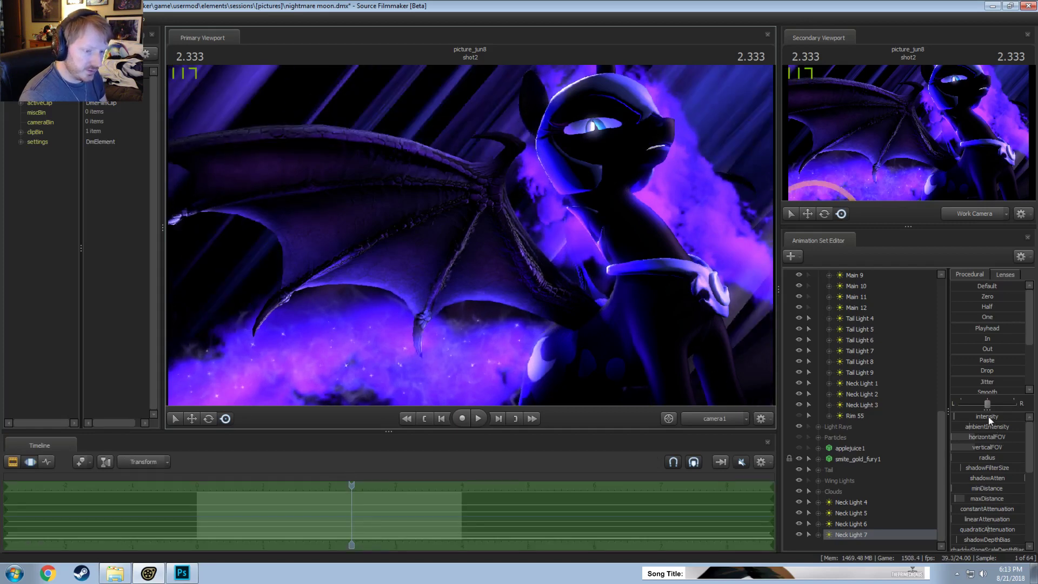
right_click(989, 420)
left_click(1000, 428)
left_click(507, 279)
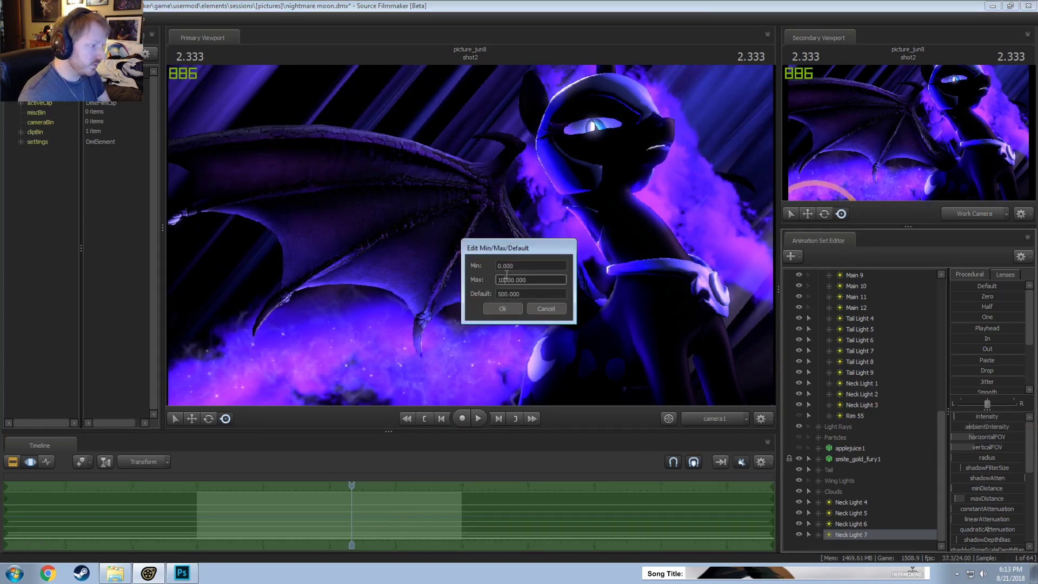
left_click(504, 309)
left_click_drag(996, 421, 1004, 421)
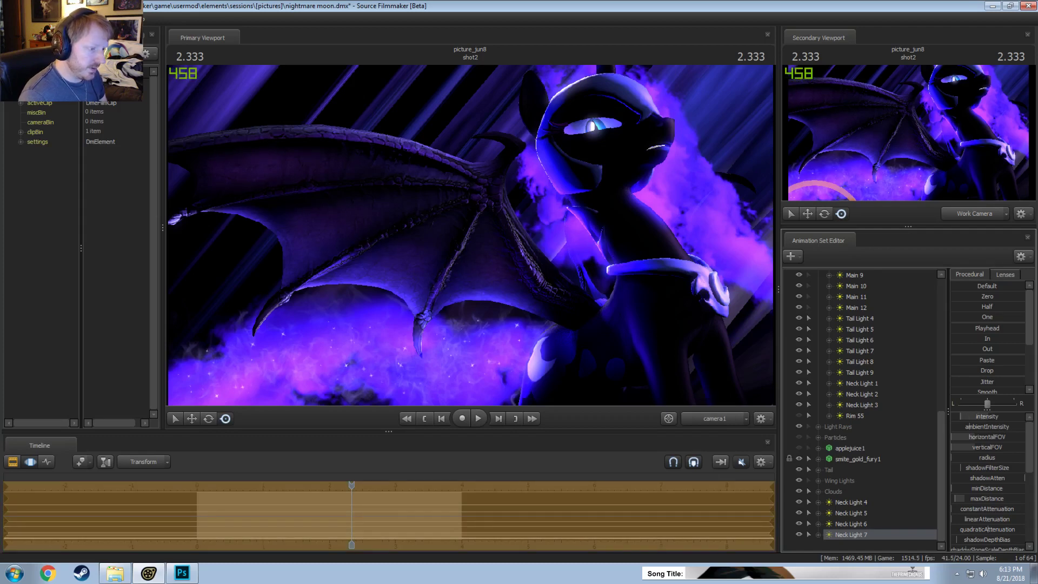
Step: Compare the pony's lighting between the Clip Editor and Motion Editor views
key("F3")
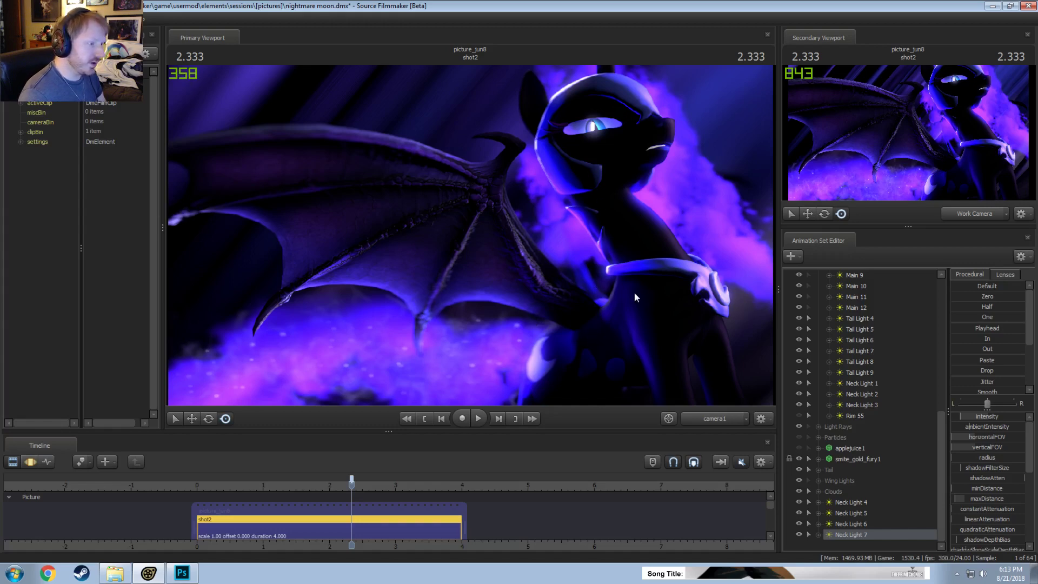
right_click(737, 232)
left_click(746, 254)
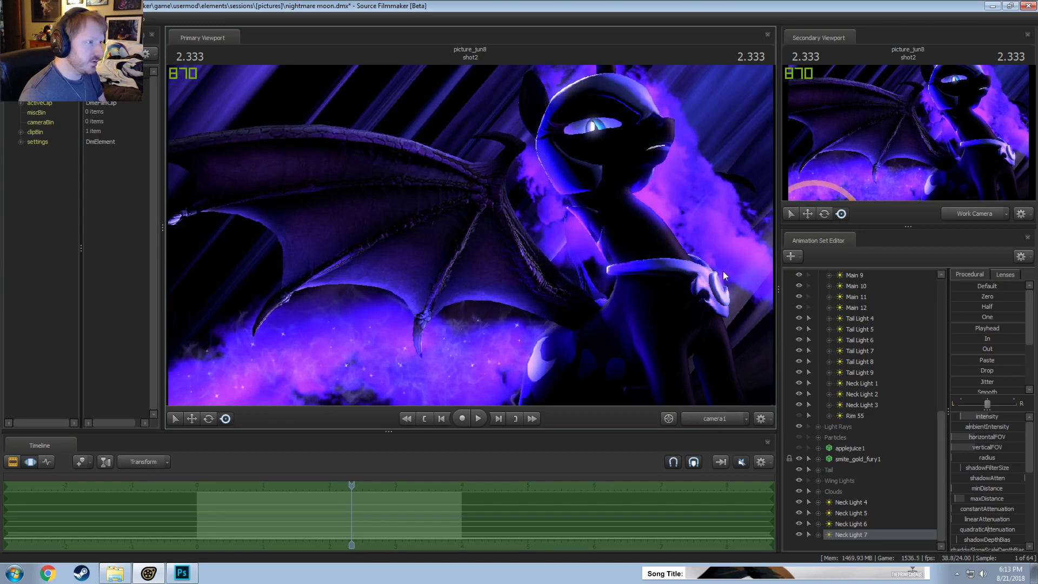
key("F3")
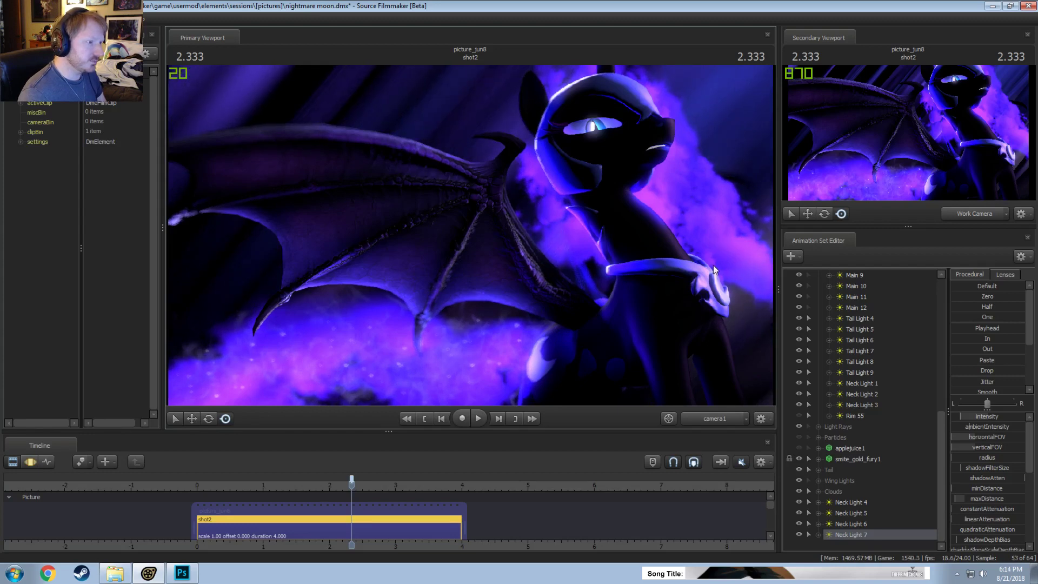
key("F3")
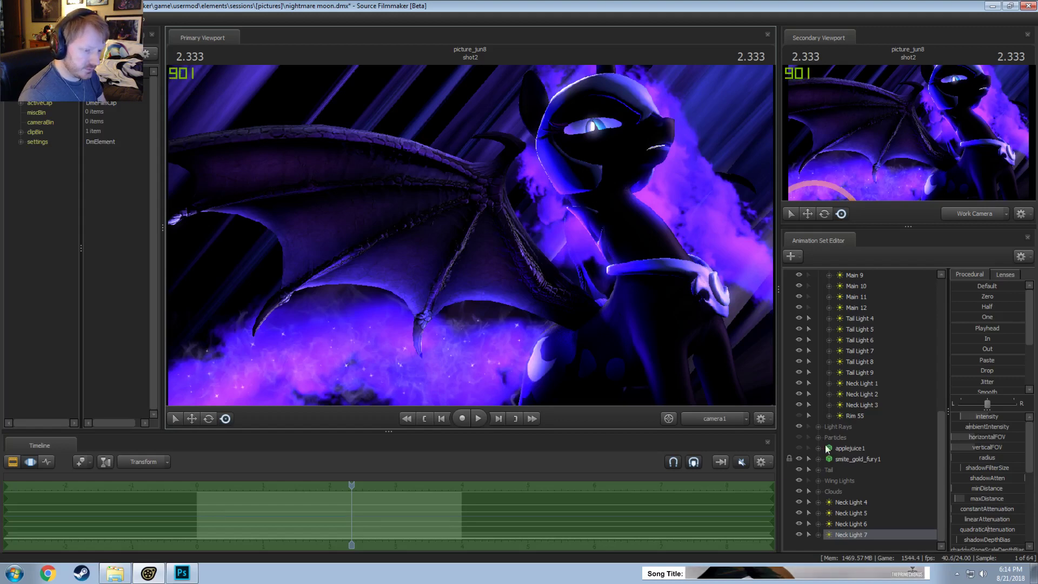
Step: Toggle the visibility of the Clouds group and its cloud models to examine how they fill the background behind the pony
left_click(819, 490)
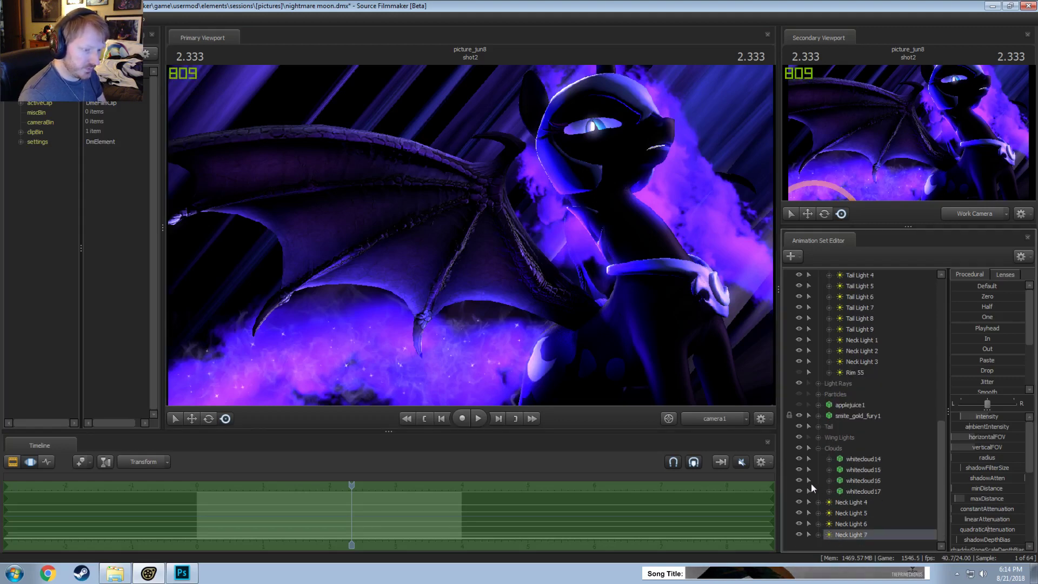
left_click(800, 489)
left_click(800, 470)
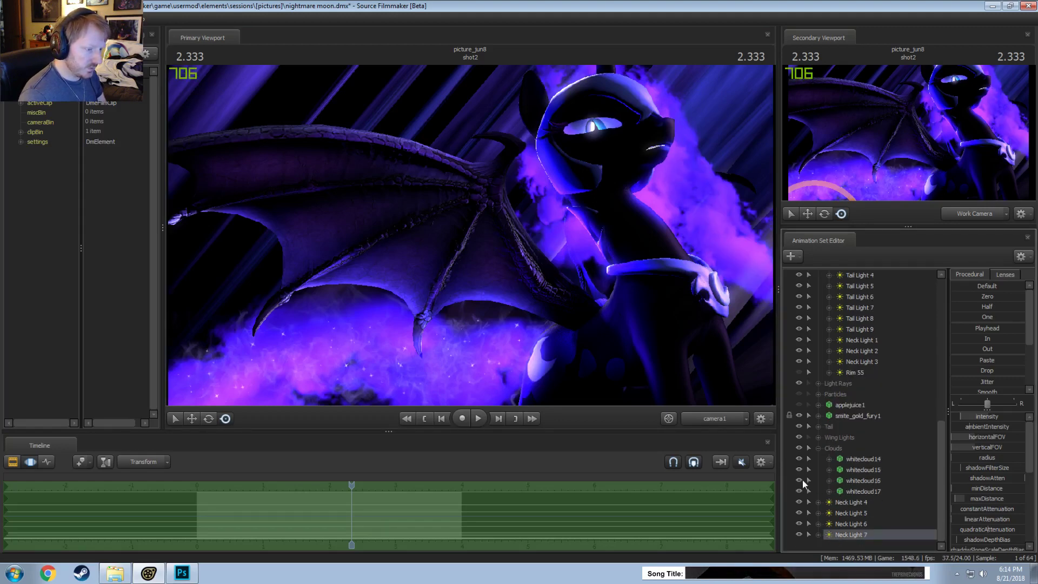
left_click(799, 471)
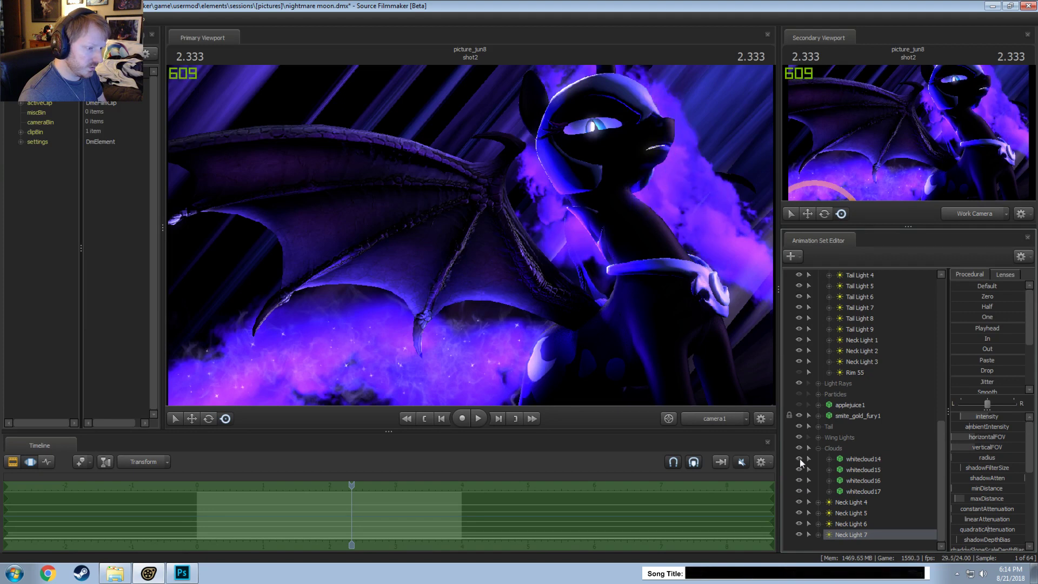
scroll(832, 424, "up", 10)
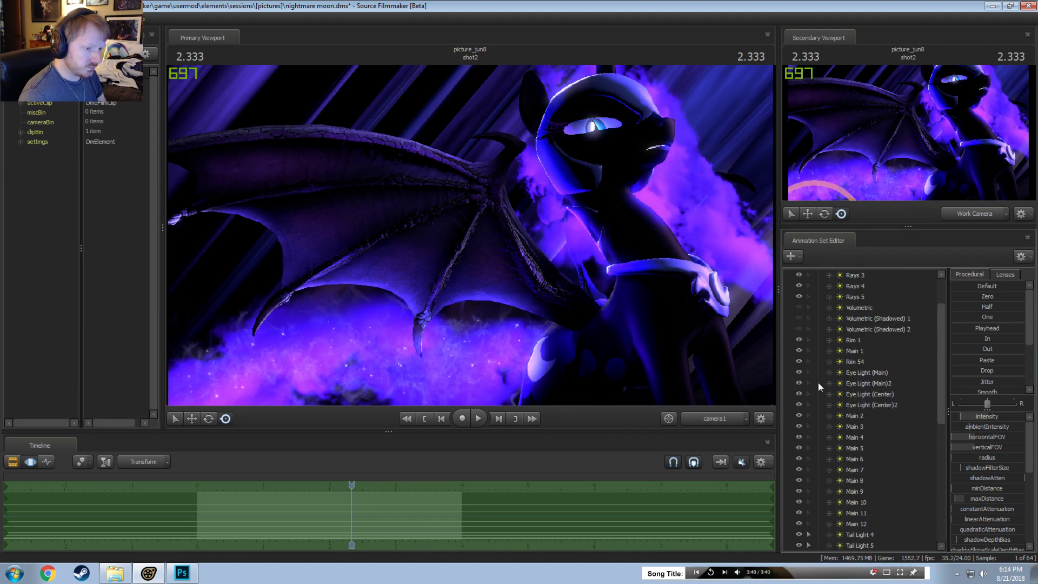
left_click(816, 295)
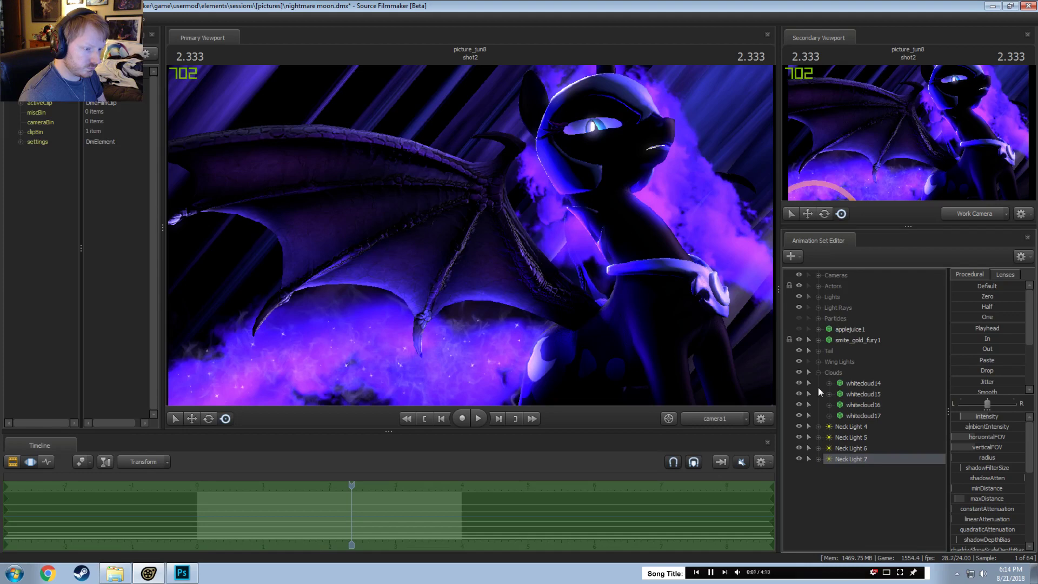
left_click(818, 373)
left_click(799, 372)
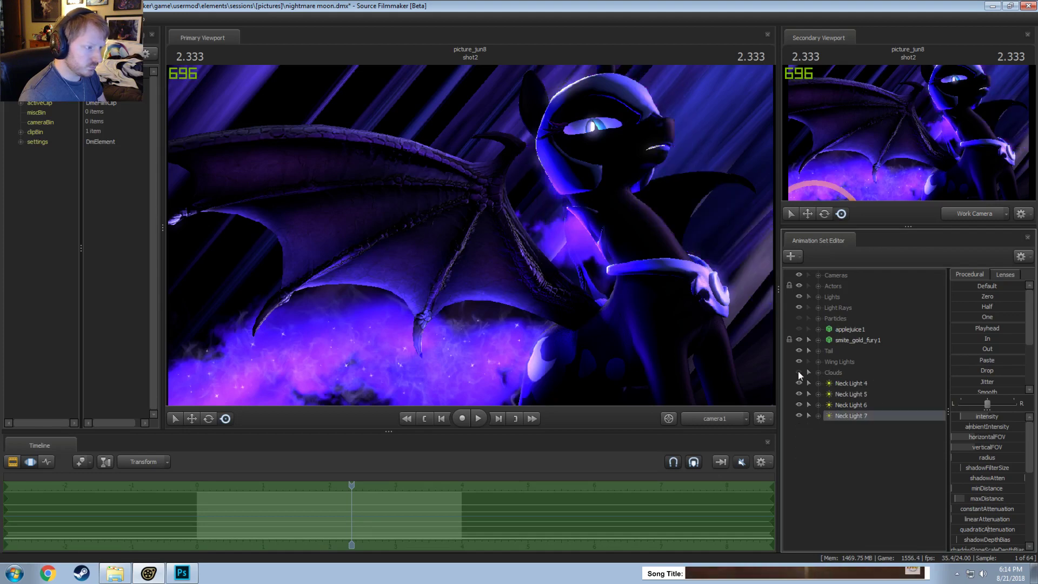
left_click(798, 371)
Step: Inspect the Wing Lights, Clouds and Tail groups, checking whitecloud14 and whitecloud011 against the background
left_click(819, 362)
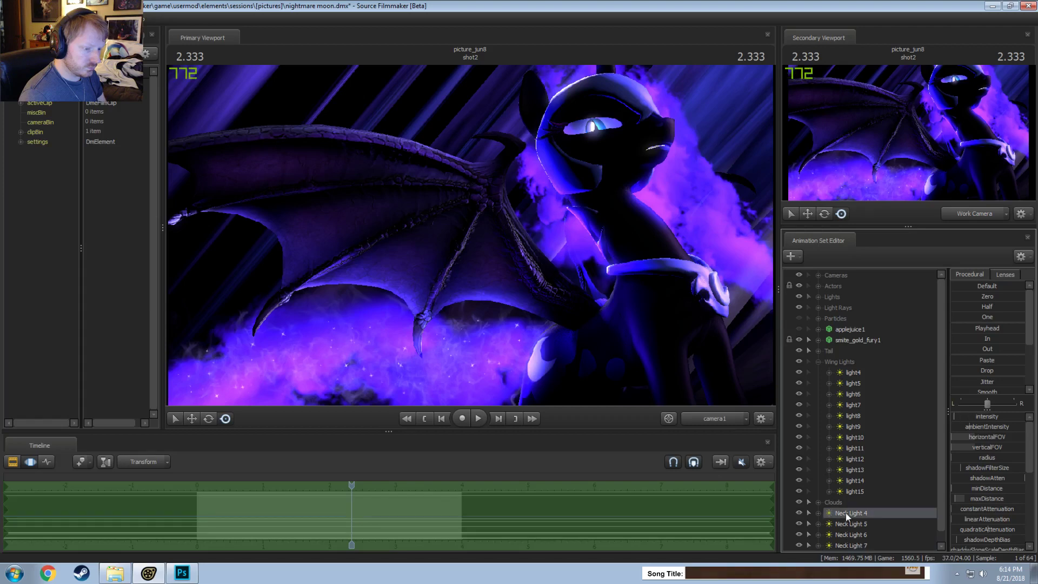
left_click(818, 502)
left_click(859, 458)
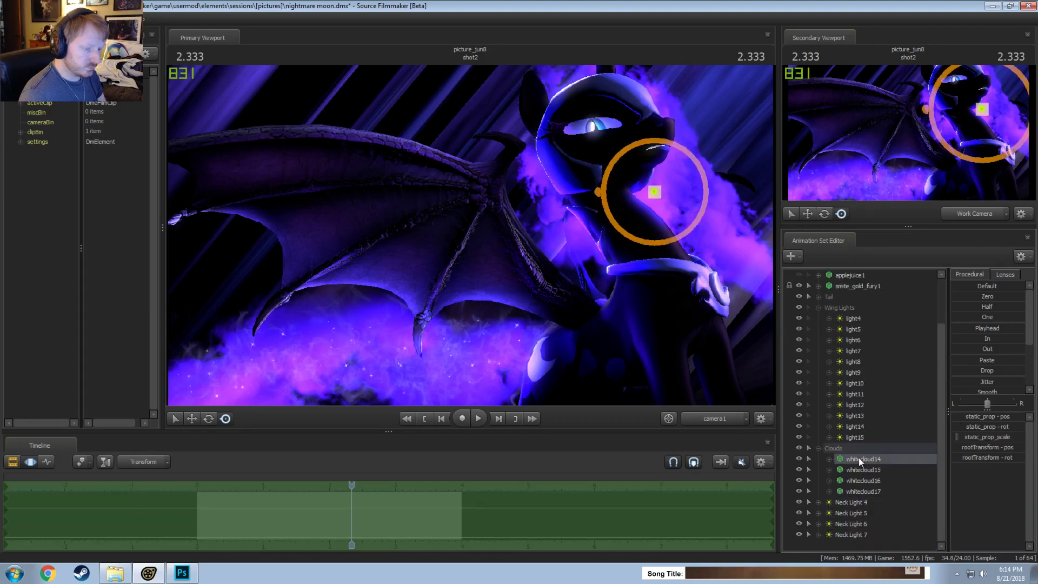
left_click(818, 448)
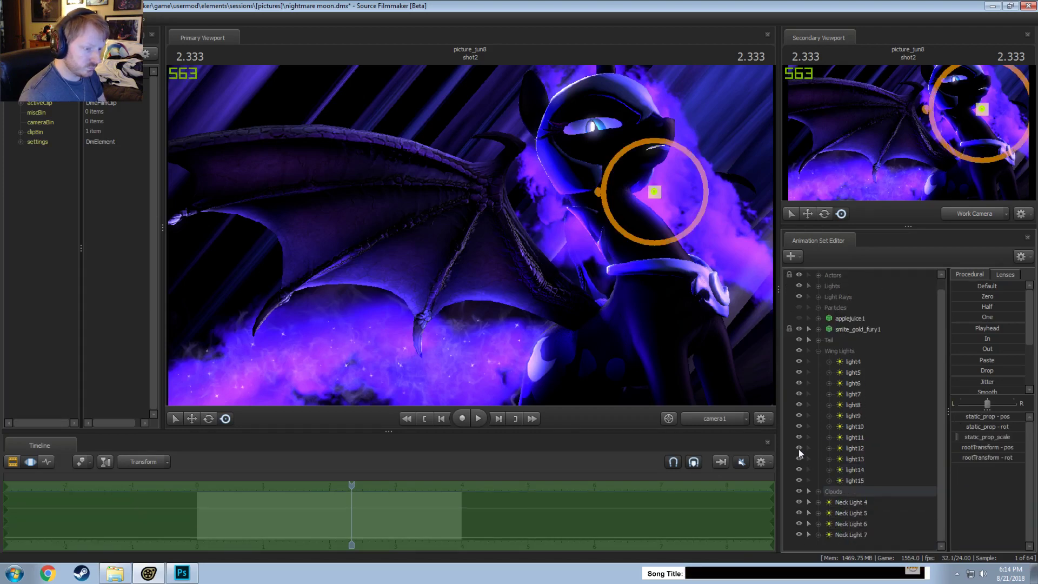
left_click(799, 491)
left_click(798, 491)
left_click(818, 350)
left_click(818, 351)
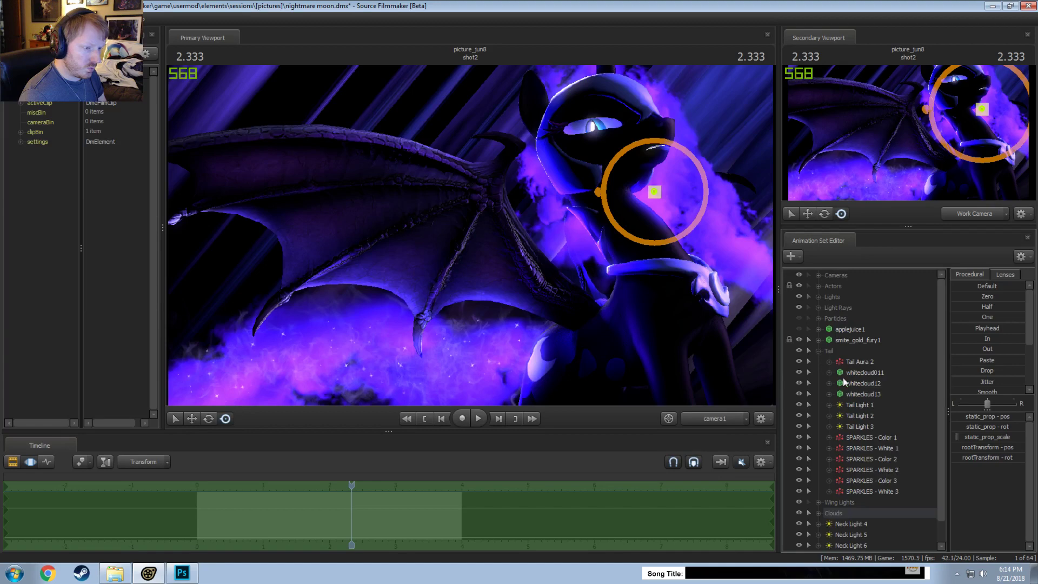
left_click(842, 374)
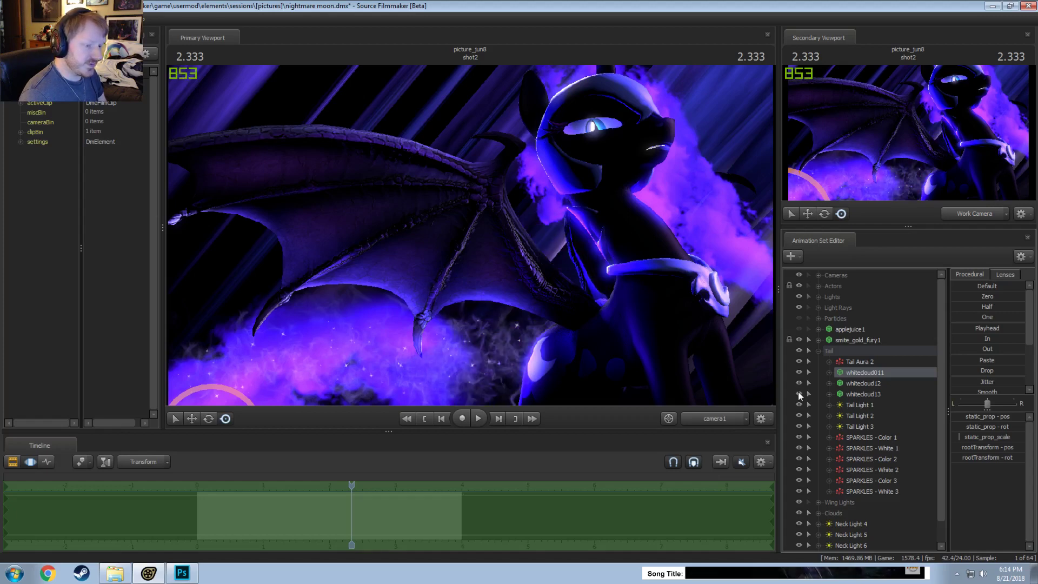
Step: Rotate and reposition whitecloud13 beside the pony's hindquarters, and check the placement in the Clip Editor before returning to the Motion Editor
left_click(876, 395)
key("e")
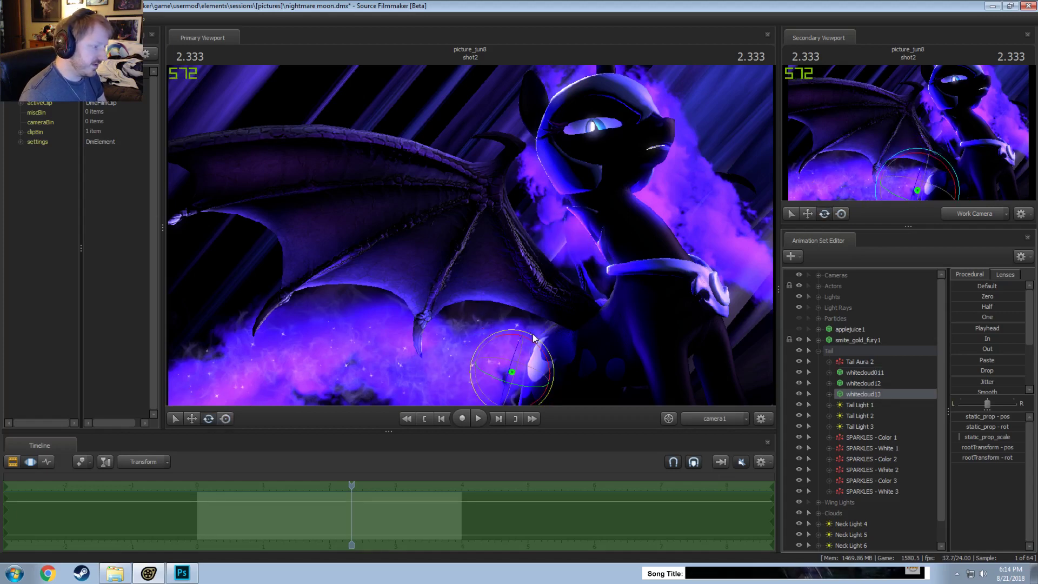
left_click_drag(542, 349, 566, 398)
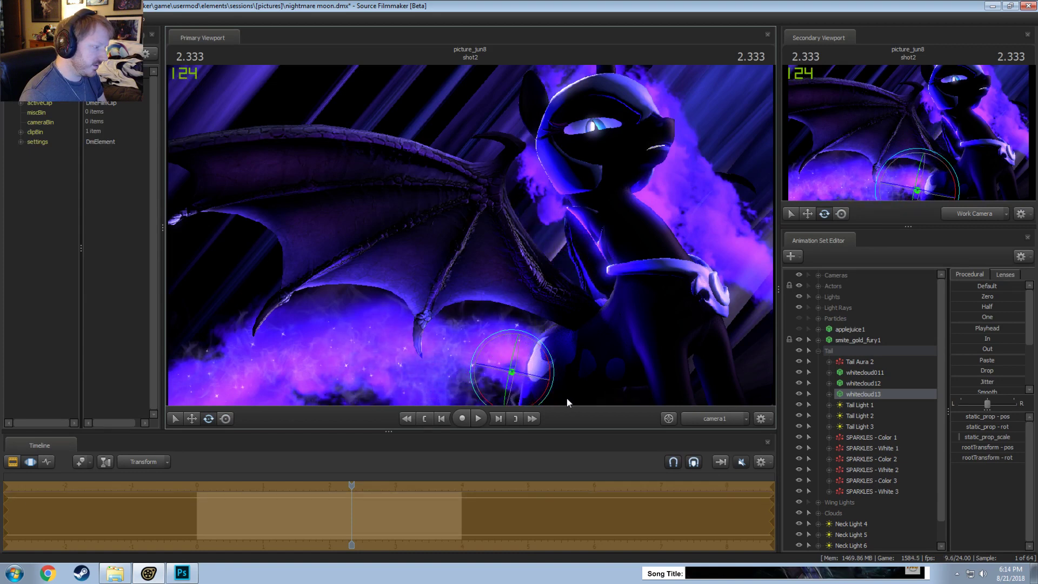
key("w")
left_click_drag(512, 372, 550, 394)
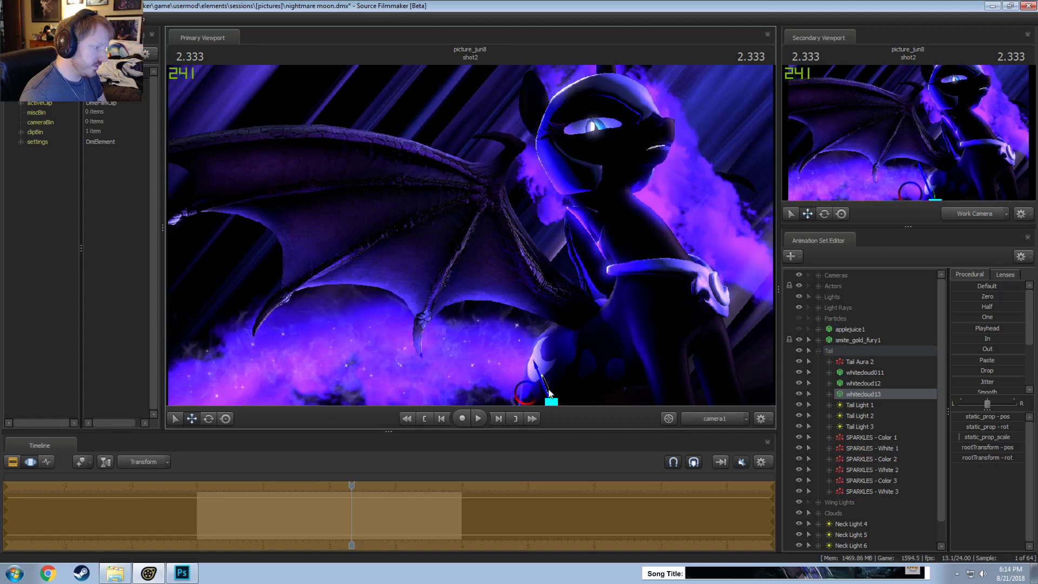
left_click_drag(539, 409, 462, 379)
key("e")
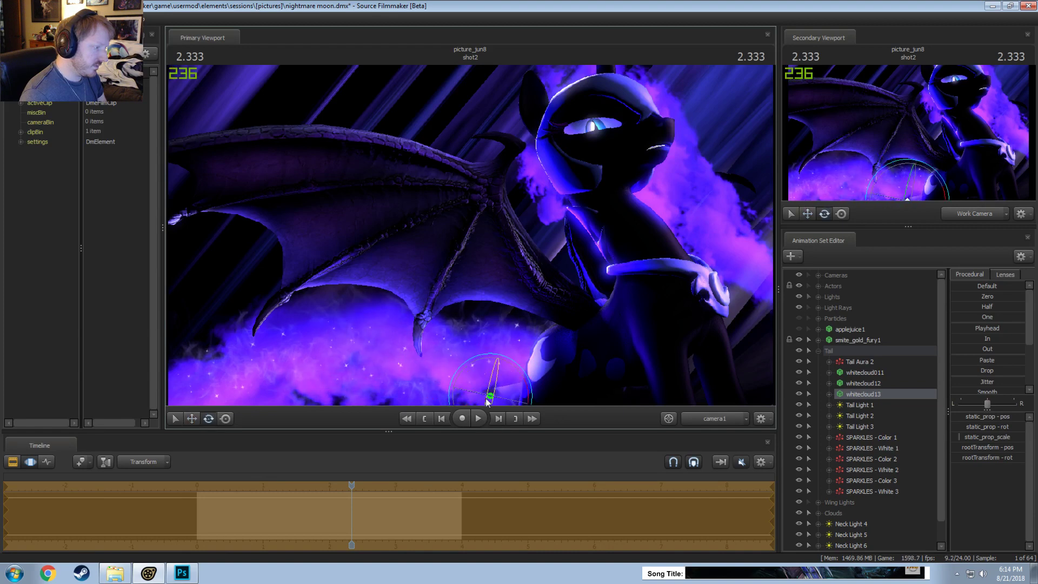
mouse_move(492, 399)
left_mouse_down()
mouse_move(471, 389)
mouse_move(483, 403)
mouse_move(488, 387)
left_mouse_up()
key("F2")
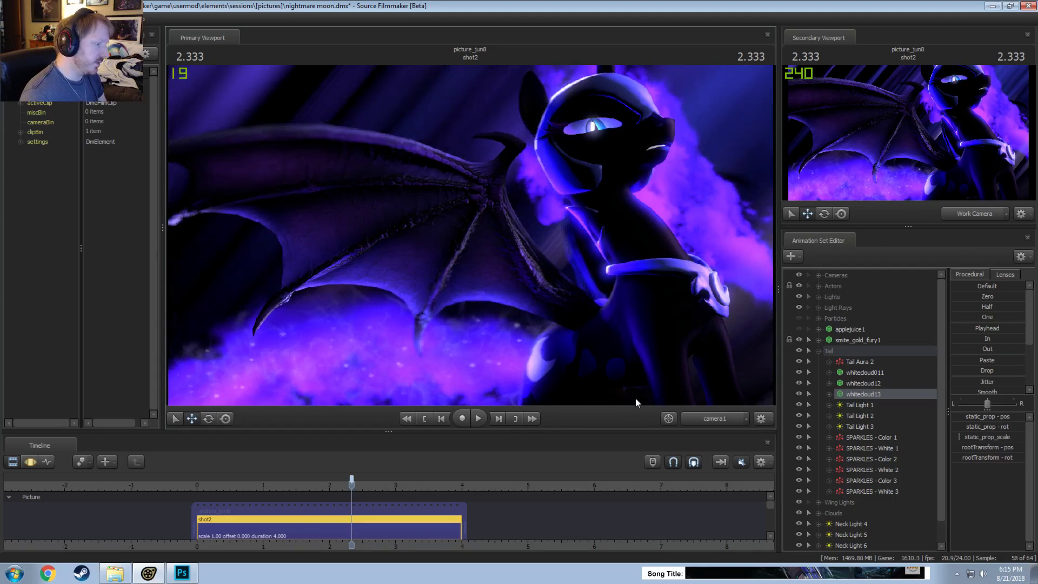
key("F3")
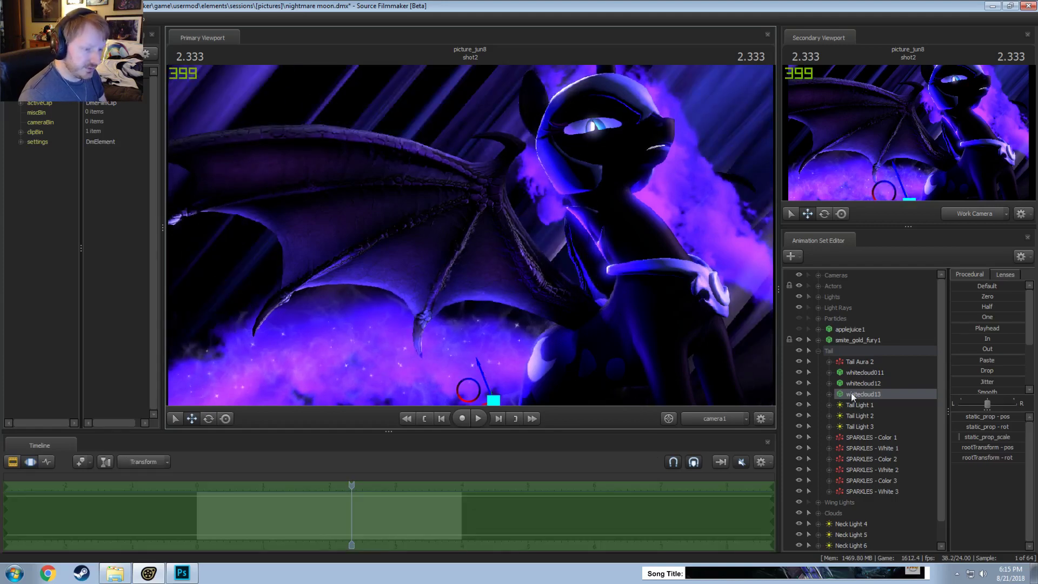
Step: Duplicate the whitecloud14 animation set from the Clouds group, collapse the expanded groups and select the copy
scroll(838, 502, "down", 1)
left_click(818, 490)
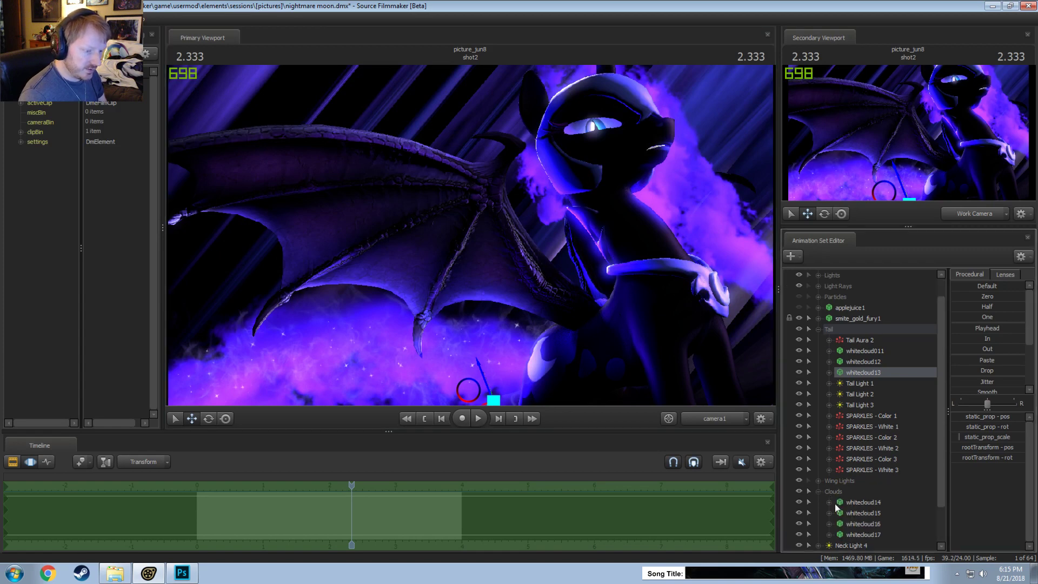
left_click(849, 502)
right_click(850, 503)
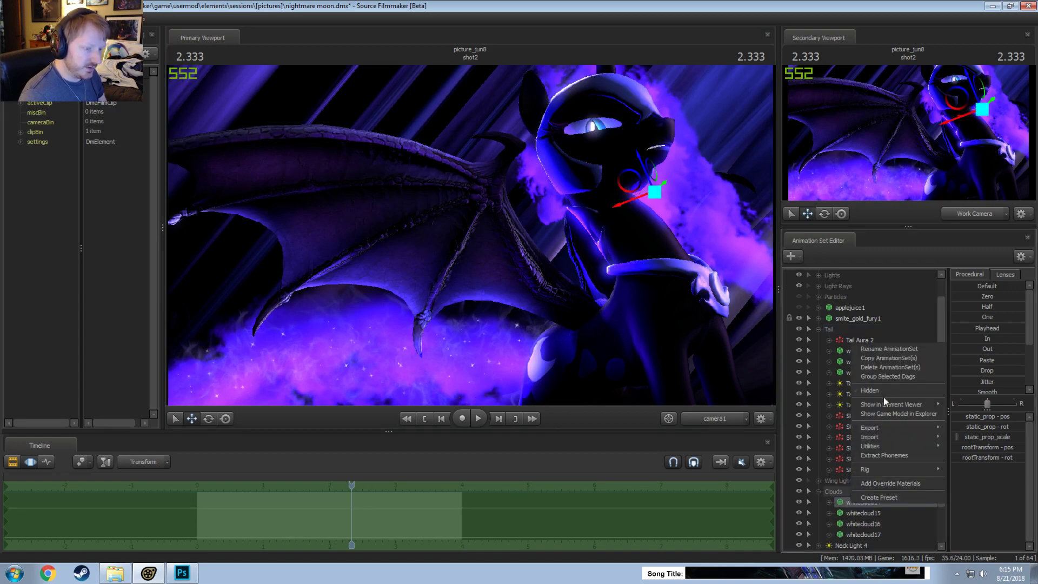
left_click(873, 358)
left_click(818, 329)
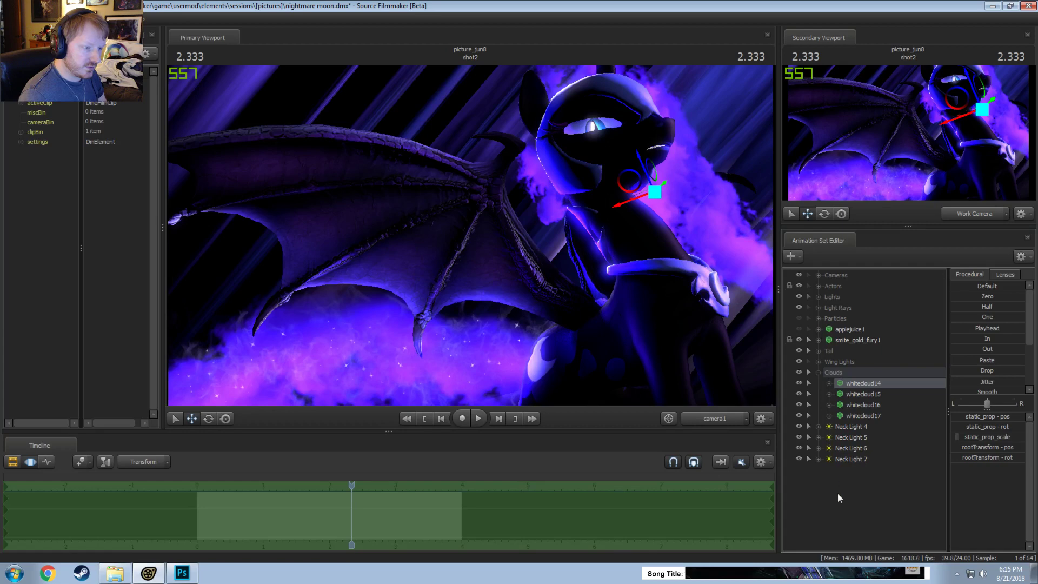
left_click(817, 372)
right_click(863, 457)
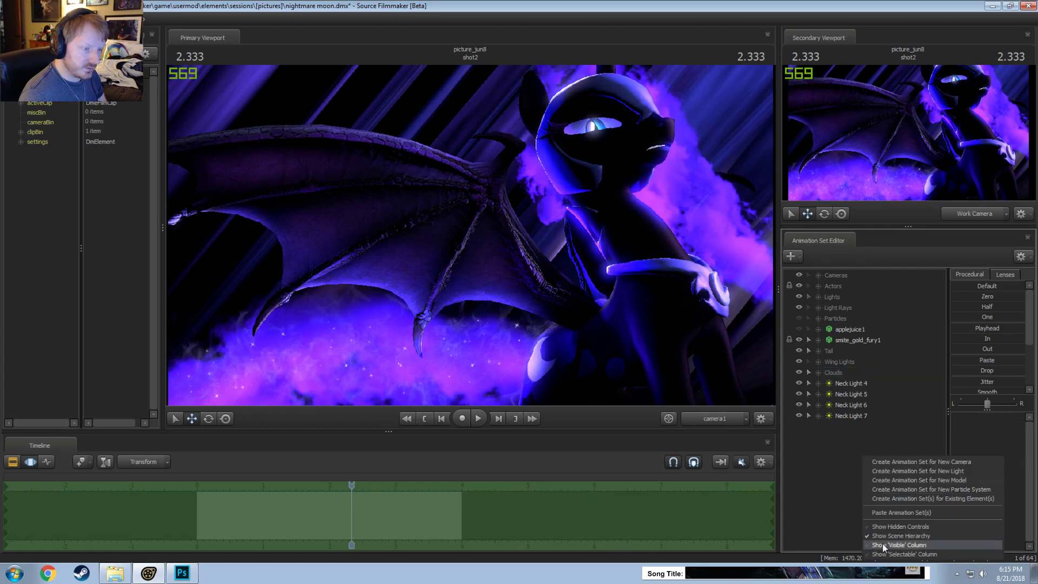
left_click(896, 510)
left_click(849, 427)
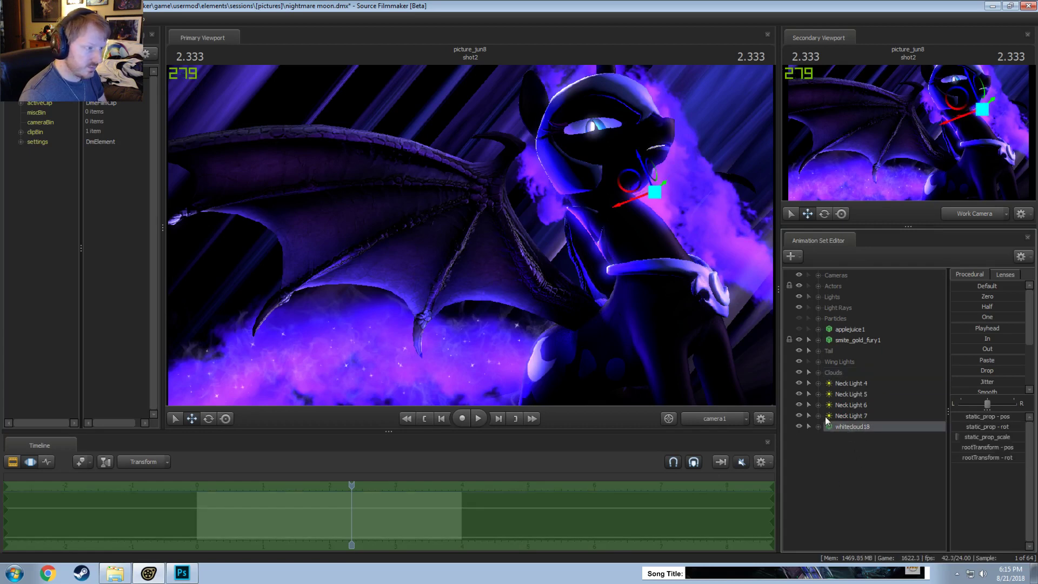
Step: Move the duplicated cloud down from the jaw to the pony's chest and rotate it, comparing the Clip Editor and Motion Editor views
left_click_drag(624, 190, 613, 244)
key("F2")
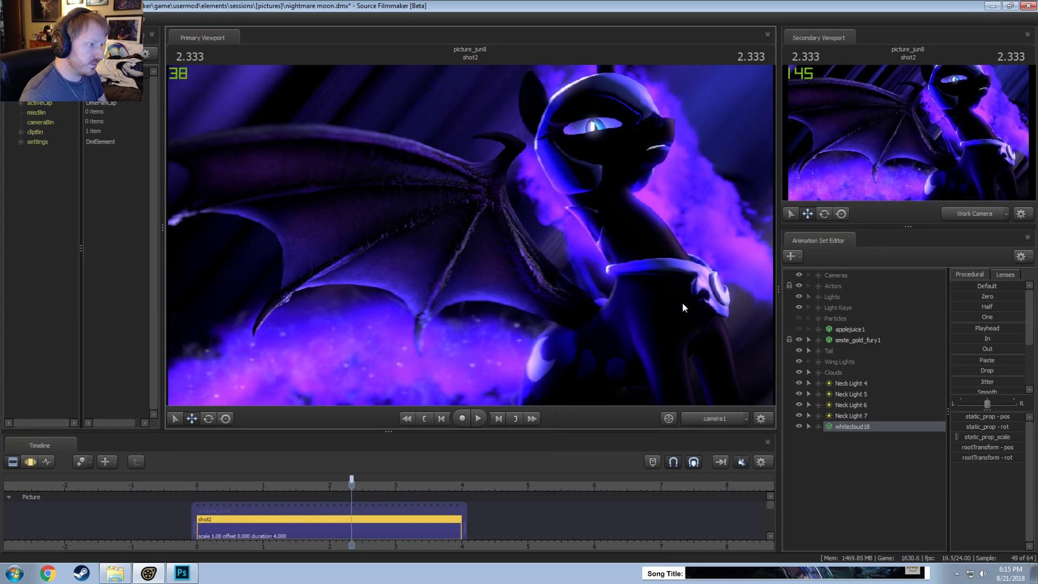
key("F3")
key("e")
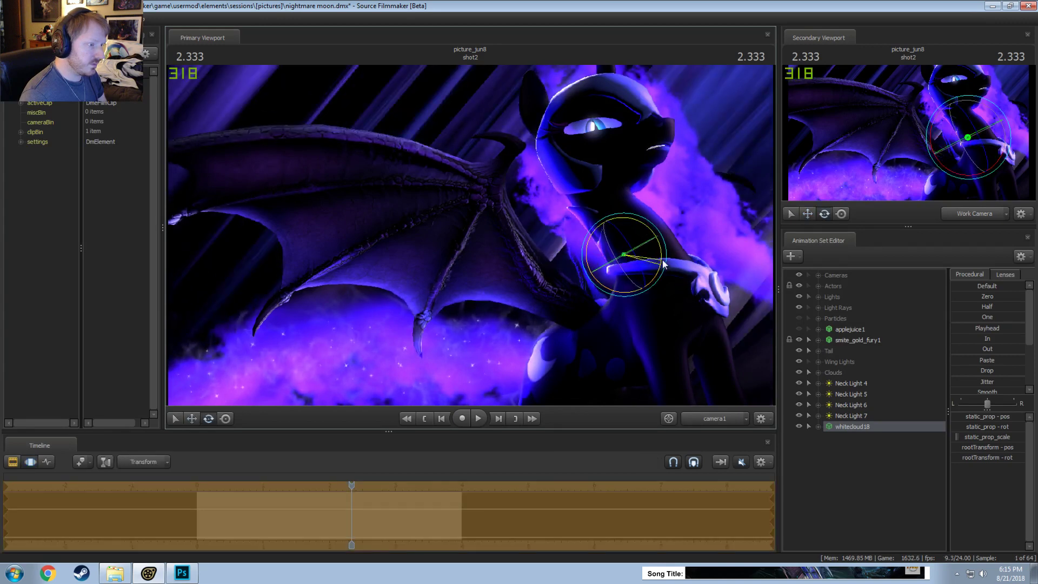
key("w")
mouse_move(602, 245)
left_mouse_down()
mouse_move(624, 233)
mouse_move(584, 239)
left_mouse_up()
key("e")
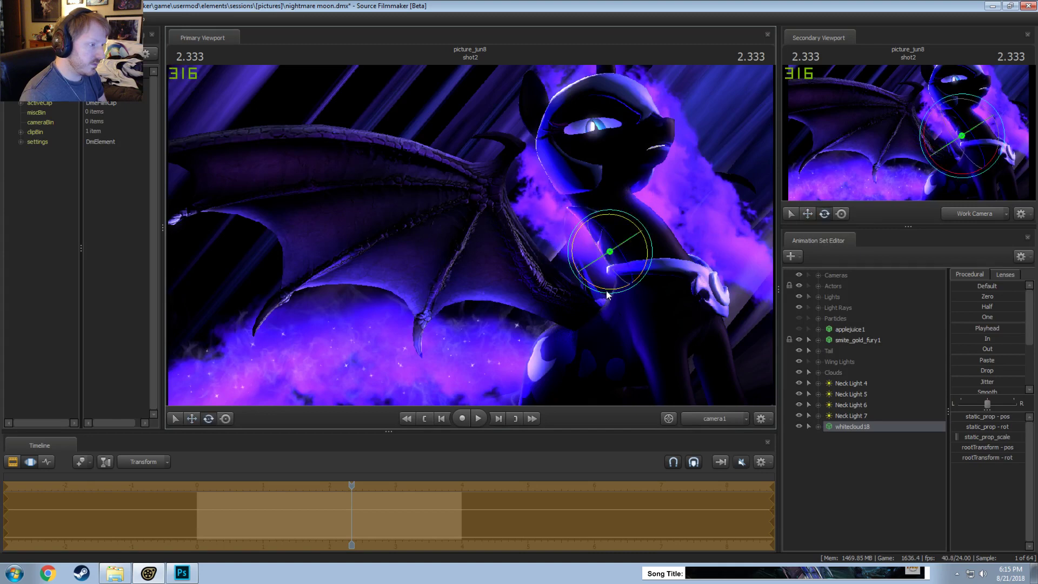
left_click_drag(607, 295, 598, 277)
Step: Raise the duplicated cloud to the pony's upper neck, adjust its rotation and compare it in the Clip Editor and Motion Editor
key("w")
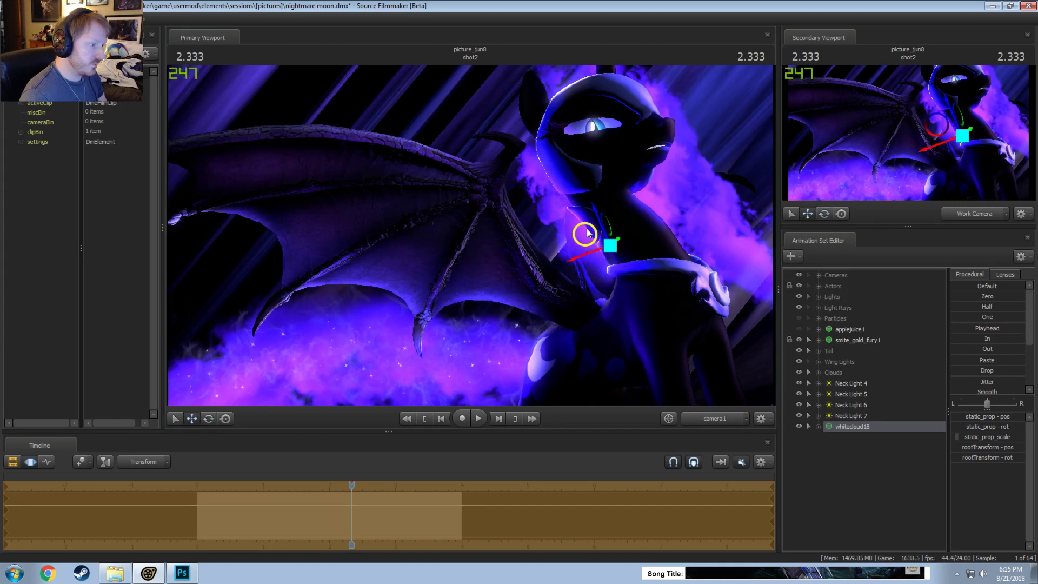
left_click_drag(587, 233, 589, 200)
key("e")
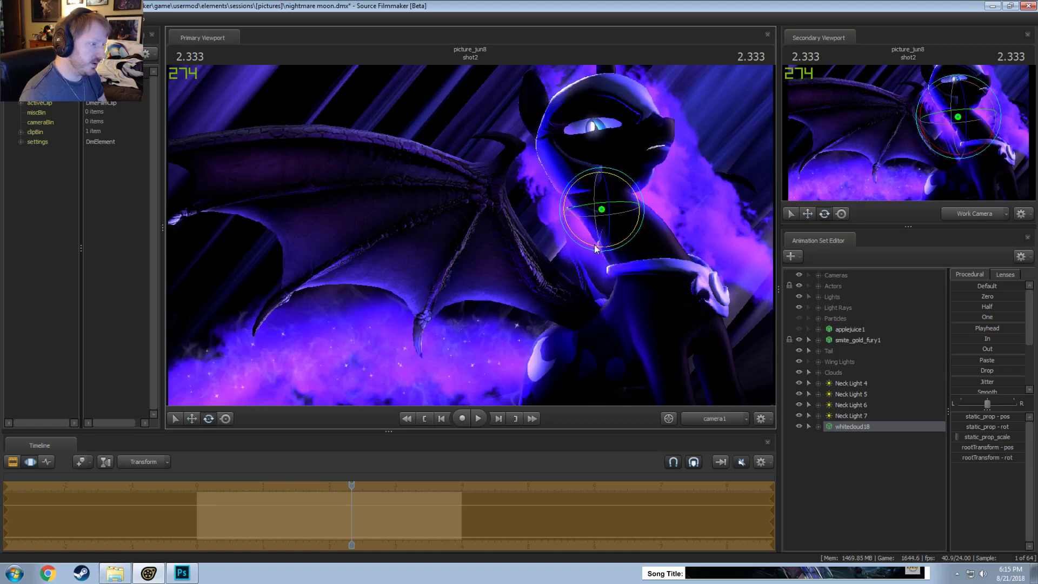
left_click_drag(599, 246, 605, 247)
key("w")
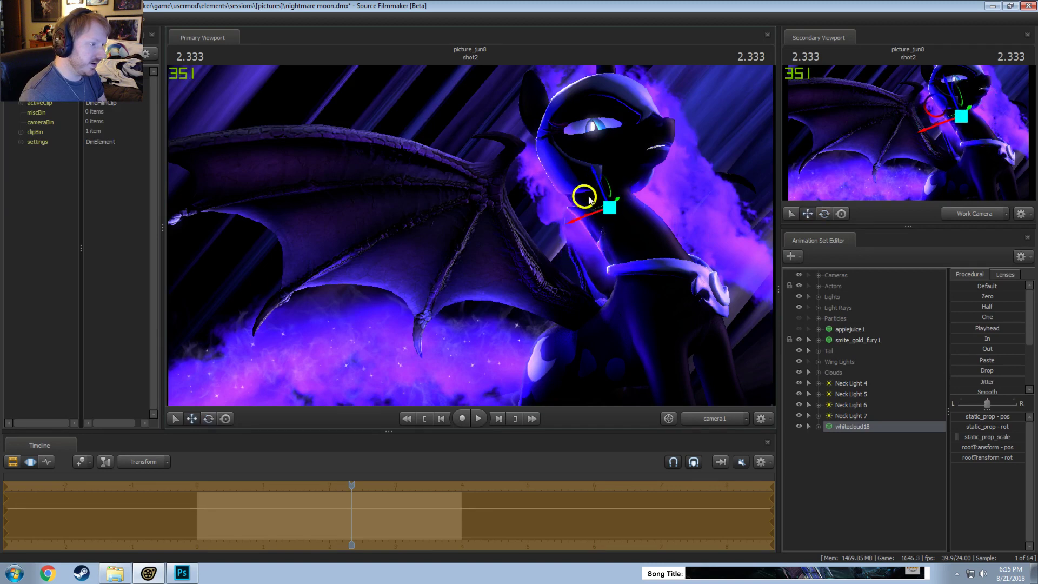
left_click_drag(585, 199, 582, 198)
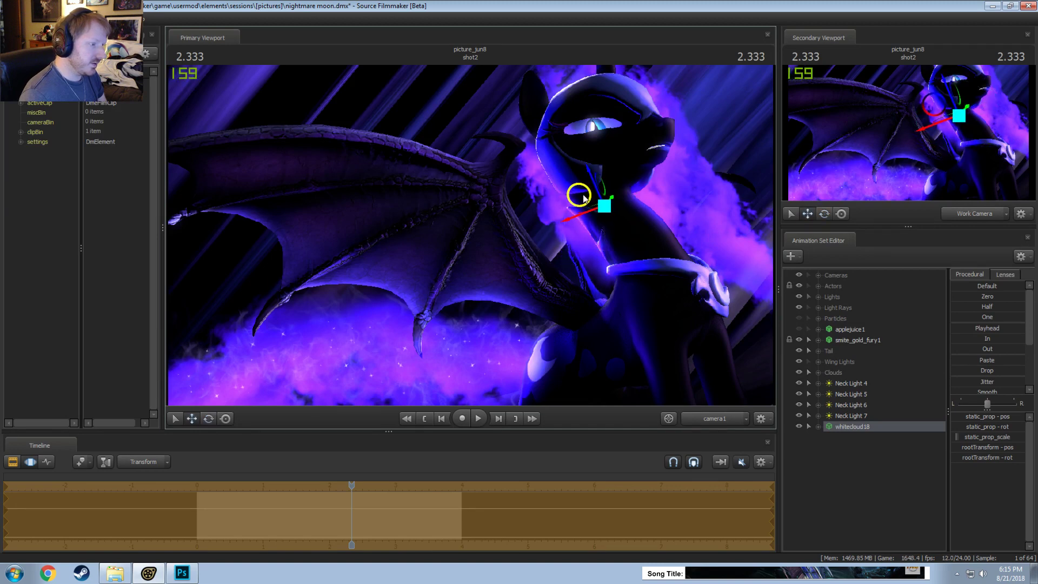
key("F2")
key("F3")
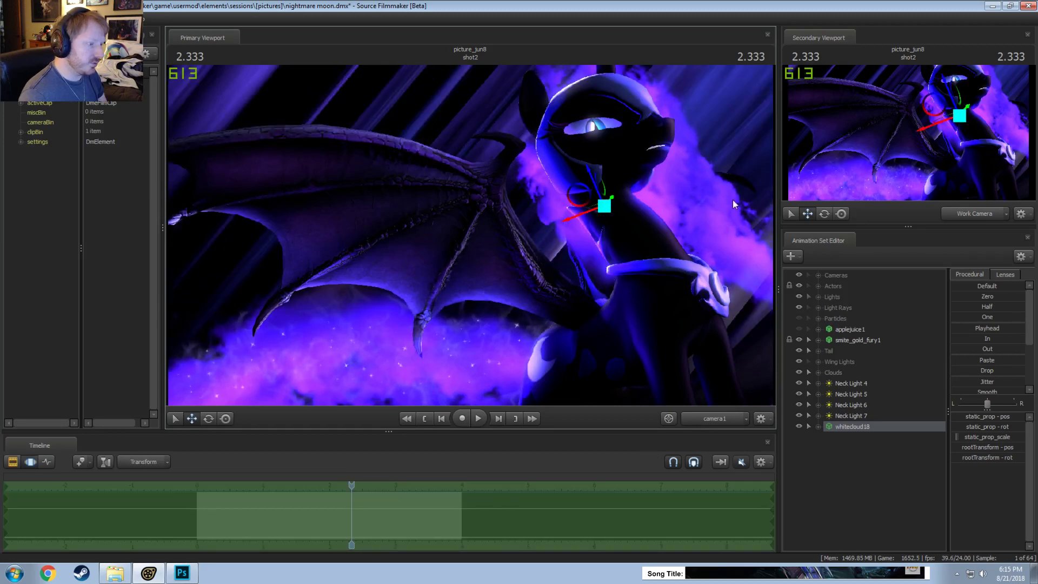
key("F2")
key("F3")
Step: Fine-tune the duplicated cloud's position and rotation behind the neck and mane, and check the result in the Clip Editor
left_click_drag(585, 196, 595, 220)
key("e")
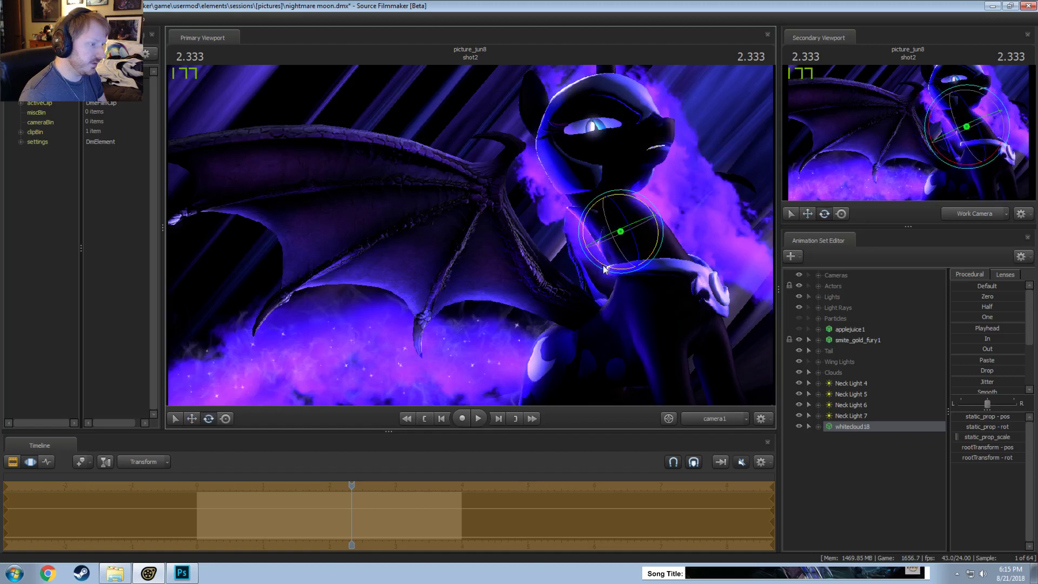
left_click_drag(593, 258, 548, 246)
key("w")
key("e")
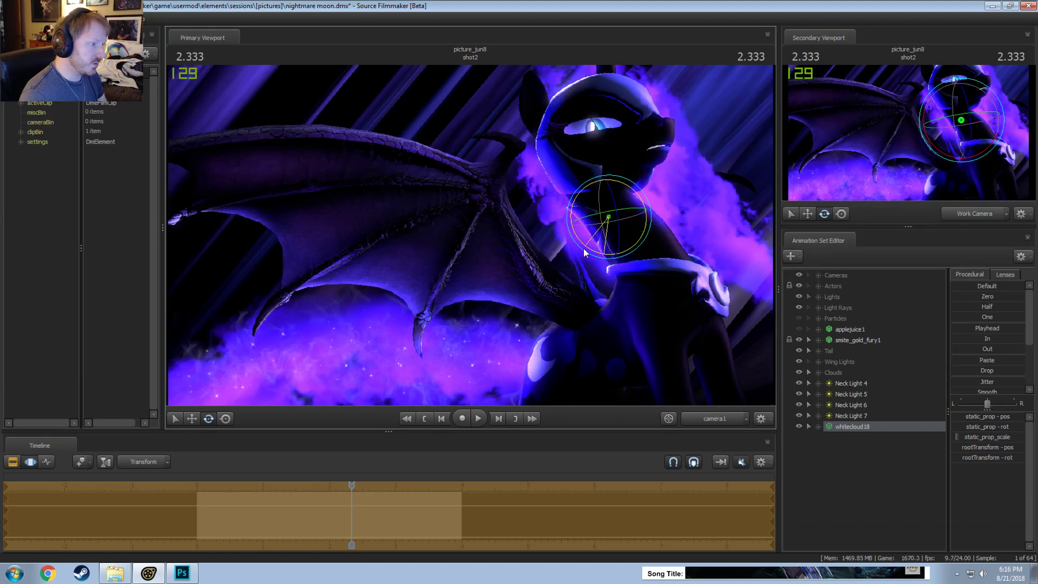
key("w")
left_click_drag(591, 212, 585, 172)
key("F2")
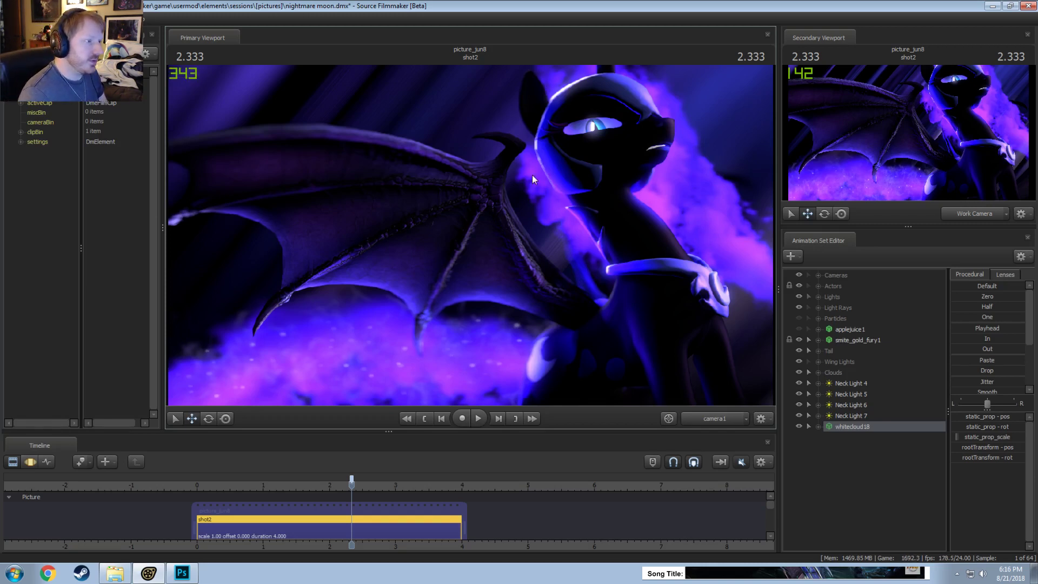
Step: Add another cloud copy, move it from the jaw to the back of the pony's head and rotate it
right_click(860, 455)
left_click(887, 514)
left_click(857, 437)
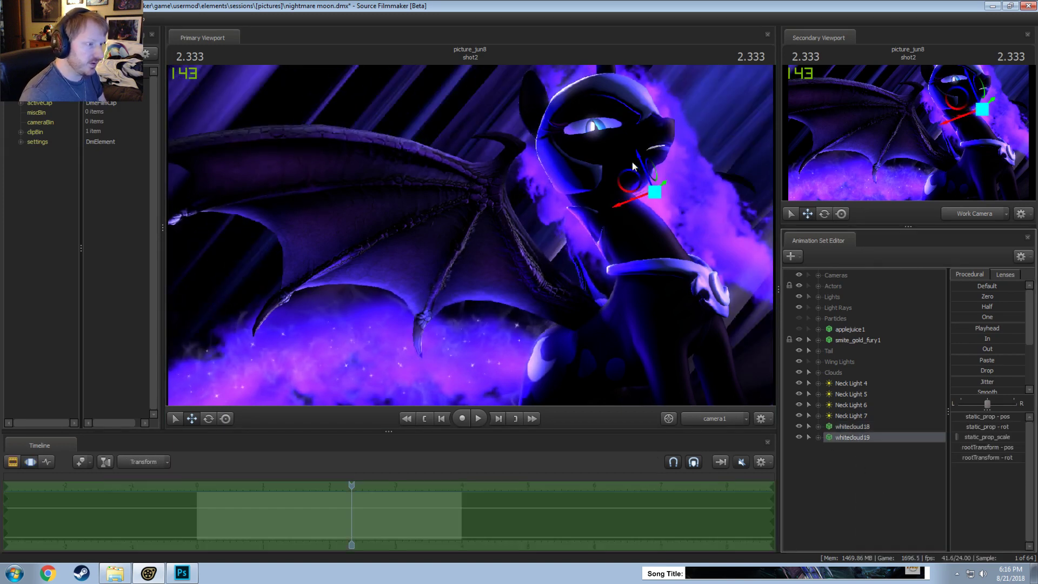
left_click_drag(627, 181, 533, 141)
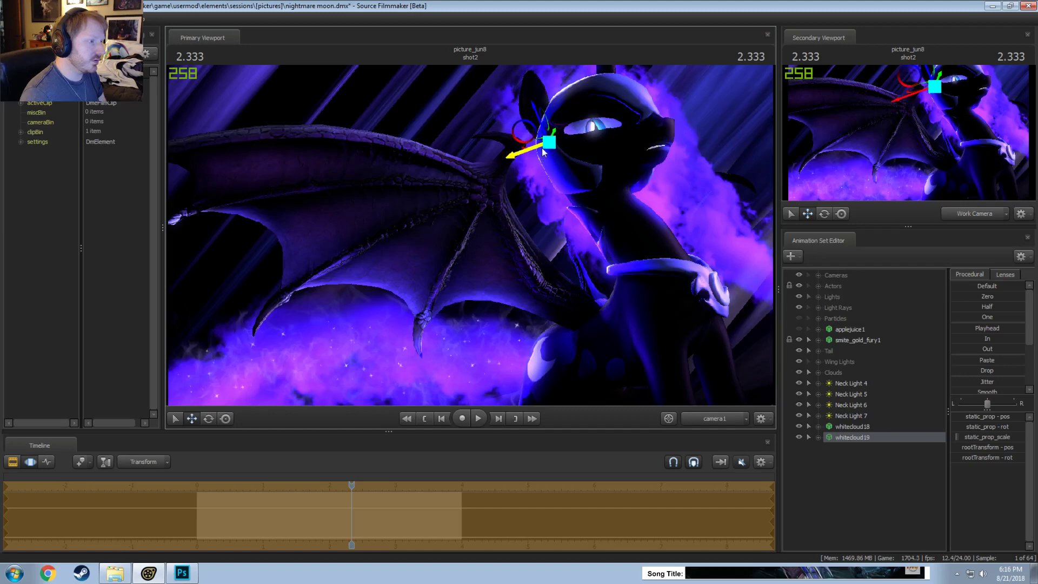
key("e")
left_click_drag(556, 183, 517, 183)
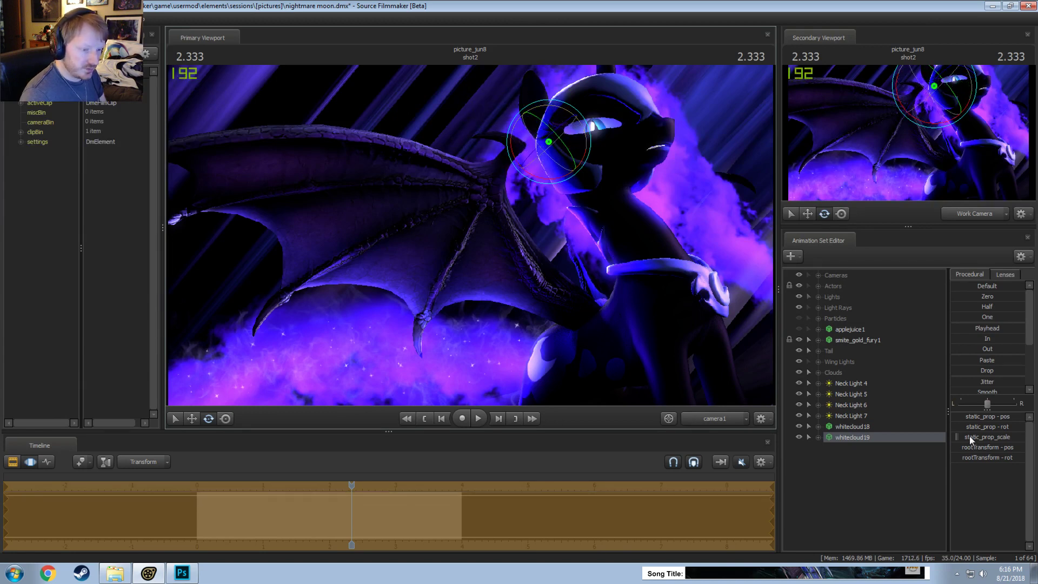
Step: Fine-tune the new cloud's position and rotation behind the pony's head and check the result in the Clip Editor
key("w")
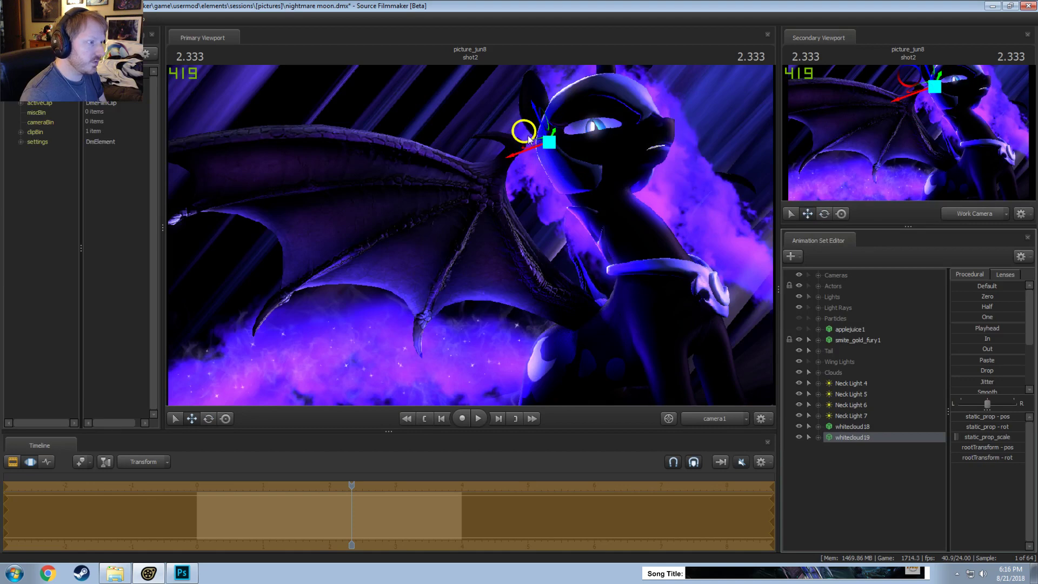
left_click_drag(527, 135, 523, 107)
key("e")
key("w")
key("F2")
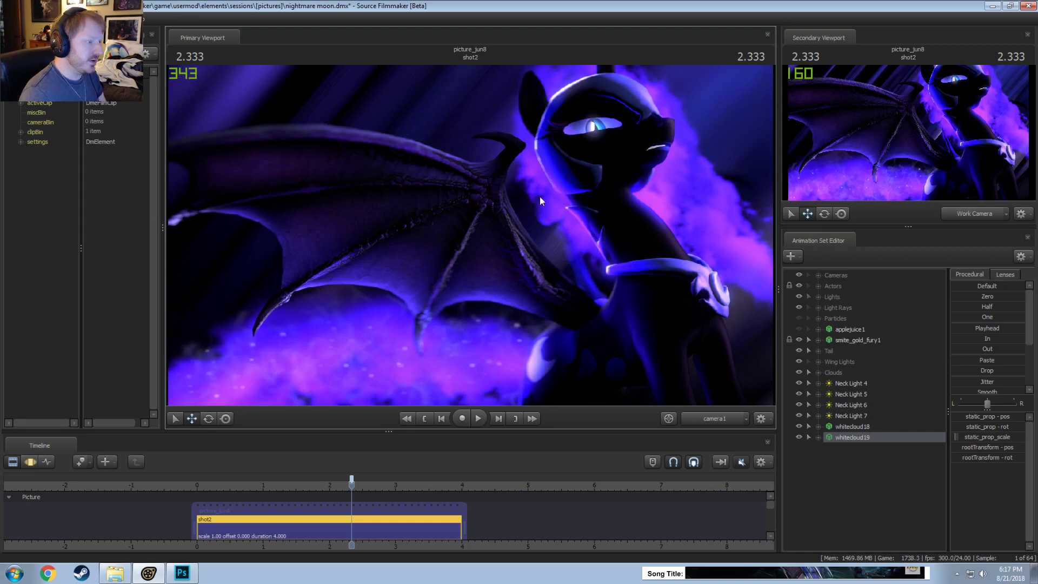
Step: Expand the Clouds group and toggle the visibility of its clouds to identify which one sits behind the head
left_click(817, 373)
left_click(800, 382)
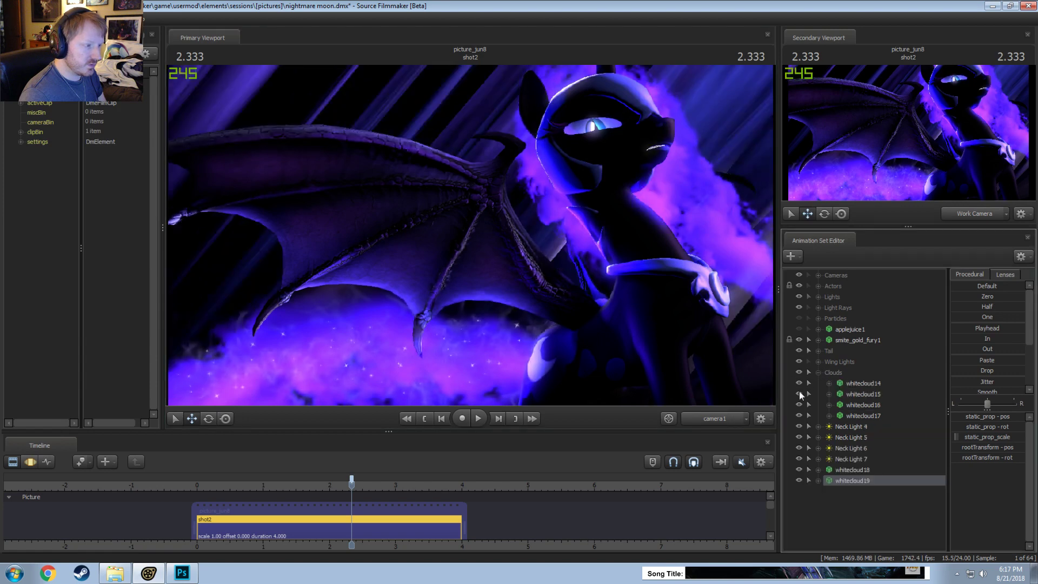
left_click(799, 404)
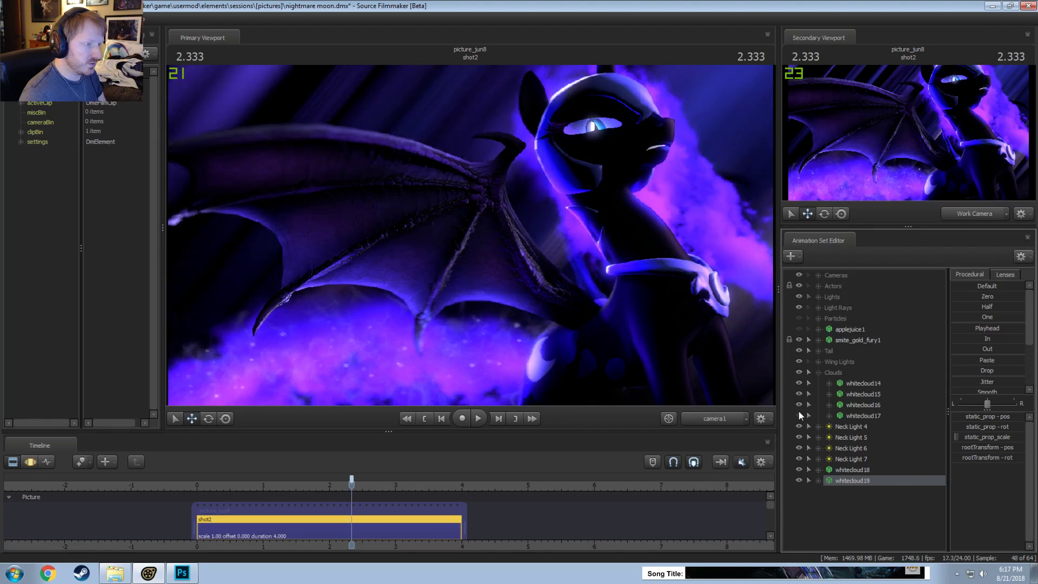
Step: Select whitecloud17, nudge its position and rotation behind the pony's head, and compare it in the Clip Editor and Motion Editor
left_click(852, 416)
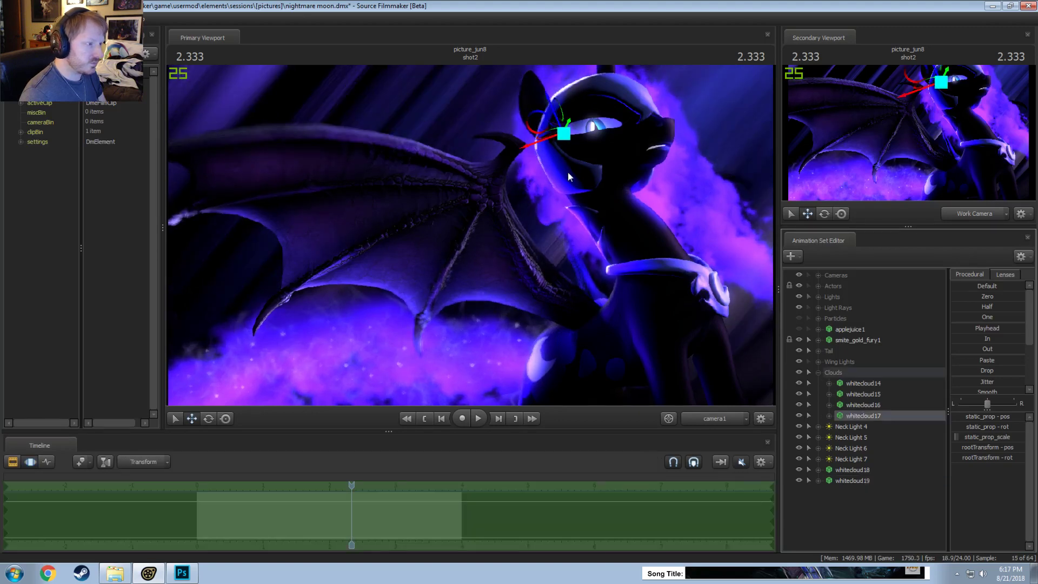
mouse_move(535, 124)
left_mouse_down()
mouse_move(557, 110)
mouse_move(525, 135)
mouse_move(535, 128)
left_mouse_up()
key("e")
key("w")
key("F2")
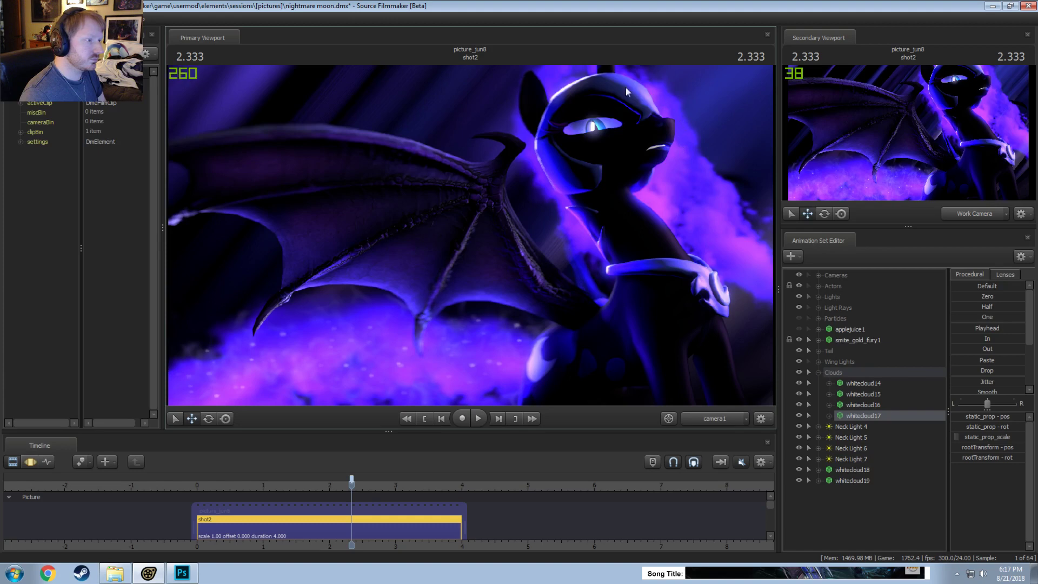
key("F3")
key("F2")
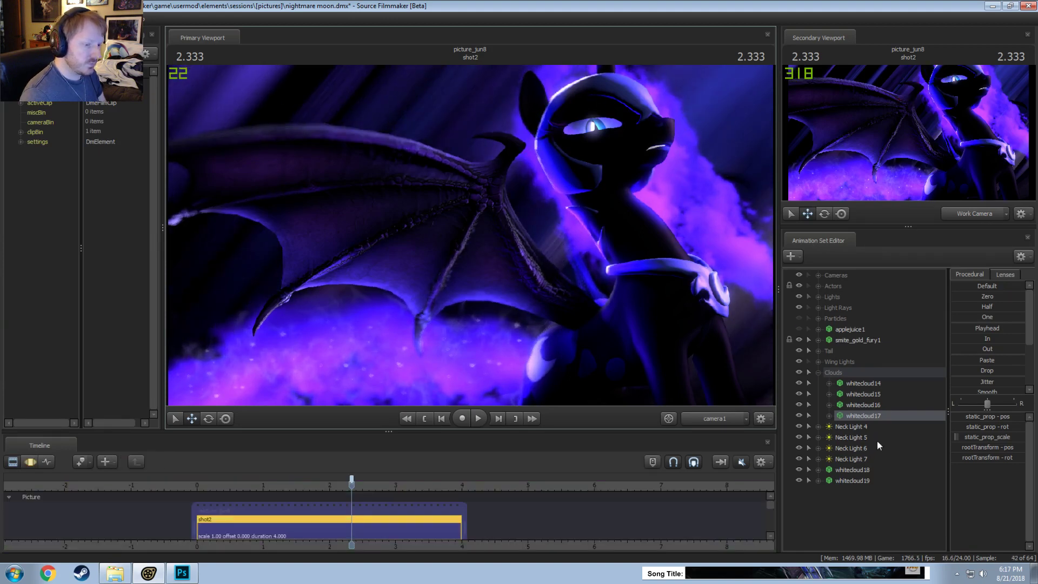
Step: Add one more cloud copy, move it just in front of the pony's jaw and rotate it
right_click(871, 517)
left_click(891, 466)
key("F3")
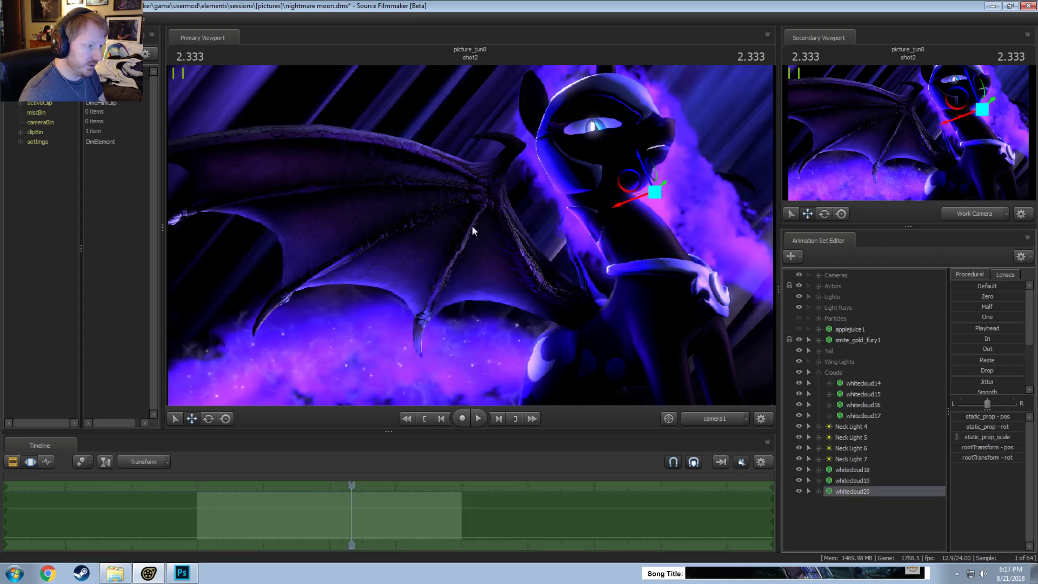
left_click_drag(651, 172, 693, 169)
key("e")
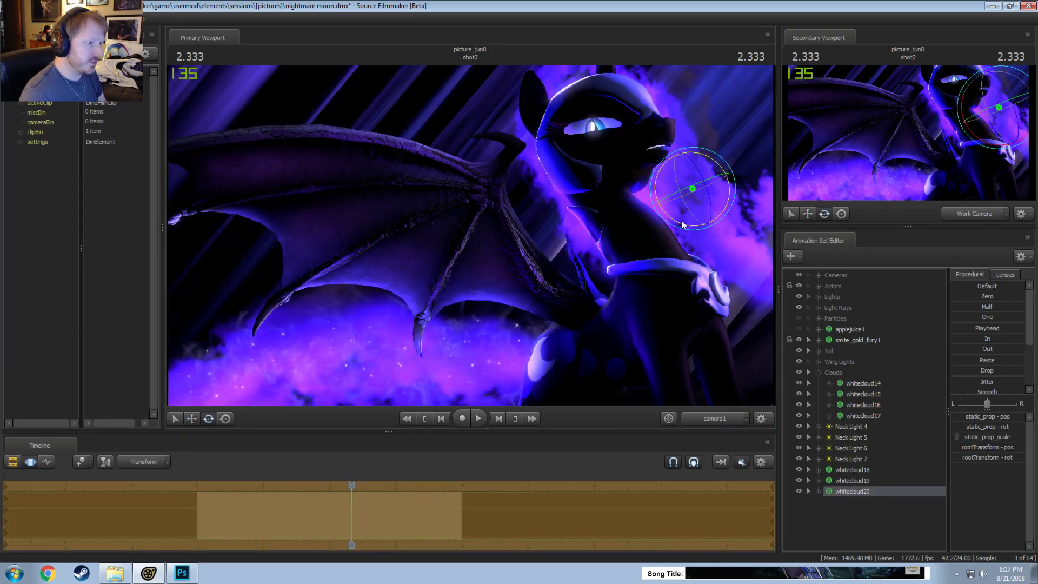
mouse_move(638, 186)
left_mouse_down()
mouse_move(627, 141)
mouse_move(657, 123)
mouse_move(587, 195)
mouse_move(722, 247)
left_mouse_up()
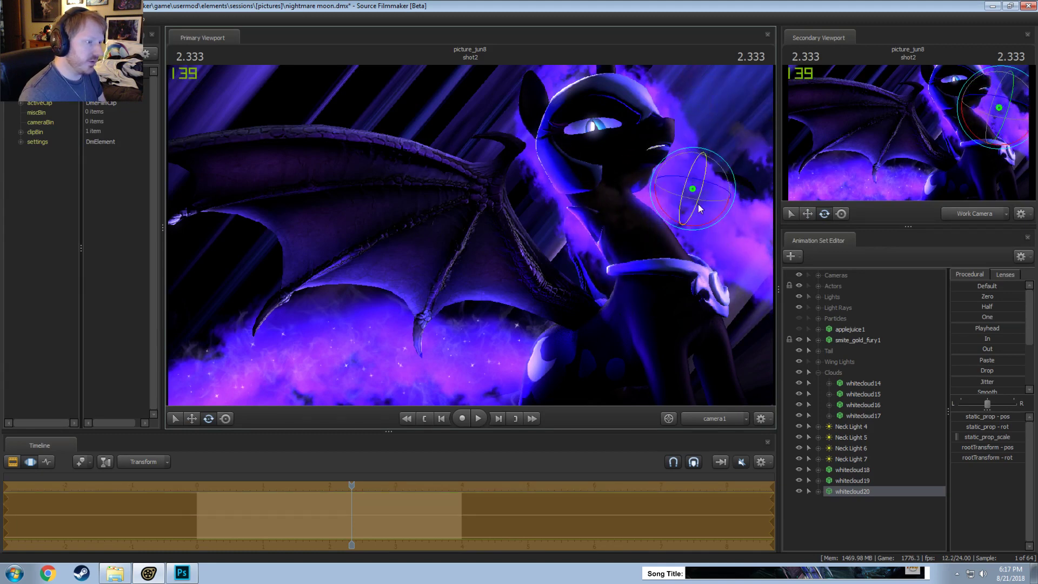
Step: Move the whitecloud20 model from the jaw down to the pony's neck and adjust its rotation
key("w")
key("e")
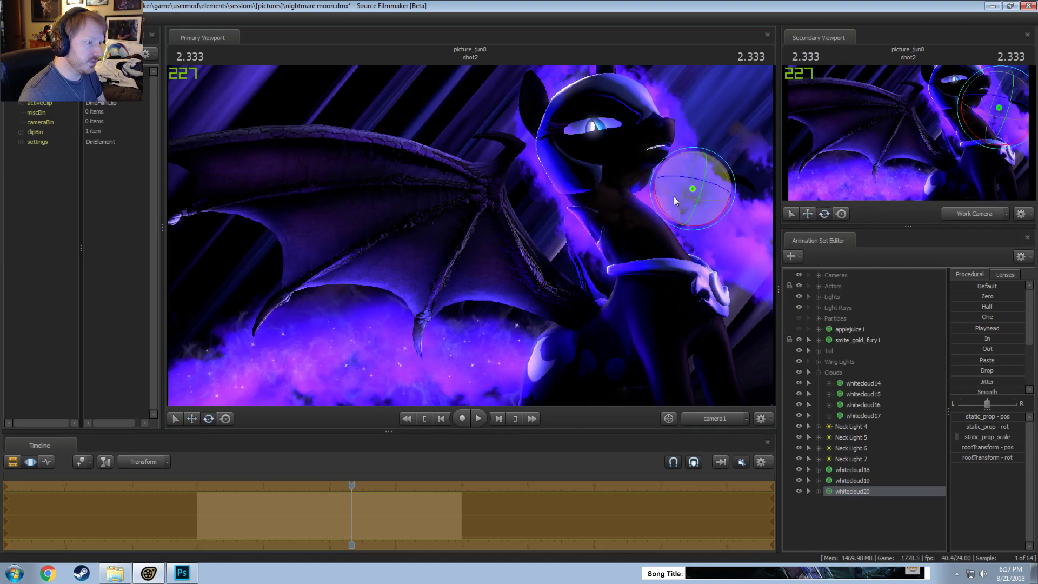
key("w")
left_click_drag(635, 198, 570, 202)
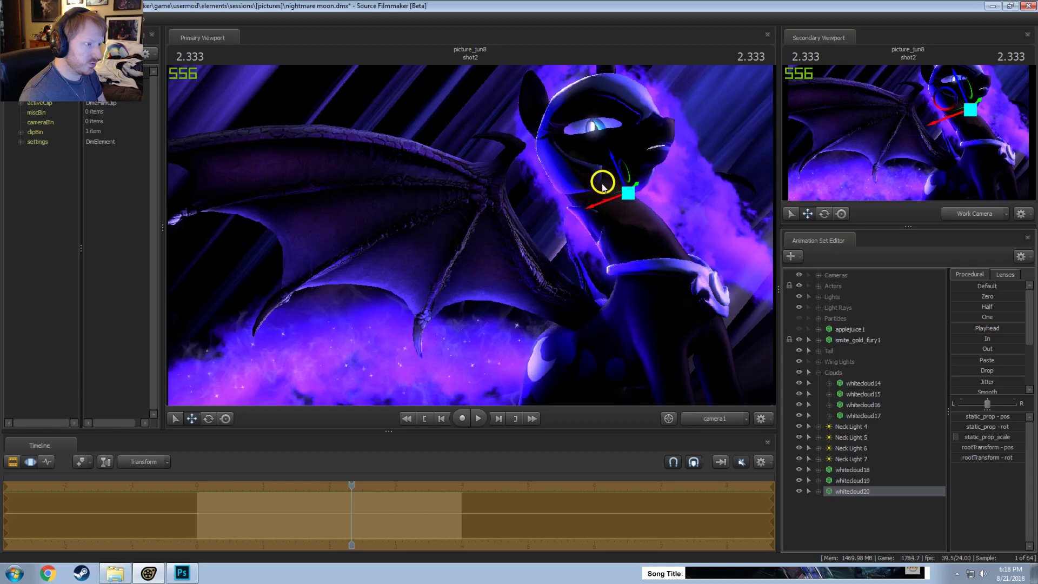
mouse_move(603, 186)
left_mouse_down()
mouse_move(571, 204)
mouse_move(589, 223)
mouse_move(609, 200)
mouse_move(623, 207)
mouse_move(577, 200)
mouse_move(596, 200)
left_mouse_up()
key("e")
key("w")
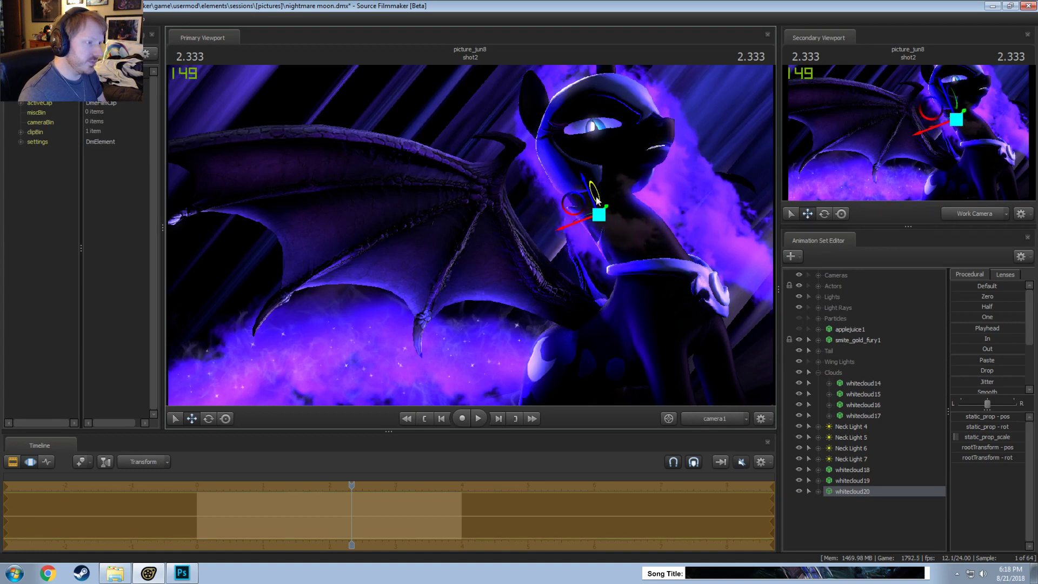
Step: Rotate whitecloud20 over the pony's neck and compare it in the Clip Editor and Motion Editor
key("e")
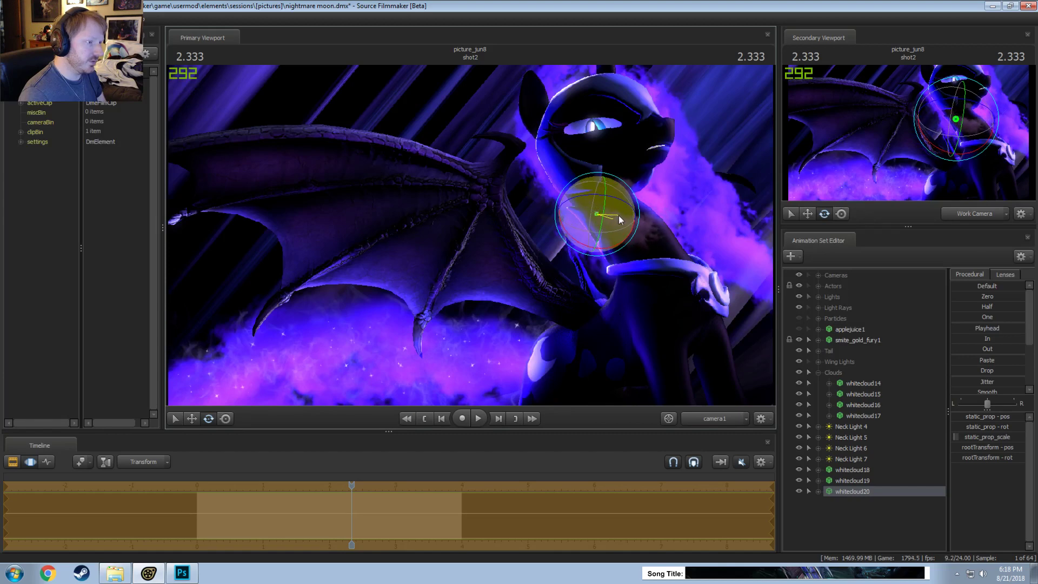
key("F1")
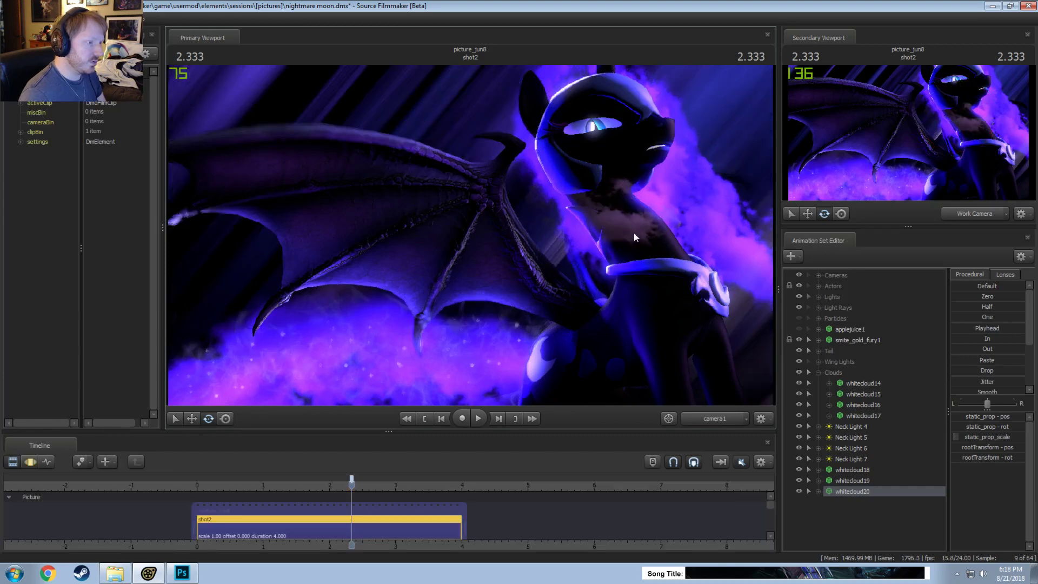
key("F2")
key("F1")
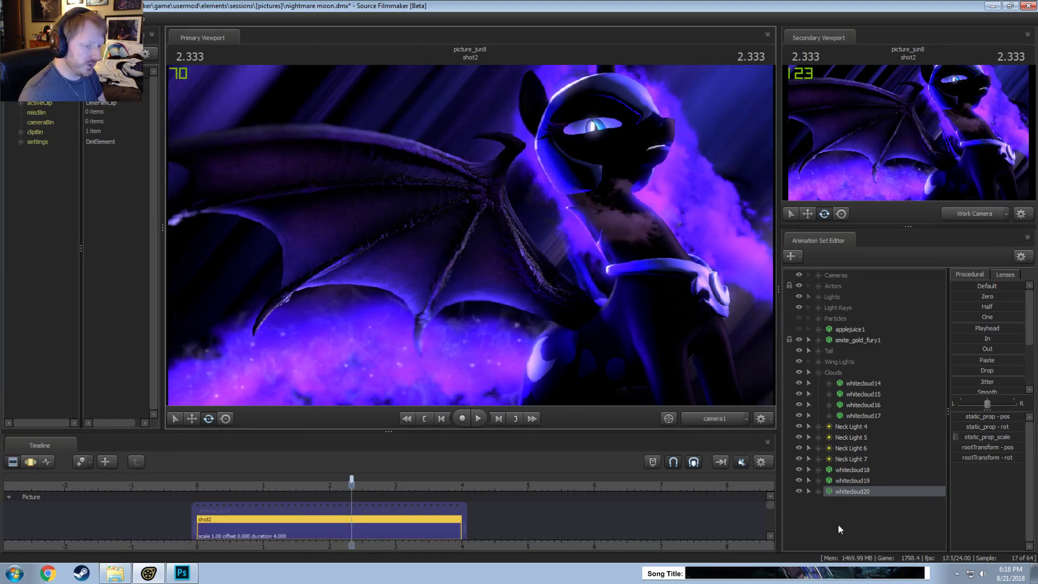
right_click(847, 491)
left_click(845, 503)
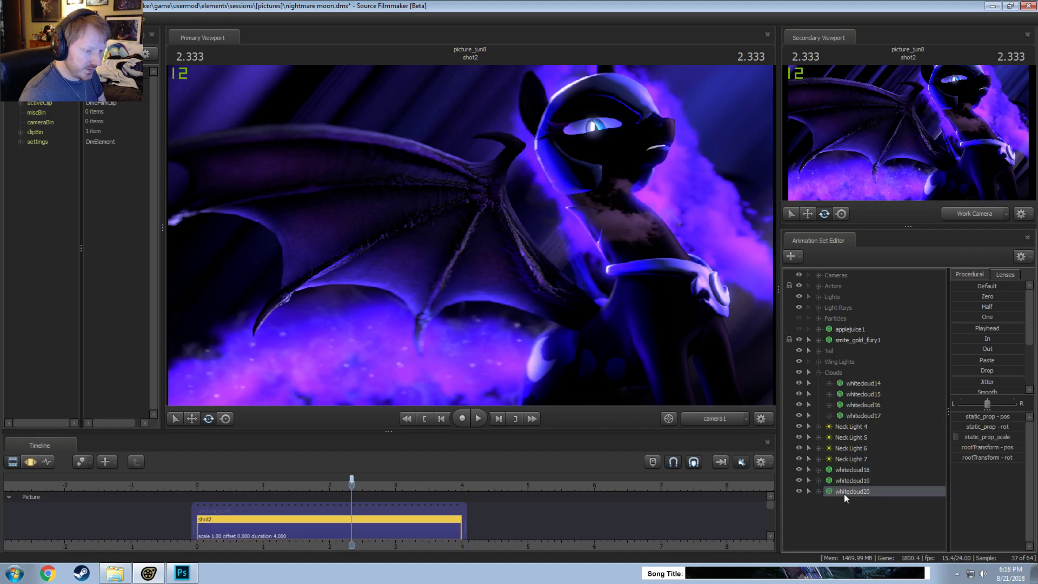
key("F2")
key("F1")
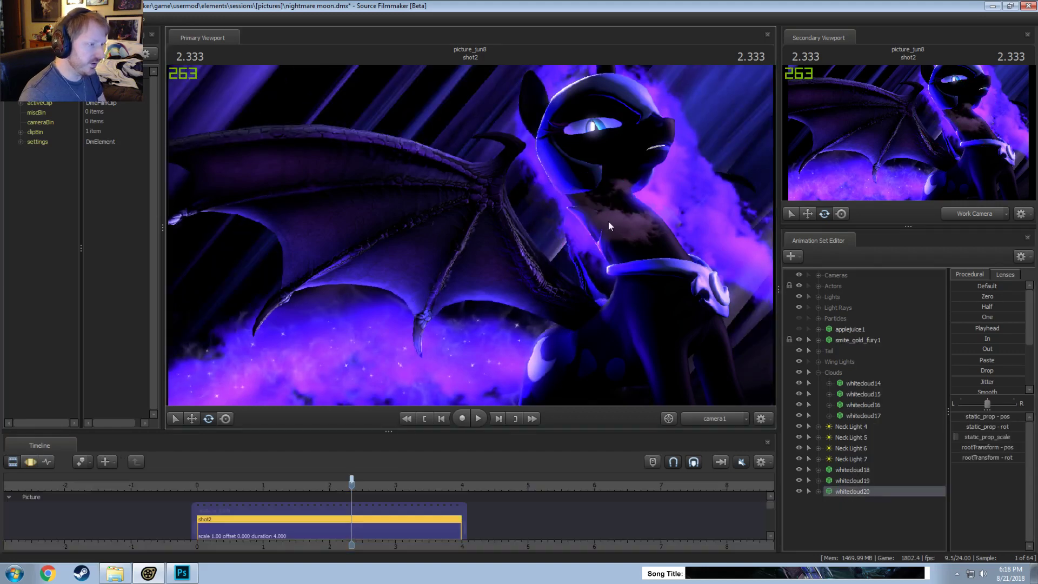
Step: Shift whitecloud20 slightly up and forward on the neck, rotate it and check it in the Clip Editor
key("F2")
key("w")
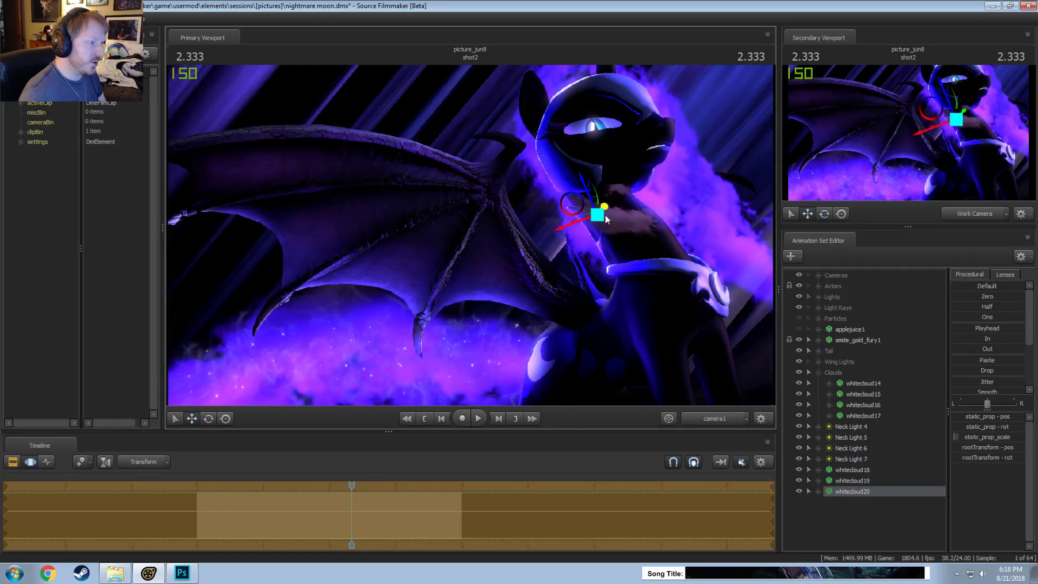
left_click_drag(583, 216, 598, 212)
key("e")
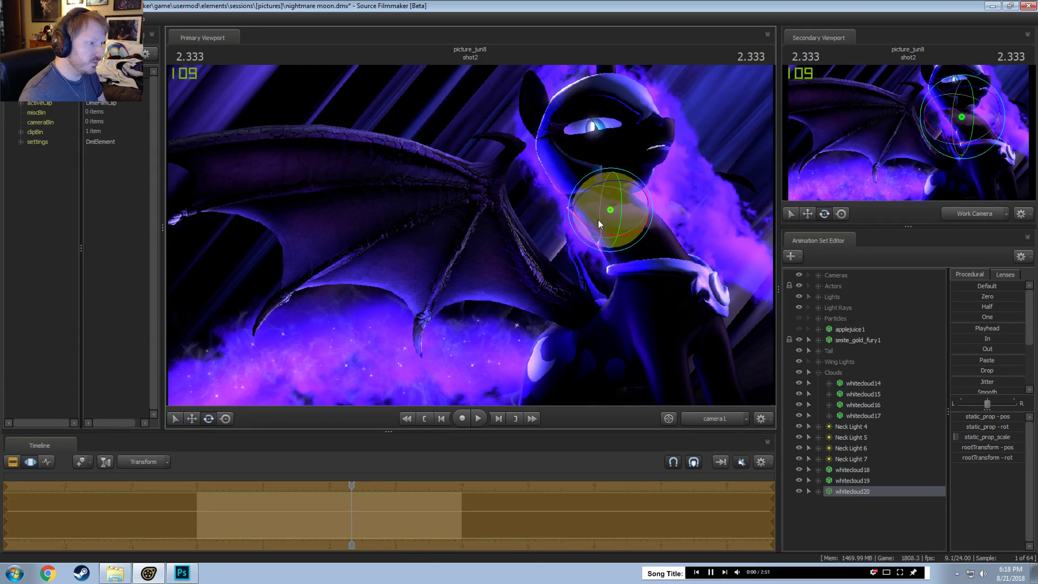
key("w")
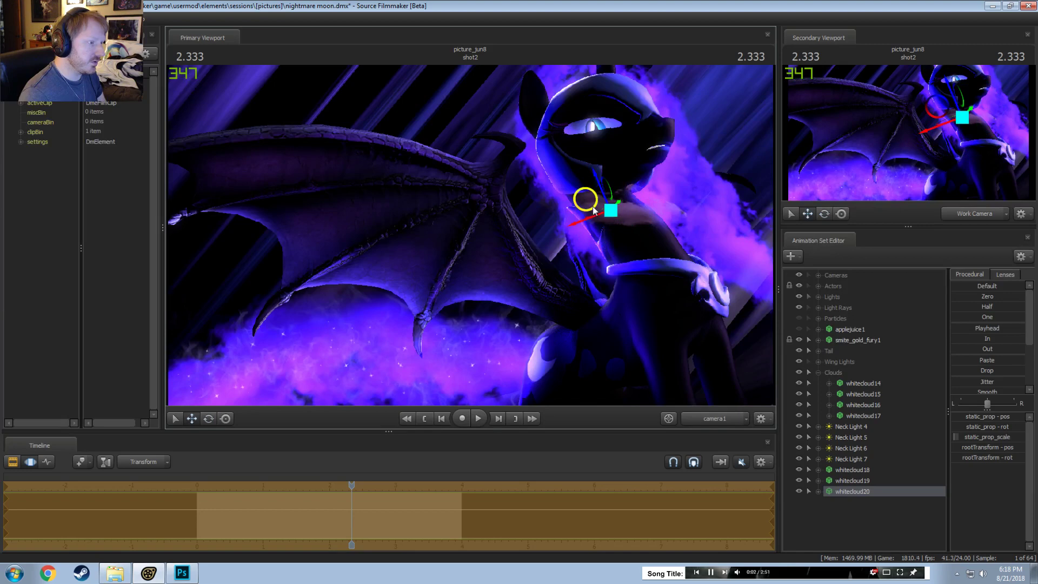
key("F3")
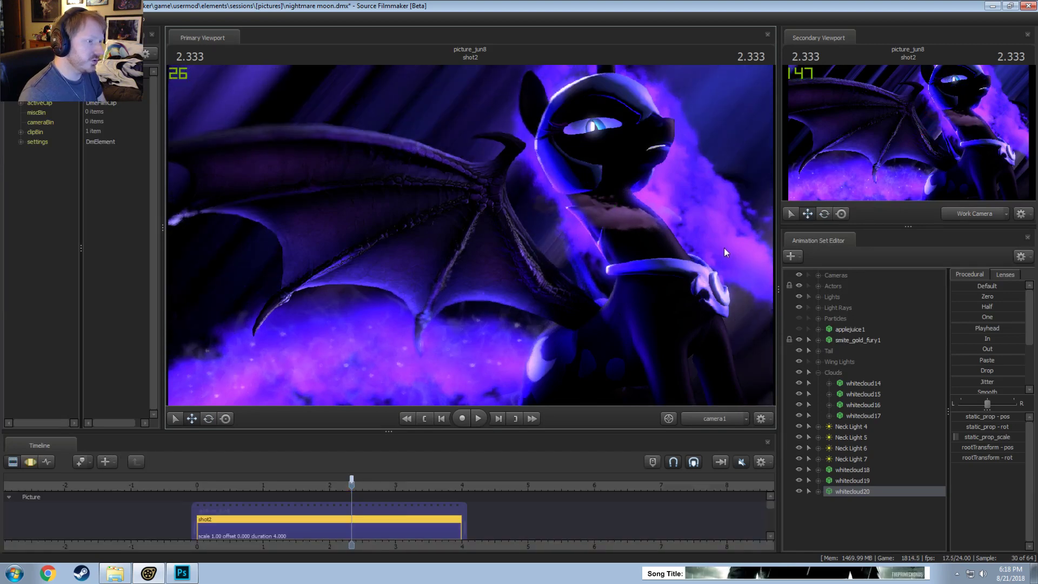
Step: Refine whitecloud20's position, rotation and static_prop_scale across the neck, and review the result in the Clip Editor
key("F3")
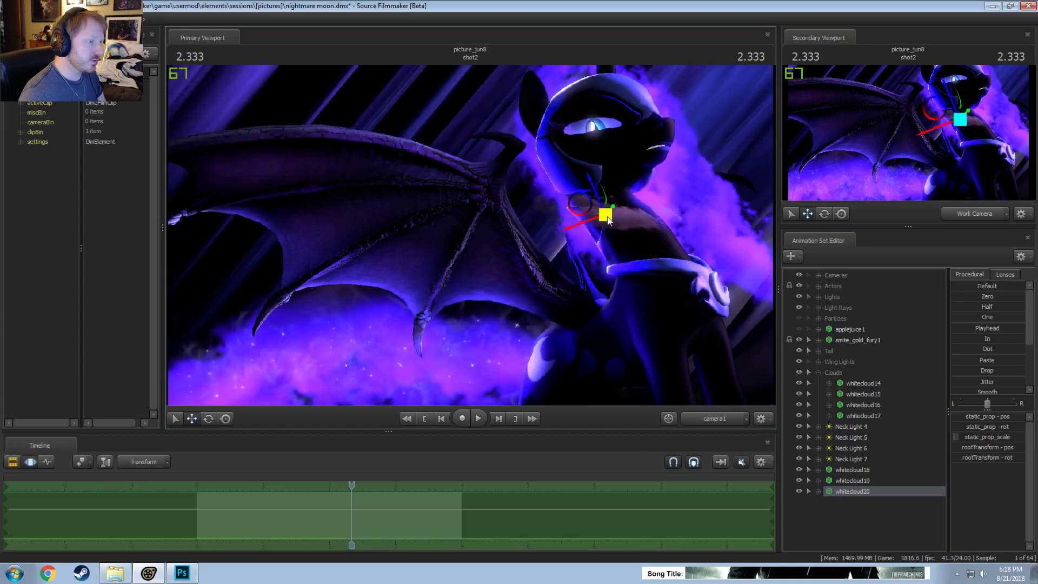
key("e")
left_click_drag(968, 436, 973, 435)
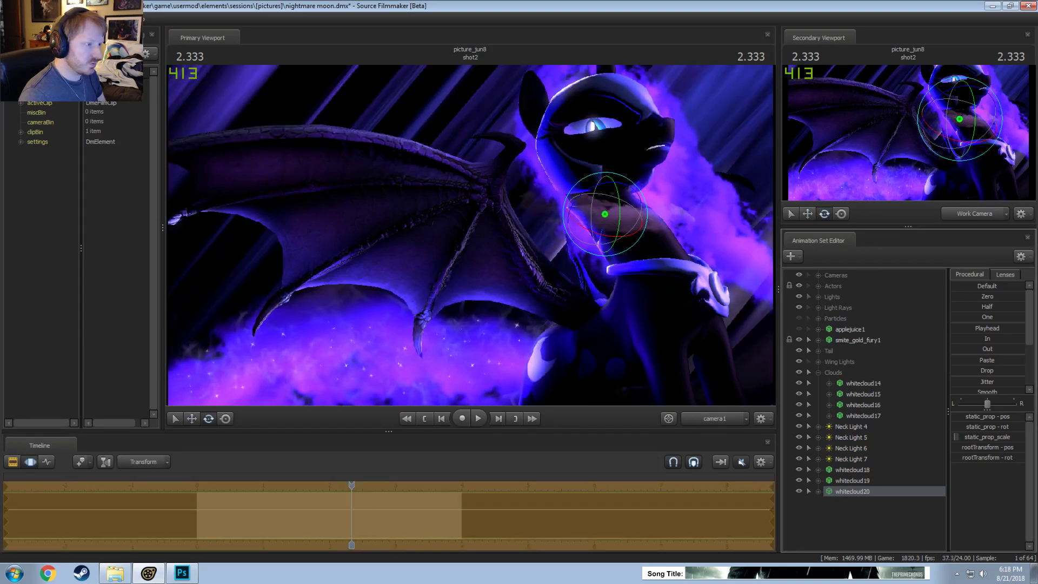
key("F2")
key("F3")
key("w")
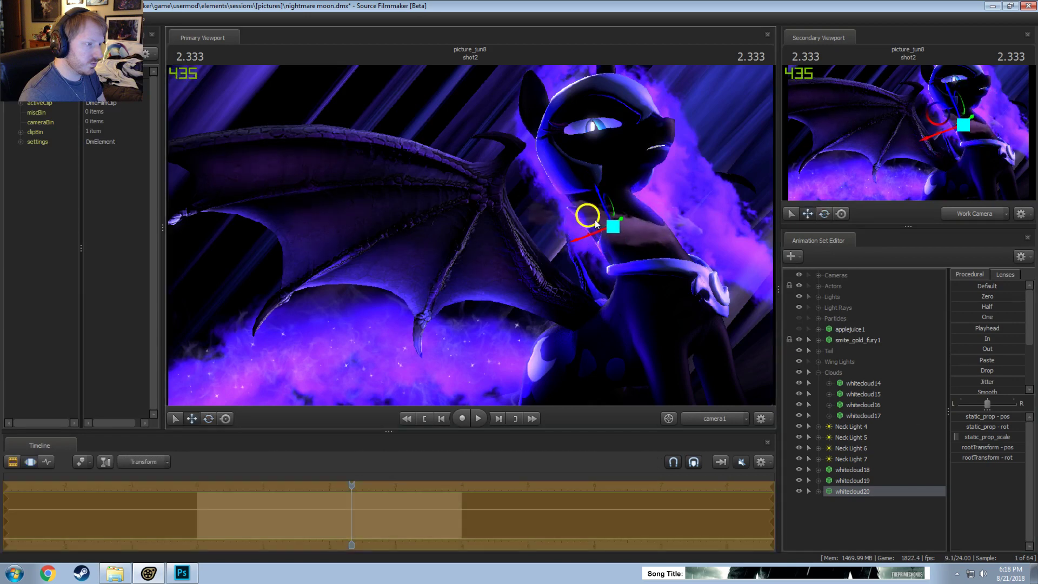
key("F2")
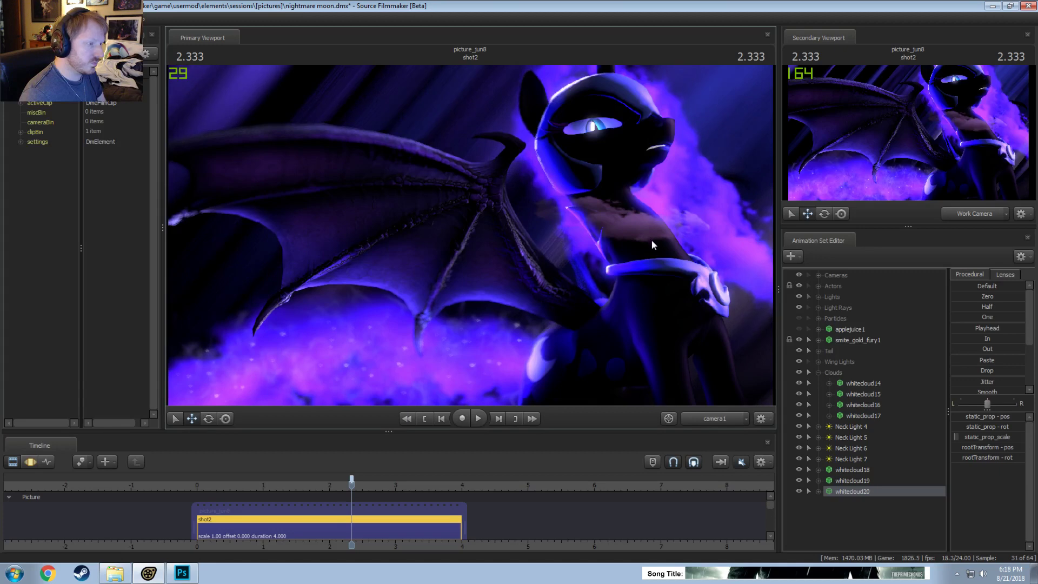
Step: Expand the Lights group, view the scene through Neck Light 1 in the primary viewport and switch to the Motion Editor
left_click(858, 430)
right_click(859, 431)
left_click(887, 274)
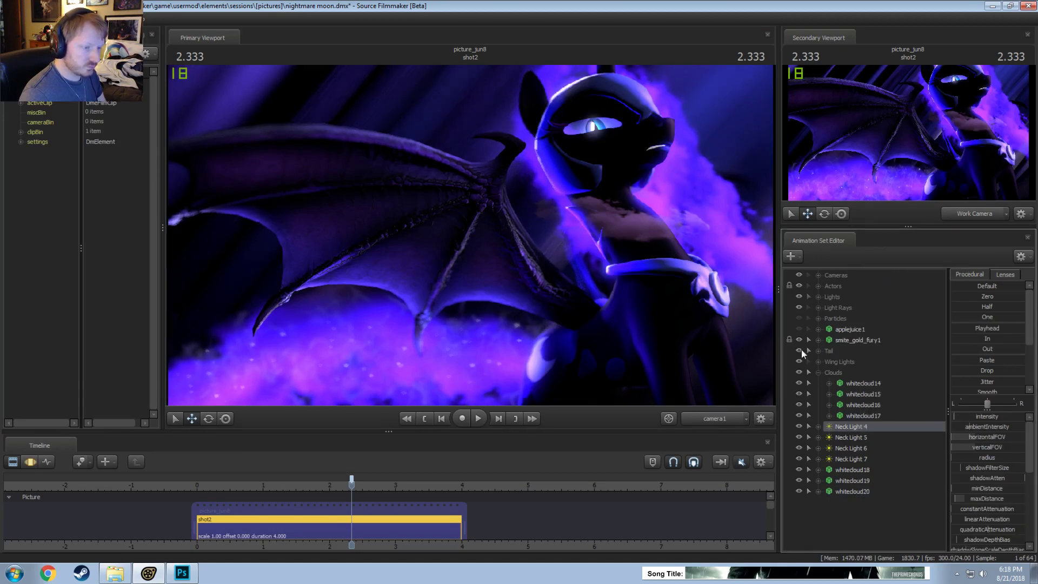
left_click(818, 295)
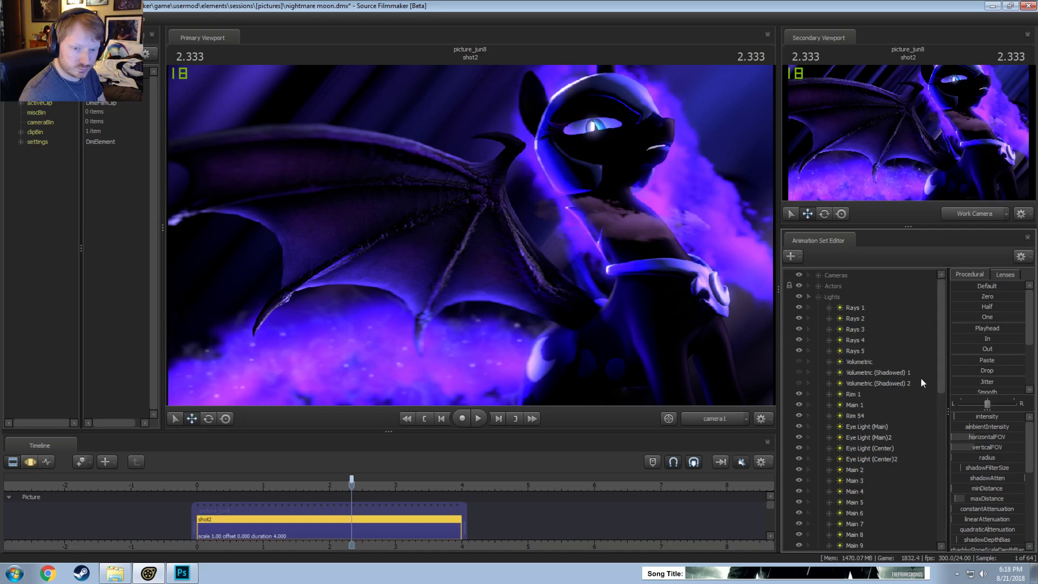
scroll(926, 381, "down", 1)
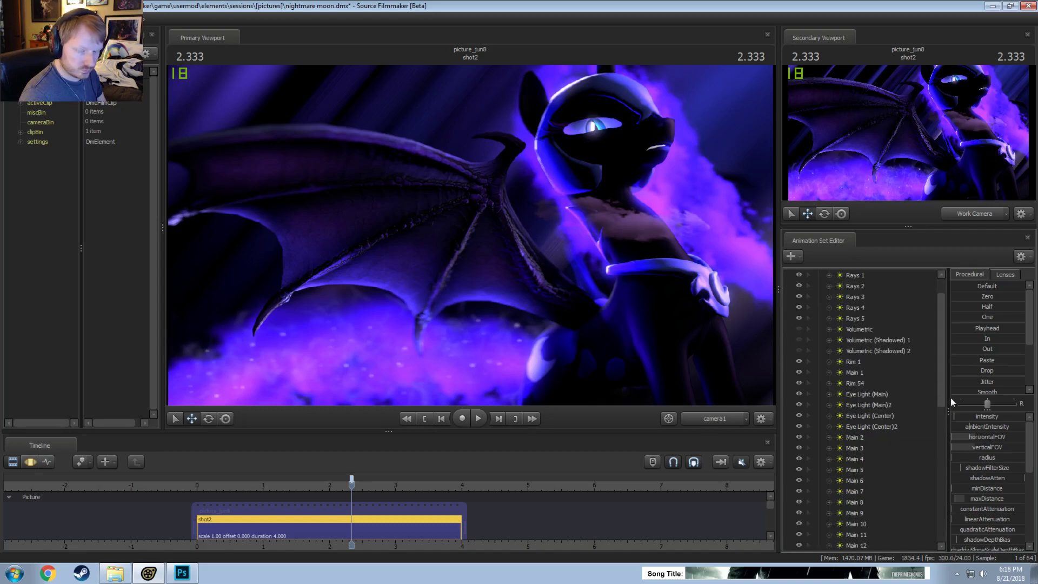
scroll(926, 417, "down", 5)
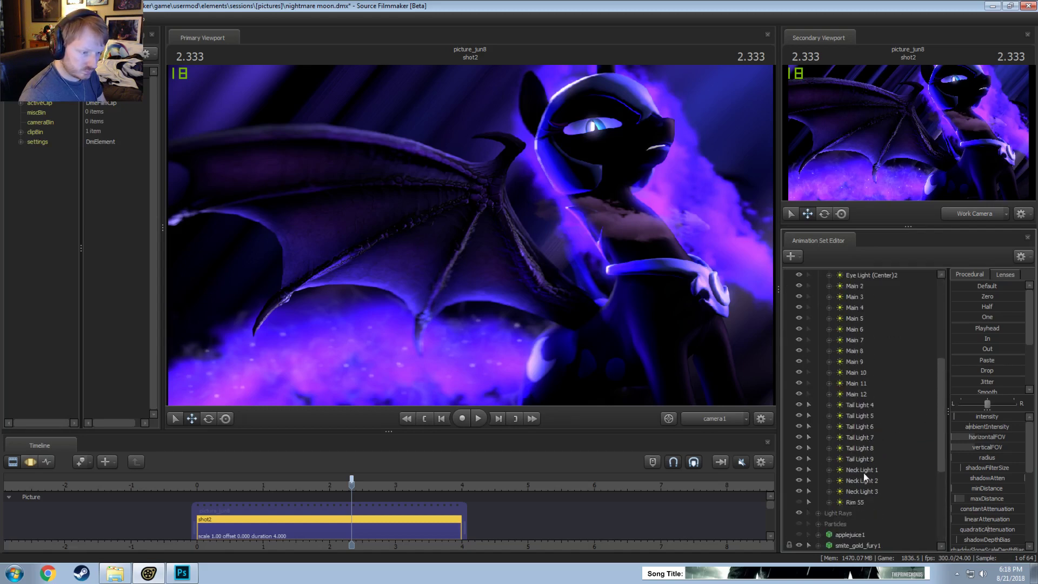
left_click_drag(860, 470, 565, 209)
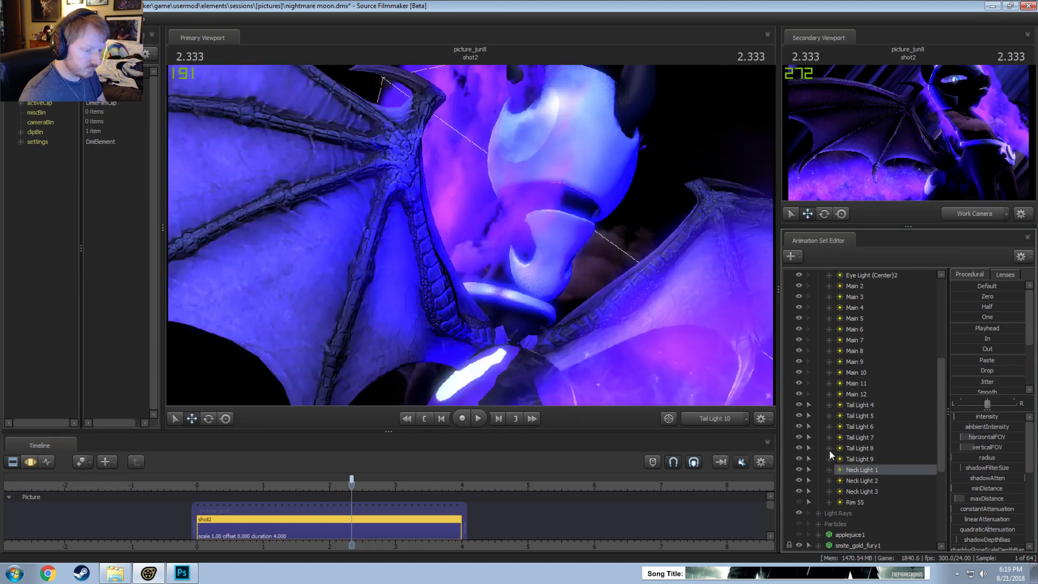
key("F3")
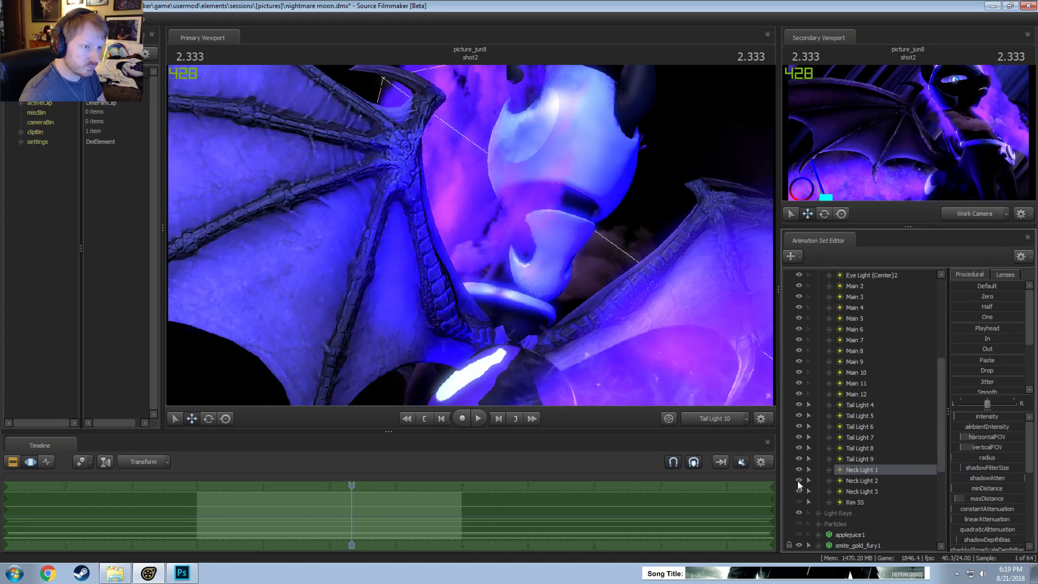
Step: Toggle the visibility of the Rim 55 light to compare its effect, and check it in the Clip Editor
left_click(798, 502)
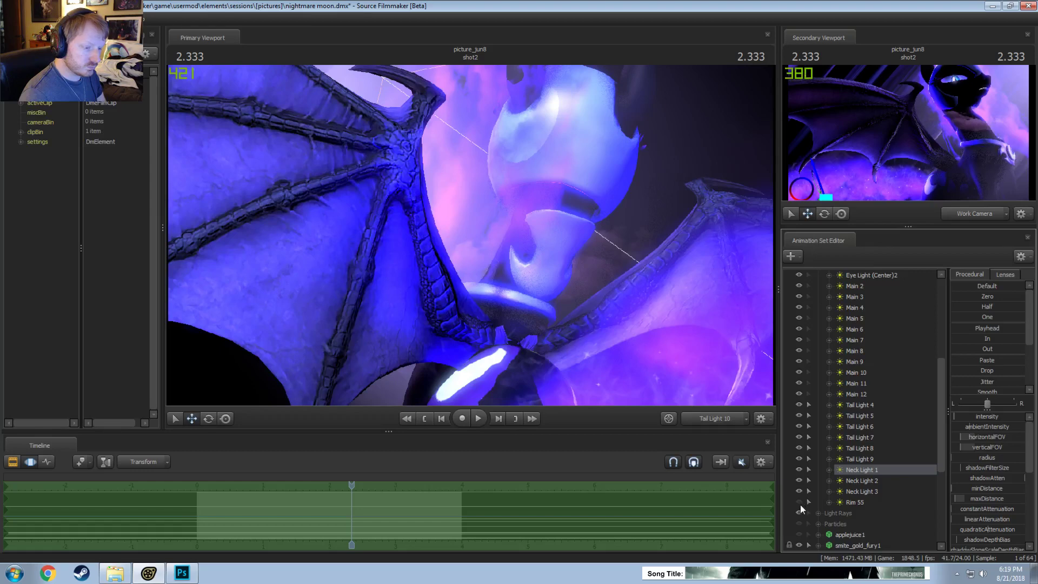
left_click(799, 504)
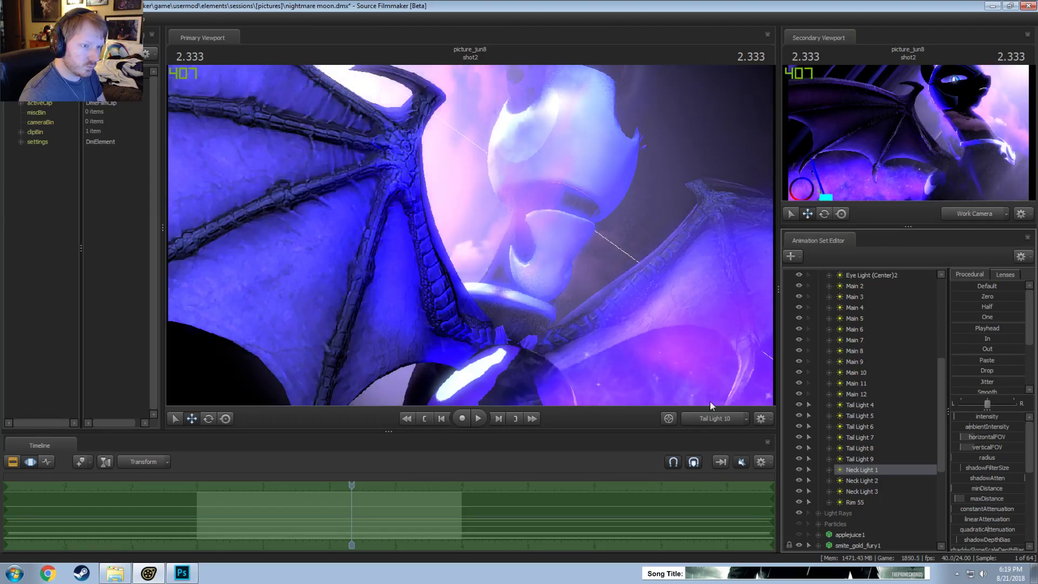
key("F2")
left_click(800, 503)
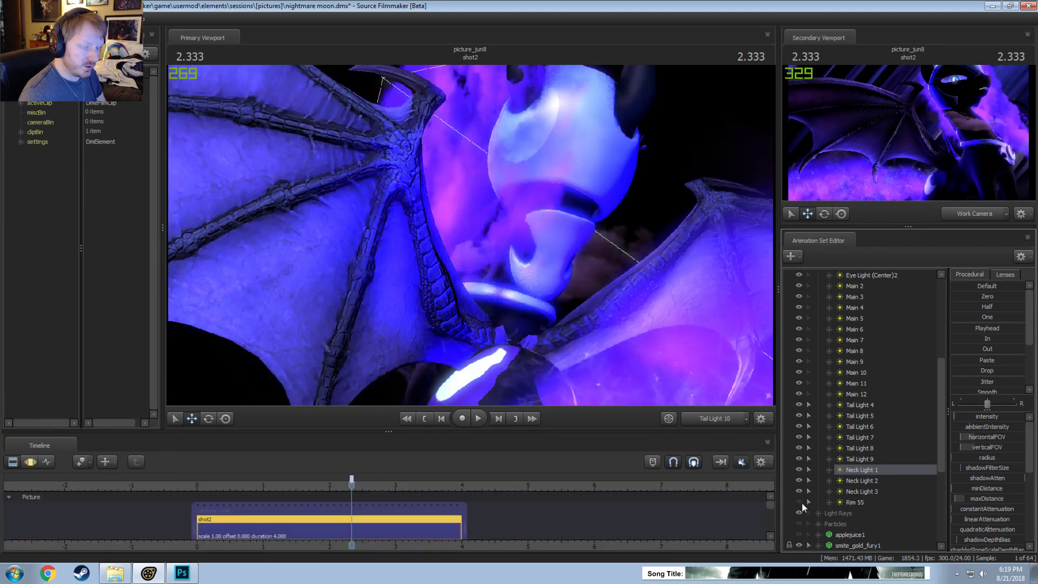
Step: View the scene through Tail Light 9 in the primary viewport and copy its animation set
right_click(865, 470)
right_click(850, 434)
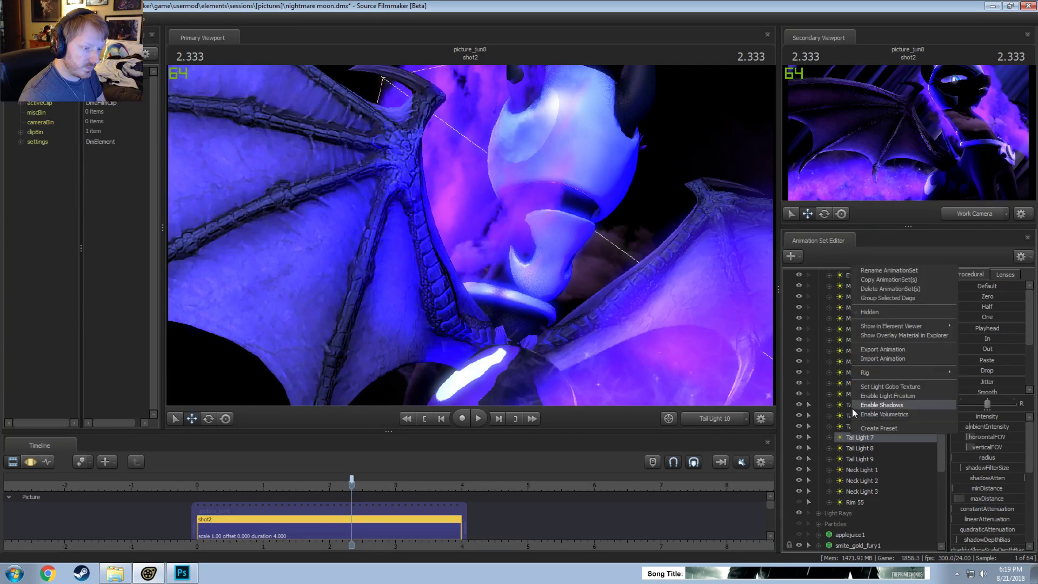
right_click(844, 403)
left_click(862, 418)
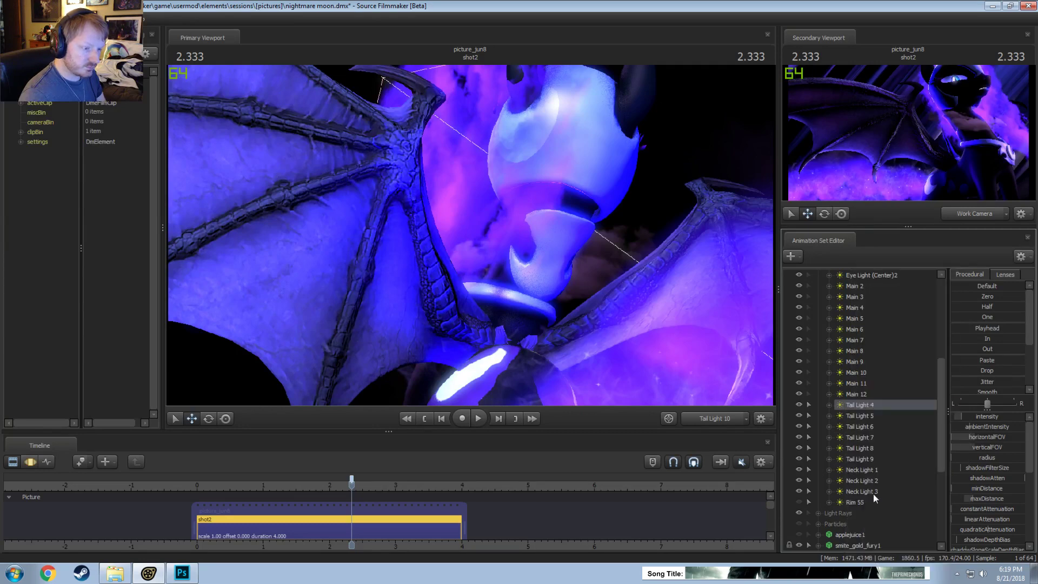
left_click_drag(859, 457, 656, 282)
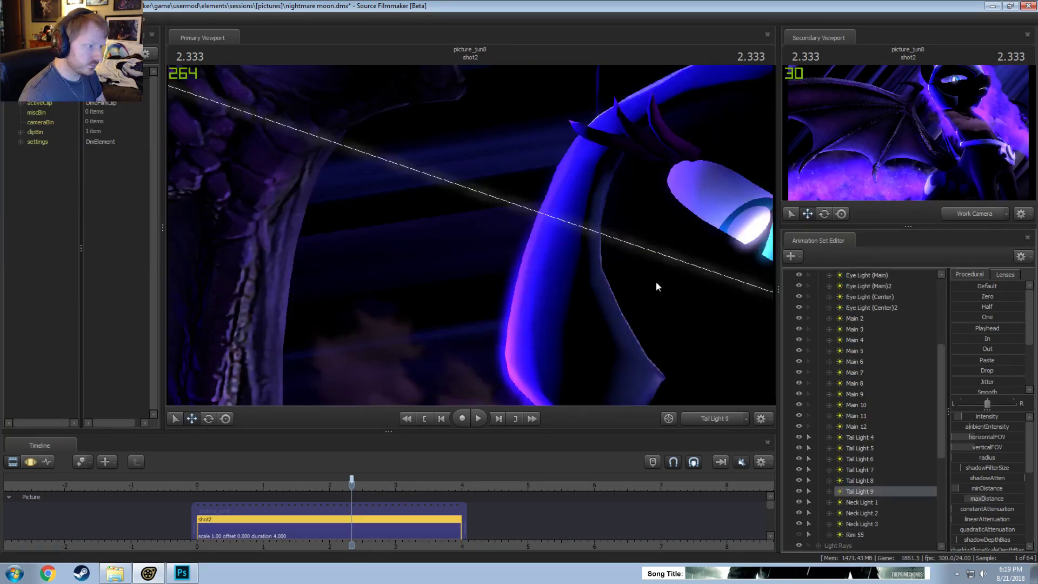
right_click(869, 489)
left_click(898, 336)
Step: Collapse the Lights group and paste the copied light's animation set at the end of the scene list
scroll(830, 336, "up", 5)
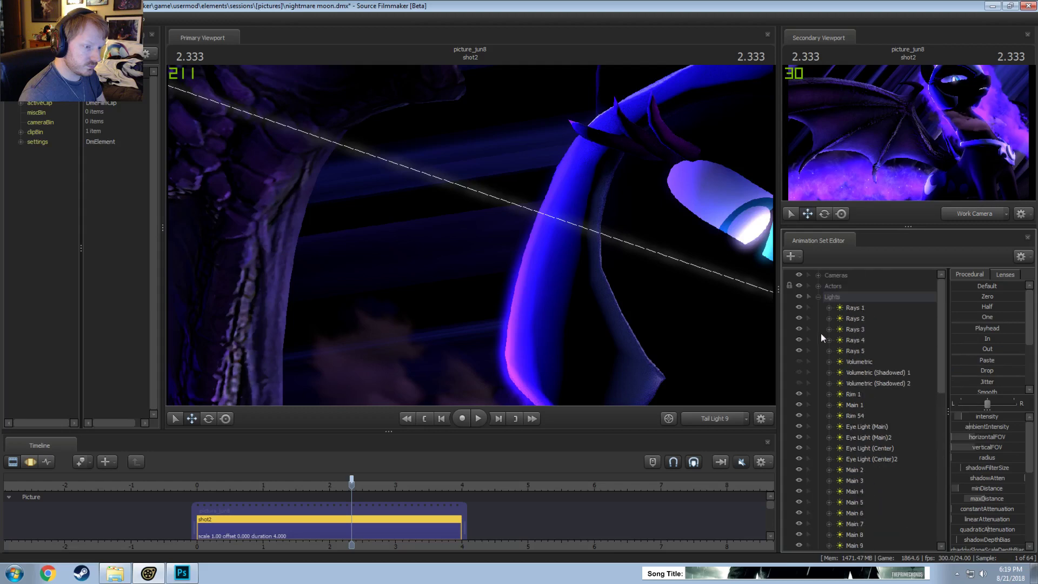
left_click(818, 296)
right_click(856, 532)
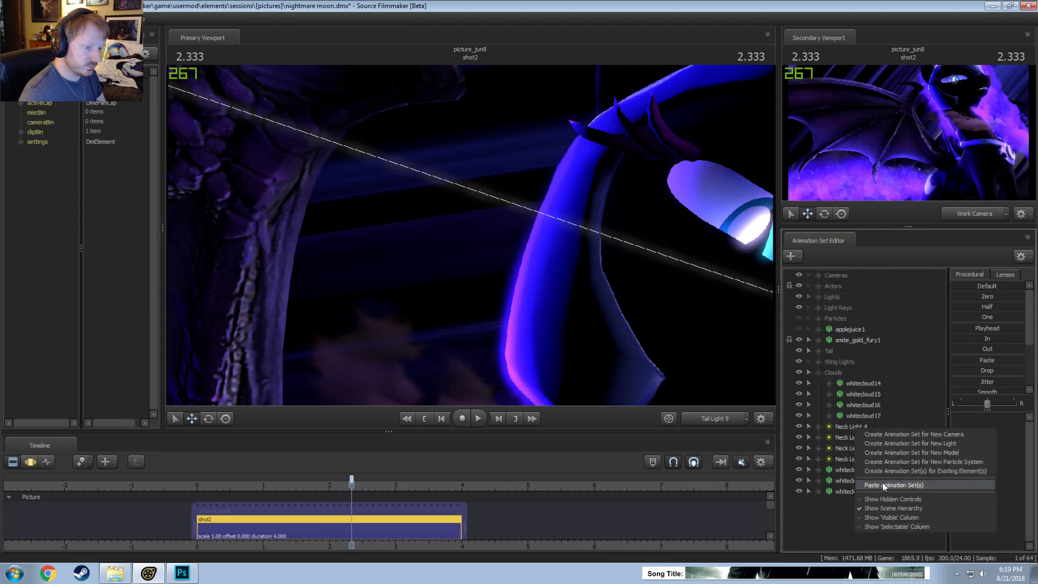
left_click(884, 485)
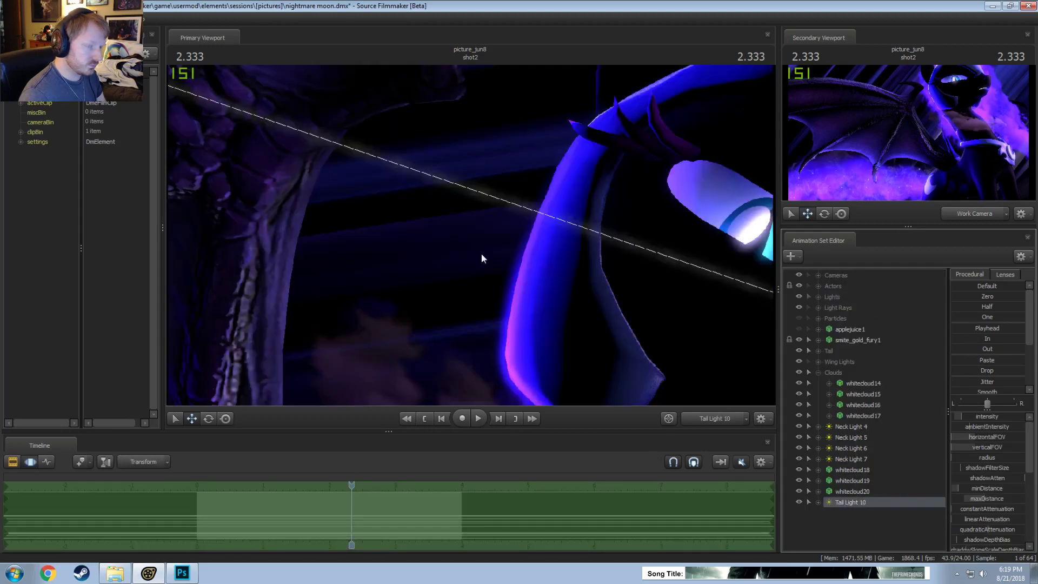
Step: Move and aim Tail Light 10 at the cloud around the pony's neck and adjust its farEdge, cutOn and cutOff
left_click_drag(481, 253, 711, 390)
key("s")
key("w")
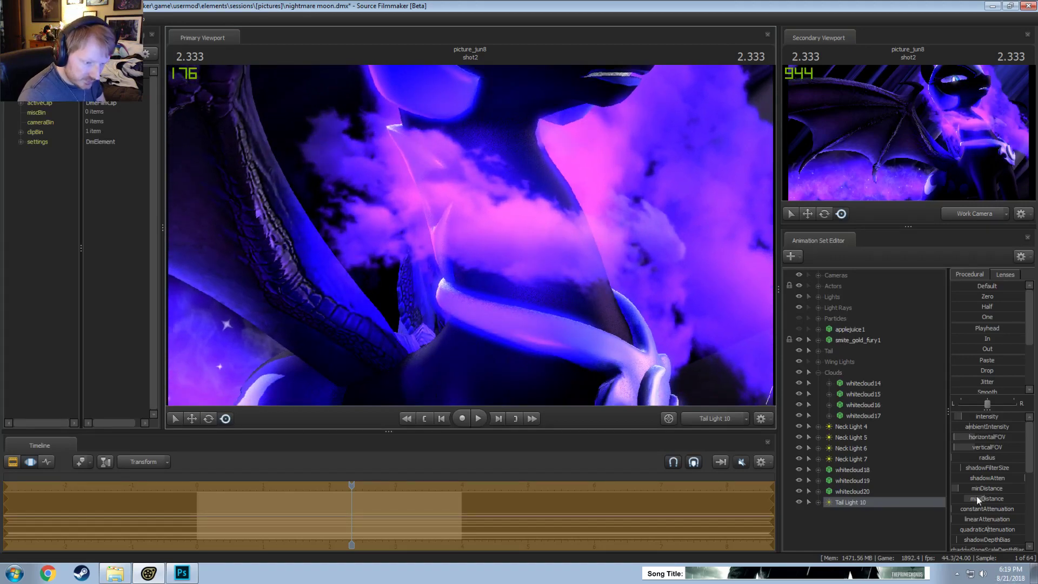
scroll(976, 495, "down", 3)
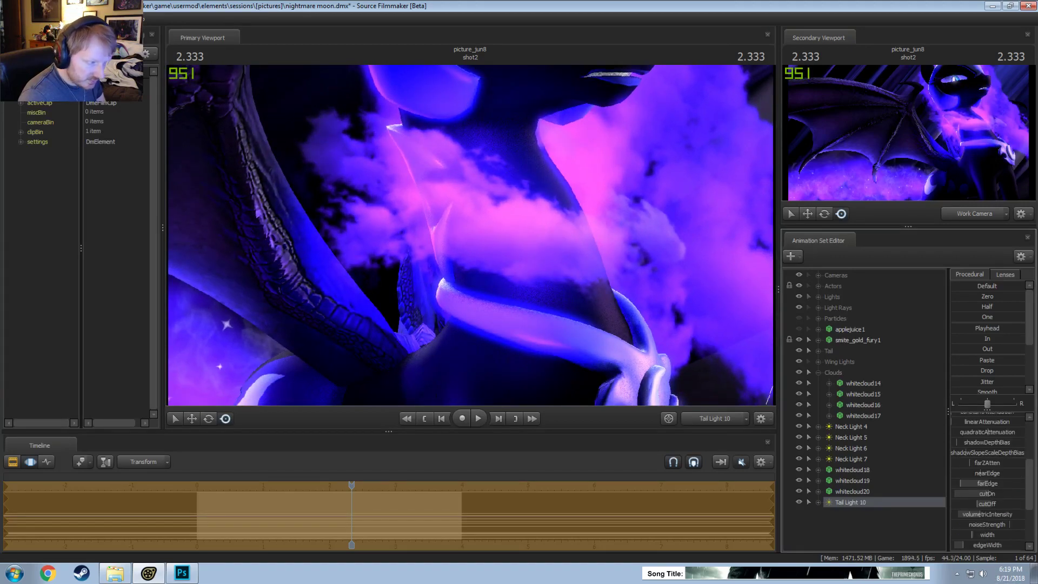
mouse_move(987, 494)
left_mouse_down()
mouse_move(1003, 494)
mouse_move(994, 494)
left_mouse_up()
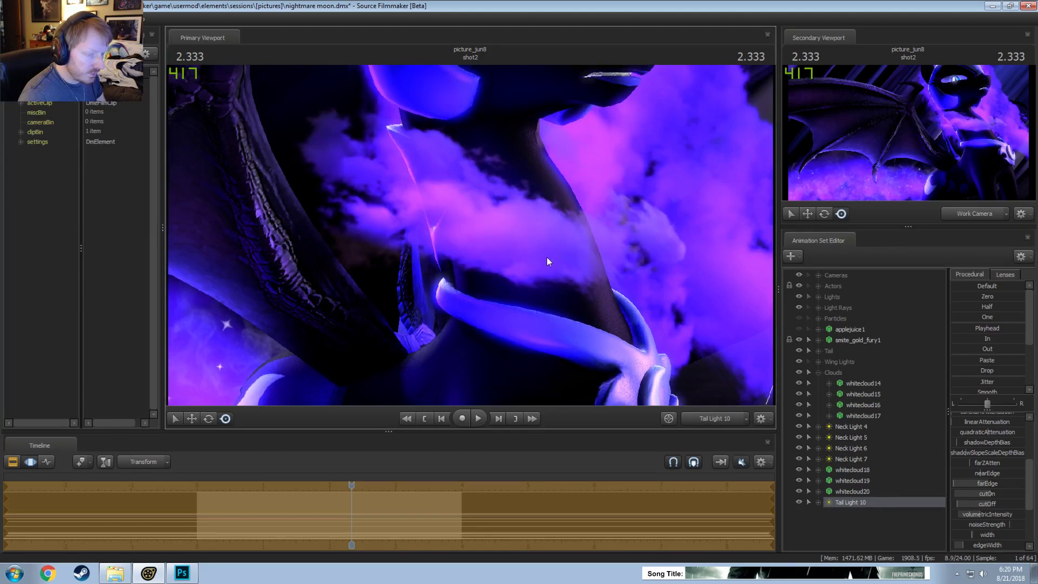
Step: Show Tail Light 10's light element in the Element Viewer
right_click(851, 501)
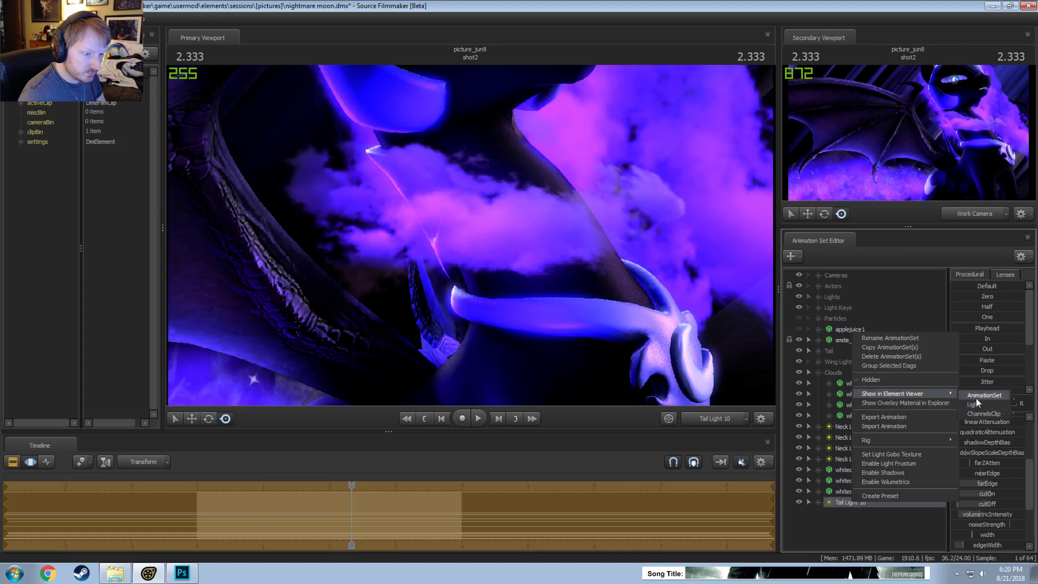
left_click(976, 398)
right_click(864, 501)
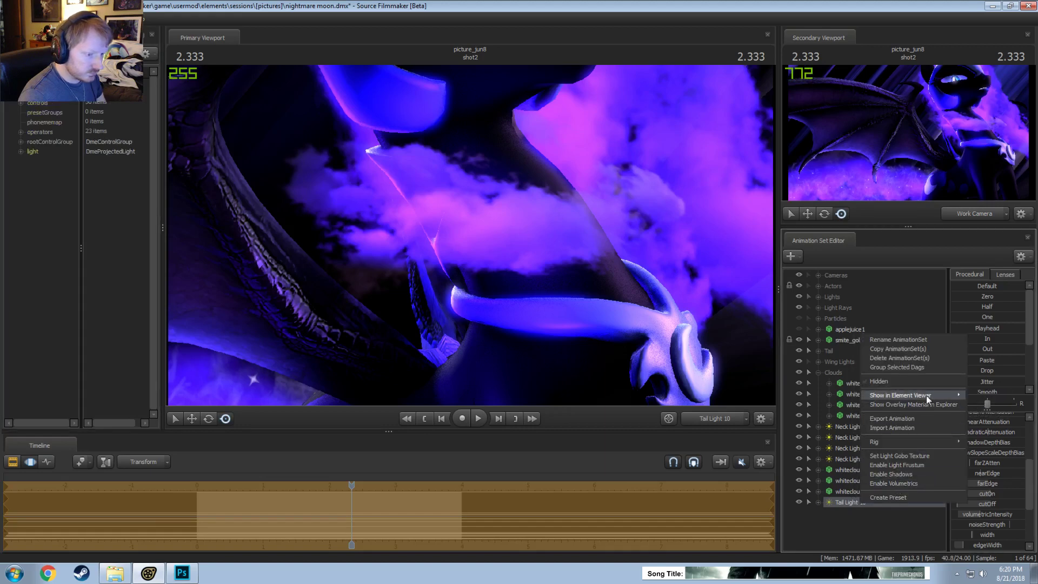
left_click(975, 402)
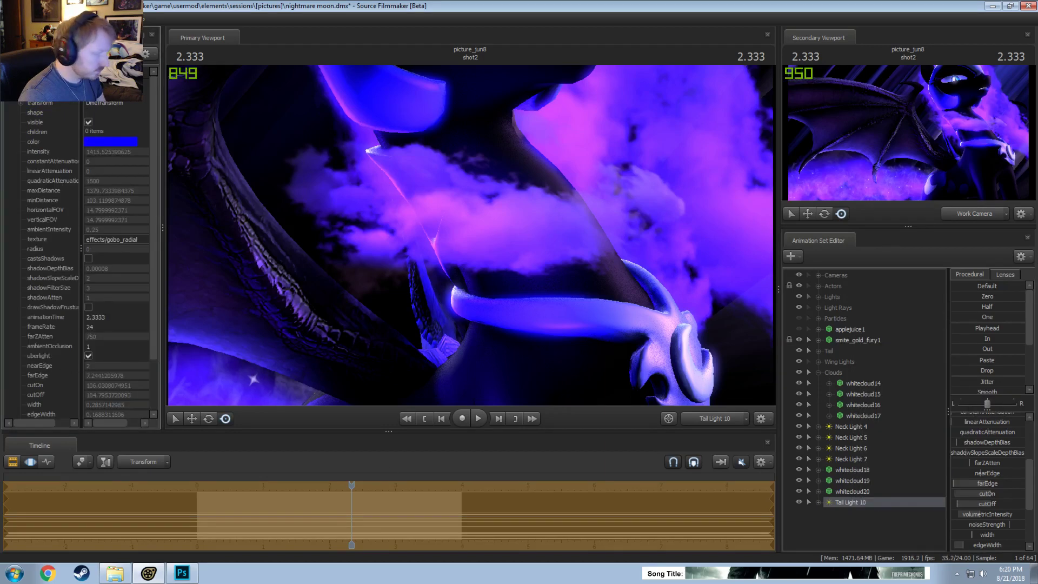
Step: Re-aim Tail Light 10 at the neck cloud and set its field of view to about 18.4
scroll(986, 525, "down", 3)
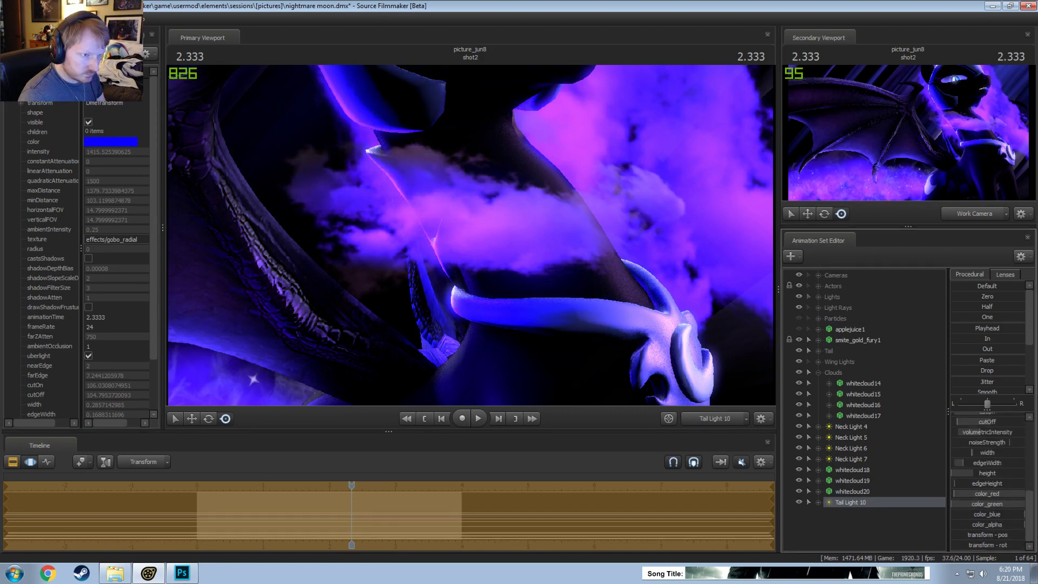
left_click_drag(568, 280, 470, 237)
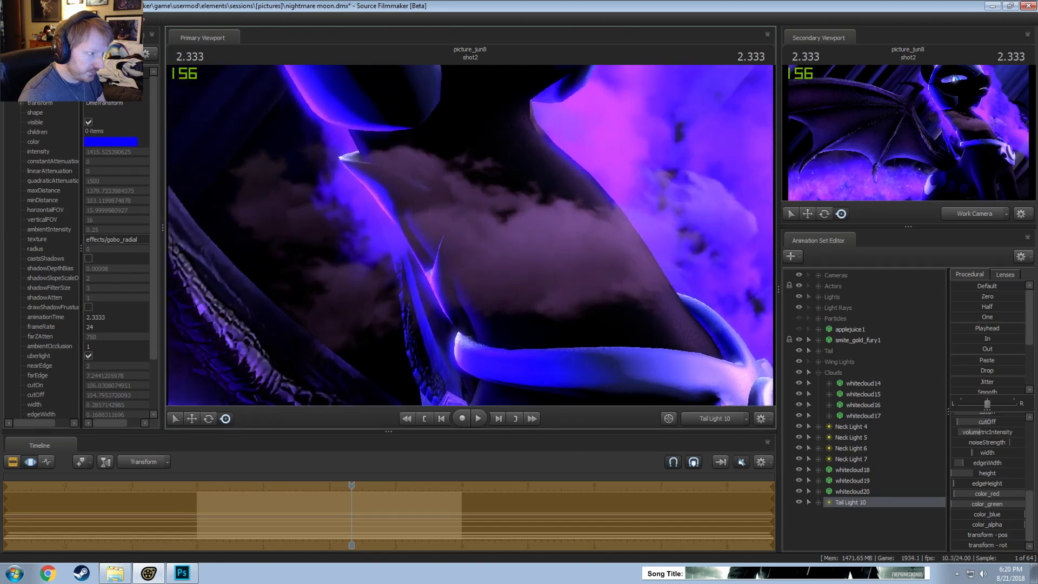
scroll(470, 237, "down", 3)
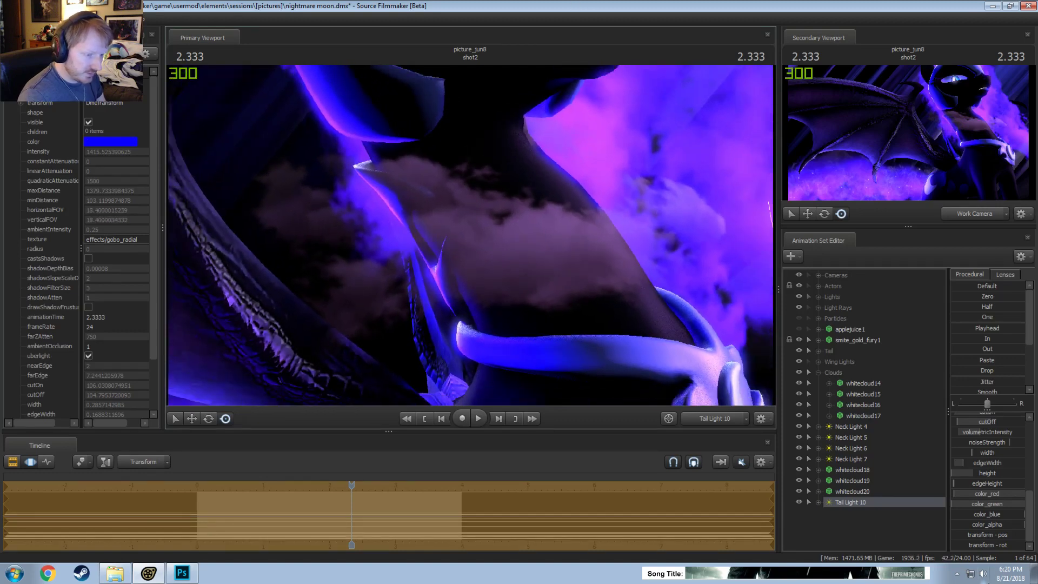
Step: Adjust Tail Light 10's cutOn and height, set cutOff to about 297.5, and set nearEdge to about 0.8
scroll(964, 473, "up", 2)
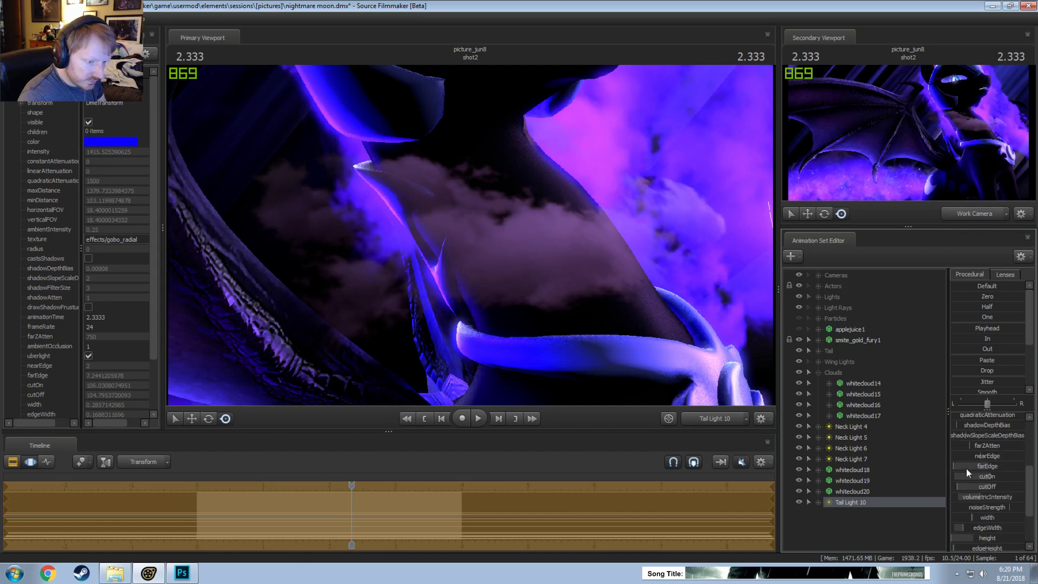
left_click_drag(965, 479, 958, 486)
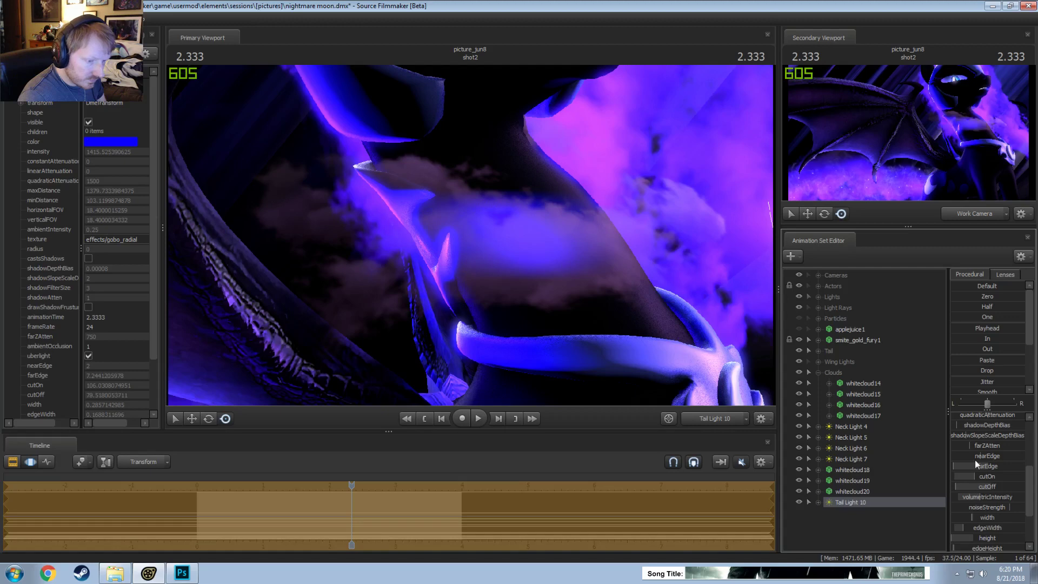
scroll(986, 518, "down", 1)
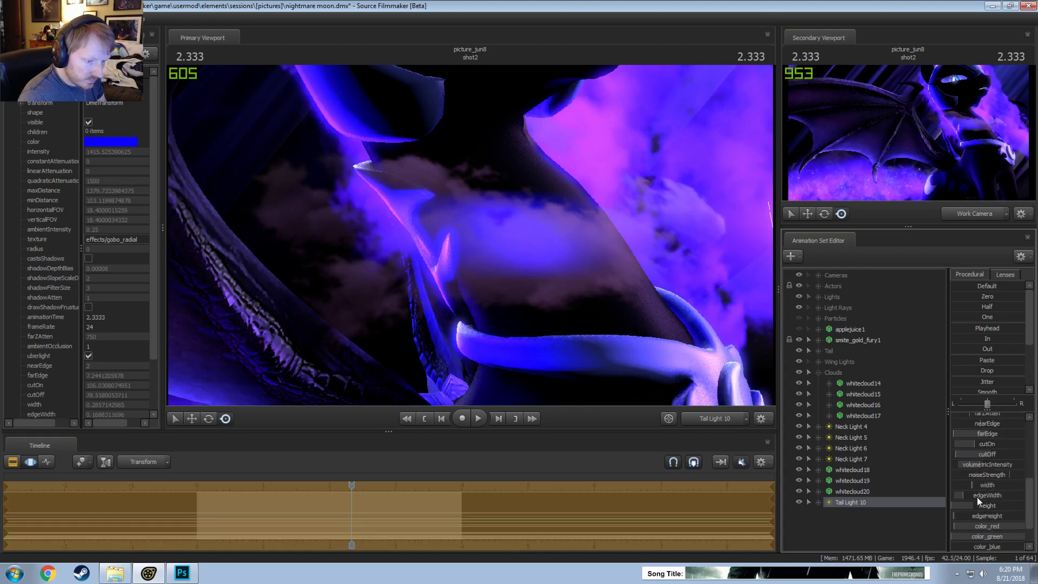
left_click_drag(976, 506, 975, 506)
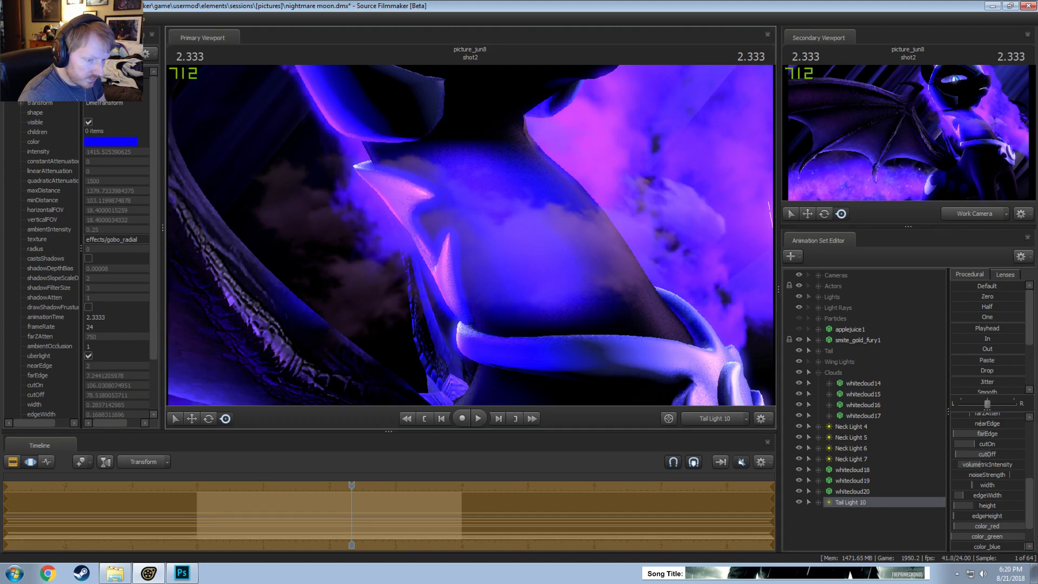
mouse_move(976, 446)
left_mouse_down()
mouse_move(963, 445)
mouse_move(981, 459)
left_mouse_up()
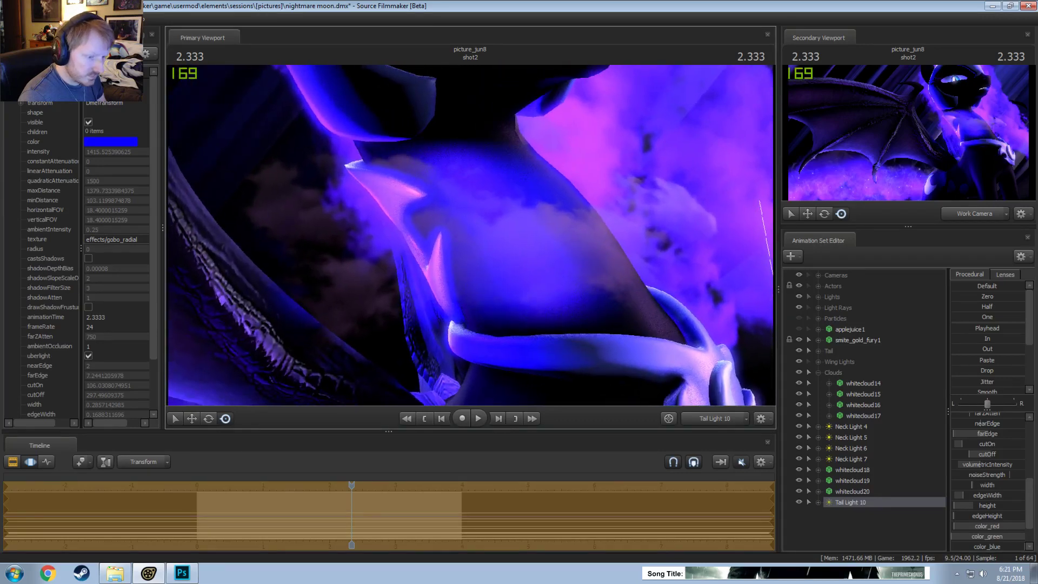
left_click_drag(980, 425, 968, 429)
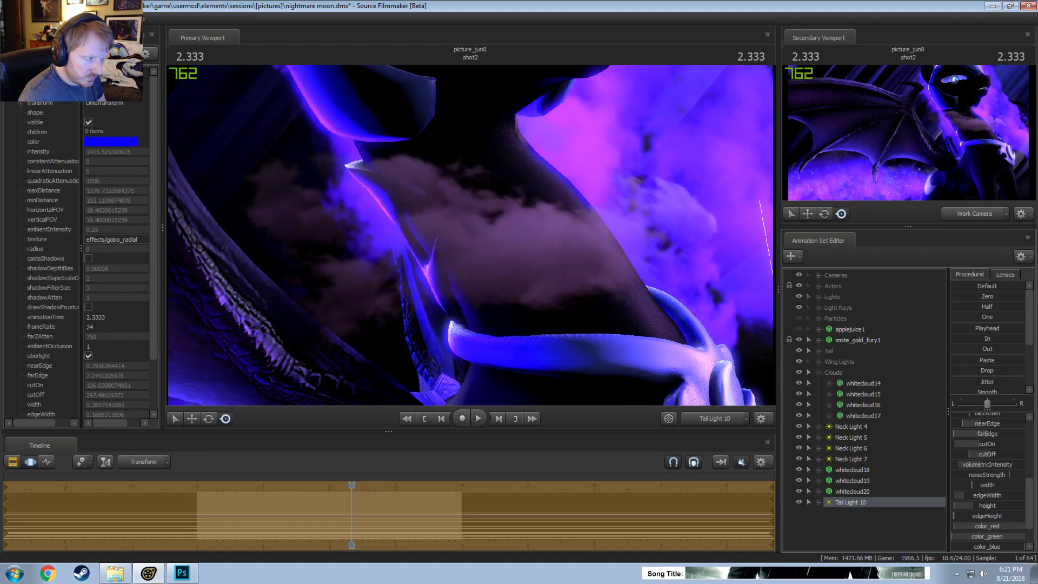
right_click(980, 444)
left_click(1024, 457)
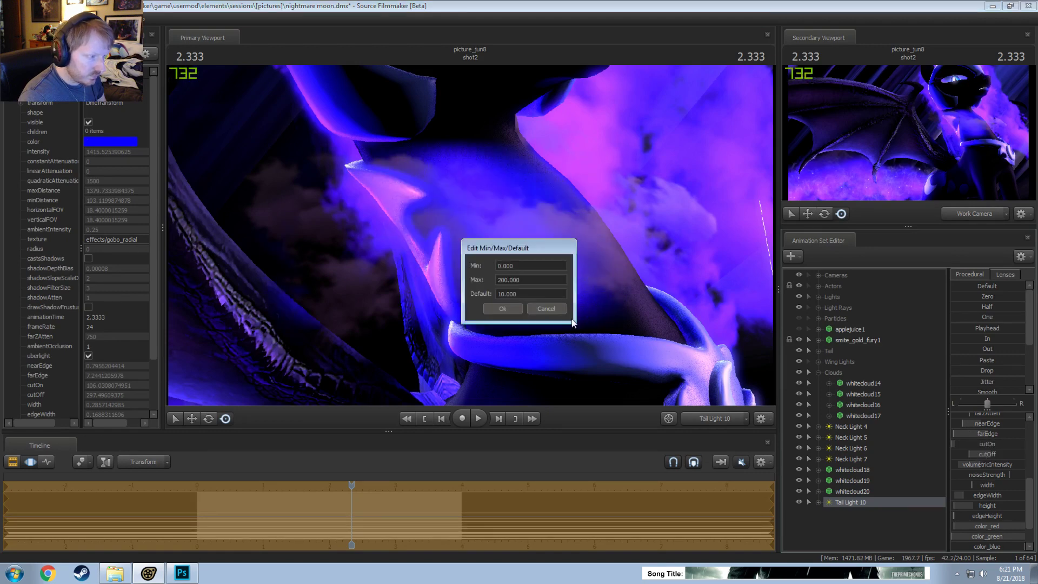
left_click(544, 308)
Step: Set Tail Light 10's minDistance to 1 and farEdge to about 5.8, readjust its cut distances and aim, and check it in the Clip Editor
scroll(980, 450, "up", 2)
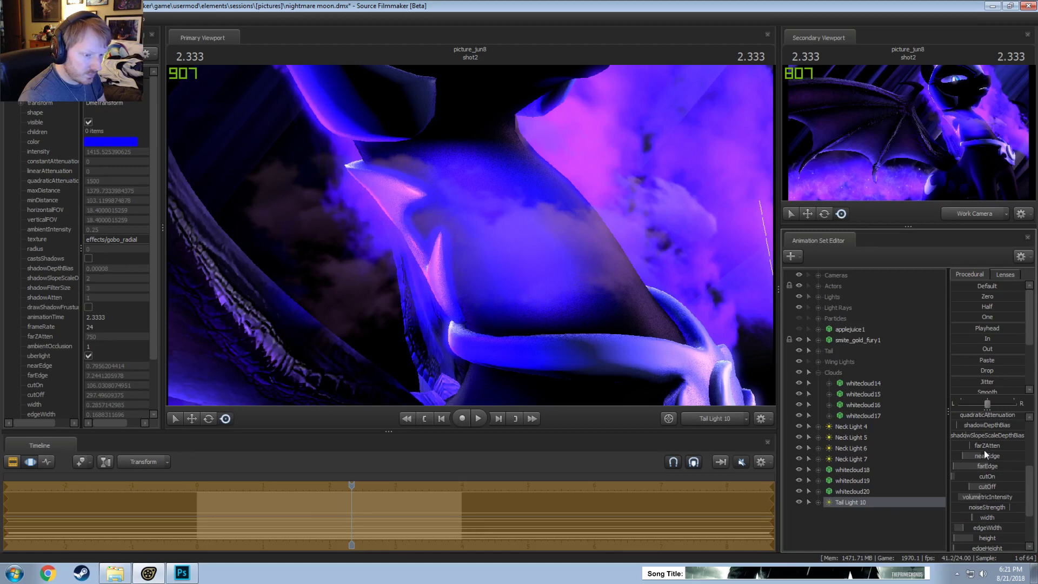
scroll(983, 450, "up", 1)
scroll(981, 476, "down", 3)
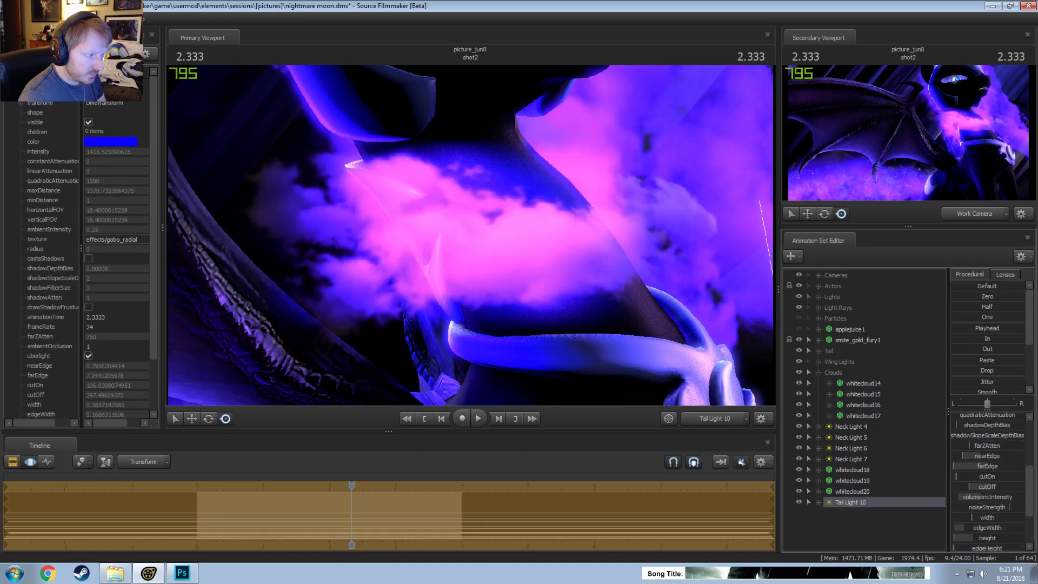
mouse_move(957, 476)
left_mouse_down()
mouse_move(986, 485)
mouse_move(970, 485)
left_mouse_up()
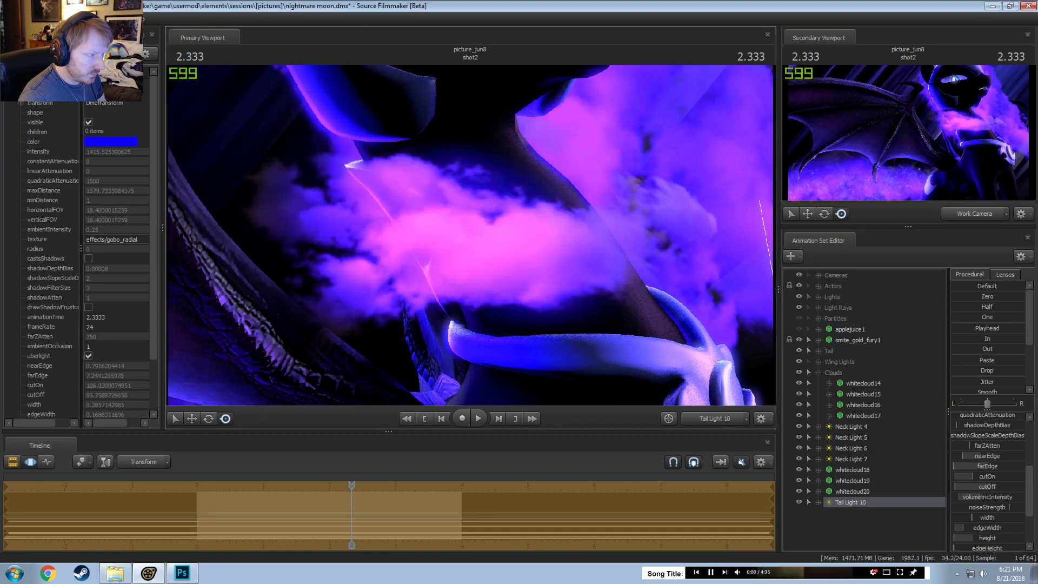
left_click_drag(676, 324, 654, 341)
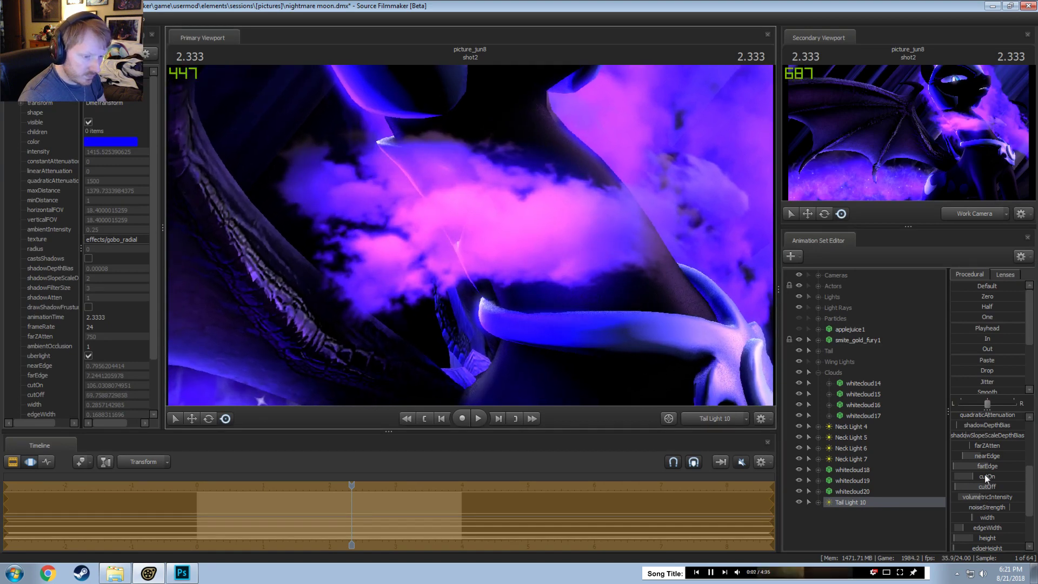
left_click_drag(985, 465, 975, 466)
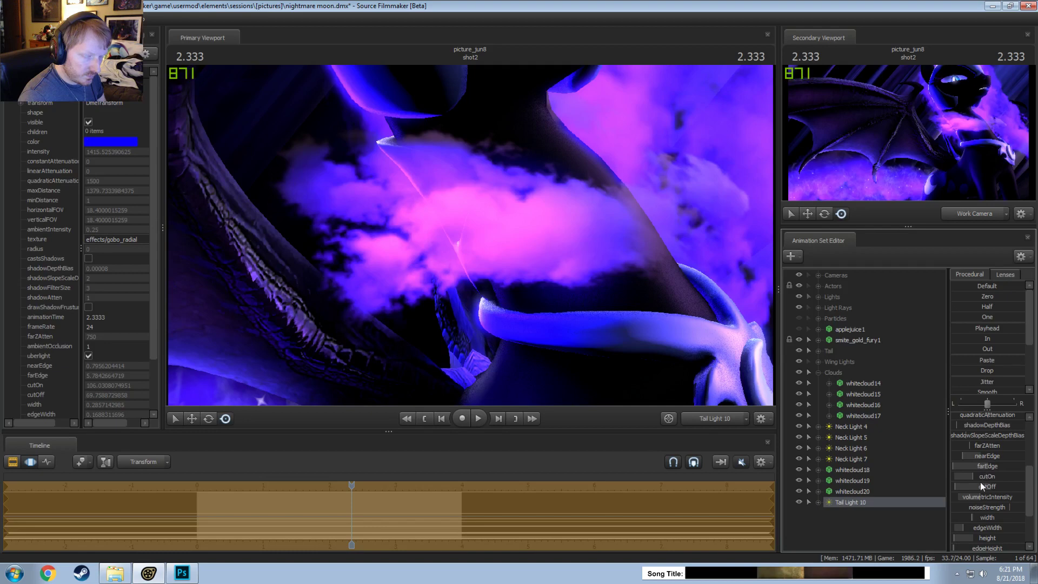
key("F2")
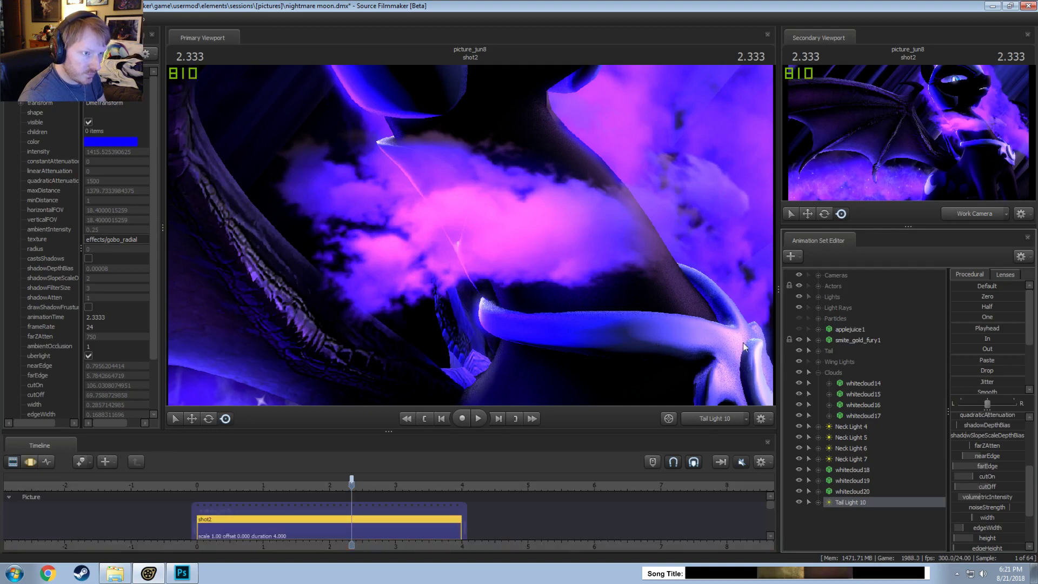
key("F3")
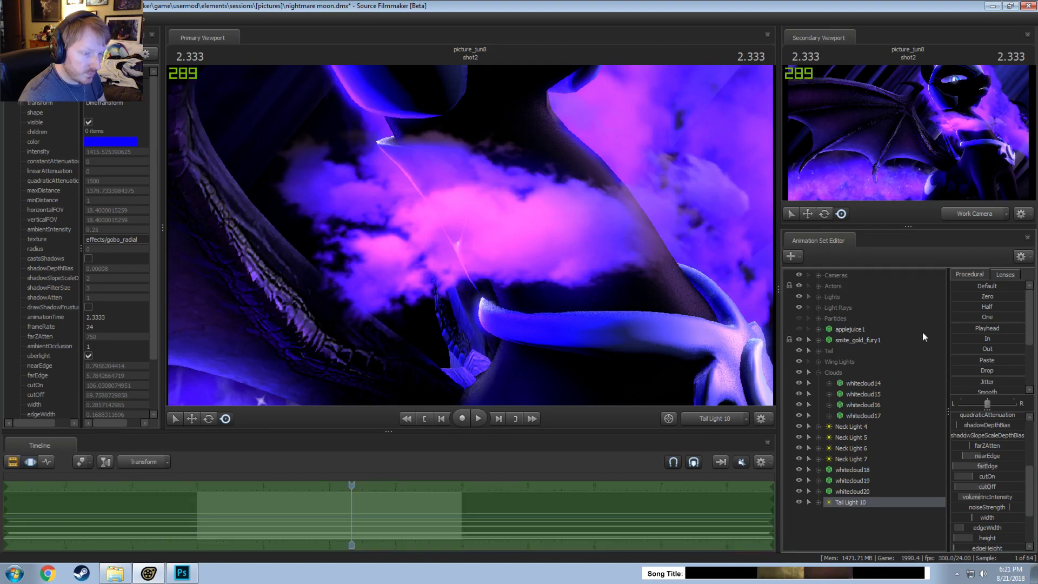
Step: Set Tail Light 10's intensity to about 758.6, re-aim it with a 20.8 field of view, and review the scene through camera1
scroll(974, 424, "up", 5)
mouse_move(986, 416)
left_mouse_down()
mouse_move(964, 416)
mouse_move(975, 416)
left_mouse_up()
left_click_drag(666, 263, 706, 228)
scroll(665, 263, "down", 3)
scroll(690, 241, "down", 1)
scroll(705, 228, "up", 4)
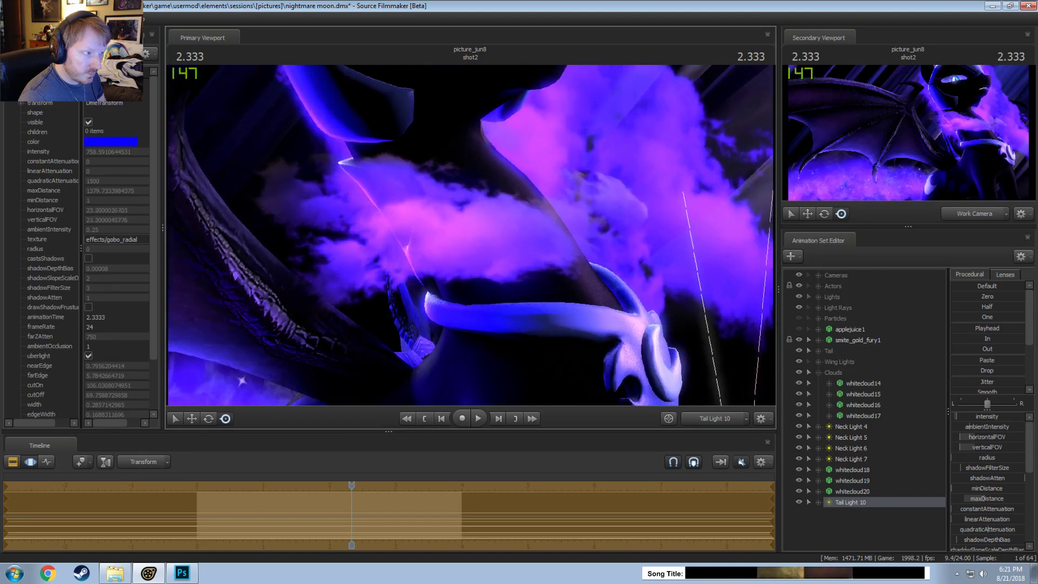
key("F2")
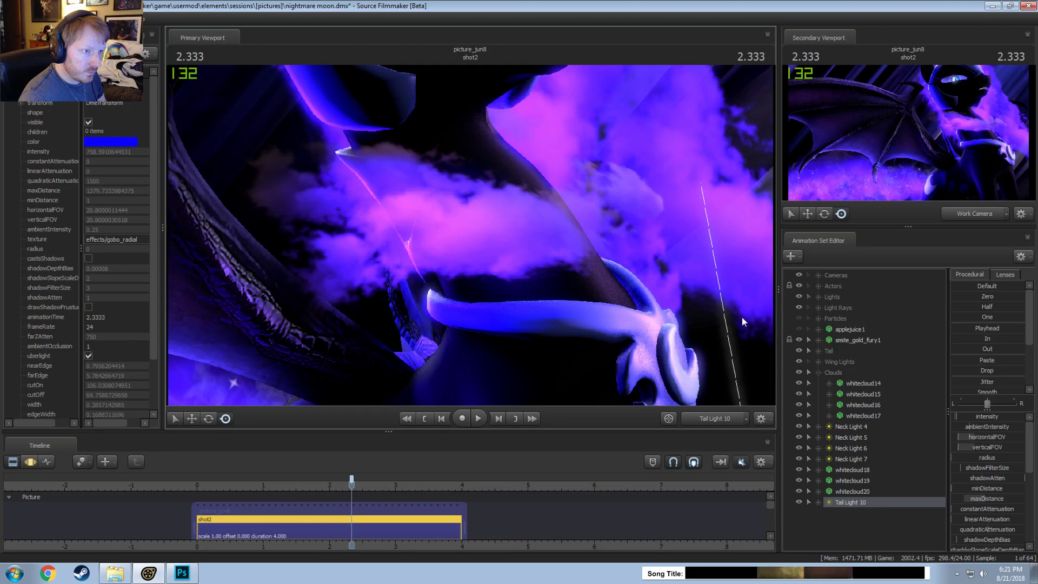
left_click(710, 420)
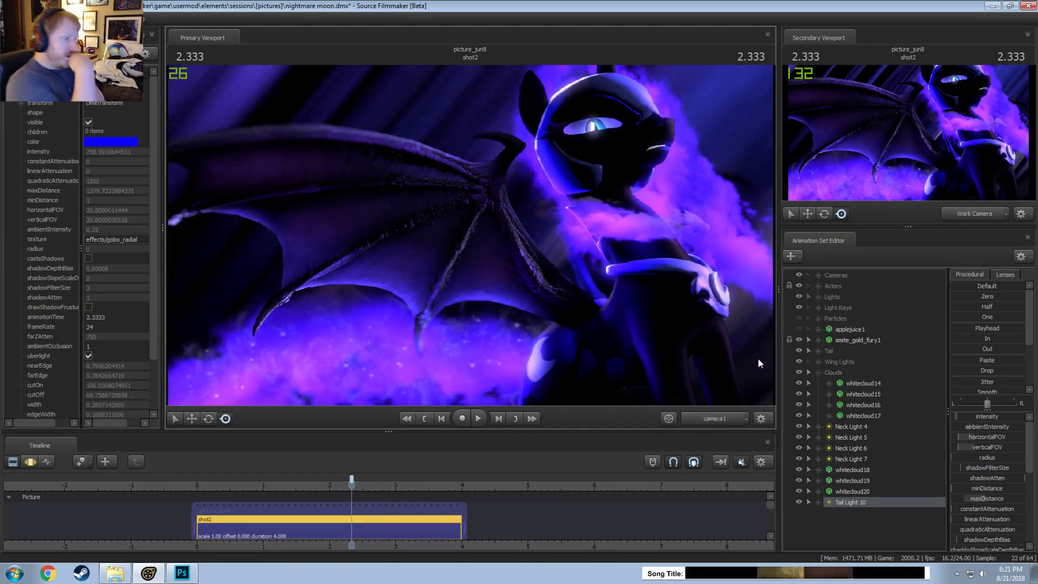
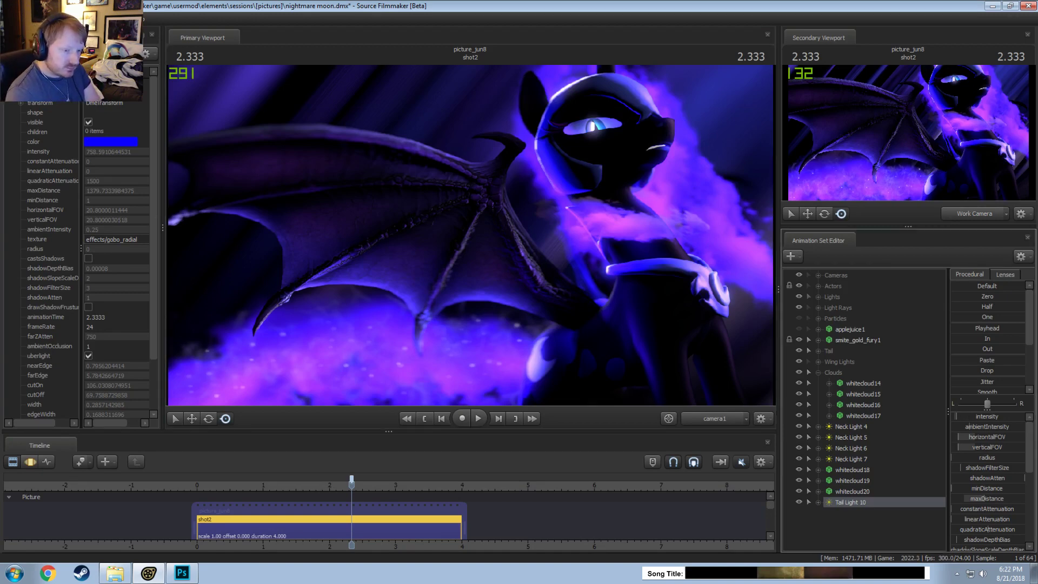
Step: Lower Tail Light 10's intensity to dim the light on the neck cloud
key("F3")
mouse_move(968, 419)
left_mouse_down()
mouse_move(977, 420)
mouse_move(967, 419)
left_mouse_up()
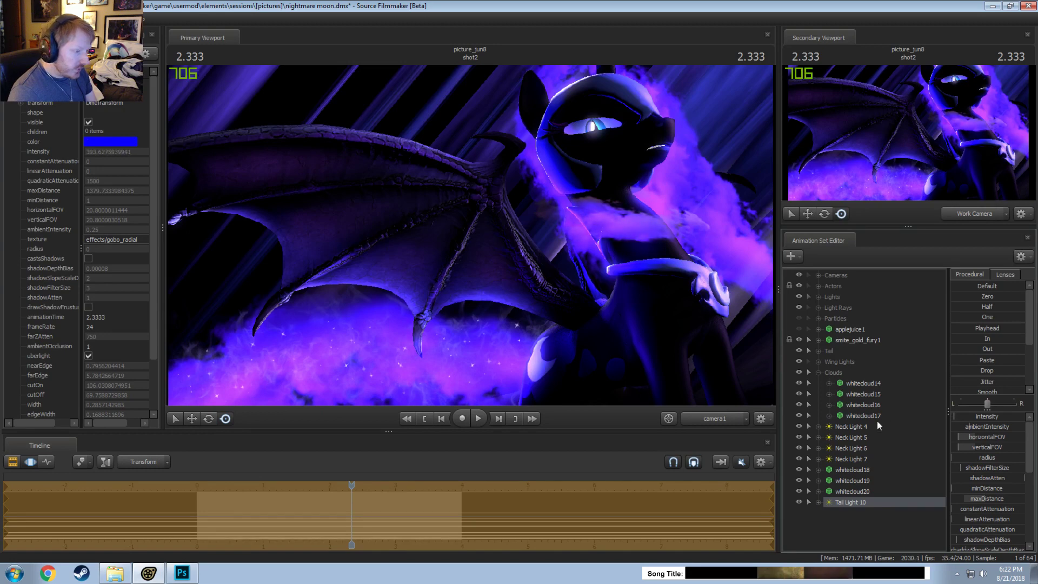
Step: Show whitecloud20's model in the Element Viewer and expand its materials to select the whitecloud01 material
left_click(838, 492)
right_click(838, 492)
key("Escape")
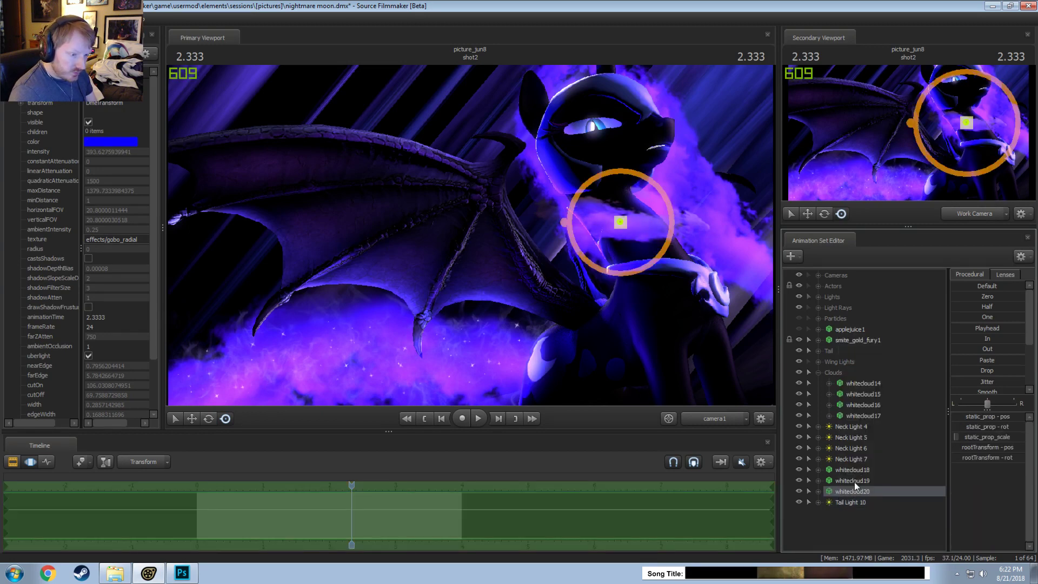
right_click(839, 492)
left_click(936, 403)
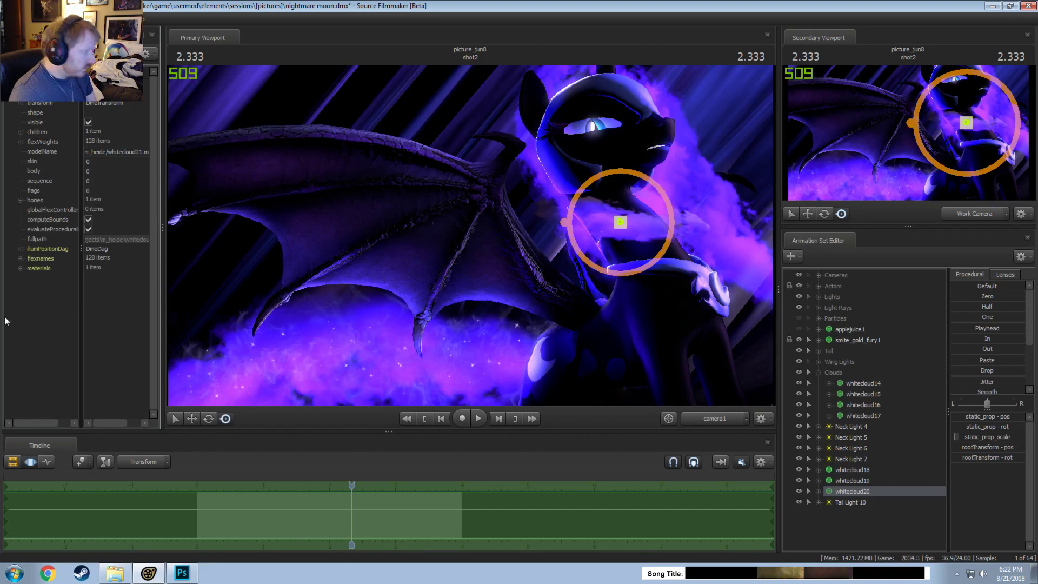
left_click(21, 268)
right_click(42, 278)
key("Escape")
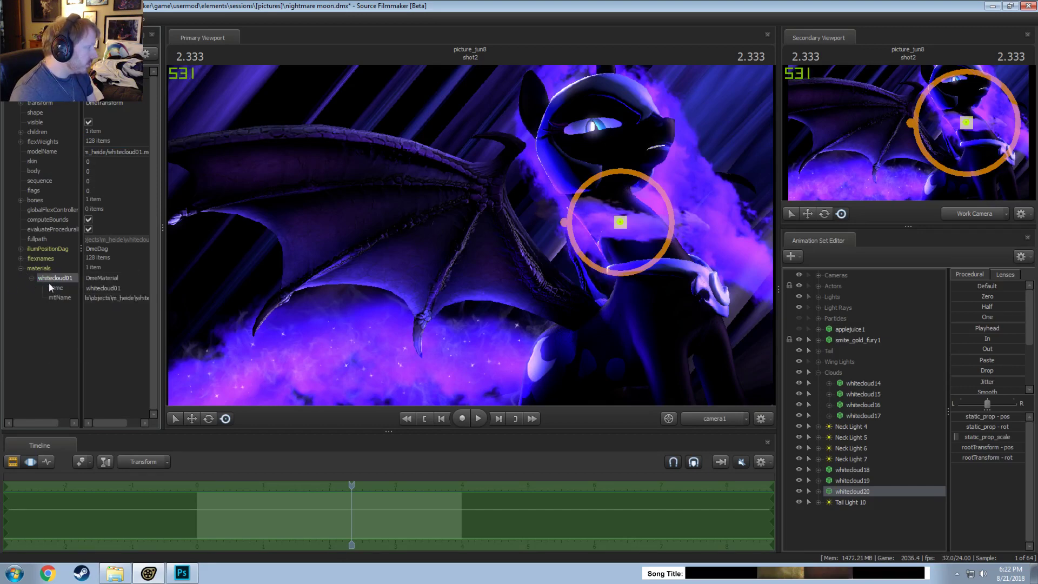
right_click(47, 278)
mouse_move(60, 356)
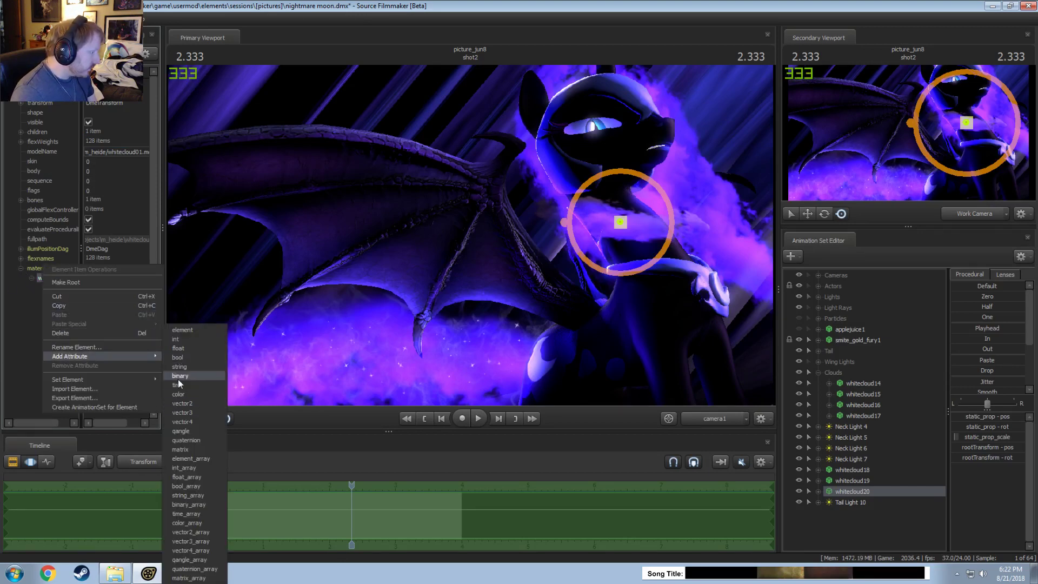
left_click(182, 412)
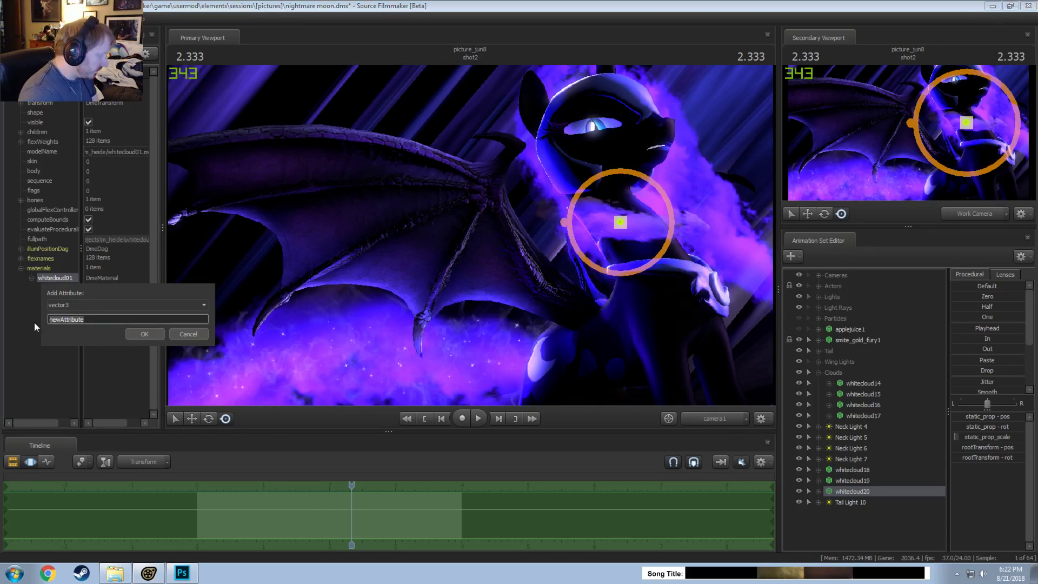
key("Escape")
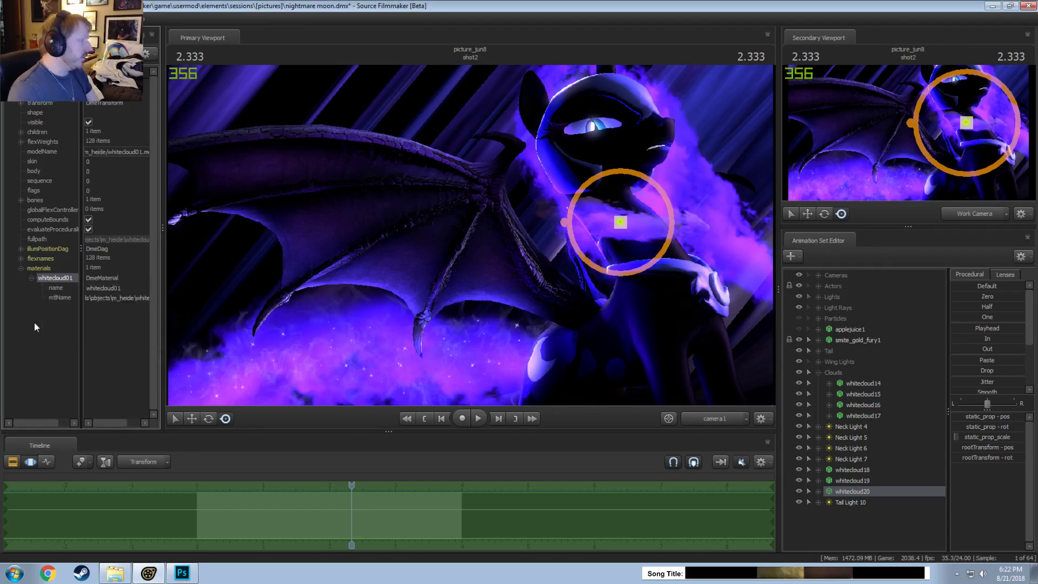
Step: Add a float attribute named $alpha to whitecloud20's whitecloud01 material and set it to 0.5
right_click(45, 284)
mouse_move(68, 359)
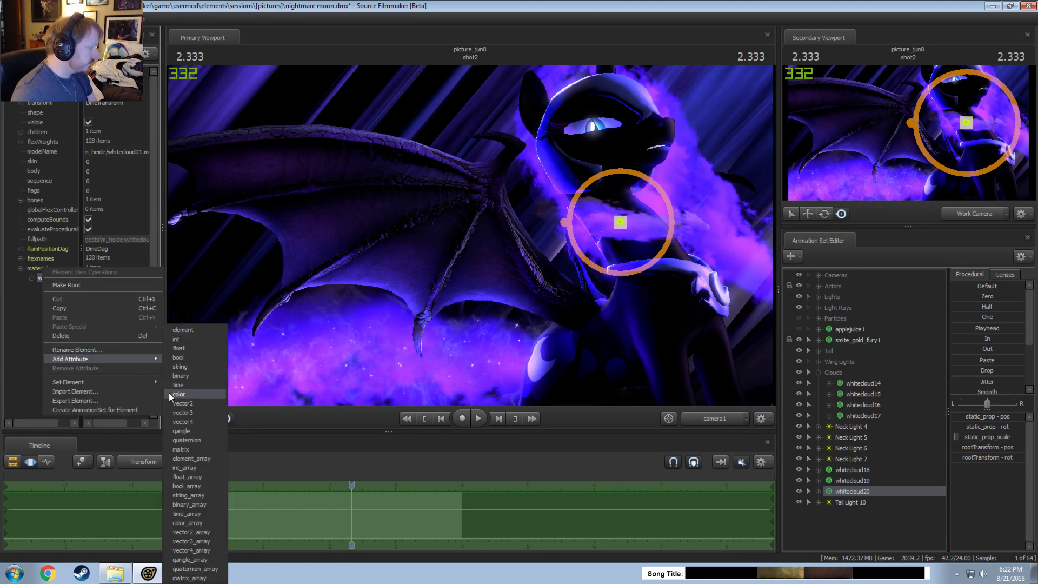
left_click(183, 349)
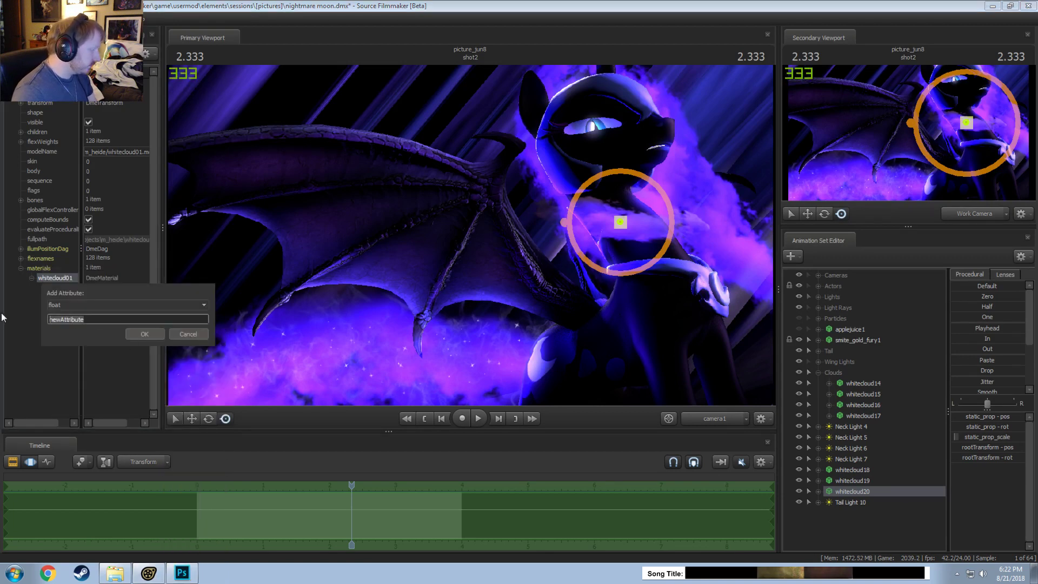
type("$alpha")
key("Return")
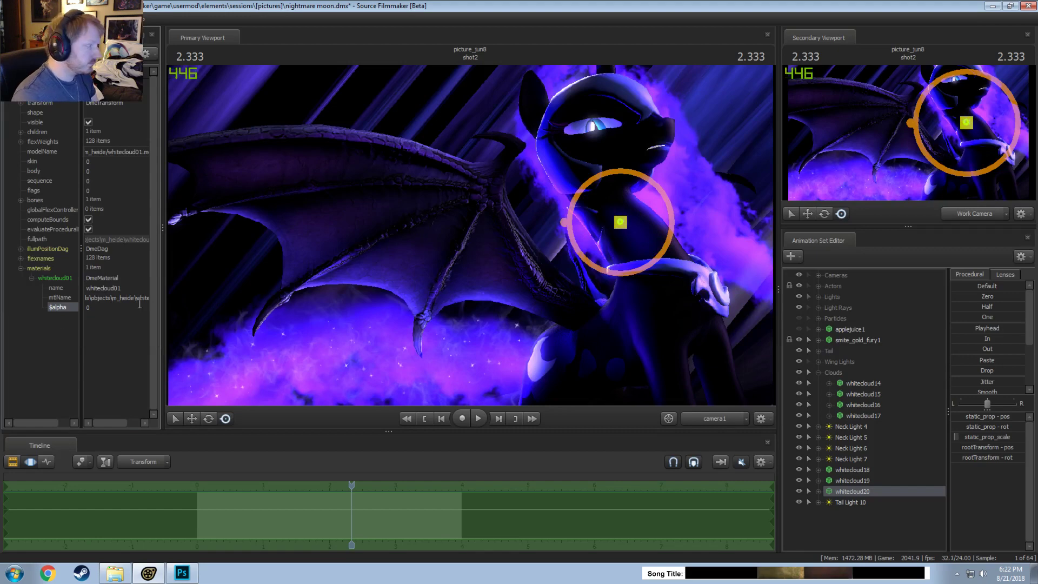
left_click(94, 306)
type(".5")
key("Return")
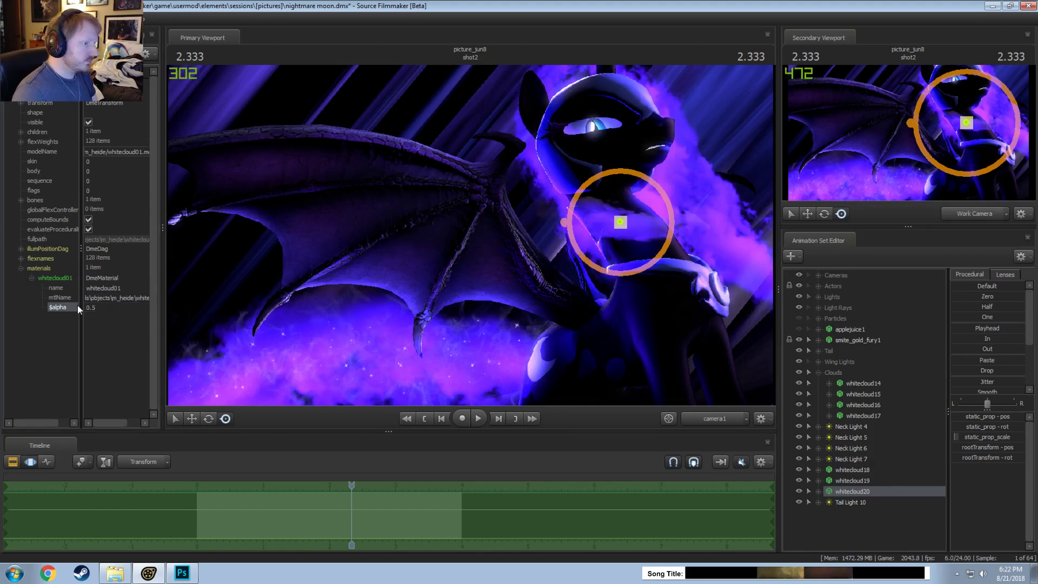
Step: Preview the scene with nothing selected, then set the whitecloud01 material's $alpha to 0.1
left_click(879, 510)
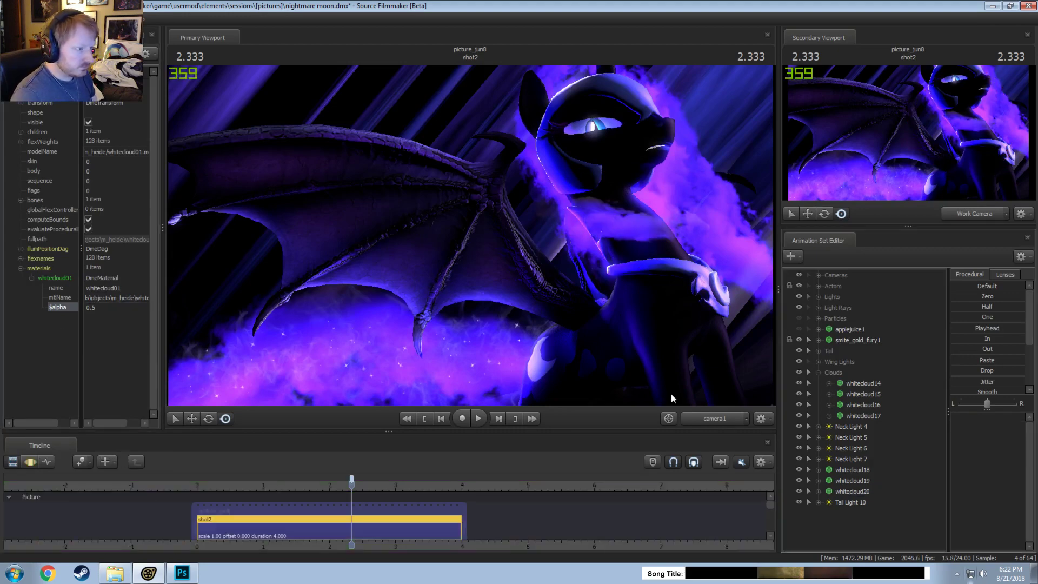
left_click(108, 307)
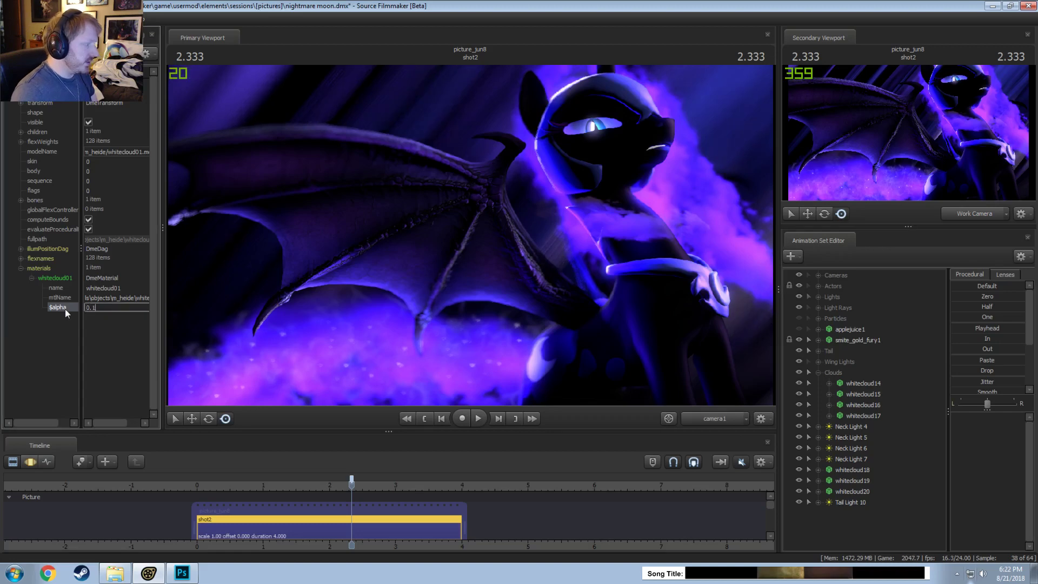
key("Return")
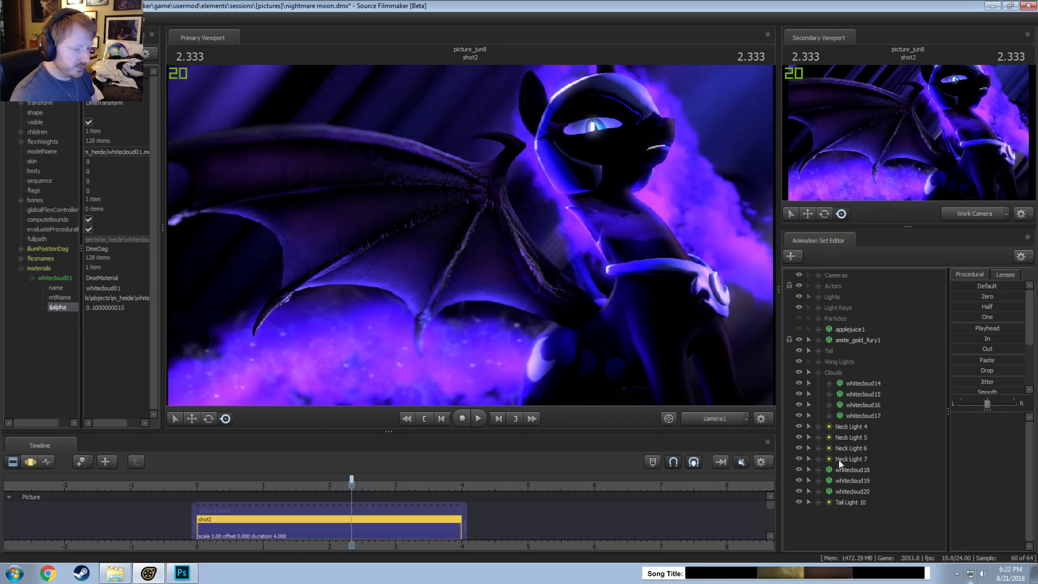
Step: Raise Tail Light 10's intensity and re-aim it at the neck cloud while looking through the light
left_click(854, 499)
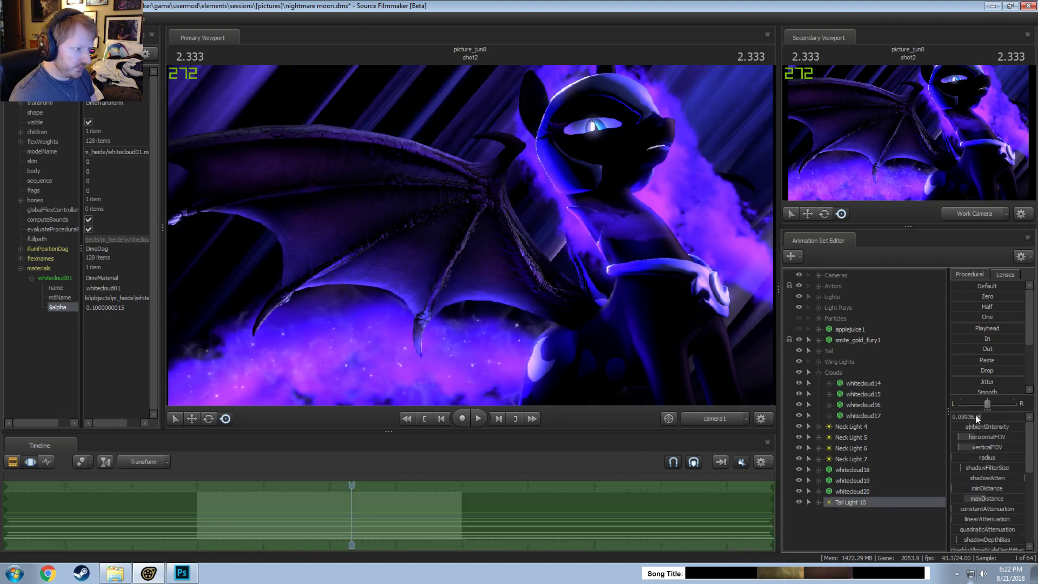
left_click_drag(969, 417, 972, 417)
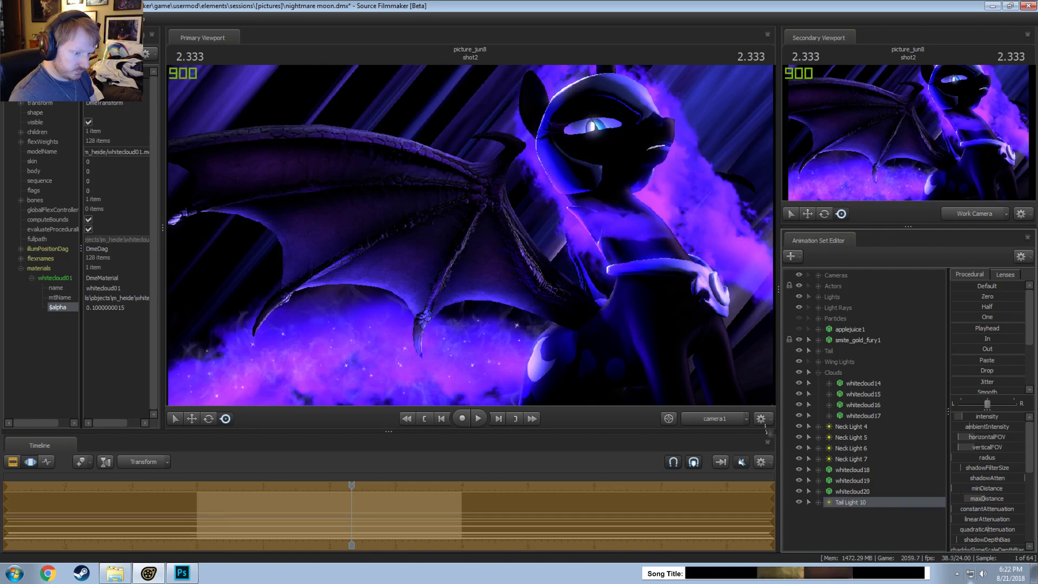
left_click_drag(766, 429, 708, 373)
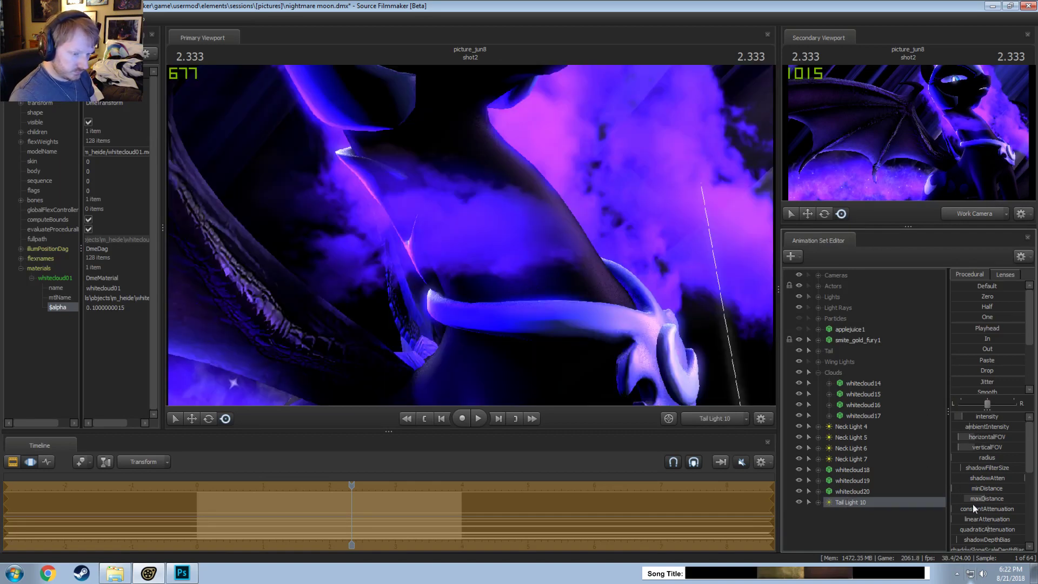
left_click_drag(546, 265, 471, 240)
Step: Increase Tail Light 10's edgeWidth and fine-tune its aim at the pony's neck
scroll(990, 502, "down", 2)
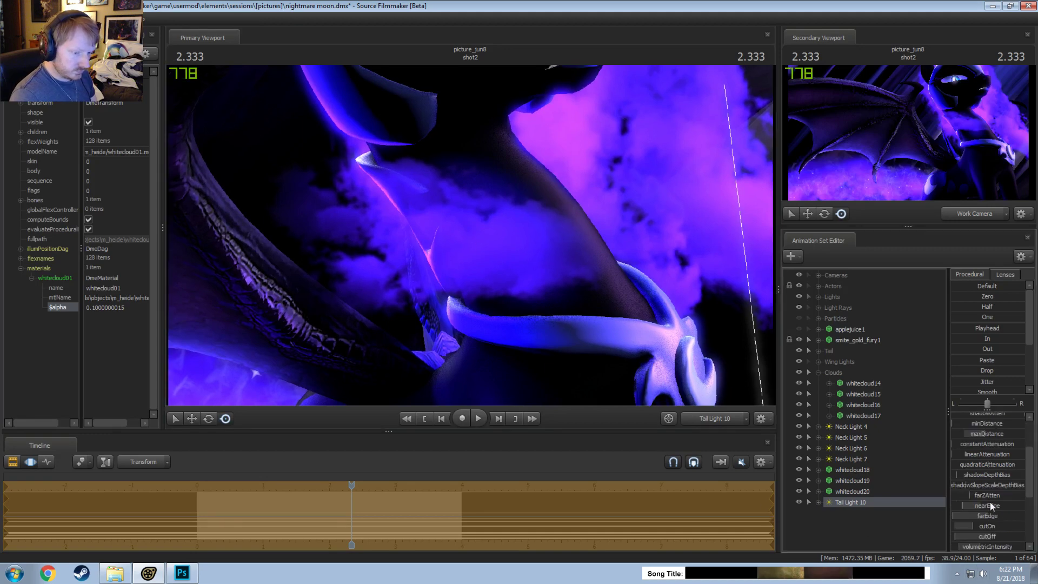
scroll(988, 527, "down", 3)
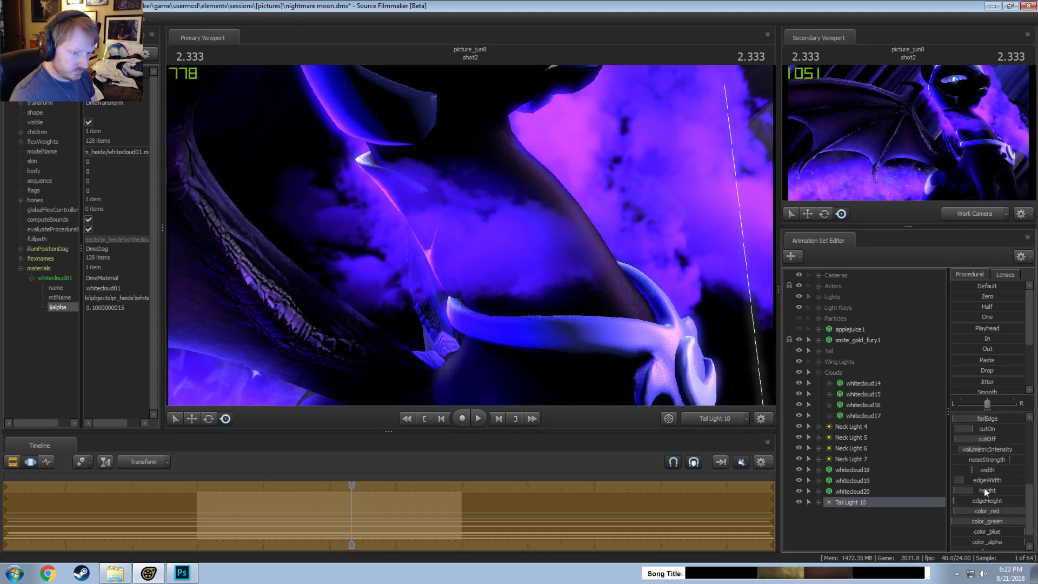
left_click_drag(981, 478, 989, 476)
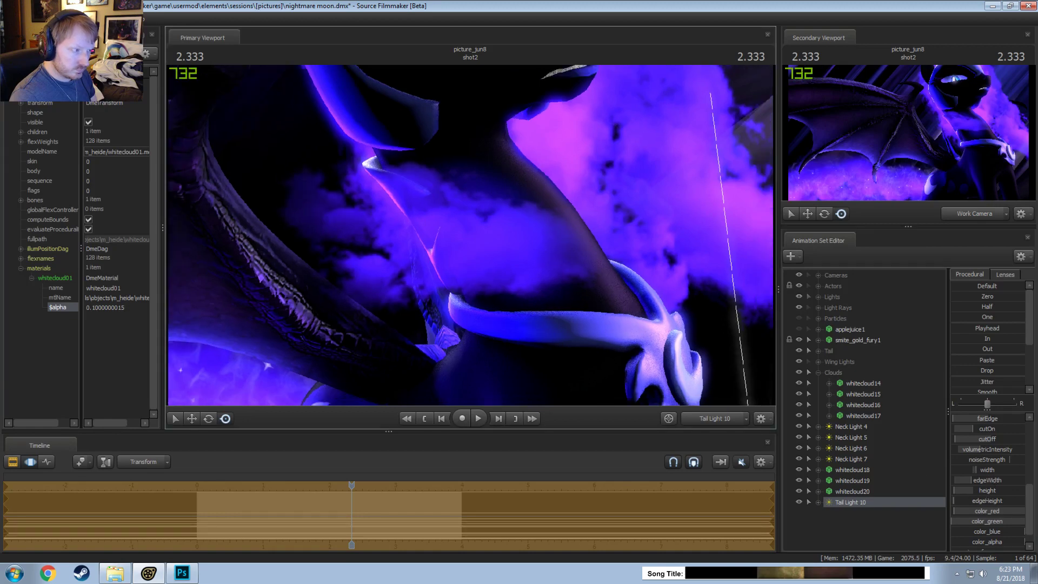
left_click_drag(637, 331, 641, 329)
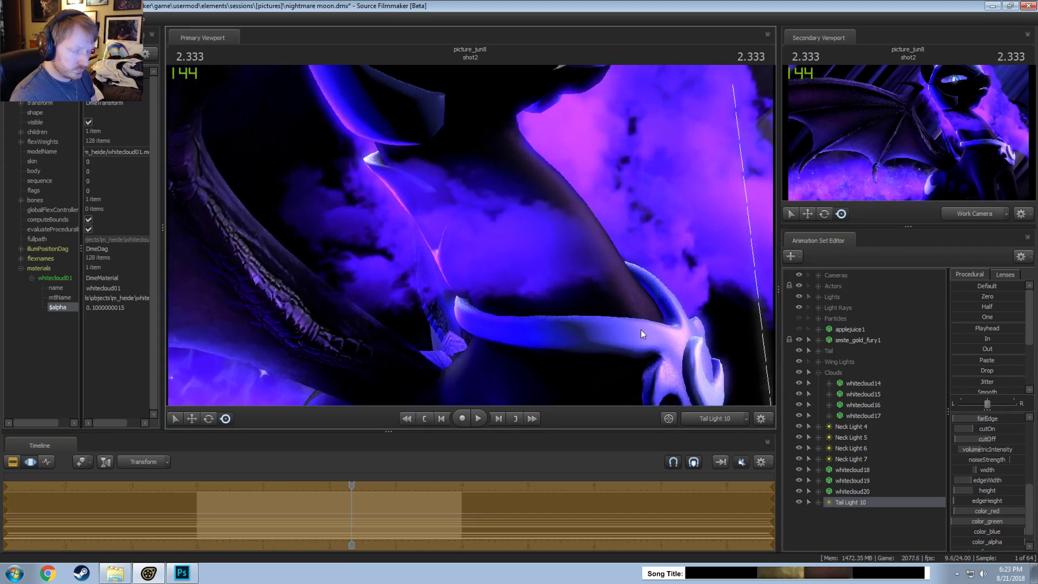
Step: Adjust Tail Light 10's cutOff, limit its range to a maximum of 100 with a default of 50, and reposition the light
scroll(986, 493, "up", 2)
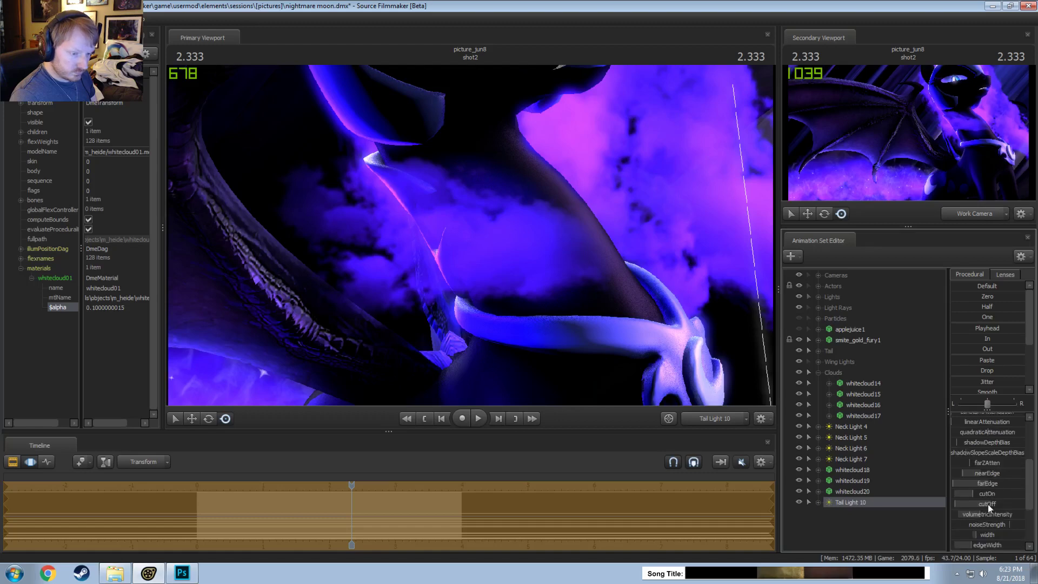
left_click_drag(988, 504, 947, 484)
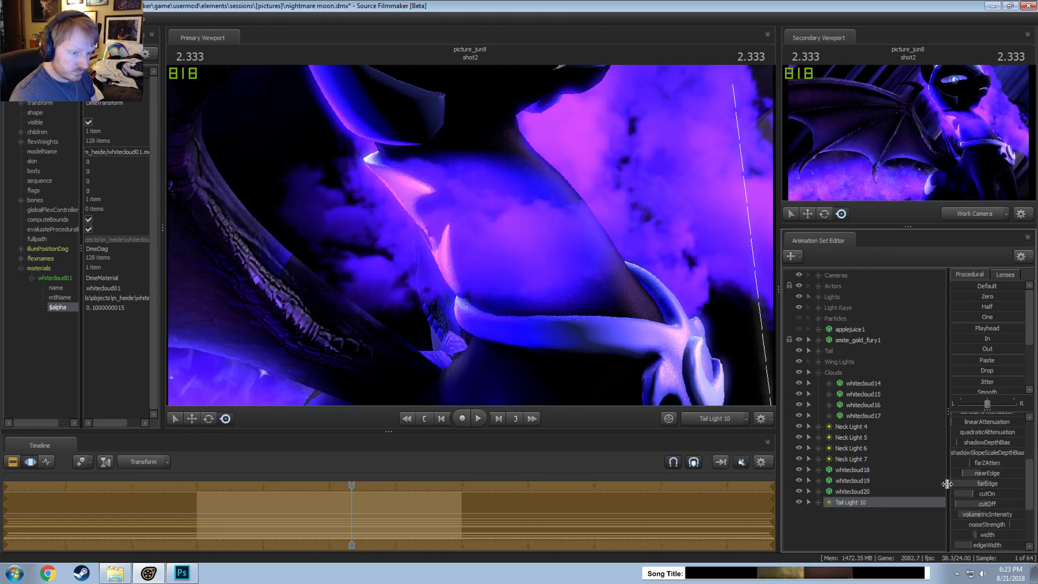
right_click(984, 504)
left_click(990, 513)
key("Tab")
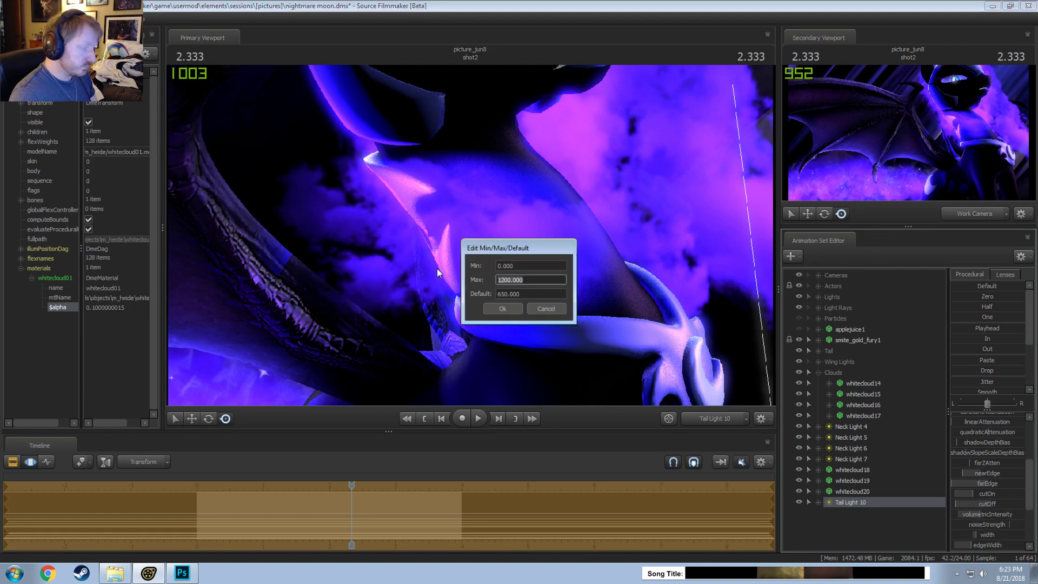
type("100")
key("Tab")
type("50")
key("Return")
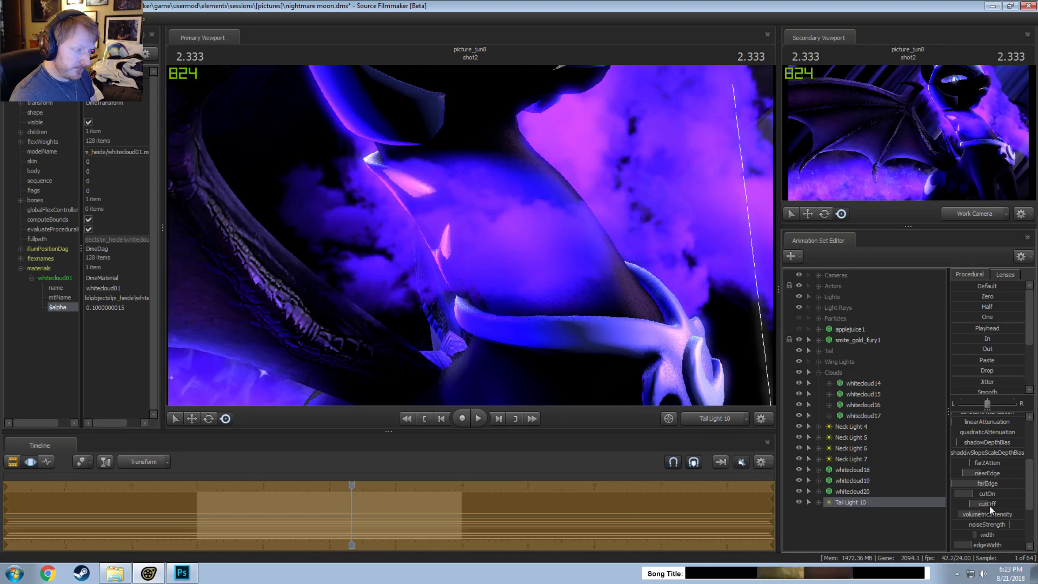
mouse_move(541, 260)
left_mouse_down()
mouse_move(573, 281)
mouse_move(562, 227)
mouse_move(572, 273)
mouse_move(551, 249)
mouse_move(514, 254)
mouse_move(474, 216)
mouse_move(537, 255)
left_mouse_up()
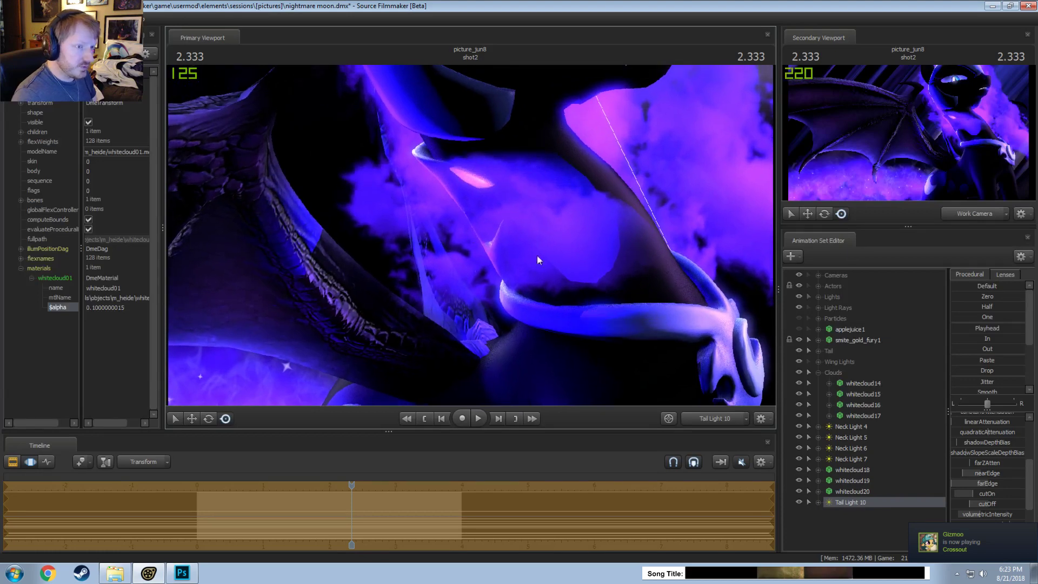
Step: Select whitecloud20, nudge it slightly at the pony's neck, and switch to the rotate manipulator
left_click(859, 491)
left_click_drag(556, 222, 561, 225)
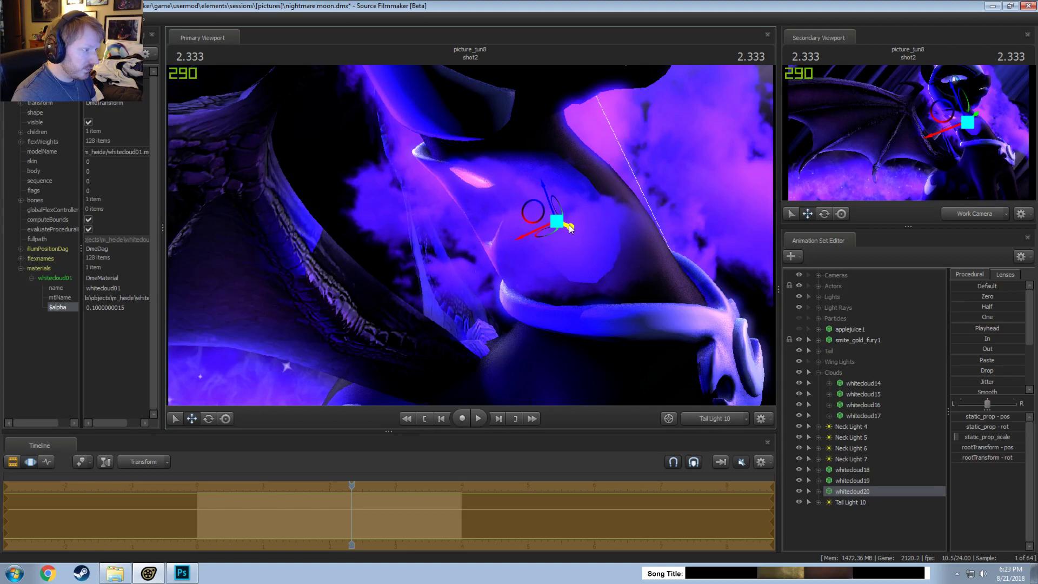
key("e")
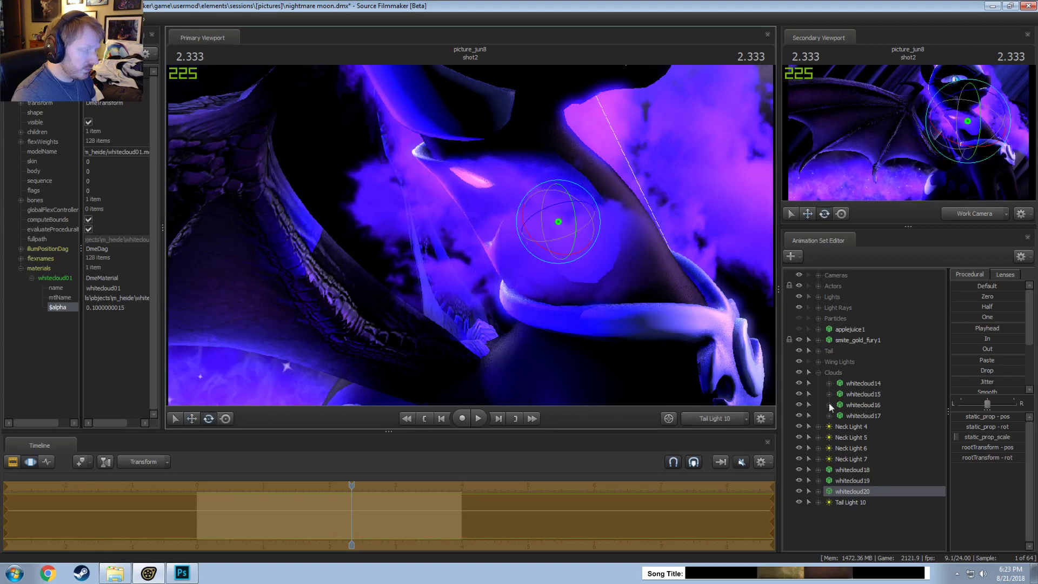
Step: Re-aim Tail Light 10 at the neck cloud and preview the scene through camera1
left_click(849, 502)
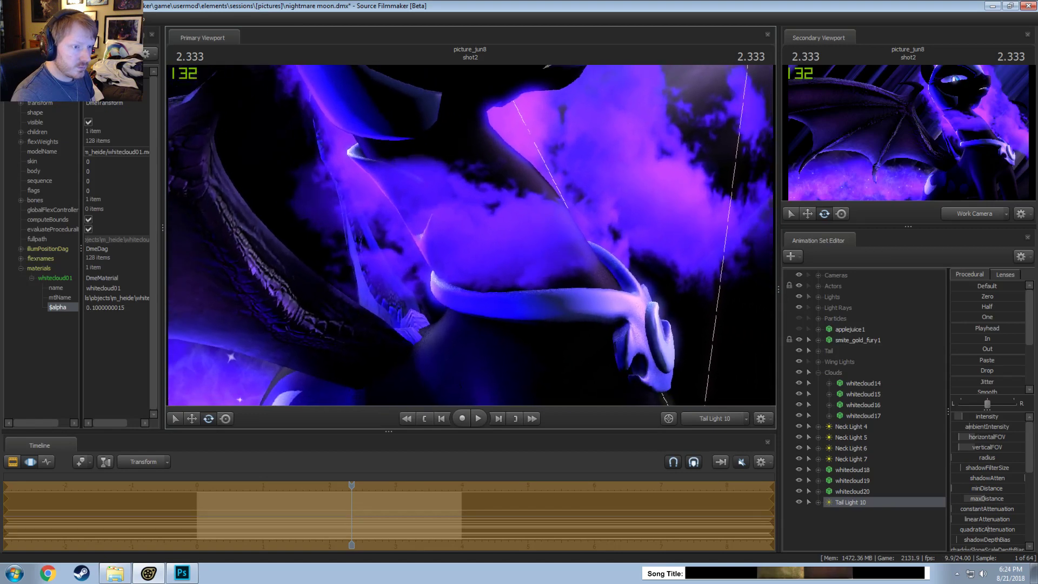
key("F3")
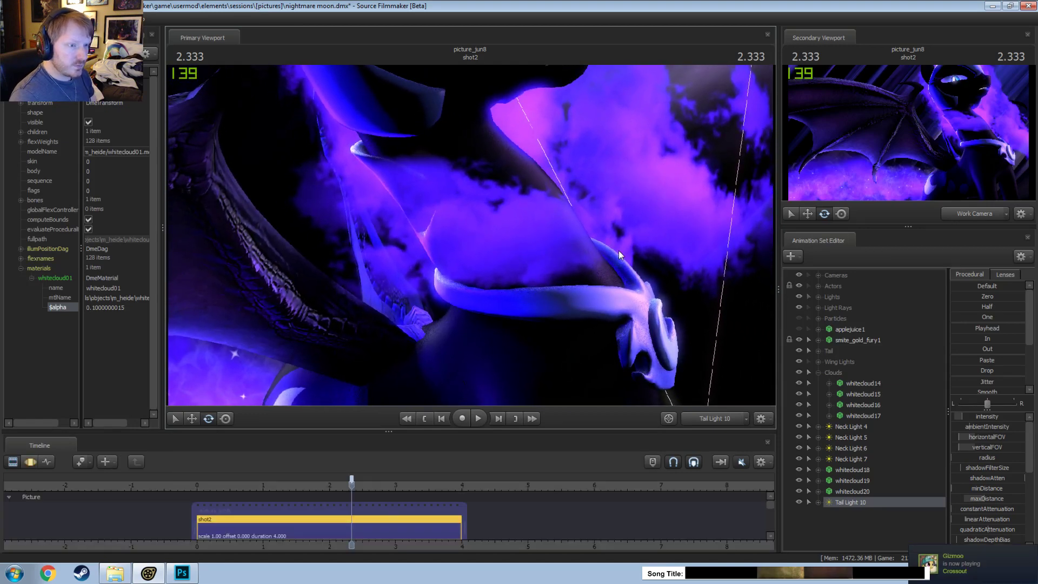
left_click(715, 420)
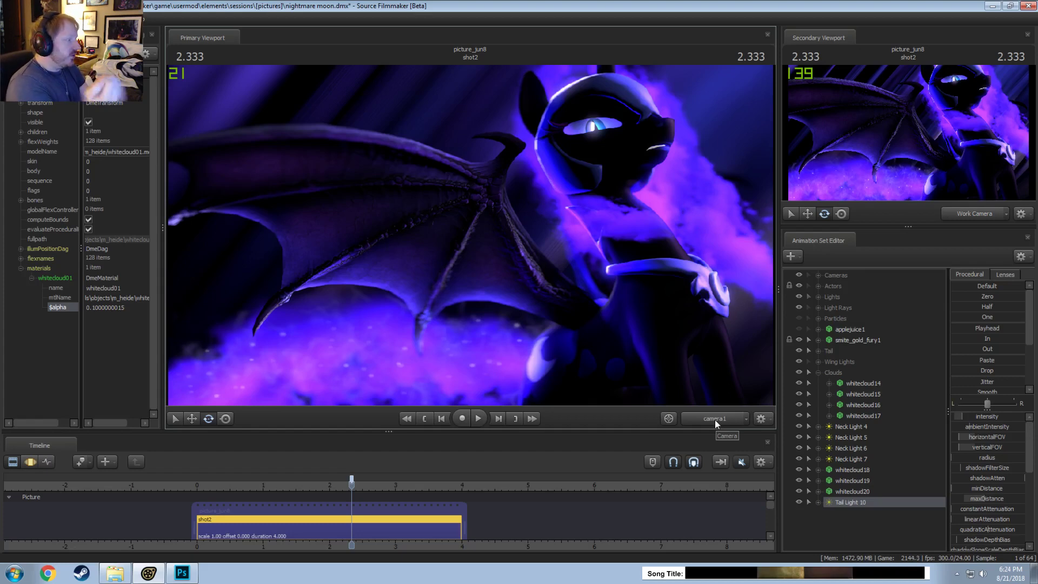
Step: Set the whitecloud01 material's $alpha to 1 and lower Tail Light 10's intensity
double_click(123, 308)
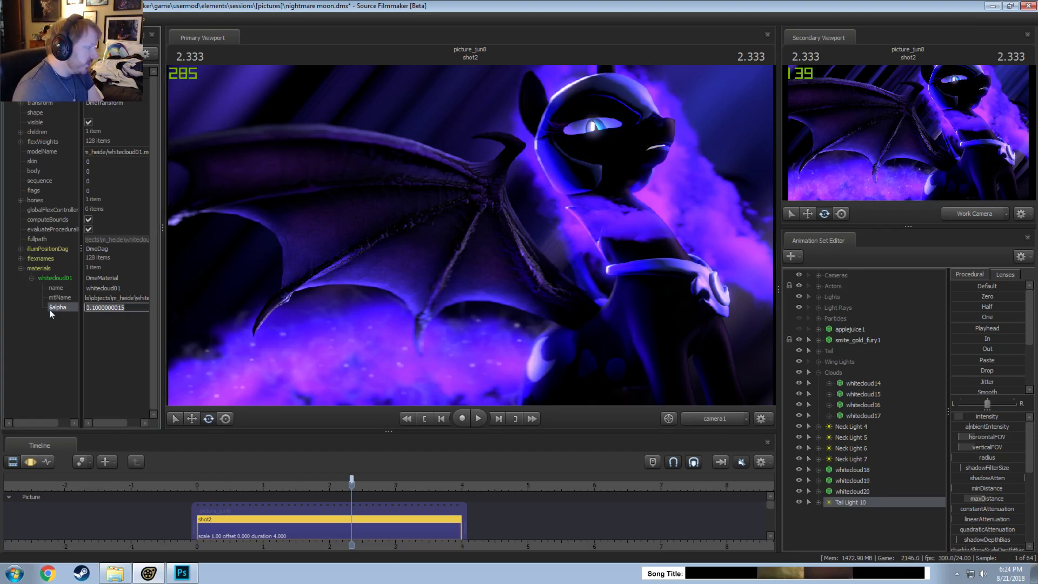
type("1")
key("Return")
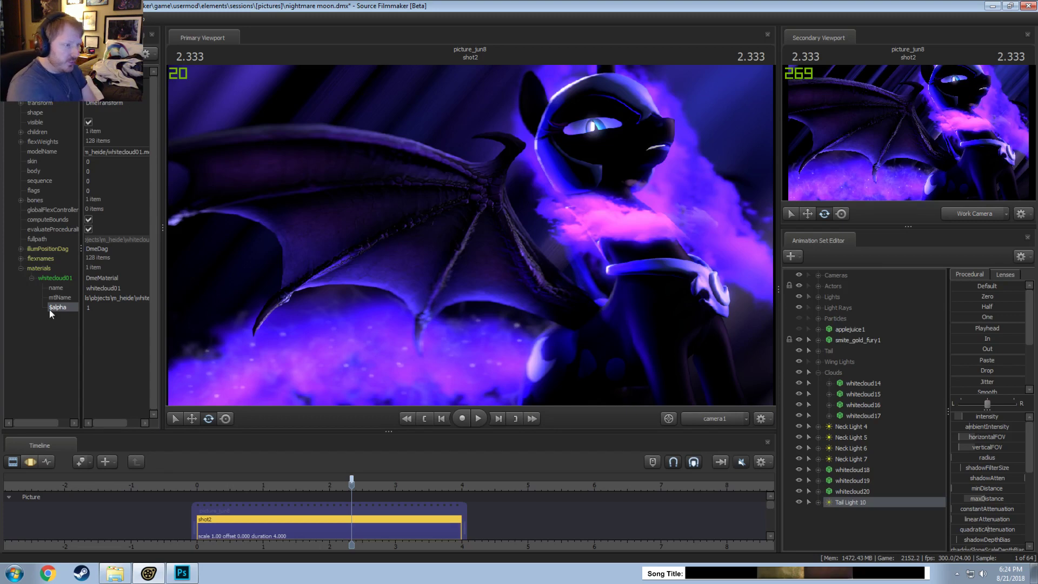
key("F2")
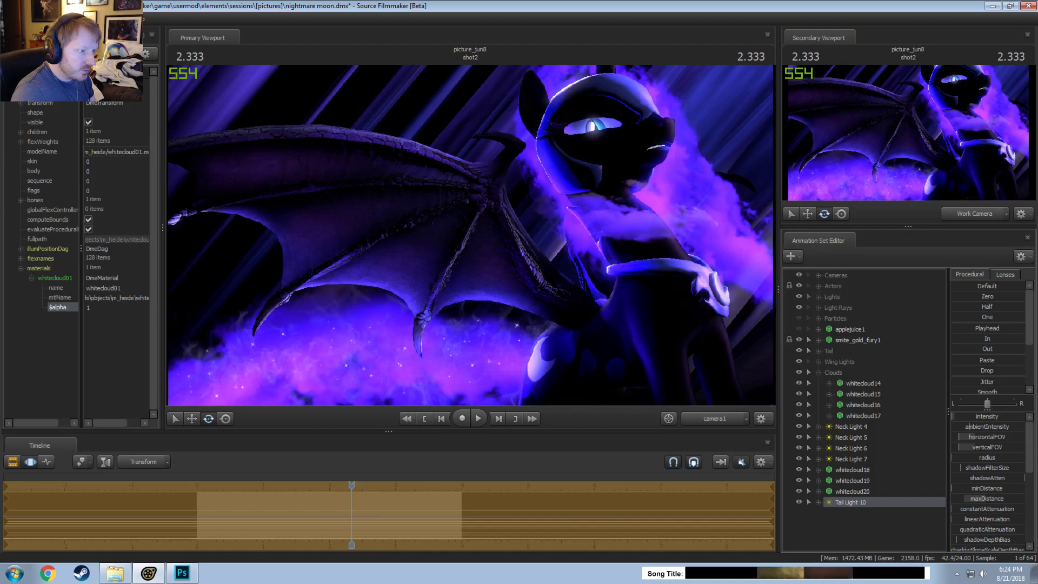
Step: Hide whitecloud20 and Tail Light 10 in the animation set list and delete Tail Light 10
key("F3")
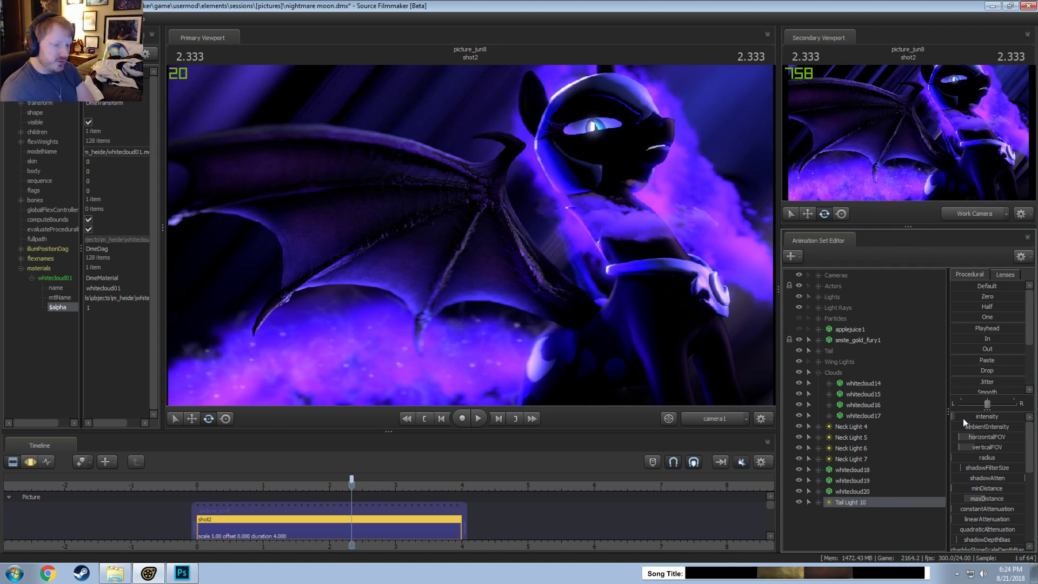
left_click(799, 492)
left_click(799, 501)
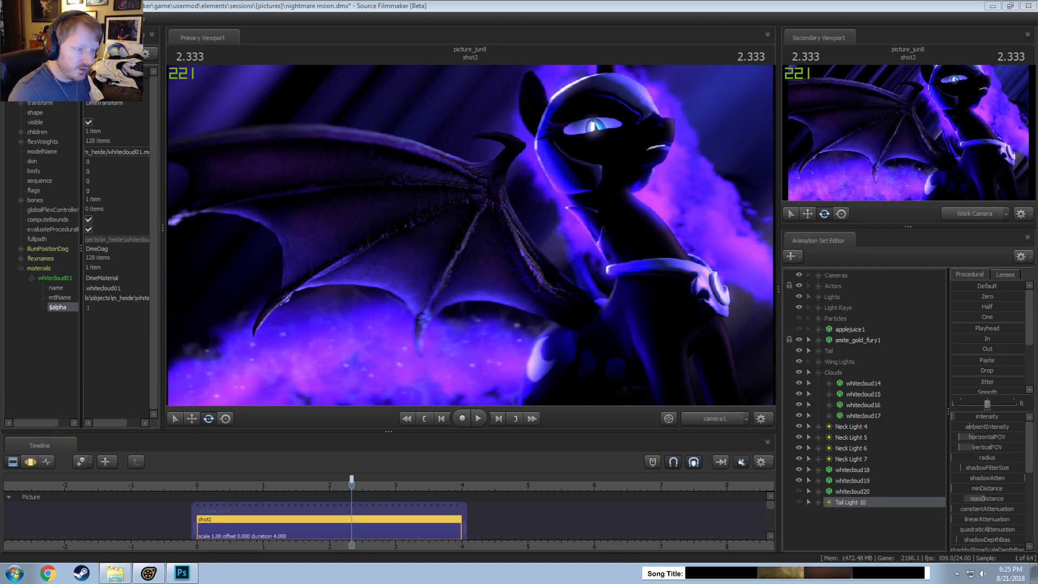
right_click(863, 502)
left_click(898, 355)
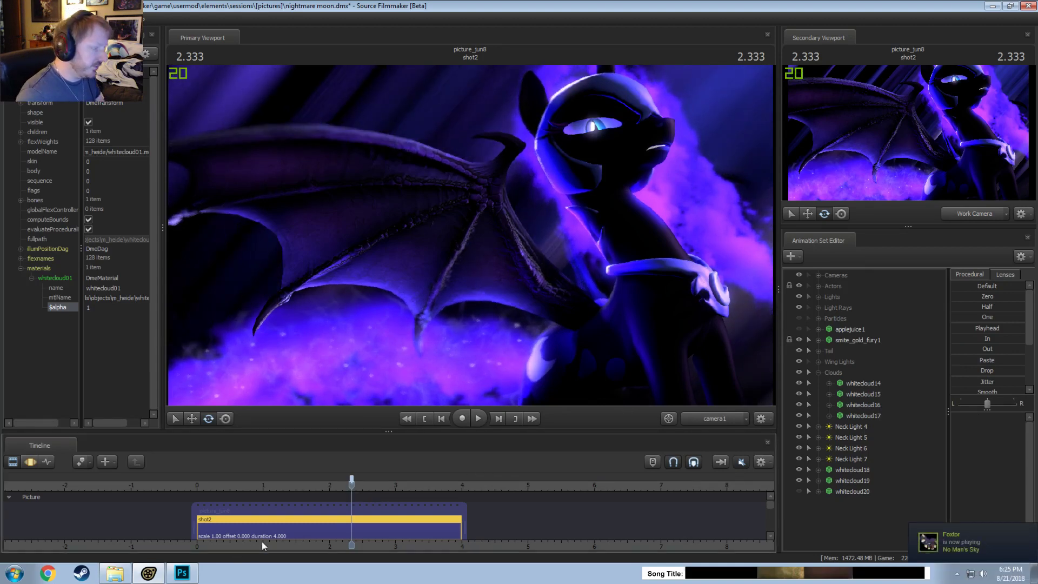
left_click_drag(352, 486, 351, 486)
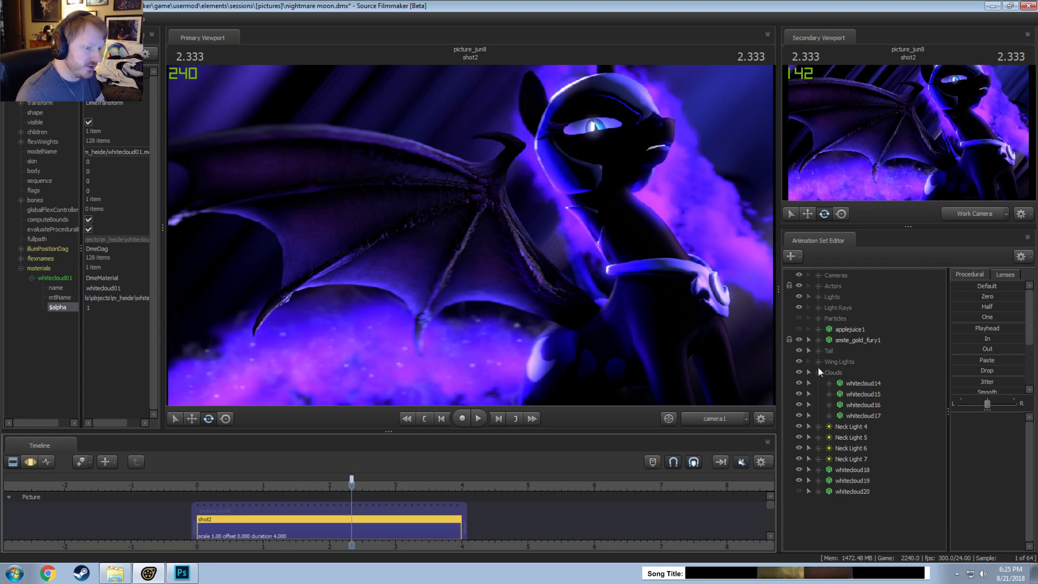
Step: Delete the hidden whitecloud20 animation set
left_click(845, 492)
right_click(833, 494)
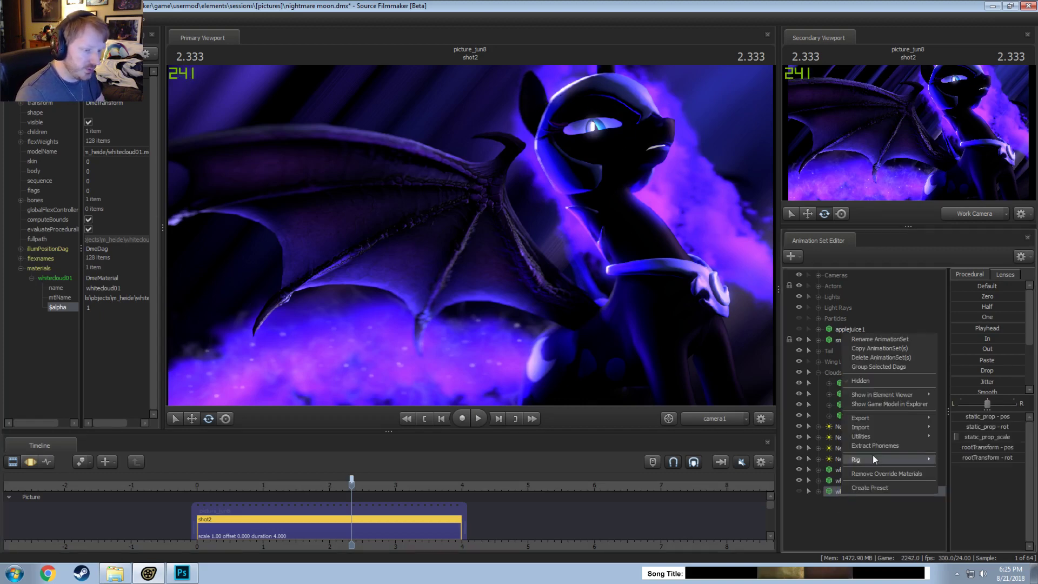
left_click(859, 356)
Step: Select Neck Light 7 and toggle its visibility off and on to check its effect on the neck cloud
left_click(849, 460)
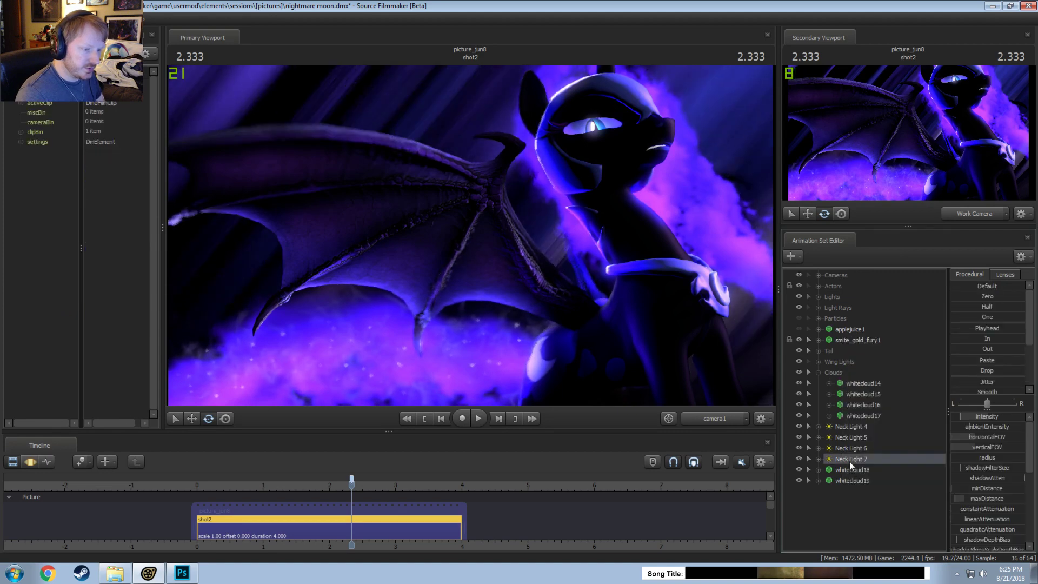
left_click(799, 457)
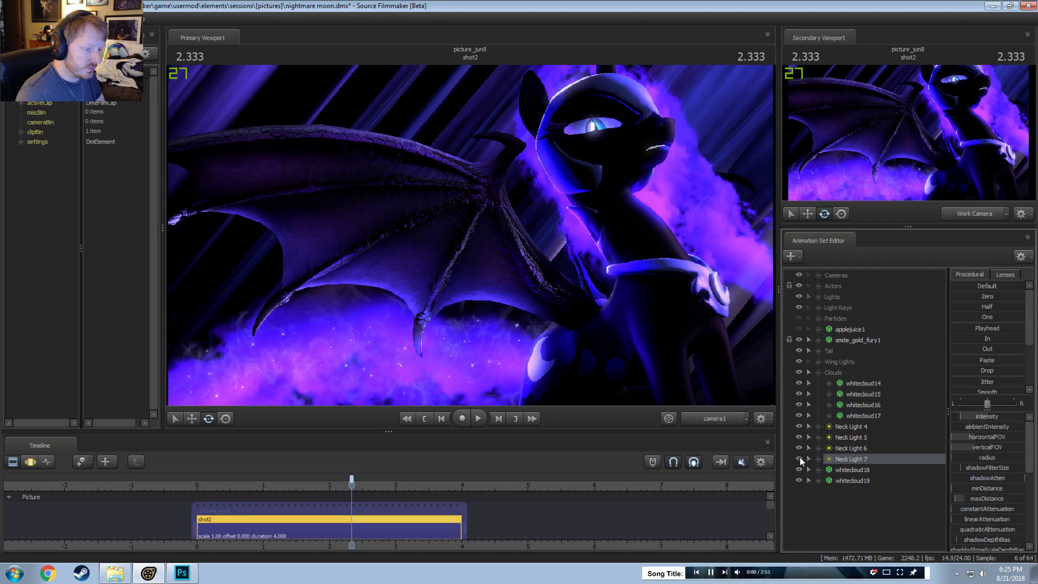
left_click(799, 458)
Step: Copy the whitecloud19 animation set, paste it as whitecloud20, and select the copy
right_click(851, 479)
left_click(886, 333)
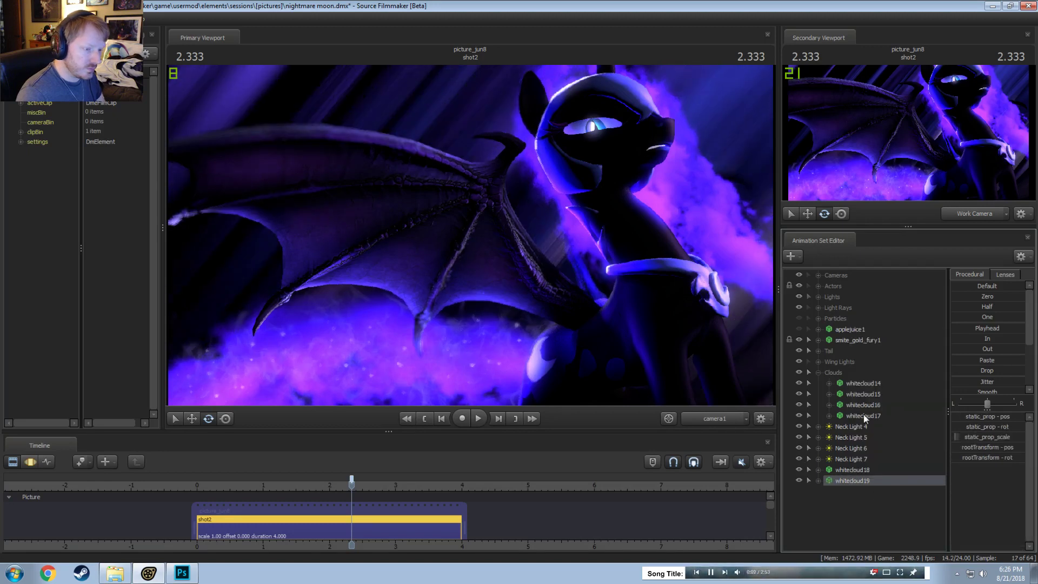
right_click(878, 511)
left_click(894, 448)
left_click(859, 489)
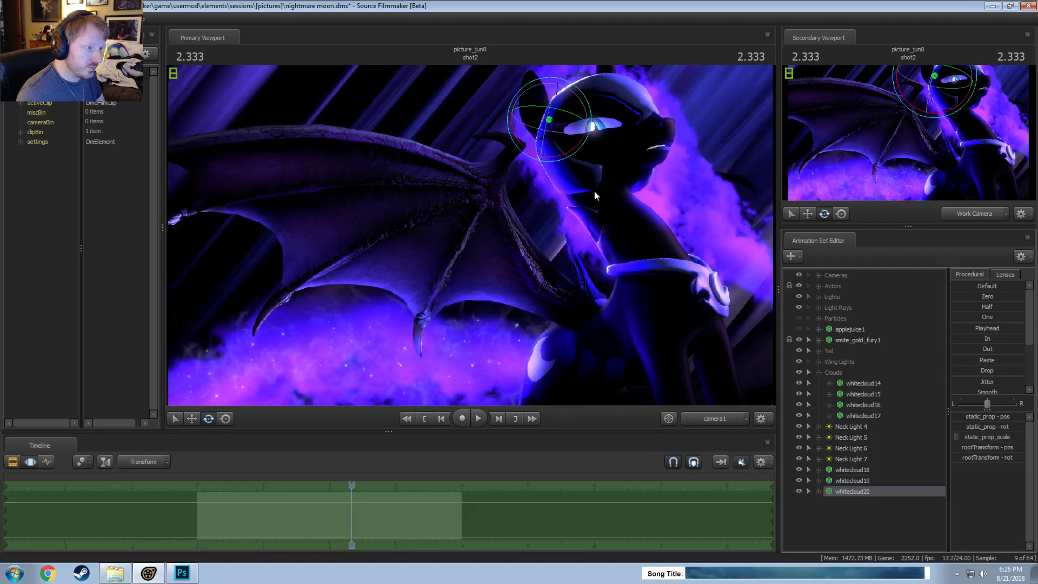
Step: Move whitecloud20 from the pony's head out in front of the chest and rotate it
left_click_drag(556, 111, 761, 222)
key("e")
key("w")
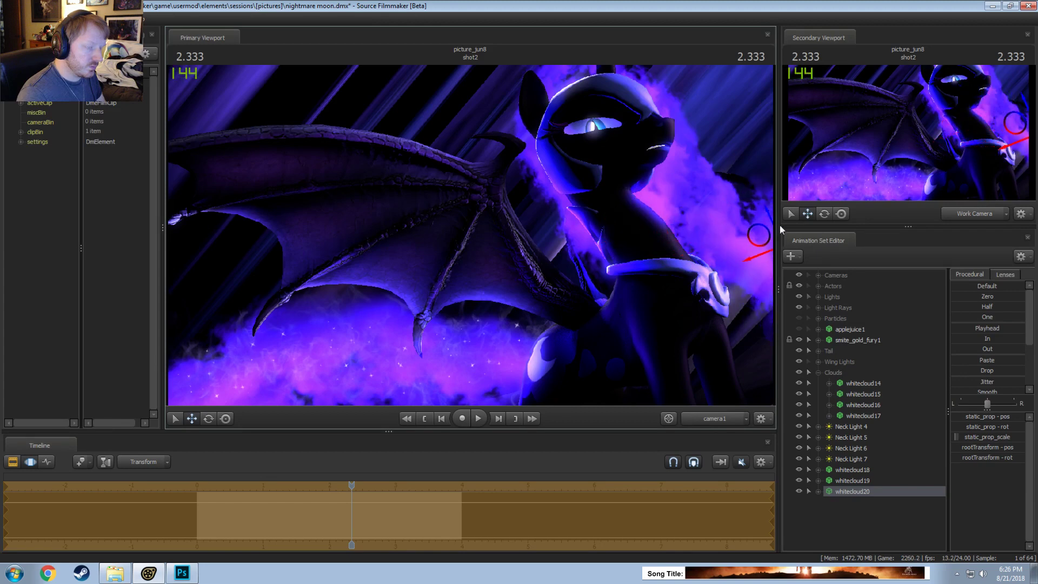
key("e")
left_click_drag(739, 256, 749, 261)
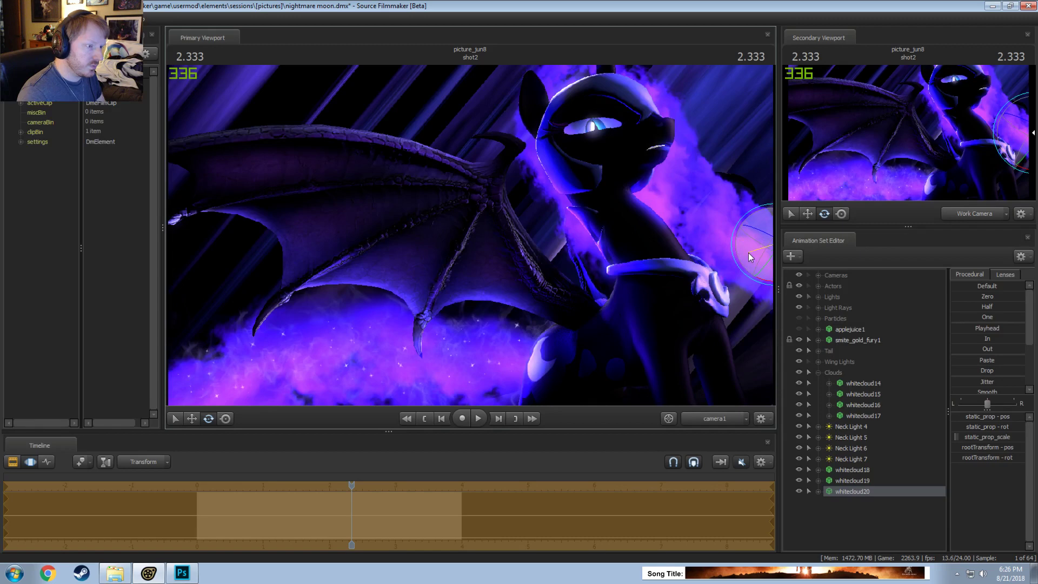
Step: Raise whitecloud20 to just in front of the muzzle, preview the render, and rotate the cloud
key("w")
left_click_drag(741, 213, 689, 150)
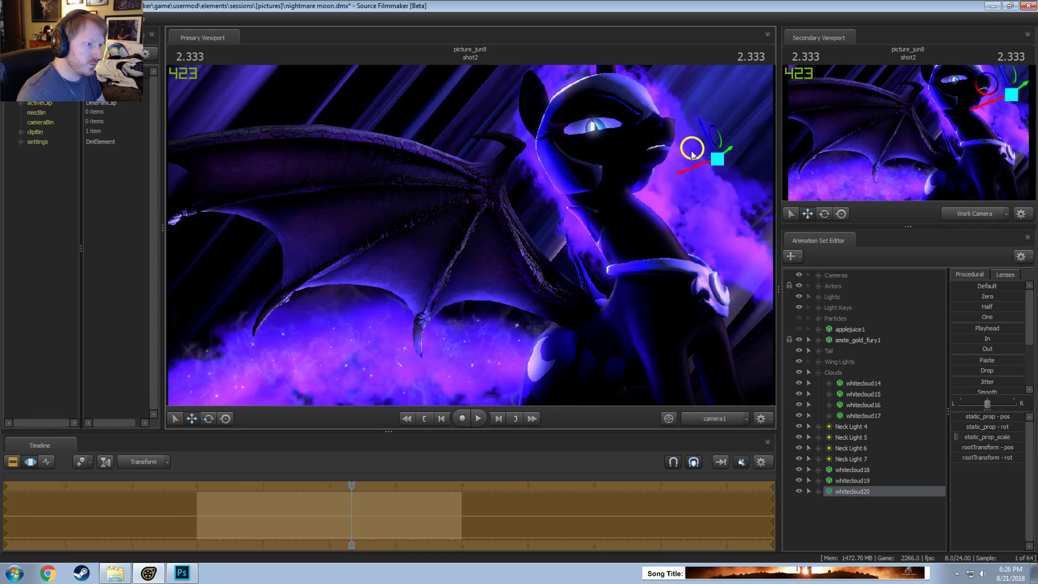
key("e")
key("F2")
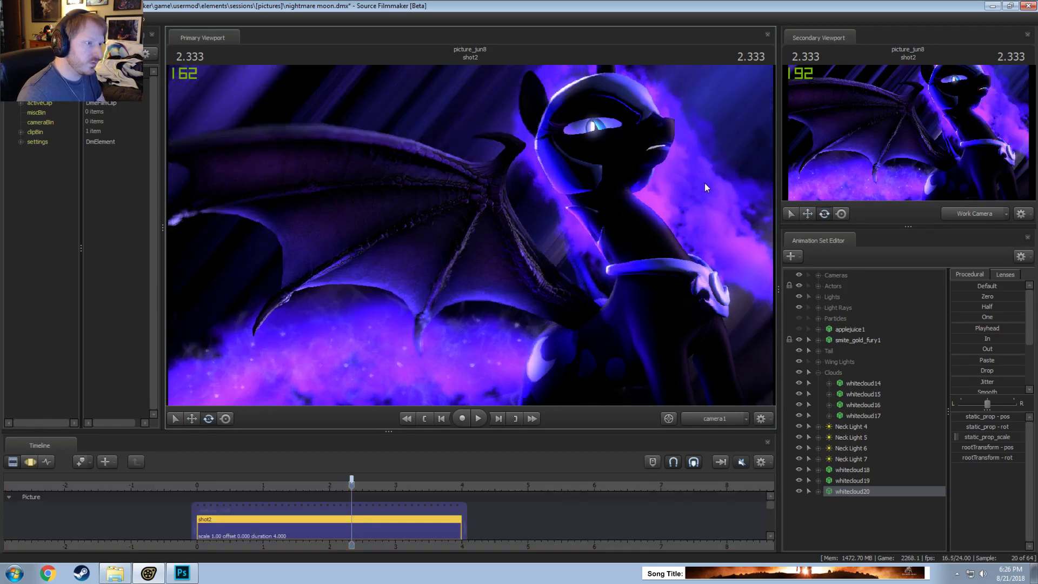
key("F3")
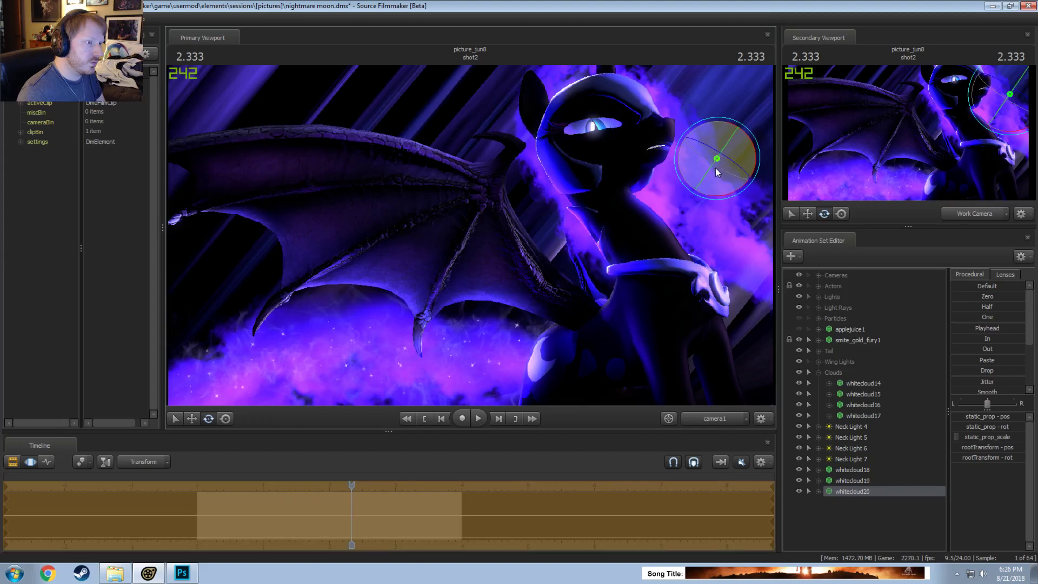
left_click_drag(712, 186, 722, 119)
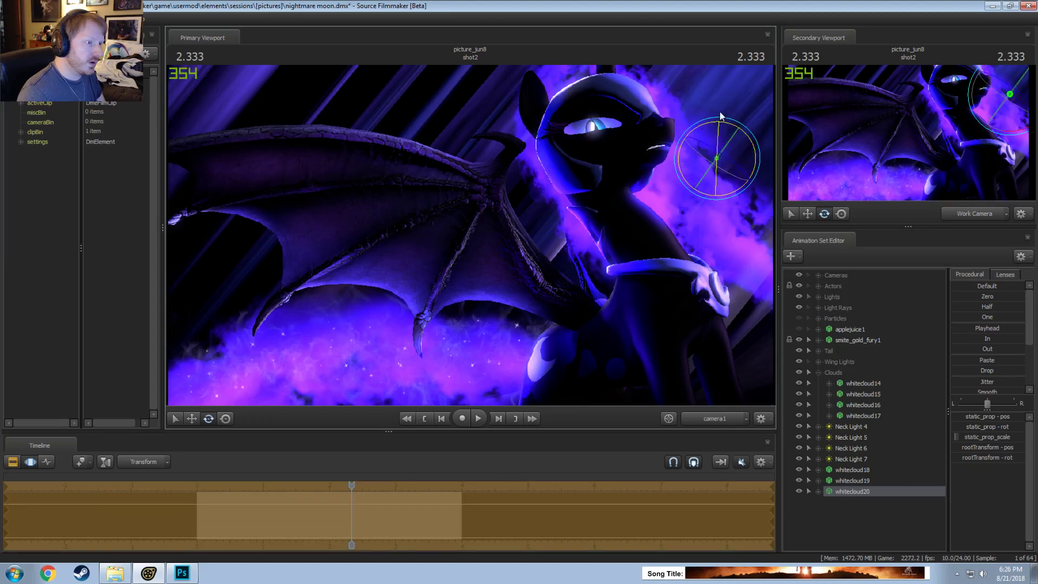
Step: Rework whitecloud20's placement and tilt, lowering it into the cloud trail in front of the neck, and preview the render
key("w")
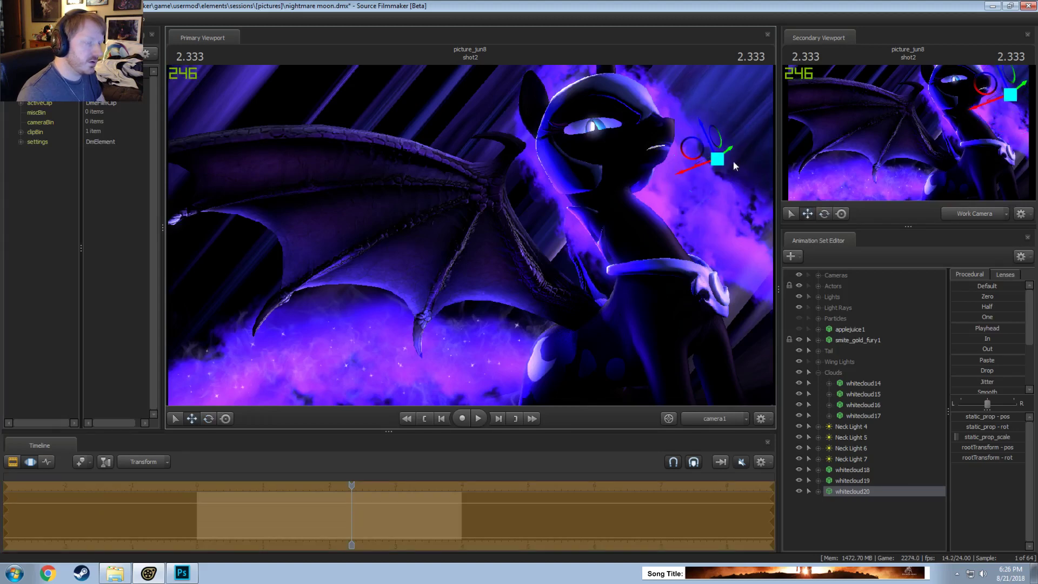
left_click_drag(694, 156, 672, 152)
key("e")
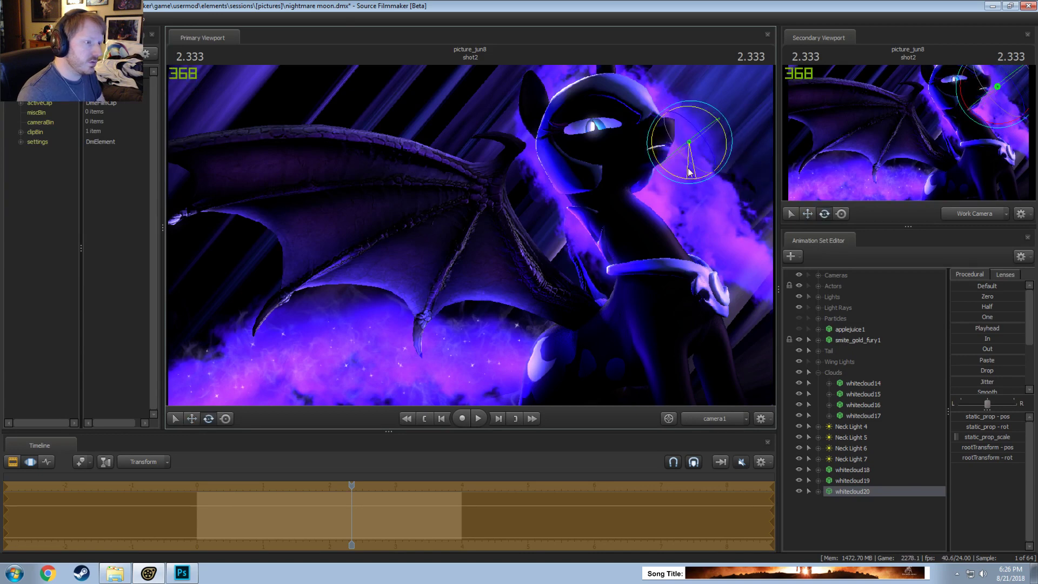
key("w")
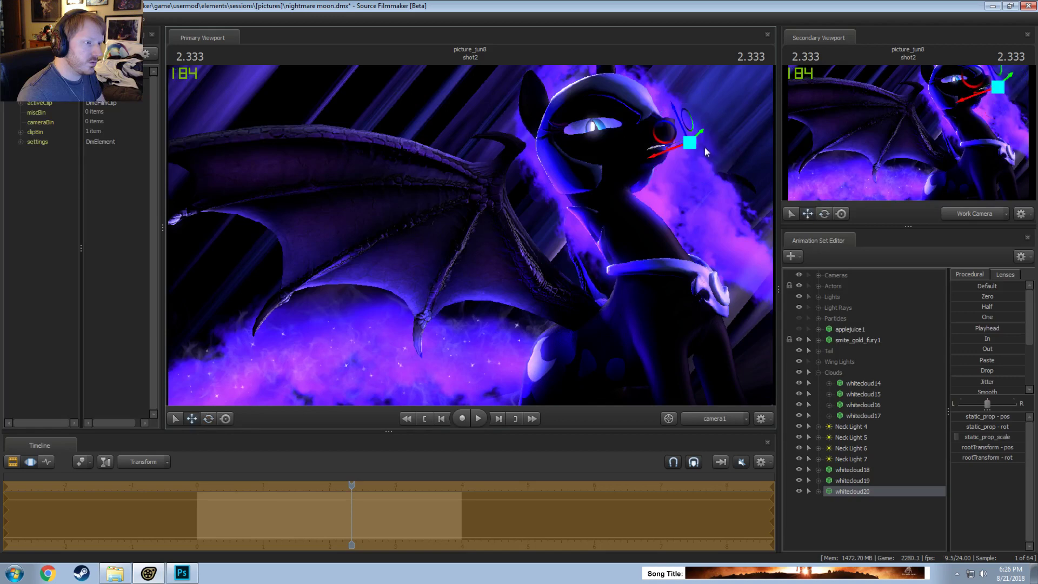
left_click_drag(690, 147, 725, 201)
key("F2")
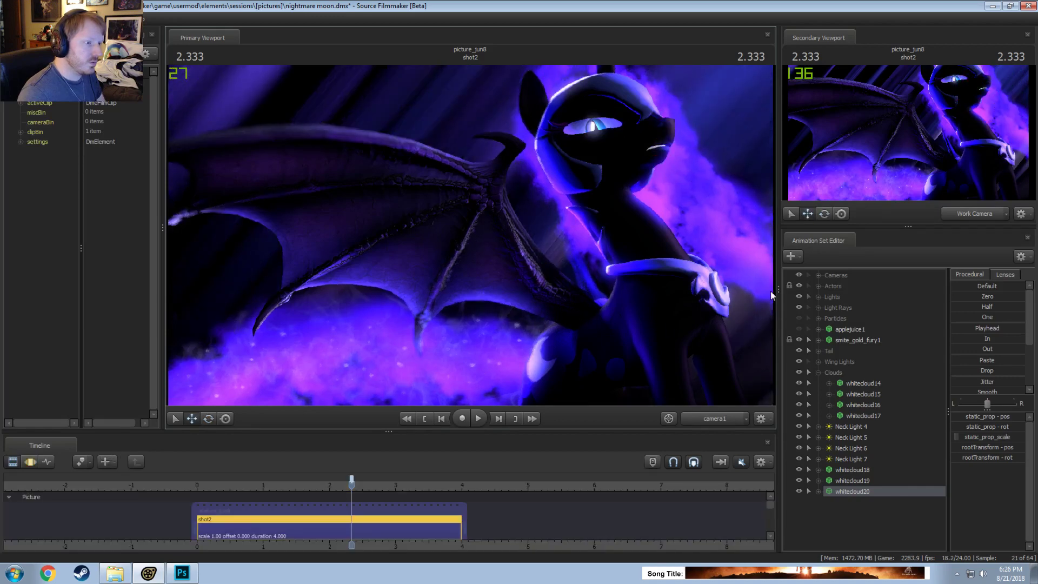
key("F3")
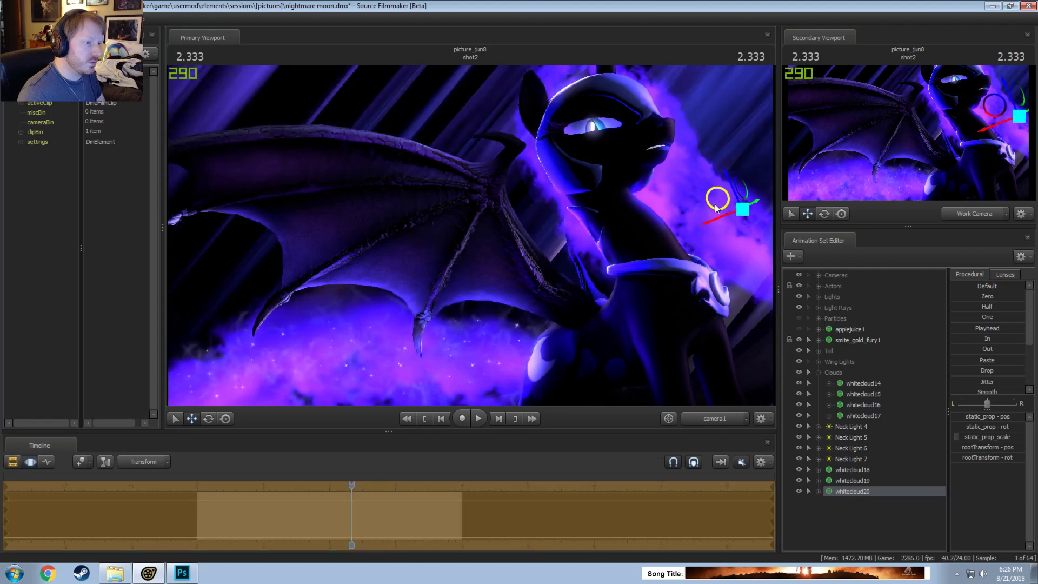
key("F2")
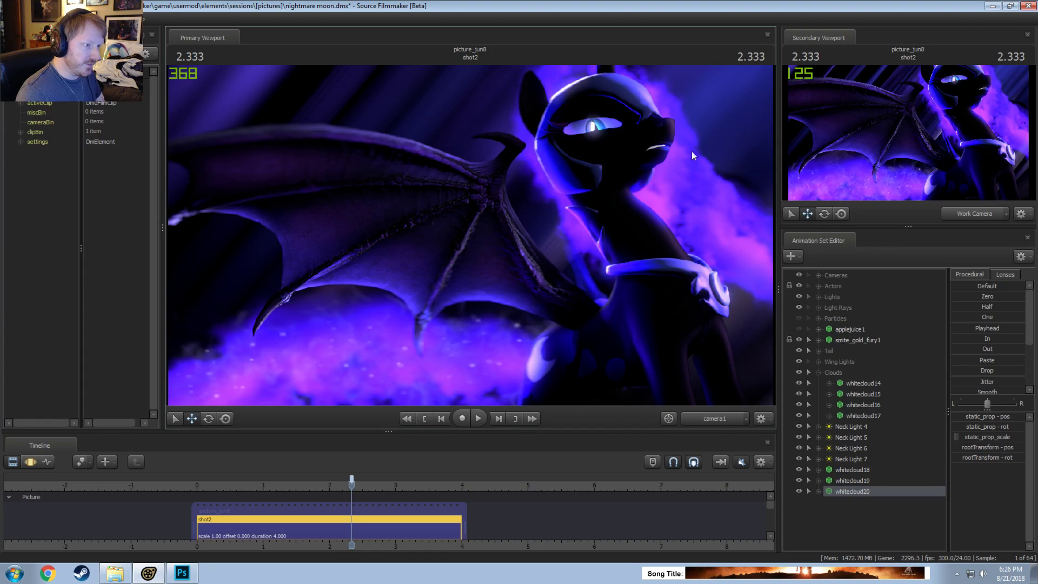
Step: Copy the whitecloud20 animation set, paste it as whitecloud21, and select the copy
right_click(860, 488)
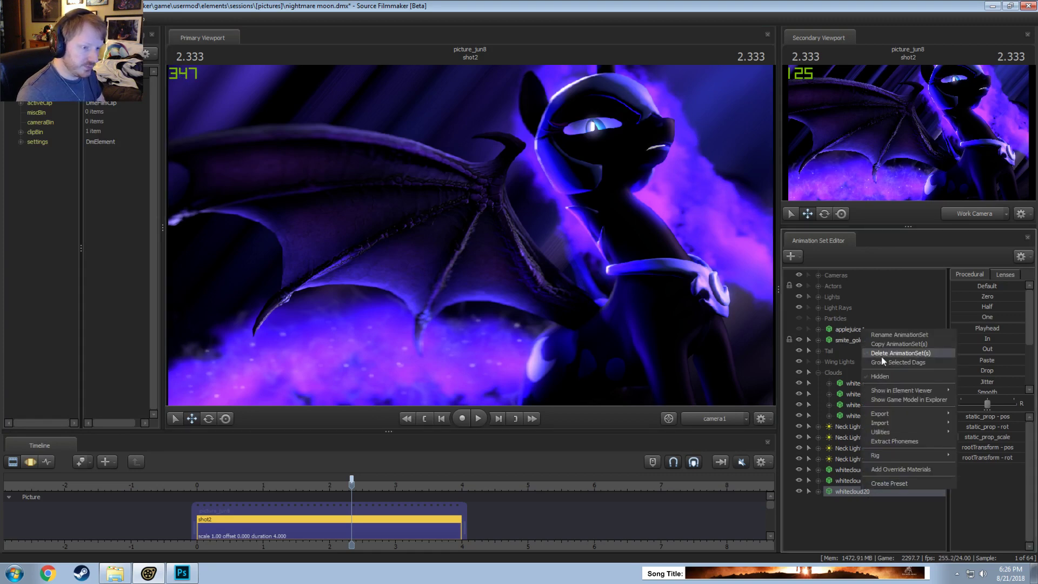
left_click(870, 420)
right_click(865, 527)
left_click(889, 490)
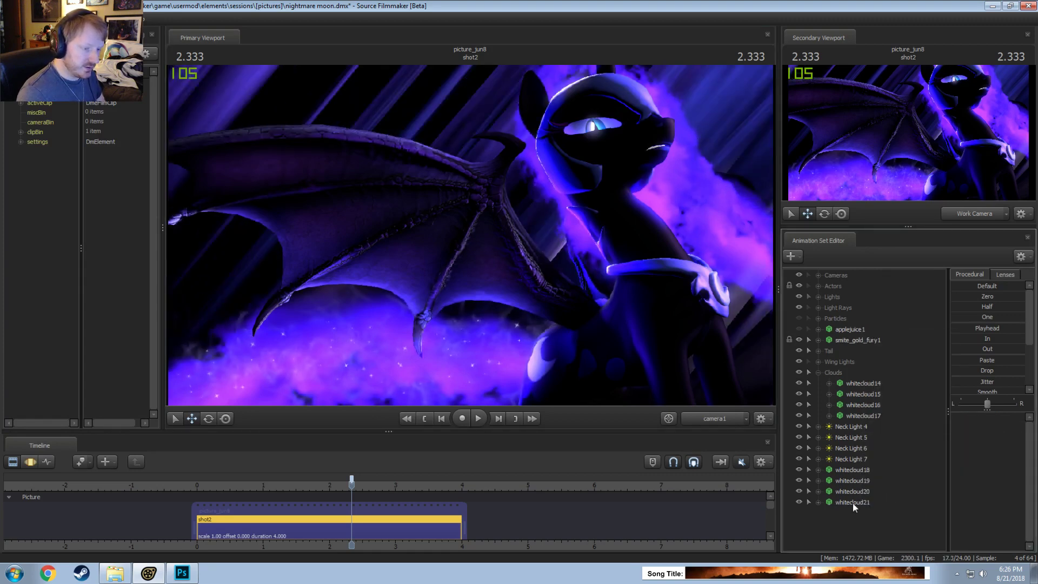
left_click(852, 503)
Step: Move whitecloud21 up to the pony's muzzle, rotate it there, and preview the render
key("F3")
left_click_drag(716, 216, 648, 126)
key("e")
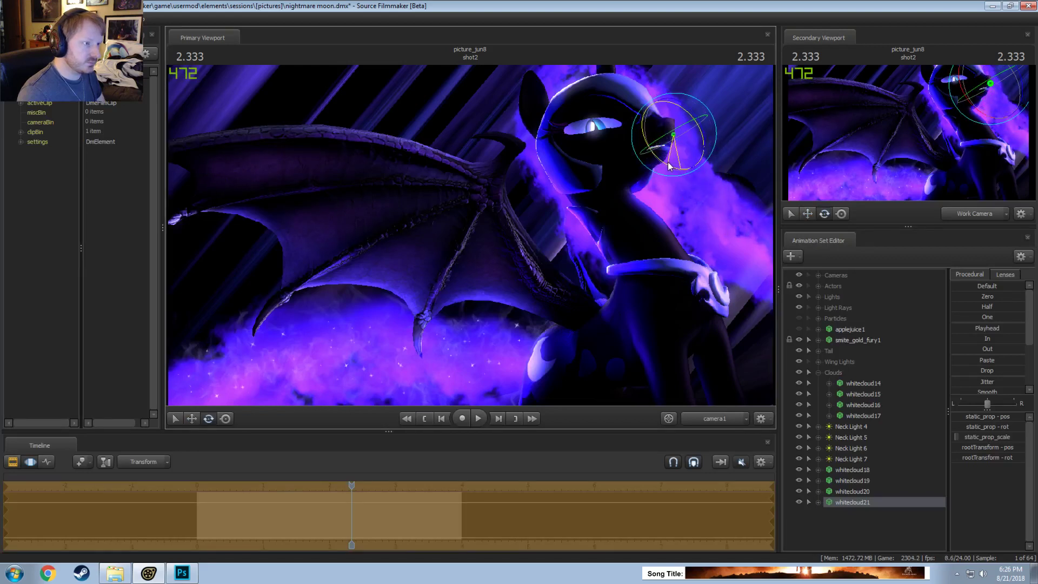
key("w")
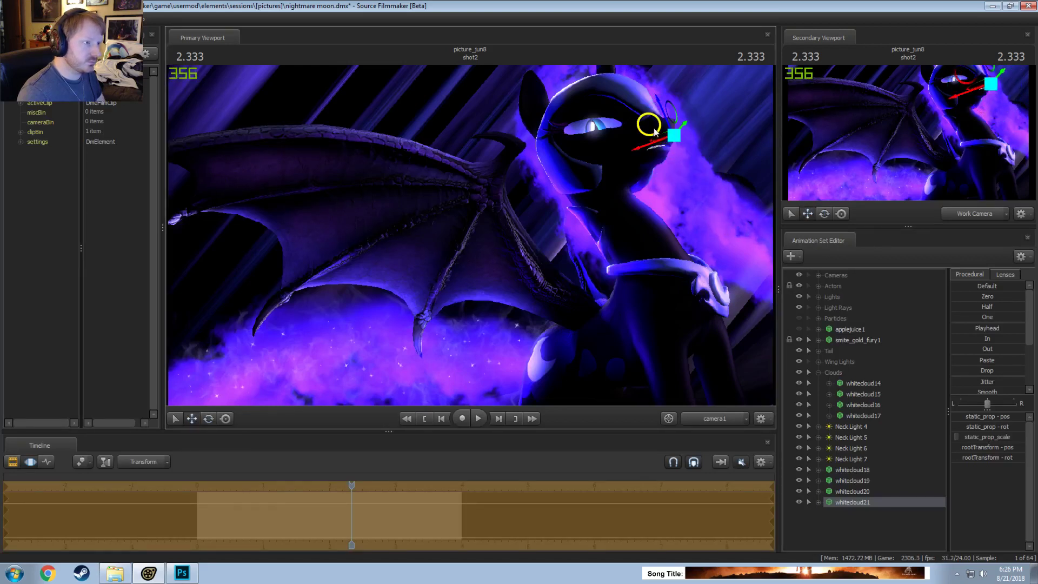
left_click_drag(656, 131, 683, 144)
key("e")
key("w")
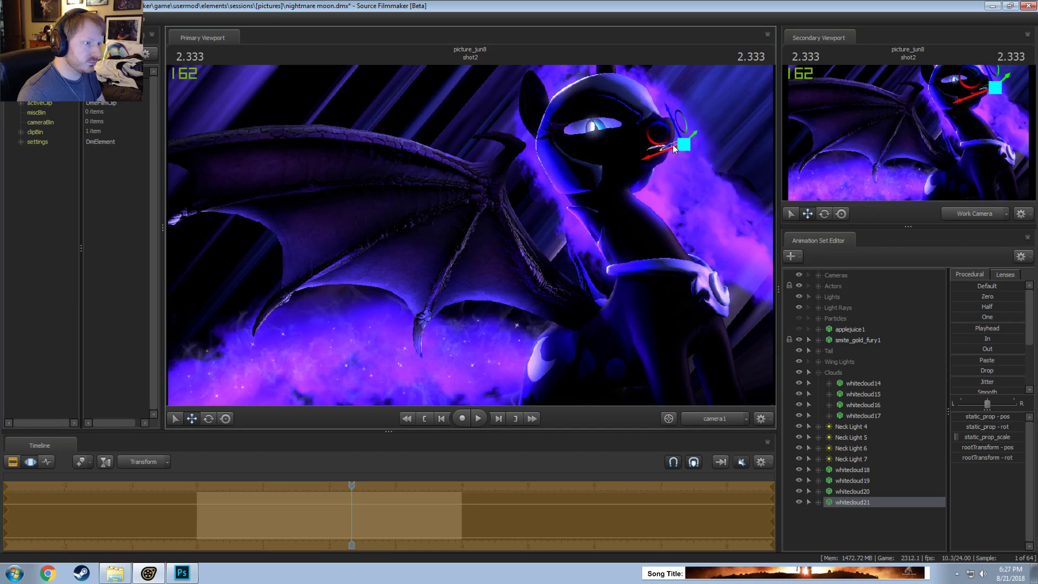
key("F2")
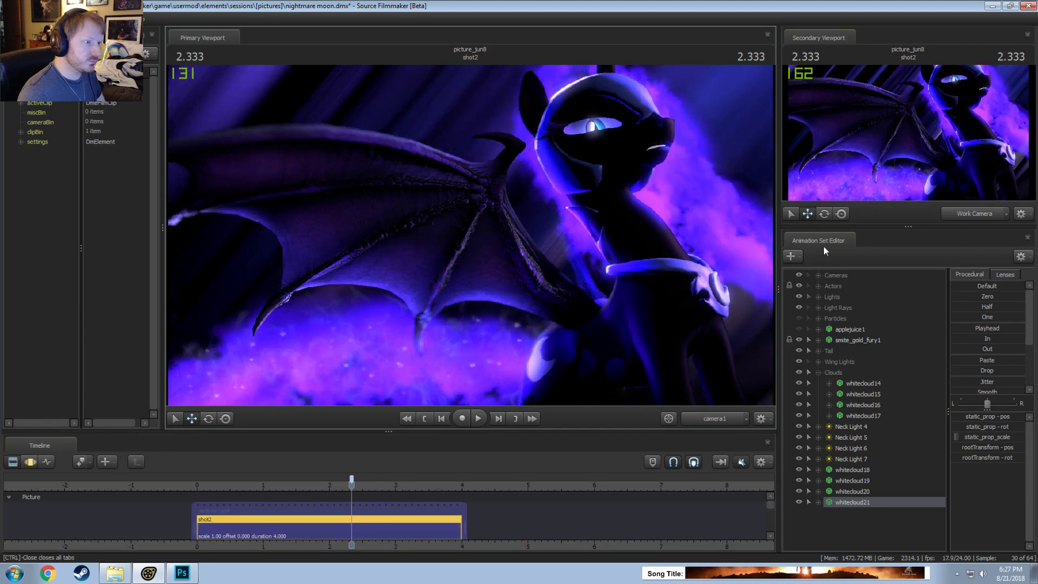
Step: Fine-tune whitecloud21's position and rotation just beyond the muzzle and preview the render
key("F3")
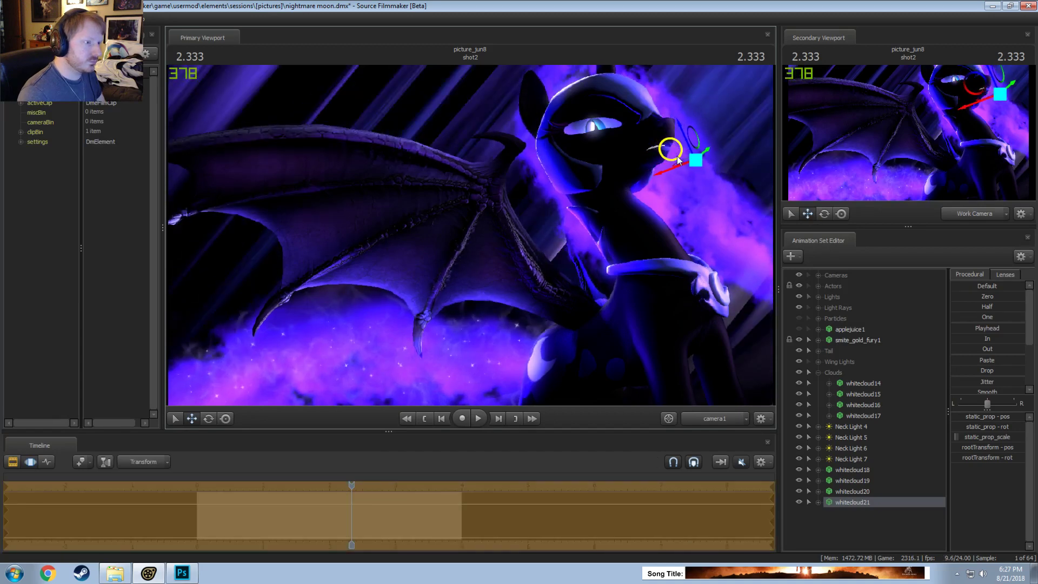
mouse_move(684, 172)
left_mouse_down()
mouse_move(677, 148)
mouse_move(690, 175)
left_mouse_up()
key("e")
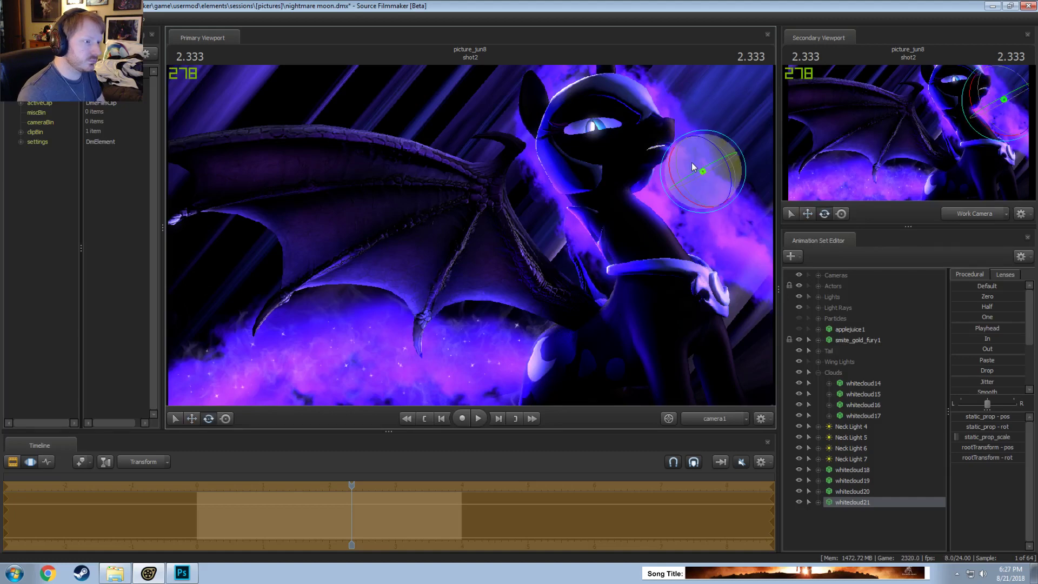
key("w")
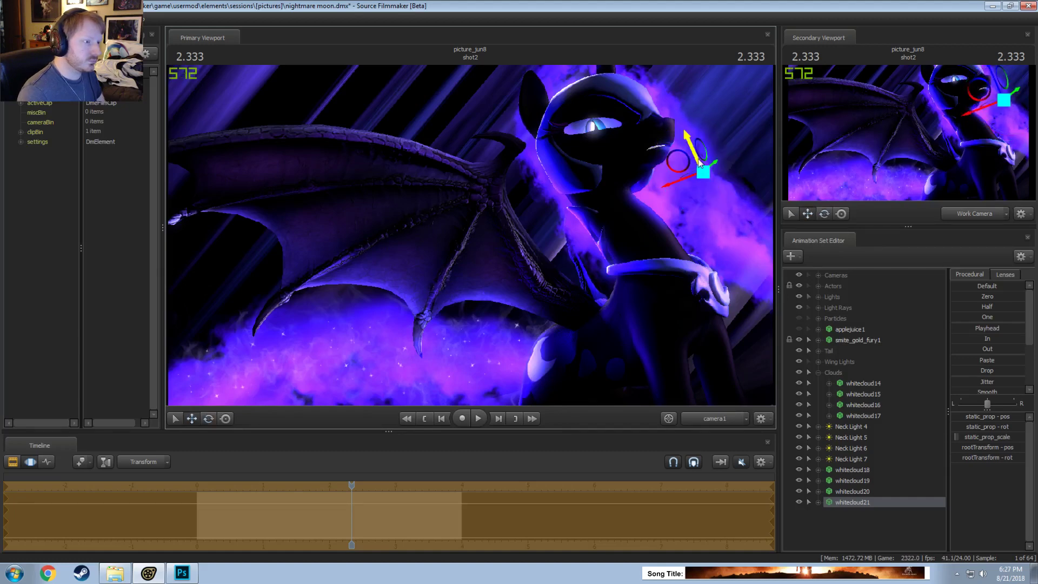
left_click_drag(701, 154, 696, 141)
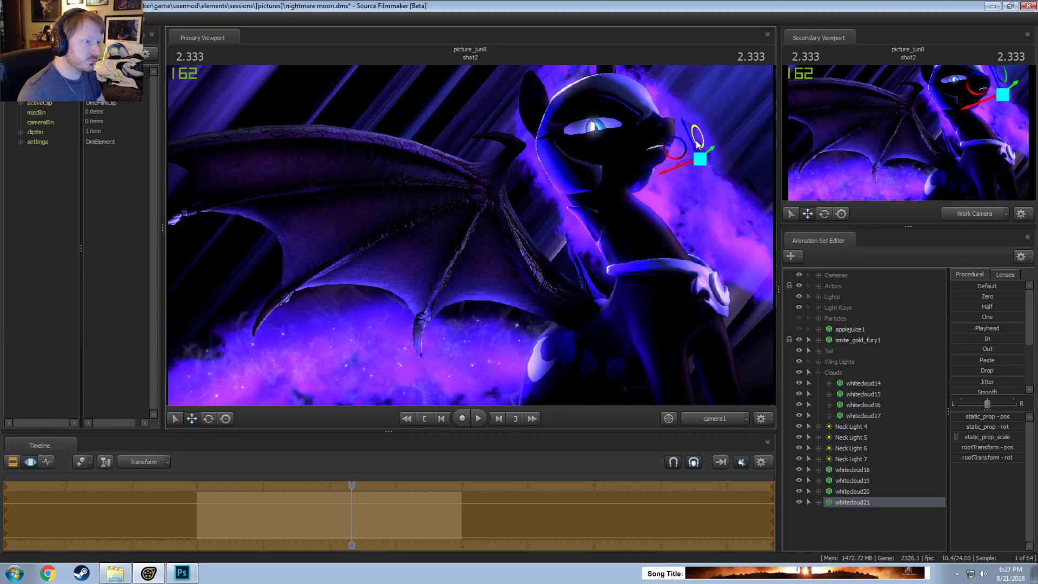
key("F2")
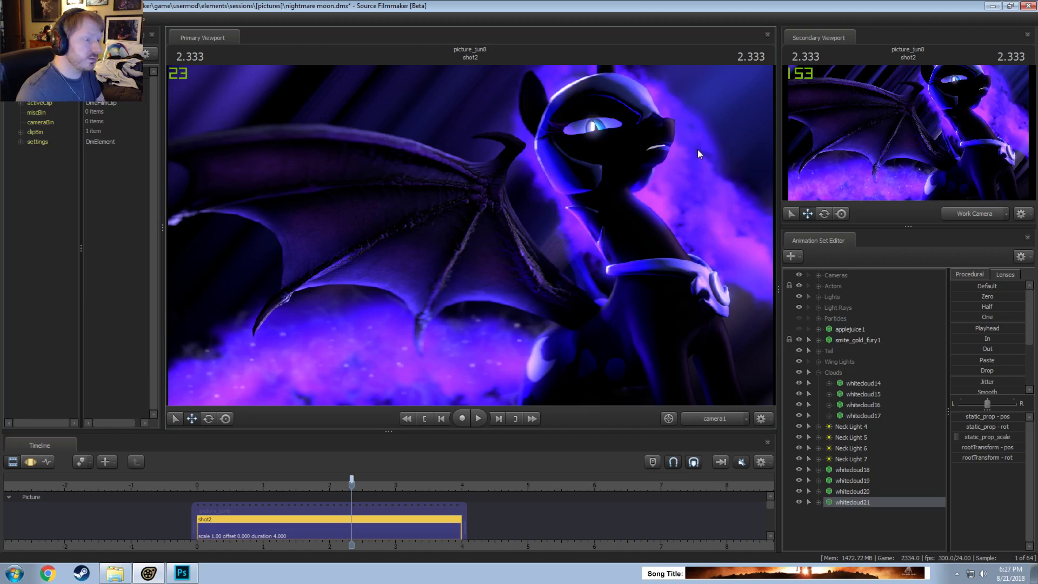
Step: Paste the copied cloud as whitecloud22, move it down just beyond the pony's chest ornament, and preview the render
right_click(852, 529)
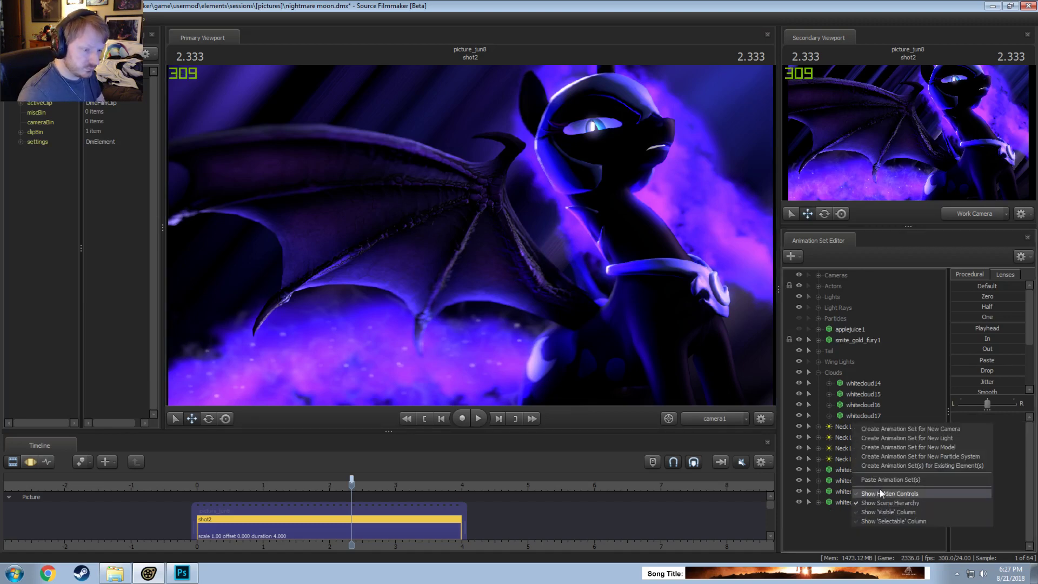
left_click(882, 485)
left_click_drag(716, 203, 784, 311)
key("e")
key("w")
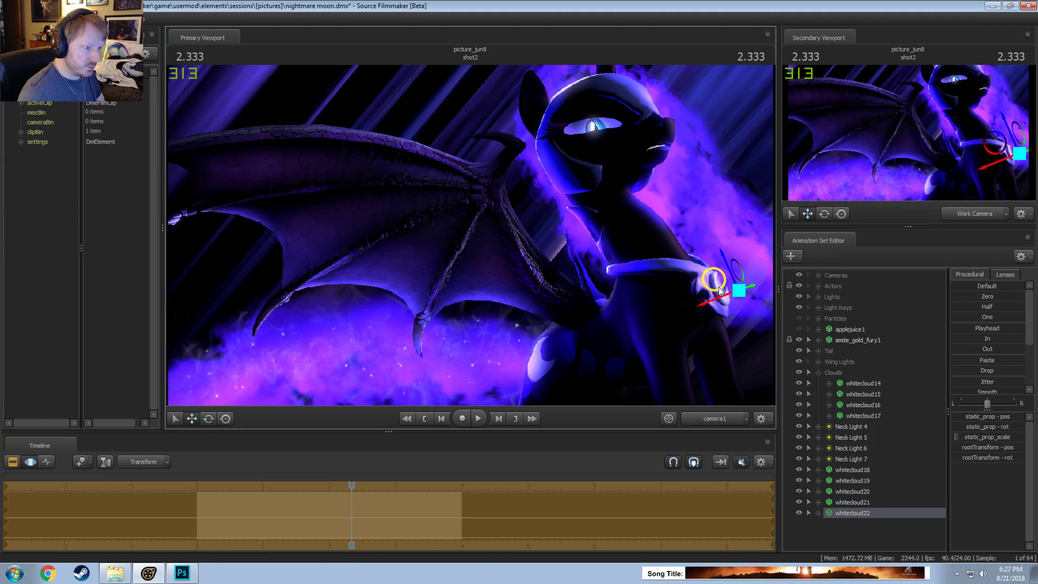
left_click_drag(716, 285, 763, 303)
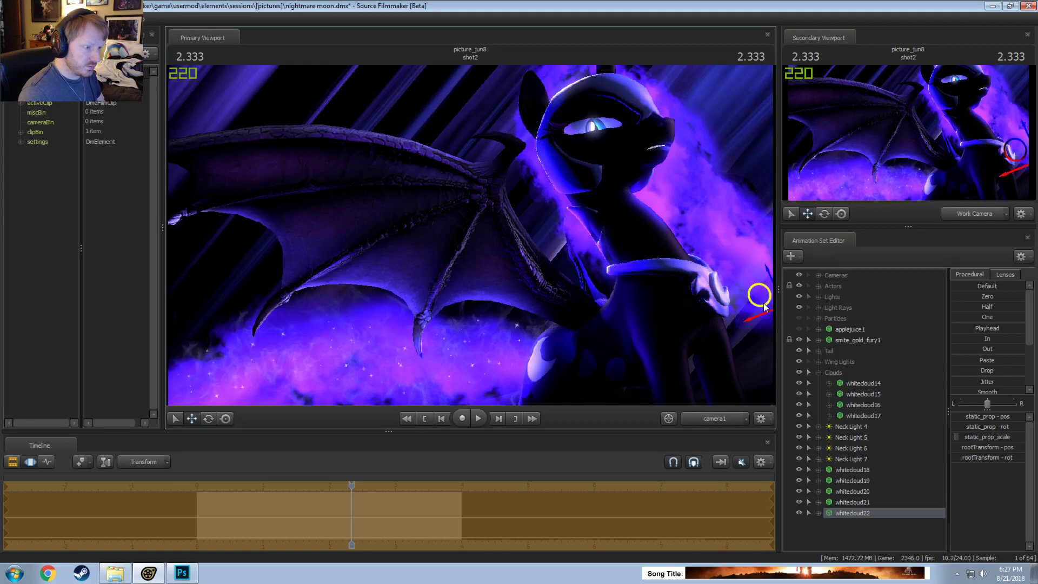
key("F2")
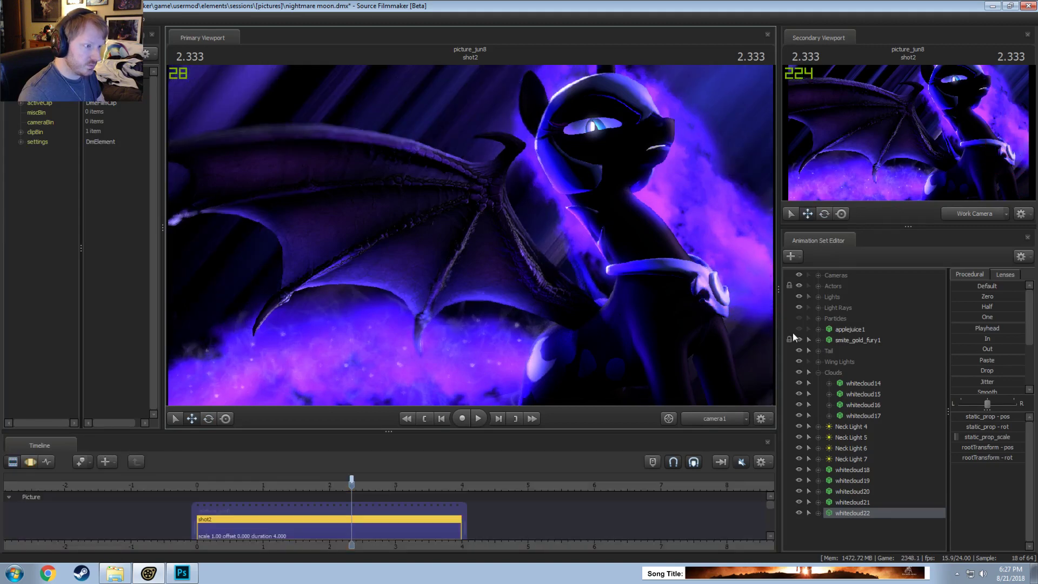
Step: Raise whitecloud22 slightly beside the chest ornament, rotate it there, and preview the render
key("F3")
mouse_move(750, 292)
left_mouse_down()
mouse_move(745, 272)
mouse_move(755, 292)
mouse_move(751, 278)
left_mouse_up()
key("e")
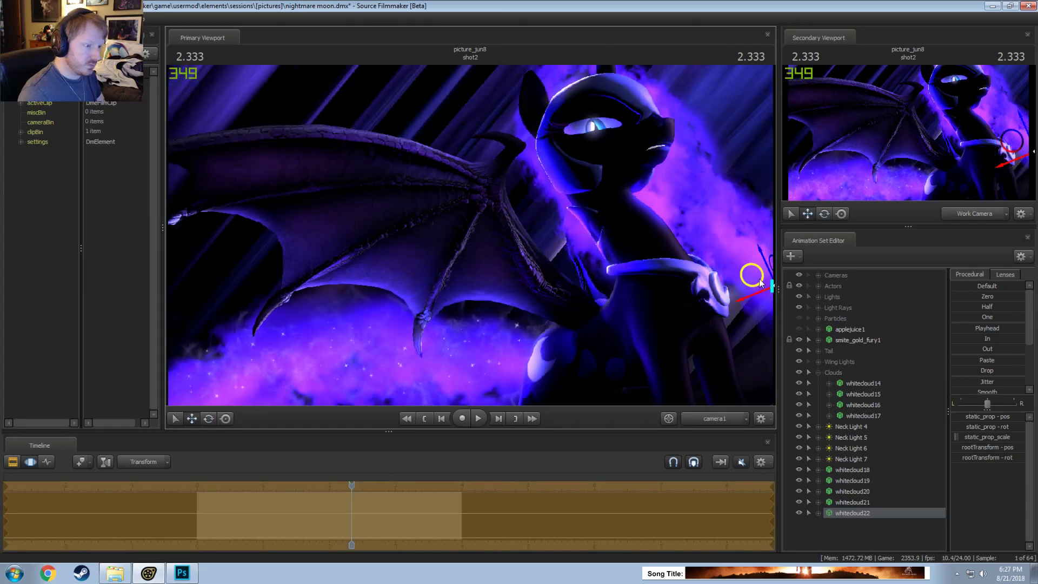
key("F2")
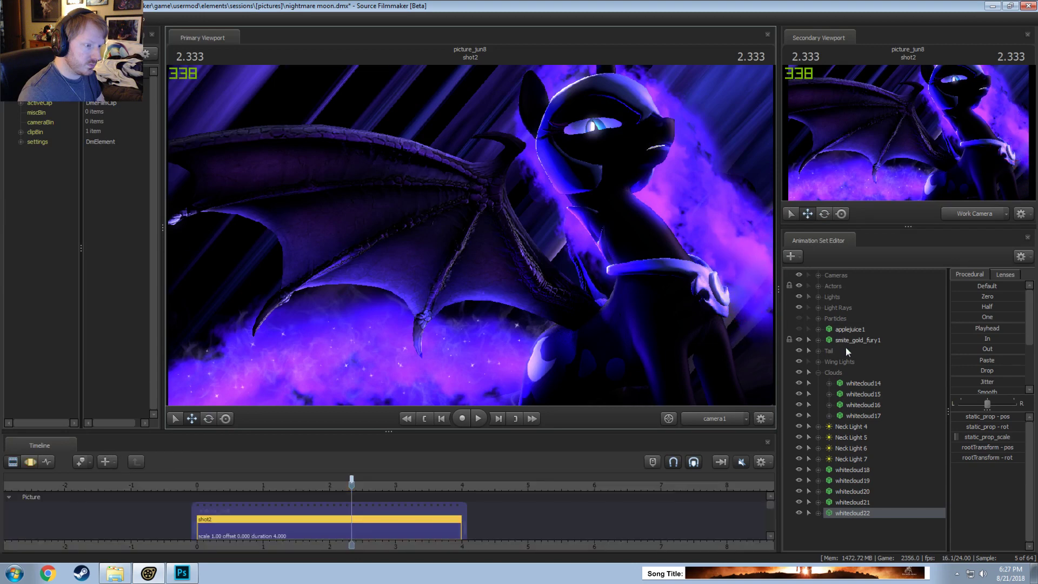
key("F3")
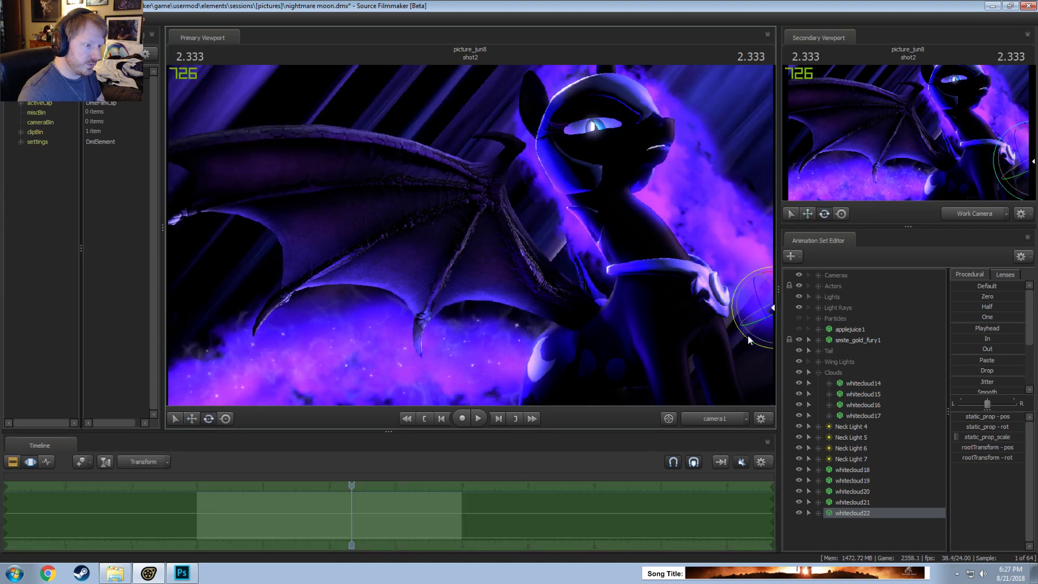
left_click_drag(748, 338, 772, 279)
key("F2")
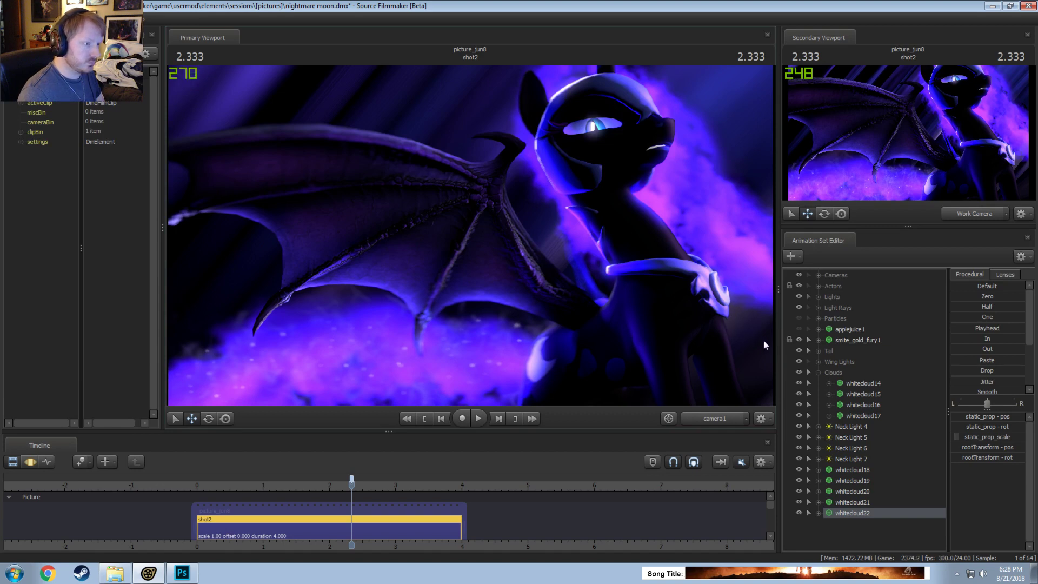
Step: Paste another cloud copy as whitecloud23 and place it in the air beyond the pony's muzzle
right_click(854, 534)
left_click(887, 485)
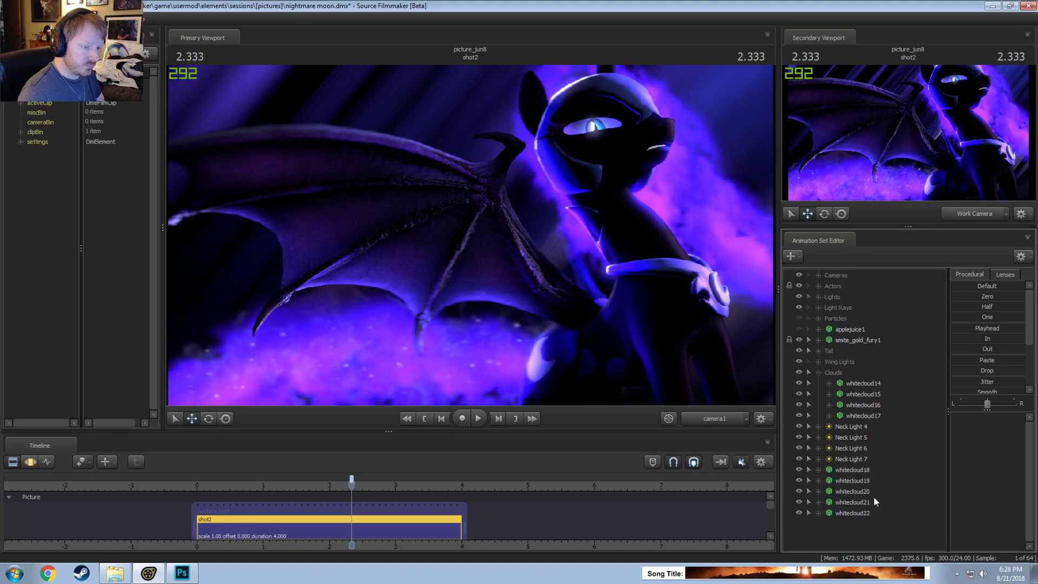
left_click(852, 523)
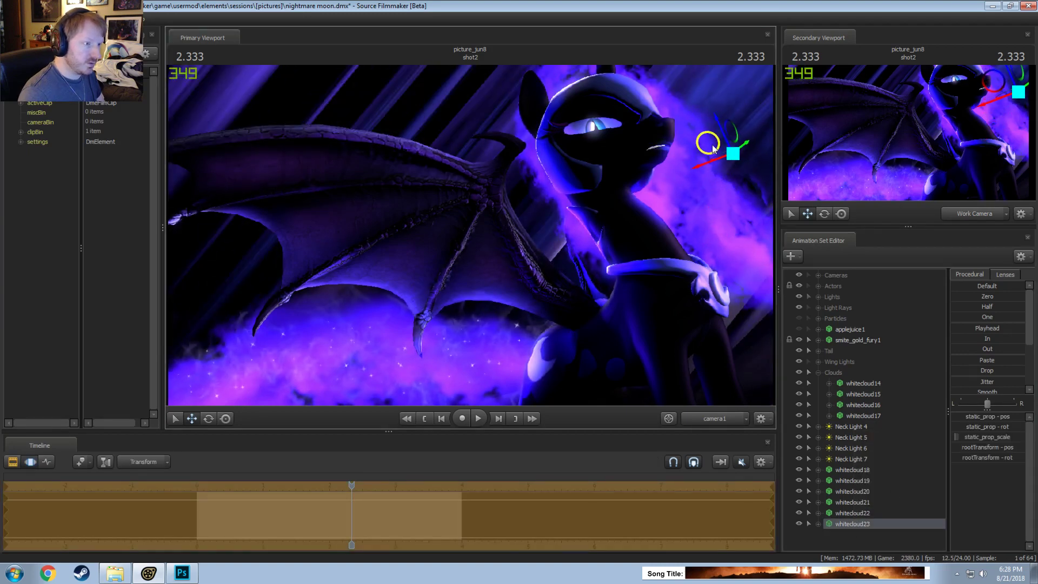
key("e")
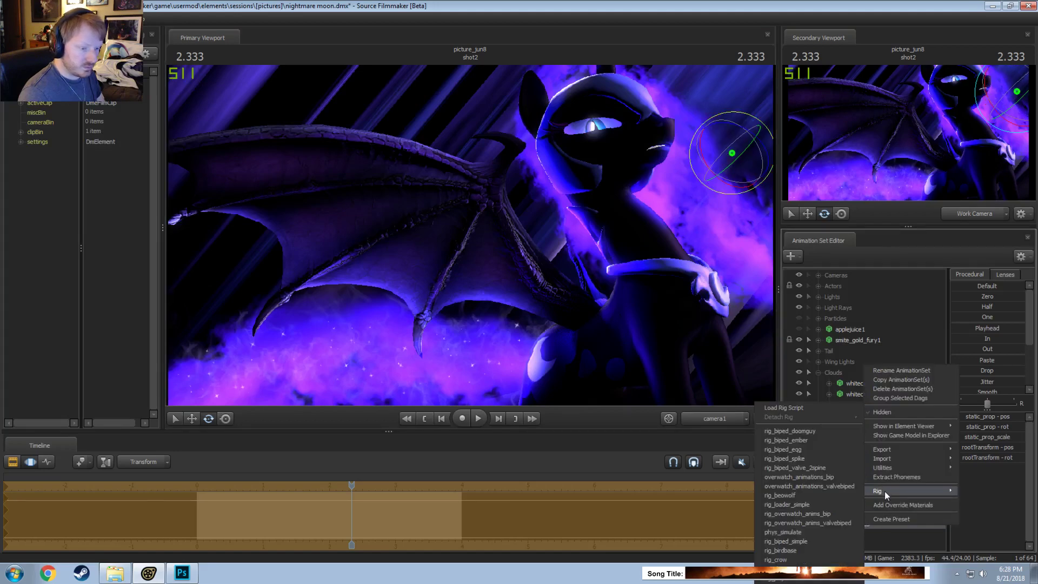
left_click(897, 544)
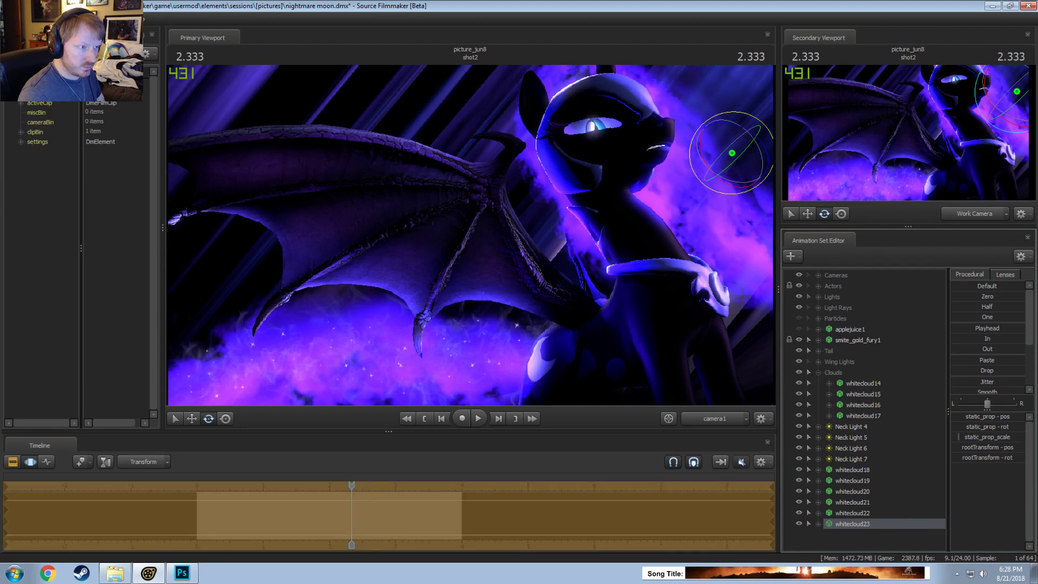
Step: Nudge whitecloud23 closer to the pony's muzzle and check its placement in the preview render
key("F3")
key("F3")
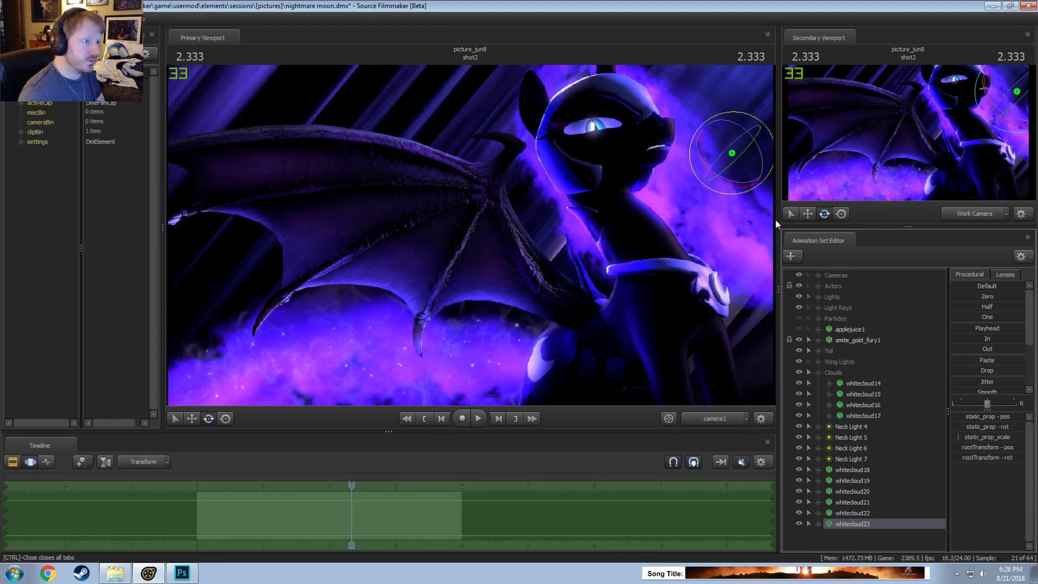
key("F4")
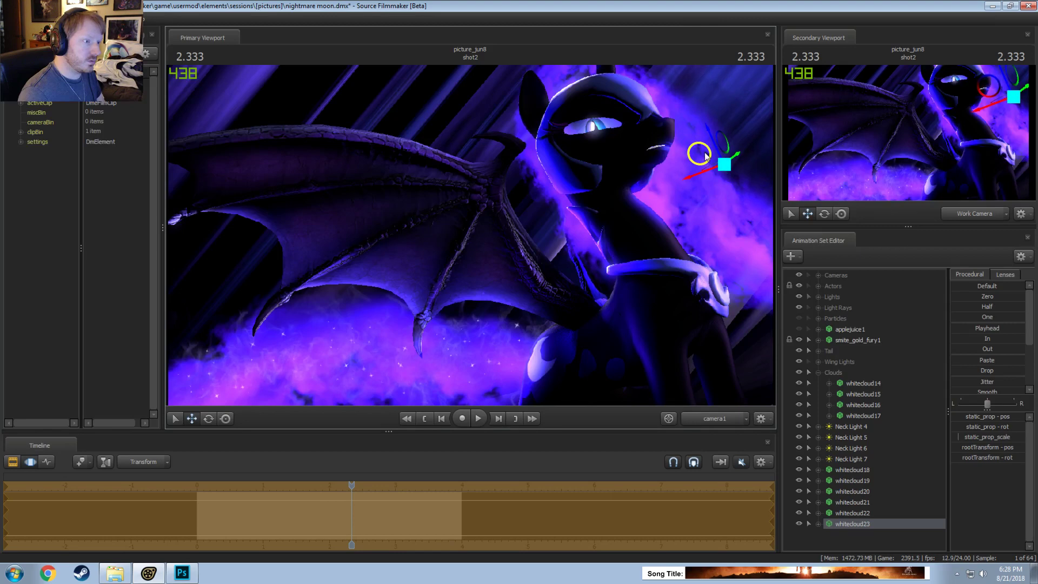
key("F2")
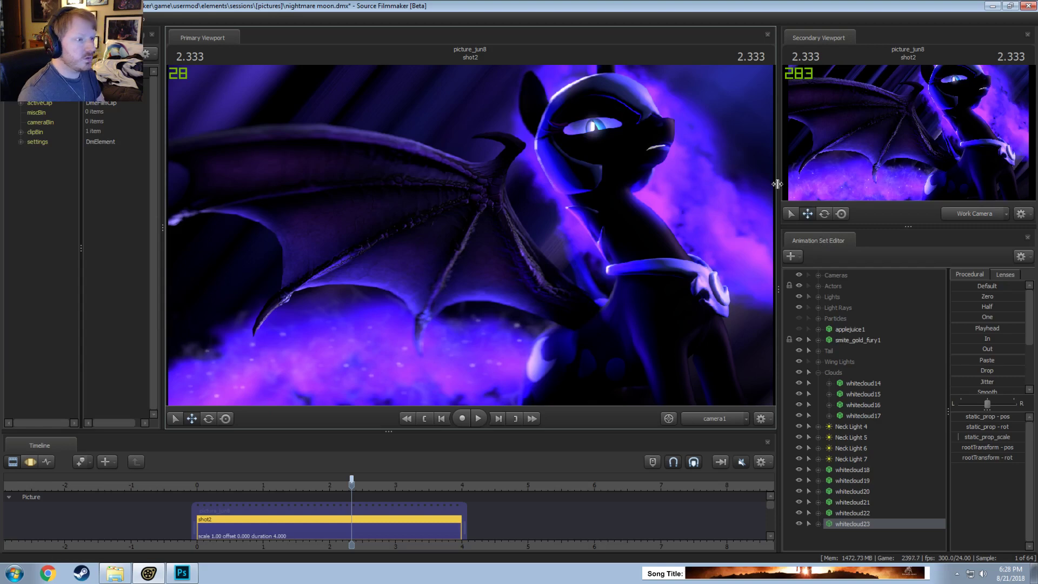
key("F3")
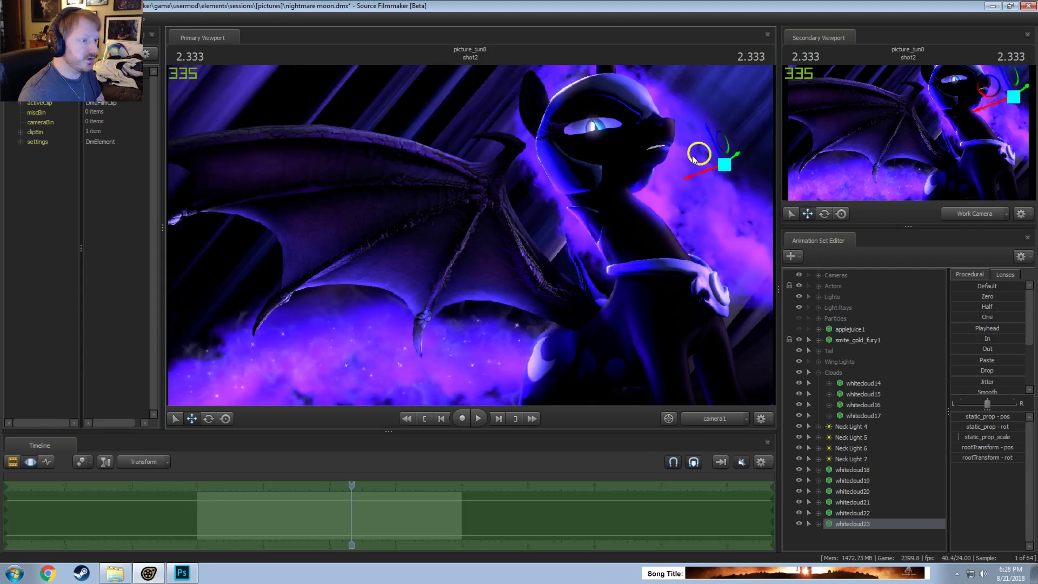
key("F4")
left_click_drag(687, 140, 687, 142)
key("F2")
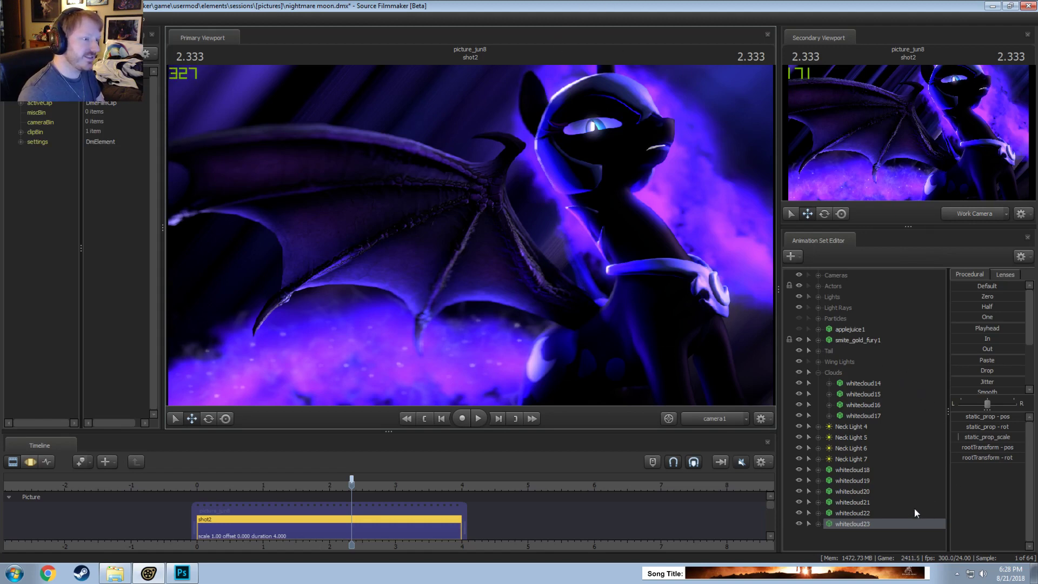
right_click(861, 538)
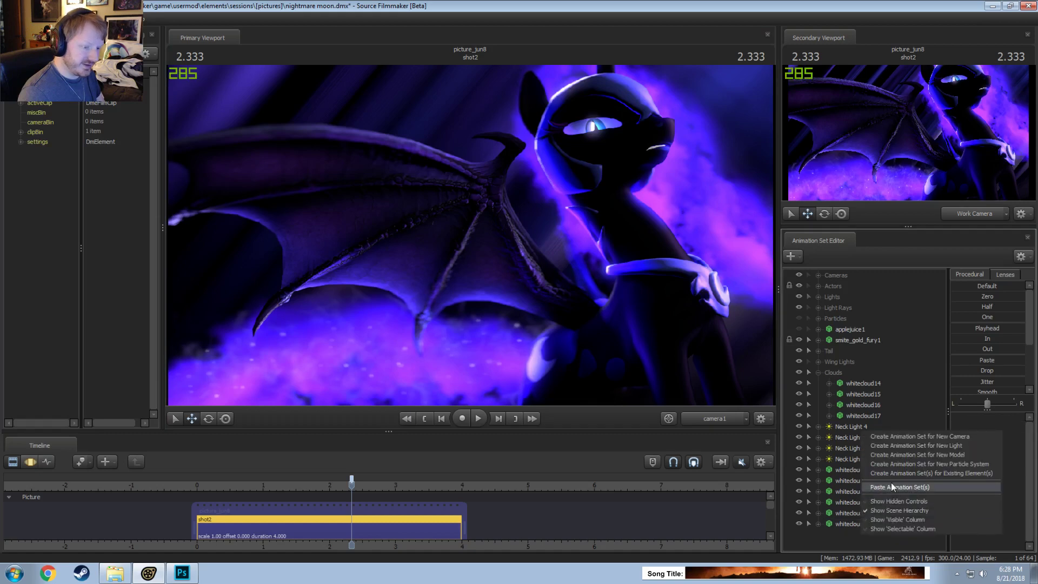
left_click(891, 482)
left_click(848, 534)
mouse_move(725, 214)
left_mouse_down()
mouse_move(696, 257)
mouse_move(692, 197)
mouse_move(730, 160)
left_mouse_up()
key("ctrl+z")
key("e")
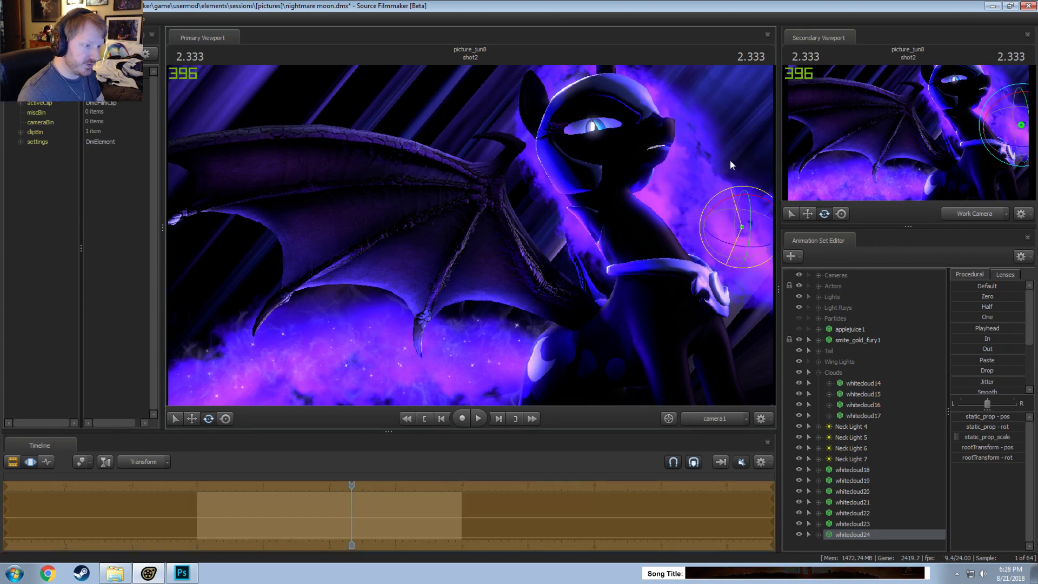
right_click(867, 537)
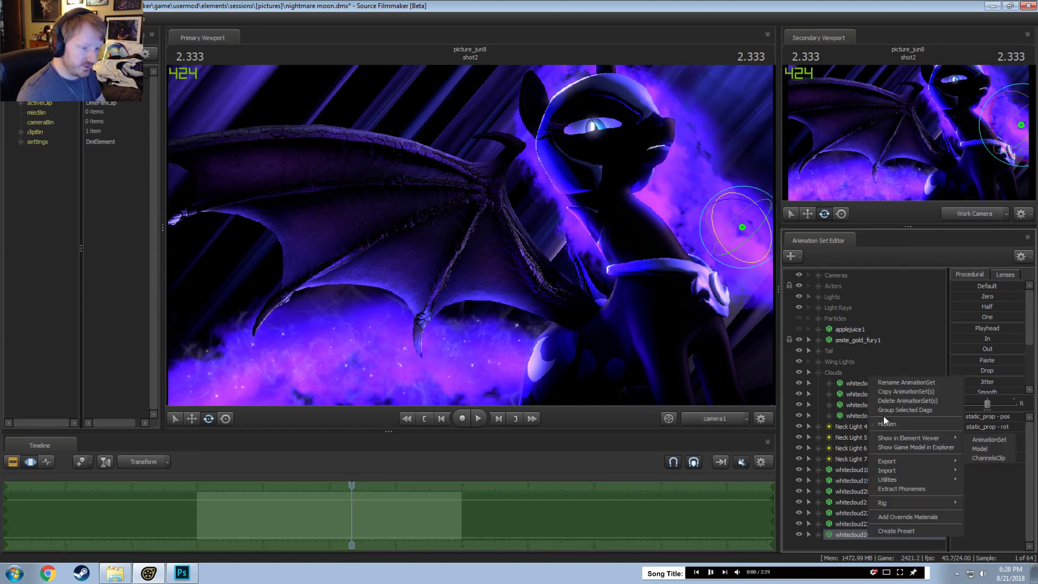
left_click(889, 401)
Step: Copy the whitecloud23 animation set and paste it as whitecloud24
right_click(849, 523)
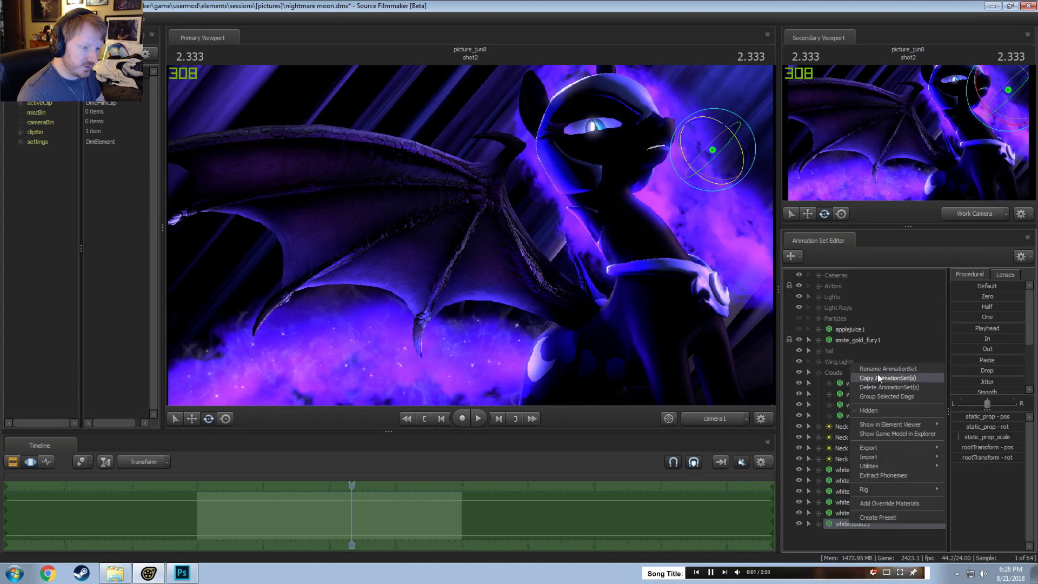
left_click(877, 375)
right_click(851, 535)
left_click(889, 489)
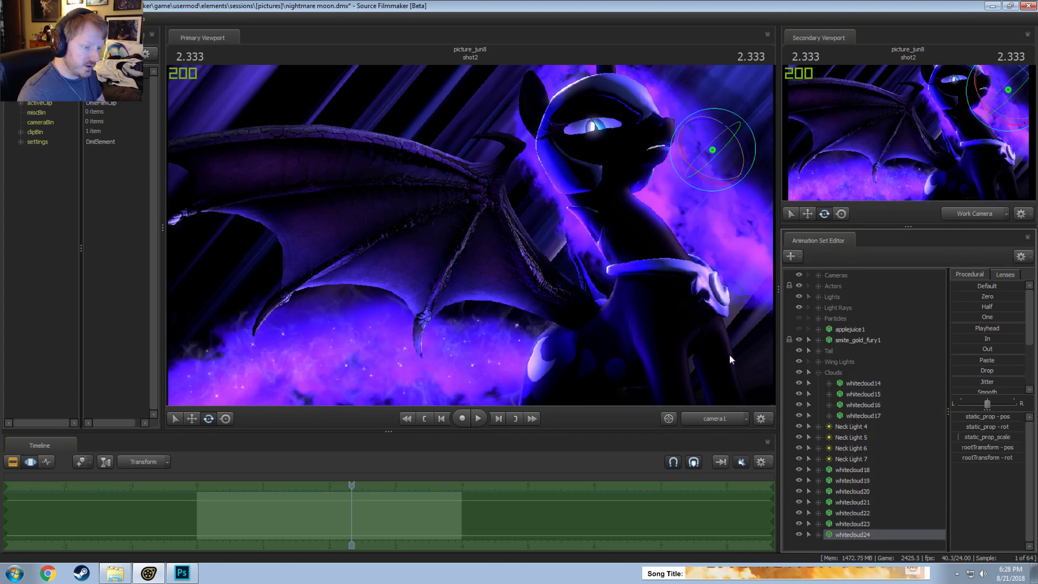
Step: Lower whitecloud24 to the pony's chest ornament, rotate and nudge it there, and preview the render
left_click_drag(699, 137, 686, 267)
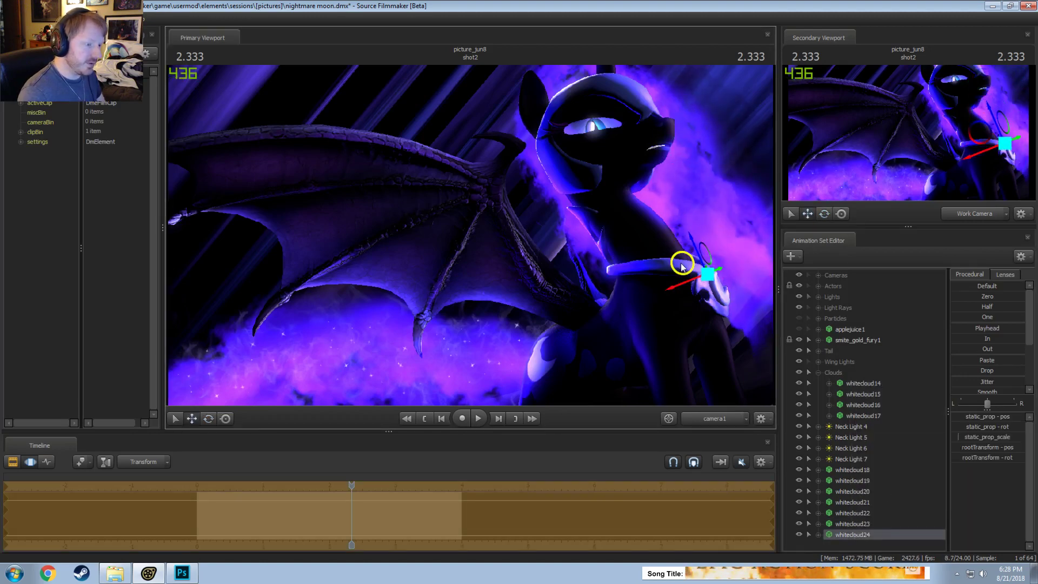
key("e")
left_click_drag(702, 303, 738, 186)
left_click_drag(697, 236, 745, 314)
key("F2")
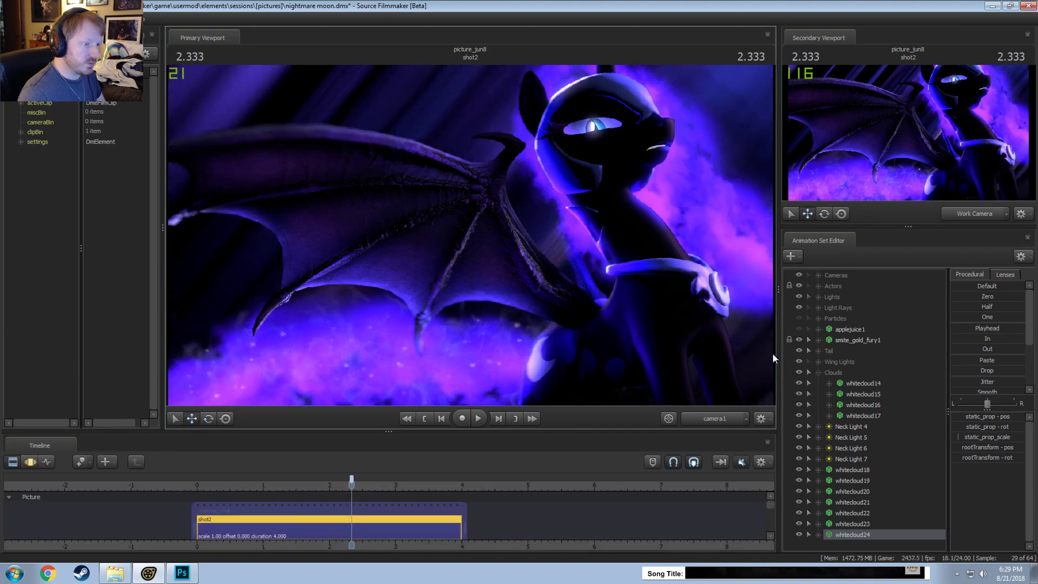
key("F3")
mouse_move(709, 252)
left_mouse_down()
mouse_move(768, 244)
mouse_move(810, 217)
mouse_move(696, 226)
mouse_move(709, 244)
left_mouse_up()
key("F2")
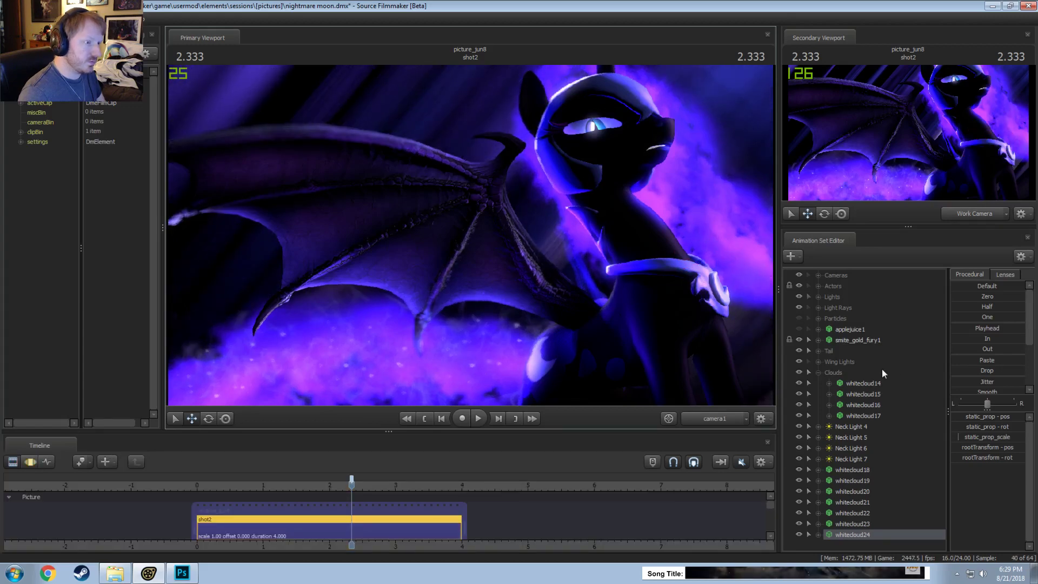
Step: Try whitecloud24 in the background above the wing and preview the render
key("F3")
left_click_drag(683, 247, 299, 70)
key("F2")
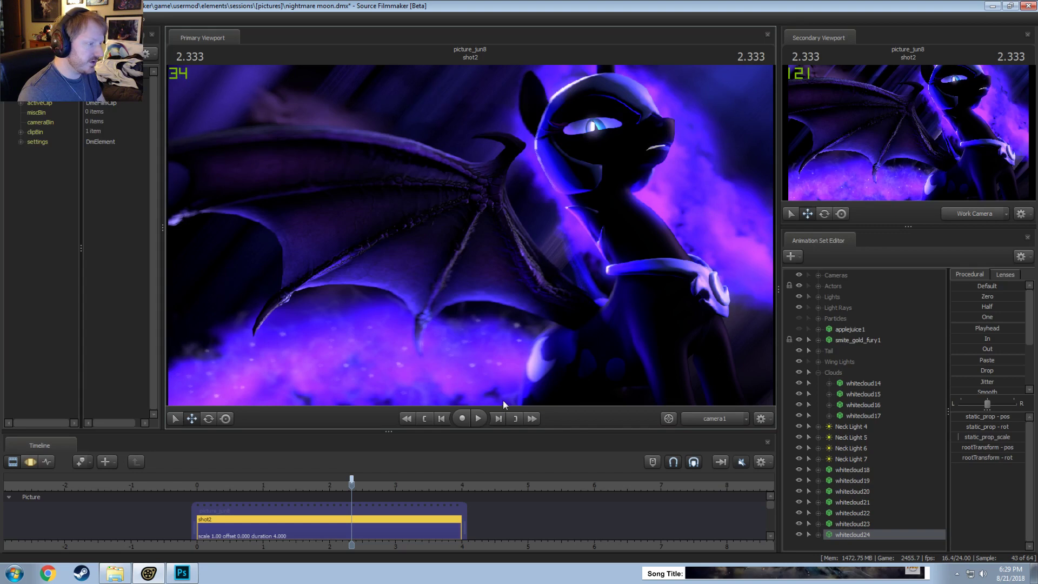
Step: Move whitecloud24 from above the wing to the pony's chest ornament and preview the render
key("F3")
left_click_drag(334, 81, 727, 269)
key("F2")
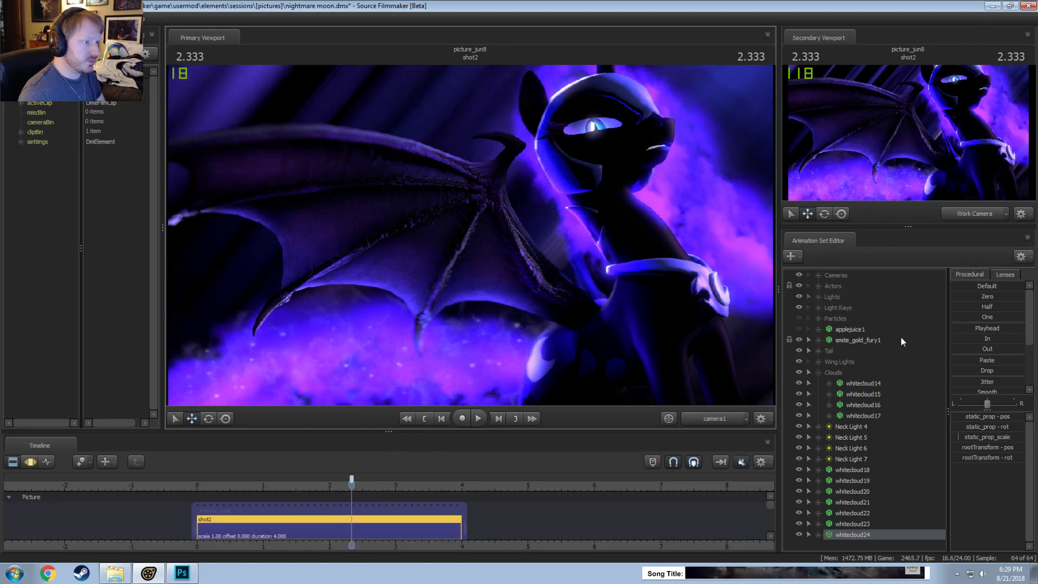
Step: Paste another copy of the white cloud animation set and select the new cloud
key("F3")
right_click(862, 543)
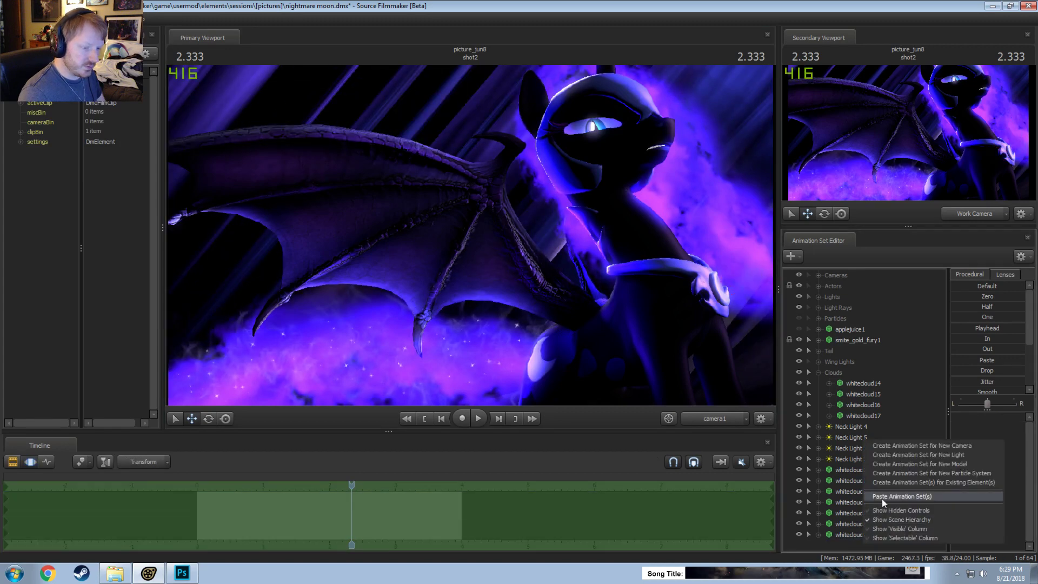
left_click(881, 498)
left_click(848, 545)
Step: Rotate the newly pasted cloud and move it from beside the muzzle to behind the pony's cheek
key("F2")
key("F3")
key("e")
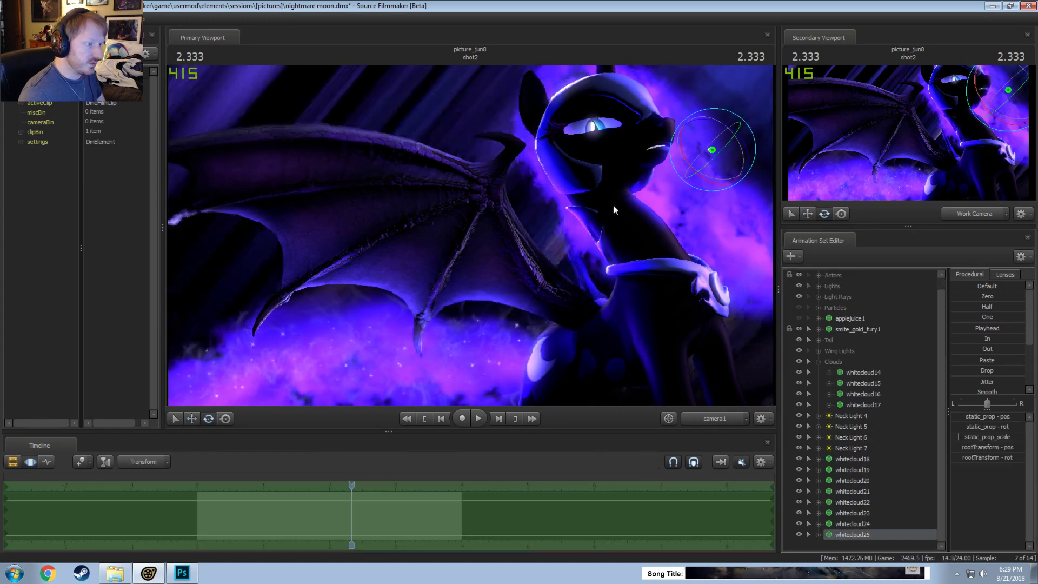
left_click_drag(721, 108, 744, 115)
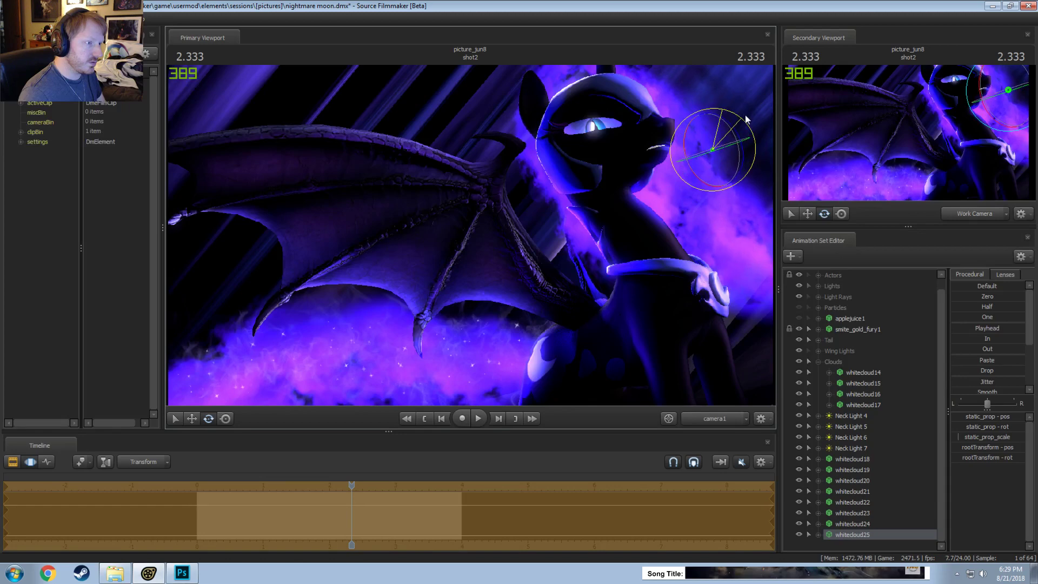
key("w")
left_click_drag(694, 147, 669, 172)
Step: Rotate the new cloud further, shift it down under the pony's jaw, and compare the shot with the full-quality render
key("e")
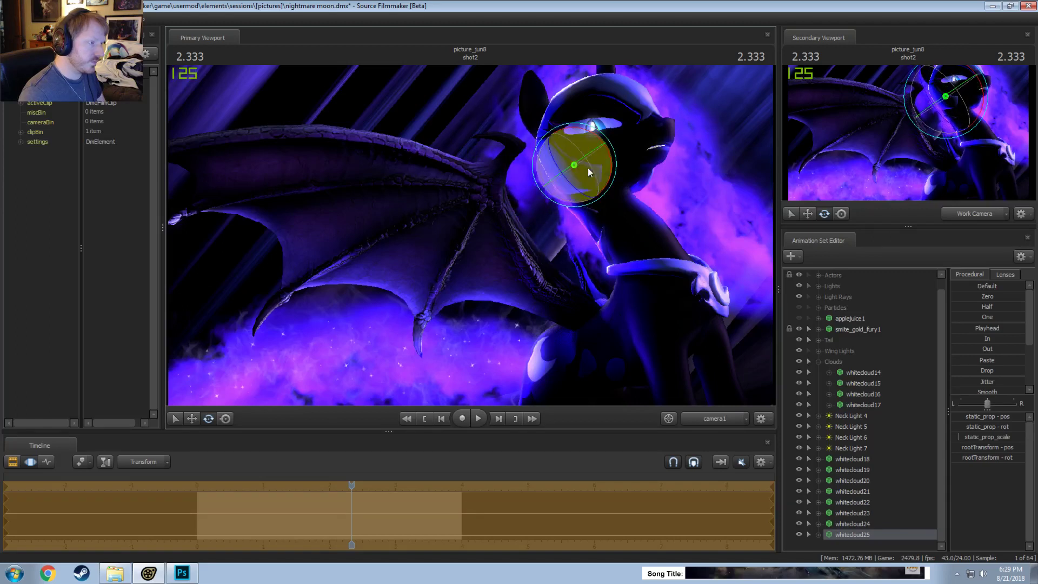
left_click_drag(558, 187, 563, 159)
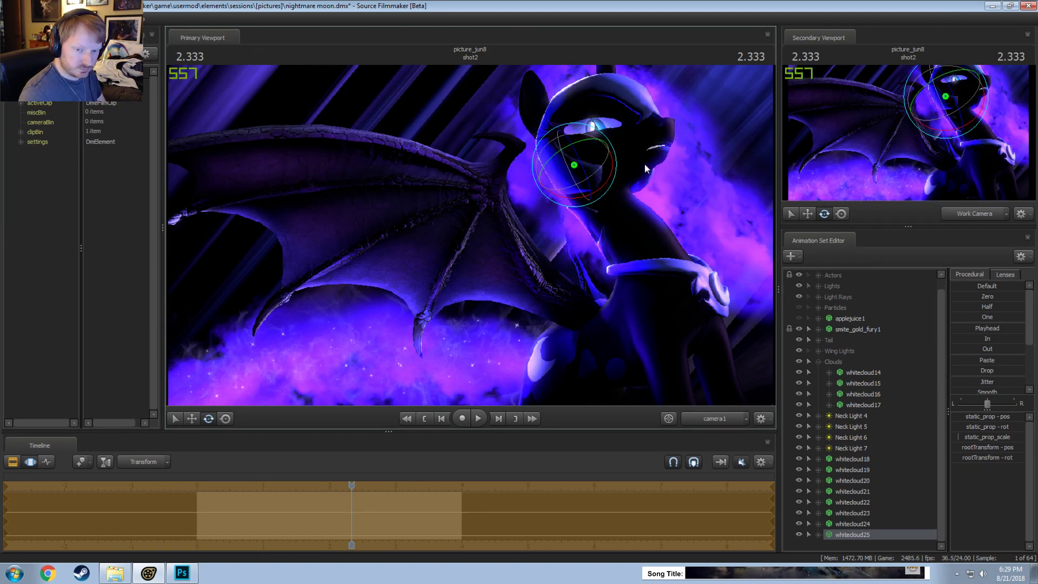
key("w")
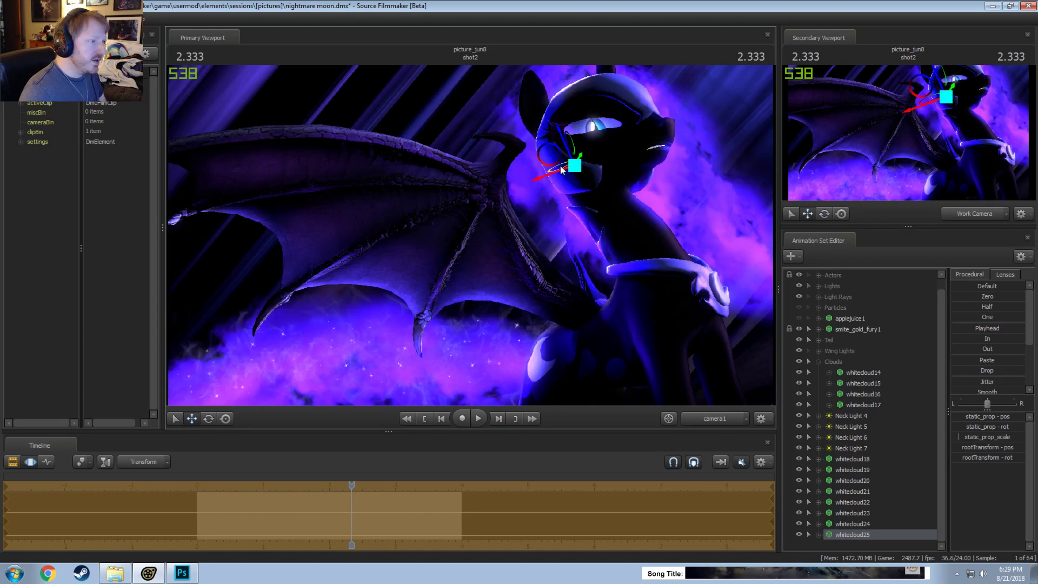
left_click_drag(562, 171, 562, 169)
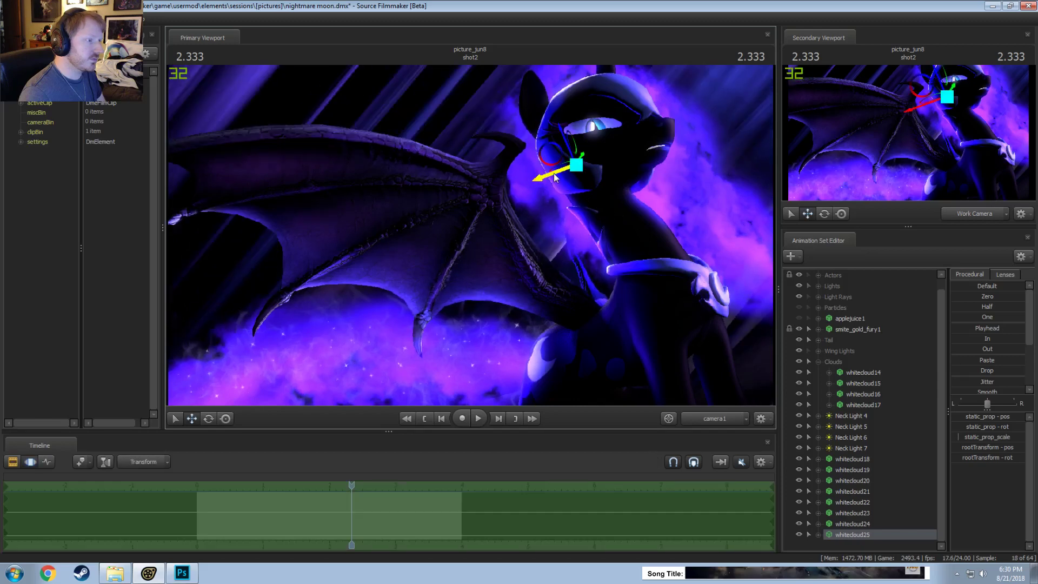
left_click_drag(558, 167, 607, 175)
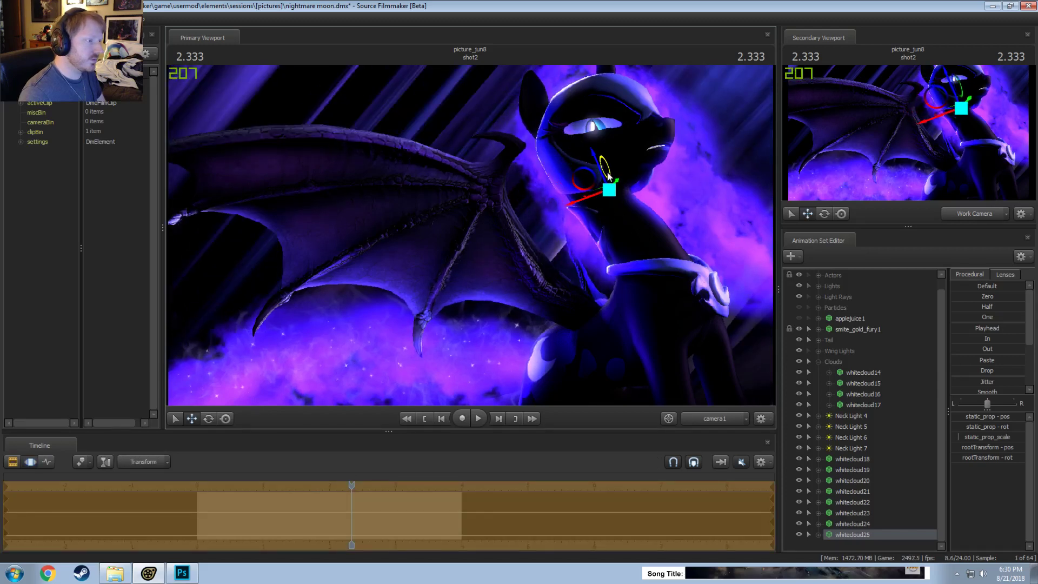
key("F2")
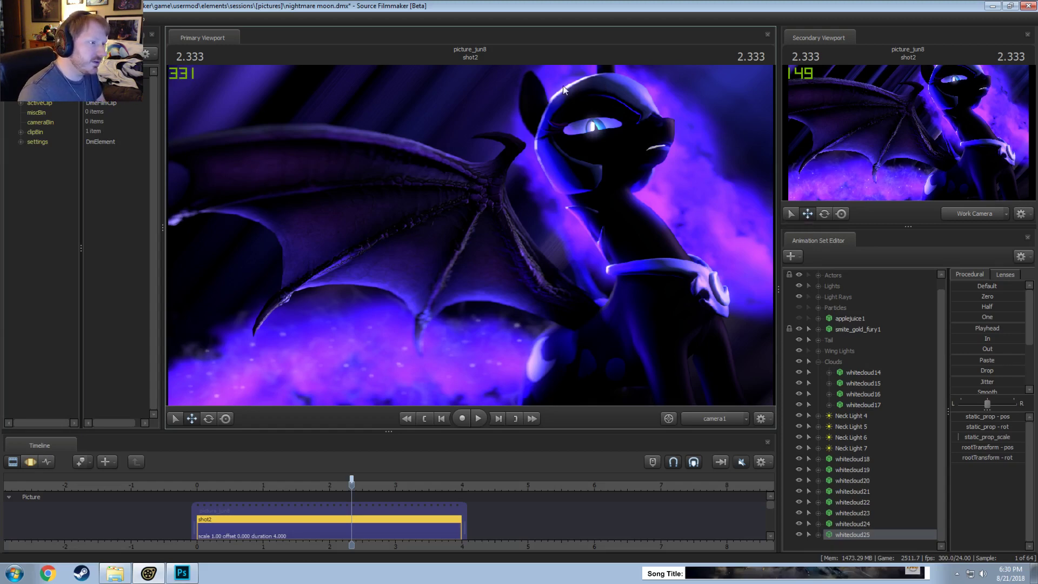
key("F3")
key("F2")
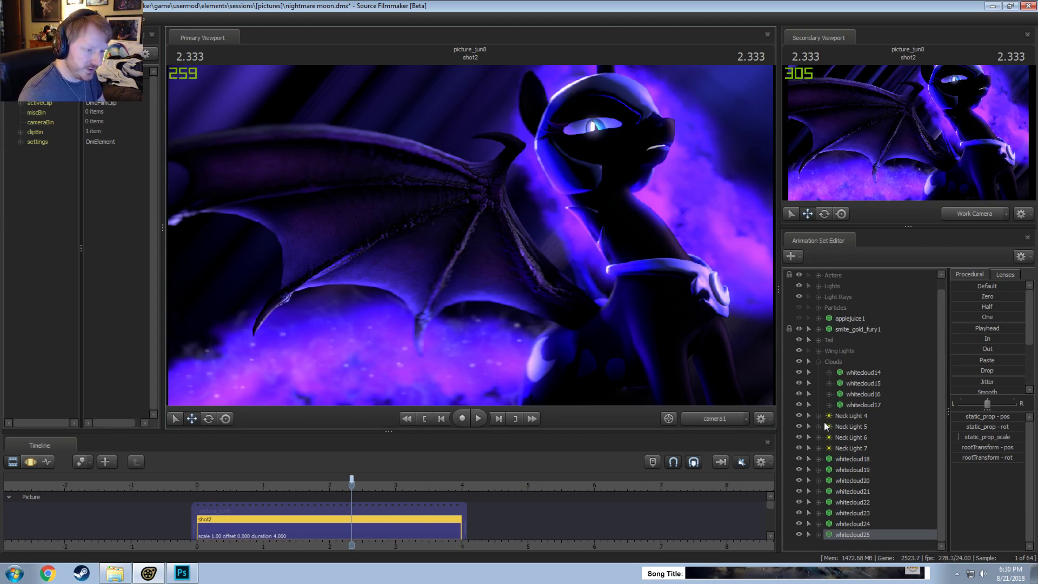
Step: Expand the Lights group and hide the Rim 54 light
scroll(825, 383, "up", 1)
left_click(817, 297)
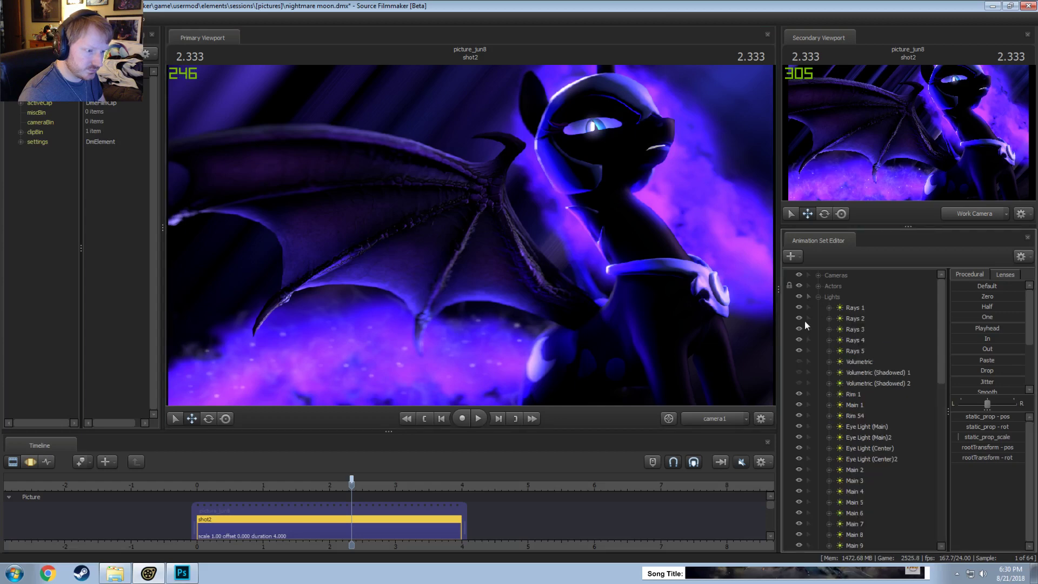
scroll(814, 421, "down", 3)
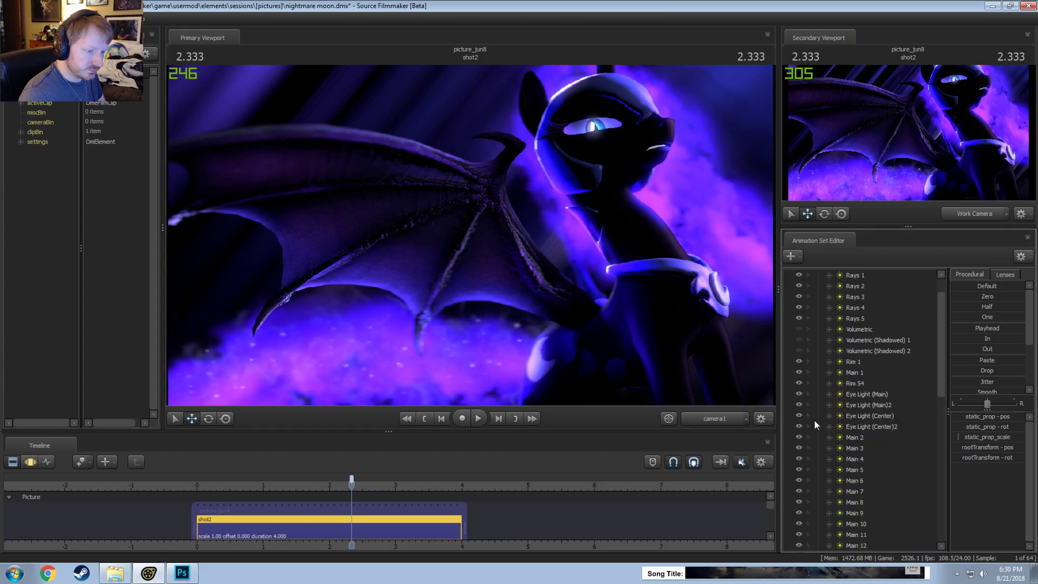
left_click(801, 380)
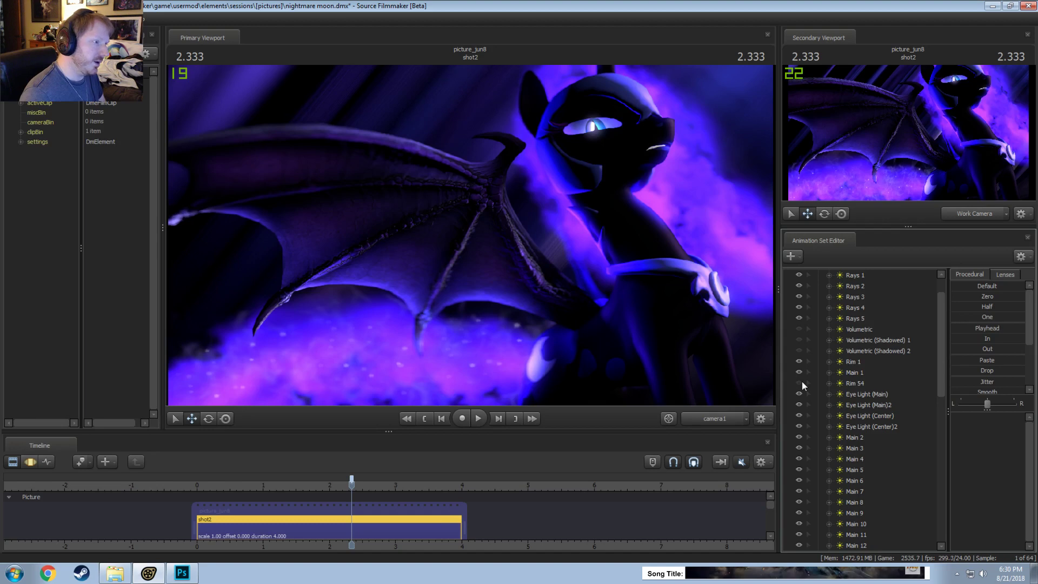
left_click(802, 381)
left_click(802, 381)
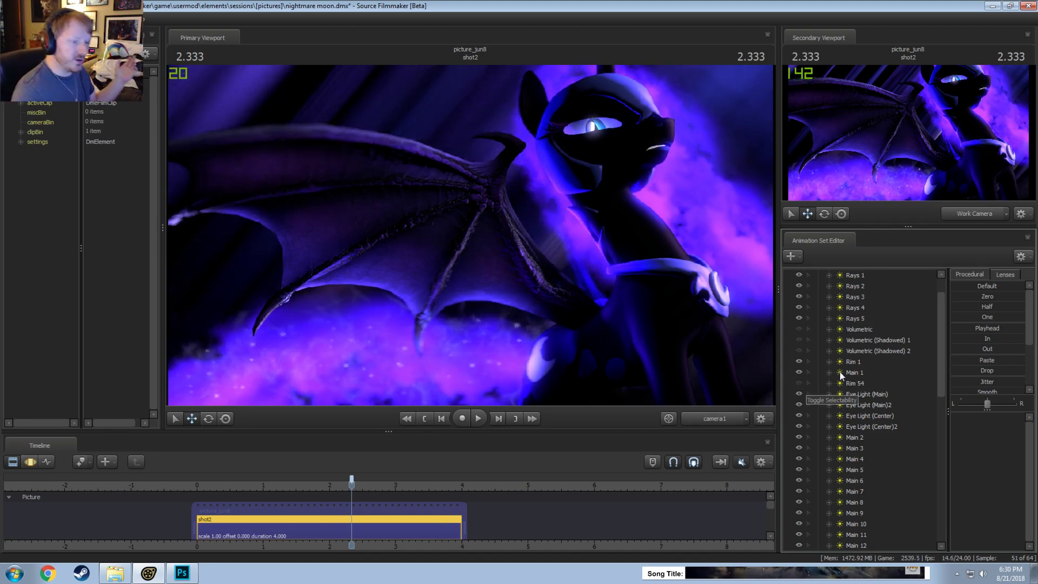
Step: Select the Rim 1 light, identify its effect by toggling its visibility, and adjust its color_red and color_green values
left_click(855, 362)
left_click(798, 364)
left_click(798, 363)
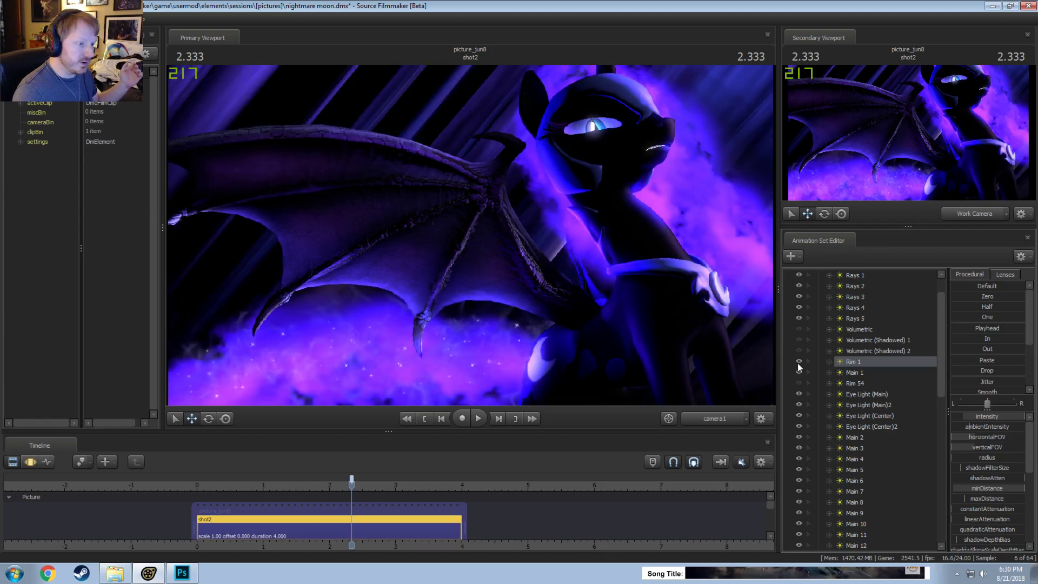
scroll(1000, 477, "down", 4)
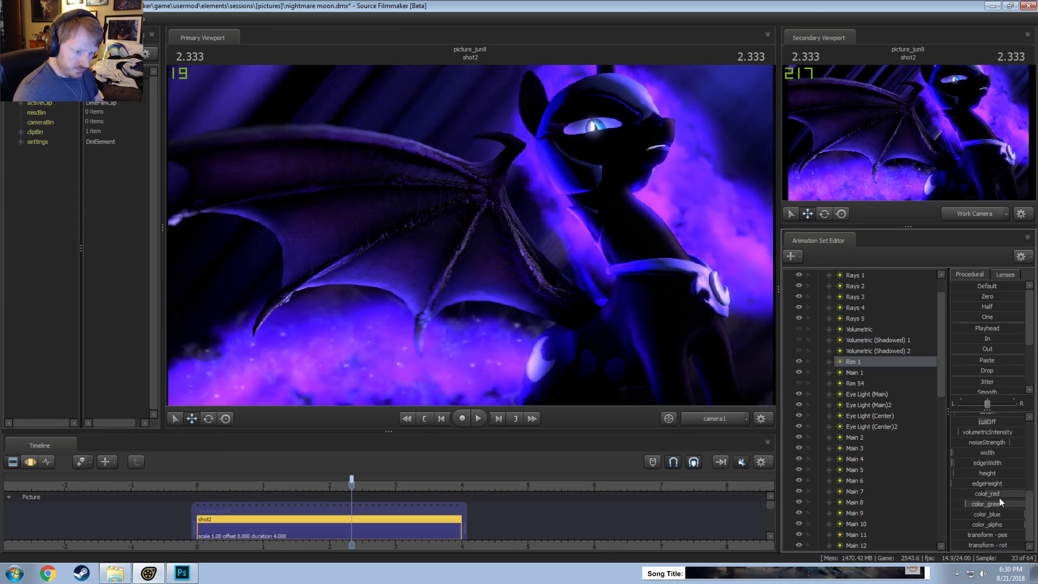
left_click(996, 494)
left_click(996, 495)
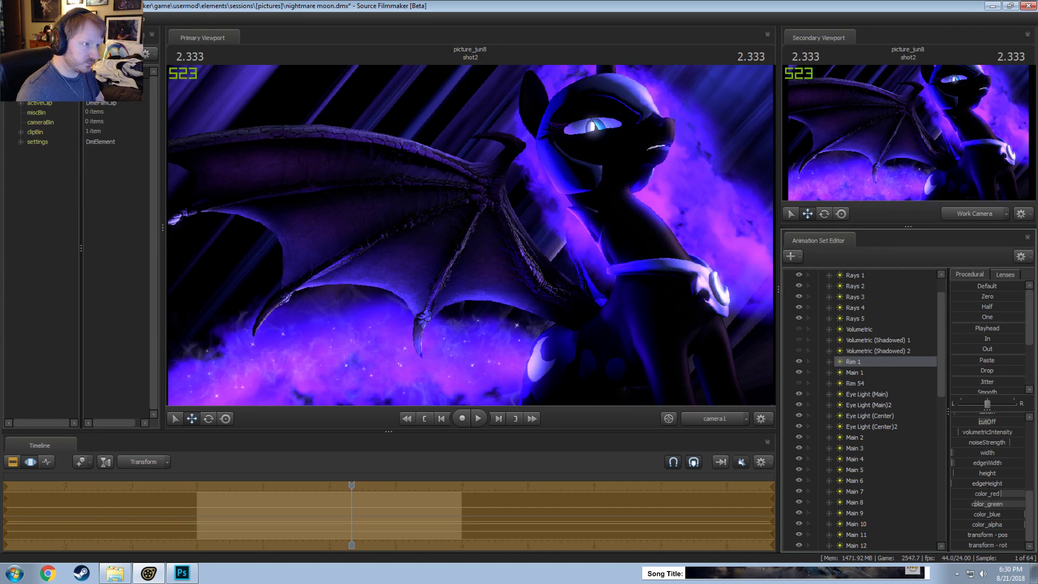
left_click_drag(1008, 499, 991, 496)
scroll(978, 433, "up", 5)
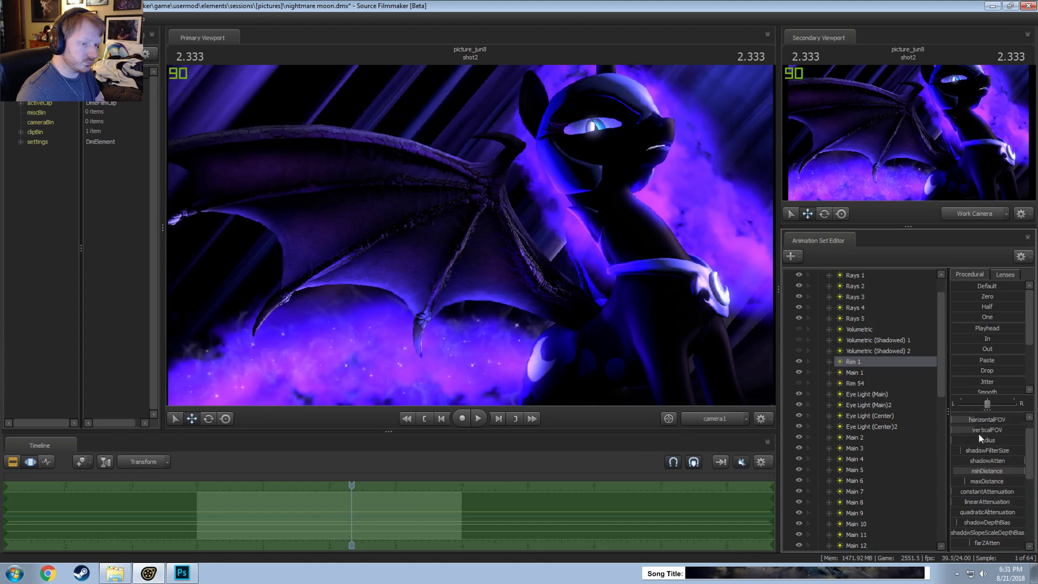
left_click(851, 356)
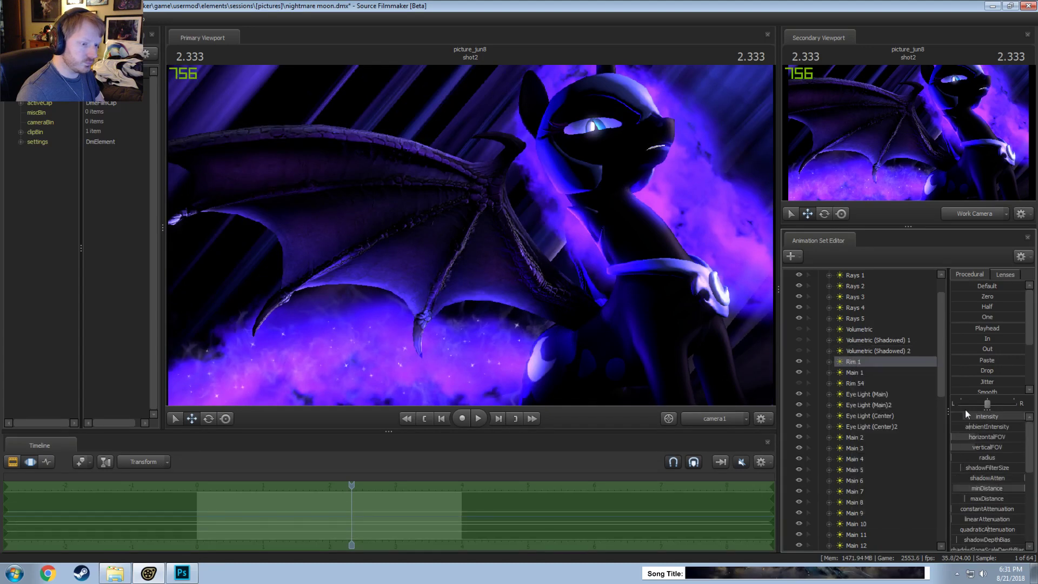
Step: Hide and reshow the Rim 1 light to compare the shot with and without it
key("F2")
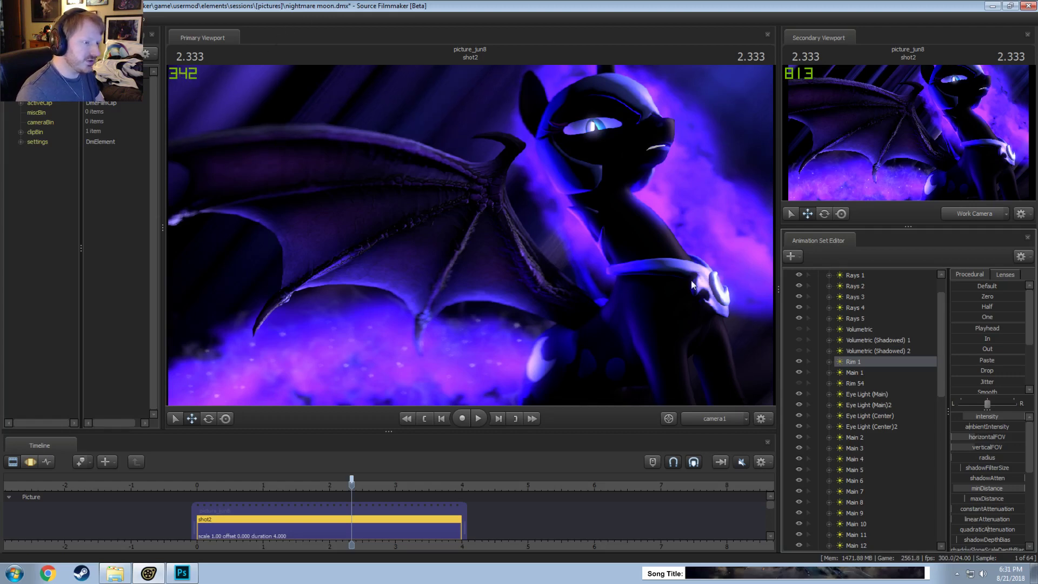
left_click(799, 359)
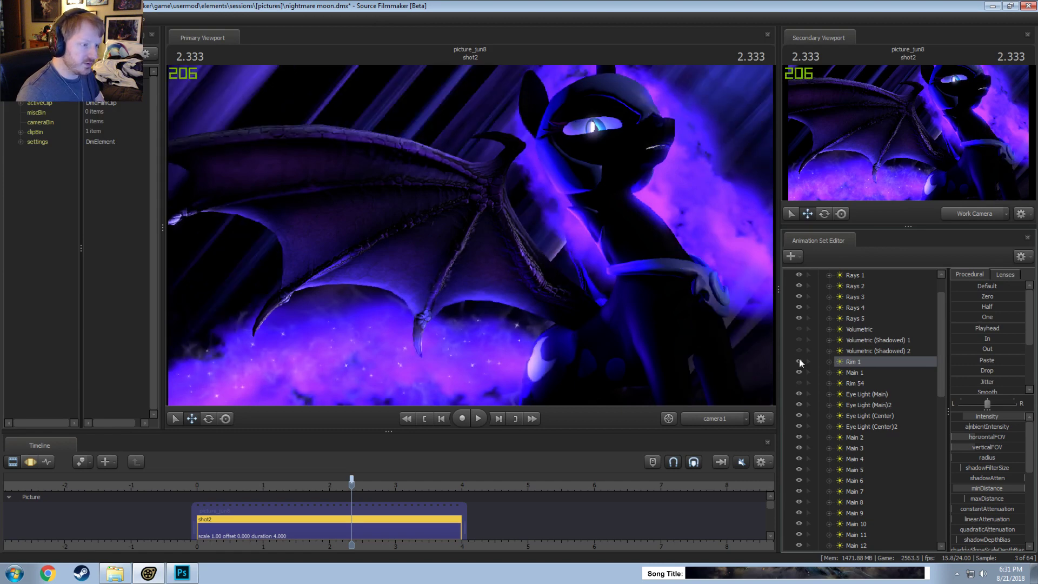
left_click(799, 360)
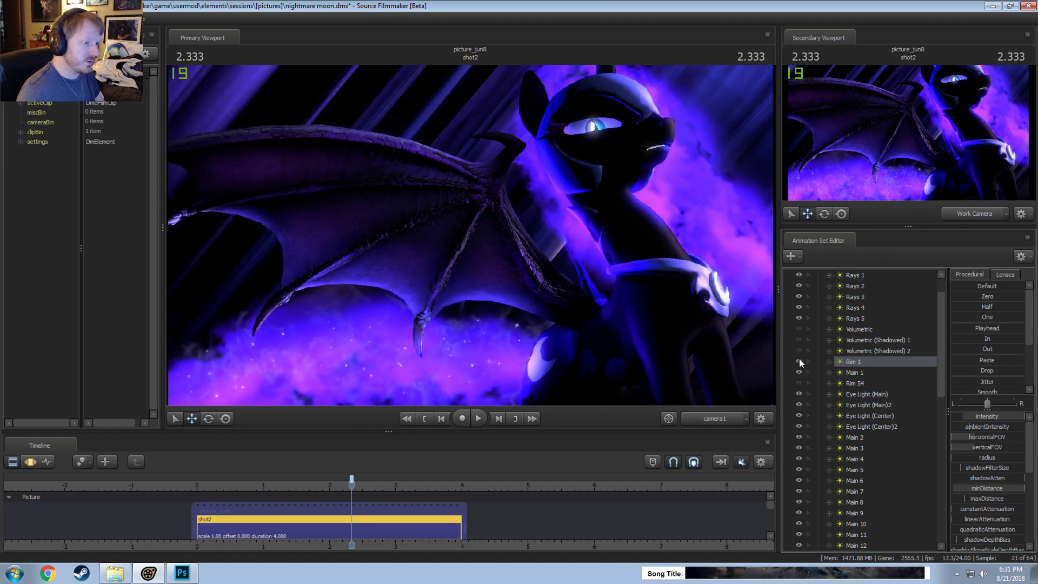
Step: Look through Rim 1 in the primary viewport, show camera1 in the secondary viewport, and reposition the light around the pony
left_click_drag(852, 362, 637, 223)
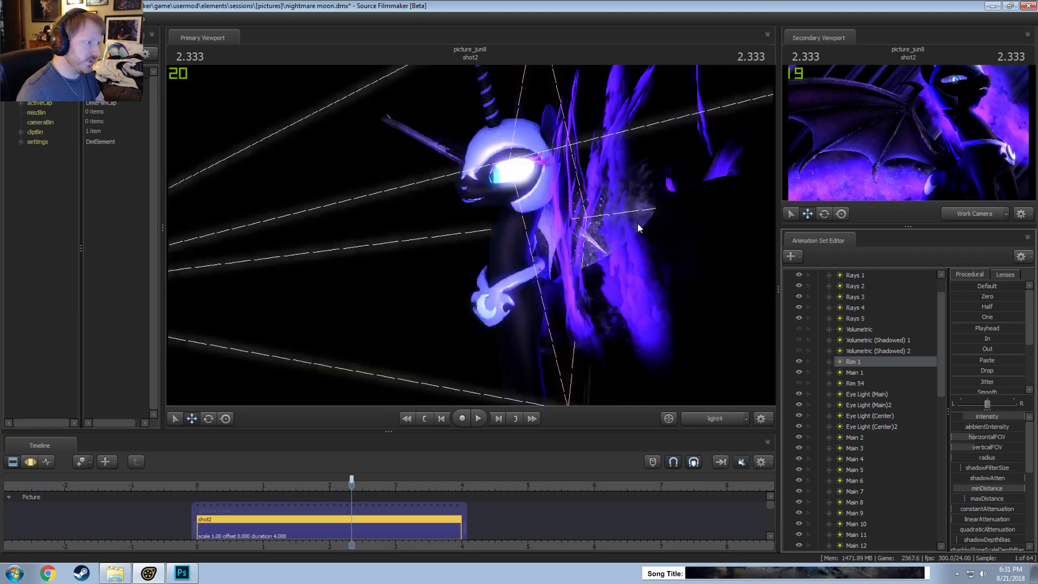
key("F3")
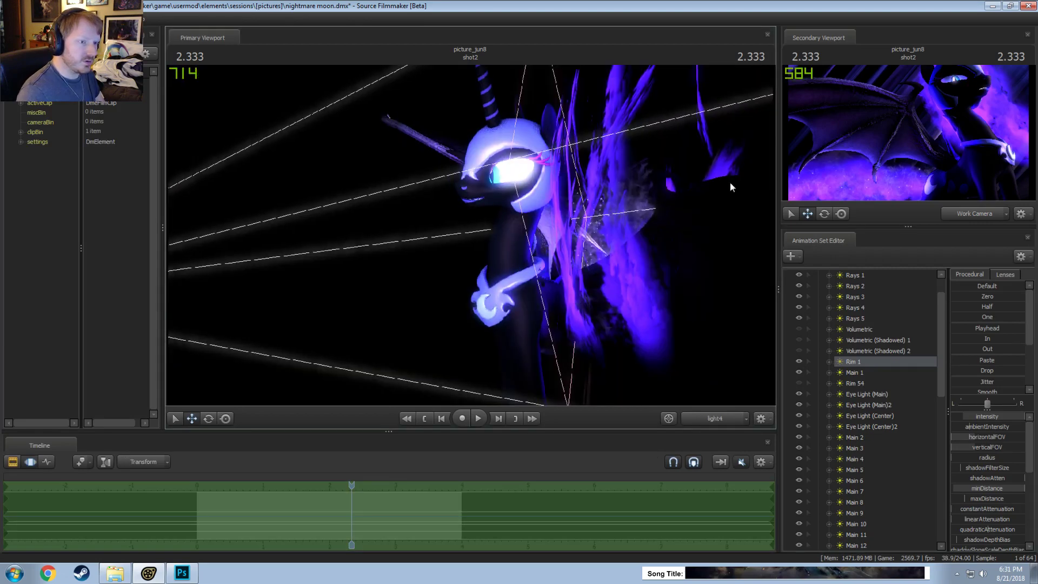
left_click(974, 216)
left_click_drag(509, 224, 493, 260)
left_click_drag(470, 235, 523, 211)
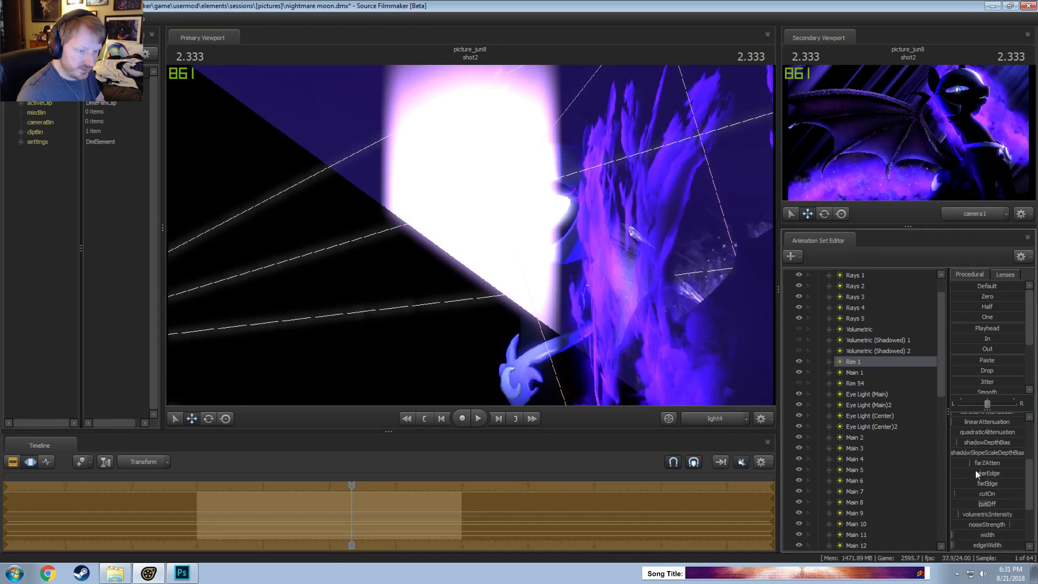
Step: Raise Rim 1's cutOn value and re-aim the light at the pony's head
scroll(975, 469, "down", 3)
mouse_move(977, 489)
left_mouse_down()
mouse_move(994, 490)
mouse_move(987, 493)
left_mouse_up()
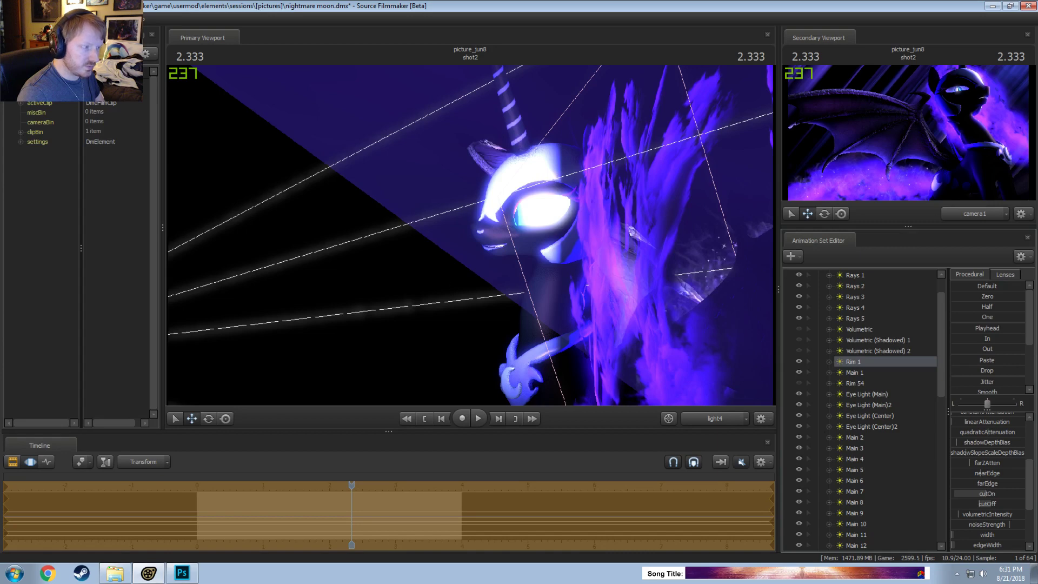
left_click_drag(470, 236, 537, 282)
Step: Copy the Rim 1 animation set and collapse the Lights group
right_click(906, 367)
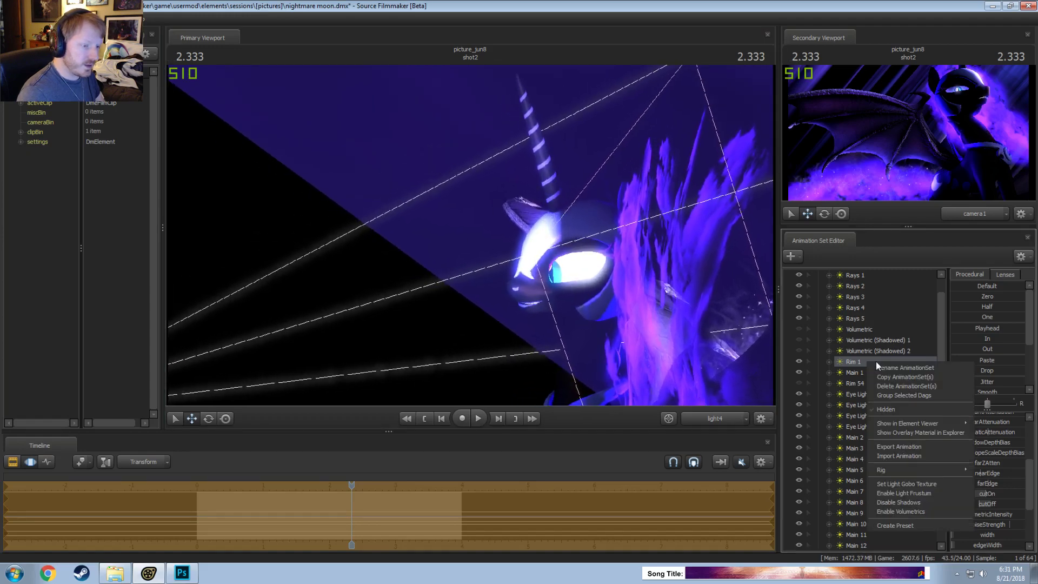
left_click(884, 375)
scroll(835, 340, "up", 2)
left_click(819, 296)
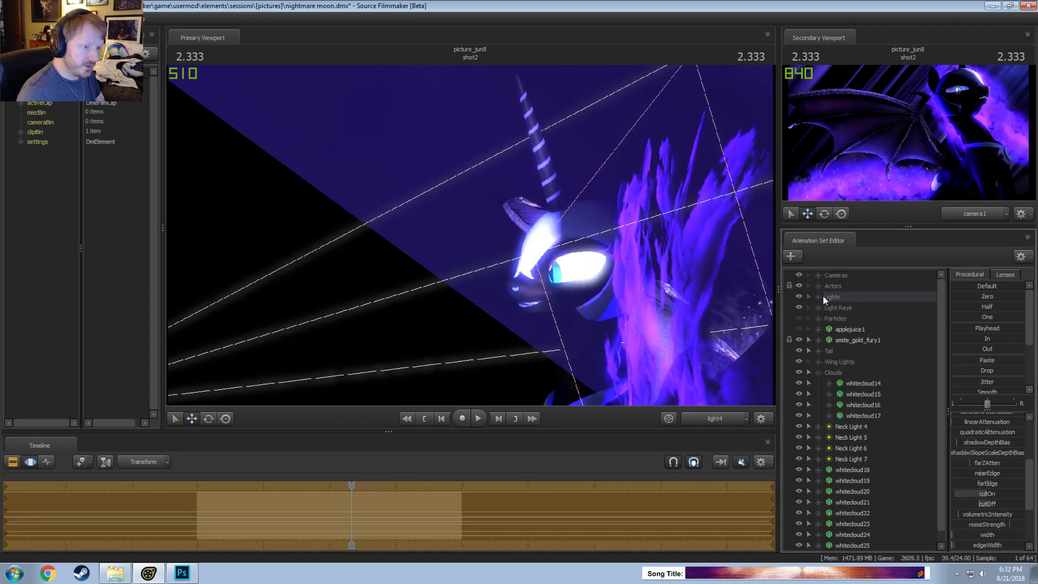
Step: Collapse the Clouds group and move whitecloud18 through whitecloud25 into it
left_click(818, 372)
left_click(850, 426)
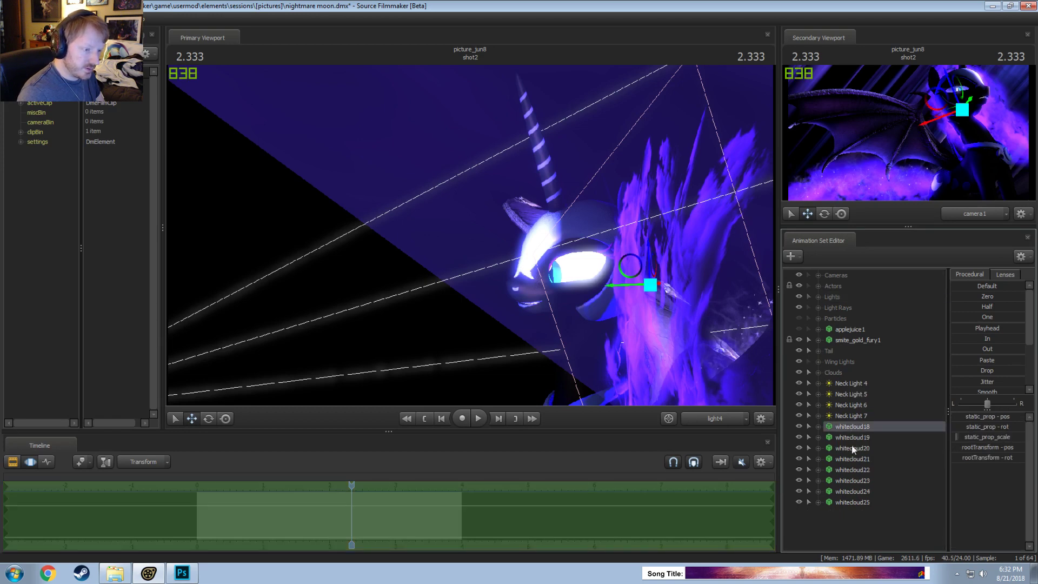
left_click(858, 502, "shift")
left_click_drag(859, 478, 826, 373)
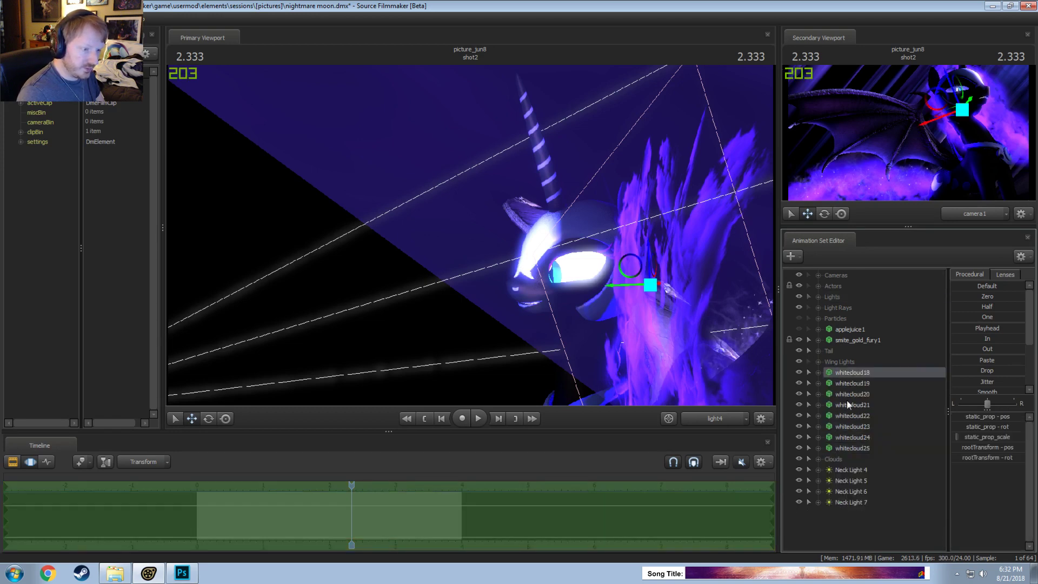
left_click_drag(843, 458, 844, 461)
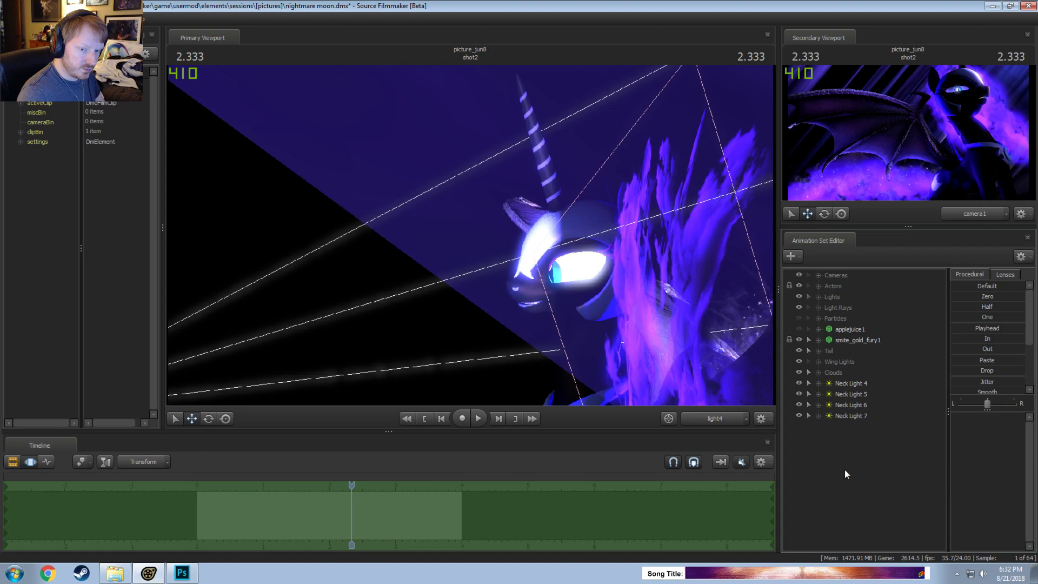
Step: Paste the copied rim light and aim it at the pony's neck and chest armor
right_click(844, 504)
left_click(877, 457)
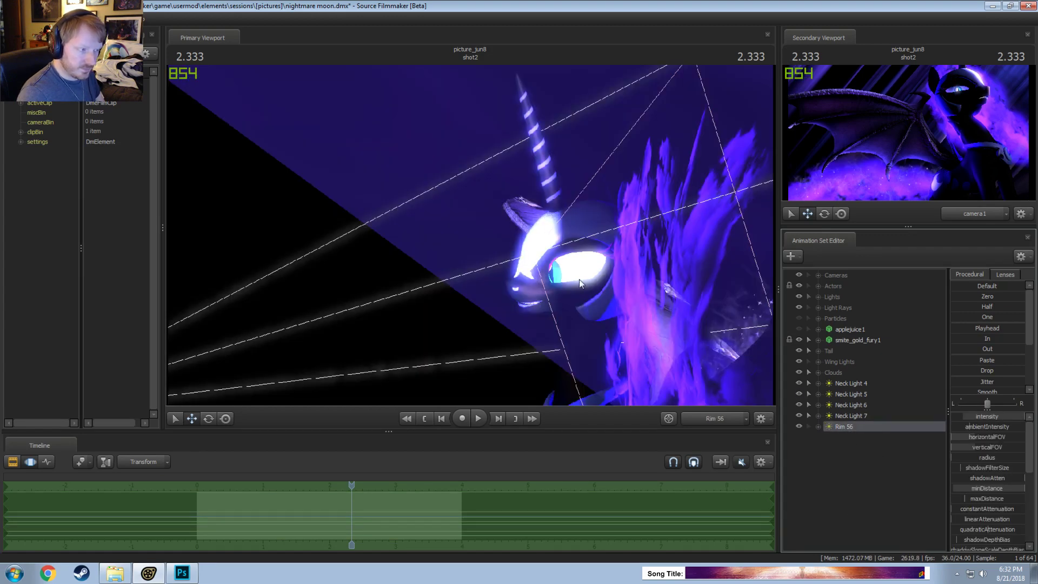
right_click_drag(579, 284, 579, 283)
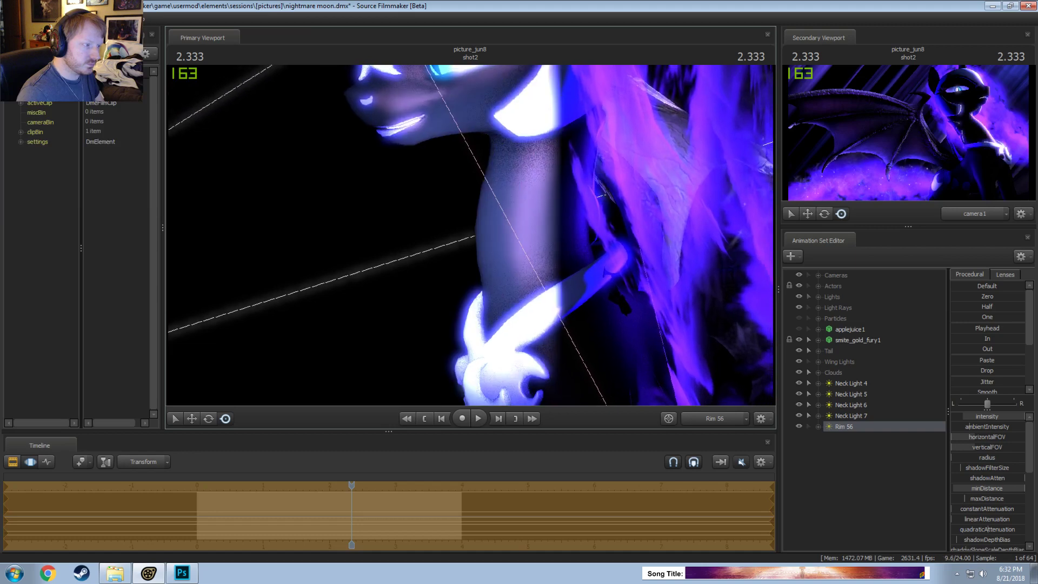
right_click_drag(471, 239, 471, 239)
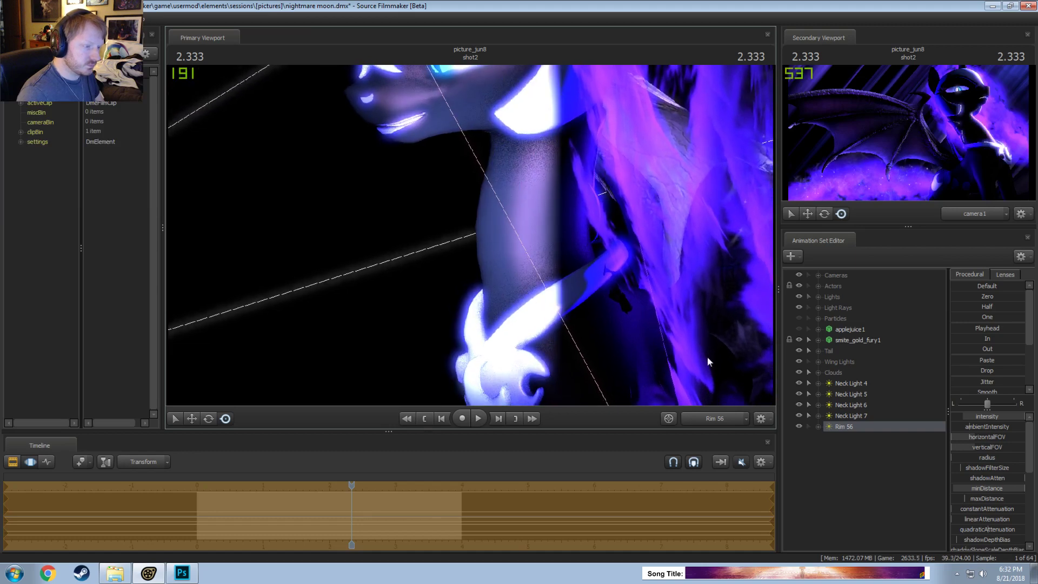
scroll(988, 516, "down", 5)
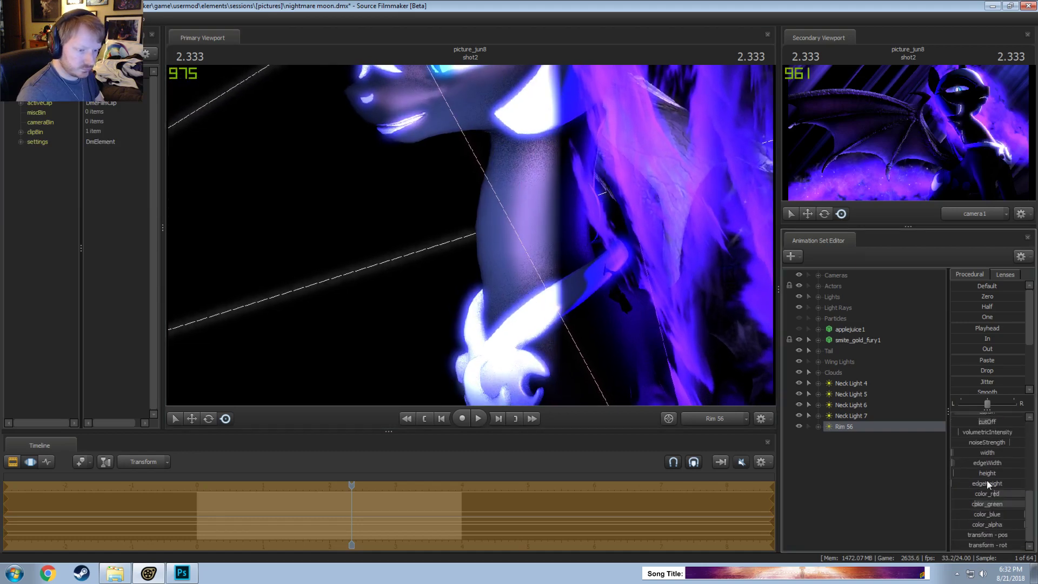
Step: Re-aim Rim 56 so it covers the pony's muzzle, neck and upper chest armor
left_click_drag(985, 481, 985, 481)
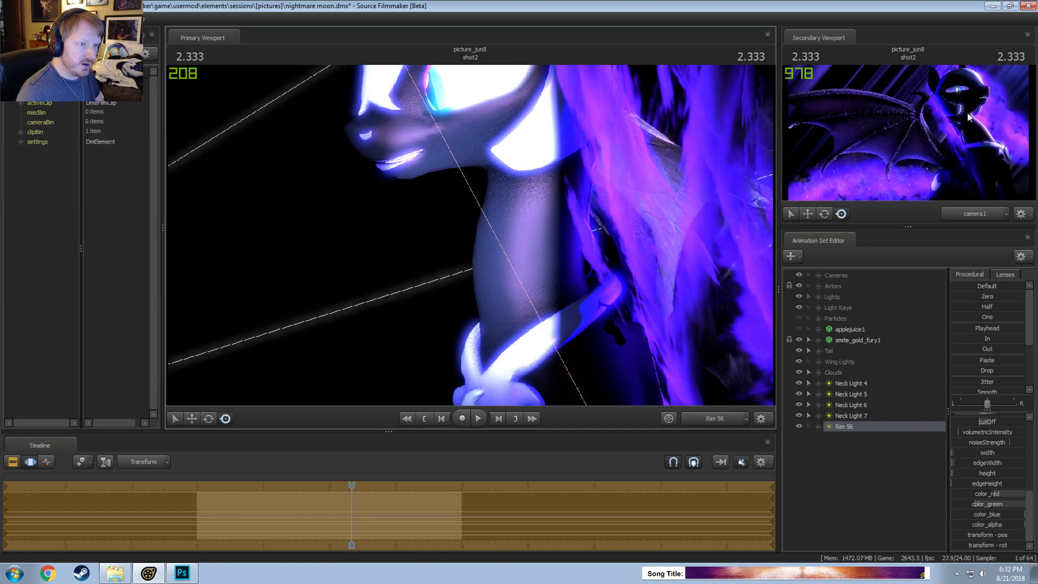
left_click_drag(470, 235, 471, 236)
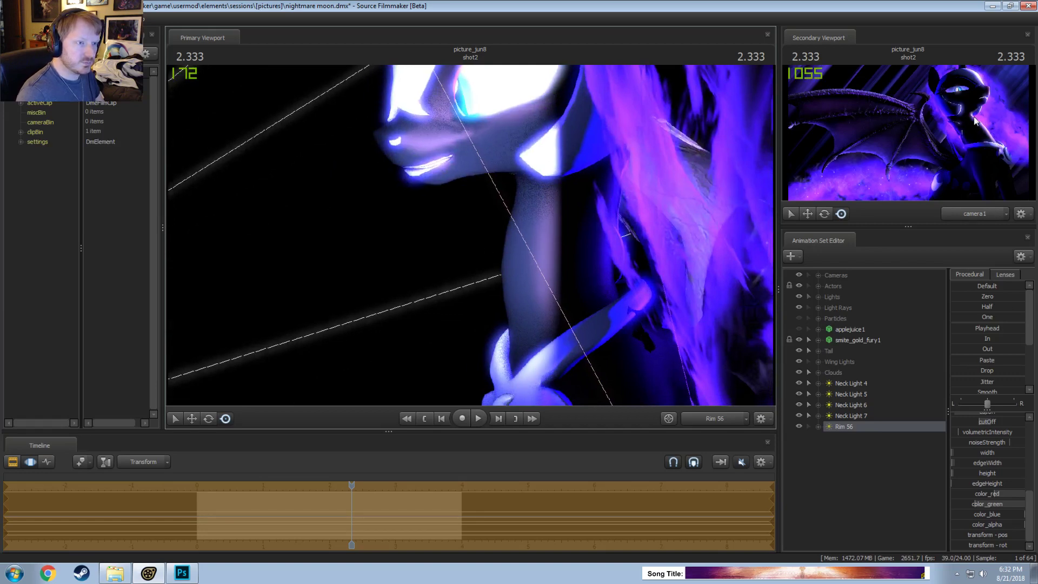
left_click_drag(470, 235, 470, 235)
Step: Lower Rim 56's cutOn and minDistance values and re-aim the light at the pony's neck
scroll(1005, 488, "up", 2)
left_click_drag(987, 476, 968, 476)
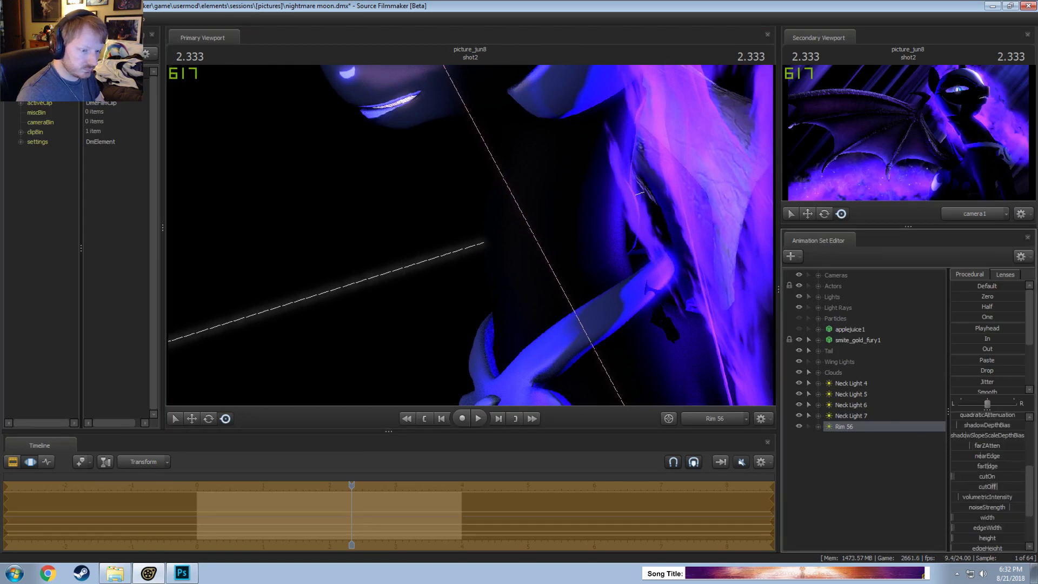
scroll(1002, 492, "up", 3)
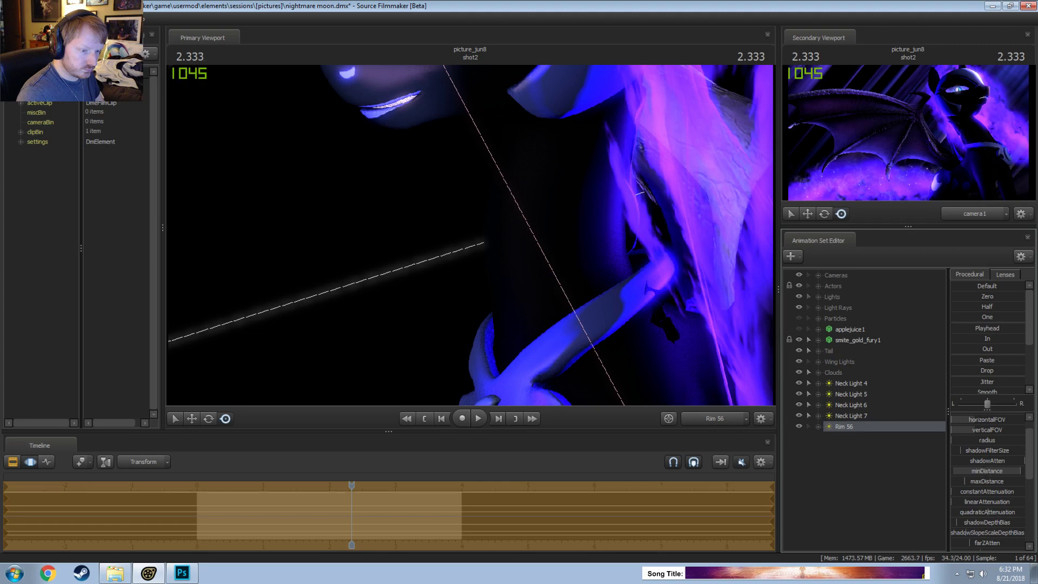
left_click_drag(1020, 470, 984, 470)
left_click_drag(618, 313, 592, 330)
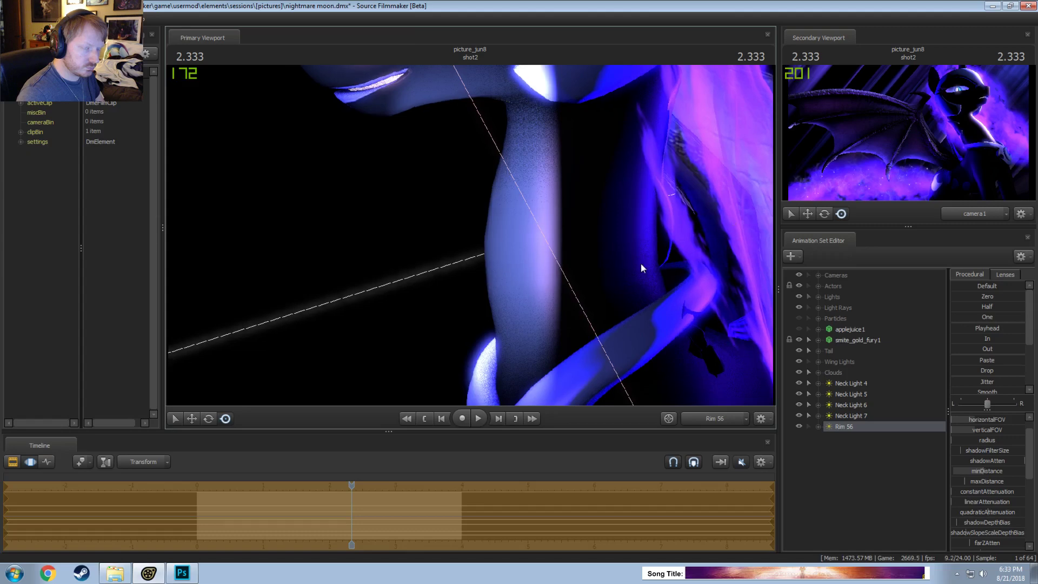
Step: Lower Rim 56's intensity to soften the rim light on the neck
scroll(987, 418, "up", 2)
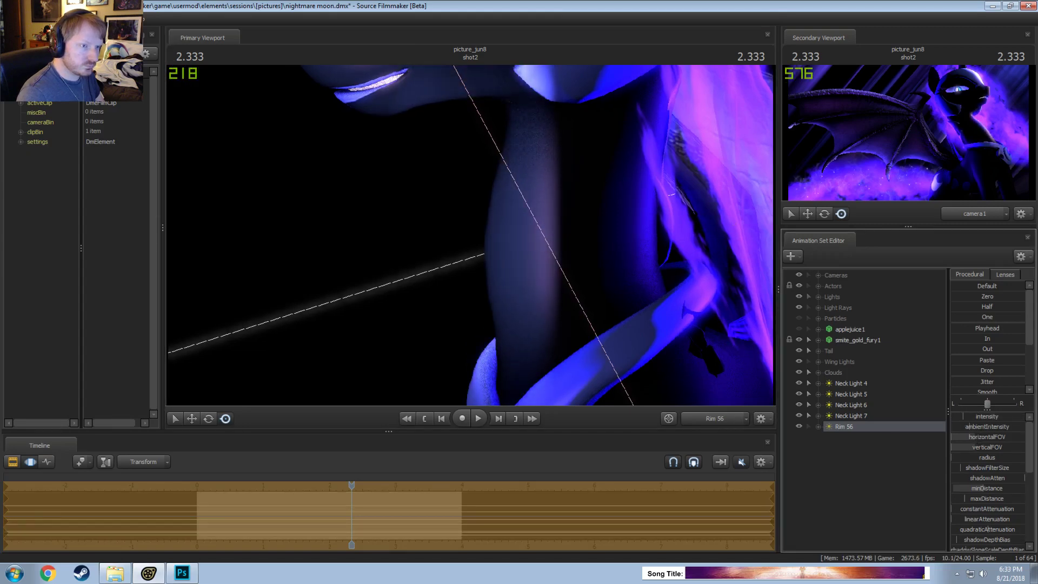
key("F2")
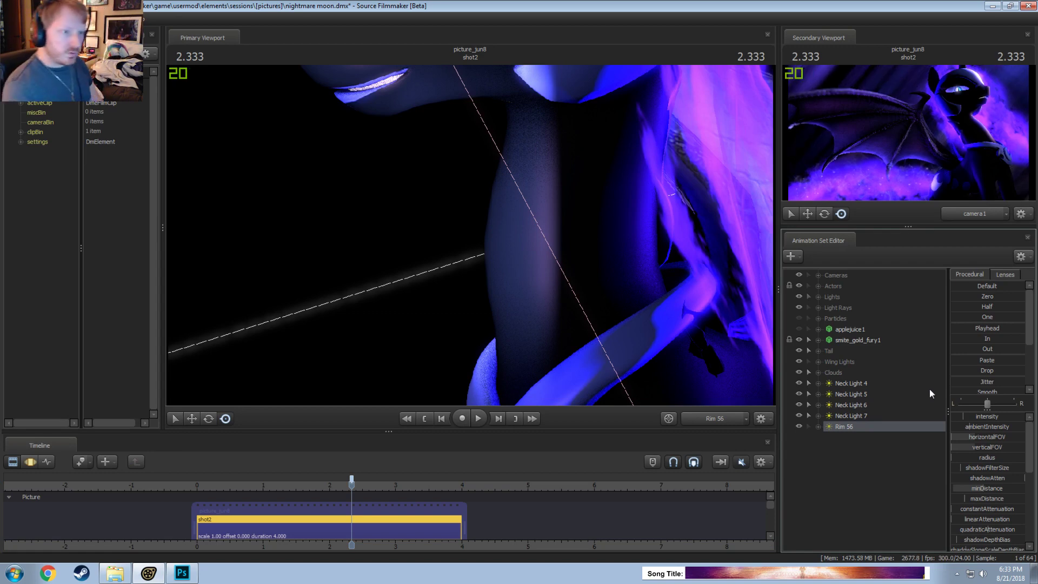
left_click_drag(980, 417, 969, 422)
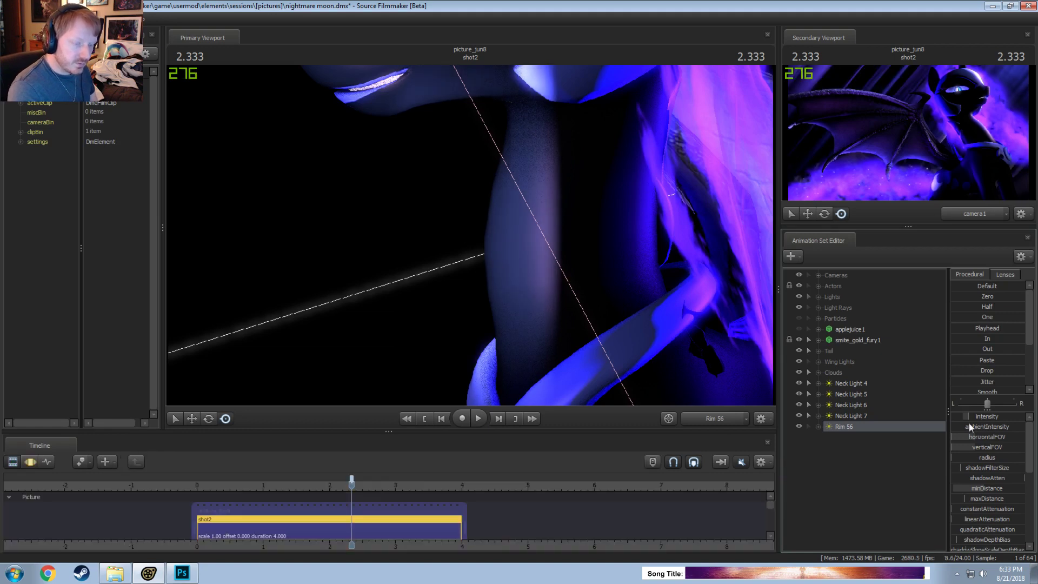
Step: Copy the Rim 56 animation set, paste it as a new rim light and select the copy
right_click(885, 402)
left_click(888, 267)
right_click(867, 466)
left_click(856, 529)
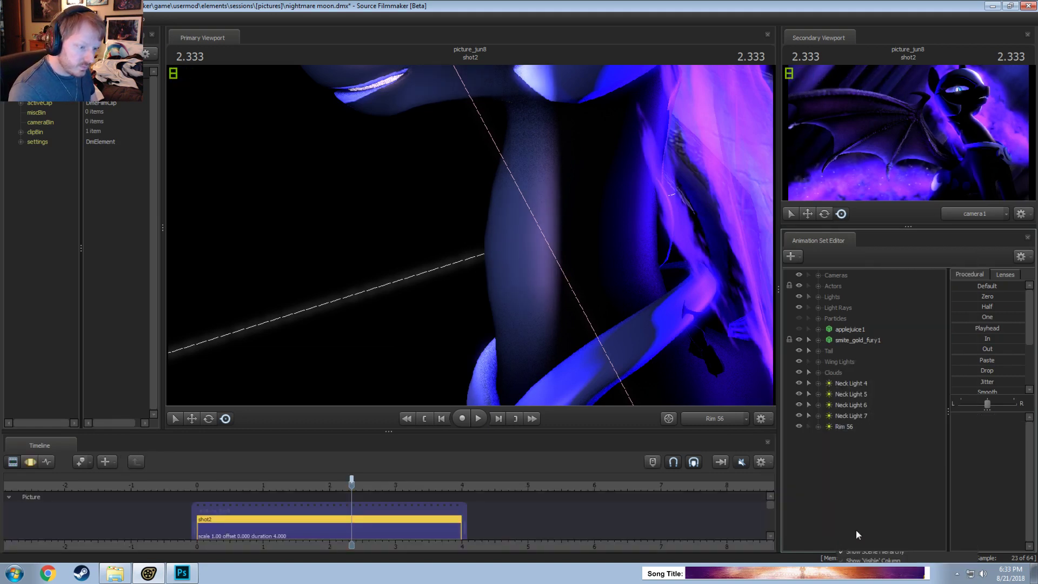
left_click(842, 438)
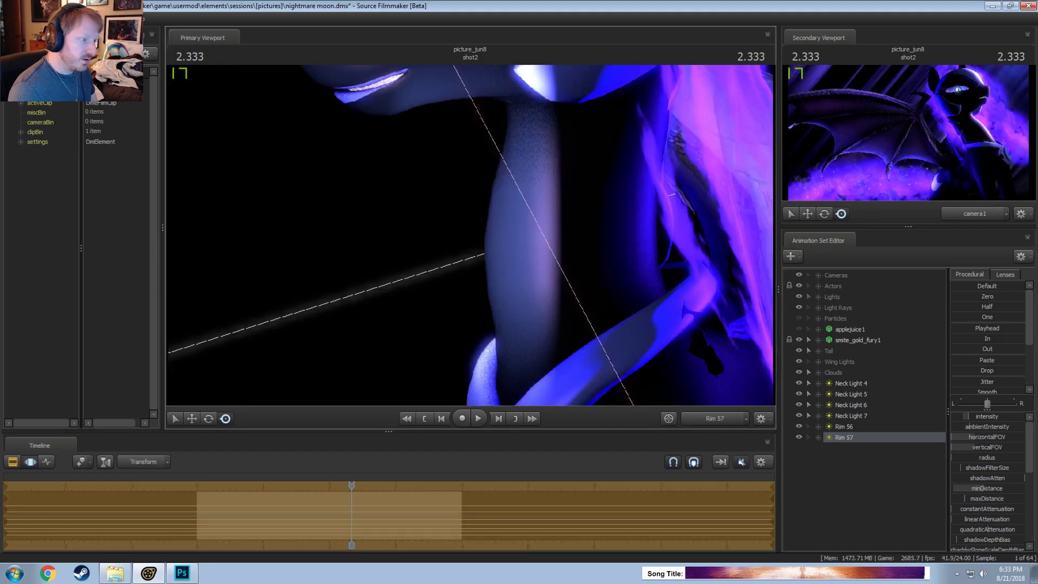
Step: Aim Rim 57 at the pony's lower legs and lower its intensity
left_click_drag(470, 235, 345, 278)
left_click_drag(470, 236, 471, 237)
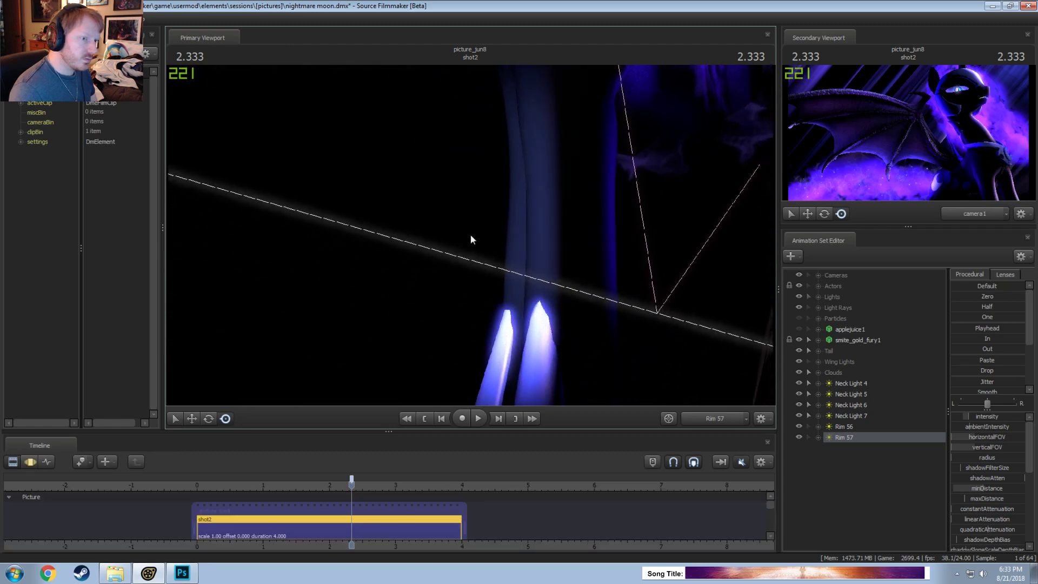
left_click_drag(981, 420, 978, 415)
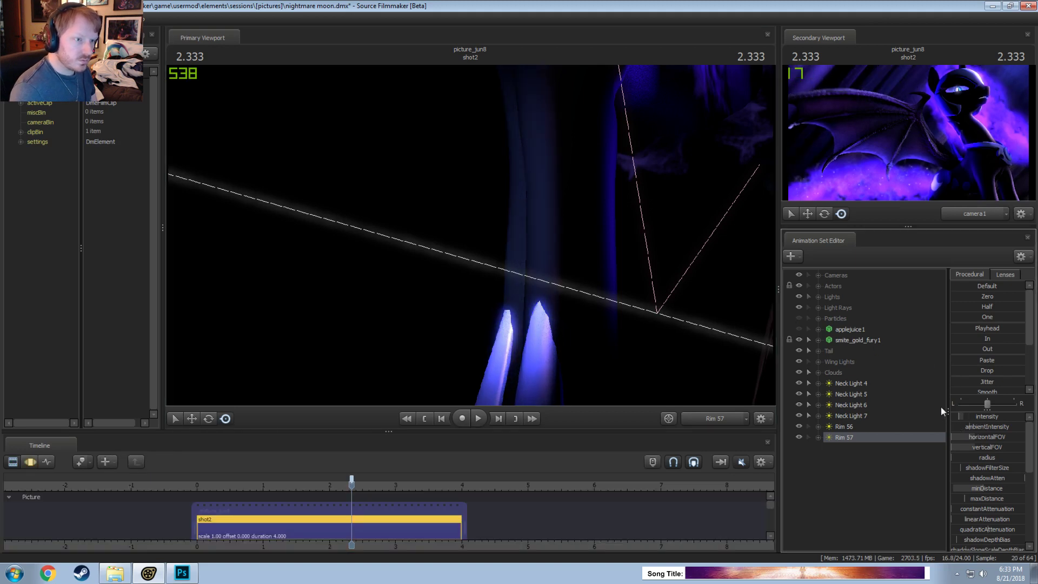
Step: Paste another copy of the rim light and disable shadows on Rim 57
right_click(842, 466)
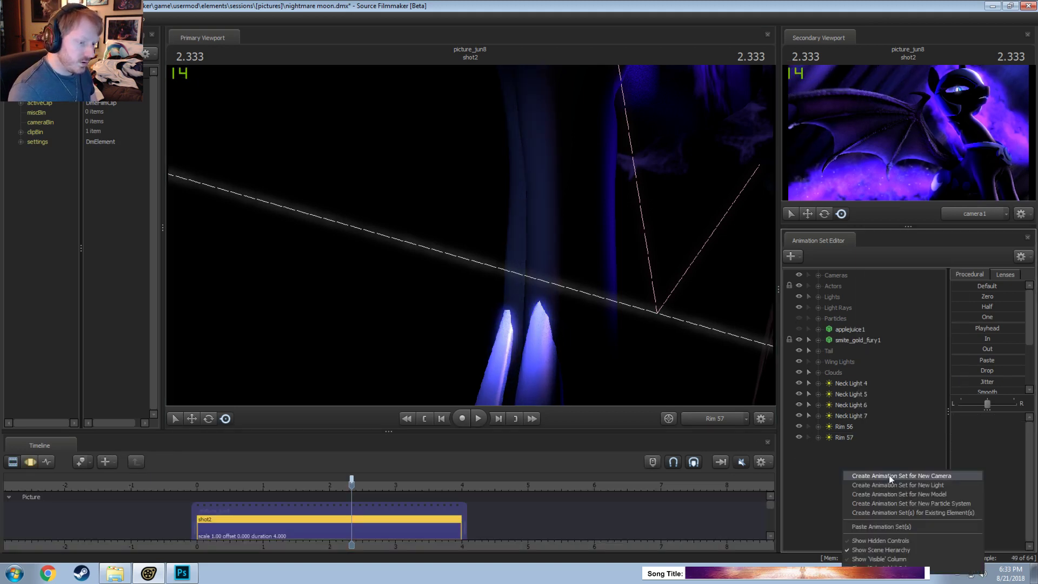
left_click(881, 527)
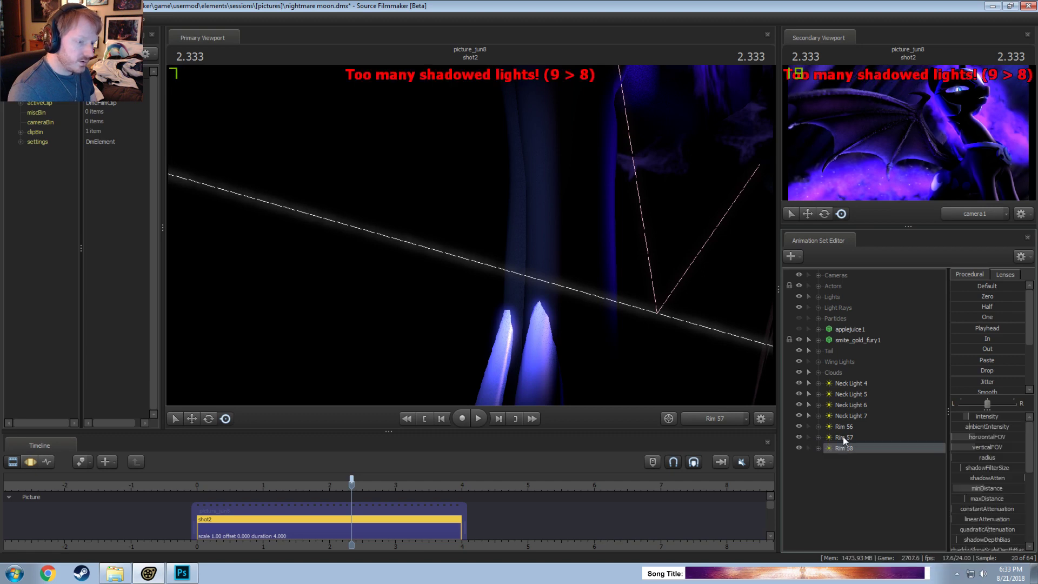
right_click(843, 436)
left_click(876, 406)
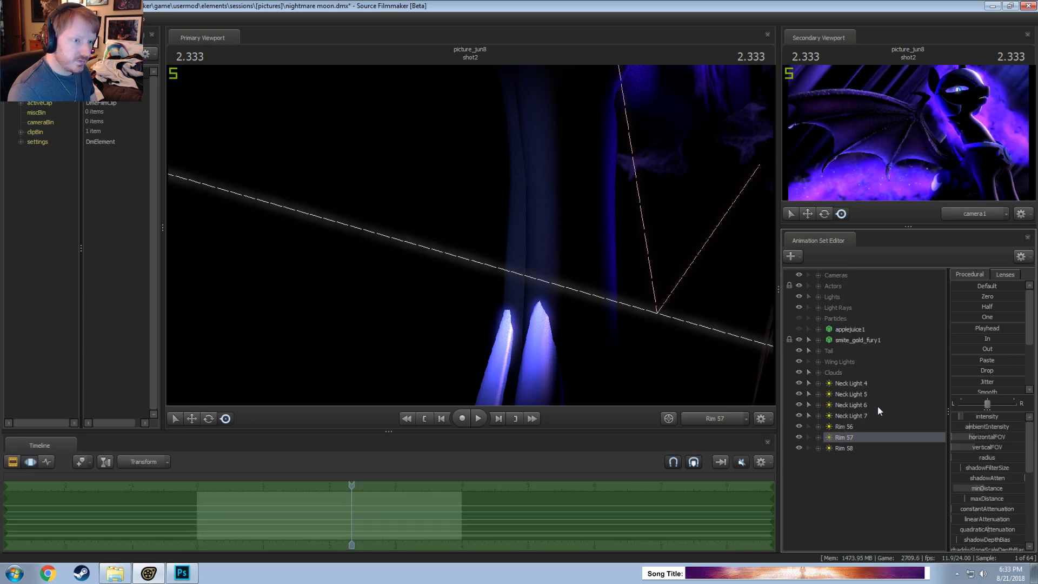
Step: Disable shadows on Rim 56 to compare the lighting and enable them again
right_click(845, 427)
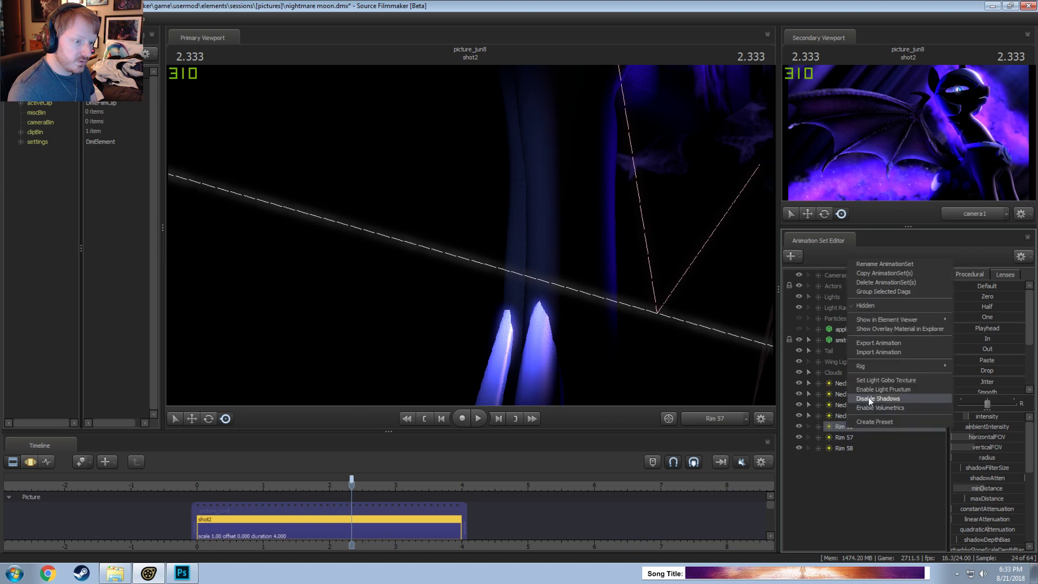
left_click(875, 398)
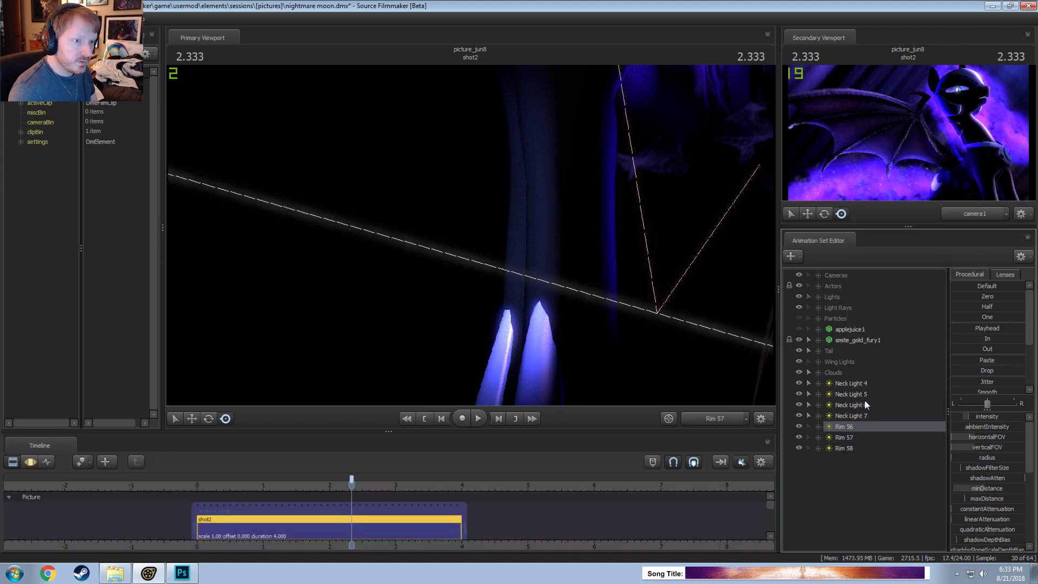
right_click(847, 425)
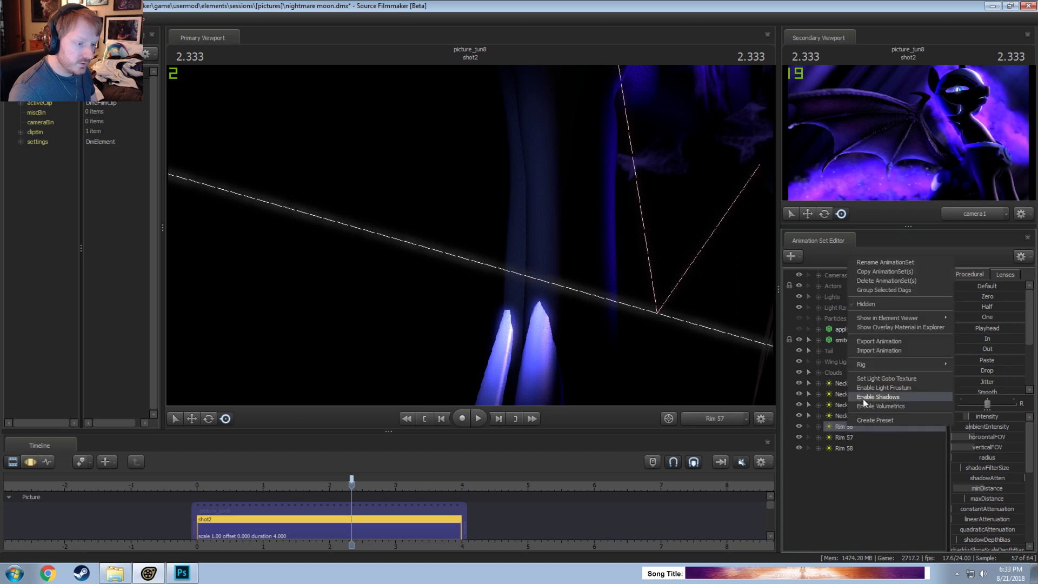
left_click(862, 398)
key("F2")
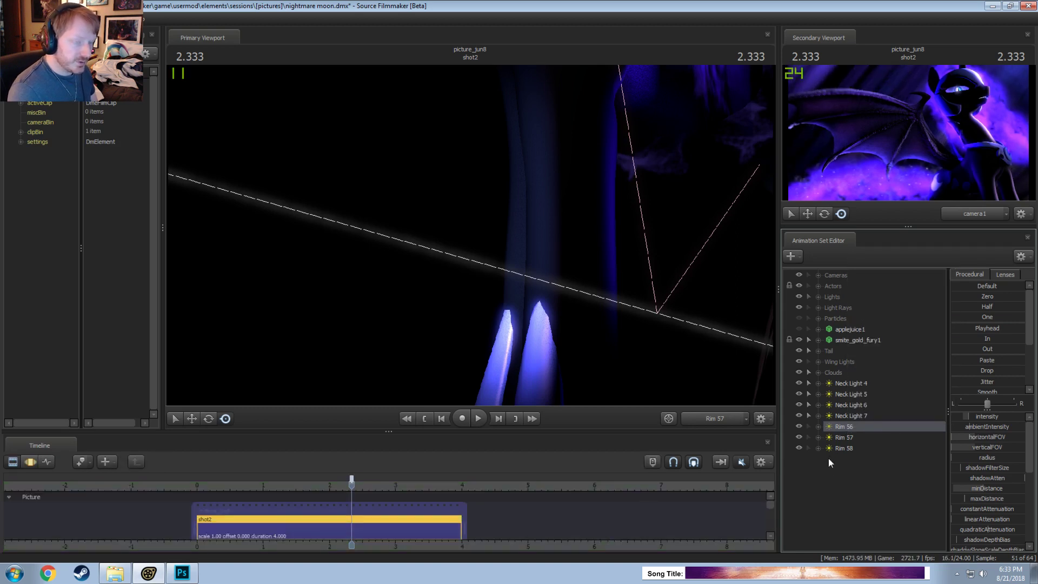
Step: Aim Rim 58 at the pony's chest armor
left_click(847, 445)
key("F3")
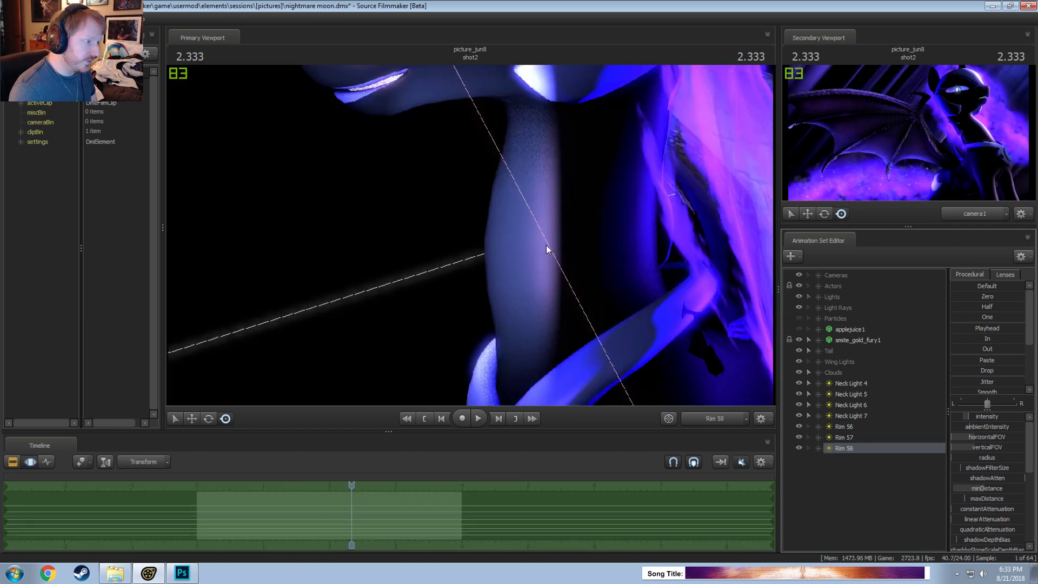
key("F2")
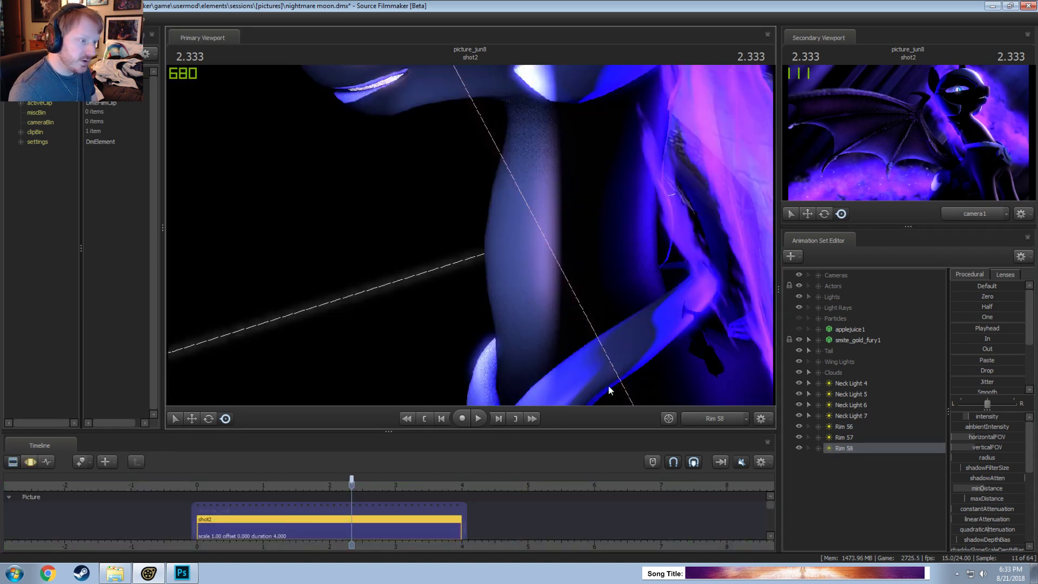
key("F3")
key("F4")
left_click_drag(621, 373, 500, 291)
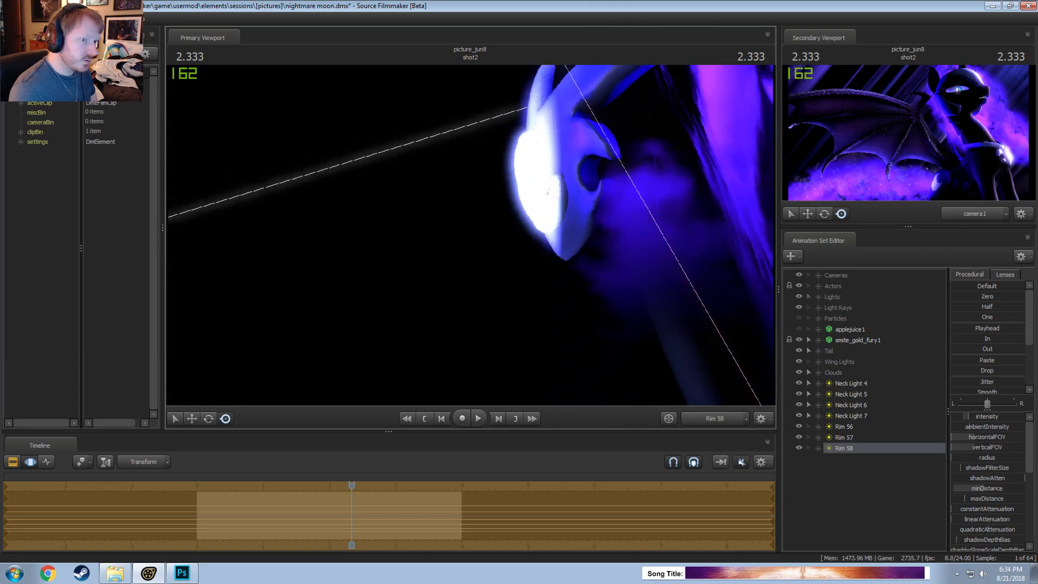
left_click_drag(470, 234, 470, 234)
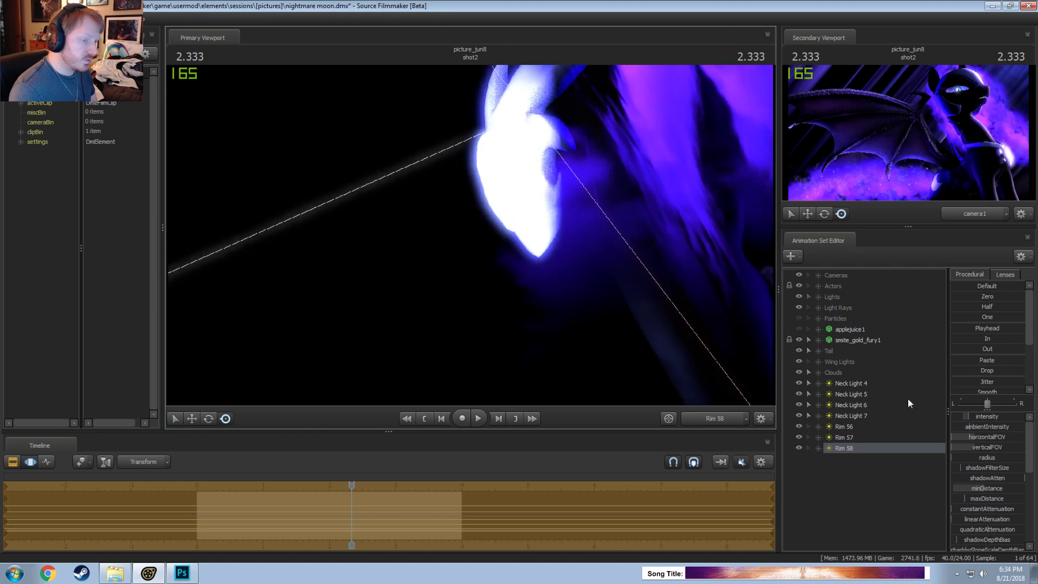
Step: Lower Rim 58's intensity, fine-tune its aim on the chest armor and view the shot through camera1
left_click_drag(992, 418, 992, 418)
left_click_drag(552, 219, 471, 241)
key("F2")
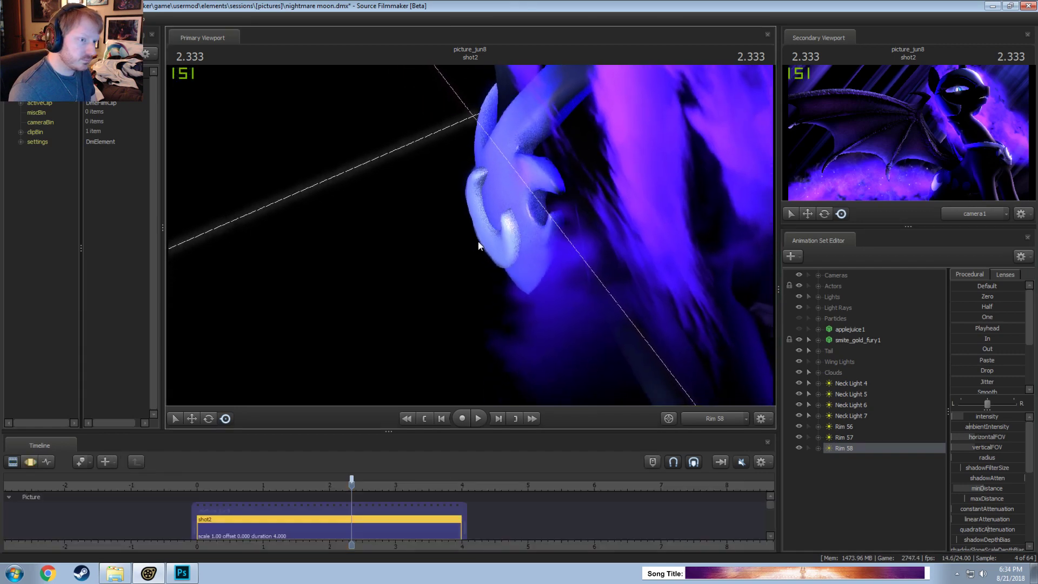
left_click(713, 420)
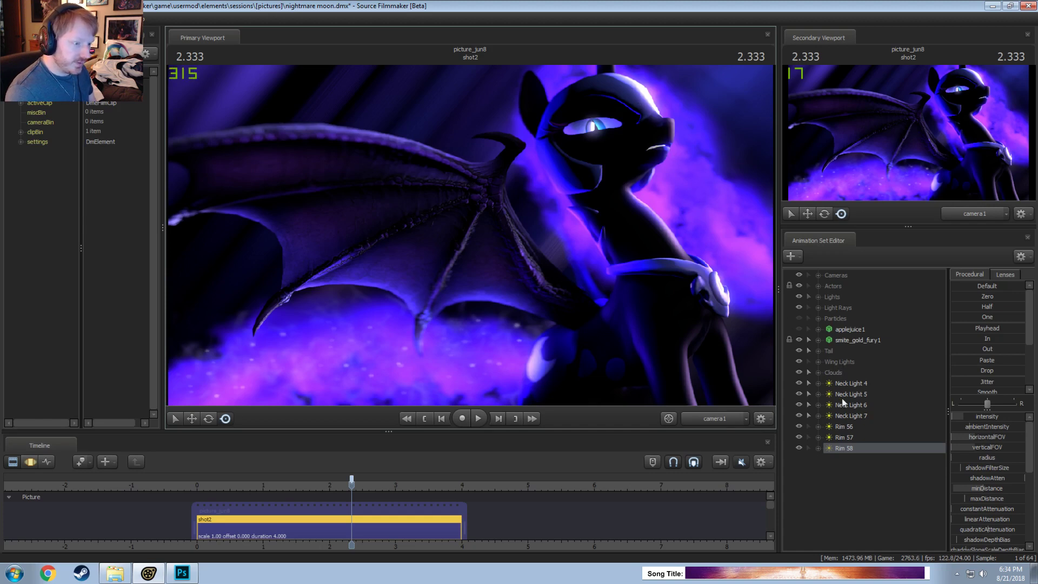
Step: Expand the Lights group and re-aim Rim 1 at the pony's head
left_click(851, 428)
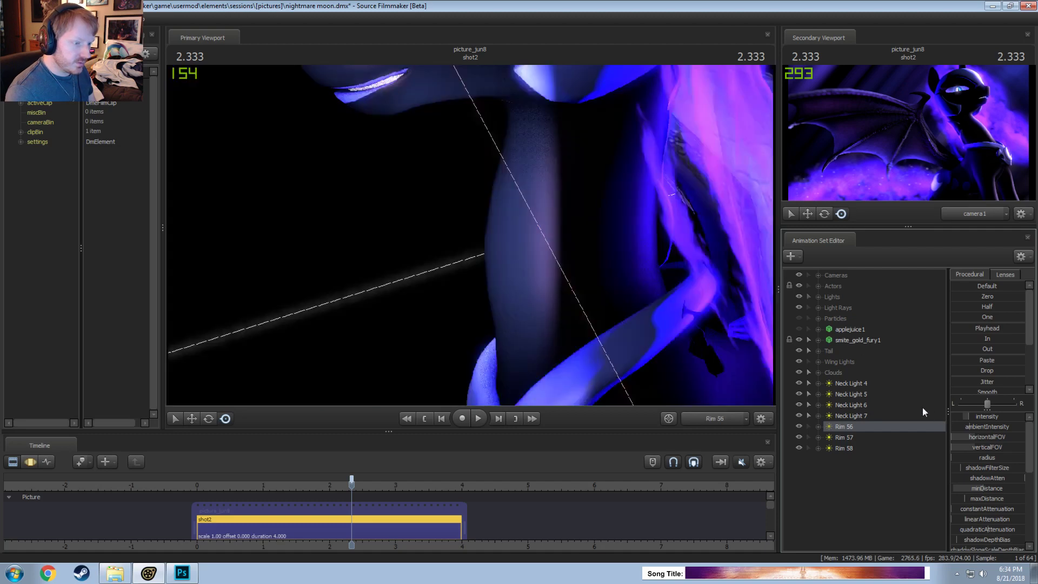
left_click(818, 297)
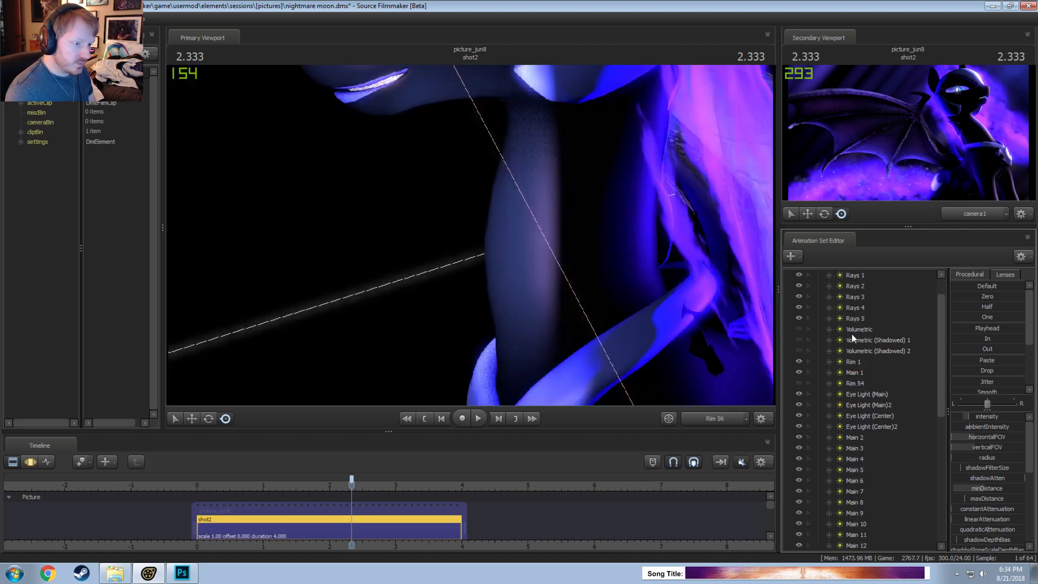
left_click(855, 396)
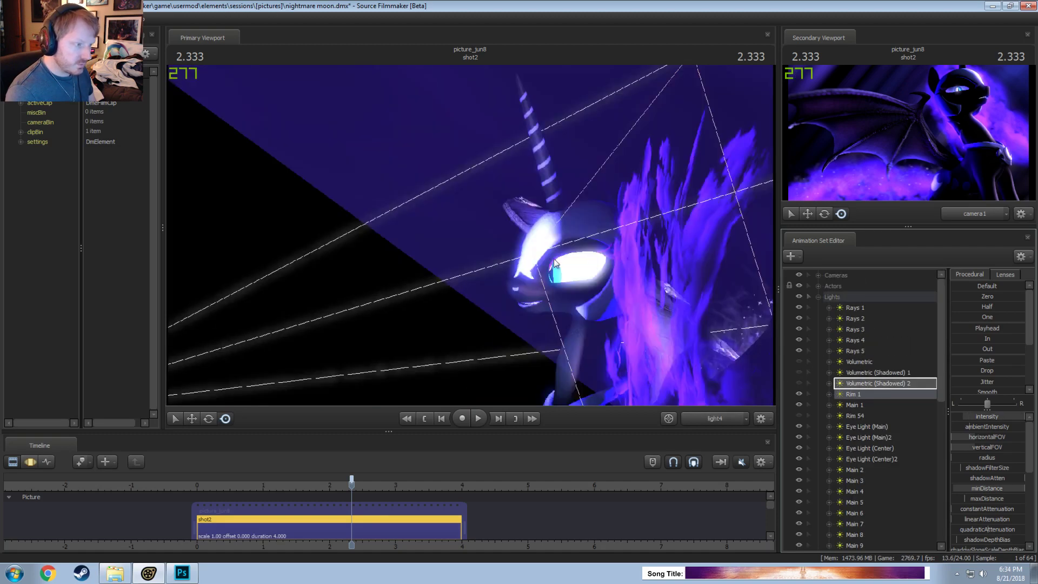
key("F4")
mouse_move(470, 235)
left_mouse_down()
mouse_move(494, 238)
mouse_move(502, 256)
mouse_move(476, 281)
mouse_move(464, 251)
mouse_move(449, 245)
mouse_move(462, 253)
left_mouse_up()
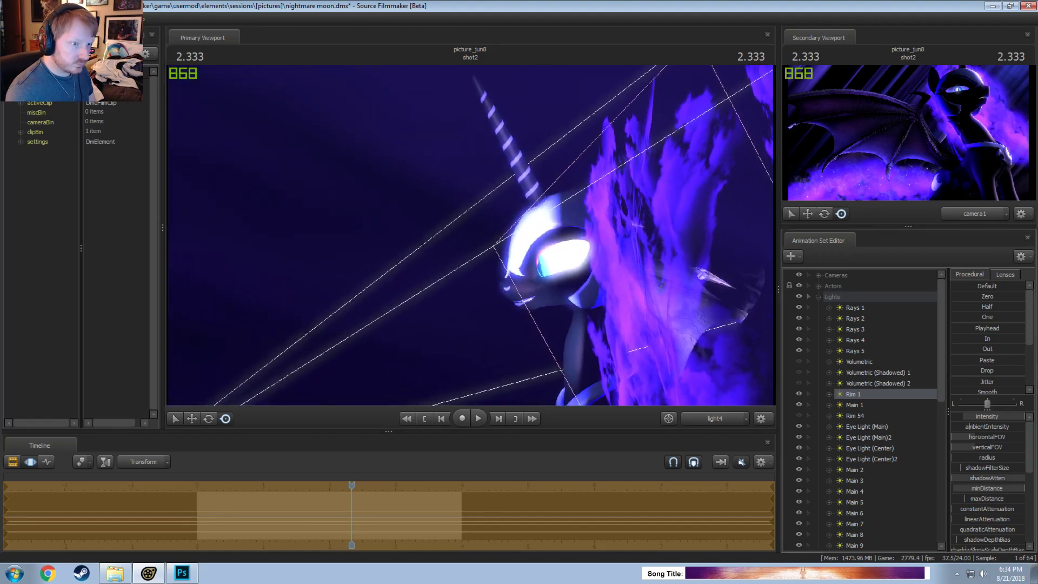
key("F2")
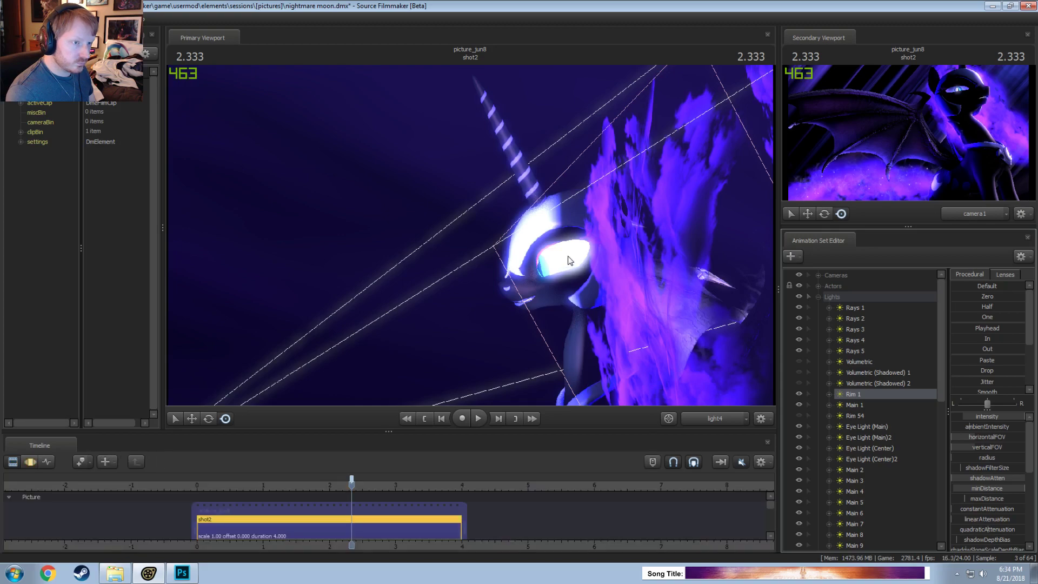
key("F3")
mouse_move(470, 235)
left_mouse_down()
mouse_move(457, 264)
mouse_move(466, 240)
mouse_move(446, 227)
mouse_move(469, 235)
mouse_move(470, 226)
mouse_move(477, 243)
left_mouse_up()
key("F2")
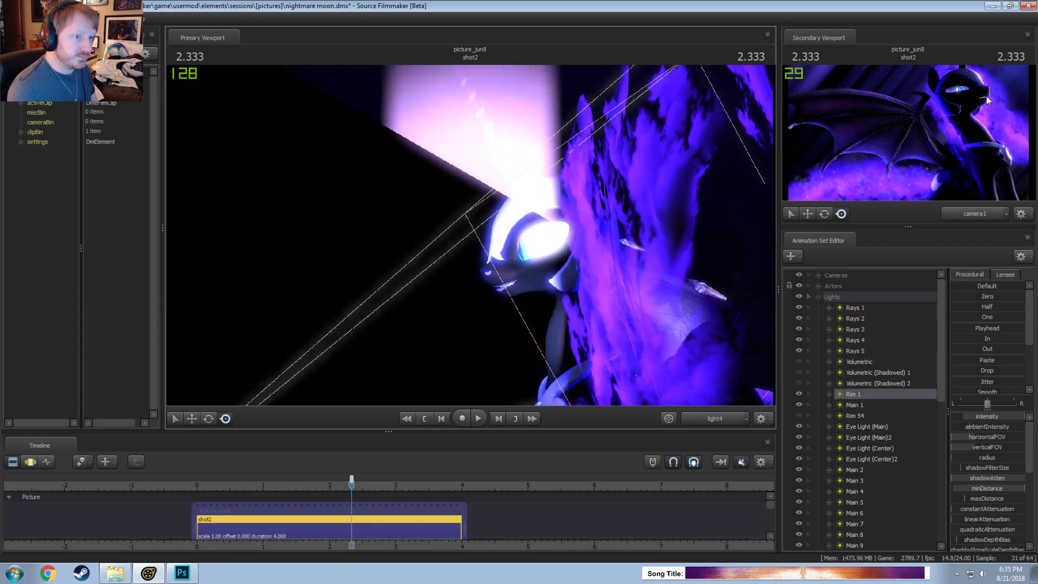
Step: Lower Rim 1's intensity to soften the rim light on the pony's head
key("F3")
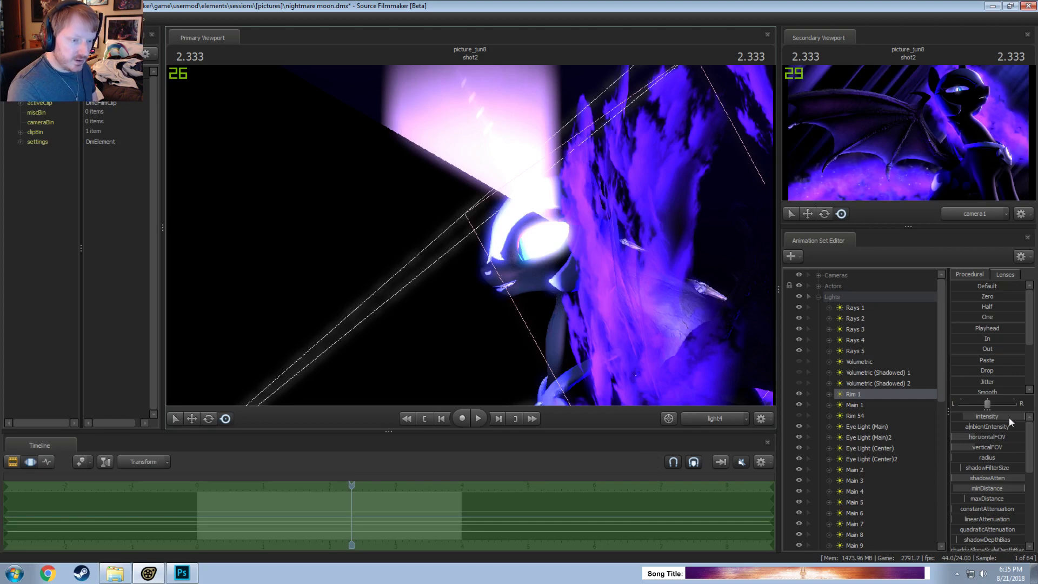
left_click_drag(1009, 417, 976, 418)
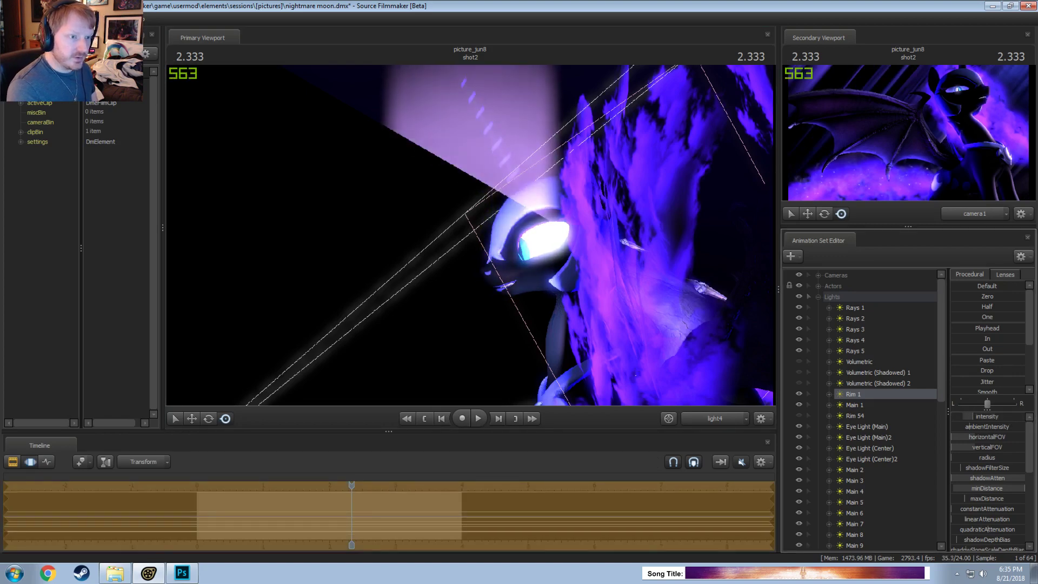
mouse_move(972, 416)
left_mouse_down()
mouse_move(992, 416)
mouse_move(981, 416)
left_mouse_up()
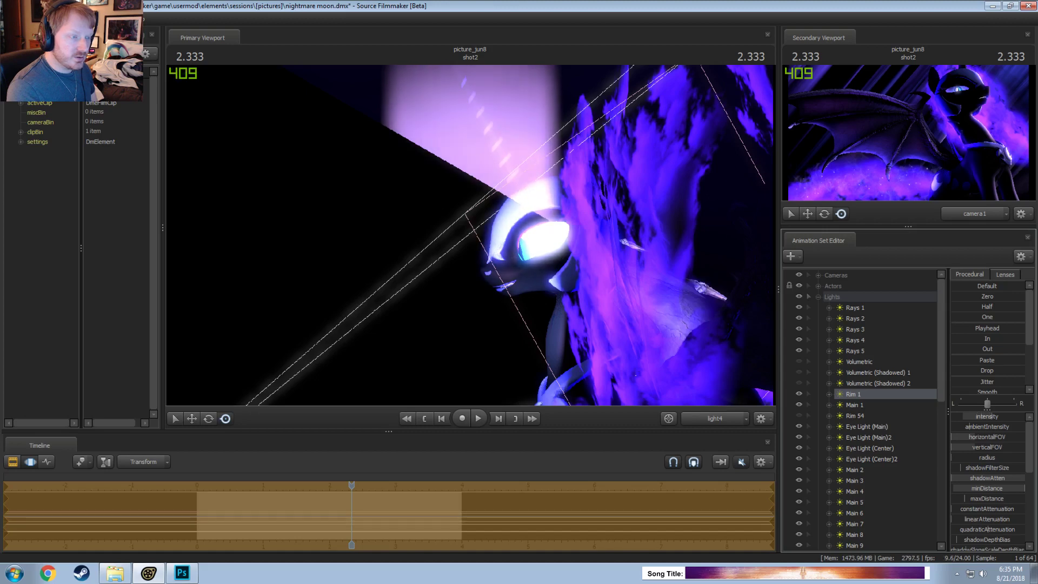
key("F3")
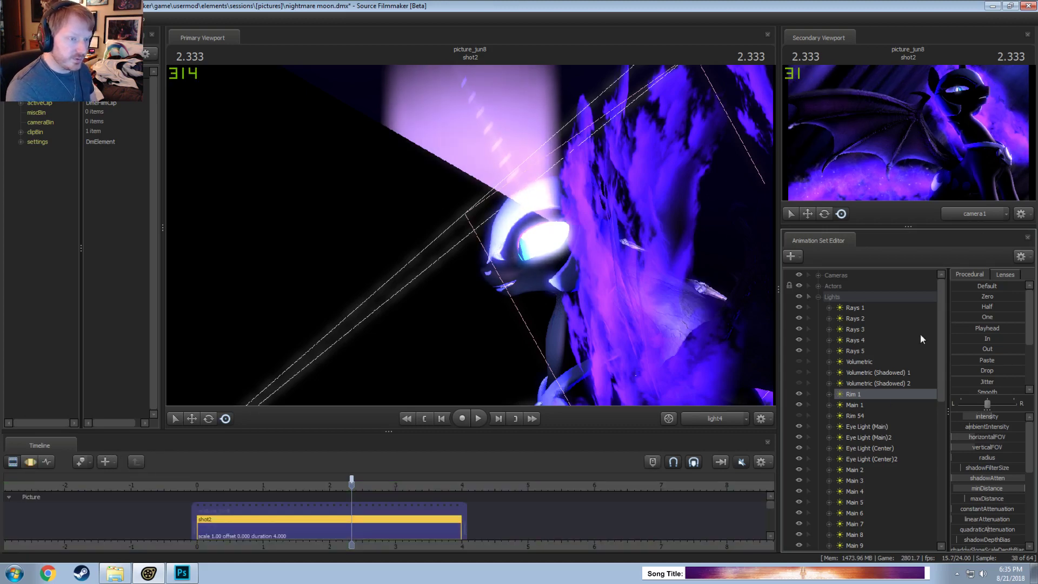
Step: Collapse the Lights group, view the shot through camera1 and lower Rim 56's intensity on the pony's neck
left_click(819, 296)
left_click(848, 385)
left_click(850, 427)
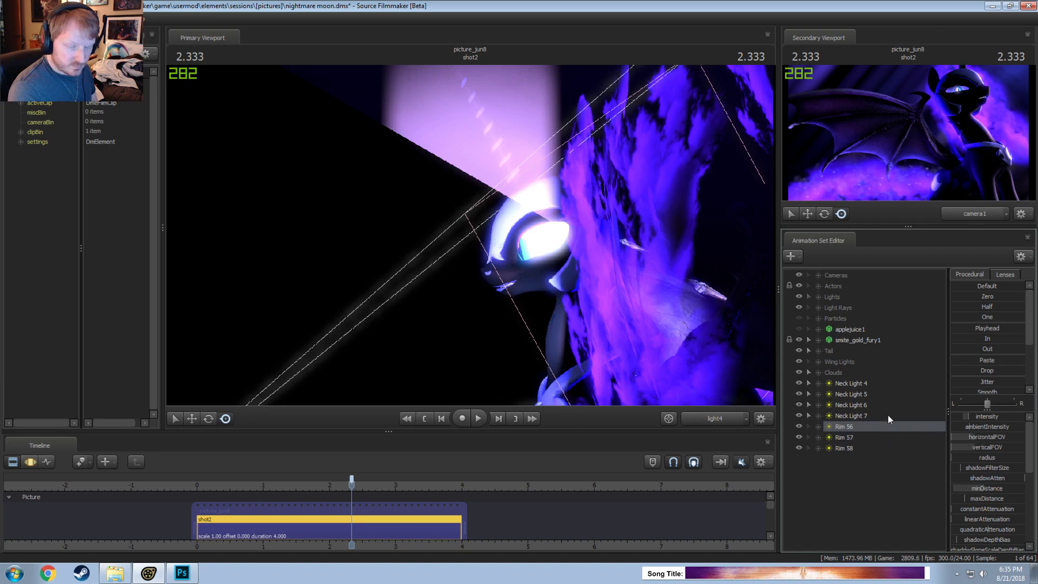
left_click(709, 418)
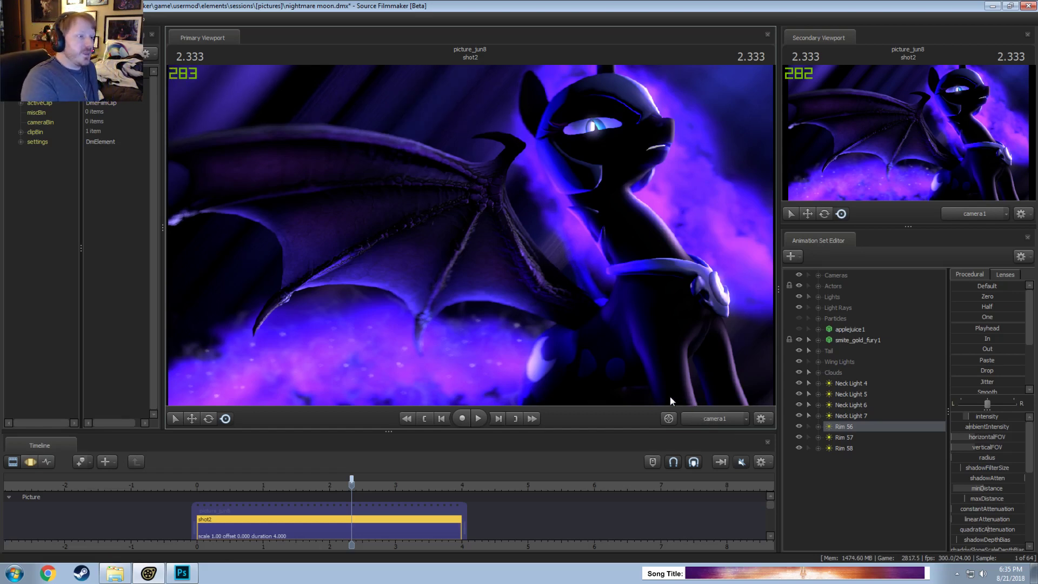
key("F3")
left_click_drag(991, 418, 967, 417)
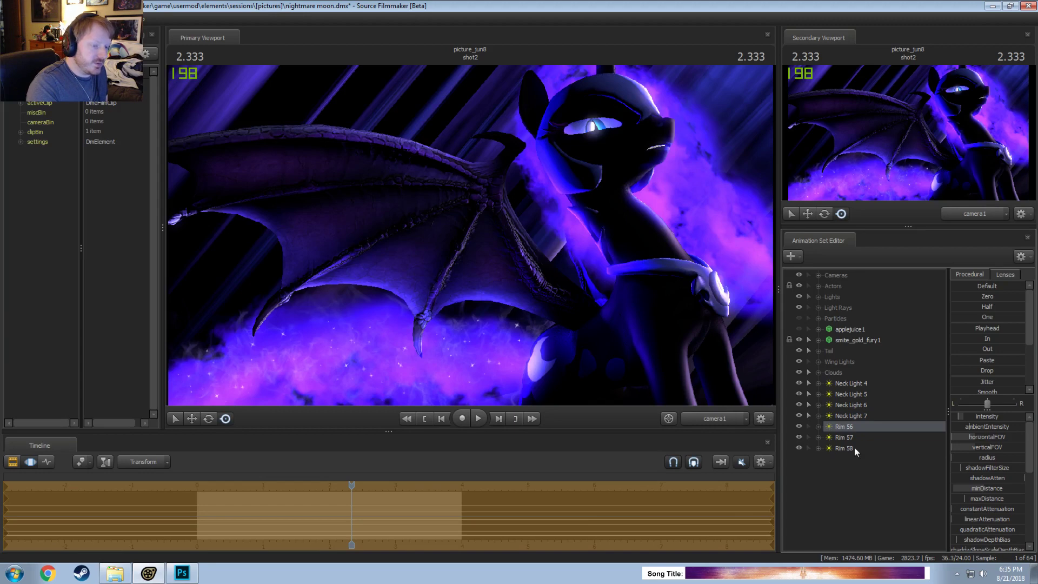
Step: Look through Rim 56, fine-tune its aim on the pony's neck and return to camera1
left_click_drag(842, 426, 432, 288)
key("F2")
left_click(537, 290)
key("F3")
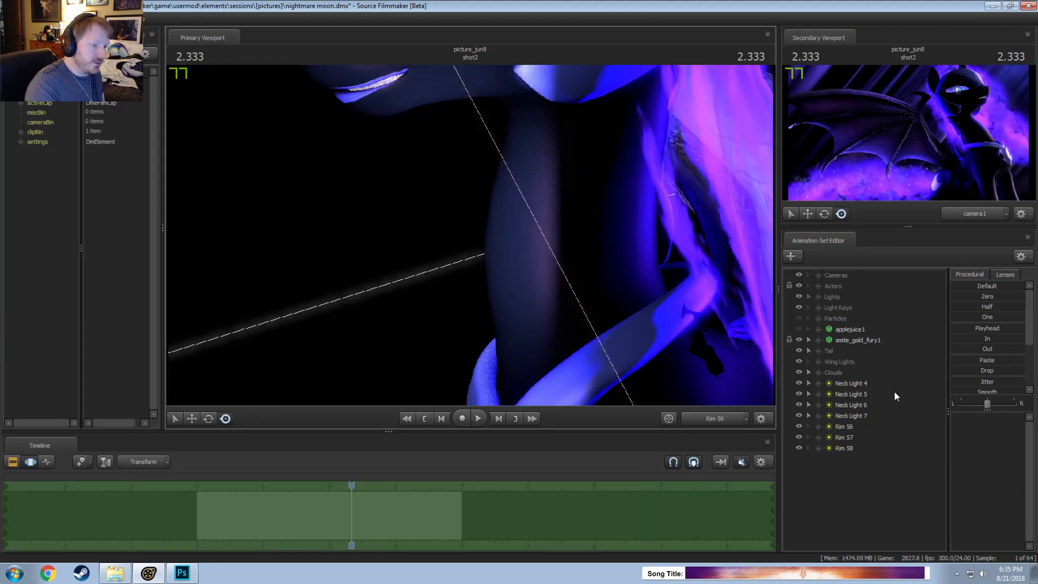
left_click(843, 426)
left_click_drag(727, 382, 728, 382)
left_click_drag(470, 239, 471, 238)
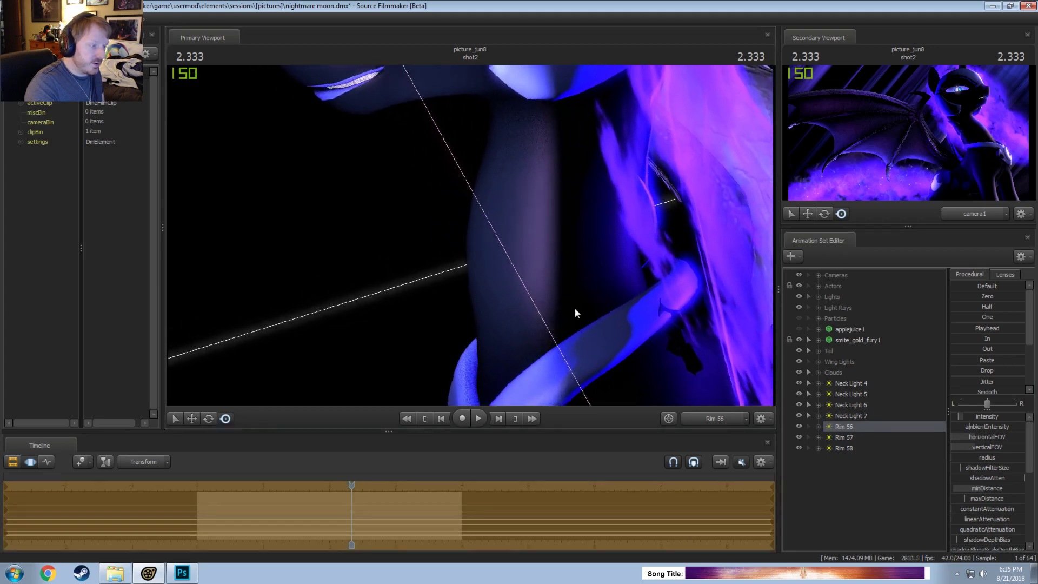
left_click_drag(575, 309, 689, 392)
left_click(710, 421)
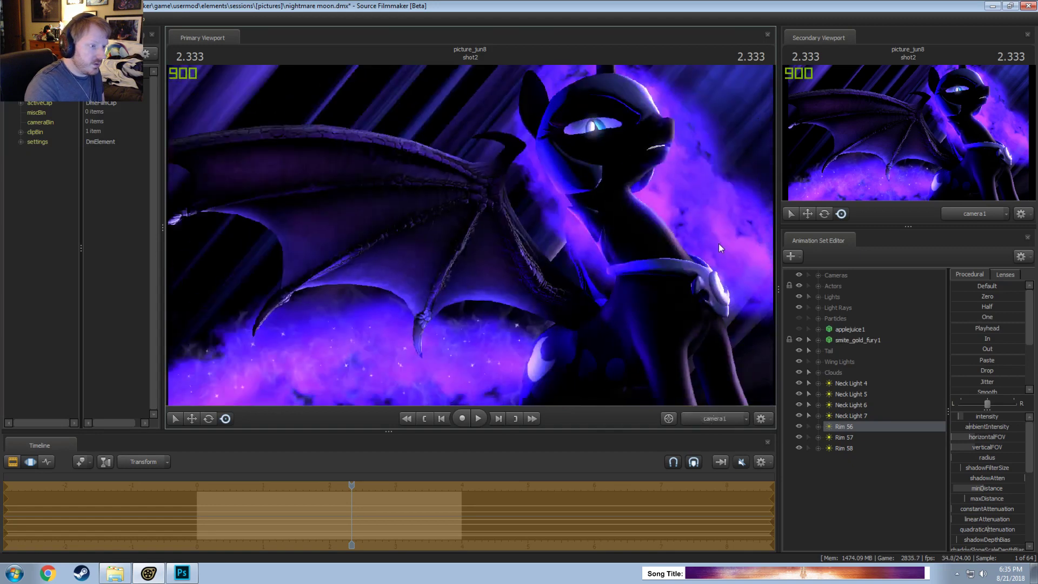
Step: Preview the shot in the Clip Editor and toggle the visibility of Rim 57 and Rim 58 to compare their effect
key("F3")
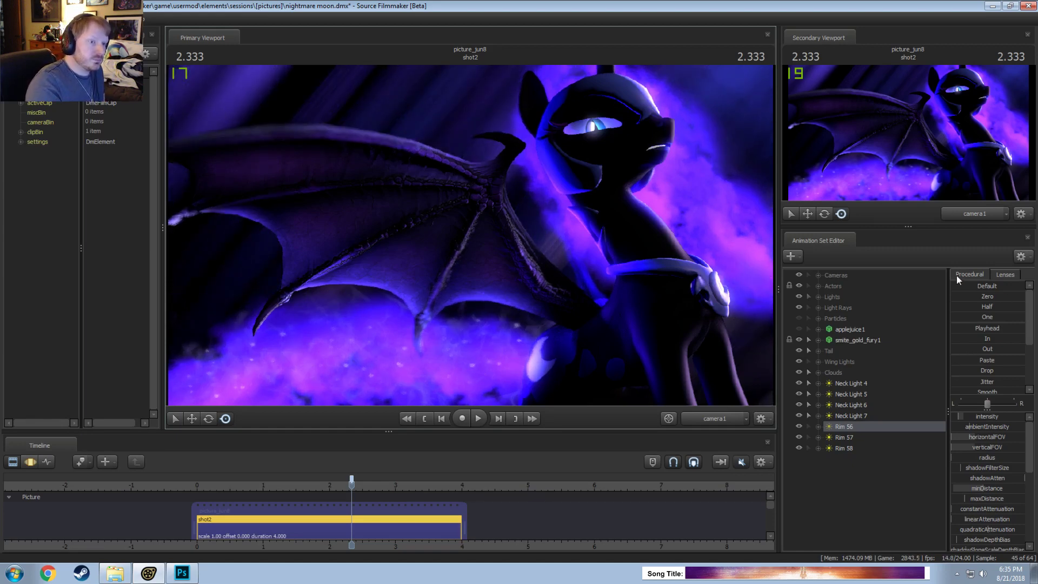
mouse_move(799, 447)
left_mouse_down()
mouse_move(800, 426)
mouse_move(799, 438)
left_mouse_up()
left_click(799, 448)
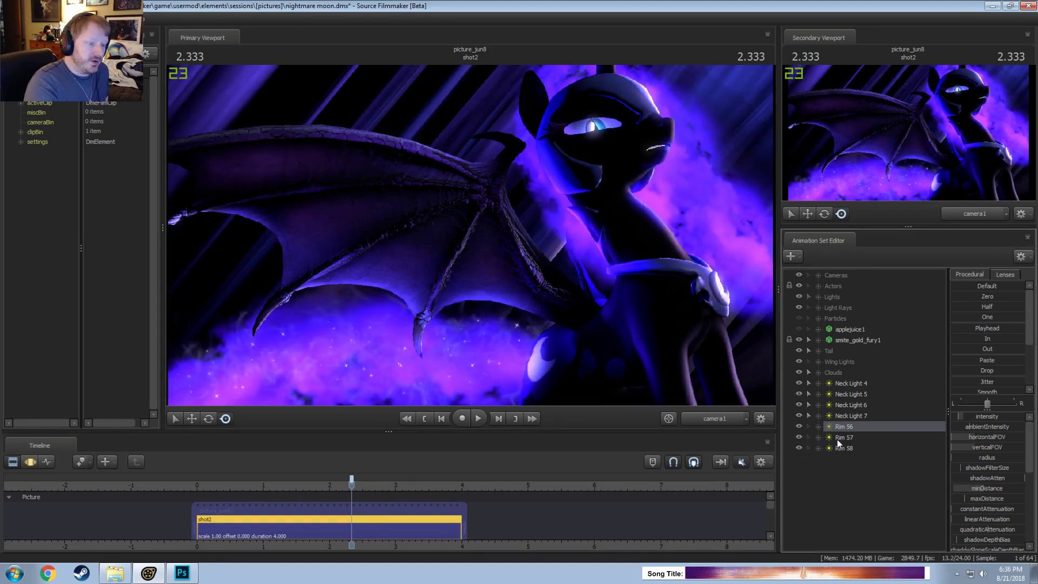
Step: Lower Rim 57's intensity and fine-tune its aim on the pony's front leg
left_click(846, 438)
key("F3")
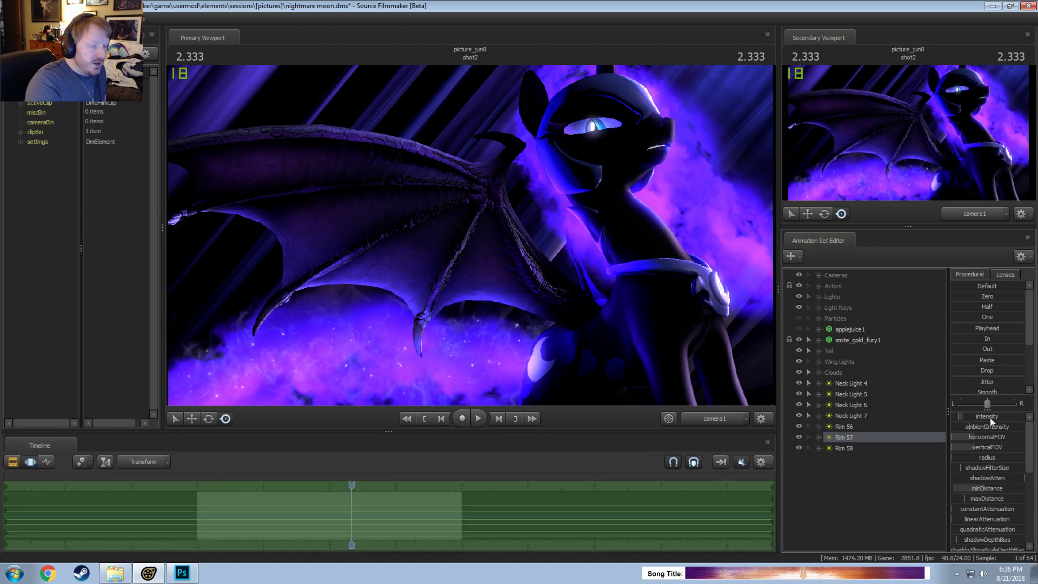
left_click_drag(990, 417, 985, 417)
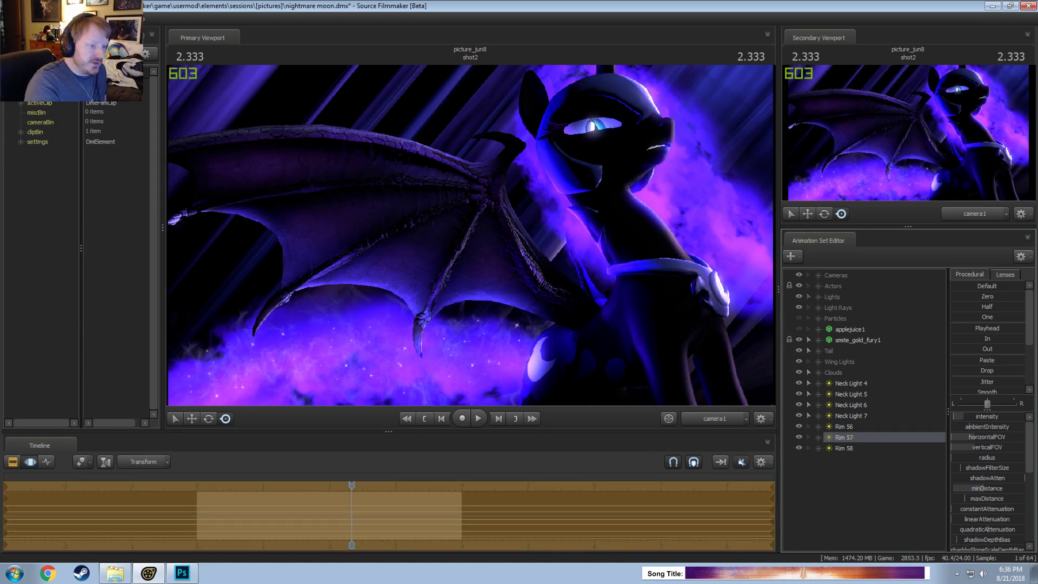
left_click_drag(903, 435, 492, 256)
left_click_drag(559, 284, 578, 271)
key("F2")
key("F3")
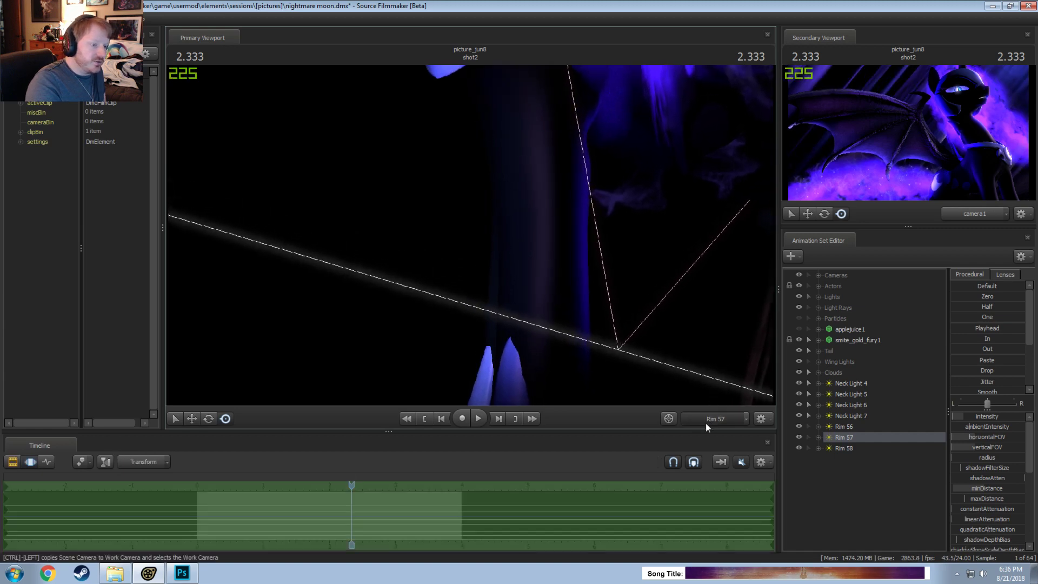
left_click(693, 416)
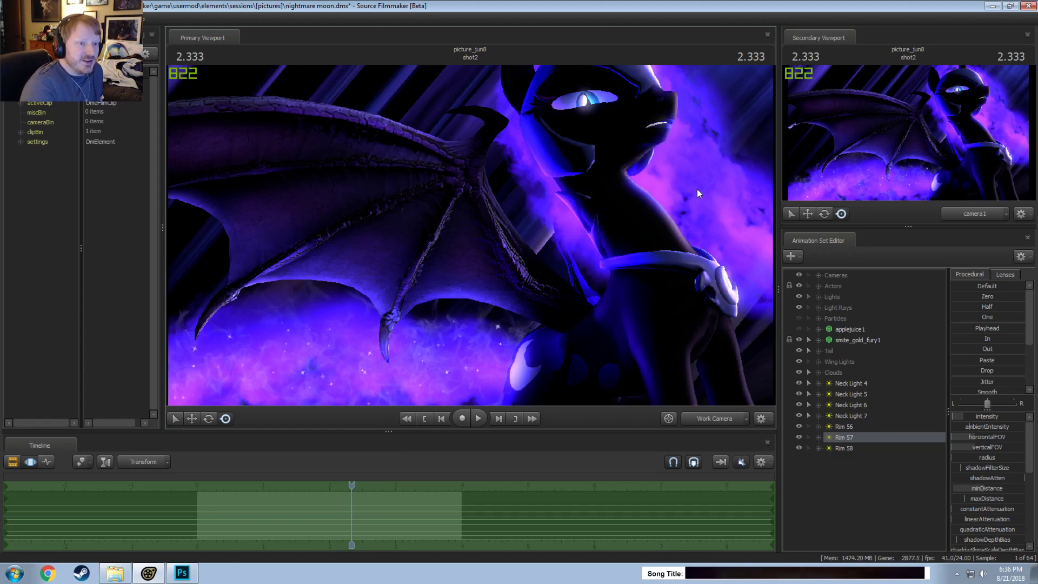
Step: Edit the maximum of Rim 58's intensity range, lower its intensity on the chest armor and return to camera1
left_click(856, 449)
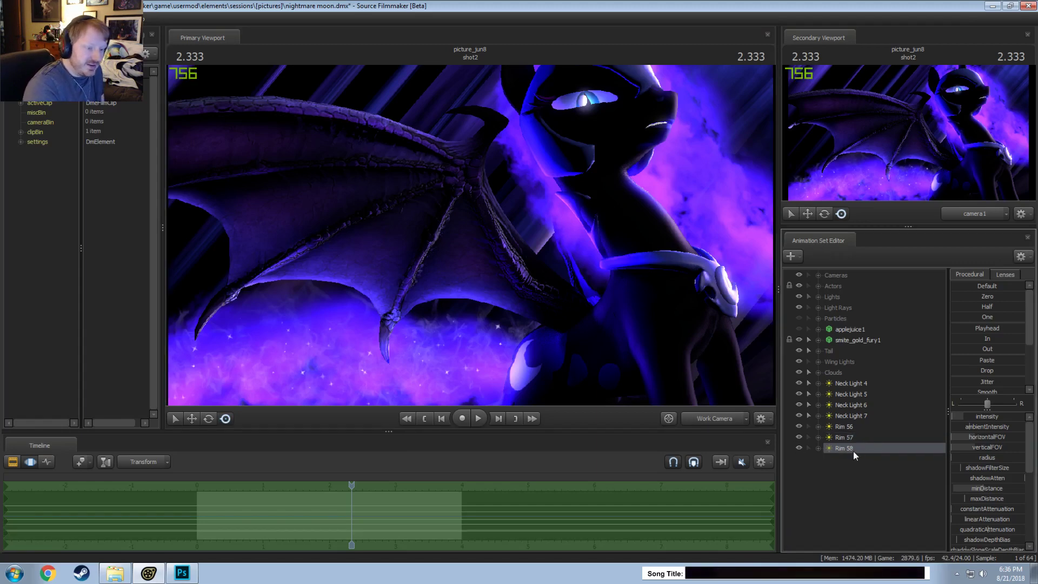
left_click_drag(853, 450, 673, 318)
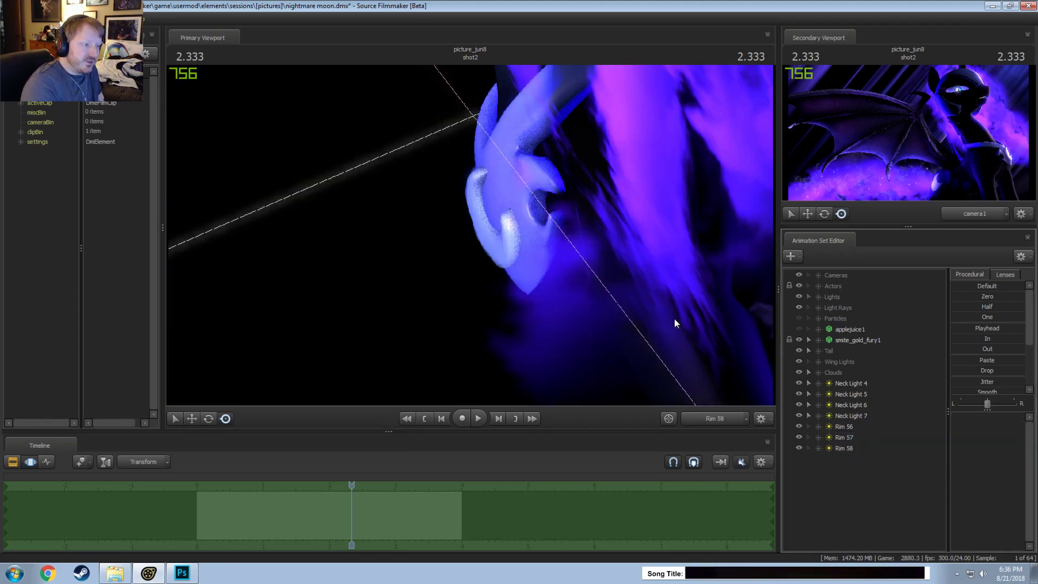
left_click(852, 446)
right_click(986, 426)
left_click(935, 438)
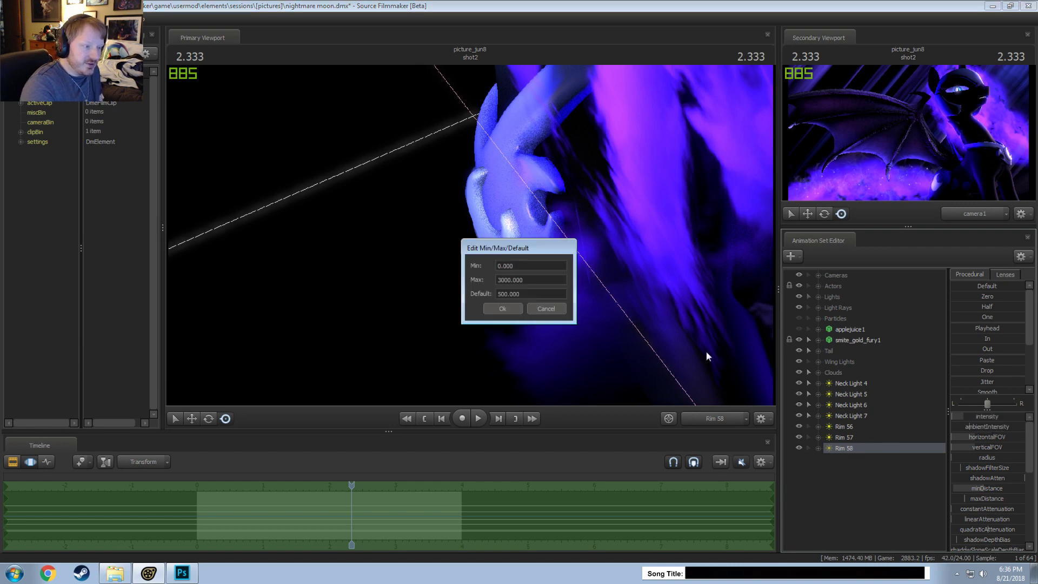
double_click(518, 280)
key("Tab")
key("Return")
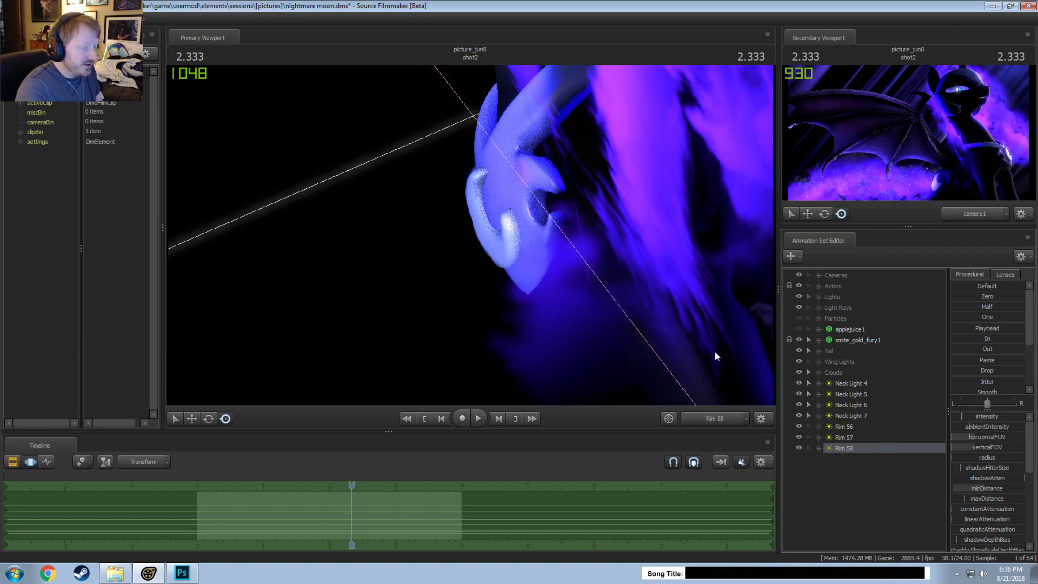
left_click_drag(977, 416, 966, 415)
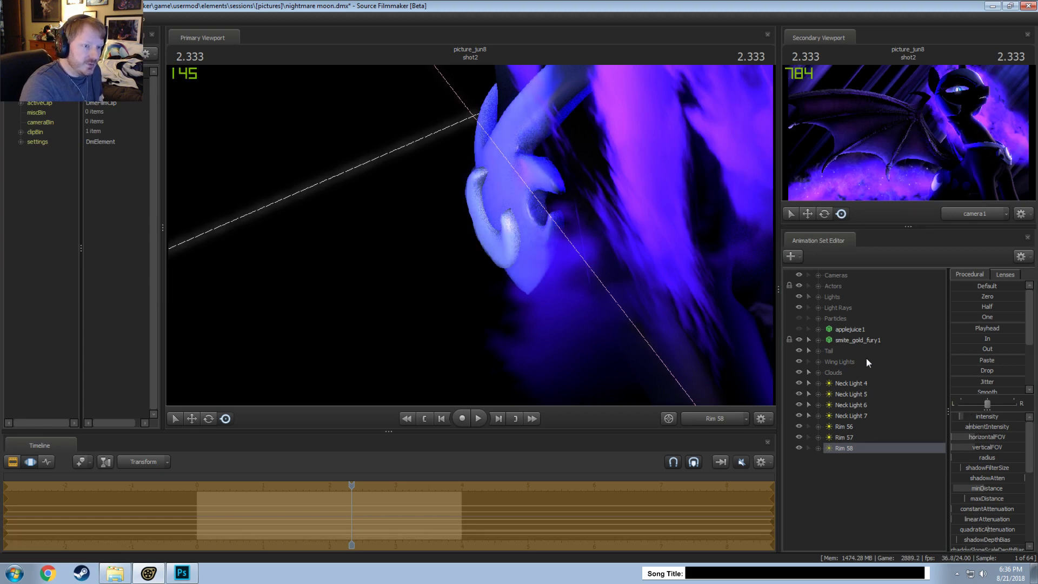
left_click(715, 417)
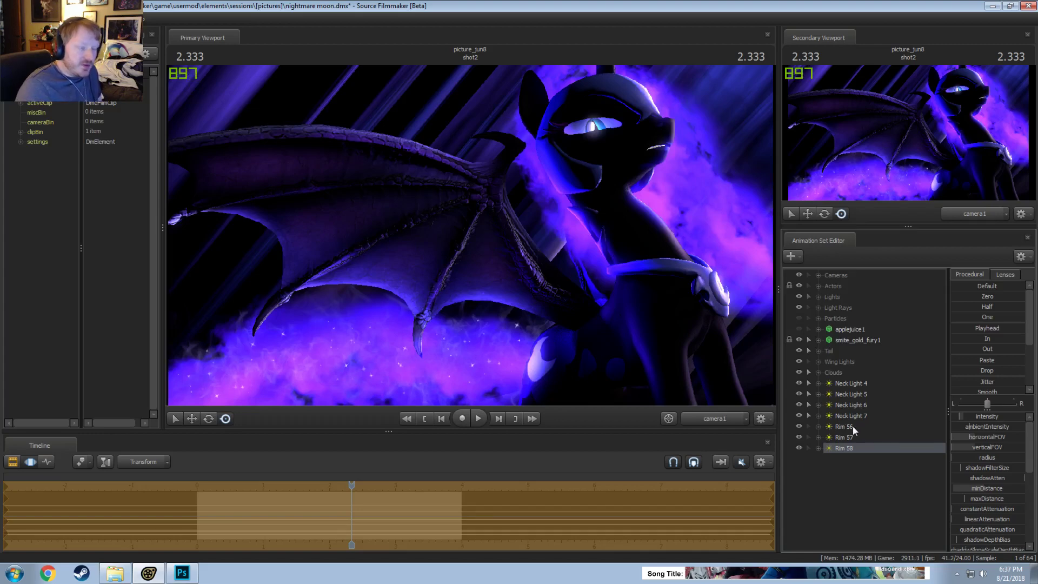
Step: Reduce Rim 58's color_green and pick its color_red, color_green and color_blue controls as the source for copying
scroll(981, 498, "down", 5)
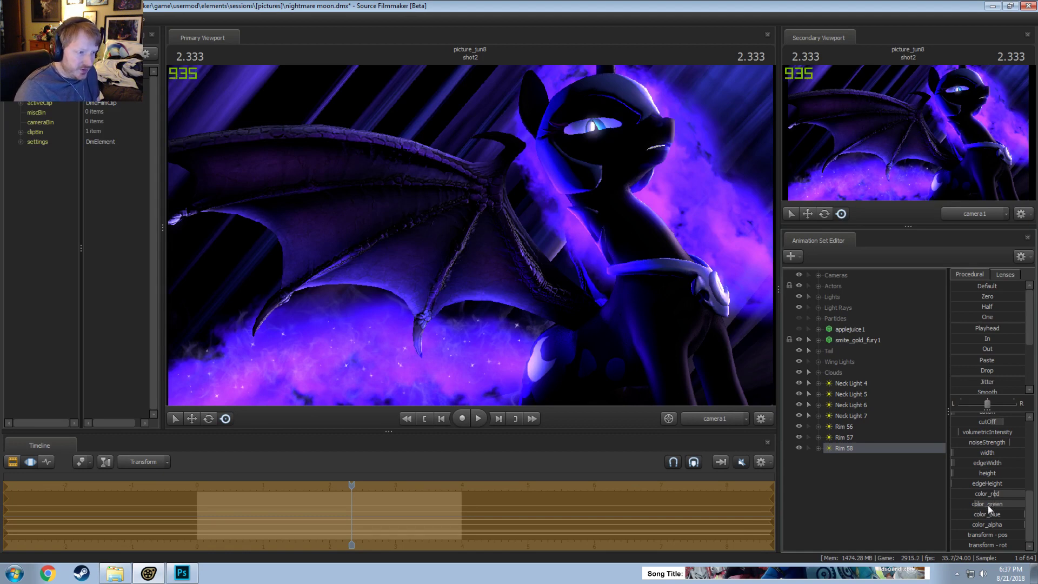
left_click_drag(987, 505, 966, 505)
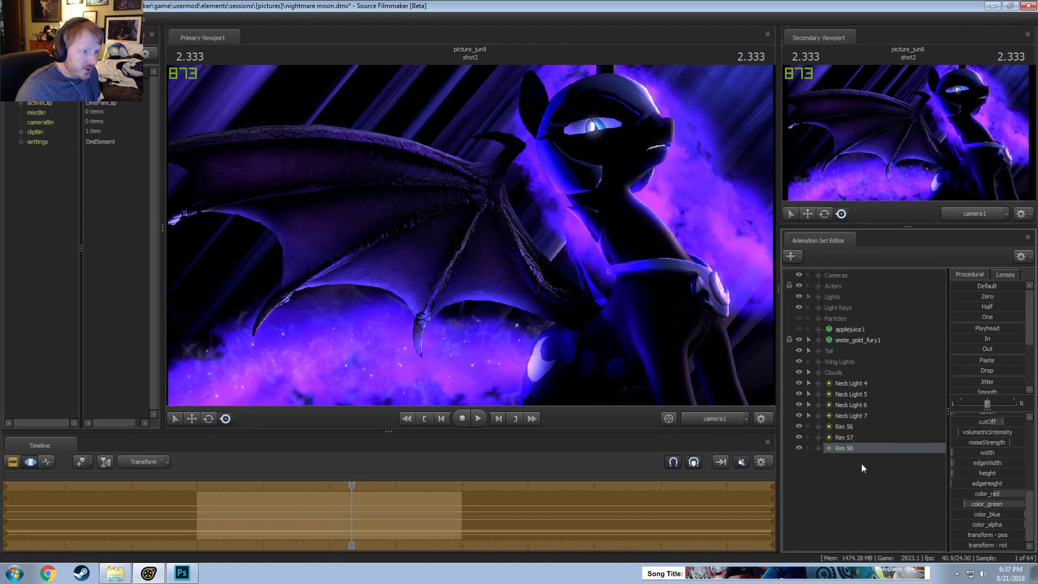
left_click(817, 448)
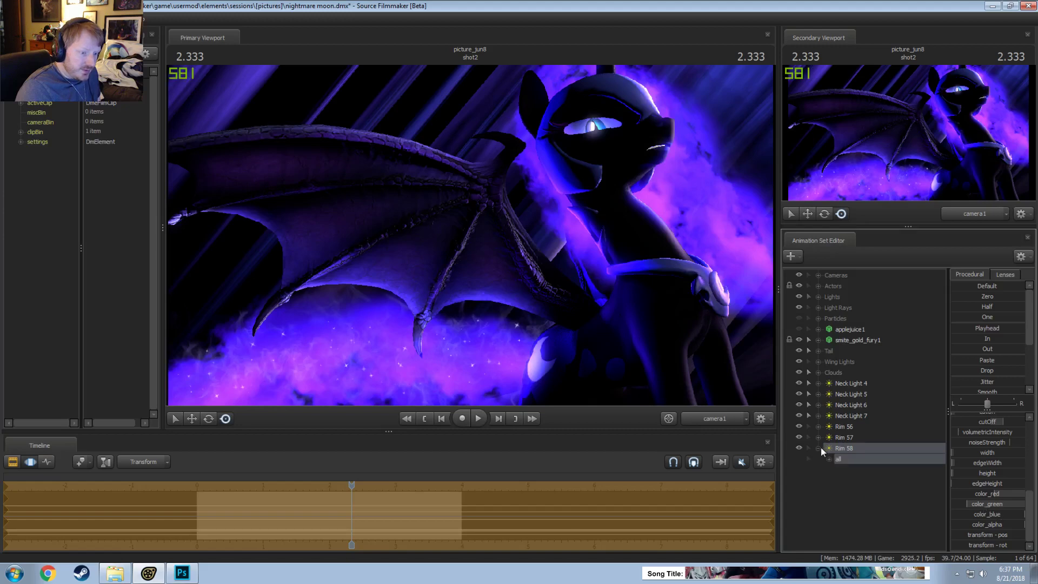
scroll(852, 473, "down", 8)
left_click(859, 474)
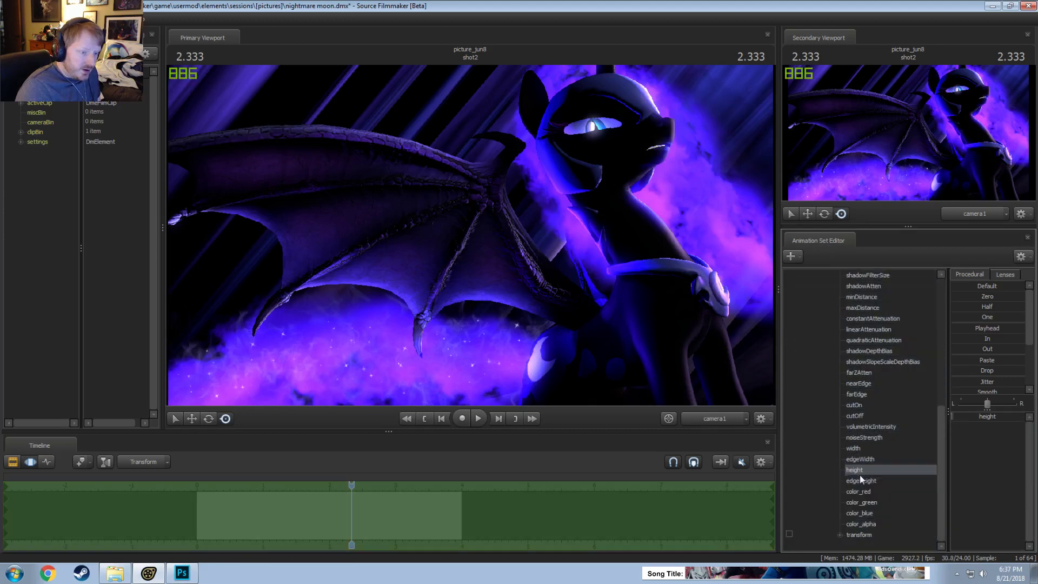
left_click(864, 513, "shift")
scroll(880, 456, "up", 8)
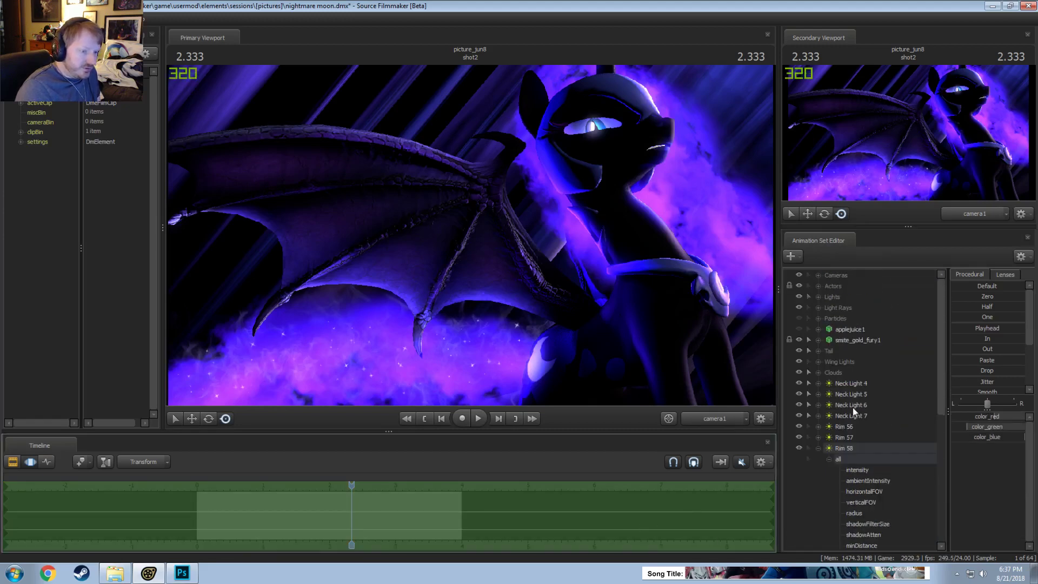
left_click(817, 448)
Step: Apply Rim 58's color values to Rim 56 and Rim 57
left_click(843, 437)
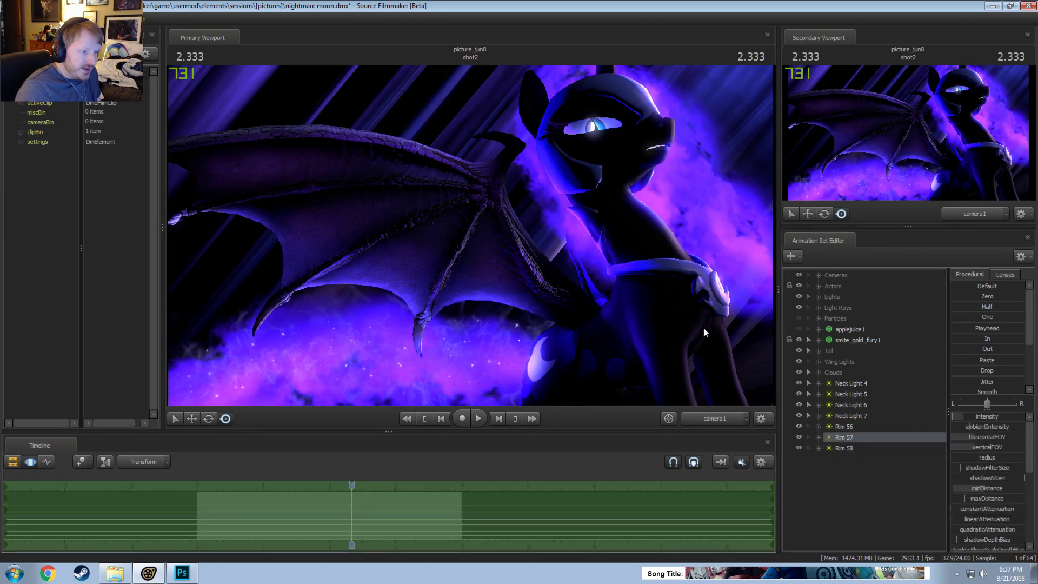
left_click(829, 426)
left_click(671, 487)
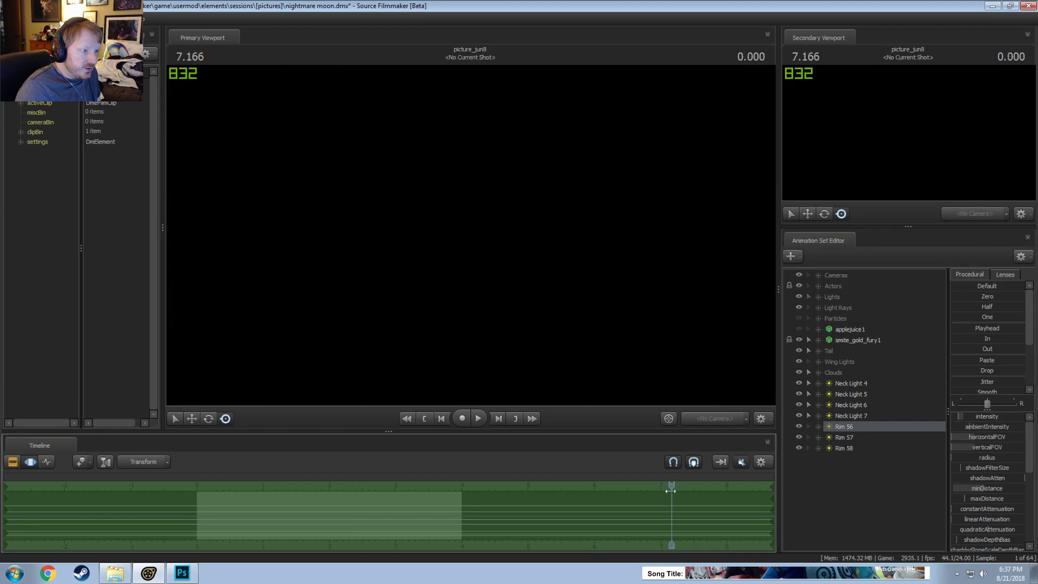
left_click(337, 492)
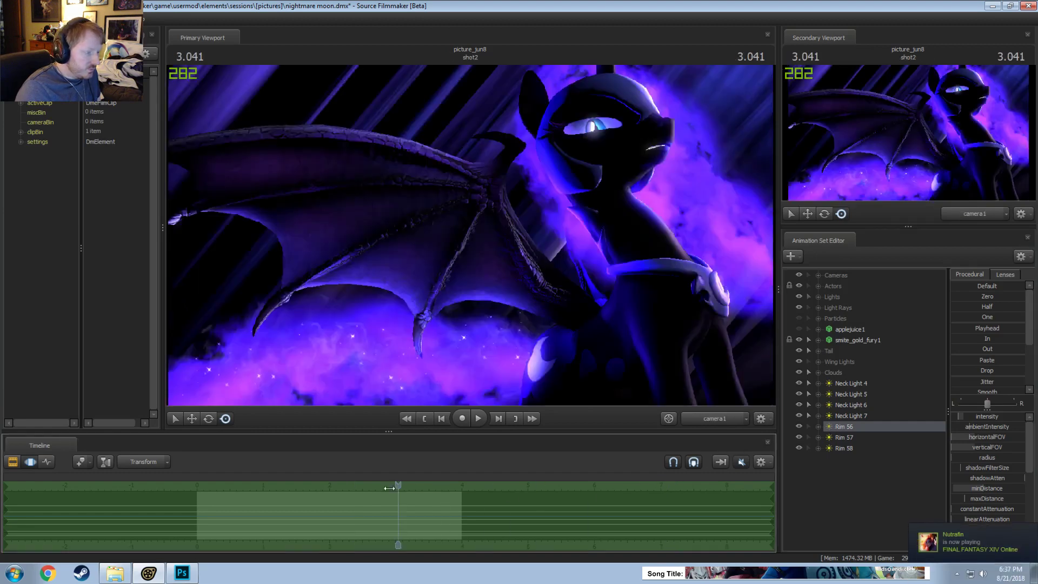
left_click(644, 509)
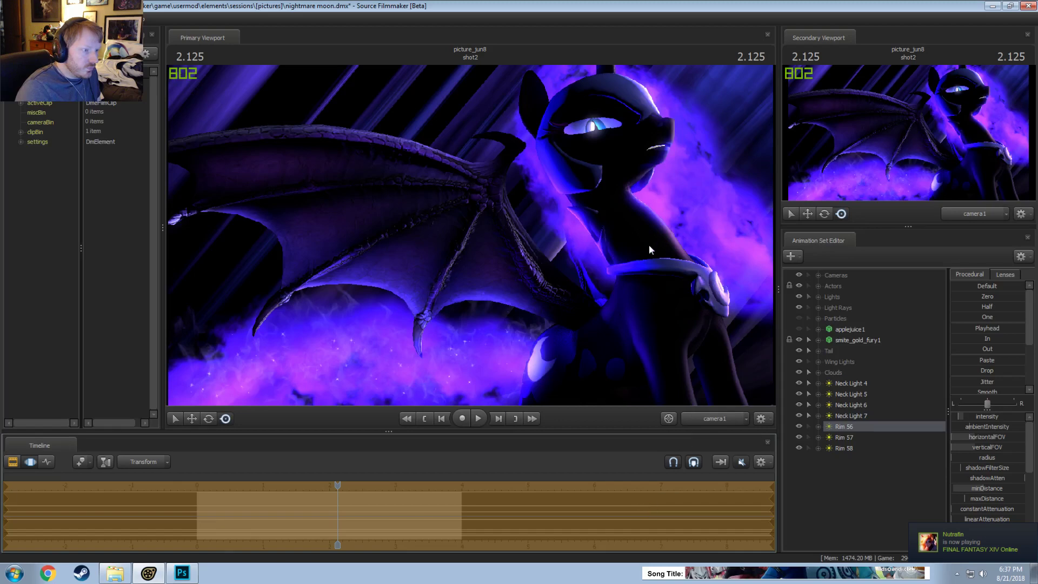
left_click(843, 448)
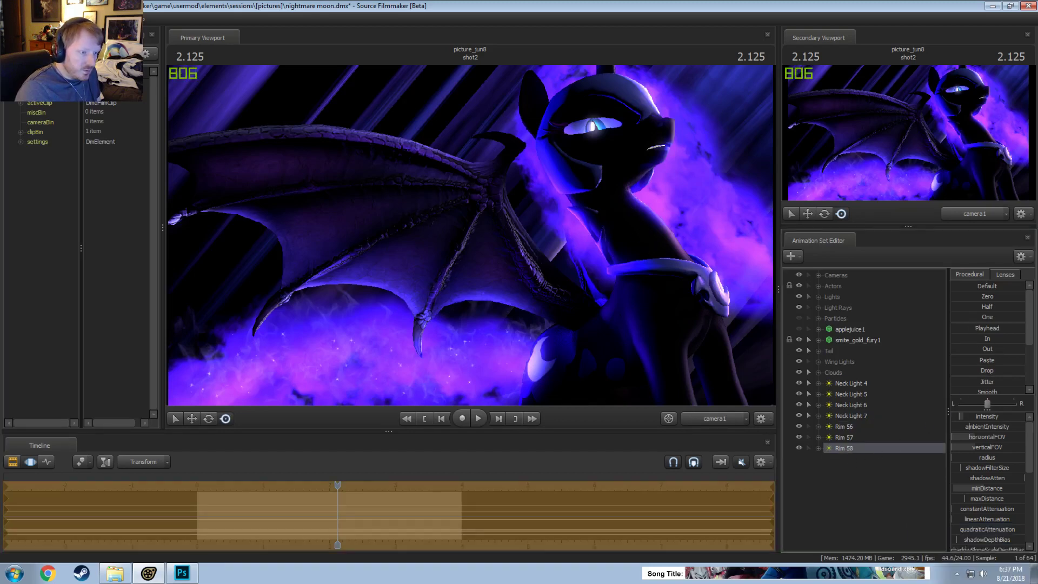
left_click(987, 360)
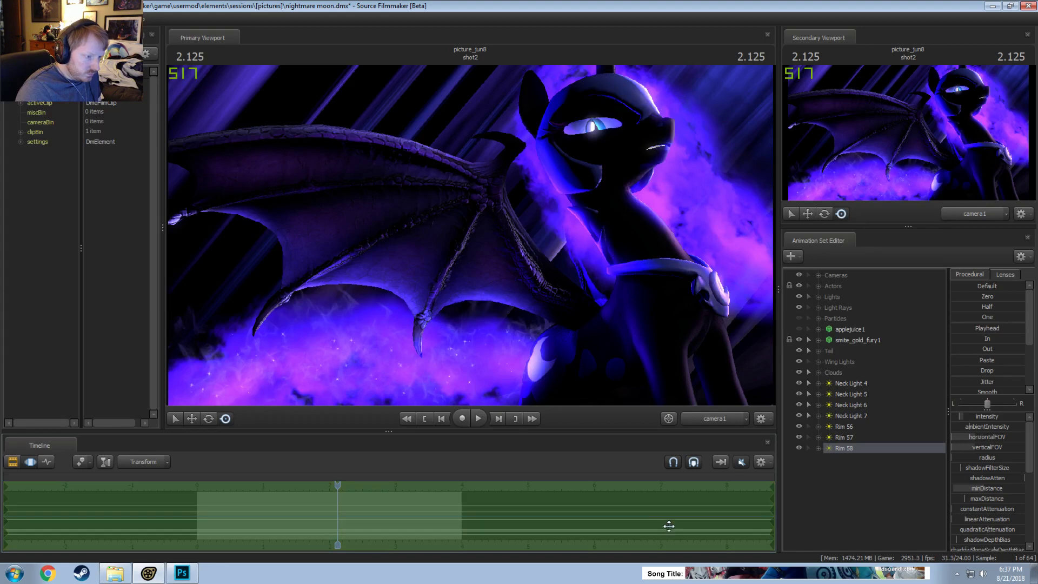
left_click(846, 437)
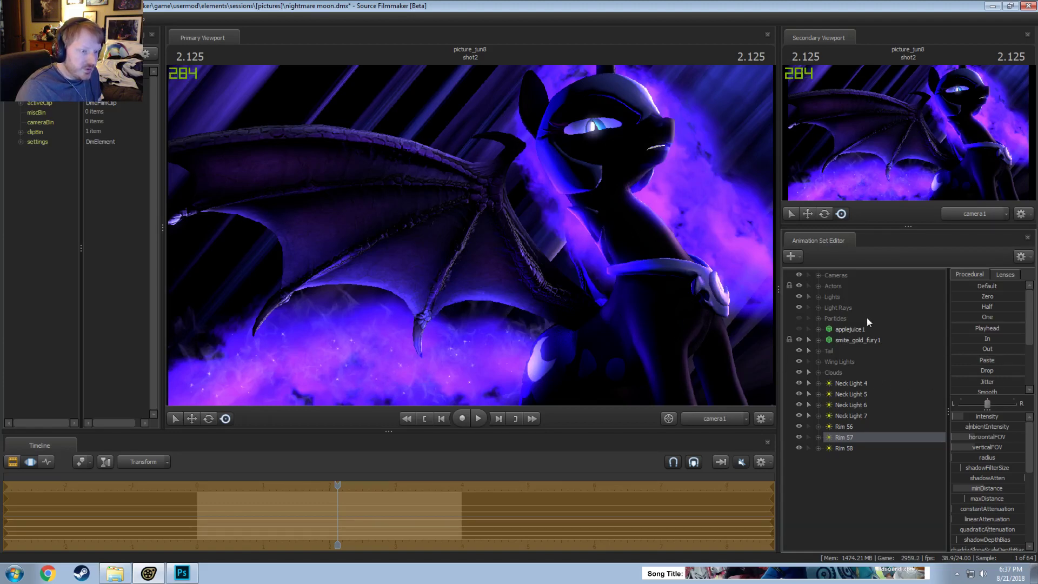
Step: Move Rim 56, Rim 57 and Rim 58 into the Lights group directly below Rim 1
left_click(819, 296)
scroll(878, 466, "down", 10)
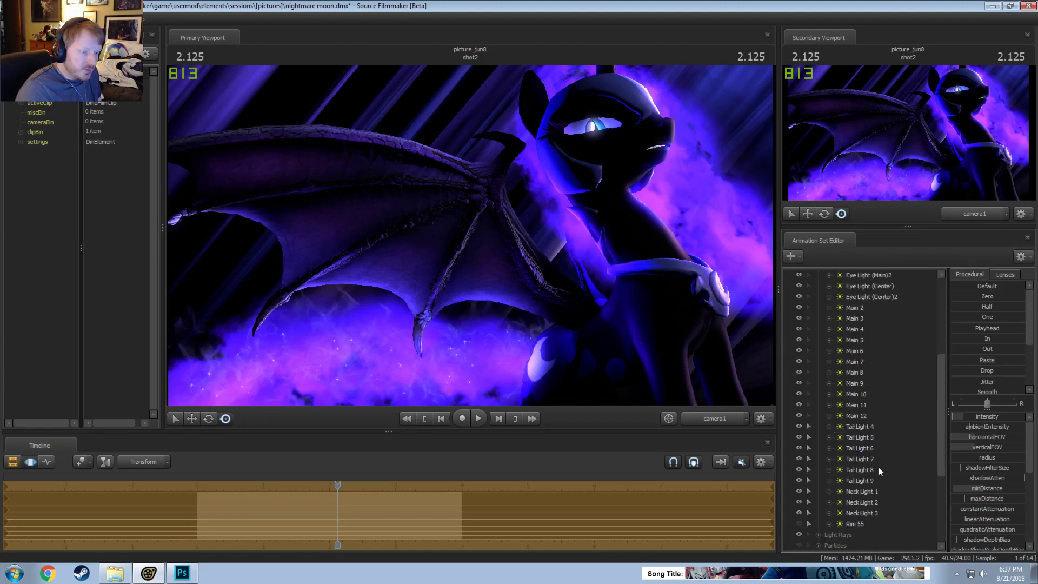
left_click(848, 529)
left_click(846, 514, "shift")
left_click_drag(846, 514, 862, 401)
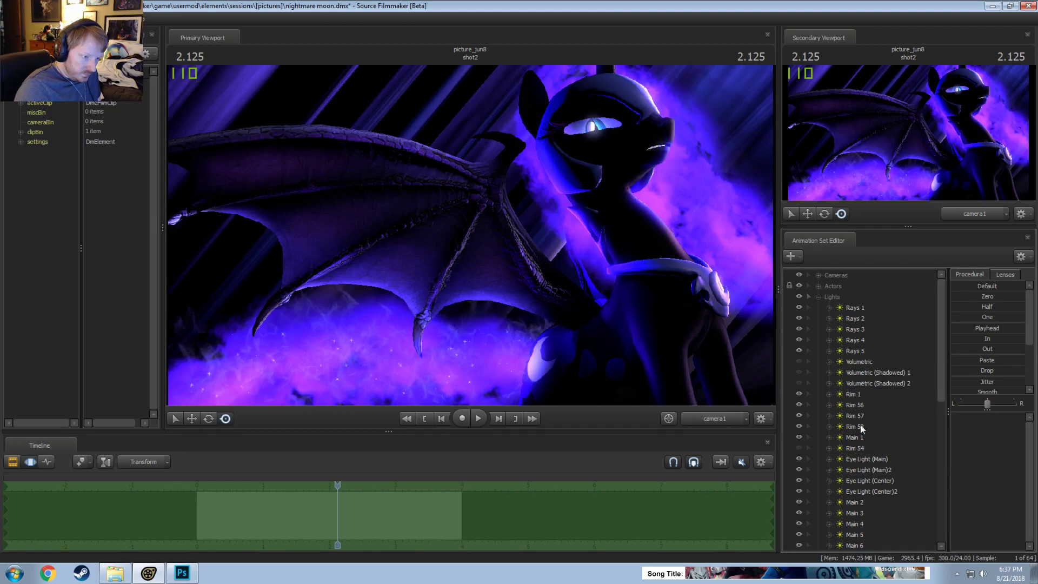
Step: Select Rim 1 and preview the shot's overall rim lighting in the Clip Editor
left_click(855, 407)
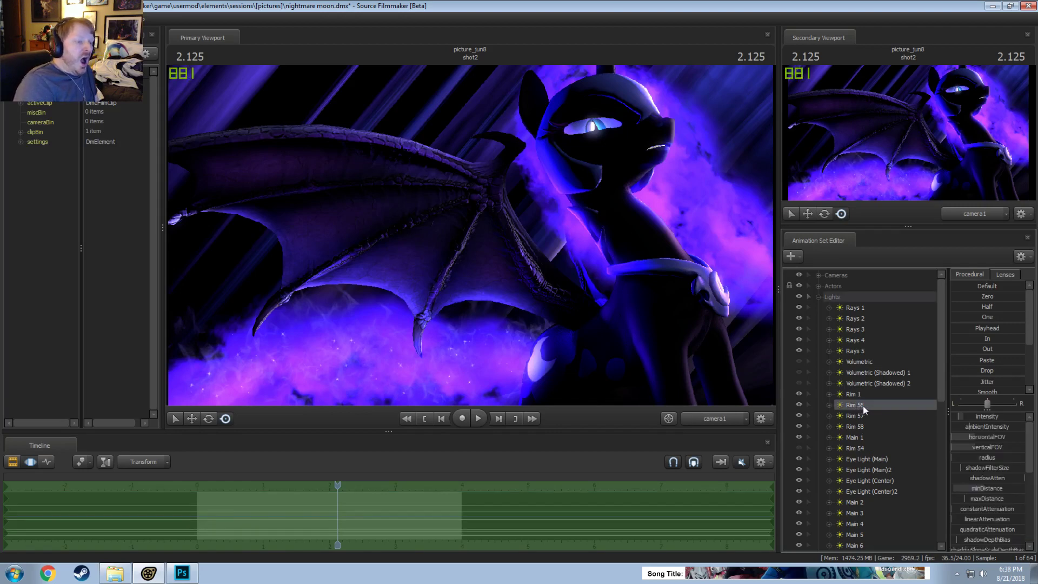
left_click(861, 396)
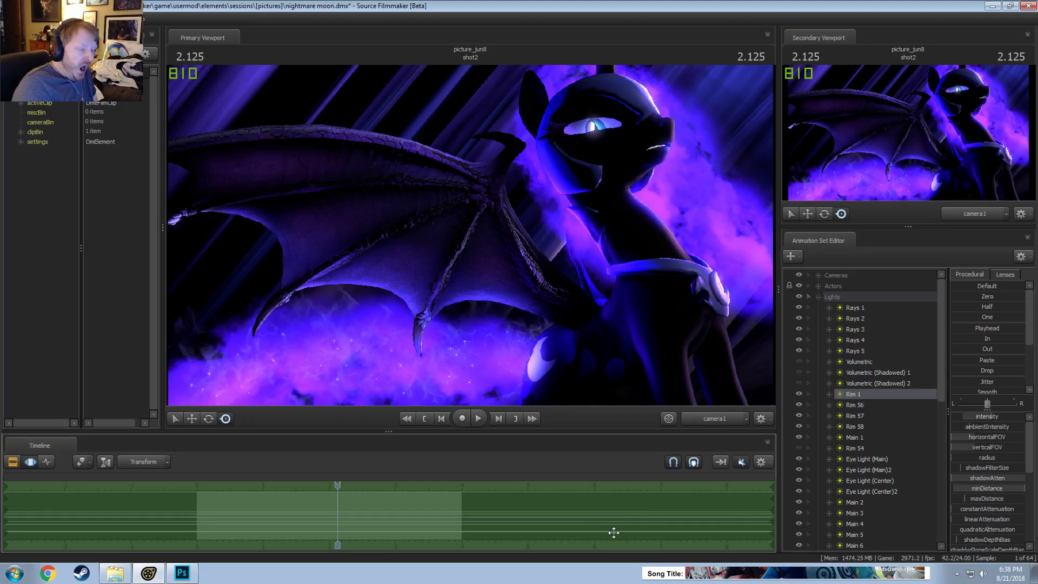
key("F2")
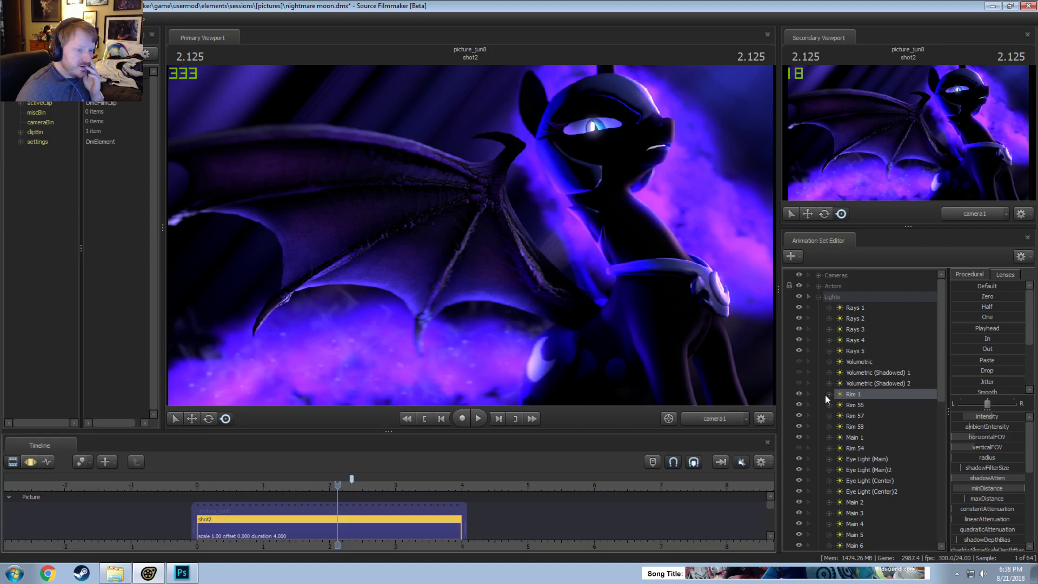
Step: Compare the shot with the Lights group and with Tail Light 4, Tail Light 5 and Tail Light 6 individually hidden and shown
left_click(799, 296)
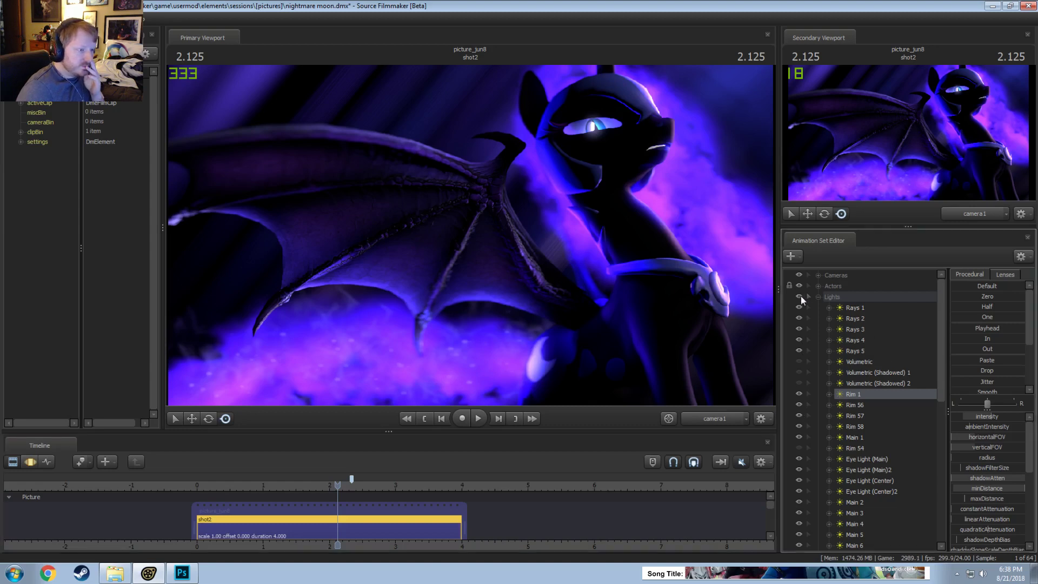
left_click(800, 296)
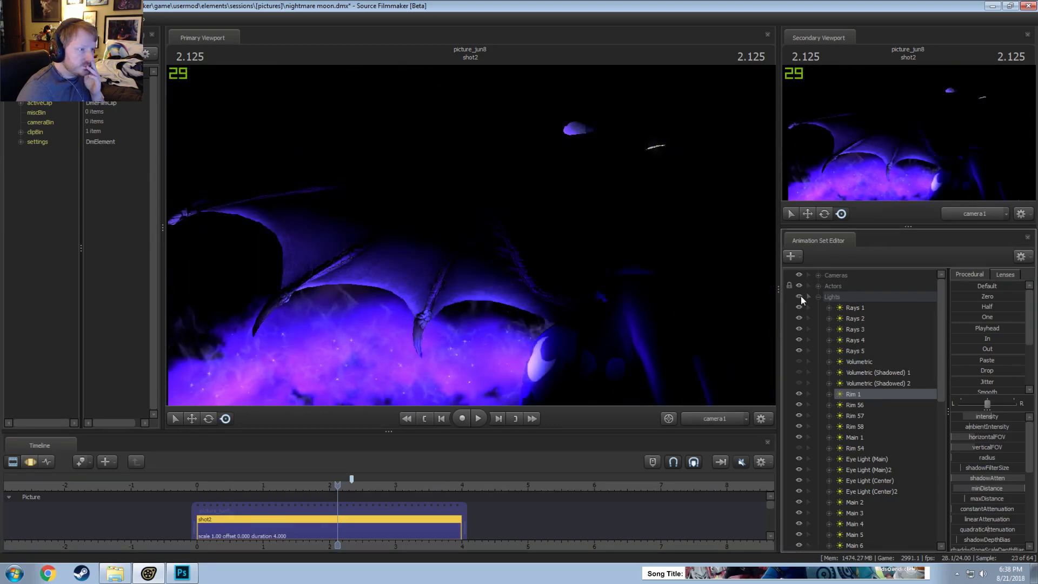
scroll(816, 324, "down", 6)
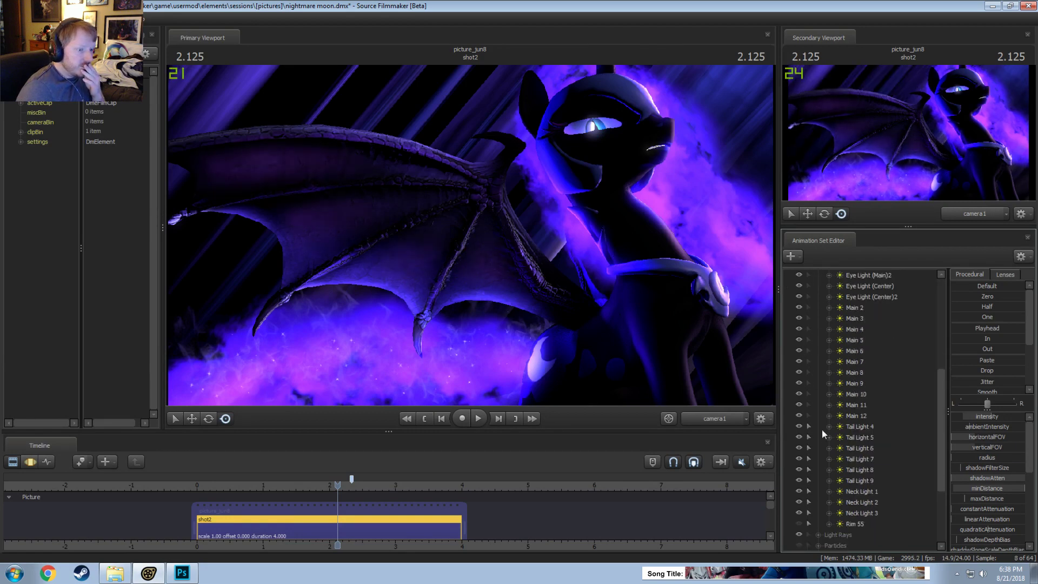
left_click(799, 427)
left_click(799, 426)
left_click(800, 436)
left_click(800, 436)
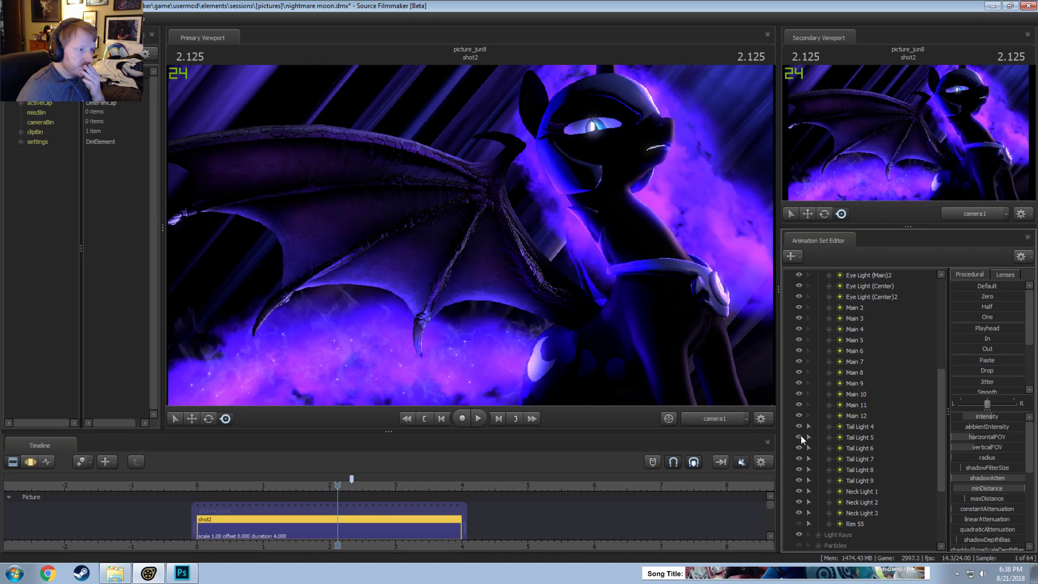
left_click(799, 448)
left_click(800, 448)
left_click(799, 448)
left_click(799, 448)
left_click(799, 448)
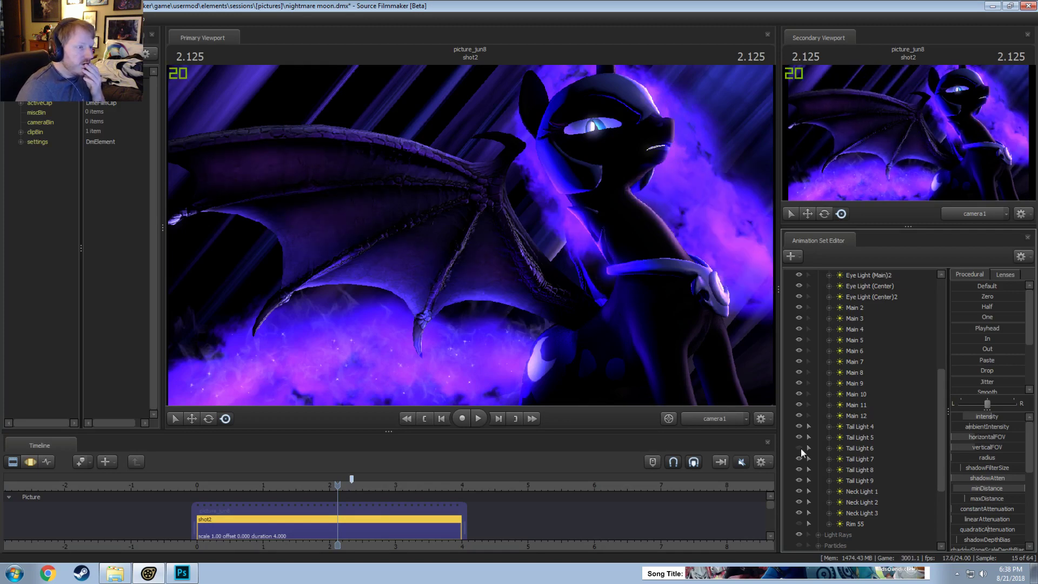
left_click(800, 448)
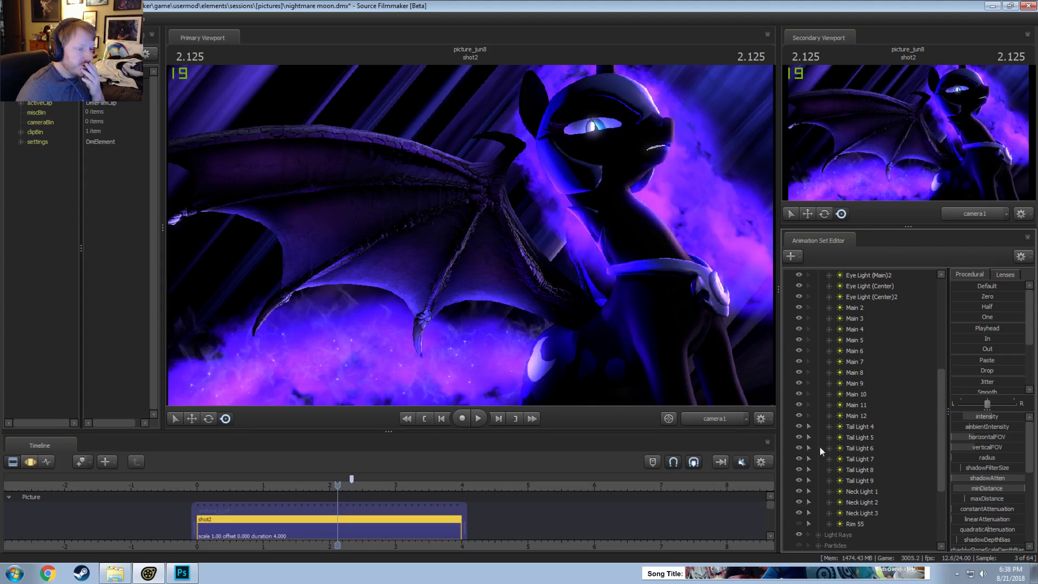
Step: Inspect the pony's neck from Tail Light 6's own view, then return to camera1 in the Clip Editor
left_click(854, 448)
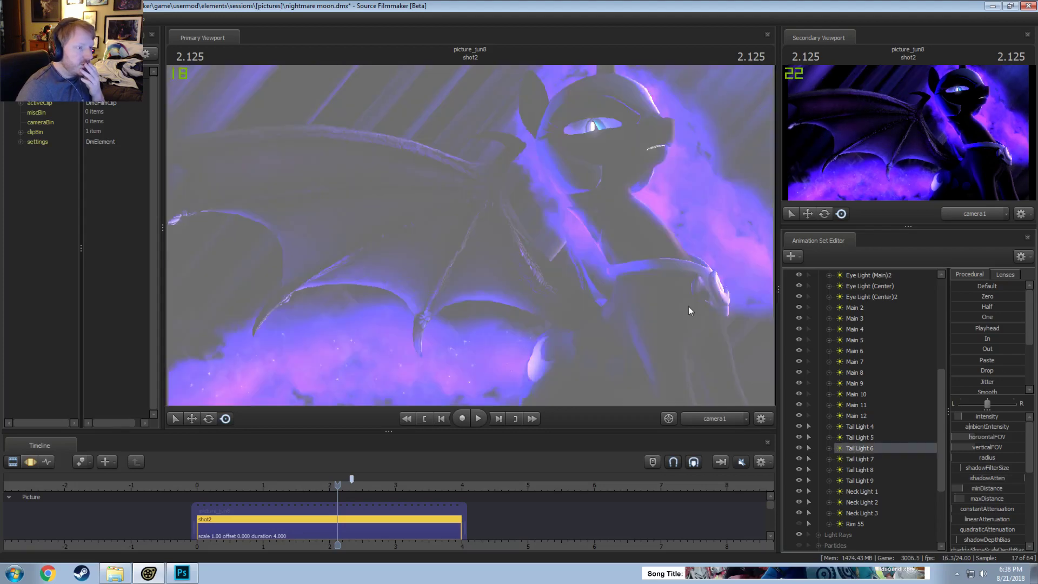
left_click_drag(688, 306, 684, 304)
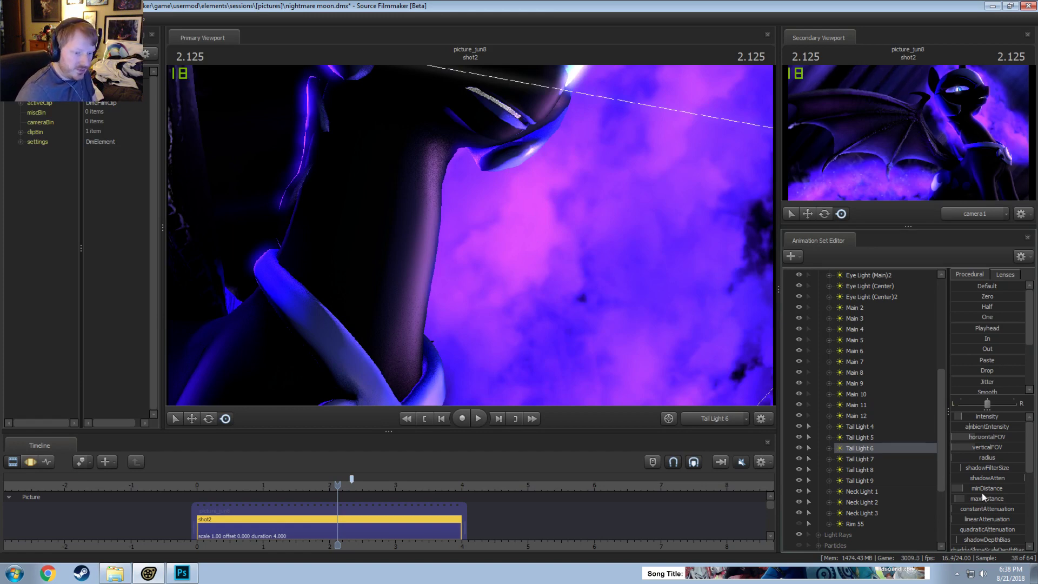
scroll(976, 494, "down", 3)
key("F3")
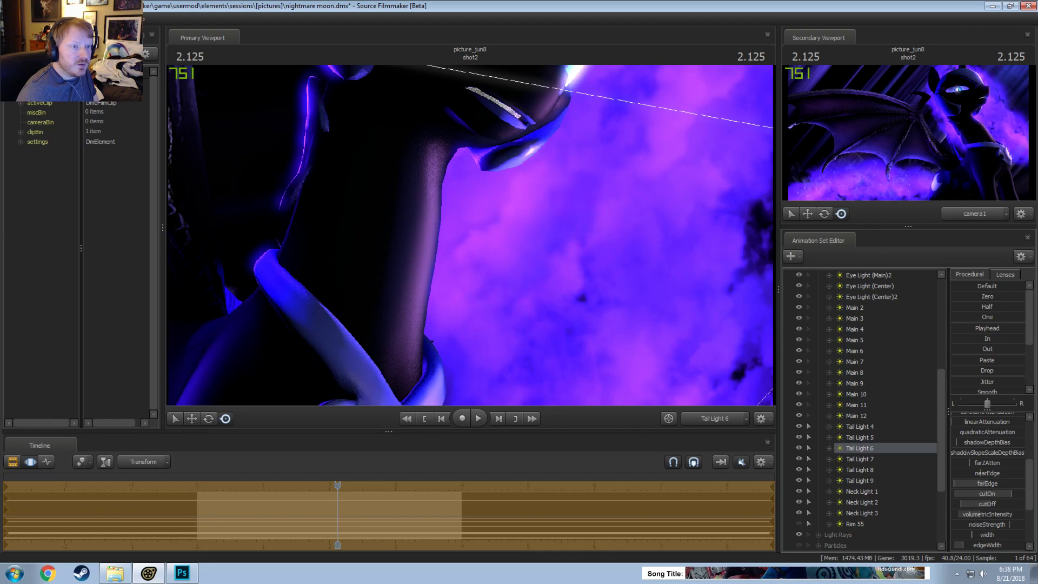
left_click(709, 424)
key("F2")
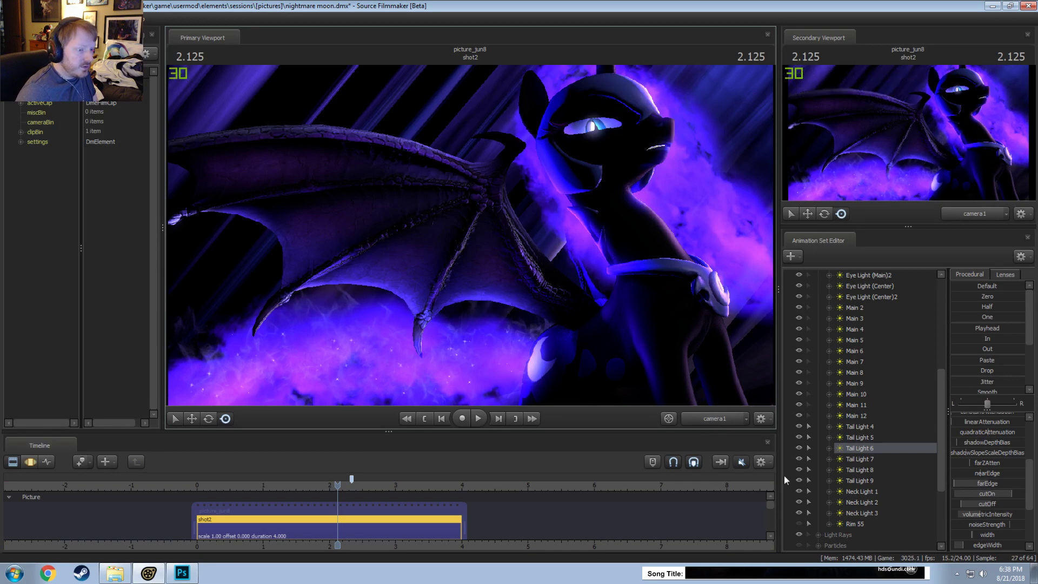
Step: Examine how Tail Light 6 and the Clouds group affect the neck lighting by toggling their visibility and rechecking the light's view
left_click(798, 448)
left_click(797, 448)
left_click(797, 447)
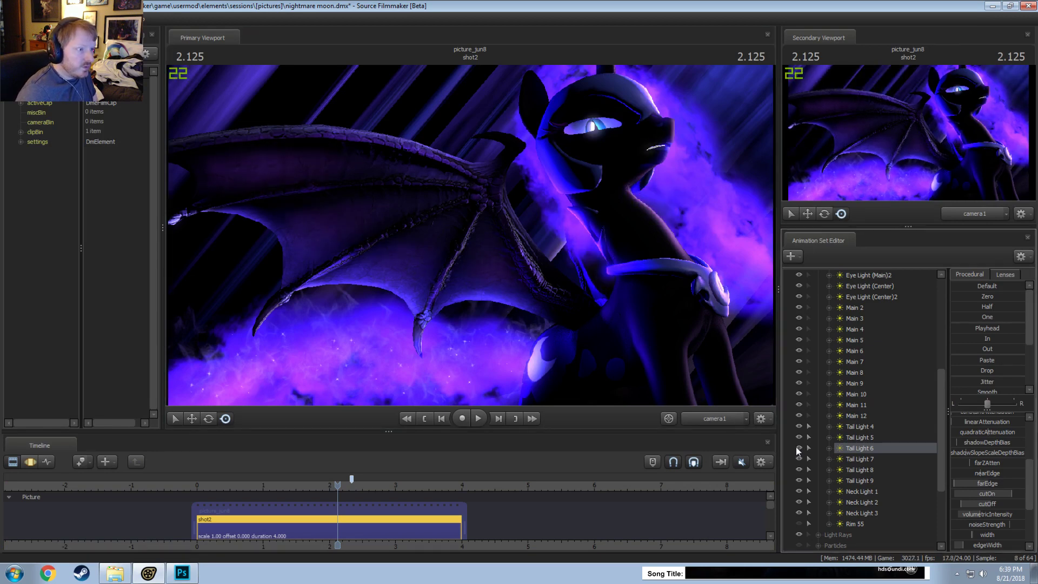
left_click(795, 447)
double_click(862, 454)
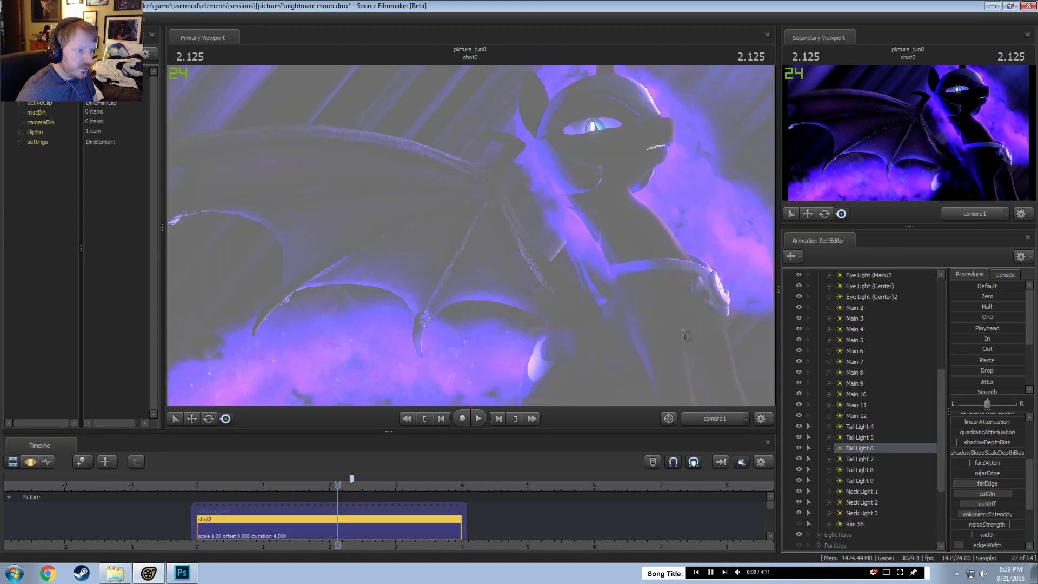
key("F2")
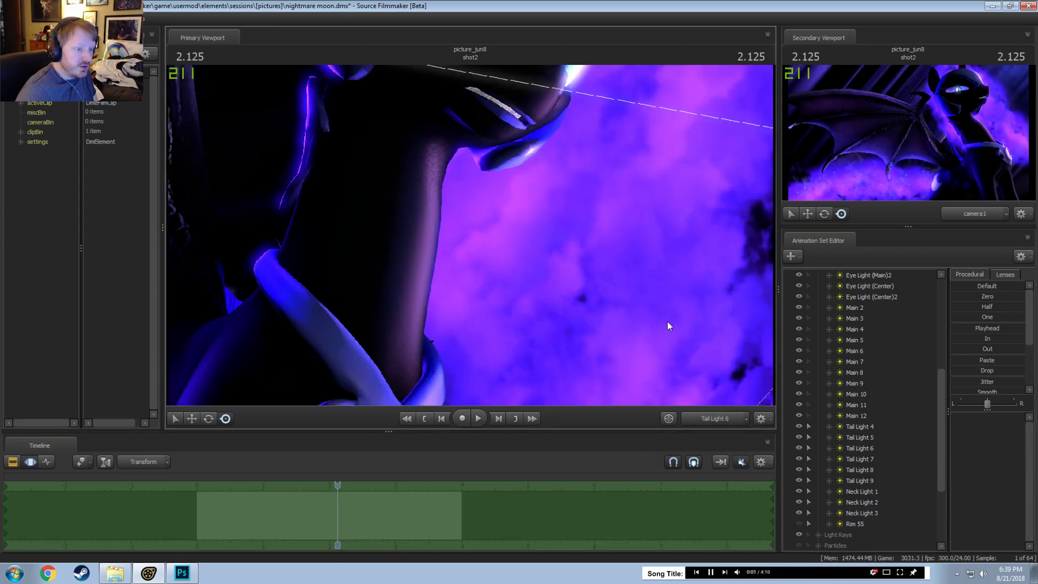
left_click(713, 419)
scroll(852, 507, "down", 4)
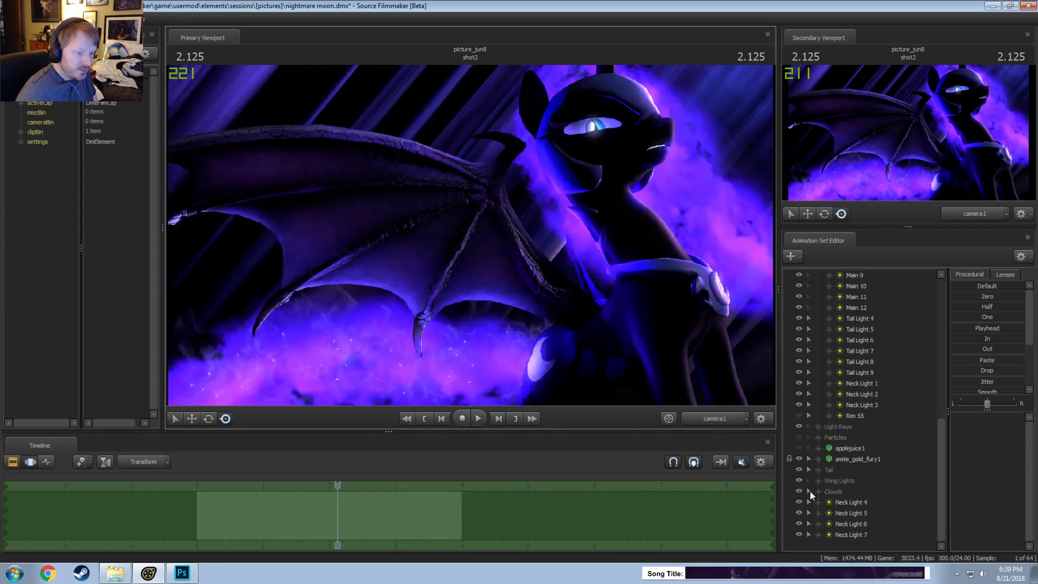
left_click(799, 492)
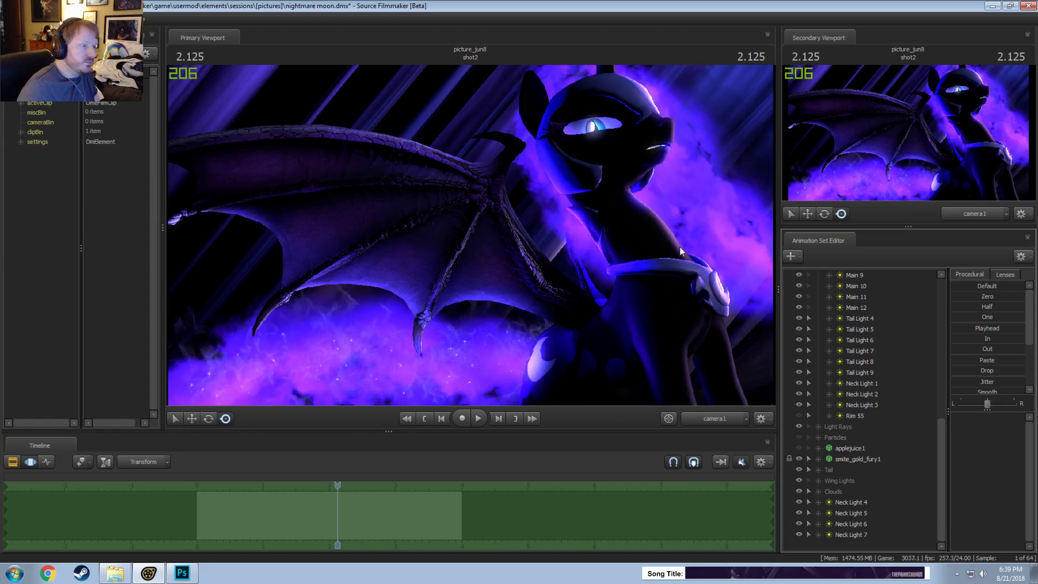
Step: Try a lower bloomScale on the cameras and undo the change
scroll(852, 306, "up", 10)
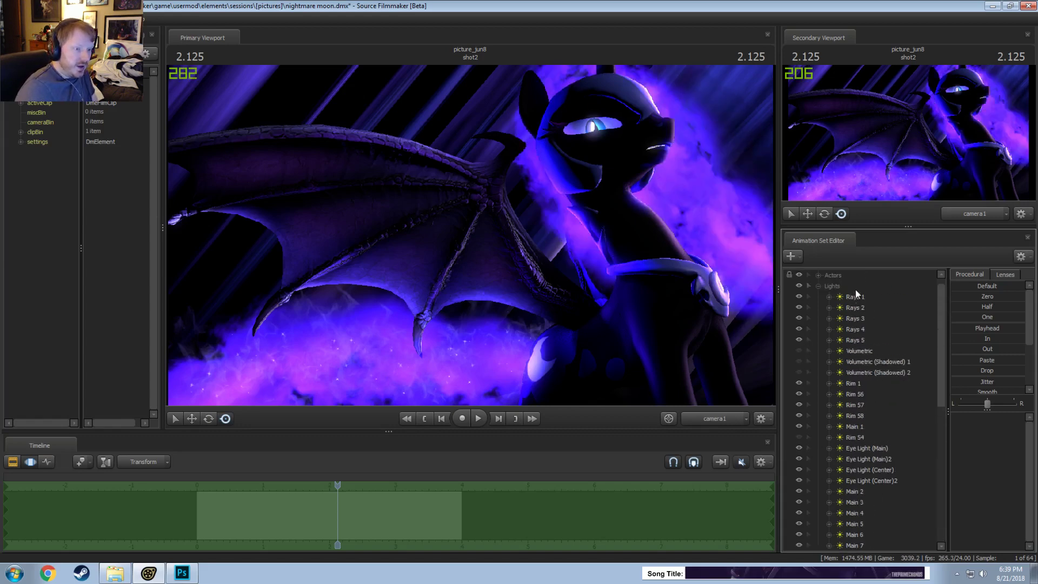
left_click(842, 276)
key("F2")
key("F3")
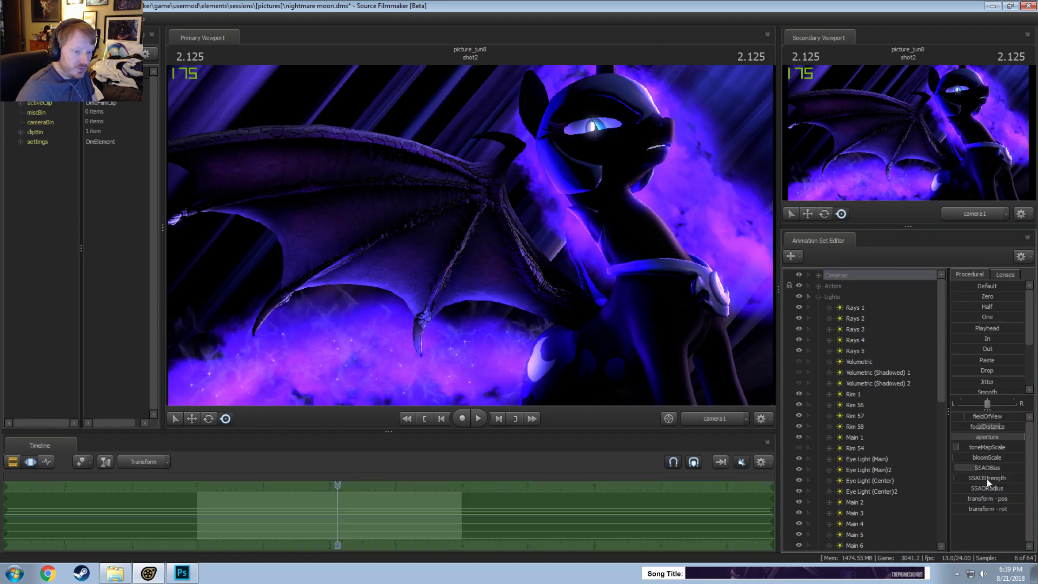
left_click_drag(988, 459, 953, 457)
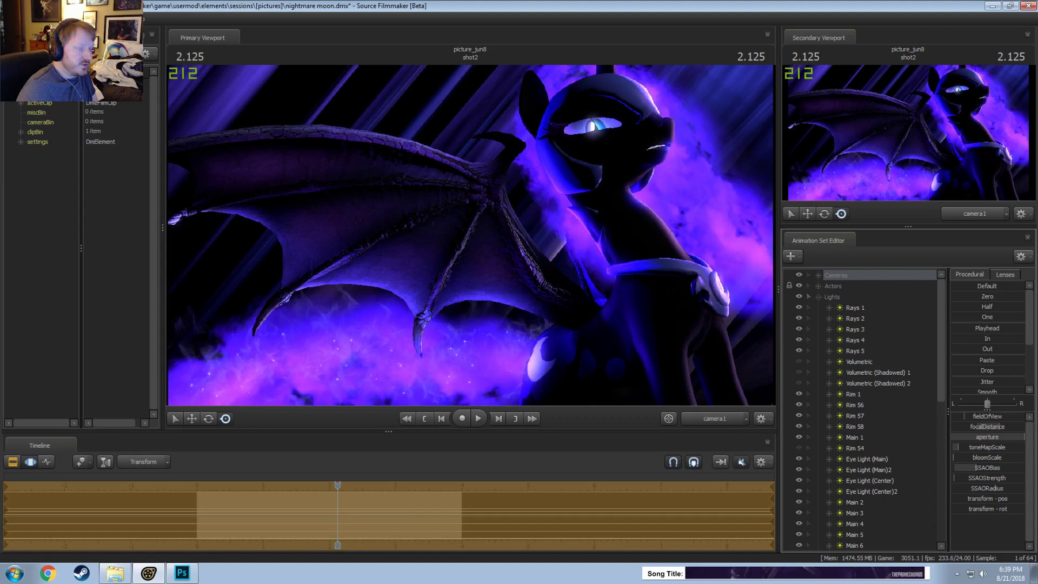
key("ctrl+z")
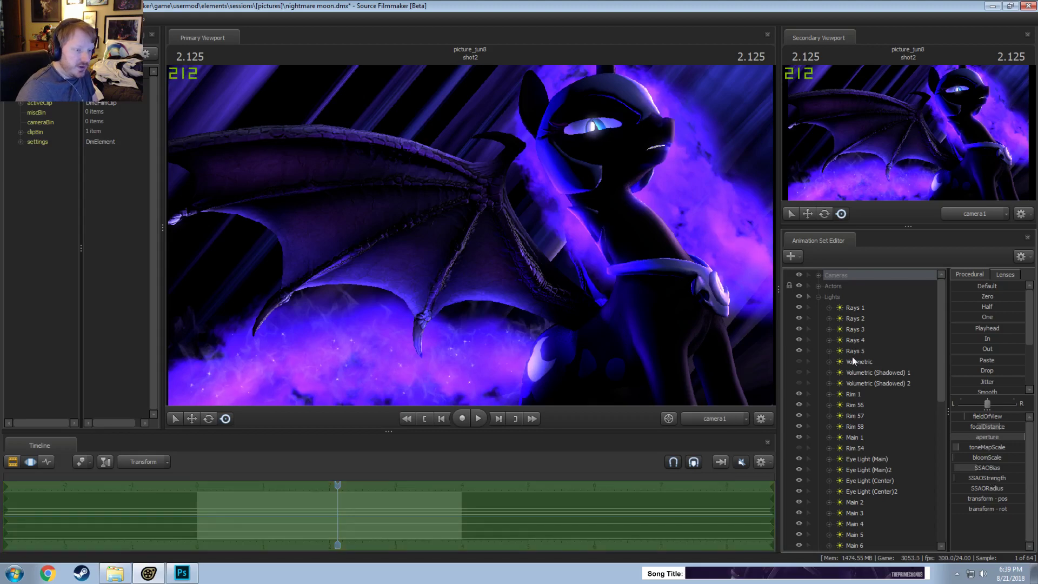
Step: Re-aim Tail Light 6 at the pony's neck with the secondary viewport on the Work Camera, and check the result through camera1
scroll(851, 361, "down", 10)
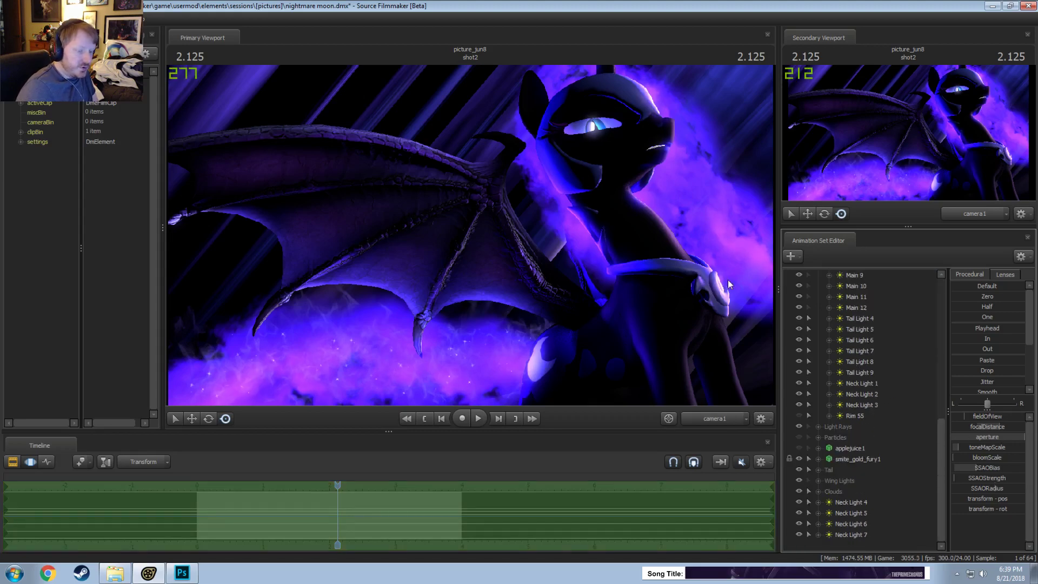
scroll(847, 399, "up", 4)
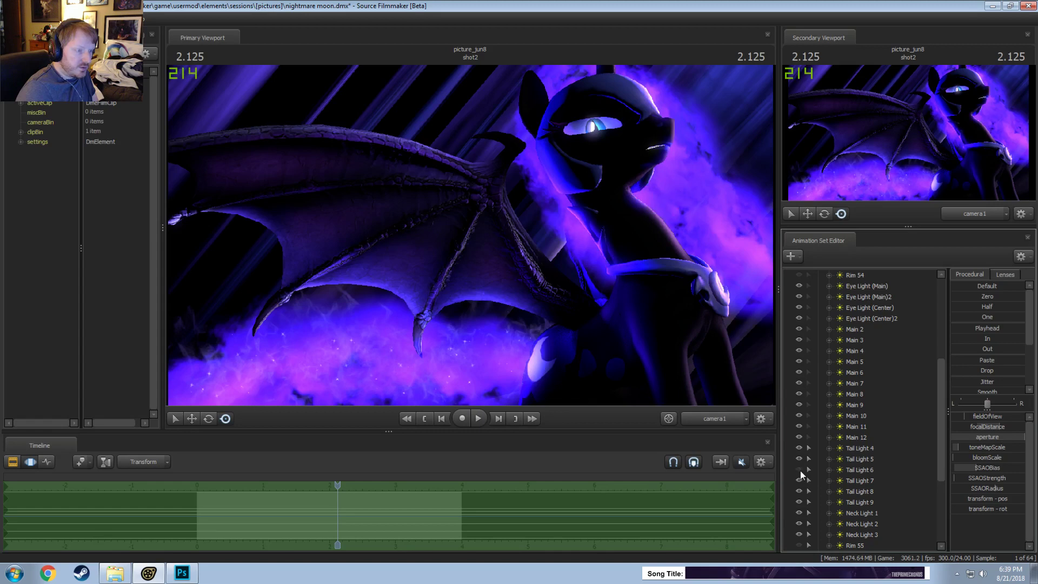
left_click(855, 470)
left_click_drag(855, 471, 670, 291)
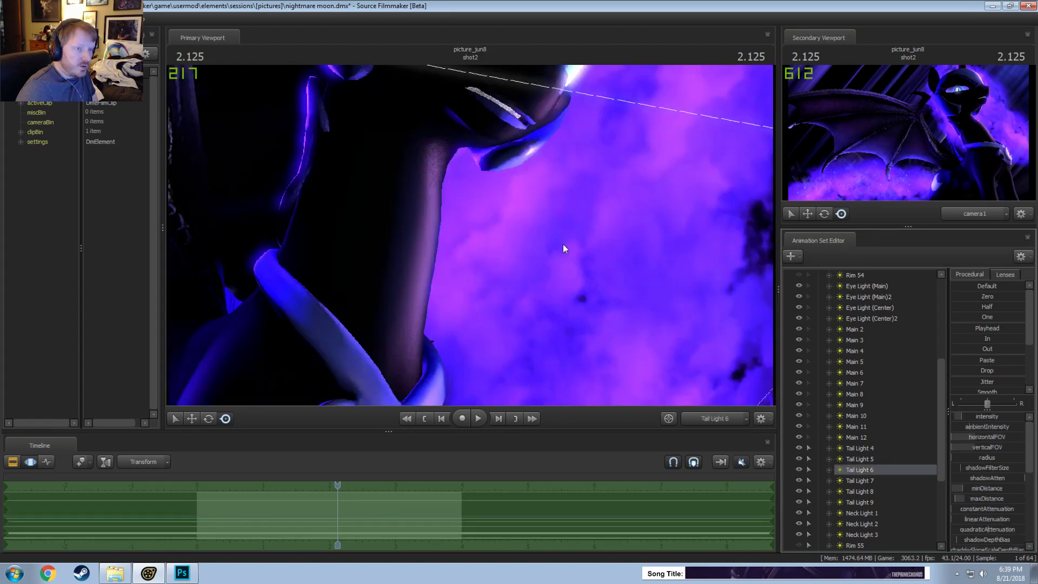
left_click(981, 213)
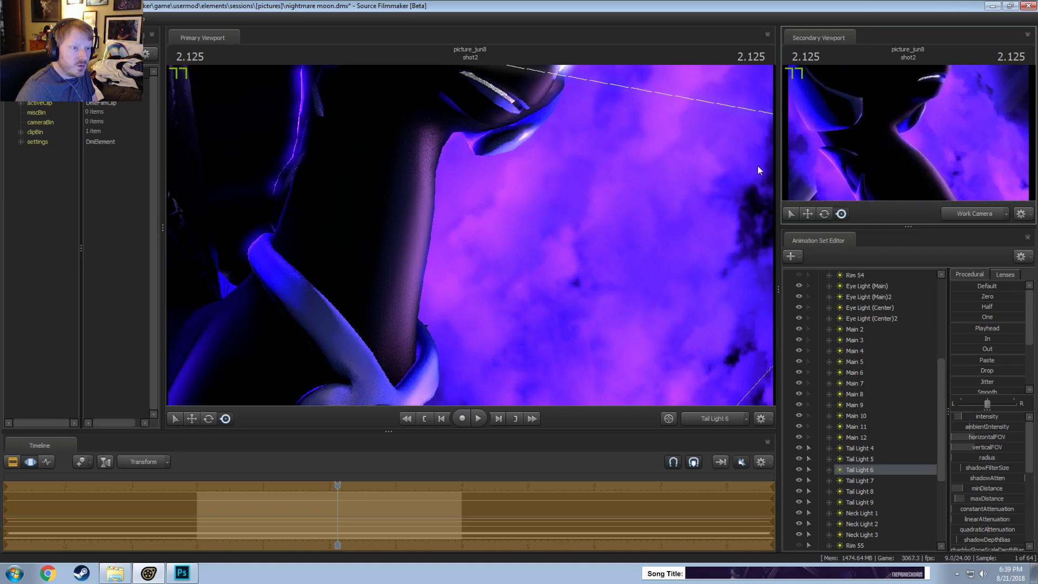
left_click_drag(757, 166, 470, 238)
left_click(722, 423)
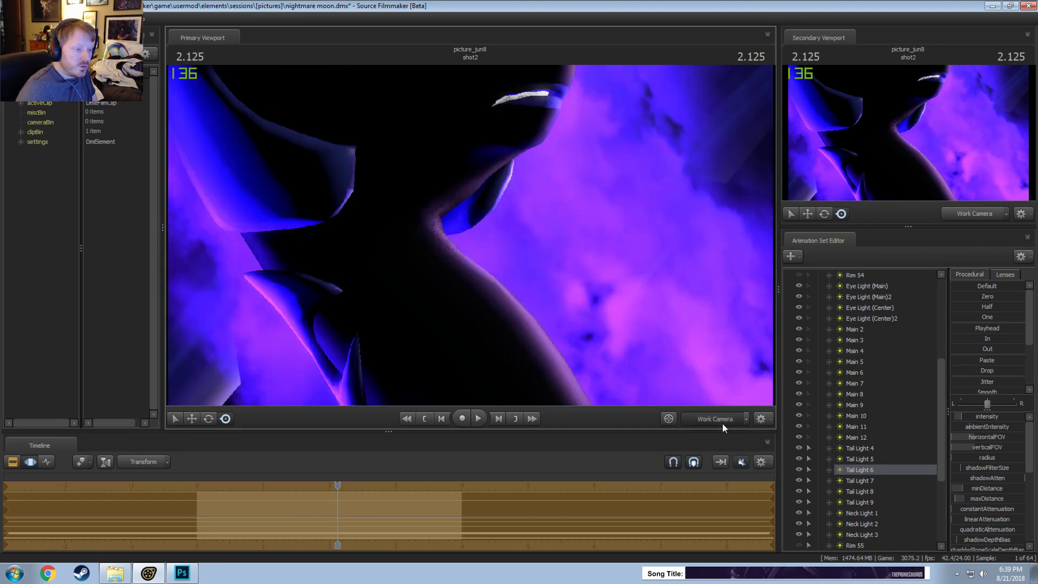
left_click(721, 423)
key("F2")
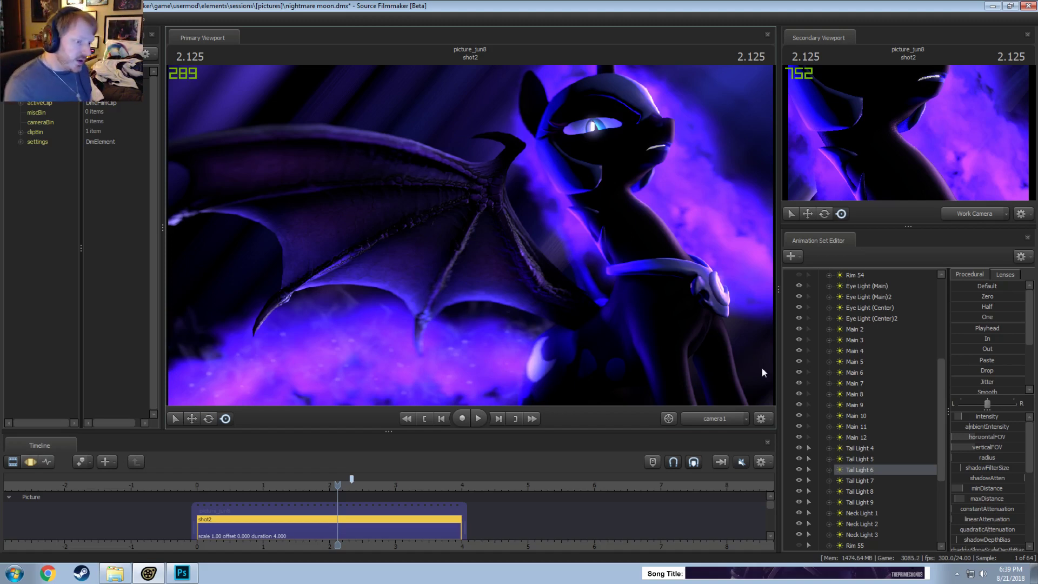
Step: Duplicate a rim light from the Lights group, collapse that group, and disable shadows on the copy at the end of the list
scroll(861, 388, "up", 5)
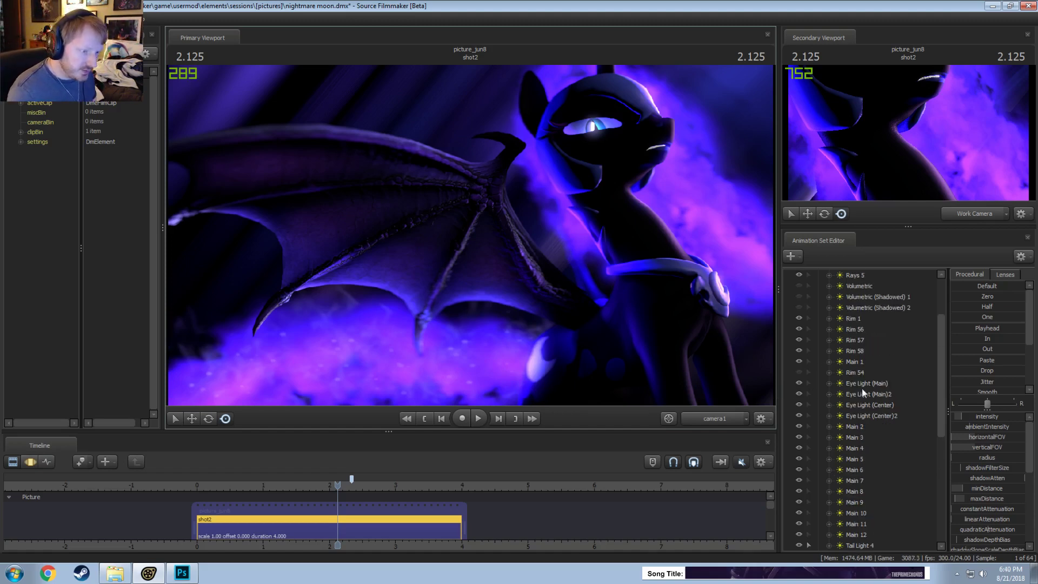
left_click(857, 307)
right_click(857, 307)
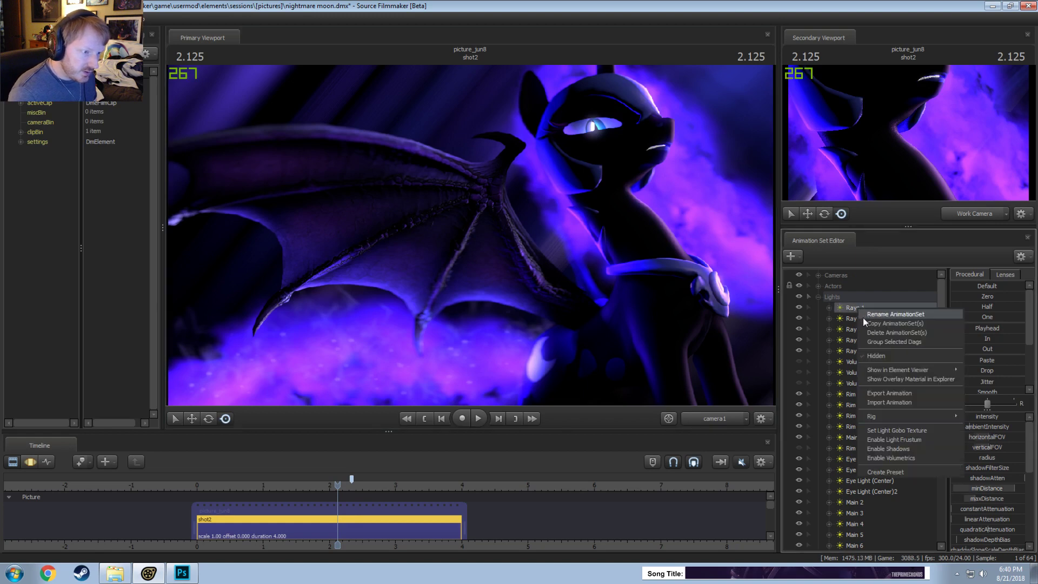
left_click(846, 417)
left_click(860, 393)
left_click(817, 297)
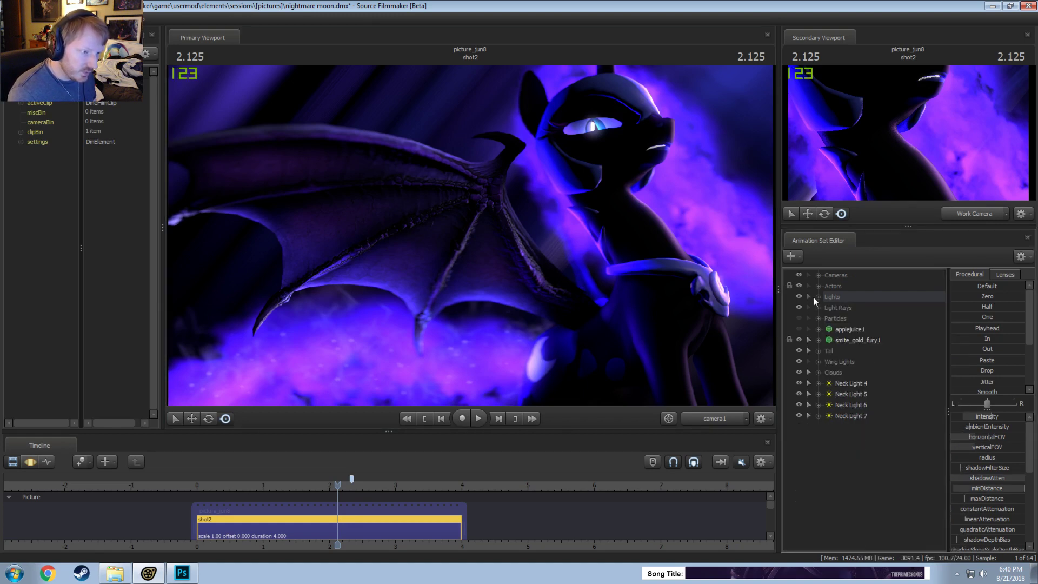
right_click(850, 521)
left_click(887, 478)
left_click(854, 426)
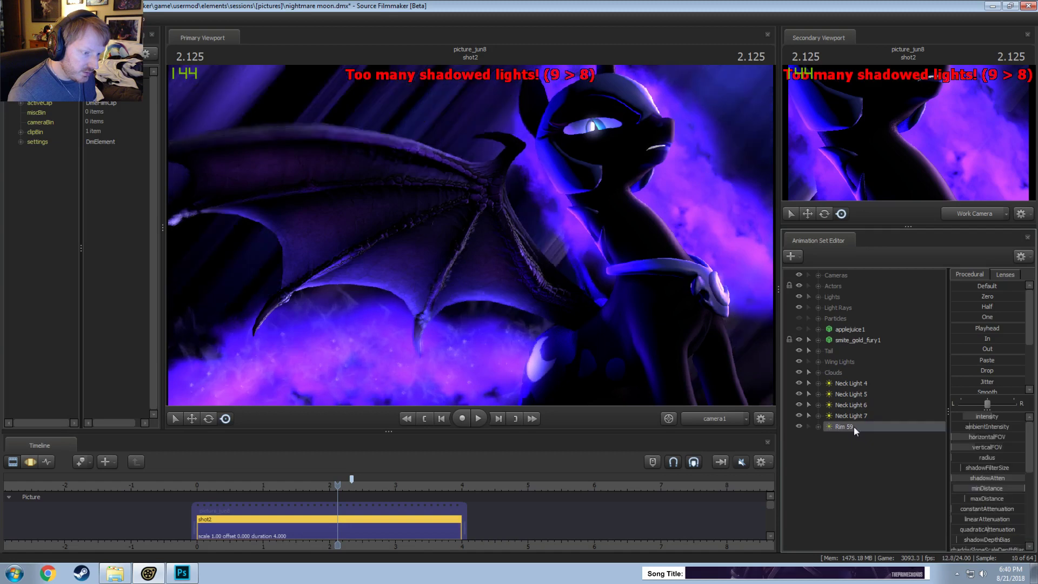
right_click(854, 426)
left_click(883, 397)
Step: Reposition Rim 59 from its own view to light the pony from the front, with an enlarged secondary viewport showing camera1
double_click(838, 427)
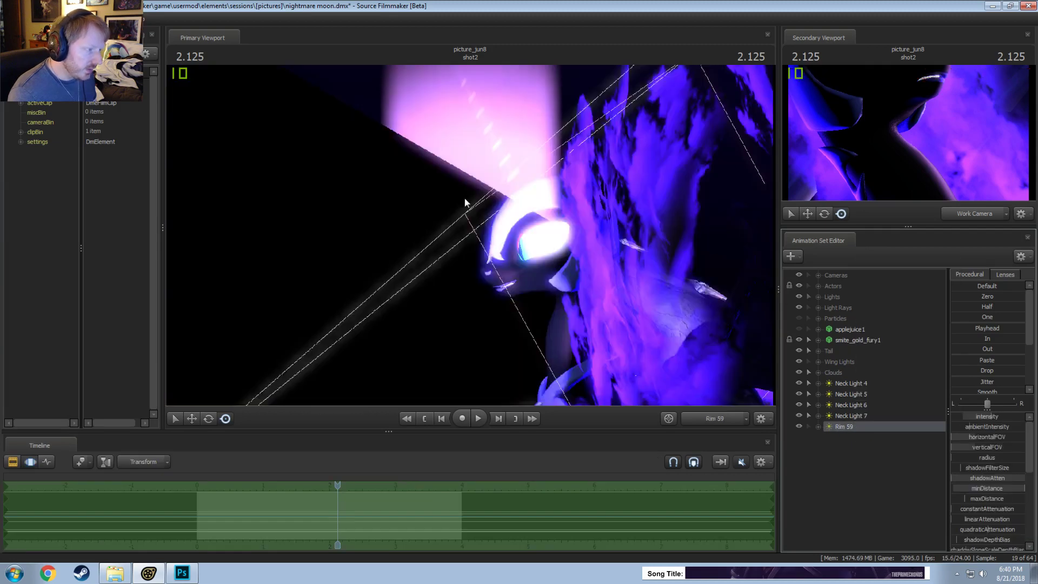
mouse_move(470, 236)
left_mouse_down()
mouse_move(497, 246)
mouse_move(481, 244)
left_mouse_up()
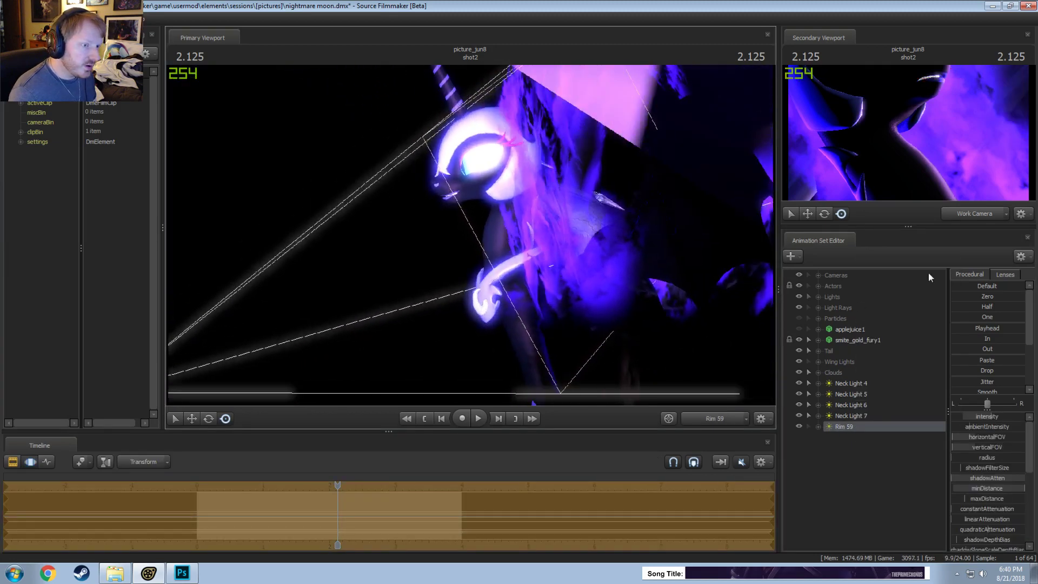
left_click(975, 217)
left_click_drag(862, 227, 730, 287)
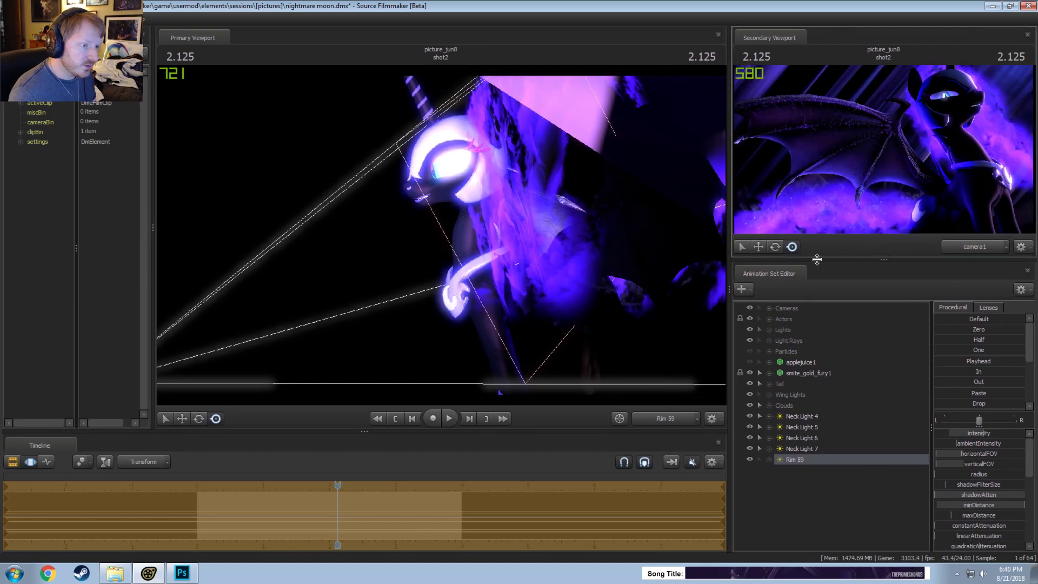
left_click_drag(816, 264, 816, 267)
left_click_drag(594, 266, 472, 244)
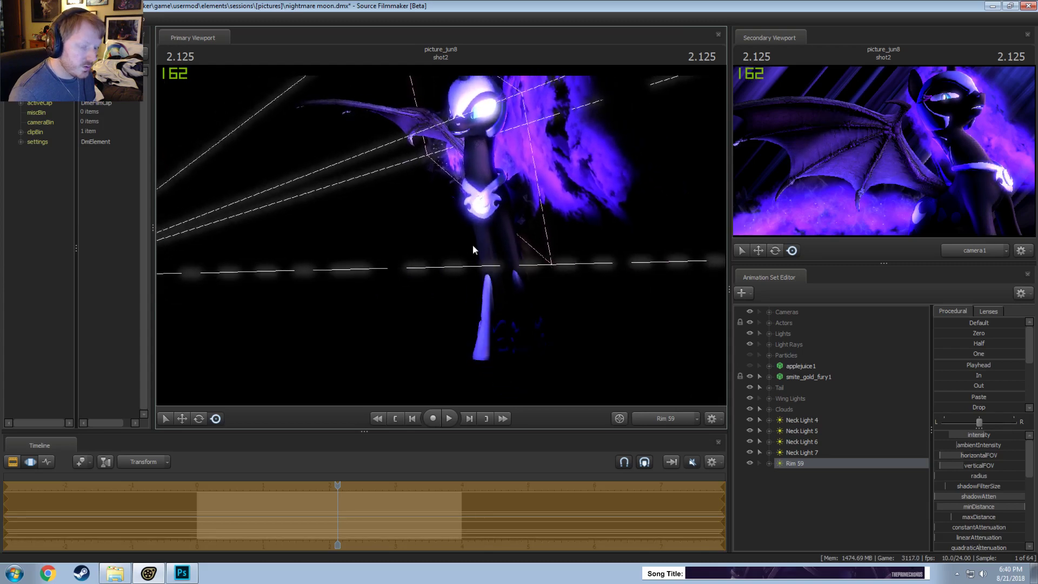
Step: Lower Rim 59's farEdge and cutOff, and reduce its color_green for a more magenta light
scroll(993, 517, "down", 3)
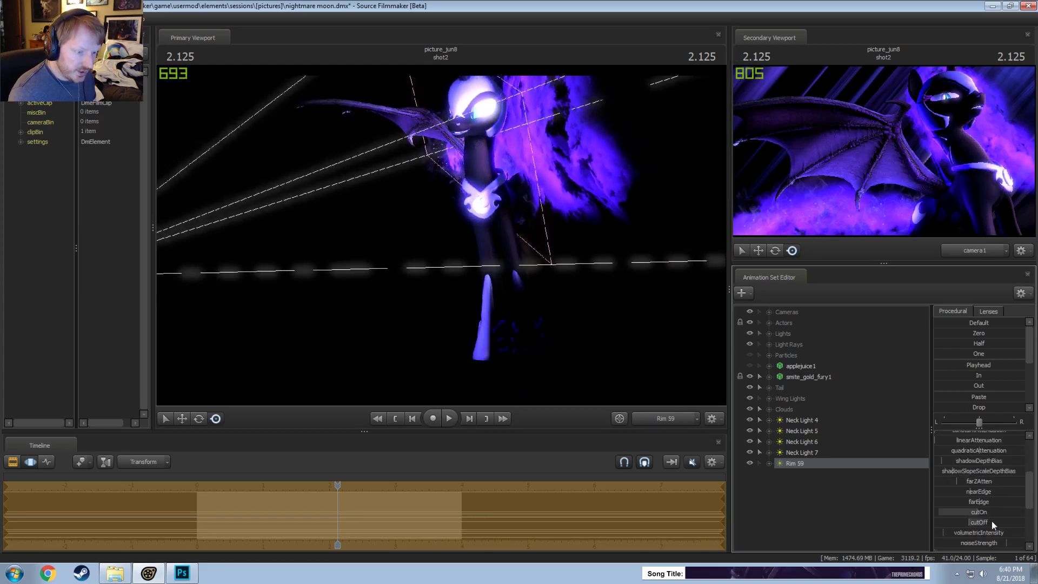
left_click_drag(992, 521, 970, 522)
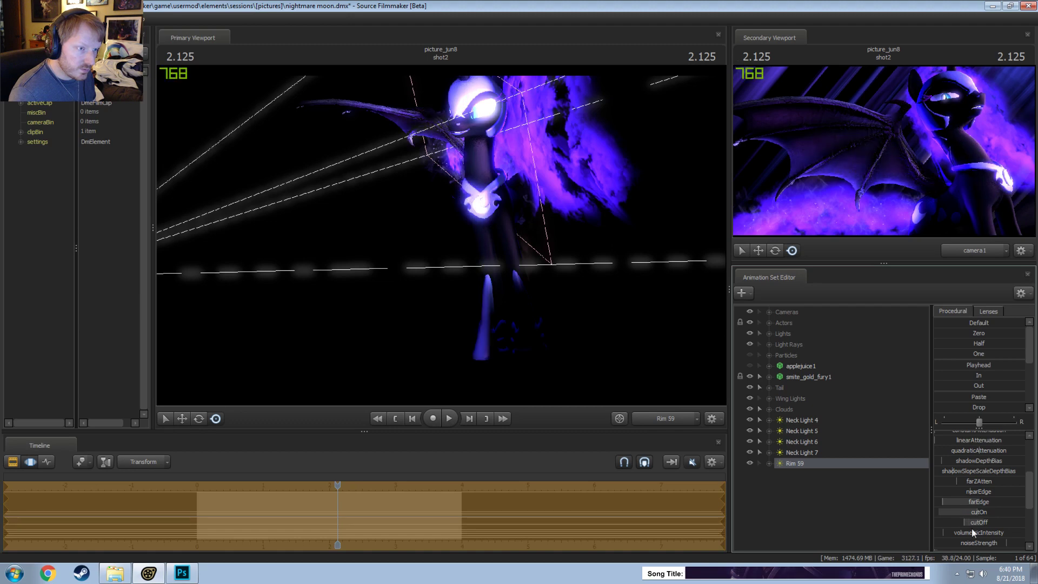
scroll(983, 497, "down", 3)
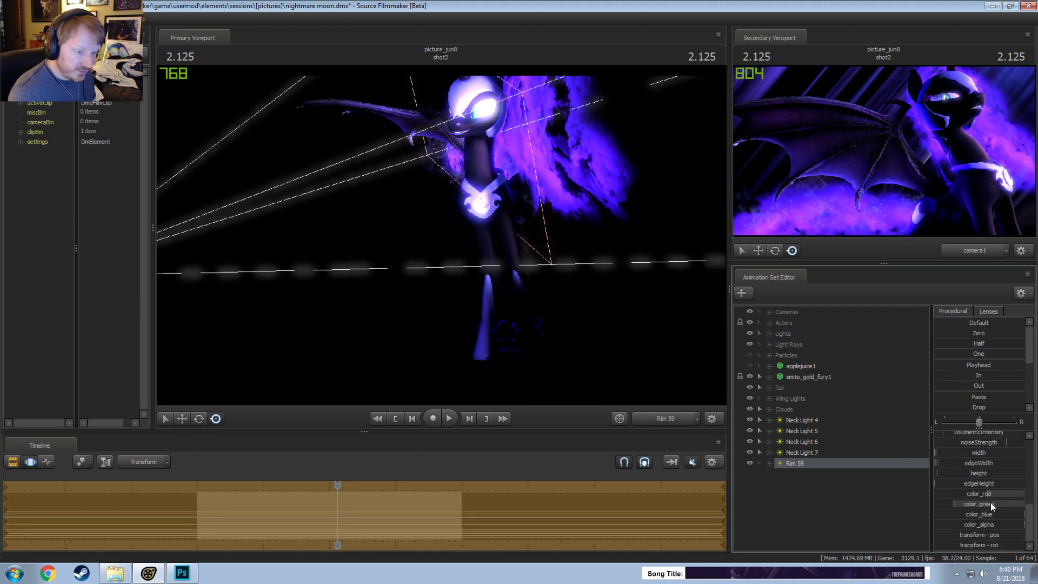
left_click_drag(986, 497, 979, 496)
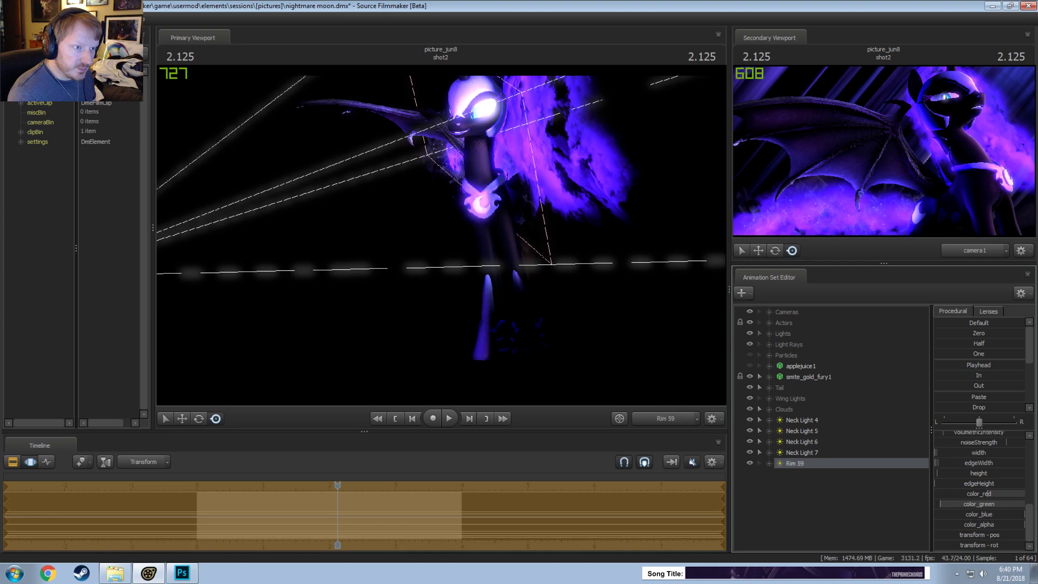
Step: Re-aim Rim 59 slightly from its own view, lower its intensity, and compare the result through camera1
left_click_drag(510, 233, 440, 235)
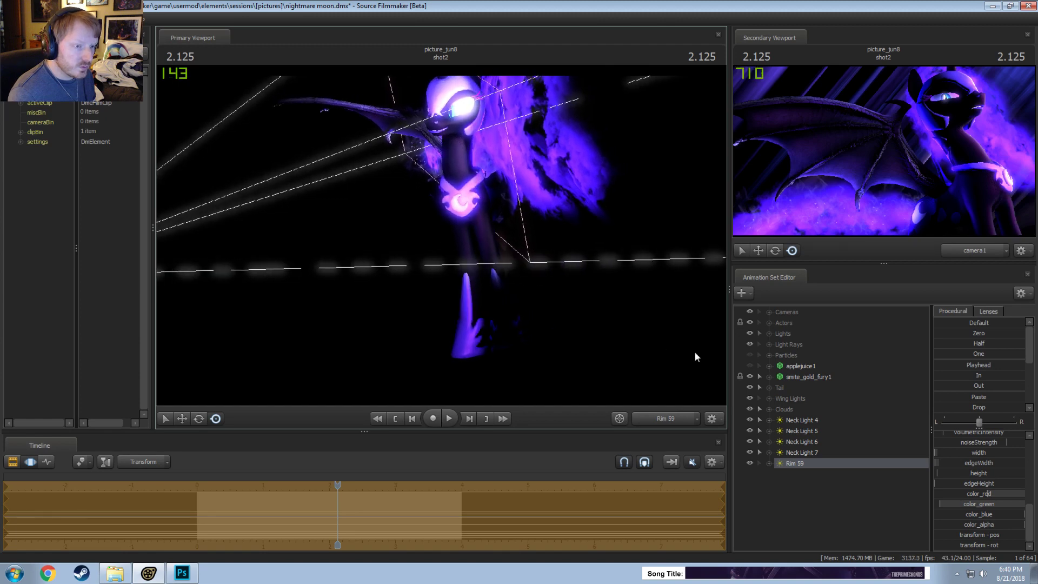
scroll(976, 437, "up", 3)
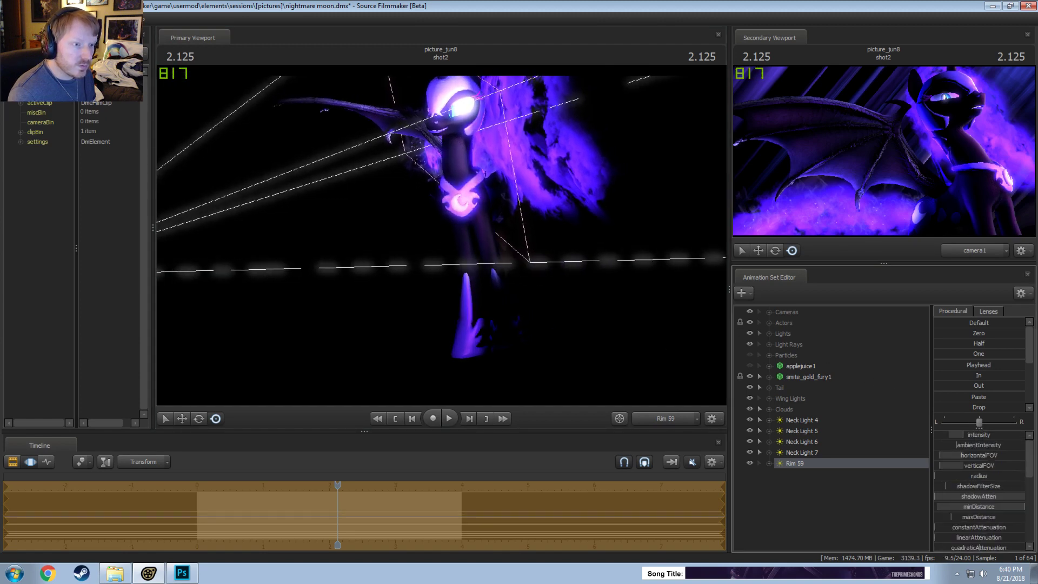
left_click_drag(976, 435, 991, 434)
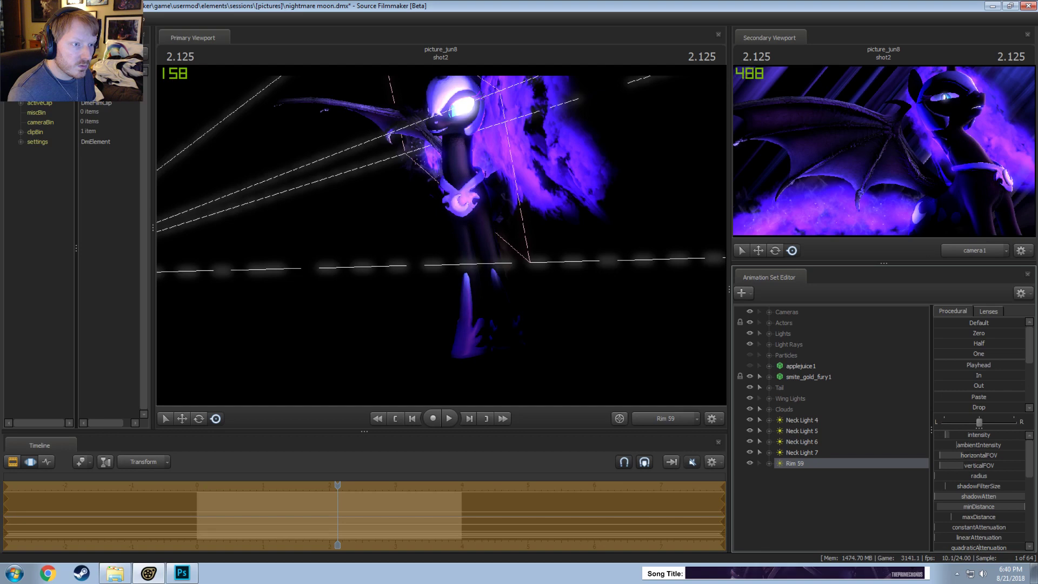
left_click(662, 417)
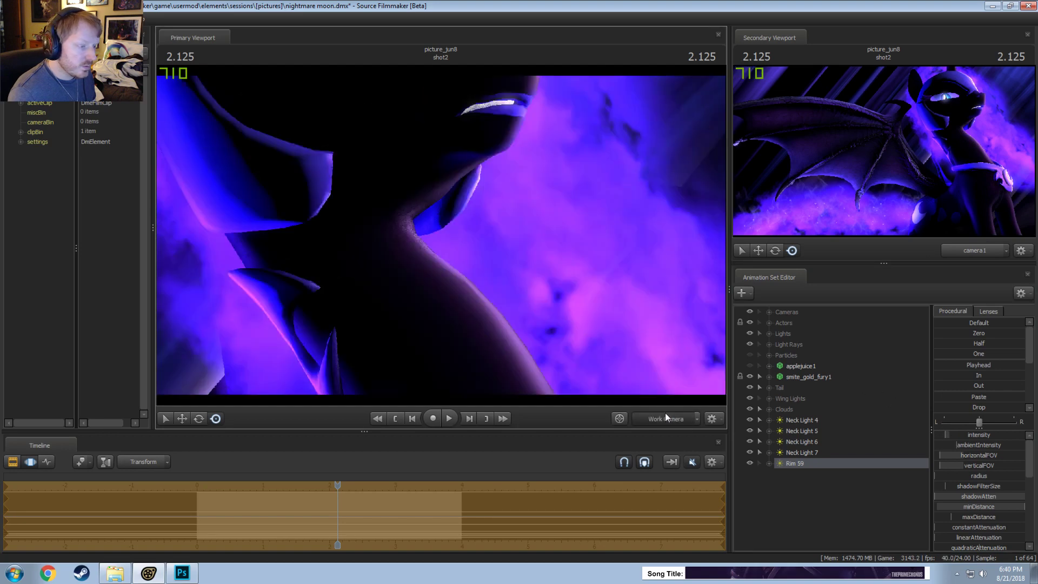
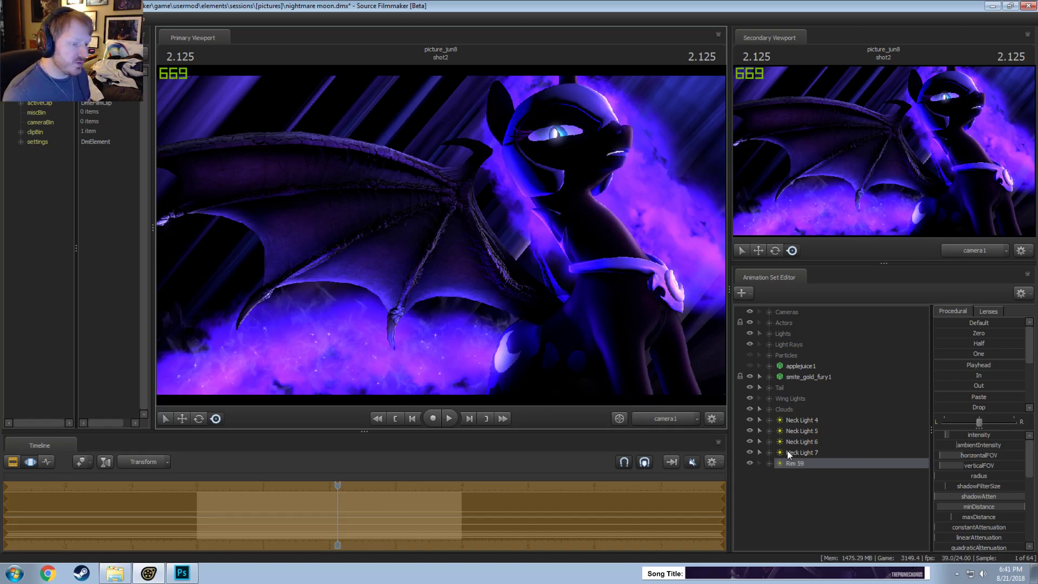
left_click_drag(793, 463, 472, 286)
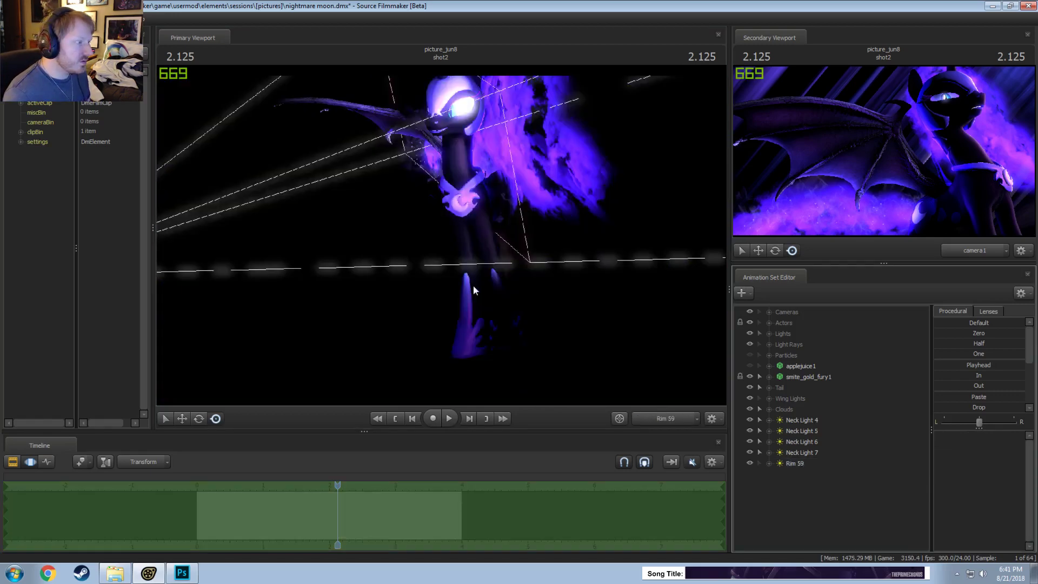
Step: Check the shadow options of the Neck Lights, and inspect the rim lights inside the Lights group
left_click(799, 464)
right_click(798, 450)
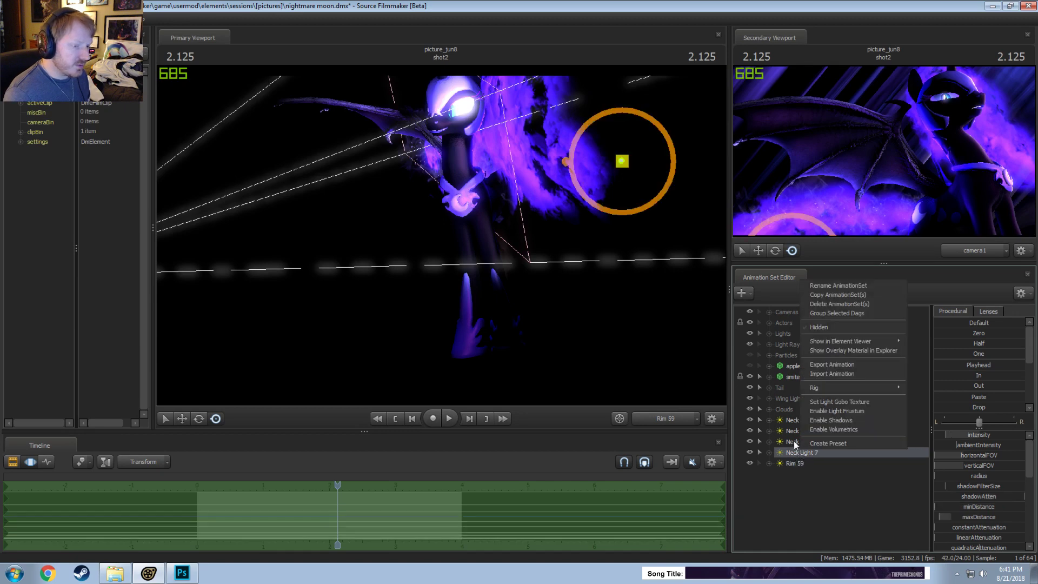
right_click(791, 430)
key("Escape")
right_click(801, 442)
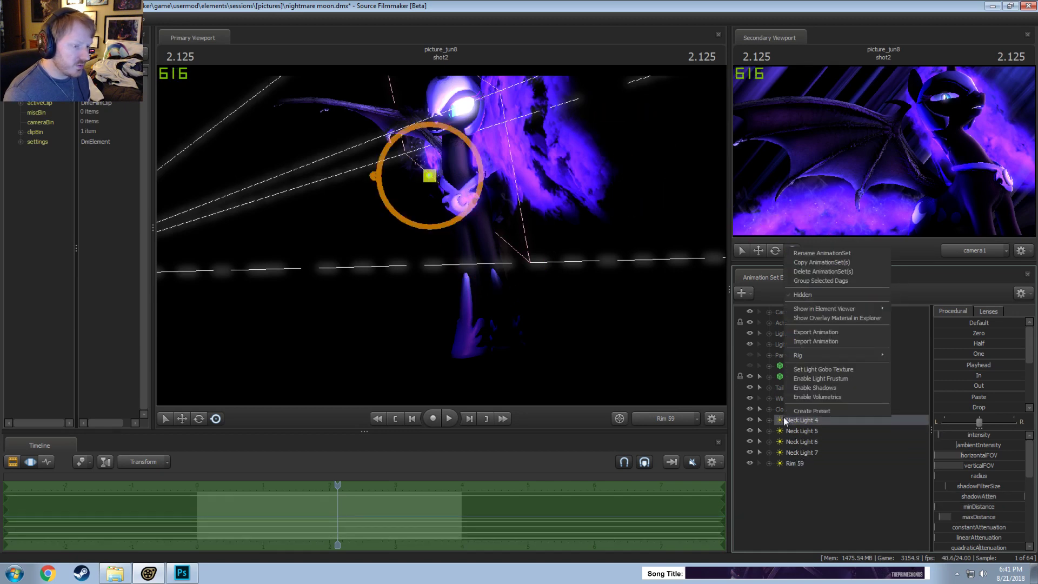
key("Escape")
left_click(769, 330)
scroll(796, 368, "down", 4)
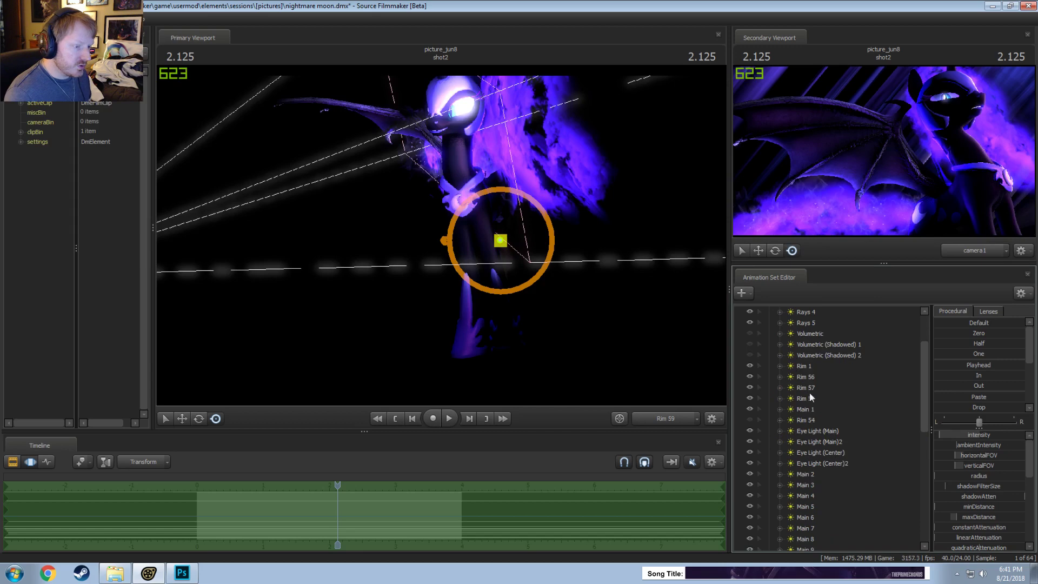
right_click(809, 391)
left_click(815, 377)
scroll(817, 389, "up", 2)
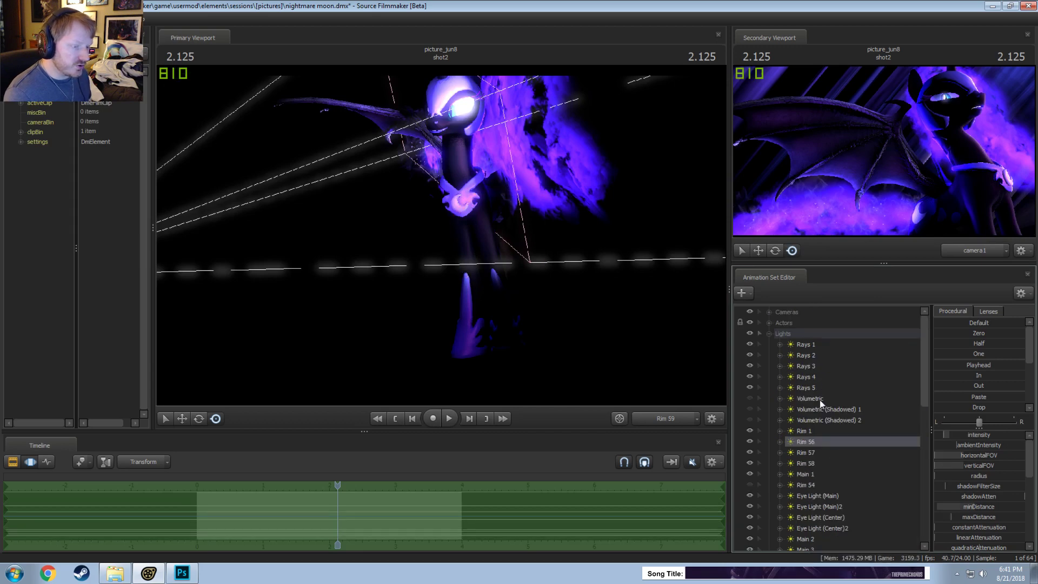
Step: Toggle the visibility of the Volumetric, Rays 1 and Rim 1 lights to compare their effect on the scene
left_click(818, 401)
left_click(748, 398)
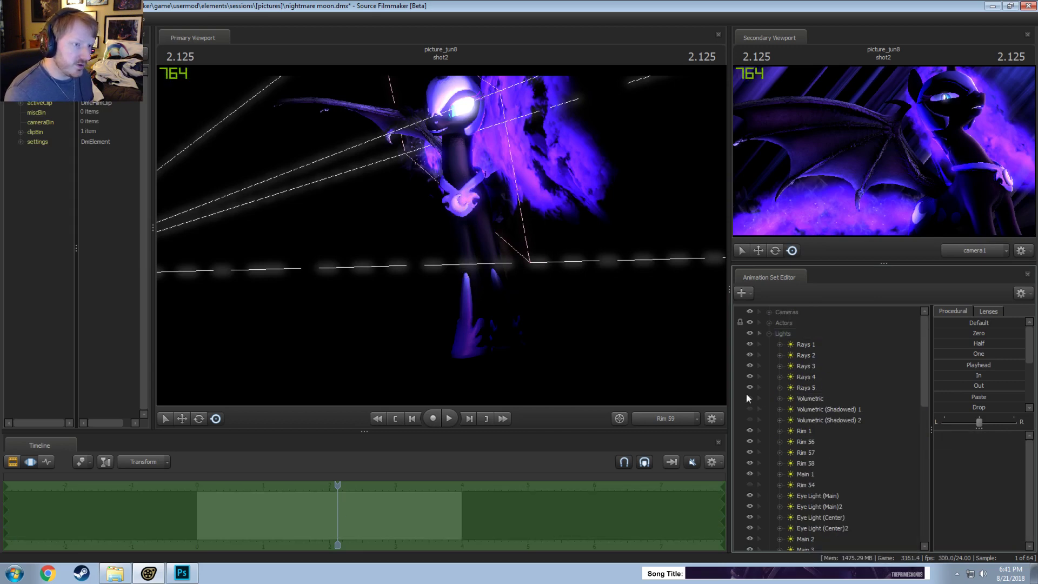
left_click(748, 398)
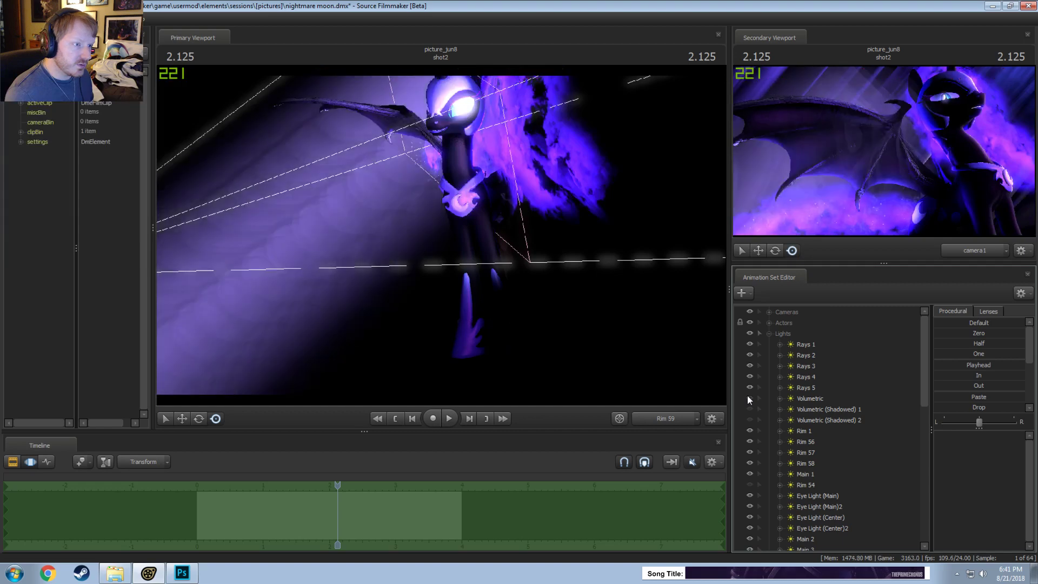
left_click(749, 343)
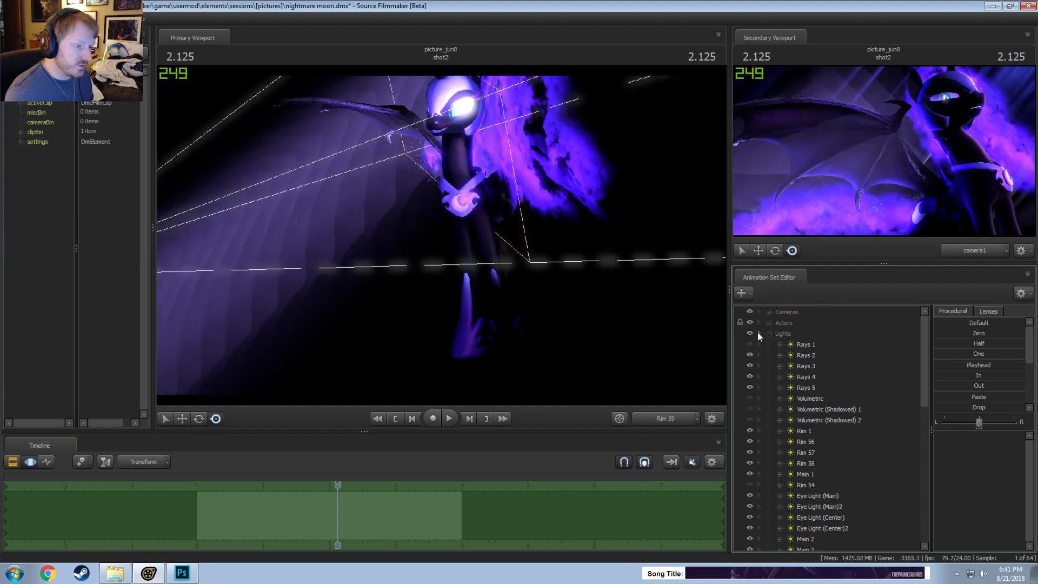
left_click(750, 430)
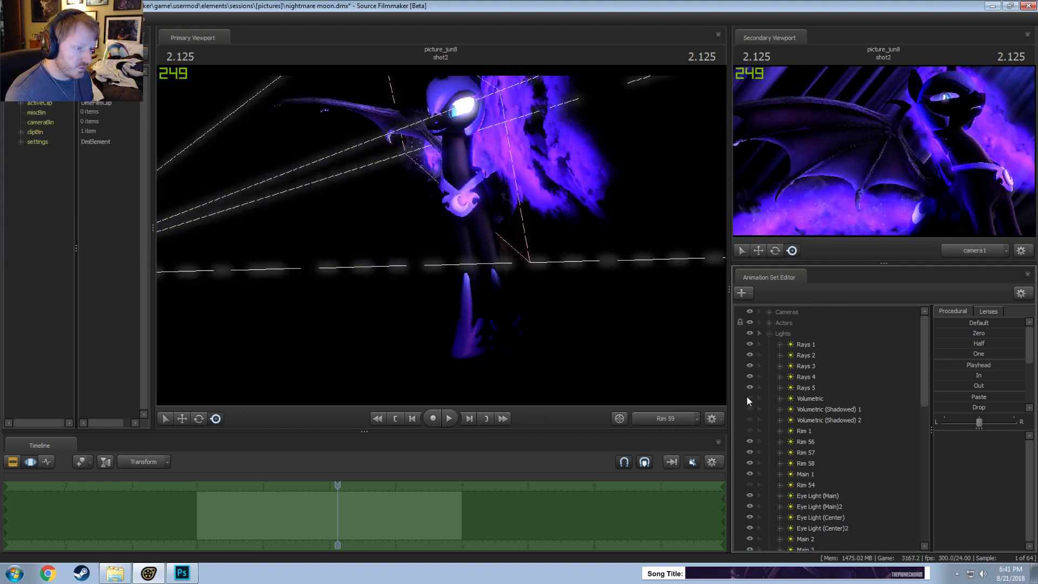
left_click(749, 398)
left_click(749, 397)
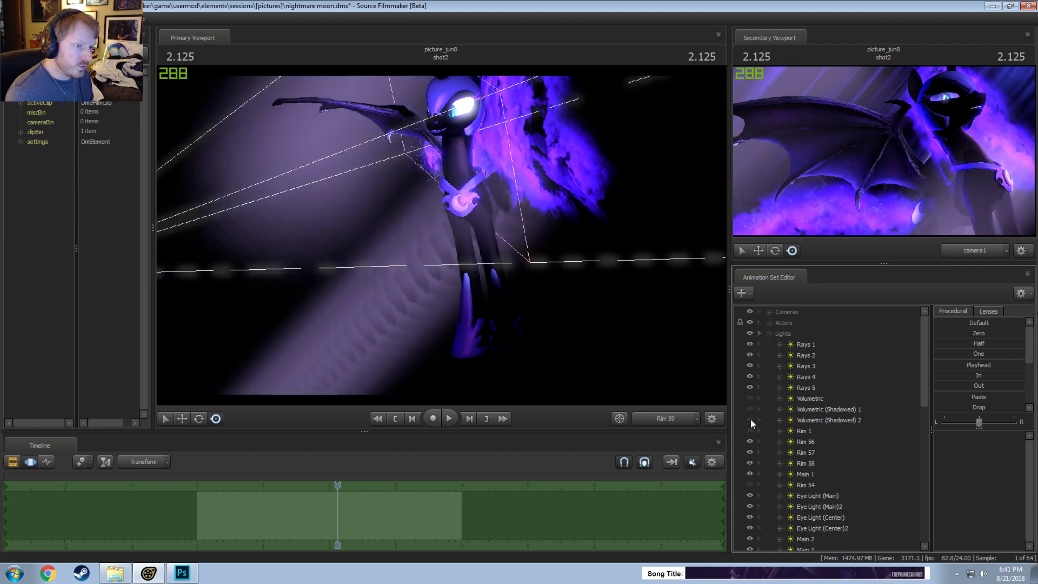
Step: Delete the Volumetric light and both Volumetric (Shadowed) lights from the Lights group, and show Rim 1
left_click(817, 420)
right_click(815, 398)
left_click(797, 395, "shift")
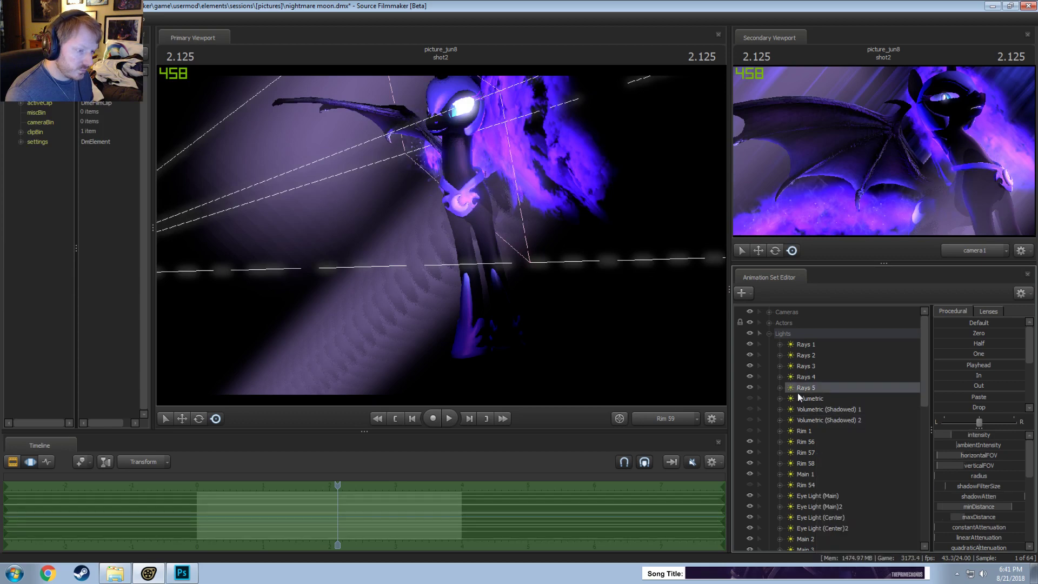
right_click(818, 422)
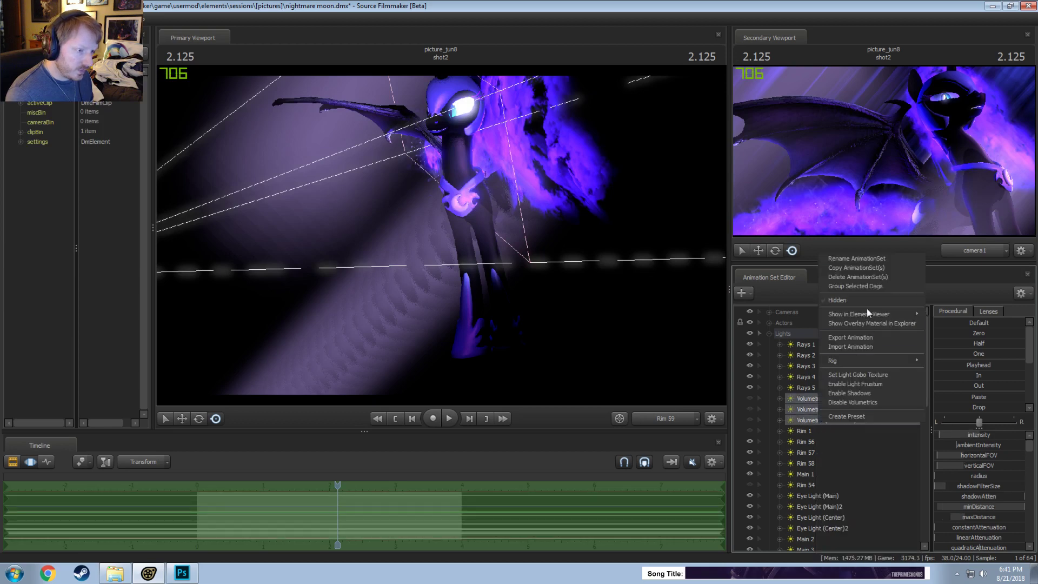
left_click(864, 278)
left_click(749, 399)
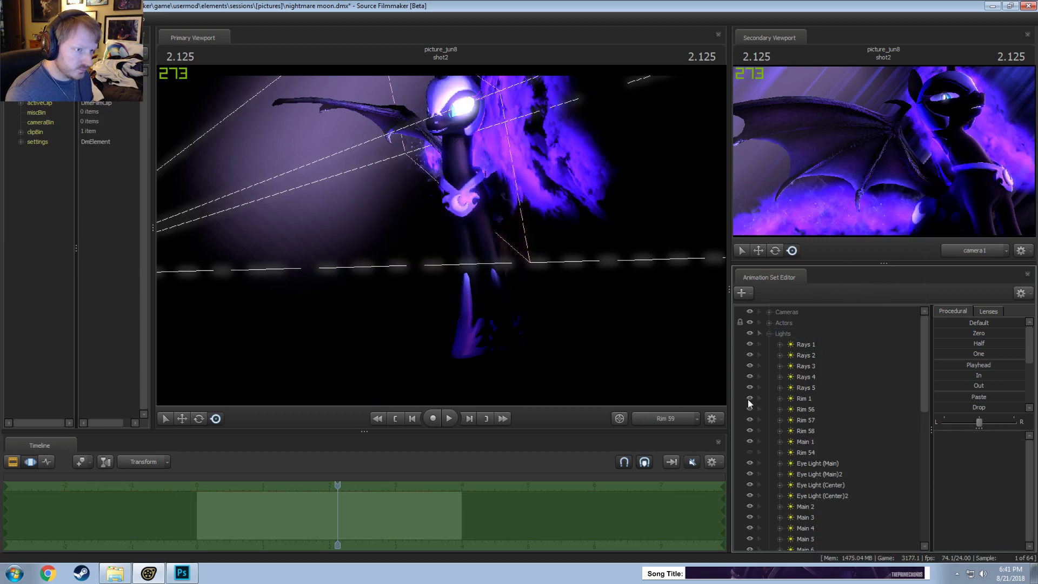
Step: Check the shadow options of the Rays and Rim lights, and toggle Rim 56 while looking from its own view
right_click(812, 367)
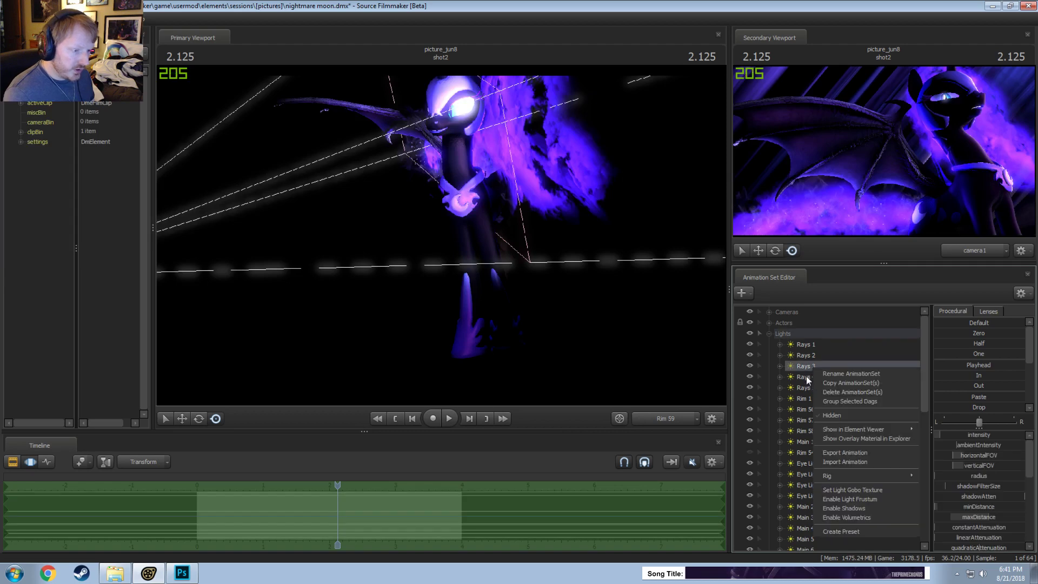
right_click(806, 375)
right_click(805, 388)
right_click(800, 412)
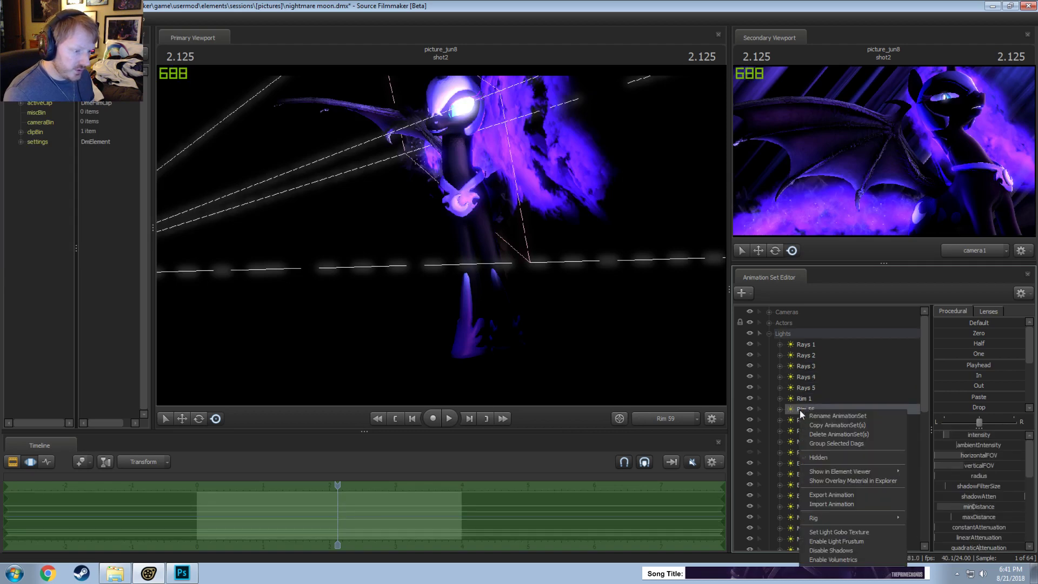
left_click(803, 445)
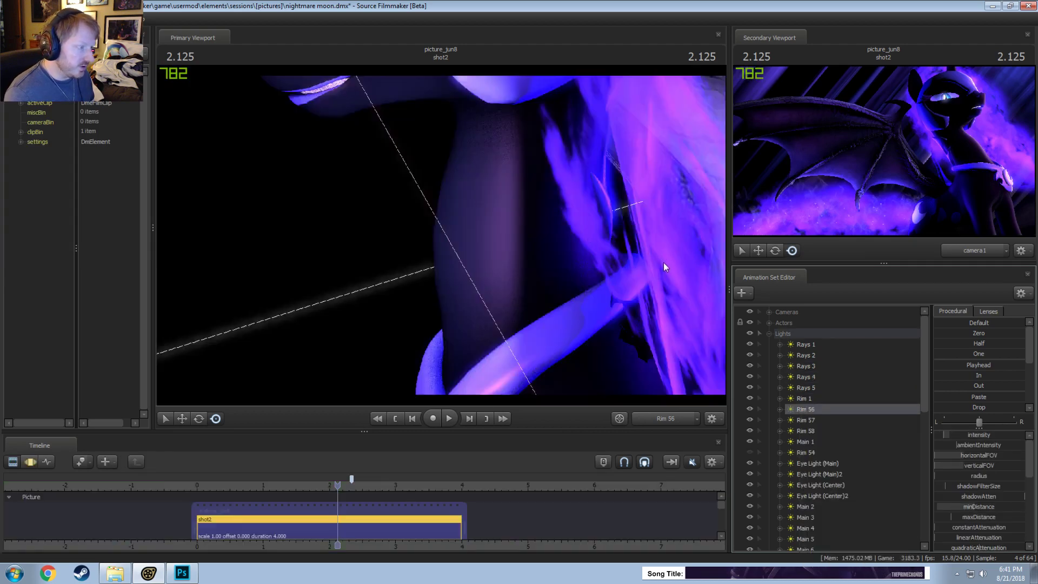
left_click(750, 409)
left_click(750, 409)
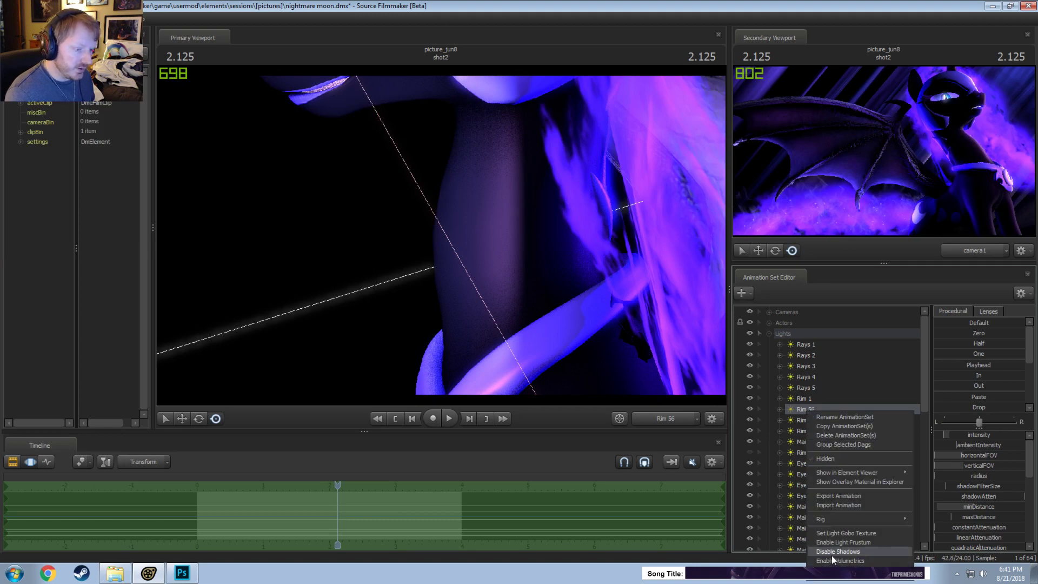
Step: Disable shadows on Rim 56 and show its light element in the Element Viewer
right_click(810, 410)
mouse_move(865, 469)
left_click(945, 479)
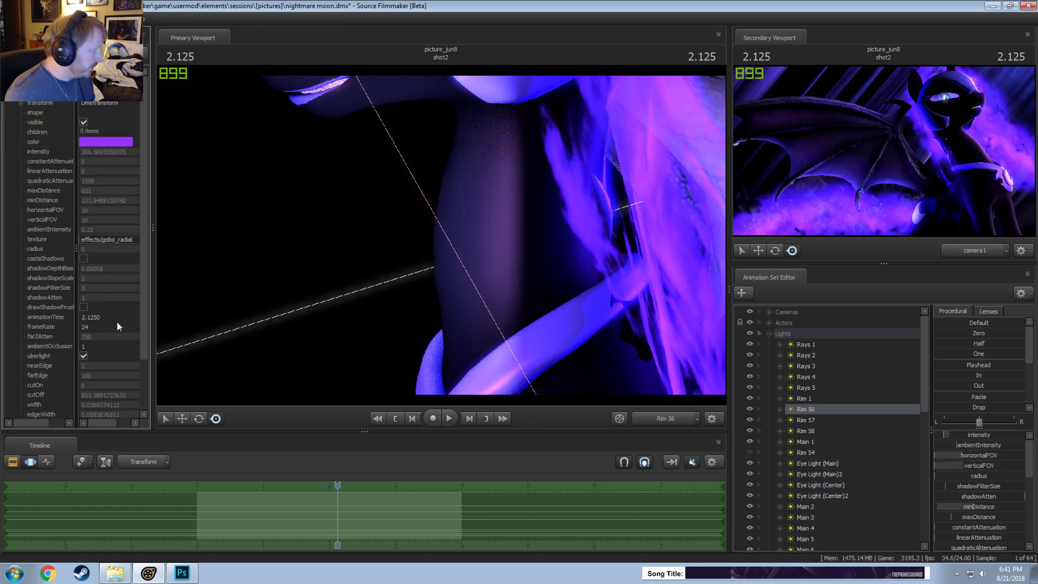
Step: Lower Rim 56's farEdge to about 4.76 and cutOff to about 134, and toggle its visibility to compare
scroll(987, 520, "down", 2)
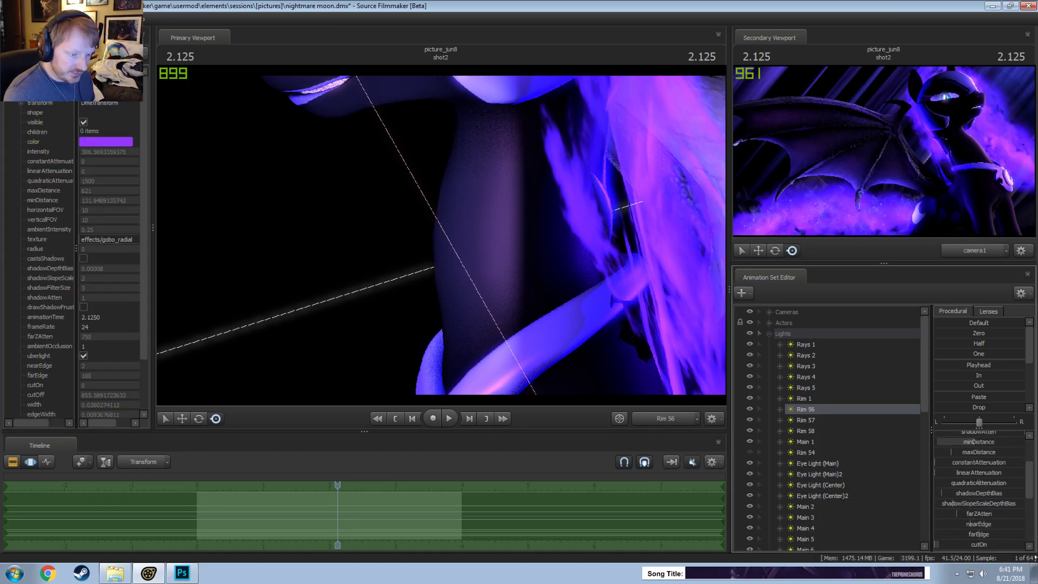
scroll(979, 465, "down", 3)
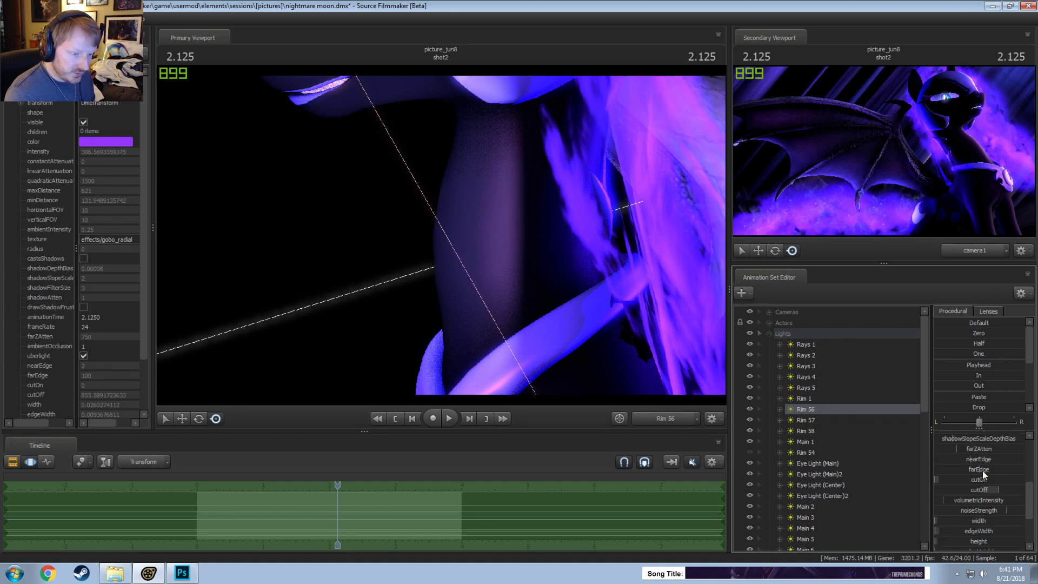
left_click_drag(980, 469, 944, 489)
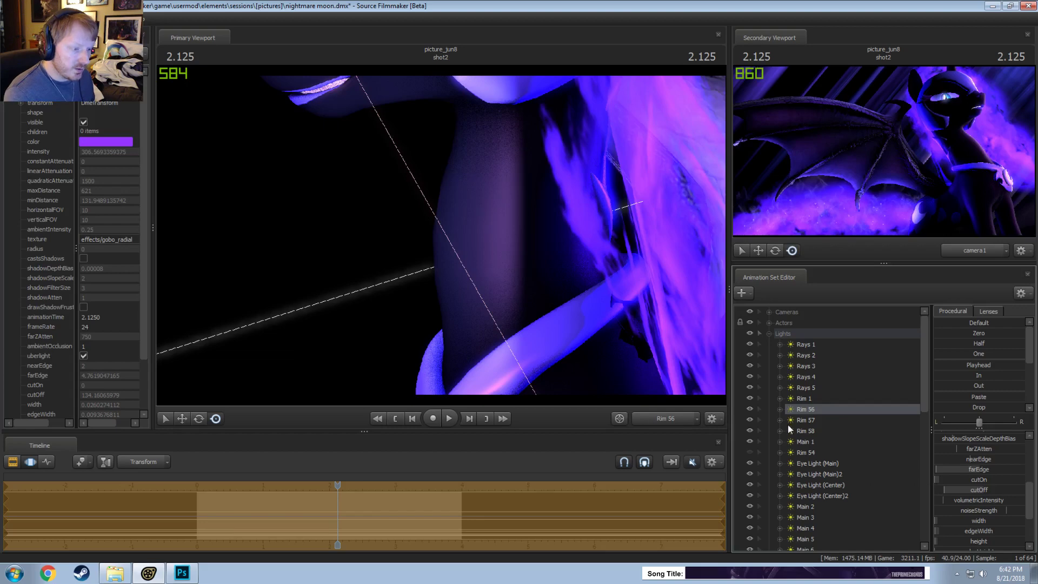
left_click(749, 409)
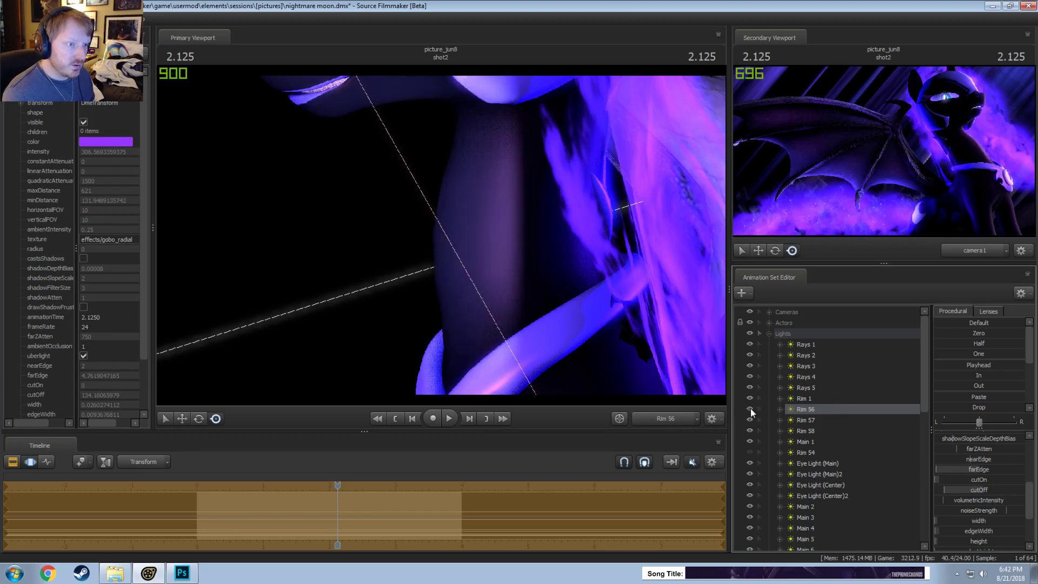
Step: Collapse the Lights group and enable shadows on Rim 59
left_click(769, 334)
left_click(801, 465)
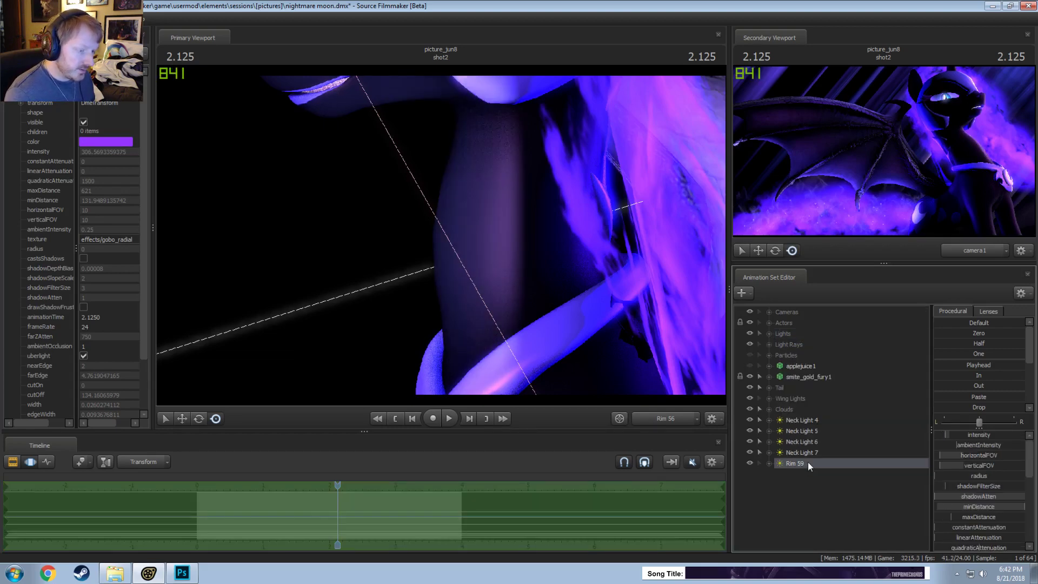
right_click(807, 461)
left_click(839, 432)
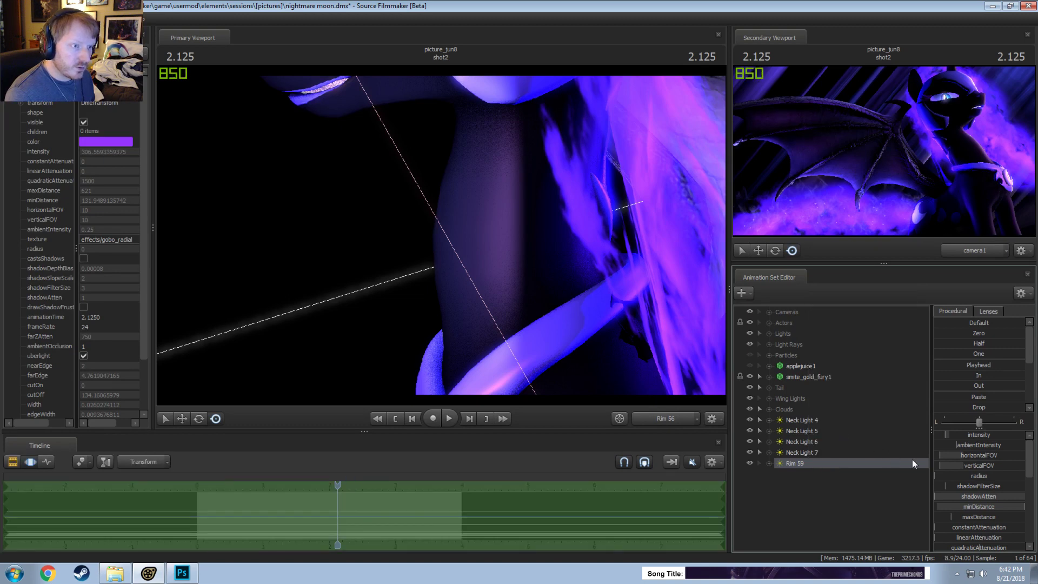
Step: Try a different shadowFilterSize on Rim 59 and undo the change
left_click(981, 488)
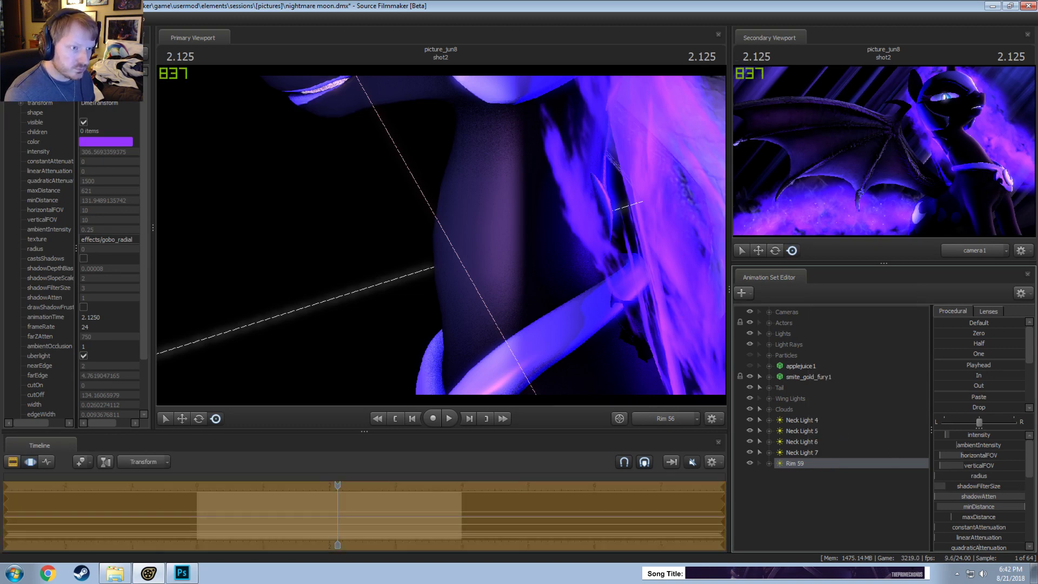
key("ctrl+z")
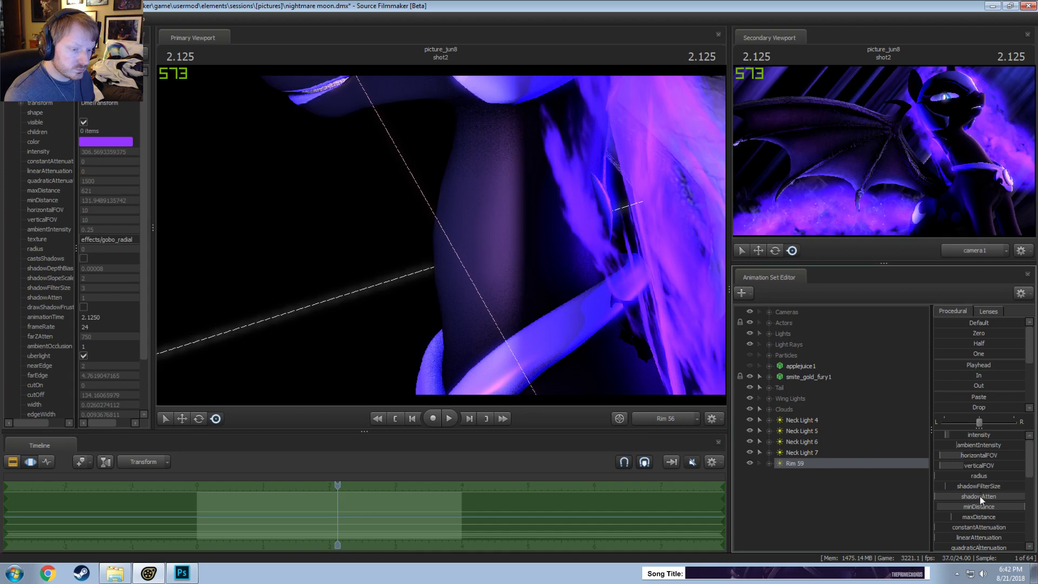
Step: Lower Rim 59's shadowAtten to its minimum and toggle the light's visibility to check the effect
left_click_drag(981, 497, 933, 493)
key("F2")
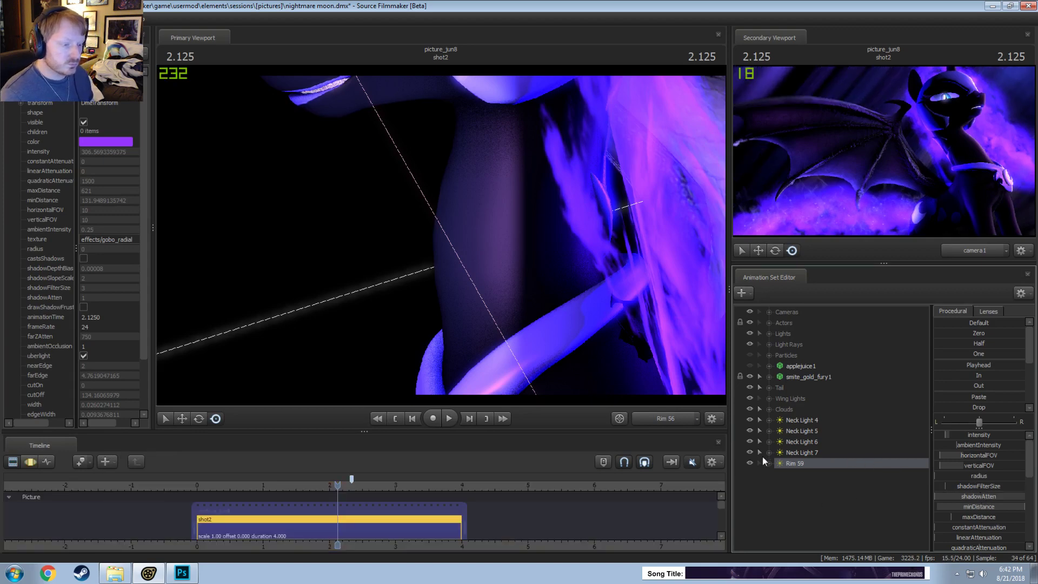
left_click(749, 462)
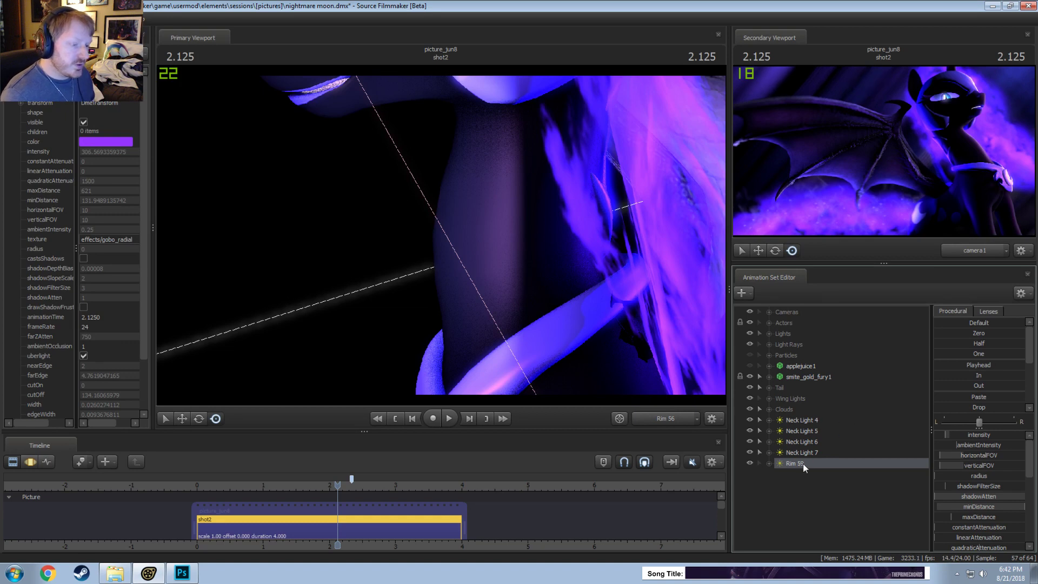
Step: Look through Rim 59 in the primary viewport and re-aim it lower, toward Nightmare Moon's front legs
left_click_drag(802, 463, 590, 295)
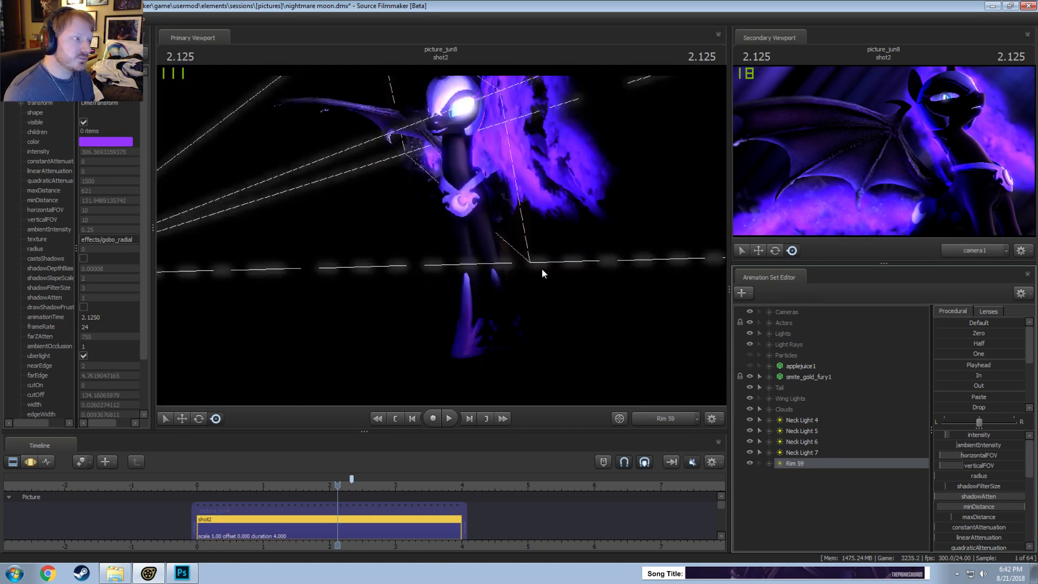
left_click(573, 245)
key("F3")
left_click_drag(575, 245, 440, 234)
key("F2")
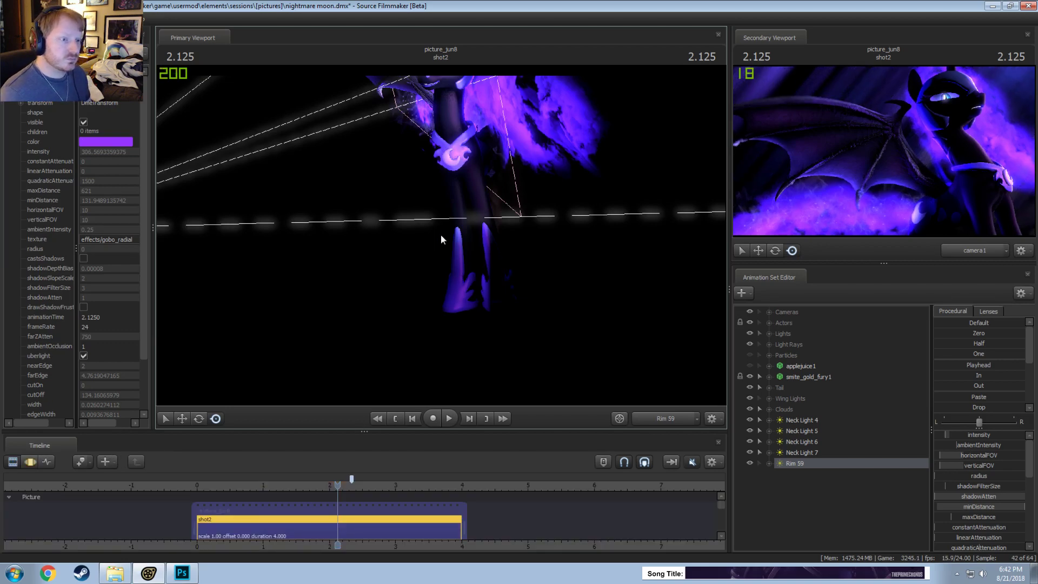
Step: Toggle Rim 59's visibility several times to compare the front legs with and without the light
left_click(750, 461)
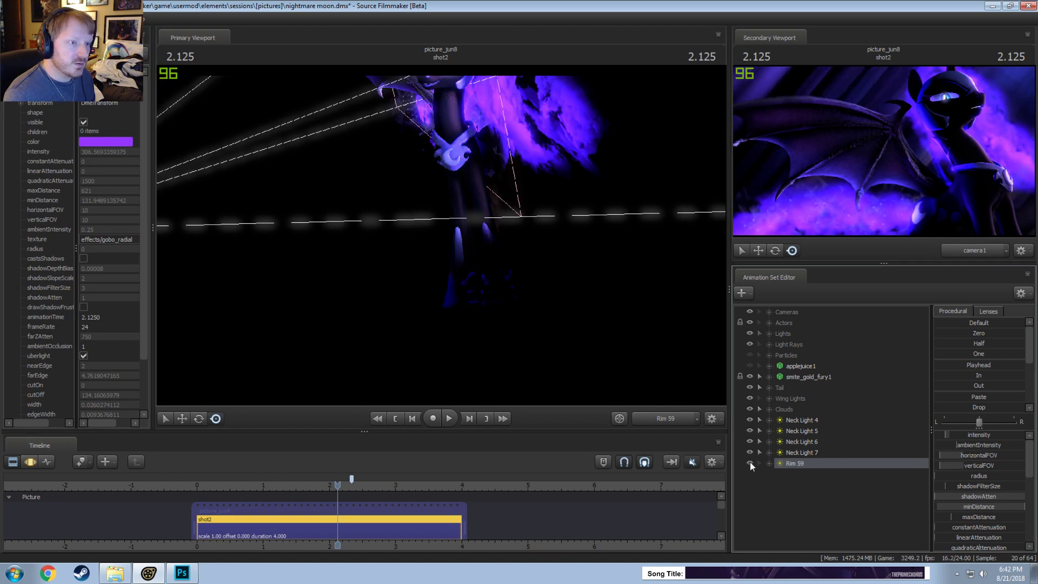
left_click(750, 462)
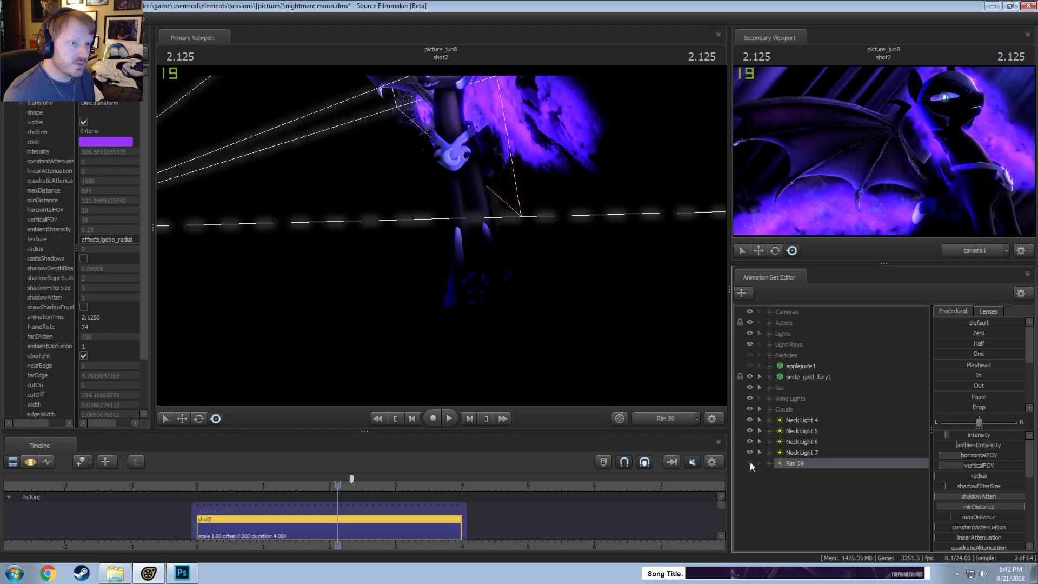
left_click(750, 463)
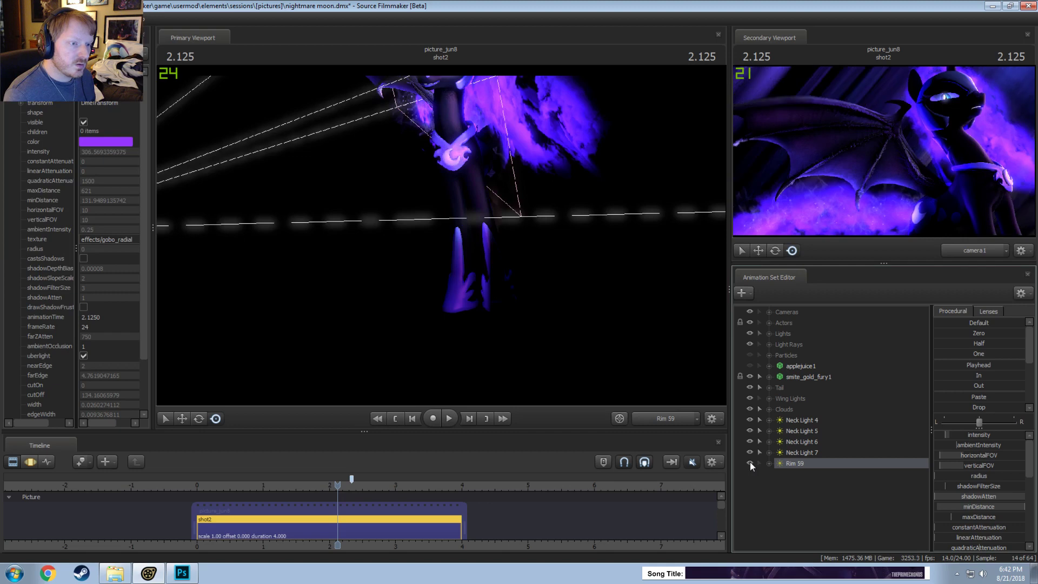
left_click(750, 463)
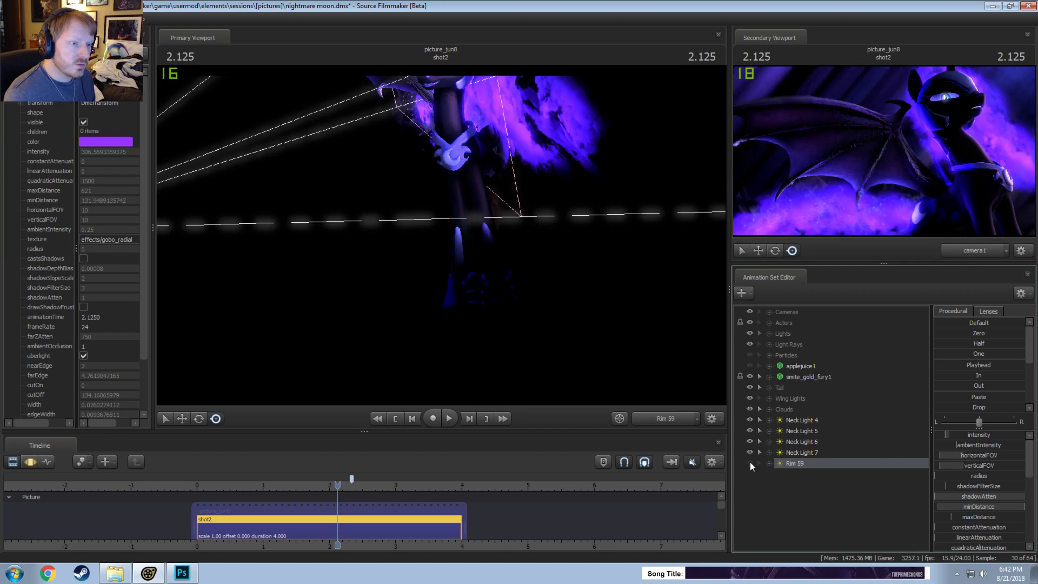
left_click(750, 462)
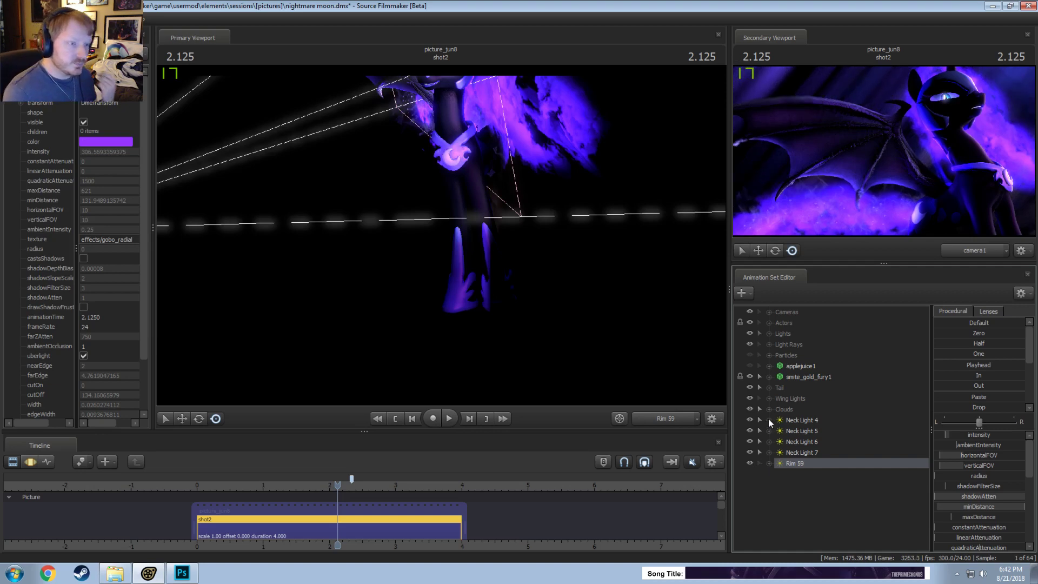
Step: Move Neck Lights 4 to 7 and Rim 59 from the top level of the animation set list into the existing light group
left_click(794, 421)
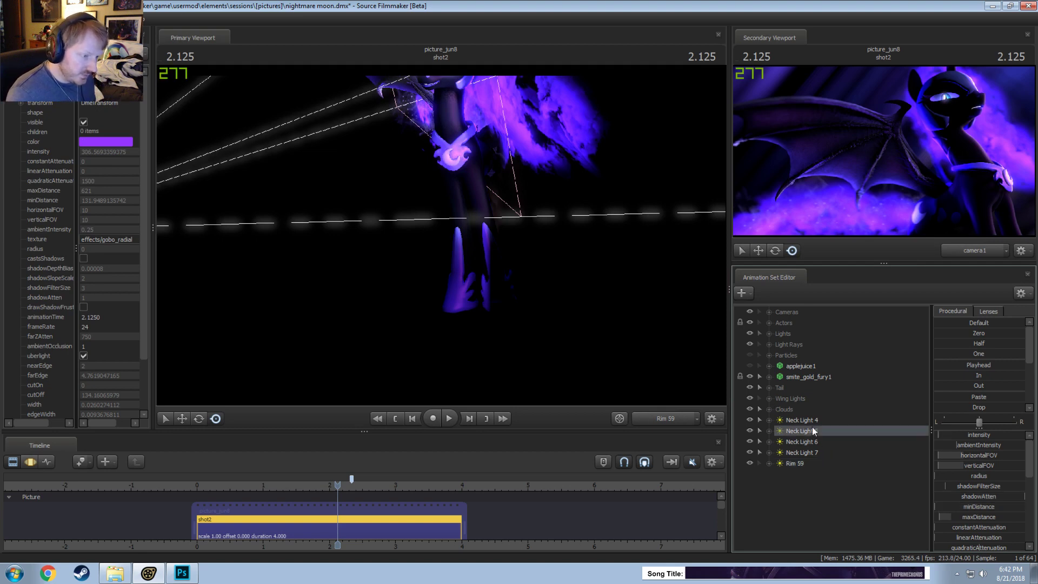
left_click(804, 463, "shift")
left_click(804, 441, "shift")
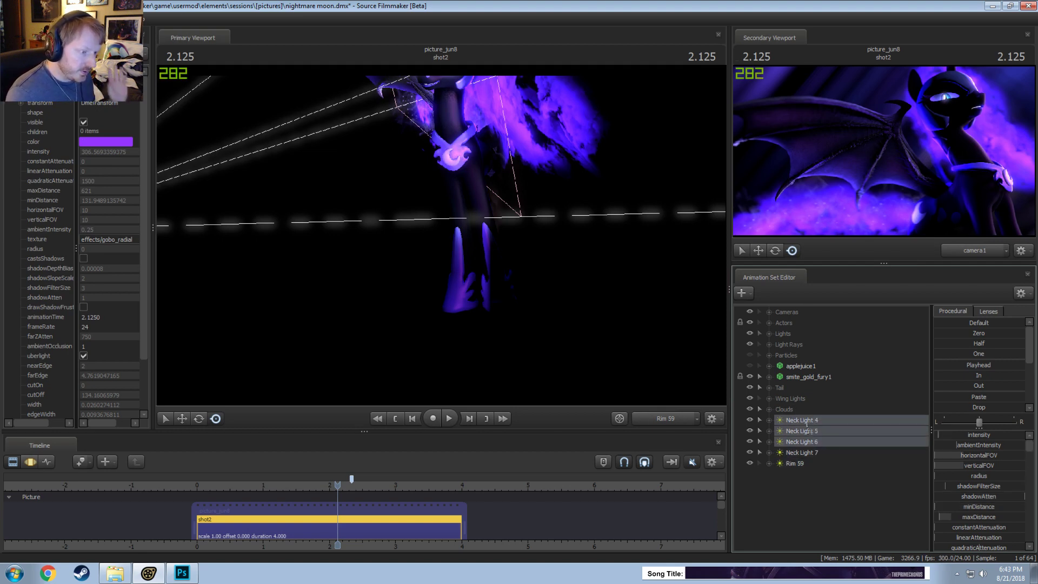
left_click(804, 462, "shift")
left_click_drag(804, 462, 777, 345)
Step: Toggle the Particles group's visibility to check it, and delete the group with lifting_stars3 through lifting_stars6
left_click(768, 354)
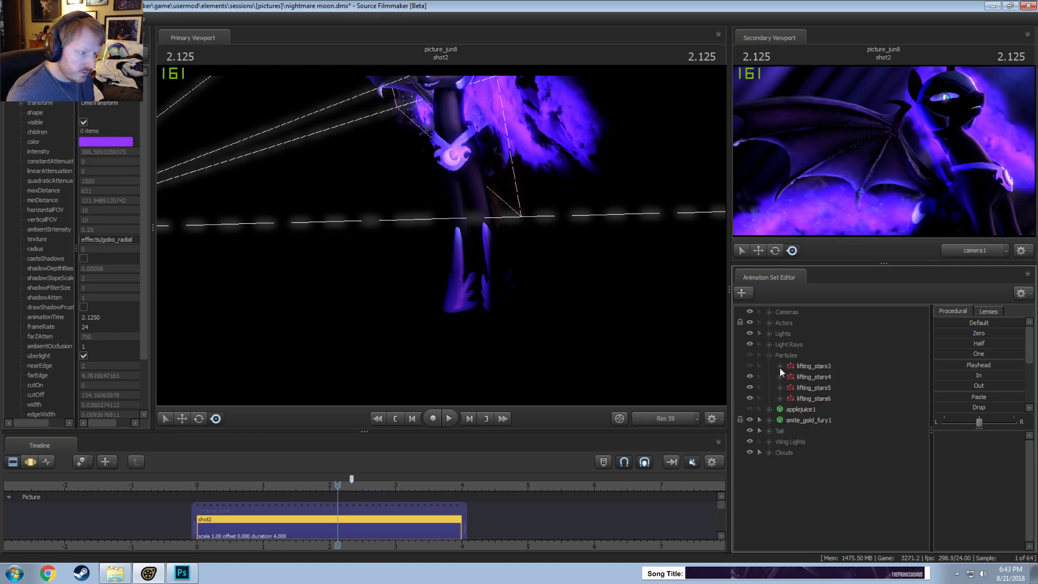
left_click(750, 355)
left_click(750, 355)
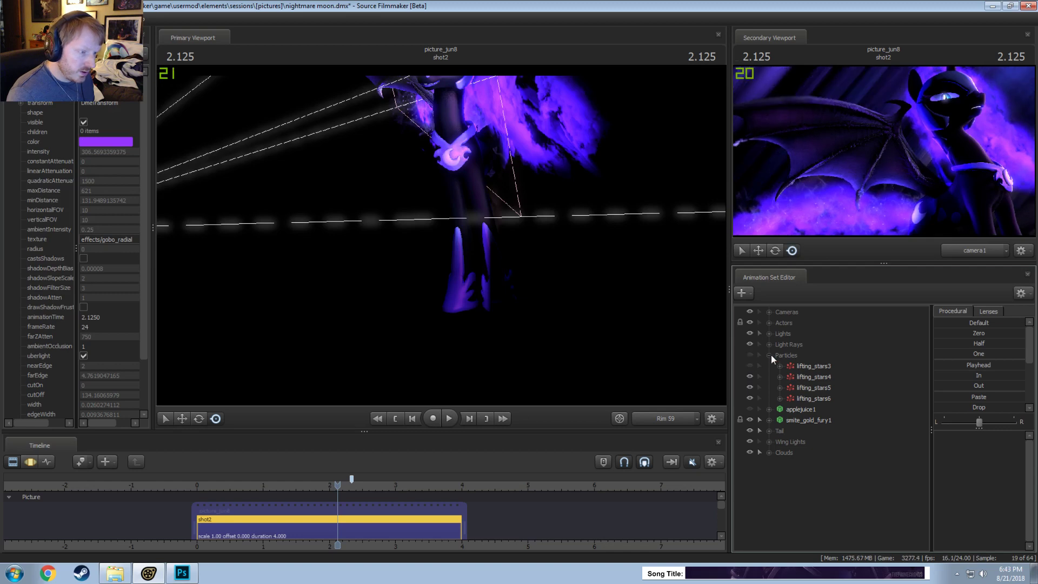
left_click(802, 371)
left_click(807, 400, "shift")
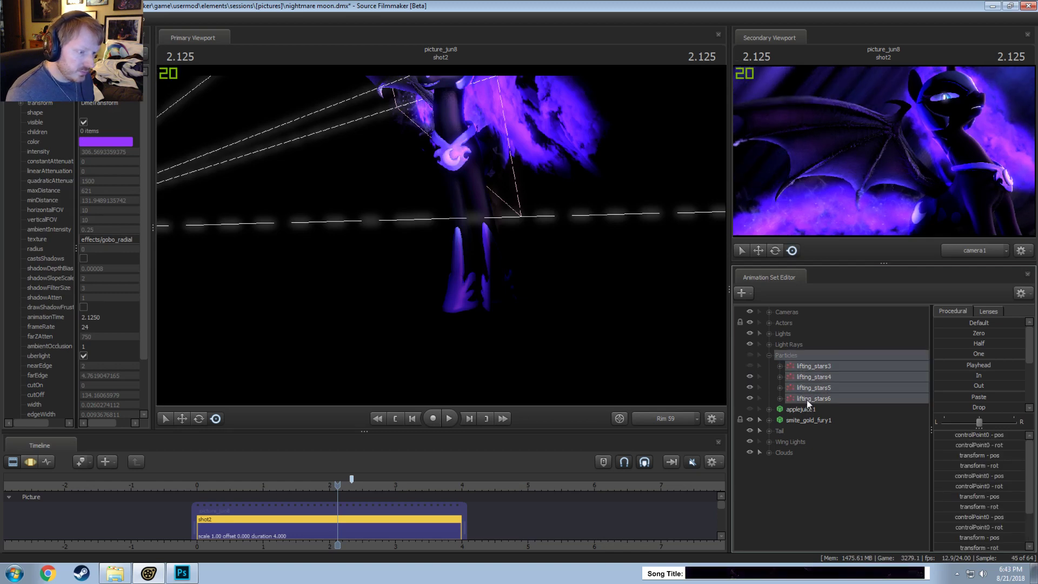
right_click(806, 378)
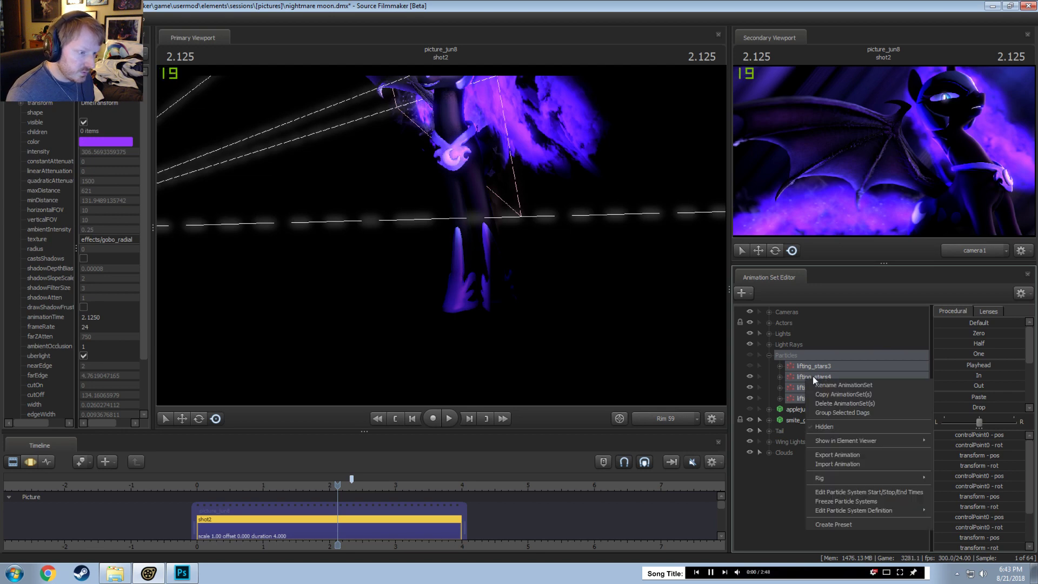
left_click(824, 404)
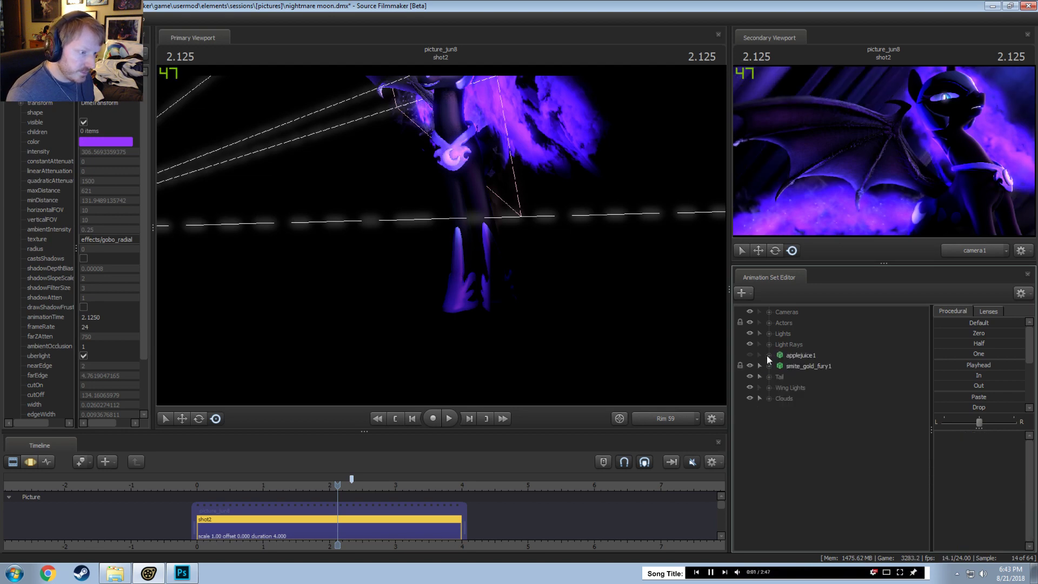
Step: Show the applejuice1 drink prop and move it slightly upward at Nightmare Moon's mouth
left_click(789, 354)
right_click(789, 354)
left_click(752, 354)
left_click(749, 354)
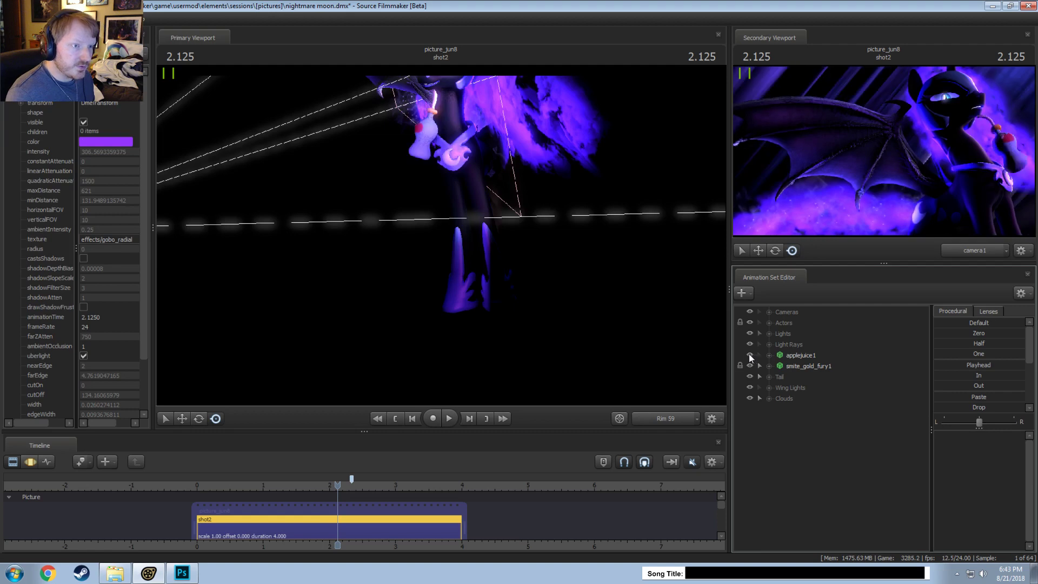
left_click(806, 365)
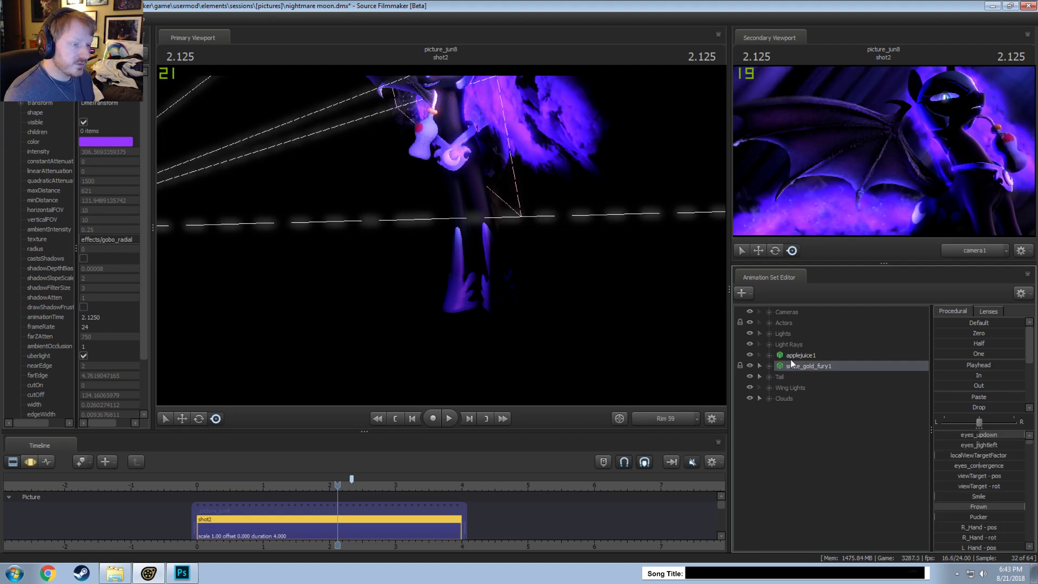
left_click(790, 355)
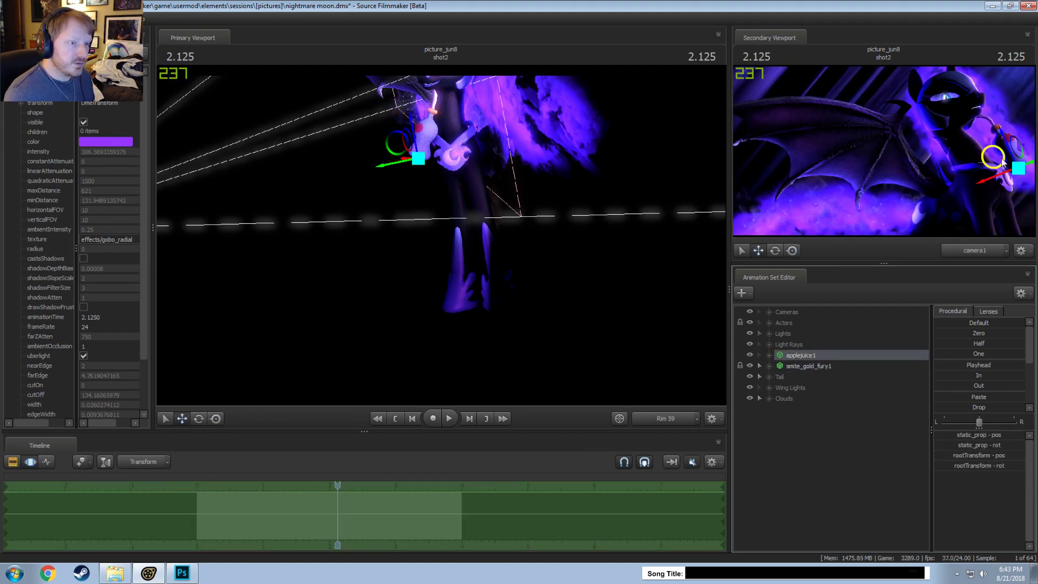
left_click_drag(1010, 165, 1025, 141)
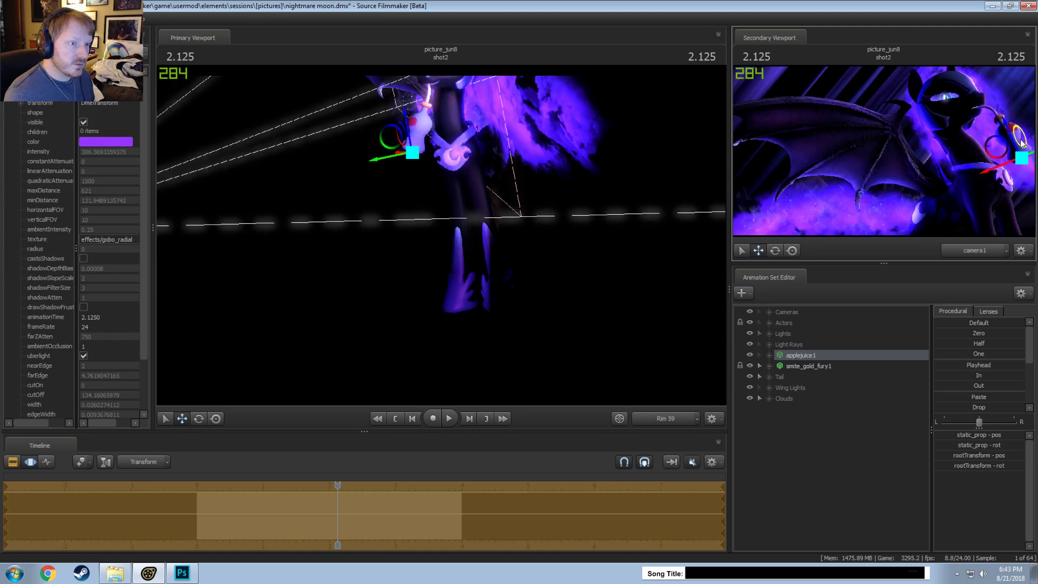
key("F2")
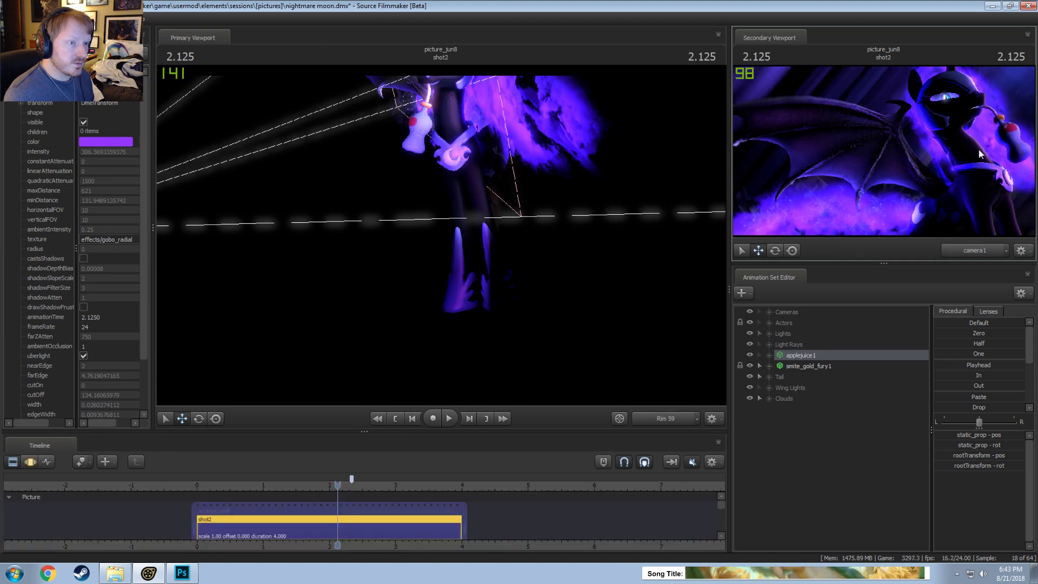
Step: Save the nightmare moon session and switch the primary viewport to camera1
left_click(543, 227)
left_click(516, 298)
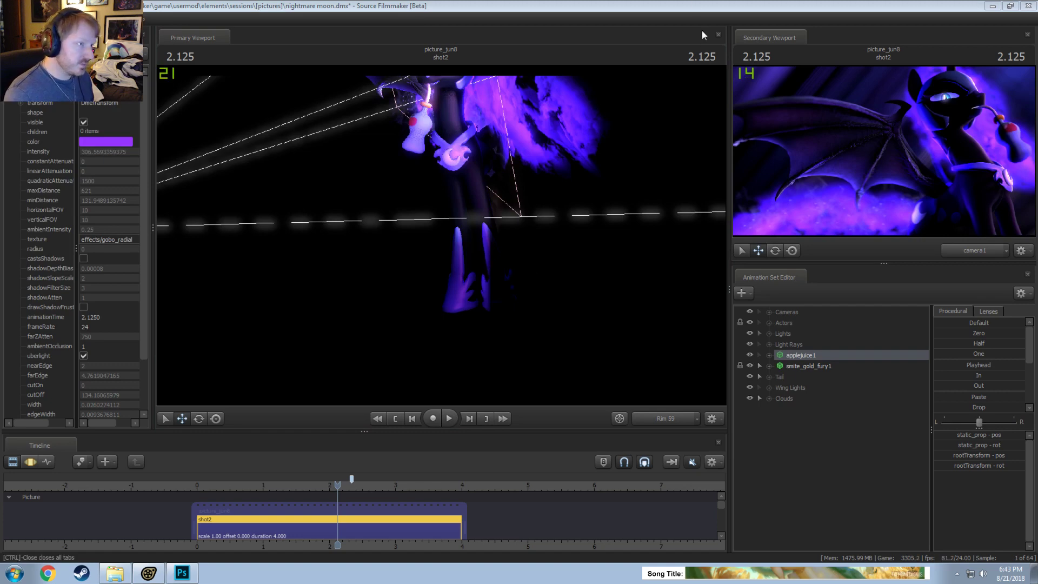
key("ctrl+s")
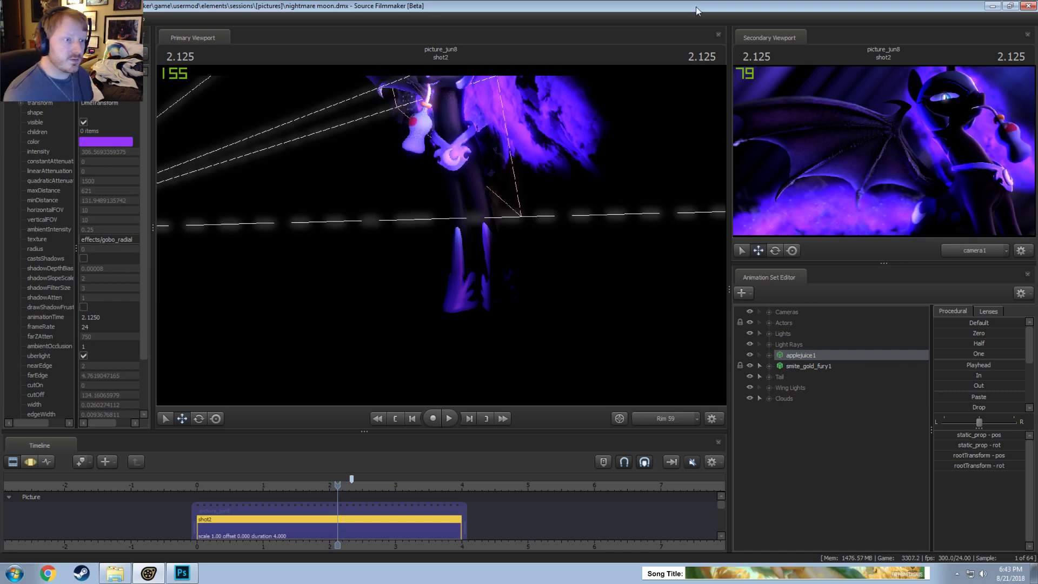
left_click(664, 417)
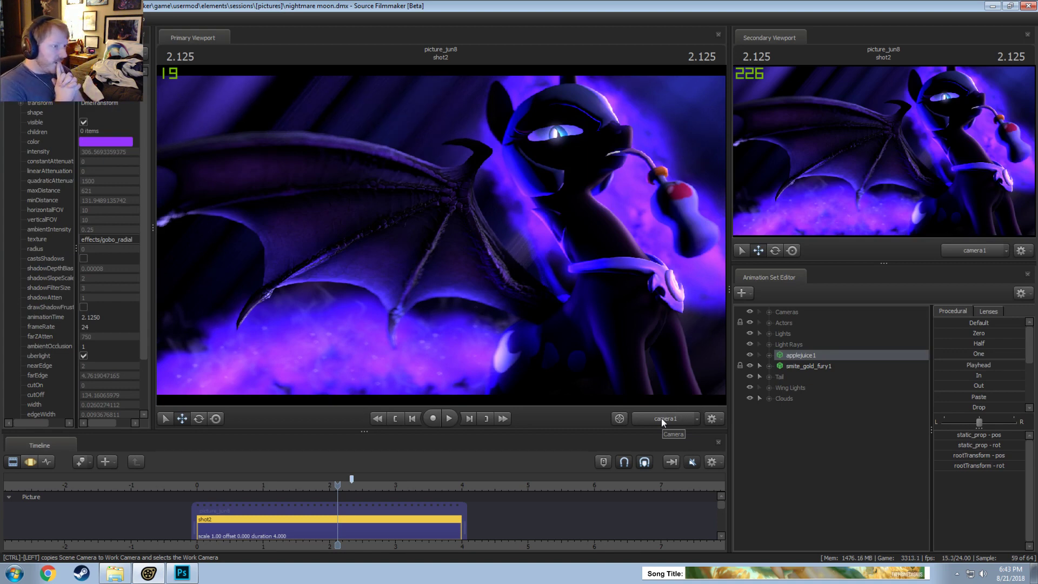
Step: Hide applejuice1 and rename the smite_gold_fury1 animation set as Wings
left_click(749, 354)
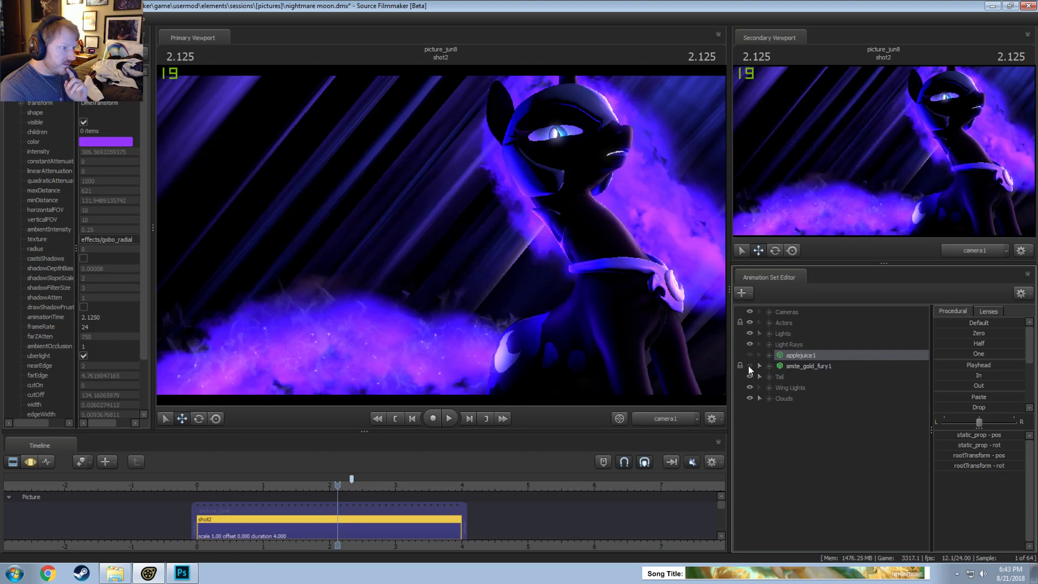
right_click(803, 368)
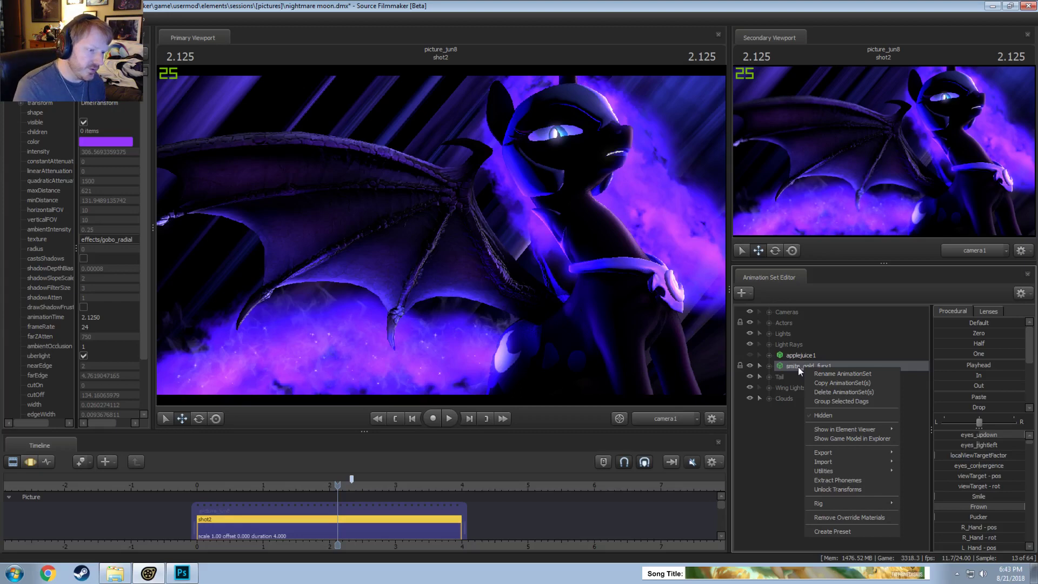
left_click(838, 373)
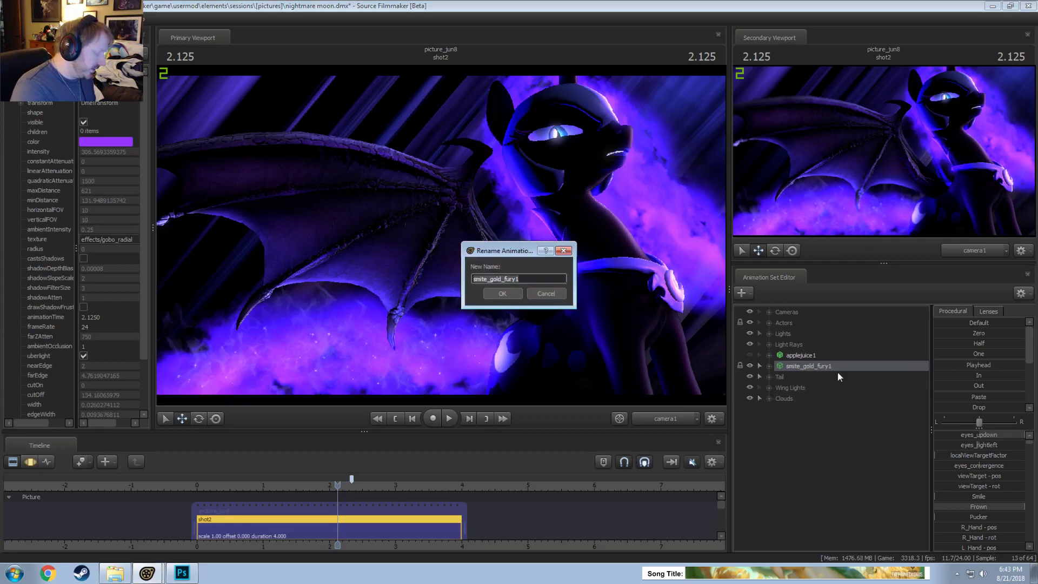
type("Wing")
key("Return")
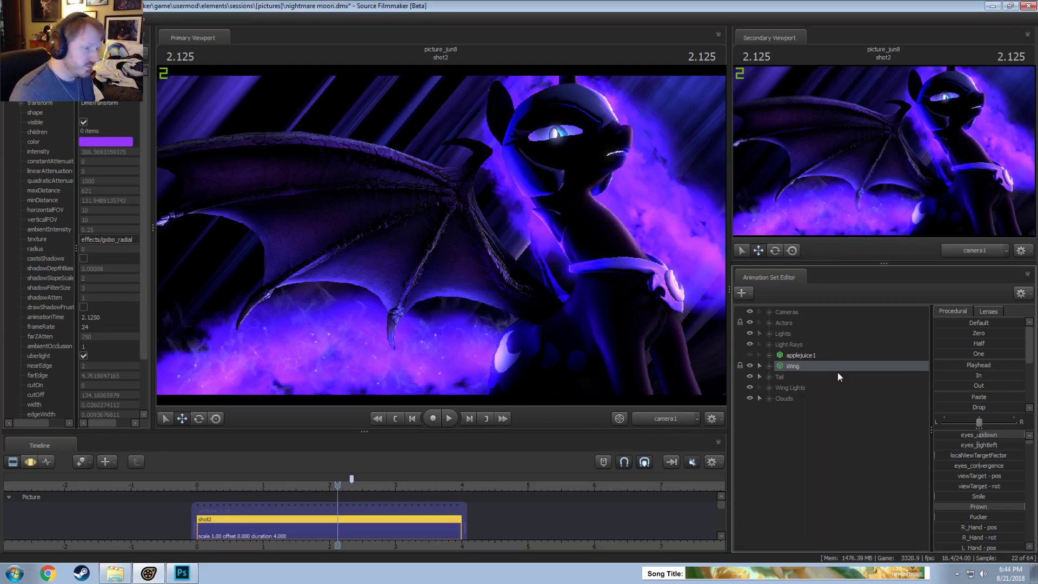
right_click(830, 371)
left_click(842, 378)
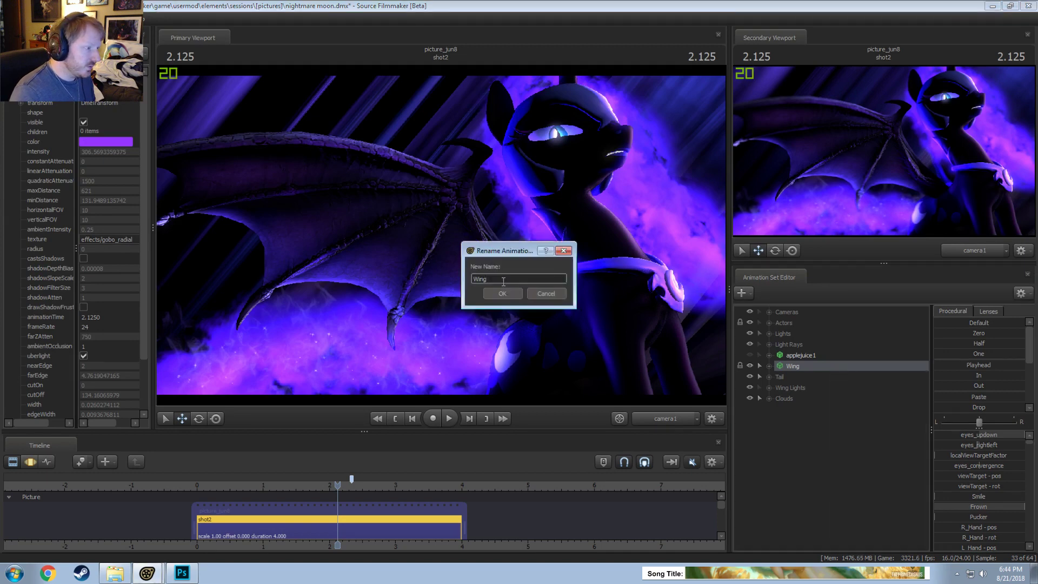
type("s")
key("Return")
Step: Expand the Actors group and move Wings into it, between Daybreaker and Daybreaker (Mane)
left_click(768, 322)
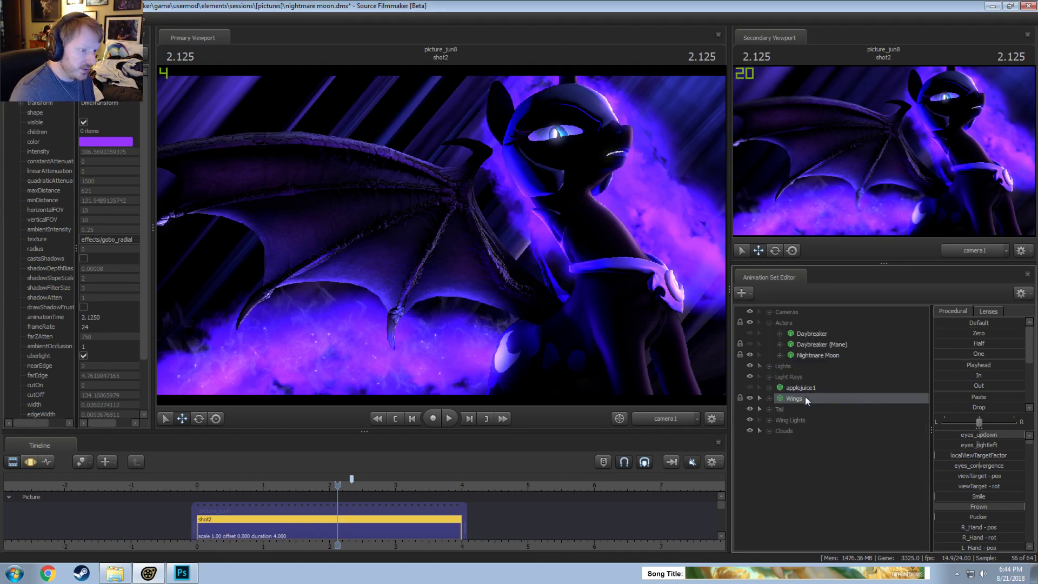
left_click_drag(805, 397, 807, 339)
left_click(809, 354)
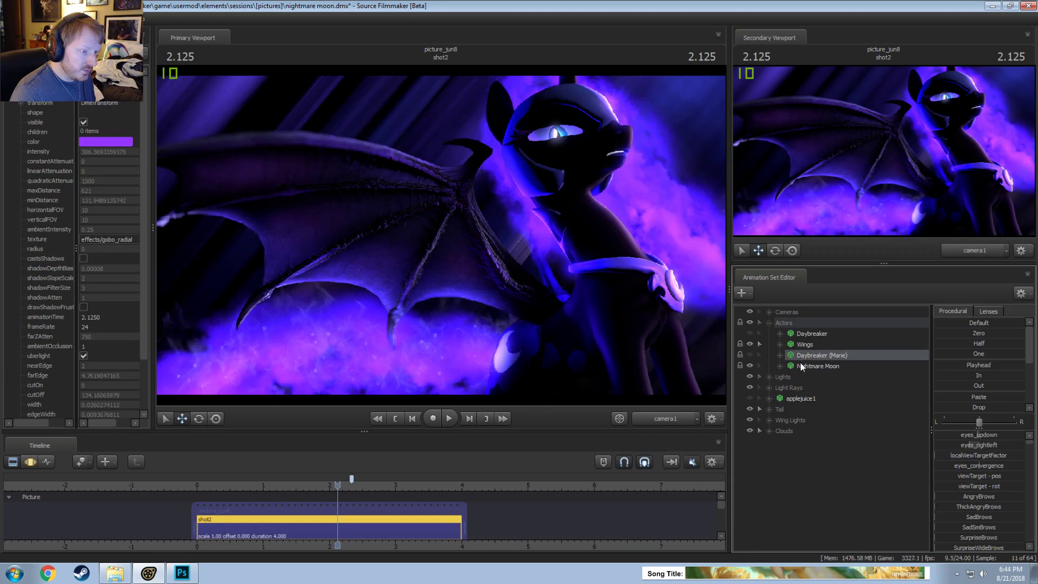
Step: Toggle Nightmare Moon's visibility in the Actors group to check which model it controls
right_click(800, 366)
left_click(749, 365)
left_click(749, 365)
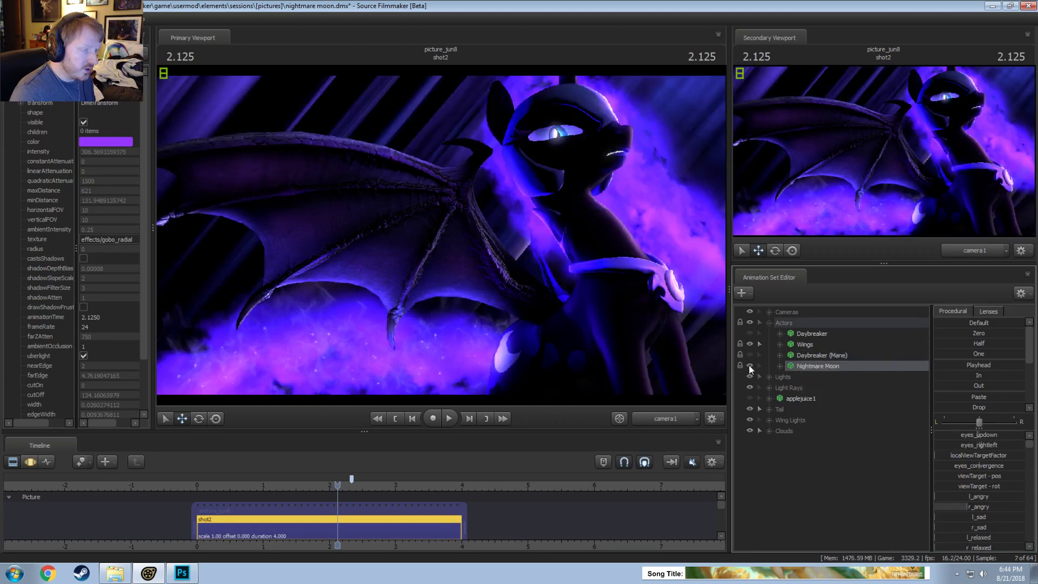
Step: Select Daybreaker and Daybreaker (Mane), and toggle the mane model's visibility to inspect it in the picture
left_click(806, 337)
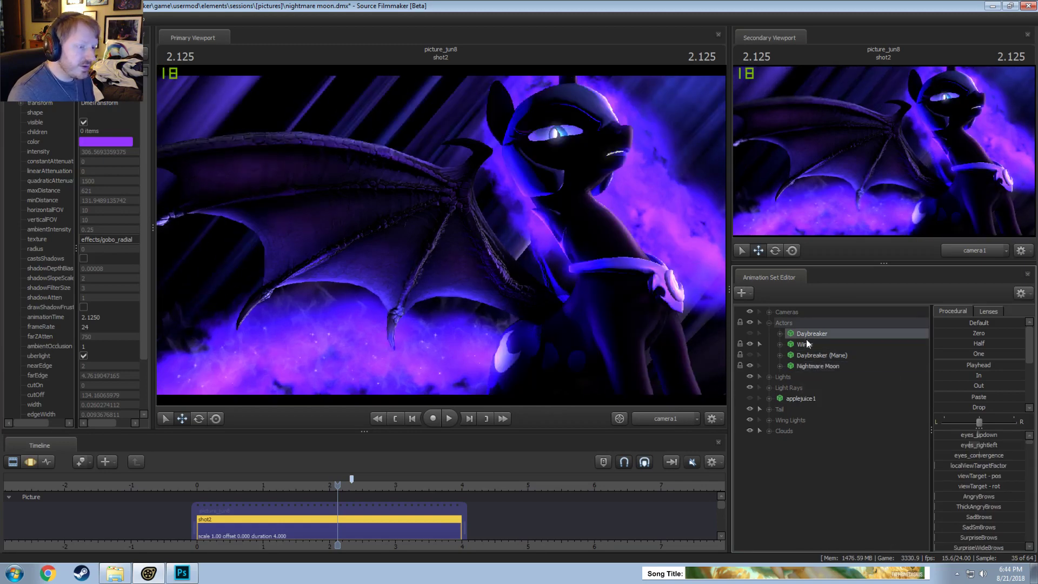
left_click(809, 355, "ctrl")
right_click(810, 356)
key("Escape")
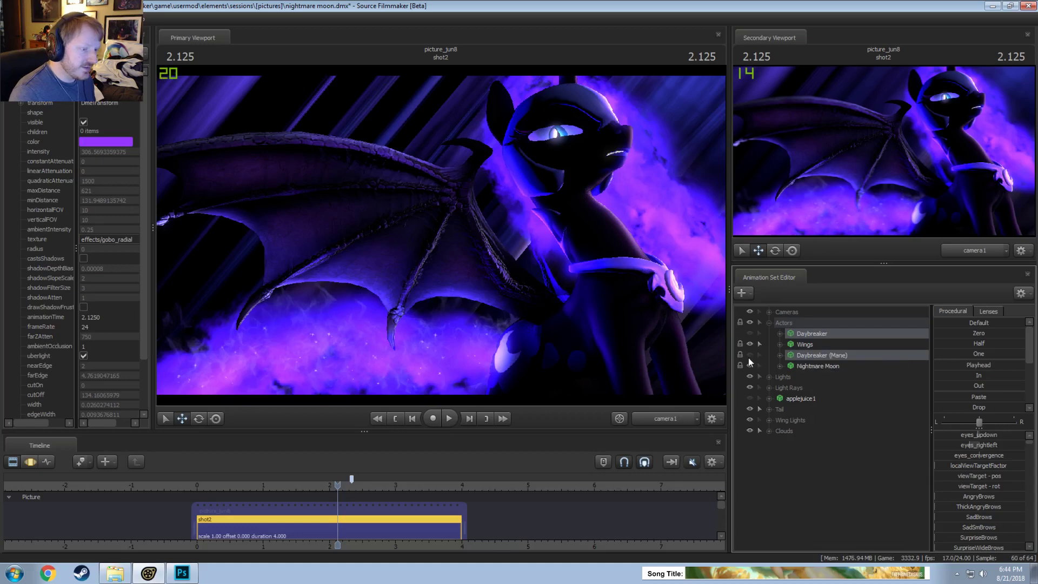
left_click(749, 355)
left_click(751, 355)
left_click(751, 355)
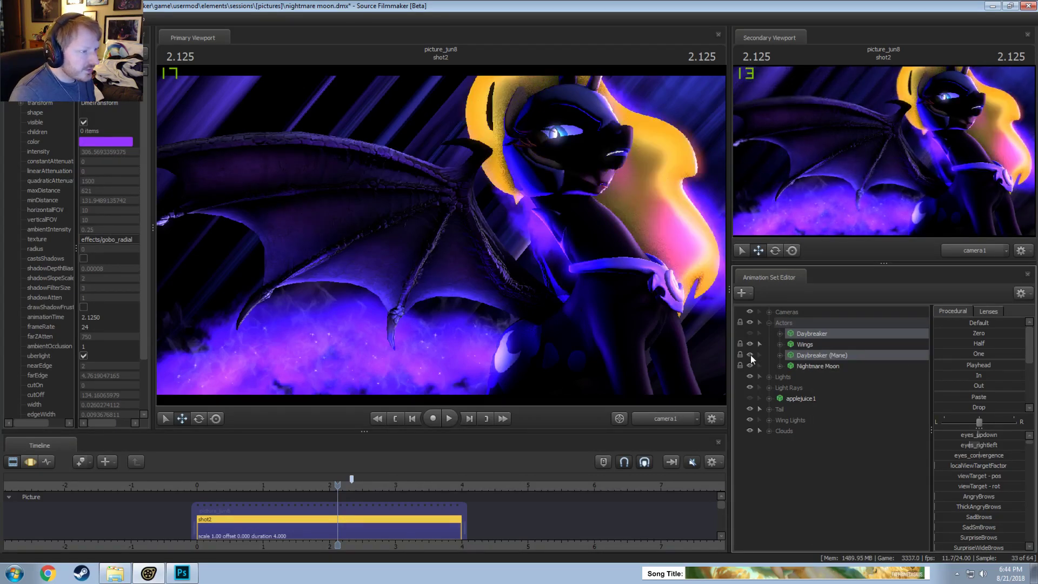
Step: Hide Daybreaker (Mane), show Daybreaker, try deleting both animation sets, and undo the deletion
left_click(750, 354)
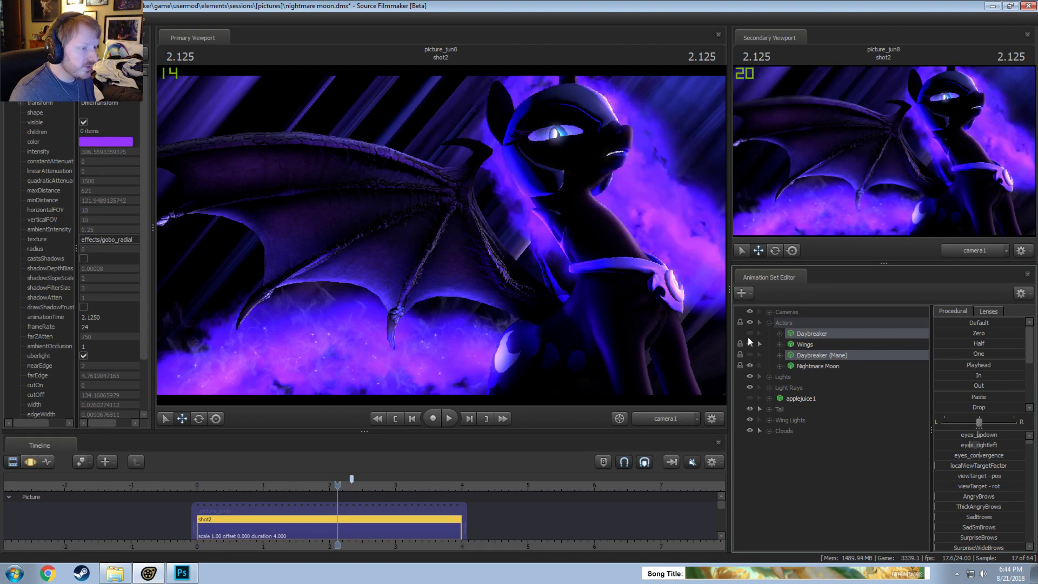
left_click(747, 336)
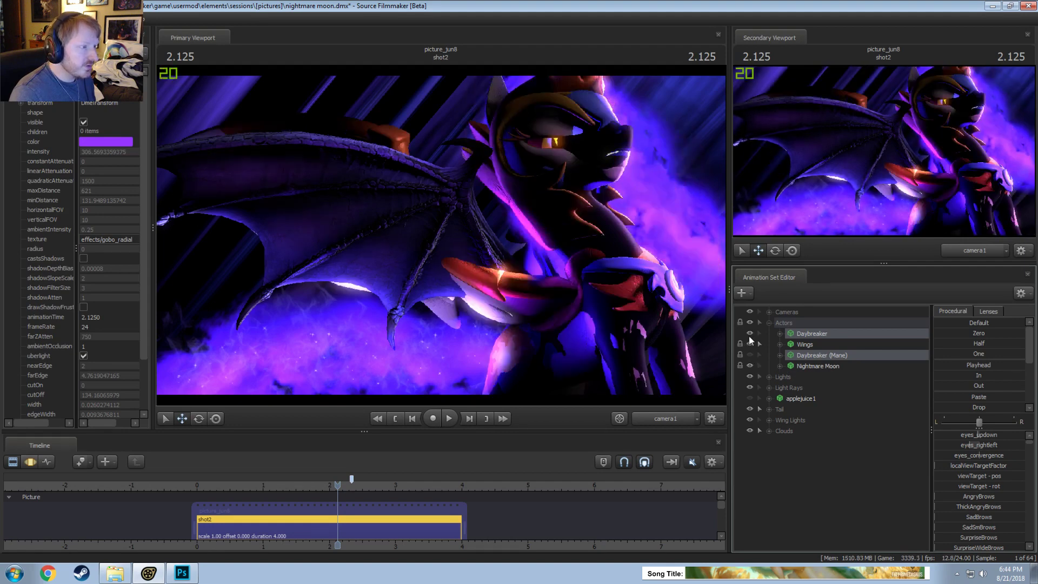
right_click(807, 355)
left_click(821, 377)
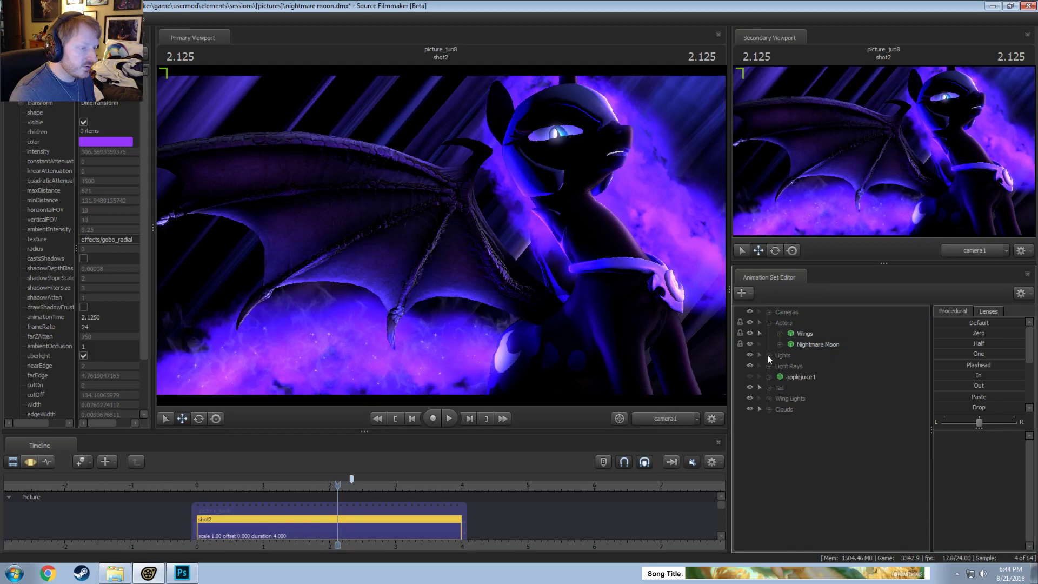
key("ctrl+z")
Step: Compare Daybreaker, its mane and Nightmare Moon by toggling their visibility, and inspect the face up close through the work camera
left_click(750, 333)
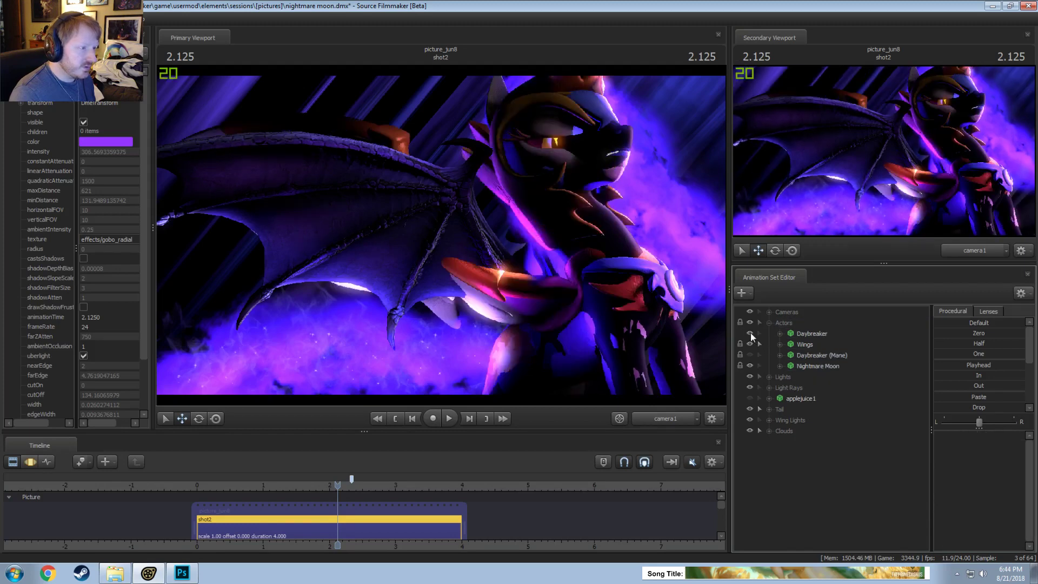
left_click(750, 334)
left_click(749, 355)
left_click(749, 366)
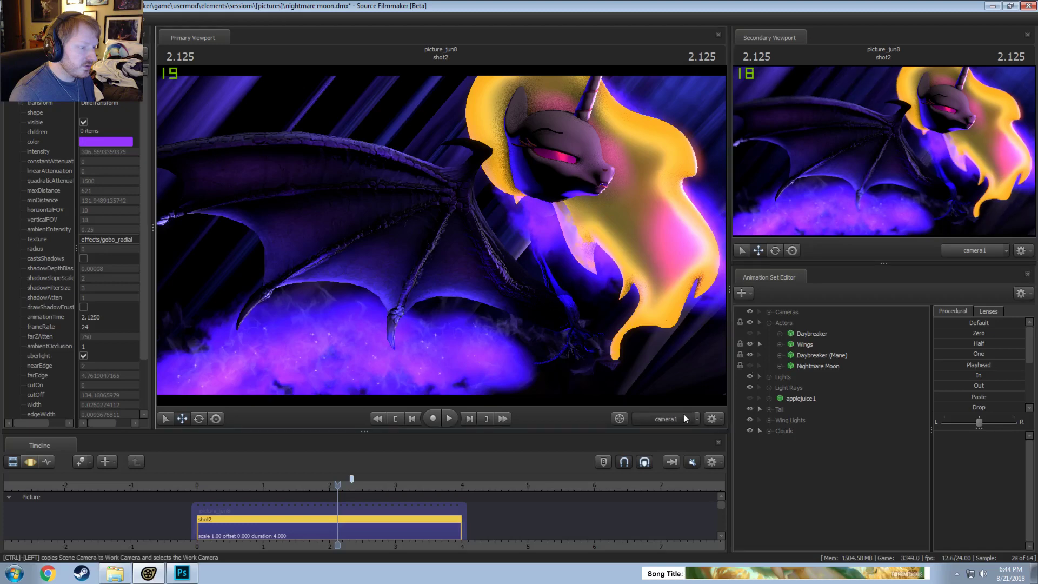
left_click(664, 418)
key("w")
left_click_drag(441, 235, 543, 197)
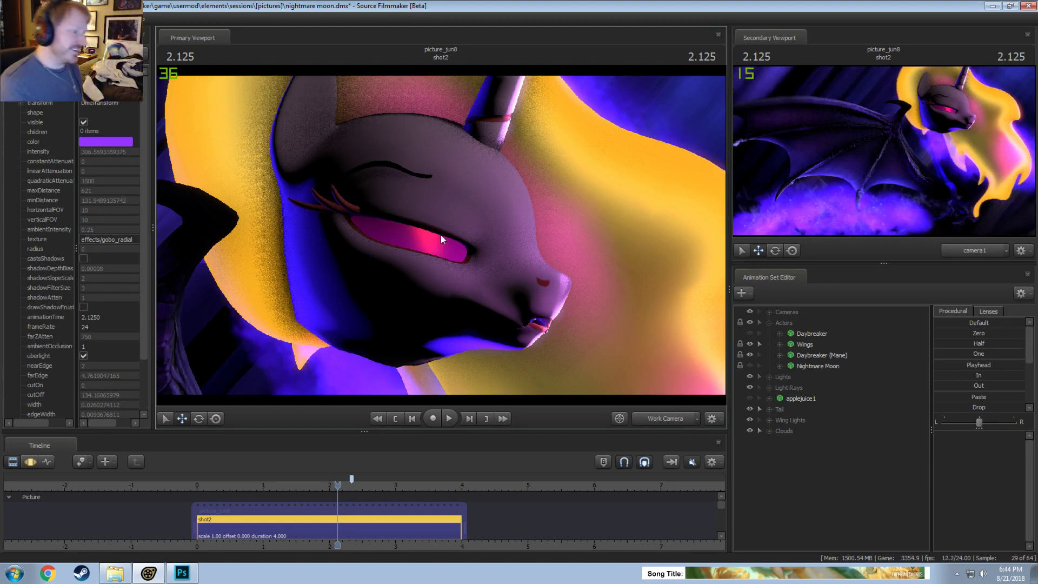
Step: Hide the mane, show Nightmare Moon again, and delete the Daybreaker and Daybreaker (Mane) animation sets
left_click(810, 355)
left_click(800, 334, "ctrl")
left_click(749, 355)
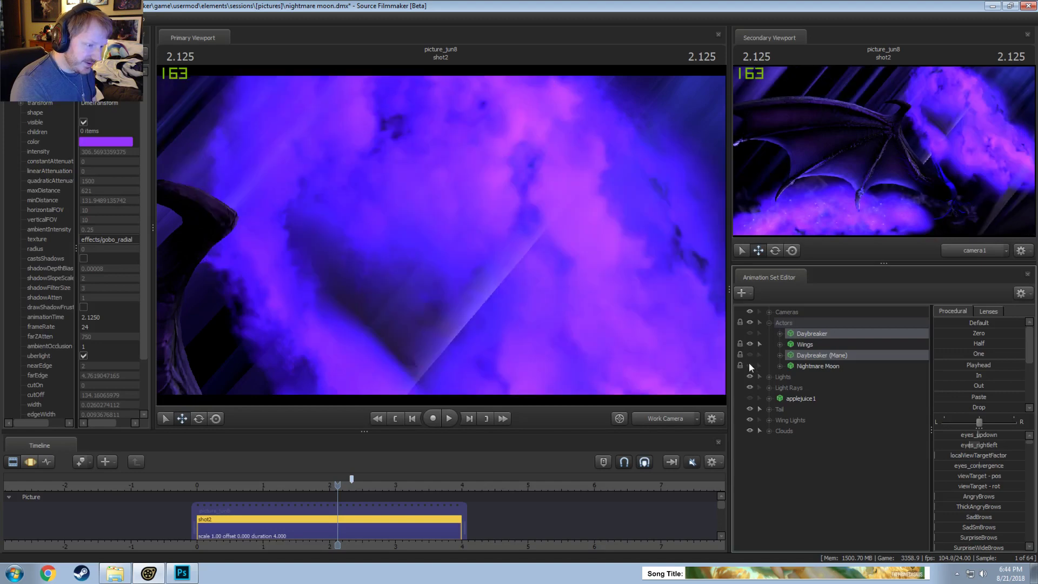
left_click(749, 365)
right_click(815, 358)
left_click(826, 380)
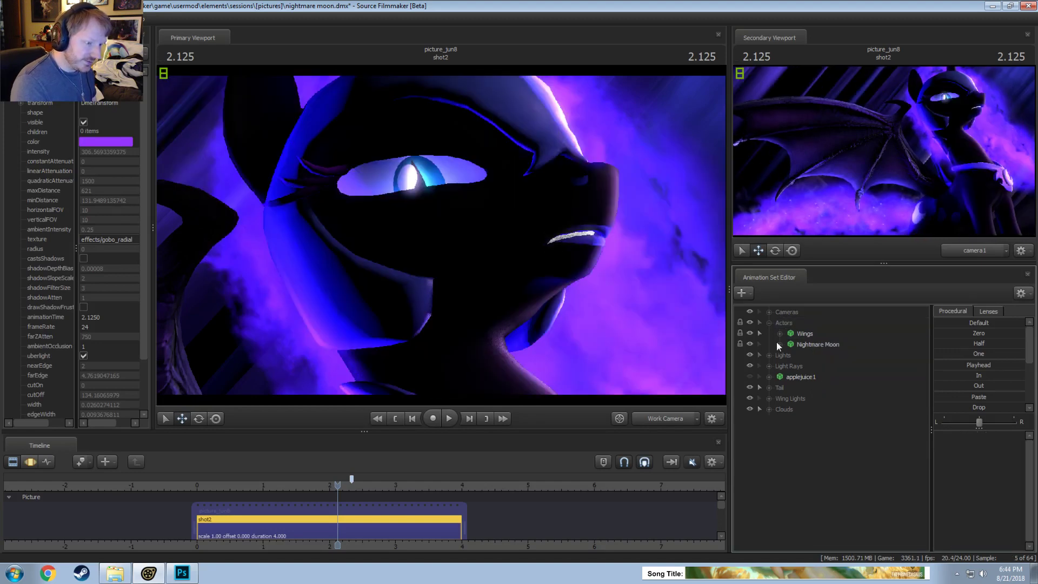
Step: Move Nightmare Moon above Wings in the Actors group, collapse the group and return the primary view to camera1
left_click_drag(776, 341, 797, 337)
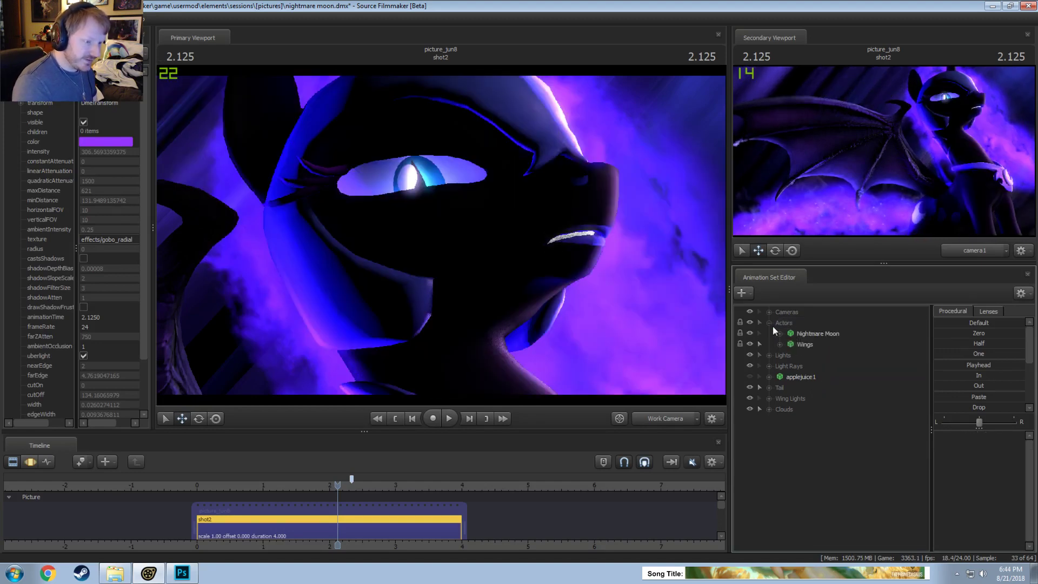
left_click(769, 324)
left_click(676, 418)
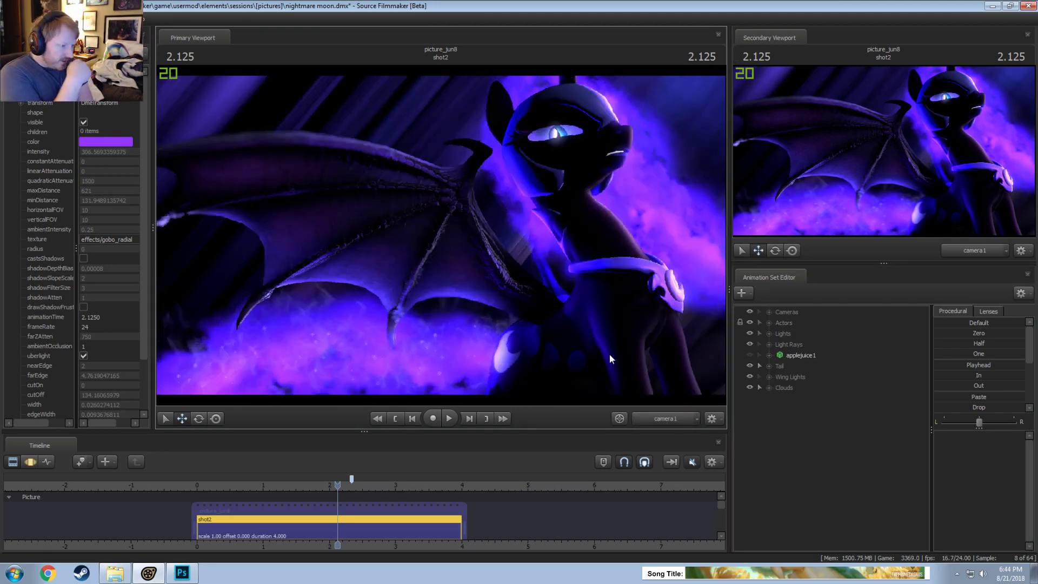
Step: Turn the viewport lighting off to check the unlit models, and turn it back on
right_click(637, 260)
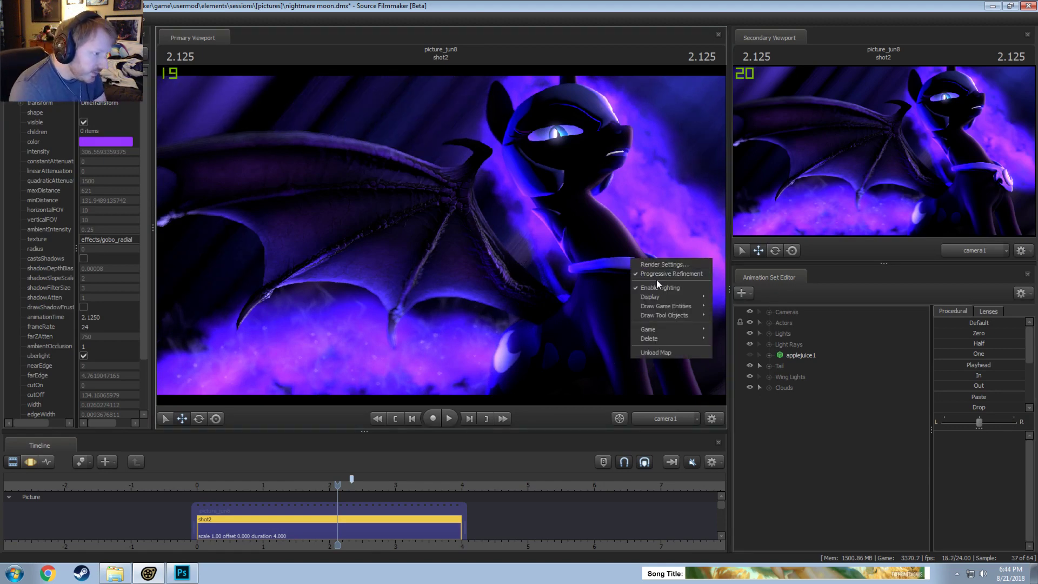
left_click(656, 284)
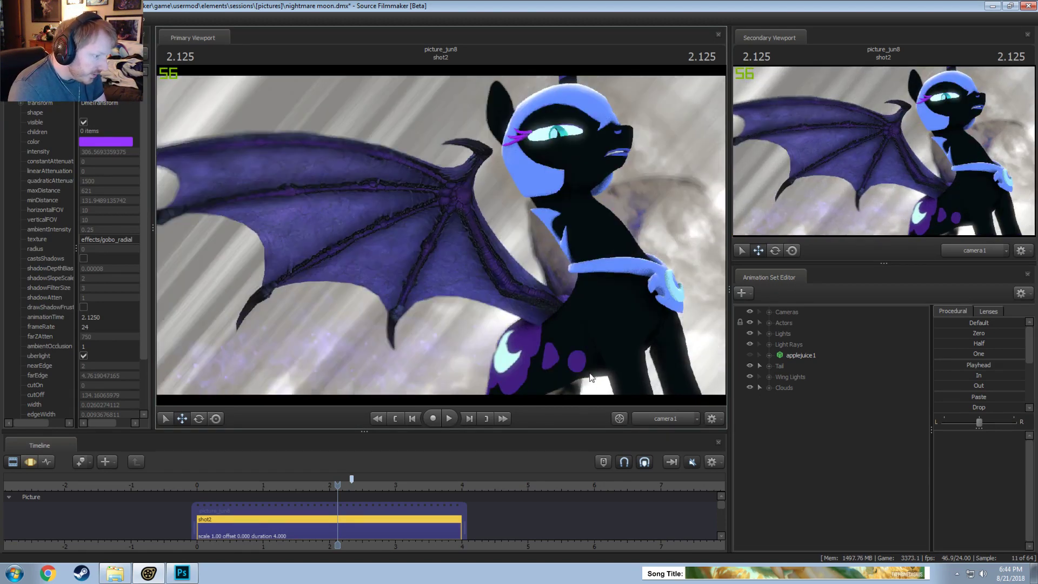
left_click(523, 281)
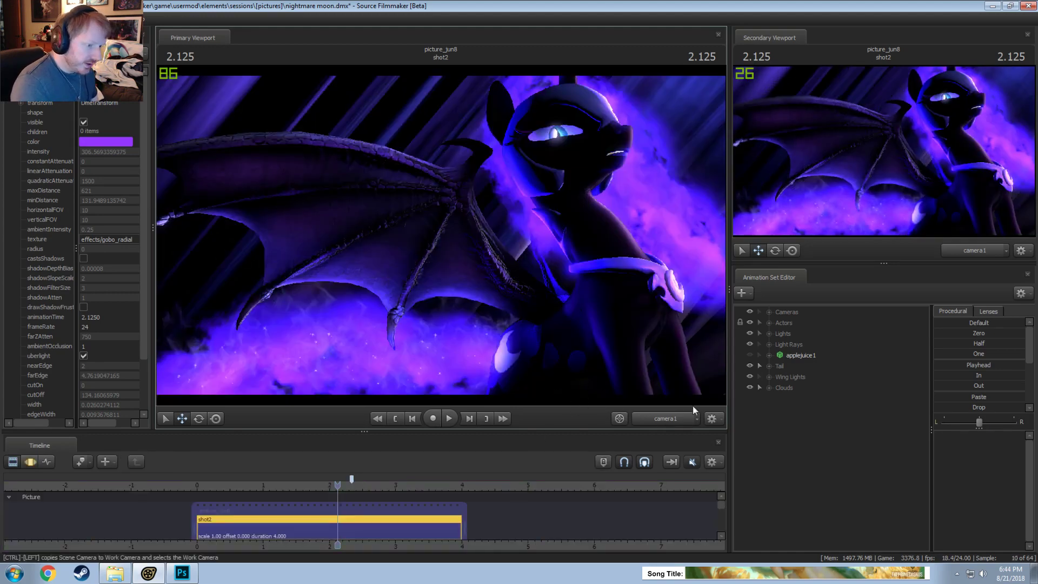
Step: Find Tail Light 4 in the Lights group, view the scene through it and copy it
left_click(768, 331)
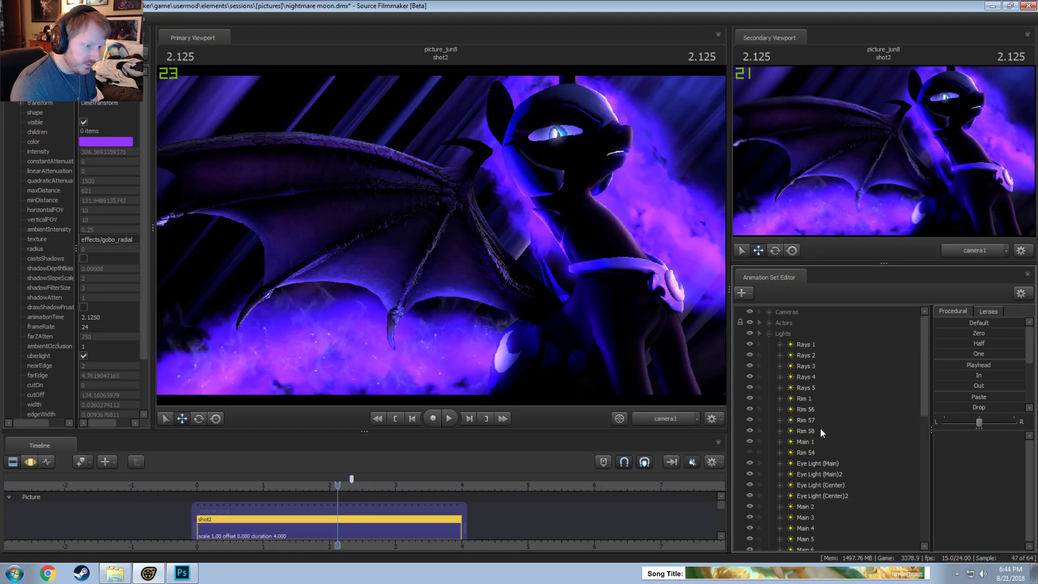
scroll(819, 428, "down", 5)
scroll(809, 437, "up", 3)
scroll(806, 433, "up", 1)
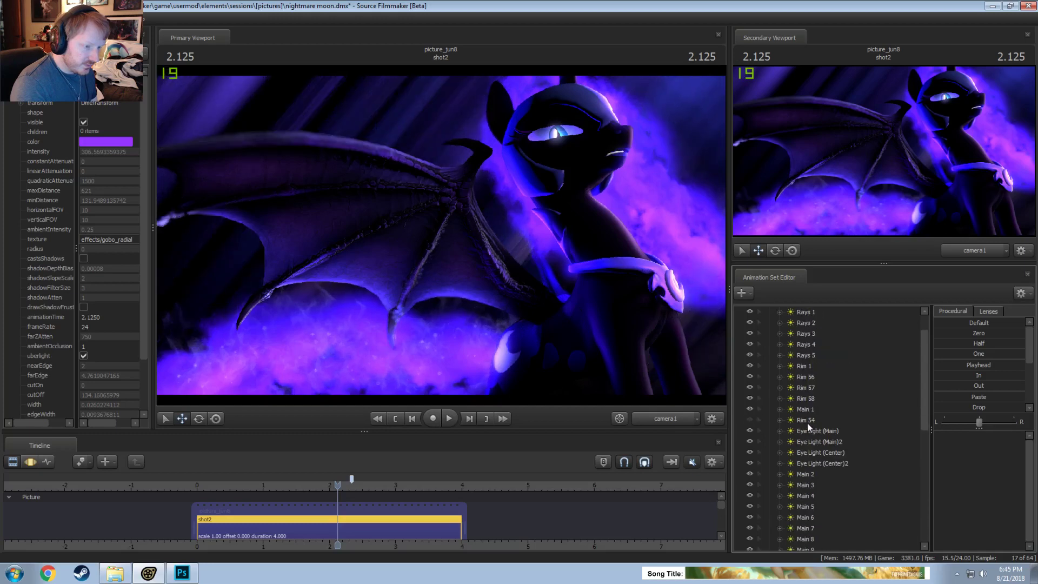
scroll(805, 397, "down", 3)
scroll(804, 413, "up", 1)
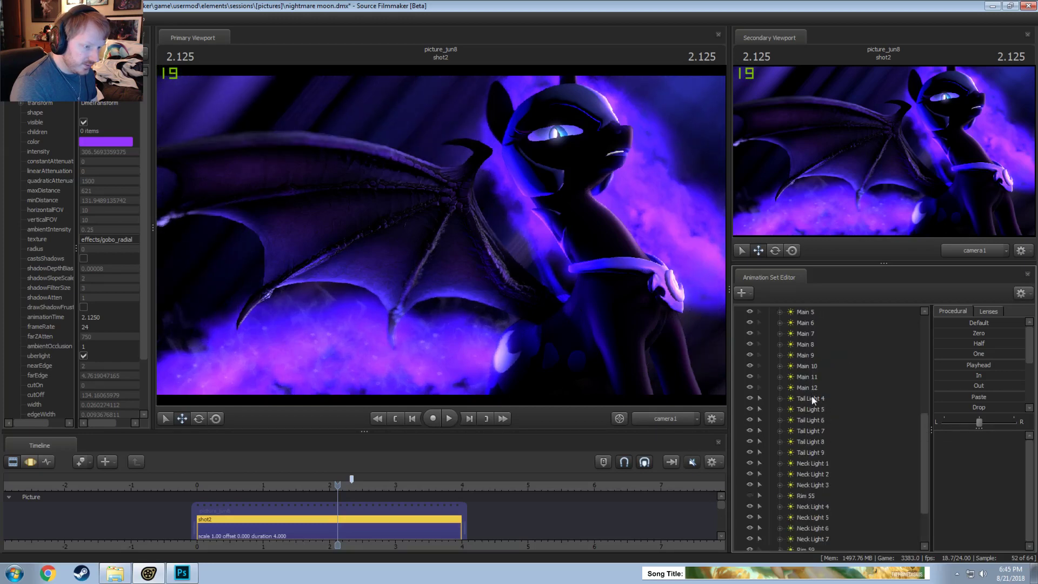
double_click(811, 397)
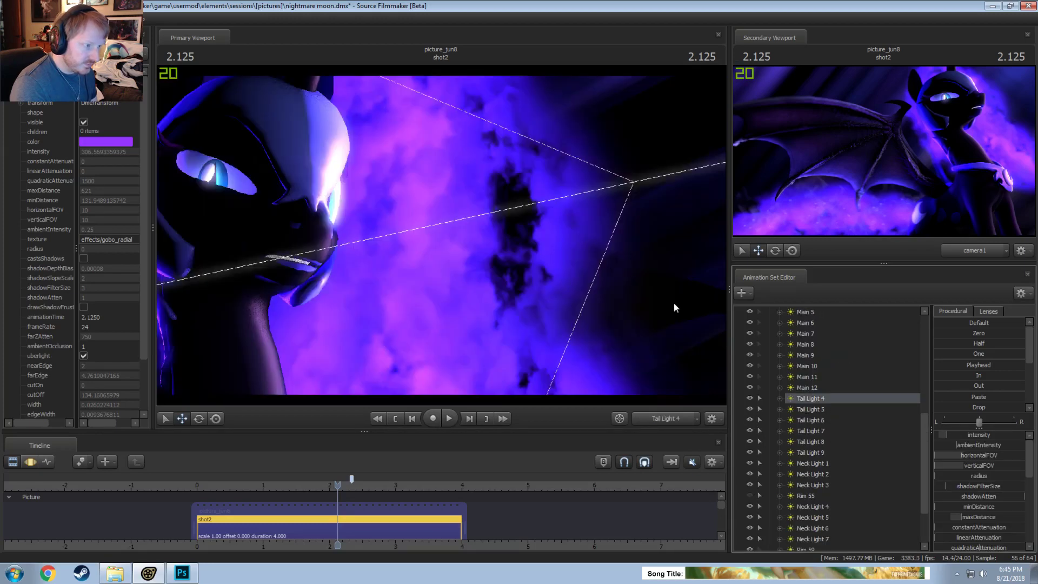
right_click(809, 395)
Step: Collapse the Lights group, paste the copied tail light at the root level and view the scene through it
scroll(819, 414, "up", 7)
left_click(768, 335)
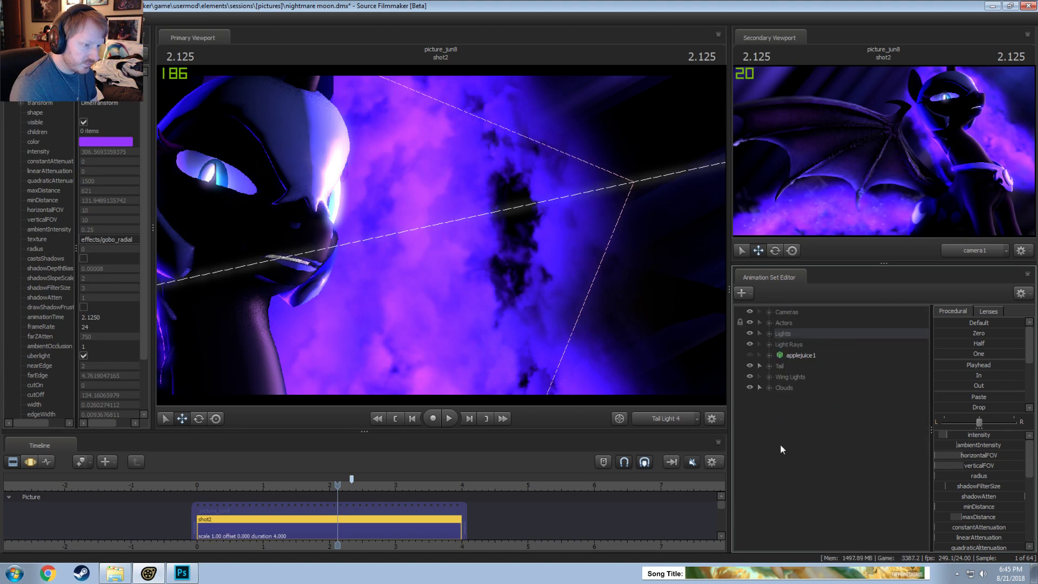
right_click(783, 463)
left_click(784, 445)
double_click(790, 401)
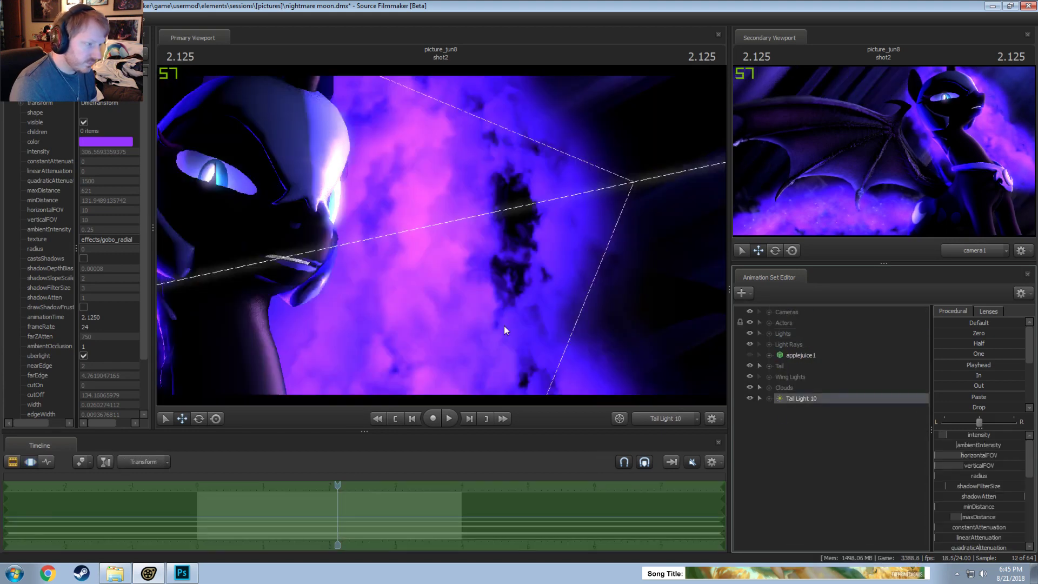
Step: Move and aim Tail Light 10 beneath the wings toward Nightmare Moon's hind legs
left_click_drag(503, 325, 400, 301)
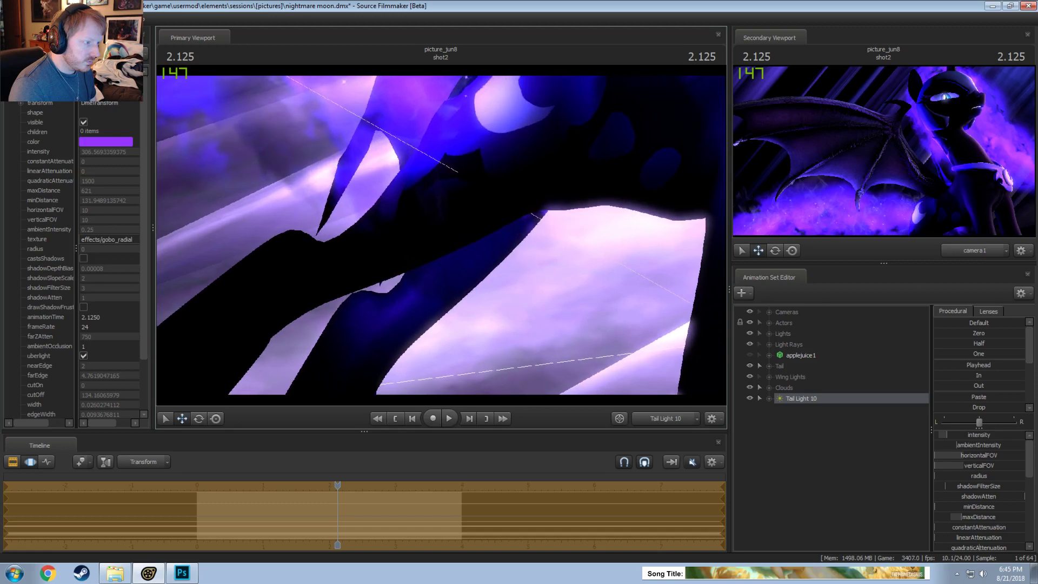
left_click_drag(400, 301, 485, 272)
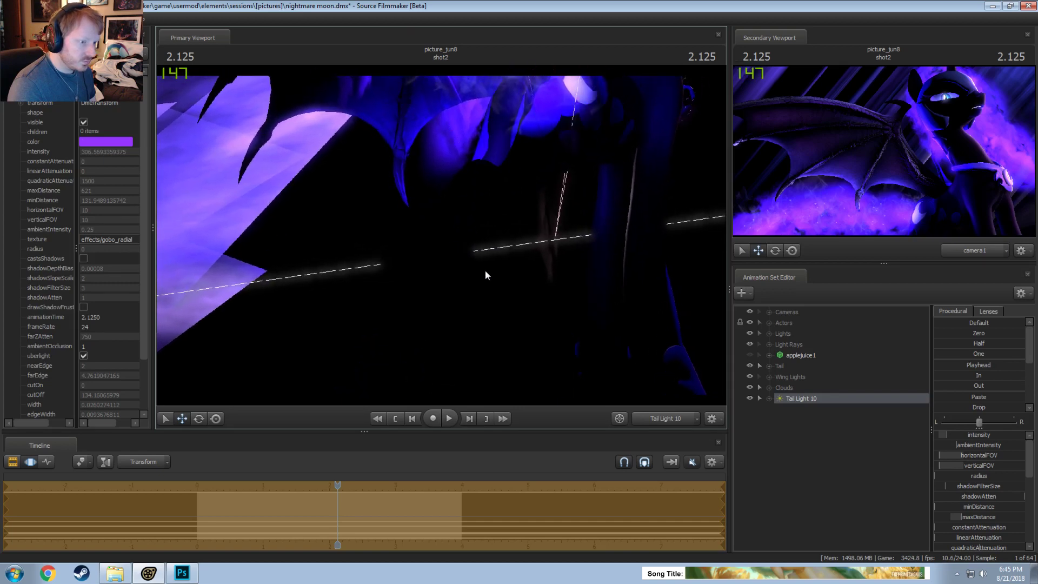
Step: Hide the Clouds and Tail groups, and briefly toggle Wing Lights off and on to check its effect
left_click(748, 388)
mouse_move(477, 175)
left_mouse_down()
mouse_move(471, 196)
mouse_move(485, 177)
left_mouse_up()
left_click(749, 376)
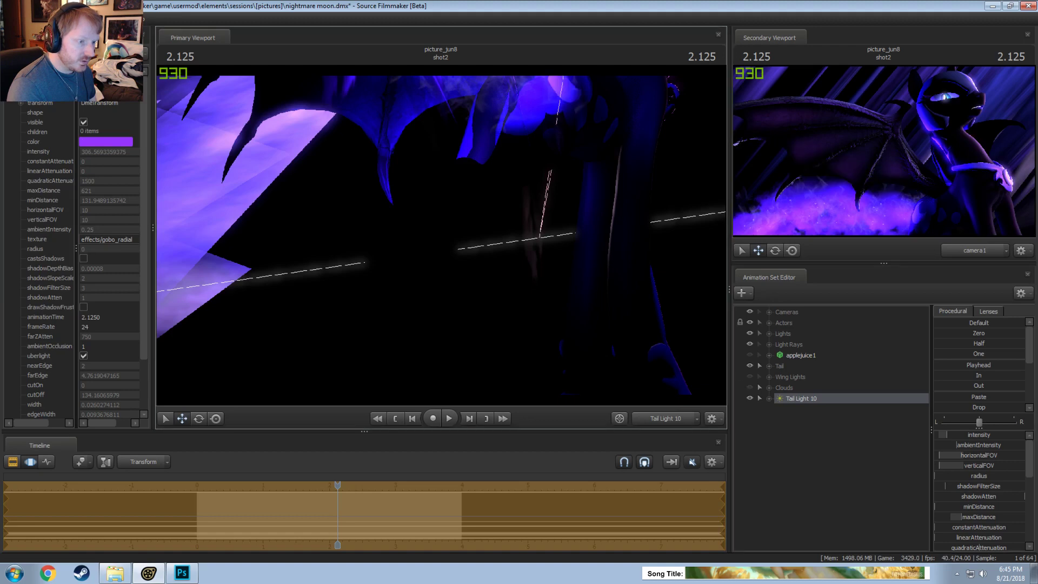
left_click_drag(488, 274, 491, 261)
left_click(751, 376)
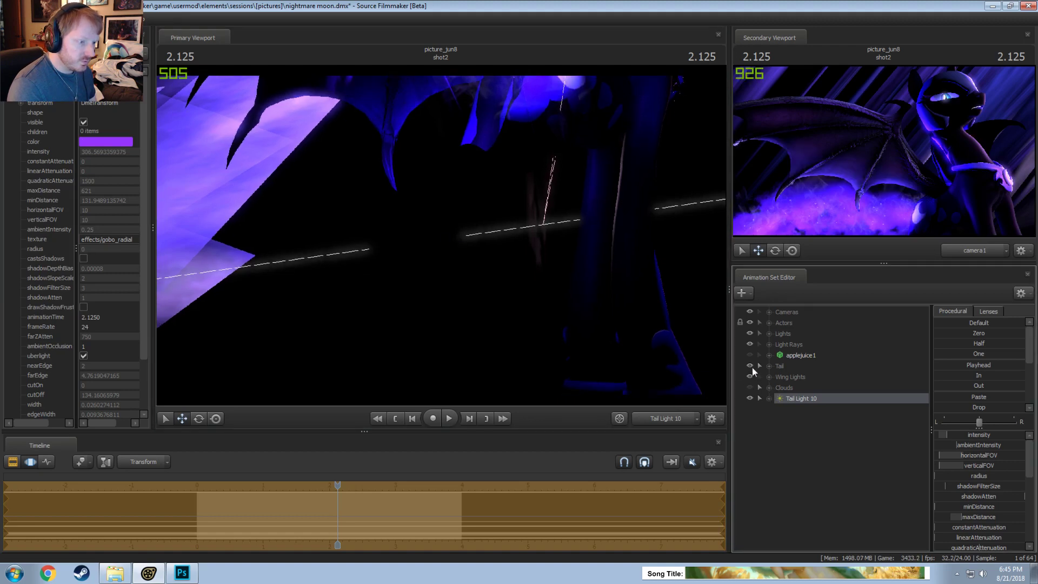
left_click(750, 366)
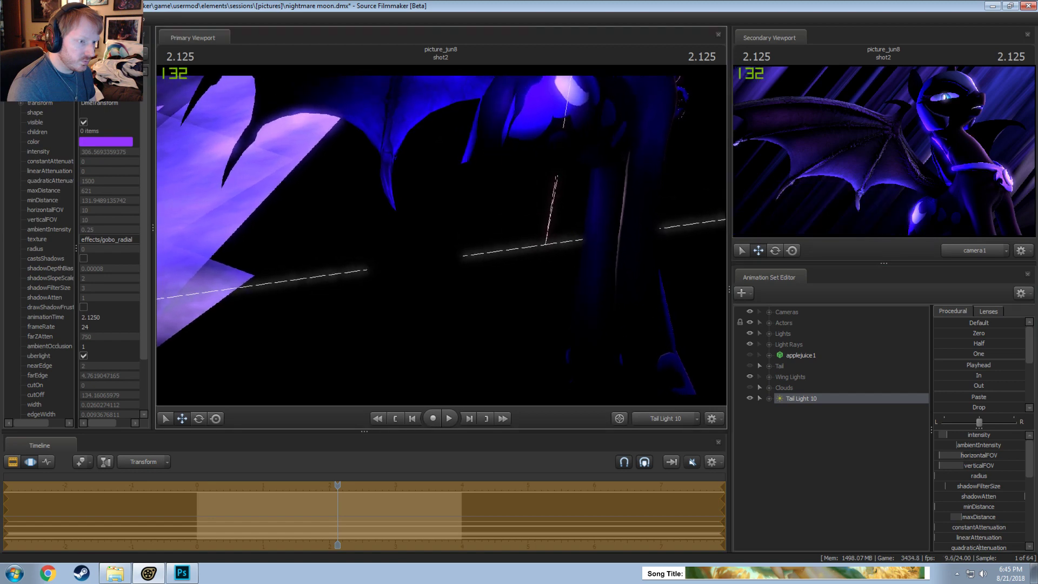
Step: Re-aim Tail Light 10 at the hindquarters and compare the legs with viewport lighting turned off and on
mouse_move(441, 240)
left_mouse_down()
mouse_move(439, 216)
mouse_move(426, 234)
mouse_move(440, 235)
mouse_move(413, 235)
mouse_move(443, 239)
left_mouse_up()
right_click(812, 399)
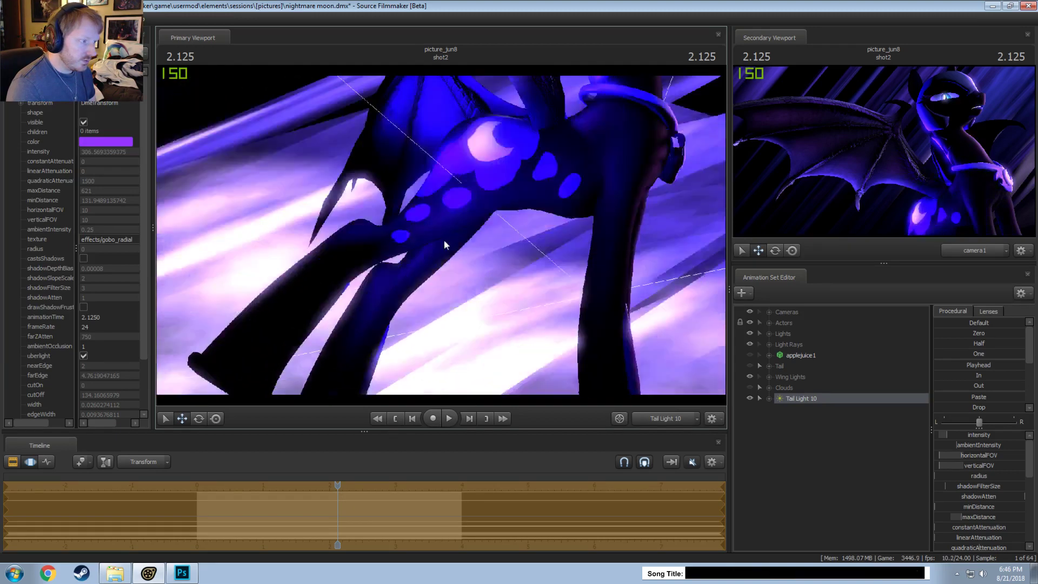
right_click(443, 239)
left_click(471, 272)
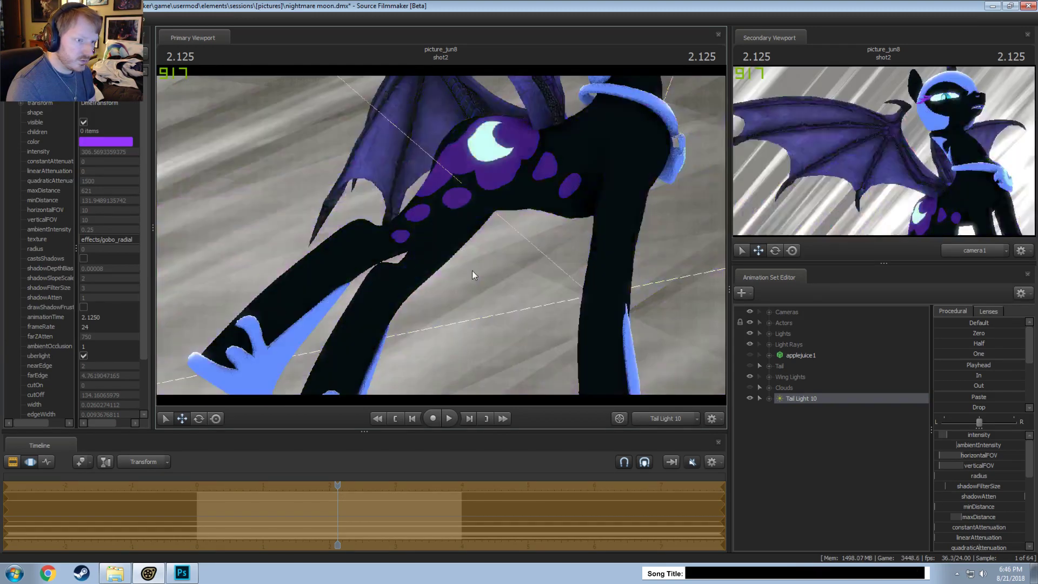
right_click(511, 220)
left_click(523, 250)
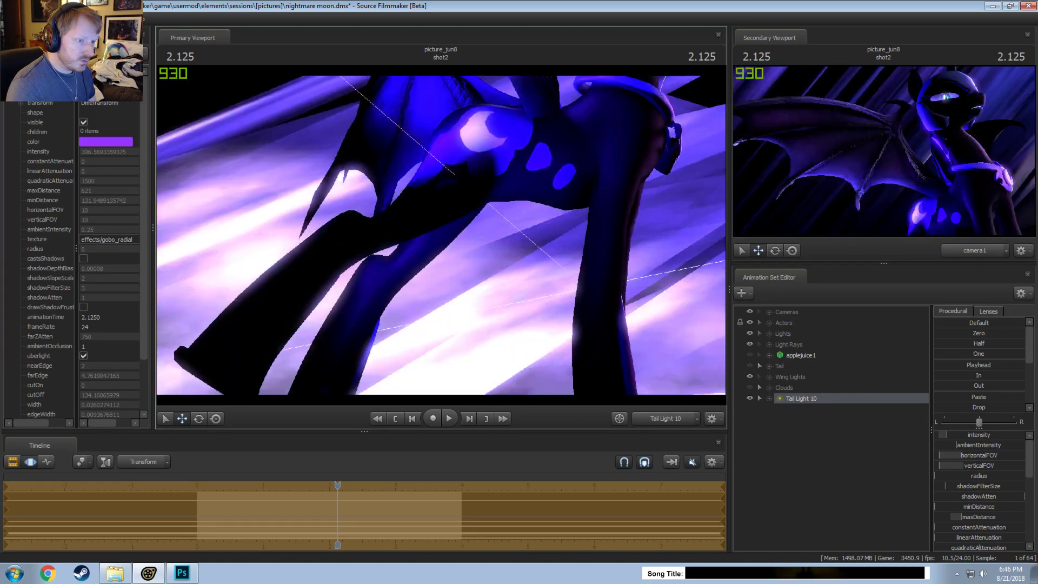
Step: Adjust Tail Light 10's position around the hind legs once more, and delete the light
left_click_drag(441, 235, 452, 229)
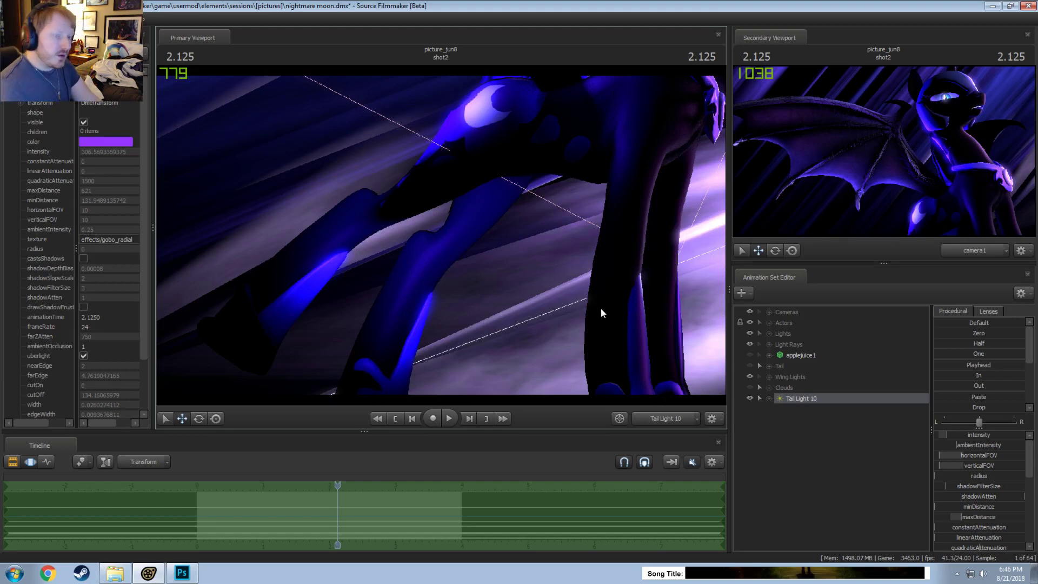
right_click(812, 401)
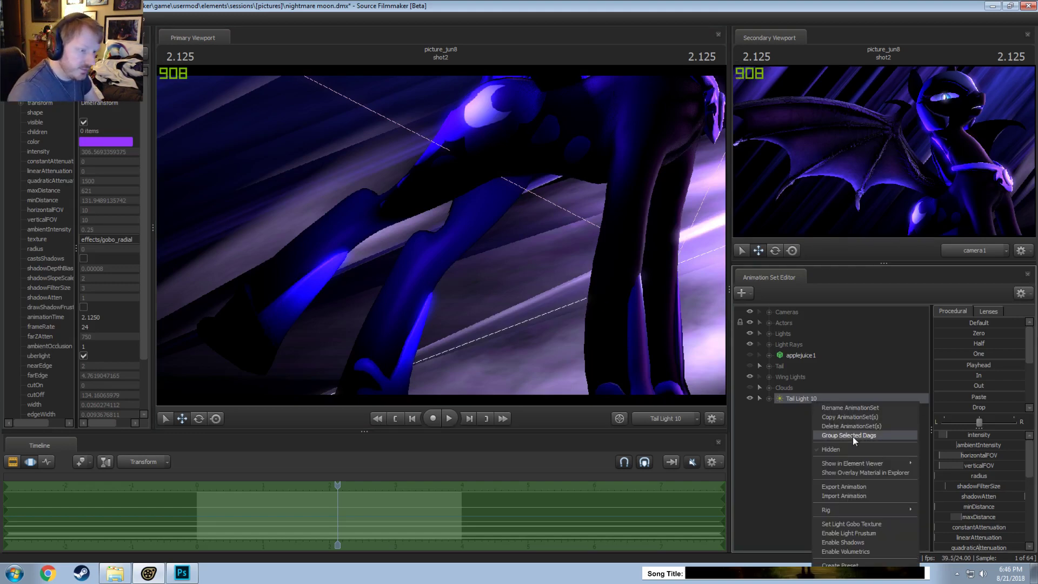
left_click(853, 426)
Step: Find the hidden Rim 55 in the Lights group, check its effect by viewing through it and showing it, and delete it
left_click(767, 331)
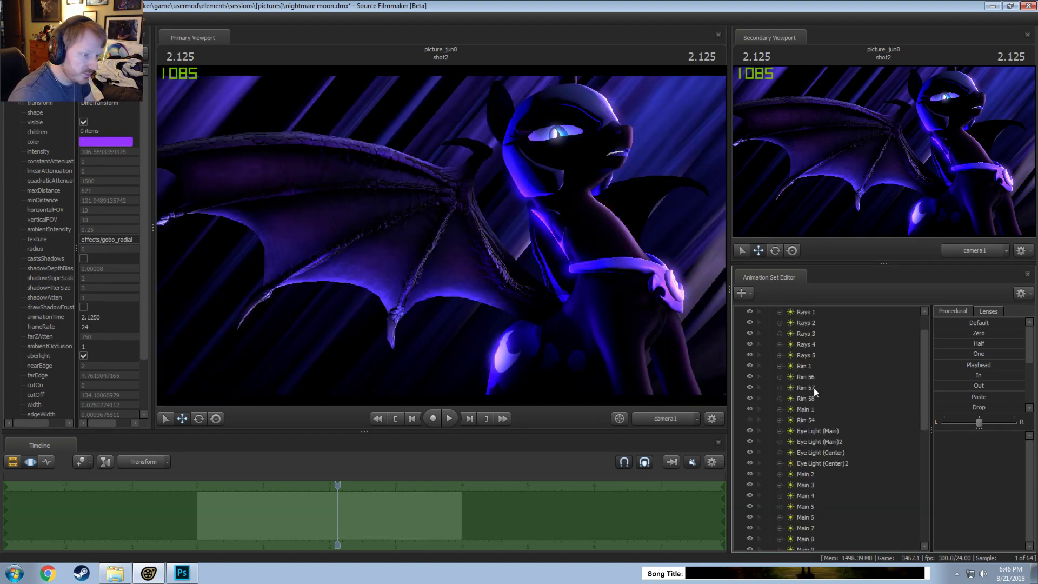
scroll(810, 395, "down", 5)
scroll(813, 411, "up", 3)
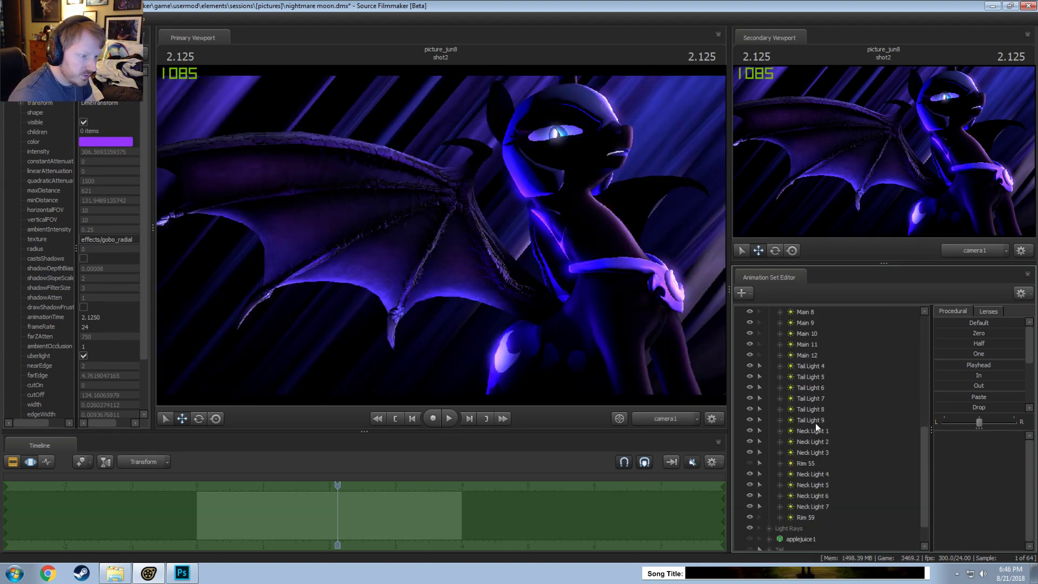
left_click(809, 431)
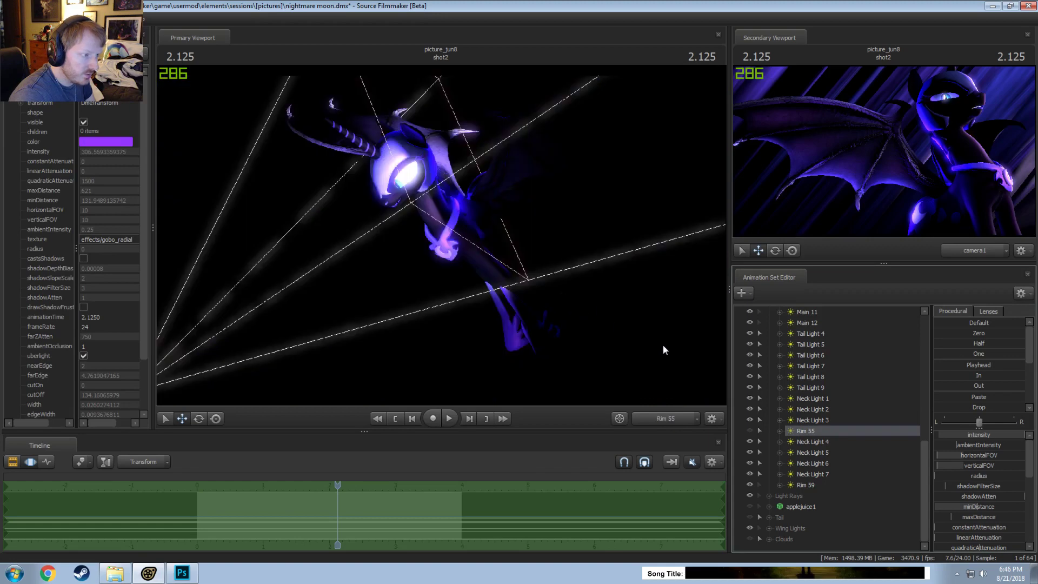
left_click(749, 430)
right_click(802, 432)
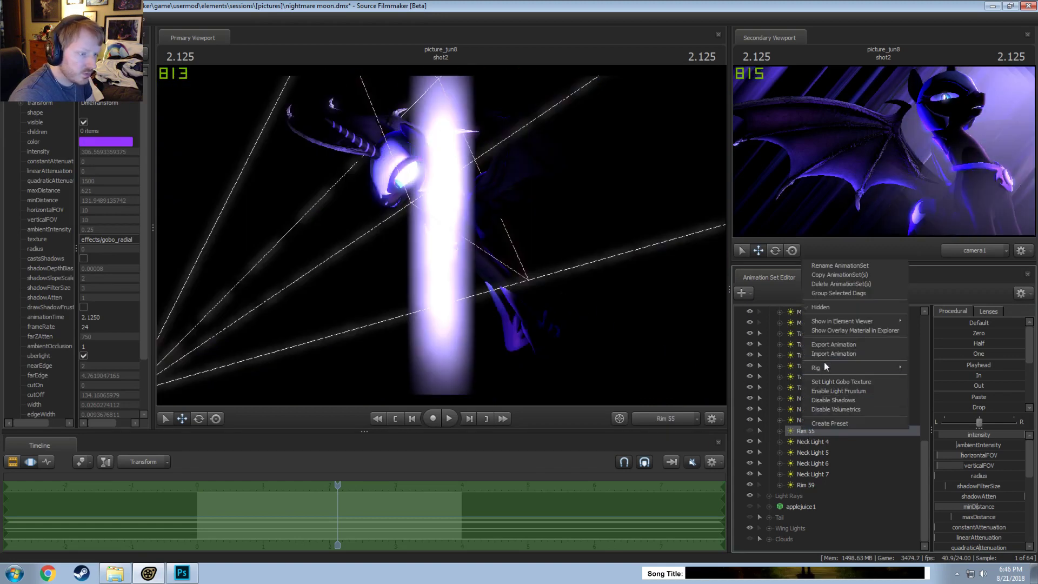
left_click(822, 283)
Step: Find the hidden Rim 54 in the Lights group, view the scene through it, and toggle its visibility to check its effect
scroll(814, 406, "up", 6)
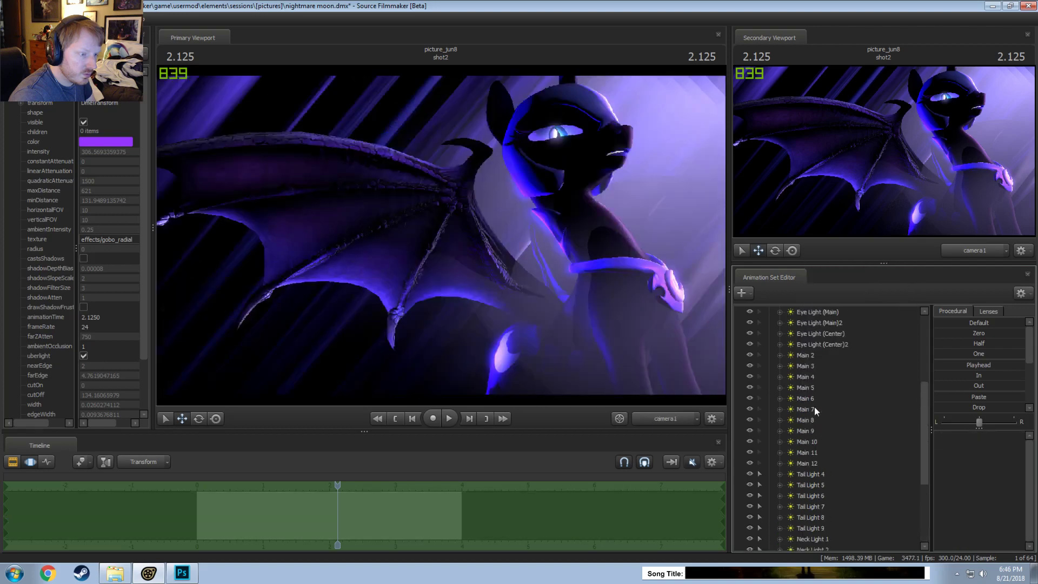
scroll(813, 409, "up", 3)
double_click(809, 397)
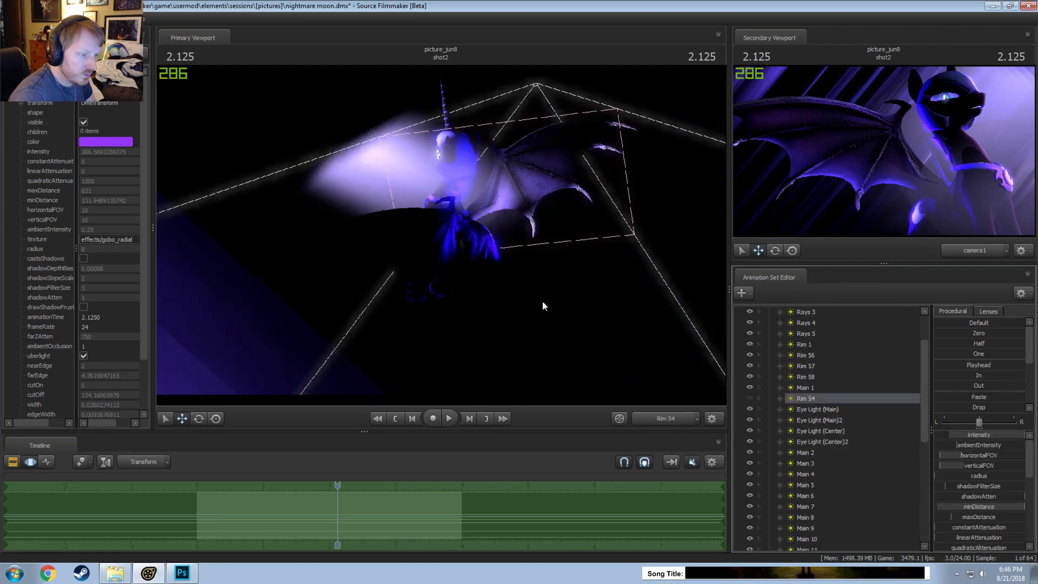
left_click(746, 398)
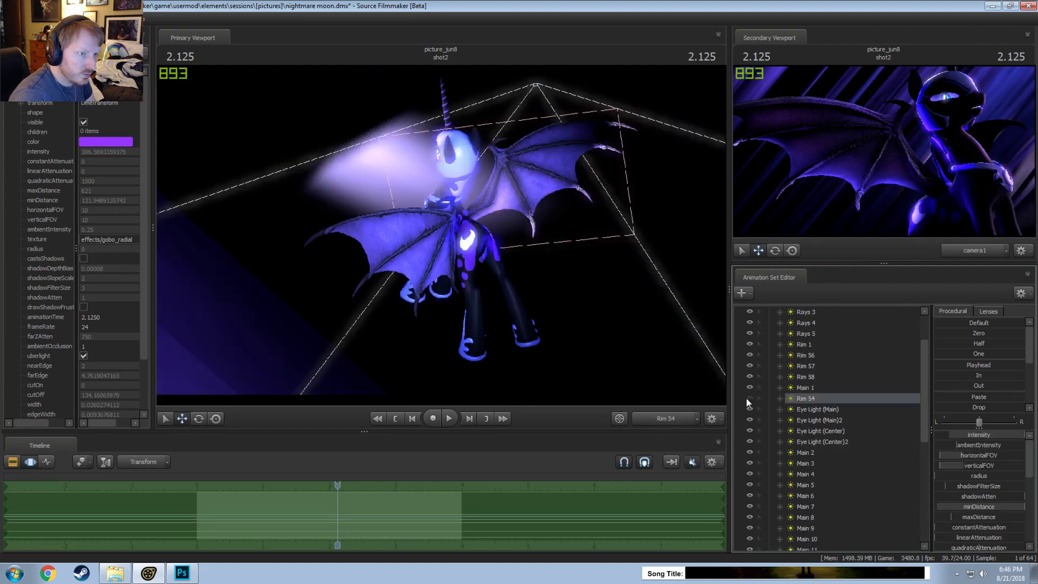
left_click(747, 397)
left_click(747, 398)
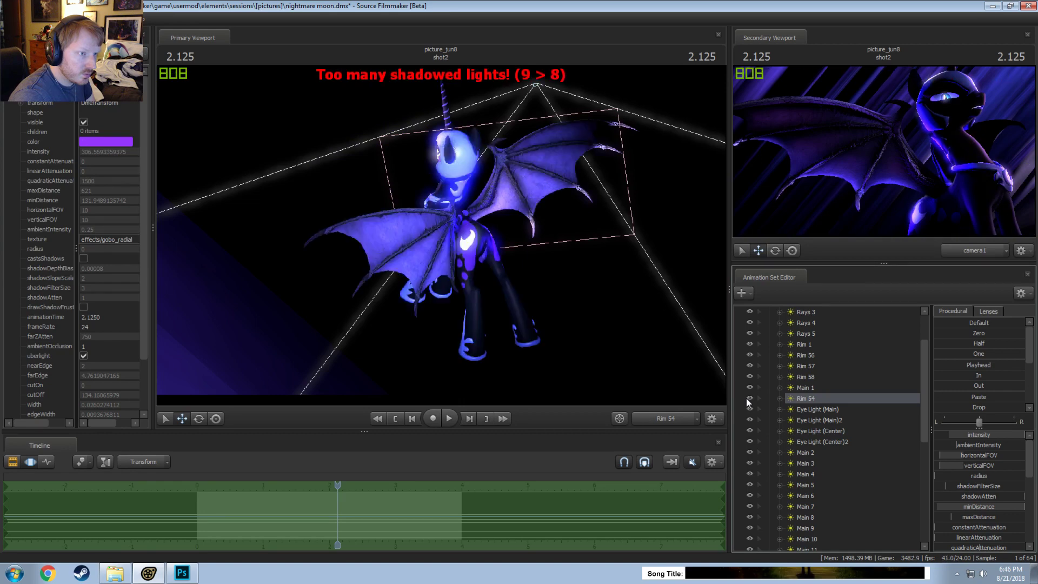
left_click(747, 397)
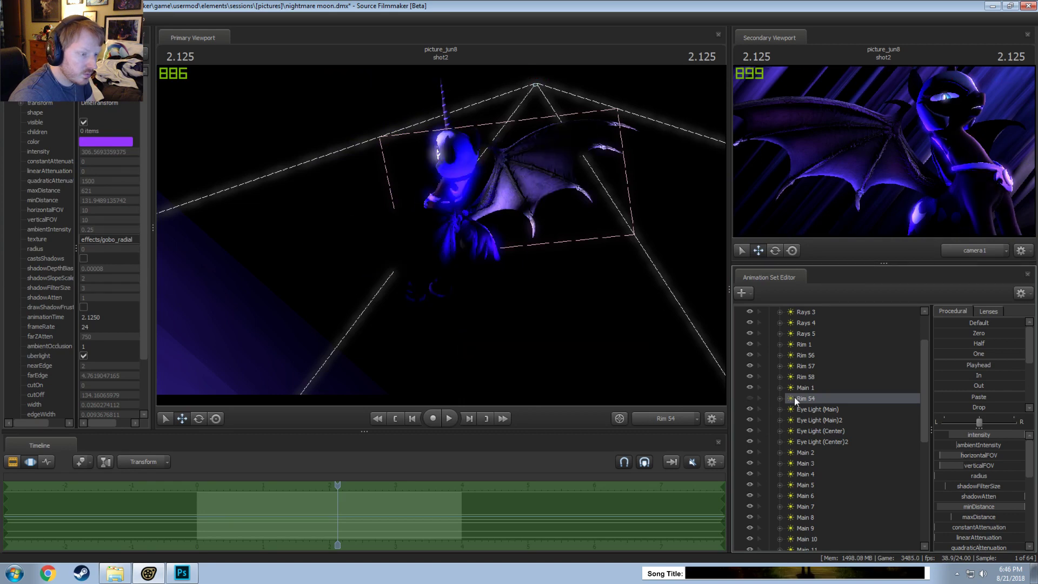
Step: Copy Rim 58 from the Lights group and paste the duplicate at the top level of the animation sets
double_click(805, 378)
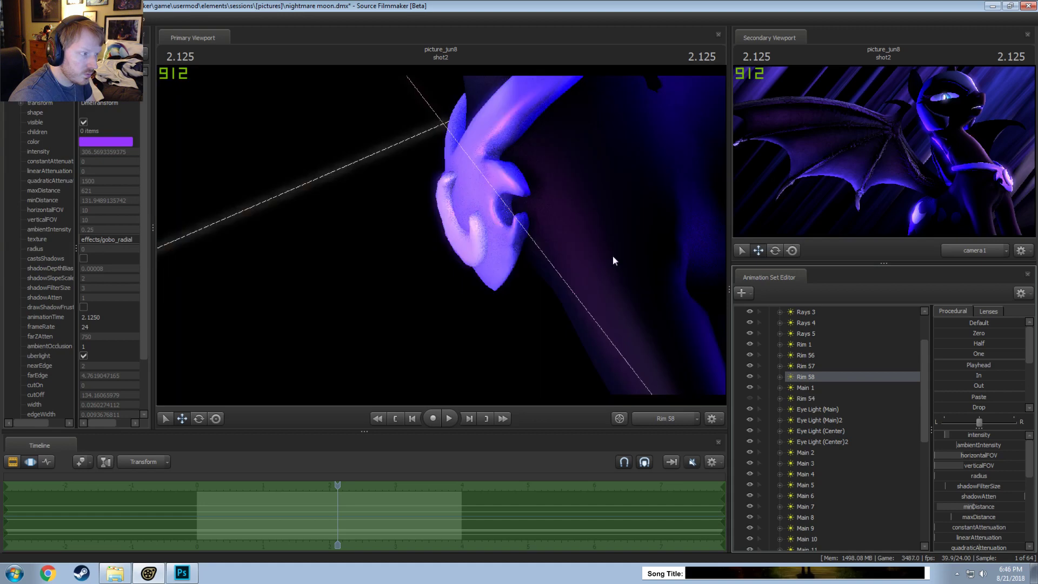
right_click(822, 378)
left_click(846, 393)
scroll(787, 354, "up", 2)
left_click(769, 333)
right_click(803, 497)
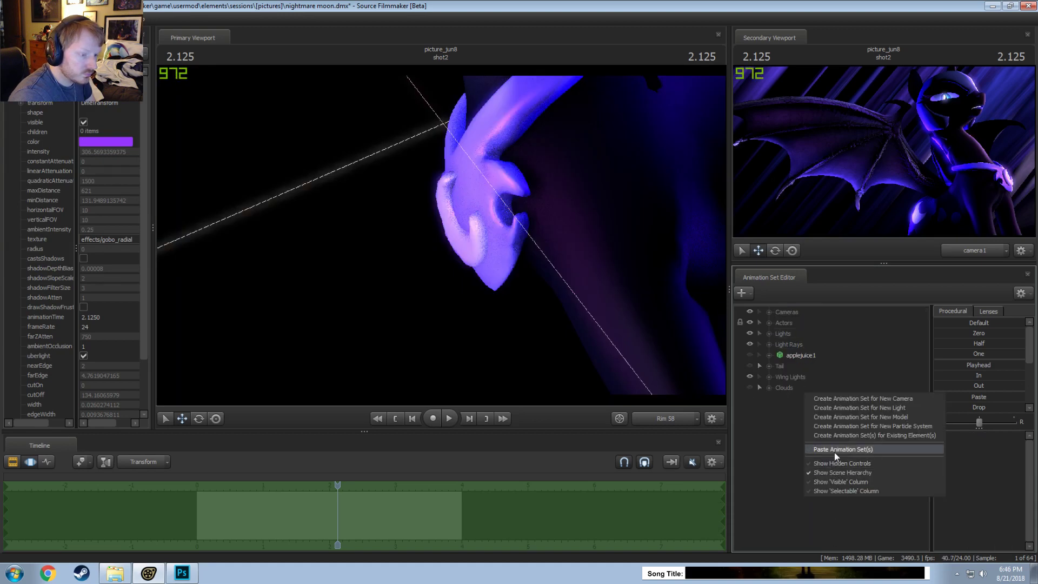
left_click(834, 452)
Step: Enable volumetrics on the duplicated rim light and re-aim it at the character's legs while looking through the light
right_click(829, 401)
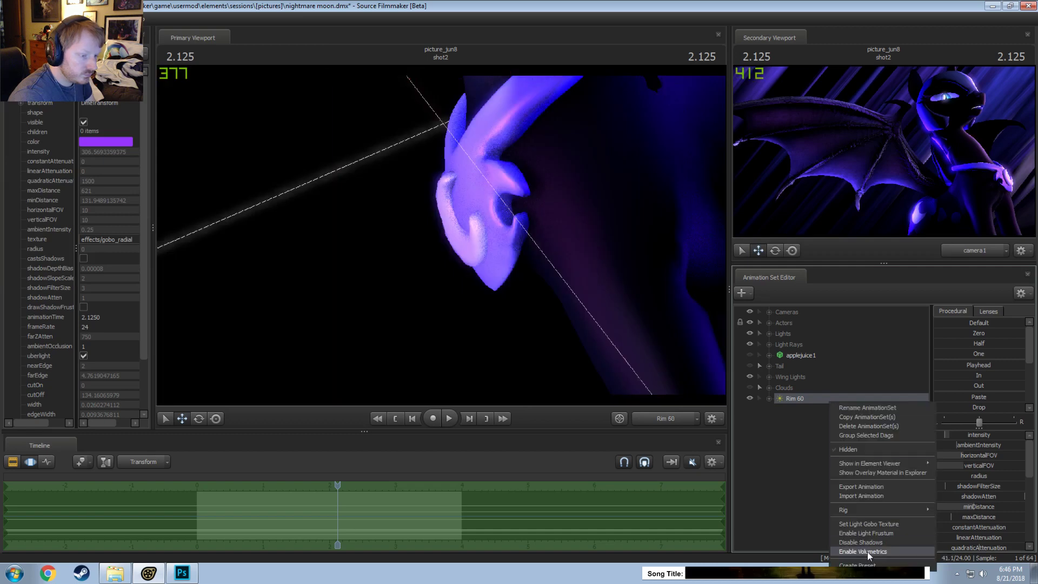
left_click(867, 551)
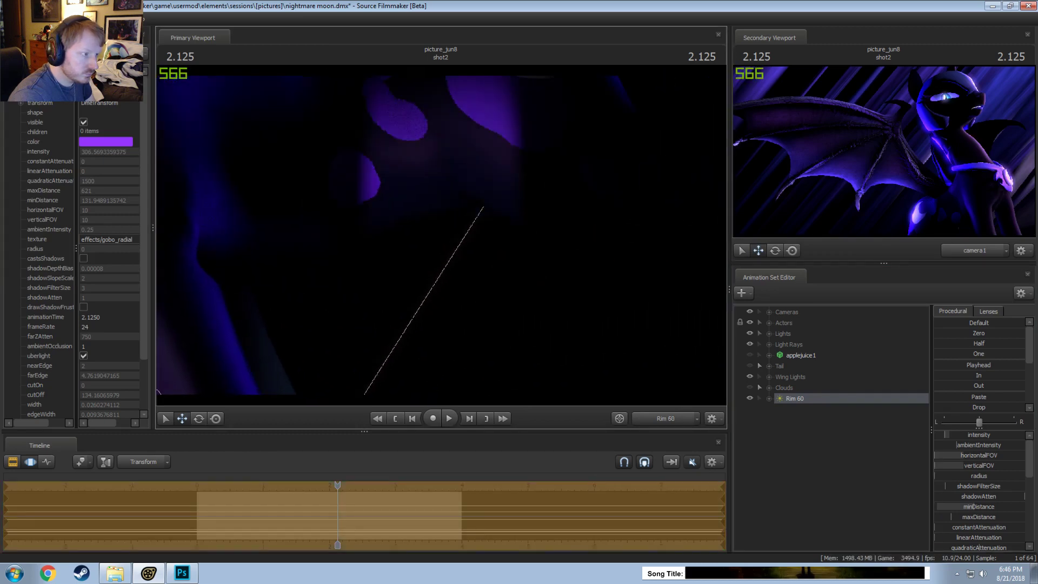
left_click_drag(441, 235, 511, 269)
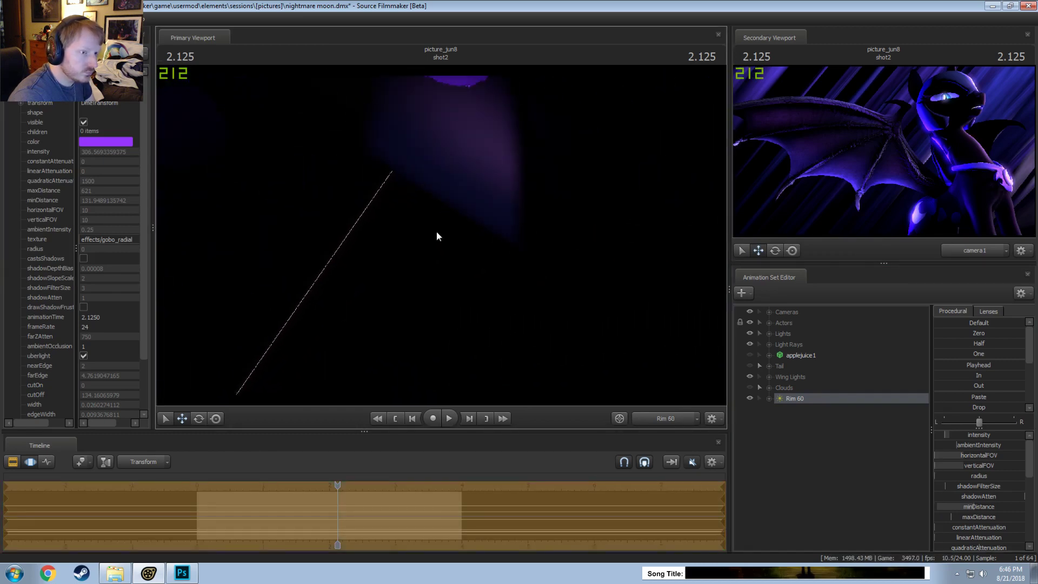
left_click_drag(437, 236, 470, 227)
Step: Leave motion editing, show the Tail and Clouds groups again, and look through the contents of the Clouds group
key("F2")
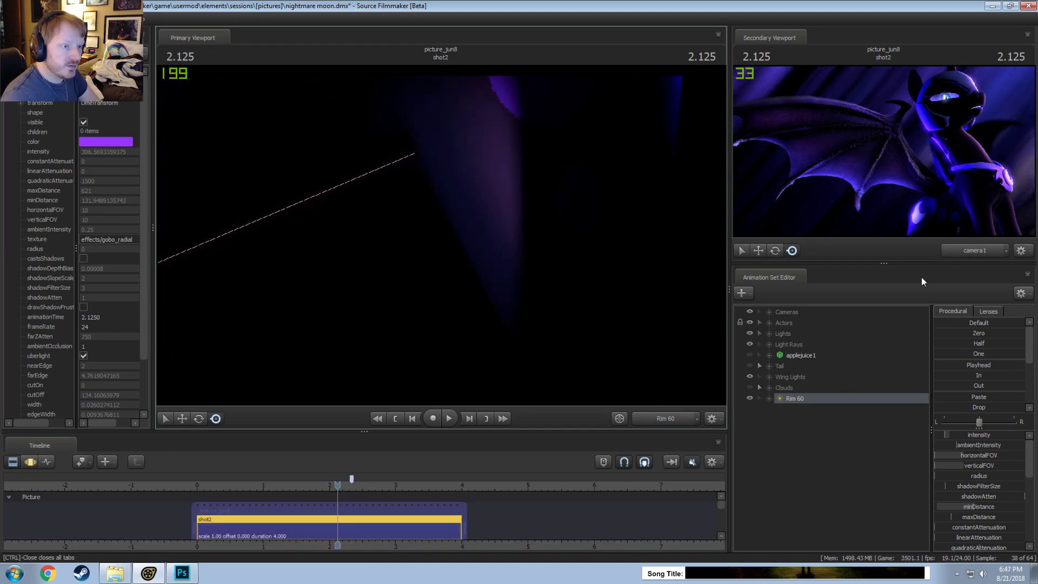
left_click(750, 366)
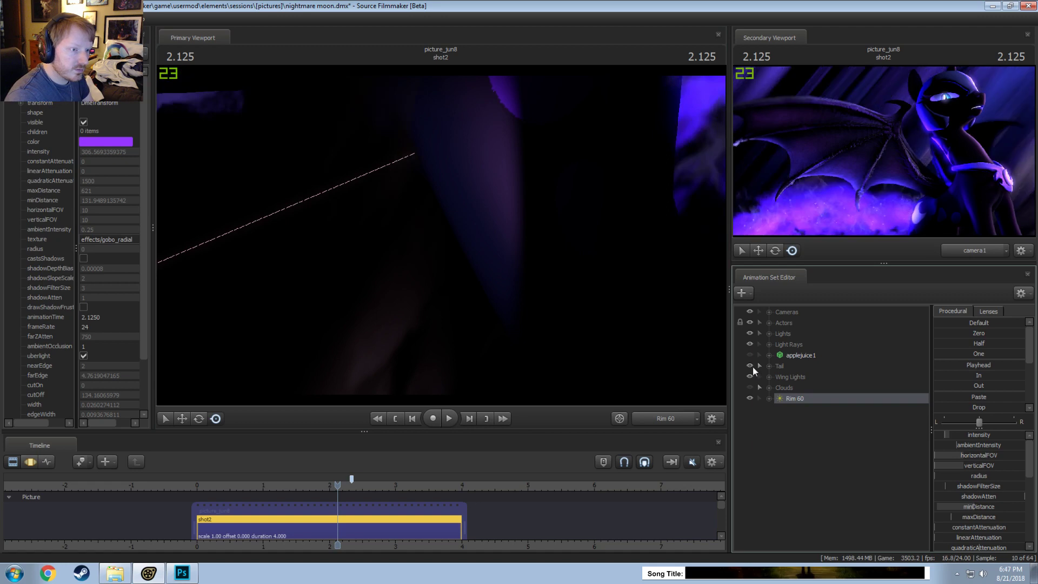
left_click(751, 387)
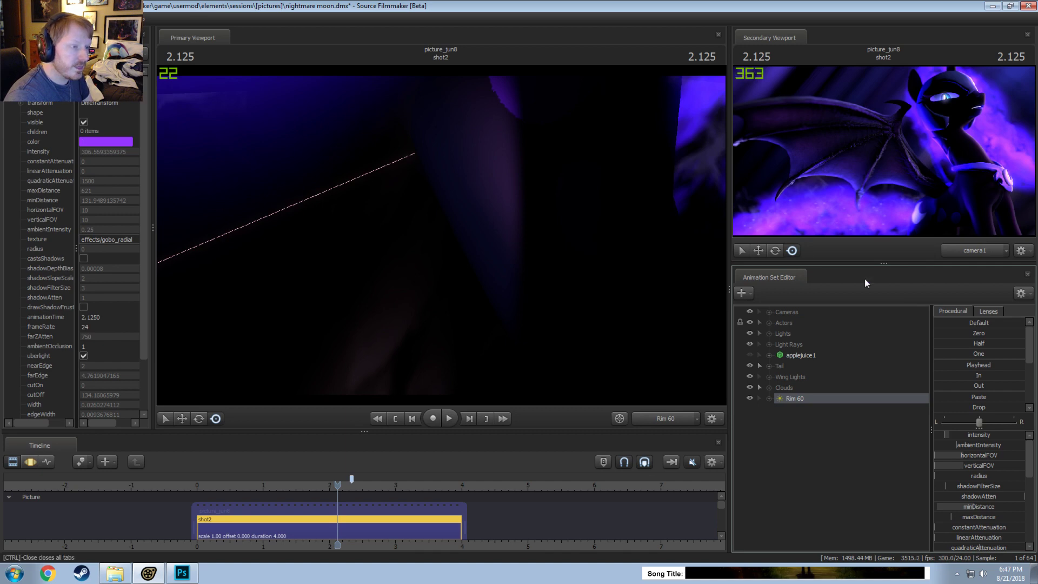
left_click(767, 377)
left_click(767, 377)
left_click(767, 384)
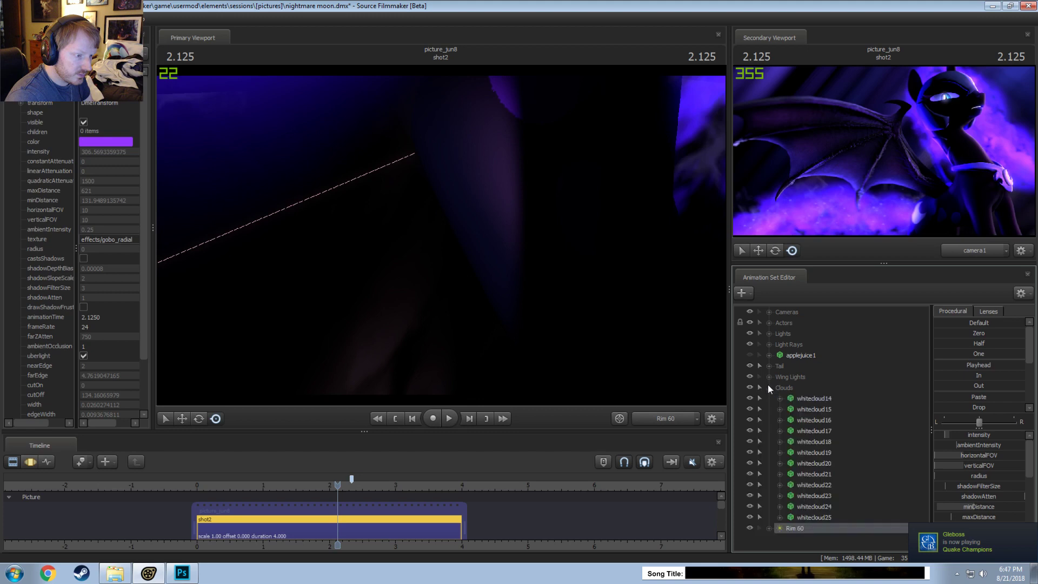
left_click(768, 387)
Step: Look through the sparkle particle systems in the Tail group and make the whole group unselectable in the viewports
left_click(767, 367)
left_click(808, 377)
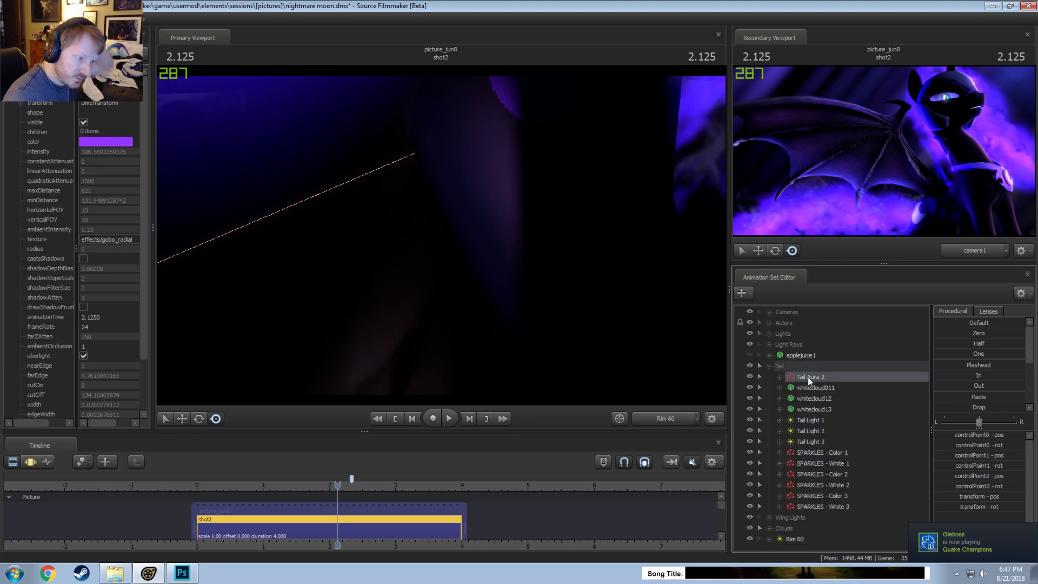
left_click(829, 453)
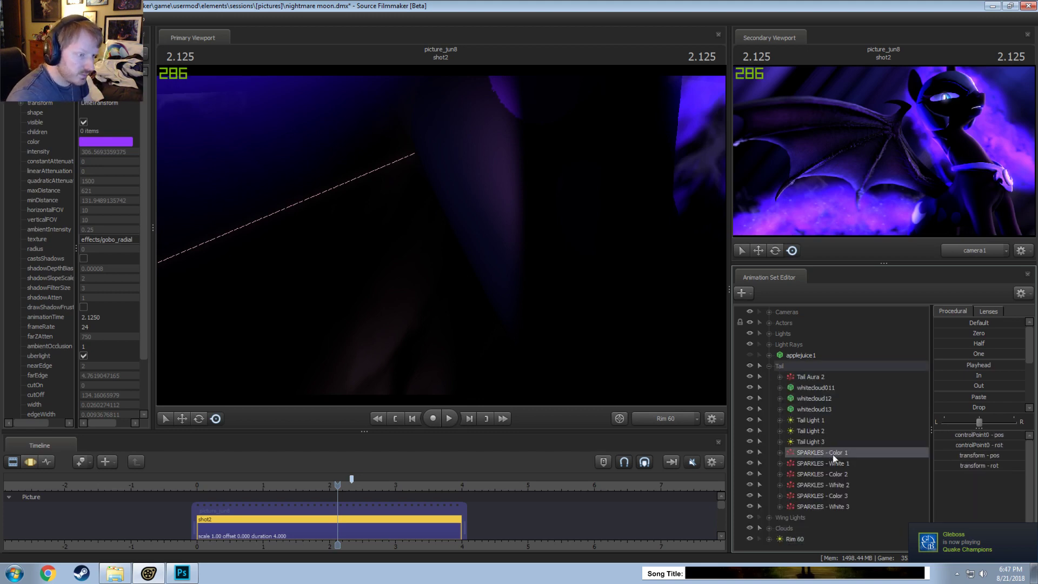
right_click(839, 465)
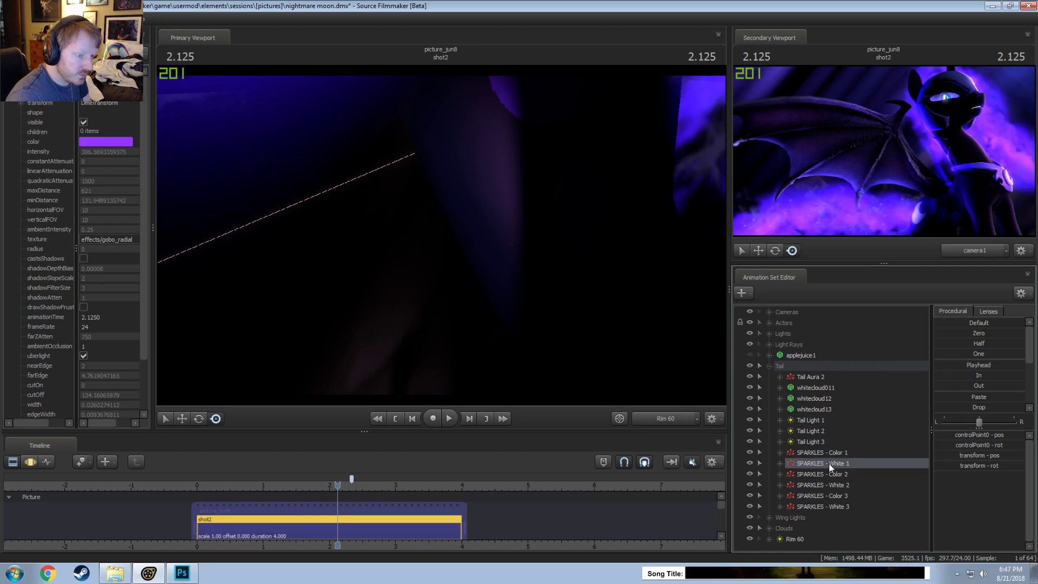
right_click(829, 463)
left_click(815, 377)
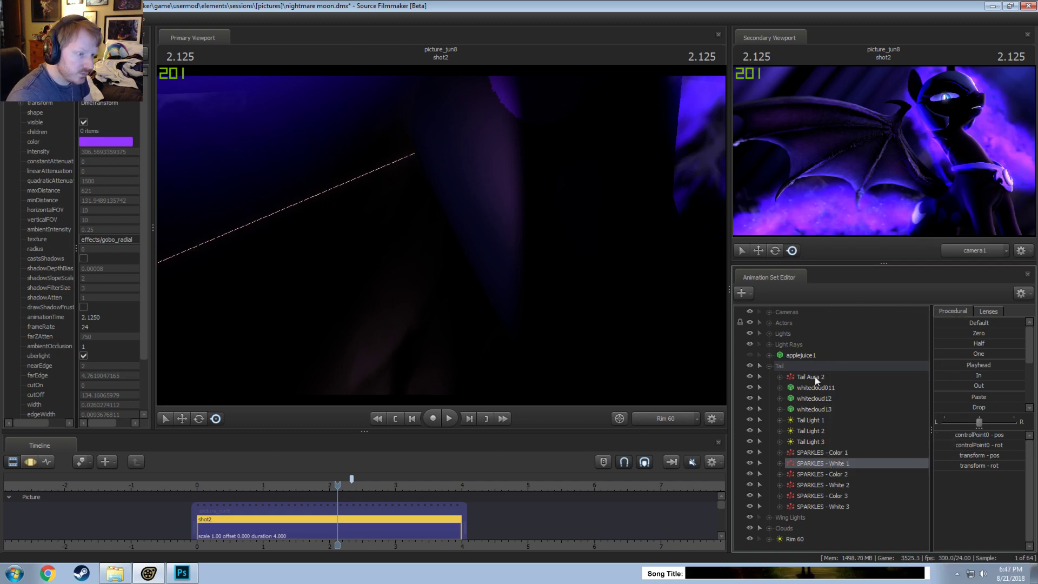
left_click(767, 366)
left_click(764, 366)
left_click(762, 365)
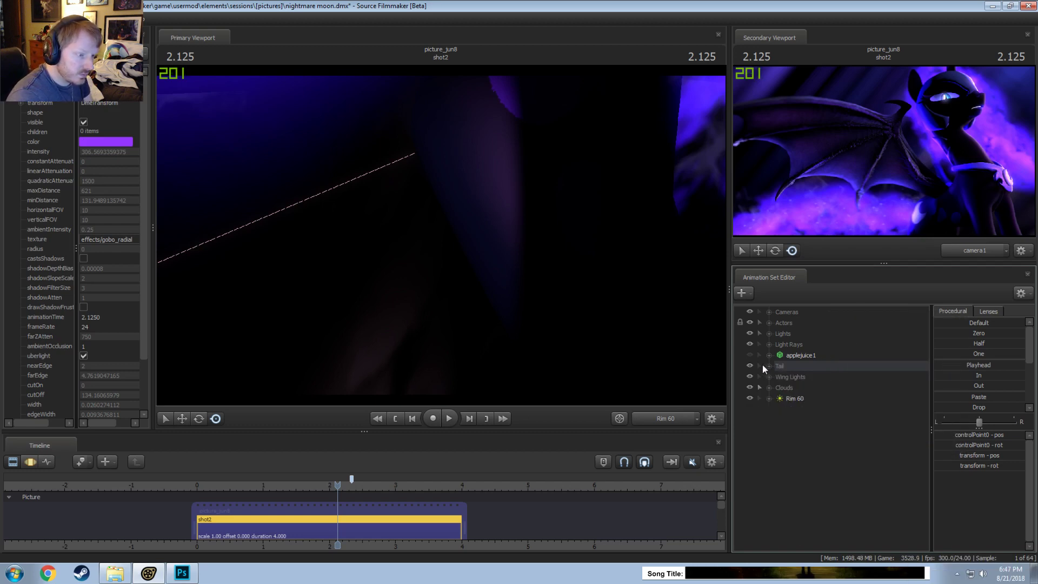
left_click(760, 366)
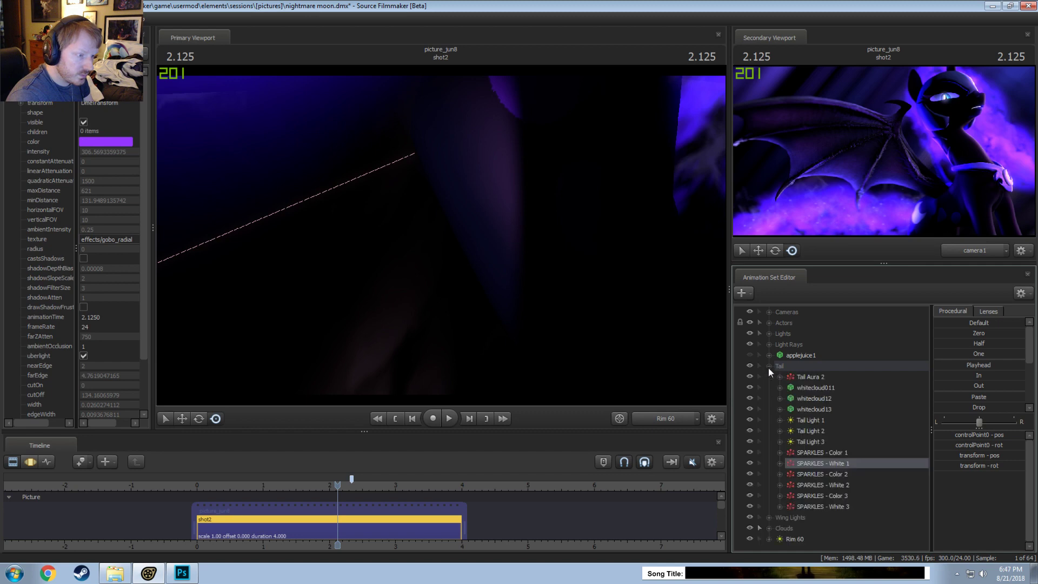
Step: Copy SPARKLES - Color 1 and SPARKLES - White 1 from the Tail group and paste them at the top level
right_click(825, 459)
left_click(864, 322)
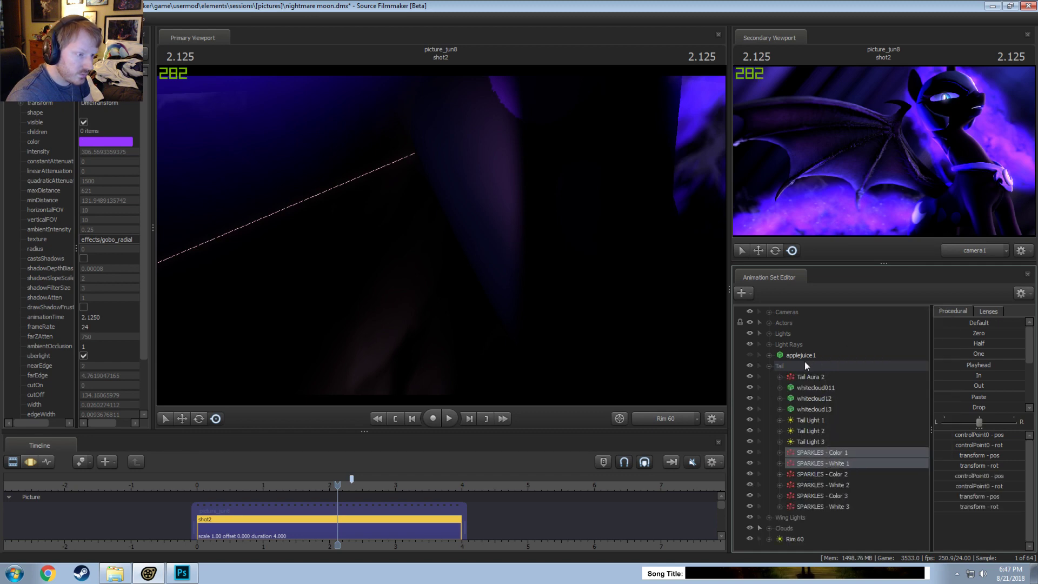
left_click(768, 366)
right_click(796, 455)
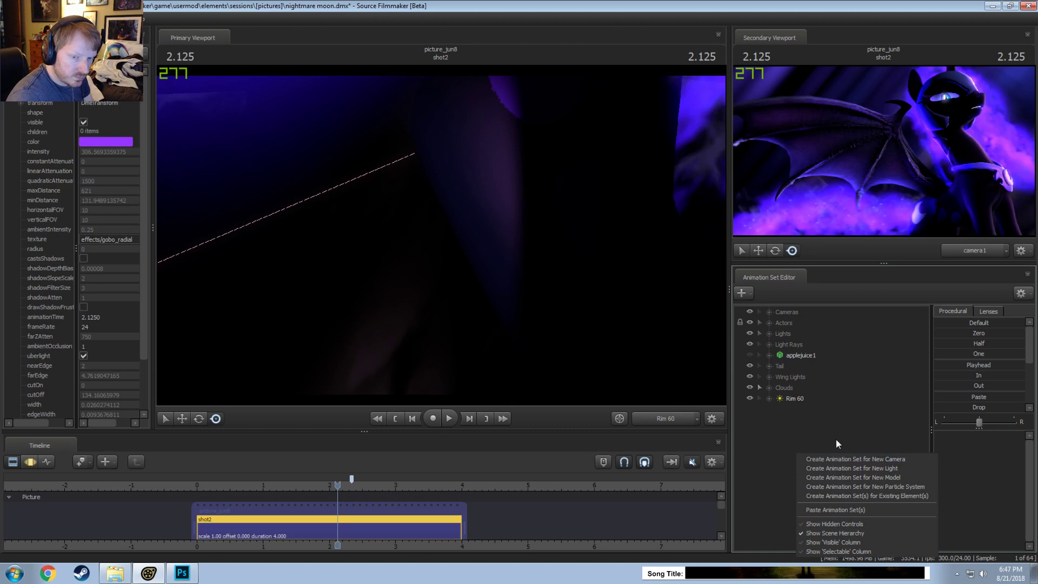
left_click(835, 510)
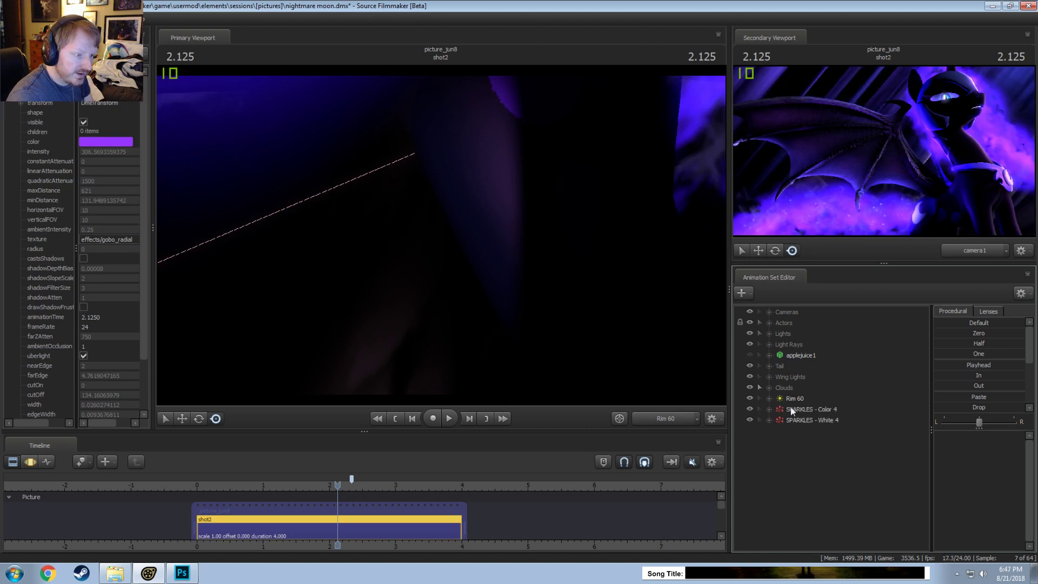
Step: Using the work camera, move the two duplicated sparkle systems together from the tail to the front of the chest
left_click(676, 417)
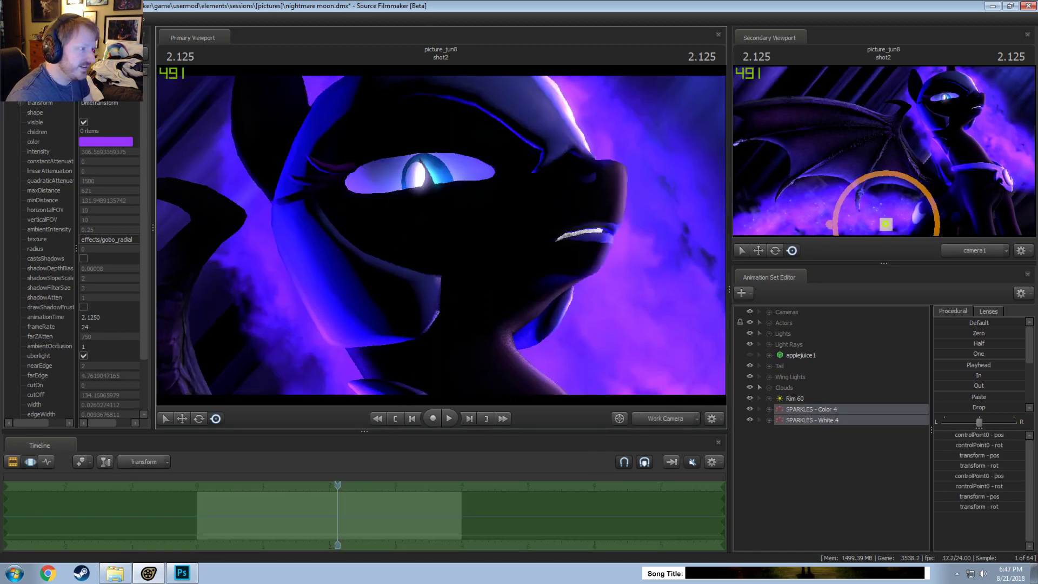
left_click_drag(440, 236, 317, 207)
key("w")
left_click_drag(368, 234, 527, 102)
left_click_drag(443, 300, 469, 254)
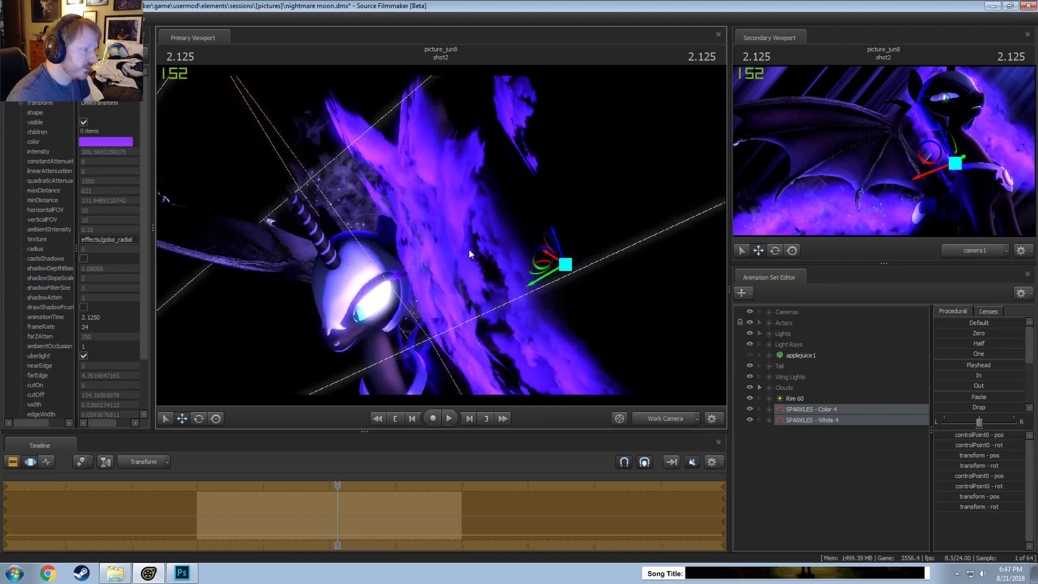
left_click_drag(532, 276, 438, 338)
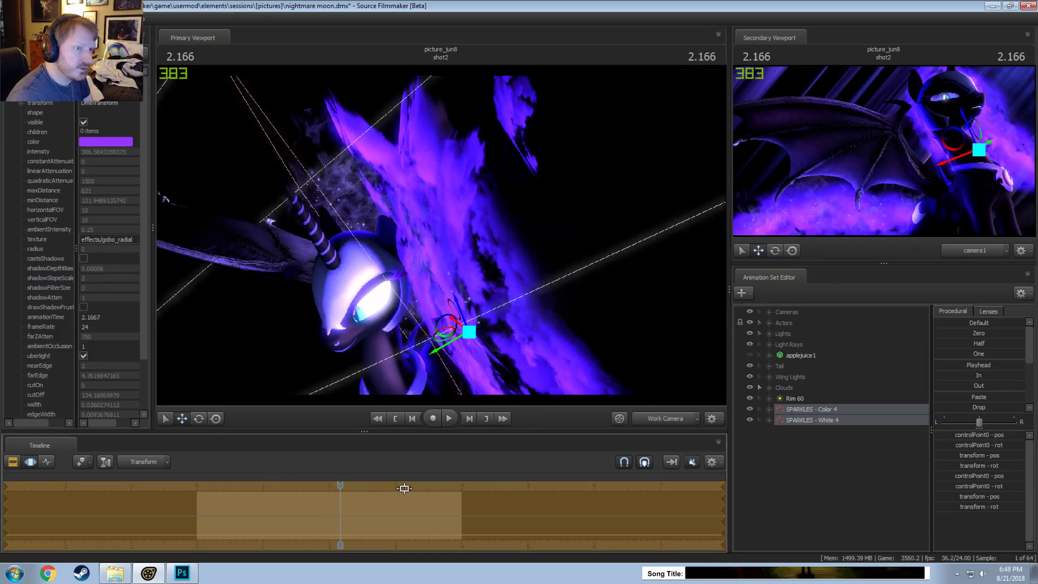
Step: Return to the camera1 view and rotate the two duplicated sparkle systems in front of the chest
left_click(664, 418)
left_click(630, 397)
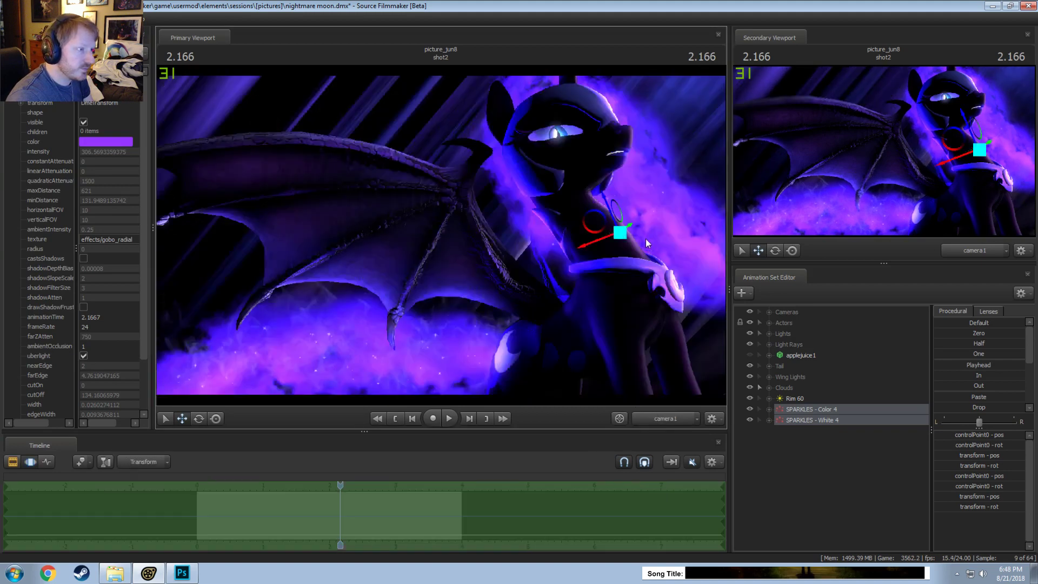
key("e")
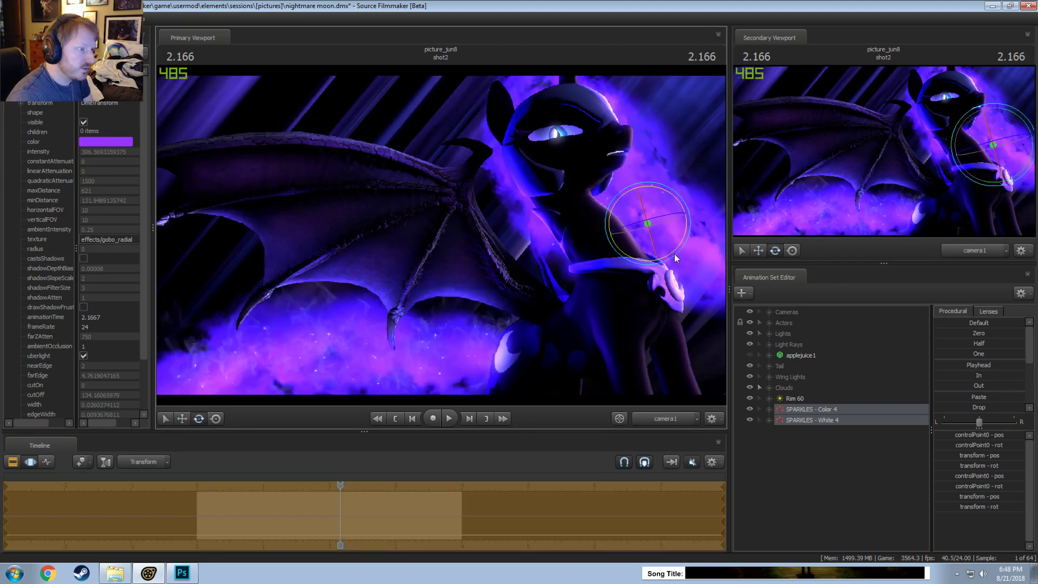
left_click_drag(648, 271, 573, 344)
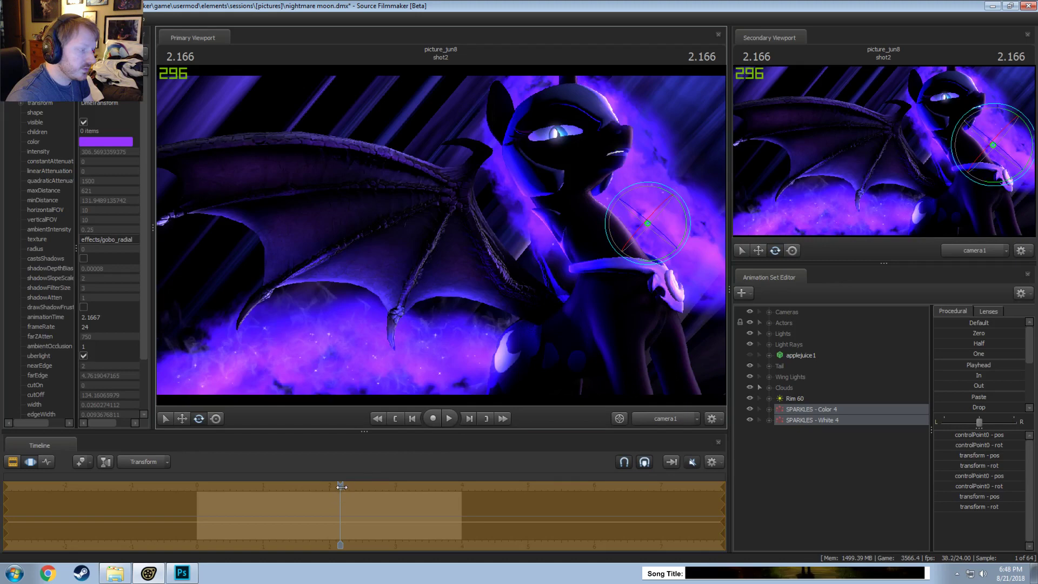
Step: Check the sparkles at 2.208 seconds, move both systems up and forward of the neck, and return to 2.166 seconds
left_click_drag(341, 486, 342, 486)
key("w")
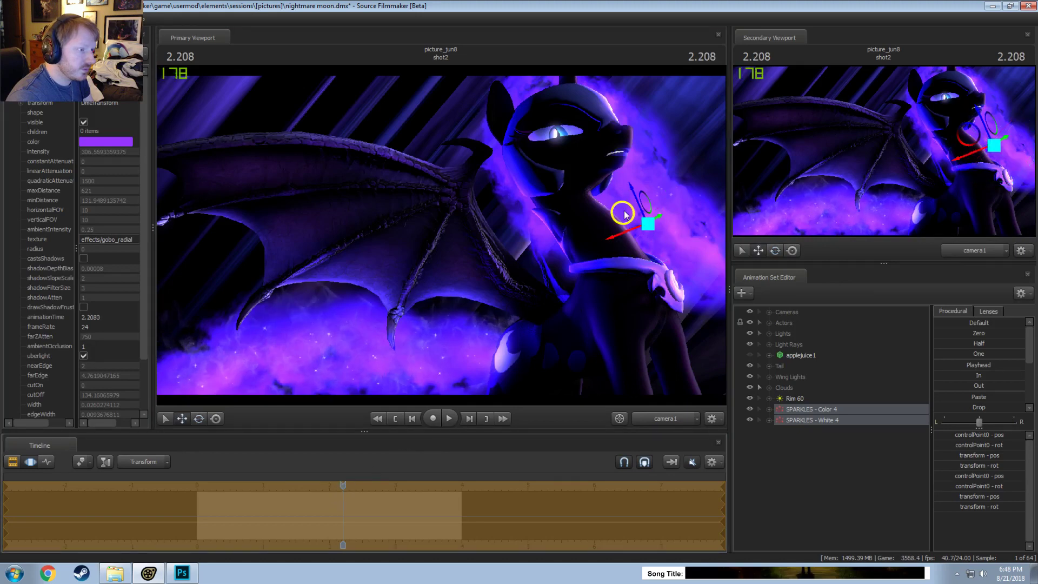
left_click_drag(624, 215, 647, 197)
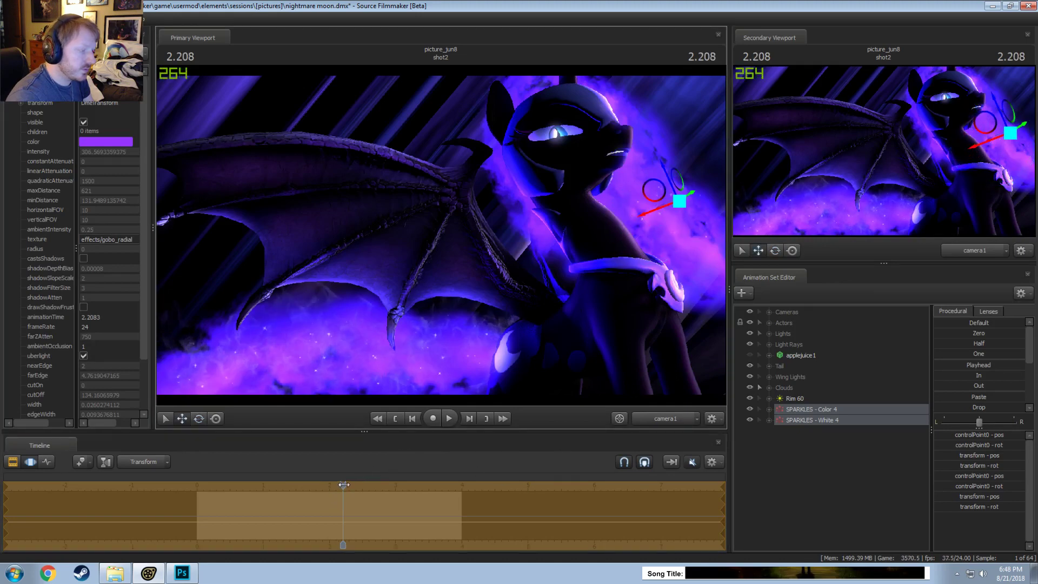
left_click_drag(344, 485, 342, 486)
Step: From the work camera, scrub to 2.083 seconds and move both sparkle systems higher and farther in front of the face
left_click(654, 420, "ctrl")
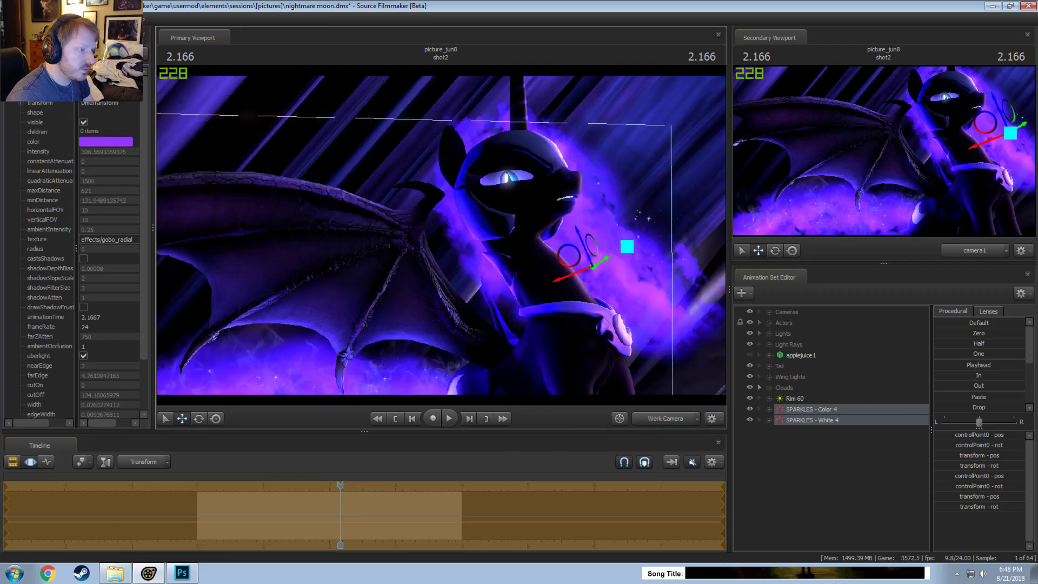
left_click_drag(497, 278, 497, 277)
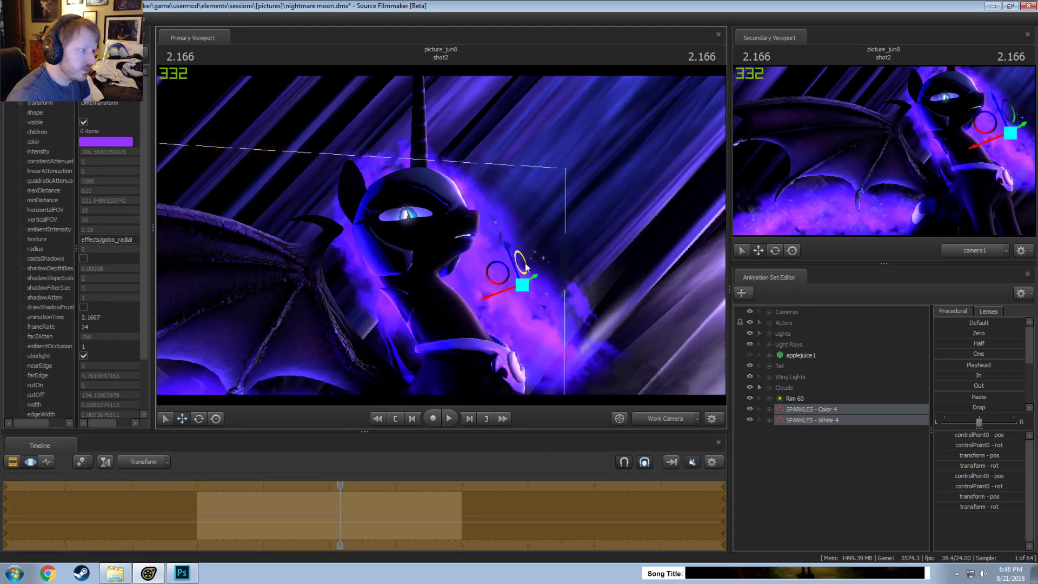
left_click_drag(340, 481, 334, 481)
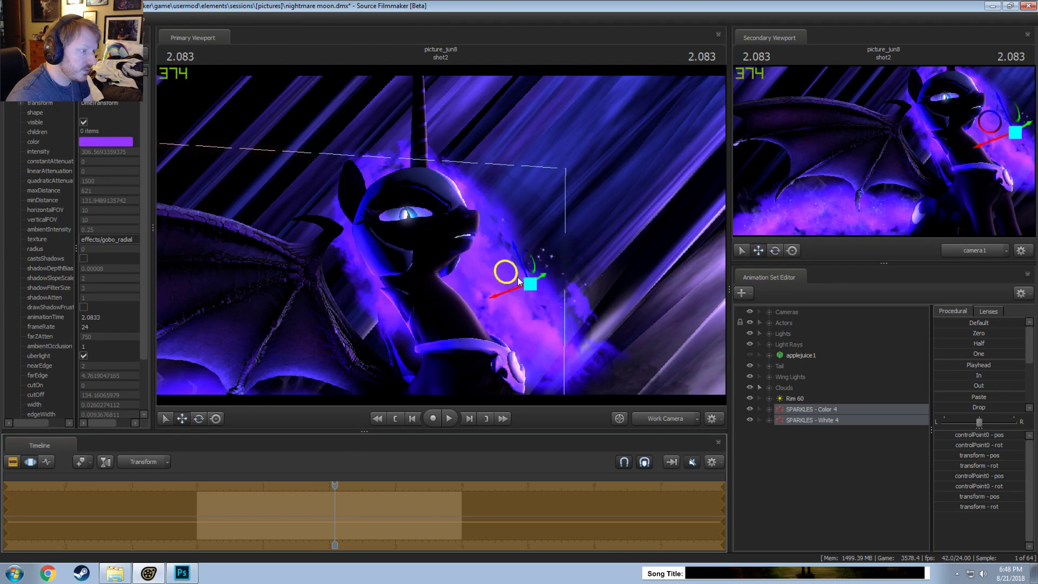
left_click_drag(518, 277, 577, 209)
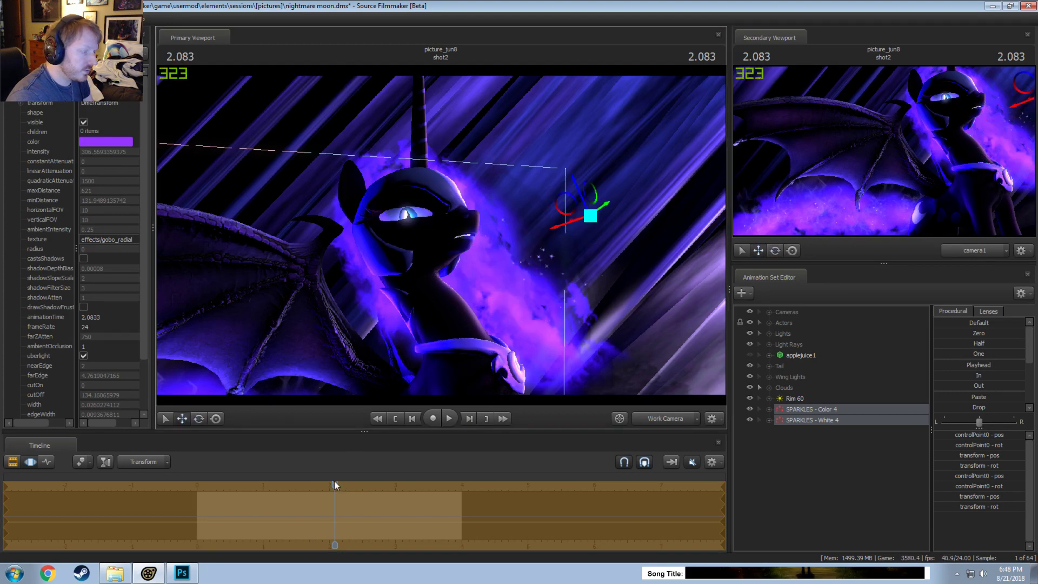
Step: Undo the last sparkle move, then lower both systems toward the chest from the work camera and scrub to 2.000 seconds
key("ctrl+z")
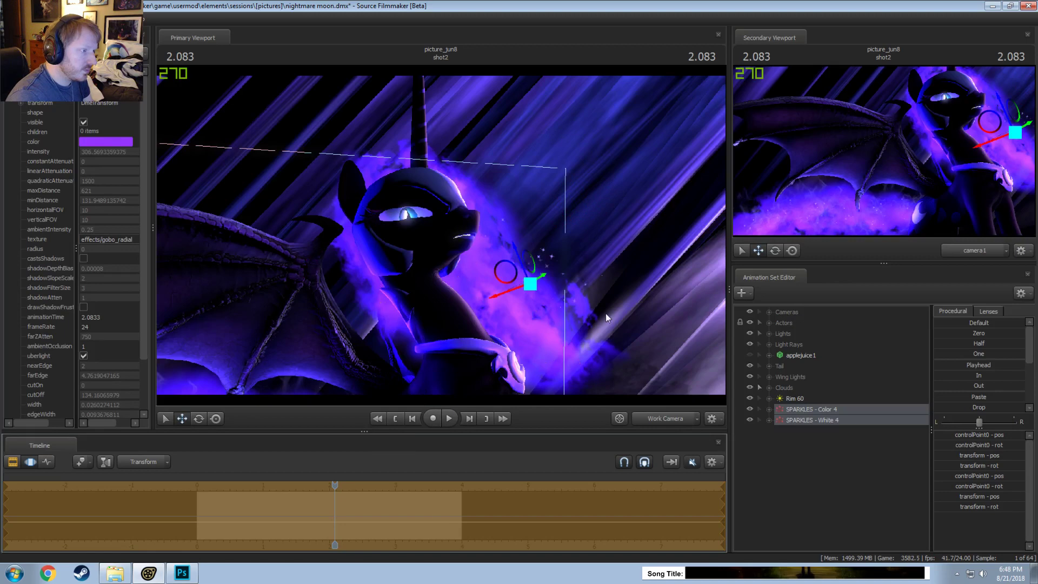
mouse_move(447, 246)
left_mouse_down("alt")
mouse_move(469, 270)
mouse_move(457, 297)
mouse_move(430, 257)
mouse_move(447, 246)
left_mouse_up("alt")
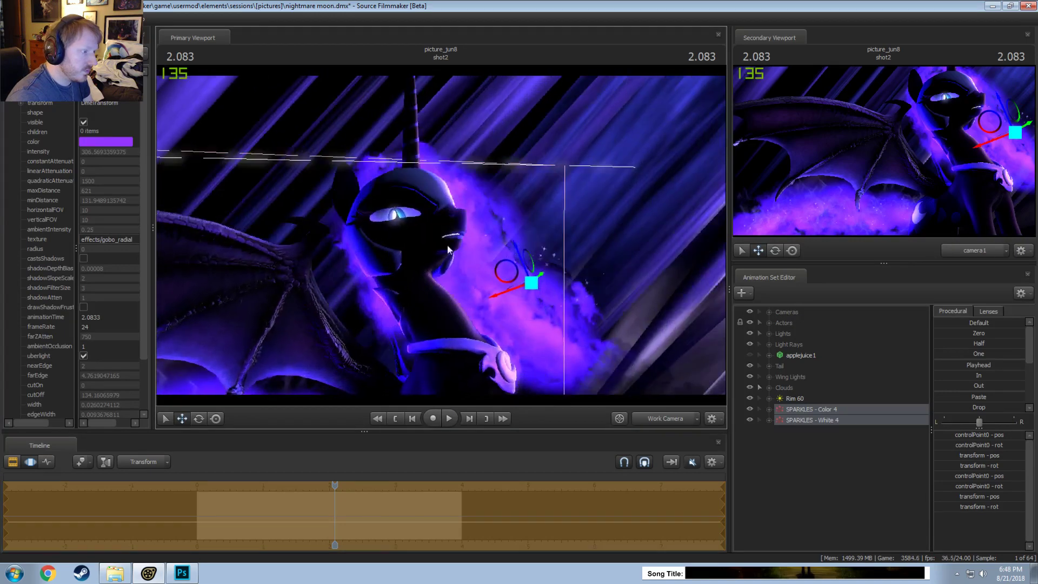
left_click_drag(524, 297, 493, 323)
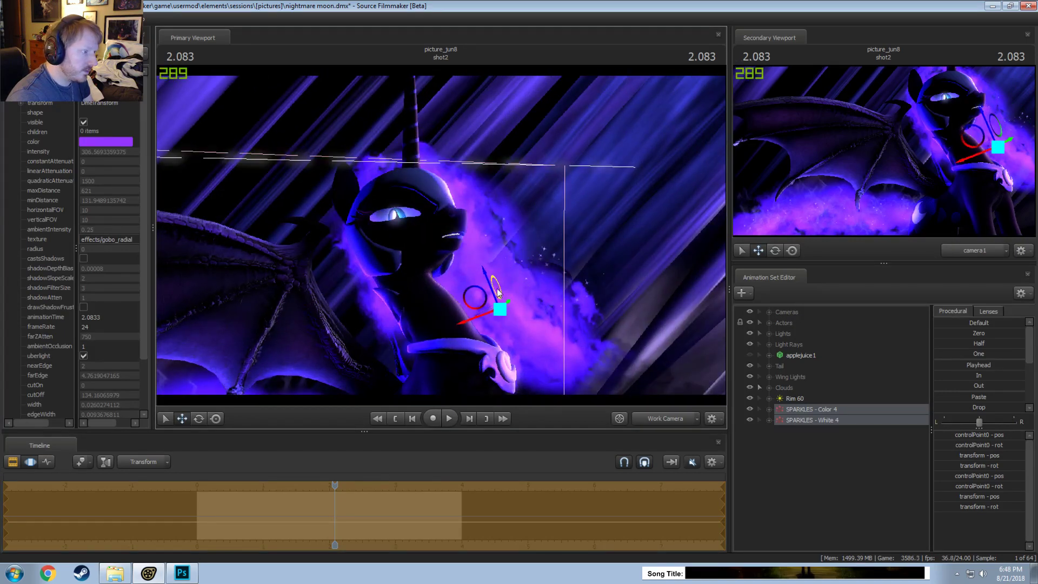
left_click_drag(335, 485, 329, 485)
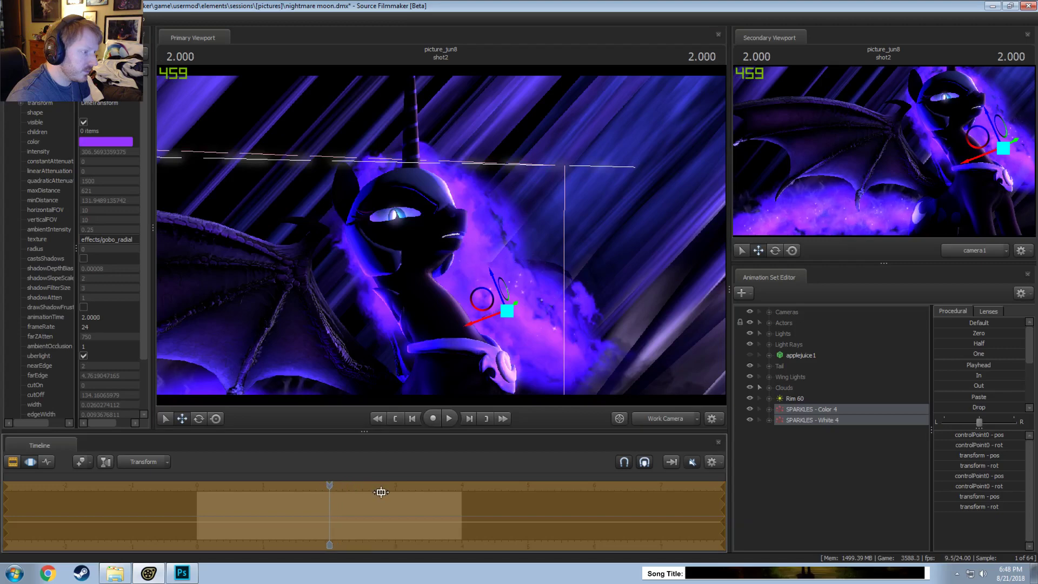
Step: Through camera1, move both sparkle systems down to the chest armor and check the render at 1.958 seconds
key("ctrl+1")
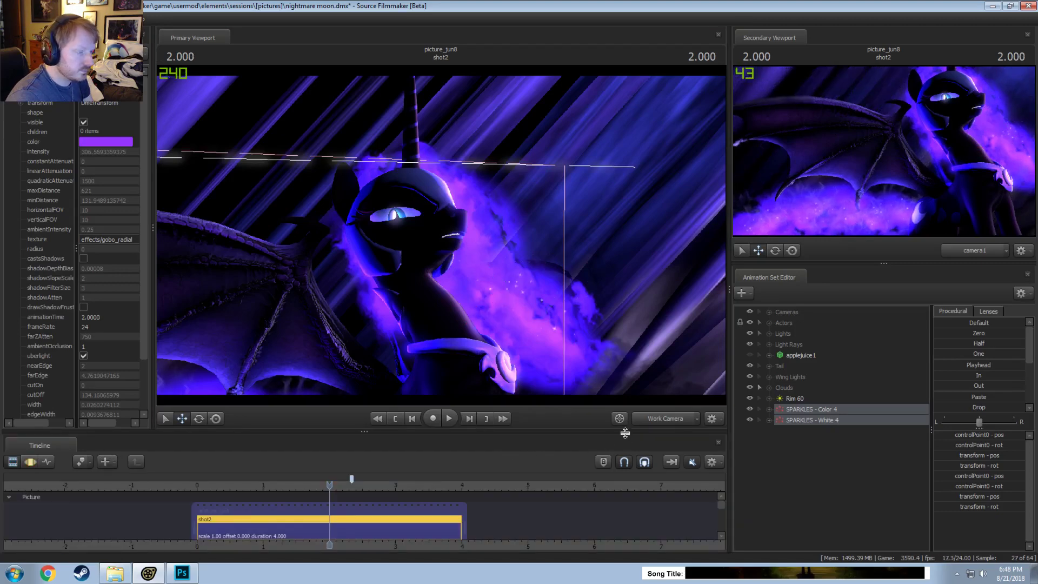
left_click(676, 417)
key("ctrl+2")
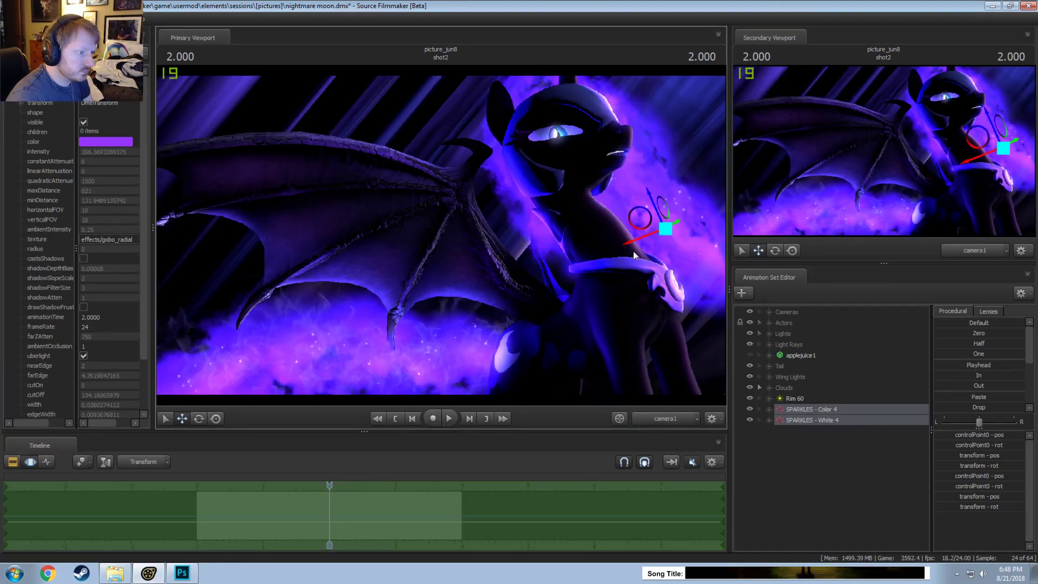
left_click_drag(639, 218, 654, 258)
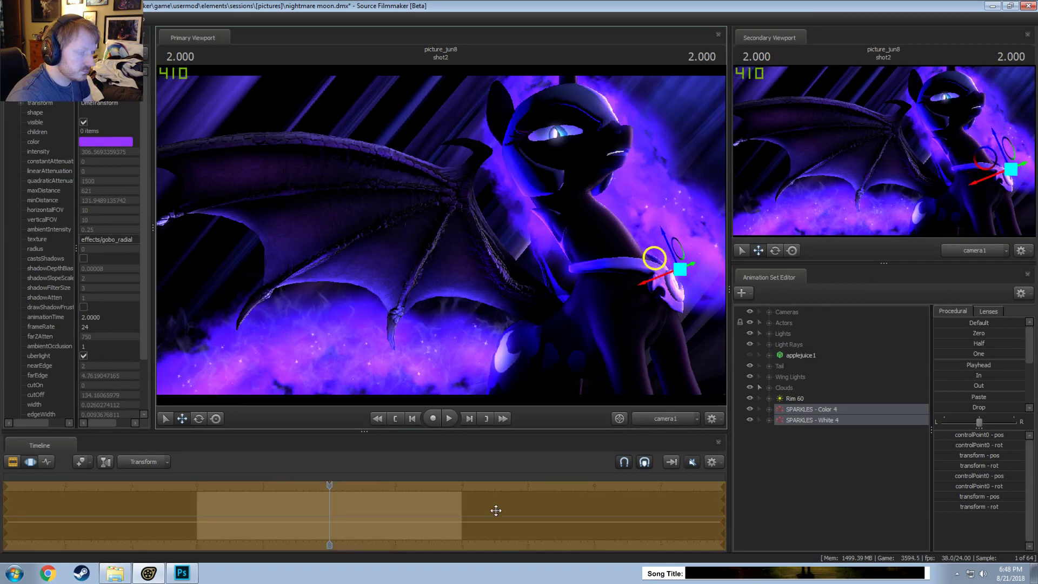
left_click_drag(329, 484, 326, 485)
key("ctrl+1")
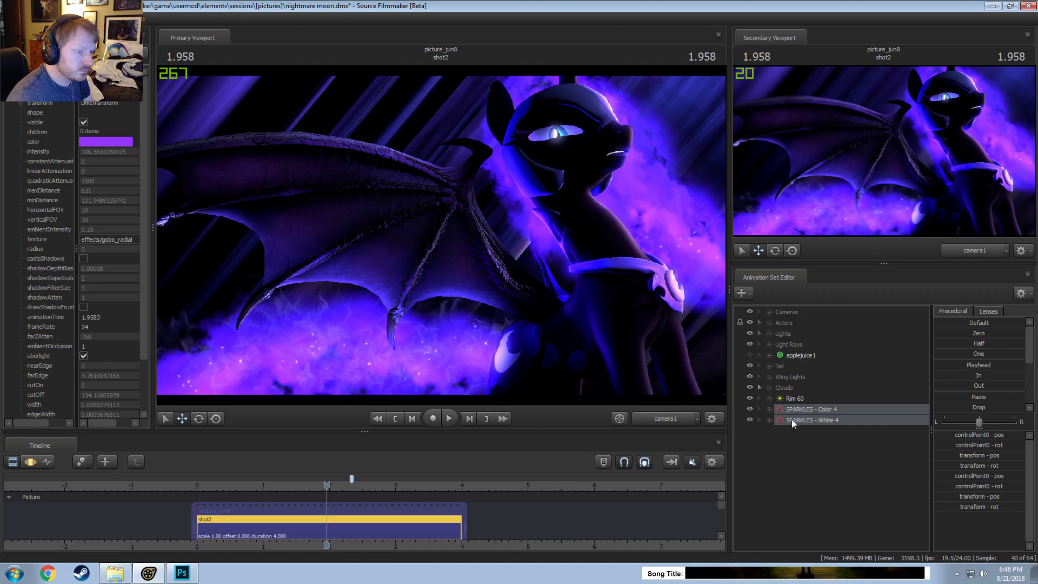
Step: Copy the SPARKLES - Color 4 and SPARKLES - White 4 animation sets, paste them, and select the new pair
right_click(820, 421)
left_click(791, 448)
right_click(791, 447)
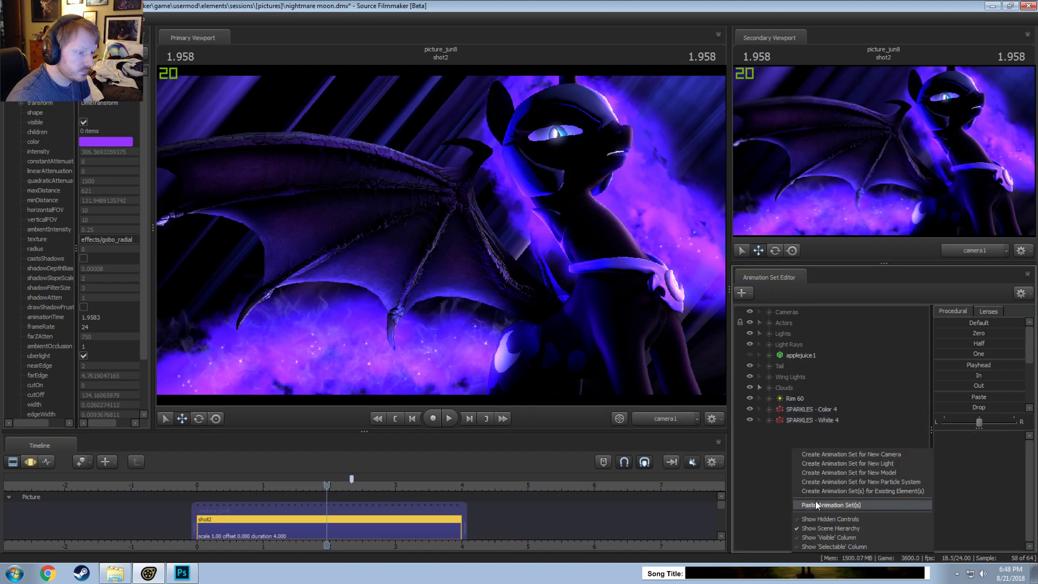
left_click(818, 504)
left_click(799, 431)
left_click(803, 440, "shift")
Step: Move the pasted sparkle pair up to the neck below the jaw and check the render at 2.083 seconds
key("ctrl+2")
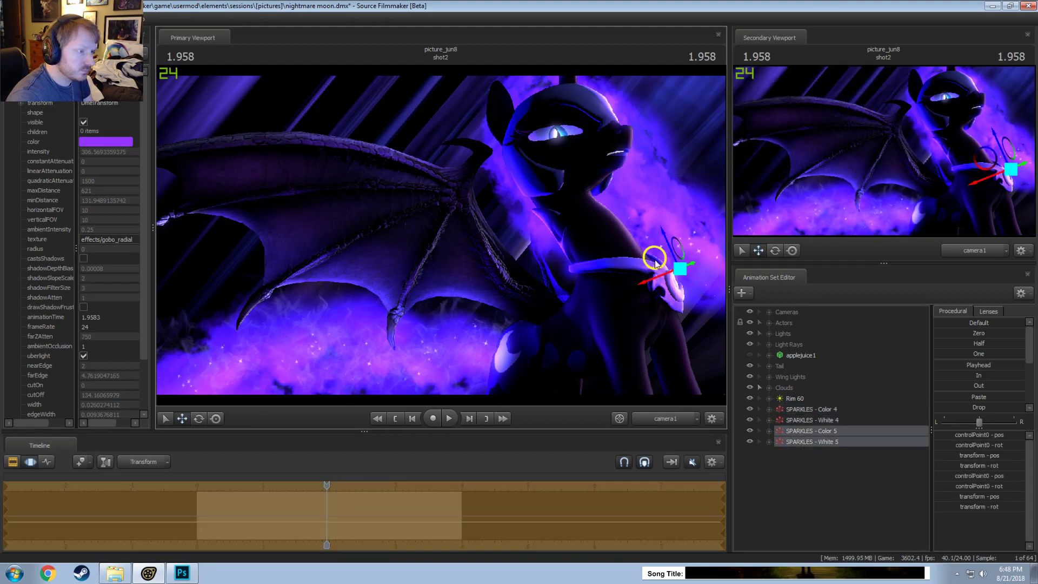
left_click_drag(655, 263, 603, 181)
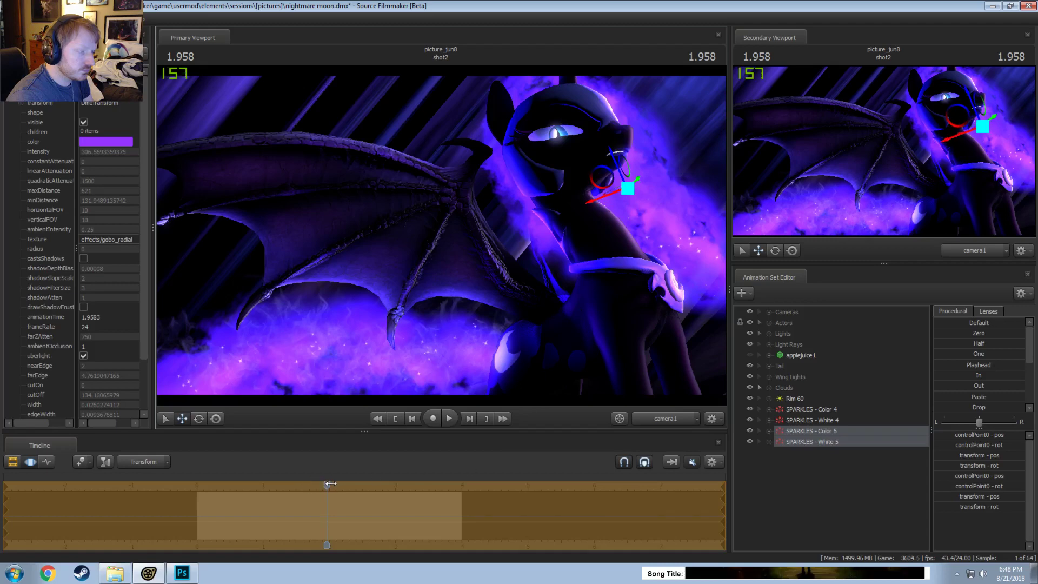
left_click_drag(330, 484, 329, 484)
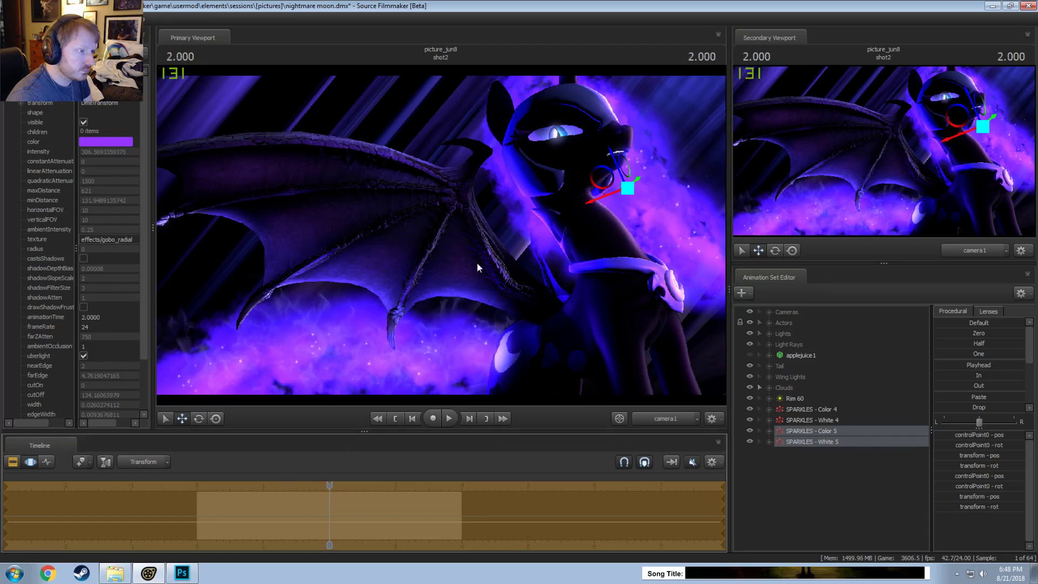
left_click_drag(598, 174, 598, 199)
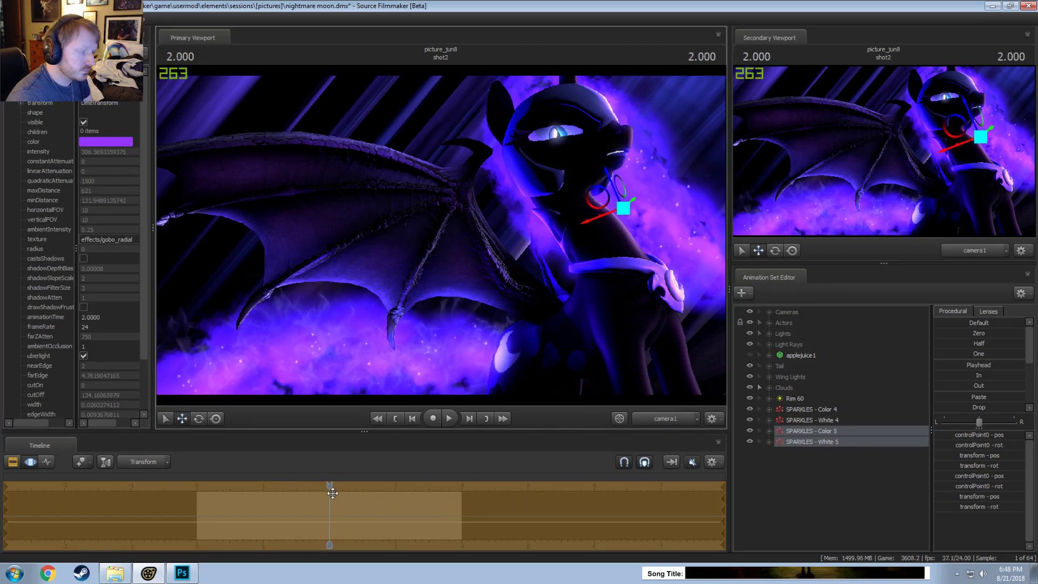
left_click_drag(332, 492, 333, 488)
key("F2")
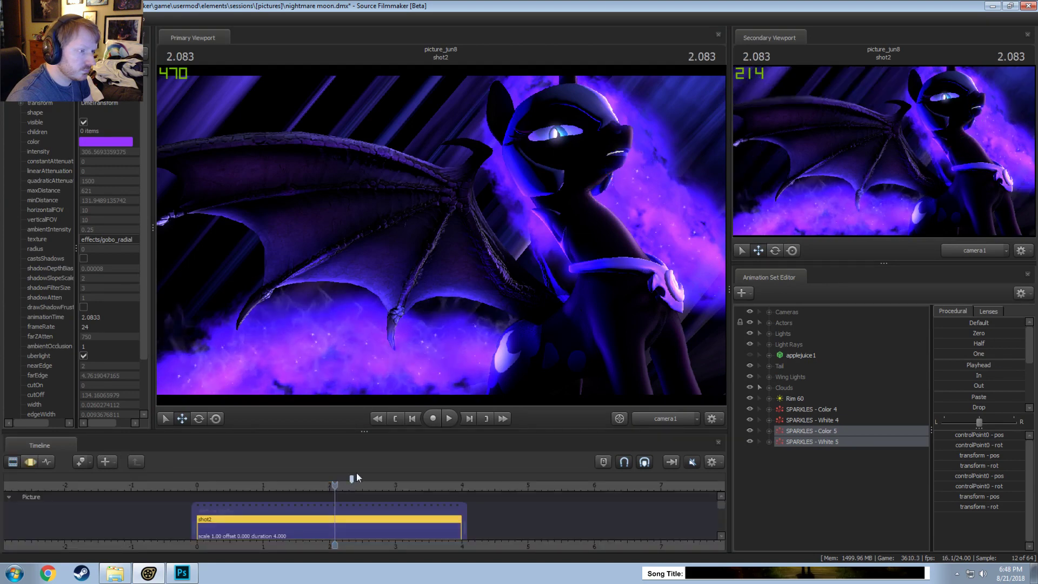
Step: Show SPARKLES - Color 5 in the Element Viewer and set its randomSeed to -11597519
left_click(811, 457)
right_click(811, 429)
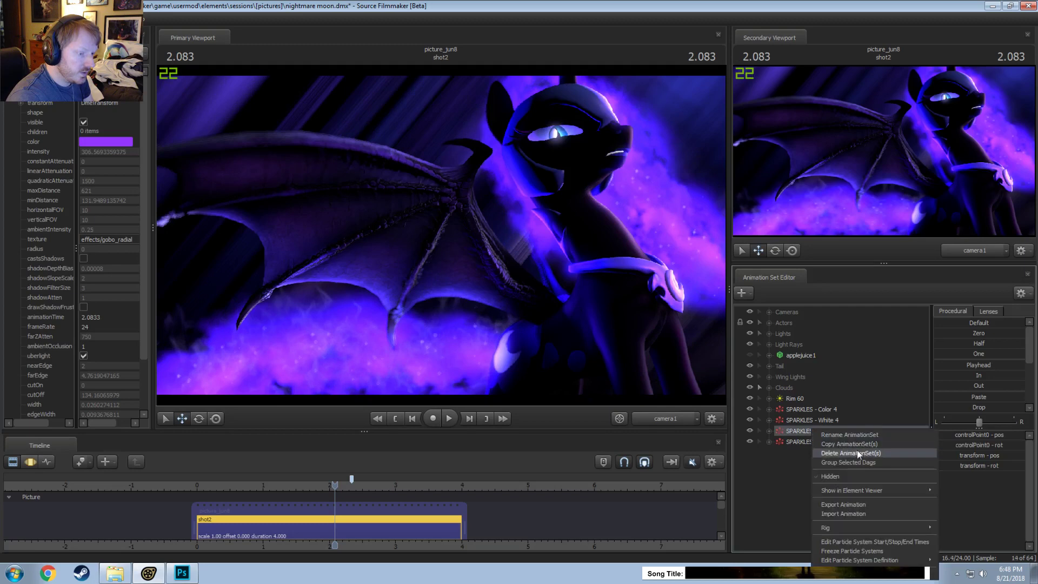
mouse_move(854, 490)
left_click(943, 500)
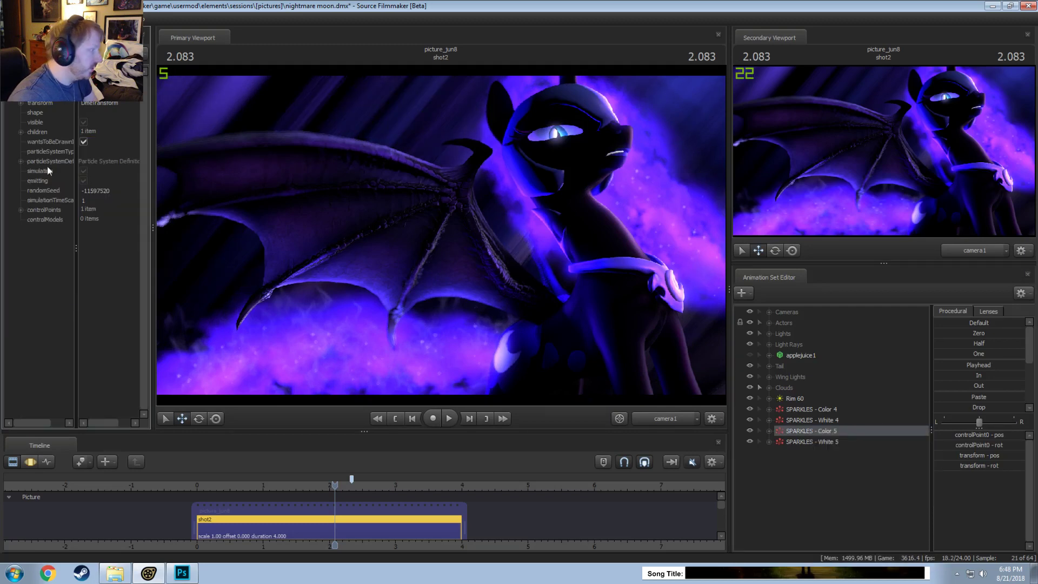
double_click(112, 190)
key("Return")
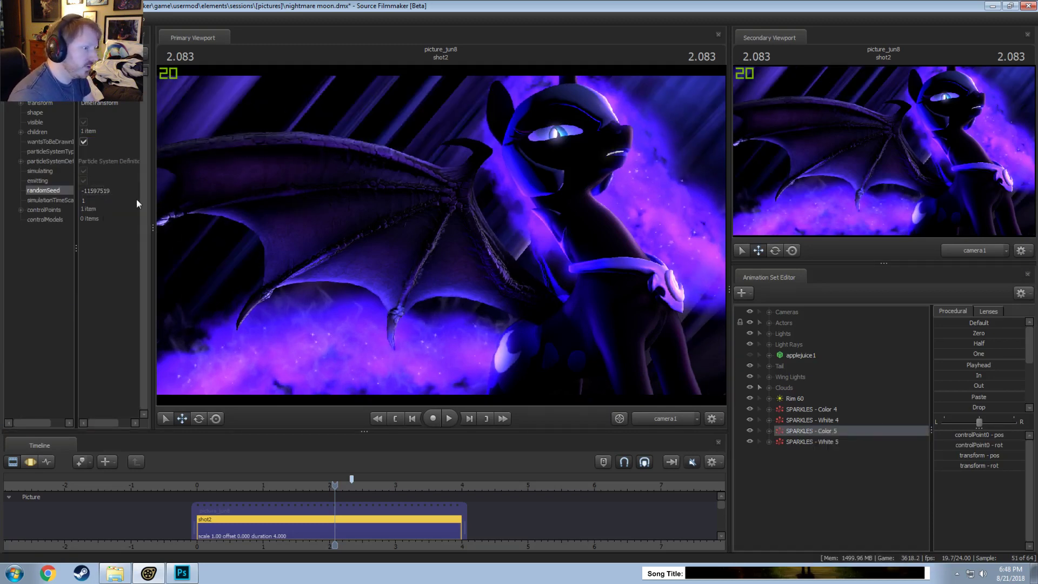
Step: Show SPARKLES - White 5 in the Element Viewer and set its randomSeed to -11597519
right_click(832, 441)
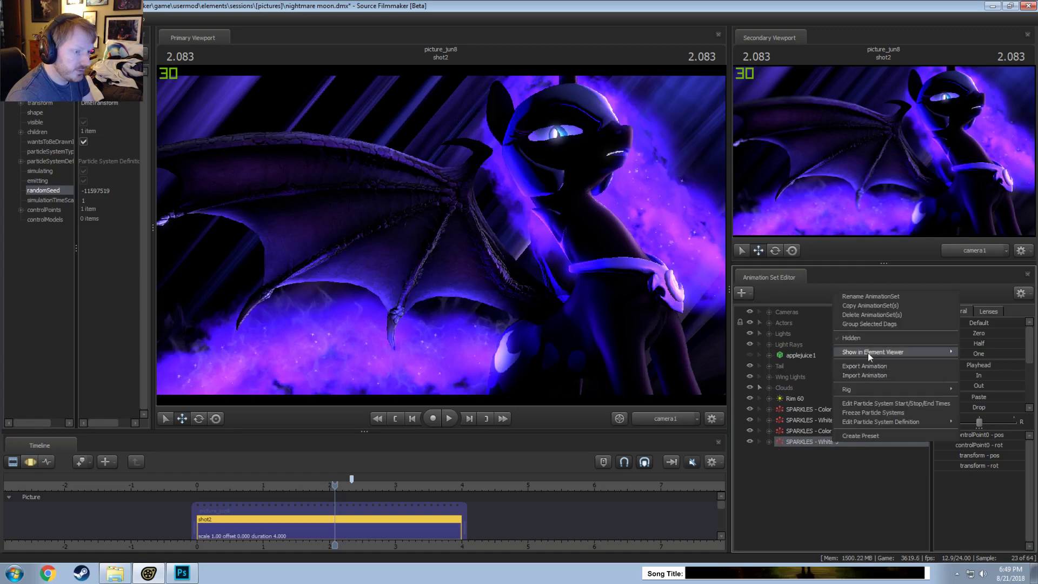
mouse_move(870, 350)
left_click(985, 363)
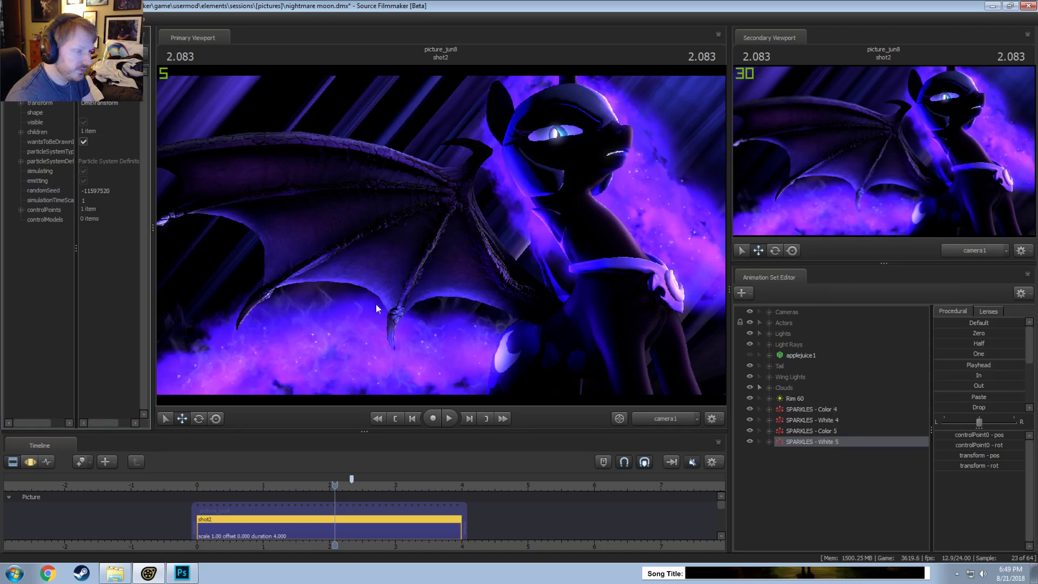
double_click(108, 190)
type("19")
key("Return")
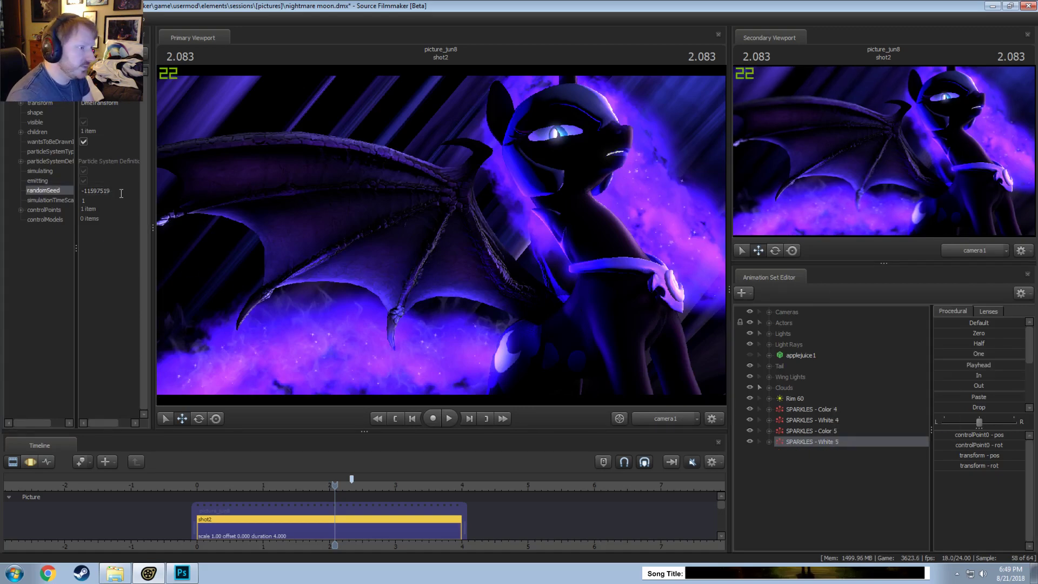
Step: Nudge the SPARKLES - Color 5 and White 5 pair slightly lower on the neck and set the playhead to 2.333 seconds
left_click(832, 434, "ctrl")
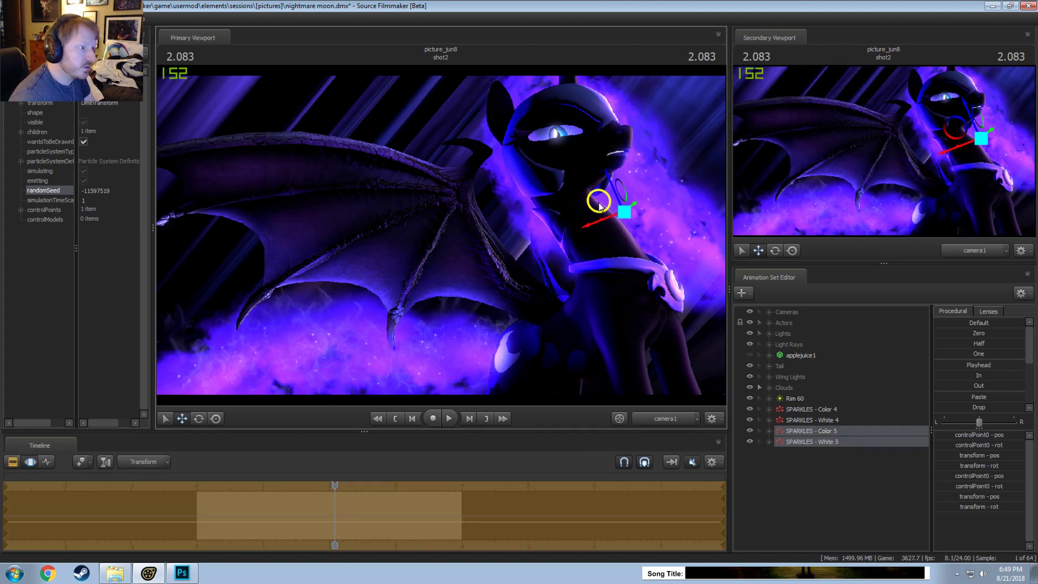
left_click(330, 486)
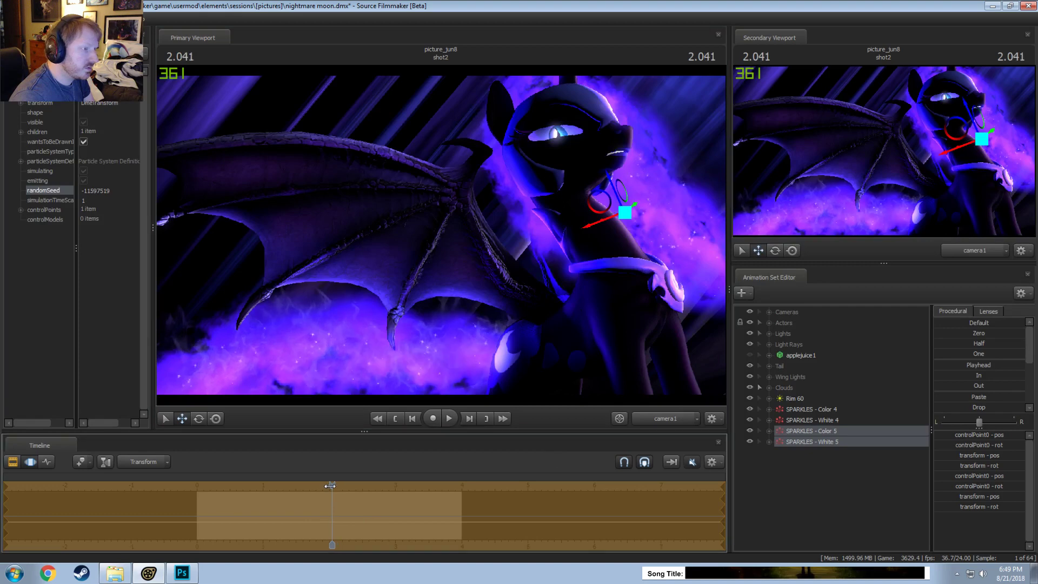
key("F2")
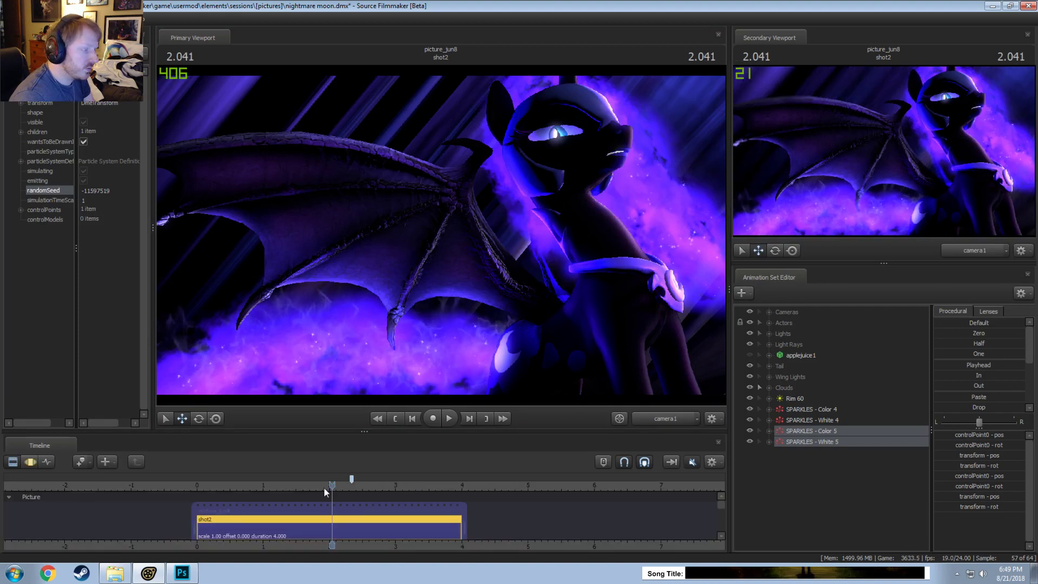
left_click_drag(330, 485, 351, 485)
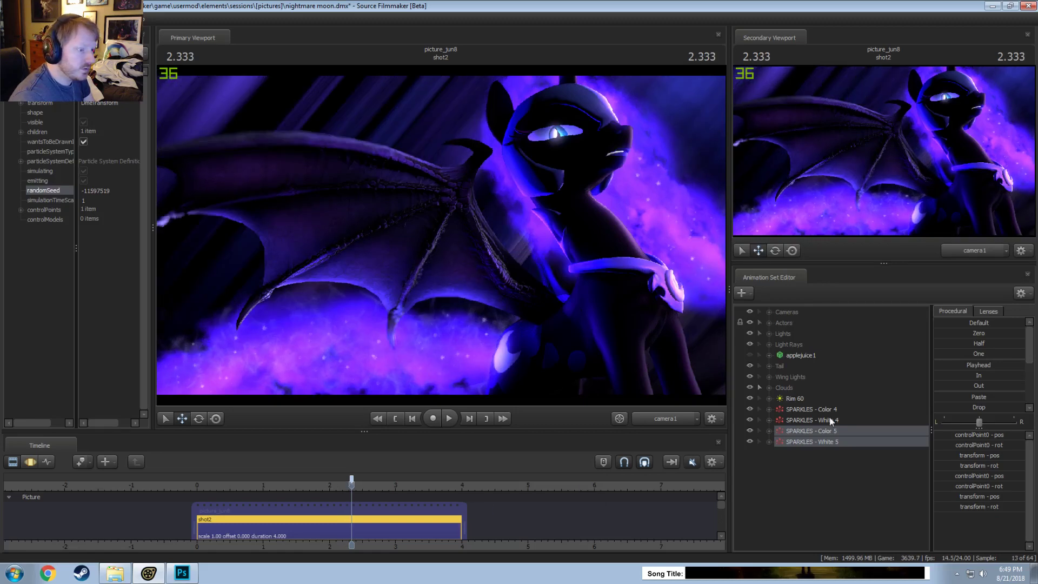
key("F3")
left_click_drag(604, 209, 618, 204)
left_click_drag(349, 484, 354, 484)
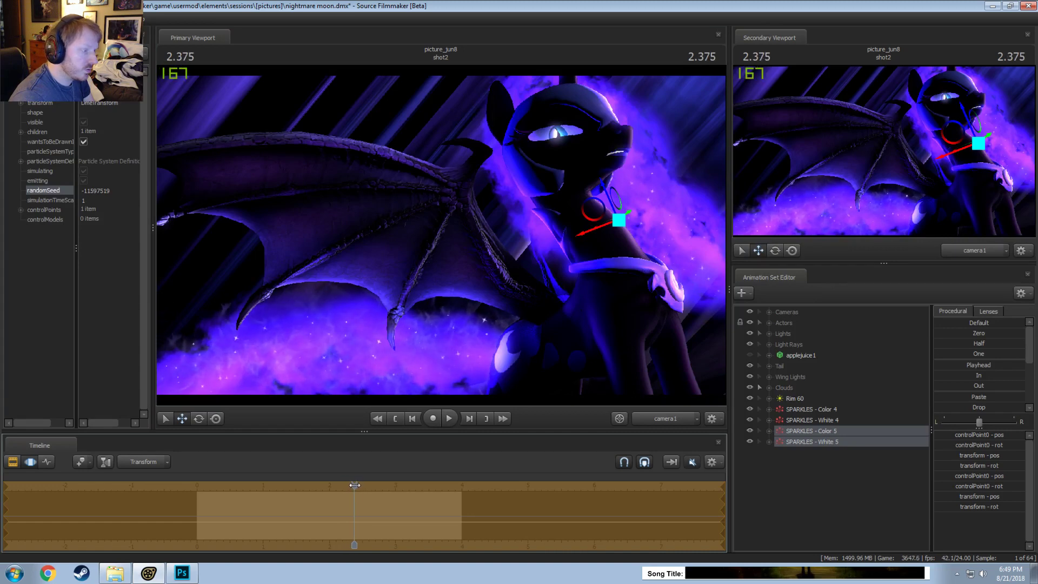
key("F3")
left_click(351, 484)
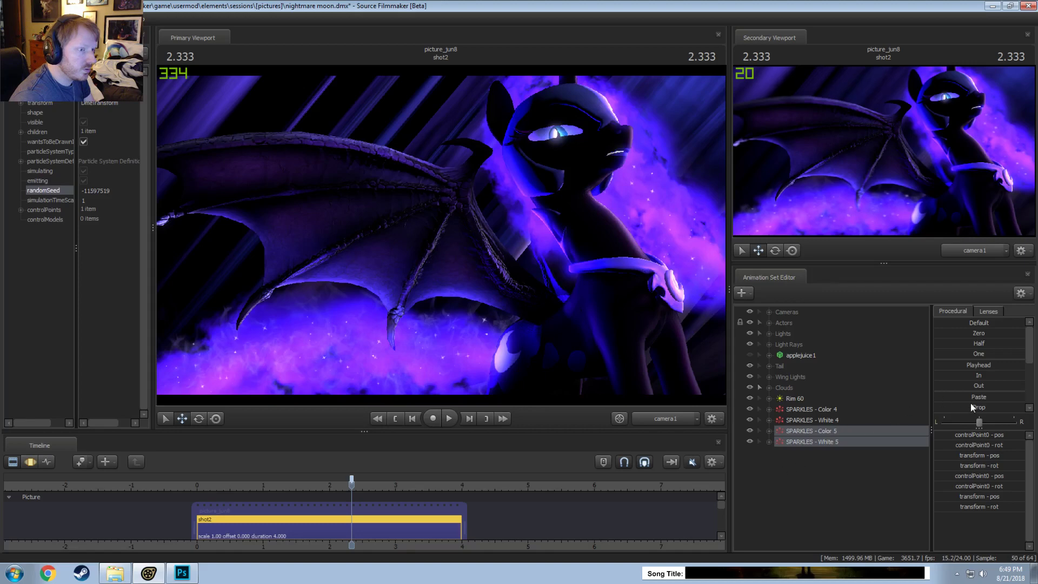
Step: Paste another copy of the sparkle pair, move it up beside the ear, and check the render at 2.291 seconds
right_click(819, 462)
left_click(842, 518)
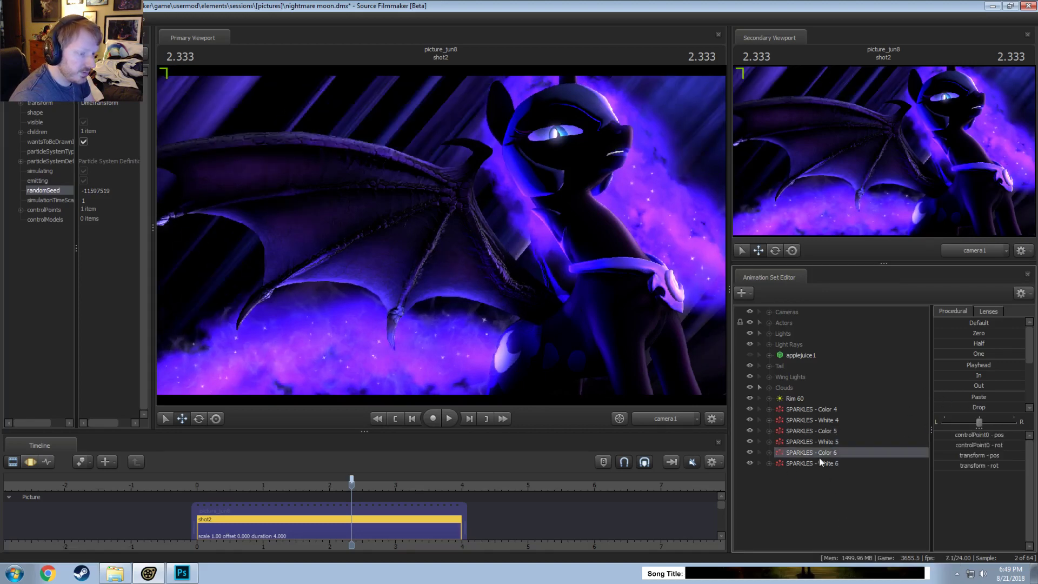
left_click(818, 463, "ctrl")
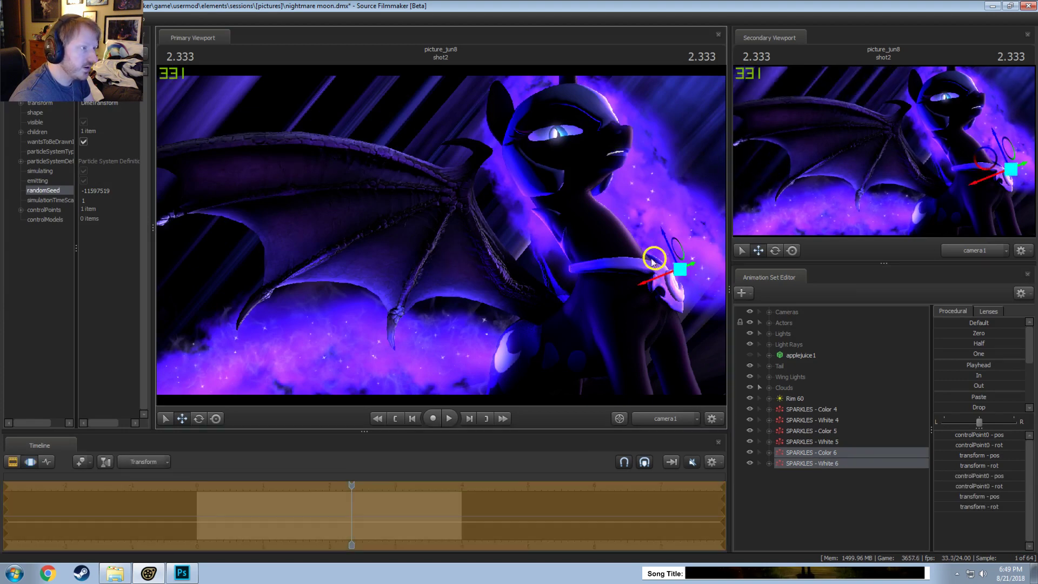
left_click_drag(652, 261, 525, 105)
mouse_move(347, 496)
left_mouse_down()
mouse_move(361, 495)
mouse_move(348, 491)
left_mouse_up()
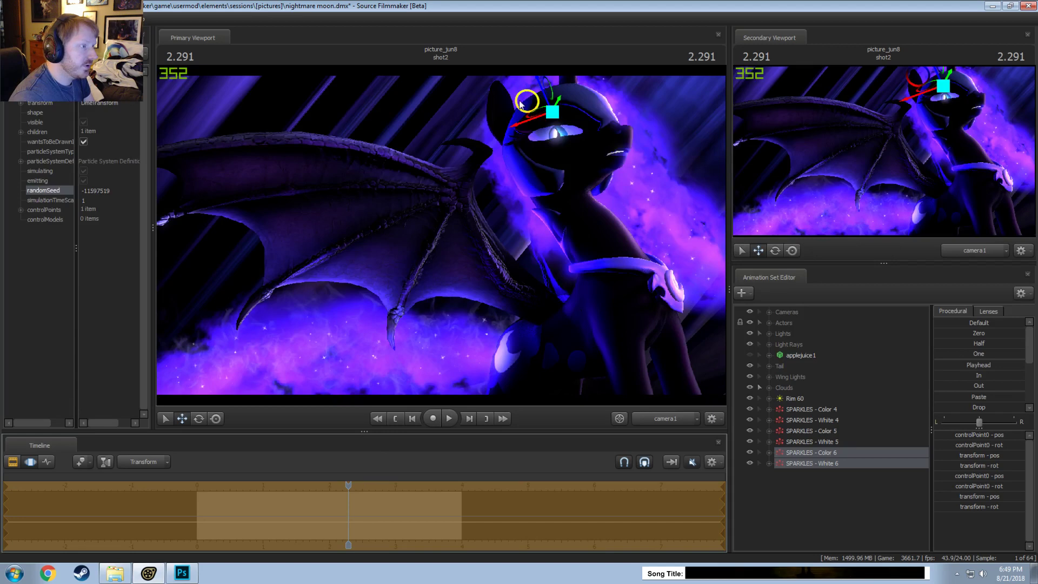
left_click_drag(552, 112, 526, 111)
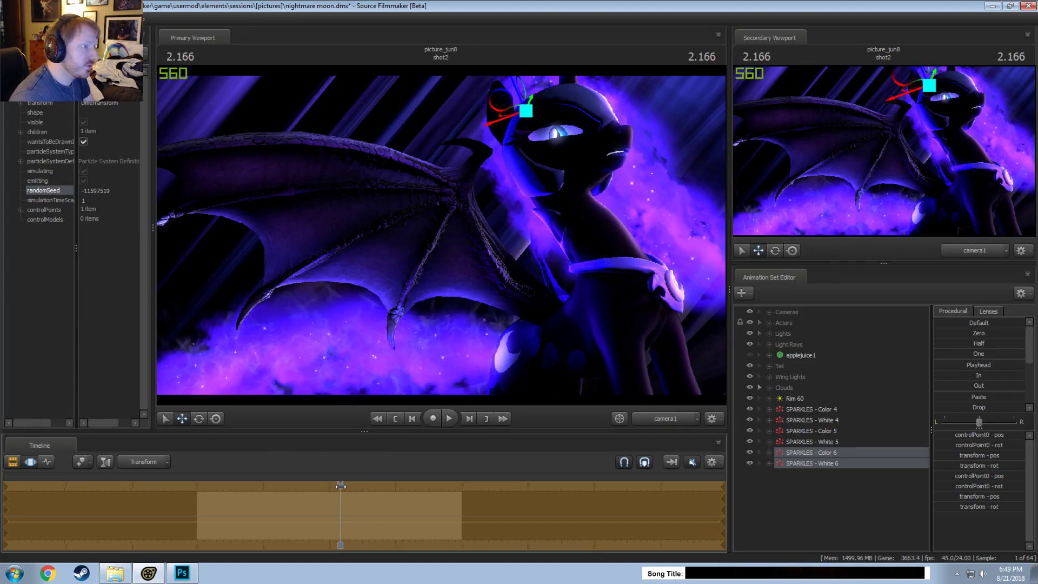
key("F2")
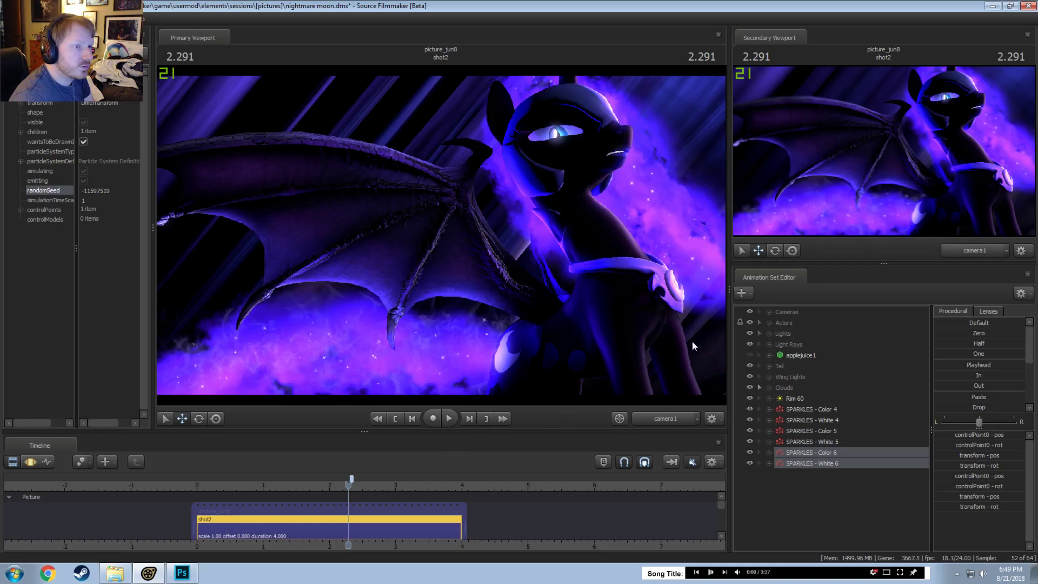
Step: Paste one more sparkle pair and move it behind the neck near the wing joint, scrubbing to 2.291 seconds
right_click(835, 507)
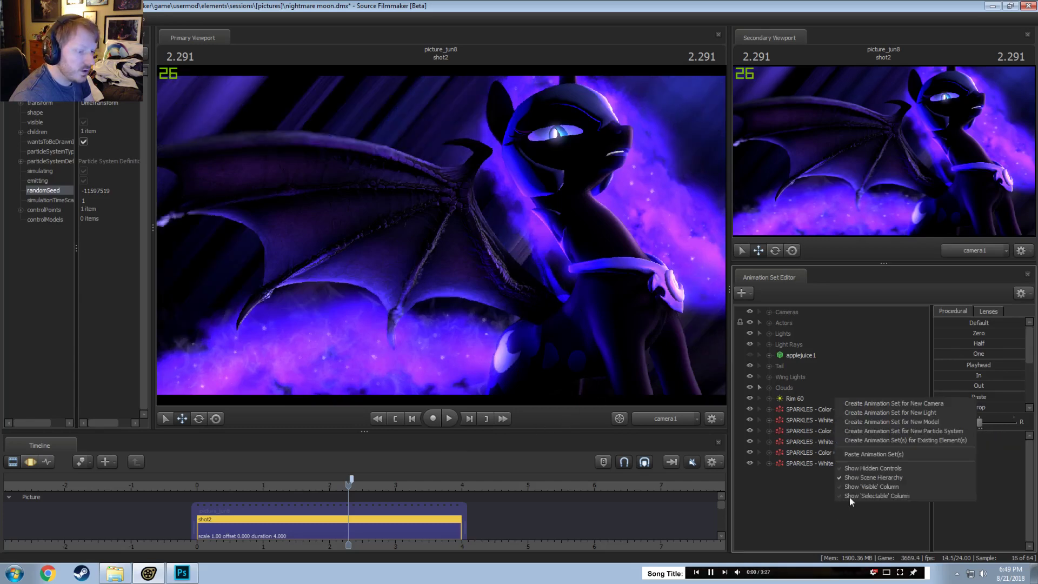
left_click(848, 497)
left_click(808, 485, "ctrl")
key("F3")
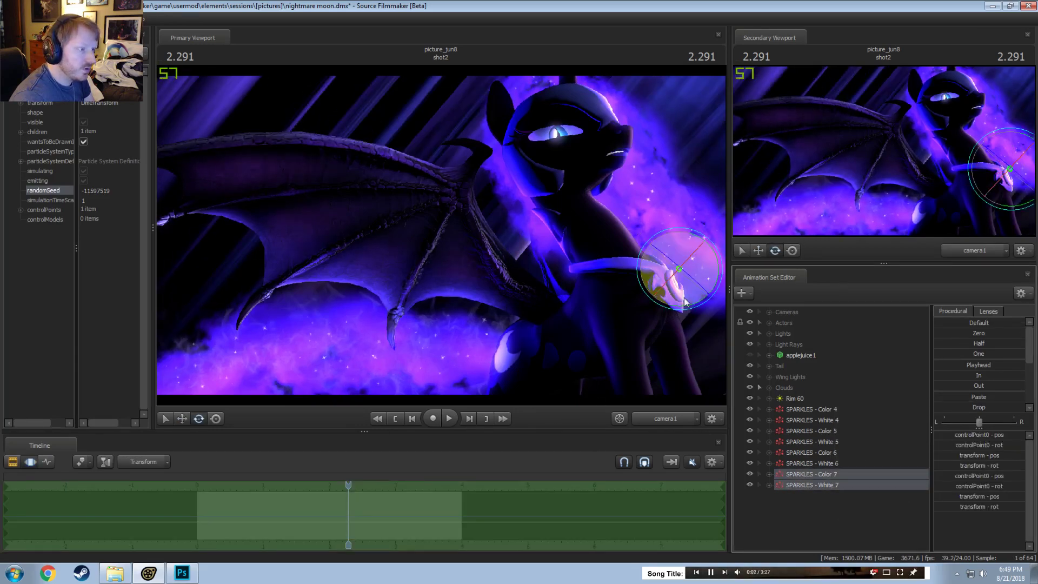
key("w")
left_click_drag(664, 305, 531, 213)
left_click_drag(348, 485, 351, 485)
left_click_drag(483, 219, 484, 183)
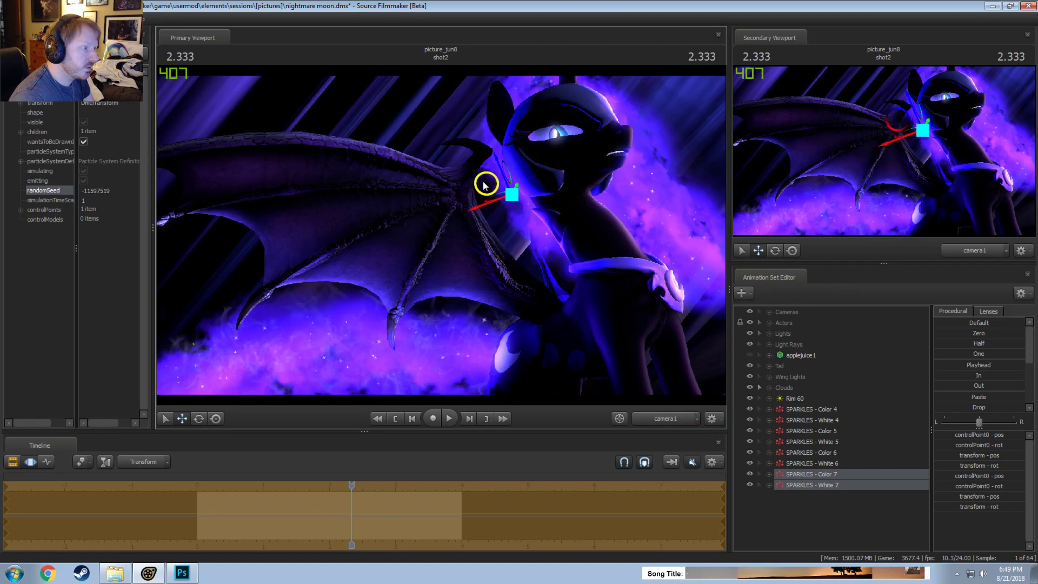
left_click_drag(346, 487, 343, 488)
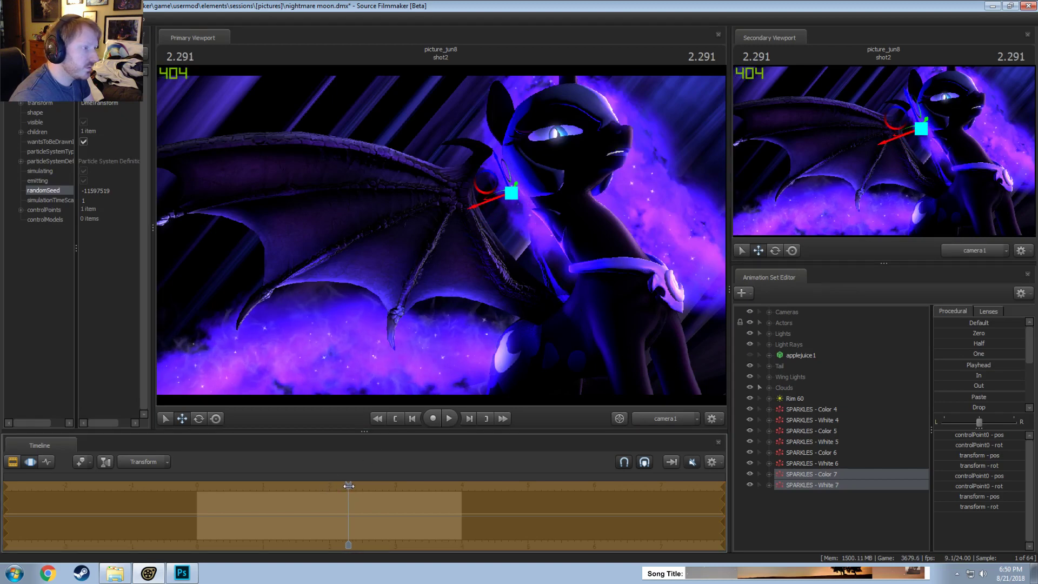
Step: Nudge the SPARKLES - Color 7 and White 7 pair slightly toward the wing joint and check the render at 2.250 seconds
mouse_move(485, 179)
left_mouse_down()
mouse_move(470, 167)
mouse_move(481, 178)
left_mouse_up()
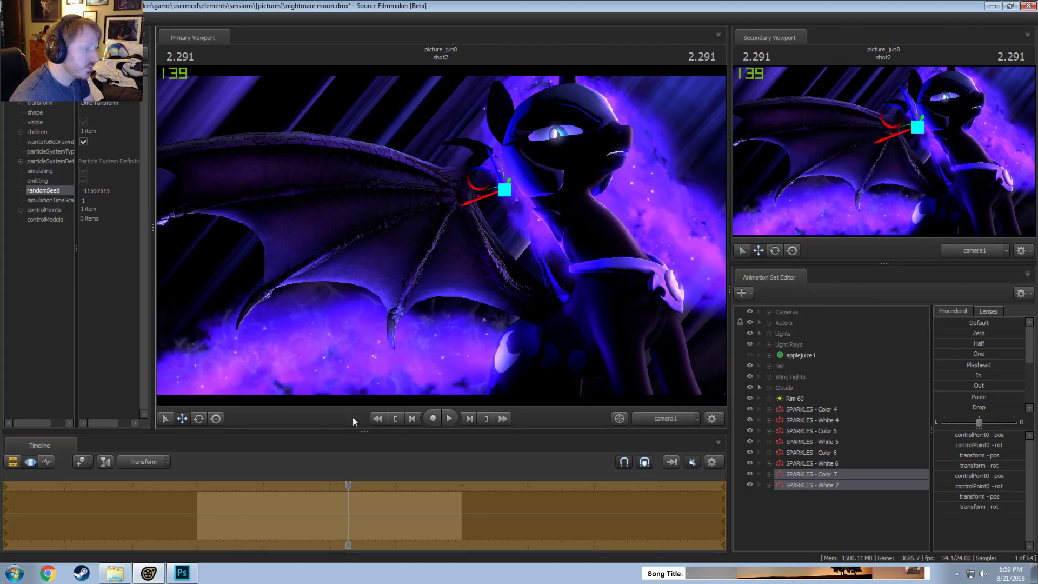
left_click_drag(349, 488, 346, 489)
key("F2")
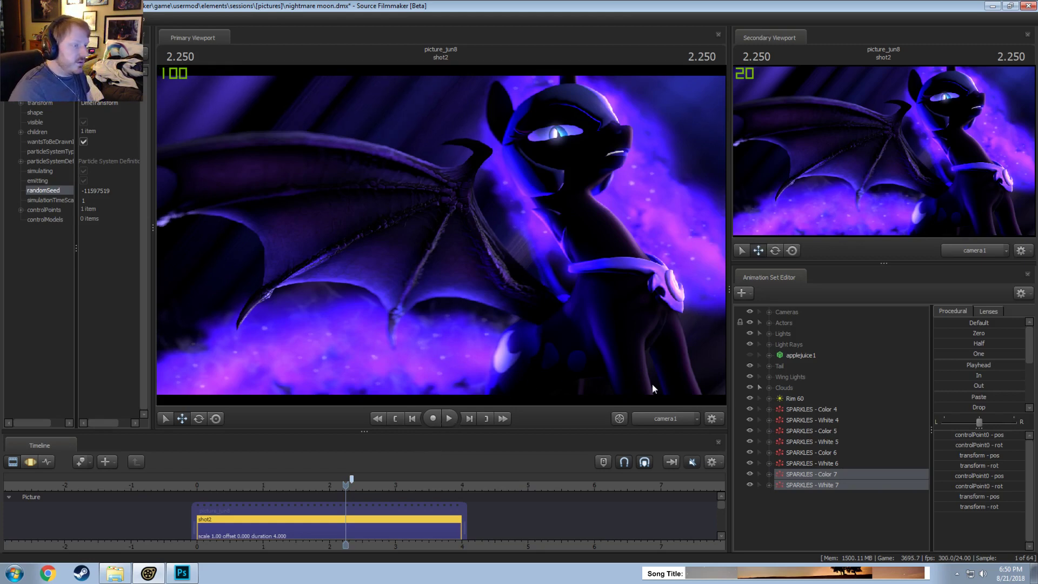
key("F3")
key("F2")
left_click(678, 419)
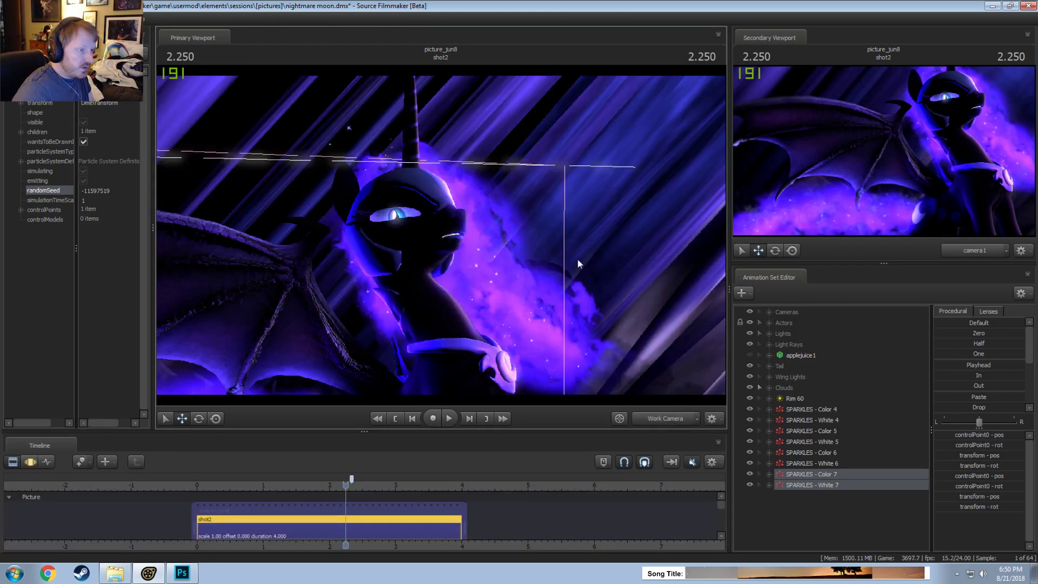
left_click_drag(586, 207, 441, 235)
key("F3")
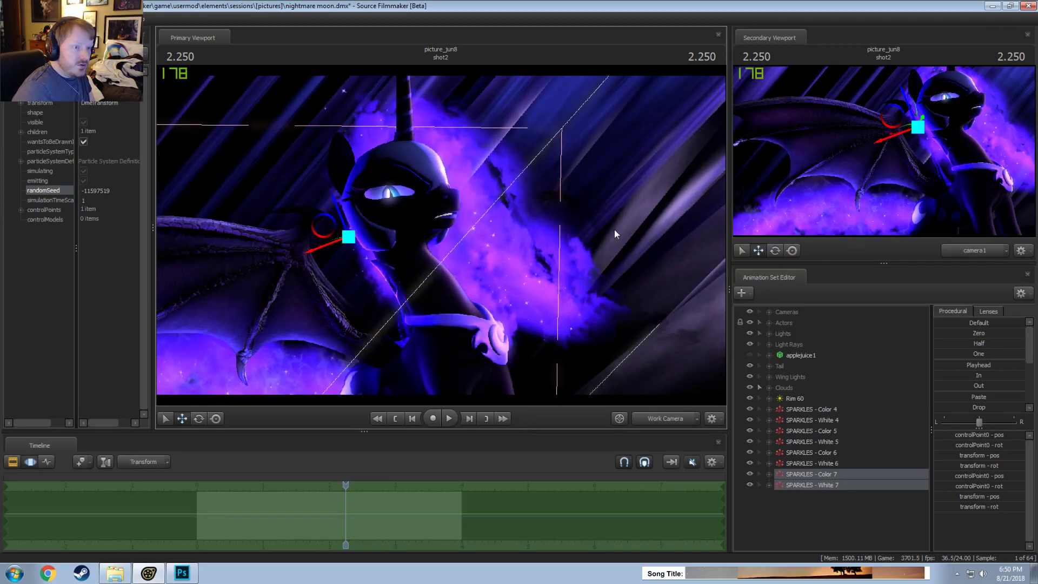
Step: Identify what the Clouds group contains and rename the group to Mane
left_click(800, 409)
left_click(789, 483, "shift")
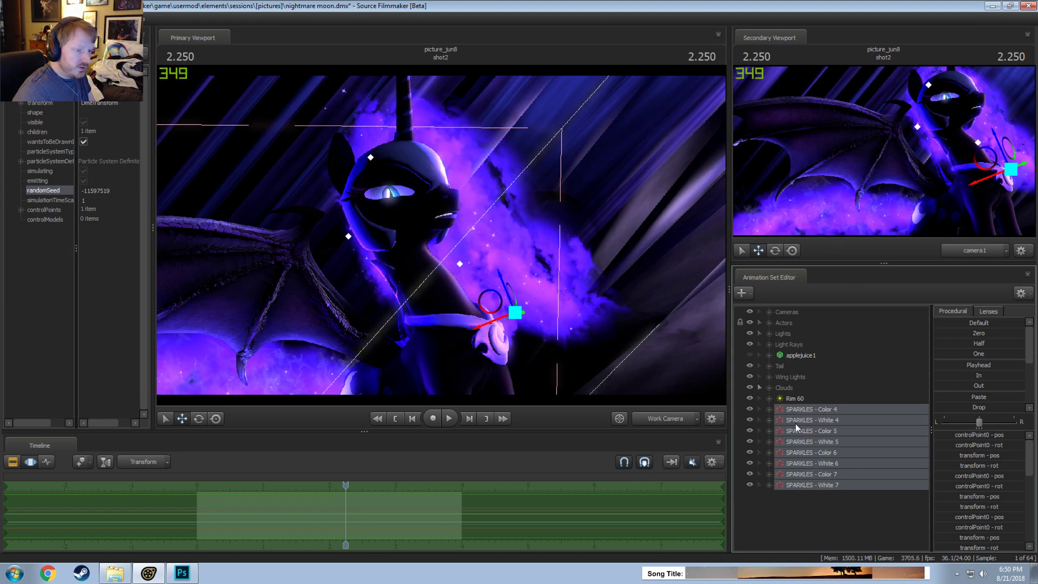
left_click(770, 386)
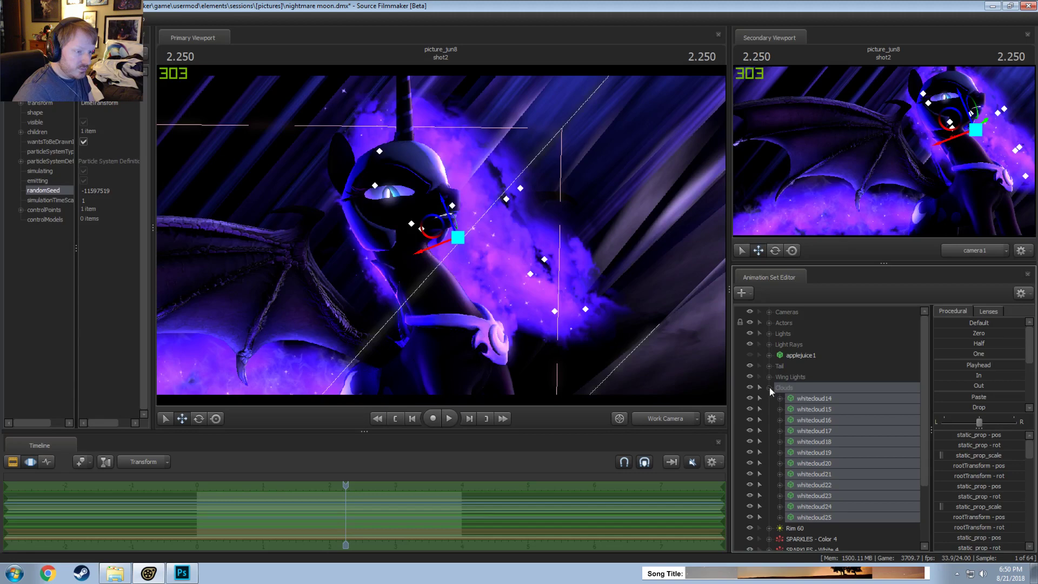
left_click(748, 388)
left_click(749, 387)
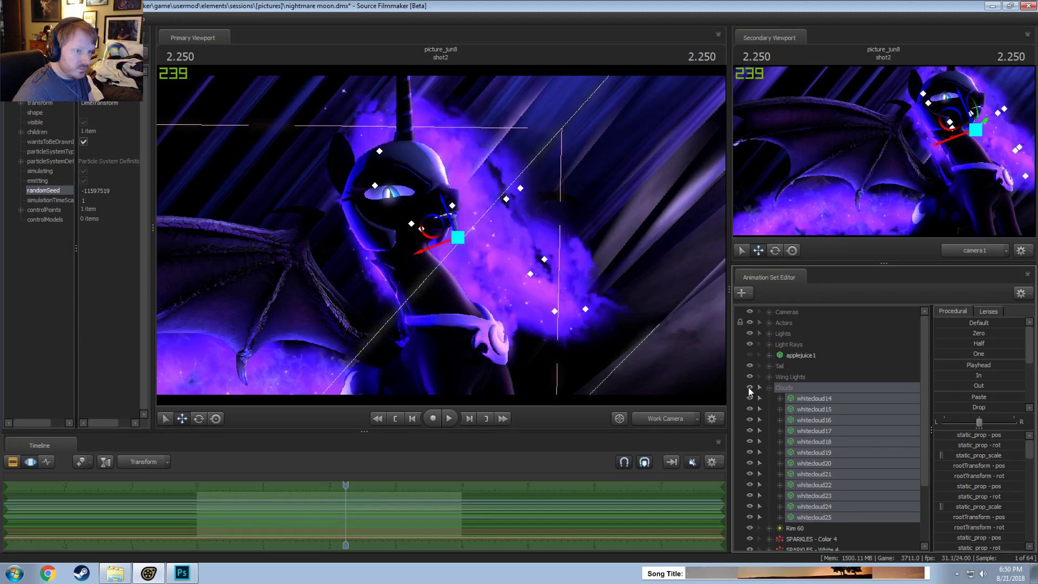
right_click(785, 396)
left_click(802, 396)
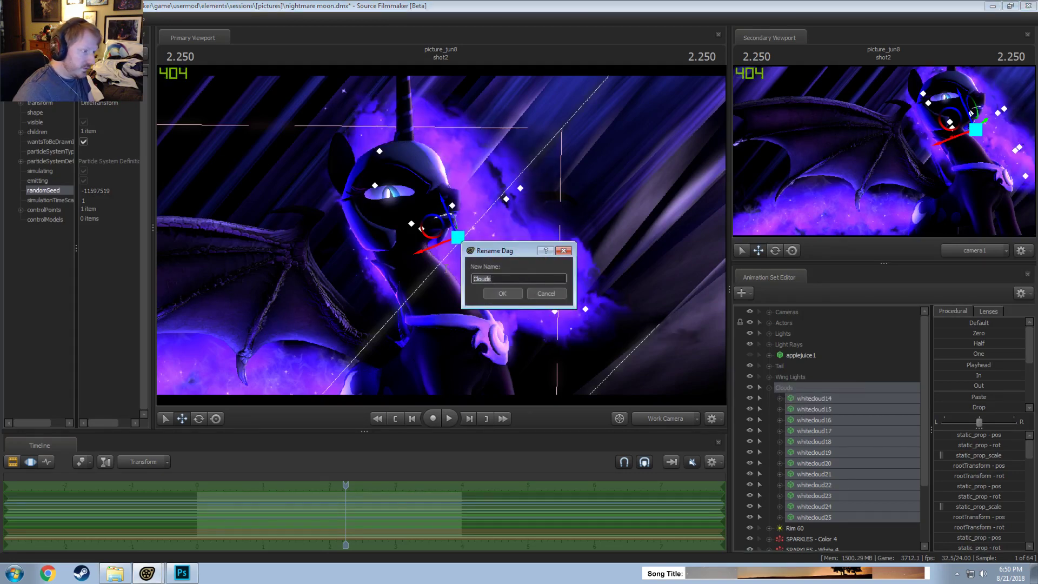
type("Mane")
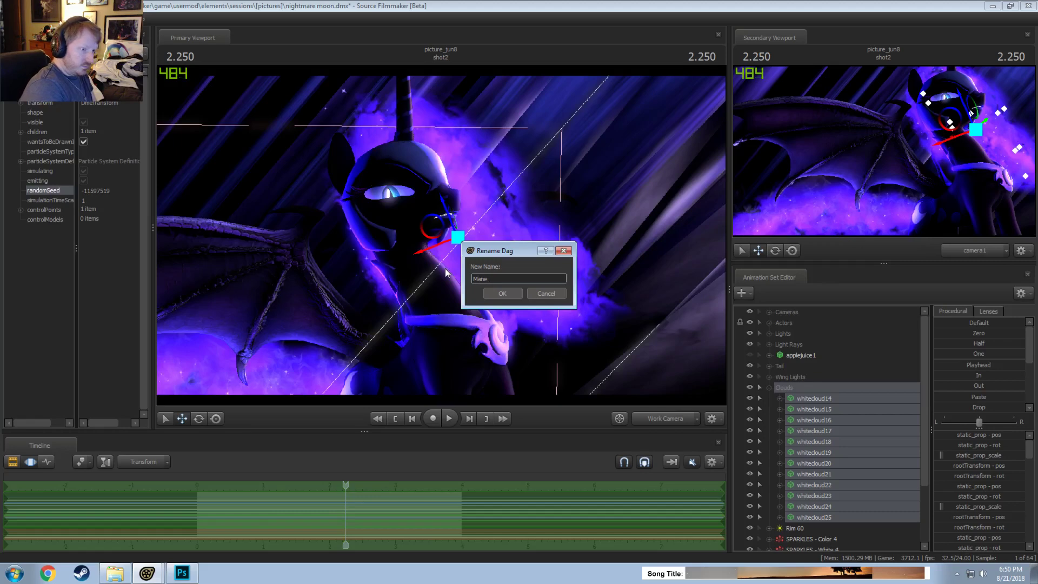
key("Return")
left_click(769, 388)
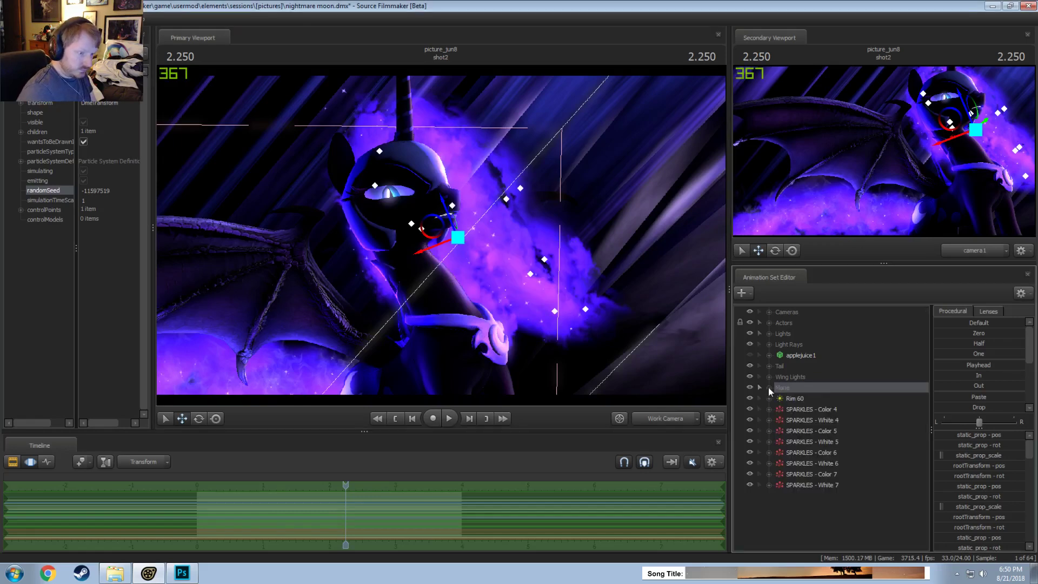
Step: Move all the SPARKLES particle systems from Color 4 to White 7 into the Mane group and Rim 60 into the Lights group
left_click(802, 410)
left_click(803, 487, "shift")
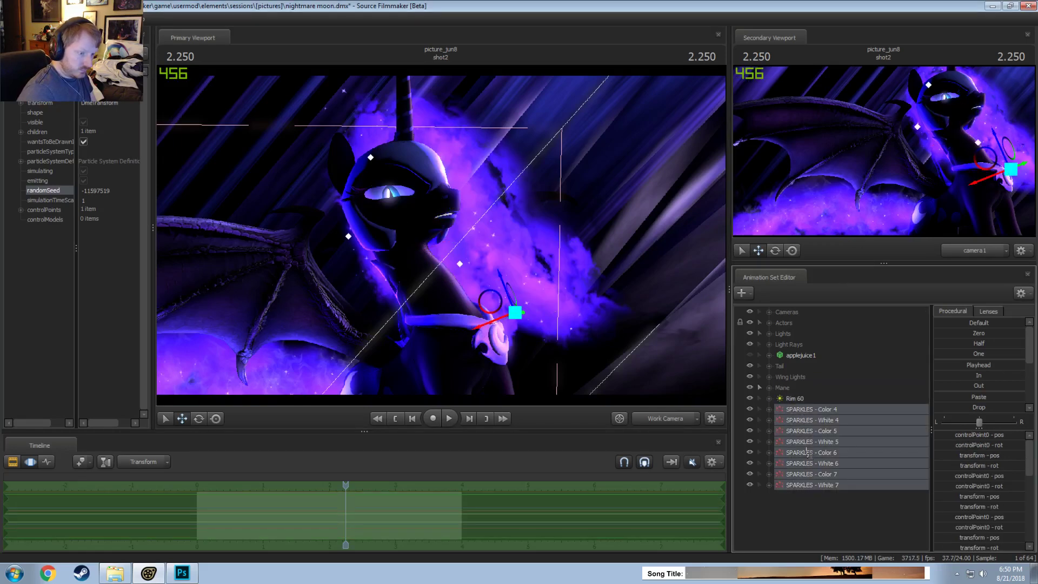
left_click_drag(802, 487, 786, 385)
left_click(799, 465, "shift")
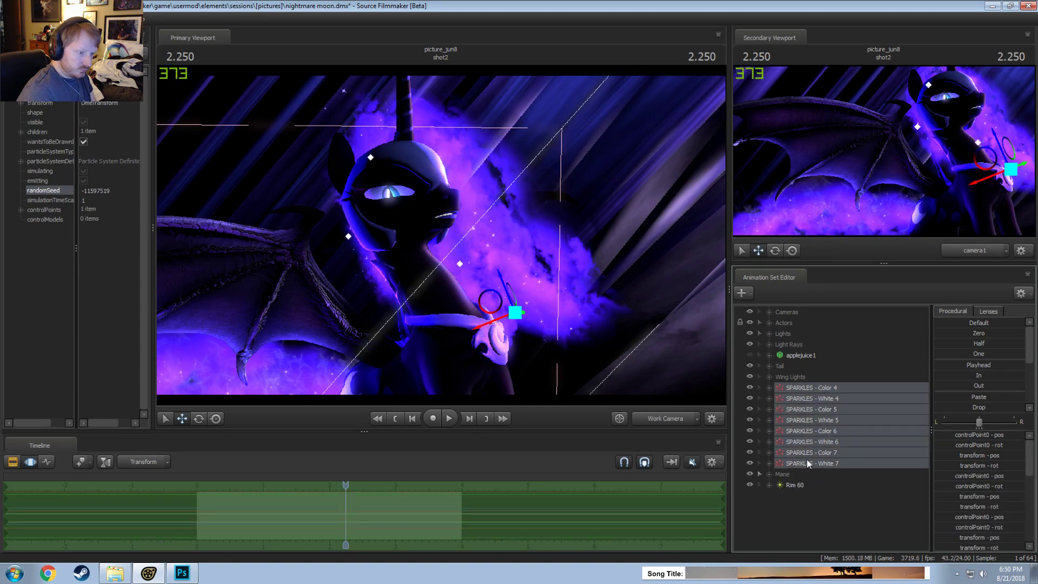
left_click_drag(799, 465, 786, 330)
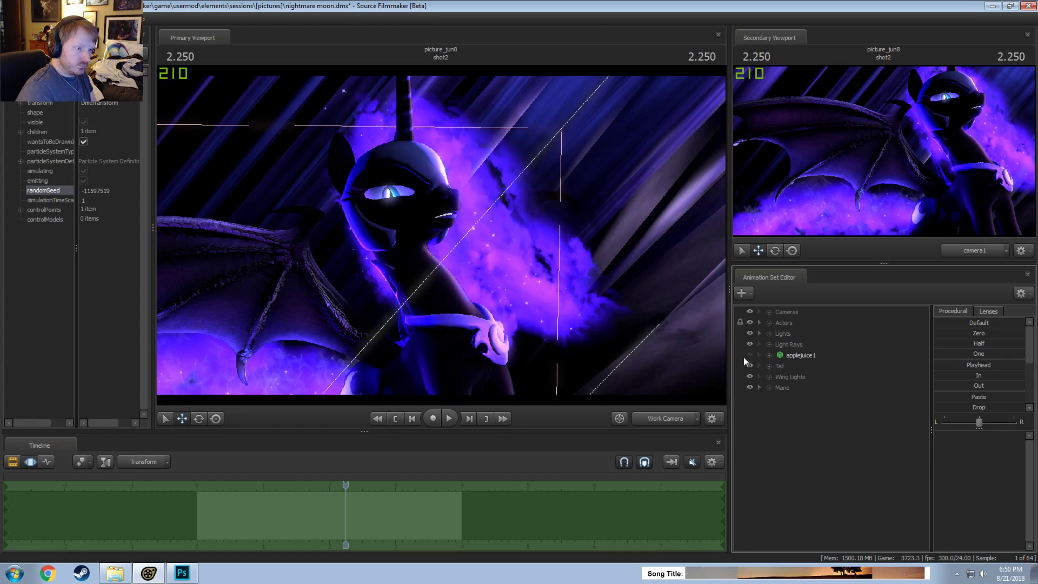
Step: Check the progressive render through camera1 and expand the Lights group to review its lights
key("F2")
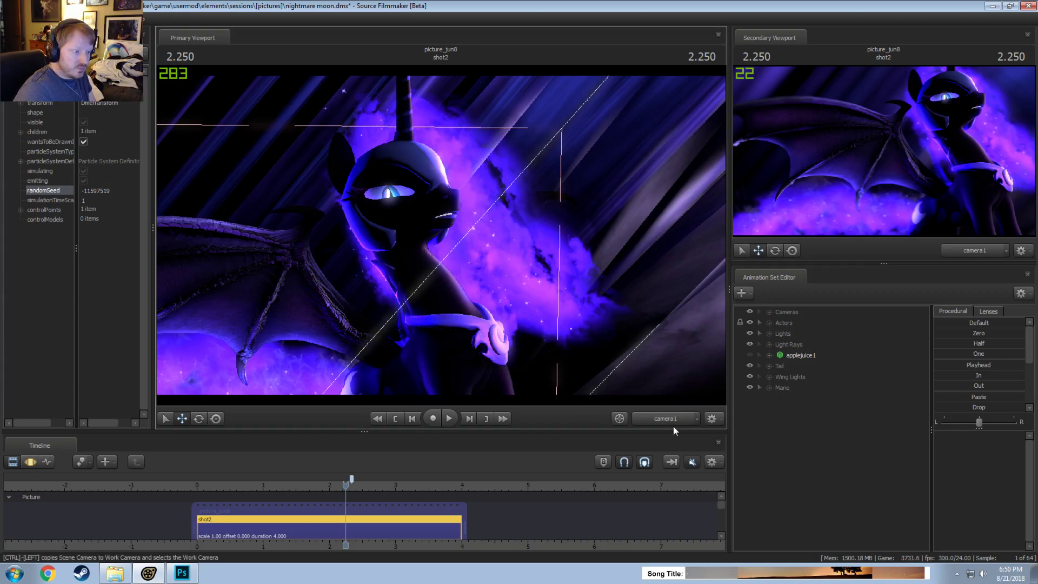
left_click(658, 418)
left_click(656, 418)
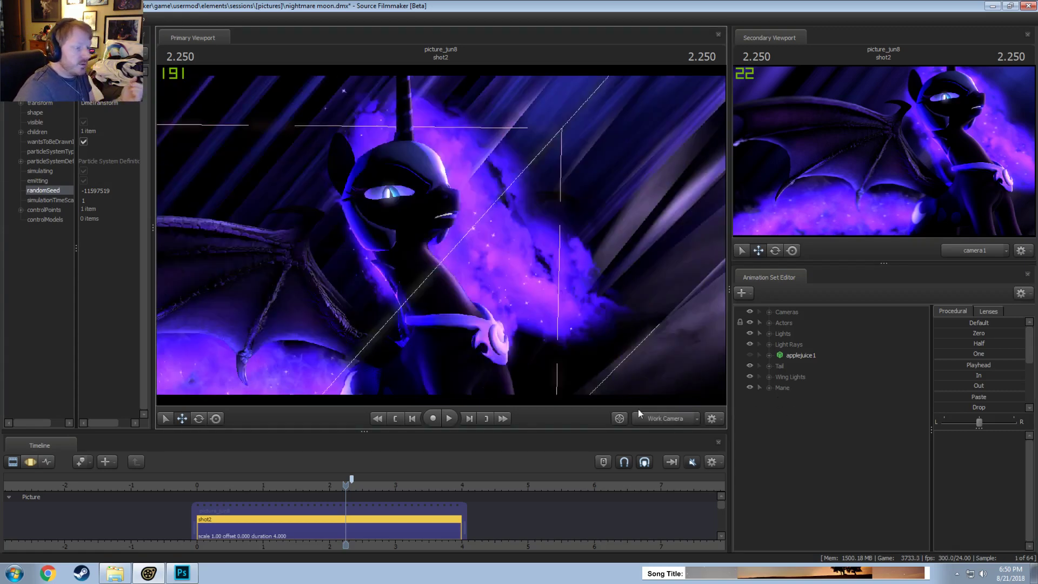
left_click(639, 416)
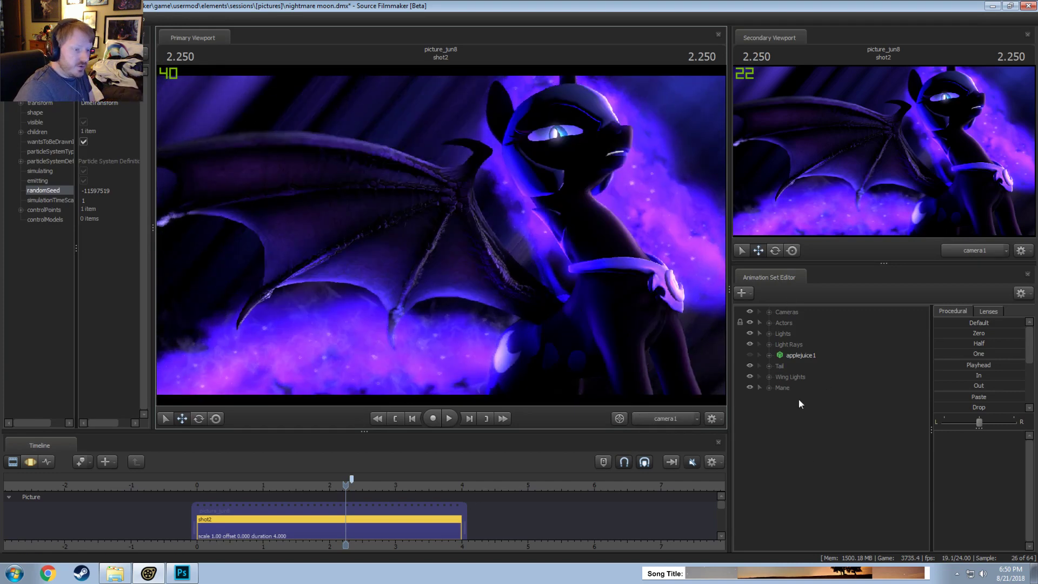
right_click(788, 412)
left_click(770, 331)
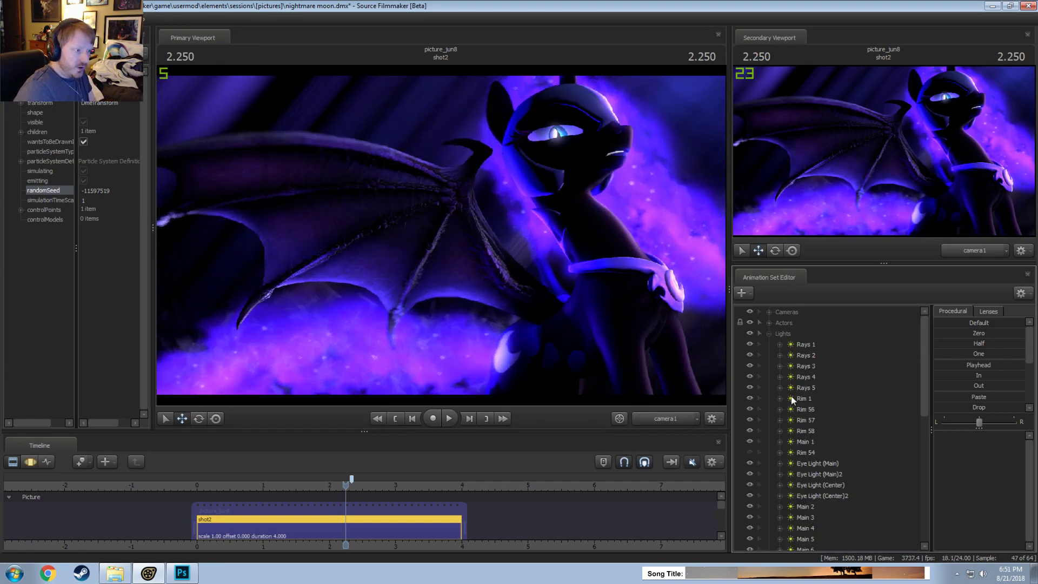
Step: Try rotating the far wing's L_Wing_UpperArm_bn bone to bring its tip into view behind the head, and check the render
left_click(682, 419)
left_click(689, 428)
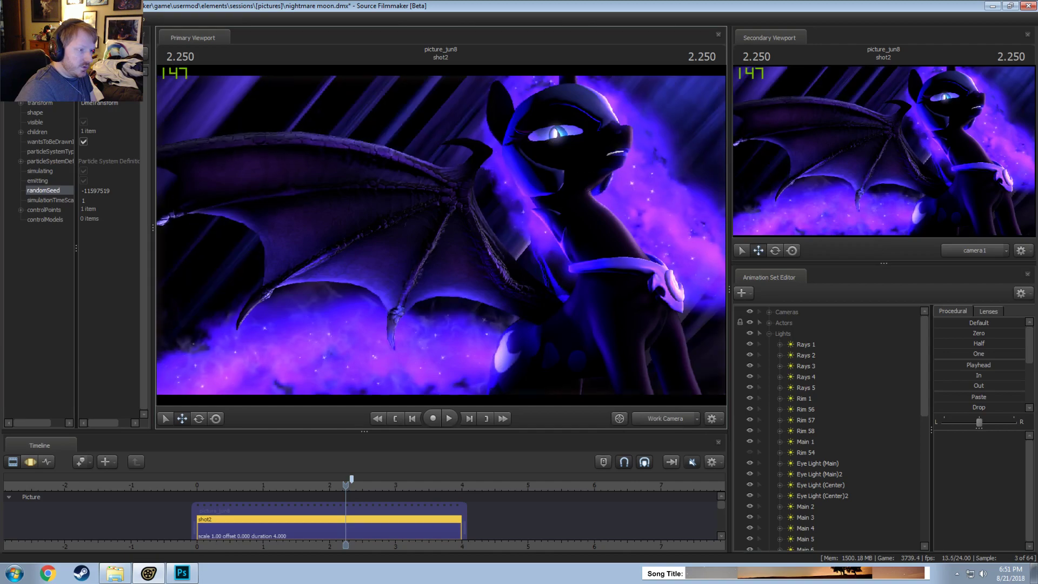
left_click_drag(440, 232, 468, 246)
key("F3")
left_click(468, 239)
key("e")
key("F2")
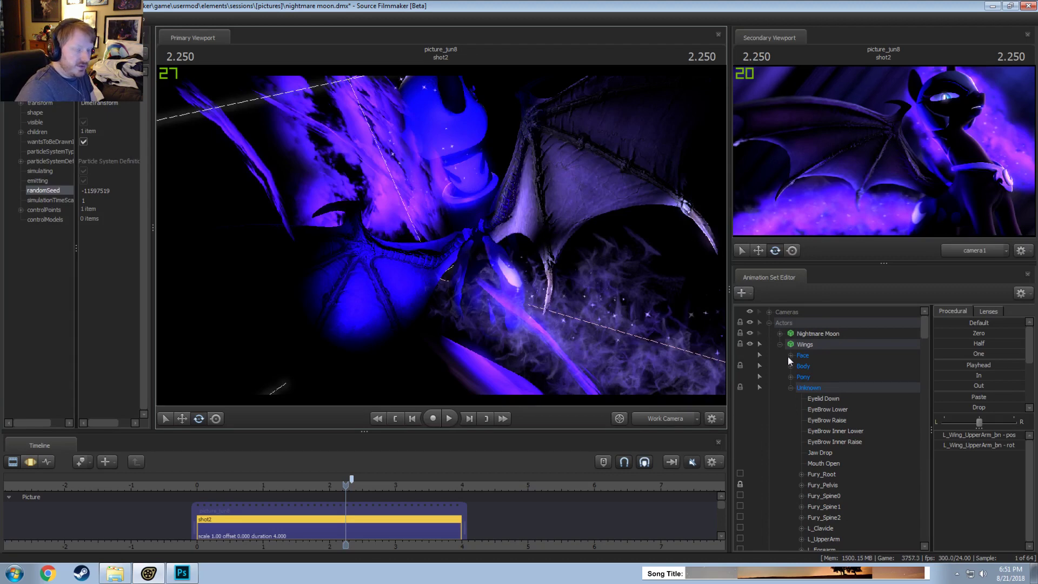
key("F3")
left_click(671, 415)
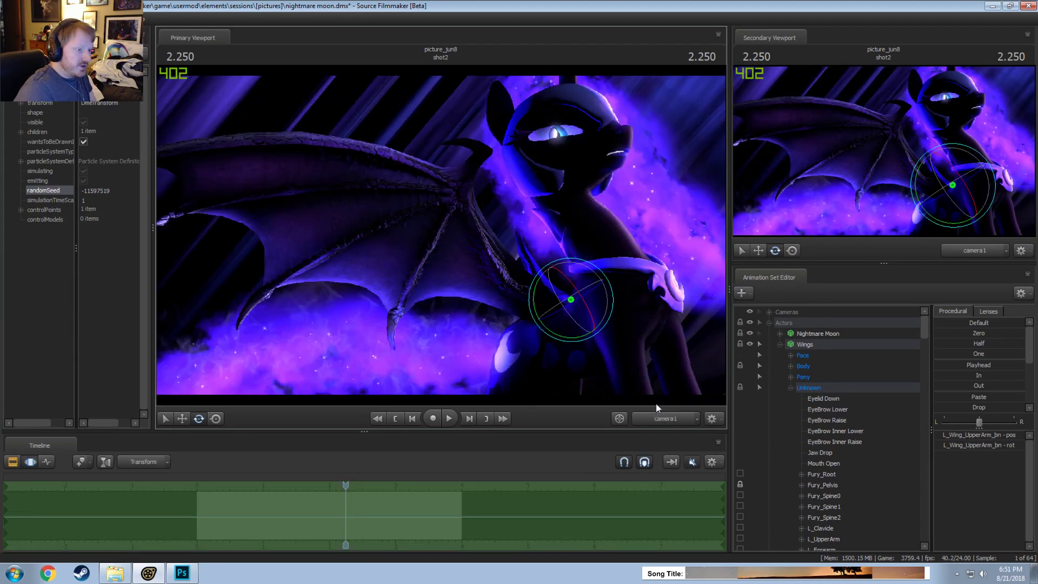
left_click_drag(572, 309, 582, 291)
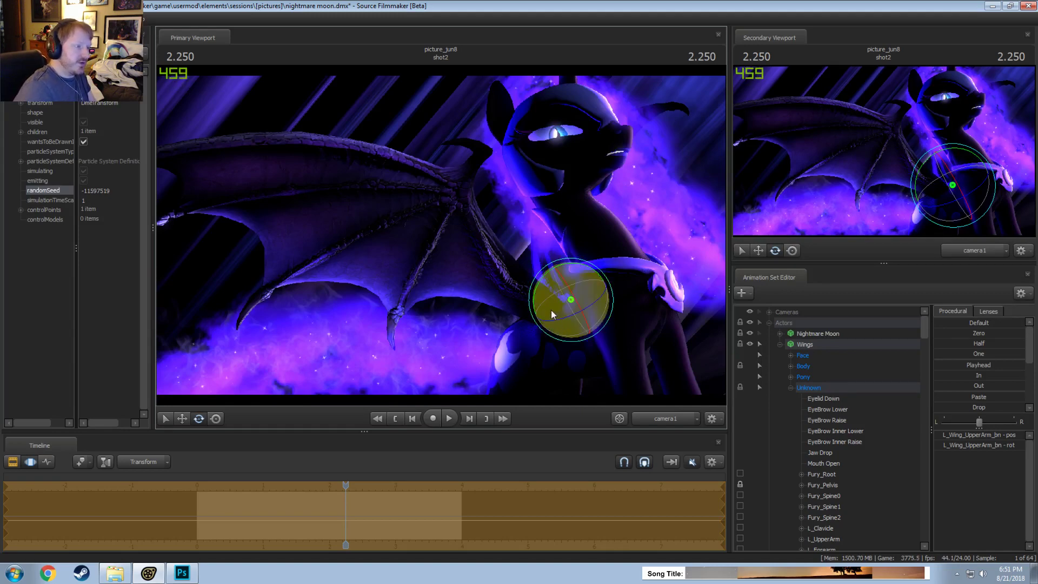
left_click_drag(555, 310, 544, 300)
key("F2")
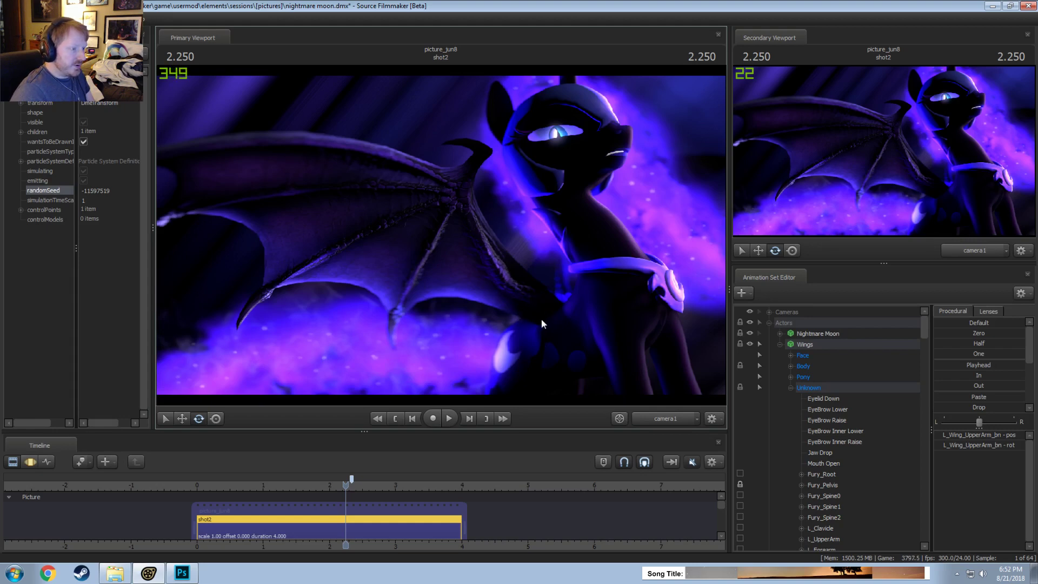
Step: Look through Tail Light 5, Tail Light 6, Neck Light 1 and the wing light light9 to examine what each one illuminates
left_click(779, 344)
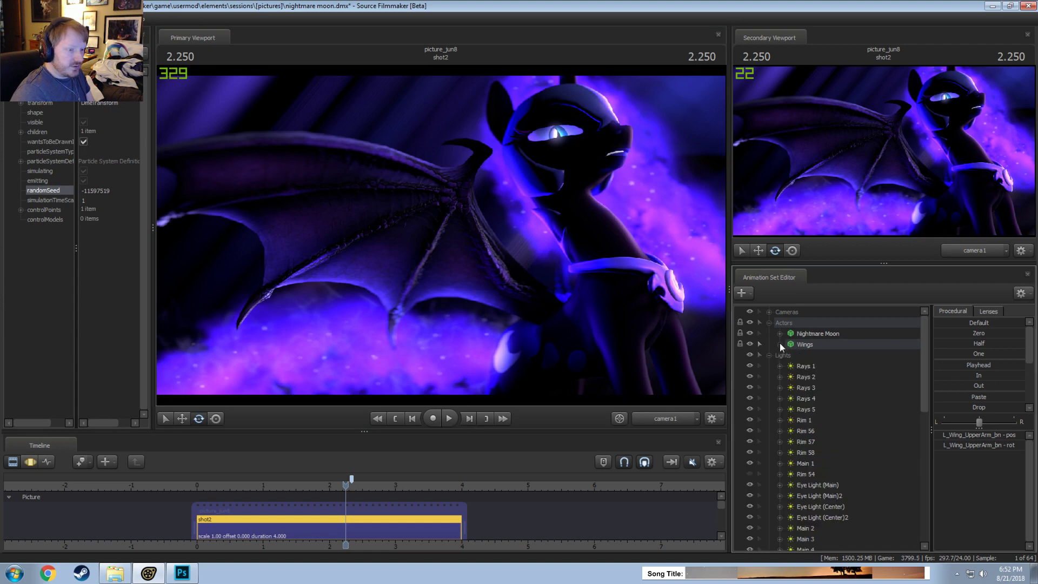
scroll(789, 422, "down", 3)
left_click(811, 433)
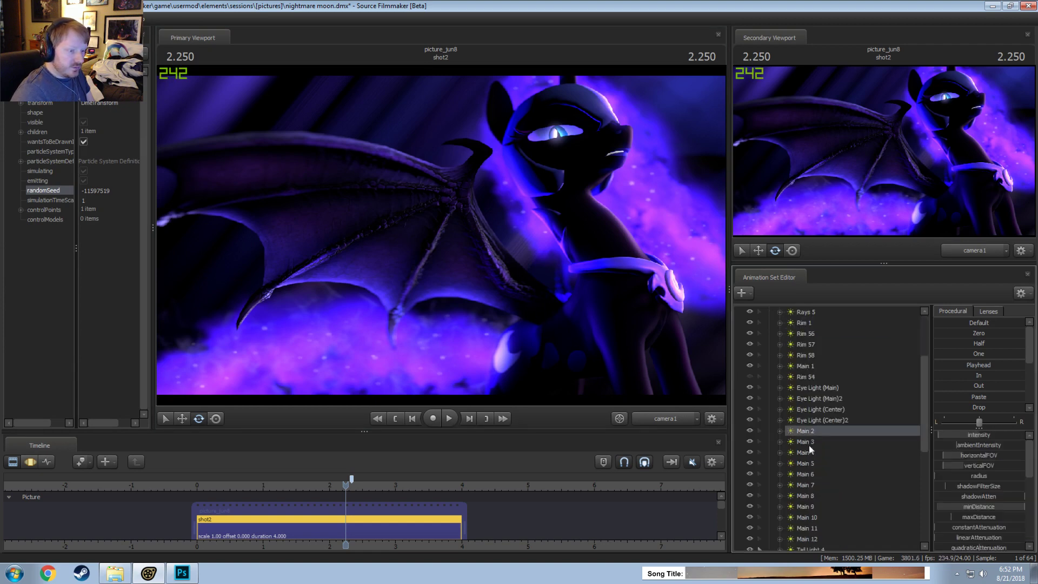
scroll(809, 448, "down", 5)
double_click(810, 398)
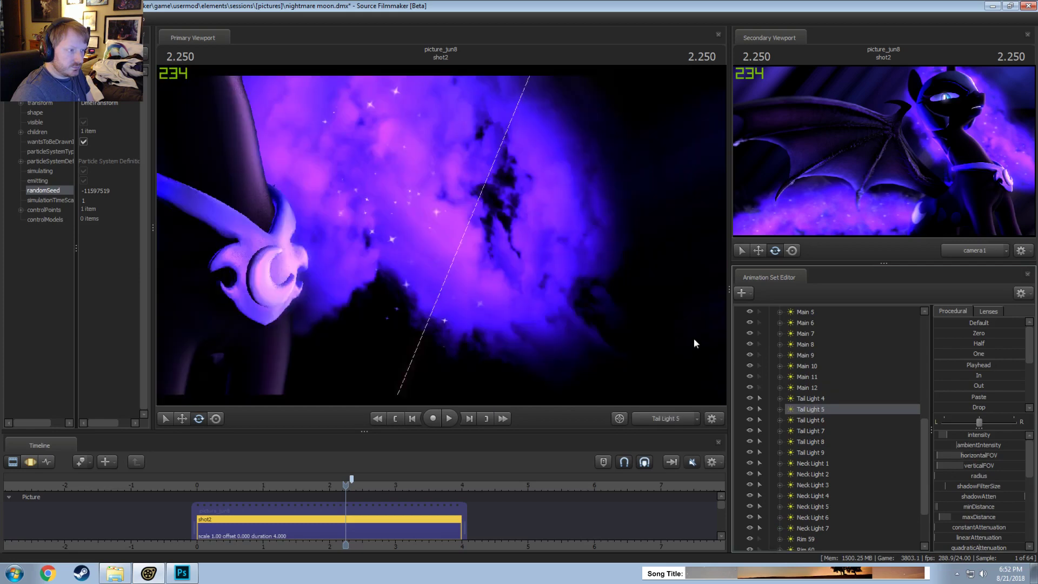
double_click(806, 420)
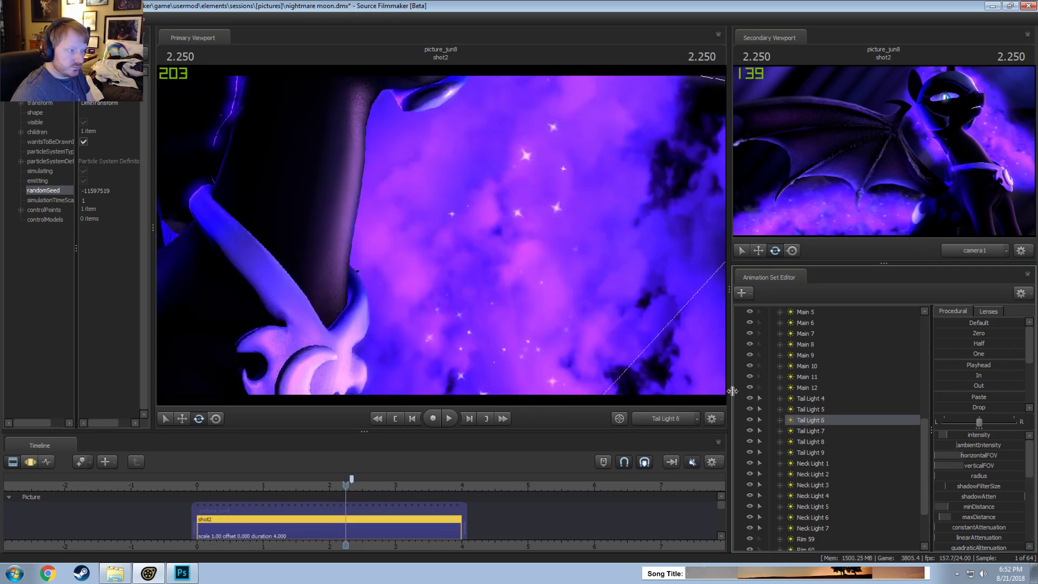
double_click(815, 464)
scroll(812, 485, "down", 2)
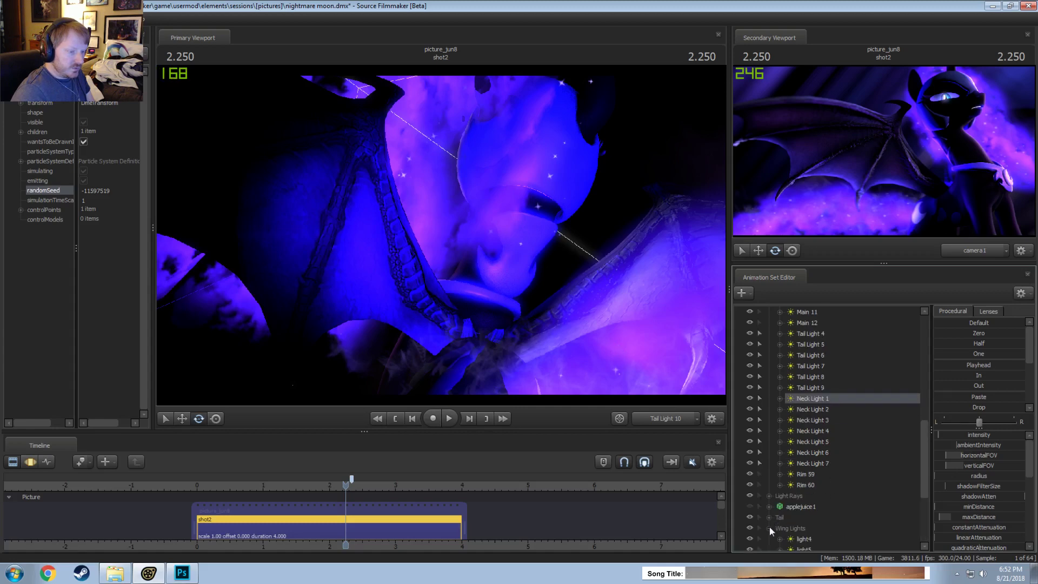
left_click(768, 528)
double_click(805, 463)
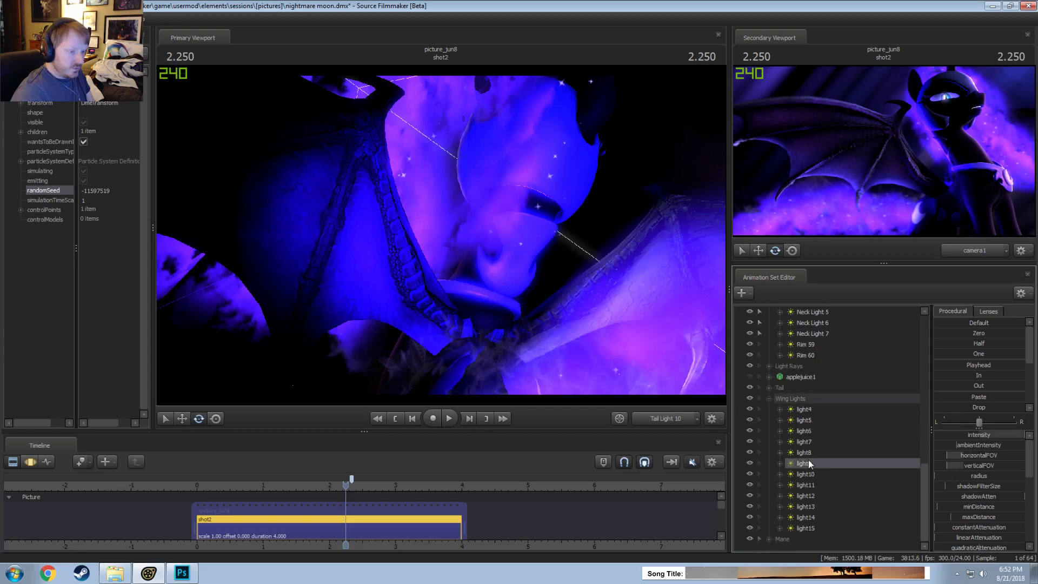
Step: Move the Wing Lights group into the Lights group
scroll(804, 452, "up", 5)
scroll(801, 498, "down", 1)
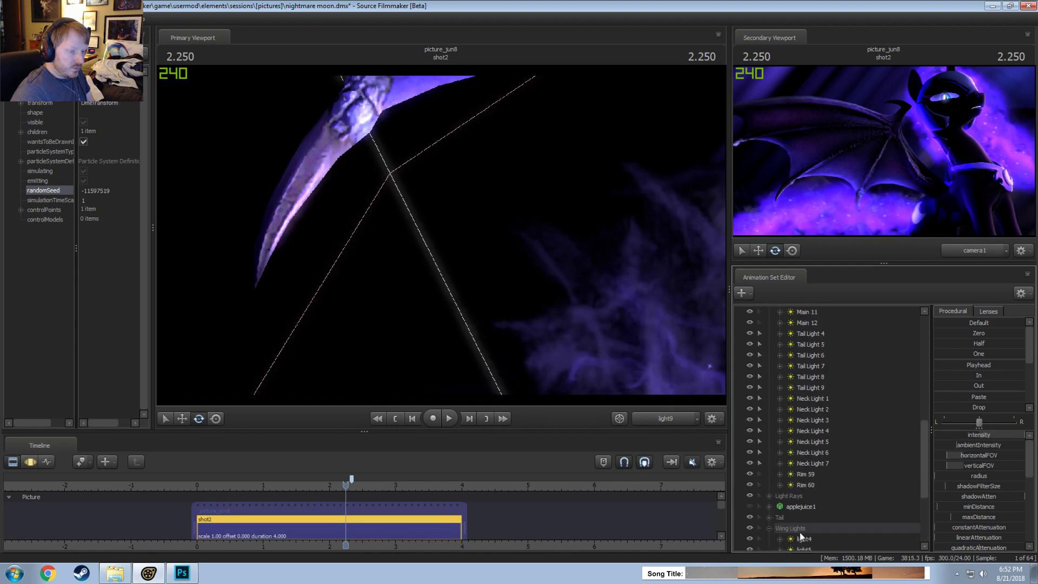
left_click_drag(800, 530, 797, 368)
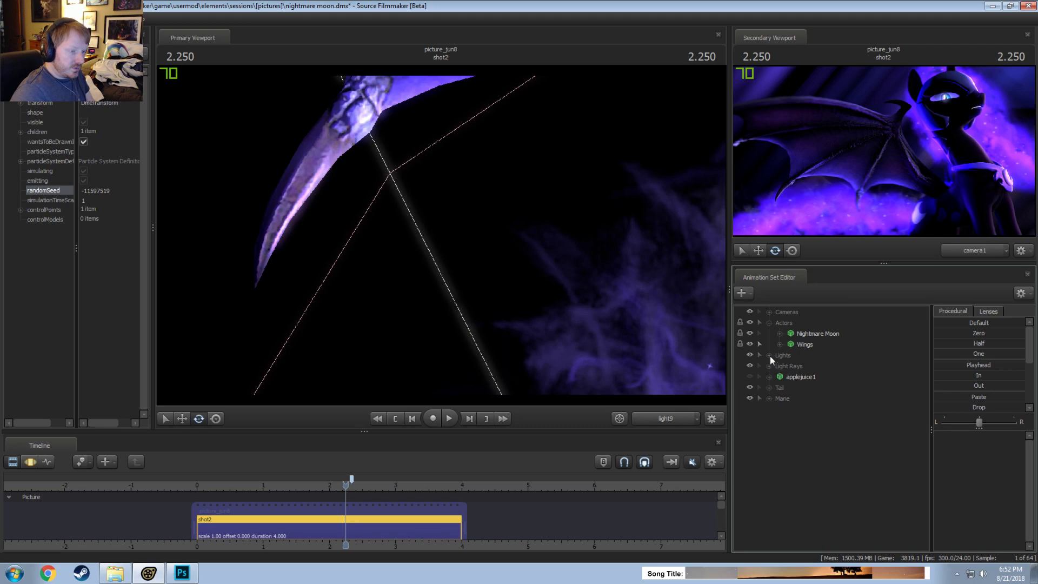
Step: Copy Tail Light 4, paste it as a new light, and look through the copy
left_click(769, 355)
scroll(780, 375, "down", 12)
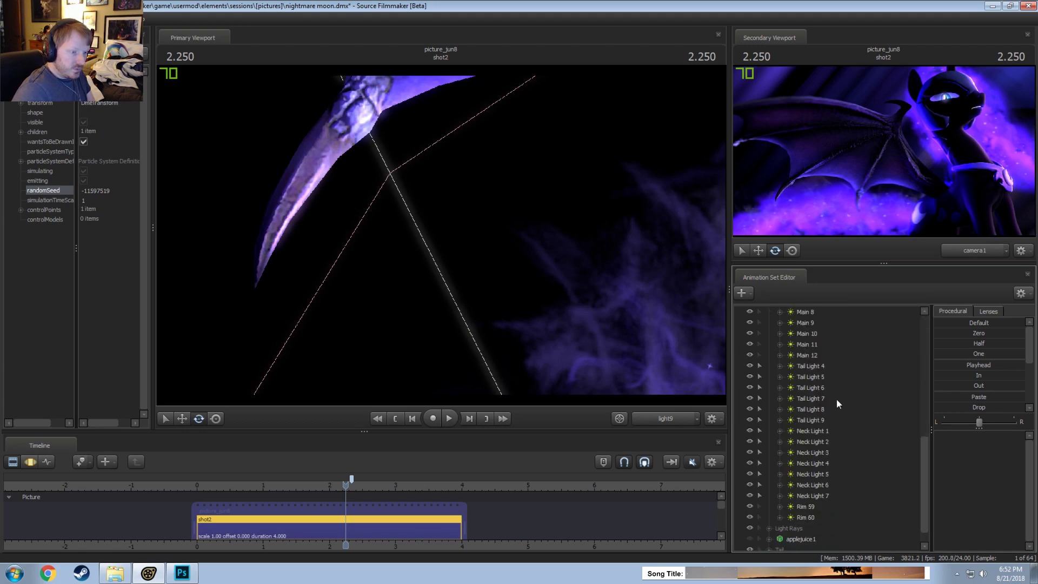
left_click(809, 355)
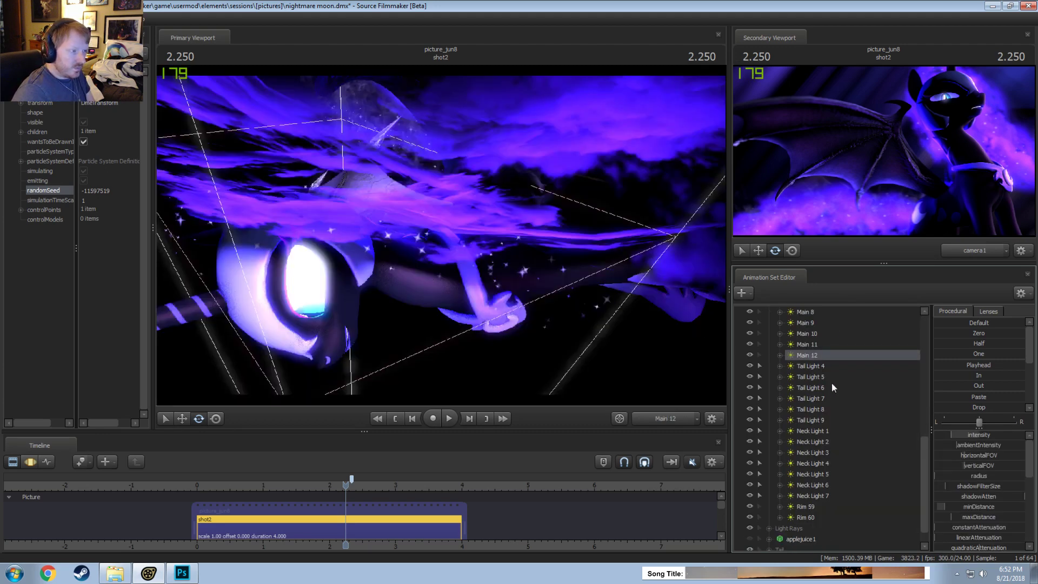
right_click(805, 364)
scroll(810, 486, "down", 1)
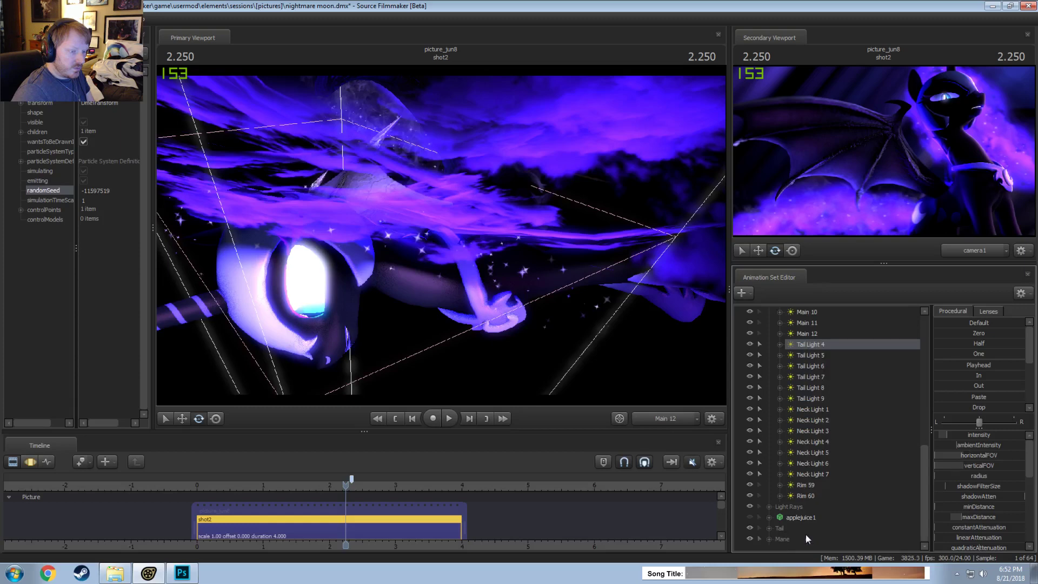
right_click(782, 542)
left_click(770, 546)
right_click(771, 544)
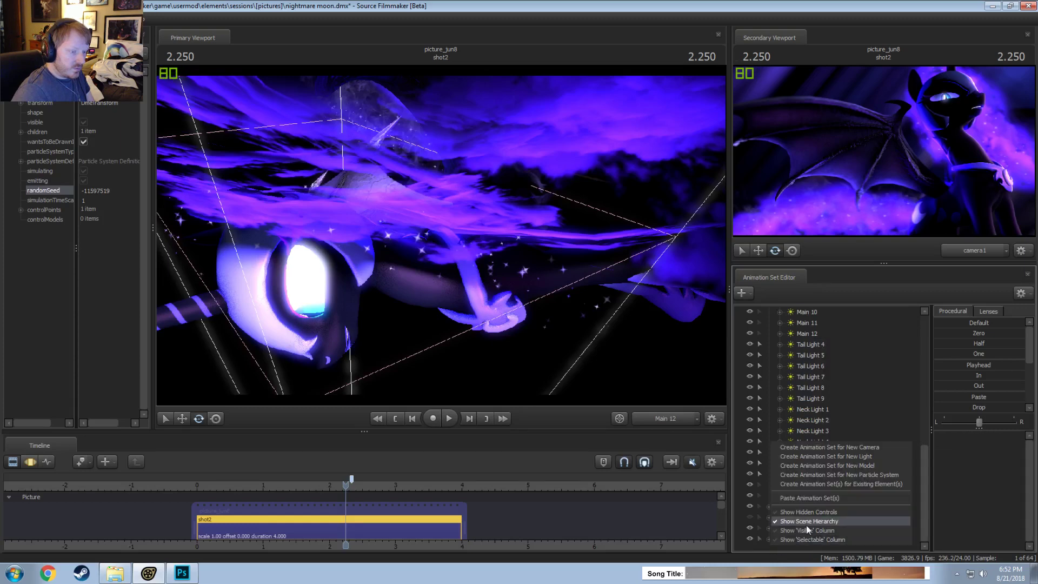
left_click(808, 497)
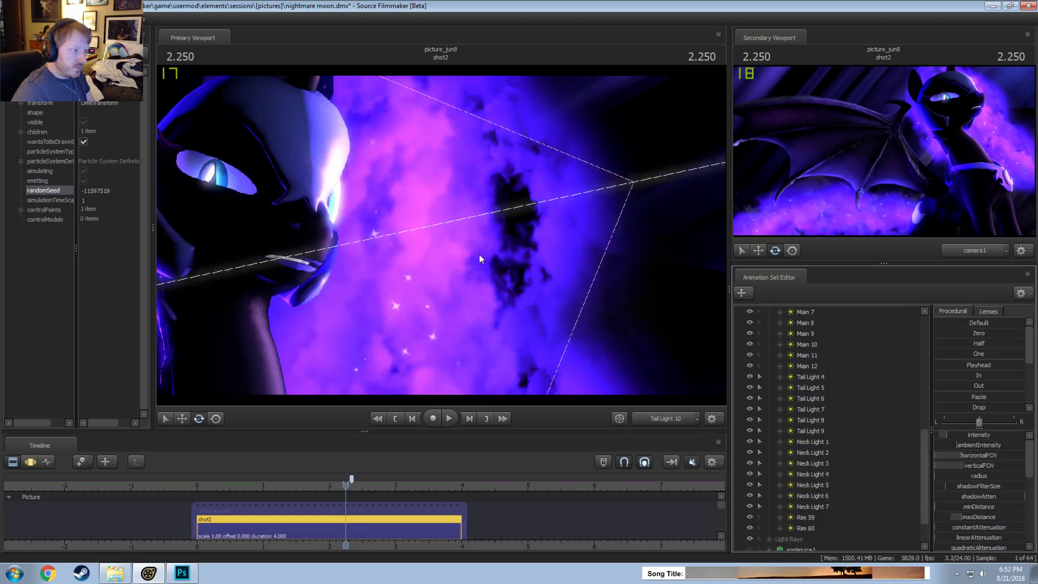
Step: Move and aim Tail Light 10 at Nightmare Moon's crescent-marked flank beneath the near wing, and adjust its cutOff
left_click_drag(510, 252, 324, 339)
key("w")
key("s")
left_click_drag(484, 238, 533, 246)
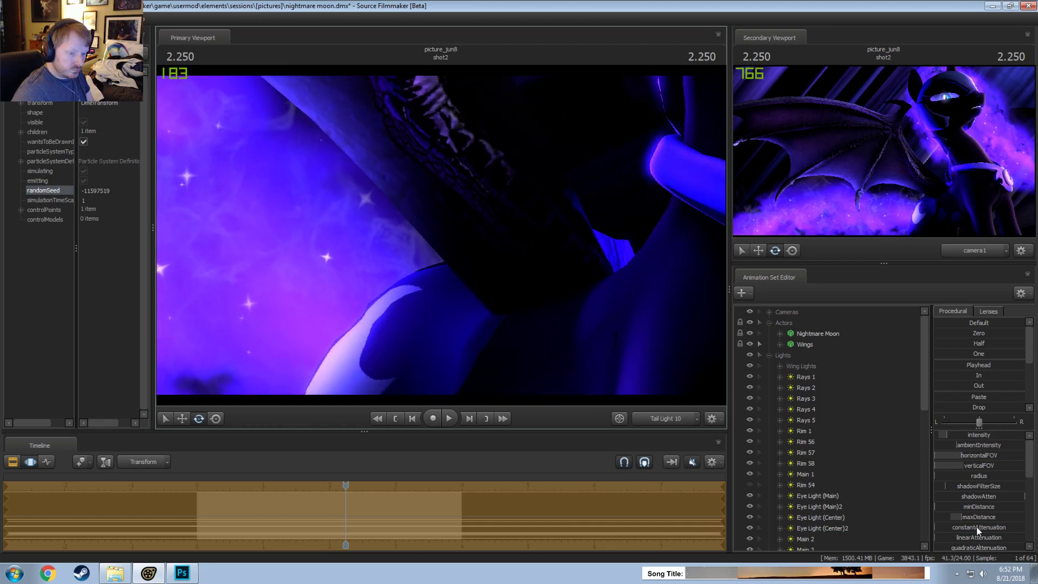
scroll(976, 524, "down", 3)
left_click_drag(976, 523, 989, 523)
left_click_drag(676, 375, 965, 515)
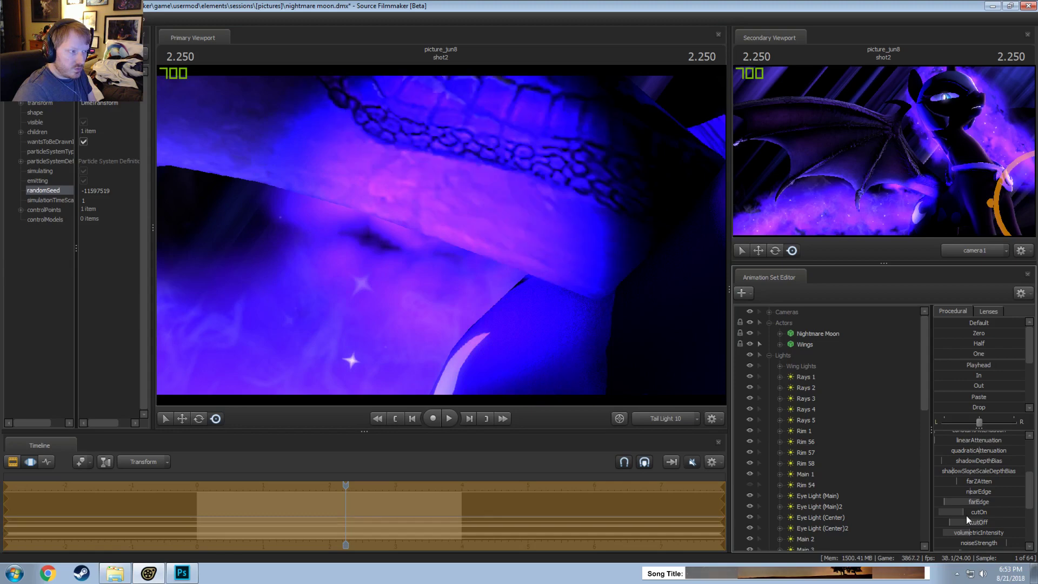
Step: Limit Tail Light 10's intensity range to a maximum of 1000 and reduce its intensity
scroll(984, 503, "up", 2)
scroll(984, 476, "up", 2)
left_click_drag(971, 435, 957, 436)
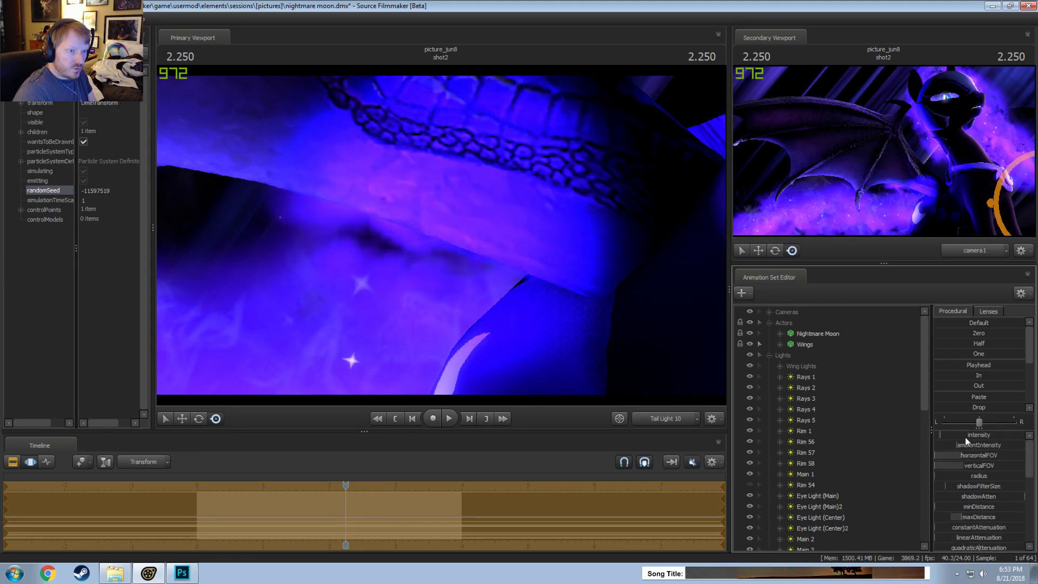
right_click(971, 438)
left_click(976, 452)
double_click(519, 280)
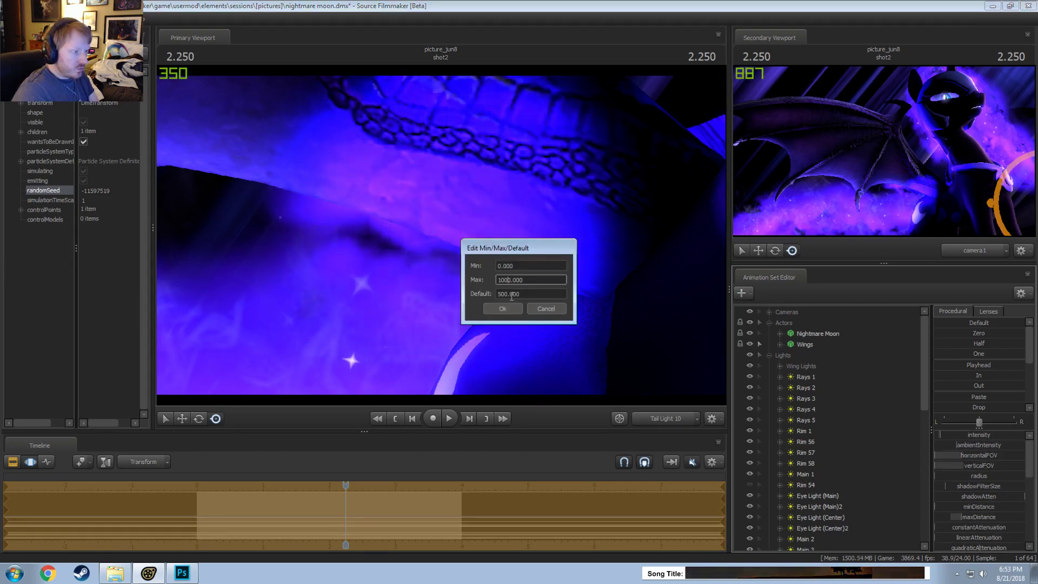
type("1000")
key("Return")
left_click_drag(999, 436, 939, 436)
Step: Widen Tail Light 10's coverage around the flank and shorten its maxDistance
mouse_move(534, 179)
left_mouse_down()
mouse_move(517, 206)
mouse_move(532, 201)
mouse_move(547, 219)
left_mouse_up()
scroll(534, 208, "down", 4)
scroll(974, 515, "down", 2)
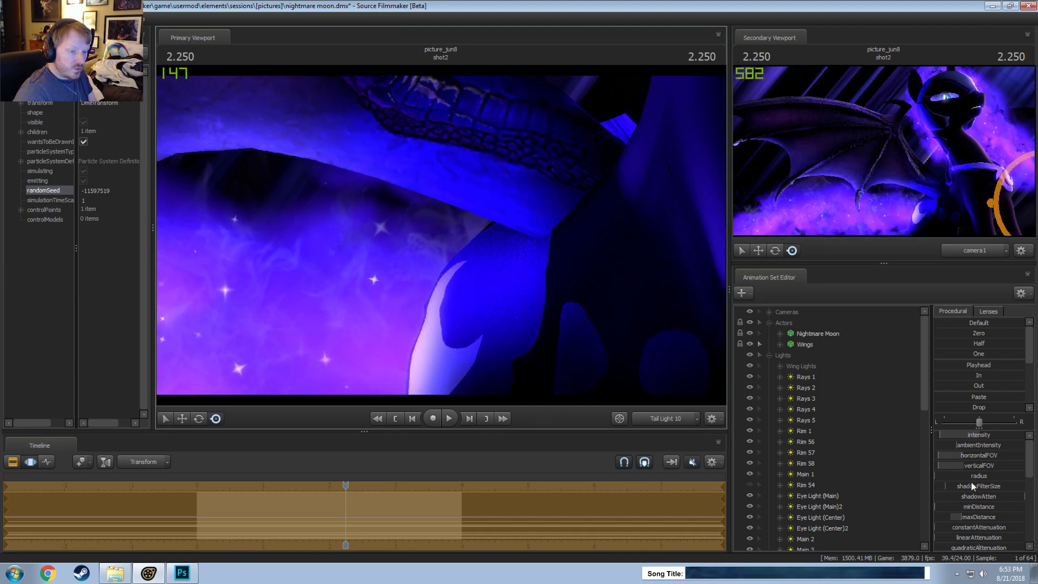
left_click_drag(980, 544, 964, 521)
scroll(975, 517, "up", 2)
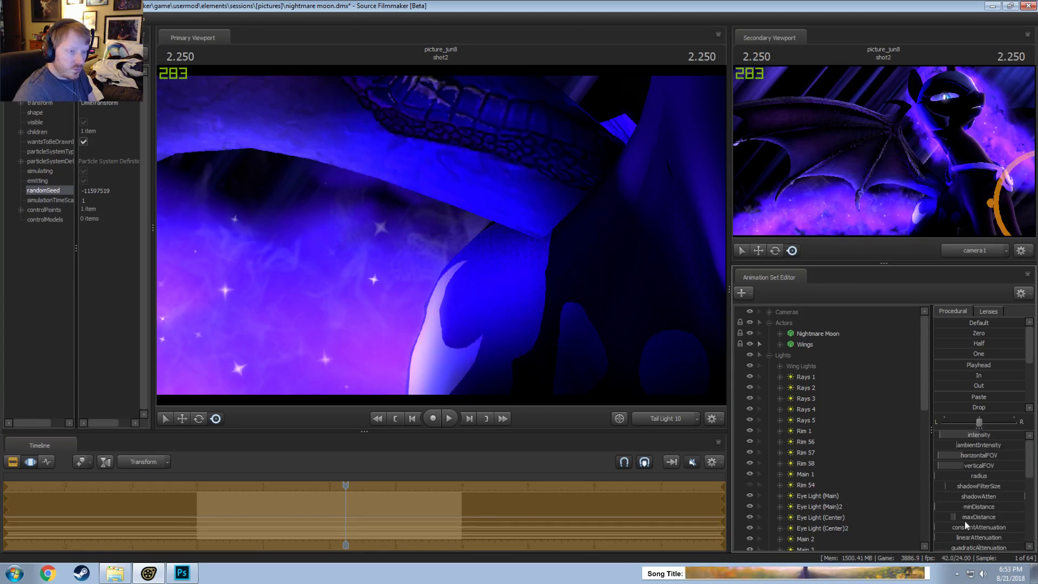
Step: Raise Tail Light 10's cutOn slightly and shift the light's aim on the flank below the wing
scroll(978, 537, "down", 5)
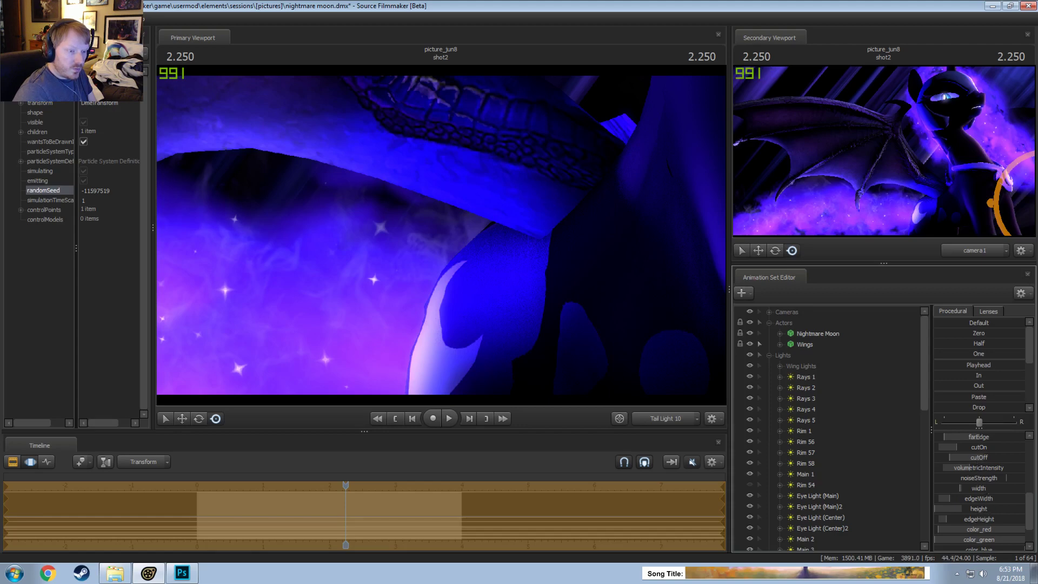
mouse_move(977, 446)
left_mouse_down()
mouse_move(960, 447)
mouse_move(981, 447)
left_mouse_up()
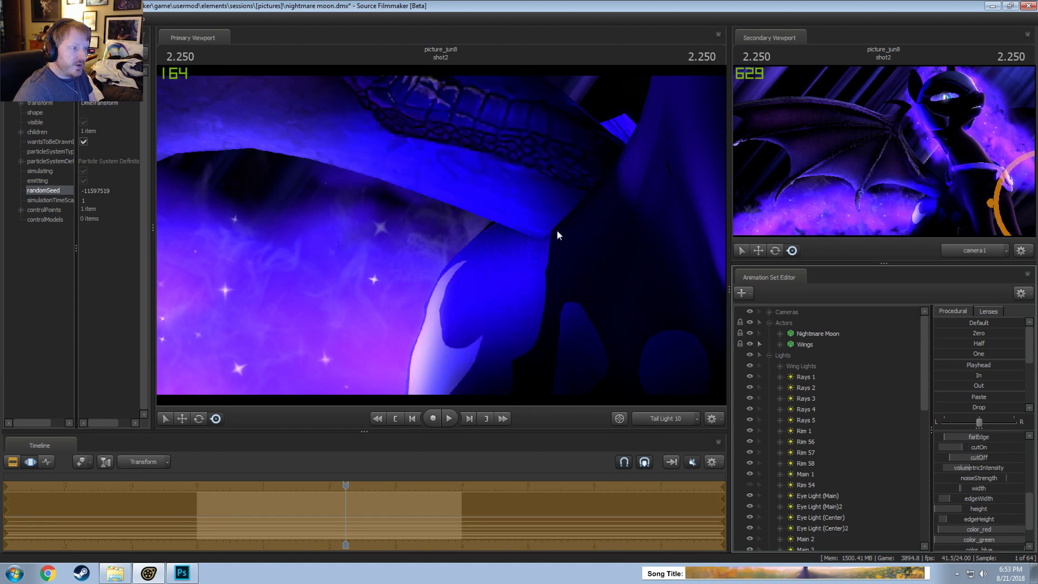
left_click_drag(548, 281, 598, 297)
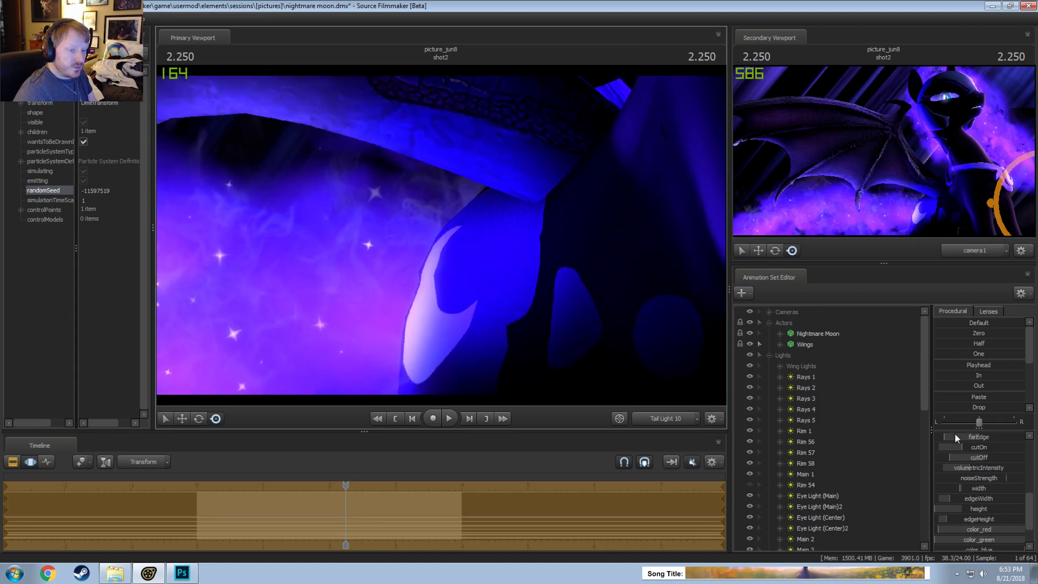
Step: Lower Tail Light 10's intensity further and raise its color_red amount
scroll(956, 437, "up", 5)
left_click_drag(978, 441, 973, 440)
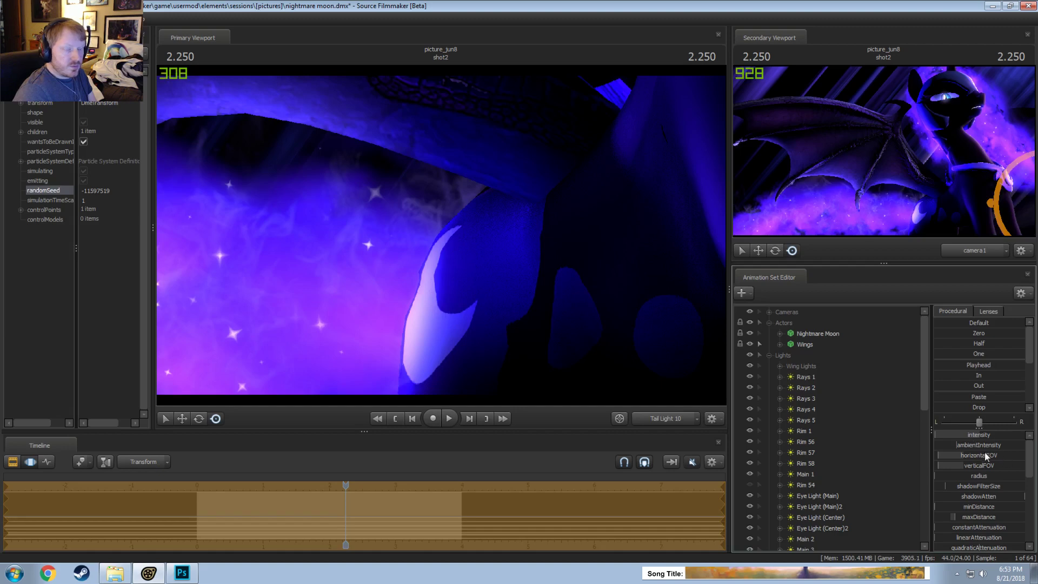
scroll(984, 453, "down", 5)
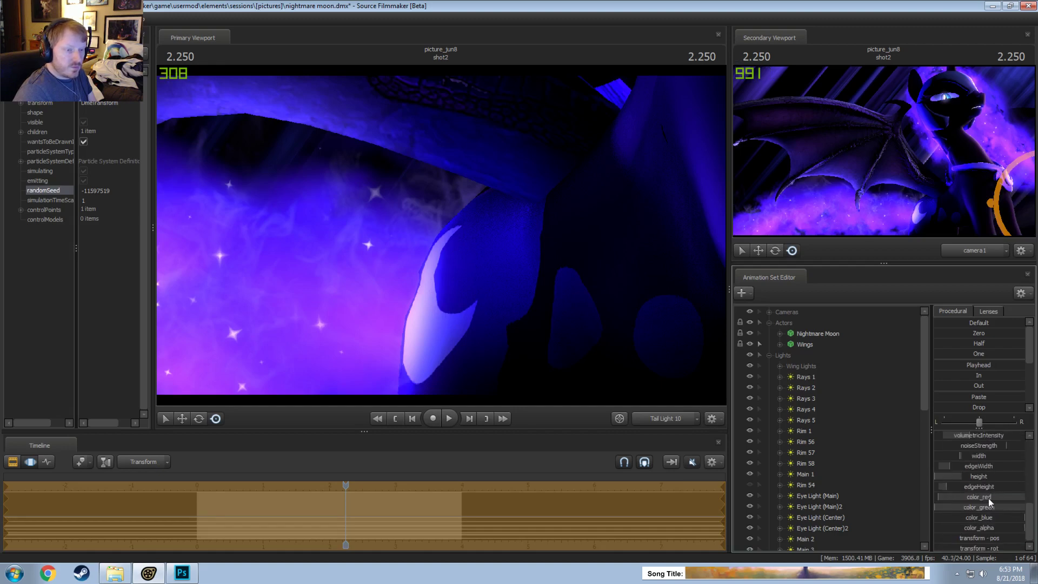
left_click_drag(988, 497, 1014, 497)
Step: Return the primary viewport to camera1 and set Tail Light 10's intensity range to maximum 100 with default 50
left_click(664, 418)
left_click(618, 352)
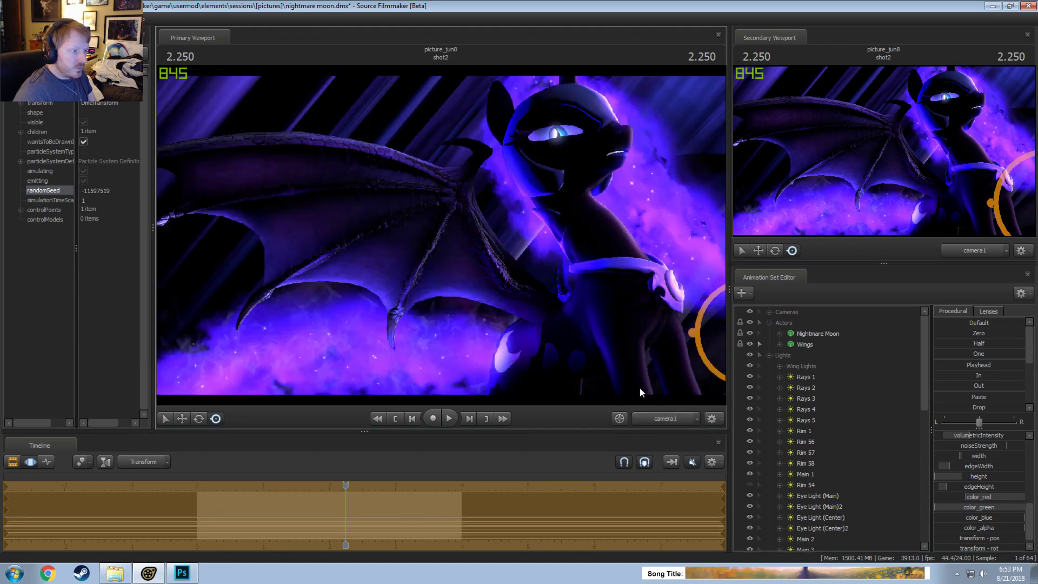
scroll(959, 451, "down", 4)
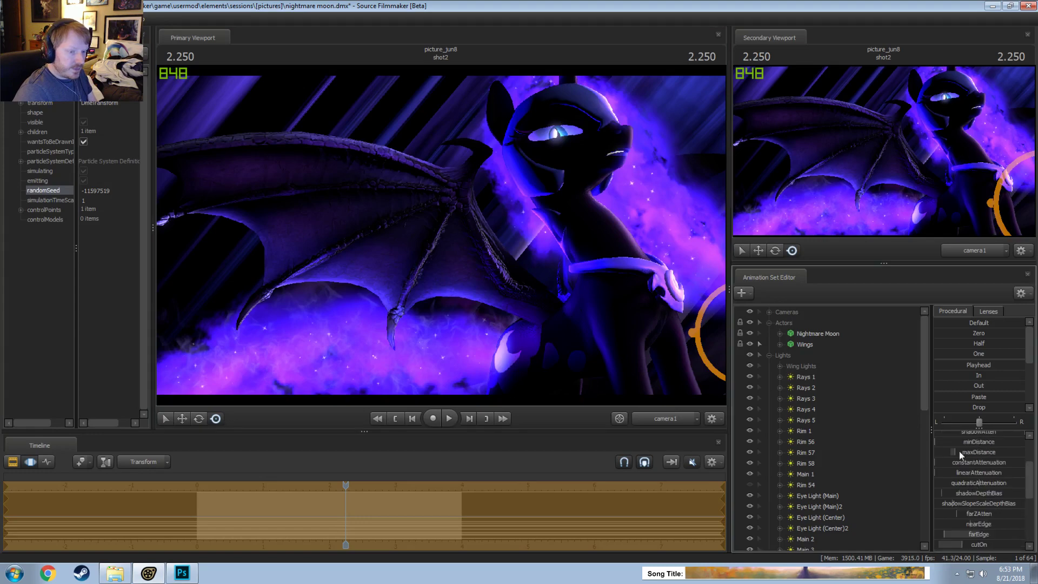
right_click(972, 437)
left_click(977, 443)
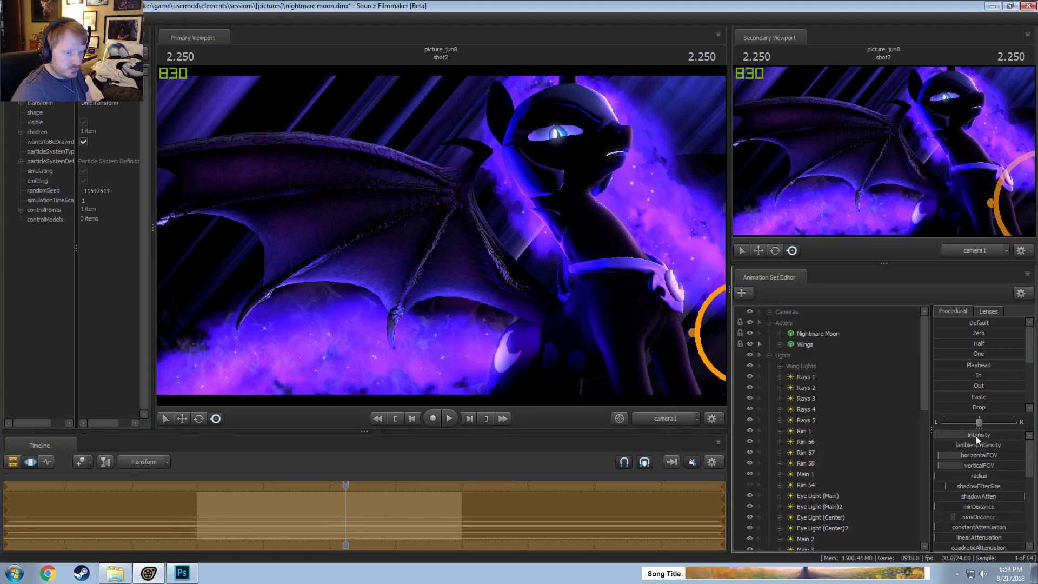
right_click(975, 436)
left_click(989, 453)
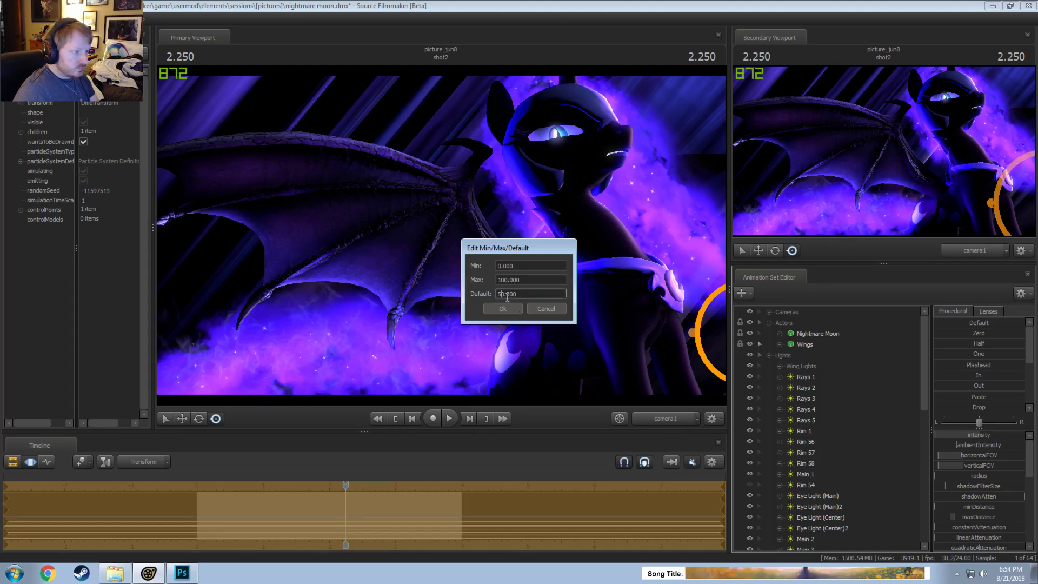
left_click(511, 311)
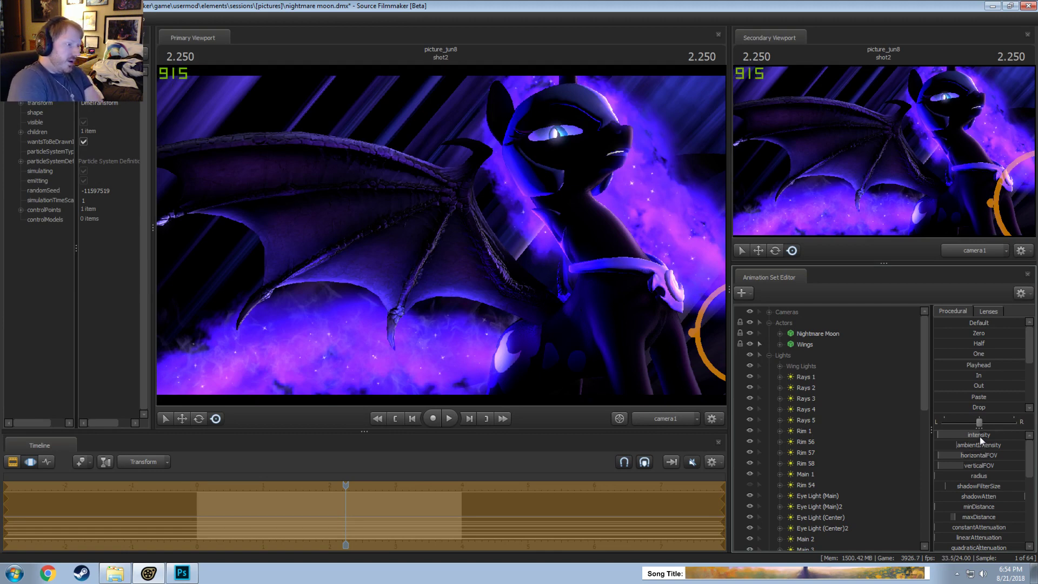
Step: Toggle Tail Light 10's visibility in the clip editor to compare its effect on the render
key("F2")
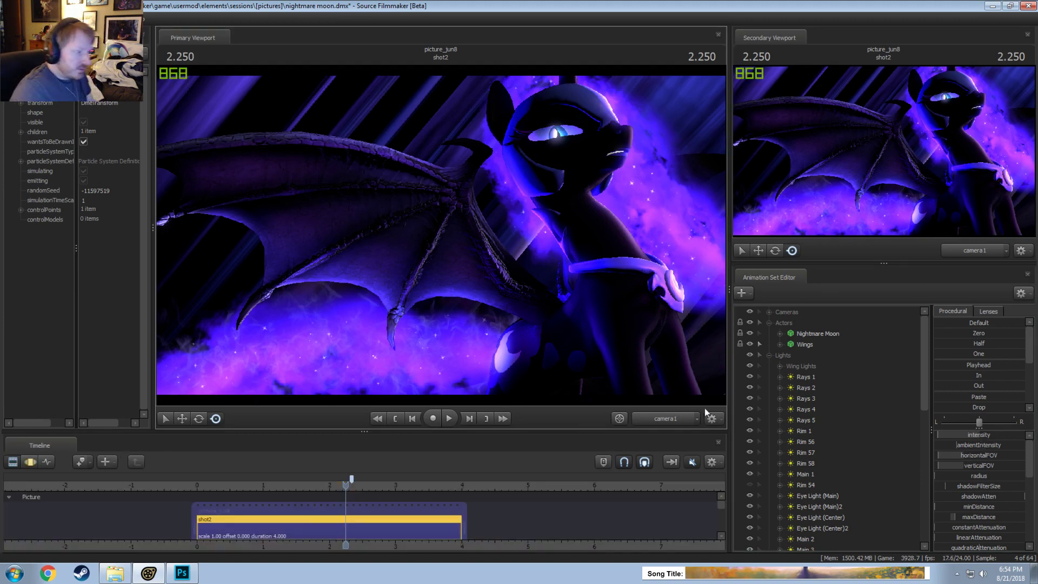
scroll(798, 445, "down", 15)
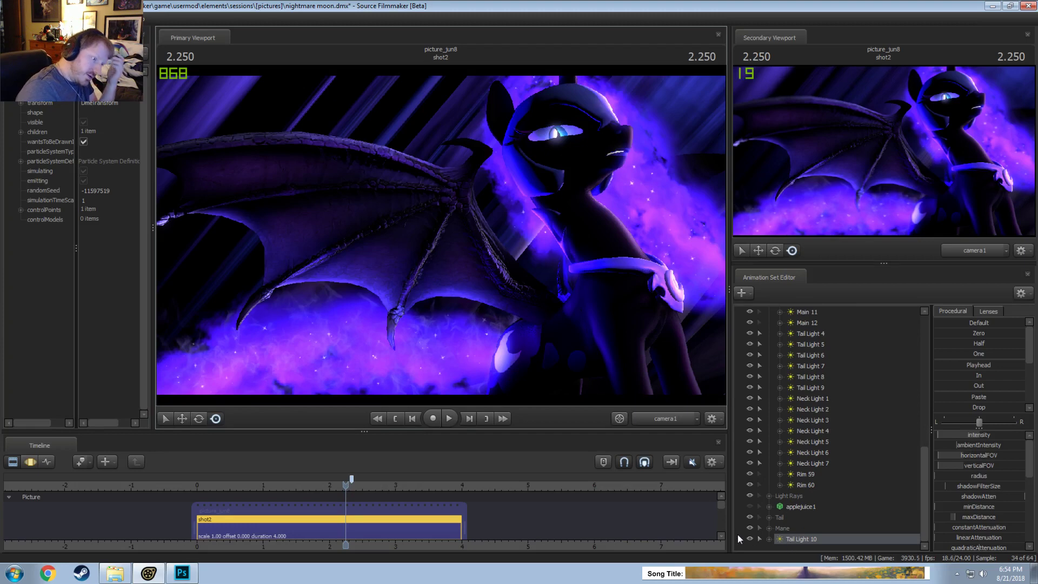
left_click(750, 538)
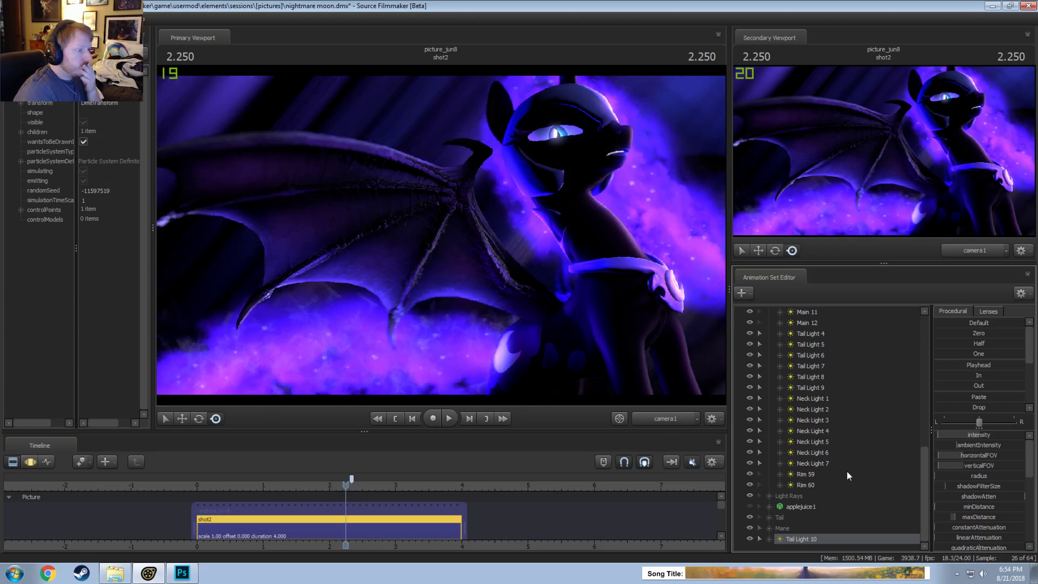
Step: Copy Tail Light 4 from the Lights group
scroll(811, 527, "up", 3)
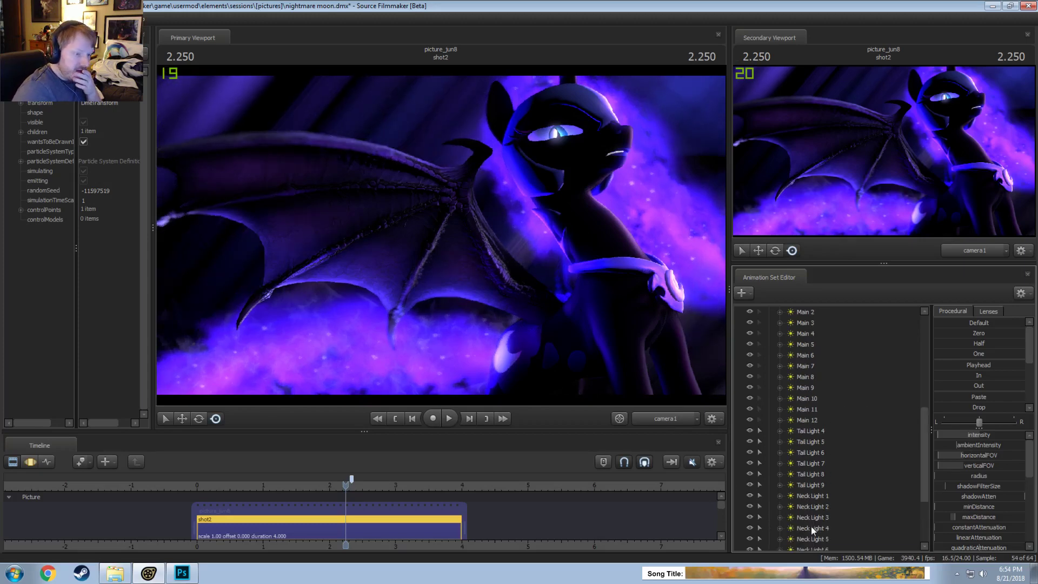
left_click(811, 433)
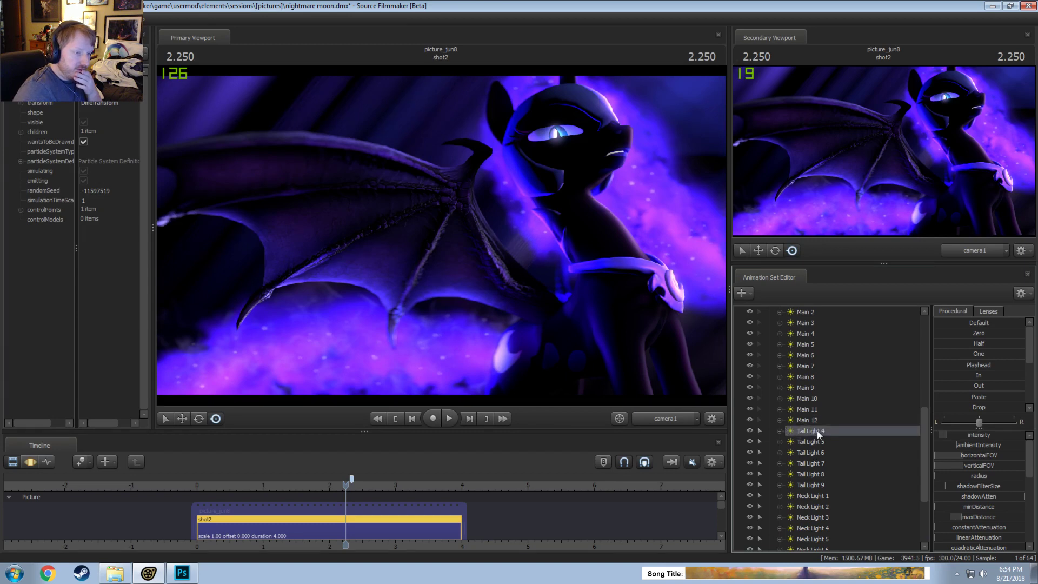
right_click(817, 432)
left_click(819, 481)
scroll(818, 484, "up", 3)
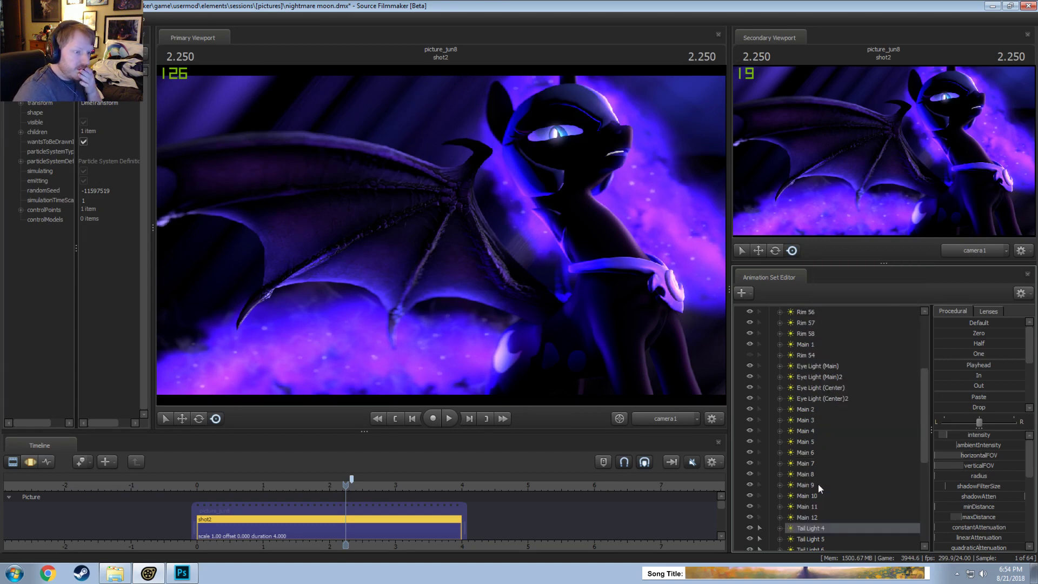
Step: Look through light4, light5, light8, light11 and light12 in the Wing Lights group to examine how each hits the wings
scroll(818, 484, "up", 4)
left_click(779, 366)
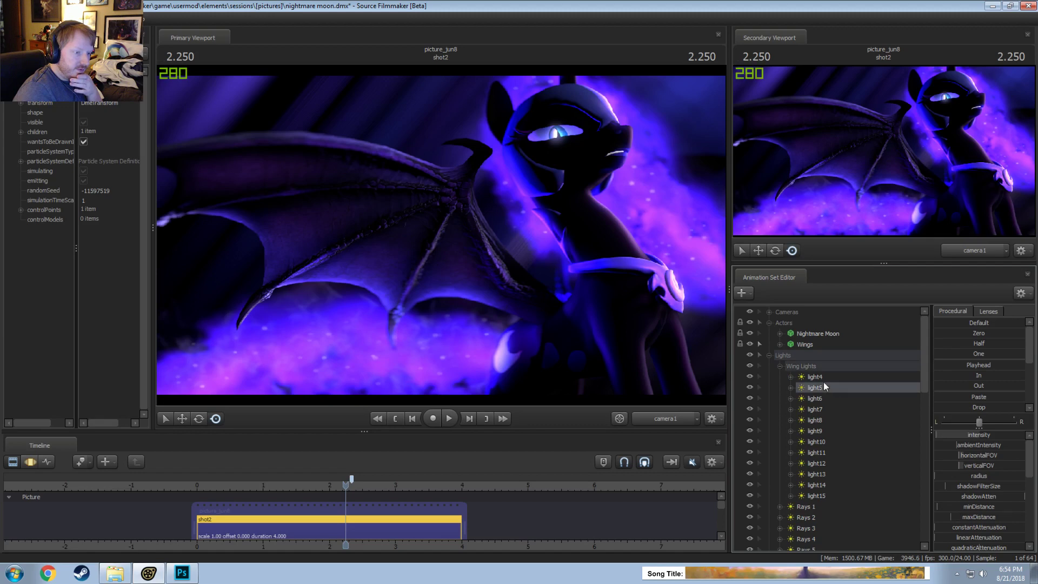
double_click(815, 377)
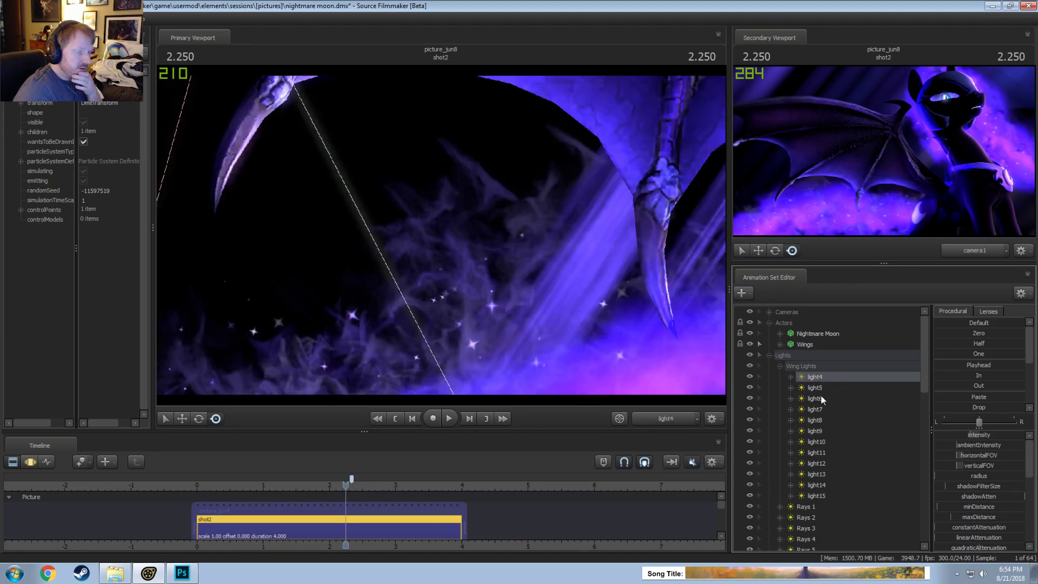
double_click(819, 390)
double_click(808, 417)
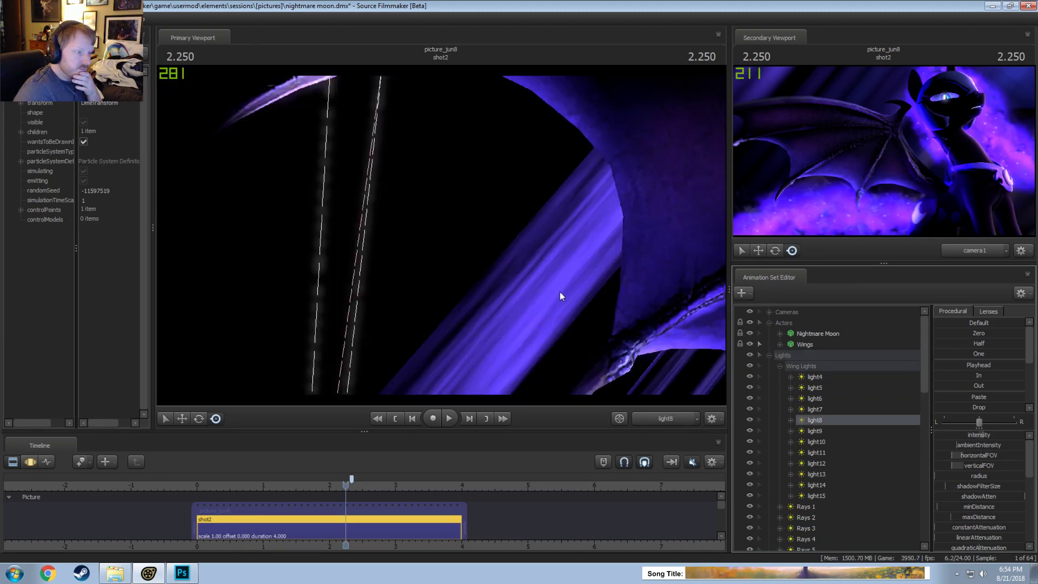
double_click(833, 452)
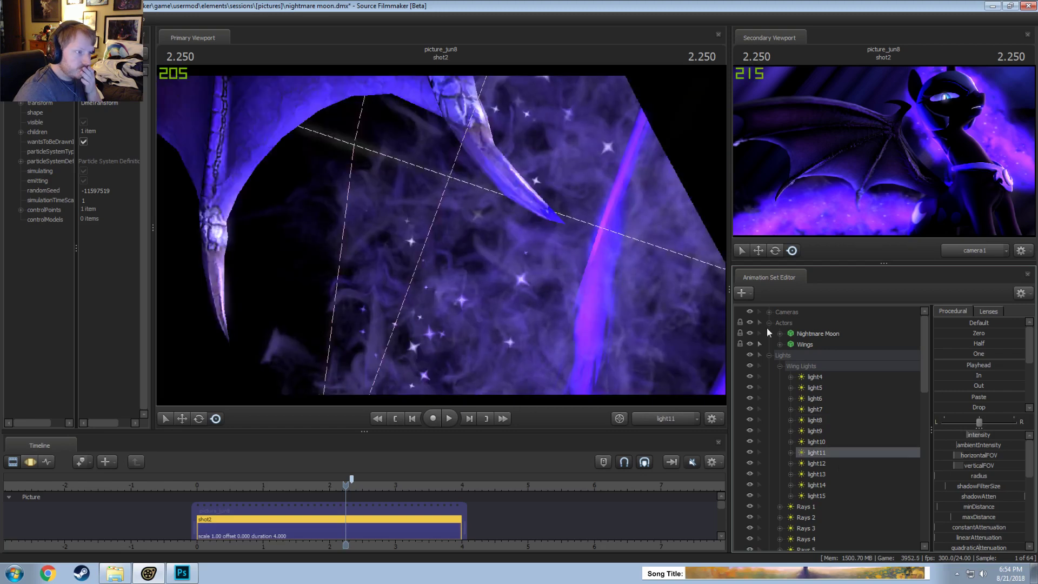
double_click(817, 463)
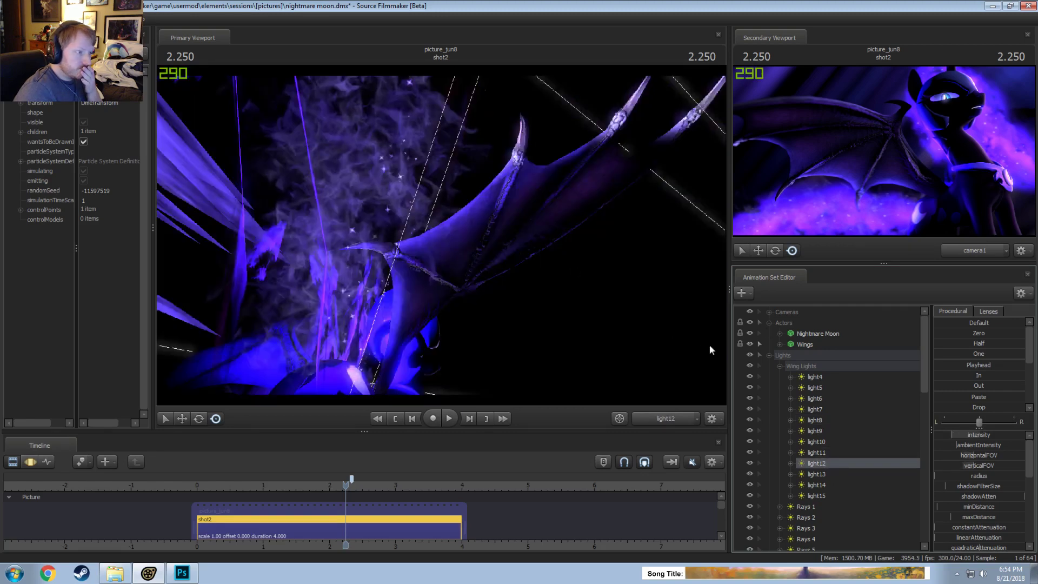
left_click(780, 365)
scroll(839, 512, "down", 4)
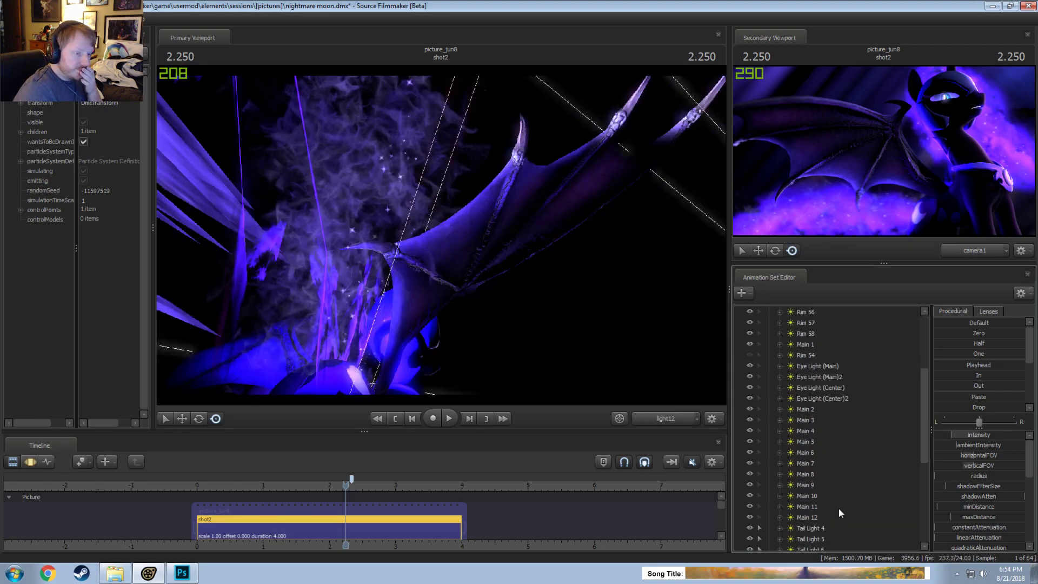
Step: Copy the Main 3 light and paste it into the scene as a new light, with the Lights group collapsed
double_click(806, 442)
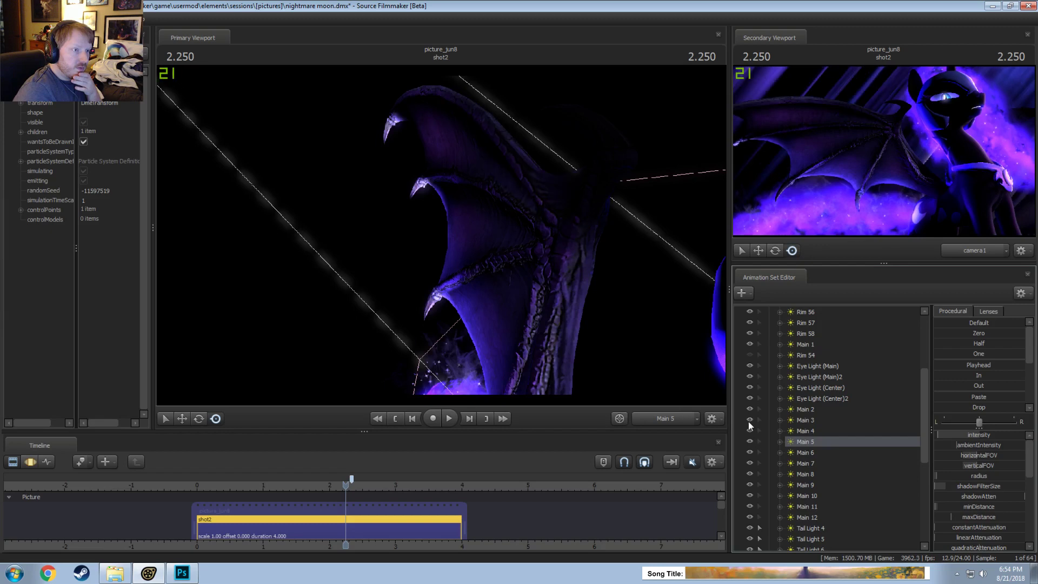
right_click(814, 422)
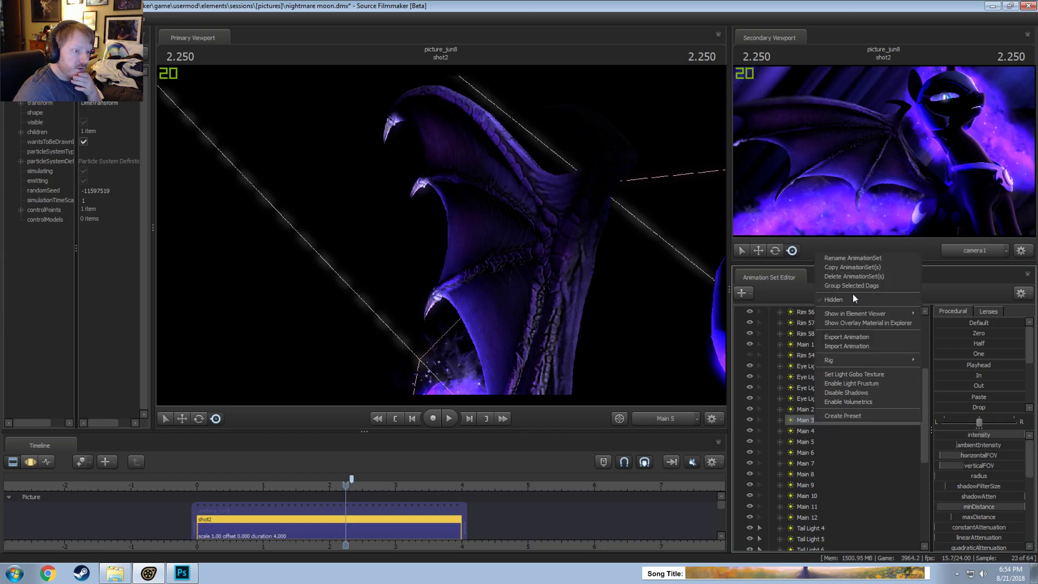
left_click(836, 270)
left_click(769, 355)
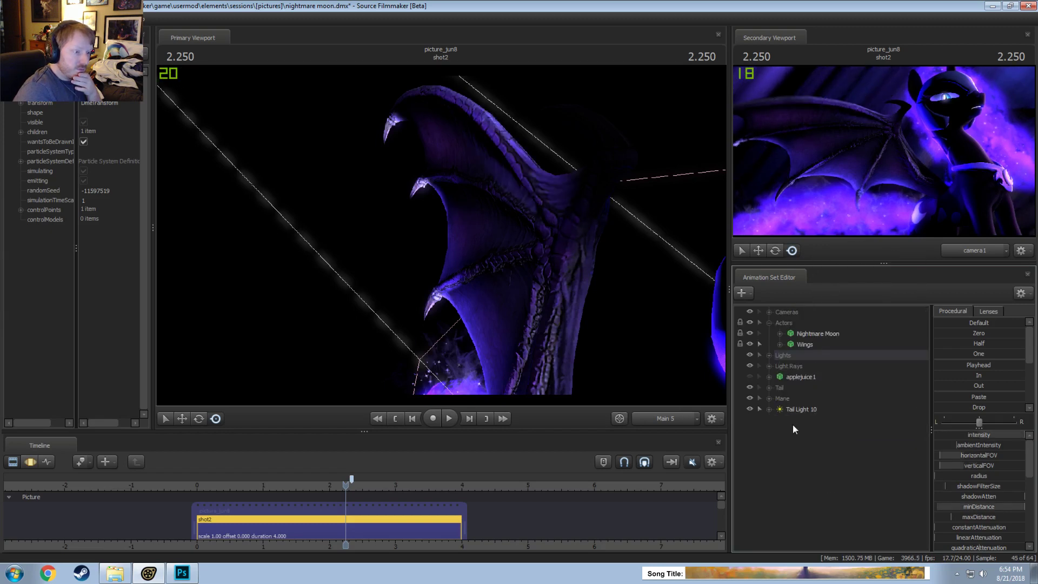
right_click(797, 450)
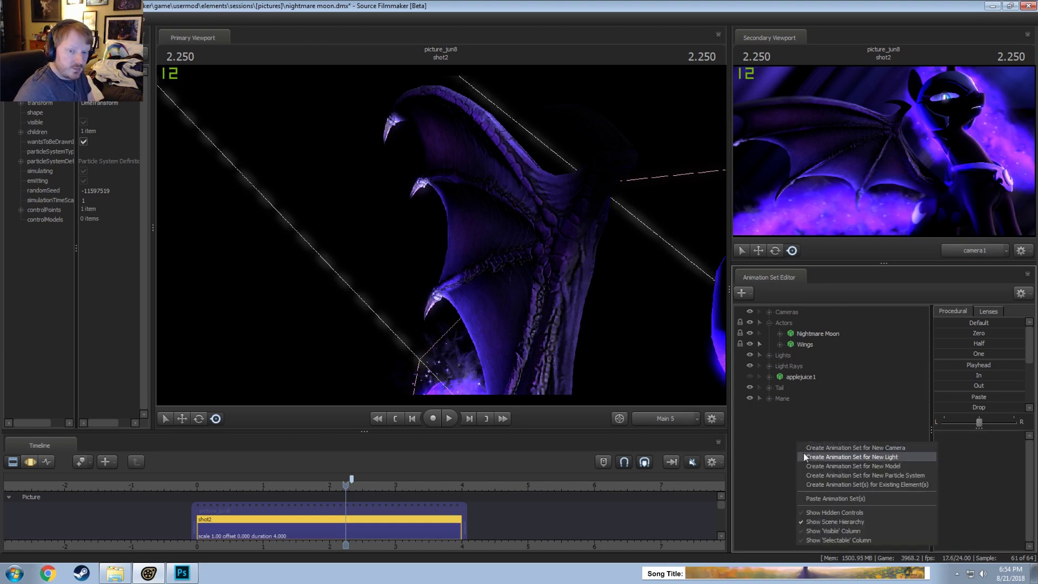
left_click(790, 409)
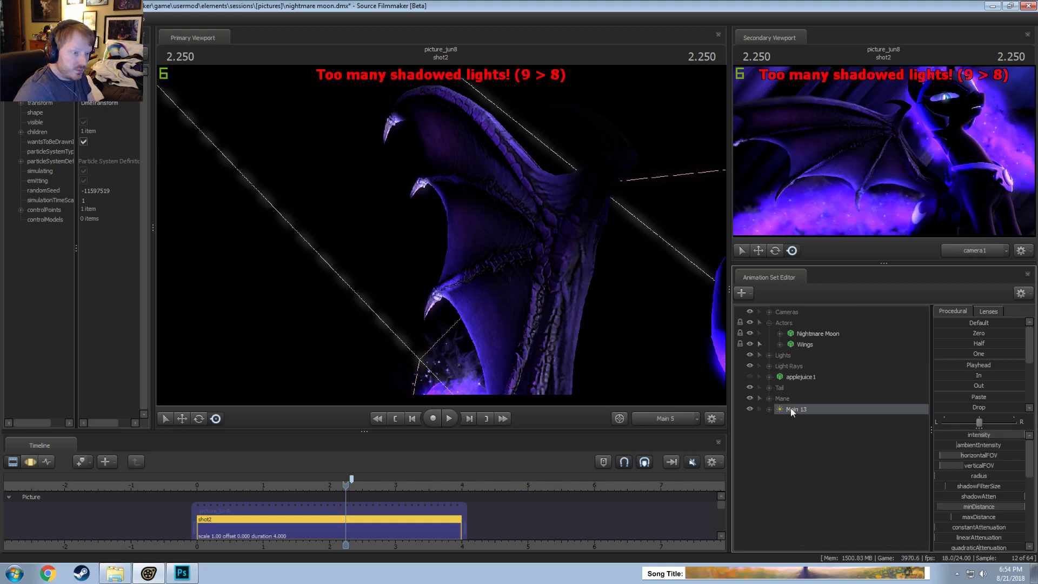
Step: Disable shadows on the Main 13 light and aim it from its own view at the far wing's upper arm
right_click(790, 408)
left_click(805, 524)
left_click_drag(796, 405, 428, 217)
key("F3")
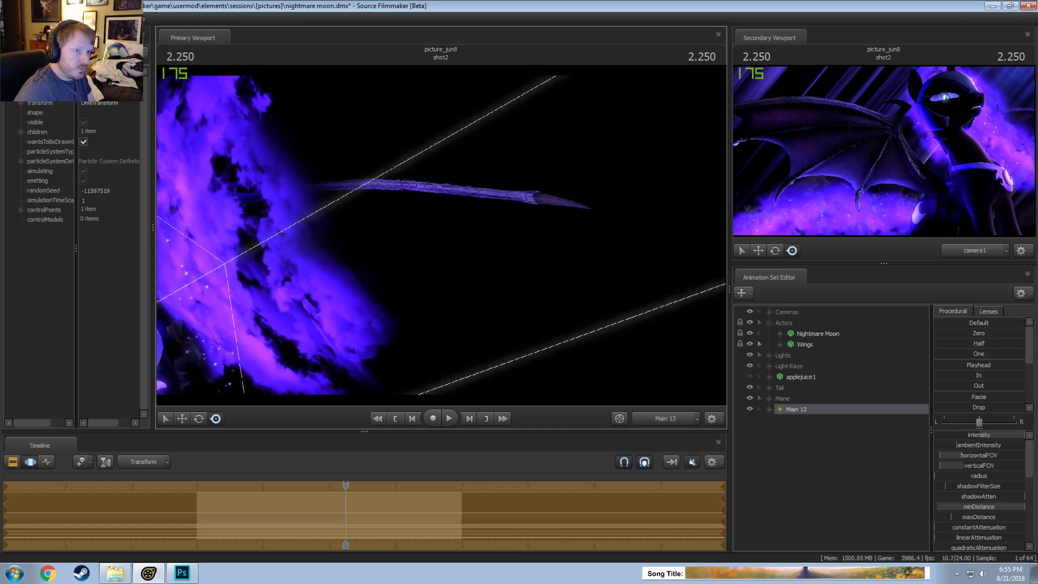
Step: Show camera1 in the primary and Work Camera in the secondary viewport, then edit Main 13's intensity range and raise its intensity
left_click(662, 418)
left_click(960, 252)
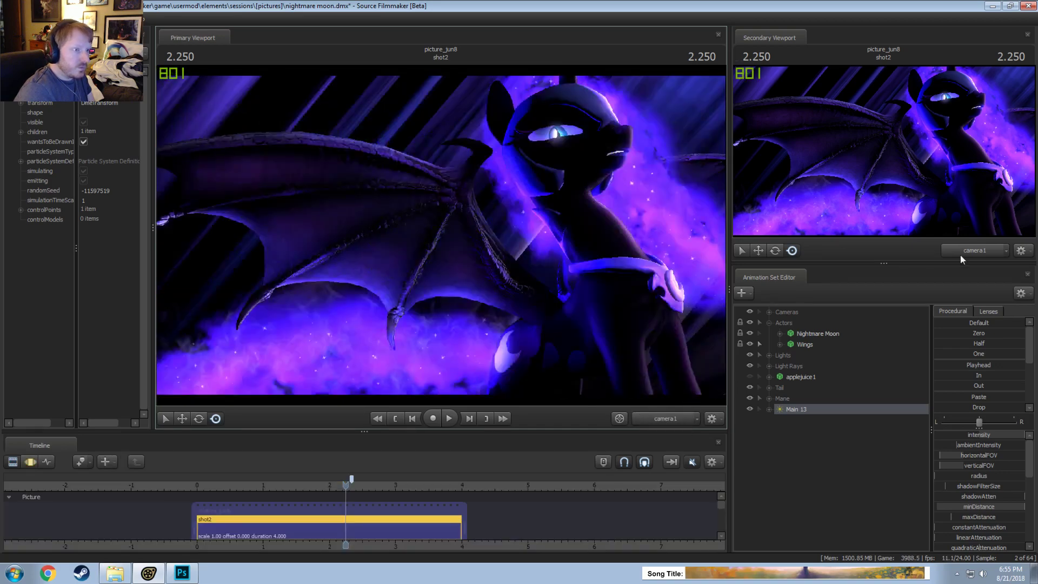
left_click(936, 274)
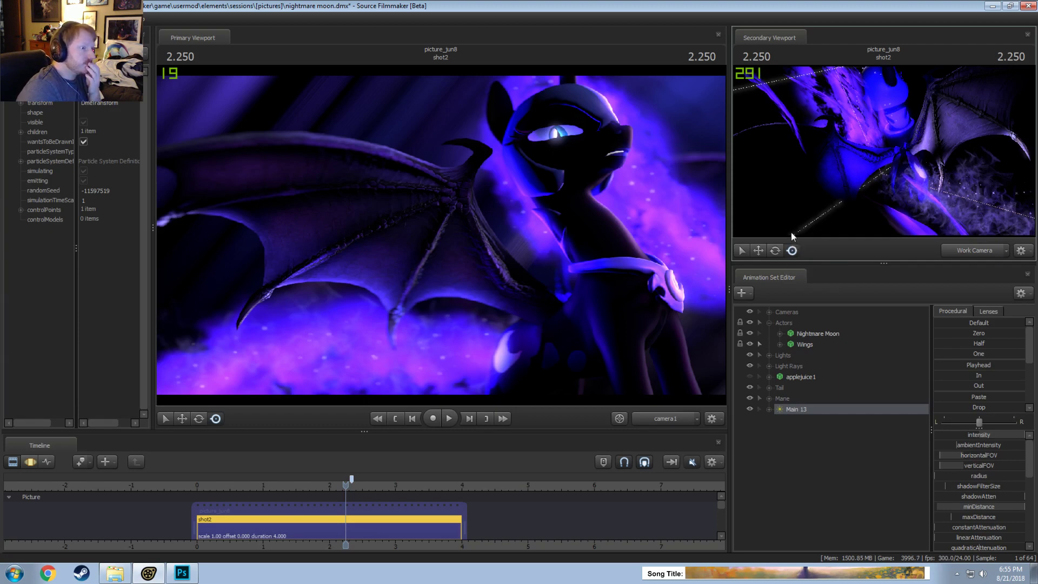
key("F3")
right_click(979, 438)
left_click(989, 448)
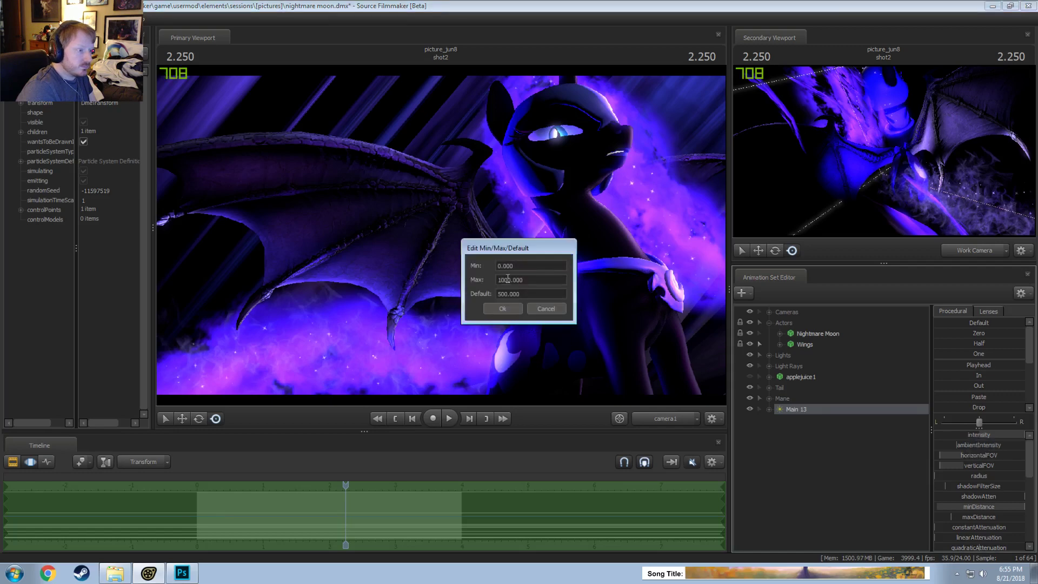
key("Return")
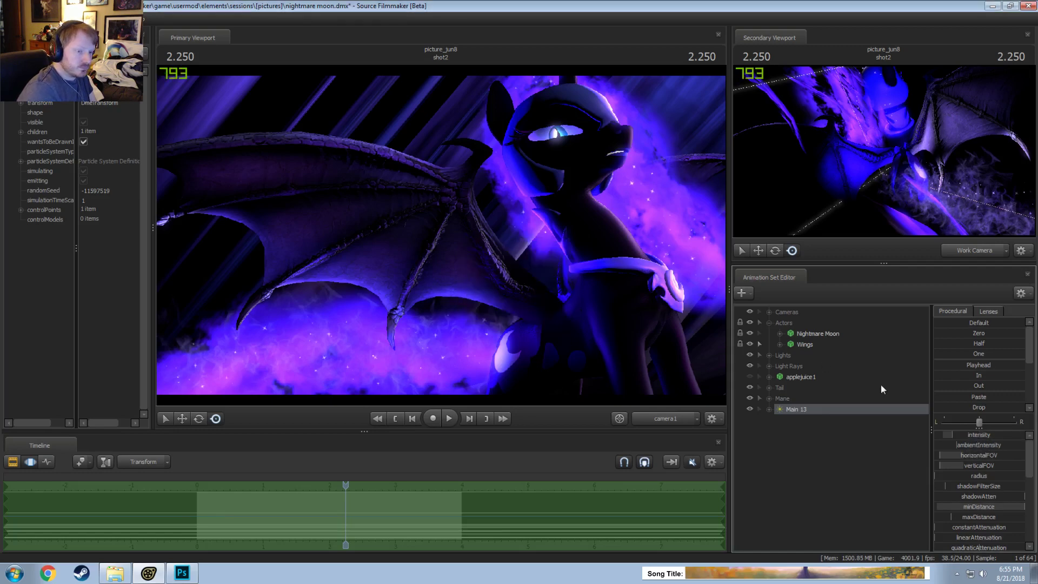
left_click_drag(965, 437, 989, 437)
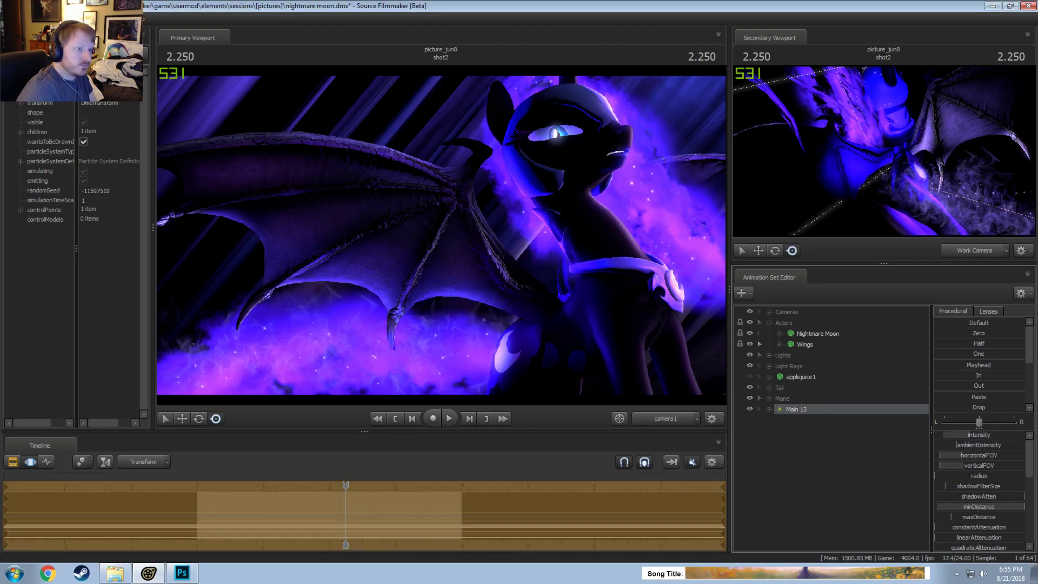
Step: Move the Main 13 light closer to the far wing's arm from its own view, checking against camera1 in the secondary viewport
left_click_drag(800, 410, 518, 266)
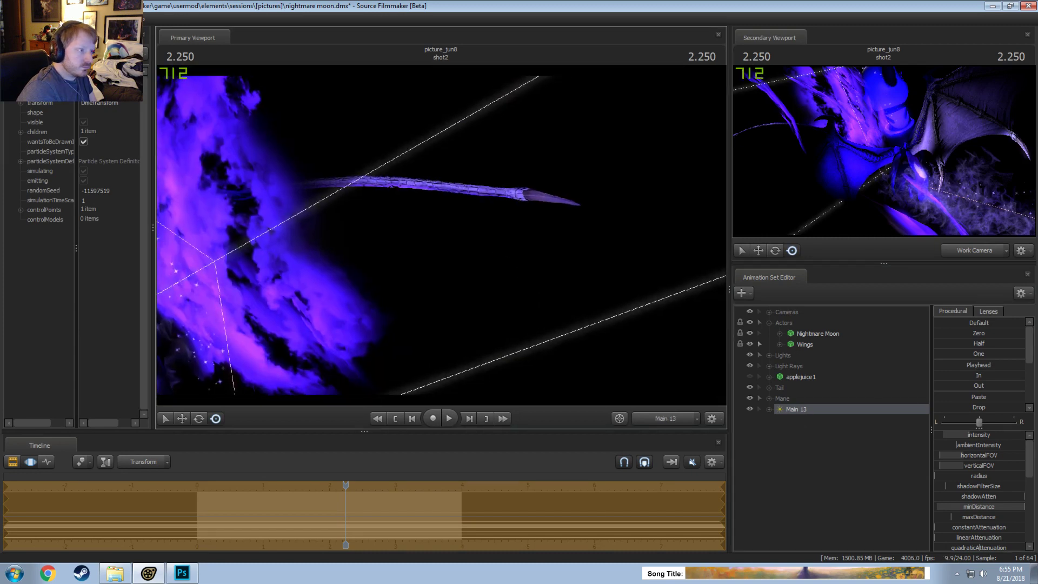
key("w")
left_click_drag(450, 241, 440, 235)
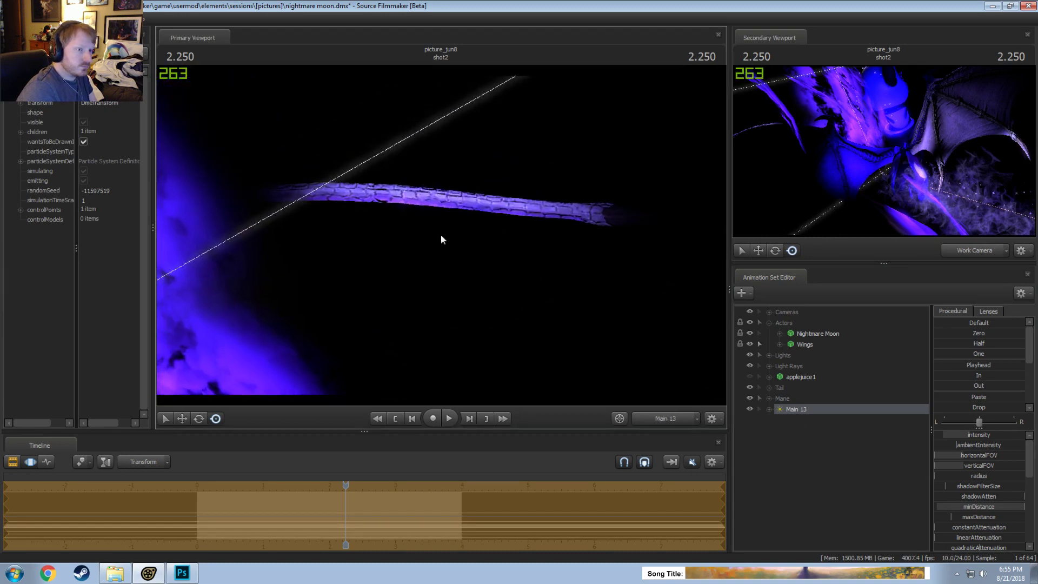
left_click(961, 250)
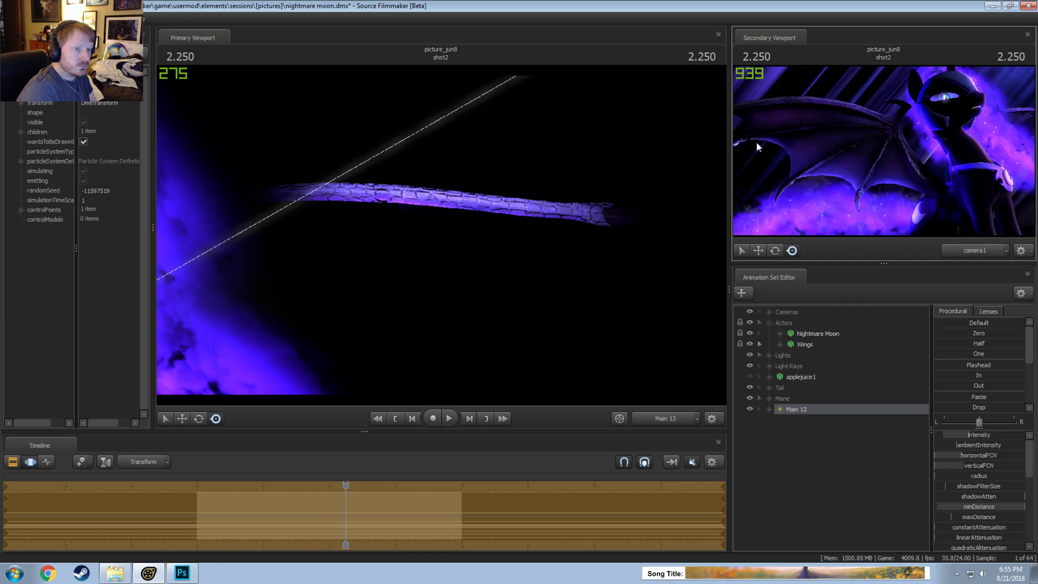
left_click_drag(610, 189, 635, 167)
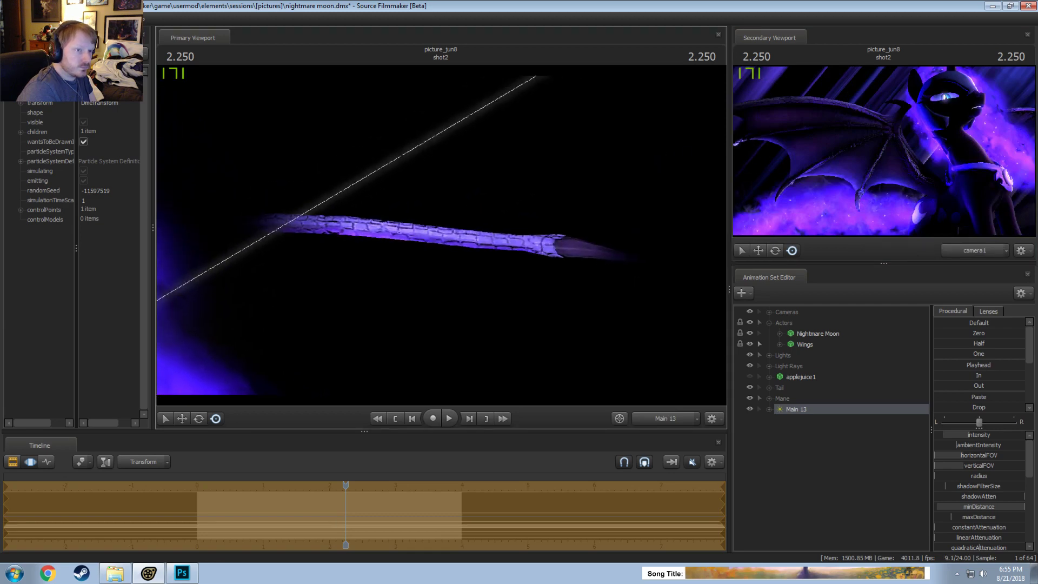
mouse_move(440, 235)
left_mouse_down()
mouse_move(442, 256)
mouse_move(440, 234)
left_mouse_up()
key("F2")
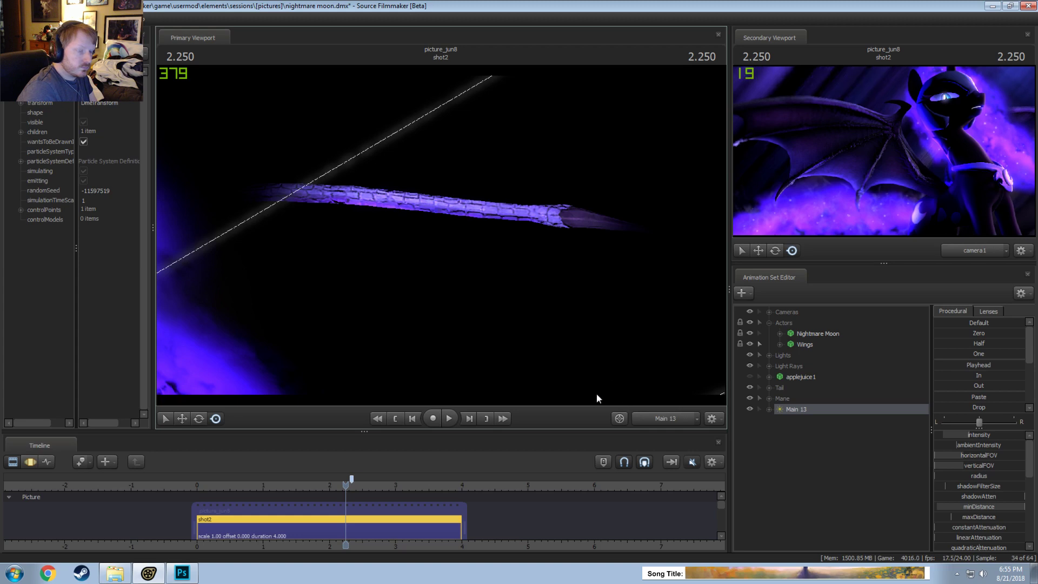
Step: Return the primary viewport to camera1 and the secondary to Work Camera, and lower Main 13's intensity
left_click(670, 418)
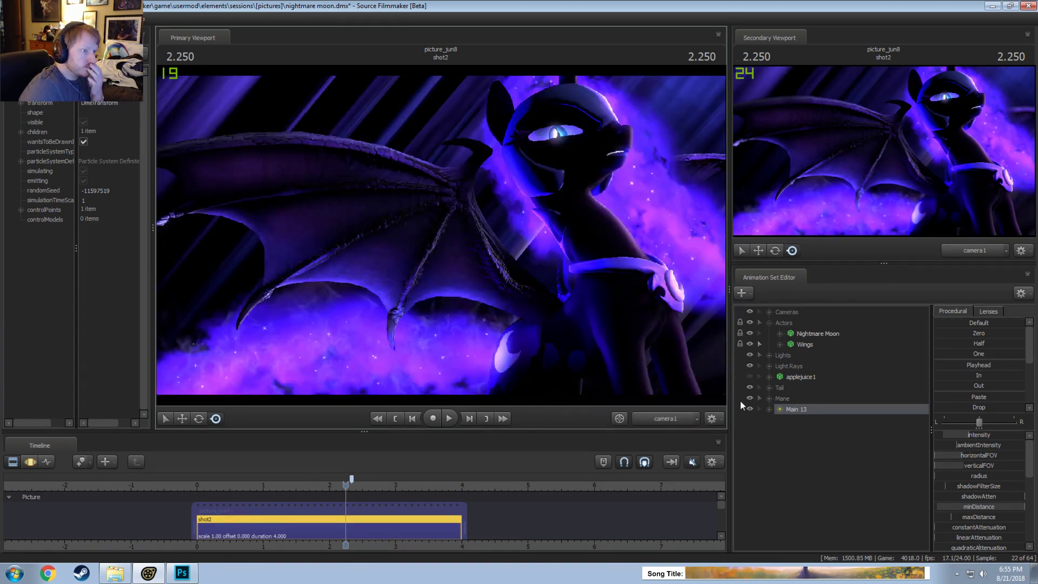
left_click(971, 252)
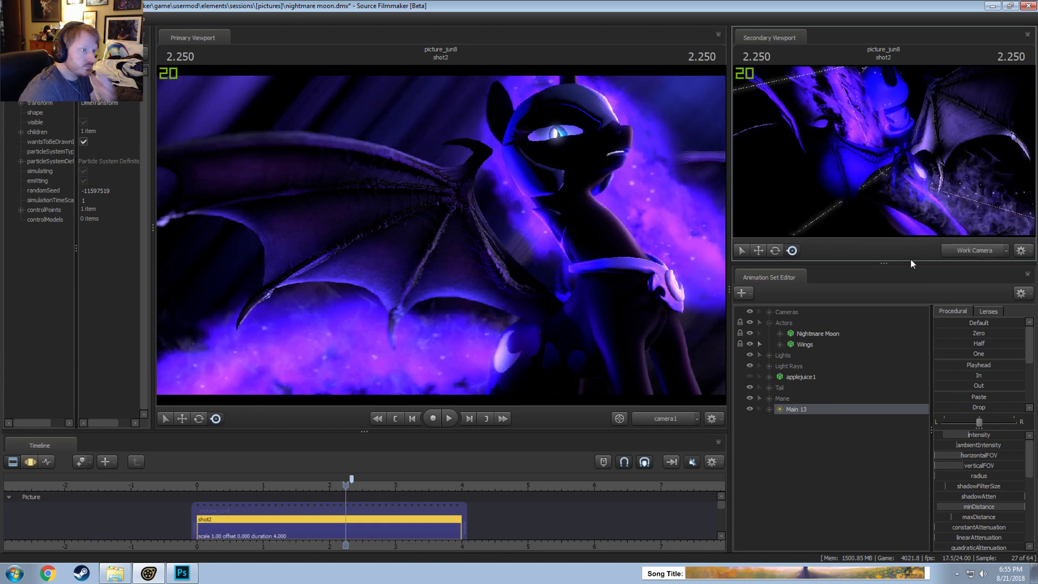
left_click(968, 447)
left_click_drag(972, 436, 958, 435)
key("F2")
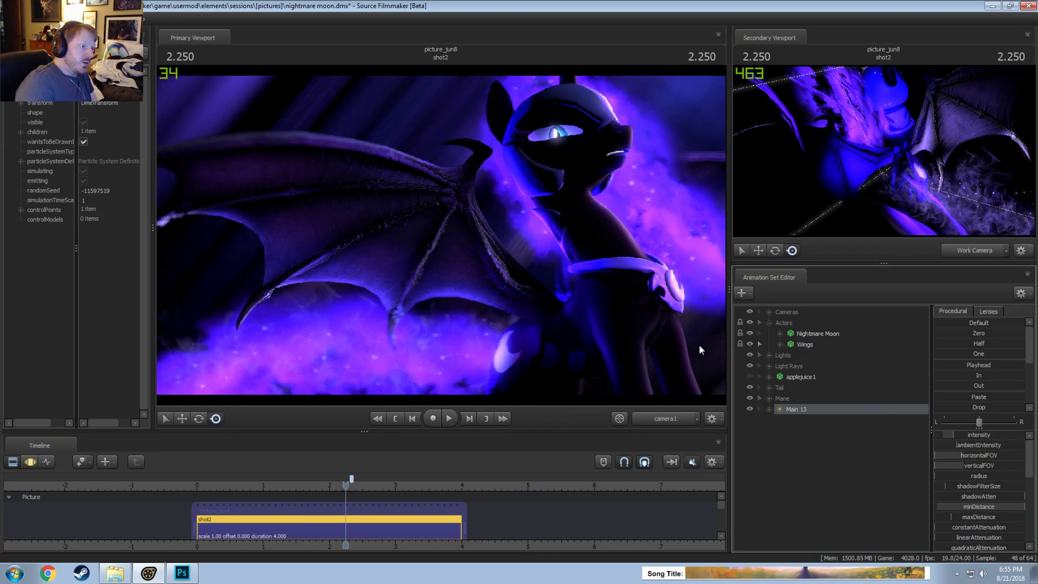
Step: Duplicate the Main 13 light by copying and pasting its animation set
right_click(816, 417)
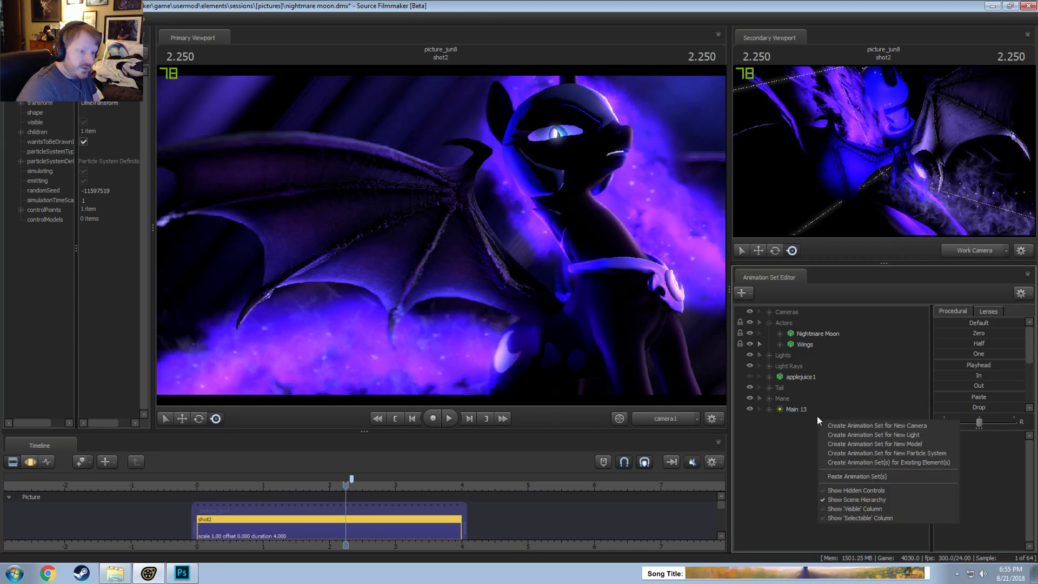
right_click(808, 414)
left_click(855, 260)
left_click(825, 467)
right_click(825, 468)
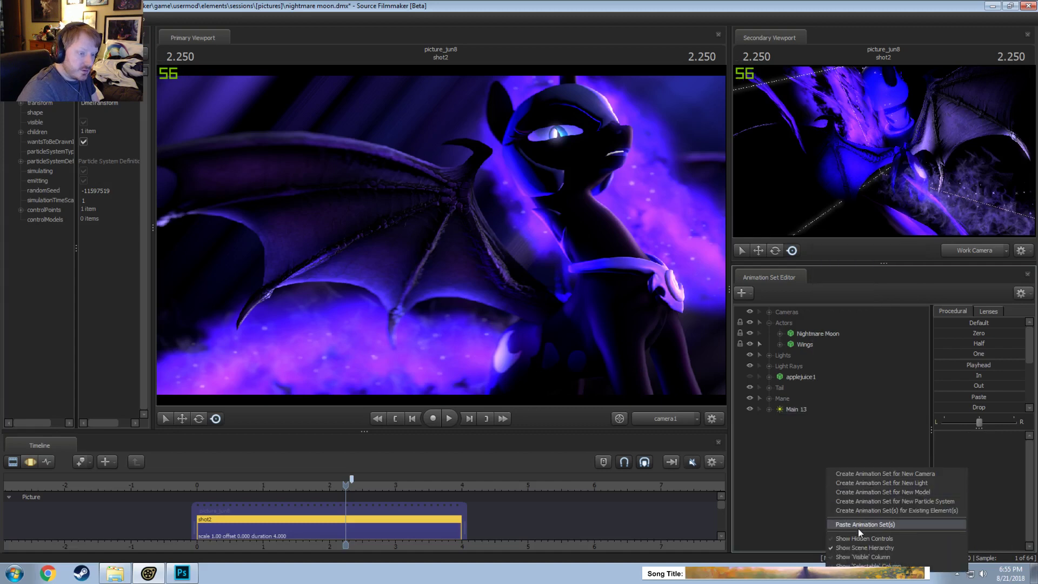
left_click(858, 527)
Step: Try to aim the Main 14 light at the body and near wing, framing the chest closely in the secondary viewport's Work Camera
key("F3")
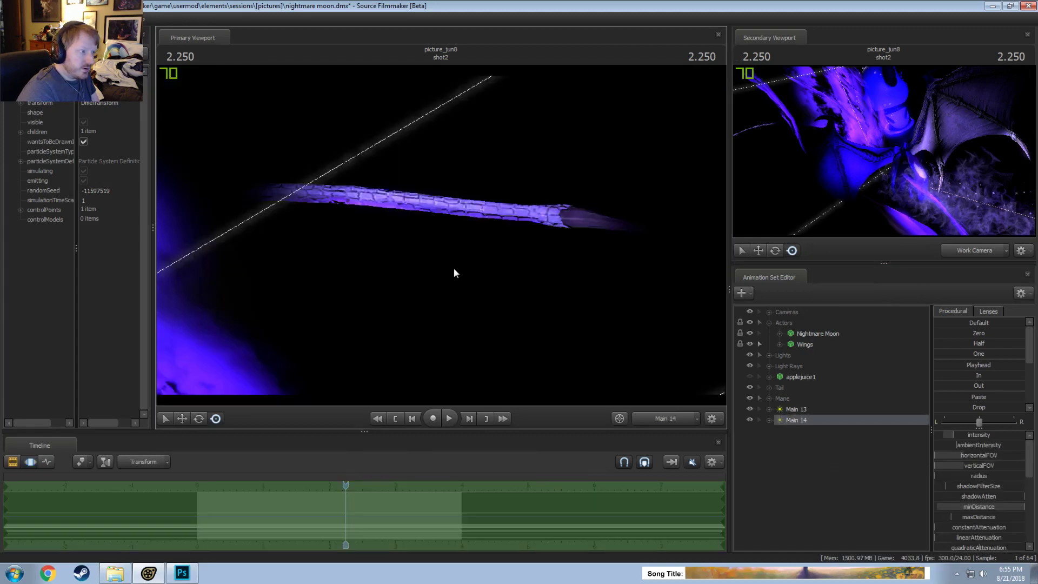
left_click_drag(453, 268, 357, 254)
left_click(985, 252)
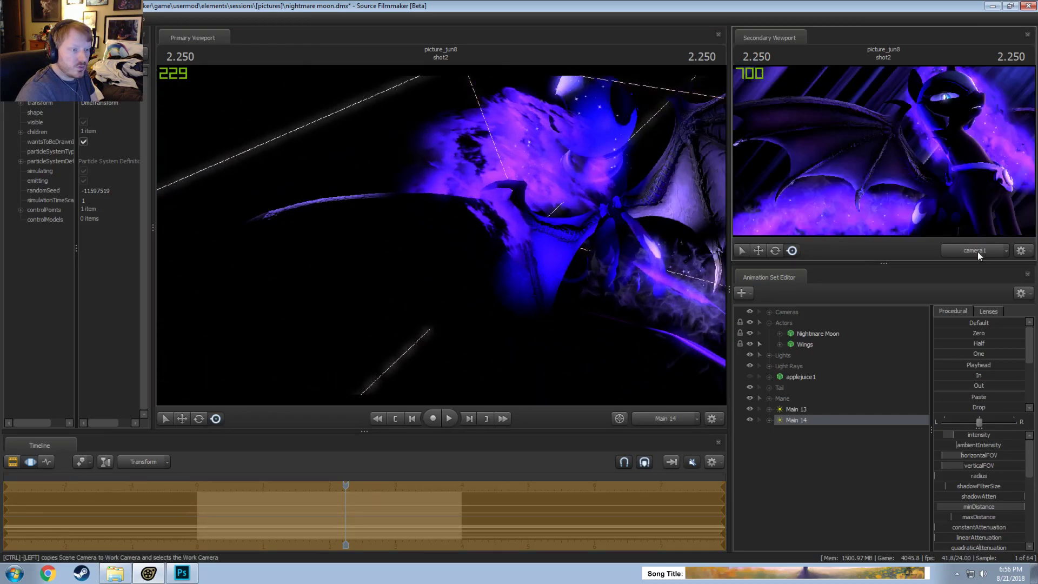
left_click(979, 255)
mouse_move(887, 151)
left_mouse_down()
mouse_move(870, 159)
mouse_move(883, 152)
left_mouse_up()
left_click_drag(603, 191, 474, 166)
left_click_drag(443, 237, 440, 234)
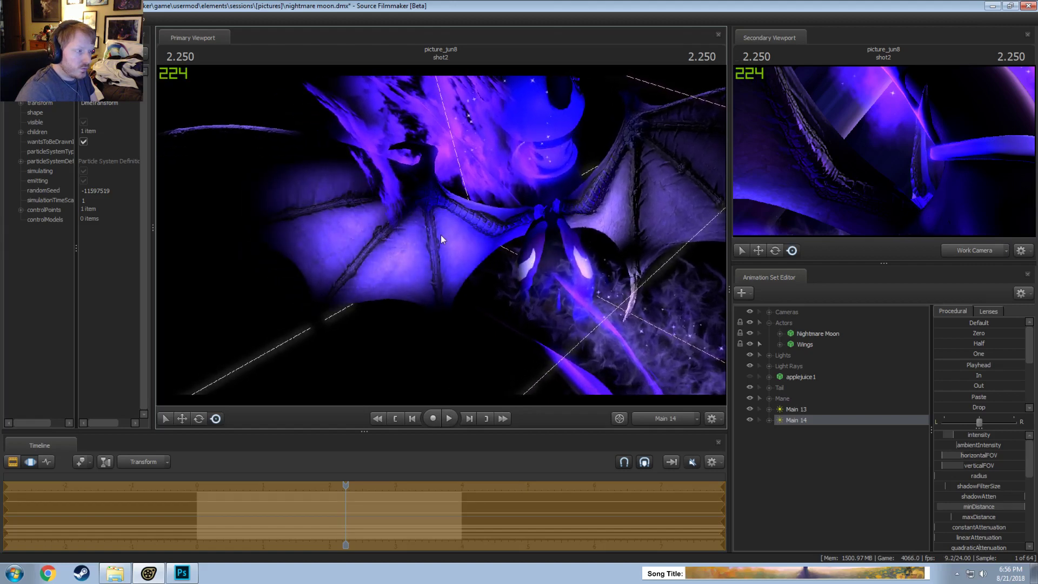
Step: Delete the Main 14 light and return the primary viewport to camera1
right_click(796, 420)
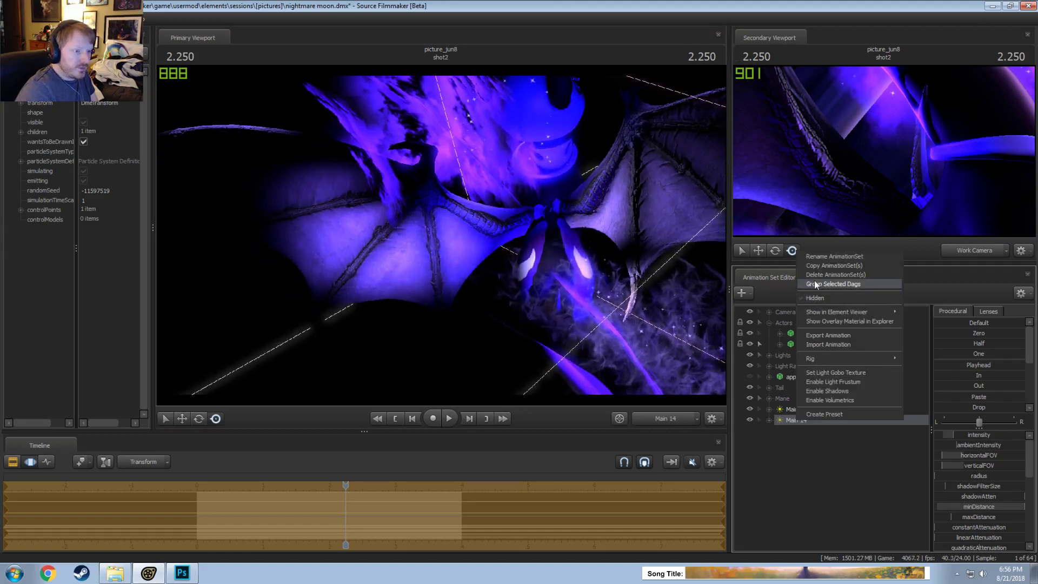
left_click(835, 274)
key("F2")
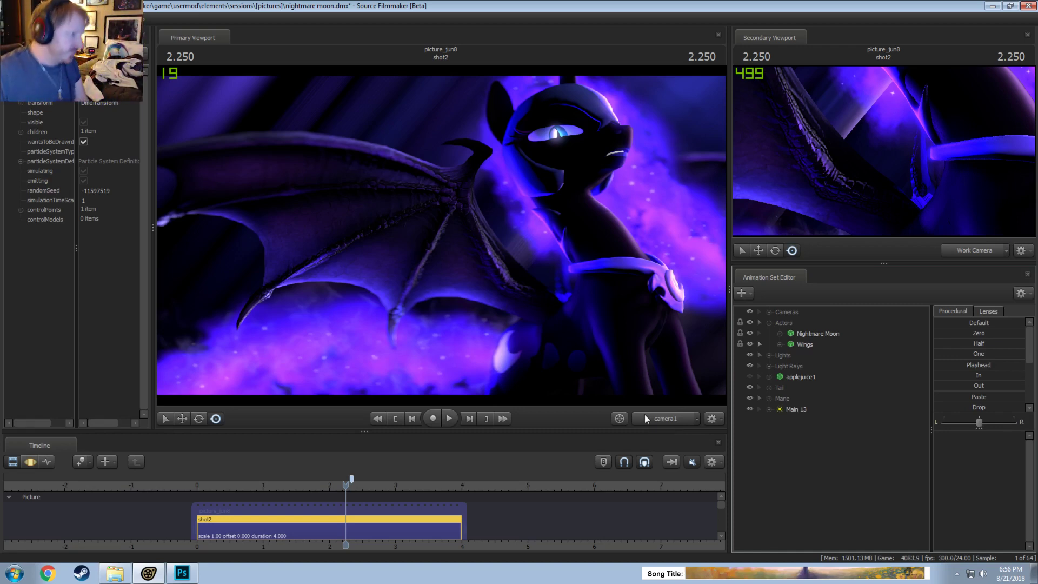
Step: Save the nightmare moon session and leave the timeline in clip editing mode
key("ctrl+s")
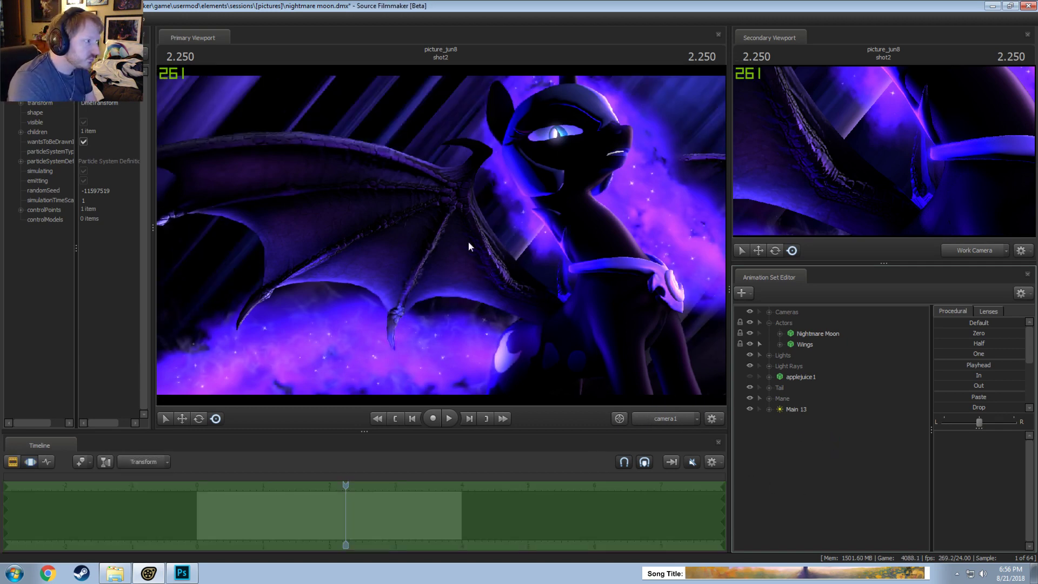
key("F3")
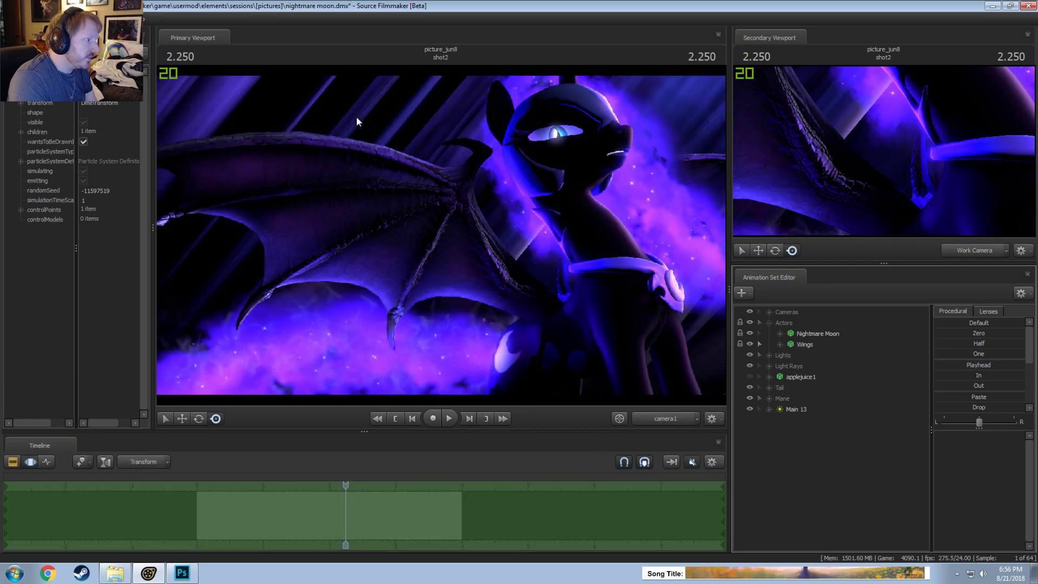
key("F2")
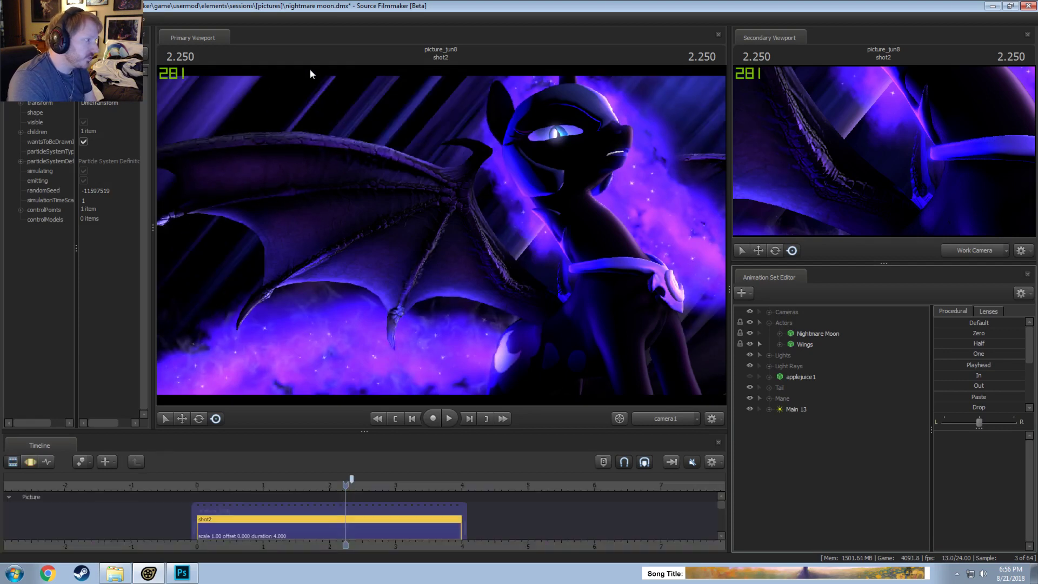
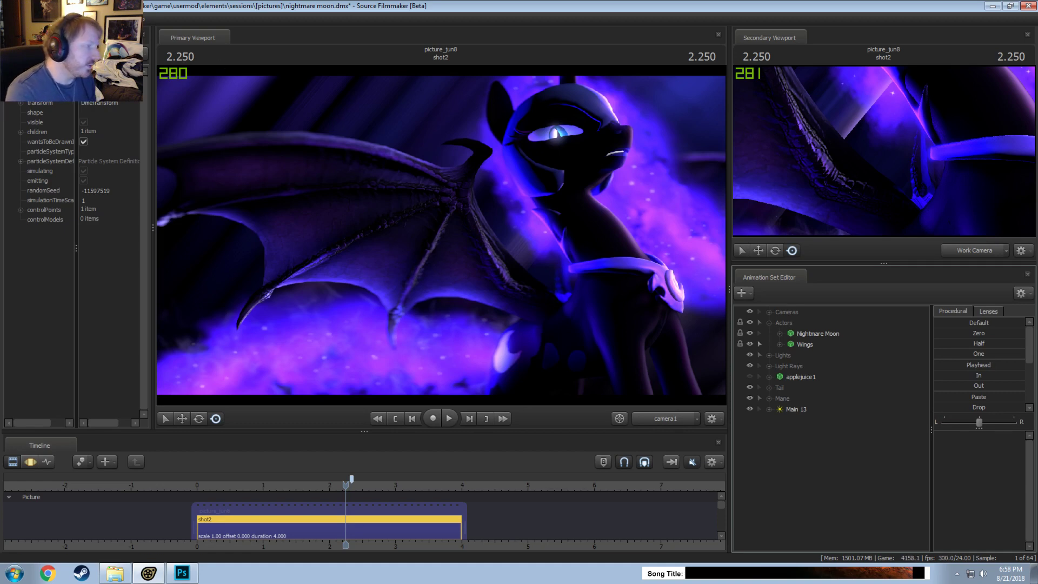
Step: Save the nightmare moon session and switch to the games library in Steam
key("ctrl+s")
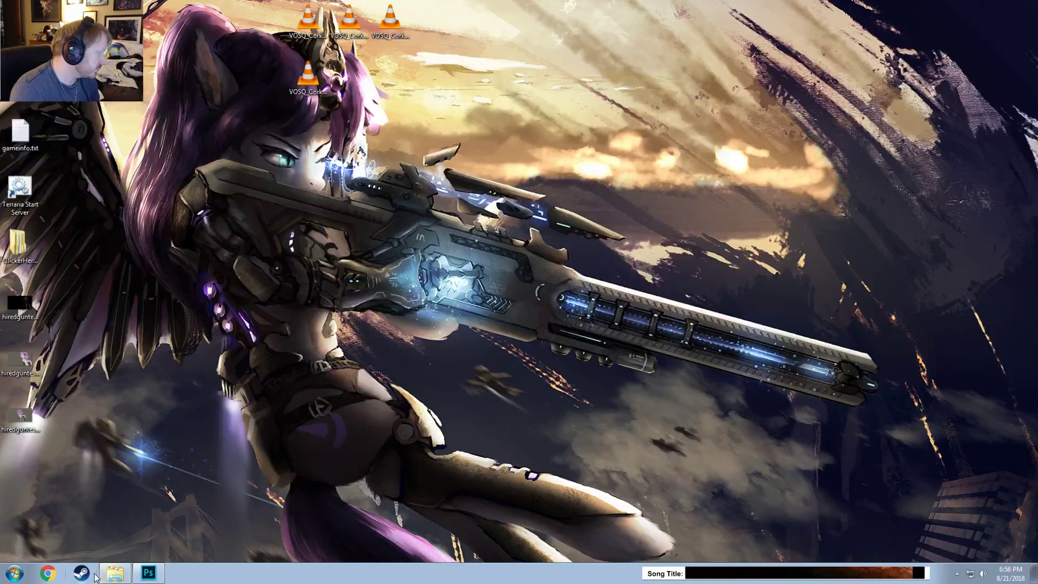
left_click(82, 573)
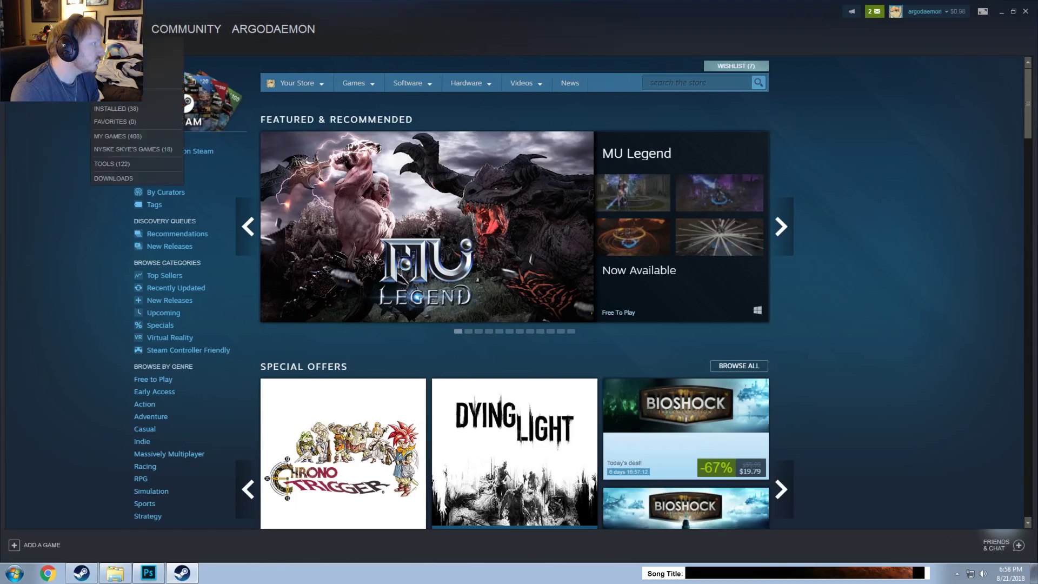
left_click(117, 30)
Step: Edit the -sfm_resolution value in Source Filmmaker's launch options, keeping -nop4, and close its properties
right_click(34, 105)
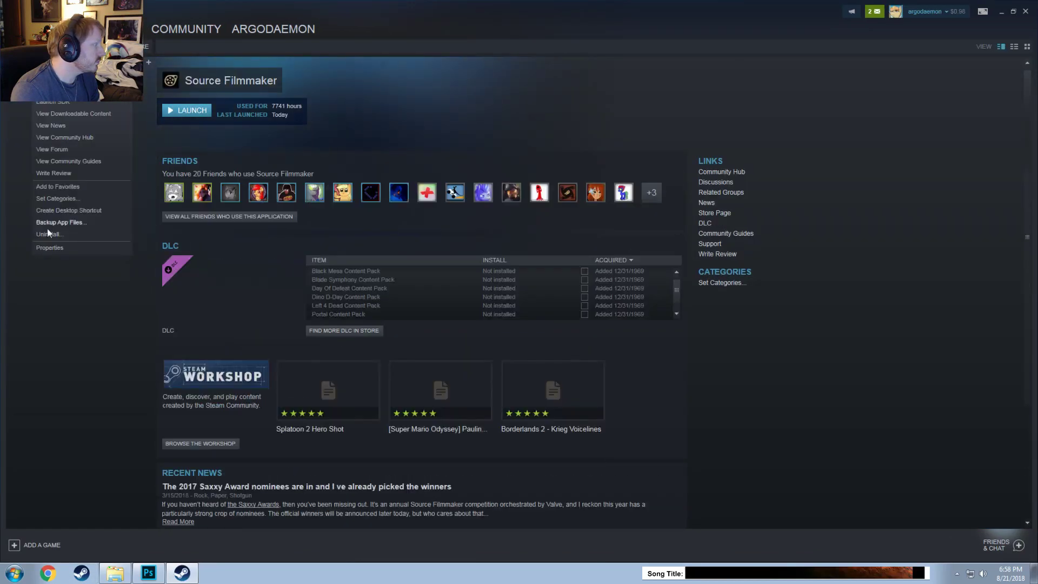
left_click(57, 251)
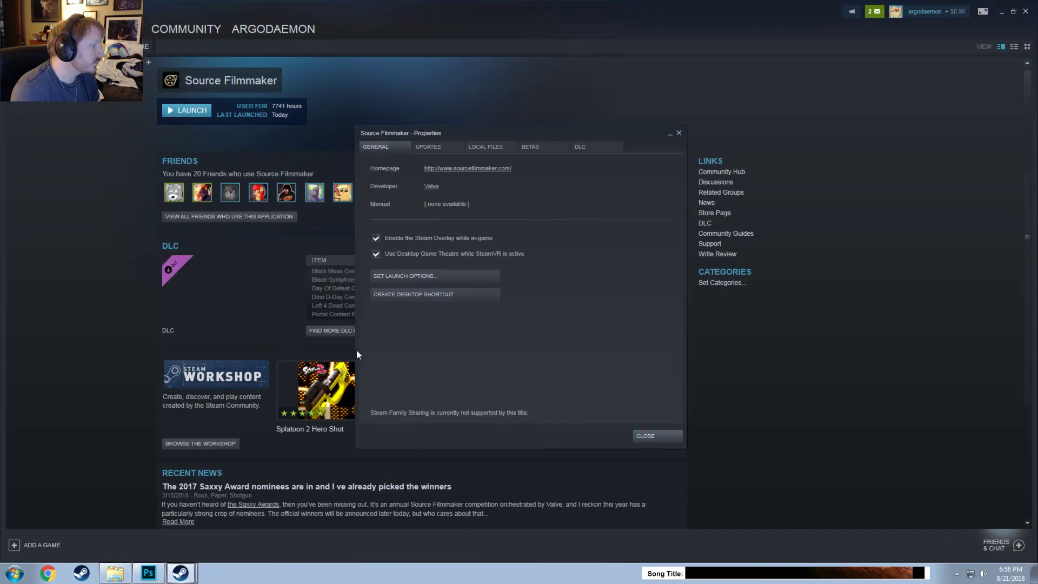
left_click(419, 274)
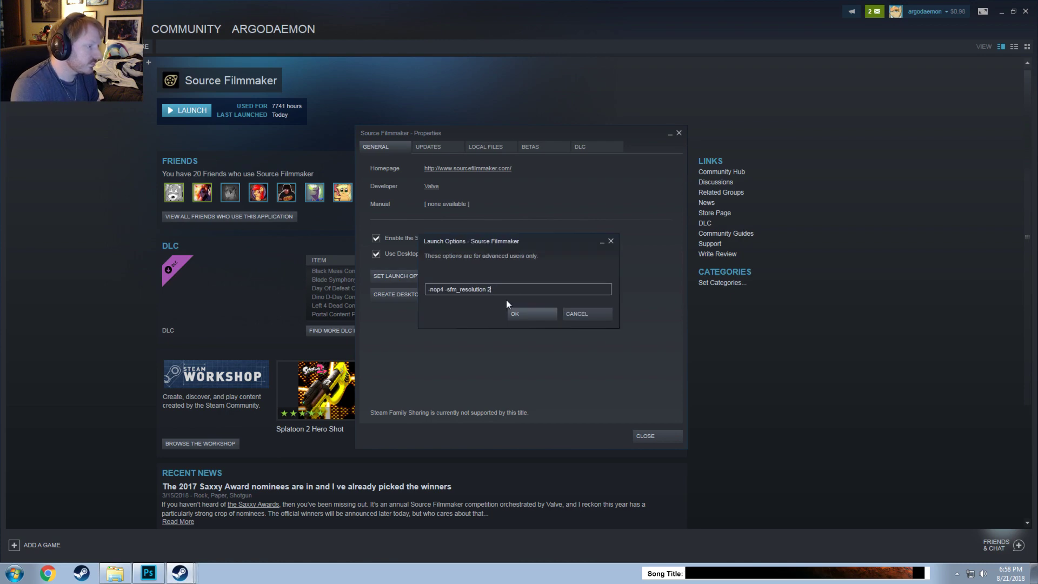
key("Return")
left_click(649, 439)
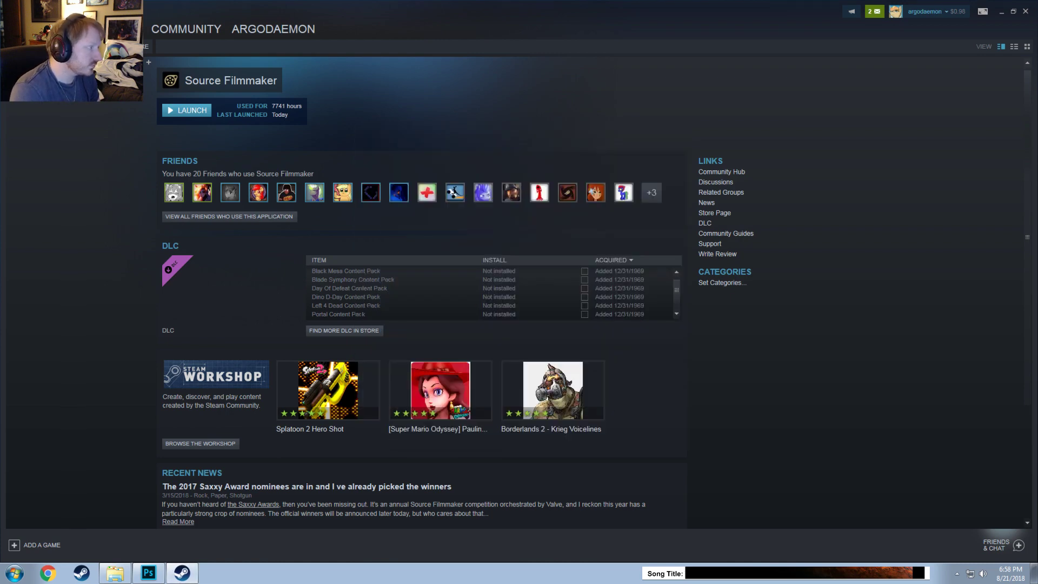
Step: Launch Source Filmmaker, dismiss the game window size warning and reopen the recent nightmare moon session
left_click(178, 112)
left_click(542, 317)
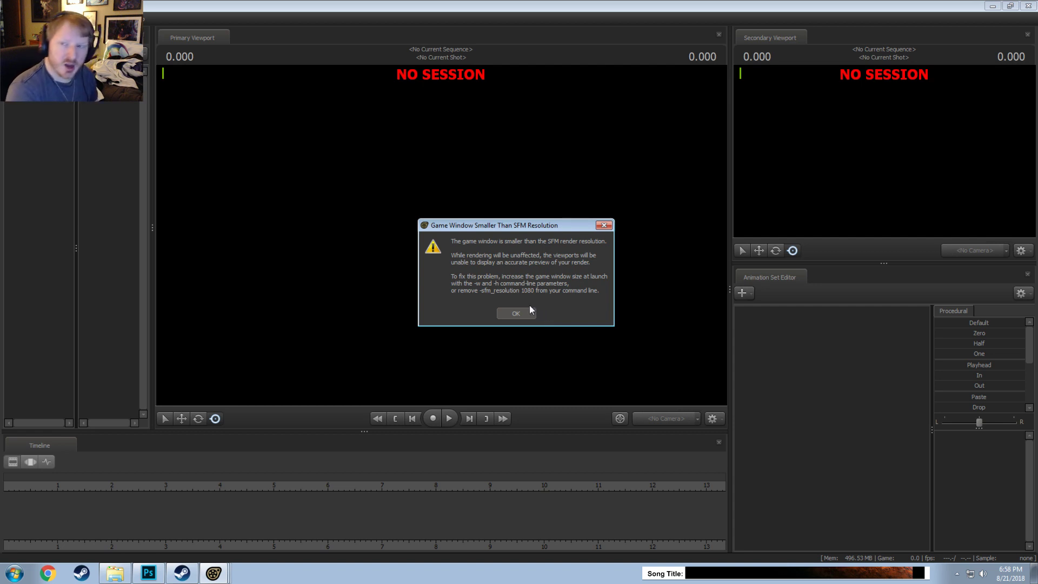
left_click(522, 315)
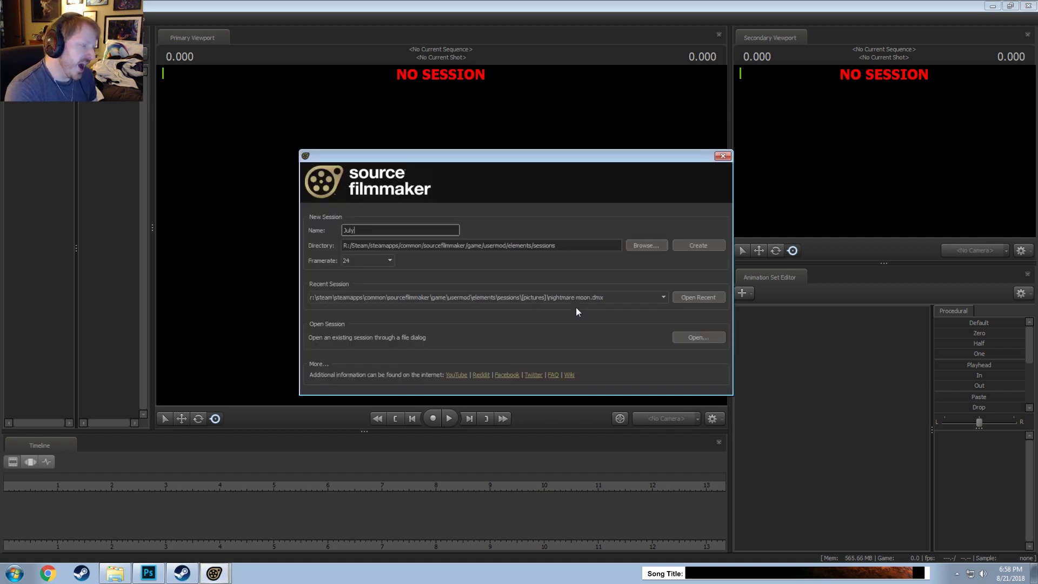
left_click(695, 298)
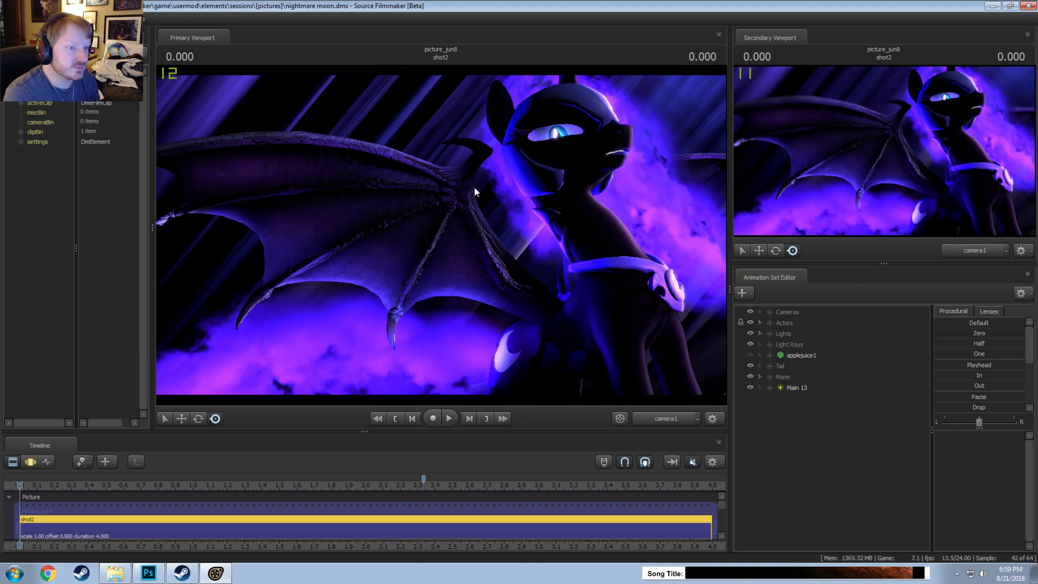
Step: Move the playhead to 2.333 on the timeline and close the secondary viewport
scroll(508, 506, "down", 2)
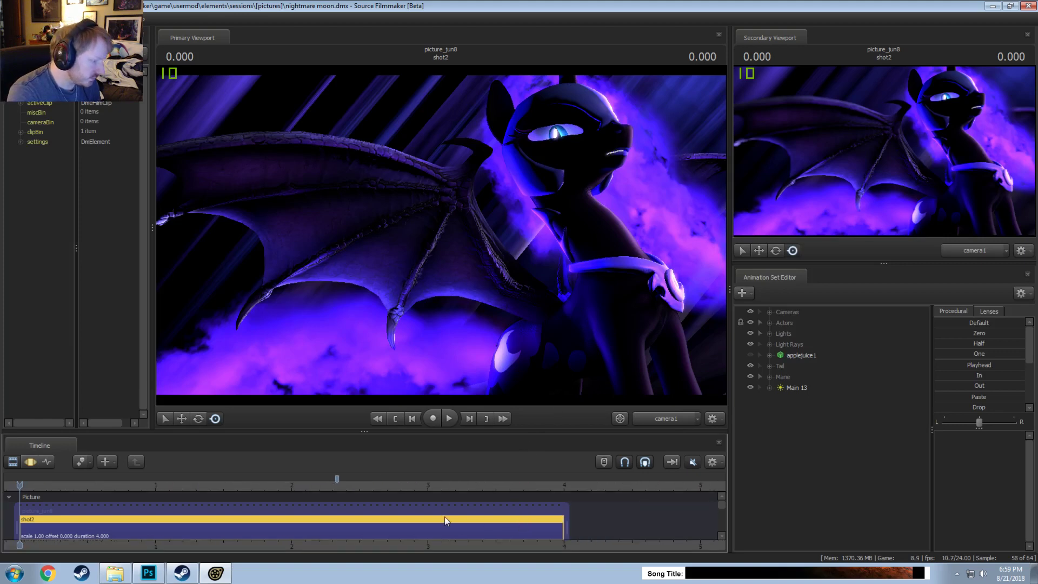
left_click_drag(330, 490, 336, 485)
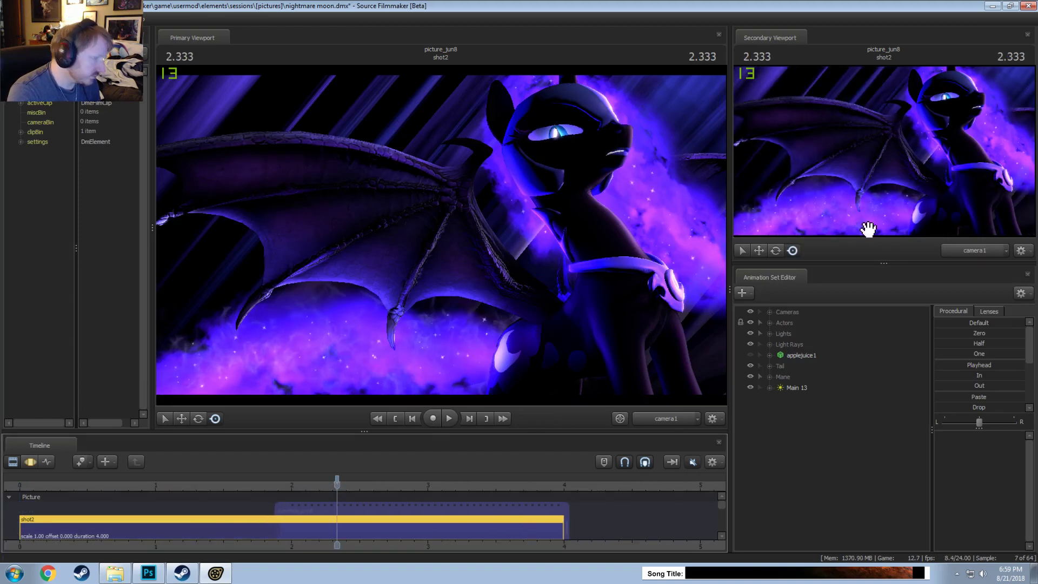
left_click(1027, 35)
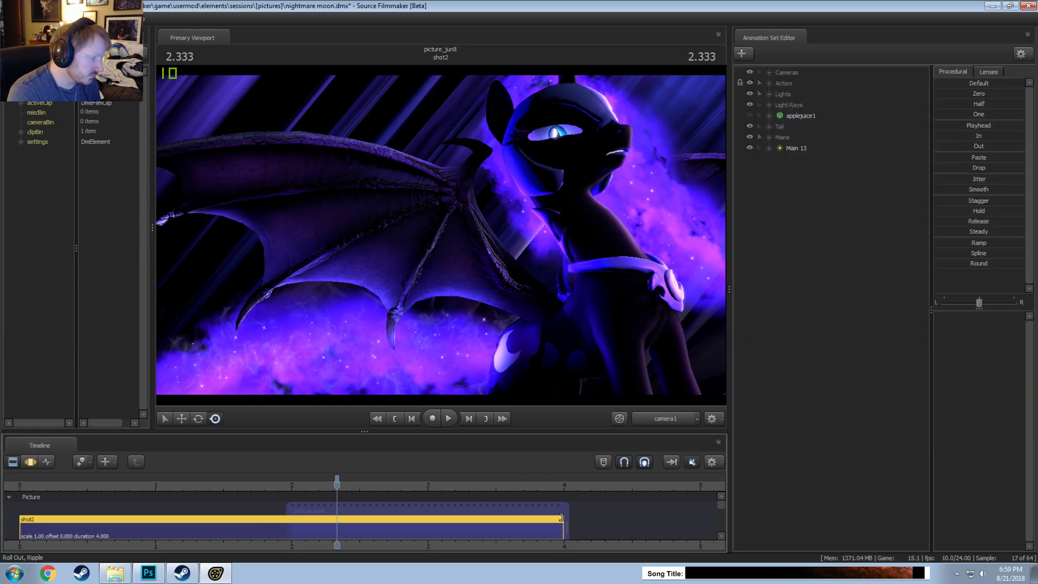
Step: Trim both ends of the parent clip range above shot2 to a few frames around 2.250 to 2.333
left_click_drag(560, 517, 338, 518)
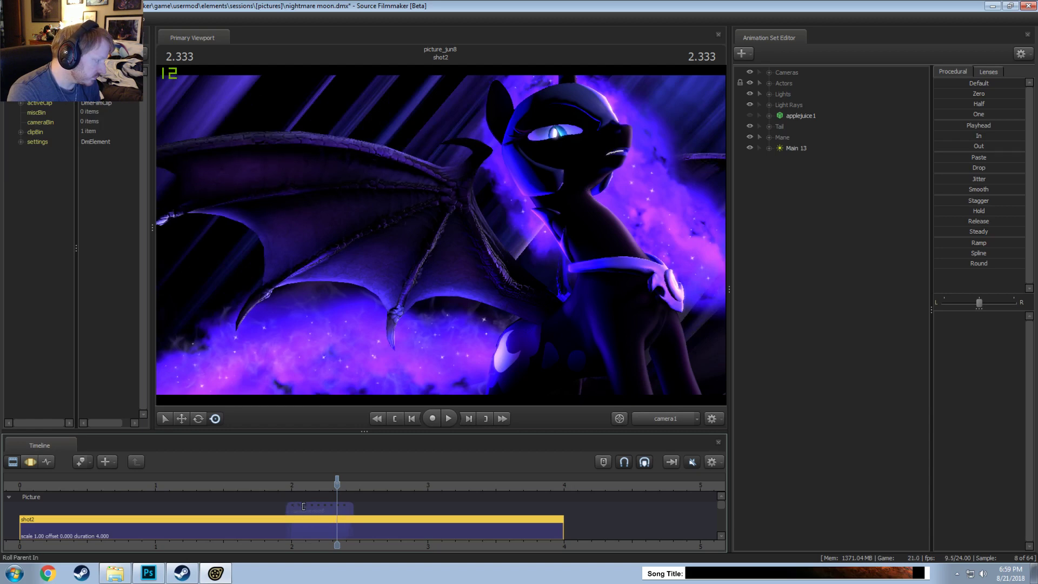
mouse_move(321, 486)
left_mouse_down()
mouse_move(334, 487)
mouse_move(322, 489)
left_mouse_up()
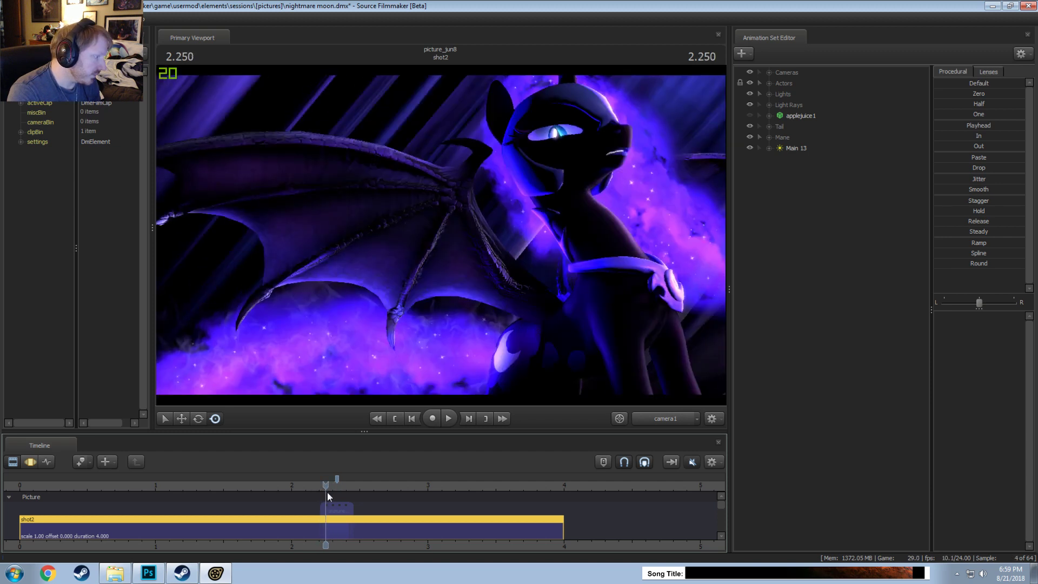
mouse_move(350, 503)
left_mouse_down()
mouse_move(339, 487)
mouse_move(320, 486)
mouse_move(340, 488)
left_mouse_up()
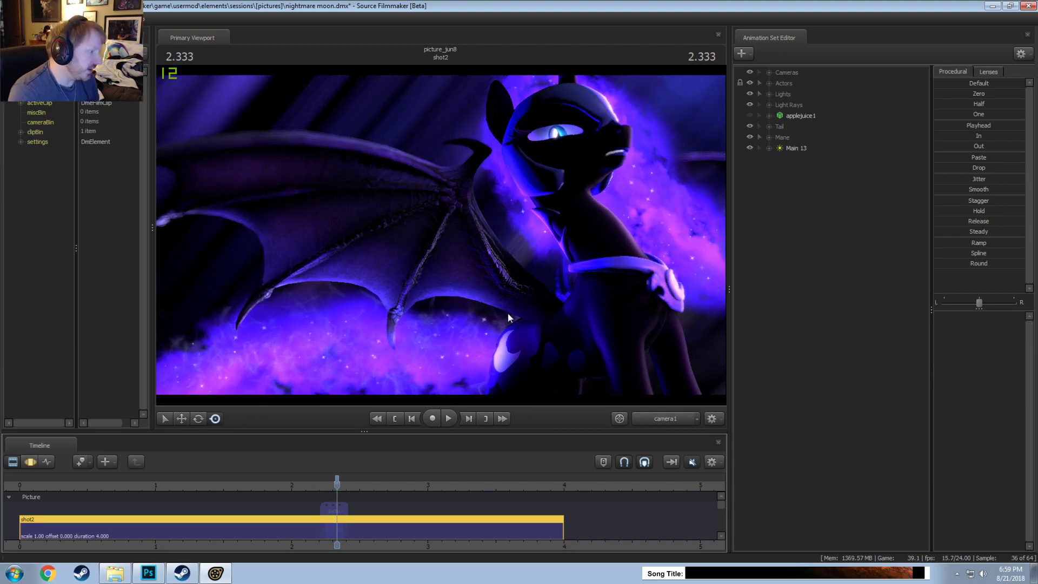
Step: Duplicate the Tail Aura 2 particle system from the Tail group by copying and pasting its animation set
left_click(769, 137)
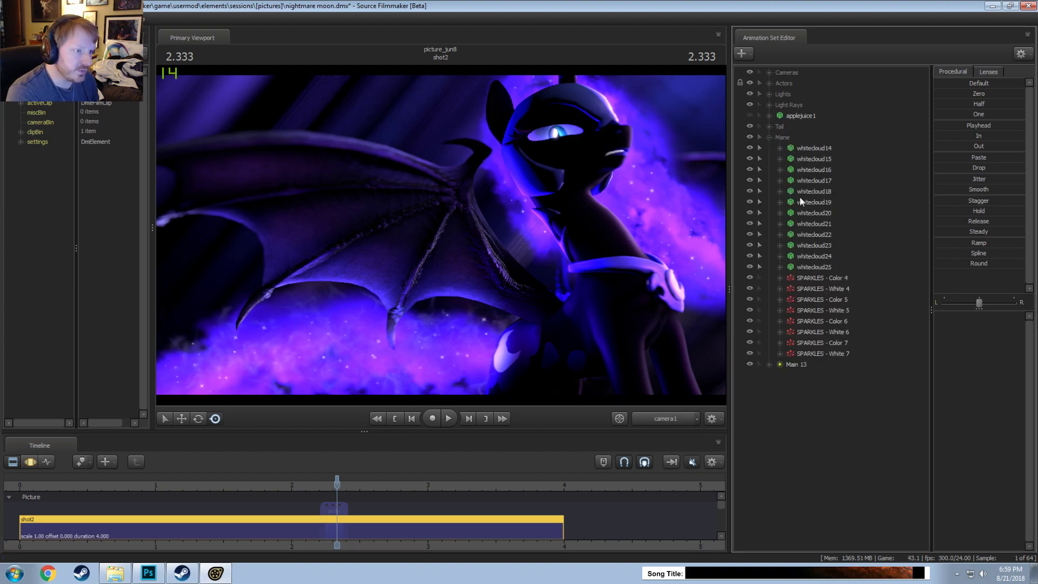
left_click(767, 137)
left_click(767, 126)
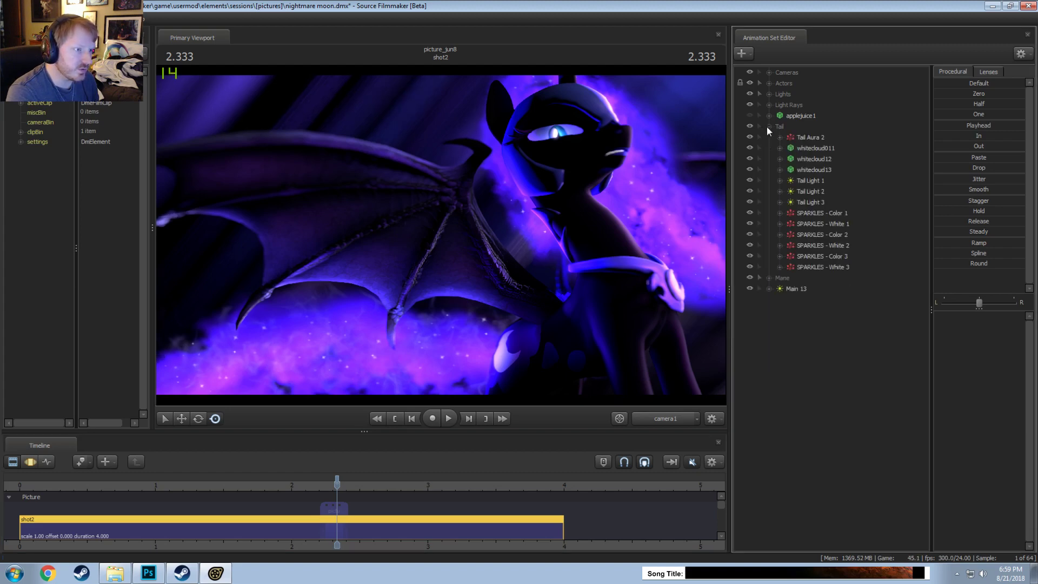
left_click(782, 137)
right_click(780, 136)
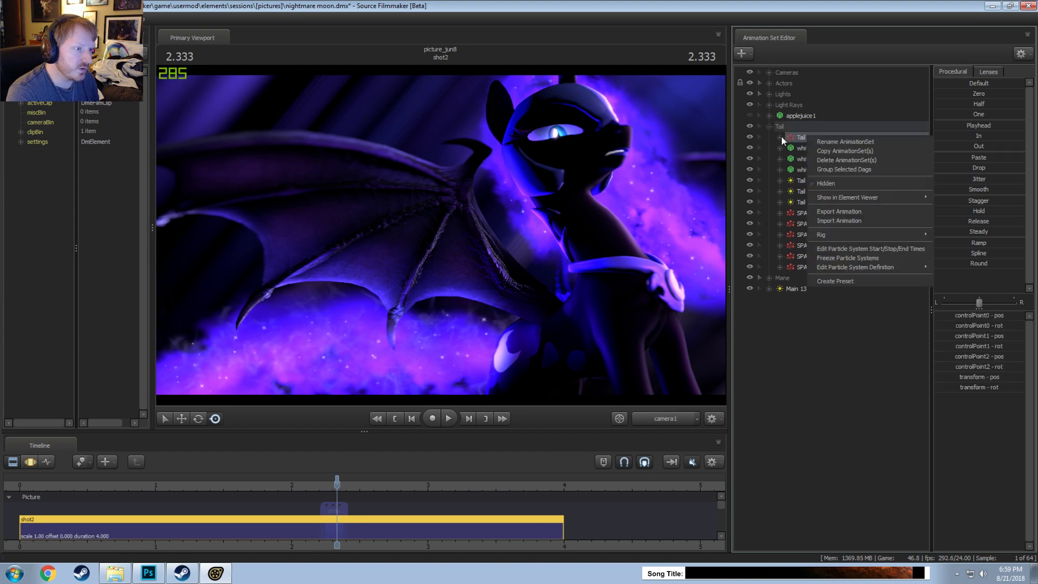
left_click(750, 135)
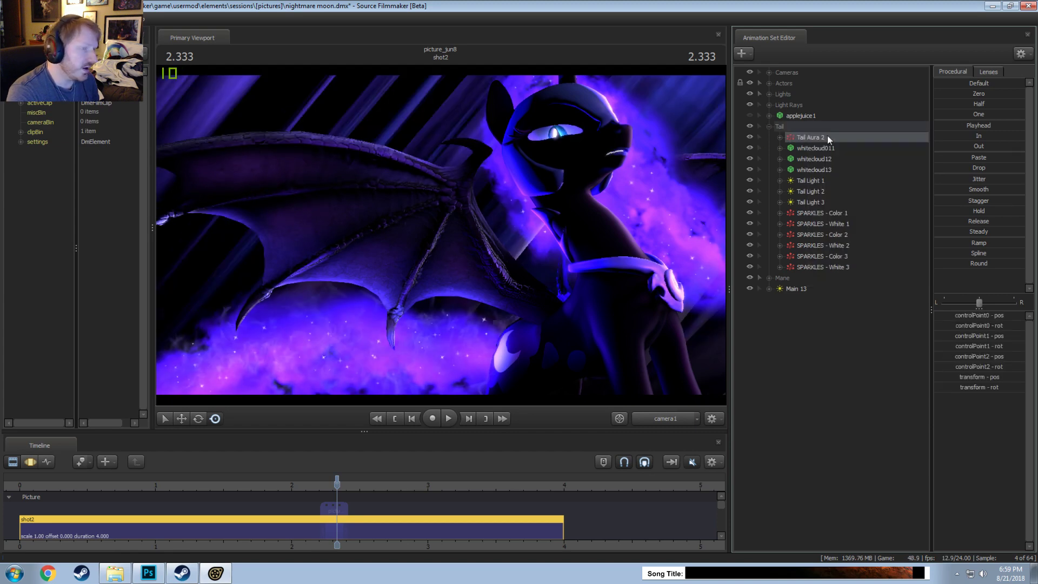
right_click(825, 137)
left_click(839, 150)
left_click(769, 127)
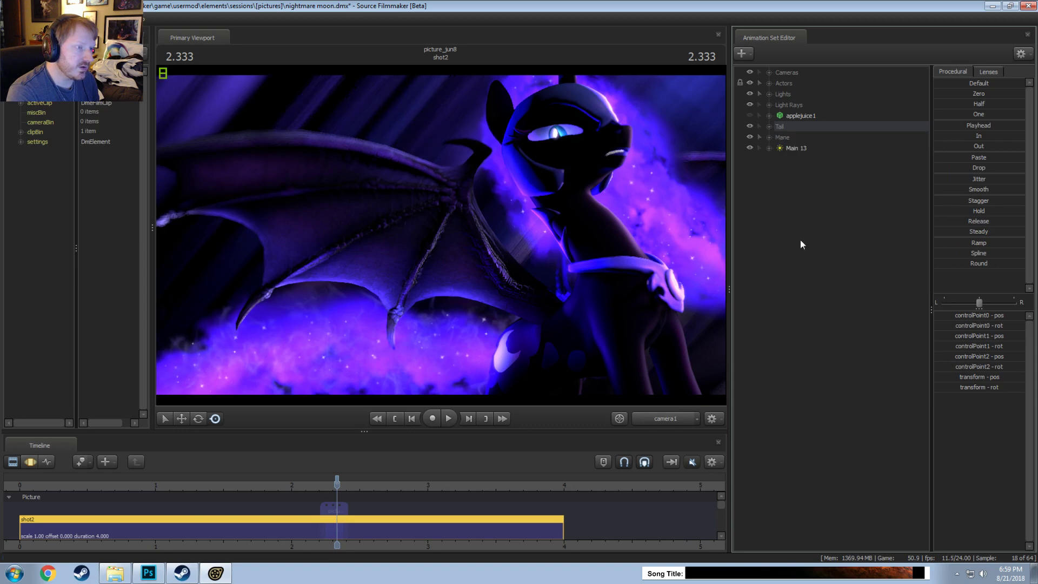
right_click(802, 244)
left_click(827, 296)
Step: Move the Tail Aura 3 particle system from the tail up to the neck and scrub to 2.291
left_click(778, 159)
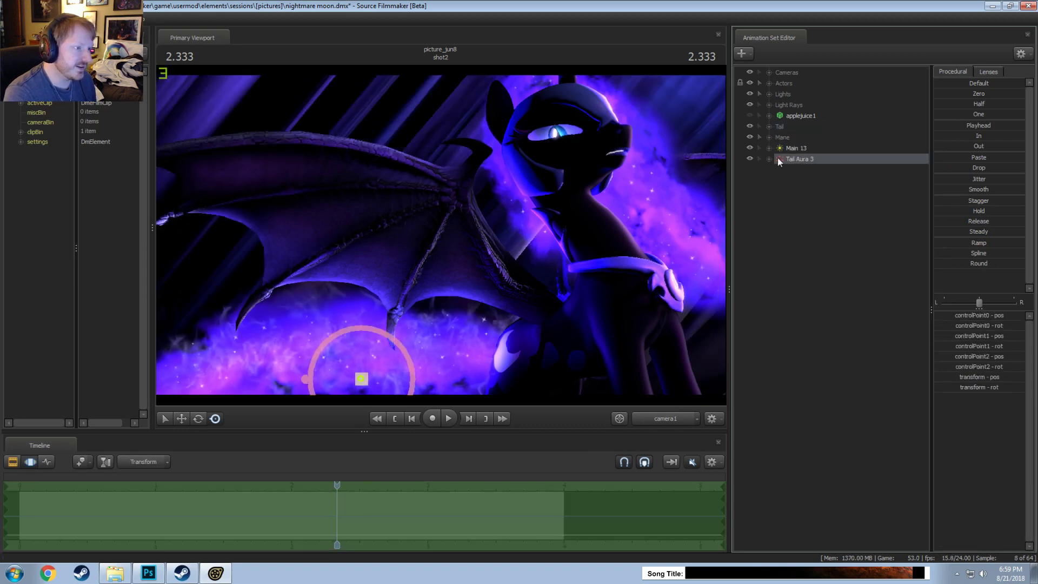
key("e")
key("w")
left_click_drag(344, 362, 633, 238)
key("e")
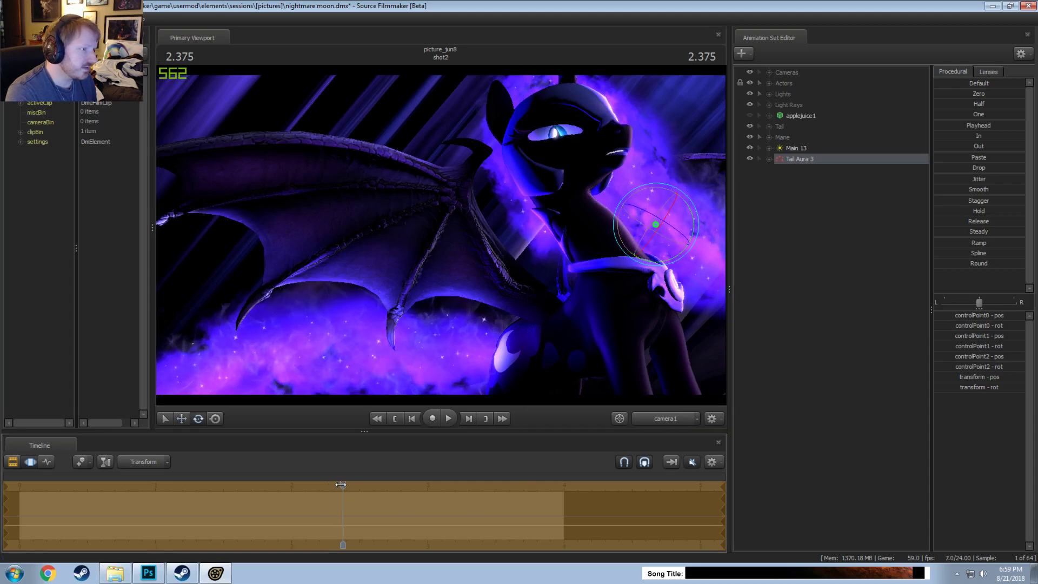
key("w")
left_click_drag(622, 227, 576, 208)
left_click_drag(338, 484, 330, 483)
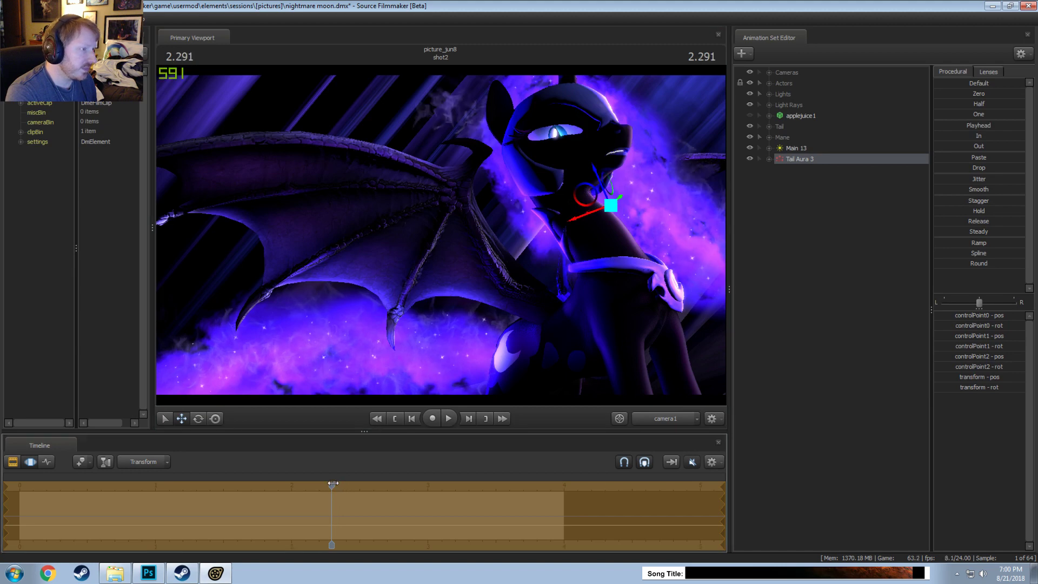
Step: Try shifting Tail Aura 3 toward the chest, check it at 2.250 and undo the move
key("e")
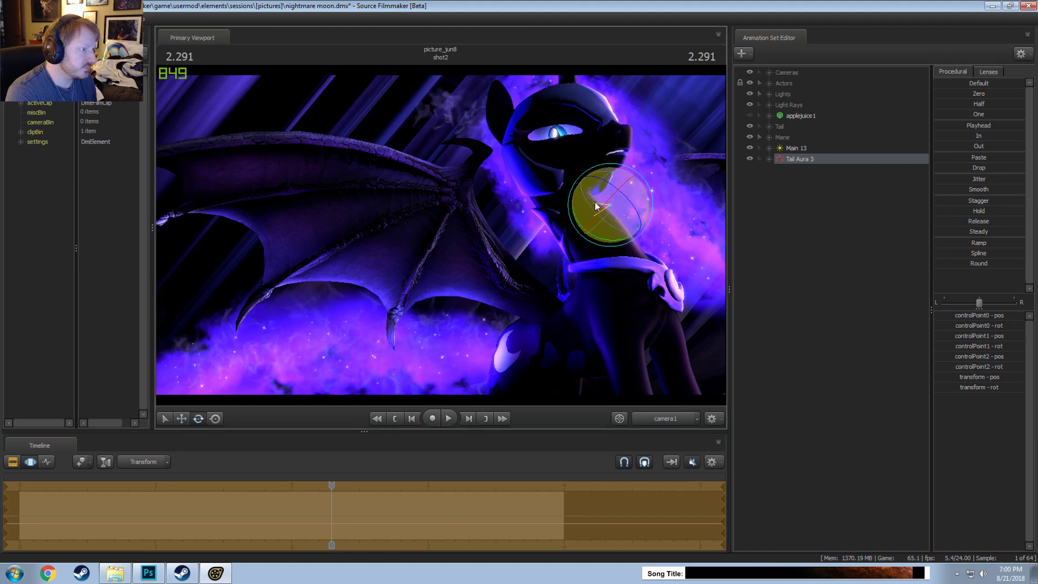
key("w")
left_click_drag(613, 209, 630, 219)
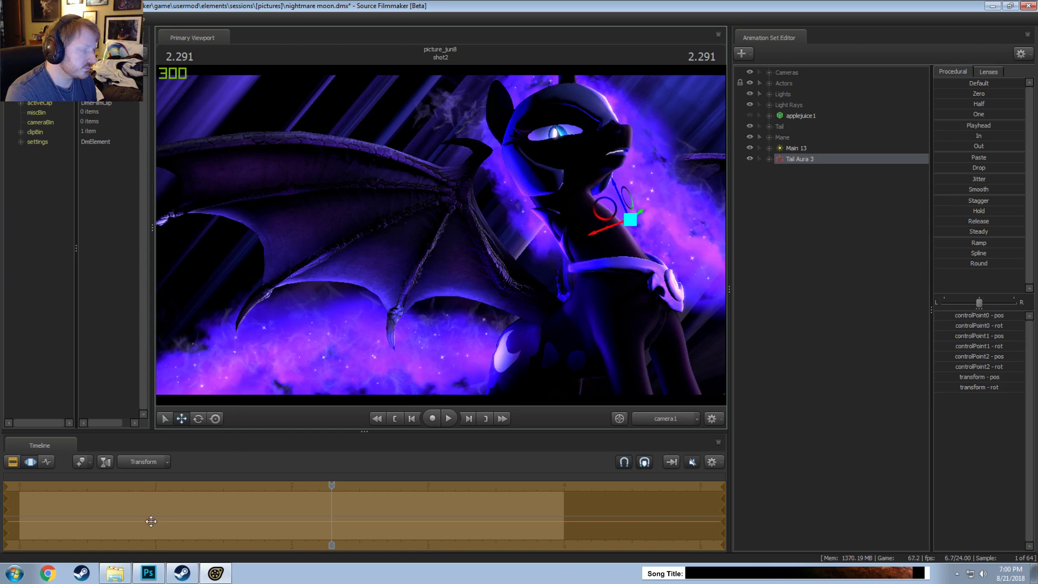
left_click_drag(332, 484, 326, 484)
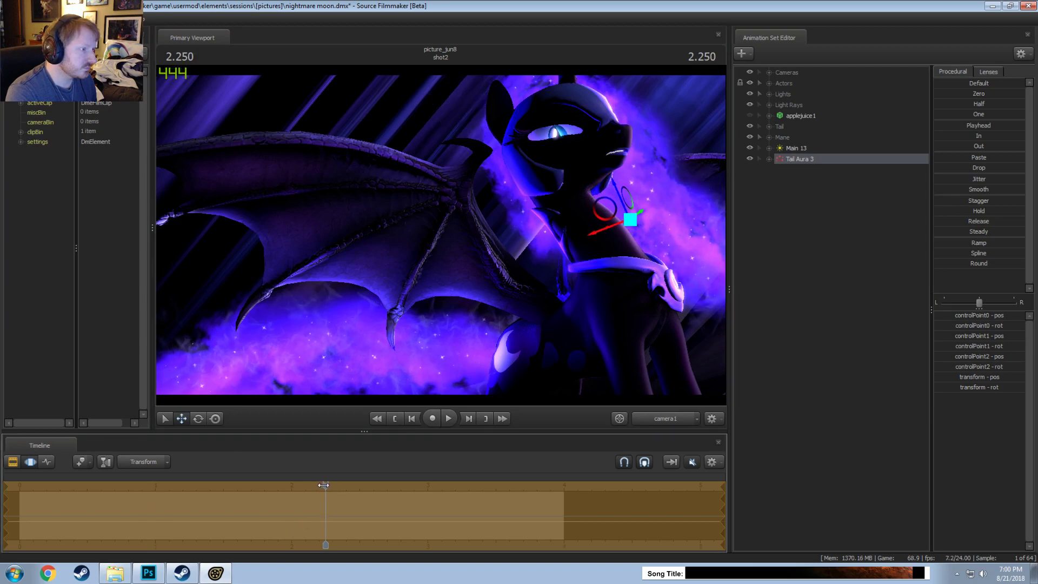
key("ctrl+z")
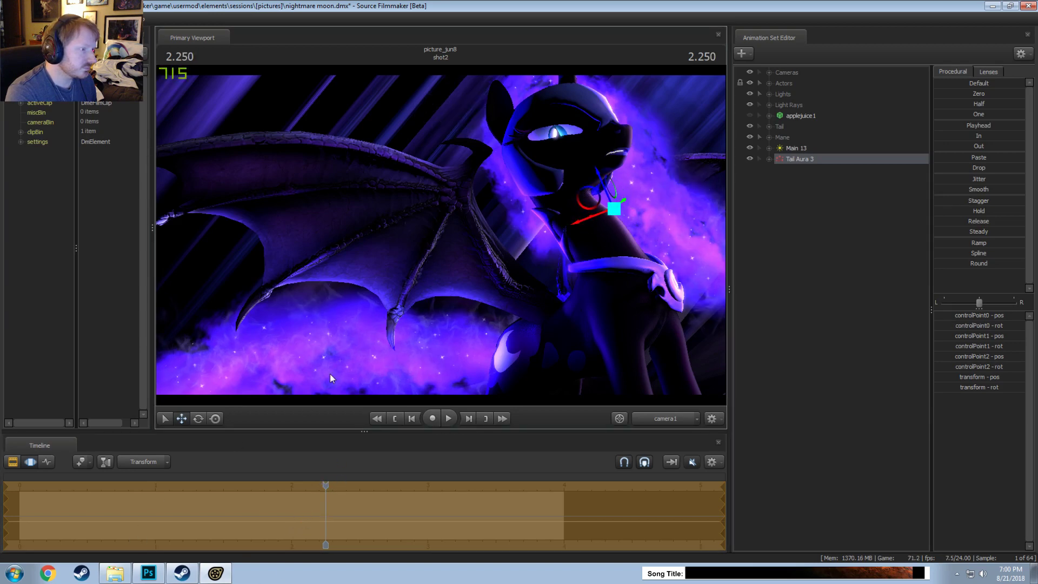
Step: Scrub between 2.250 and 2.291 to examine the Tail Aura 3 smoke, previewing the frame in the Clip Editor
left_click_drag(322, 481, 329, 481)
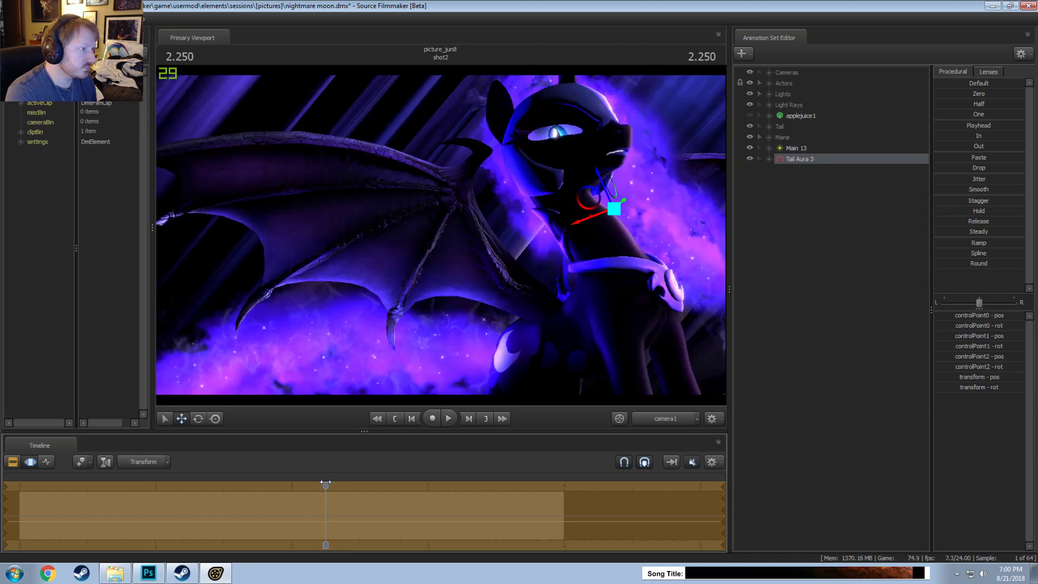
key("e")
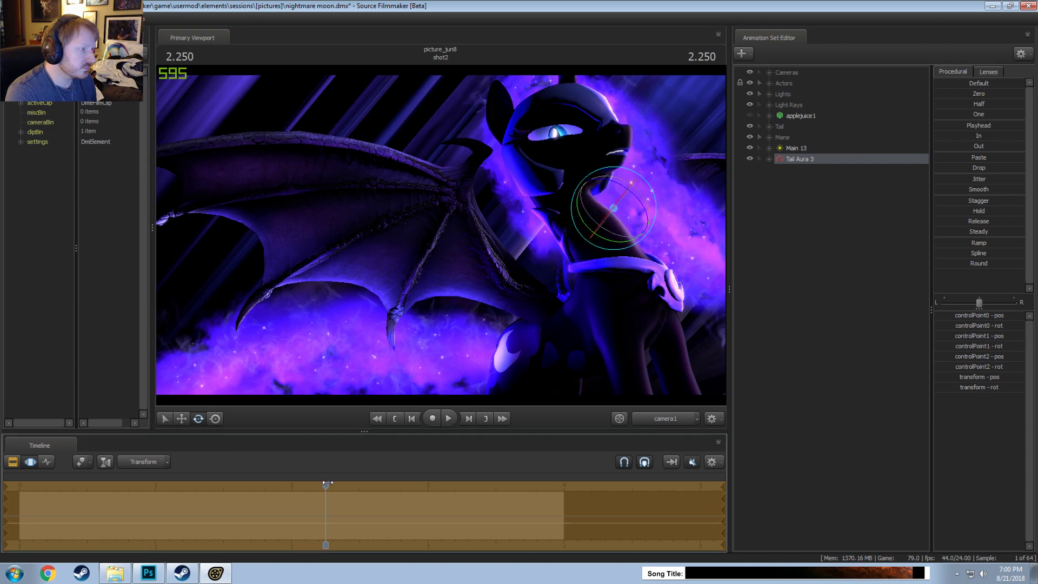
left_click_drag(323, 482, 332, 486)
key("F2")
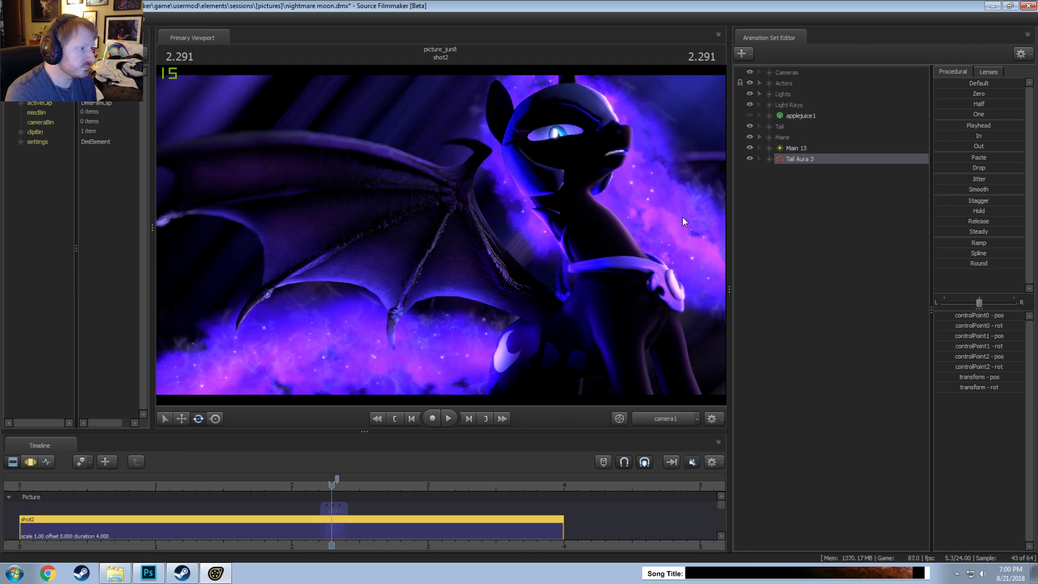
Step: In the Graph Editor or Motion Editor view, reposition Tail Aura 3 slightly forward and down at the neck, checking it at 2.250
key("F4")
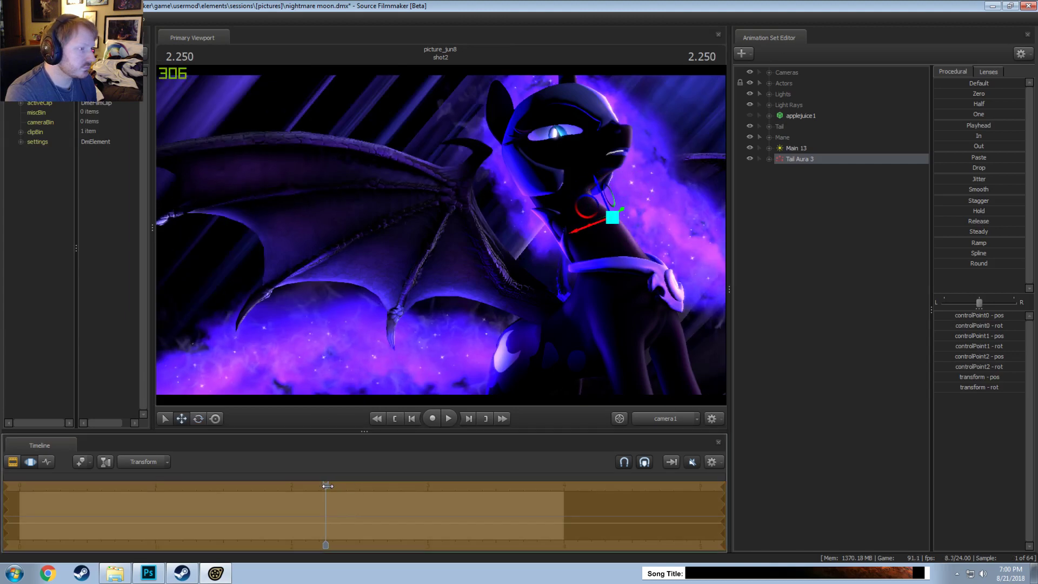
left_click_drag(330, 487, 328, 487)
left_click_drag(623, 214, 641, 210)
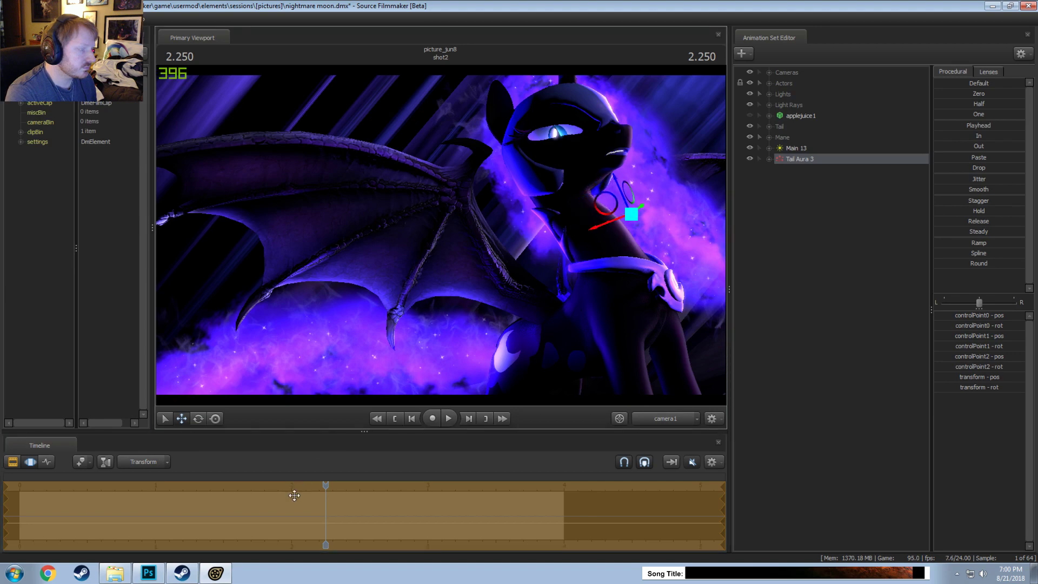
left_click_drag(323, 485, 326, 488)
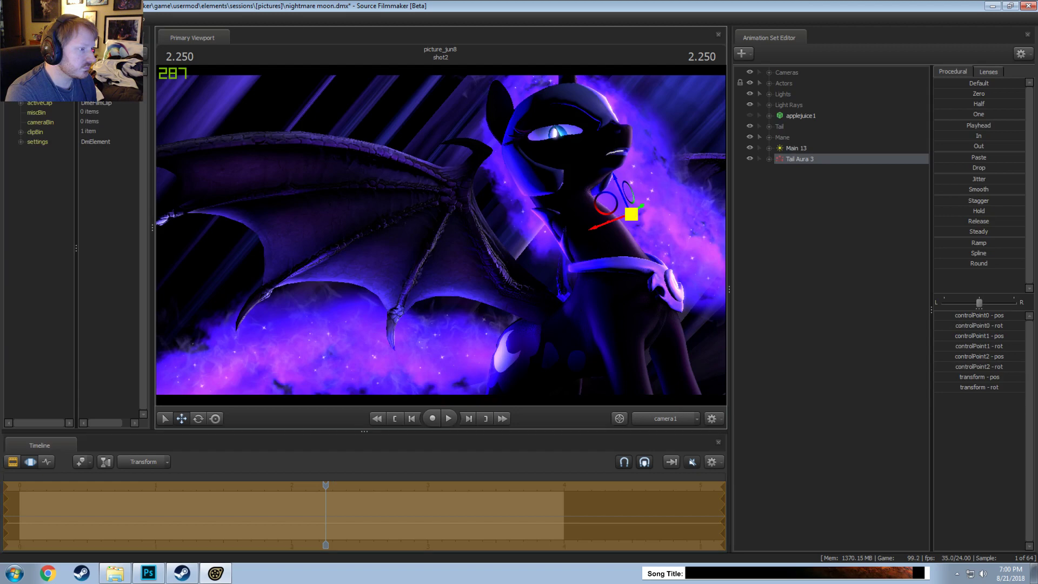
left_click_drag(630, 214, 625, 224)
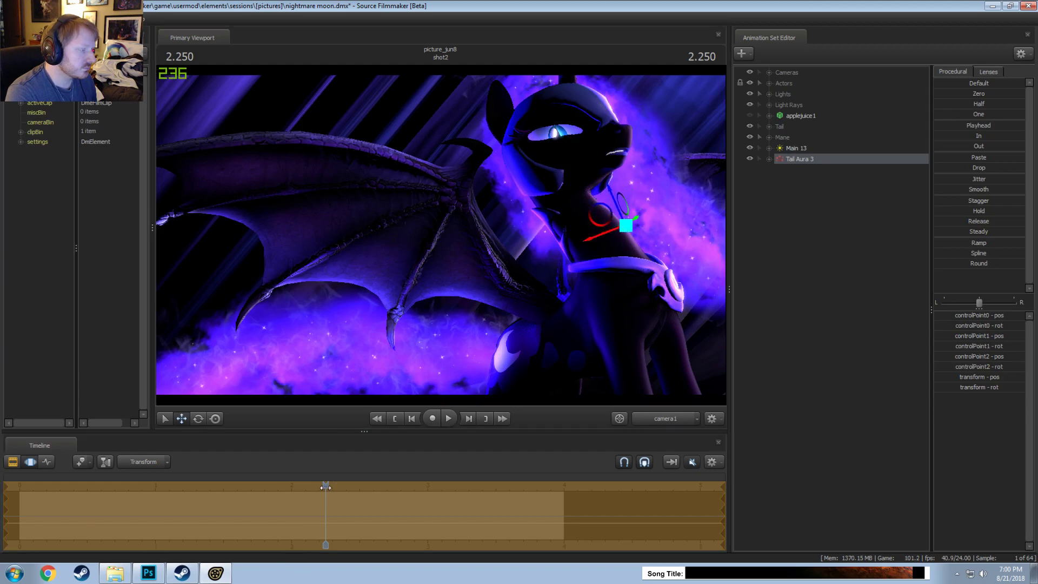
Step: Preview the Tail Aura 3 smoke at 2.333 in the Clip Editor and show its particle system in the Element Viewer
mouse_move(331, 487)
left_mouse_down()
mouse_move(349, 489)
mouse_move(336, 491)
left_mouse_up()
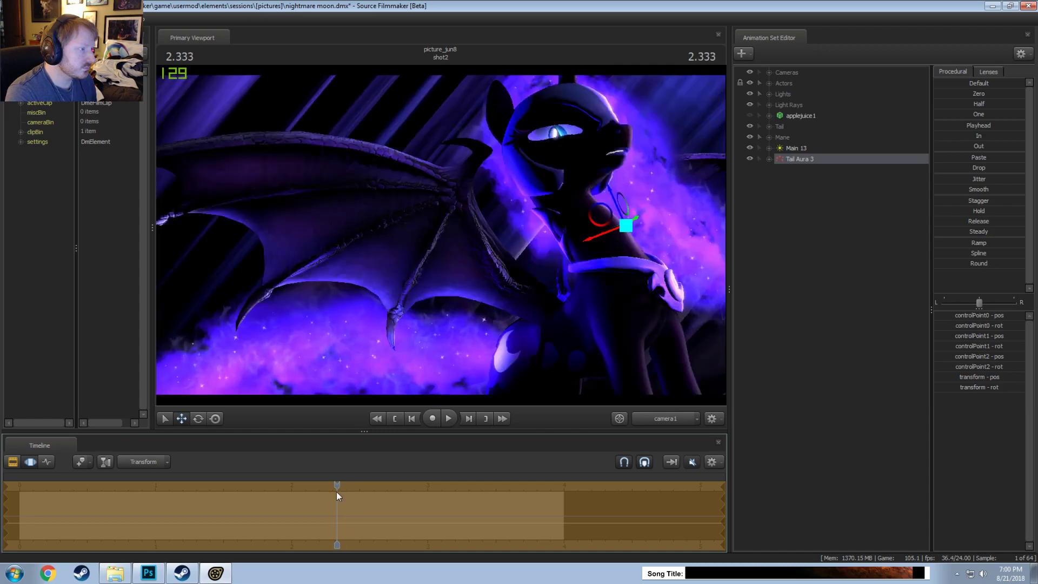
key("F2")
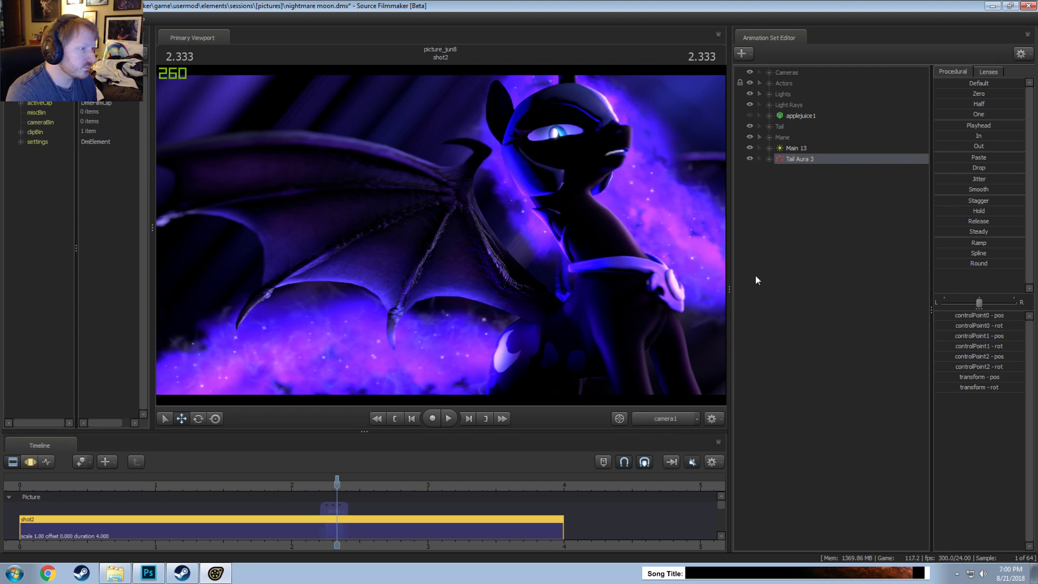
left_click(800, 158)
right_click(802, 157)
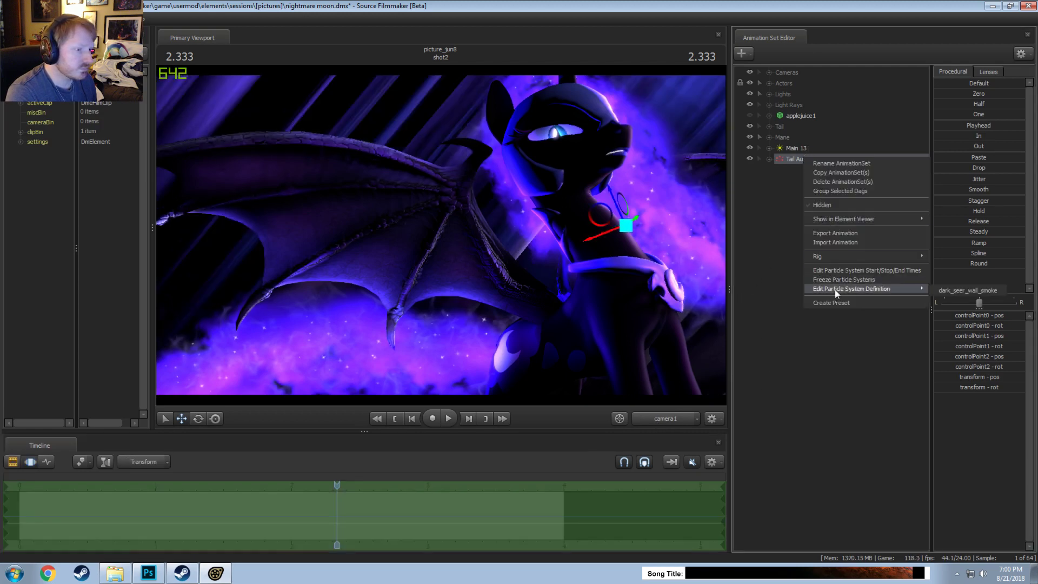
mouse_move(841, 222)
left_click(958, 230)
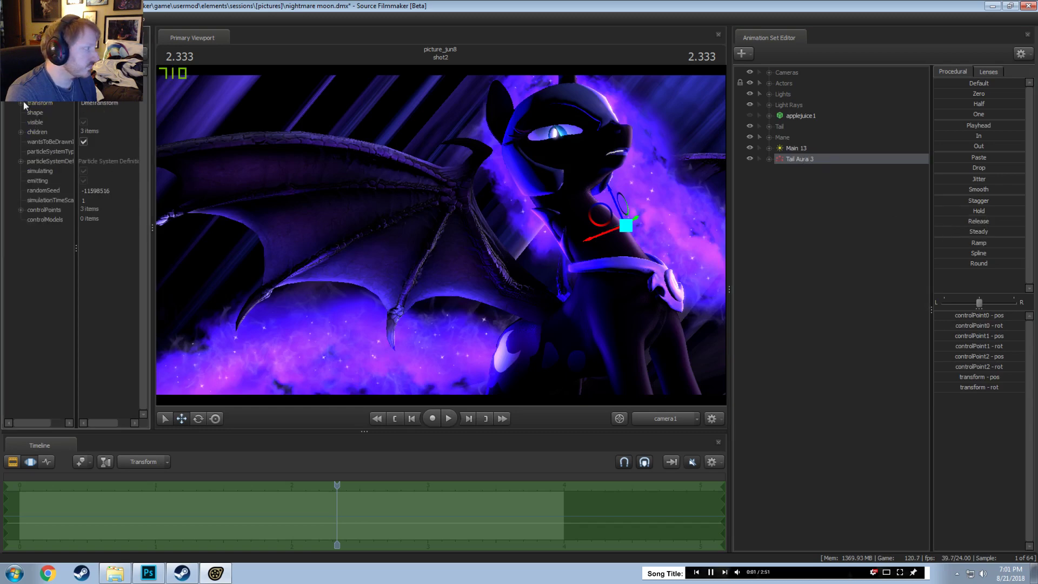
right_click(31, 130)
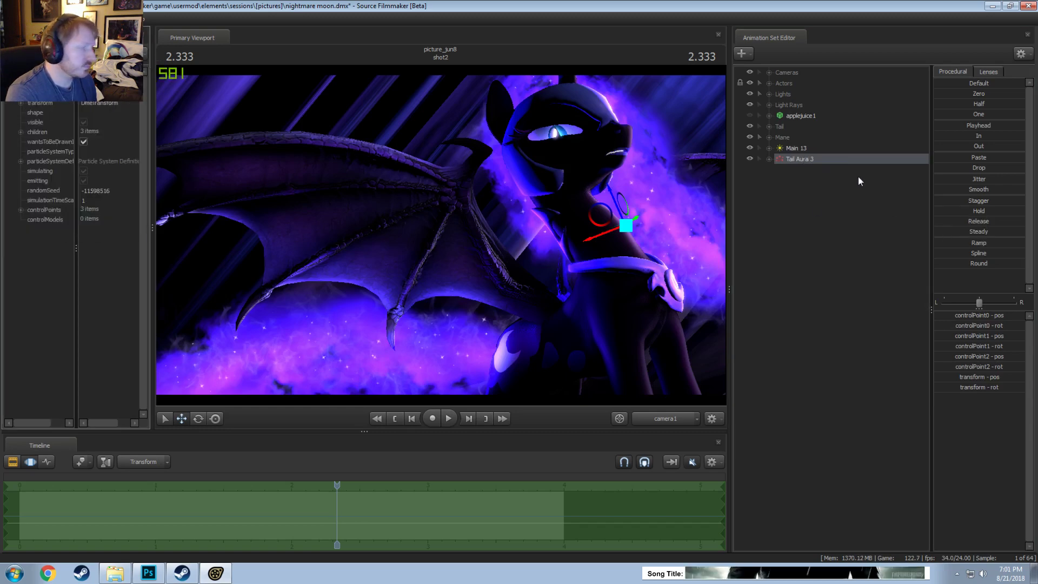
Step: Edit Tail Aura 3's dark_seer_wall_smoke definition and set the Velocity Noise output maximum to 35 10 10
right_click(825, 161)
mouse_move(868, 296)
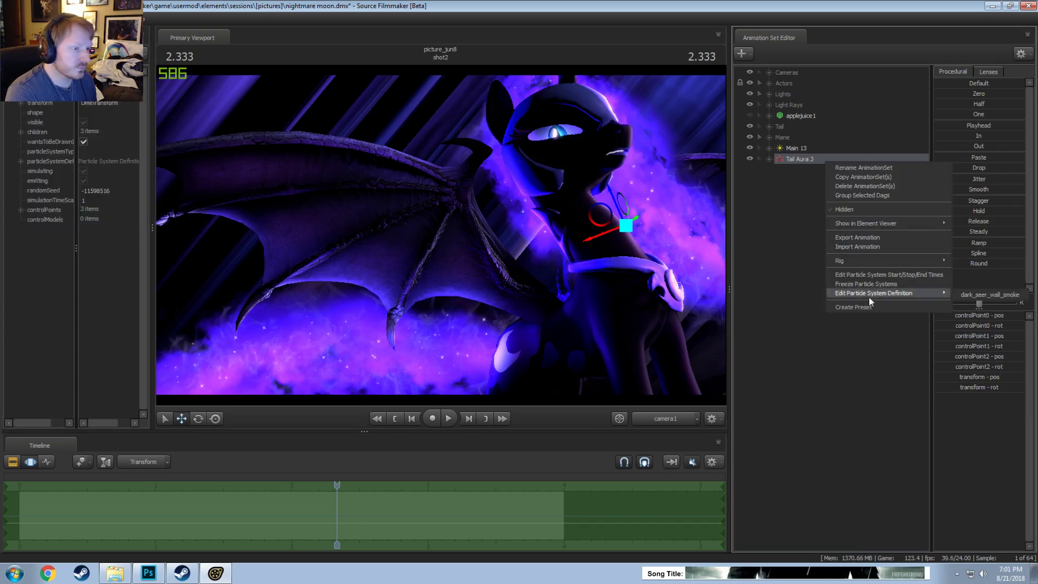
left_click(975, 296)
left_click_drag(695, 177, 683, 217)
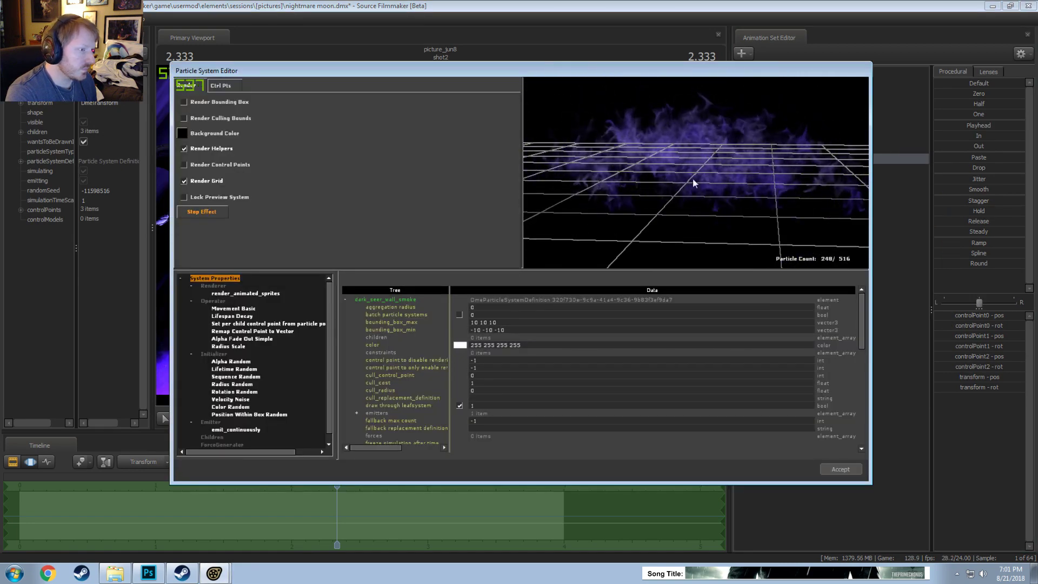
left_click(231, 399)
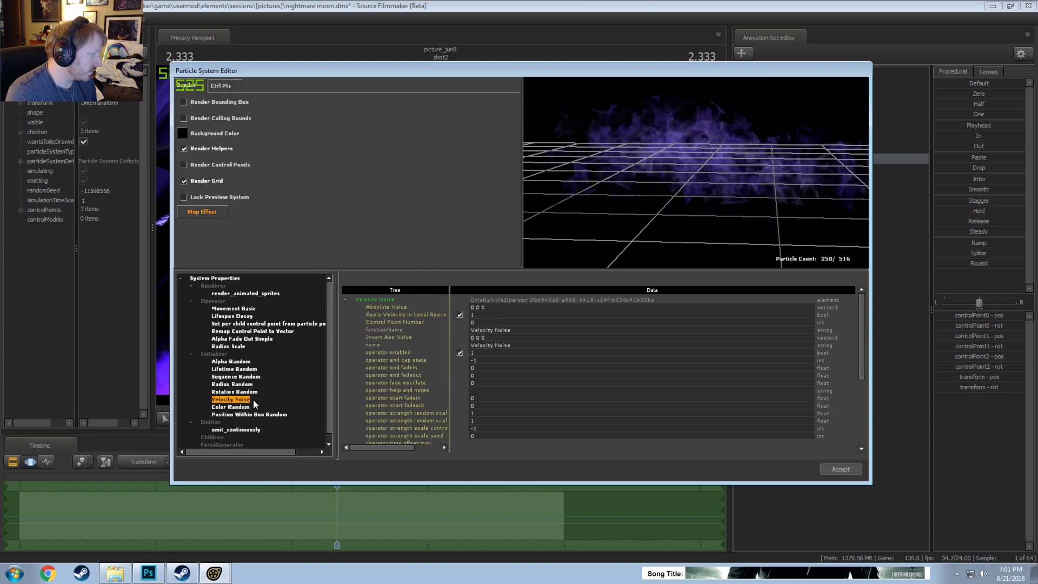
scroll(460, 383, "down", 5)
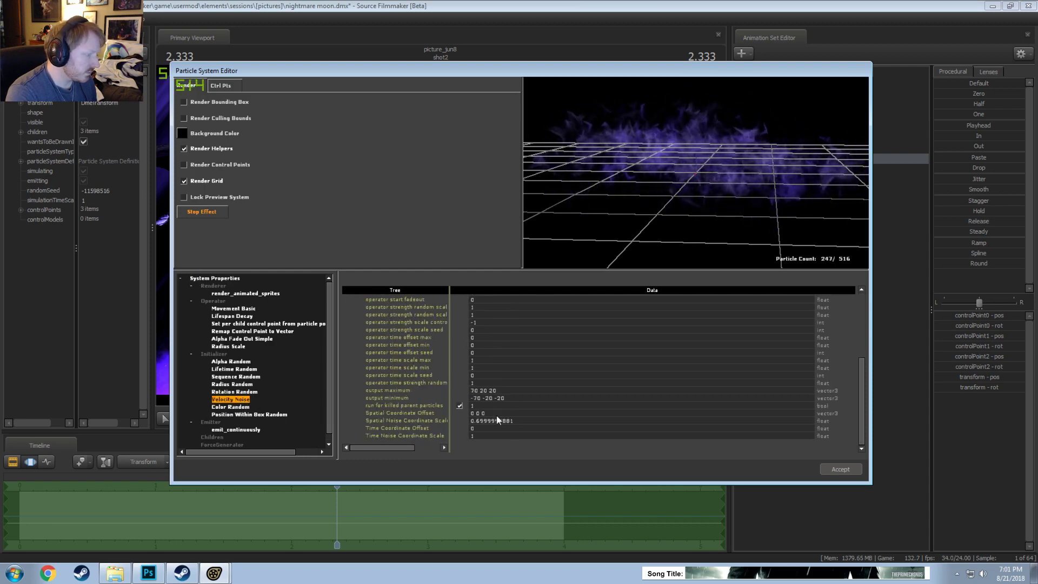
scroll(498, 419, "up", 5)
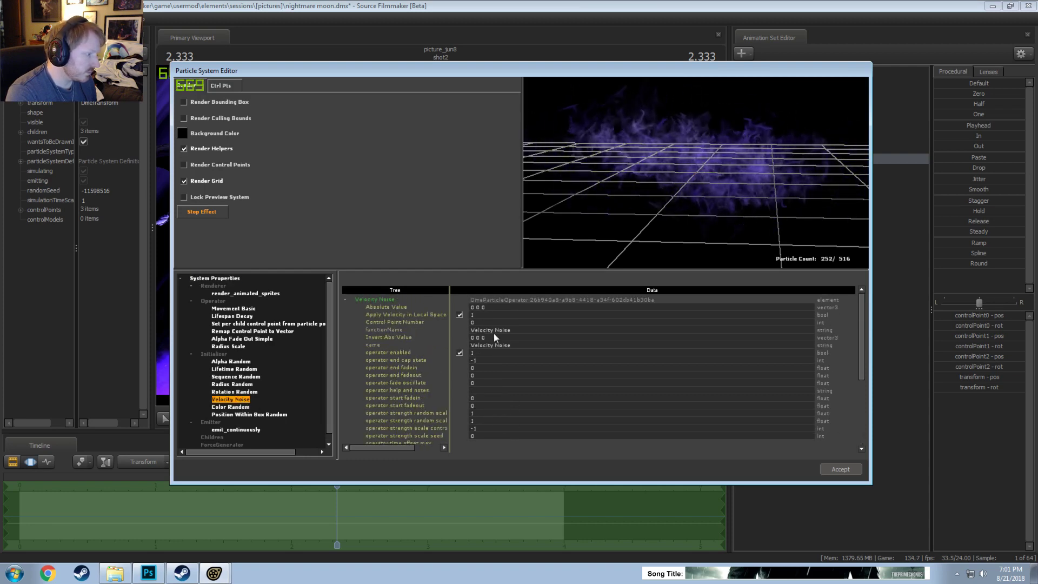
scroll(469, 373, "down", 5)
double_click(483, 390)
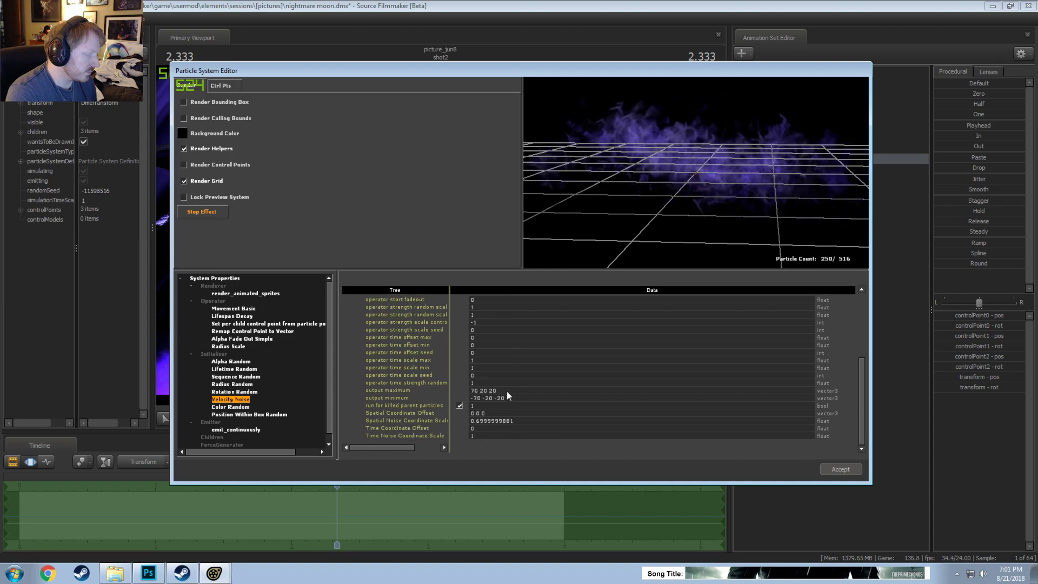
type("35 10 10")
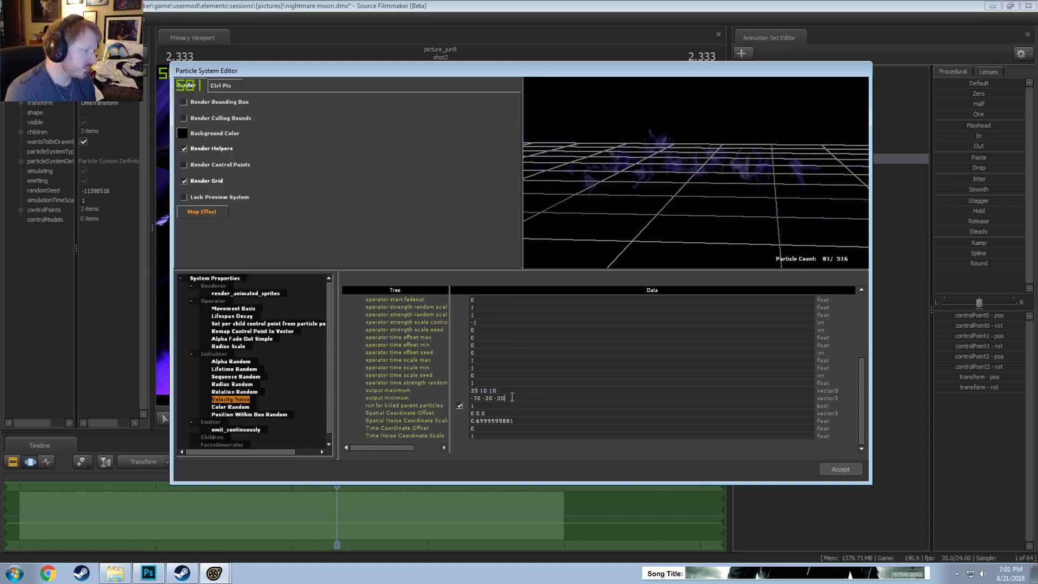
Step: Set the Velocity Noise output minimum to -35 -10 -10, inspect the smoke preview from several angles and accept the definition
key("Tab")
type("-35")
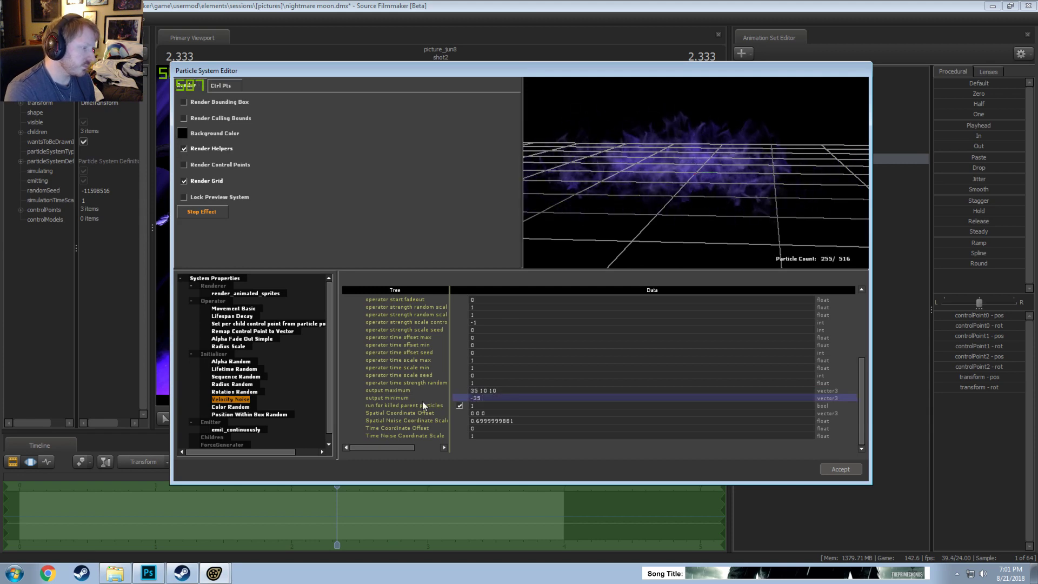
type(" -10 -10")
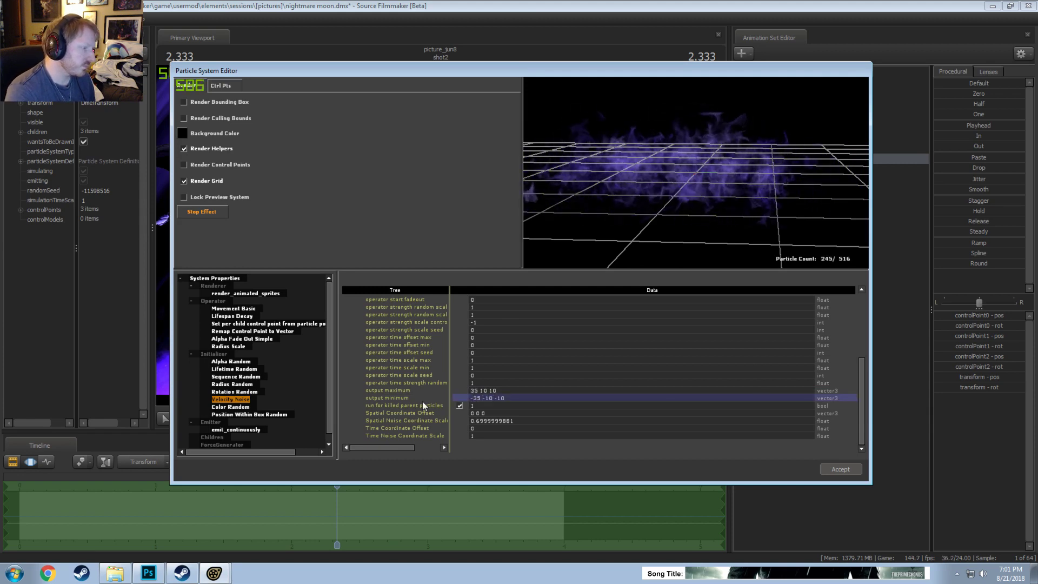
key("Return")
left_click_drag(695, 229, 719, 219)
mouse_move(695, 172)
left_mouse_down()
mouse_move(682, 217)
mouse_move(700, 179)
left_mouse_up()
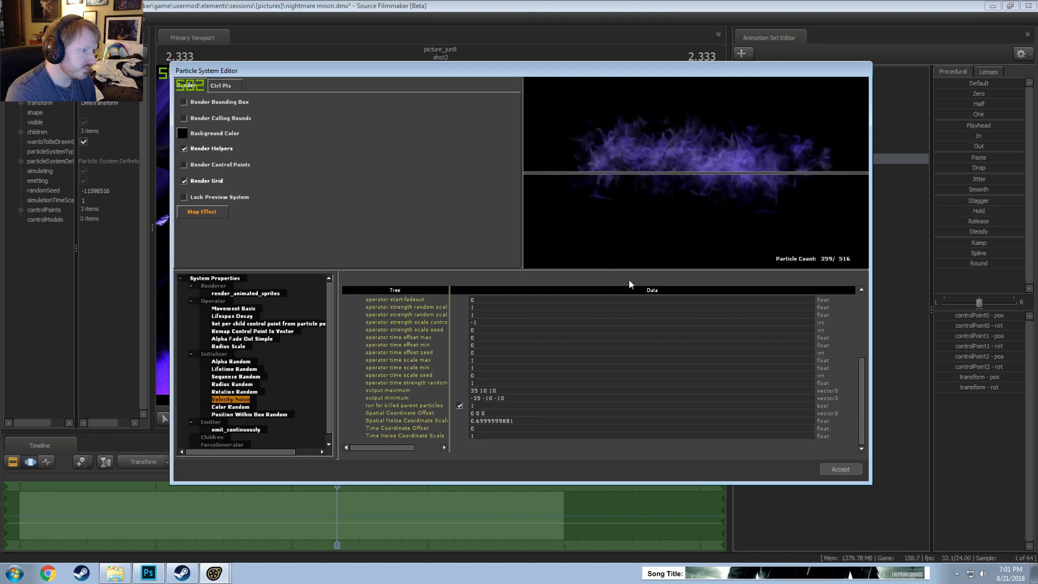
left_click_drag(662, 221, 686, 193)
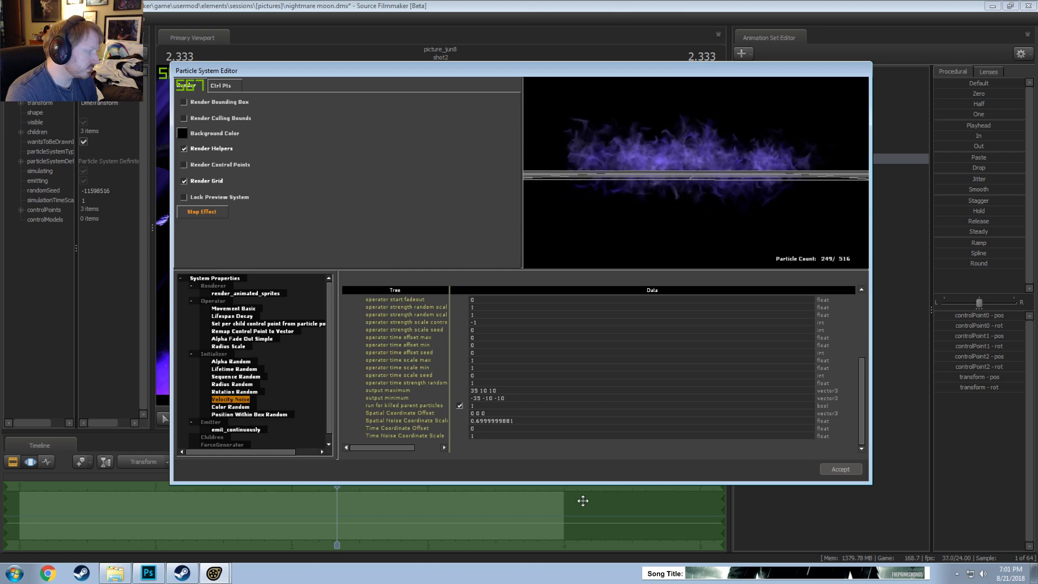
left_click(840, 469)
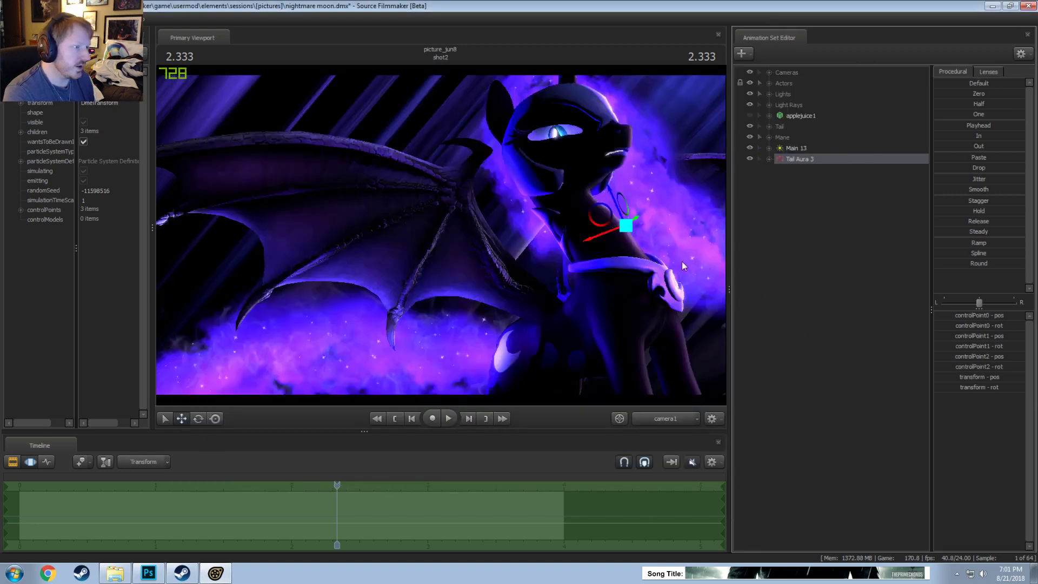
Step: Move Tail Aura 3 up from the neck to beside the muzzle and check the smoke at 2.291
left_click_drag(625, 224, 637, 171)
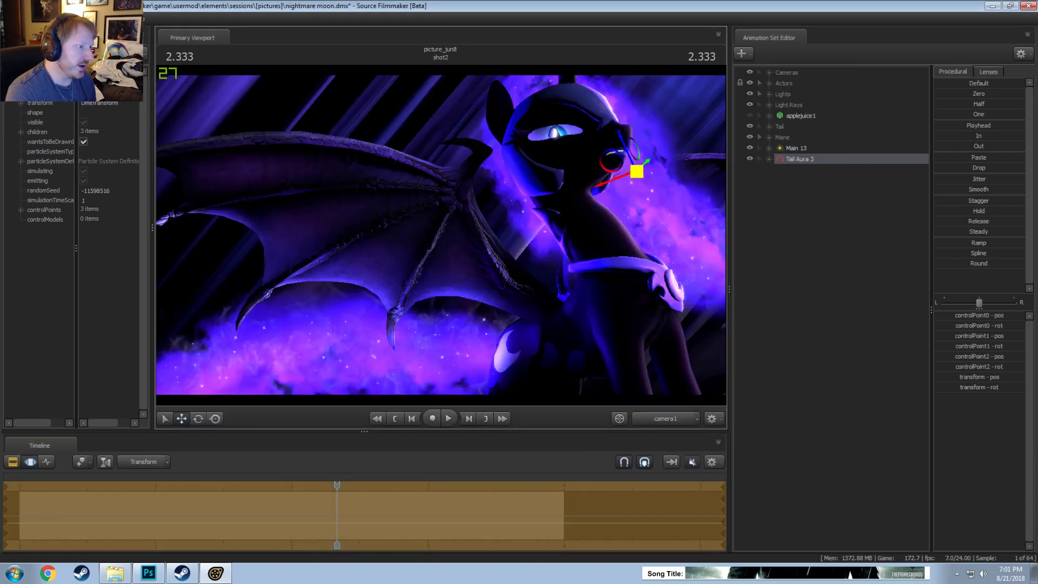
left_click_drag(338, 484, 331, 485)
key("F2")
key("F3")
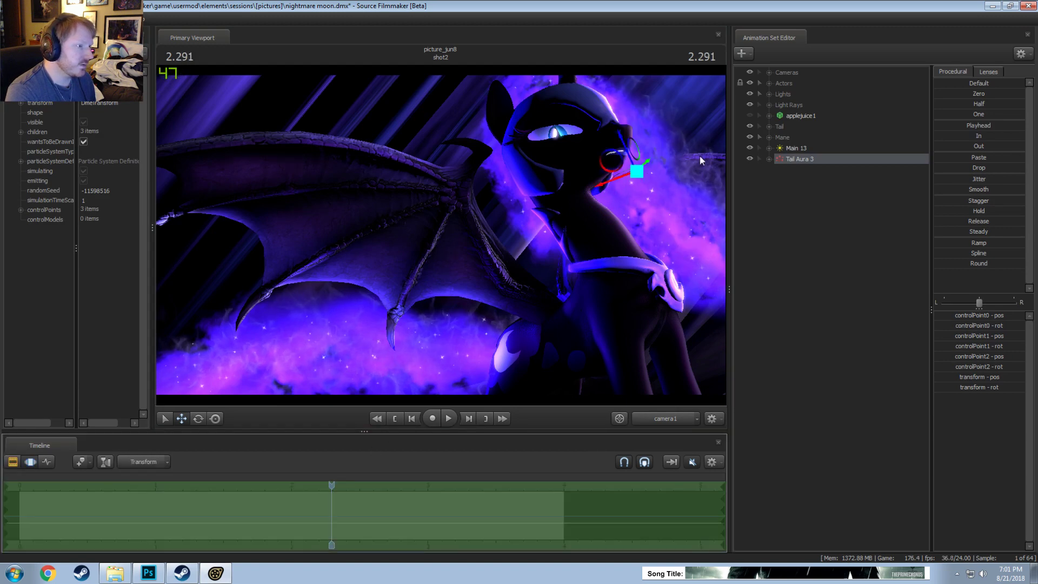
Step: Set the emit_continuously emission_rate of Tail Aura 3's dark_seer_wall_smoke definition to 100 and accept it
right_click(795, 158)
mouse_move(822, 290)
left_click(952, 290)
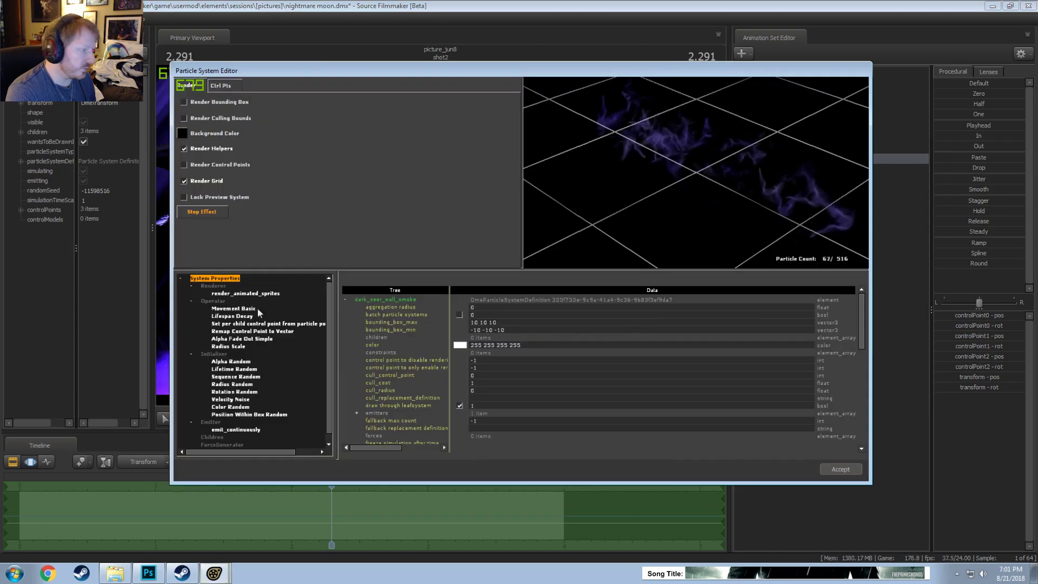
left_click(236, 429)
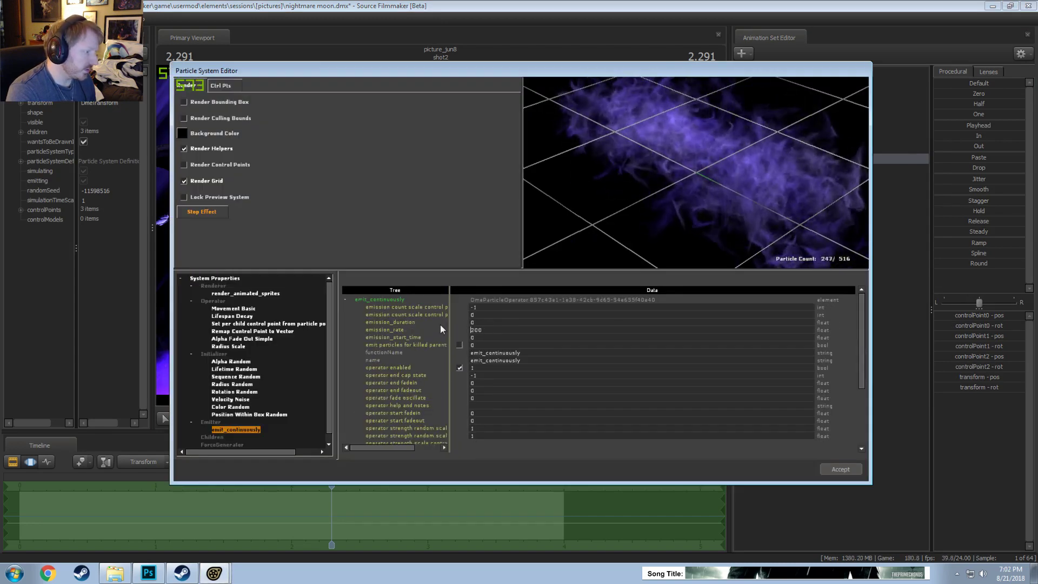
double_click(494, 330)
type("100")
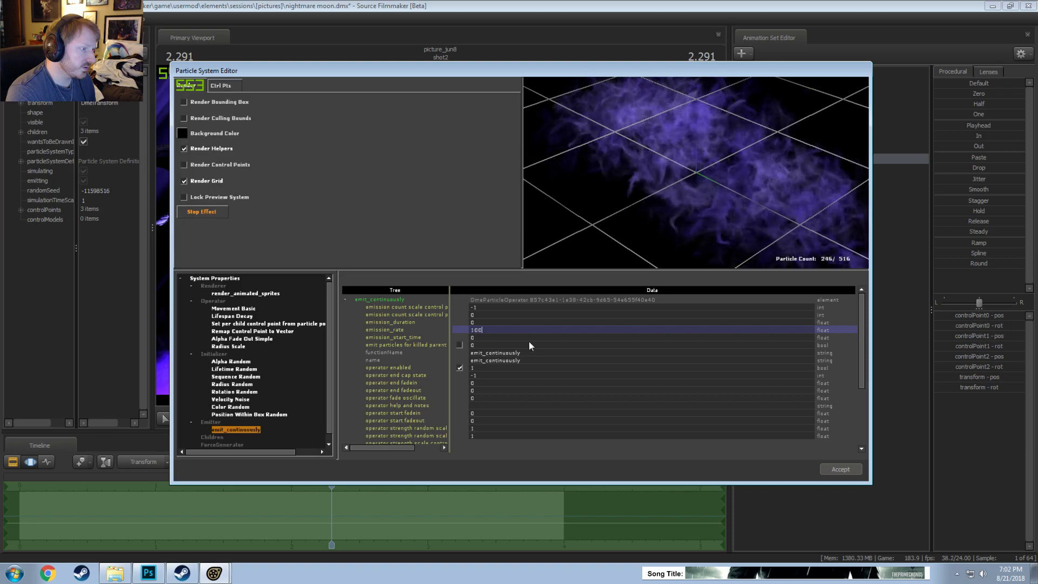
key("Return")
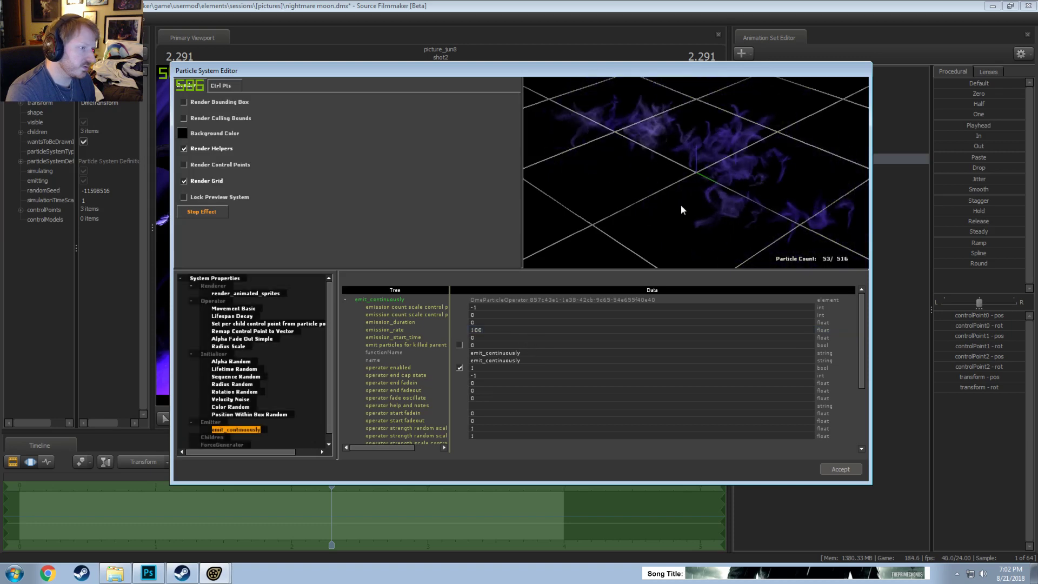
left_click_drag(679, 205, 715, 238)
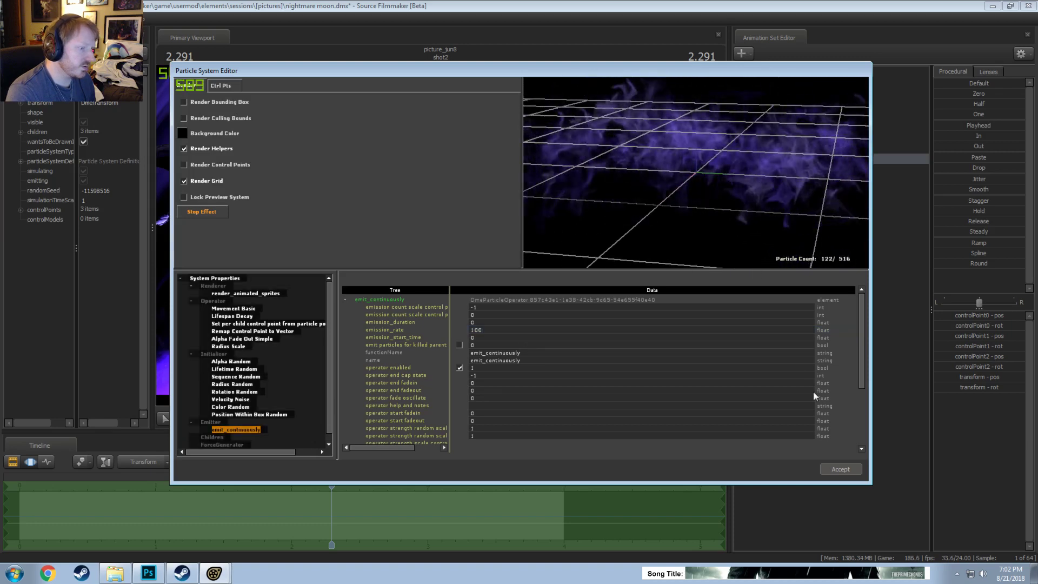
left_click(841, 467)
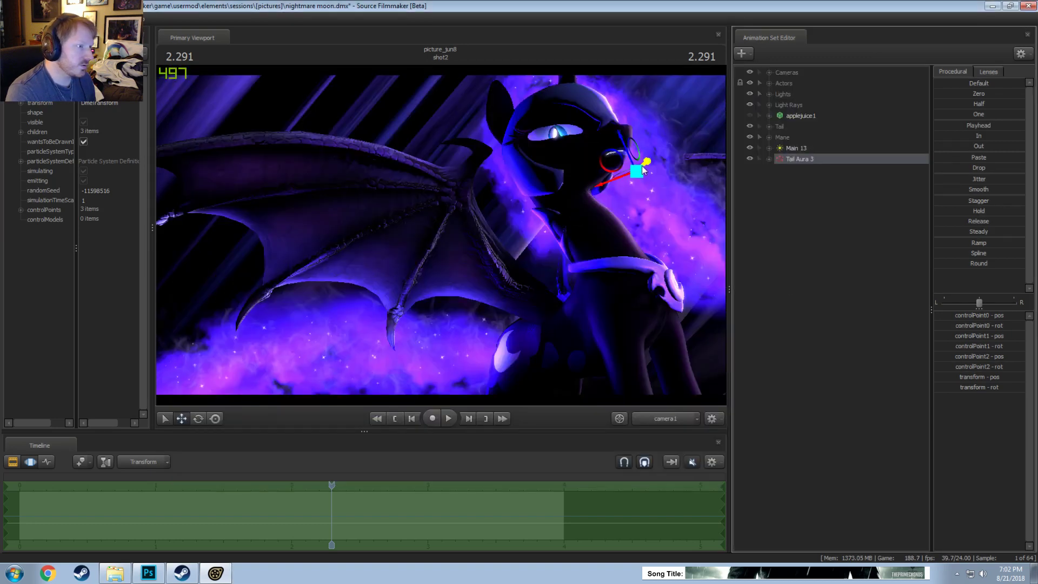
Step: Nudge Tail Aura 3 slightly closer to the muzzle and check it at 2.291
left_click_drag(643, 171, 439, 246)
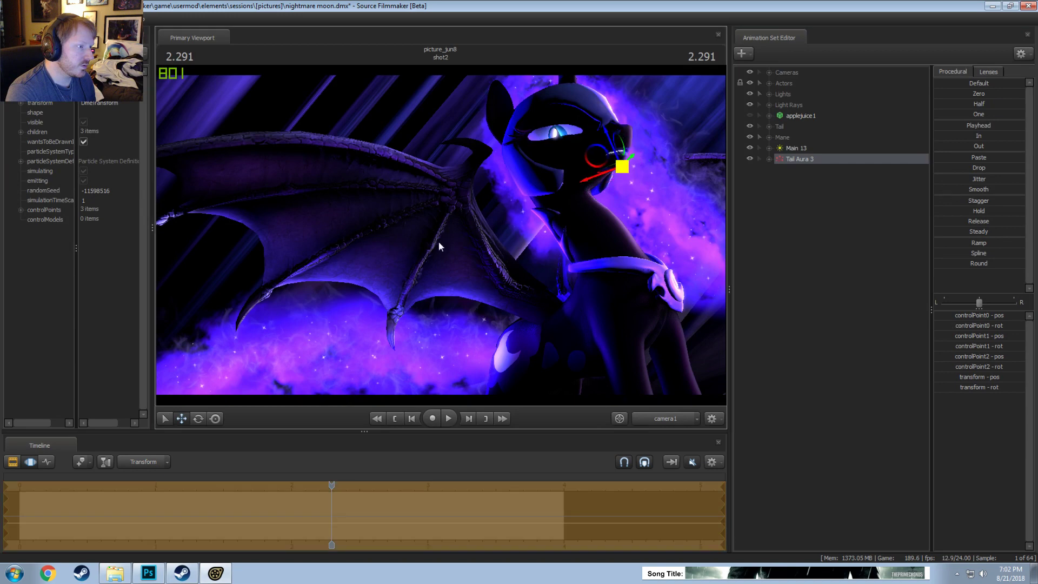
left_click(330, 486)
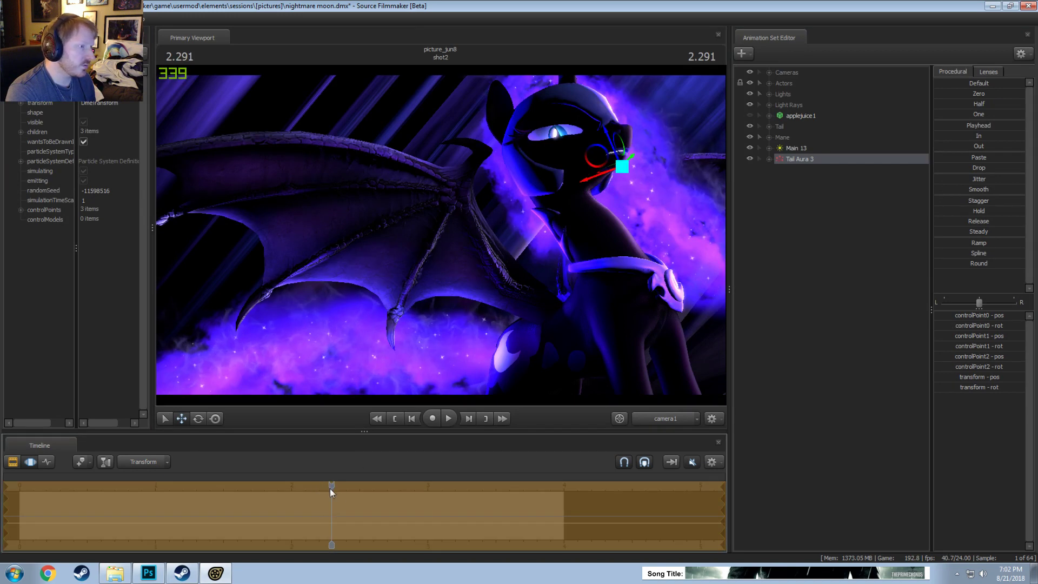
Step: In Tail Aura 3's dark_seer_wall_smoke definition, set the Color Random color1 to RGB 140, 134, 255
left_click(820, 159)
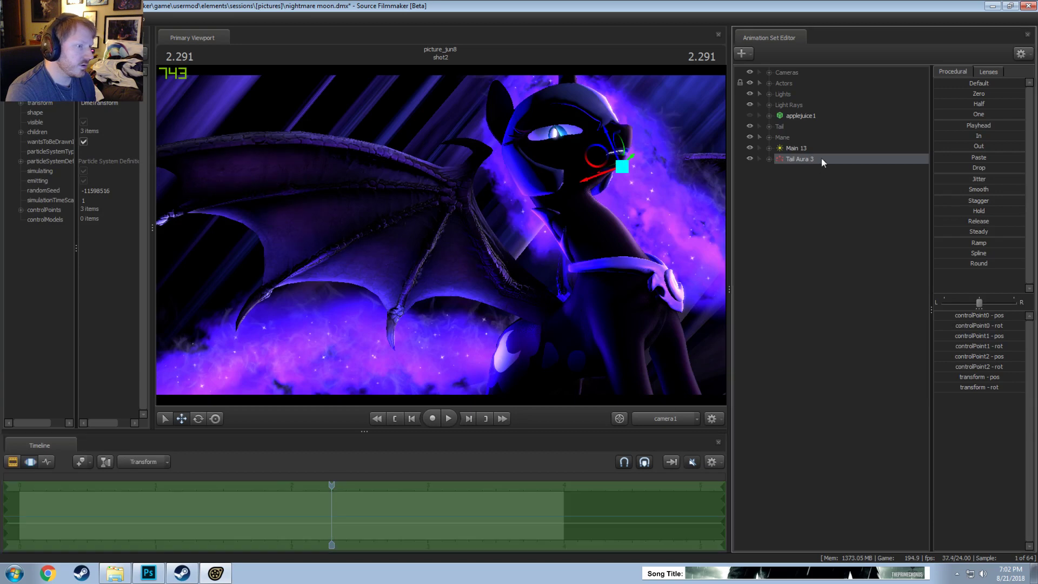
right_click(821, 158)
left_click(870, 287)
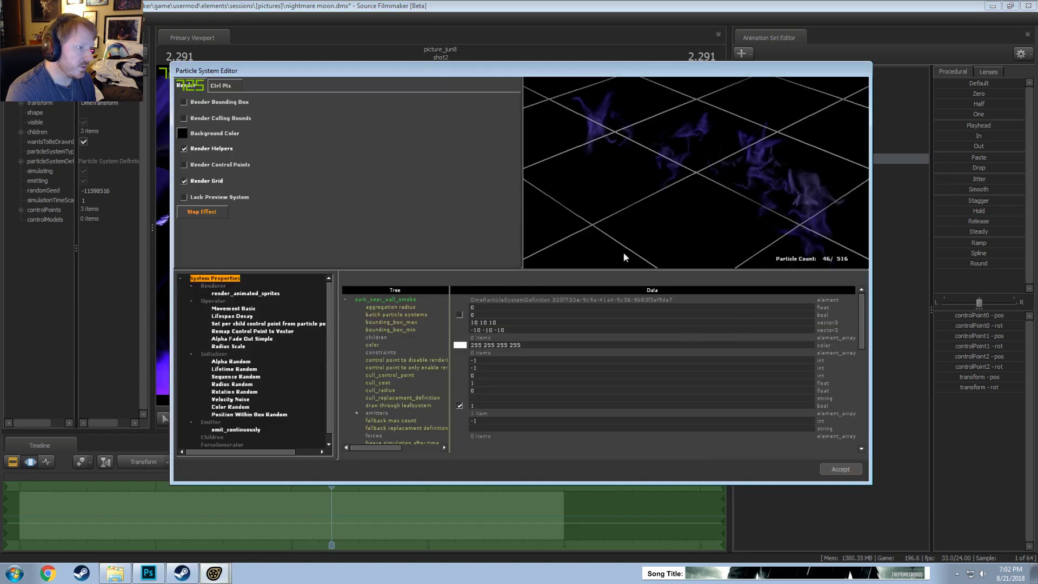
left_click_drag(594, 253, 550, 215)
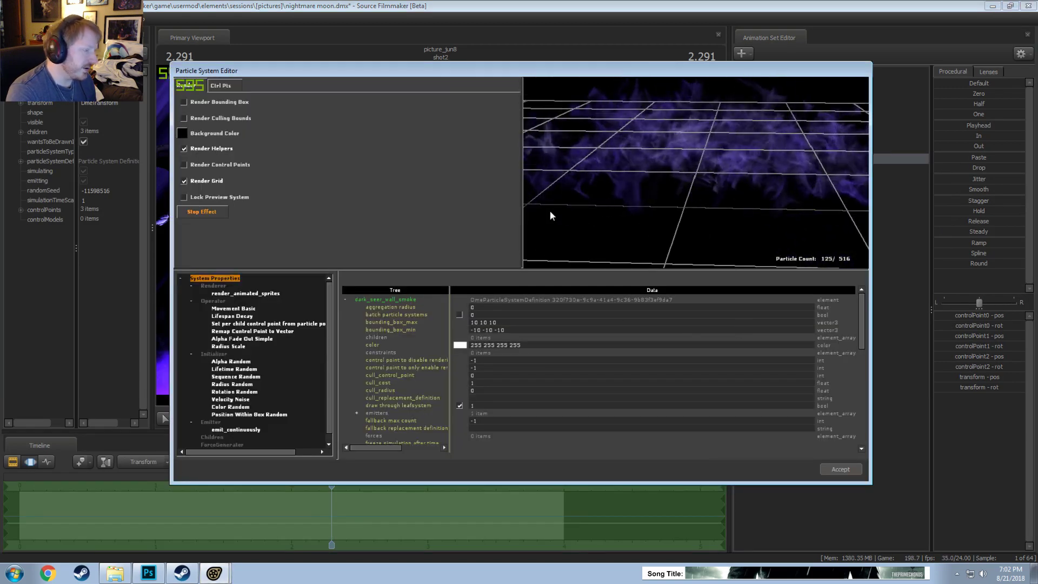
left_click(230, 407)
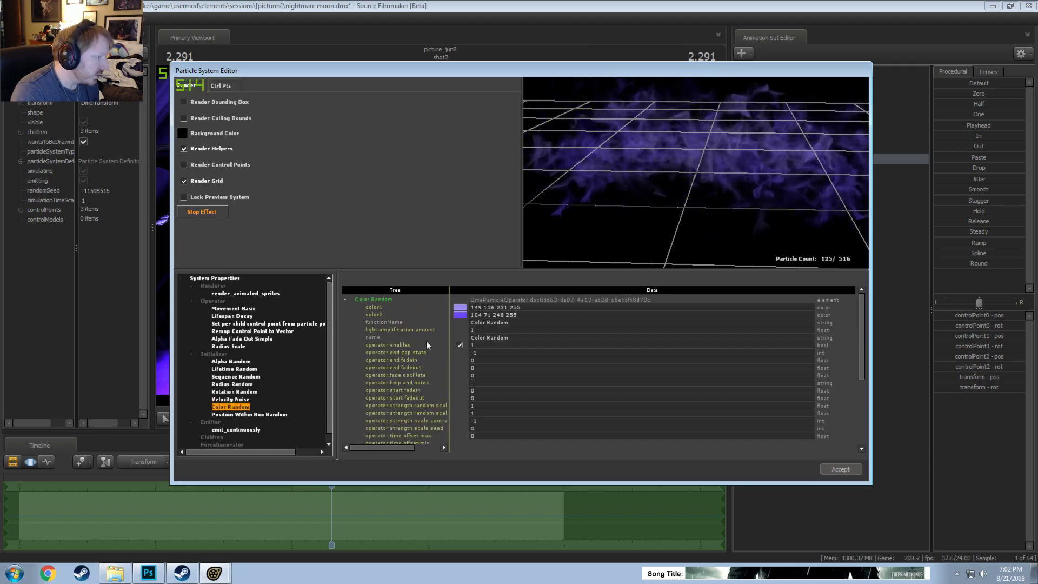
left_click(459, 307)
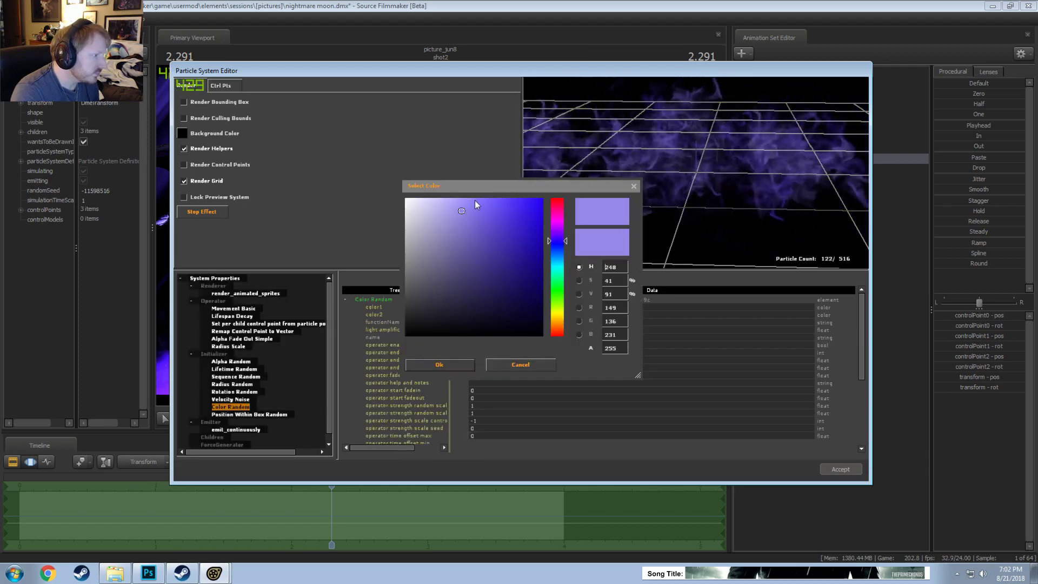
mouse_move(462, 205)
left_mouse_down()
mouse_move(460, 187)
mouse_move(472, 189)
left_mouse_up()
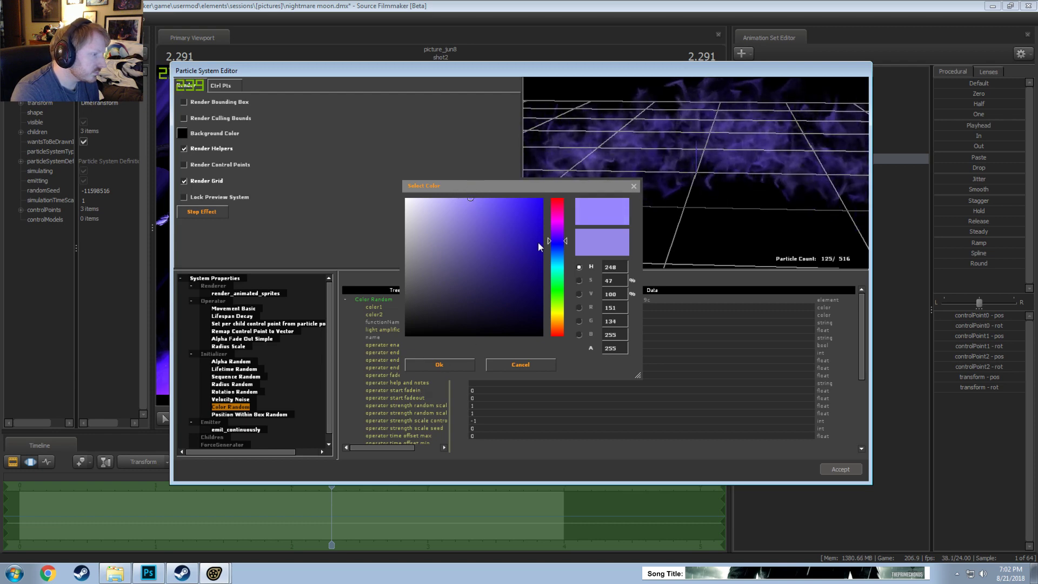
left_click(561, 243)
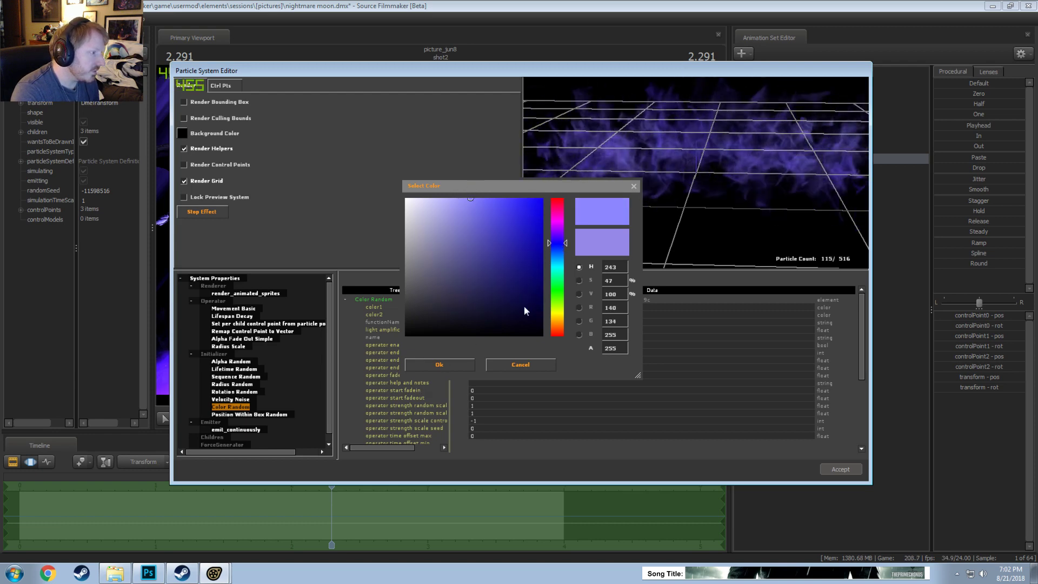
left_click(436, 365)
Step: Set the Color Random color2 of Tail Aura 3's smoke to RGB 74, 70, 255 and accept the definition
left_click(460, 315)
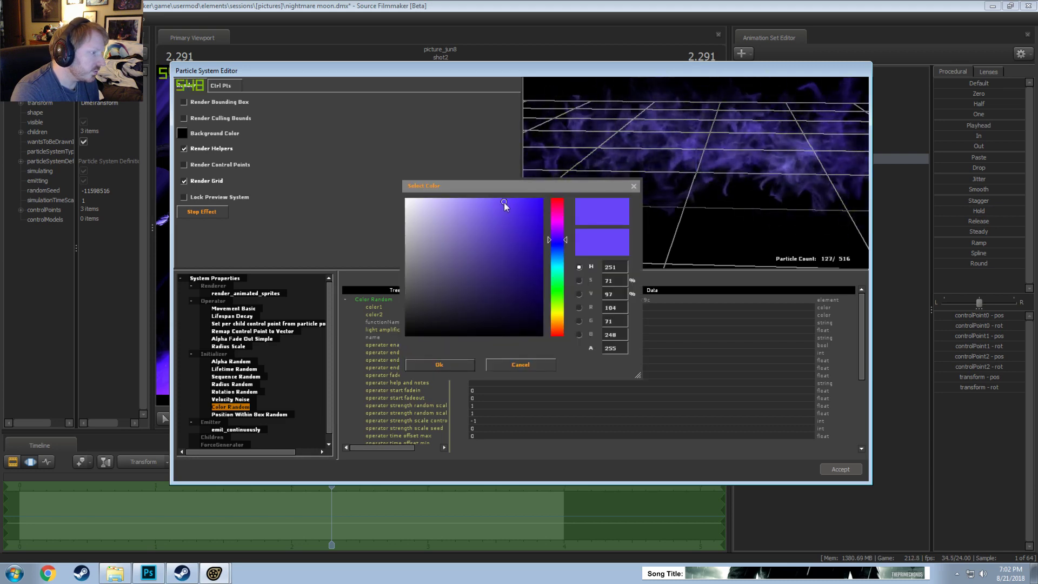
left_click_drag(504, 202, 505, 190)
left_click(556, 243)
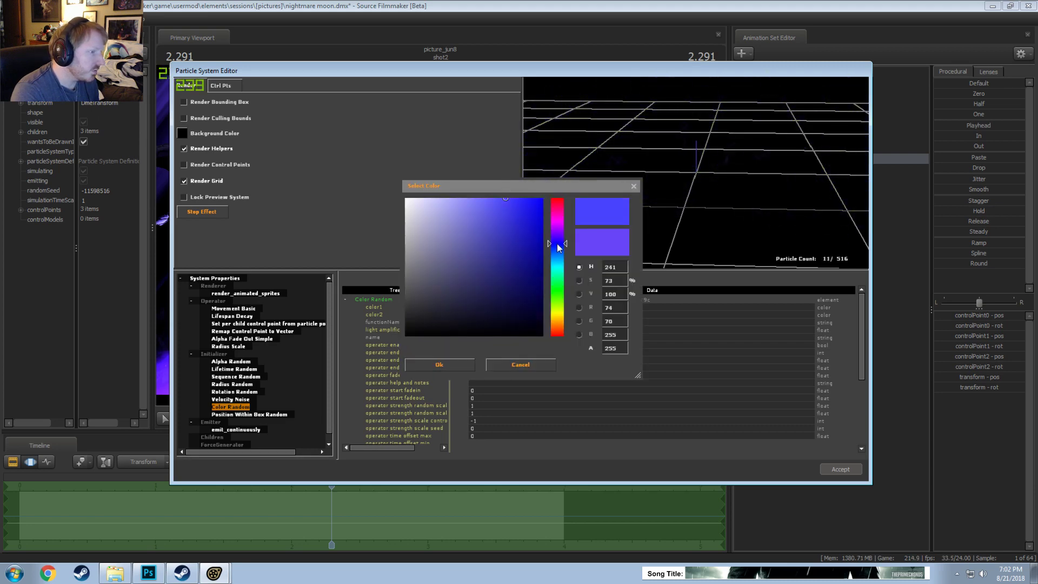
left_click(464, 365)
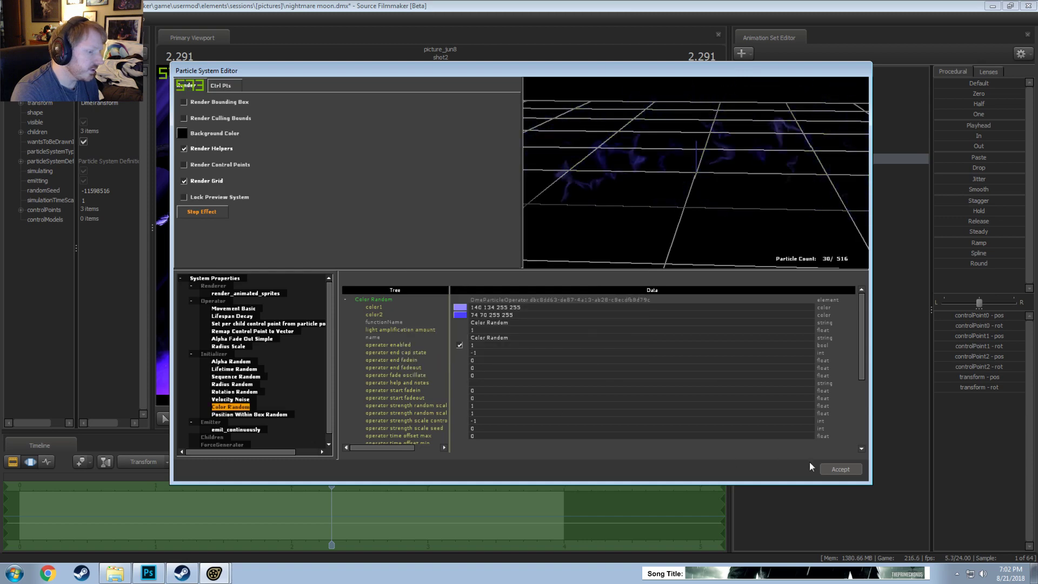
left_click(821, 468)
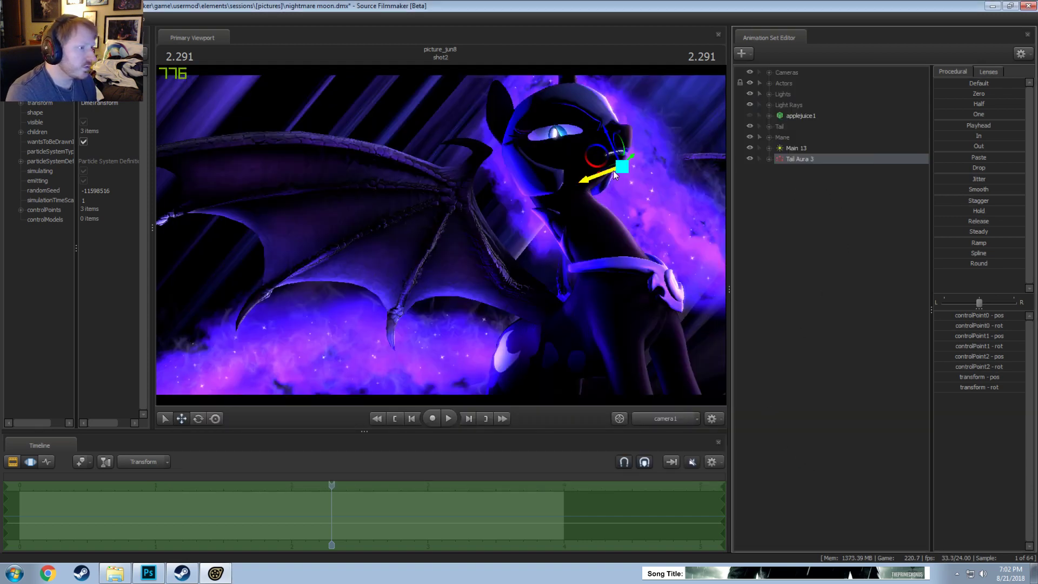
Step: Go to 2.333 on the timeline and shift Tail Aura 3 slightly inward onto the muzzle
left_click_drag(328, 490, 324, 486)
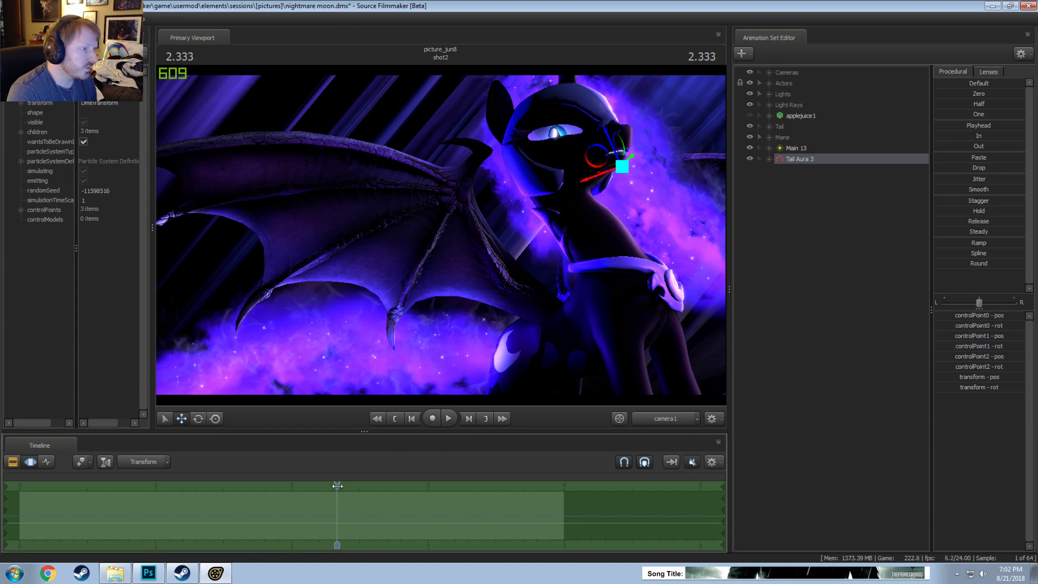
left_click_drag(625, 166, 612, 166)
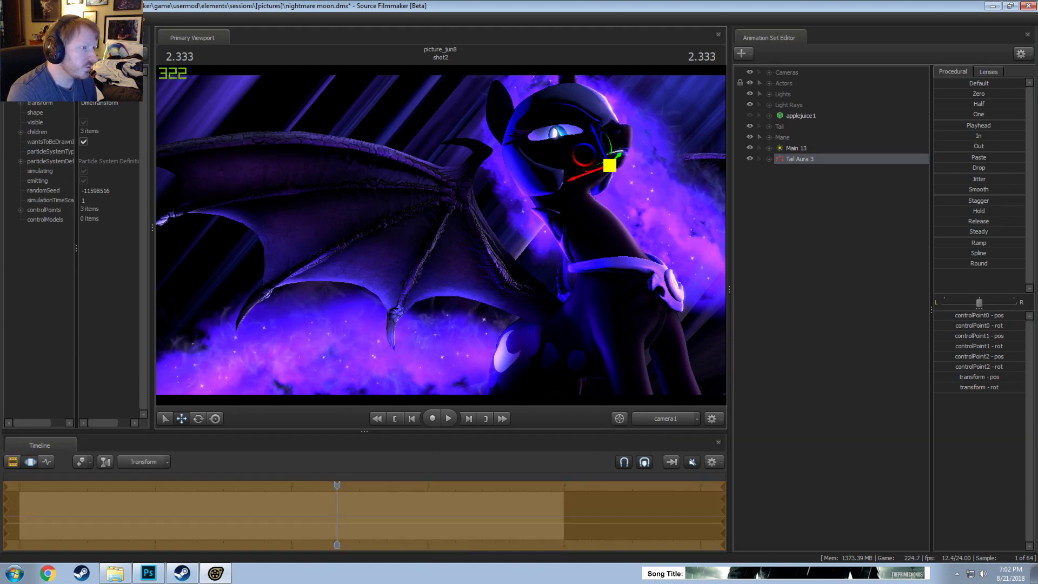
Step: Reopen Tail Aura 3's dark_seer_wall_smoke definition and set the Color Random color1 to RGB 95, 87, 255
right_click(809, 161)
mouse_move(840, 293)
left_click(980, 295)
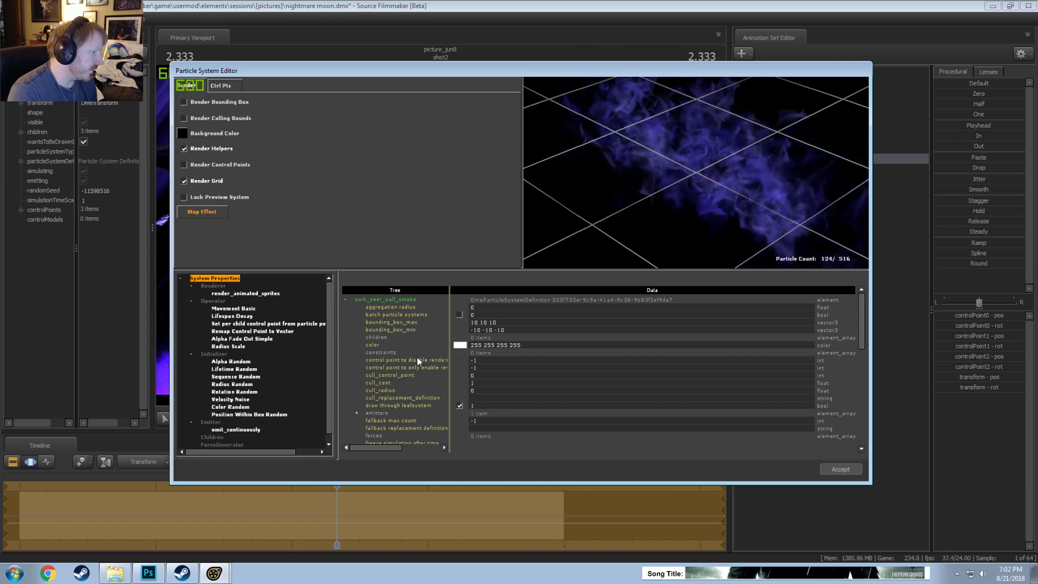
scroll(307, 388, "down", 1)
scroll(302, 391, "up", 1)
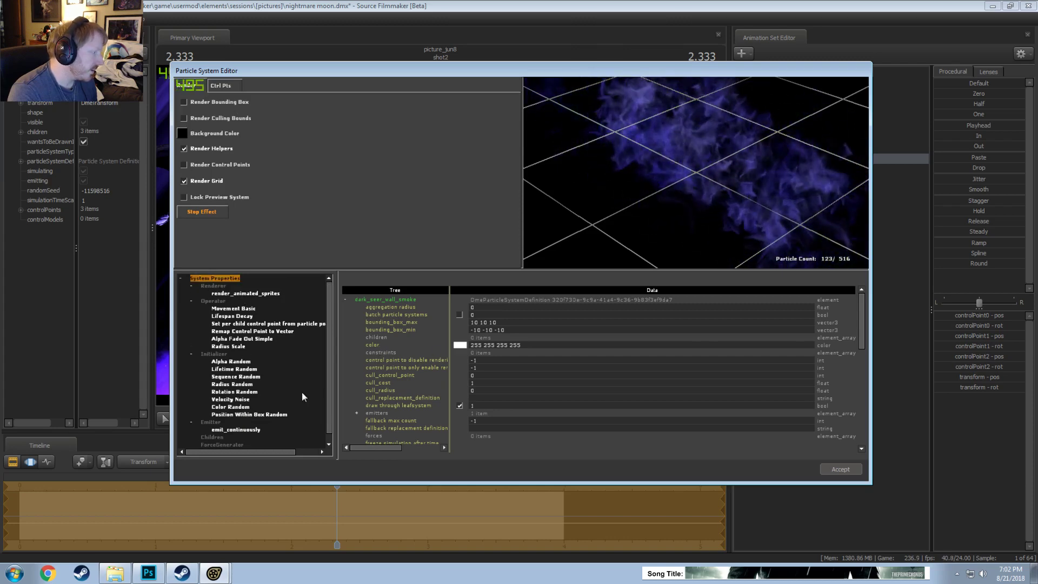
left_click_drag(769, 162, 700, 167)
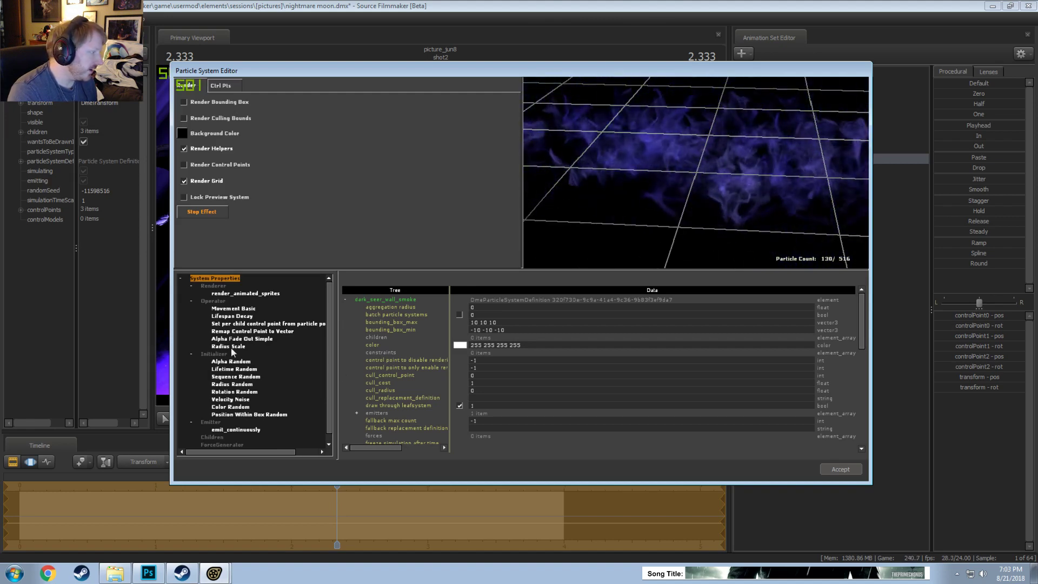
left_click(231, 407)
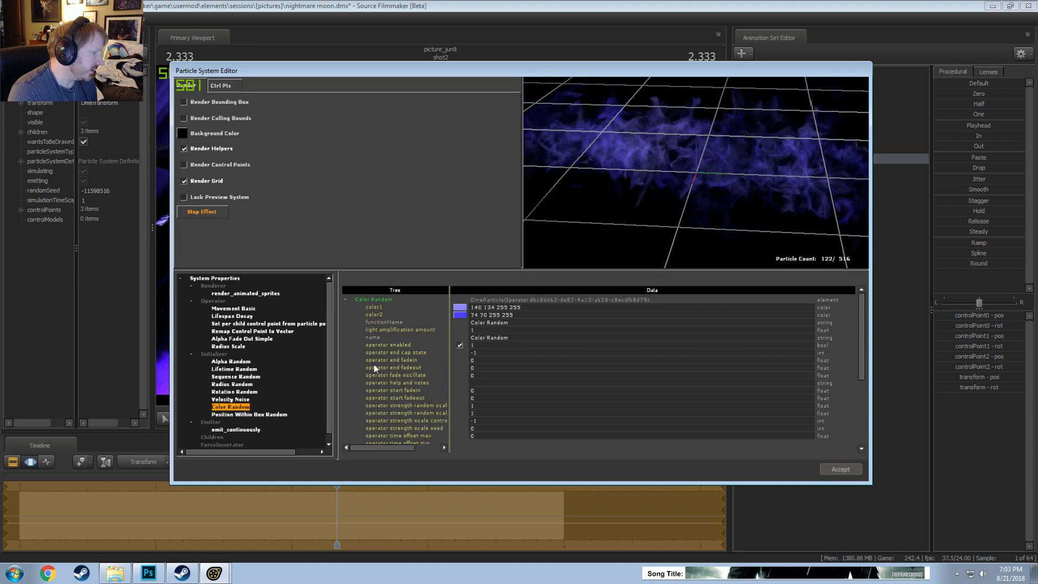
left_click(460, 307)
left_click_drag(470, 199, 497, 187)
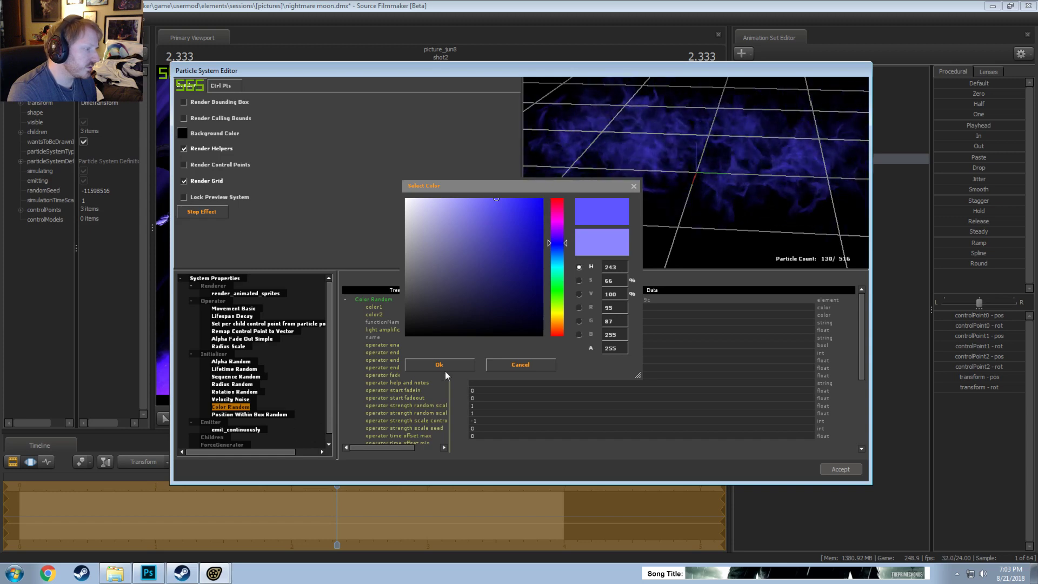
Step: Darken the Color Random color2 to RGB 46, 42, 216, accept the definition and check the smoke in the picture
left_click(505, 199)
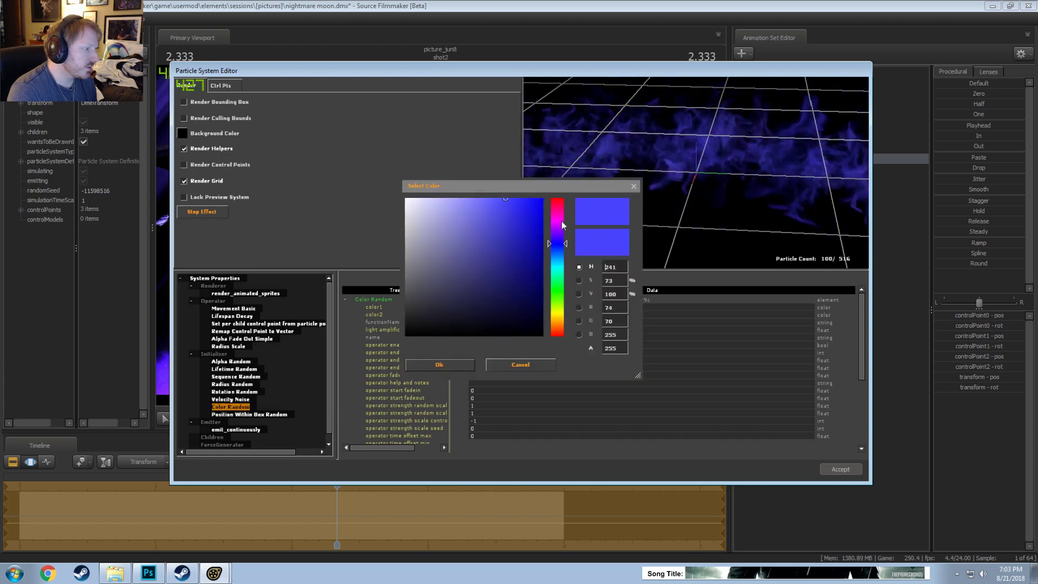
left_click(517, 211)
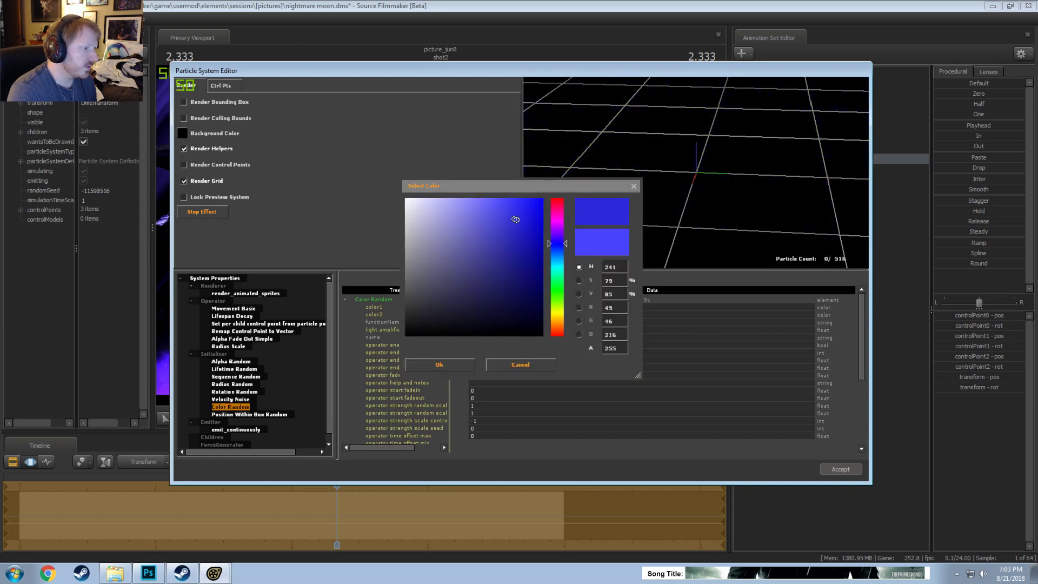
left_click(451, 364)
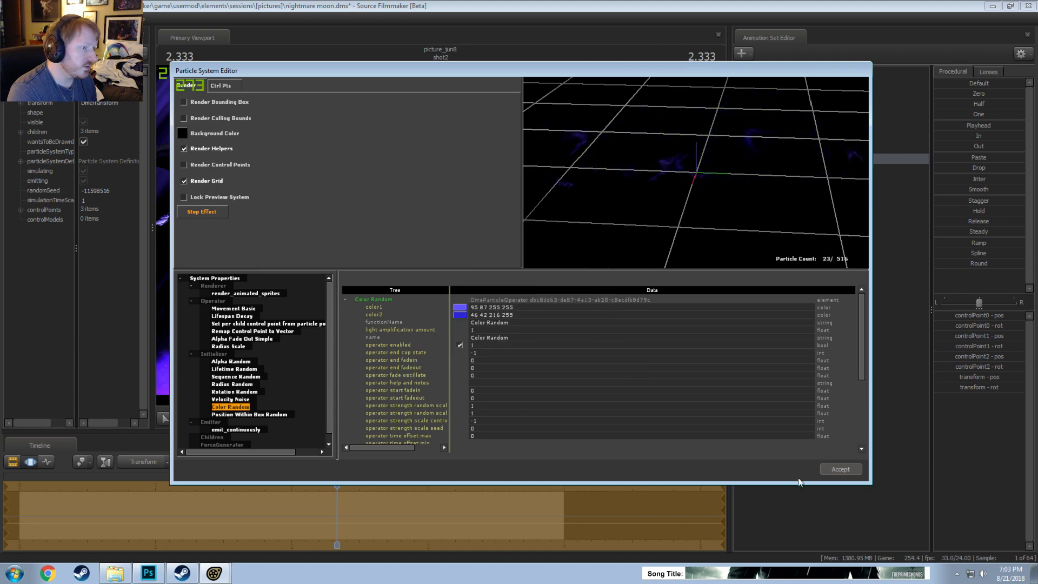
left_click(840, 469)
key("F2")
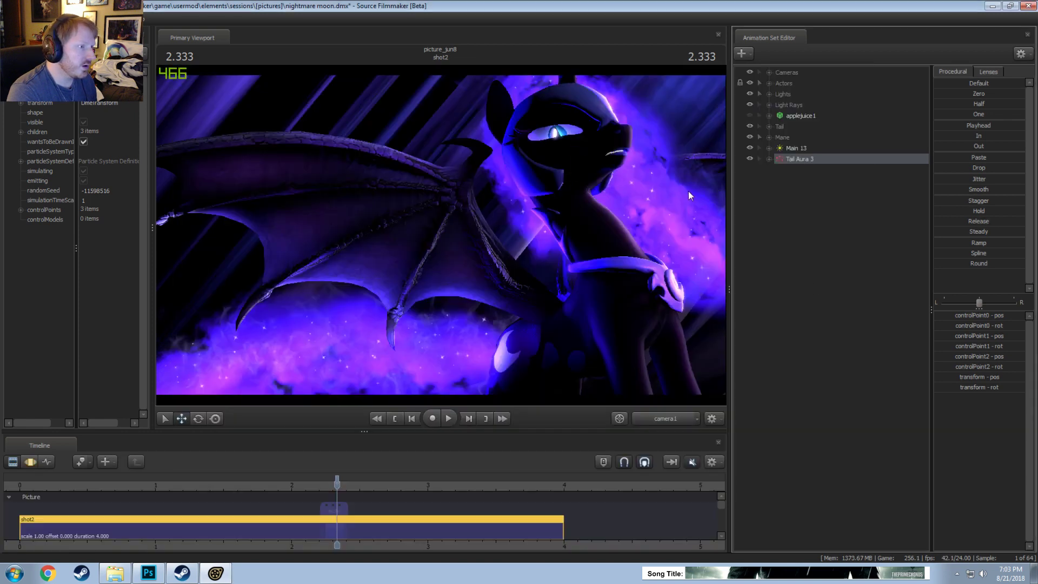
Step: In Tail Aura 3's smoke definition, set the Color Random color1 to RGB 111, 104, 255, accept it and check the picture
right_click(799, 164)
left_click(968, 293)
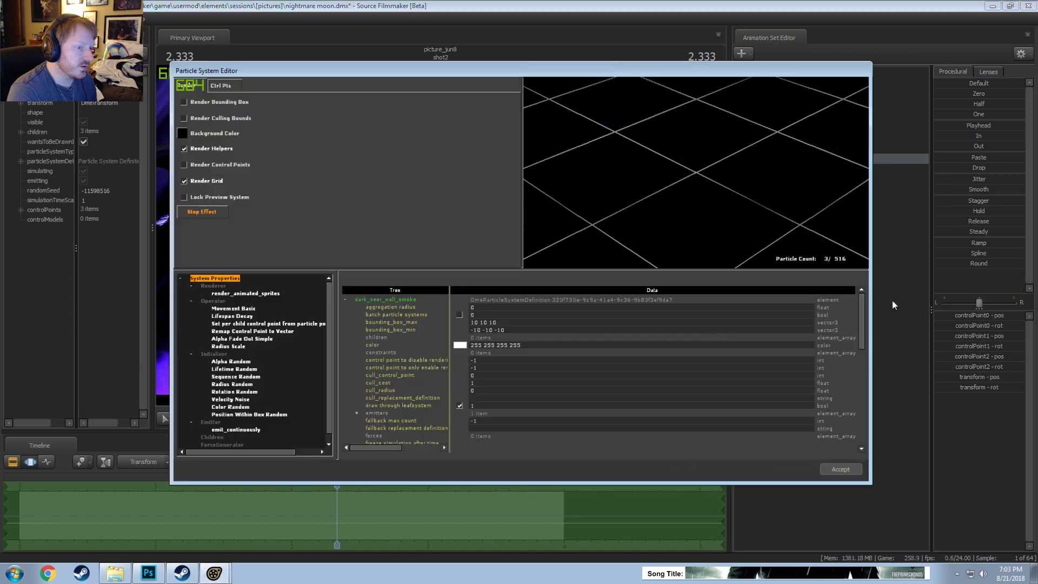
left_click(230, 406)
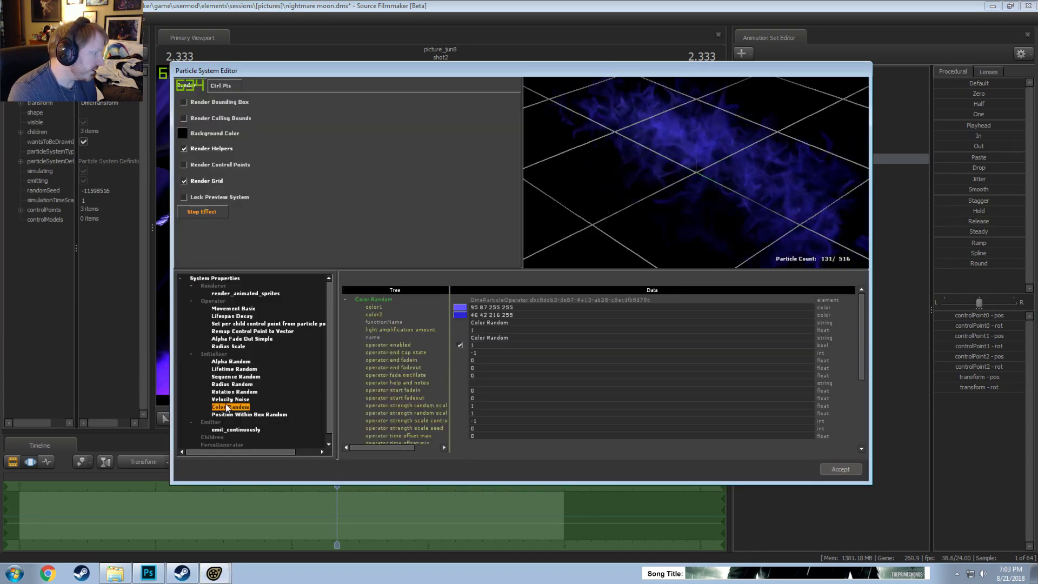
left_click(460, 314)
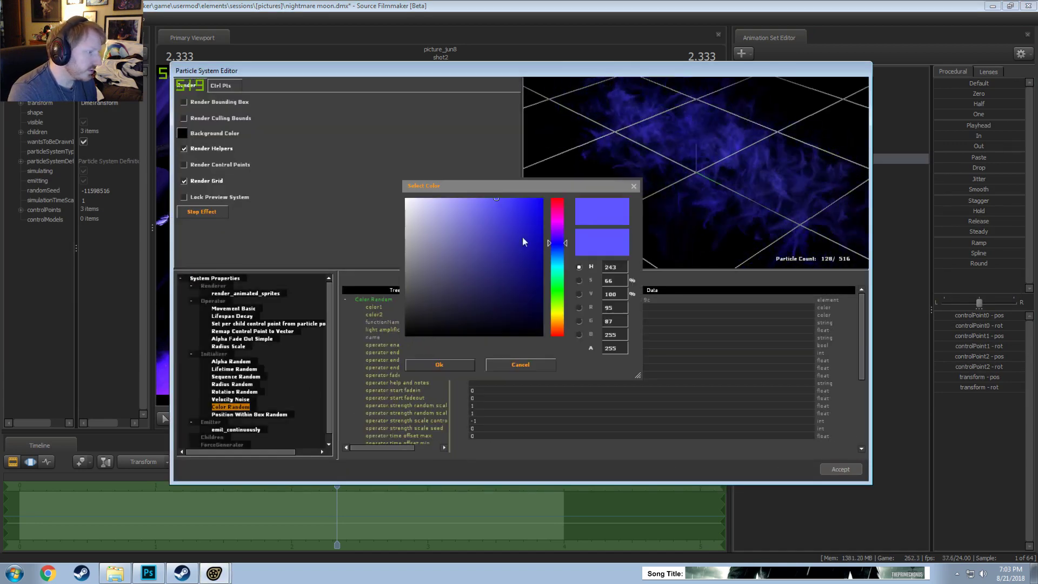
left_click(486, 197)
left_click(449, 364)
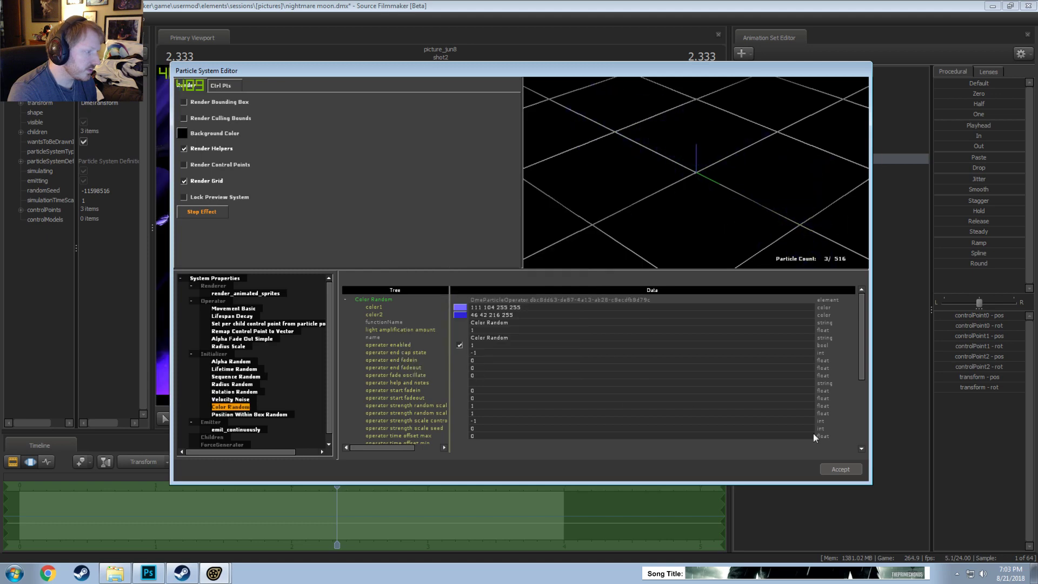
left_click(840, 469)
key("F2")
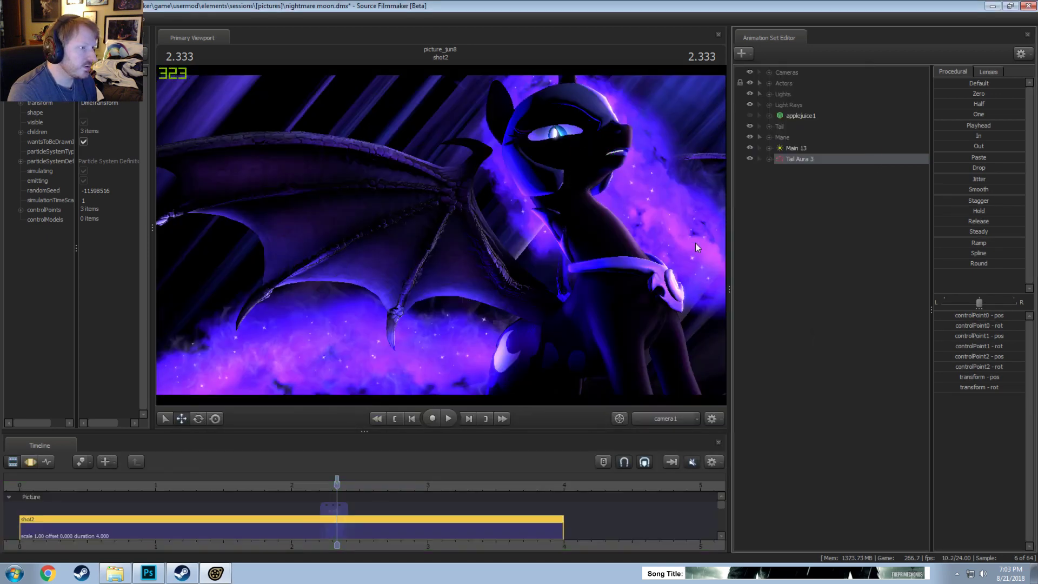
Step: Raise Tail Aura 3 slightly on the muzzle and check the smoke at 2.375
key("F3")
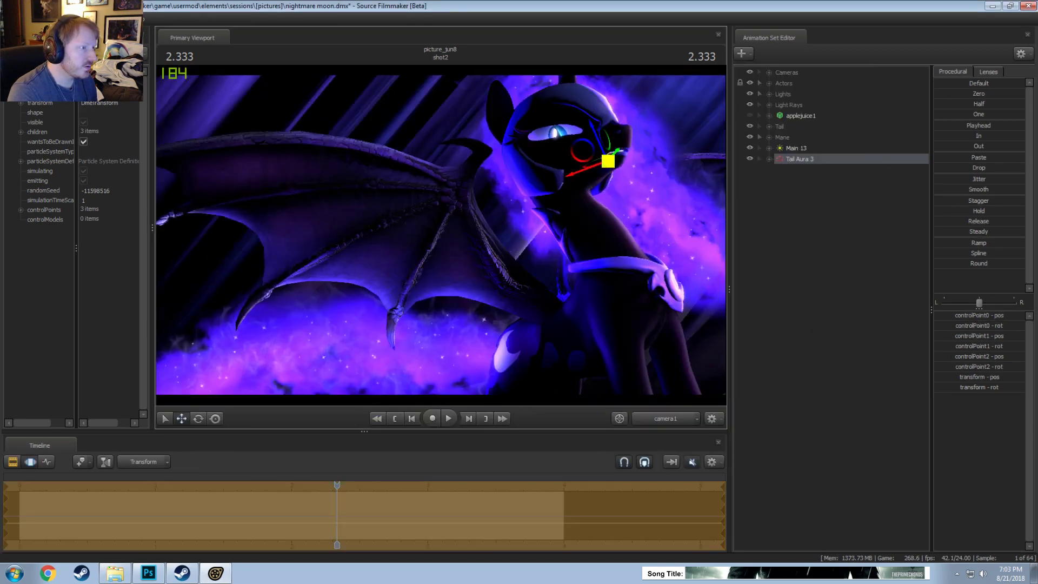
left_click_drag(607, 160, 606, 149)
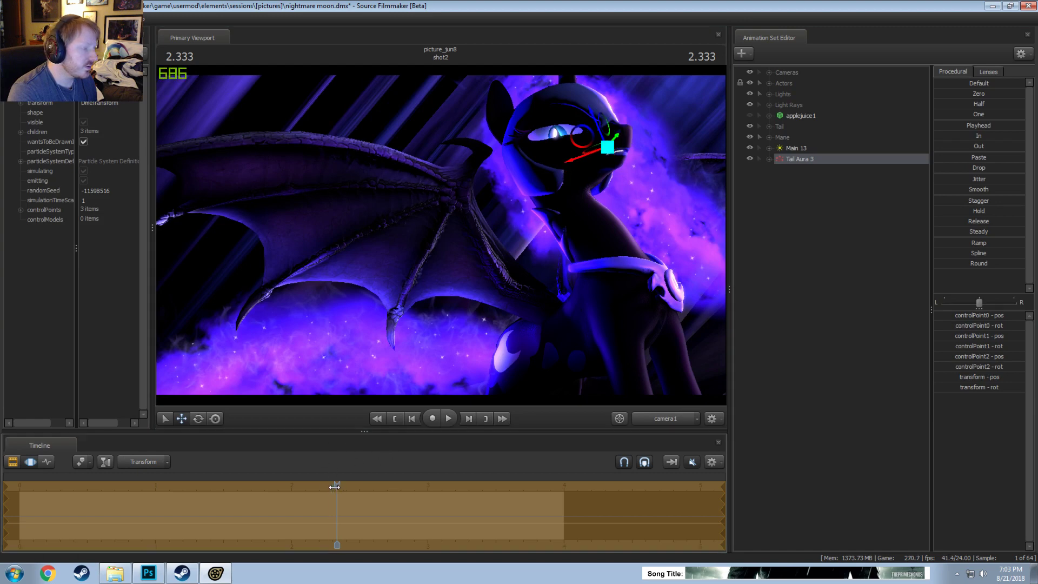
key("e")
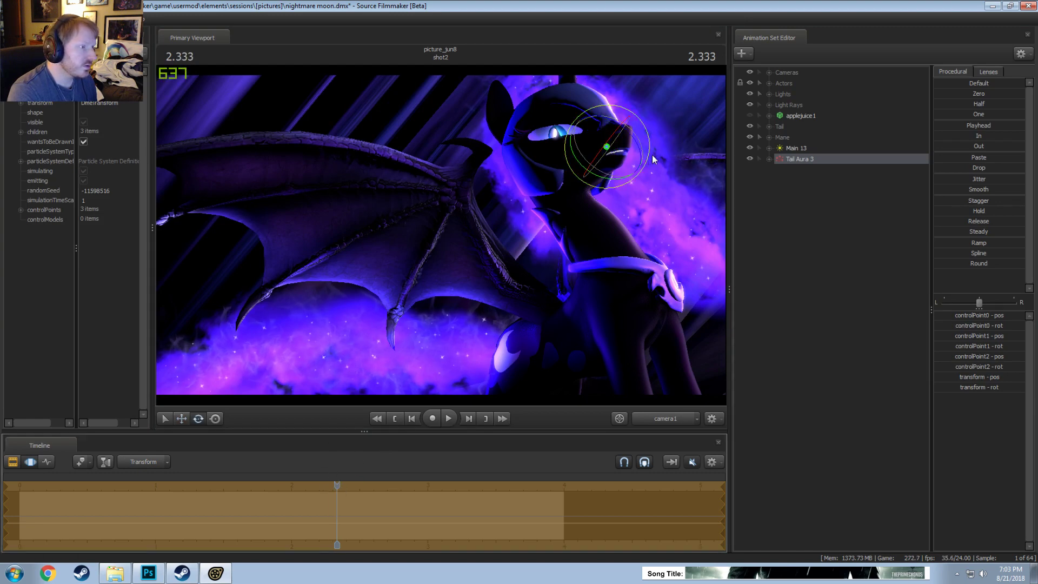
mouse_move(348, 486)
left_mouse_down()
mouse_move(331, 485)
mouse_move(343, 485)
left_mouse_up()
key("w")
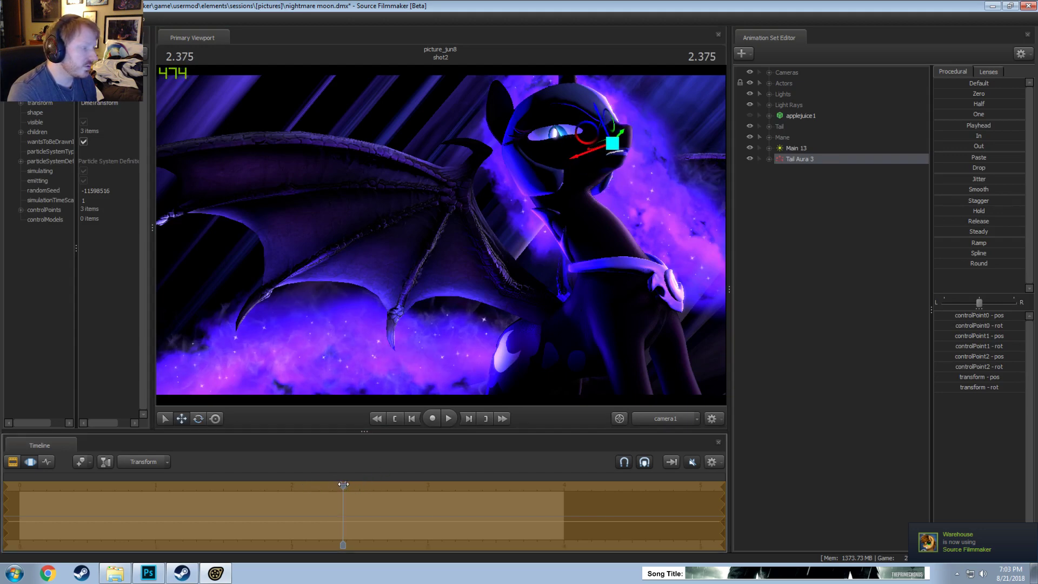
key("F2")
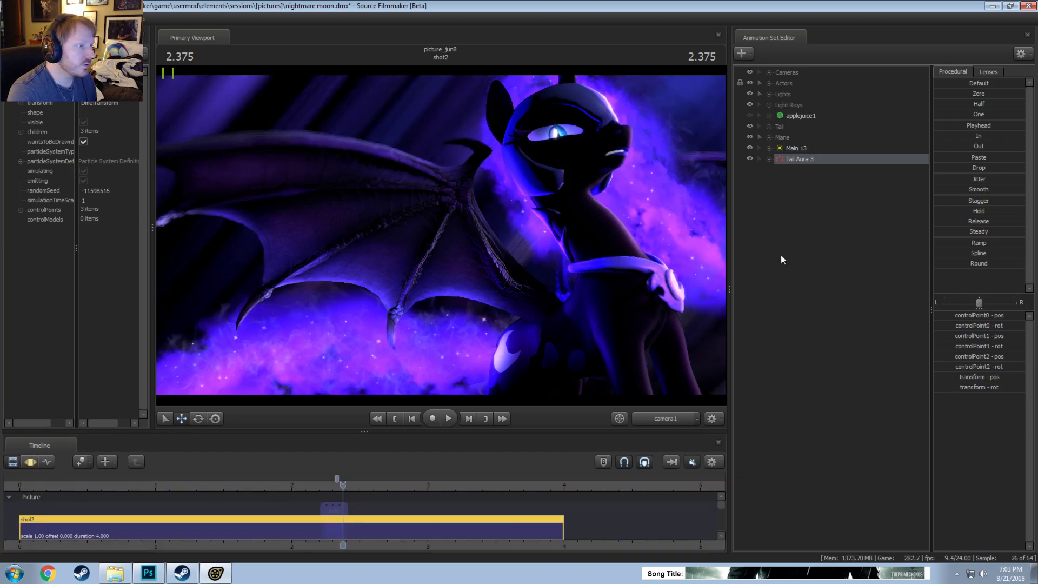
Step: Duplicate the Tail Aura 3 animation set by copying and pasting it
right_click(803, 160)
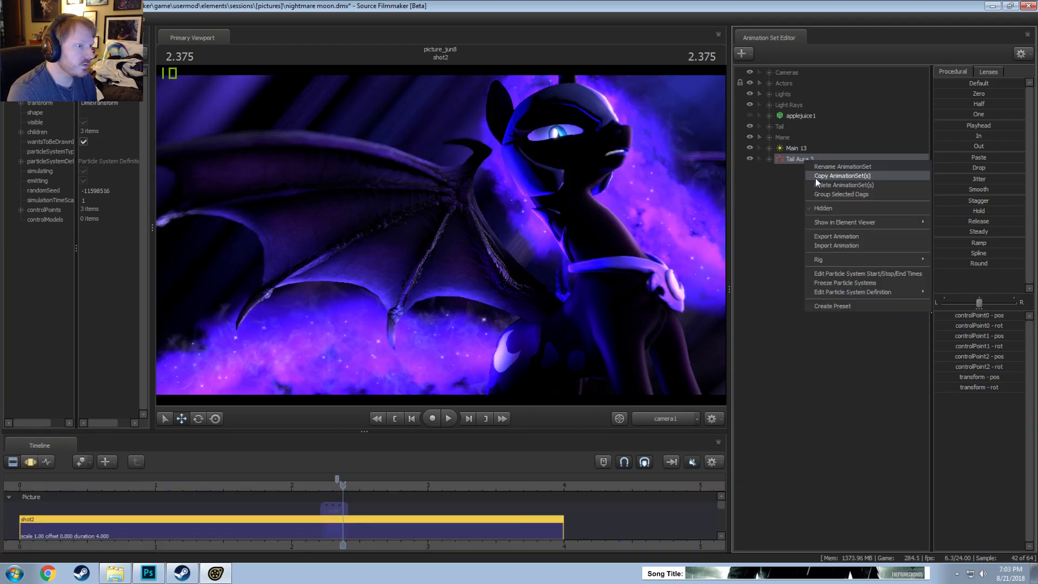
left_click(783, 200)
right_click(784, 201)
left_click(824, 257)
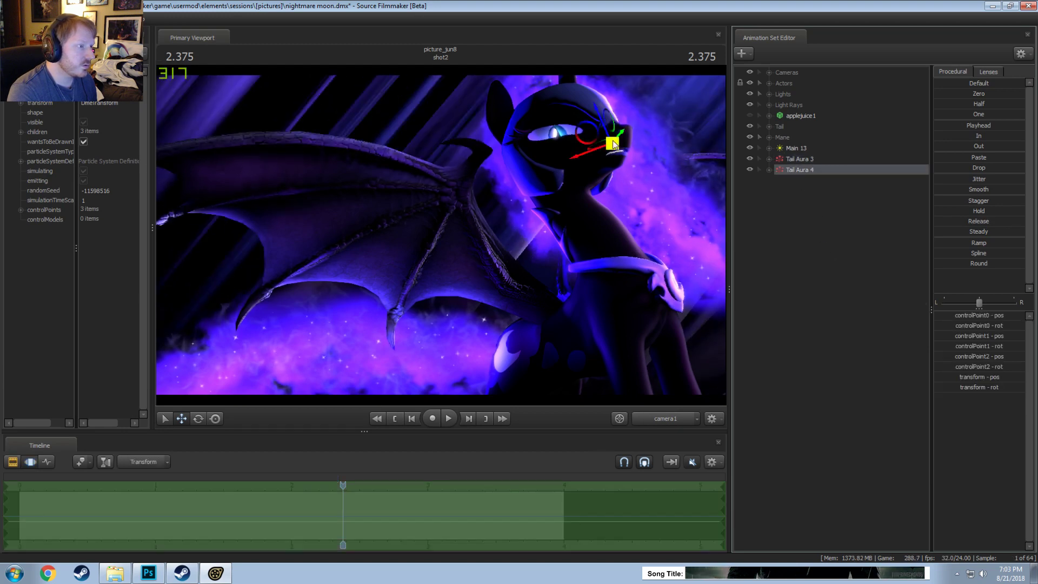
Step: Move Tail Aura 4 from the muzzle down to the back of the neck, with the timeline at 2.333
left_click_drag(611, 142, 409, 298)
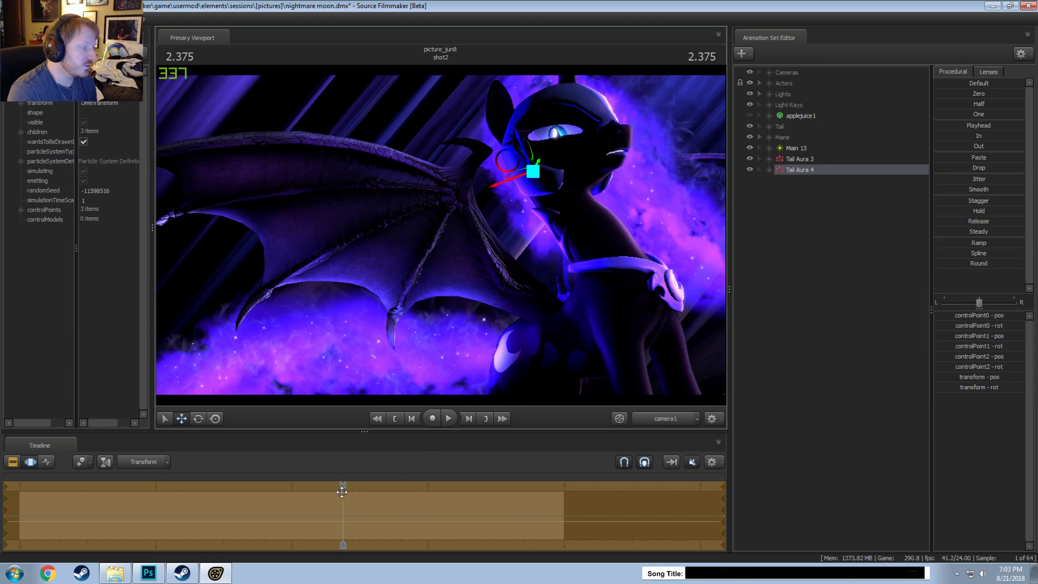
left_click_drag(341, 491, 335, 487)
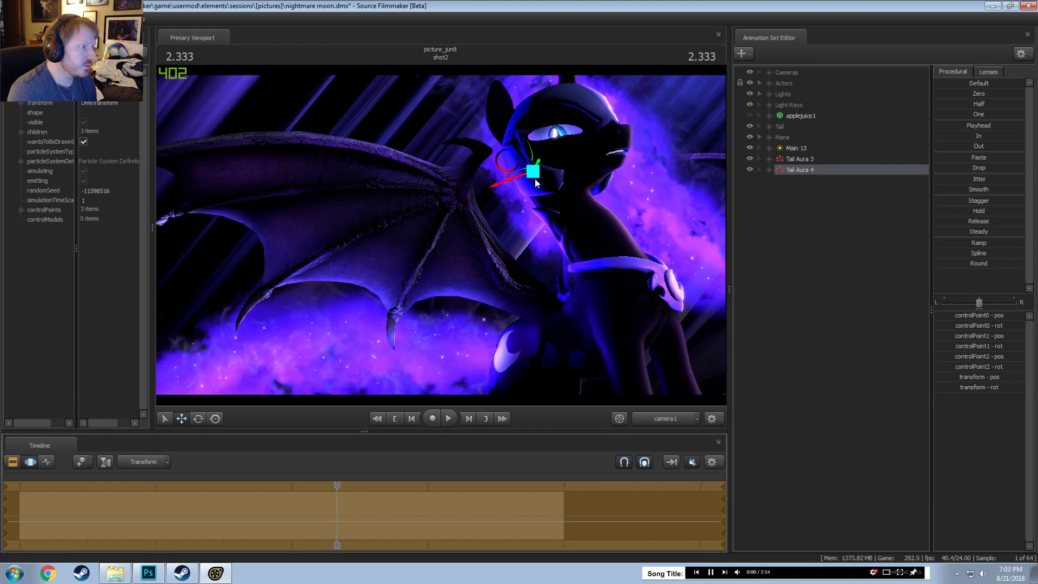
left_click_drag(535, 183, 536, 187)
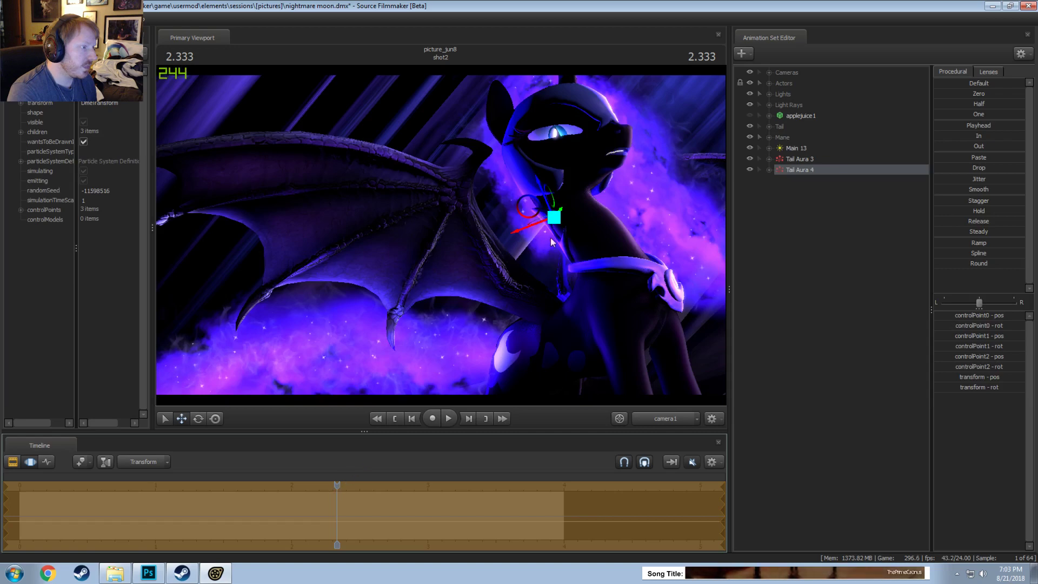
Step: Fine-tune Tail Aura 4's placement behind the neck, checking the smoke at 2.333 and going to 2.375
key("e")
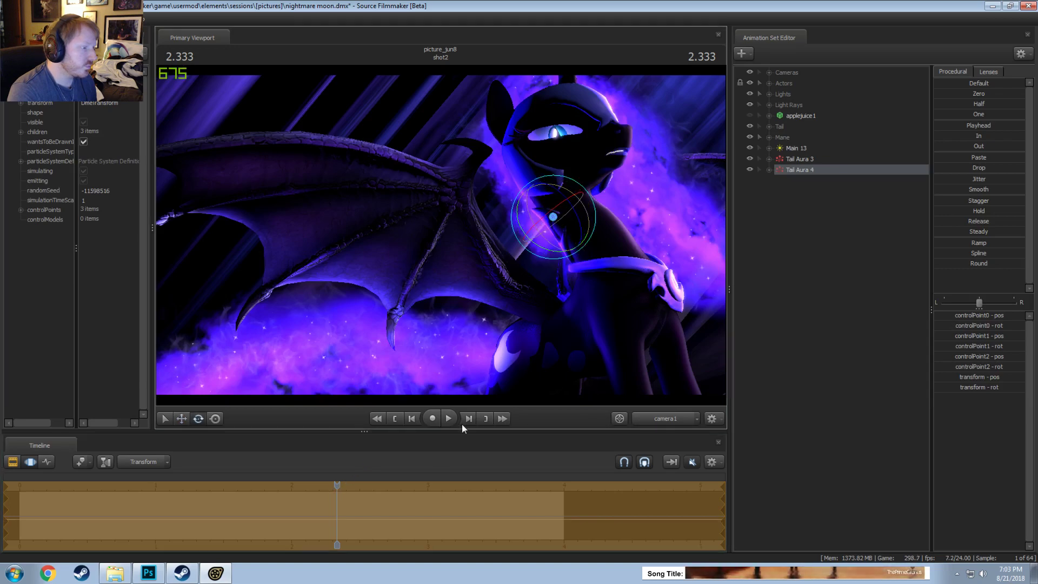
left_click_drag(336, 484, 334, 484)
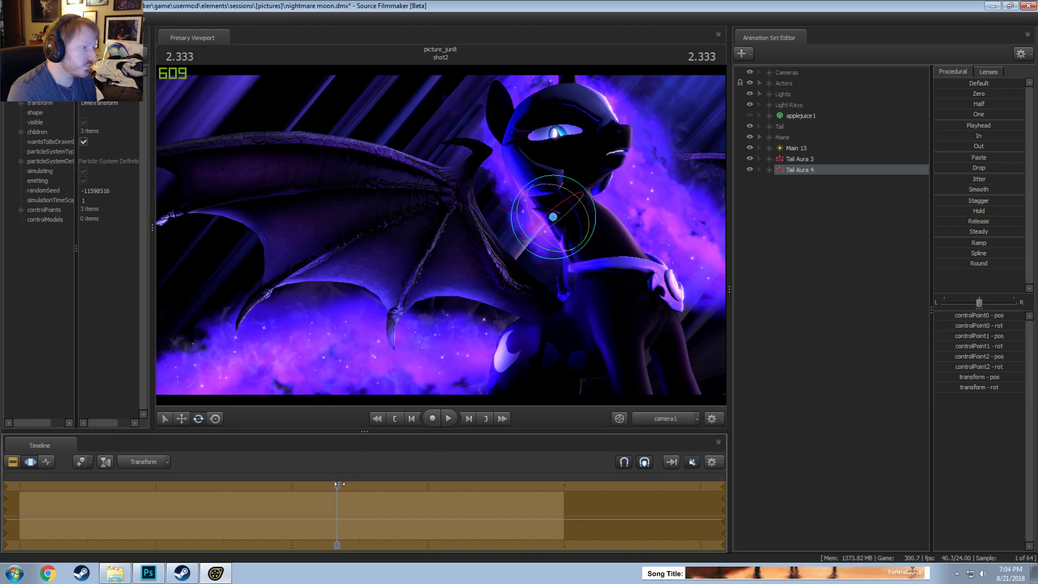
key("F2")
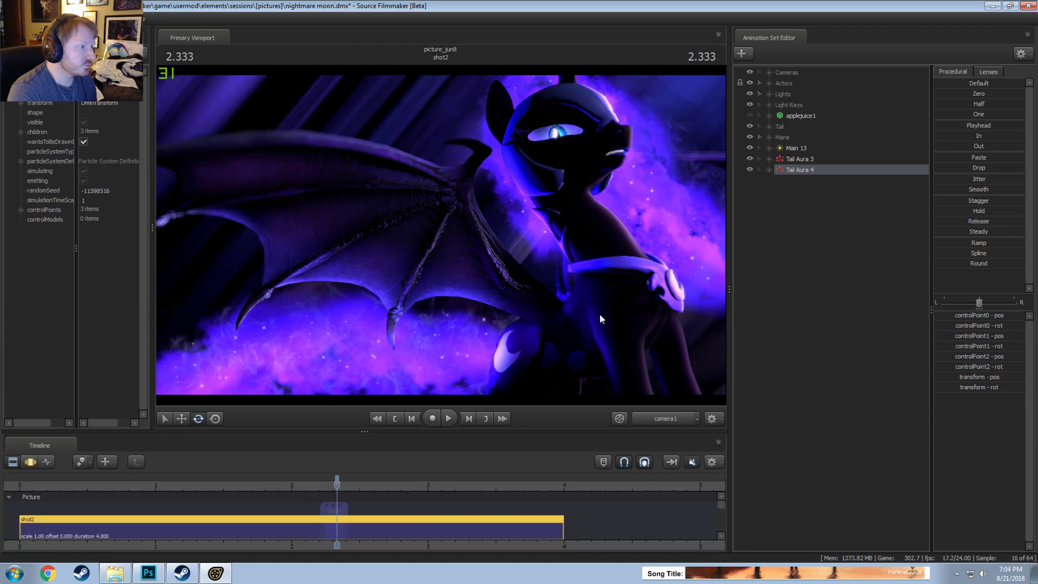
key("F3")
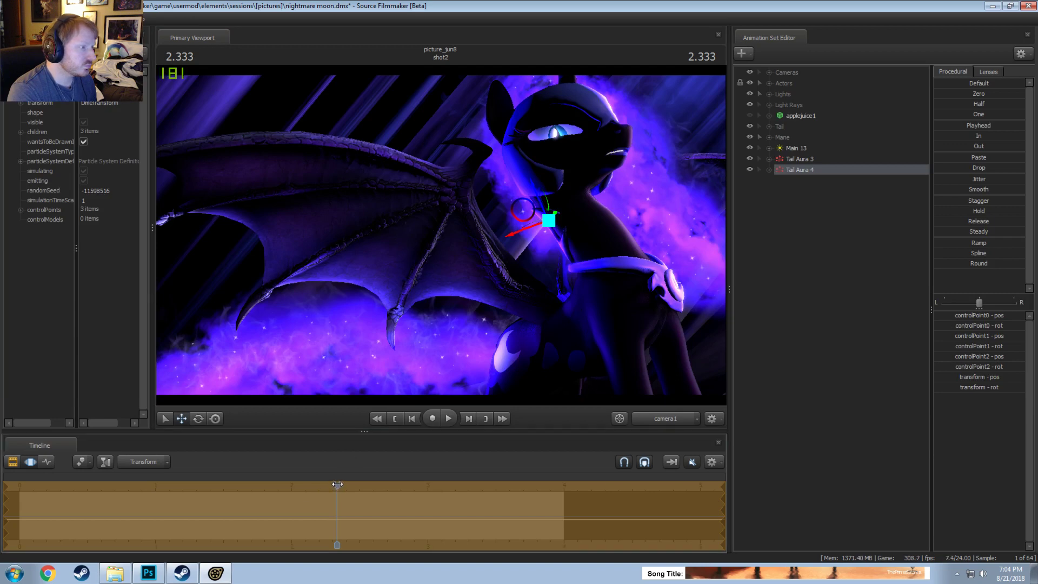
left_click_drag(336, 484, 342, 484)
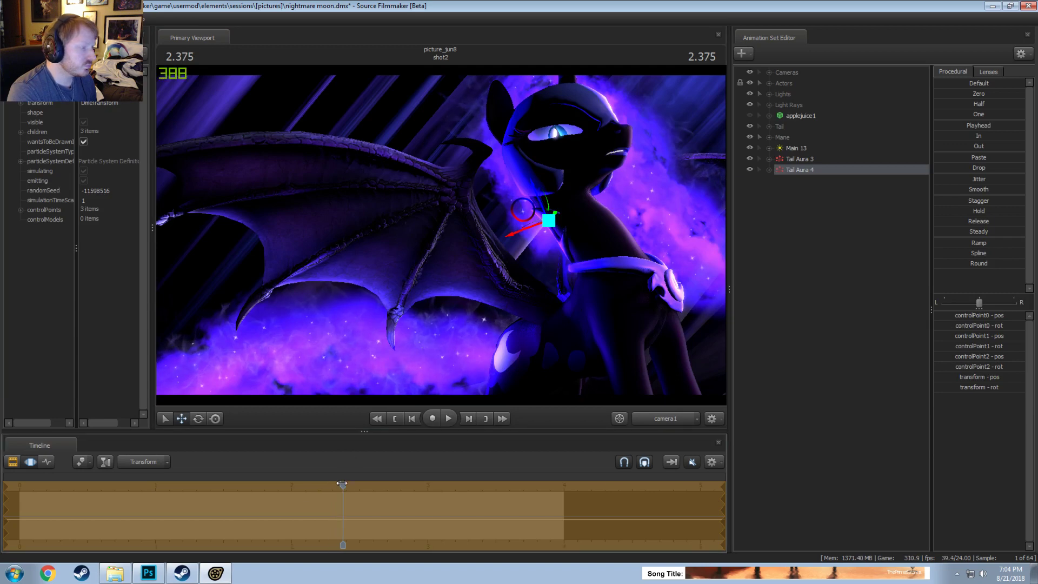
Step: Nudge Tail Aura 4 slightly up behind the neck and check the smoke in the render at 2.333
key("F2")
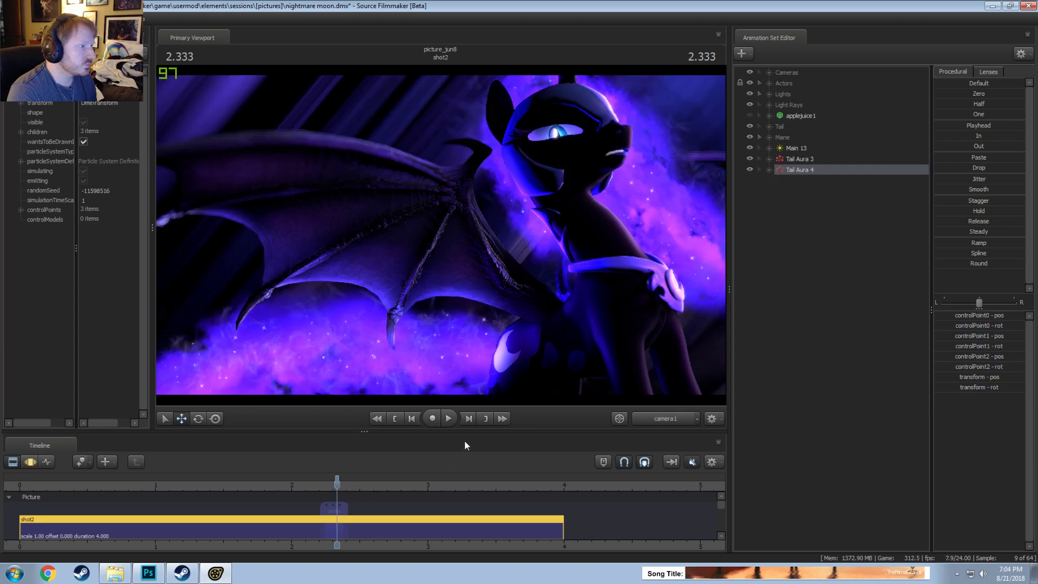
key("F3")
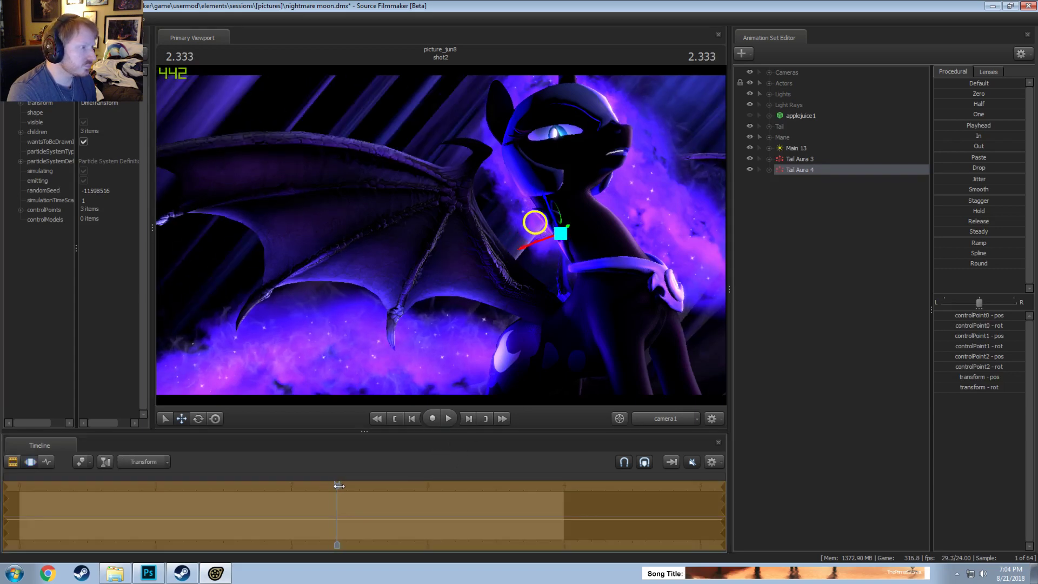
left_click_drag(532, 239, 522, 235)
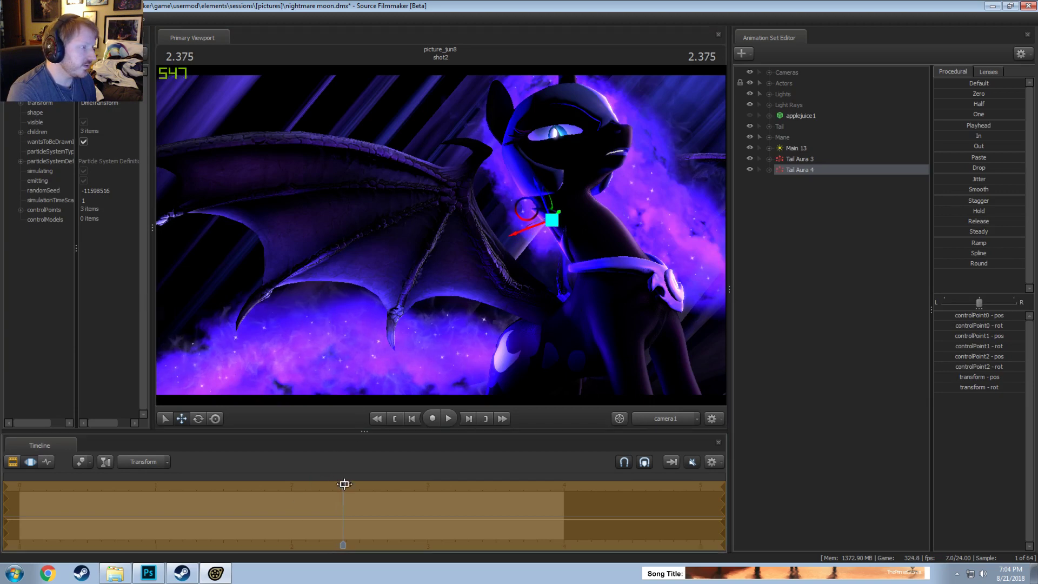
key("F1")
left_click(338, 485)
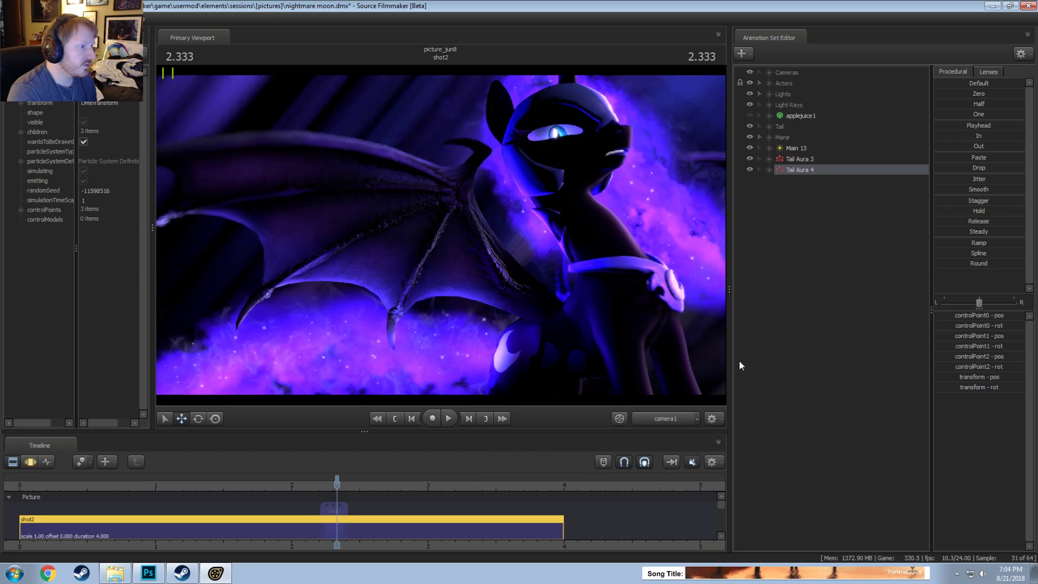
Step: Paste another copy of the aura animation set and move it from the muzzle to the front of the chest, going to 2.291
right_click(796, 223)
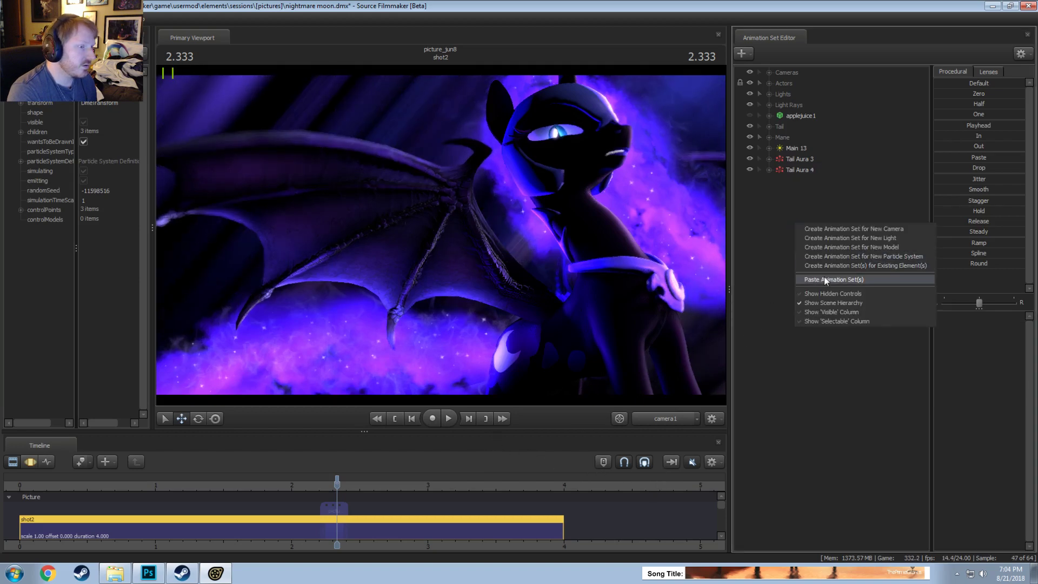
left_click(824, 277)
left_click(813, 180)
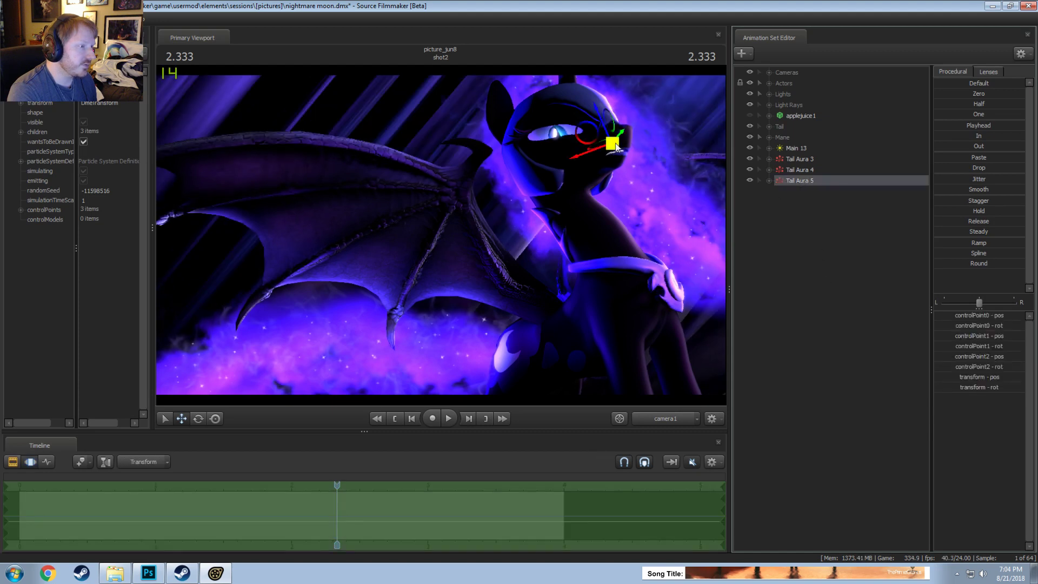
left_click_drag(616, 147, 675, 245)
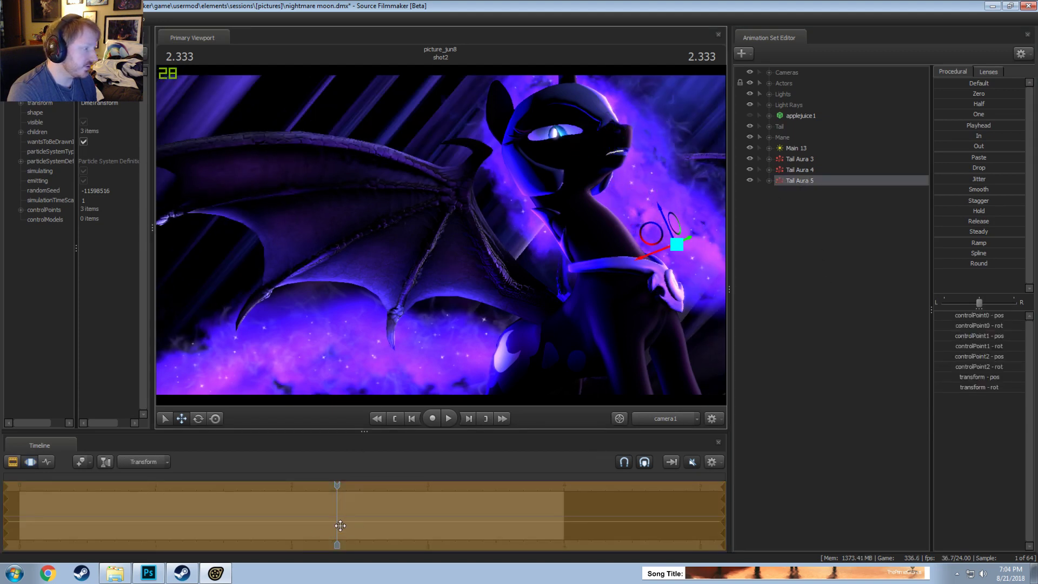
mouse_move(336, 494)
left_mouse_down()
mouse_move(350, 489)
mouse_move(335, 498)
left_mouse_up()
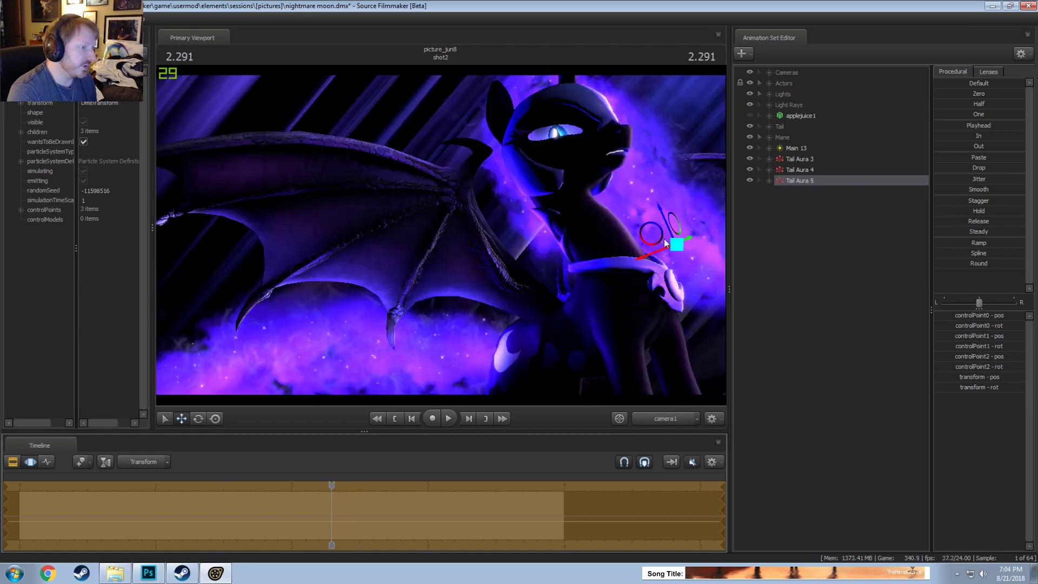
Step: Lower Tail Aura 5 onto the chest armour and shift it inward, checking the smoke at 2.291, 2.250 and 2.333
left_click_drag(663, 238, 663, 258)
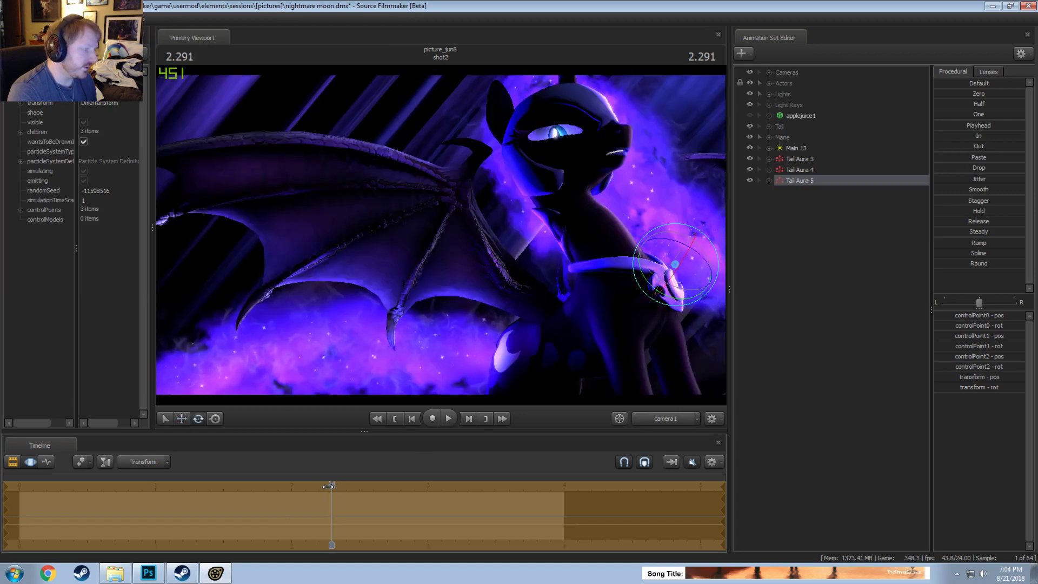
key("w")
left_click_drag(675, 266, 668, 270)
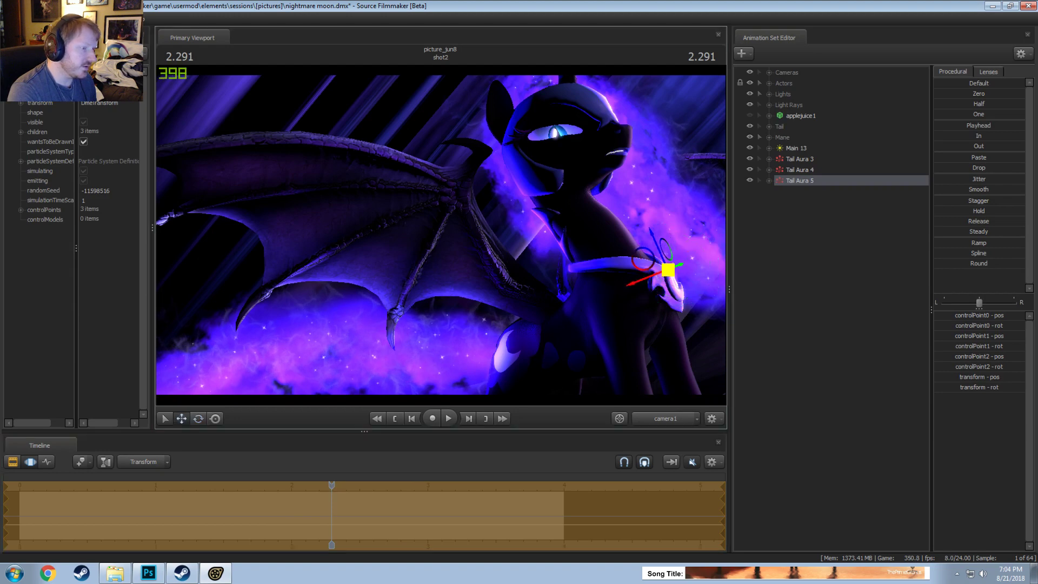
left_click_drag(331, 484, 328, 483)
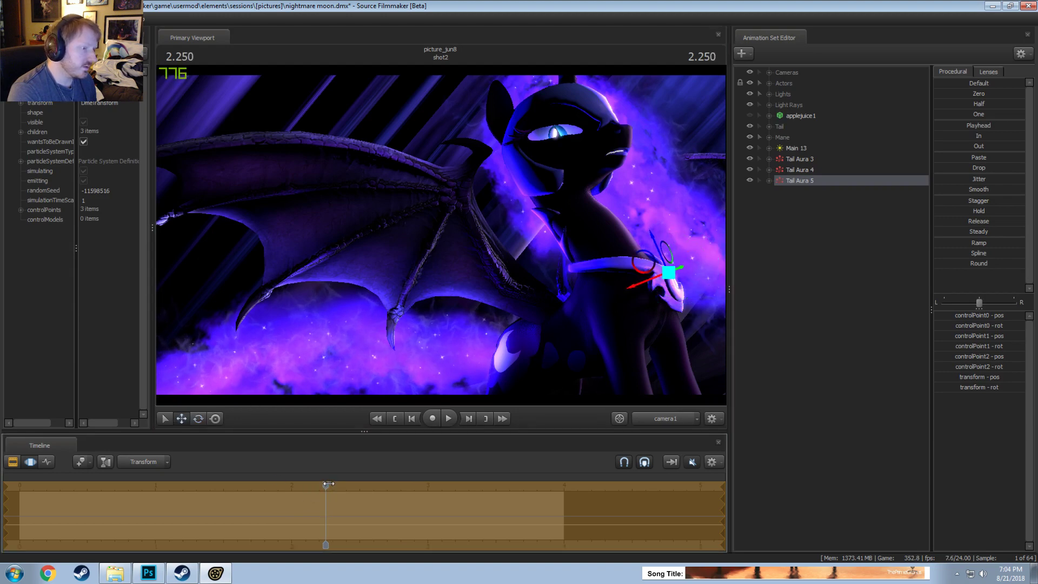
left_click_drag(673, 279, 656, 276)
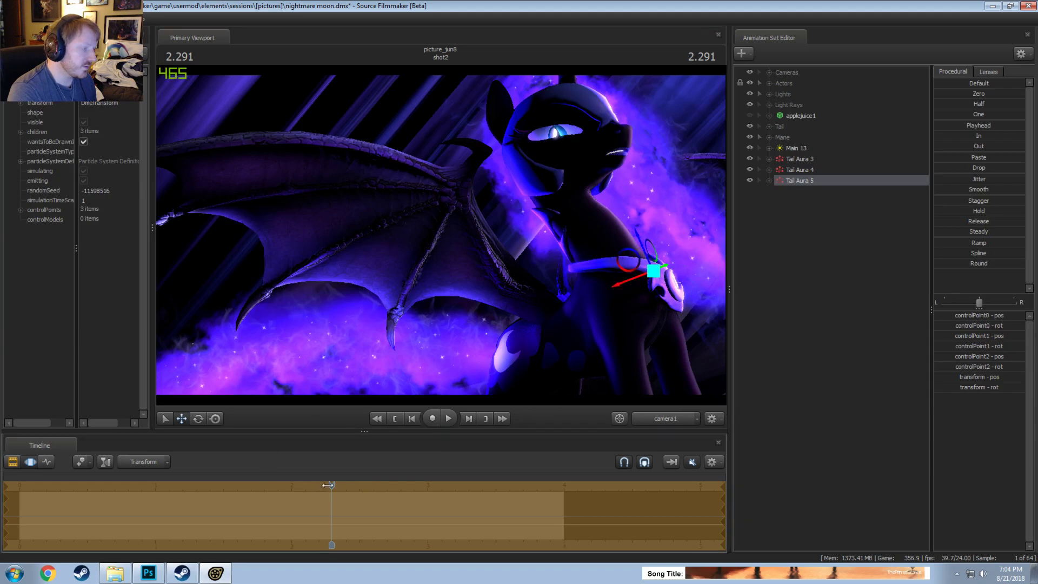
left_click_drag(332, 485, 336, 485)
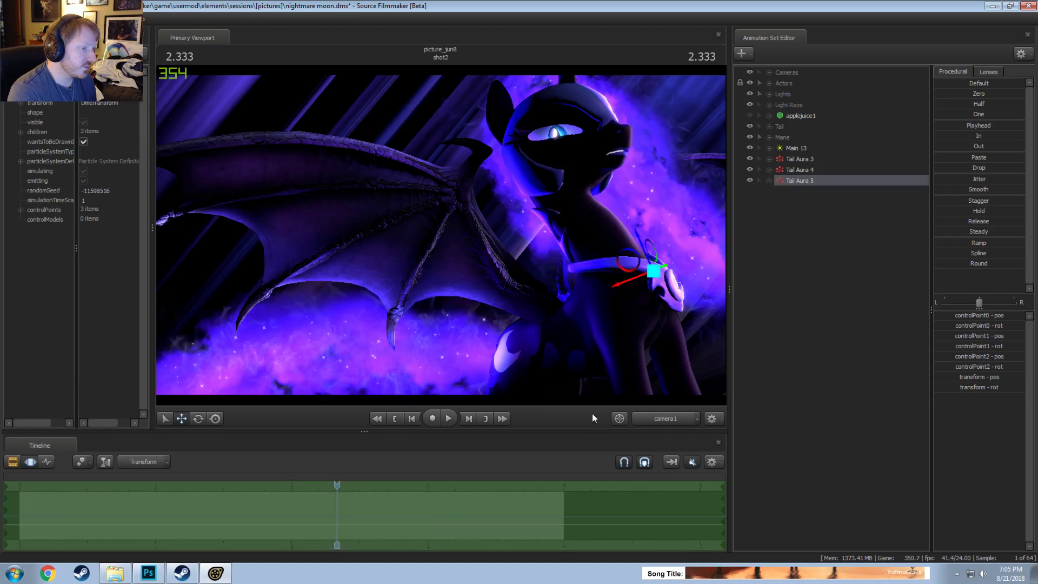
Step: Shift Tail Aura 5 outward and down on the chest armour, moving the timeline to 2.375
key("F2")
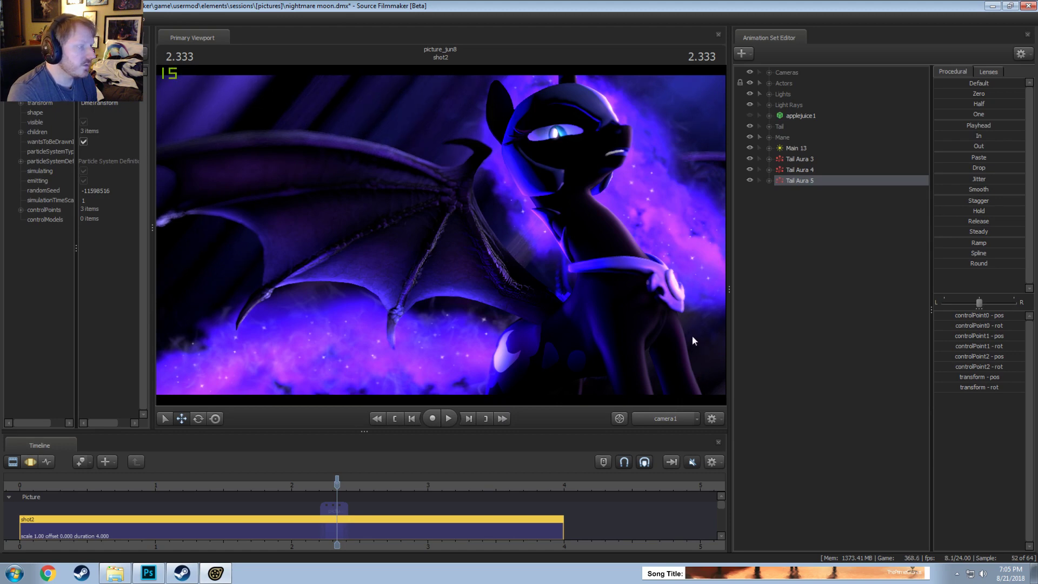
key("F3")
key("e")
left_click(682, 304)
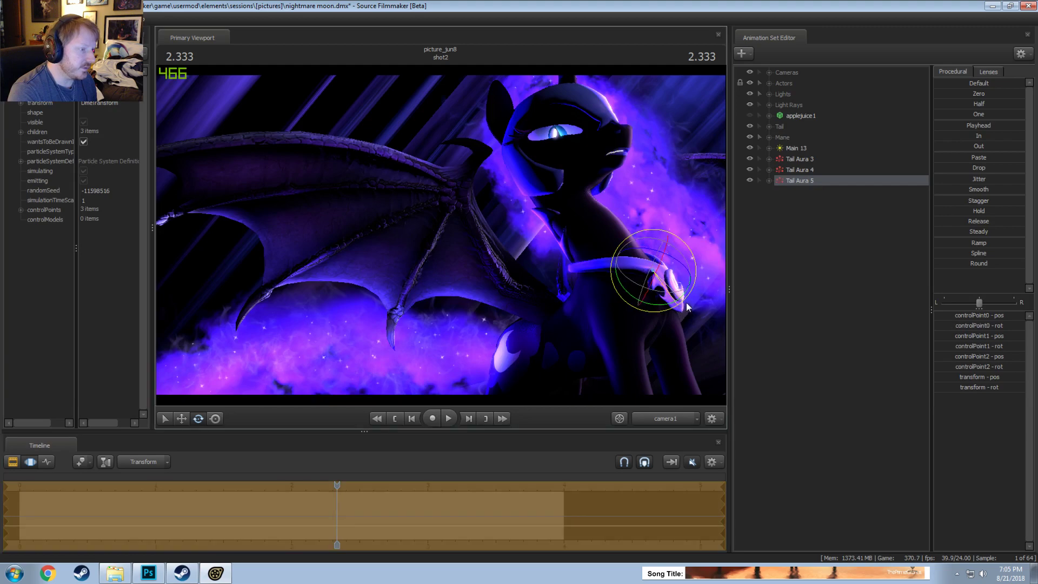
key("w")
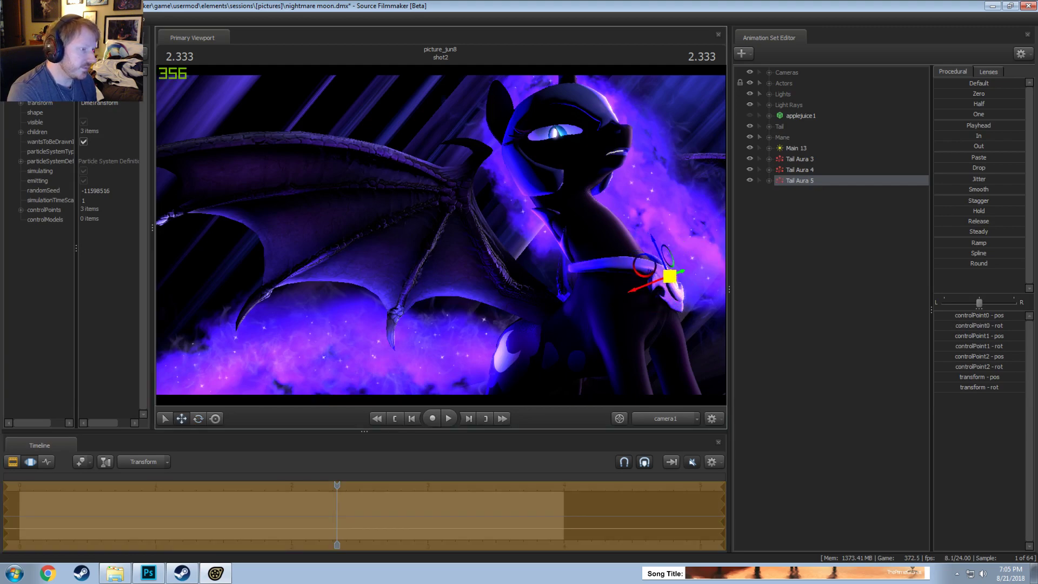
left_click_drag(324, 484, 343, 485)
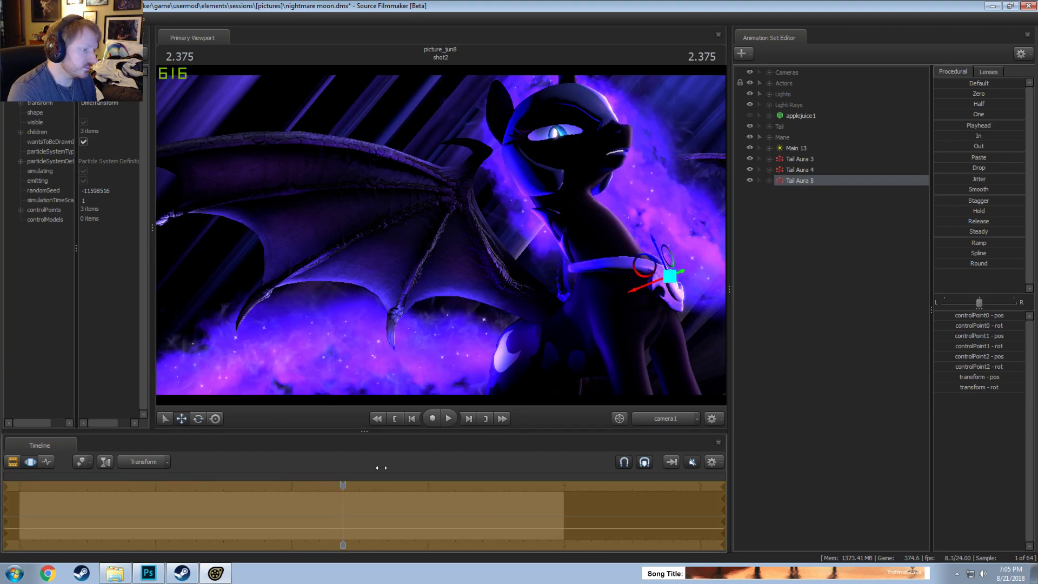
left_click_drag(669, 277, 669, 287)
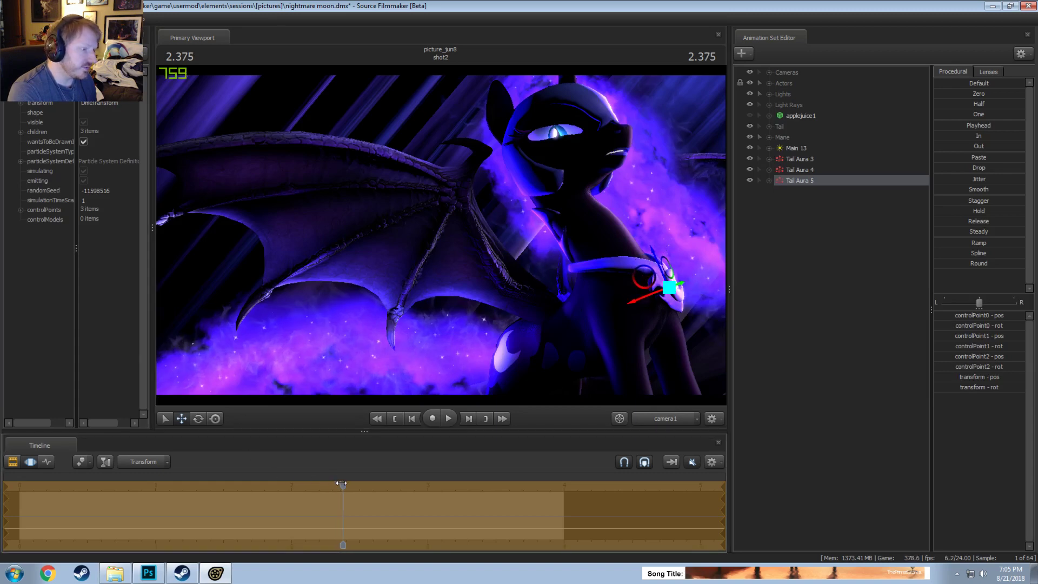
Step: Adjust the camera's focalDistance to refocus the shot, checking the depth of field in the render at 2.375
key("F2")
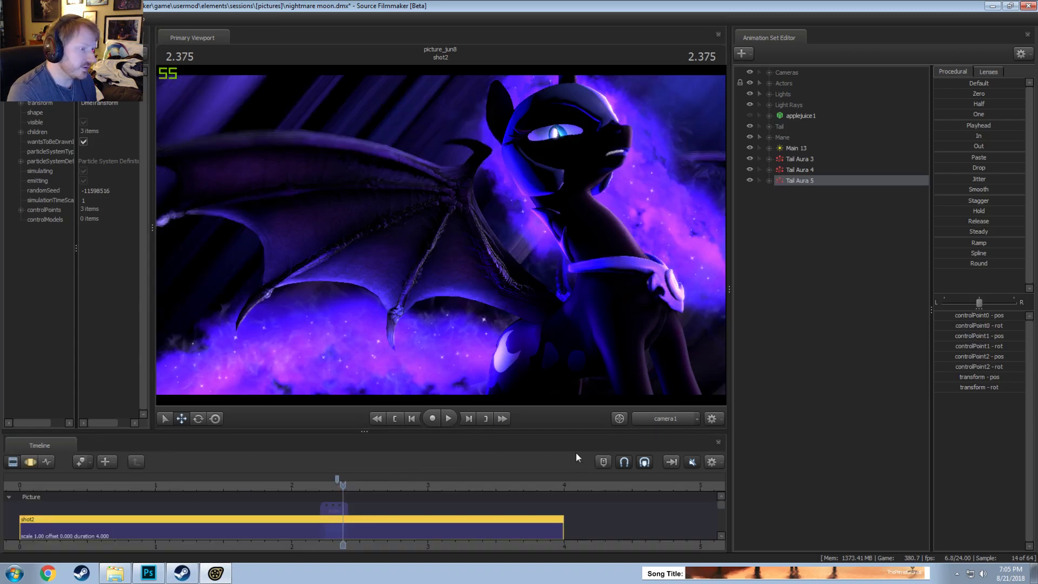
left_click(785, 71)
key("F3")
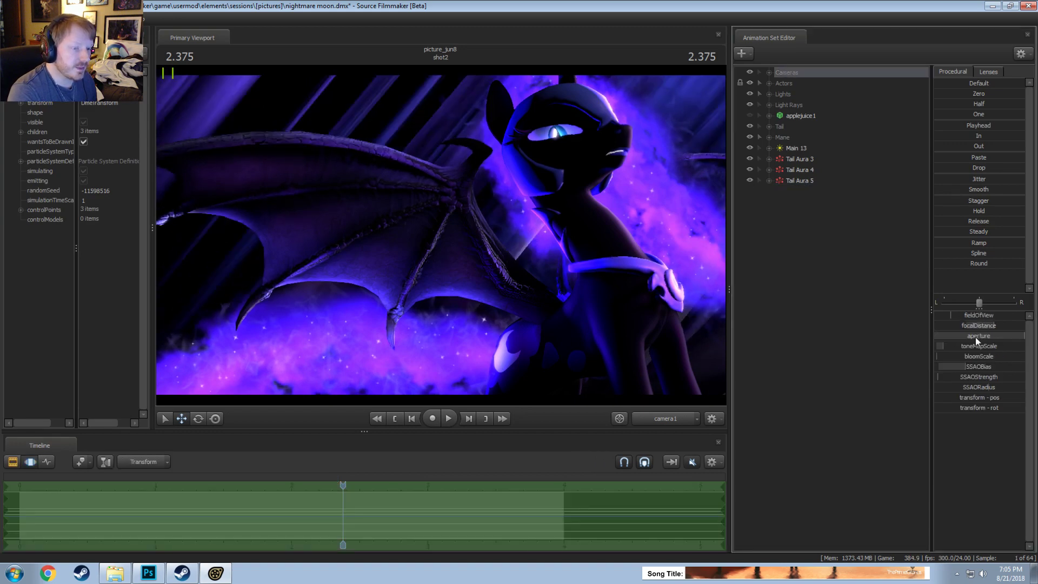
key("F2")
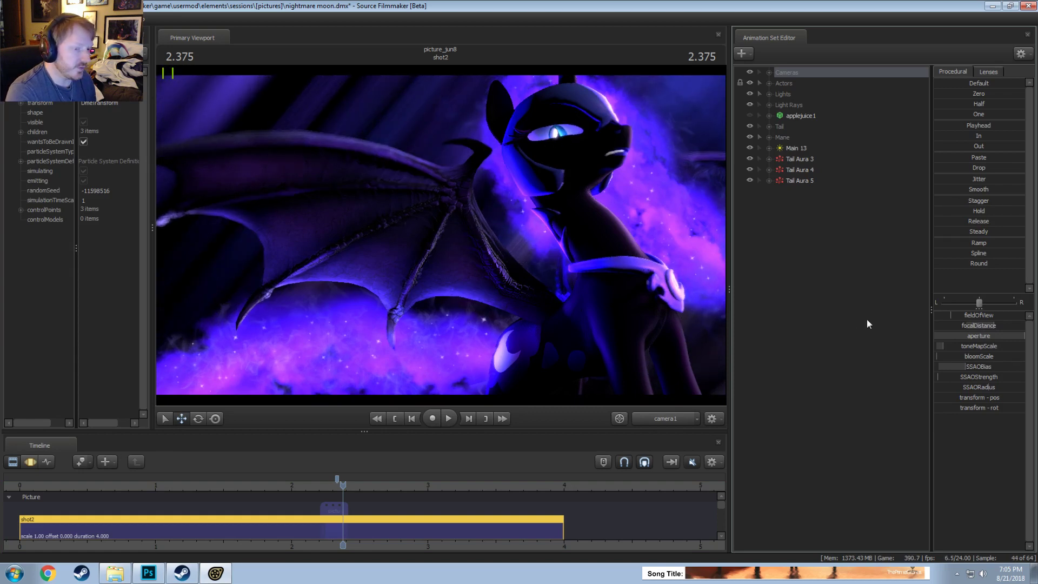
key("F3")
left_click_drag(975, 324, 926, 323)
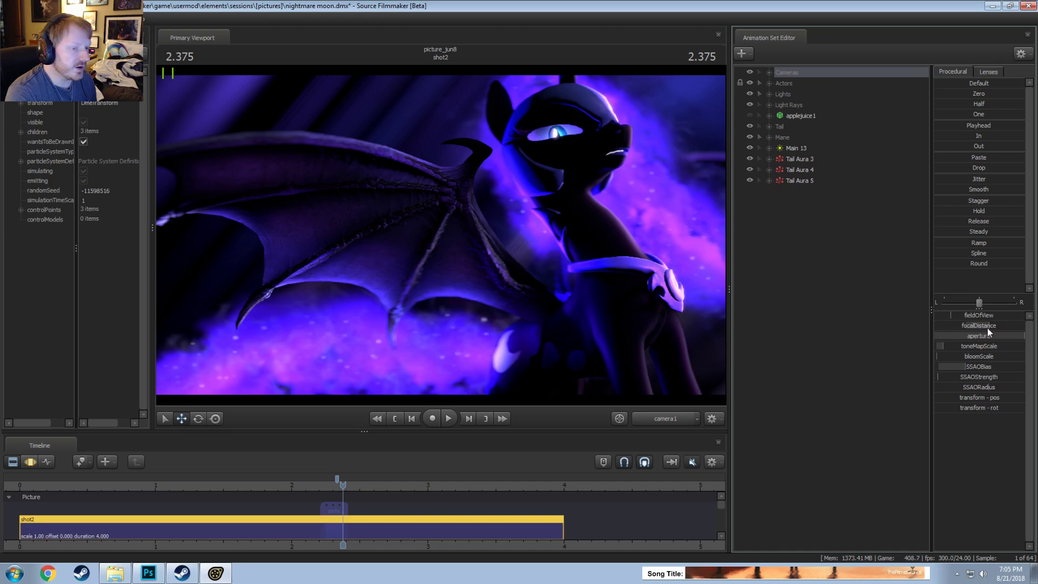
left_click_drag(987, 328, 990, 326)
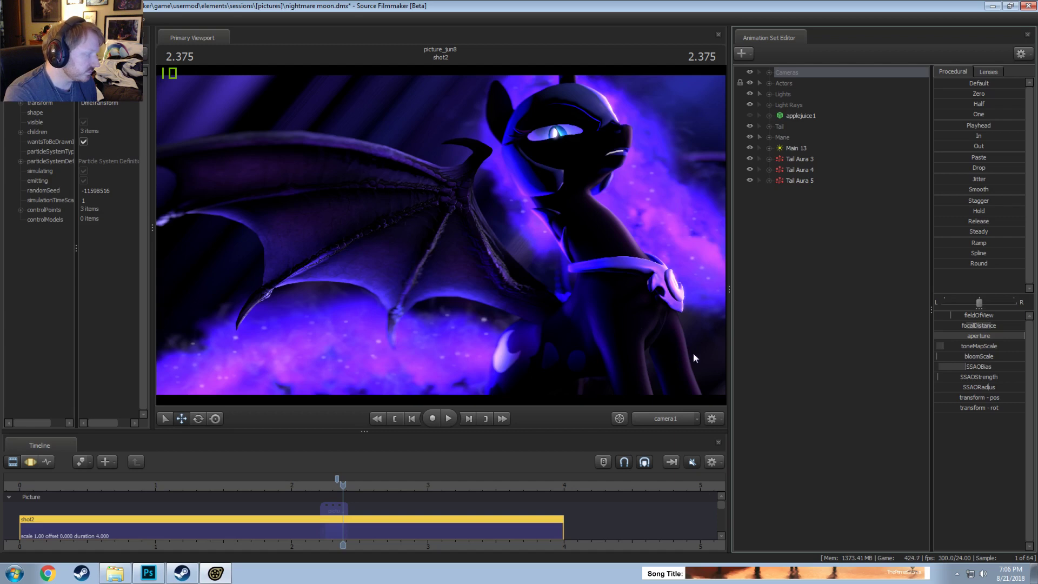
Step: Move Tail Aura 3, 4 and 5 into the Mane group
left_click(790, 158)
left_click(790, 181, "shift")
left_click_drag(790, 180, 783, 135)
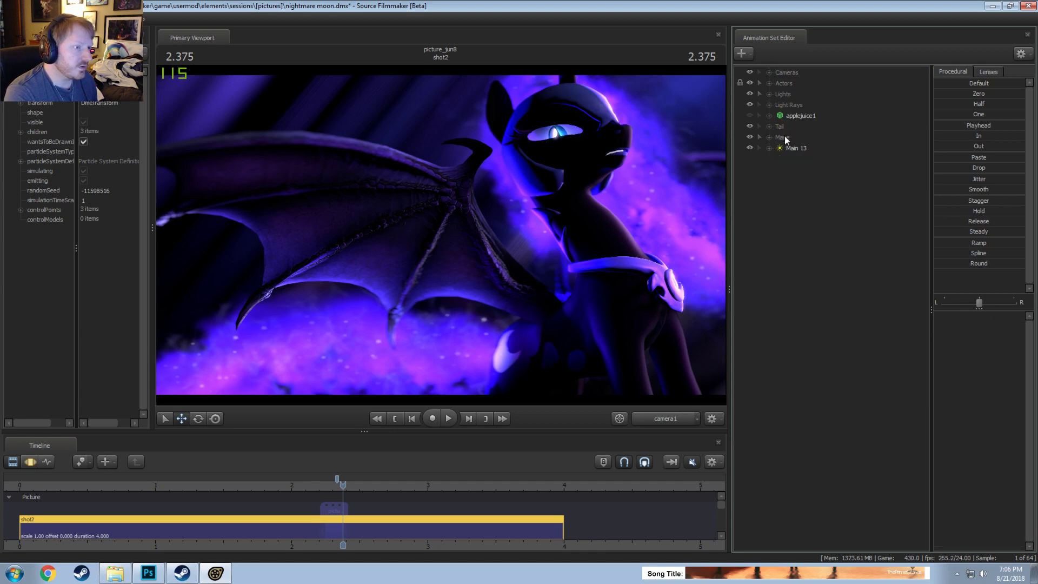
Step: Edit the dark_seer_wall_smoke particle definition of the first tail aura in the Tail group and show its Color Random properties
left_click(768, 126)
right_click(806, 139)
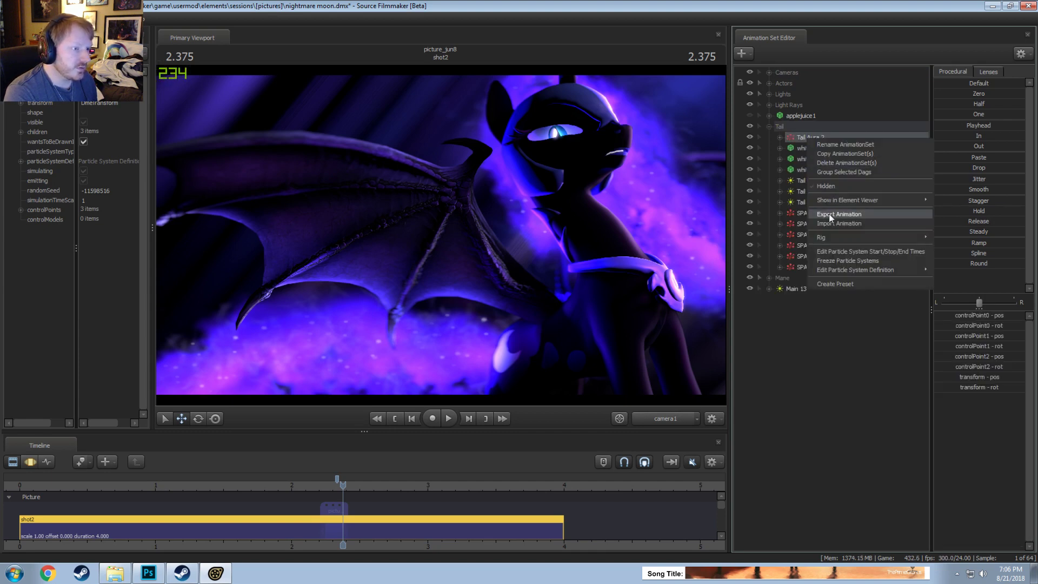
mouse_move(916, 273)
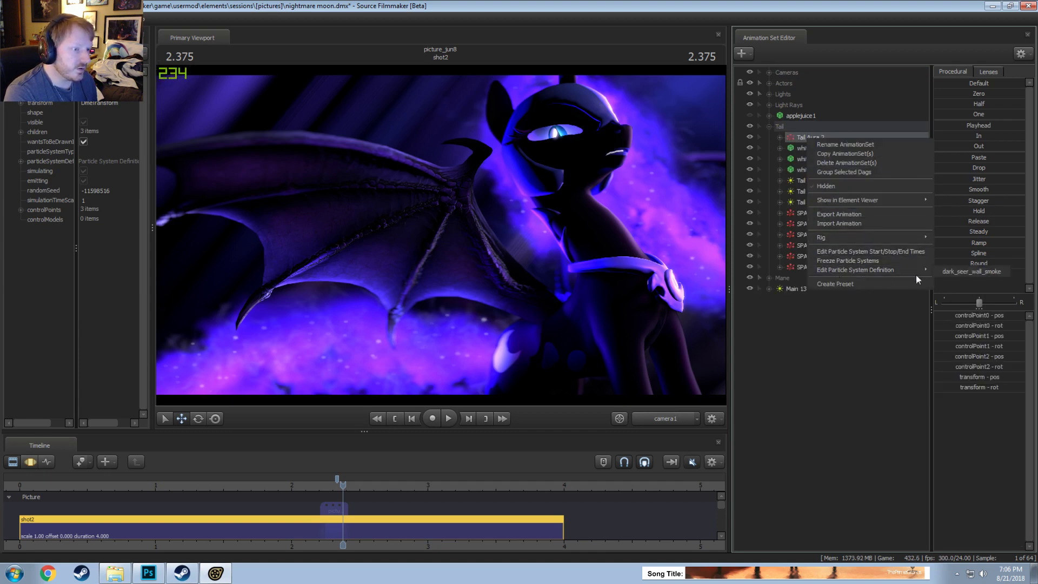
left_click(967, 271)
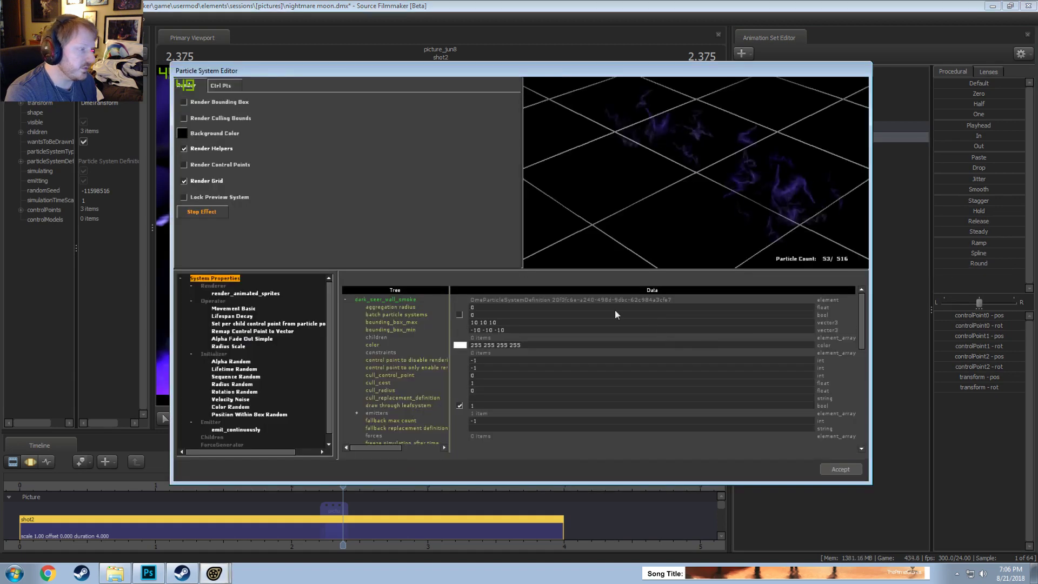
left_click(231, 406)
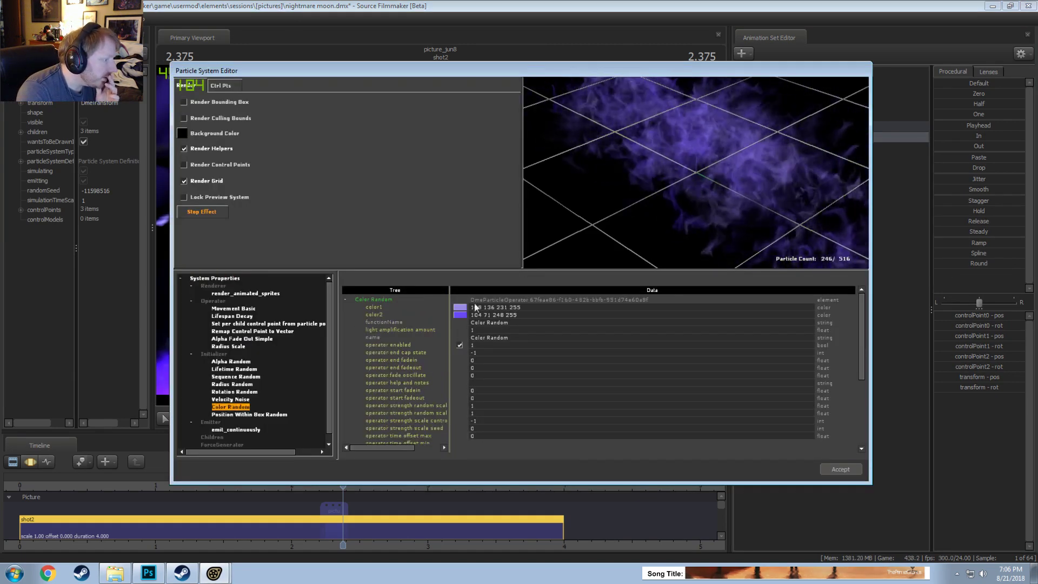
Step: Set the smoke's color2 to the darker violet 83 53 213
double_click(460, 314)
left_click(508, 220)
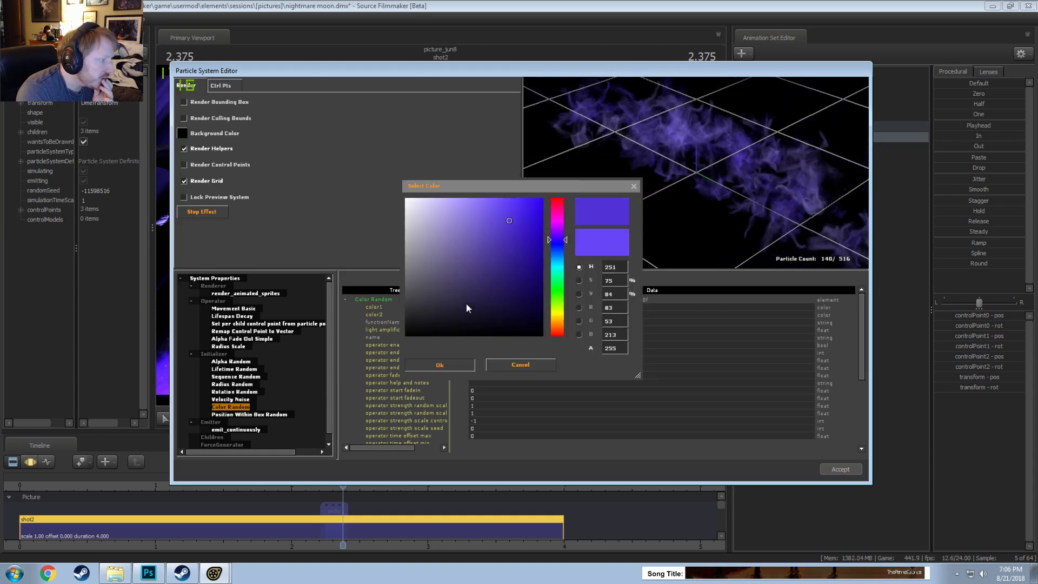
left_click(443, 365)
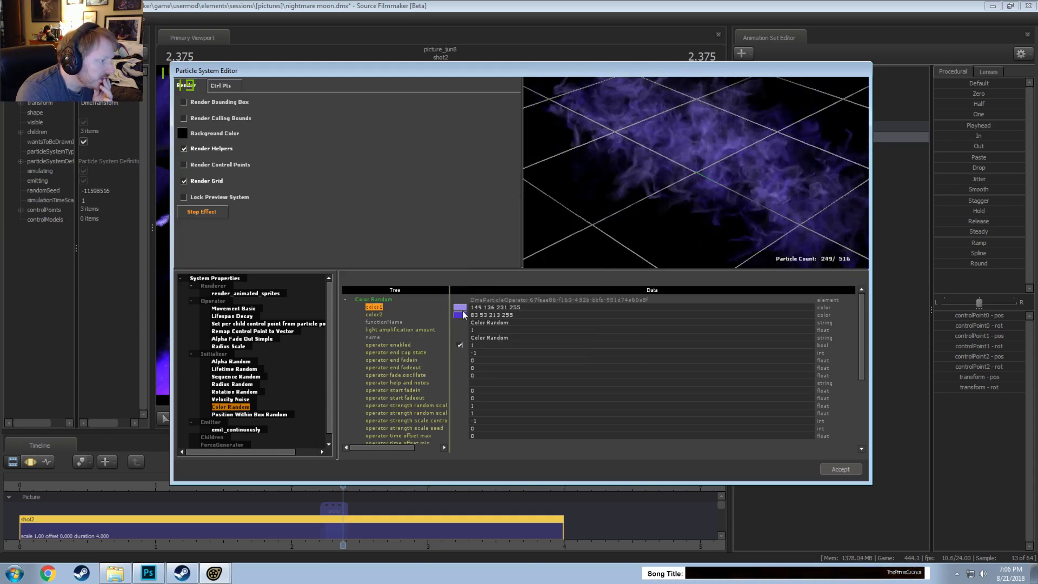
Step: Set the smoke's color1 to the brighter blue-violet 117 114 255
double_click(460, 307)
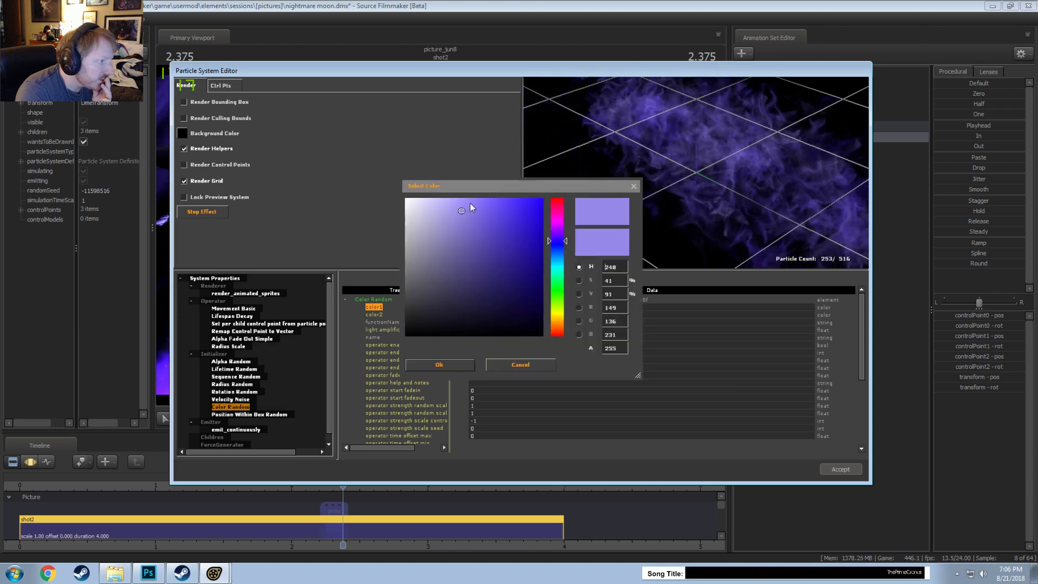
left_click(480, 198)
left_click(482, 197)
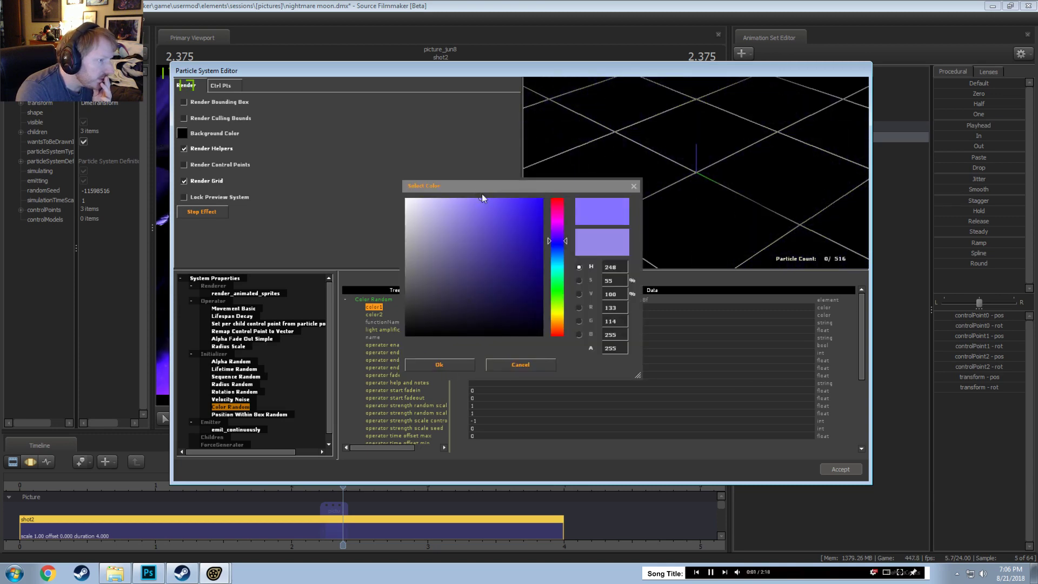
left_click(557, 243)
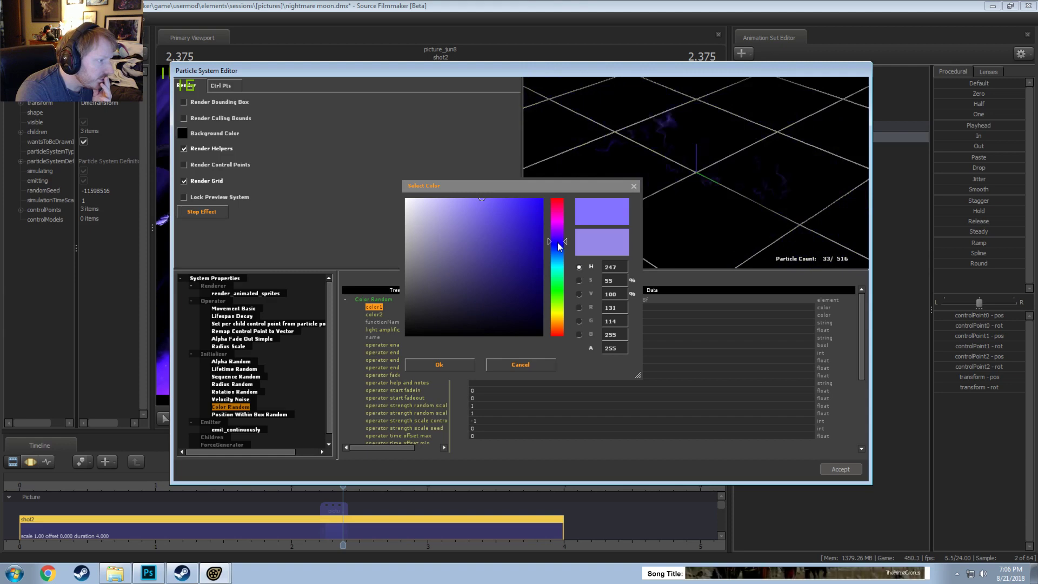
left_click(461, 362)
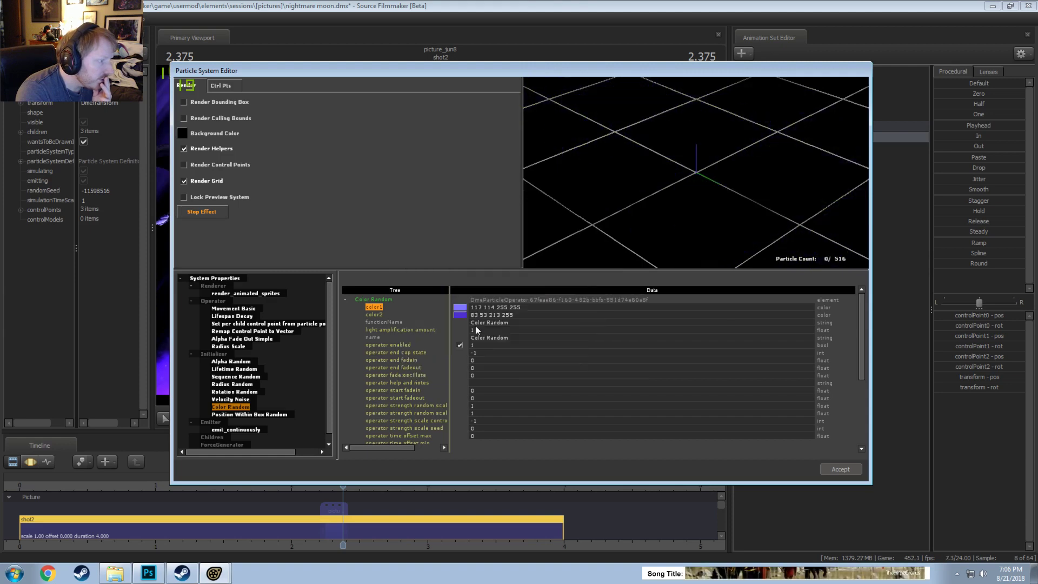
Step: Set the smoke's color2 to the bluer 64 53 213, accept the particle edits and save the session
left_click(460, 314)
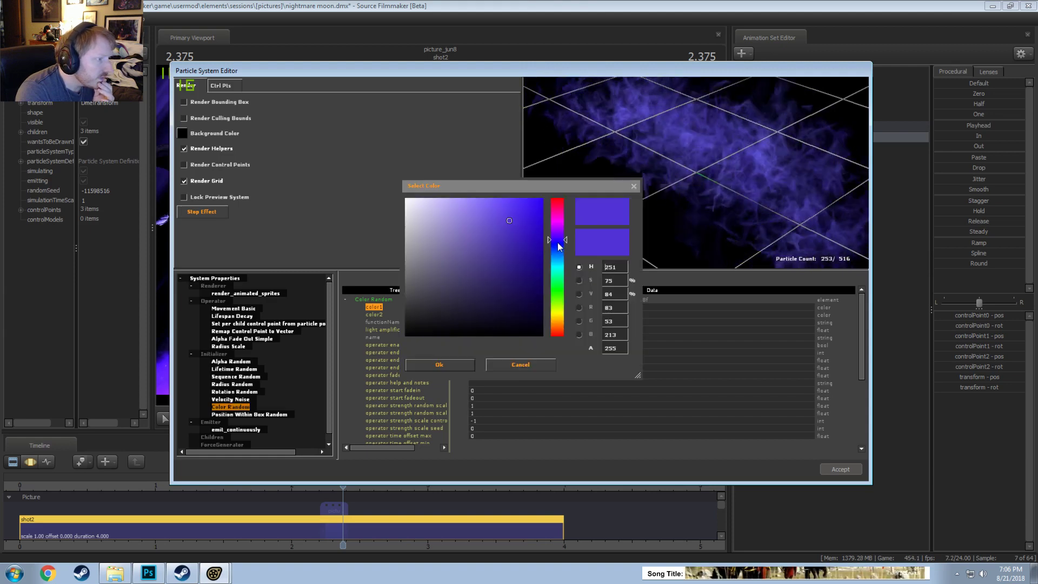
left_click(557, 242)
left_click(473, 364)
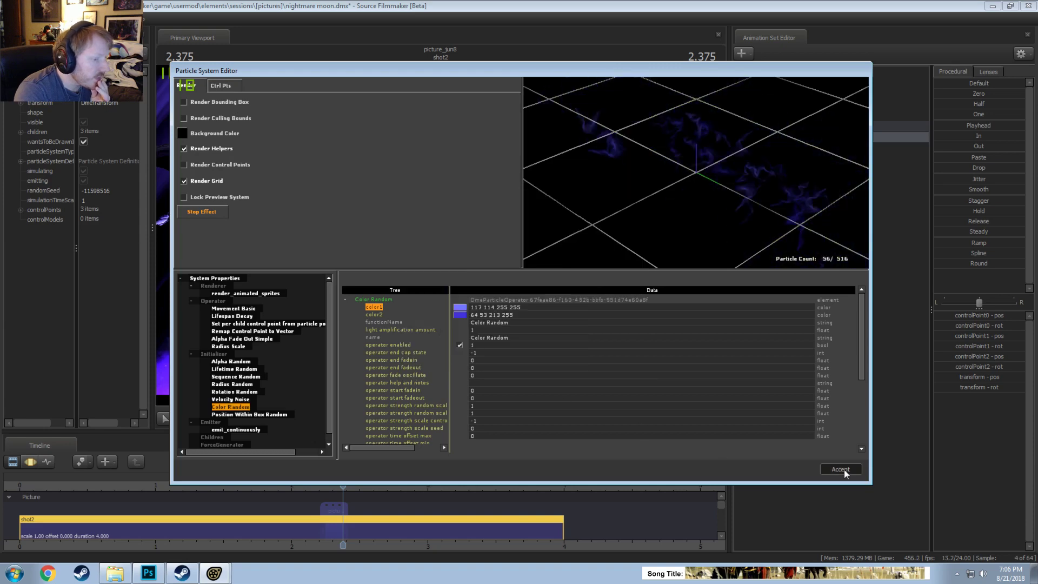
left_click(842, 469)
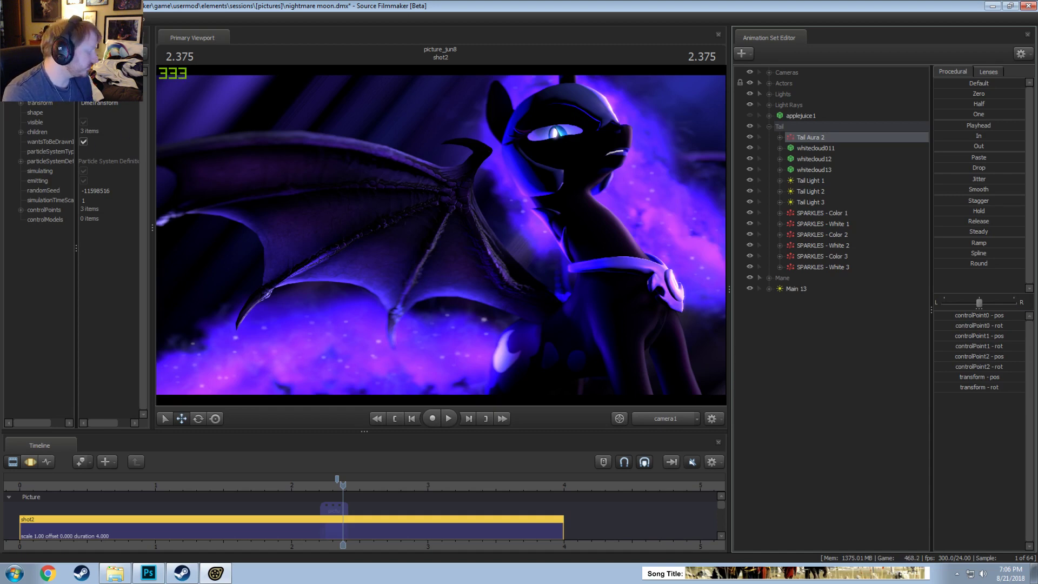
key("ctrl+s")
Step: Move the playhead to 2.333 on the timeline and save the session
scroll(335, 511, "up", 3)
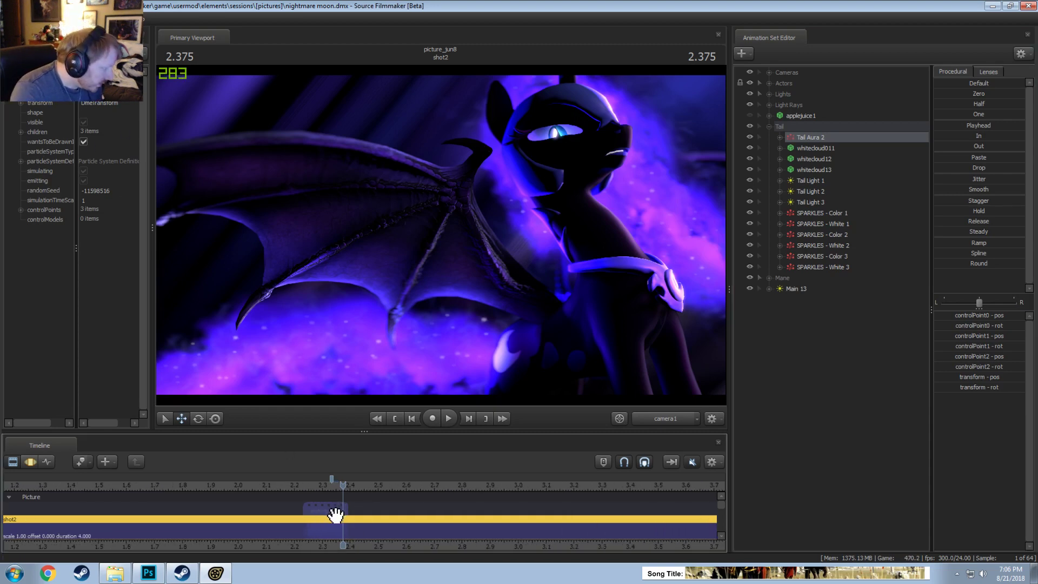
left_click_drag(343, 486, 338, 512)
left_click(326, 487)
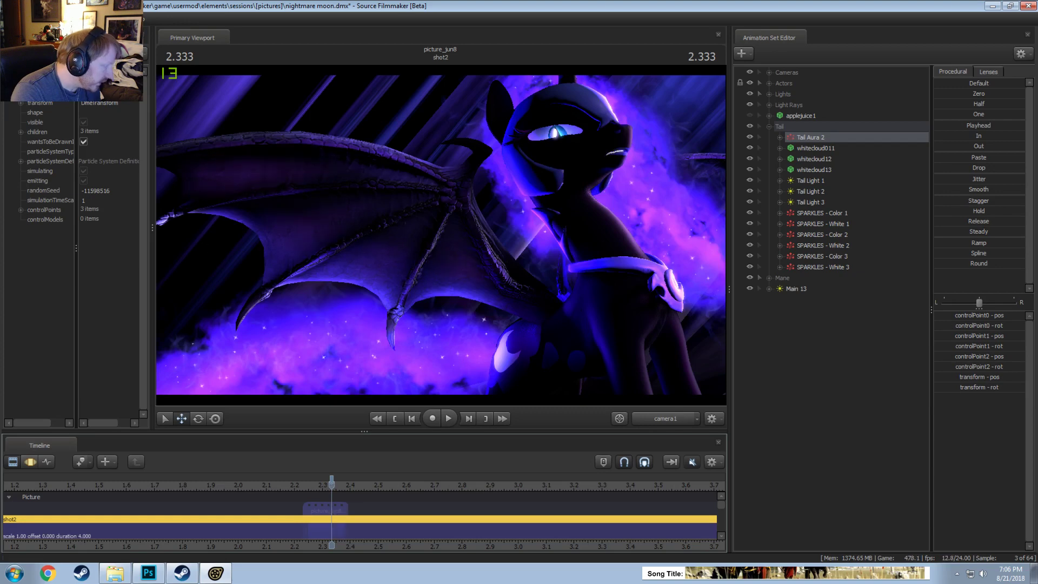
left_click(10, 18)
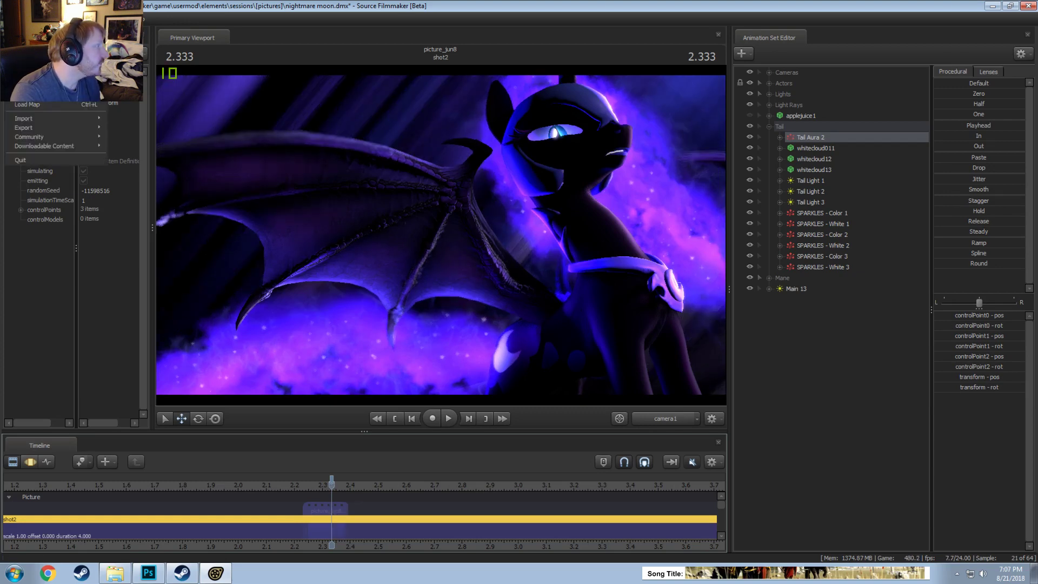
left_click(23, 68)
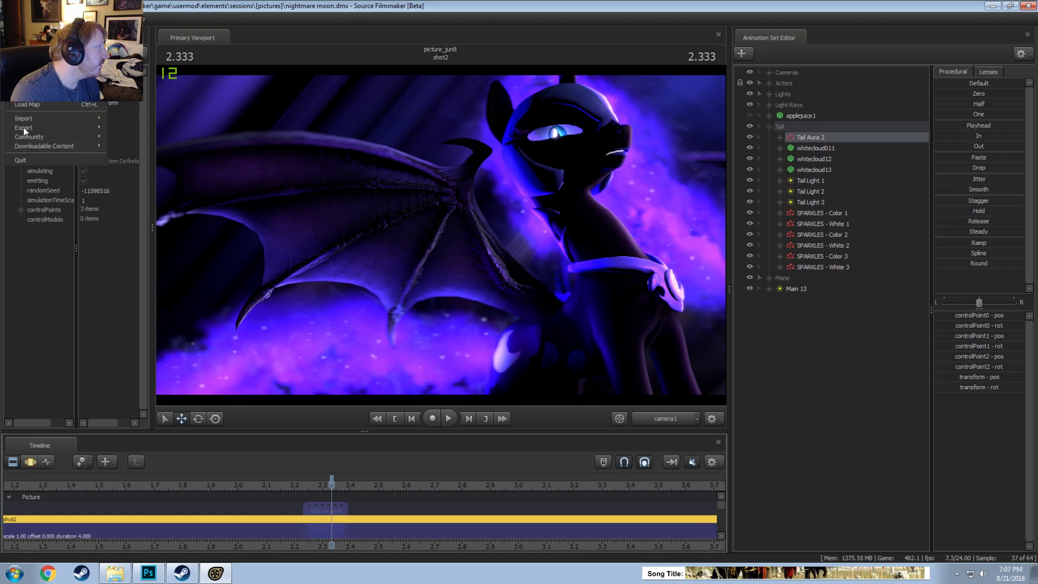
mouse_move(27, 127)
right_click(389, 175)
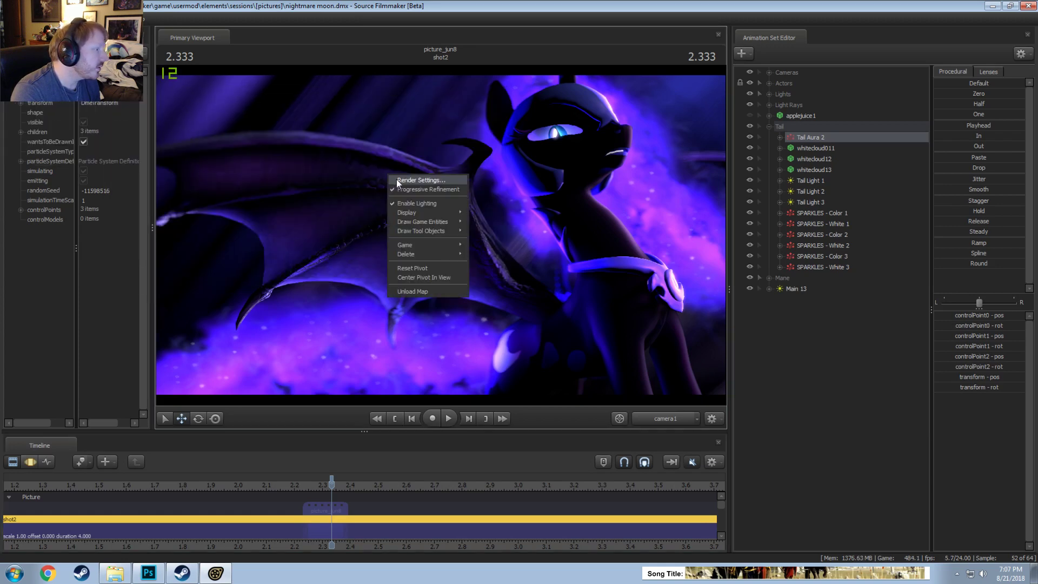
left_click(401, 181)
left_click(589, 342)
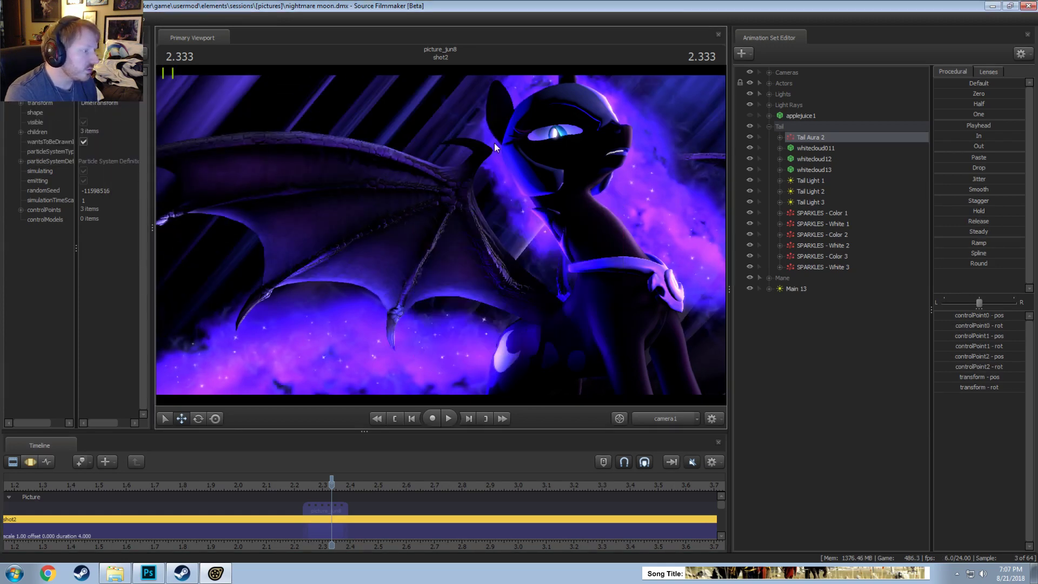
Step: Switch to the Motion Editor and set the viewport's progressive refinement to 256 depth of field and 32 motion blur samples
key("F3")
right_click(479, 152)
left_click(490, 158)
left_click(545, 246)
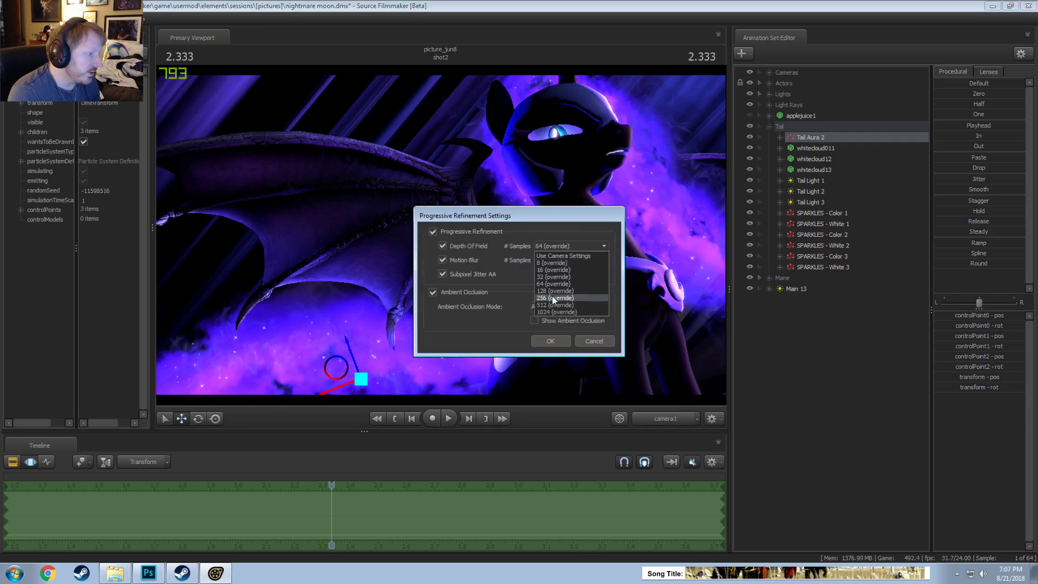
left_click(553, 297)
left_click(550, 259)
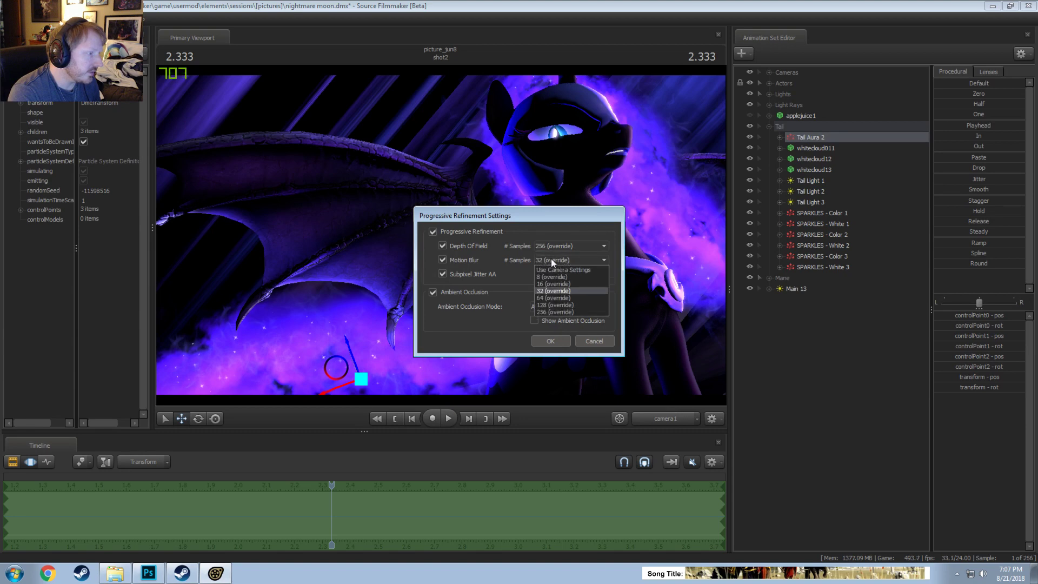
left_click(547, 290)
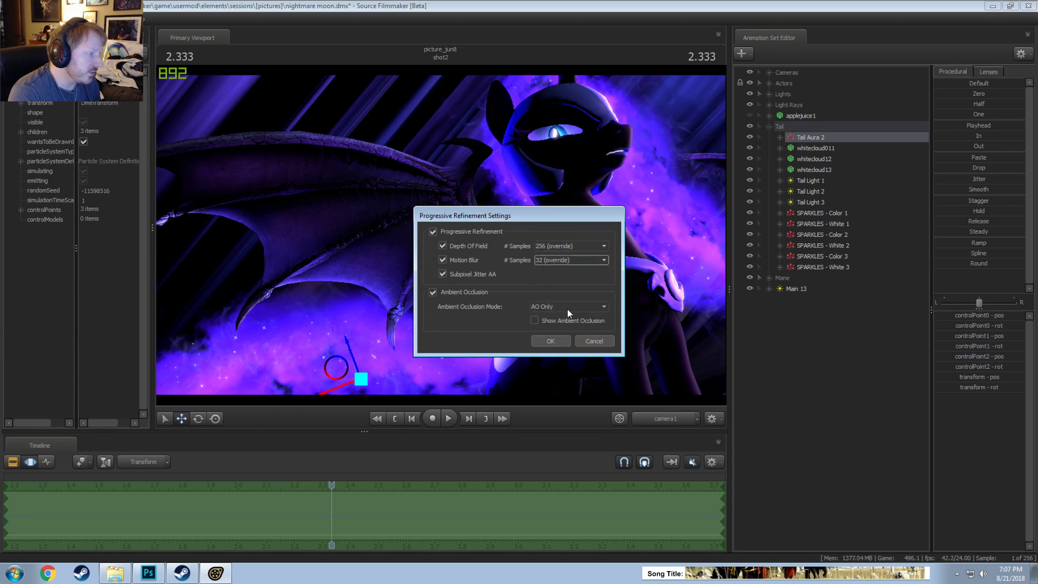
left_click(550, 344)
Step: Start a movie export, saving the session's changes, and set the export type to Image Sequence
left_click(11, 18)
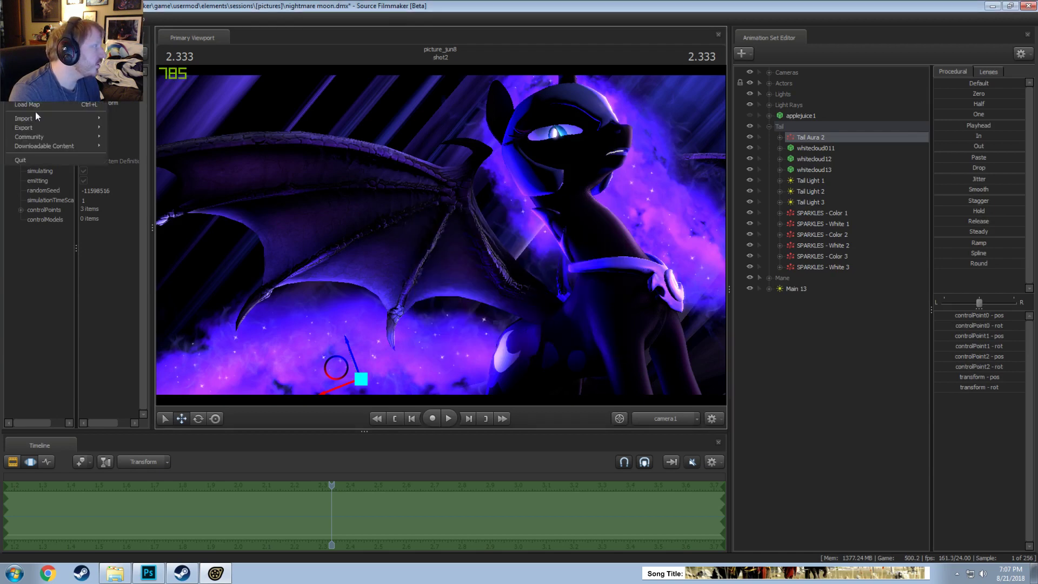
mouse_move(34, 132)
left_click(172, 128)
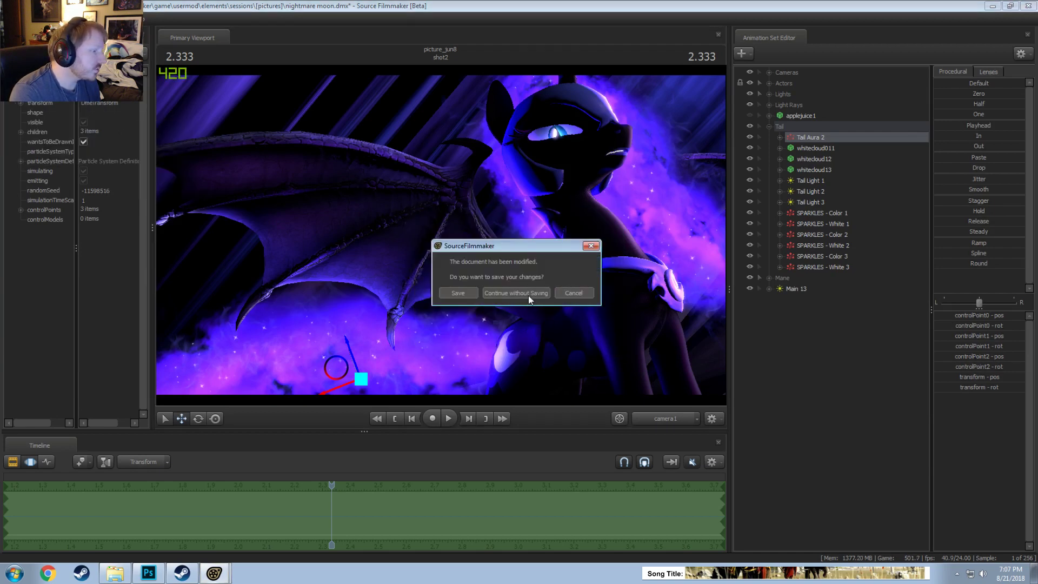
left_click(463, 293)
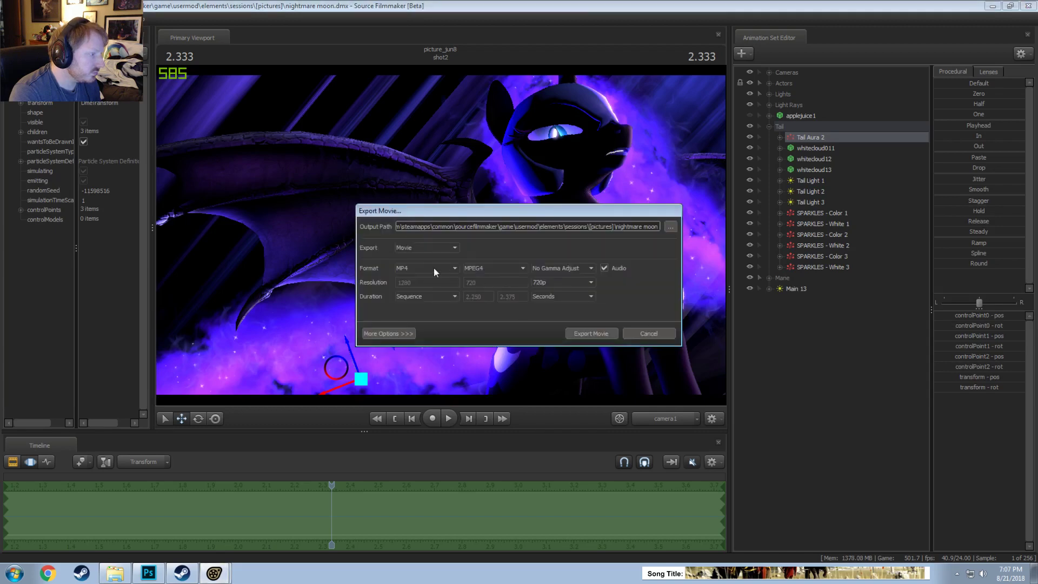
left_click(415, 244)
left_click(414, 264)
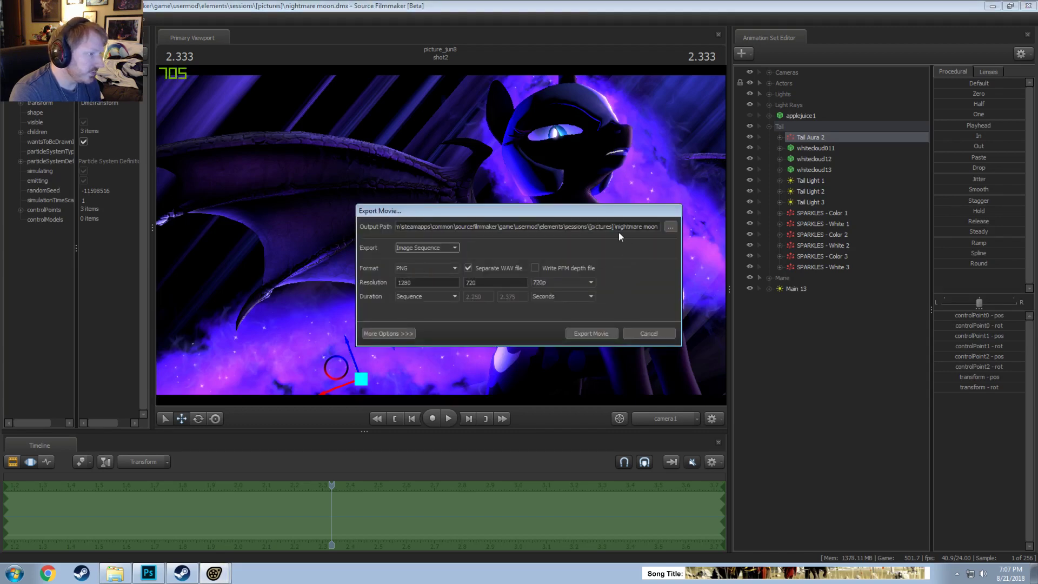
Step: Change the end of the export's output path after sessions to nightmaremoon\nmm_
left_click(642, 228)
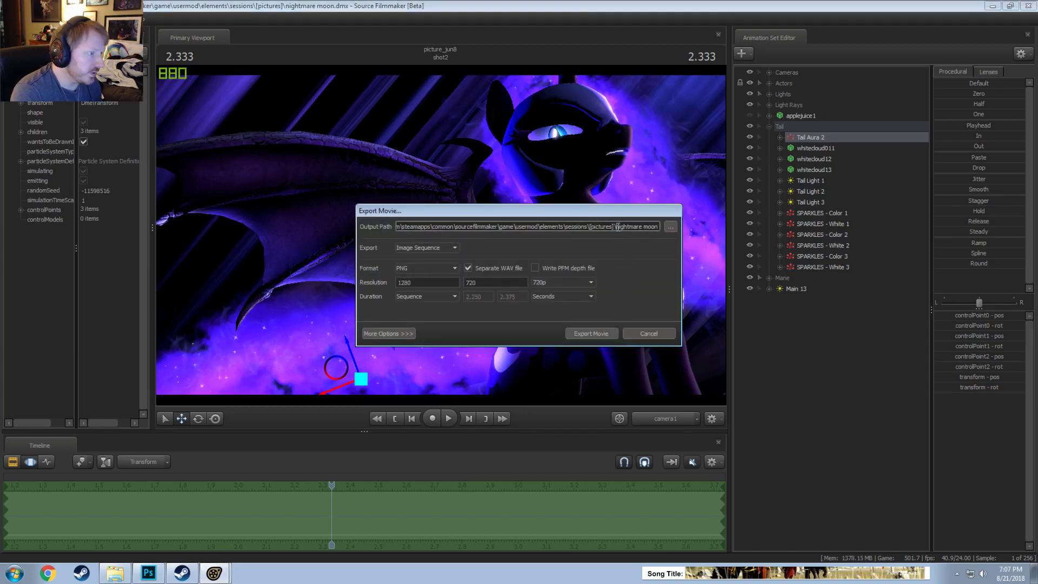
left_click_drag(616, 227, 689, 225)
left_click_drag(588, 227, 658, 227)
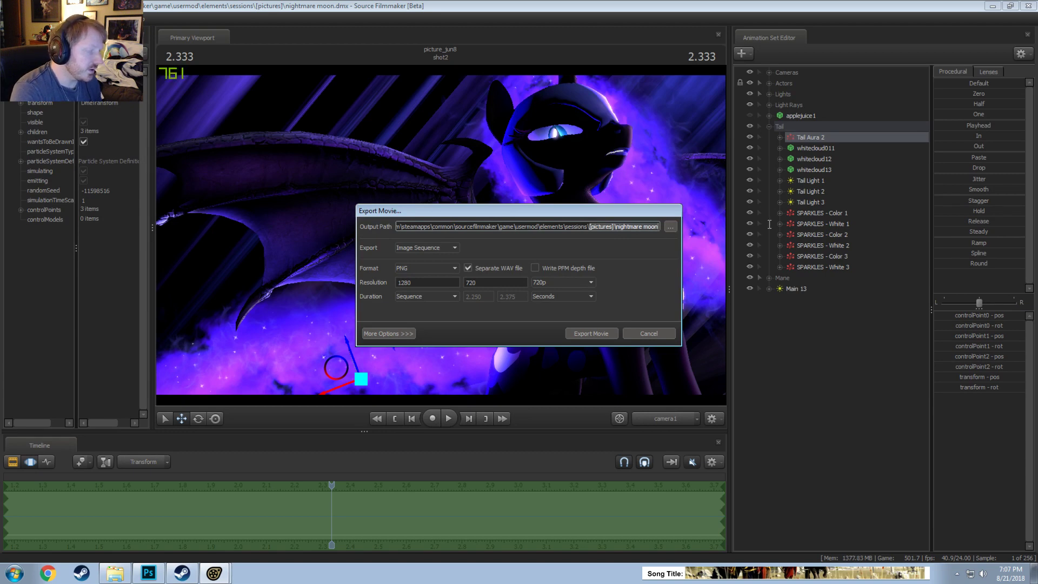
key("Left")
left_click_drag(591, 227, 662, 227)
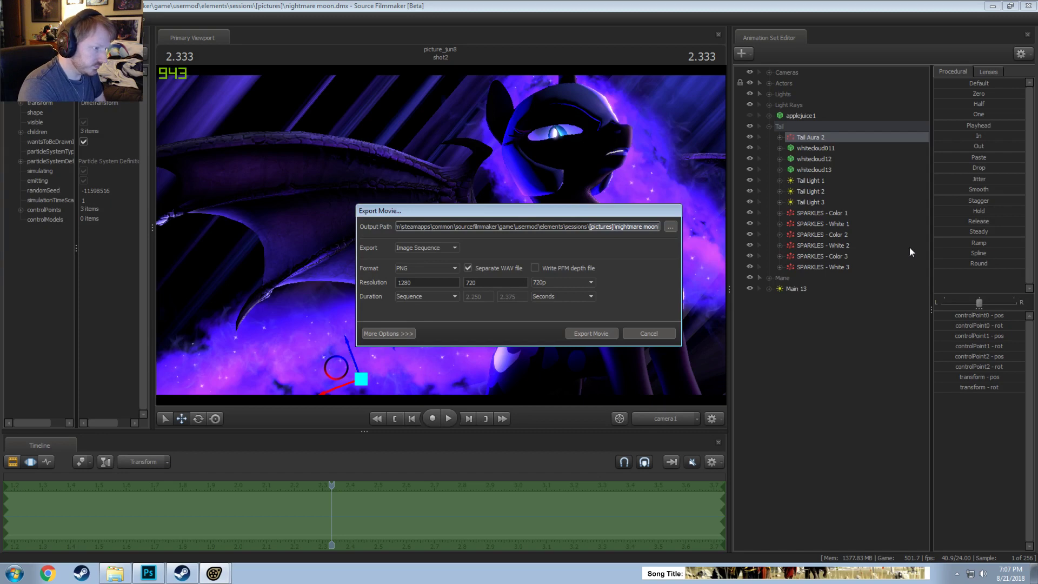
type("nightmaremoon")
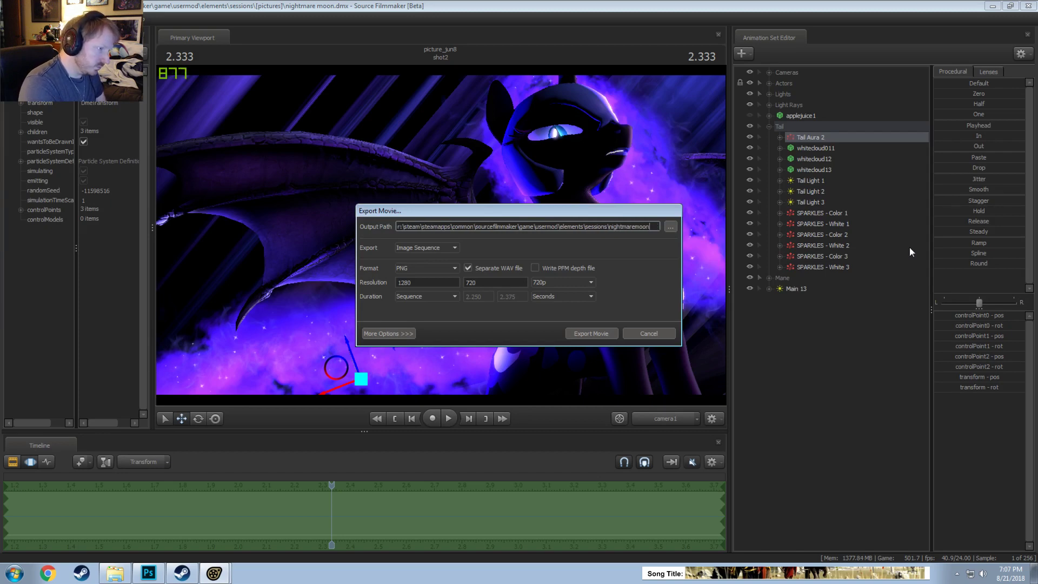
type("\\")
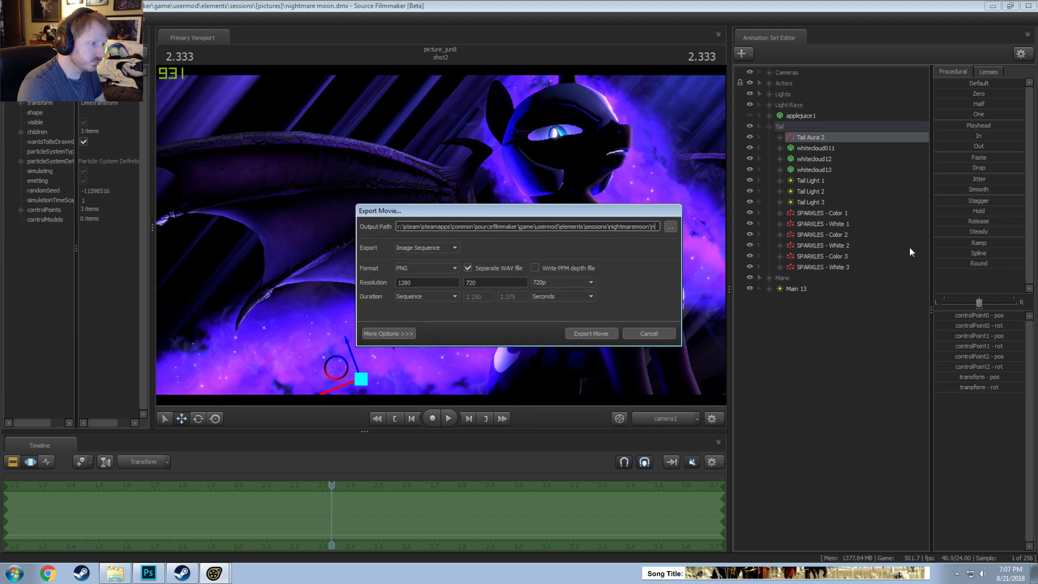
type("nmm_")
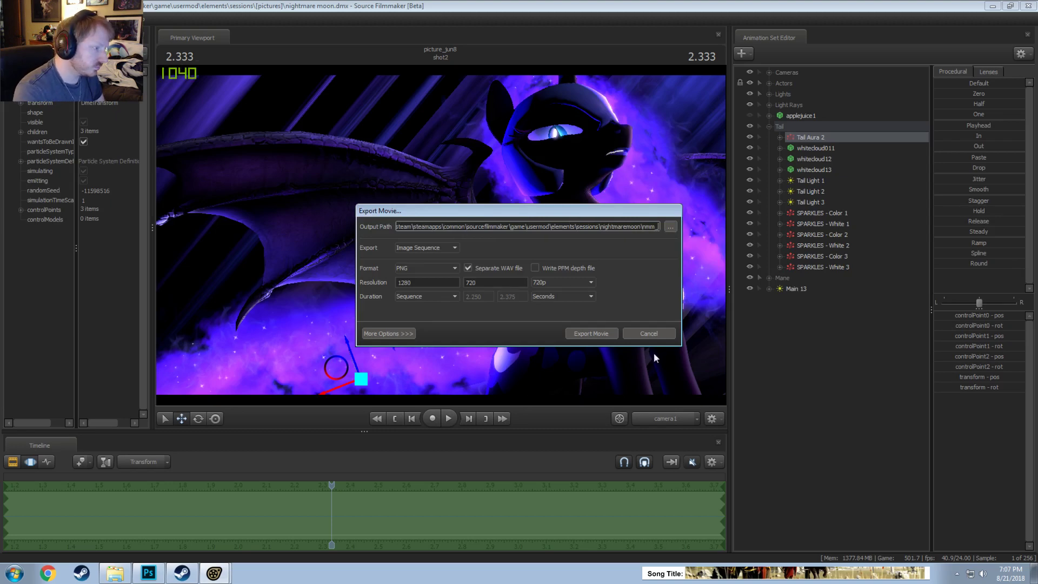
Step: Switch to Windows Explorer, browse the sessions folder under usermod\elements and place its window beside the export dialog
left_click(114, 573)
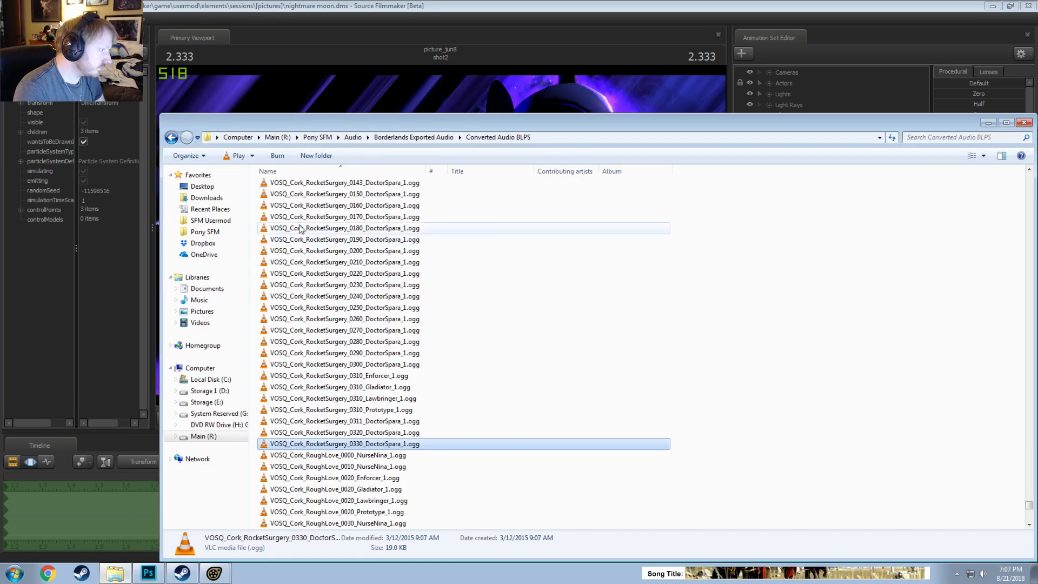
left_click(210, 220)
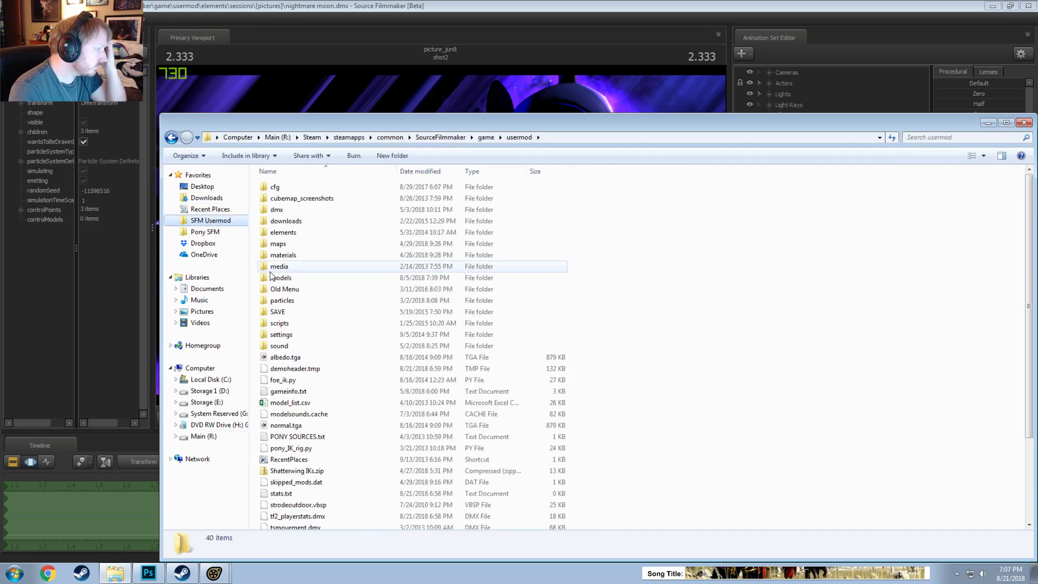
double_click(280, 235)
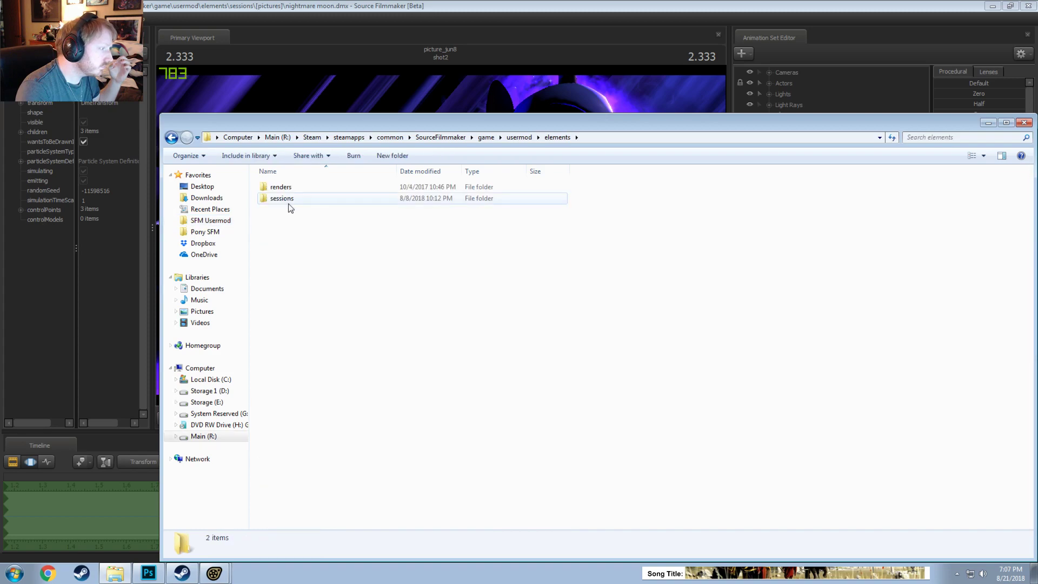
double_click(285, 199)
left_click_drag(183, 118, 665, 261)
left_click_drag(833, 264, 772, 168)
scroll(740, 358, "down", 7)
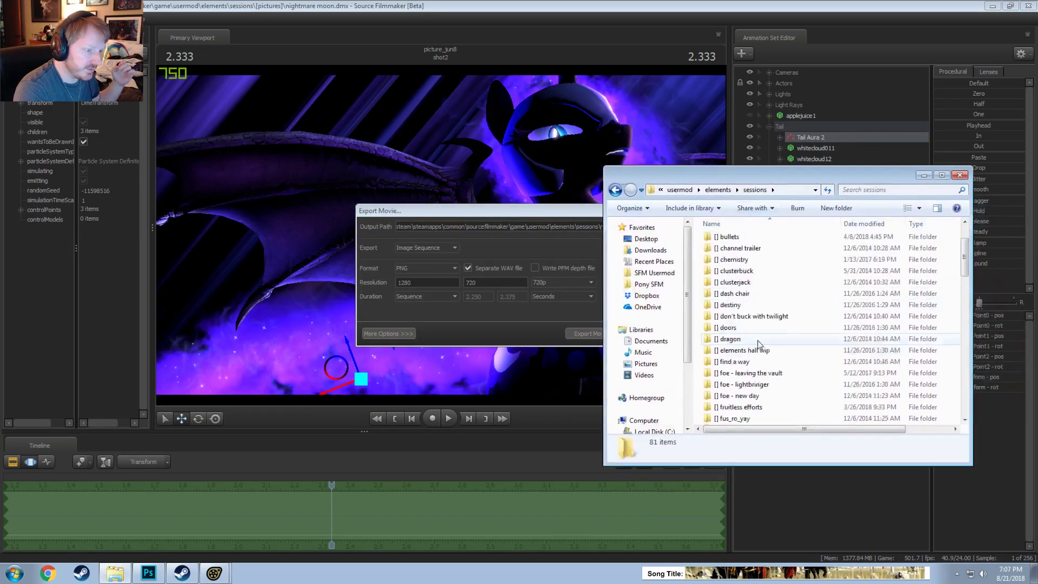
scroll(741, 358, "down", 10)
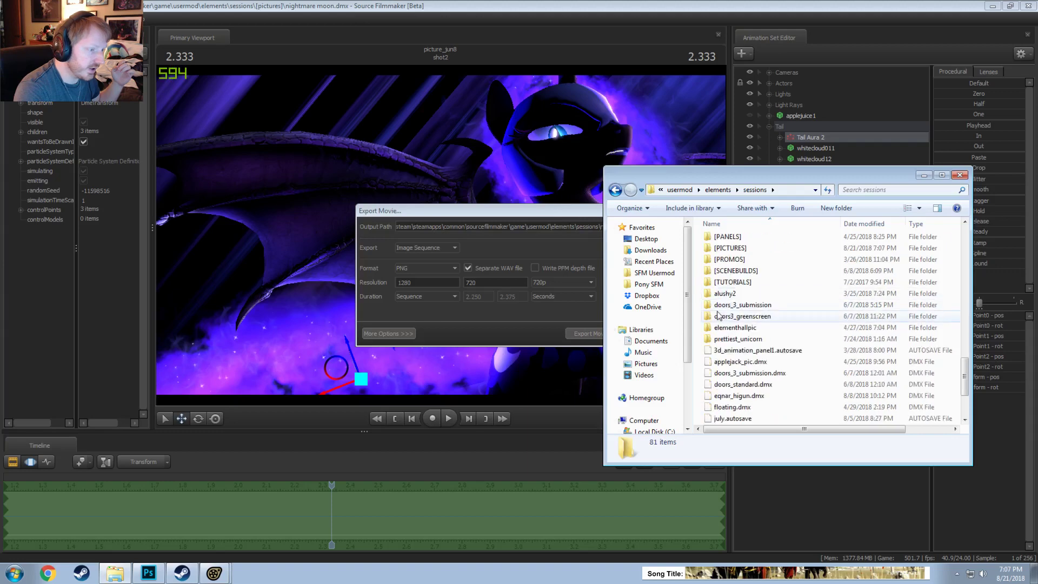
Step: Set the export resolution to 2160p, check the additional render settings and export the image sequence
left_click(561, 227)
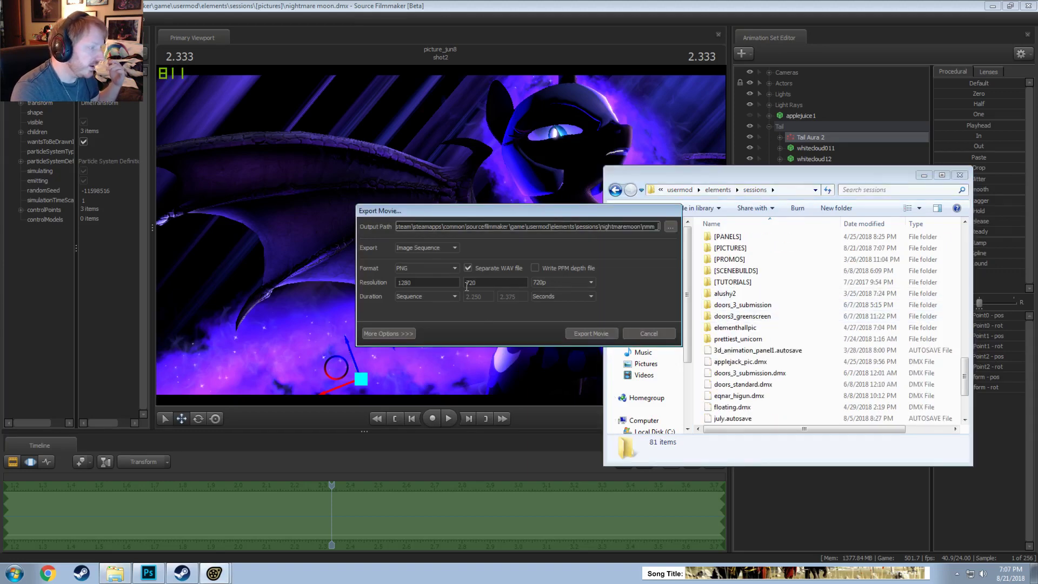
left_click(549, 285)
left_click(557, 327)
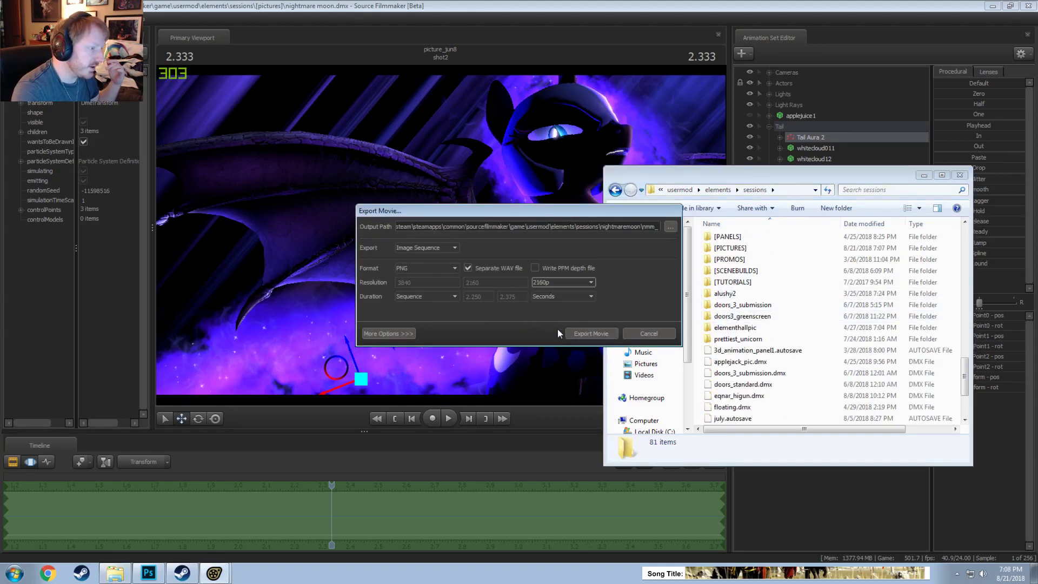
left_click(396, 332)
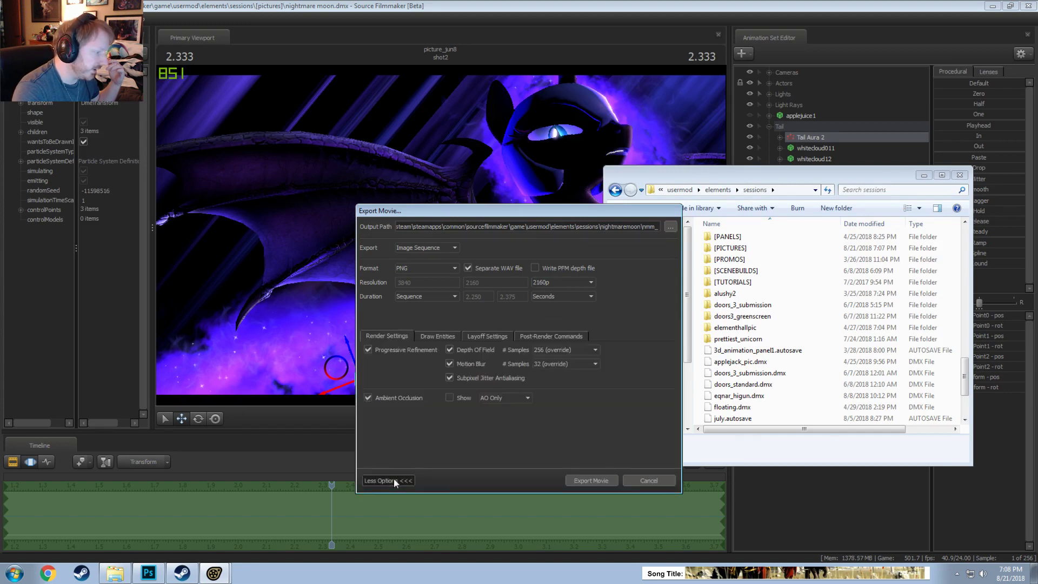
left_click(394, 479)
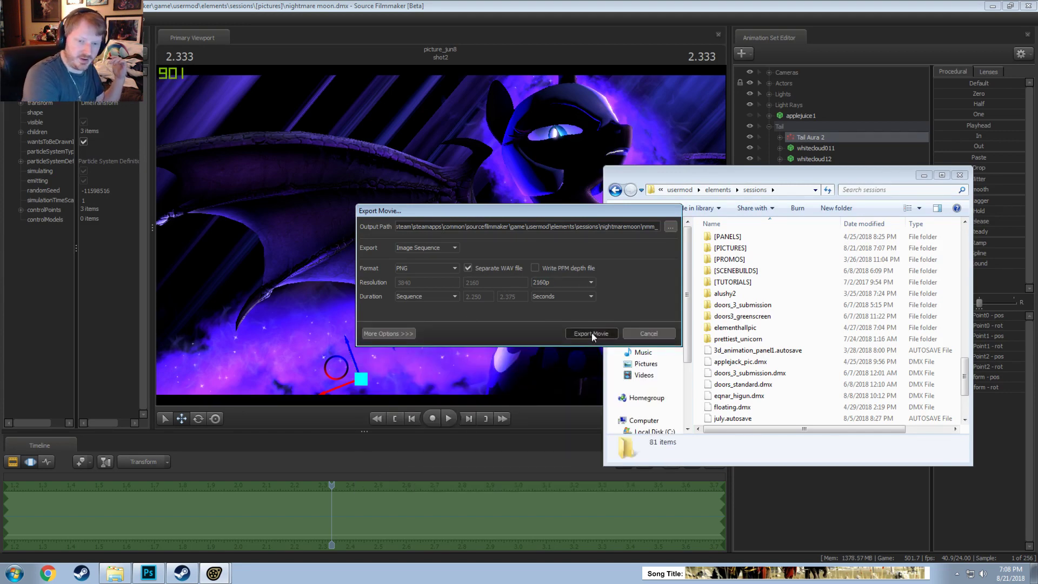
left_click(591, 332)
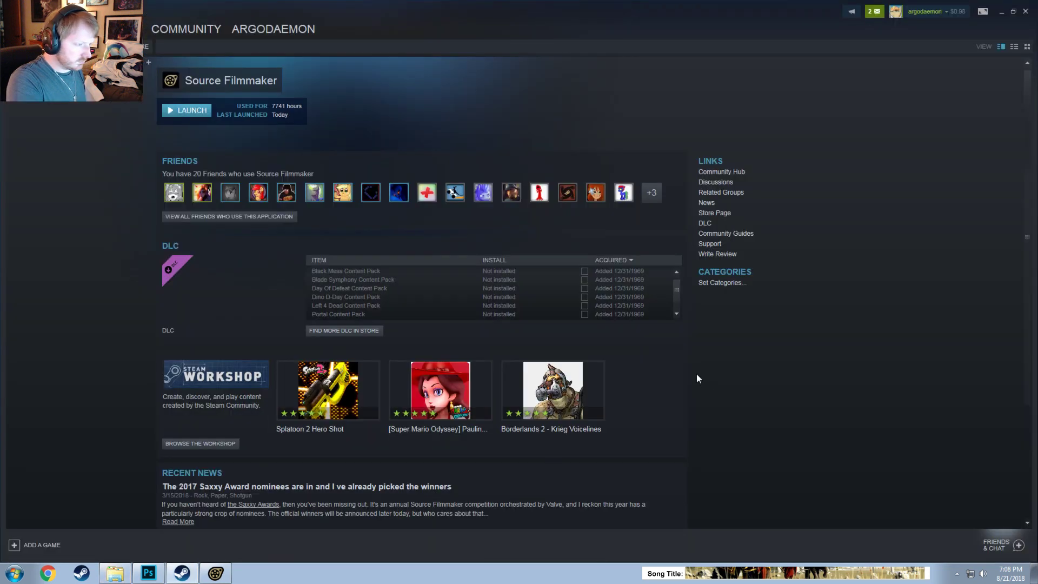
Step: Switch to Windows Explorer and examine the exported files in the nightmaremoon folder
left_click(120, 575)
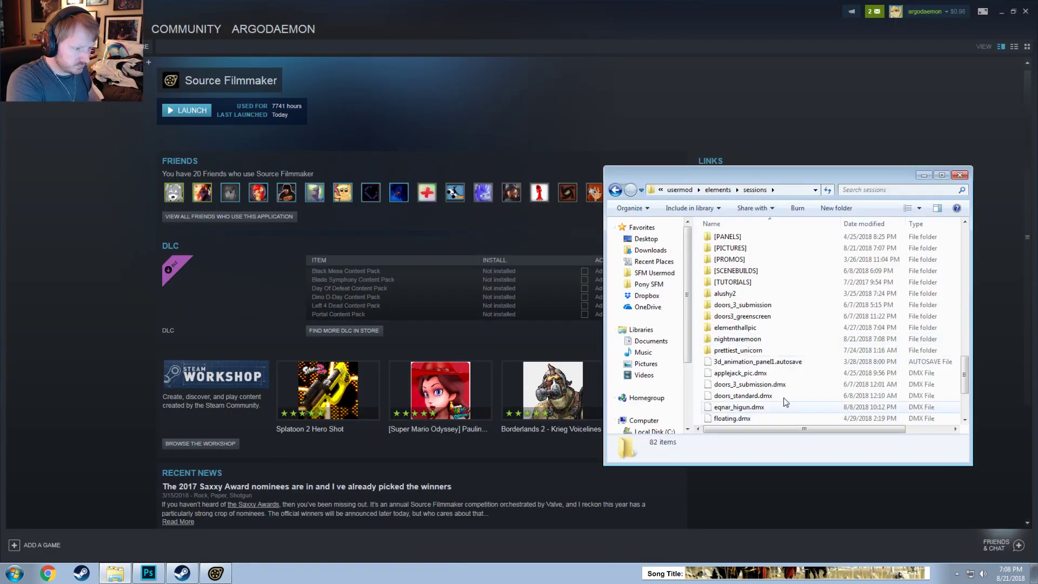
double_click(751, 341)
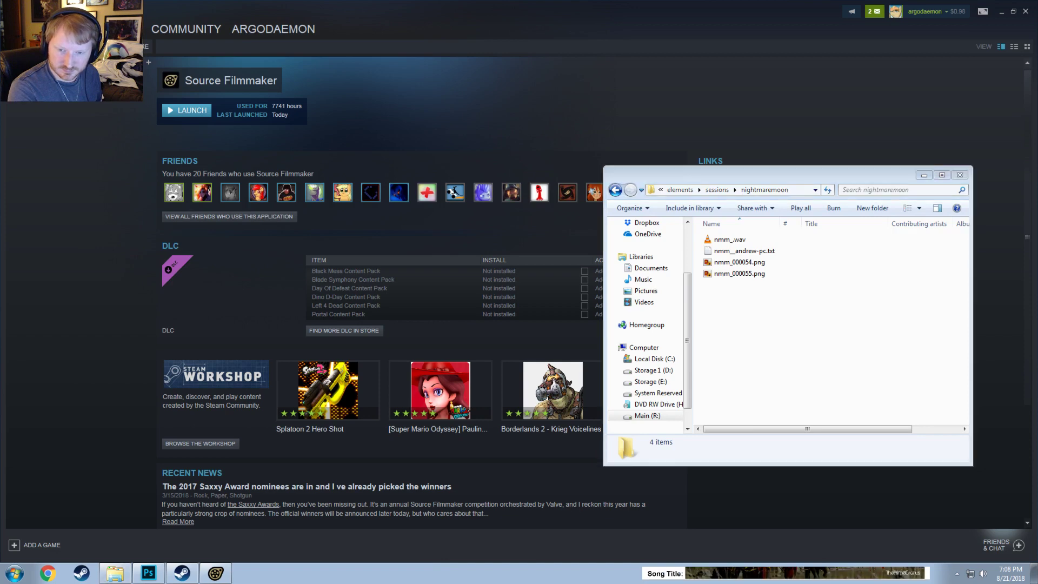
left_click(688, 6)
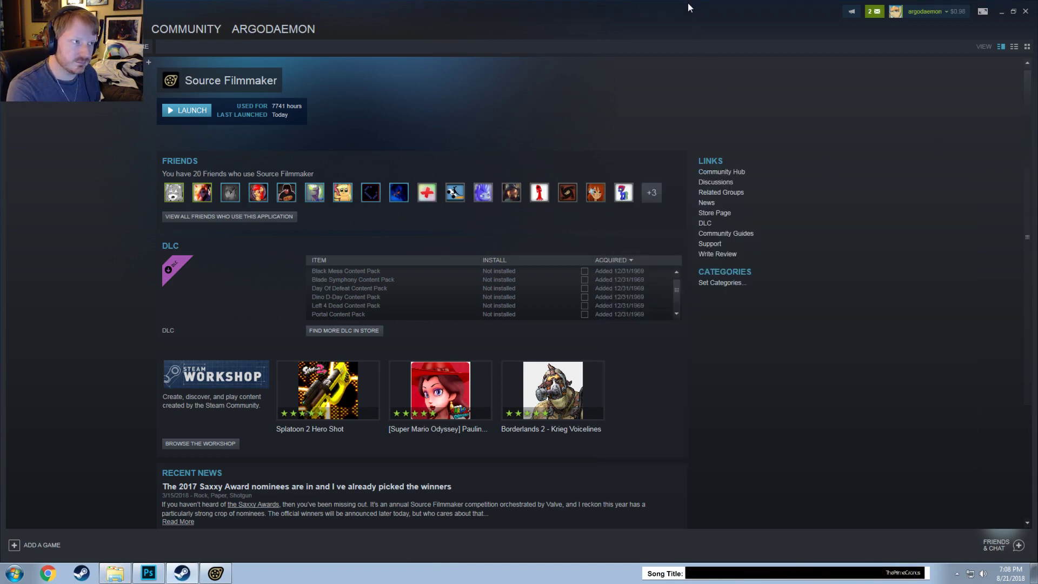
Step: Get Steam out of the way and open nmm_000056.png from the nightmaremoon folder in Photoshop
left_click(1001, 12)
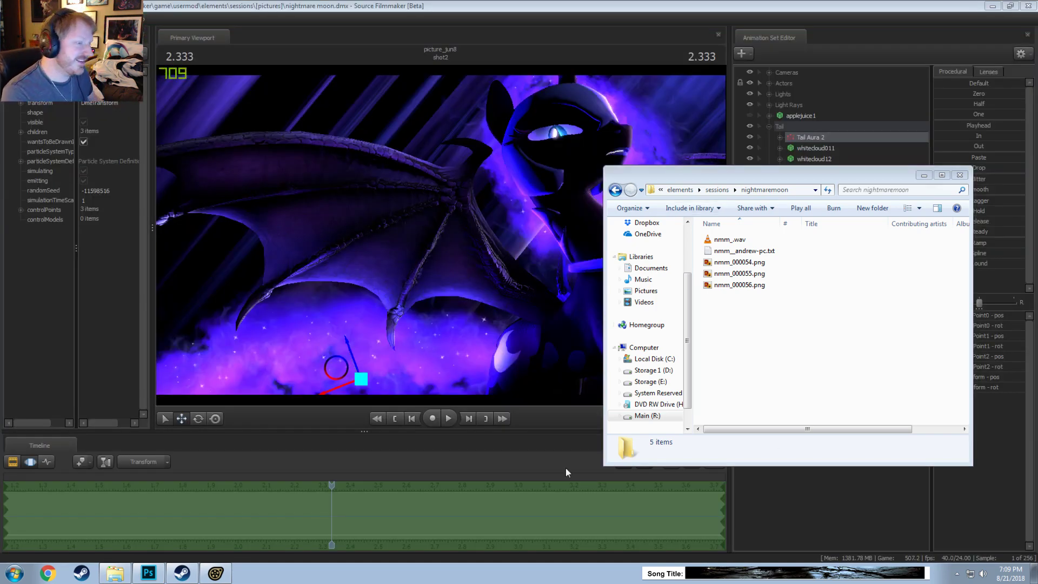
left_click(818, 360)
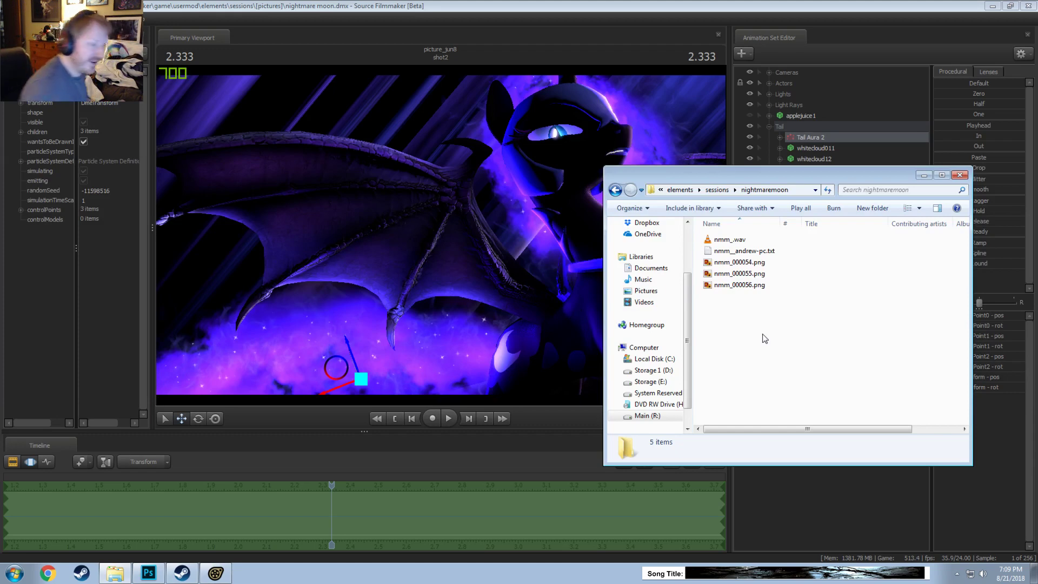
right_click(741, 286)
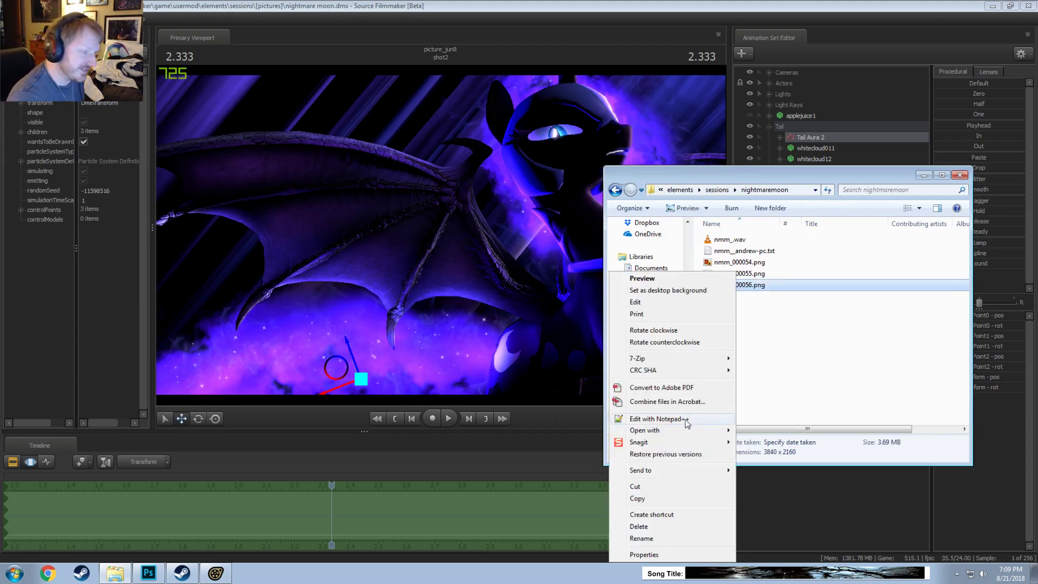
mouse_move(672, 430)
left_click(567, 434)
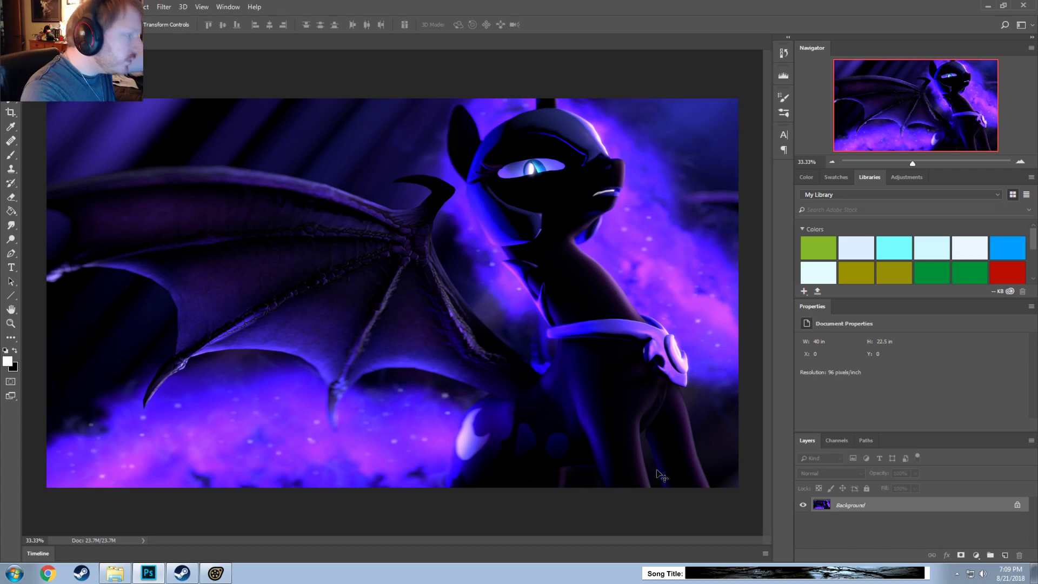
Step: Examine the opened render as a whole and the character's eye and head up close
scroll(384, 344, "down", 2, "alt")
scroll(384, 343, "up", 2, "alt")
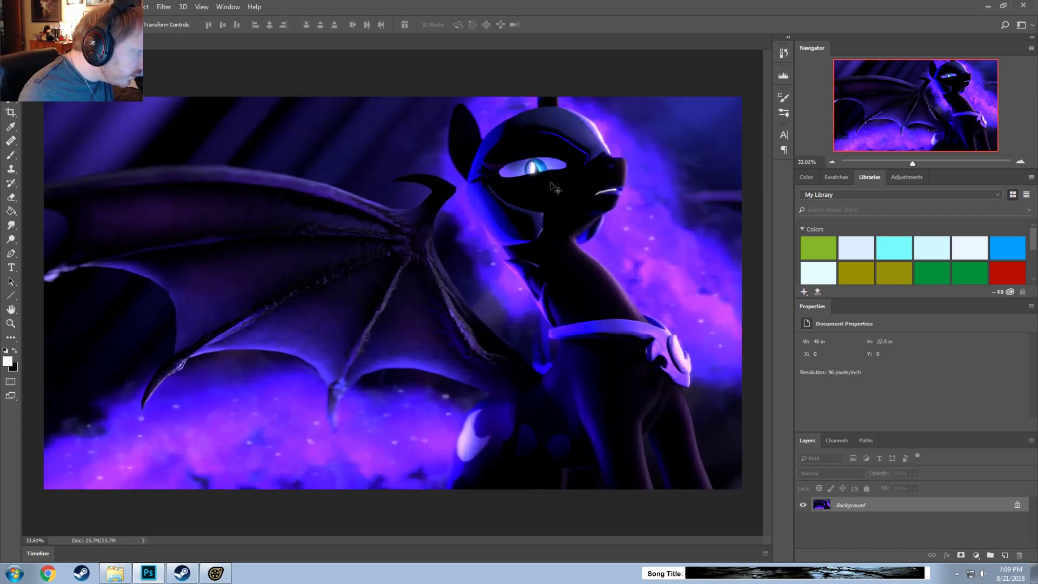
scroll(562, 161, "up", 3, "alt")
scroll(481, 185, "up", 3, "alt")
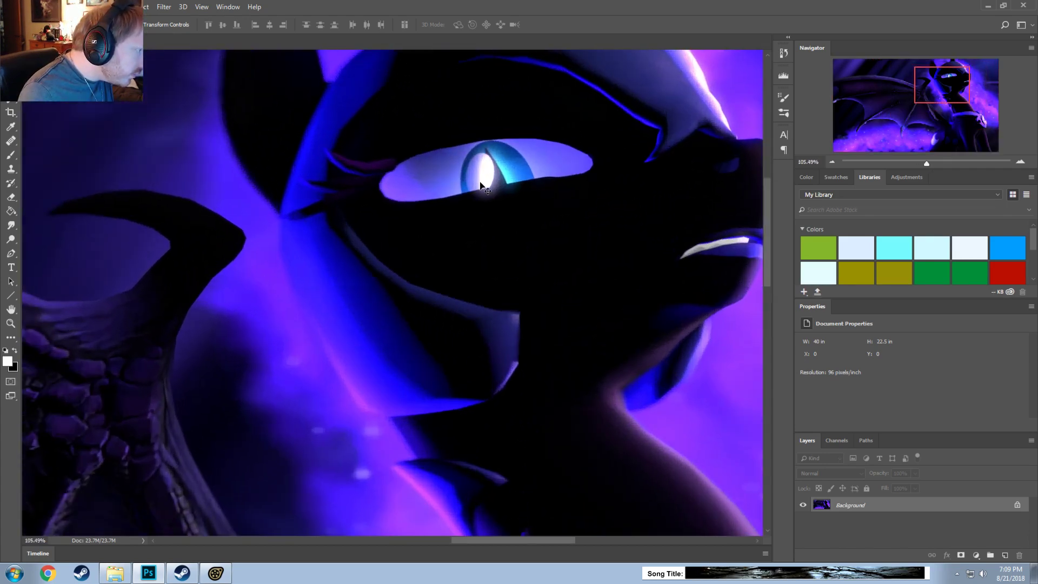
scroll(481, 185, "down", 4, "alt")
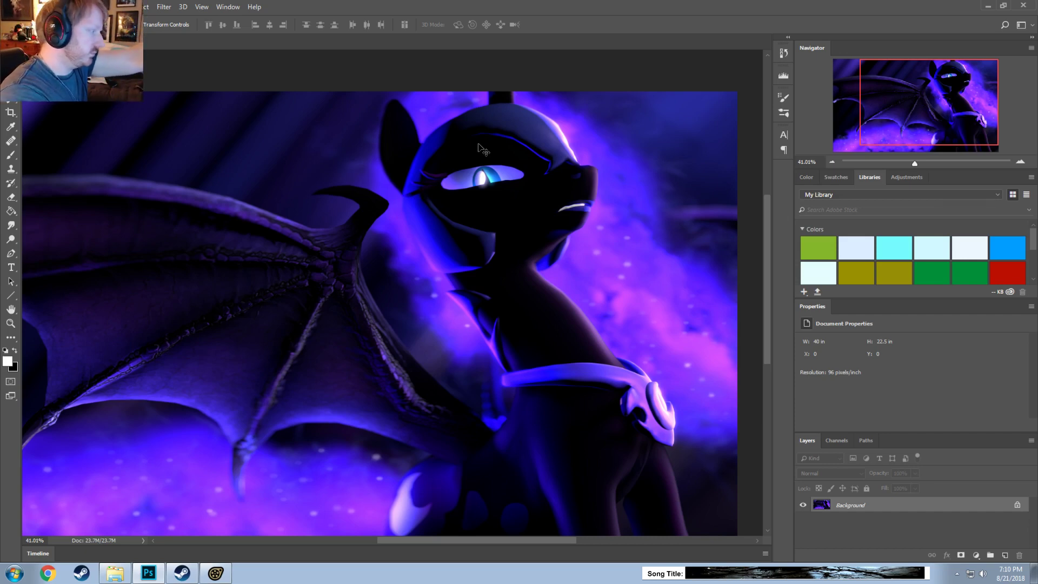
scroll(503, 186, "up", 4, "alt")
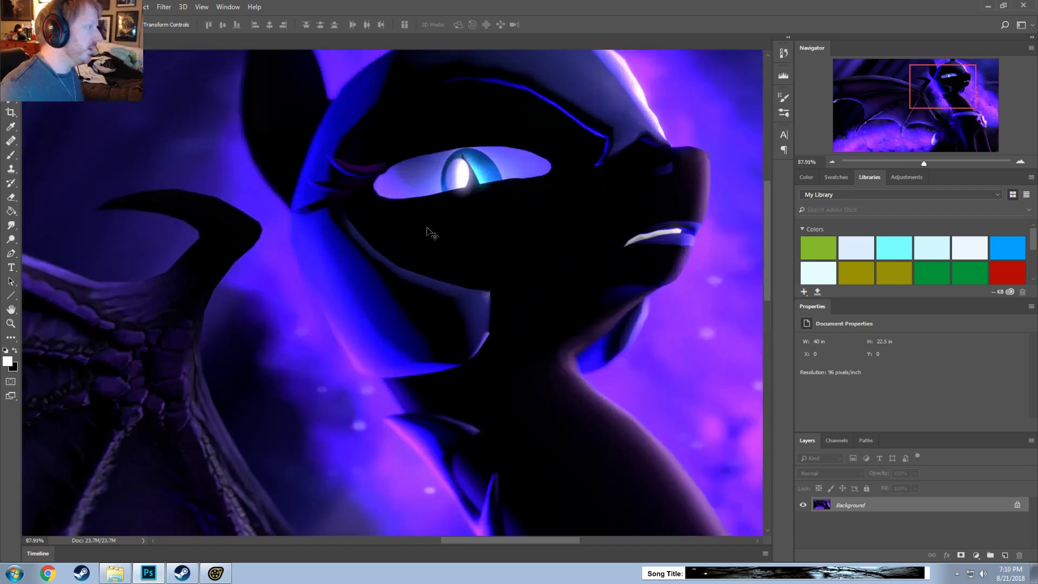
left_click_drag(940, 87, 944, 82)
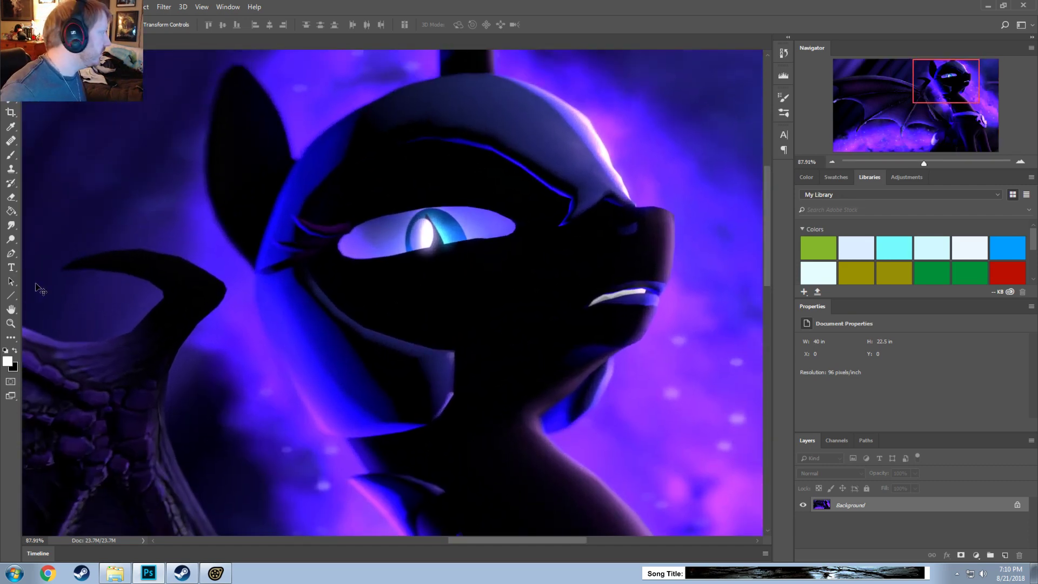
Step: Use the Smudge tool at 15% strength along the brow edge above the eye
left_click(17, 229)
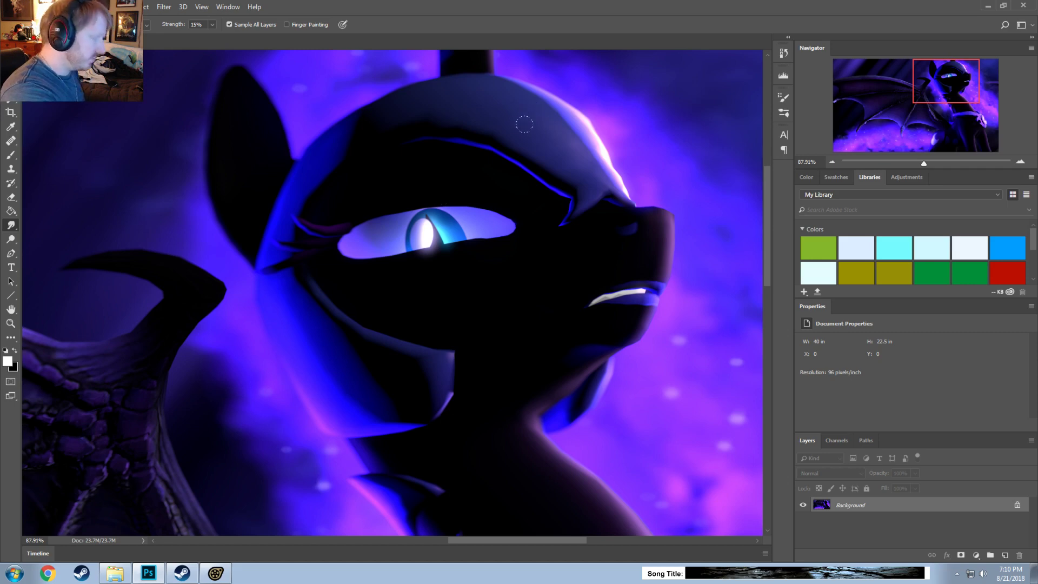
left_click(1019, 161)
left_click(1019, 161)
left_click(1018, 162)
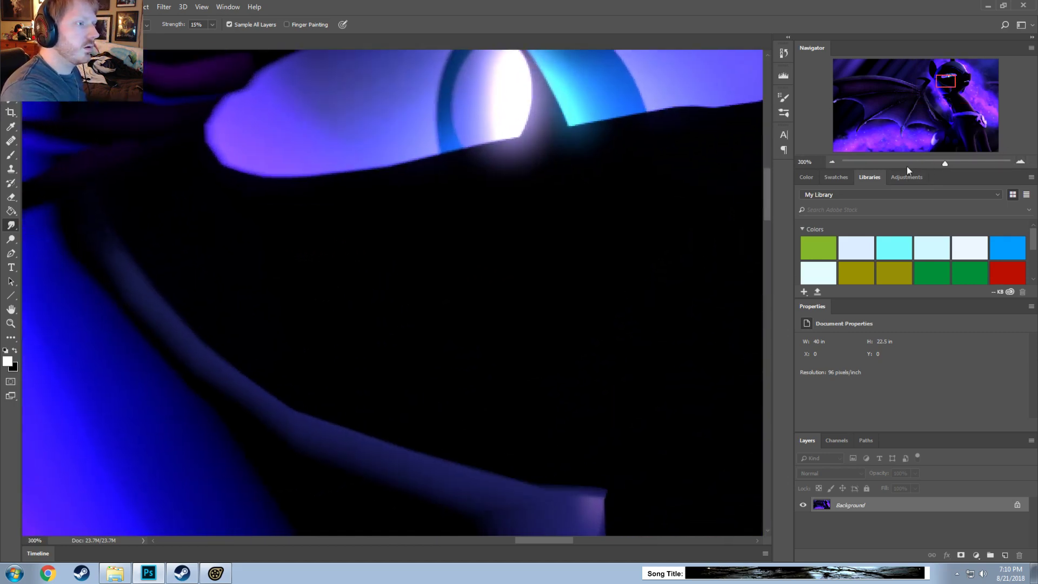
left_click(831, 162)
left_click_drag(939, 84, 948, 70)
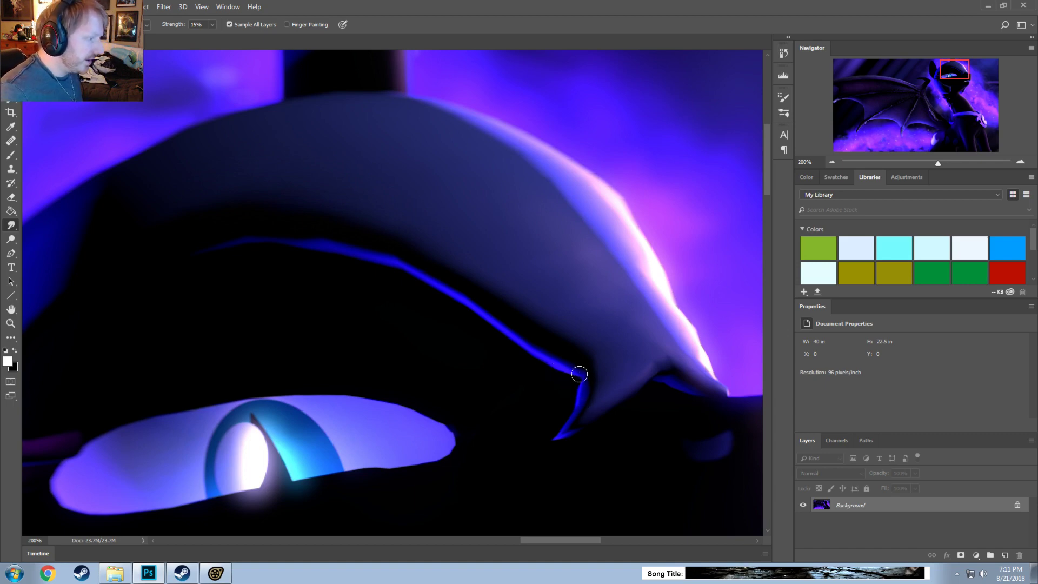
Step: Set the Smudge strength to 18% and smooth the angular bright rim along the front of the forehead
left_click(213, 25)
mouse_move(212, 36)
left_mouse_down()
mouse_move(233, 42)
mouse_move(225, 37)
left_mouse_up()
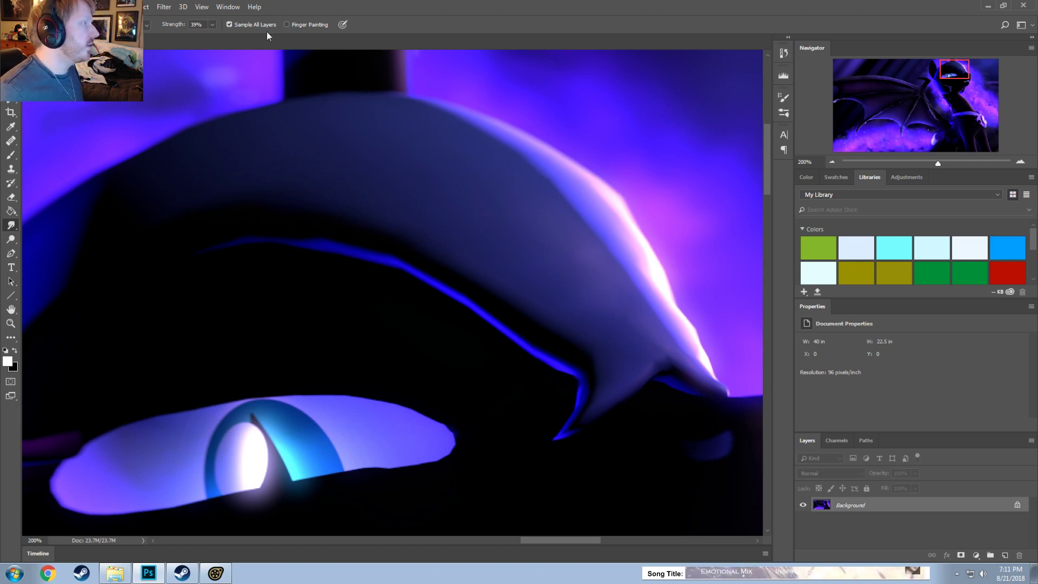
left_click(212, 24)
left_click_drag(213, 36, 201, 37)
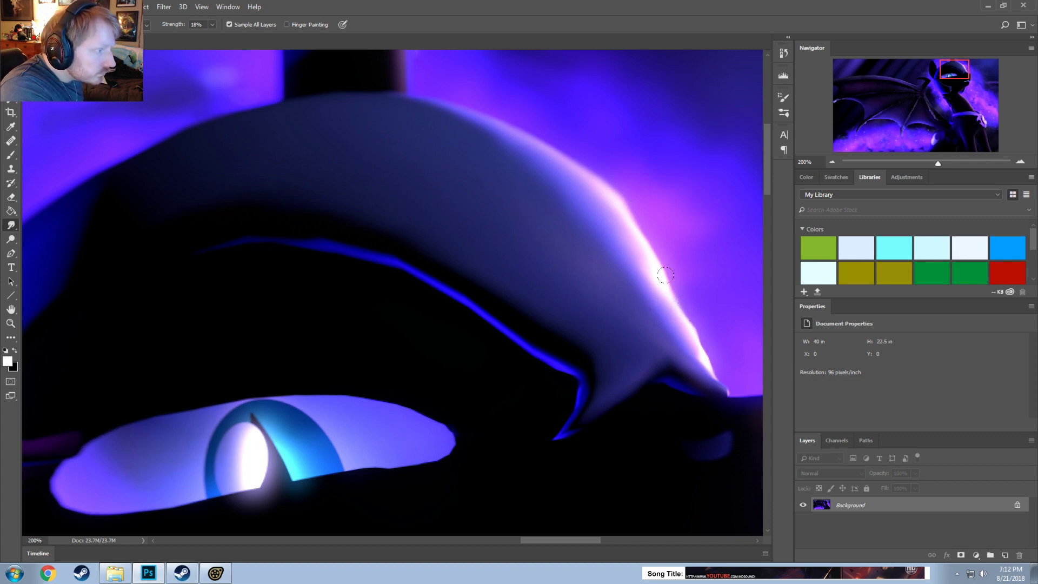
left_click_drag(682, 309, 703, 322)
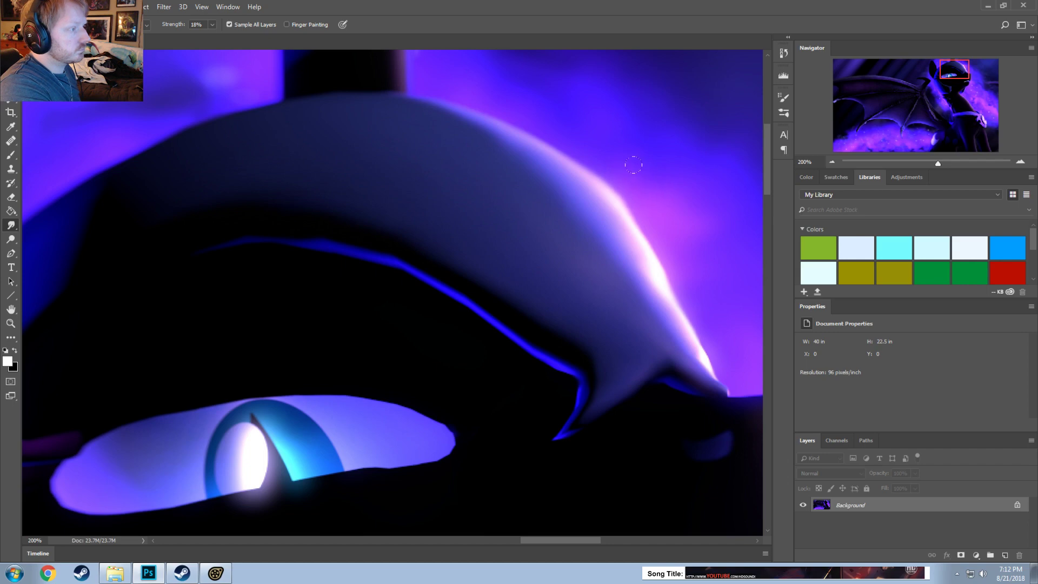
left_click_drag(614, 207, 615, 217)
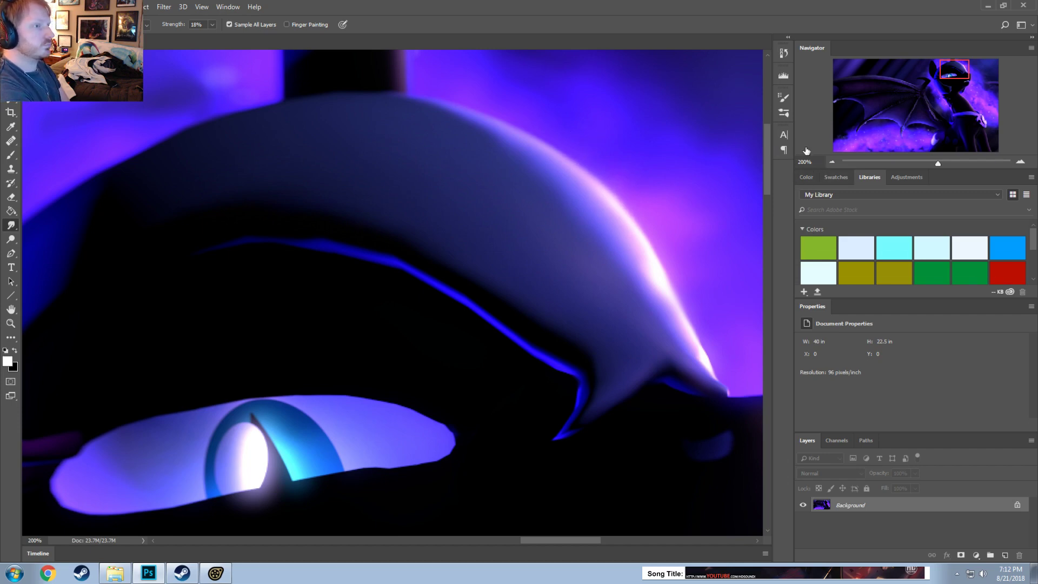
Step: Check the ear and eyelashes, then raise the Smudge strength to 82% and smooth the outline of the eye
left_click_drag(946, 75, 946, 61)
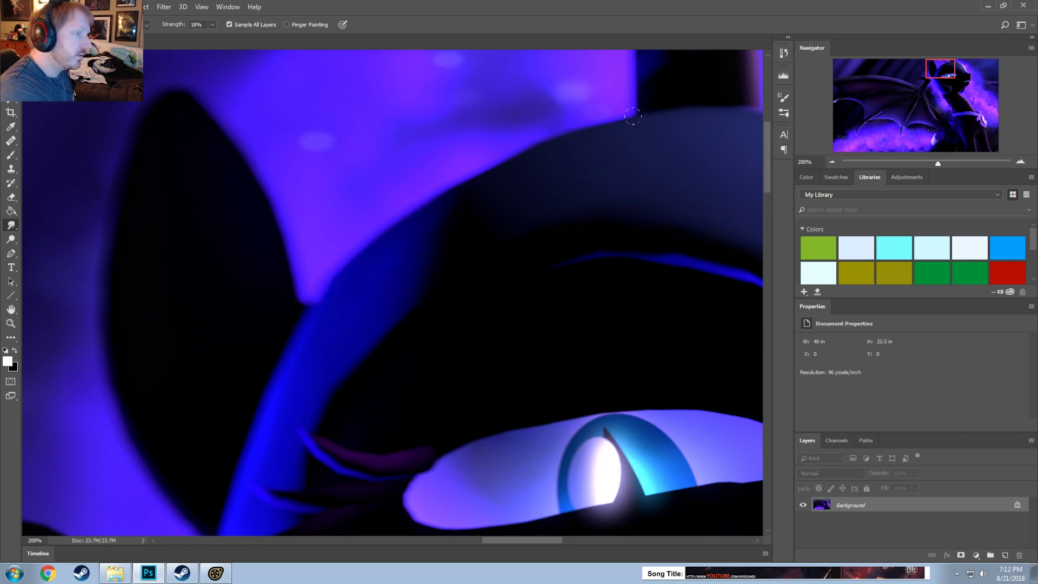
left_click_drag(952, 74, 947, 82)
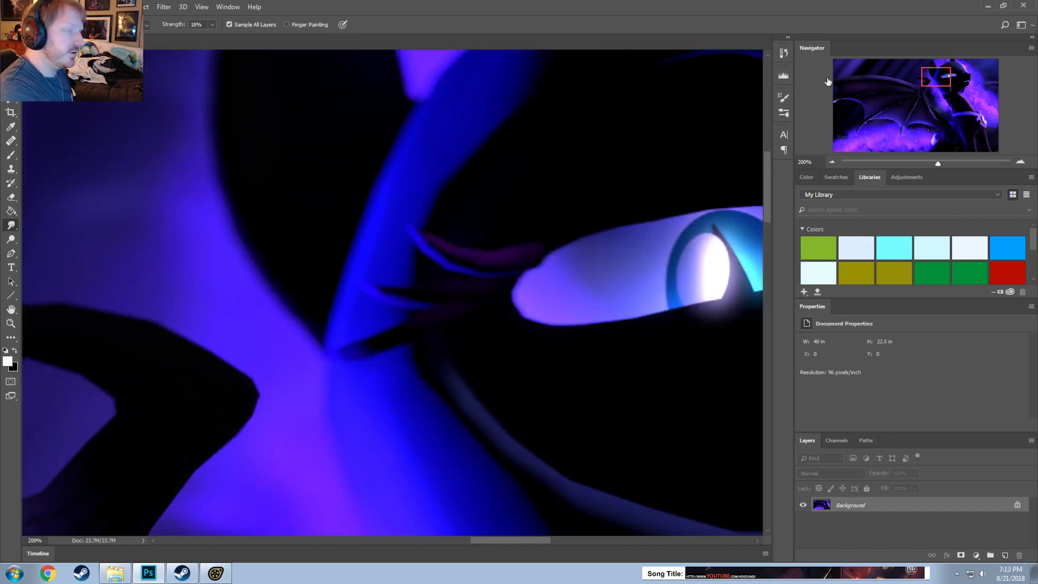
left_click_drag(942, 86, 952, 88)
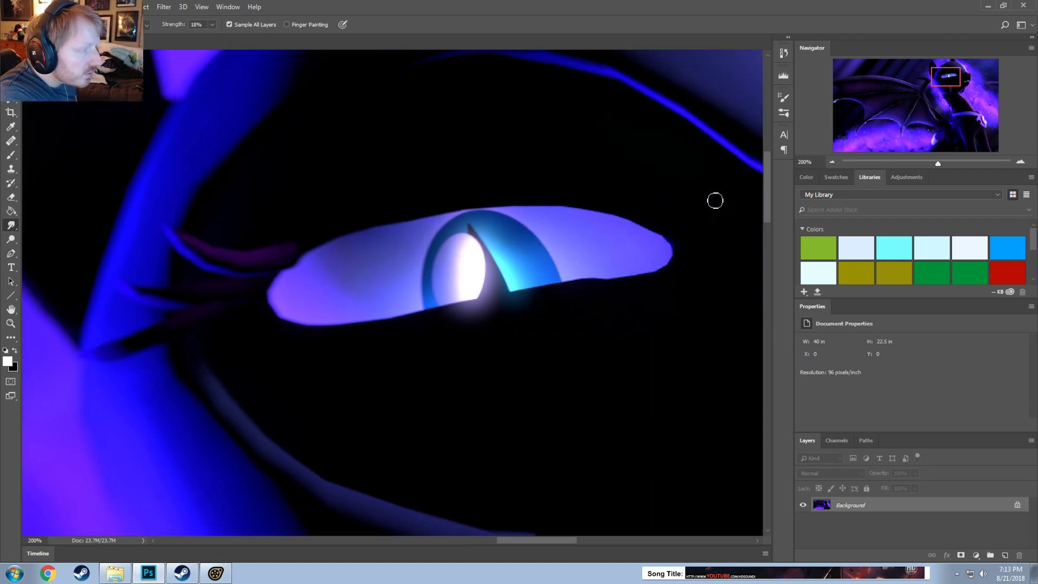
left_click(212, 24)
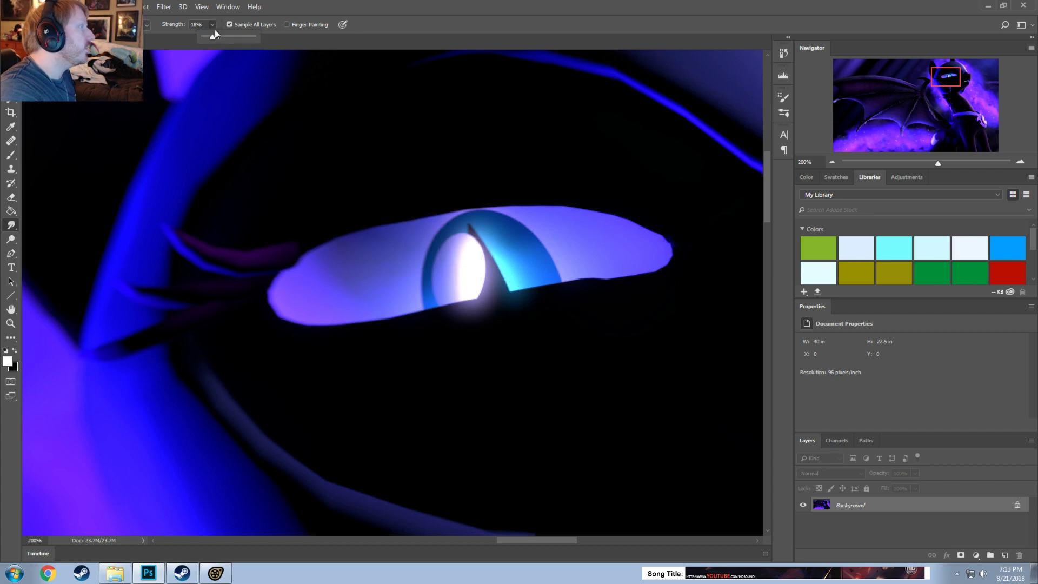
left_click_drag(239, 38, 245, 38)
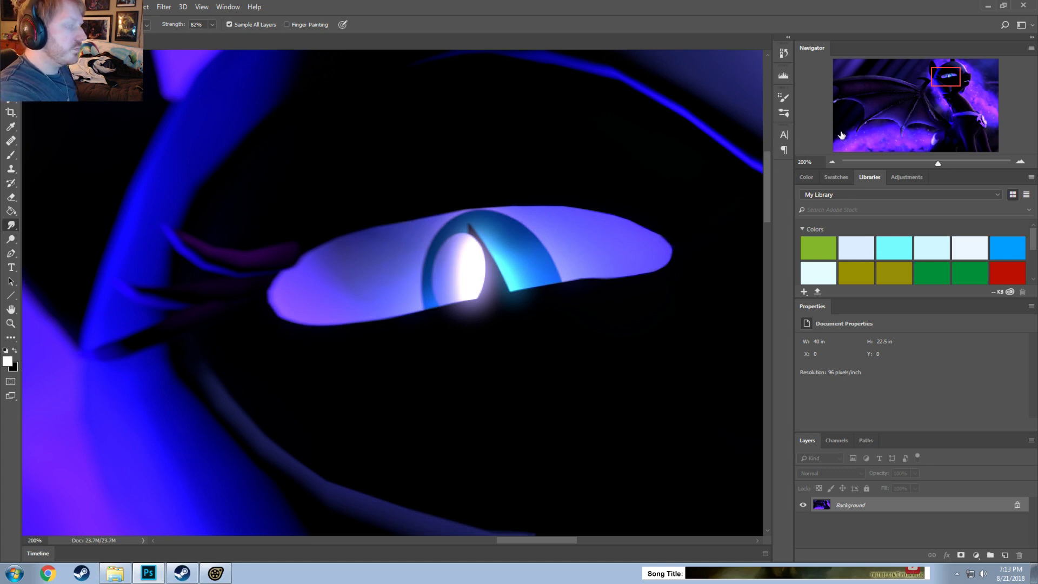
Step: Smudge the lip edge at the front of the mouth, then lower the strength to 19% and soften the muzzle's outline
left_click_drag(950, 79, 968, 81)
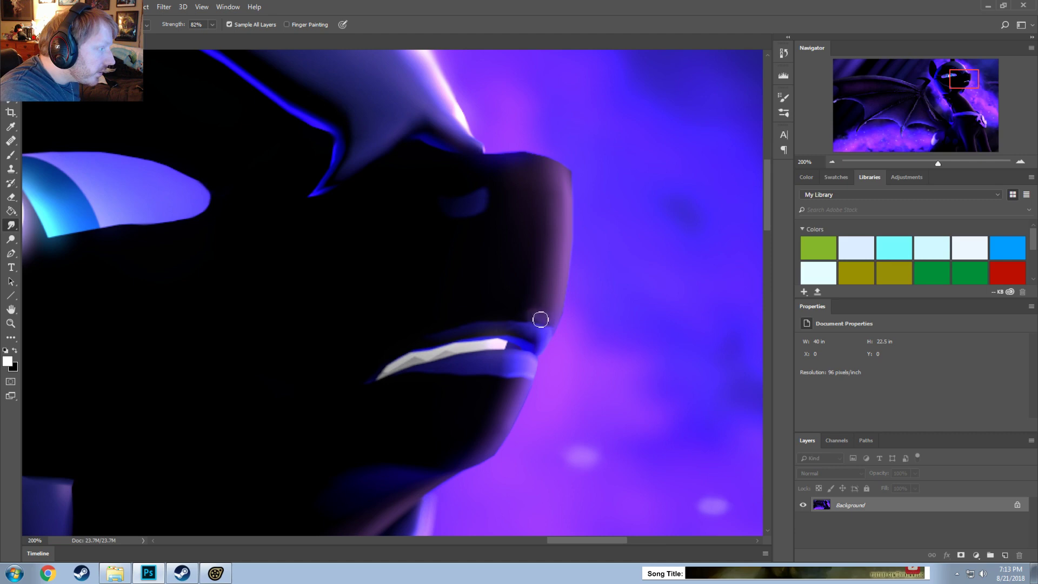
left_click_drag(574, 327, 483, 303)
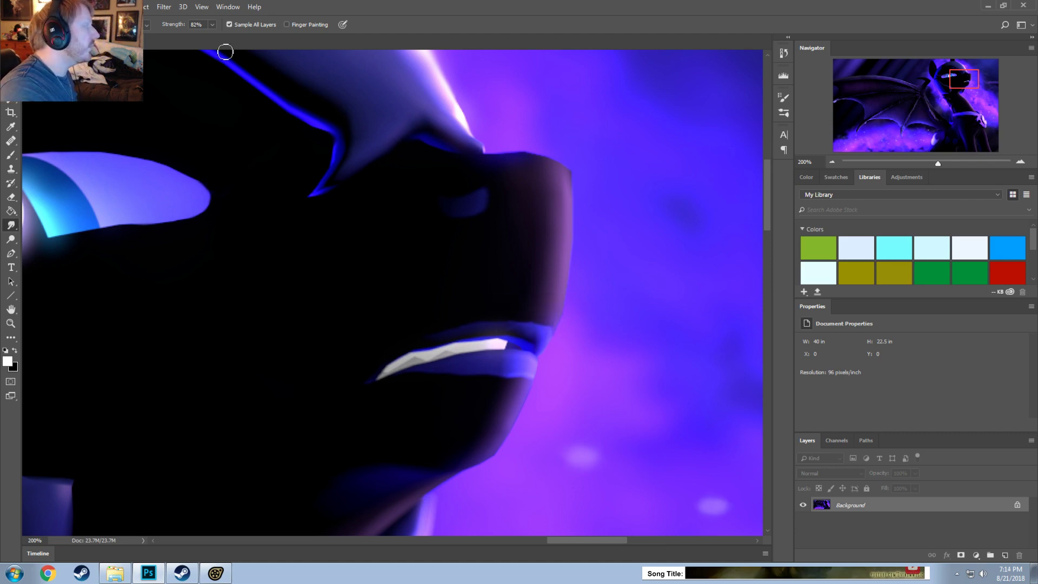
left_click(213, 25)
left_click_drag(184, 34, 180, 36)
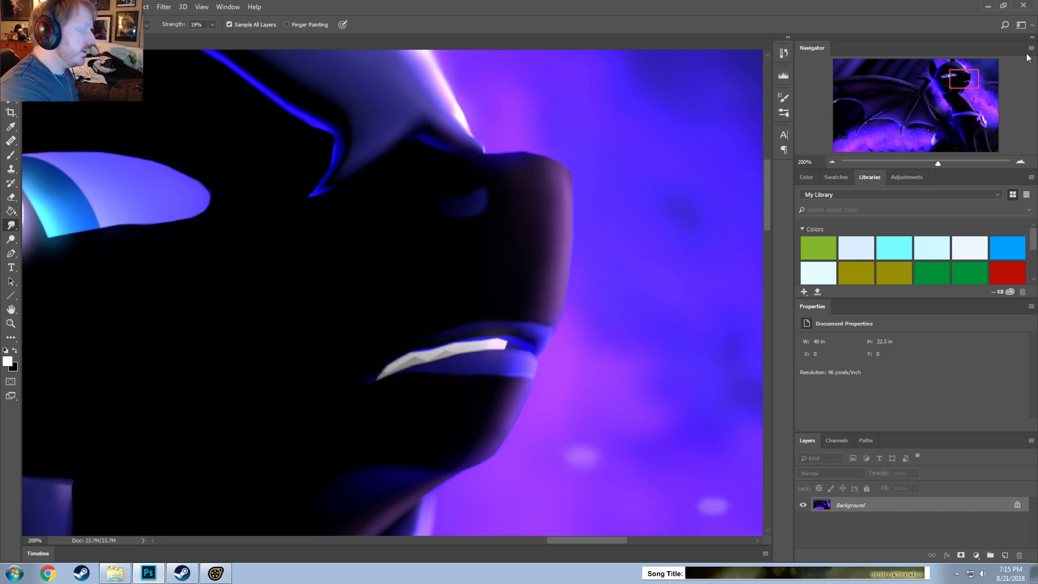
Step: Smooth the sharp corners and edges of the helmet's cheek guard below the eye with the Smudge tool
left_click_drag(971, 78, 962, 90)
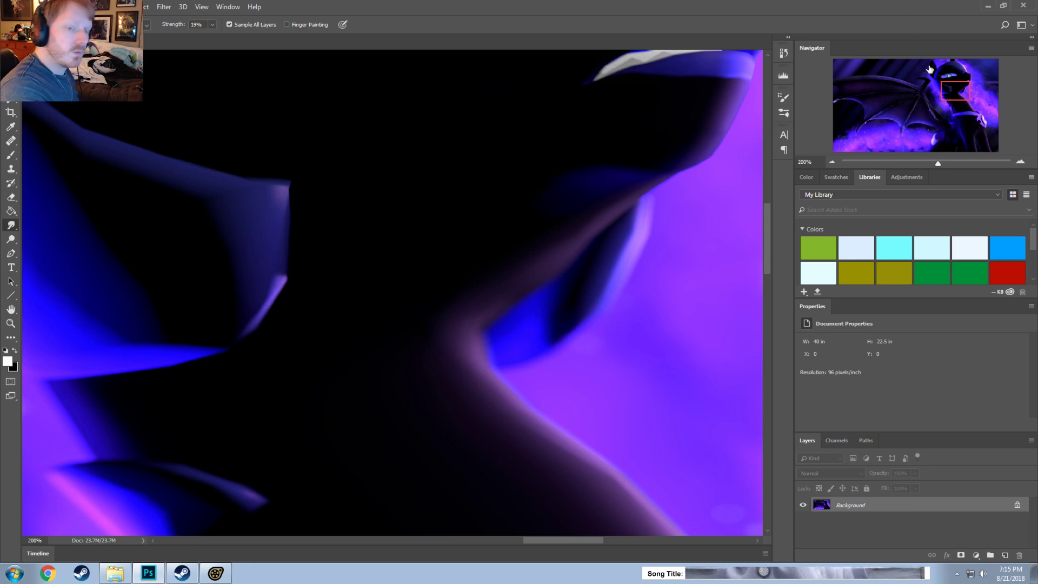
left_click_drag(950, 98, 936, 88)
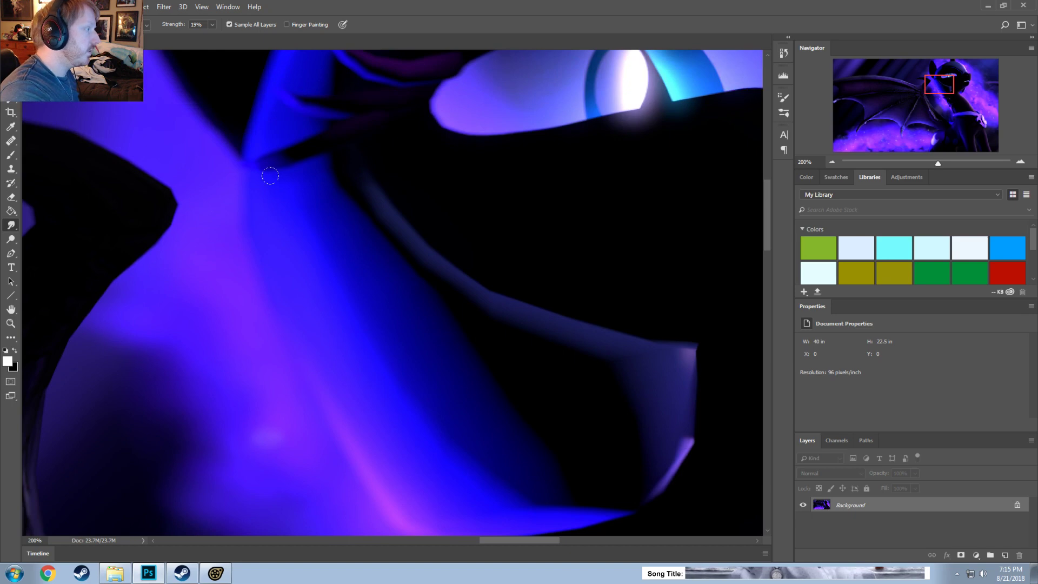
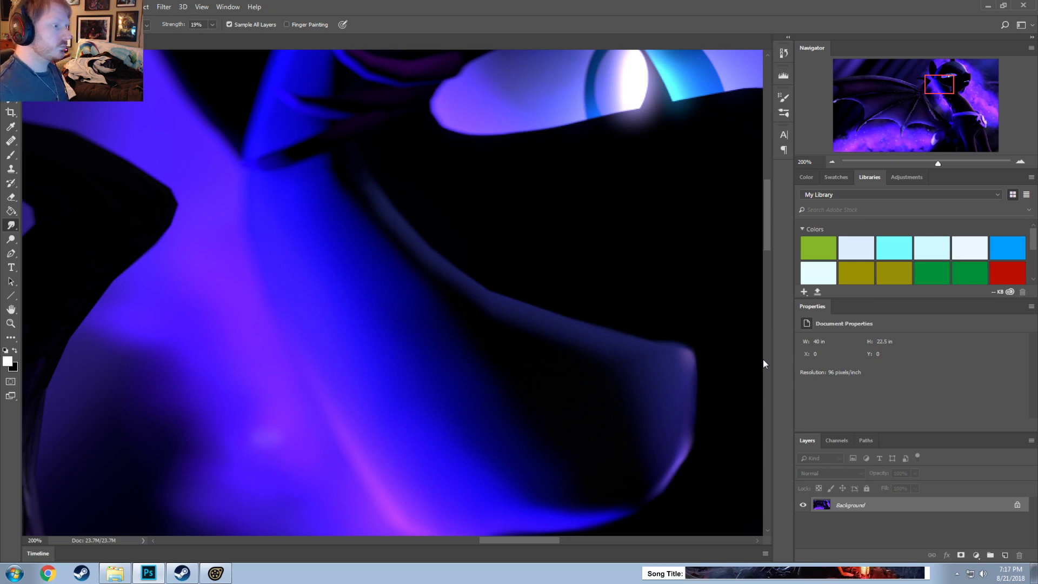
scroll(609, 403, "down", 10, "alt")
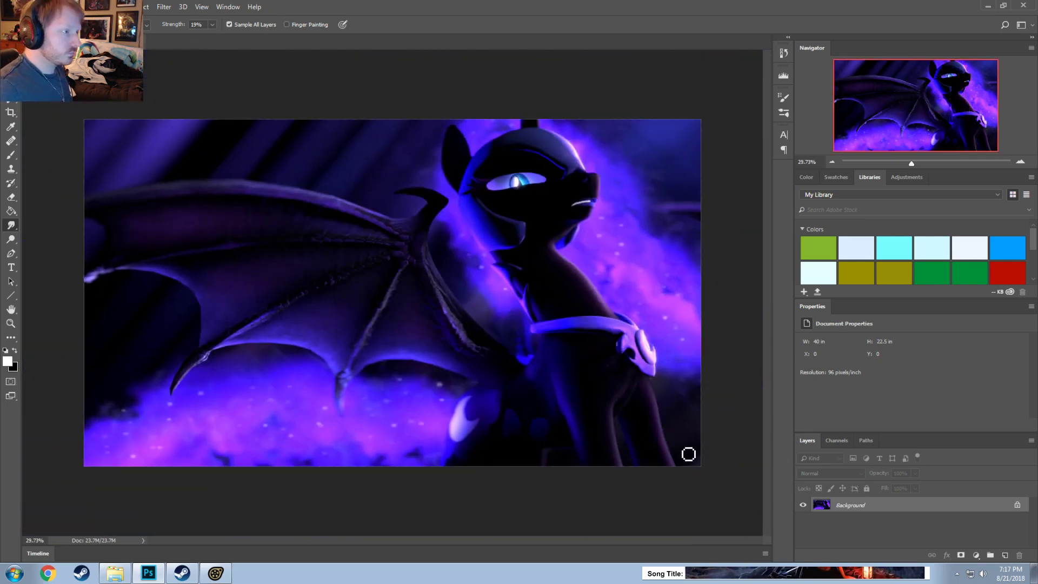
Step: Smooth the band of the chest collar and the uneven inner edge beside its crescent emblem with the Smudge tool
scroll(521, 216, "up", 3, "alt")
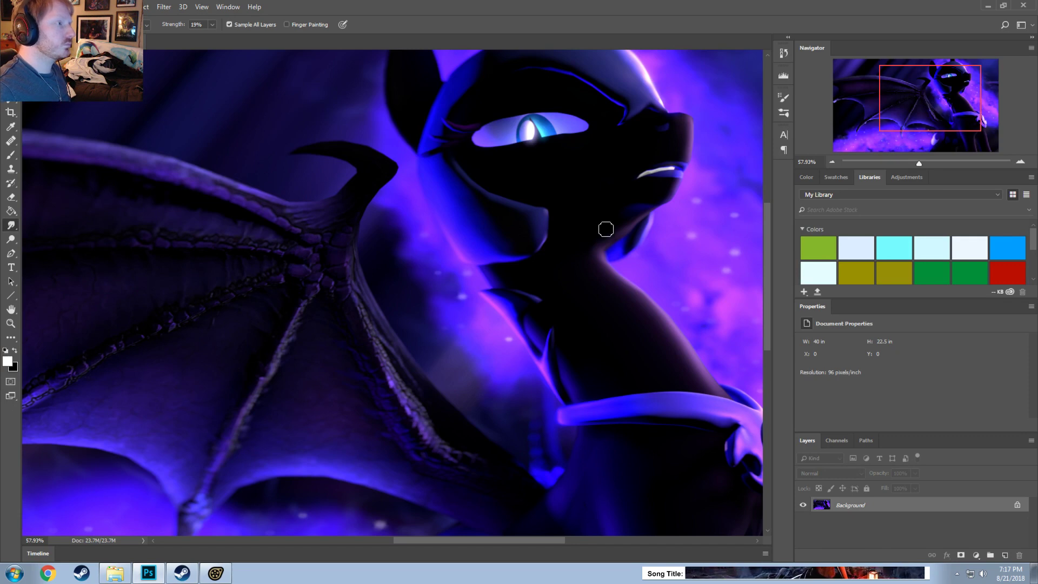
scroll(627, 303, "up", 4, "alt")
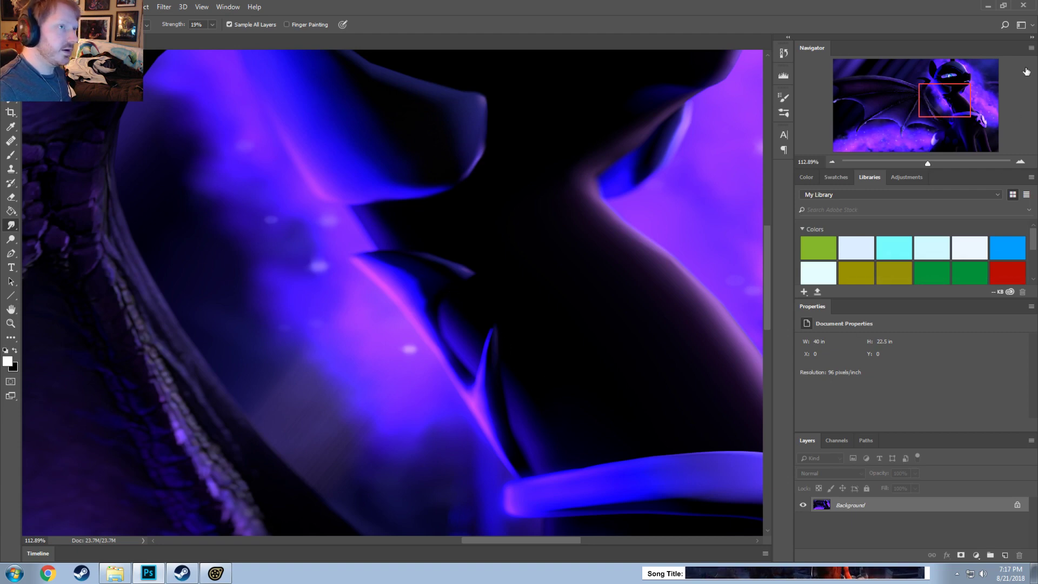
left_click_drag(940, 91, 974, 113)
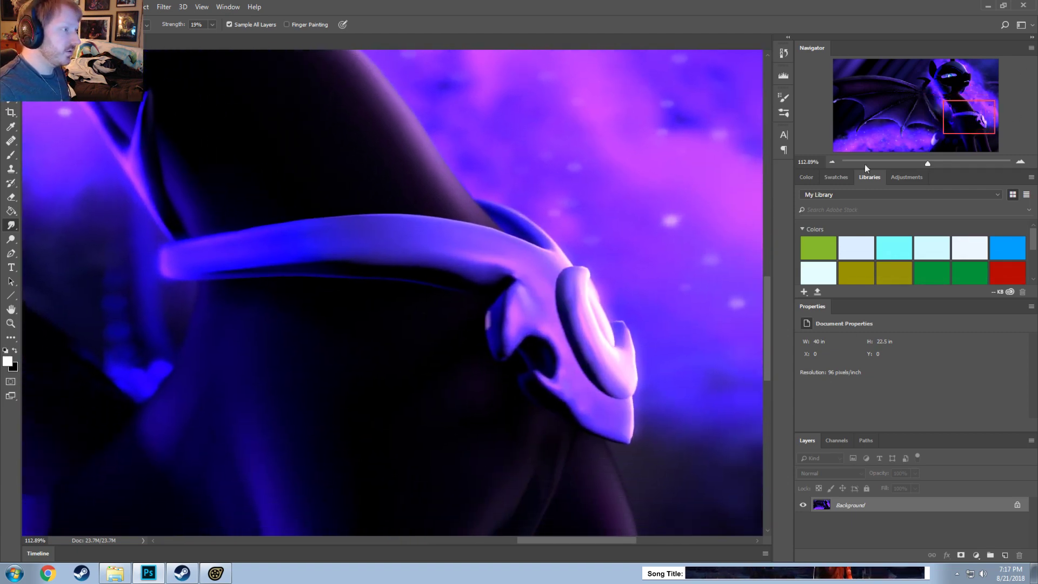
scroll(510, 297, "up", 1, "alt")
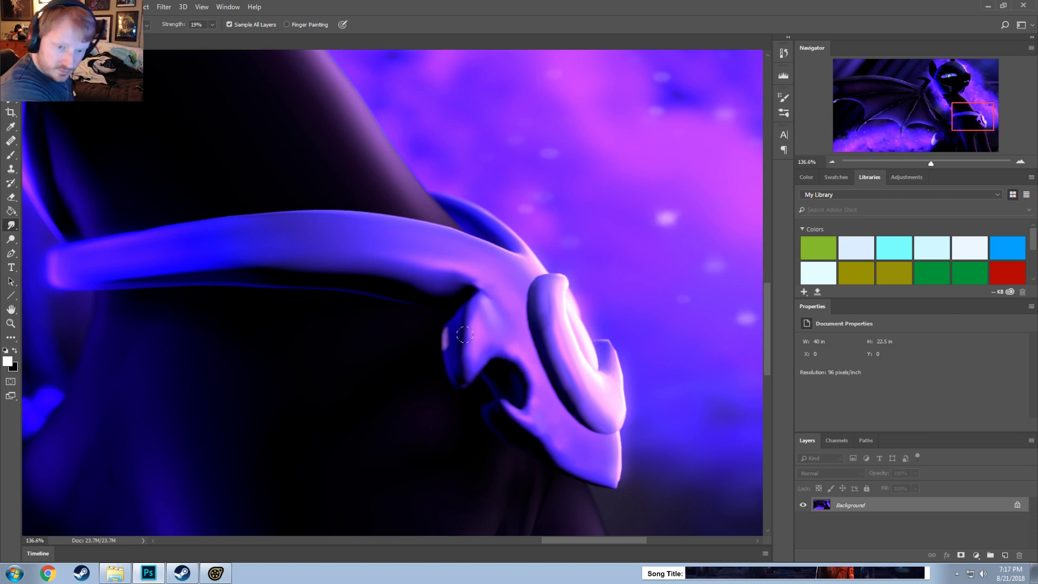
left_click_drag(466, 337, 464, 334)
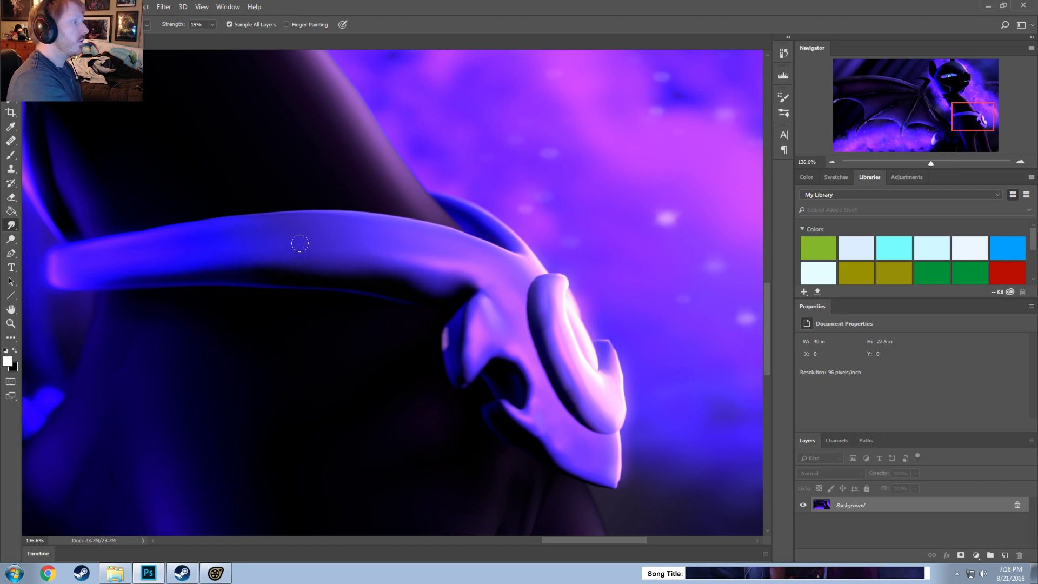
mouse_move(292, 240)
left_mouse_down()
mouse_move(244, 246)
mouse_move(317, 252)
mouse_move(207, 256)
left_mouse_up()
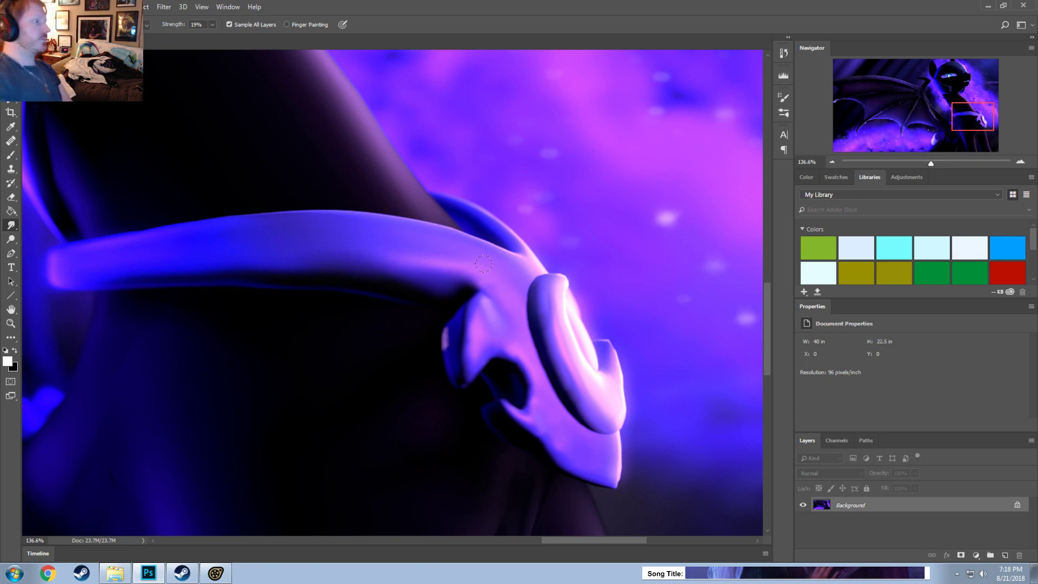
Step: Smudge the collar's raised crescent emblem and its surrounding plate, then soften the strap on the far side of the neck
scroll(447, 301, "down", 4, "alt")
scroll(478, 345, "up", 4, "alt")
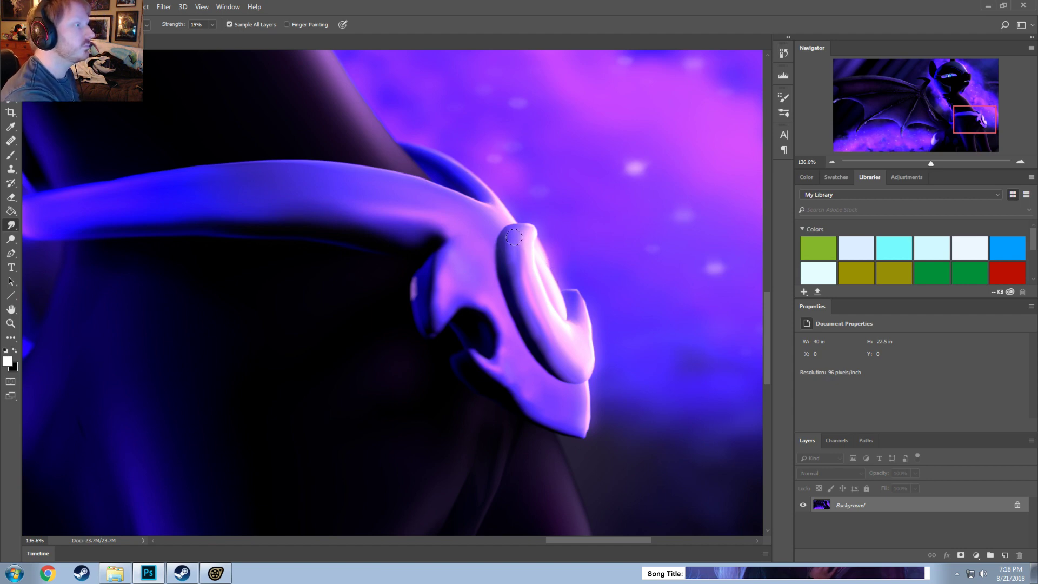
mouse_move(514, 250)
left_mouse_down()
mouse_move(513, 278)
mouse_move(543, 305)
mouse_move(525, 318)
mouse_move(578, 357)
mouse_move(578, 314)
mouse_move(562, 354)
mouse_move(527, 391)
mouse_move(538, 409)
mouse_move(561, 403)
mouse_move(547, 391)
mouse_move(574, 408)
mouse_move(508, 358)
mouse_move(491, 369)
mouse_move(508, 375)
left_mouse_up()
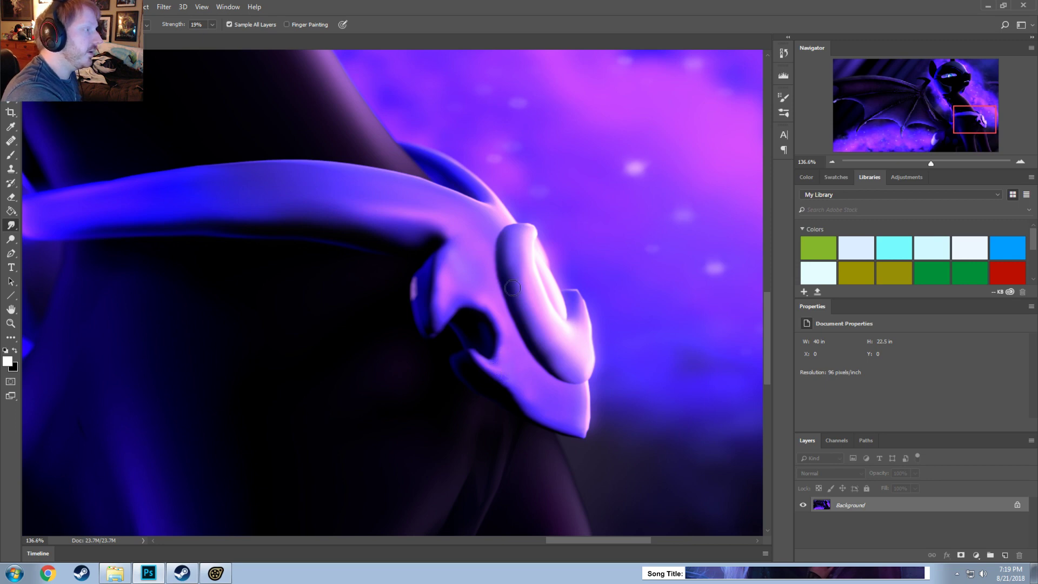
mouse_move(483, 337)
left_mouse_down()
mouse_move(479, 327)
mouse_move(495, 330)
mouse_move(470, 300)
mouse_move(456, 303)
mouse_move(488, 312)
mouse_move(492, 349)
mouse_move(510, 348)
mouse_move(518, 372)
mouse_move(459, 327)
mouse_move(429, 278)
mouse_move(425, 314)
mouse_move(431, 323)
mouse_move(439, 245)
mouse_move(419, 296)
mouse_move(446, 284)
mouse_move(446, 266)
mouse_move(428, 275)
mouse_move(427, 301)
mouse_move(441, 287)
mouse_move(434, 308)
mouse_move(436, 258)
mouse_move(445, 291)
mouse_move(485, 267)
left_mouse_up()
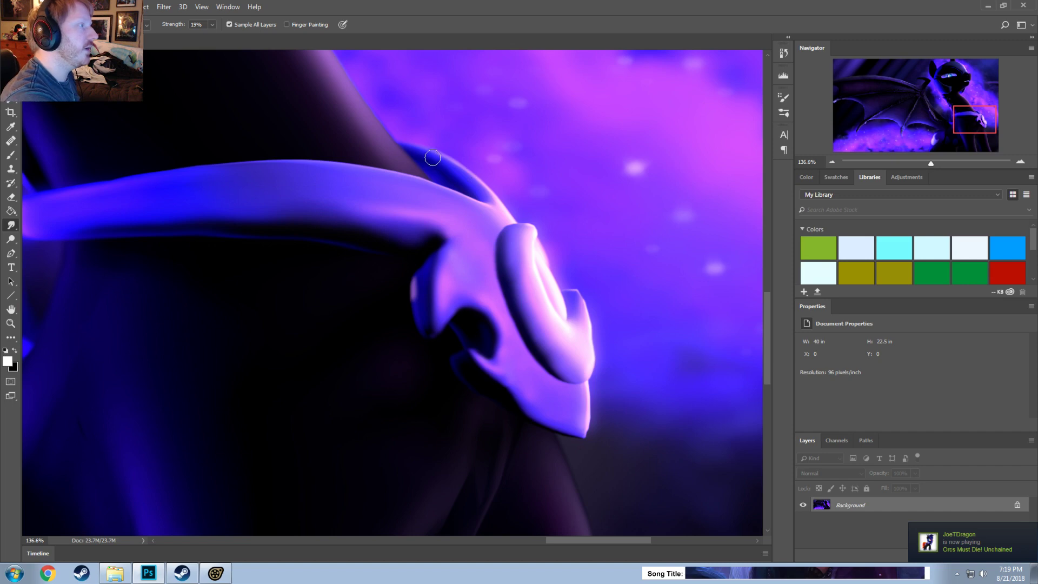
left_click_drag(436, 166, 481, 195)
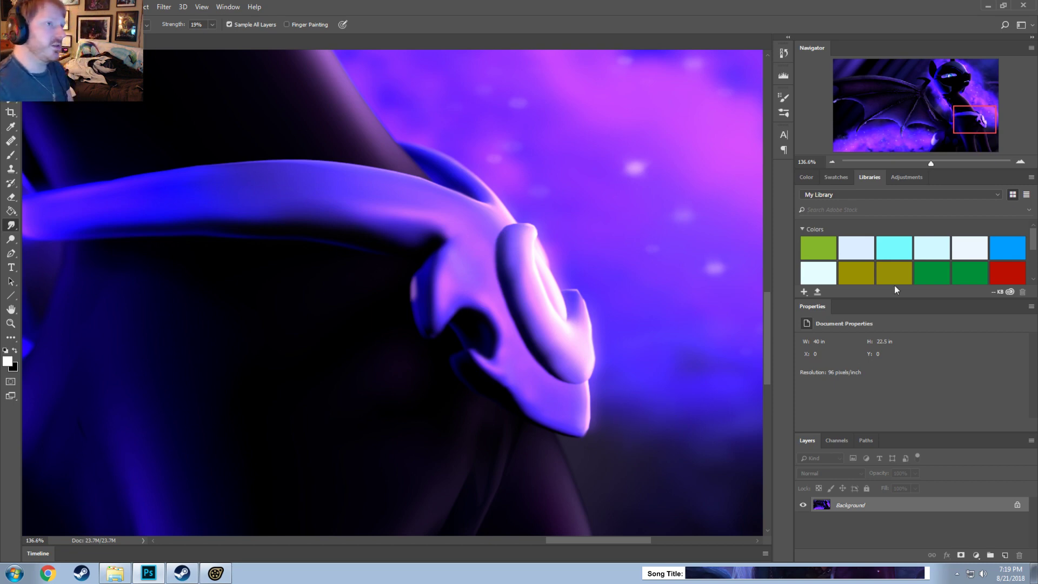
Step: Examine the chest and front legs up close and at reduced size for remaining jagged edges
mouse_move(973, 116)
left_mouse_down()
mouse_move(971, 126)
mouse_move(952, 118)
left_mouse_up()
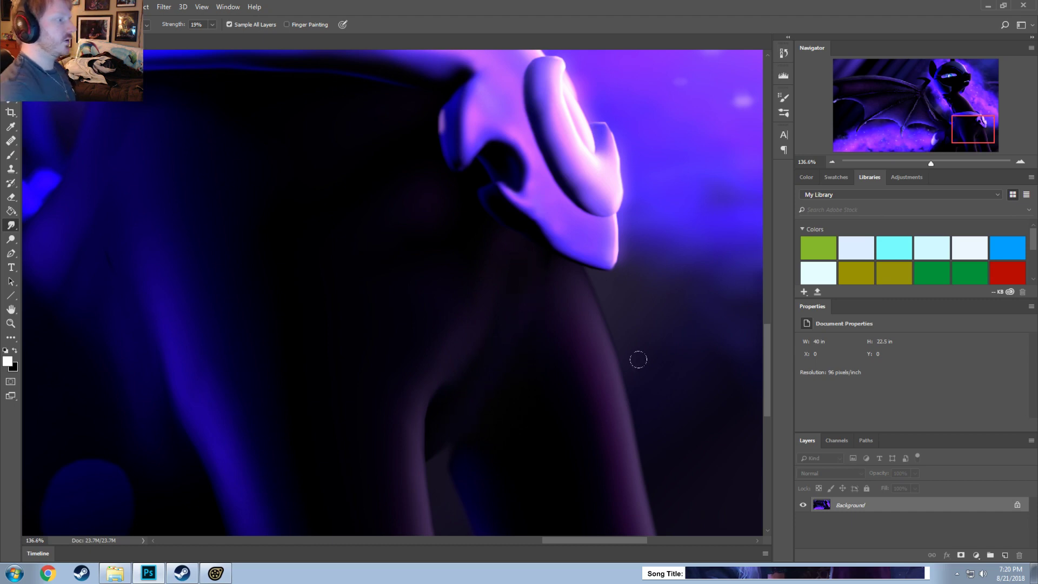
scroll(616, 362, "down", 3, "alt")
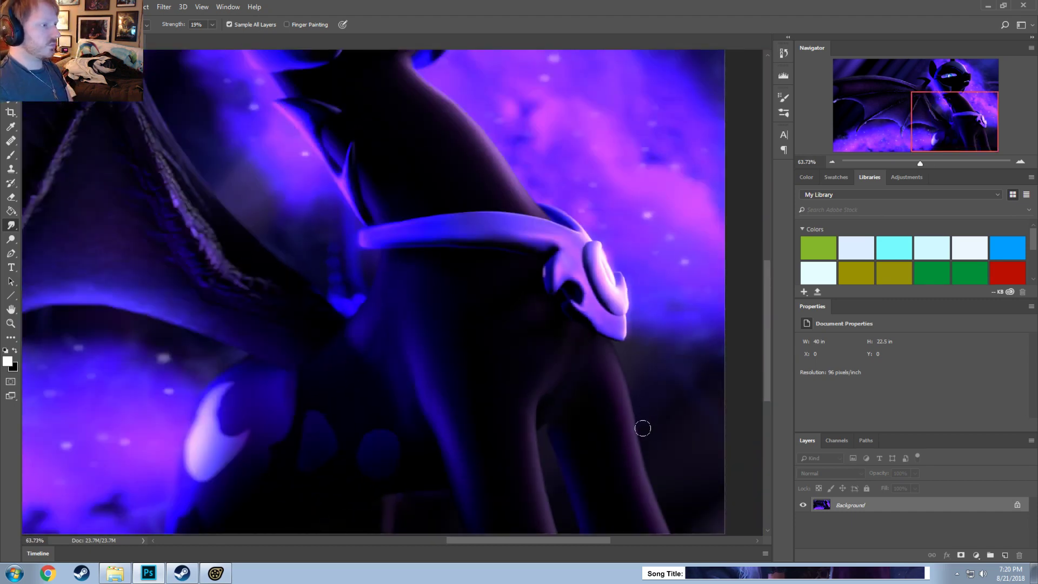
scroll(643, 429, "down", 2, "alt")
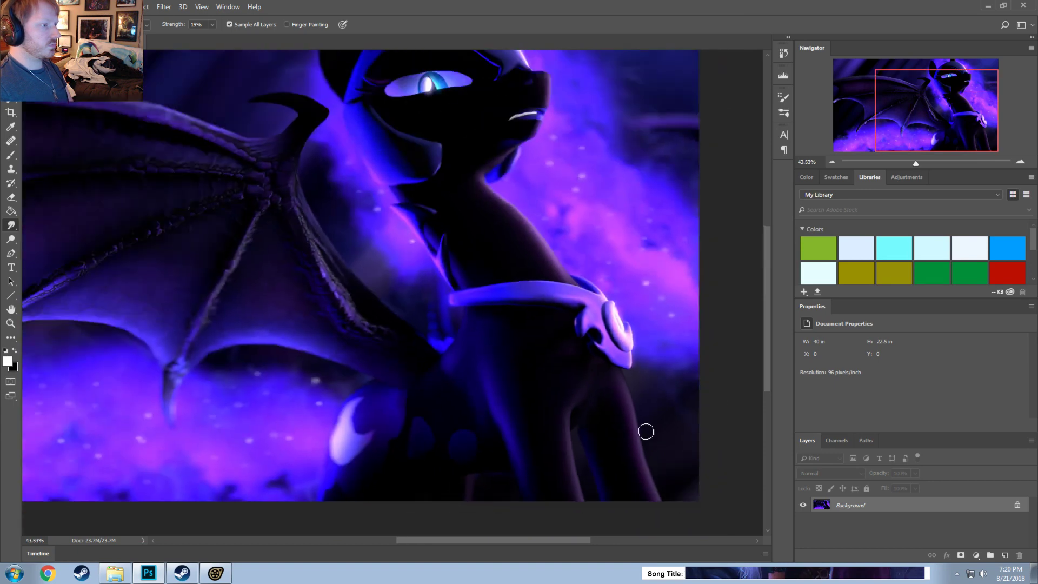
scroll(645, 432, "up", 4, "alt")
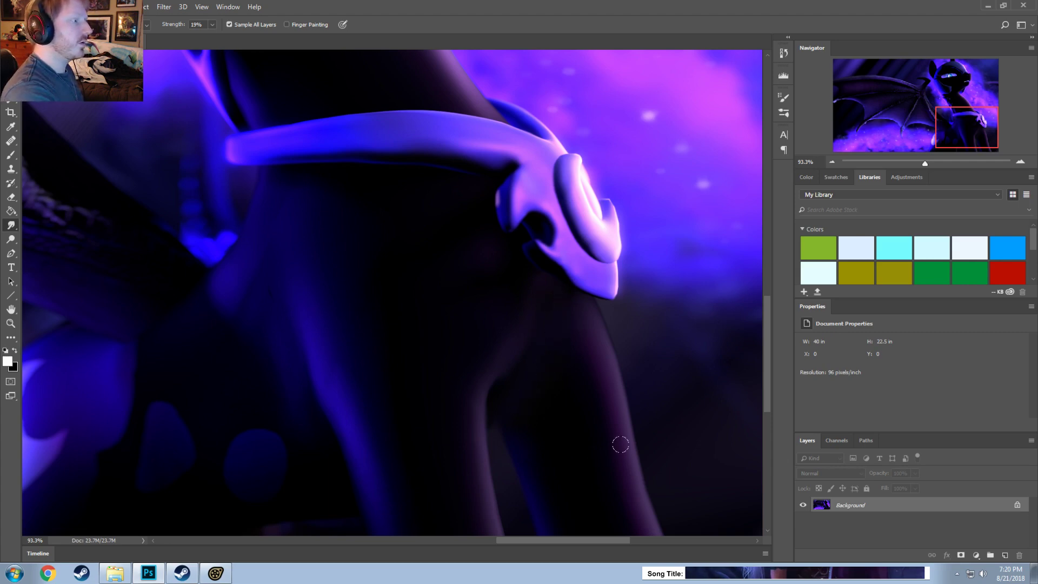
scroll(621, 444, "down", 5, "alt")
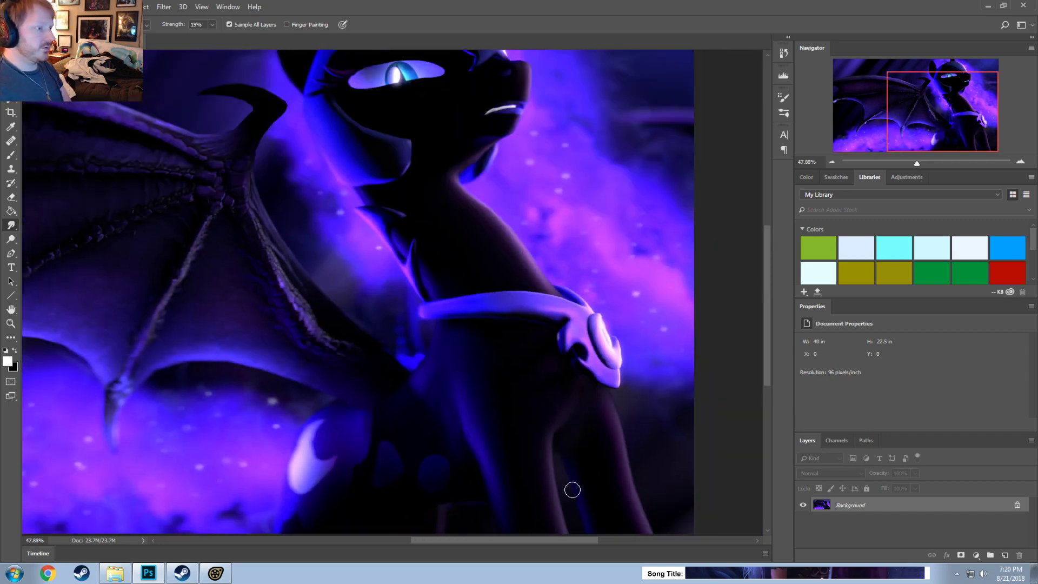
scroll(335, 449, "up", 4, "alt")
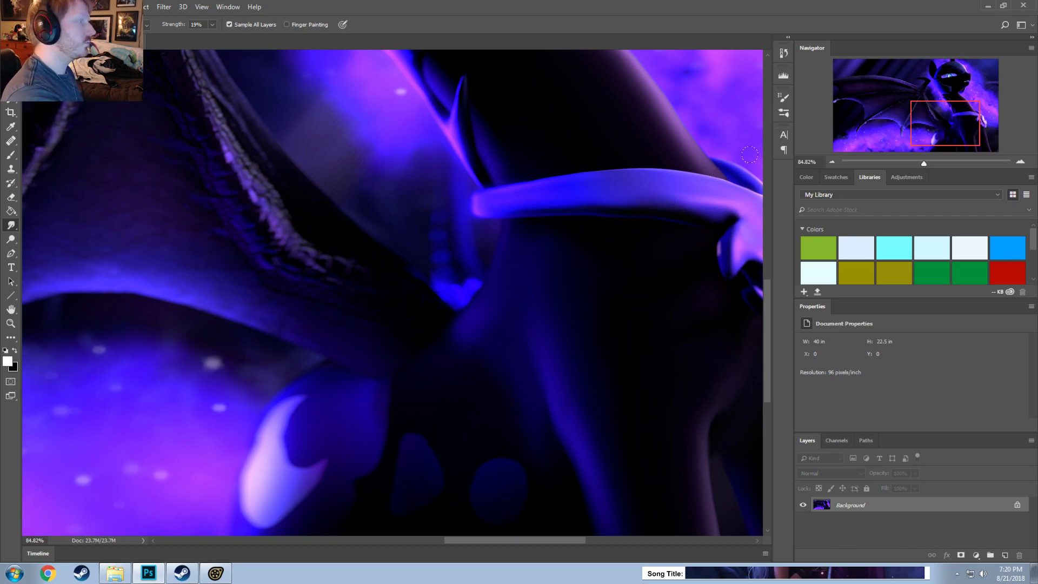
Step: Smooth the angular curved edge of the wing membrane above the outer claw with the Smudge tool
left_click_drag(954, 130, 929, 119)
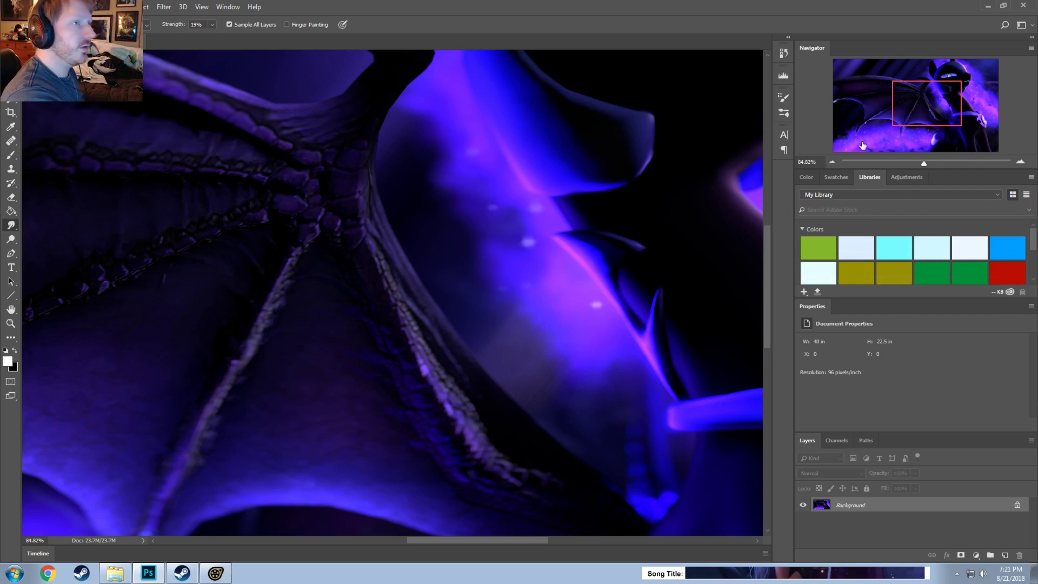
left_click_drag(924, 106, 922, 68)
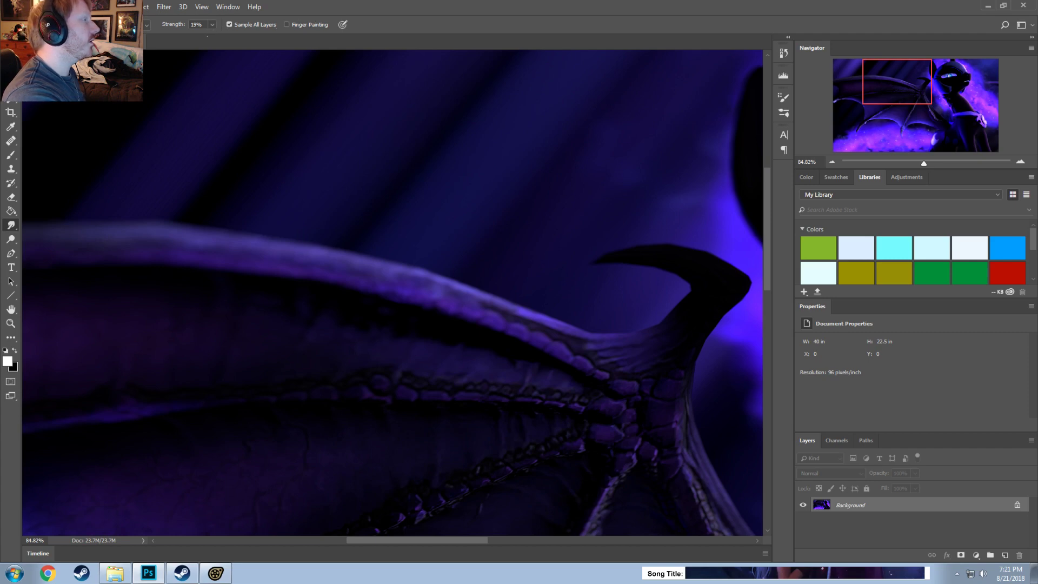
left_click_drag(876, 93, 826, 84)
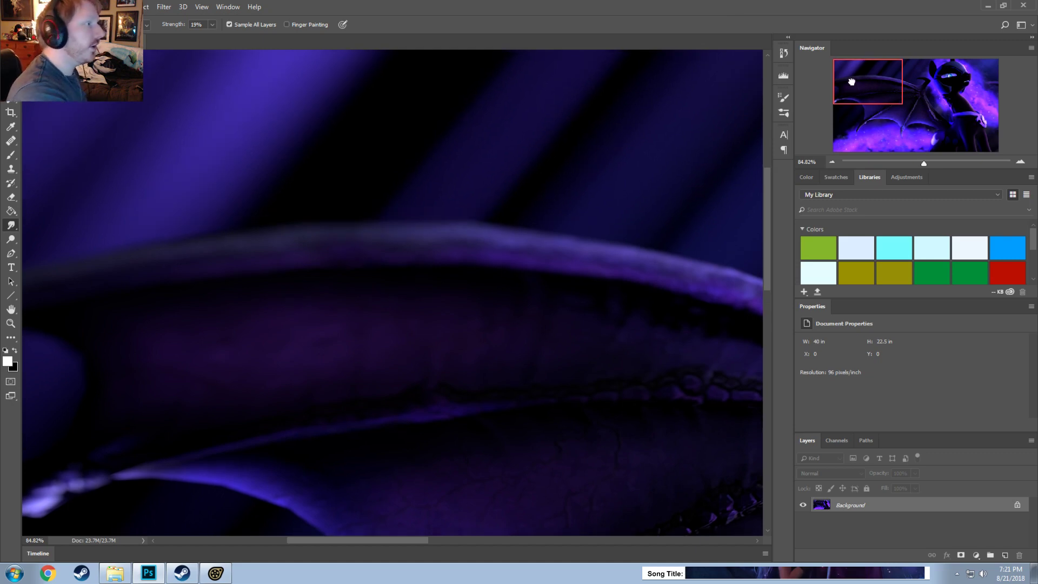
left_click_drag(848, 88, 847, 114)
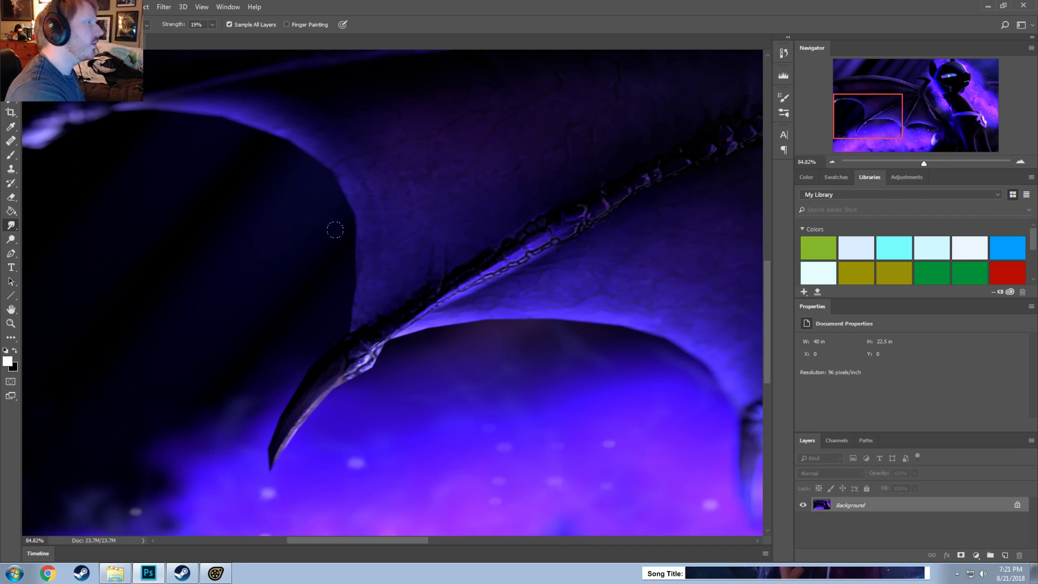
left_click_drag(326, 234, 339, 240)
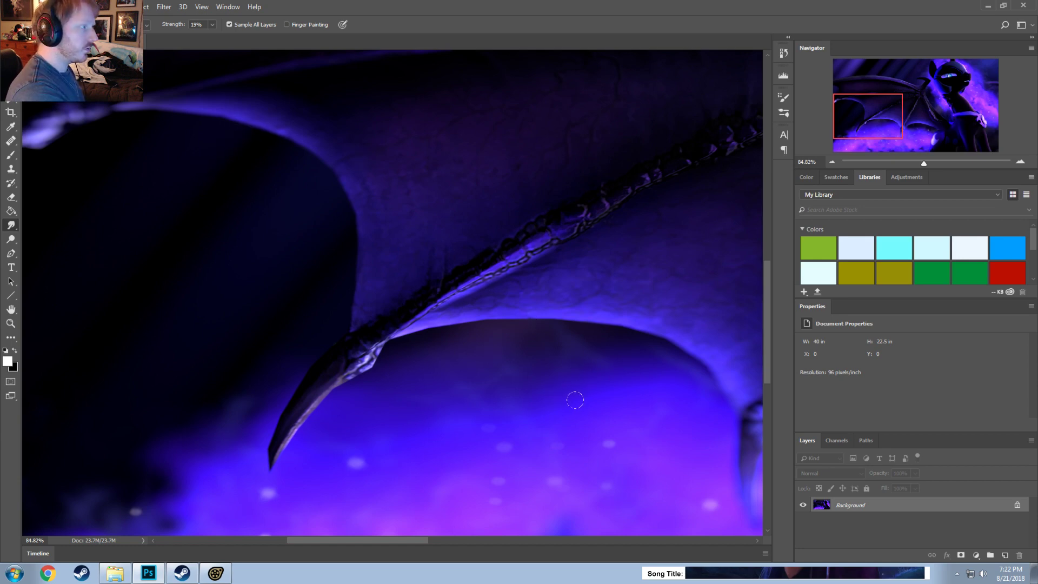
Step: Smudge the inner edge of the white crescent moon mark on the flank into a smooth curve
left_click_drag(871, 124, 901, 130)
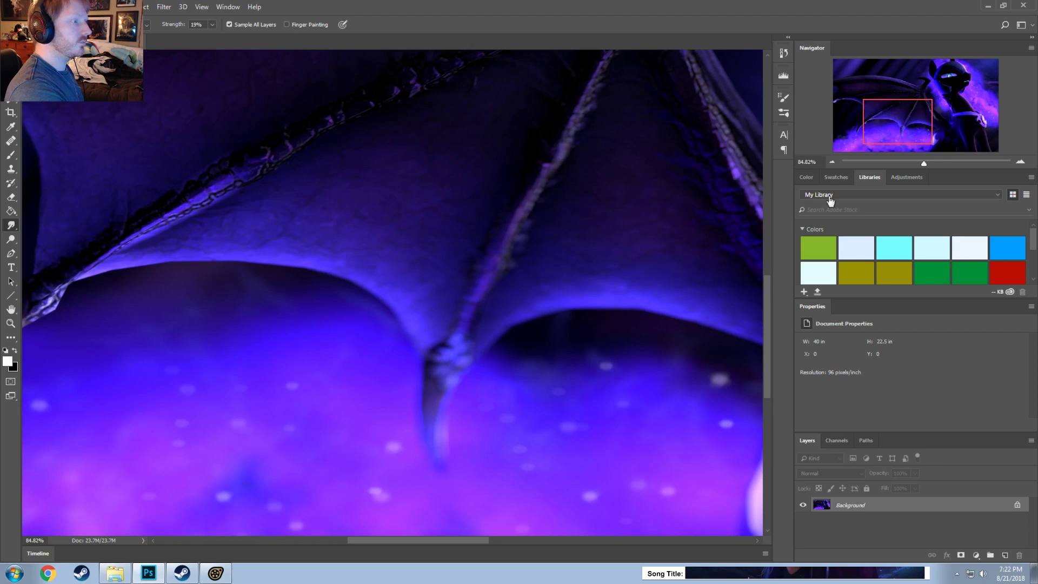
left_click_drag(887, 139, 906, 145)
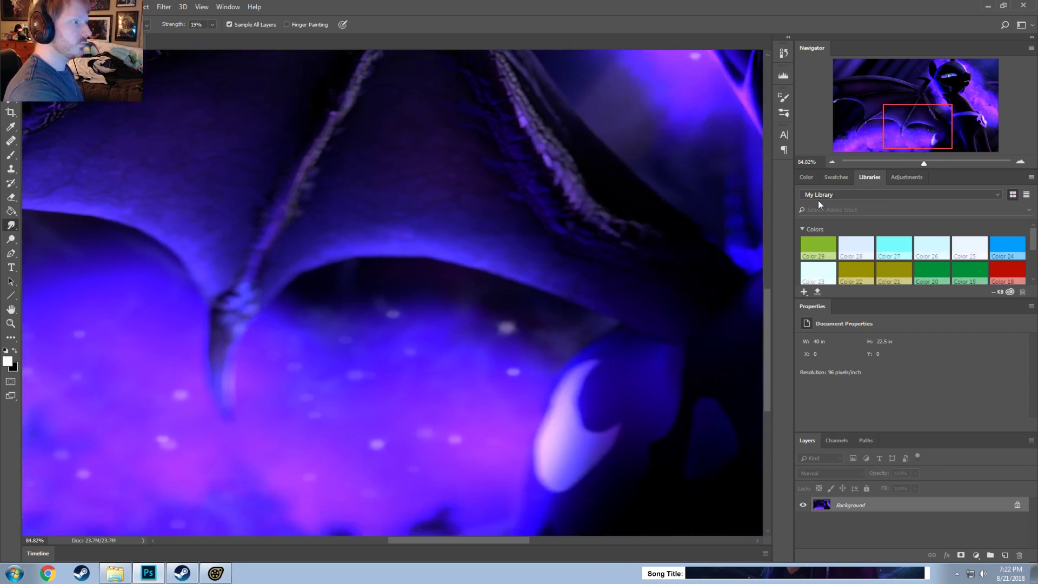
left_click_drag(889, 96, 928, 130)
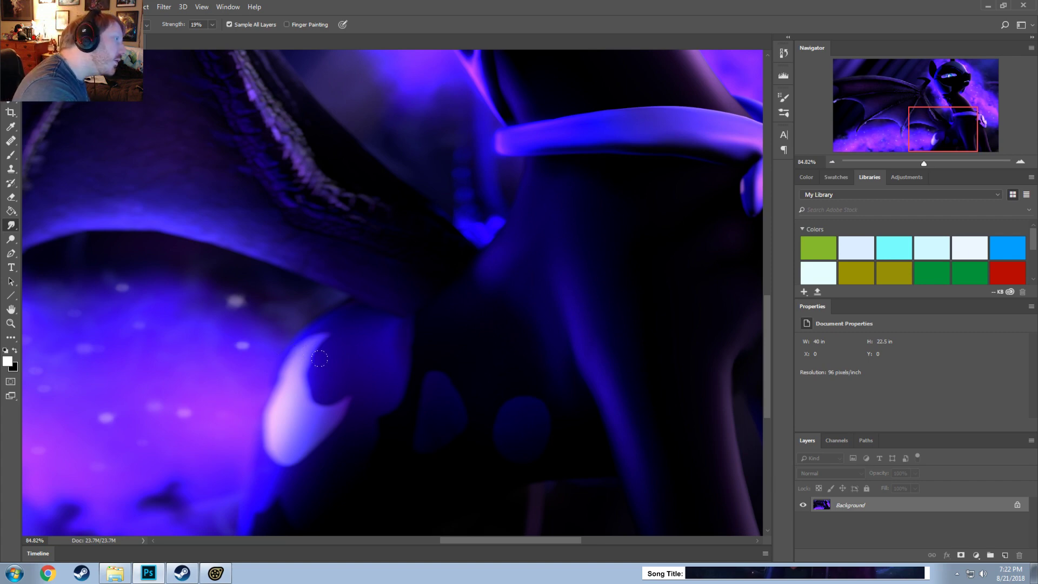
mouse_move(309, 382)
left_mouse_down()
mouse_move(318, 345)
mouse_move(304, 359)
mouse_move(299, 379)
mouse_move(322, 339)
mouse_move(306, 373)
mouse_move(309, 362)
mouse_move(325, 405)
left_mouse_up()
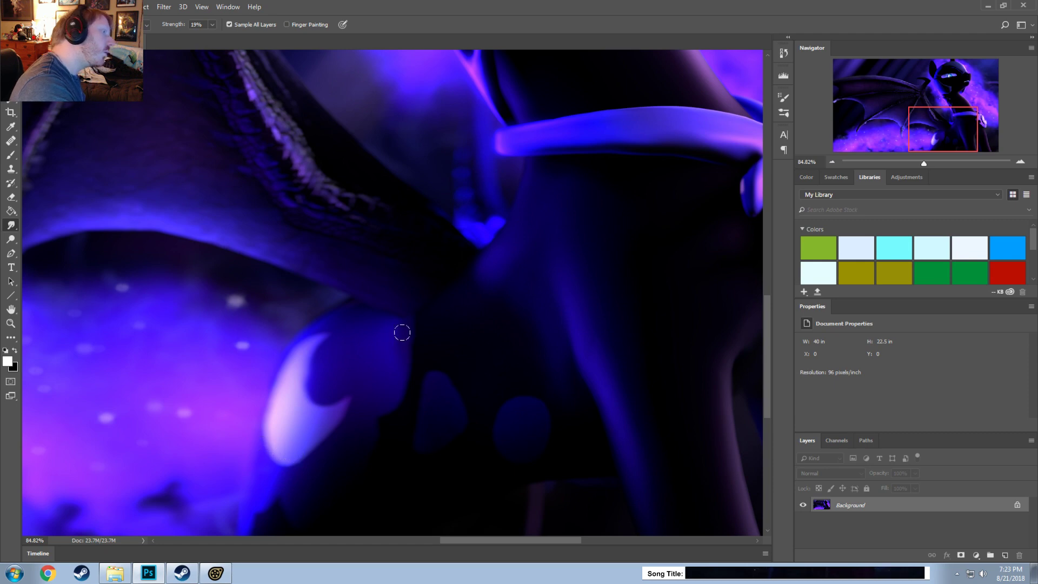
Step: Review the whole picture, then examine the collar and the pointed tufts at the neck for leftover rough edges
scroll(402, 332, "down", 4, "alt")
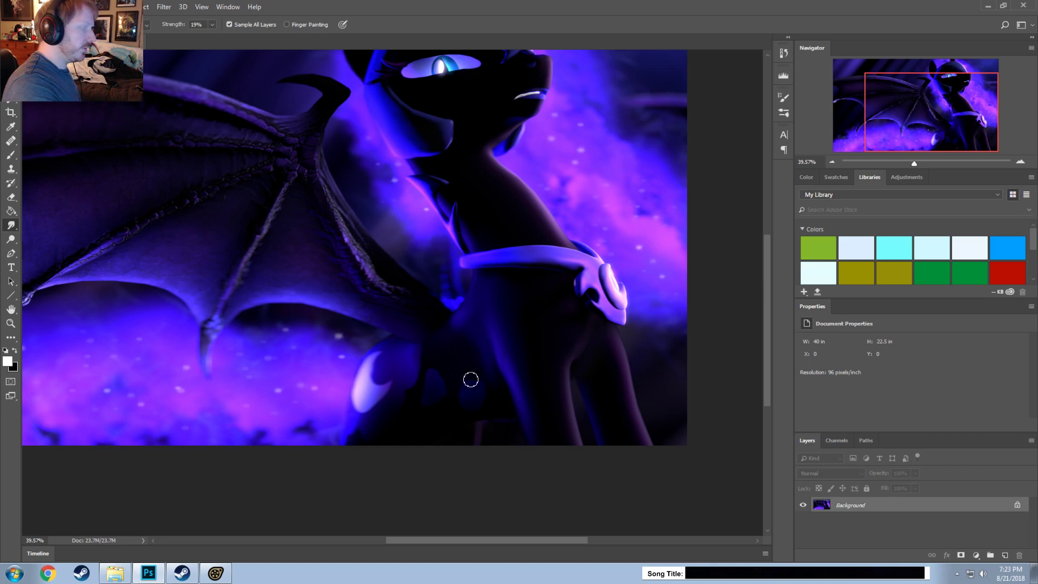
scroll(386, 349, "down", 2, "alt")
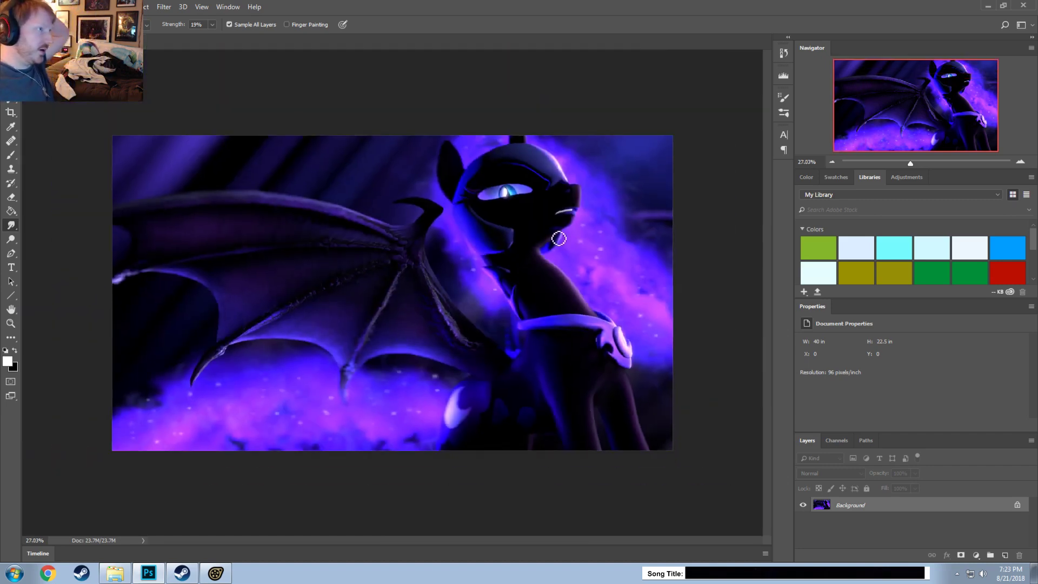
scroll(545, 220, "up", 2, "alt")
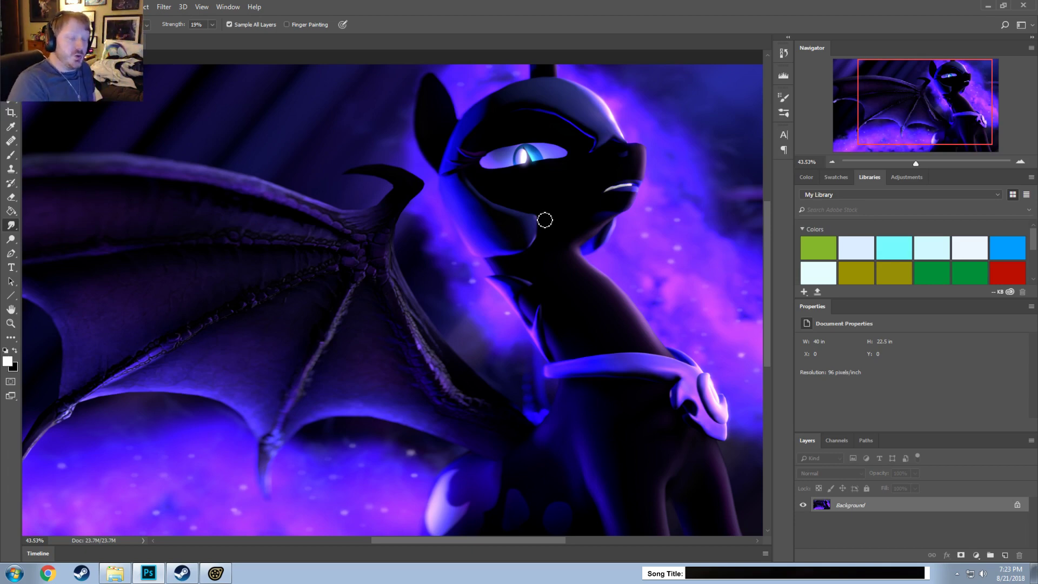
scroll(591, 332, "up", 5, "alt")
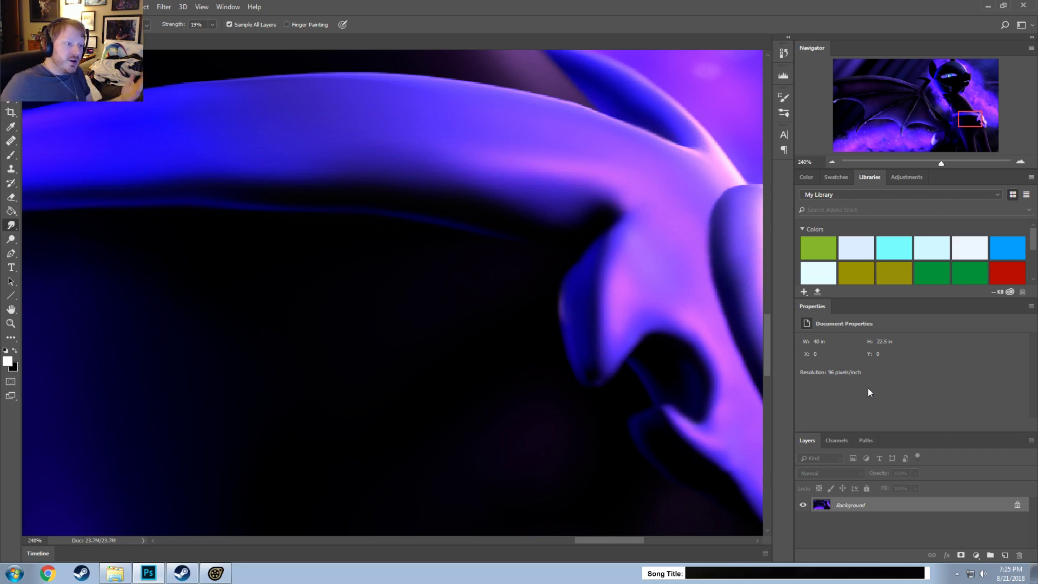
scroll(623, 216, "down", 5, "alt")
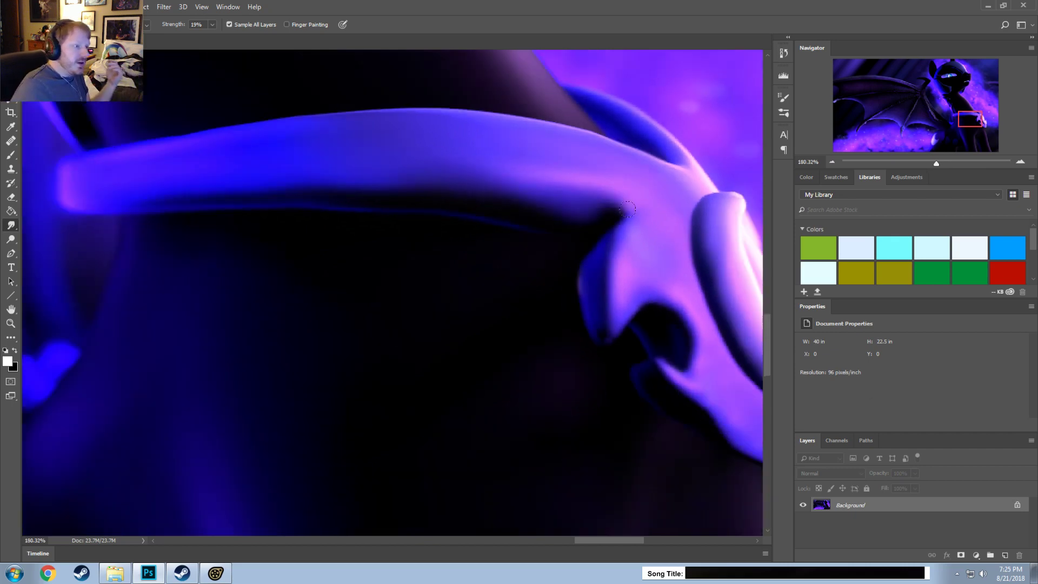
scroll(623, 215, "down", 4, "alt")
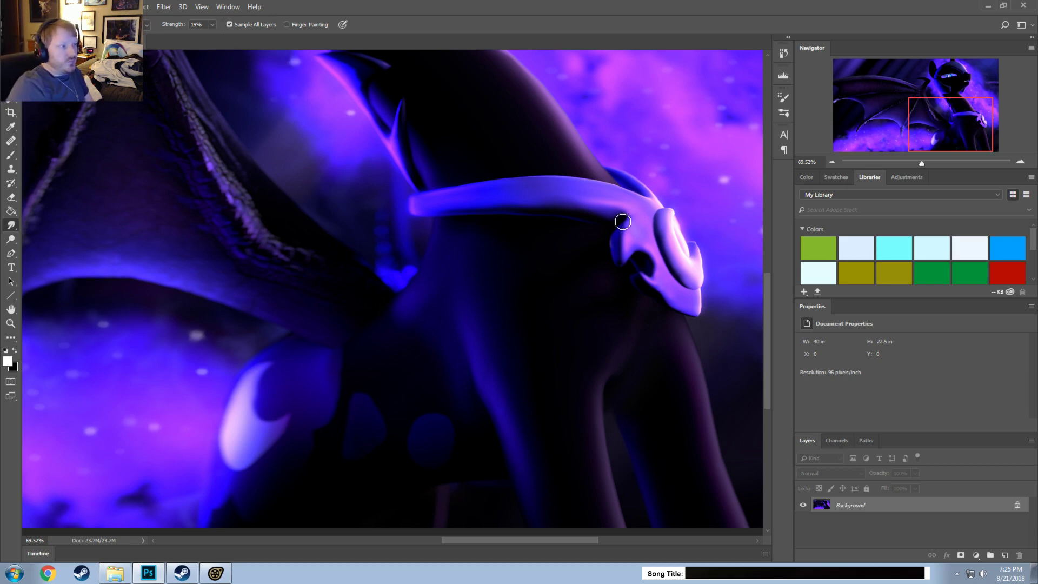
scroll(330, 81, "up", 14, "alt")
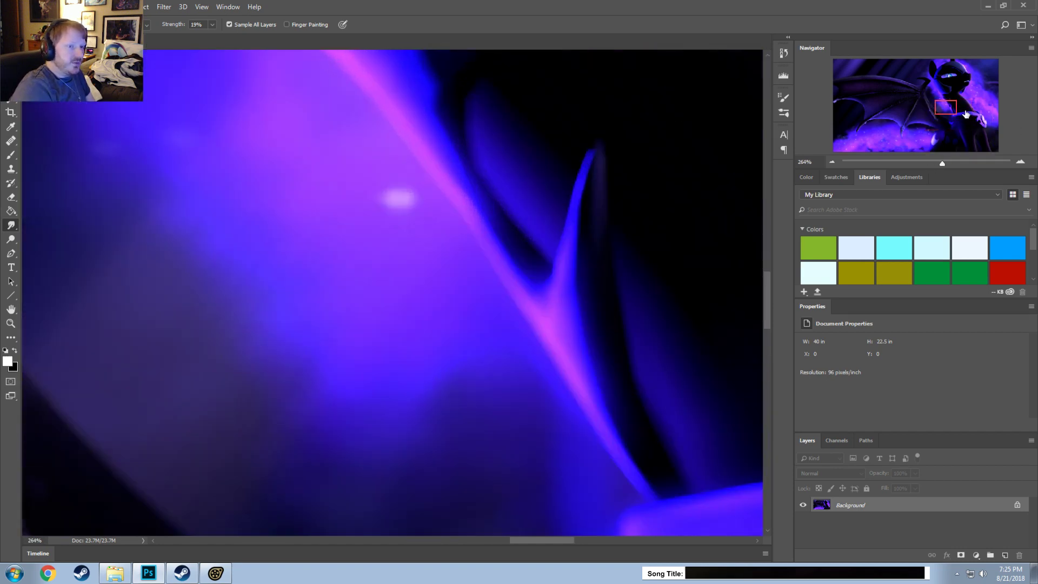
left_click_drag(966, 114, 966, 110)
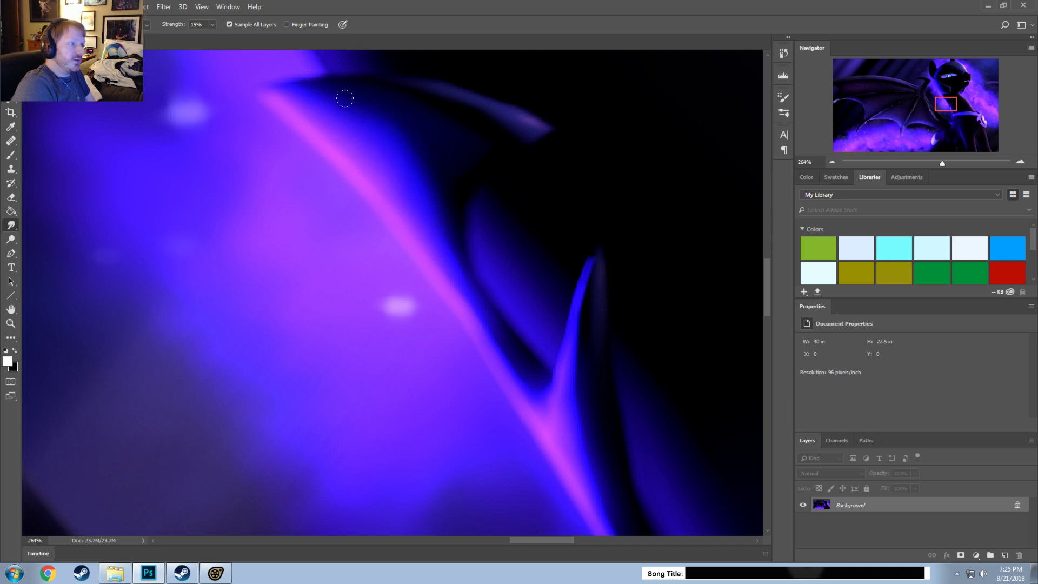
scroll(470, 208, "down", 5, "alt")
scroll(537, 191, "up", 1, "alt")
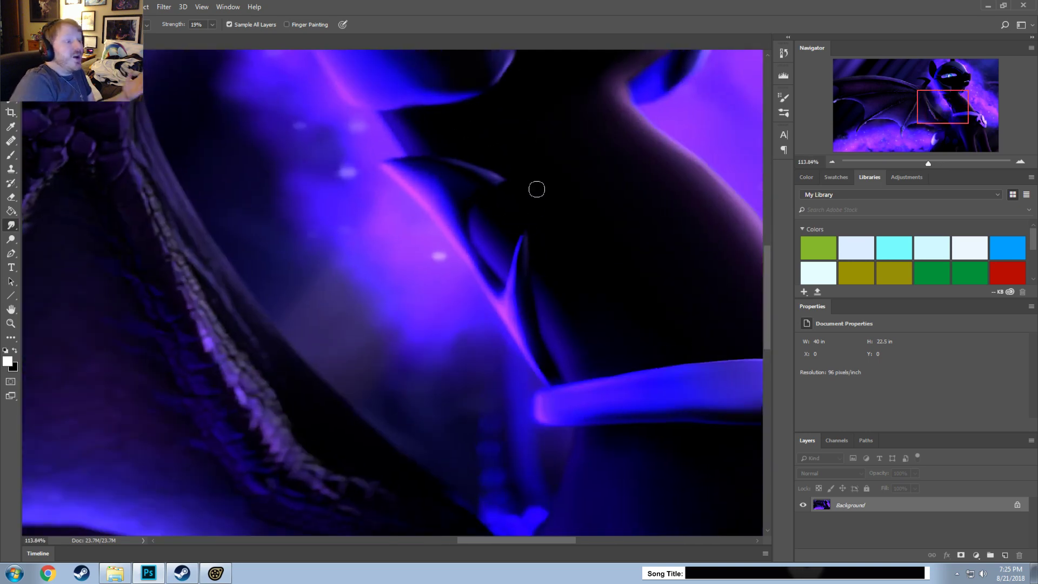
scroll(537, 189, "down", 4, "alt")
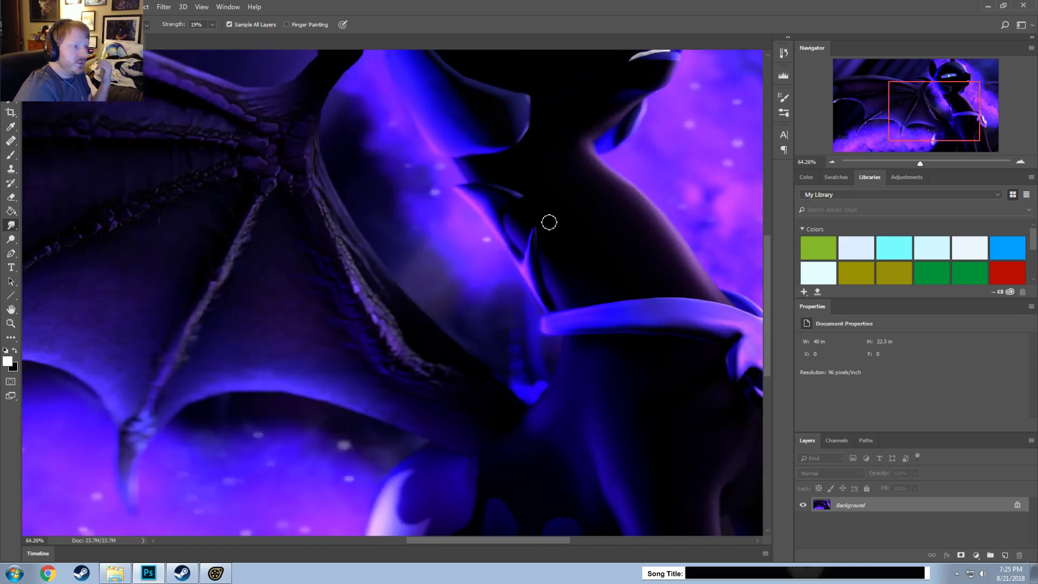
Step: Paint over the blue patch under the jaw with the Brush at 29% opacity in black sampled from the face
scroll(530, 166, "up", 3, "alt")
scroll(530, 166, "up", 2, "alt")
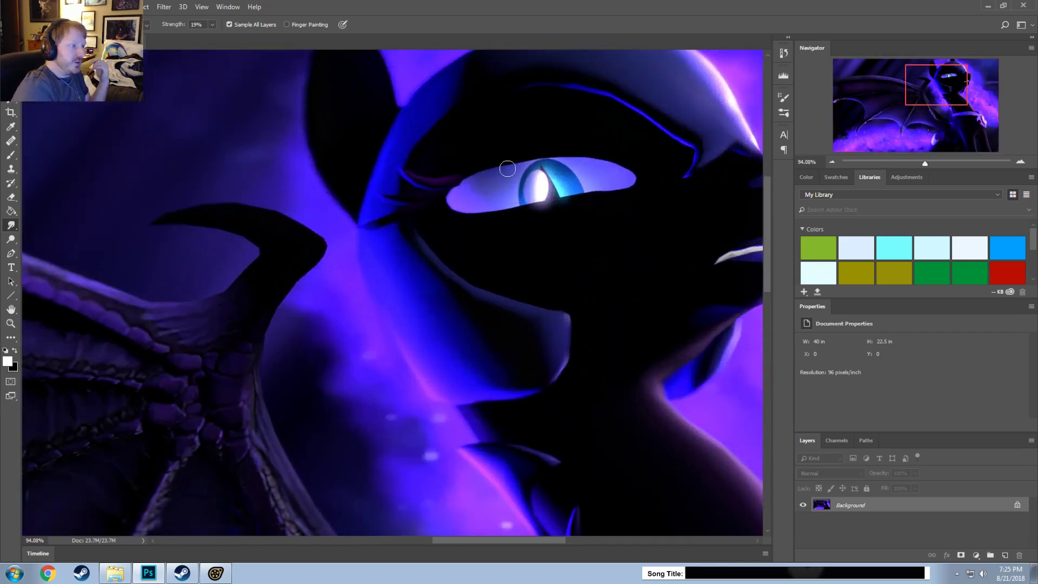
scroll(449, 133, "down", 3, "alt")
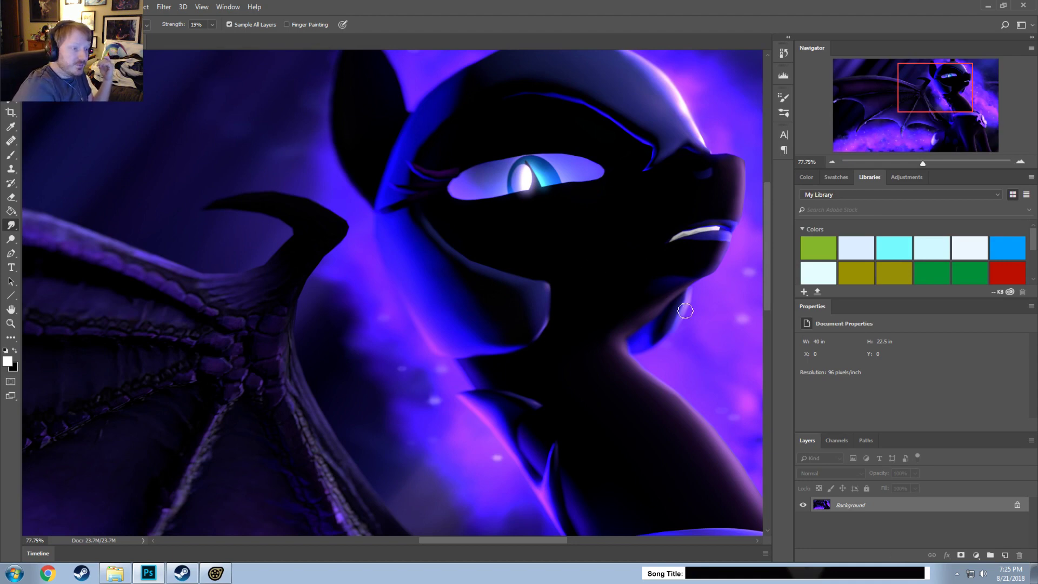
scroll(698, 303, "up", 3, "alt")
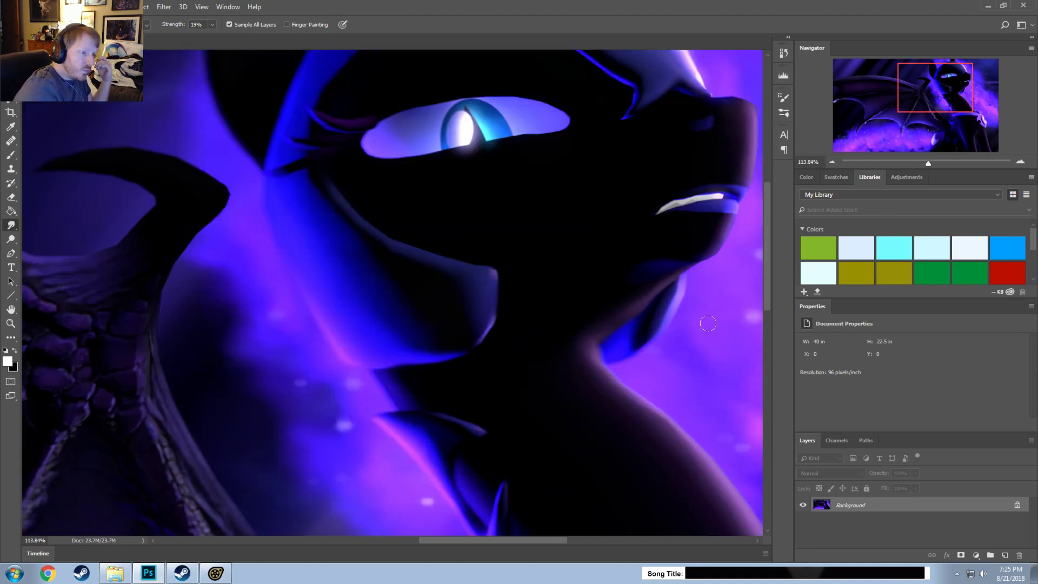
scroll(694, 284, "down", 2, "alt")
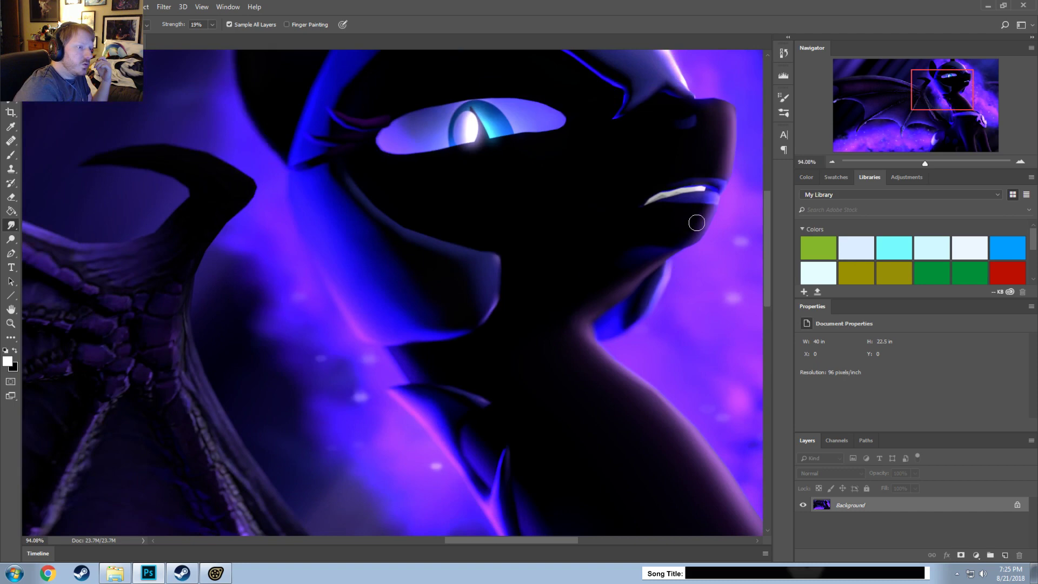
scroll(657, 245, "up", 3, "alt")
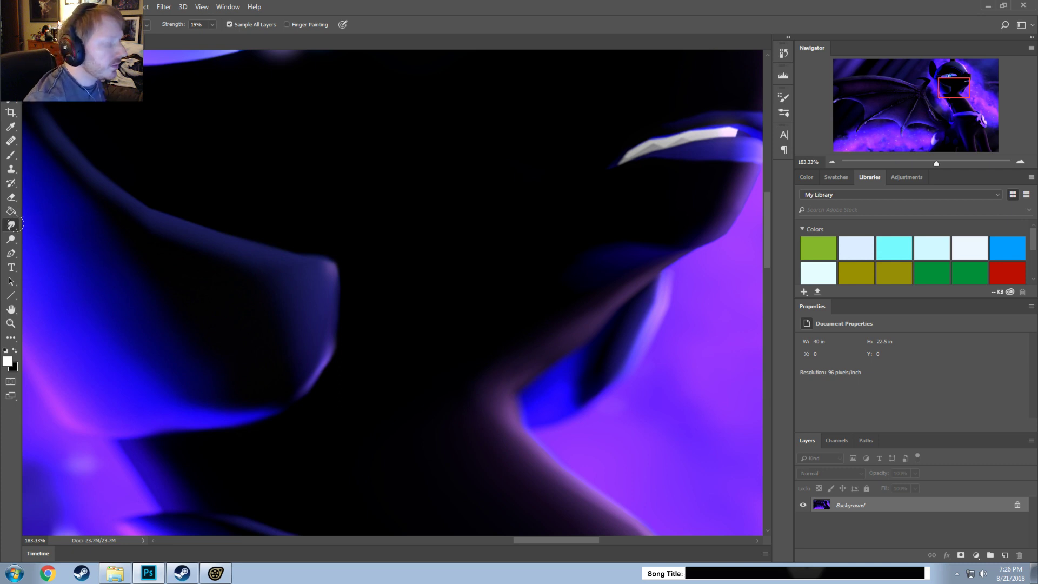
left_click(11, 155)
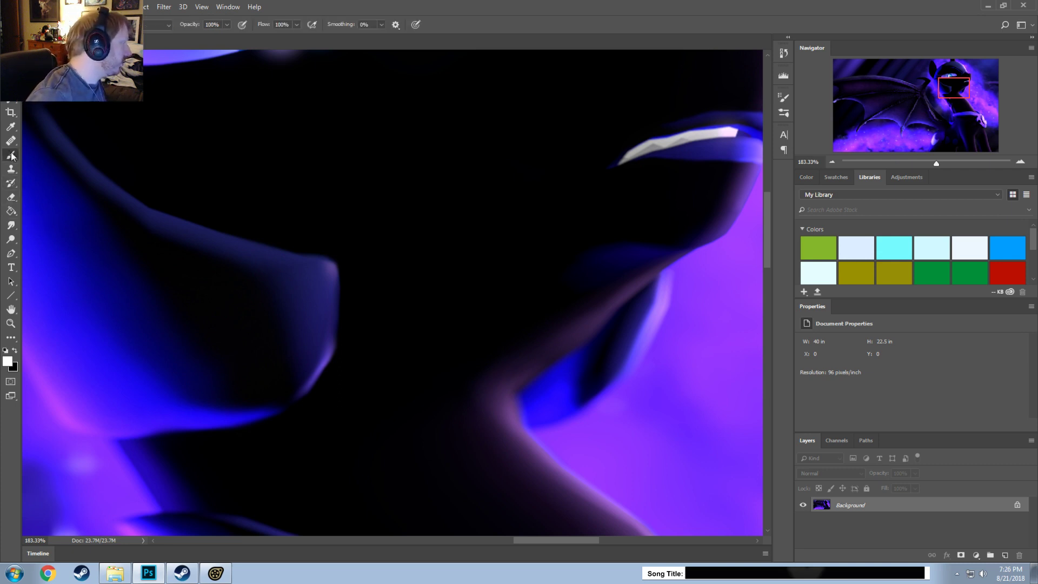
left_click(530, 266, "alt")
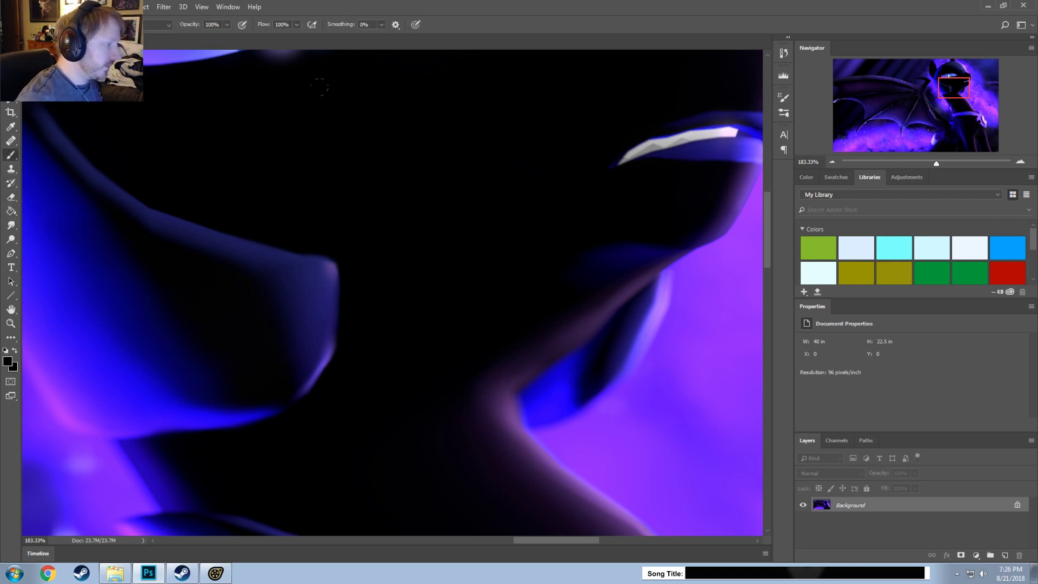
left_click_drag(227, 24, 194, 40)
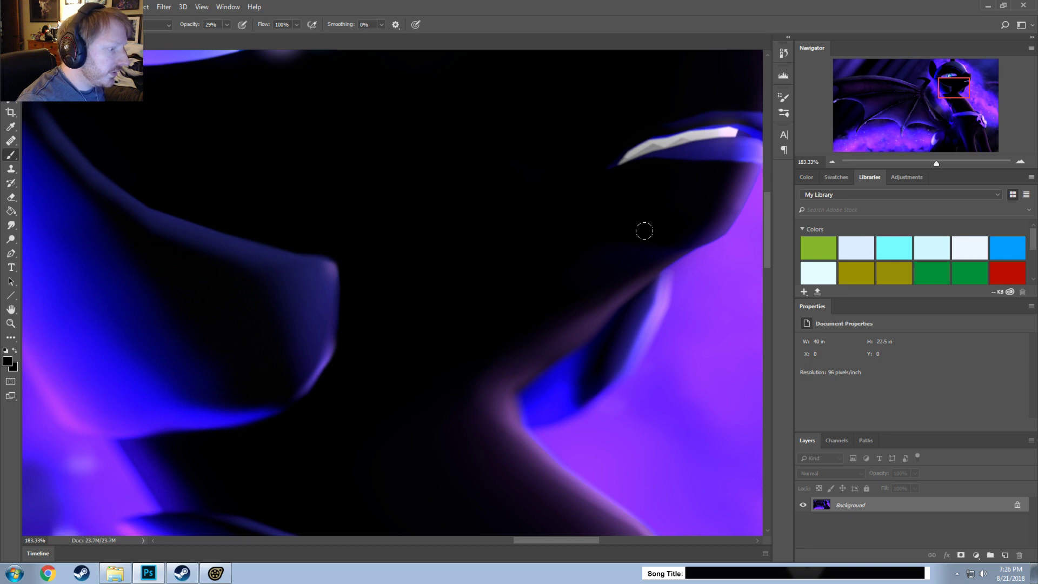
Step: Examine the head, the collar with its chest emblem and the whole picture for remaining flaws
scroll(520, 323, "down", 3, "alt")
scroll(430, 323, "down", 2, "alt")
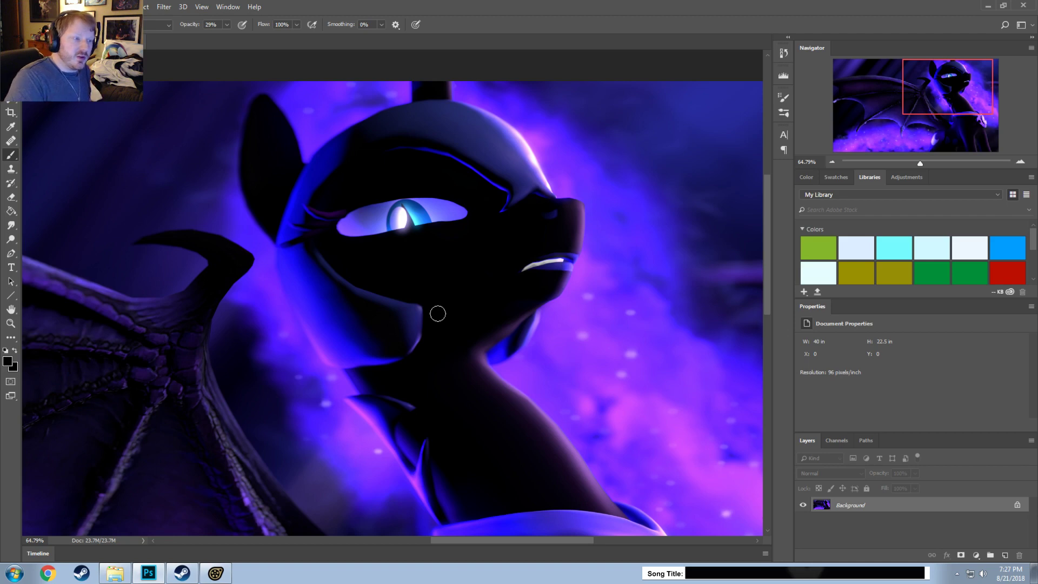
scroll(437, 313, "down", 5, "alt")
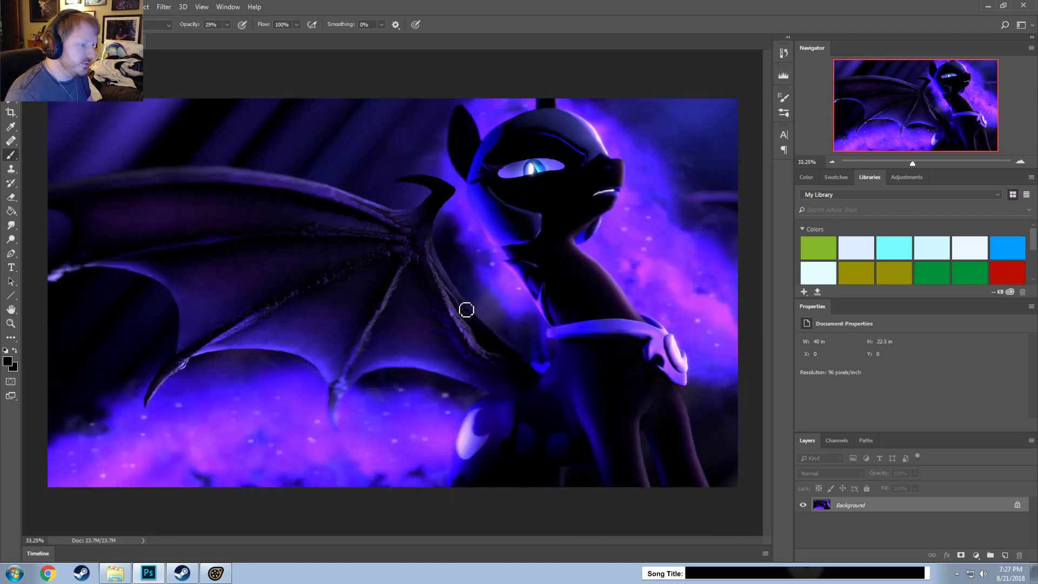
scroll(635, 348, "up", 8, "alt")
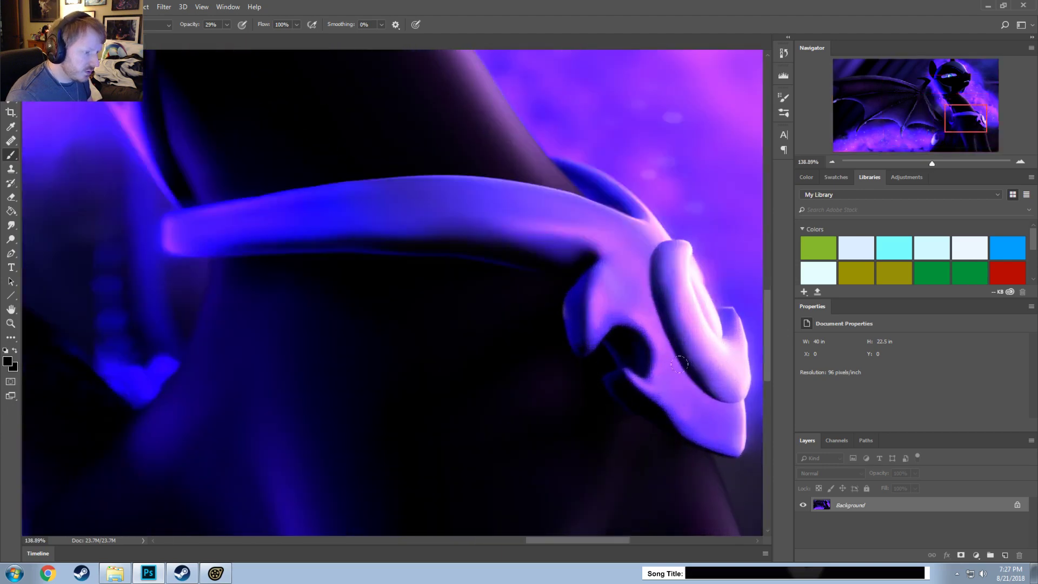
scroll(653, 353, "up", 1, "alt")
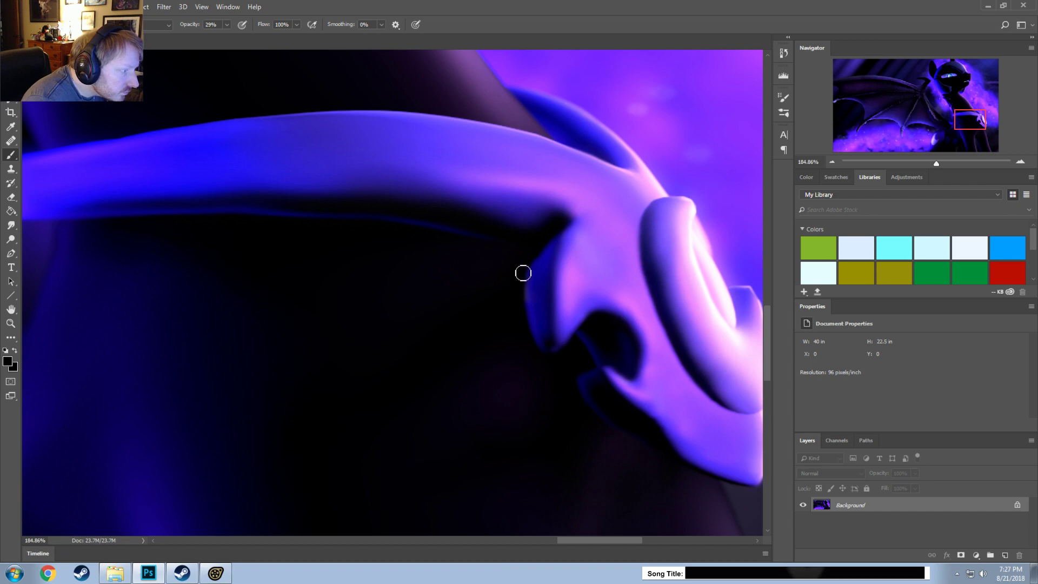
scroll(558, 329, "down", 10, "alt")
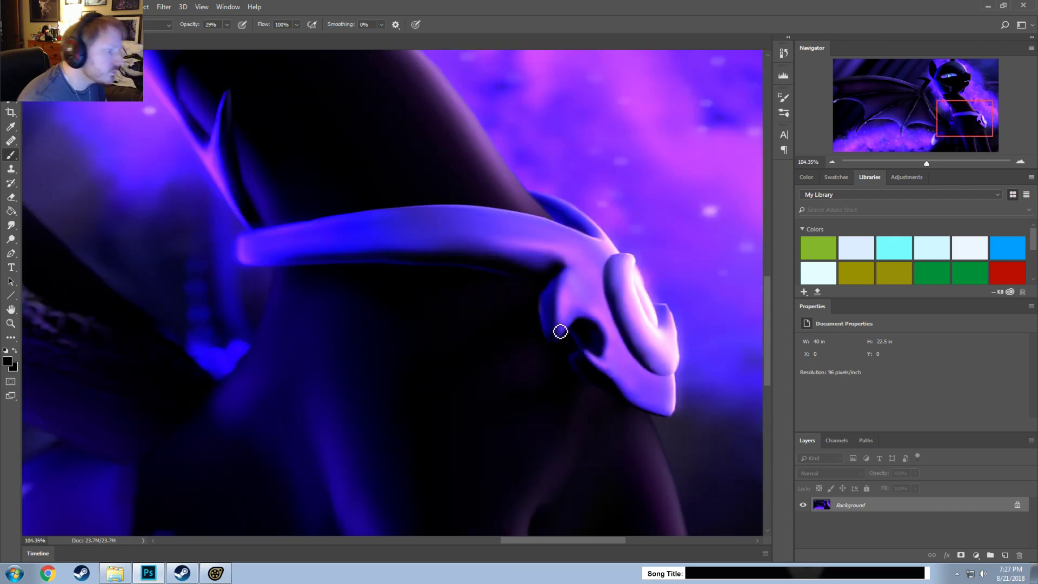
scroll(551, 367, "down", 2, "alt")
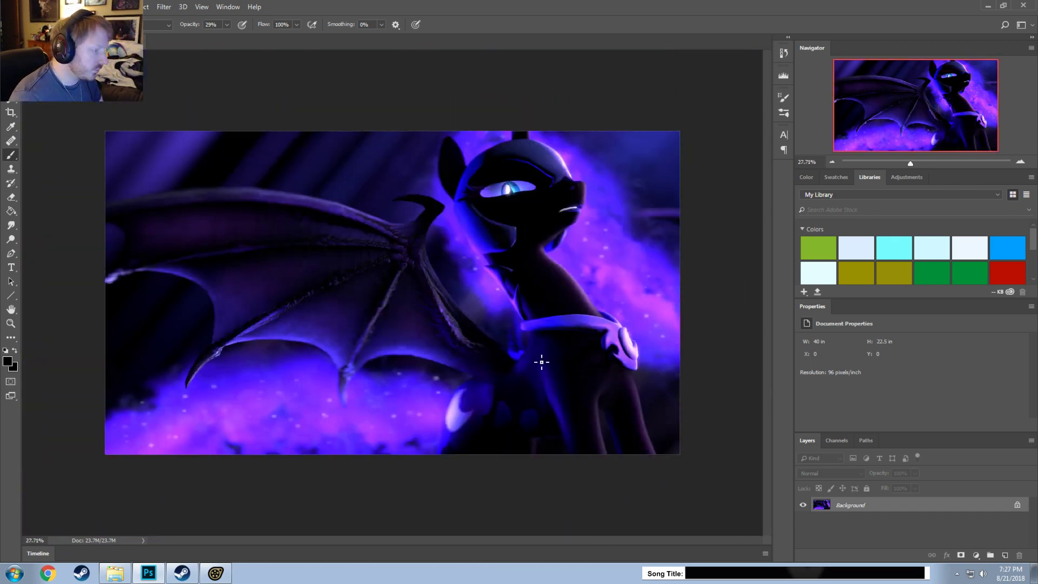
scroll(541, 362, "up", 1, "alt")
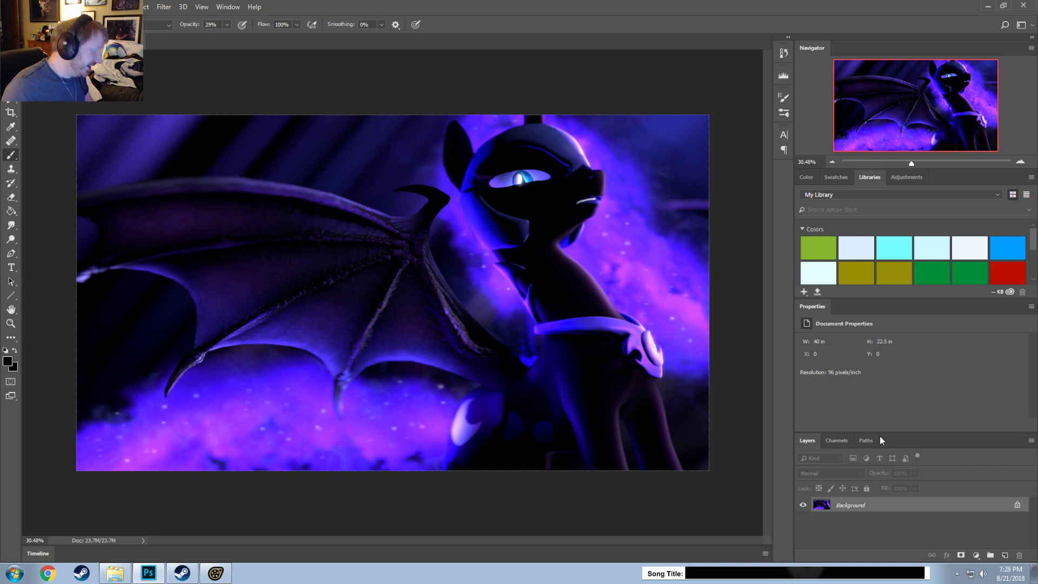
Step: Add a new layer, try a white brush stroke over the bright wing tip at the picture's left edge and undo it
key("ctrl+shift+n")
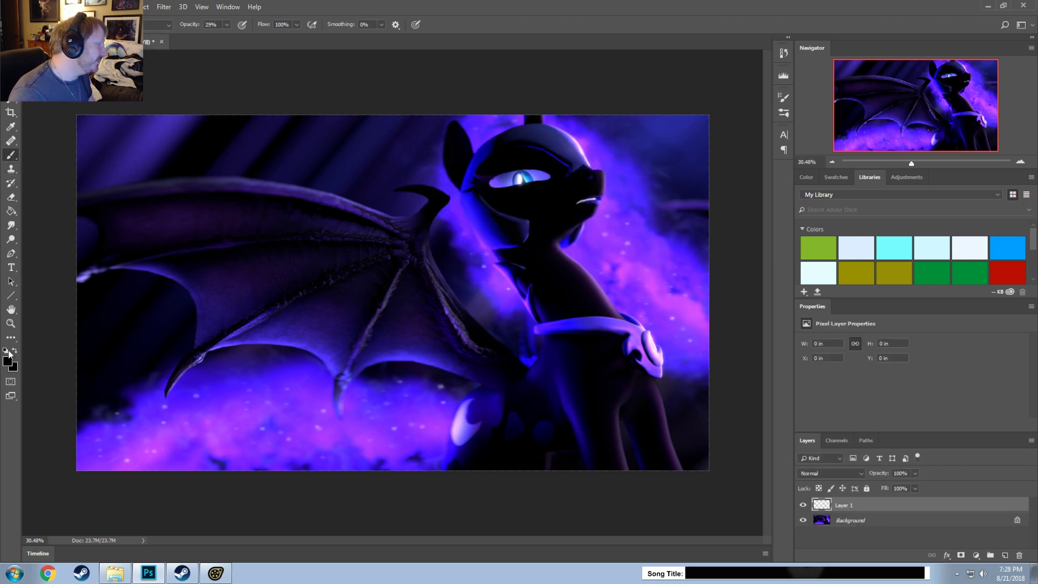
left_click(16, 350)
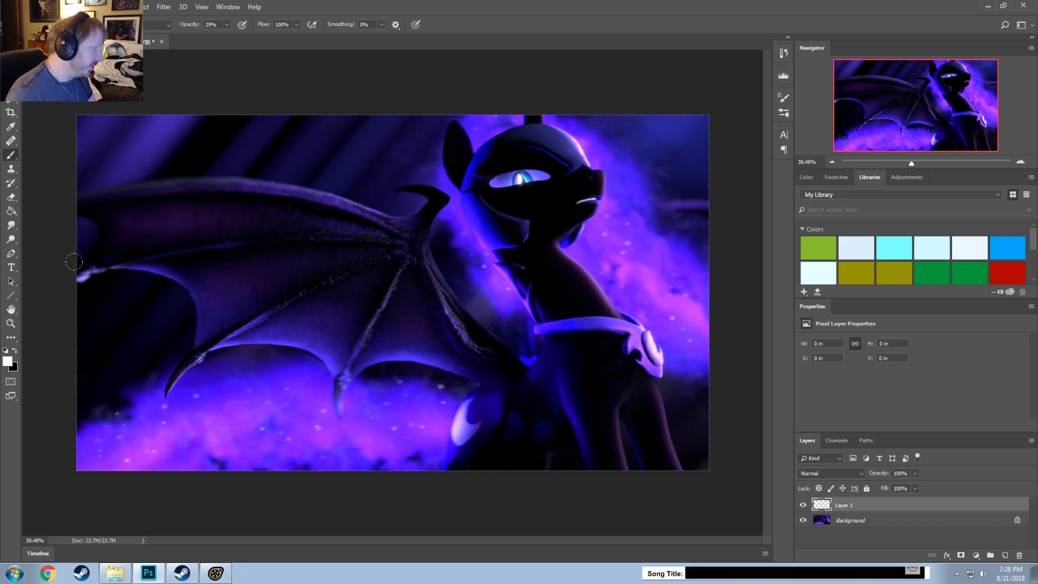
mouse_move(97, 273)
left_mouse_down()
mouse_move(114, 272)
mouse_move(81, 278)
left_mouse_up()
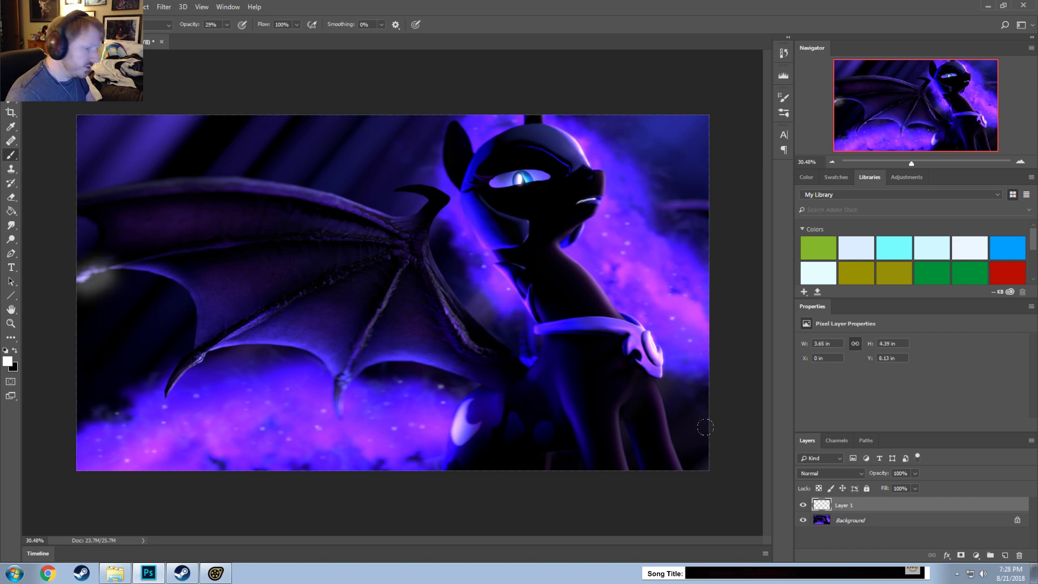
key("ctrl+z")
Step: Darken the bright wing tip at the picture's left edge on the Background layer with the black Brush at 29% opacity
key("alt+bracketleft")
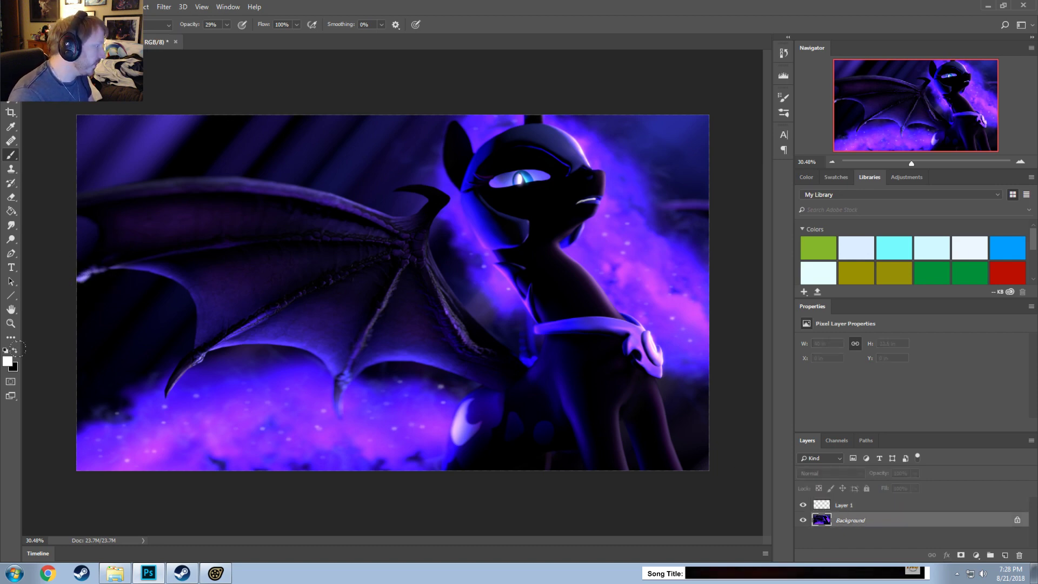
left_click(15, 349)
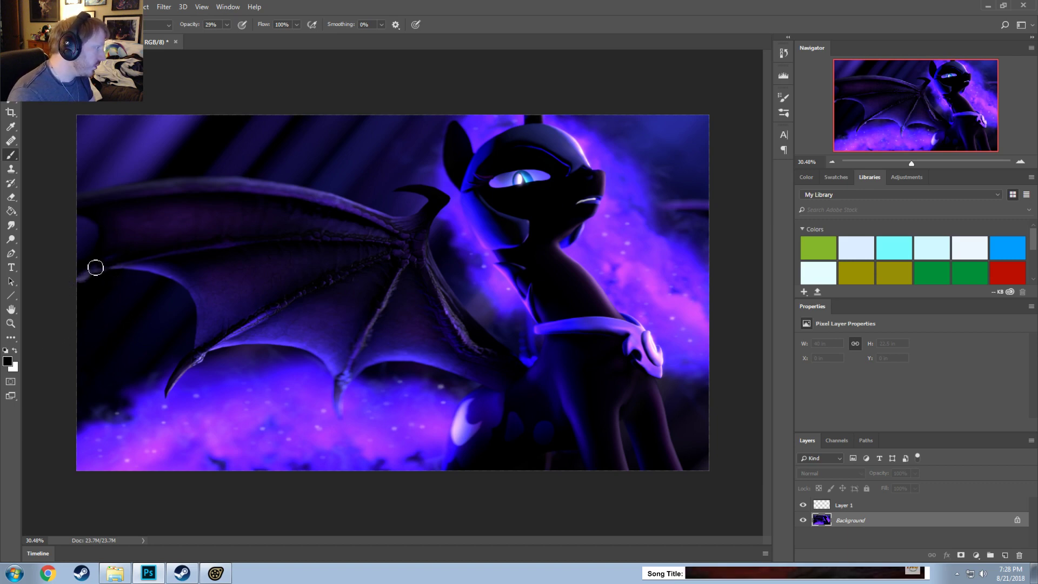
scroll(135, 403, "down", 2, "alt")
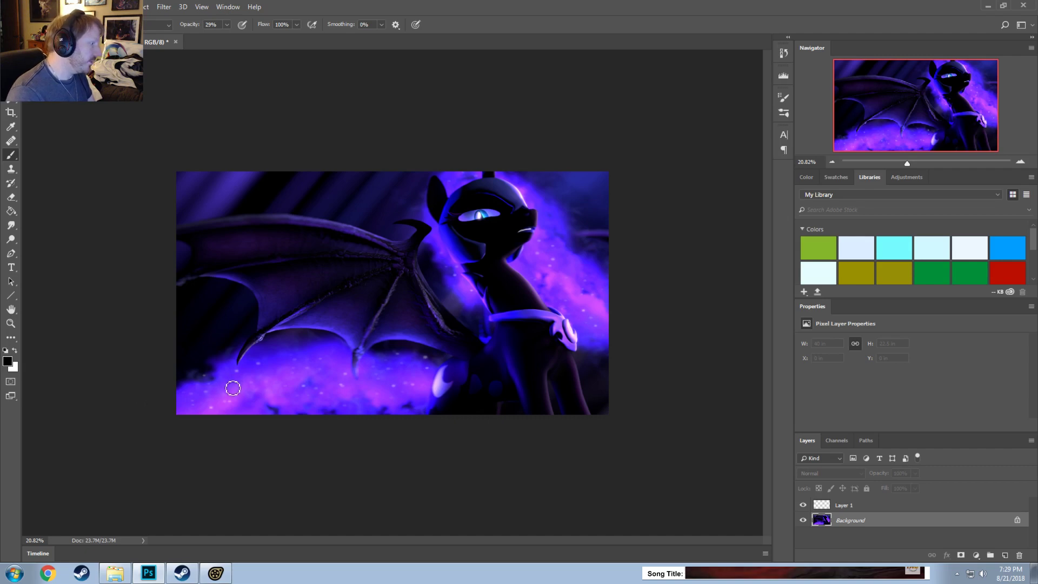
scroll(210, 332, "up", 2, "alt")
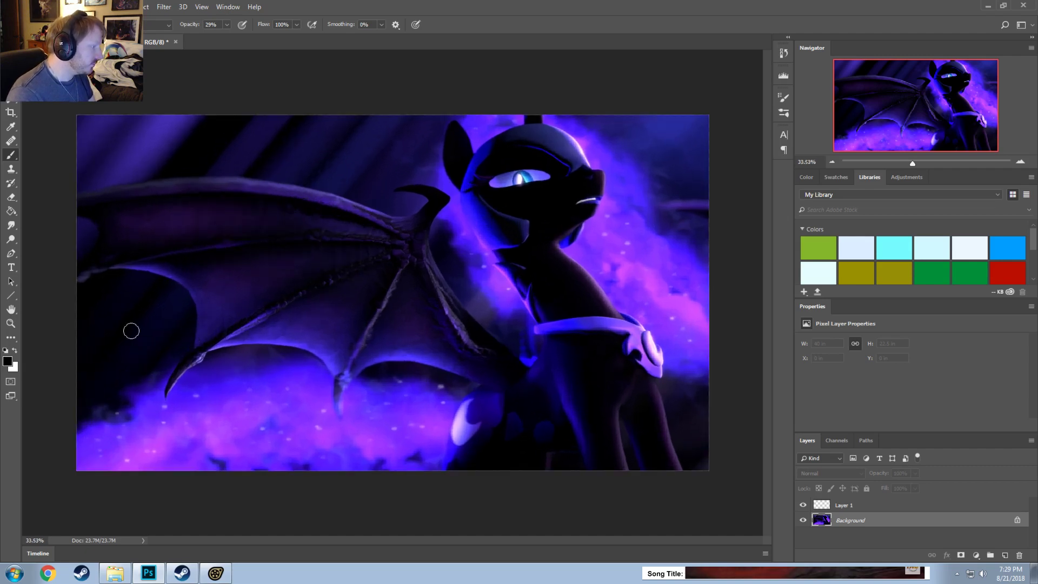
scroll(132, 328, "up", 3, "alt")
scroll(166, 377, "down", 4, "alt")
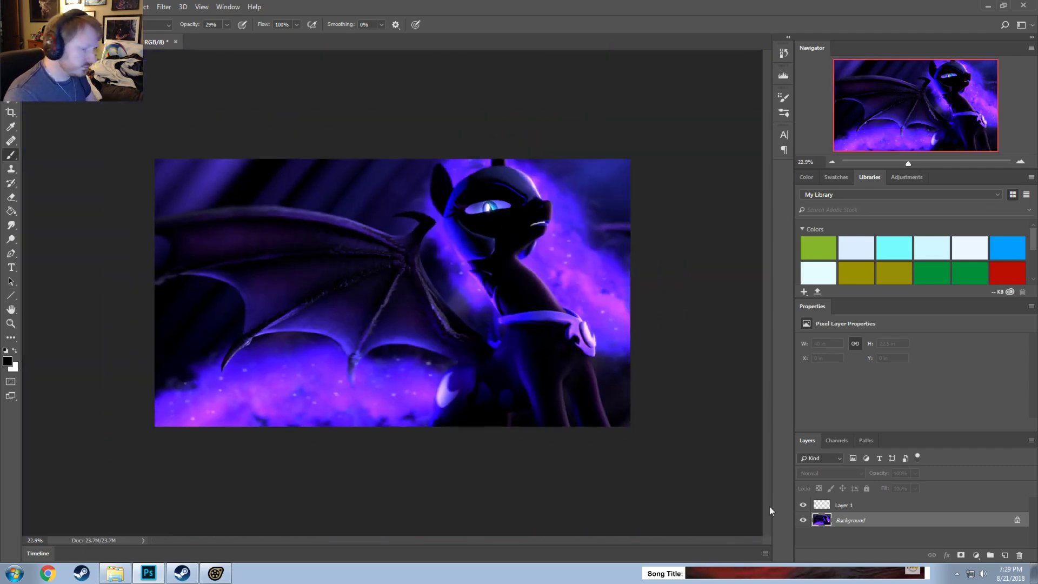
Step: Fill Layer 1 completely with white using the Paint Bucket
left_click(861, 503)
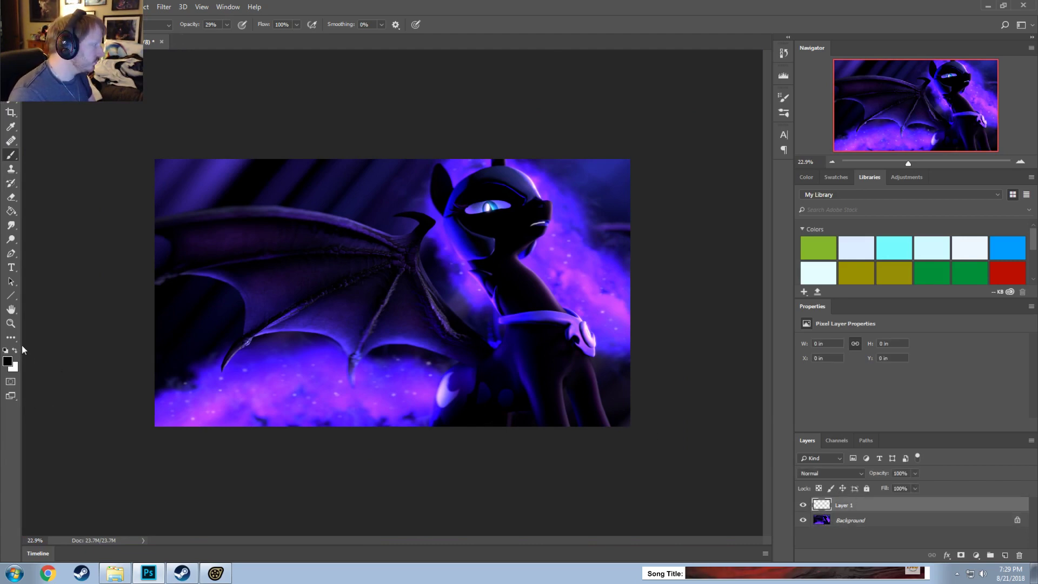
left_click(15, 350)
left_click(11, 211)
left_click(286, 275)
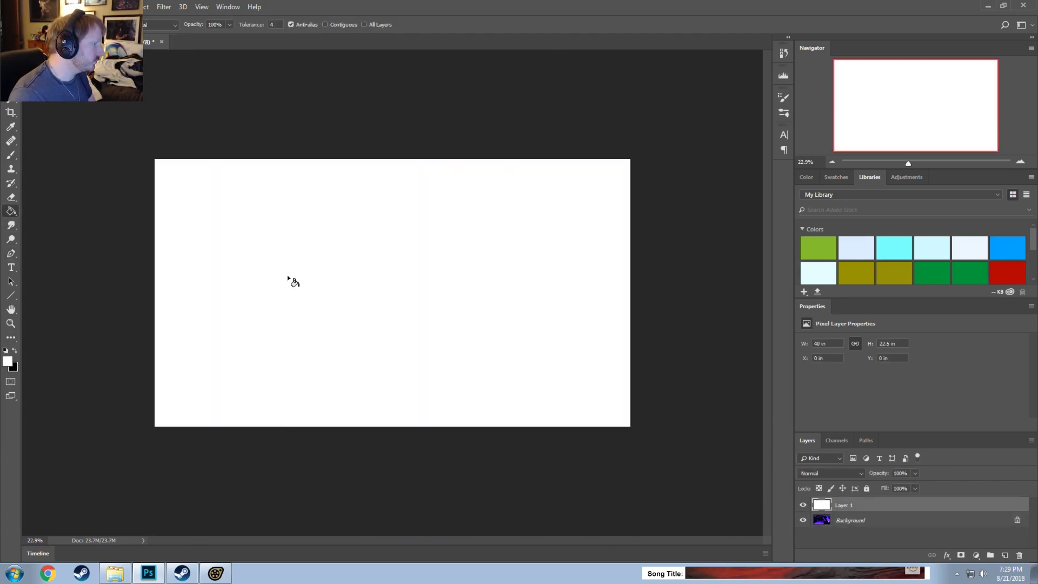
Step: Apply a custom Lens Correction vignette to the white layer with amount -71 and midpoint +81
left_click(162, 7)
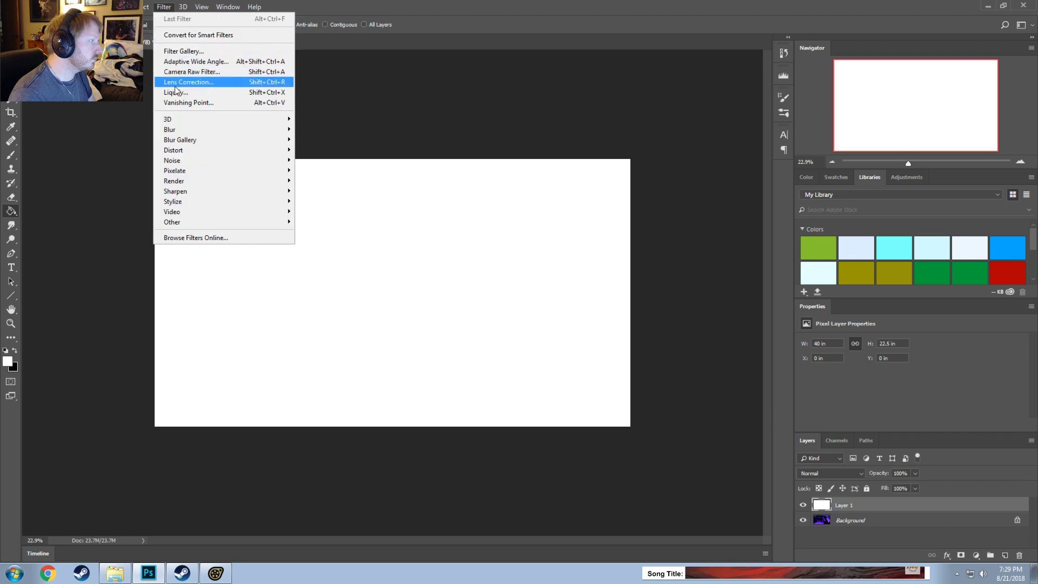
left_click(172, 82)
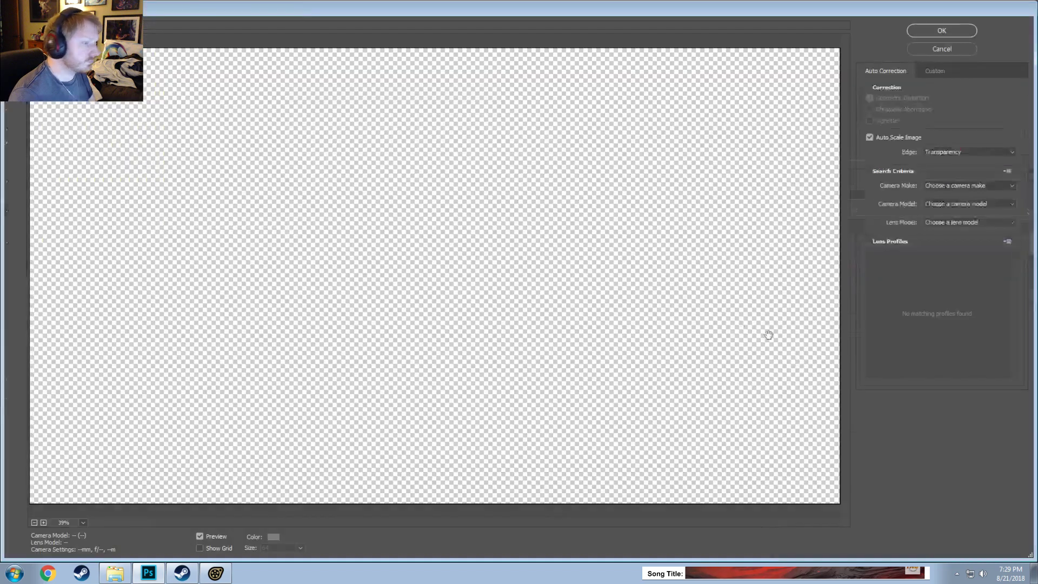
left_click(933, 71)
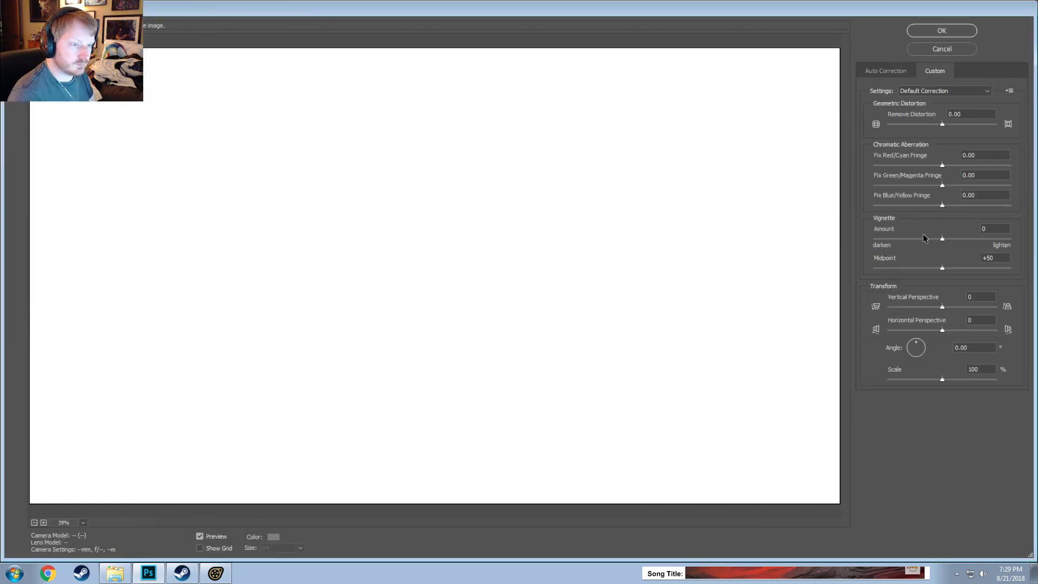
left_click(908, 239)
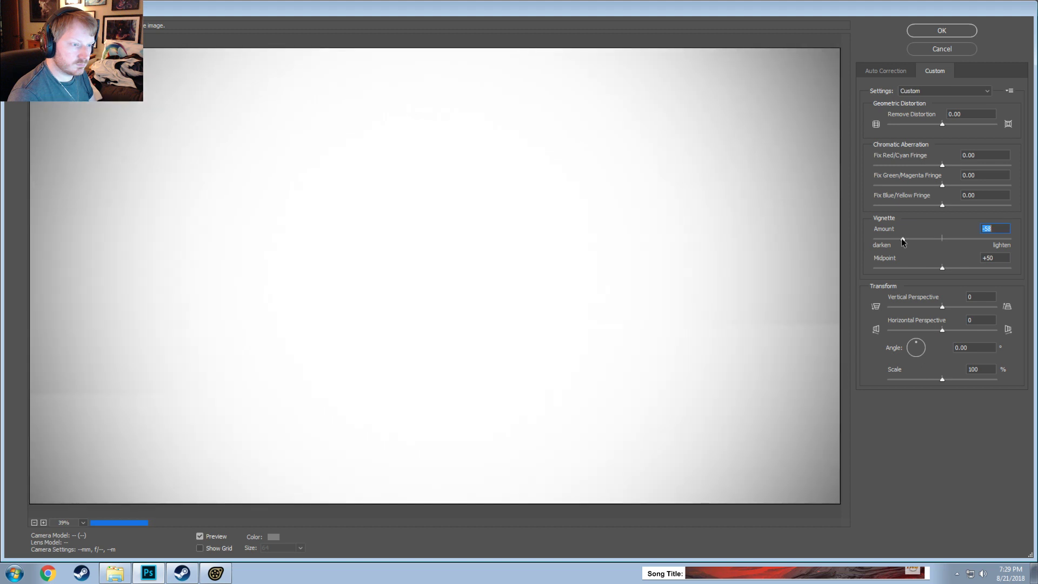
left_click_drag(918, 239, 893, 239)
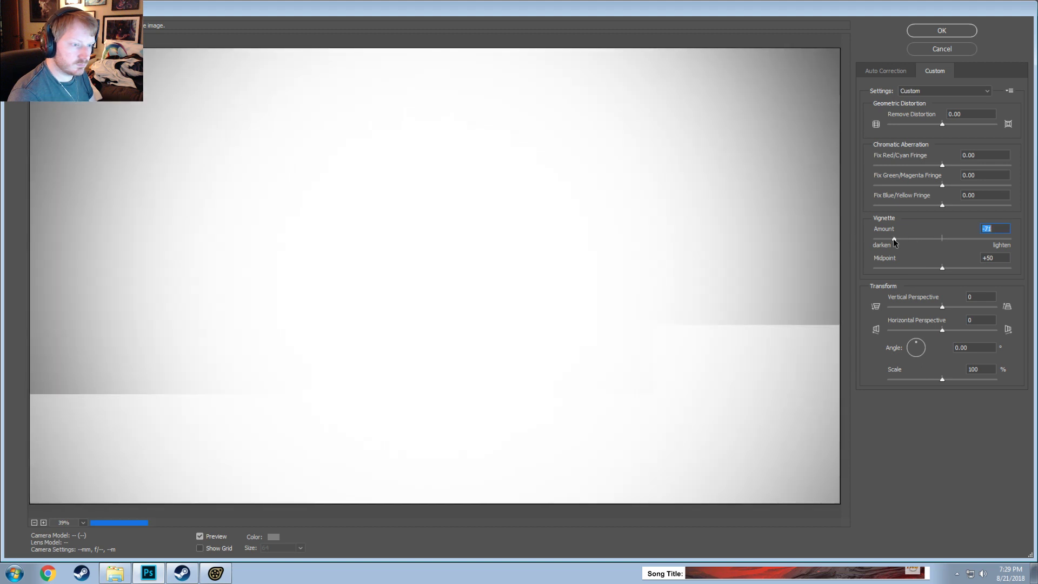
left_click_drag(942, 267, 983, 270)
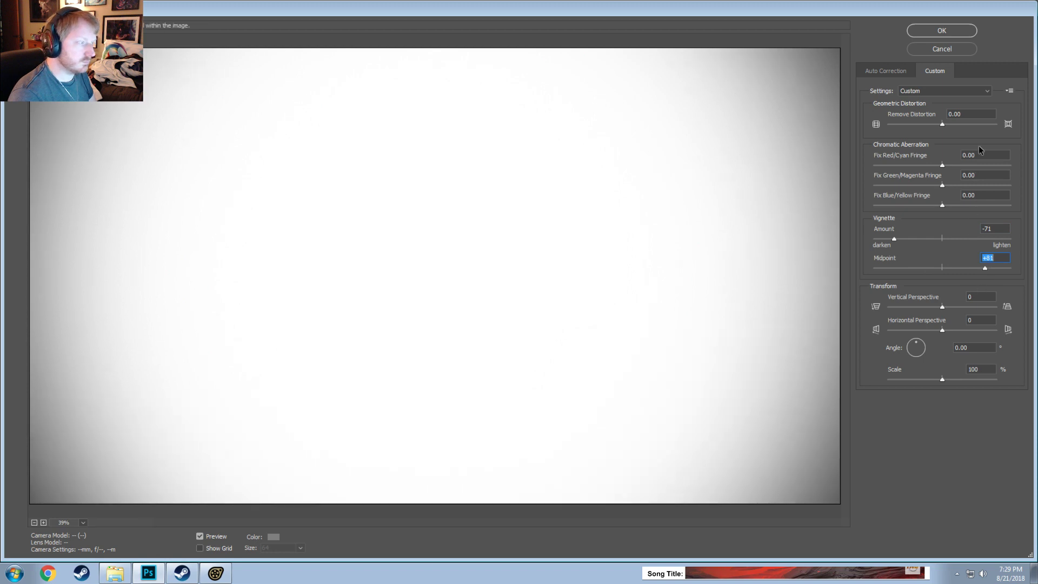
left_click(961, 30)
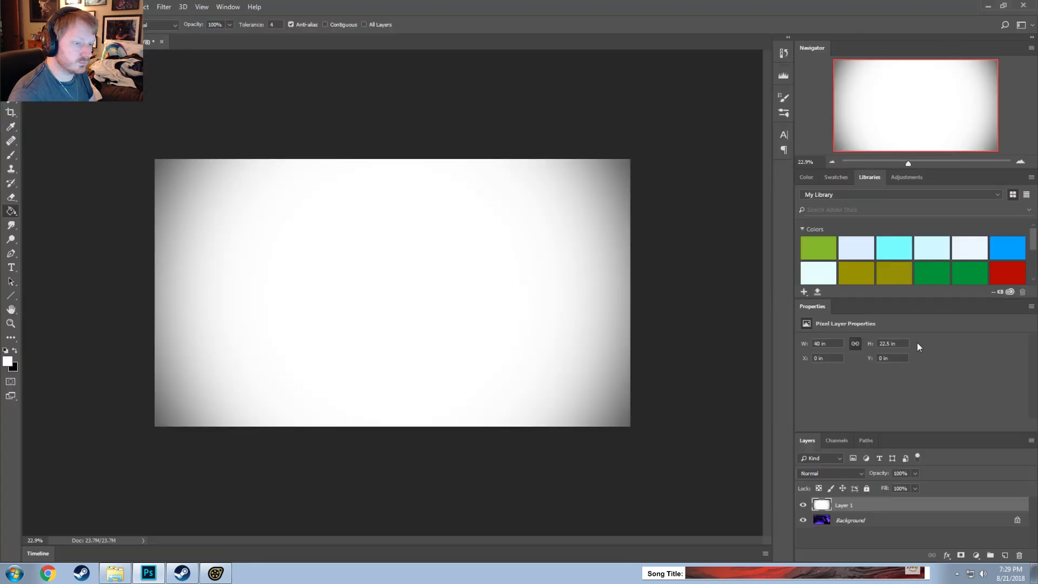
Step: Compare the Multiply and Color Burn blend modes on the vignette layer and set it to Linear Burn
scroll(829, 475, "down", 2)
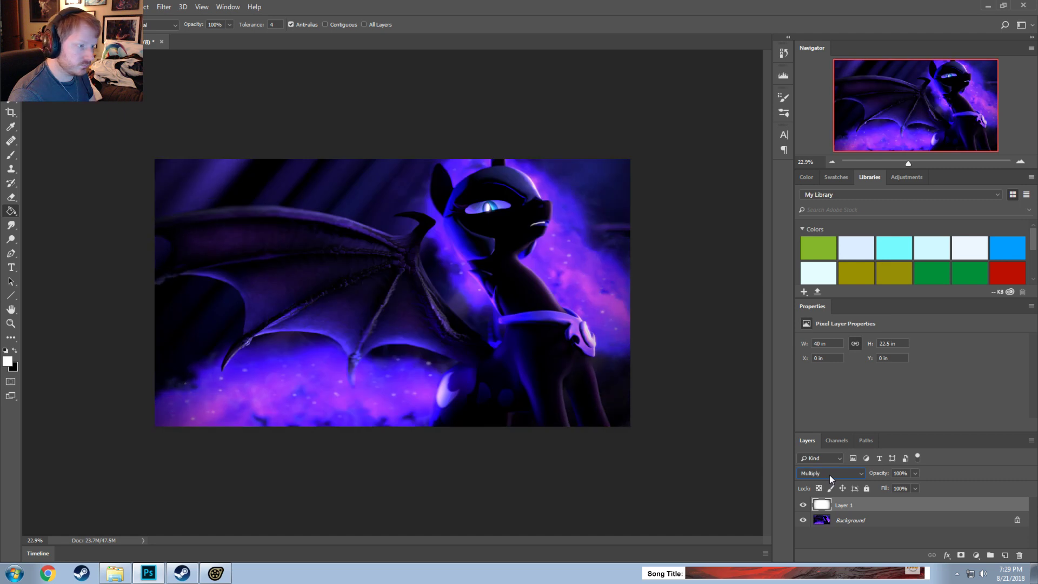
scroll(829, 474, "up", 1)
scroll(829, 475, "down", 1)
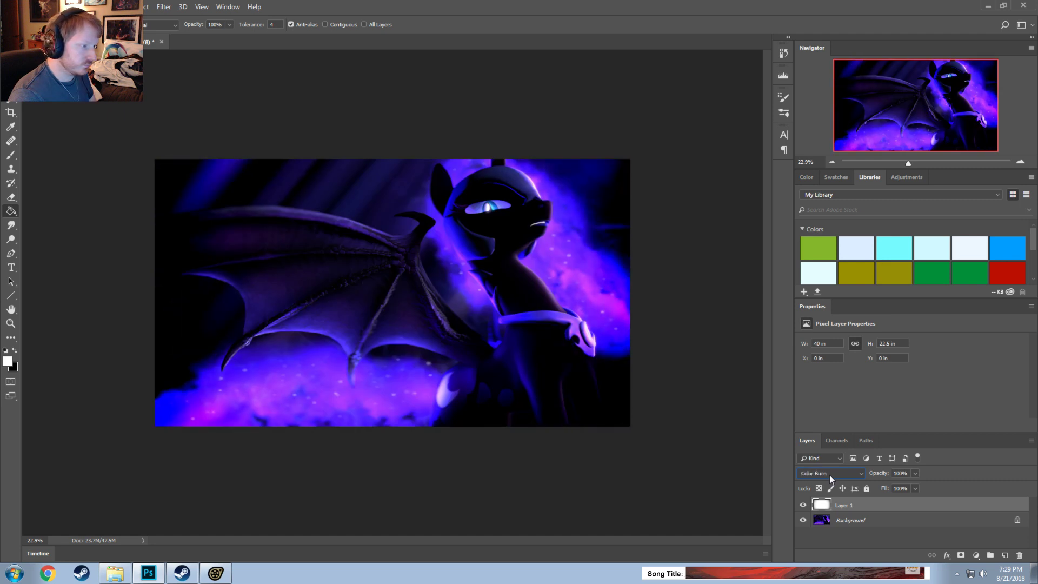
scroll(829, 475, "down", 1)
scroll(829, 474, "up", 1)
scroll(829, 474, "down", 1)
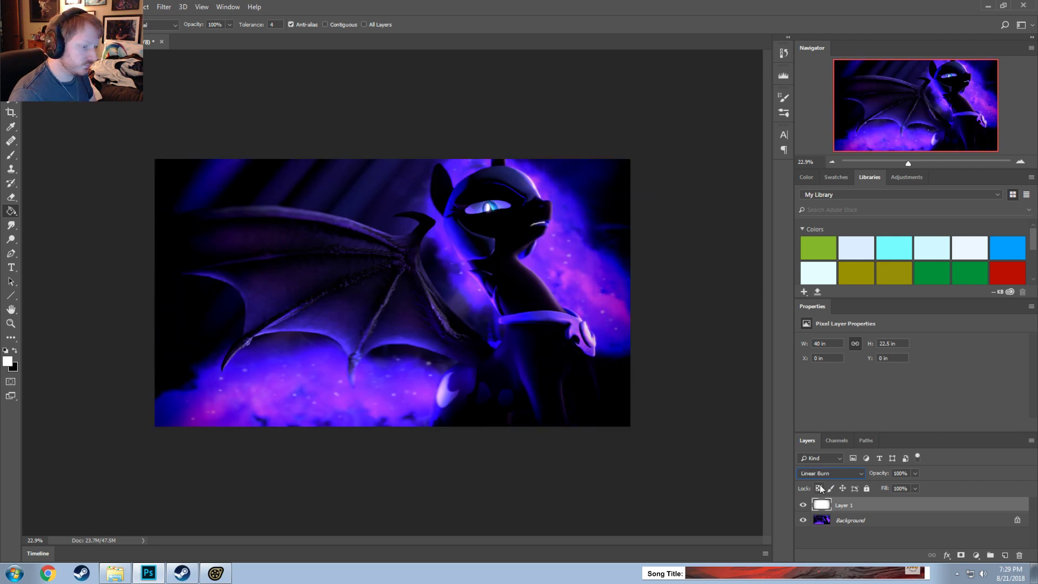
Step: Check the picture with and without the Linear Burn vignette and change Layer 1's blend mode to Multiply
left_click(803, 505)
left_click(803, 505)
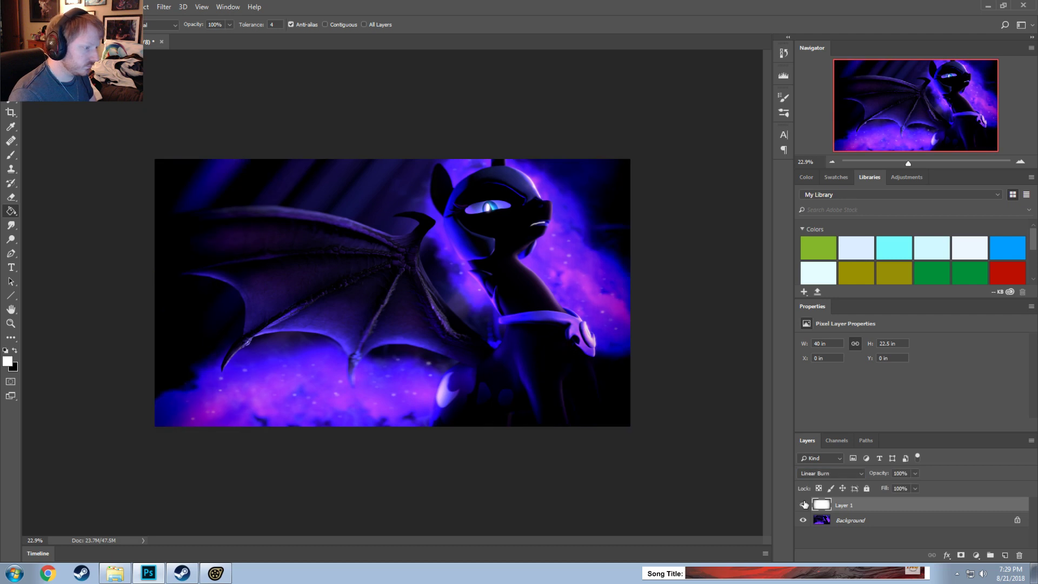
left_click(803, 505)
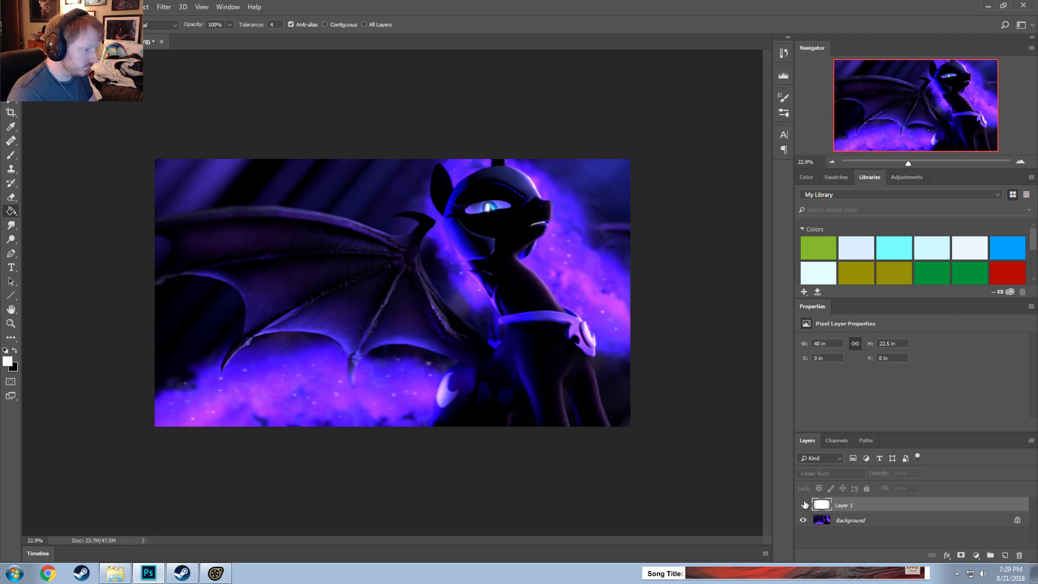
left_click(820, 458)
left_click(821, 459)
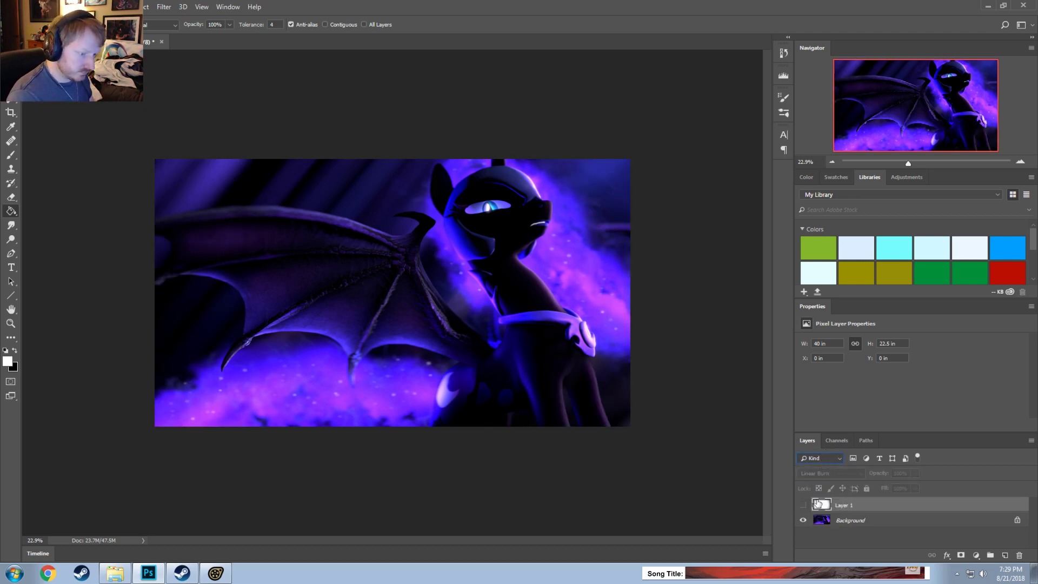
left_click(803, 505)
left_click(819, 472)
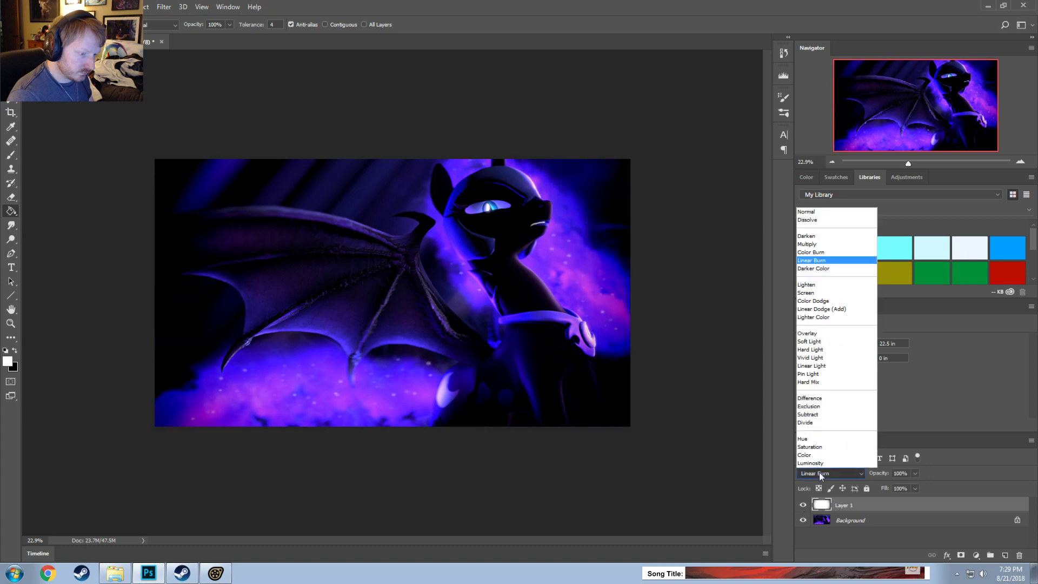
left_click(819, 251)
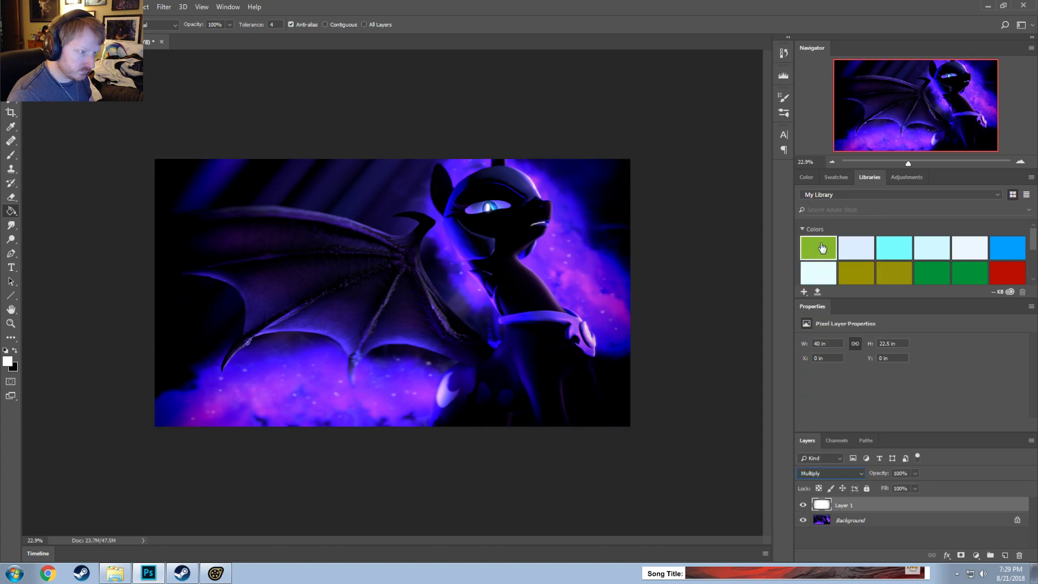
Step: Compare the picture with and without the Multiply vignette on Layer 1, leaving the layer shown
left_click(803, 504)
left_click(803, 505)
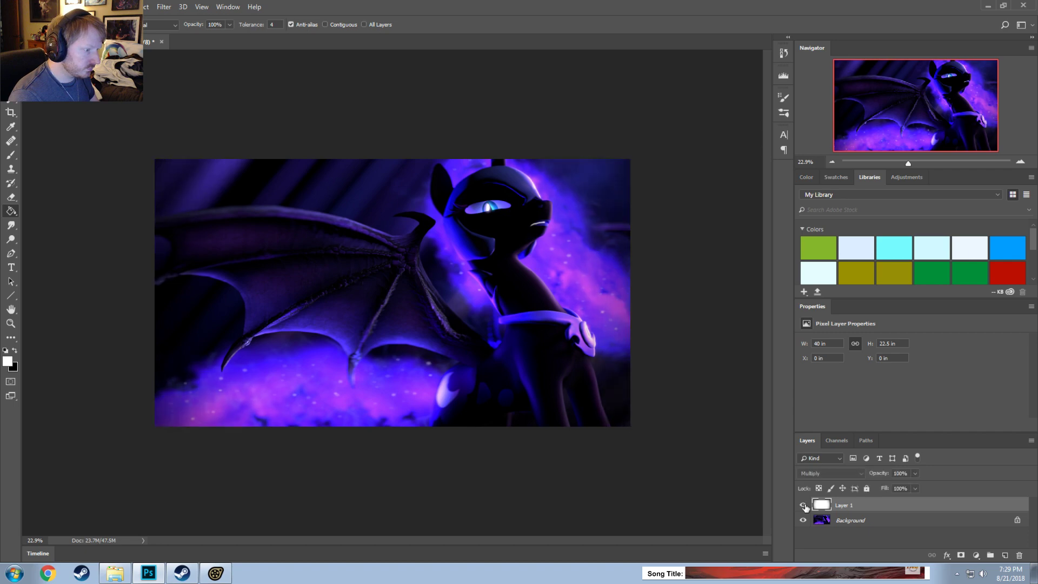
left_click(803, 505)
left_click(803, 505)
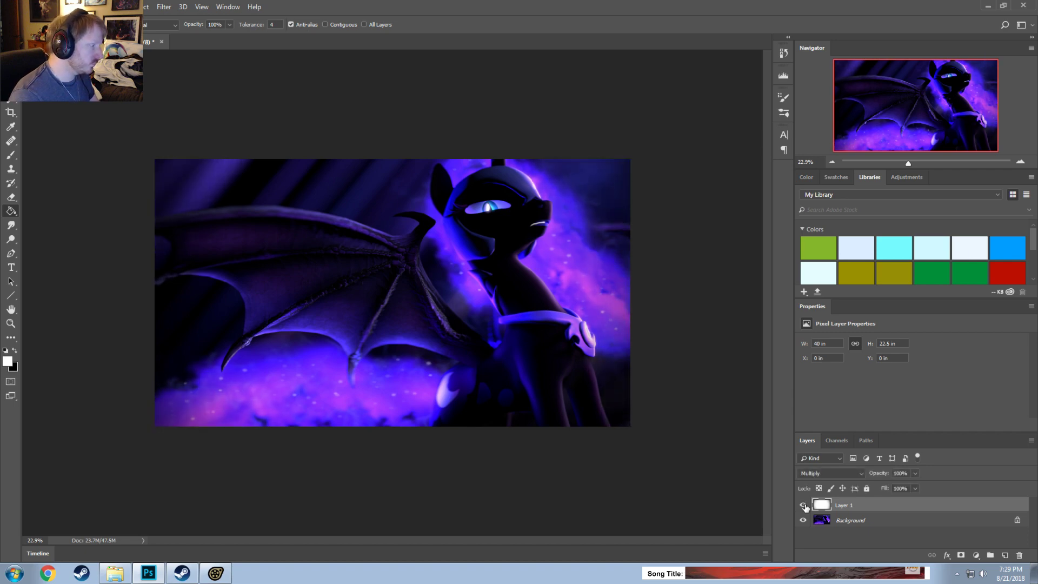
left_click(803, 505)
left_click(803, 505)
left_click(804, 505)
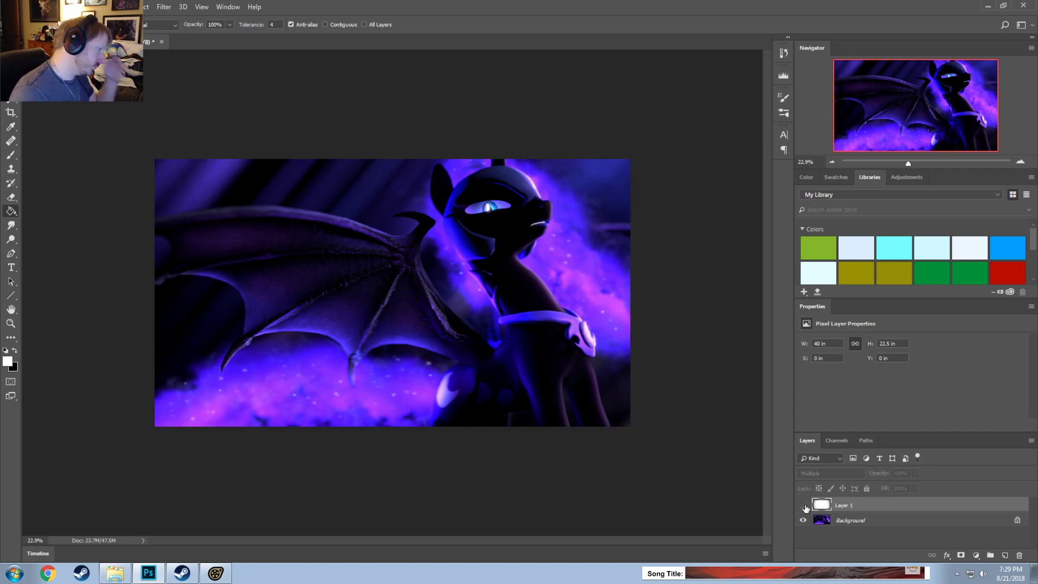
left_click(803, 506)
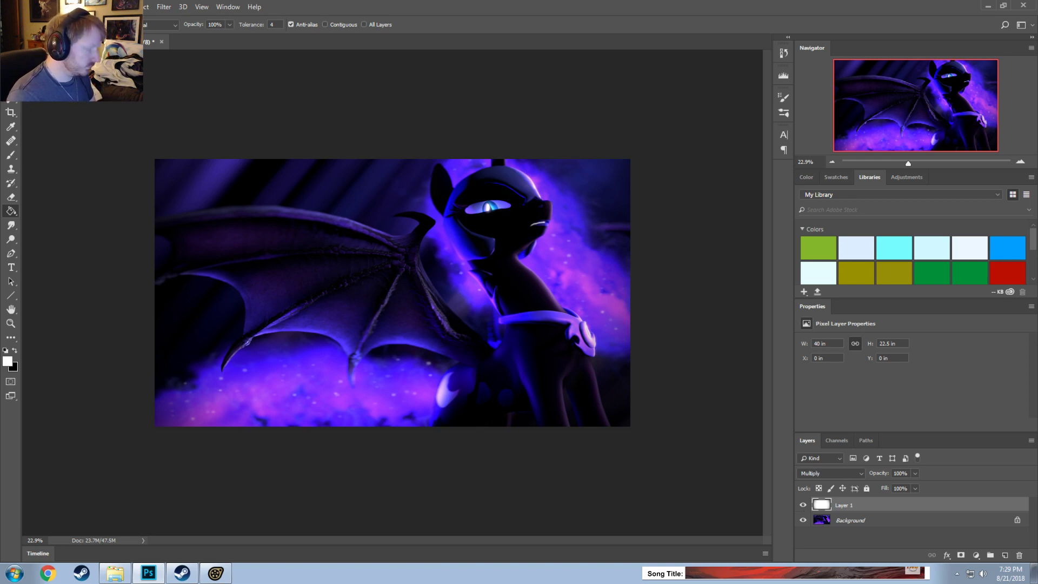
Step: Add a Vibrance adjustment layer above the vignette layer with the default name, Normal mode and 100% opacity
left_click(97, 7)
mouse_move(157, 19)
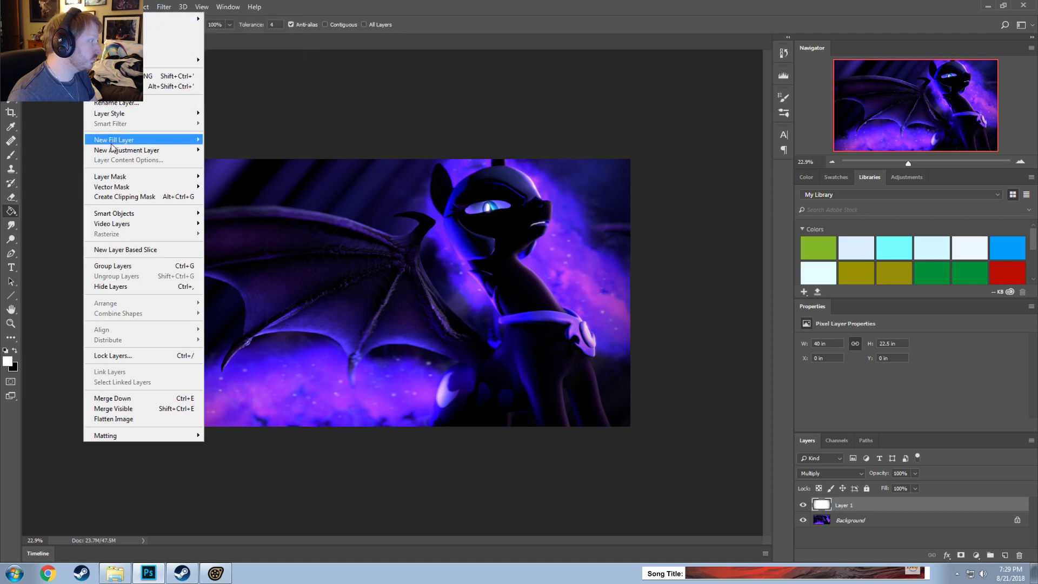
mouse_move(114, 150)
left_click(44, 196)
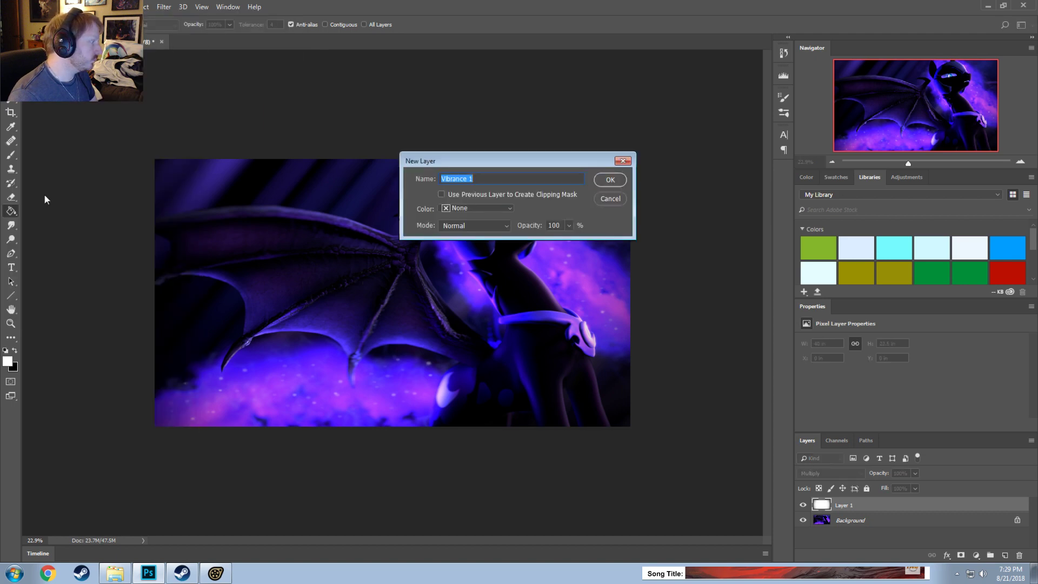
key("Return")
Step: Add a Levels adjustment layer and place the Vibrance layer above it in the stack
left_click(98, 7)
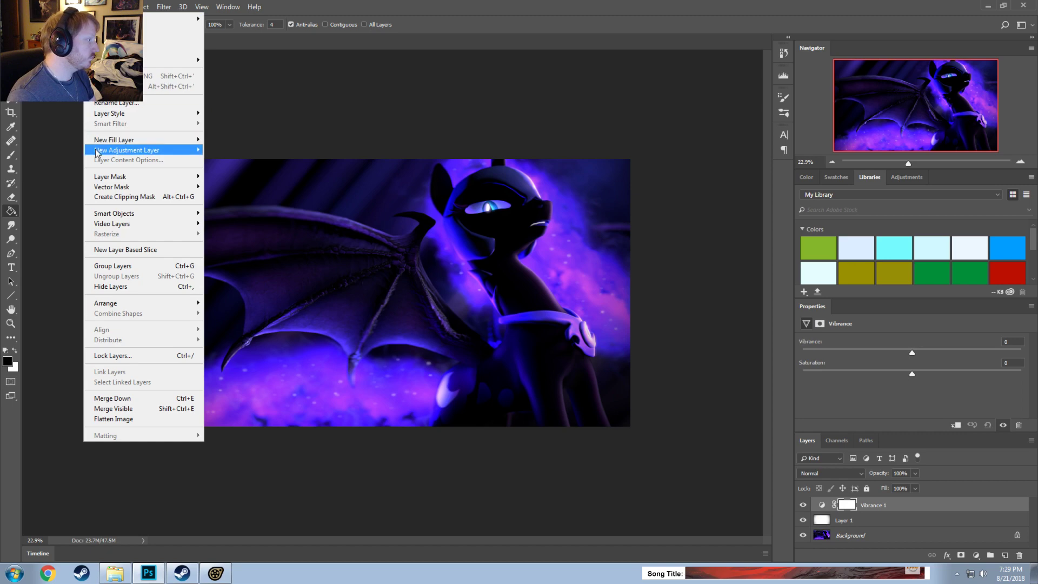
mouse_move(122, 151)
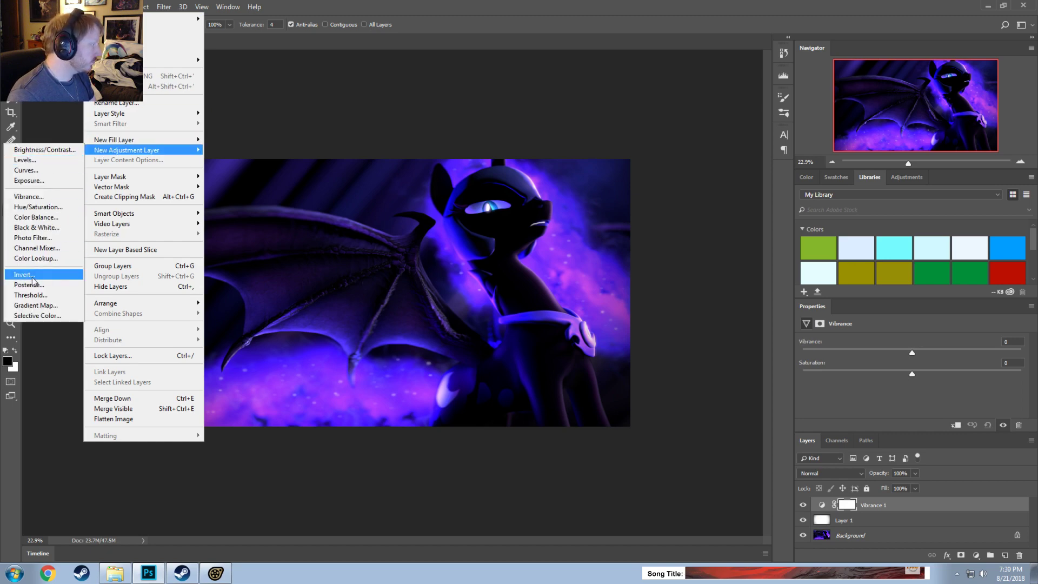
left_click(33, 161)
key("Return")
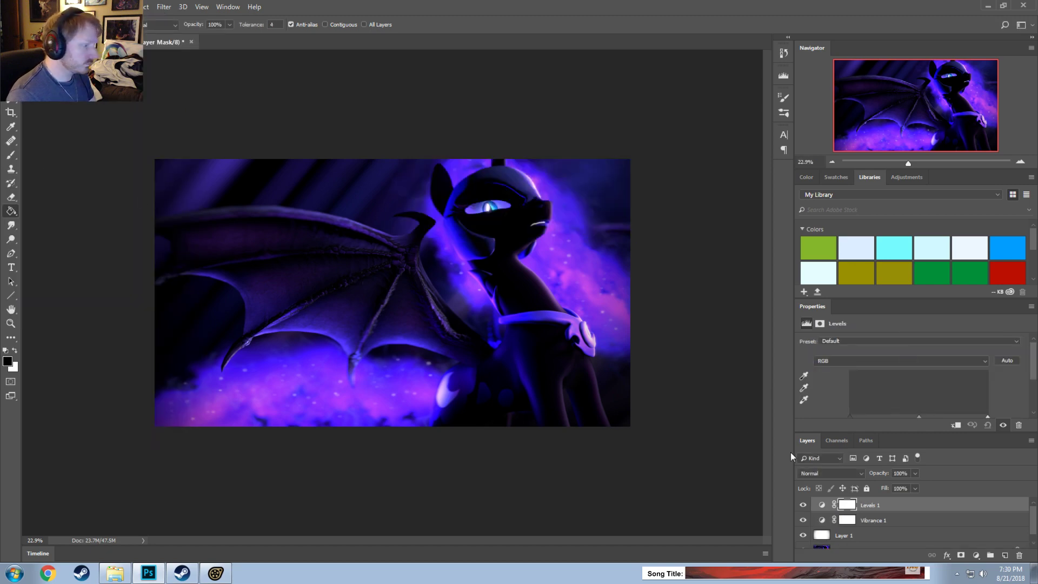
left_click(892, 519)
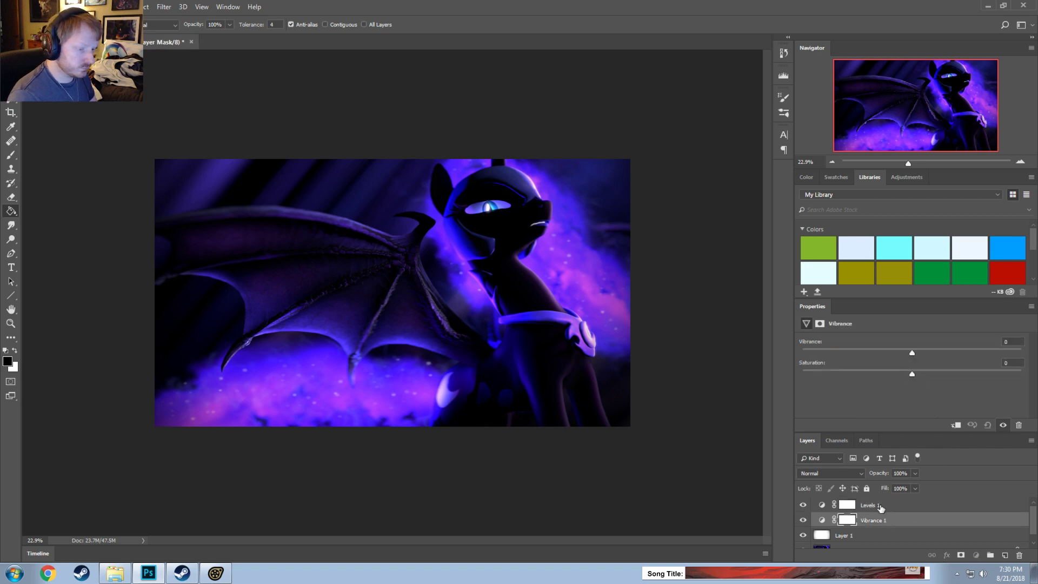
left_click_drag(880, 506, 881, 501)
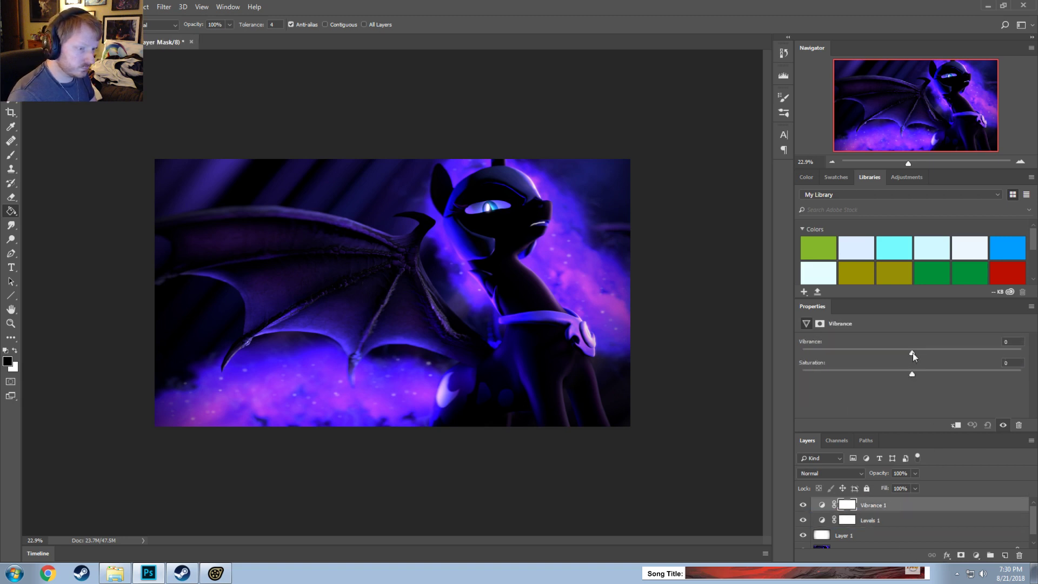
Step: Set the Vibrance adjustment layer to vibrance +30 and saturation +1
left_click_drag(912, 352, 987, 352)
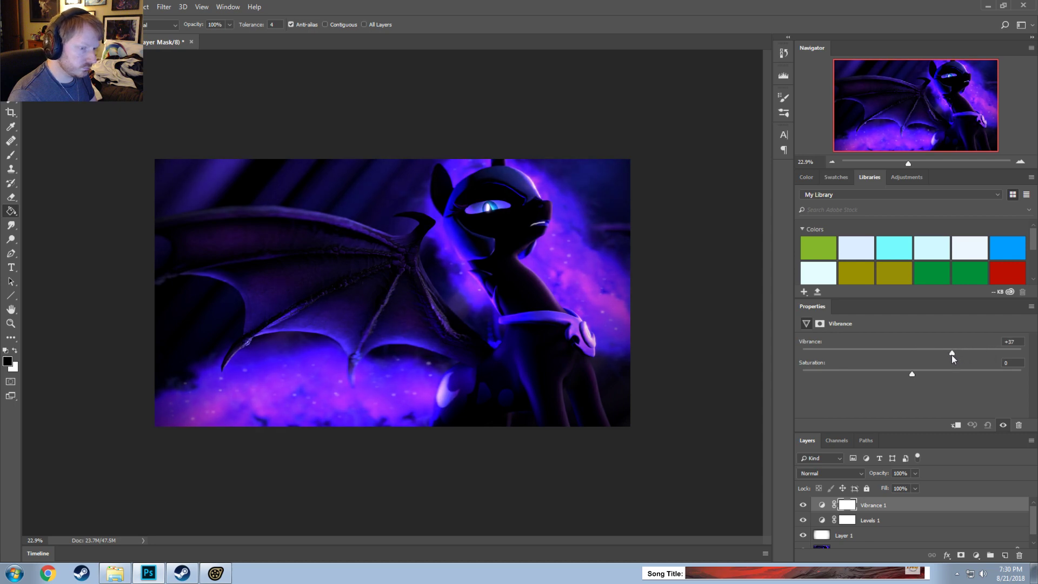
left_click_drag(945, 355, 945, 355)
left_click(1010, 363)
key("Up")
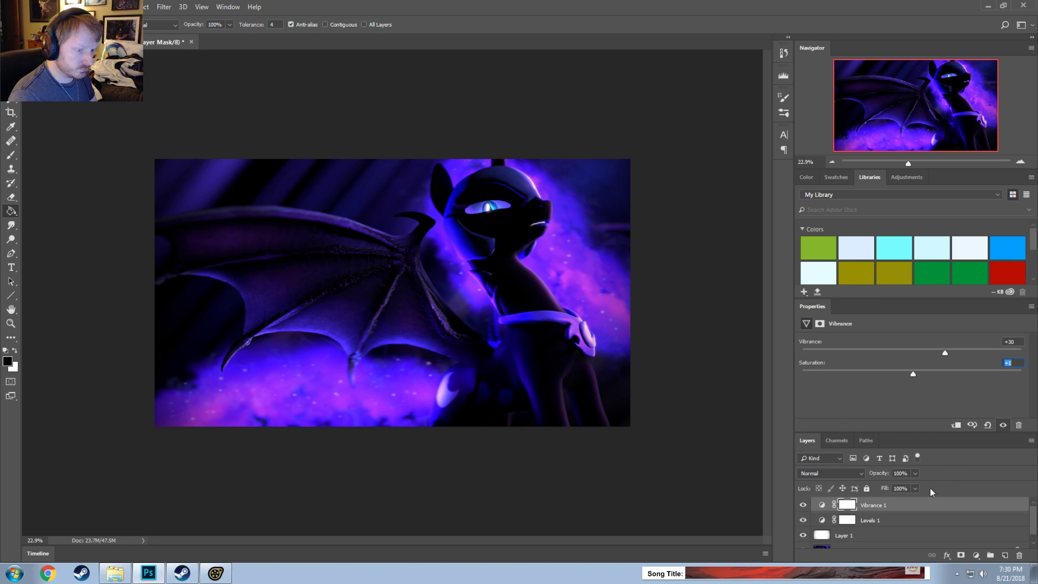
Step: On the Levels layer, raise the RGB black point slightly, keep the white point at maximum and brighten the midtones a little
left_click(886, 521)
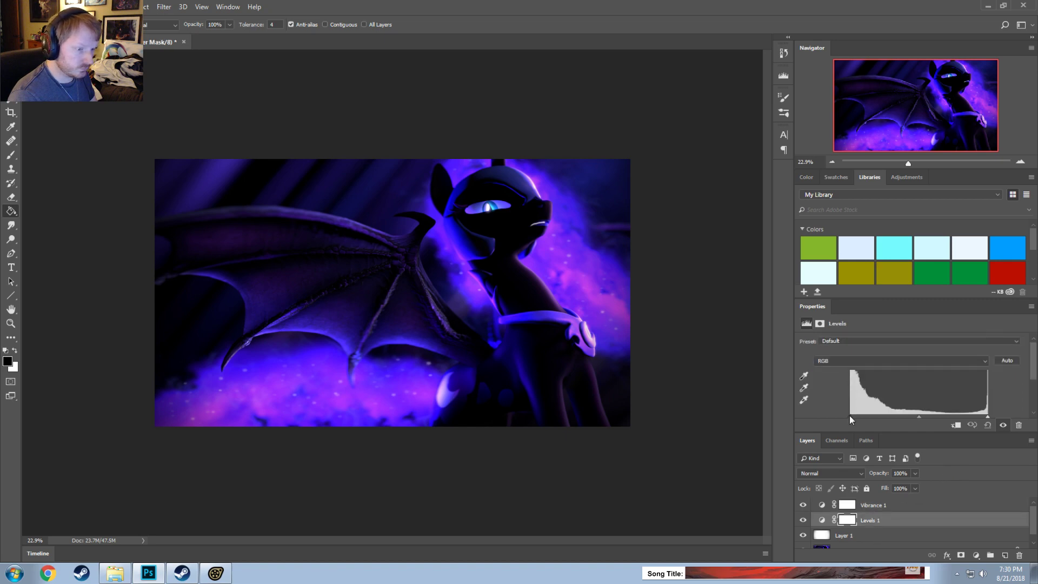
left_click_drag(849, 416, 911, 416)
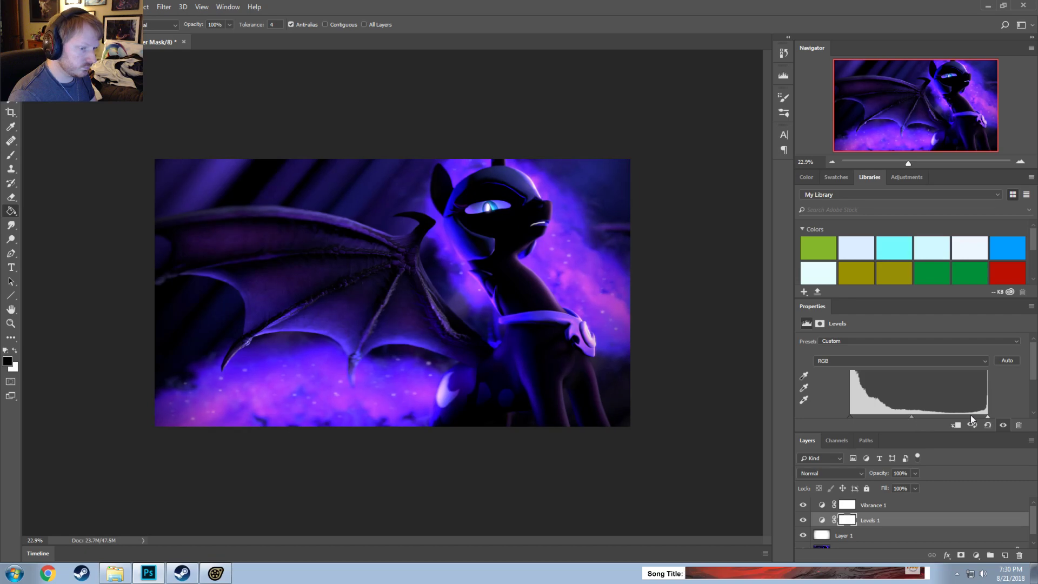
left_click_drag(987, 417, 977, 416)
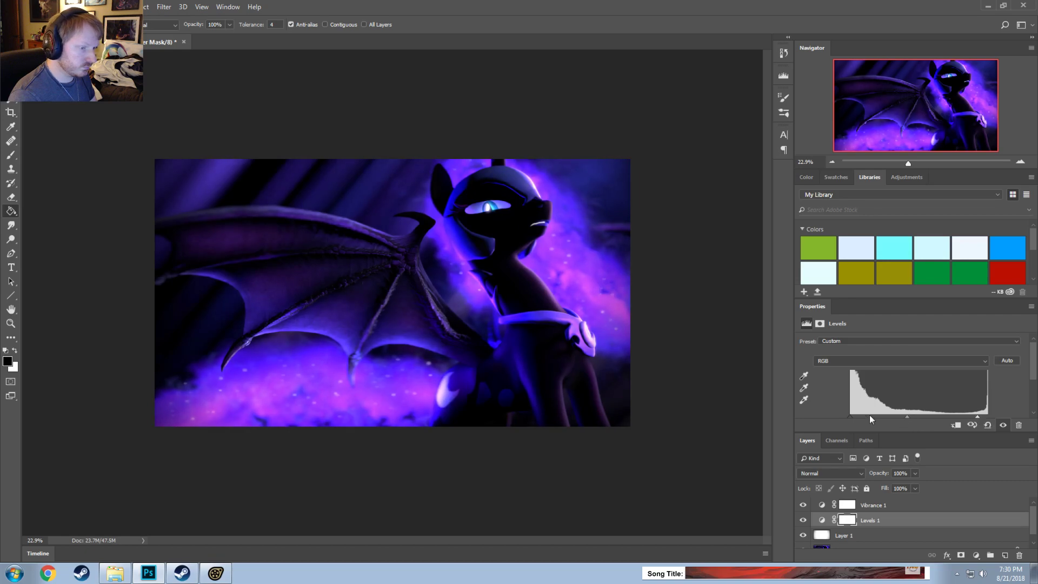
left_click_drag(850, 416, 857, 417)
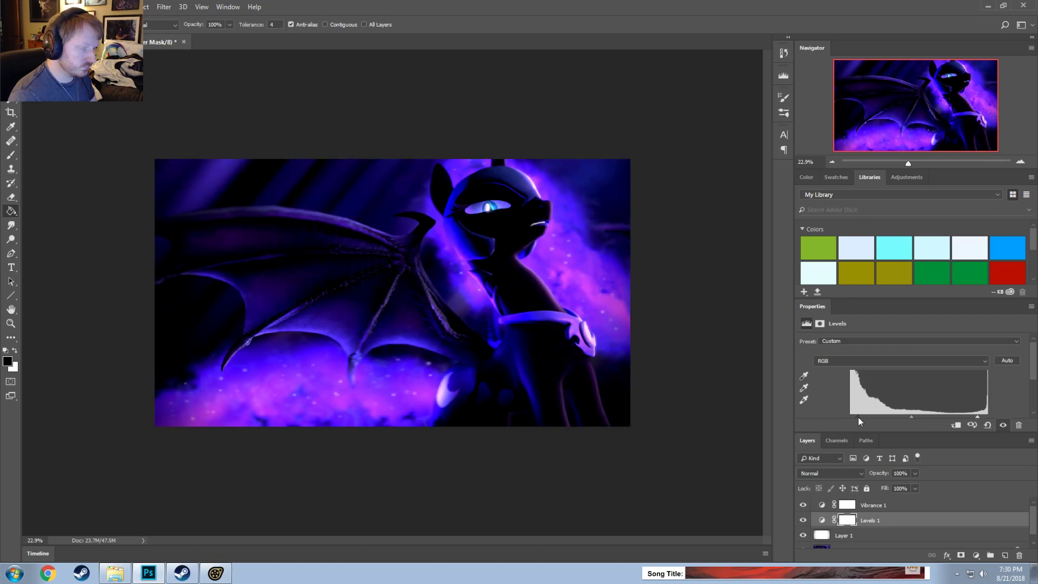
mouse_move(981, 415)
left_mouse_down()
mouse_move(1017, 423)
mouse_move(970, 427)
mouse_move(989, 428)
left_mouse_up()
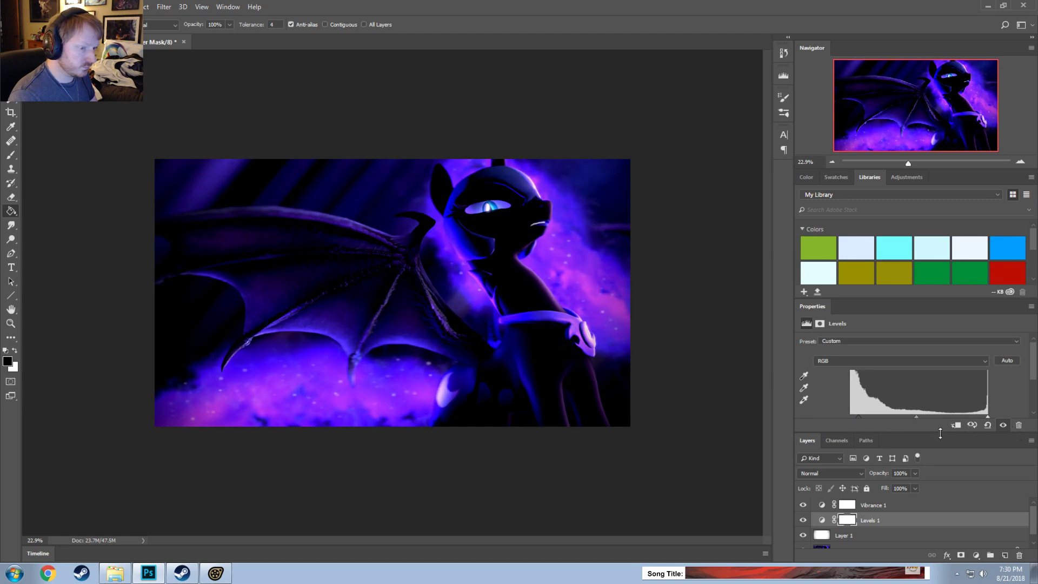
left_click_drag(917, 416, 911, 416)
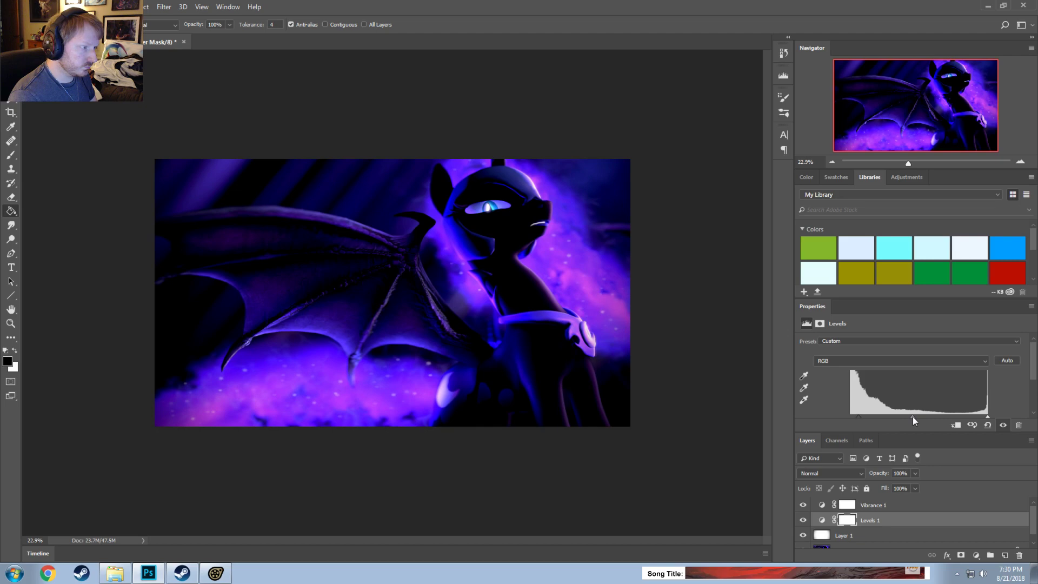
Step: Compare the enlarged picture with and without the Levels adjustment, leaving the adjustment shown
left_click(803, 520)
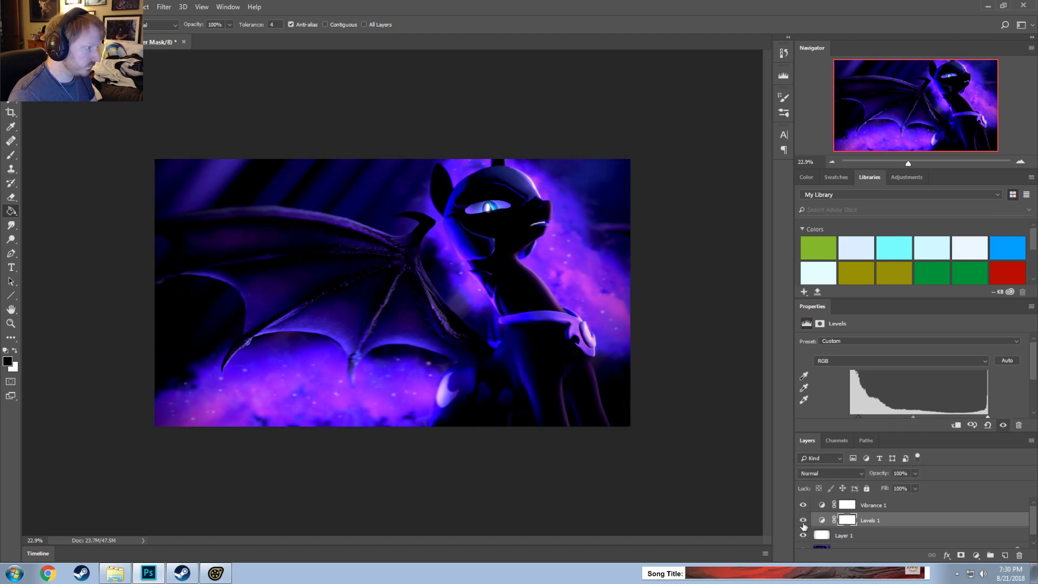
left_click(802, 520)
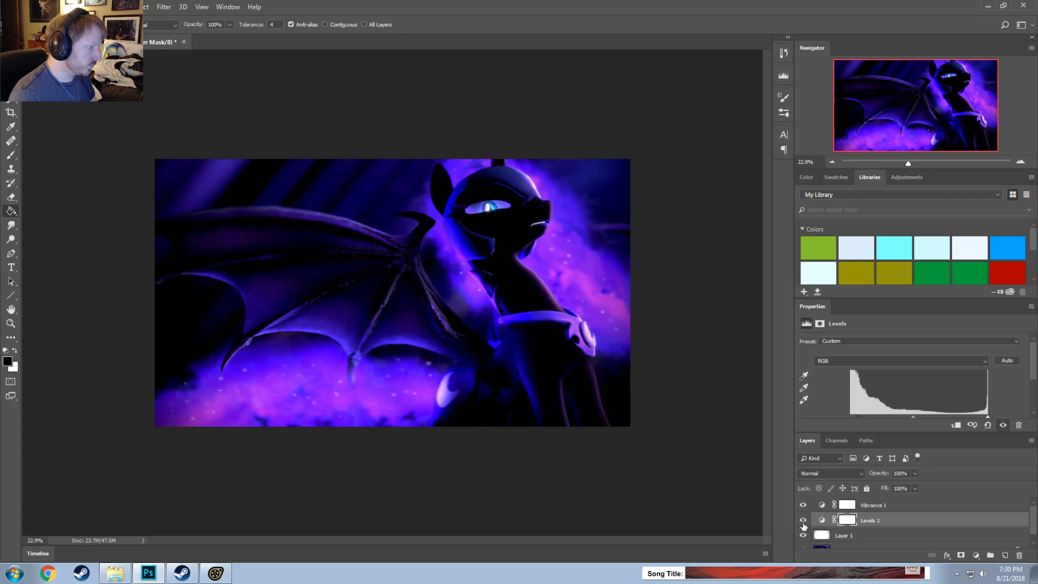
key("ctrl+plus")
key("ctrl+plus")
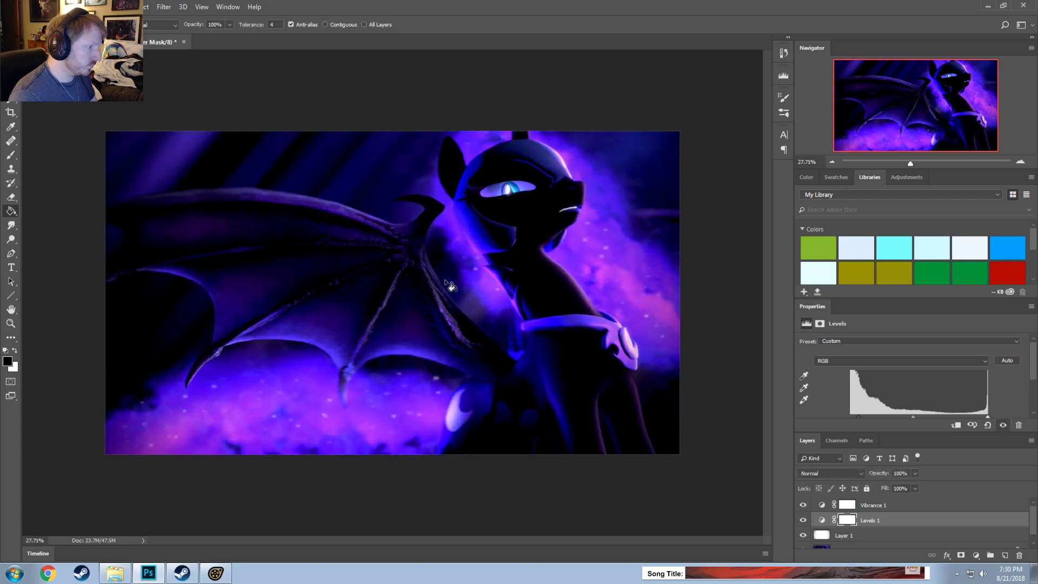
left_click(803, 522)
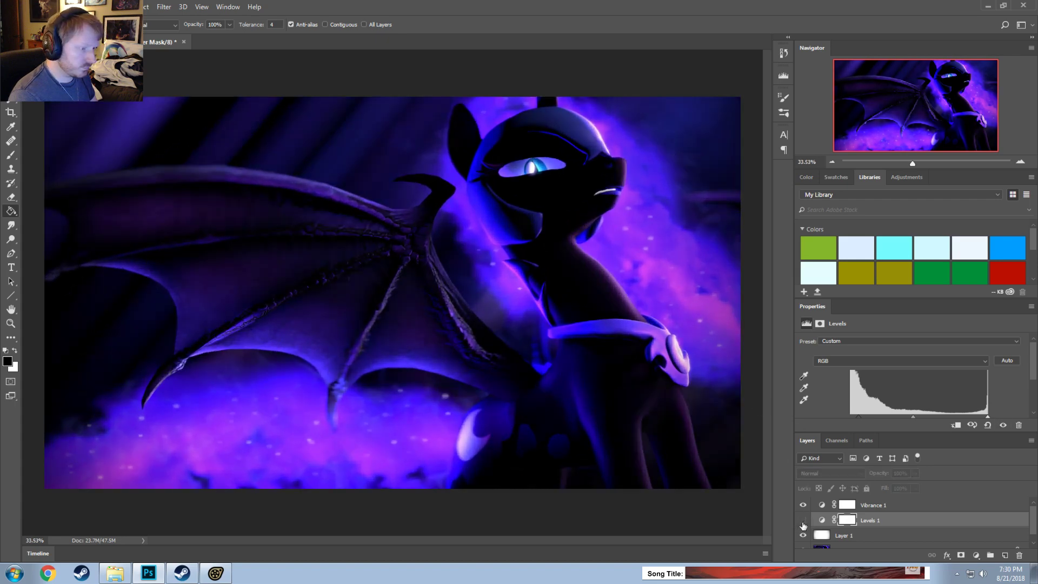
left_click(803, 521)
left_click(803, 521)
left_click(803, 521)
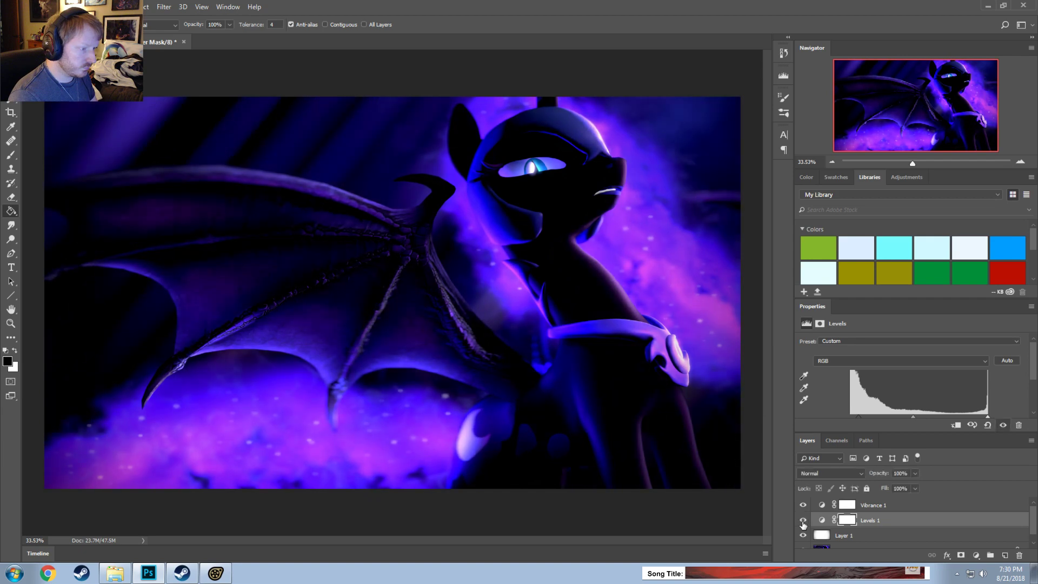
Step: Rebalance the Levels adjustment with brighter midtones and a slightly lower black point than before, and compare the picture with and without it
left_click_drag(855, 416, 844, 420)
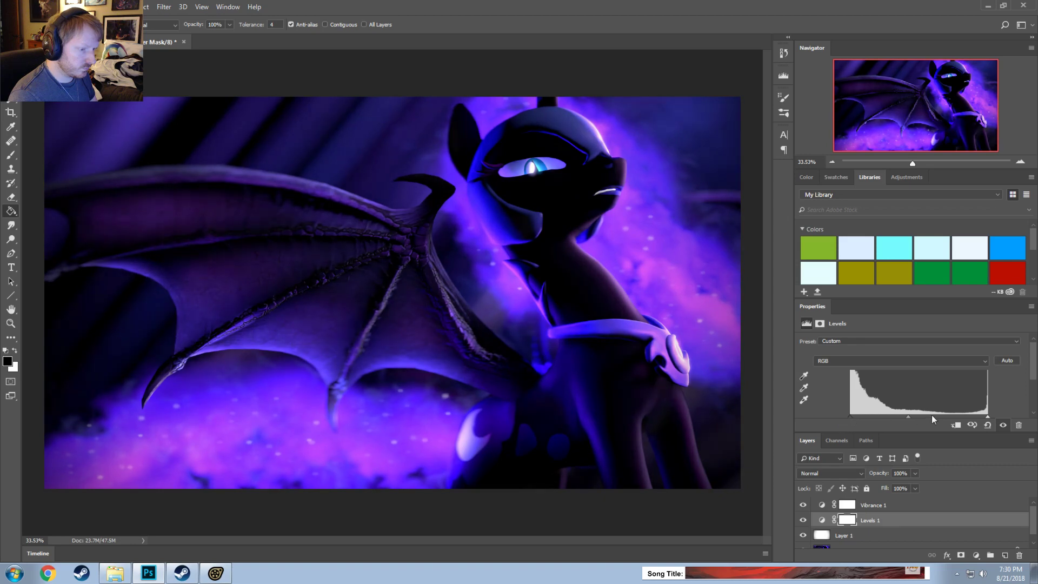
left_click_drag(907, 416, 863, 423)
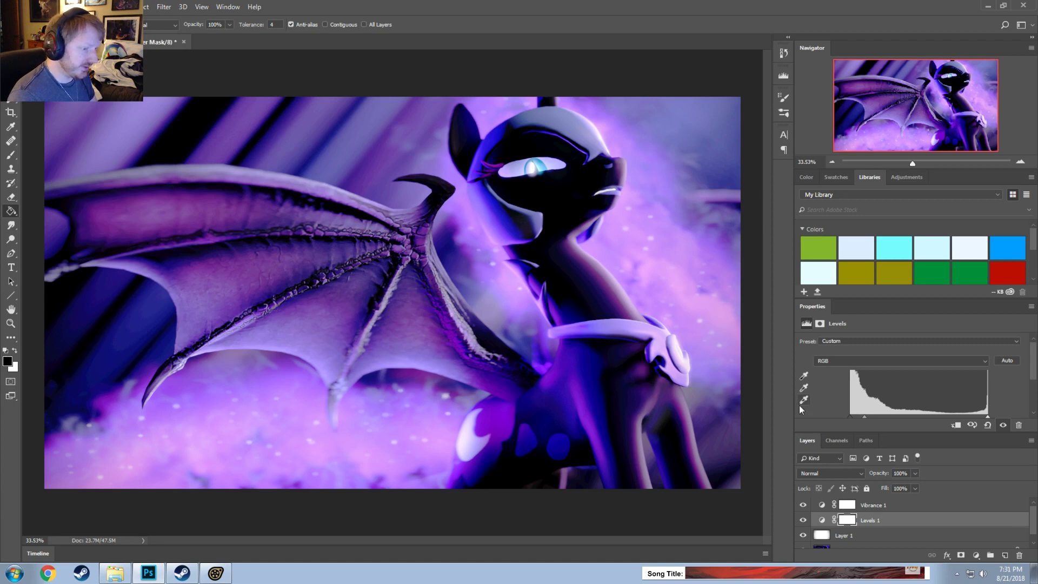
left_click_drag(871, 414, 902, 414)
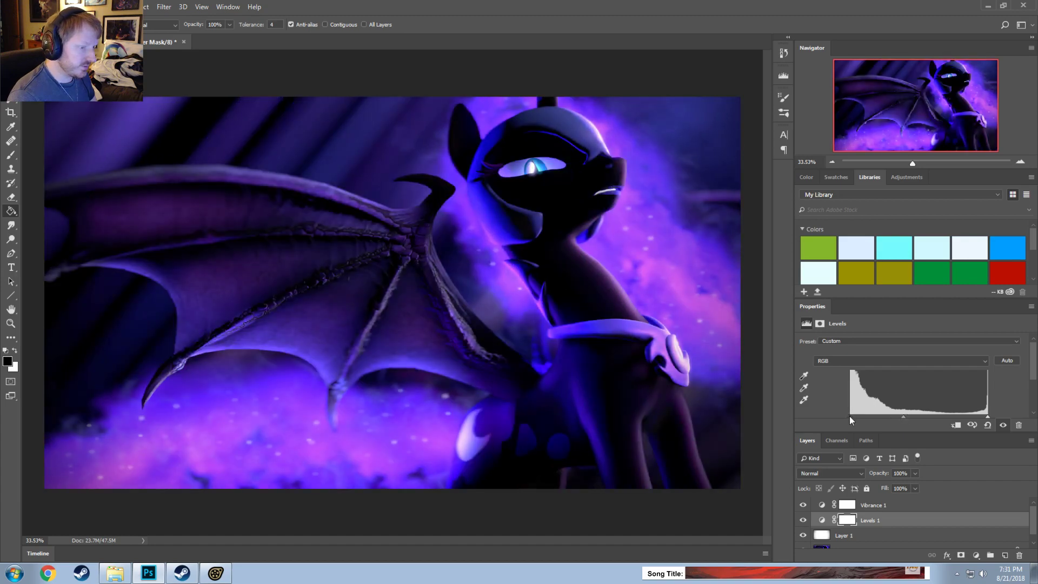
left_click_drag(849, 415, 855, 415)
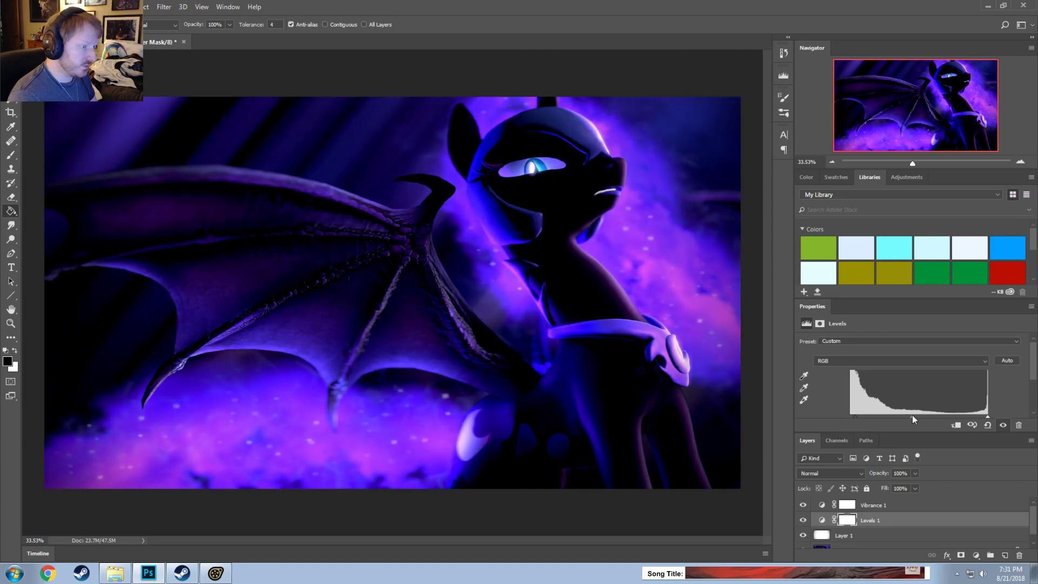
left_click(803, 520)
left_click(803, 521)
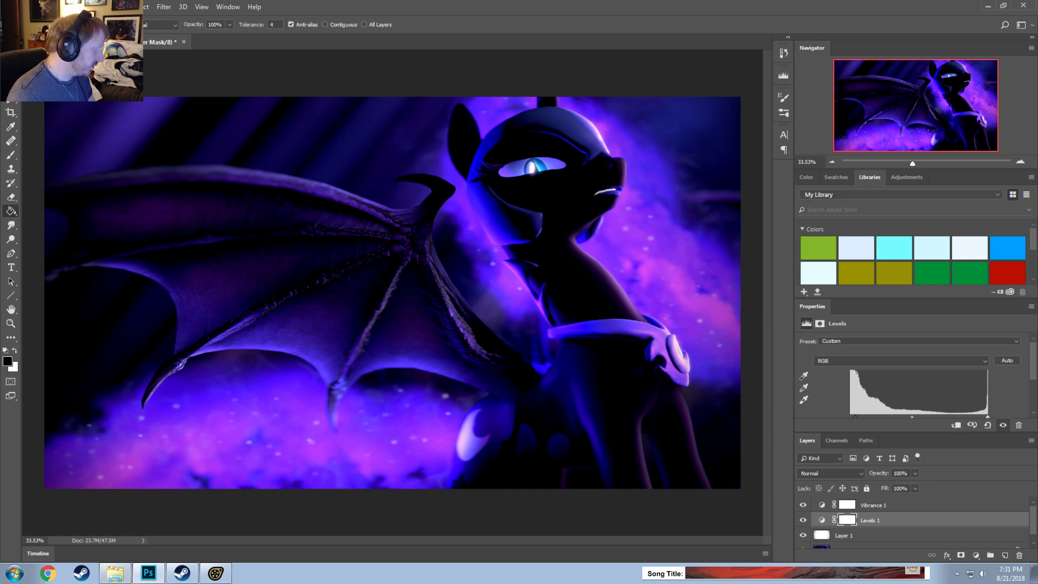
Step: Start saving the picture under a new name and browse to the Pony SFM > Pictures > Photoshop Files folder
left_click(24, 6)
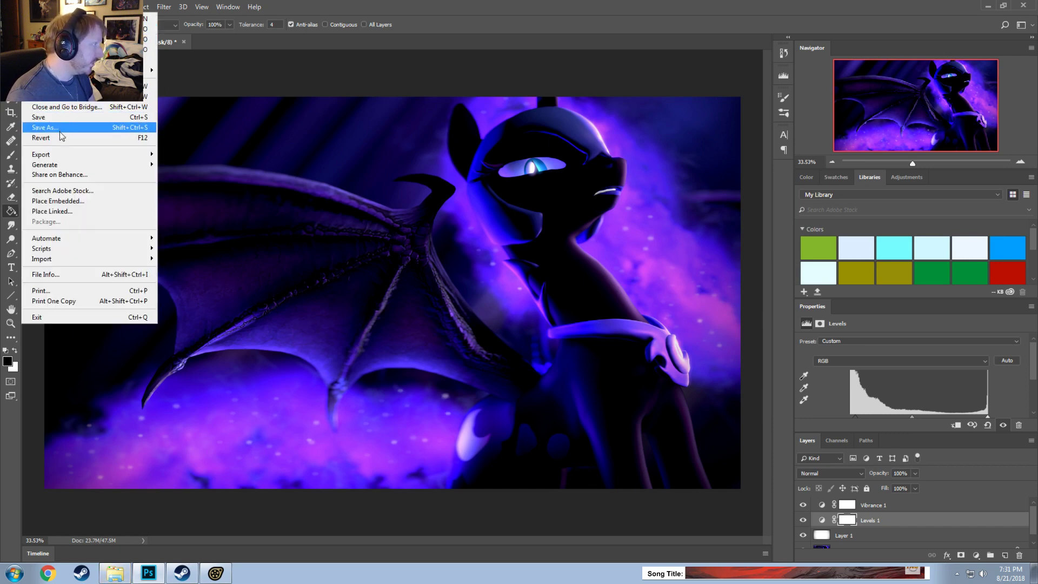
left_click(57, 135)
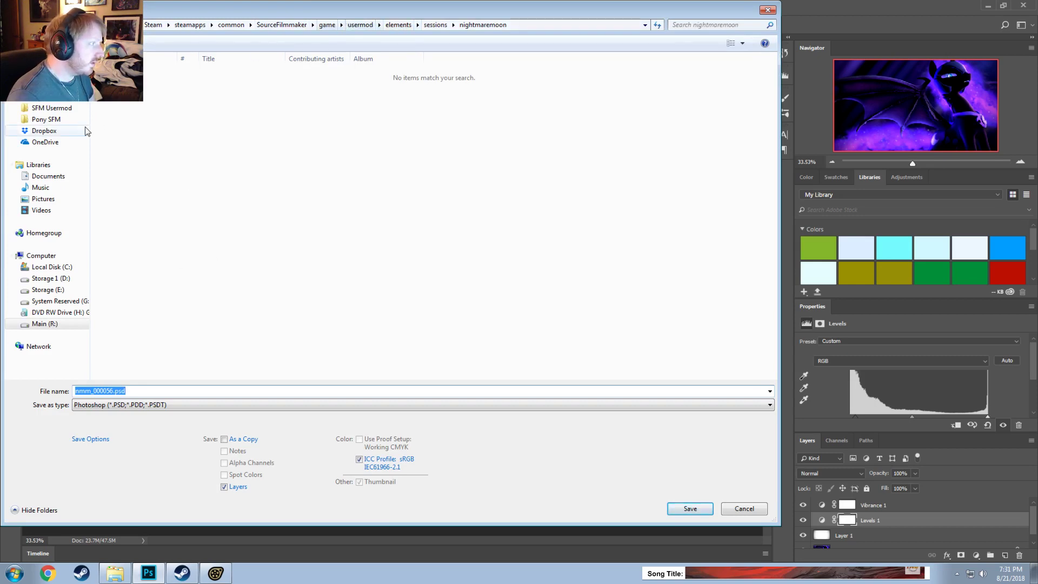
left_click(45, 120)
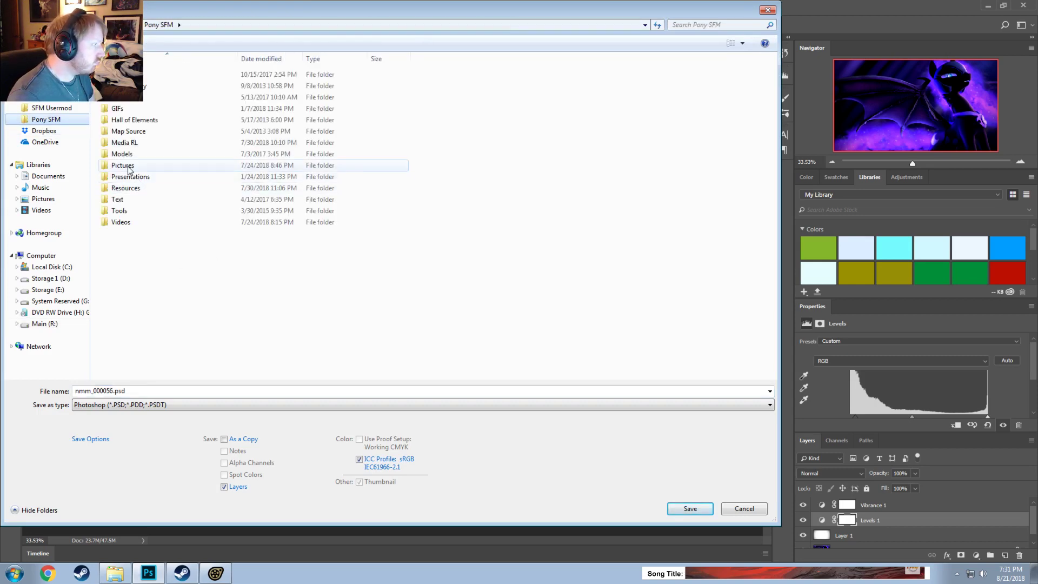
double_click(130, 170)
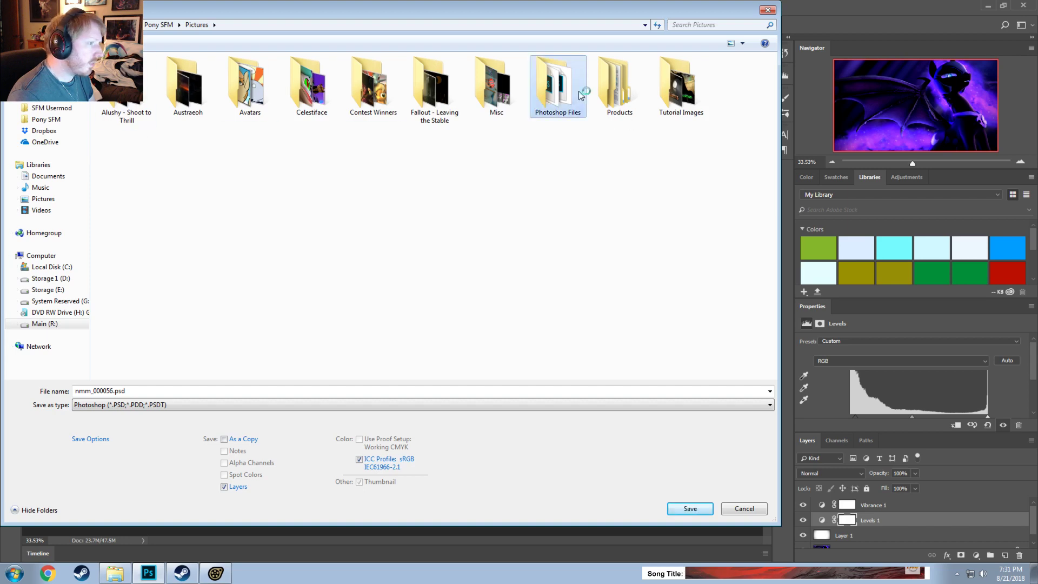
double_click(579, 95)
scroll(393, 197, "down", 10)
scroll(403, 202, "up", 10)
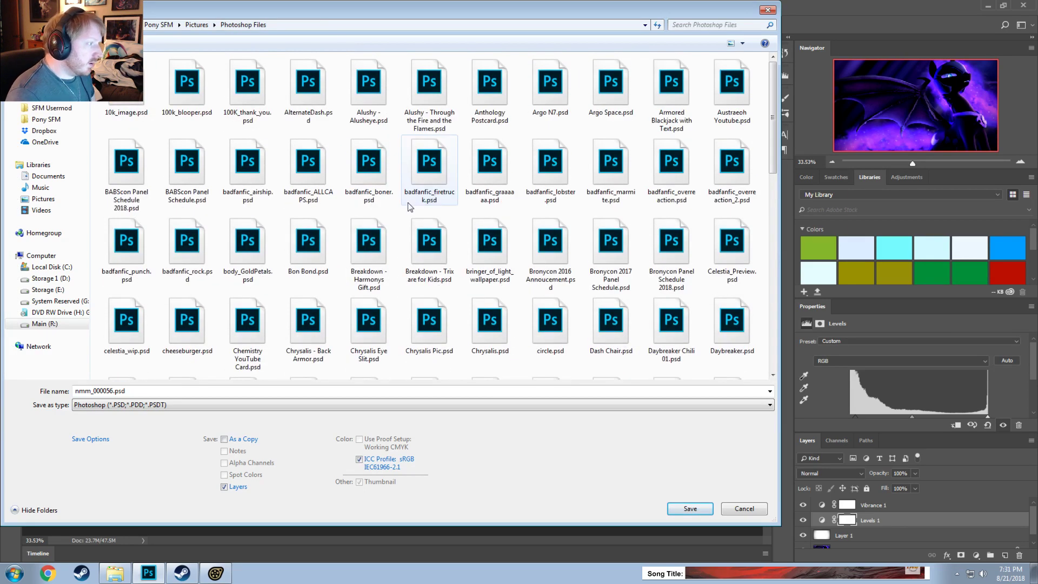
scroll(422, 285, "down", 3)
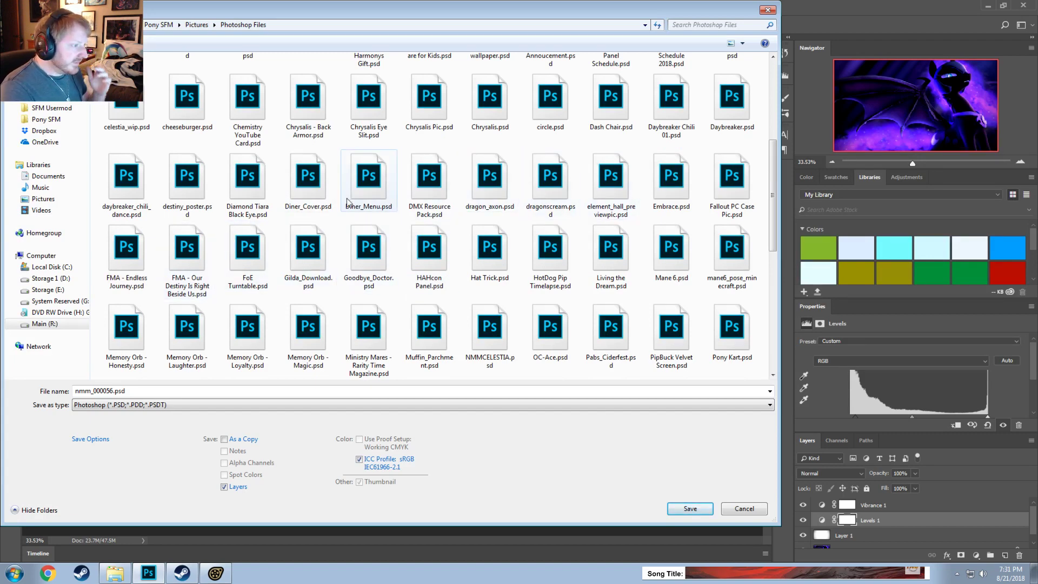
Step: Save the layered document as Nightmare Moon.psd, following the Daybreaker.psd naming, with Maximize Compatibility on
left_click(139, 187)
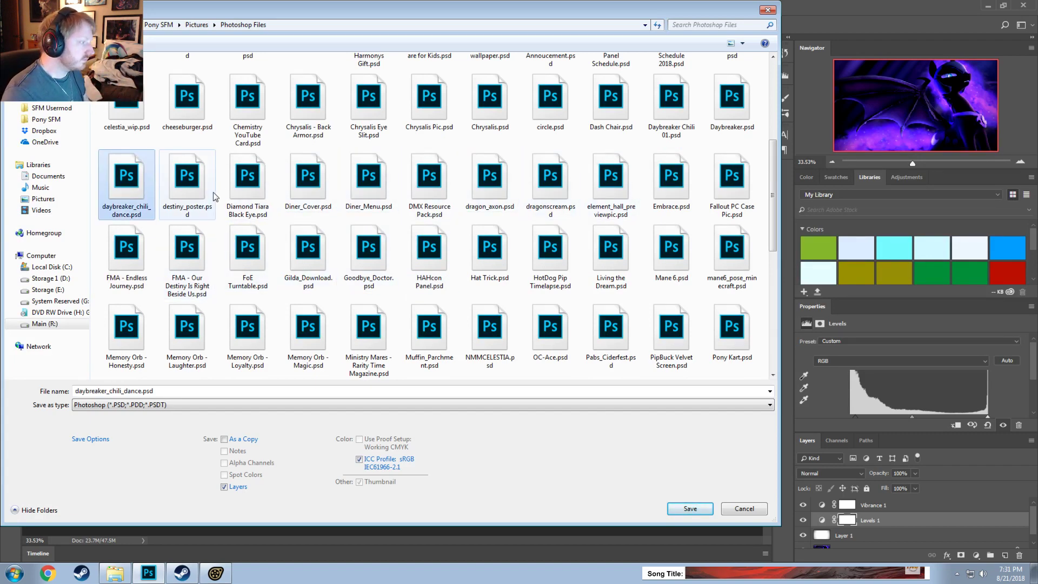
left_click(725, 111)
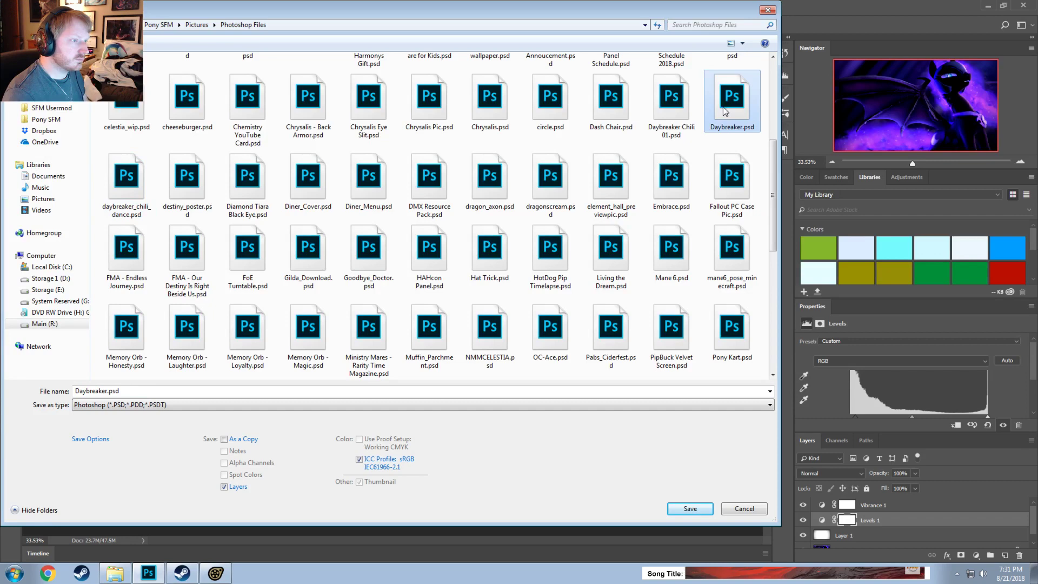
double_click(108, 391)
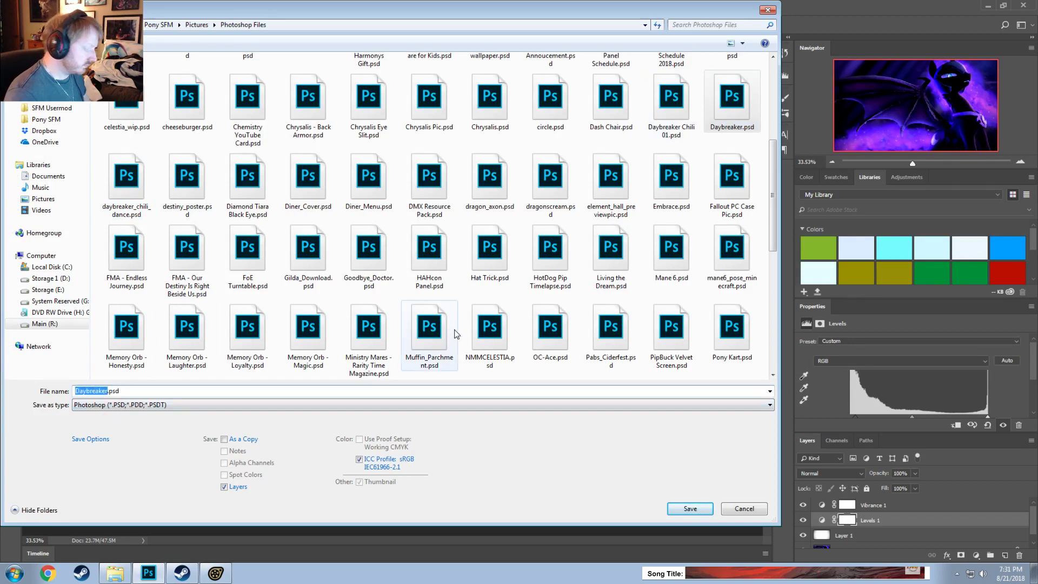
type("Nightmare")
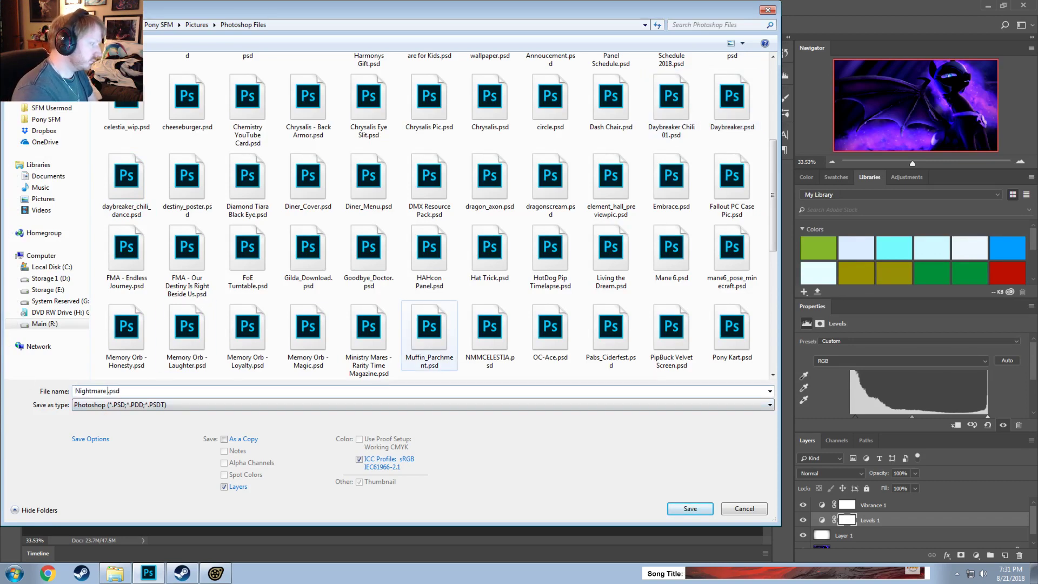
type(" Moon")
key("Return")
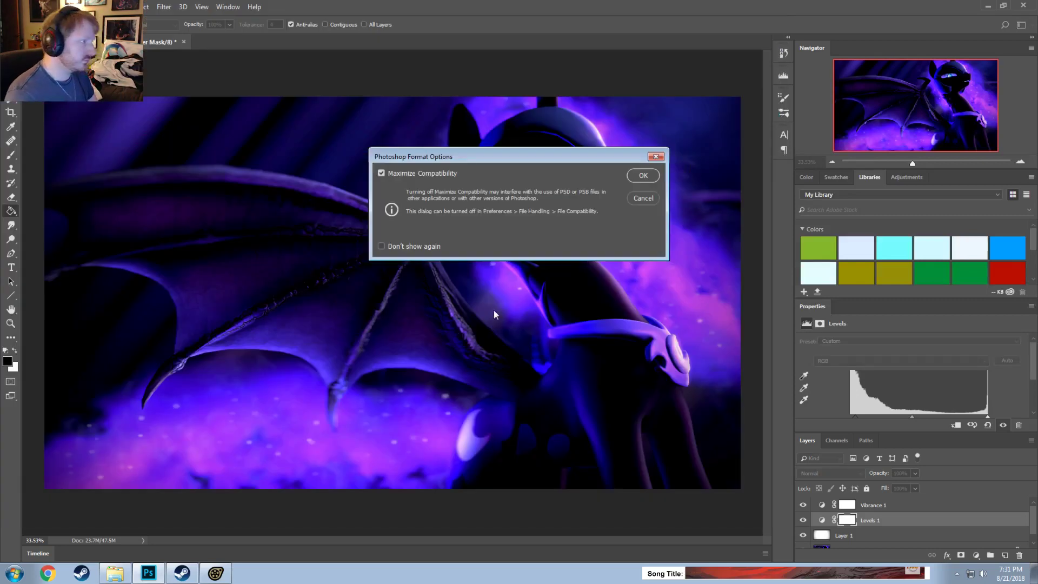
left_click(642, 175)
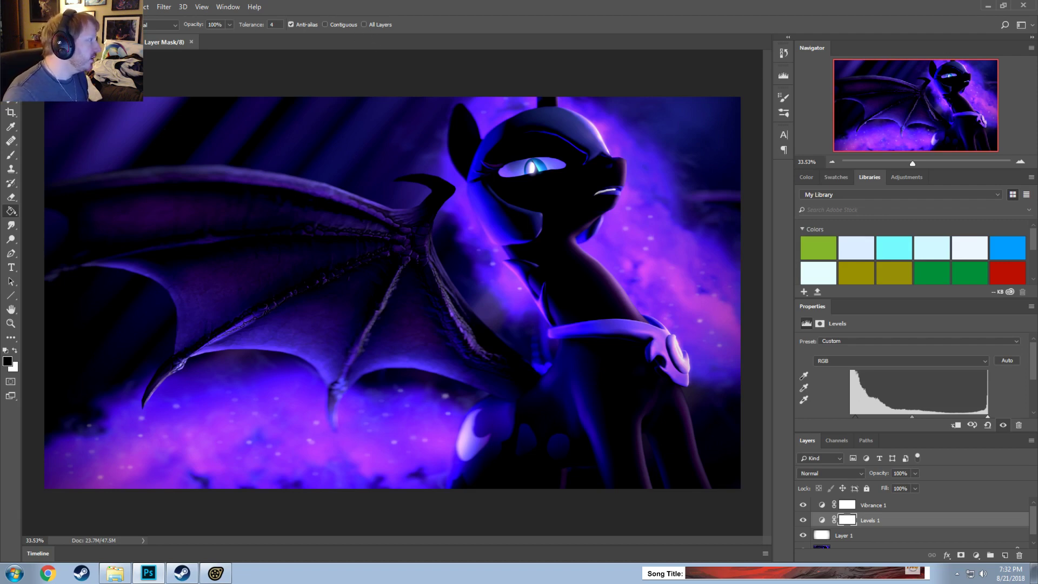
Step: Switch to Windows Explorer and open the Pictures folder inside Pony SFM
left_click(29, 7)
left_click(28, 7)
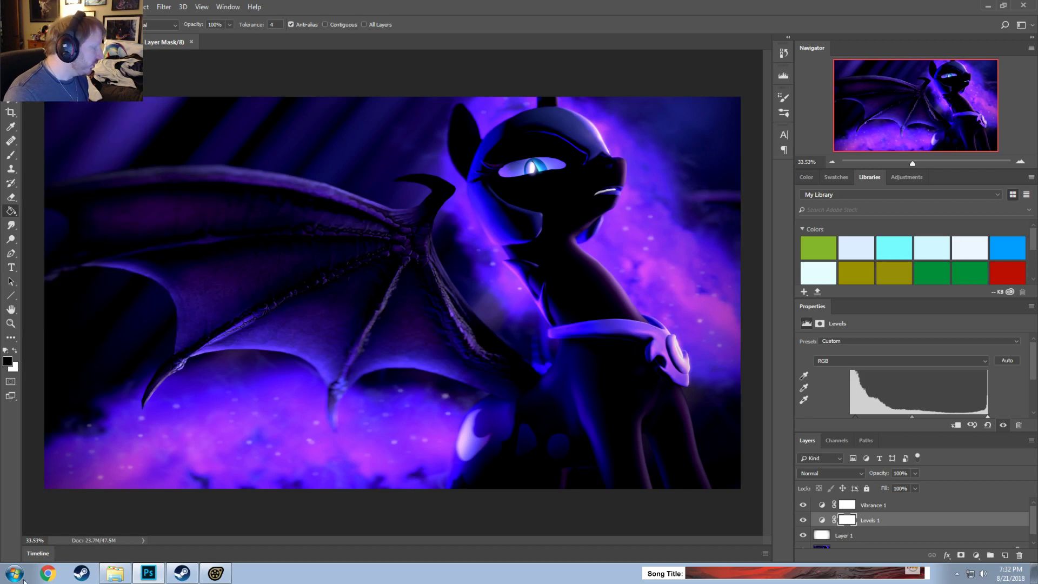
left_click(103, 575)
left_click(789, 324)
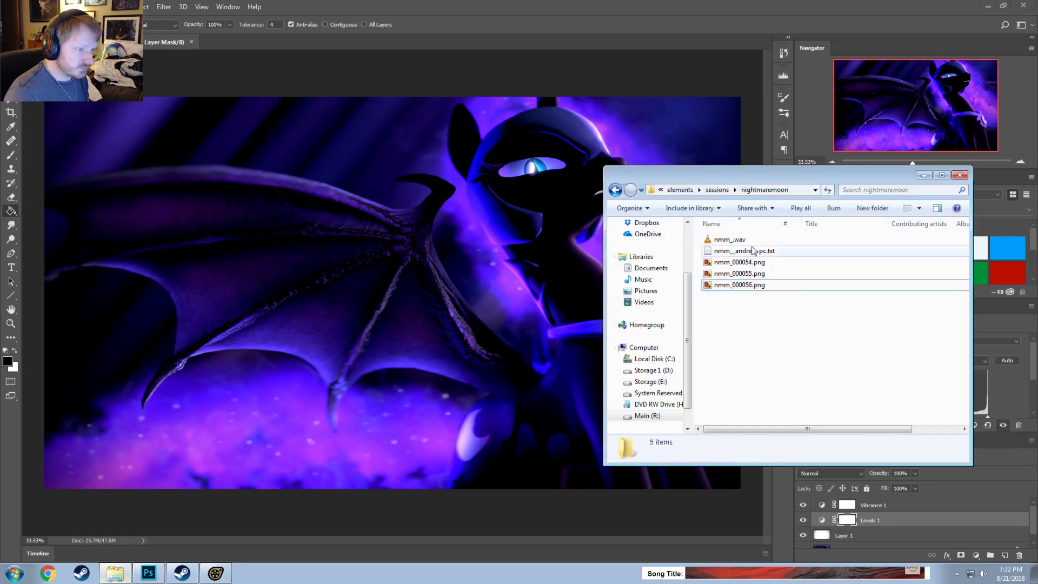
scroll(657, 276, "up", 2)
left_click(659, 273)
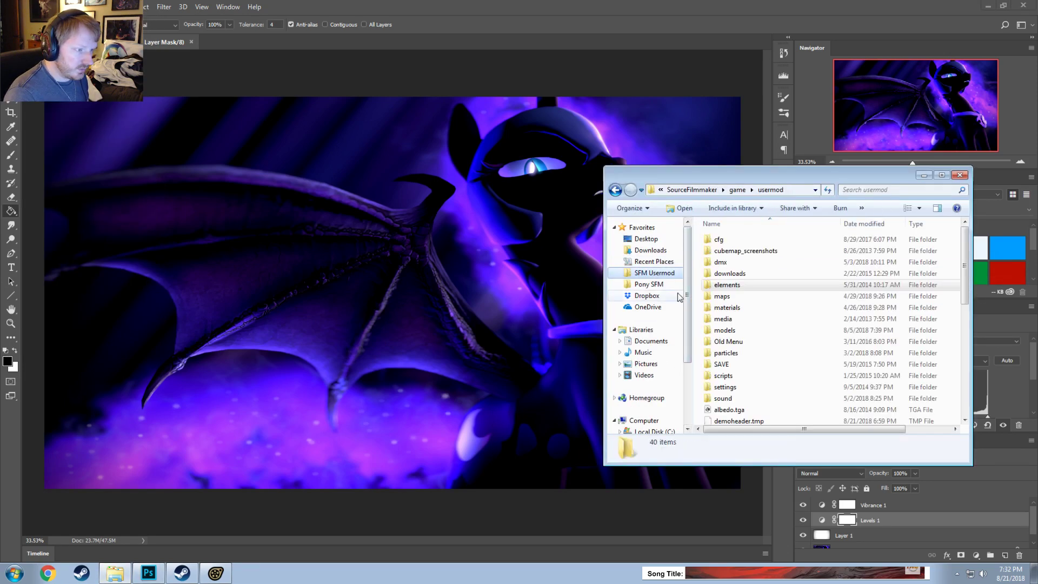
left_click(648, 284)
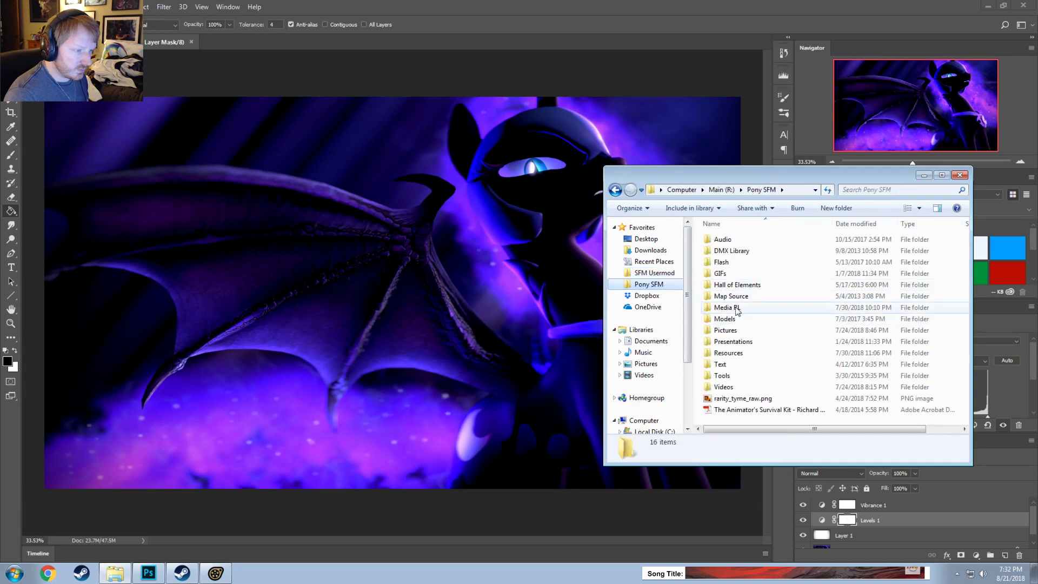
left_click(736, 331)
double_click(735, 334)
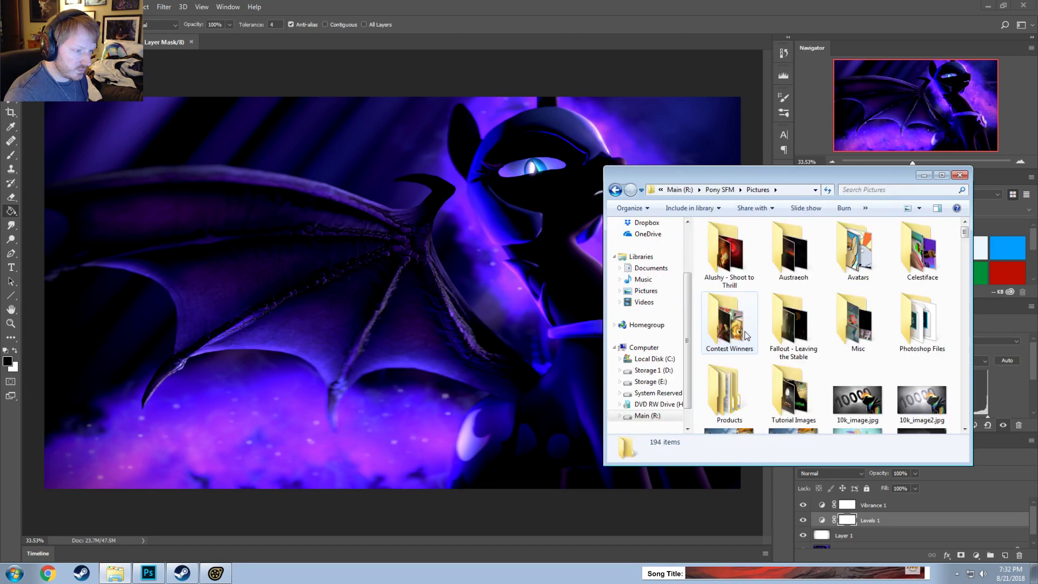
Step: Open Daybreaker.png in Windows Photo Viewer, shrink it beside the Nightmare Moon picture to compare them, and return to Photoshop
scroll(764, 336, "down", 10)
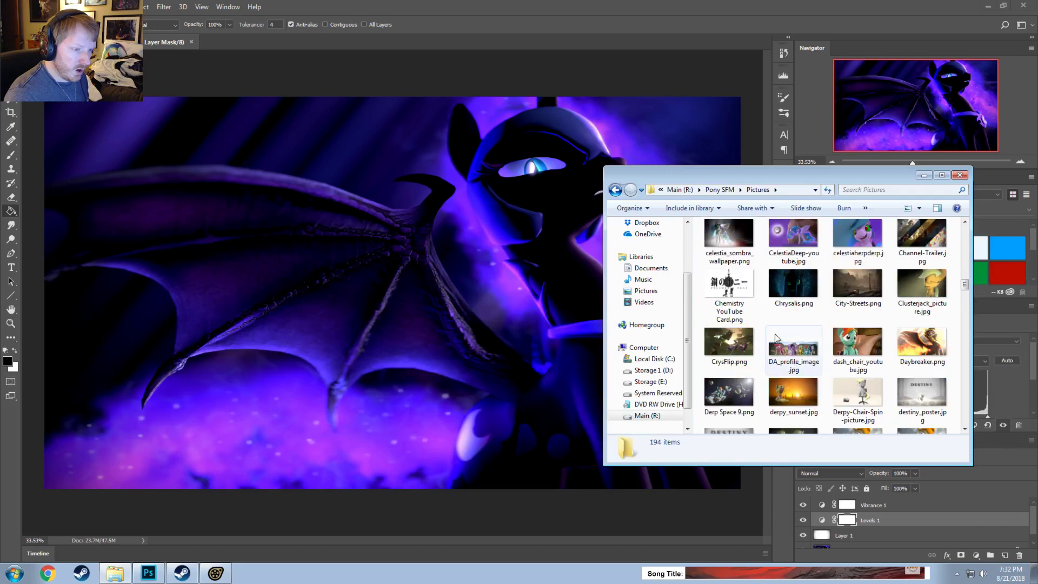
double_click(921, 348)
left_click_drag(756, 5, 740, 43)
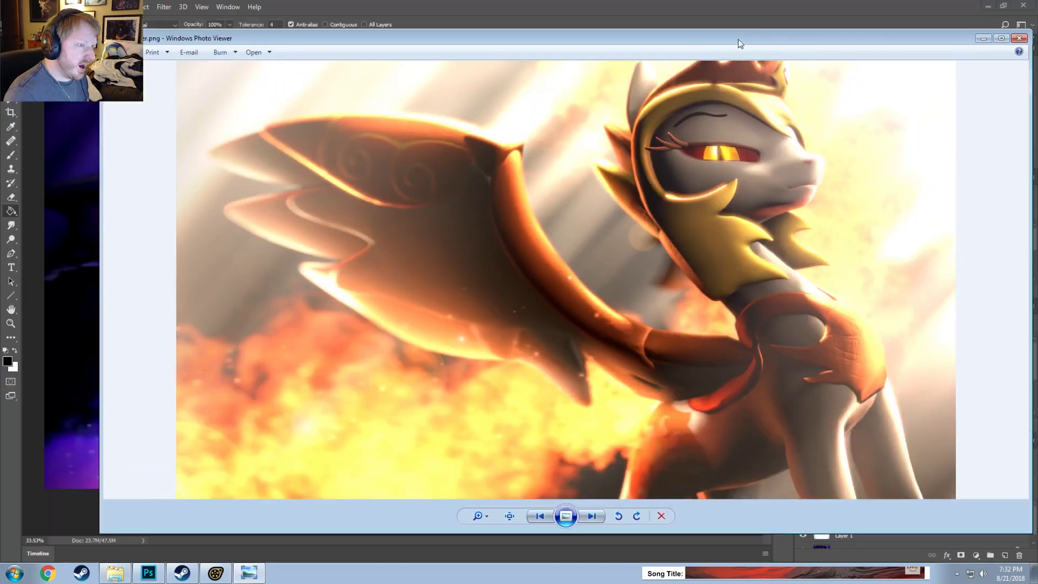
left_click_drag(1031, 31, 490, 244)
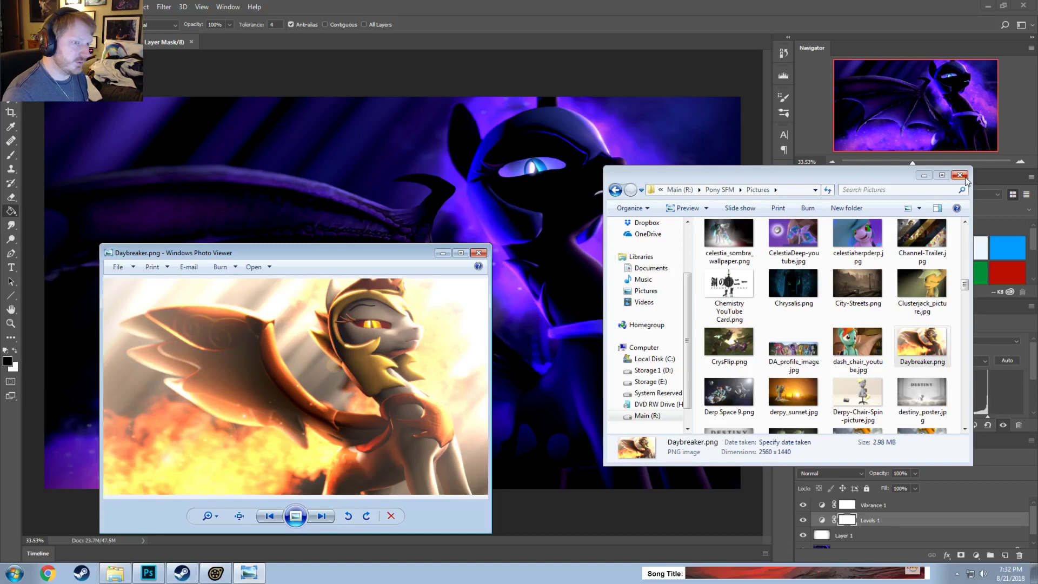
left_click(922, 179)
left_click(923, 175)
left_click_drag(243, 252, 619, 236)
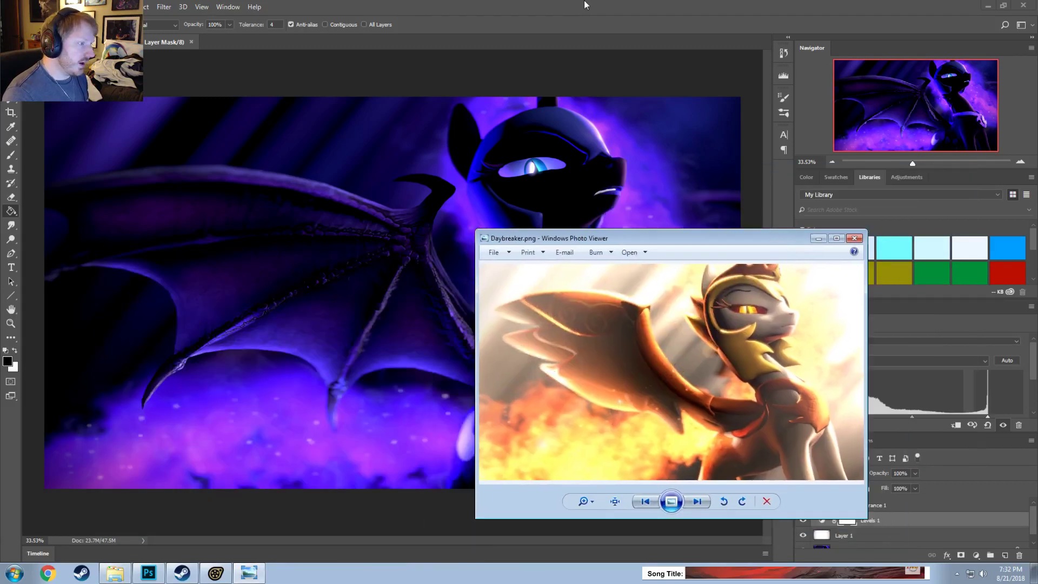
left_click(69, 163)
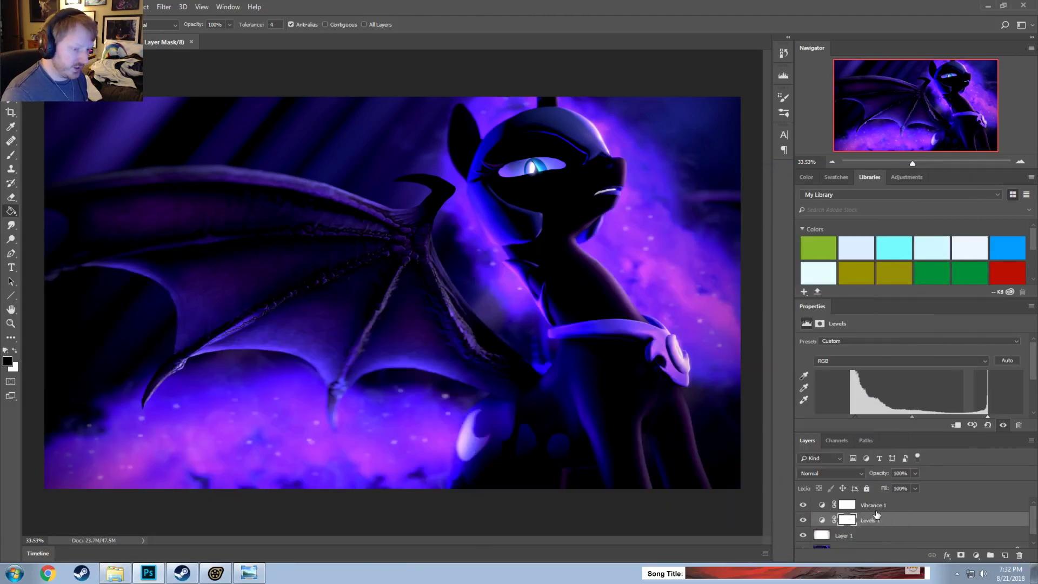
left_click(46, 7)
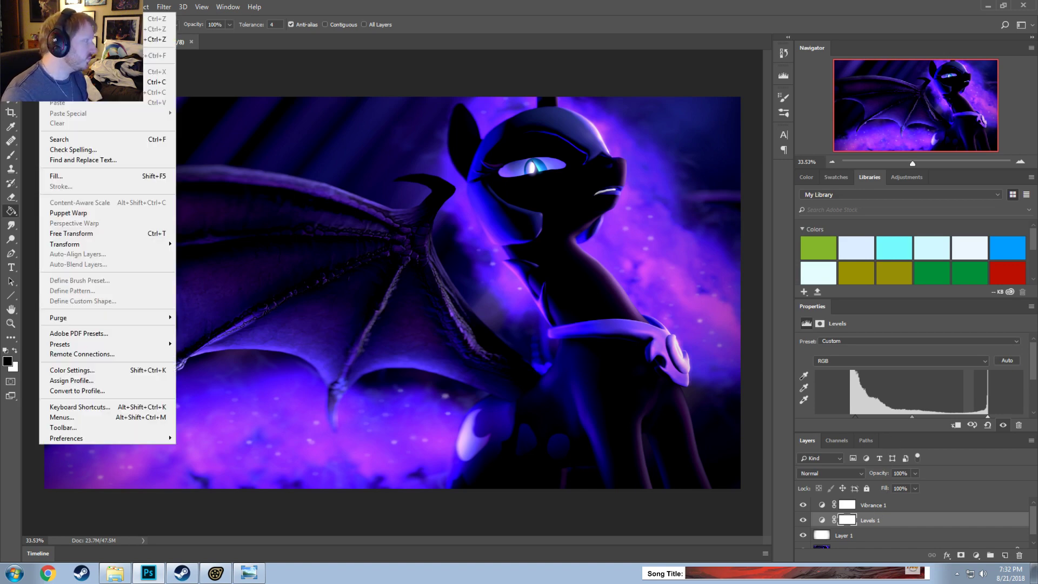
mouse_move(68, 246)
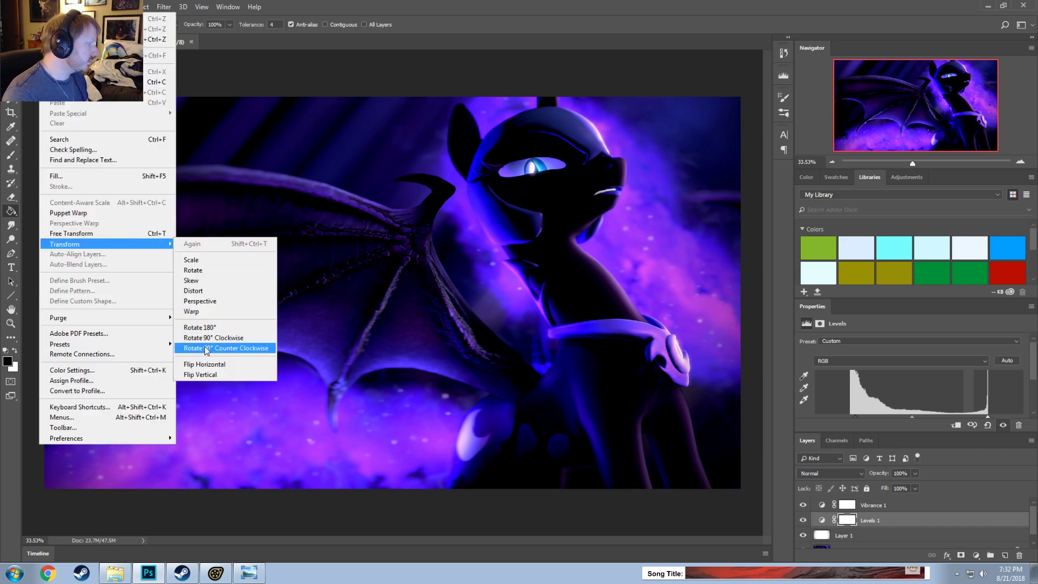
left_click(206, 364)
left_click(498, 212)
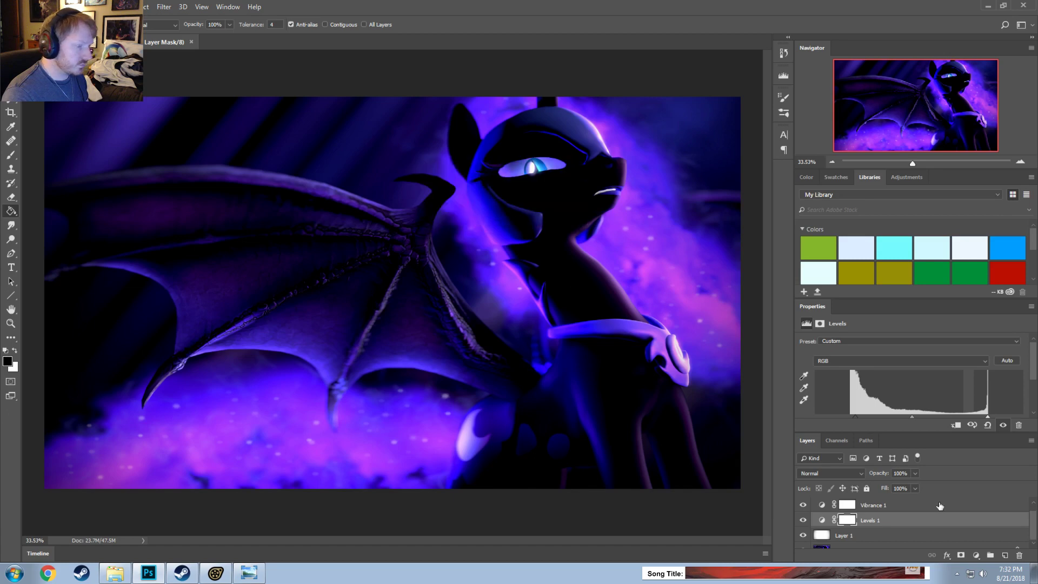
Step: Shrink the colour library area to make more room for the Levels settings
scroll(919, 516, "down", 1)
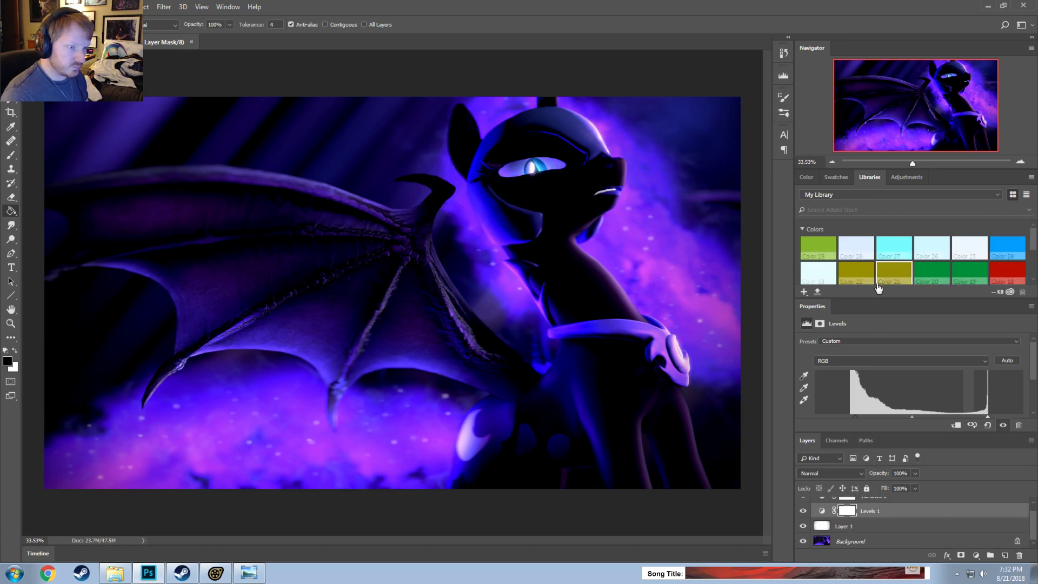
left_click_drag(869, 297, 869, 261)
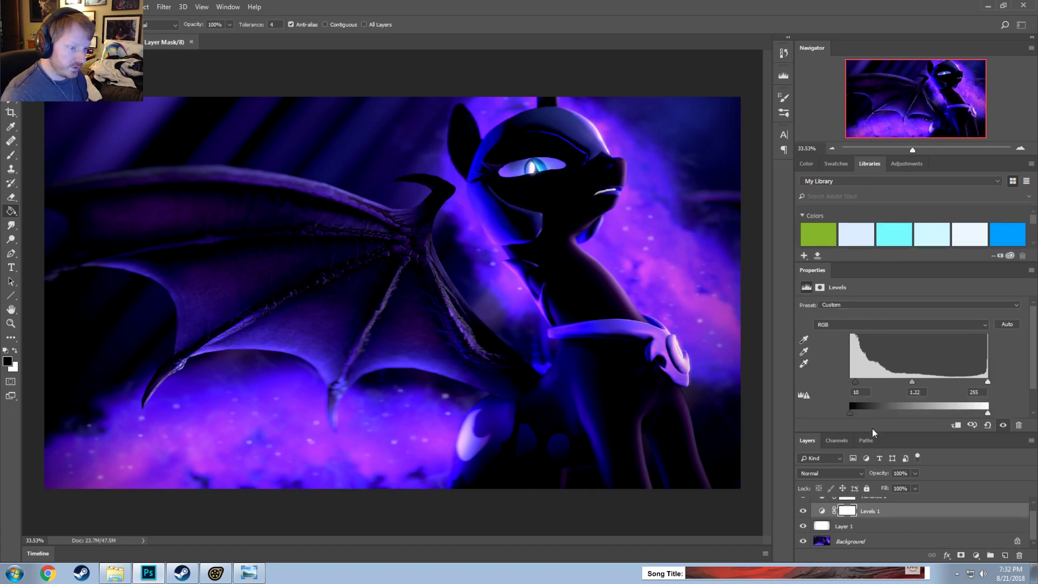
Step: Try to flip all layers together, from the locked Background up to Vibrance 1
left_click_drag(871, 431, 871, 393)
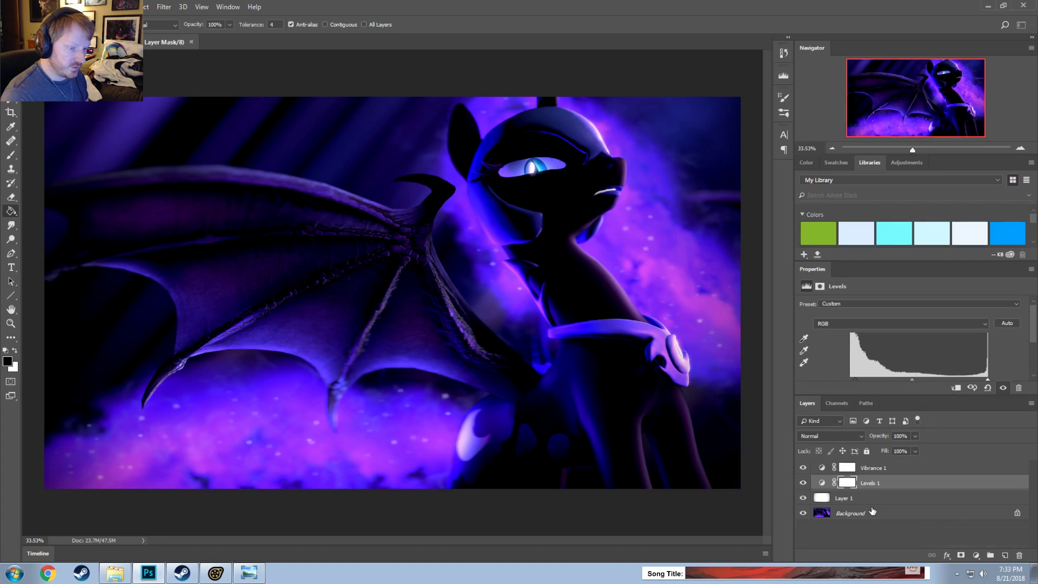
left_click(874, 469, "shift")
right_click(874, 473)
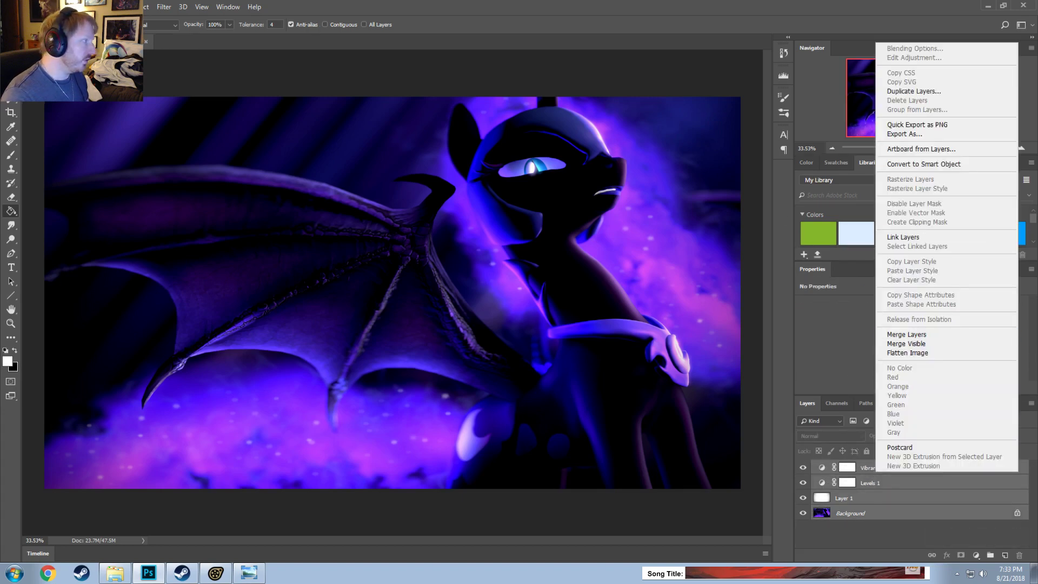
left_click(51, 6)
left_click(51, 7)
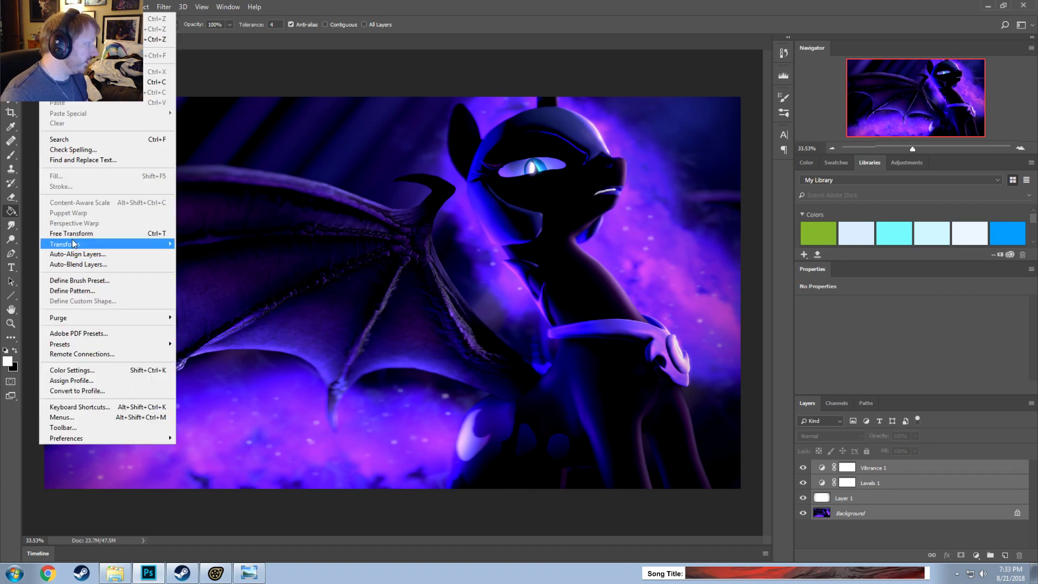
left_click(194, 372)
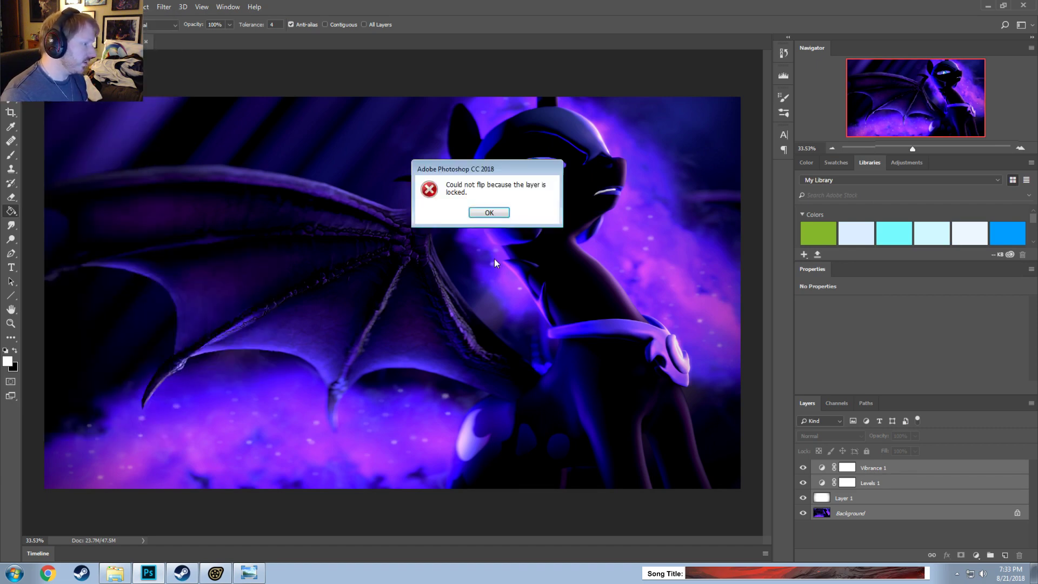
left_click(496, 218)
left_click(498, 216)
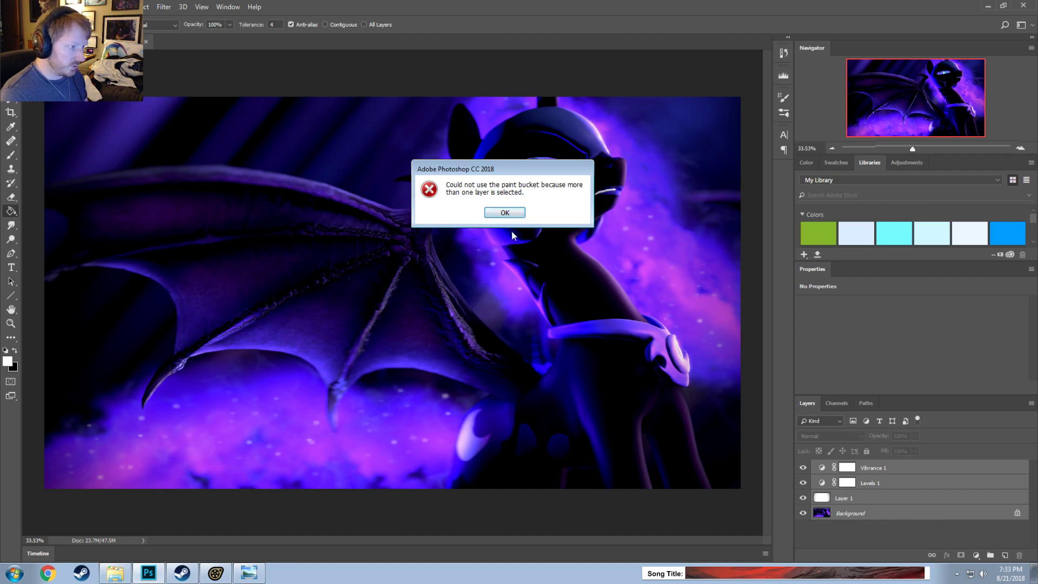
left_click(504, 212)
Step: Convert the locked Background into a regular editable layer, keeping the default name and options
left_click(875, 513)
right_click(889, 512)
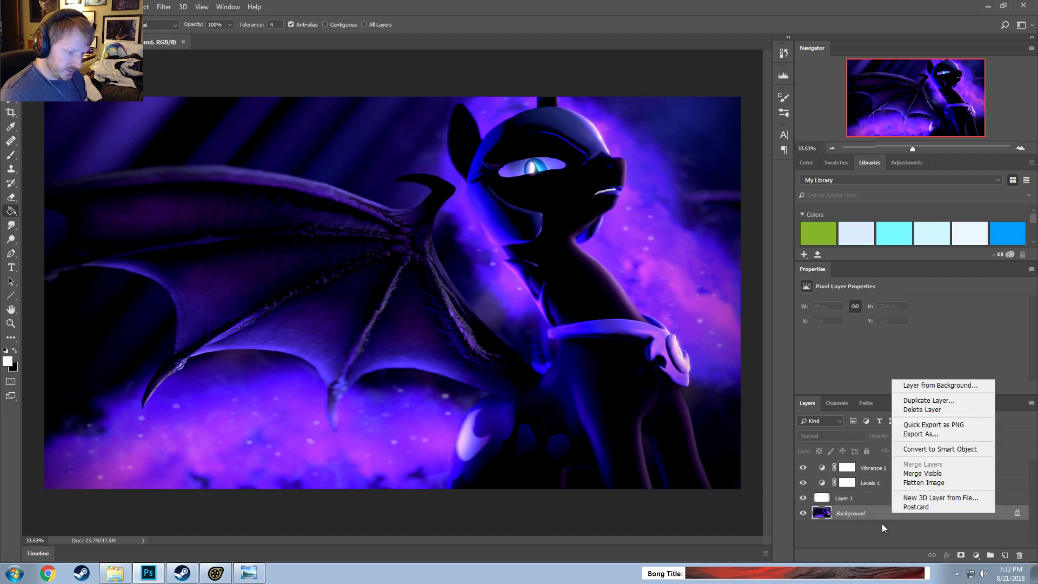
left_click(927, 385)
key("Return")
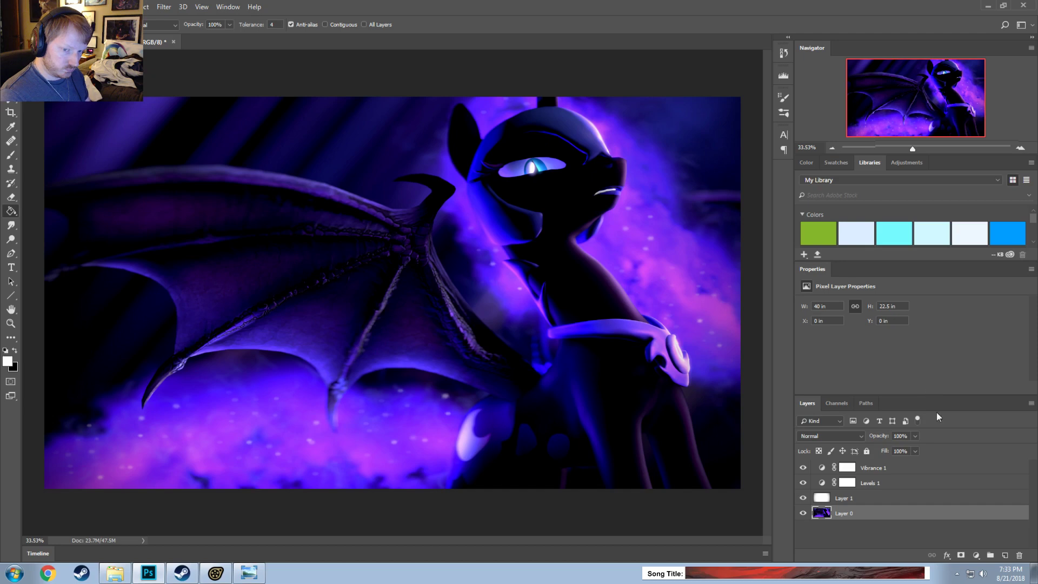
Step: Flip the converted pony image layer horizontally
left_click(872, 474, "shift")
left_click(48, 7)
left_click(48, 7)
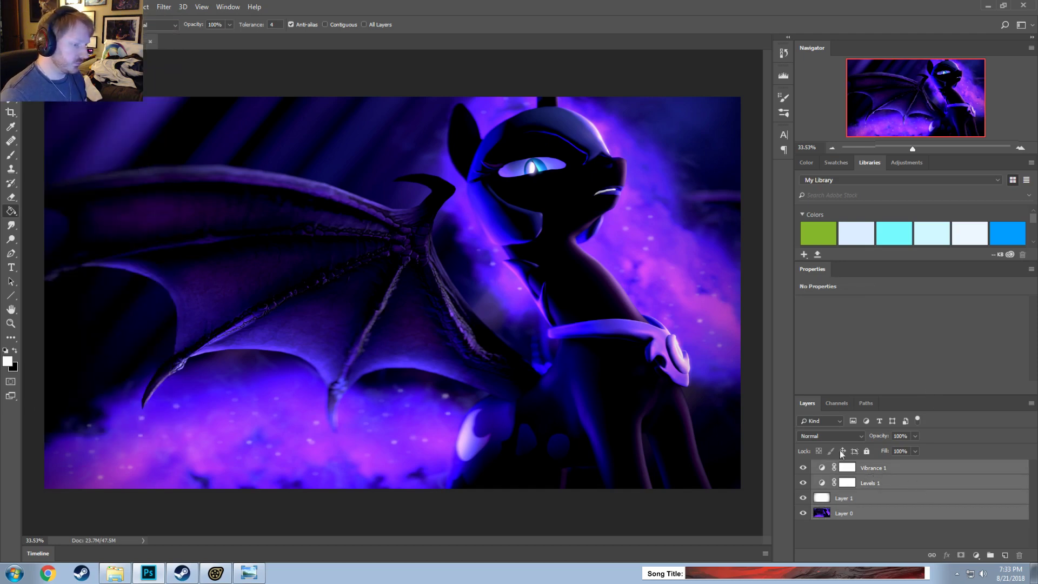
left_click(854, 516)
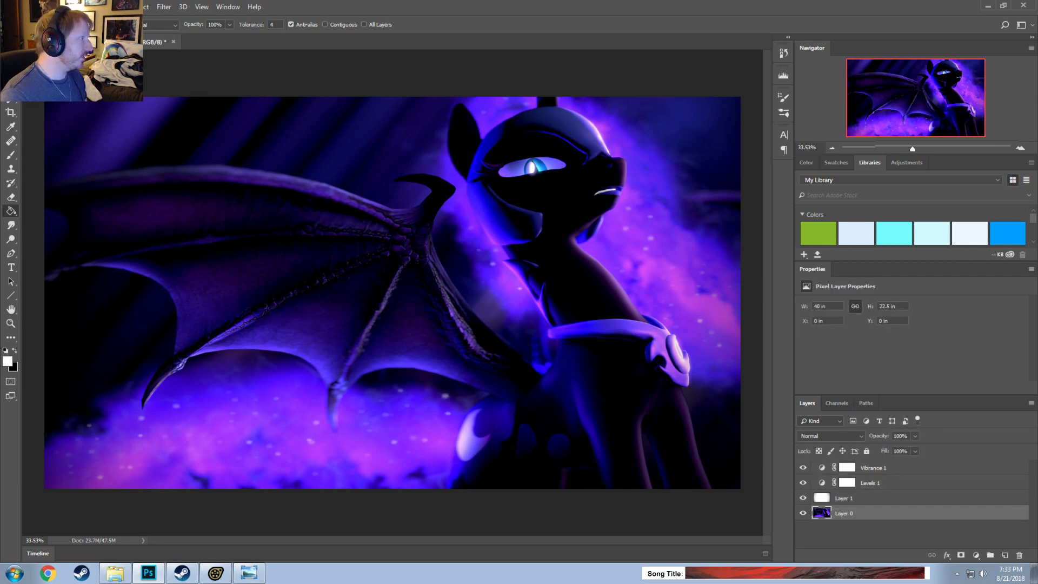
left_click(47, 7)
mouse_move(73, 248)
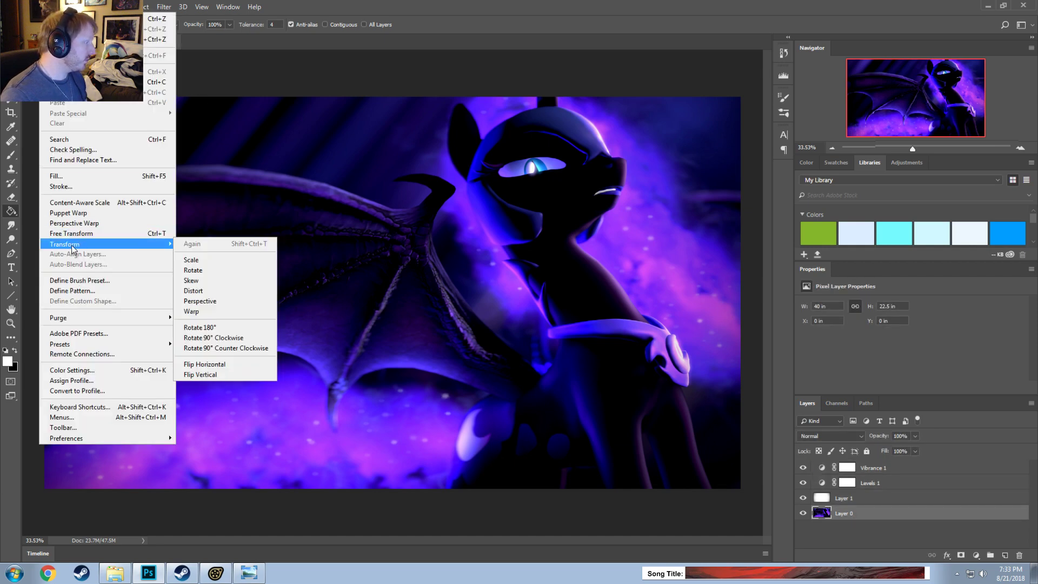
left_click(204, 364)
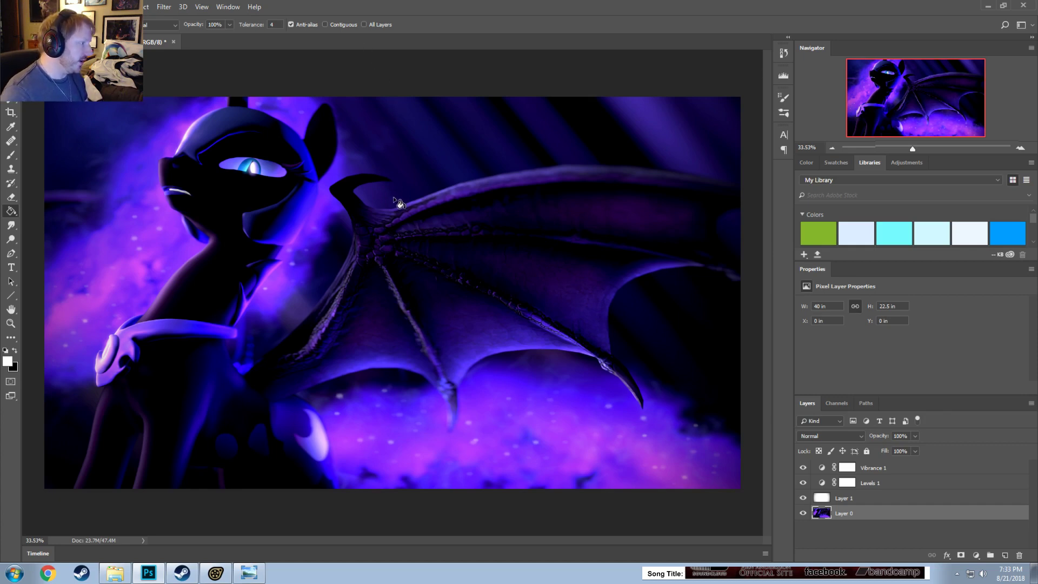
Step: Switch to Daybreaker.png in Windows Photo Viewer and place it over the canvas to compare it with the flipped image
key("alt+Tab")
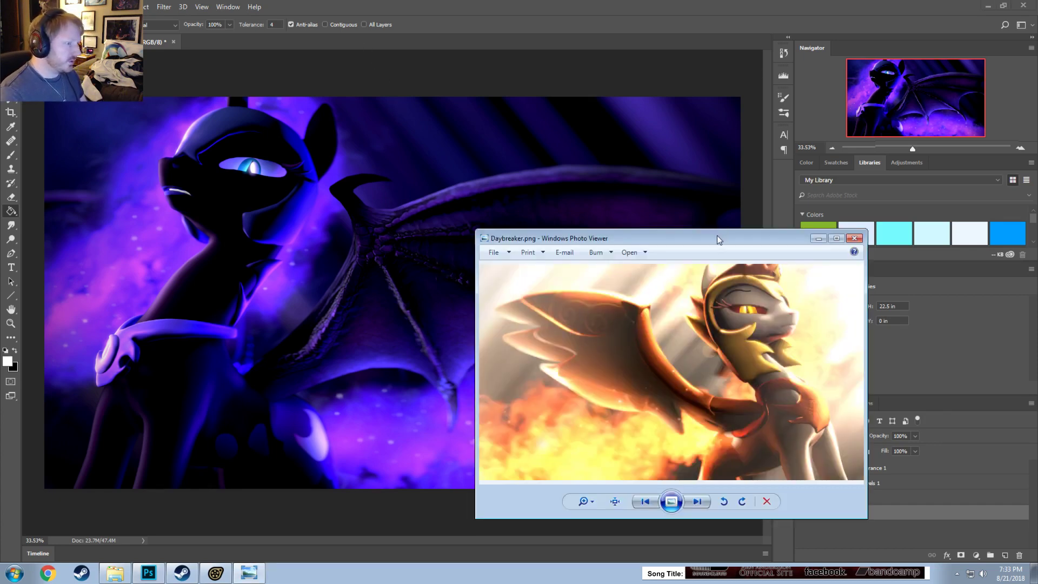
left_click_drag(717, 238, 298, 184)
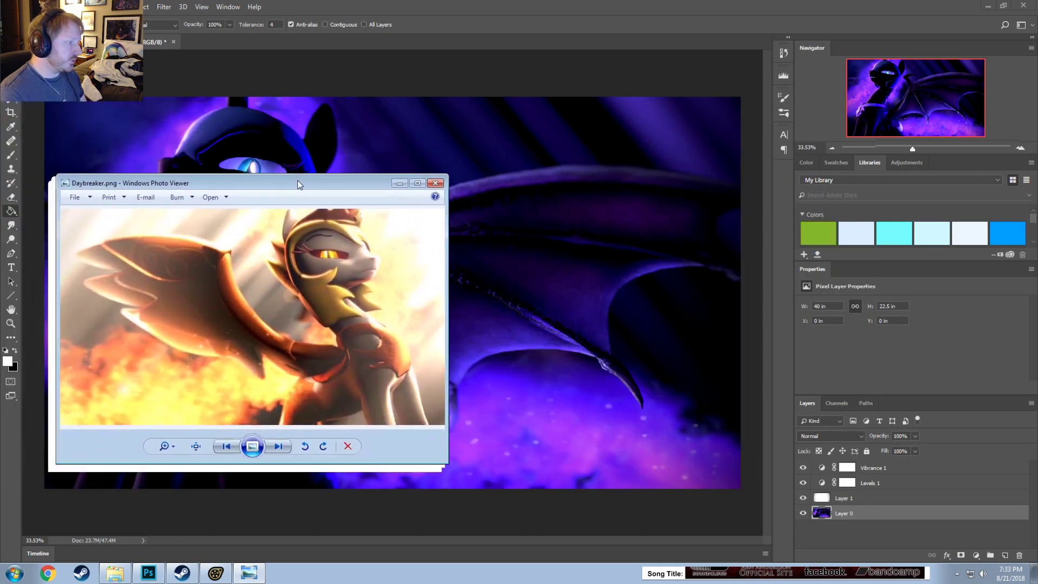
left_click_drag(510, 4, 351, 4)
key("alt+Tab")
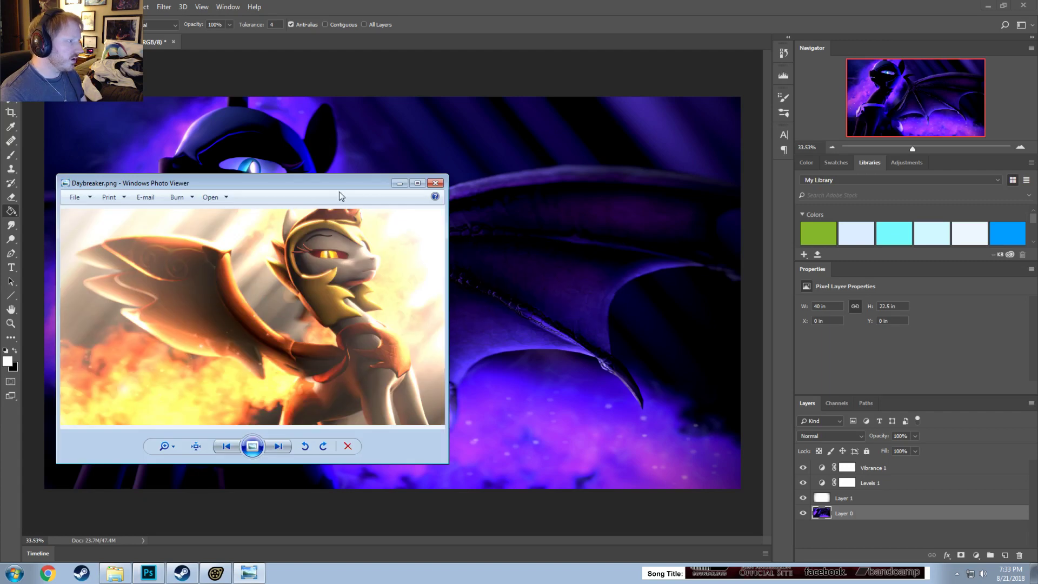
left_click_drag(339, 191, 229, 168)
scroll(516, 218, "down", 4, "alt")
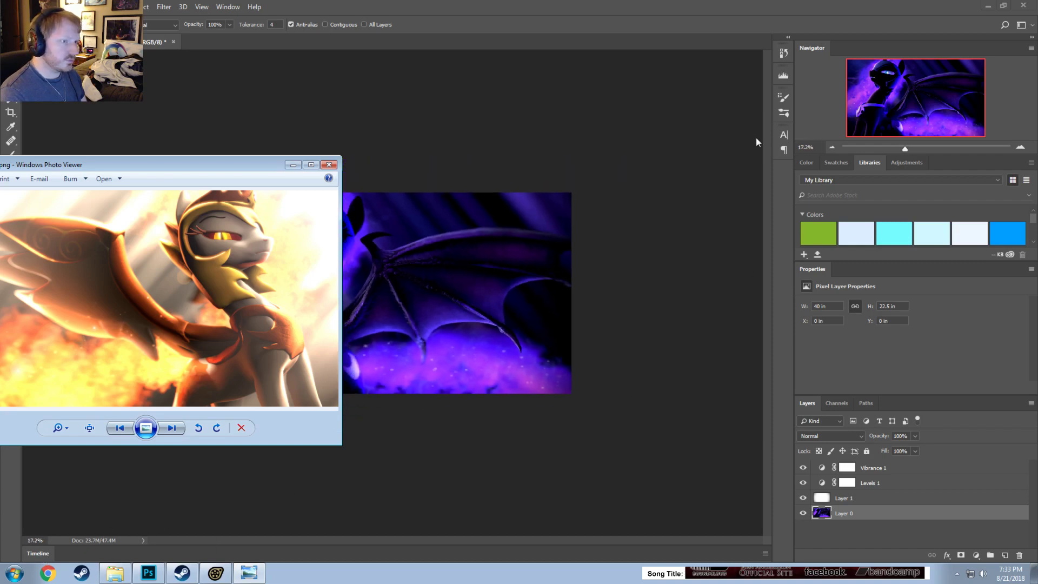
Step: Take Photoshop out of full-screen size and arrange it beside a reduced Daybreaker.png viewer for a side-by-side comparison
left_click_drag(250, 161, 396, 11)
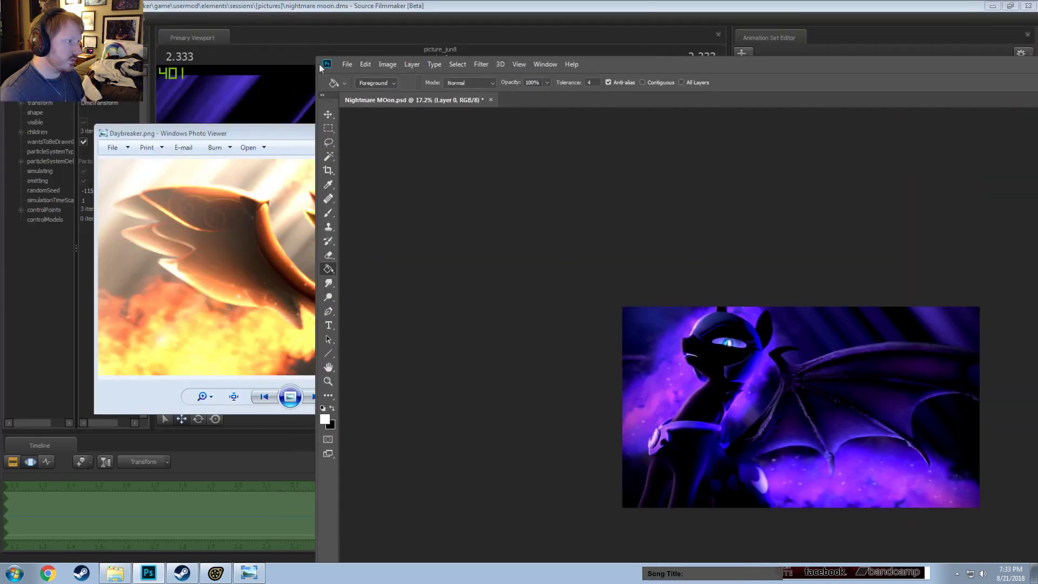
left_click_drag(317, 56, 574, 215)
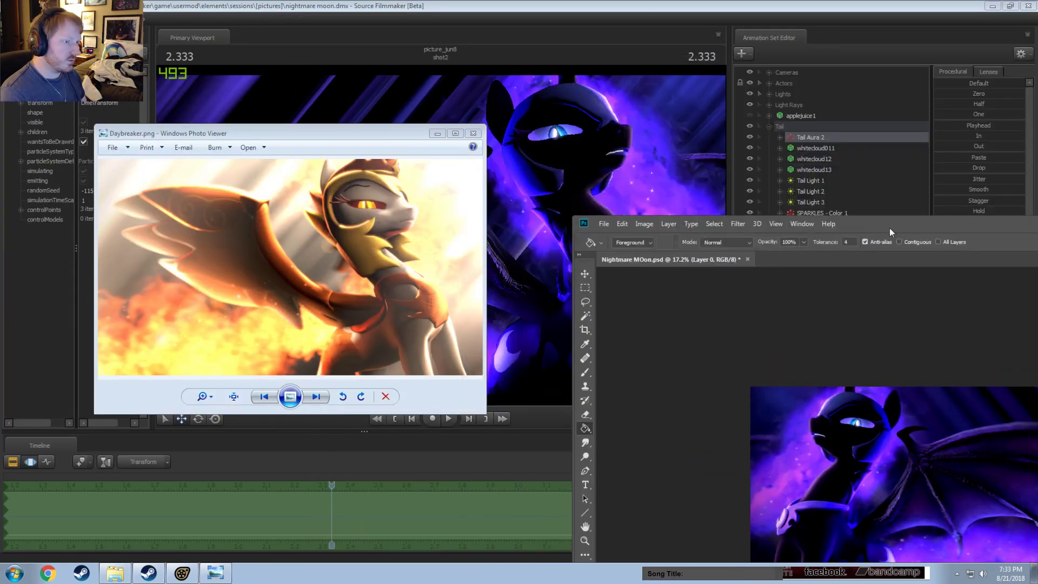
left_click_drag(891, 226, 687, 26)
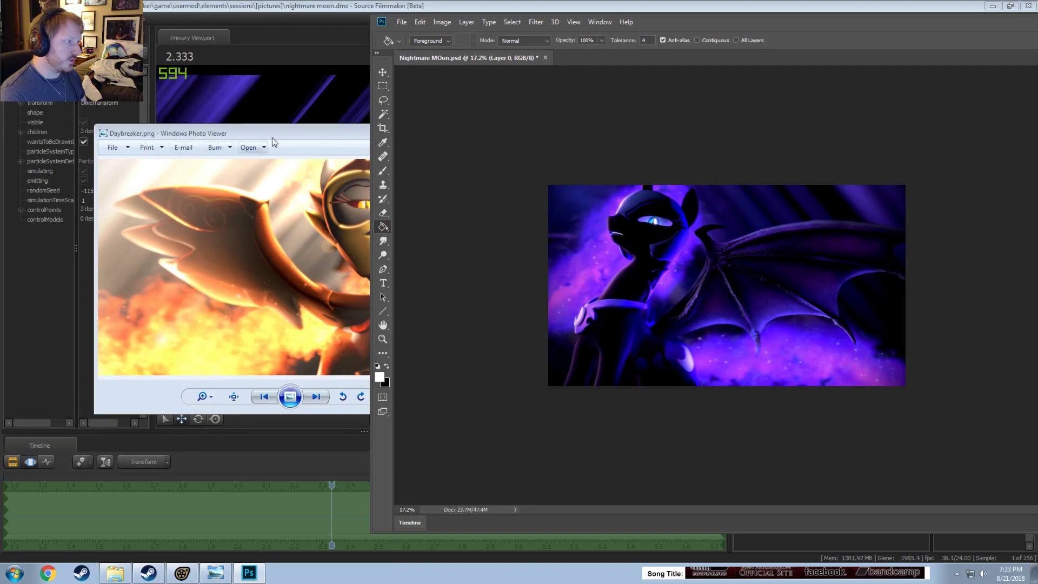
left_click_drag(282, 133, 346, 146)
left_click_drag(549, 137, 492, 173)
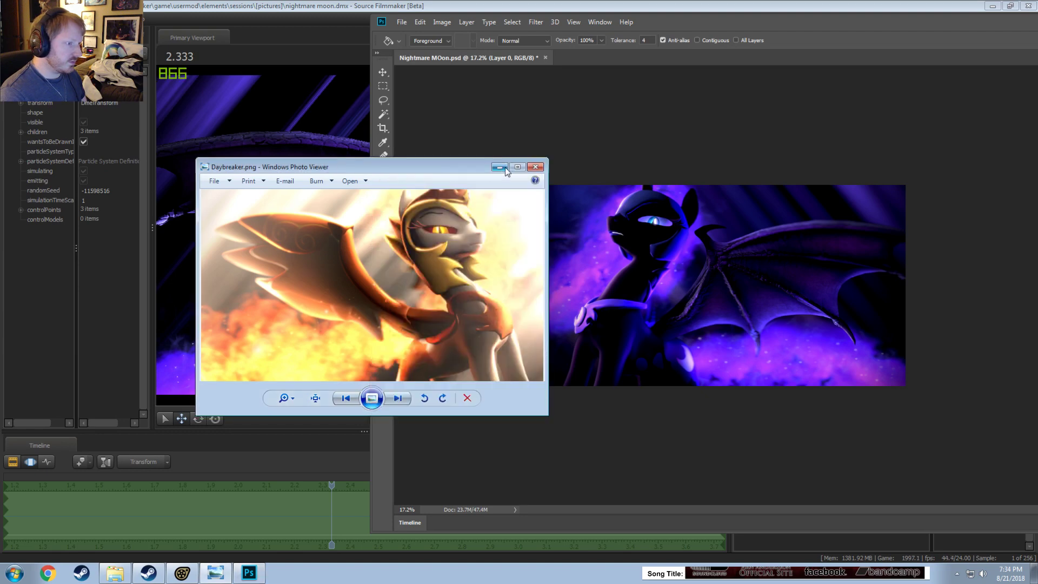
mouse_move(546, 157)
left_mouse_down()
mouse_move(571, 147)
mouse_move(554, 153)
left_mouse_up()
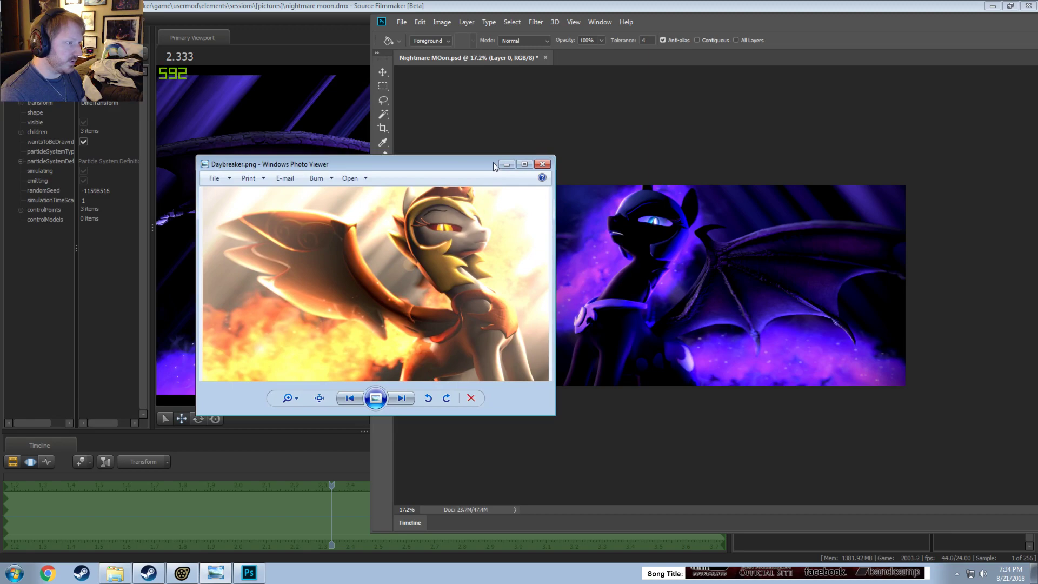
Step: Move the Daybreaker.png viewer to the opposite side of the flipped image and compare the two pictures facing each other
left_click_drag(493, 162, 1035, 168)
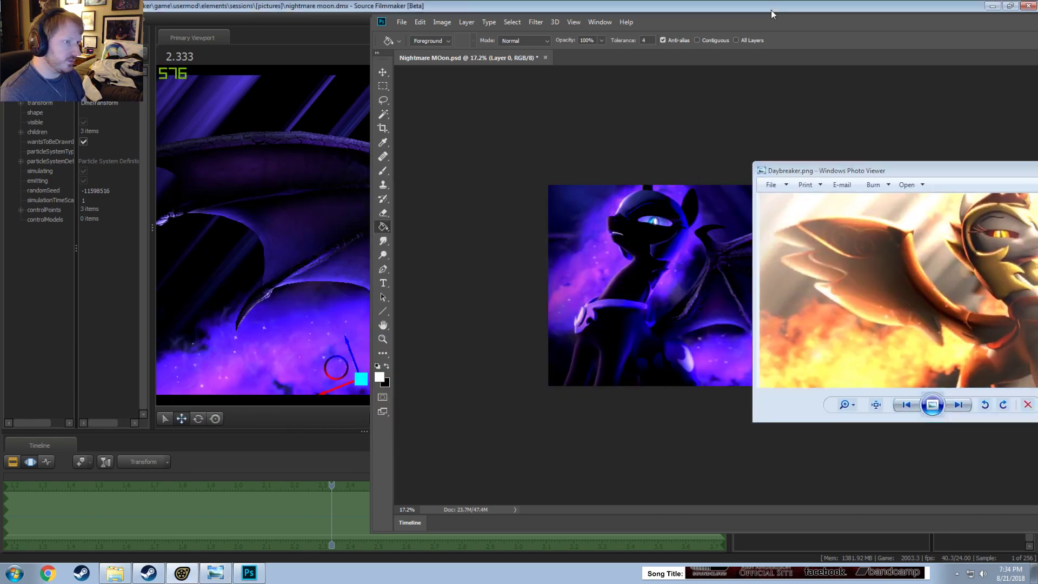
double_click(770, 10)
left_click_drag(908, 172, 745, 186)
left_click(855, 32)
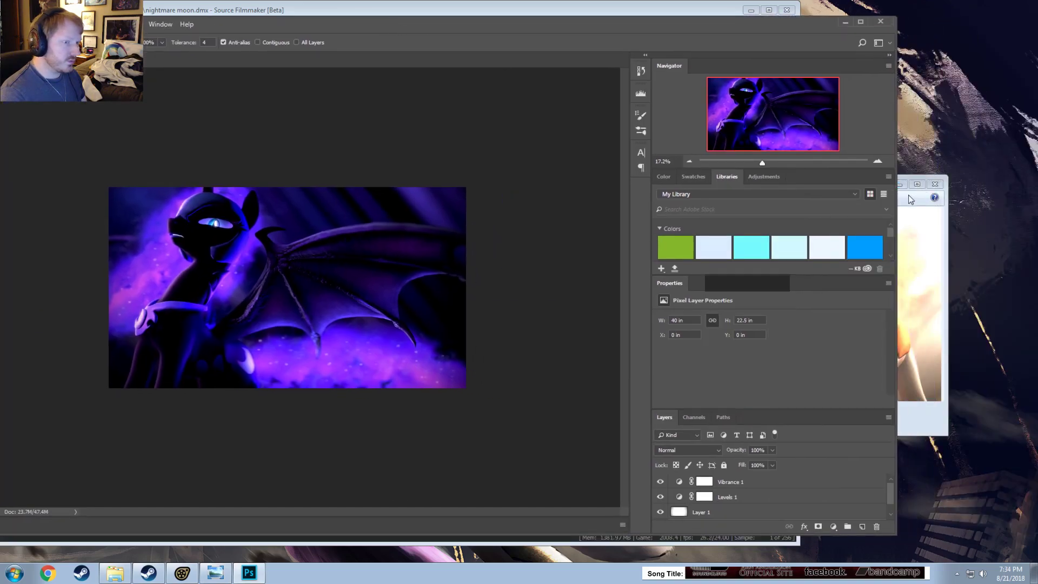
left_click(910, 199)
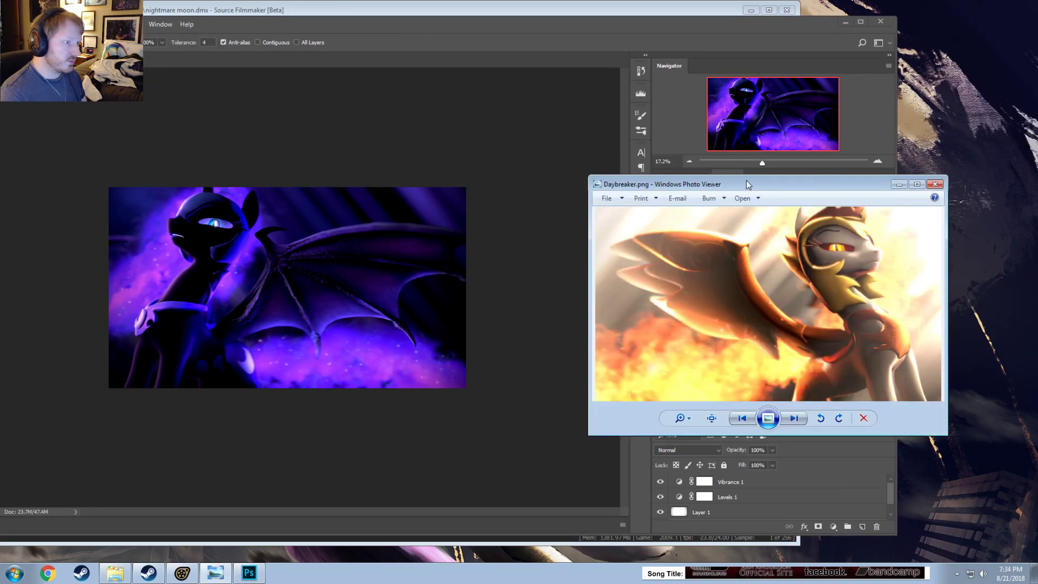
left_click_drag(746, 180, 624, 165)
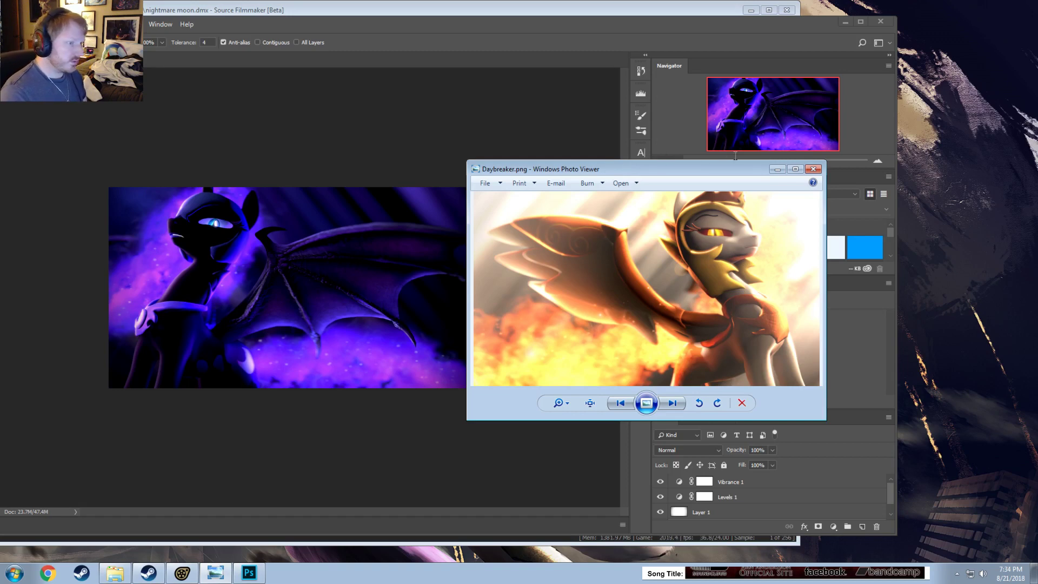
Step: Close the Daybreaker.png viewer and restore Photoshop to full-screen size with the image enlarged
left_click(812, 168)
left_click_drag(676, 11, 724, 65)
left_click(804, 65)
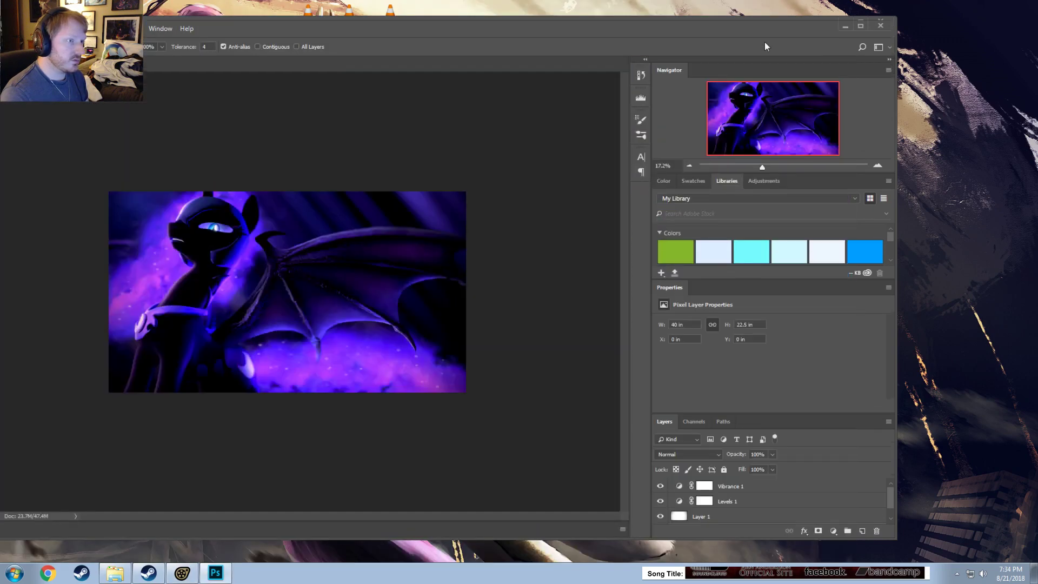
double_click(709, 16)
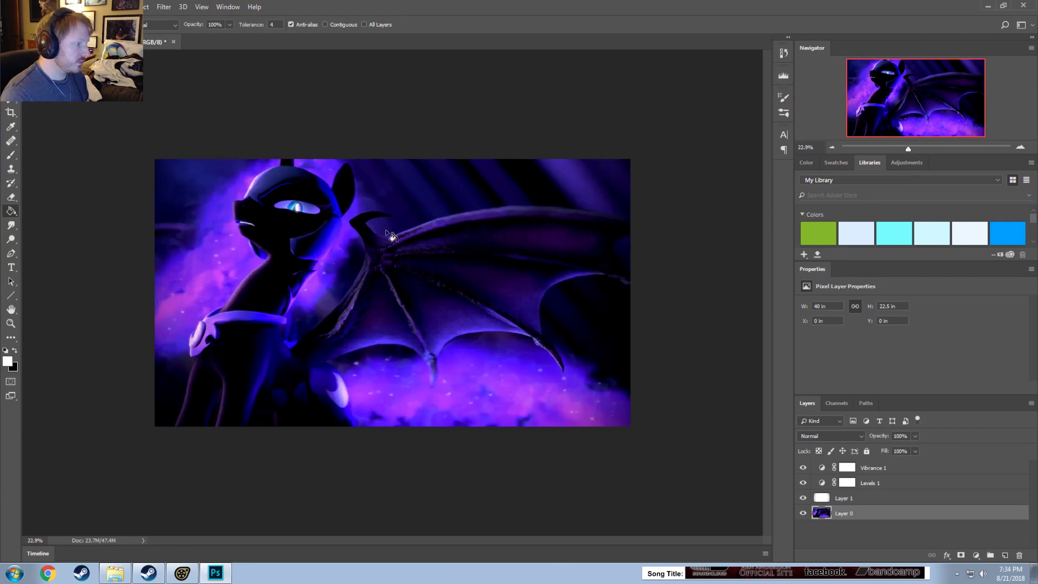
scroll(384, 238, "up", 4, "alt")
scroll(383, 235, "down", 2, "alt")
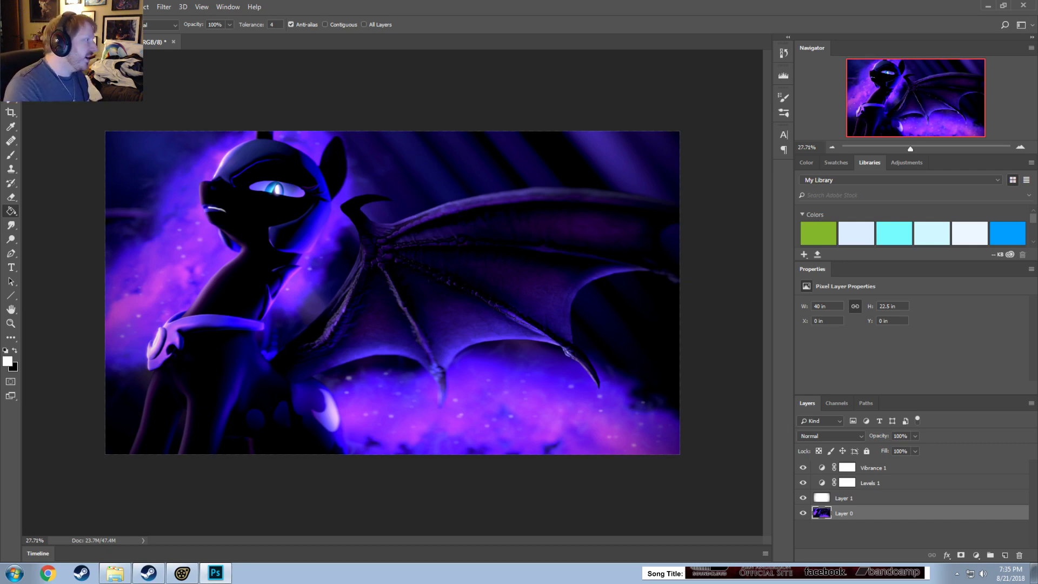
left_click(24, 7)
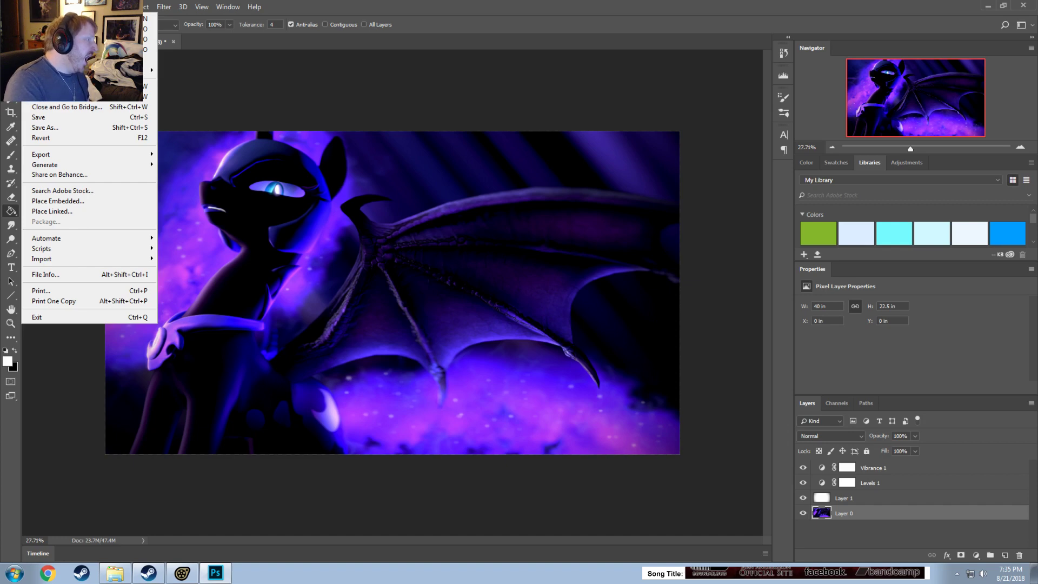
left_click(45, 127)
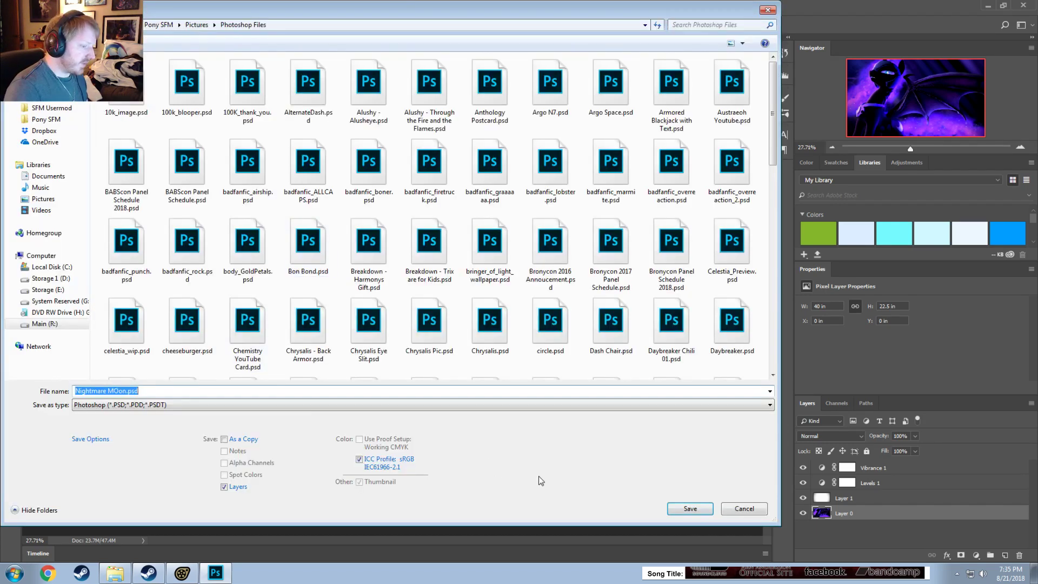
left_click(744, 509)
Step: Check Daybreaker.png's dimensions in the Pictures folder and resize the image to 2560 × 1440 pixels
left_click(114, 573)
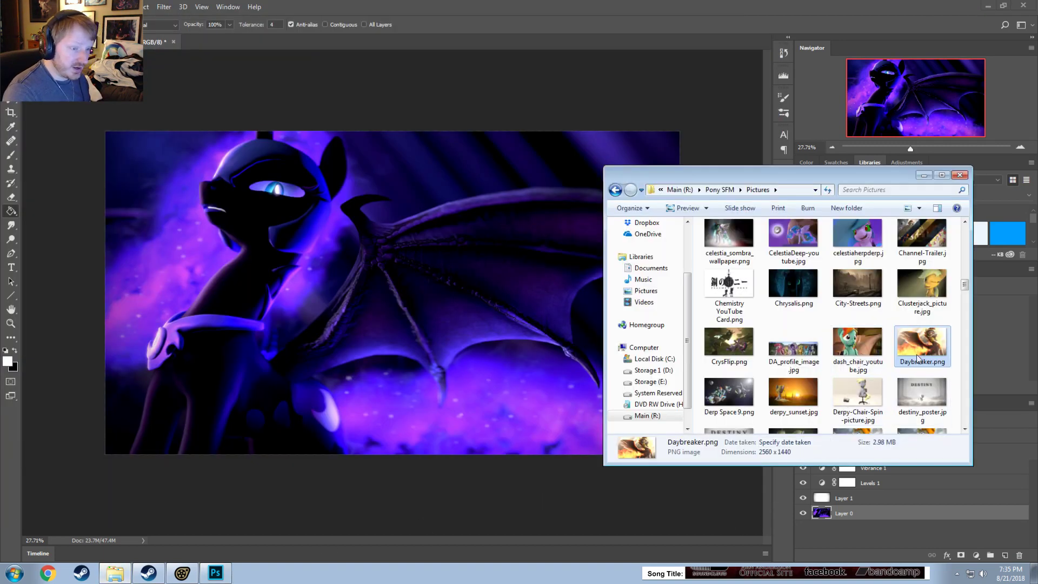
left_click(206, 5)
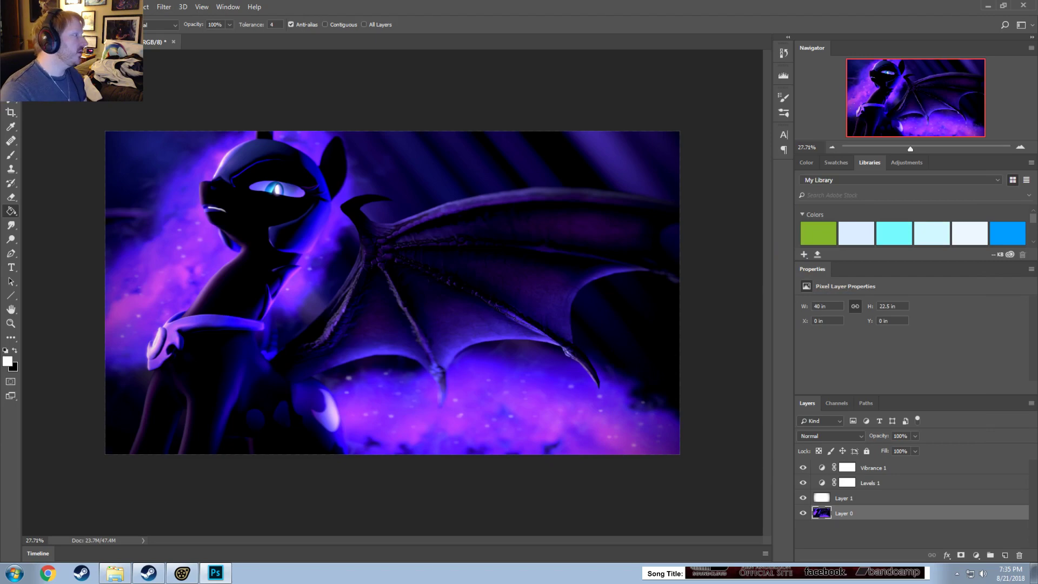
left_click(69, 7)
left_click(90, 87)
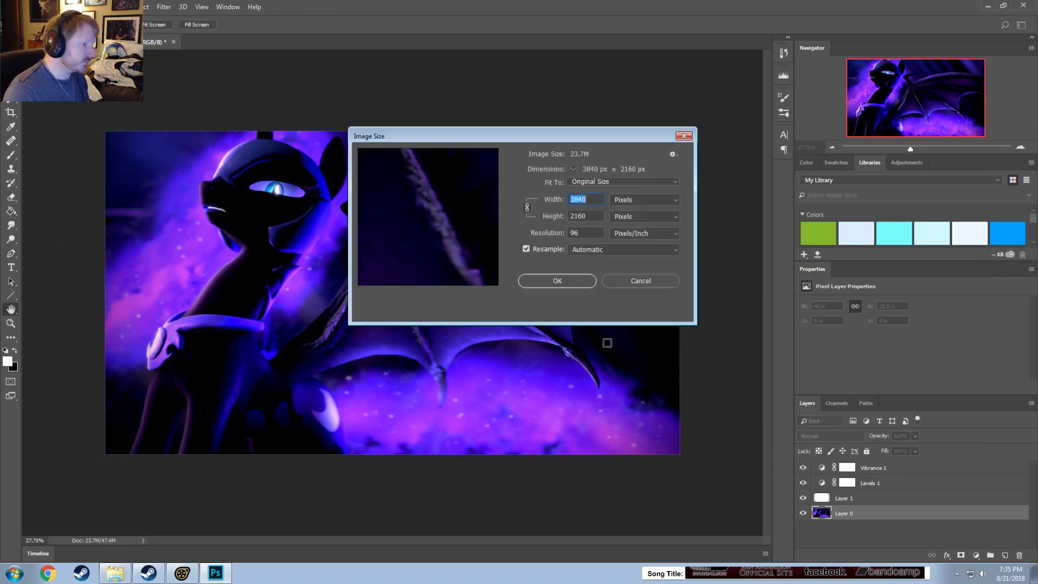
key("Tab")
type("1440")
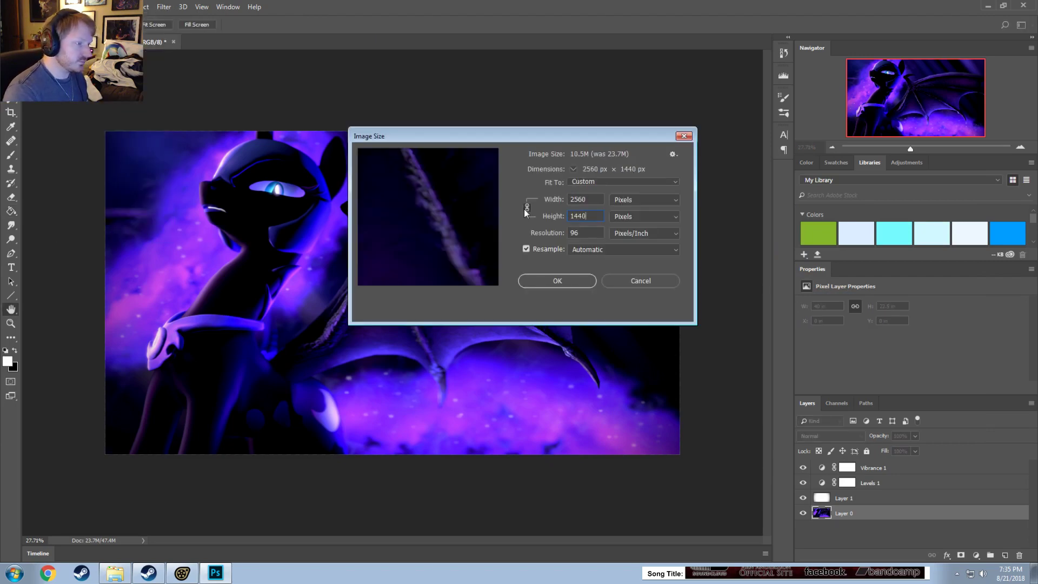
key("Return")
key("g")
scroll(359, 255, "up", 4, "alt")
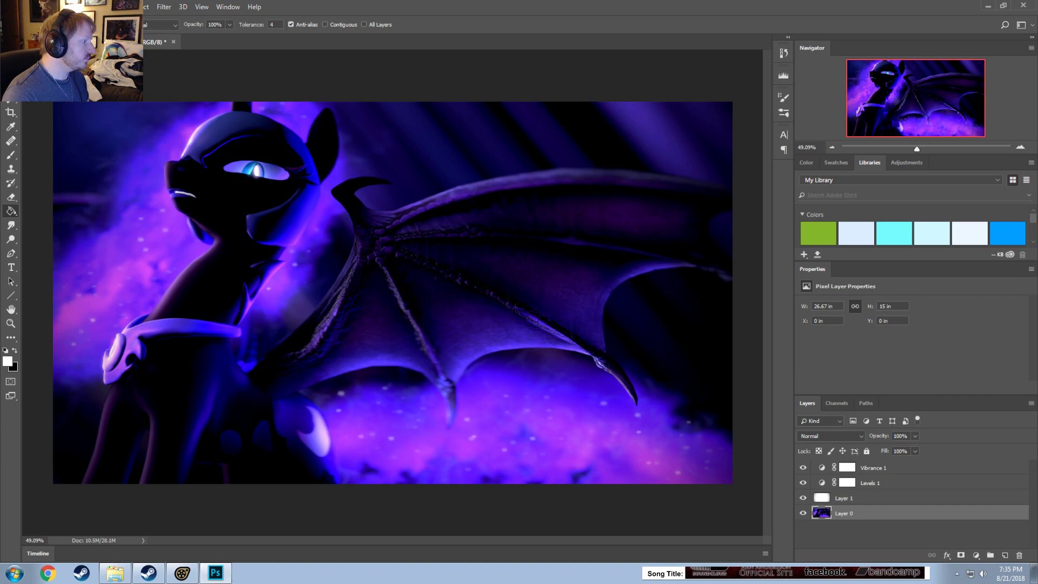
Step: Start saving a copy of the image in PNG format and choose the Pony SFM Pictures folder as its destination
left_click(29, 6)
left_click(48, 130)
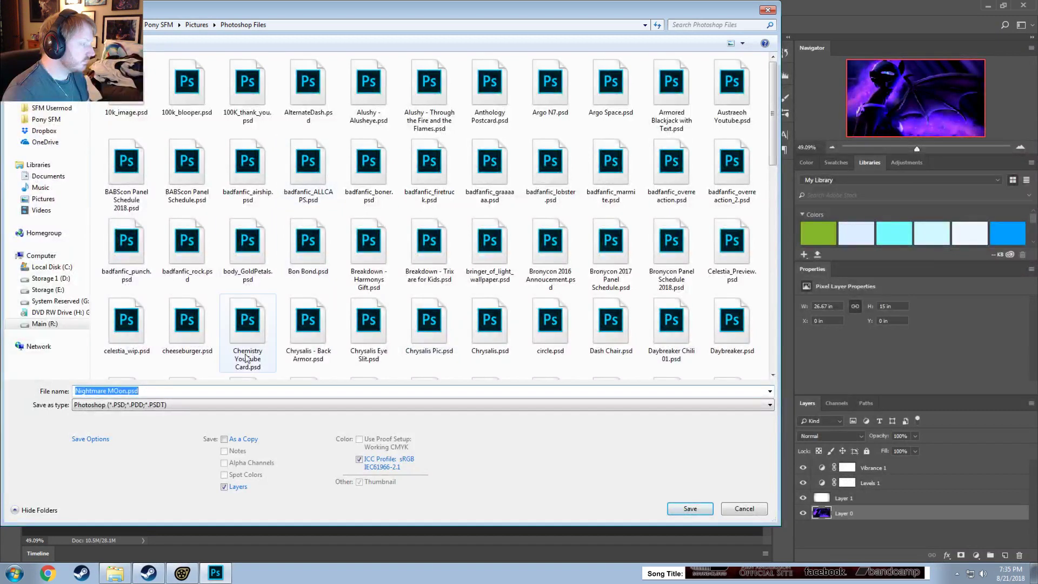
left_click(140, 405)
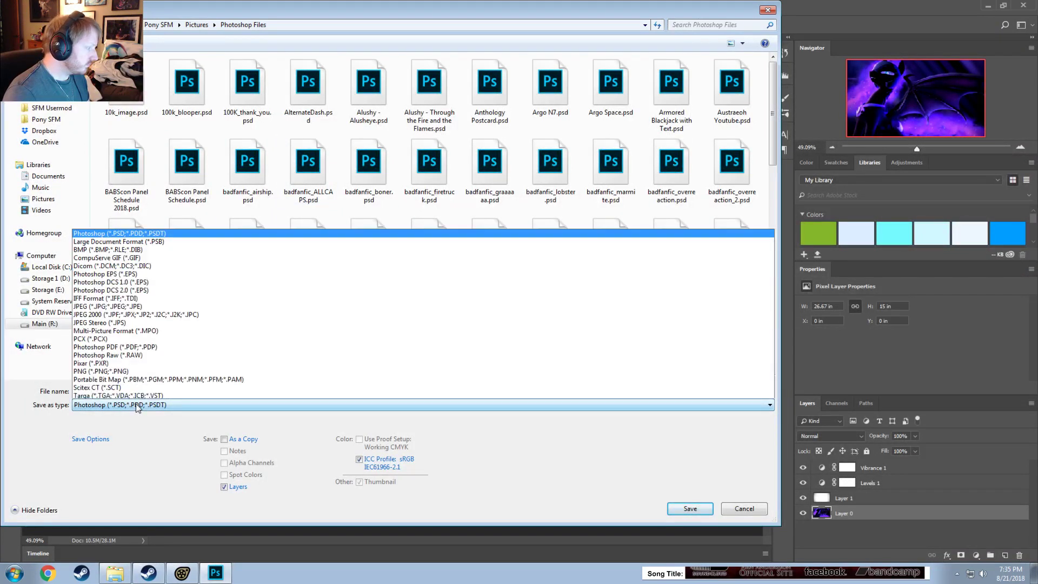
left_click(95, 361)
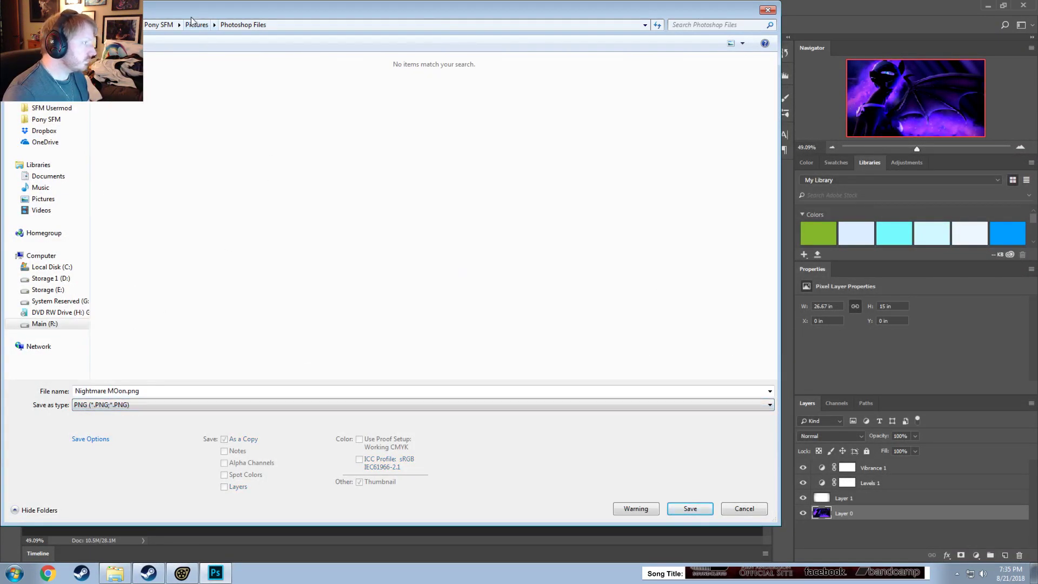
left_click(196, 24)
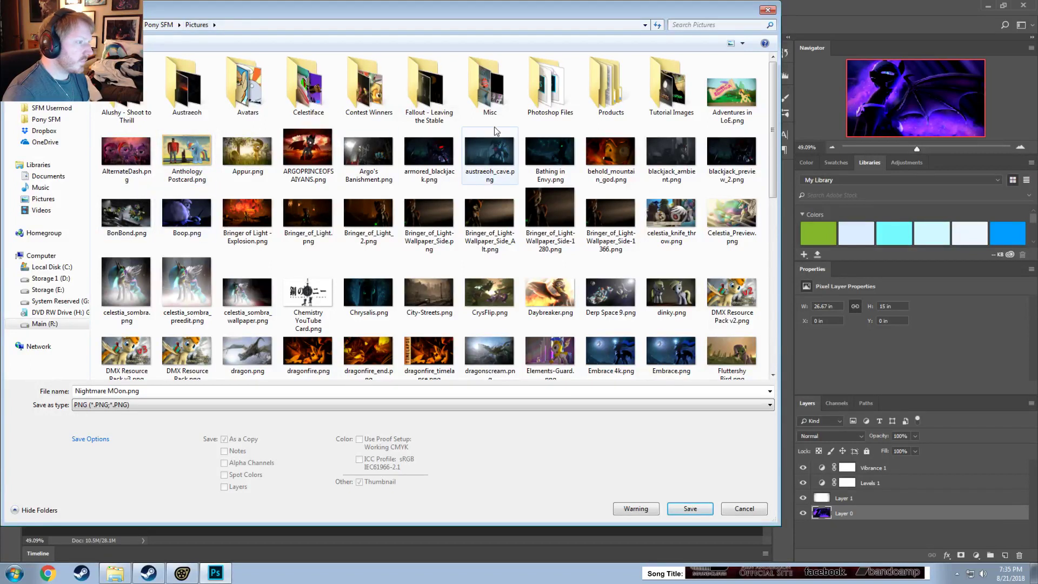
Step: Name the file Nightmare Moon.png and save it with the smallest file size option
left_click(550, 296)
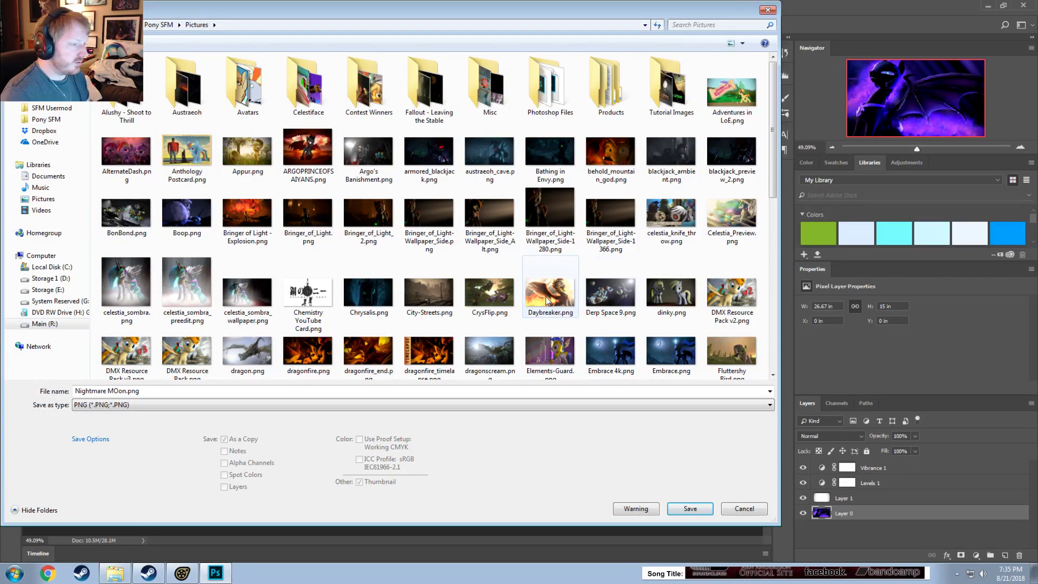
left_click(108, 390)
left_click(108, 390)
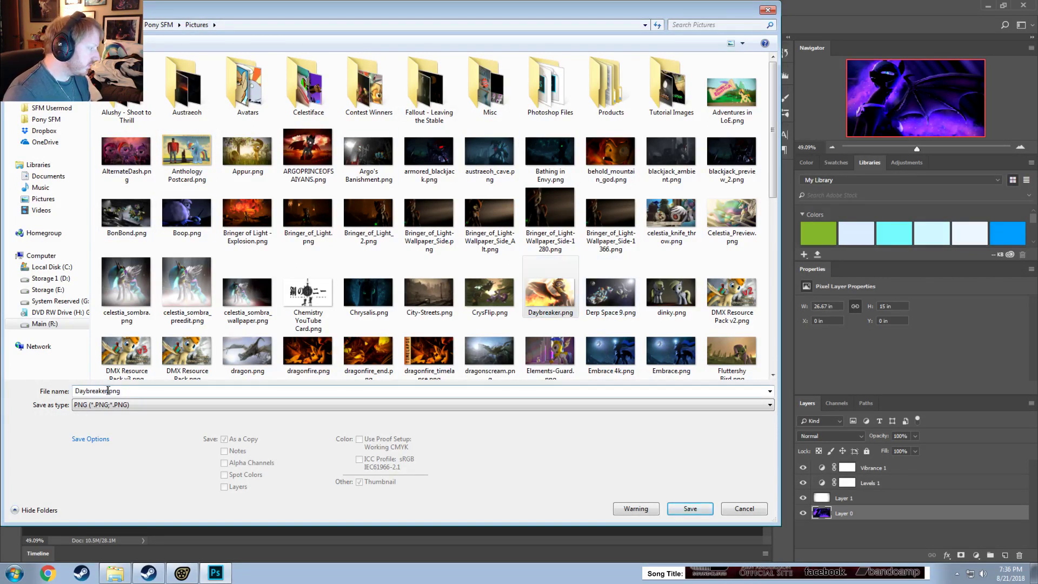
left_click_drag(108, 390, 33, 392)
type("Nightmare M")
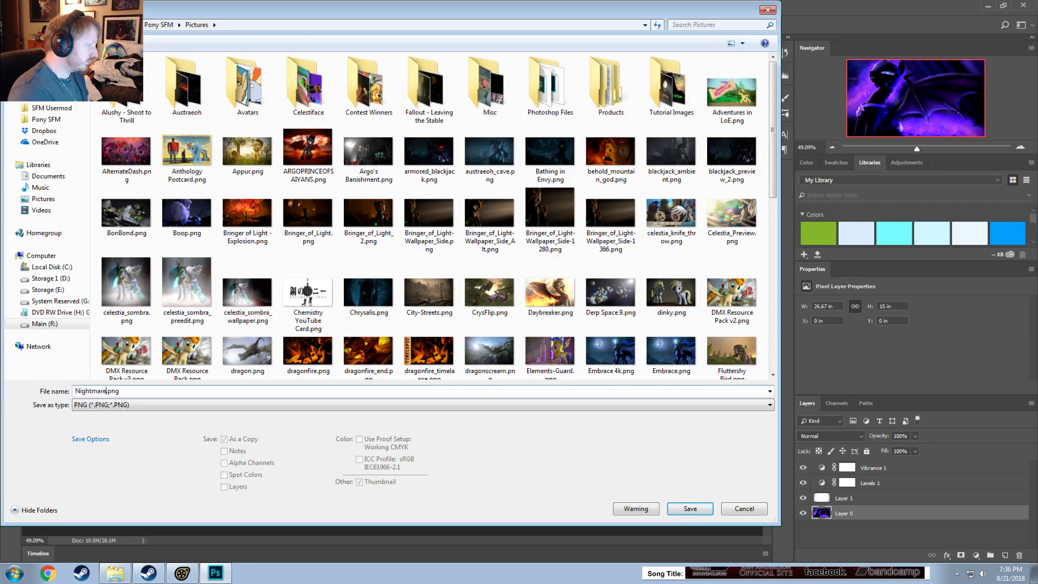
type("oon")
key("Return")
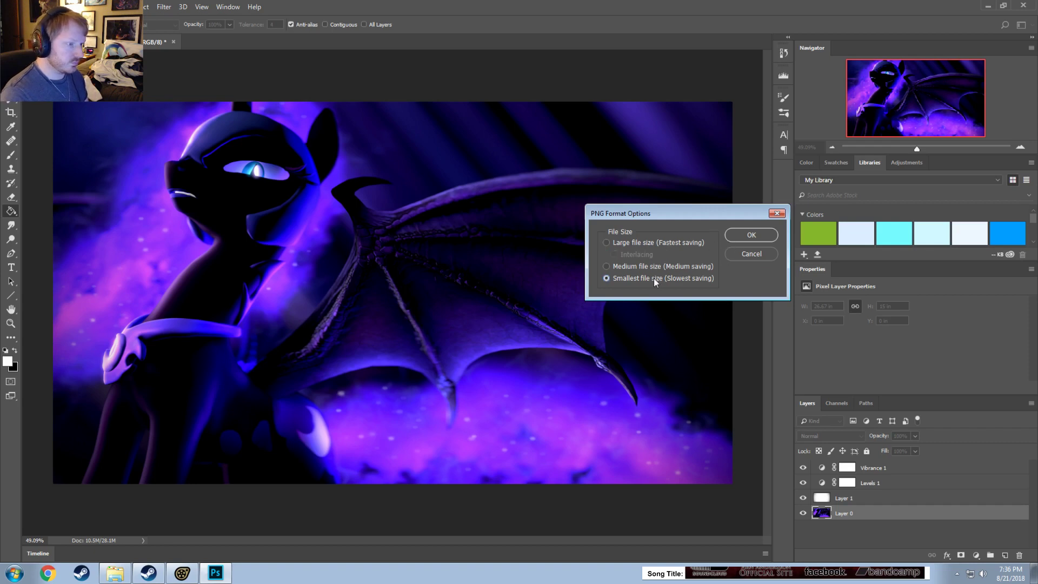
left_click(746, 236)
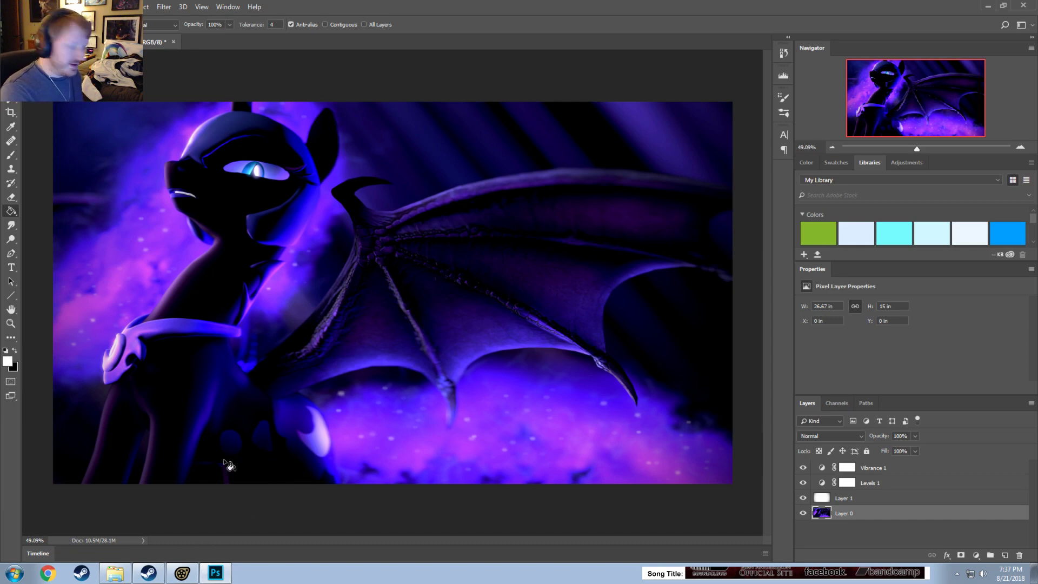
Step: Minimize Photoshop, switch to Chrome and review the Daybreaker deviation "I'm Everything You Want To Be" and its description on the DeviantArt profile
left_click(986, 7)
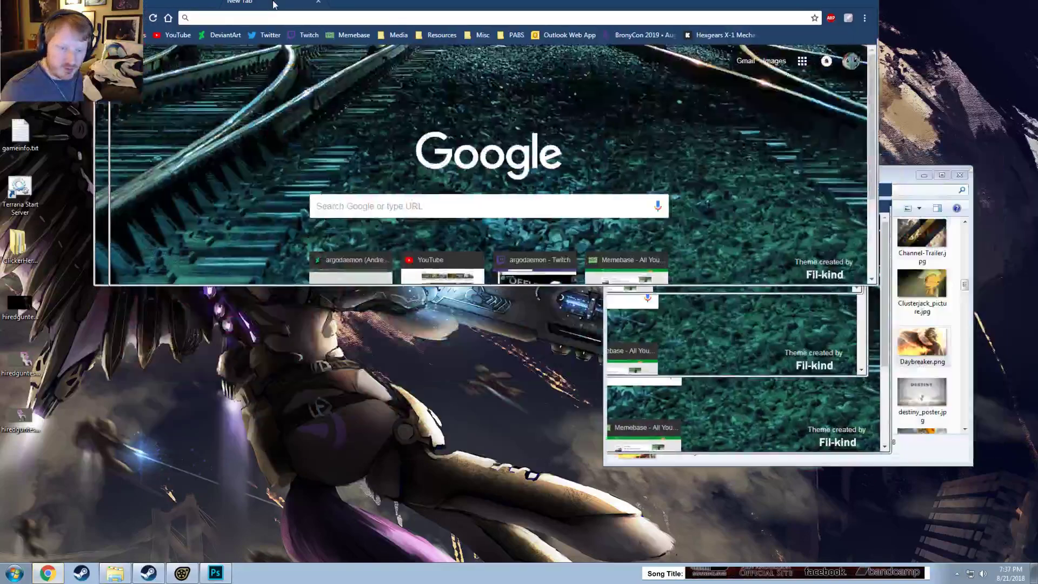
left_click_drag(272, 4, 273, 1)
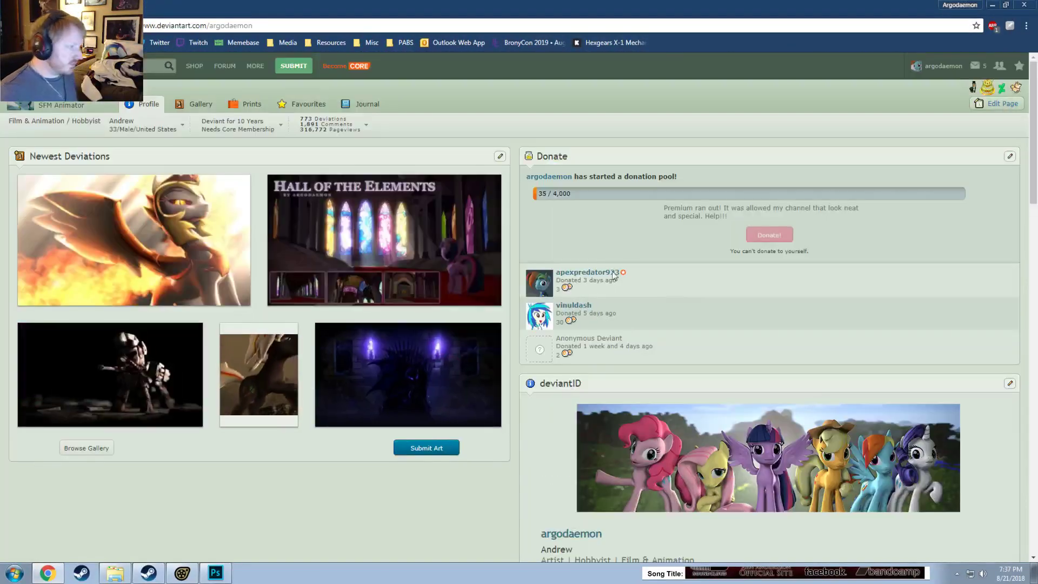
left_click(128, 201)
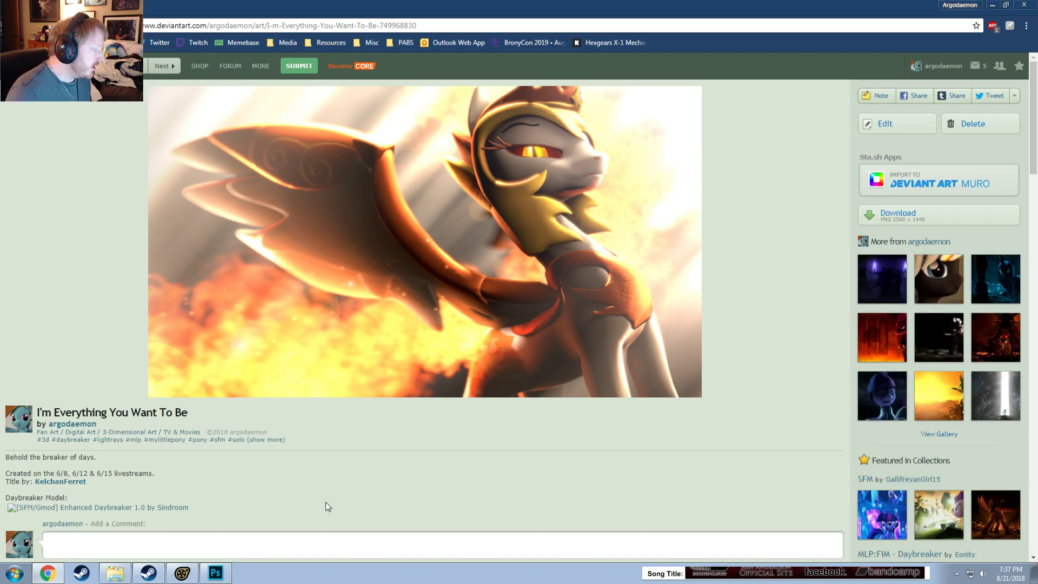
scroll(325, 501, "down", 2)
scroll(327, 501, "up", 2)
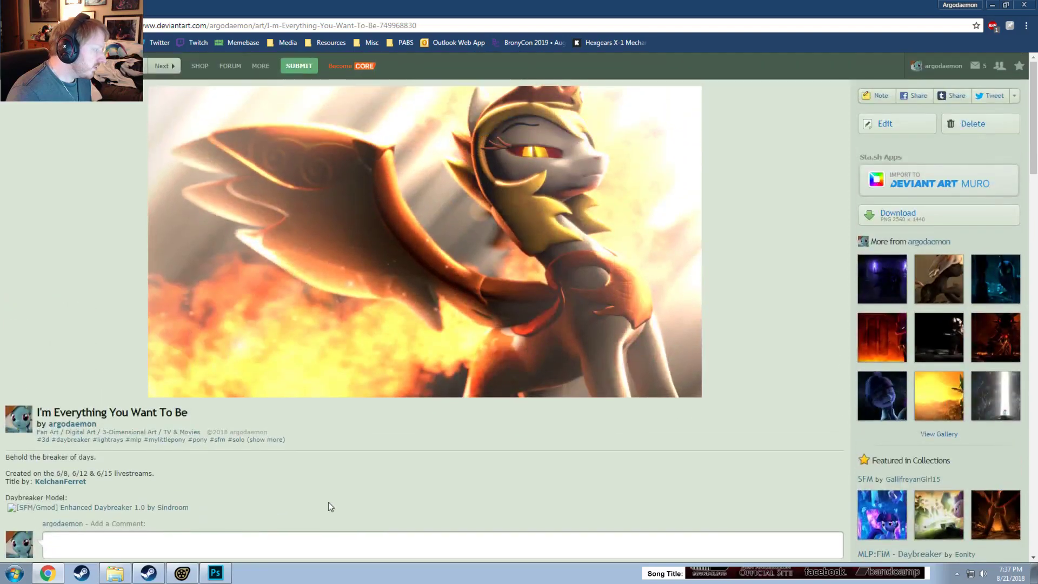
scroll(329, 501, "down", 4)
scroll(328, 502, "up", 4)
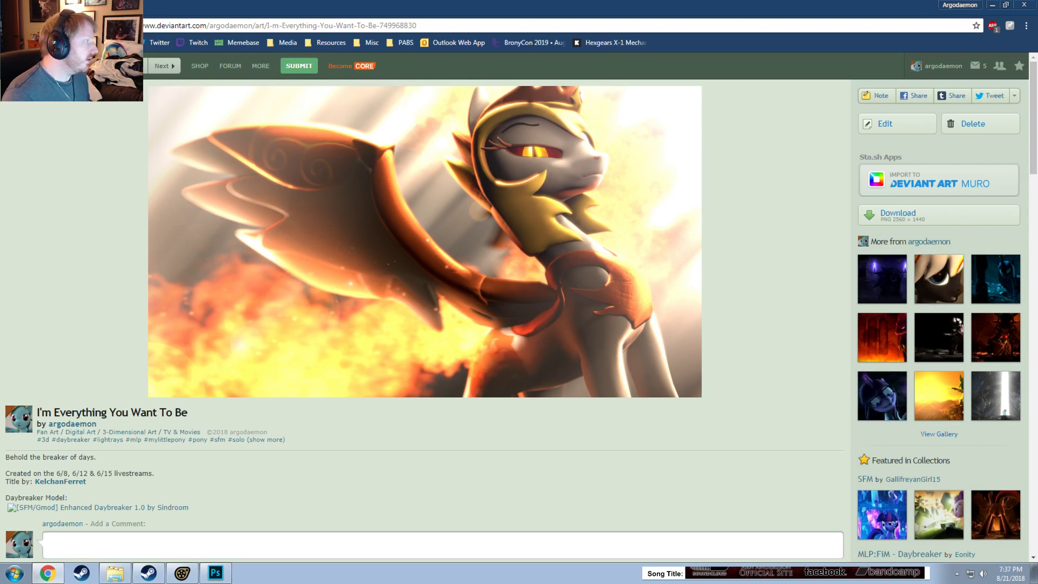
left_click(940, 66)
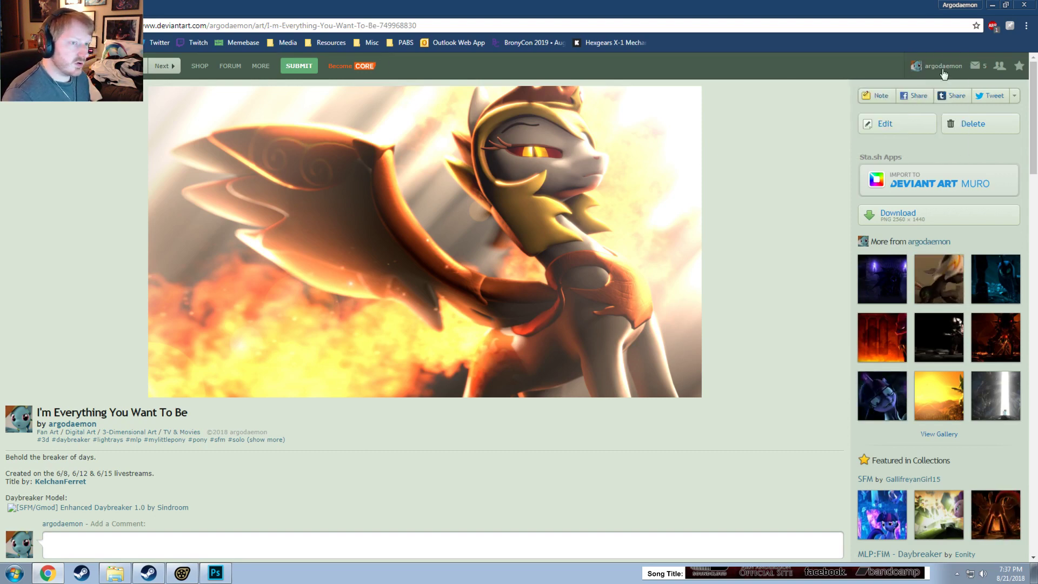
Step: Find Nightmare Moon.png in the Pictures folder and preview it beside the Daybreaker deviation, then close the preview
left_click(105, 570)
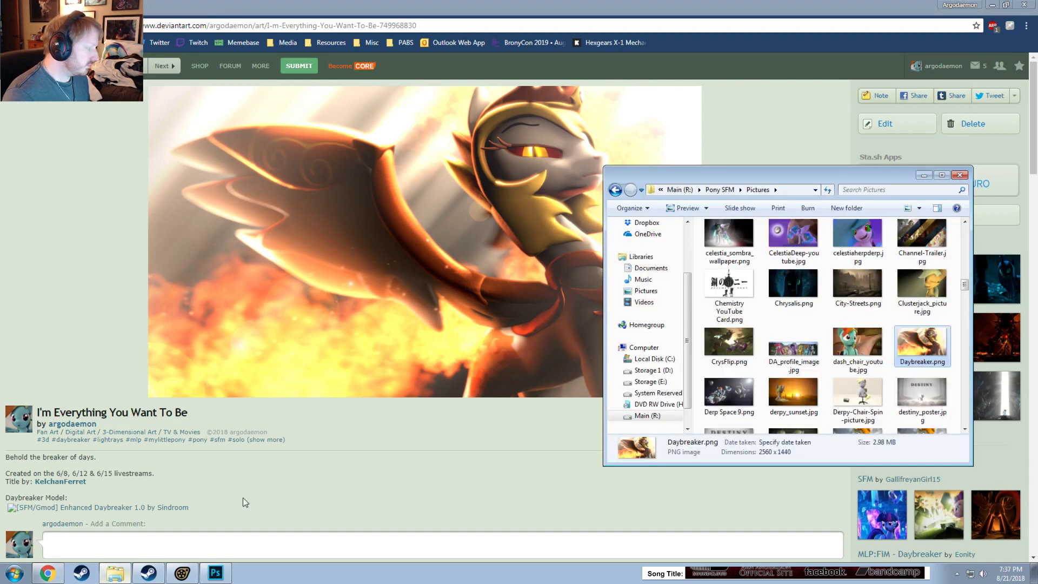
left_click(811, 296)
scroll(810, 296, "down", 10)
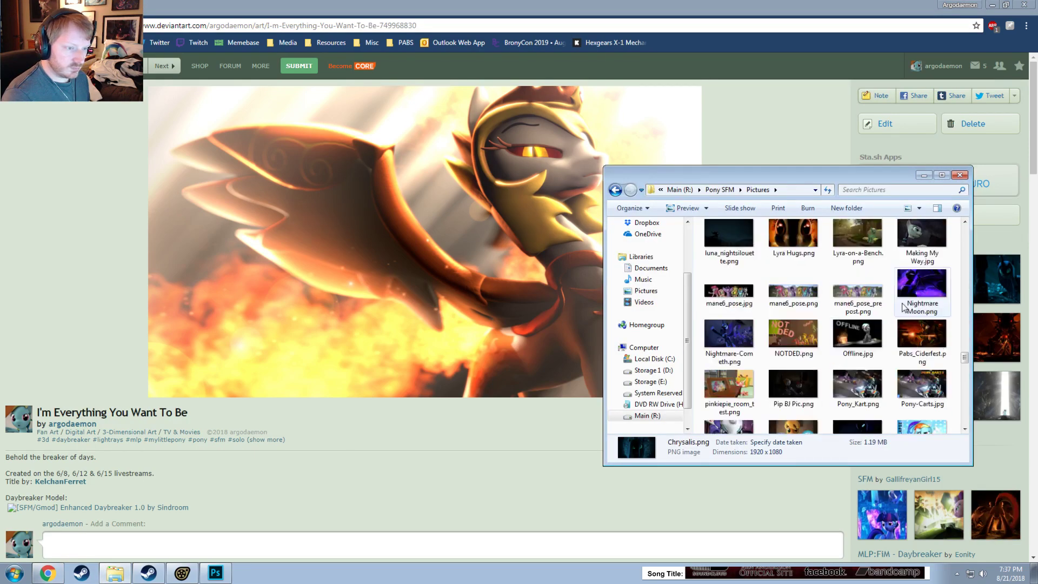
double_click(931, 293)
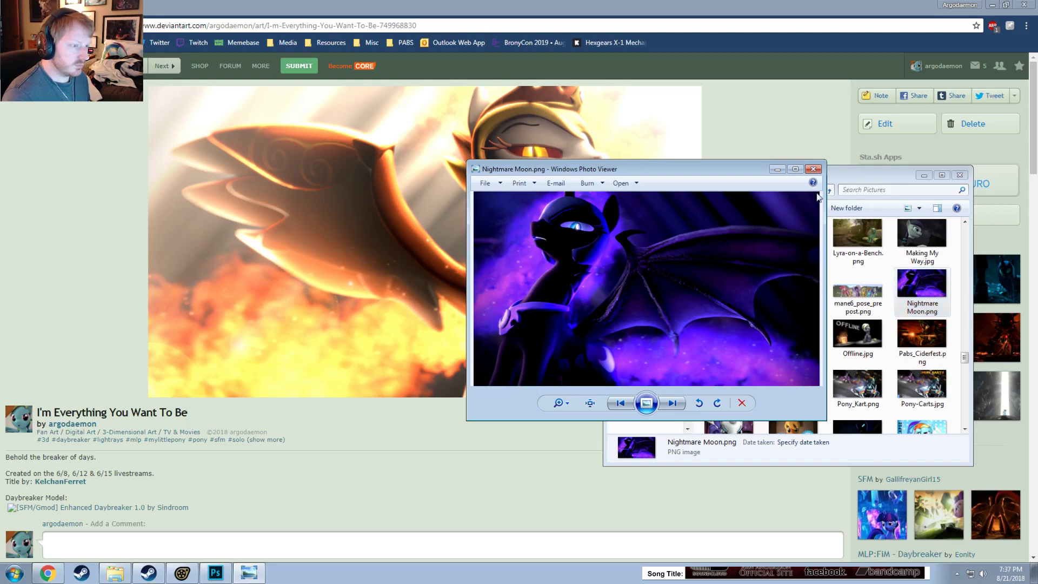
left_click_drag(777, 167, 656, 190)
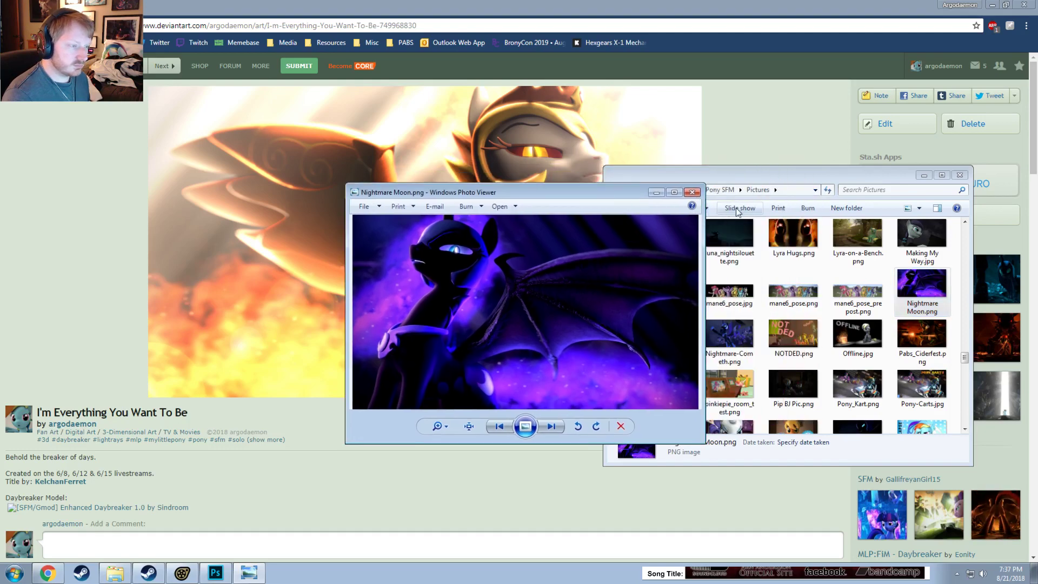
left_click(696, 196)
Step: Copy the Pictures folder's path and open the file chooser of a new DeviantArt art submission
left_click(791, 190)
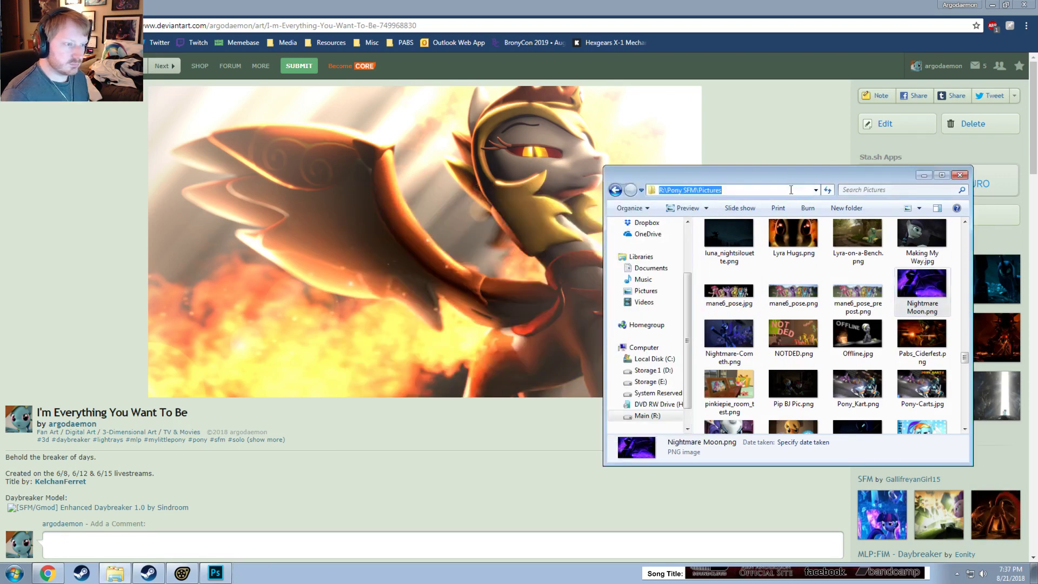
left_click(789, 112)
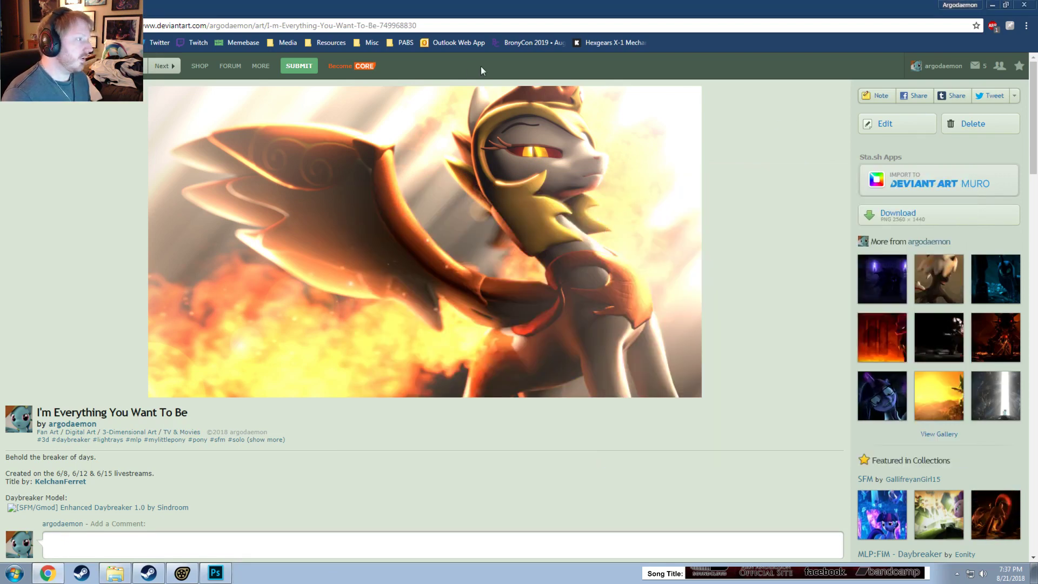
mouse_move(297, 64)
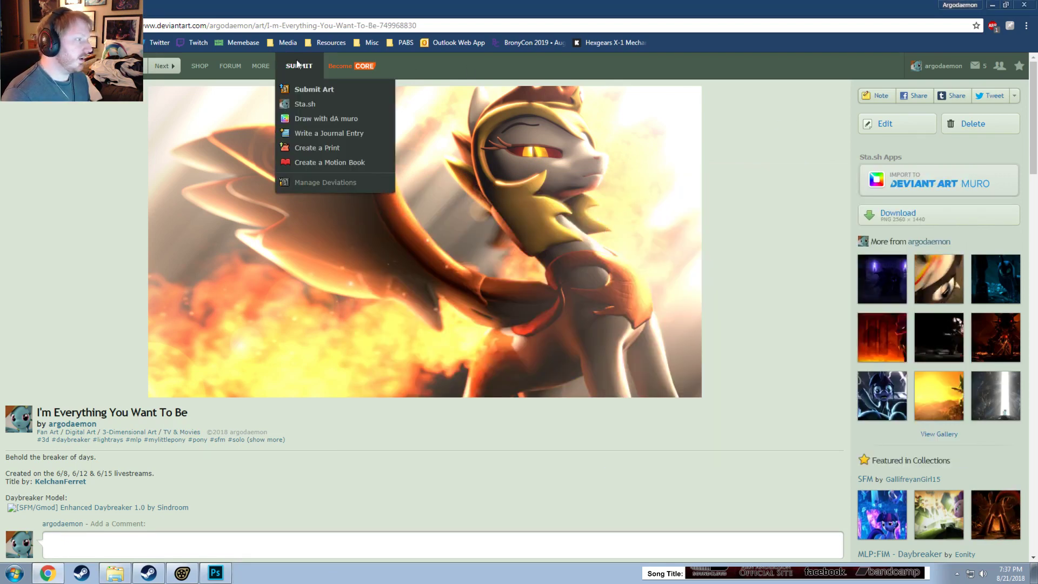
left_click(308, 91)
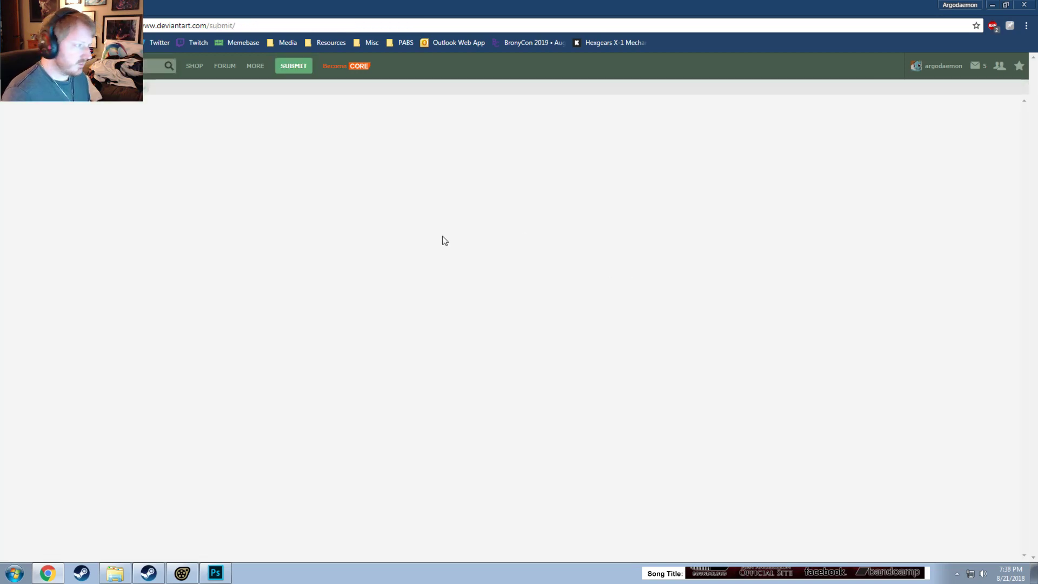
left_click(378, 178)
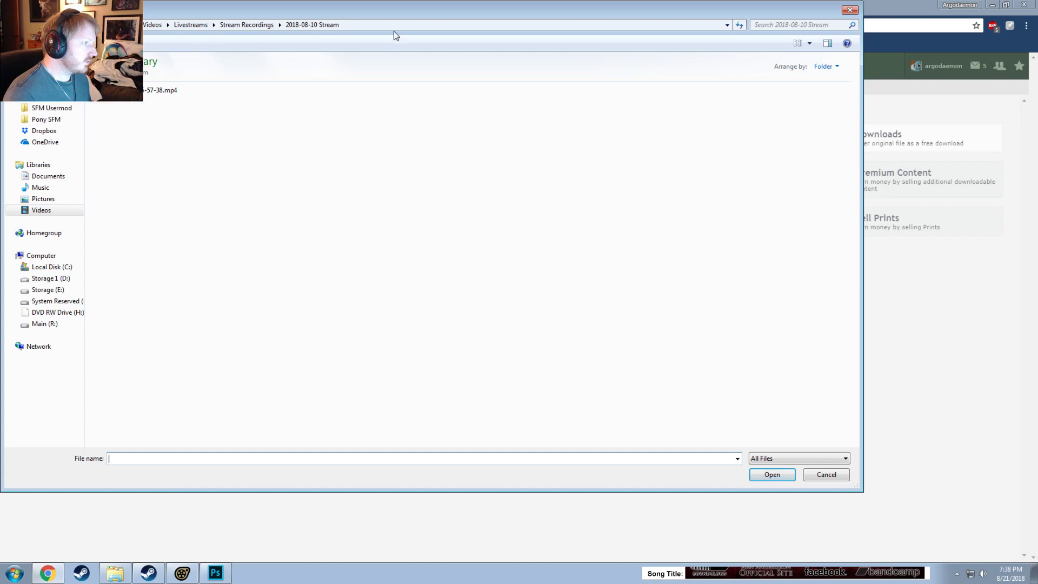
Step: Upload Nightmare Moon.png from R:\Pony SFM\Pictures to the submission
left_click(398, 32)
key("ctrl+v")
key("Return")
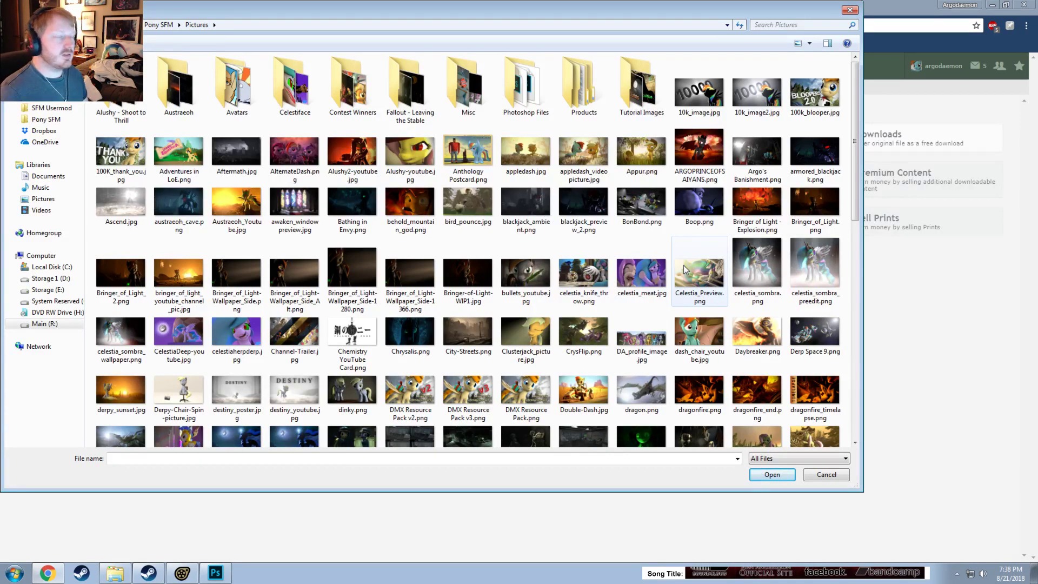
scroll(662, 422, "down", 10)
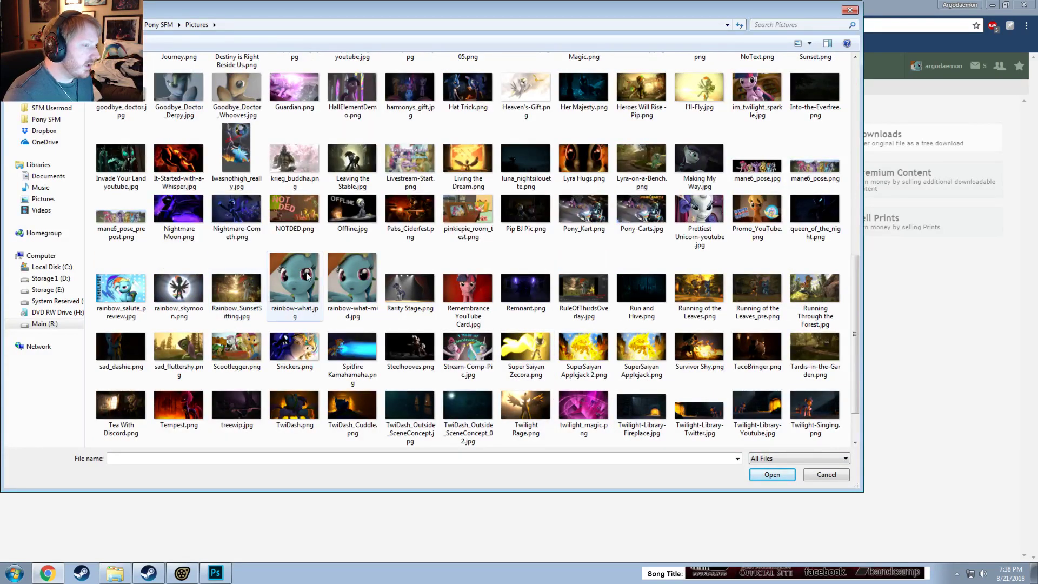
double_click(196, 213)
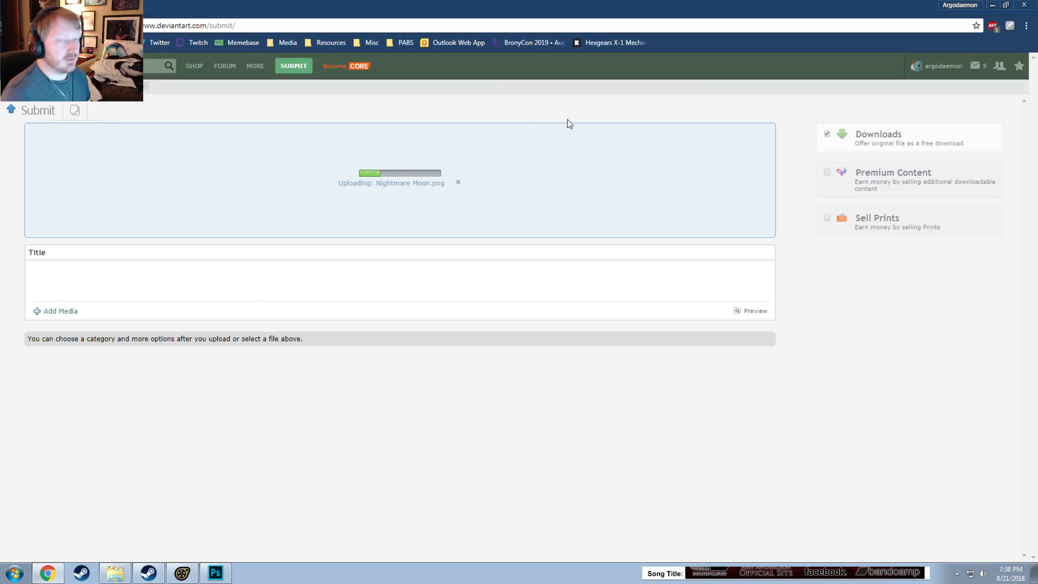
Step: Switch to Source Filmmaker and inspect the whitecloud011 and whitecloud12 models of the Tail group in the Nightmare Moon scene
left_click(182, 573)
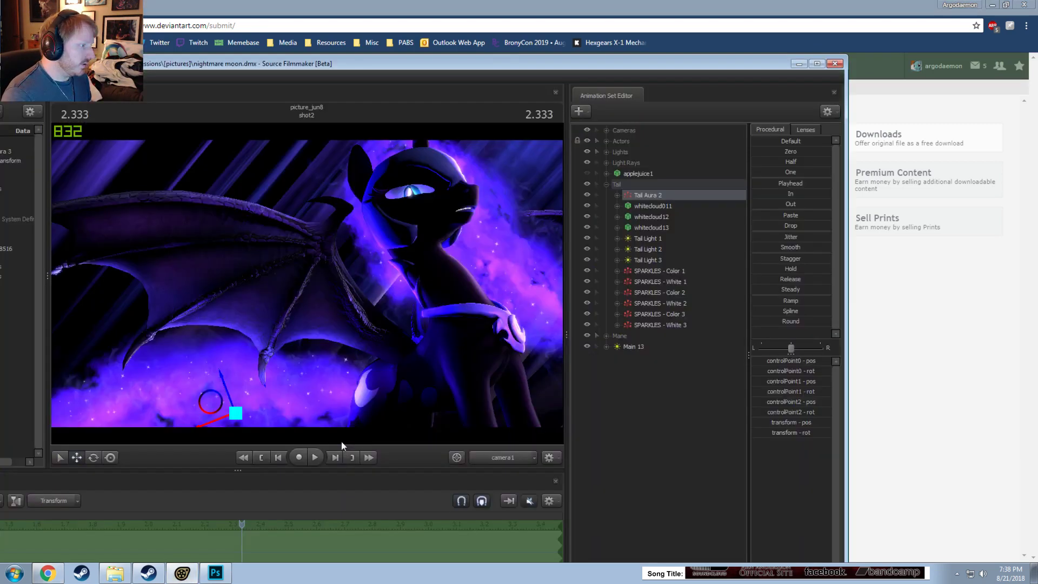
left_click(644, 207)
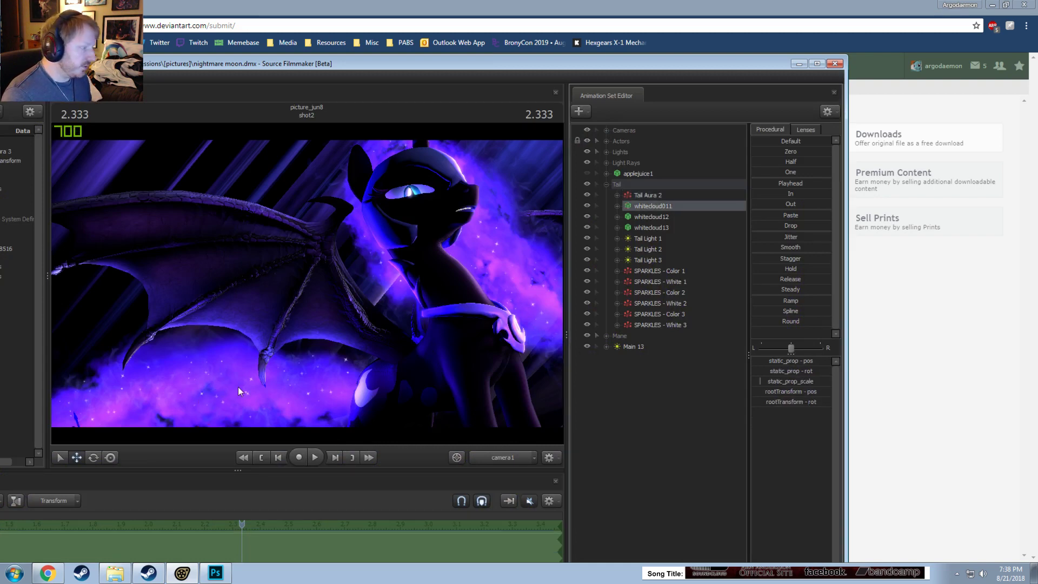
left_click(649, 218)
left_click(191, 421)
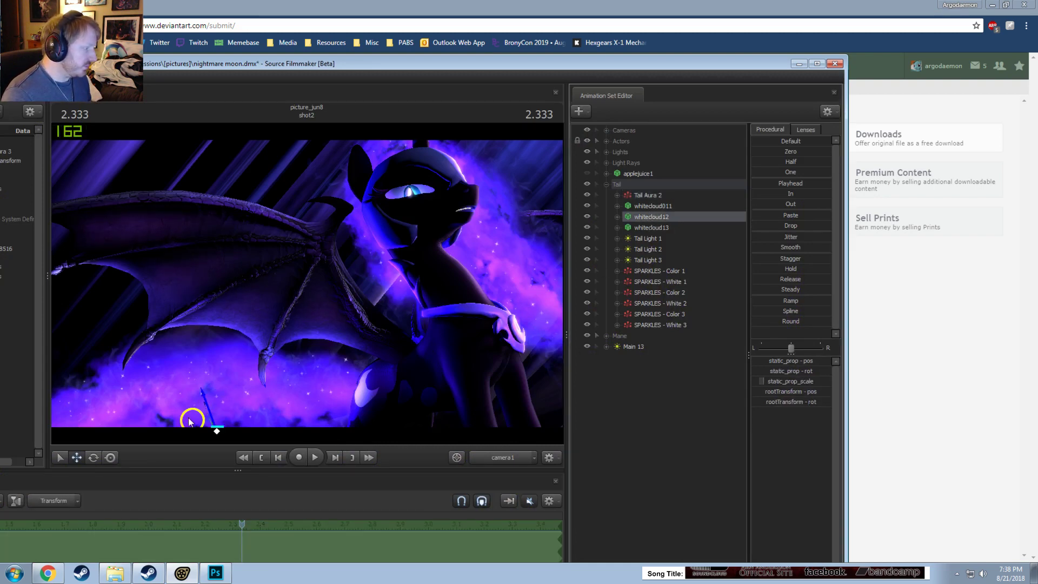
left_click(201, 428)
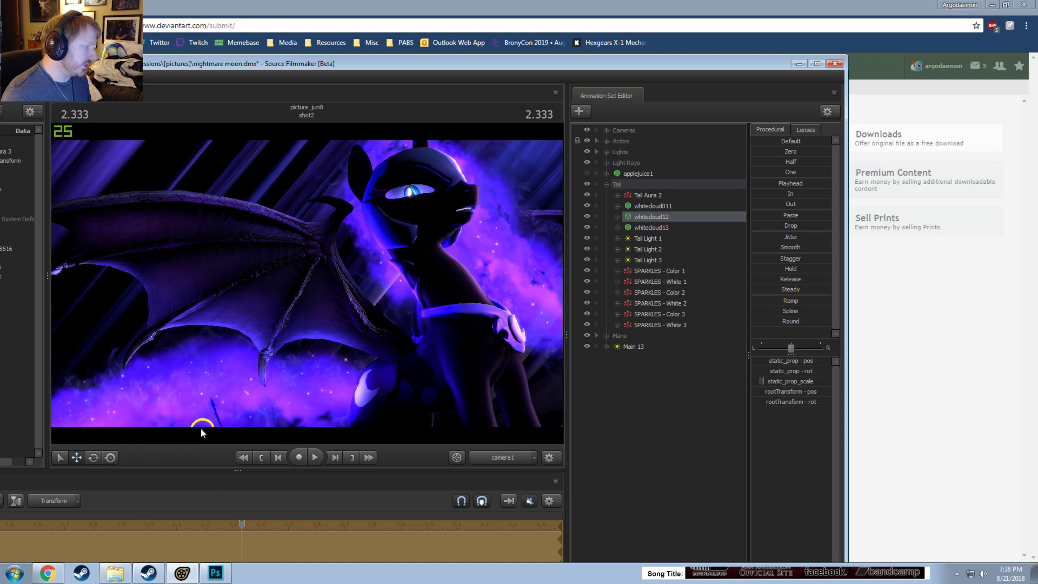
left_click(193, 419)
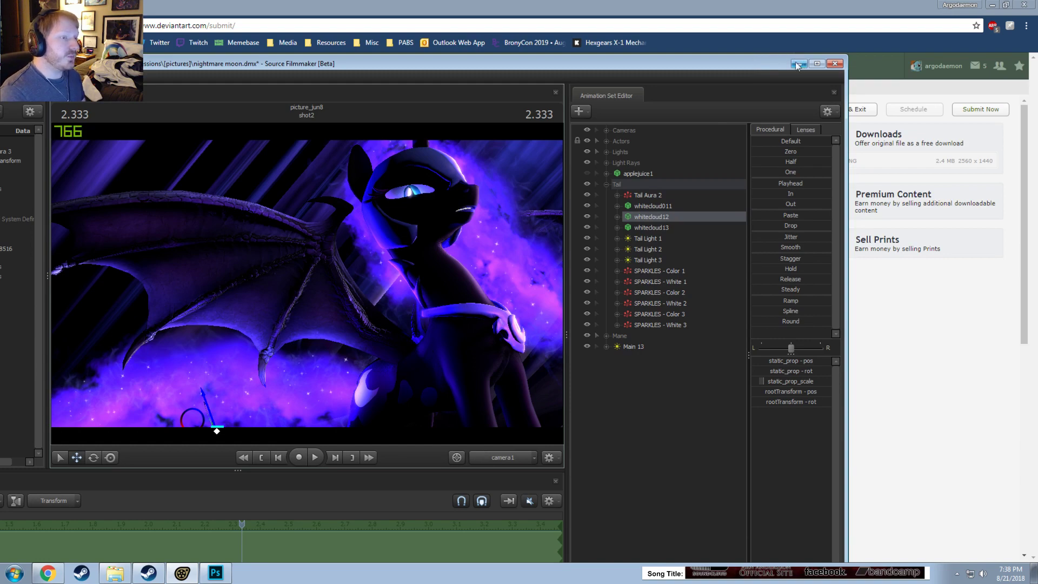
double_click(760, 61)
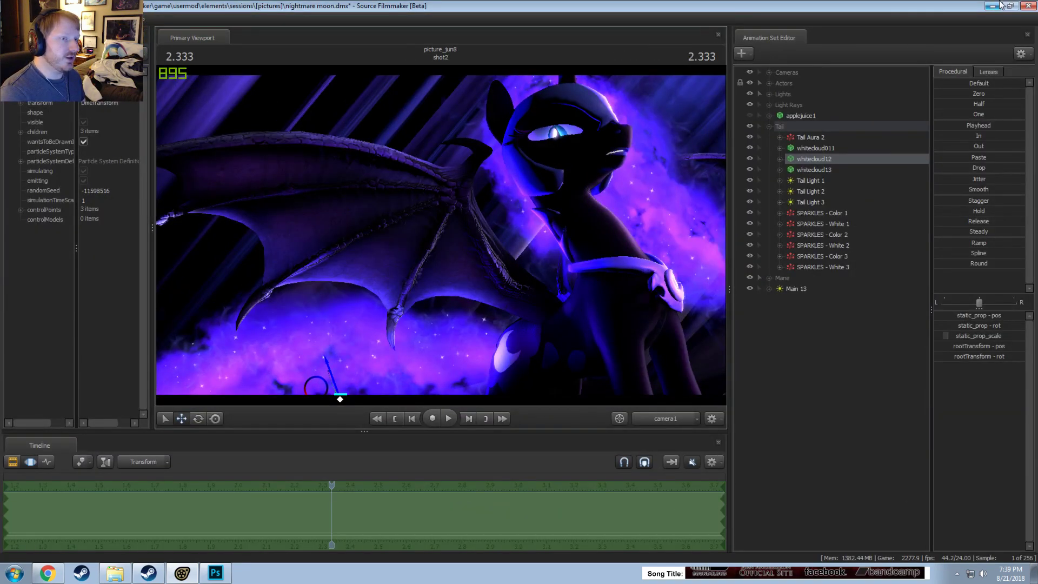
Step: Return to the DeviantArt submission in Chrome and mark the artwork as containing no mature content
key("alt+Tab")
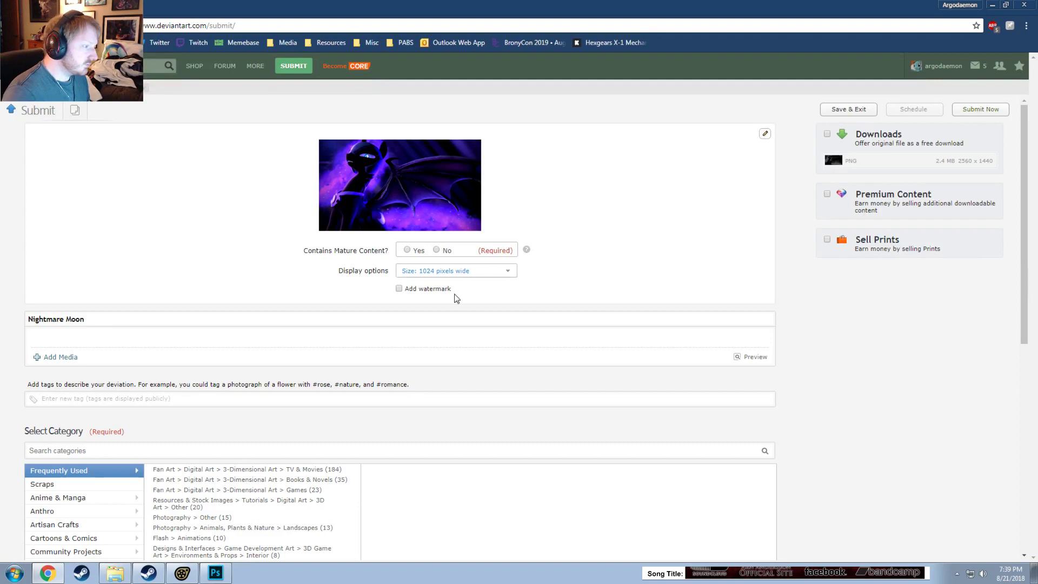
left_click(436, 250)
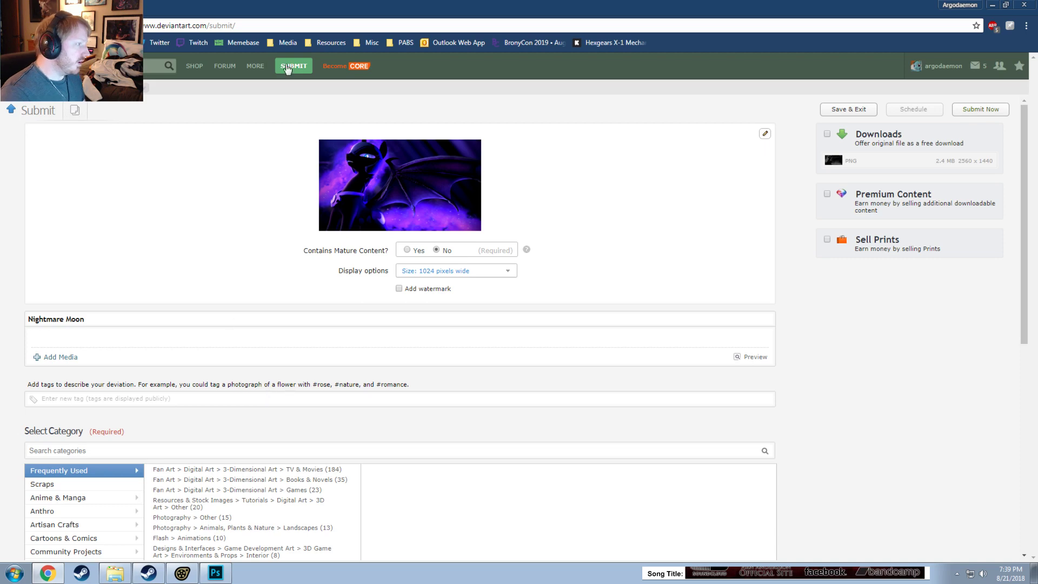
Step: Open deviantart.com in a new browser tab, view the profile's newest deviations and return to the Nightmare Moon submission
key("ctrl+t")
type("deviantart.com")
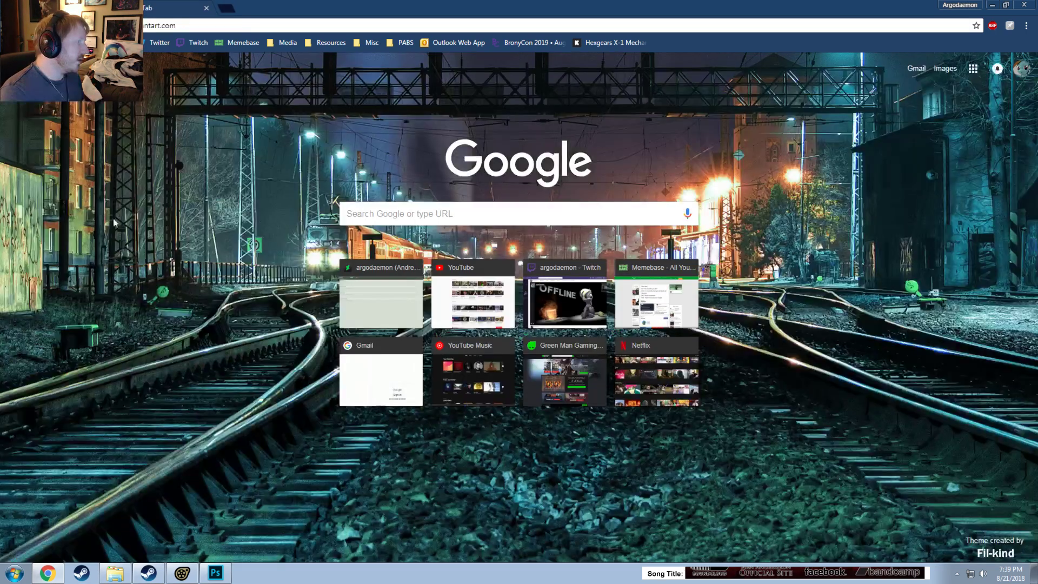
key("Return")
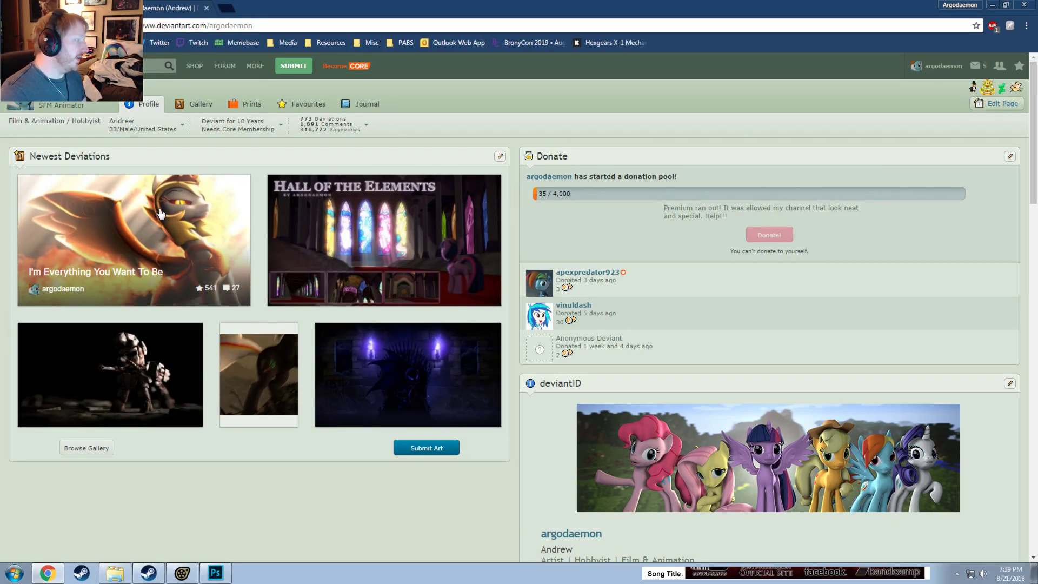
left_click(293, 65)
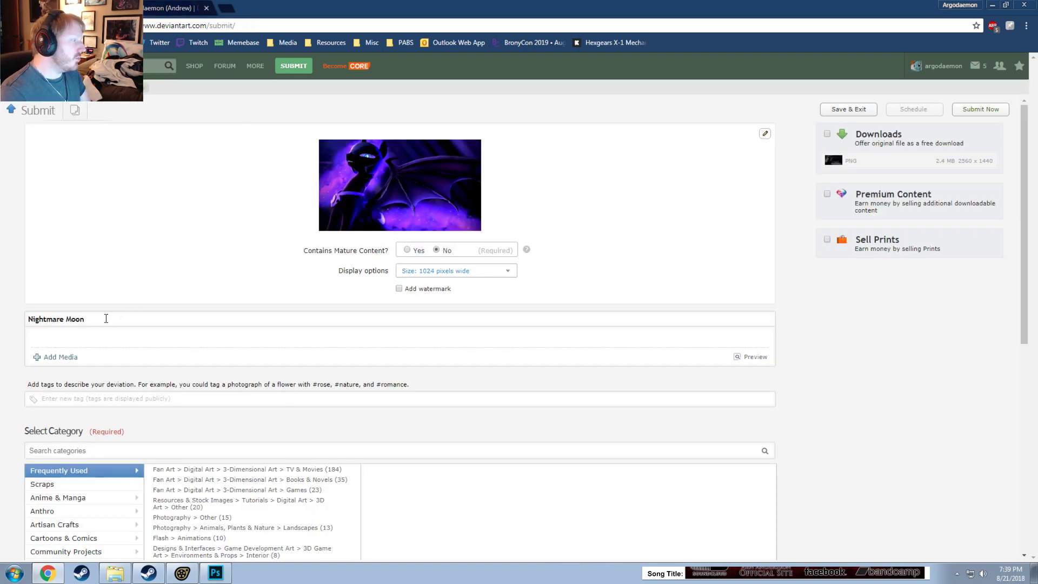
Step: Tag the submission with #mlp, #mylittlepony, #3d, #sfm, #sourcefilmmaker, #nightmaremoon, #nmm and #dark, keeping the title Nightmare Moon
left_click_drag(106, 318, 23, 312)
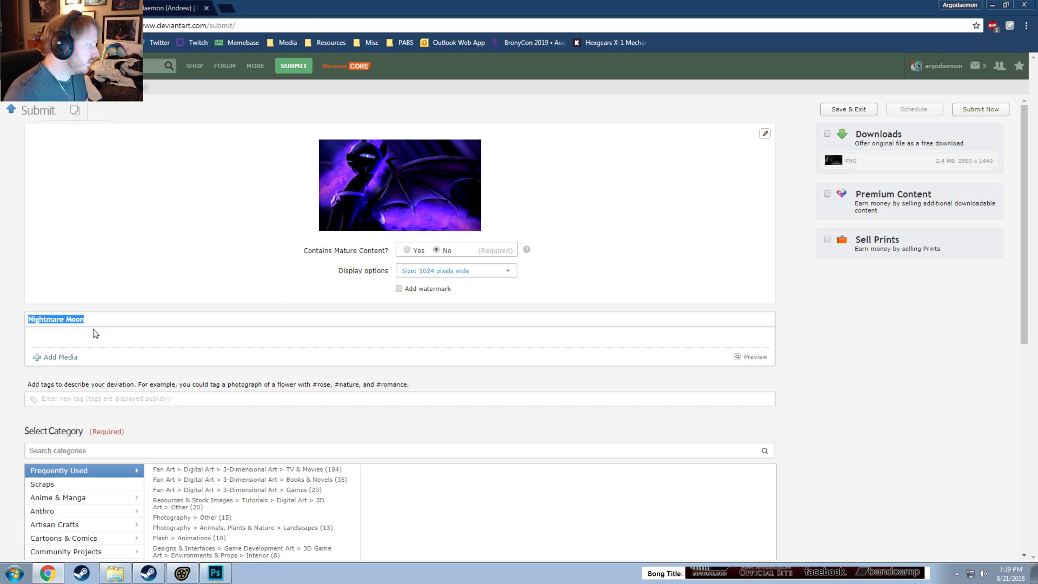
left_click(116, 340)
left_click(190, 395)
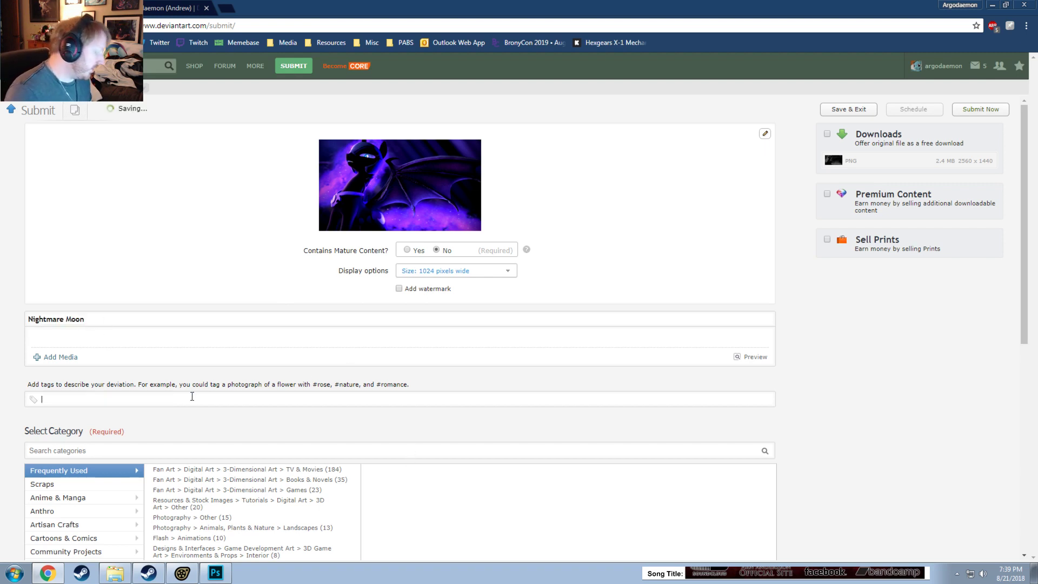
type("mlp #mylittle")
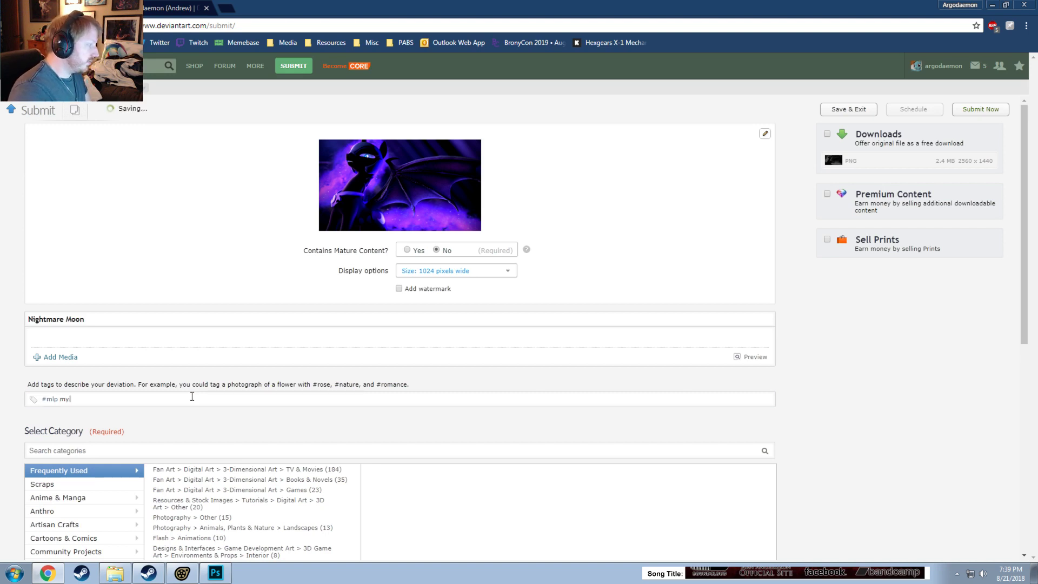
type("pony")
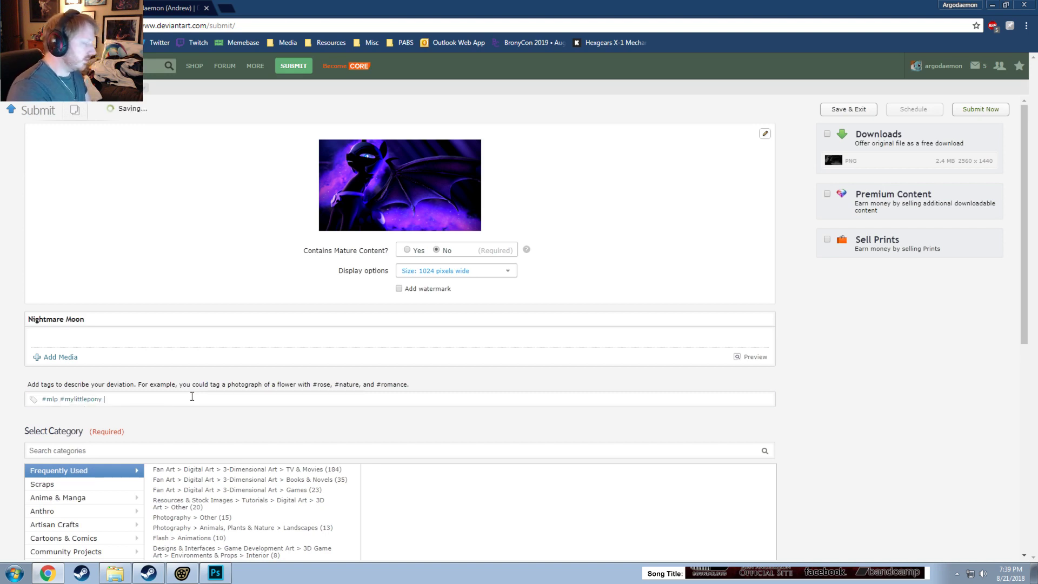
type(" #3")
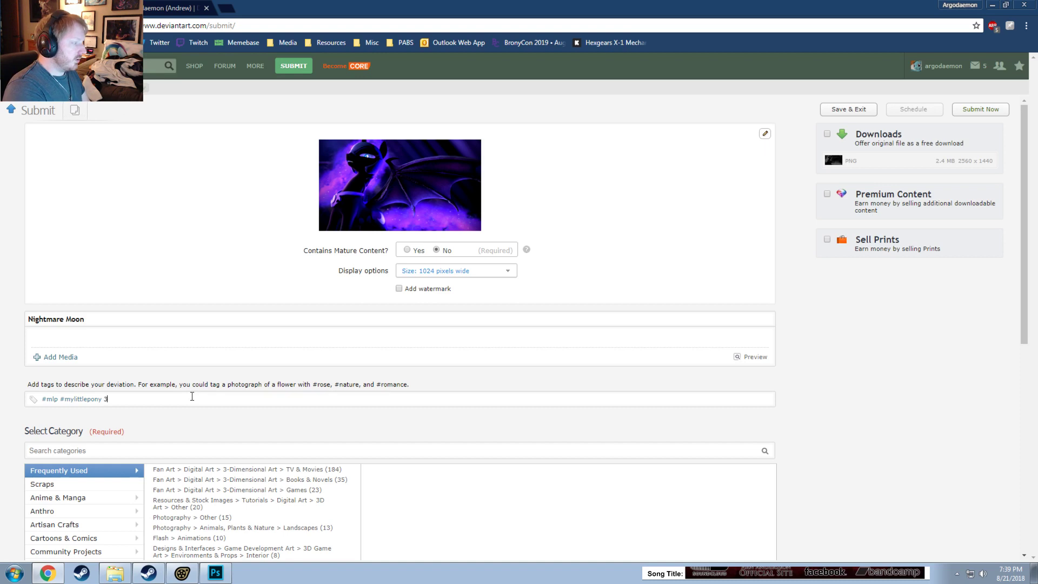
type("d #sfm #source")
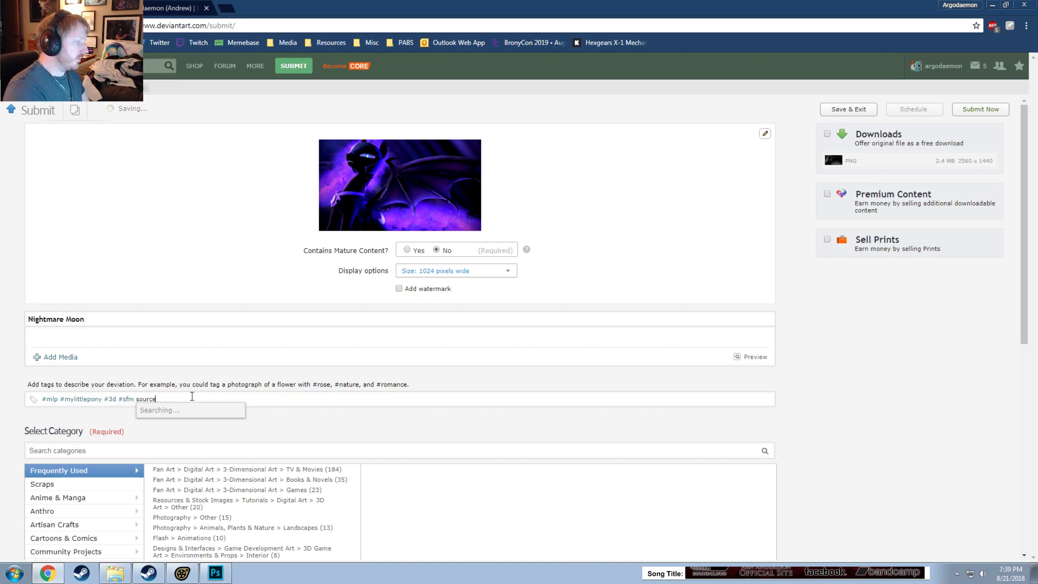
type("filmmaker")
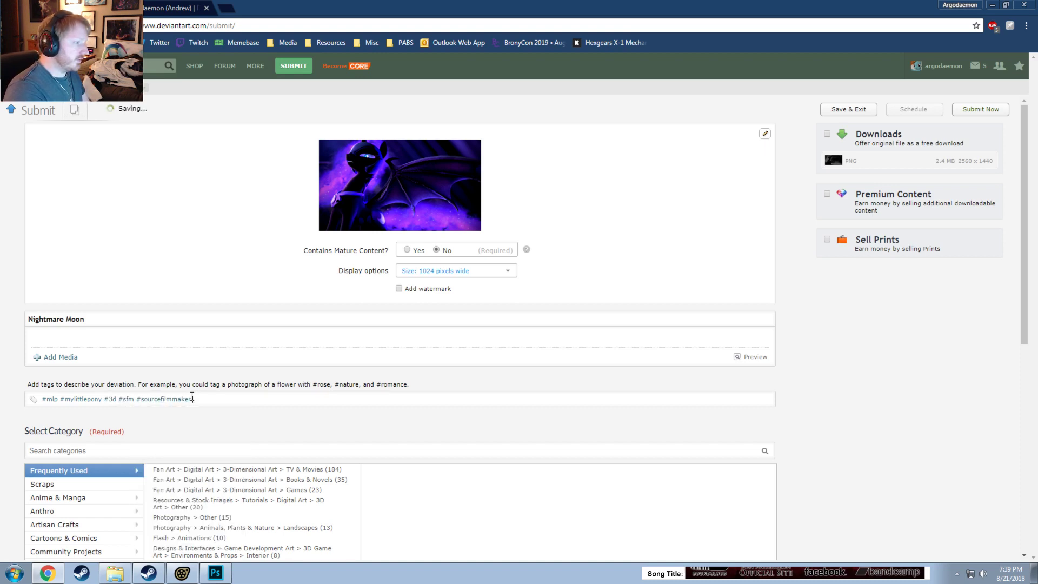
type(" #nightmaremoon")
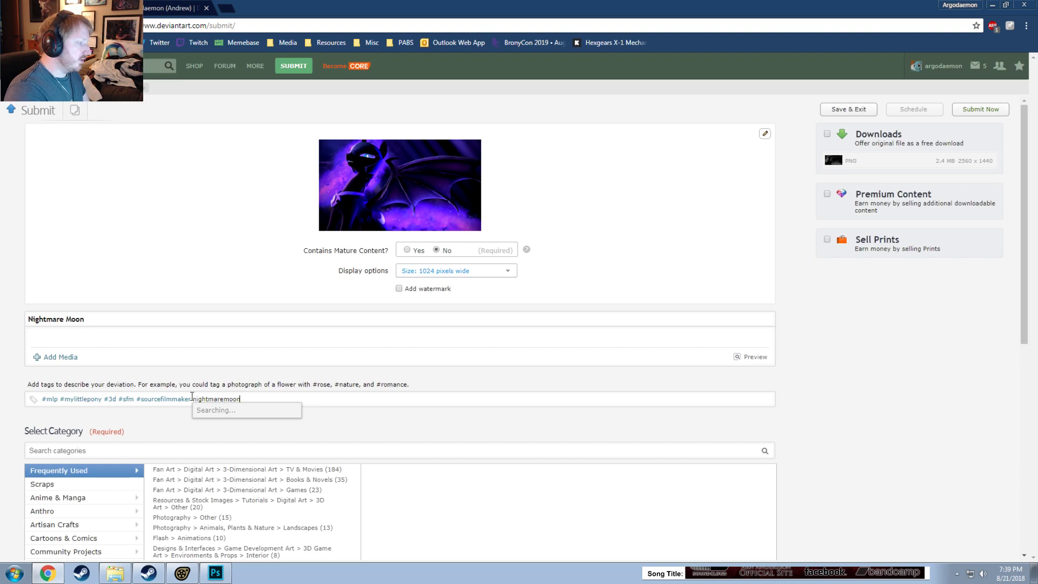
type(" #nmm")
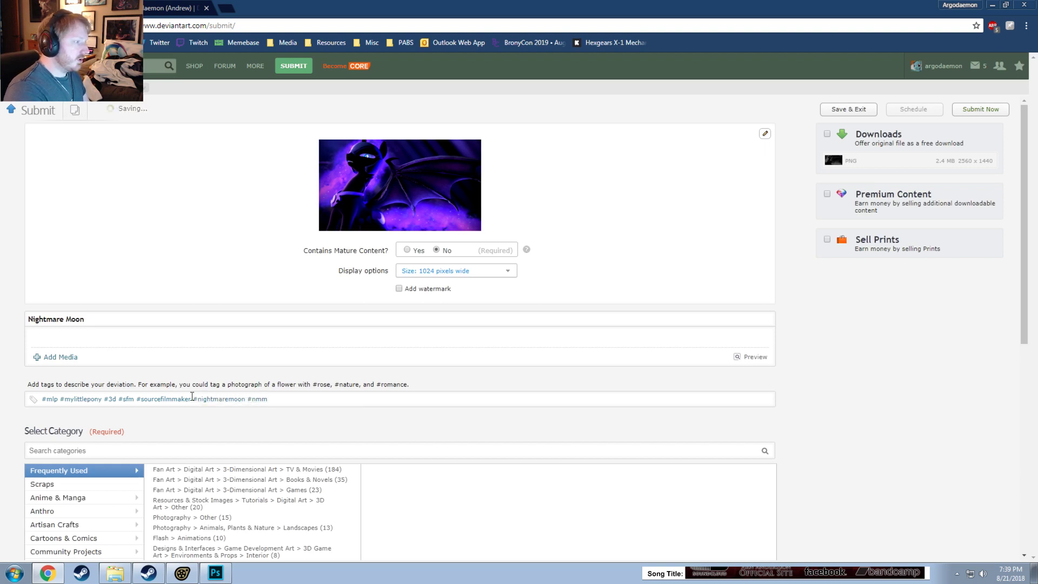
type(" #dark")
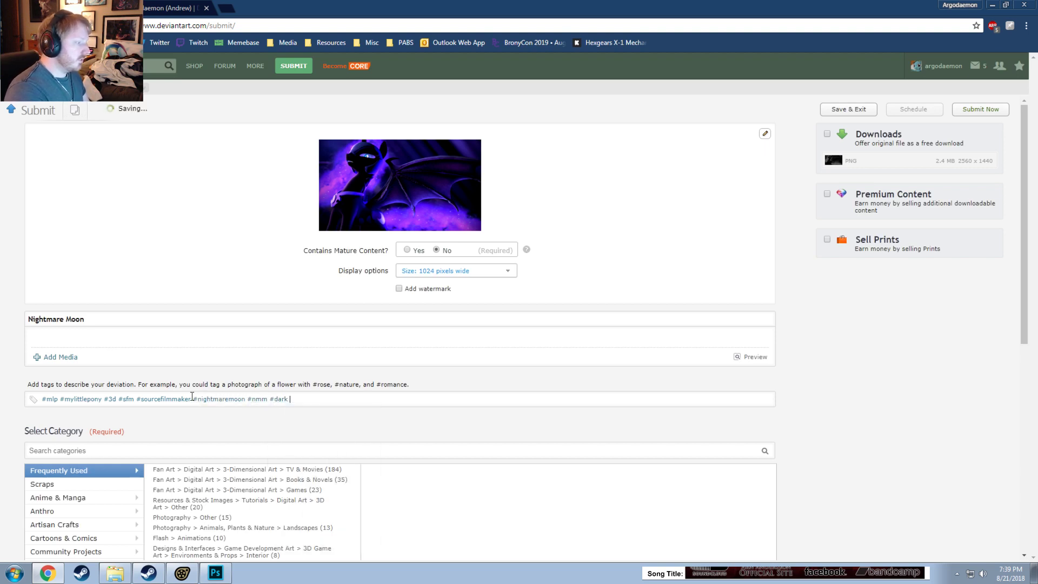
Step: Open the existing deviation "I'm Everything You Want To Be" for editing to consult its tags
left_click(153, 7)
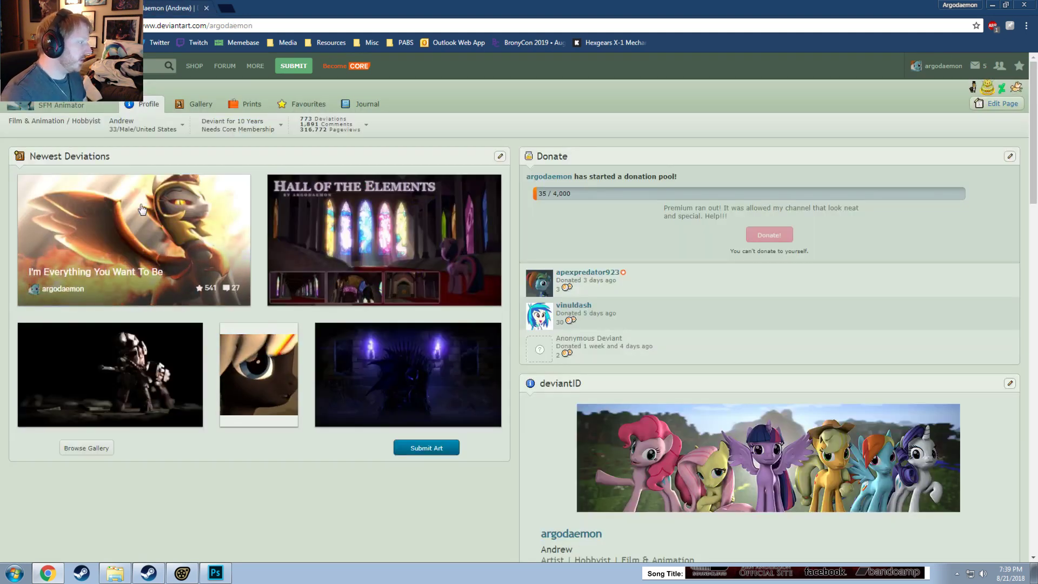
left_click(177, 215)
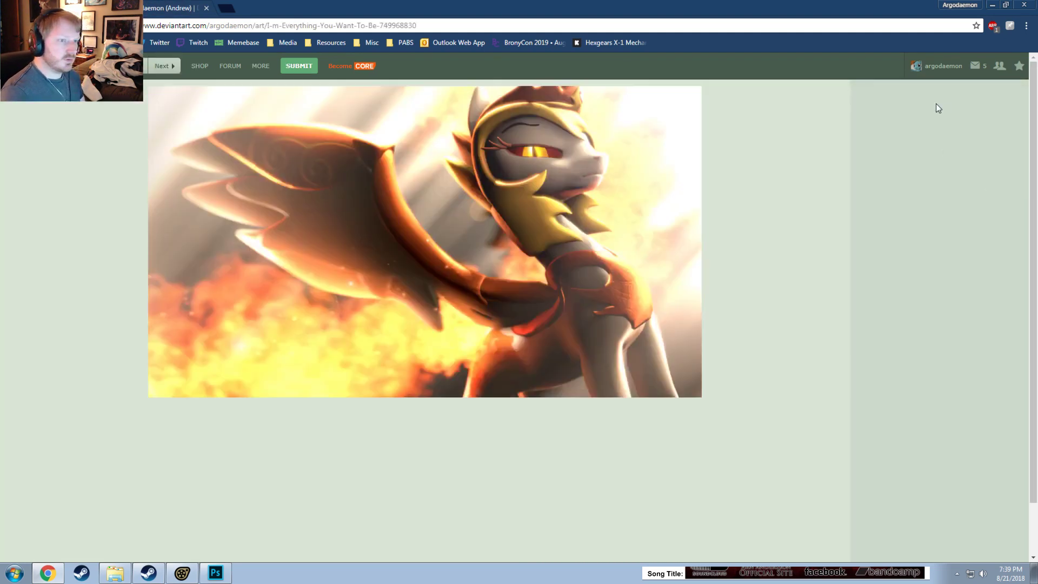
left_click(893, 132)
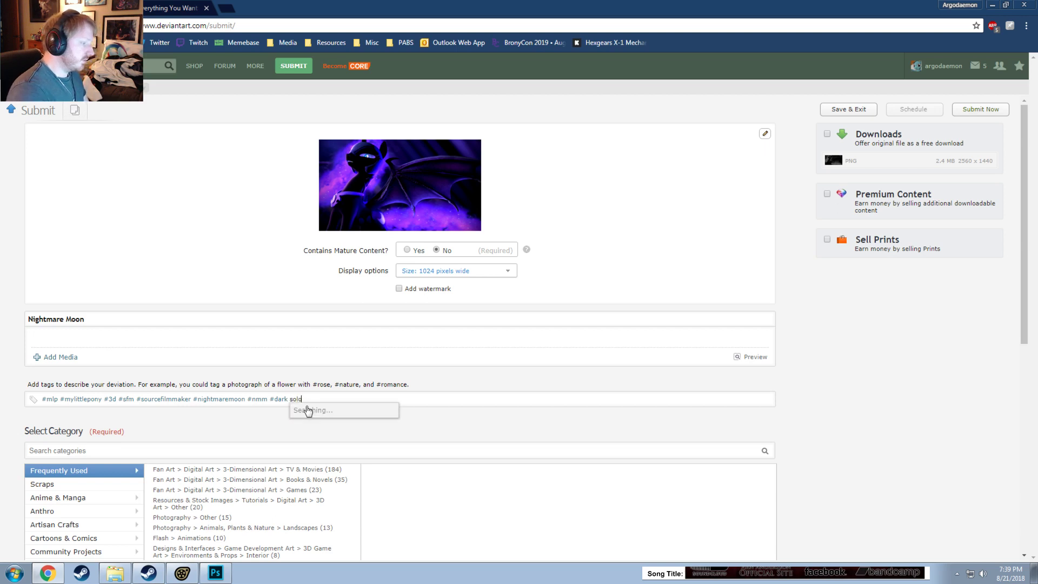
Step: Add the tags #solo and #pony to the Nightmare Moon submission and close the other deviation's edit page
key("BackSpace")
type("olo #sun #sourcefilmmaker #fire")
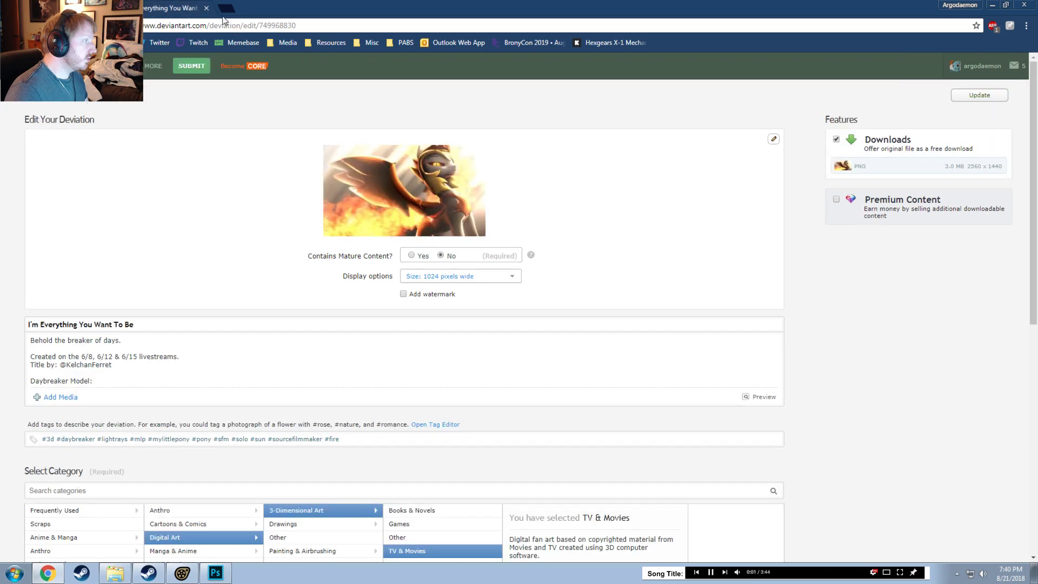
left_click(206, 8)
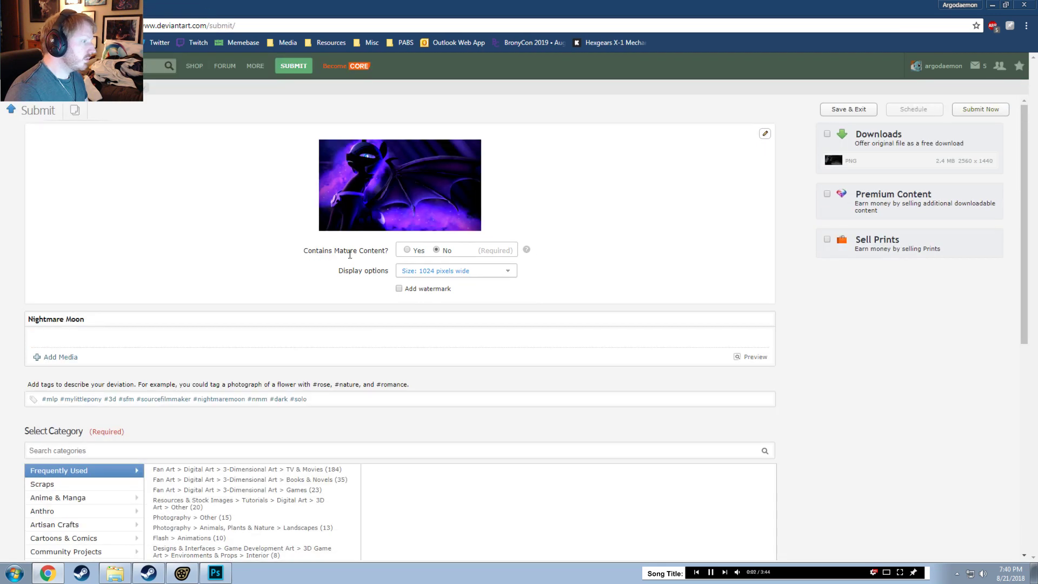
left_click(324, 403)
type("pony")
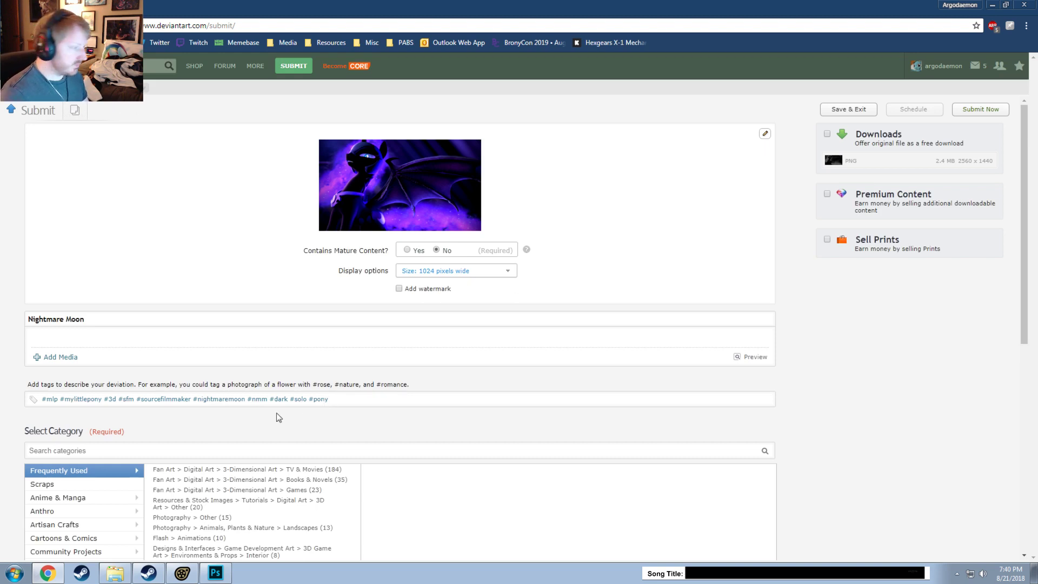
Step: Set the category to Fan Art > Digital Art > 3-Dimensional Art > TV & Movies and choose the Featured and Pony Pictures gallery folders
scroll(193, 425, "down", 3)
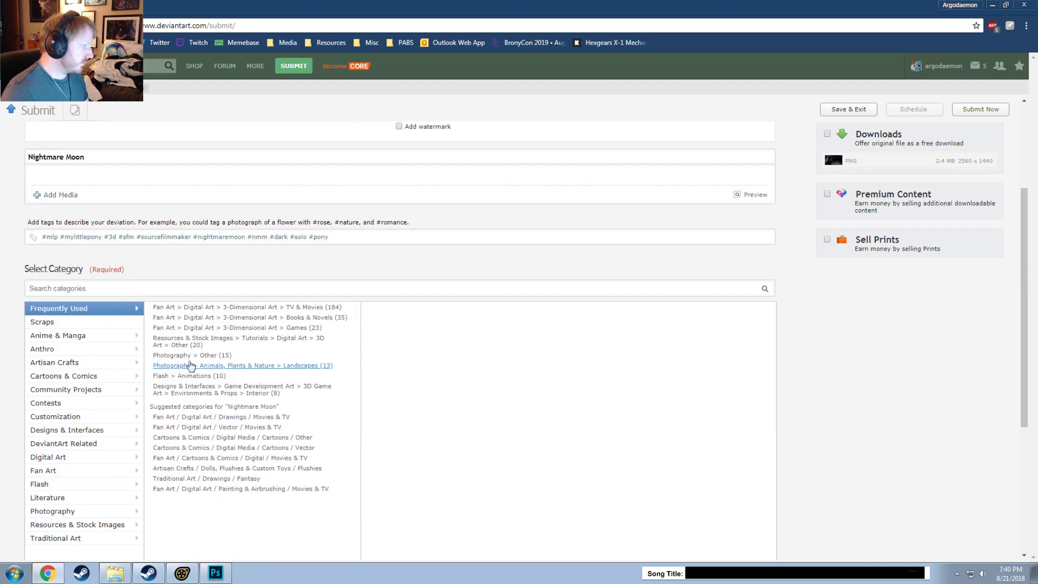
left_click(228, 308)
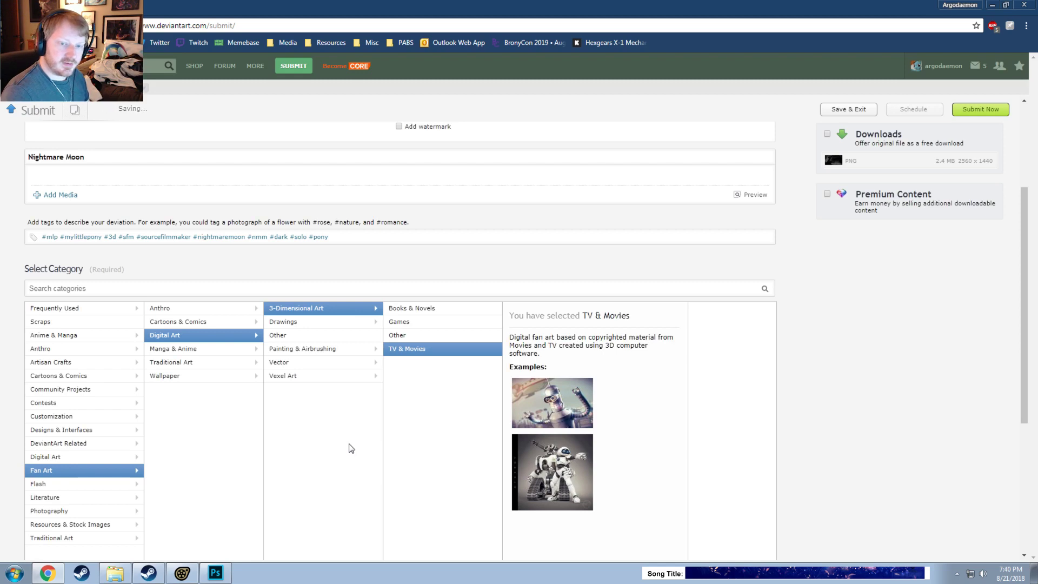
scroll(351, 448, "down", 5)
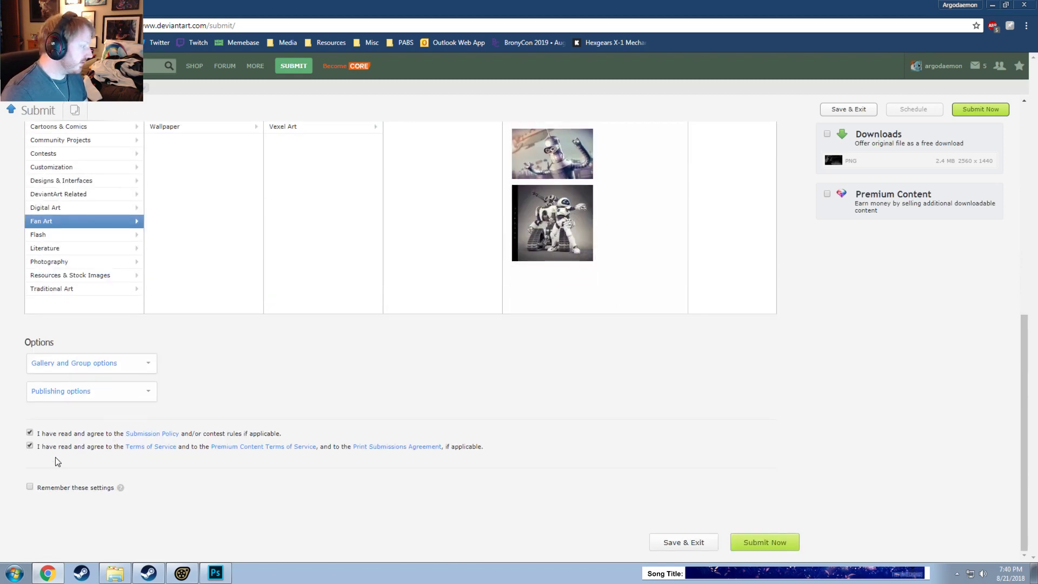
scroll(88, 433, "up", 1)
left_click(90, 423)
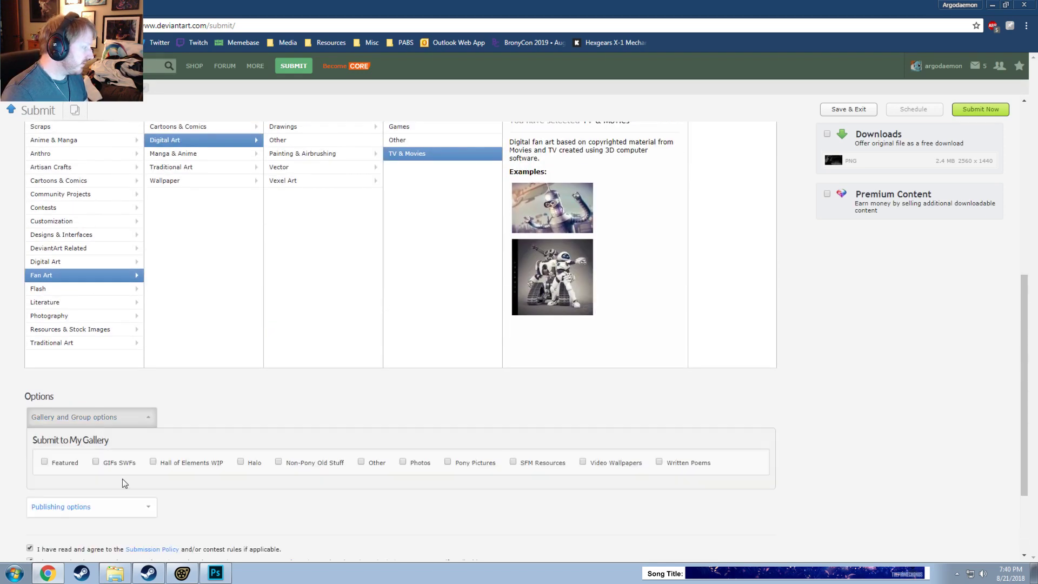
left_click(46, 460)
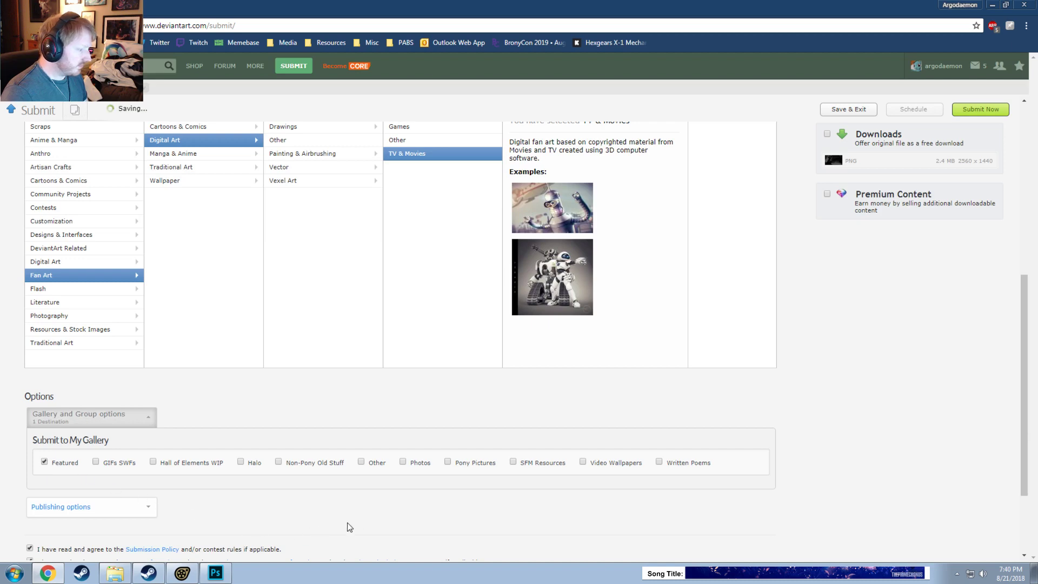
left_click(448, 463)
Step: Open the deviation "I'm Everything You Want To Be" from the profile and copy its web address
scroll(95, 492, "up", 6)
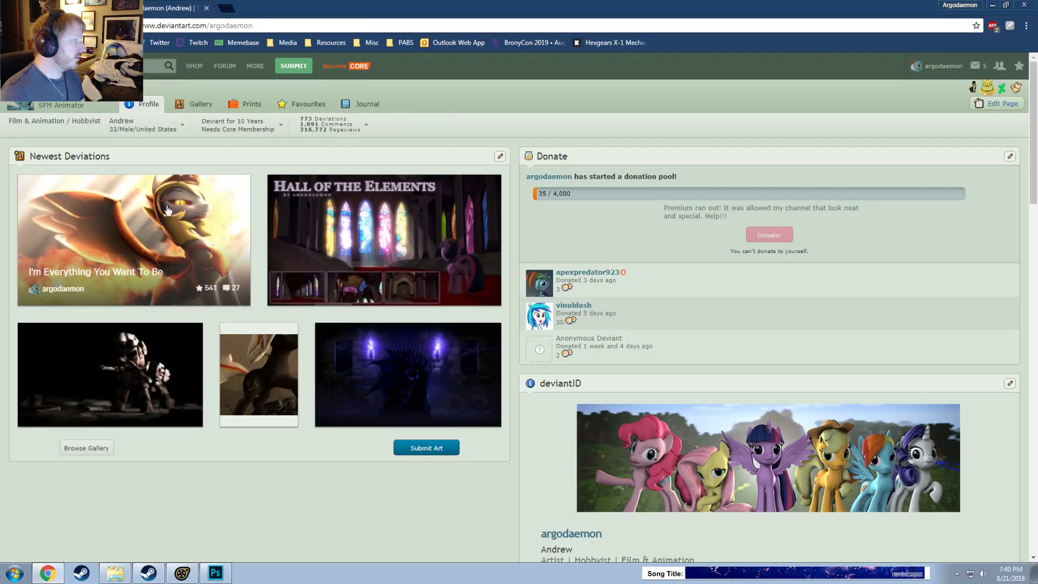
left_click(167, 204)
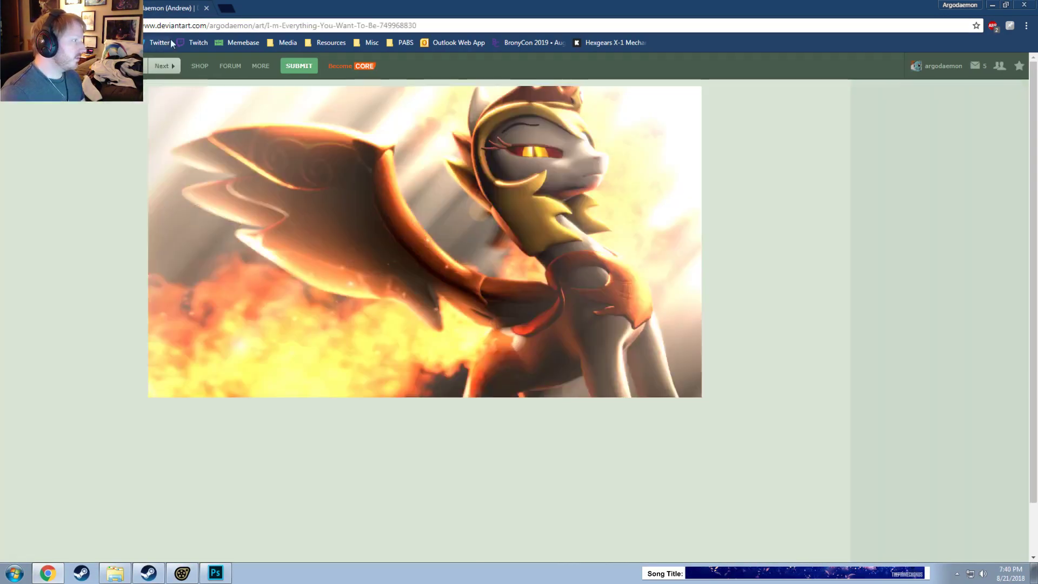
key("ctrl+l")
key("ctrl+c")
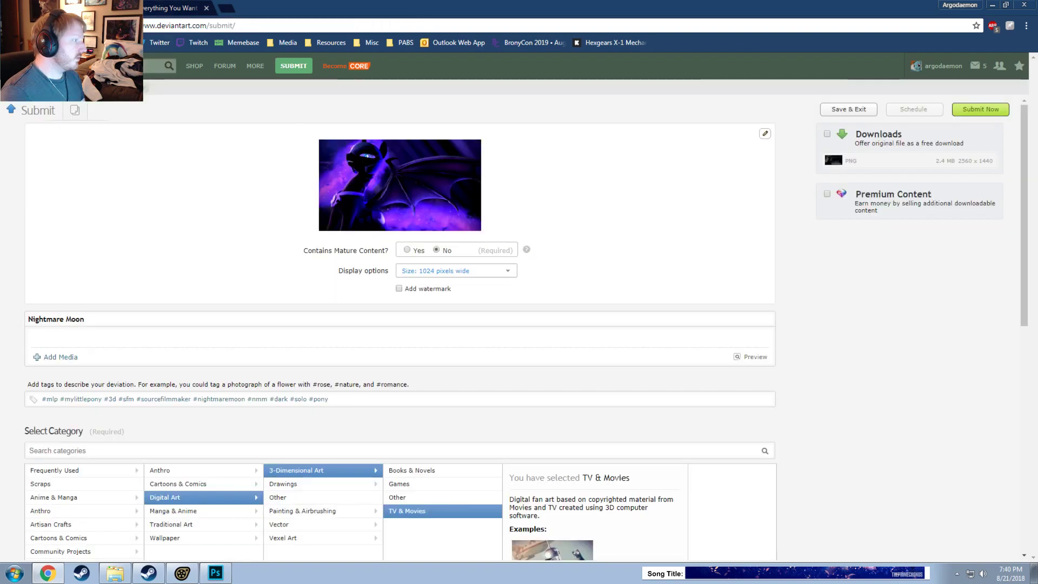
Step: Write "Companion to:" in the submission's description, leaving an empty line above it, and paste the copied deviation link beneath
left_click(156, 333)
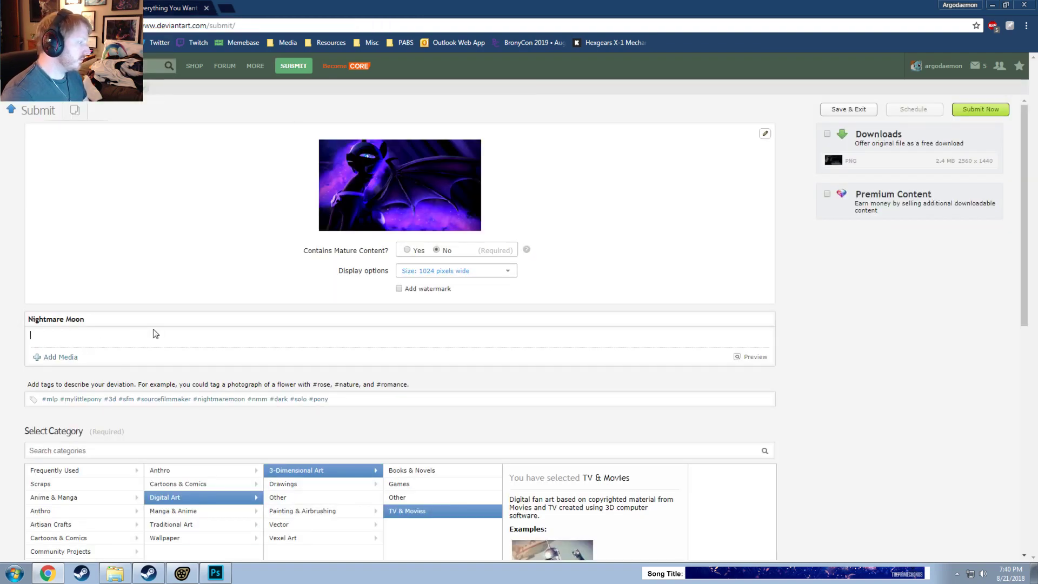
type("Co")
type("mpanion t")
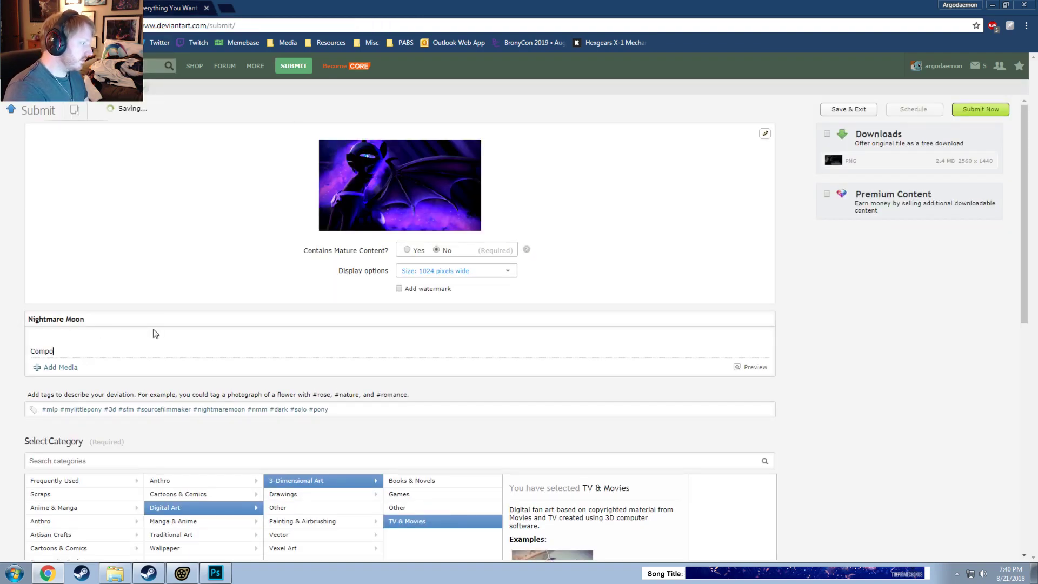
type("o:")
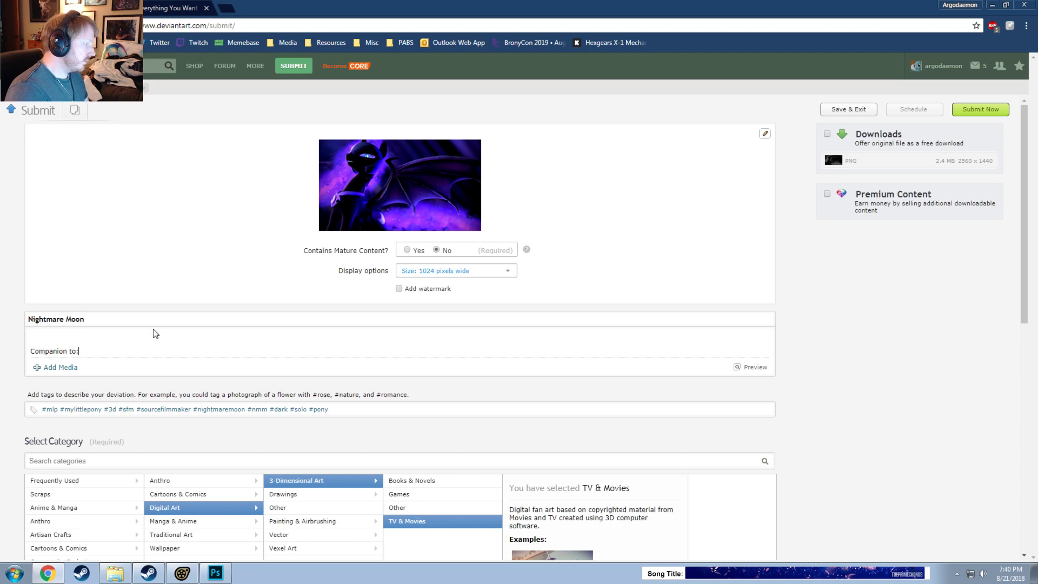
key("Return")
key("ctrl+v")
key("Return")
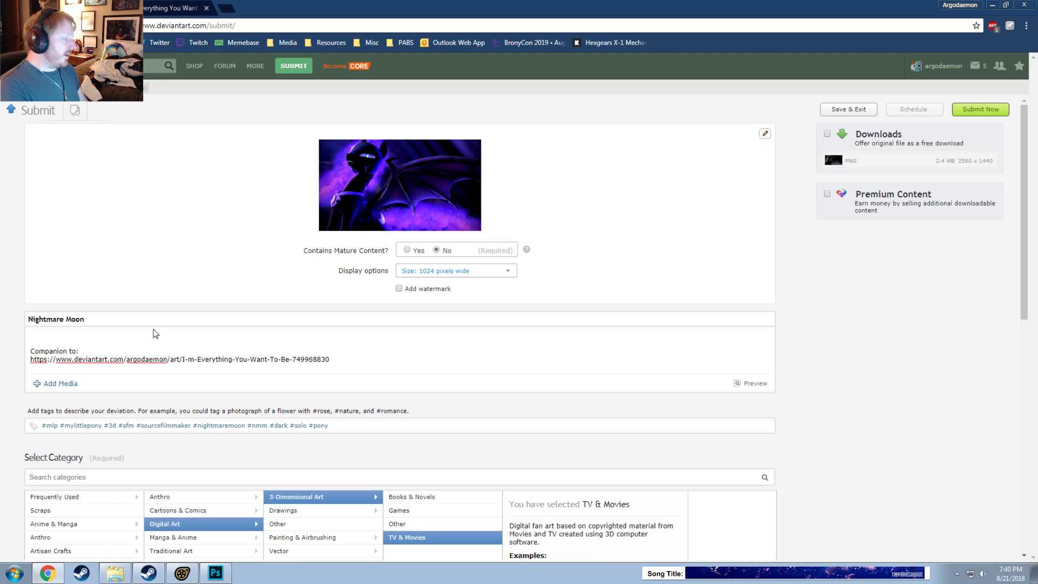
key("BackSpace")
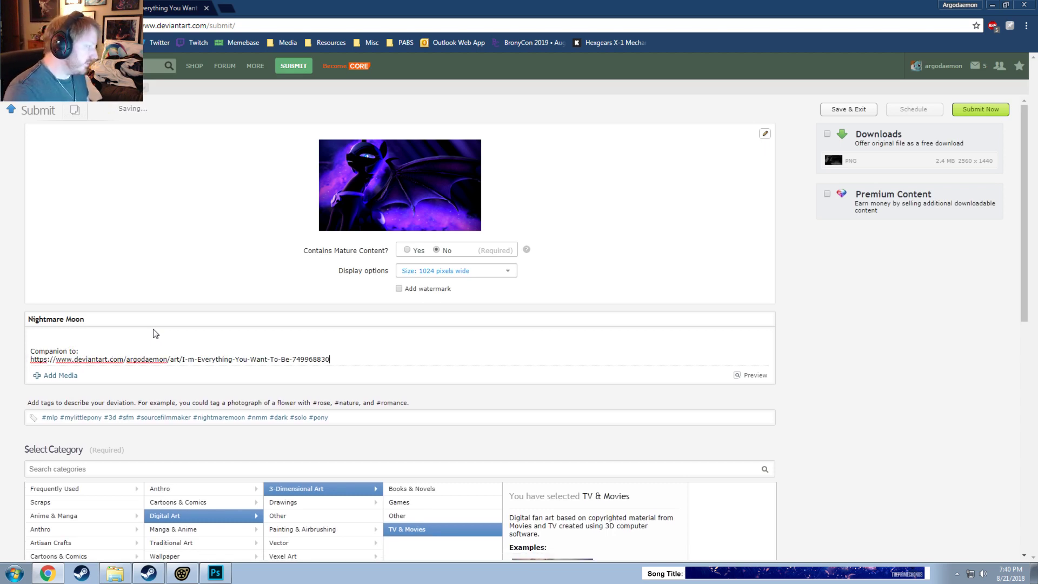
Step: Write "Created during the 8/7, 8/10 and 8/21." on the description's empty first line, checking the dates in the system calendar
left_click(127, 336)
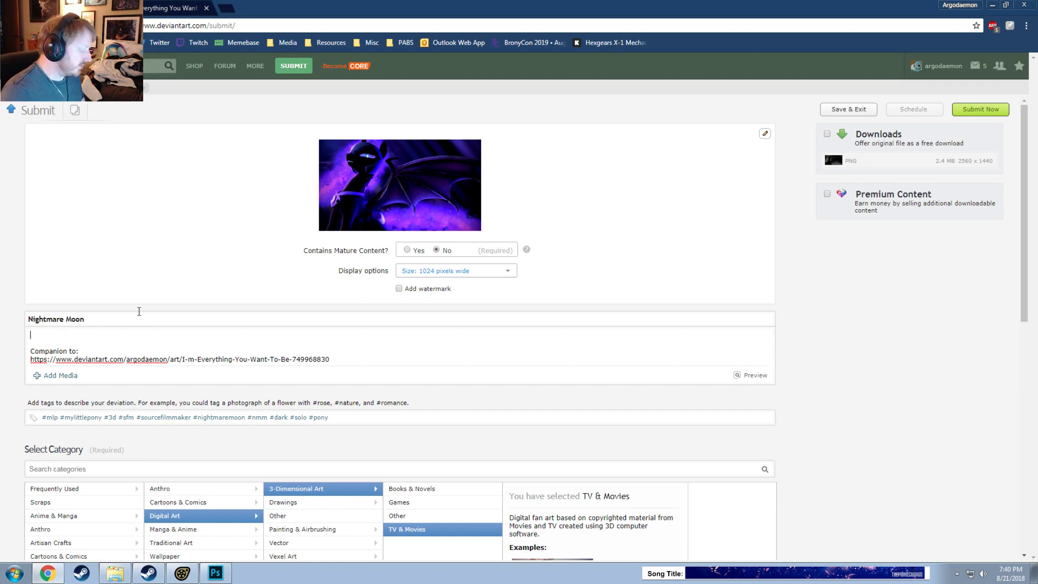
type("Created during the")
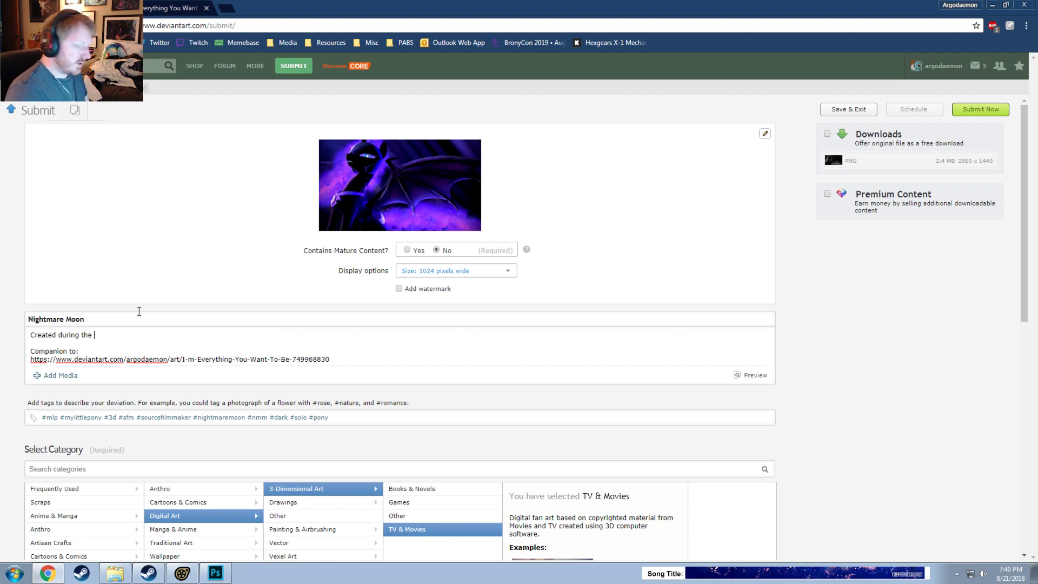
left_click(1010, 572)
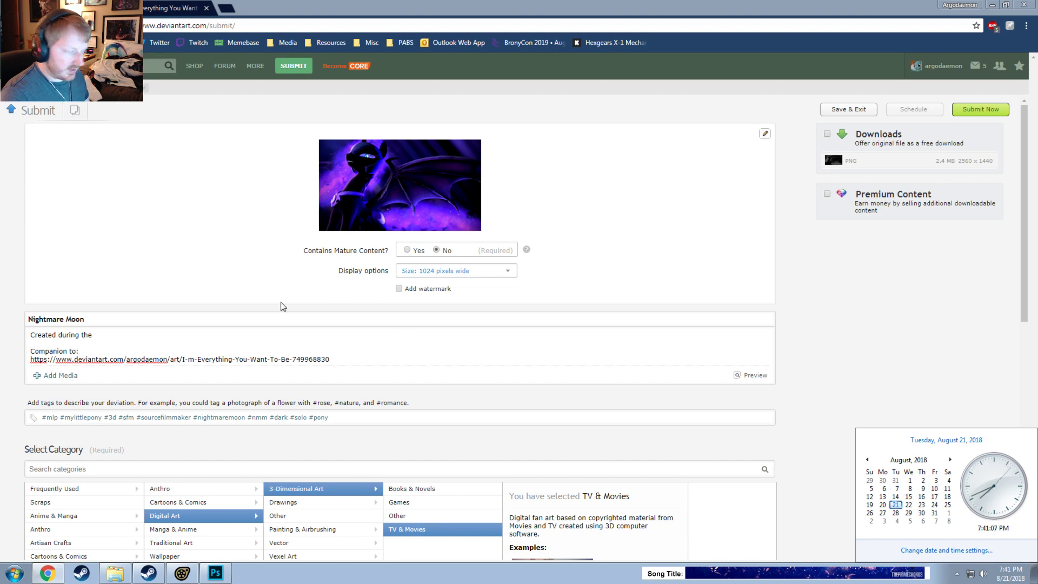
left_click(106, 333)
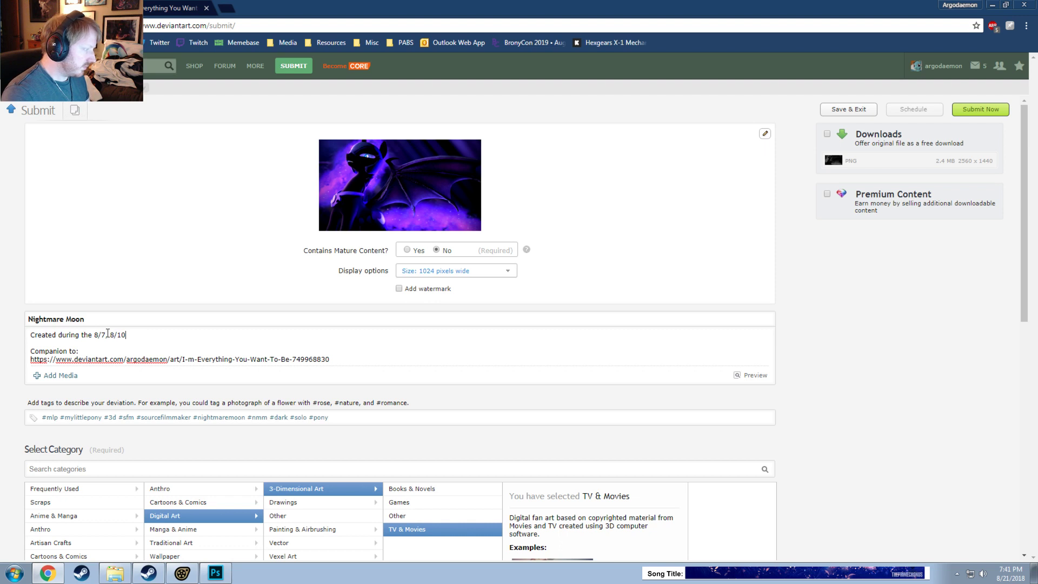
type("8/7, 8/10, 8/21")
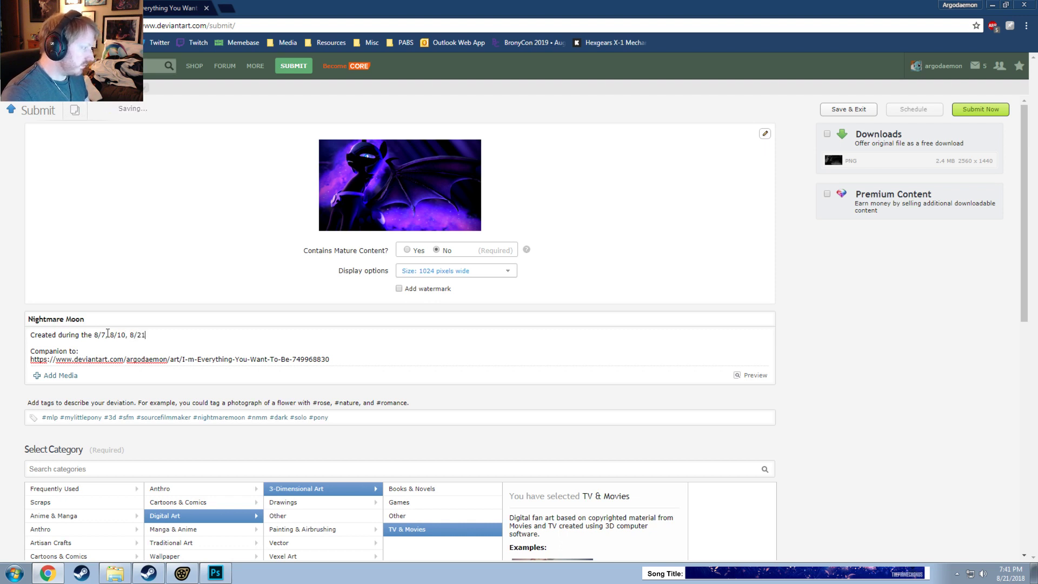
key("BackSpace")
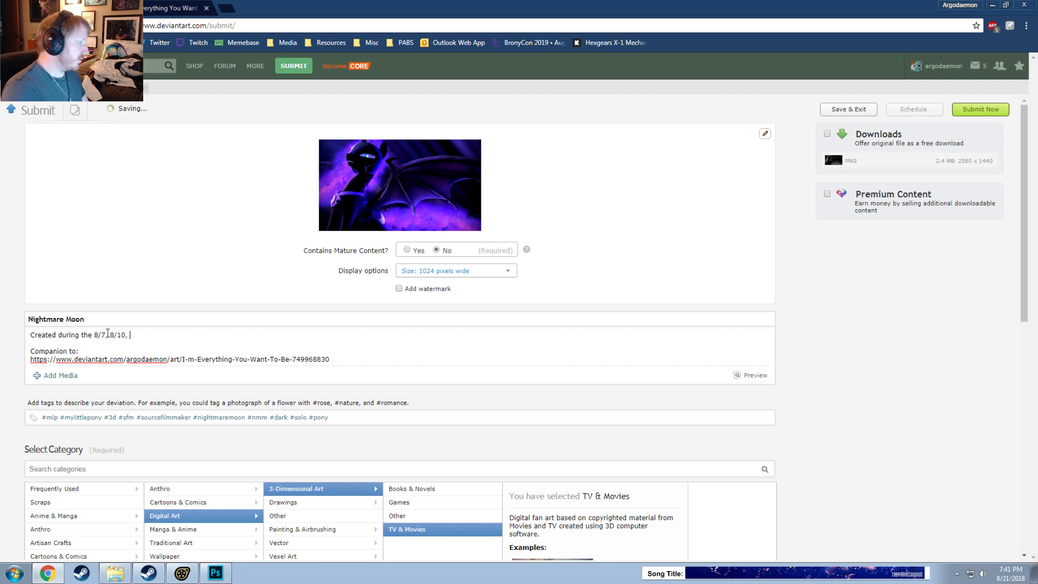
type("and 8/21.")
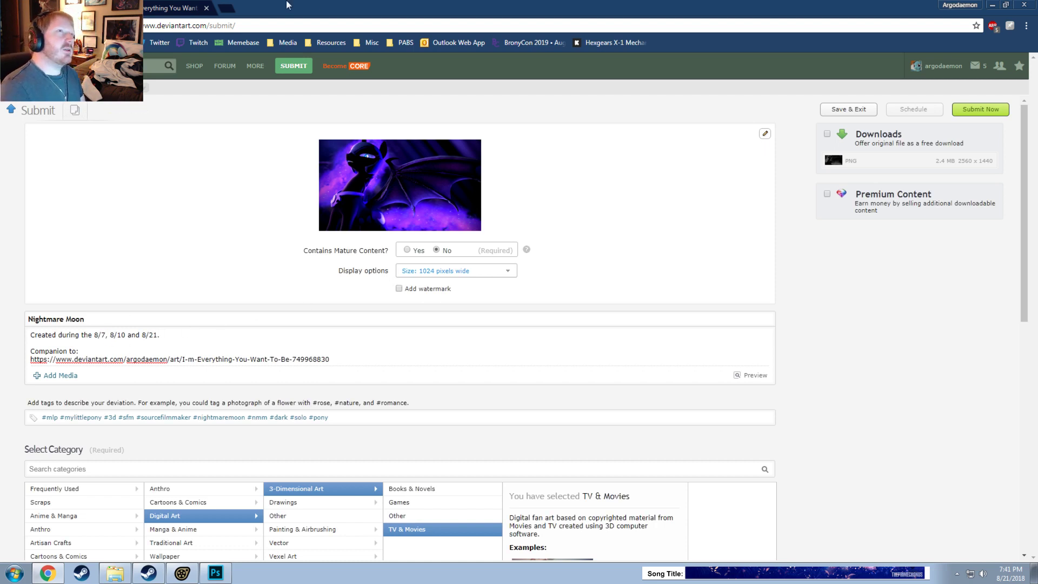
Step: Search the web for "nightmare moon quotes" from the companion deviation's tab and open the Quotes.net result
key("alt+Left")
left_click(185, 25)
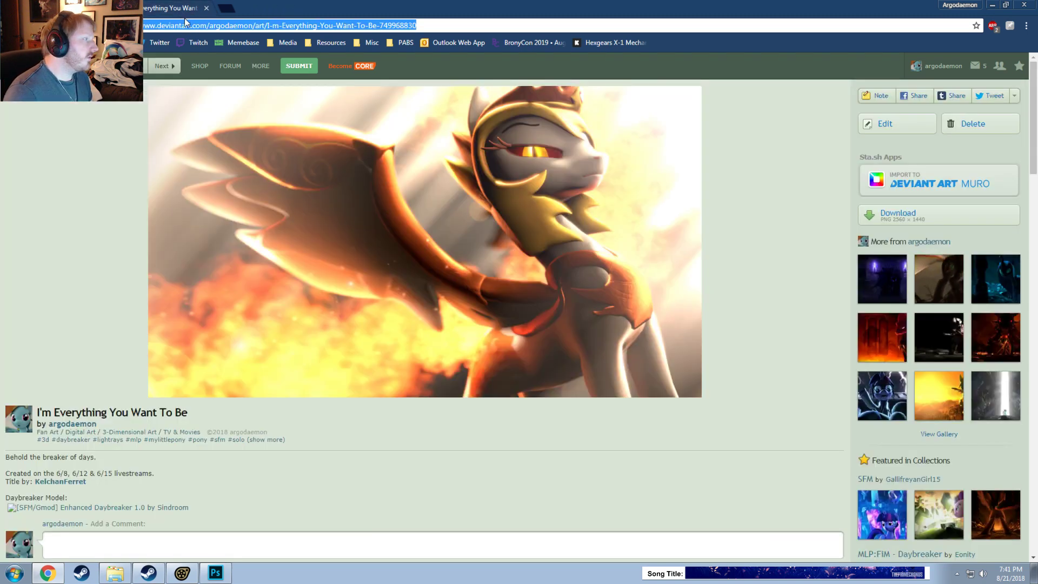
key("BackSpace")
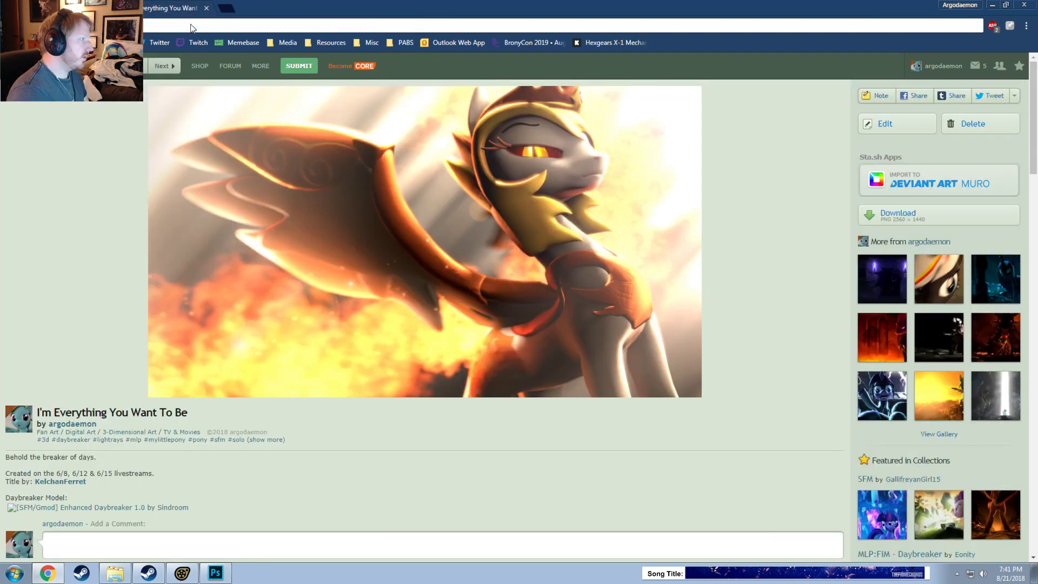
type("nightmare moon quotes")
key("Return")
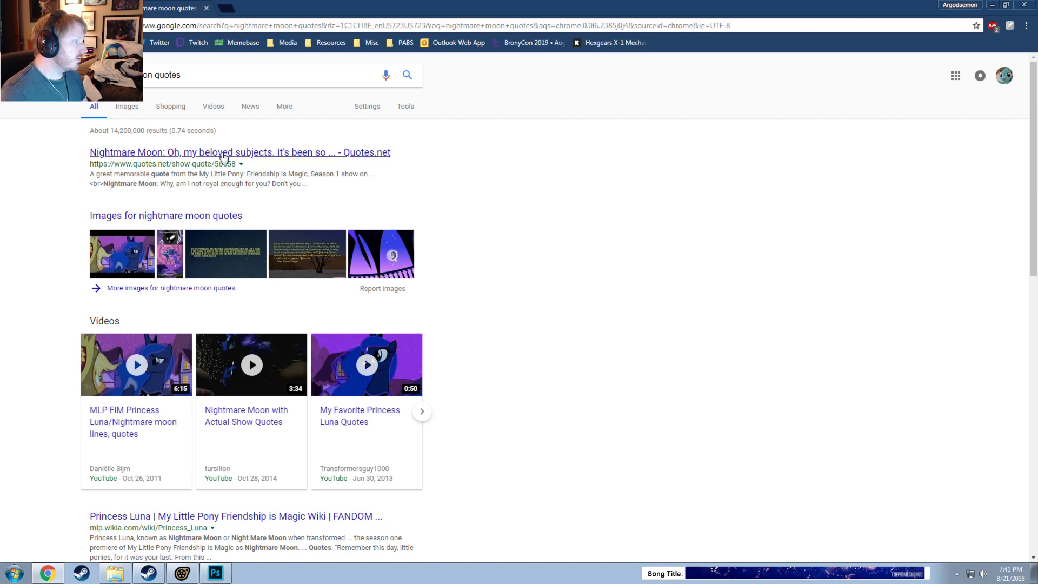
left_click(292, 153)
Step: Read through the Season 1 dialogue on the quotes page, examining Nightmare Moon's lines as possible titles
scroll(790, 317, "down", 2)
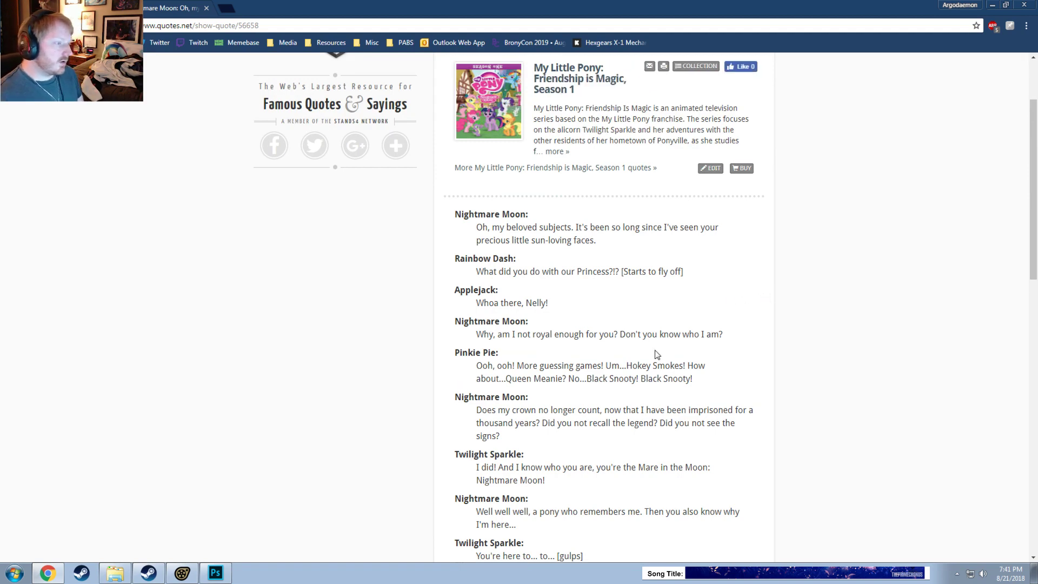
scroll(539, 321, "down", 1)
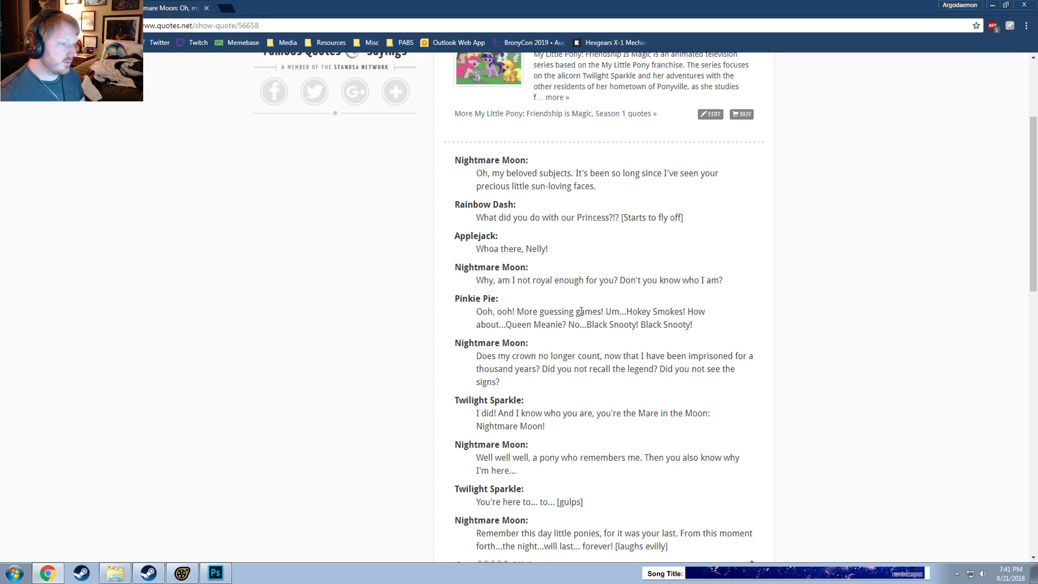
left_click_drag(620, 280, 723, 281)
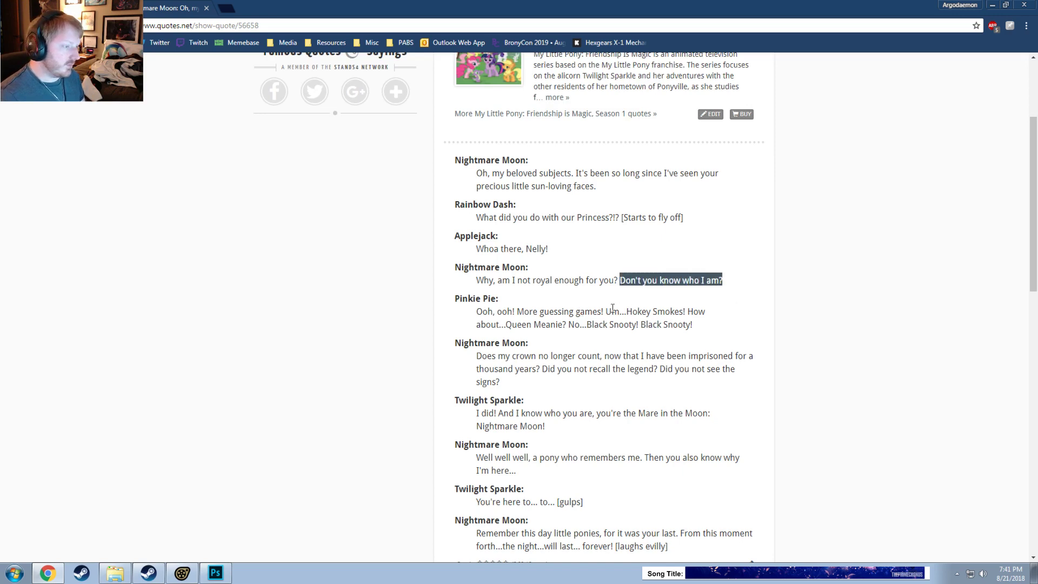
scroll(577, 307, "down", 2)
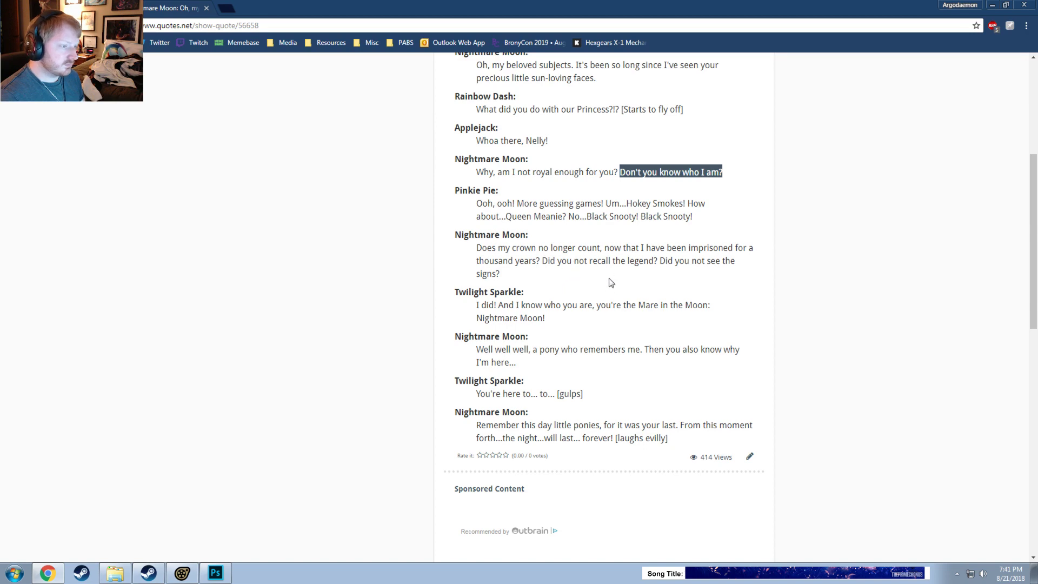
left_click(633, 274)
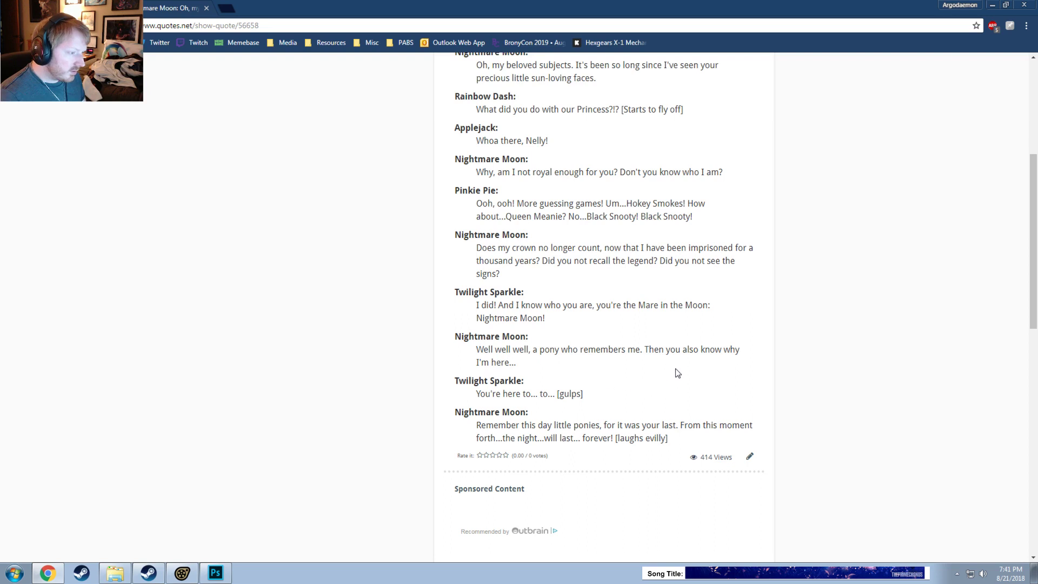
scroll(553, 364, "down", 1)
scroll(508, 365, "down", 2)
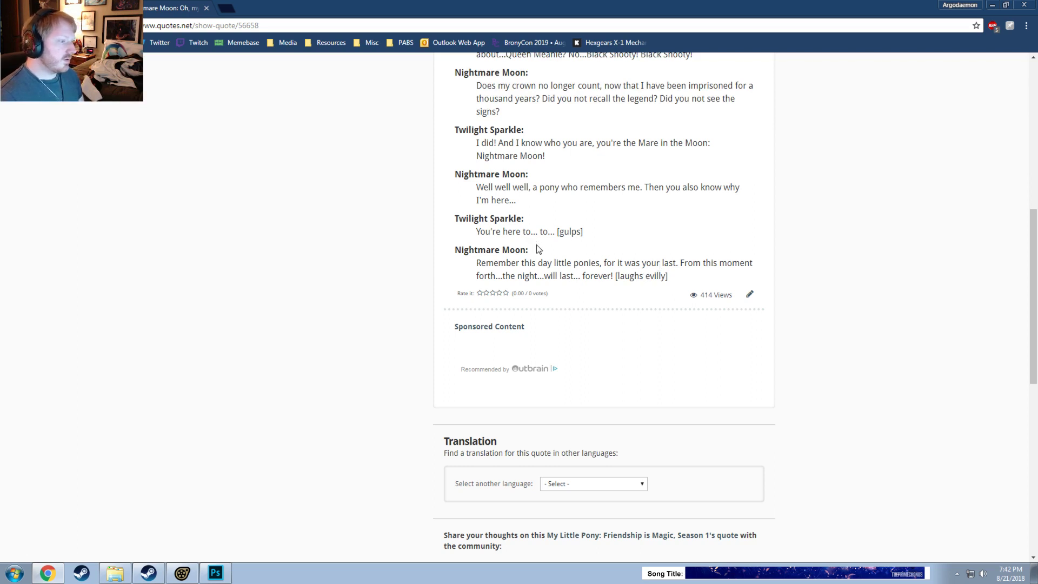
left_click_drag(601, 267, 478, 265)
left_click(498, 266)
scroll(530, 270, "down", 7)
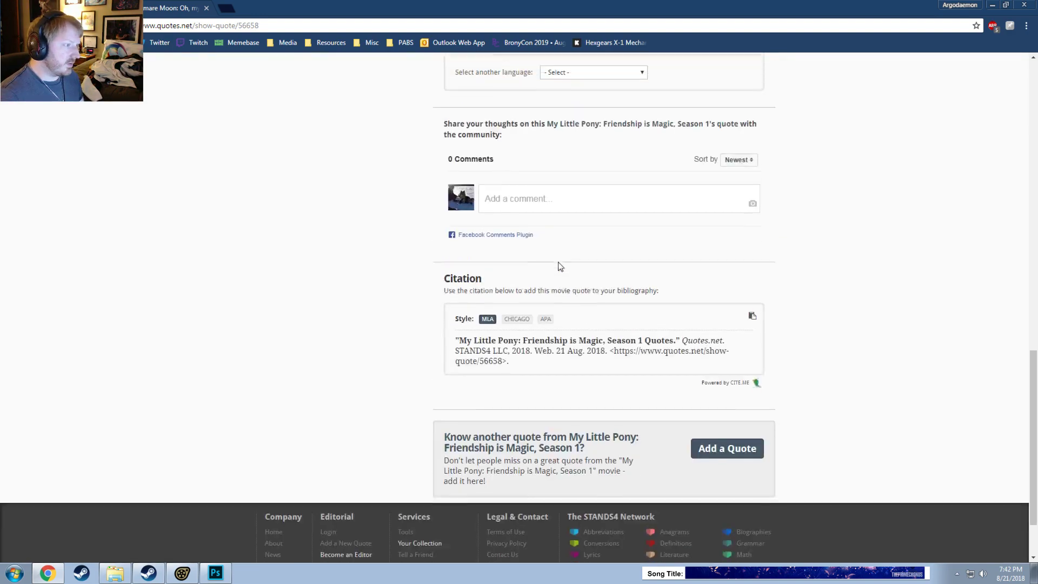
scroll(560, 266, "up", 1)
scroll(567, 261, "up", 15)
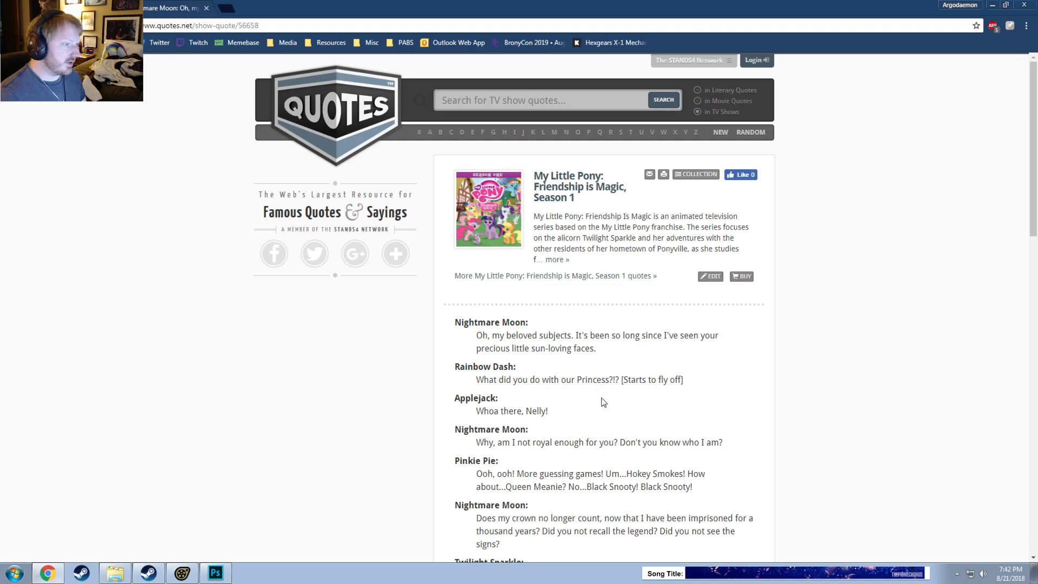
scroll(603, 402, "down", 5)
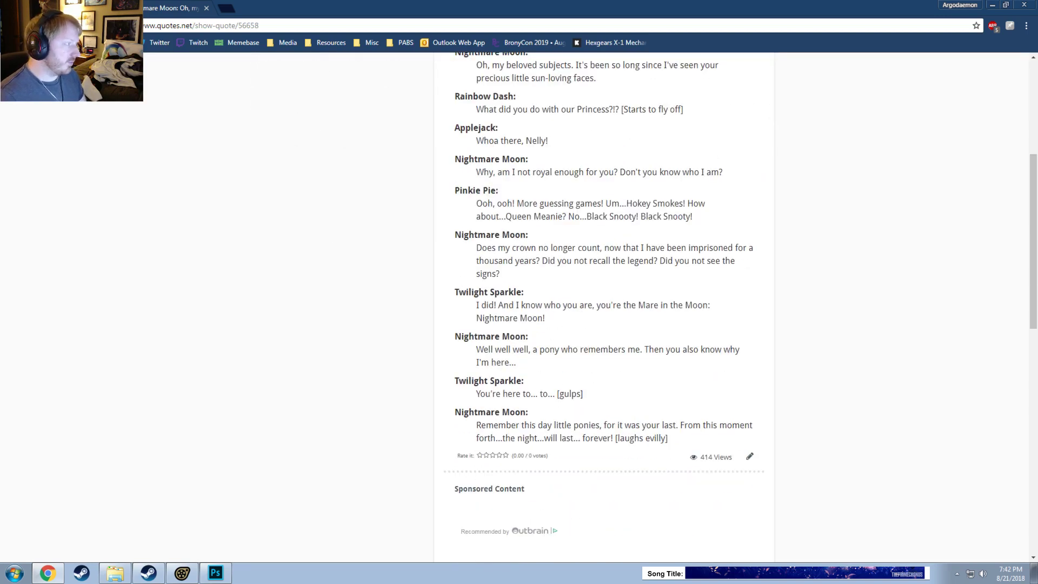
Step: Go back to the search results and check the TV Tropes quotes page for The Return Of Princess Nightmare Moon
left_click(11, 25)
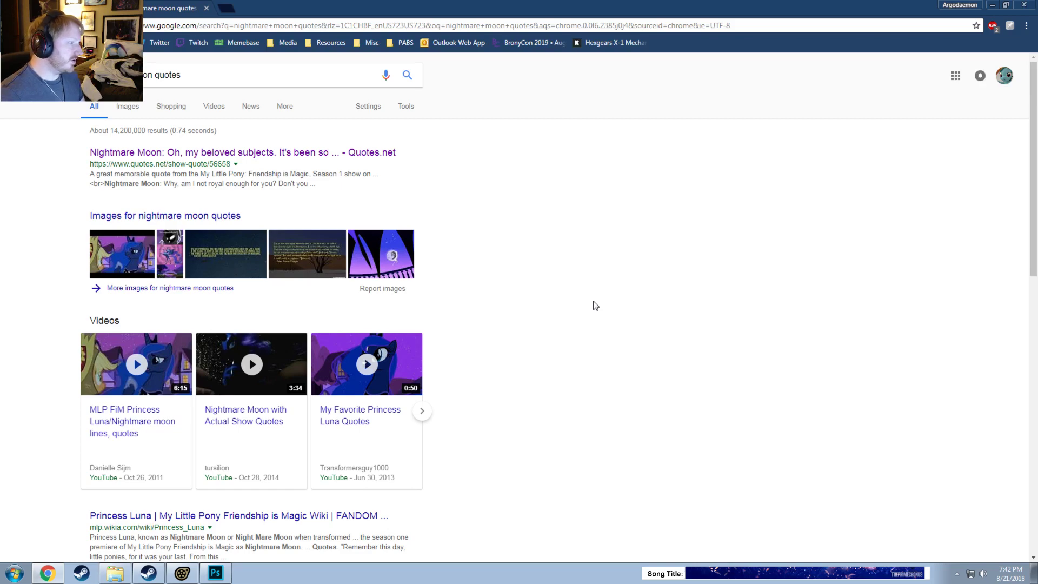
scroll(595, 305, "down", 5)
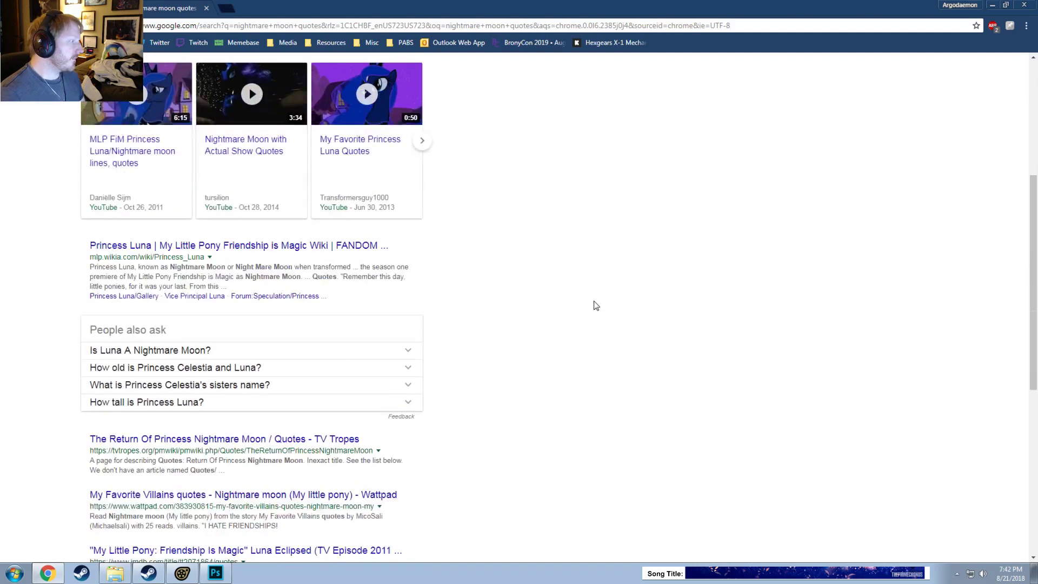
scroll(597, 302, "down", 4)
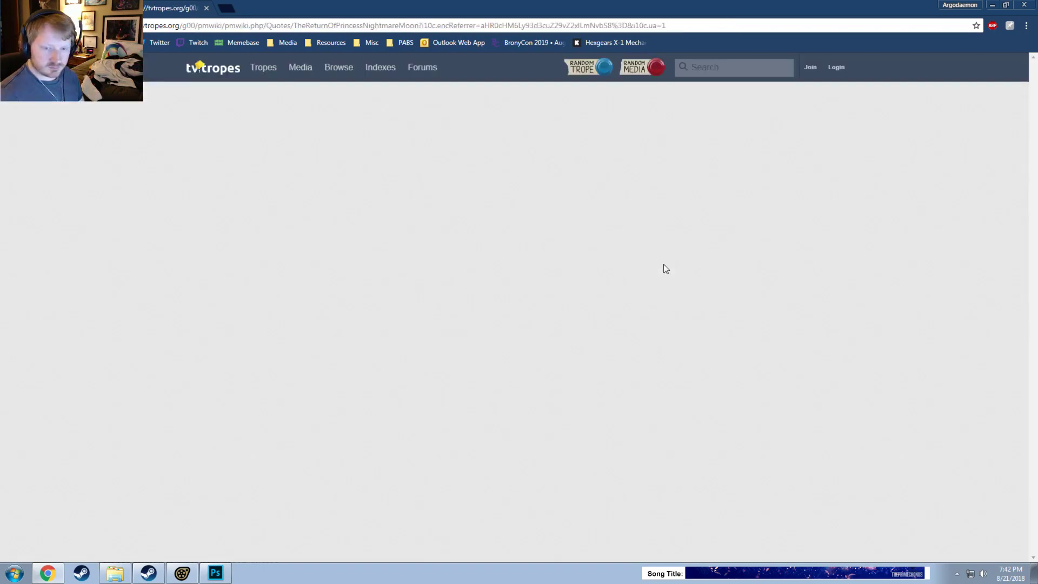
scroll(677, 287, "down", 3)
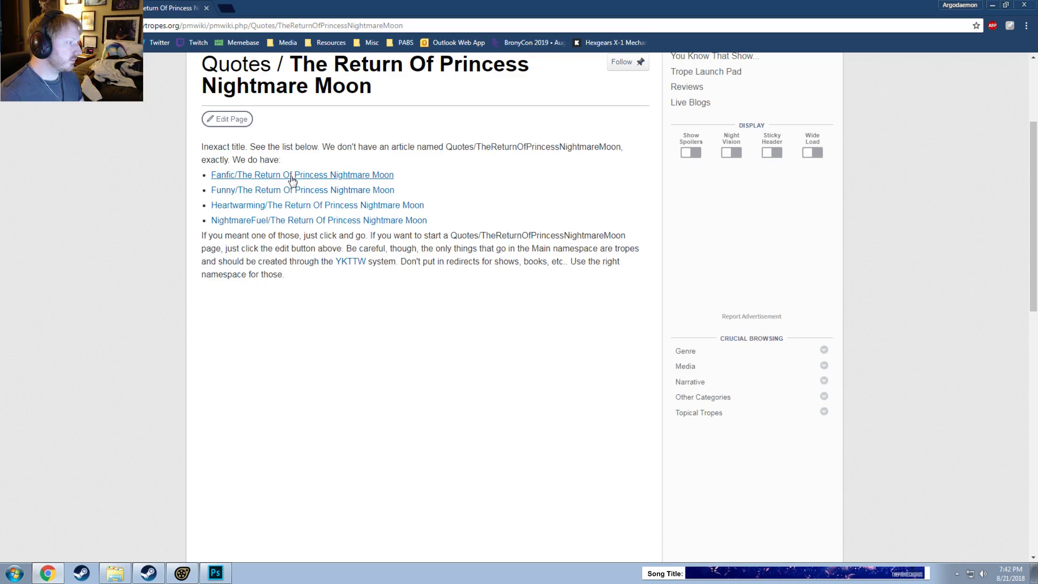
key("alt+Left")
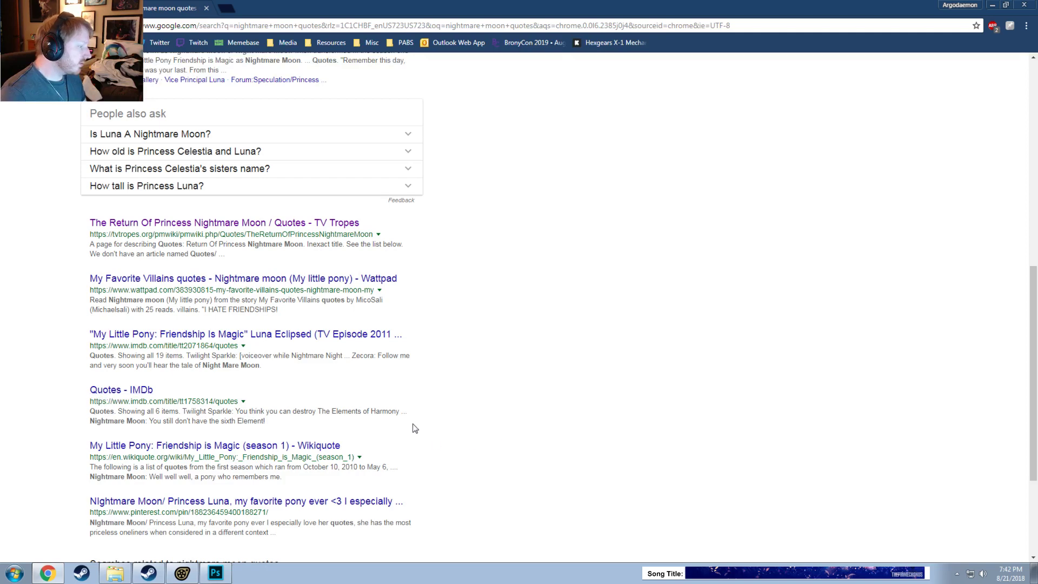
Step: Open the IMDb quotes page for "Friendship Is Magic, Part 2", examine its Nightmare Moon lines and return to the search results
left_click(124, 390)
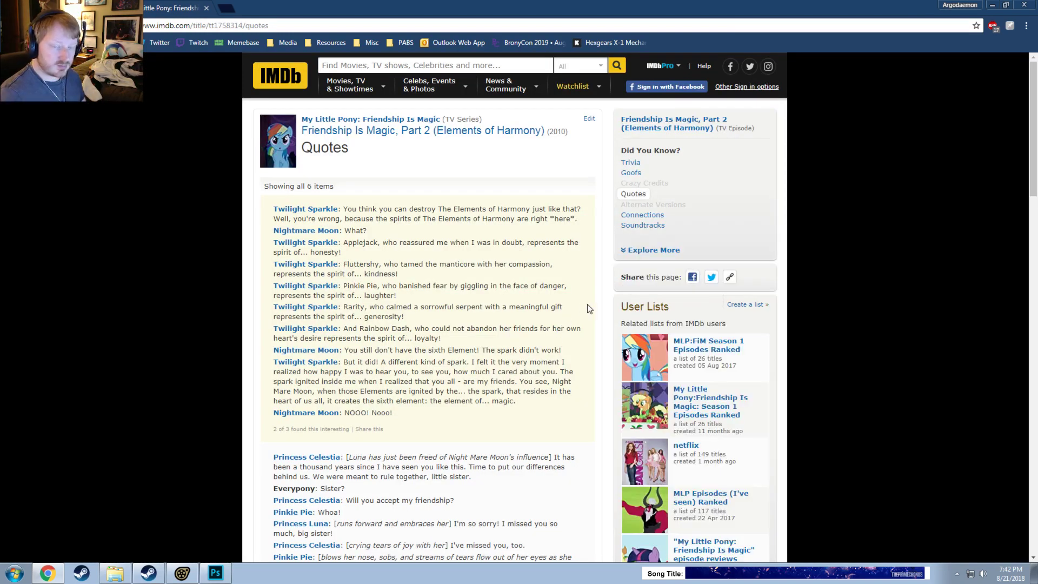
scroll(416, 303, "down", 4)
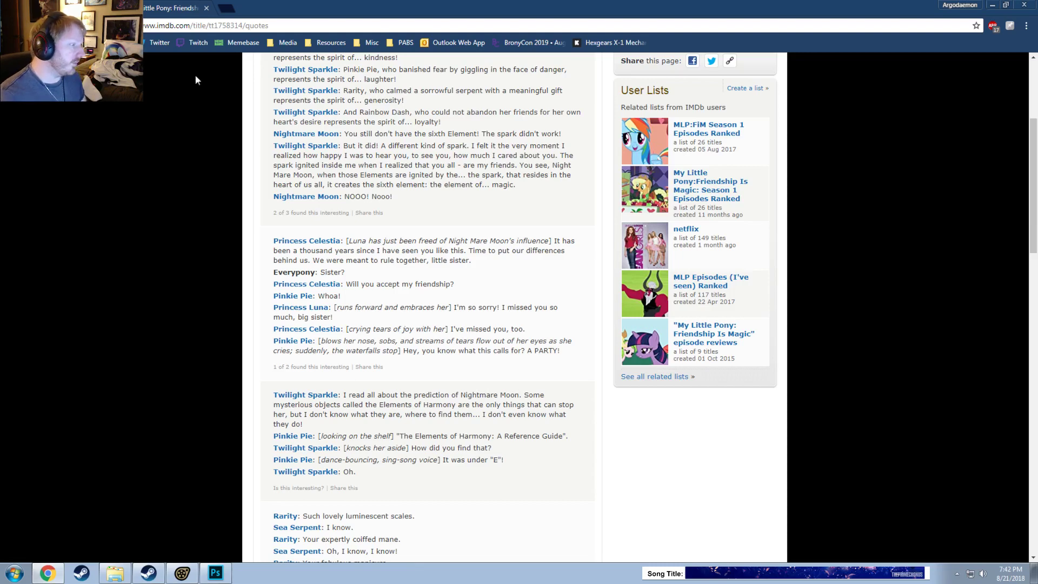
scroll(641, 448, "up", 2)
scroll(641, 448, "up", 2)
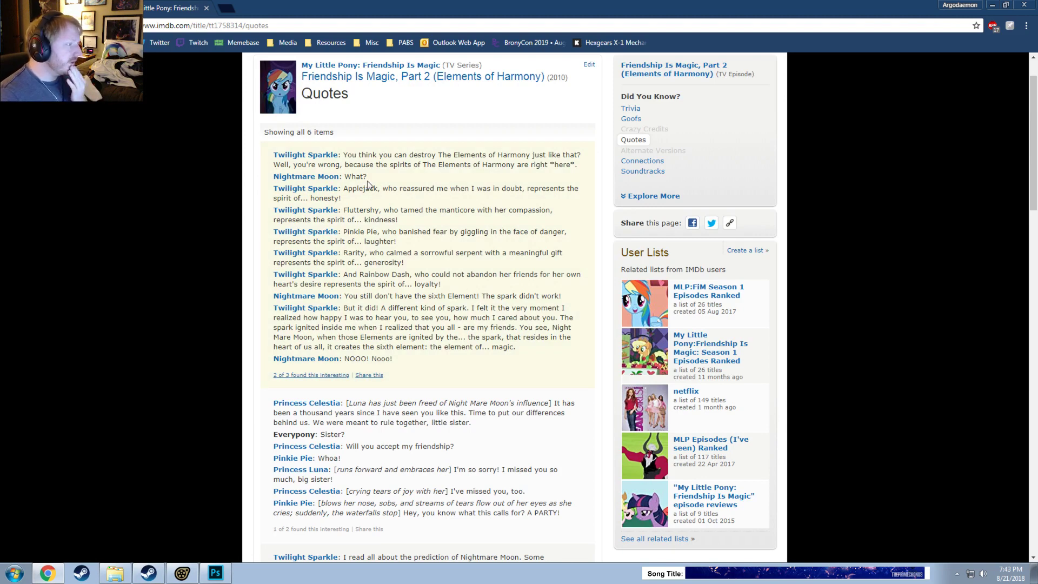
left_click_drag(363, 176, 354, 176)
scroll(372, 181, "down", 5)
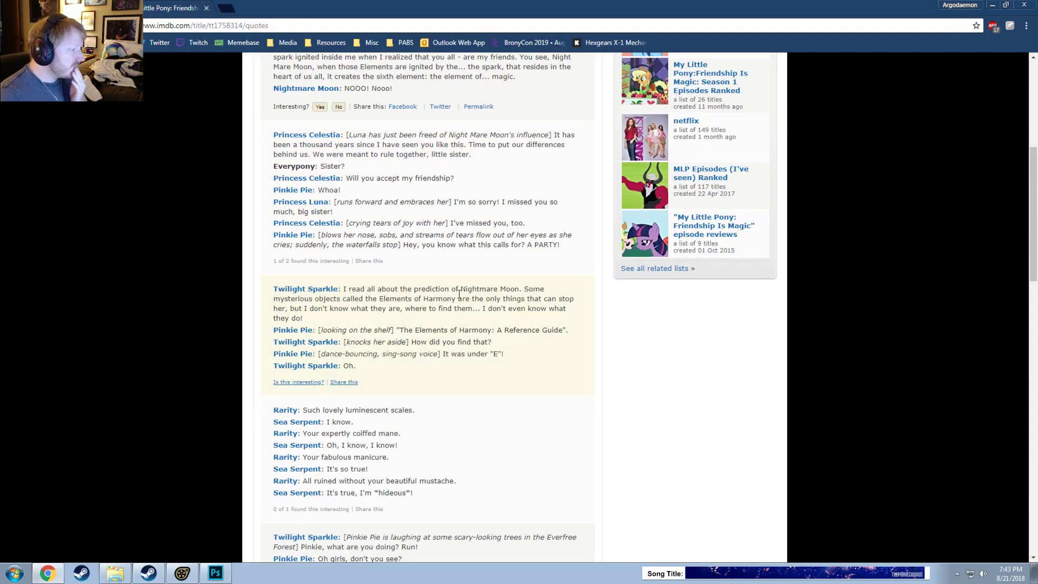
scroll(523, 351, "down", 7)
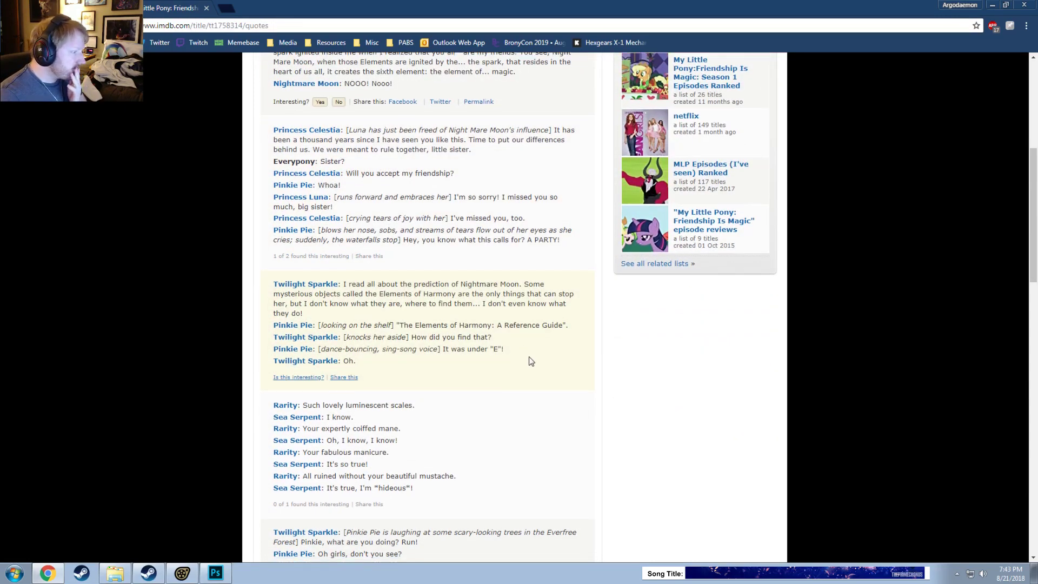
scroll(420, 301, "down", 10)
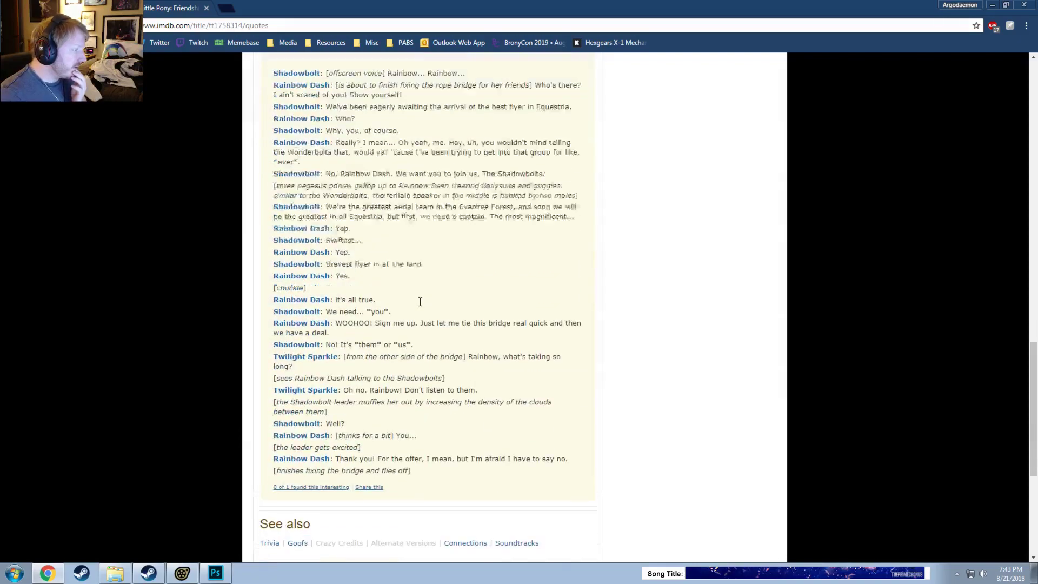
scroll(364, 281, "up", 8)
scroll(111, 196, "up", 20)
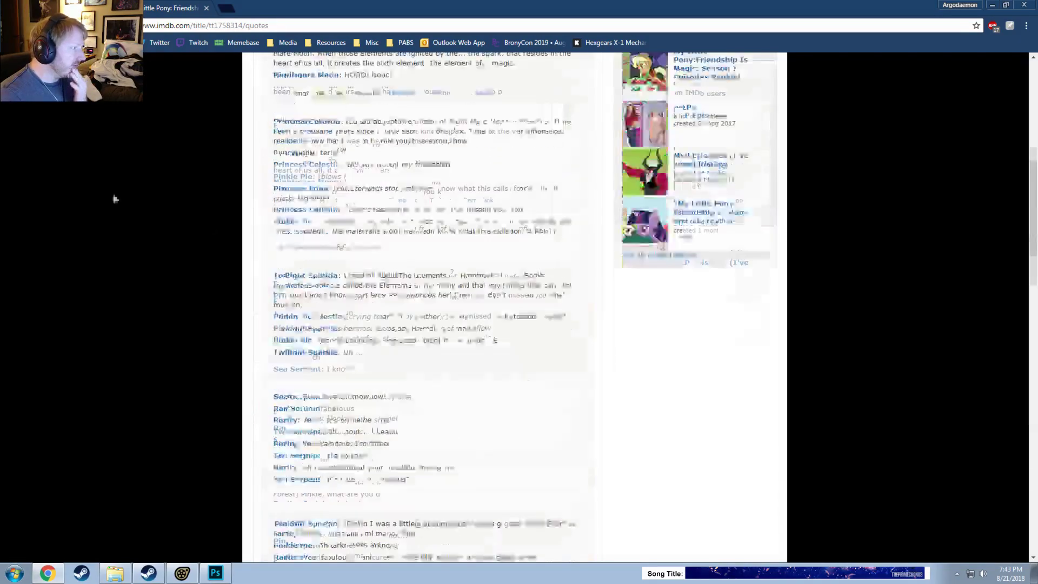
key("alt+Left")
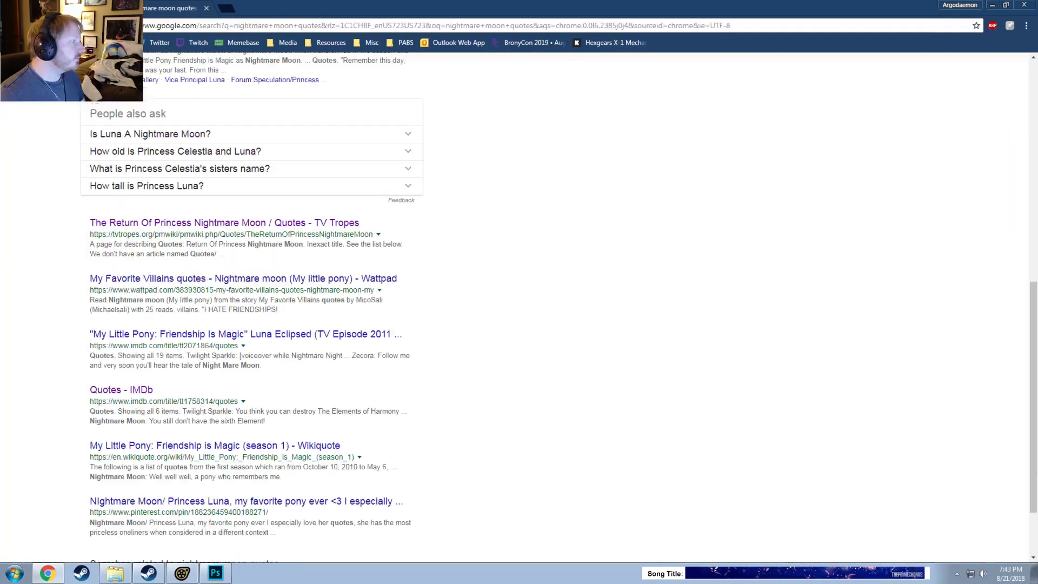
Step: Open the DeviantArt profile in a new tab and examine the companion picture's title alongside the submission form's title
key("alt+Left")
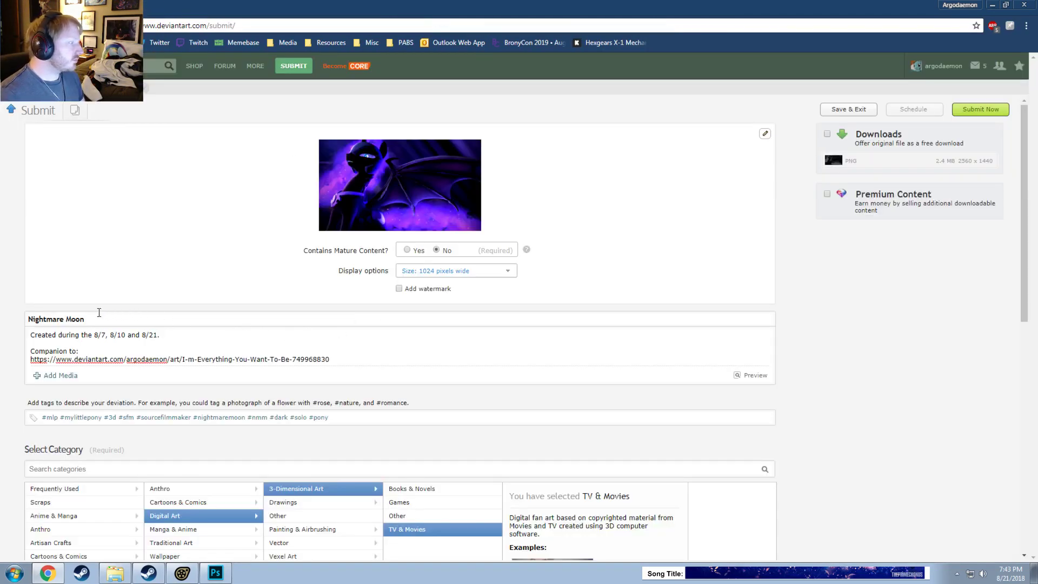
left_click_drag(93, 319, 3, 300)
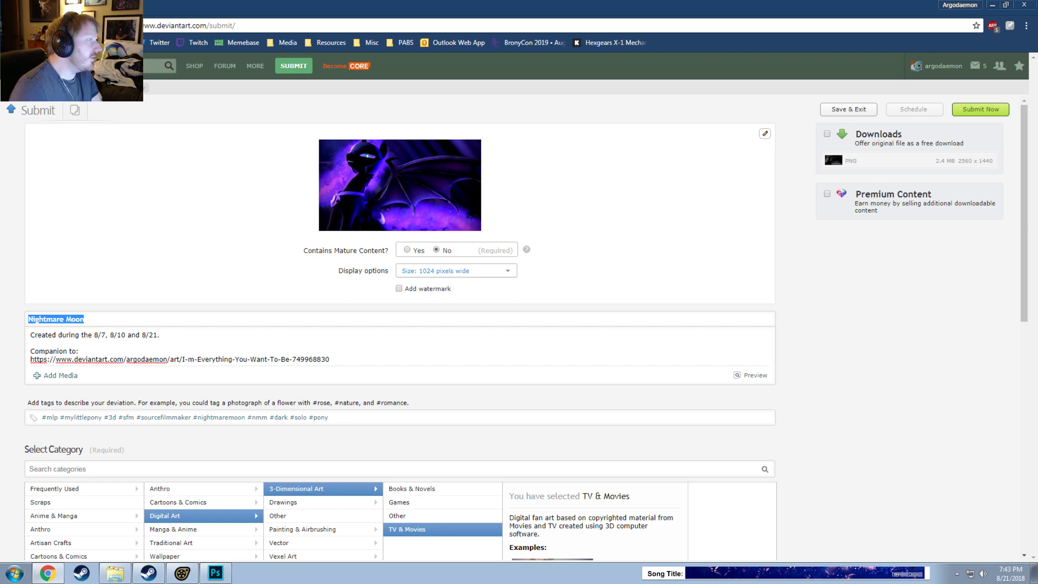
key("ctrl+t")
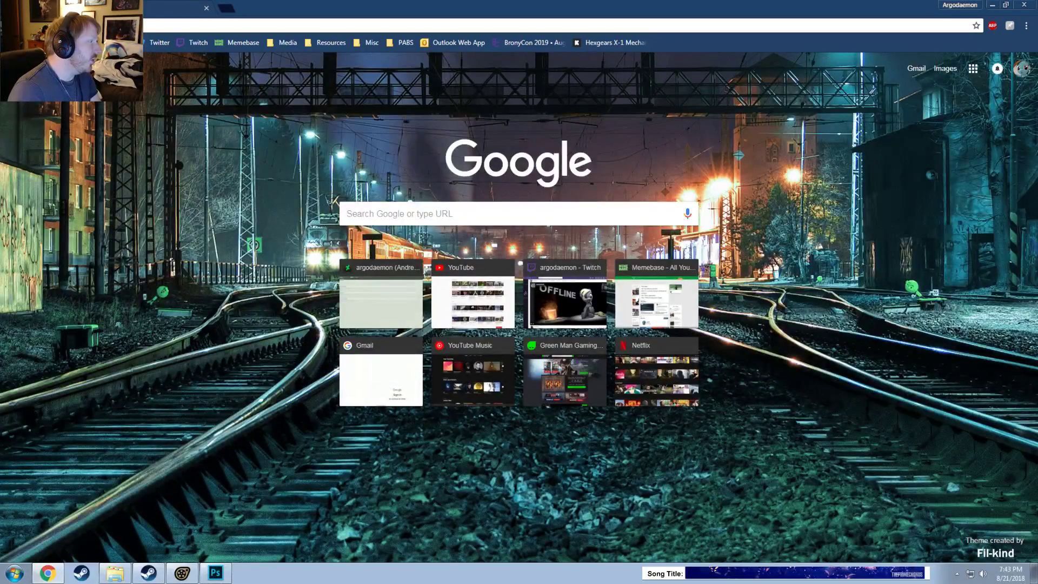
type("deviantart.com")
key("Return")
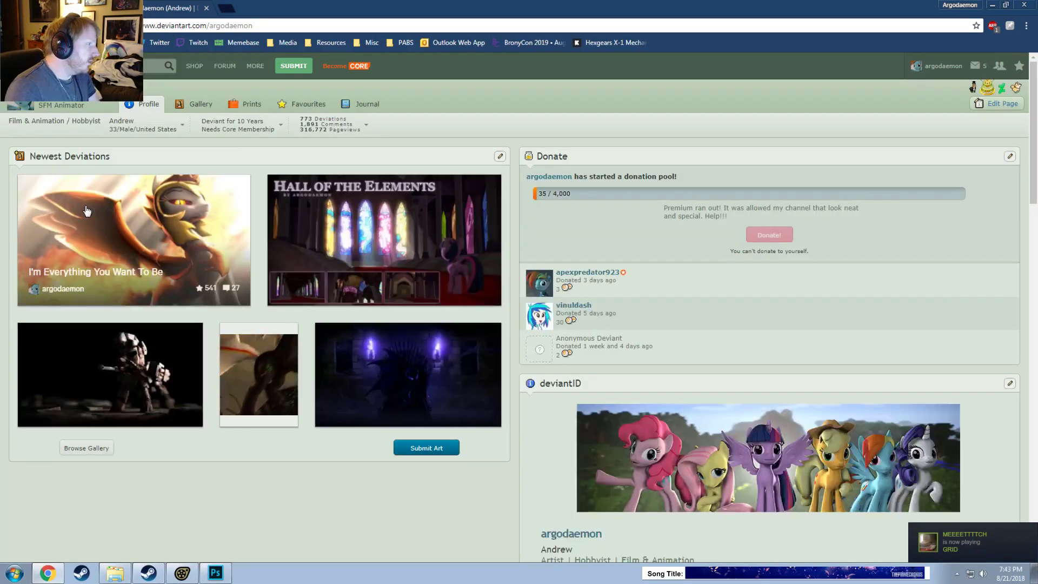
left_click(293, 66)
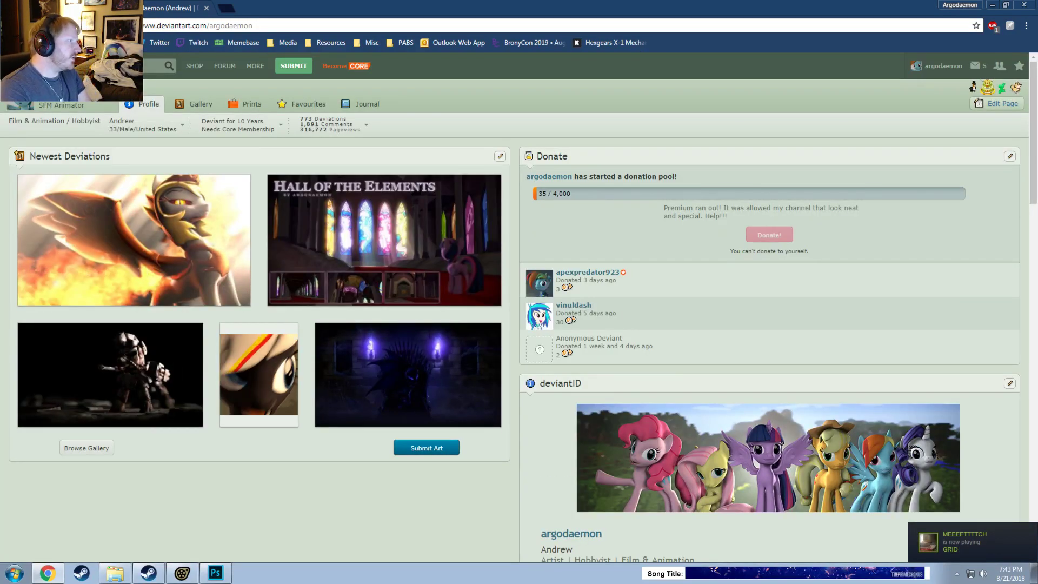
left_click(103, 322)
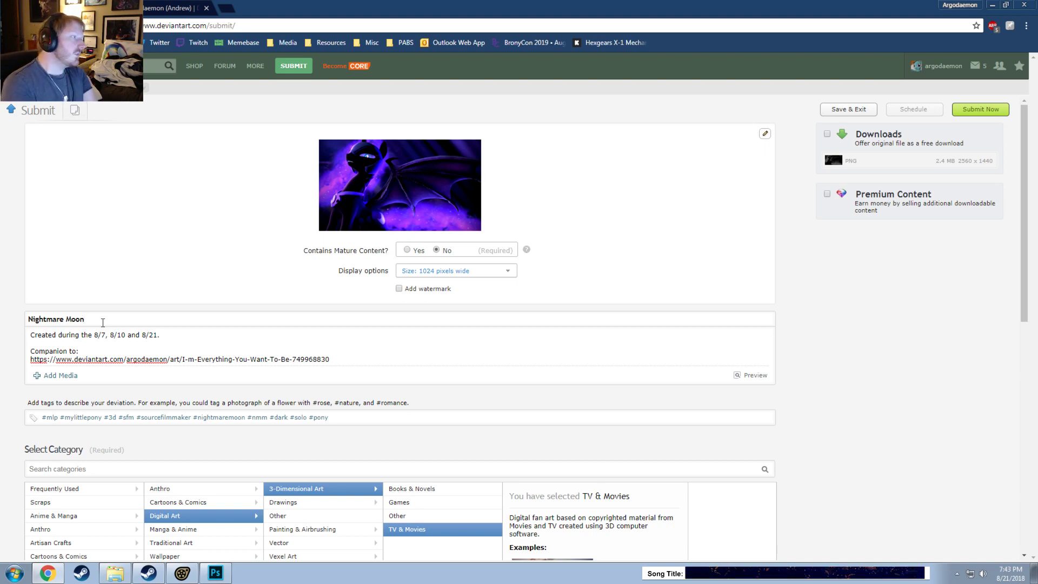
left_click(160, 5)
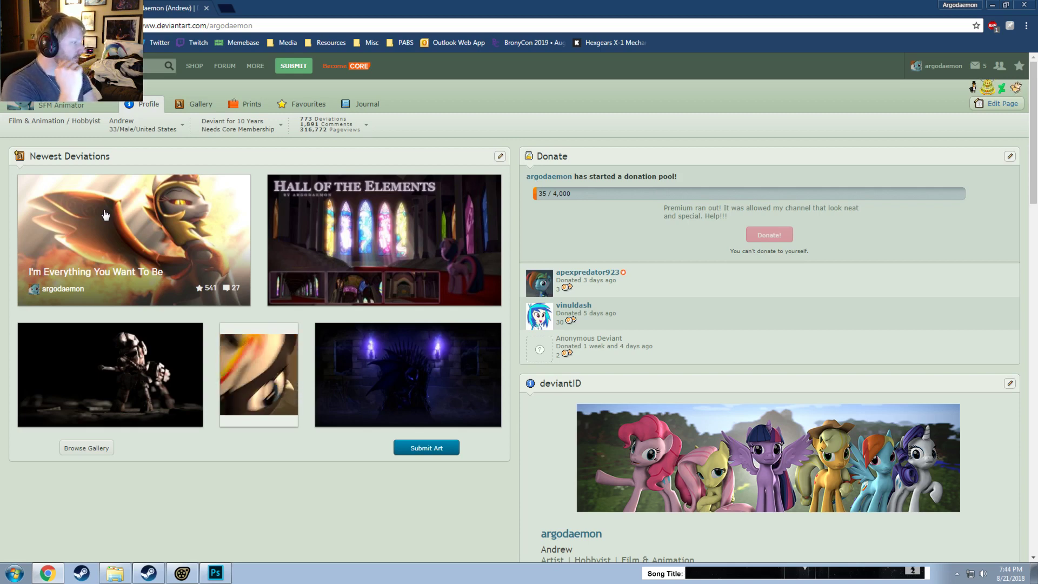
left_click(54, 8)
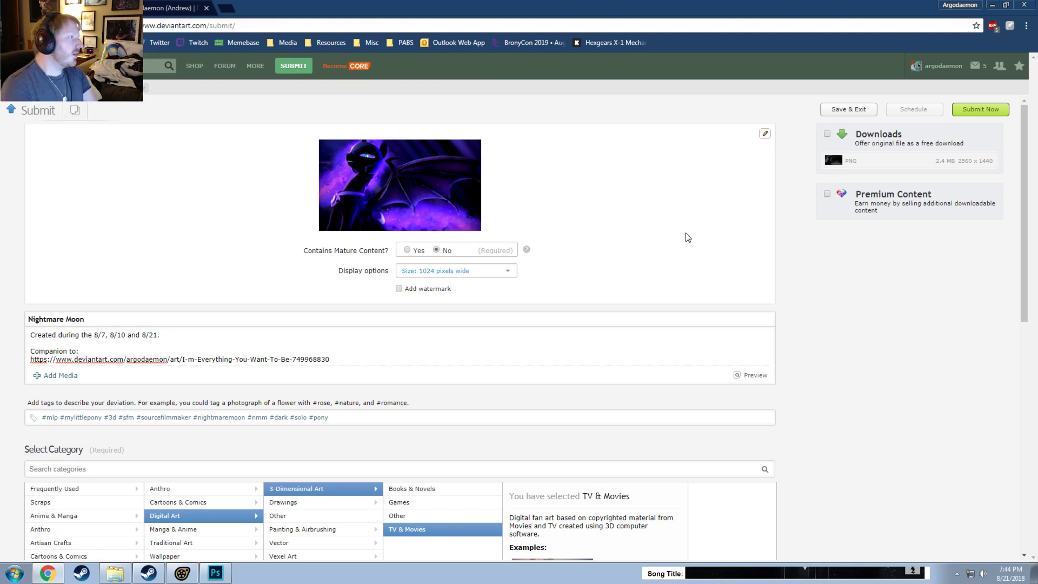
left_click(158, 6)
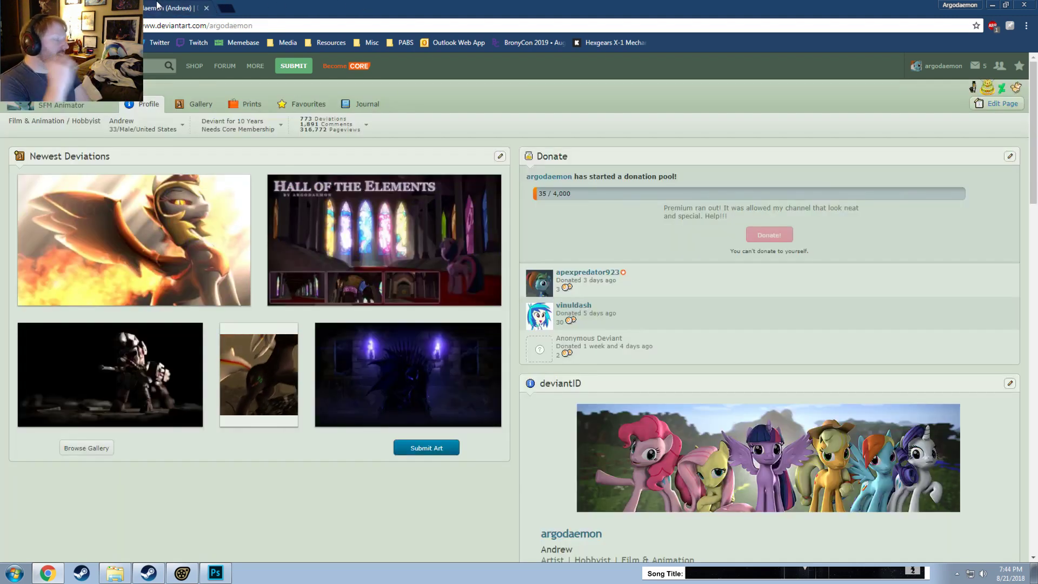
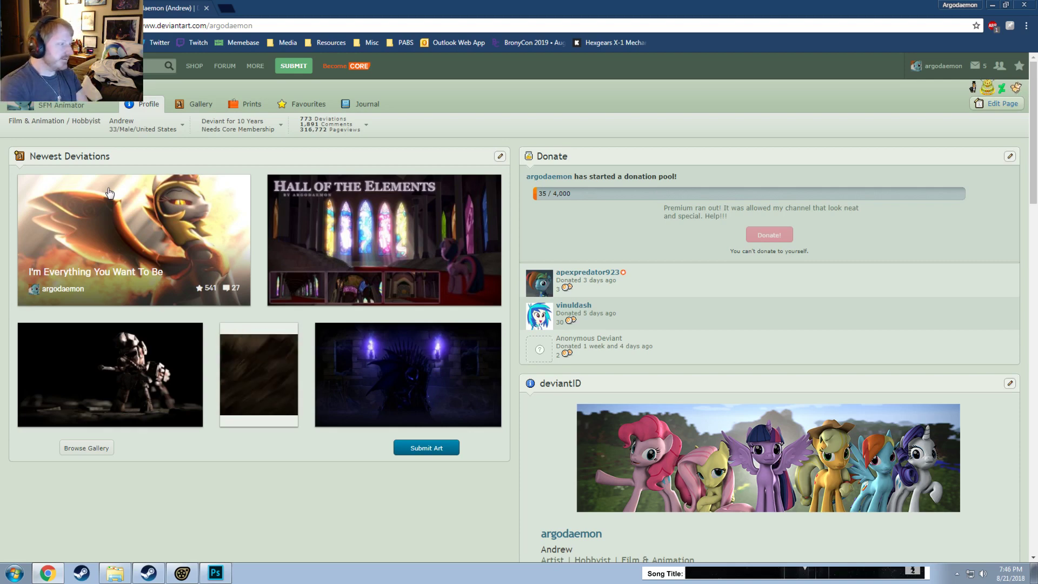
Step: Replace the submission's title with "I'm Everything"
key("alt+Left")
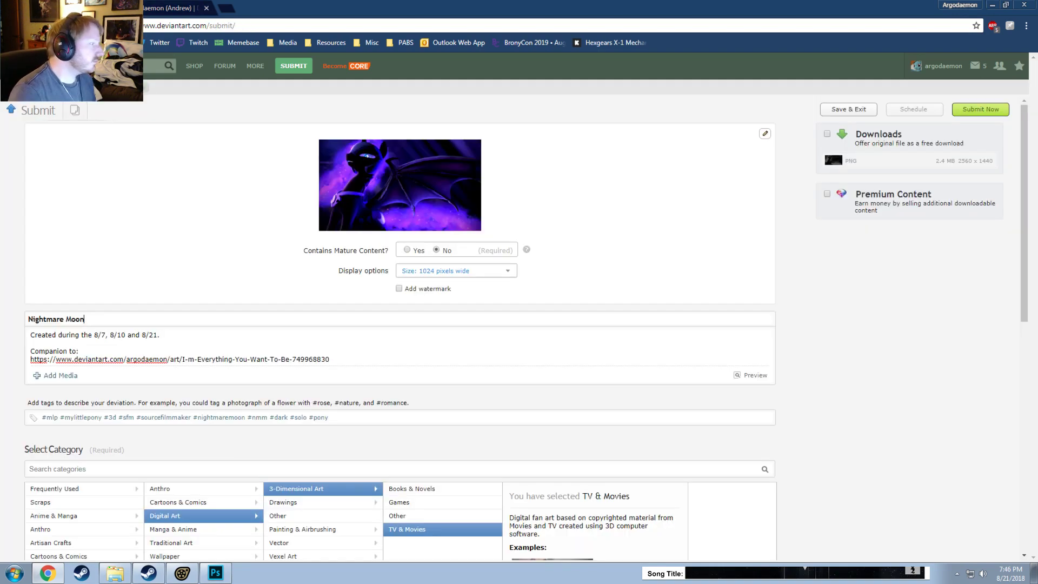
left_click_drag(106, 322, 8, 320)
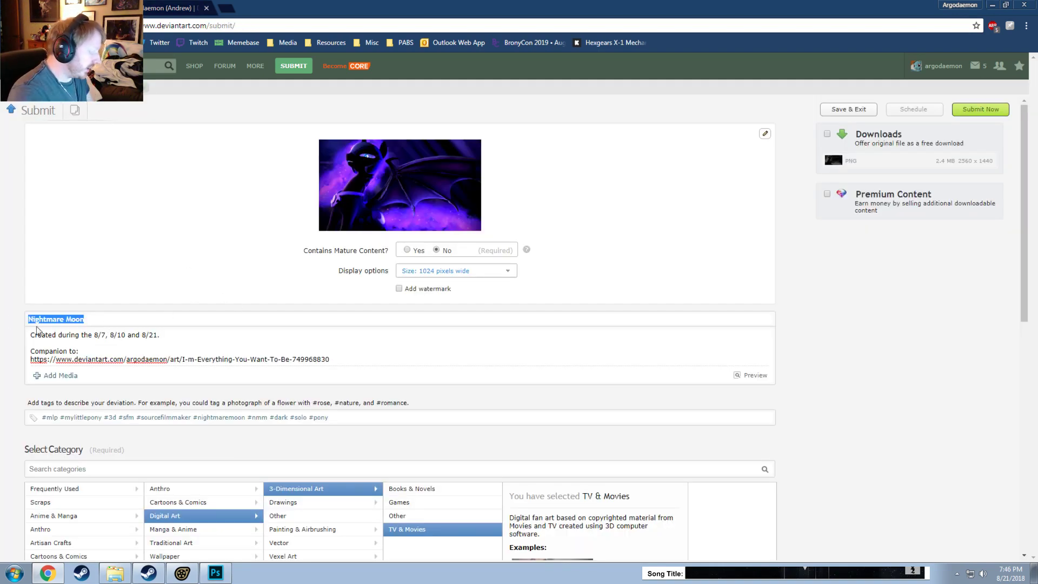
type("I'm Ev")
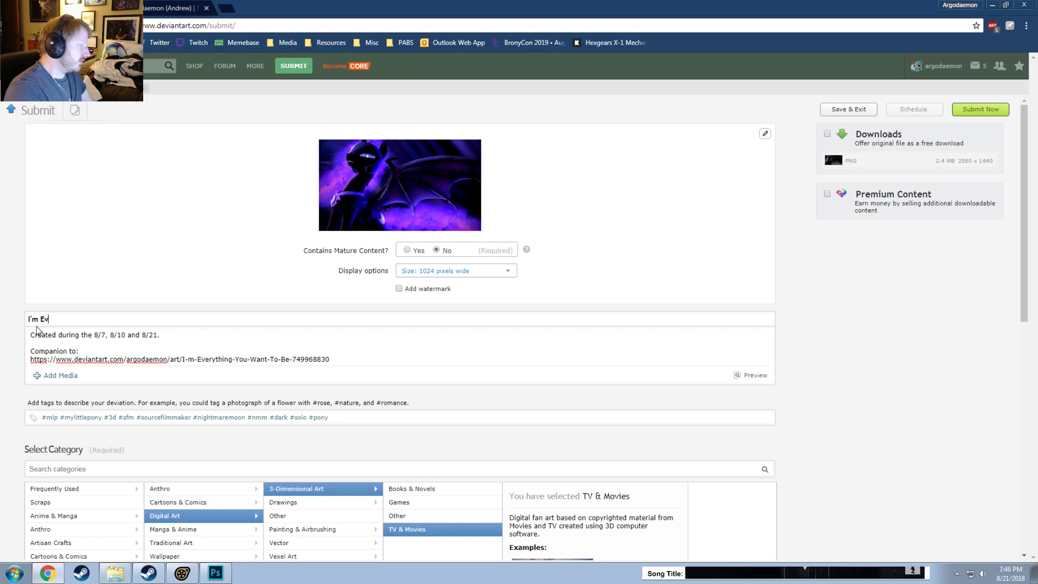
type("verythihg")
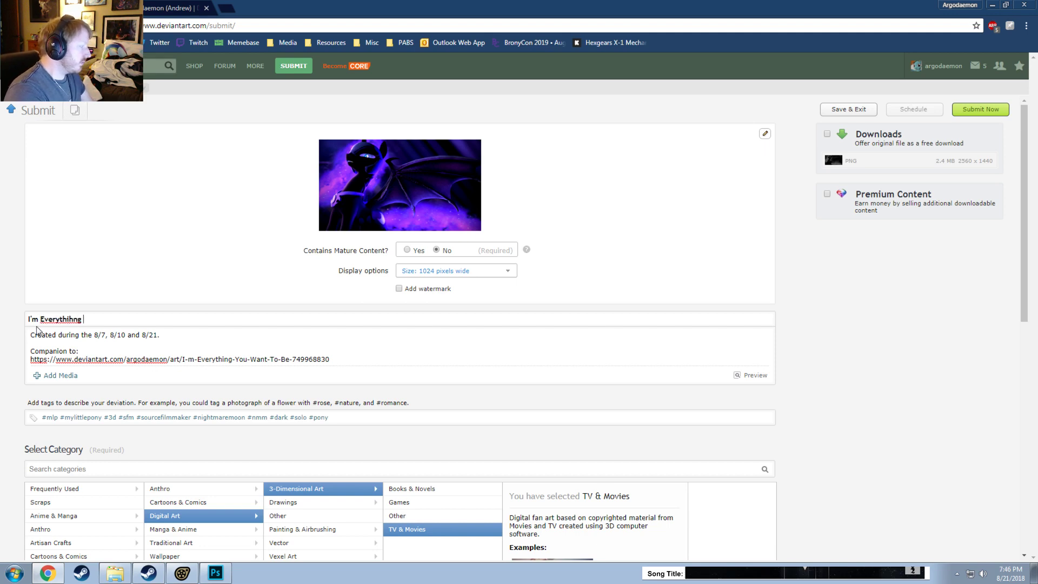
key("BackSpace")
key("BackSpace")
type("ng")
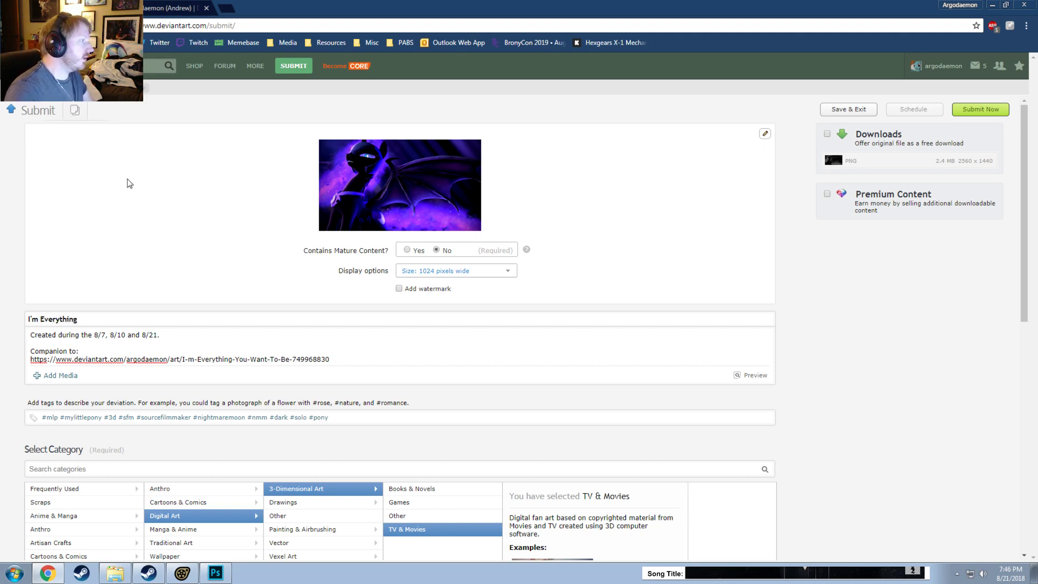
Step: Recheck the companion picture's title on the profile and extend the submission's title to "I'm Everything Your Afraid To Be"
key("alt+Left")
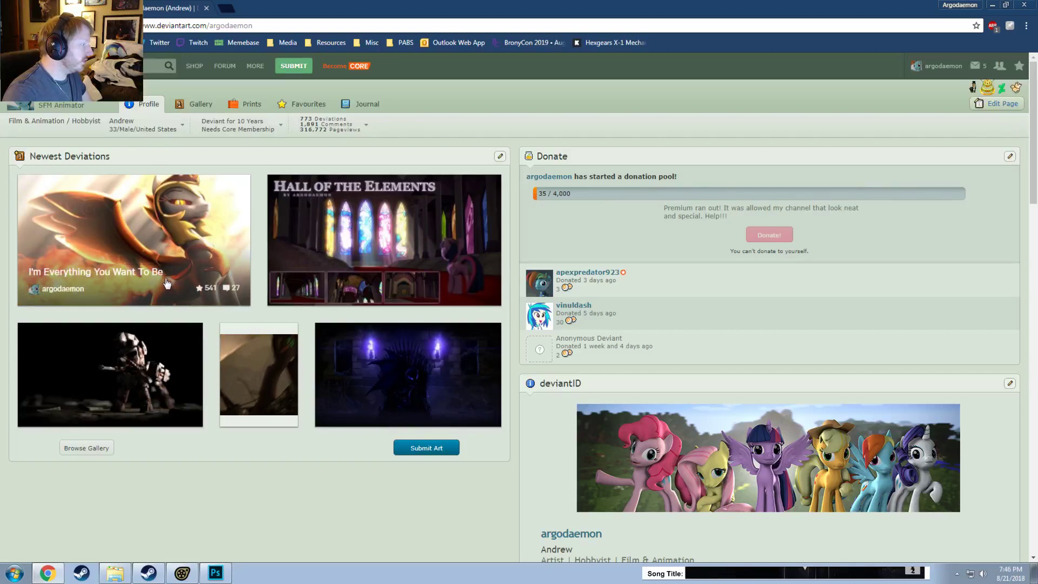
key("alt+Right")
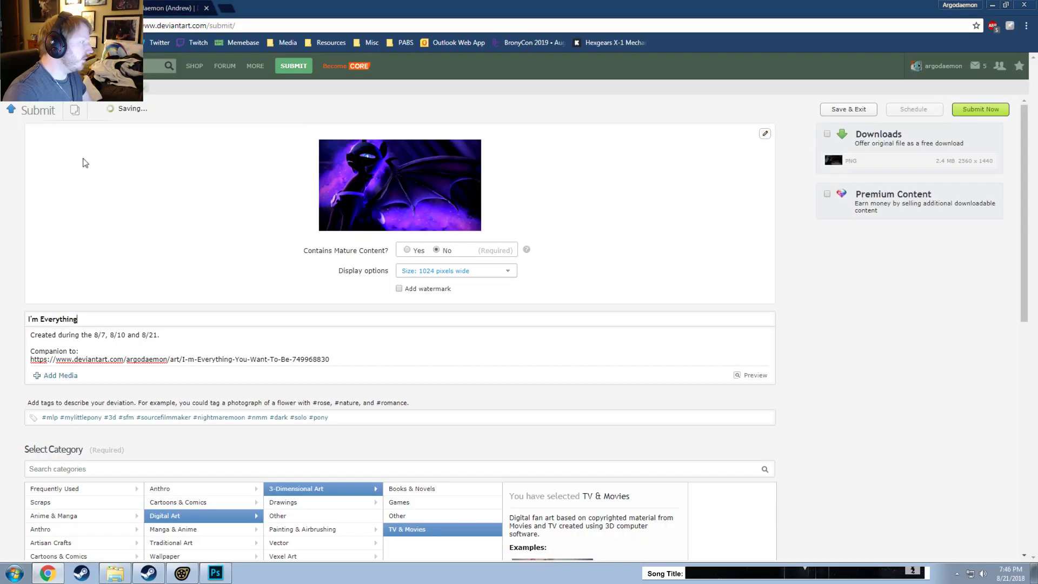
left_click(100, 320)
type("Your")
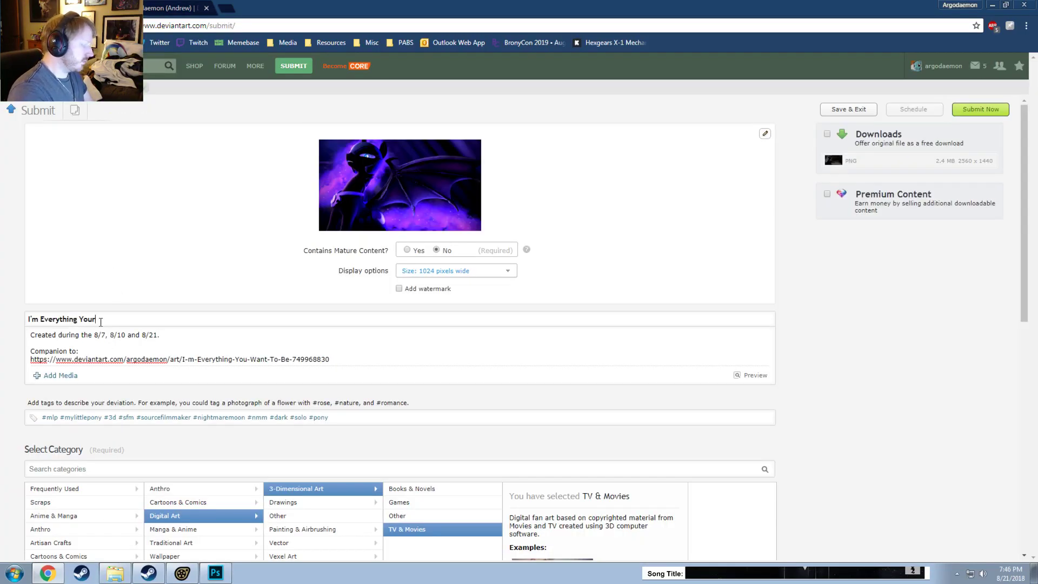
type(" Afraid to ")
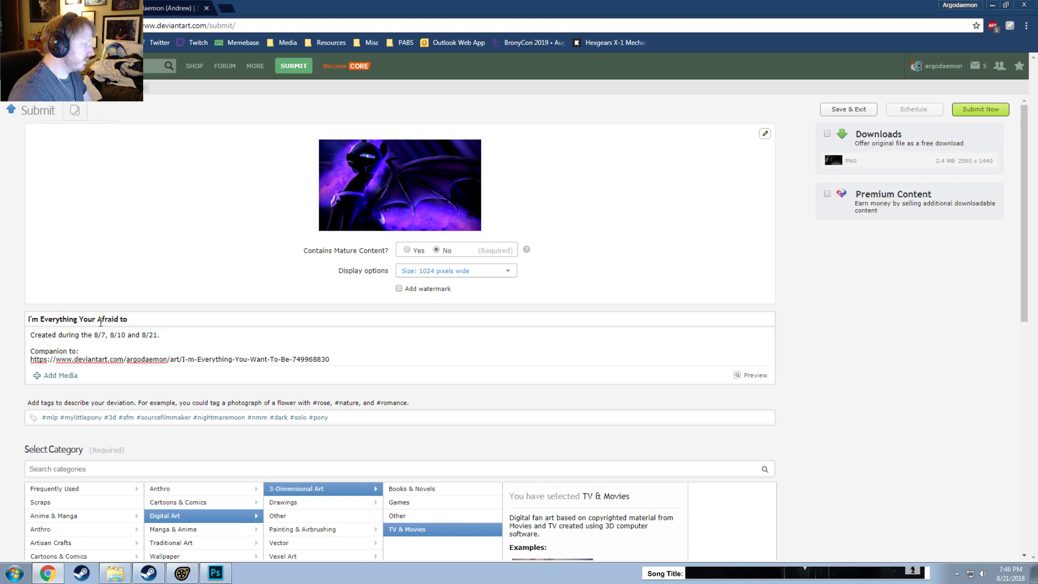
type("o")
key("BackSpace")
key("BackSpace")
type("To Be")
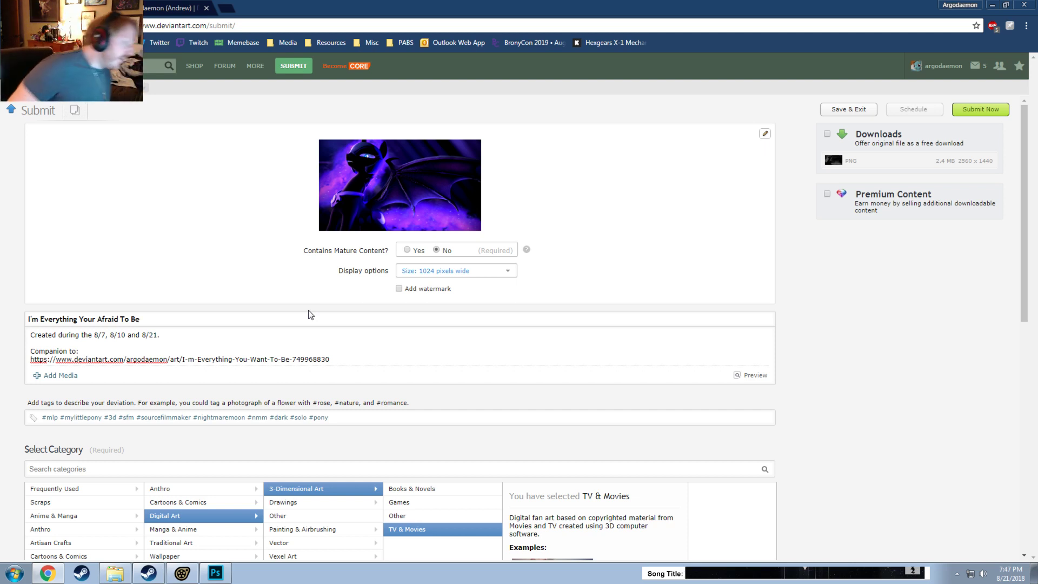
Step: Correct "Your" in the title so it reads "I'm Everything You're Afraid To Be"
key("Left")
key("Left")
key("Left")
key("Left")
key("Left")
key("Left")
key("Left")
key("Left")
key("Left")
key("Left")
key("Left")
key("Left")
key("Left")
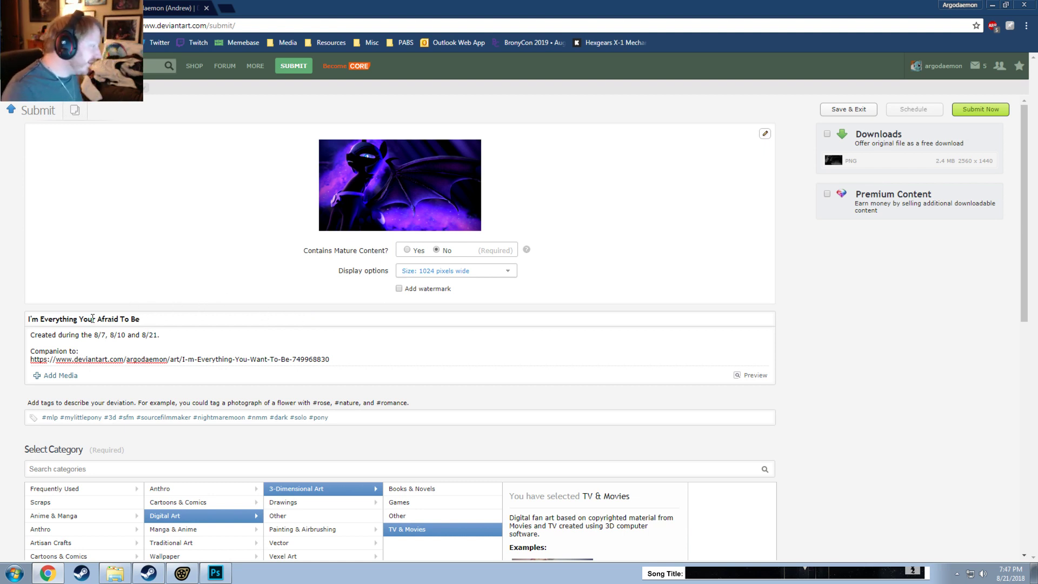
key("BackSpace")
type("'re")
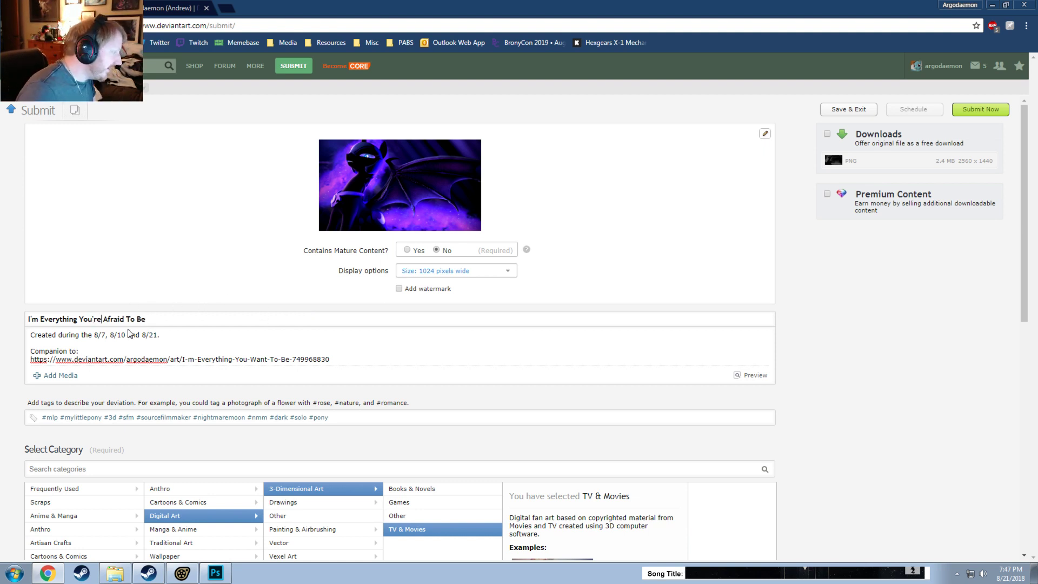
left_click(160, 313)
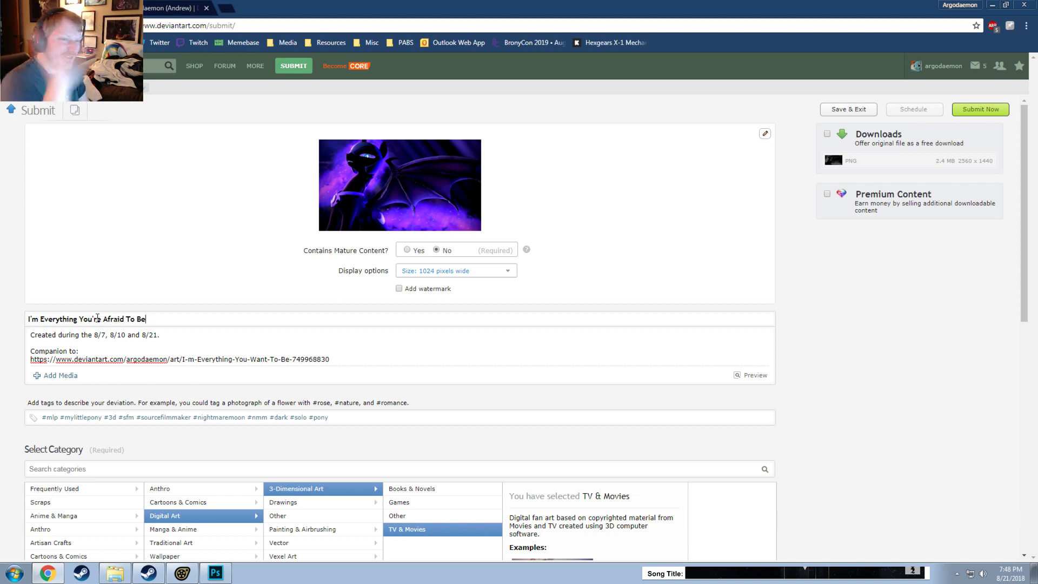
left_click(219, 344)
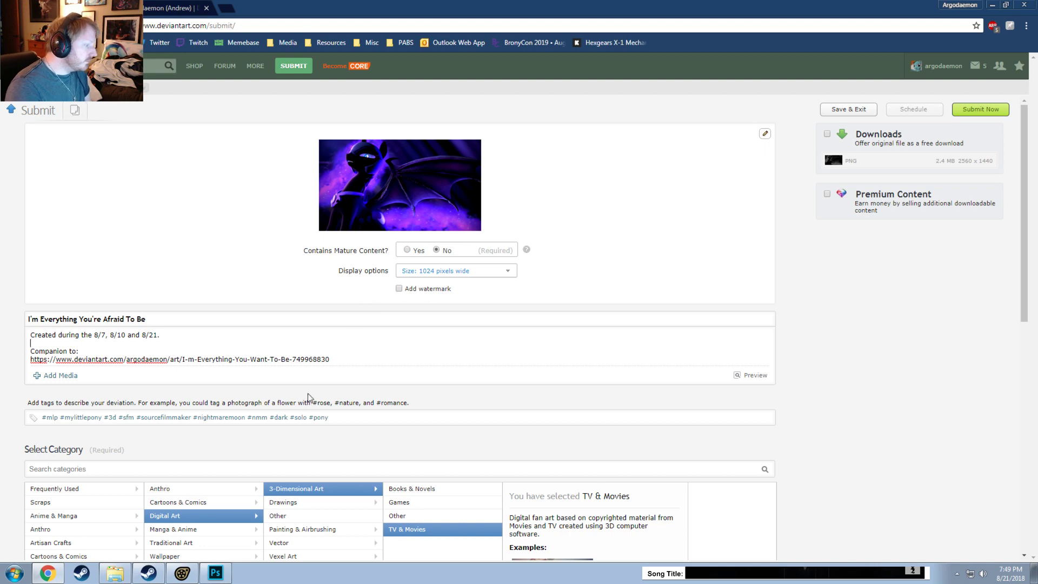
scroll(311, 427, "down", 3)
scroll(315, 443, "up", 3)
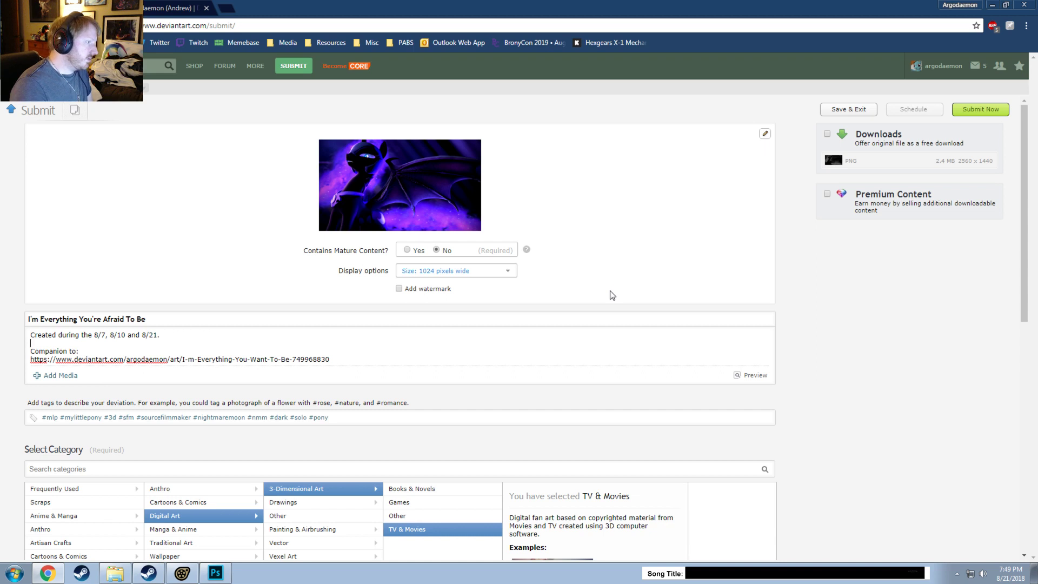
double_click(140, 318)
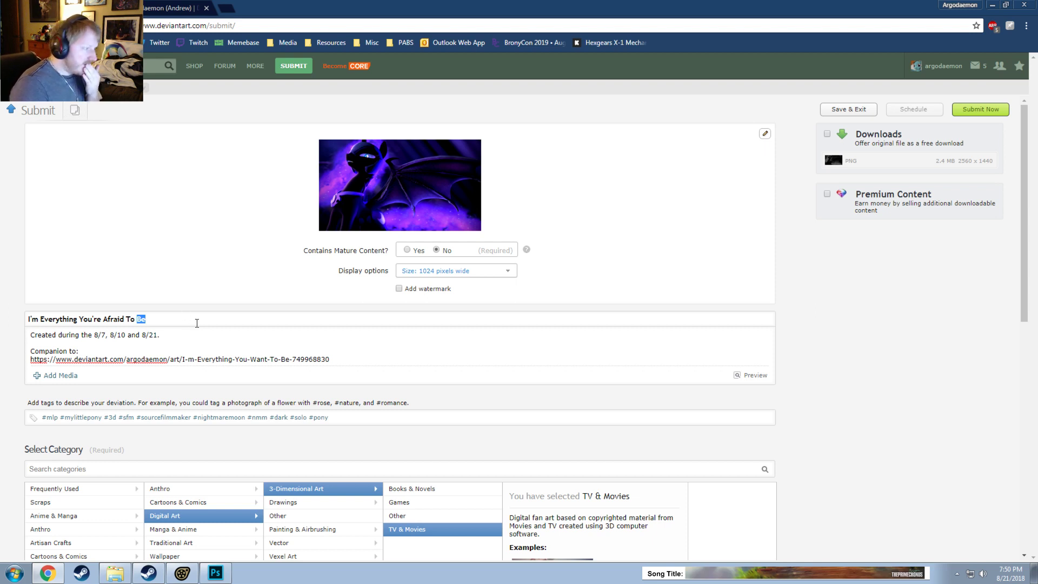
left_click(160, 341)
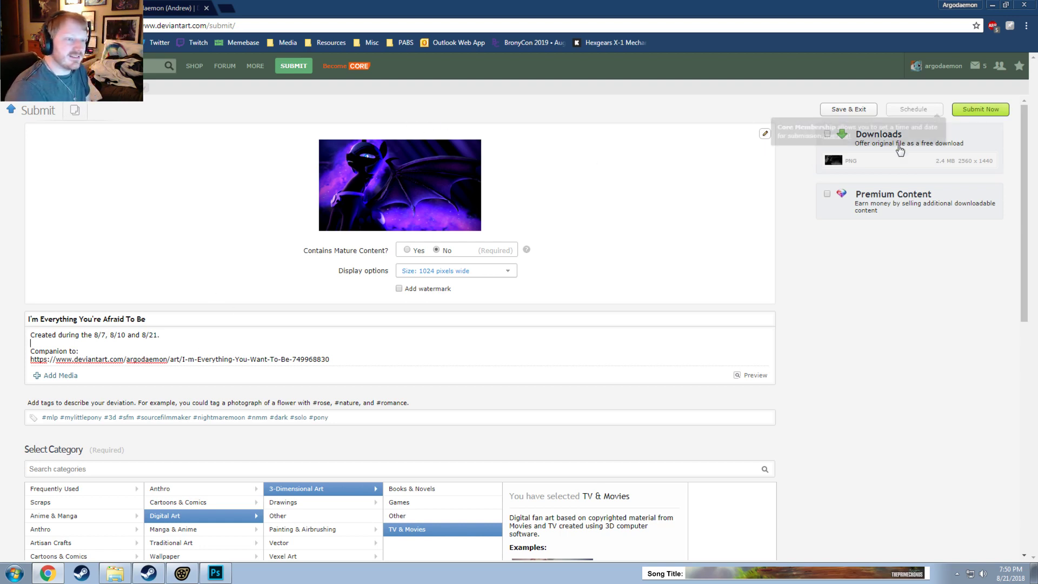
Step: Offer the original file as a free download, review the category, gallery and agreement settings, and submit the deviation
left_click(828, 134)
scroll(792, 292, "down", 5)
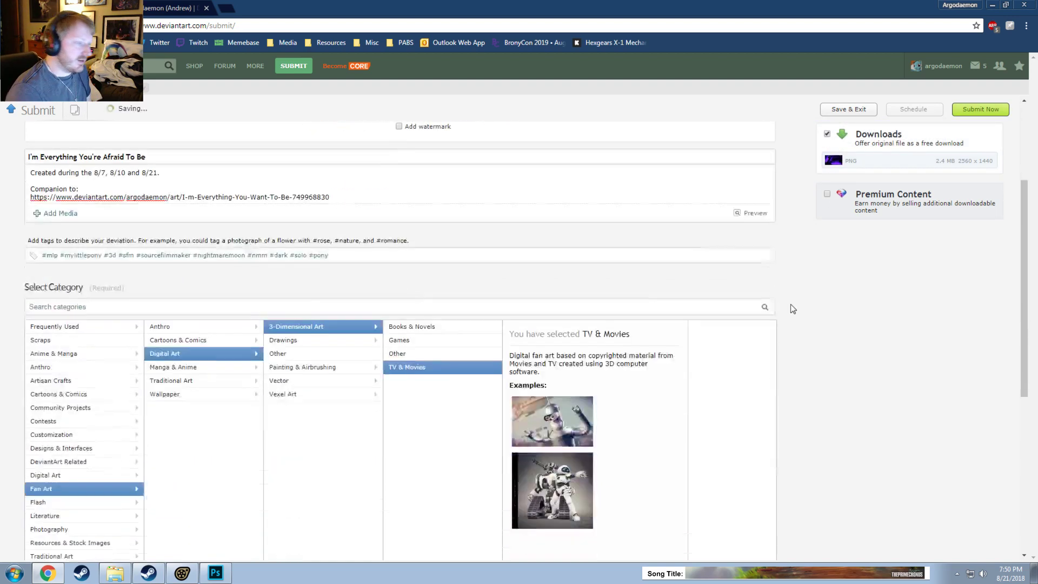
scroll(832, 355, "down", 4)
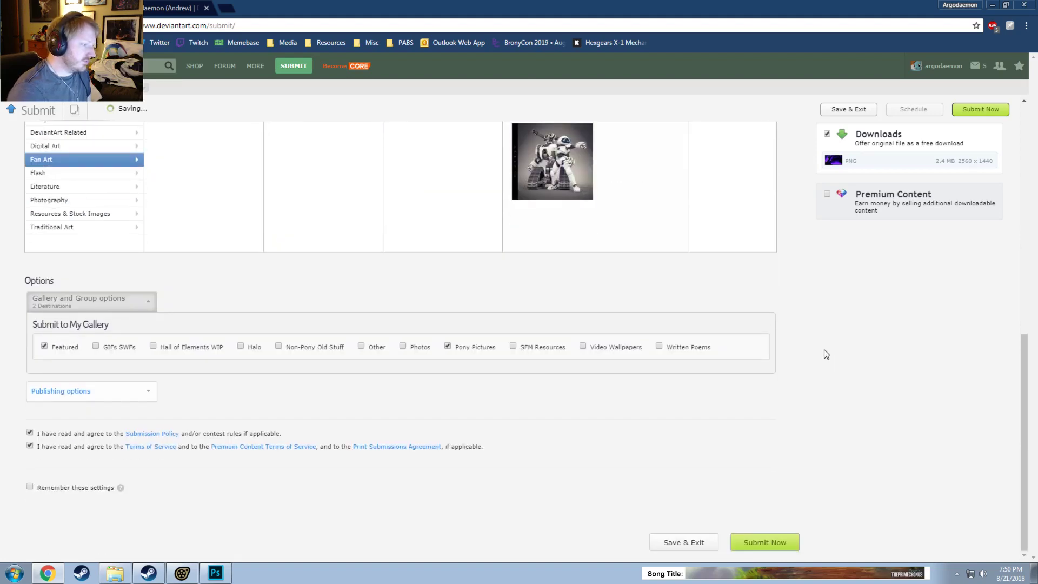
scroll(822, 380, "up", 9)
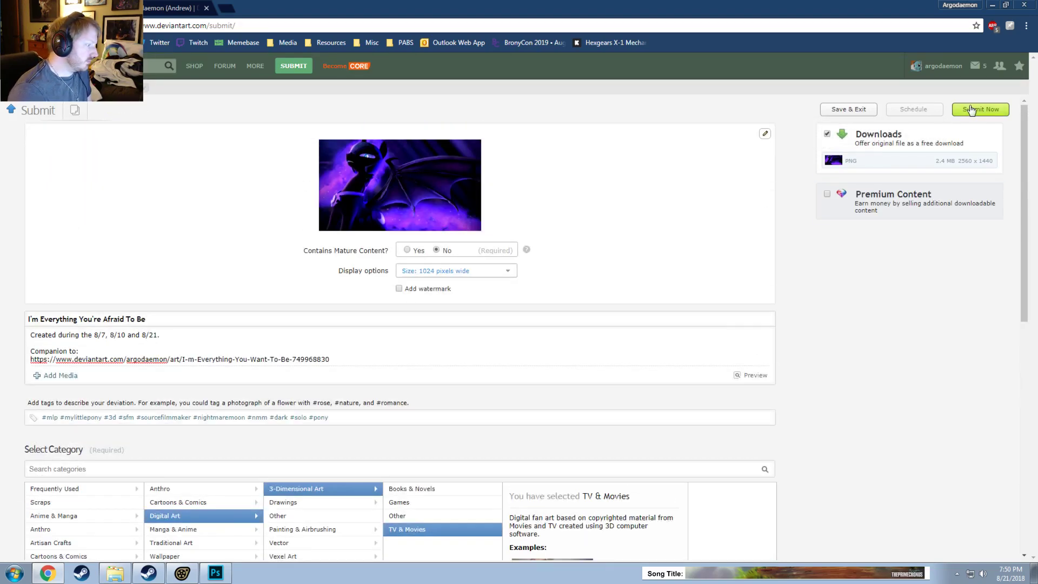
left_click(971, 110)
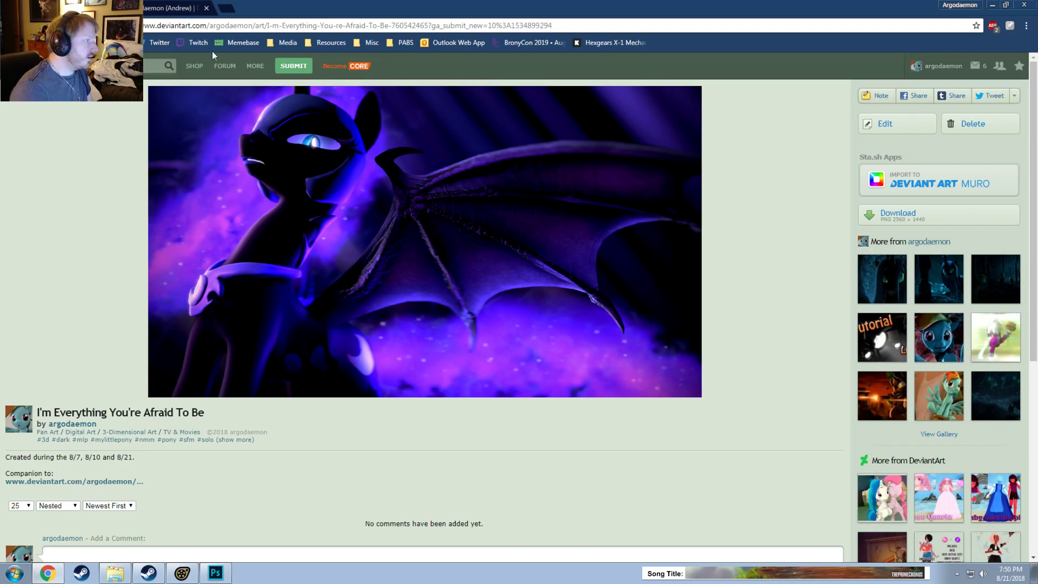
Step: Select the published deviation's web address for copying, leaving out the submission parameters after the question mark
mouse_move(250, 81)
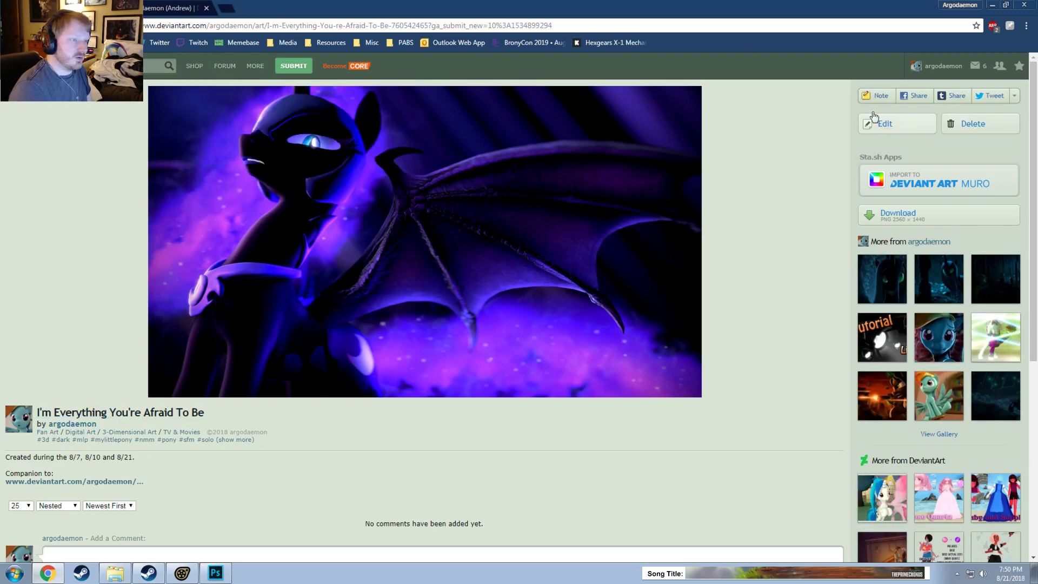
left_click(400, 25)
left_click(429, 25)
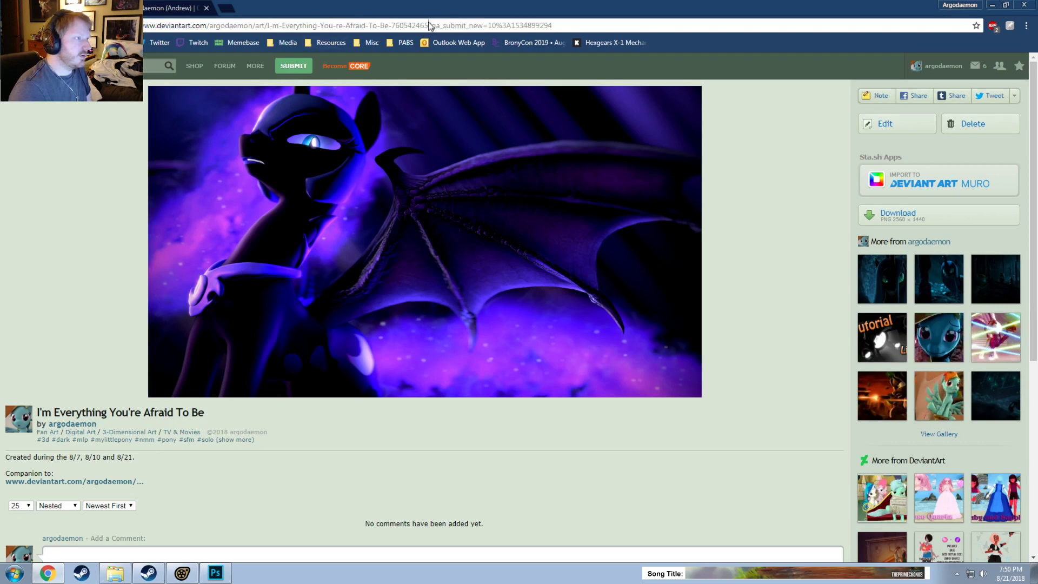
left_click_drag(427, 25, 144, 25)
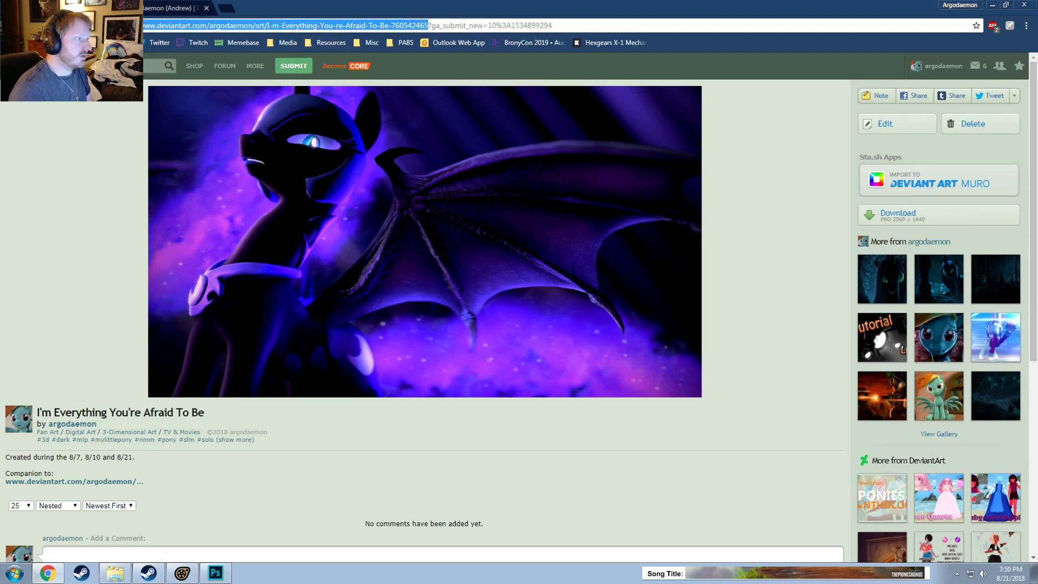
left_click(780, 278)
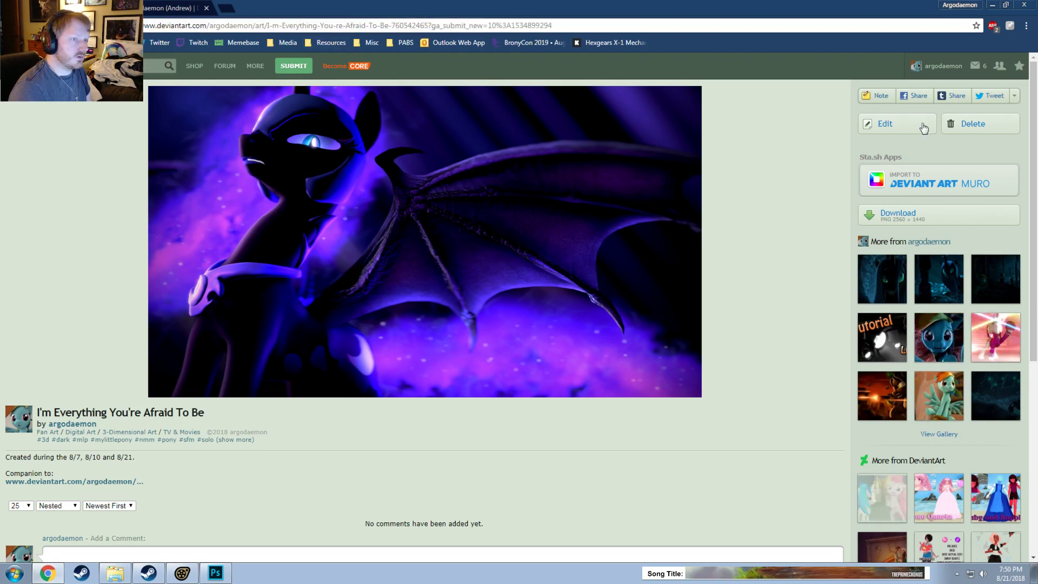
Step: Open the Daybreaker companion "I'm Everything You Want To Be" from the profile for editing and go to its description
left_click(947, 67)
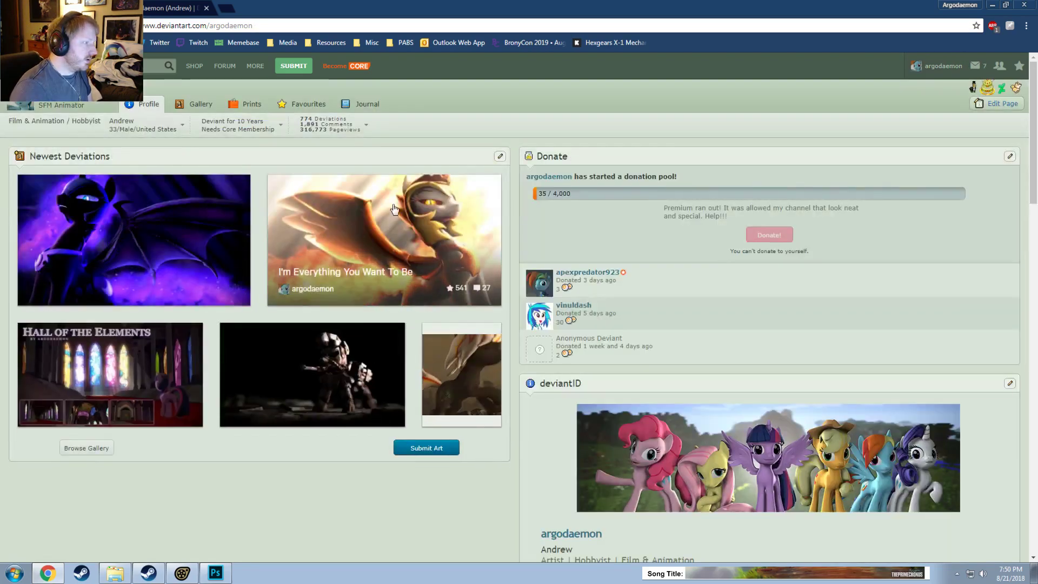
left_click(394, 209)
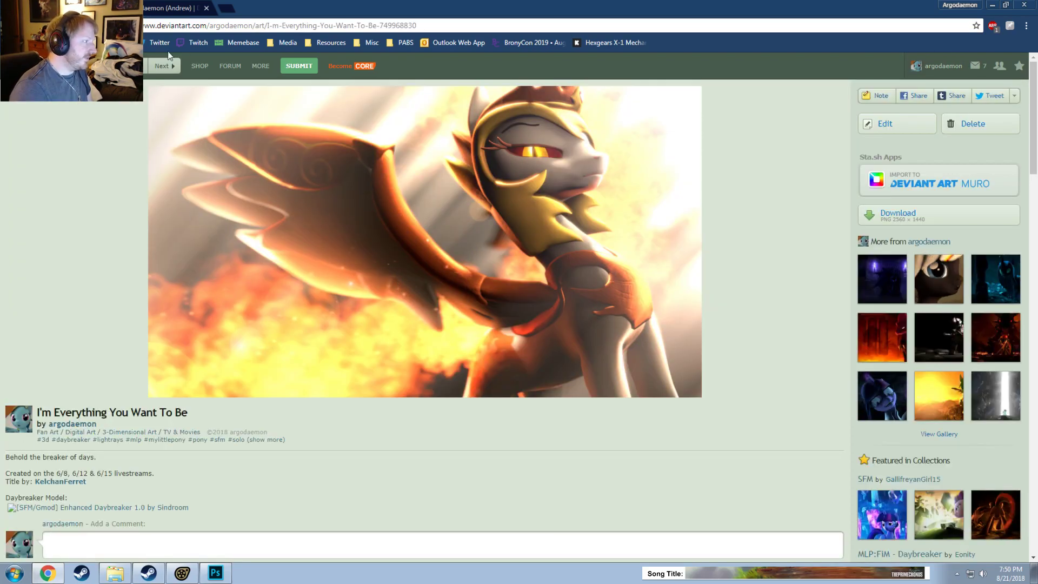
left_click(909, 128)
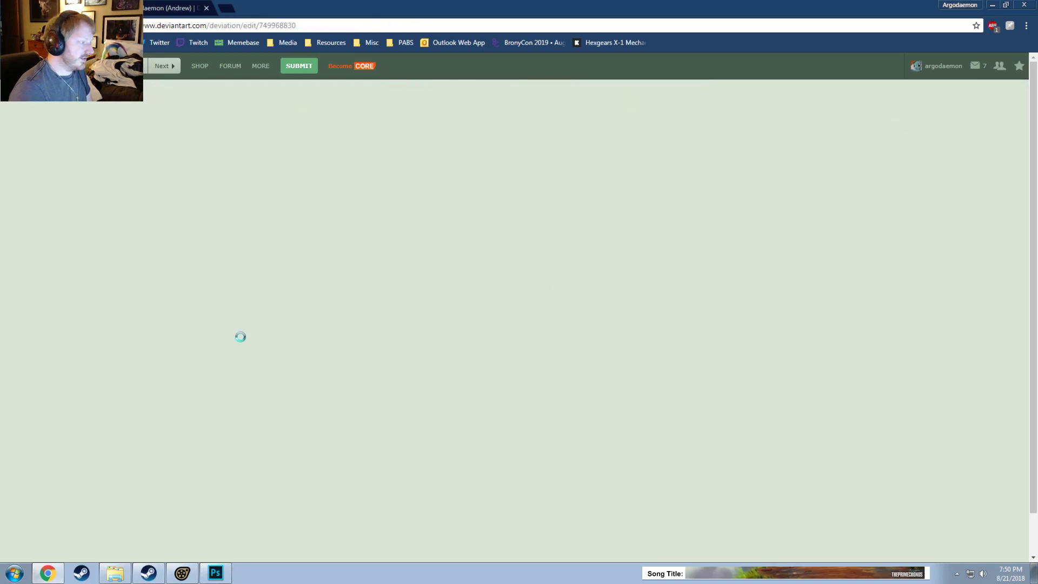
scroll(128, 343, "down", 4)
scroll(103, 281, "up", 2)
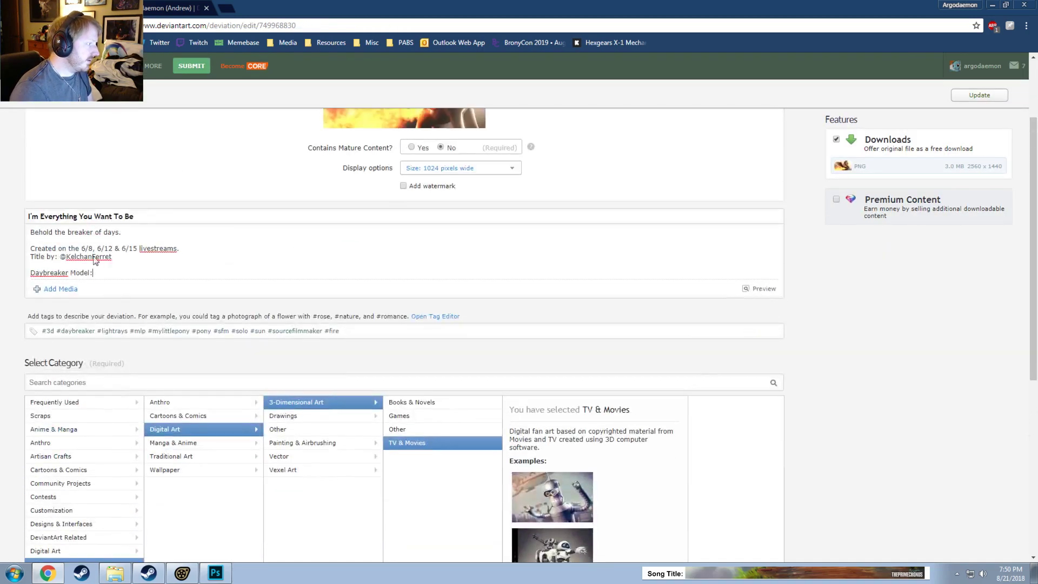
Step: Add a "Companion to:" line as its own paragraph above the "Daybreaker Model:" line in the description
left_click_drag(76, 265, 85, 295)
left_click(82, 265)
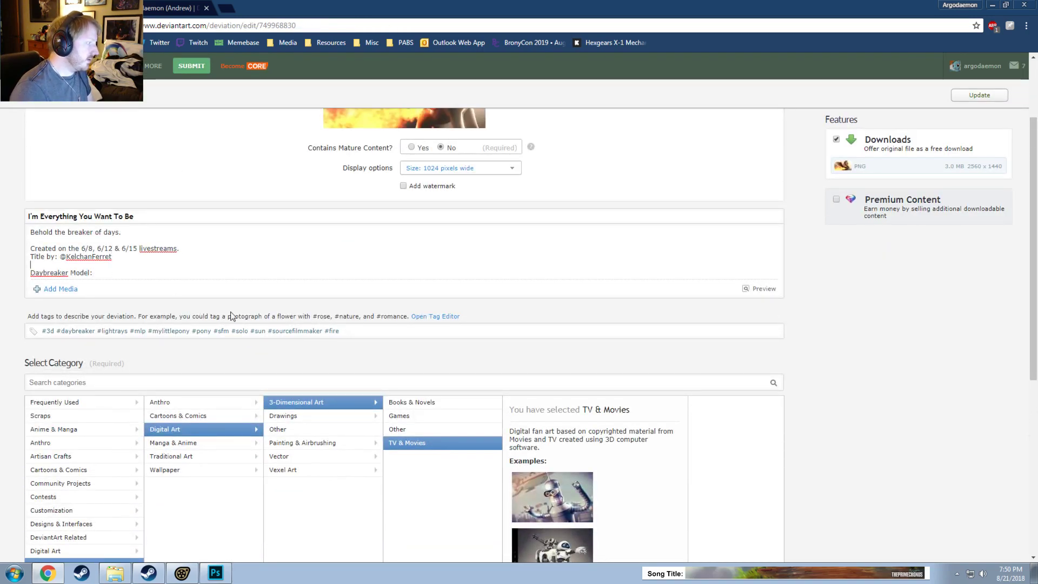
key("Return")
type("Created")
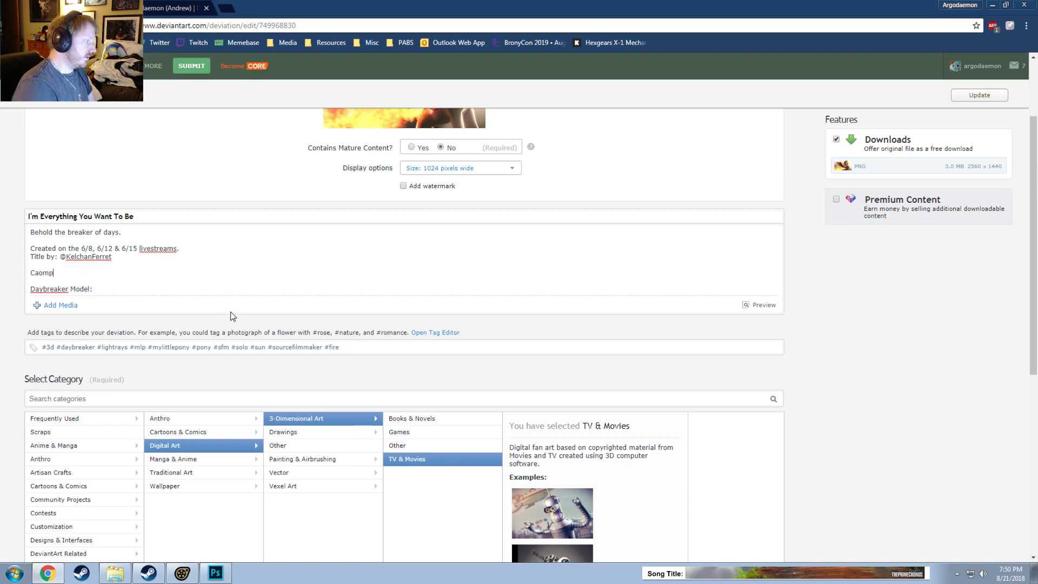
key("BackSpace")
key("BackSpace")
key("BackSpace")
key("BackSpace")
key("BackSpace")
key("BackSpace")
type("ompan")
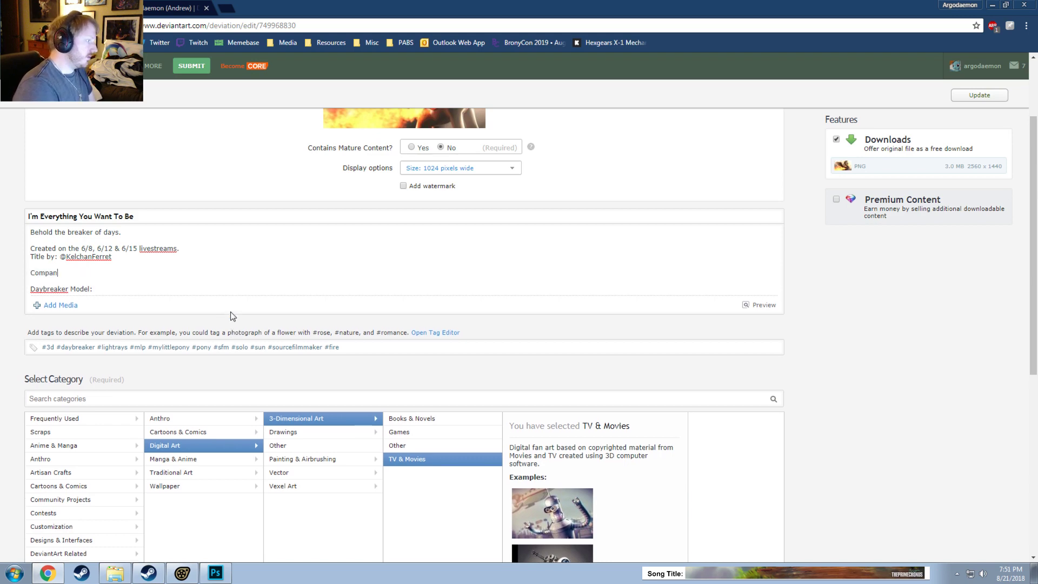
type("ion to:")
Step: Paste the web address of "I'm Everything You're Afraid To Be" below "Companion to:" and update the deviation
key("Return")
type("https://www.deviantart.com/argodaemon/art/I-m-Everything-You-re-Afraid-To-Be-760542465")
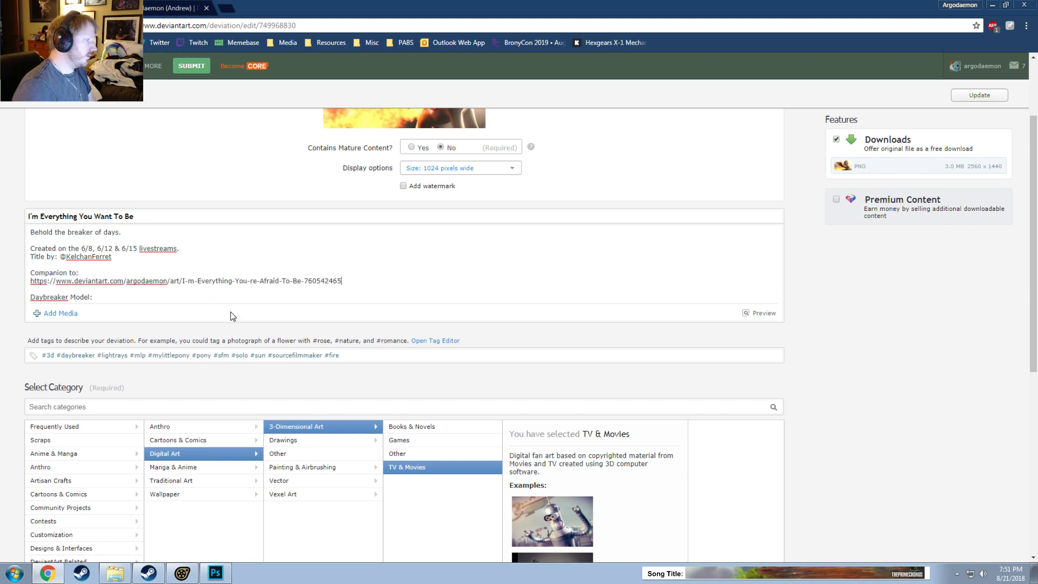
left_click(989, 95)
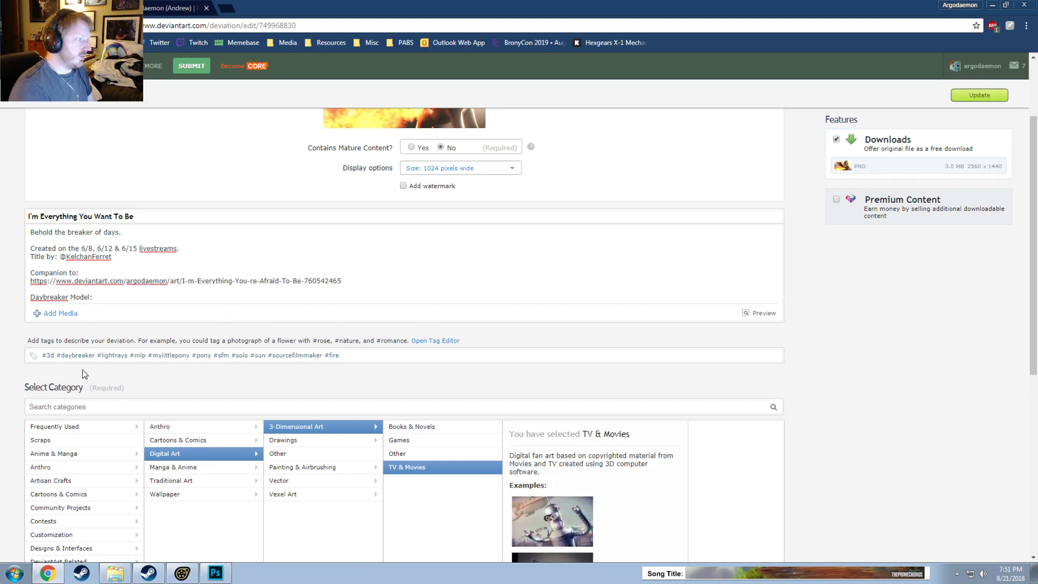
Step: Check the published Daybreaker description, including the companion link and the "Daybreaker Model:" line
scroll(96, 456, "down", 1)
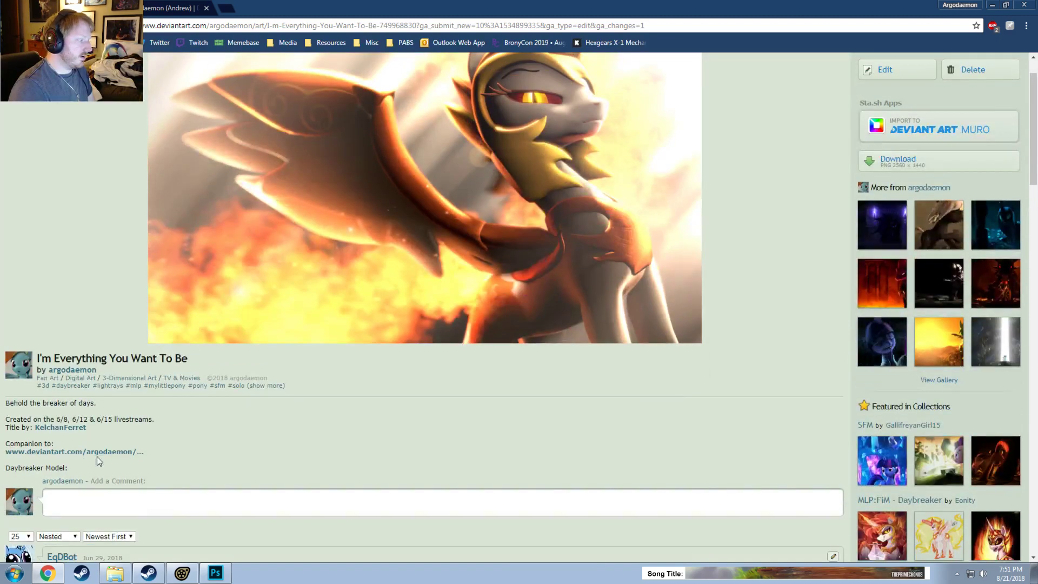
left_click_drag(65, 468, 111, 472)
scroll(342, 361, "down", 2)
scroll(351, 238, "up", 3)
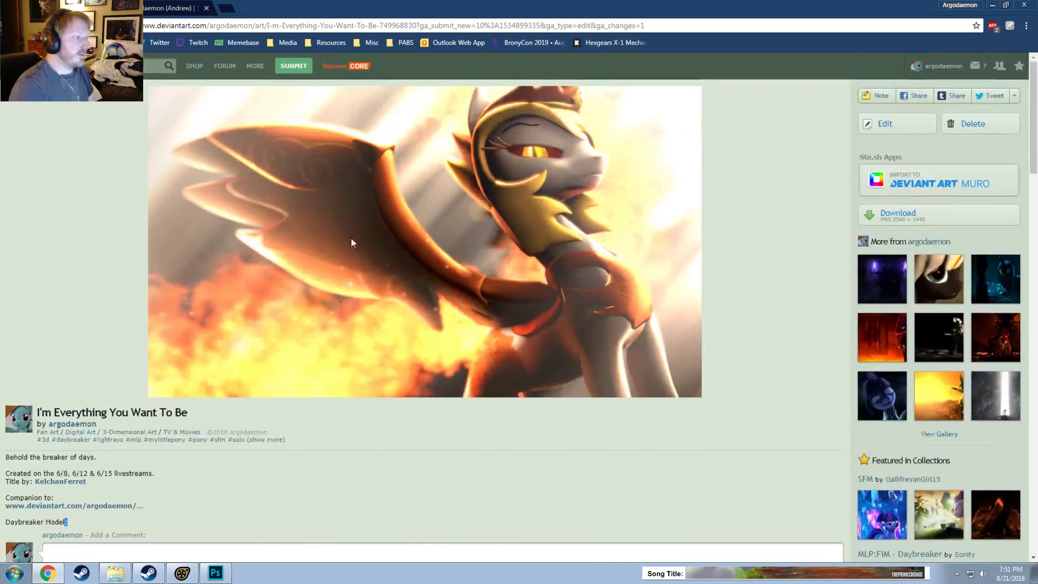
scroll(572, 256, "down", 3)
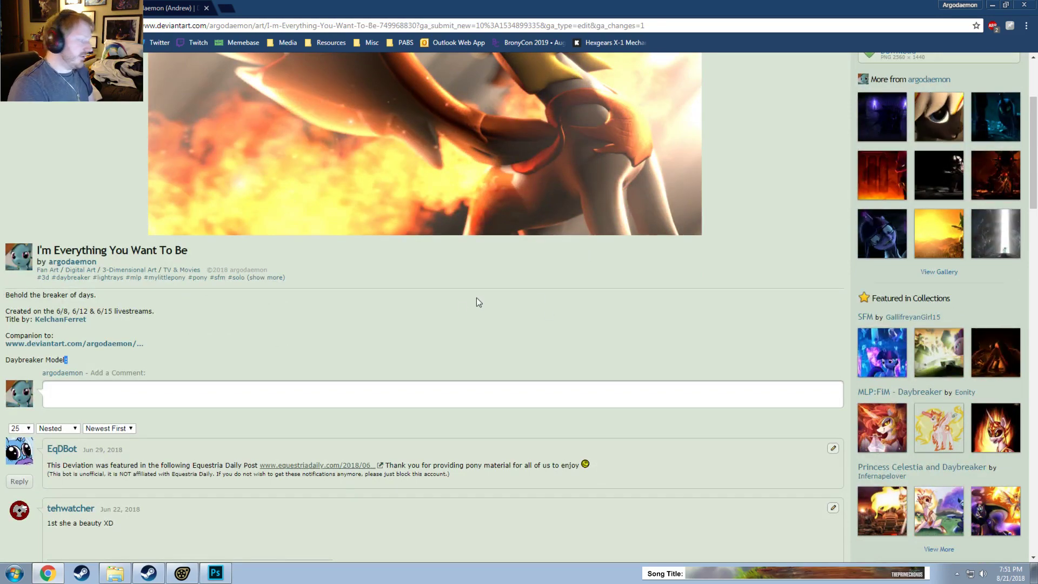
scroll(157, 439, "up", 3)
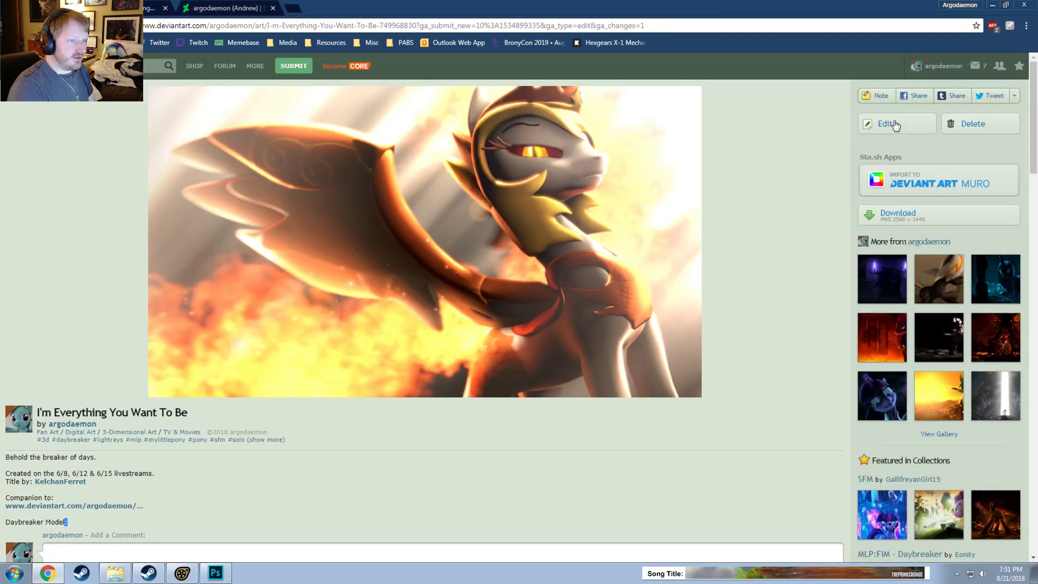
Step: Go from the Daybreaker picture in the profile tab to the SFM-Ponies group and open its SFM Resource gallery folder
left_click(251, 6)
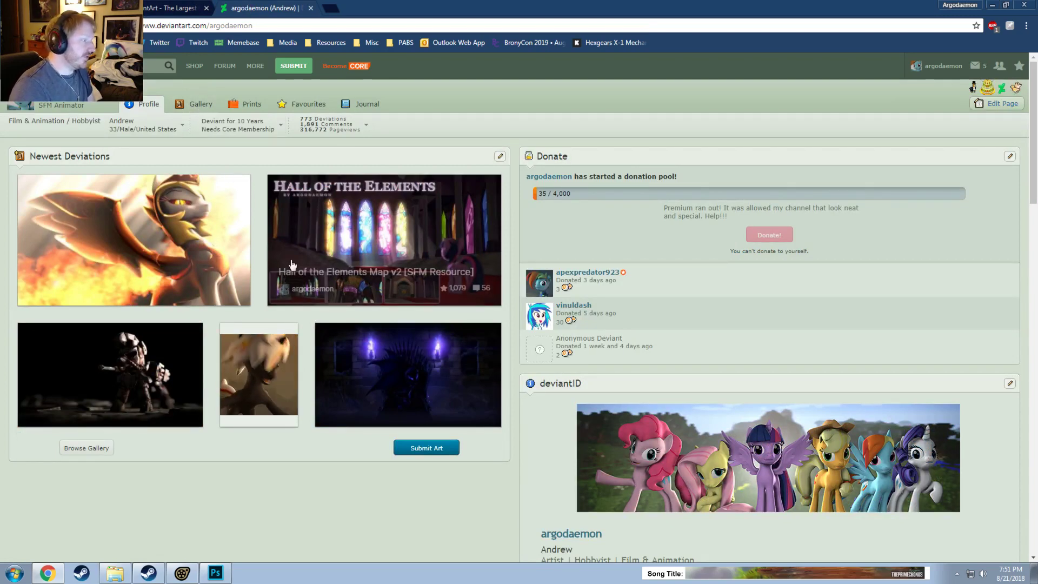
left_click(196, 230)
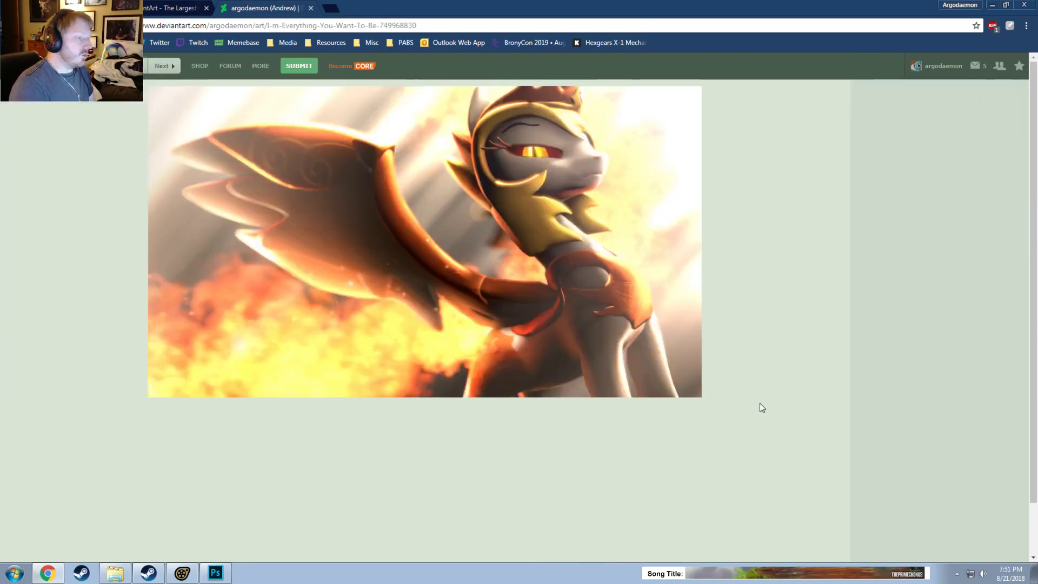
scroll(757, 408, "down", 5)
scroll(751, 413, "down", 8)
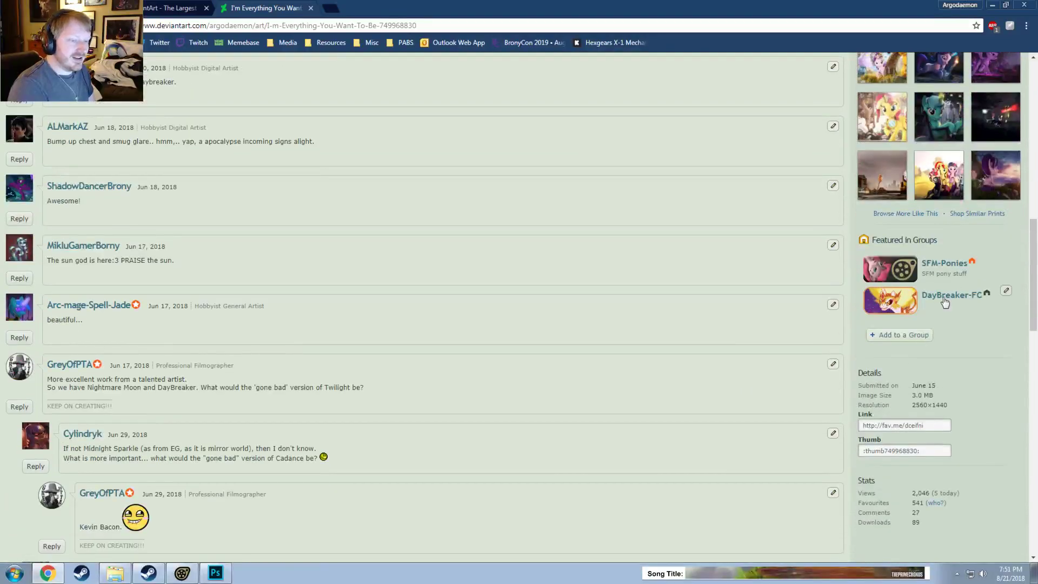
left_click(889, 269)
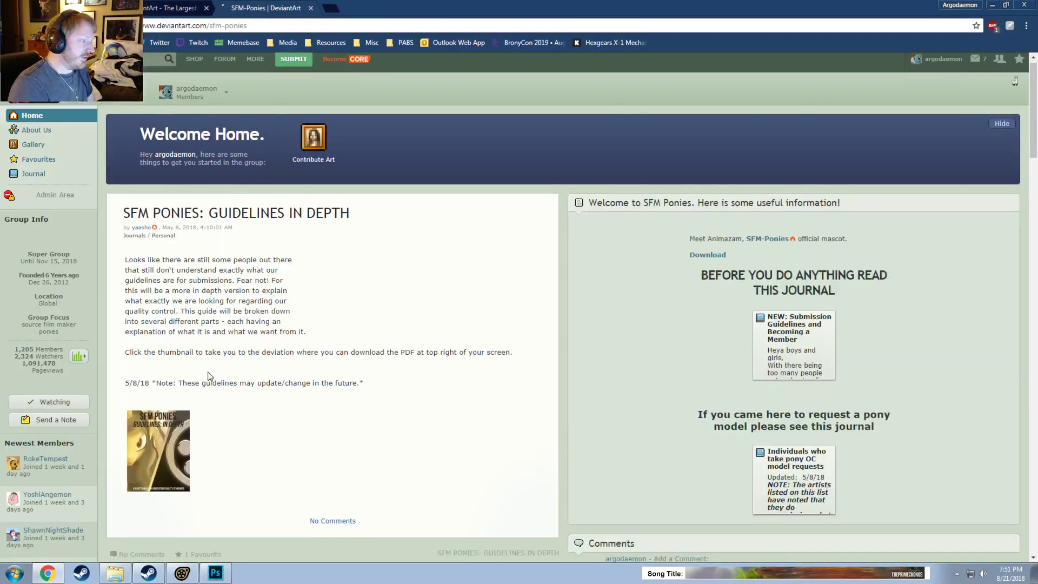
scroll(255, 372, "down", 10)
scroll(255, 373, "down", 2)
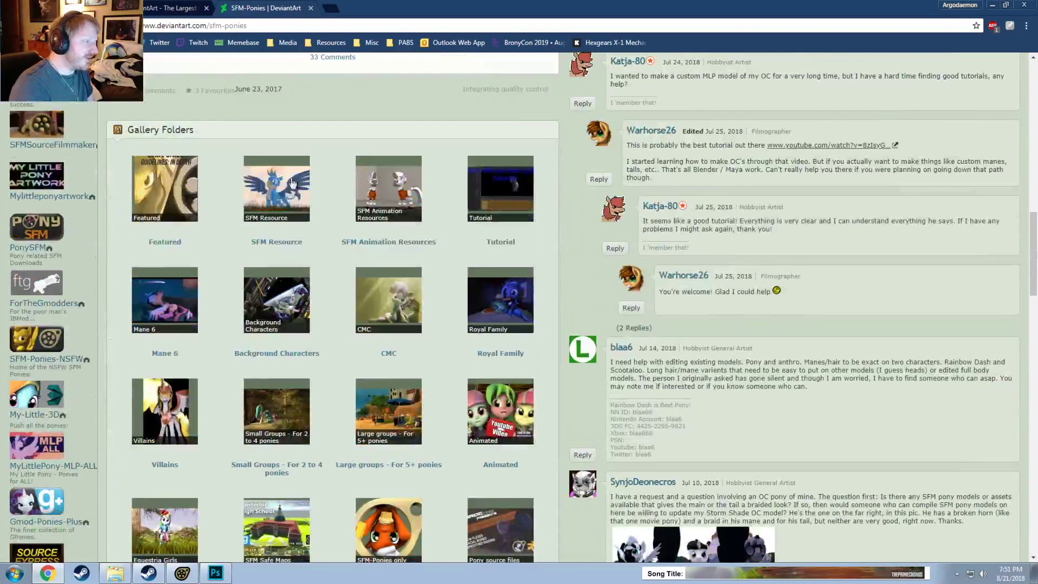
left_click(394, 224)
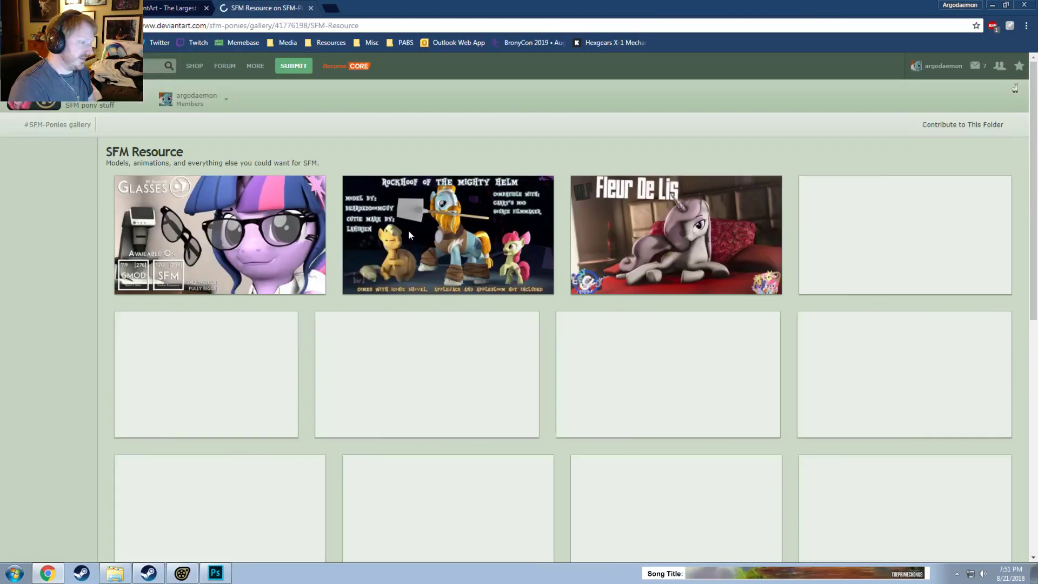
Step: Open the Enhanced Daybreaker model in the SFM Resource gallery and copy its web address
scroll(410, 233, "down", 4)
scroll(426, 242, "down", 4)
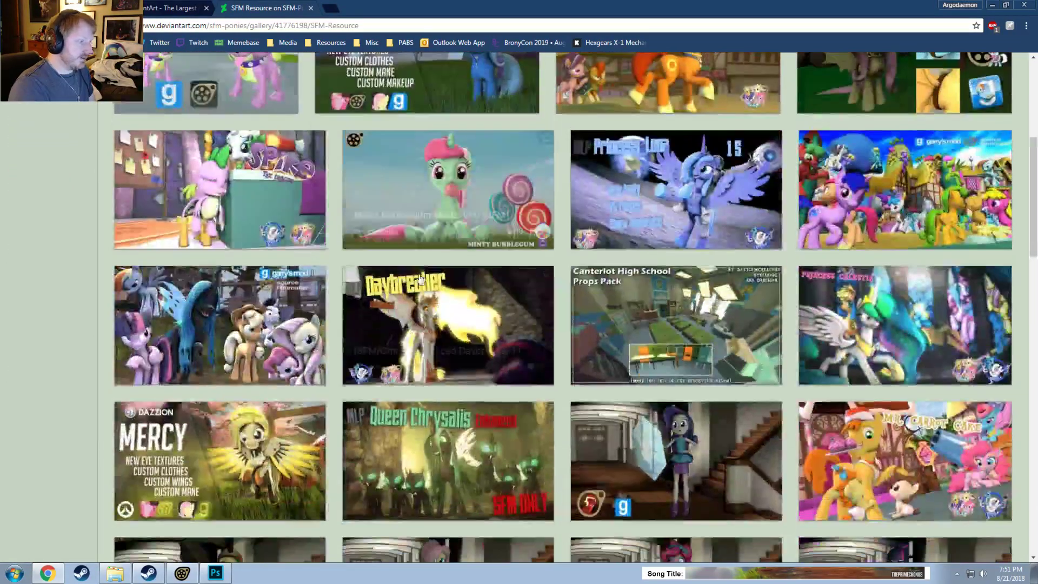
left_click(441, 300)
left_click(279, 21)
key("ctrl+c")
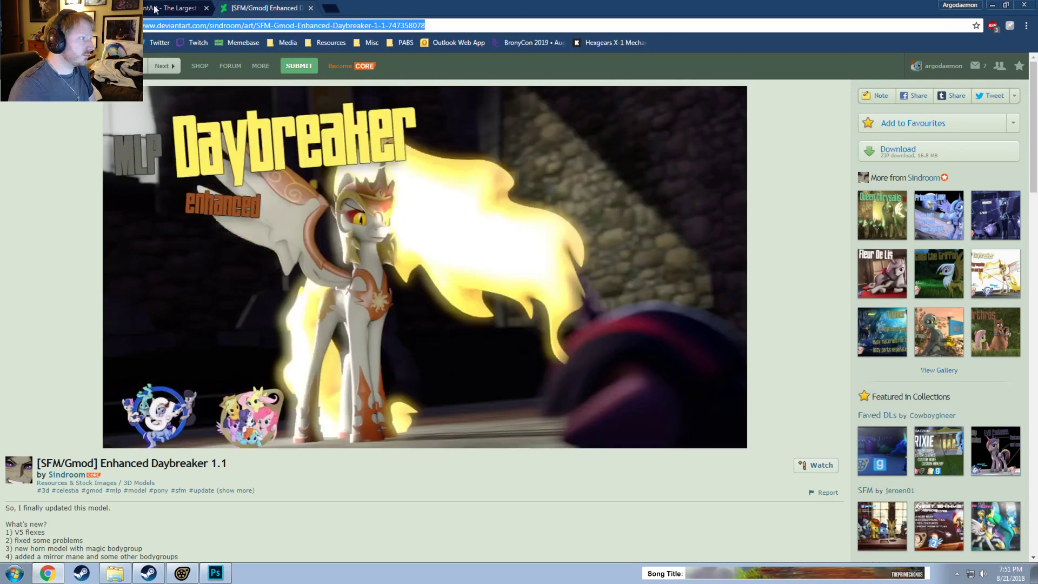
Step: Return to editing the Daybreaker deviation and paste the model's web address below "Daybreaker Model:"
key("alt+Left")
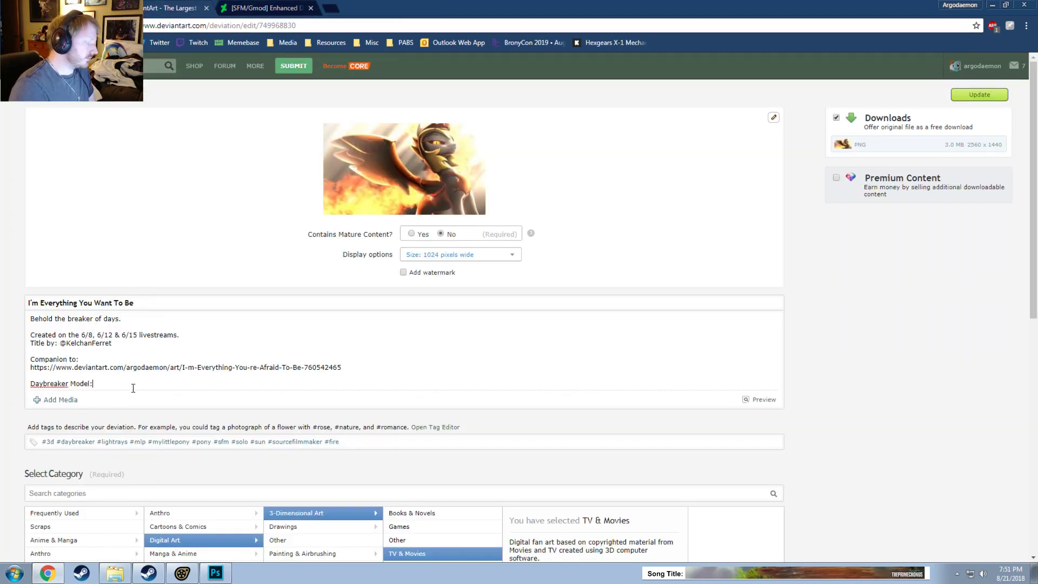
key("Return")
key("ctrl+v")
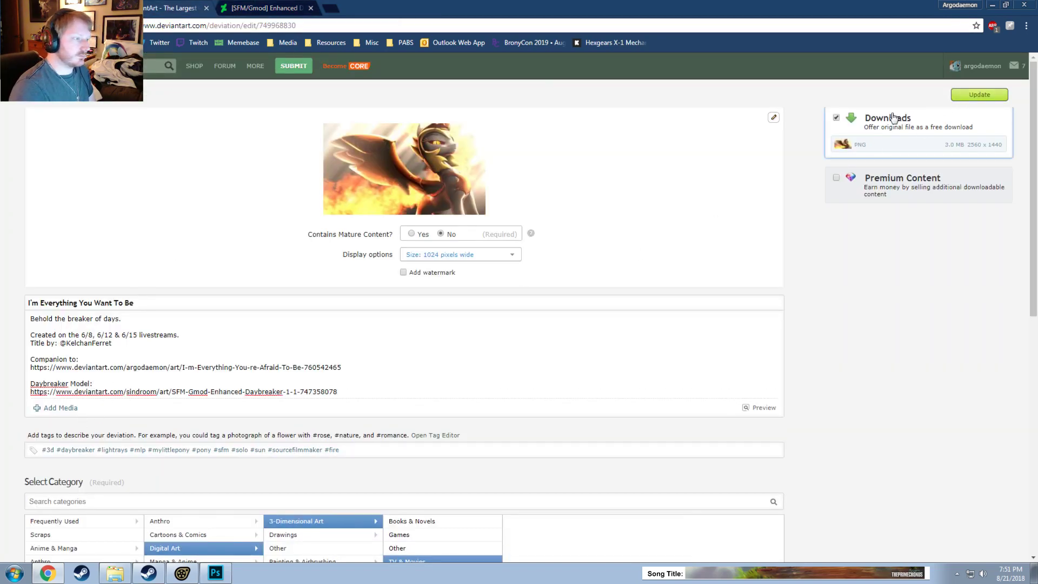
Step: Find and open the Enhanced Nightmare Moon model in the SFM Resource gallery and take its web address
left_click(243, 4)
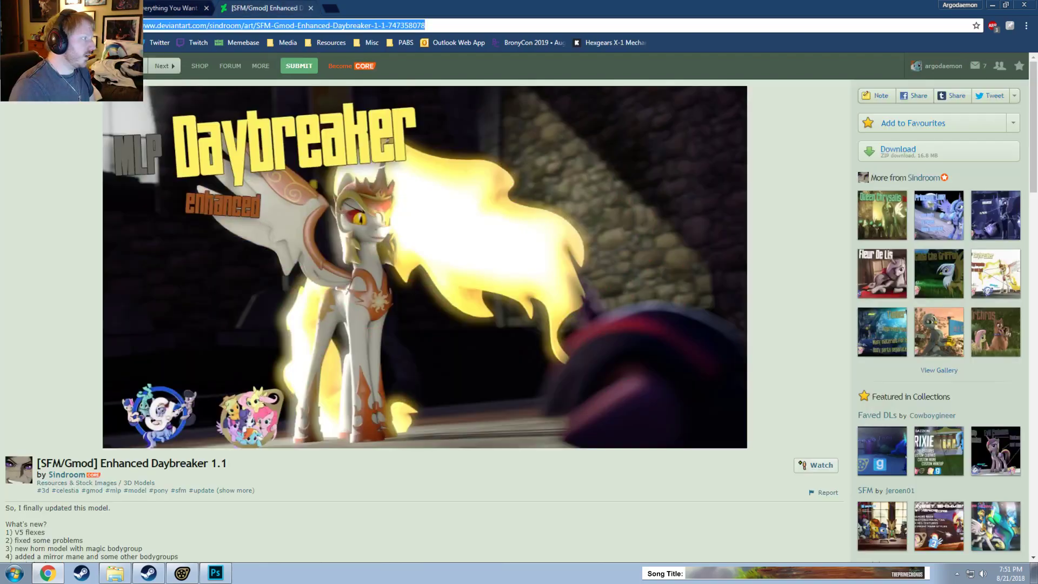
key("alt+Left")
scroll(450, 254, "down", 8)
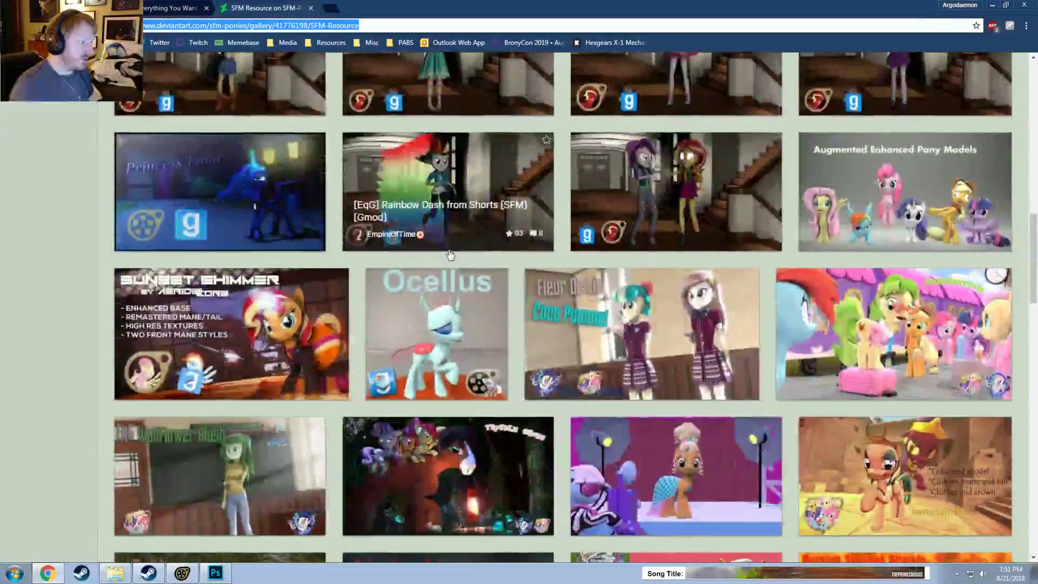
scroll(450, 254, "down", 15)
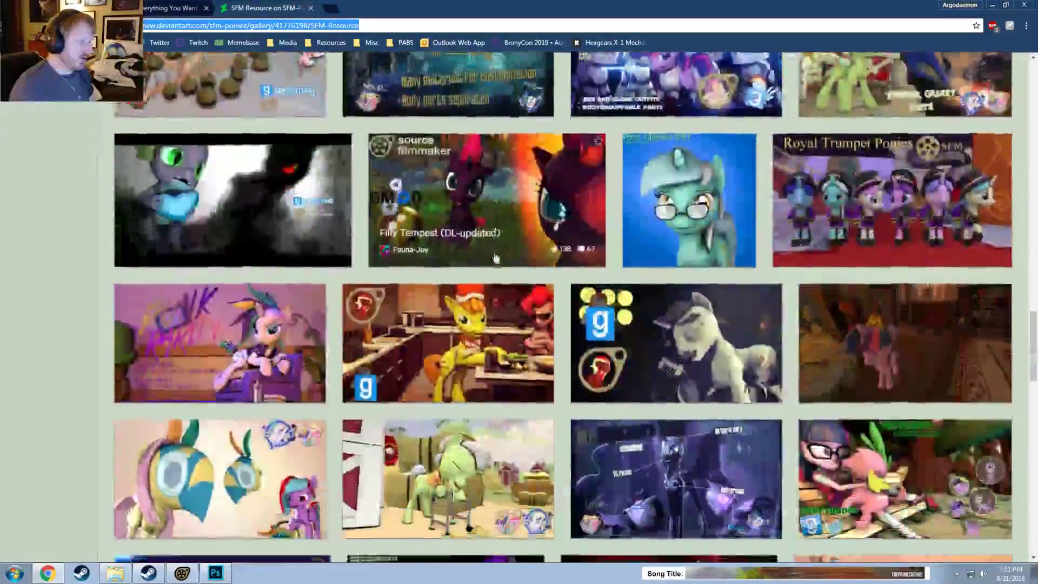
scroll(495, 258, "down", 5)
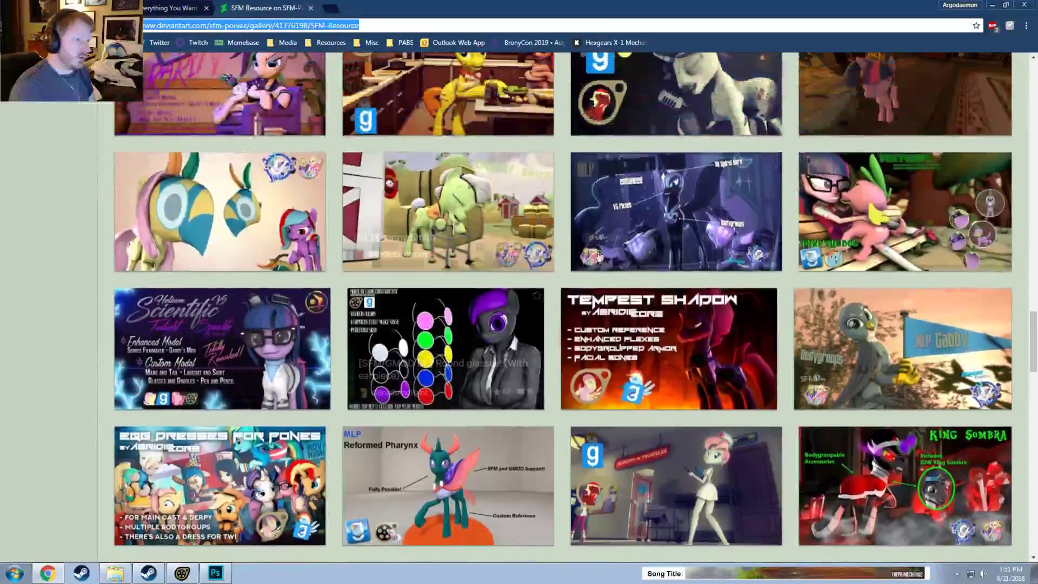
left_click(740, 179)
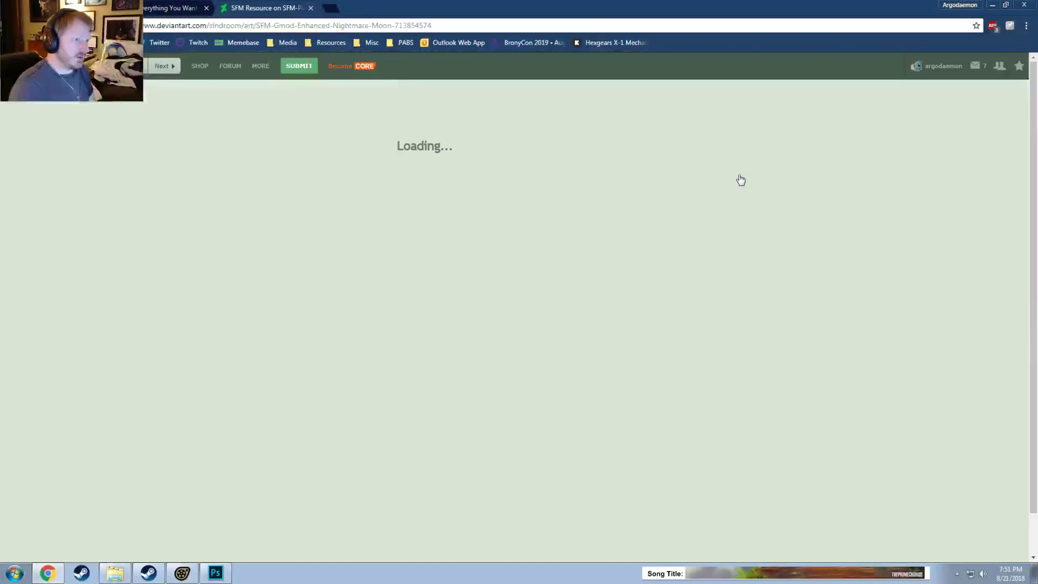
key("ctrl+shift+Tab")
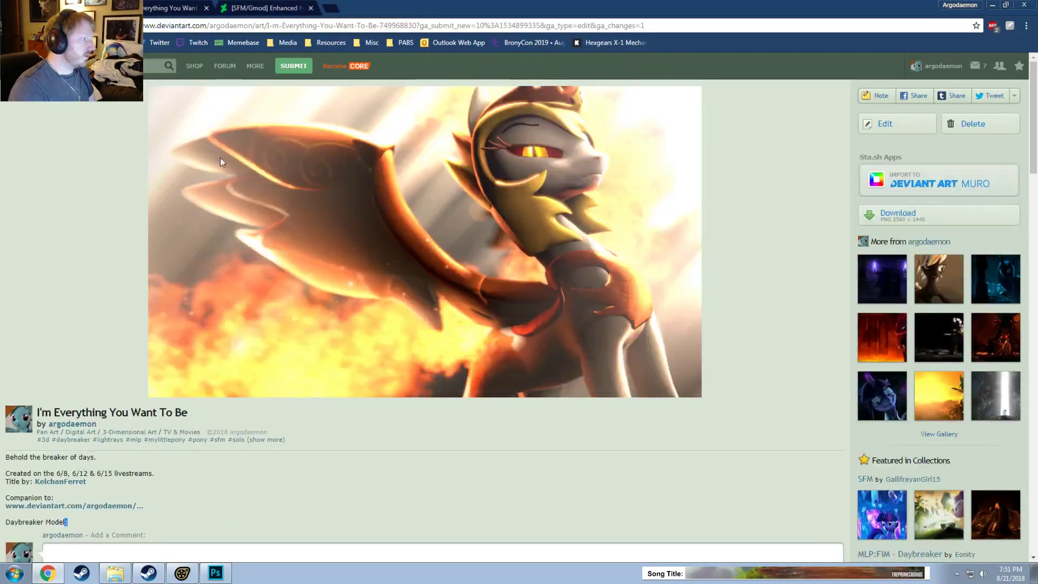
left_click(288, 6)
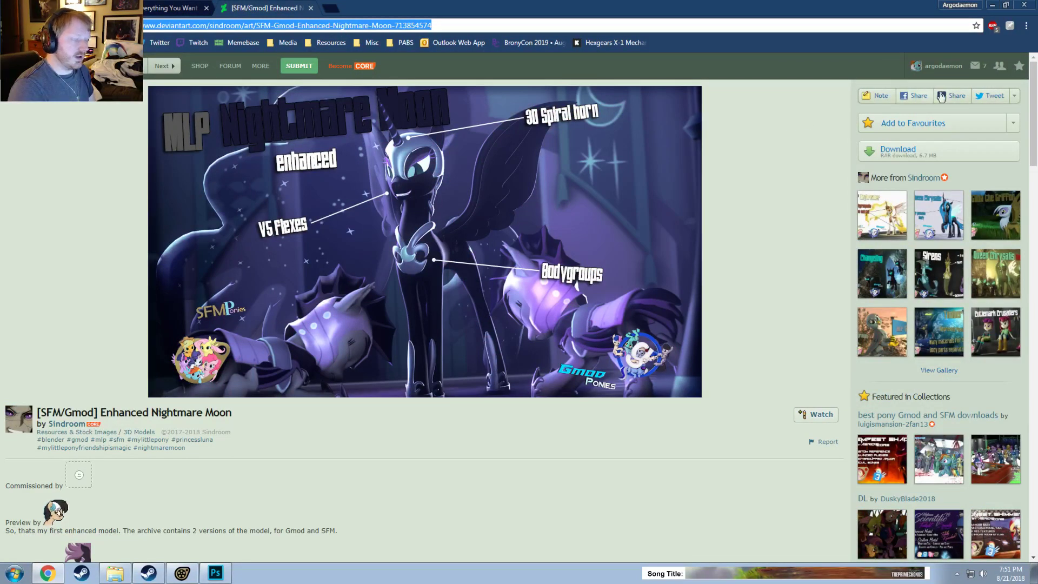
Step: Open the deviation "I'm Everything You're Afraid To Be" from the profile for editing
left_click(951, 67)
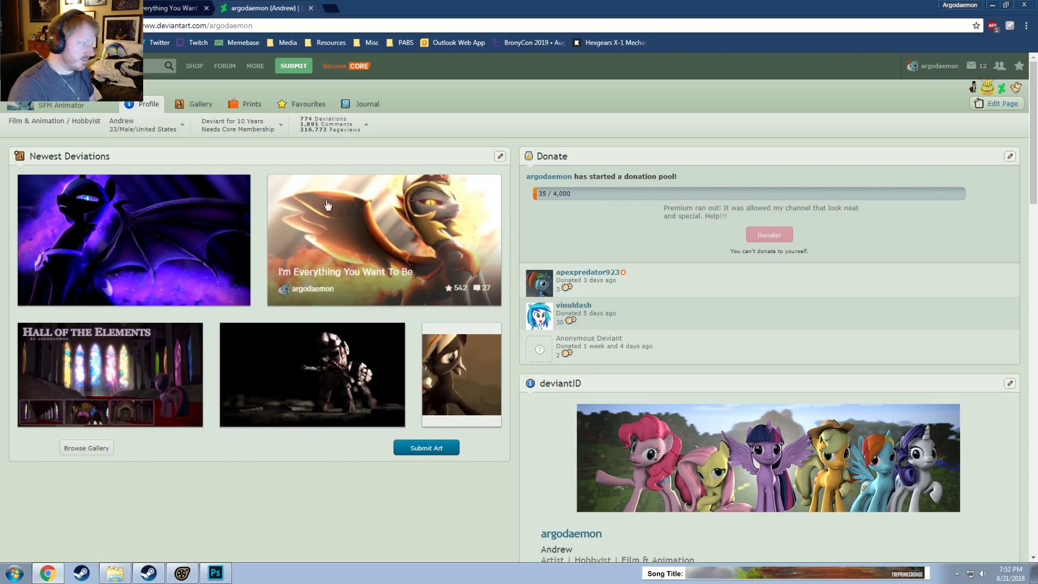
left_click(180, 228)
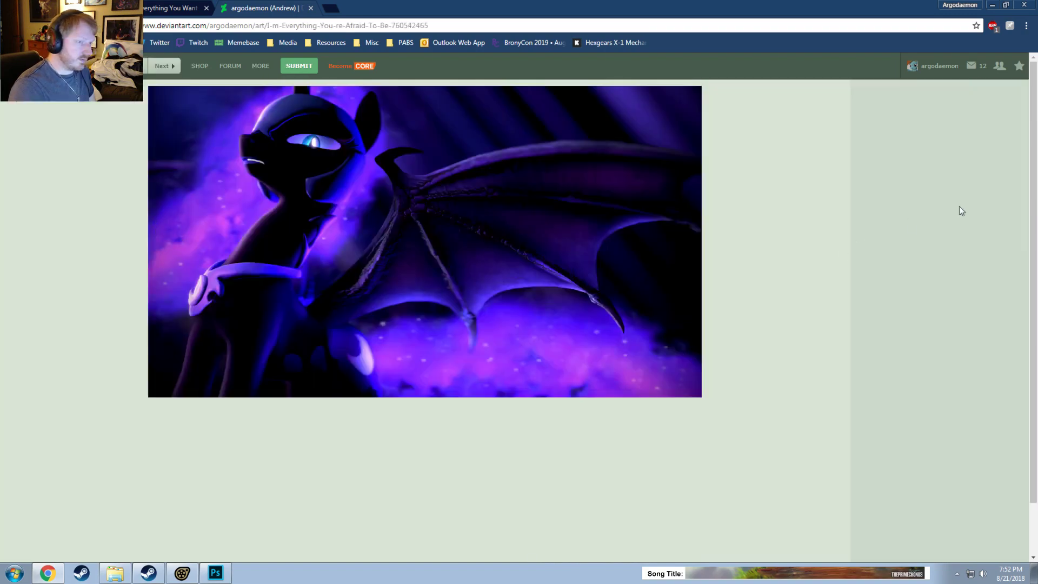
left_click(889, 125)
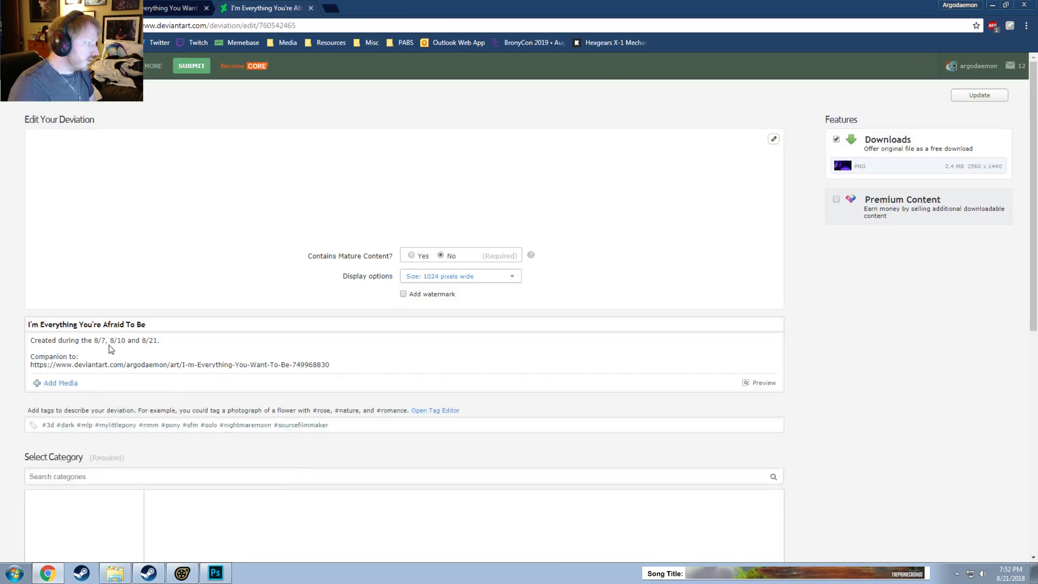
Step: Add a "Nightmare Moon model:" paragraph after the companion link, with the Enhanced Nightmare Moon model's web address below it
left_click(360, 367)
key("Return")
key("Return")
type("Nightmare")
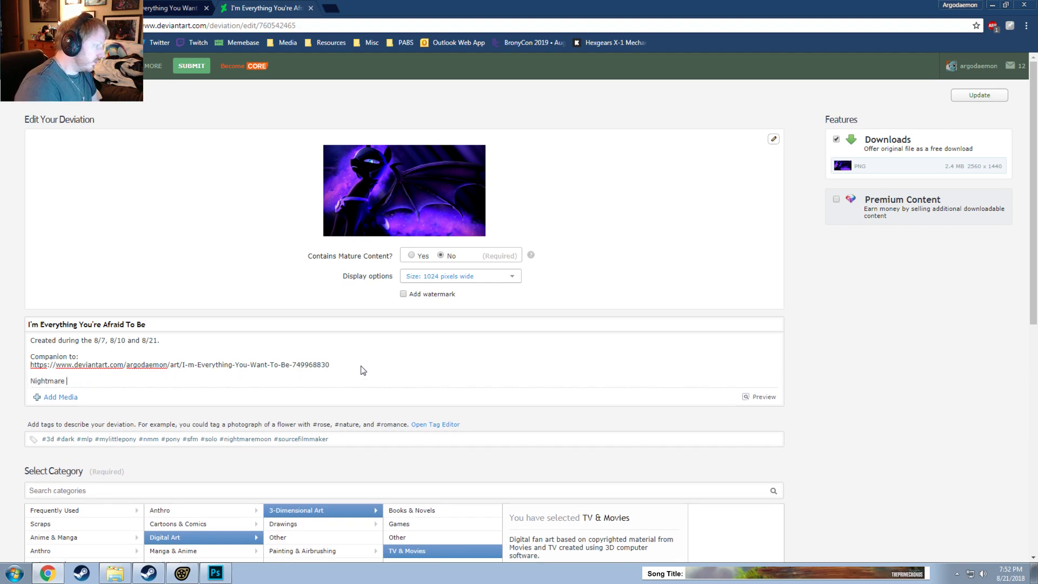
type(" Moon model:")
key("Return")
type("https://www.deviantart.com/sindroom/art/SFM-Gmod-Enhanced-Nightmare-Moon-713854574")
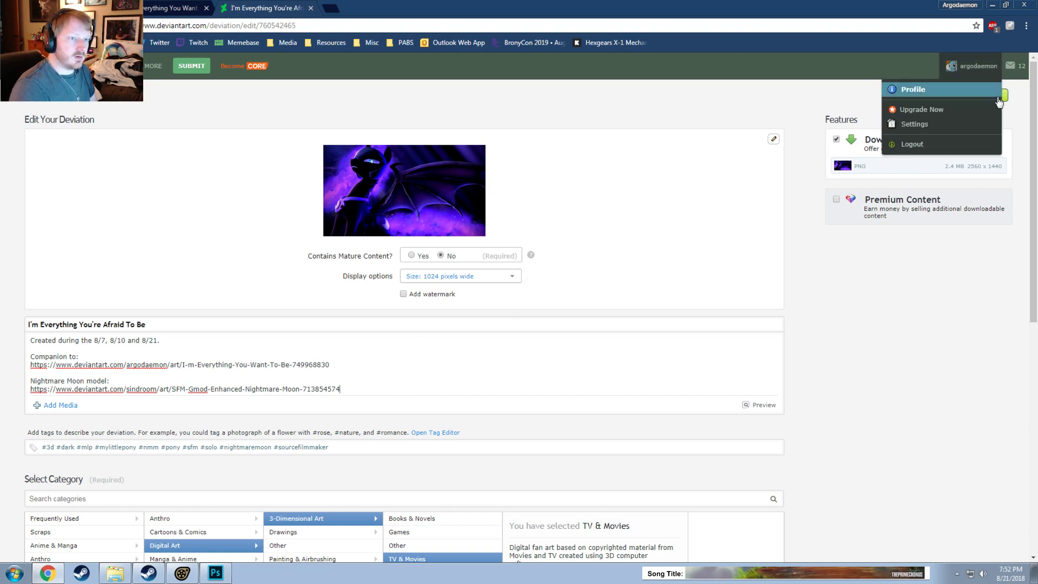
Step: Save the edited deviation, and minimise the browser and the Pictures folder window to clear the desktop
left_click(1005, 101)
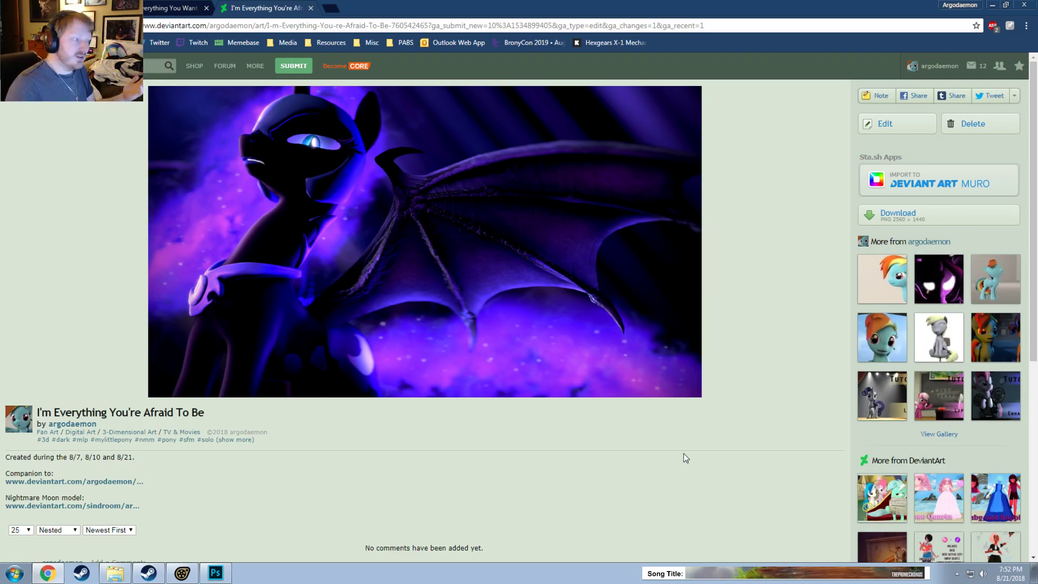
left_click(992, 4)
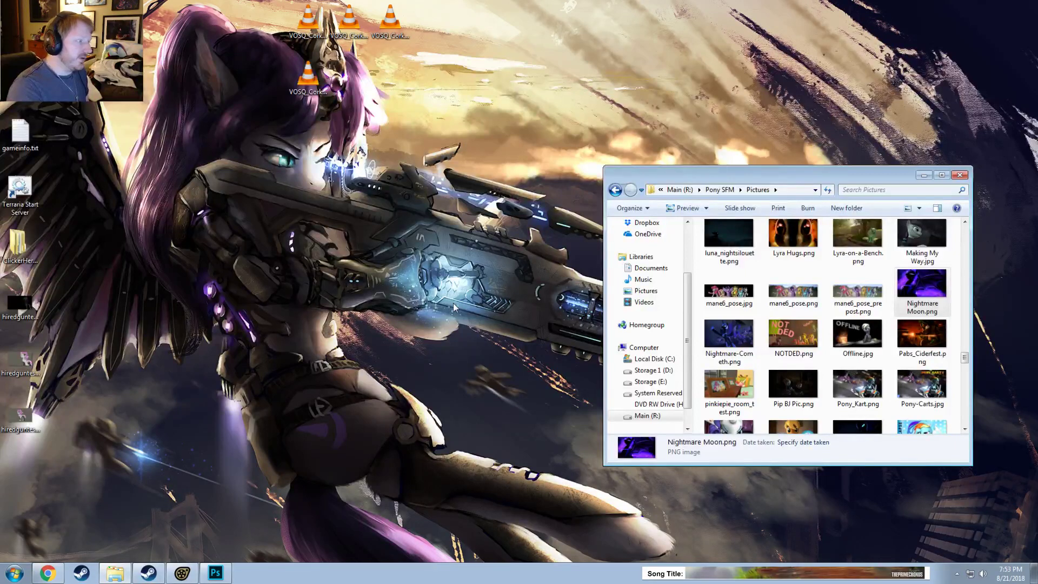
left_click(923, 175)
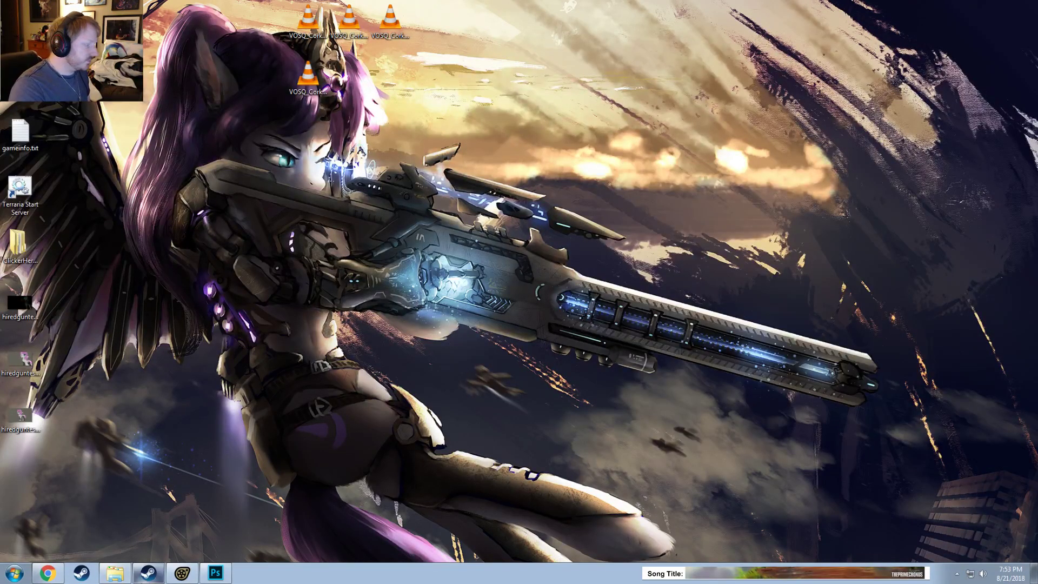
Step: Switch to Source Filmmaker and quit it without saving the changes to the nightmare moon session
left_click(176, 571)
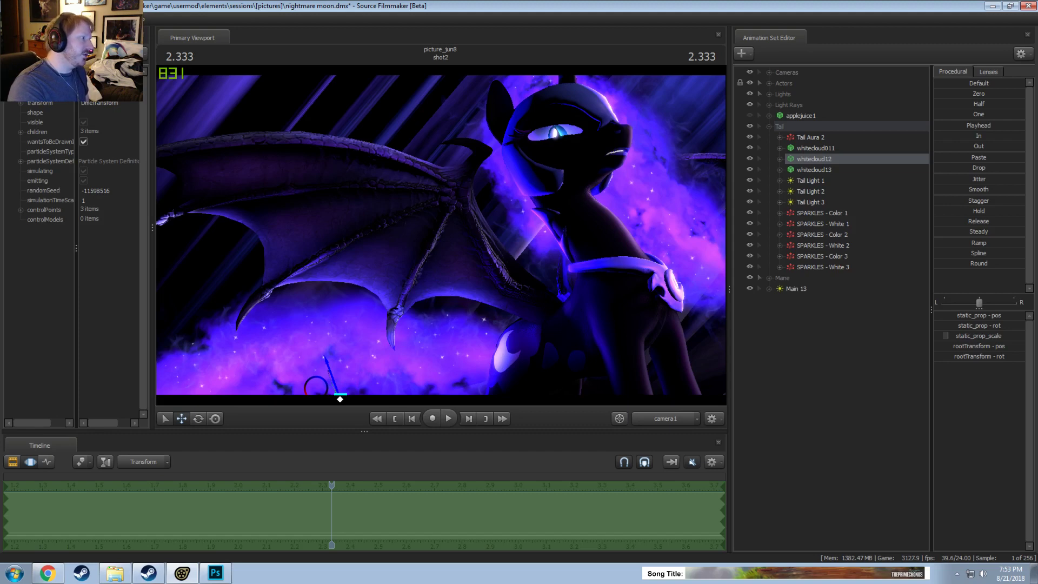
left_click(11, 17)
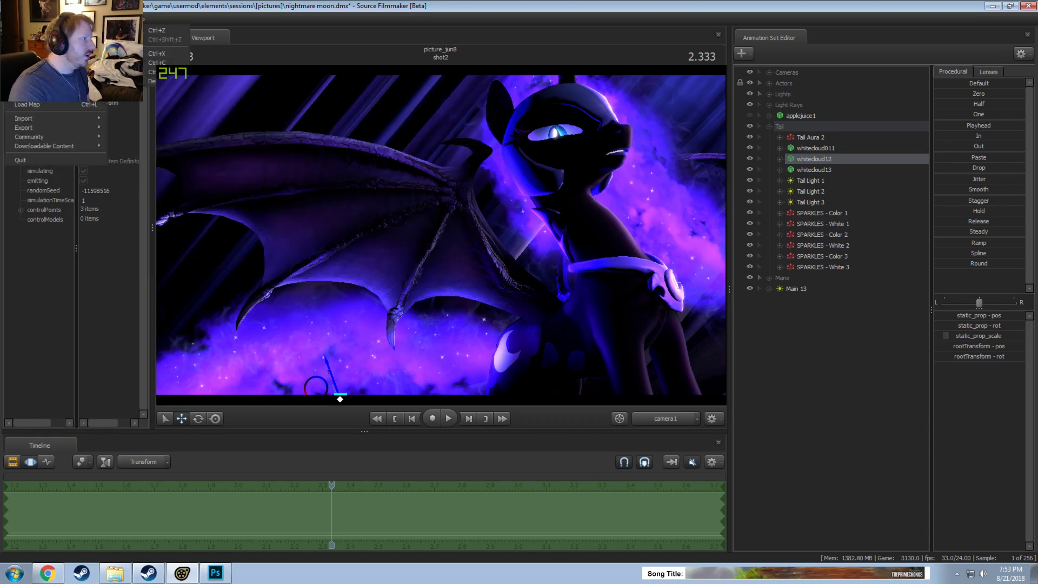
left_click(162, 129)
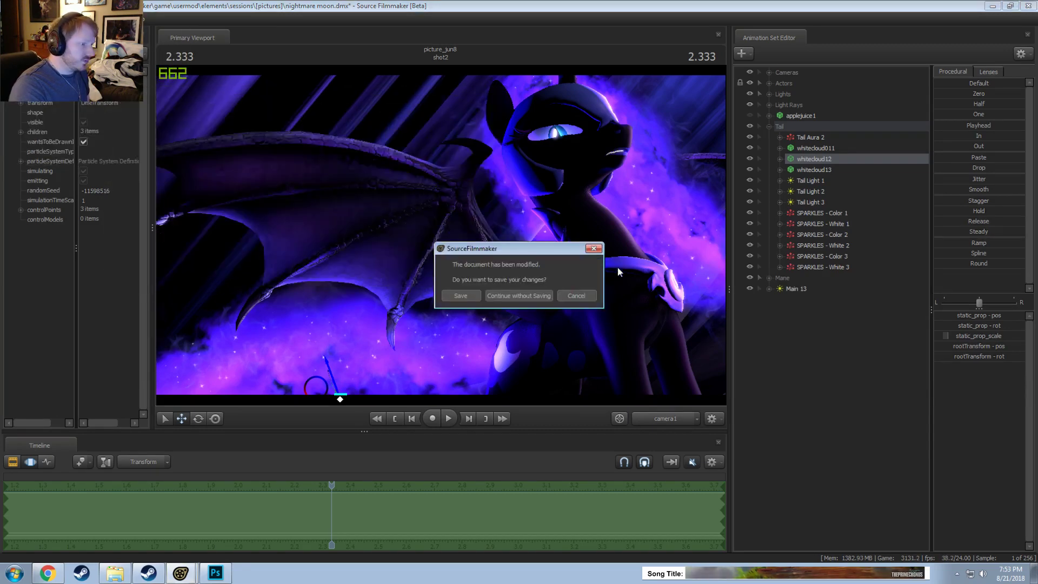
left_click(536, 297)
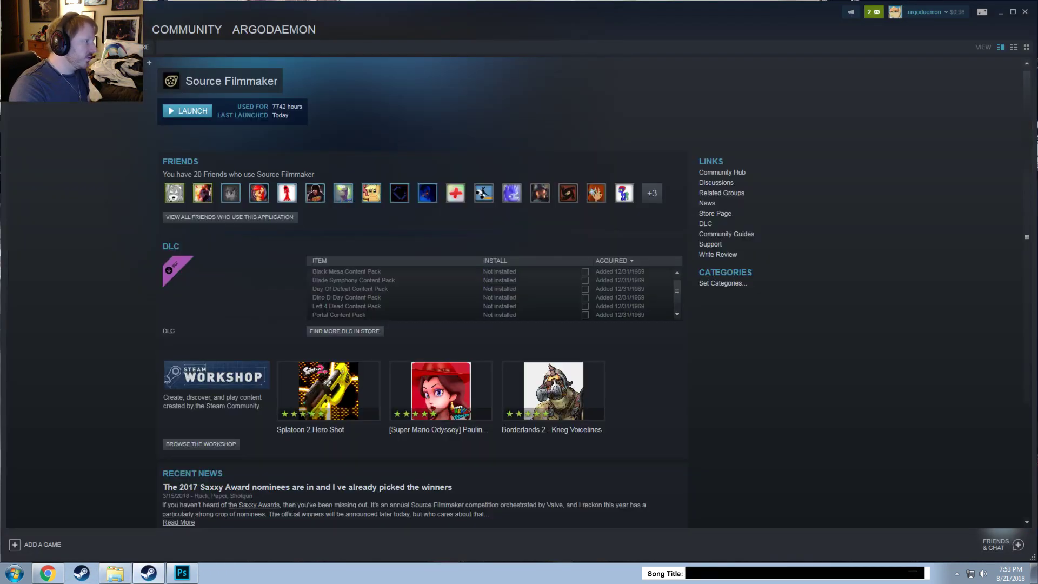
Step: Set Source Filmmaker's launch options in Steam to "-nop4 -sfm_resolution 720" and close its properties
right_click(81, 119)
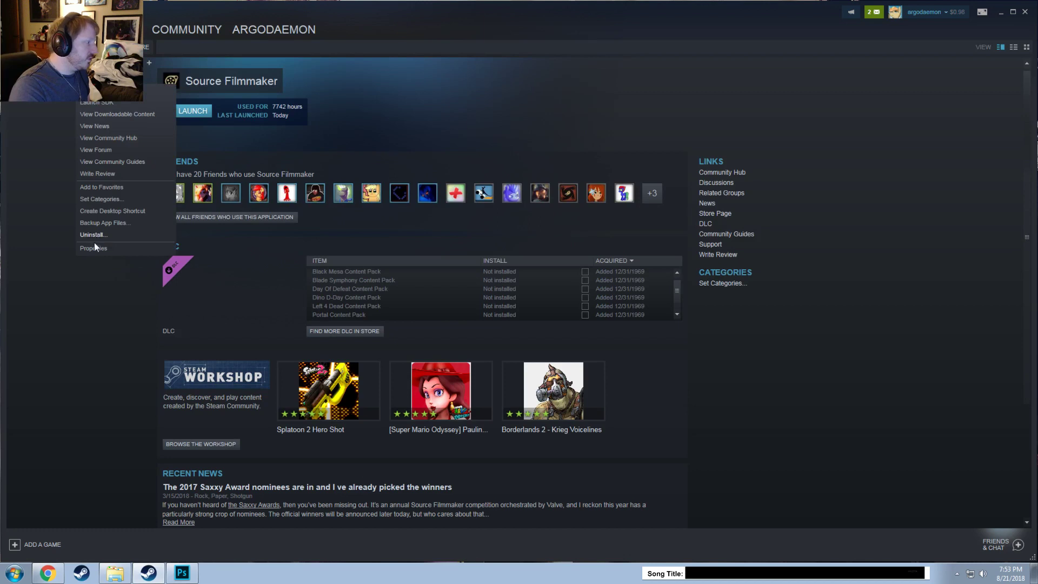
left_click(128, 249)
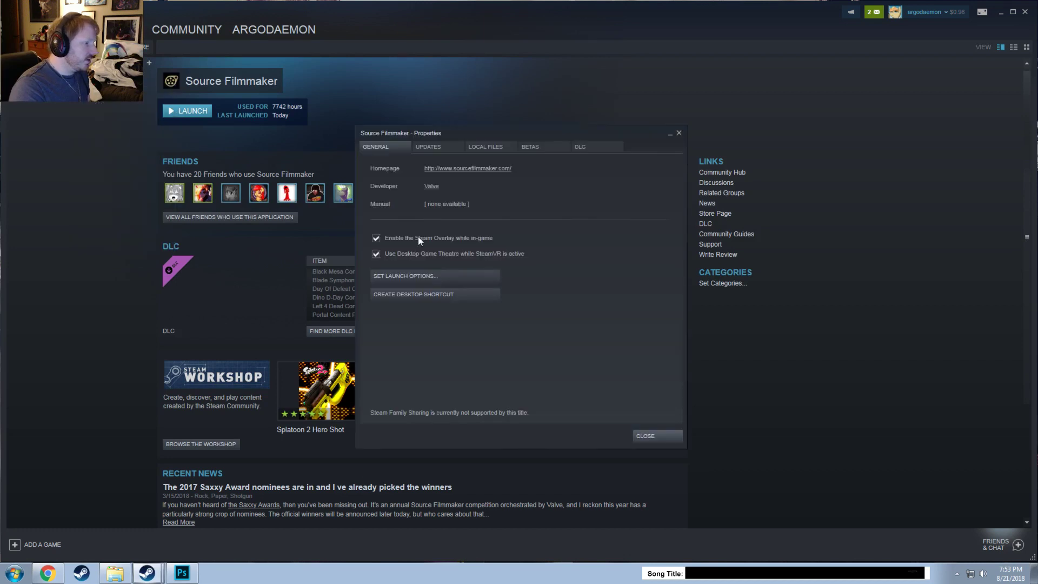
left_click(480, 276)
double_click(493, 289)
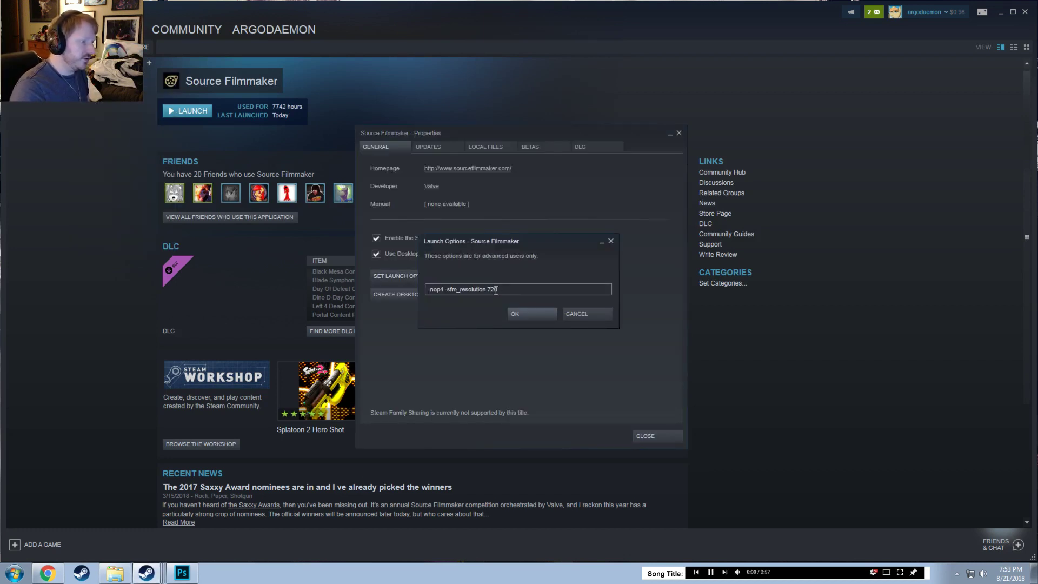
left_click(521, 306)
left_click(658, 438)
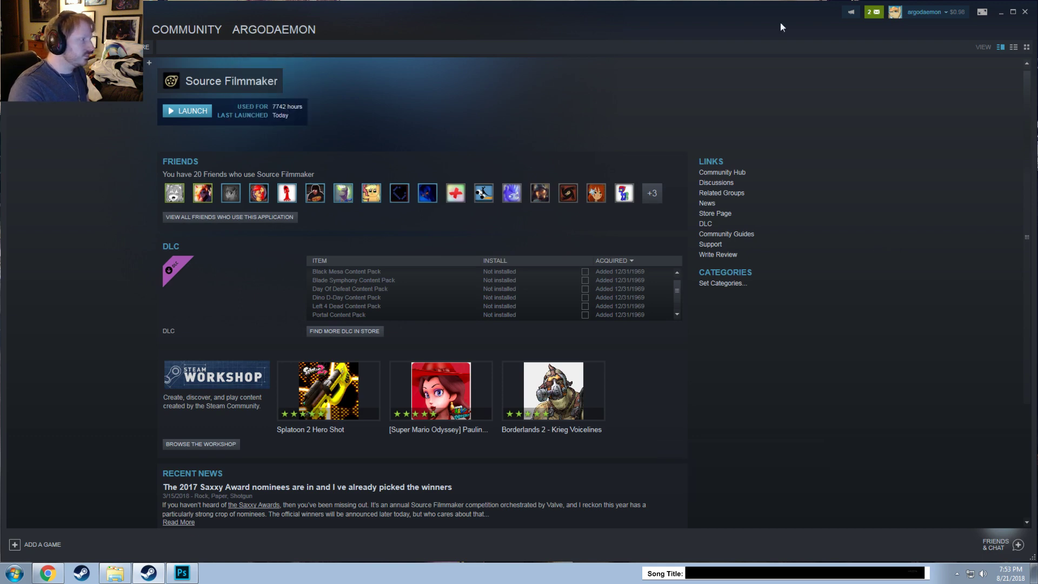
Step: Launch Source Filmmaker from Steam and dismiss its start dialog without opening a session
left_click(190, 116)
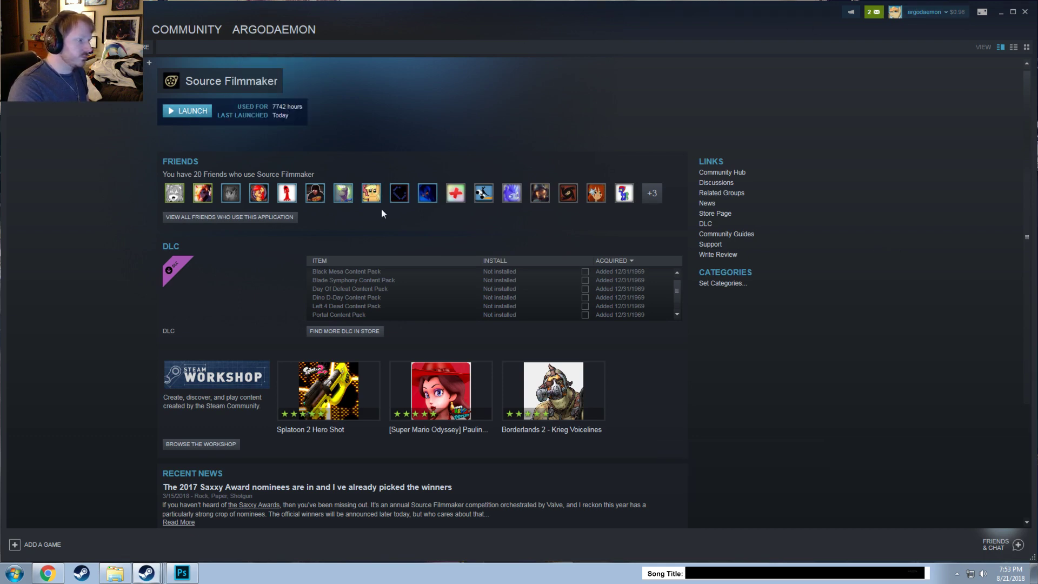
left_click(517, 314)
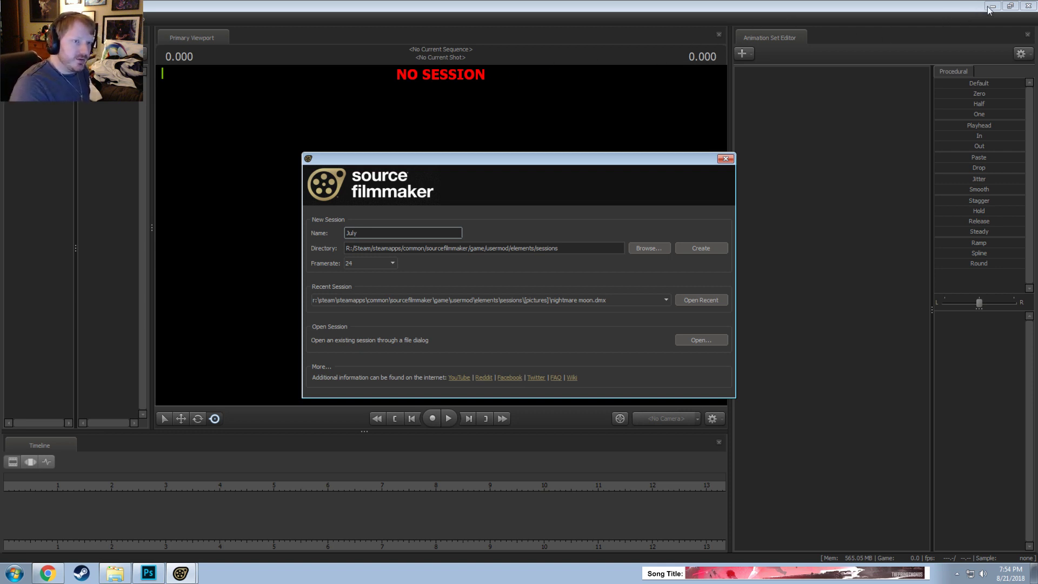
left_click(115, 573)
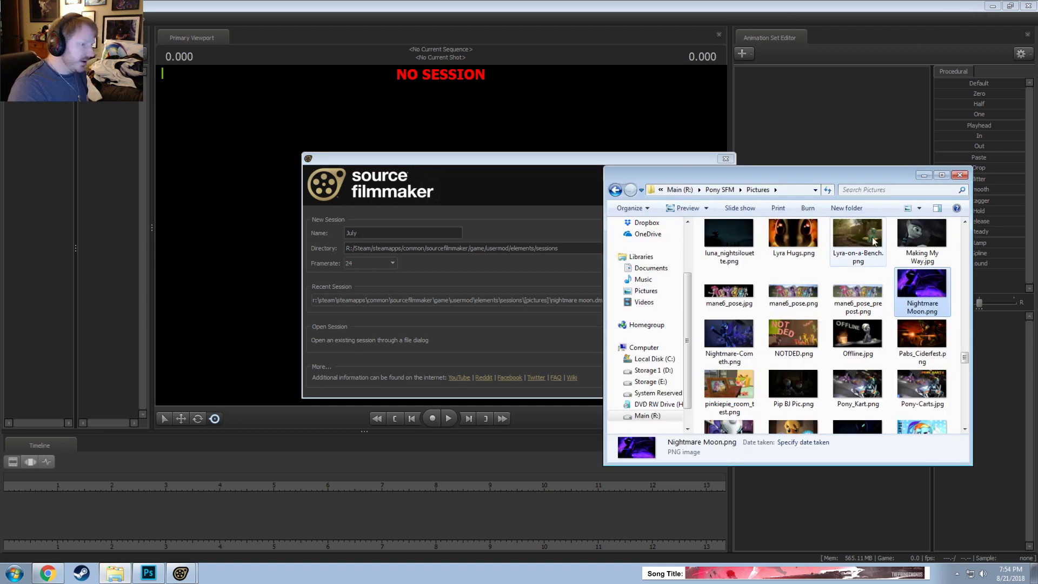
left_click(570, 162)
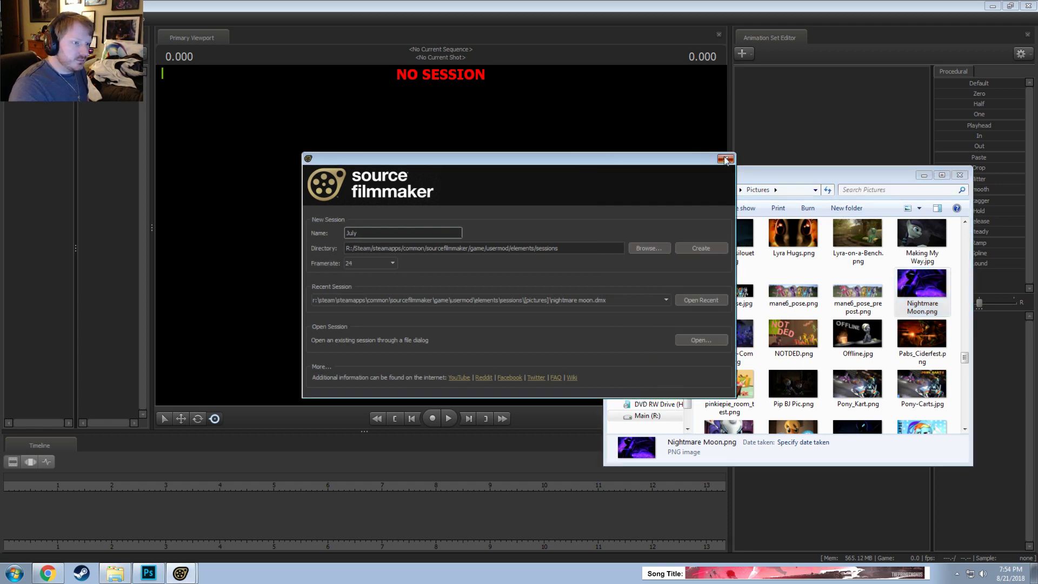
left_click(725, 159)
Step: Open the Videos folder inside Pony SFM and move its window to the edge of the screen
left_click_drag(838, 173, 448, 160)
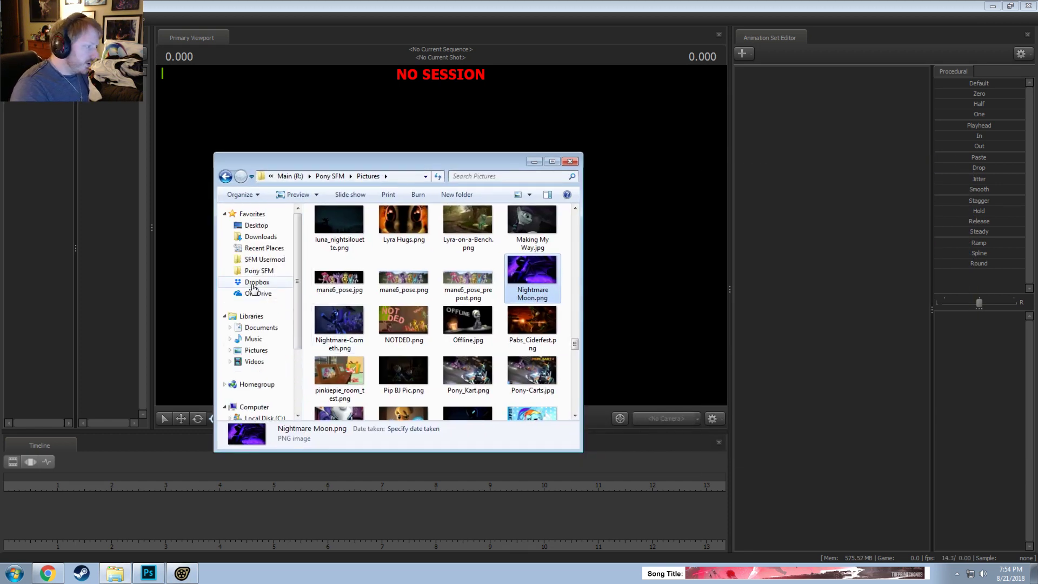
left_click(259, 260)
left_click(259, 270)
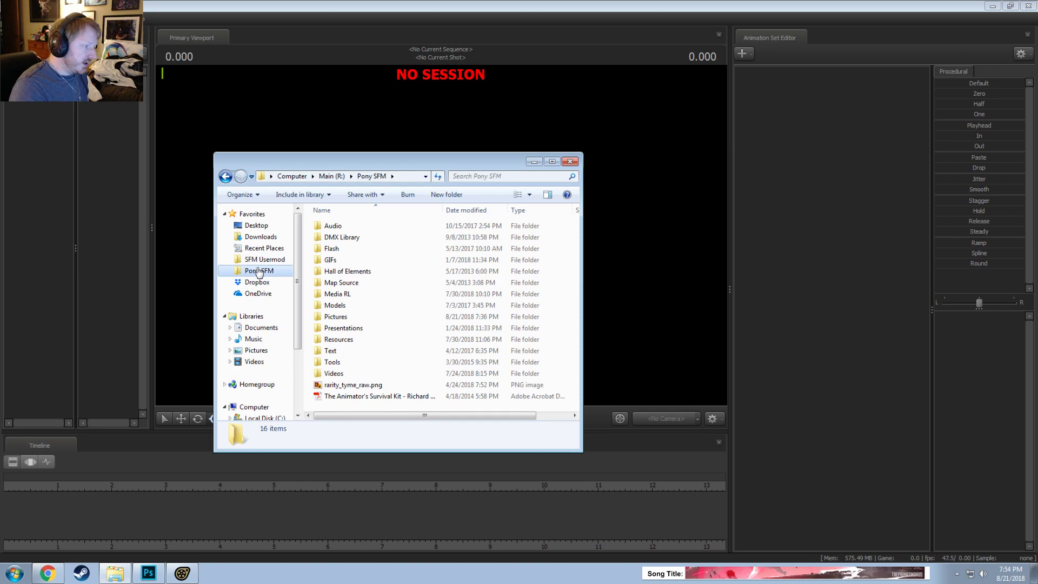
double_click(336, 373)
left_click_drag(446, 164, 1, 162)
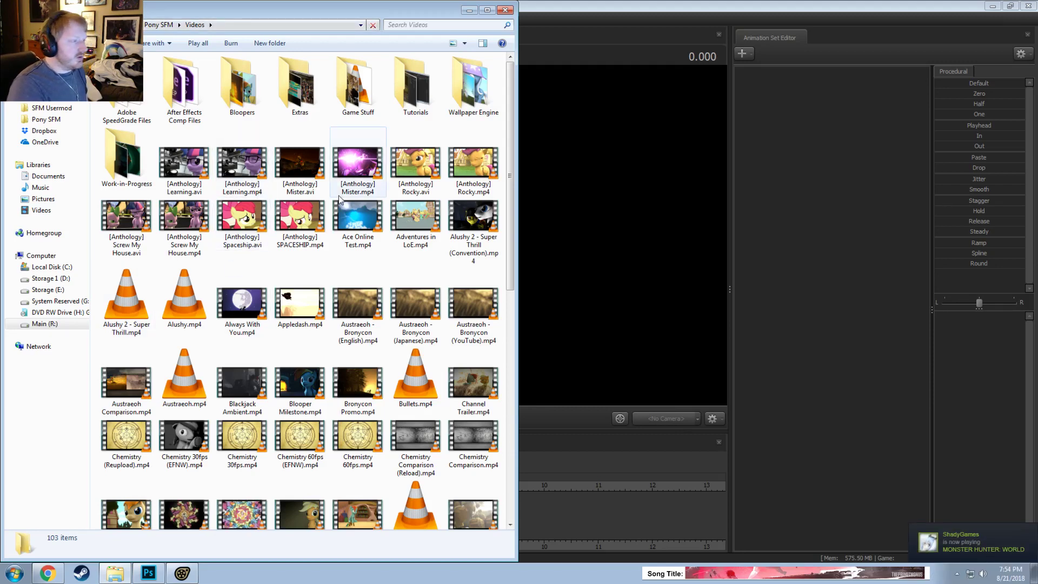
Step: Play the videos "[Anthology] Learning.mp4" and "[Anthology] Screw My House.mp4", closing the player after each
left_click(236, 182)
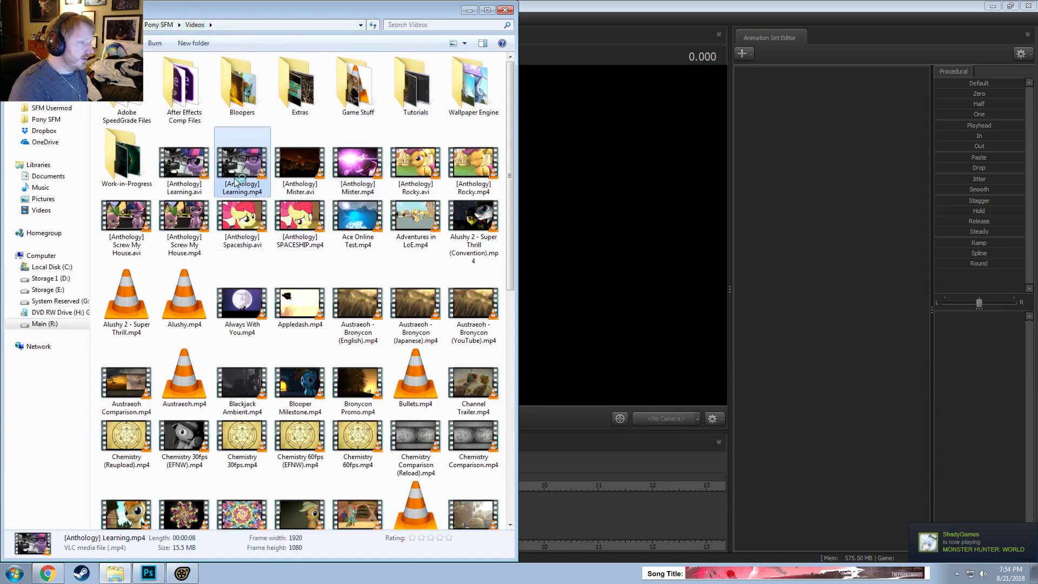
double_click(237, 182)
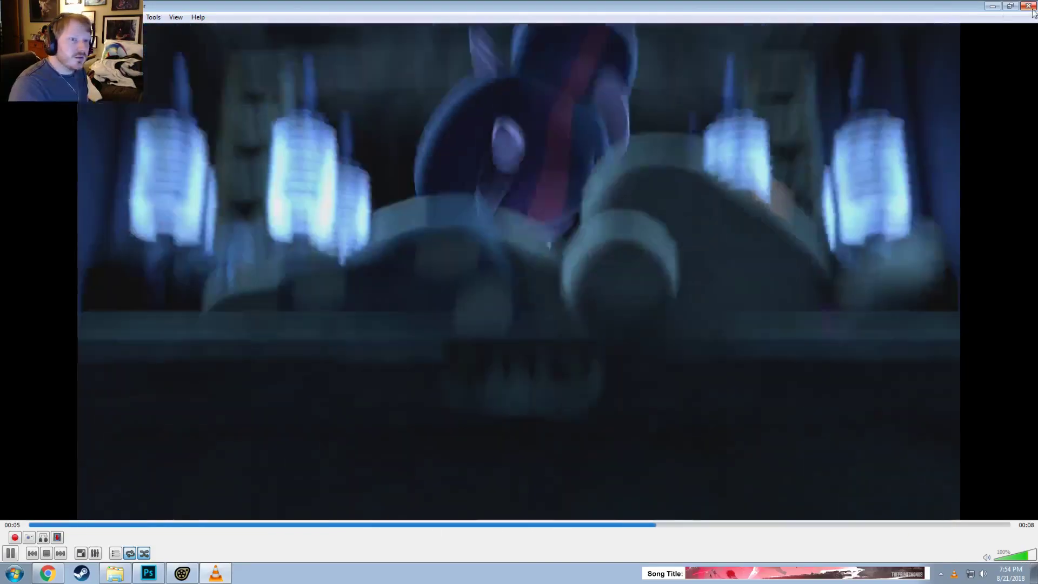
left_click(1030, 7)
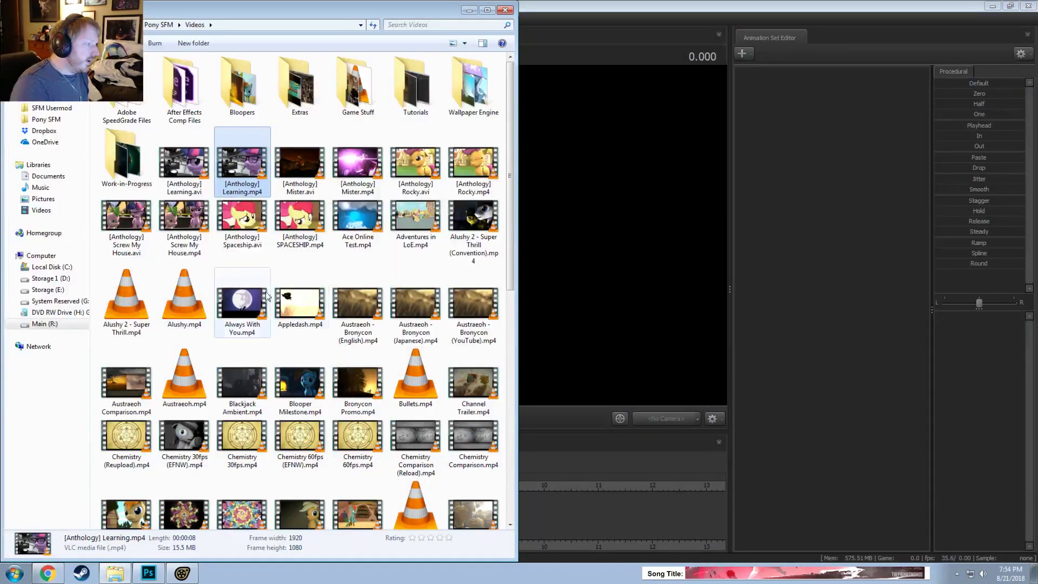
double_click(162, 224)
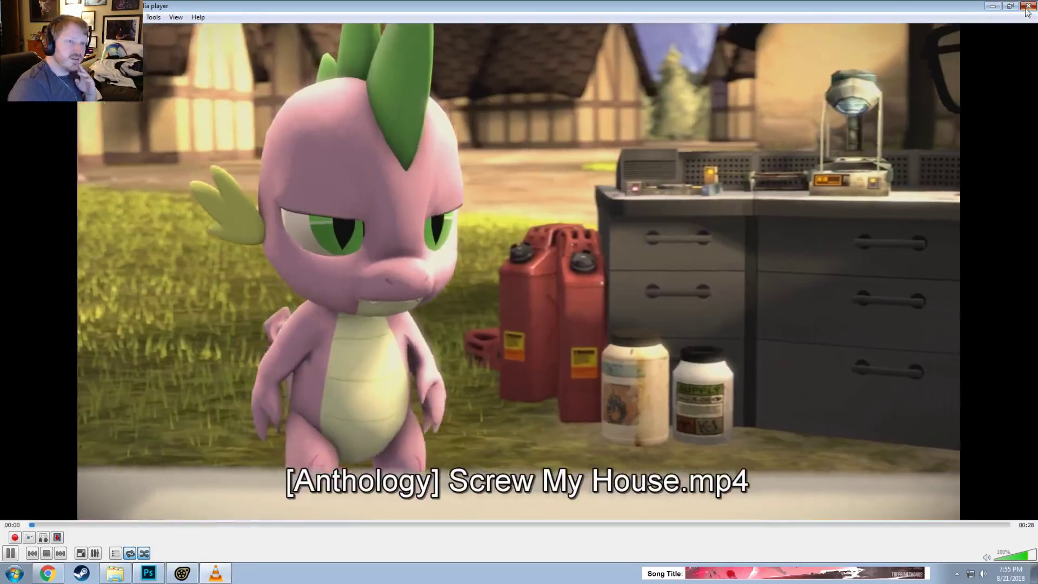
left_click(1027, 8)
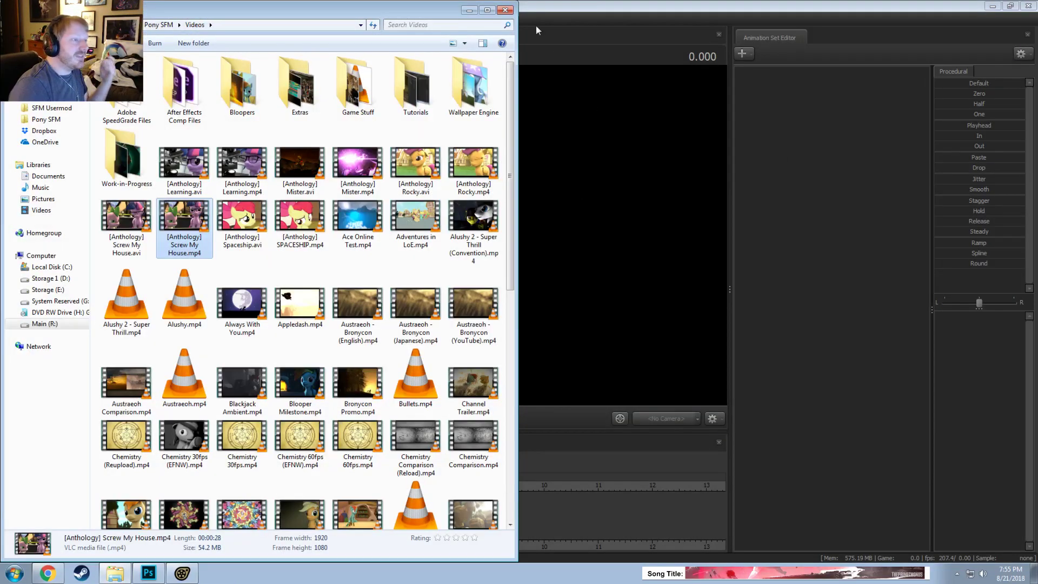
Step: Minimise Source Filmmaker and move the Videos window away from the audio files on the desktop
left_click(994, 7)
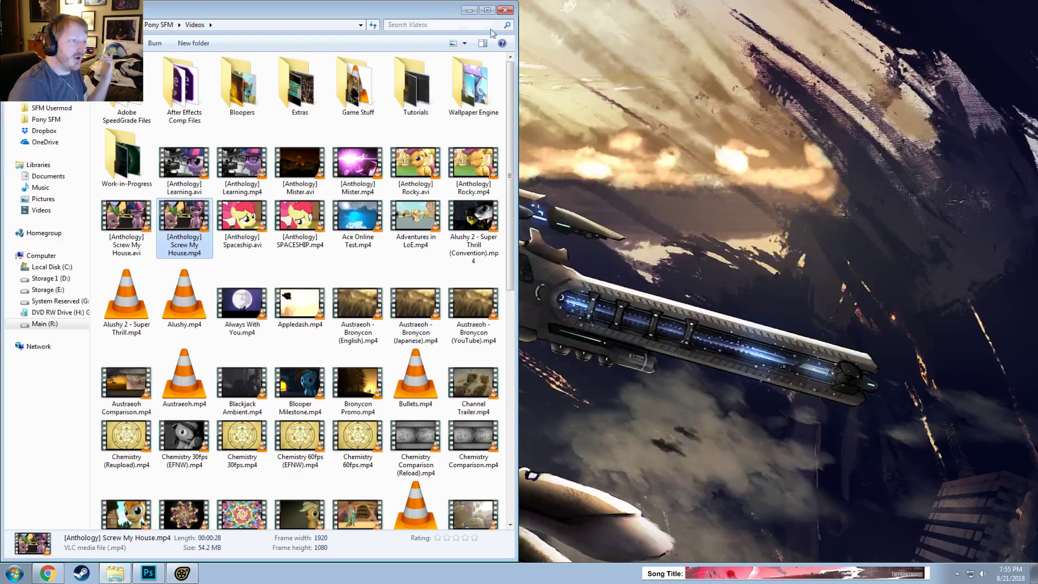
left_click_drag(444, 19, 643, 207)
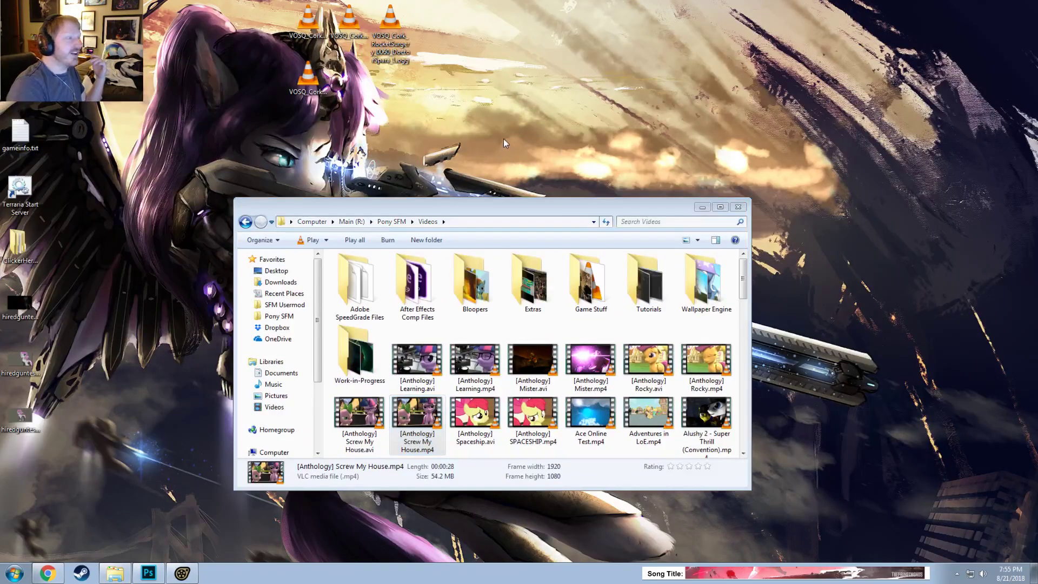
left_click_drag(278, 12, 511, 150)
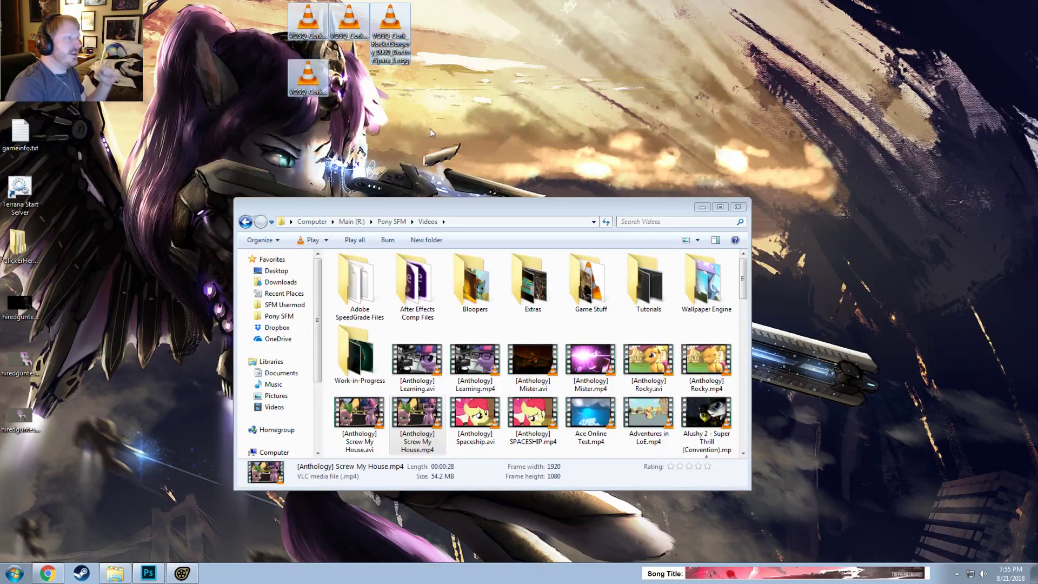
left_click(431, 128)
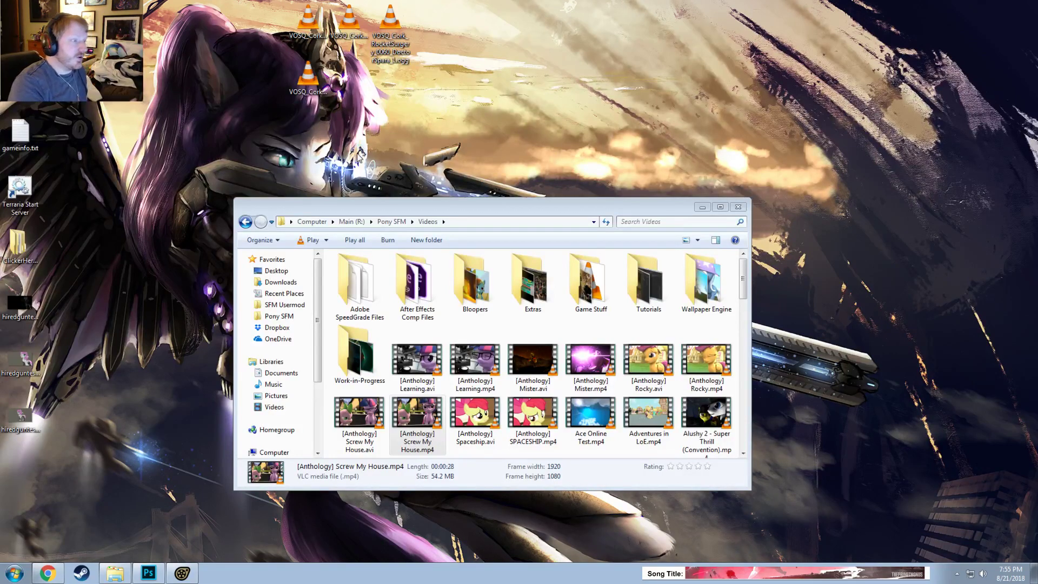
Step: Move the VOSQ audio file from the second row on the desktop to the end of the row above
left_click(320, 87)
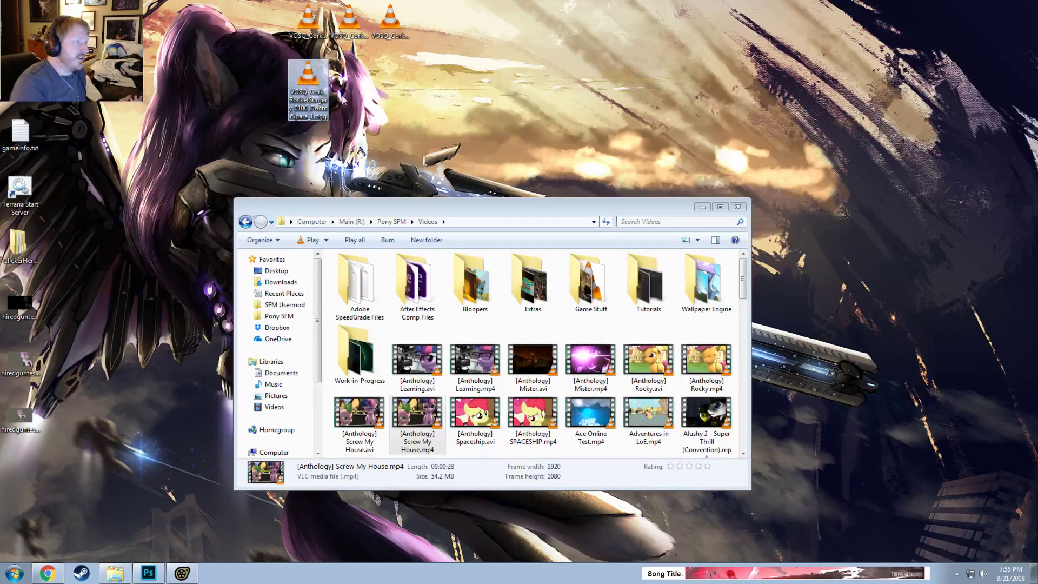
left_click(314, 24)
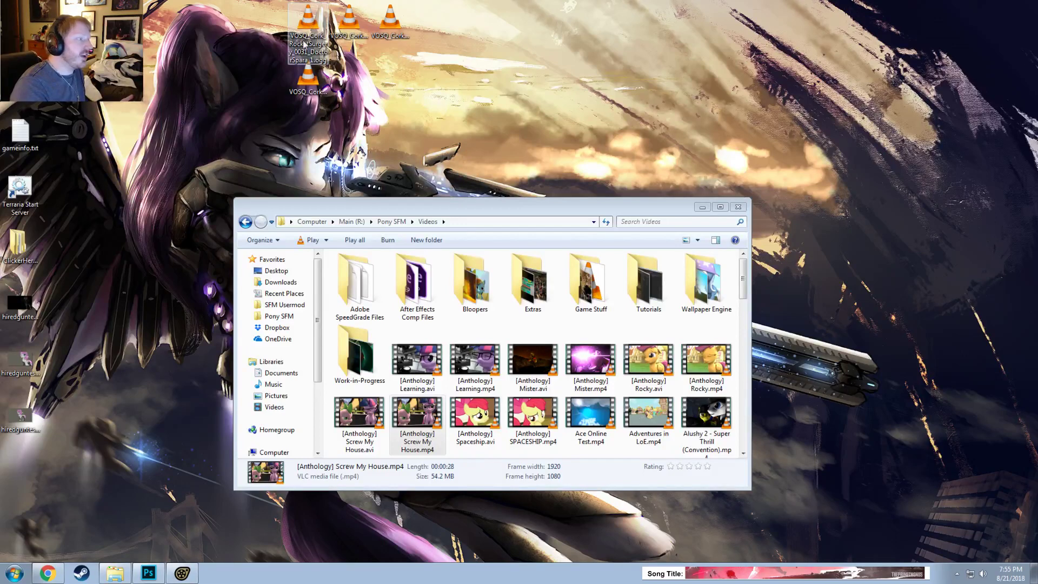
left_click(308, 76)
left_click_drag(308, 81, 430, 25)
Step: Play the first and second voice clips in the desktop's row of VOSQ audio files, closing the player after each
left_click(315, 25)
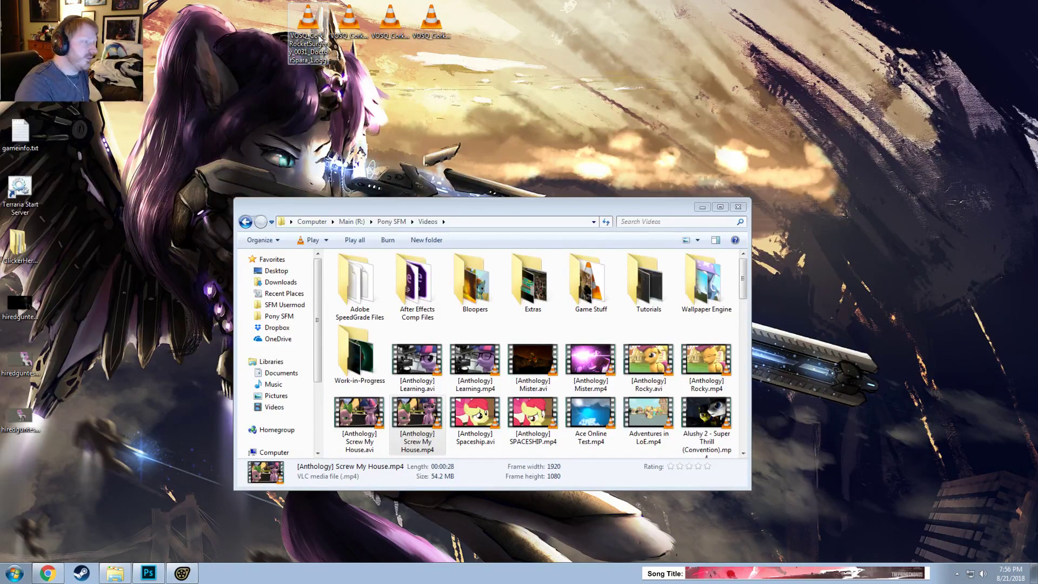
double_click(314, 27)
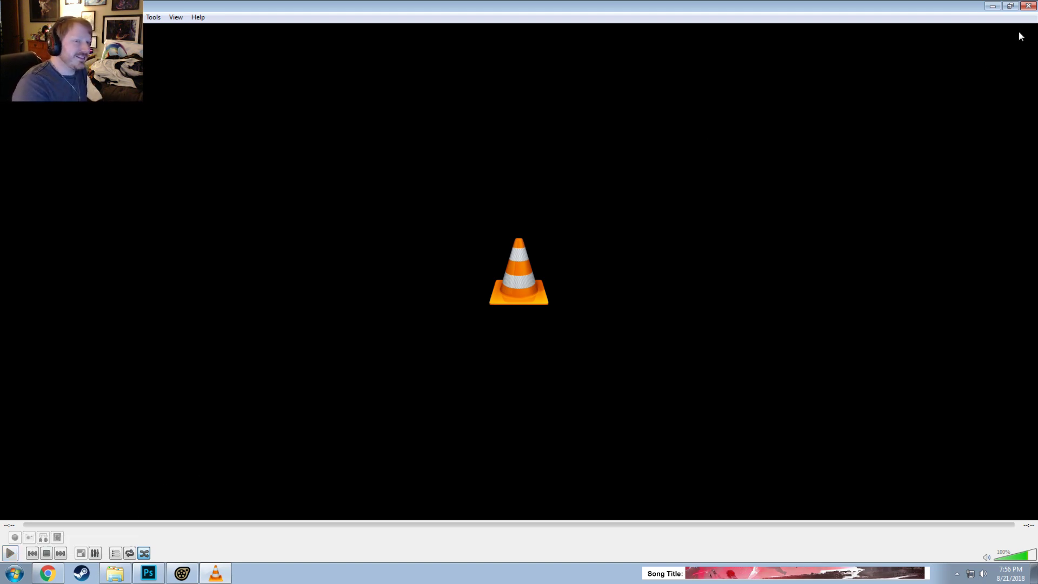
left_click(1027, 6)
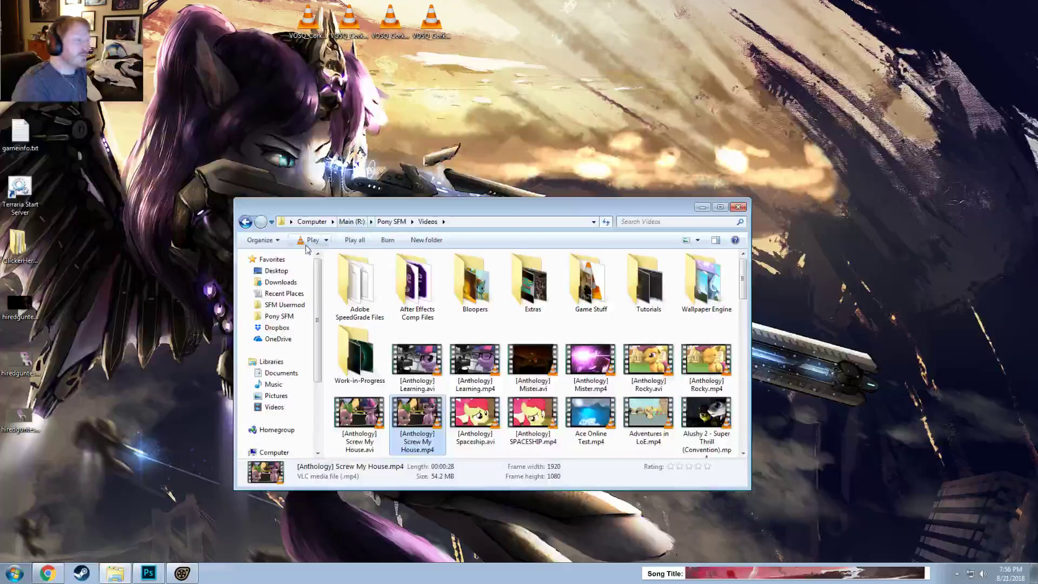
double_click(347, 18)
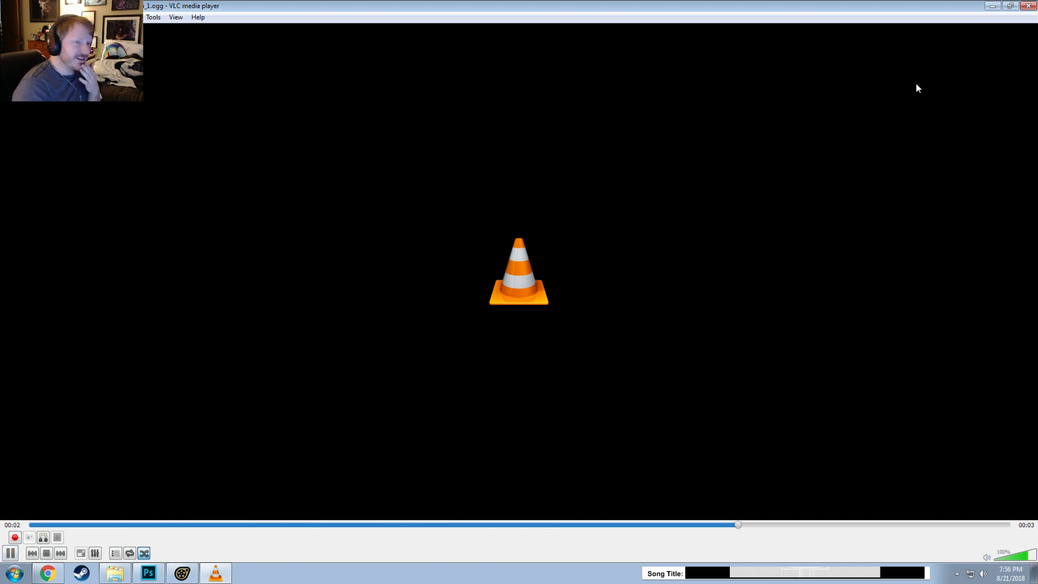
left_click(1028, 6)
Step: Play the third voice clip on the desktop again, pause it at about 5 seconds, and rewind to about 4 seconds
left_click(390, 22)
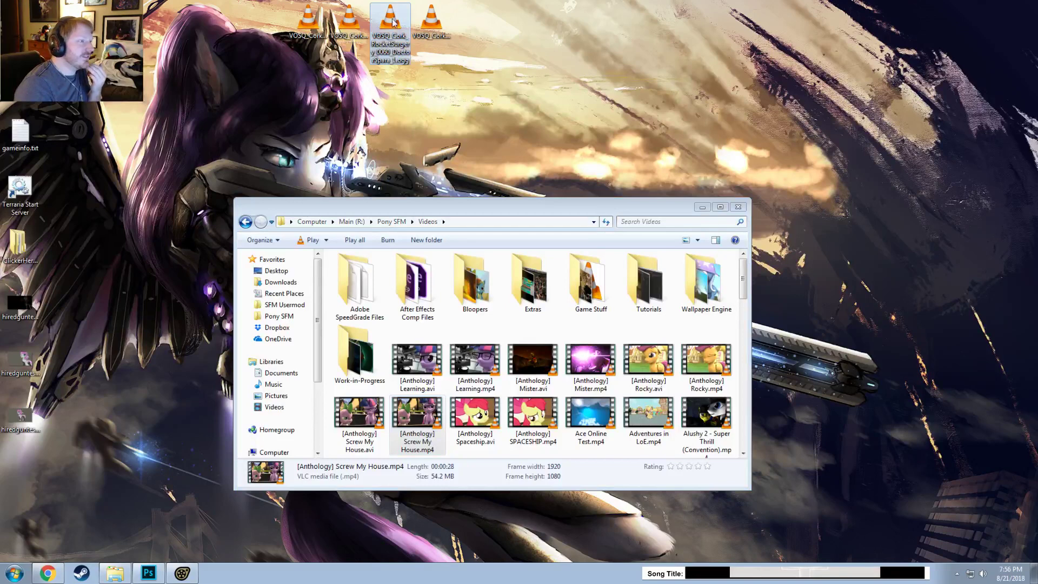
double_click(393, 22)
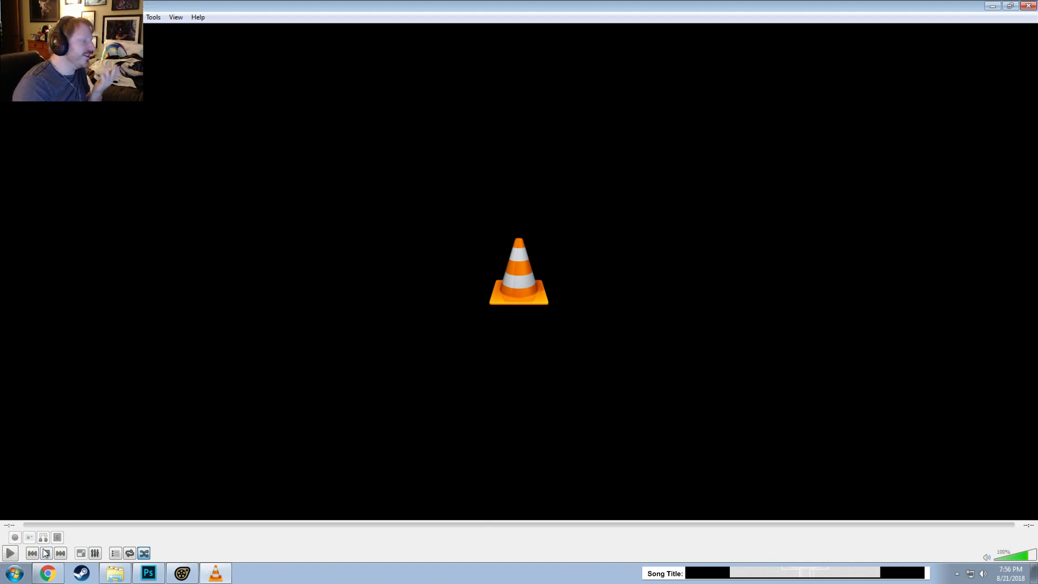
left_click(16, 555)
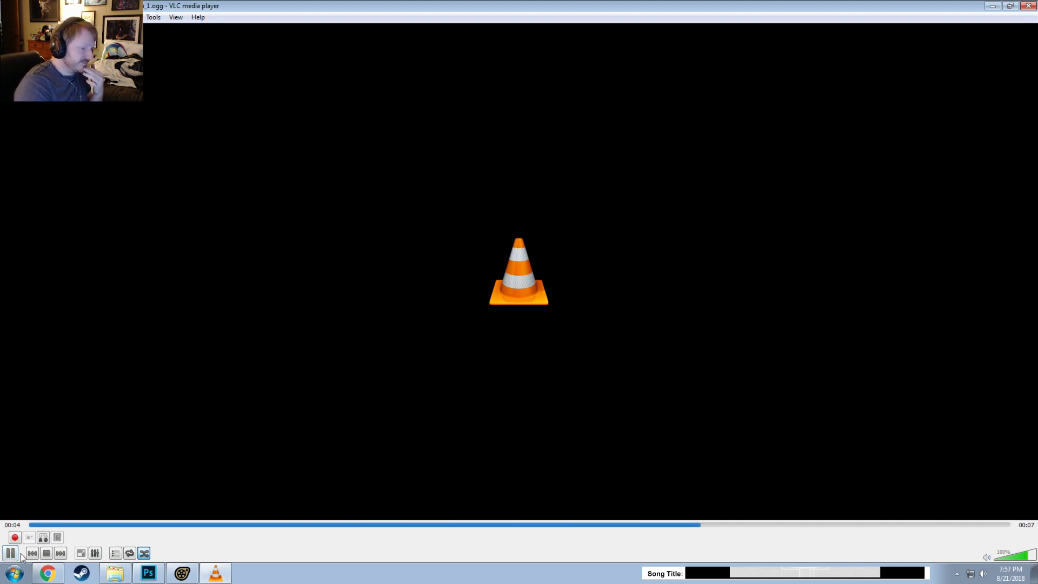
left_click(15, 556)
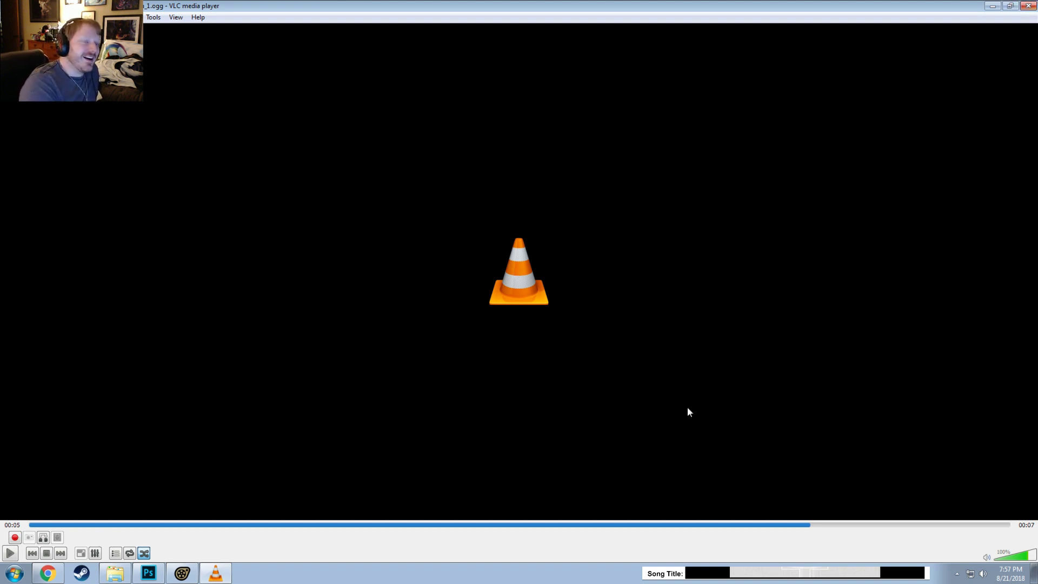
left_click(728, 524)
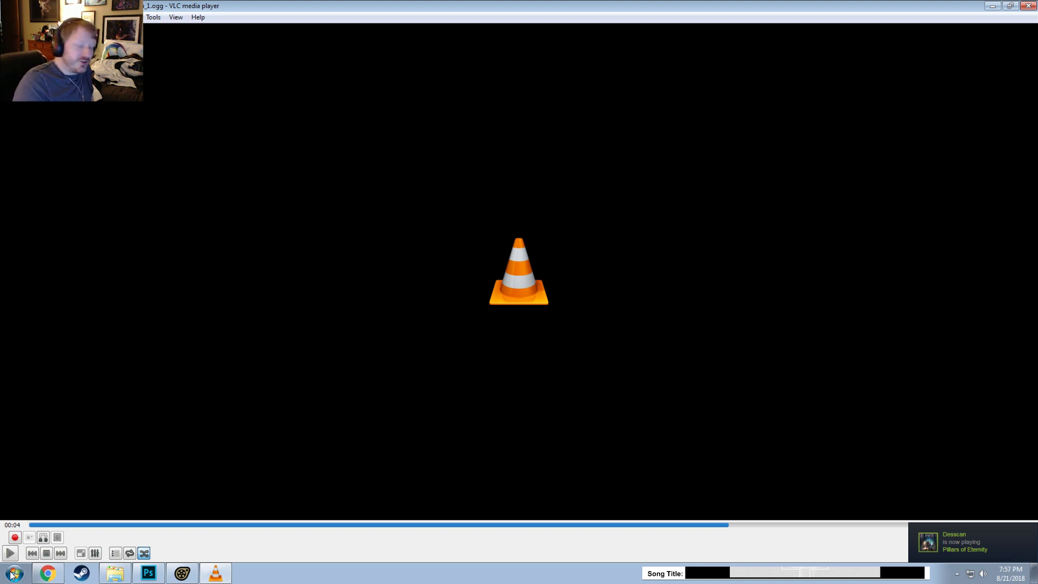
Step: Return to the file browser and go back from Videos to the Converted Audio BLPS folder
left_click(115, 569)
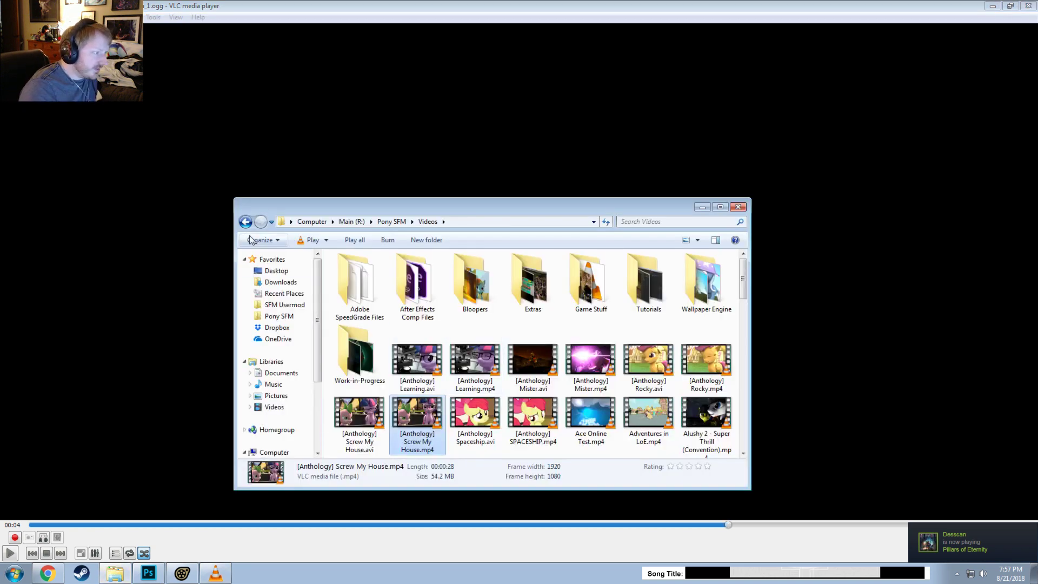
left_click(245, 222)
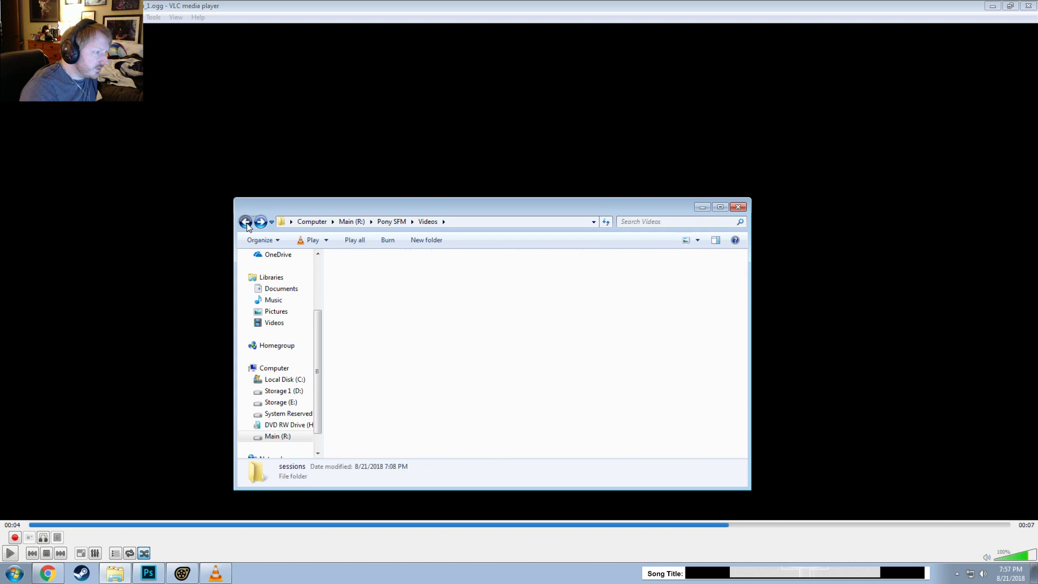
left_click(245, 221)
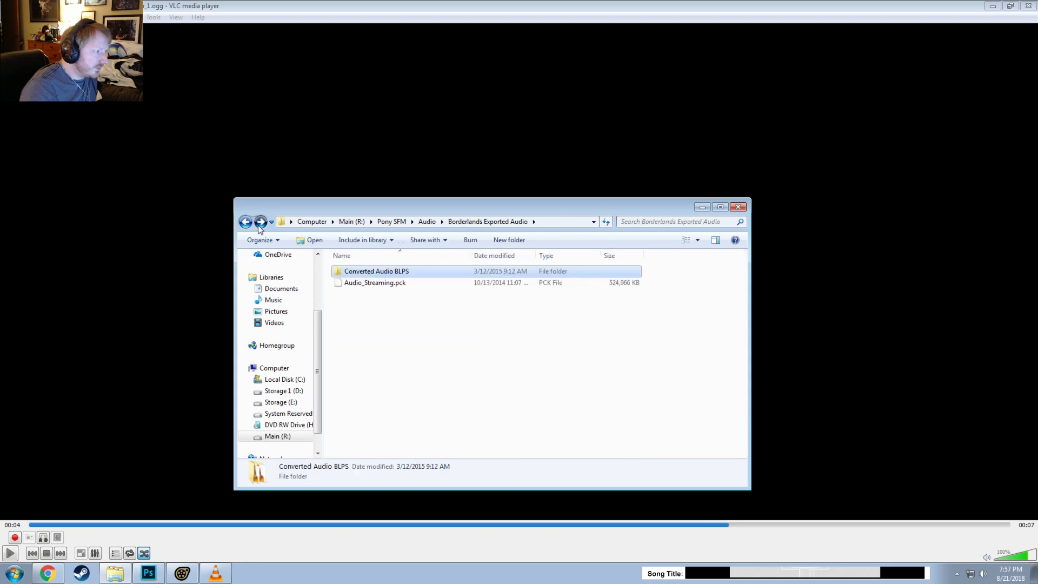
left_click(261, 221)
scroll(469, 408, "down", 1)
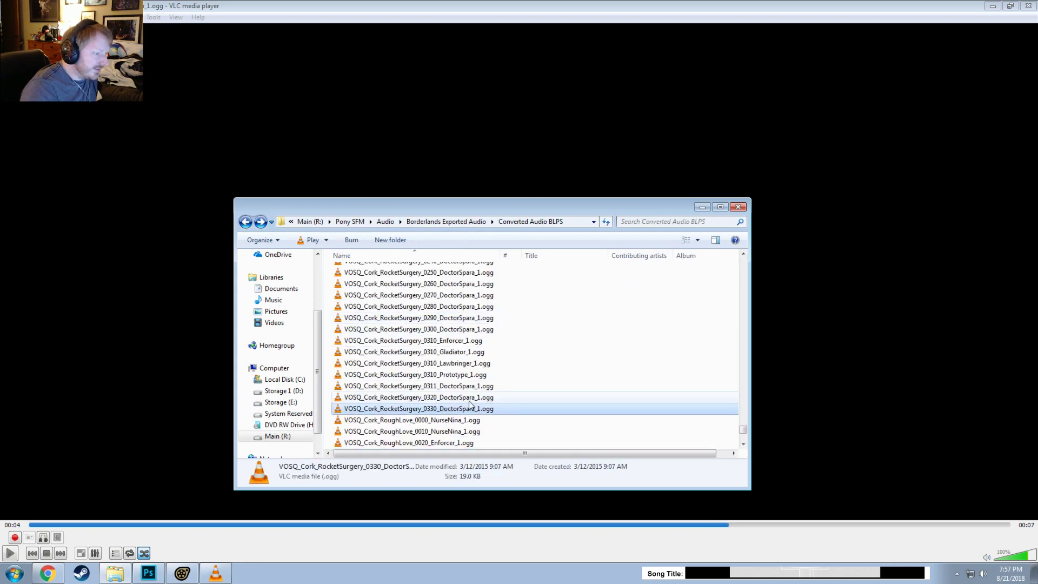
Step: Play the RocketSurgery DoctorSpara clips 0270, 0250, 0240, 0230 and 0210 one after another
scroll(464, 379, "up", 1)
double_click(463, 325)
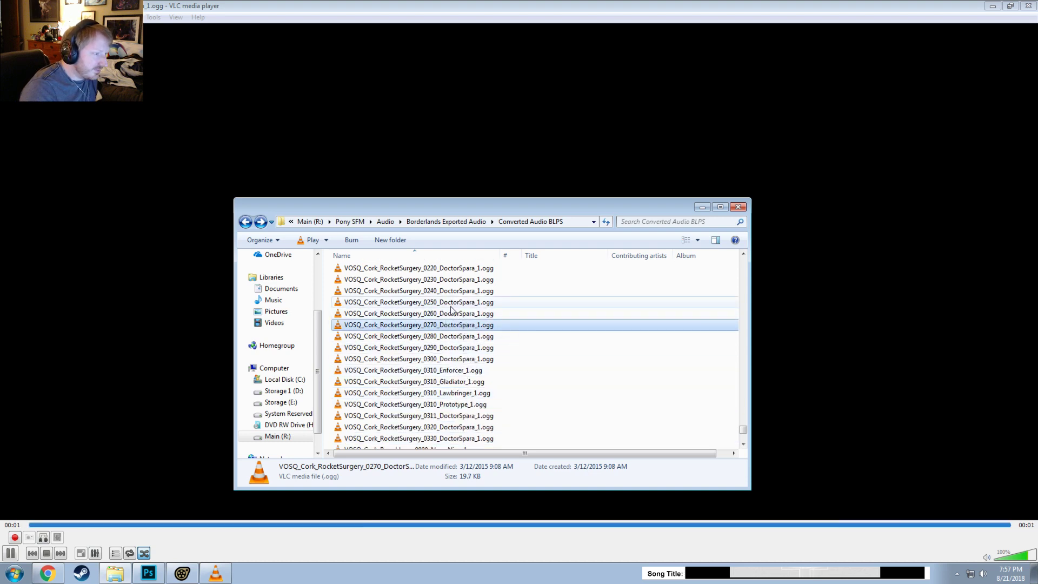
double_click(453, 306)
scroll(460, 319, "up", 1)
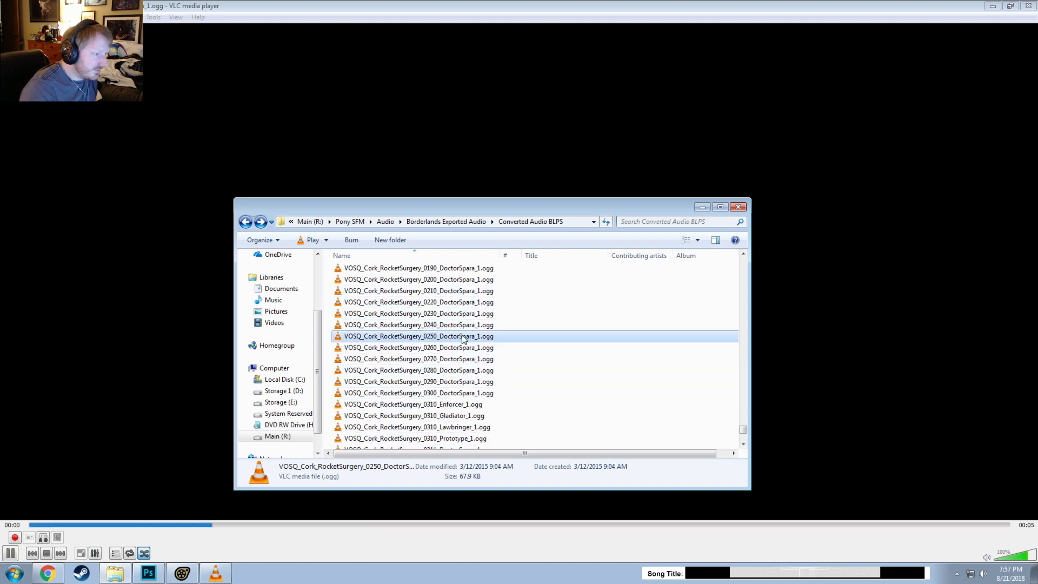
double_click(464, 324)
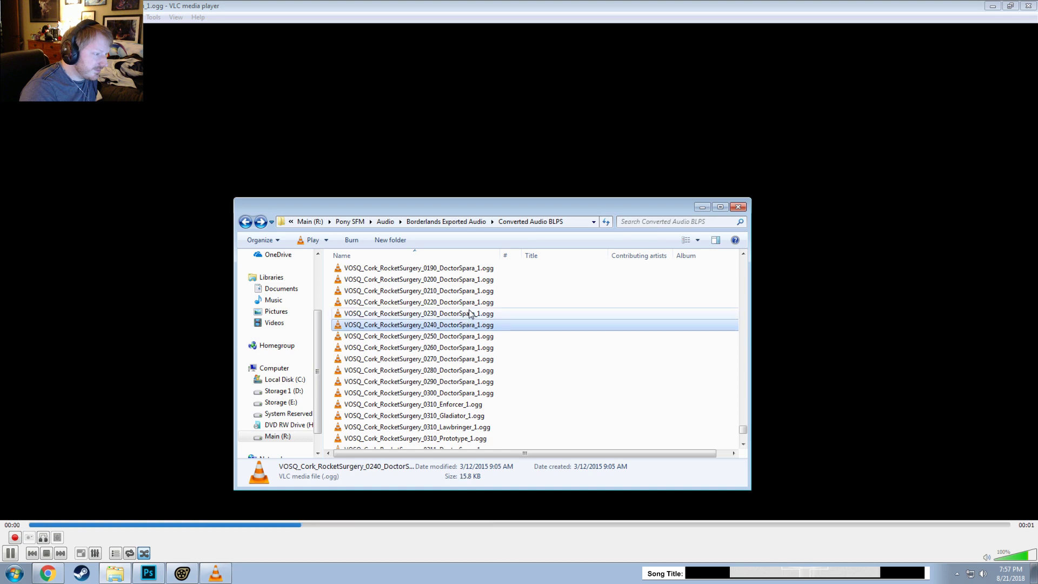
double_click(469, 313)
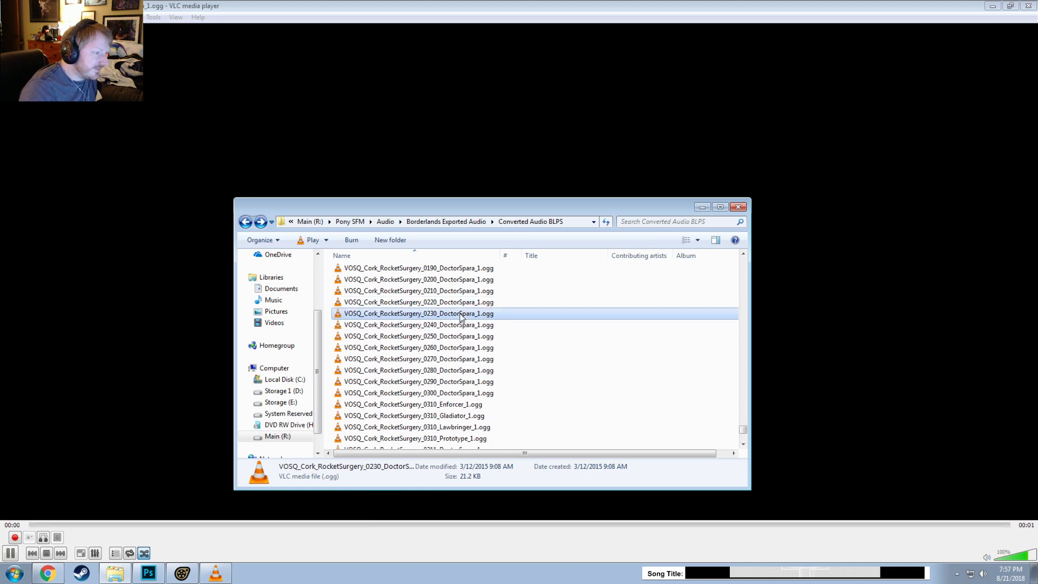
double_click(469, 292)
Step: Audition the RocketSurgery DoctorSpara clips 0200, 0190, 0160 and 0150, then pause playback and close the player
scroll(472, 303, "up", 1)
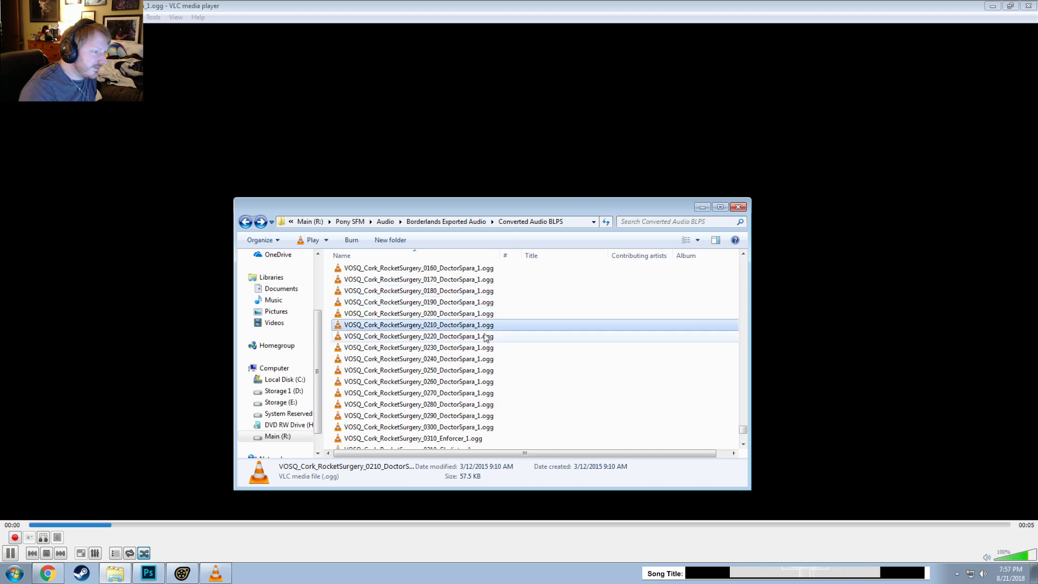
double_click(464, 313)
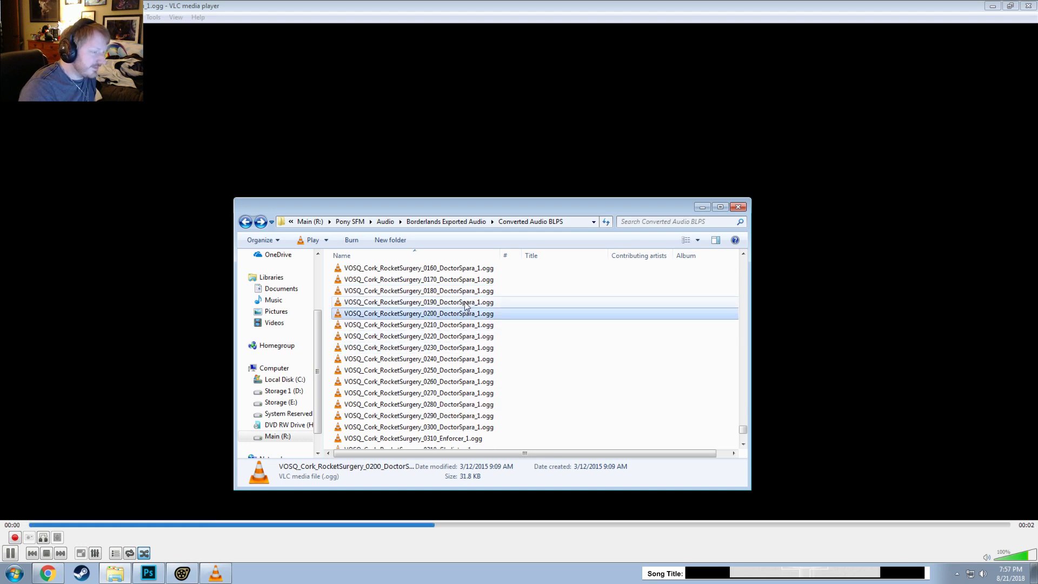
double_click(466, 303)
scroll(470, 357, "up", 2)
double_click(470, 335)
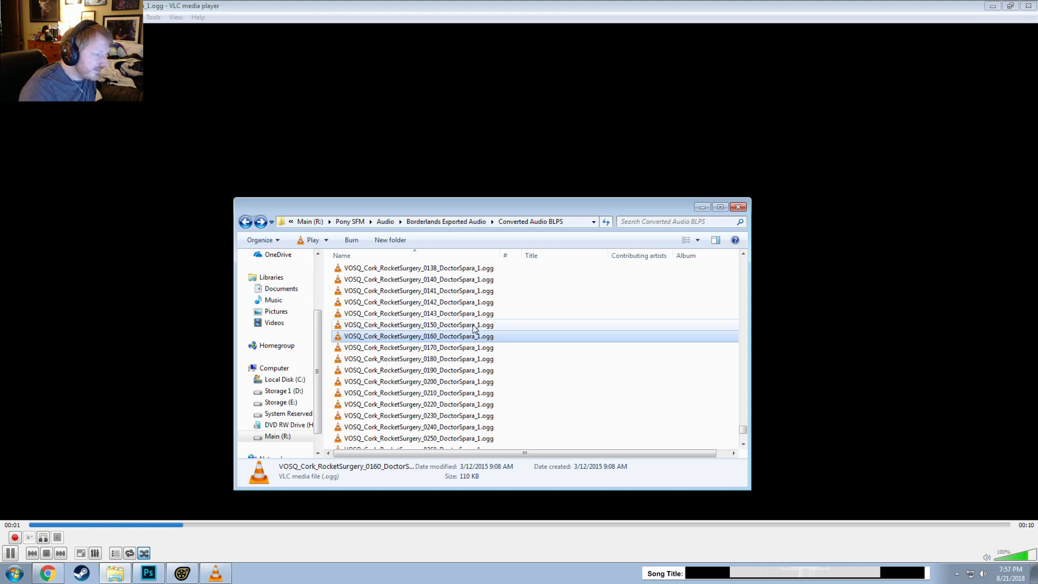
double_click(468, 324)
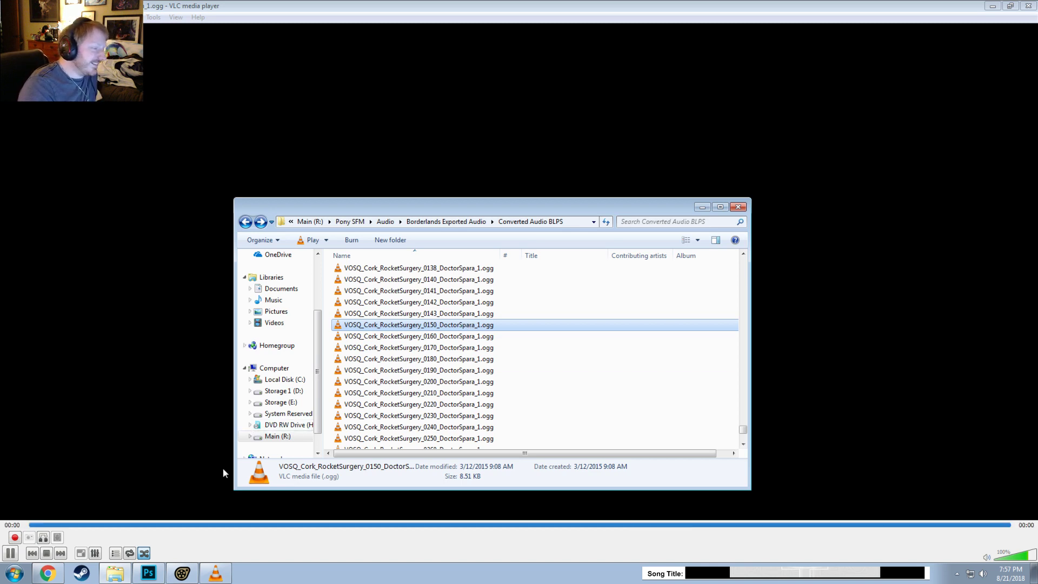
left_click(10, 552)
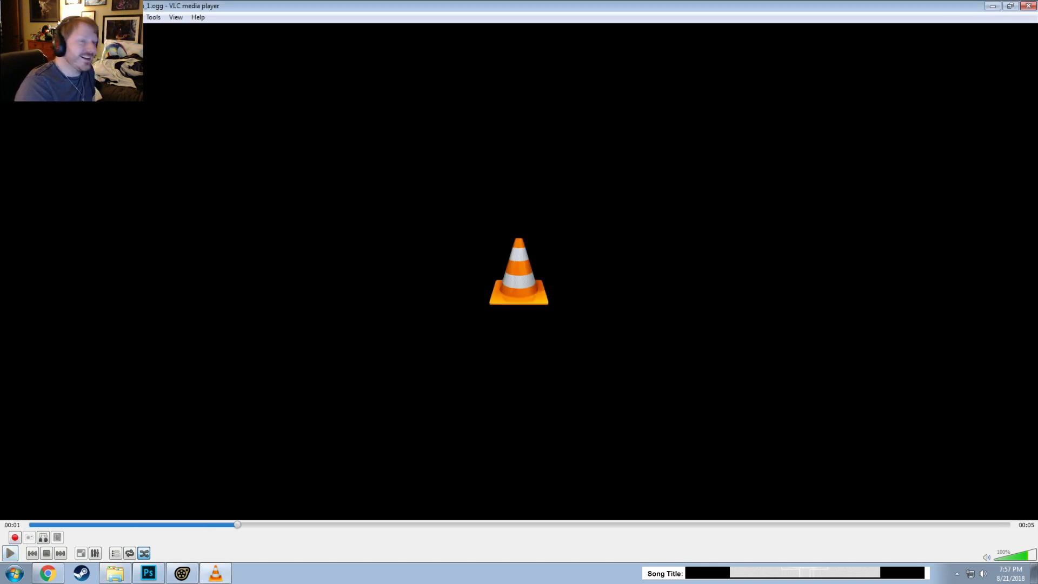
left_click(1029, 6)
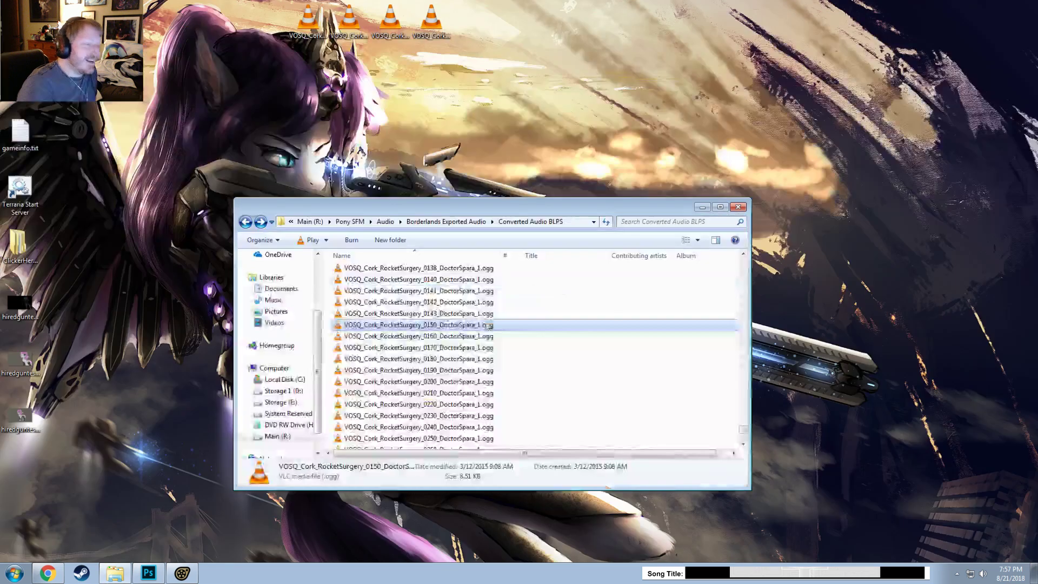
Step: Listen to the RocketSurgery 0170 DoctorSpara clip repeatedly, then pause it and close the player
double_click(454, 349)
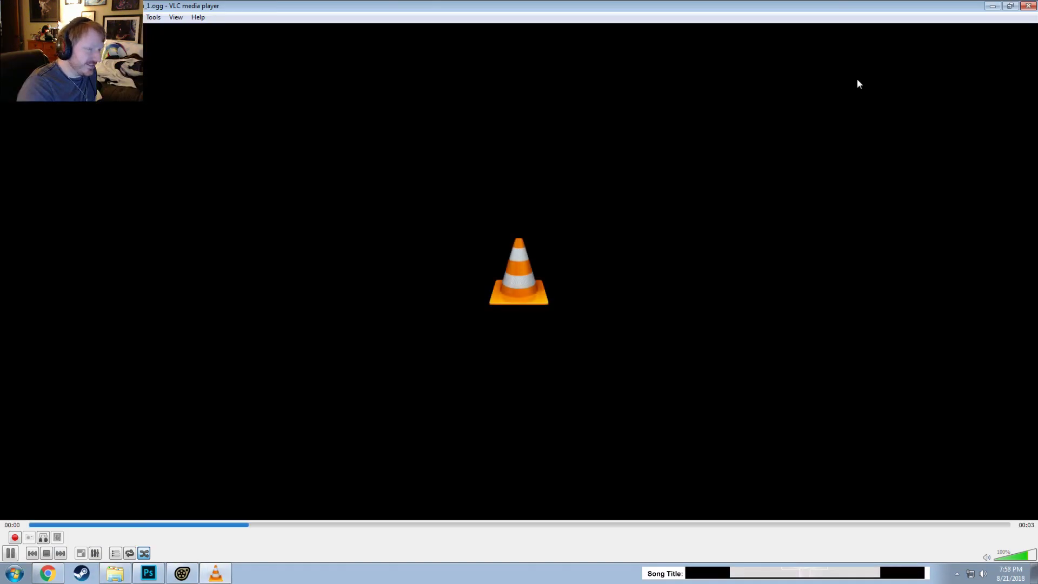
left_click(1028, 6)
double_click(454, 360)
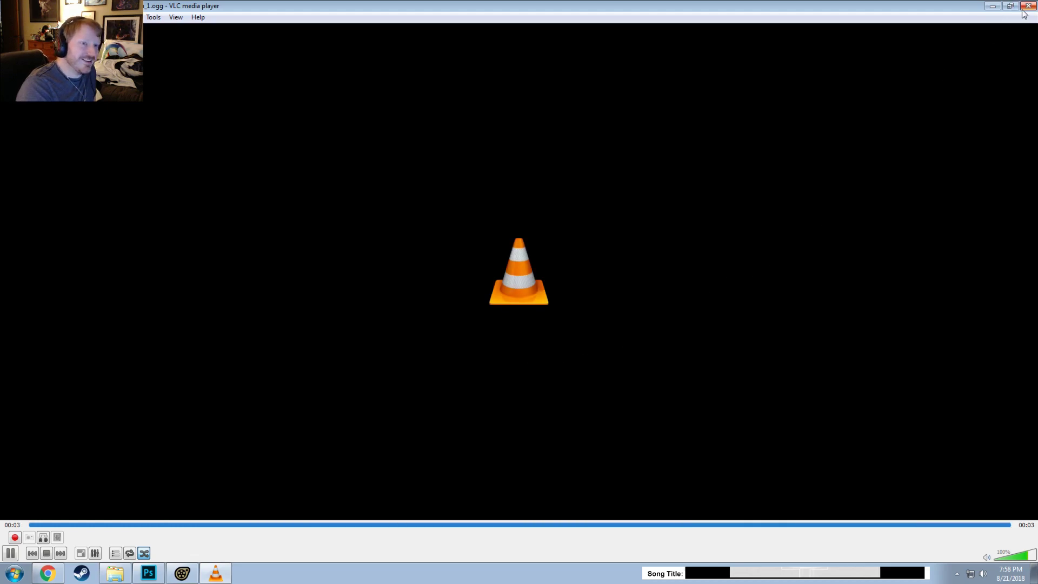
left_click(10, 553)
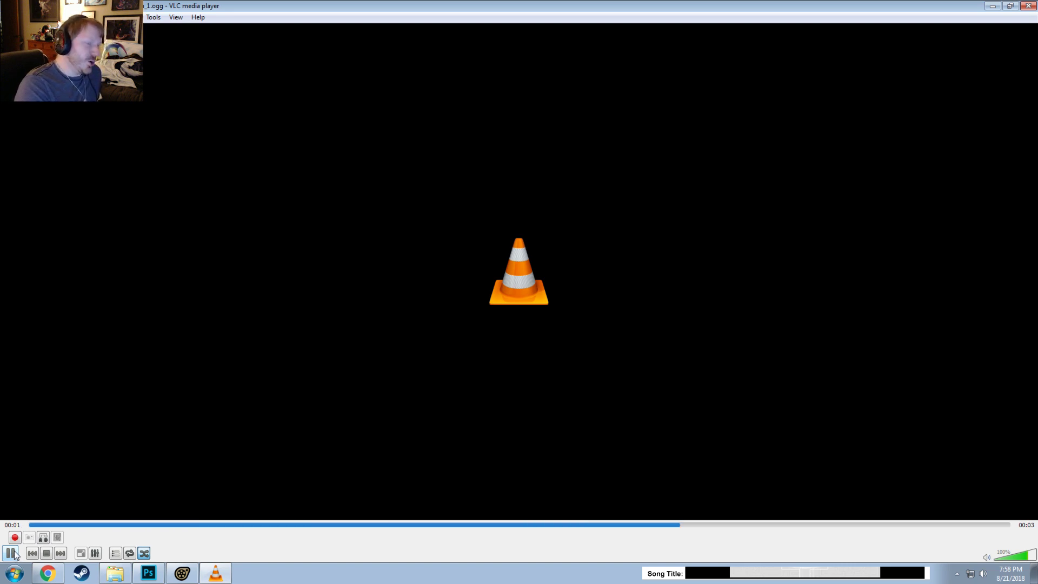
left_click(12, 553)
left_click(1028, 6)
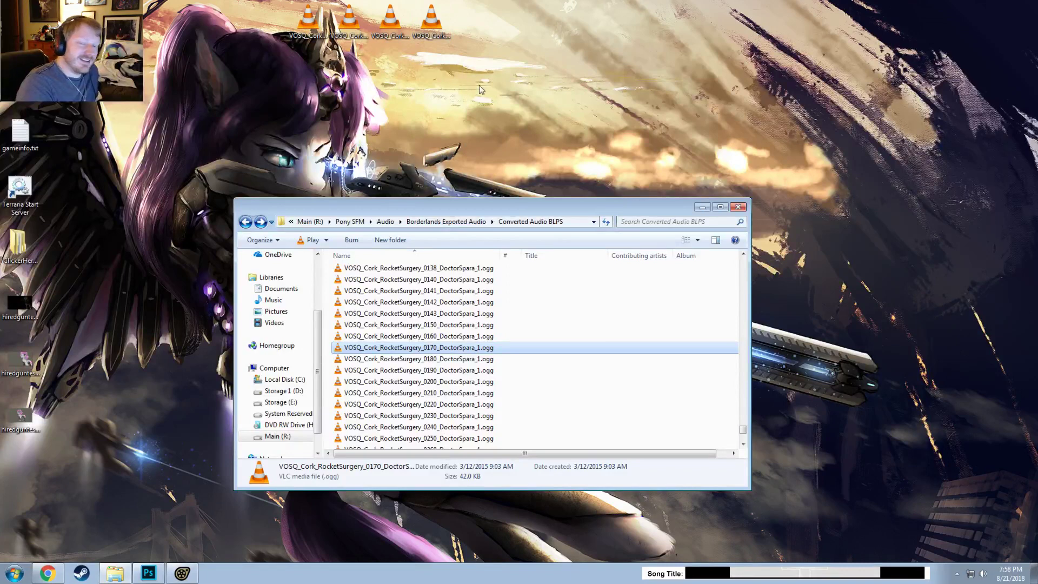
Step: Play the fourth voice clip in the desktop row and close the player
left_click(431, 21)
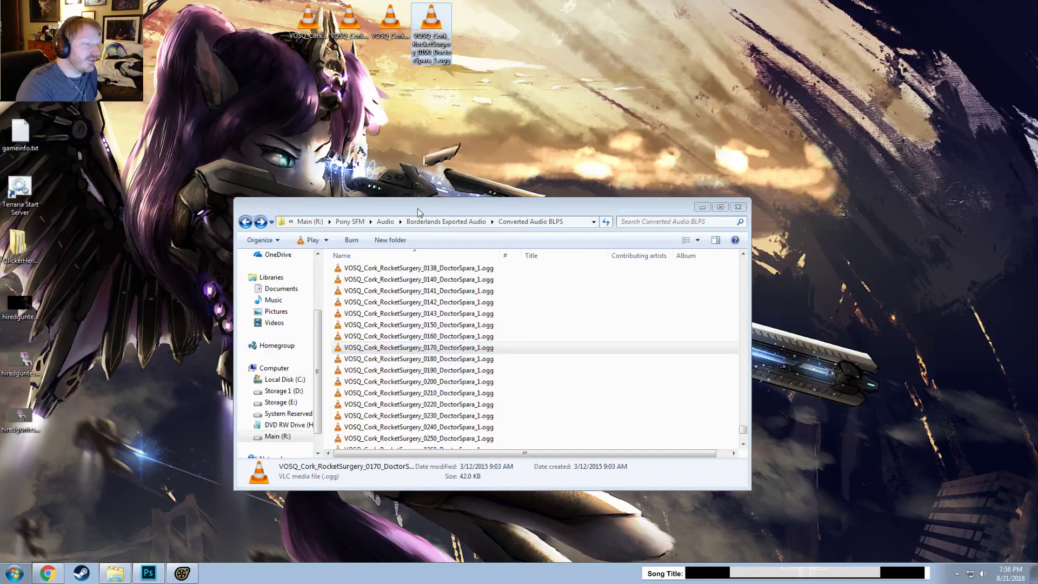
double_click(439, 27)
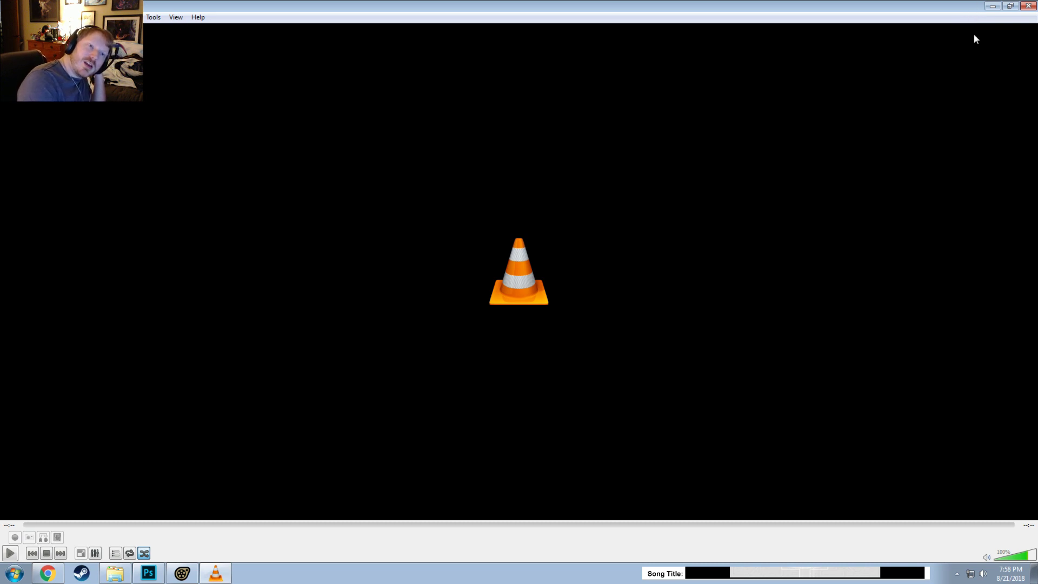
left_click(1027, 6)
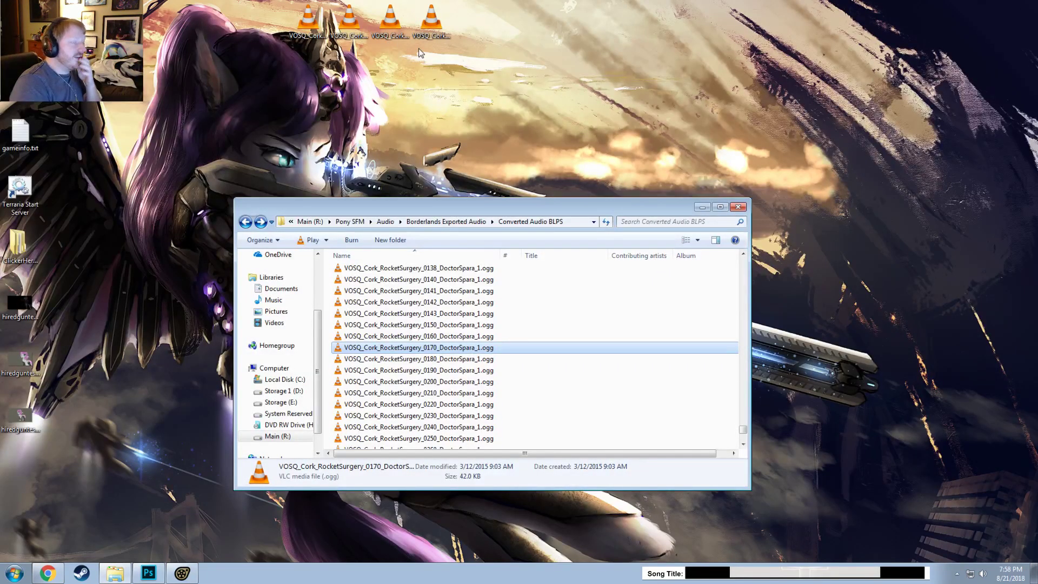
Step: Play the third desktop voice clip, rewind it to about 3 seconds, and replay the passage up to about 5 seconds
double_click(394, 24)
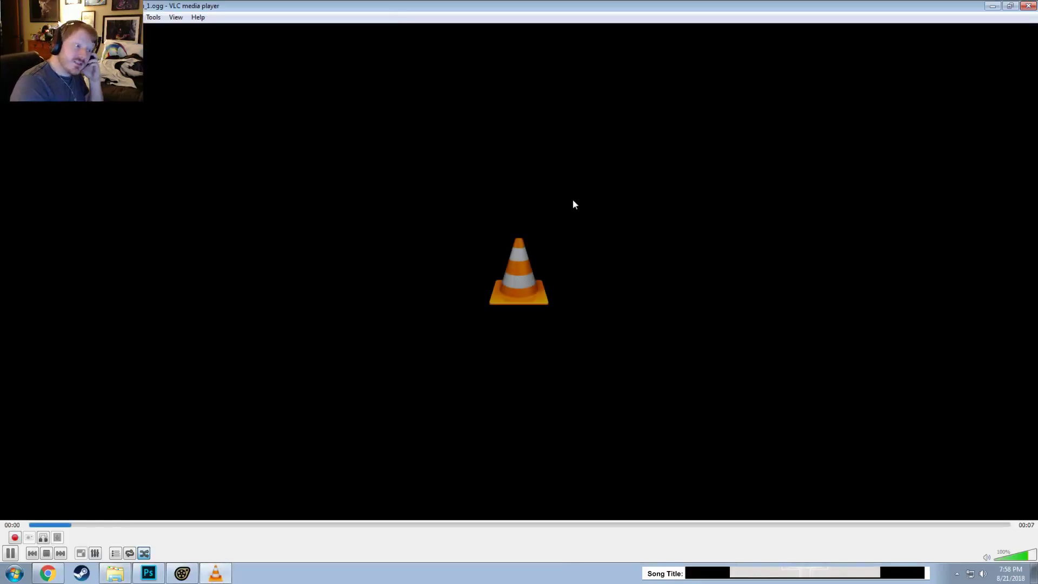
left_click(10, 554)
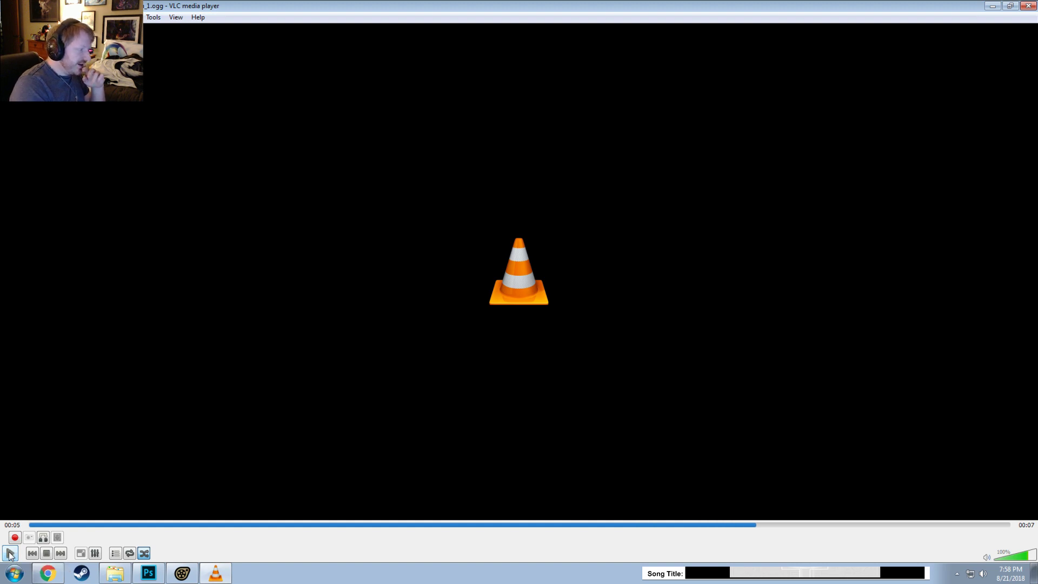
left_click(582, 524)
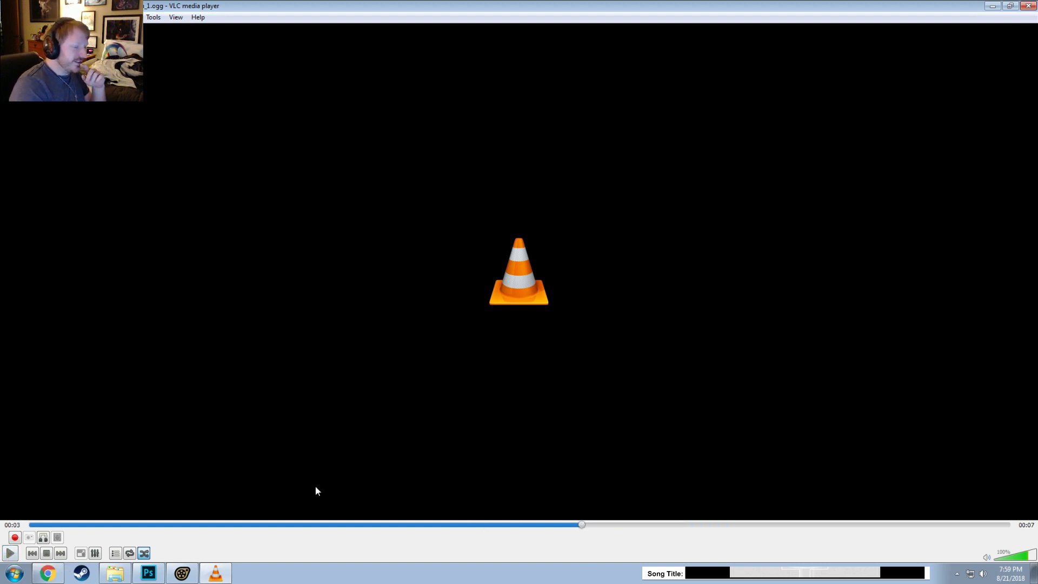
left_click(10, 553)
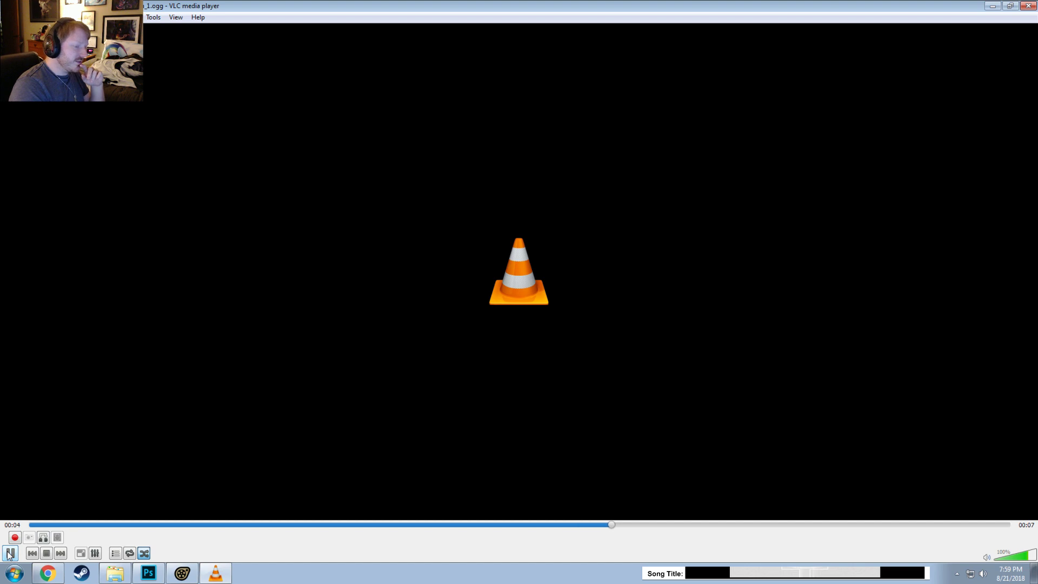
left_click(10, 553)
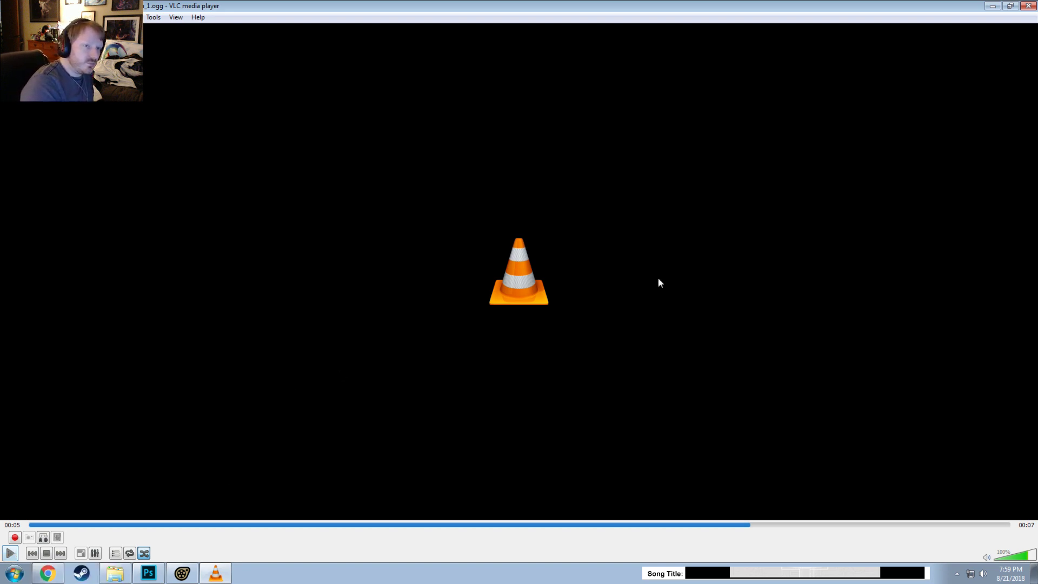
Step: Close the current clip, audition the fourth voice clip in the desktop row, and close the player
left_click(1031, 2)
double_click(446, 16)
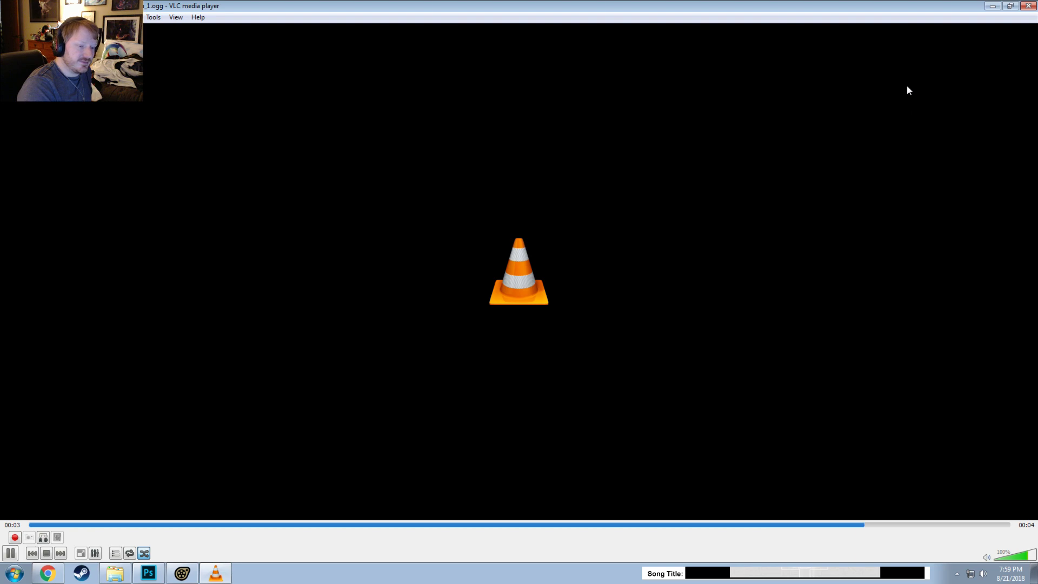
left_click(1030, 6)
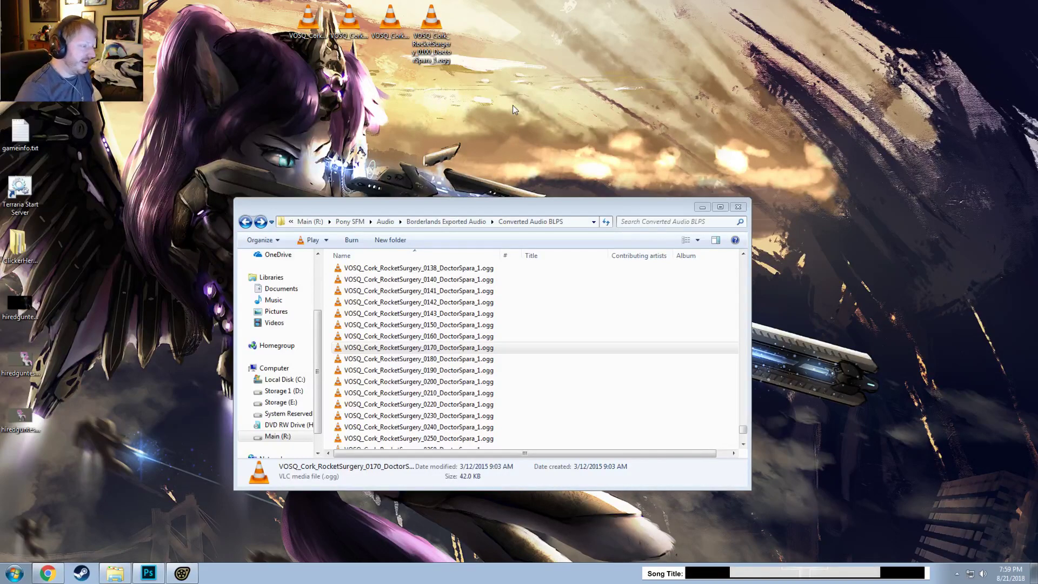
Step: Move the Converted Audio BLPS folder window higher, audition the RocketSurgery 0137 DoctorSpara clip from it, and close the player
left_click_drag(554, 199, 540, 157)
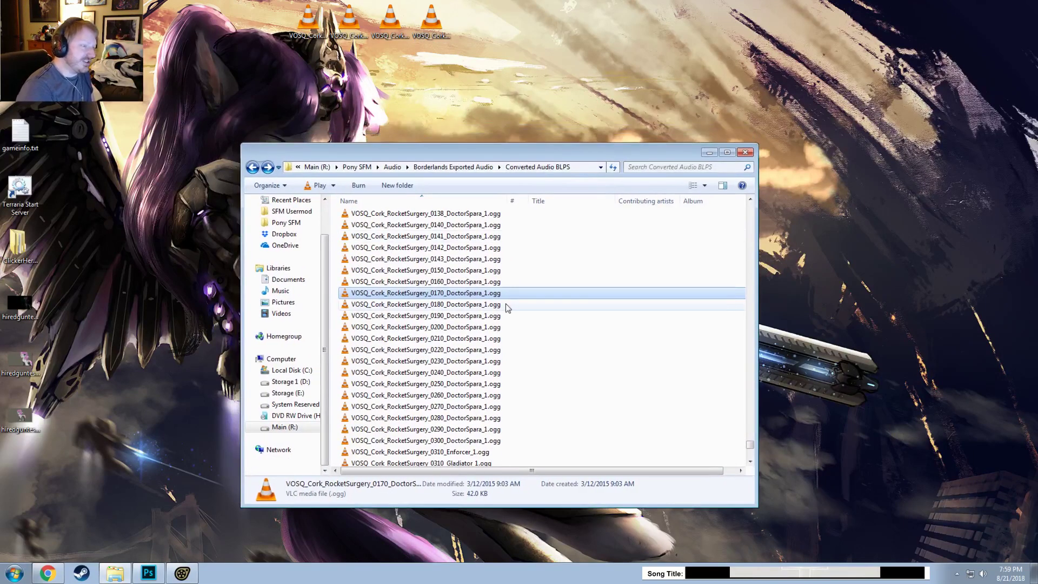
double_click(468, 270)
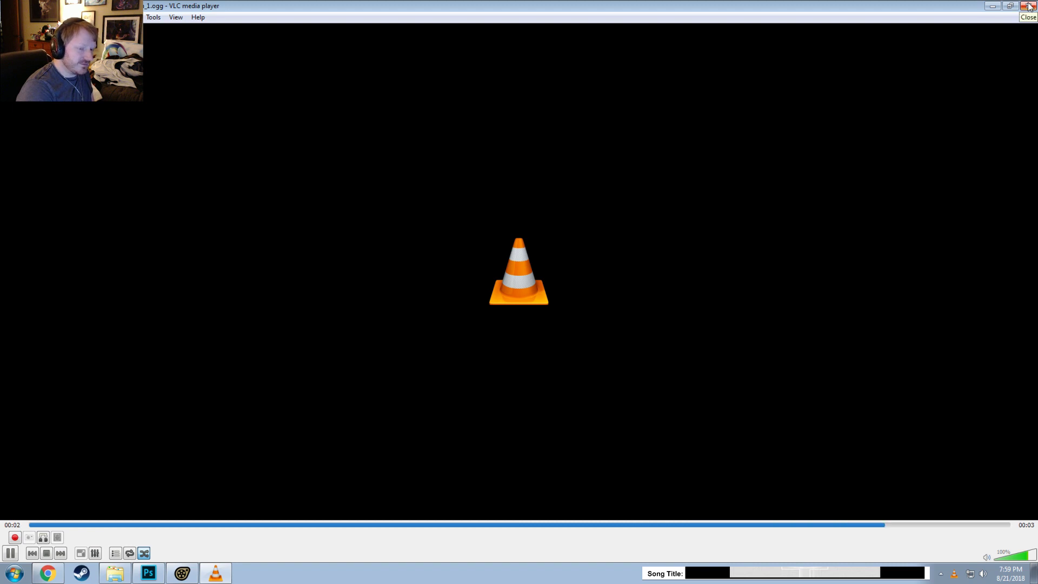
left_click(1028, 6)
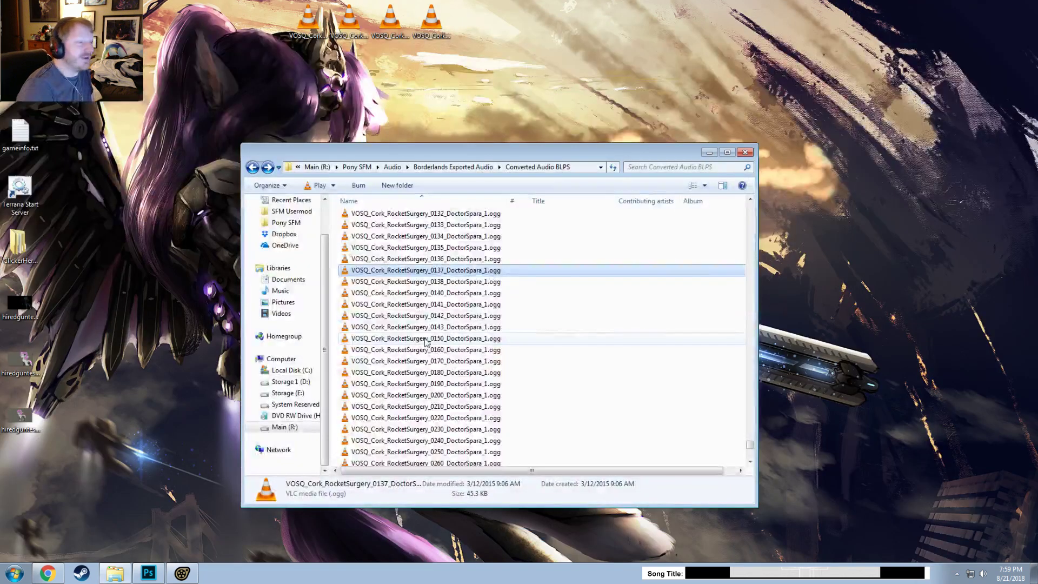
scroll(422, 340, "up", 2)
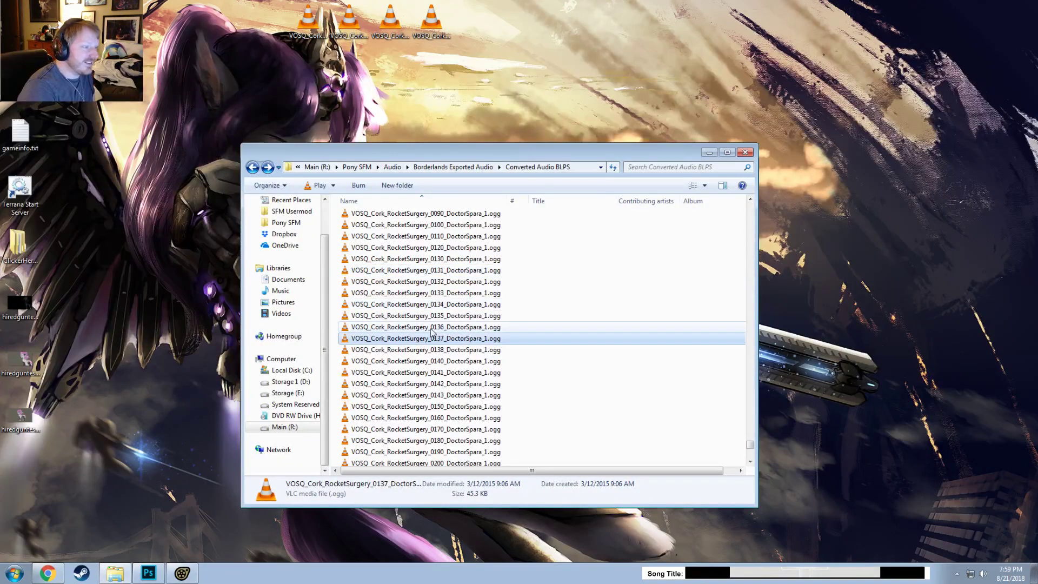
Step: Play the third desktop voice clip, RocketSurgery 0060 DoctorSpara, through to its end and close the player
double_click(390, 21)
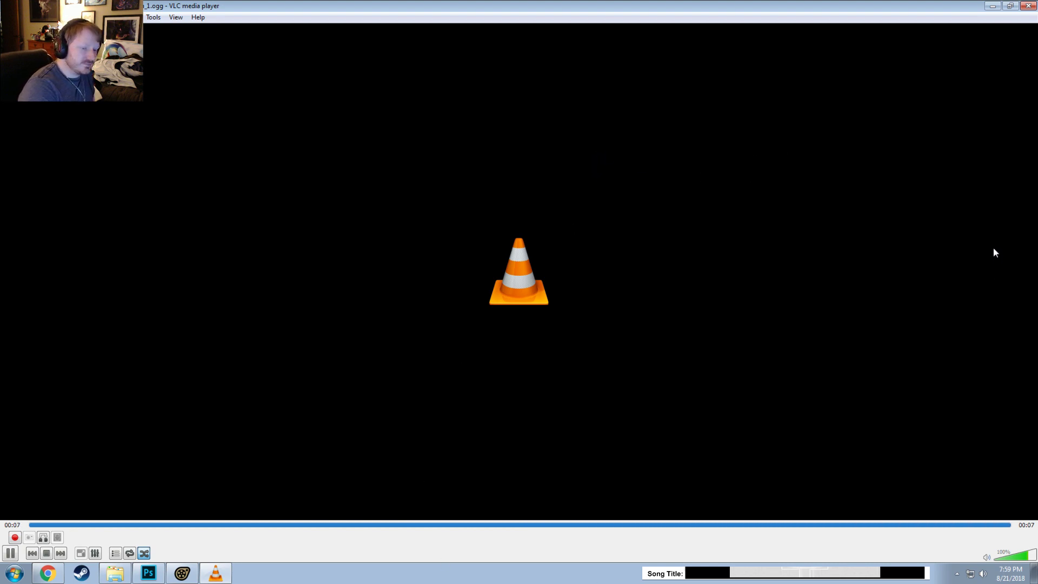
left_click(1026, 7)
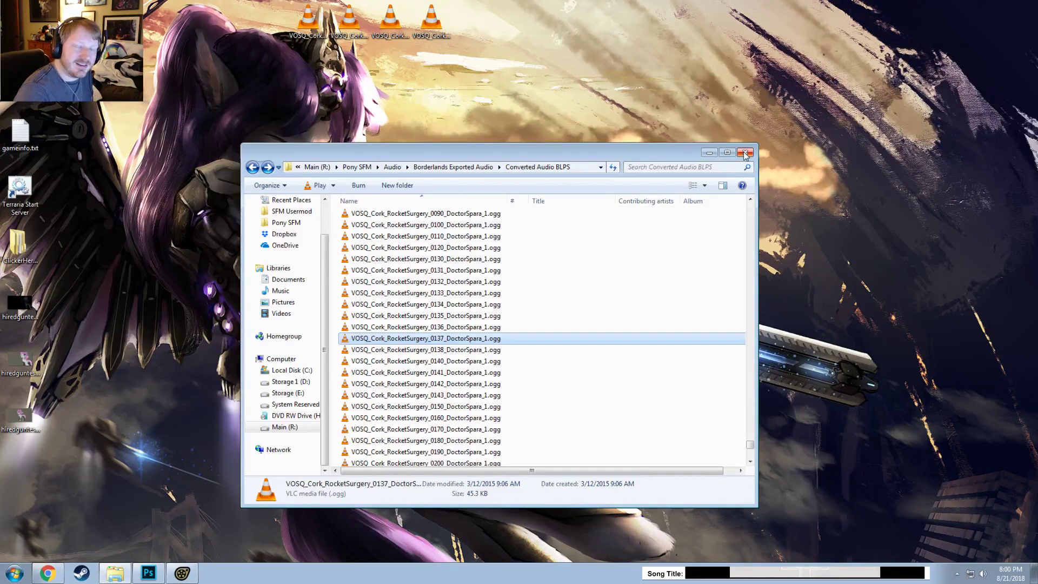
left_click_drag(1037, 7, 984, 6)
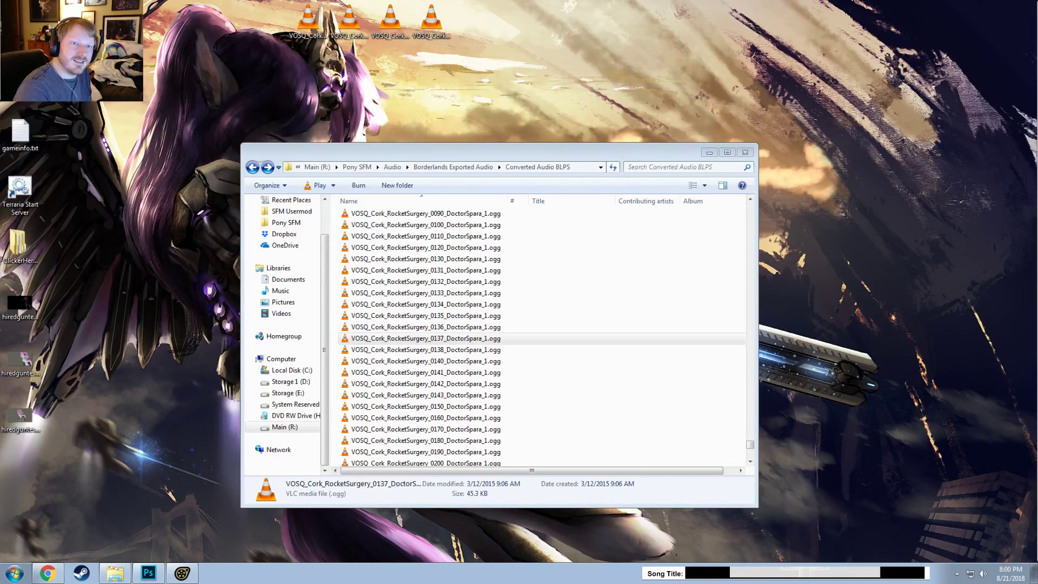
left_click(861, 230)
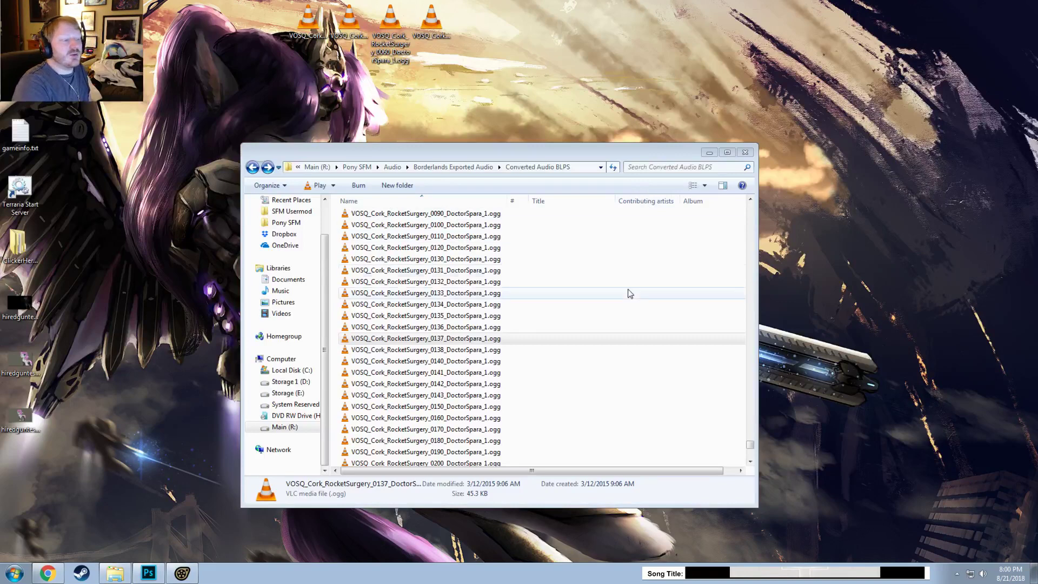
Step: Replay the opening of the RocketSurgery 0060 desktop clip, pause at about 1 second, and close the player
left_click(396, 26)
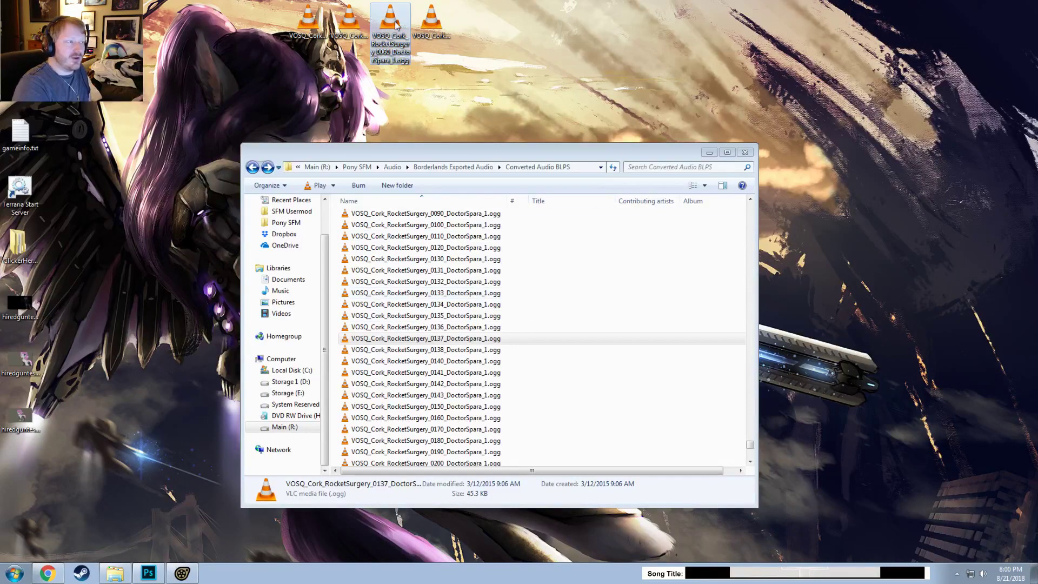
double_click(398, 33)
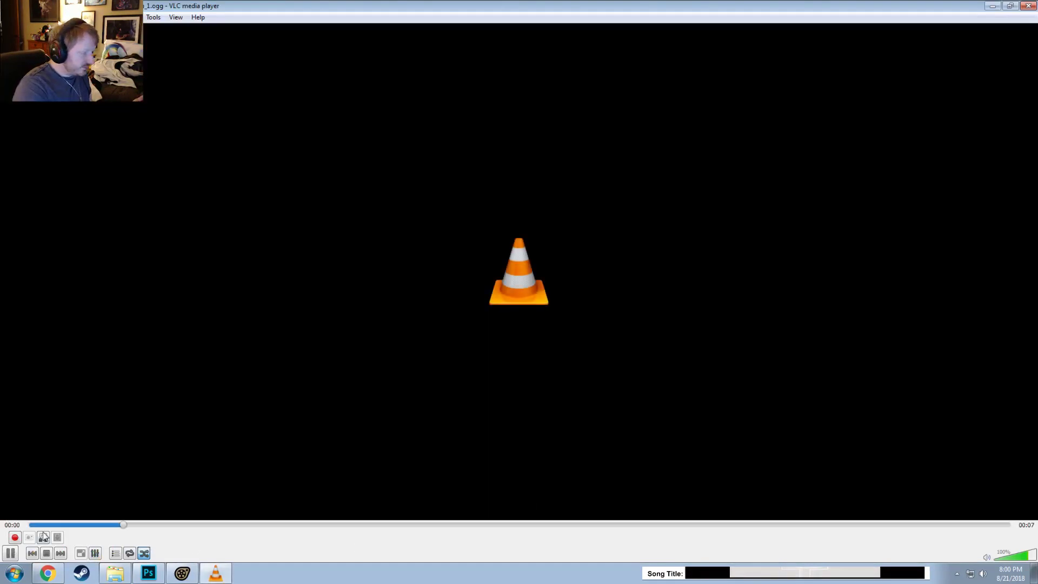
left_click(12, 552)
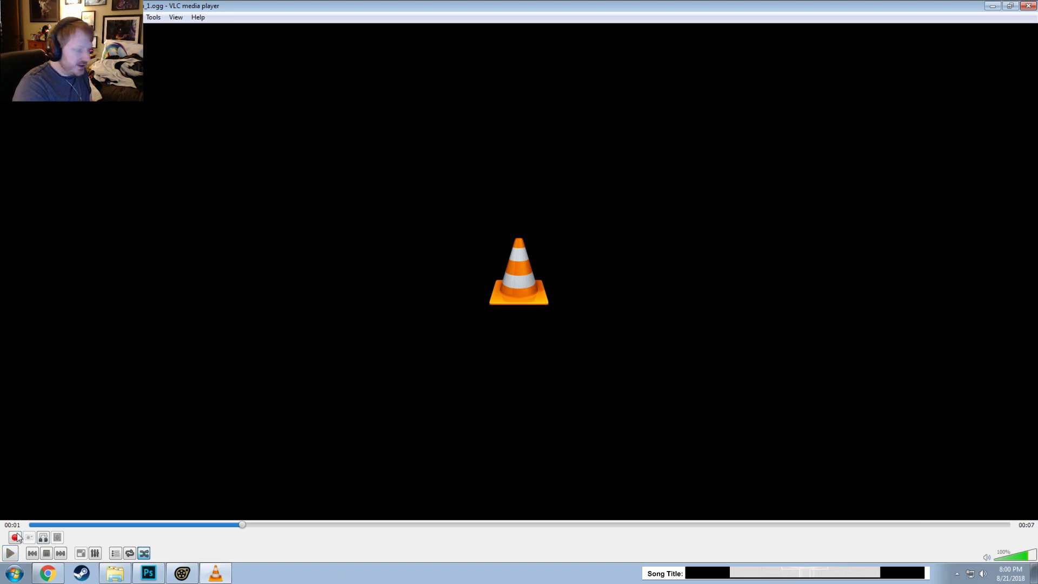
left_click(1026, 6)
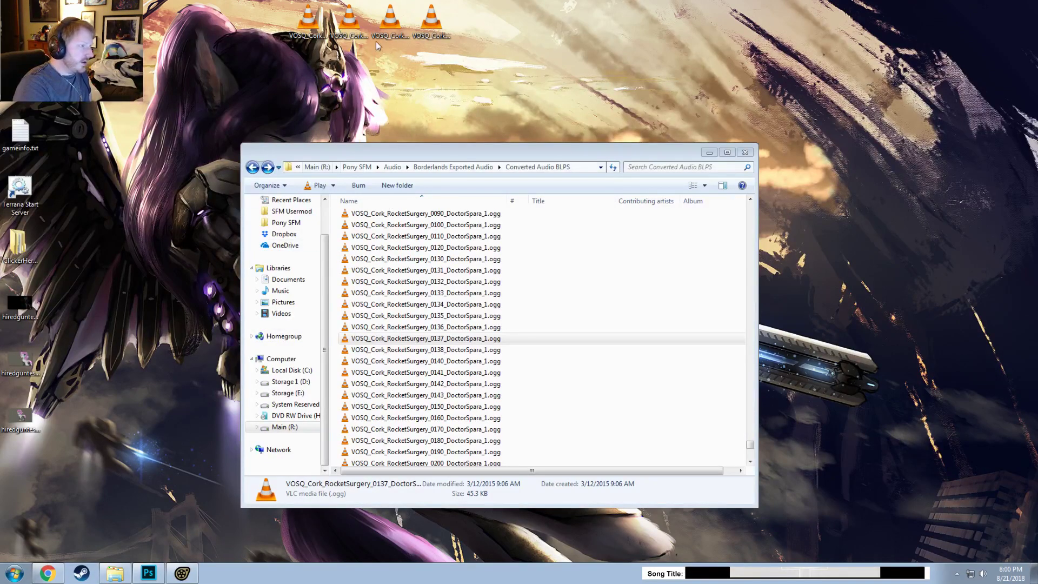
Step: Replay the RocketSurgery 0060 clip from about 5, 4 and 3 seconds, pause and close it, and audition the fourth desktop clip
double_click(389, 23)
left_click(743, 525)
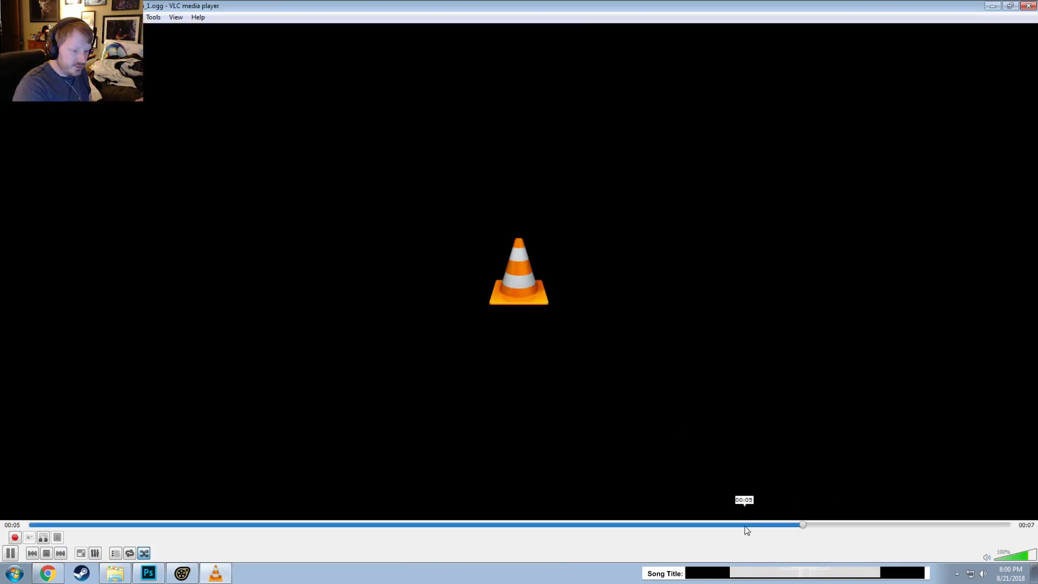
left_click(664, 525)
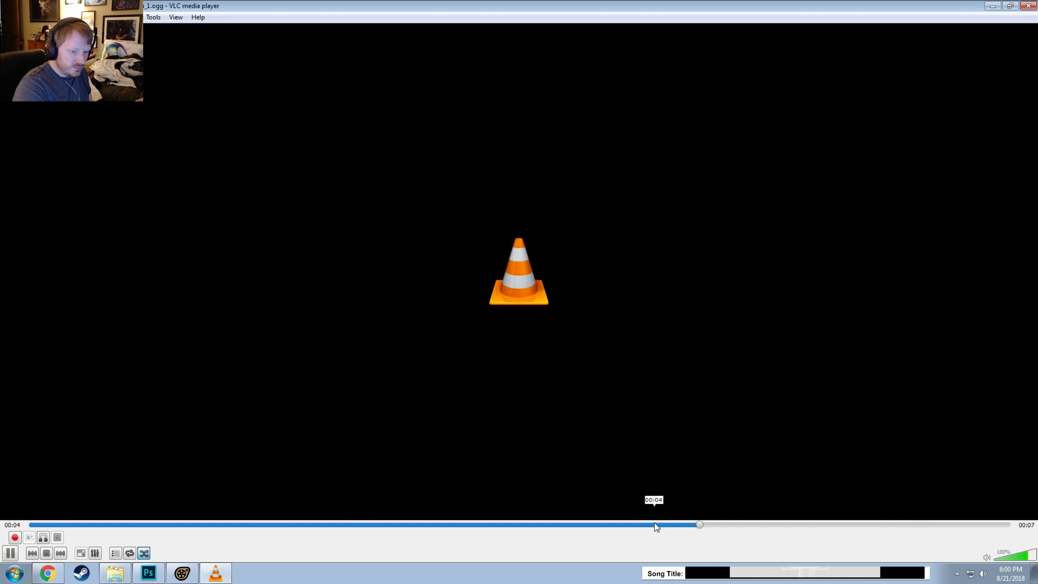
left_click(585, 523)
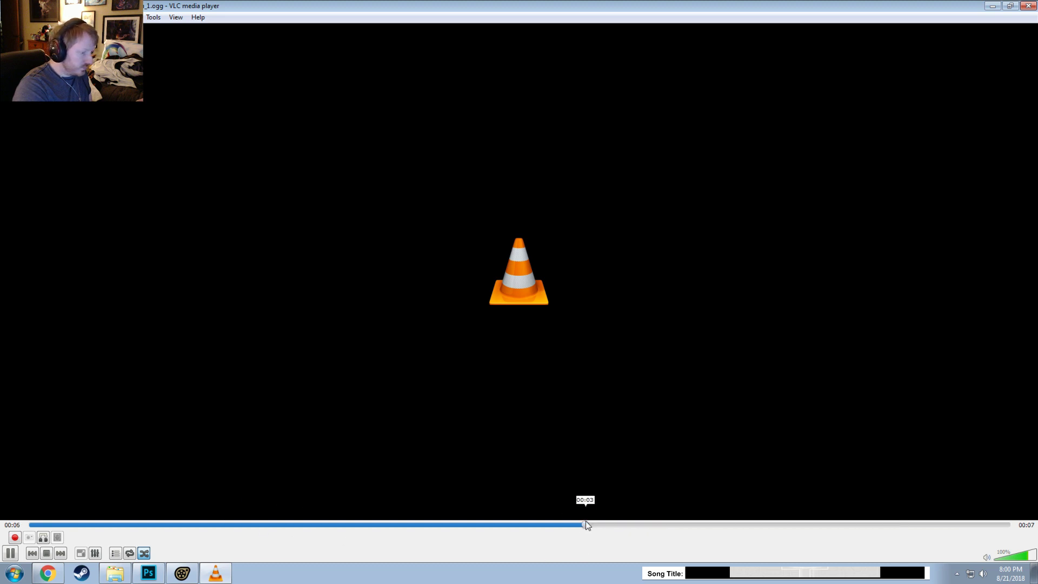
left_click(16, 553)
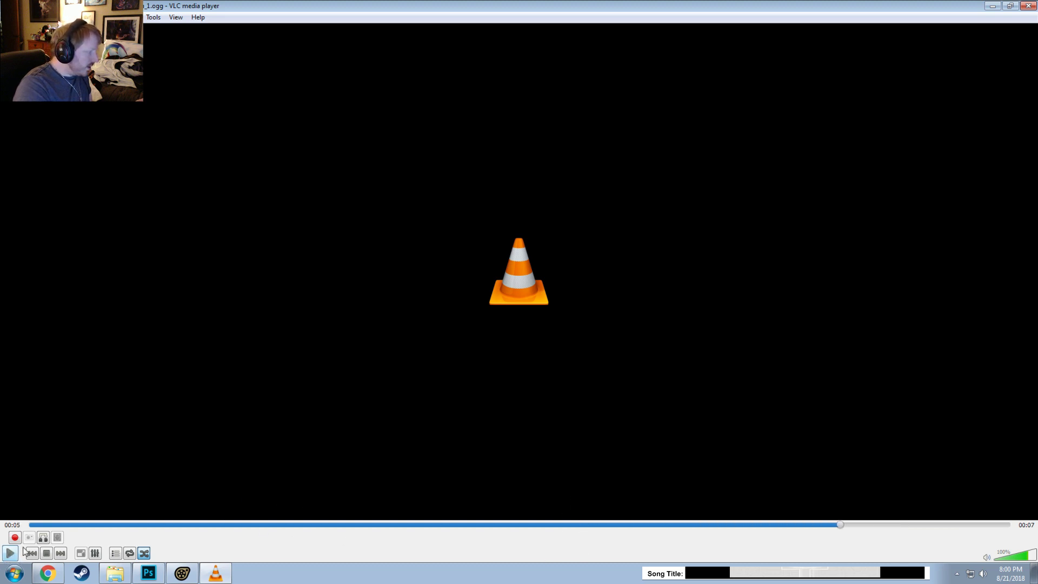
left_click(1026, 6)
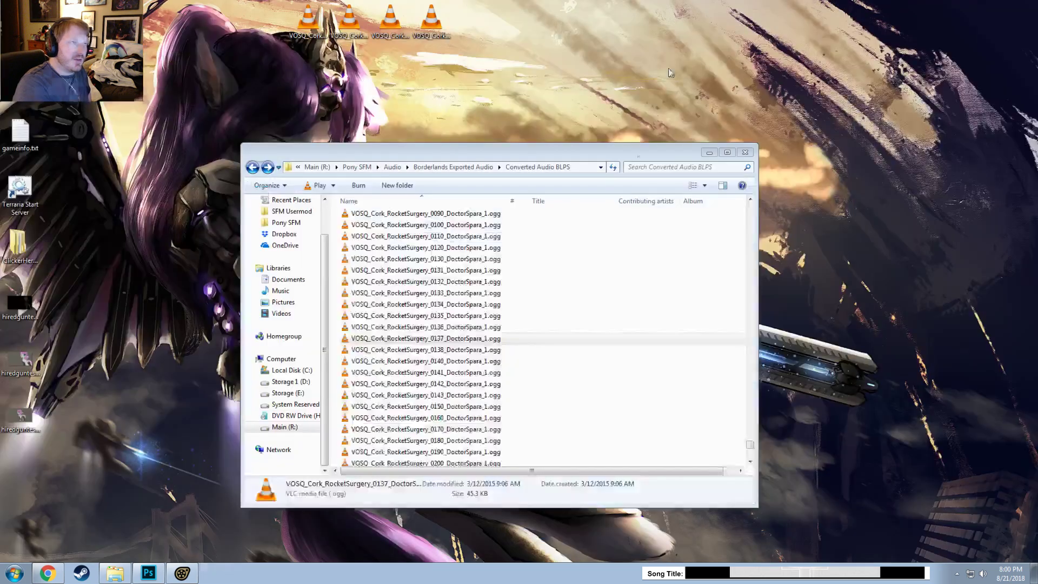
double_click(431, 33)
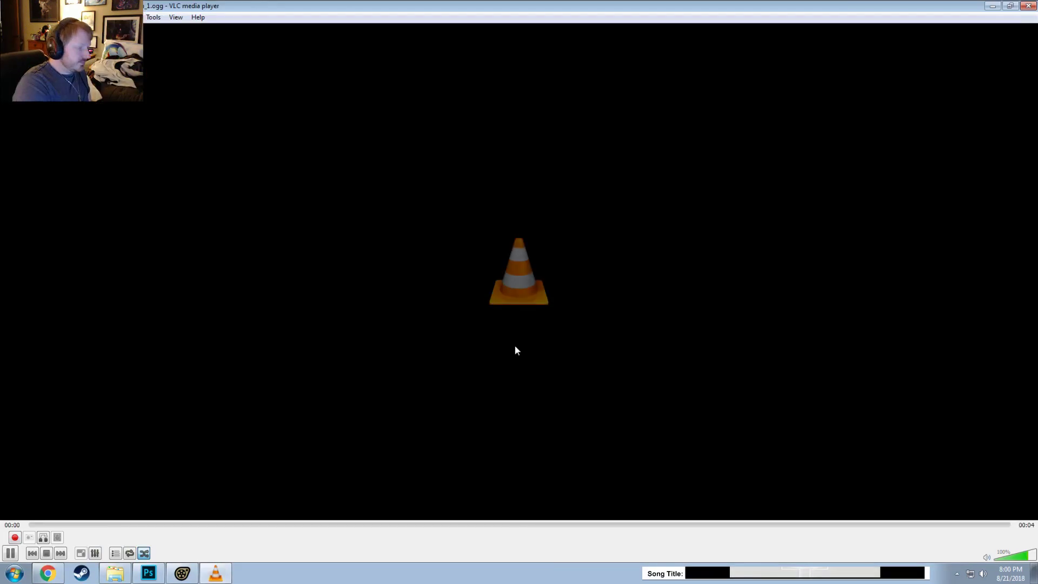
left_click(1026, 6)
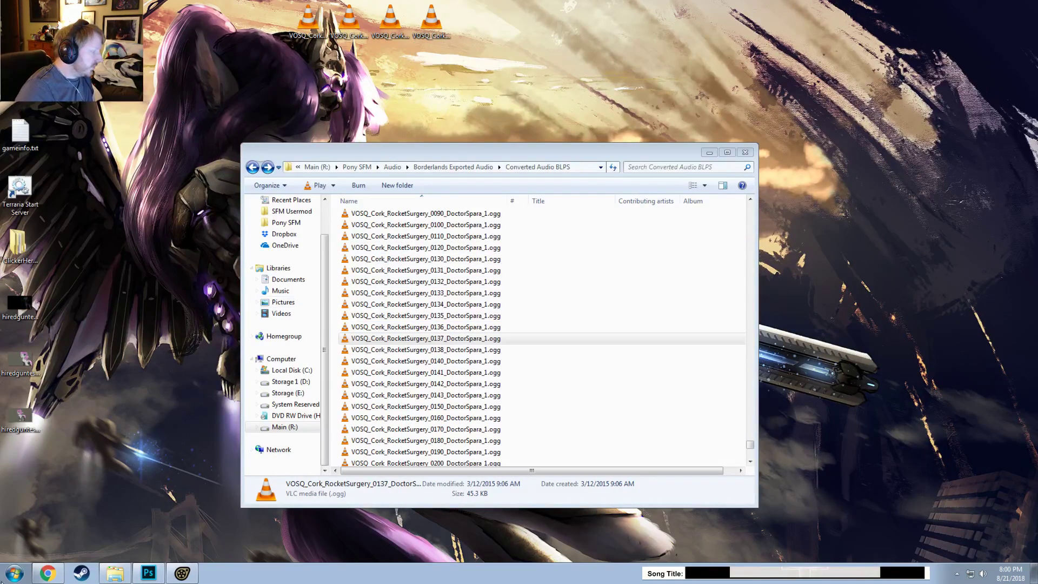
Step: Launch Audacity, dismiss its welcome message, and import the RocketSurgery 0060 DoctorSpara clip from the desktop
left_click(14, 573)
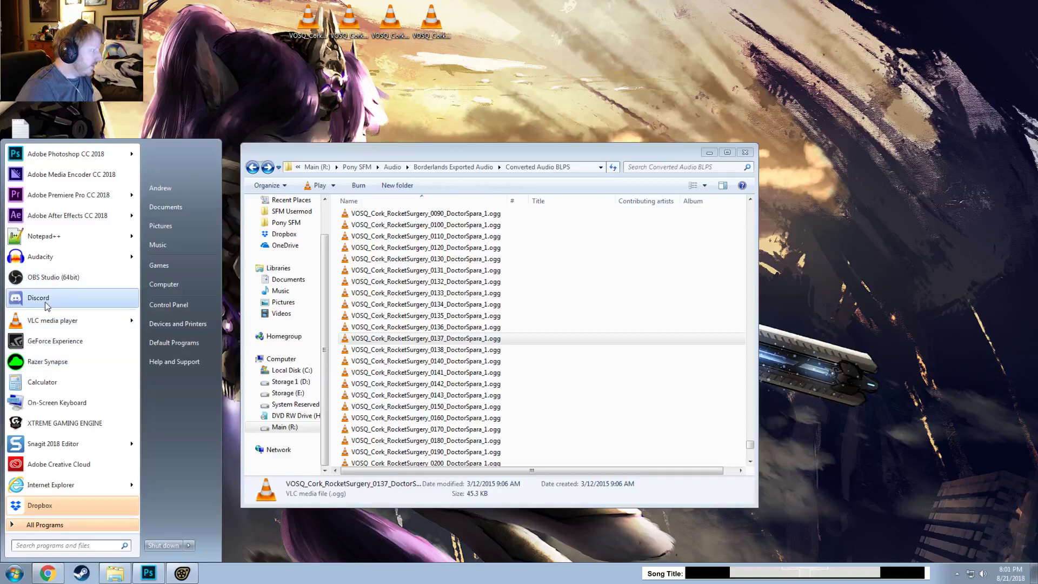
left_click(40, 256)
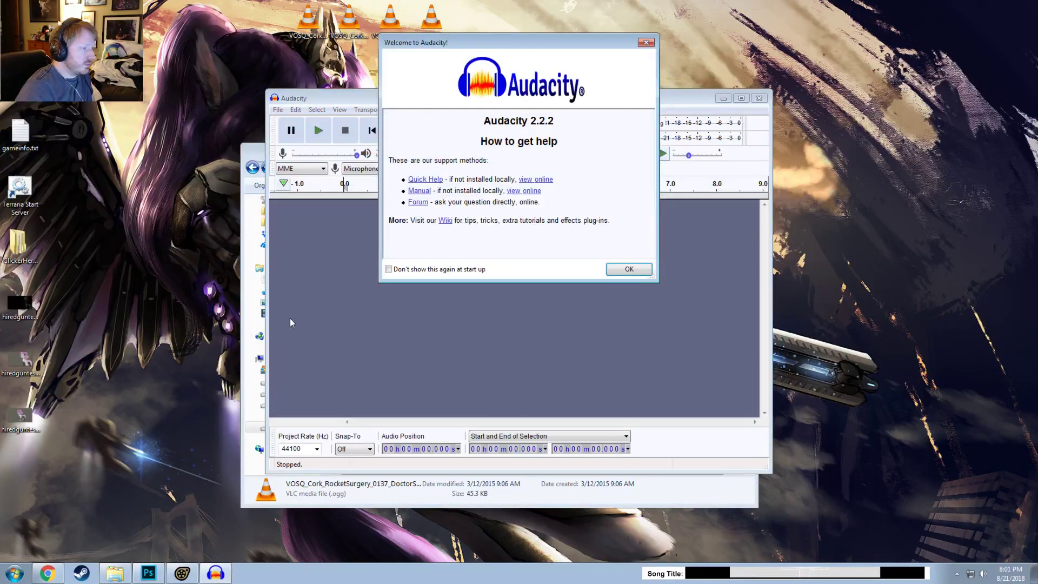
left_click(629, 270)
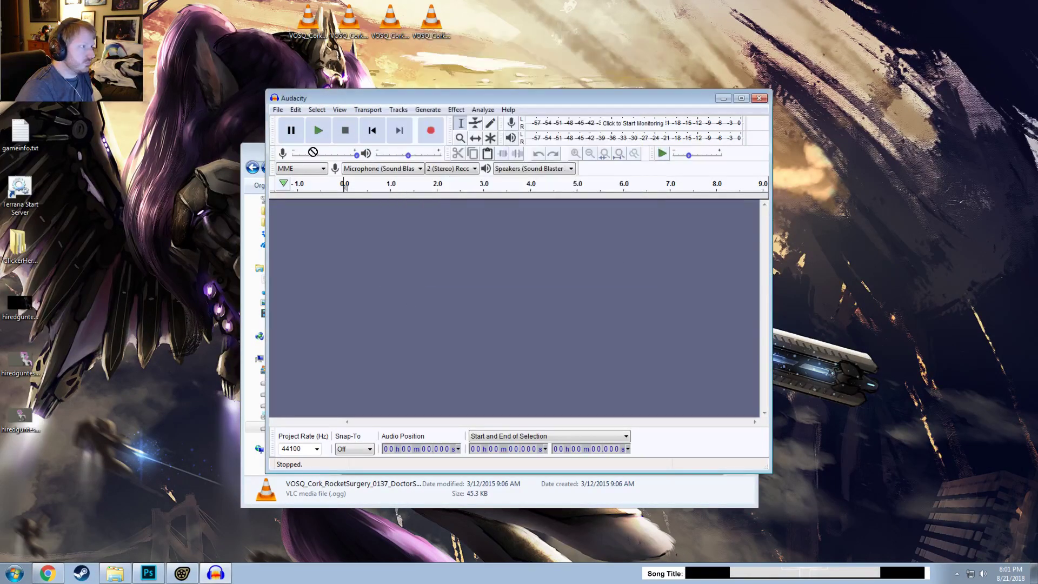
left_click_drag(389, 21, 380, 270)
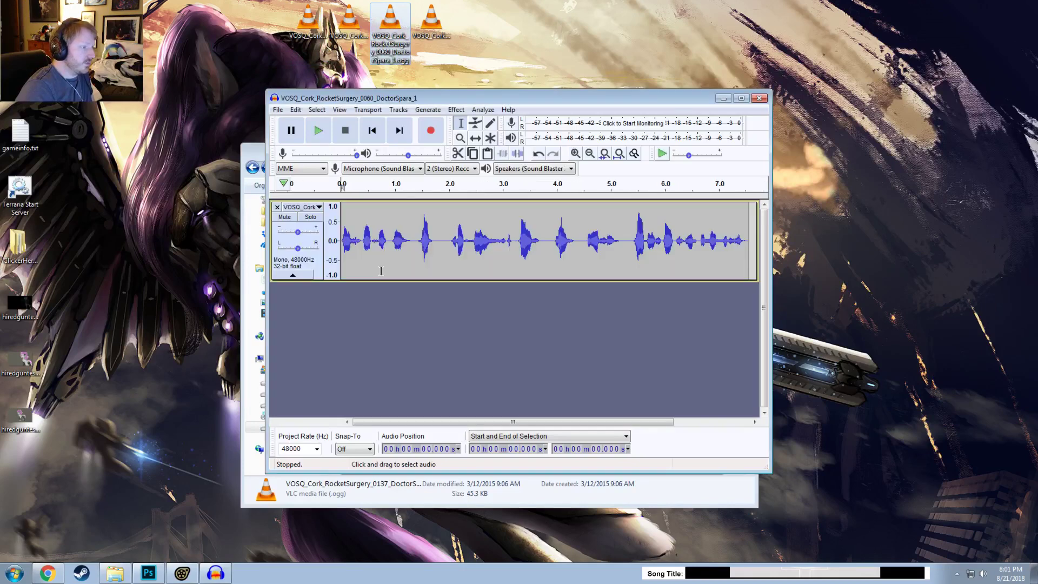
Step: Play the clip from about 4.7 seconds to find the cut point, and delete everything after about 5.25 seconds
left_click(593, 186)
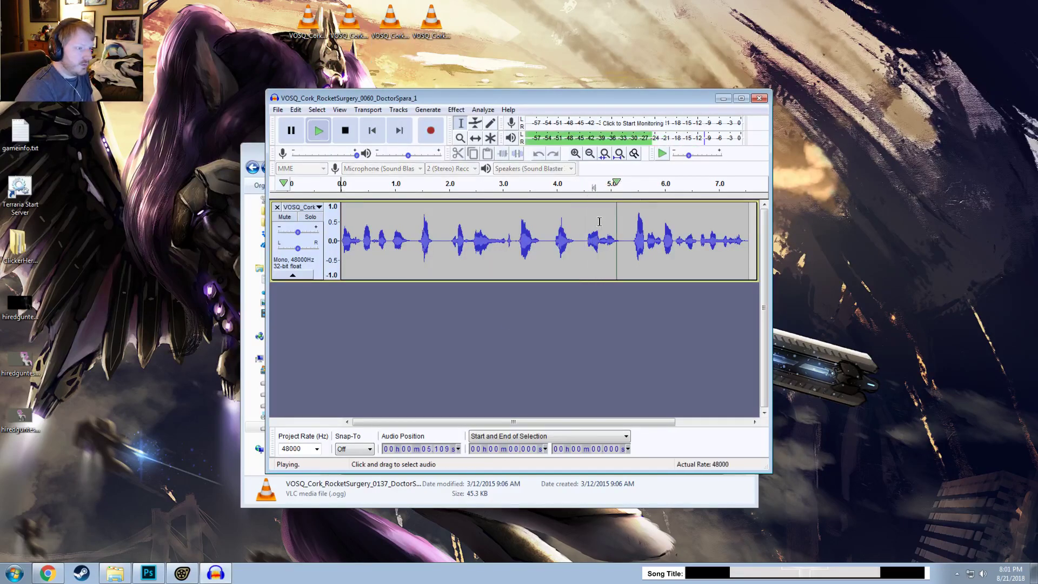
left_click_drag(627, 216, 746, 233)
left_click_drag(635, 238, 495, 244)
key("Delete")
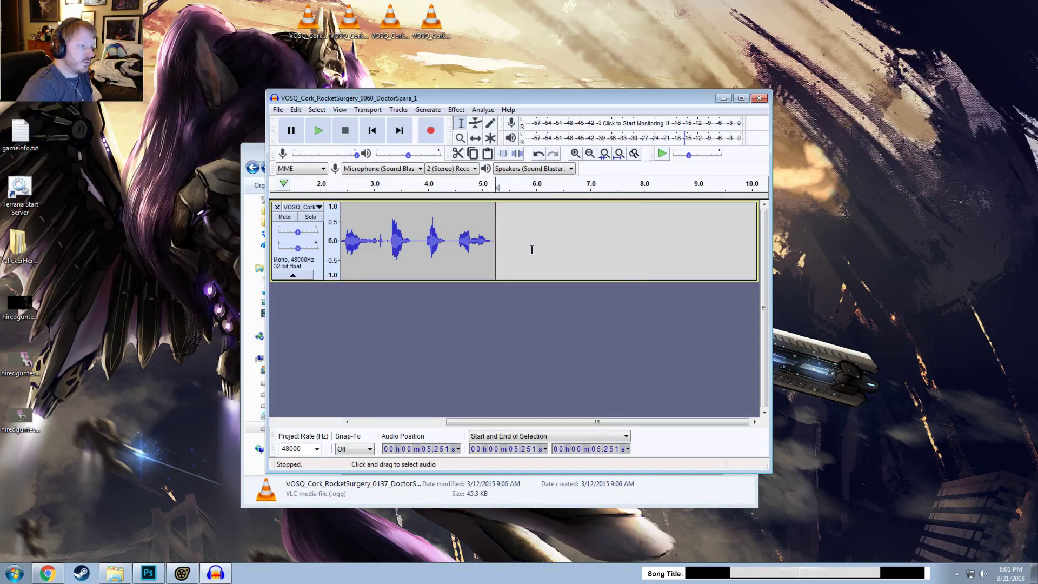
Step: Listen to the trimmed clip from about 3.4 seconds to its end and return the view to the track's start
scroll(532, 249, "left", 3, "shift")
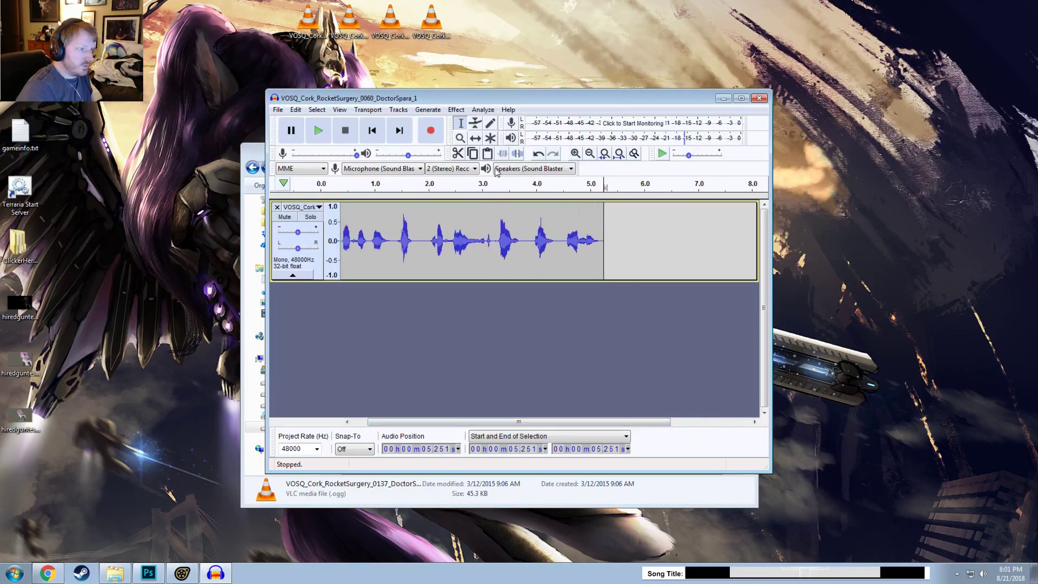
left_click(505, 181)
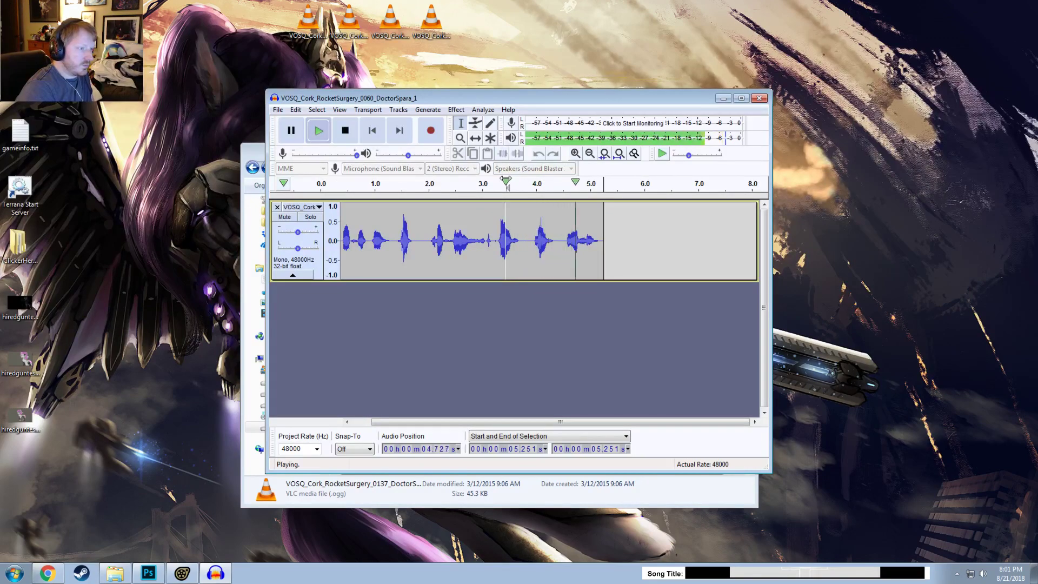
left_click_drag(563, 421, 492, 423)
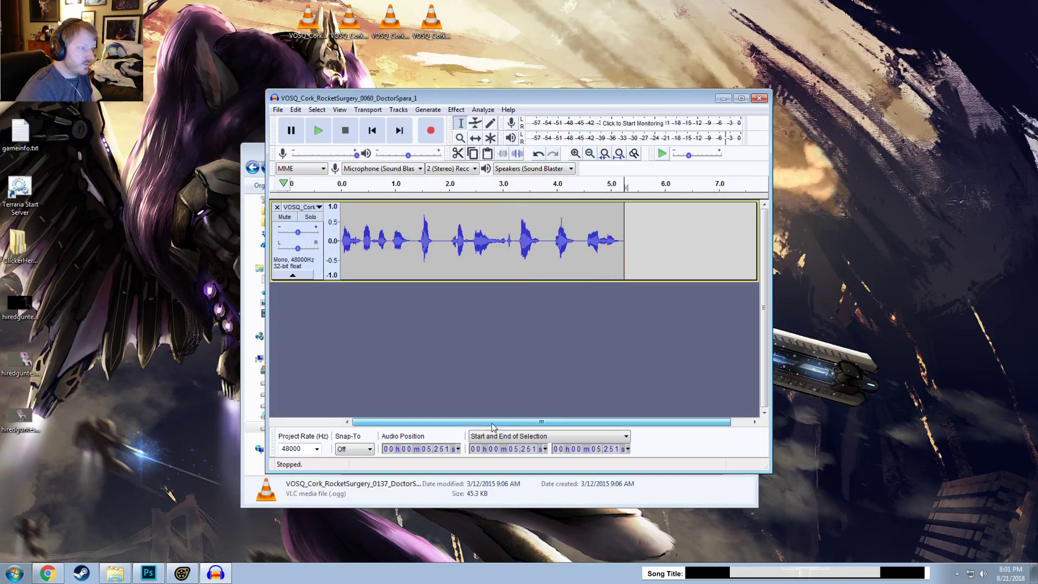
Step: Open the WAV export settings for the trimmed RocketSurgery 0060 clip
left_click(277, 109)
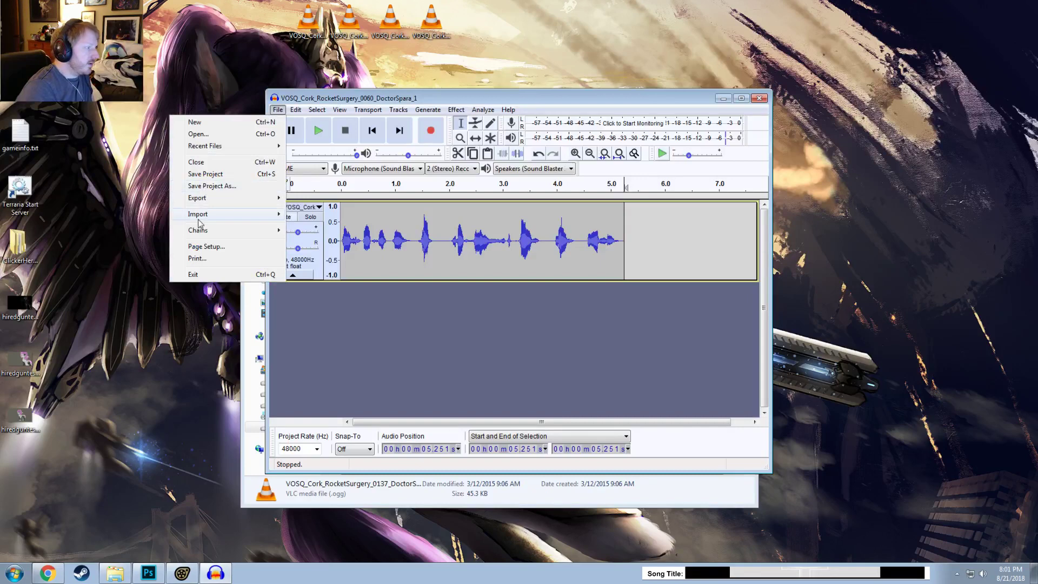
mouse_move(207, 199)
left_click(336, 209)
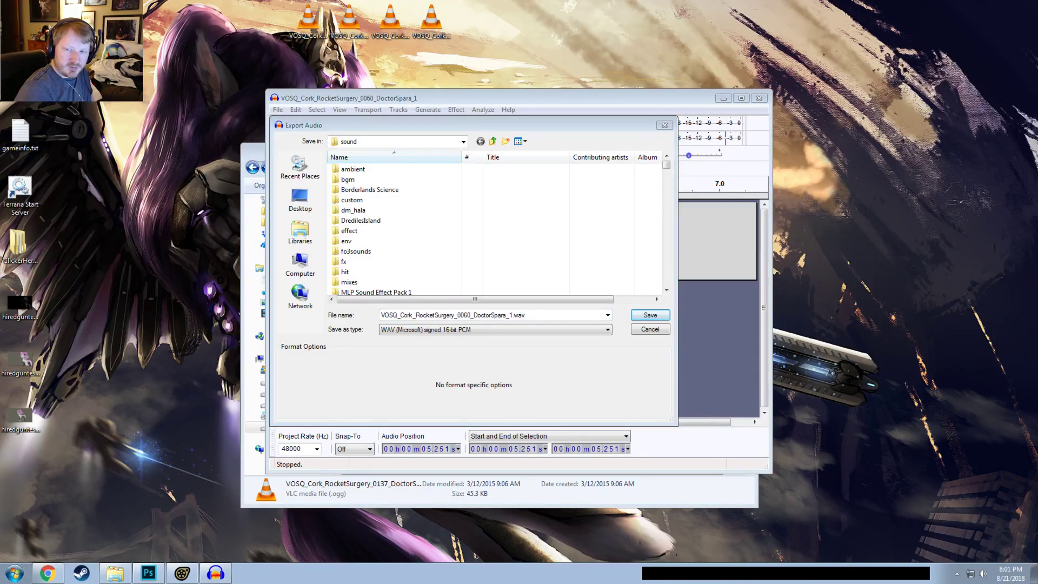
Step: Look up "sfm audio hz" on Google in Chrome, scan the results for the required sample rate, and close the browser
left_click_drag(1037, 139, 162, 105)
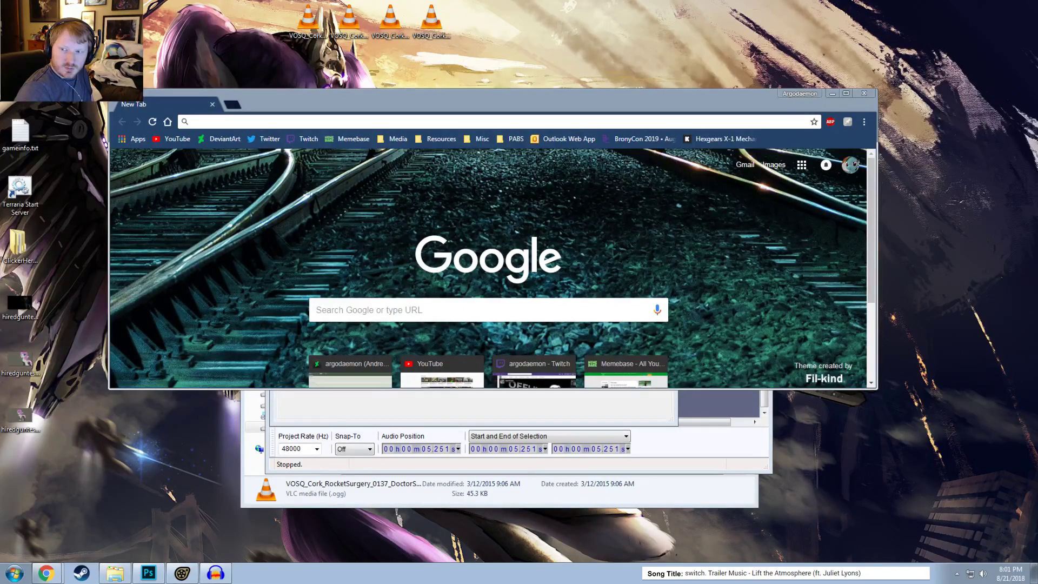
left_click(374, 122)
type("sfm ")
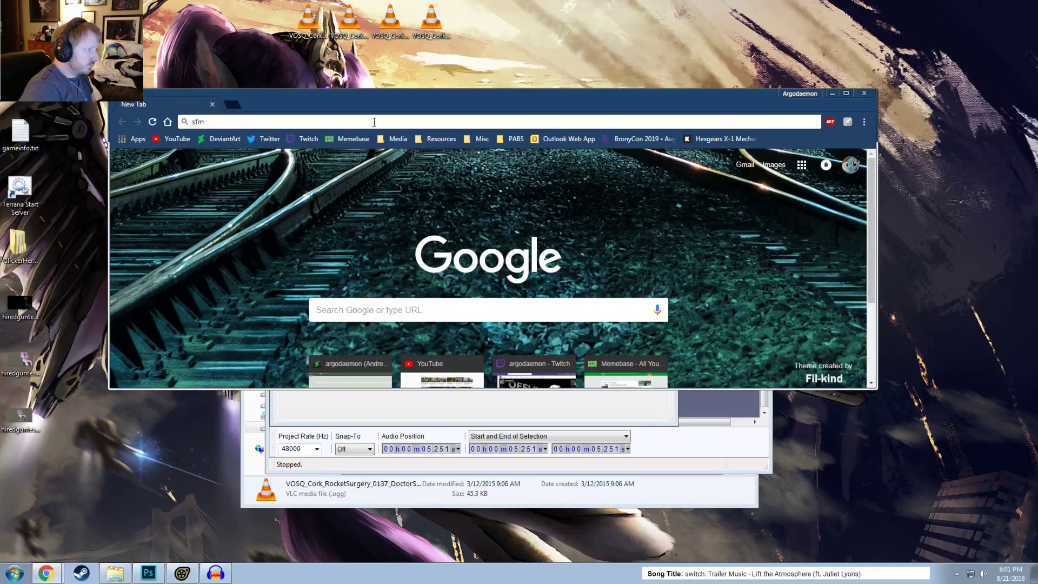
type("audio hr")
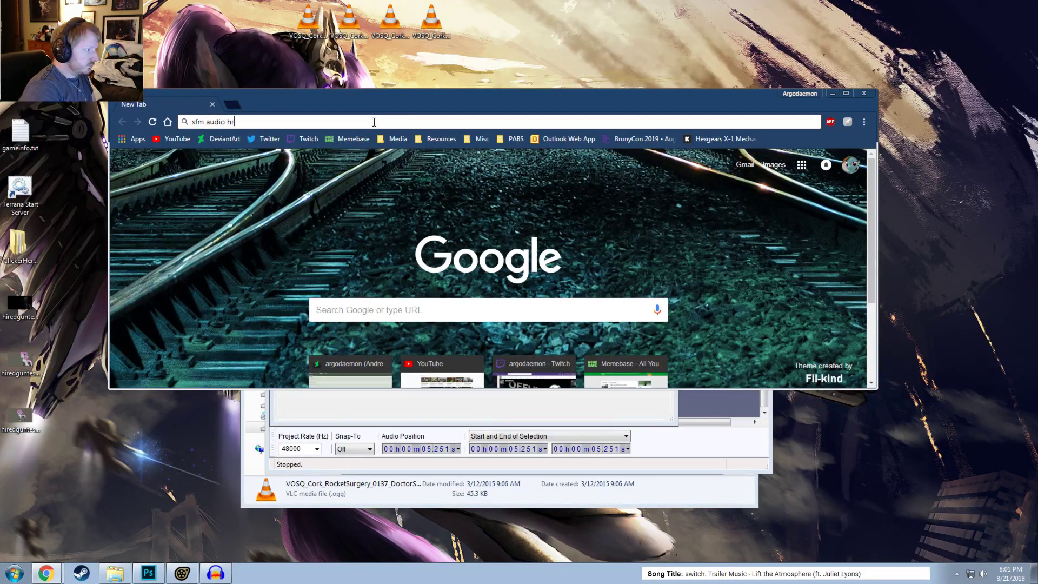
type("z")
key("Return")
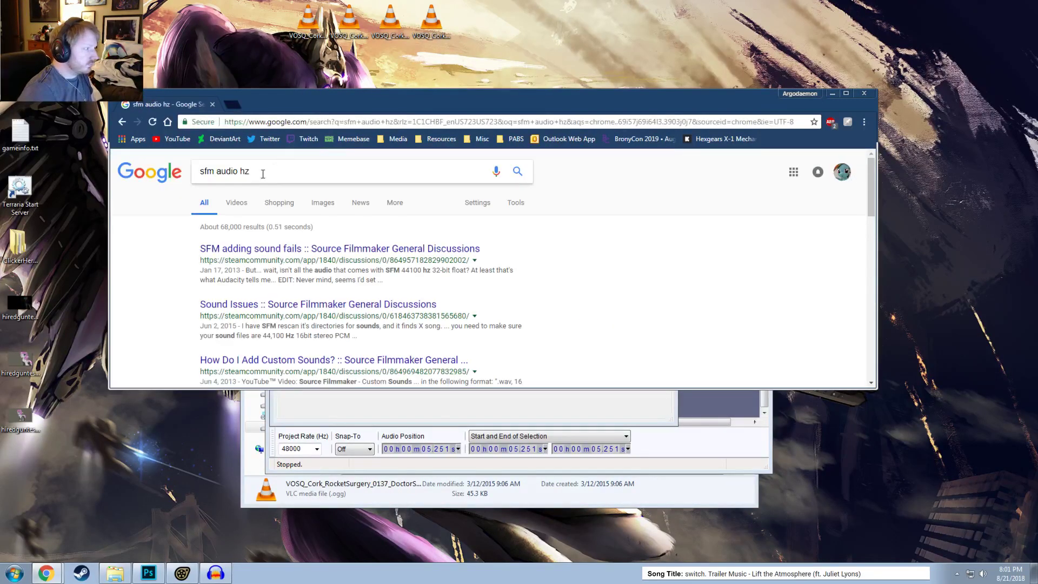
scroll(435, 311, "down", 1)
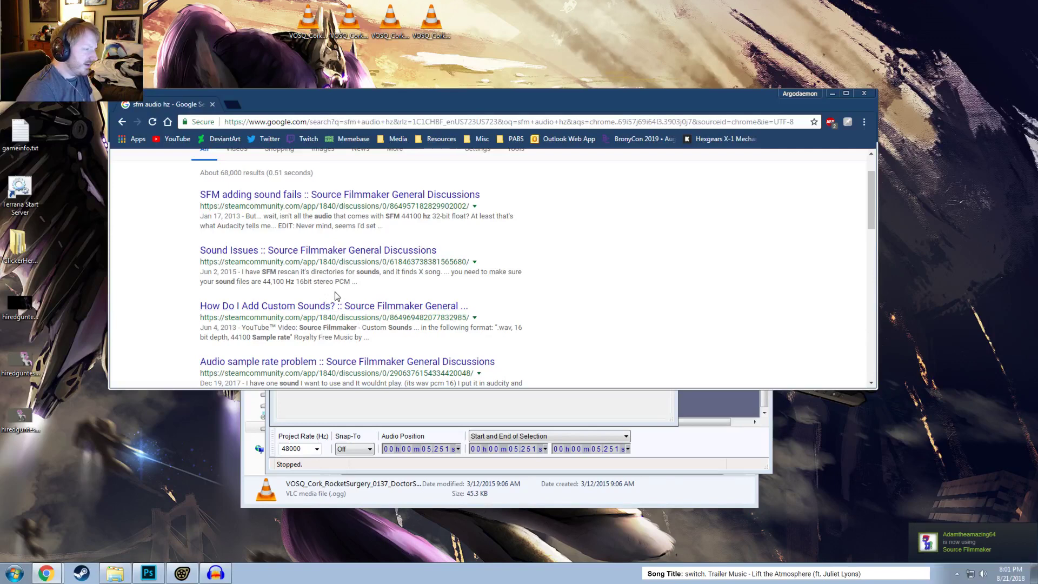
scroll(373, 311, "down", 1)
scroll(385, 315, "down", 1)
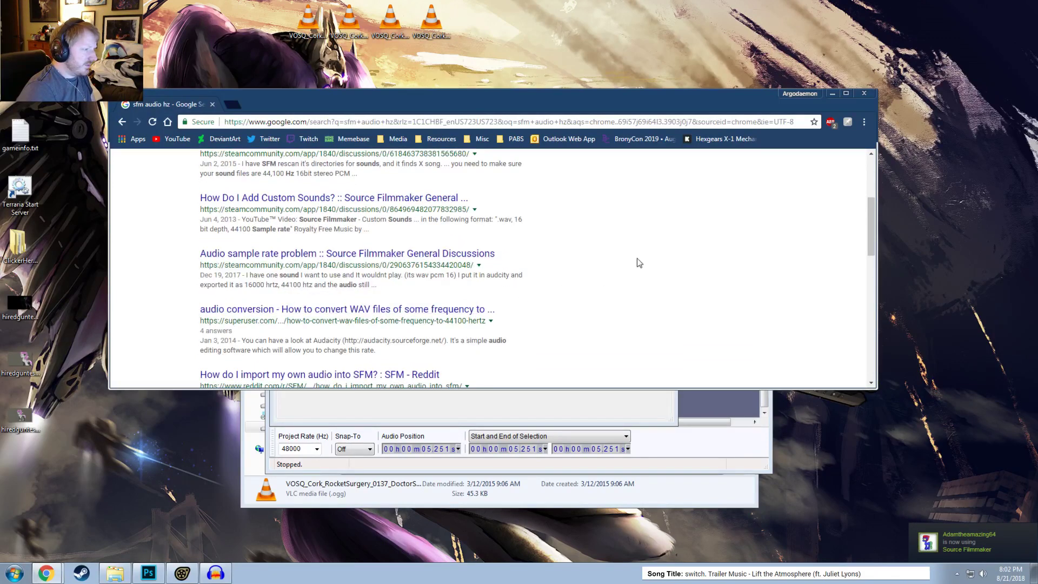
scroll(612, 269, "down", 2)
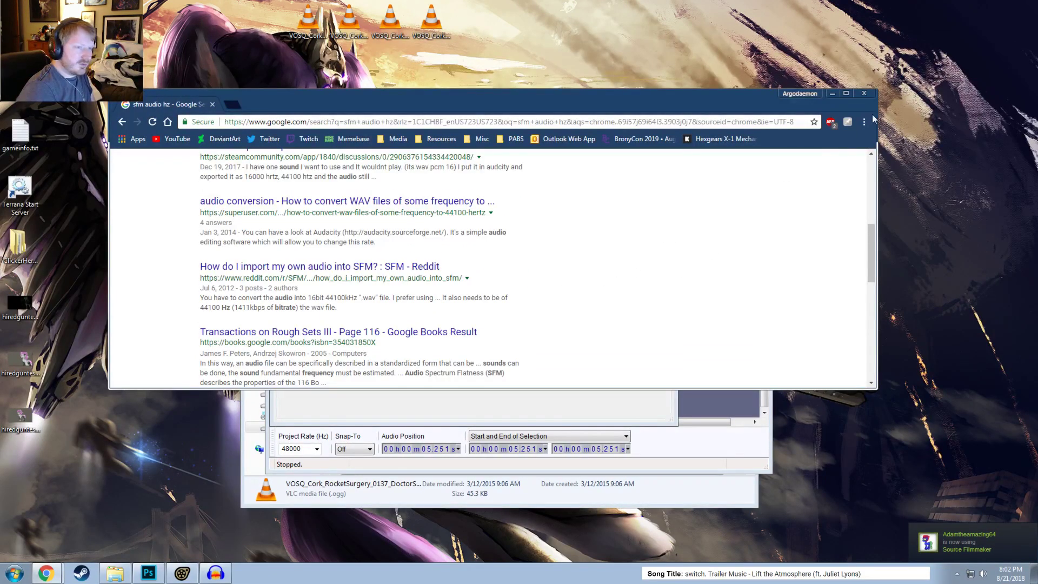
left_click(868, 95)
Step: Leave the export dialog without saving and set the project rate to 44100 Hz
left_click(315, 453)
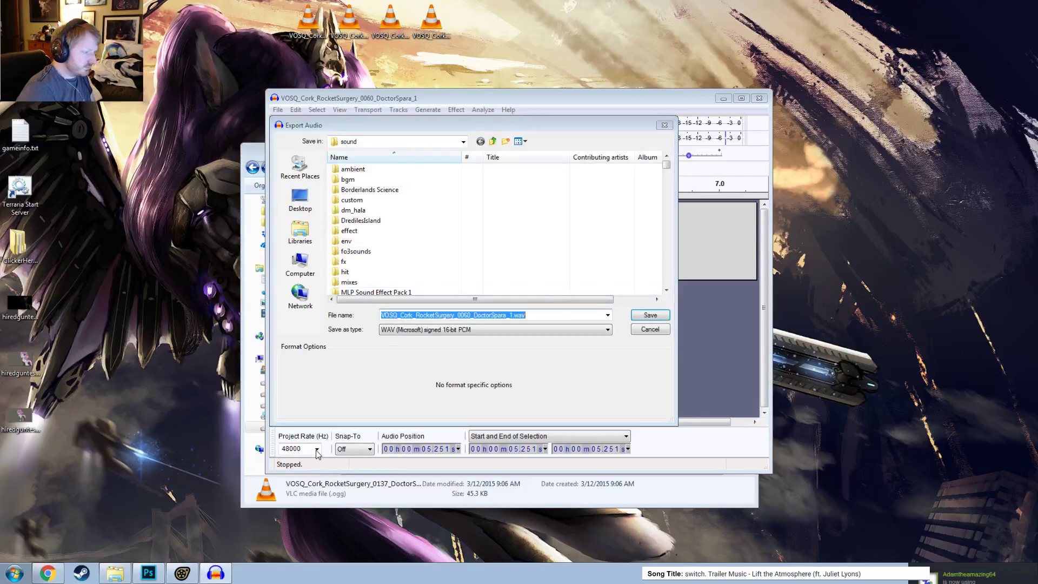
left_click(650, 314)
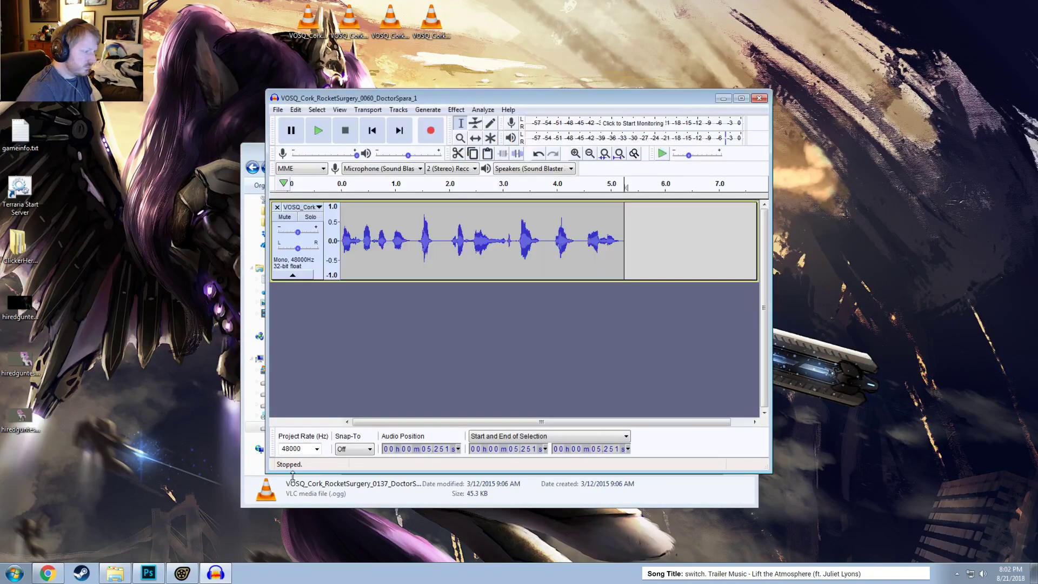
left_click(316, 448)
left_click(289, 500)
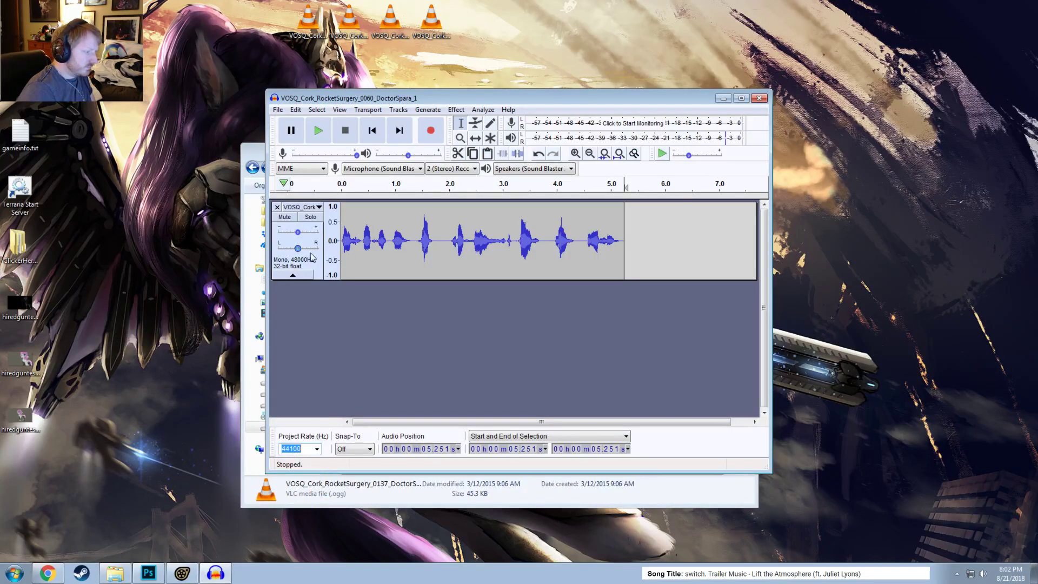
Step: Reopen the WAV export for the trimmed 0060 clip and browse the existing file names in the sound folder
left_click(273, 110)
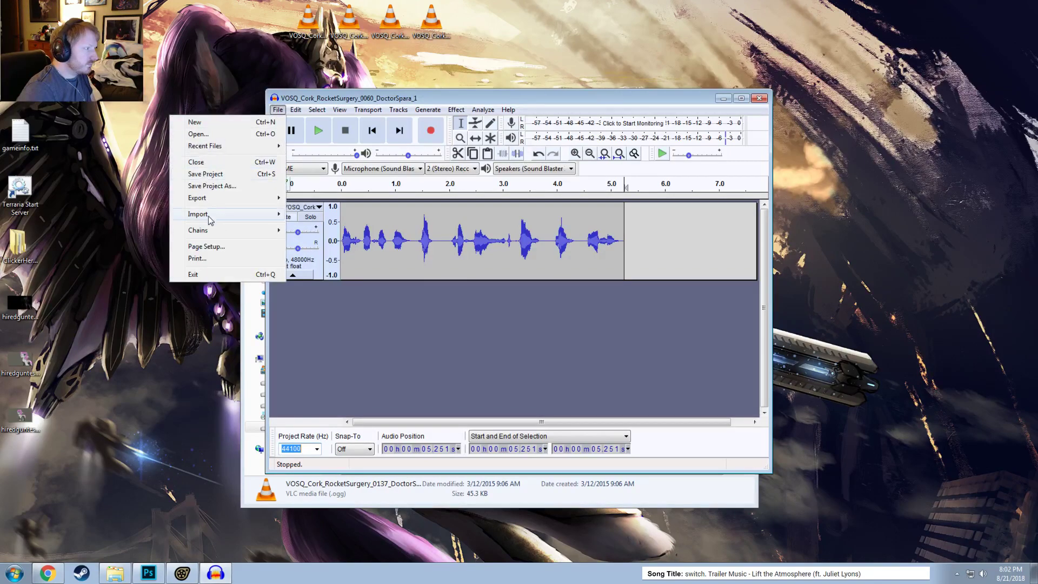
mouse_move(208, 195)
left_click(335, 210)
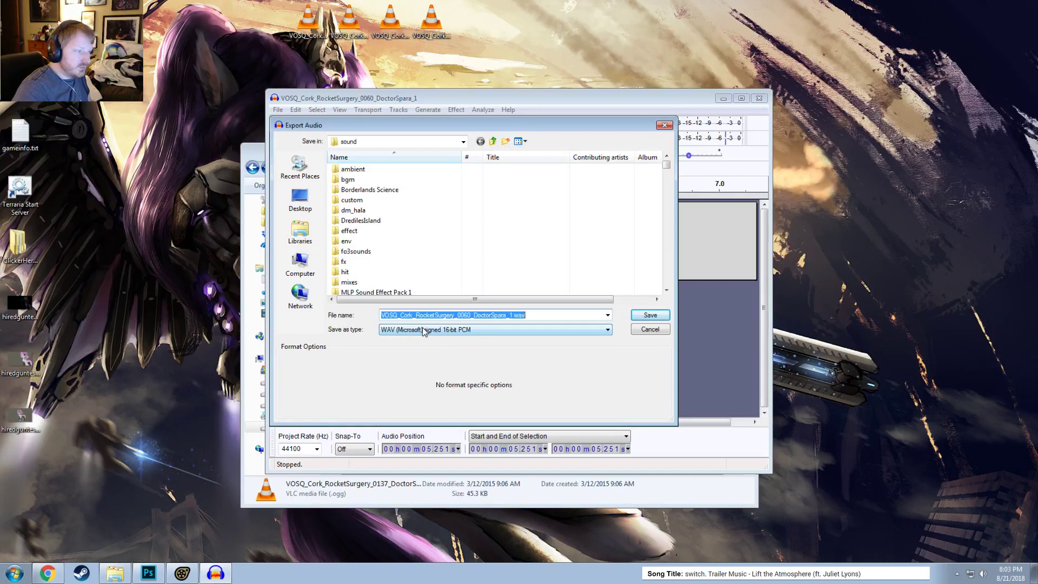
scroll(408, 278, "down", 8)
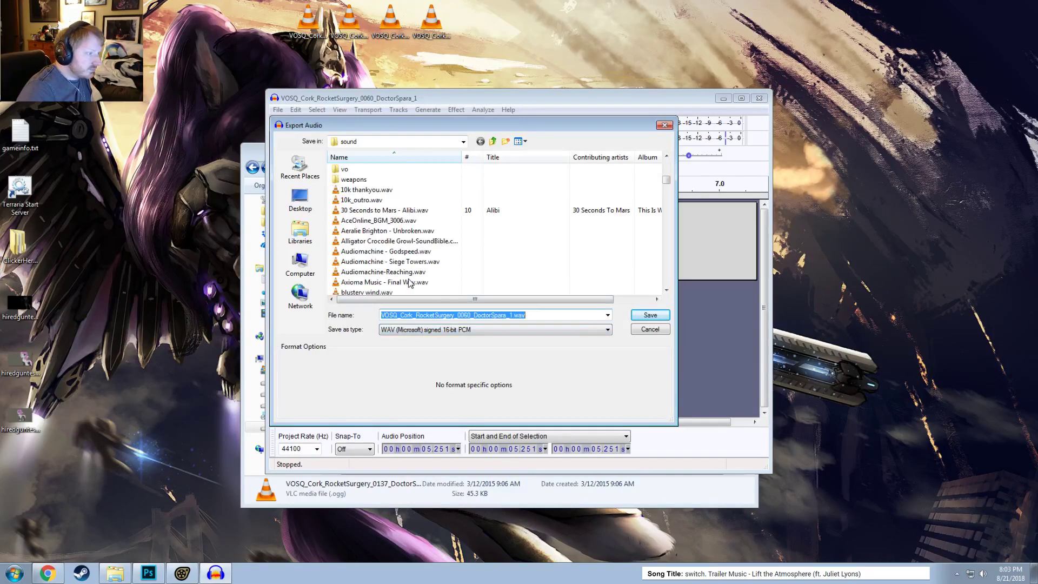
left_click(553, 317)
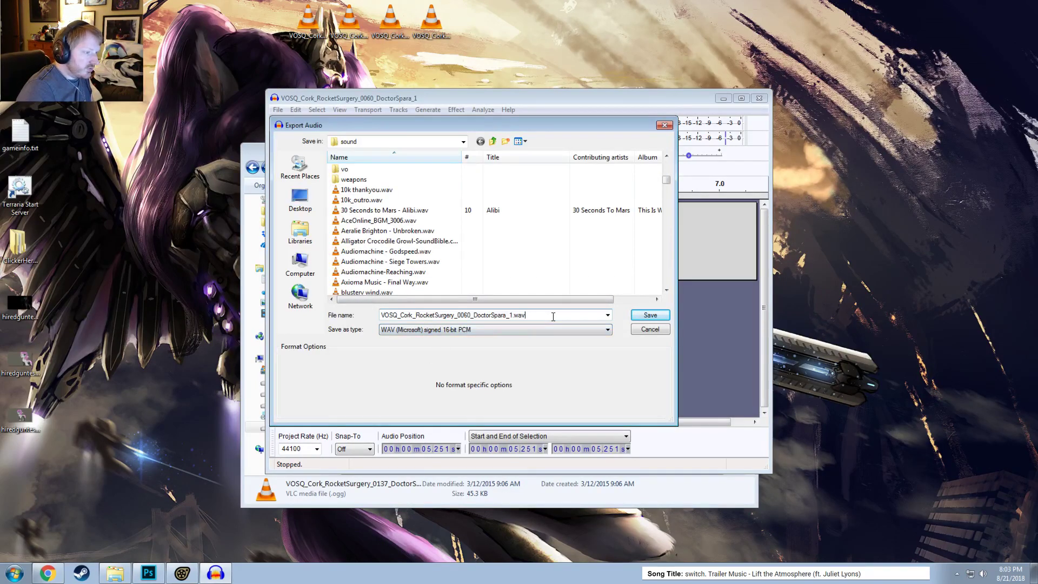
left_click_drag(515, 316, 355, 306)
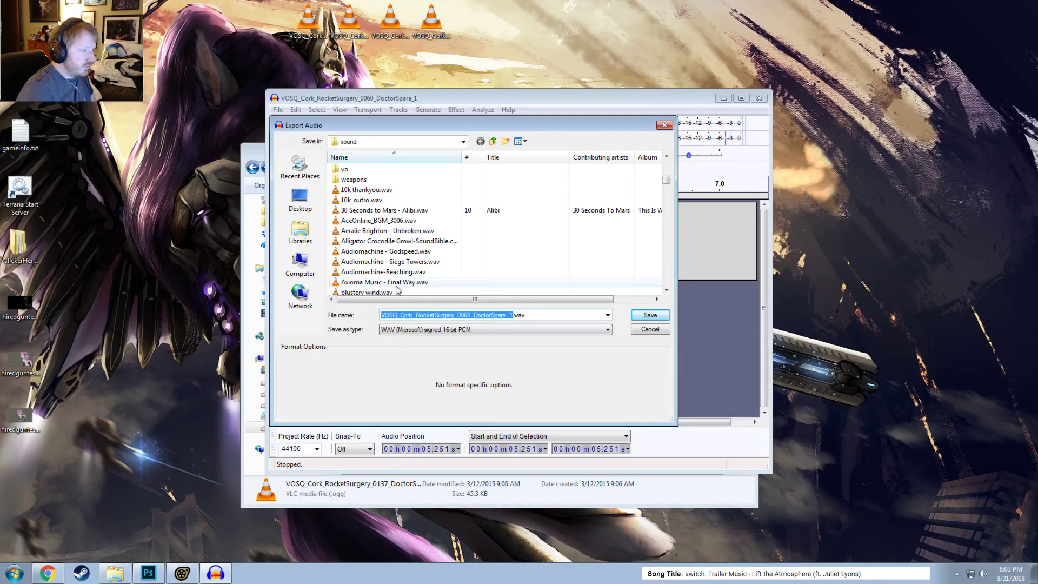
scroll(398, 283, "down", 3)
scroll(399, 283, "down", 10)
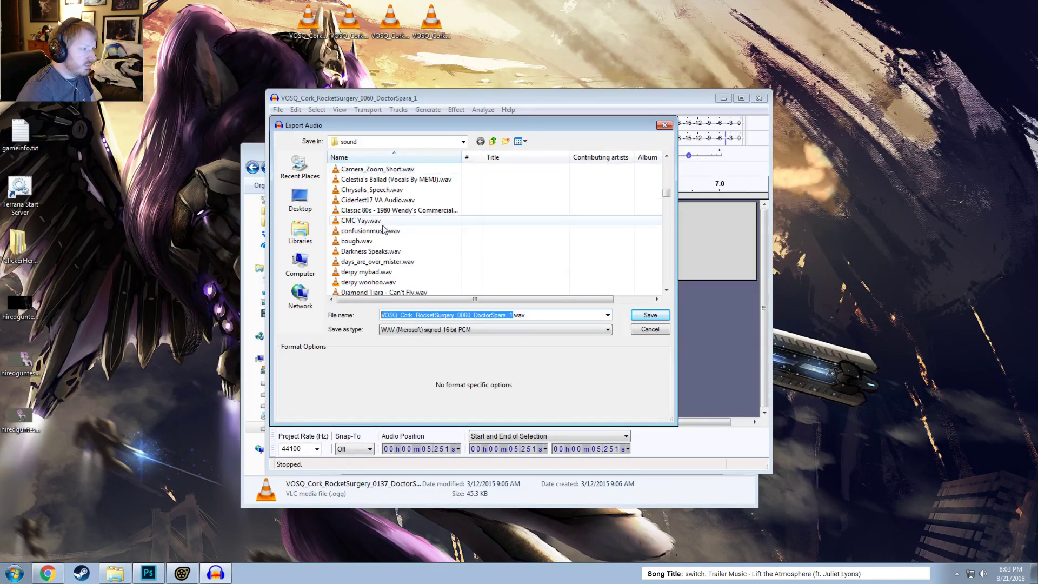
Step: Export the clip to the sound folder as "Doctor Spara - Steps to Flying.wav" in signed 16-bit PCM, accepting the metadata
left_click(458, 318)
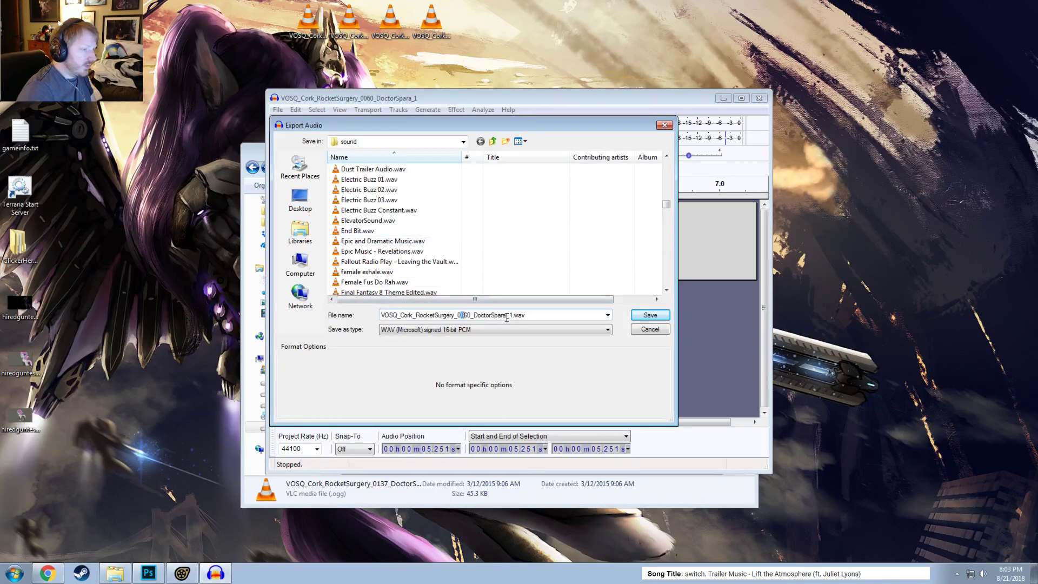
left_click_drag(513, 316, 369, 319)
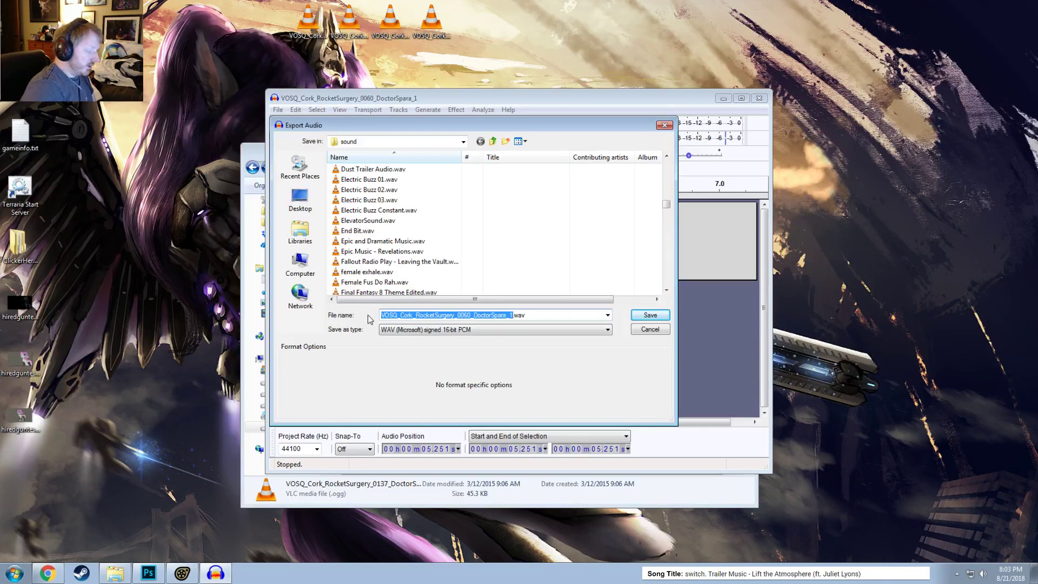
type("Doctor")
type(" Spara - St")
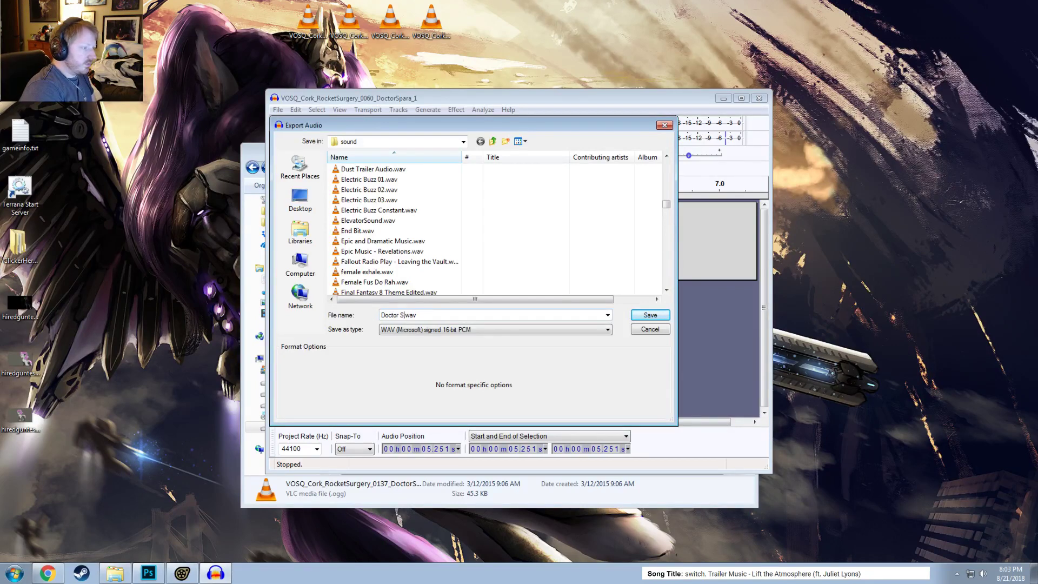
type("eps to Flying")
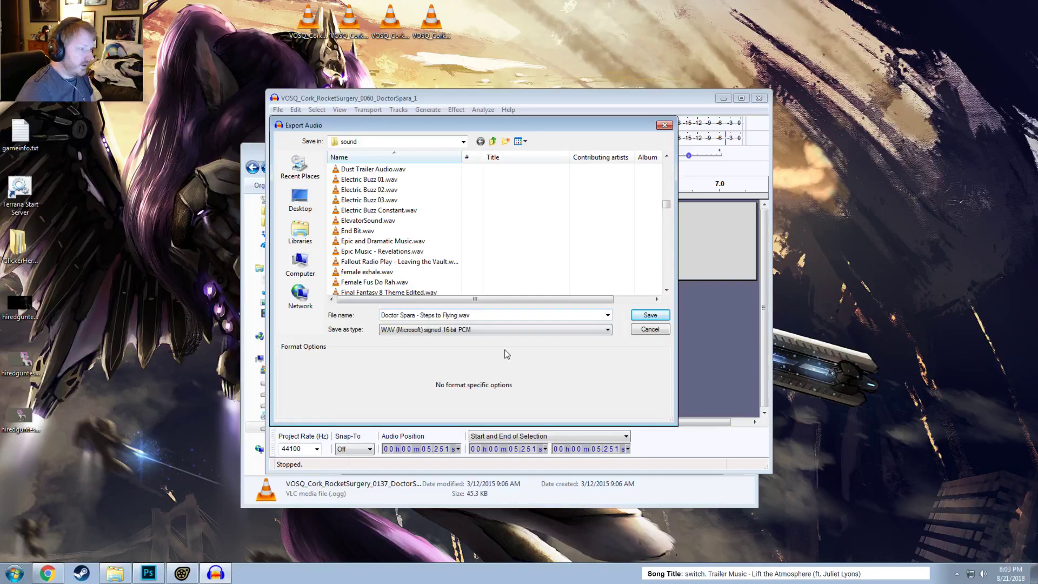
left_click(655, 318)
left_click(584, 354)
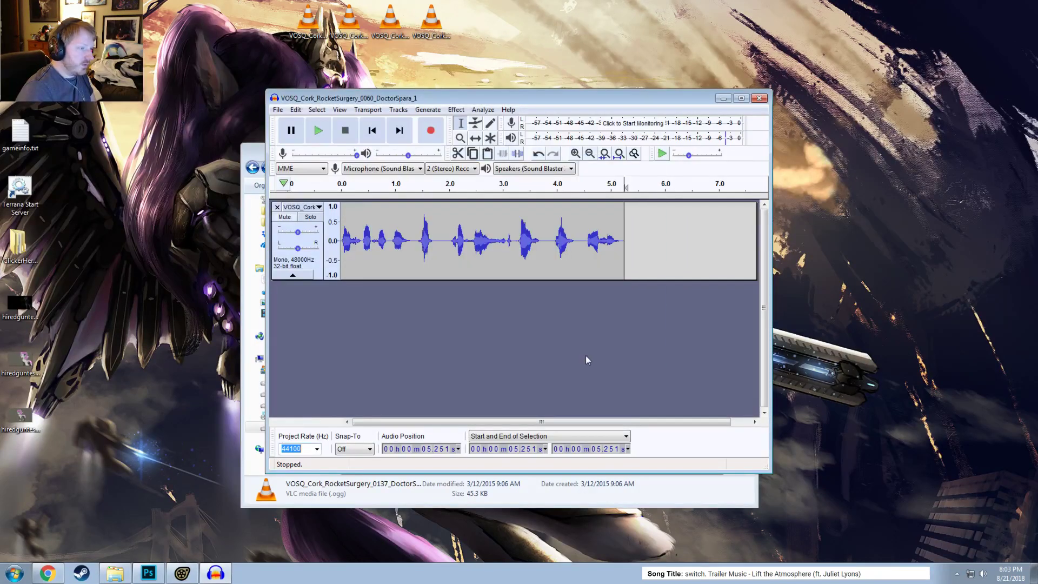
Step: Close the RocketSurgery 0060 project without saving it and return to the empty Audacity window
left_click(280, 112)
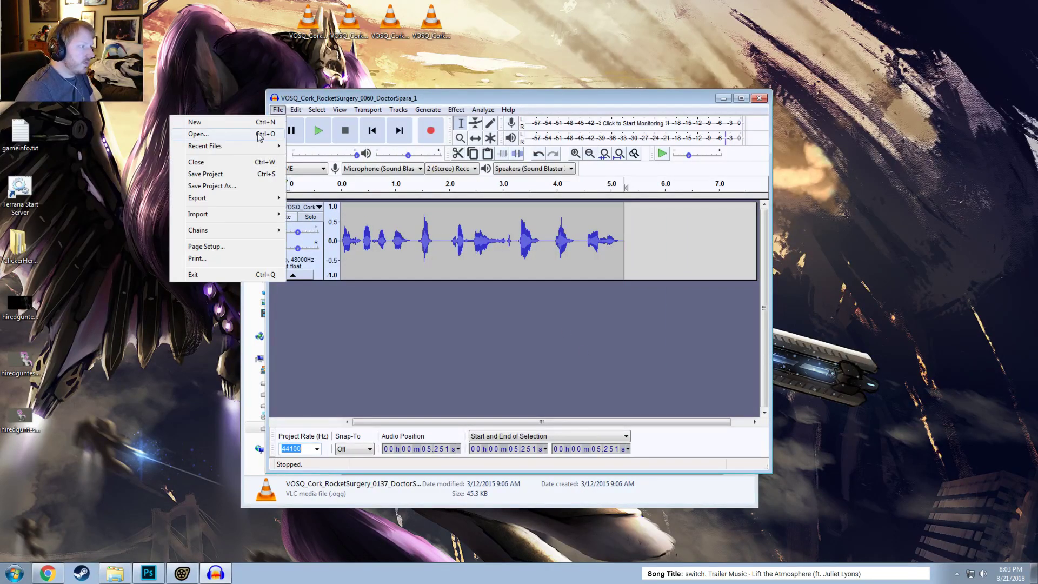
left_click(361, 101)
left_click(278, 110)
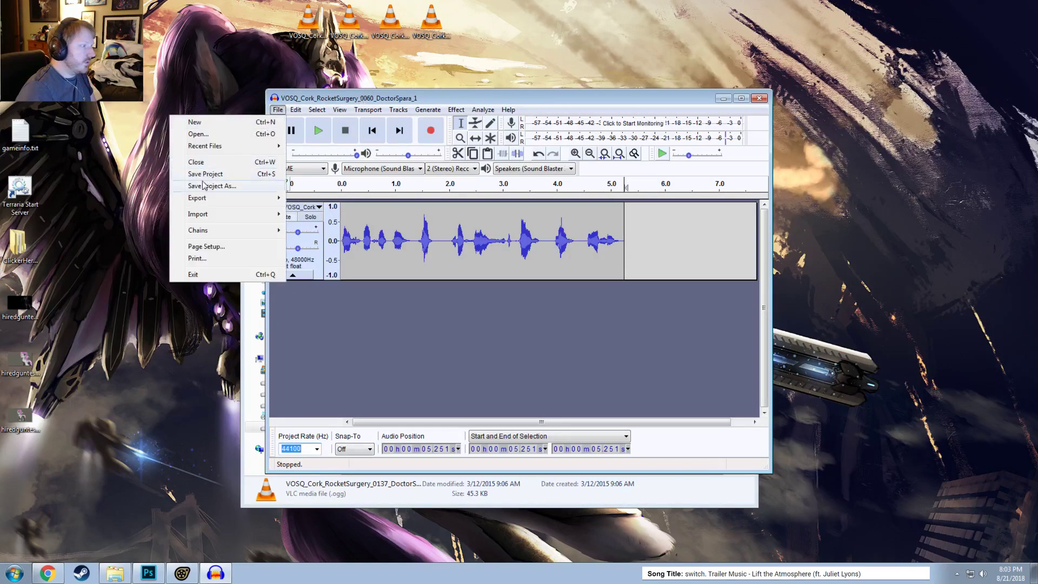
left_click(216, 167)
left_click(551, 287)
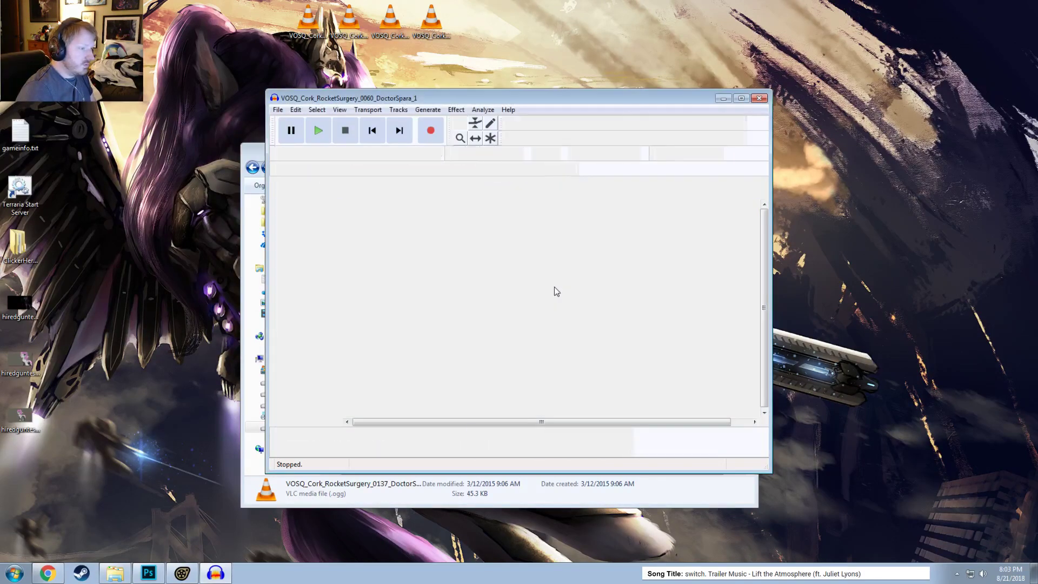
key("alt+Tab")
key("Escape")
left_click(256, 153)
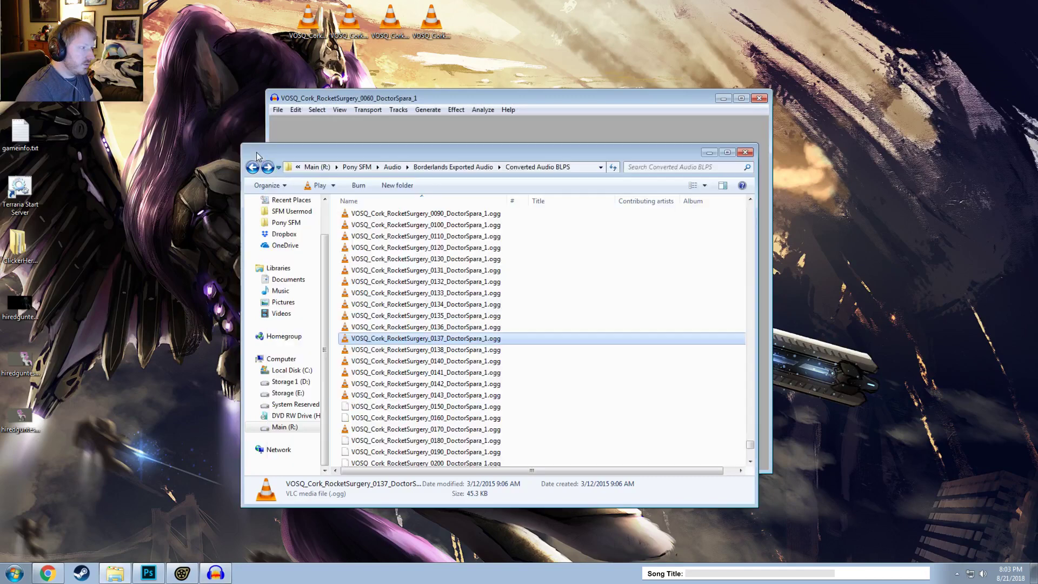
left_click(509, 99)
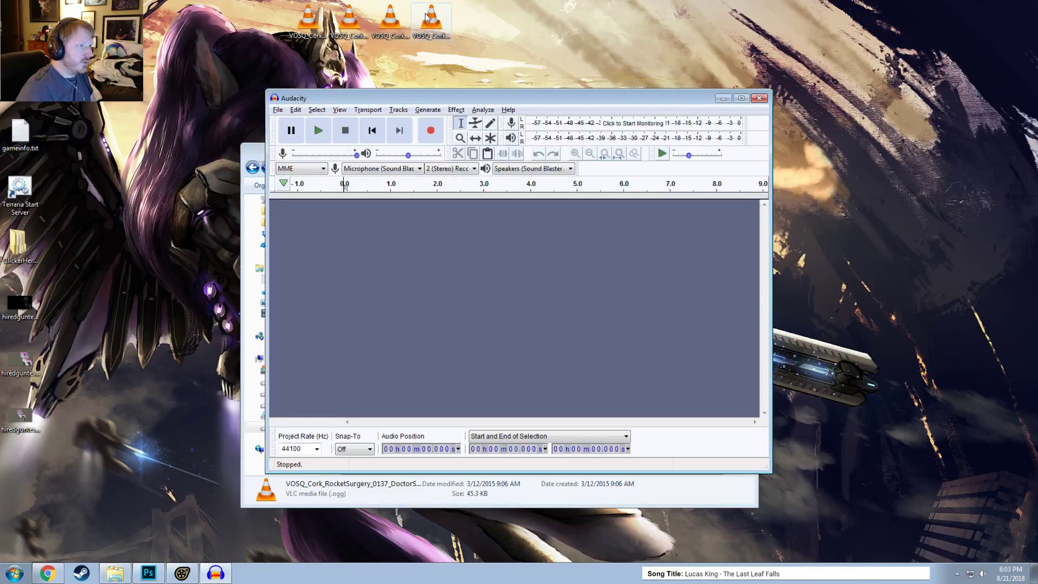
Step: Import the RocketSurgery 0100 DoctorSpara clip from the desktop and play it from the start
left_click_drag(438, 21, 433, 294)
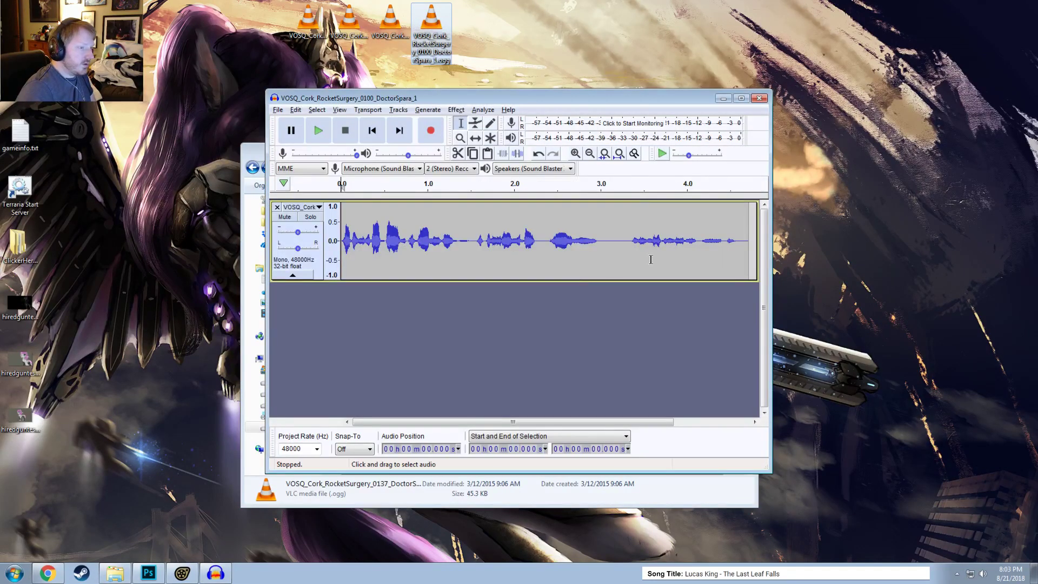
left_click(354, 233)
key("space")
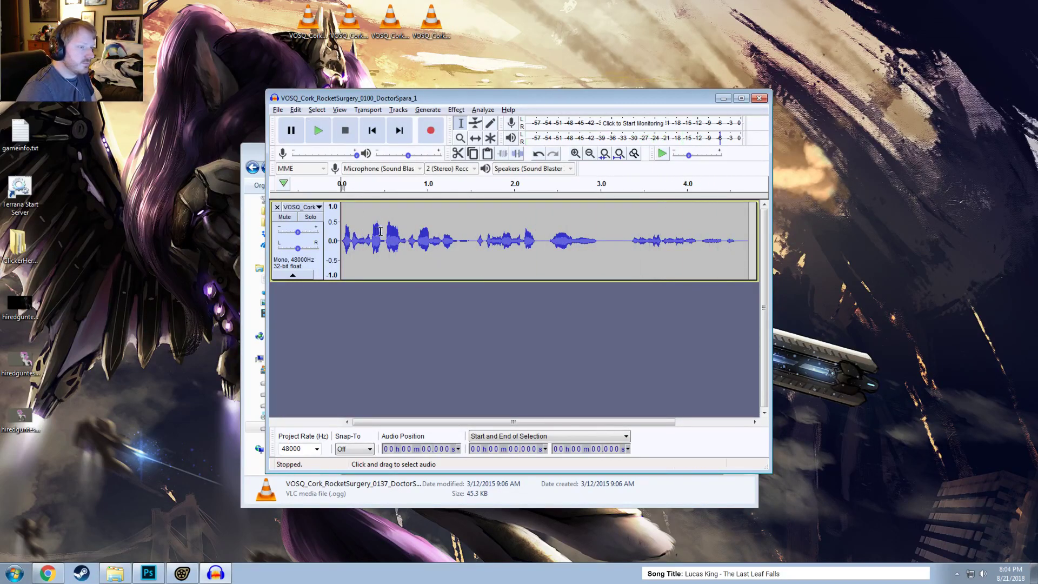
Step: Set the project rate for the RocketSurgery 0100 clip to 44100 Hz
left_click(277, 110)
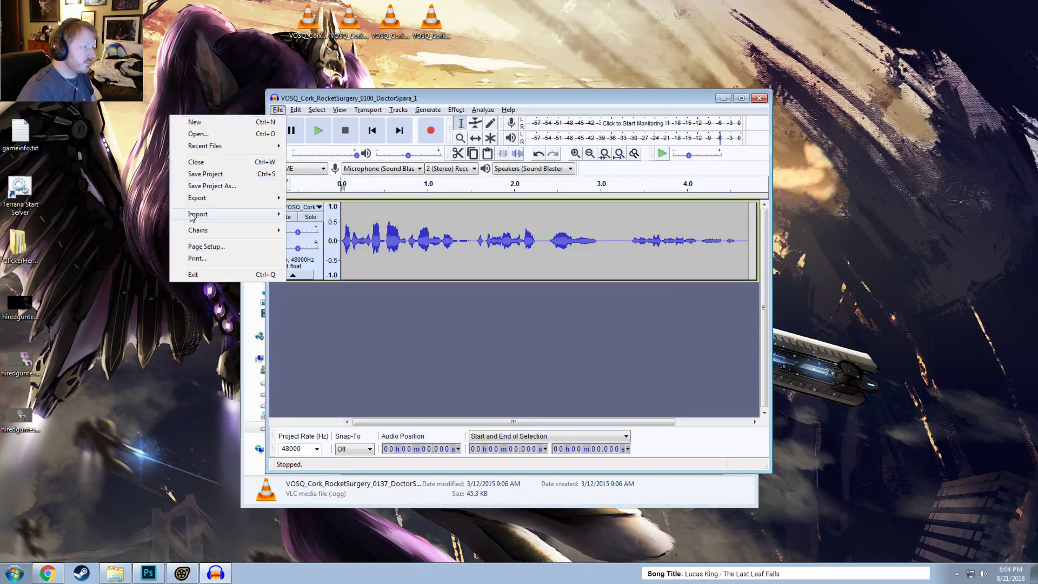
mouse_move(200, 204)
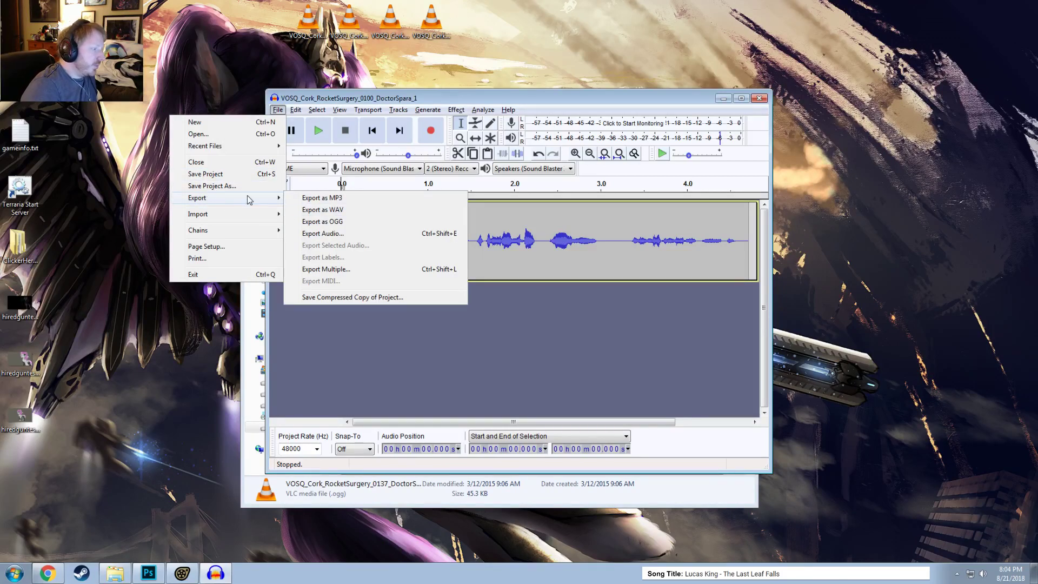
left_click(327, 384)
double_click(308, 449)
left_click(317, 449)
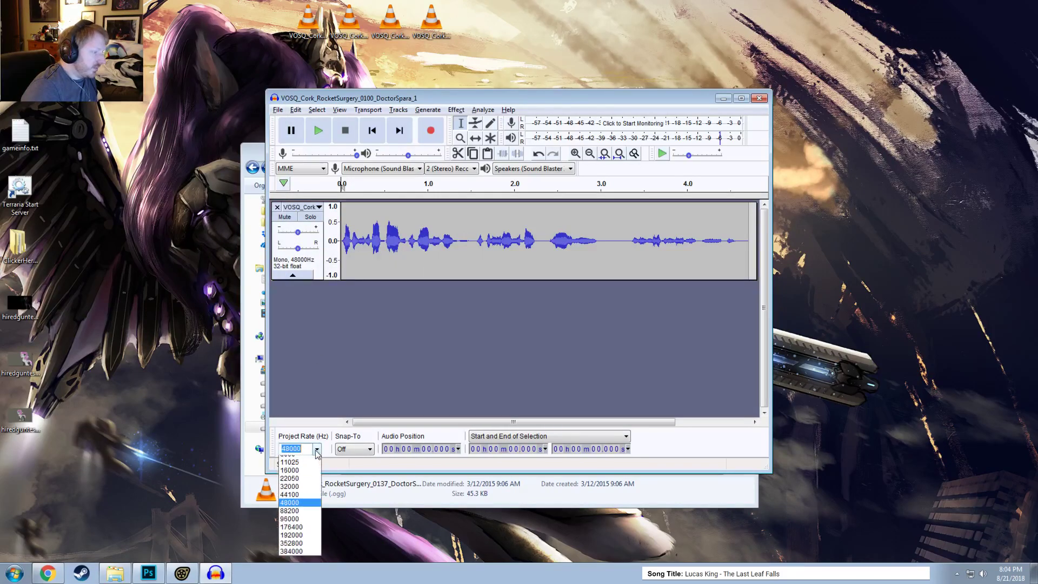
left_click(292, 500)
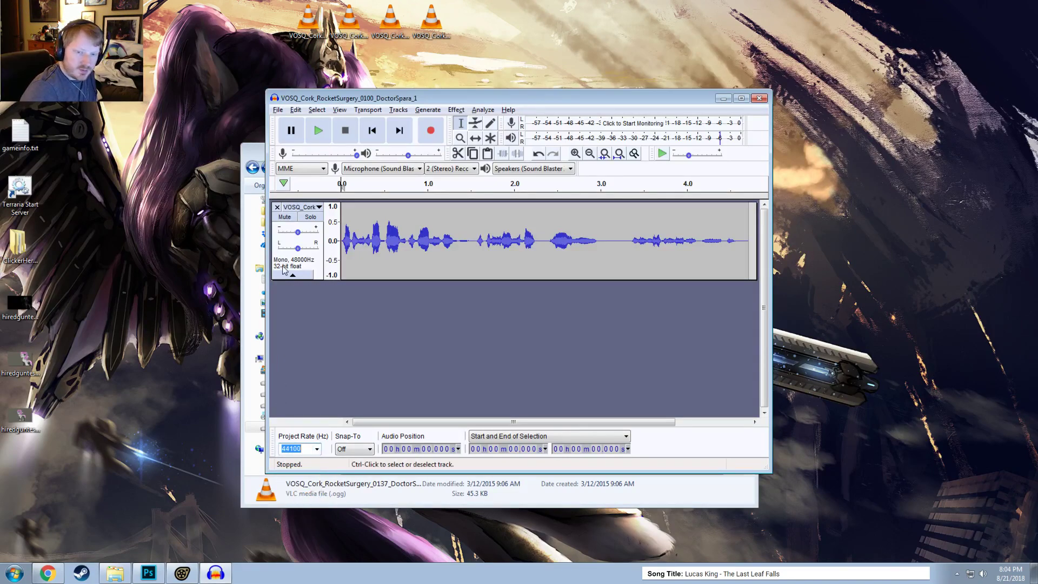
Step: Export the clip to the sound folder as "Doctor Spara - Basketball Movie" in WAV signed 16-bit PCM, accepting the blank metadata
left_click(279, 111)
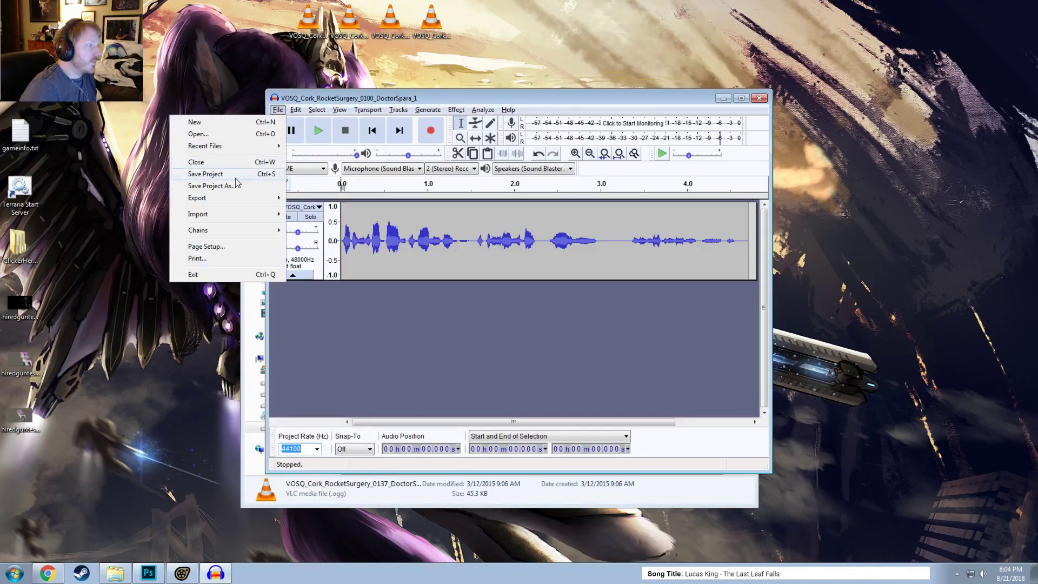
mouse_move(268, 199)
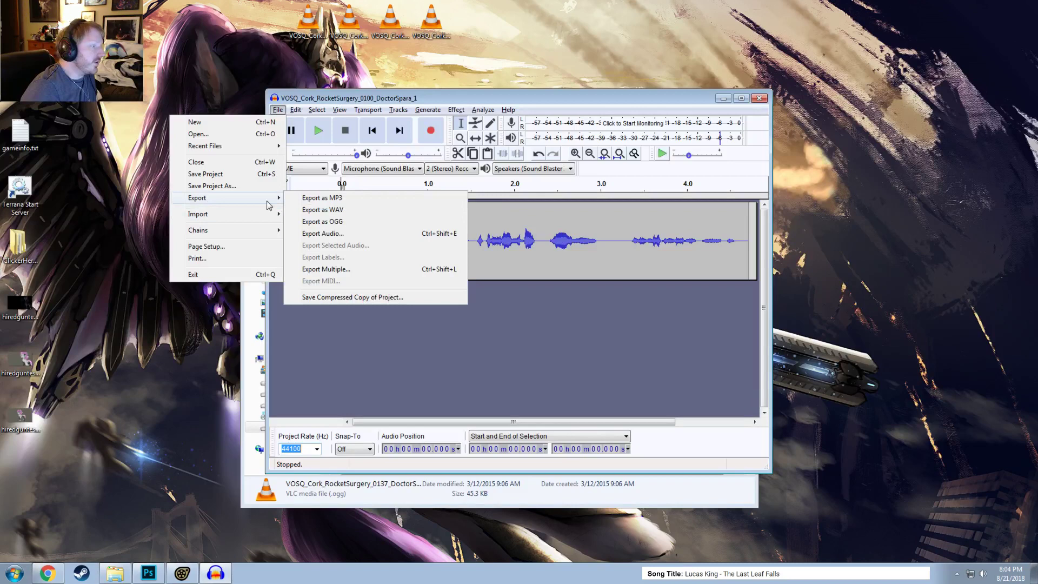
left_click(324, 210)
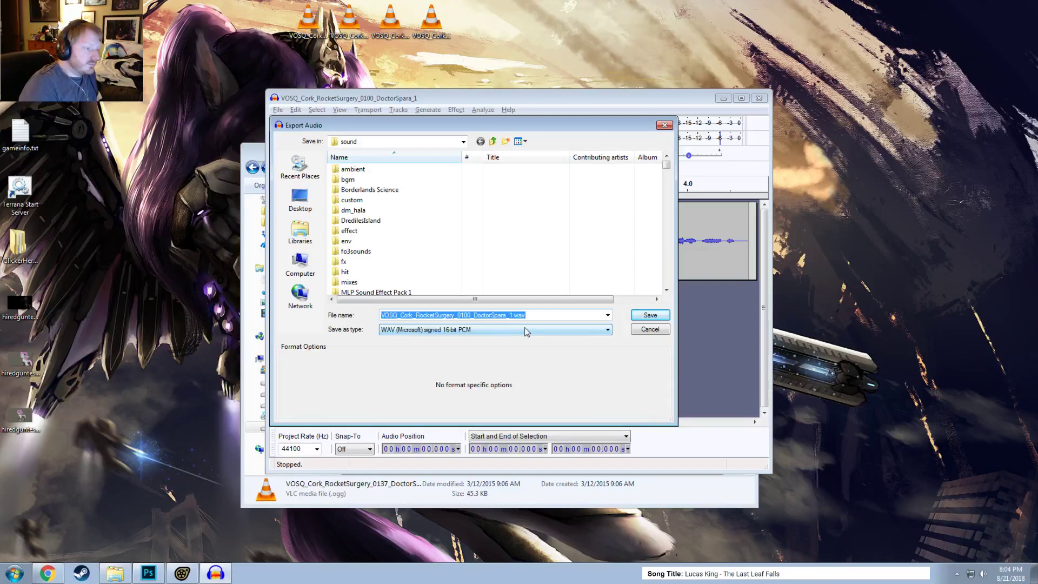
scroll(431, 261, "down", 5)
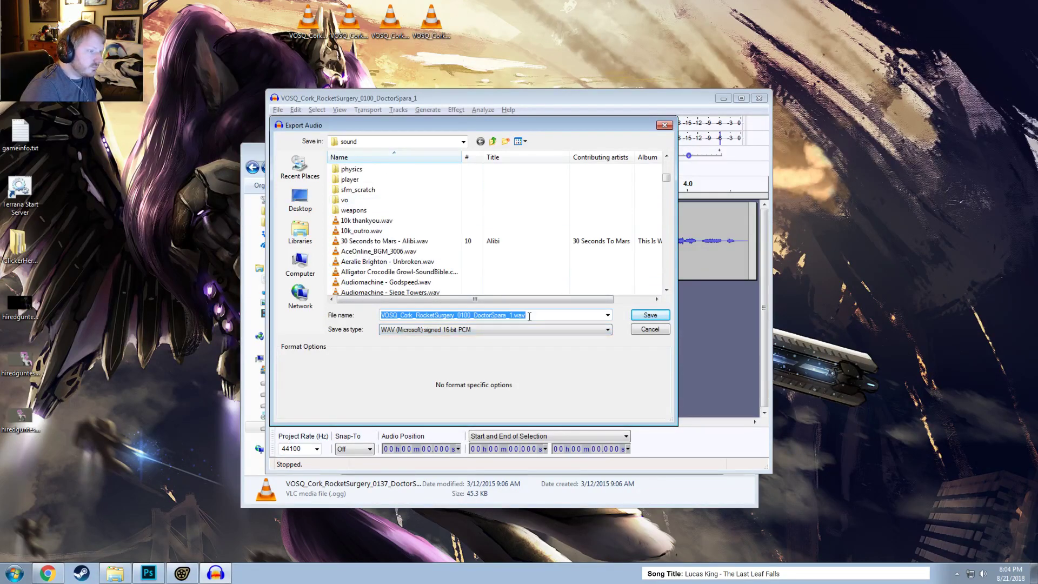
type("Dor")
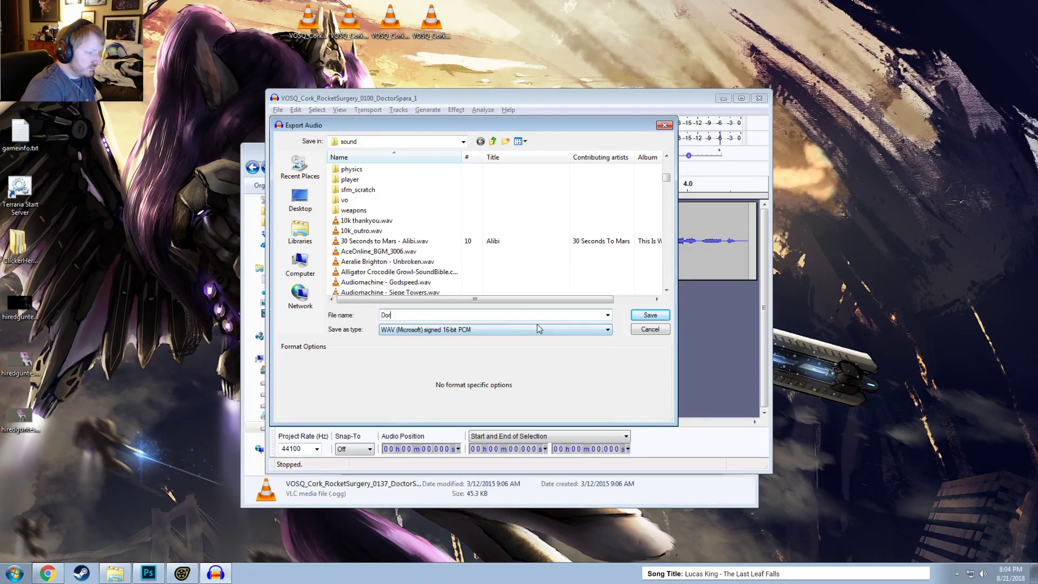
key("BackSpace")
type("ctor")
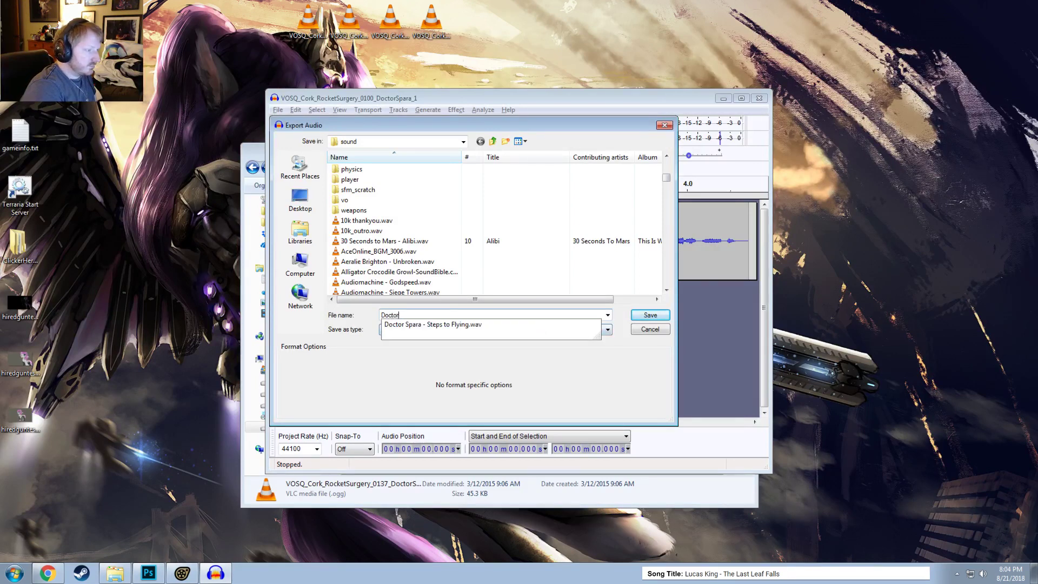
type(" Spara - ")
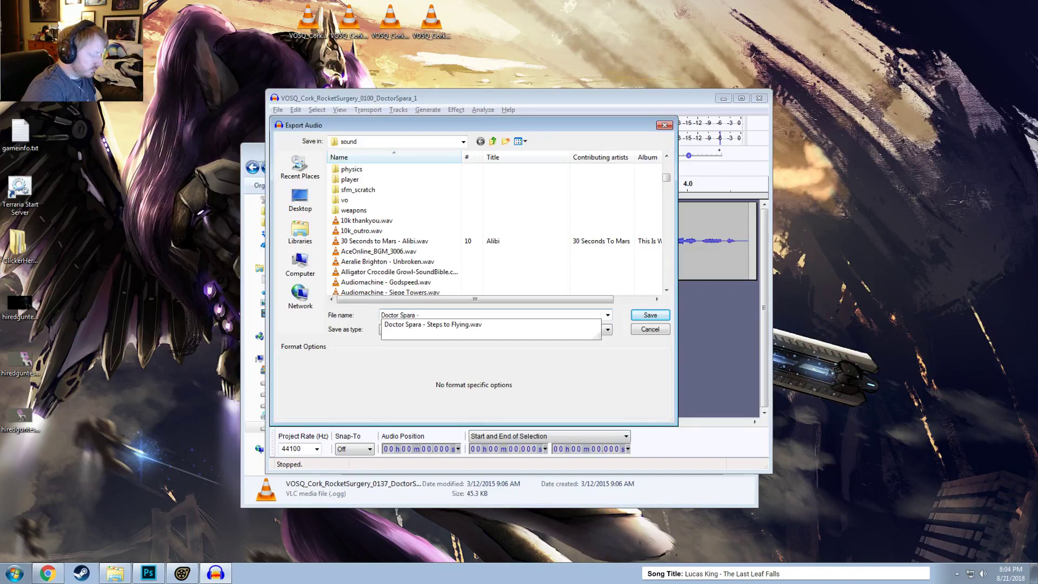
type("Basket")
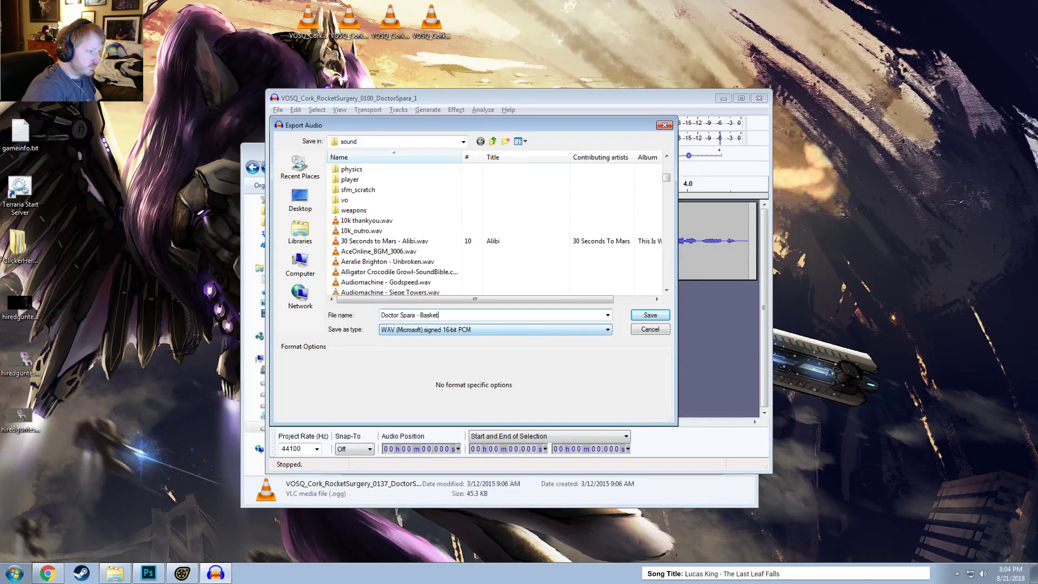
type("ball Movie")
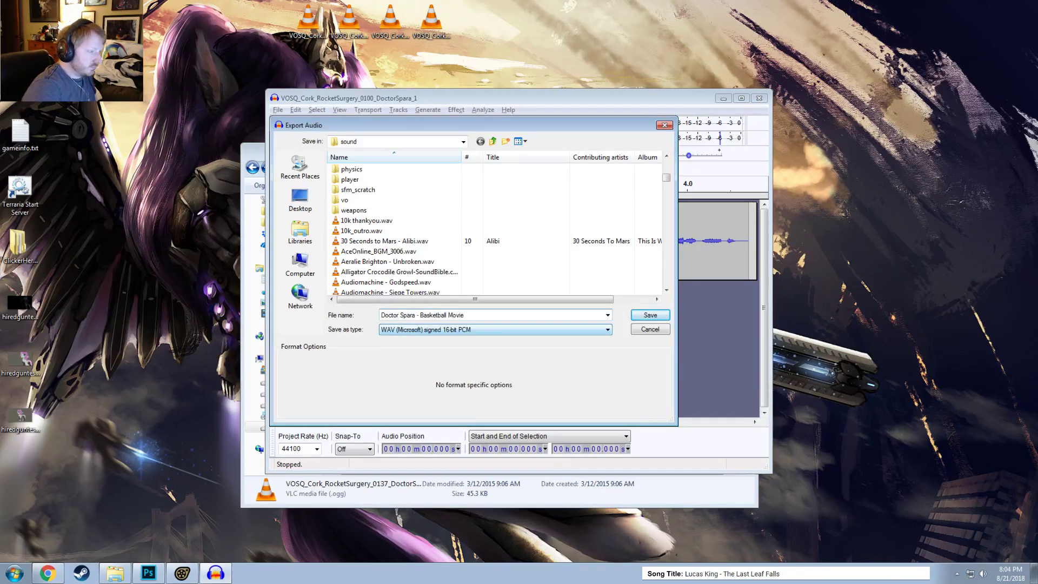
left_click(640, 314)
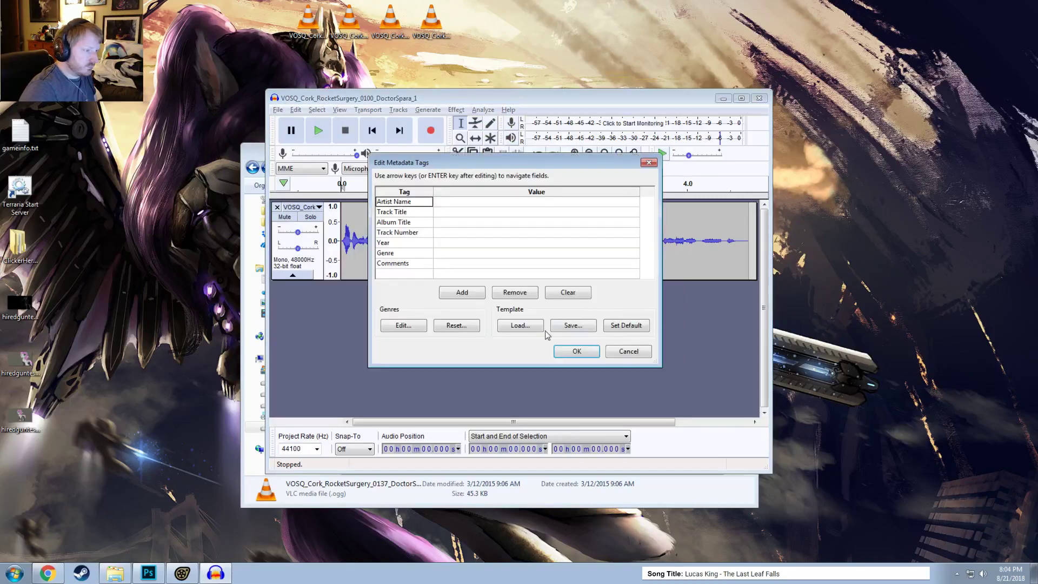
left_click(576, 350)
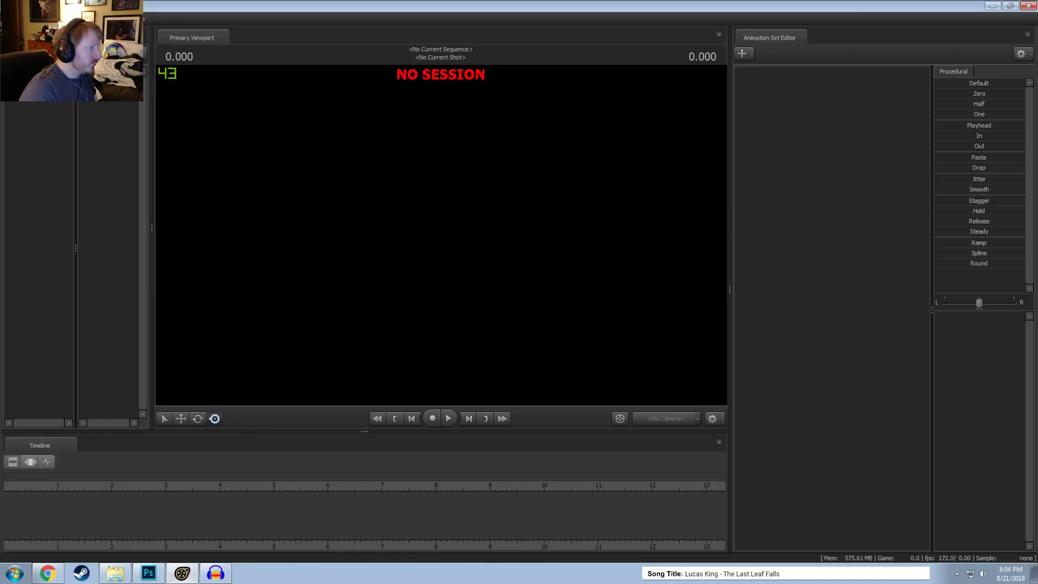
Step: Switch to Source Filmmaker, create a session named FlyTwi at 24 frames per second, and open its map selection
key("alt+f")
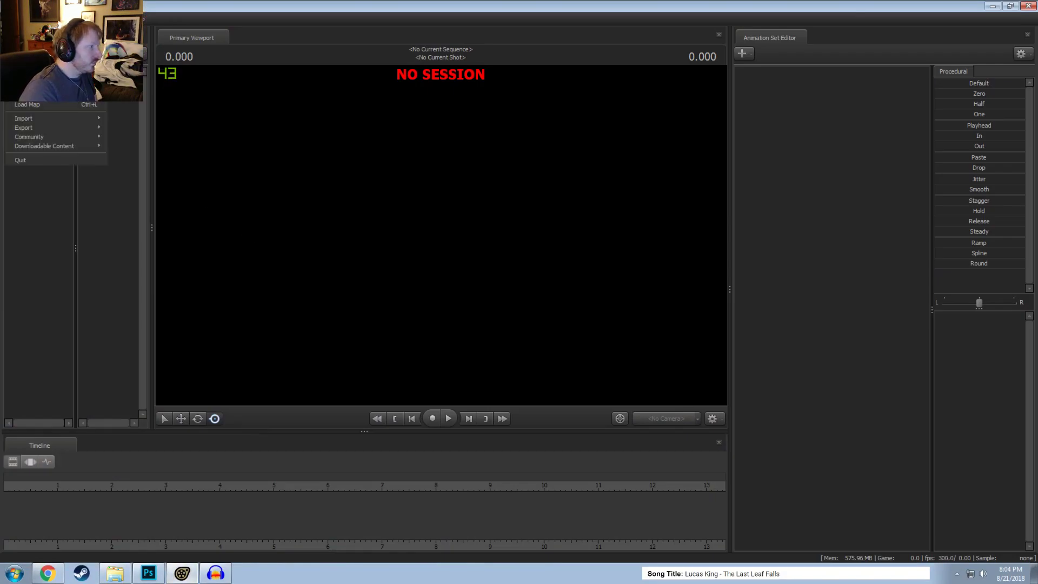
key("n")
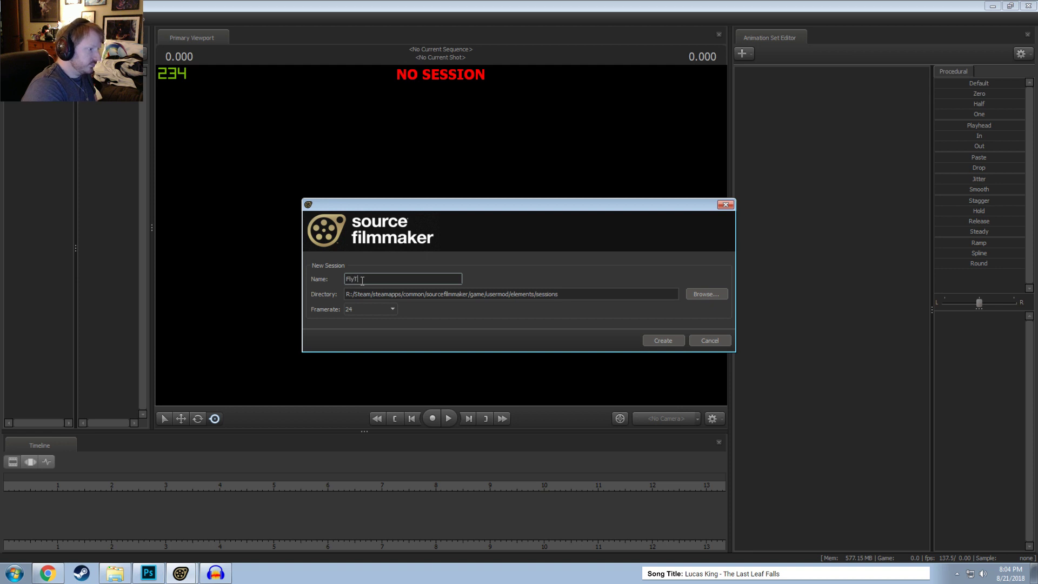
left_click(365, 311)
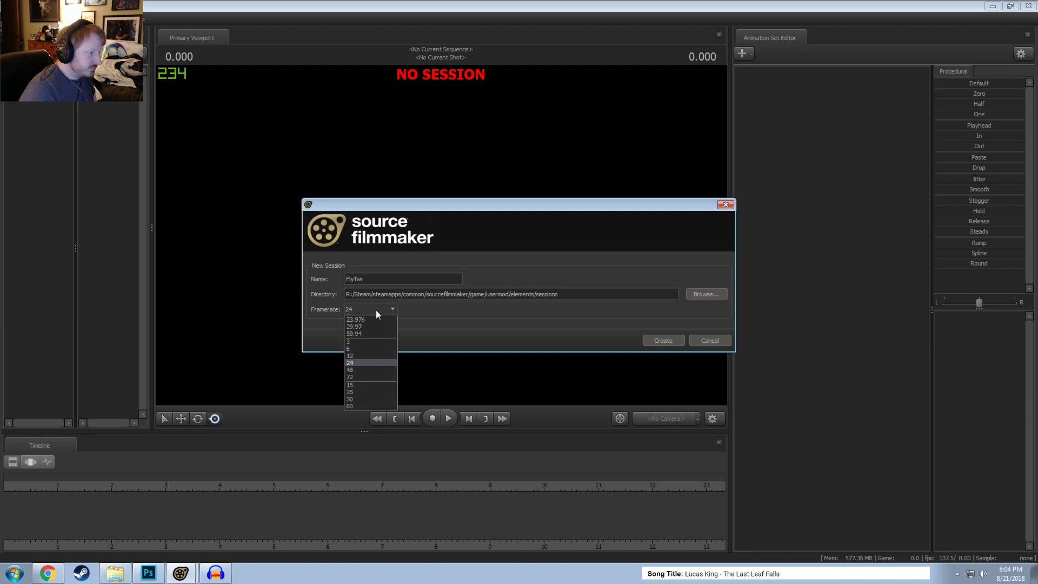
left_click(375, 310)
left_click(664, 340)
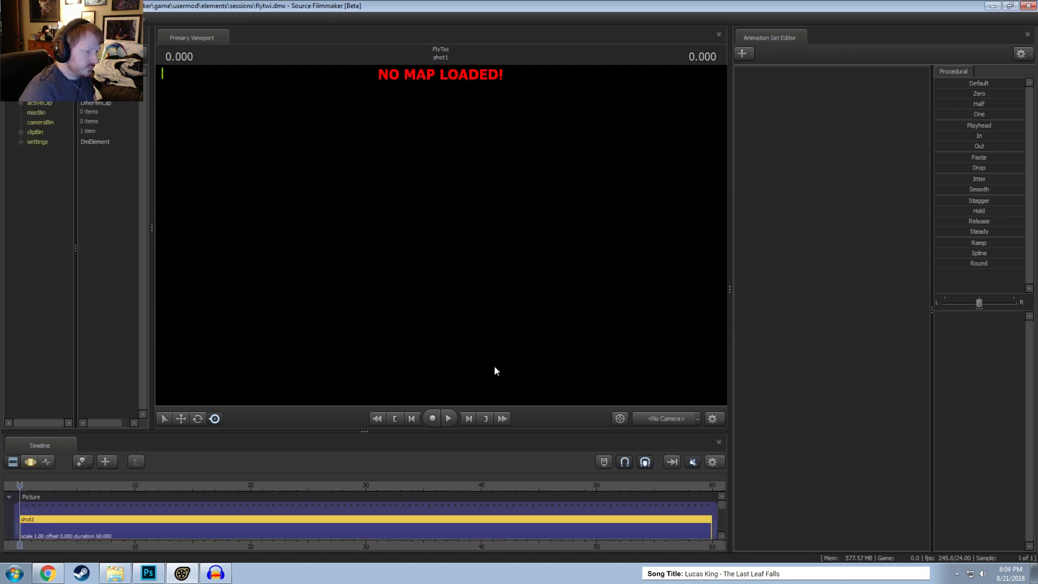
right_click(387, 234)
left_click(417, 324)
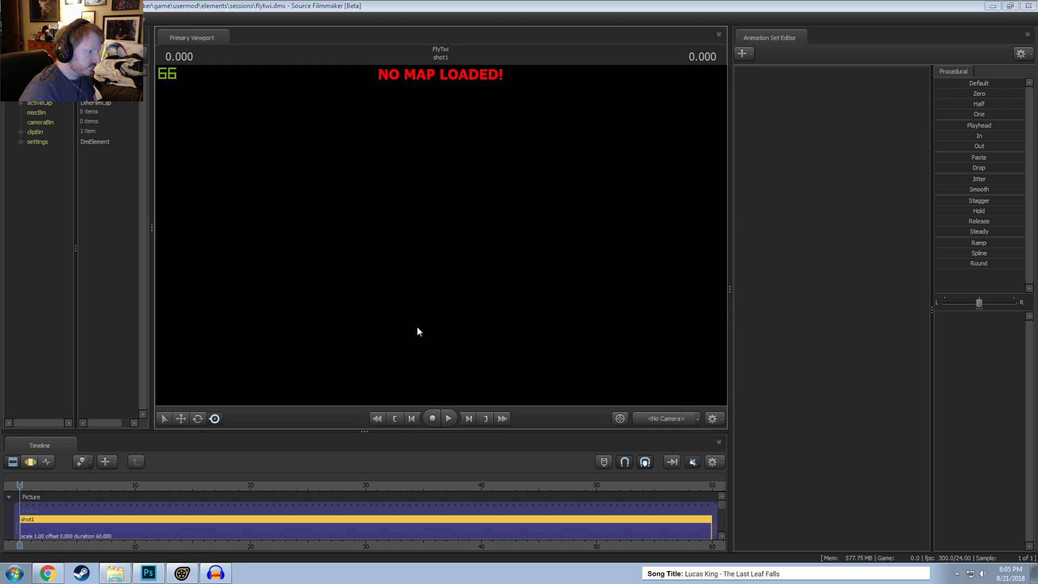
type("stage")
key("Down")
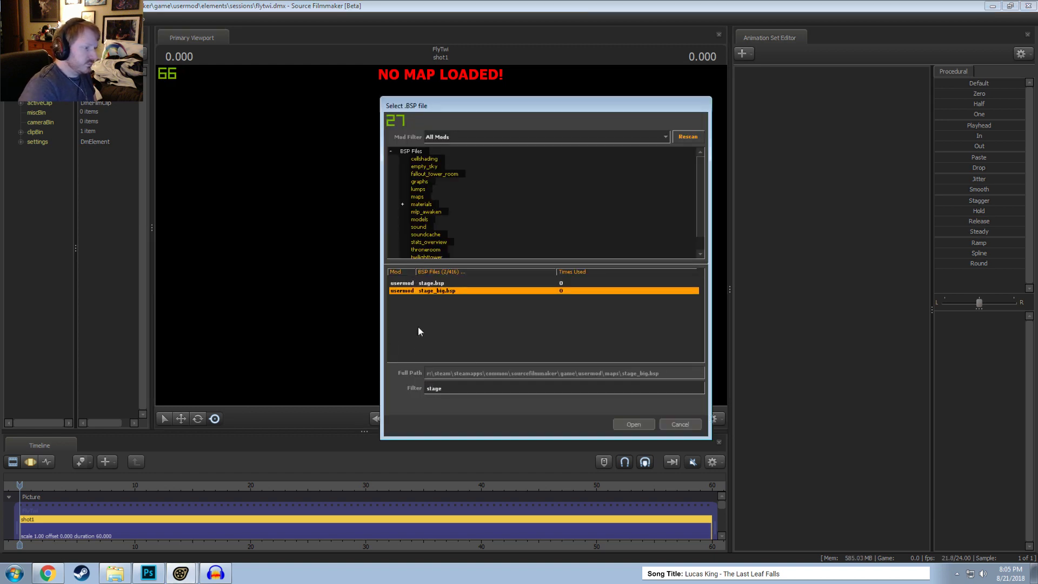
key("BackSpace")
key("BackSpace")
key("BackSpace")
key("BackSpace")
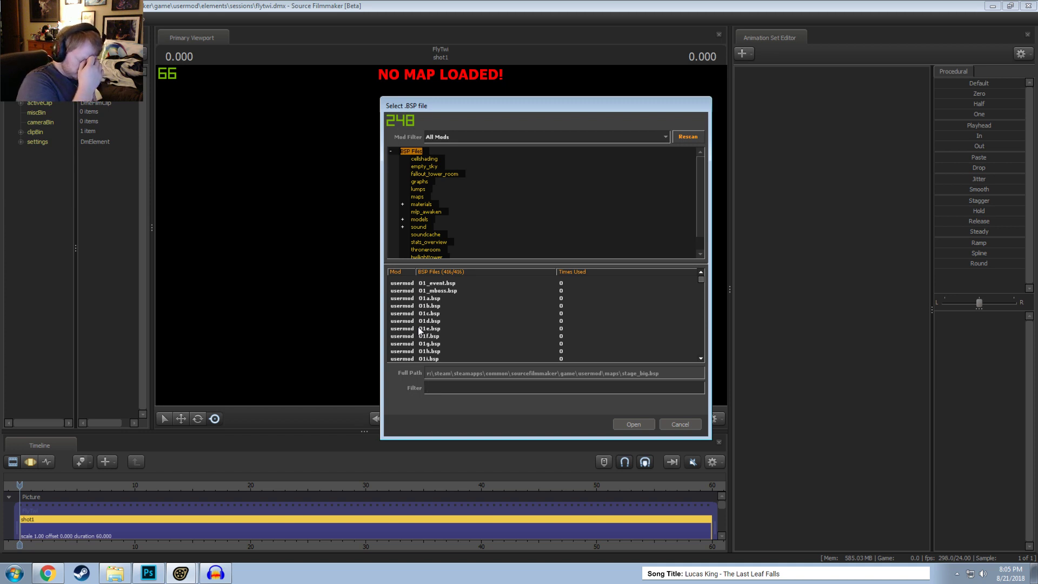
Step: Filter the maps for "void" and load really_big_totally_black_void.bsp into the session
type("void")
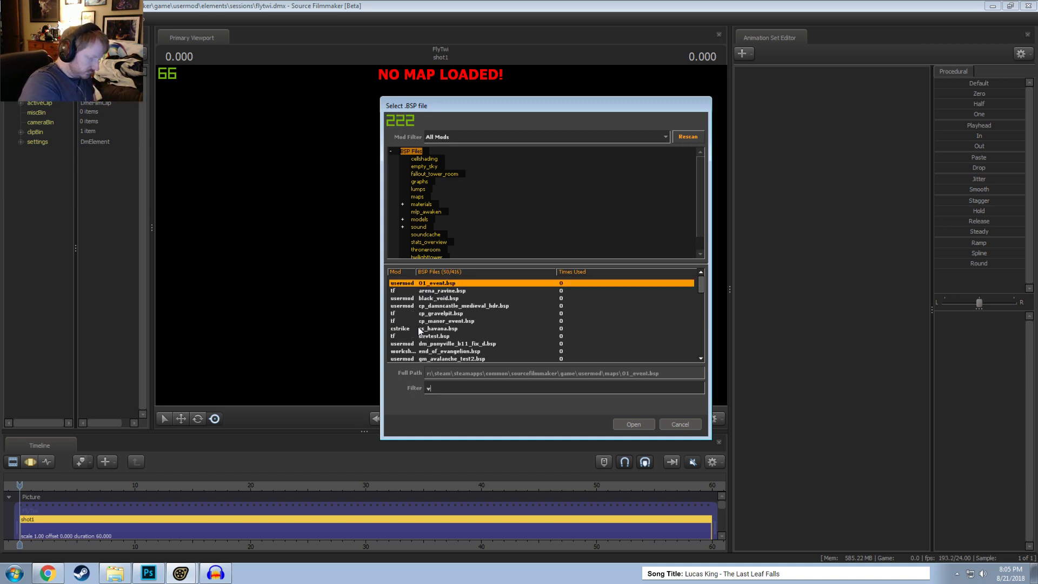
key("Down")
key("Down")
key("Down")
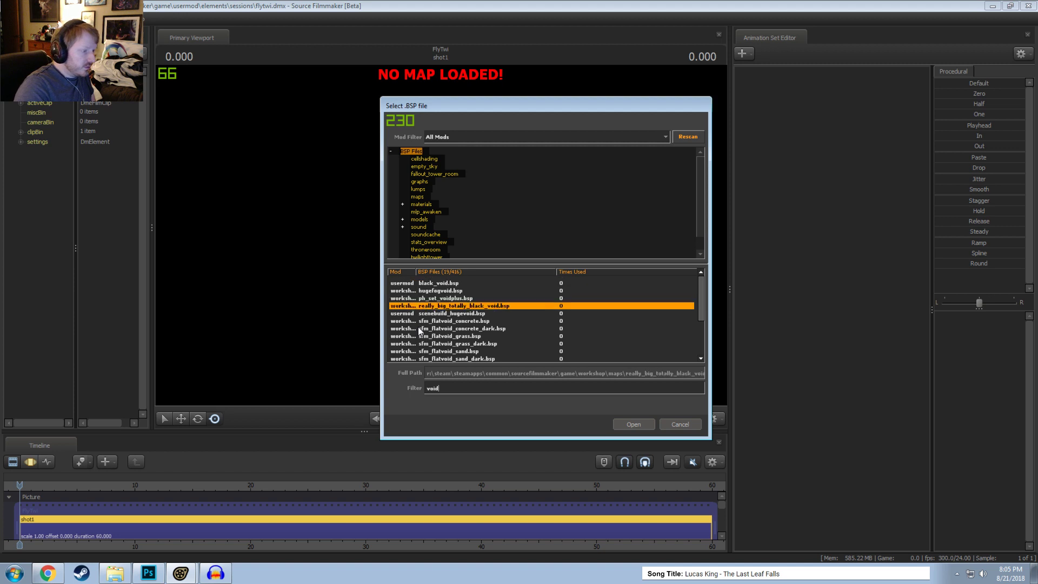
key("Return")
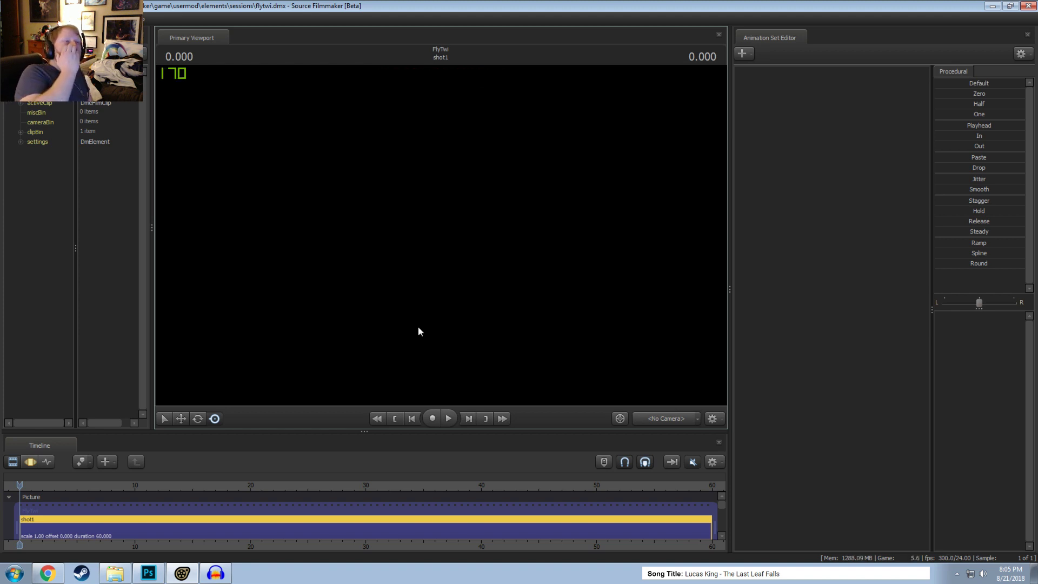
Step: Disable lighting in the primary viewport and view the map through the work camera
right_click(456, 203)
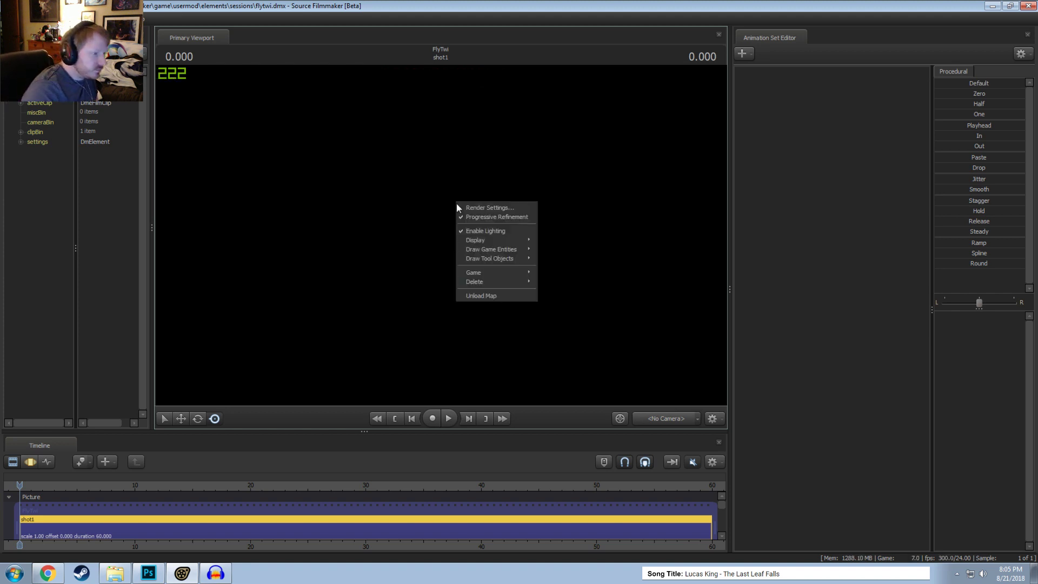
left_click(484, 231)
left_click_drag(504, 200, 505, 195)
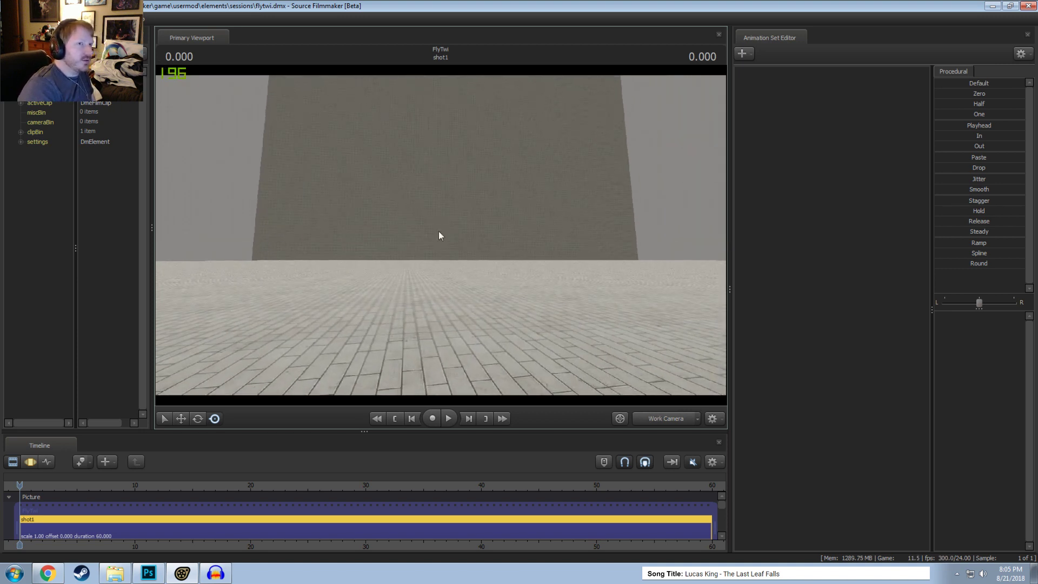
right_click(744, 141)
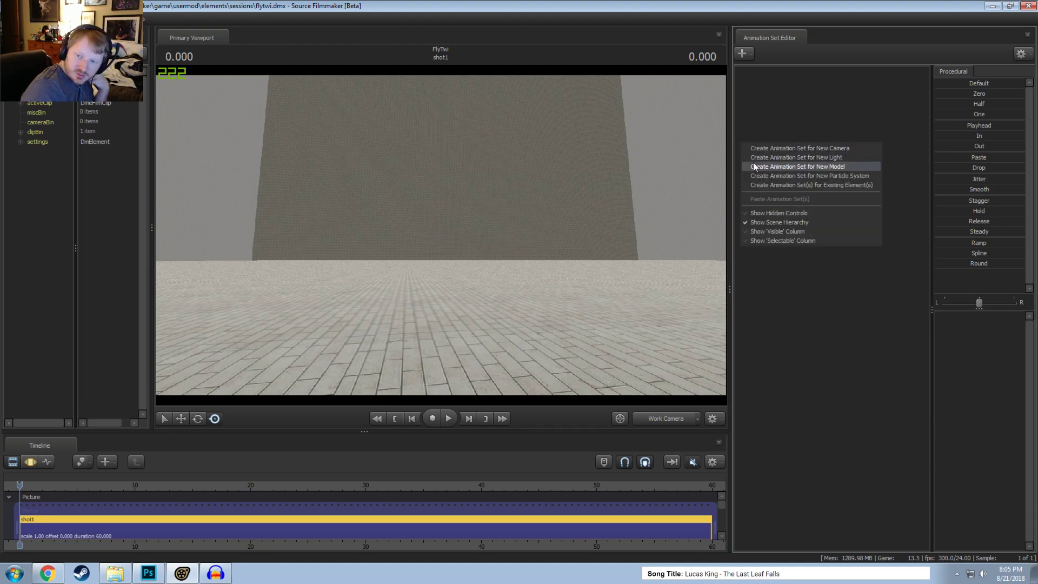
left_click(781, 164)
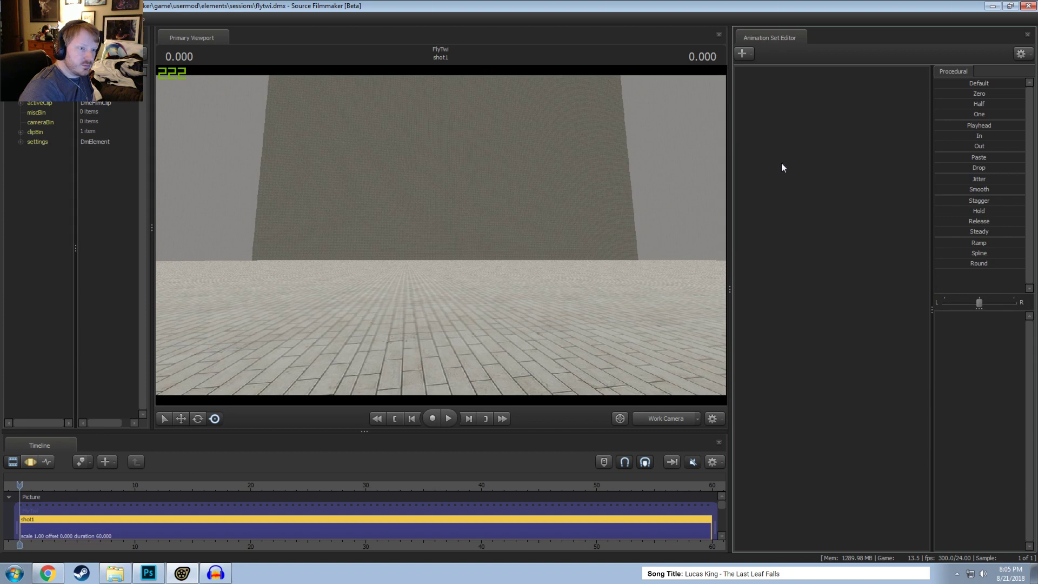
key("Escape")
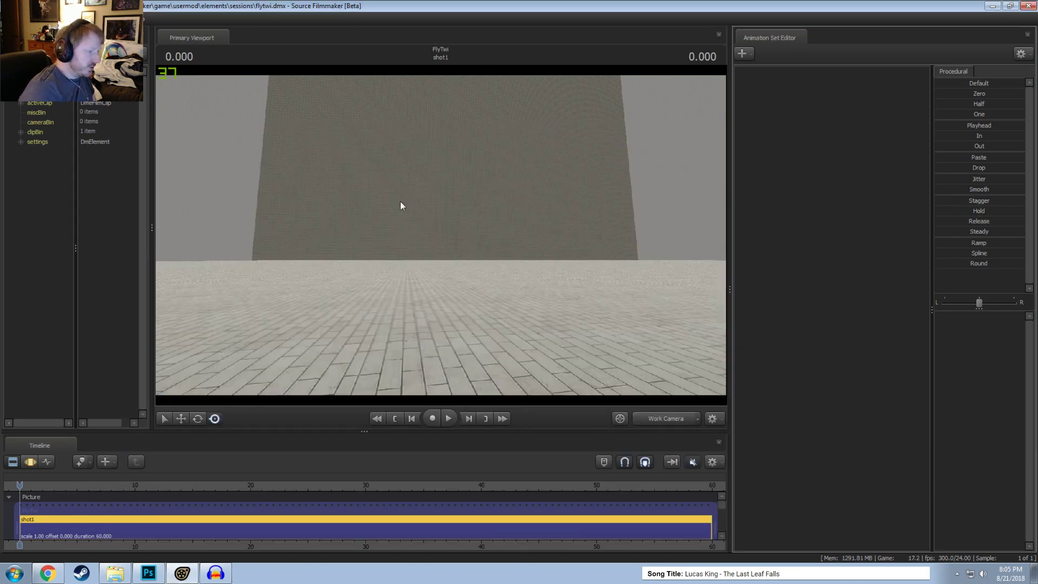
Step: Enlarge the timeline area and add "doctor spara - steps to flying.wav" to the Dialog sound track
left_click_drag(520, 430, 491, 335)
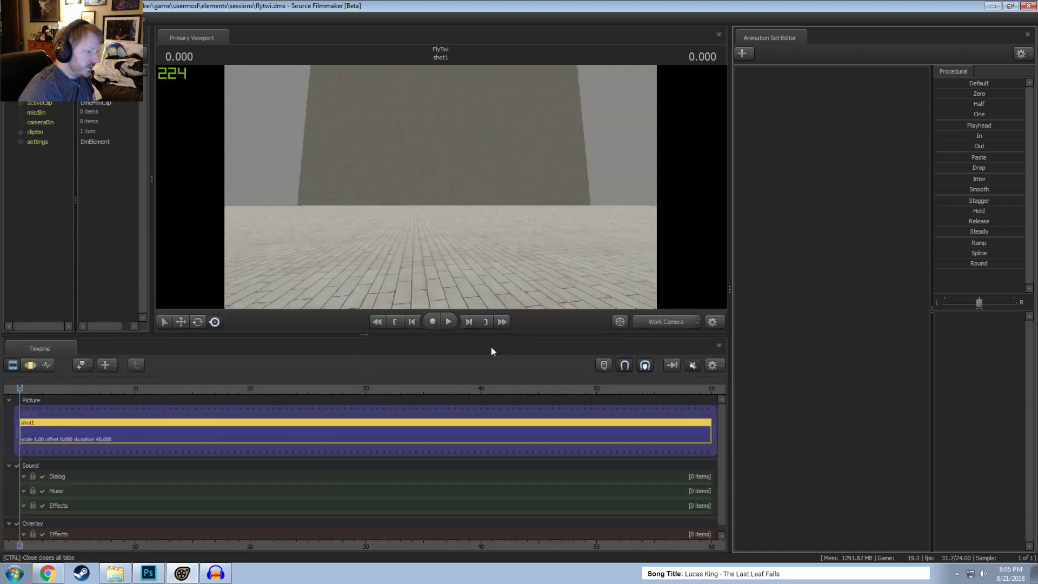
right_click(69, 472)
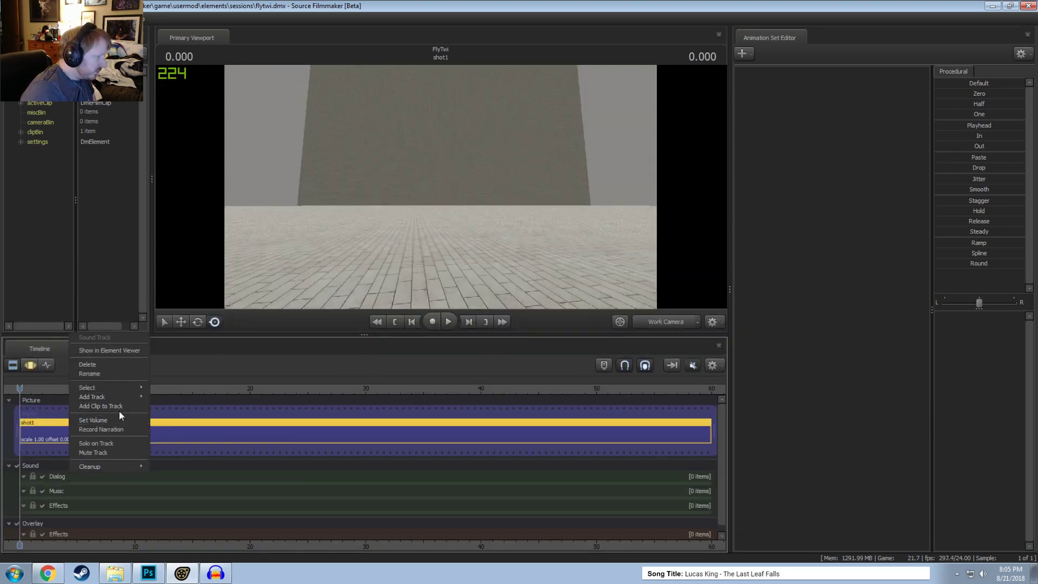
left_click(113, 409)
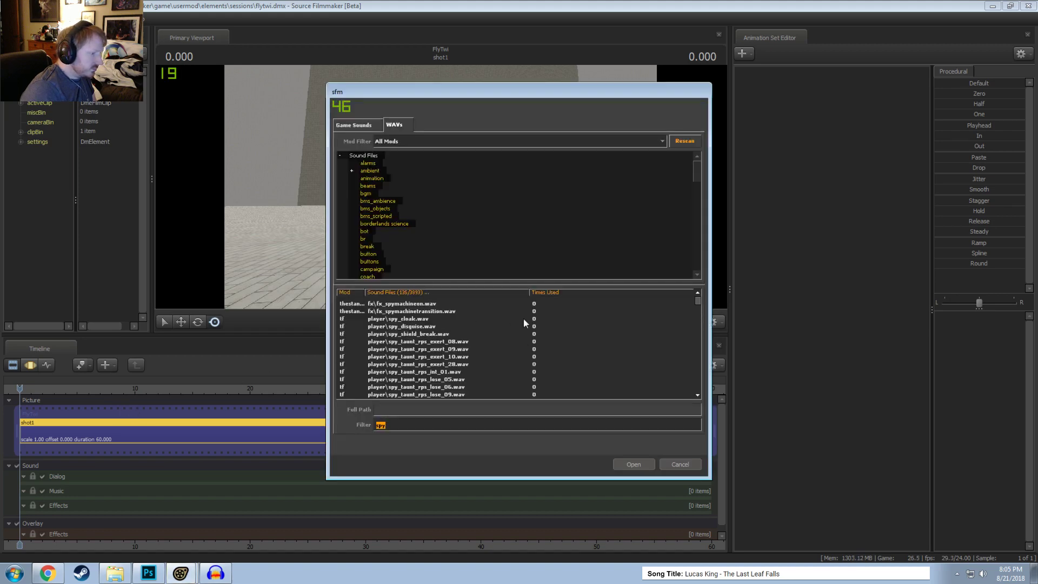
type("doctor")
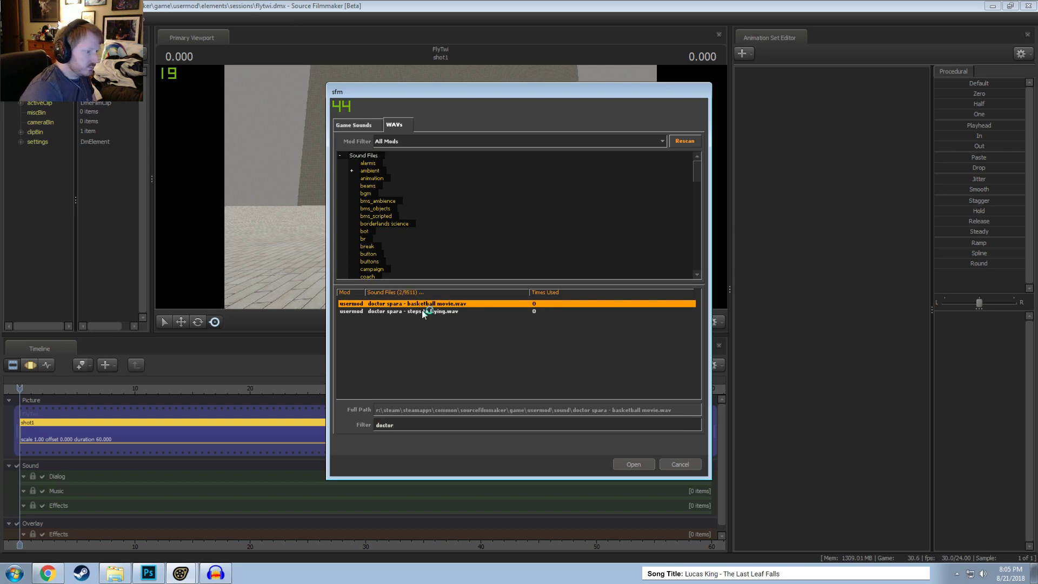
left_click(421, 310)
left_click(632, 461)
Step: Add "doctor spara - basketball movie.wav" to the Dialog track and move it to start at about 6 seconds, after the first clip
right_click(118, 473)
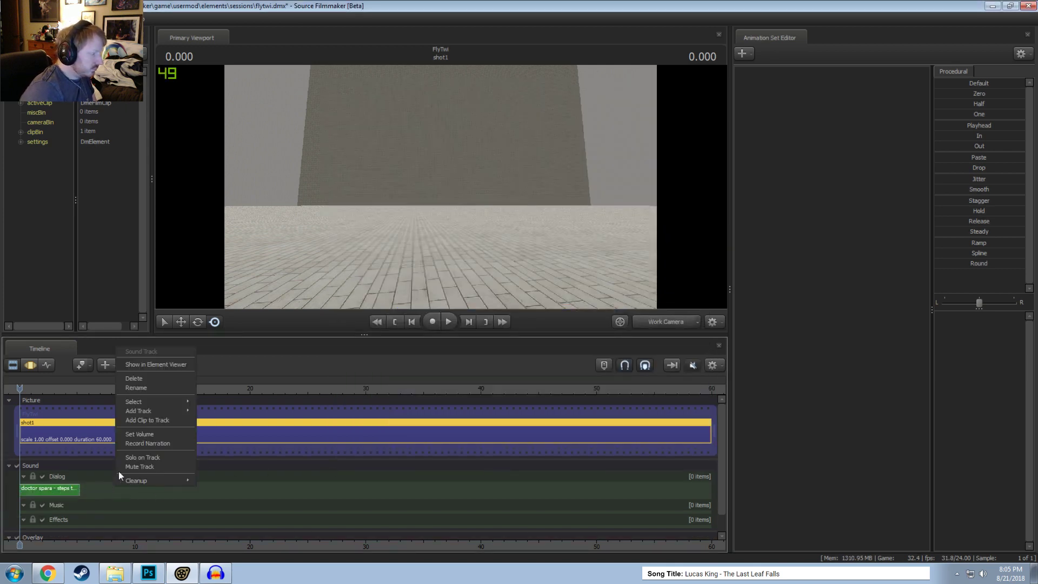
left_click(132, 422)
left_click(416, 303)
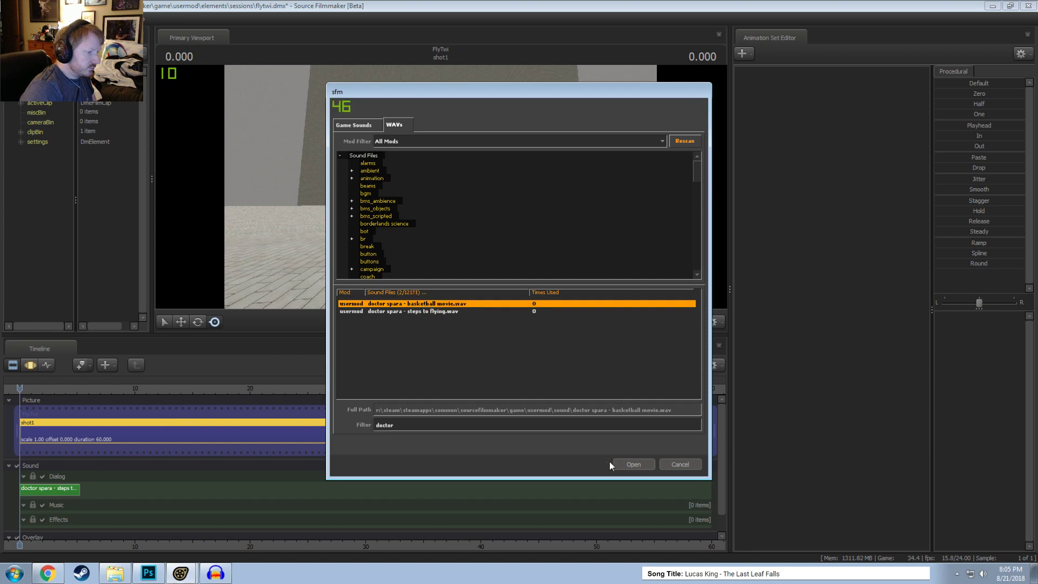
left_click(633, 464)
left_click(58, 492)
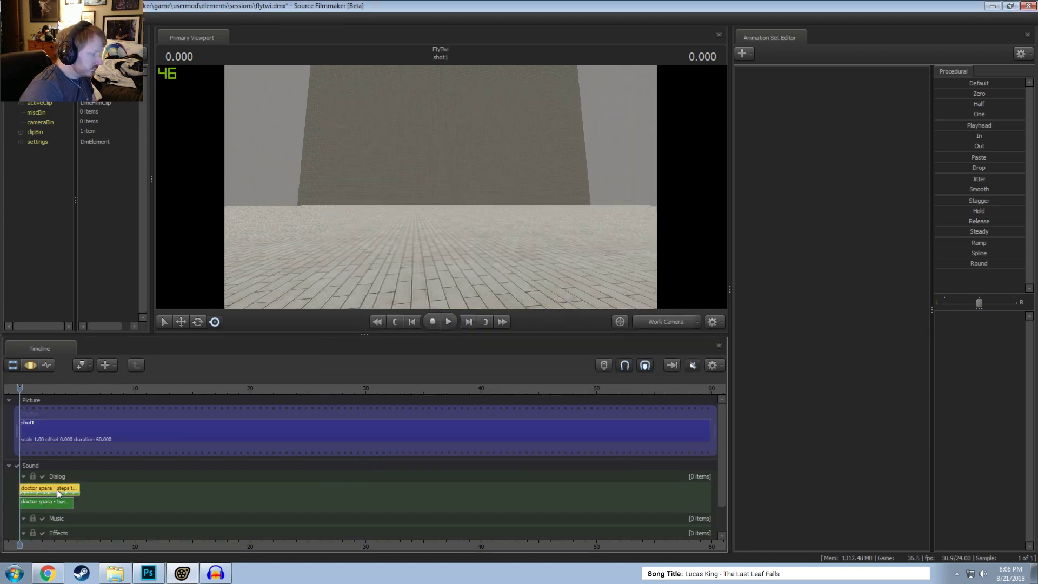
left_click_drag(53, 504, 123, 489)
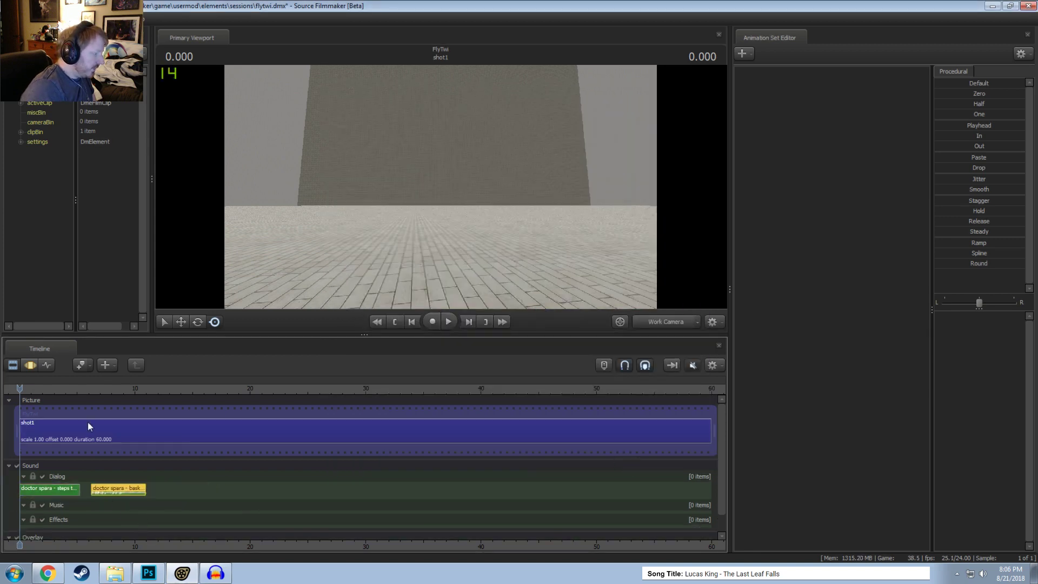
Step: Place the playhead near the start of the timeline and play the session to listen to both dialog clips
left_click(27, 388)
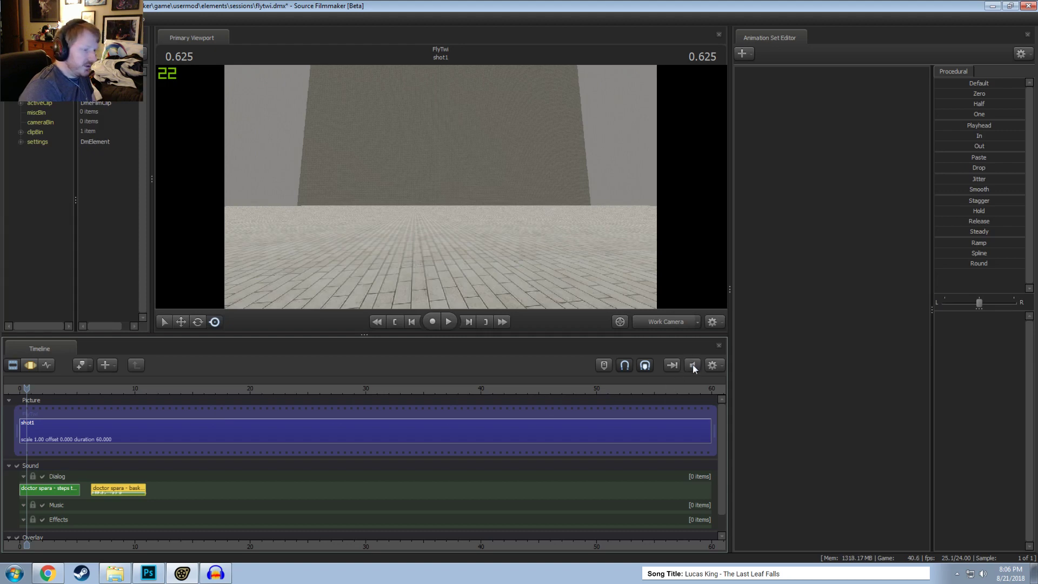
key("space")
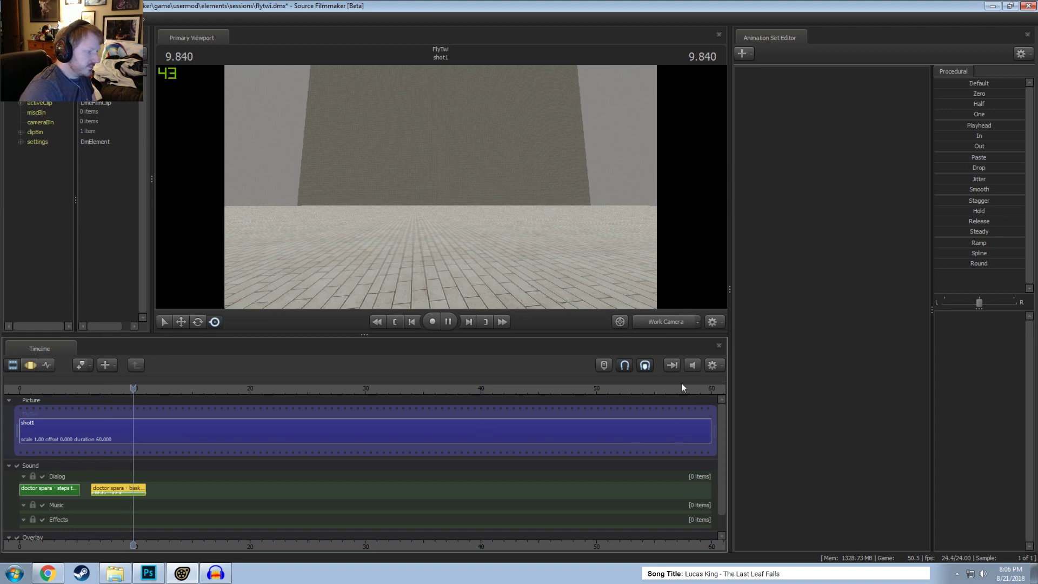
Step: Stop playback and add vn_twilightsparkle_scifi.mdl to the shot as a new model animation set, finding it with the filter "sci"
key("space")
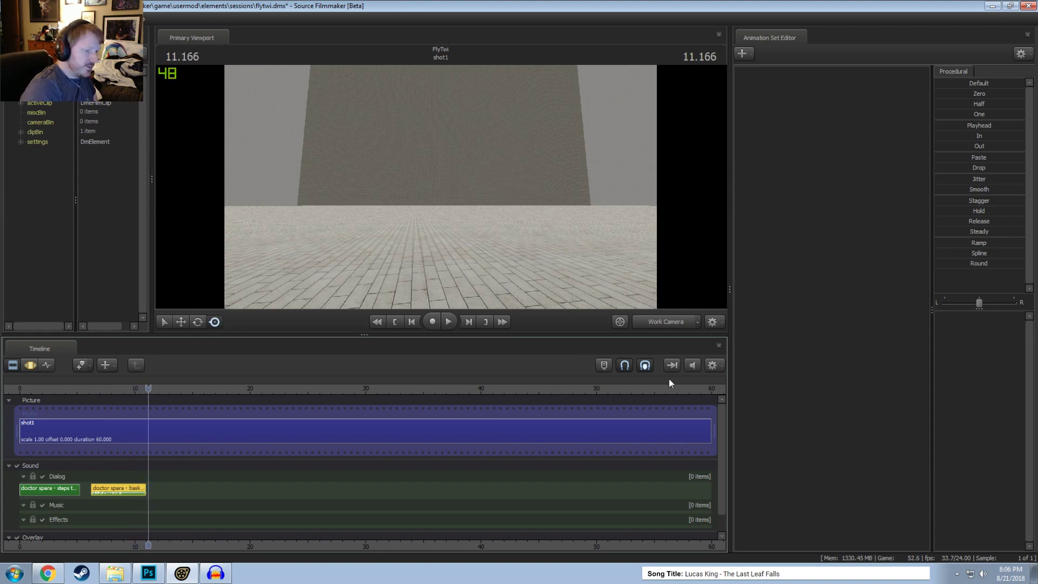
right_click(846, 150)
left_click(872, 160)
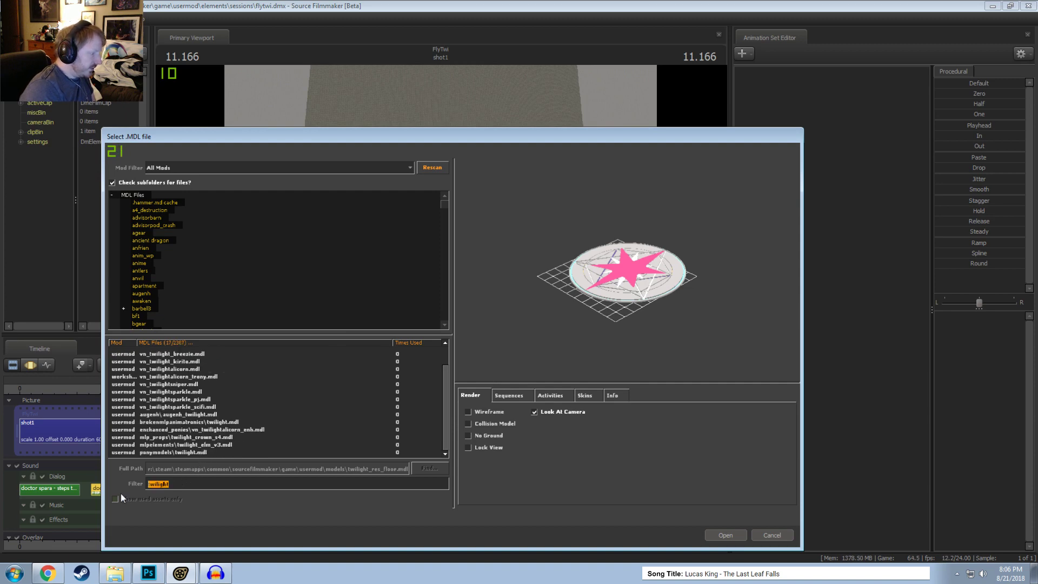
type("s")
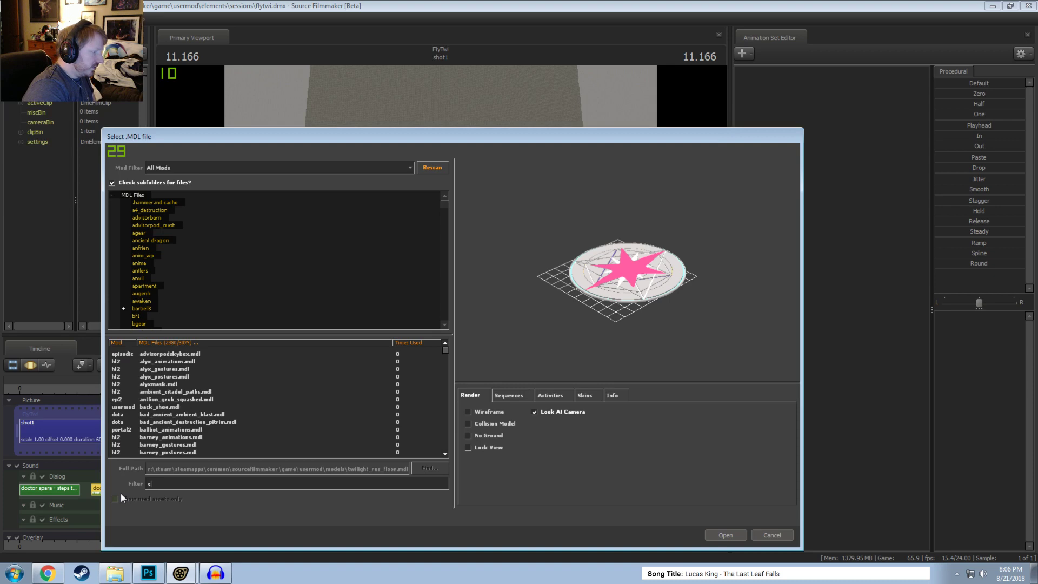
type("ci")
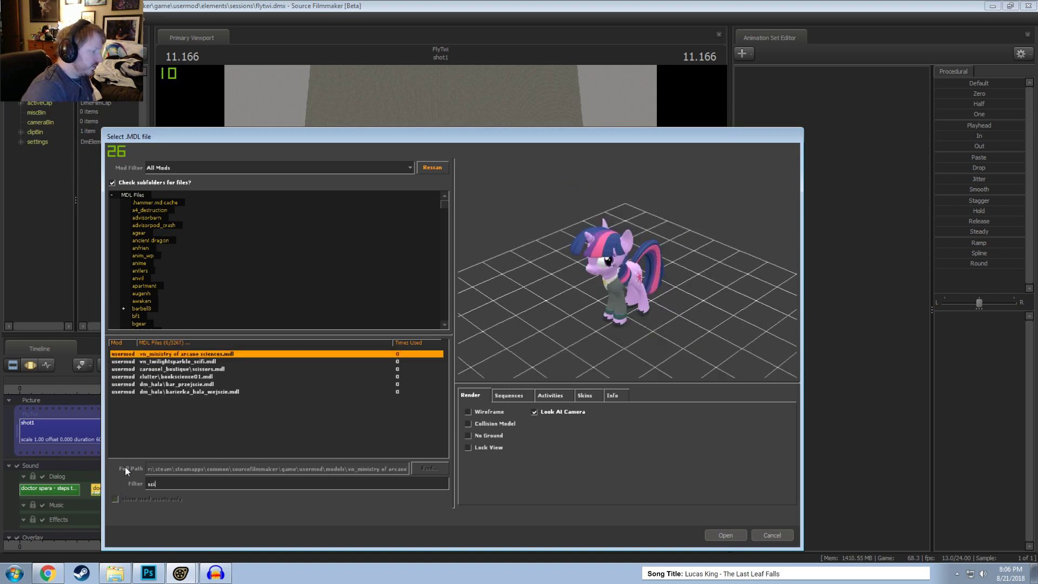
left_click(182, 361)
left_click_drag(589, 310, 559, 331)
right_click_drag(584, 296, 583, 324)
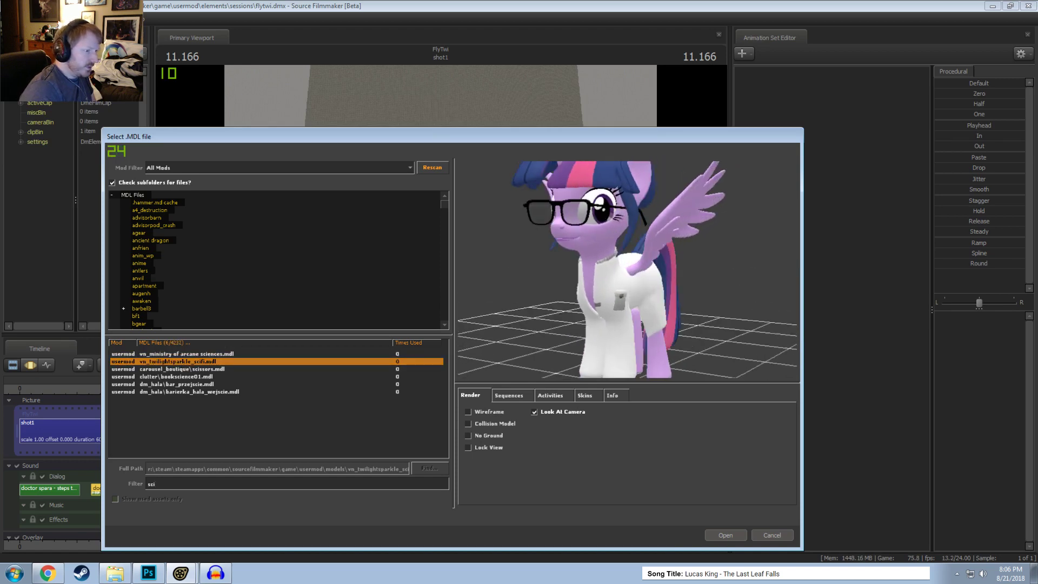
left_click_drag(584, 324, 605, 333)
left_click(731, 534)
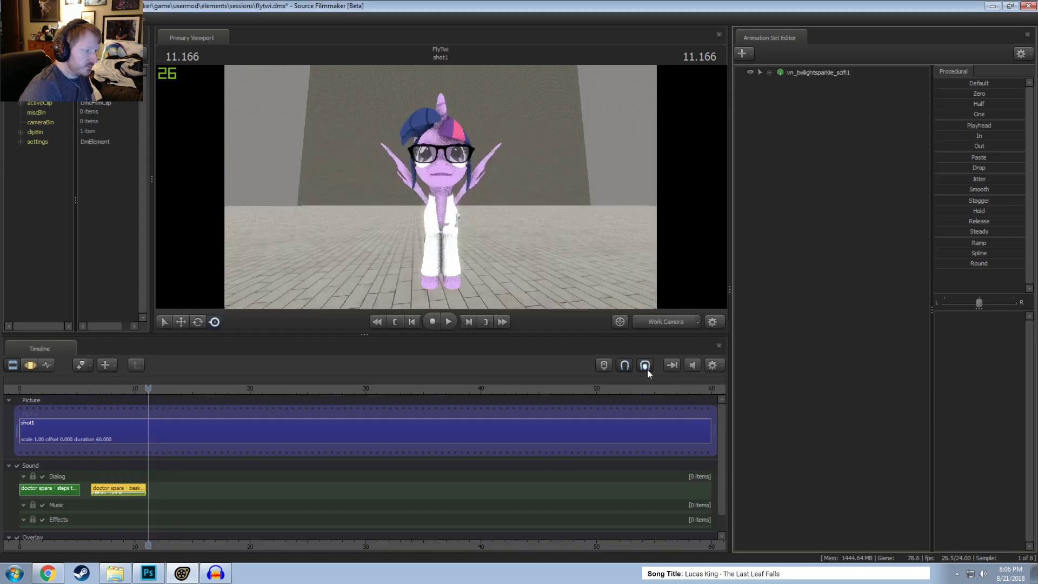
left_click_drag(519, 184, 613, 193)
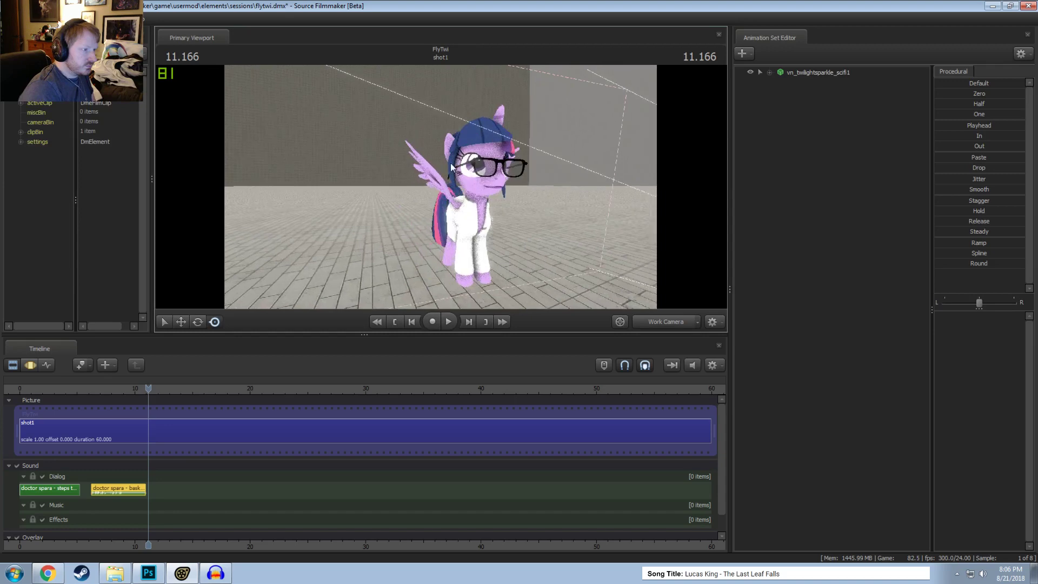
Step: Switch to the Motion Editor and start a new model animation set, filtering the model files by "scoot"
key("F3")
right_click(856, 117)
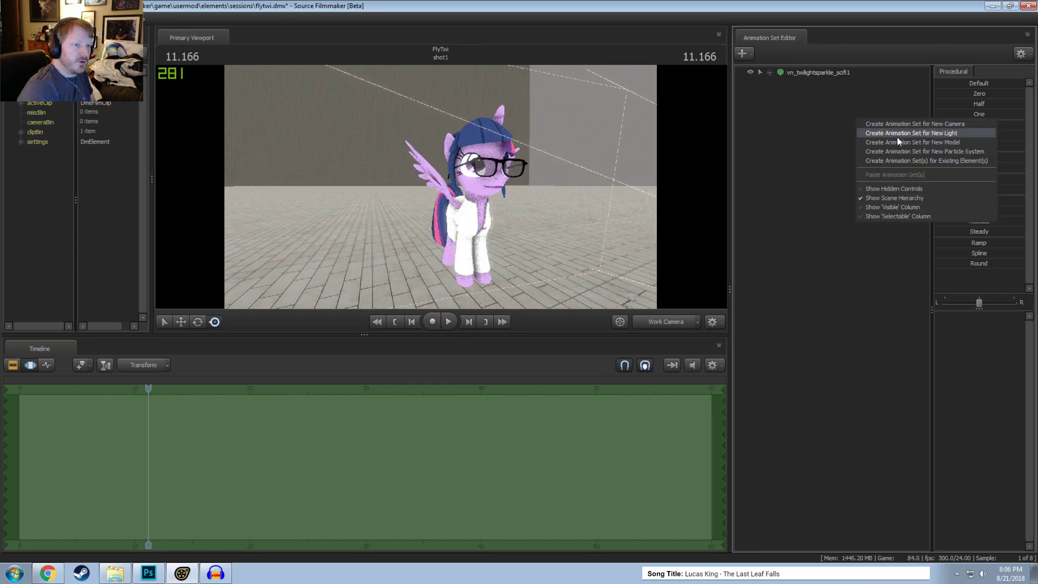
left_click(897, 138)
type("s")
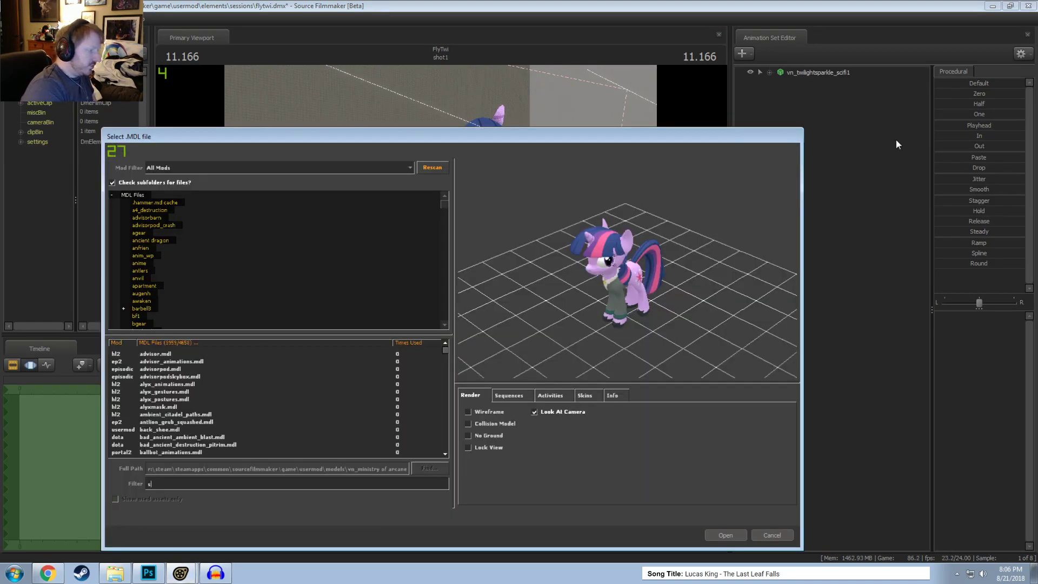
type("coot")
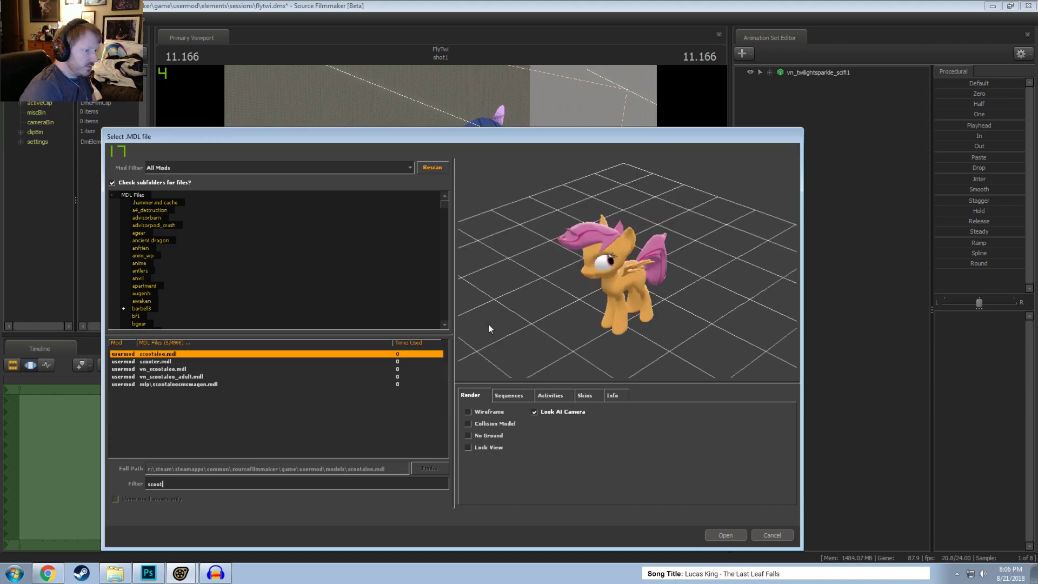
left_click_drag(488, 323, 280, 381)
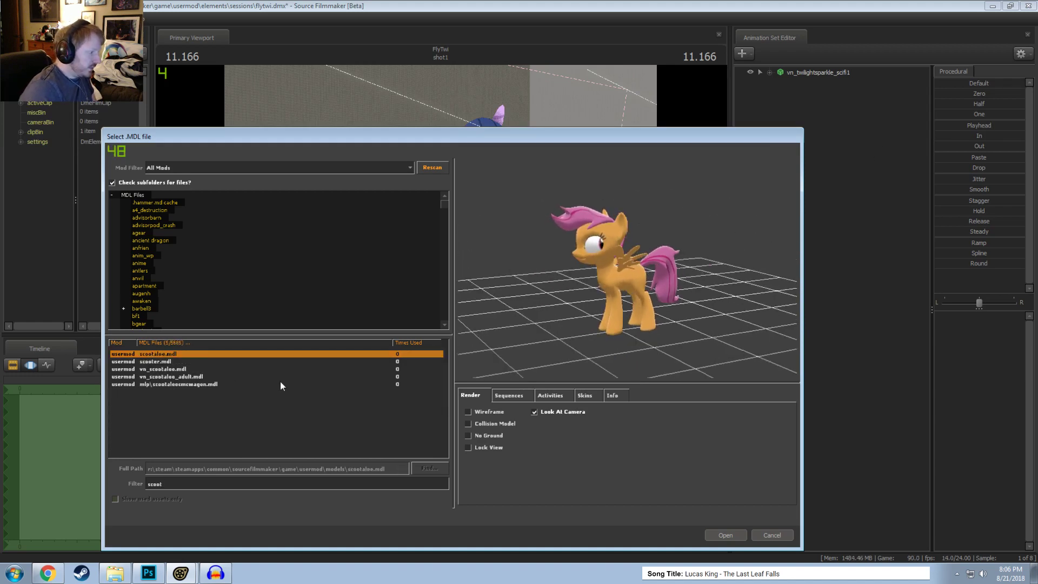
Step: Compare the Scootaloo model variants and add vn_scootaloo.mdl to the shot
left_click(177, 370)
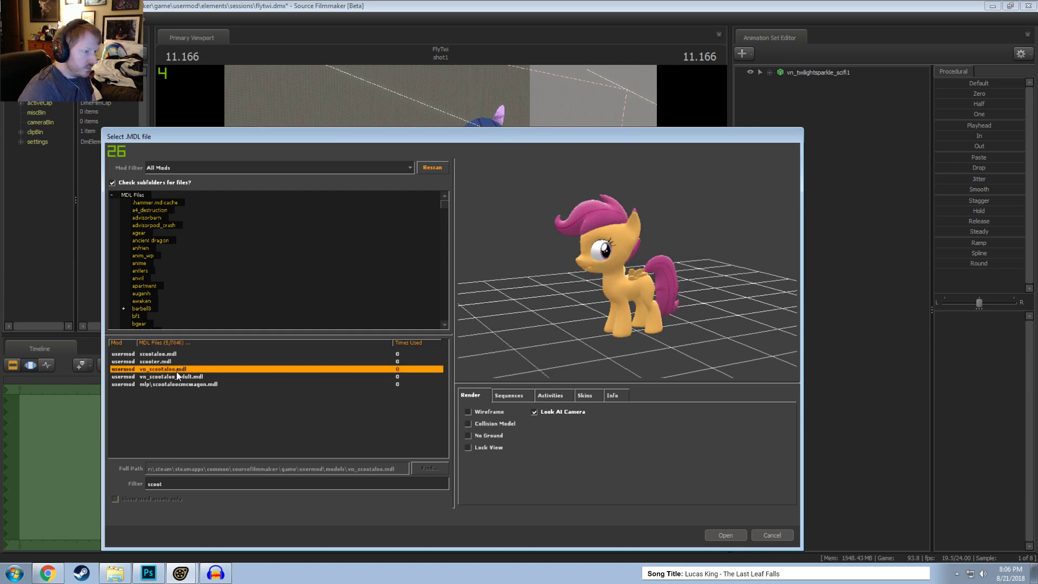
left_click_drag(588, 348, 359, 347)
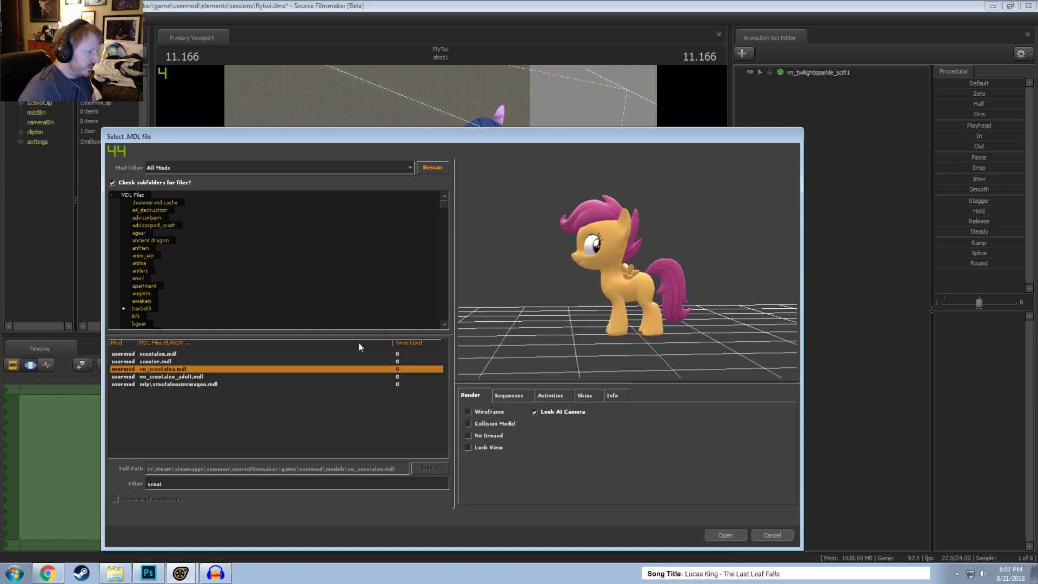
left_click(173, 383)
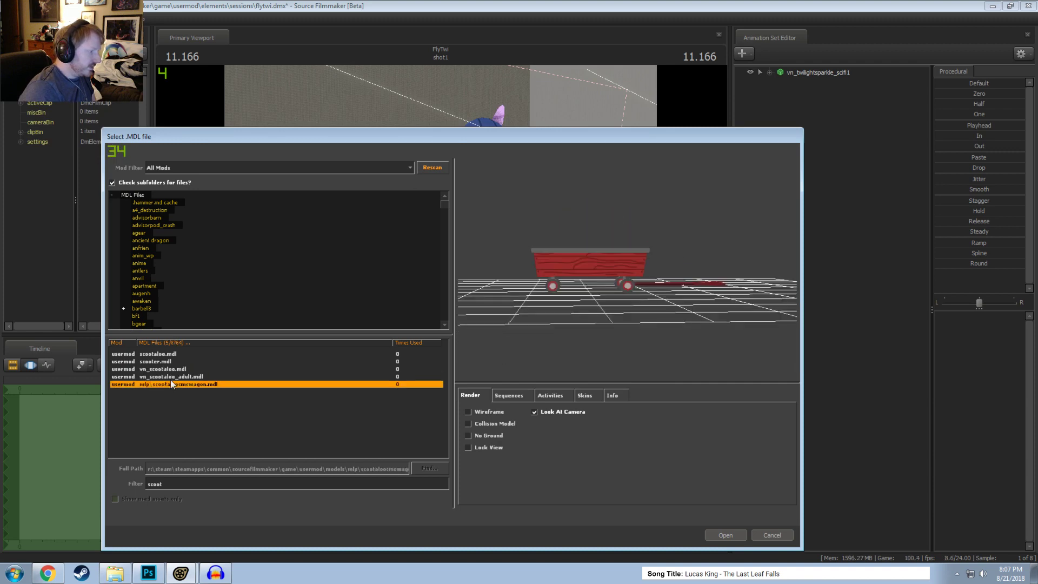
left_click(173, 369)
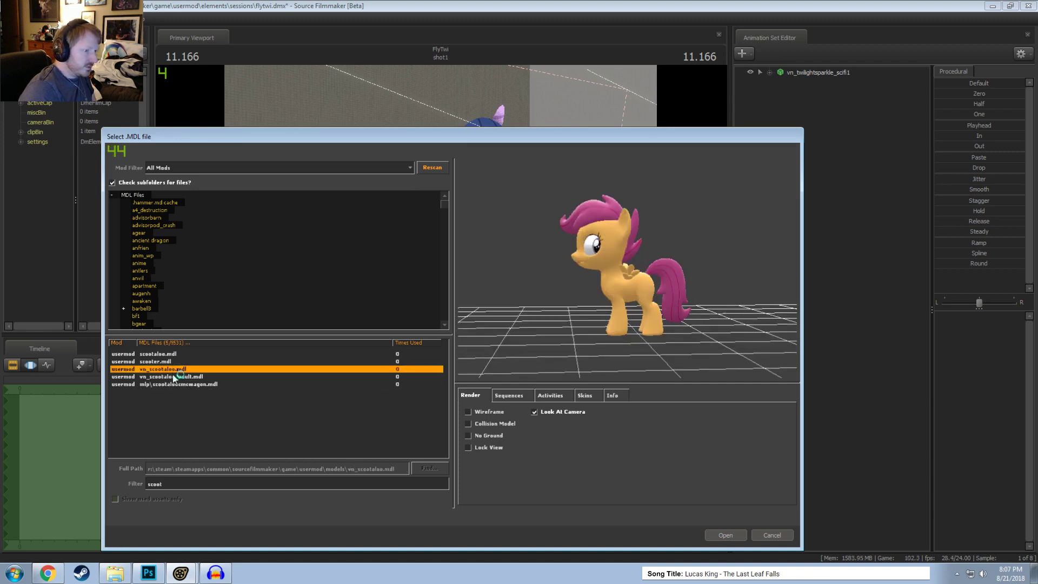
left_click(174, 377)
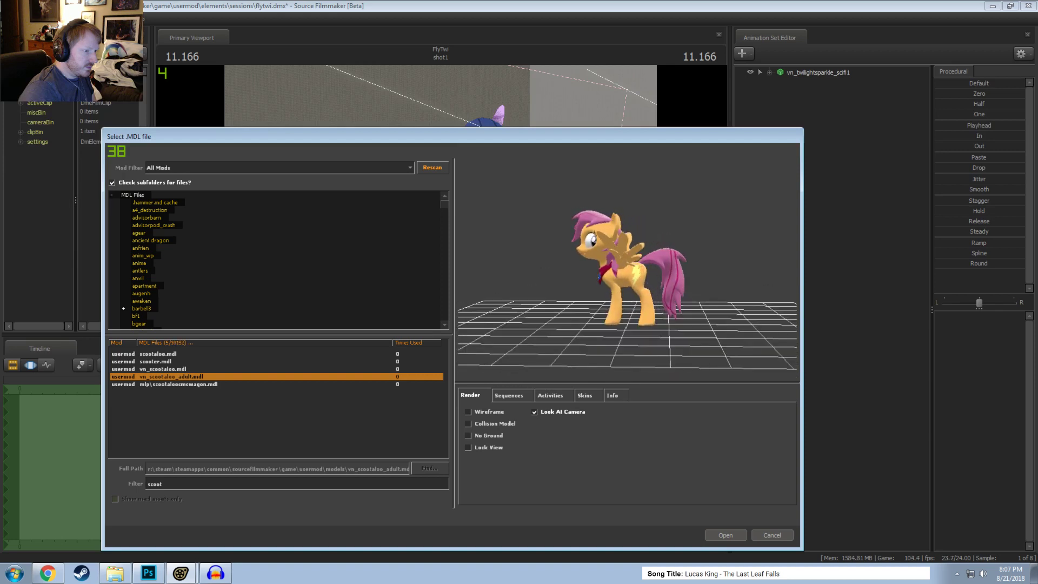
left_click(166, 369)
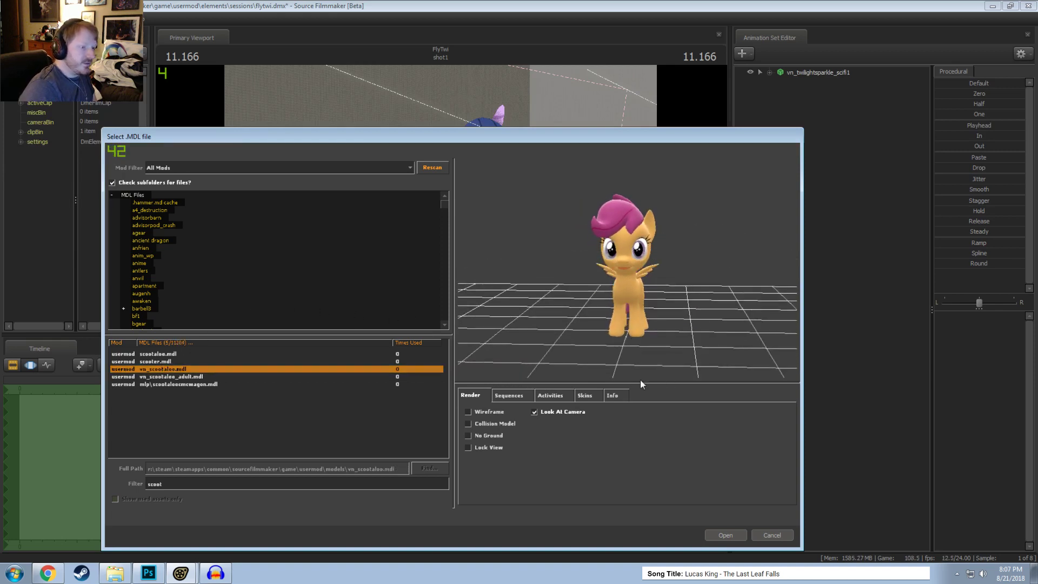
left_click(721, 535)
Step: Move the vn_scootaloo1 model sideways on the floor so that it stands beside Twilight
left_click_drag(510, 238, 445, 187)
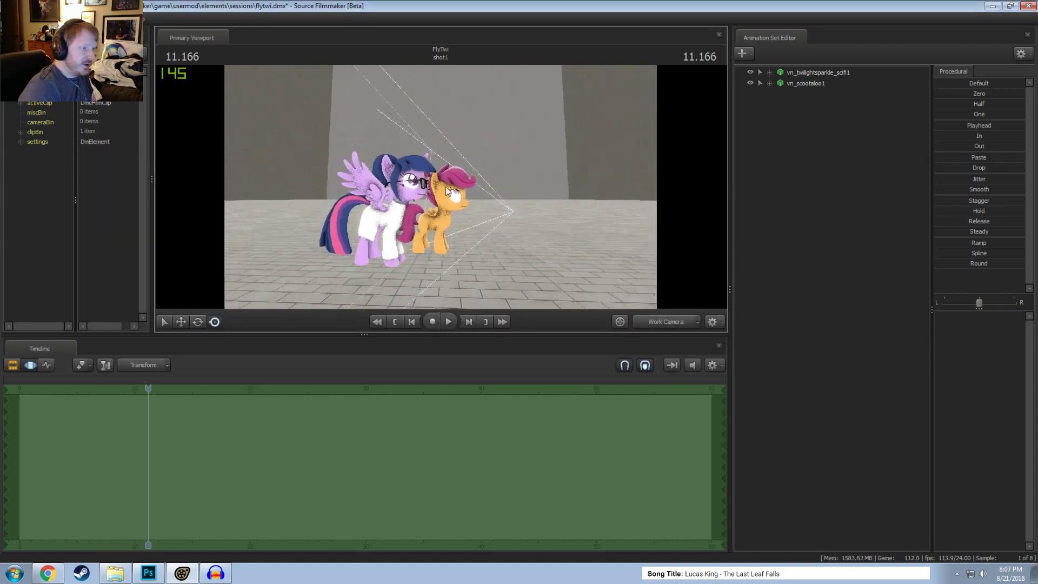
left_click(808, 84)
left_click_drag(479, 243, 478, 186)
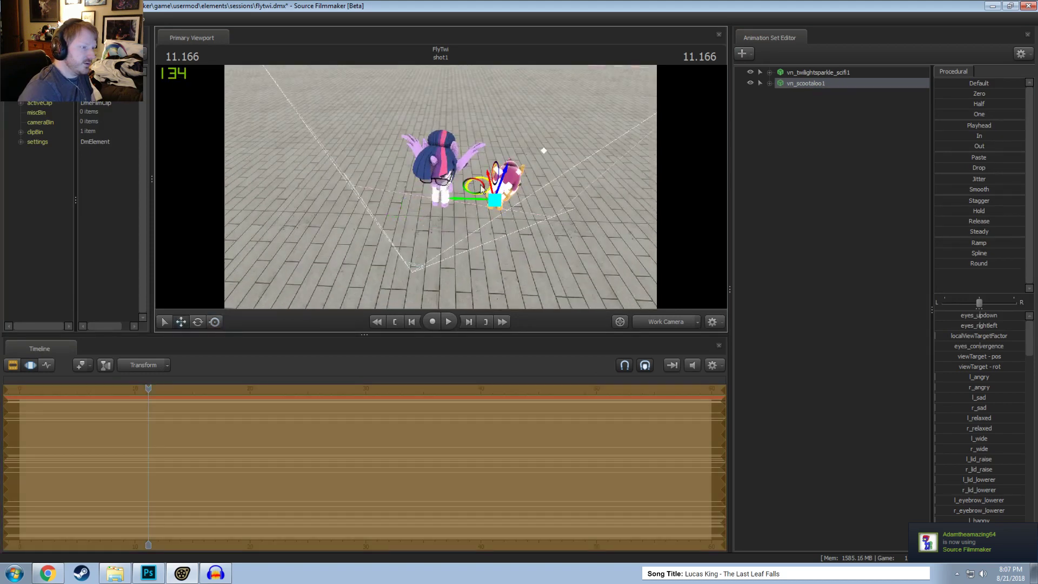
left_click_drag(425, 220, 544, 173)
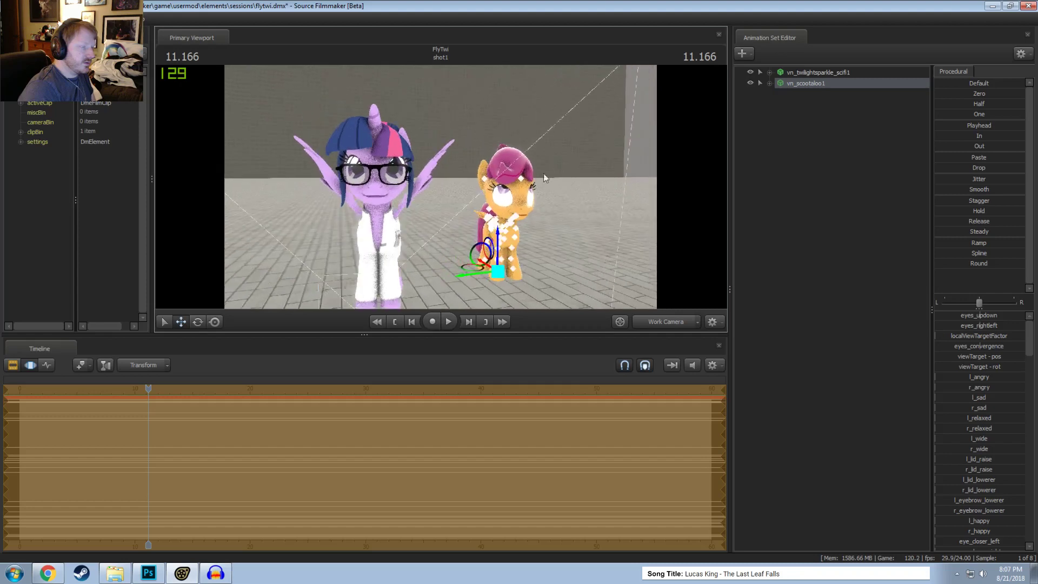
Step: Add vn_rainbowdash_enh.mdl from the enchanced_ponies folder as a new model animation set, filtering the files by "rainbow"
right_click(824, 148)
key("Escape")
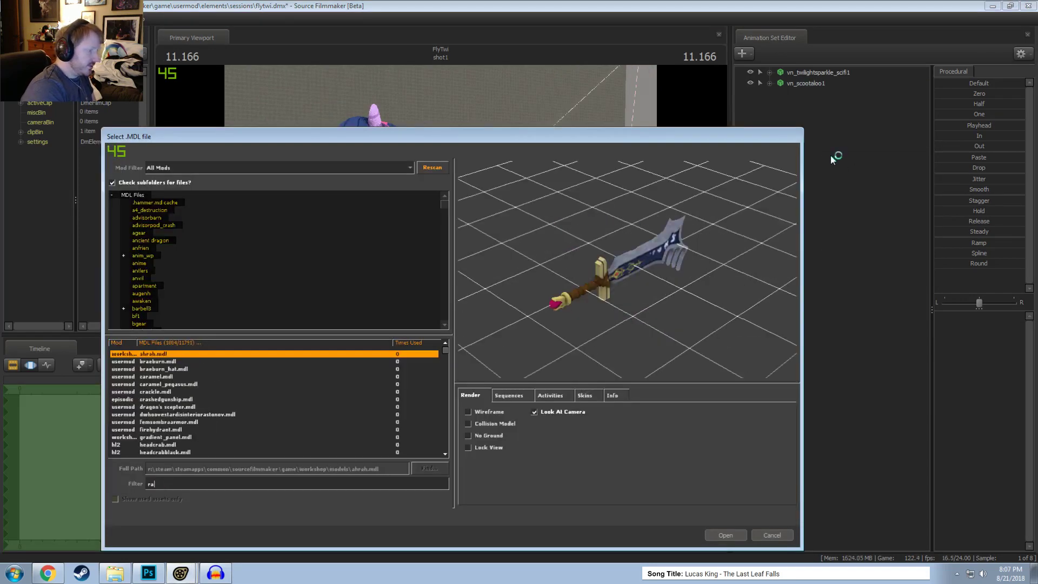
type("rainbow")
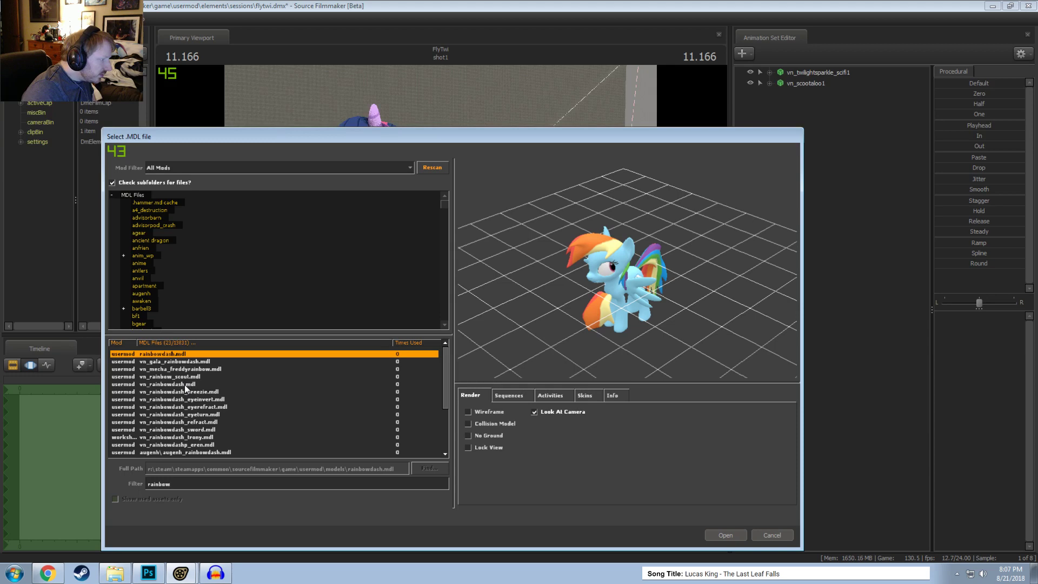
scroll(187, 392, "down", 1)
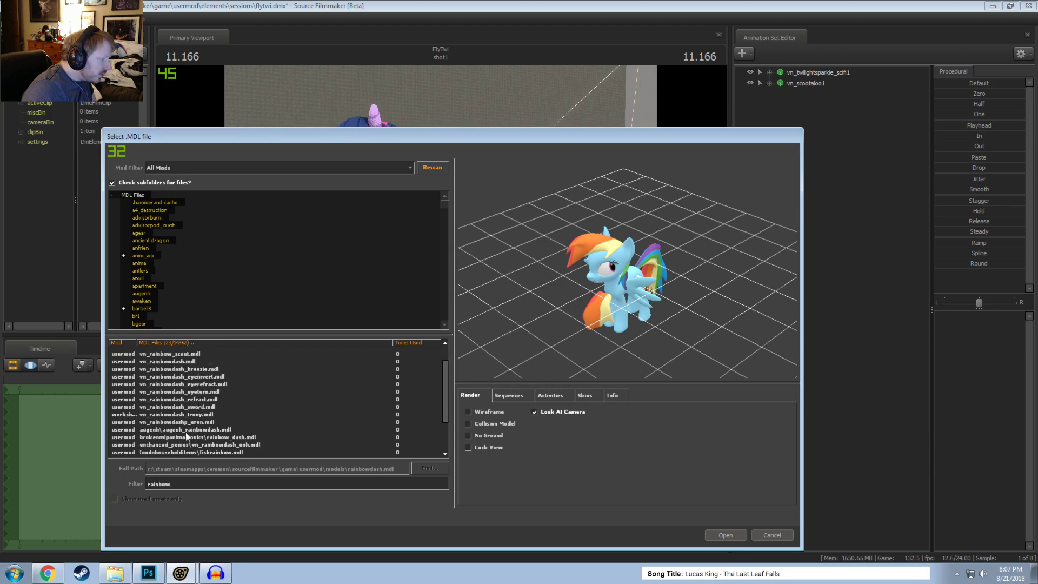
scroll(186, 435, "down", 1)
left_click(189, 421)
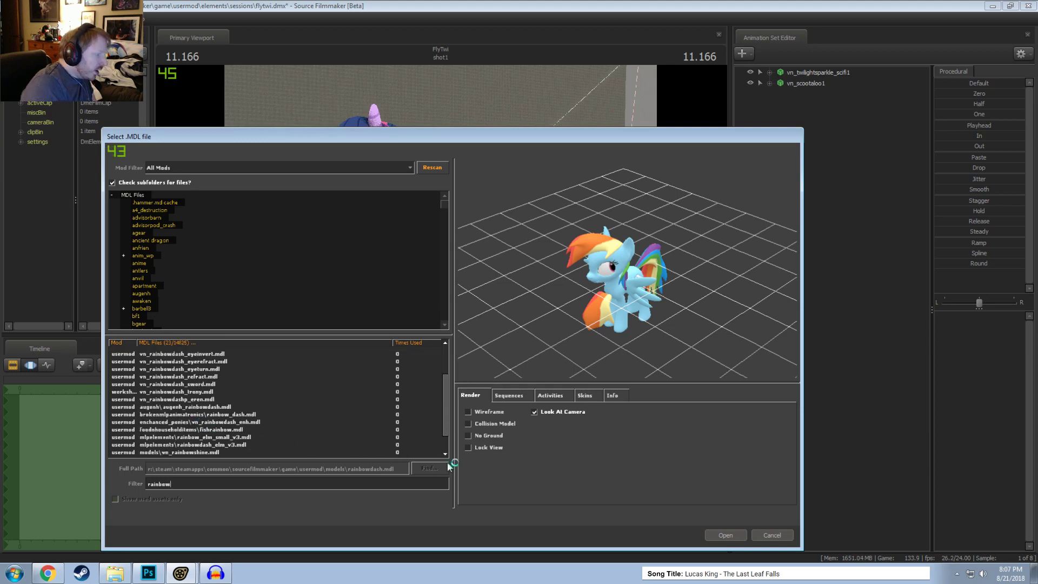
left_click(725, 534)
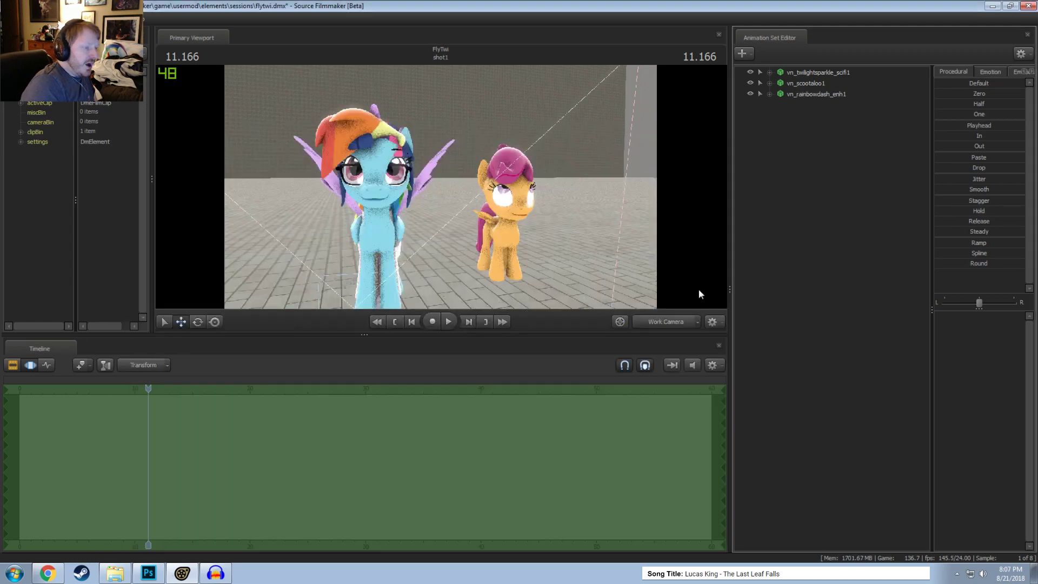
Step: Move the vn_rainbowdash_enh1 model to the side of Twilight opposite Scootaloo
scroll(482, 194, "down", 3)
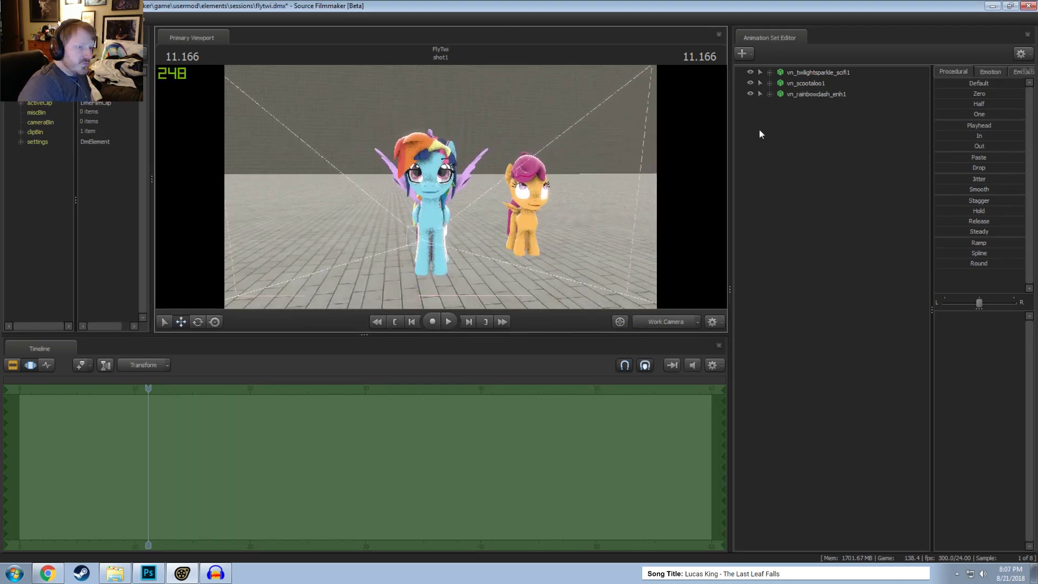
left_click(807, 94)
left_click_drag(400, 272, 332, 268)
Step: Reposition Rainbow Dash's viewTarget, found among her face's eye controls, to redirect her gaze
left_click(769, 94)
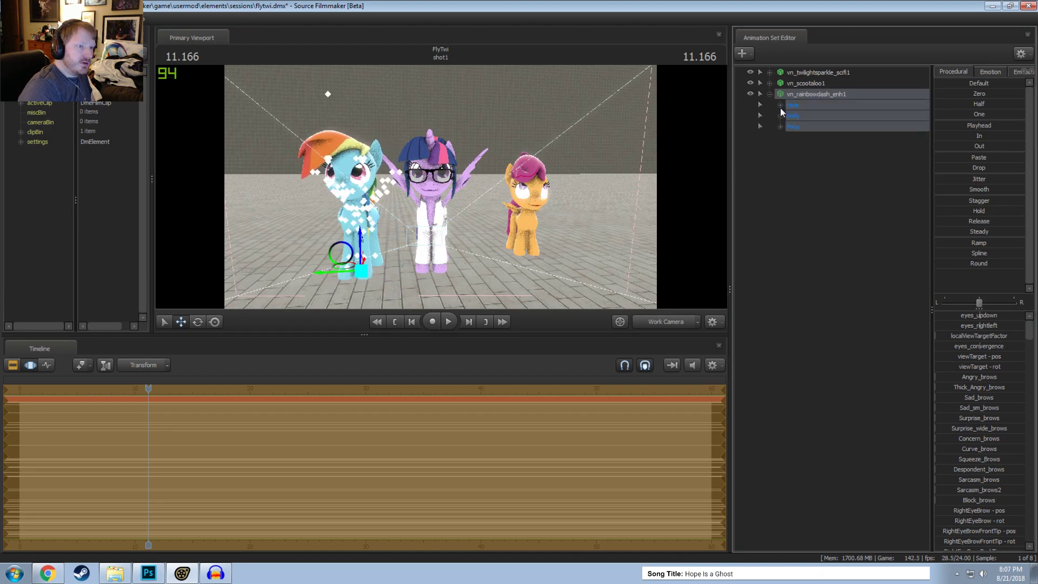
left_click(780, 105)
left_click(804, 116)
left_click(790, 116)
left_click(809, 138)
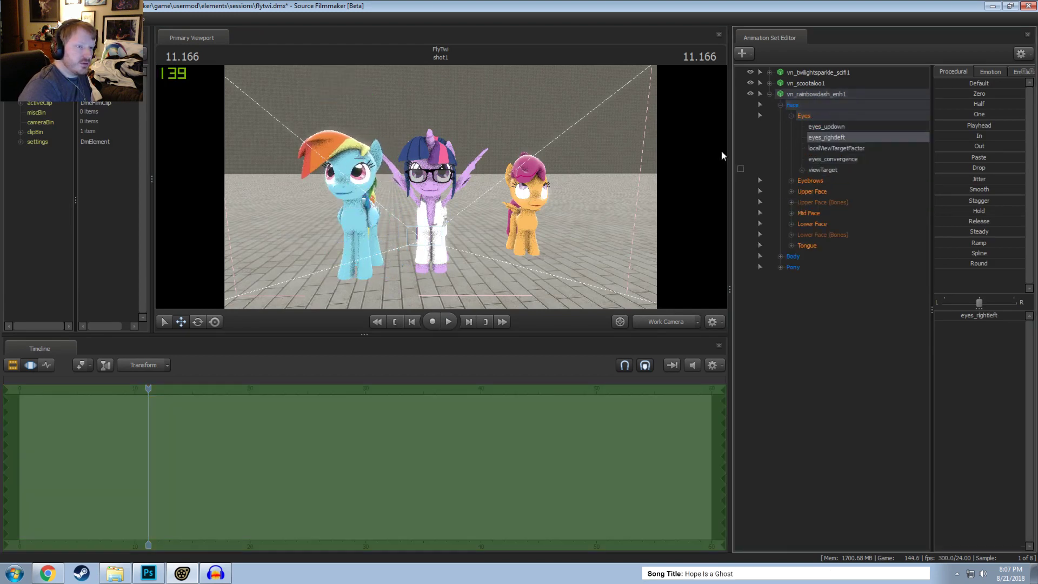
left_click(822, 169)
left_click_drag(411, 135, 582, 189)
key("w")
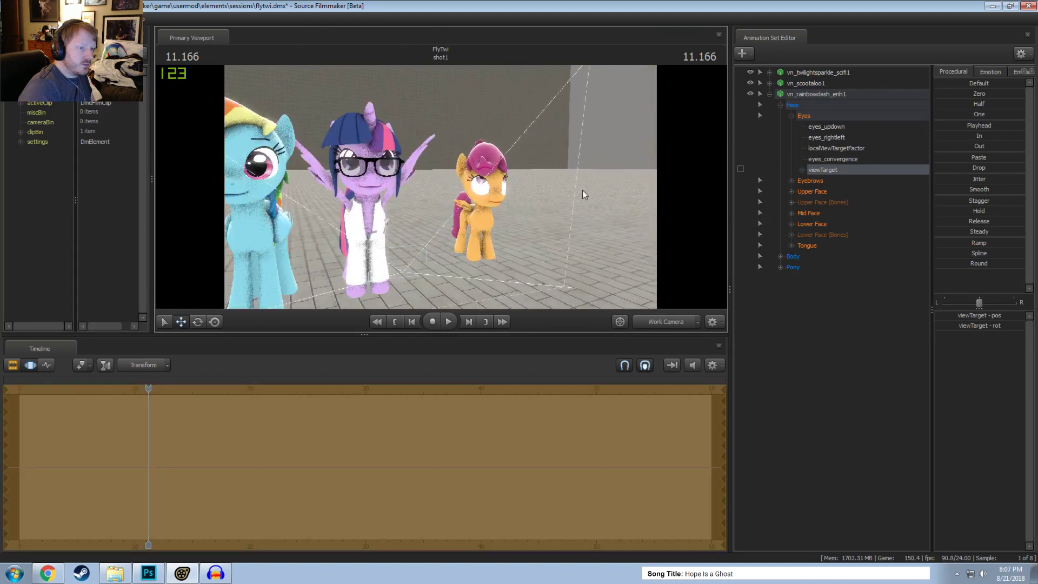
Step: Lower Scootaloo's viewTarget to about eye level out in front of her so that she looks straight ahead
left_click(769, 94)
left_click(768, 83)
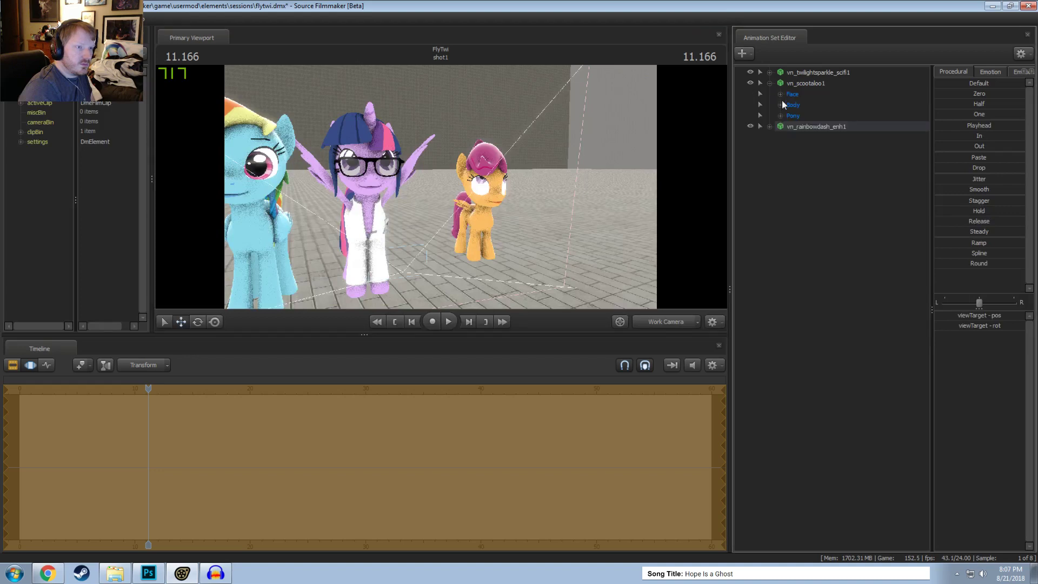
left_click(781, 105)
left_click(780, 94)
left_click(780, 159)
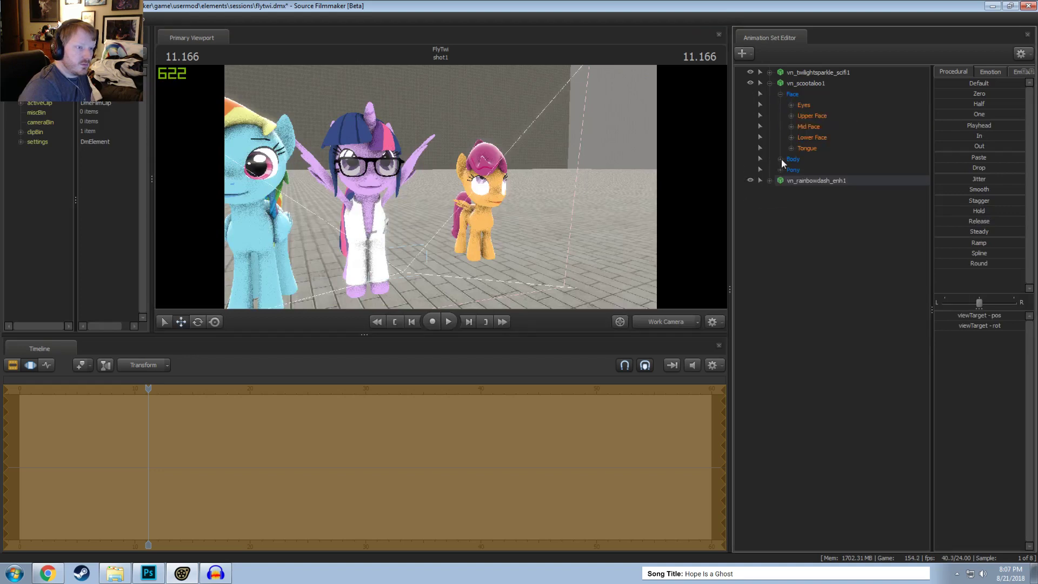
left_click(791, 105)
left_click(819, 158)
key("f")
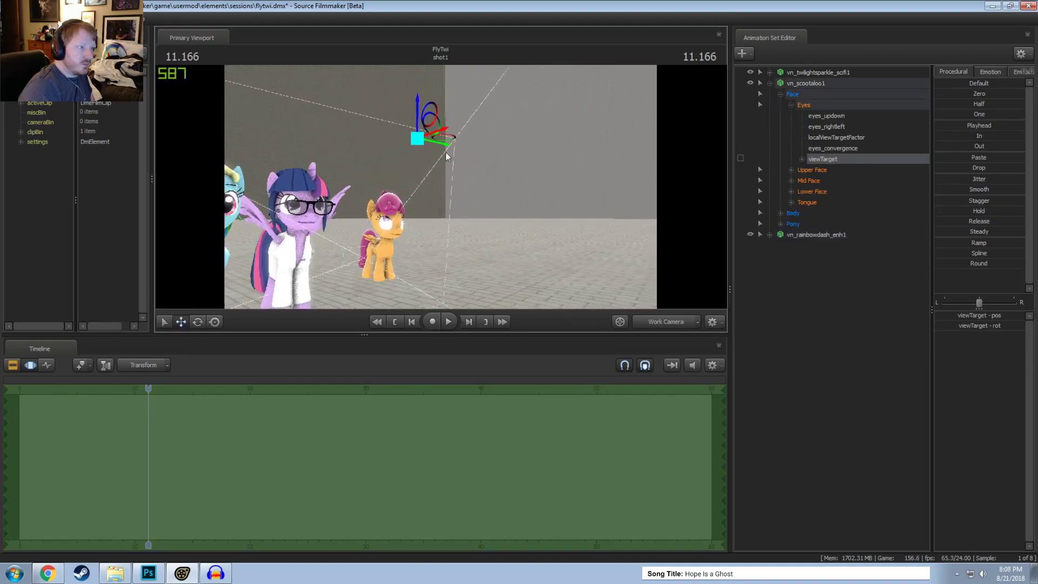
left_click_drag(433, 115, 560, 192)
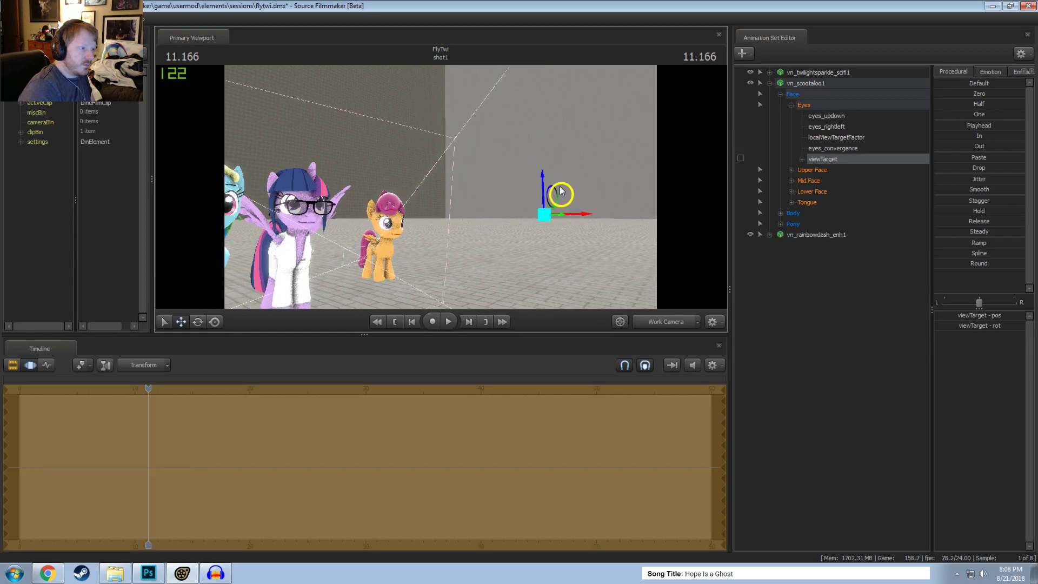
Step: Reposition Twilight's viewTarget, found among her face's eye controls, to about eye level to redirect her gaze
left_click(769, 83)
left_click(770, 72)
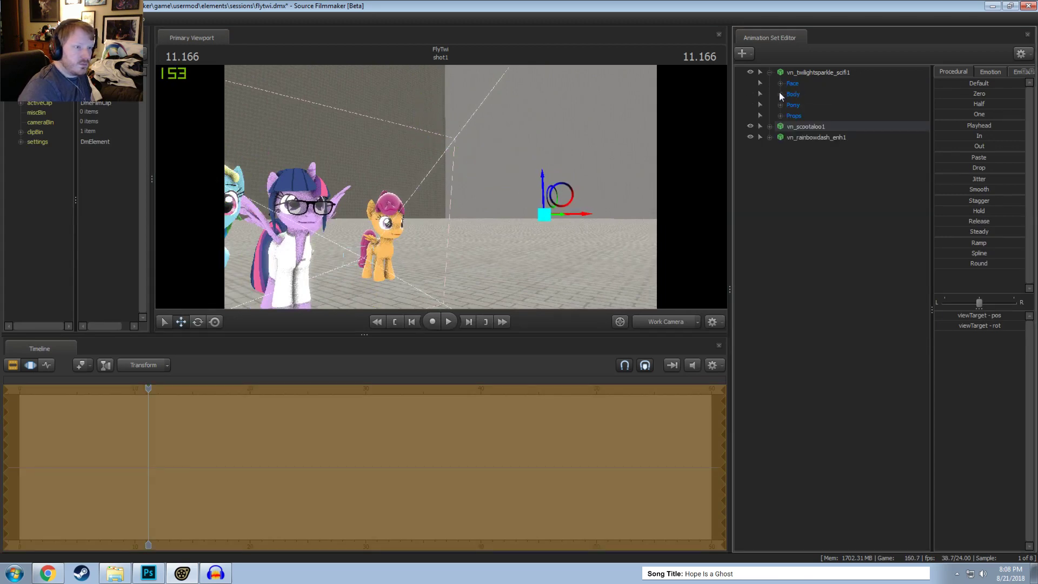
left_click(780, 83)
left_click(805, 94)
key("f")
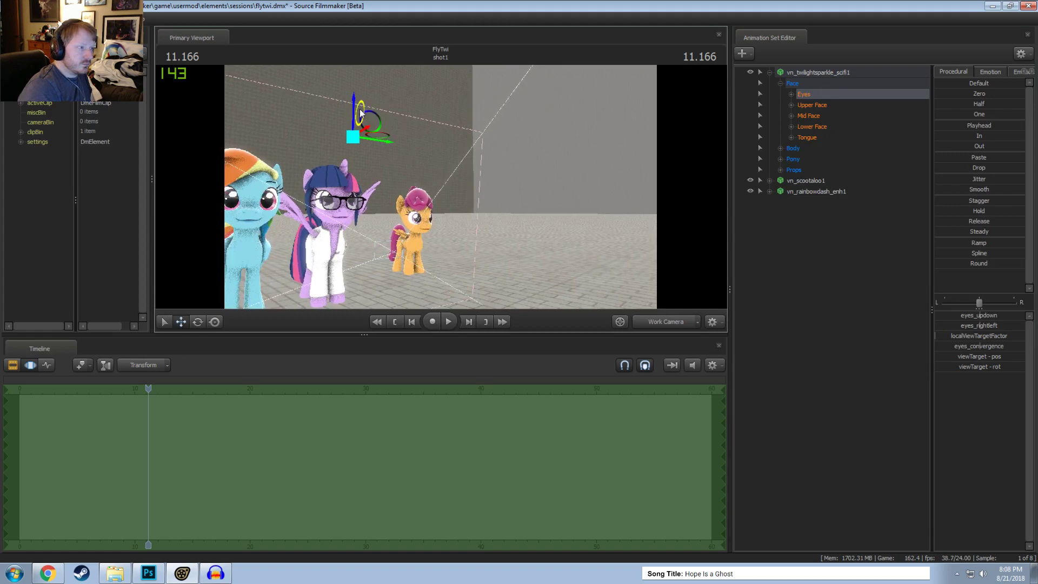
left_click_drag(360, 110, 491, 157)
left_click_drag(512, 275, 446, 186)
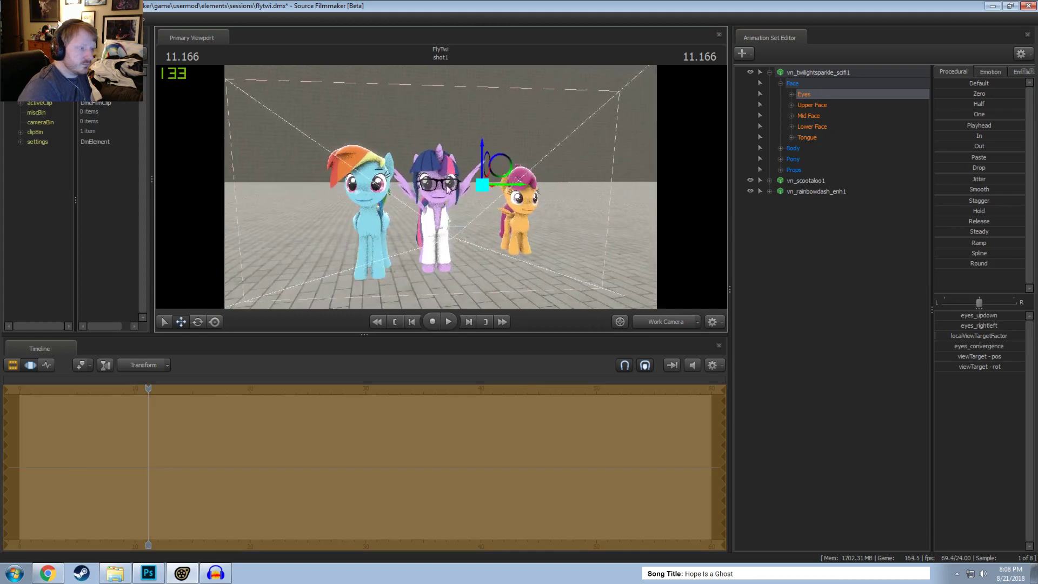
Step: Rename the vn_twilightsparkle_scifi1 animation set as Twilight
left_click(802, 72)
double_click(814, 74)
type("T")
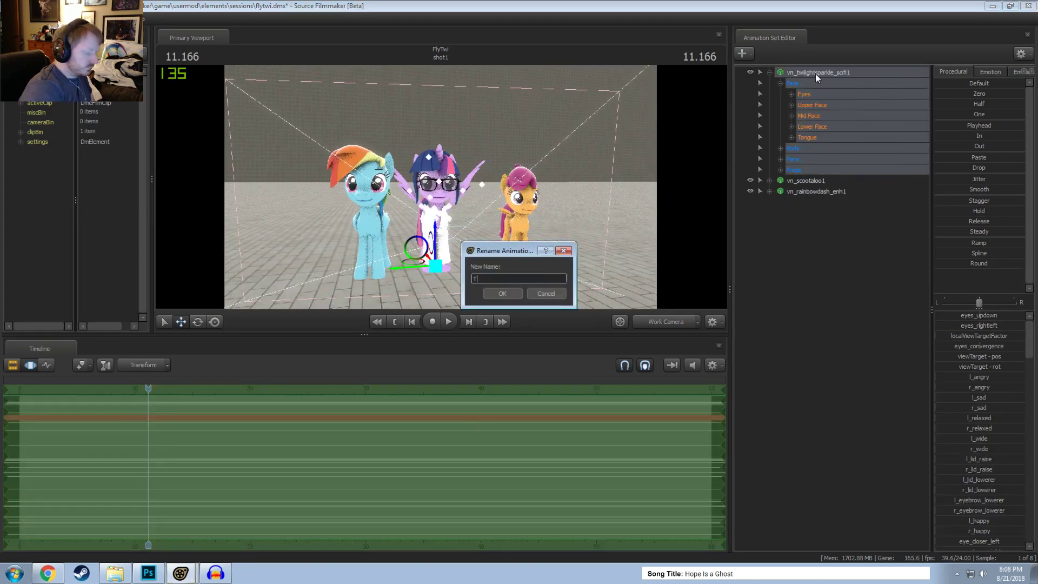
type("wilight")
key("Return")
Step: Rename the vn_scootaloo1 animation set as Scootaloo
left_click(796, 179)
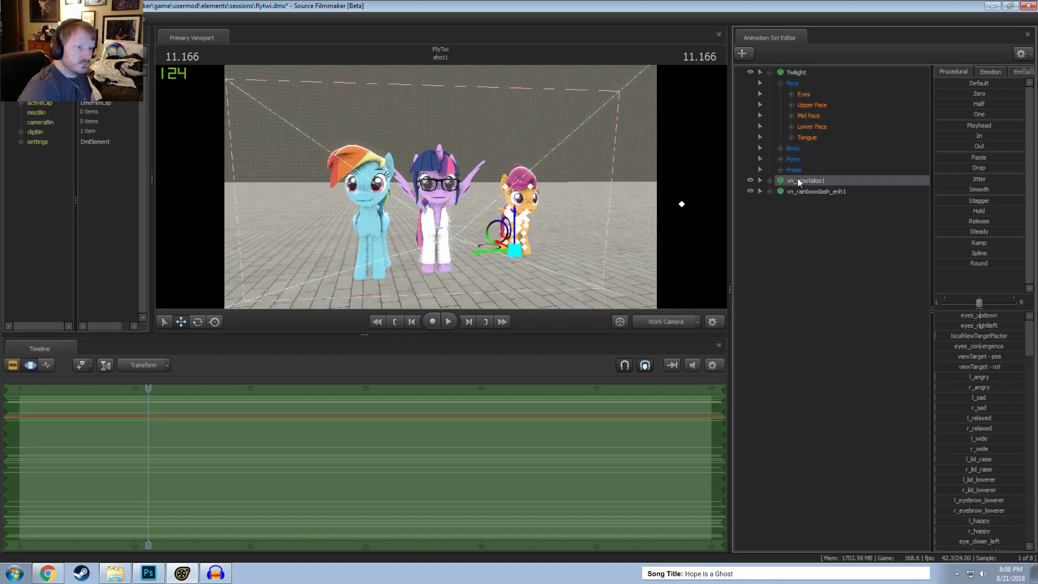
right_click(796, 181)
left_click(810, 186)
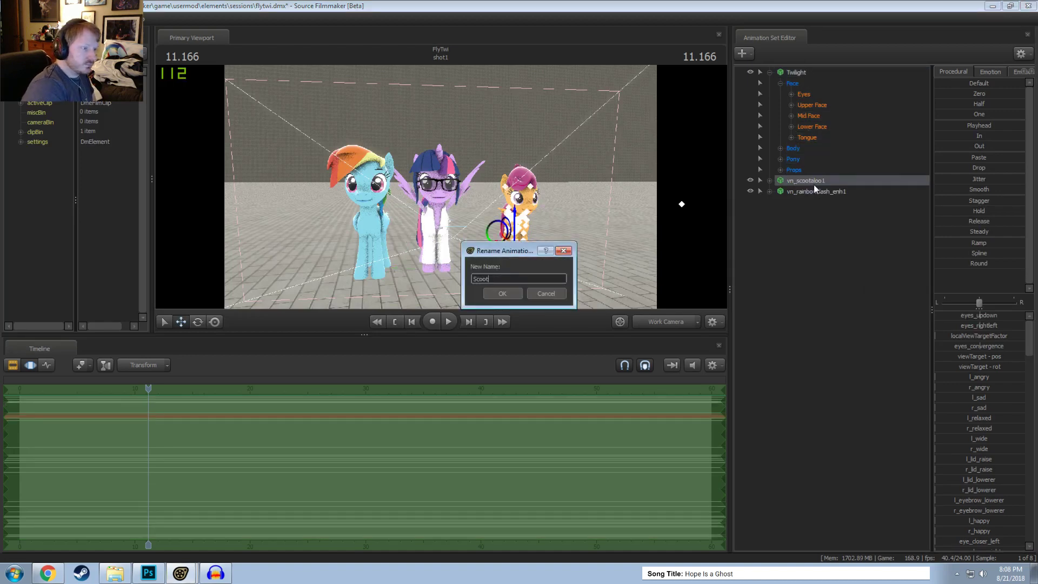
type("oo")
key("Return")
Step: Rename the vn_rainbowdash_enh1 animation set as Rainbow Dash
left_click(816, 190)
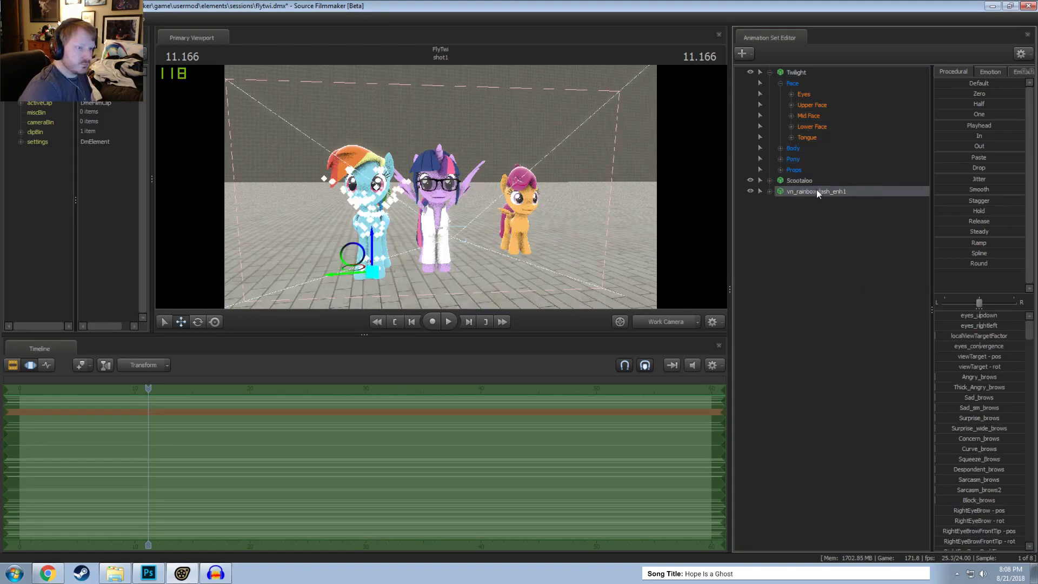
type("Rainbo")
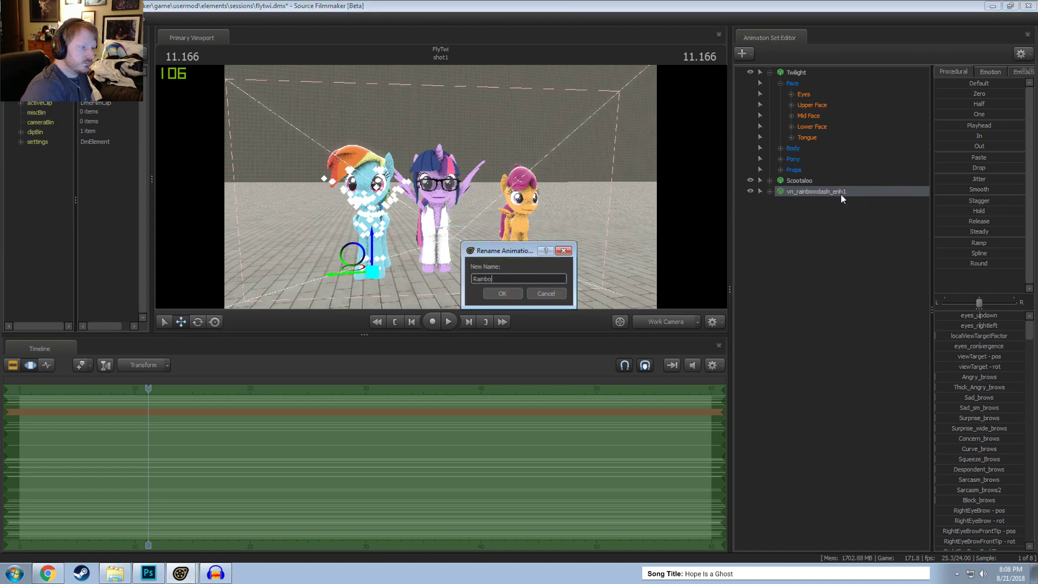
type("w Dash")
key("Return")
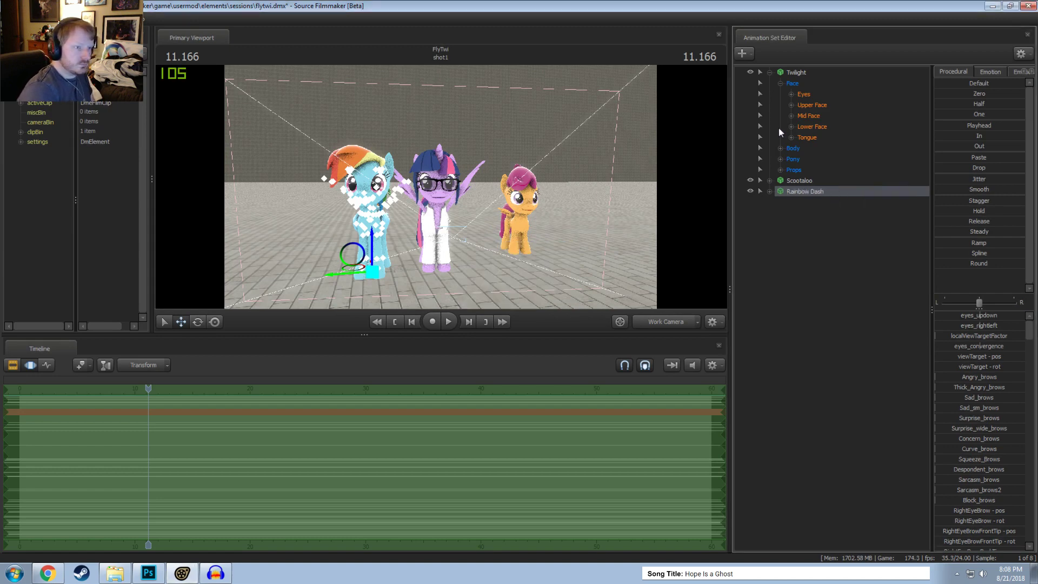
Step: Group the Twilight, Scootaloo and Rainbow Dash animation sets and rename the group as Actors
left_click(797, 72)
right_click(799, 72)
left_click(819, 106)
right_click(818, 74)
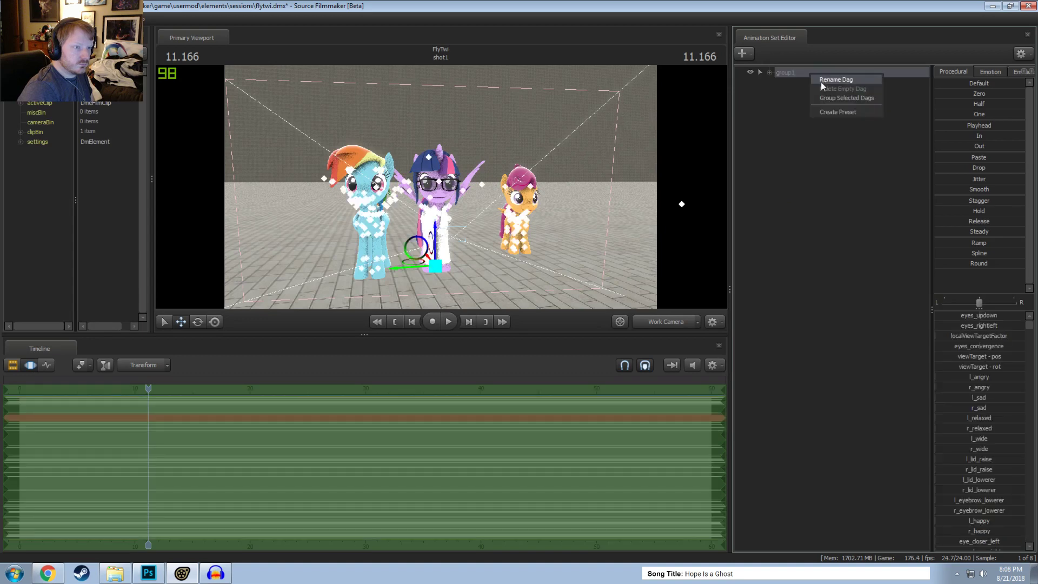
left_click(823, 96)
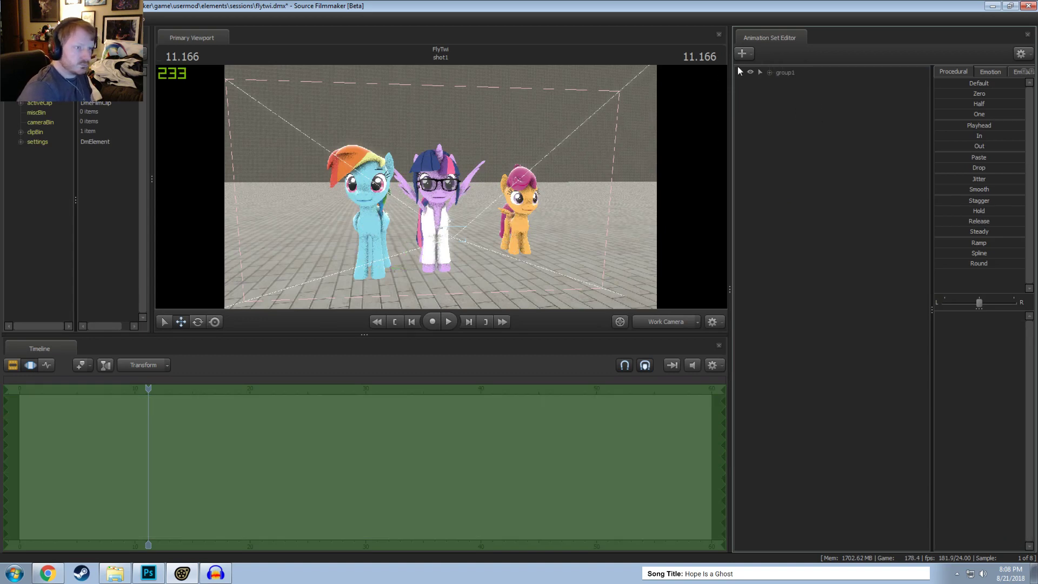
left_click(793, 74)
right_click(794, 77)
left_click(812, 82)
type("Actors")
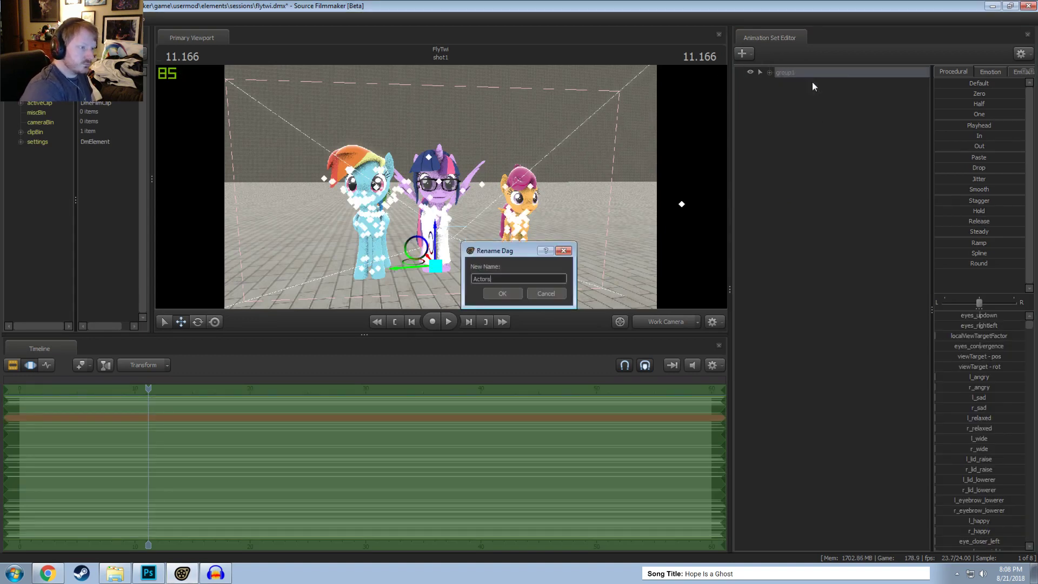
key("Return")
Step: Create an animation set for the shot's existing camera1
right_click(795, 90)
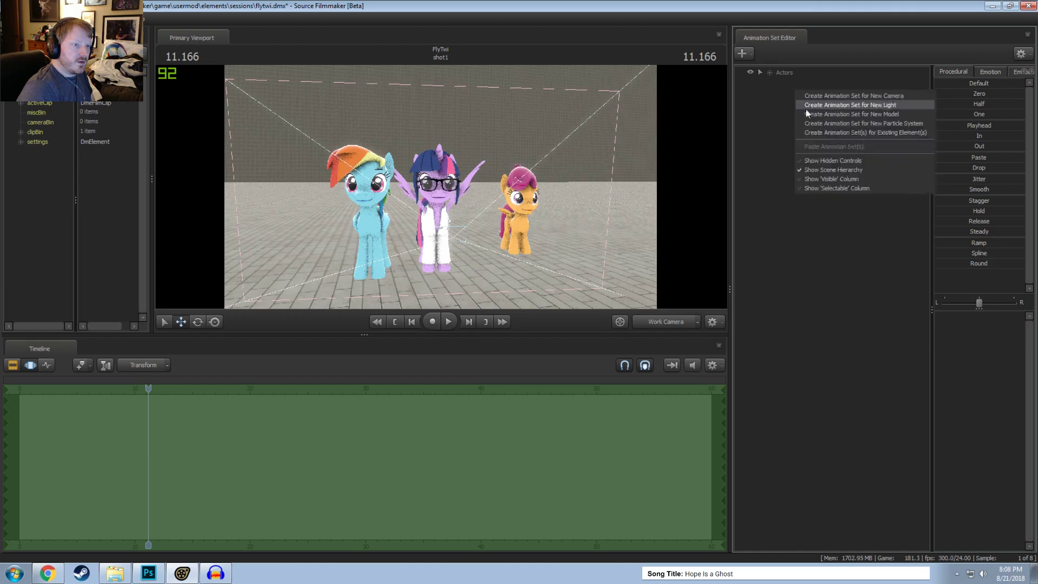
left_click(832, 132)
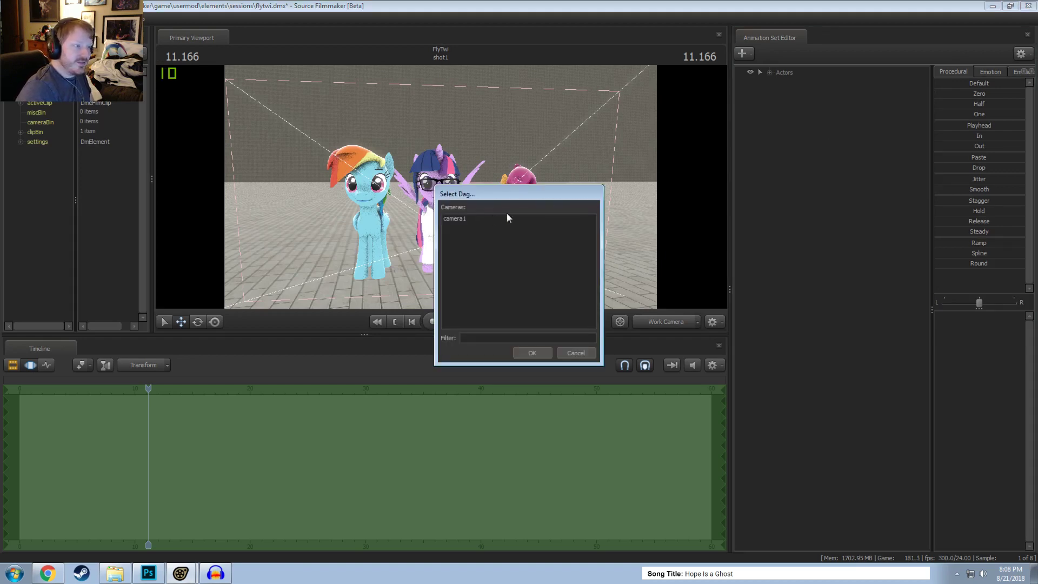
left_click(543, 352)
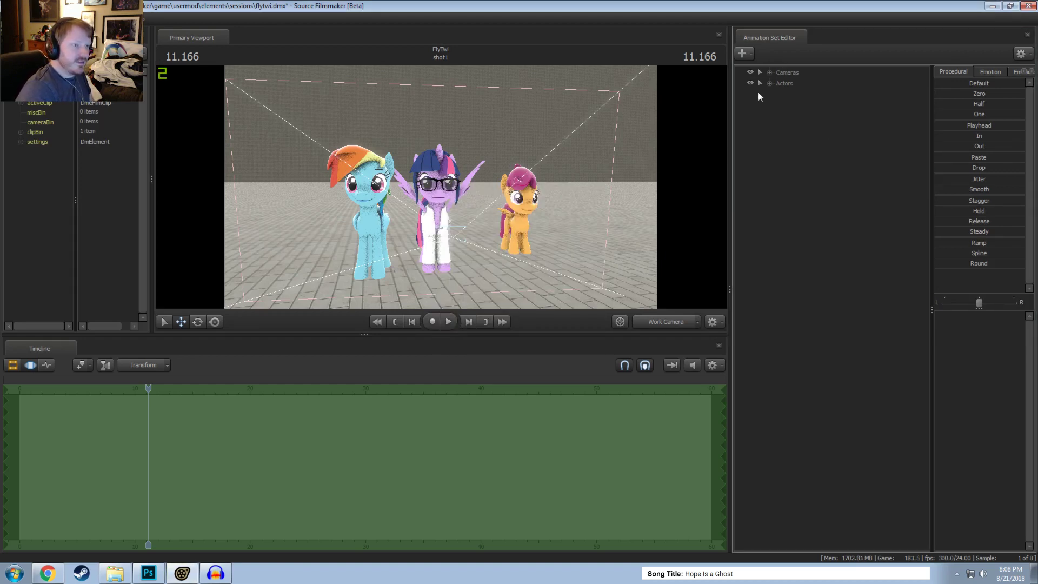
Step: Rename the camera1 animation set in the Cameras group as Main Camera
right_click(793, 80)
left_click(808, 81)
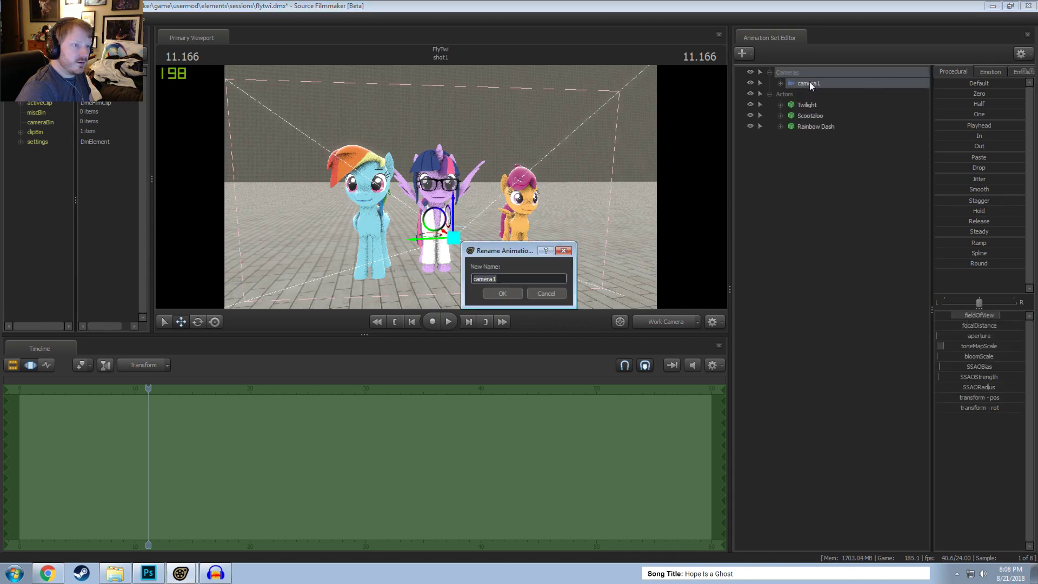
type("Main Ca")
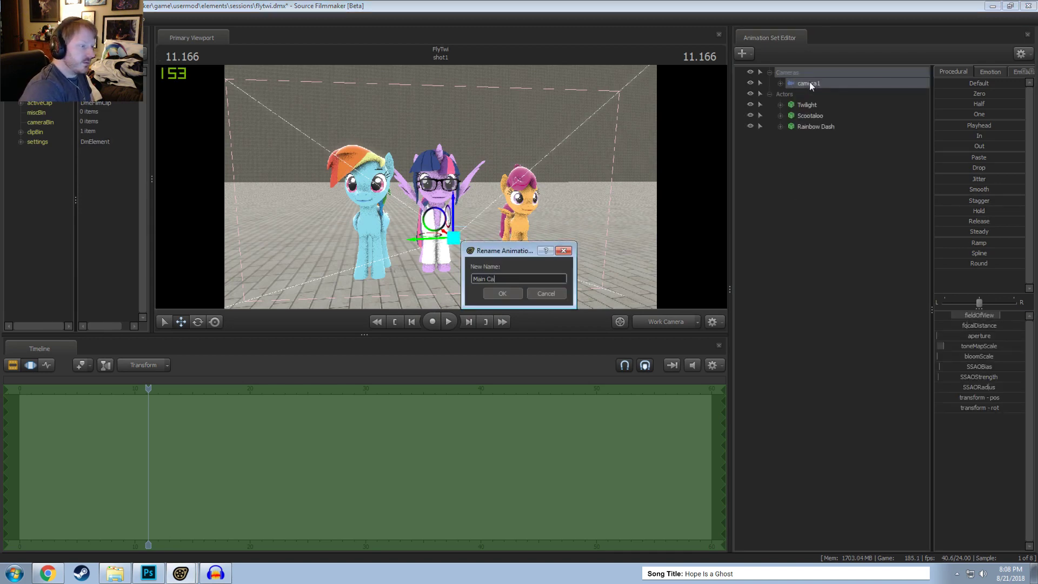
type("mera")
key("Return")
Step: Show the Main Camera's attributes in the Element Viewer and clear the selection
right_click(809, 82)
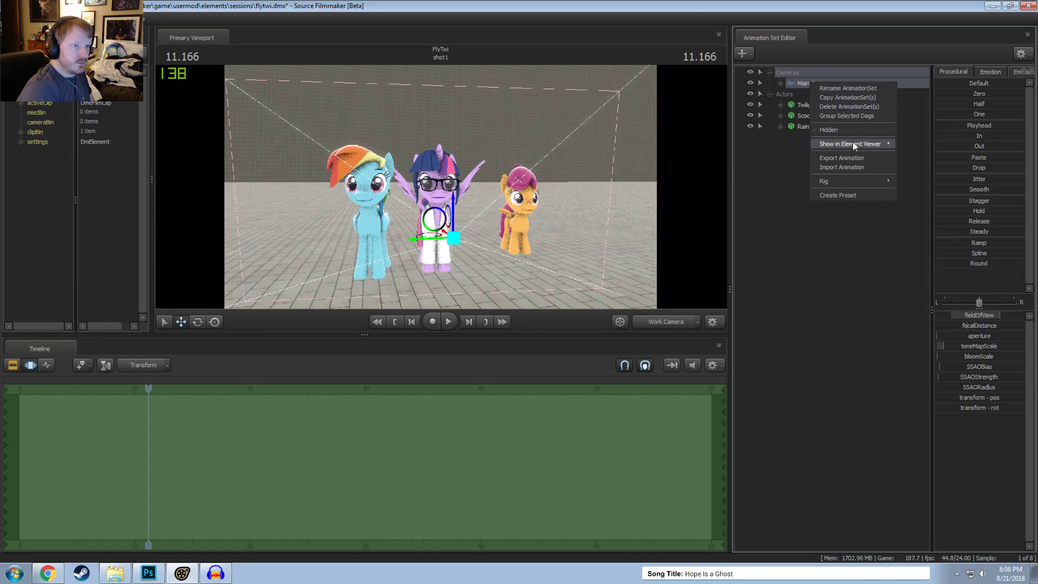
mouse_move(853, 145)
left_click(922, 157)
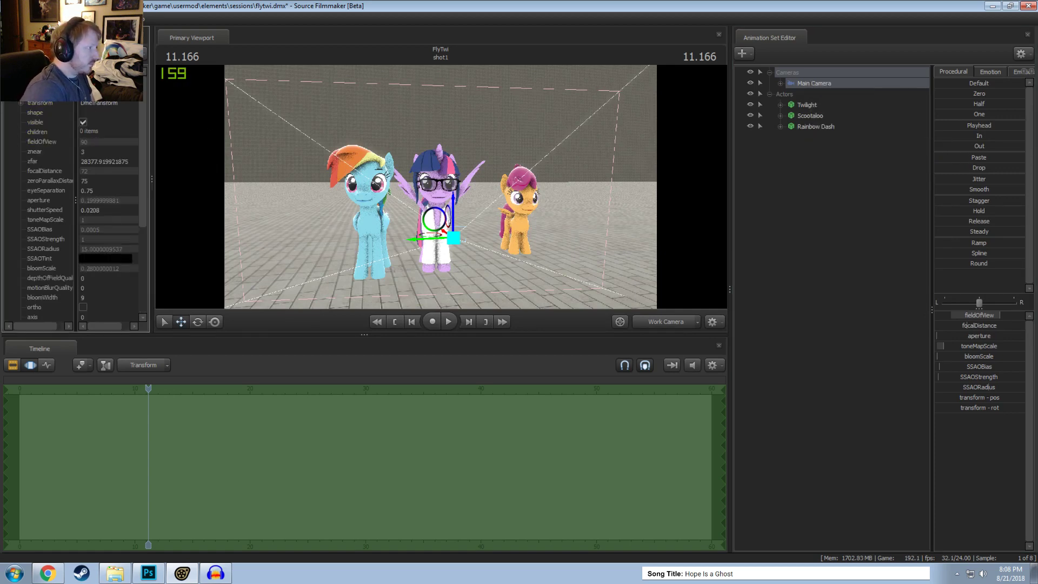
left_click(817, 257)
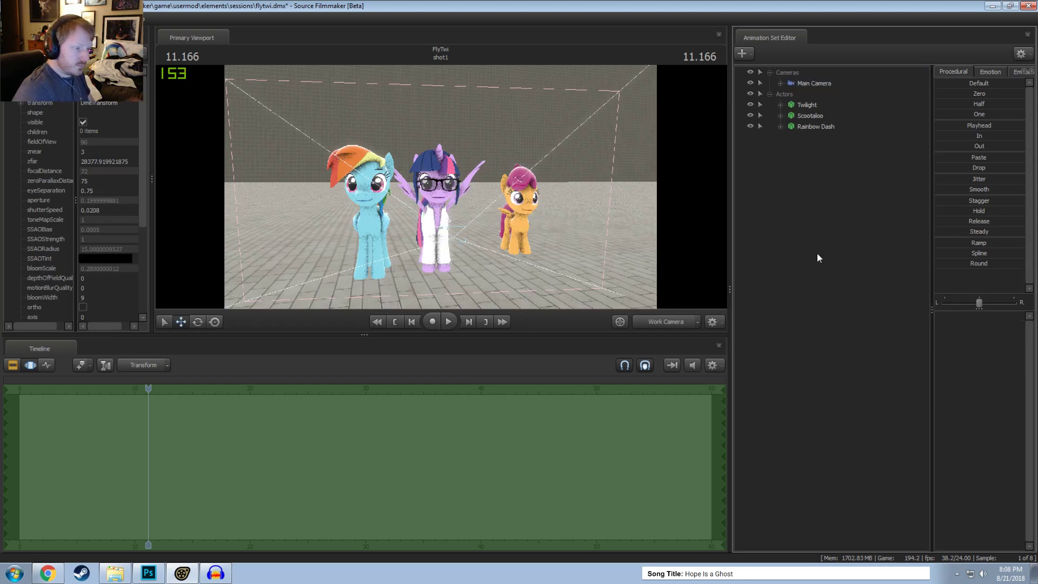
Step: View the shot through the Main Camera and apply the 50 mm lens preset to it
left_click(669, 321)
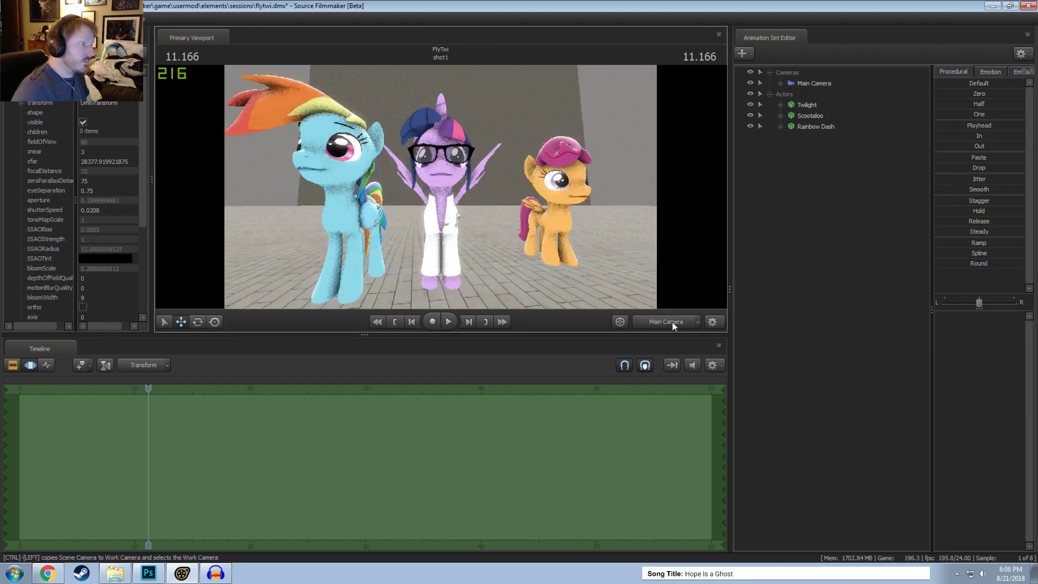
left_click(810, 82)
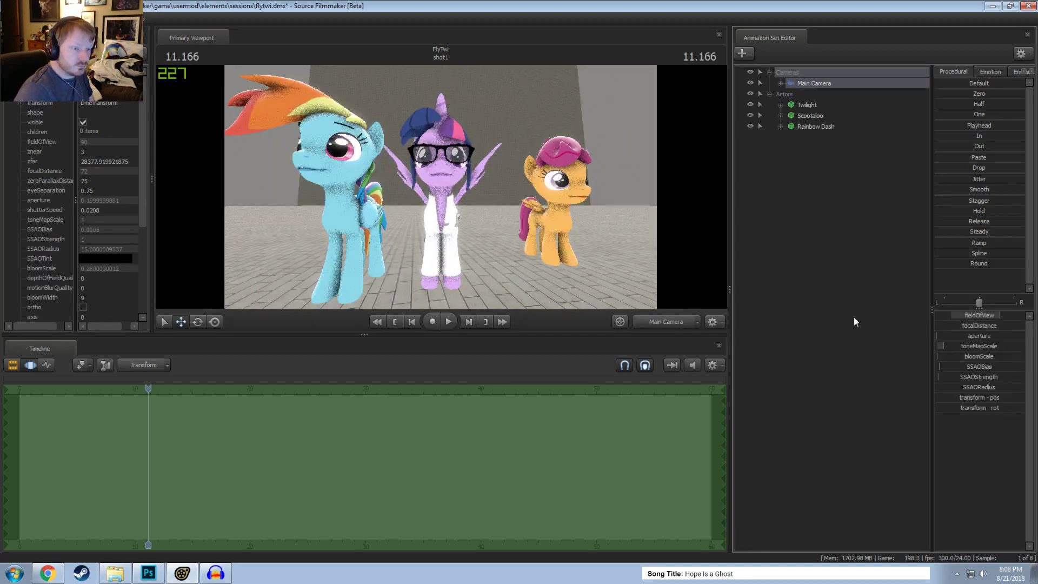
left_click(1032, 71)
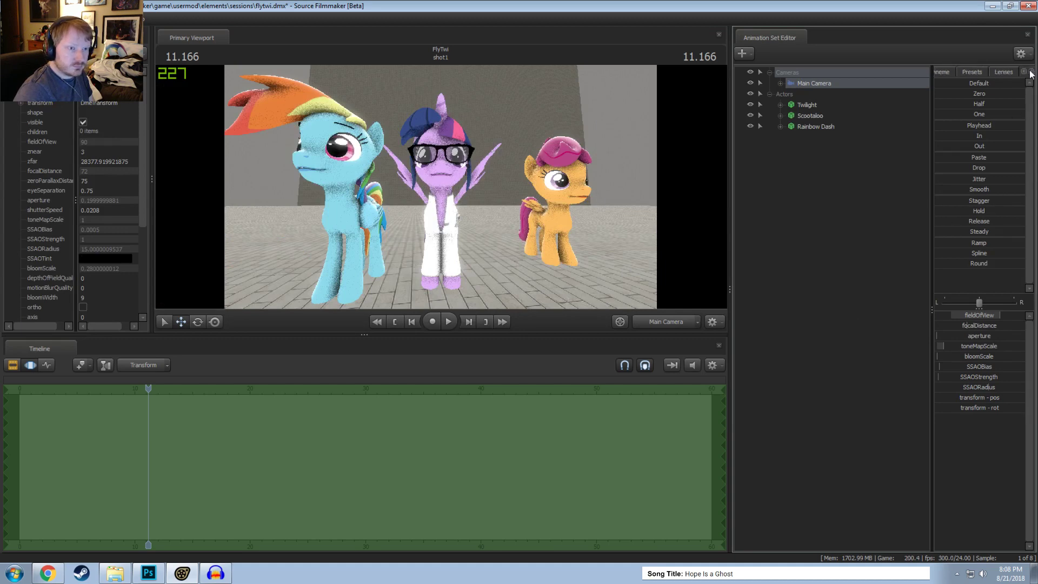
left_click(1001, 71)
left_click(974, 145)
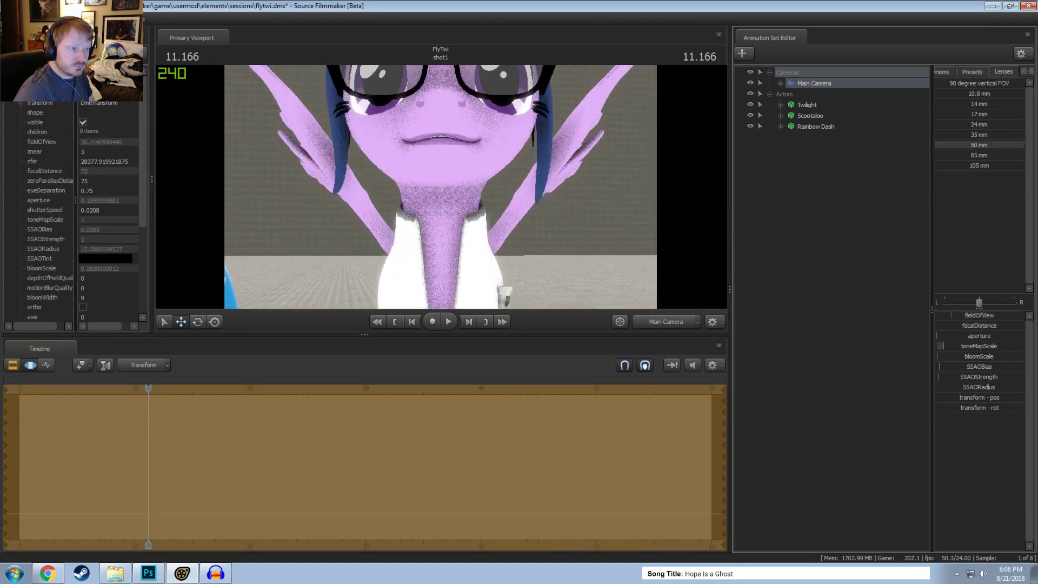
Step: Pull the Main Camera back and adjust its angle to reframe the three ponies through the 50 mm lens
key("s")
left_click_drag(441, 187, 446, 171)
key("s")
key("w")
key("w")
key("s")
key("s")
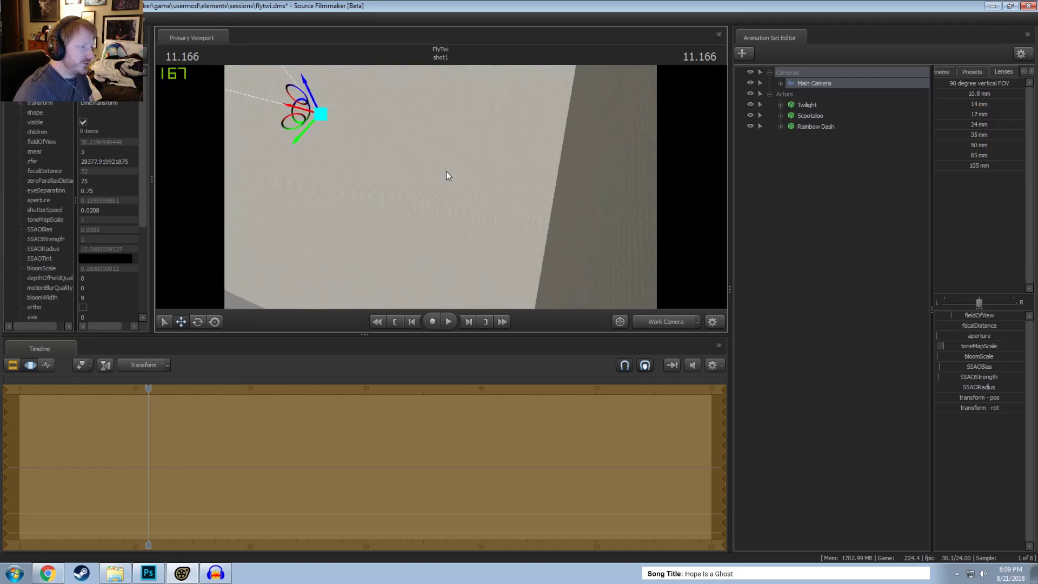
Step: Select the Main Camera with all three actors and move and rotate them together to a new place in the room
left_click(798, 126)
left_click(813, 83, "shift")
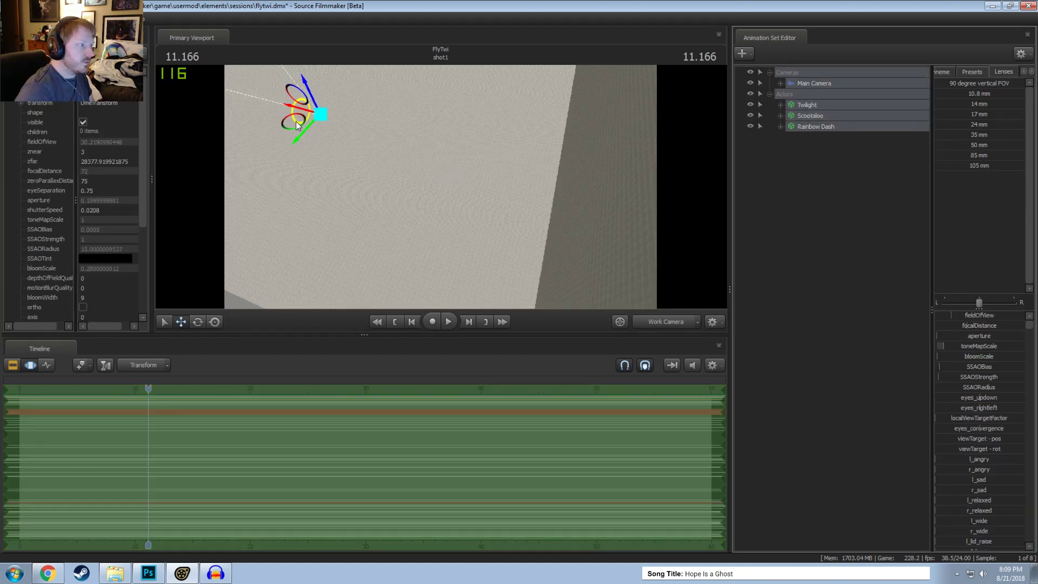
left_click_drag(296, 121, 427, 226)
left_click_drag(462, 273, 466, 228)
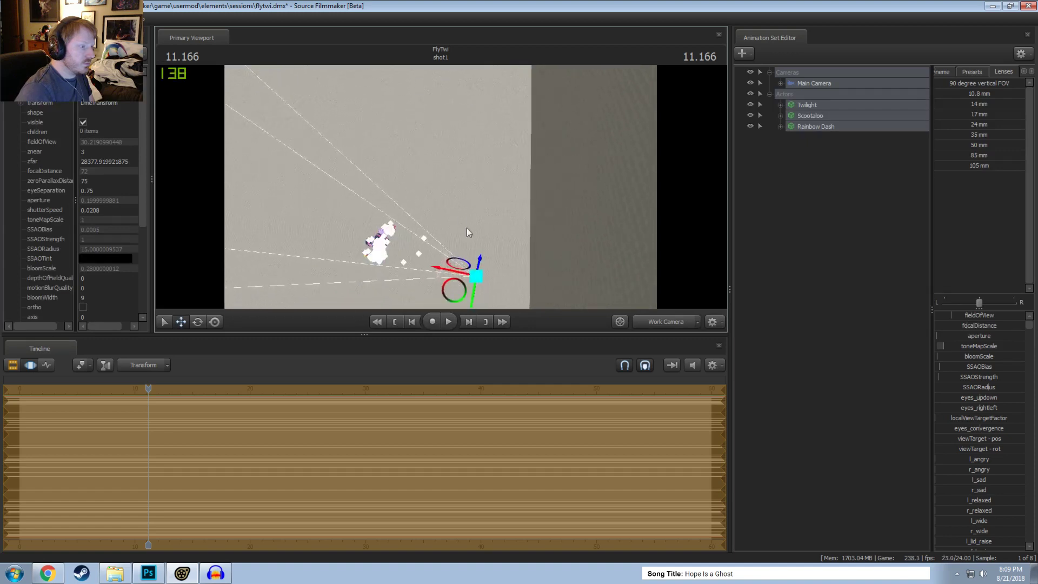
left_click_drag(461, 264, 508, 93)
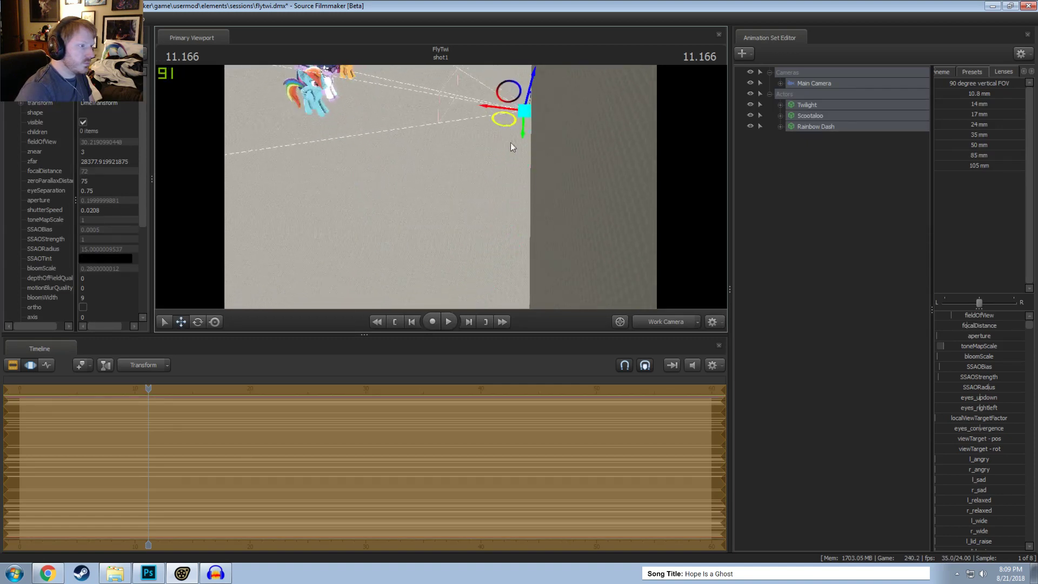
left_click_drag(511, 142, 713, 174)
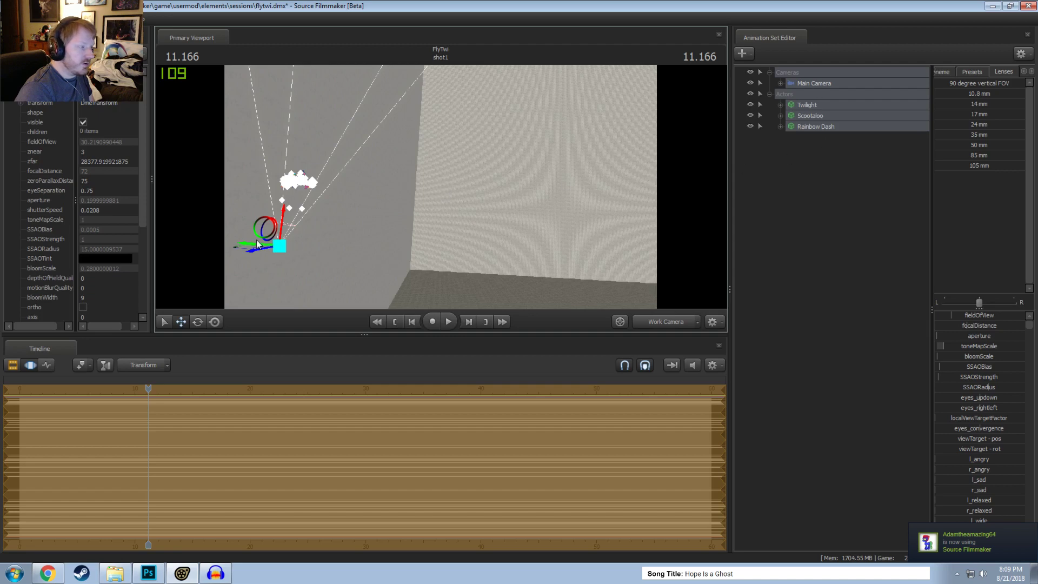
left_click_drag(274, 232, 440, 187)
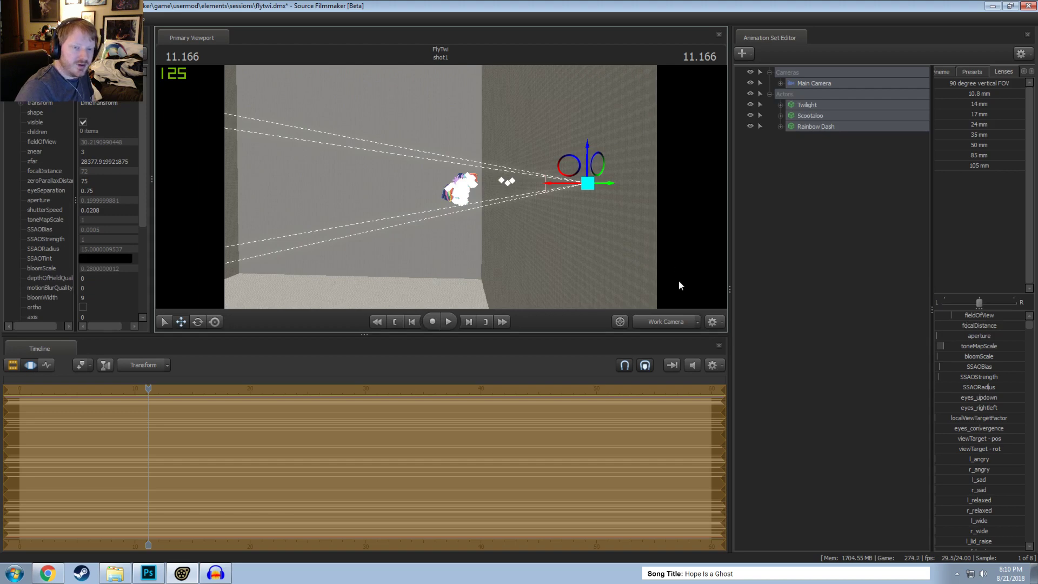
Step: Check the framing through the Main Camera, match the work camera to it and inspect the ponies from the side
left_click(663, 323)
left_click(662, 323, "ctrl")
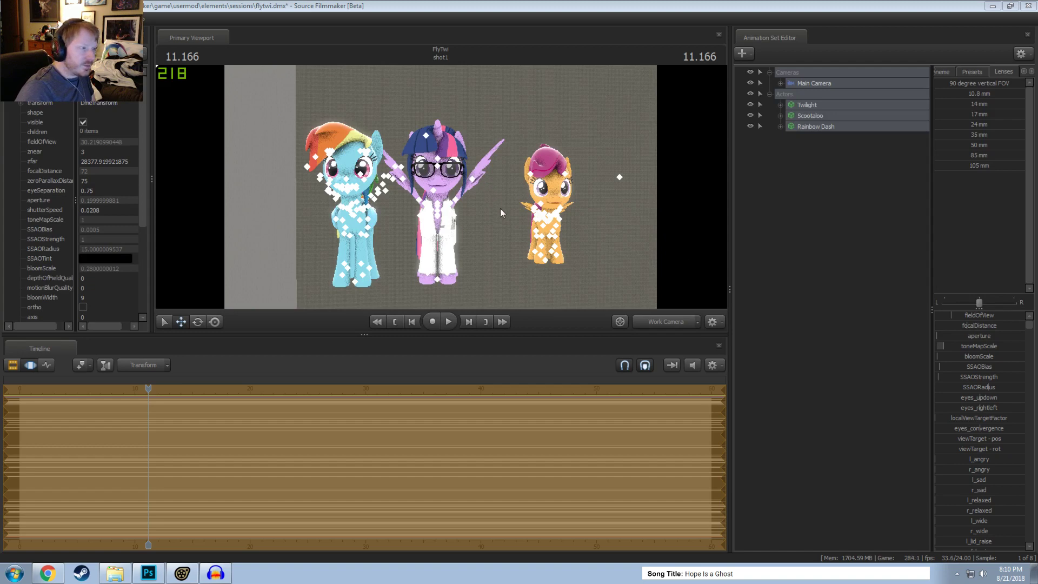
left_click_drag(500, 208, 547, 179)
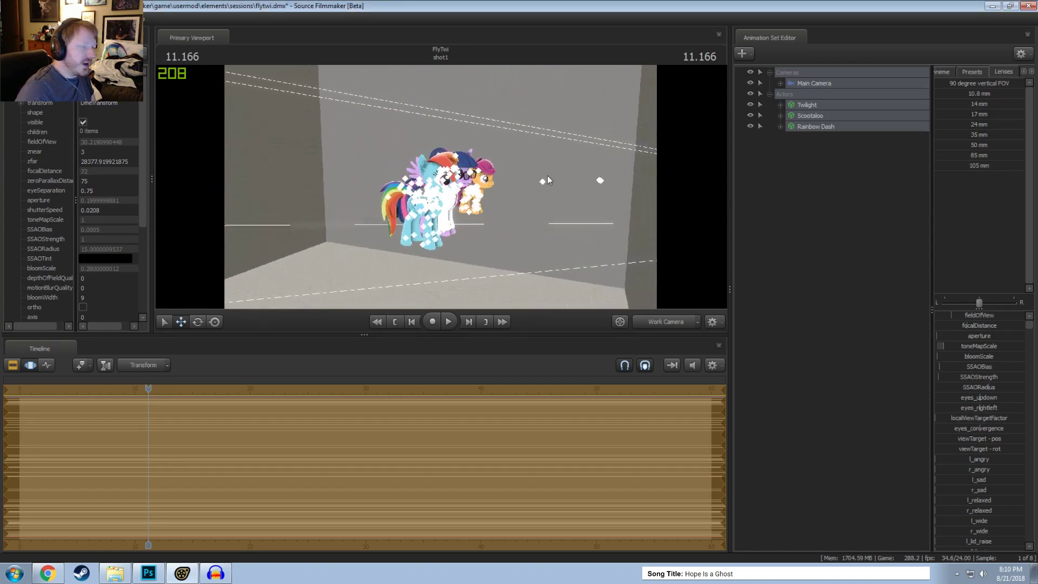
Step: Select Twilight's Eyes control under Face and move its view target up and closer to the ponies
left_click(799, 105)
left_click(802, 114)
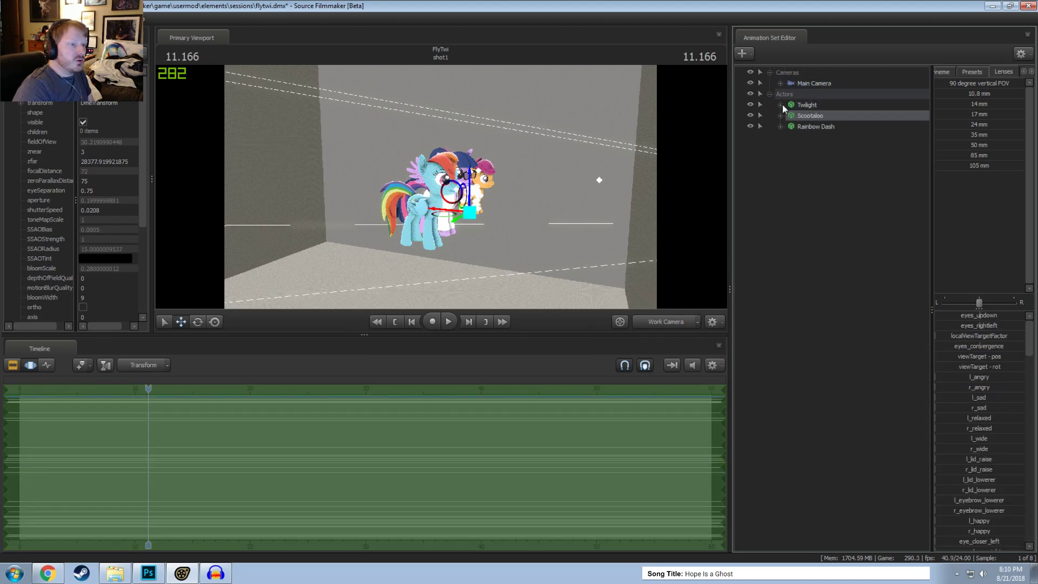
left_click(780, 105)
left_click(790, 116)
left_click(809, 128)
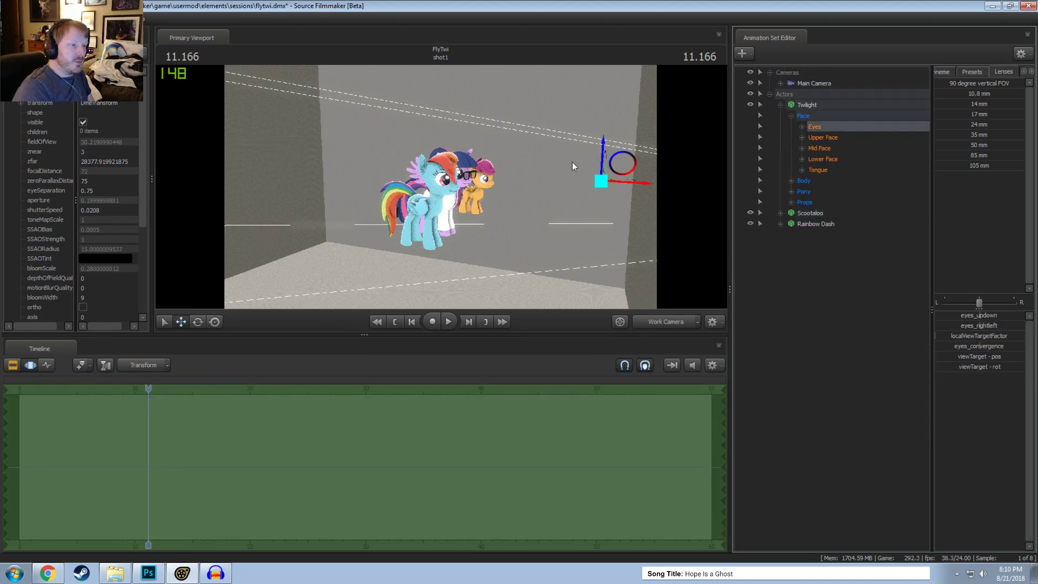
left_click_drag(572, 161, 530, 192)
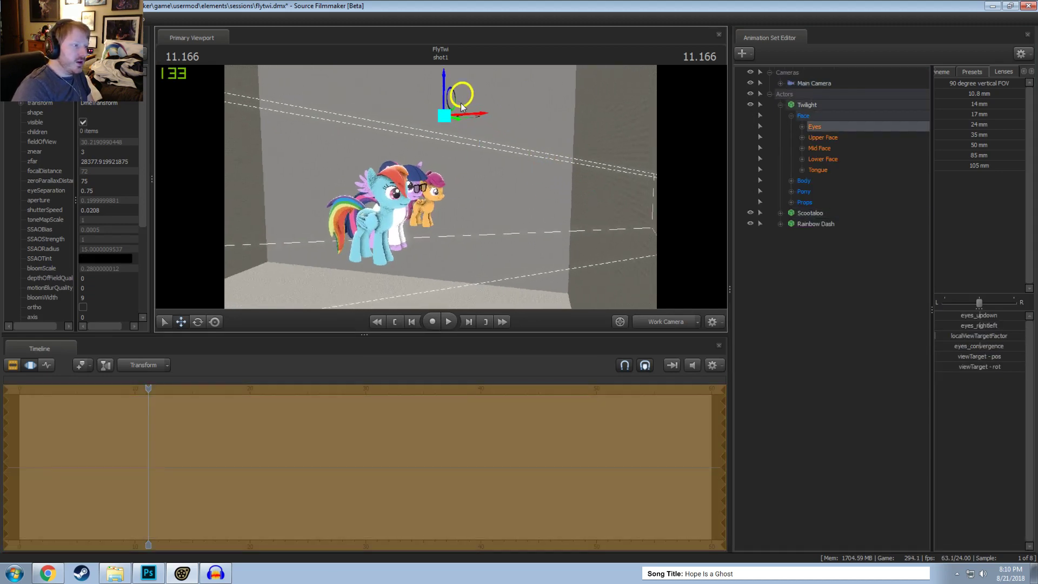
left_click_drag(461, 103, 433, 113)
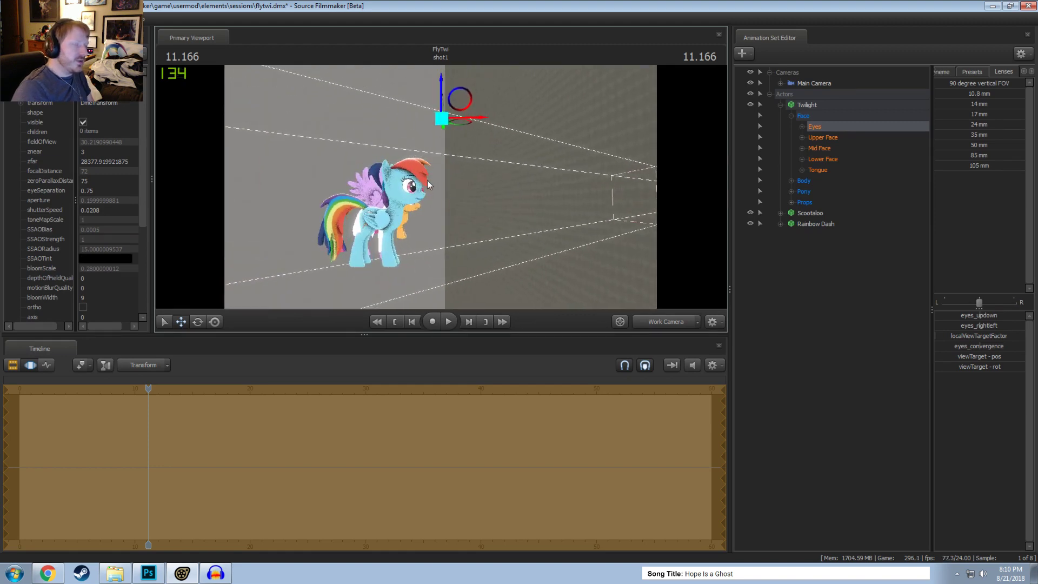
mouse_move(427, 180)
left_mouse_down()
mouse_move(419, 184)
mouse_move(442, 190)
left_mouse_up()
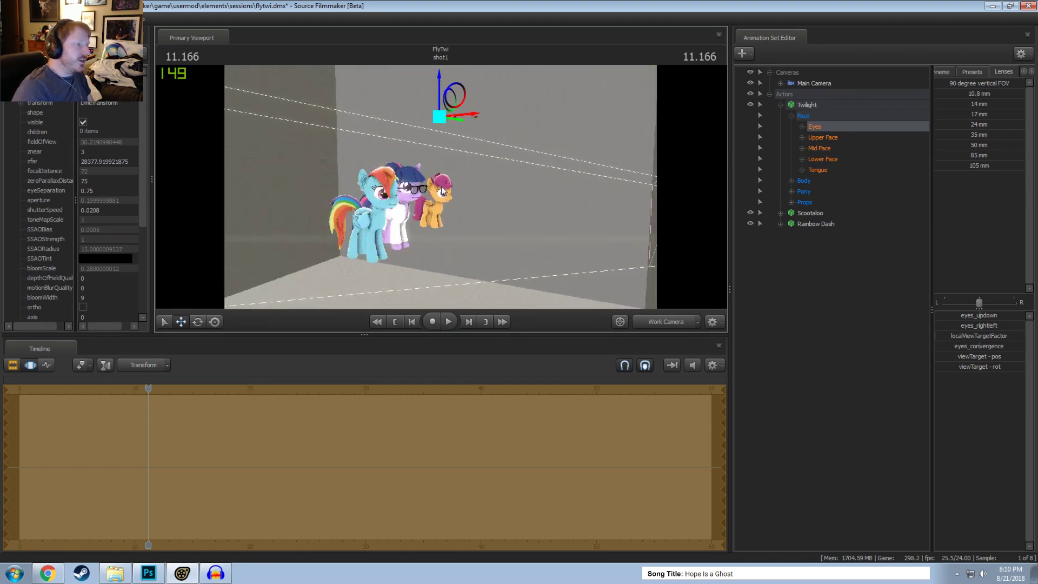
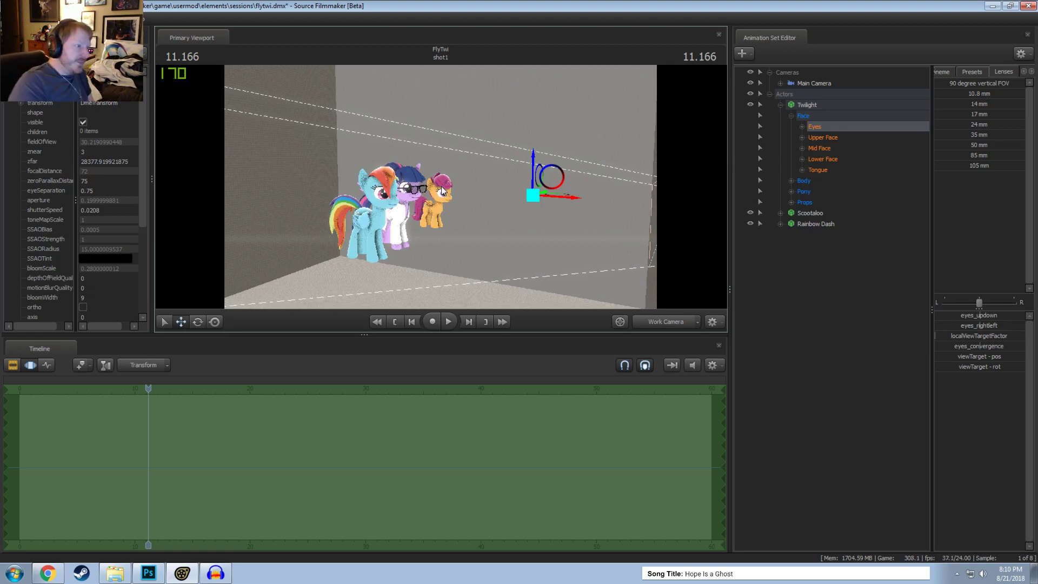
Step: Refine the position of Twilight's view target in front of the group, checking her gaze from several angles
left_click_drag(442, 190, 430, 160)
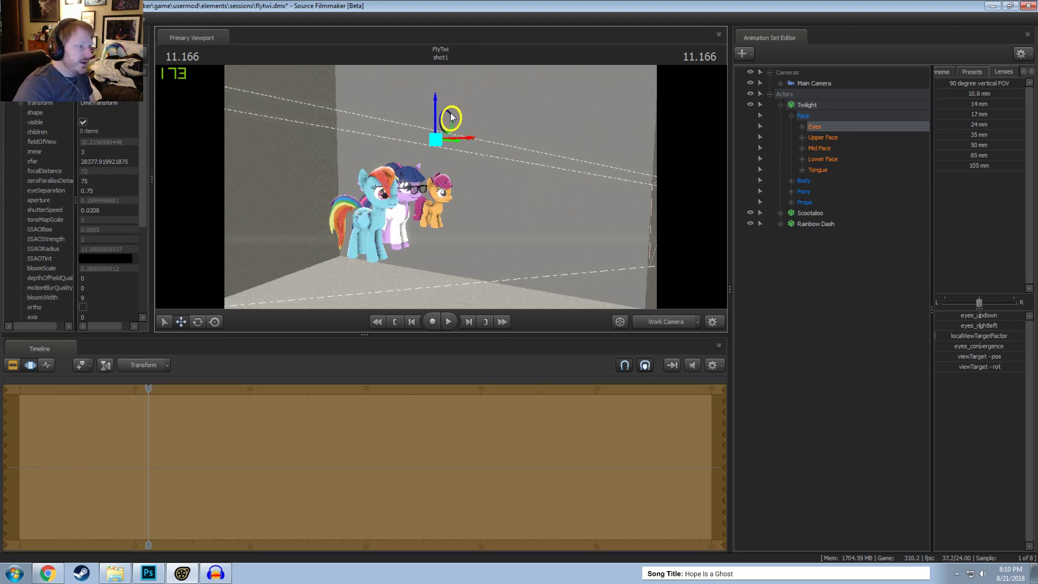
mouse_move(438, 195)
left_mouse_down()
mouse_move(417, 193)
mouse_move(438, 196)
left_mouse_up()
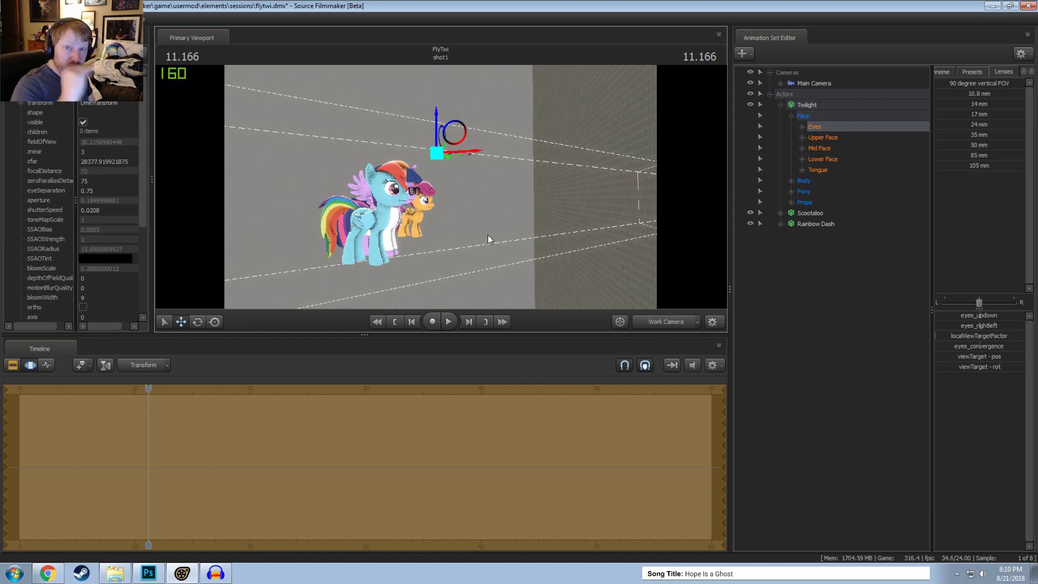
right_click_drag(487, 235, 392, 251)
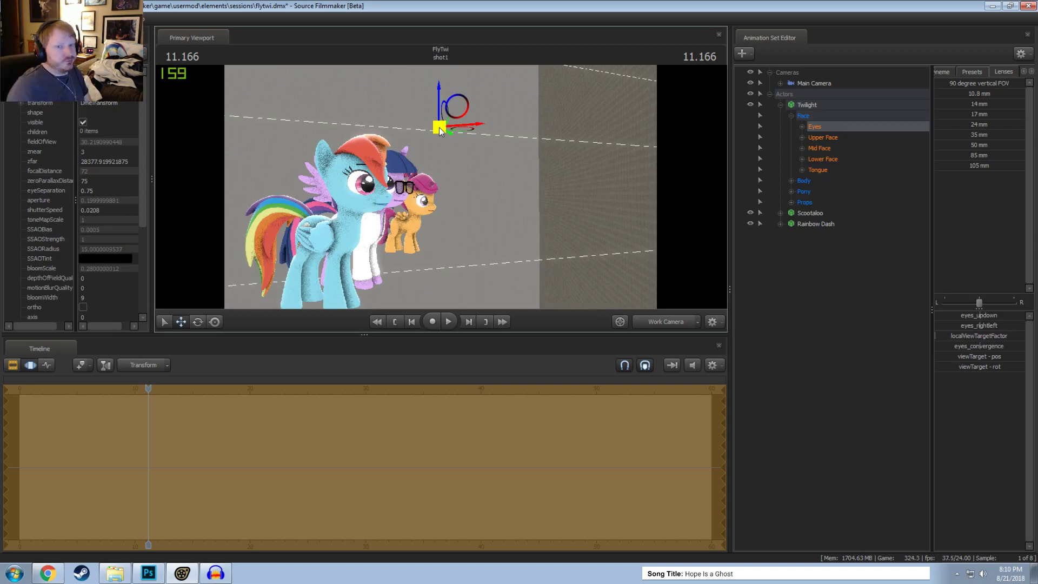
left_click_drag(491, 149, 378, 208)
Step: Collapse Twilight's controls and the Actors group in the animation set list
right_click(813, 250)
key("Escape")
left_click(780, 104)
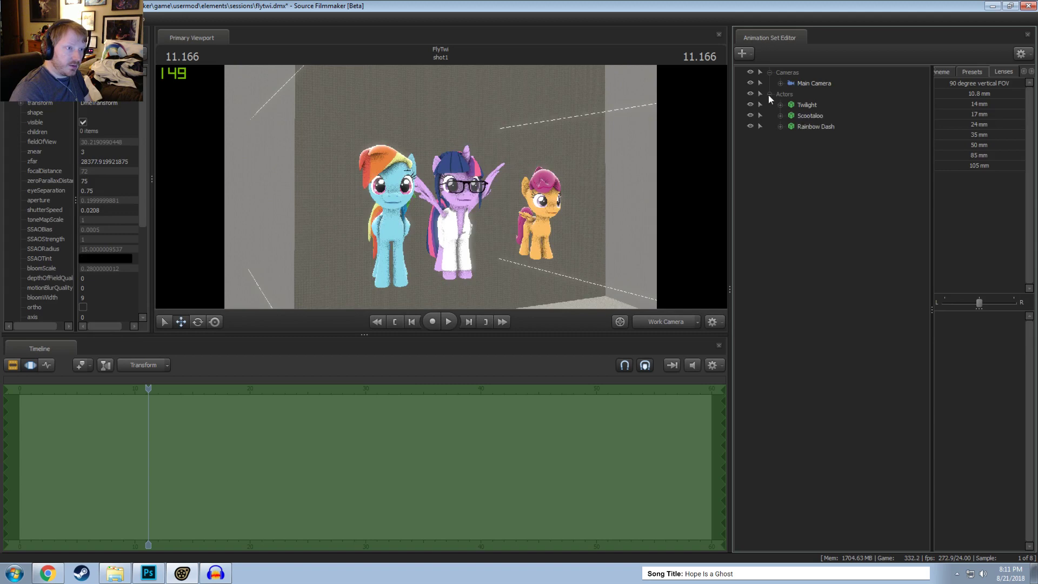
left_click(769, 94)
right_click(794, 136)
key("Escape")
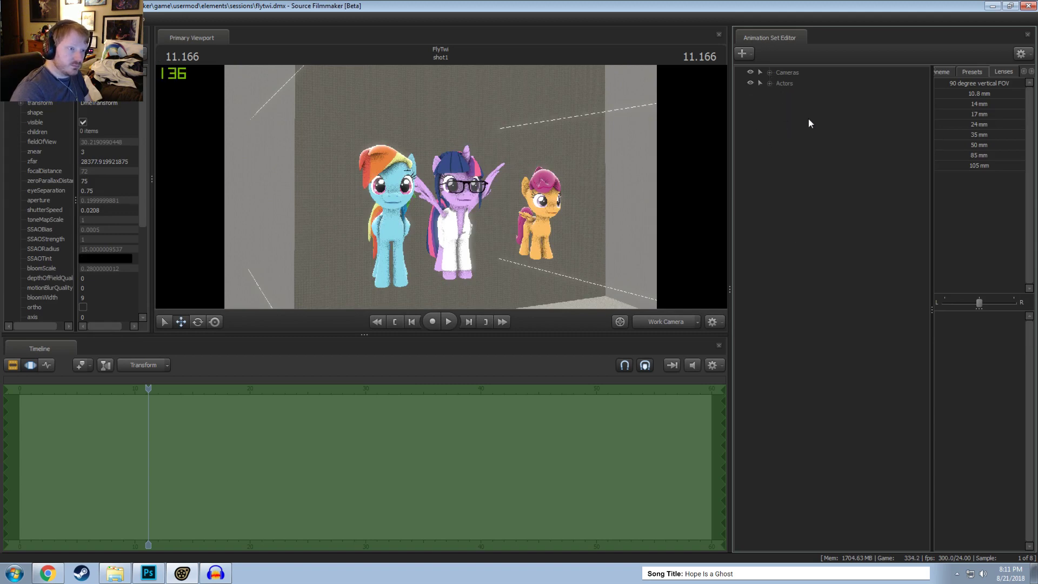
right_click(809, 118)
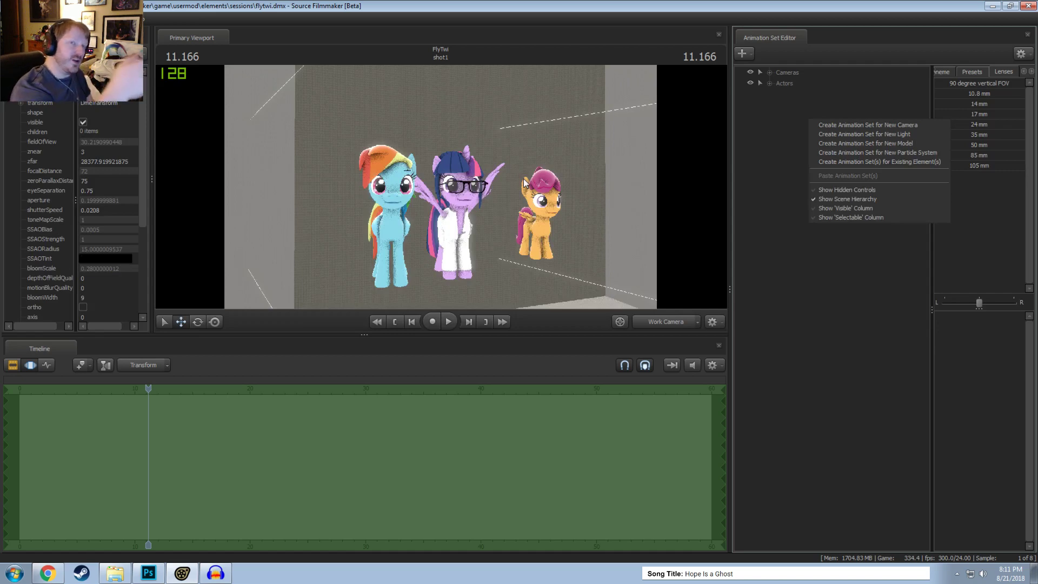
key("Escape")
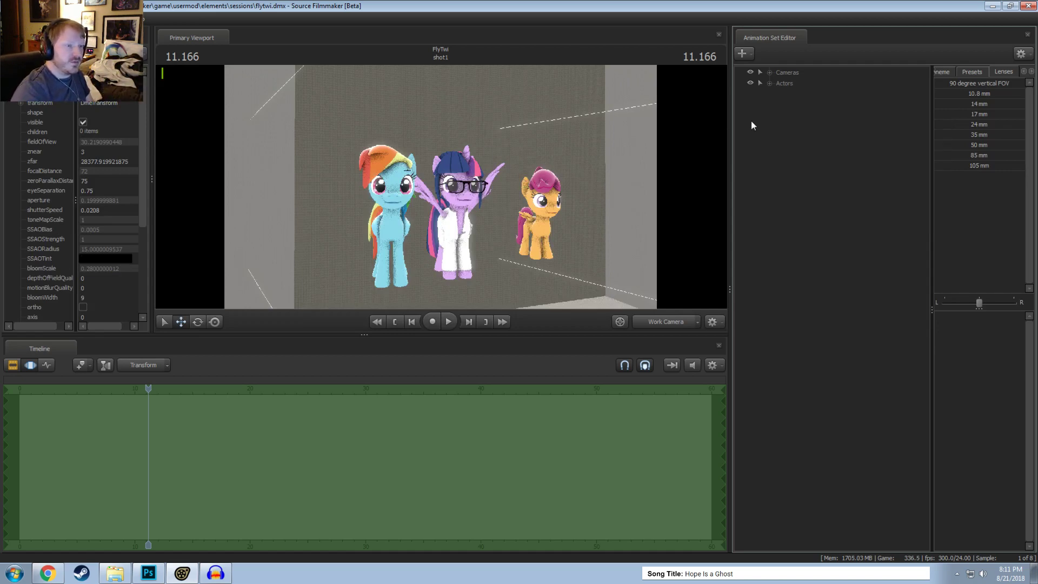
Step: Start an animation set for a new model and filter the model list by "chalk"
right_click(751, 121)
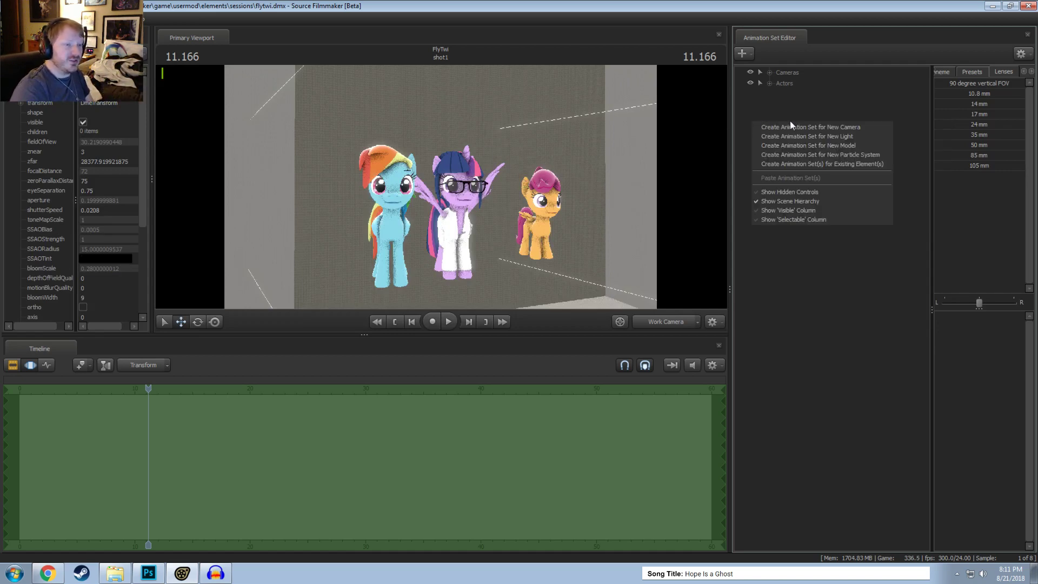
left_click(829, 142)
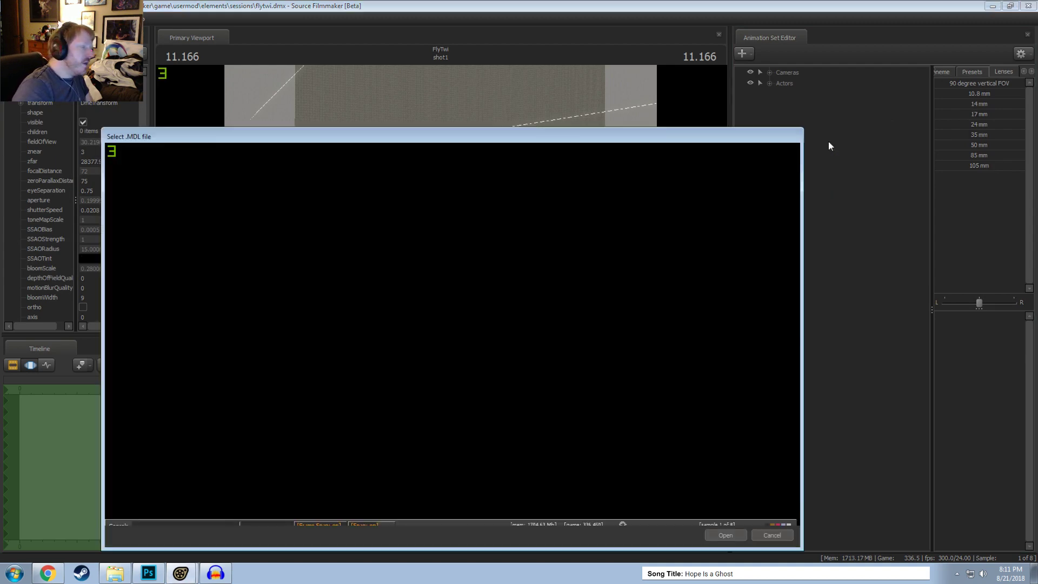
type("chalk")
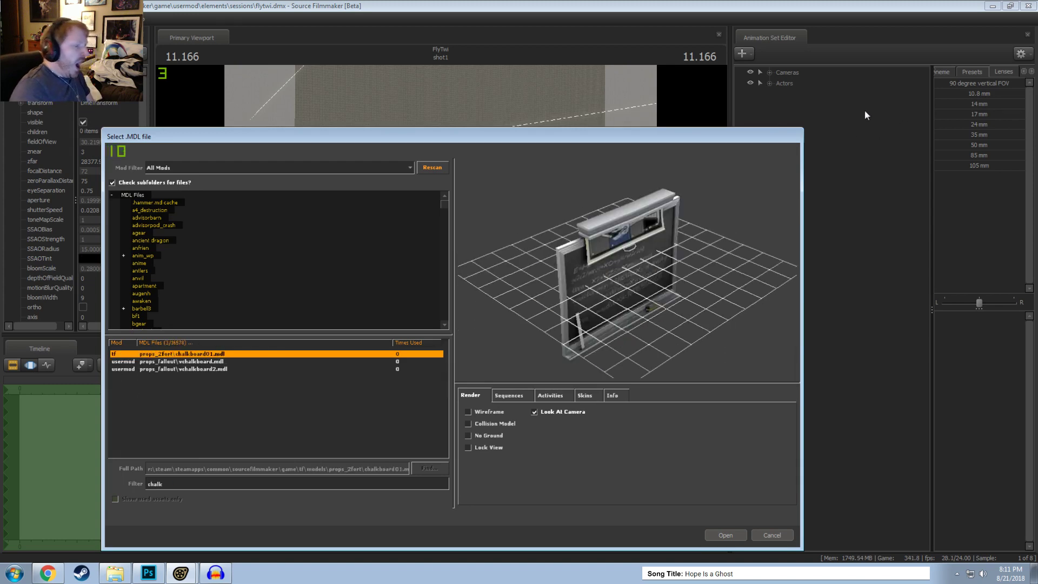
Step: Examine the previews of chalkboard01.mdl, vchalkboard.mdl and vchalkboard2.mdl from different angles
key("Down")
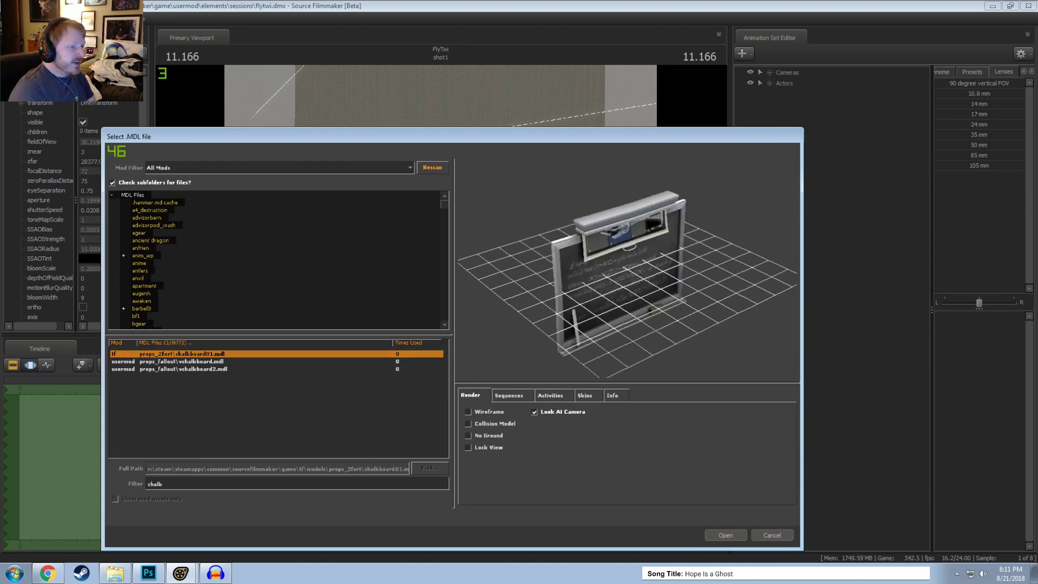
key("Down")
key("Up")
left_click_drag(584, 289, 629, 276)
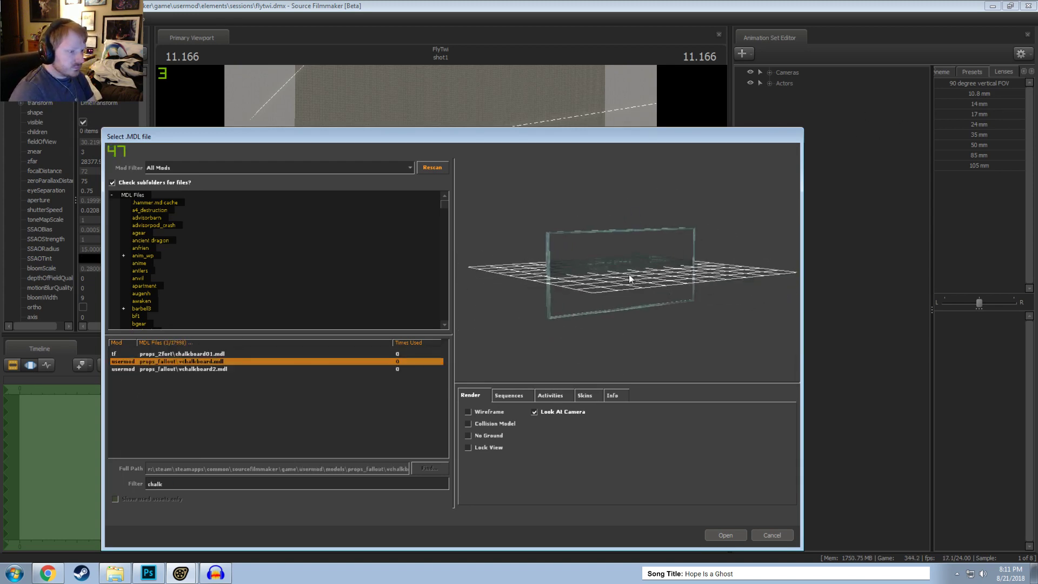
right_click_drag(629, 276, 643, 235)
left_click_drag(683, 225, 724, 211)
left_click(178, 353)
key("Down")
key("Down")
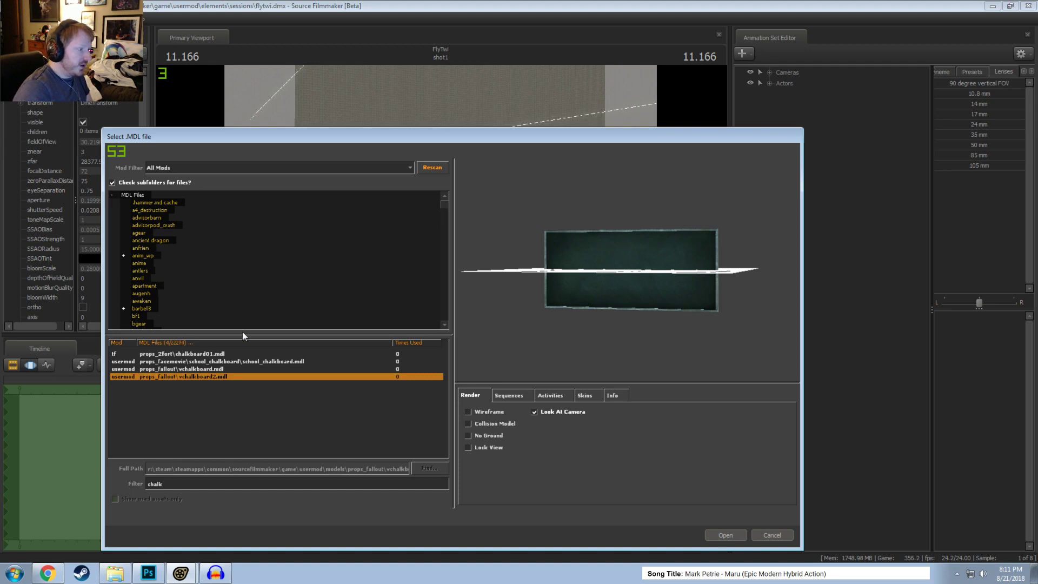
Step: Compare school_chalkboard.mdl with the Fallout chalkboards and load props_fallout\vchalkboard2.mdl into the shot
left_click(201, 357)
left_click_drag(584, 303, 648, 309)
key("Down")
key("Down")
key("Up")
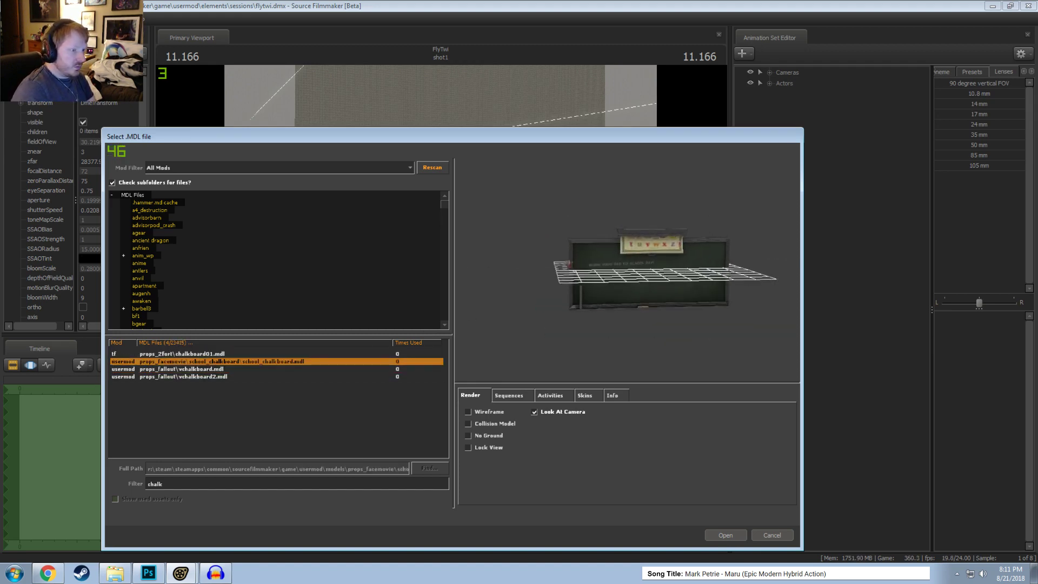
scroll(621, 271, "up", 5)
left_click_drag(620, 271, 675, 273)
key("Down")
key("Down")
key("Up")
key("Down")
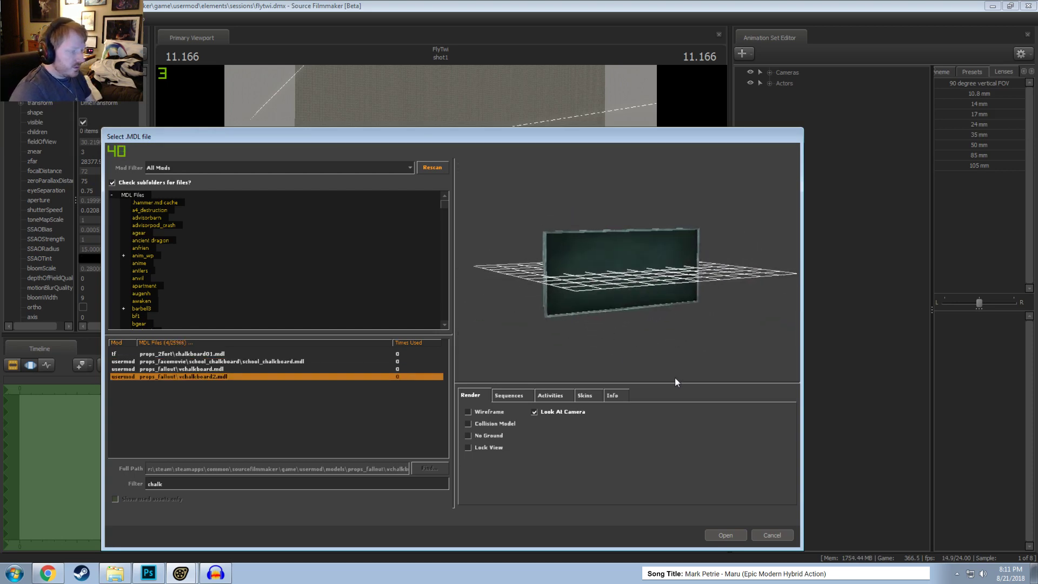
left_click(733, 536)
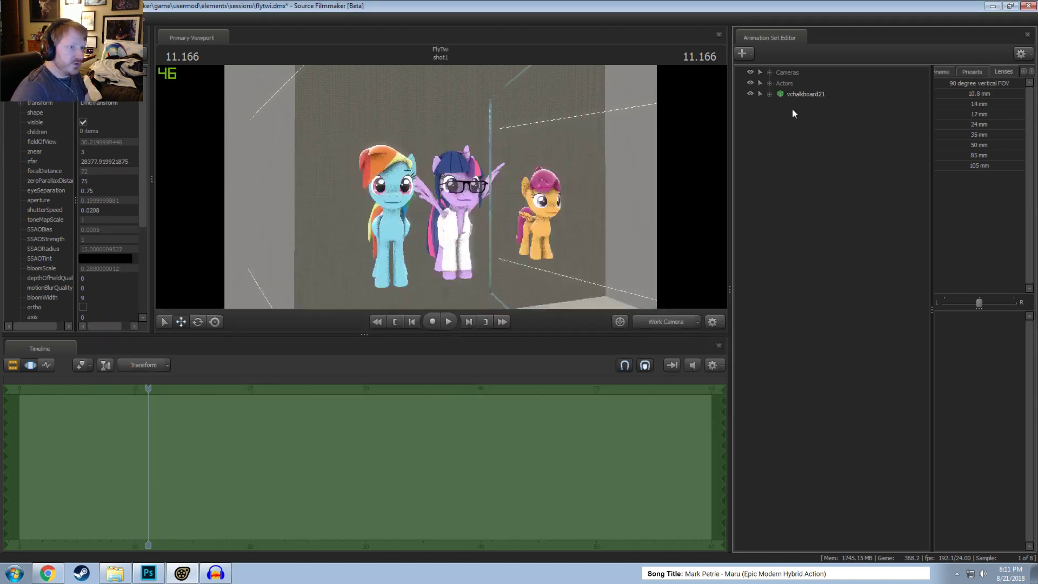
Step: Try to rotate the new chalkboard model freehand about its centre
left_click(805, 94)
key("f")
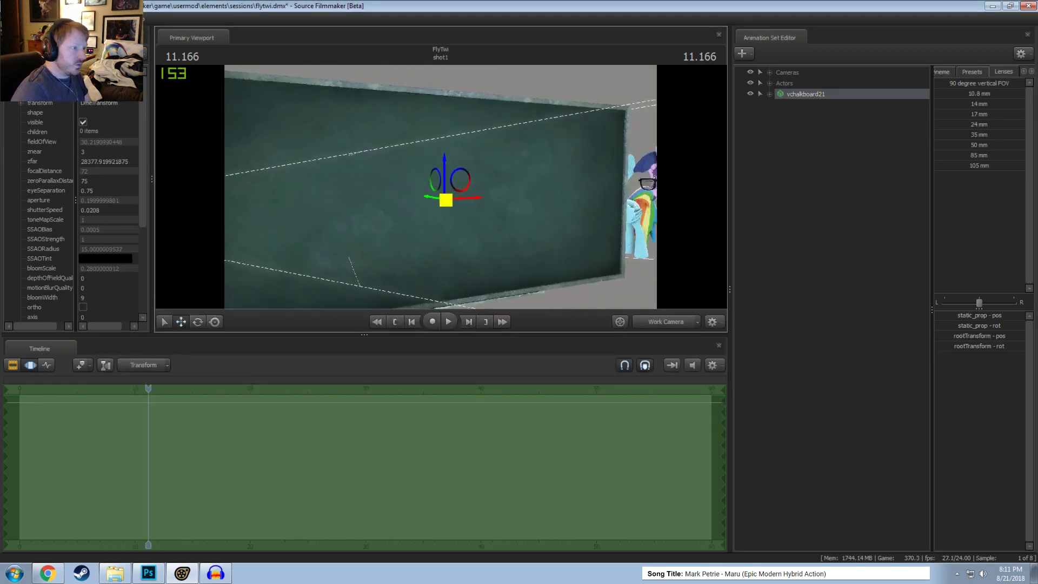
left_click_drag(452, 196, 432, 196, "alt")
right_click_drag(452, 196, 452, 243, "alt")
left_click_drag(452, 196, 481, 184, "alt")
key("e")
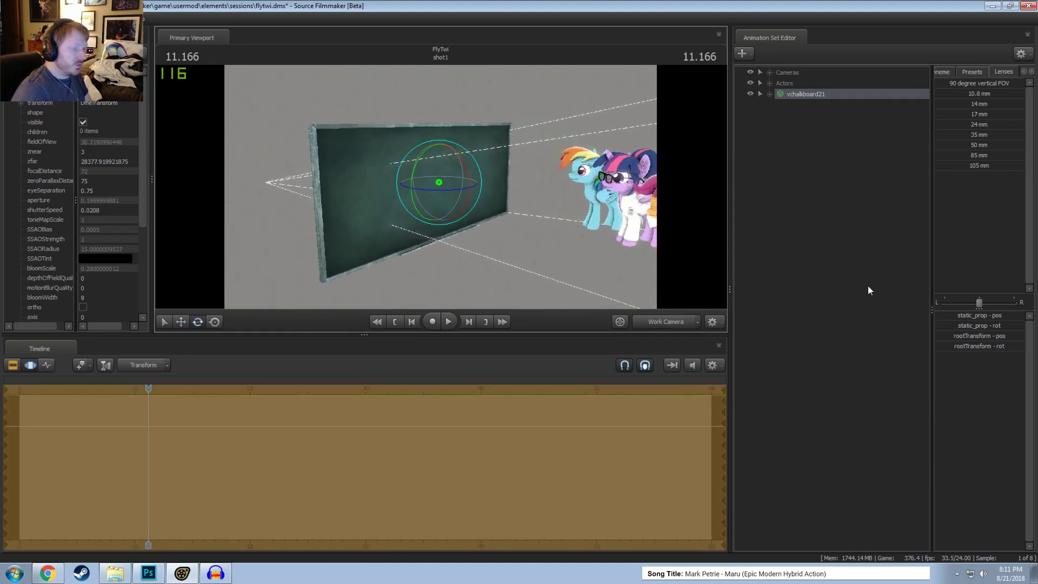
key("ctrl+z")
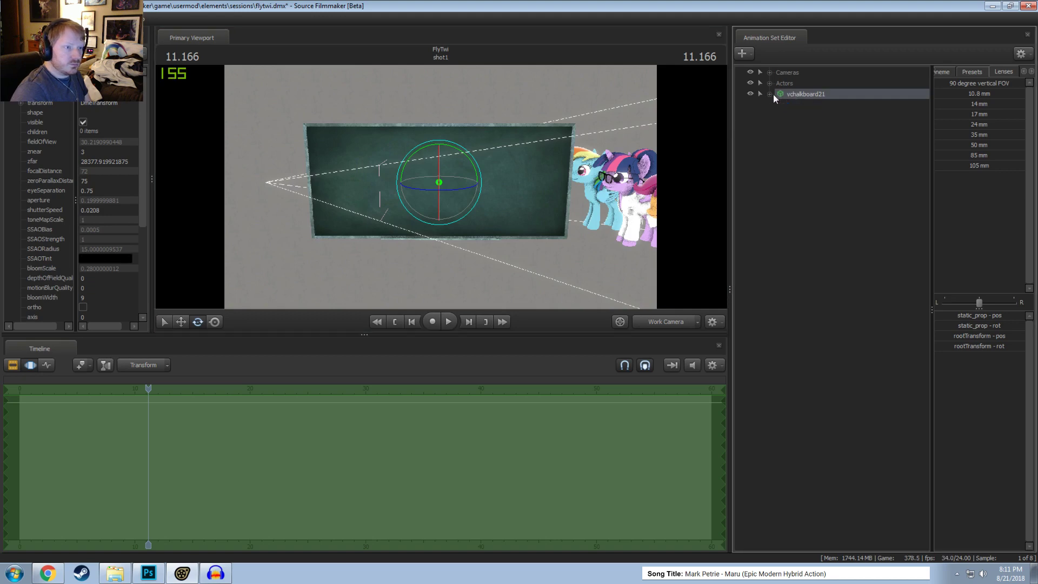
Step: Rename the vchalkboard21 animation set as Chalkboard
right_click(817, 98)
left_click(840, 105)
type("Chalk")
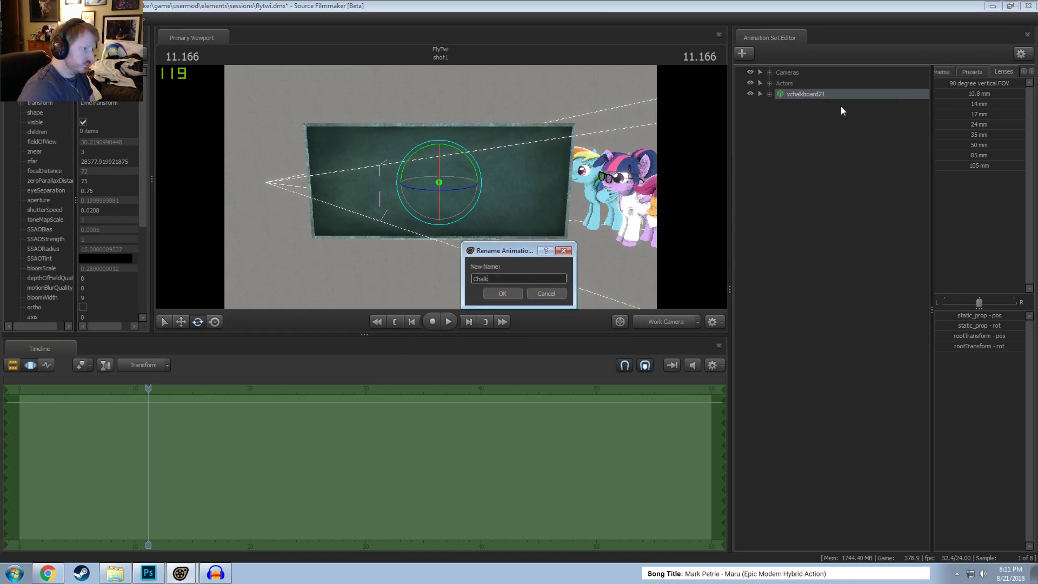
type("board")
key("Return")
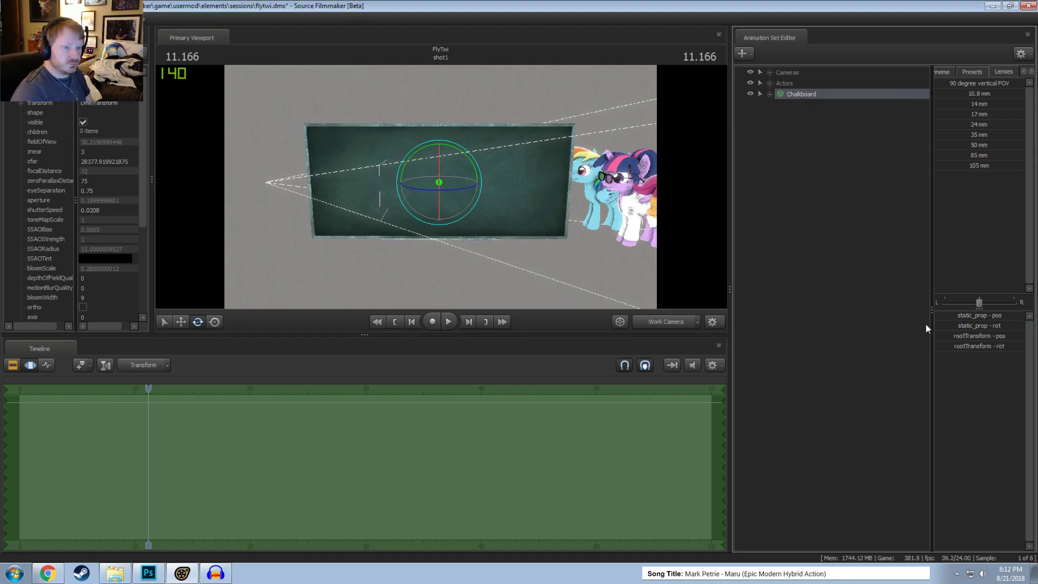
Step: Set the third rotation value of the Chalkboard's rootTransform to 0
left_click_drag(655, 226, 836, 164)
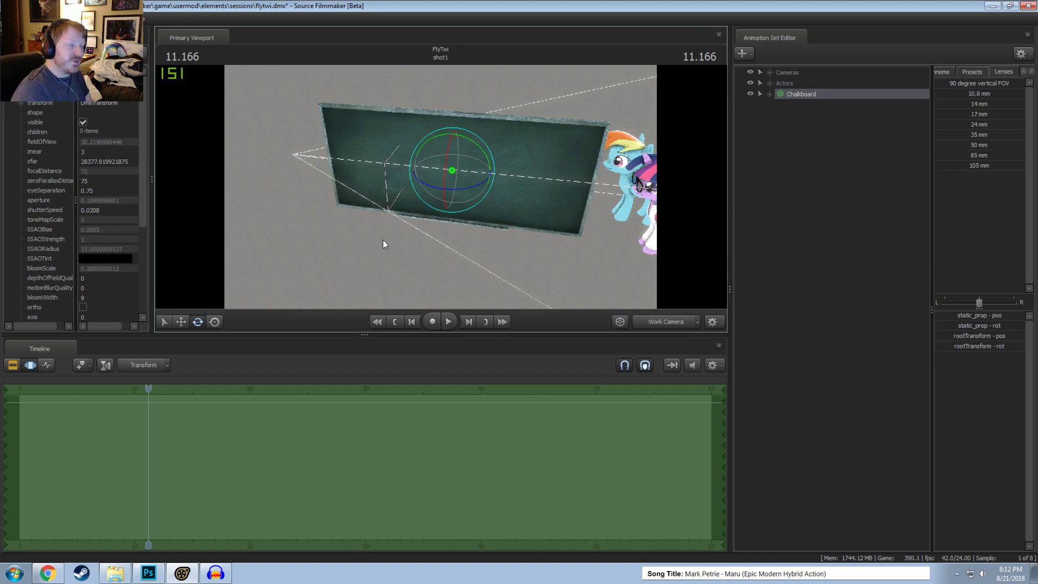
double_click(961, 345)
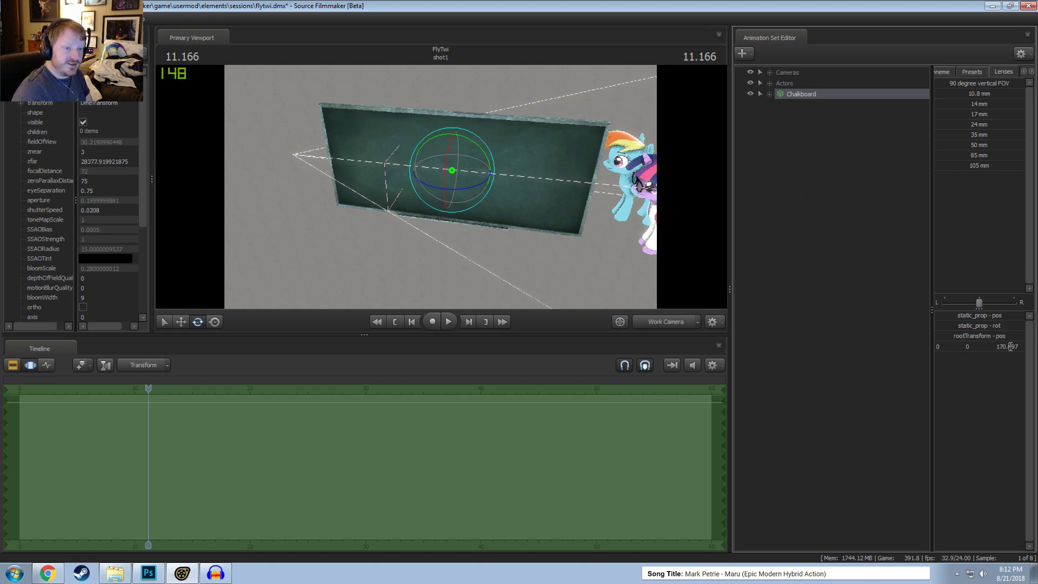
type("0")
key("Return")
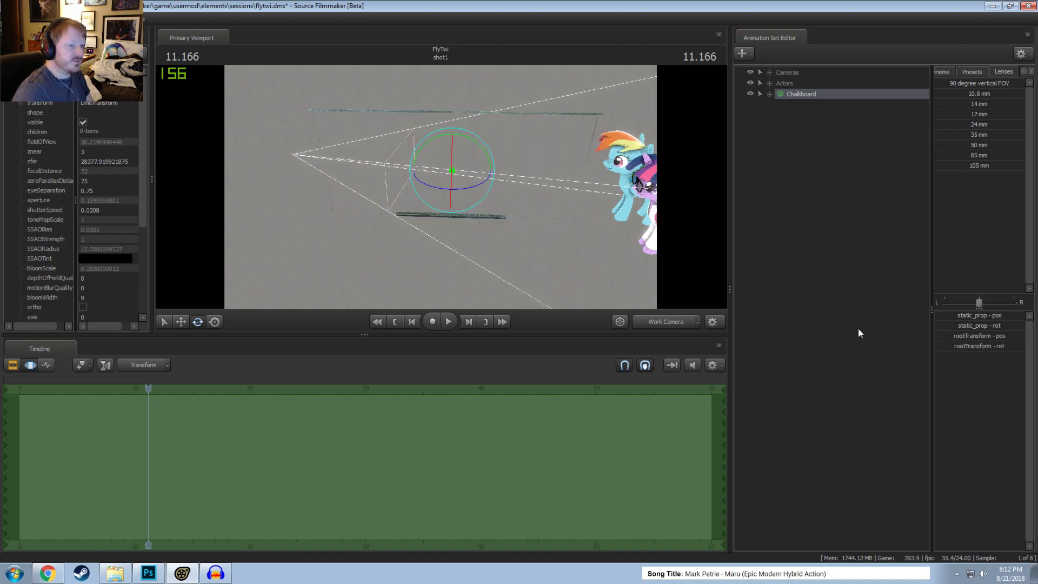
Step: Set the Chalkboard's rootTransform rotation to 0, 0, 90
double_click(1007, 348)
type("90")
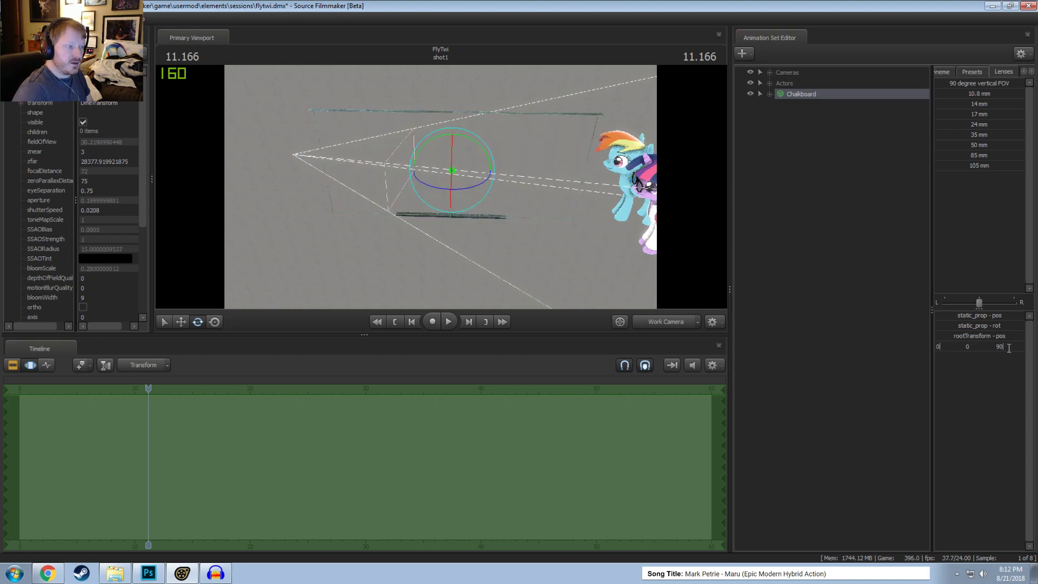
key("Return")
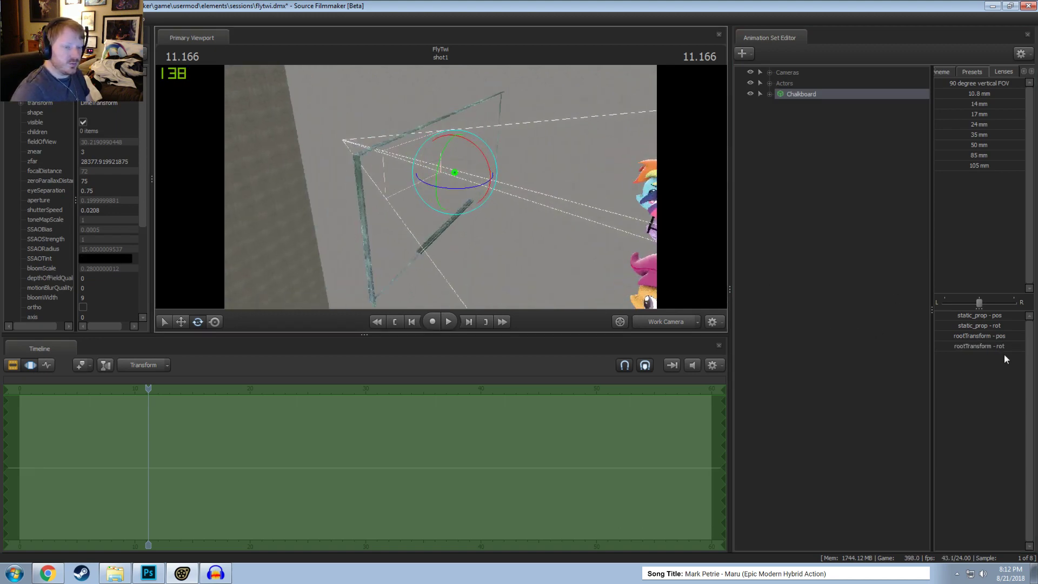
double_click(998, 346)
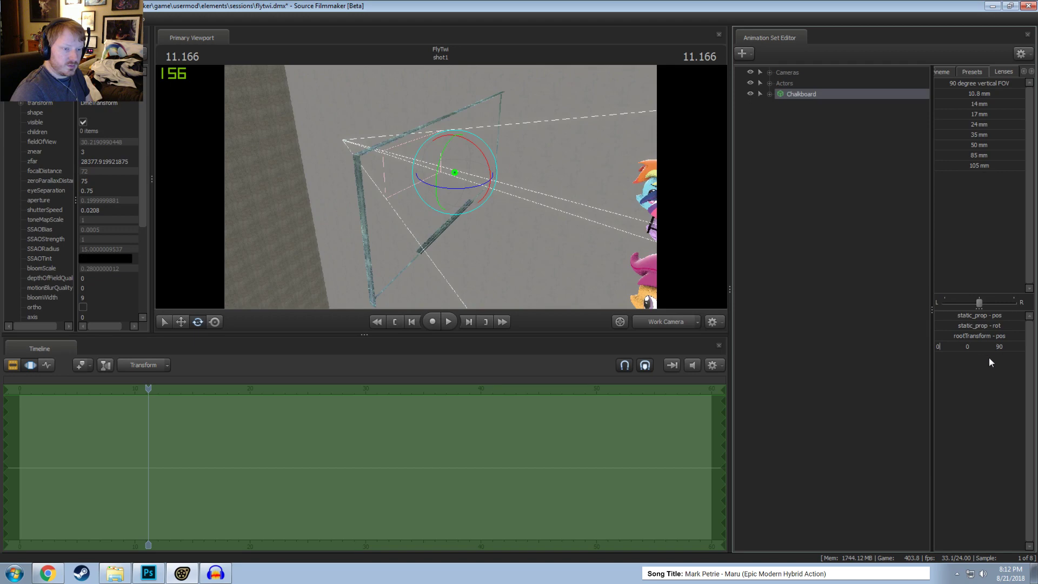
key("shift+Tab")
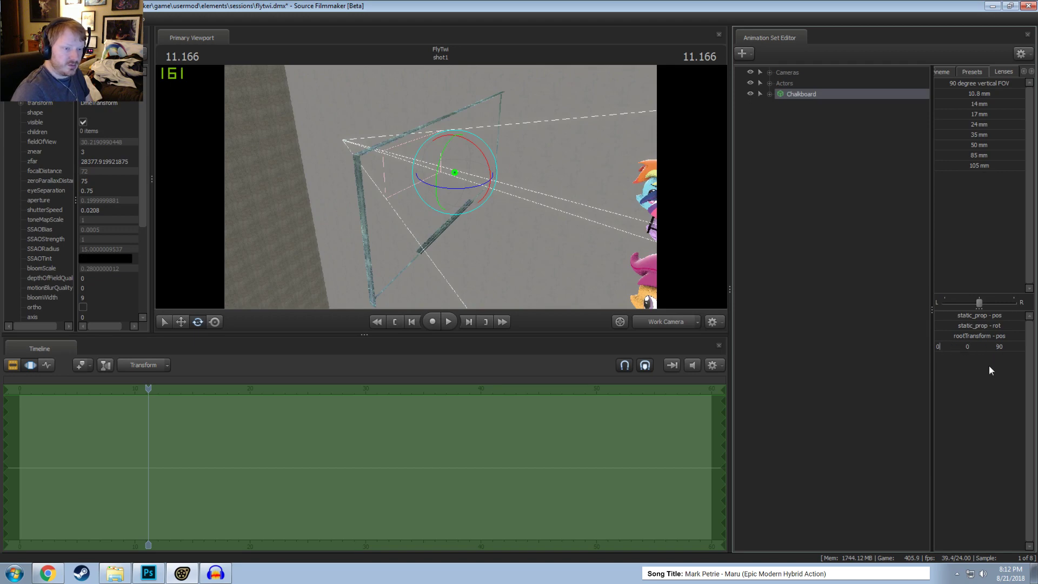
key("Return")
Step: Show the Chalkboard's Model in the Element Viewer
left_click_drag(465, 176, 508, 107, "alt")
key("w")
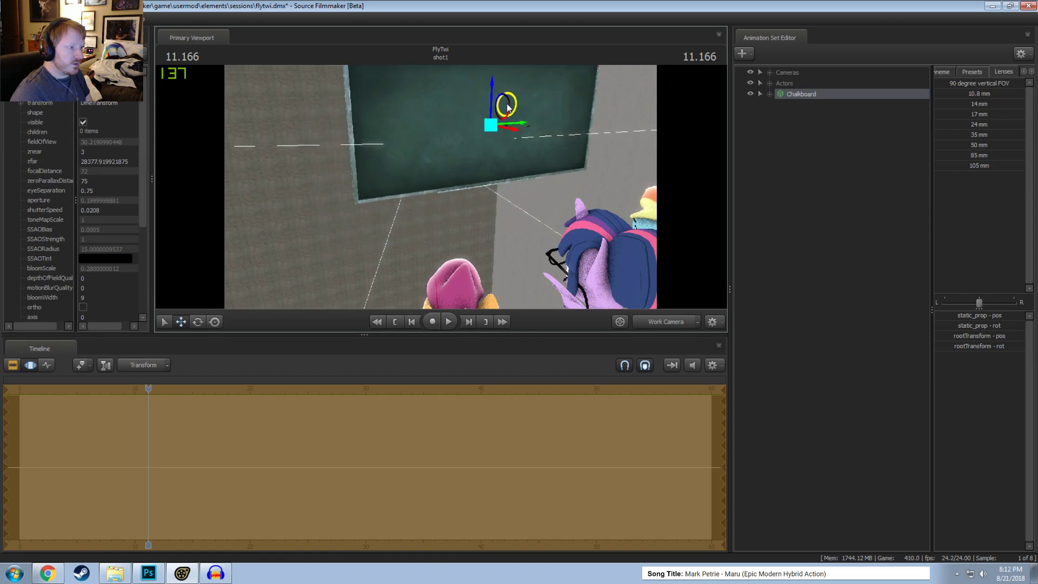
right_click(823, 95)
left_click(848, 233)
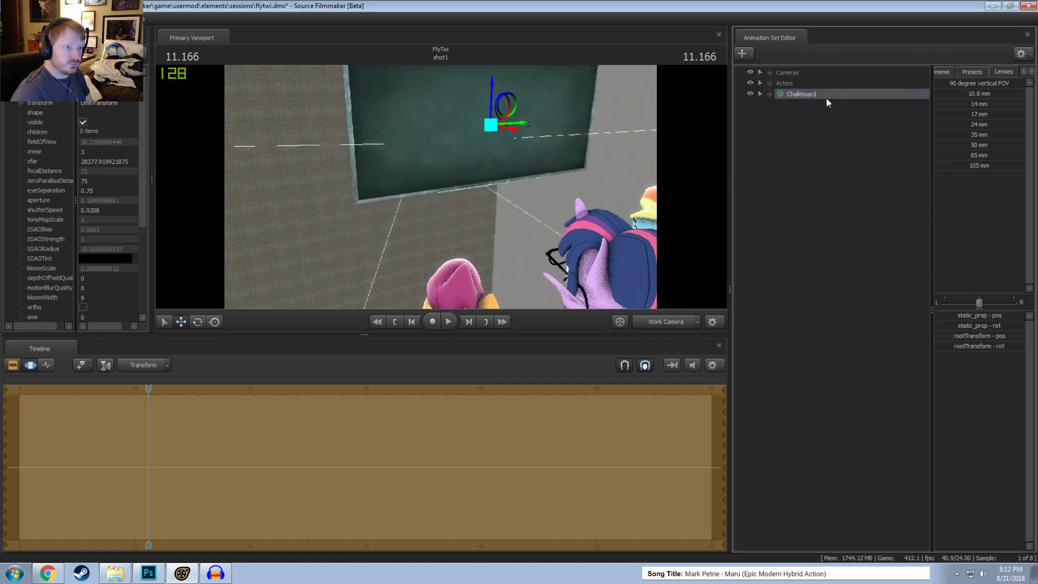
right_click(826, 98)
mouse_move(863, 159)
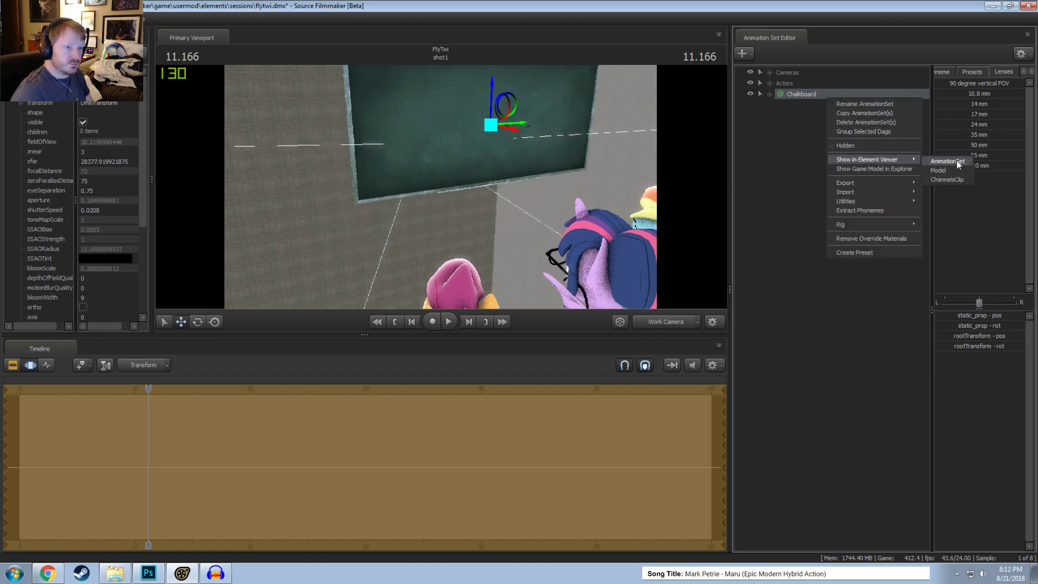
left_click(942, 168)
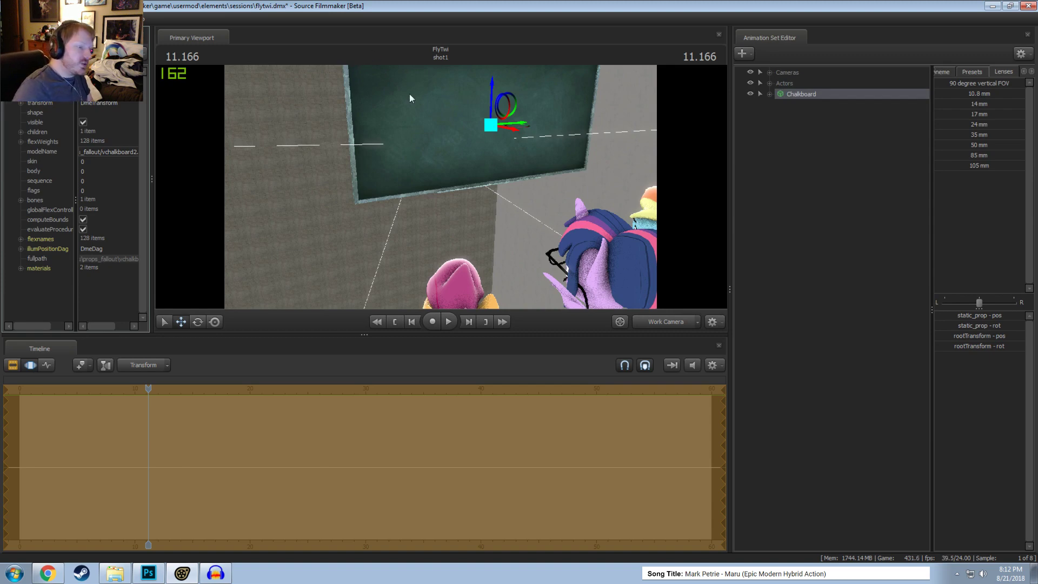
Step: Switch to the Clip Editor and play back the two doctor spara clips on the Dialog track
key("F2")
left_click(93, 389)
key("space")
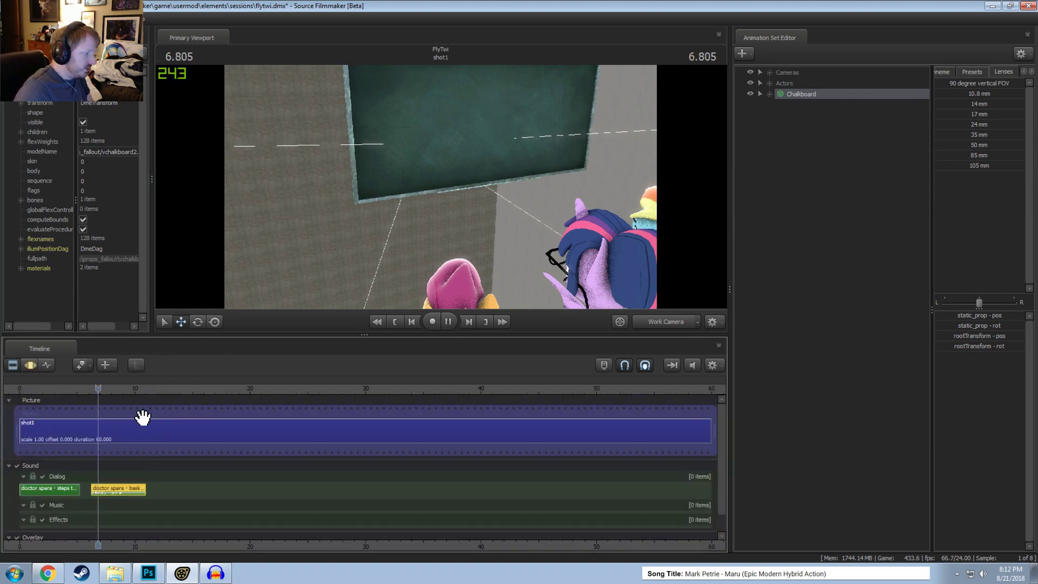
key("space")
scroll(24, 401, "up", 3)
left_click(30, 390)
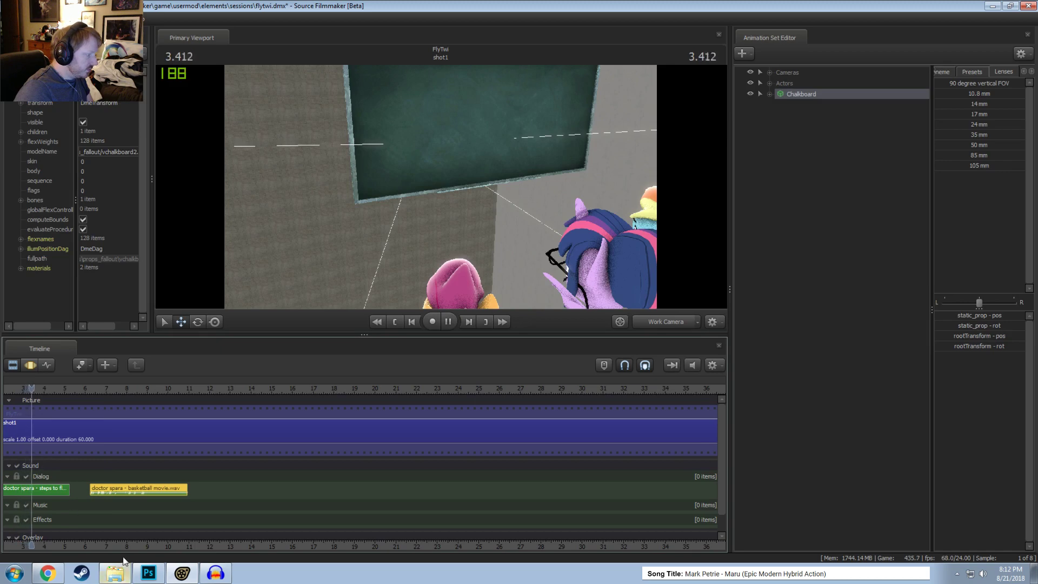
middle_click_drag(91, 513, 211, 508)
key("space")
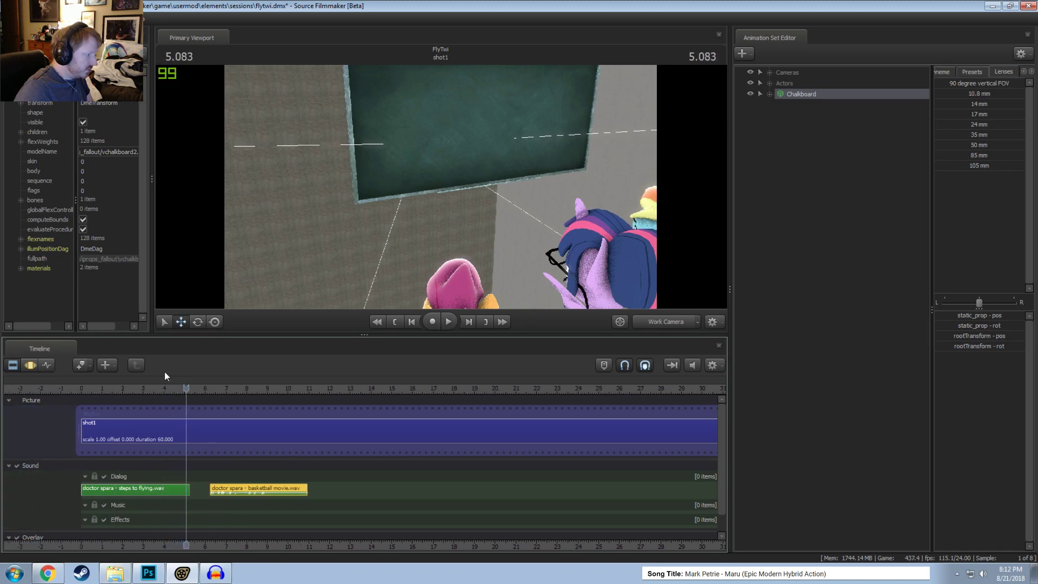
Step: Move the doctor spara - basketball movie.wav clip later on the Dialog track, starting at about 11.4 seconds
left_click(150, 389)
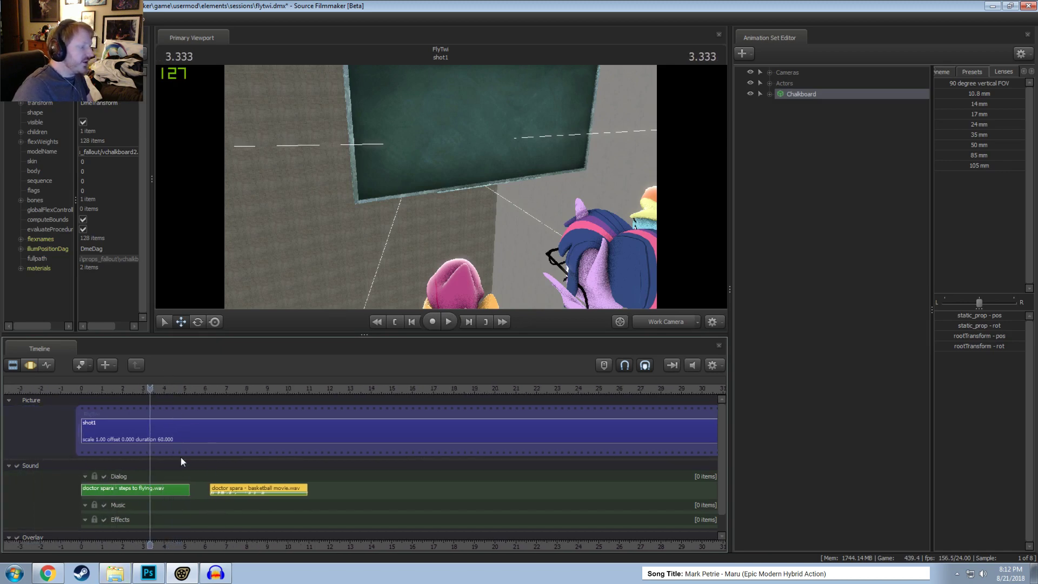
scroll(181, 456, "up", 2)
left_click(185, 490)
left_click(131, 384)
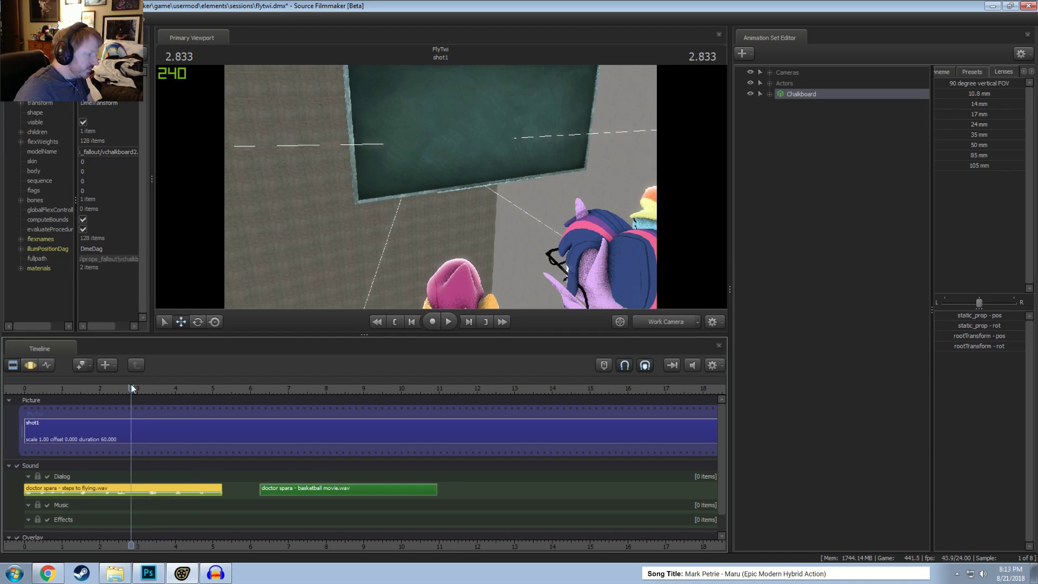
left_click_drag(307, 484, 499, 485)
Step: Split the doctor spara - steps to flying.wav clip at 4.416 seconds and move its second part to start at about 5.2 seconds
key("space")
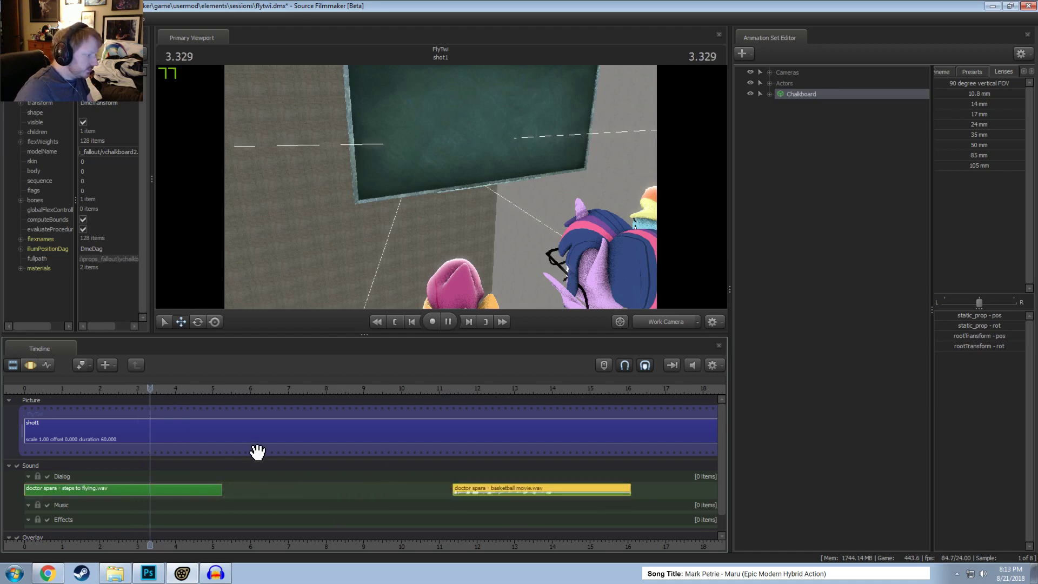
scroll(206, 472, "up", 1)
scroll(208, 473, "up", 1)
left_click(212, 488)
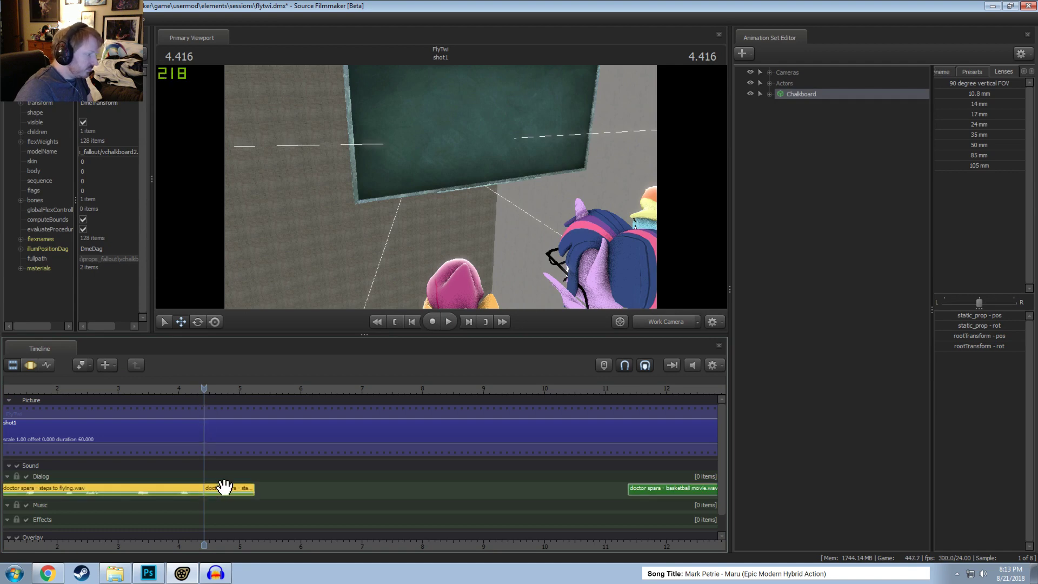
left_click_drag(224, 487, 279, 493)
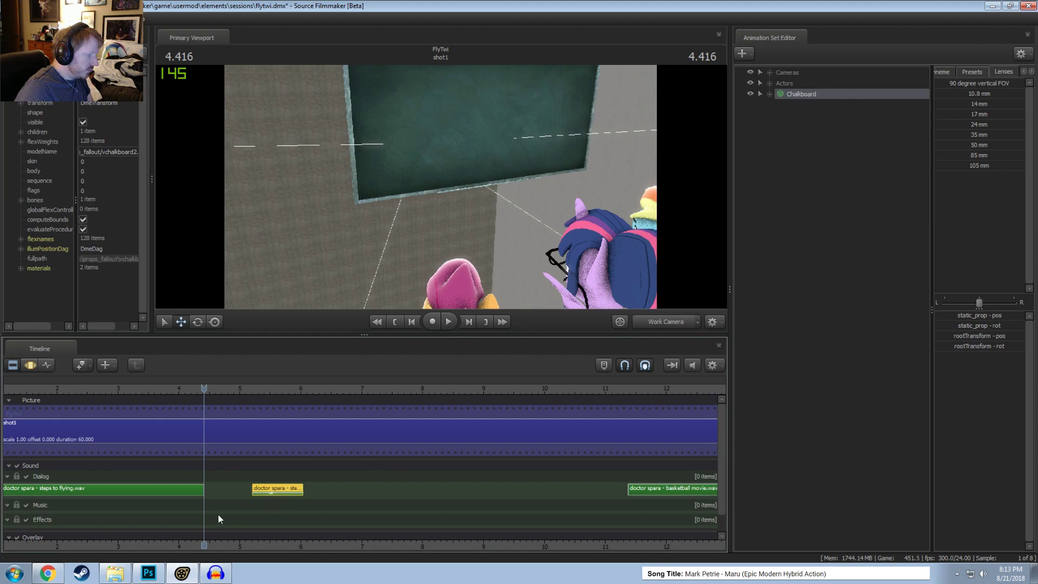
Step: Start adding a clip to the Effects sound track and filter the WAV files by "impact"
right_click(200, 516)
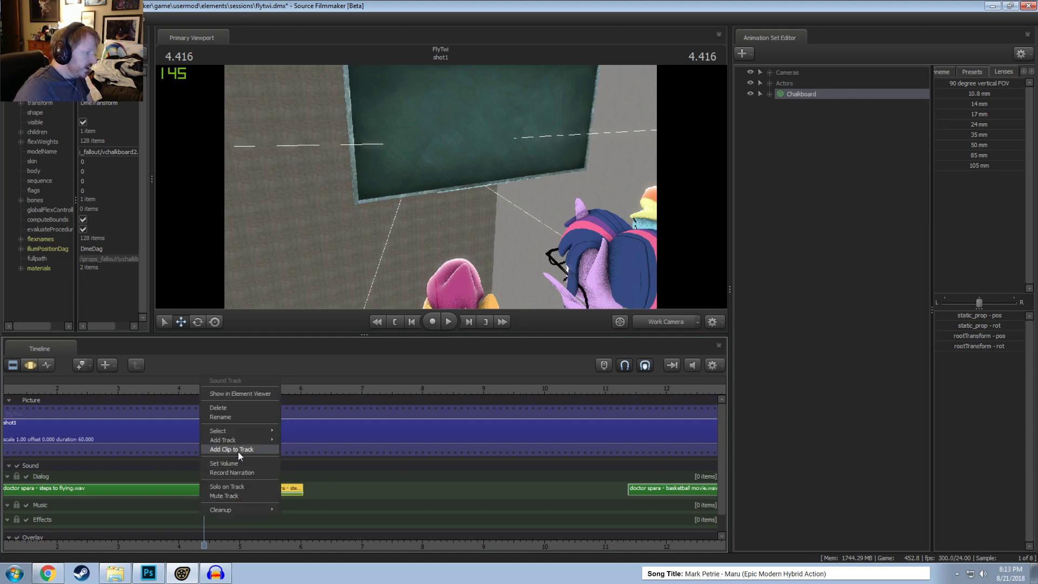
left_click(238, 452)
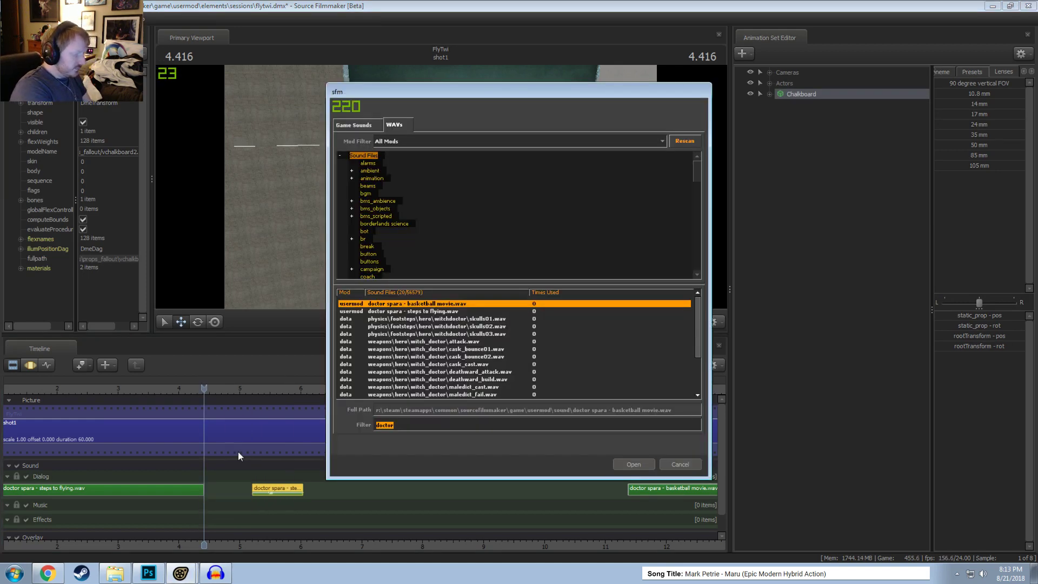
type("impact")
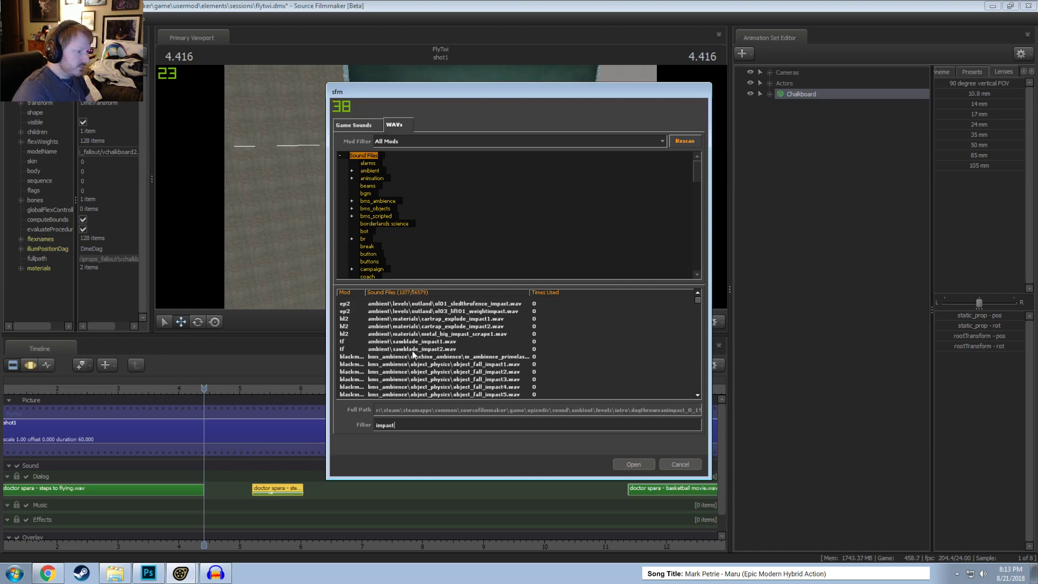
Step: Audition the ambient, object fall, melee and robot impact sounds in the filtered list
left_click(449, 334)
left_click(442, 341)
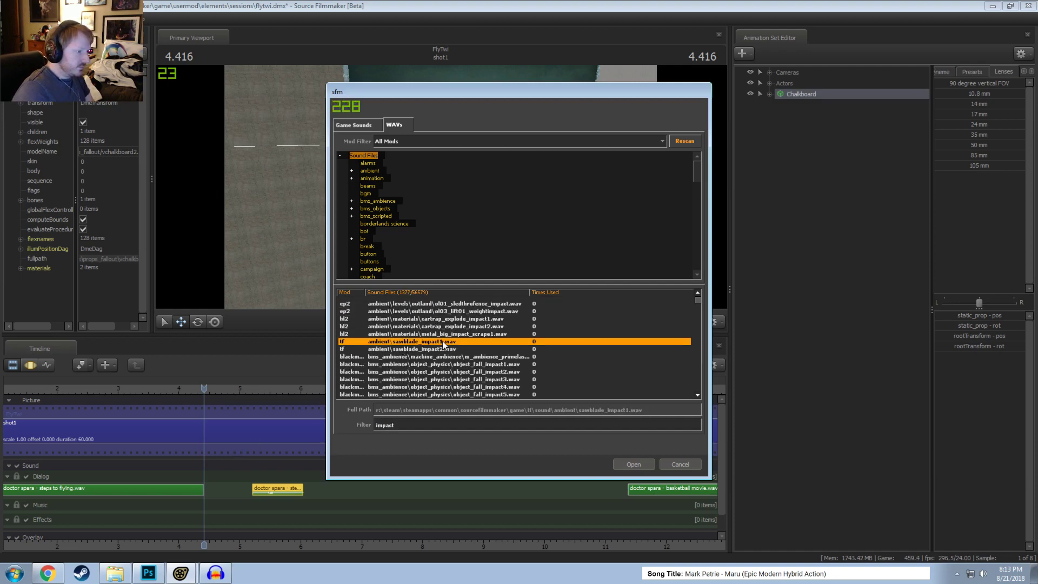
left_click(449, 372)
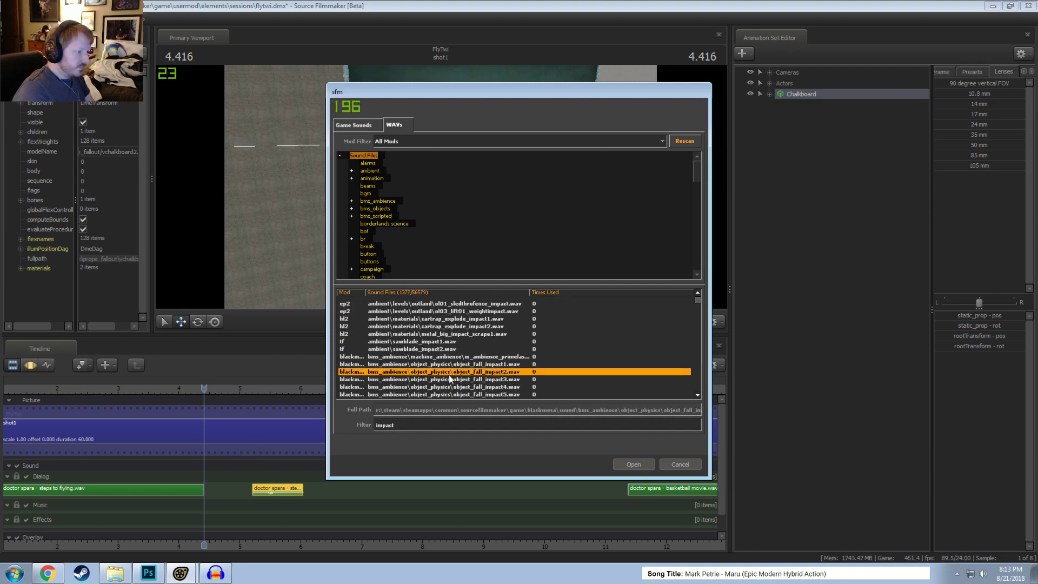
scroll(444, 388, "down", 5)
left_click(453, 363)
left_click(457, 342)
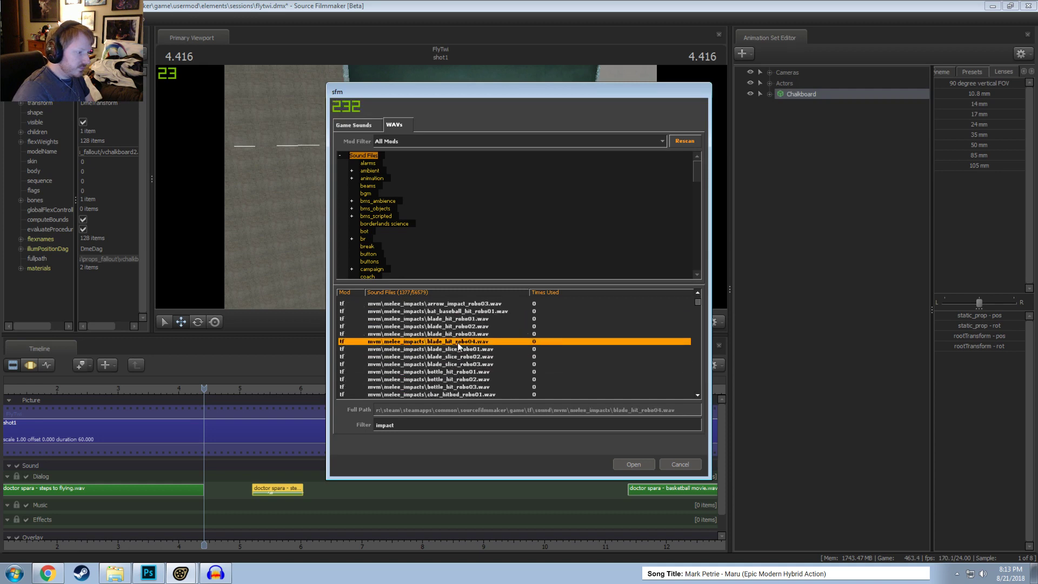
left_click(460, 362)
scroll(468, 388, "down", 3)
left_click(460, 343)
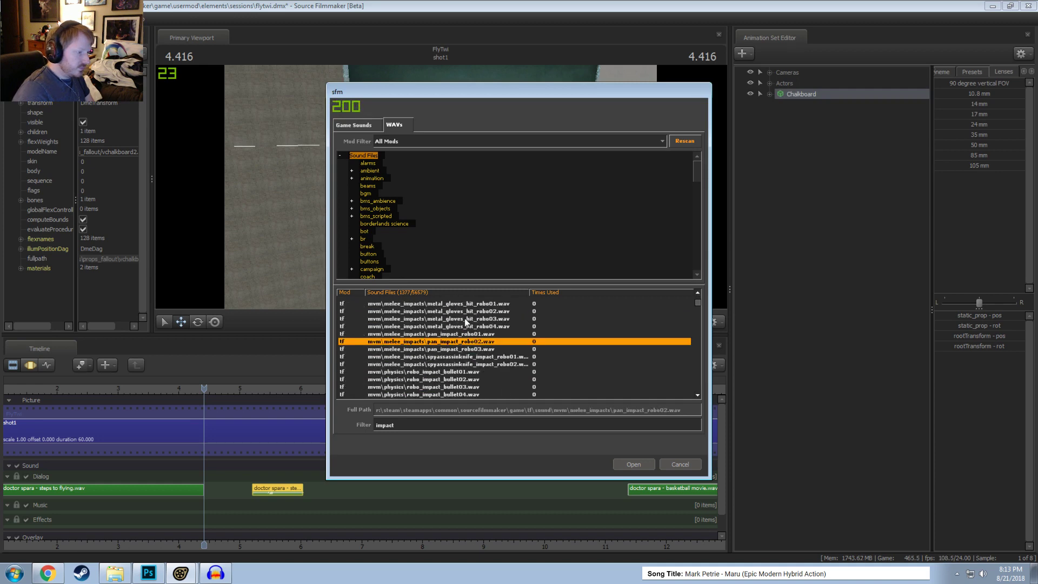
left_click(465, 320)
left_click(459, 379)
left_click(453, 387)
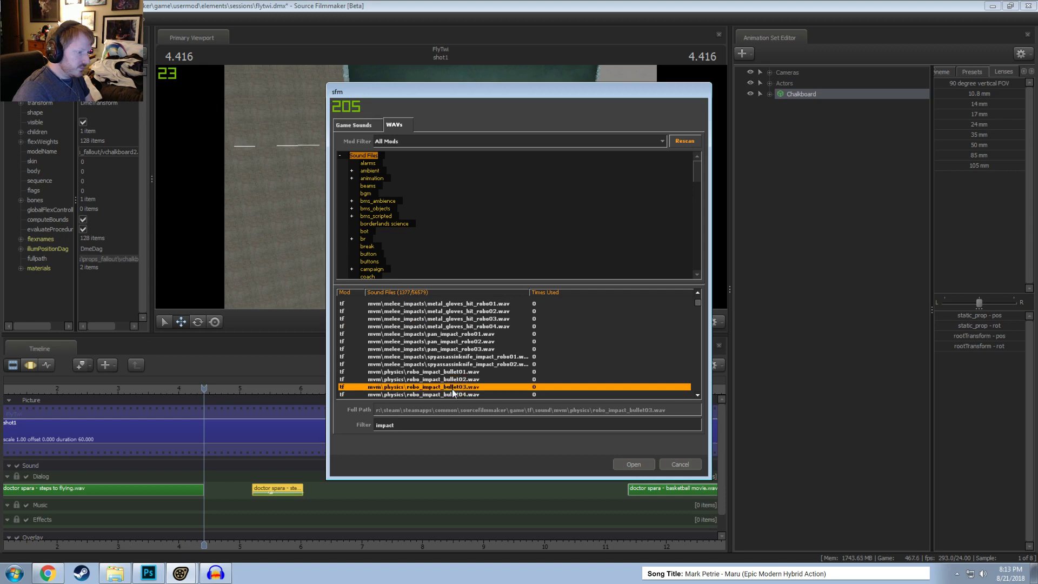
left_click(468, 349)
left_click(470, 333)
scroll(484, 358, "down", 4)
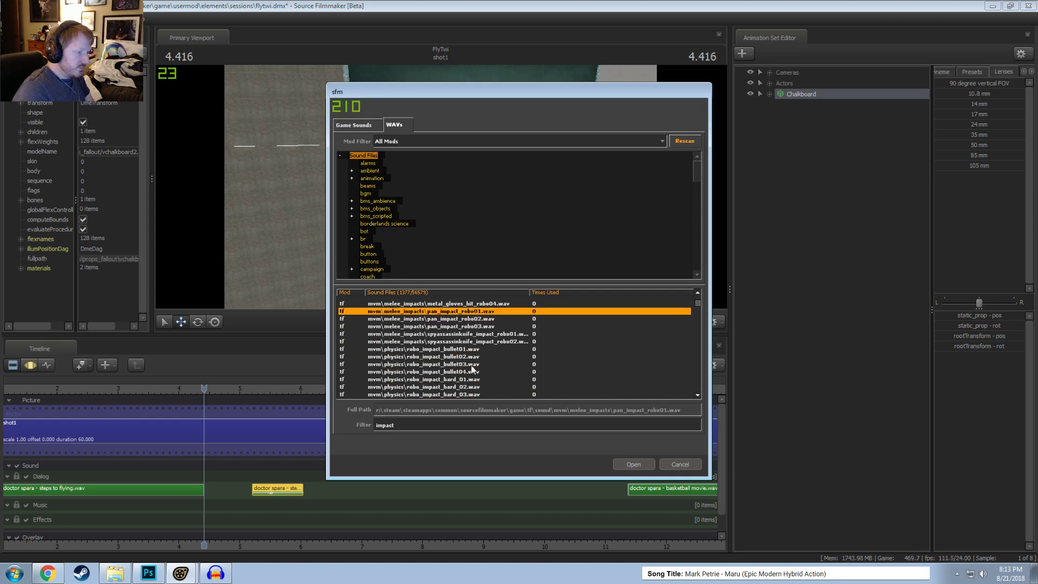
left_click(465, 364)
scroll(445, 373, "down", 2)
scroll(443, 345, "up", 2)
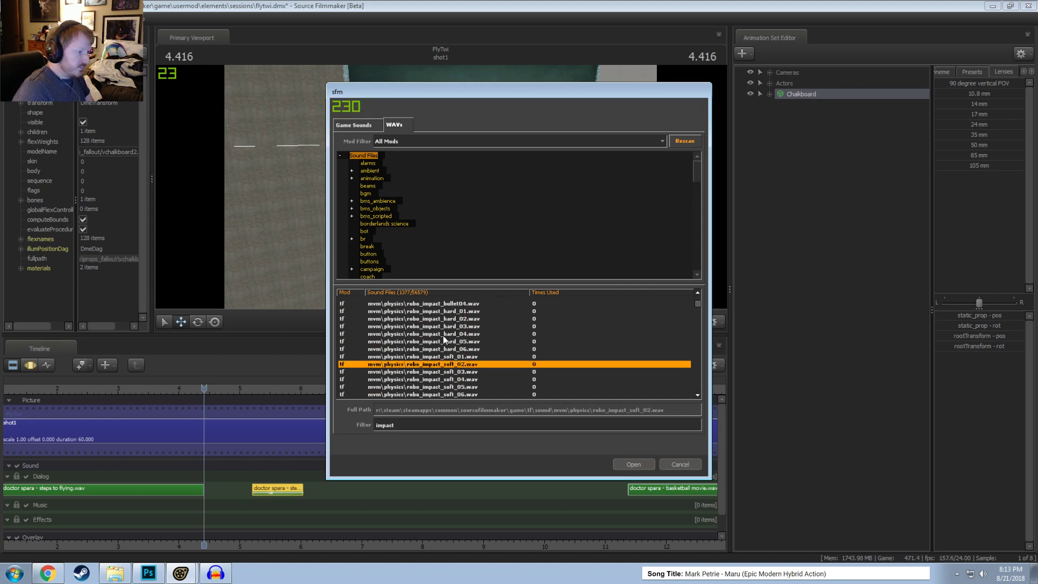
left_click(443, 335)
Step: Audition the ministrider, body, cardboard box and clipboard impact sounds
scroll(435, 368, "down", 4)
scroll(433, 384, "down", 2)
left_click(440, 371)
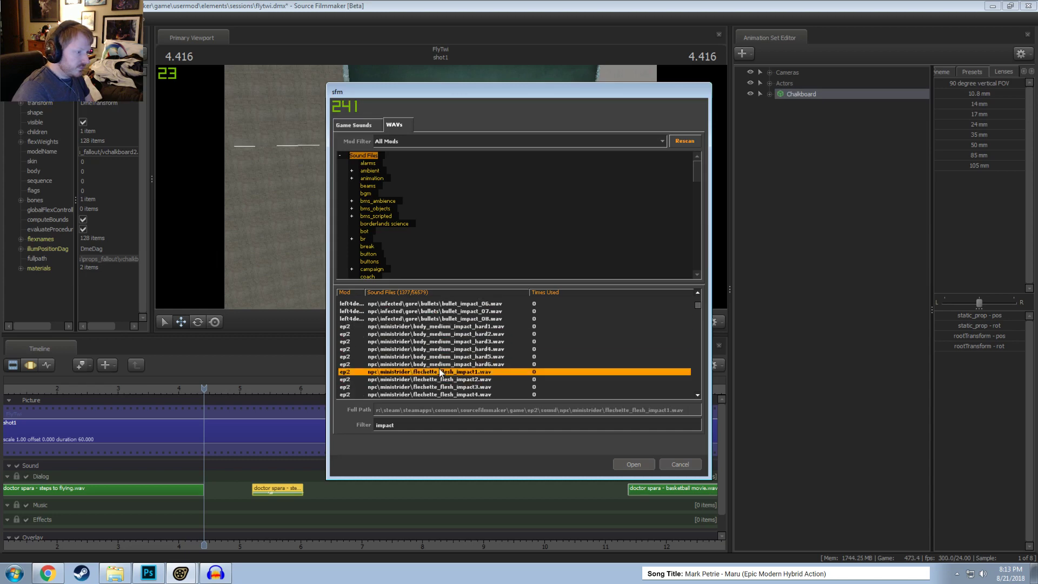
scroll(442, 379, "down", 3)
left_click(445, 379)
scroll(445, 383, "down", 4)
left_click(443, 371)
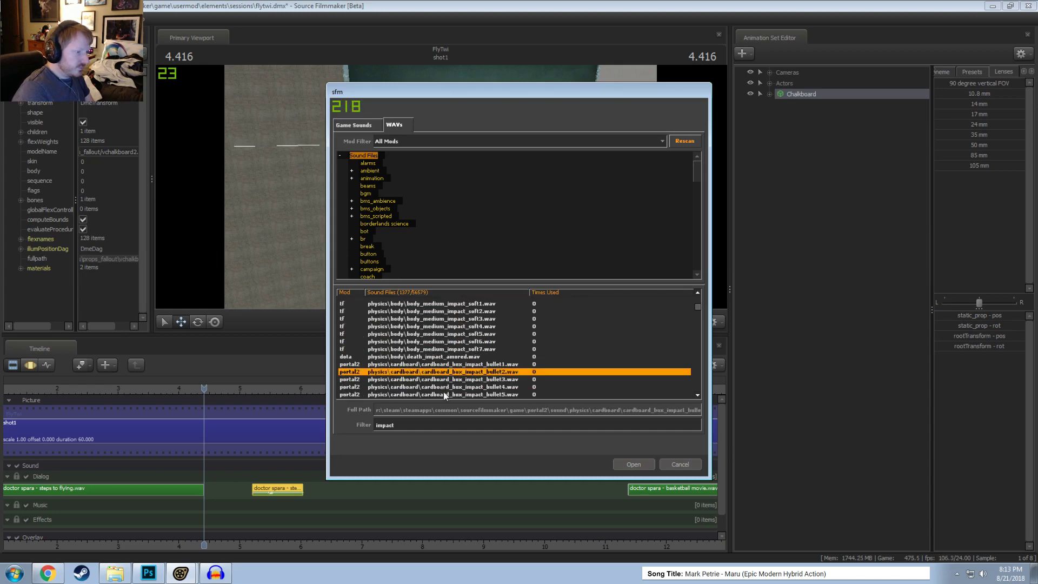
left_click(447, 364)
left_click(461, 319)
left_click(459, 365)
left_click(459, 349)
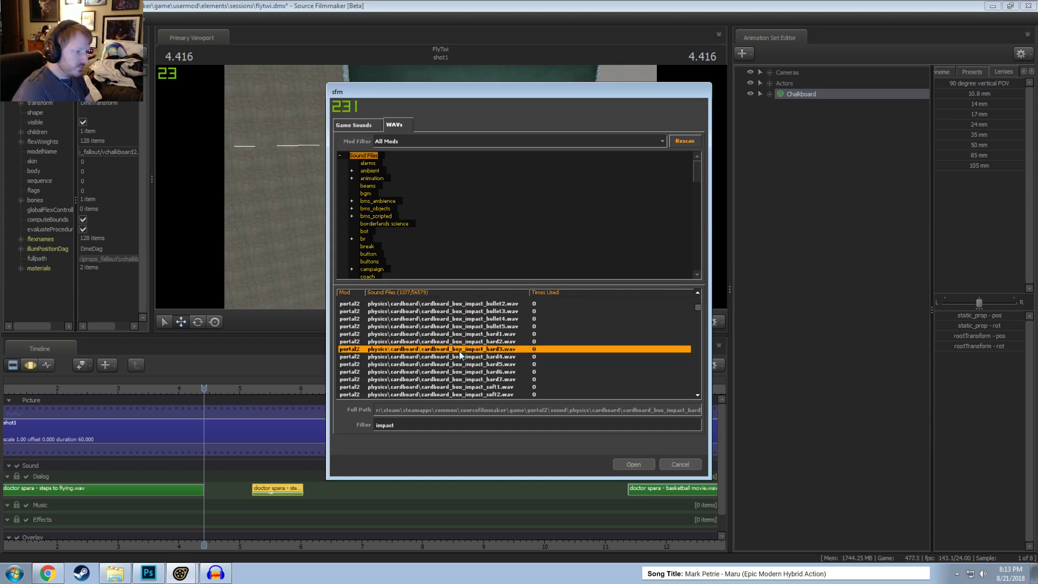
scroll(457, 346, "down", 3)
left_click(450, 363)
scroll(450, 373, "down", 10)
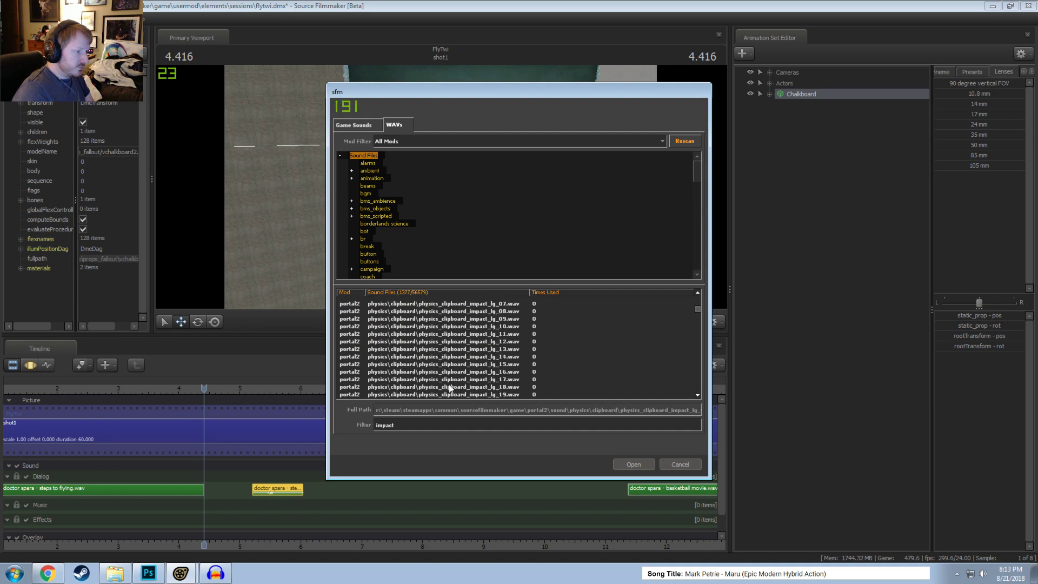
Step: Audition the impact sounds from the physics\concrete folder, including concrete_impact_soft1.wav
scroll(449, 378, "down", 3)
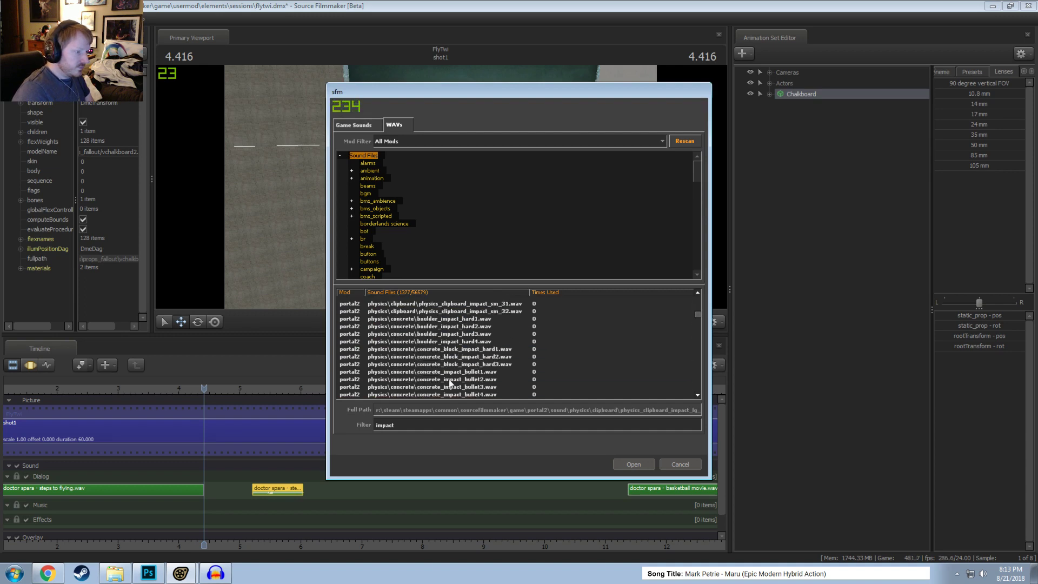
left_click(451, 379)
scroll(451, 379, "down", 2)
left_click(452, 380)
scroll(465, 361, "down", 6)
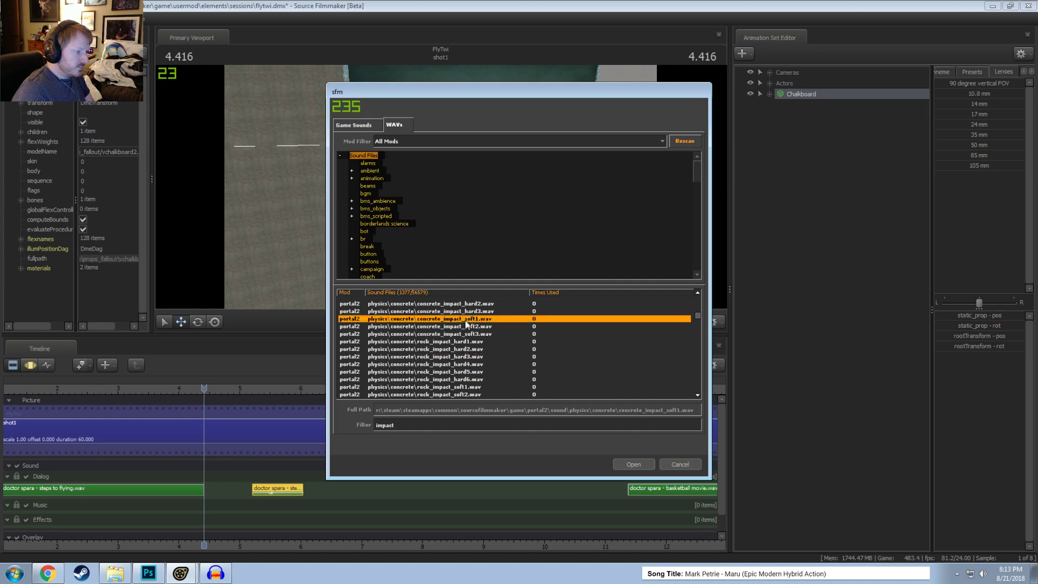
left_click(465, 348)
scroll(466, 348, "down", 5)
Step: Compare the heavy, light and medium body_impact sounds in physics\deaths\common
left_click(478, 372)
scroll(476, 367, "down", 4)
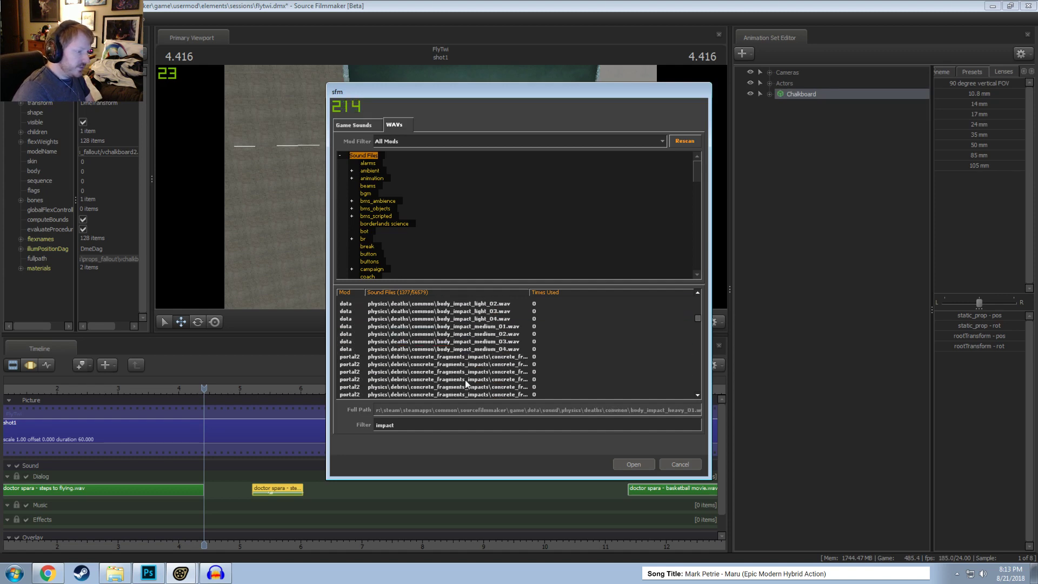
left_click(468, 341)
scroll(469, 328, "down", 1)
left_click(468, 305)
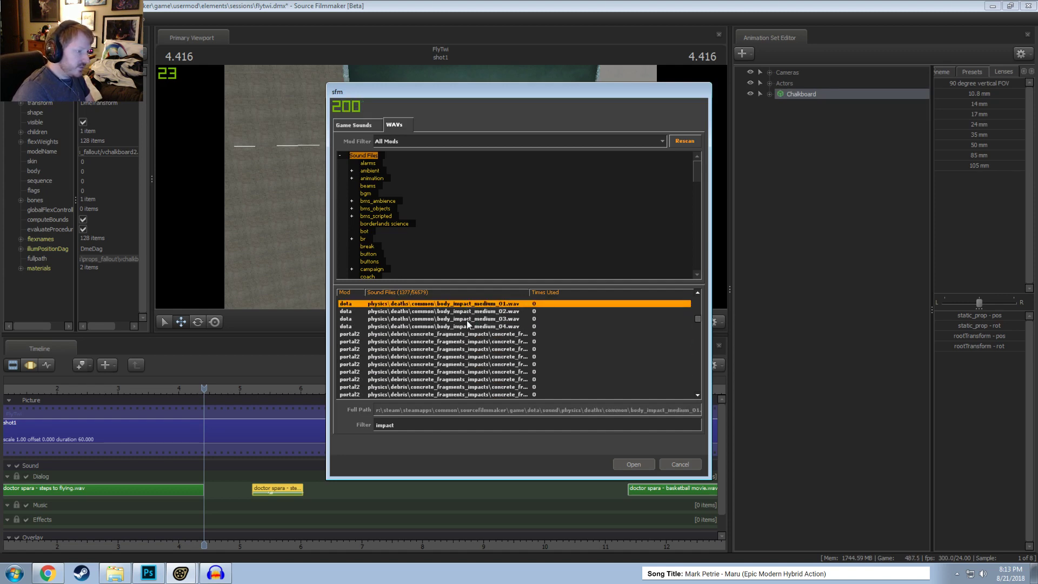
scroll(474, 340, "up", 3)
left_click(474, 341)
scroll(479, 326, "up", 3)
left_click(482, 306)
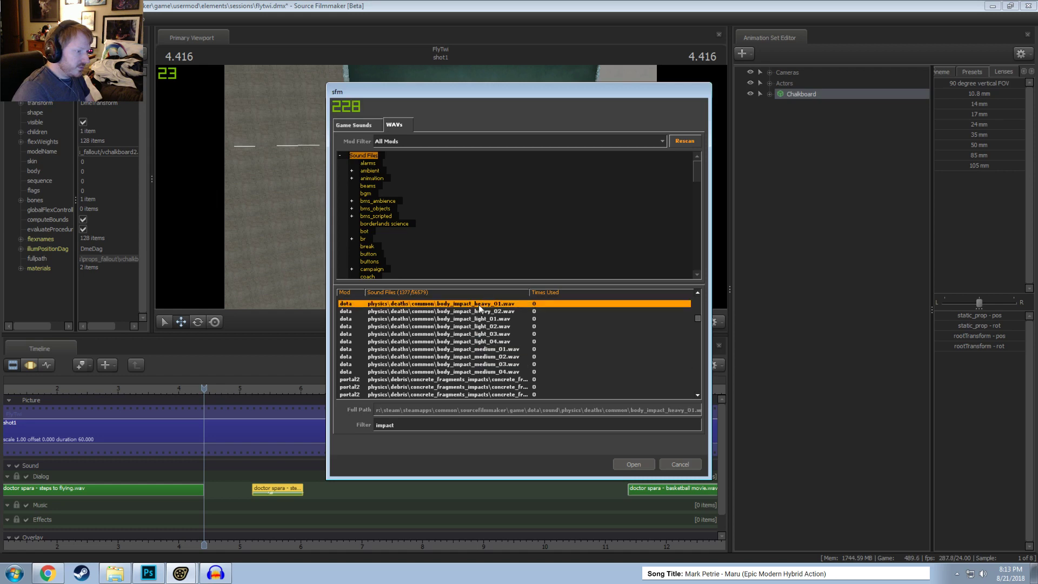
scroll(477, 344, "up", 3)
left_click(478, 342)
left_click(478, 335)
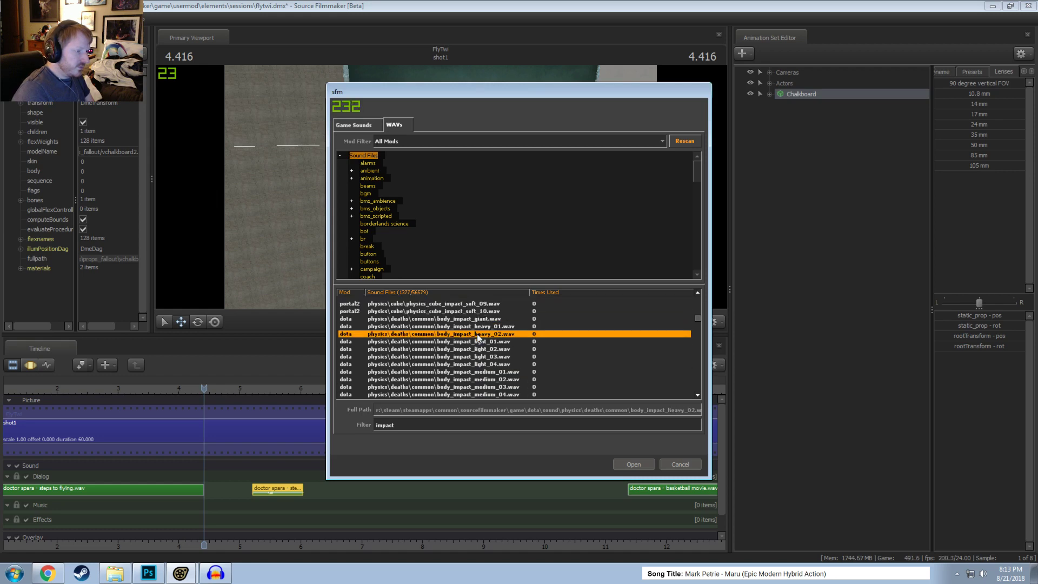
Step: Audition the concrete fragment, metal debris and tile impact sounds in the physics\debris folders
scroll(483, 370, "down", 8)
left_click(480, 356)
scroll(482, 375, "down", 4)
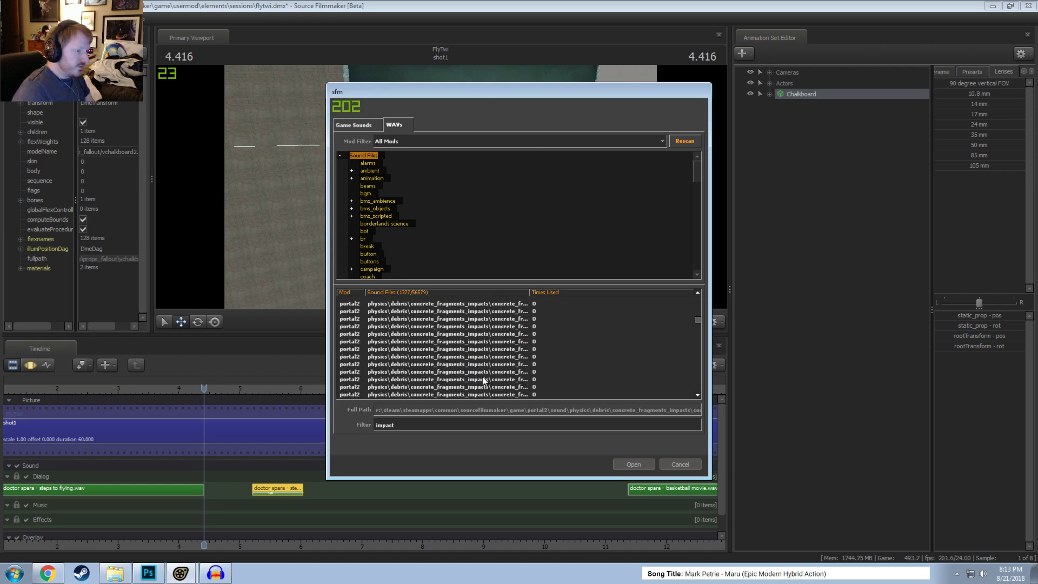
scroll(490, 383, "down", 5)
left_click(488, 373)
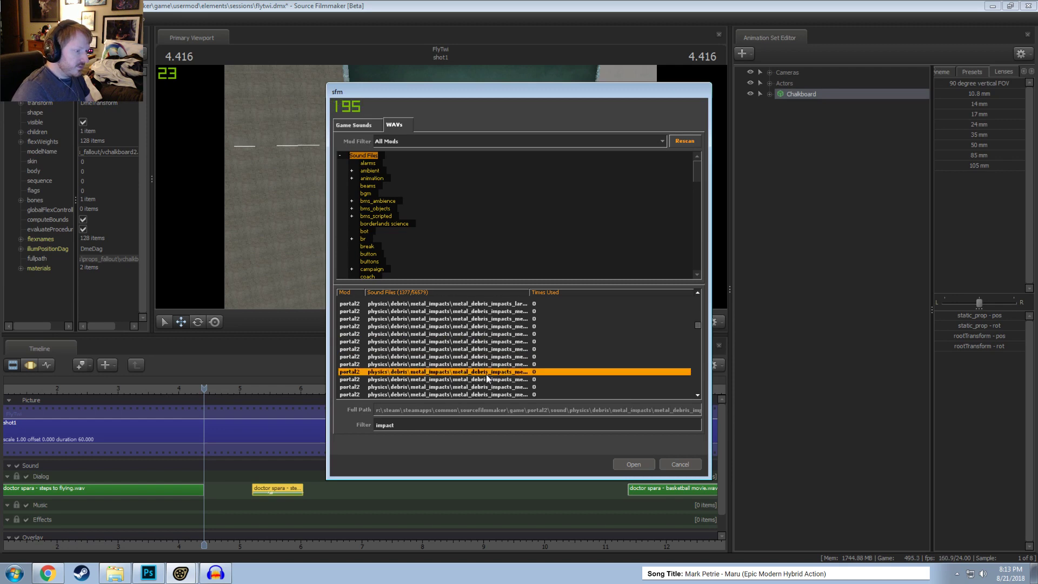
scroll(486, 378, "down", 5)
left_click(480, 350)
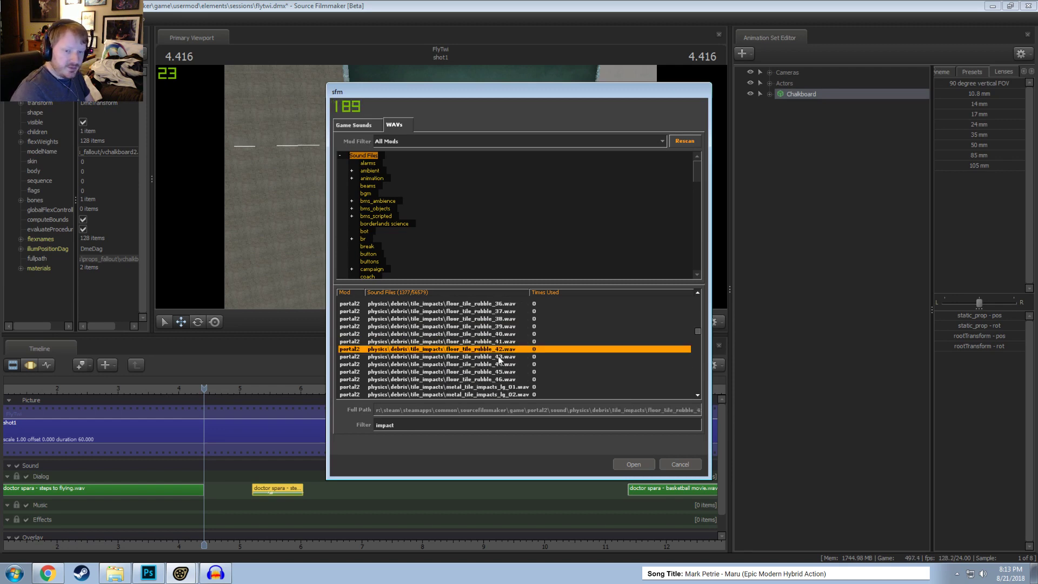
scroll(480, 351, "down", 8)
left_click(479, 346)
scroll(481, 351, "down", 3)
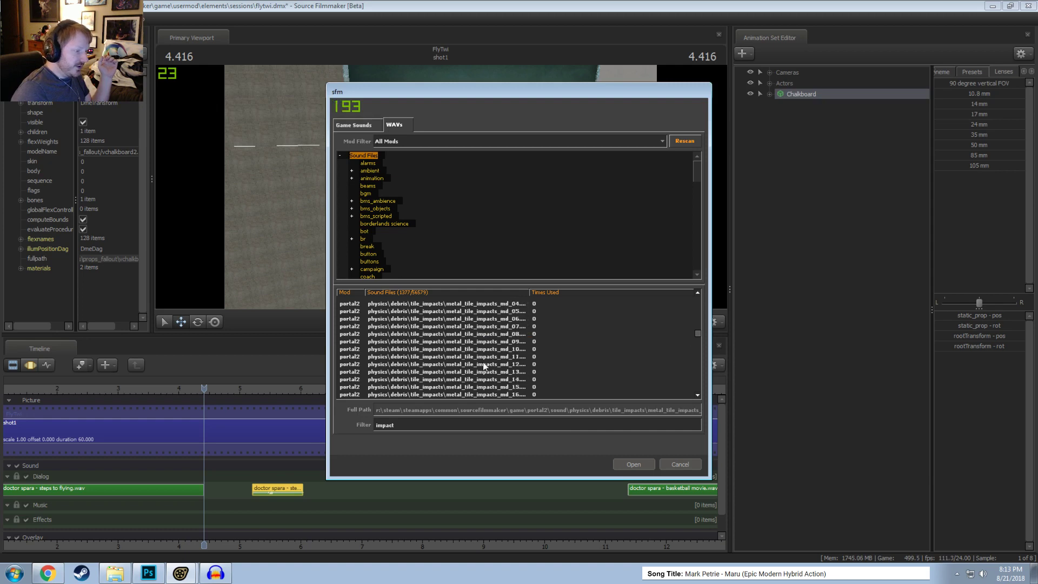
left_click(487, 365)
scroll(491, 378, "down", 5)
Step: Audition the flesh, glass and large bts5_panels impact sounds
scroll(493, 380, "down", 10)
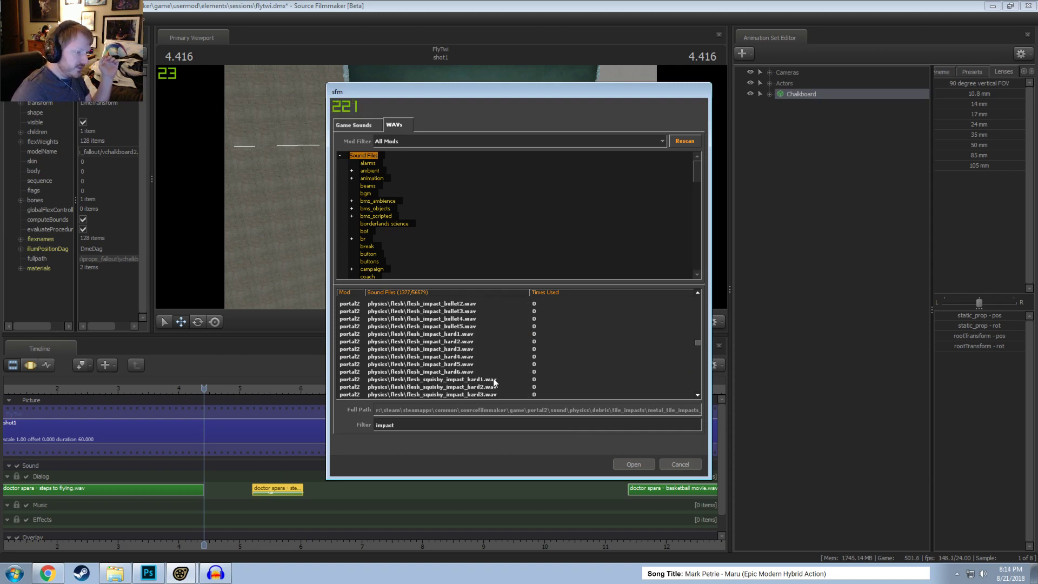
left_click(451, 311)
left_click(456, 386)
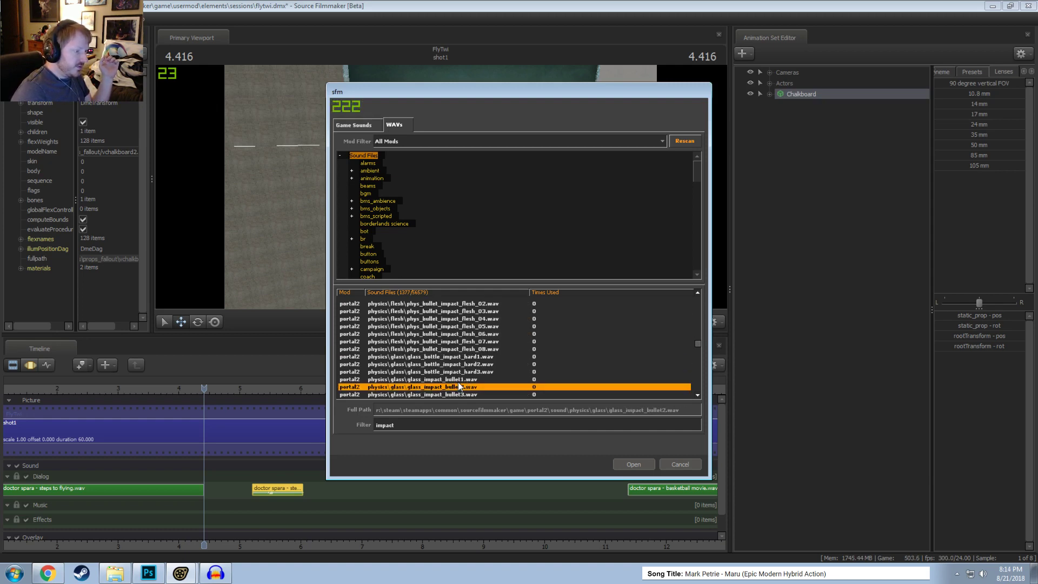
scroll(440, 330, "down", 10)
left_click(443, 341)
left_click(447, 389)
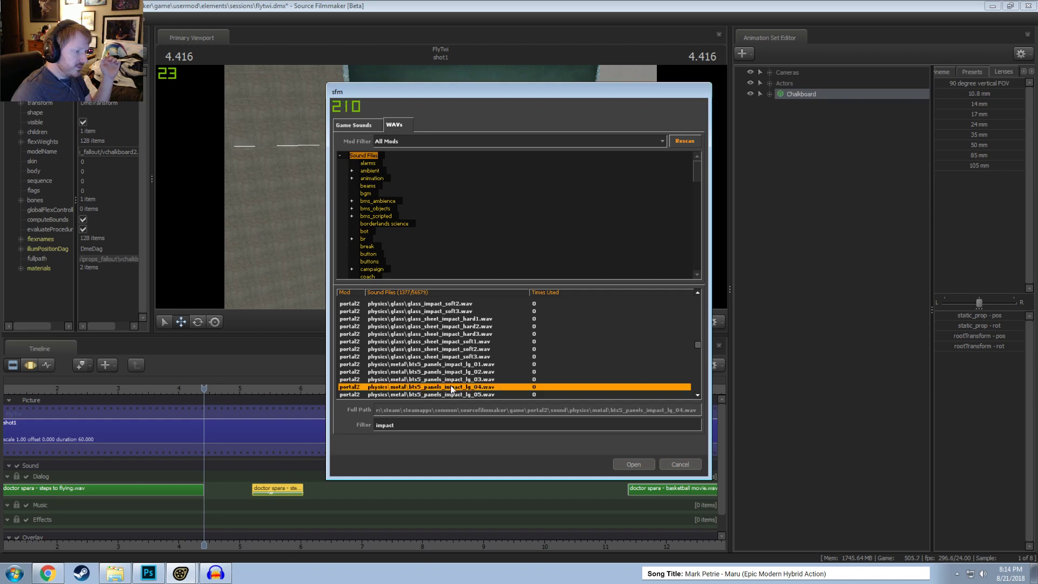
Step: Audition the metal barrel and metal computer impact sounds, including metal_computer_impact_hard3.wav
scroll(455, 381, "down", 5)
left_click(454, 364)
scroll(459, 371, "down", 5)
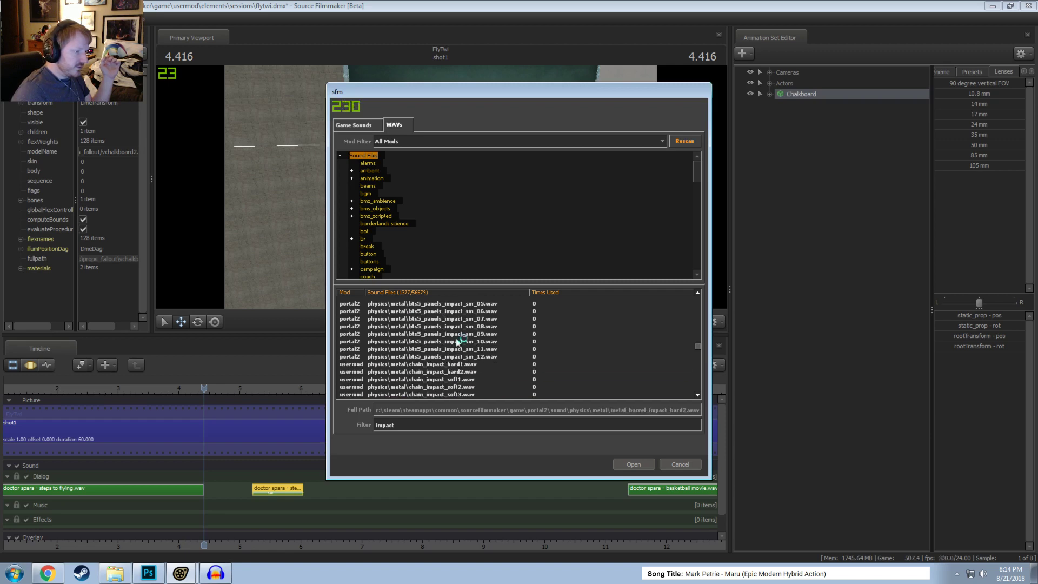
left_click(460, 340)
left_click(464, 356)
scroll(479, 391, "down", 3)
left_click(465, 334)
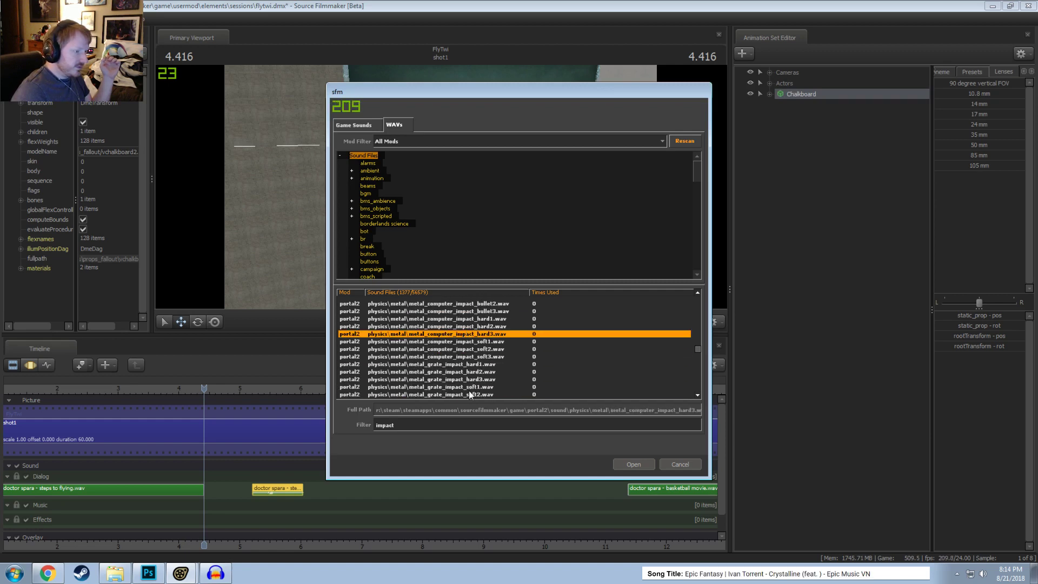
Step: Audition the metal grate, metal sheet and metal radio impact sounds
left_click(470, 394)
scroll(470, 393, "down", 5)
left_click(461, 363)
left_click(455, 333)
scroll(462, 358, "down", 3)
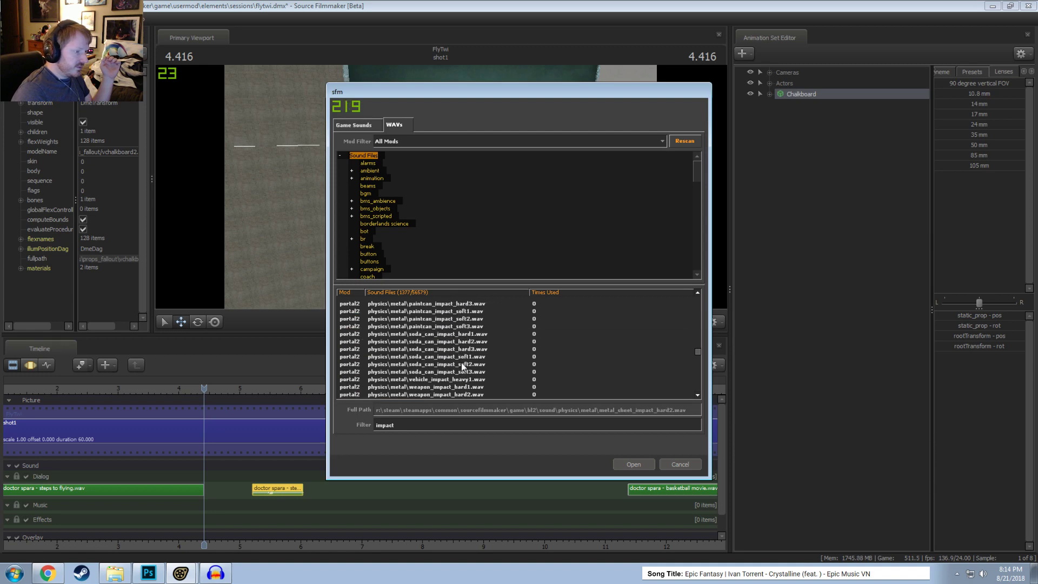
left_click(461, 348)
left_click(454, 322)
scroll(454, 373, "down", 5)
left_click(454, 349)
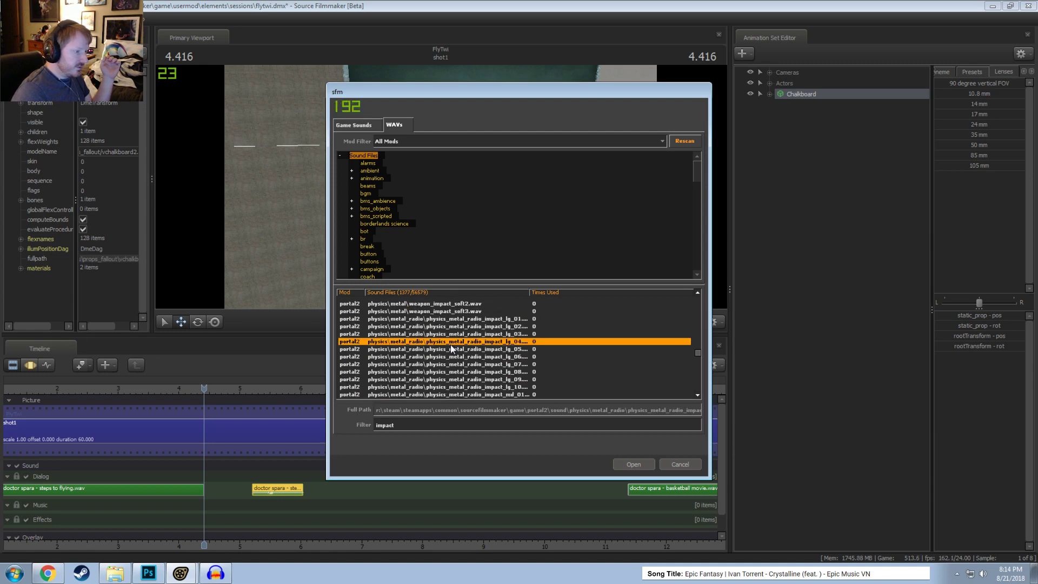
Step: Audition the plaster ceiling tile and plastic barrel impact sounds
scroll(457, 354, "down", 5)
left_click(460, 357)
left_click(456, 327)
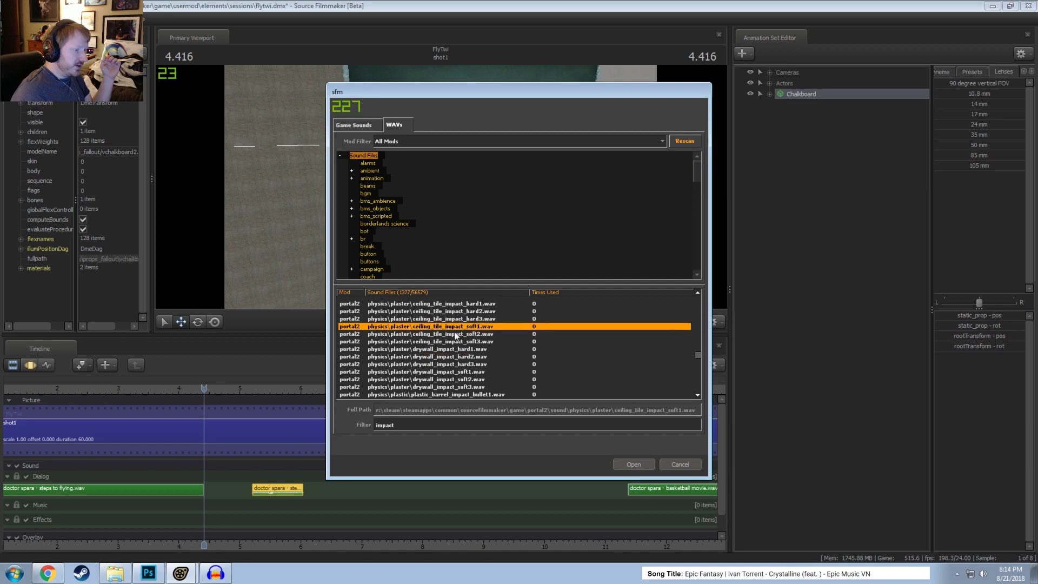
scroll(455, 356, "down", 5)
left_click(455, 357)
left_click(461, 304)
Step: Audition the satchel ground, security camera and turret impact sounds
scroll(462, 346, "down", 5)
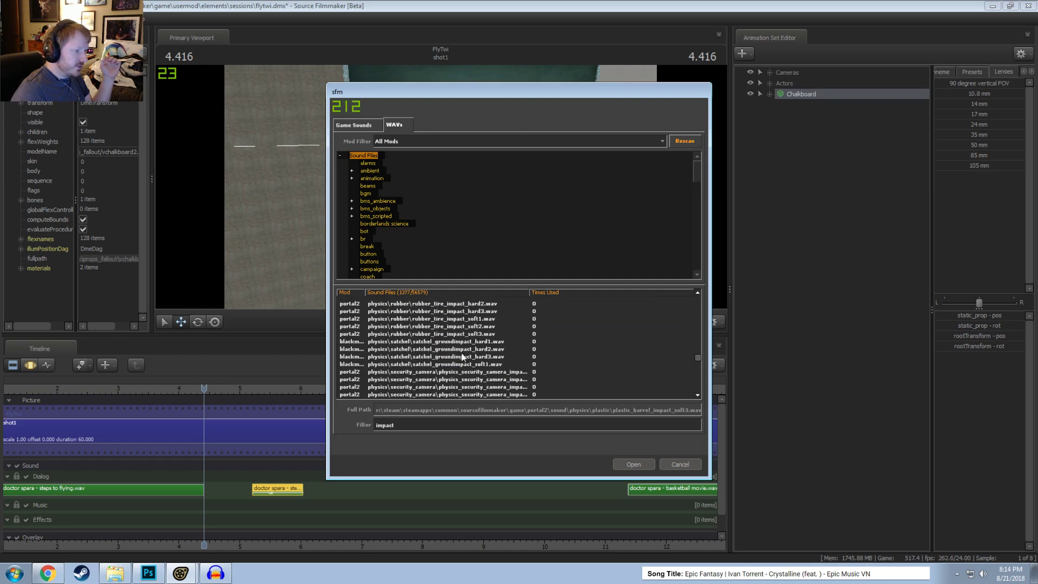
left_click(464, 357)
left_click(459, 381)
scroll(460, 383, "down", 5)
left_click(465, 358)
scroll(465, 364, "down", 5)
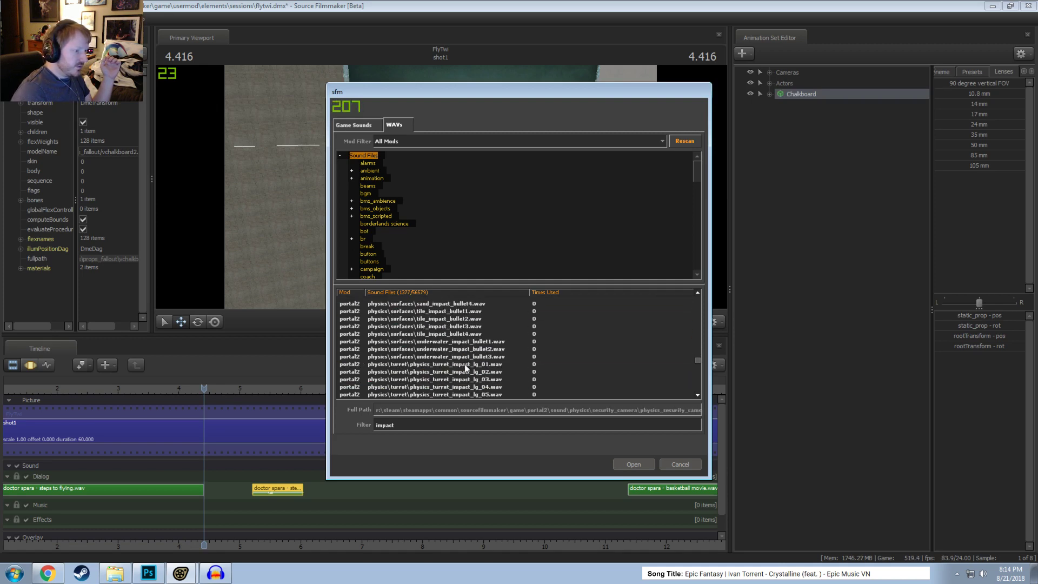
left_click(465, 363)
Step: Audition the wood impact sounds, including the box, crate, plank and solid wood variants
scroll(465, 363, "down", 5)
left_click(465, 364)
scroll(464, 364, "down", 5)
left_click(465, 364)
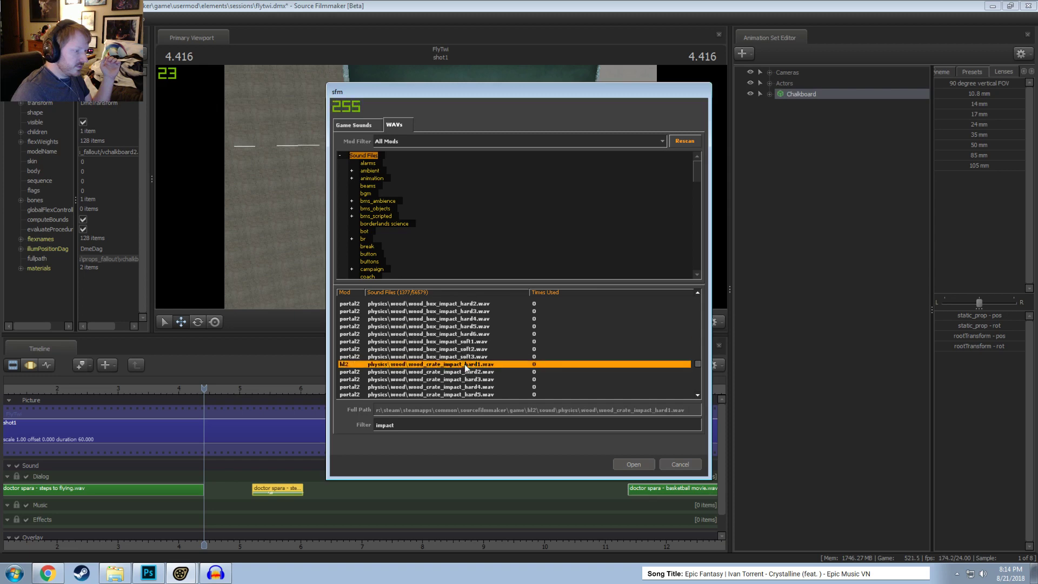
scroll(465, 364, "down", 2)
scroll(463, 345, "up", 2)
left_click(462, 326)
scroll(460, 352, "down", 5)
scroll(461, 352, "down", 1)
left_click(461, 349)
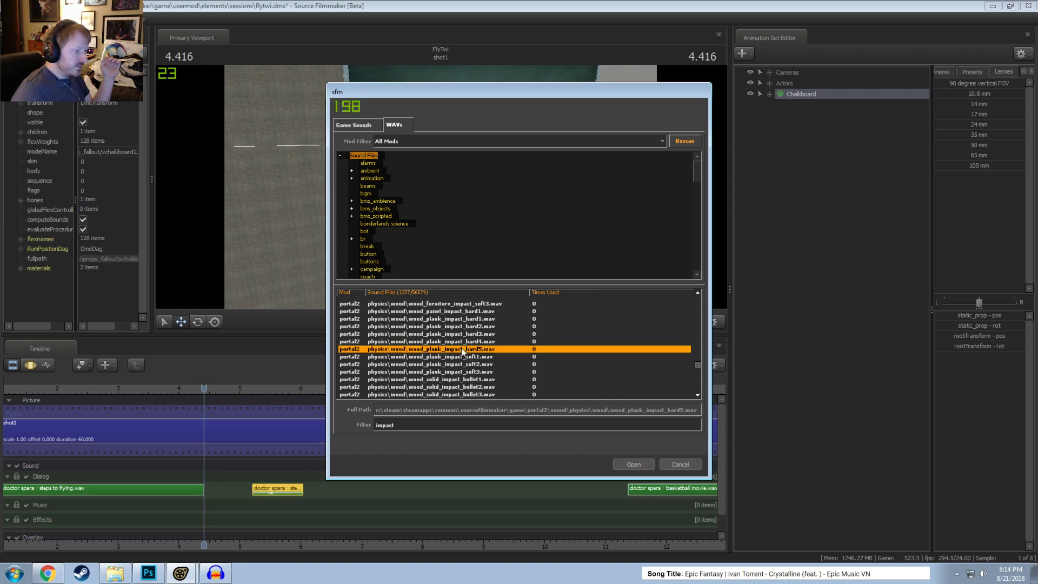
left_click(466, 379)
Step: Audition the player impact sounds, including bullet_impact_bot_07.wav and the high_velocity_impact variants
scroll(467, 379, "down", 6)
left_click(454, 358)
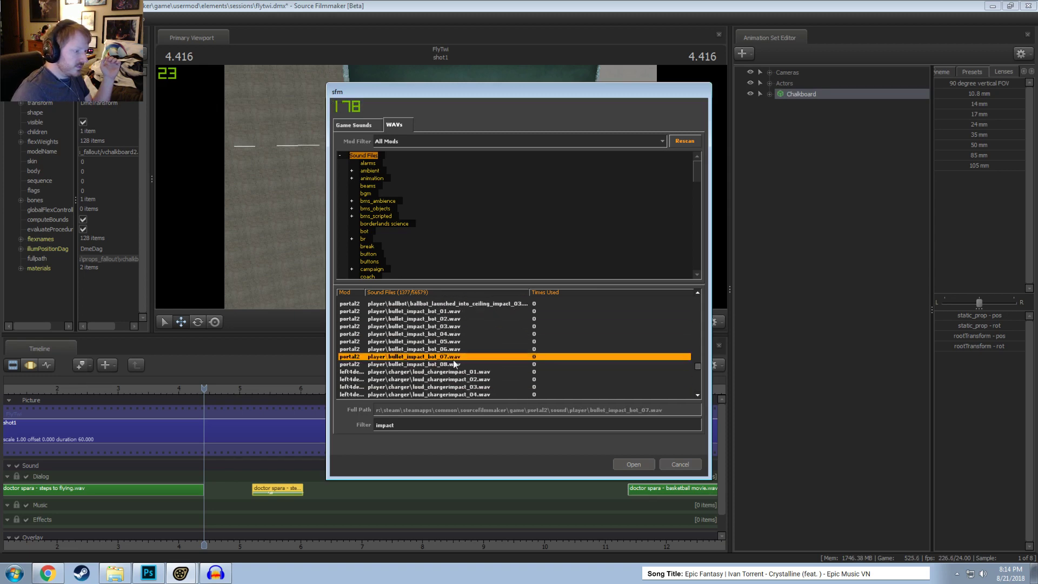
scroll(458, 380, "down", 6)
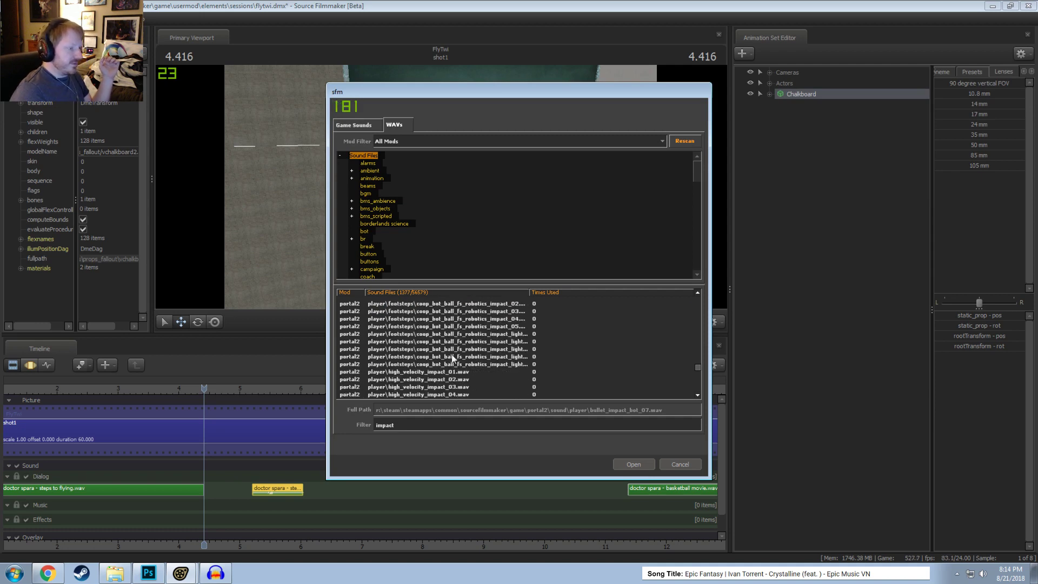
left_click(447, 379)
scroll(448, 393, "down", 3)
left_click(438, 319)
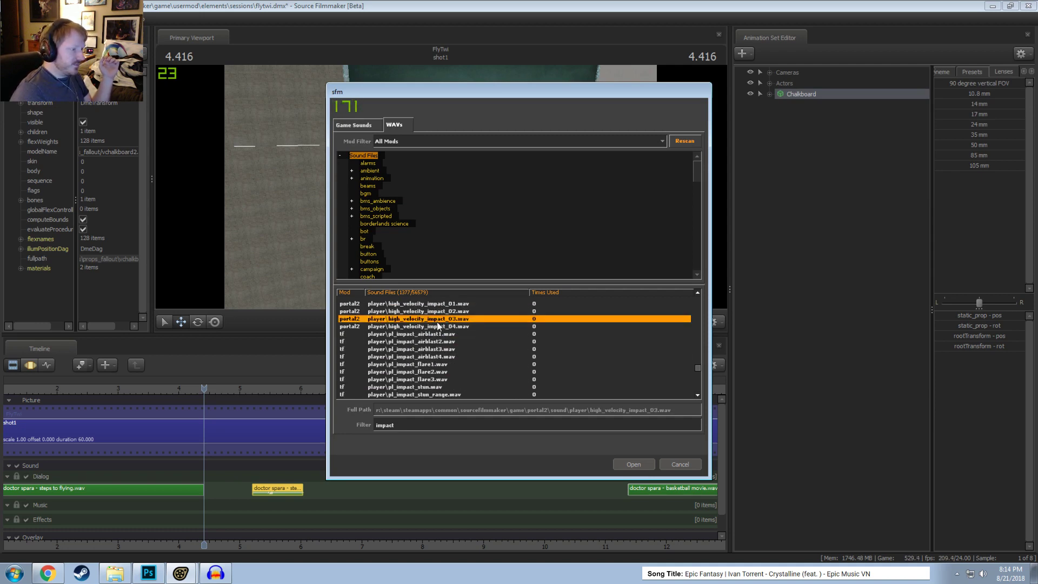
Step: Compare the high_velocity_impact variants and import player\high_velocity_impact_02.wav onto the Effects track at 4.416 seconds
scroll(438, 322, "up", 2)
left_click(424, 350)
left_click(428, 365)
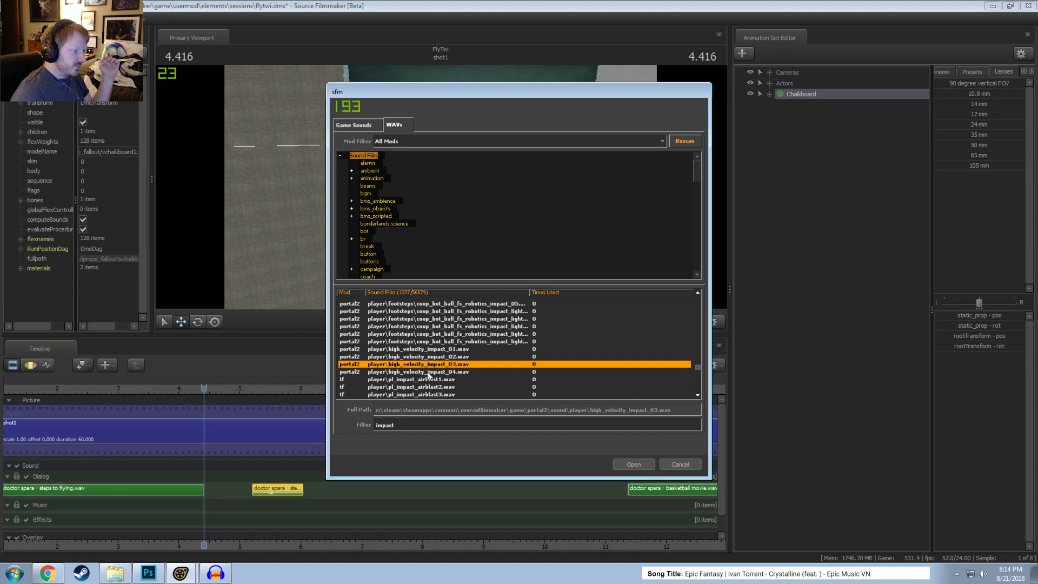
left_click(428, 373)
left_click(440, 358)
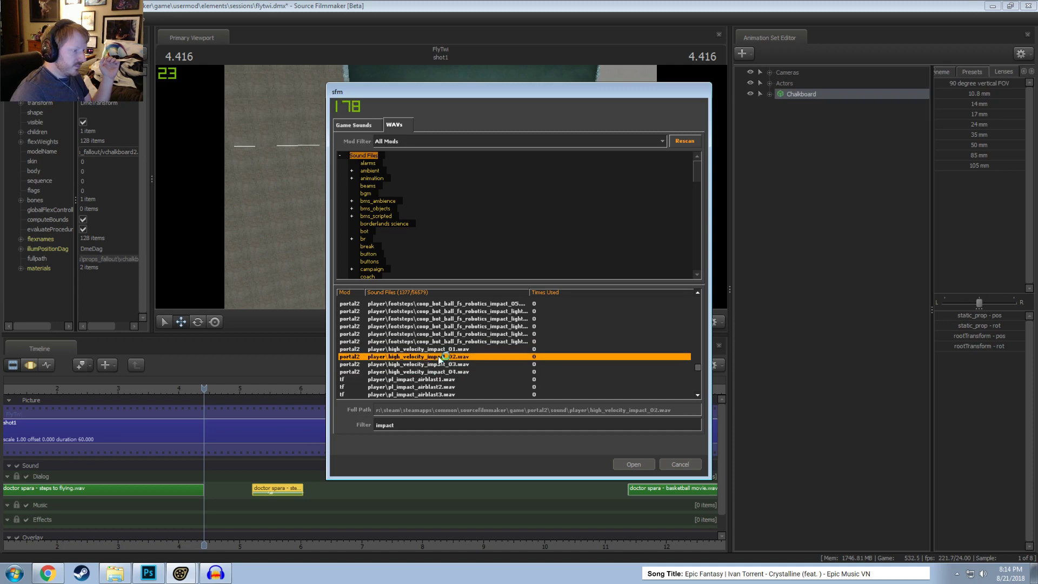
left_click(650, 467)
left_click(229, 532)
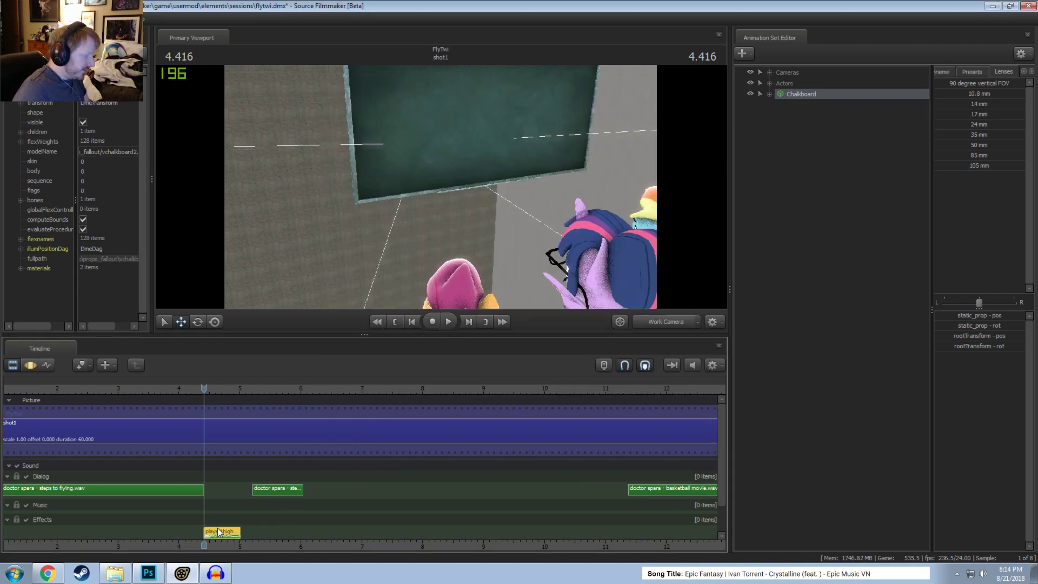
right_click(221, 532)
left_click(245, 477)
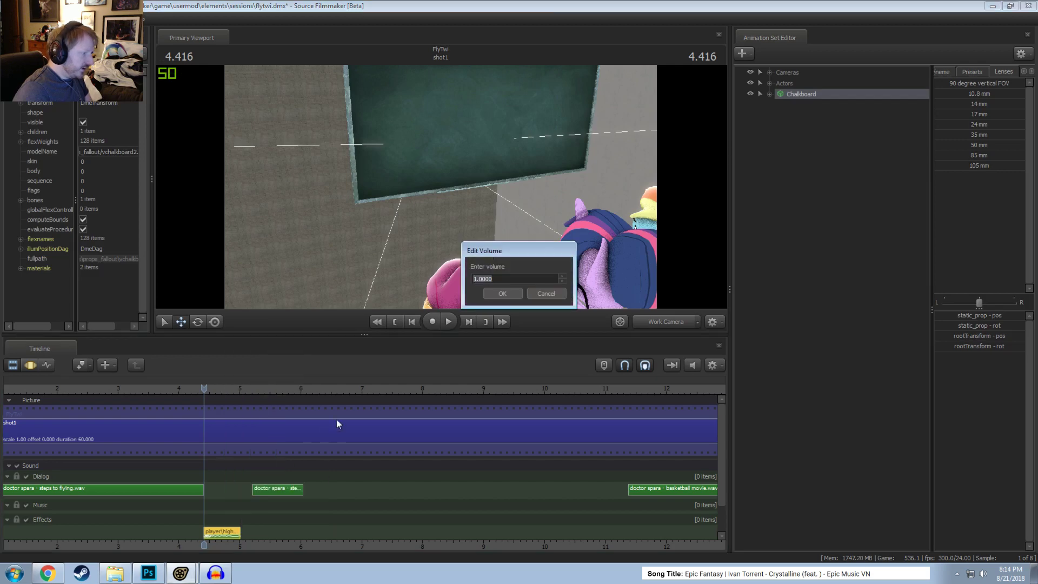
left_click(544, 296)
Step: Move the second dialog clip earlier to start at about 4.9 seconds and play back the sequence
left_click_drag(164, 389, 61, 388)
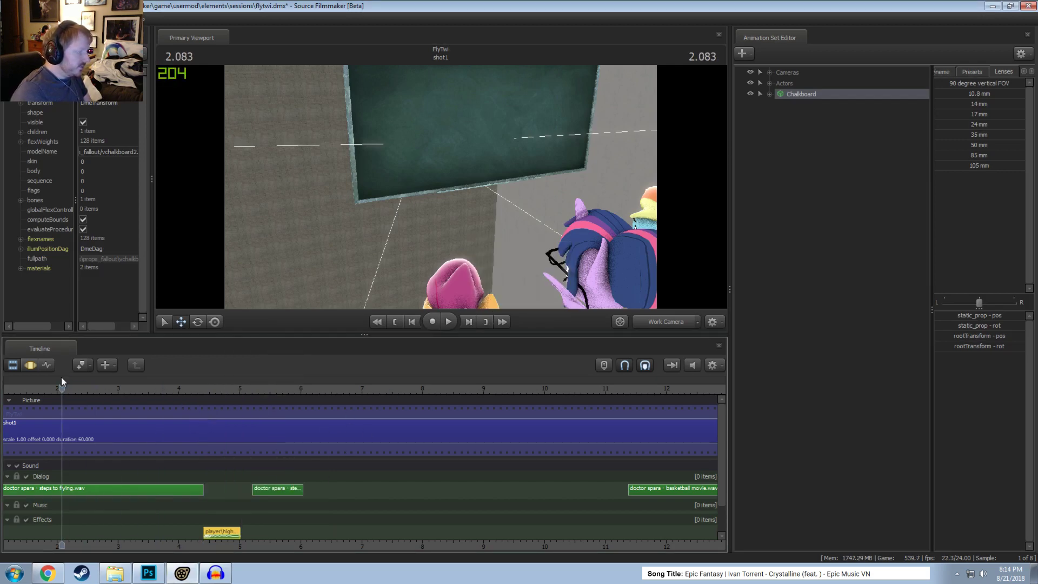
left_click_drag(280, 543, 352, 545)
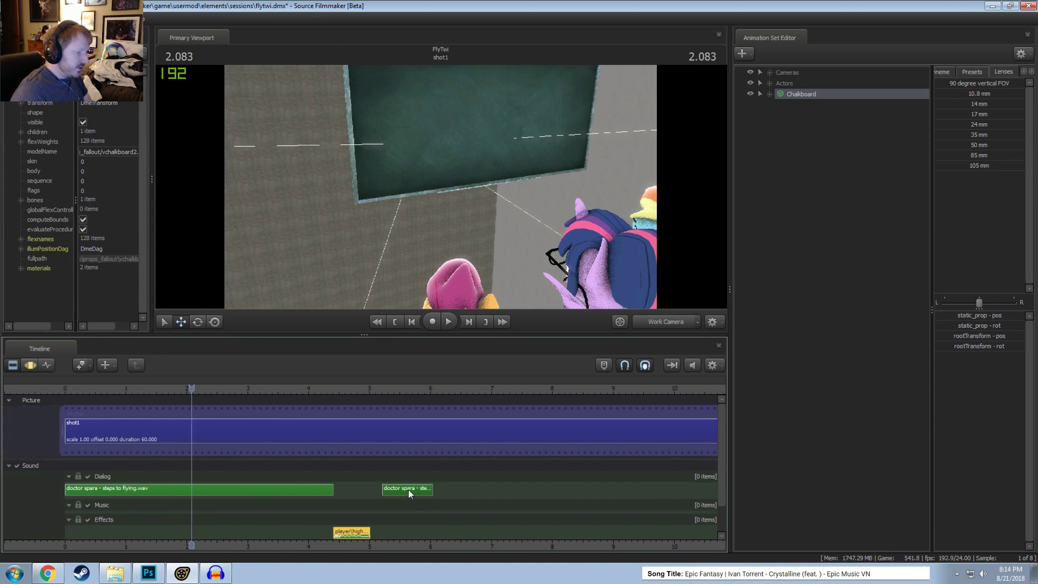
left_click_drag(407, 489, 386, 489)
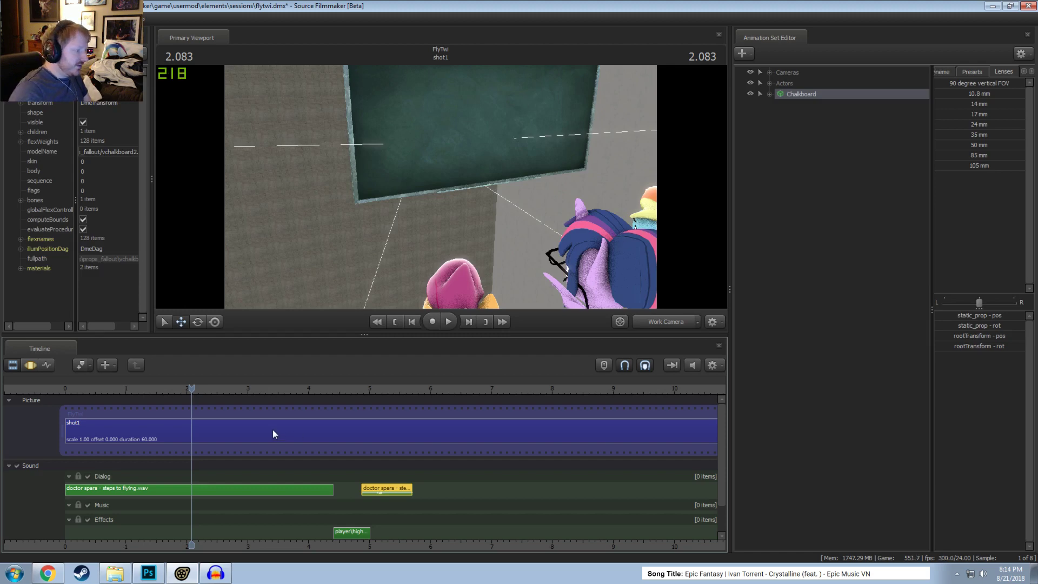
left_click(59, 389)
key("space")
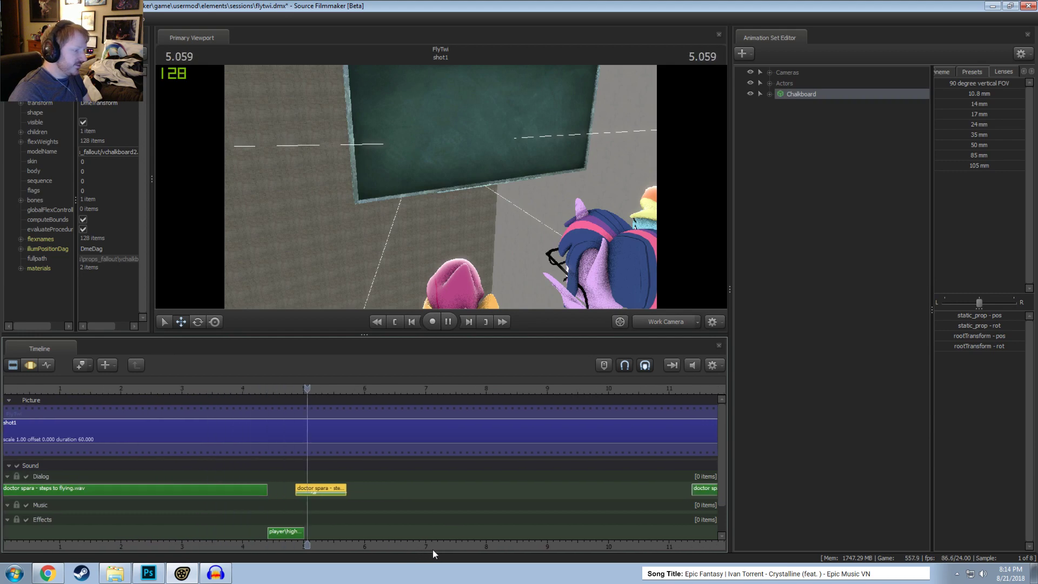
key("space")
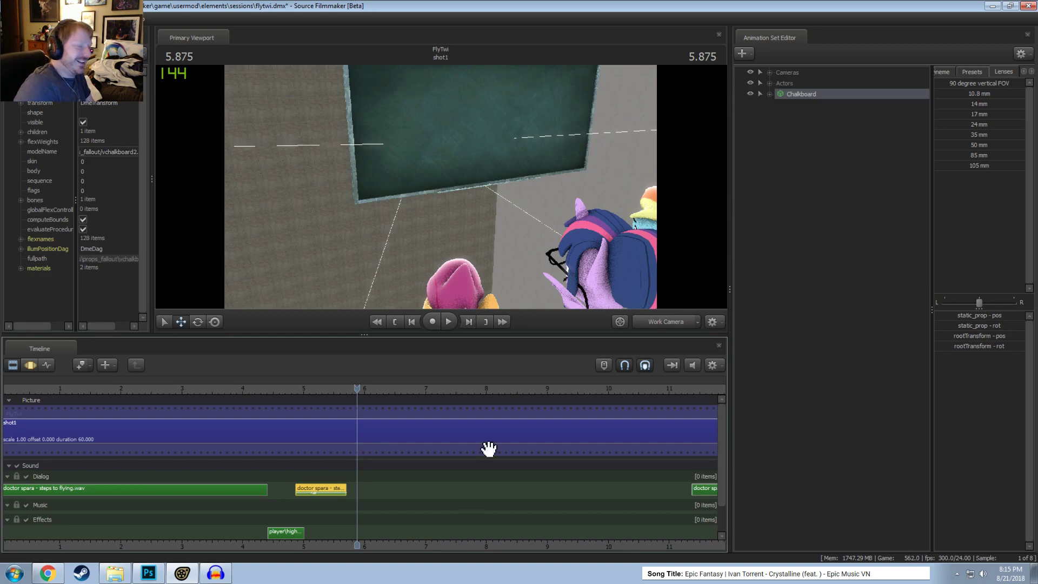
Step: Shift the impact effect and second dialog clips about 1 second later and the steps to flying clip to start at about 0.6 seconds
left_click(265, 489)
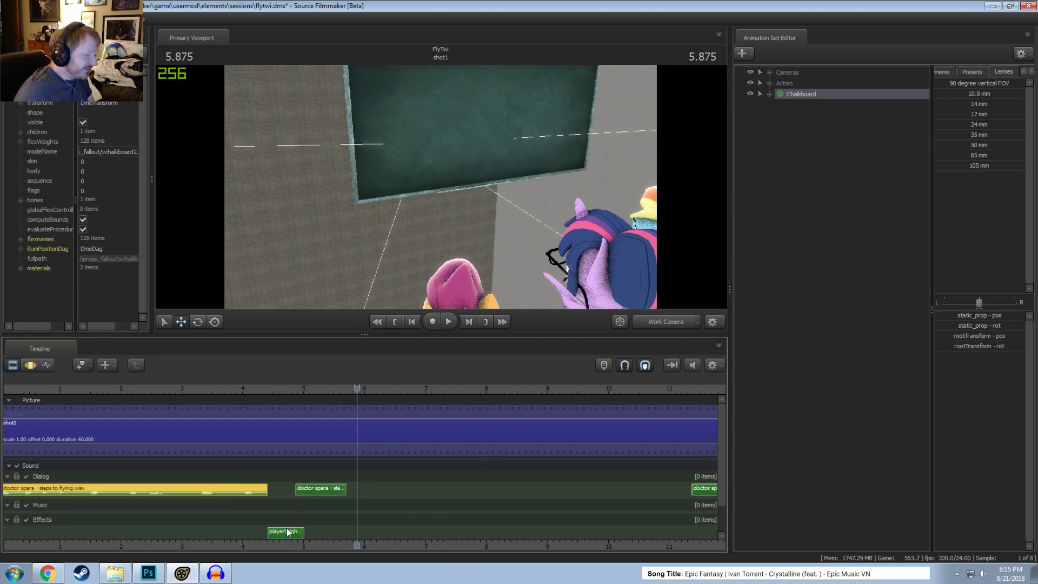
left_click_drag(313, 490, 358, 496)
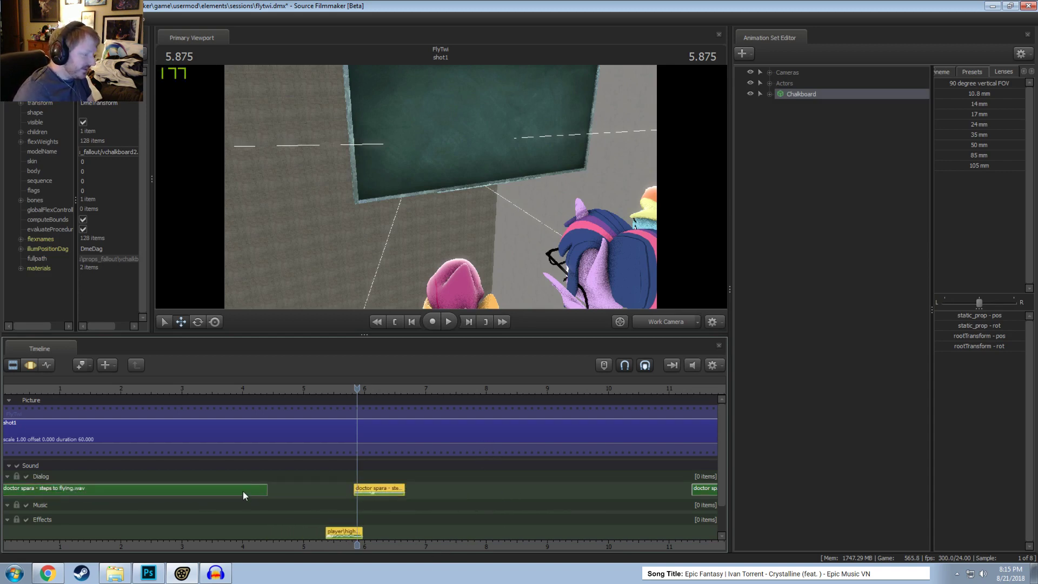
left_click_drag(242, 490, 280, 486)
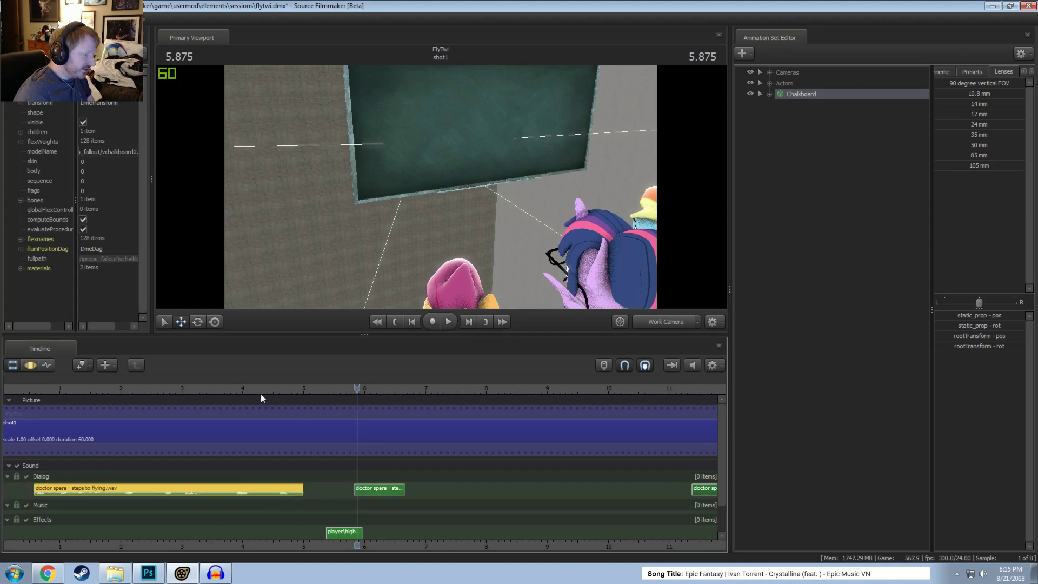
Step: Move the impact effect clip to start at about 5.0 seconds, right after the first dialog clip, and check its timing in playback
left_click(256, 391)
key("space")
key("space")
left_click(336, 534)
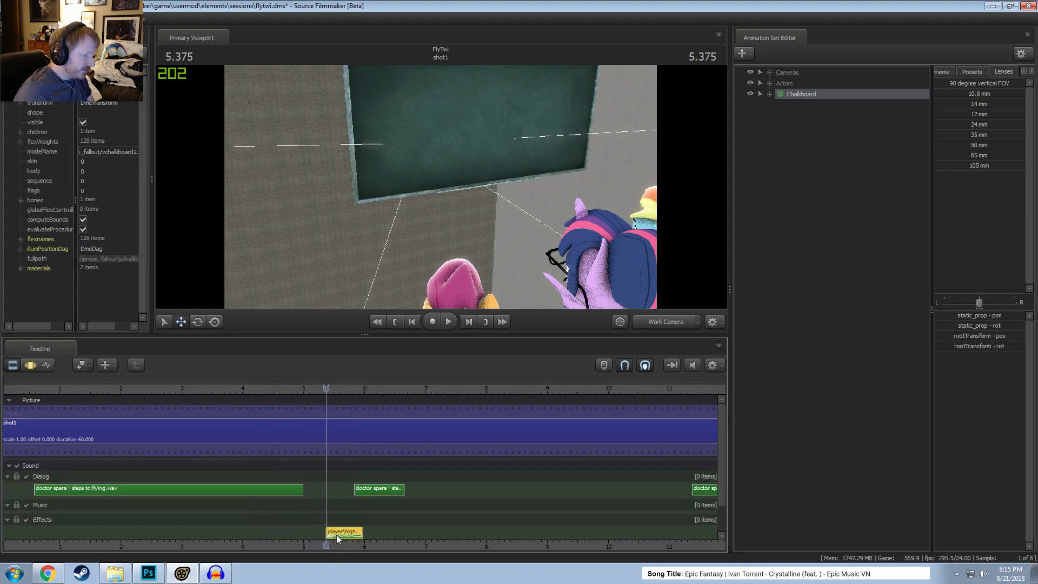
left_click_drag(336, 534, 316, 534)
left_click(248, 391)
key("space")
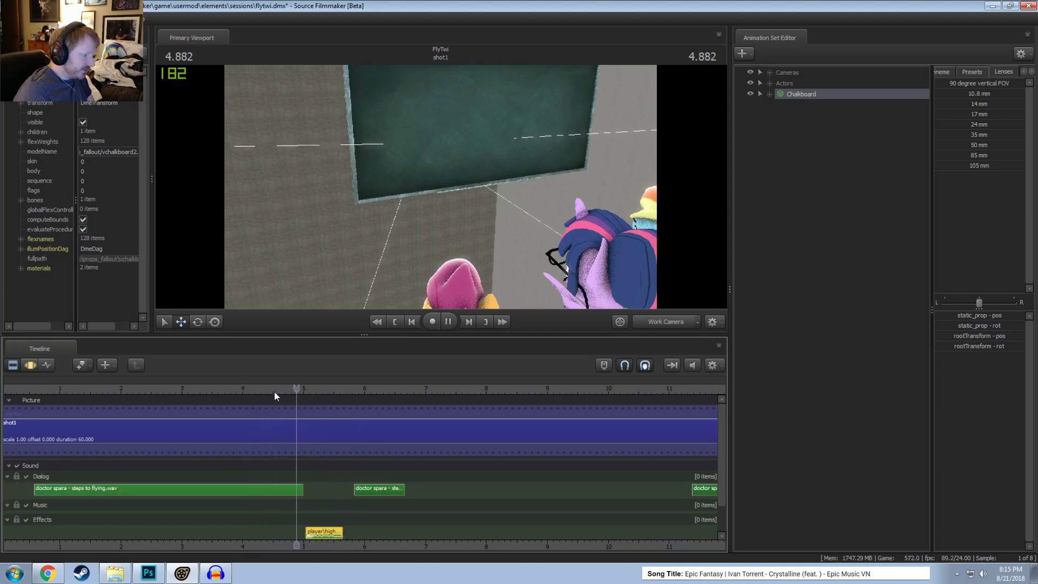
key("space")
Step: Move the second dialog clip to start at about 5.4 seconds and play back the section to check the timing
left_click_drag(385, 490, 358, 493)
left_click(267, 391)
key("space")
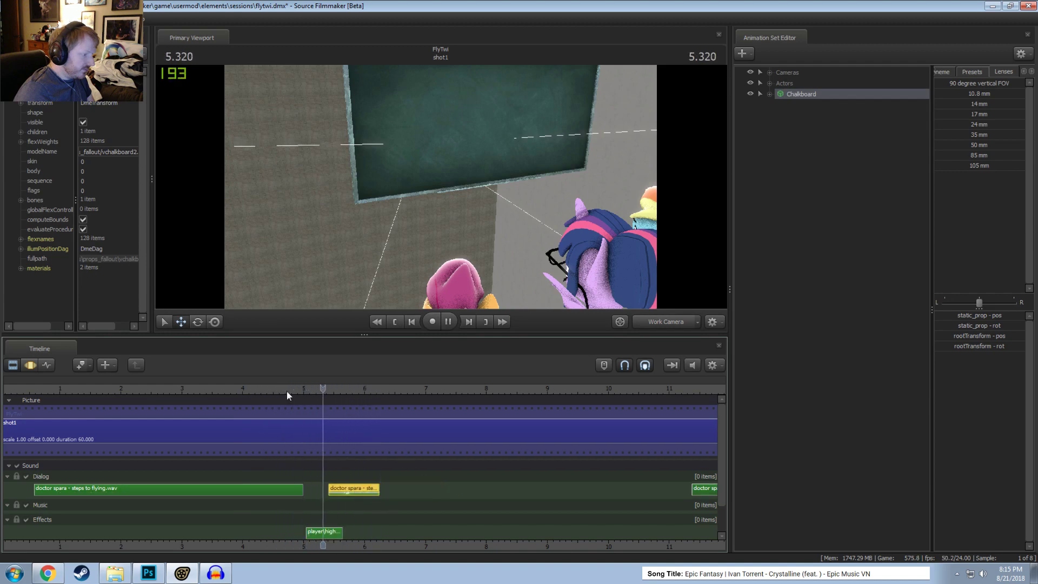
key("space")
middle_click_drag(532, 542, 463, 532)
key("space")
key("space")
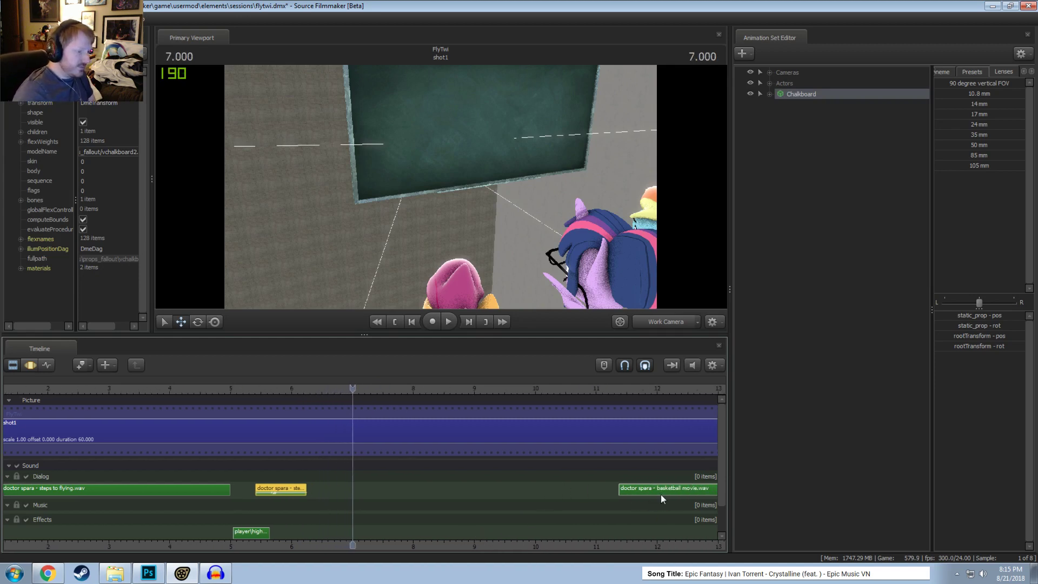
Step: Move the doctor spara - basketball movie dialog clip to start at about 7.6 seconds and set the playhead to about 6.7 seconds
left_click_drag(662, 493, 433, 492)
left_click(328, 390)
left_click(395, 390)
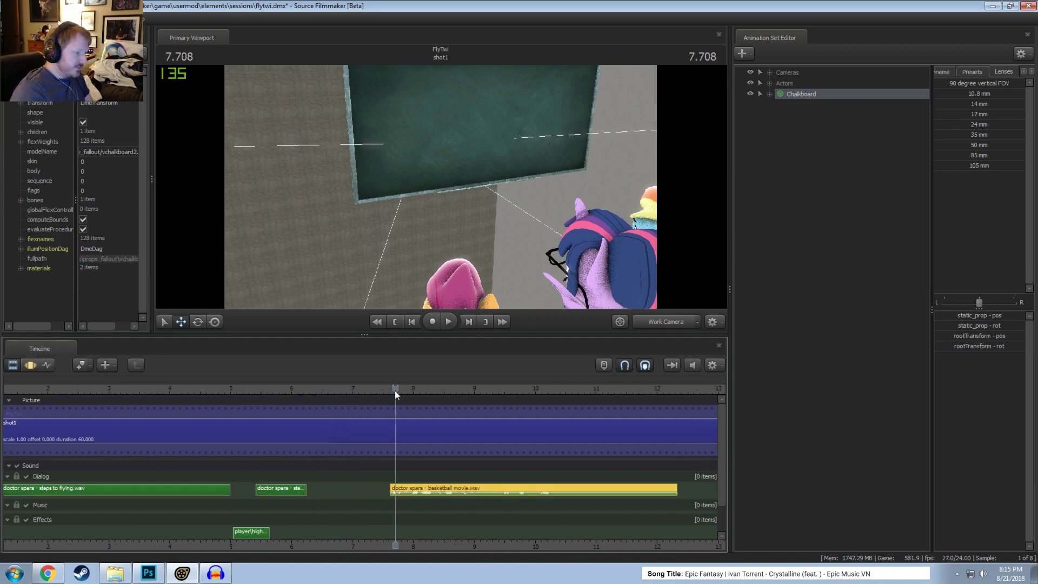
left_click_drag(395, 390, 334, 391)
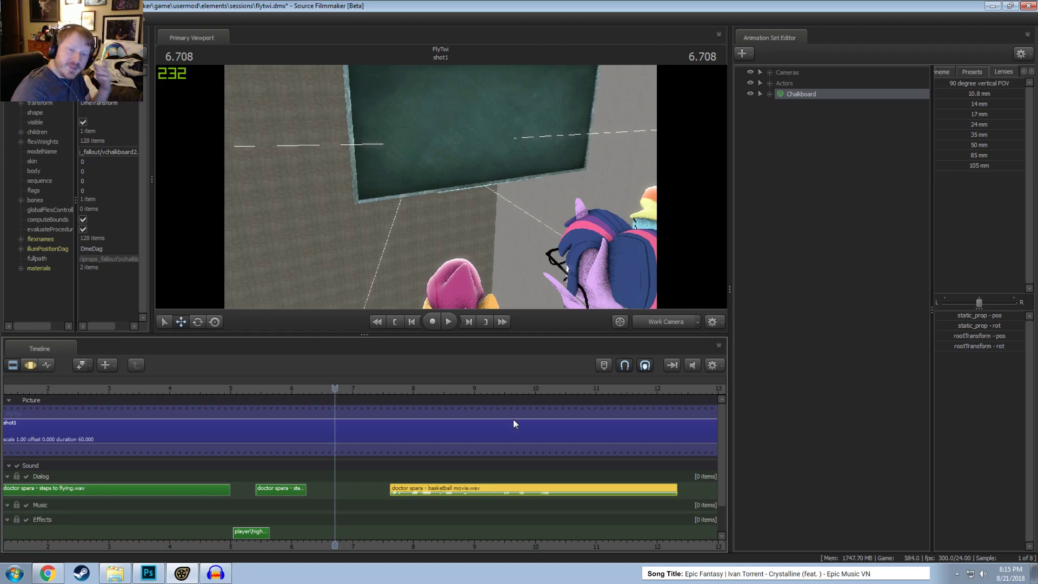
Step: Switch to the Converted Audio BLPS folder in Windows Explorer and listen to VOSQ_Cork_RocketSurgery_0000_DoctorSpara_1.ogg
left_click(101, 575)
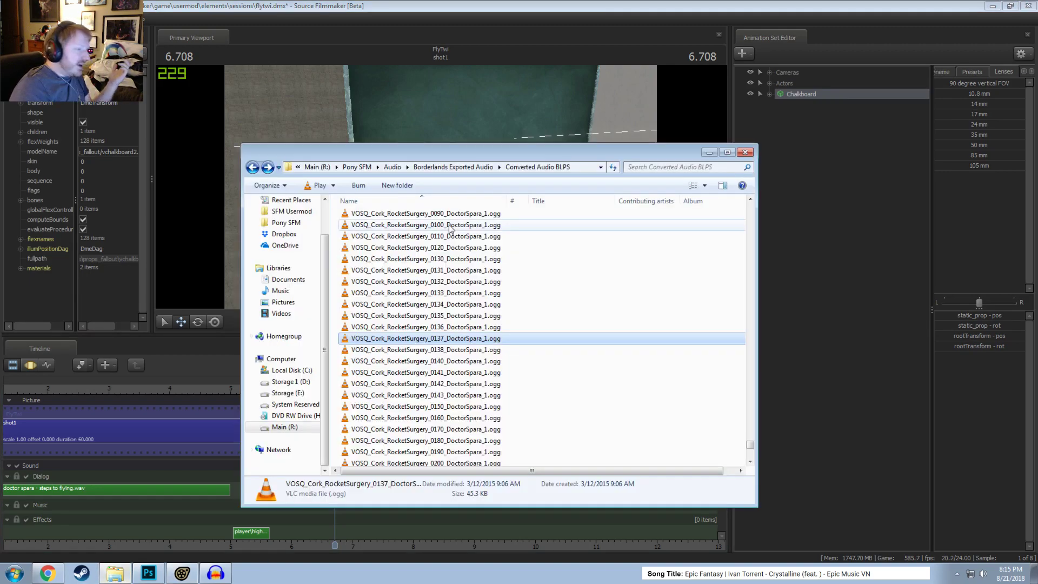
key("Down")
key("Down")
key("Down")
key("Down")
key("Down")
key("Down")
key("Down")
key("Down")
key("Down")
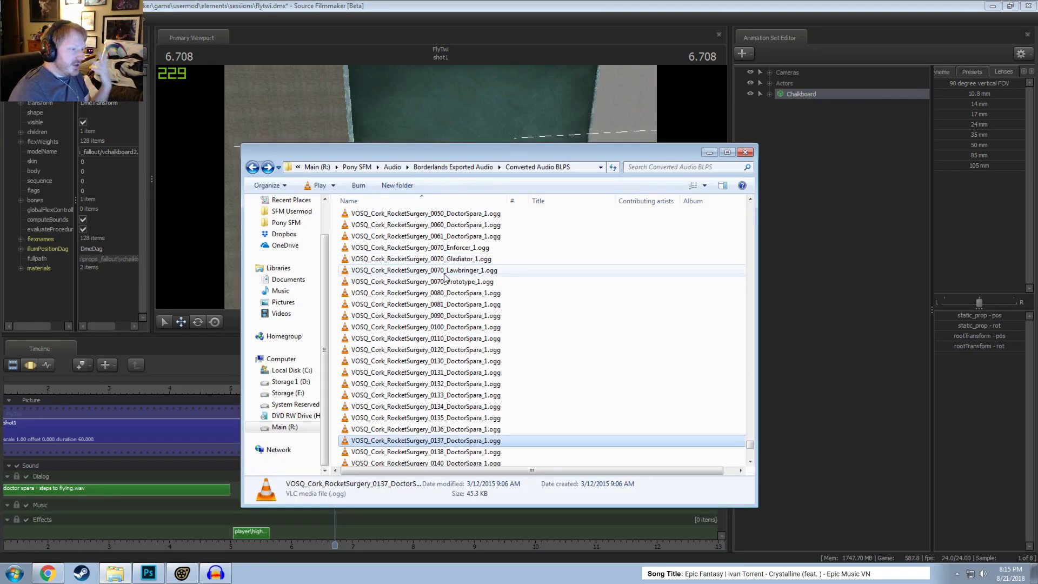
scroll(444, 261, "up", 6)
left_click(453, 270)
double_click(452, 270)
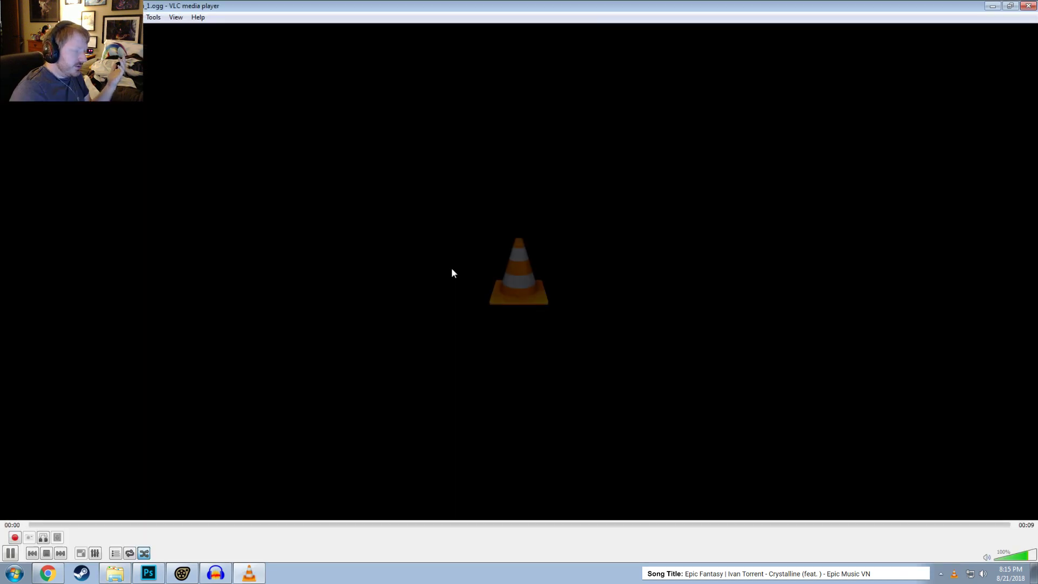
left_click(1026, 8)
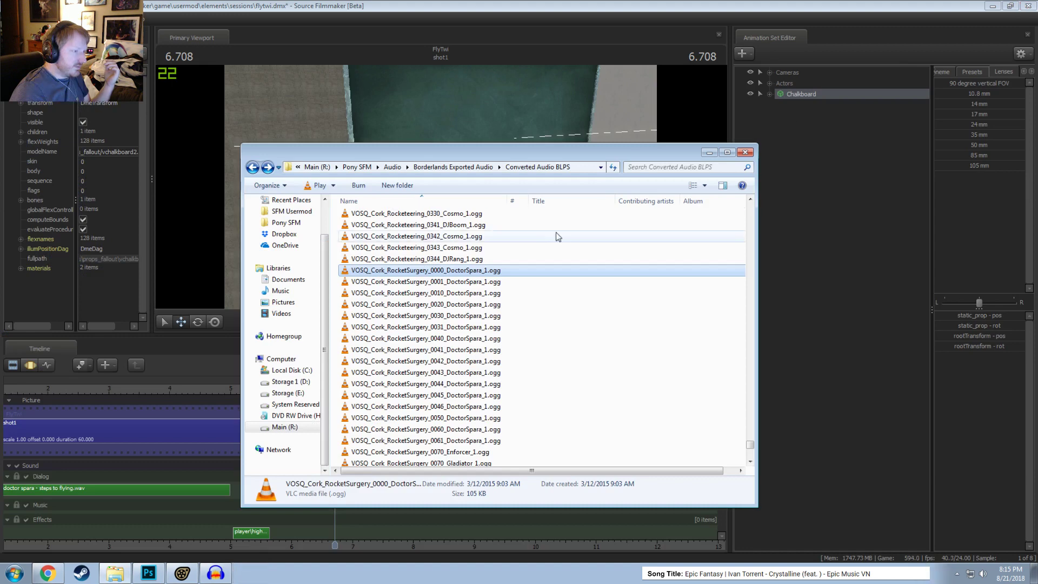
Step: Listen to the RocketSurgery DoctorSpara voice lines 0001, 0010 and 0020 one after another
double_click(490, 280)
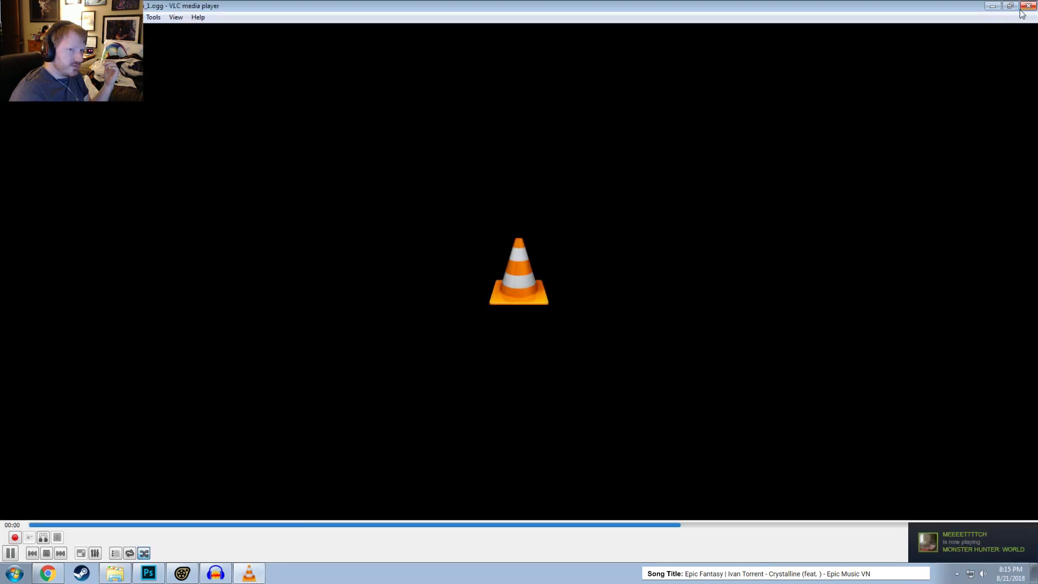
left_click(1026, 9)
double_click(468, 295)
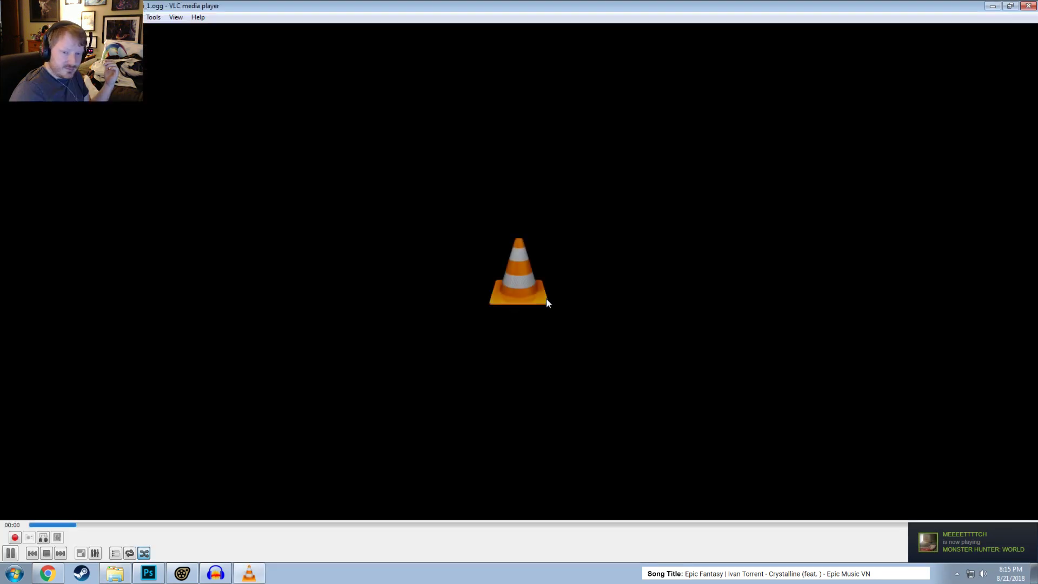
left_click(1027, 7)
double_click(485, 302)
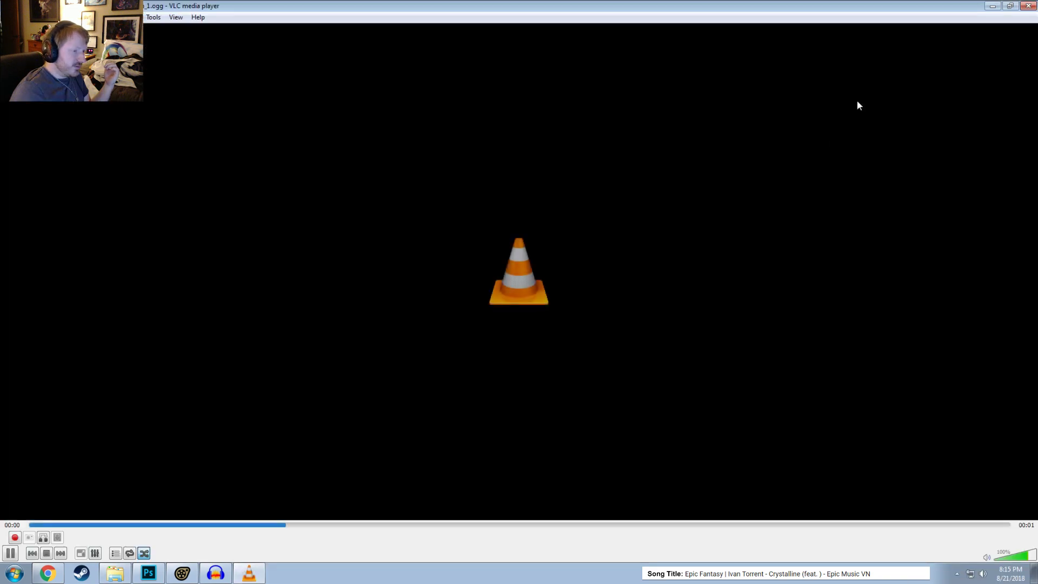
left_click(1027, 7)
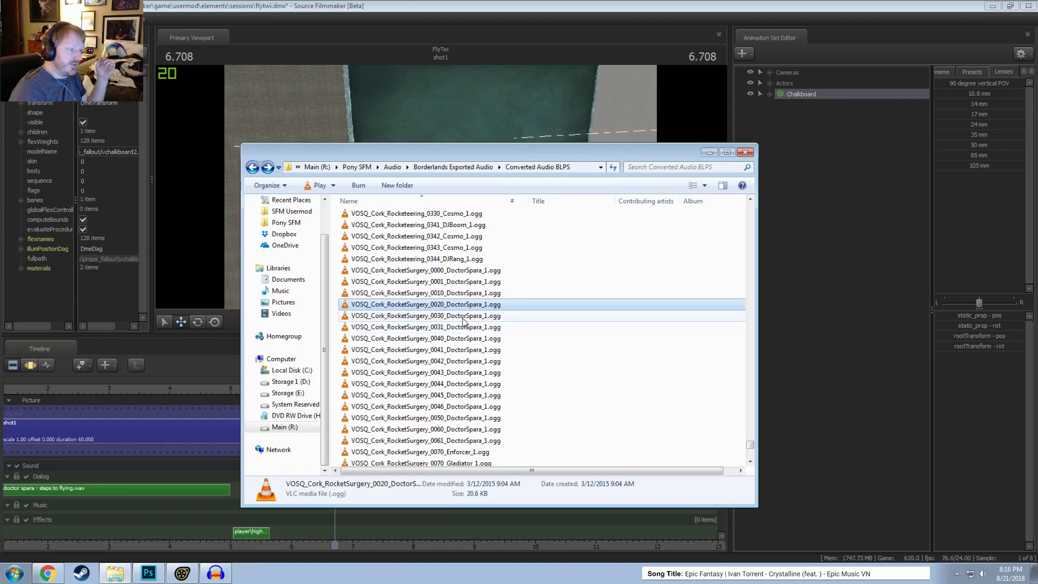
Step: Listen to the RocketSurgery DoctorSpara voice line 0030 and play line 0031 twice
double_click(462, 317)
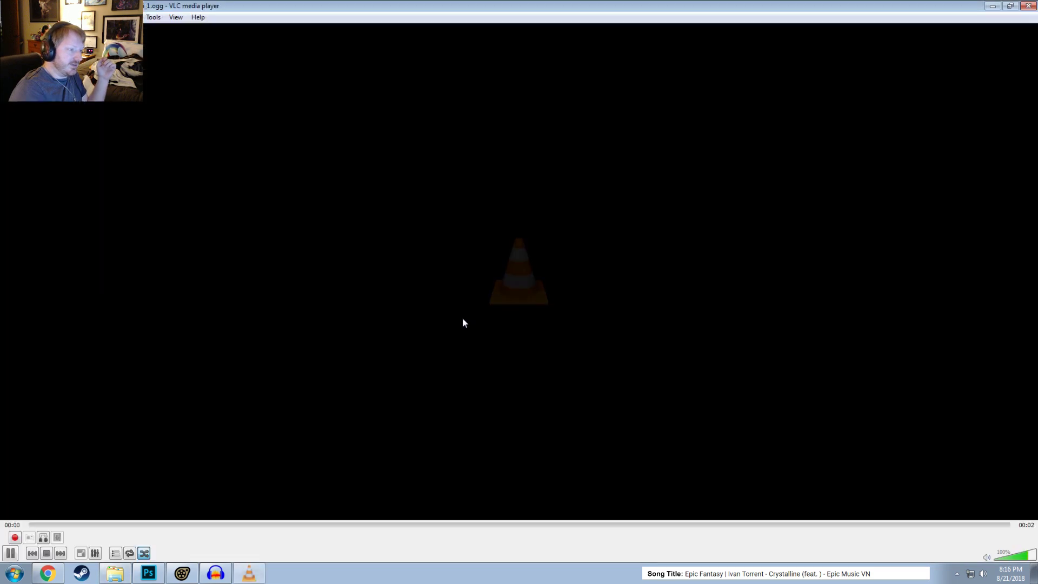
left_click(1027, 7)
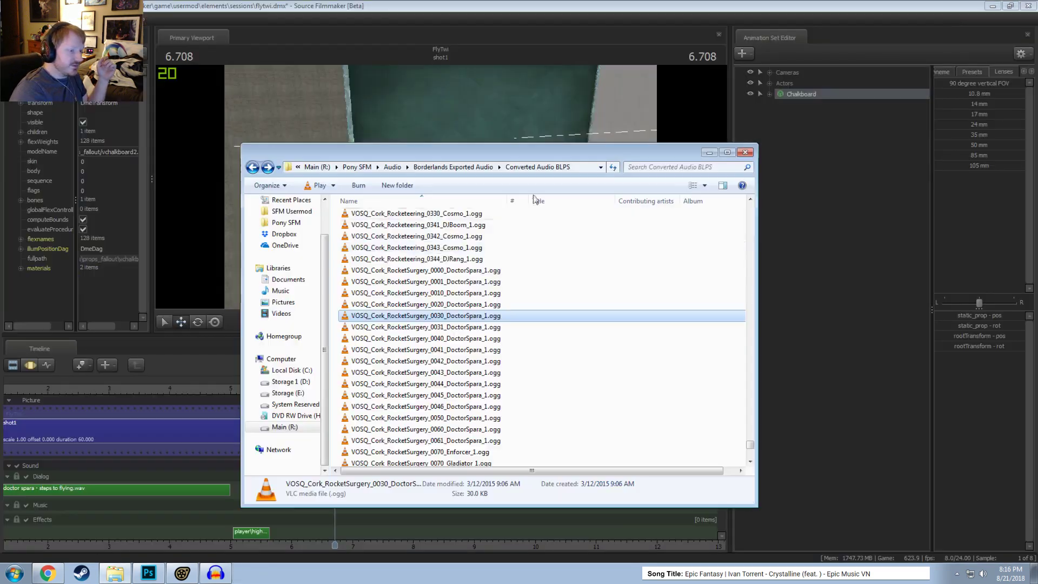
double_click(456, 328)
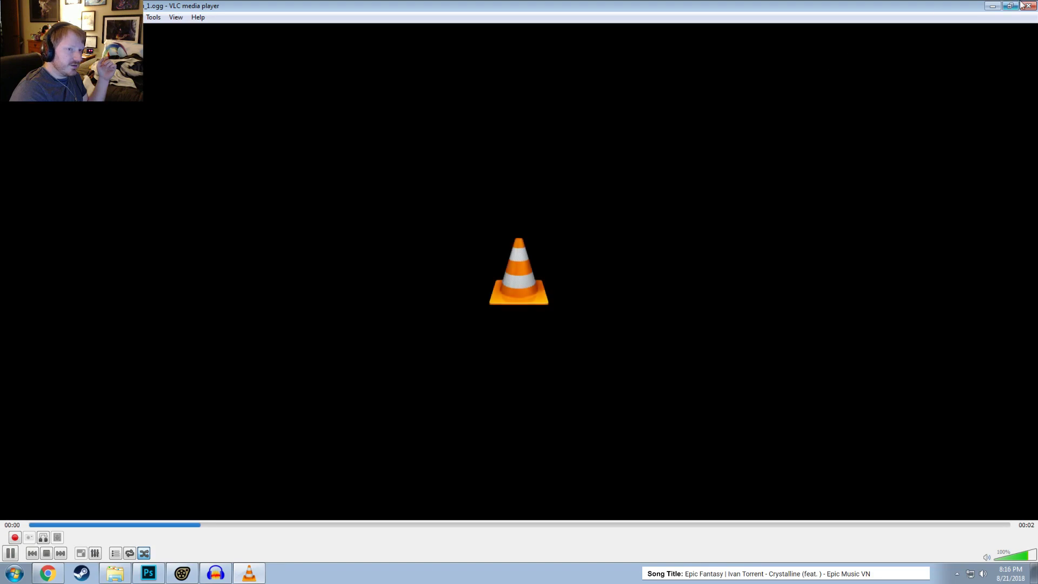
left_click(1029, 6)
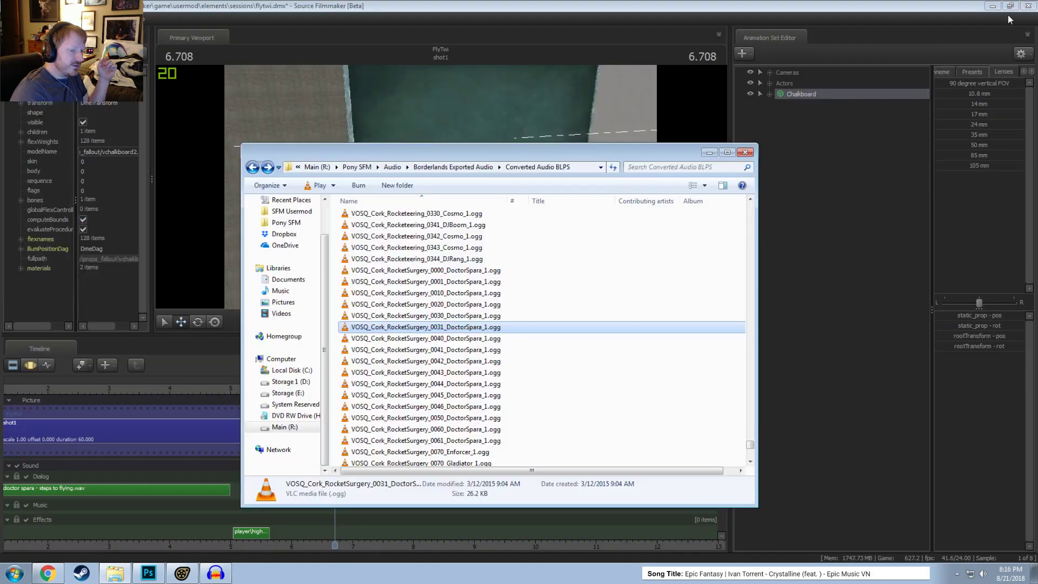
double_click(491, 329)
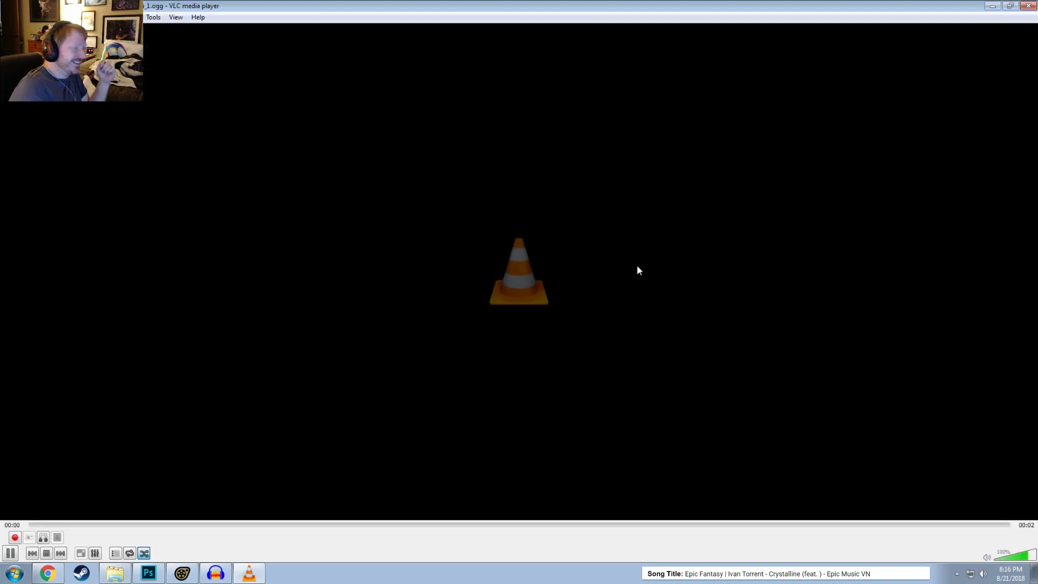
left_click(1029, 6)
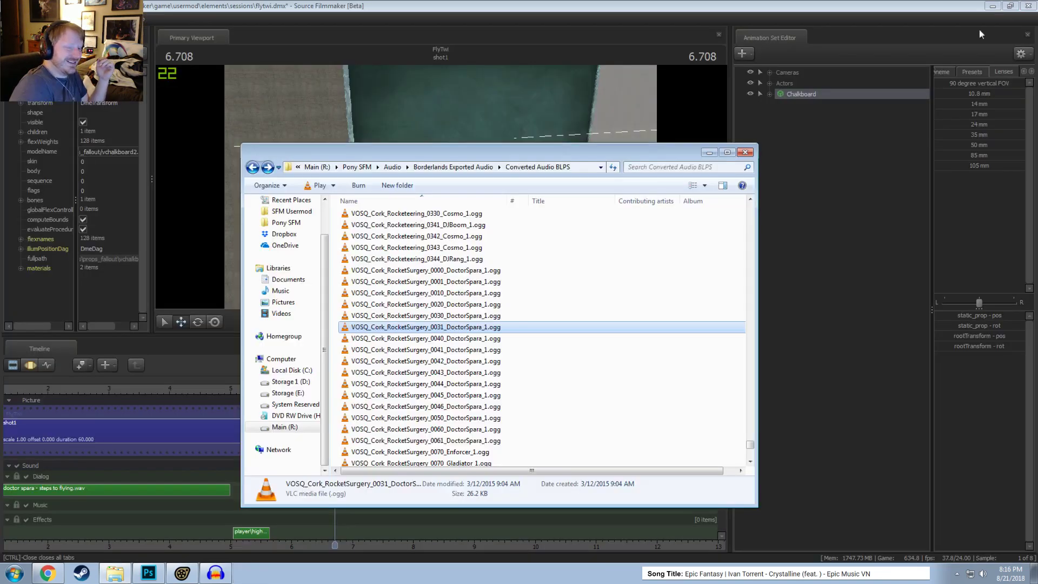
Step: Listen to the RocketSurgery DoctorSpara voice lines 0040, 0041, 0042 and 0043 in turn
double_click(444, 338)
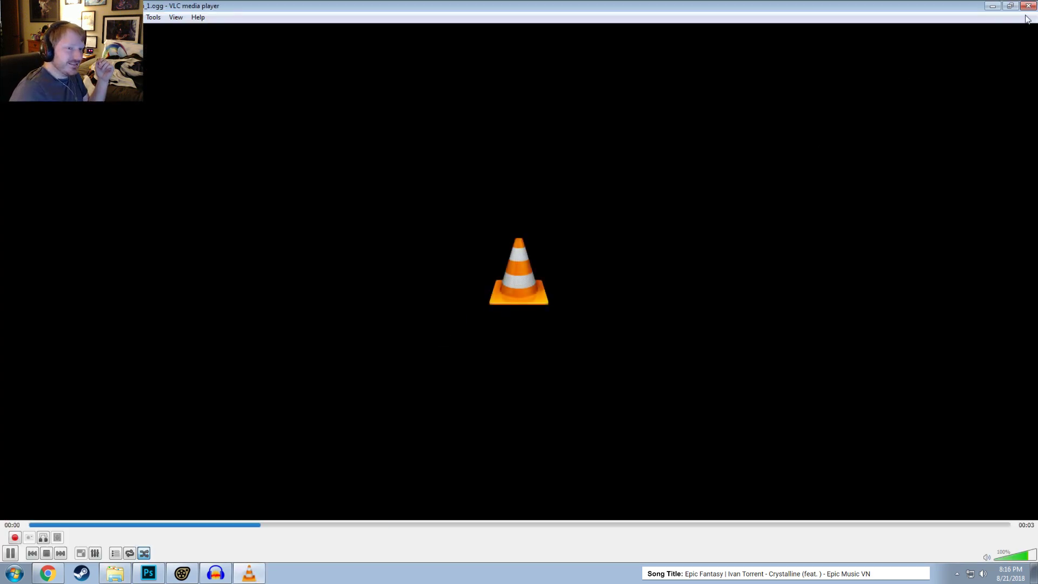
left_click(1028, 5)
double_click(508, 351)
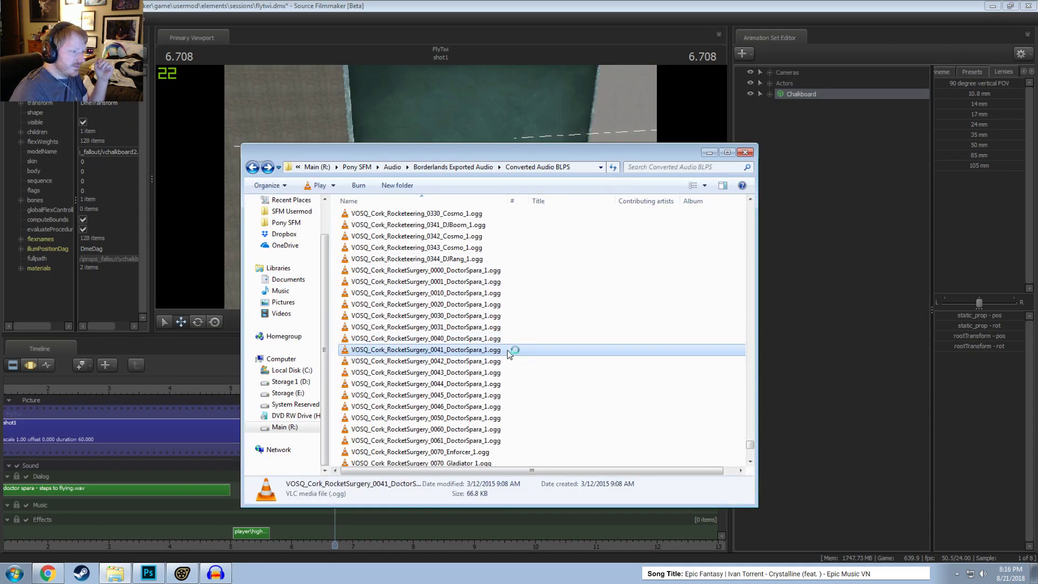
left_click(1028, 7)
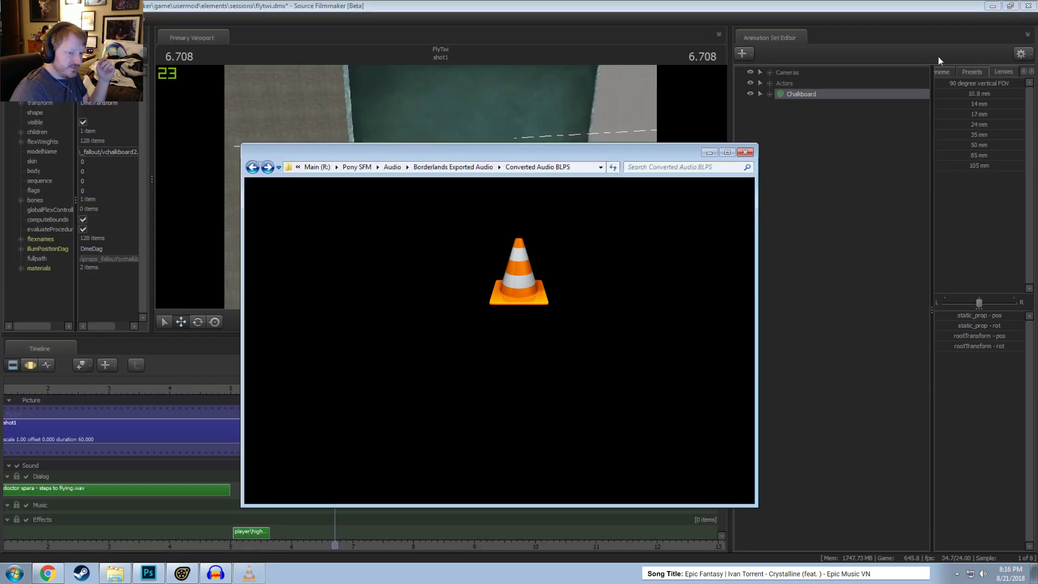
double_click(478, 369)
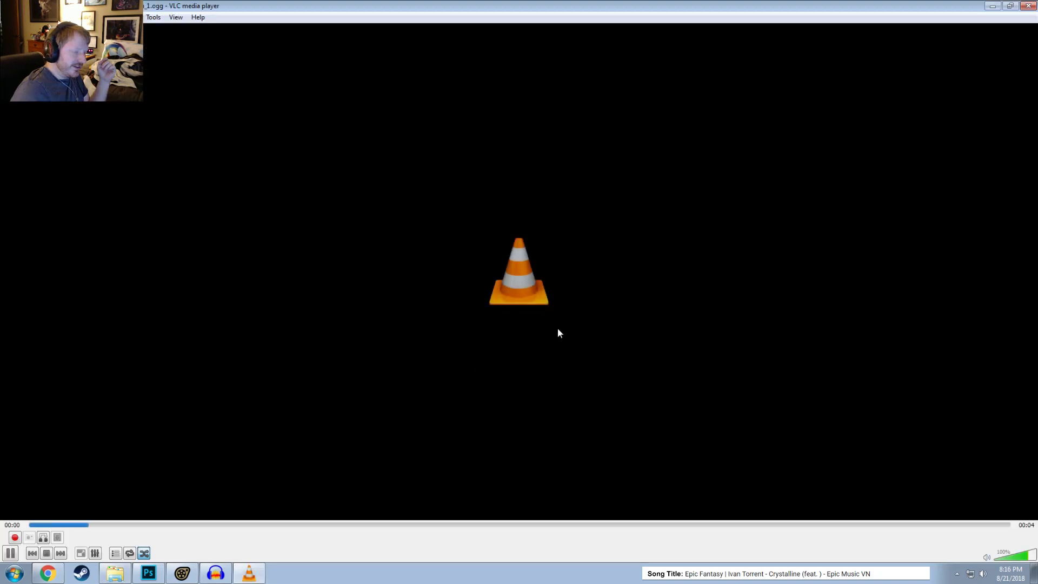
left_click(1028, 6)
double_click(488, 372)
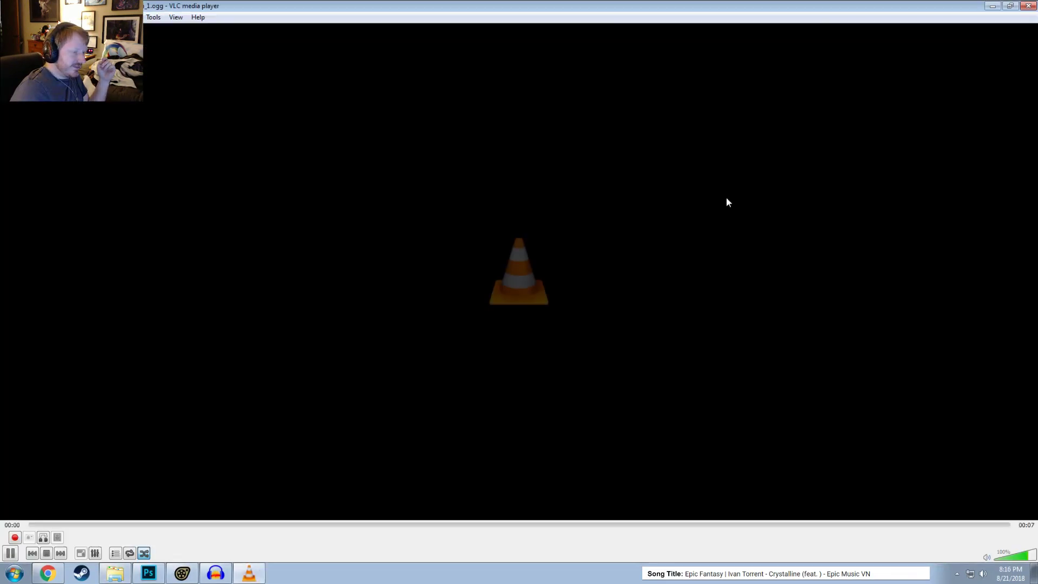
left_click(1028, 6)
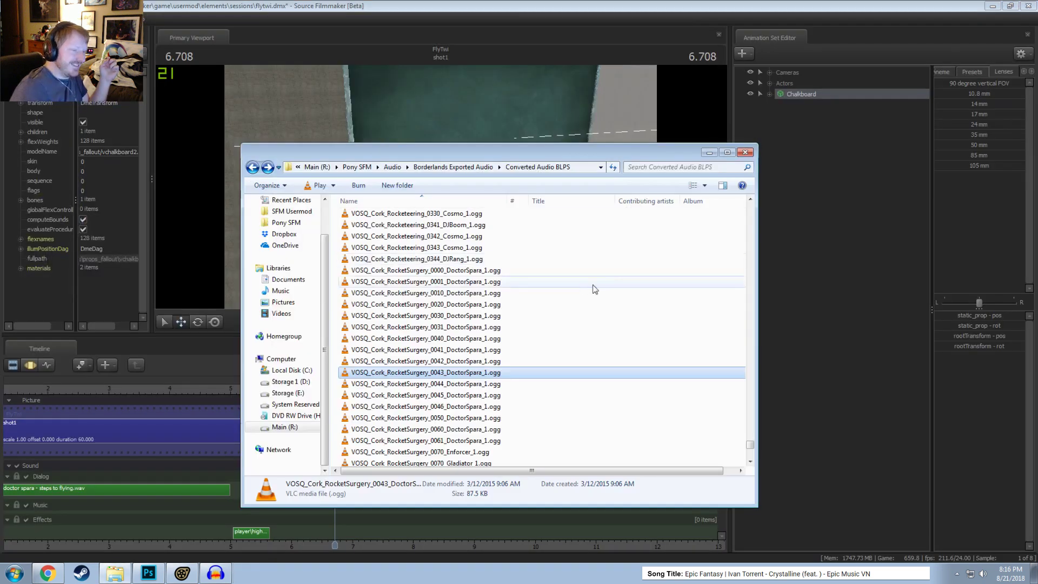
Step: Listen to the RocketSurgery DoctorSpara voice lines 0044, 0045 and 0046 in turn
double_click(484, 384)
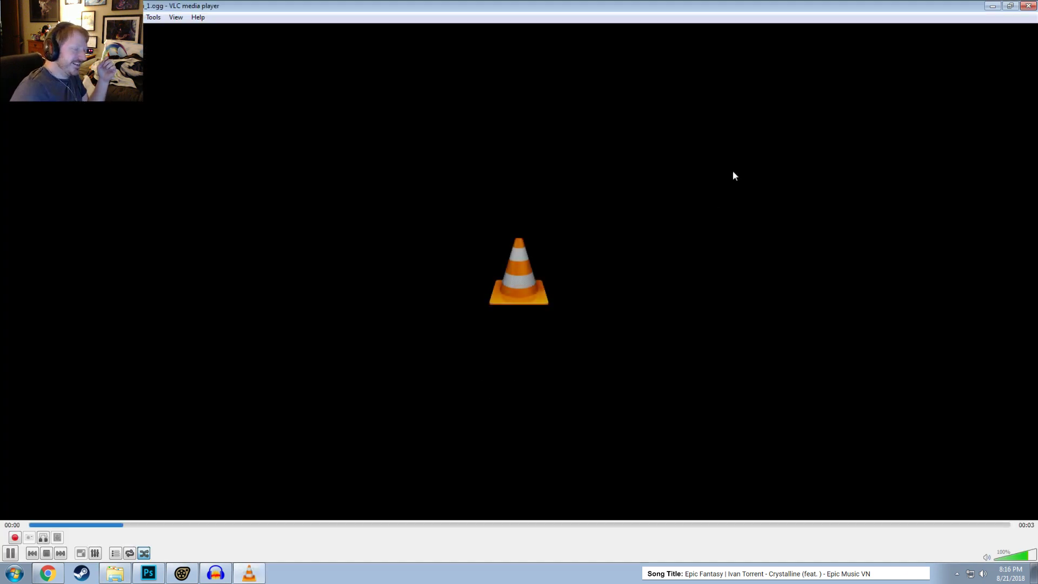
left_click(1028, 6)
double_click(427, 395)
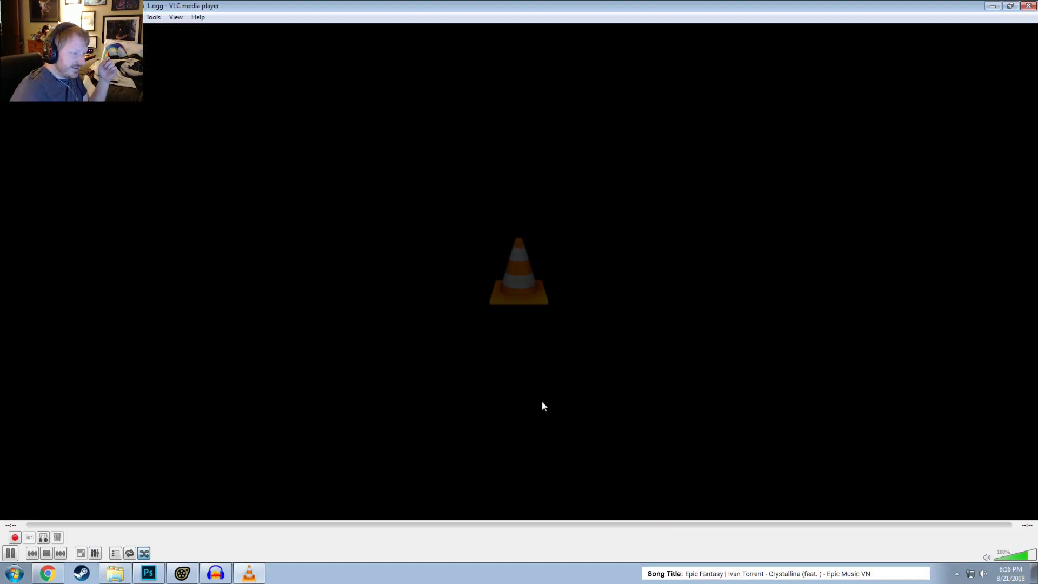
left_click(1030, 7)
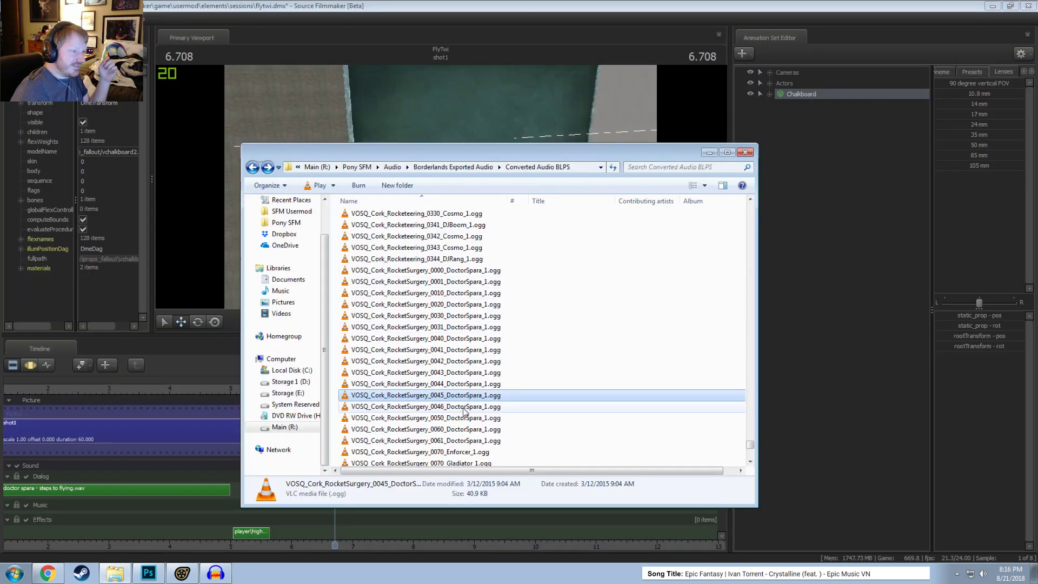
key("Down")
key("Return")
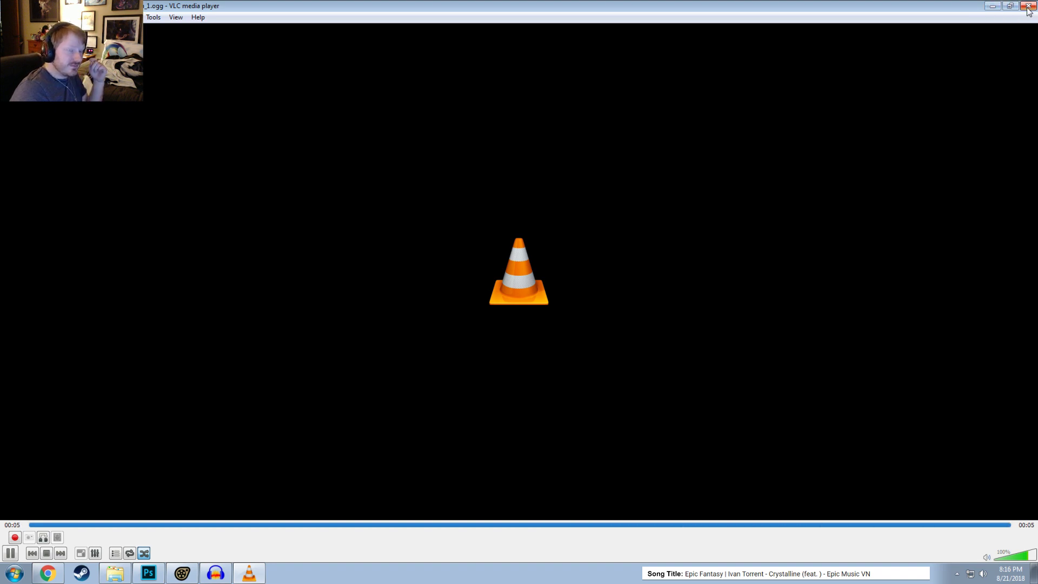
left_click(1028, 10)
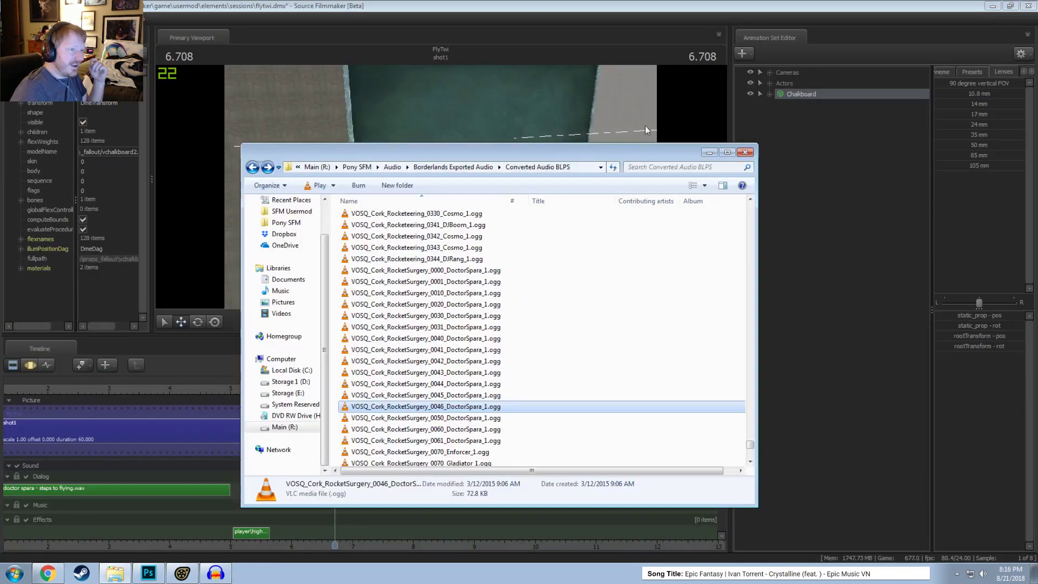
Step: Play the DoctorSpara voice line 0050 and arrange a smaller VLC window beside the audio folder window
double_click(460, 420)
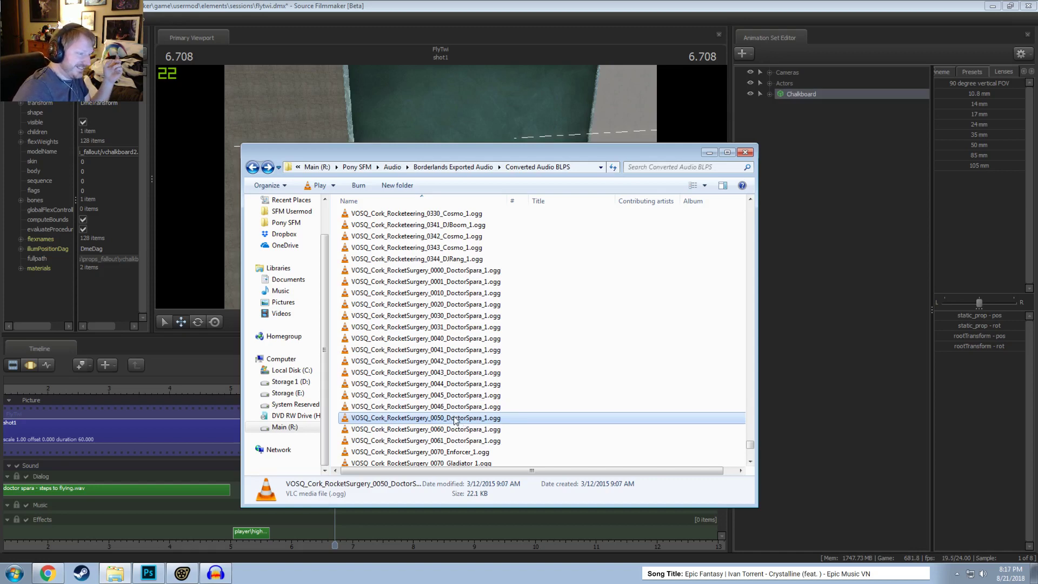
left_click_drag(766, 6, 634, 79)
double_click(634, 80)
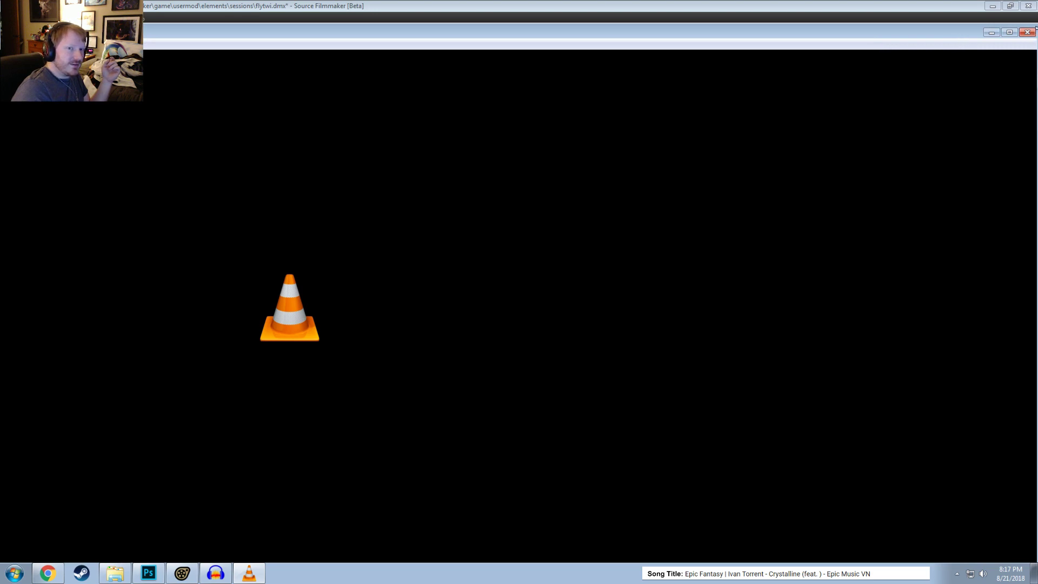
left_click_drag(1034, 28, 102, 251)
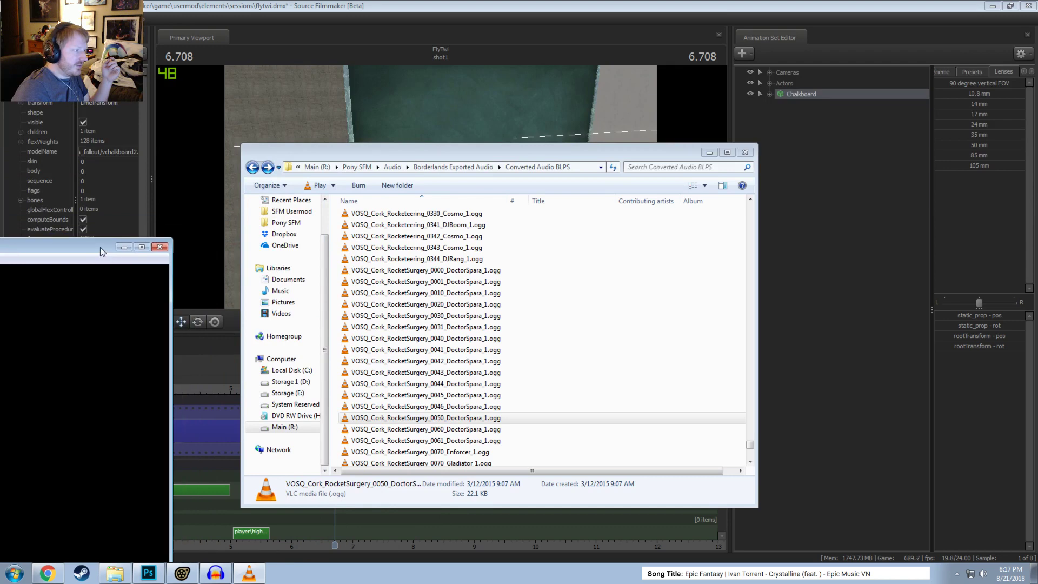
left_click_drag(559, 151, 785, 90)
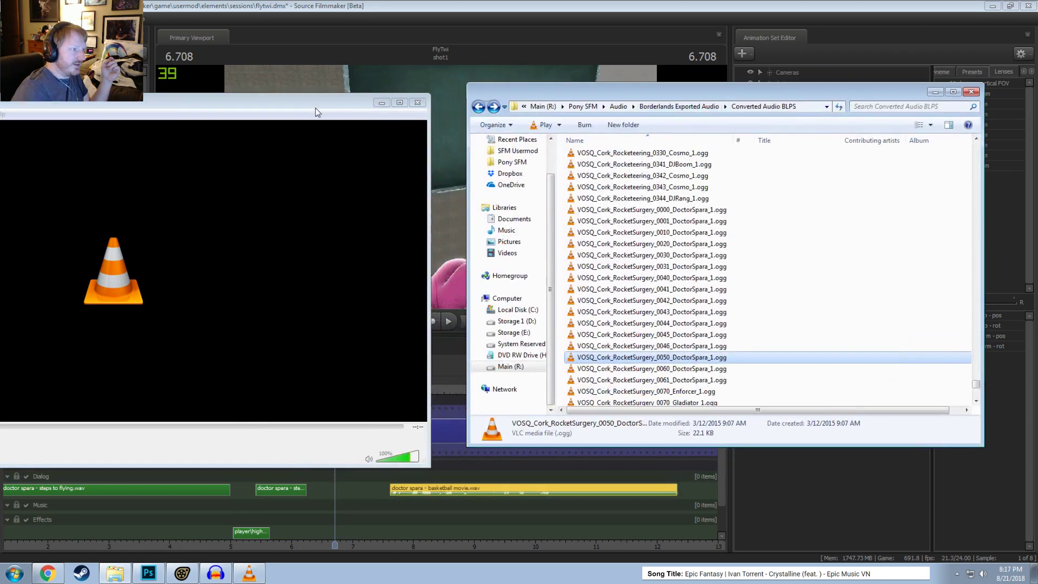
left_click_drag(316, 112, 568, 116)
left_click_drag(676, 181, 474, 207)
left_click(700, 334)
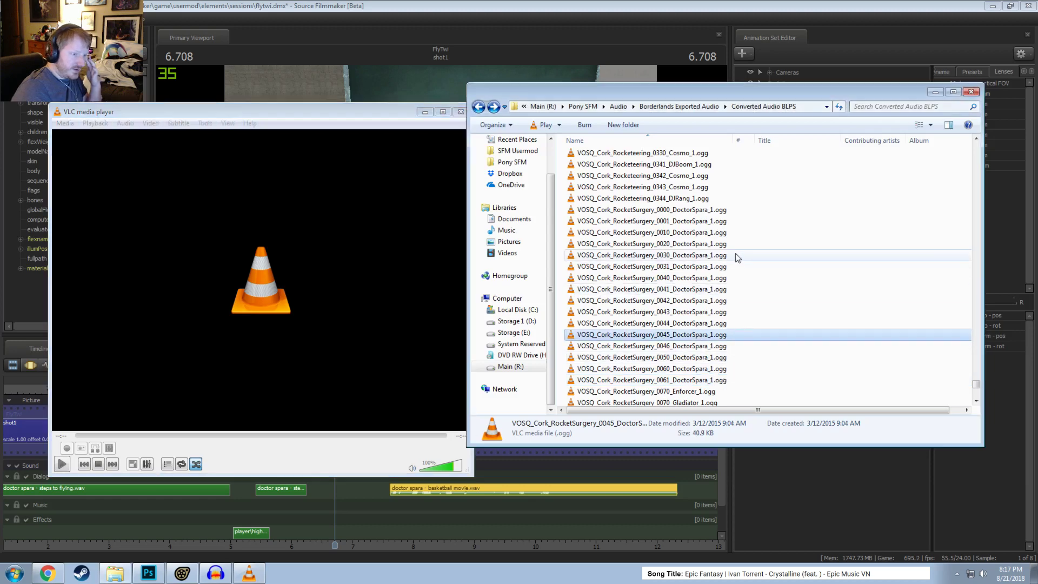
Step: Listen to the RocketSurgery DoctorSpara voice lines 0050, 0060 and 0061 in the open VLC player
double_click(697, 357)
double_click(684, 370)
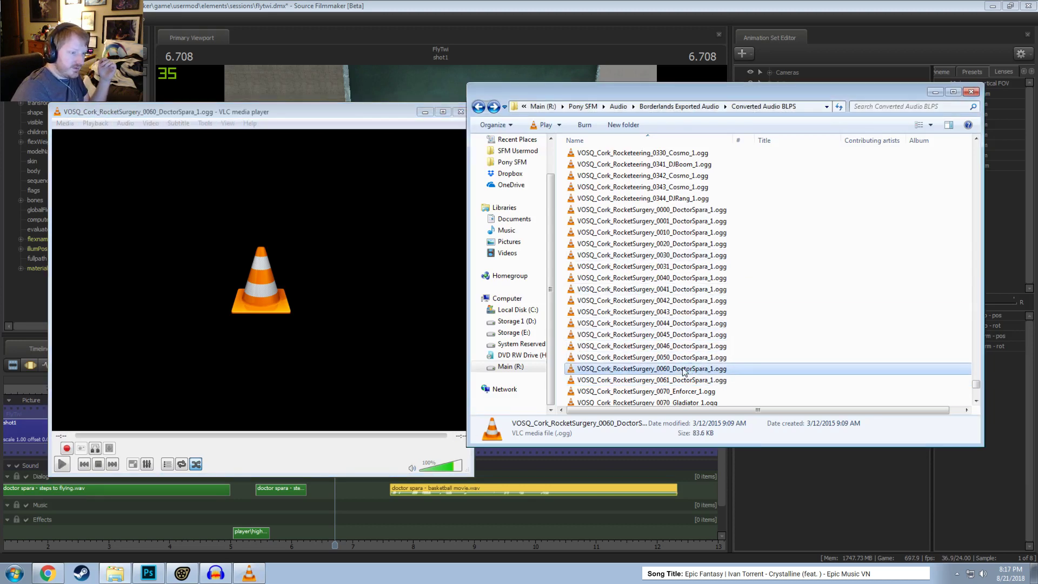
double_click(679, 381)
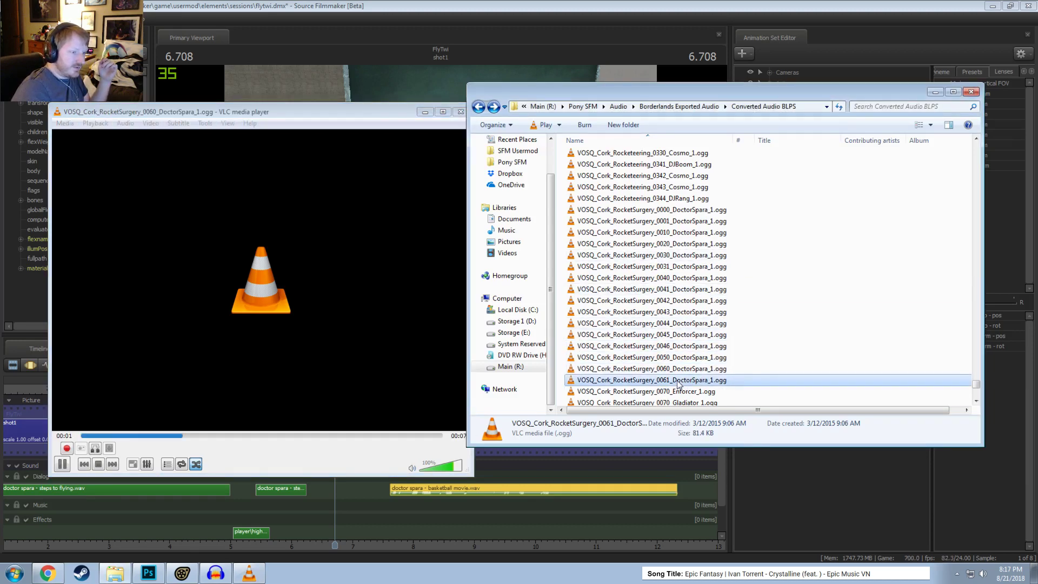
scroll(678, 335, "down", 3)
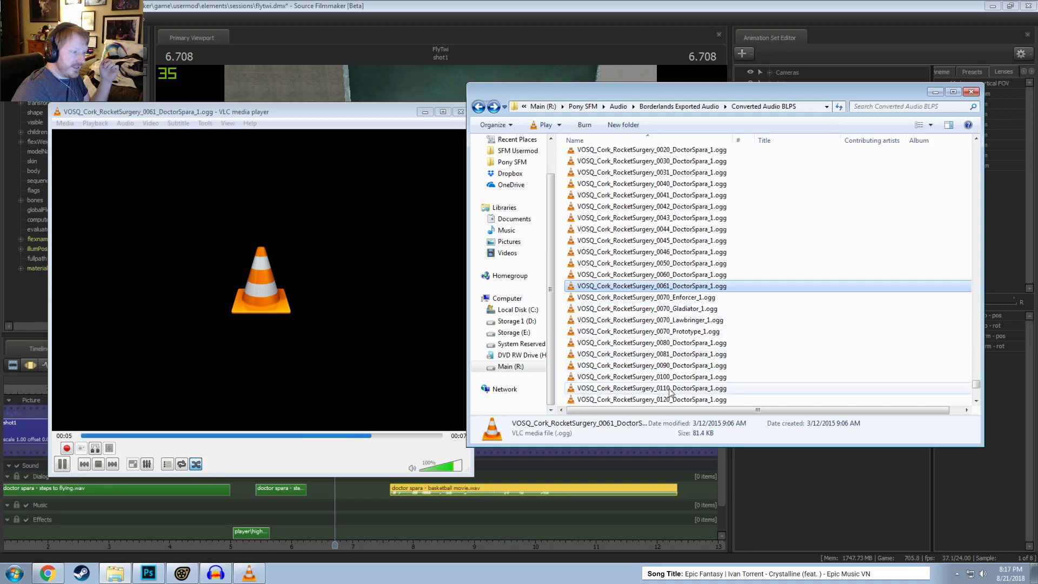
Step: Listen to the RocketSurgery DoctorSpara voice lines 0080, 0081, 0090 and 0100 in turn
double_click(664, 343)
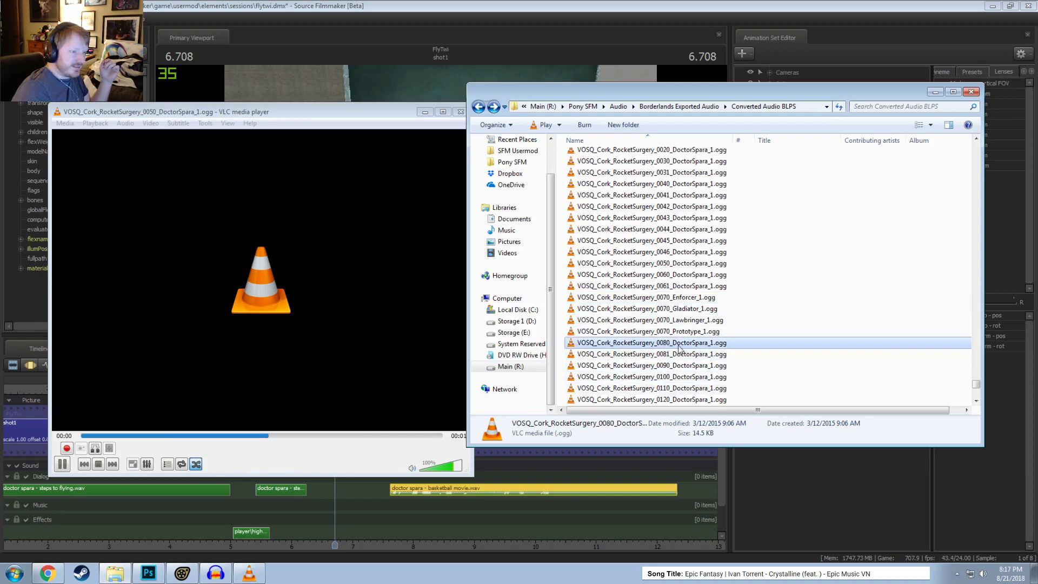
double_click(686, 354)
scroll(692, 346, "down", 1)
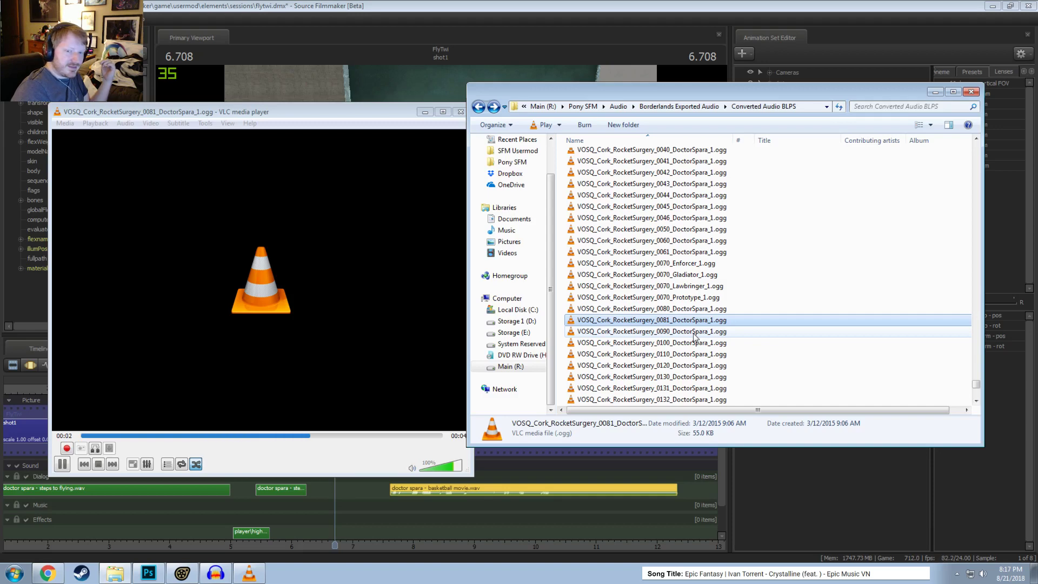
double_click(694, 332)
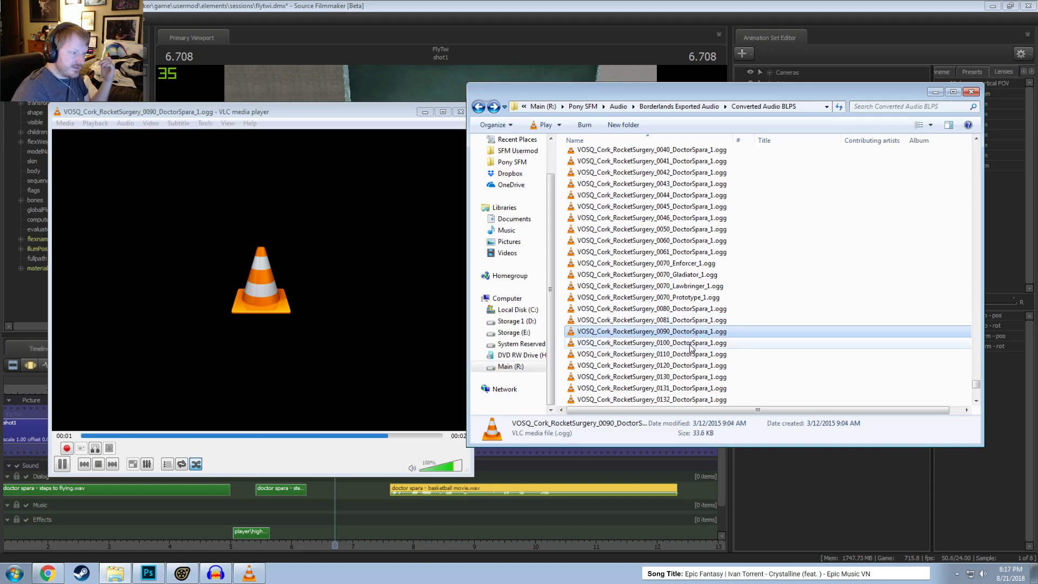
double_click(692, 344)
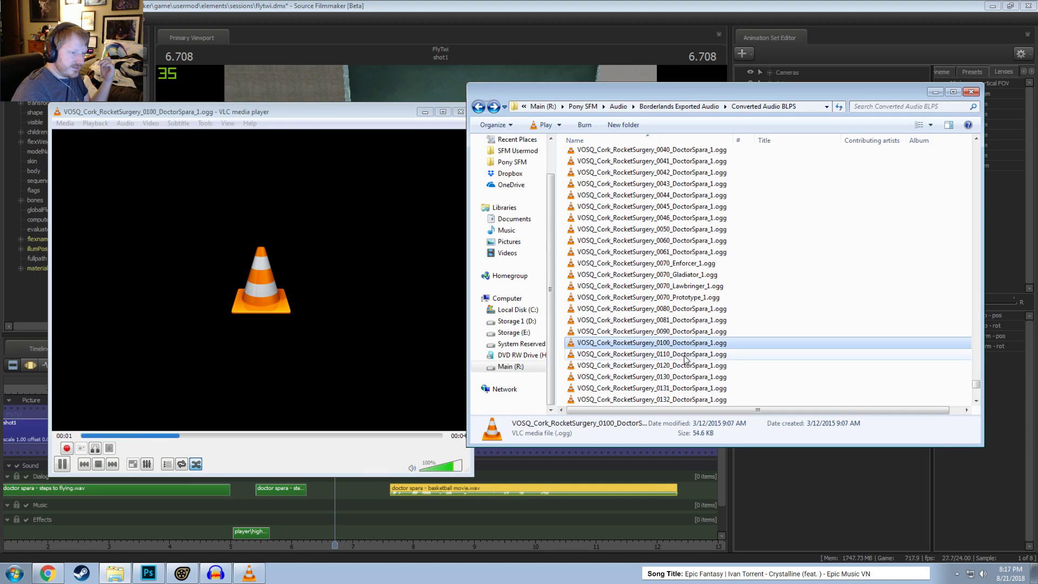
Step: Listen to the RocketSurgery DoctorSpara voice lines 0110, 0120 and 0130, pausing playback near the end of 0130
left_click(684, 354)
scroll(685, 356, "down", 1)
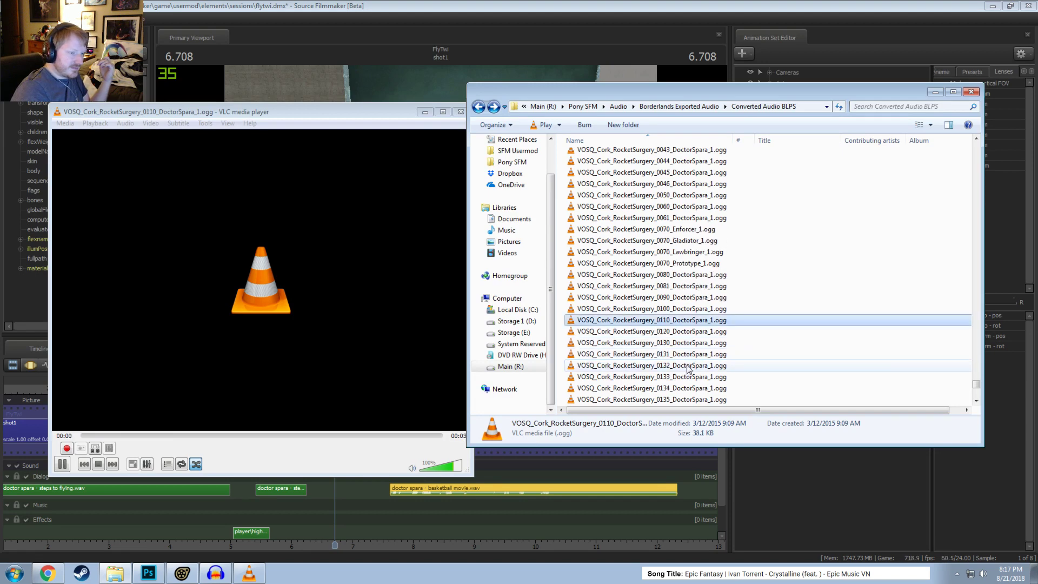
double_click(692, 334)
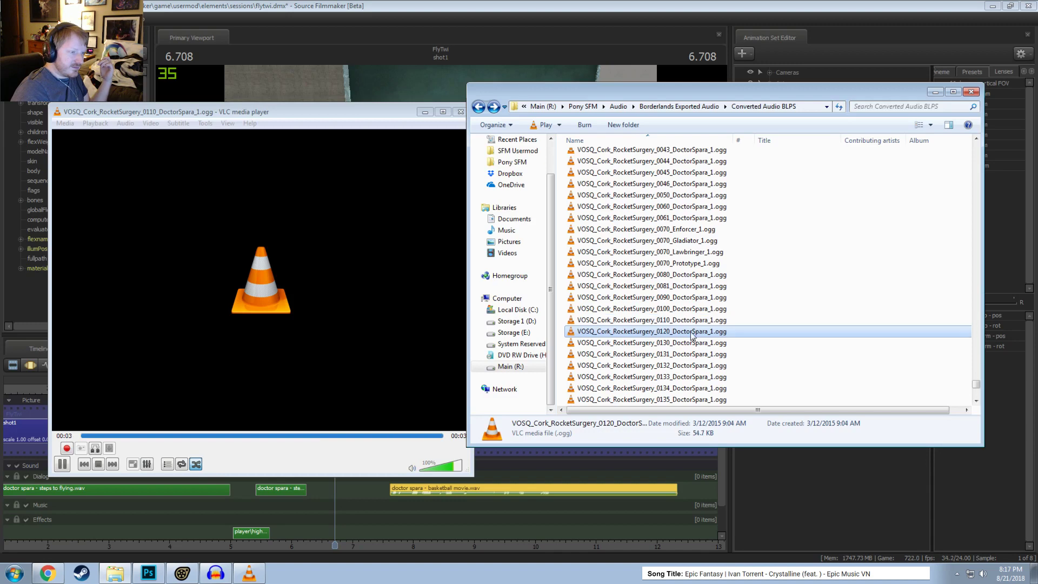
double_click(664, 344)
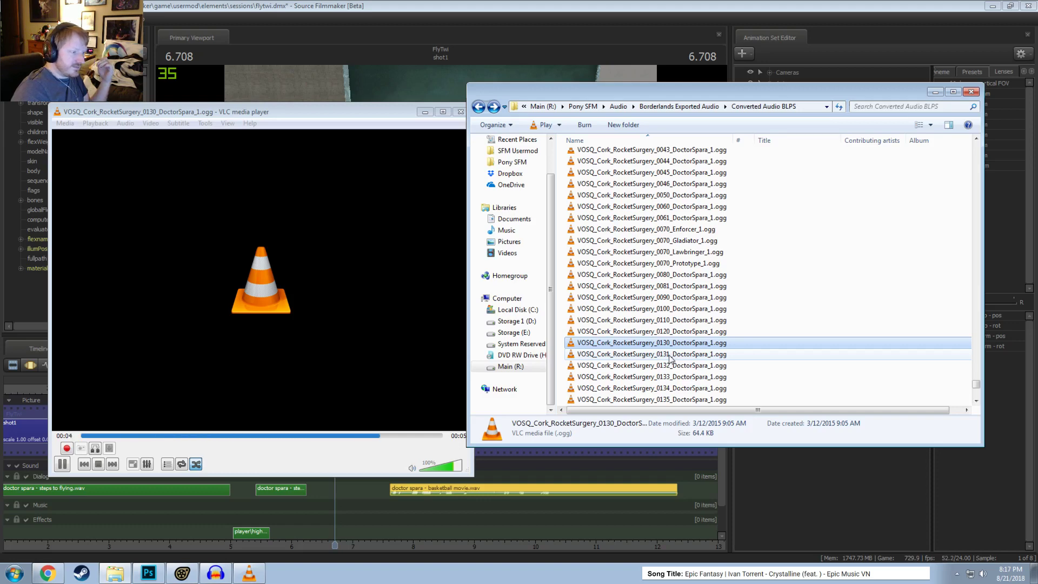
left_click(63, 464)
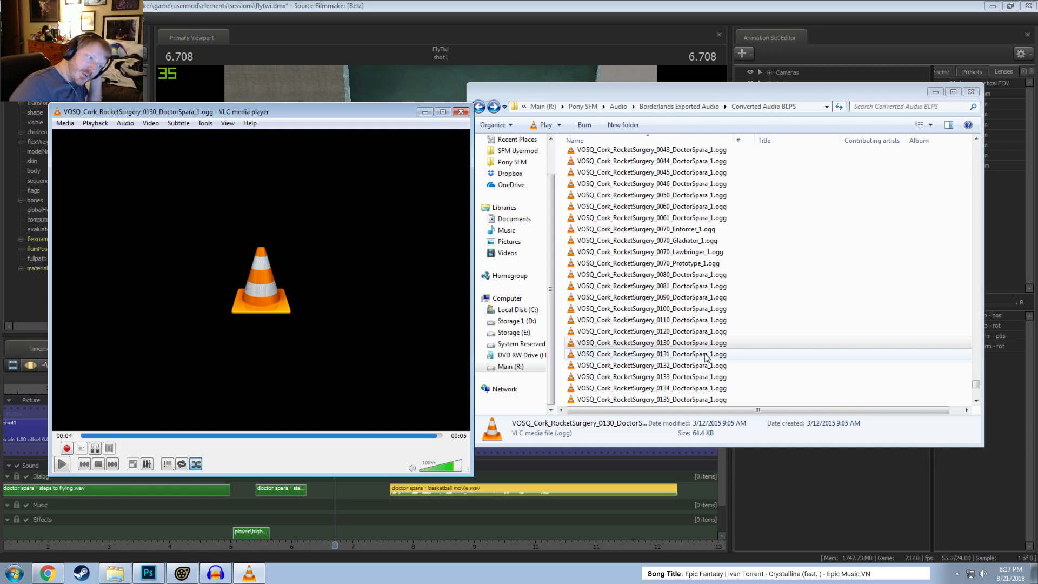
Step: Listen to the RocketSurgery DoctorSpara voice lines 0131, 0132 and 0133, playing 0132 twice
left_click(733, 344)
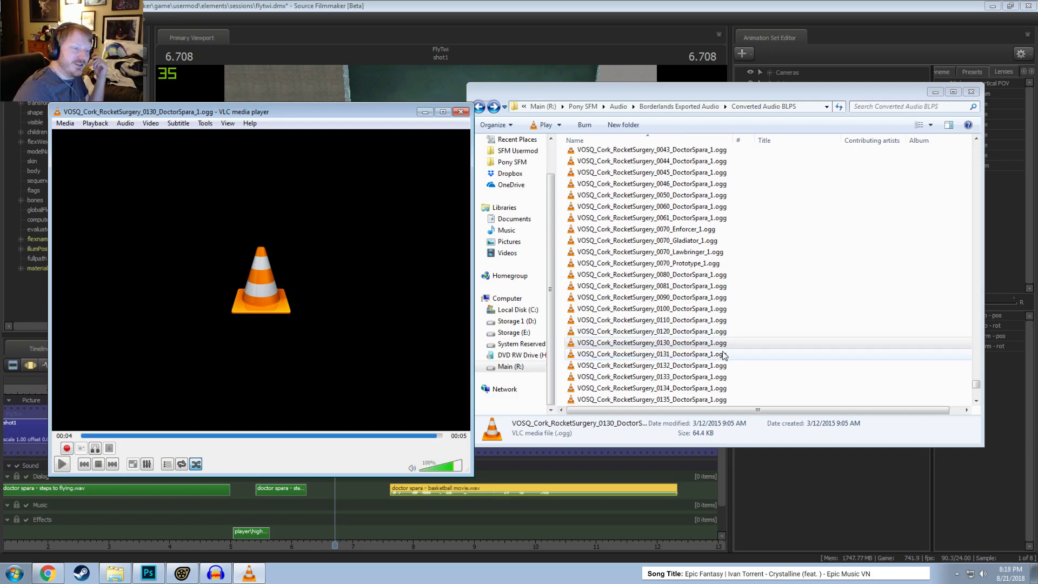
double_click(723, 355)
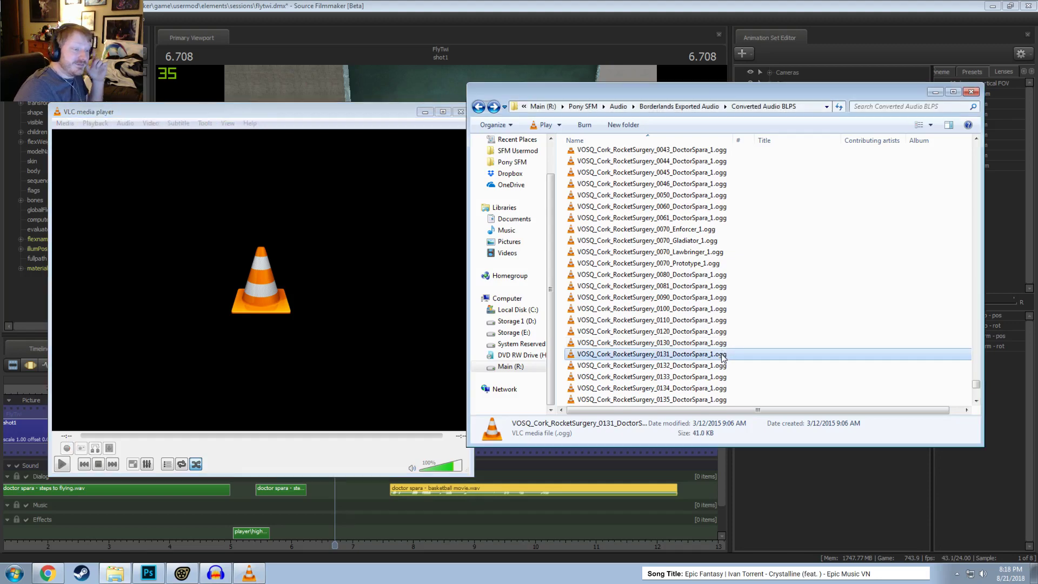
scroll(680, 279, "down", 4)
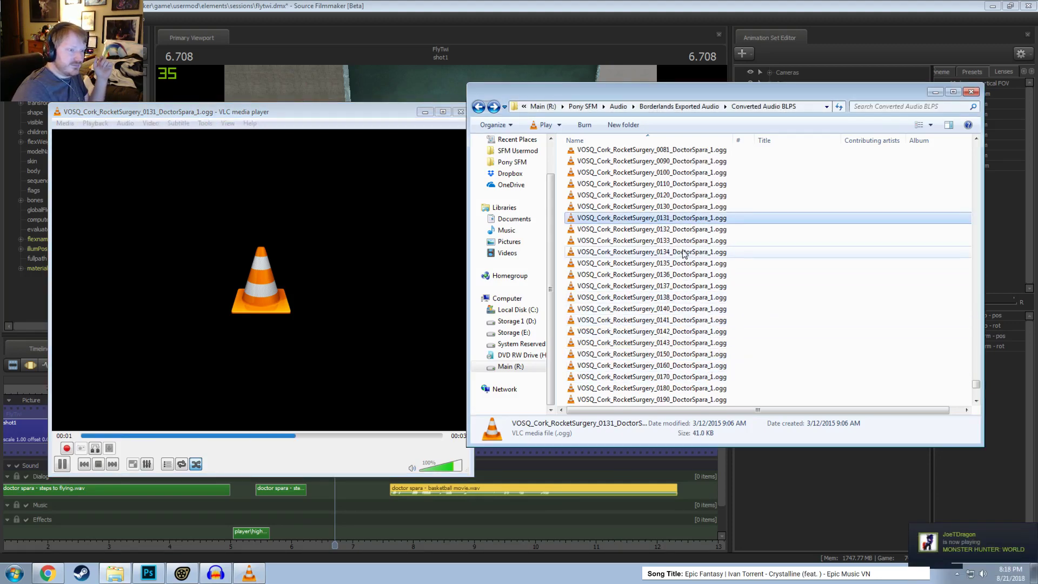
double_click(692, 231)
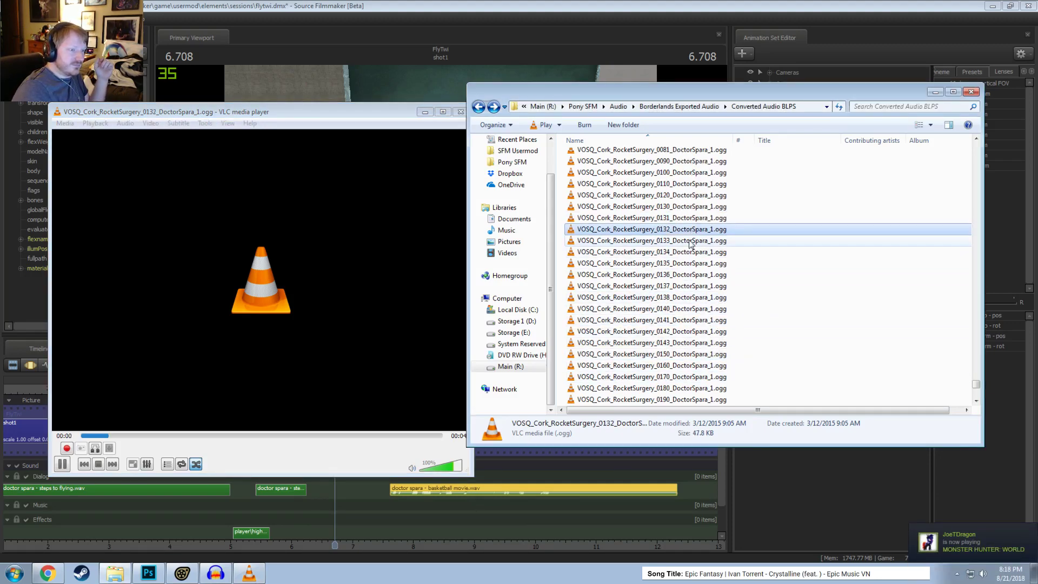
double_click(690, 237)
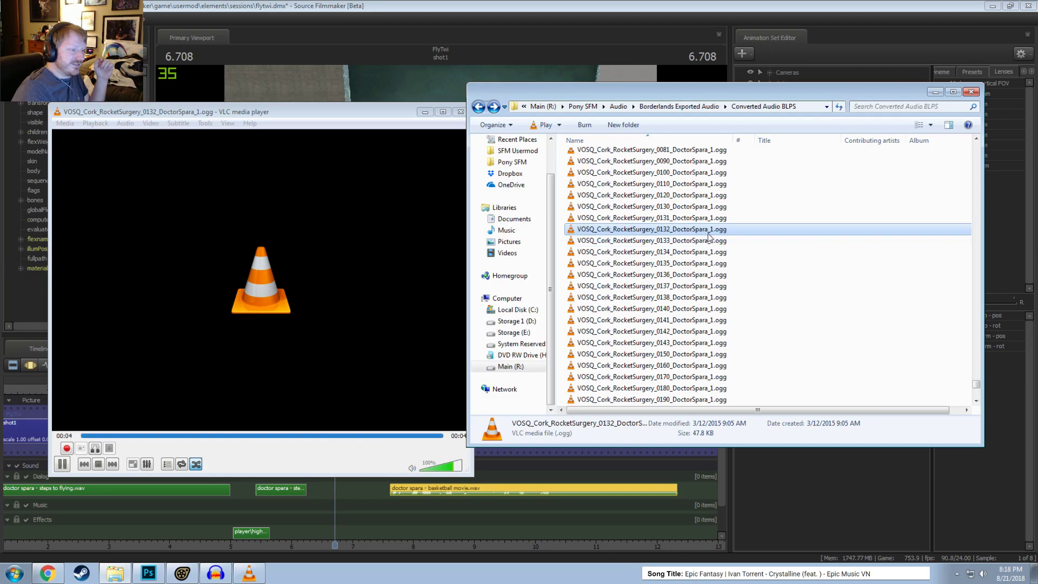
left_click(704, 241)
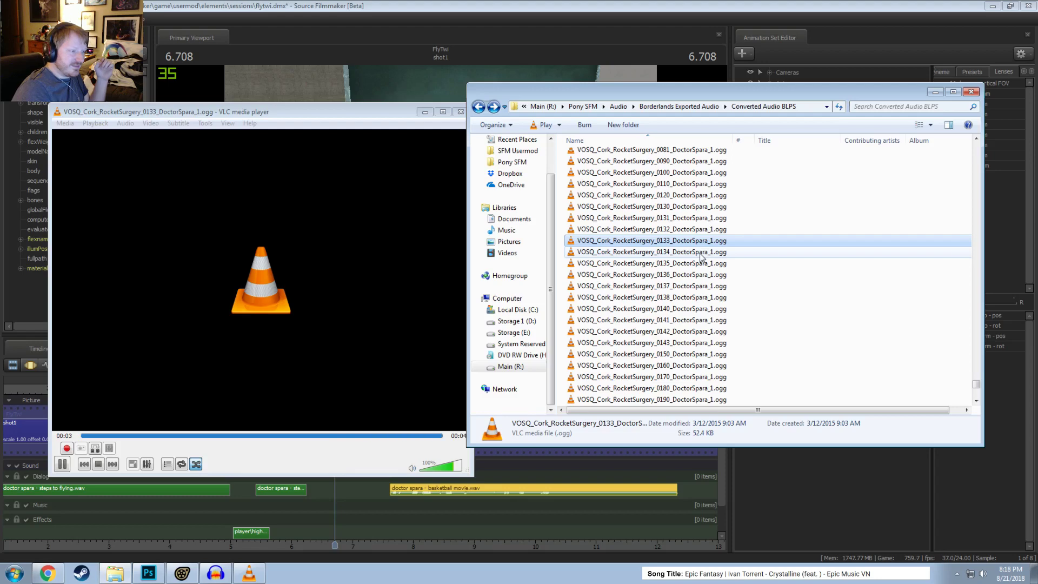
Step: Listen to the RocketSurgery DoctorSpara voice lines 0134, 0135, 0136, 0137 and 0138 in turn
double_click(701, 253)
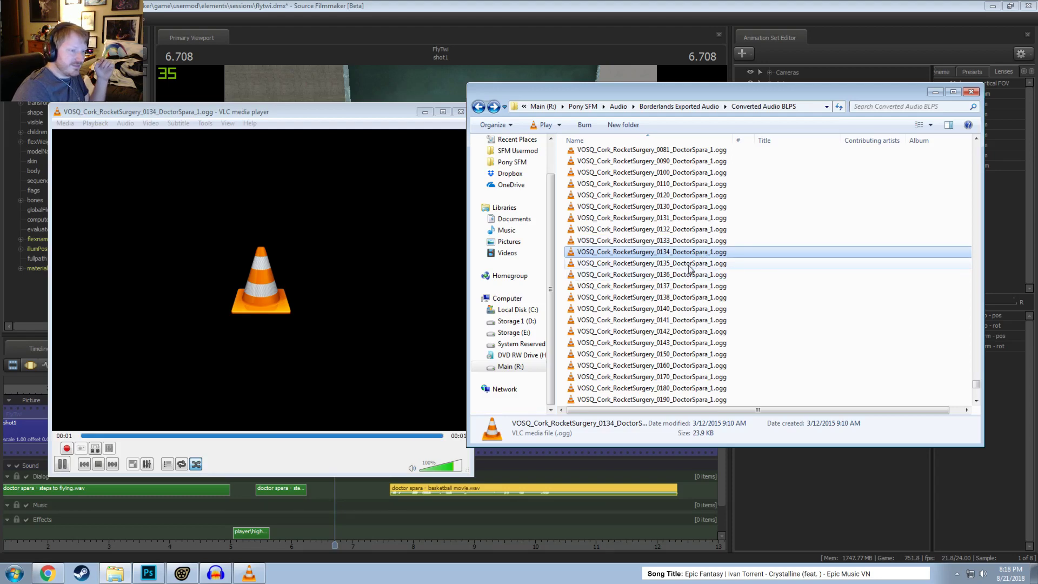
double_click(688, 264)
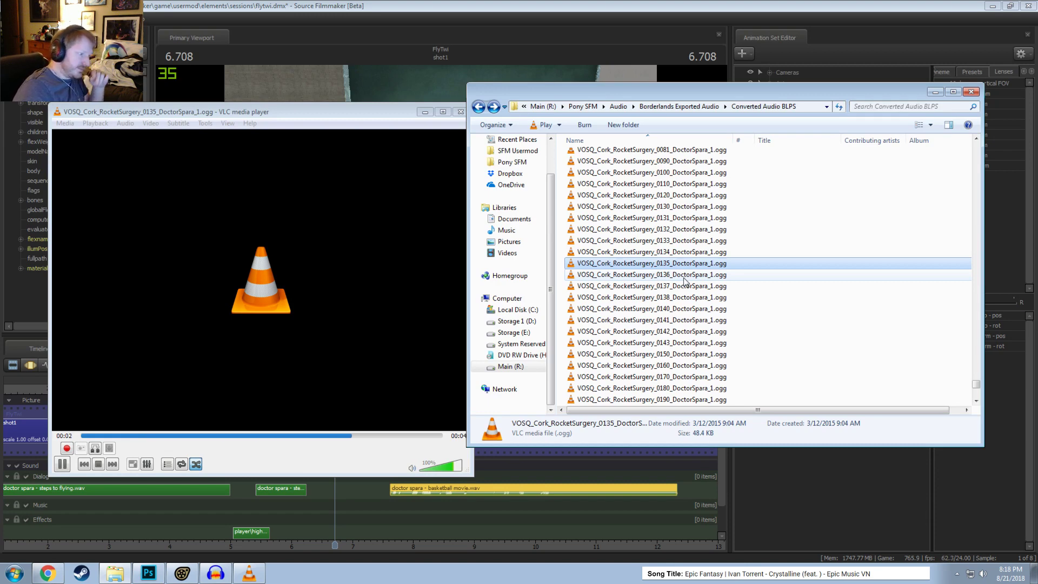
double_click(684, 275)
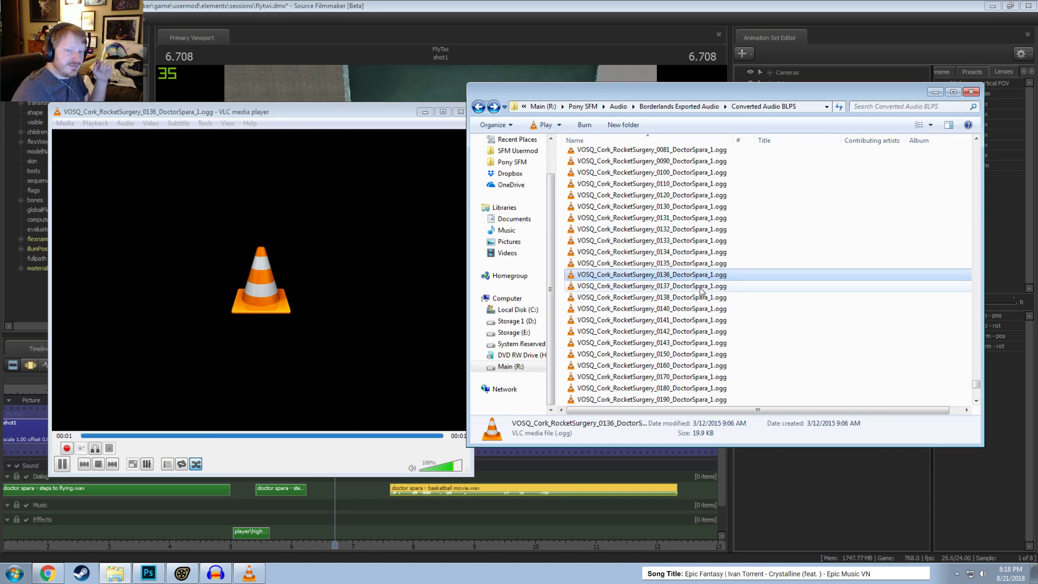
double_click(701, 287)
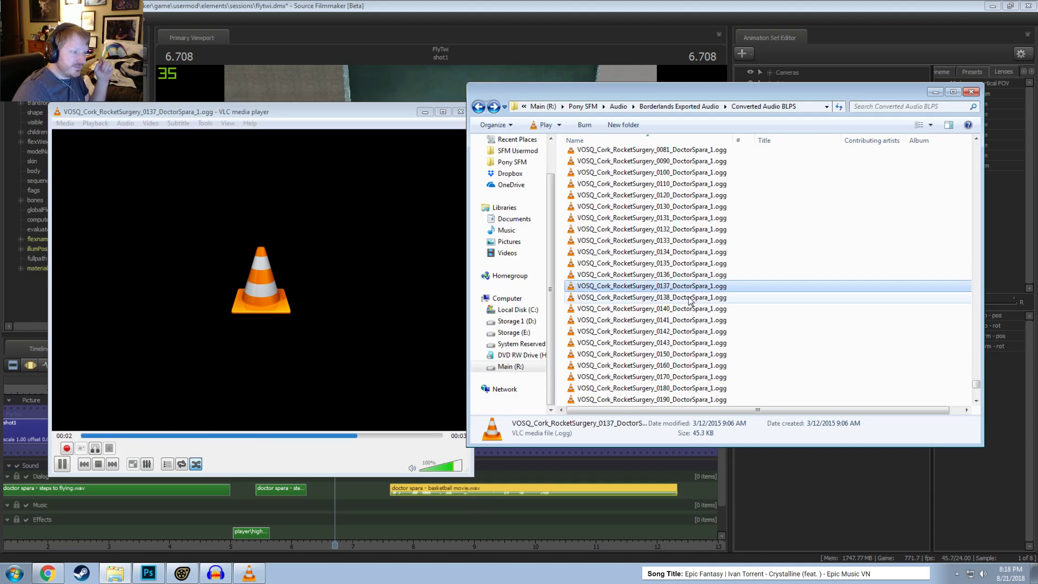
double_click(689, 299)
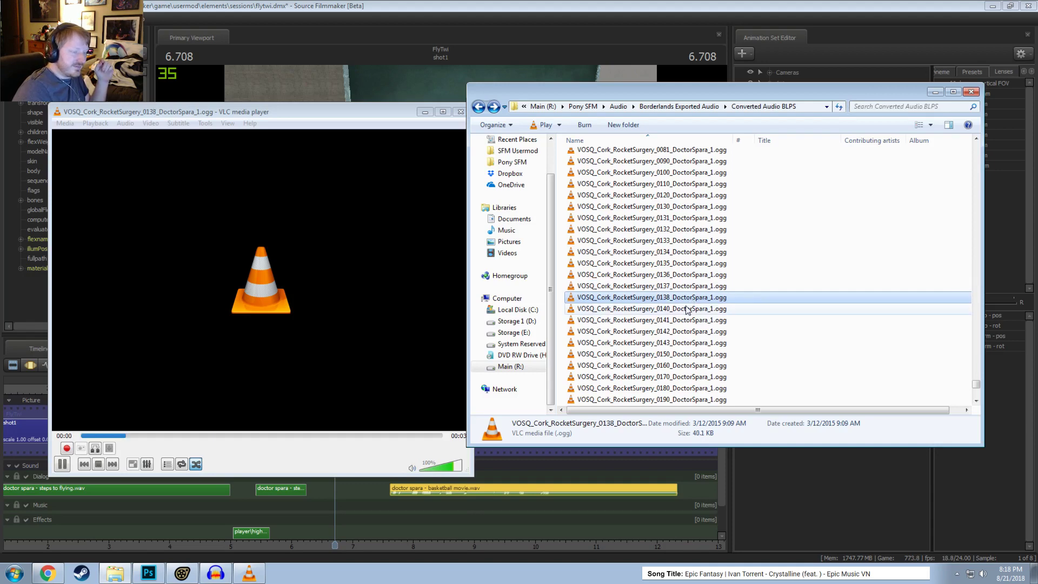
Step: Listen to the RocketSurgery DoctorSpara voice lines 0140, 0141, 0142 and 0143, pausing partway through 0143
double_click(687, 309)
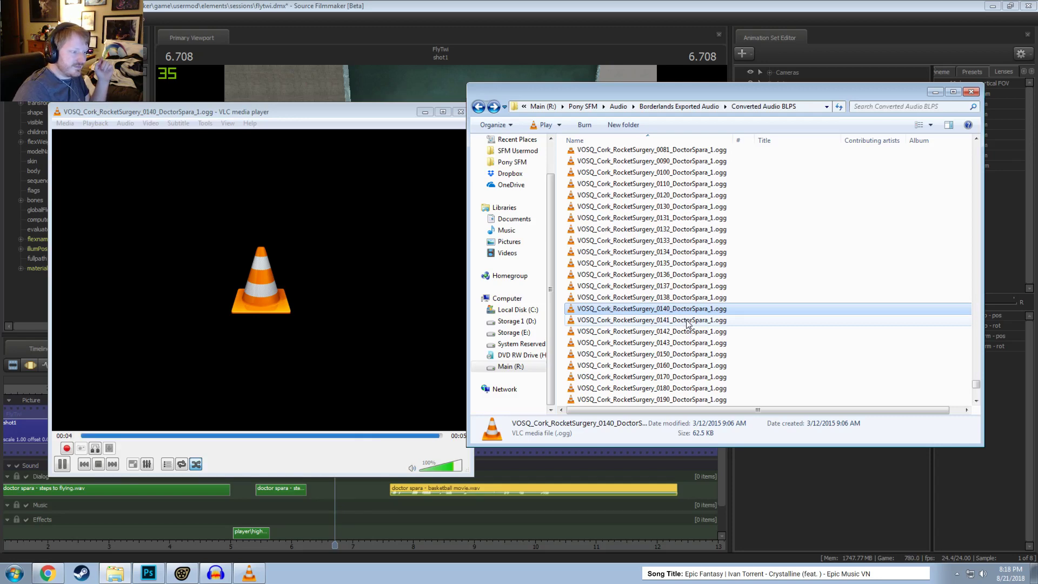
double_click(687, 321)
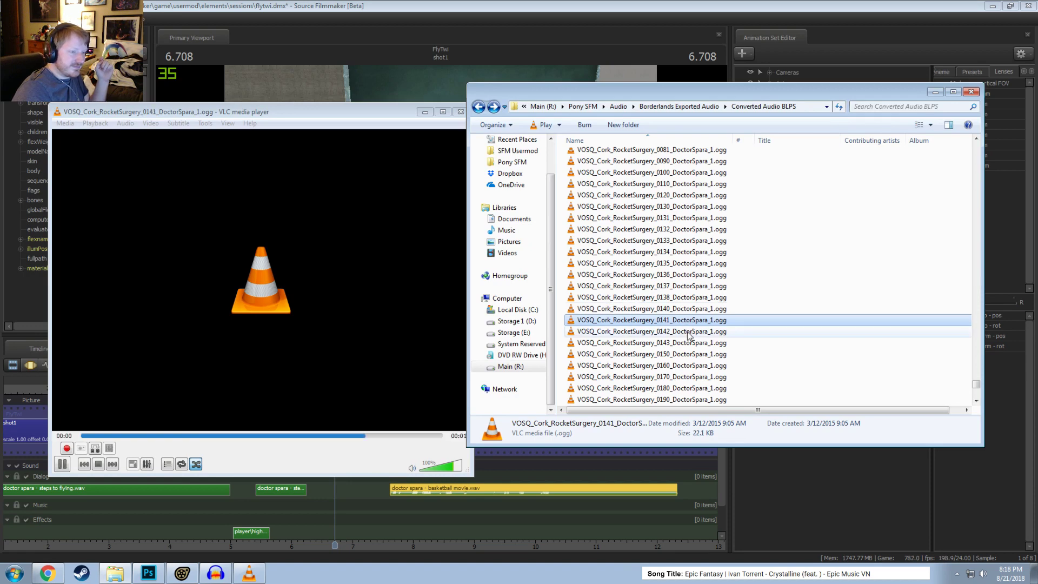
double_click(688, 331)
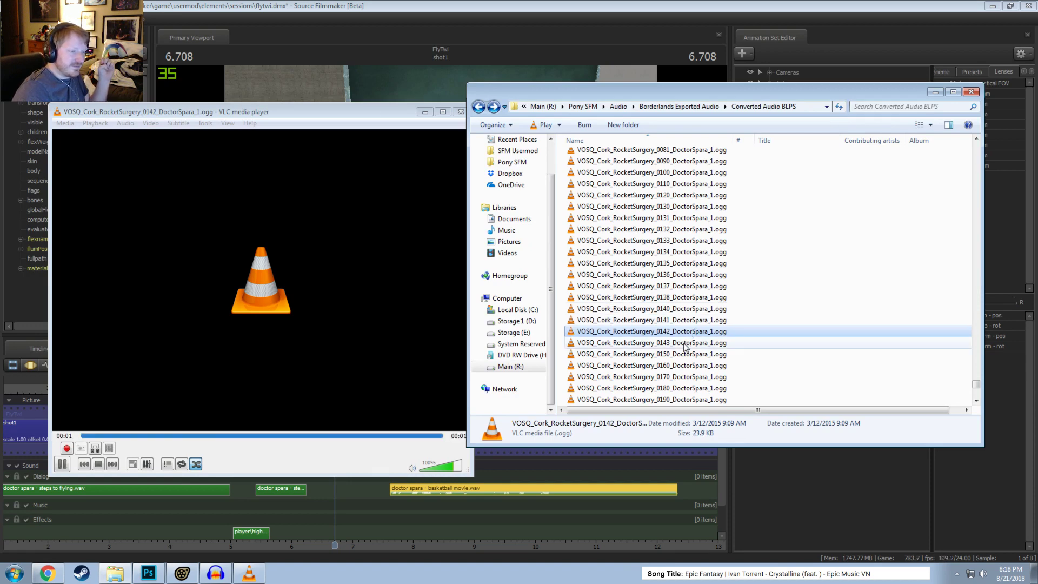
double_click(683, 343)
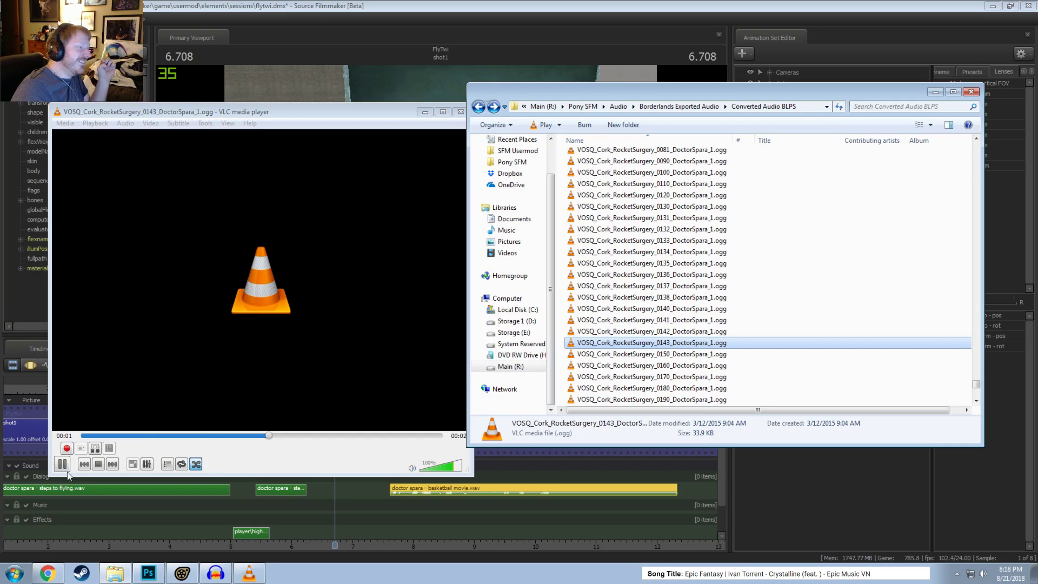
Step: Replay the RocketSurgery DoctorSpara voice line 0142 and pause the player
left_click(723, 334)
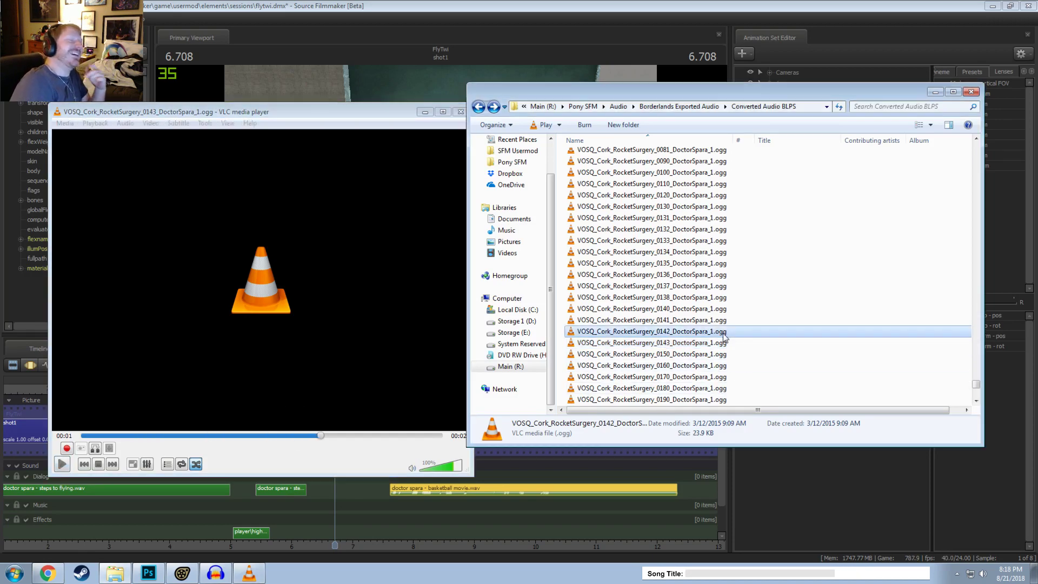
double_click(722, 333)
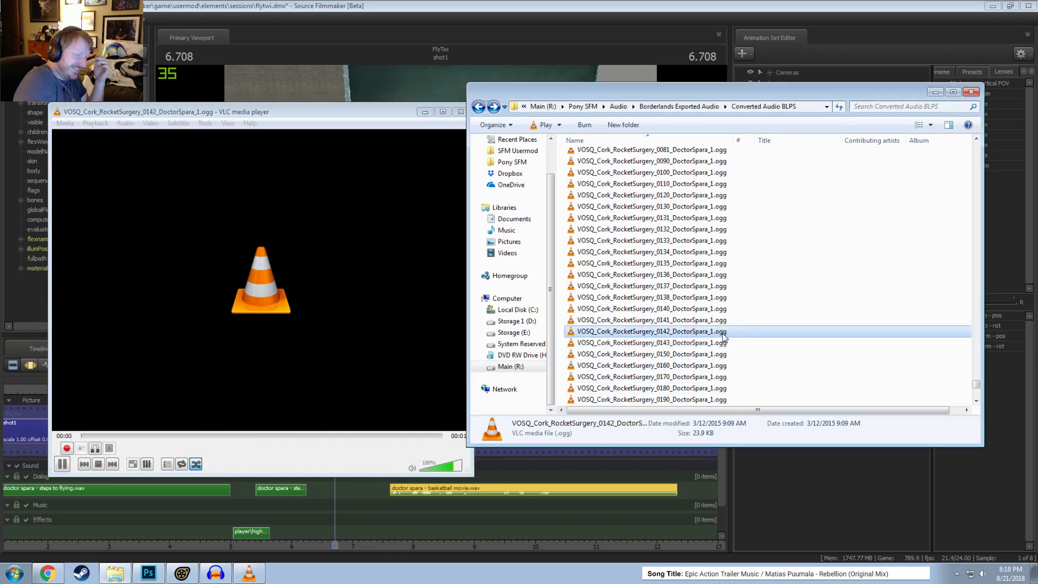
left_click(64, 464)
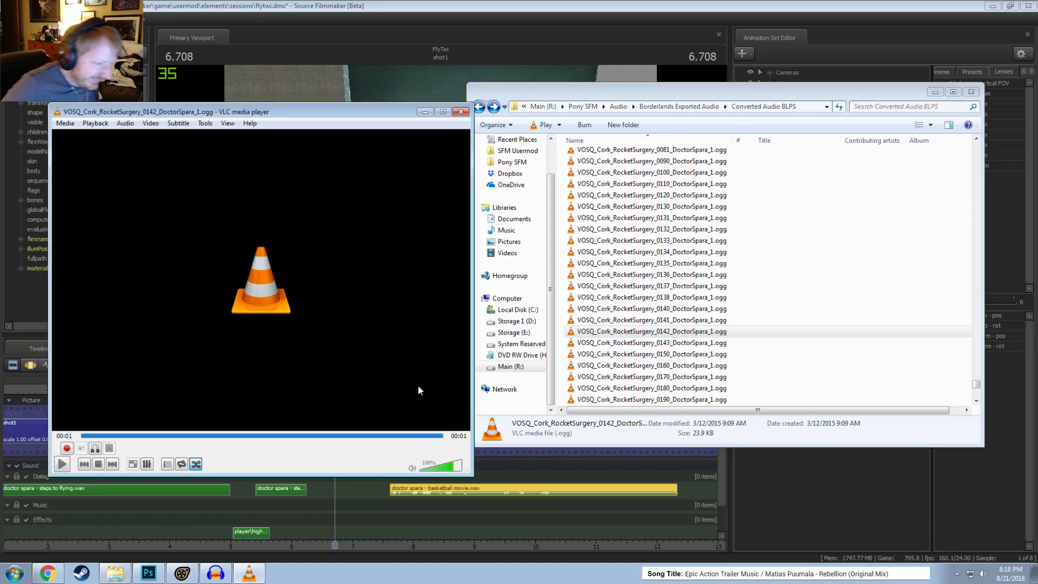
left_click(616, 332)
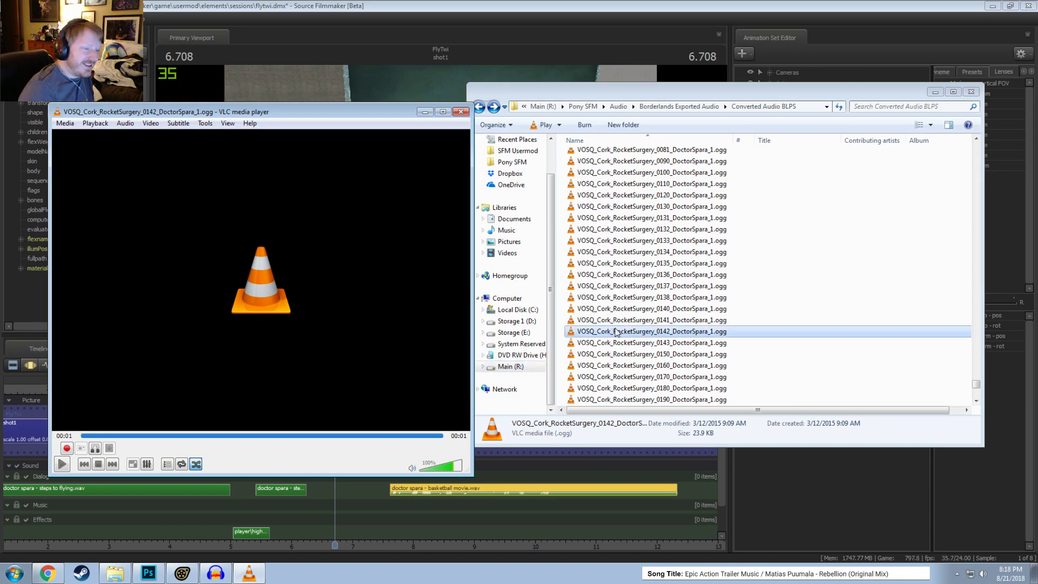
double_click(615, 332)
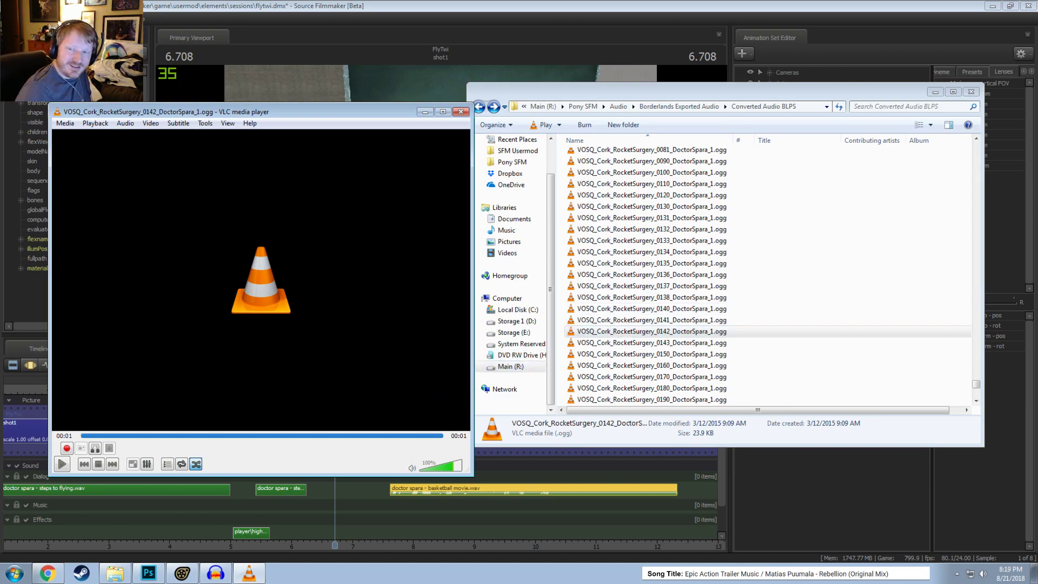
Step: In a Chrome window, search Google Images for "starlight glimmer blender" and preview the picture of the pony inside a kitchen blender
left_click_drag(1037, 249, 182, 155)
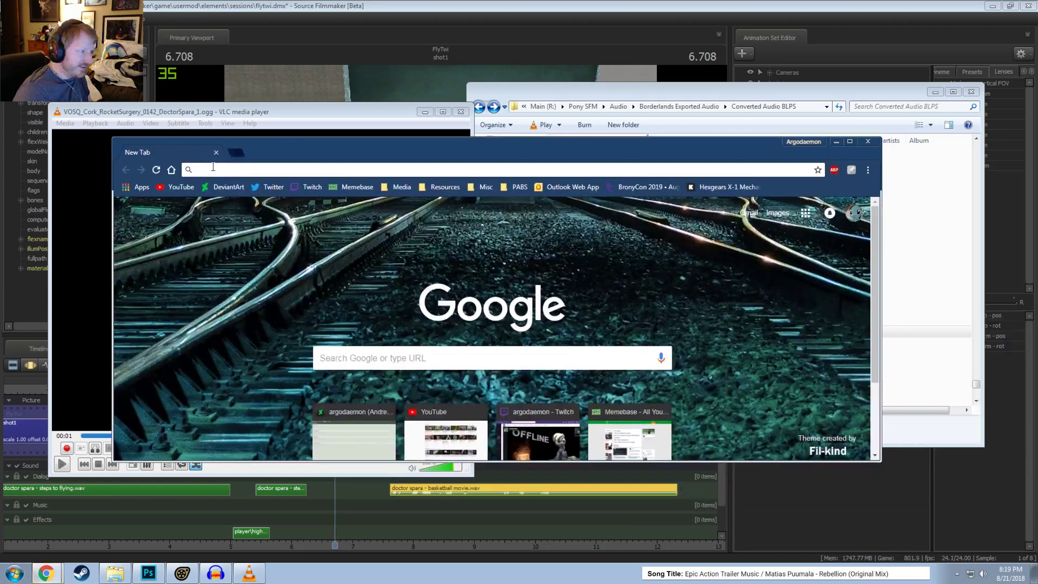
type("star")
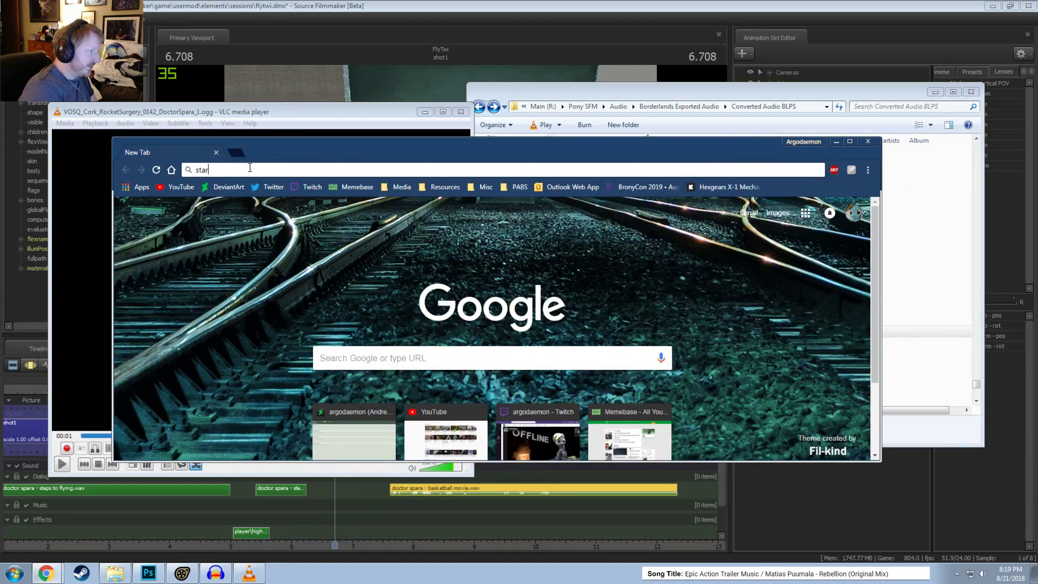
type("light glimmer blender")
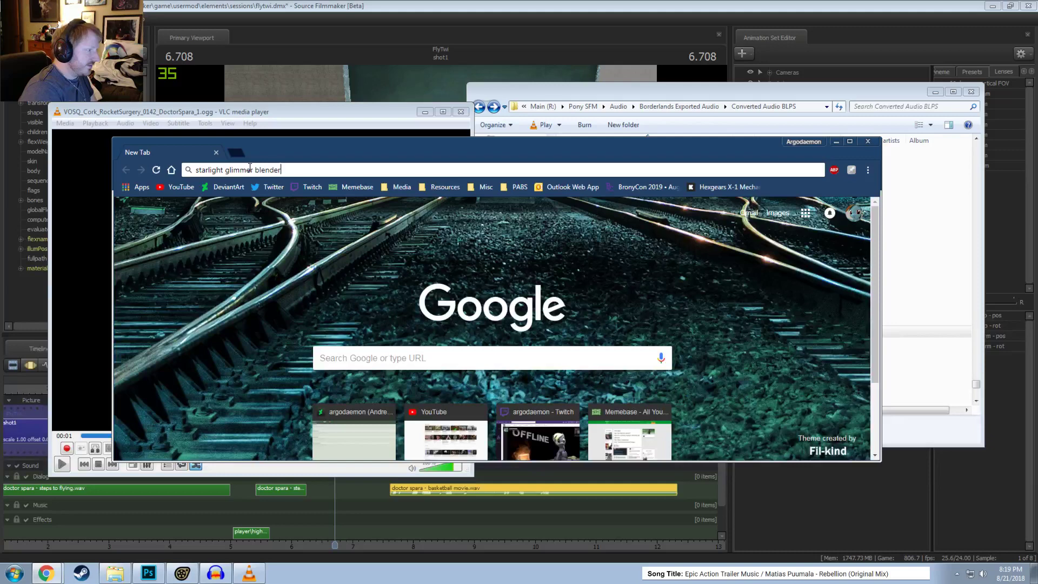
key("Return")
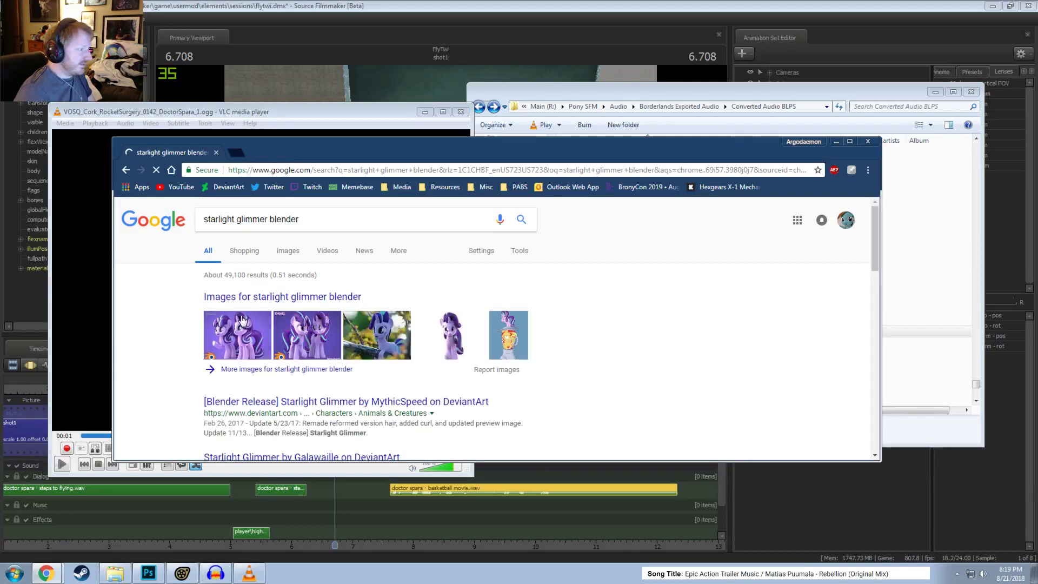
left_click(291, 250)
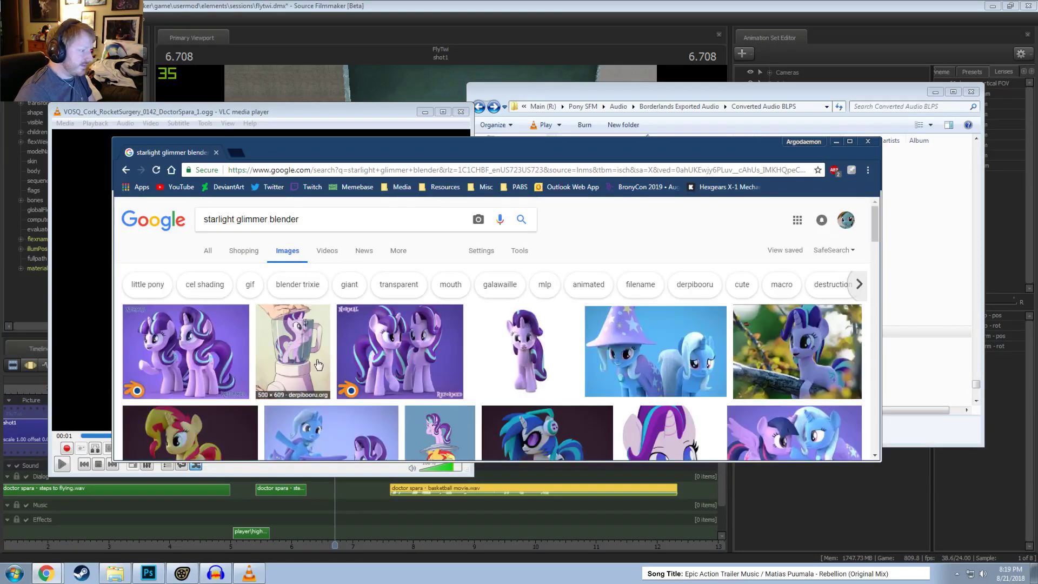
left_click(317, 365)
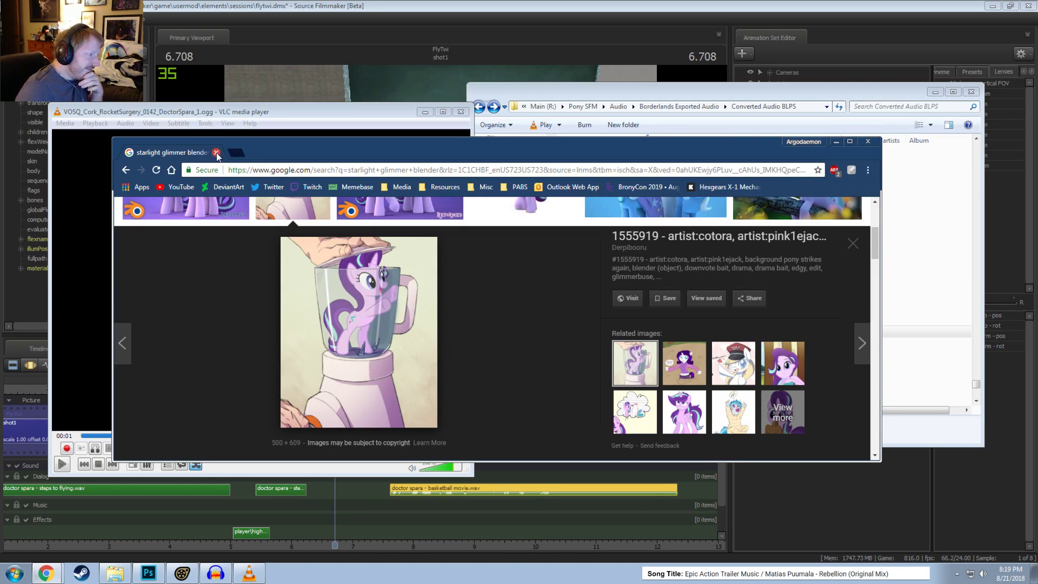
scroll(217, 155, "up", 3)
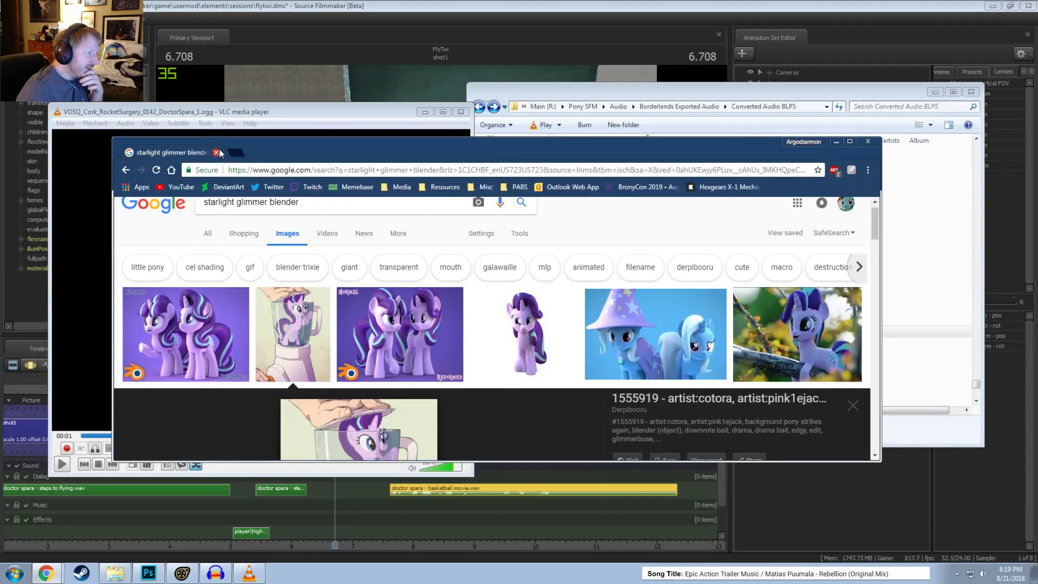
Step: Close the image search page and listen to the RocketSurgery DoctorSpara voice lines 0143, 0150, 0160 and 0170
left_click(216, 152)
double_click(673, 342)
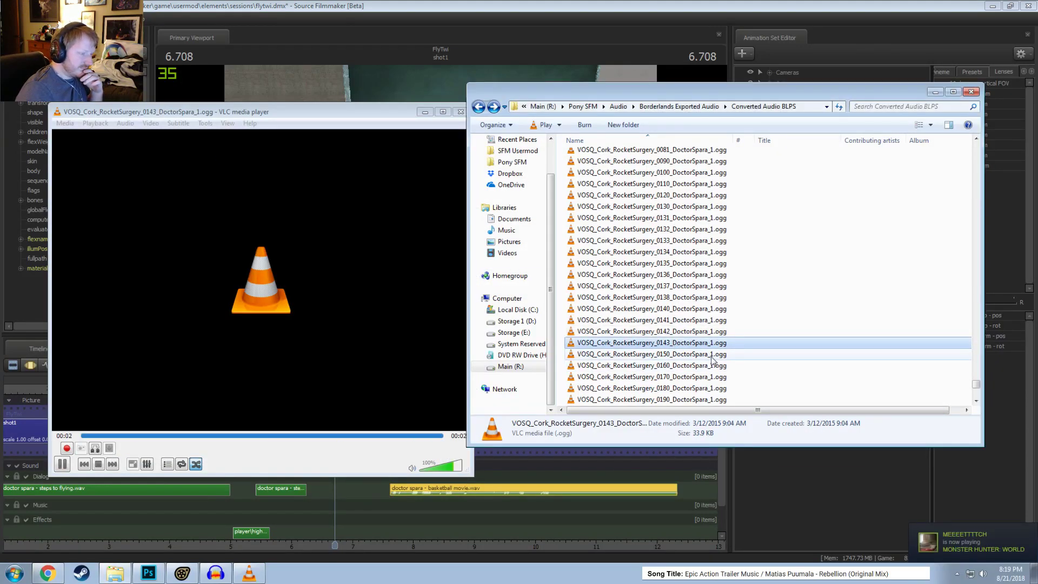
double_click(711, 355)
double_click(694, 366)
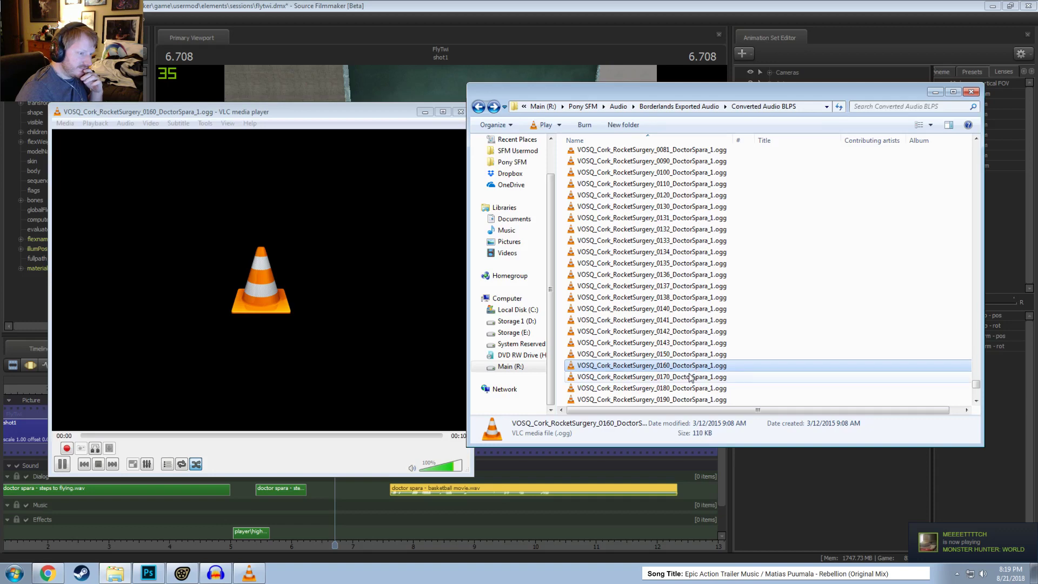
scroll(690, 378, "down", 3)
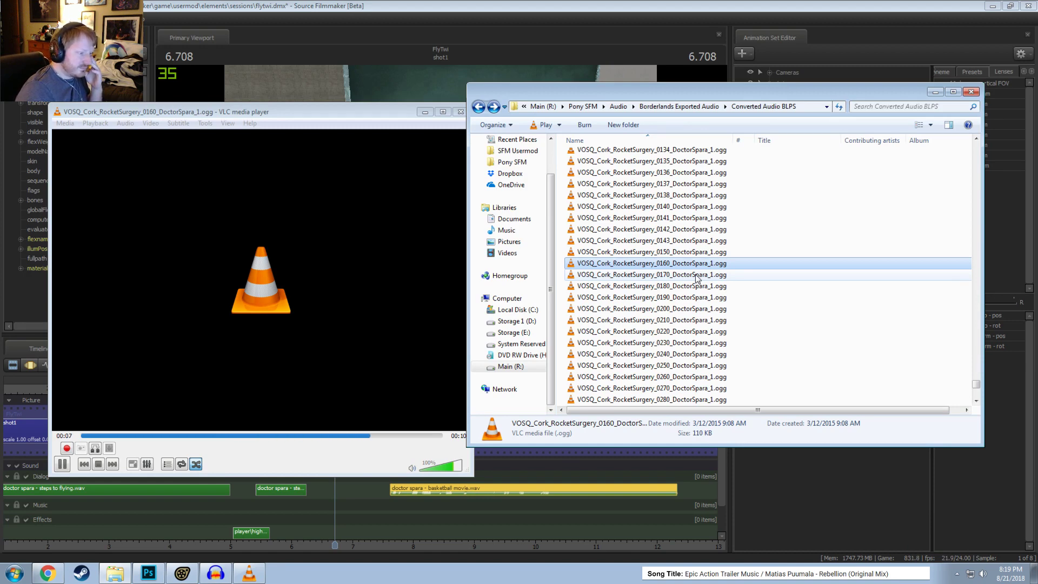
double_click(696, 275)
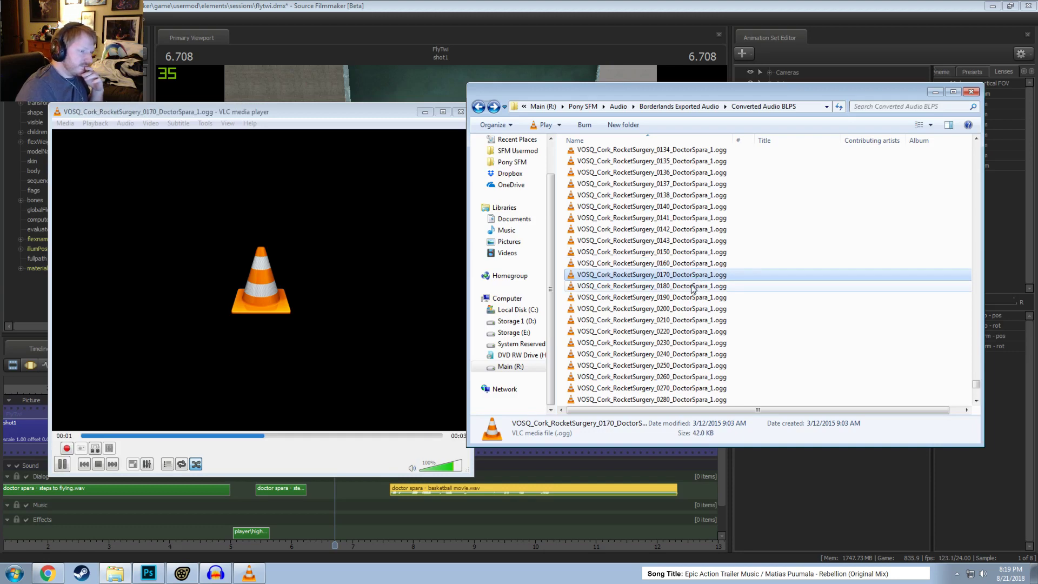
Step: Listen to the RocketSurgery DoctorSpara voice lines 0180, 0190, 0200 and 0210 in turn
left_click(693, 287)
double_click(693, 287)
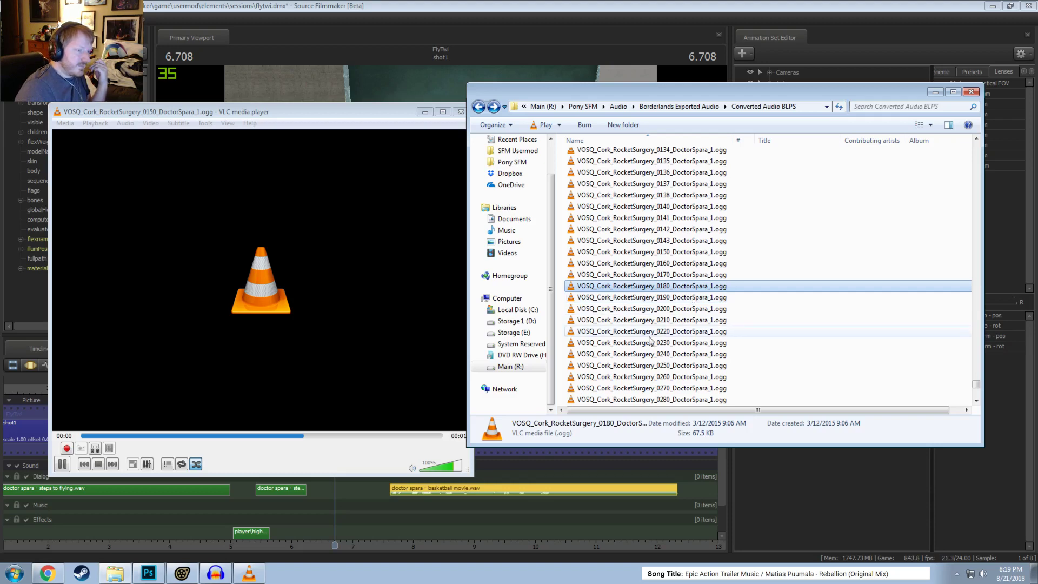
double_click(686, 297)
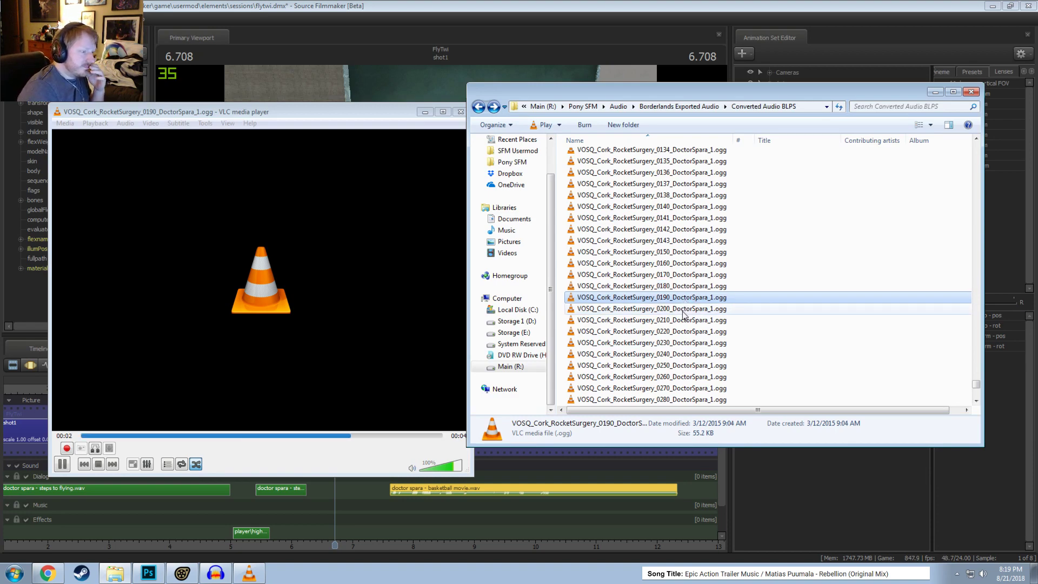
double_click(682, 311)
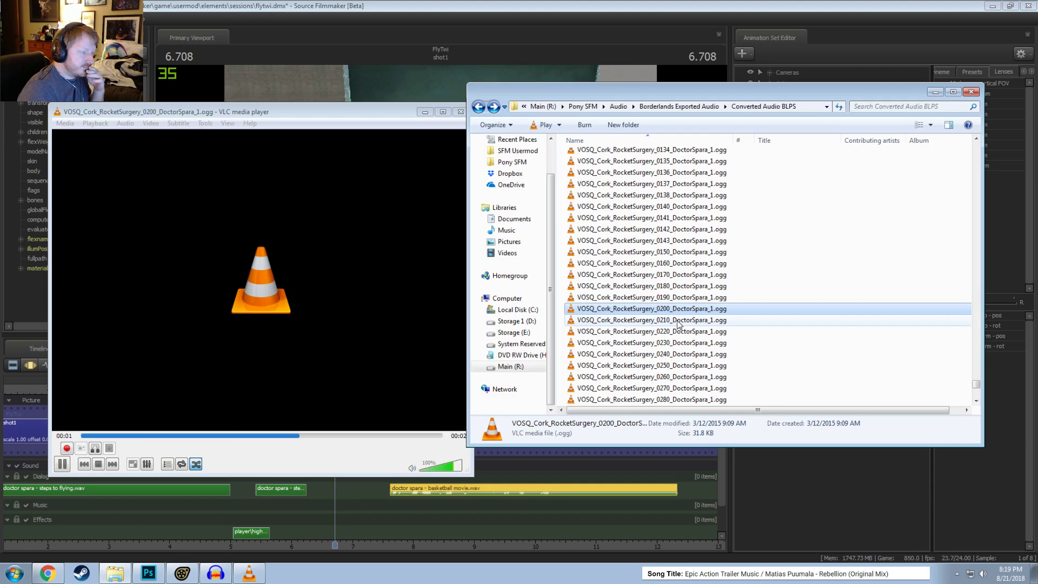
double_click(678, 321)
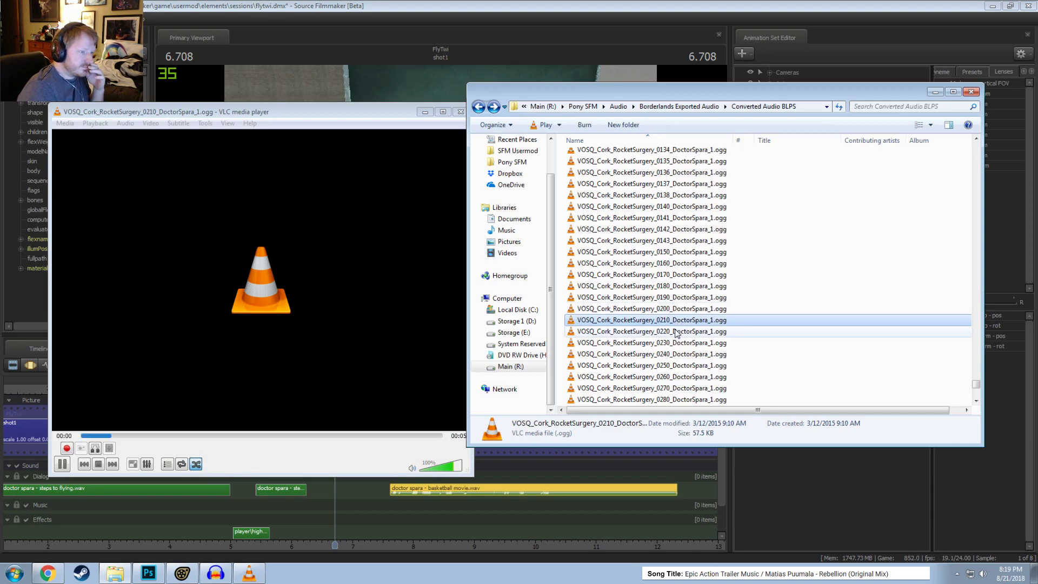
Step: Listen to the RocketSurgery DoctorSpara voice lines 0220, 0230, 0240, 0250 and 0260 in turn
double_click(676, 332)
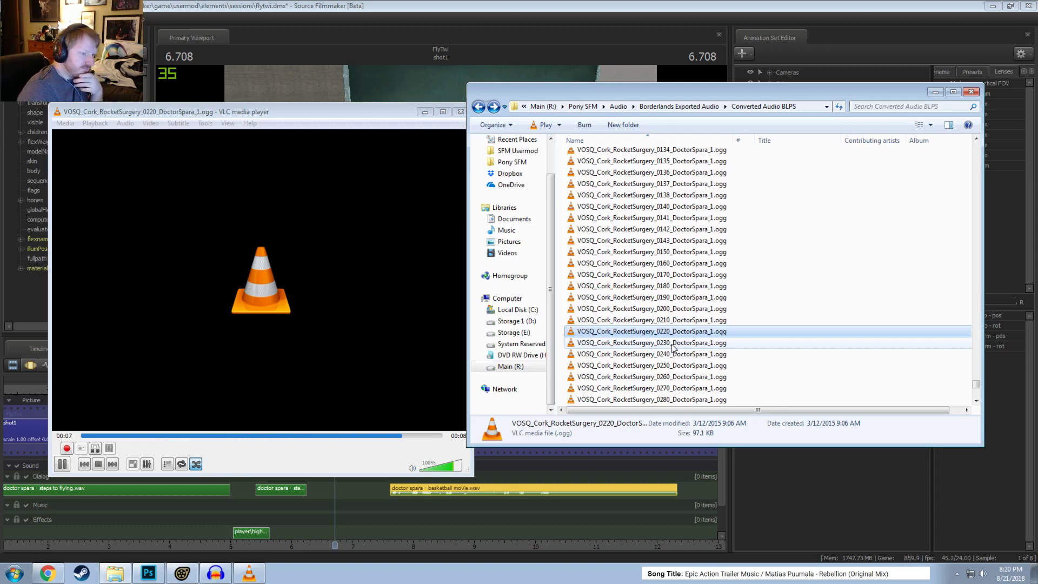
double_click(671, 344)
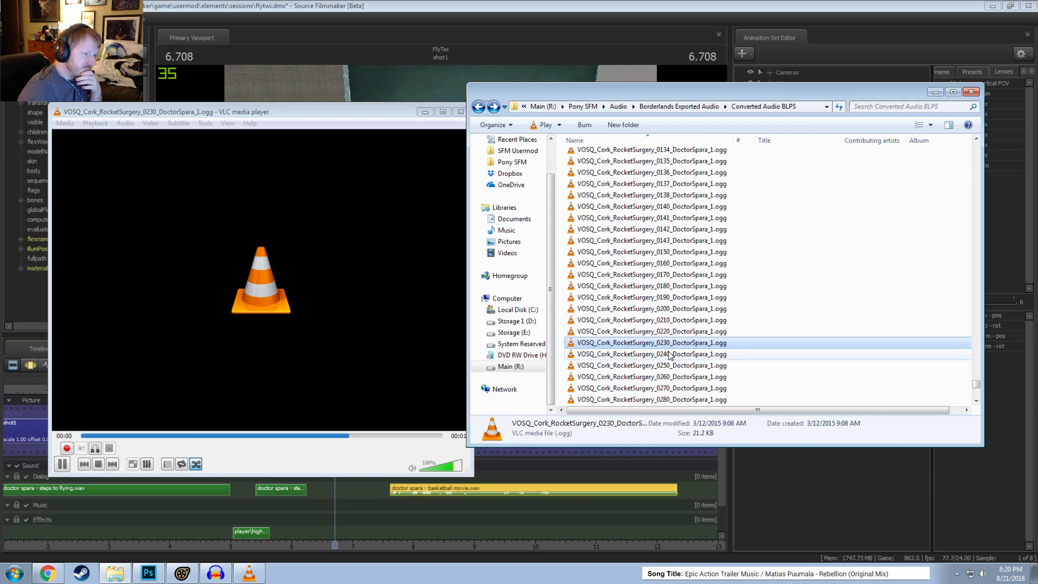
left_click(670, 354)
scroll(676, 303, "down", 3)
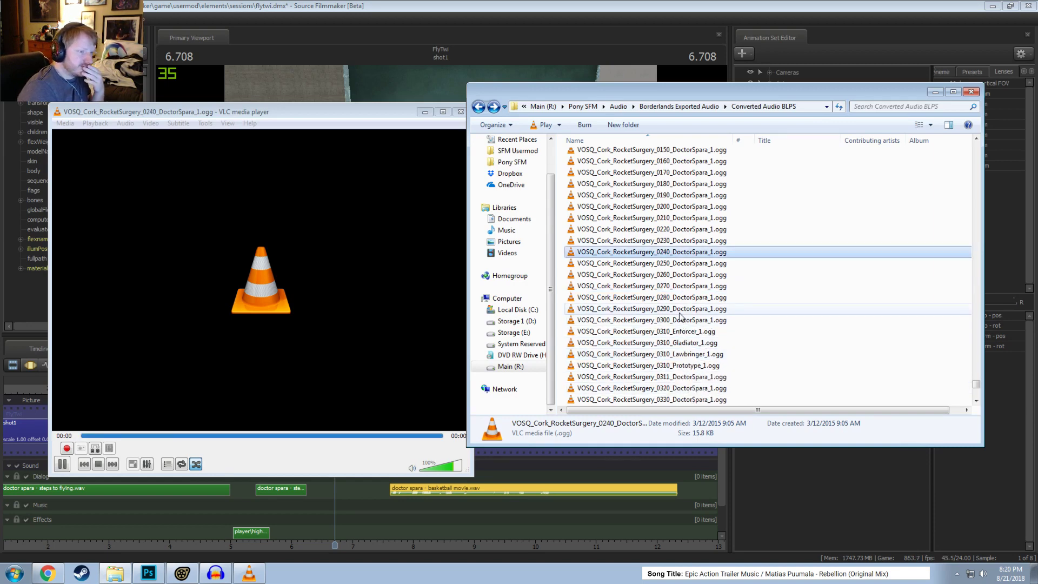
double_click(679, 264)
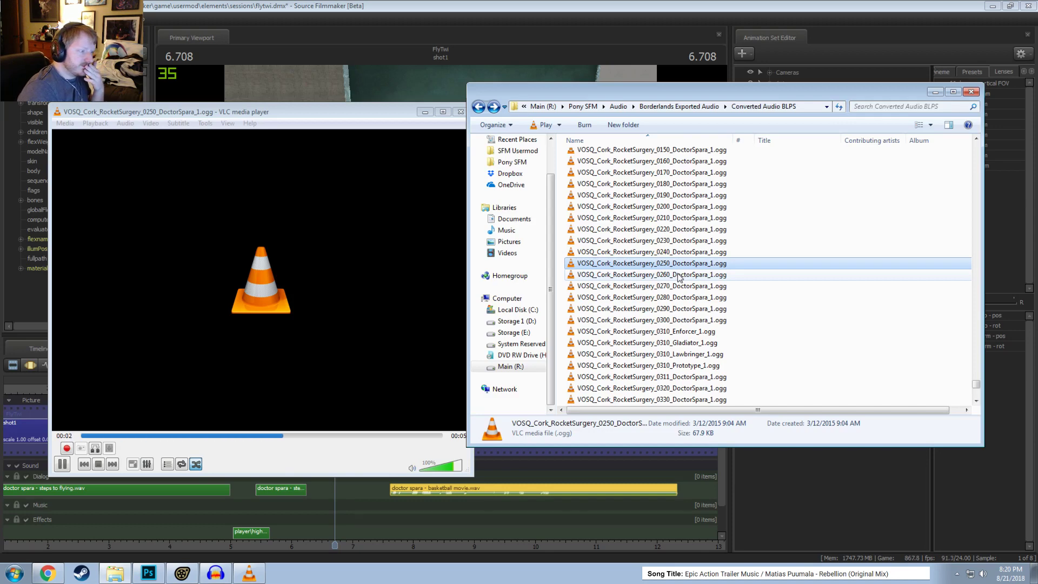
double_click(686, 276)
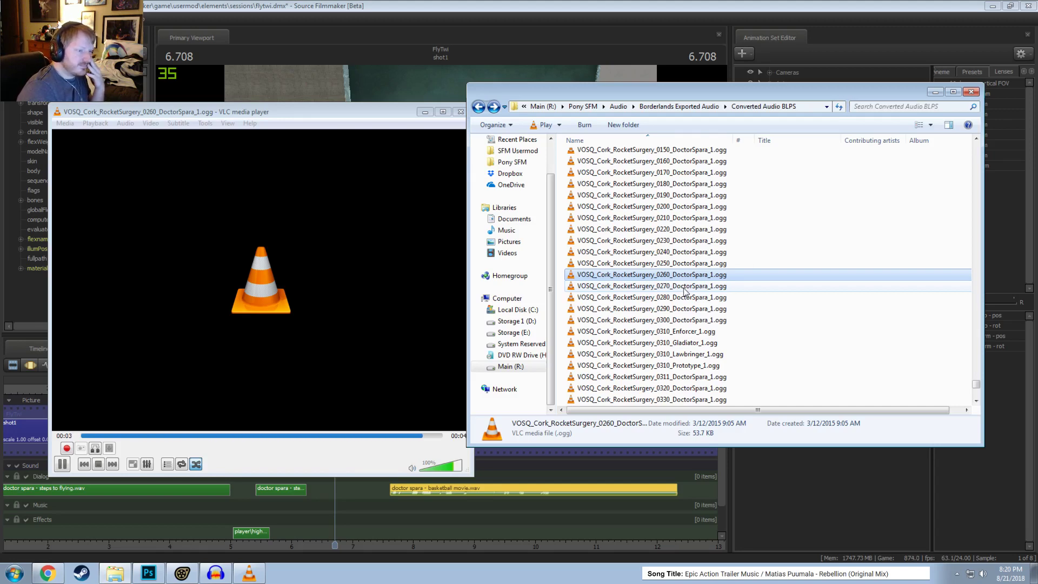
Step: Listen to the RocketSurgery DoctorSpara voice lines 0270, 0280, 0290 and 0300 in turn
double_click(685, 287)
double_click(686, 299)
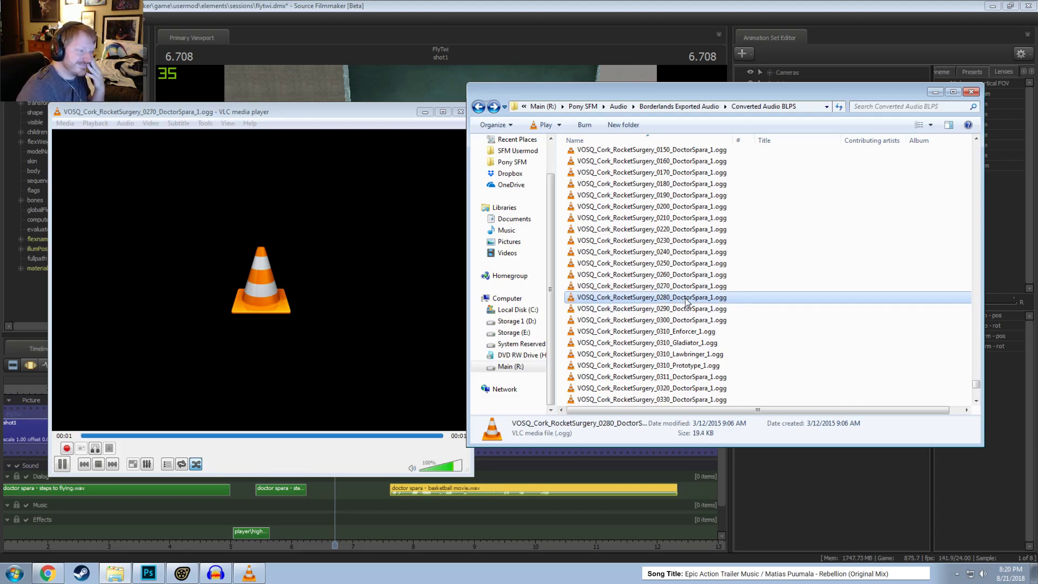
double_click(686, 309)
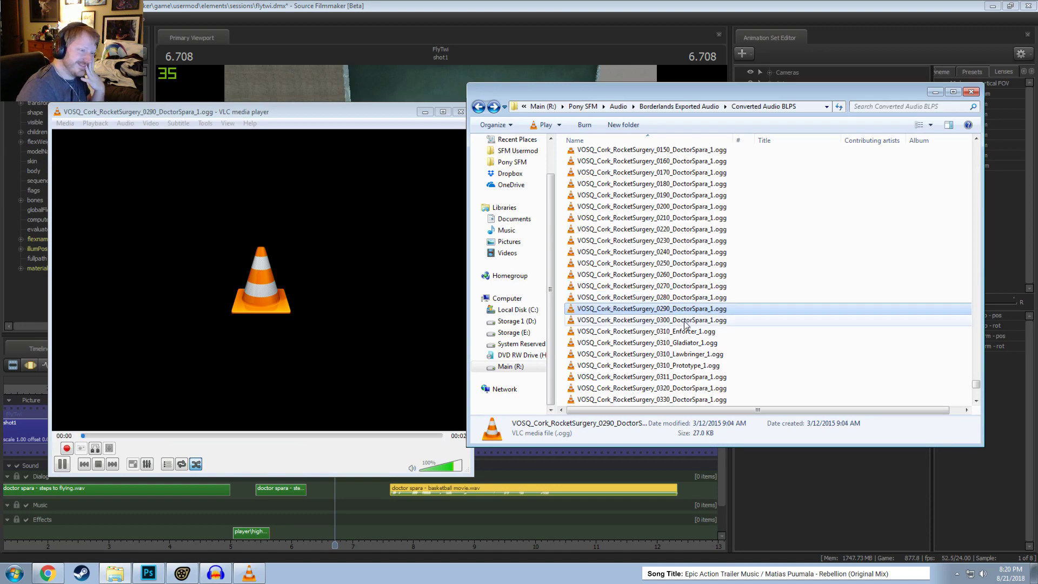
double_click(685, 322)
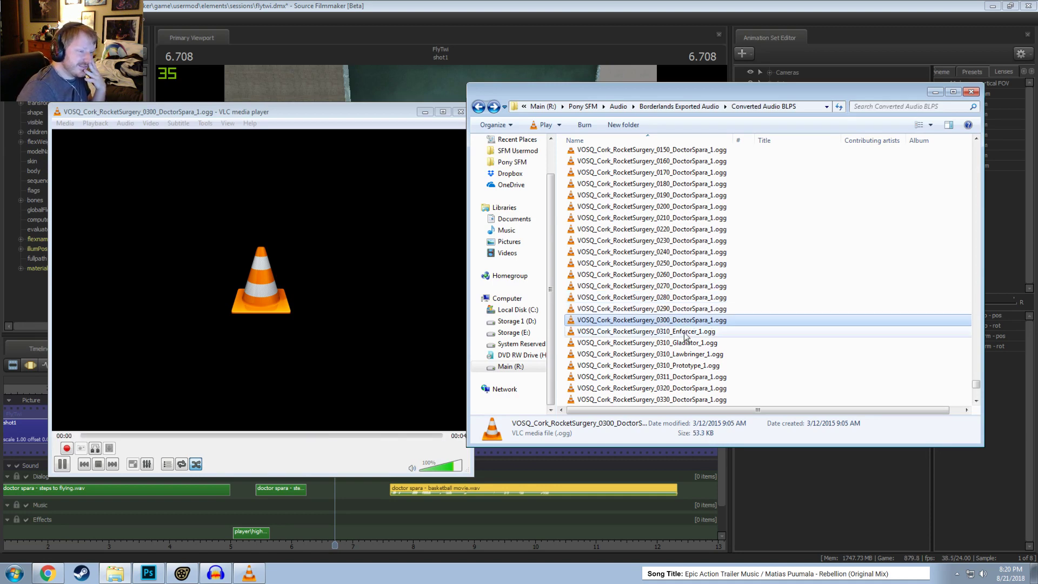
Step: Listen to the RocketSurgery DoctorSpara voice lines 0311, 0320 and 0330, and pause the player
scroll(681, 379, "down", 1)
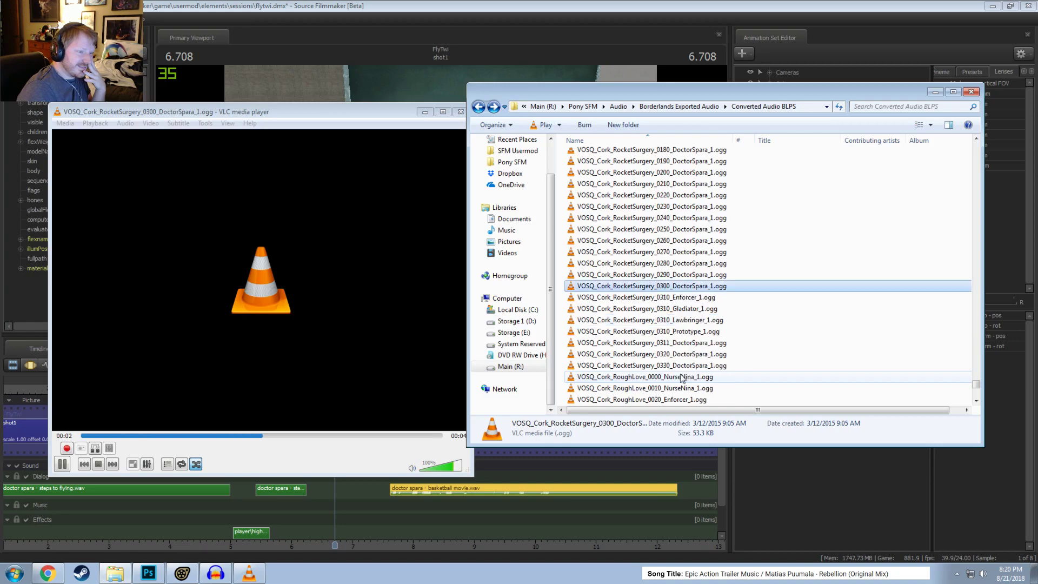
scroll(681, 378, "down", 1)
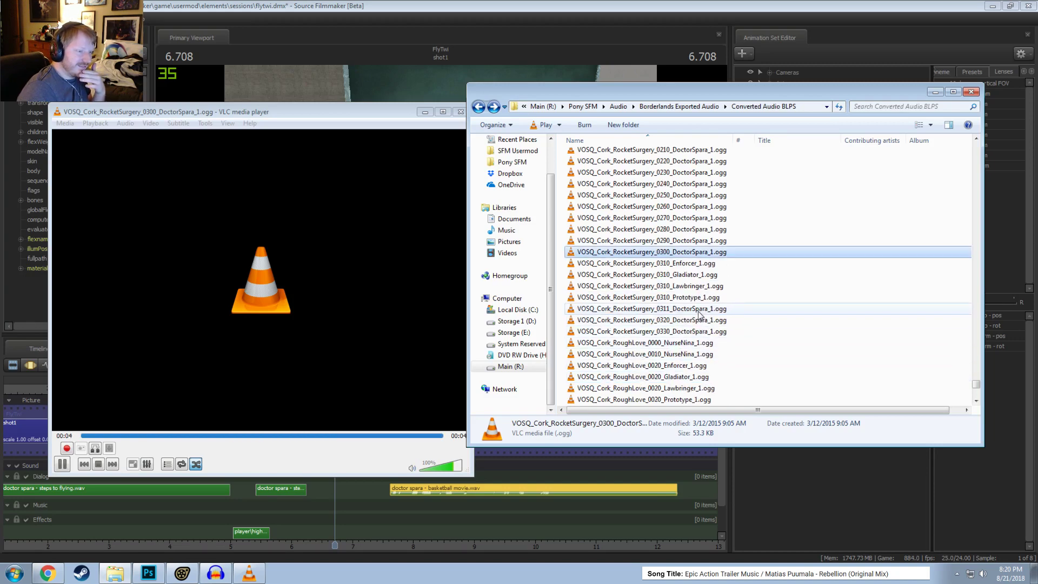
double_click(698, 312)
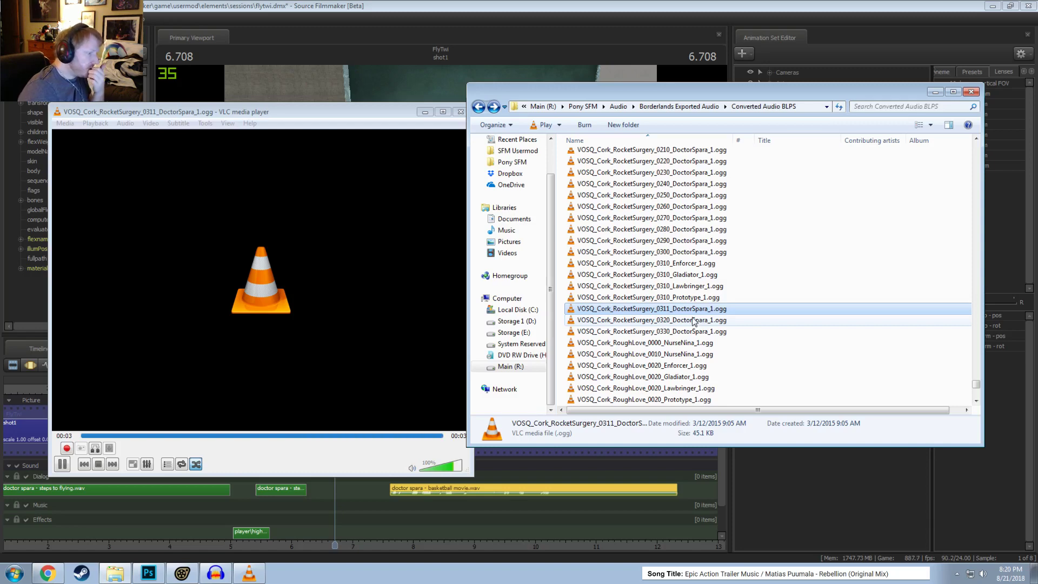
double_click(693, 321)
double_click(687, 333)
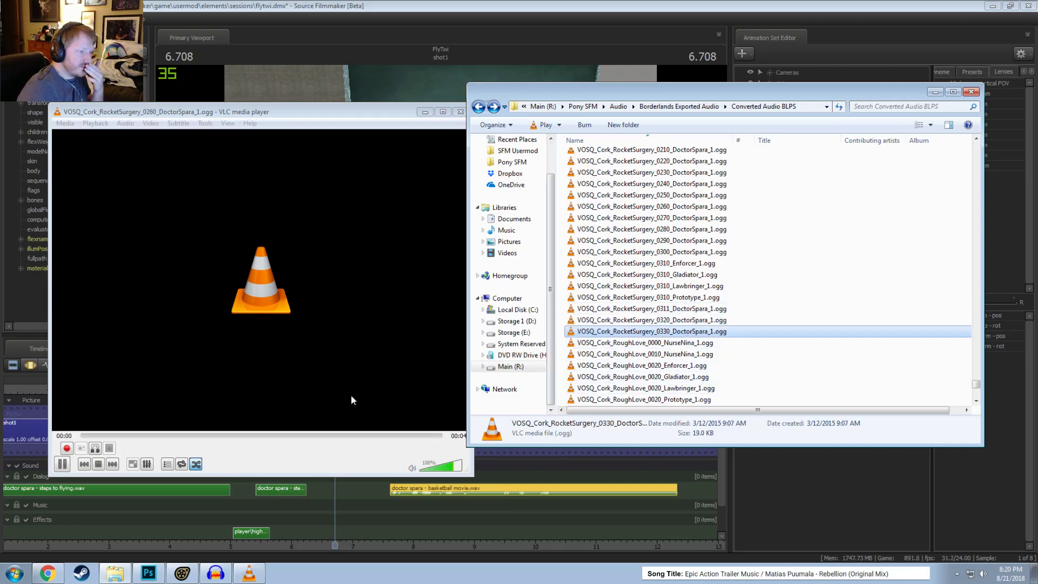
left_click(62, 463)
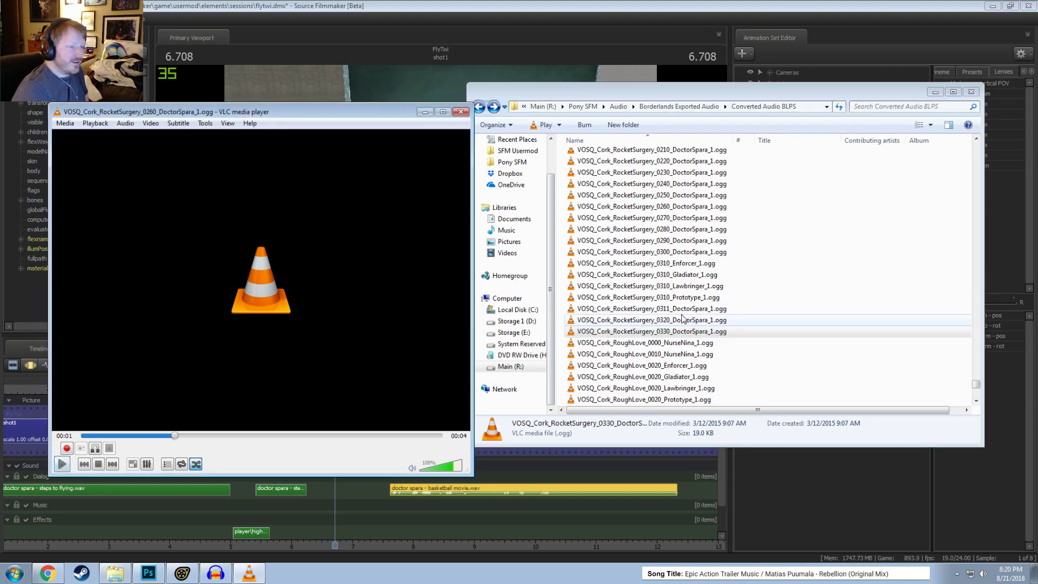
scroll(682, 318, "down", 2)
scroll(686, 320, "up", 1)
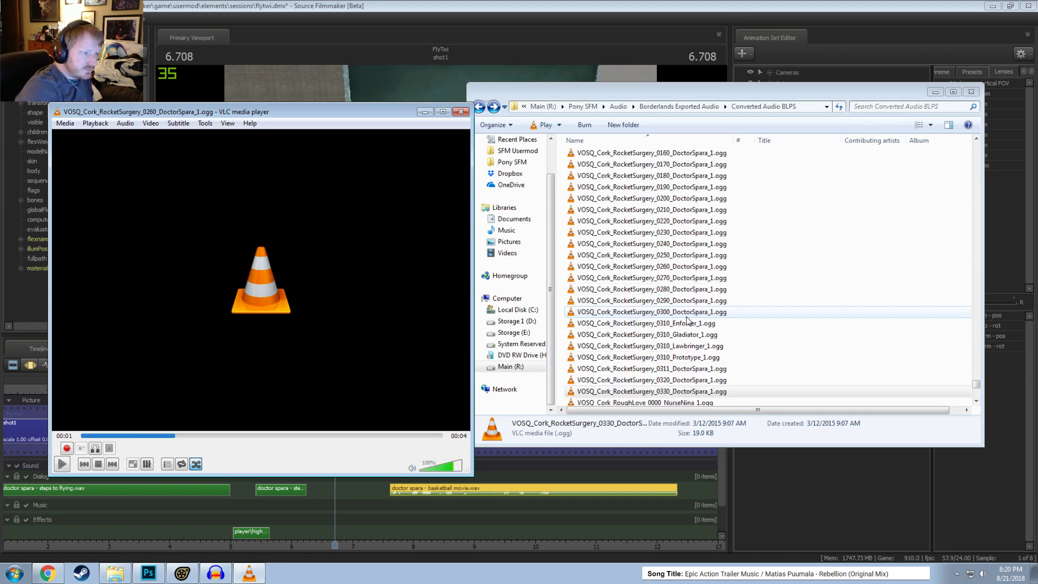
scroll(691, 324, "up", 15)
scroll(696, 336, "up", 5)
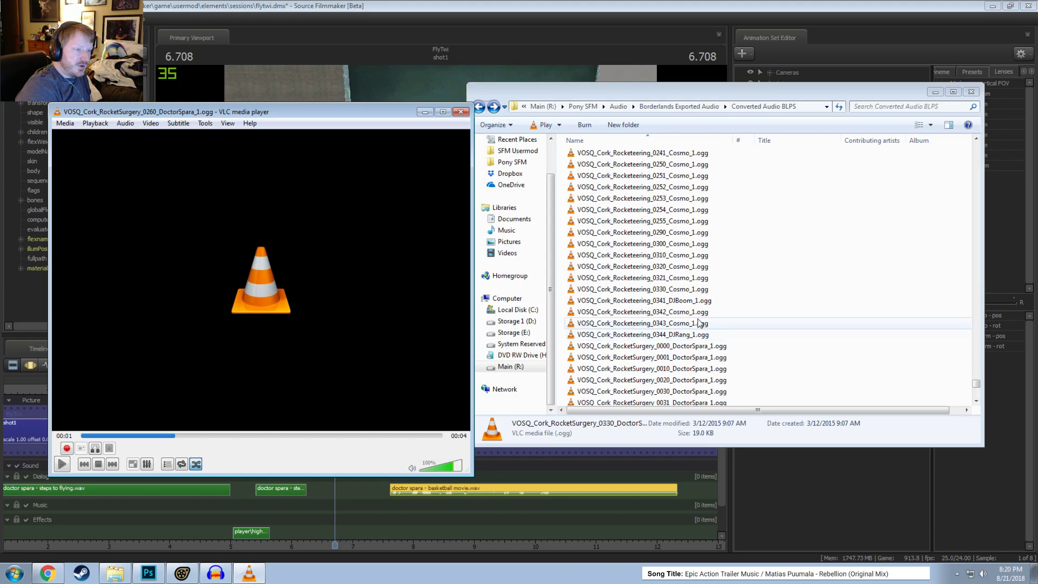
Step: Switch to Source Filmmaker and play the FlyTwi timeline from 4.333 through the second Doctor Spara clip, stopping at 6.500
key("alt+Tab")
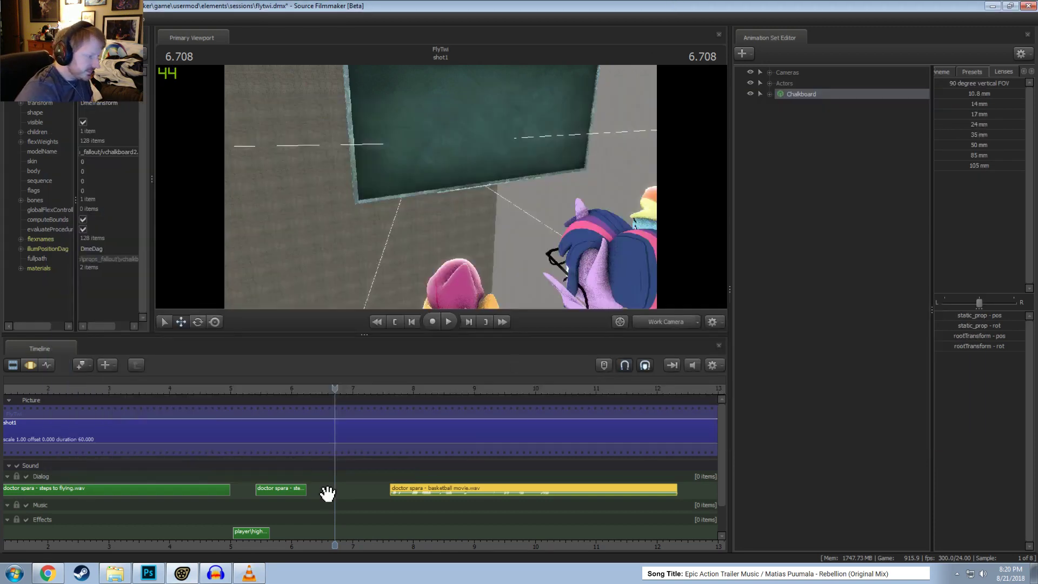
left_click_drag(304, 391, 189, 393)
key("space")
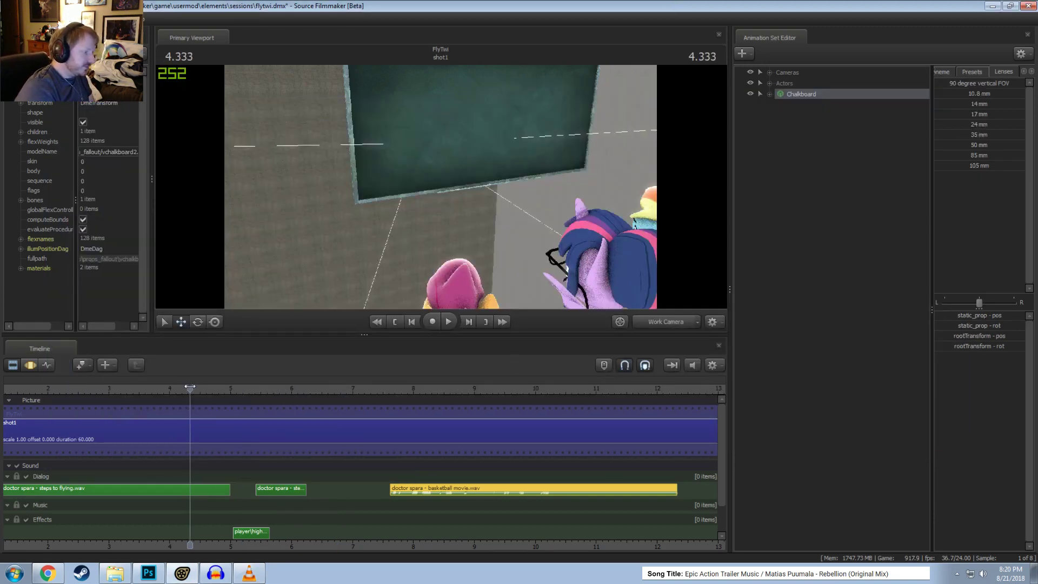
scroll(322, 486, "down", 2)
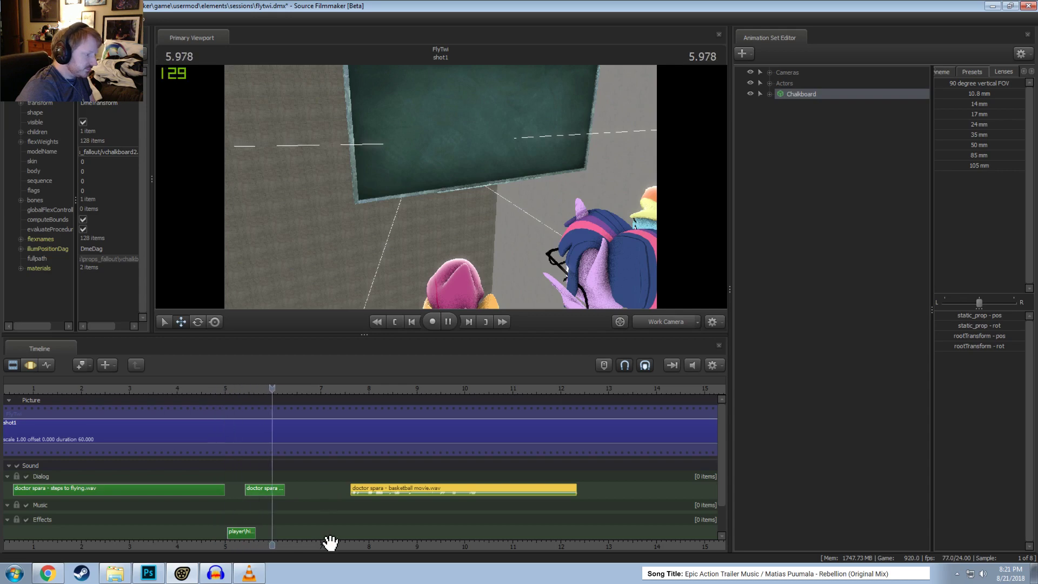
key("space")
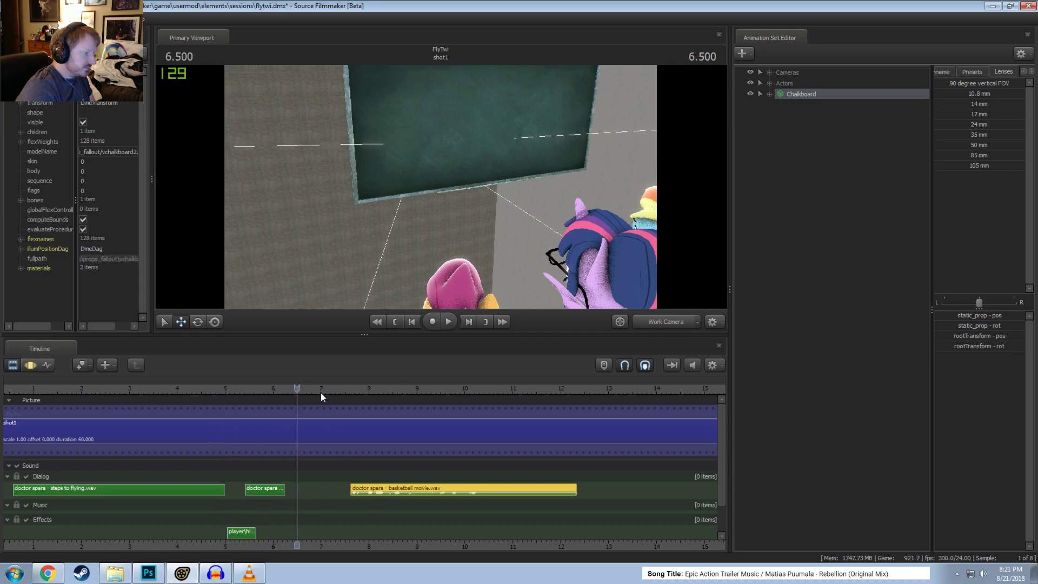
Step: Play the timeline from just before the doctor spara - basketball movie.wav clip and stop at its end, 12.250
left_click_drag(319, 391, 349, 391)
key("space")
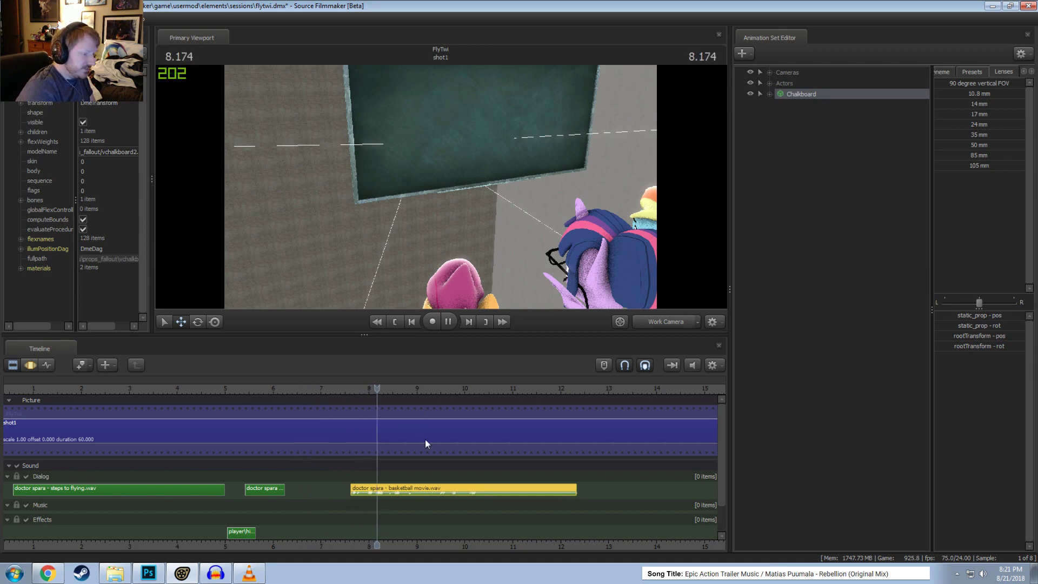
scroll(445, 540, "down", 2)
scroll(443, 543, "down", 1)
middle_click_drag(444, 543, 353, 516)
scroll(320, 459, "down", 6)
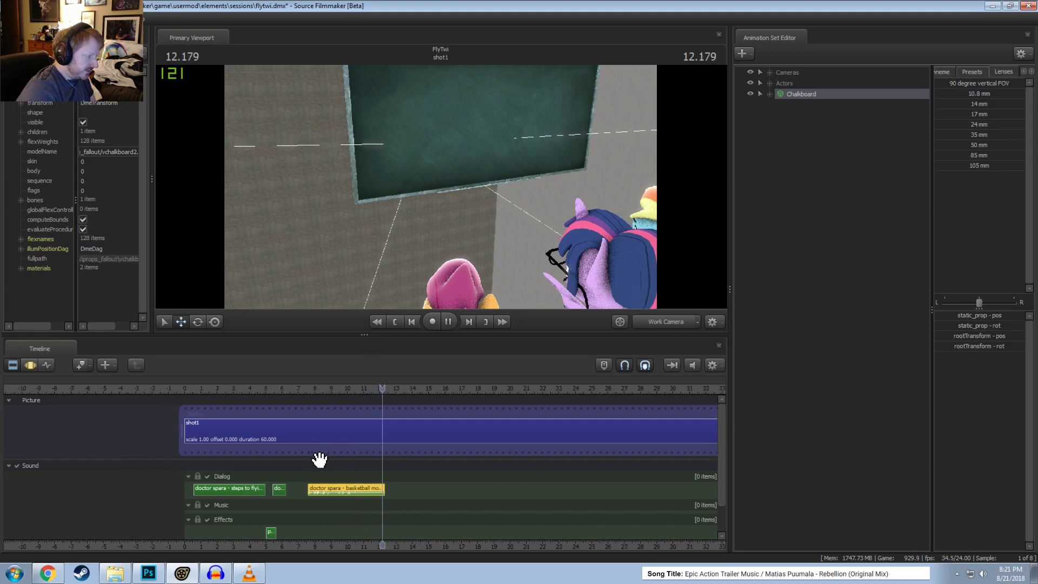
key("space")
Step: Trim the end of shot1 to a duration of 15.875, shorten the FlyTwi sequence to match, and select shot1
left_click_drag(590, 436, 447, 435)
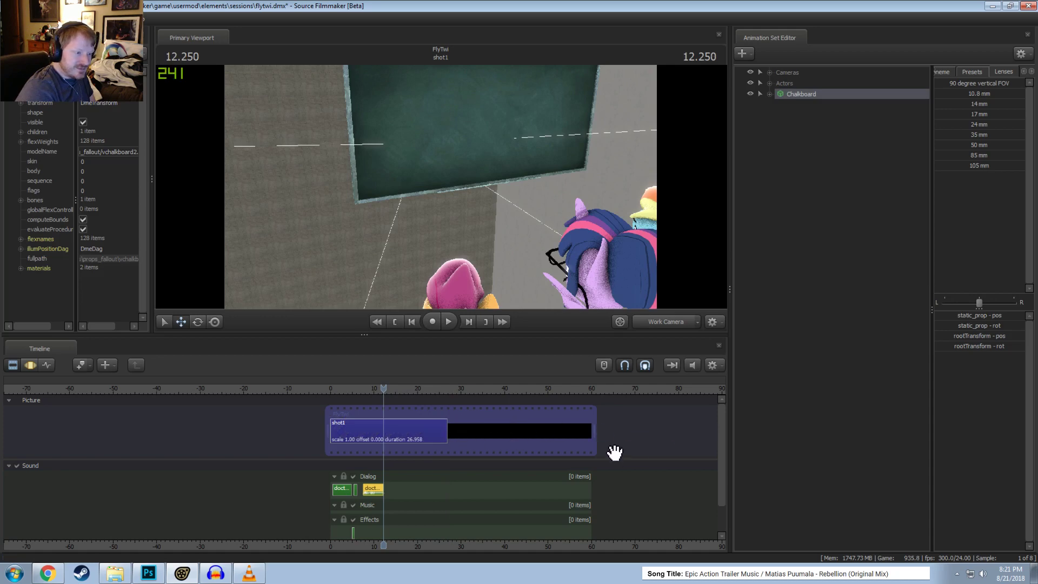
scroll(427, 465, "up", 6)
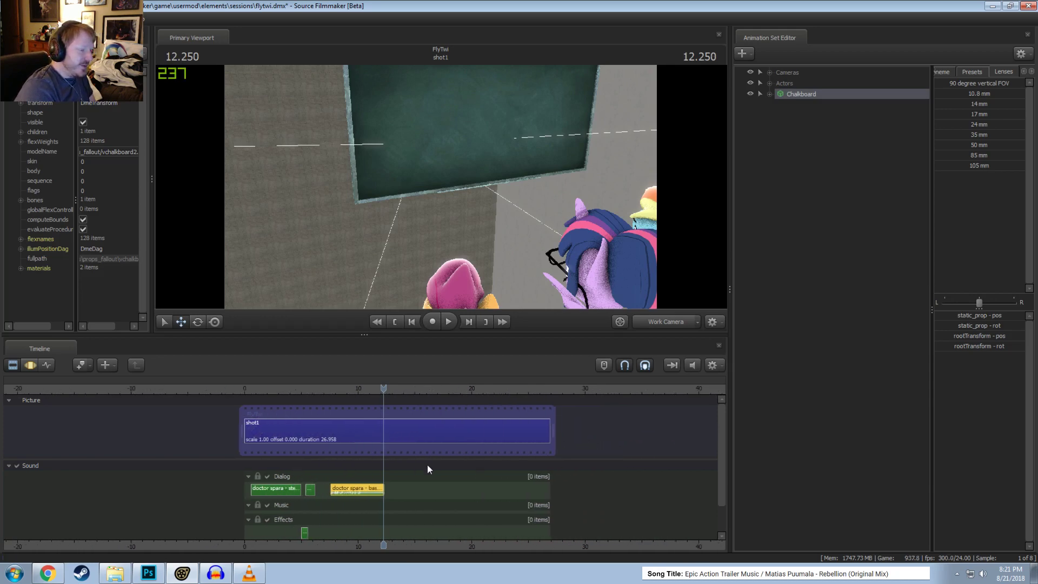
left_click_drag(652, 431, 449, 431)
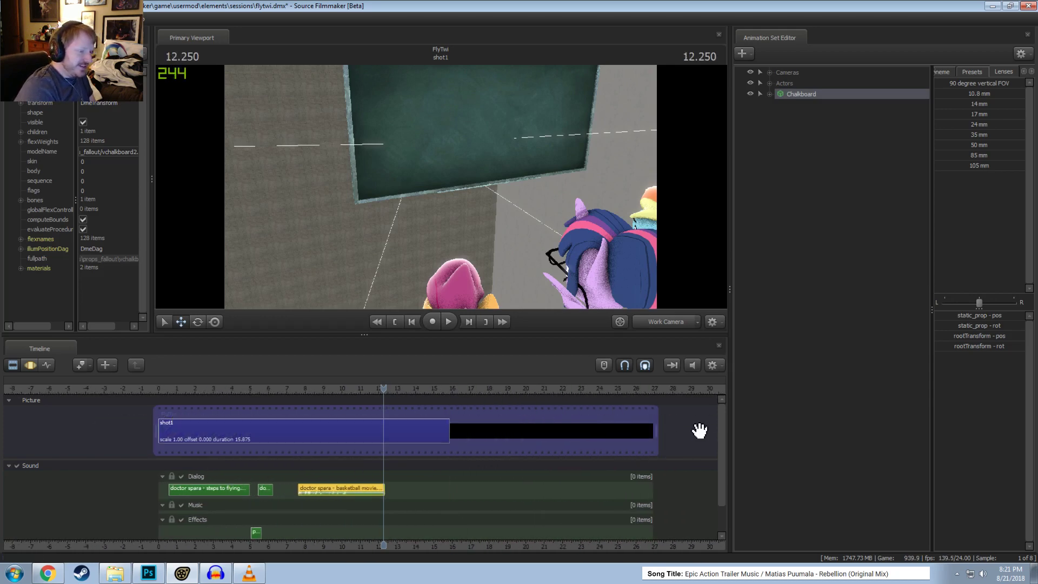
left_click_drag(655, 442, 450, 441)
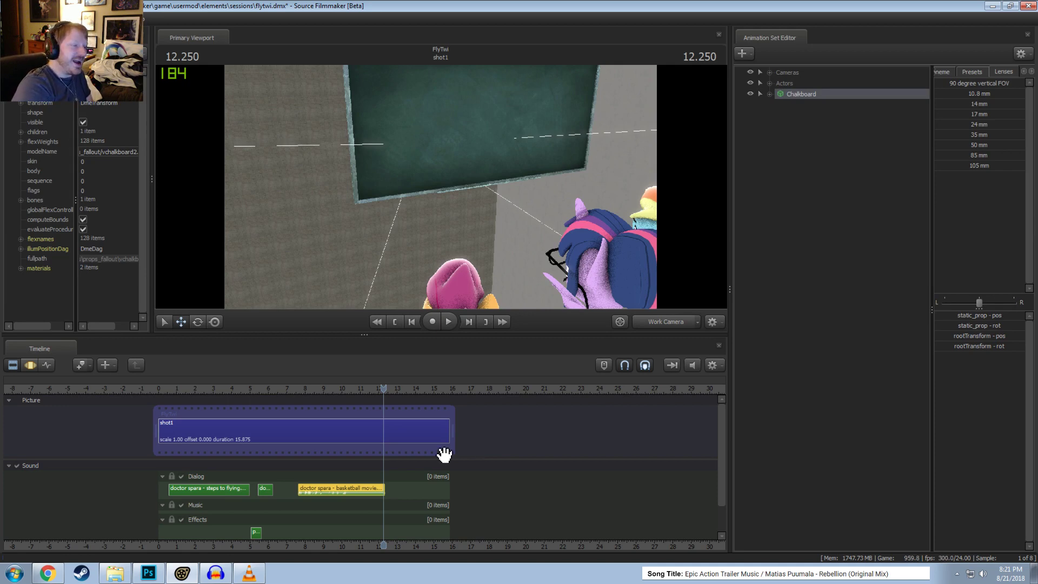
left_click(426, 439)
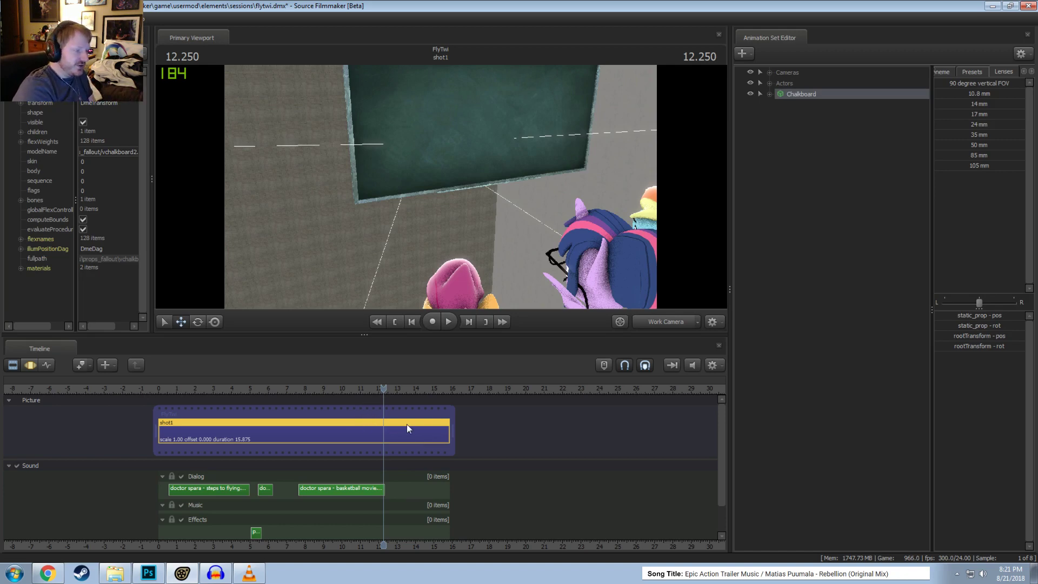
scroll(400, 449, "up", 3)
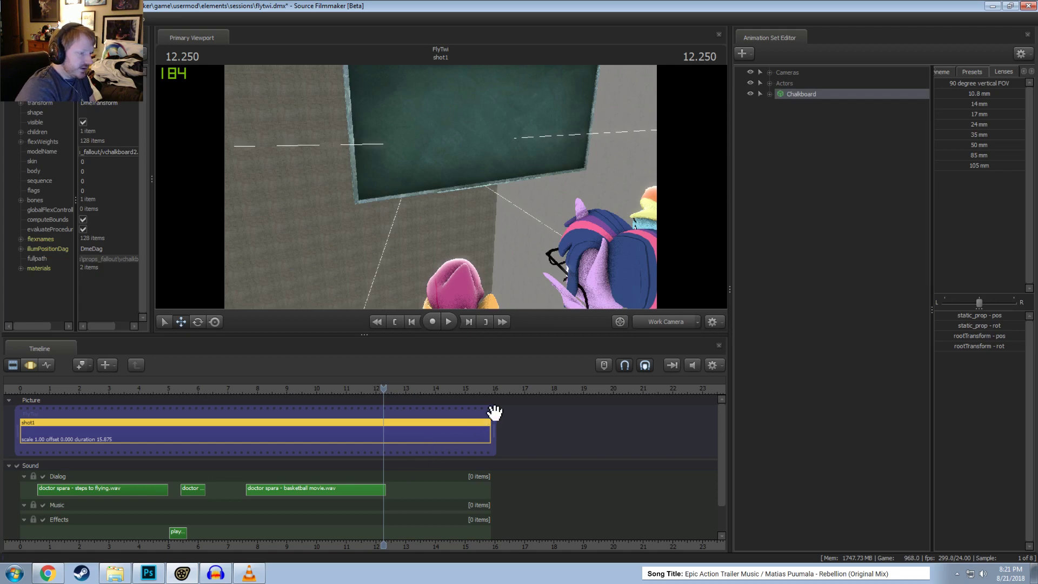
Step: Play through the second Doctor Spara clip to 7.500 and move the doctor spara - basketball movie.wav clip slightly earlier, starting at about 7.3
key("space")
left_click_drag(302, 389, 123, 389)
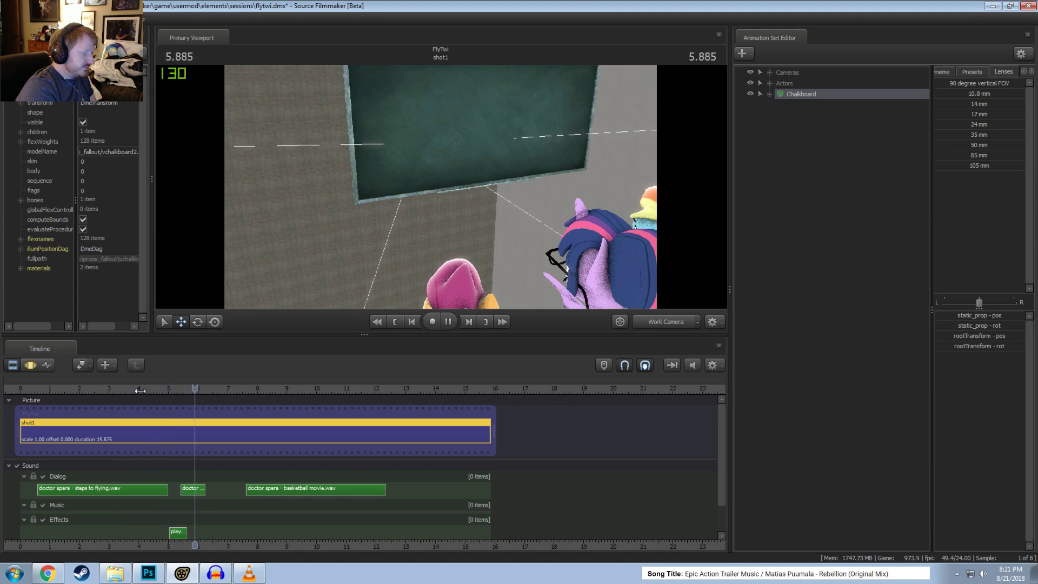
left_click(224, 390)
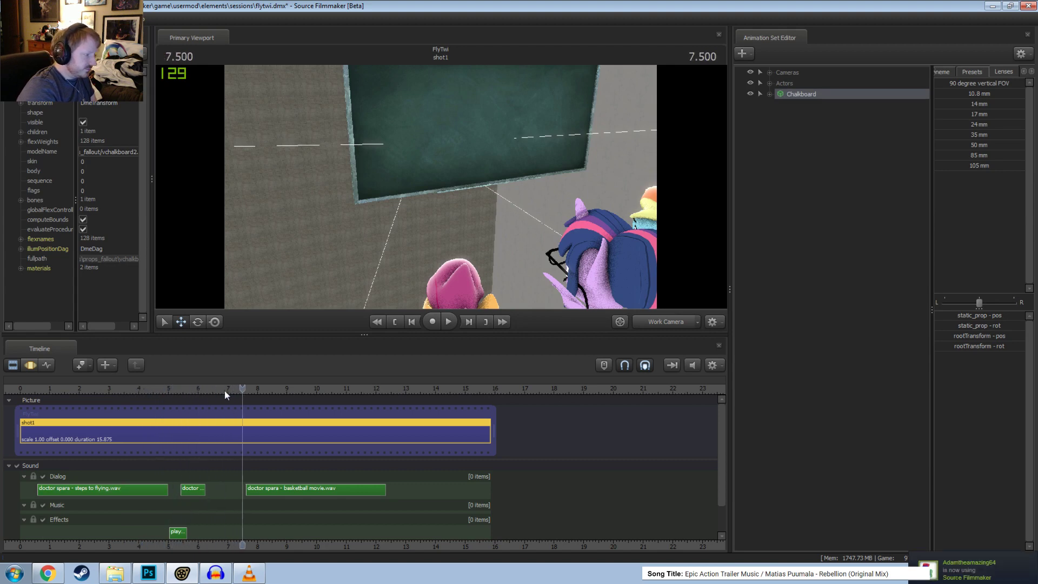
left_click_drag(271, 492, 263, 493)
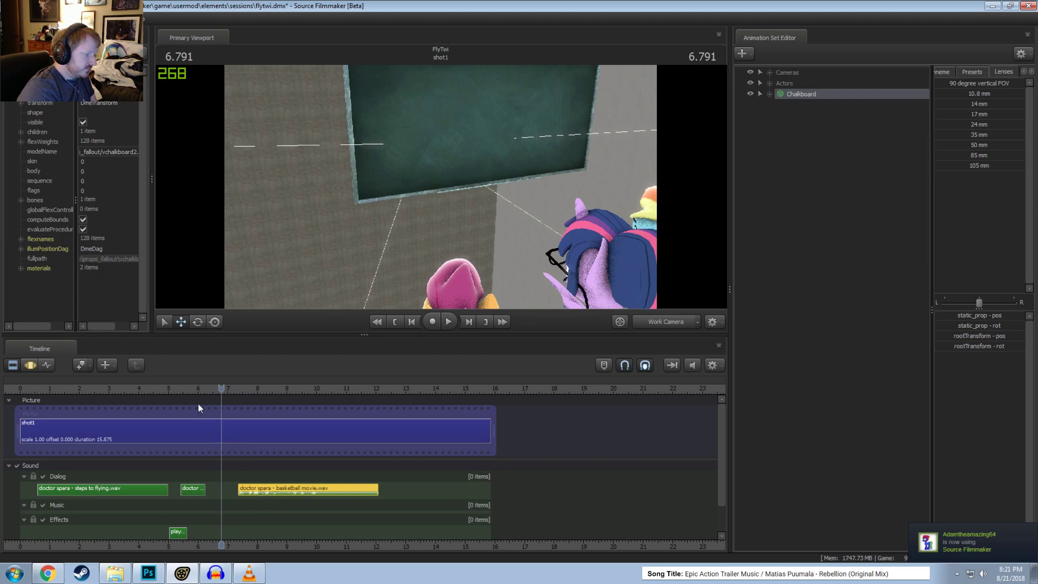
Step: Play the timeline from about 4.7 through the second Doctor Spara clip to check the gap before the basketball movie clip
left_click(94, 389)
left_click_drag(152, 387, 216, 390)
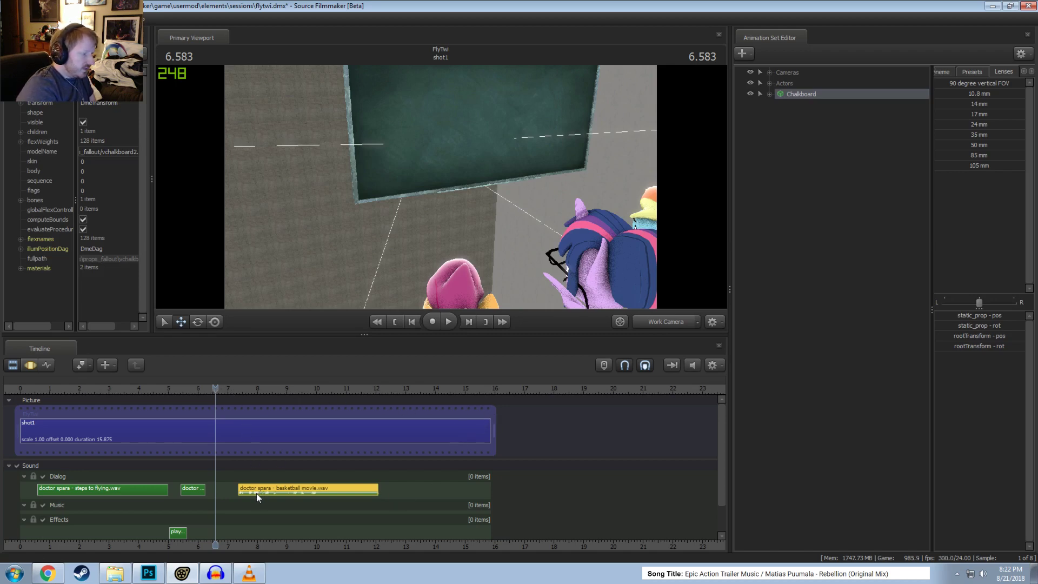
mouse_move(163, 388)
left_mouse_down()
mouse_move(119, 388)
mouse_move(158, 388)
left_mouse_up()
key("space")
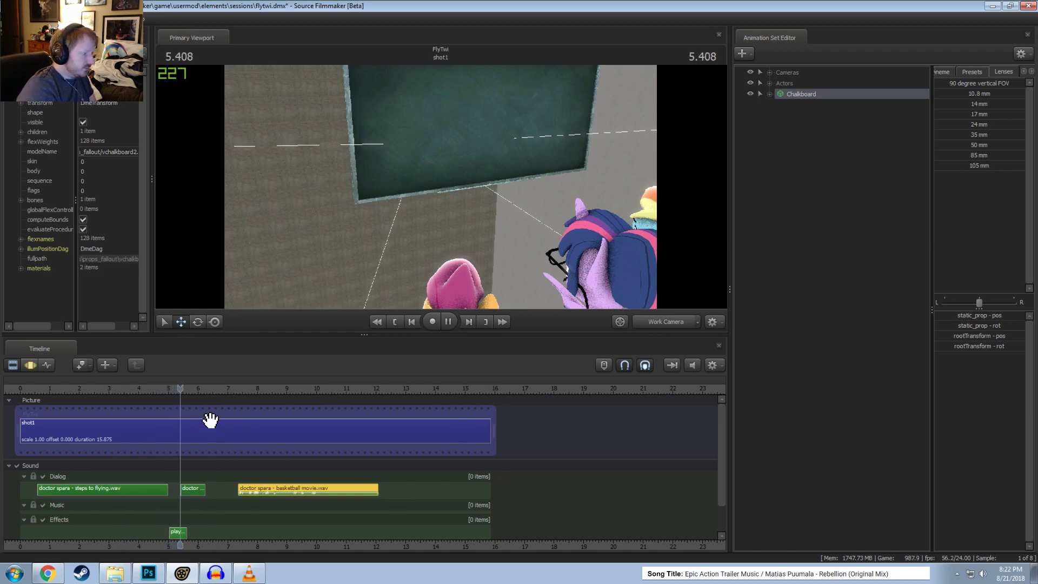
key("space")
Step: Move the doctor spara - basketball movie.wav clip later to start at about 10.25, playing the dialog to judge the pause
left_click_drag(285, 498, 371, 493)
key("space")
left_click(192, 391)
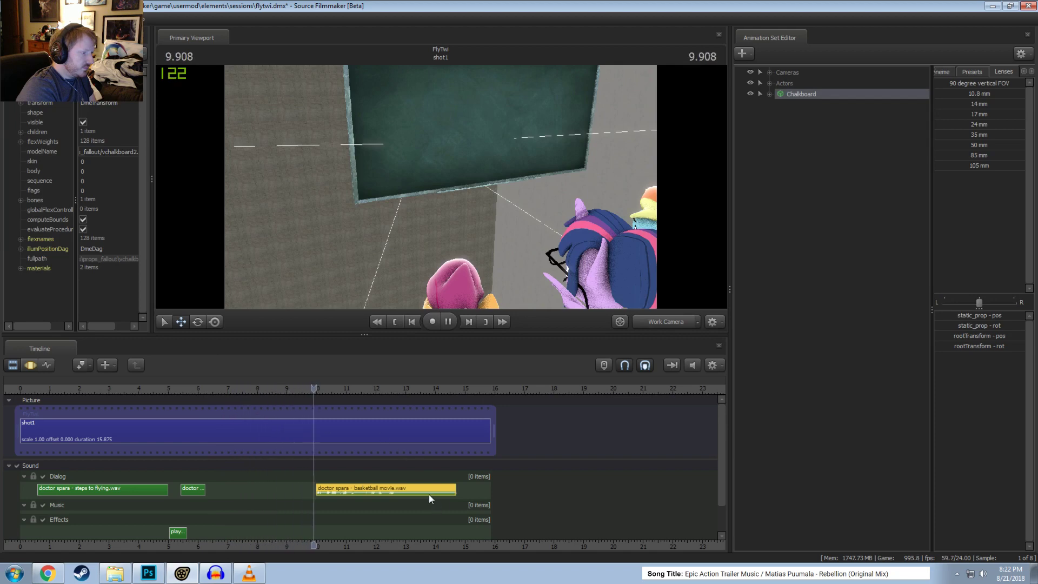
key("space")
left_click_drag(416, 491, 457, 490)
Step: Play the timeline from the beginning and stop at 2.083 to check when the first dialog clip starts
left_click(21, 388)
key("space")
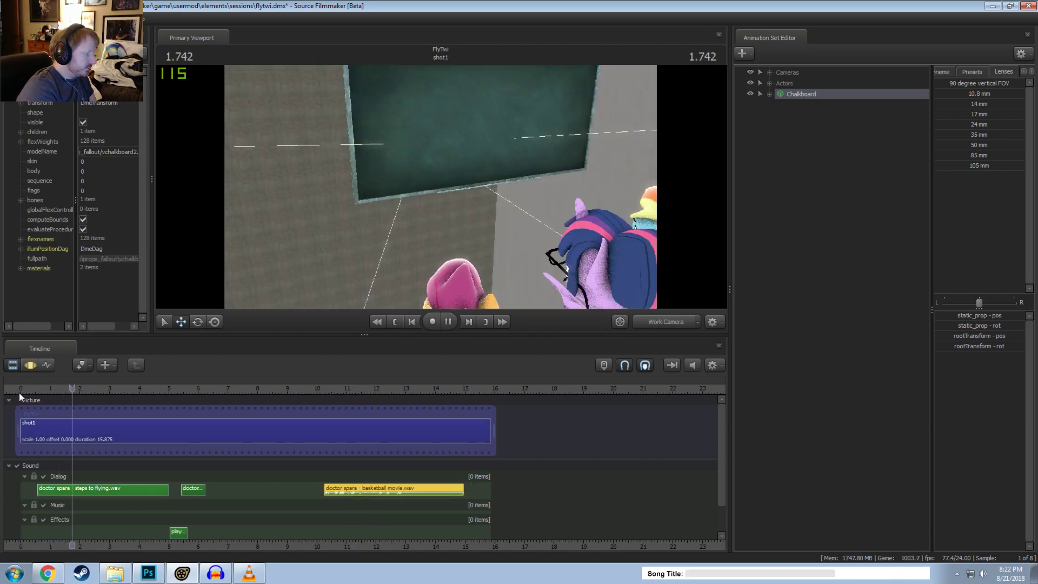
key("space")
Step: Select all three Doctor Spara dialog clips and the impact effect clip, and shift them together about 0.75 seconds later
left_click(157, 490)
left_click(180, 533, "ctrl")
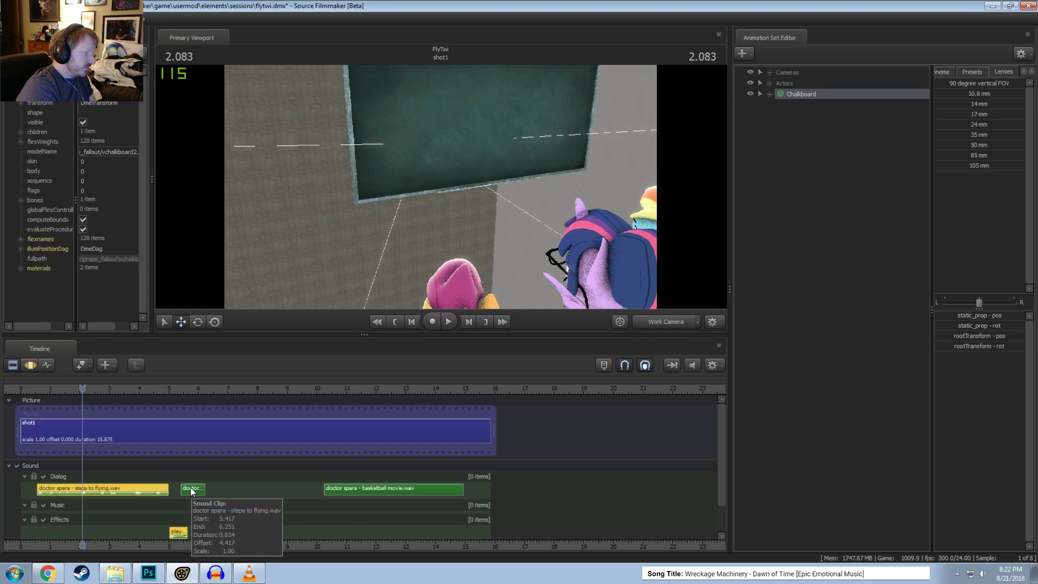
left_click(192, 490, "ctrl")
left_click_drag(100, 492, 160, 493)
key("ctrl+z")
left_click(359, 487, "ctrl")
Step: Play the shifted sounds from the start of the timeline and stop at 2.750
left_click(20, 388)
key("space")
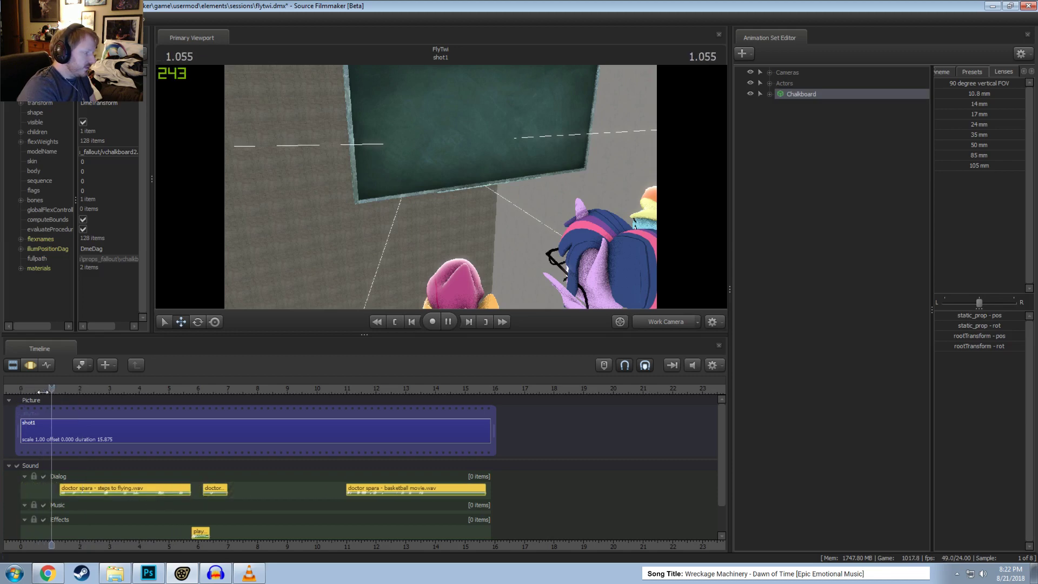
key("space")
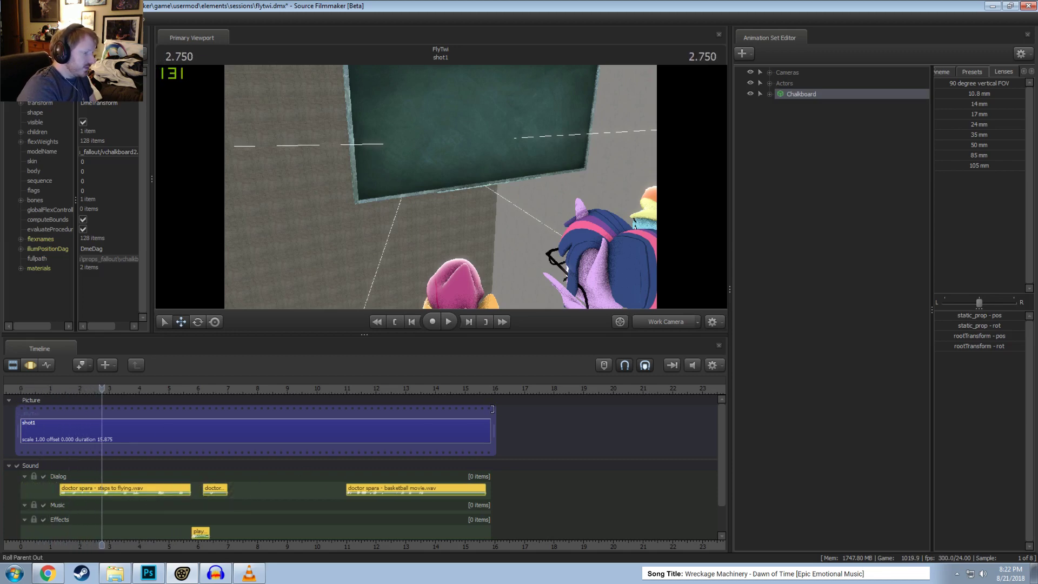
Step: Extend the end of shot1 to a duration of 16.542 and set the playhead to 1.416
left_click_drag(492, 427, 526, 428)
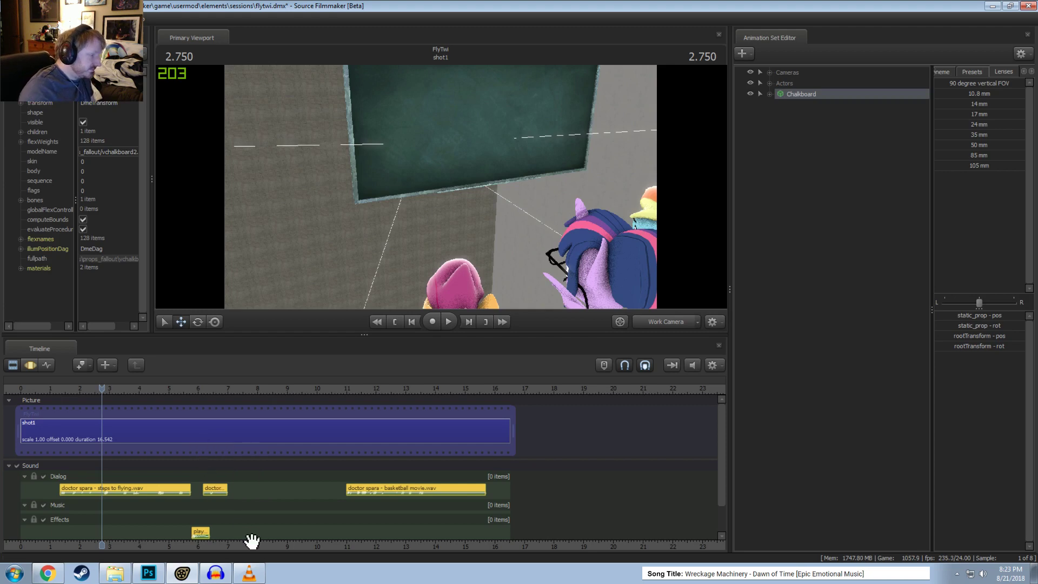
left_click_drag(250, 549, 339, 547)
left_click(124, 387)
left_click(137, 388)
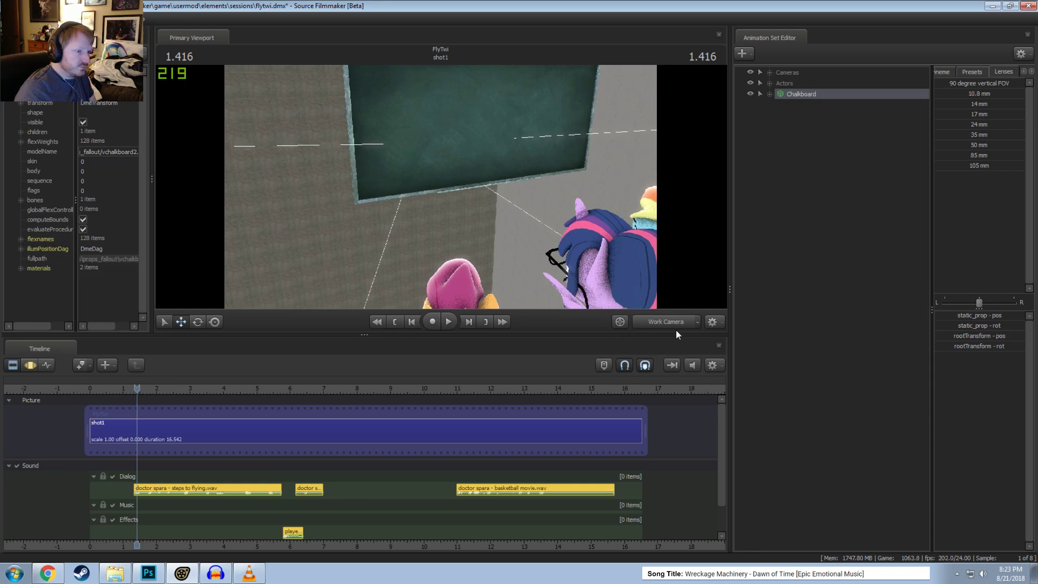
Step: Pull the work camera back until all three ponies and the whole chalkboard are in view
left_click_drag(551, 233, 551, 227)
key("s")
left_click_drag(436, 186, 437, 186)
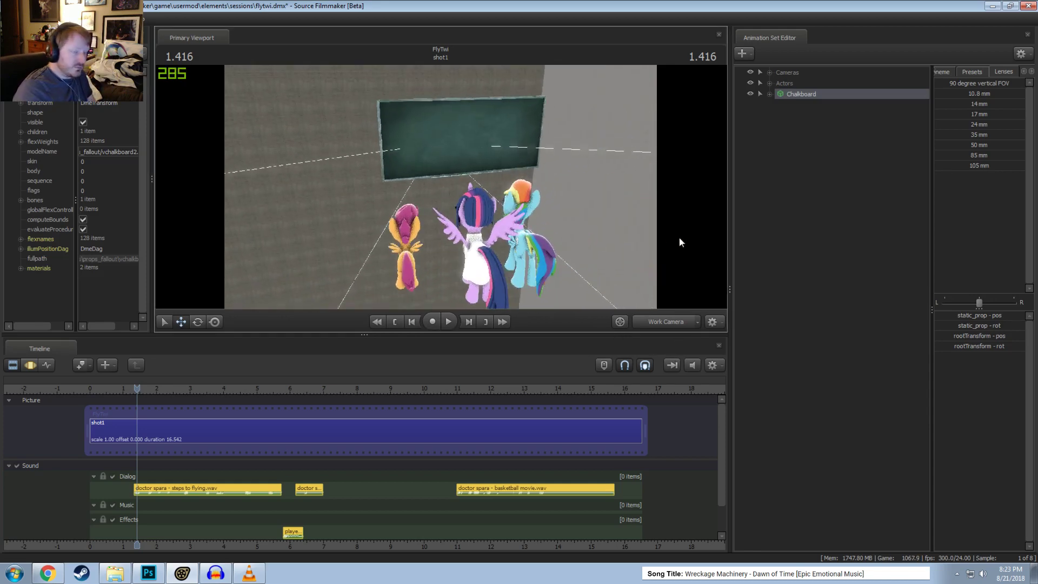
right_click(783, 161)
right_click(756, 132)
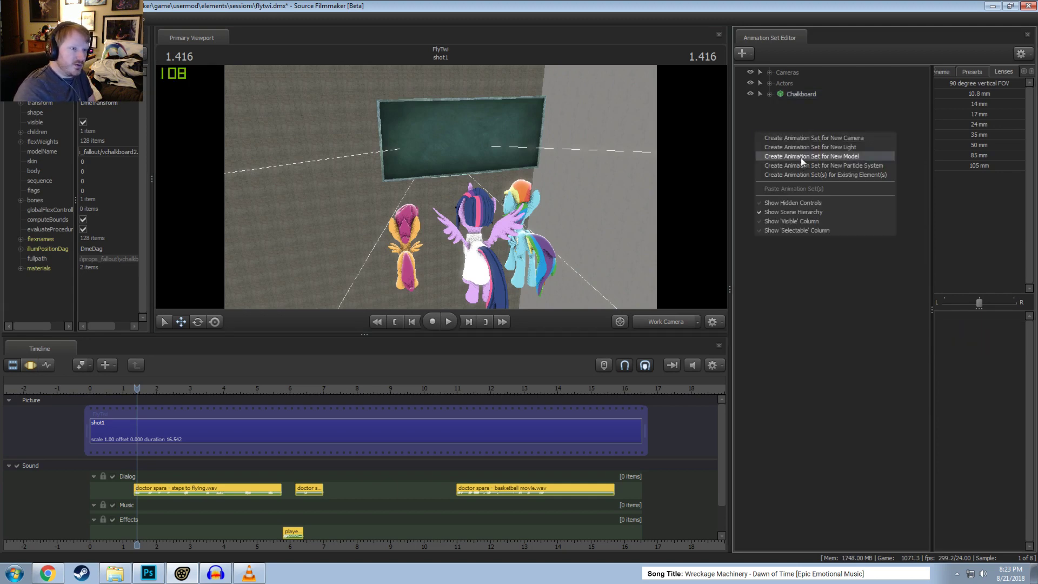
left_click(764, 132)
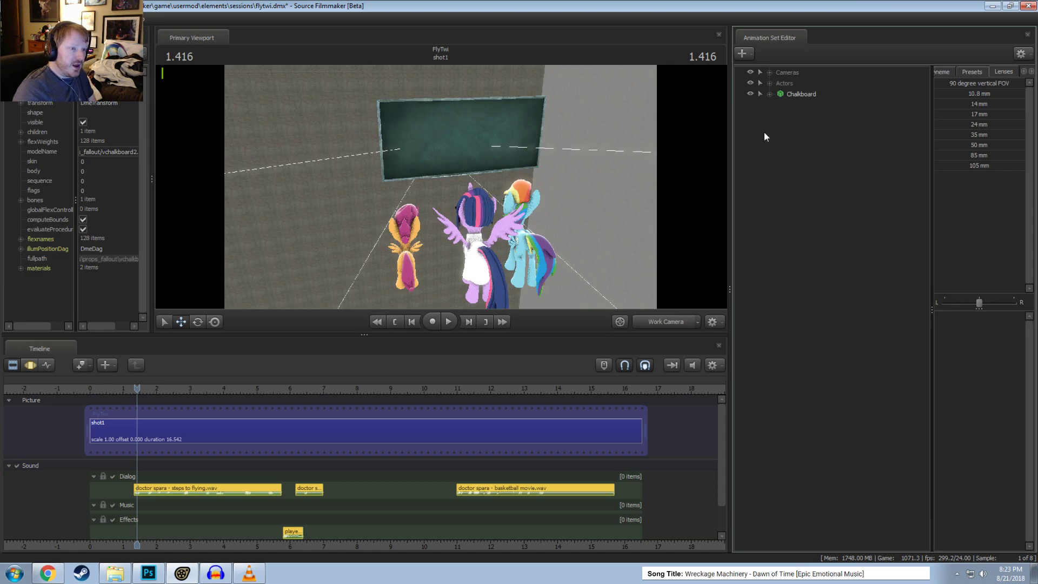
right_click(787, 151)
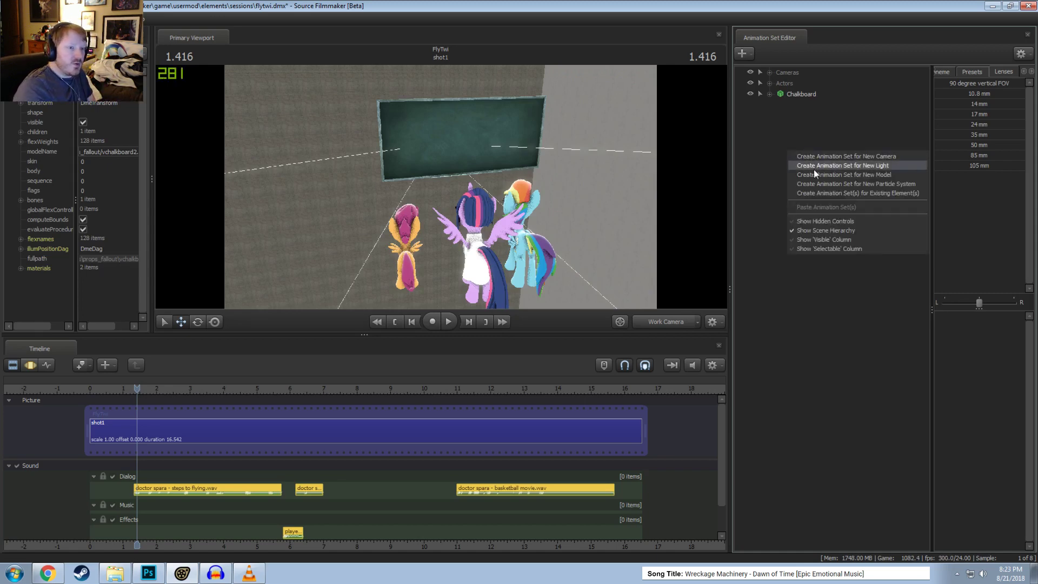
left_click(816, 125)
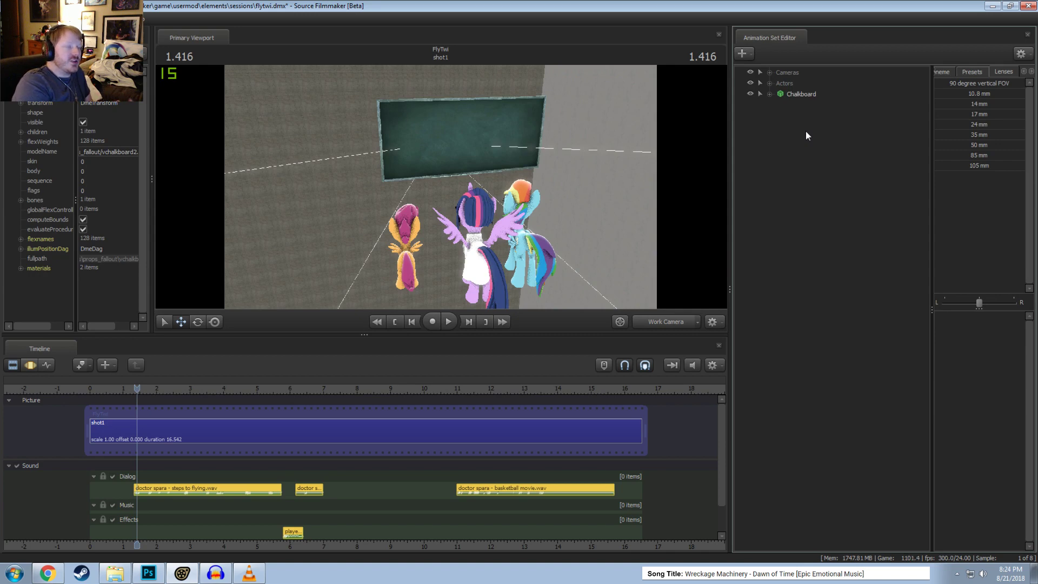
Step: Enlarge the Primary Viewport and swing the work camera around to view the ponies and chalkboard from the side
left_click_drag(666, 189, 672, 184)
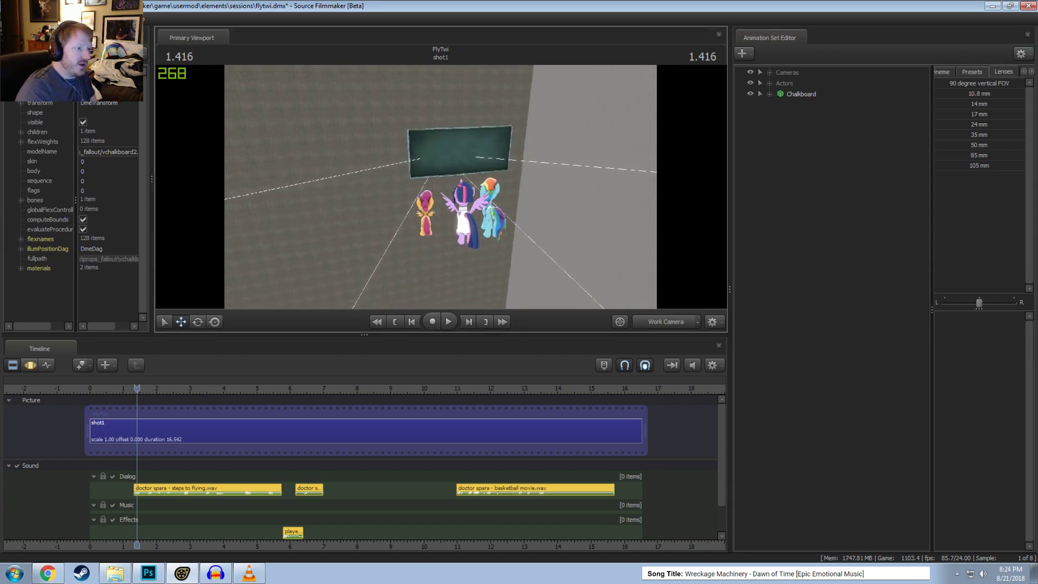
left_click_drag(446, 335, 446, 431)
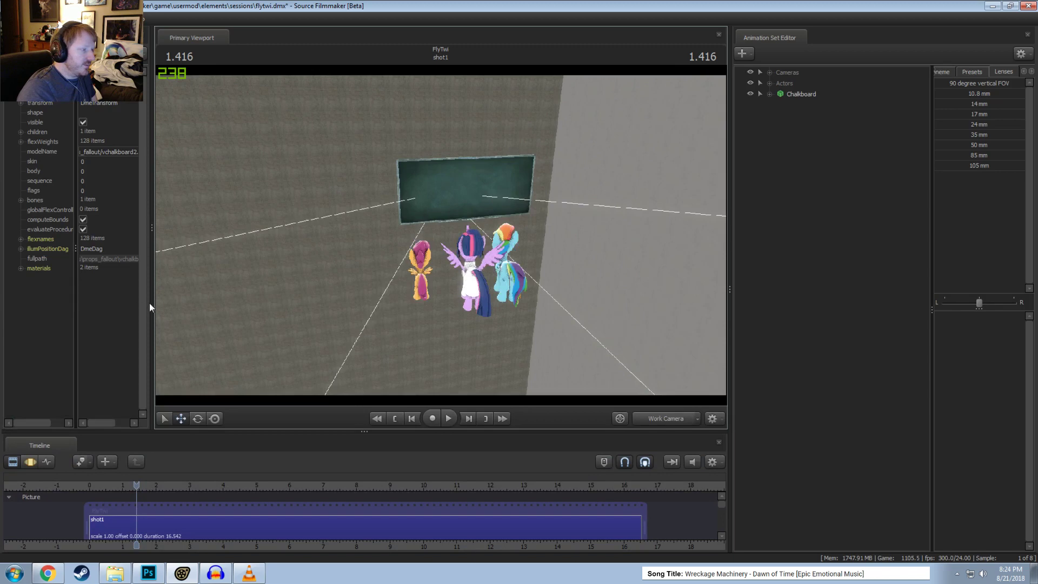
left_click_drag(149, 303, 133, 304)
left_click_drag(439, 280, 267, 314)
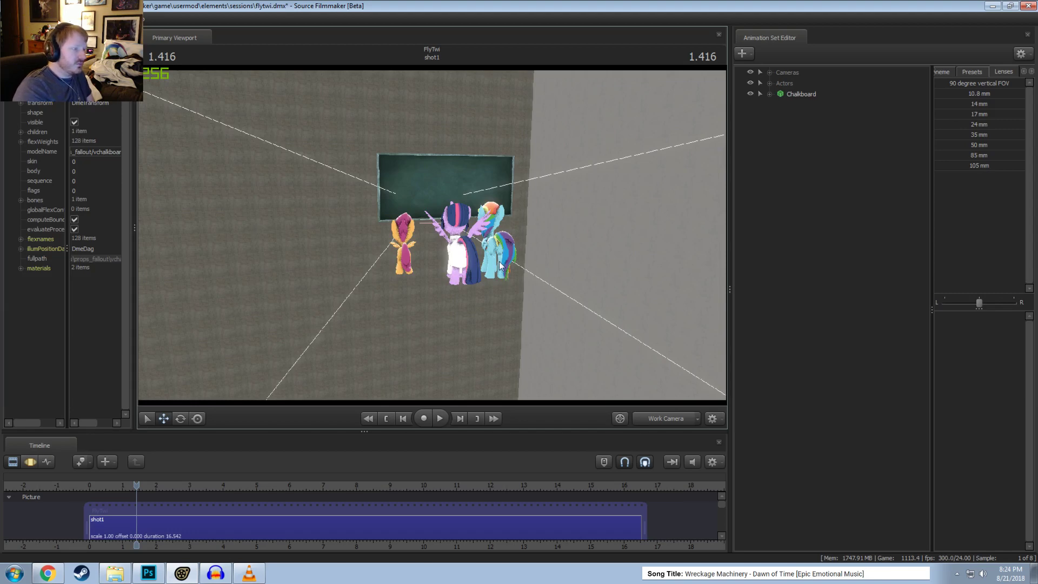
left_click_drag(501, 267, 481, 268)
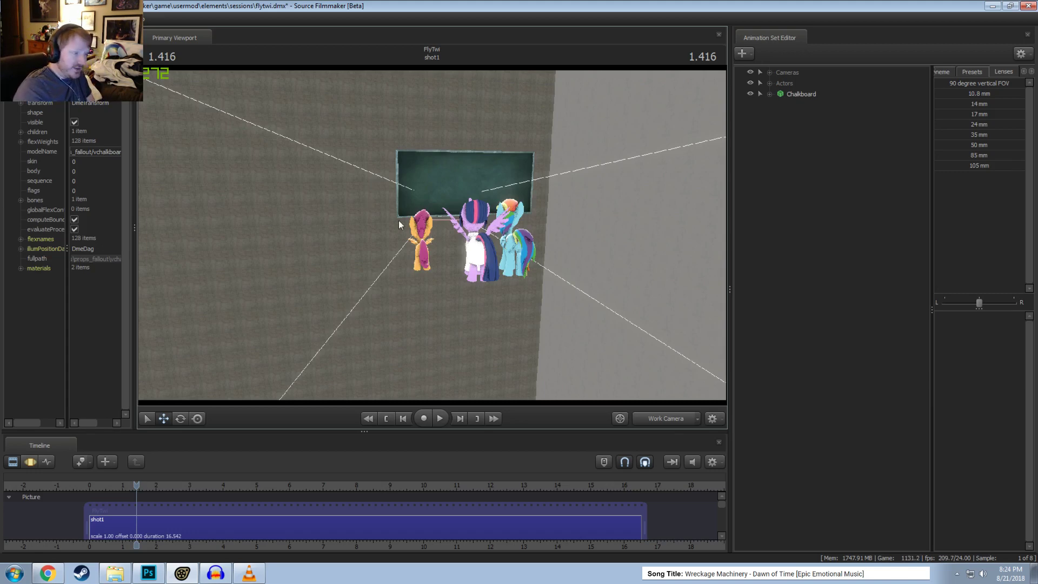
left_click_drag(528, 236, 707, 173)
Step: Select Main Camera, look through it in the Motion Editor, and reposition it for a side view of the ponies
left_click(768, 72)
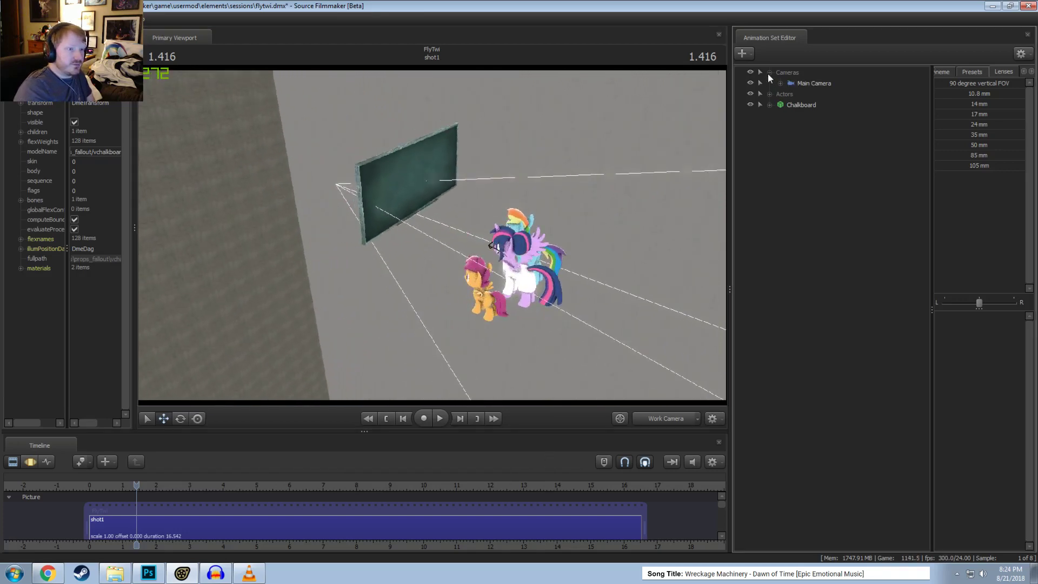
left_click(799, 83)
key("F4")
key("F2")
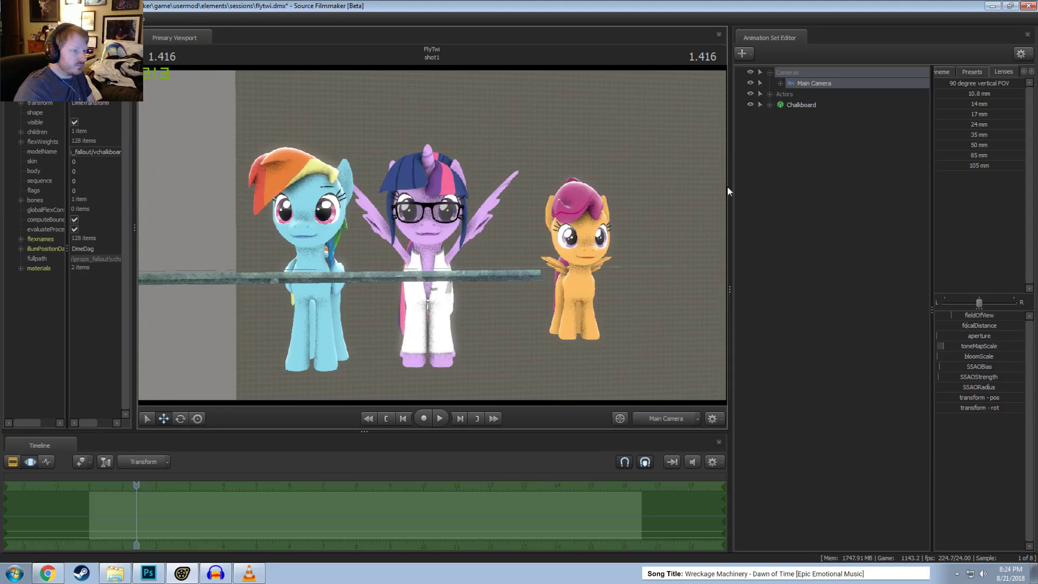
left_click_drag(716, 125, 703, 127)
mouse_move(432, 235)
left_mouse_down()
mouse_move(405, 235)
mouse_move(659, 229)
mouse_move(434, 238)
left_mouse_up()
Step: Move and rotate the Chalkboard to face the side-view camera, and inspect its placement beside the ponies through the work camera
left_click(814, 105)
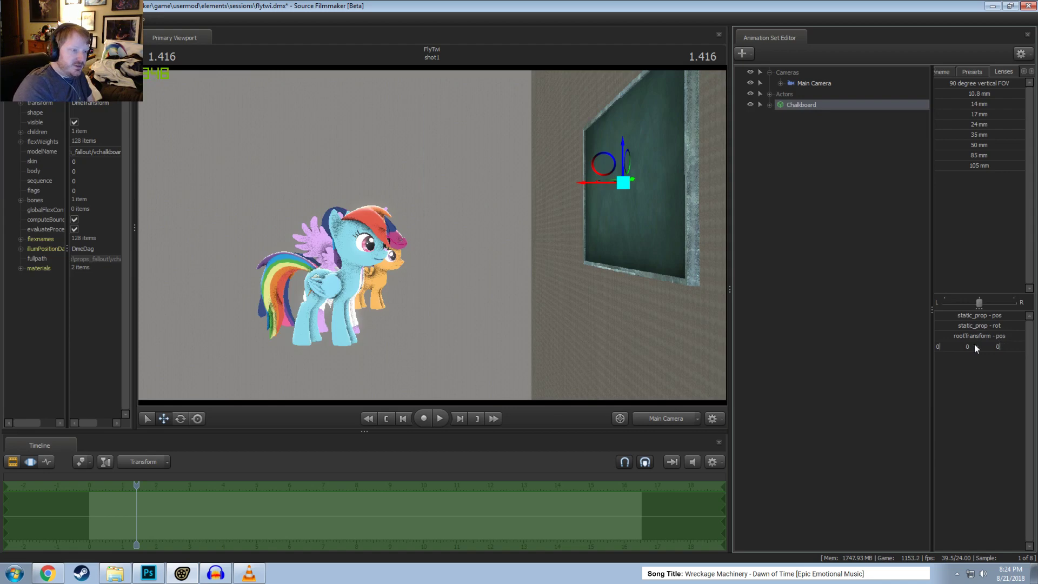
key("Return")
left_click_drag(600, 153, 387, 214)
left_click(666, 418)
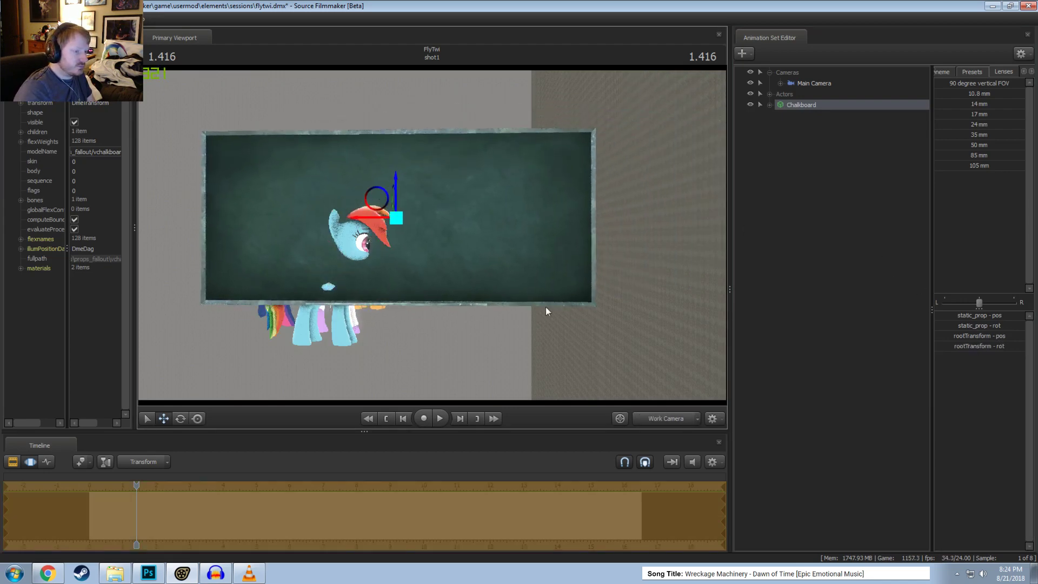
left_click_drag(350, 219, 306, 190)
left_click_drag(296, 144, 337, 124)
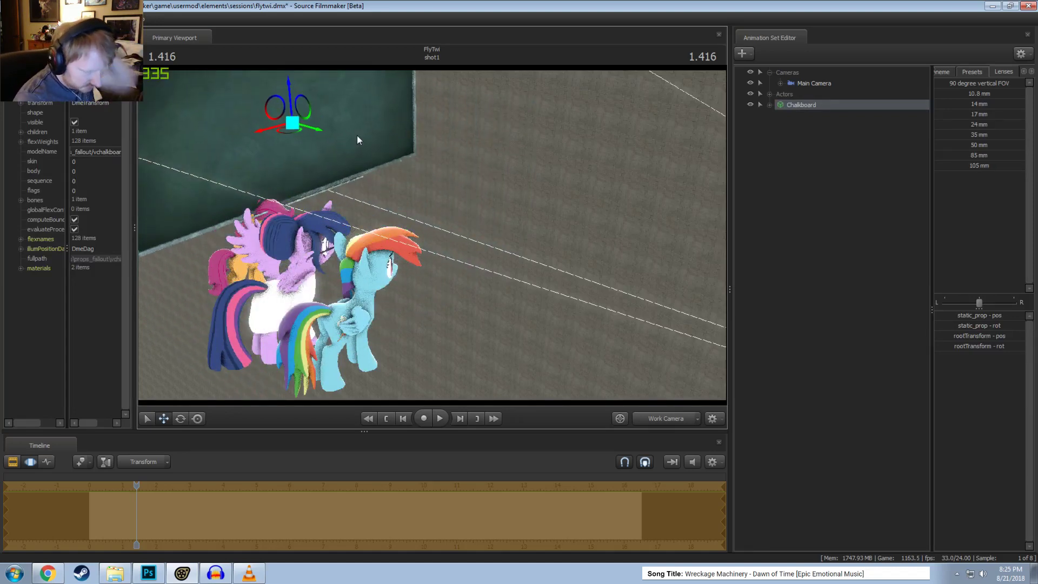
Step: Expand the Chalkboard's materials and vchalkboardblank01 in the Element Viewer, and select its mtlName attribute
right_click(790, 103)
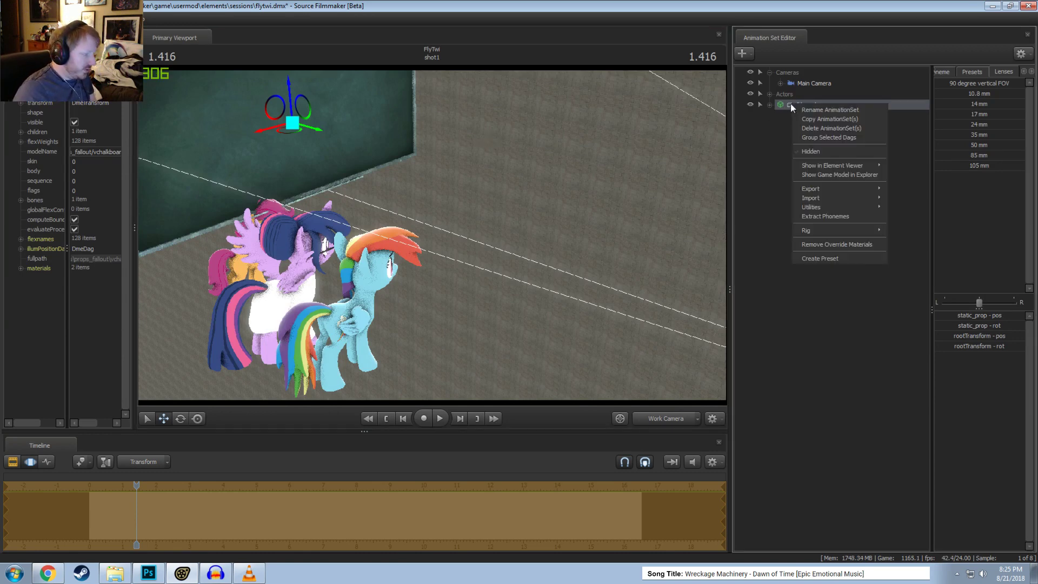
left_click(22, 268)
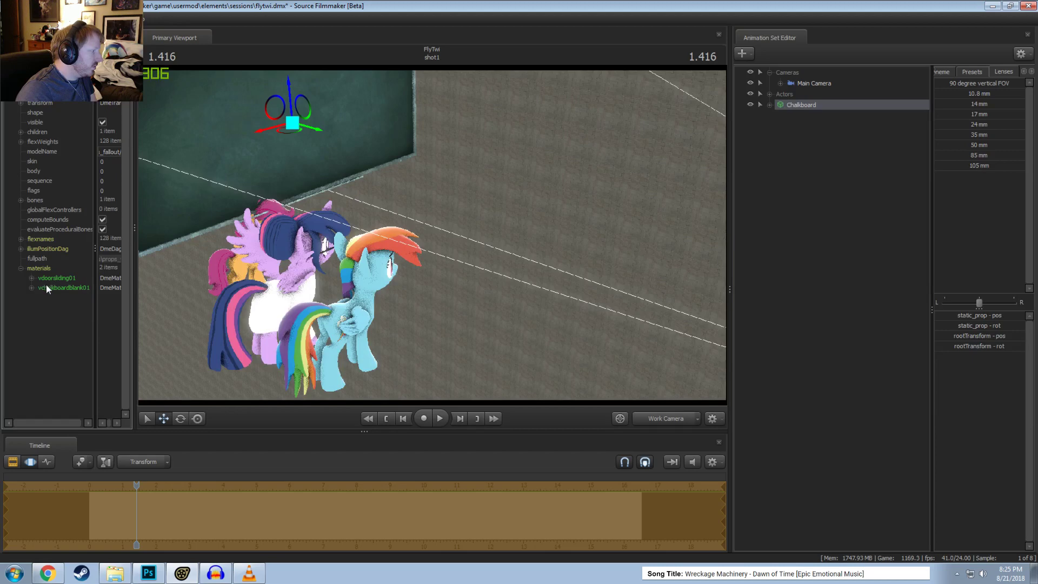
right_click(57, 290)
left_click(32, 287)
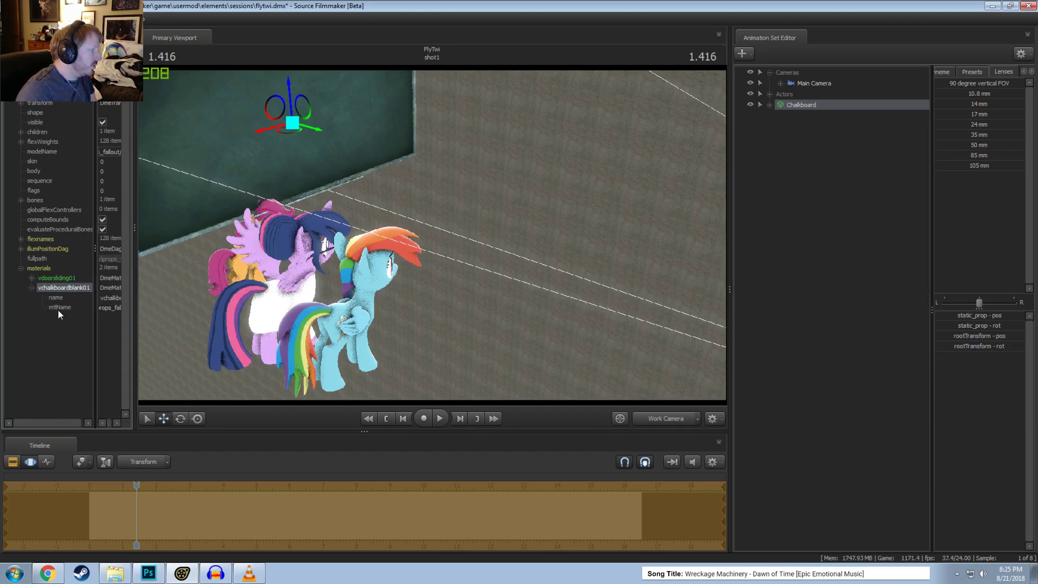
left_click(102, 309)
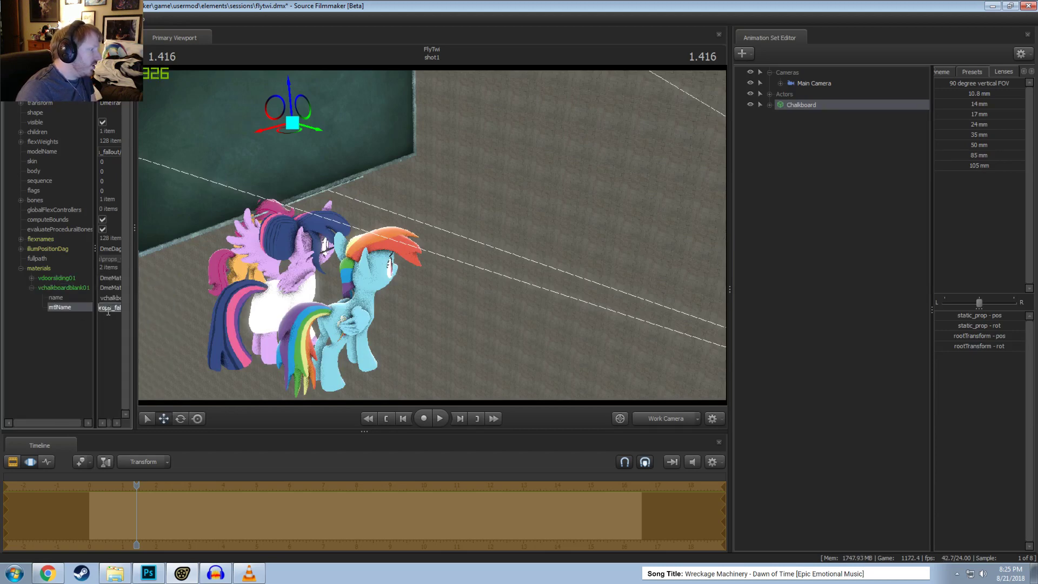
Step: Show the Chalkboard's game model in Explorer and go from its folder to the usermod materials folder
right_click(819, 106)
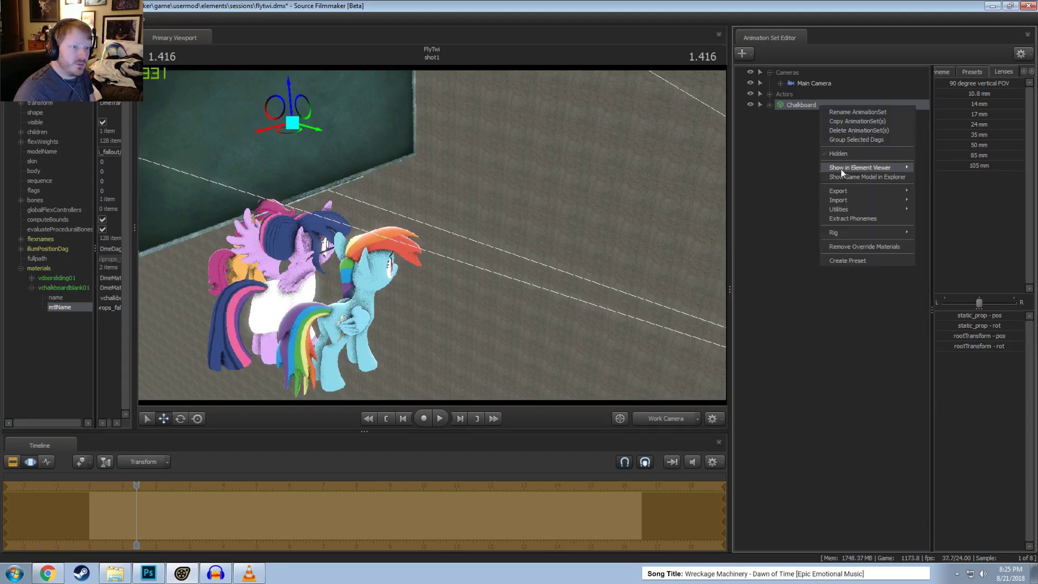
left_click(870, 175)
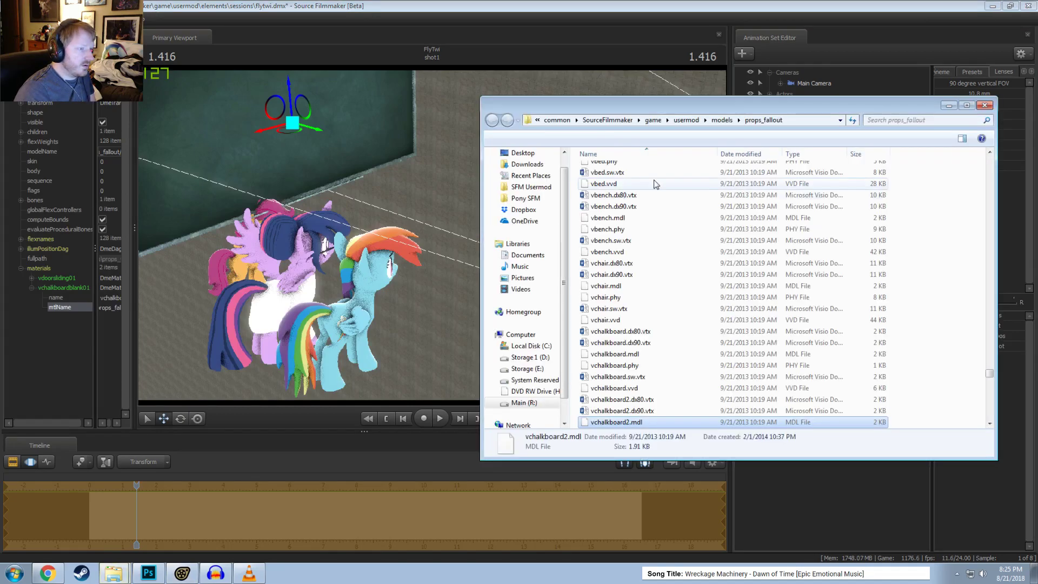
left_click_drag(770, 108, 458, 109)
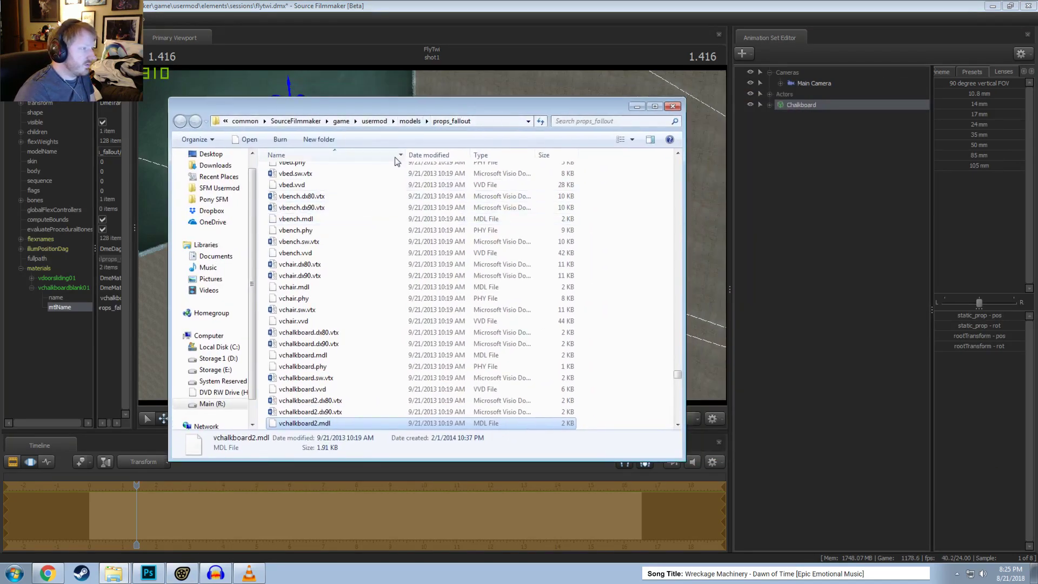
left_click(382, 121)
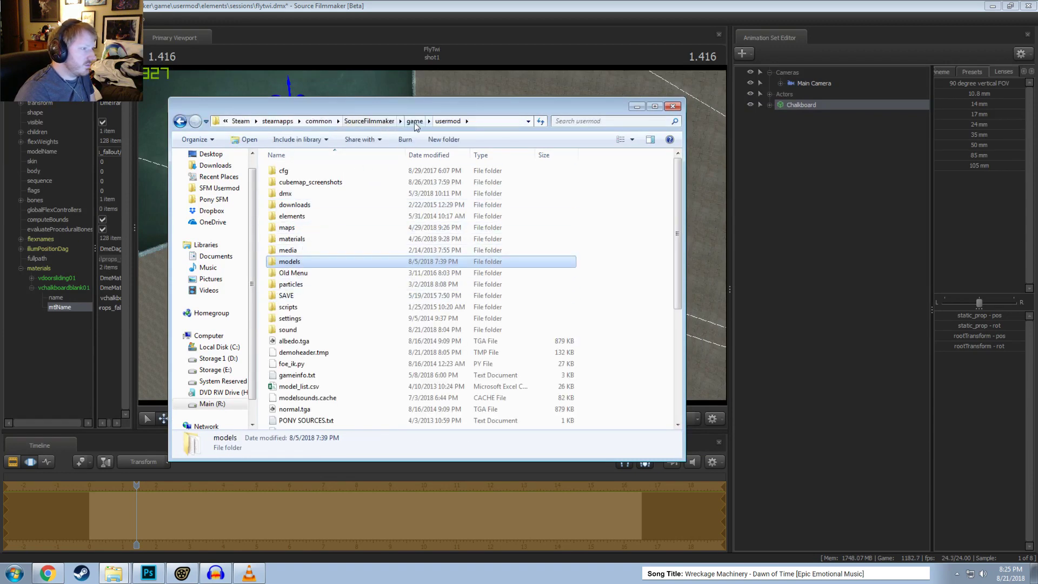
double_click(294, 239)
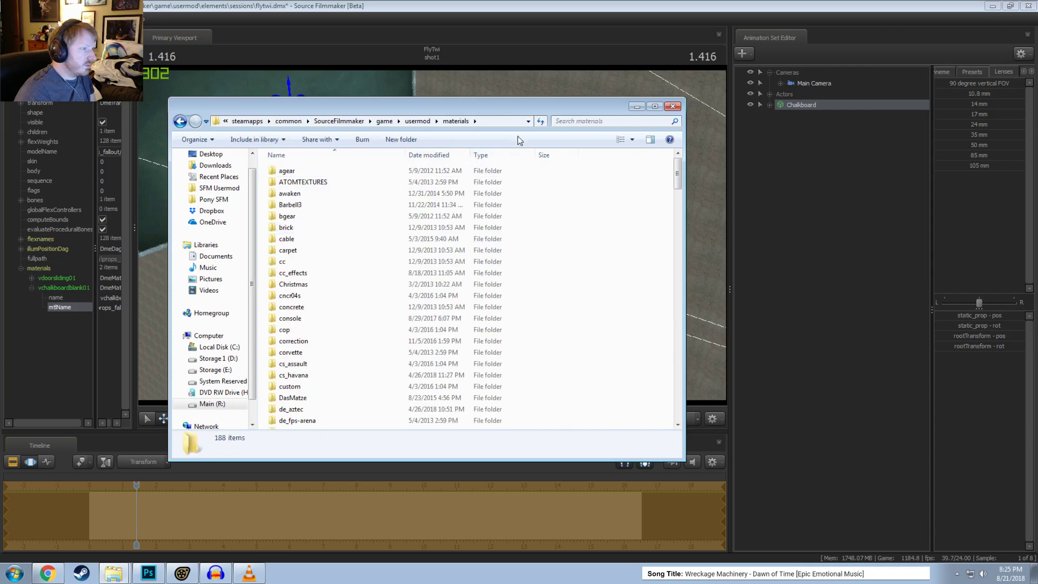
Step: Go from the usermod materials folder to its models\props_fallout subfolder in Explorer
left_click(491, 121)
left_click(516, 123)
type("\\")
type("models\\props_fallout\\vchalkboardblank01")
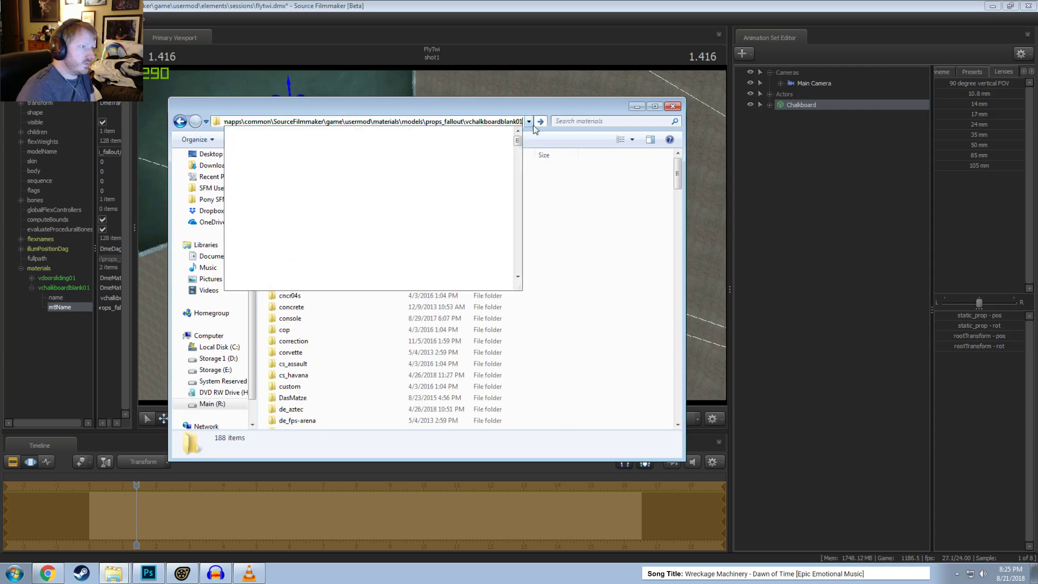
key("BackSpace")
key("BackSpace")
key("BackSpace")
key("BackSpace")
key("BackSpace")
key("BackSpace")
key("BackSpace")
key("BackSpace")
key("BackSpace")
key("BackSpace")
key("BackSpace")
key("BackSpace")
key("BackSpace")
key("BackSpace")
key("BackSpace")
key("BackSpace")
key("BackSpace")
key("BackSpace")
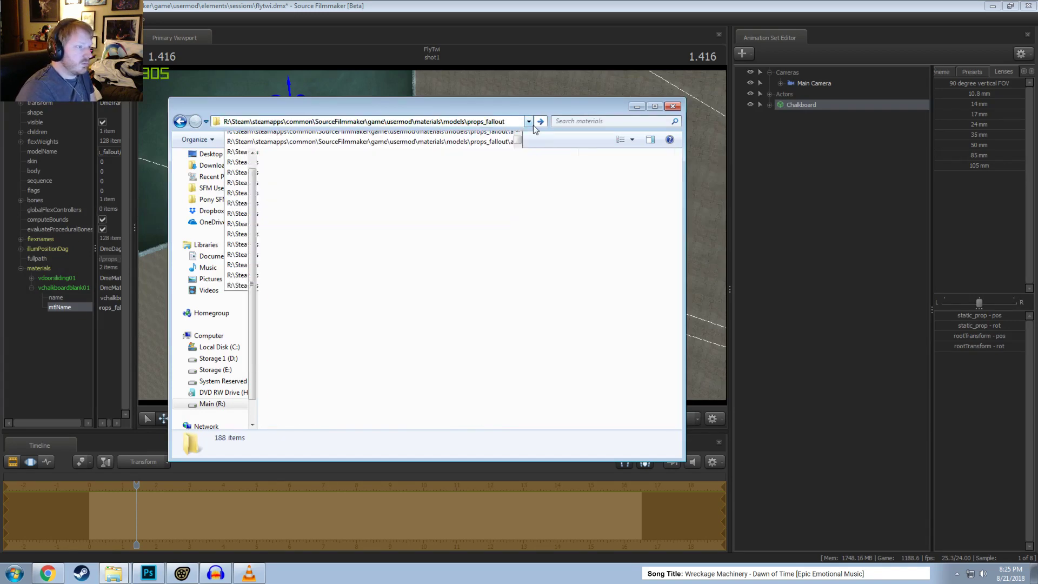
key("Return")
Step: Find the chalkboard textures in props_fallout and open vchalkboardblank01_formulas.tga in Photoshop
left_click_drag(678, 166, 640, 410)
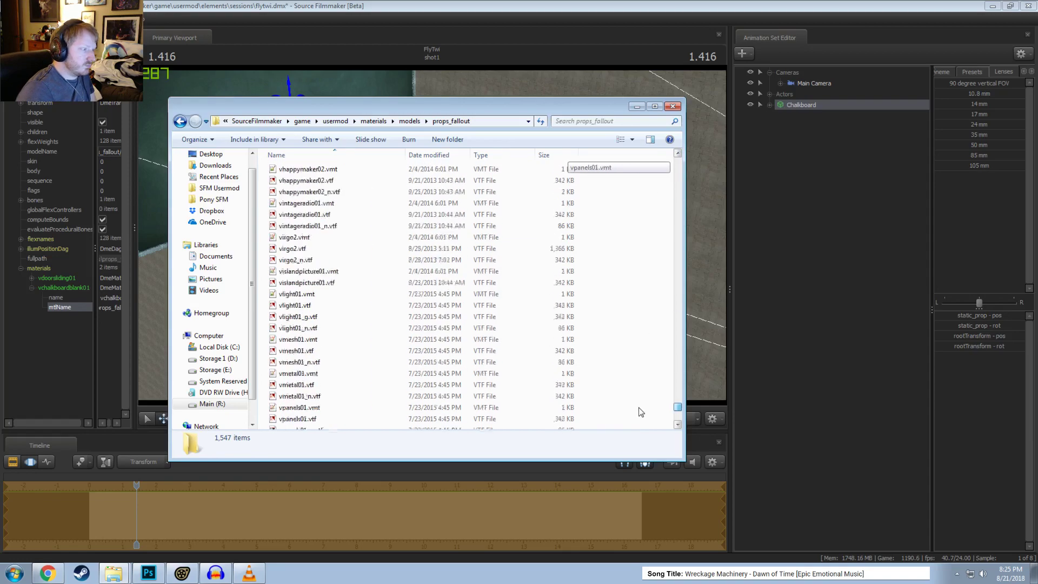
scroll(639, 410, "down", 10)
scroll(478, 372, "up", 20)
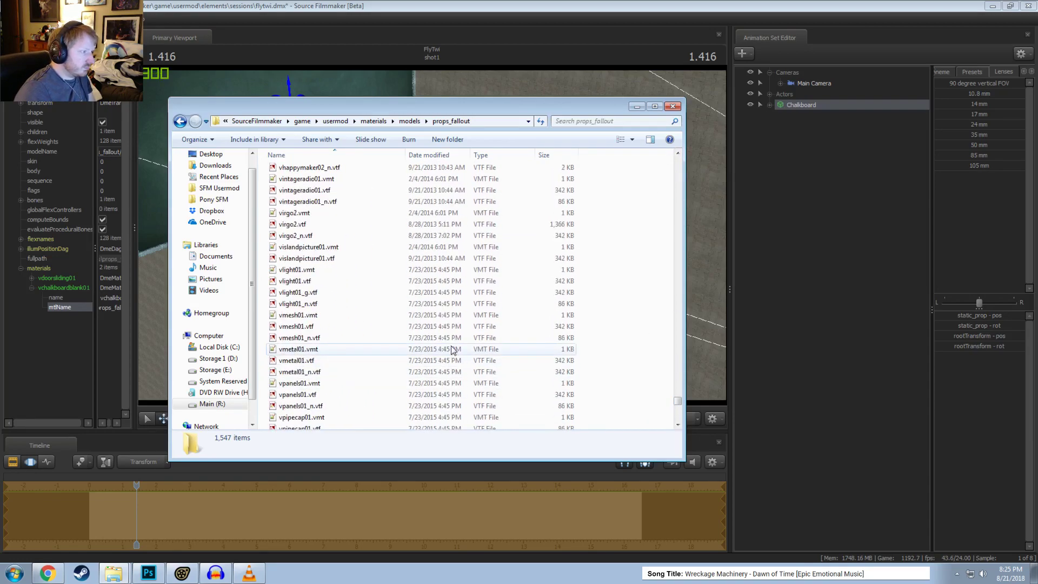
scroll(448, 347, "up", 10)
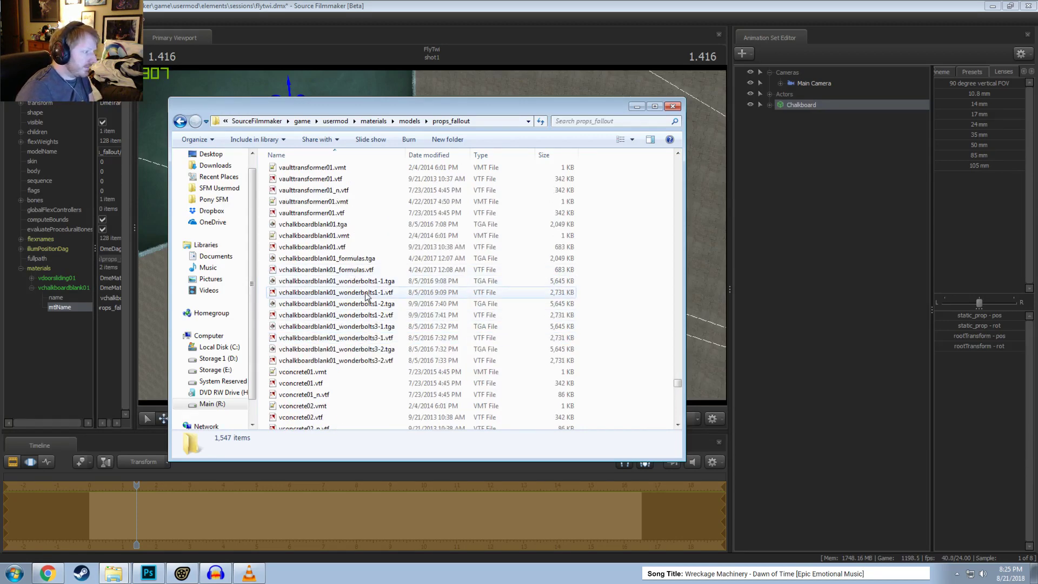
double_click(334, 259)
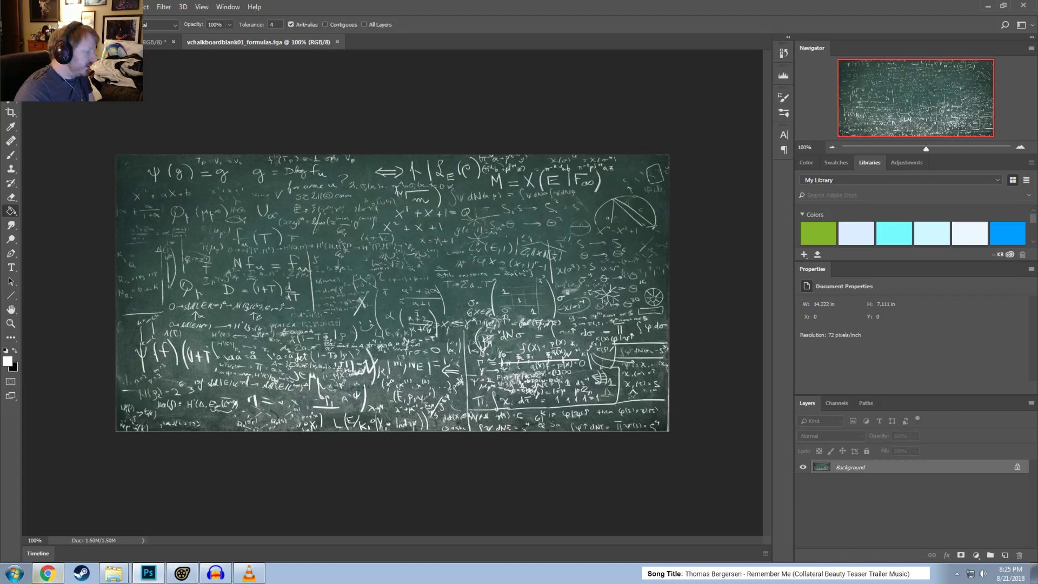
Step: Look through the Photoshop Files folder under Pony SFM's Pictures for an existing chalkboard source file
left_click(115, 575)
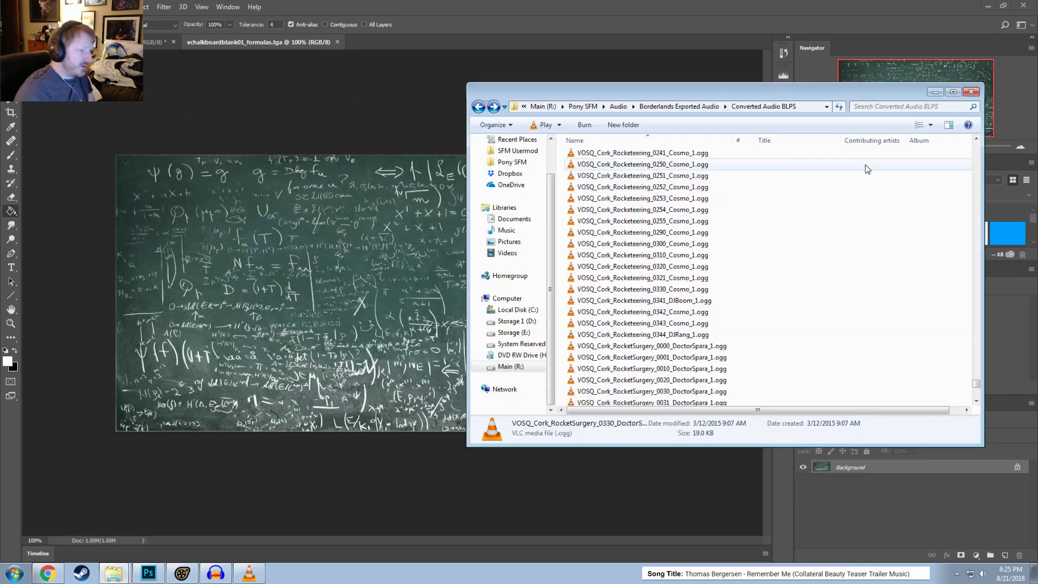
left_click(516, 151)
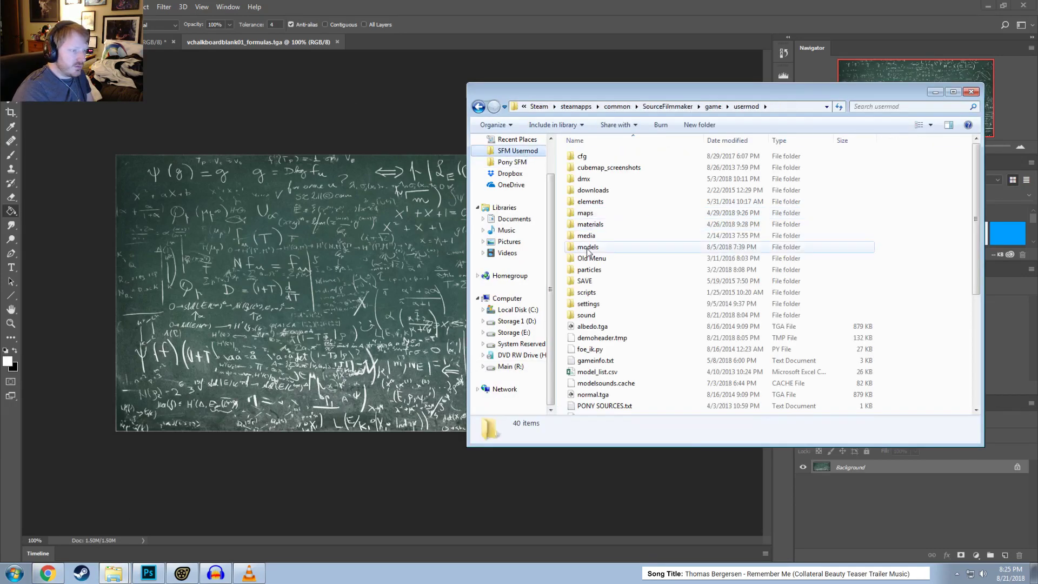
double_click(590, 201)
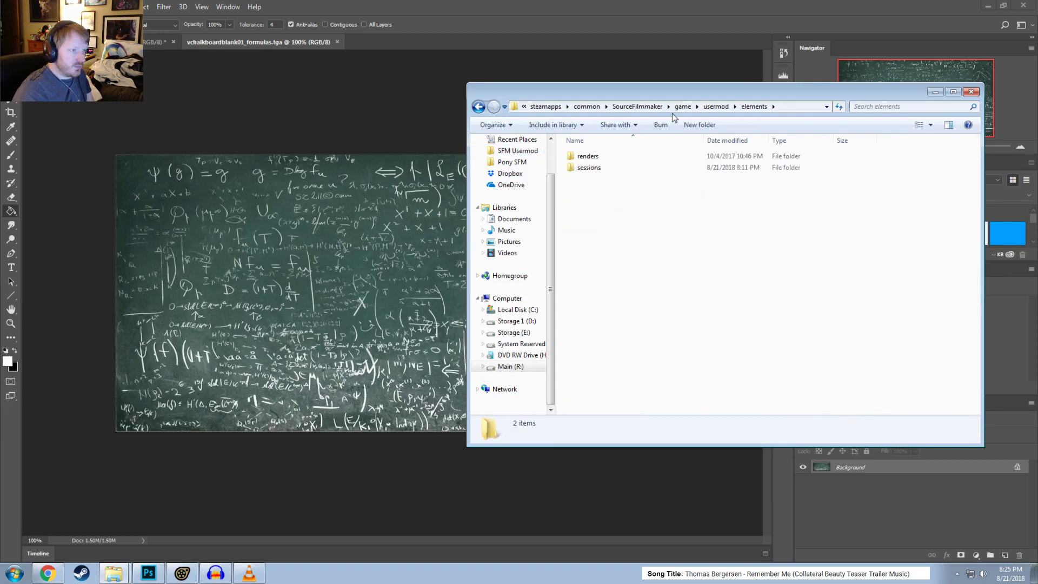
left_click(511, 162)
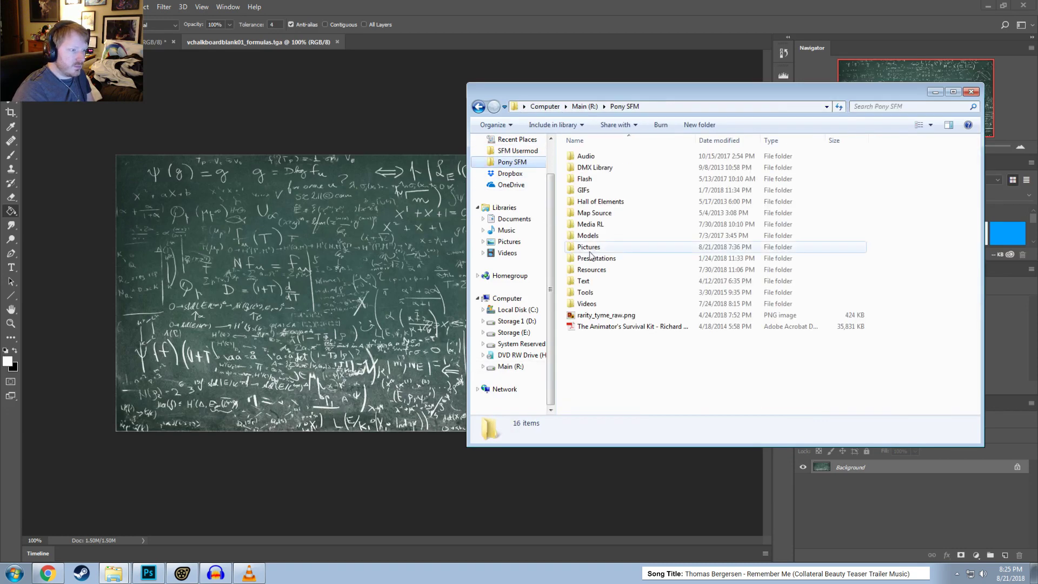
double_click(589, 247)
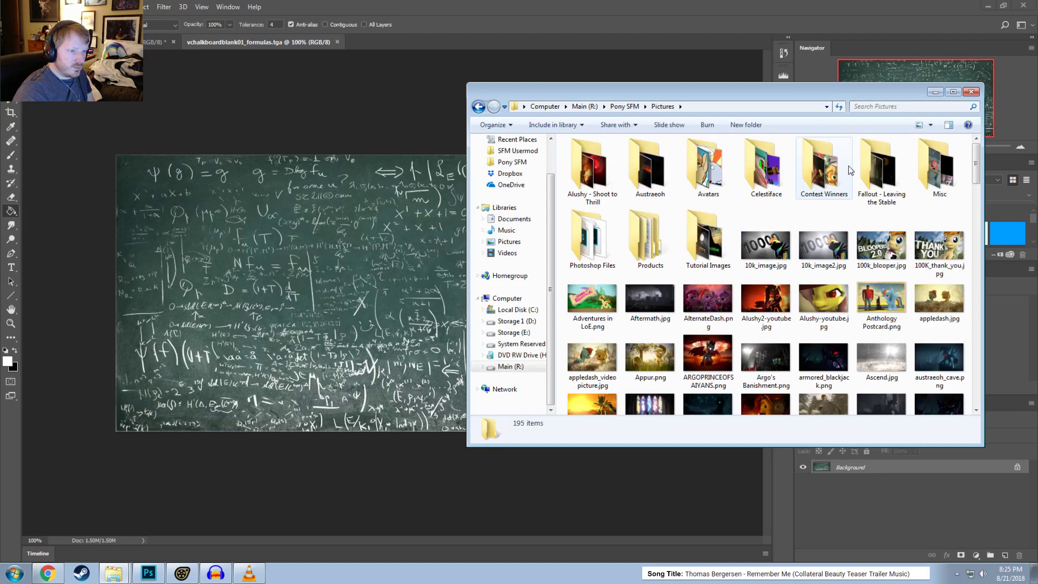
double_click(592, 238)
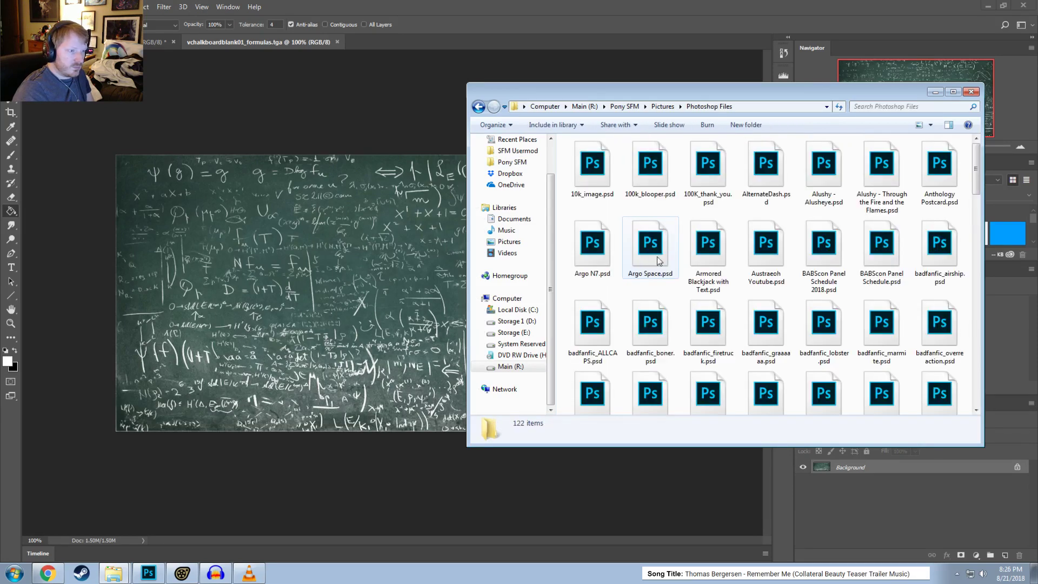
scroll(694, 276, "down", 2)
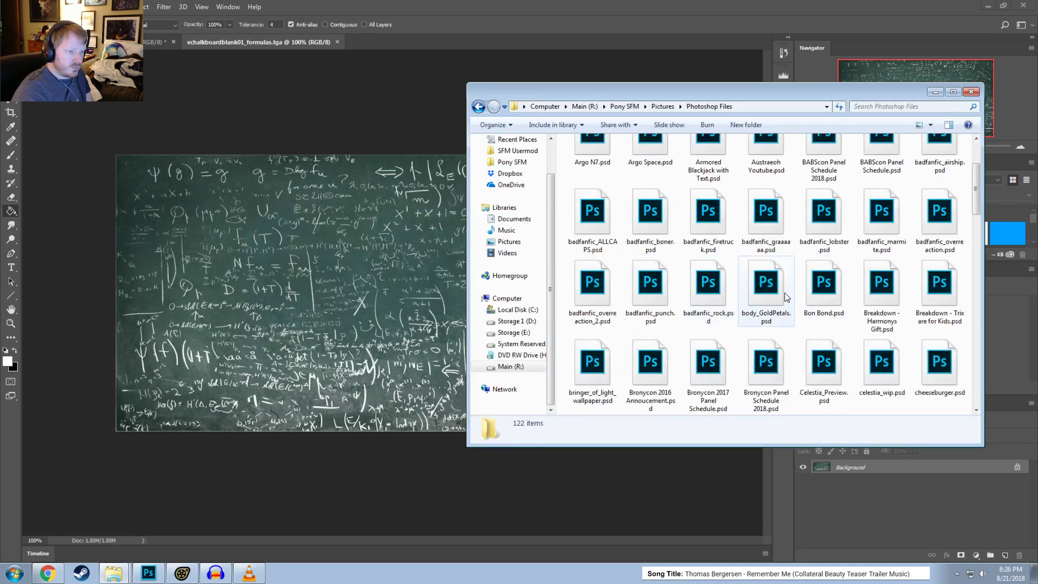
left_click(816, 376)
scroll(816, 375, "down", 1)
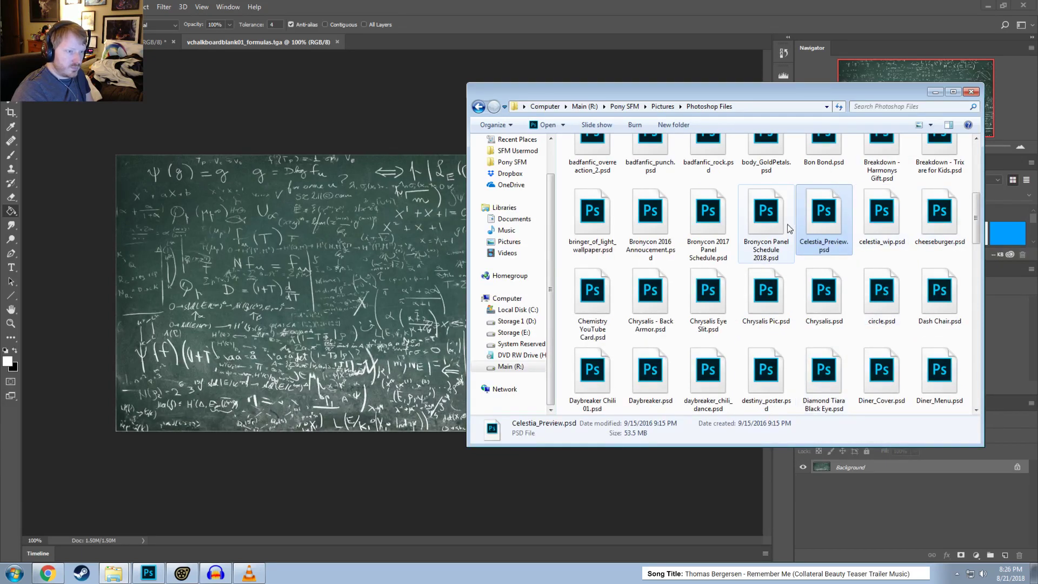
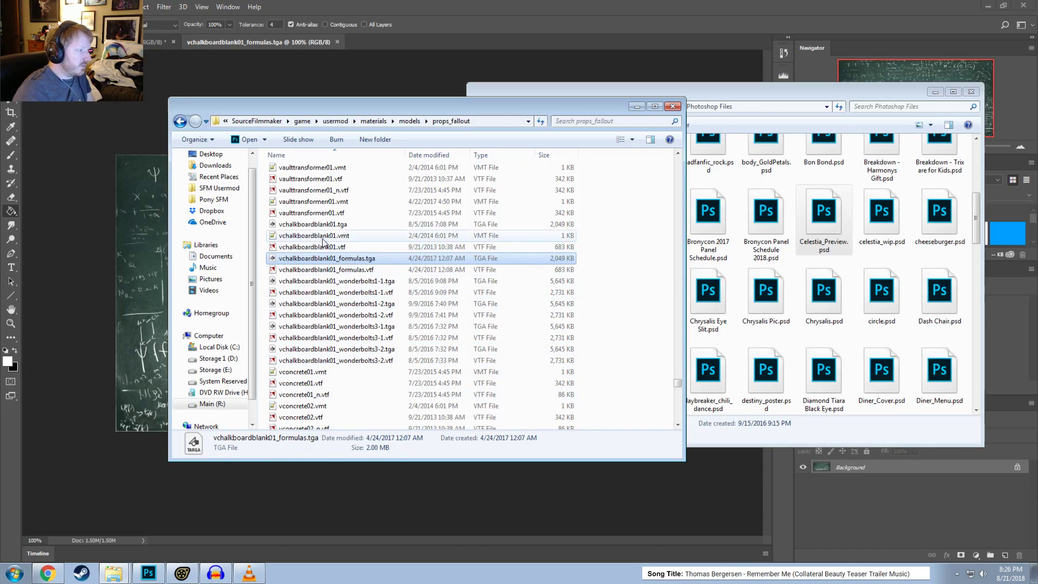
Step: Open vchalkboardblank01.tga in Photoshop and compare the blank chalkboard with the formulas version
double_click(320, 224)
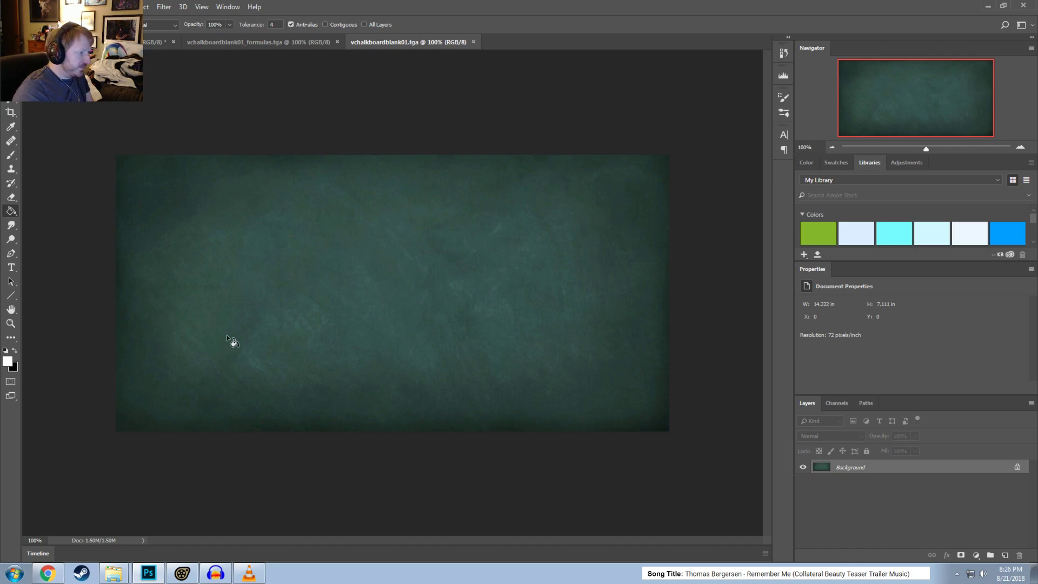
left_click(296, 39)
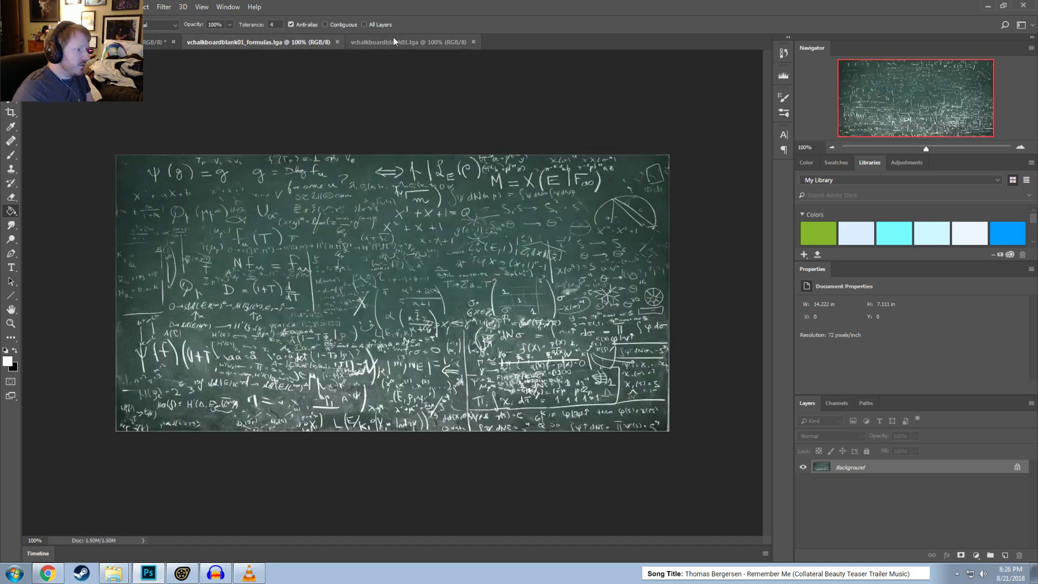
left_click(394, 38)
scroll(389, 272, "up", 2, "alt")
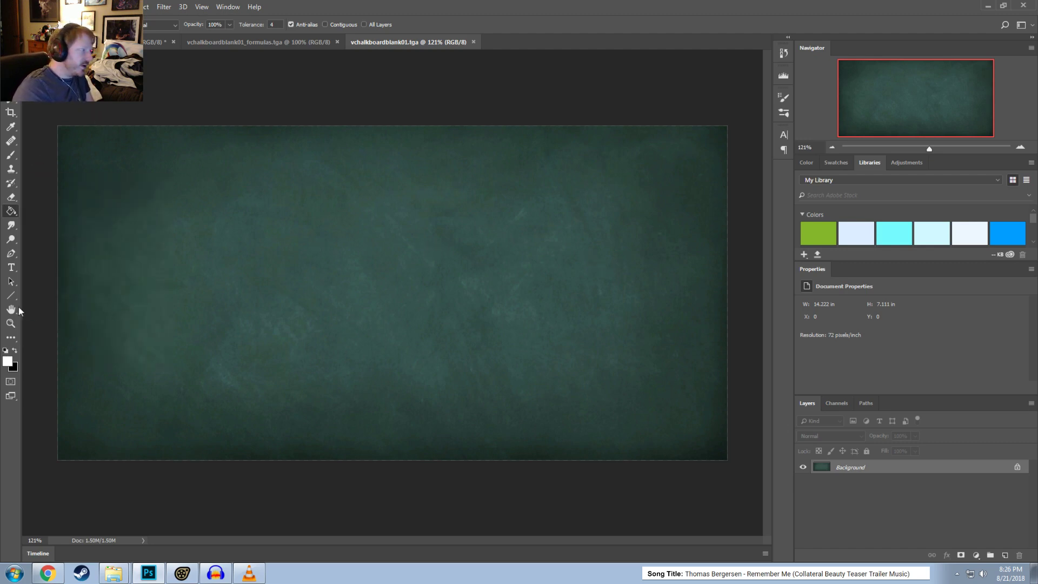
Step: Try the text "Step 1" in white 20 pt Arial Bold on the blank chalkboard, and delete its layer
left_click(10, 268)
left_click(192, 263)
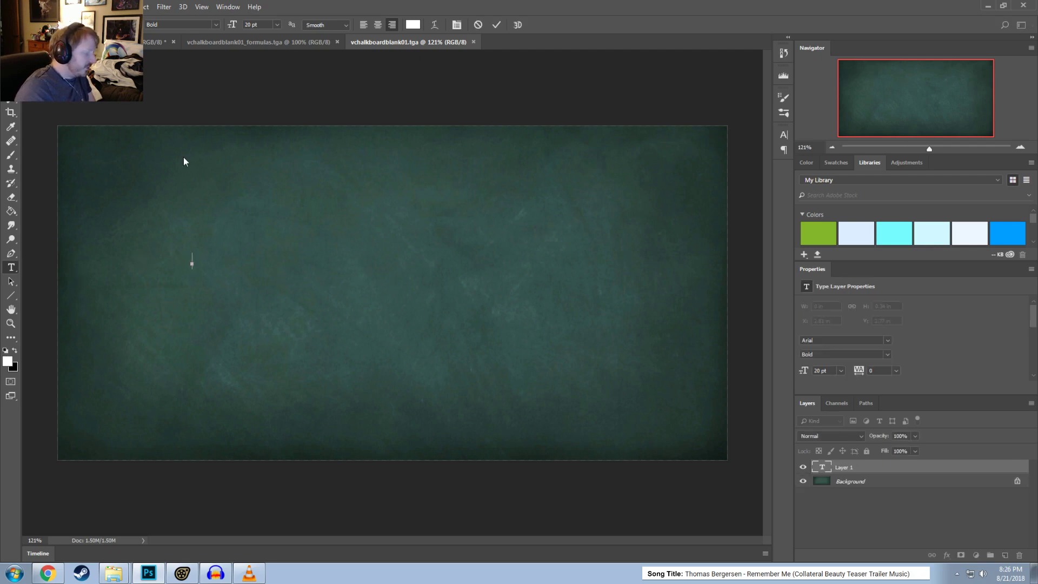
type("Step 1")
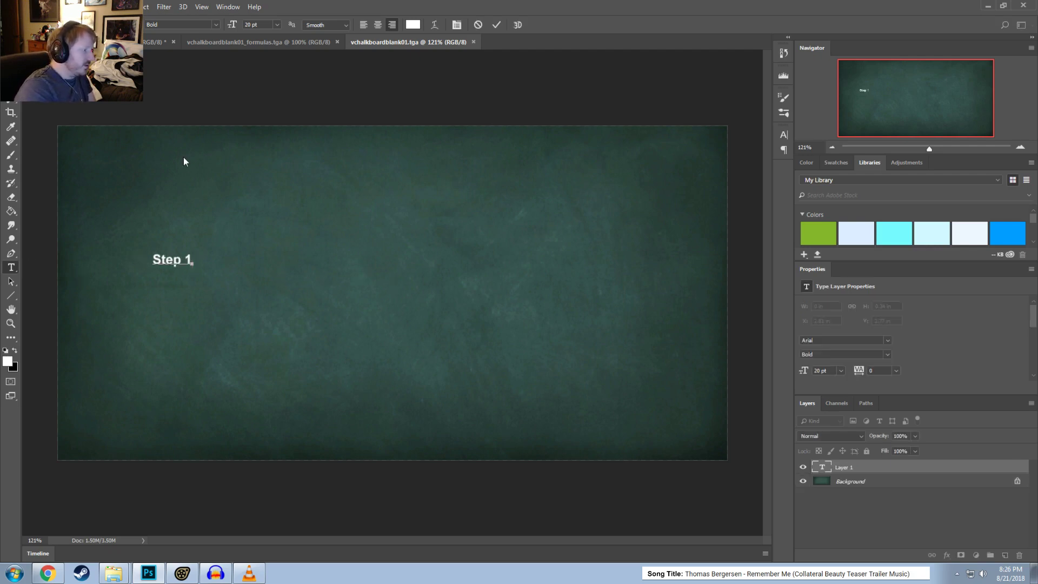
triple_click(166, 258)
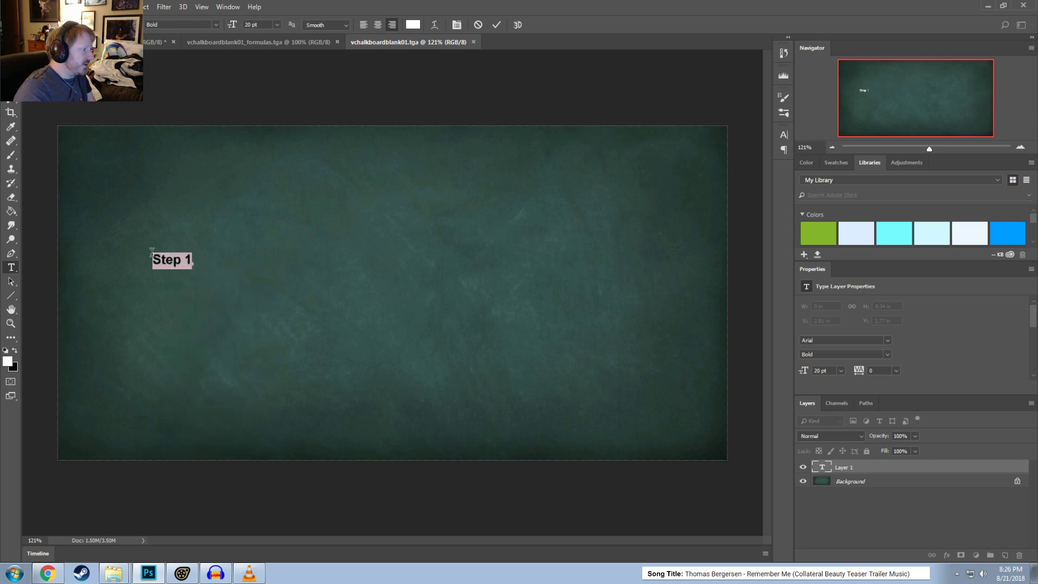
left_click(146, 300)
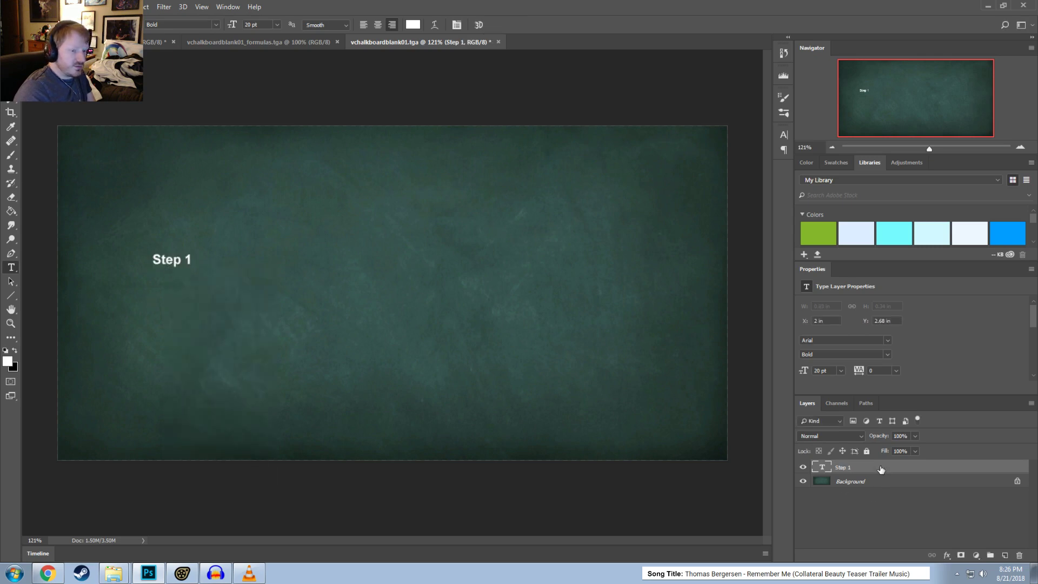
right_click(880, 468)
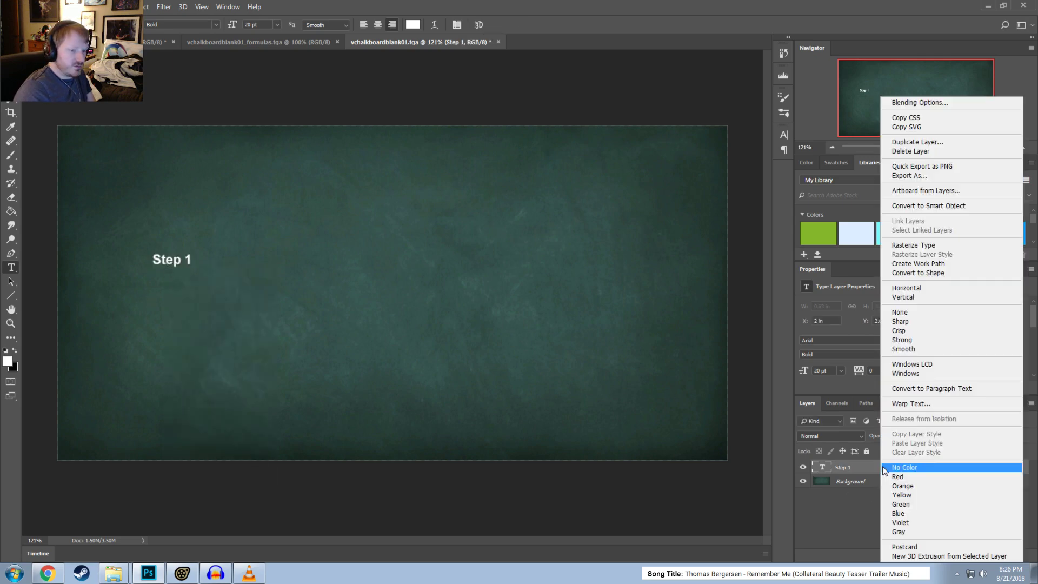
left_click(922, 151)
left_click(469, 215)
Step: Activate the Brush tool for drawing on the blank chalkboard texture
scroll(215, 245, "up", 3, "alt")
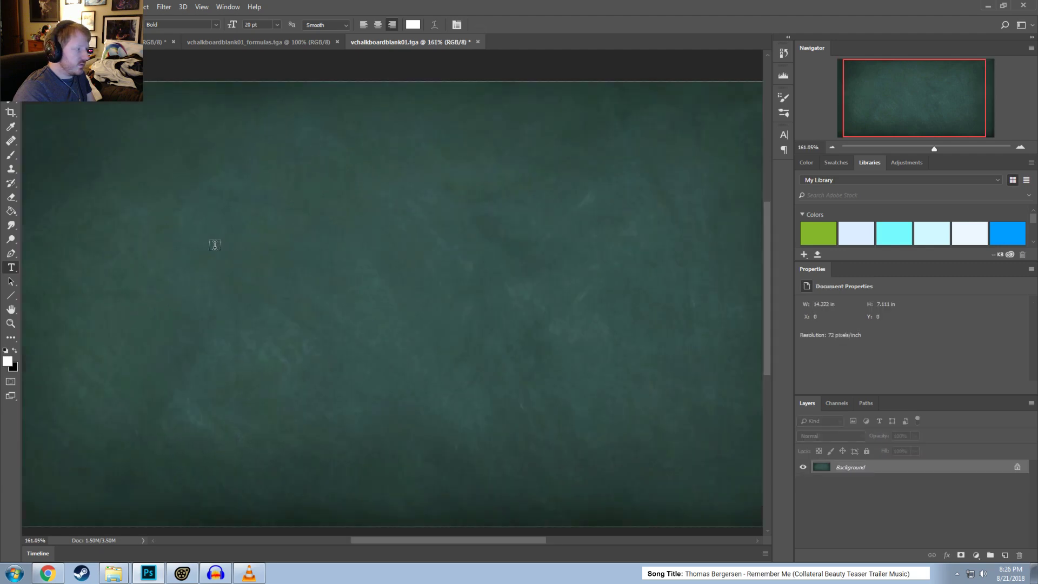
scroll(215, 245, "down", 2, "alt")
scroll(229, 248, "up", 1, "alt")
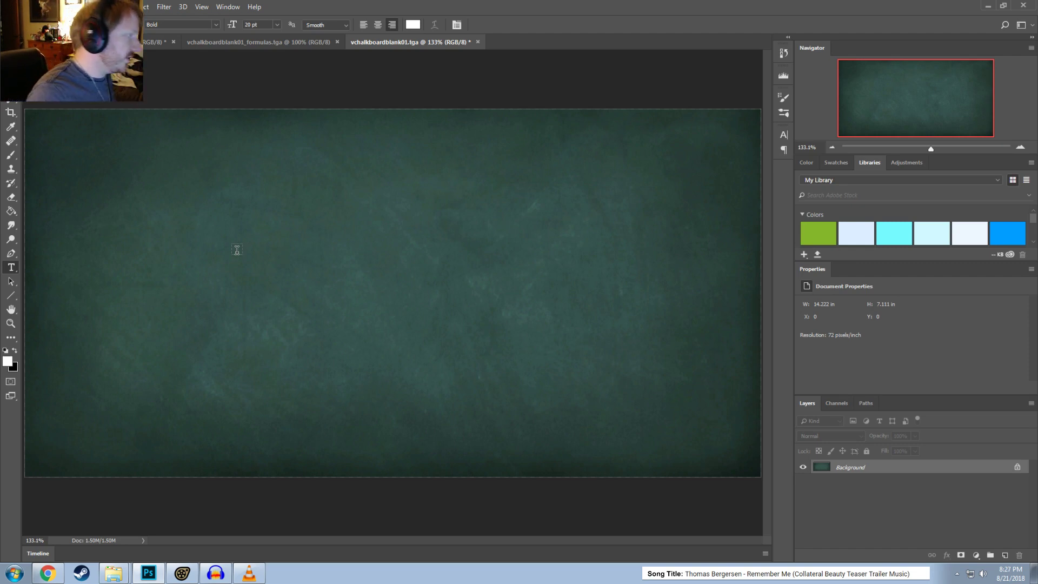
left_click(11, 155)
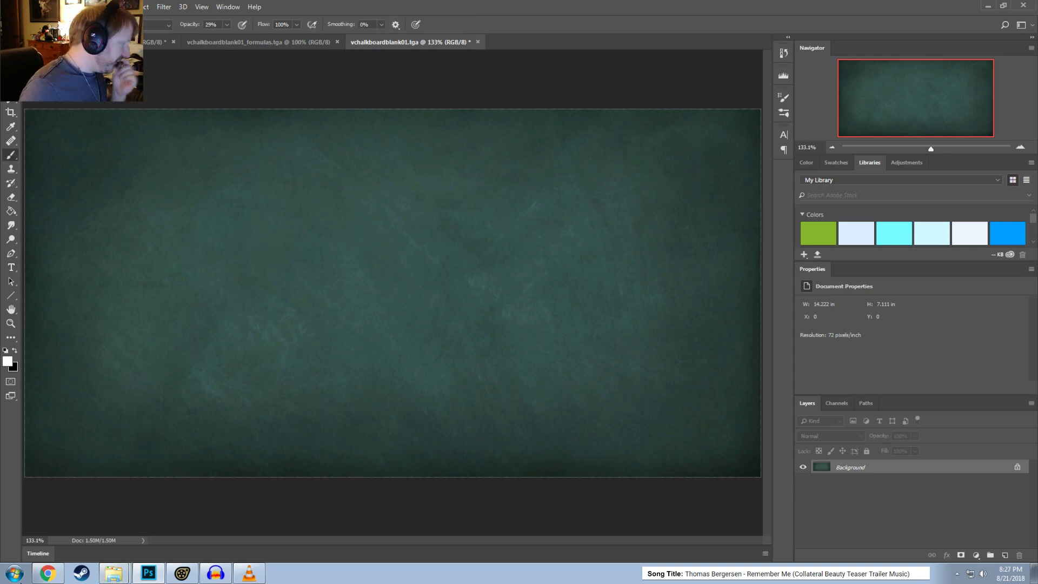
Step: Switch to Chrome and search Google for "photoshop brush chalk" in a new tab
left_click(48, 573)
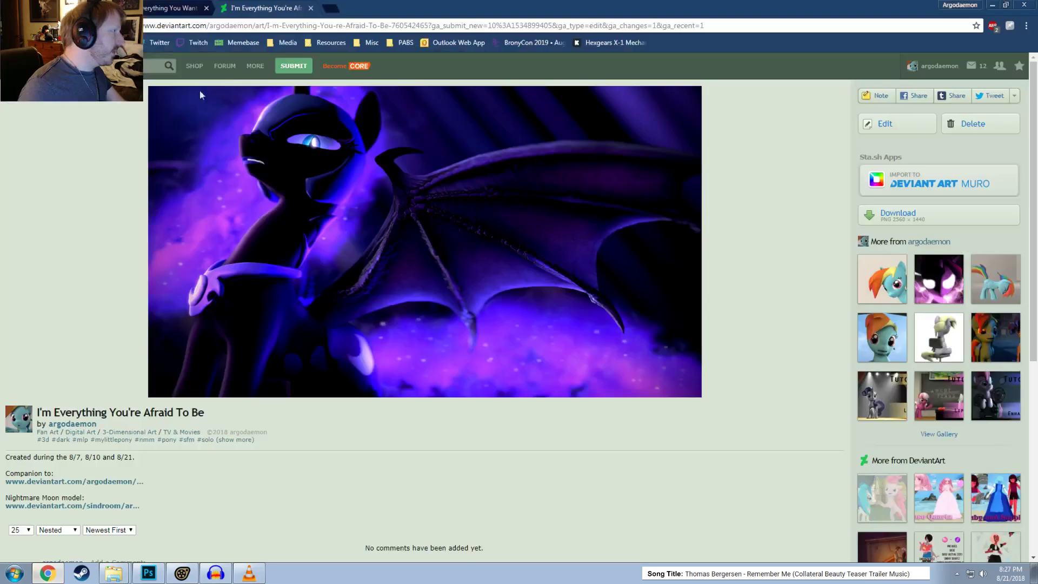
left_click(330, 8)
key("BackSpace")
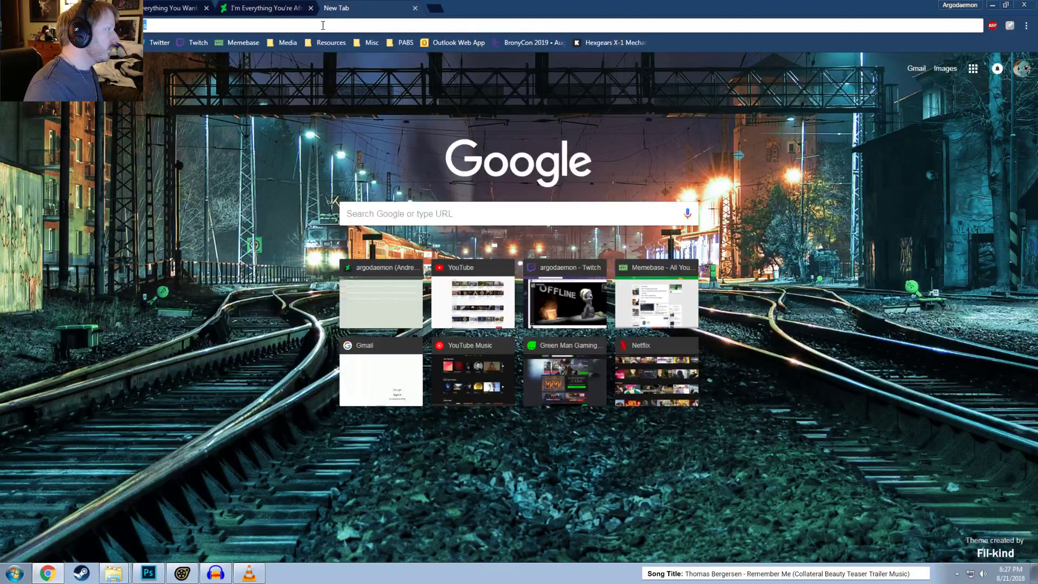
type("photoshop brush chal")
key("Return")
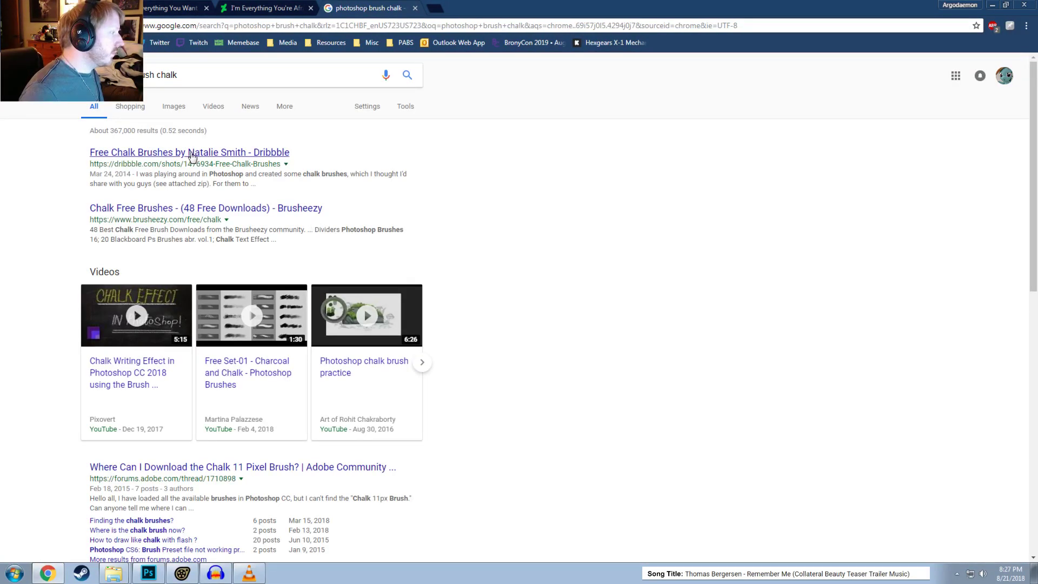
Step: Open the Free Chalk Brushes result on Dribbble and examine its description, attachments and enlarged preview image
left_click(192, 156)
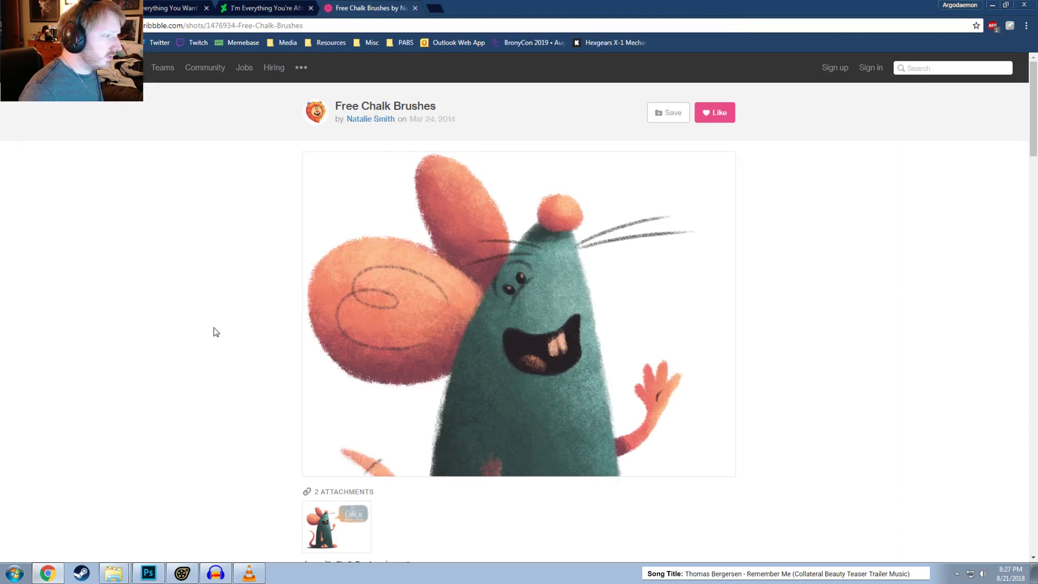
scroll(497, 377, "down", 6)
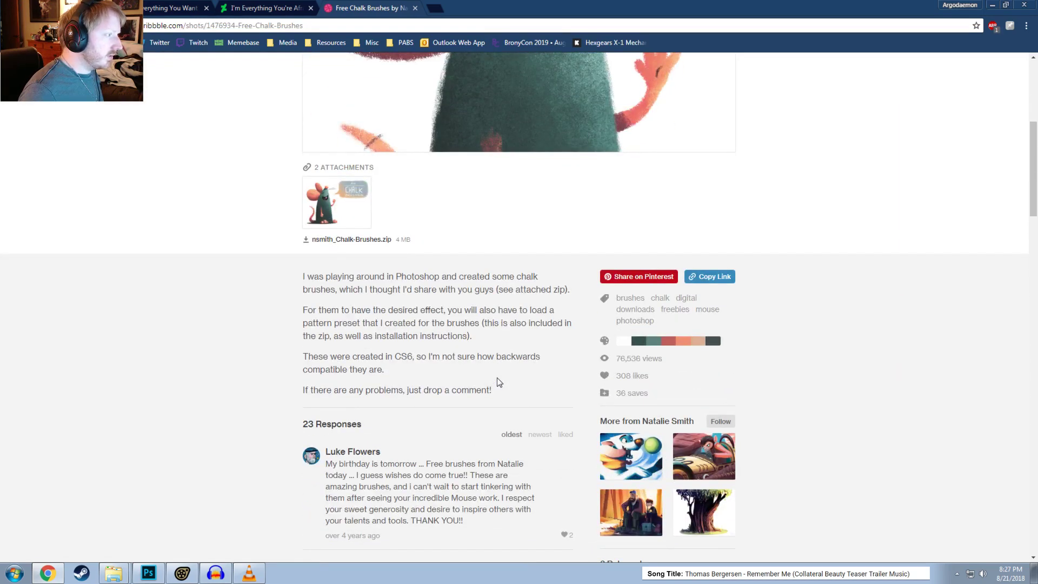
scroll(498, 382, "down", 3)
scroll(480, 373, "up", 4)
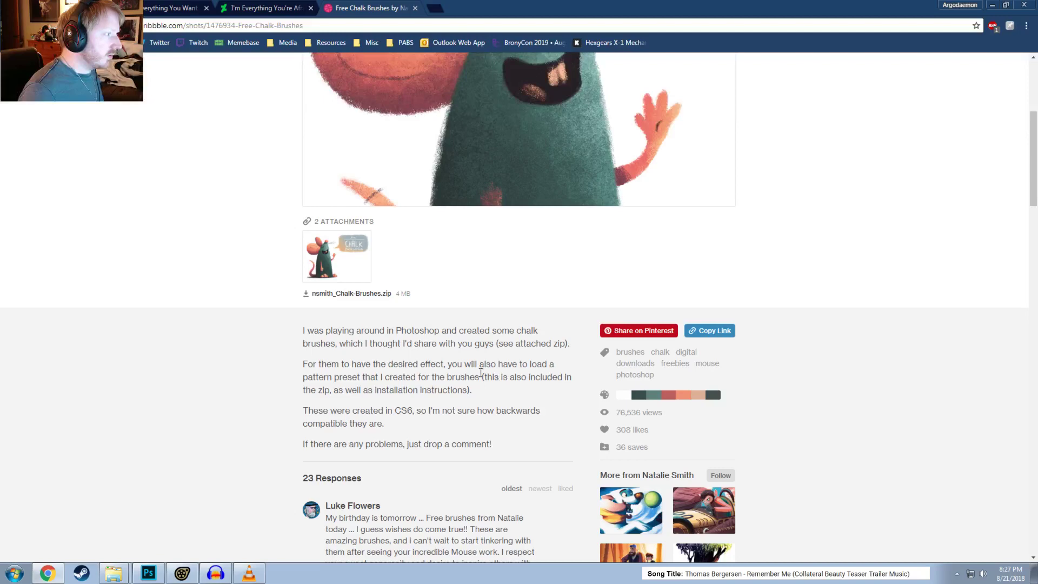
left_click(343, 261)
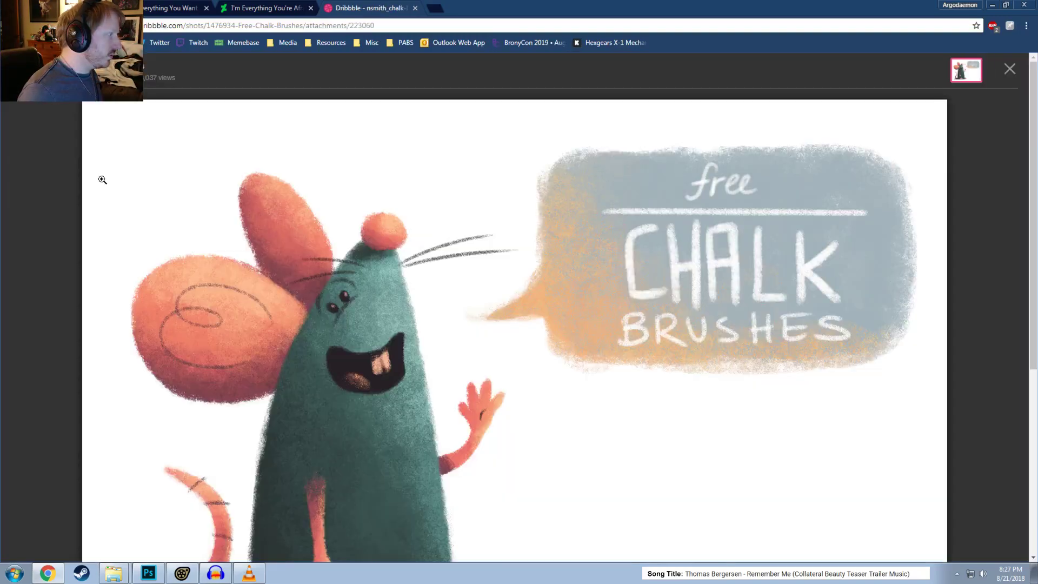
scroll(583, 424, "down", 5)
scroll(584, 426, "up", 5)
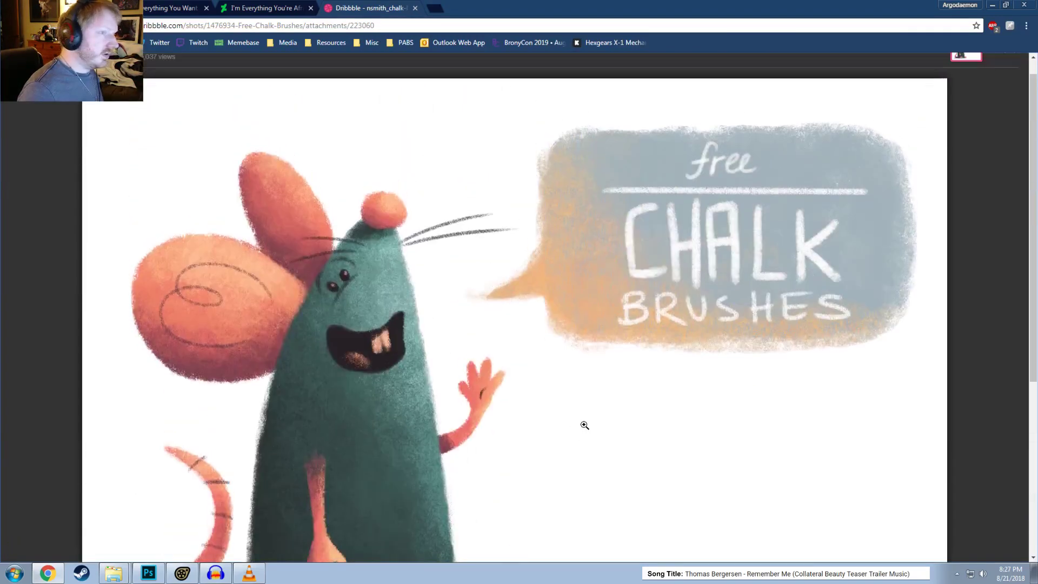
scroll(274, 268, "down", 6)
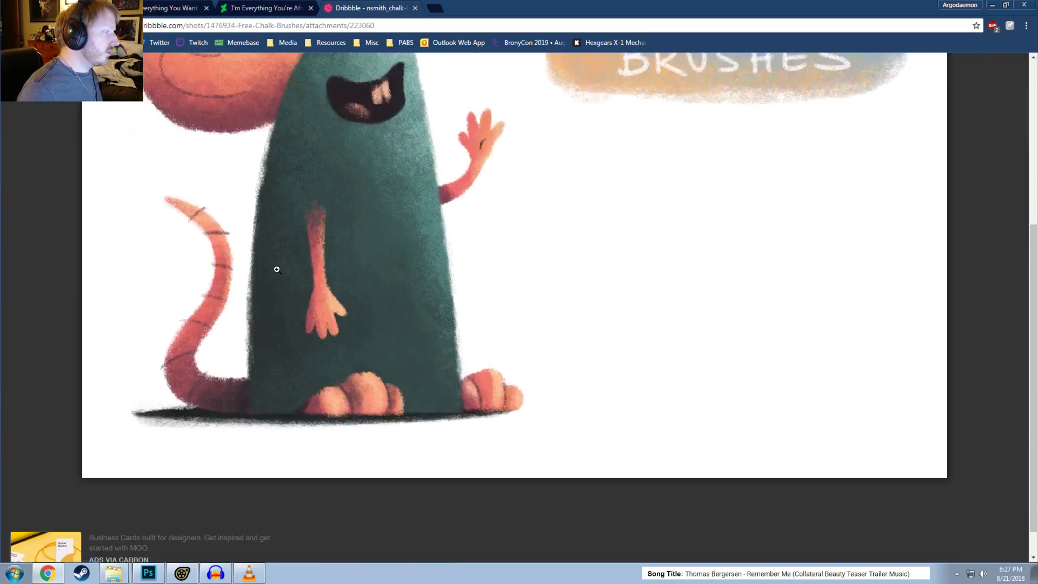
Step: Close the enlarged preview, download nsmith_Chalk-Brushes.zip from the Free Chalk Brushes page and open the archive
scroll(162, 433, "up", 6)
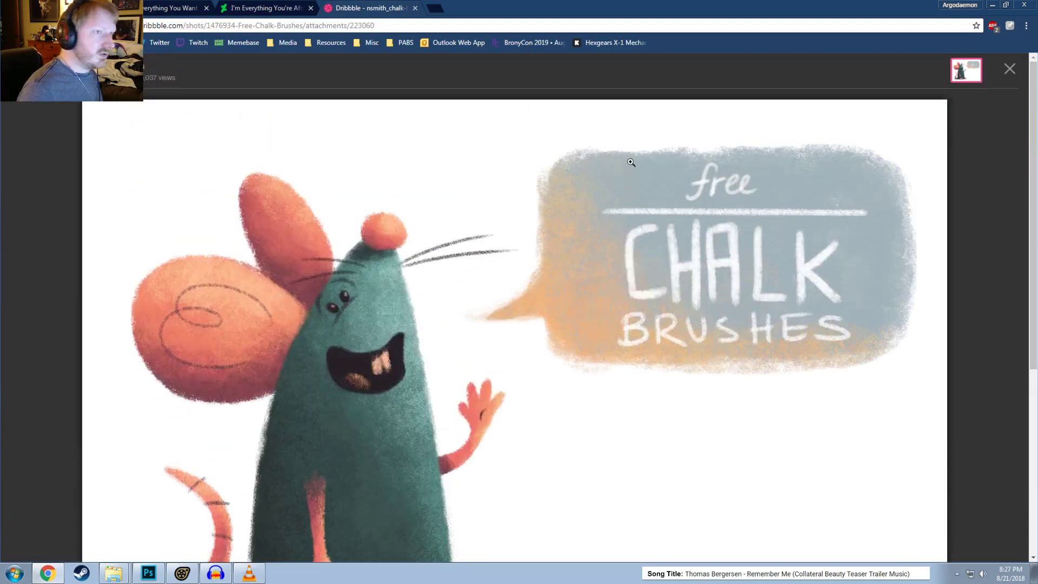
left_click(1009, 68)
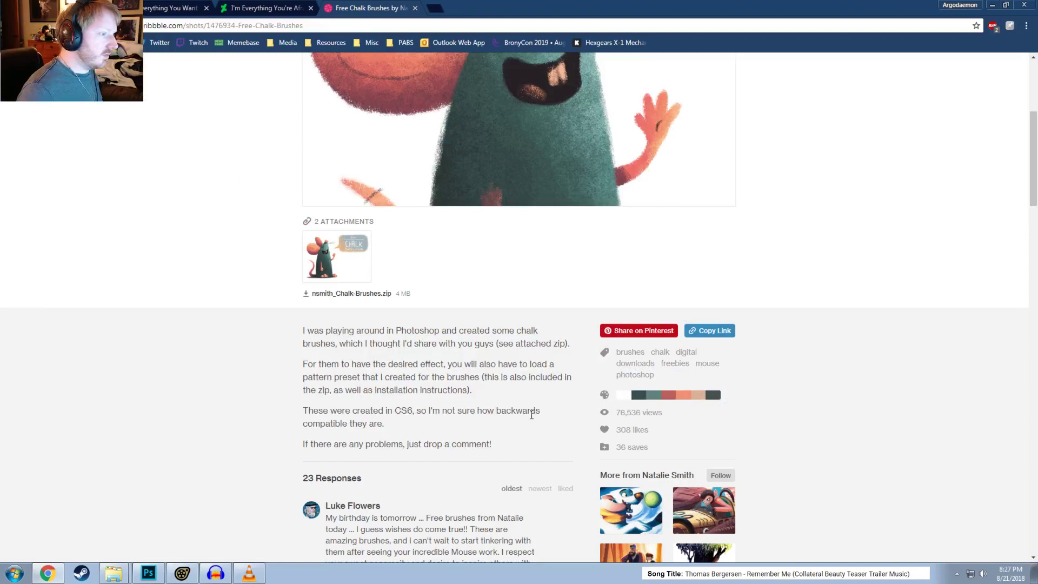
scroll(776, 424, "down", 6)
scroll(806, 435, "up", 11)
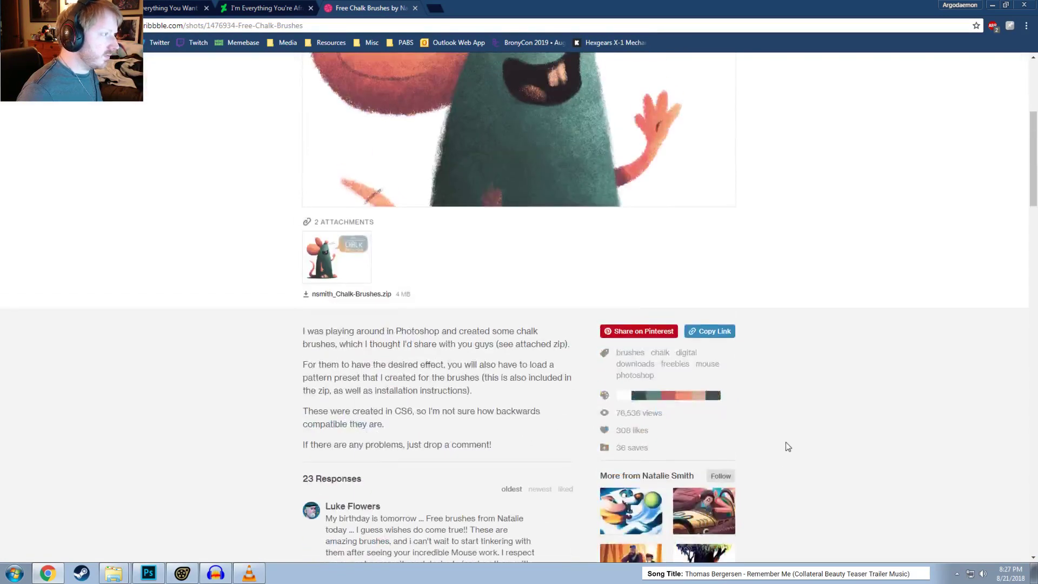
scroll(781, 383, "down", 7)
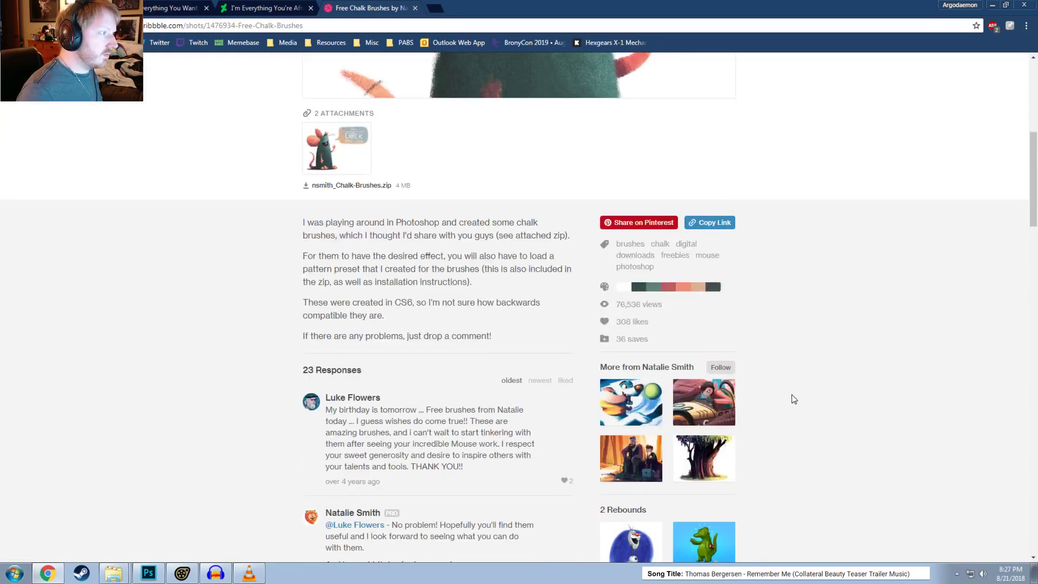
left_click(359, 186)
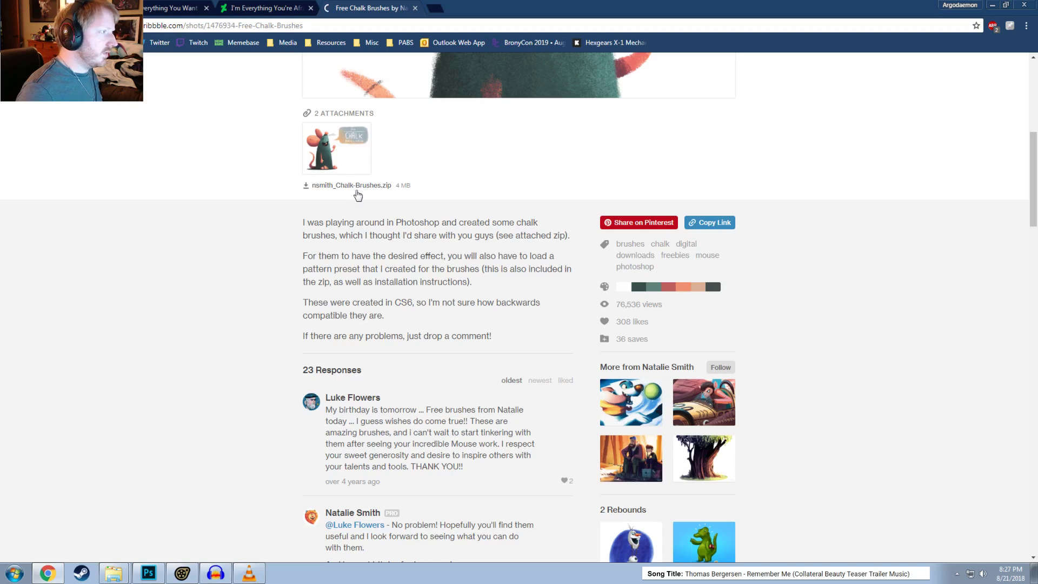
left_click(54, 550)
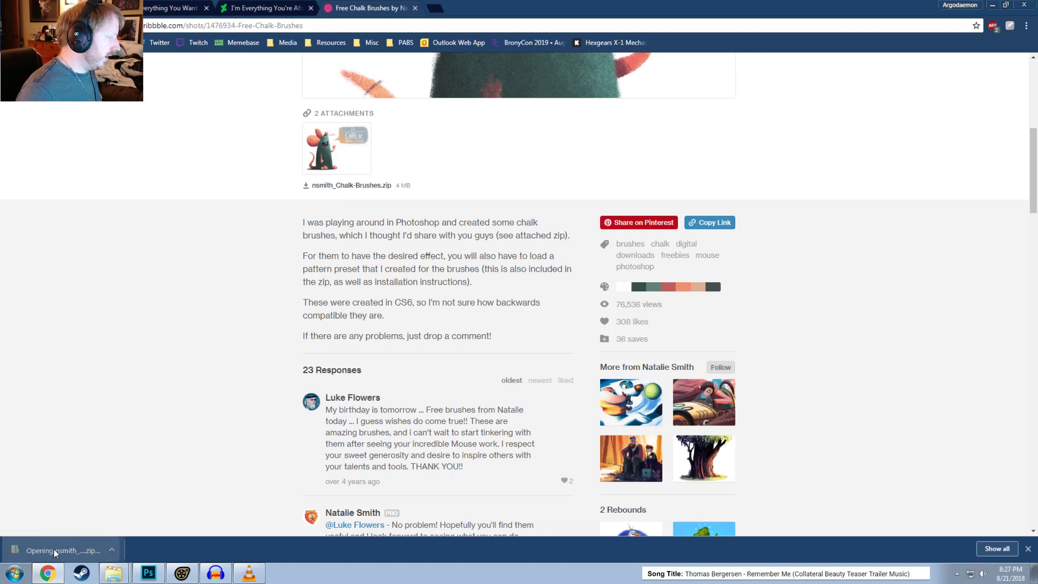
scroll(463, 301, "up", 5)
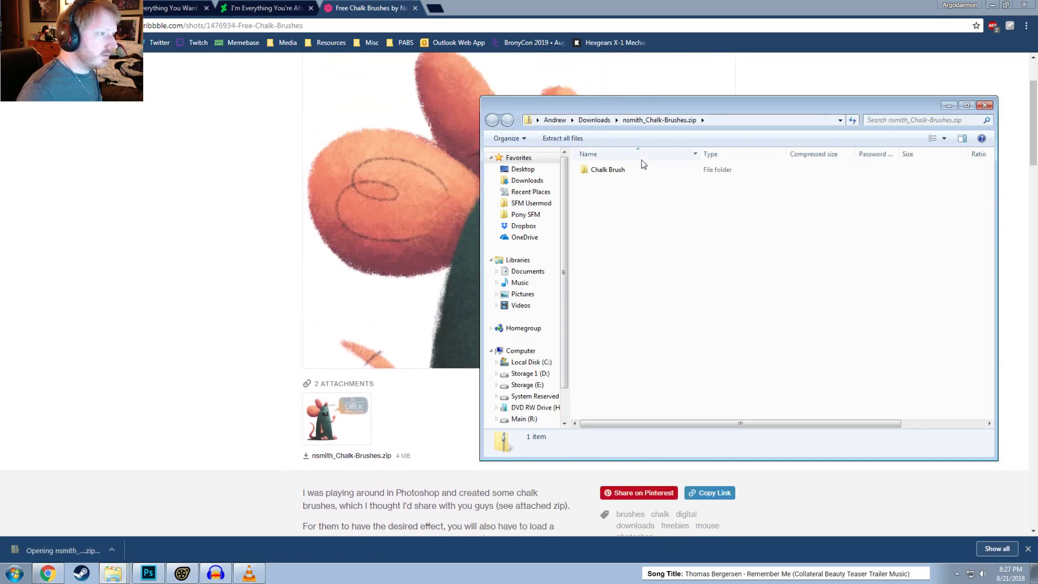
Step: Copy ns_Chalk-Brushes.abr and ns_Chalk-Patterns.pat from the archive's Chalk Brush folder into the Downloads folder
double_click(616, 169)
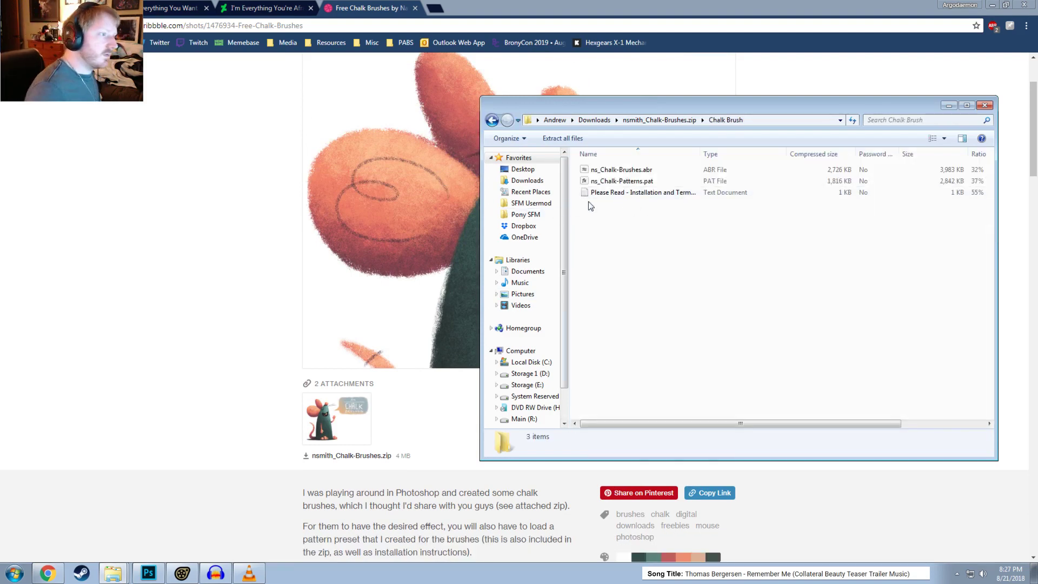
left_click(622, 181)
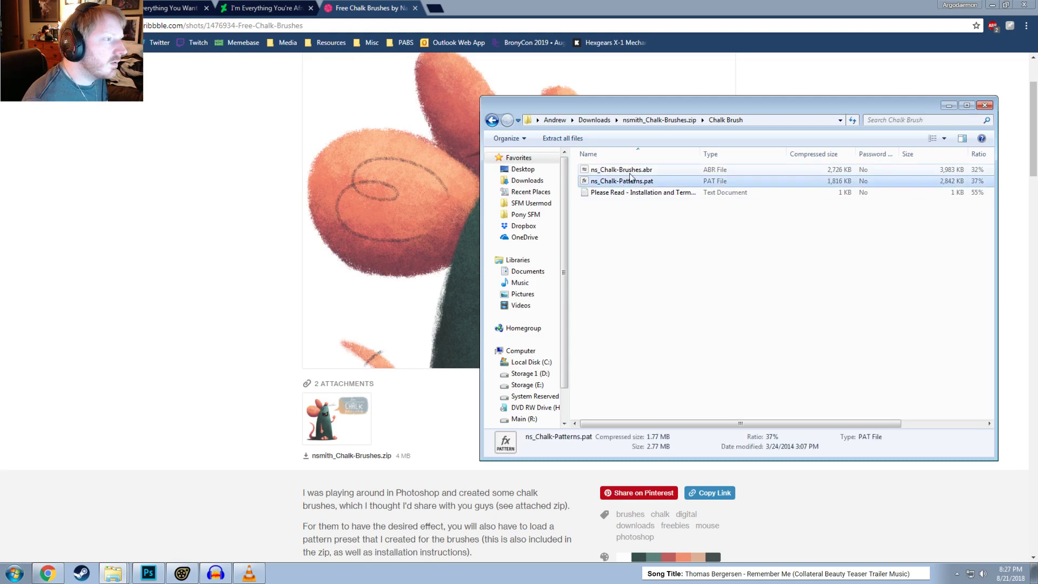
left_click(622, 169, "shift")
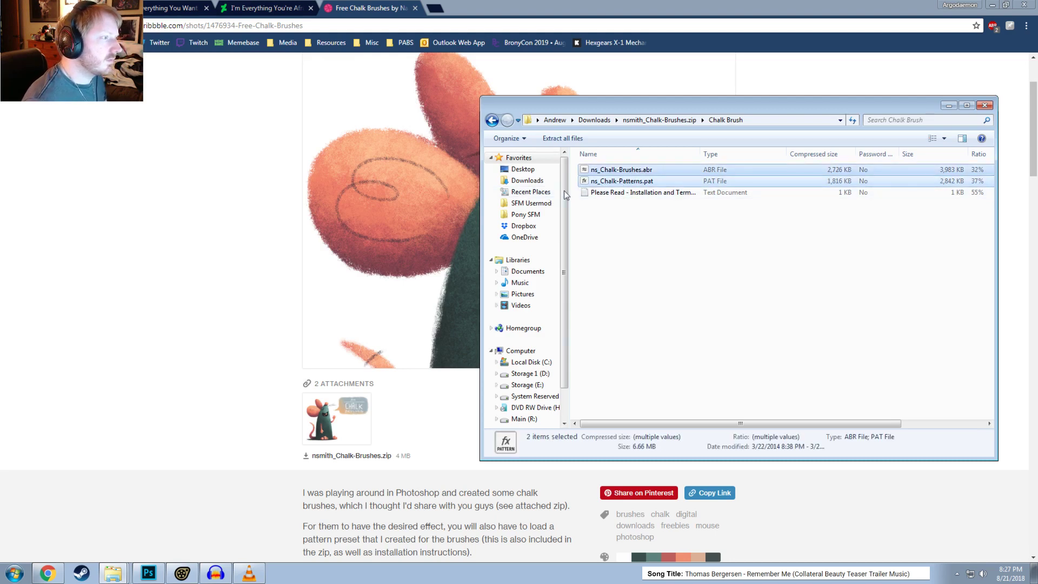
left_click_drag(618, 181, 528, 183)
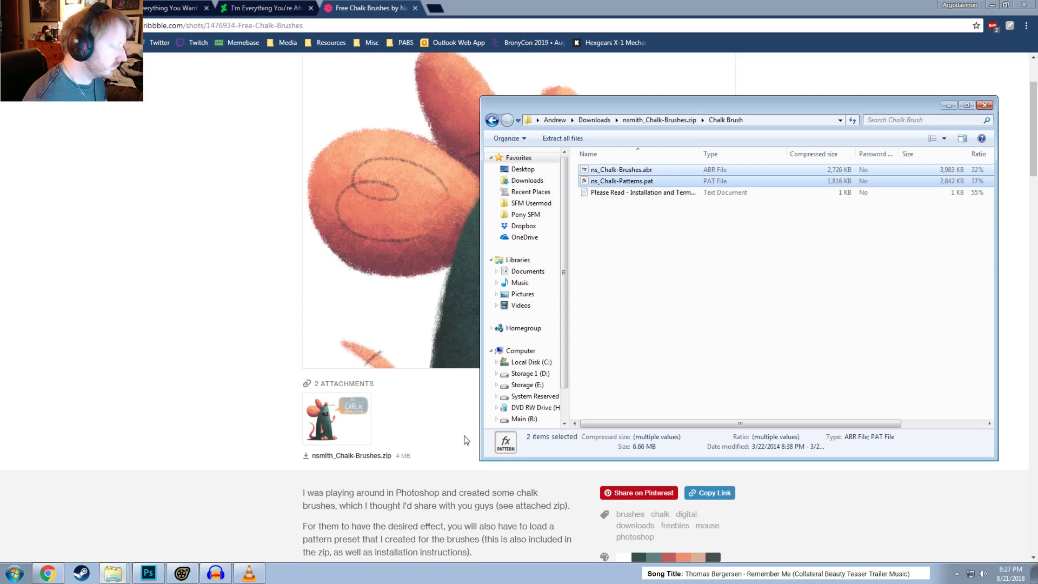
Step: Switch to Photoshop and load ns_Chalk-Brushes.abr from Downloads into the brush presets with the Preset Manager
left_click(148, 572)
left_click(49, 6)
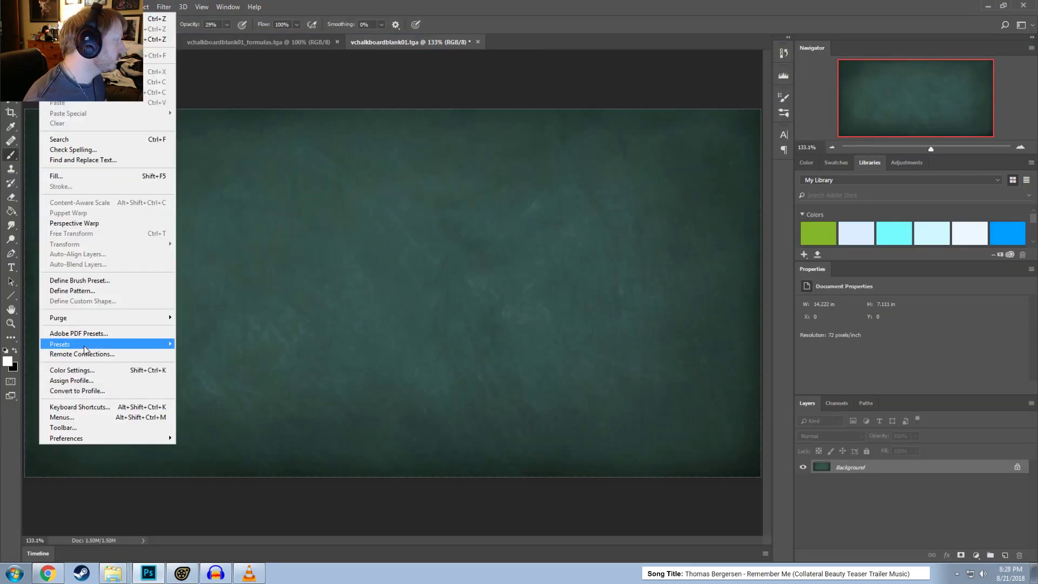
mouse_move(83, 347)
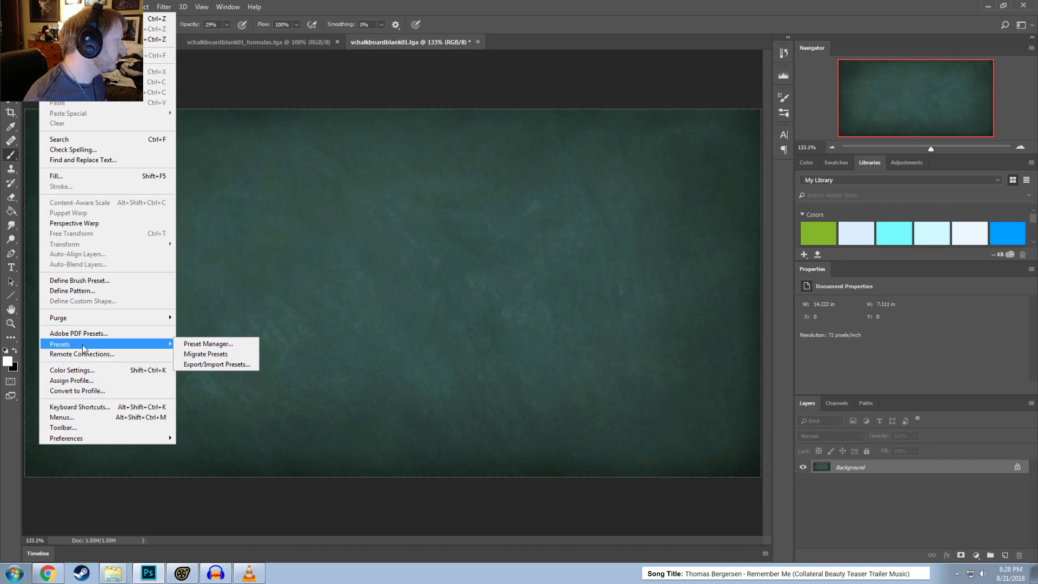
left_click(211, 347)
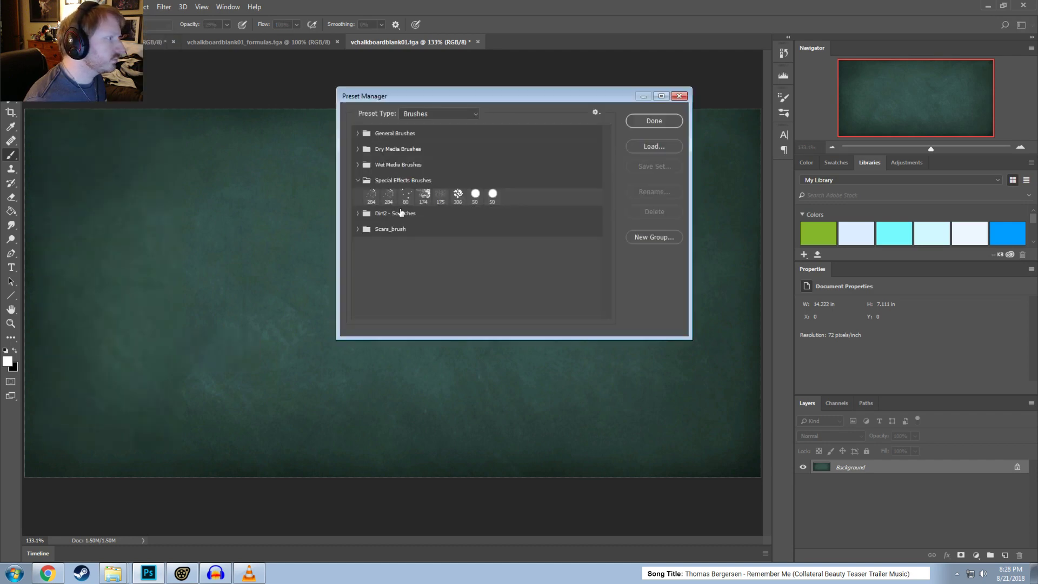
left_click(650, 151)
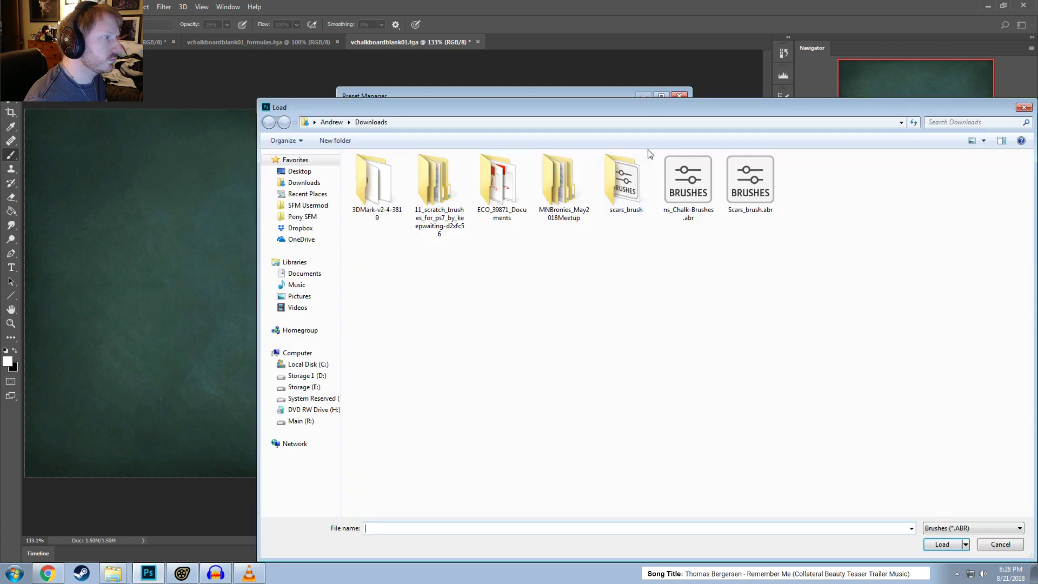
left_click(299, 182)
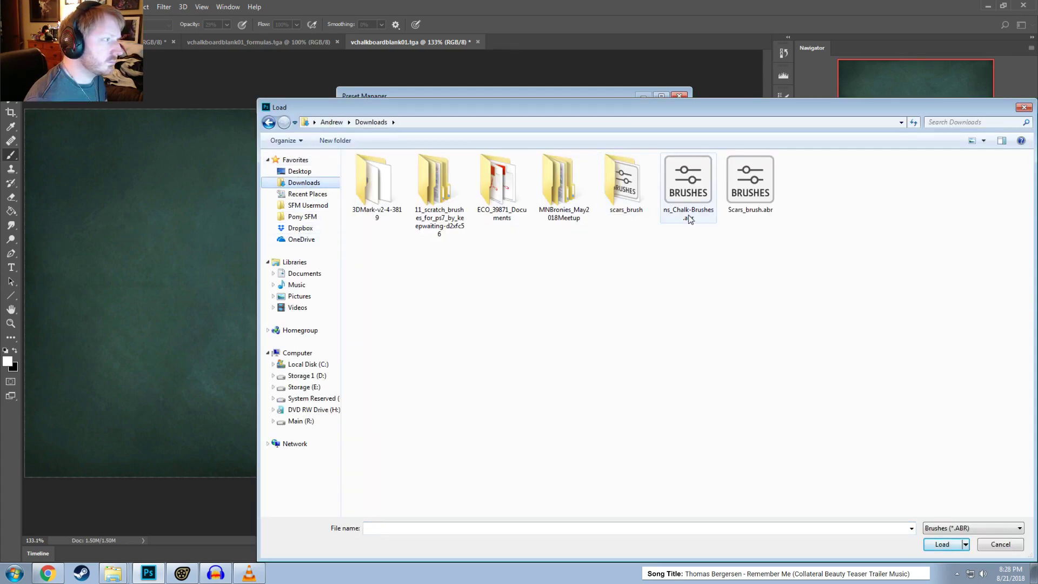
double_click(690, 186)
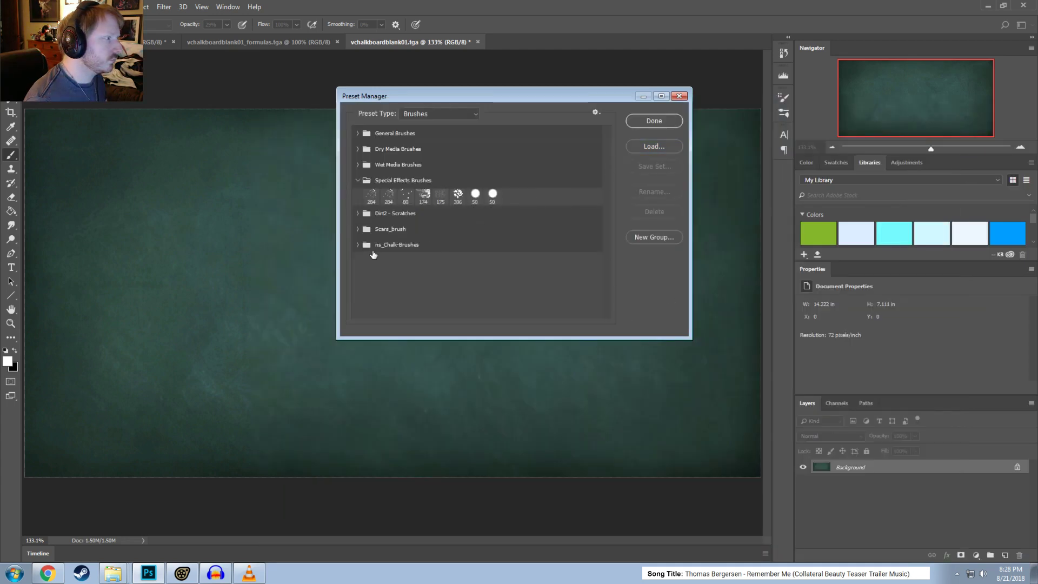
left_click(655, 121)
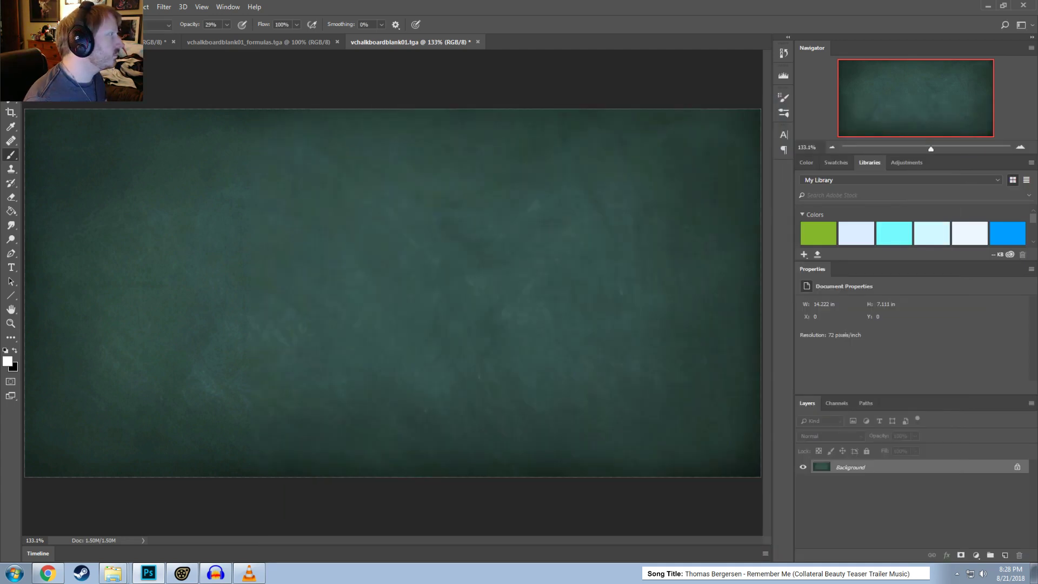
Step: Collapse the General Brushes, Dirt2 - Scratches and Scars_brush groups and choose a square chalk brush from the ns_Chalk-Brushes group
left_click(33, 25)
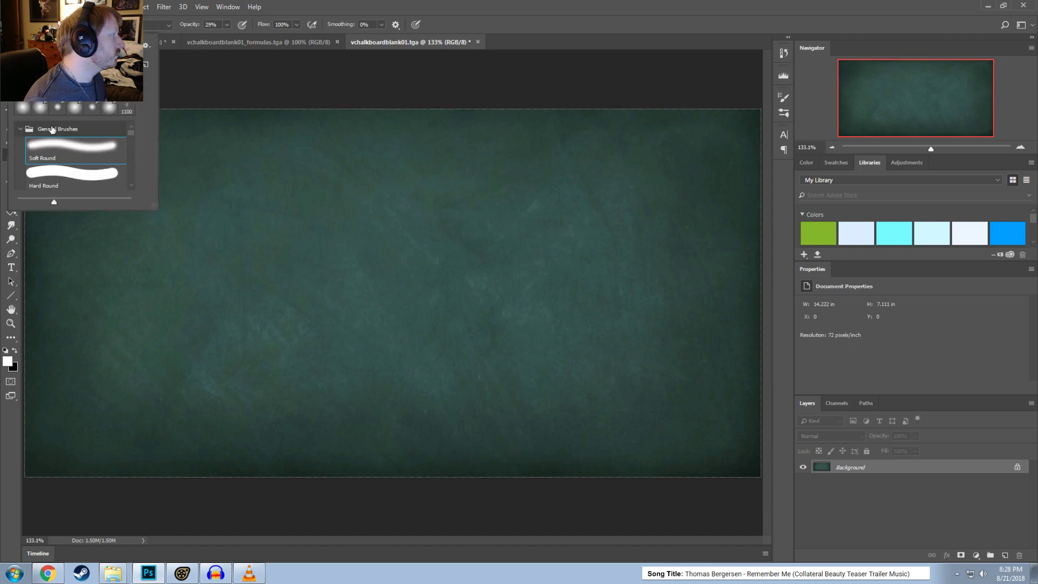
left_click(21, 129)
mouse_move(130, 140)
left_mouse_down()
mouse_move(134, 168)
mouse_move(137, 131)
left_mouse_up()
scroll(49, 171, "down", 1)
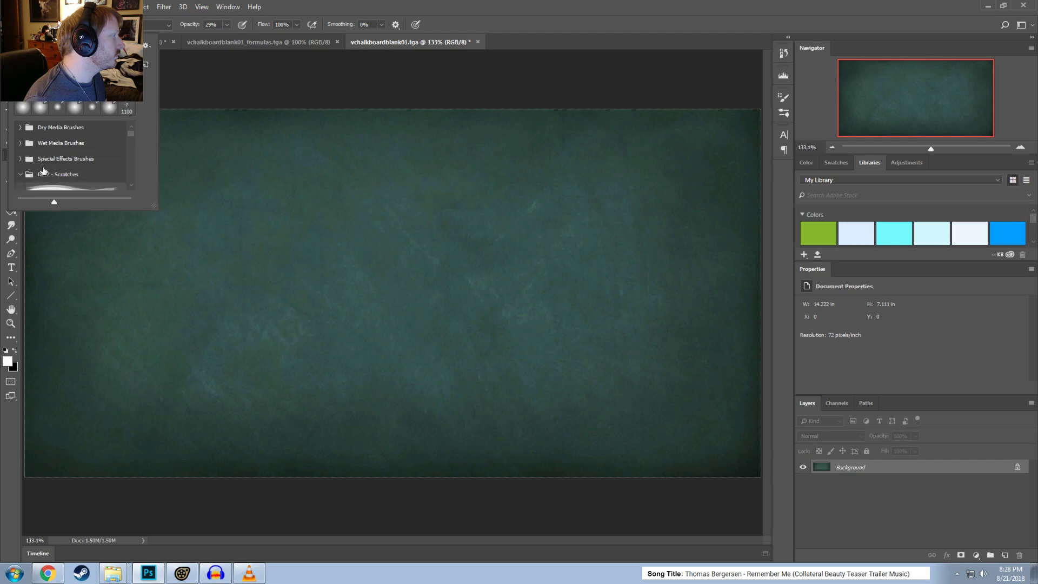
left_click(22, 174)
scroll(22, 182, "down", 2)
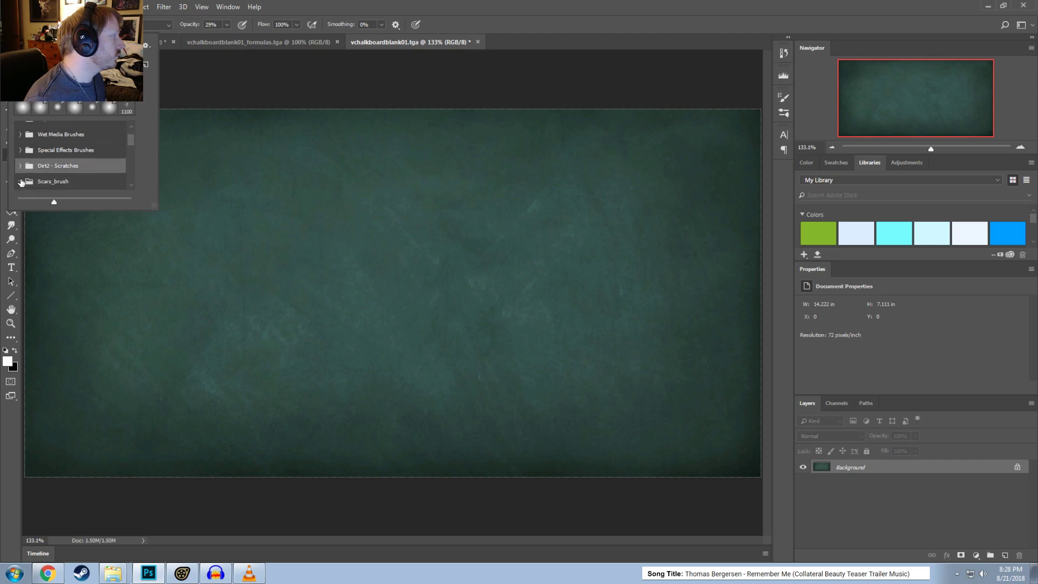
left_click(40, 183)
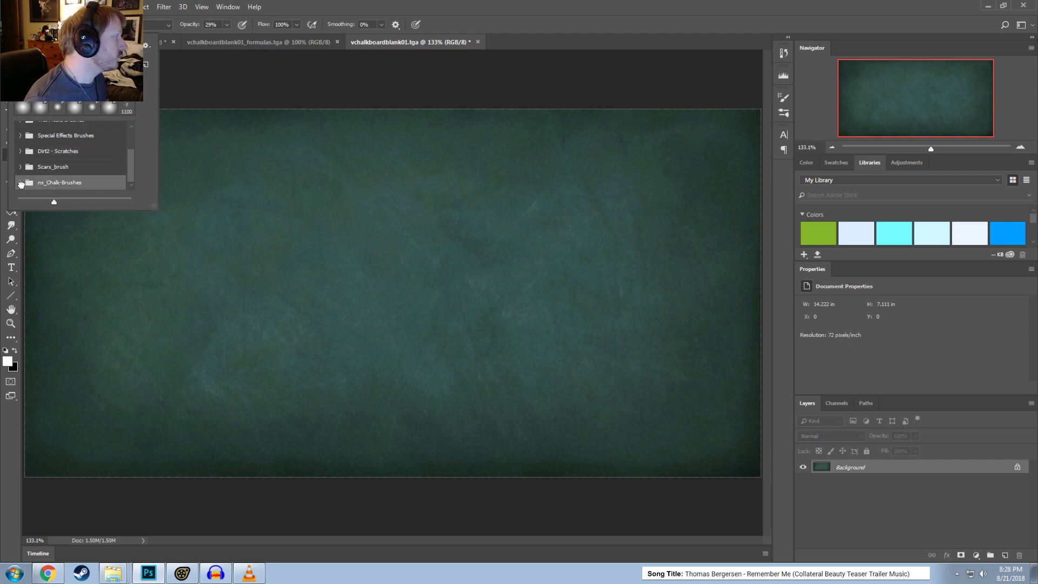
scroll(80, 176, "down", 2)
scroll(80, 176, "down", 2)
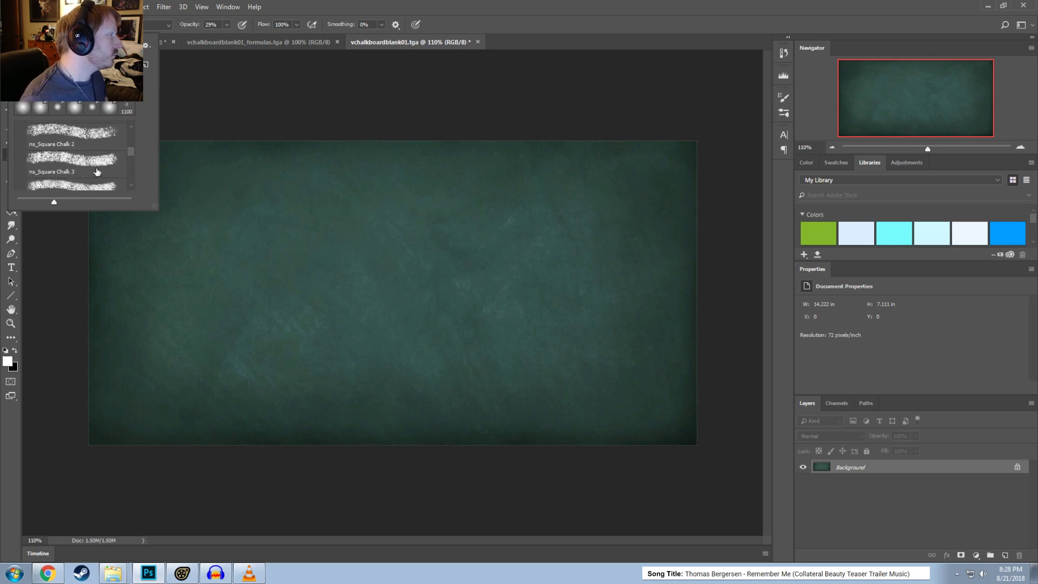
left_click(80, 146)
Step: Test the chalk brush on the blank chalkboard: undo a first diagonal stroke and paint a wavy white stroke in the upper middle area
mouse_move(243, 223)
left_mouse_down()
mouse_move(309, 283)
mouse_move(497, 370)
left_mouse_up()
key("ctrl+z")
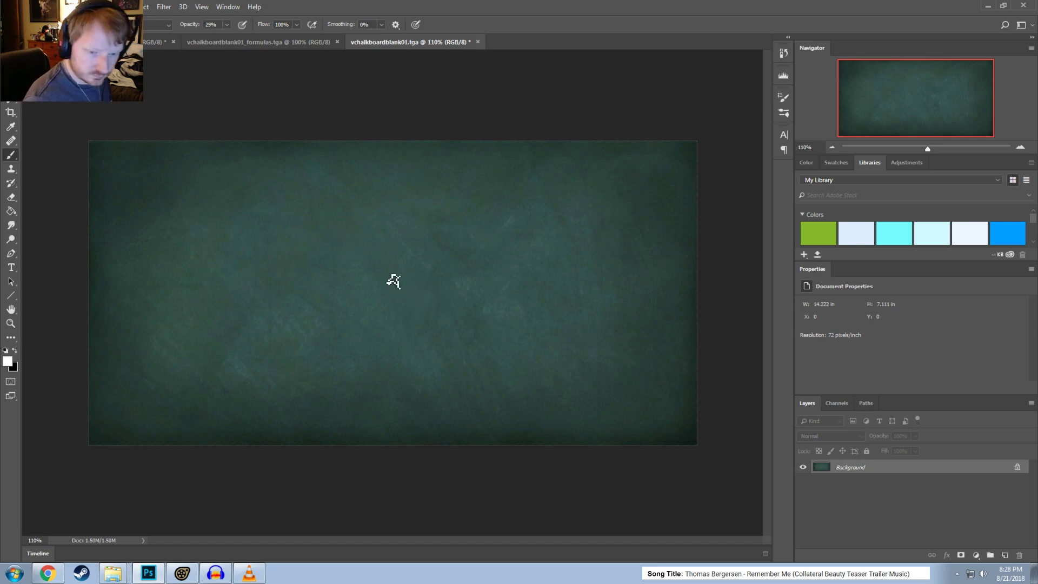
scroll(338, 208, "up", 3, "alt")
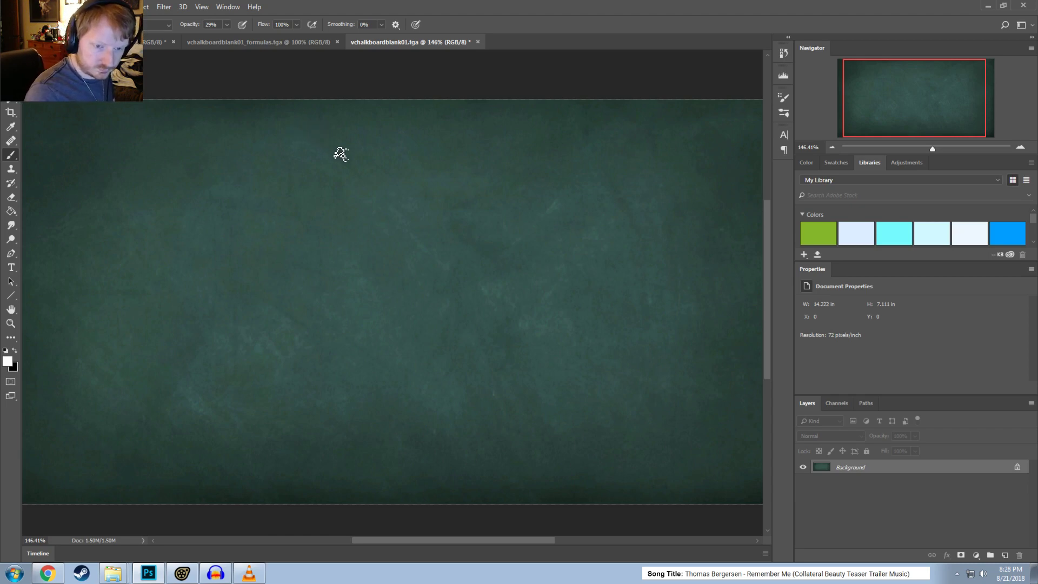
scroll(345, 160, "up", 3, "alt")
scroll(345, 160, "up", 1, "alt")
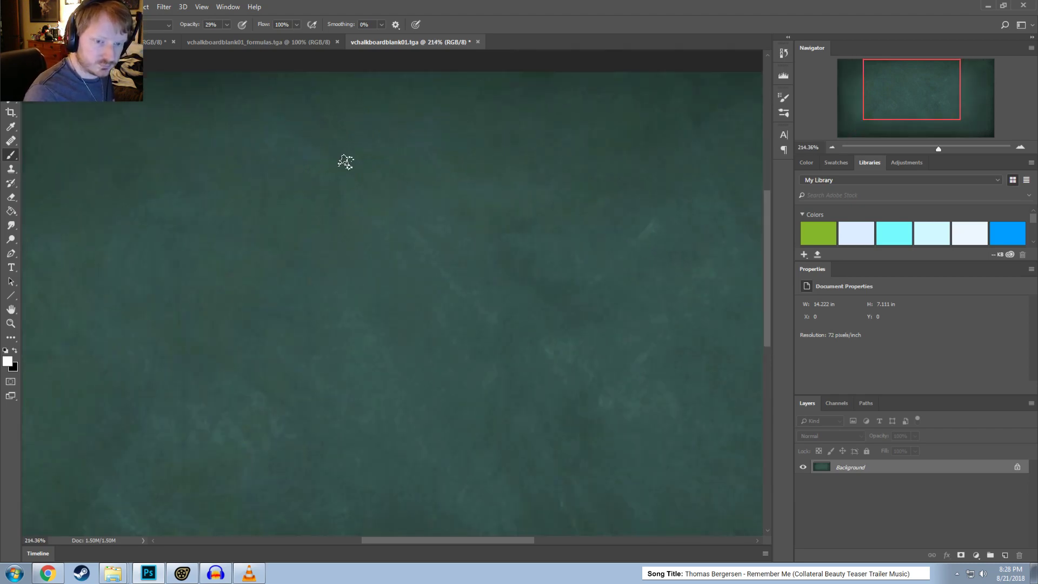
mouse_move(286, 189)
left_mouse_down()
mouse_move(445, 299)
mouse_move(505, 370)
left_mouse_up()
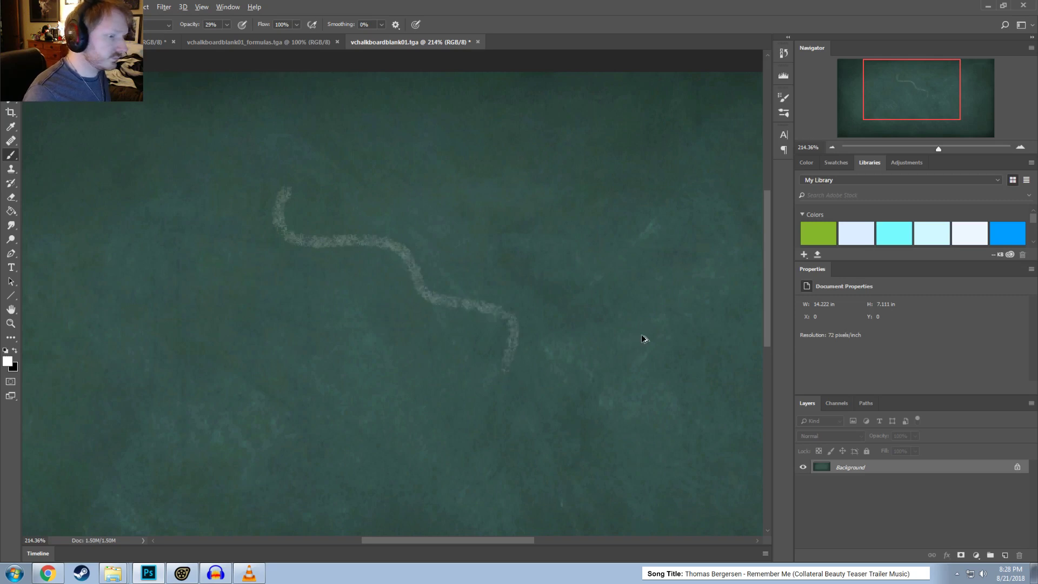
Step: Undo the faint chalk test stroke and raise the brush opacity to 100%
key("ctrl+z")
left_click(226, 25)
left_click_drag(226, 36, 265, 37)
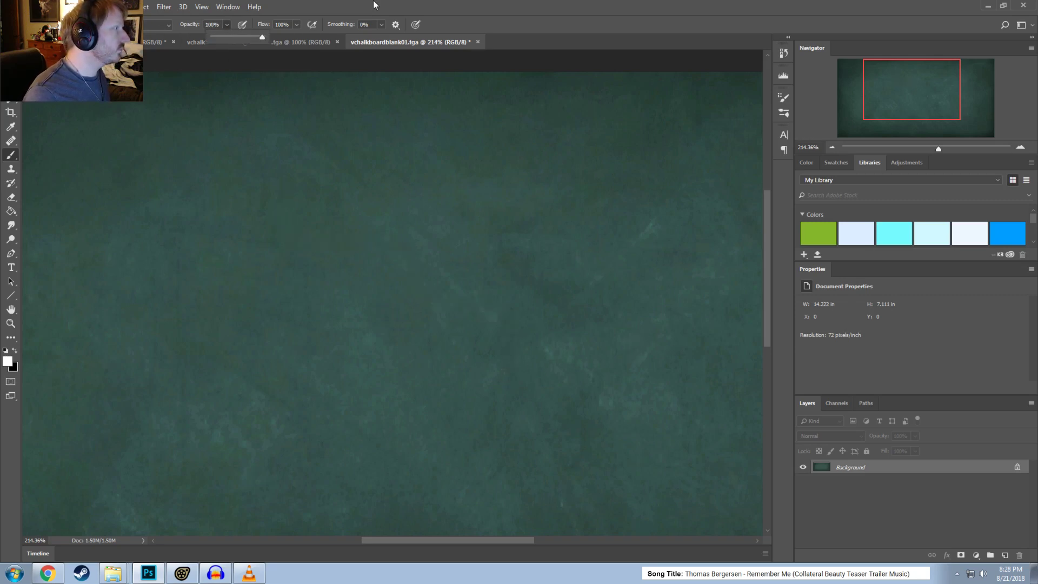
Step: Try a zigzag chalk stroke at full opacity on the blank chalkboard and undo it
mouse_move(238, 157)
left_mouse_down()
mouse_move(431, 301)
mouse_move(443, 326)
mouse_move(429, 343)
mouse_move(412, 339)
left_mouse_up()
key("ctrl+0")
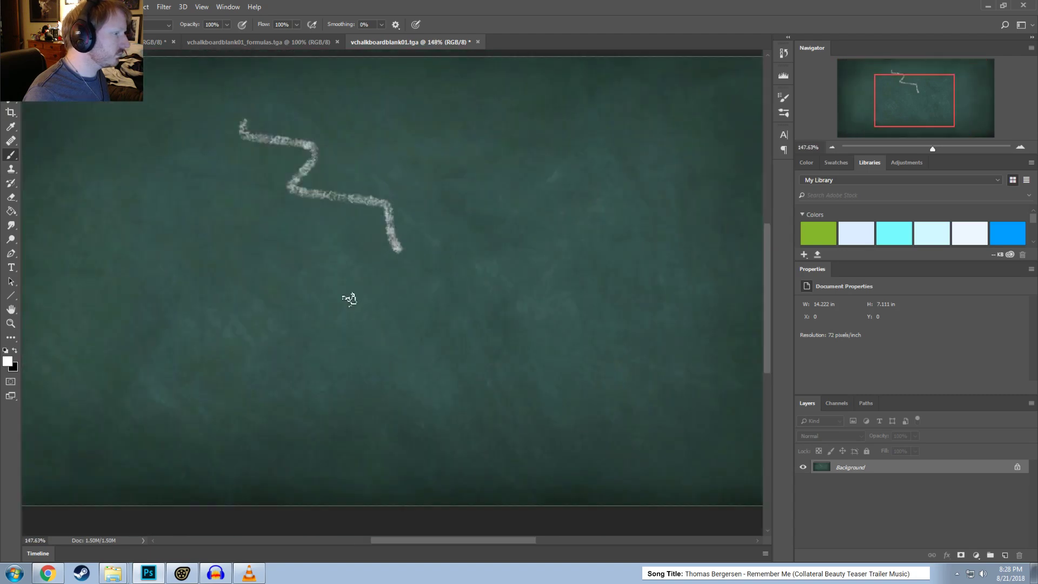
key("ctrl+z")
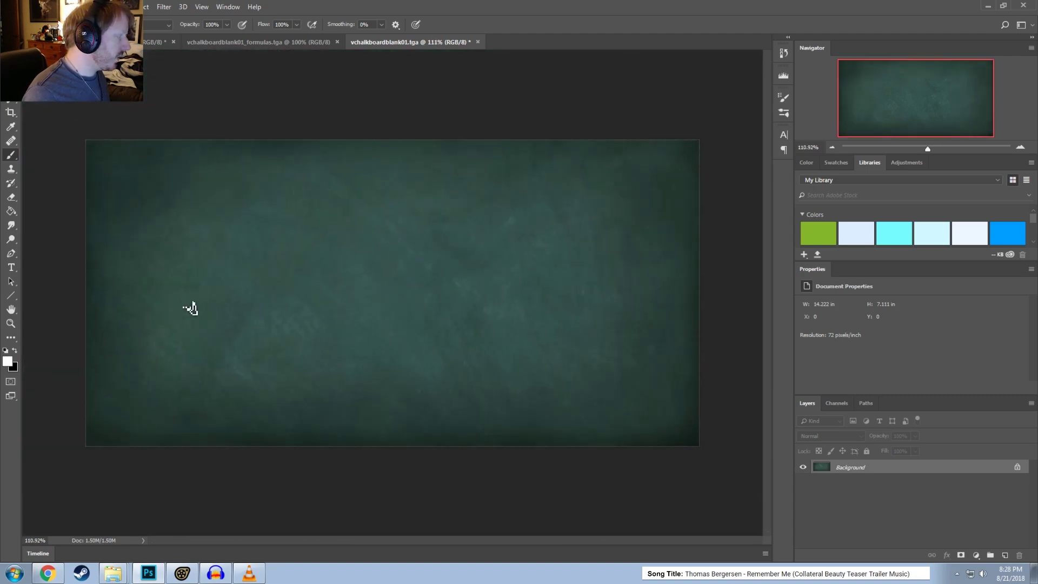
Step: Try to enlarge the canvas to 2048 × 1024 pixels and undo the change
left_click(98, 6)
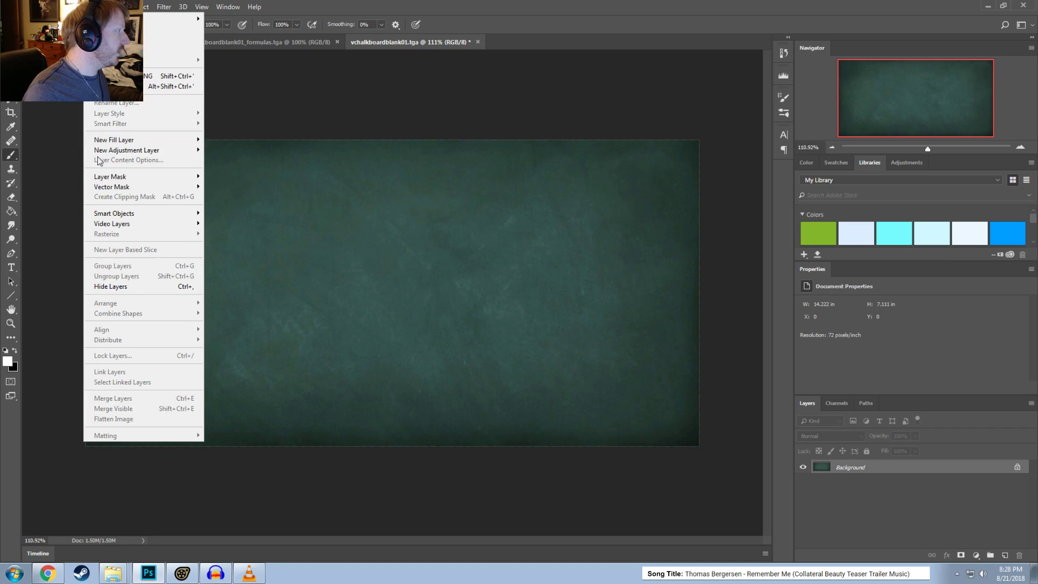
left_click(73, 7)
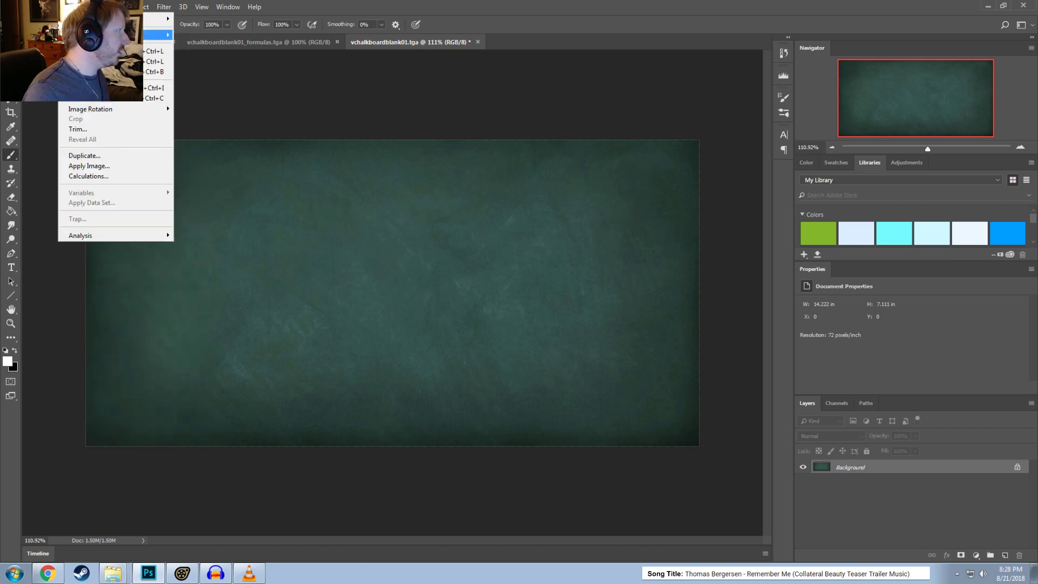
left_click(91, 99)
left_click(699, 252)
left_click(696, 273)
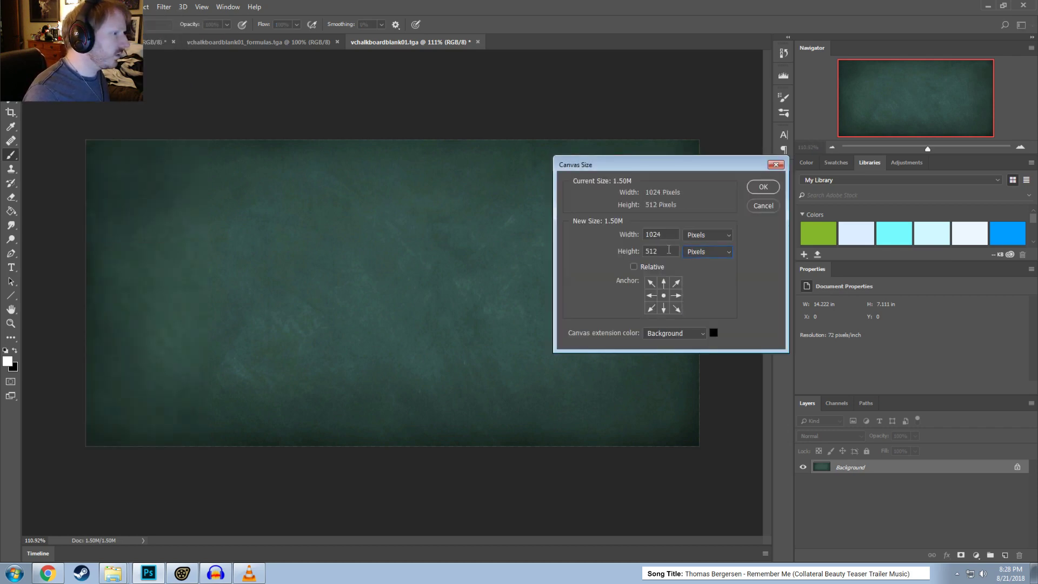
type("2048")
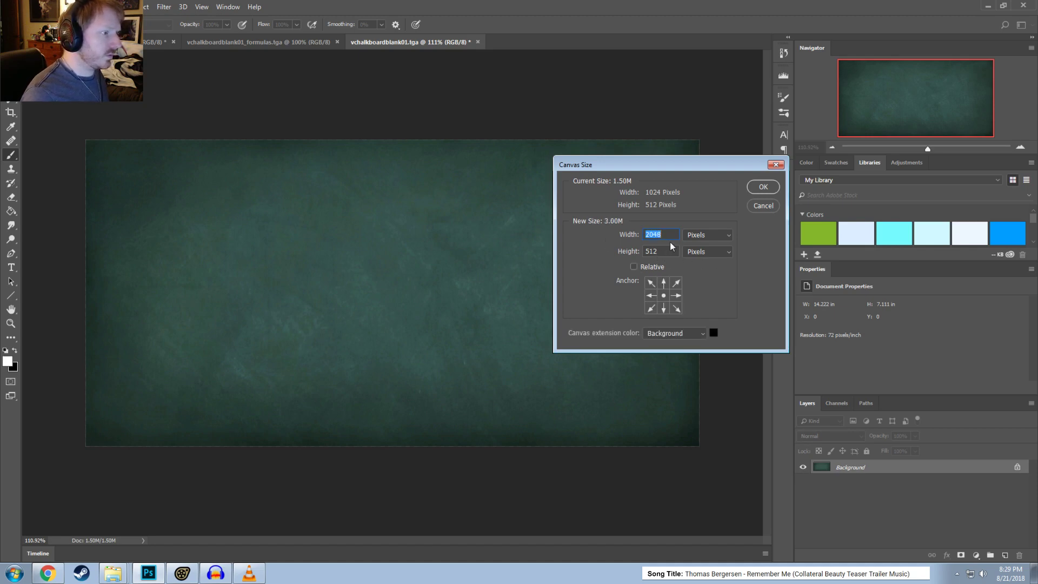
key("Tab")
type("1024")
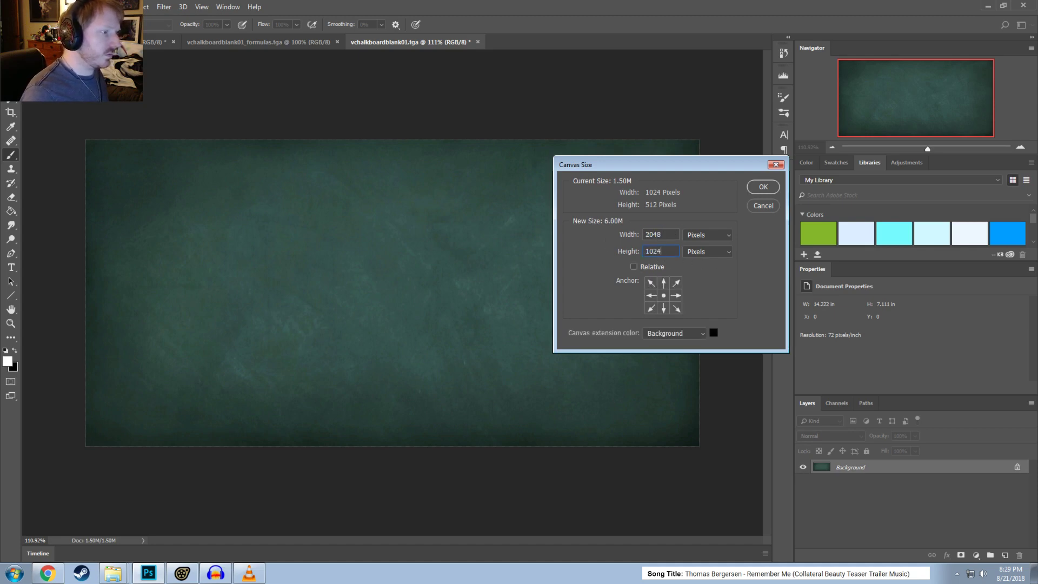
key("Return")
scroll(595, 281, "down", 3, "alt")
key("ctrl+z")
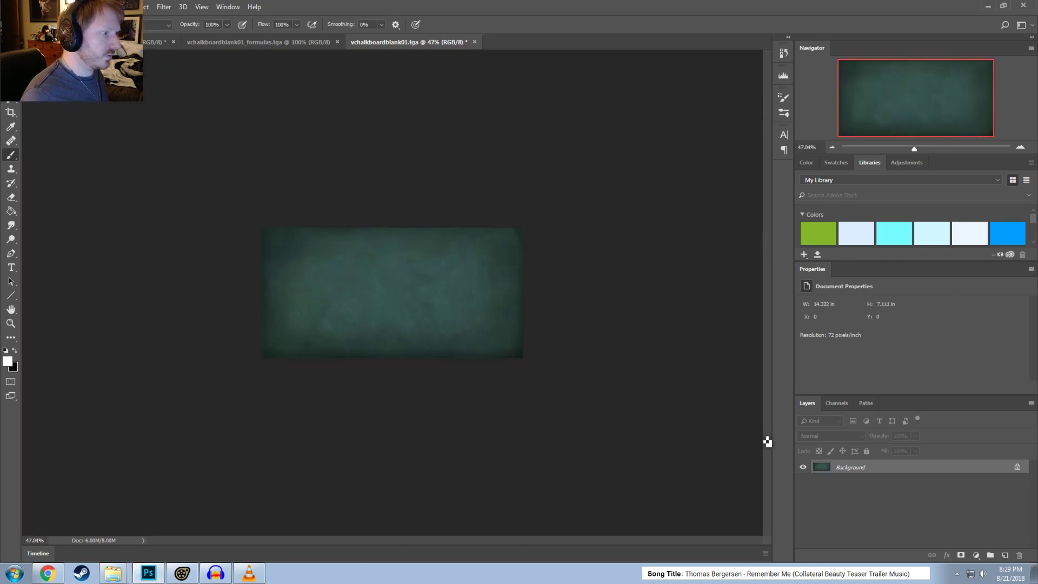
Step: Convert the locked Background into a regular layer, keeping the default layer options
right_click(858, 468)
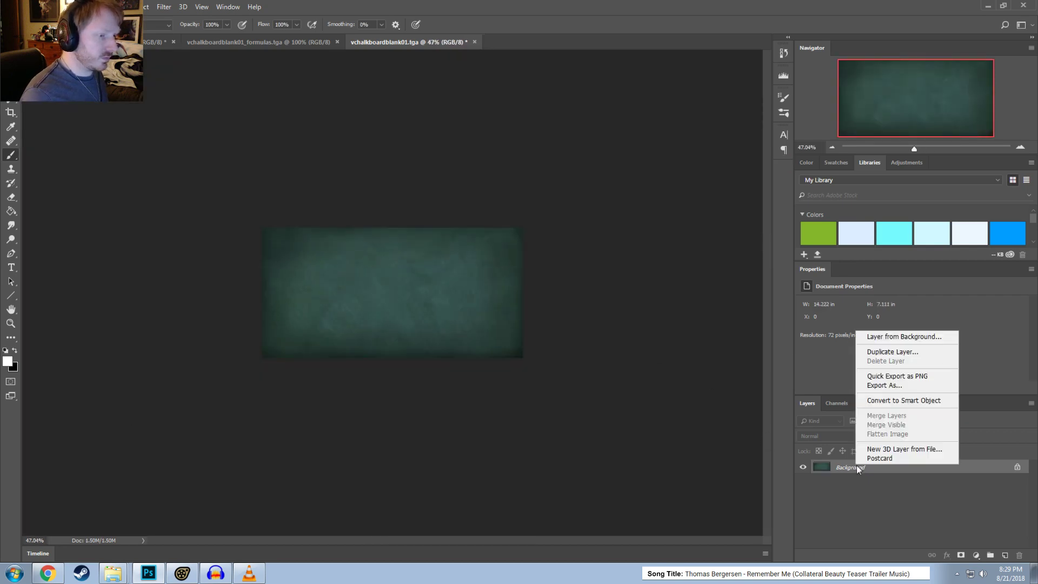
left_click(897, 337)
key("Return")
Step: Resample the chalkboard image proportionally to a width of 2048 pixels
left_click(69, 7)
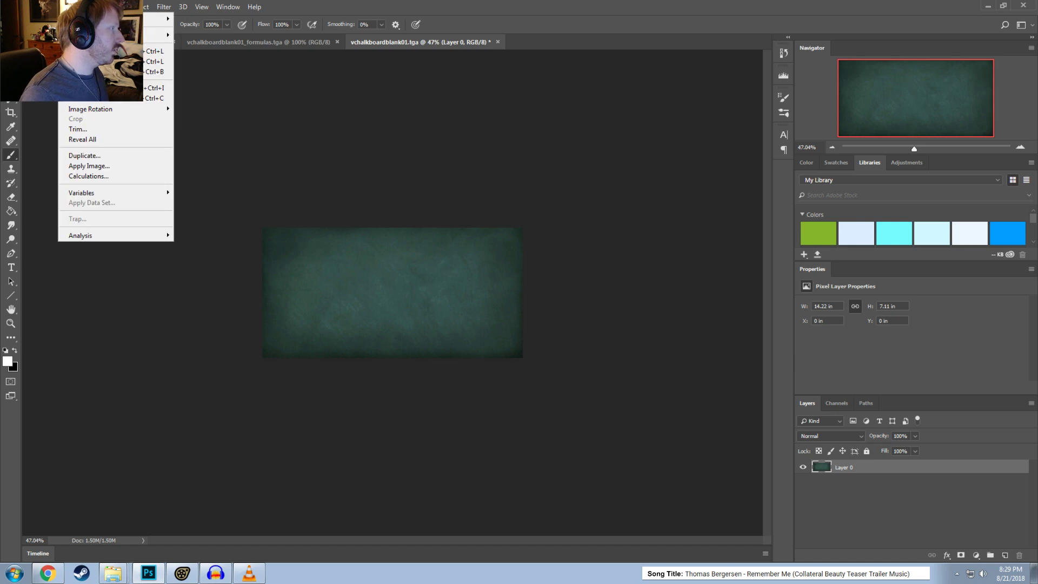
left_click(108, 88)
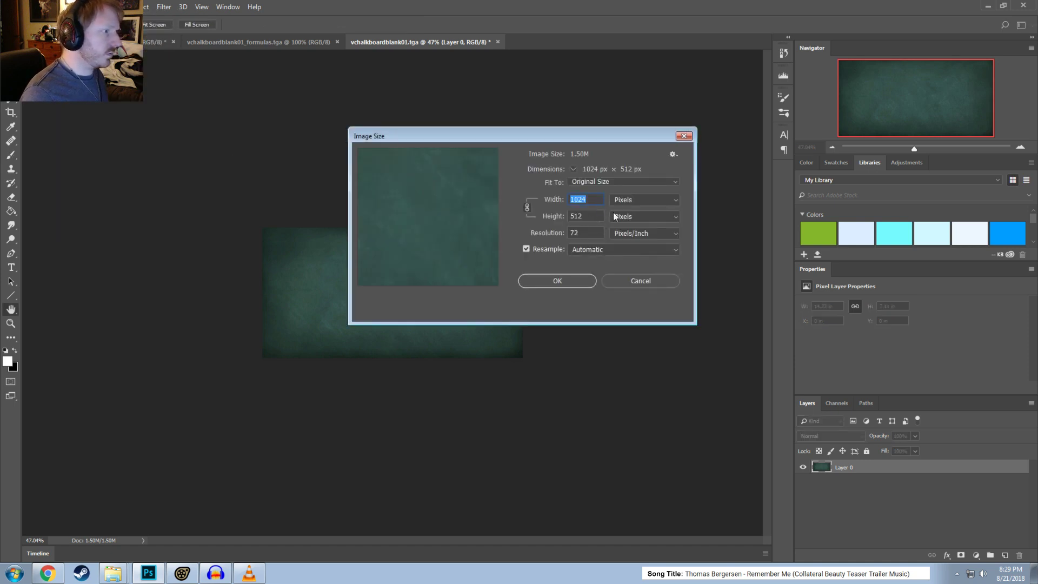
type("2048")
key("Return")
Step: Try two wavy chalk strokes on the enlarged chalkboard with the Brush tool, undoing each one
key("b")
key("ctrl+0")
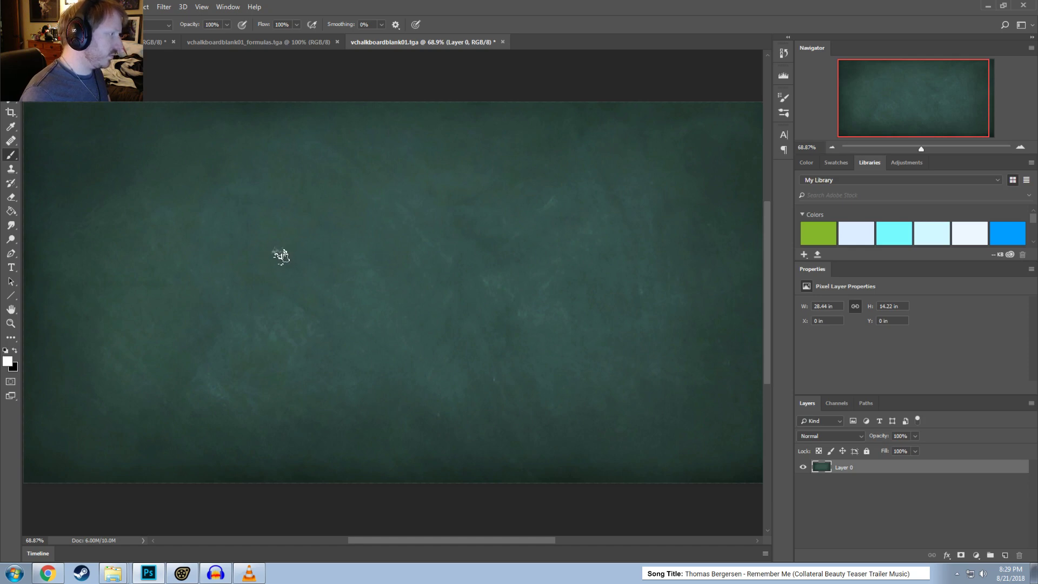
mouse_move(279, 259)
left_mouse_down()
mouse_move(468, 248)
mouse_move(545, 273)
left_mouse_up()
key("ctrl+z")
scroll(248, 217, "up", 1, "alt")
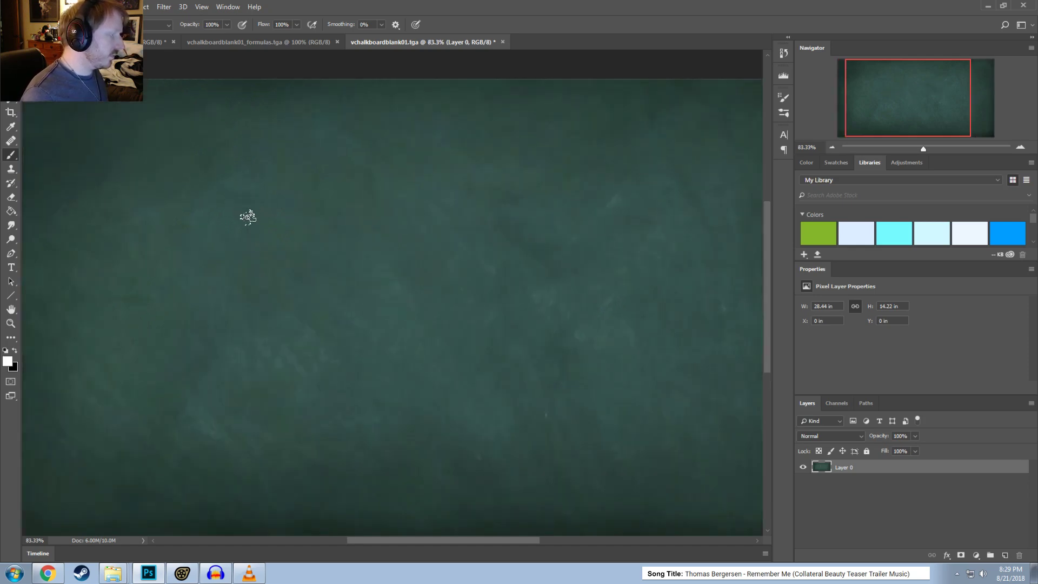
scroll(248, 216, "up", 3, "alt")
left_click_drag(322, 280, 500, 256)
scroll(594, 324, "down", 4, "alt")
scroll(562, 308, "up", 2, "alt")
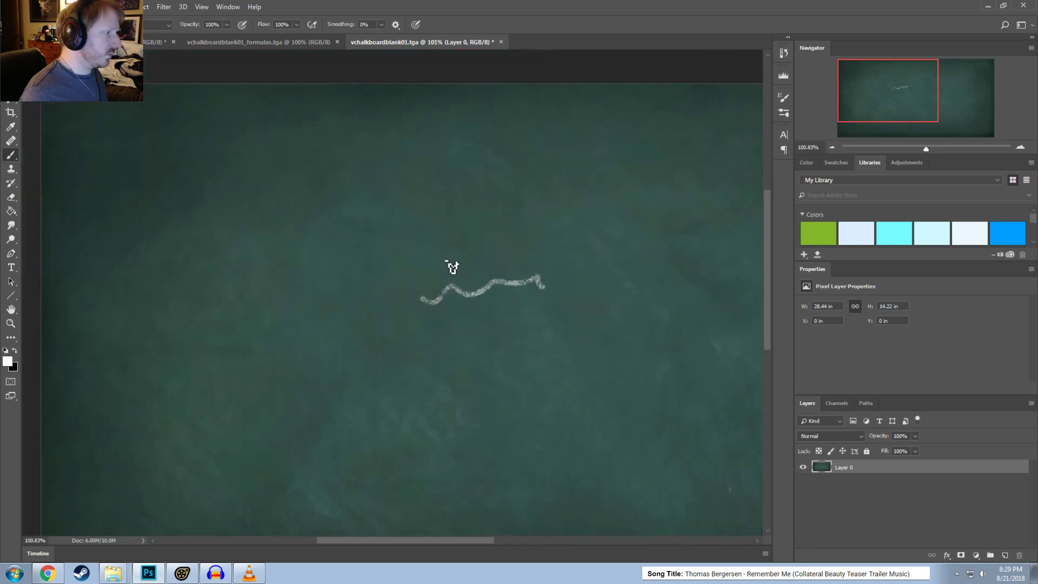
scroll(345, 209, "up", 1, "alt")
key("ctrl+z")
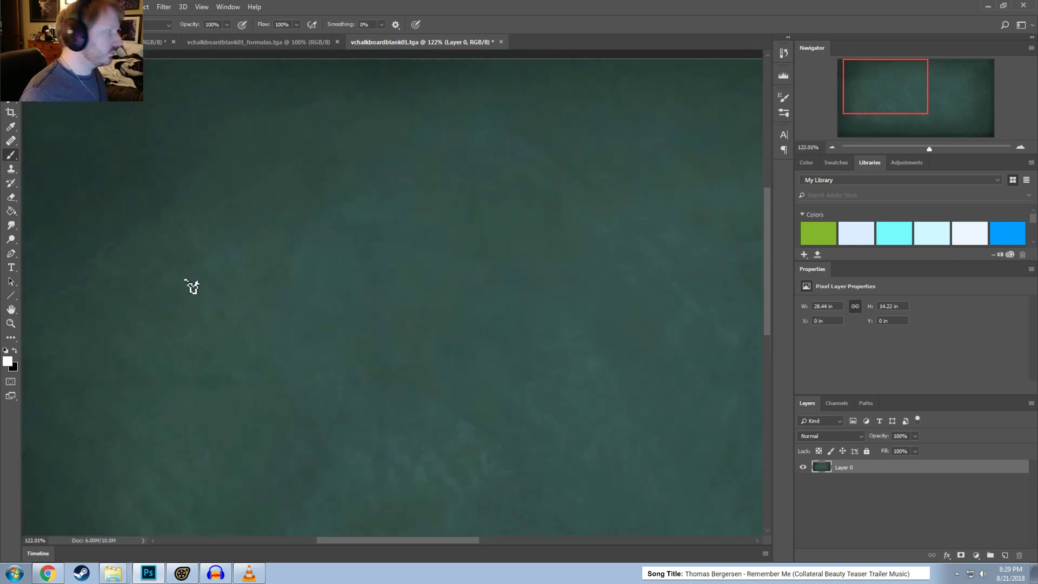
Step: Check that the foreground colour is white (ffffff), try another zigzag chalk stroke and undo it
left_click(7, 362)
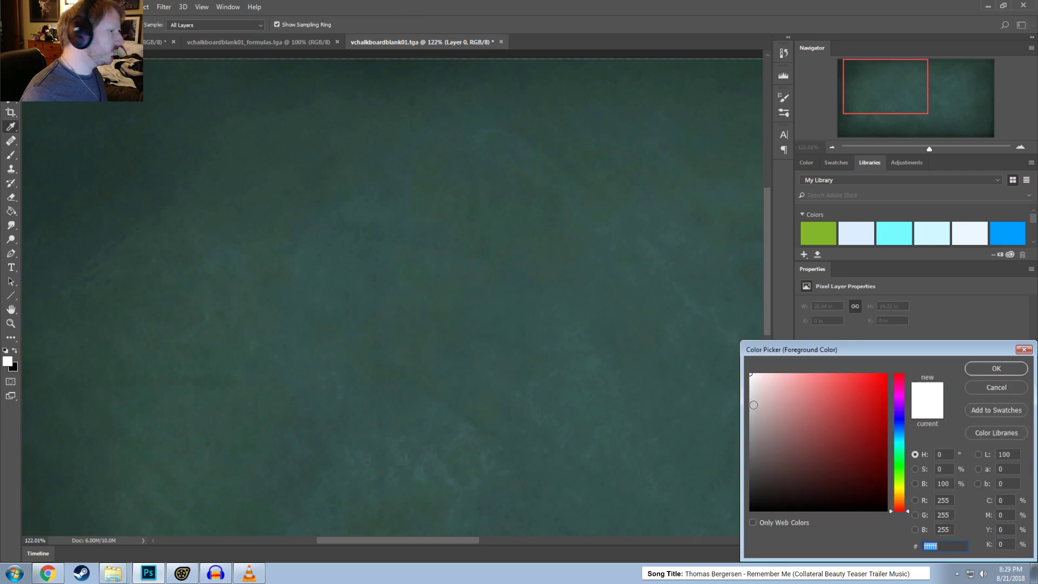
left_click(1007, 371)
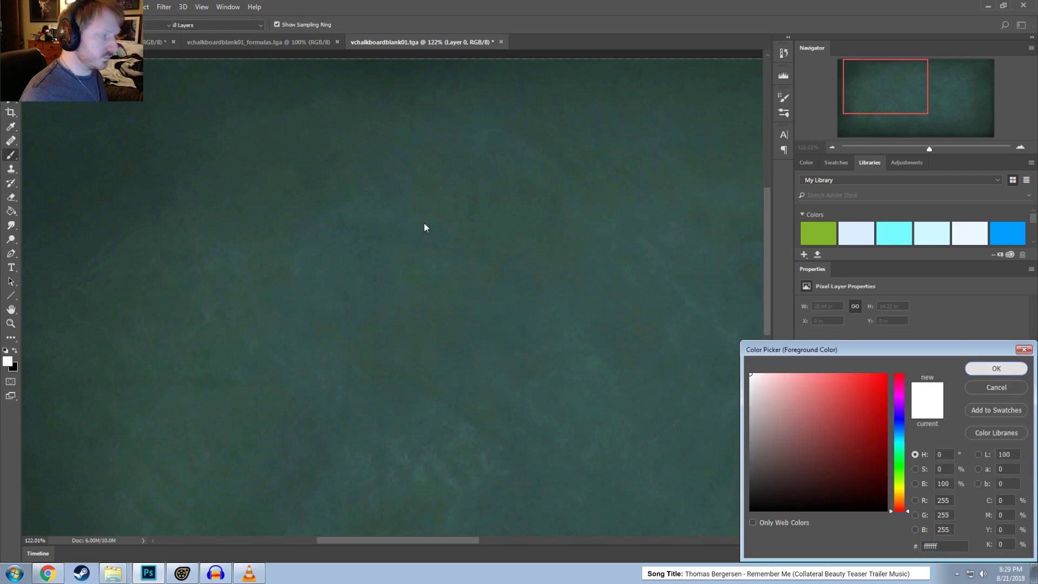
left_click_drag(305, 173, 619, 290)
scroll(431, 376, "down", 1, "alt")
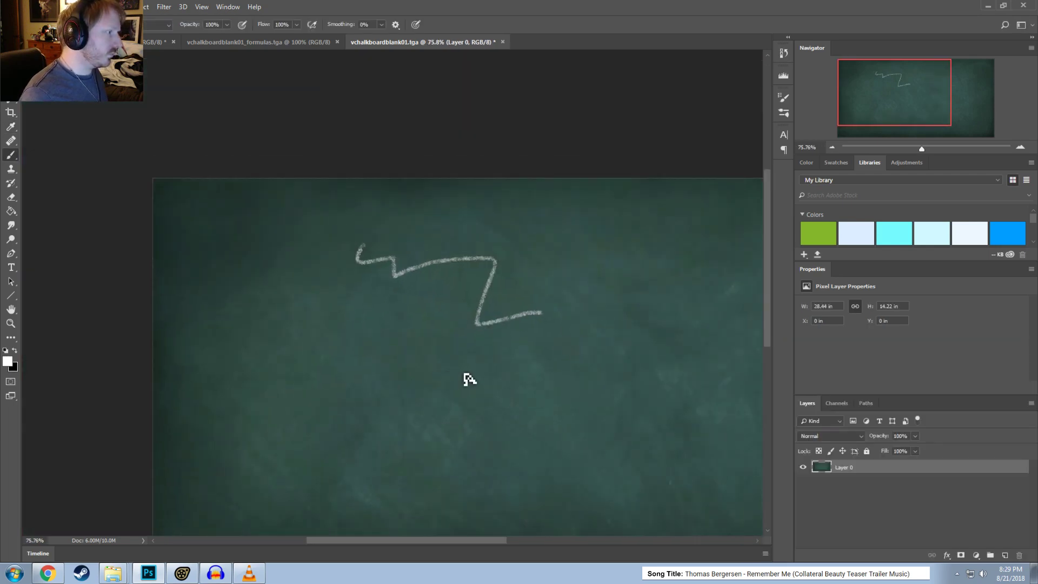
key("ctrl+z")
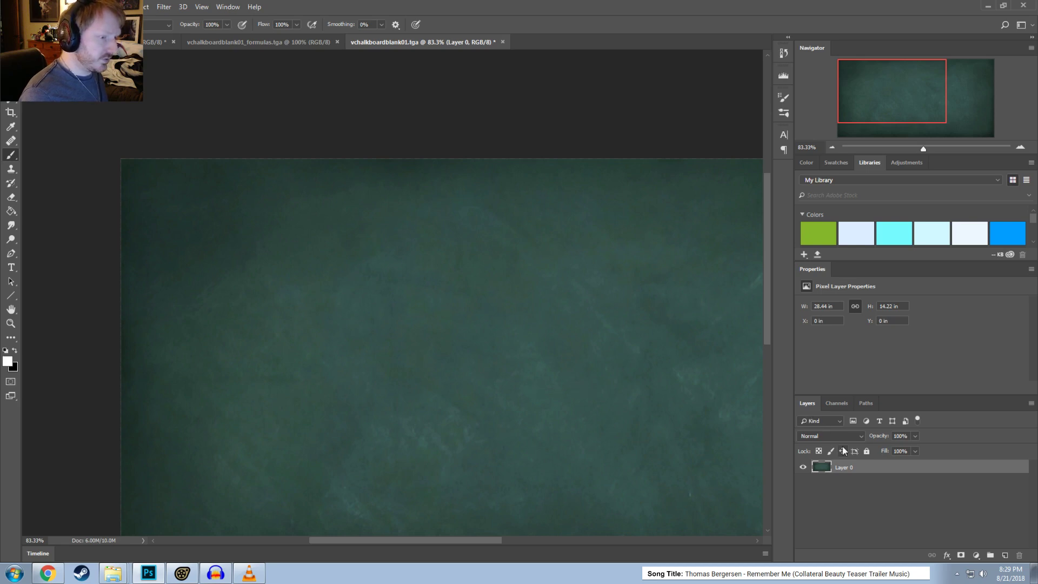
Step: Add a new empty layer above the chalkboard layer
key("ctrl+shift+n")
key("Return")
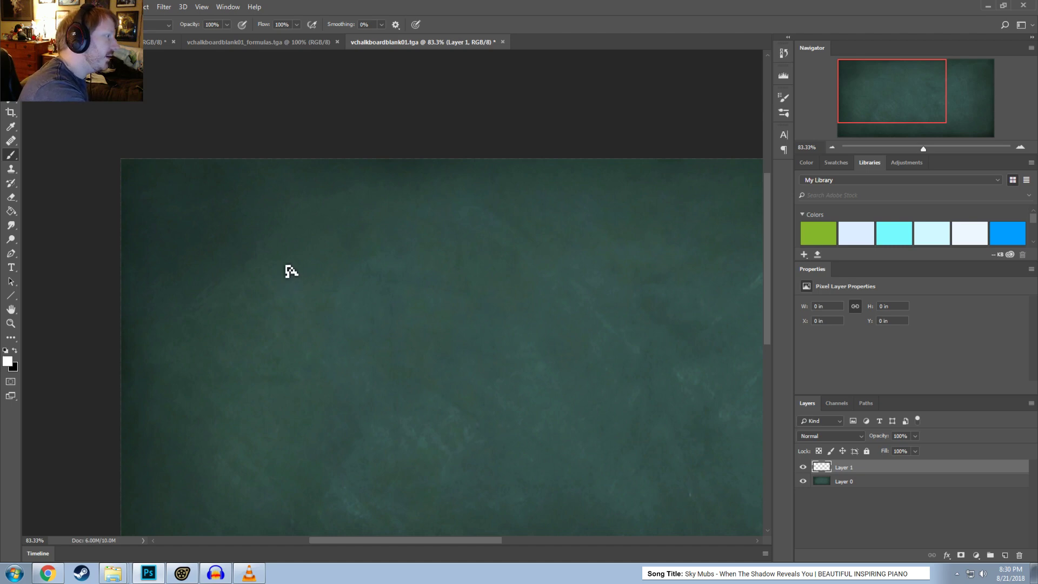
Step: Try handwriting a chalk letter S twice on the new layer, undoing each attempt
mouse_move(291, 271)
left_mouse_down()
mouse_move(308, 294)
mouse_move(280, 310)
left_mouse_up()
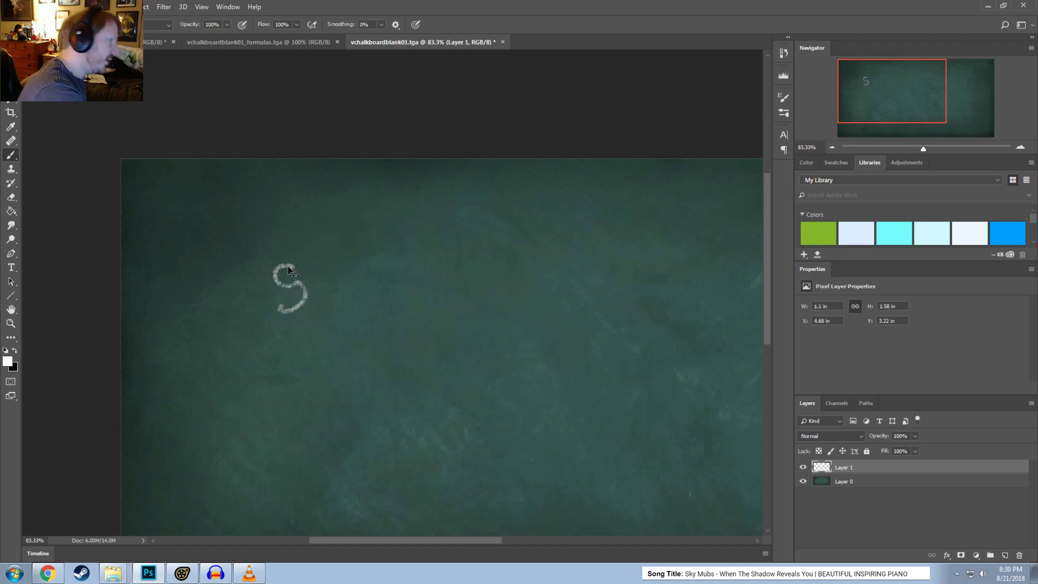
key("ctrl+z")
mouse_move(295, 268)
left_mouse_down()
mouse_move(301, 297)
mouse_move(281, 307)
left_mouse_up()
key("ctrl+z")
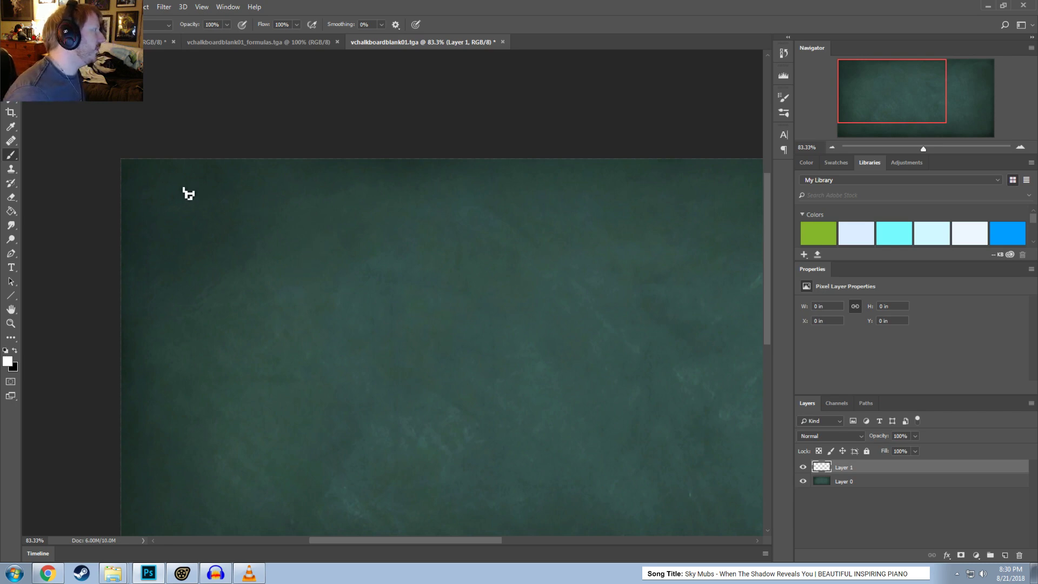
Step: Choose the ns_Pastel brush preset for the Brush tool
left_click(42, 25)
scroll(111, 162, "down", 5)
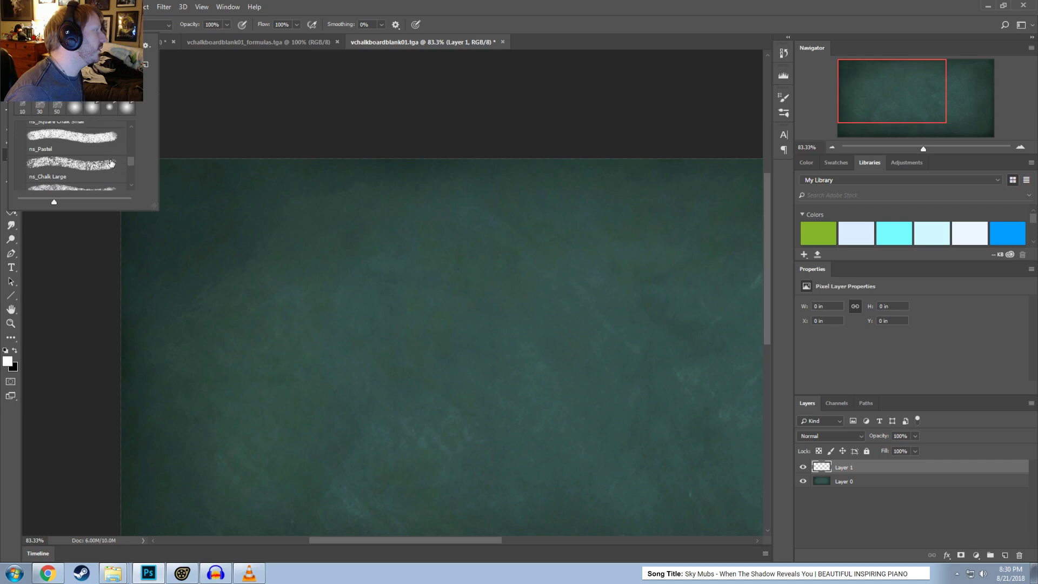
left_click(87, 150)
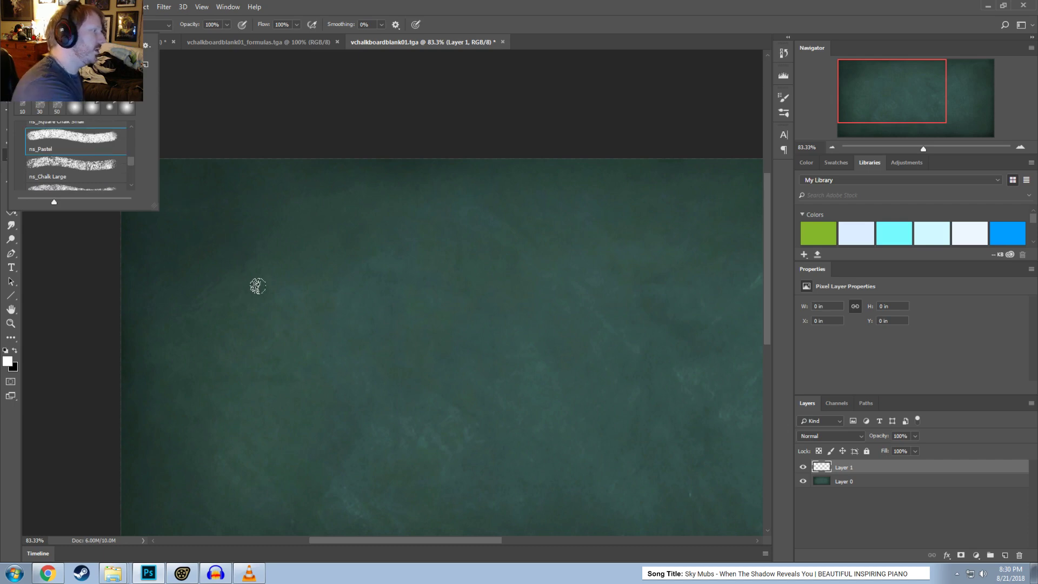
left_click(254, 285)
Step: Try two wavy strokes with the pastel brush on the new layer, undoing each one
left_click_drag(270, 273, 389, 319)
key("ctrl+z")
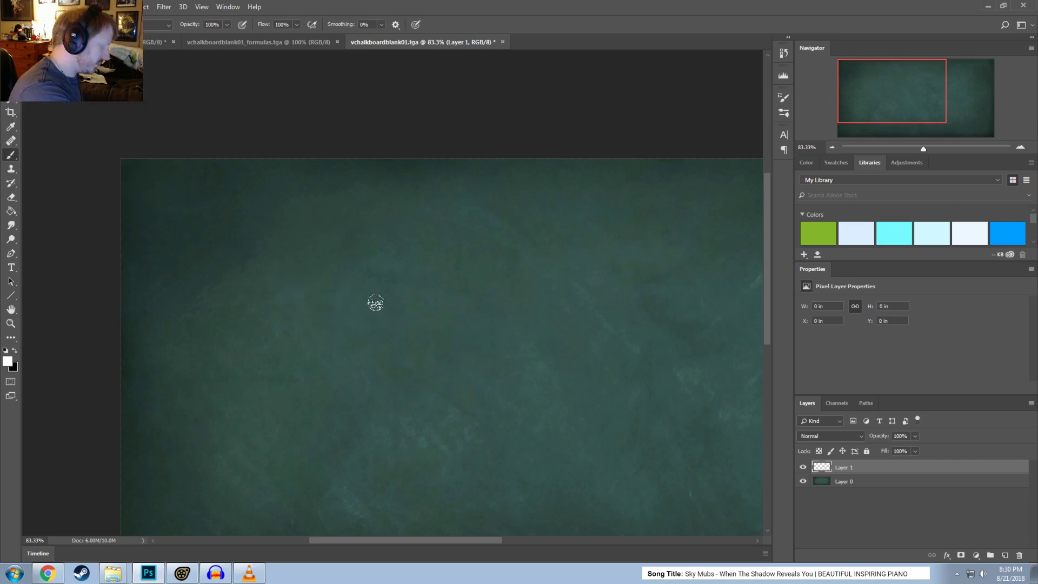
left_click_drag(310, 280, 409, 284)
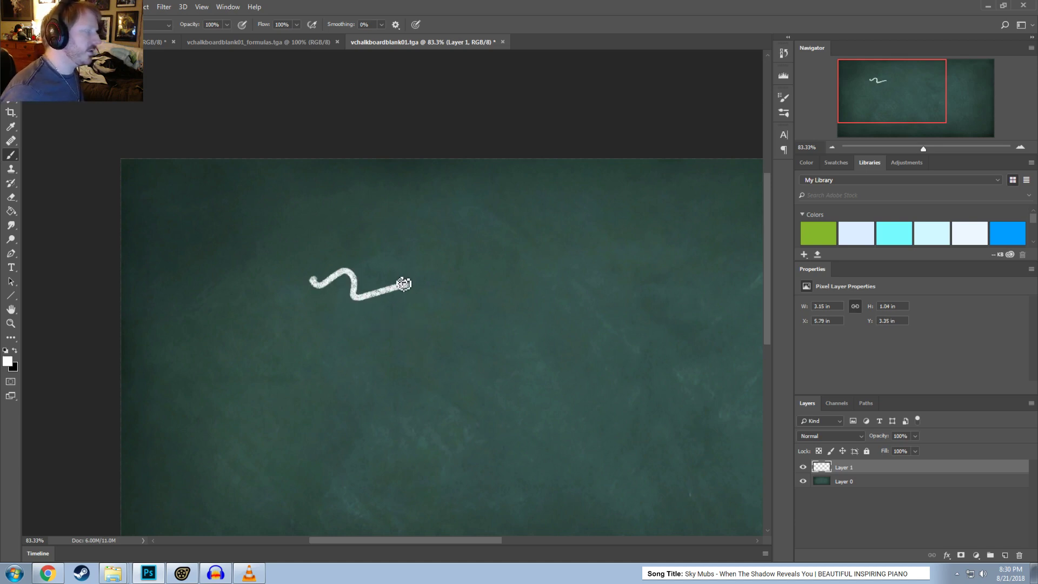
key("ctrl+z")
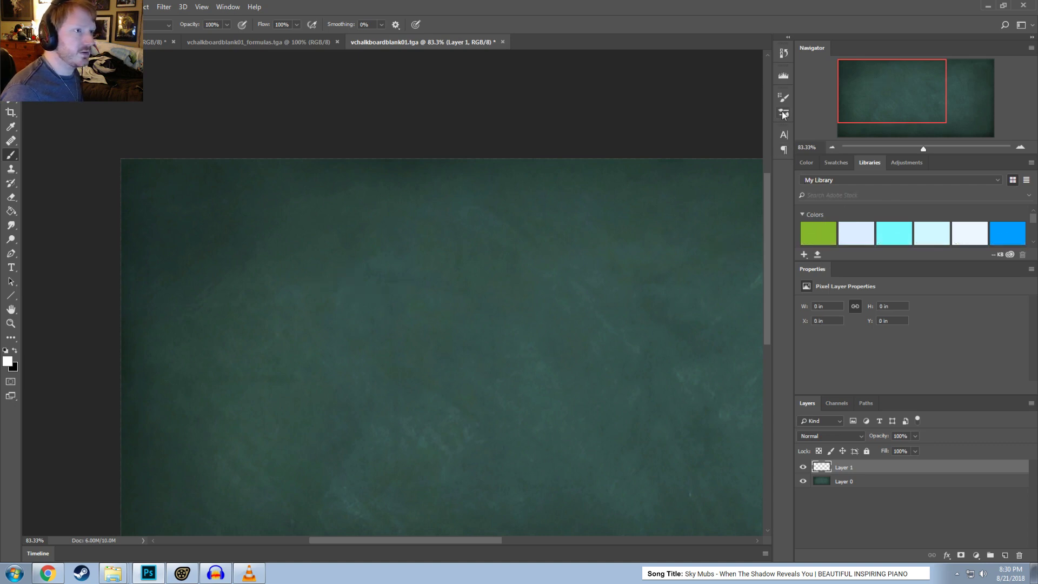
Step: Examine the pastel brush's tip shape, Shape Dynamics and Scattering settings
left_click(784, 113)
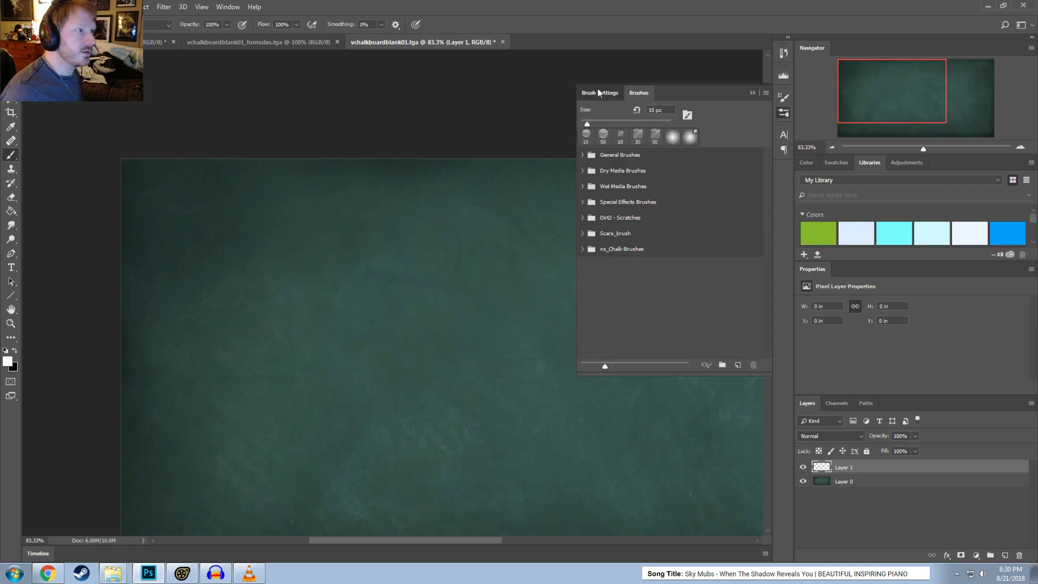
left_click(611, 99)
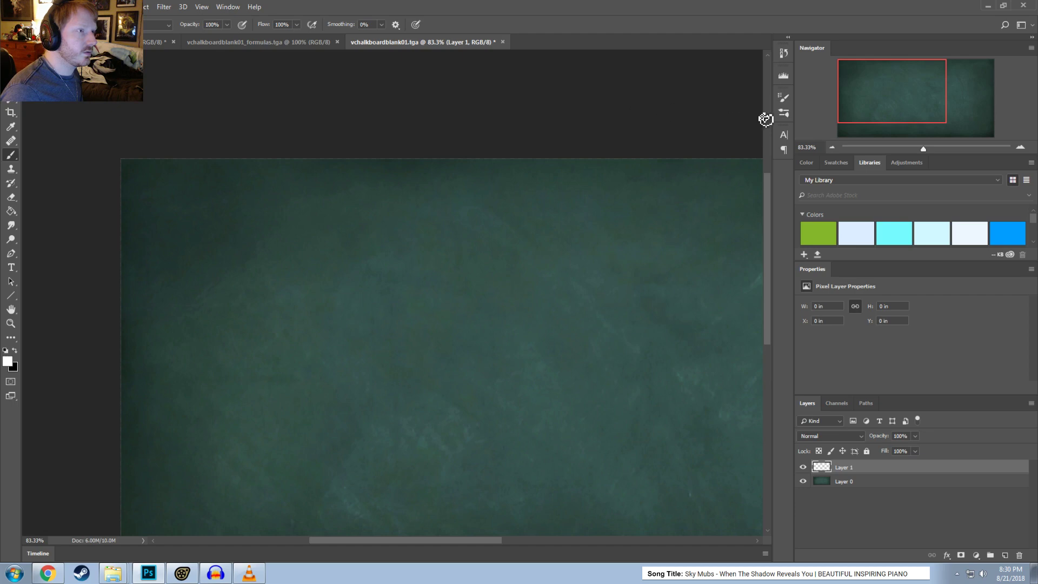
left_click(781, 114)
left_click(610, 97)
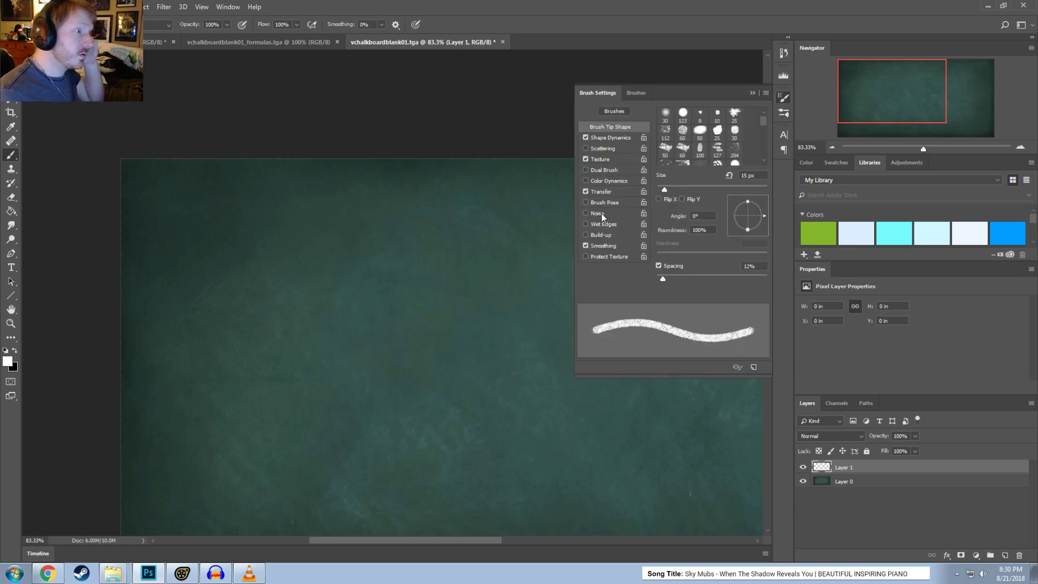
left_click(610, 138)
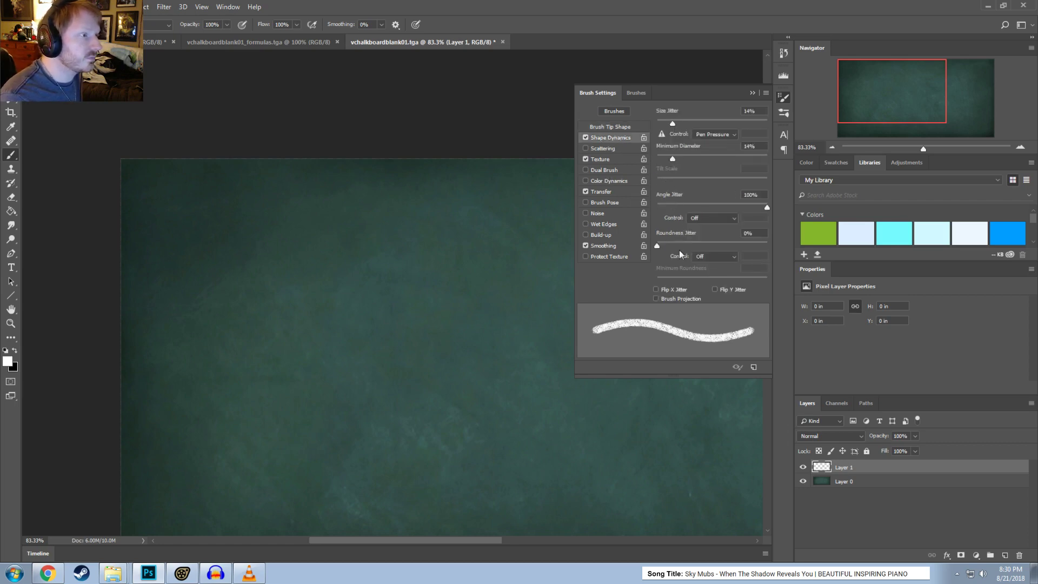
left_click(606, 148)
left_click(585, 148)
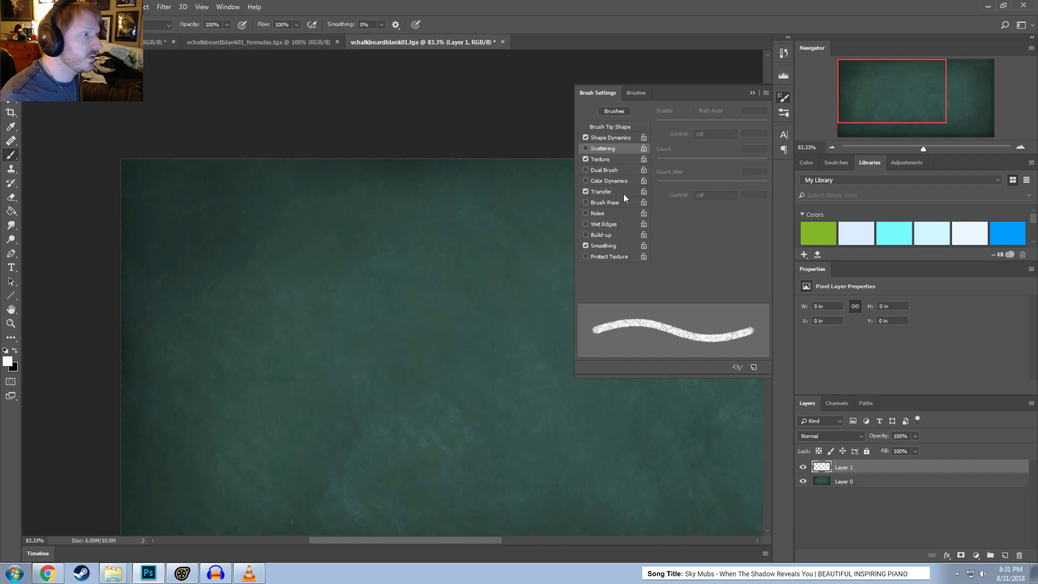
left_click(605, 138)
left_click(620, 127)
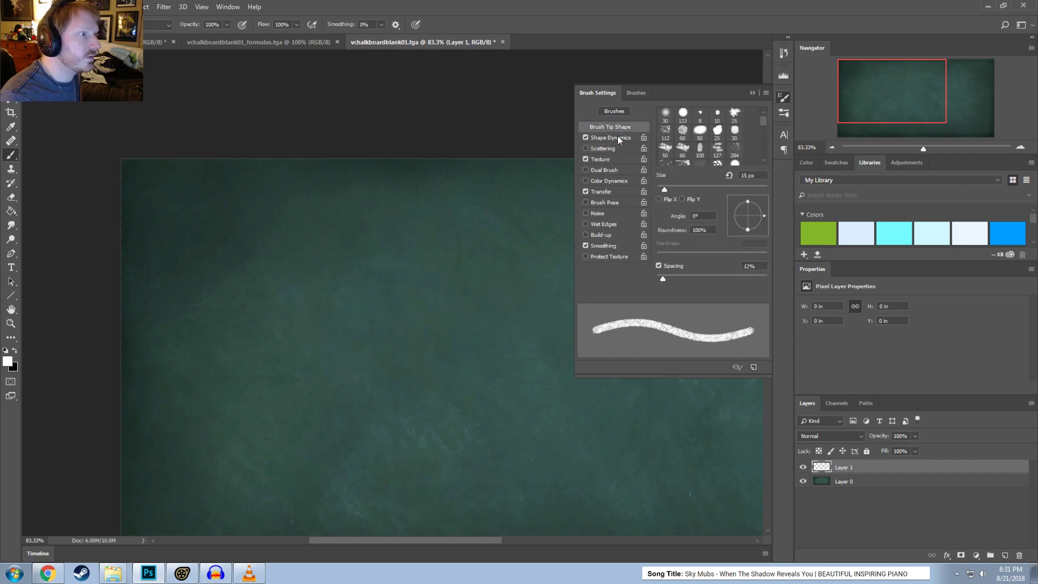
left_click(618, 138)
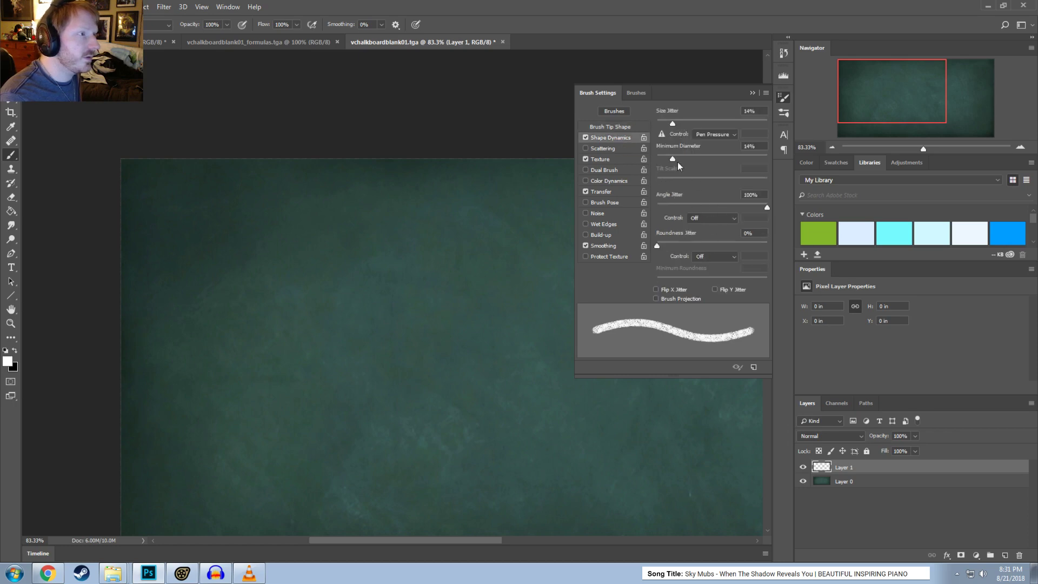
Step: Keep the Size Jitter control on Pen Pressure and raise the brush's Size Jitter to 42%
left_click(712, 135)
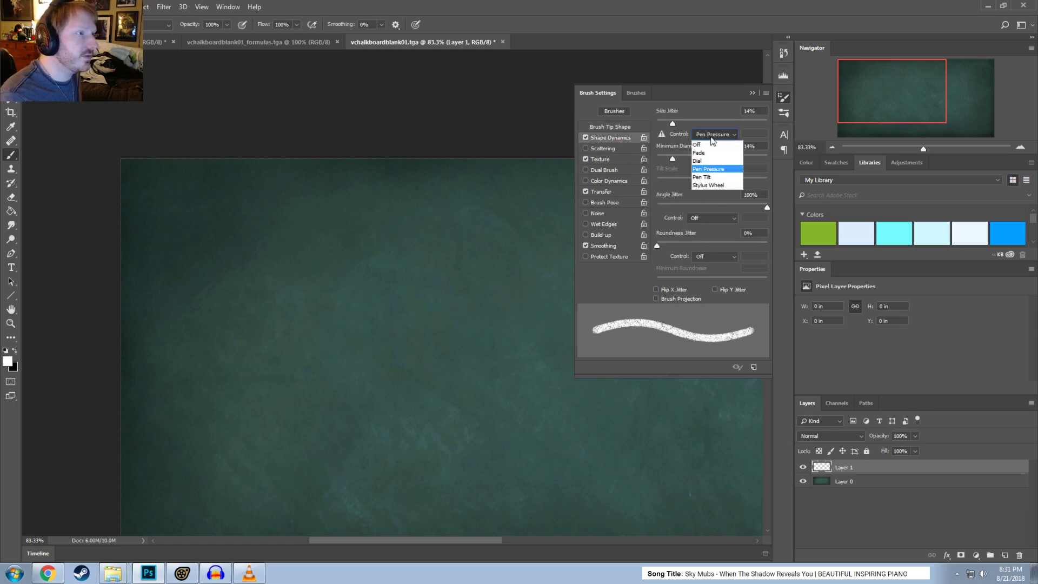
left_click(713, 138)
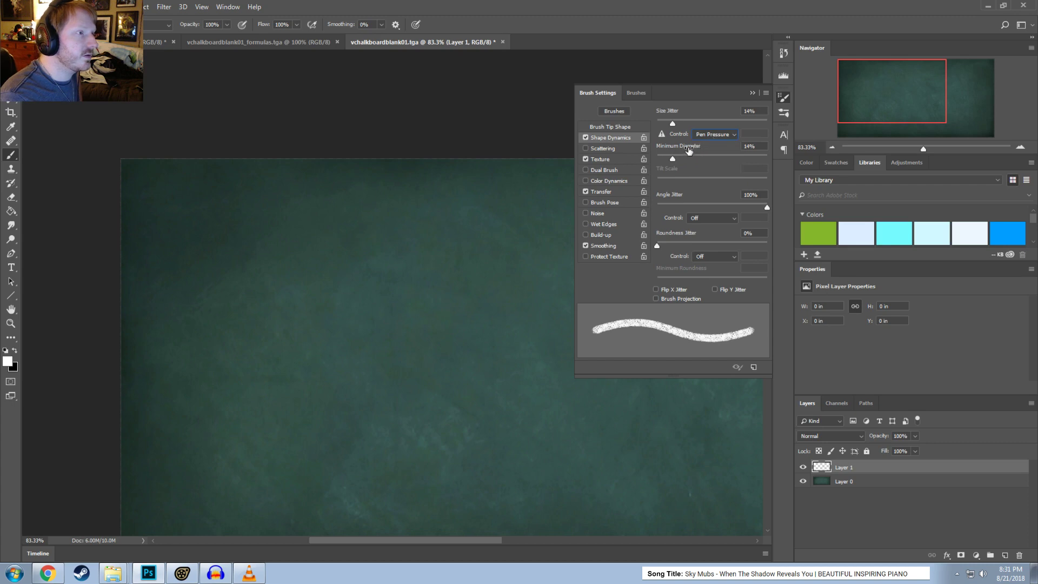
left_click_drag(673, 123, 703, 127)
Step: Try four crossing diagonal strokes on the new layer with the adjusted pastel brush, undoing all of them
left_click_drag(342, 285, 469, 373)
left_click_drag(431, 295, 505, 378)
left_click_drag(503, 287, 355, 372)
left_click_drag(454, 259, 298, 369)
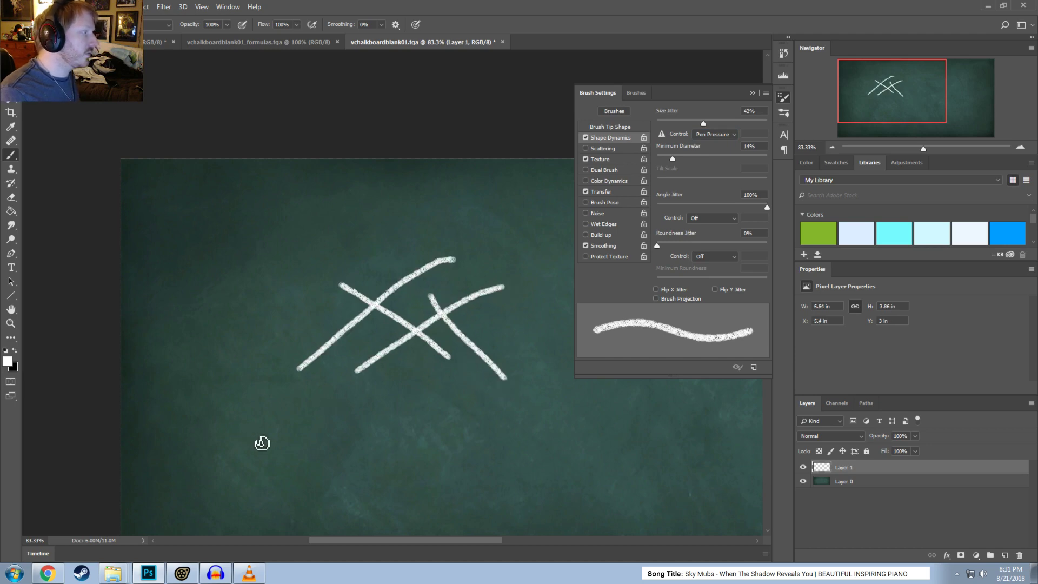
key("ctrl+alt+z")
key("ctrl+alt+z")
key("ctrl+alt+z")
key("ctrl+alt+z")
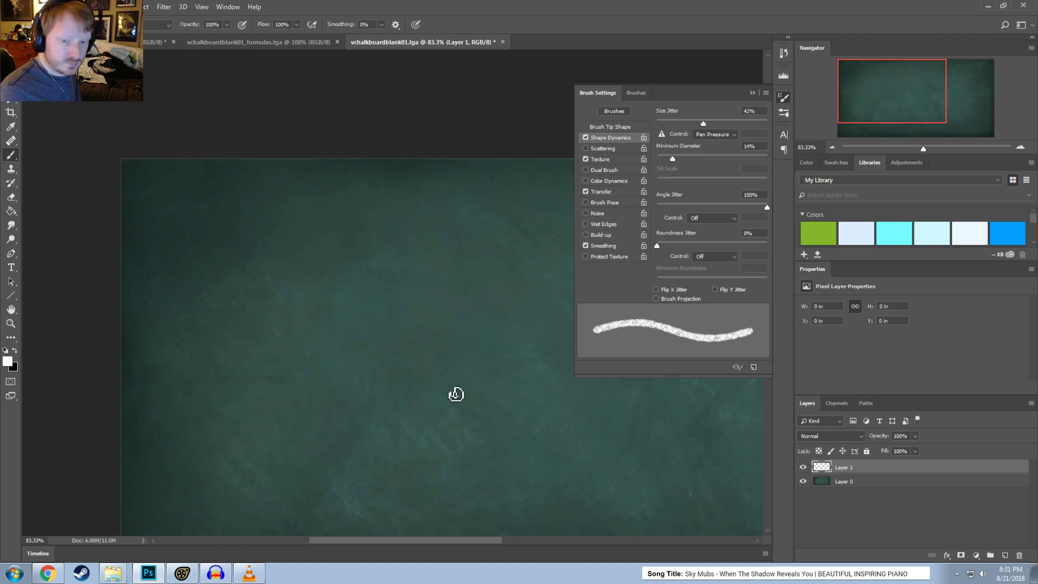
Step: Try Size Jitter at 87% and 100% with one test stroke each, undoing both strokes
left_click_drag(706, 128, 754, 127)
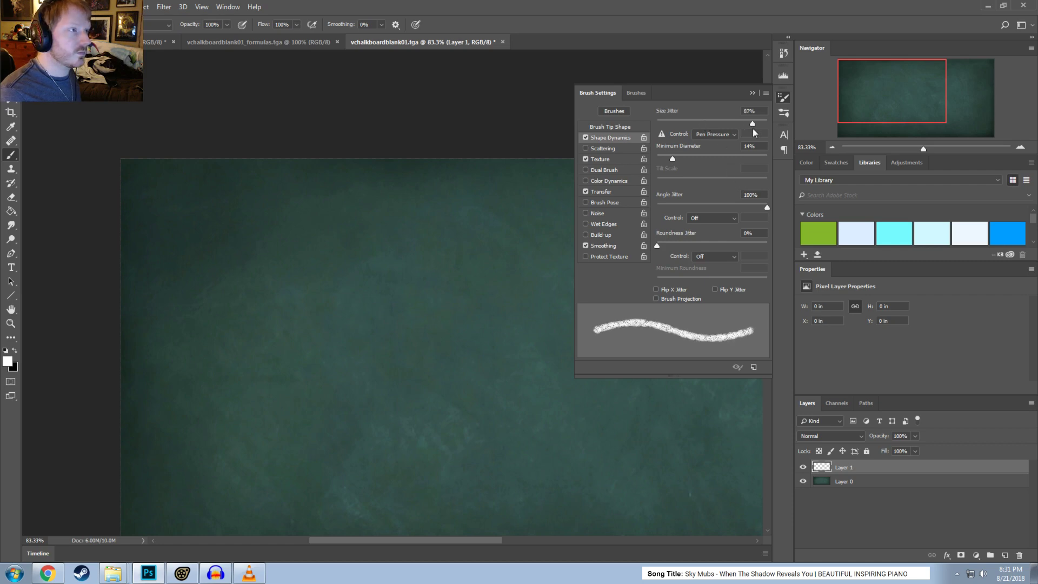
left_click_drag(470, 258, 384, 315)
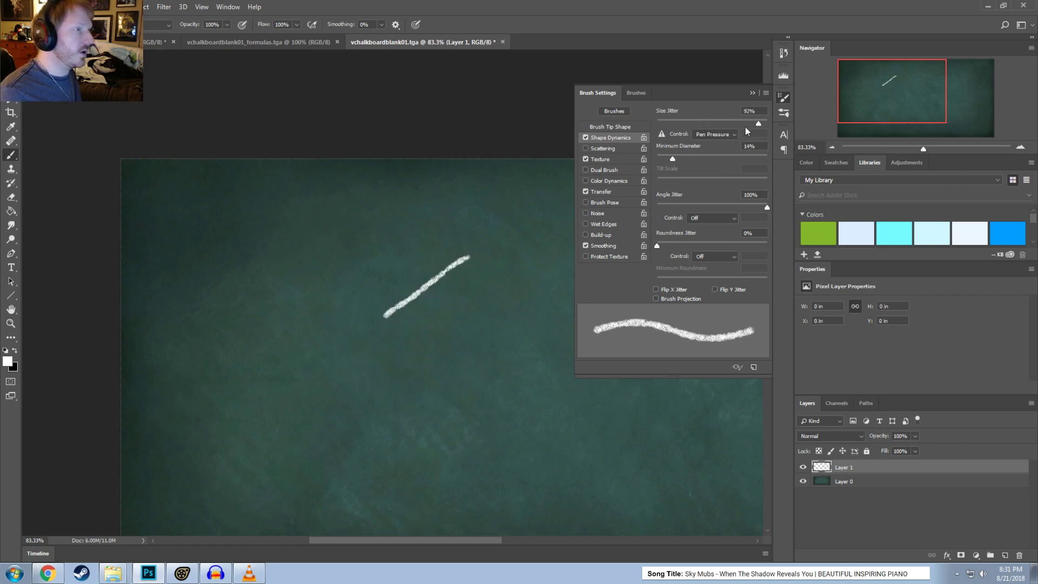
key("ctrl+alt+z")
left_click_drag(758, 123, 767, 123)
mouse_move(465, 249)
left_mouse_down()
mouse_move(403, 269)
mouse_move(366, 398)
left_mouse_up()
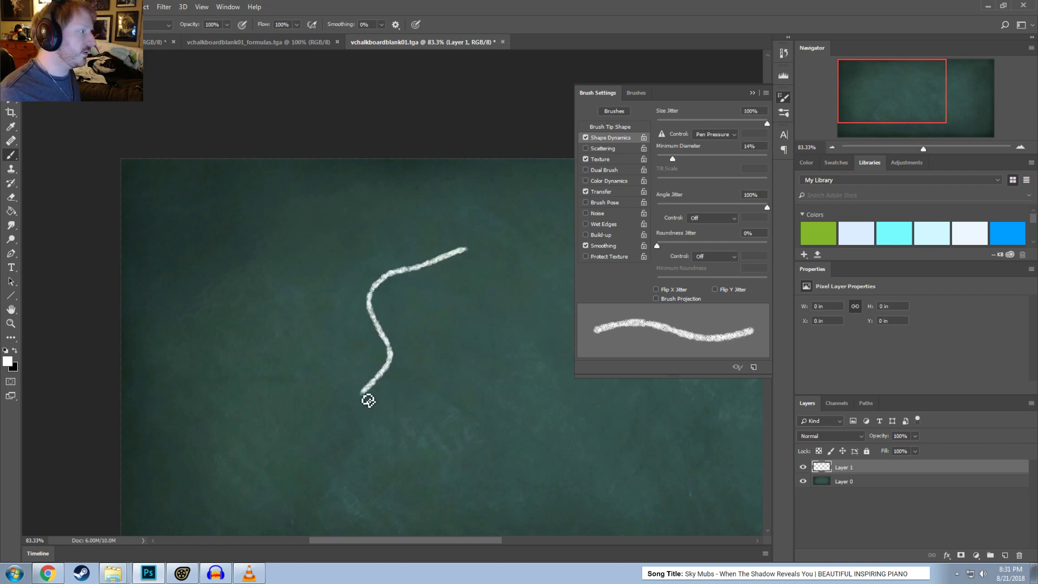
key("ctrl+alt+z")
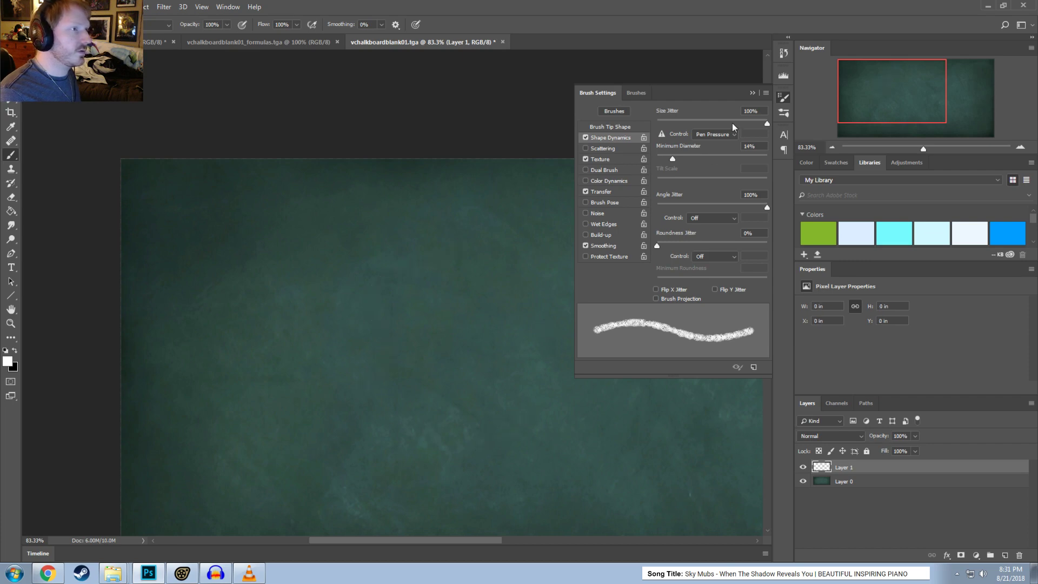
Step: Set the brush's Size Jitter to 64% and its Minimum Diameter to 0%
left_click(731, 122)
mouse_move(689, 150)
left_mouse_down()
mouse_move(695, 158)
mouse_move(653, 163)
left_mouse_up()
mouse_move(687, 159)
left_mouse_down()
mouse_move(702, 161)
mouse_move(622, 179)
left_mouse_up()
Step: Try a wavy stroke and a looping zigzag scribble on the new layer, undoing each one
mouse_move(393, 280)
left_mouse_down()
mouse_move(451, 377)
mouse_move(445, 400)
left_mouse_up()
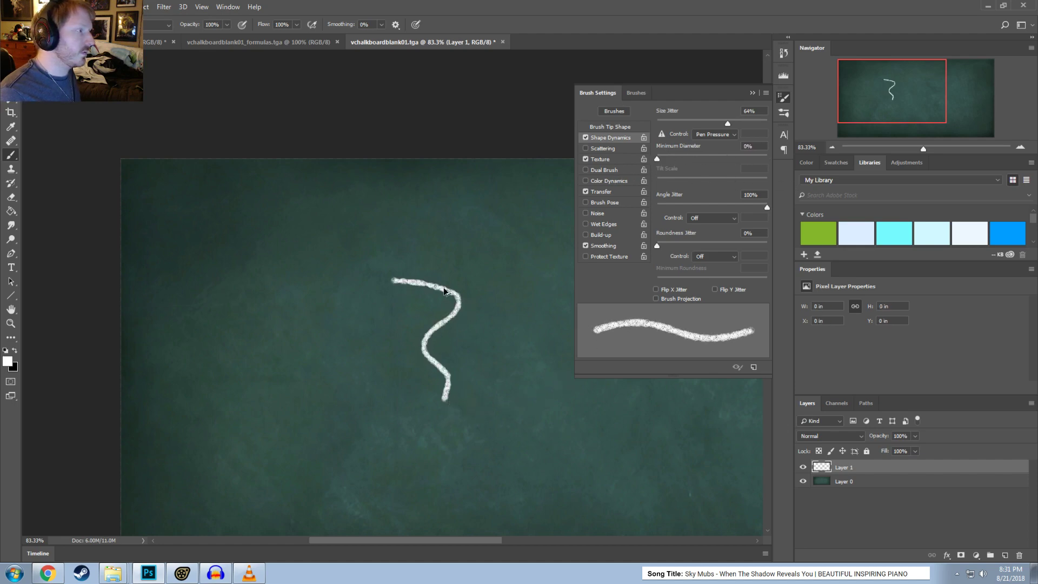
key("ctrl+z")
mouse_move(405, 245)
left_mouse_down()
mouse_move(424, 267)
mouse_move(416, 356)
left_mouse_up()
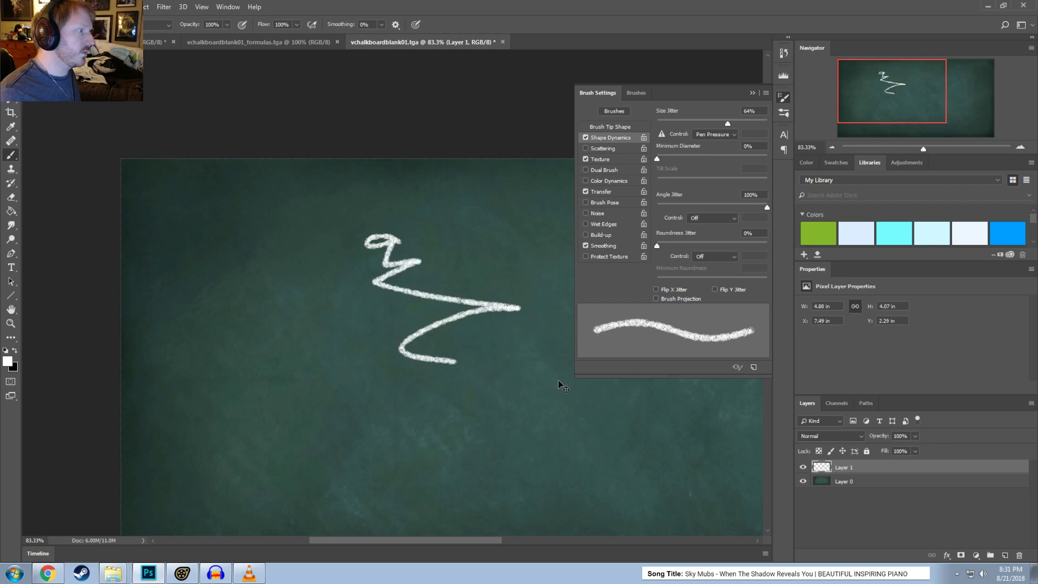
key("ctrl+z")
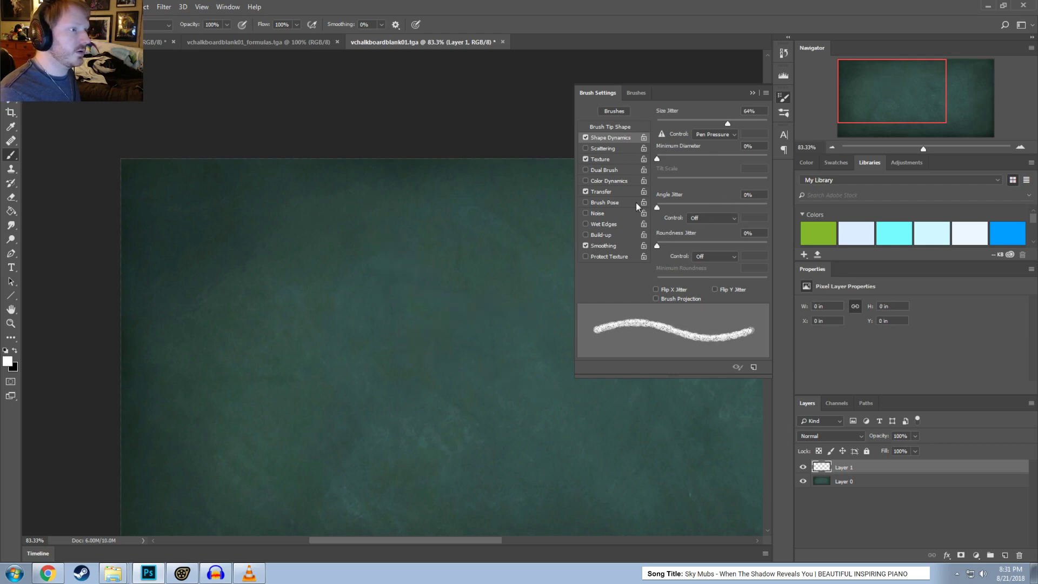
Step: Try a Roundness Jitter of 37% with a wavy stroke, undoing the stroke and returning the jitter to 0%
left_click_drag(712, 242, 697, 252)
mouse_move(359, 281)
left_mouse_down()
mouse_move(440, 301)
mouse_move(493, 412)
left_mouse_up()
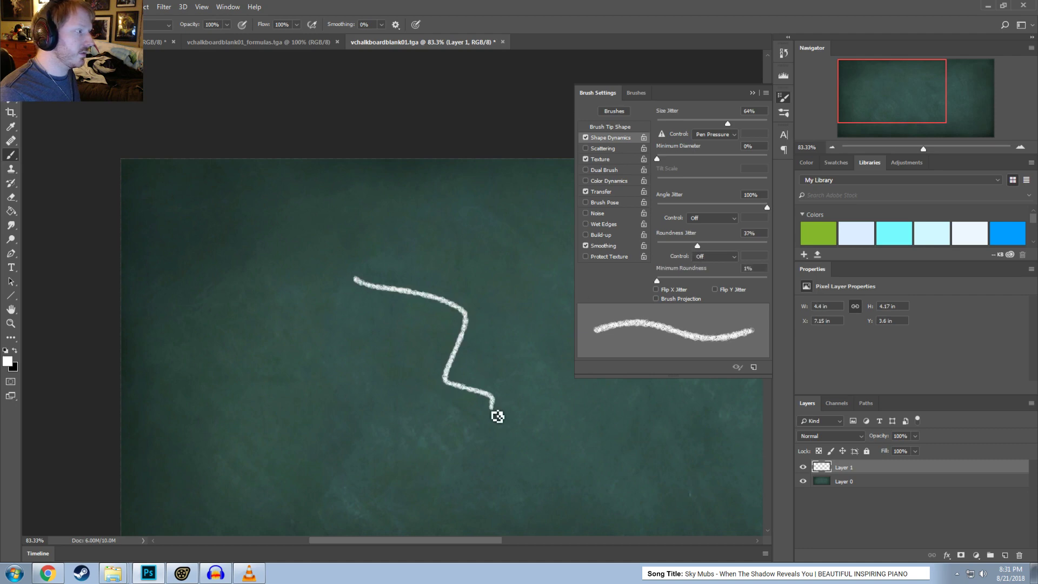
key("ctrl+z")
left_click_drag(672, 244, 634, 244)
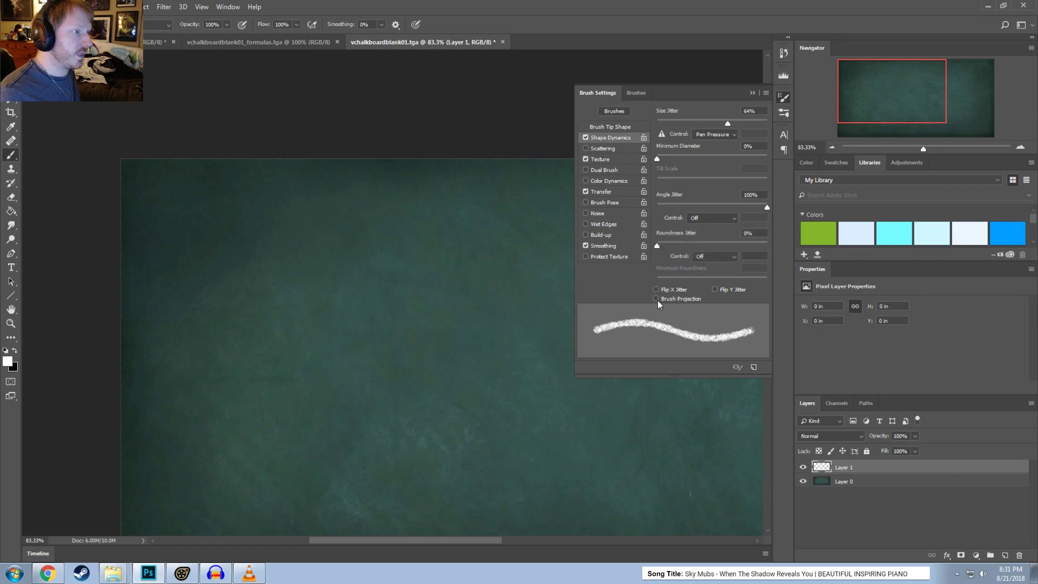
Step: Set the brush's Texture Depth to 52% and try an S-shaped stroke, undoing it
left_click(601, 160)
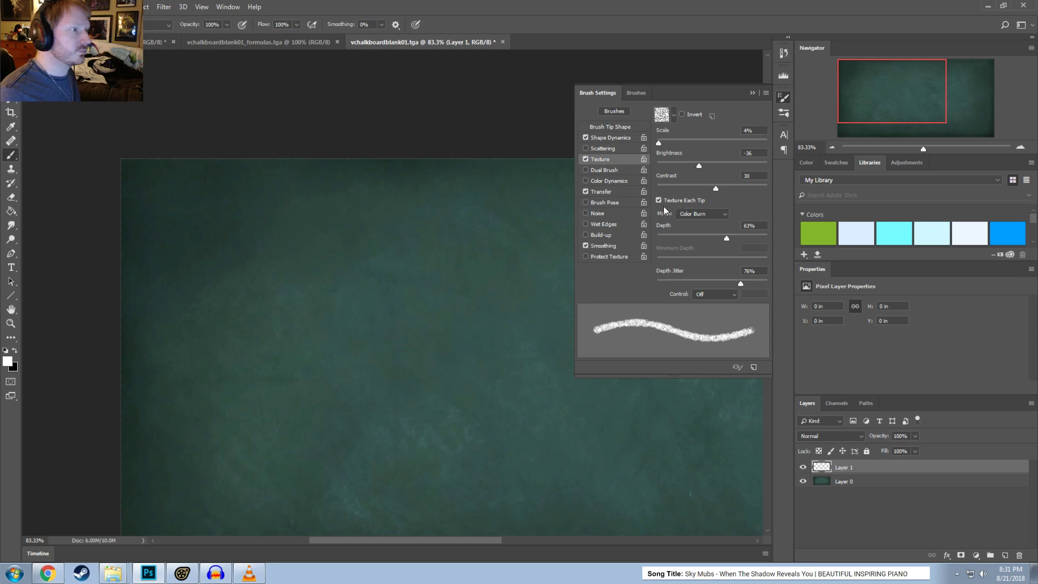
mouse_move(687, 235)
left_mouse_down()
mouse_move(728, 242)
mouse_move(714, 244)
left_mouse_up()
left_click_drag(456, 259, 429, 388)
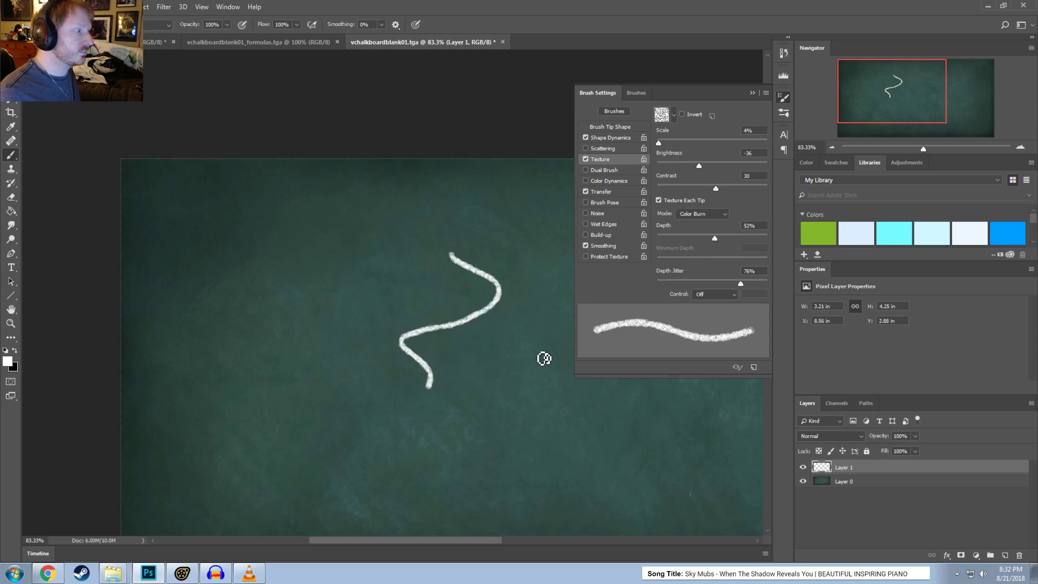
key("ctrl+z")
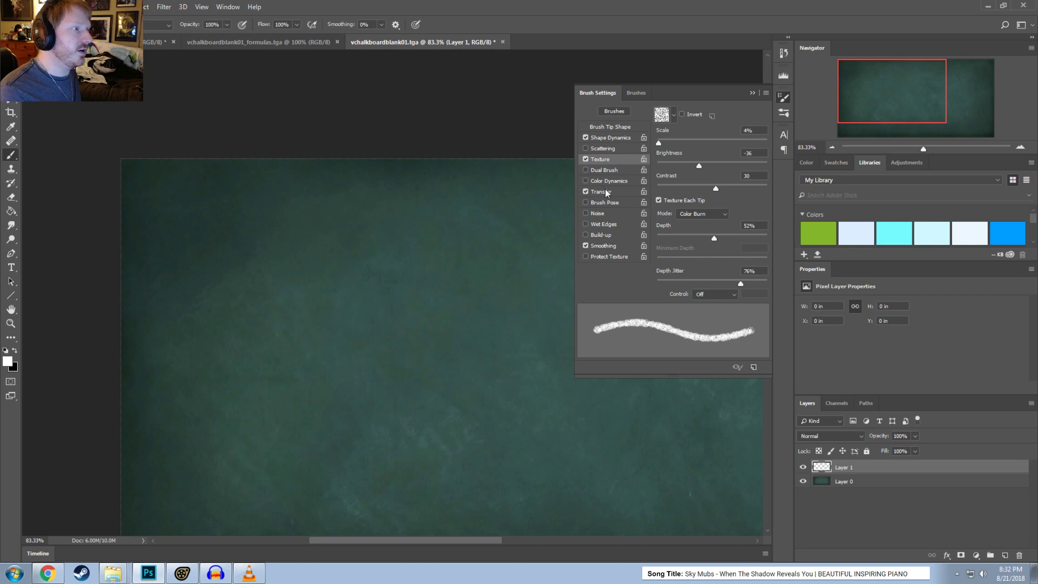
Step: Try a texture Scale of 1% with an S-shaped stroke, undoing the stroke
mouse_move(663, 142)
left_mouse_down()
mouse_move(700, 146)
mouse_move(646, 146)
left_mouse_up()
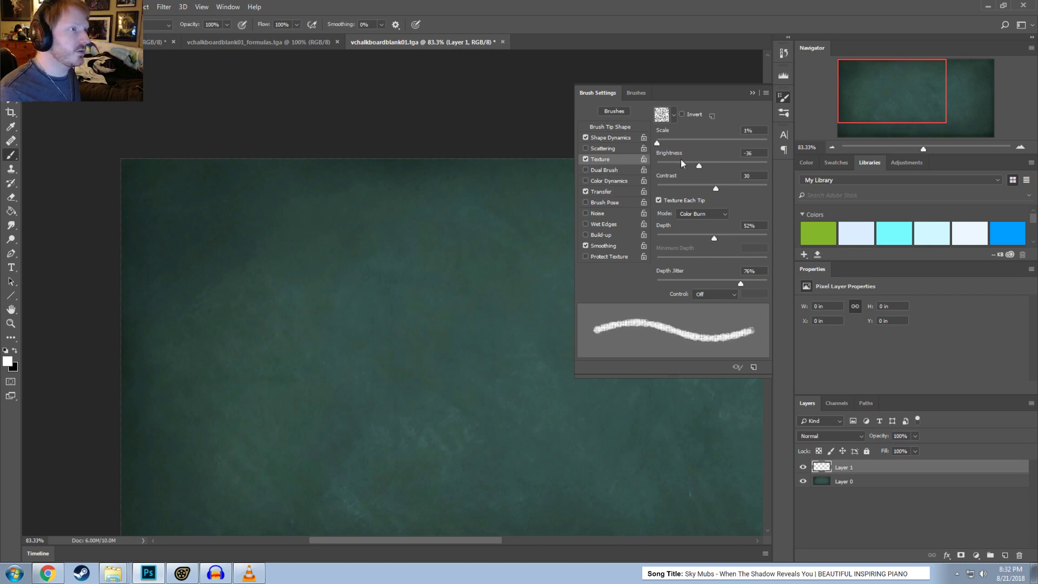
left_click_drag(451, 253, 428, 385)
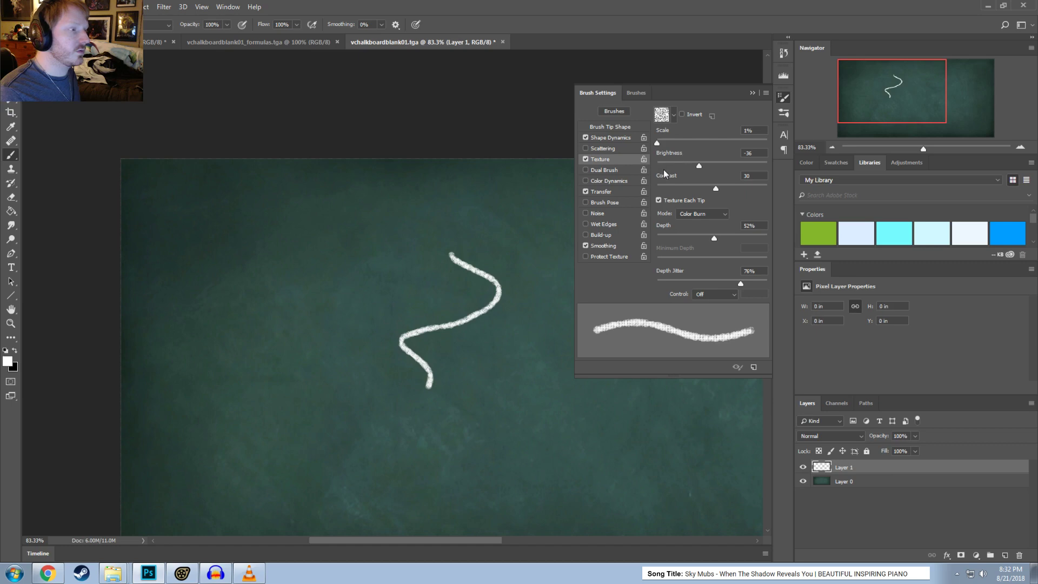
key("ctrl+z")
Step: Set the brush's texture Scale to 8% and try a tall zigzag stroke, undoing it
left_click_drag(656, 142, 660, 143)
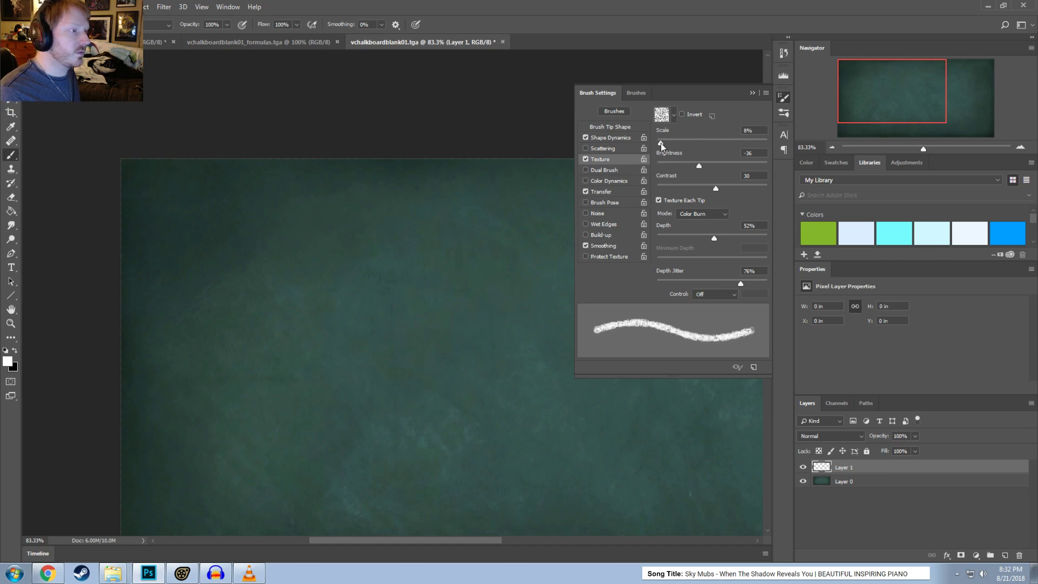
mouse_move(462, 229)
left_mouse_down()
mouse_move(444, 301)
mouse_move(452, 394)
left_mouse_up()
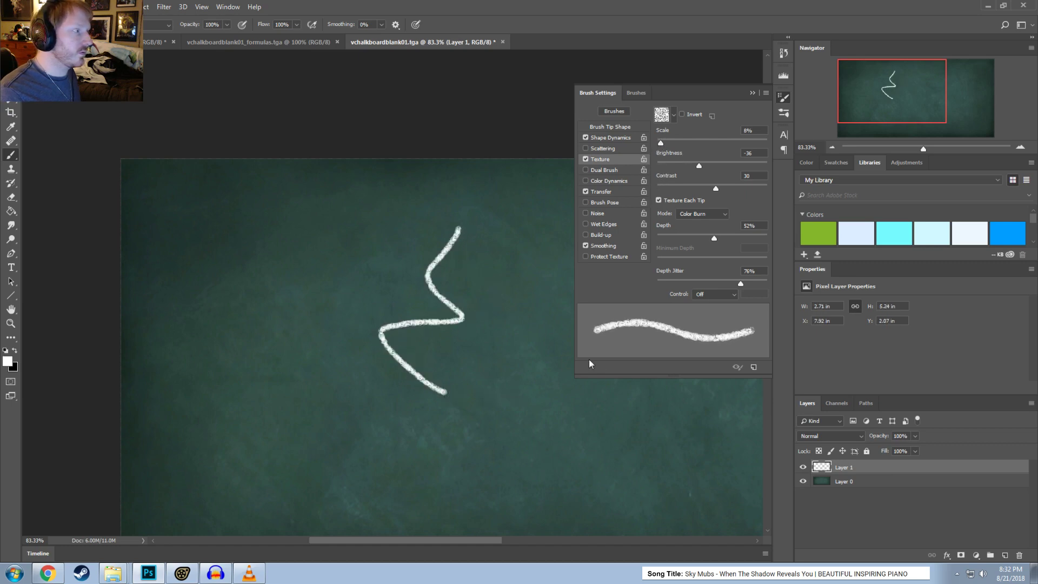
key("ctrl+z")
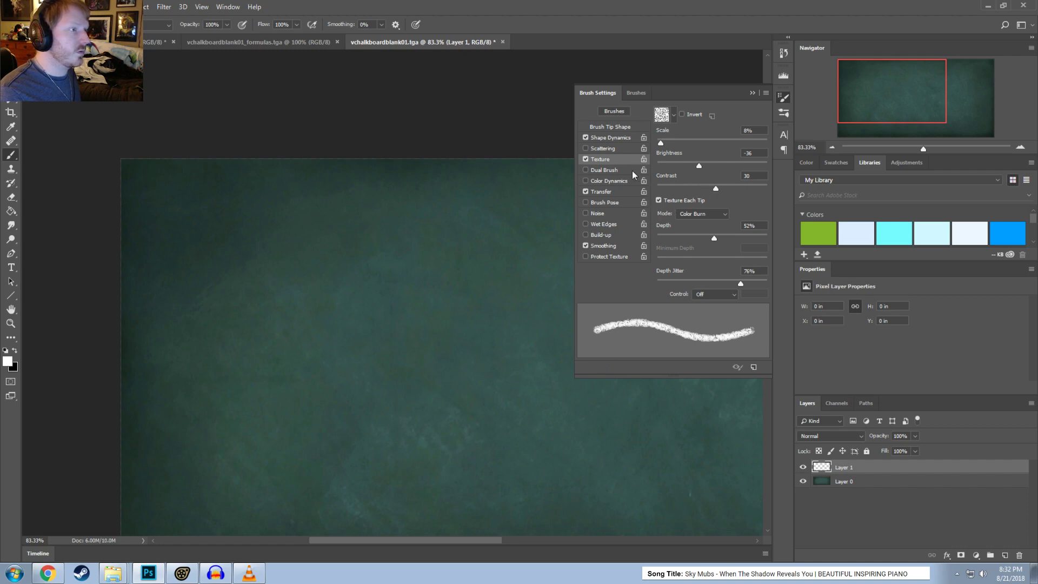
Step: Try varying Flow Jitter and Opacity Jitter in the Transfer settings, returning both to 0%
left_click(601, 190)
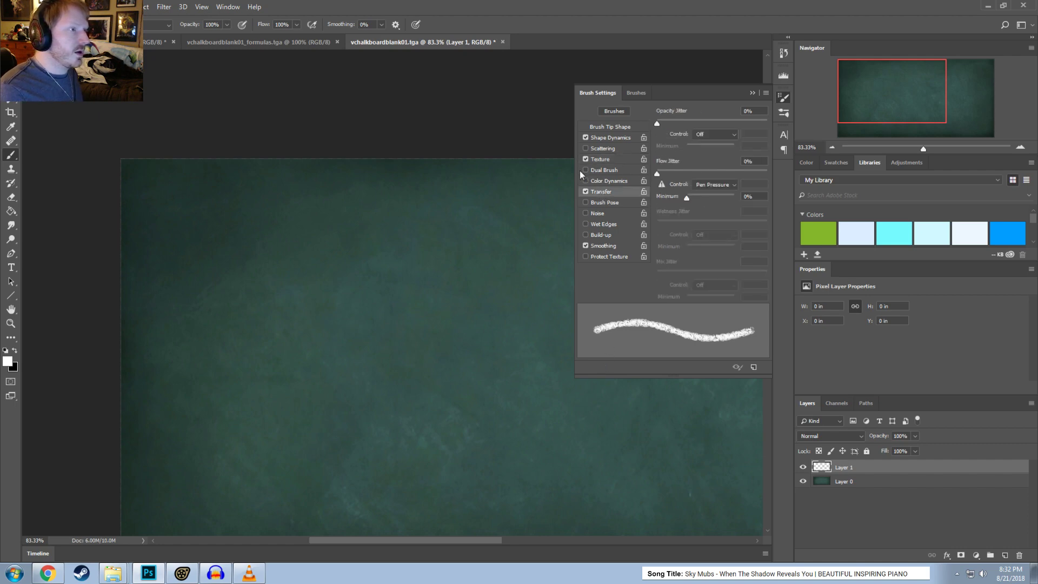
mouse_move(656, 174)
left_mouse_down()
mouse_move(784, 200)
mouse_move(628, 187)
left_mouse_up()
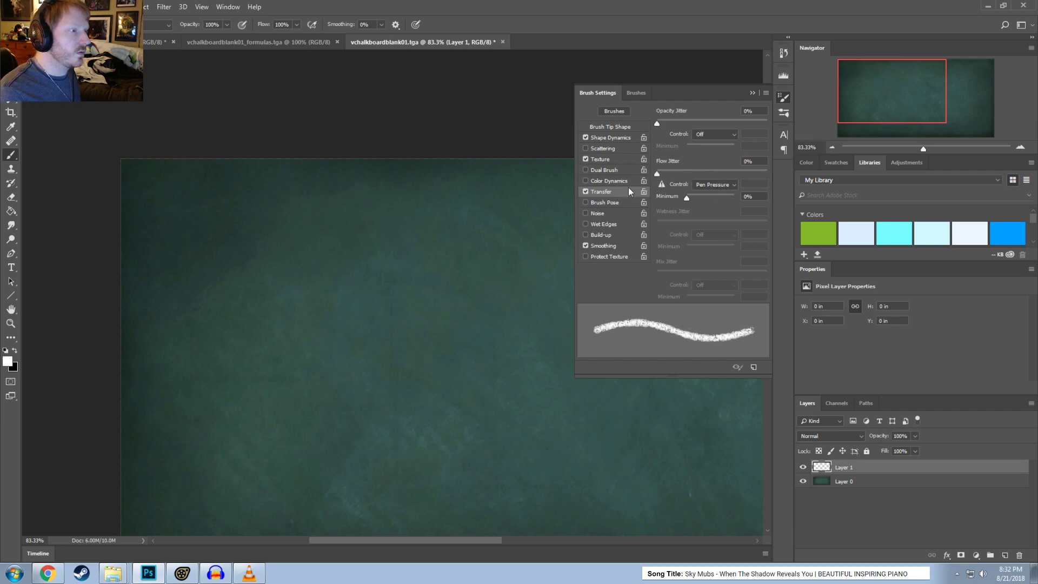
mouse_move(657, 126)
left_mouse_down()
mouse_move(781, 140)
mouse_move(557, 126)
left_mouse_up()
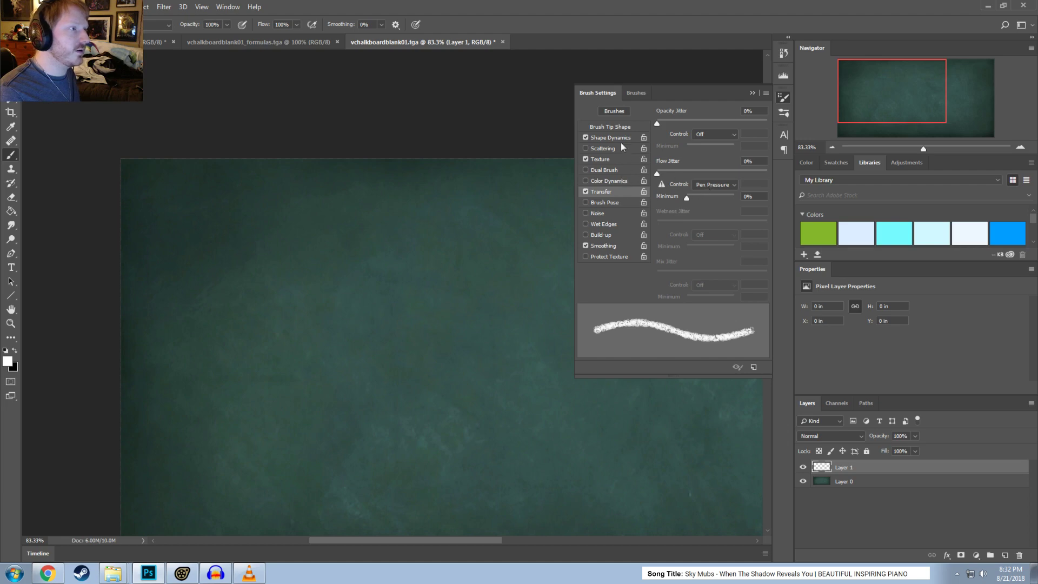
Step: Toggle the brush's Build-up and Wet Edges options on and off to compare their effect on the stroke preview
left_click(608, 136)
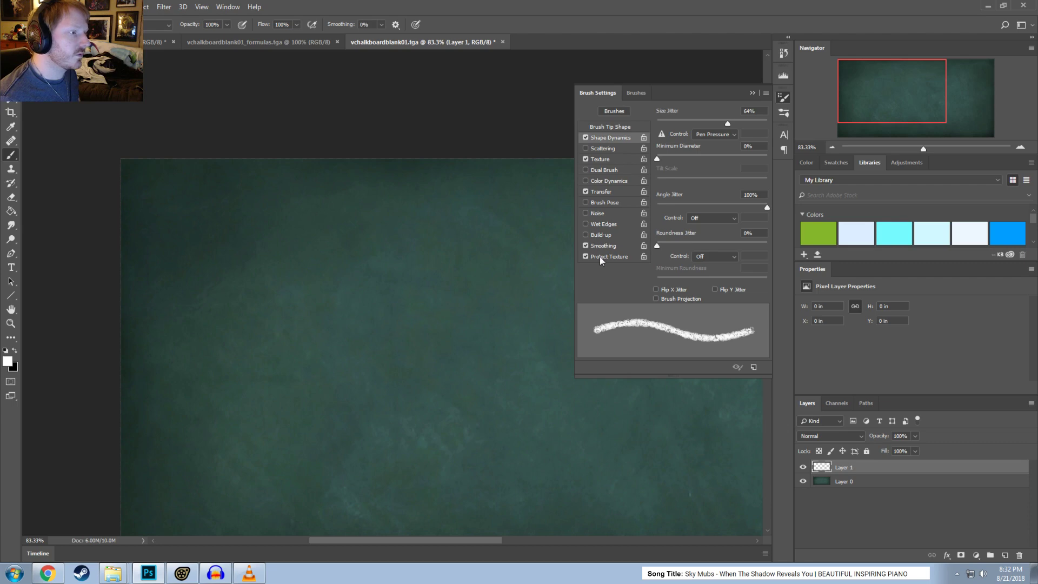
left_click(597, 236)
left_click(599, 234)
left_click(597, 224)
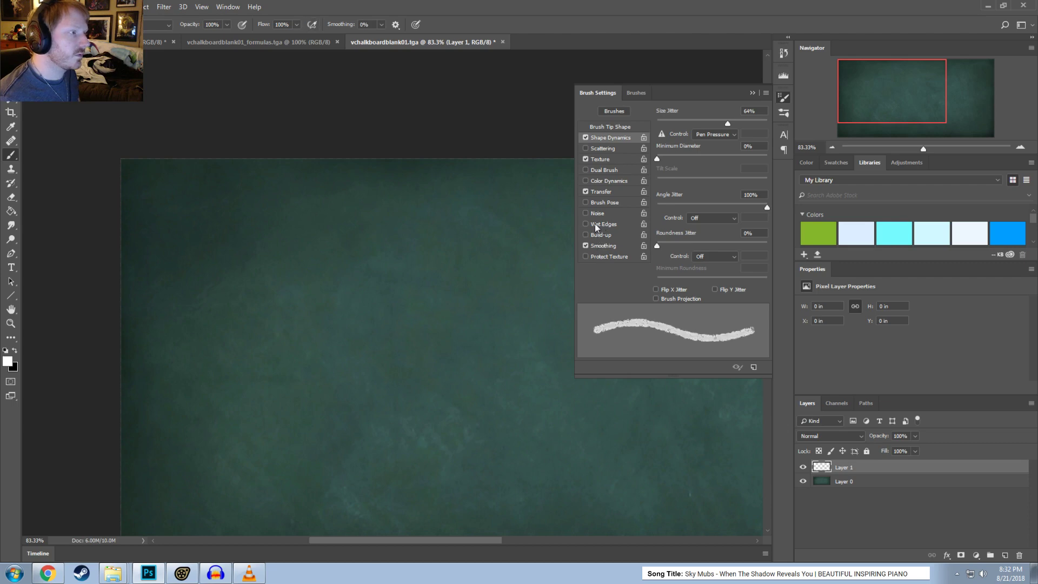
left_click(599, 224)
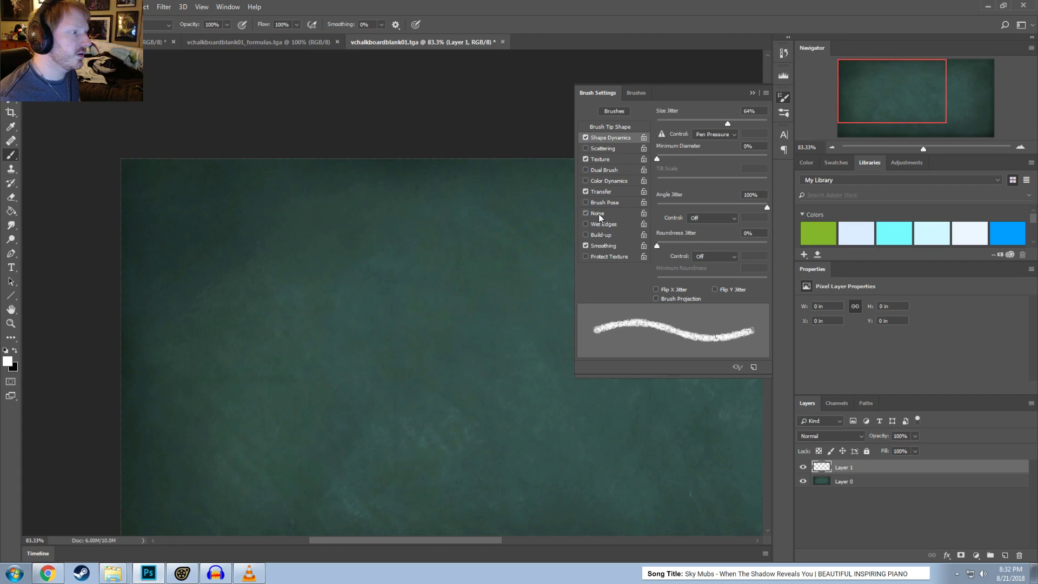
Step: Preview the Brush Pose, Transfer, Color Dynamics and Dual Brush options, restoring each one before returning to Shape Dynamics
left_click(604, 204)
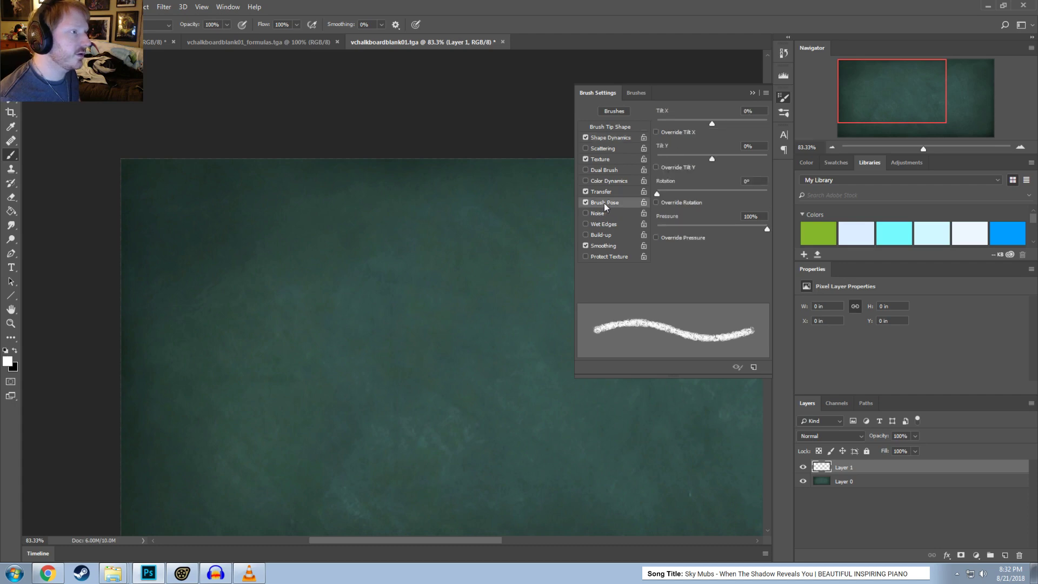
left_click(585, 202)
left_click(596, 193)
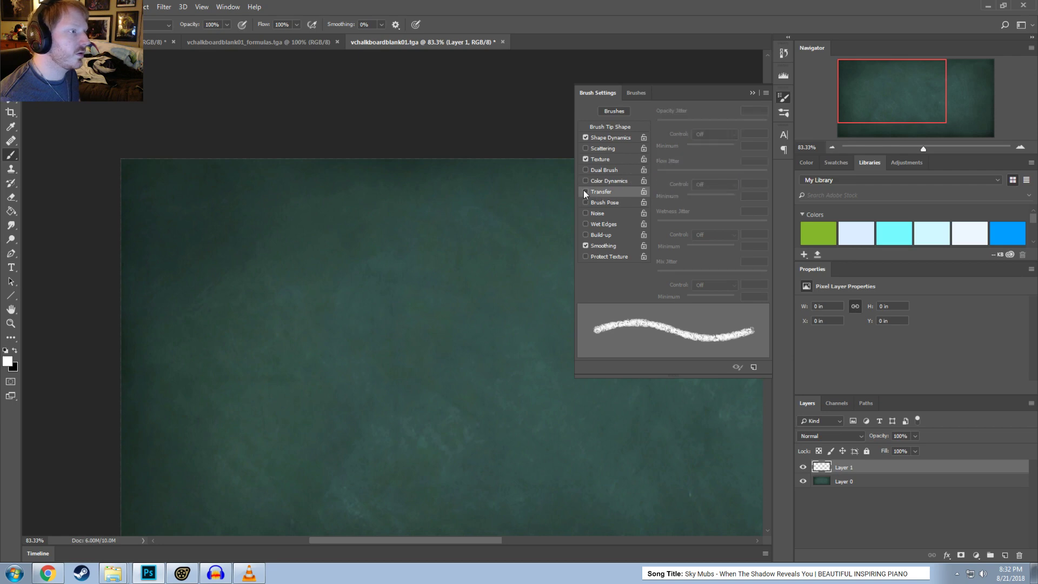
left_click(592, 181)
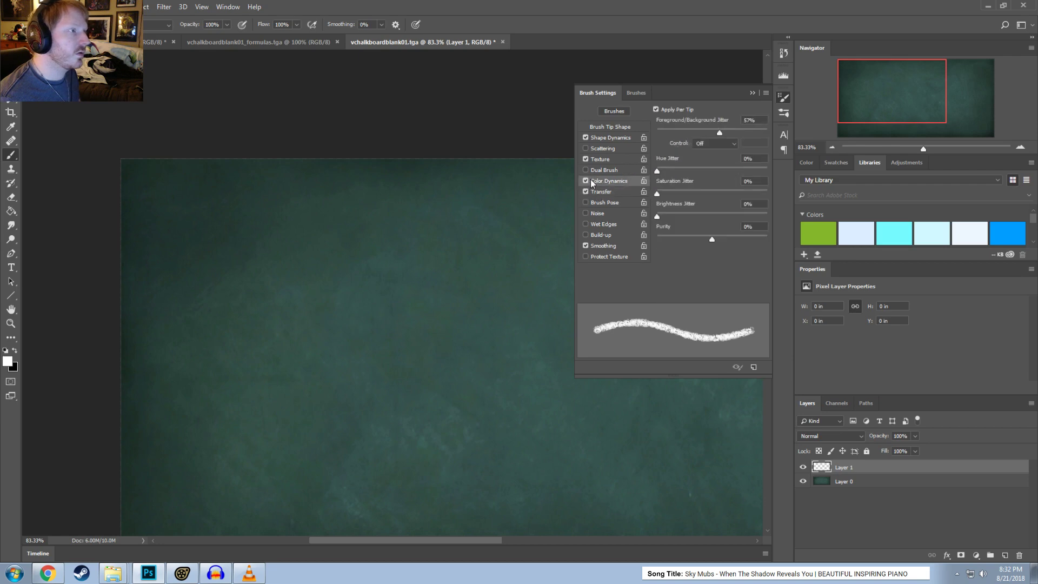
left_click(585, 180)
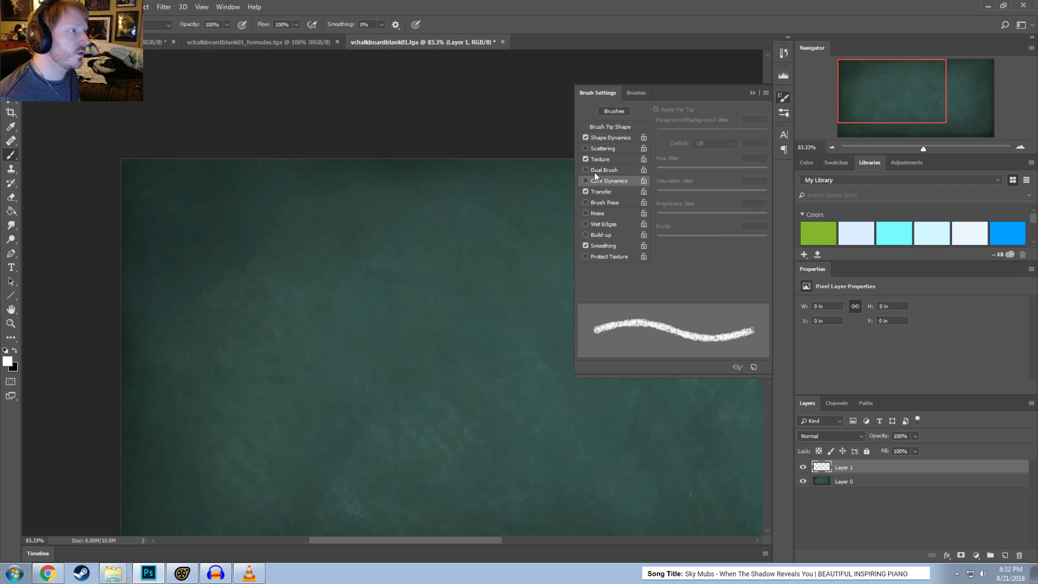
left_click(593, 171)
left_click(585, 169)
left_click(602, 138)
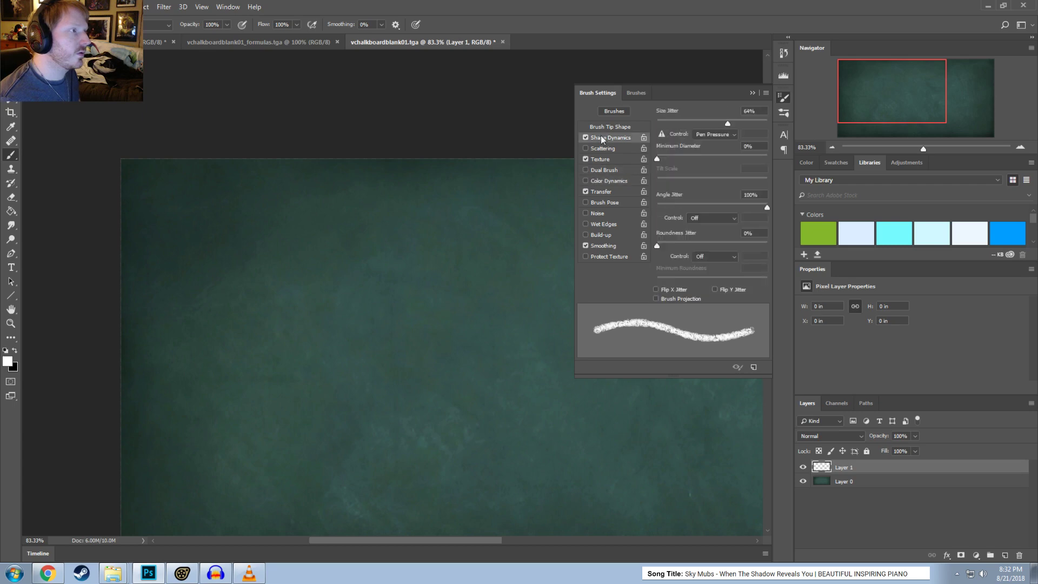
Step: Adjust the brush tip's Spacing and paint a curved test stroke about 3.5 in wide and 3 in high
left_click(612, 128)
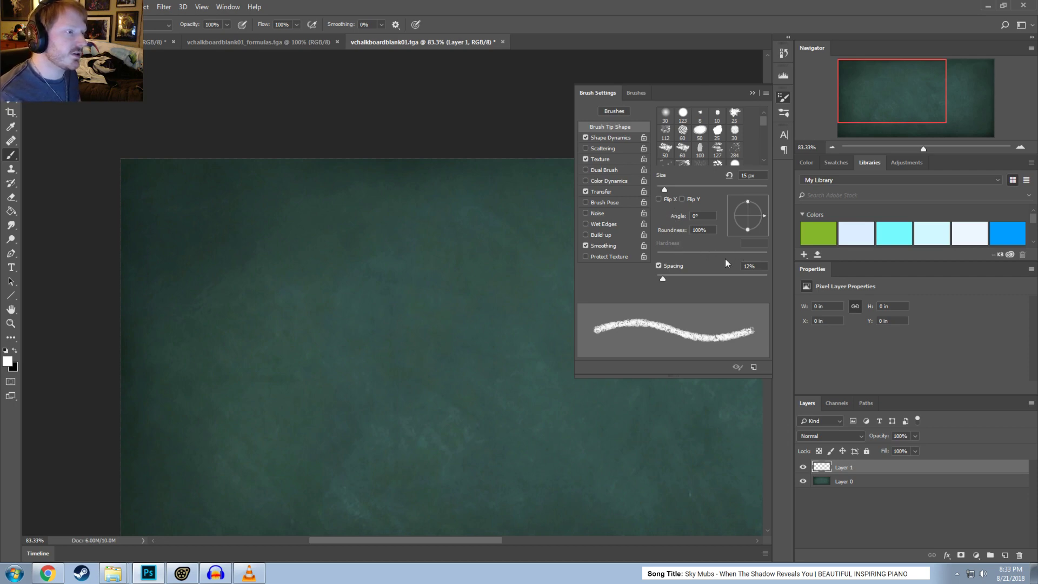
mouse_move(664, 278)
left_mouse_down()
mouse_move(743, 286)
mouse_move(662, 288)
left_mouse_up()
mouse_move(357, 318)
left_mouse_down()
mouse_move(415, 354)
mouse_move(419, 402)
left_mouse_up()
Step: Swap the foreground and background colors and switch from the Brush to the Pattern Stamp tool
key("x")
key("s")
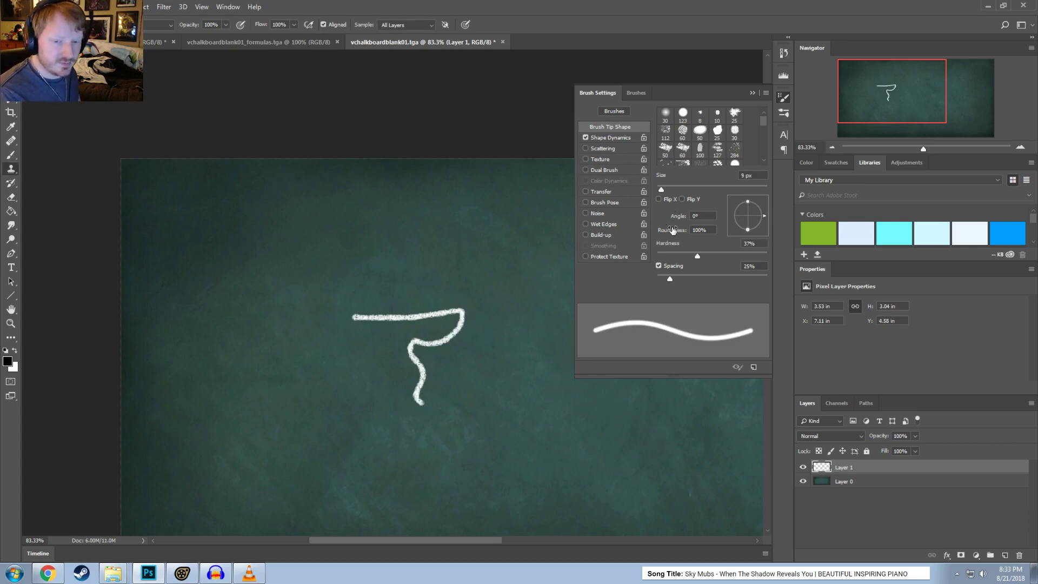
key("shift+s")
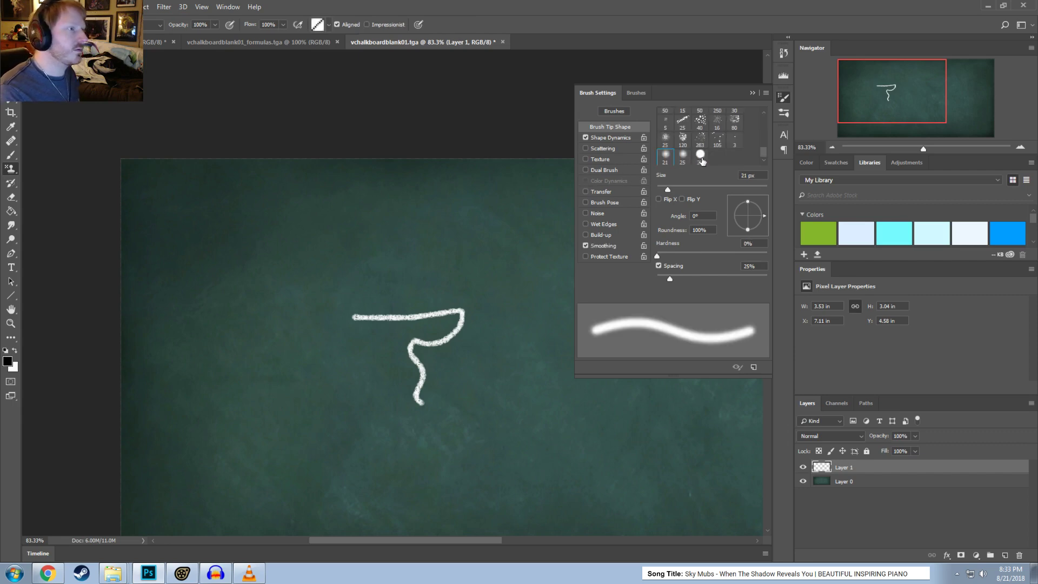
Step: Undo the previous chalk stroke and paint a curved Pattern Stamp test stroke with the soft 21 px tip on Layer 1
key("ctrl+z")
left_click_drag(417, 293, 349, 383)
key("ctrl+z")
key("ctrl+z")
key("ctrl+z")
key("ctrl+z")
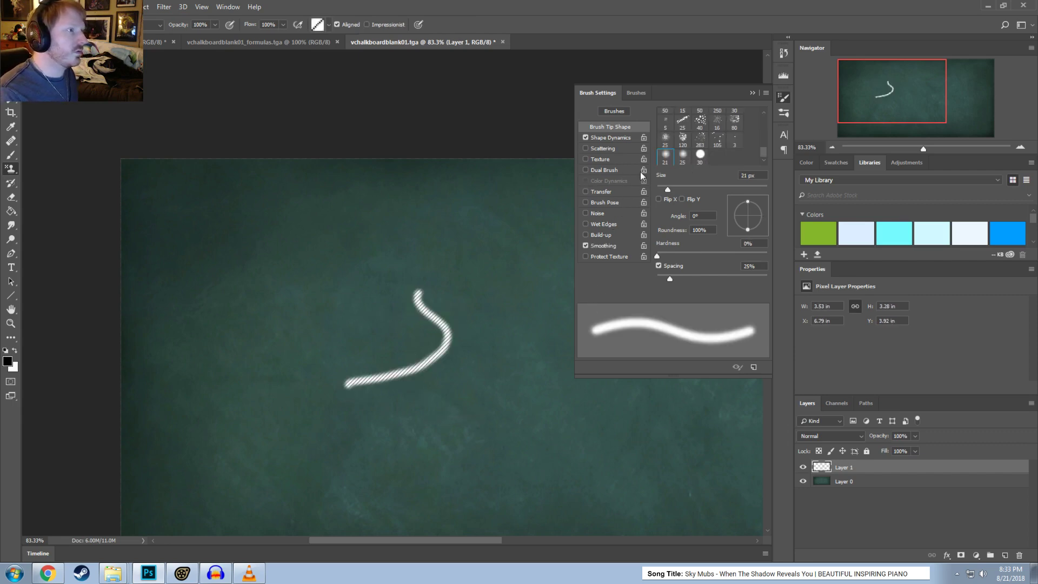
Step: Try the 25 px angled tip, load the ns_Pastel preset at 50 px, and paint a diagonal test stroke across the previous one
left_click(682, 120)
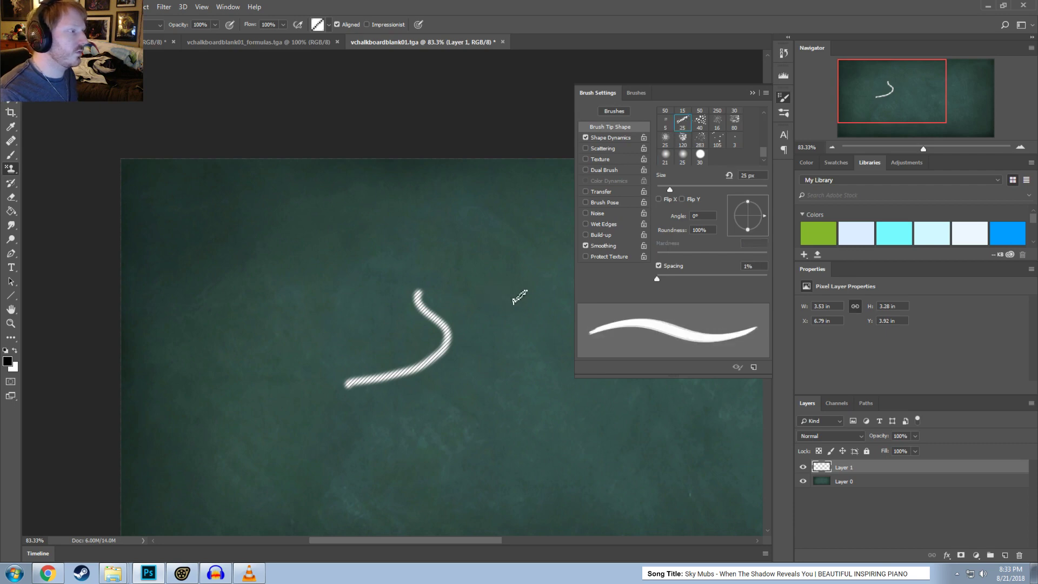
scroll(389, 298, "up", 3, "alt")
scroll(706, 157, "down", 5)
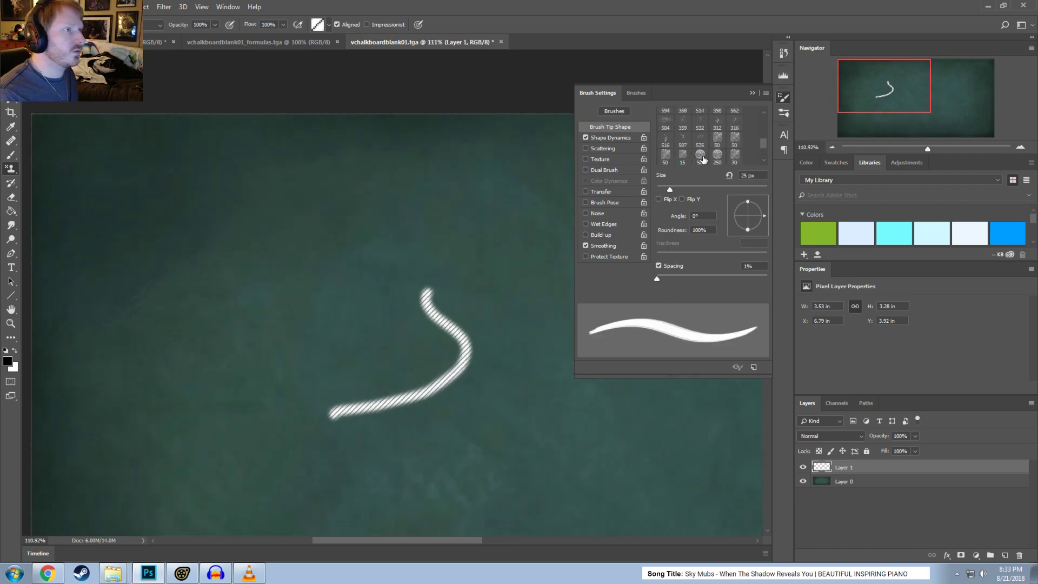
scroll(705, 158, "down", 2)
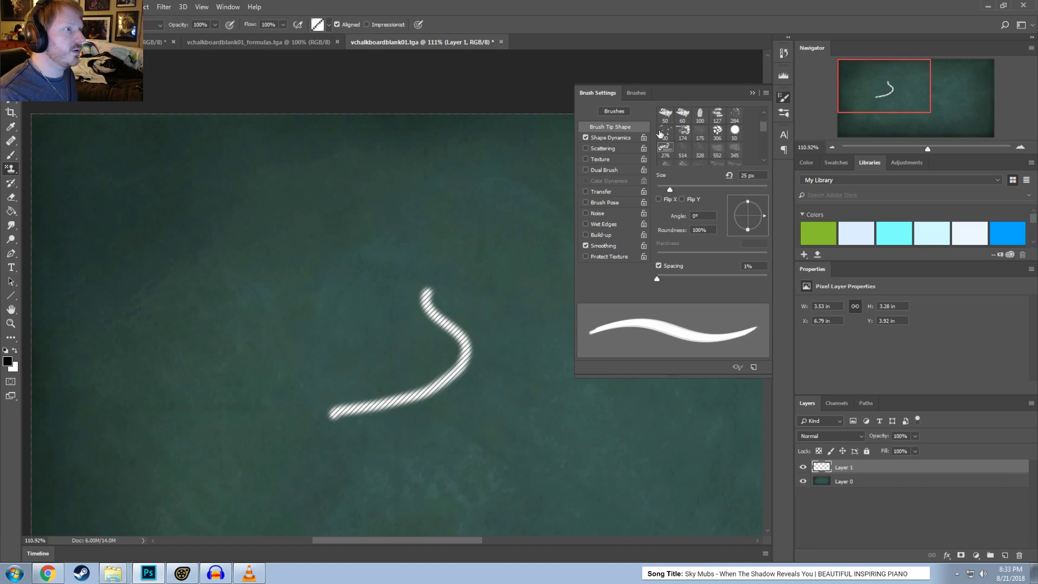
left_click(32, 24)
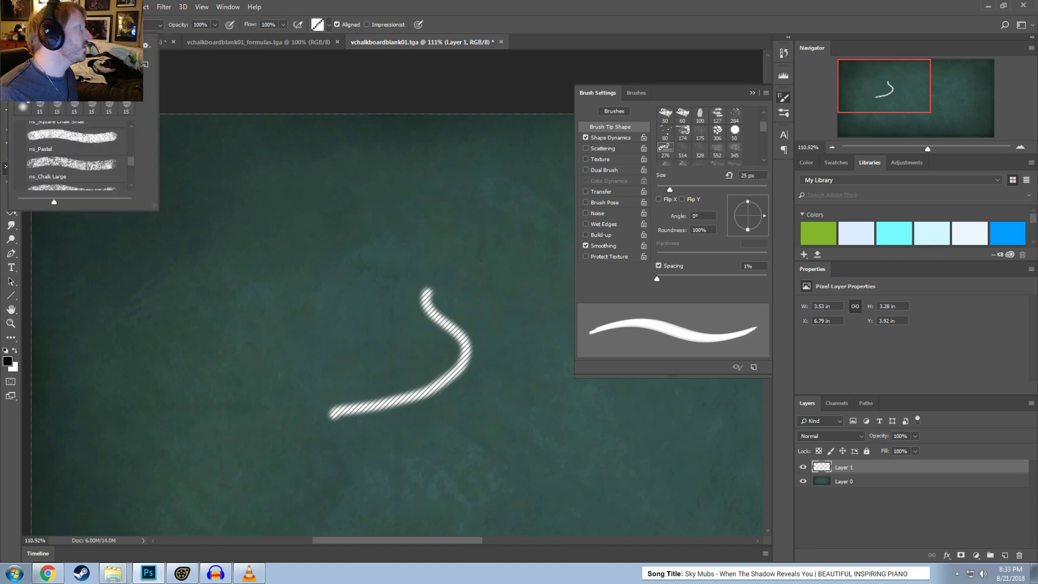
left_click(67, 151)
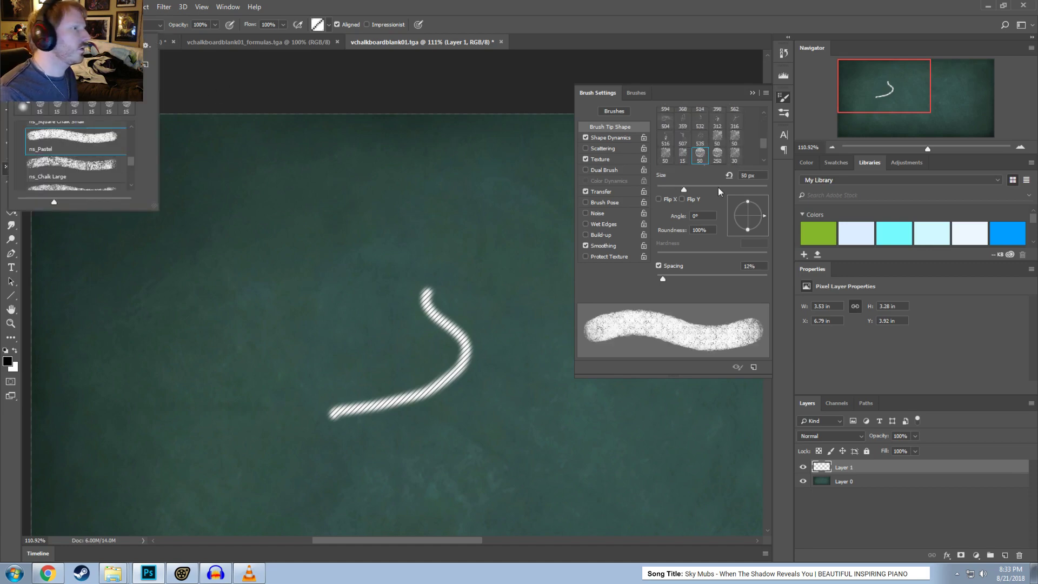
mouse_move(519, 254)
left_mouse_down()
mouse_move(459, 273)
mouse_move(456, 364)
left_mouse_up()
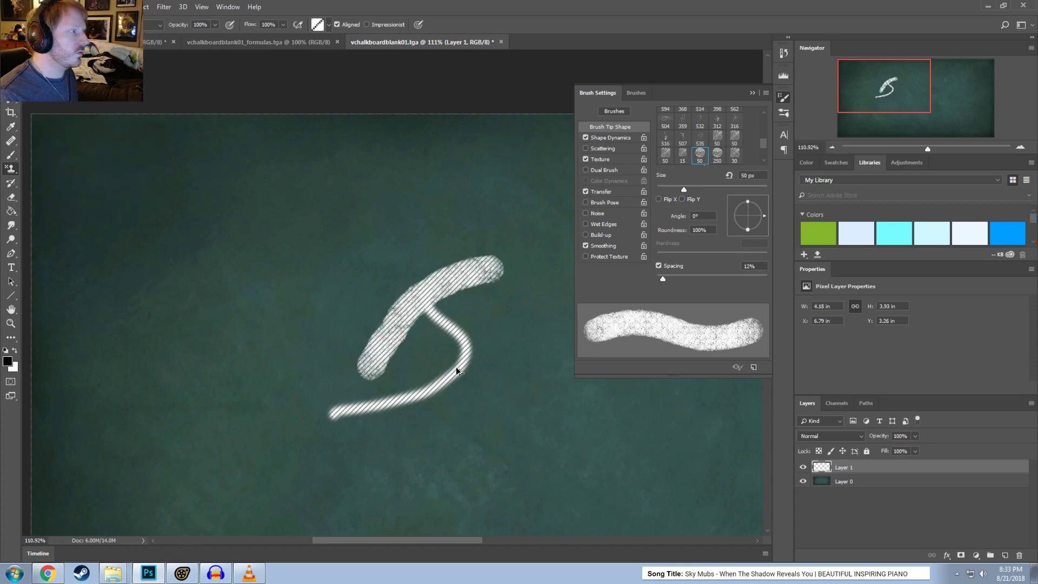
Step: Step back through the history to remove the test strokes along with Layer 1
key("ctrl+alt+z")
key("ctrl+alt+z")
key("ctrl+alt+z")
Step: Paint a zigzag test stroke with the 50 px pastel tip on Layer 0, inspect its texture, and undo it
mouse_move(418, 218)
left_mouse_down()
mouse_move(366, 277)
mouse_move(460, 415)
mouse_move(401, 453)
left_mouse_up()
scroll(459, 422, "up", 3, "alt")
scroll(453, 415, "up", 1, "alt")
scroll(469, 409, "down", 4, "alt")
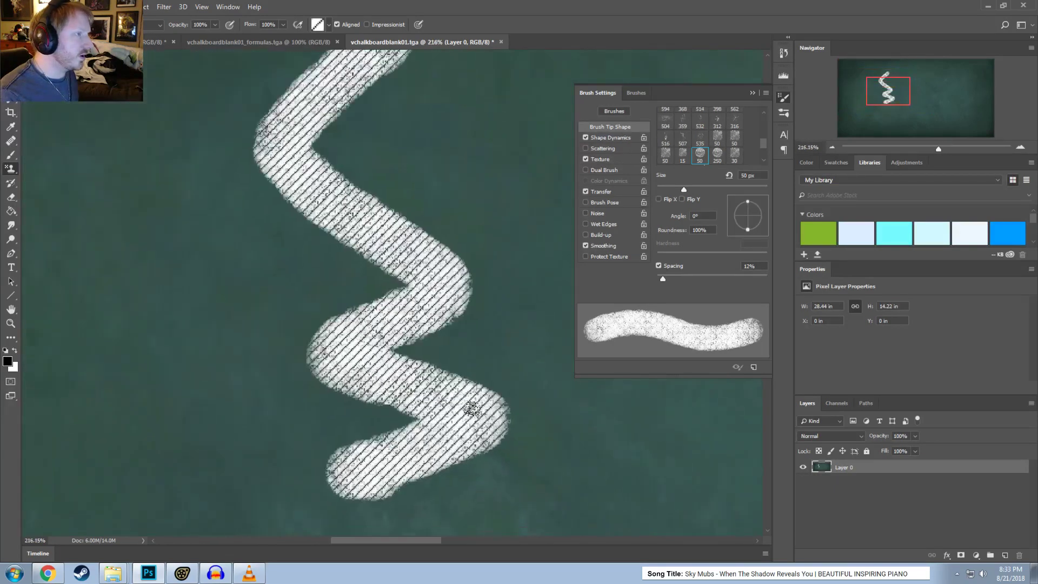
key("ctrl+alt+z")
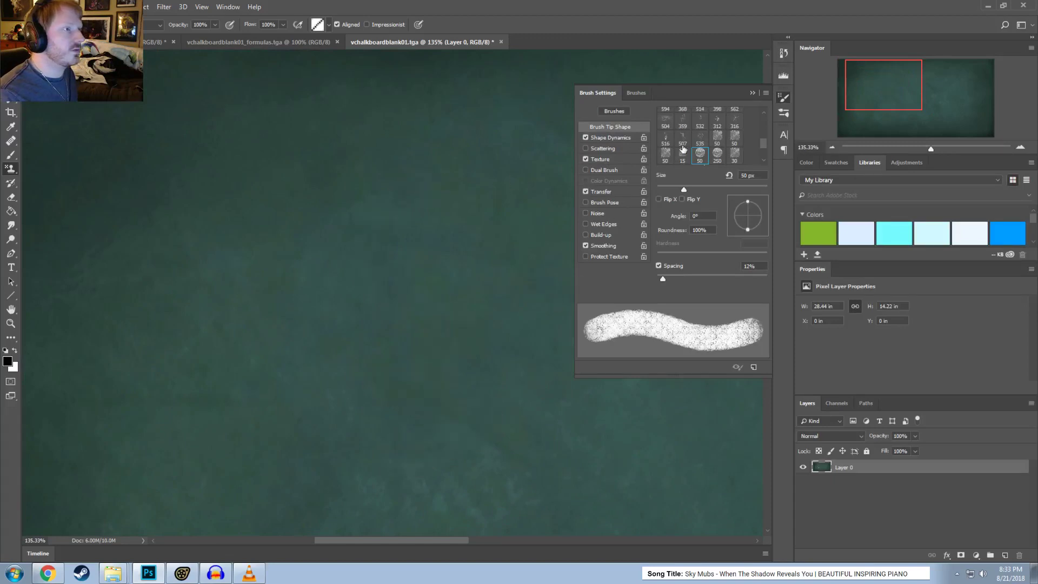
Step: Test the soft round 30 px tip with a short curved stroke on the board and undo the stroke
scroll(668, 138, "up", 5)
scroll(667, 138, "up", 1)
left_click(665, 114)
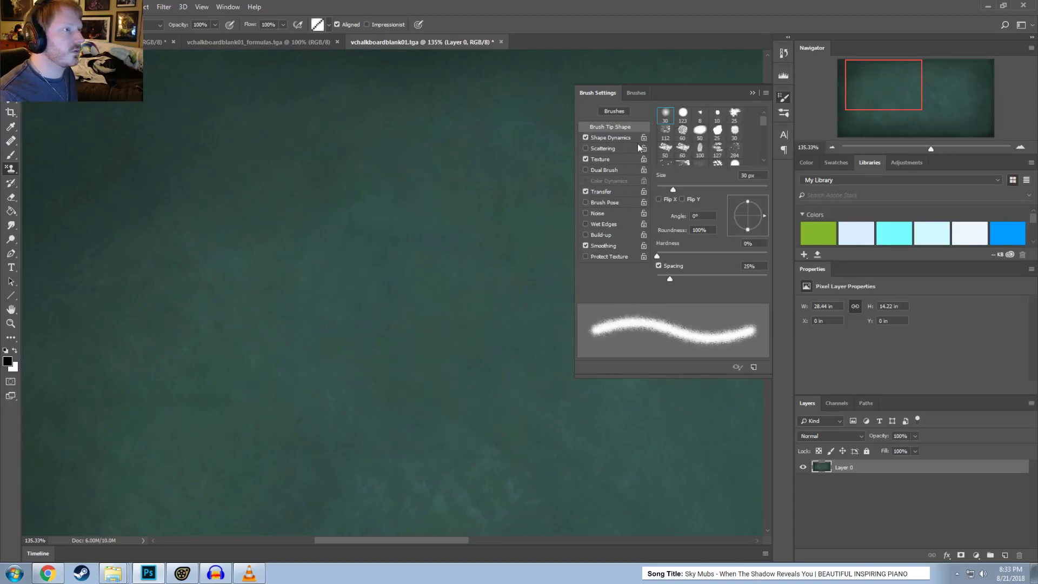
left_click_drag(417, 260, 353, 334)
key("ctrl+z")
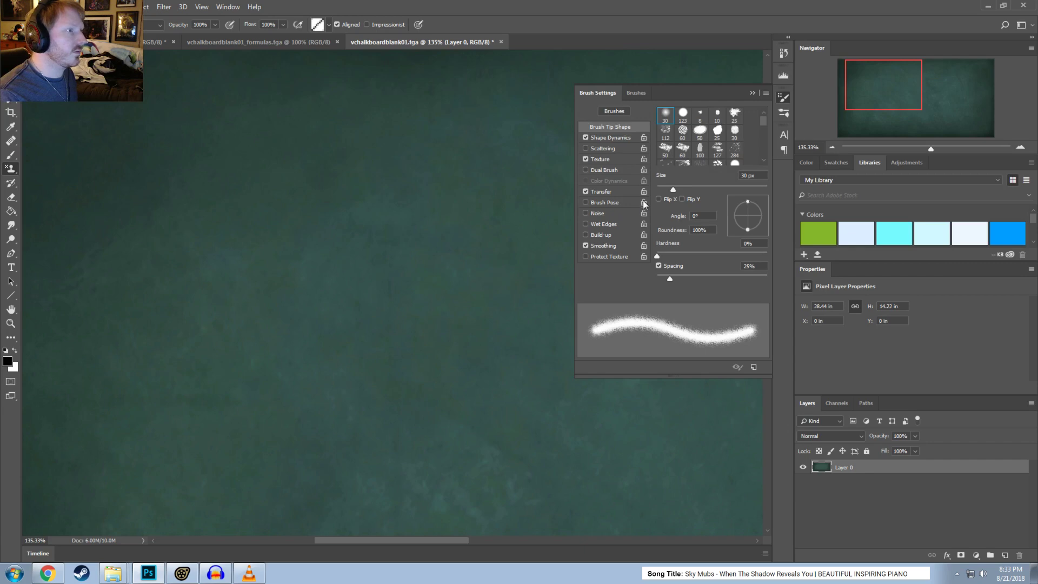
Step: Compare the soft 21 px tip and the speckled 283 px tip in the stroke preview
left_click_drag(668, 188, 667, 189)
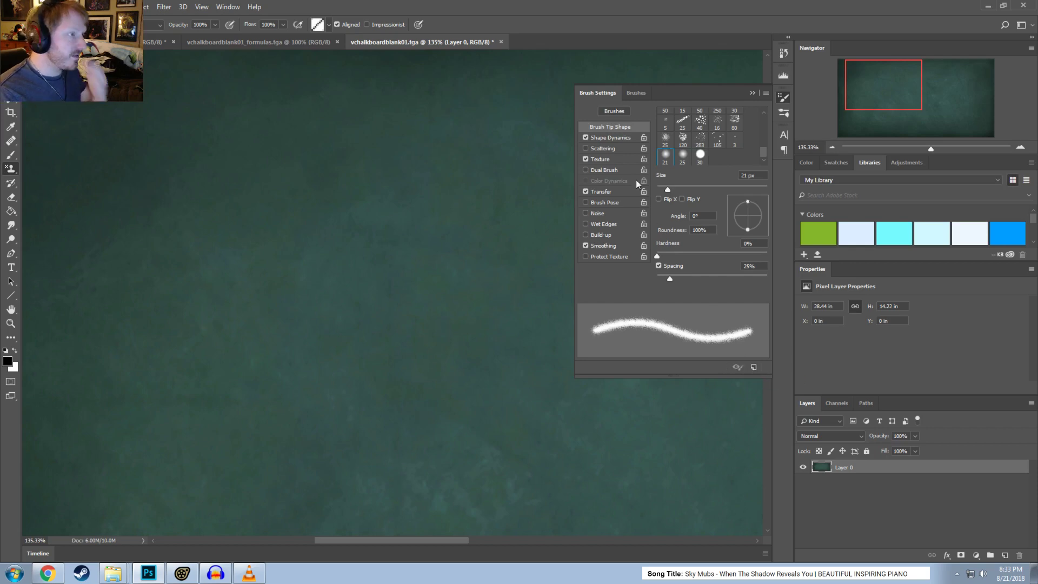
left_click(605, 137)
left_click(612, 127)
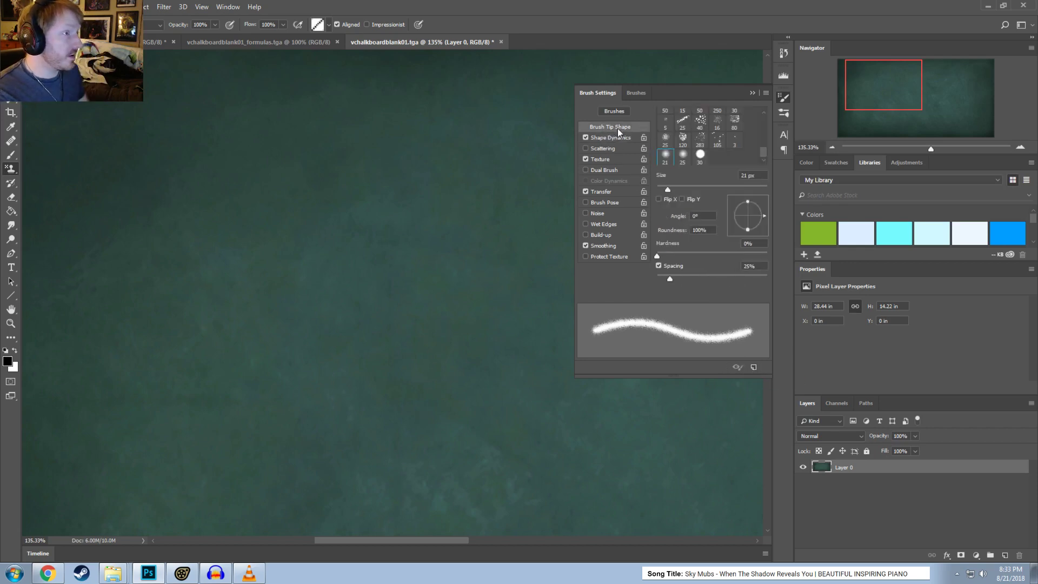
left_click(685, 147)
left_click(700, 137)
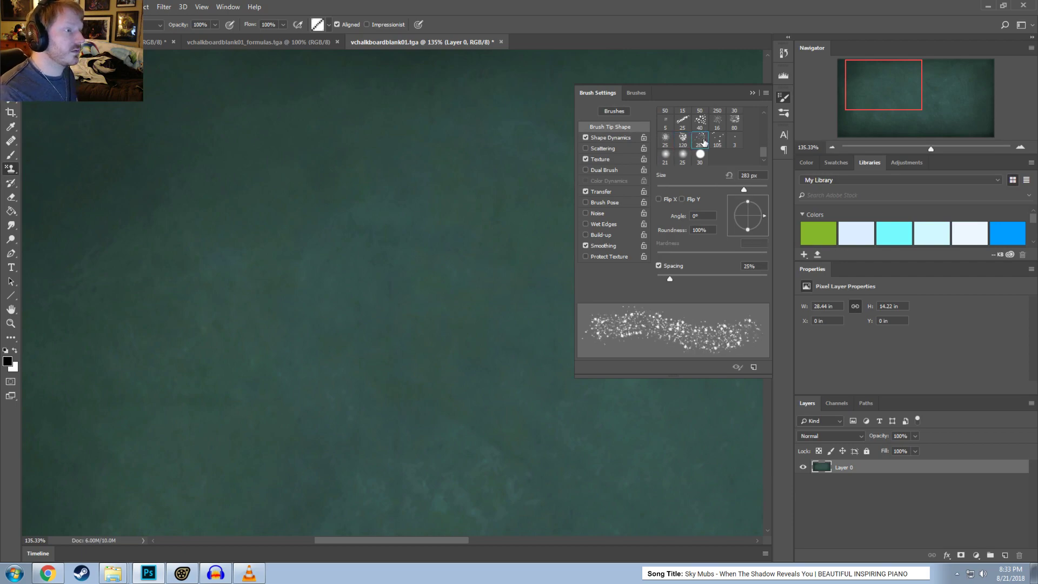
Step: Paint a bent test stroke with the rough 120 px tip, inspect it near and far, and undo it
left_click(683, 137)
mouse_move(505, 215)
left_mouse_down()
mouse_move(371, 348)
mouse_move(412, 380)
left_mouse_up()
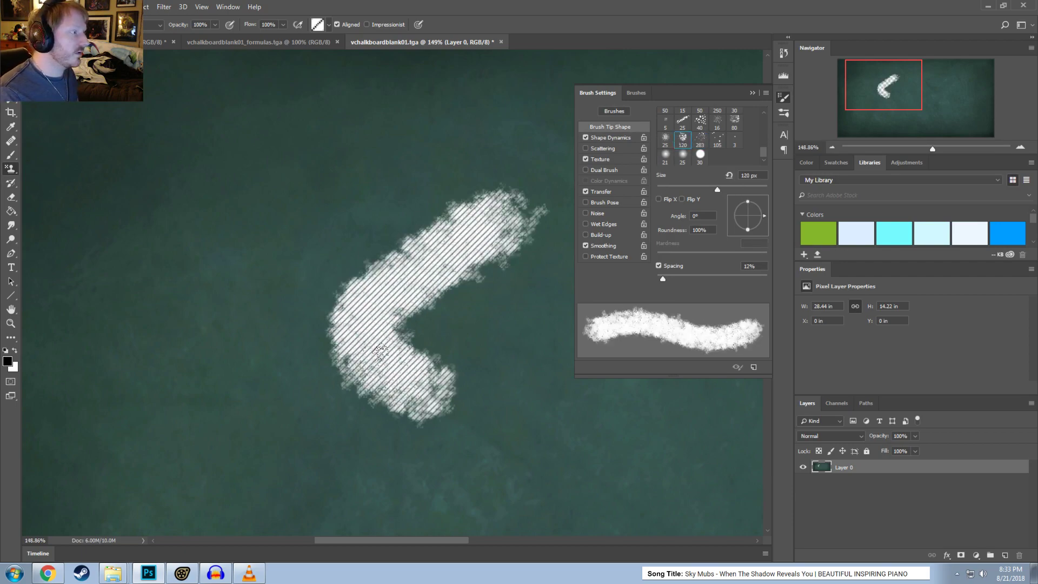
scroll(413, 364, "up", 5, "alt")
scroll(417, 363, "down", 8, "alt")
scroll(429, 364, "down", 2, "alt")
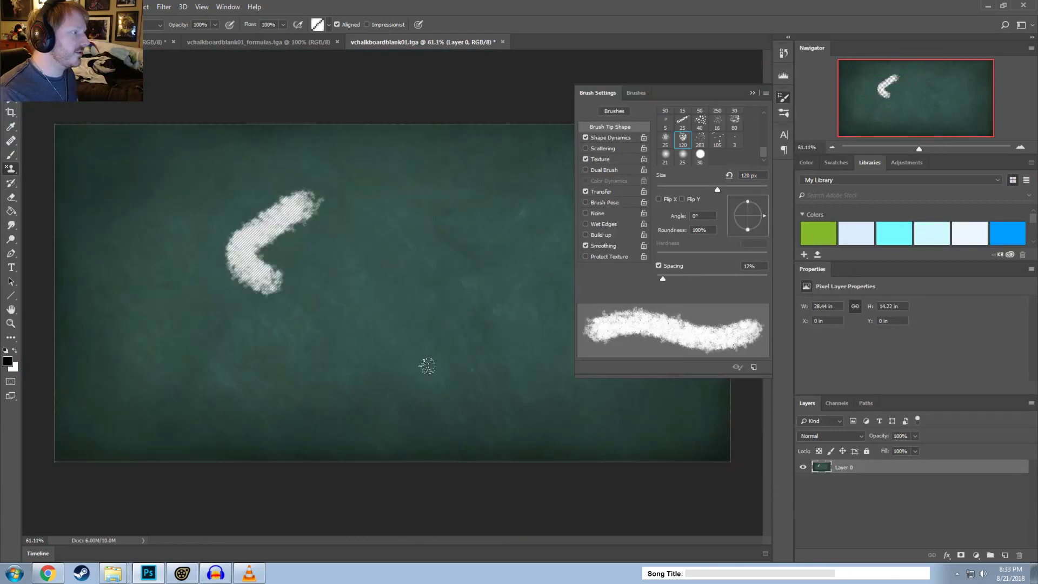
scroll(432, 346, "up", 7, "alt")
key("ctrl+z")
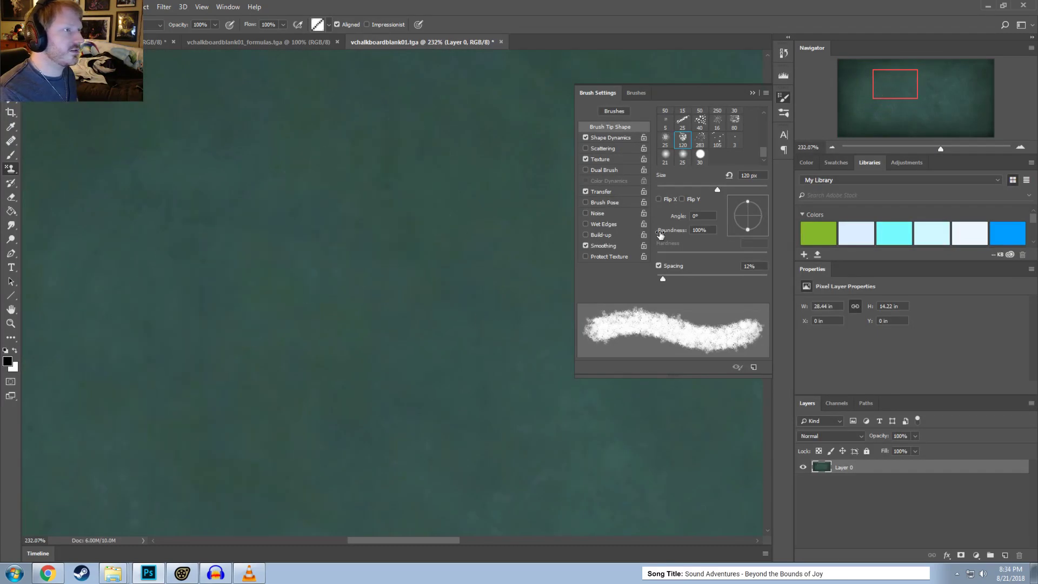
Step: Enlarge the rough tip to 238 px, paint a cloudy test patch, and undo it
left_click_drag(716, 189, 740, 189)
left_click(432, 264)
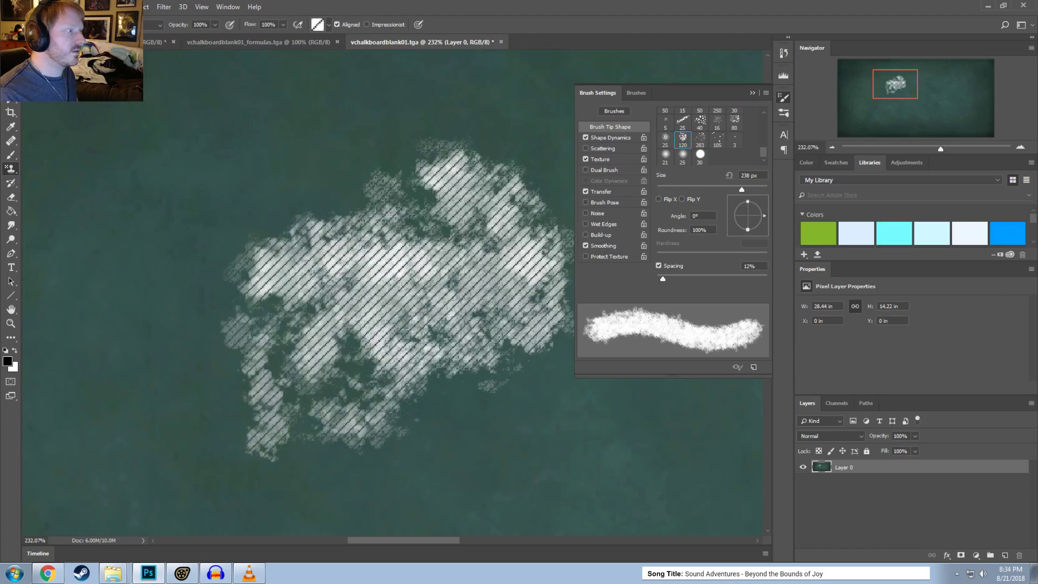
key("ctrl+z")
Step: Reload the ns_Pastel brush preset at 50 px
left_click(33, 24)
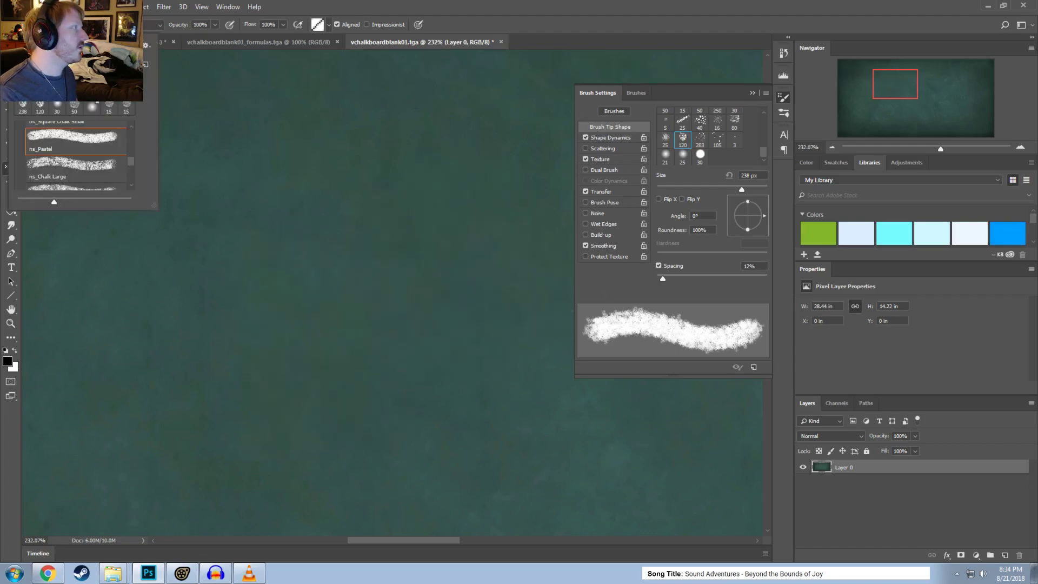
left_click(87, 145)
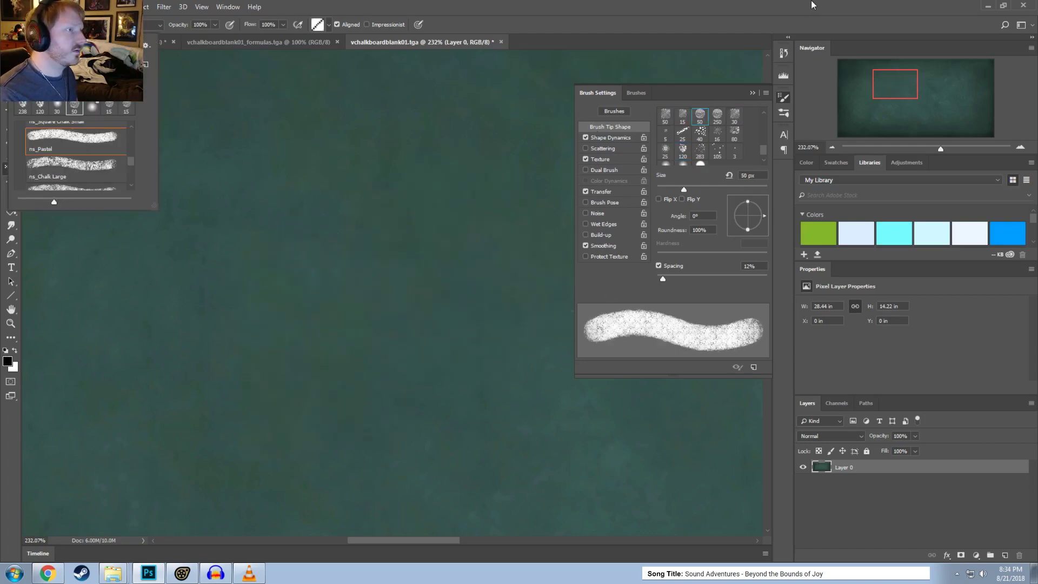
key("Escape")
scroll(669, 161, "up", 2)
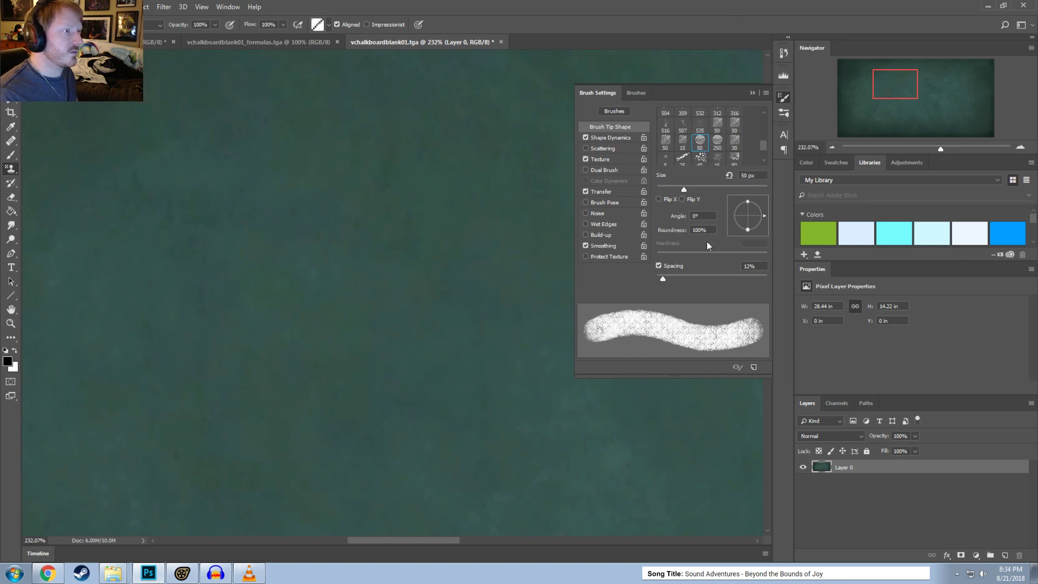
Step: Toggle the tip's Spacing off and on, paint a looped test stroke with the pastel brush, and undo it
left_click(659, 268)
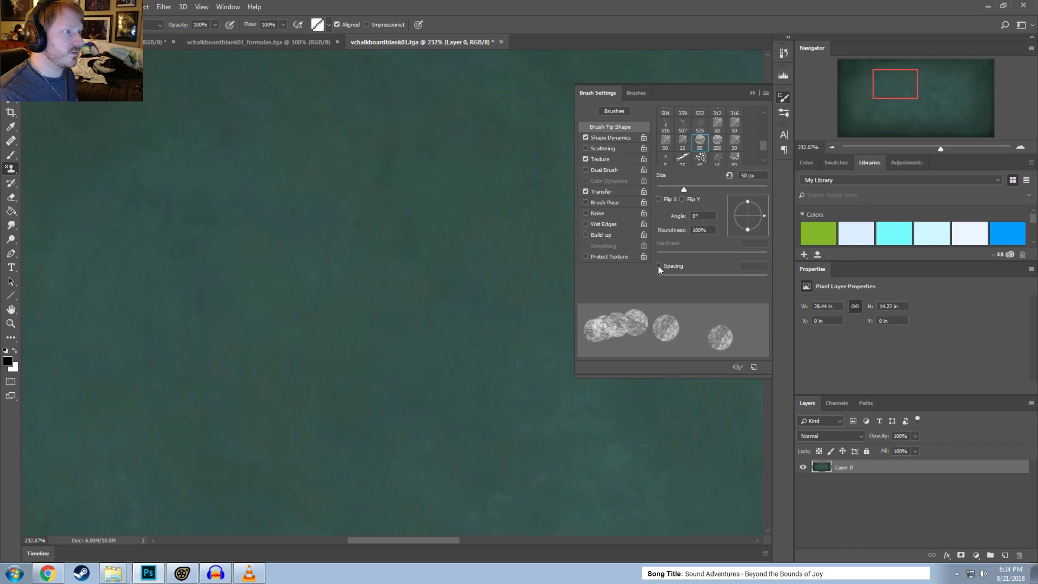
left_click(659, 267)
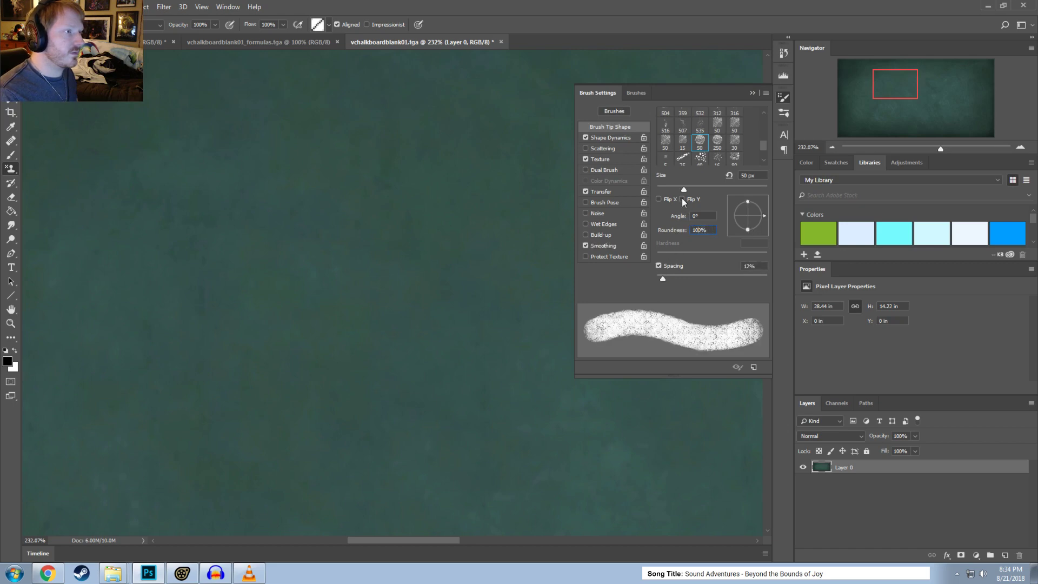
mouse_move(465, 267)
left_mouse_down()
mouse_move(318, 303)
mouse_move(340, 218)
mouse_move(391, 206)
left_mouse_up()
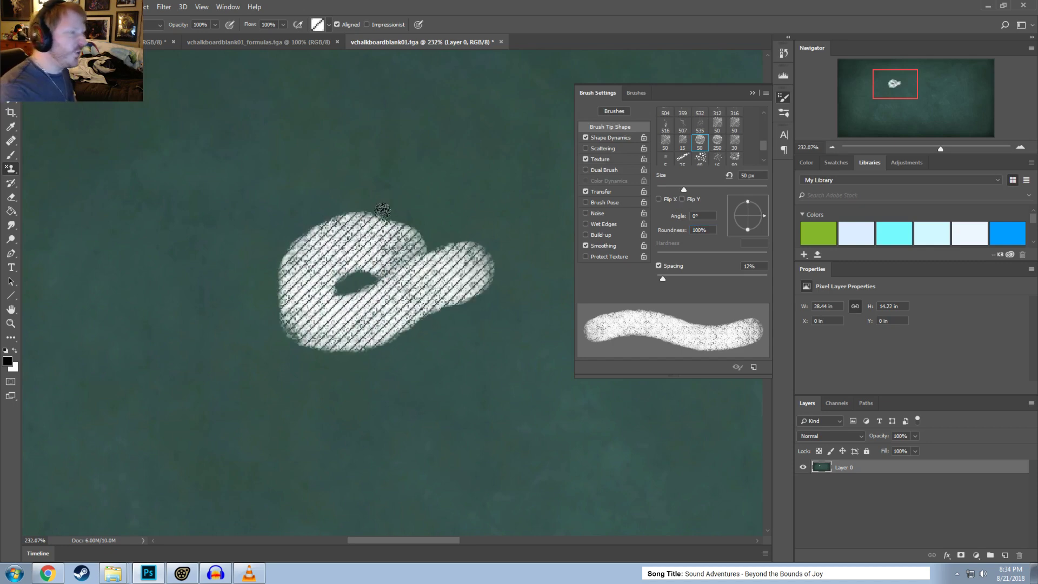
key("ctrl+z")
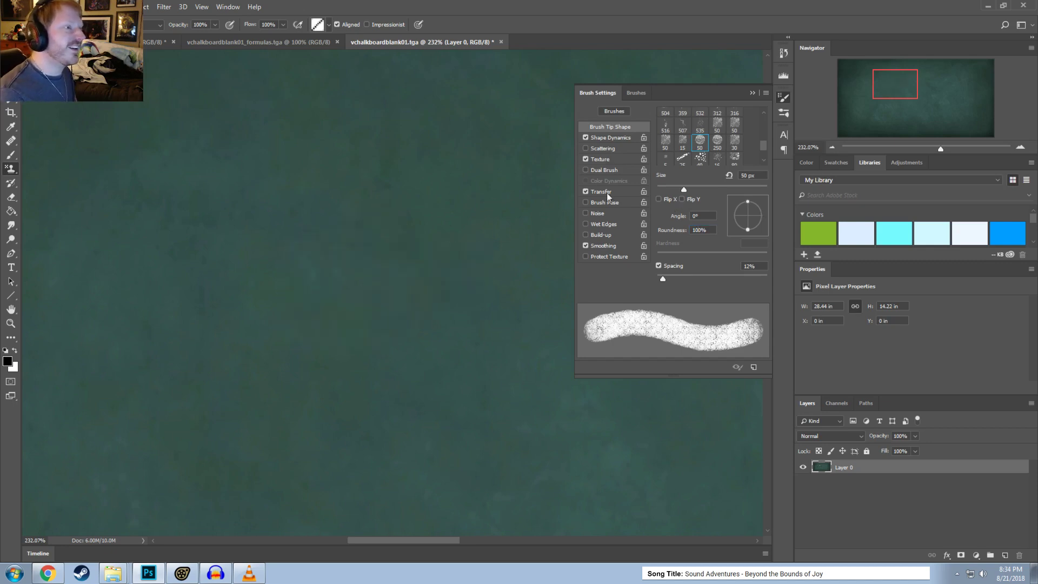
Step: Check the Shape Dynamics settings, paint a dense pastel test patch, inspect its grain closely, and undo the patch
left_click(614, 139)
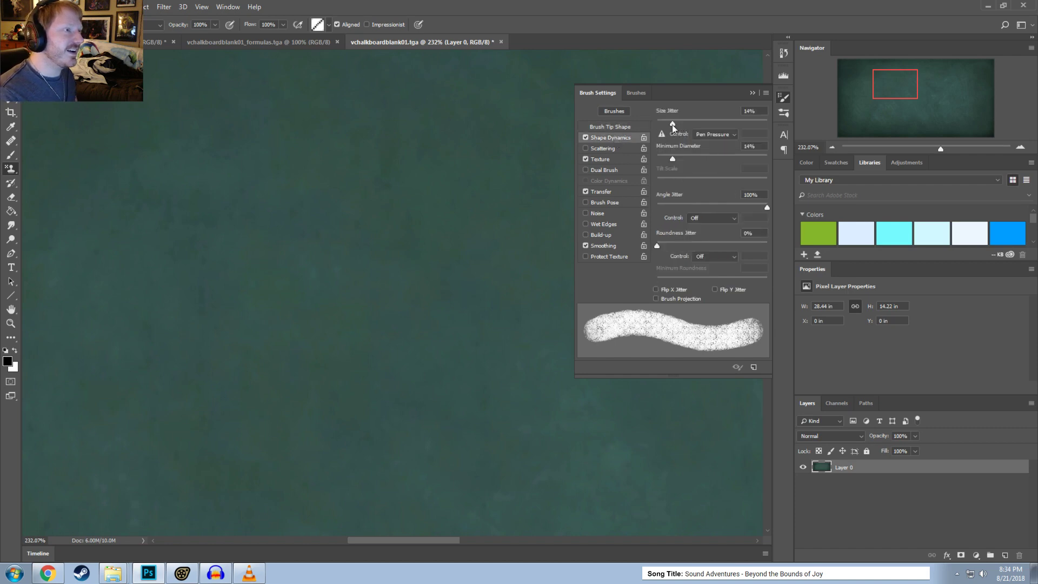
left_click(616, 127)
mouse_move(433, 237)
left_mouse_down()
mouse_move(280, 227)
mouse_move(232, 319)
mouse_move(354, 247)
mouse_move(339, 248)
mouse_move(503, 325)
mouse_move(384, 378)
left_mouse_up()
scroll(345, 314, "up", 10, "alt")
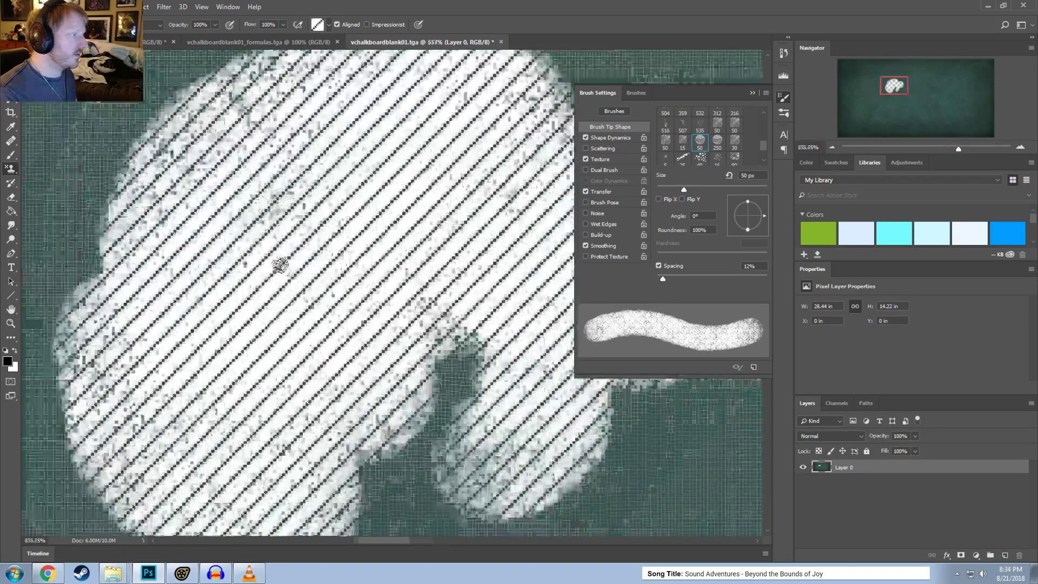
scroll(354, 306, "down", 10, "alt")
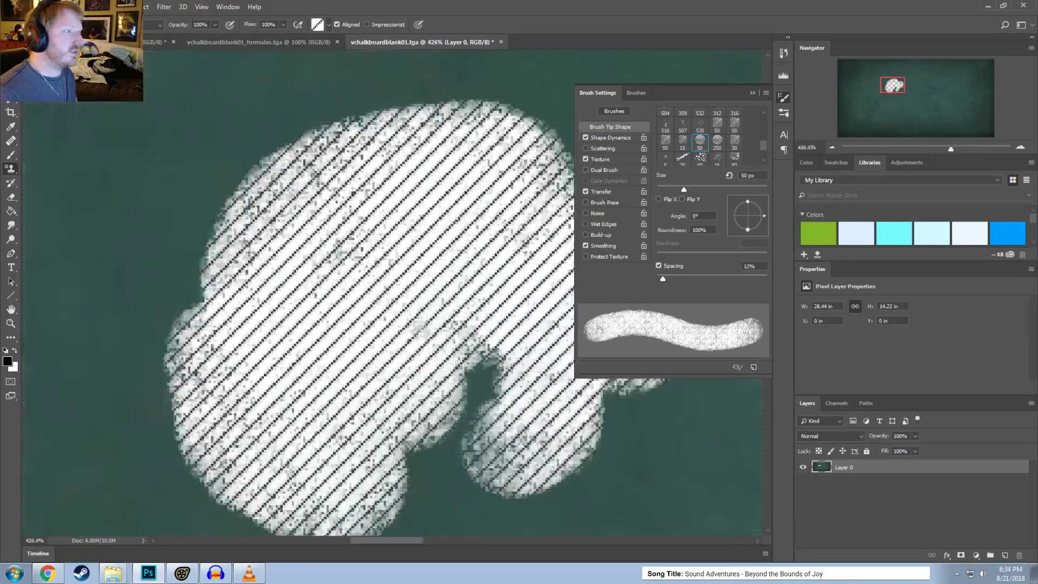
key("ctrl+z")
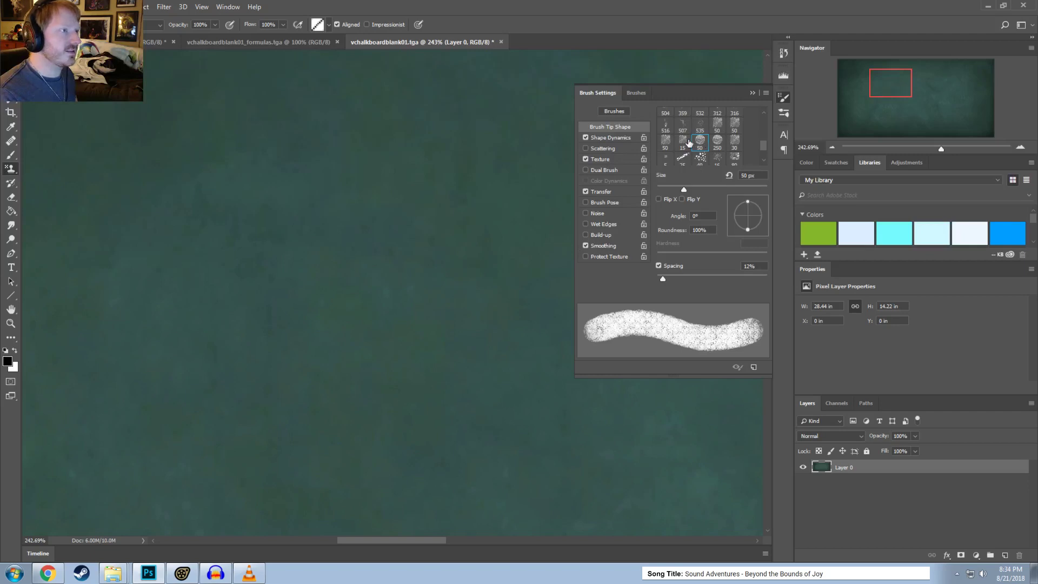
Step: Reduce the pastel brush size to 8 px and test it with a thin looping stroke on the board
scroll(687, 142, "up", 1)
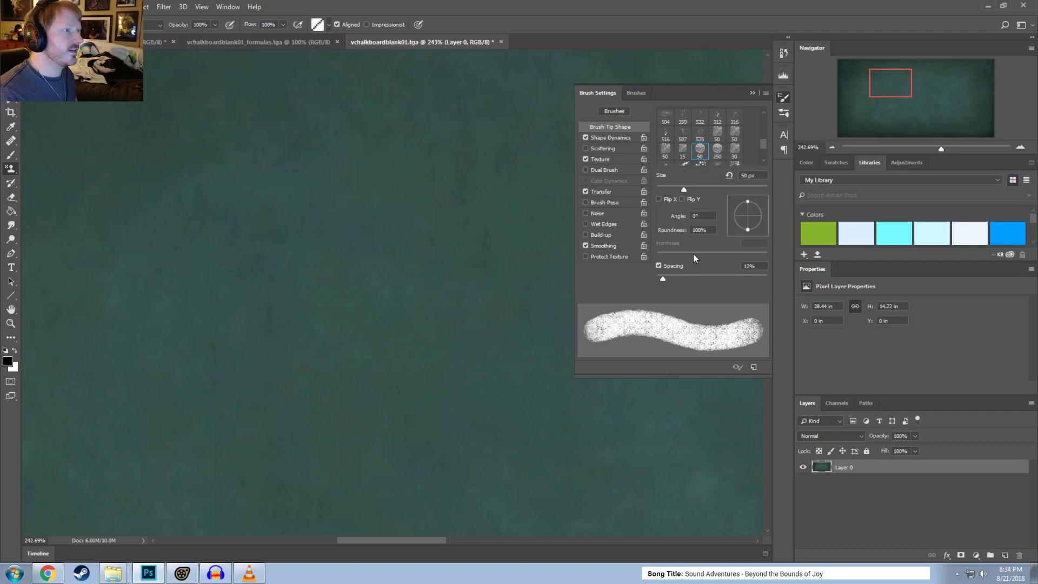
left_click_drag(682, 186, 660, 189)
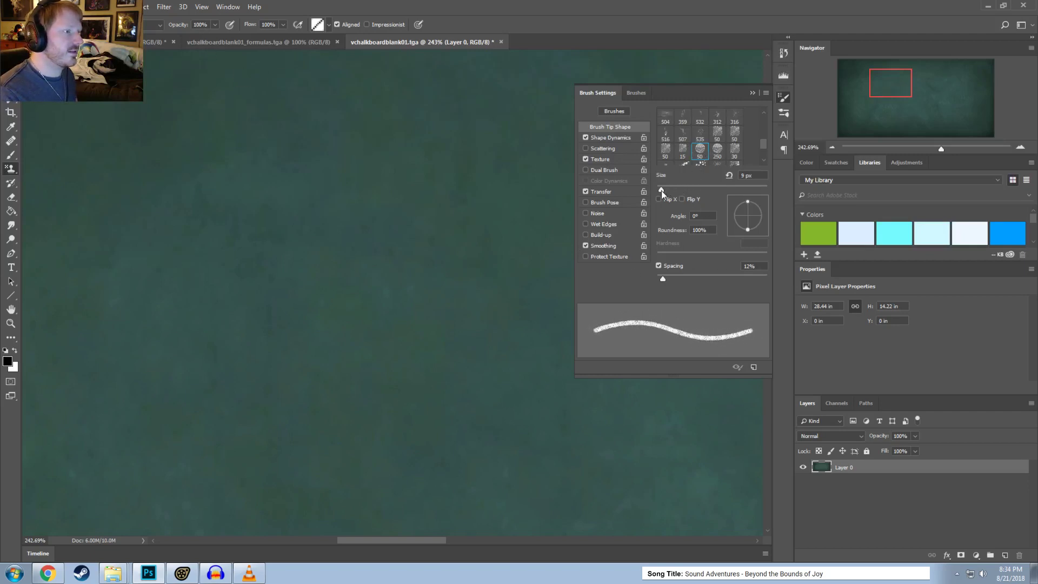
mouse_move(435, 241)
left_mouse_down()
mouse_move(408, 394)
mouse_move(366, 134)
left_mouse_up()
key("ctrl+z")
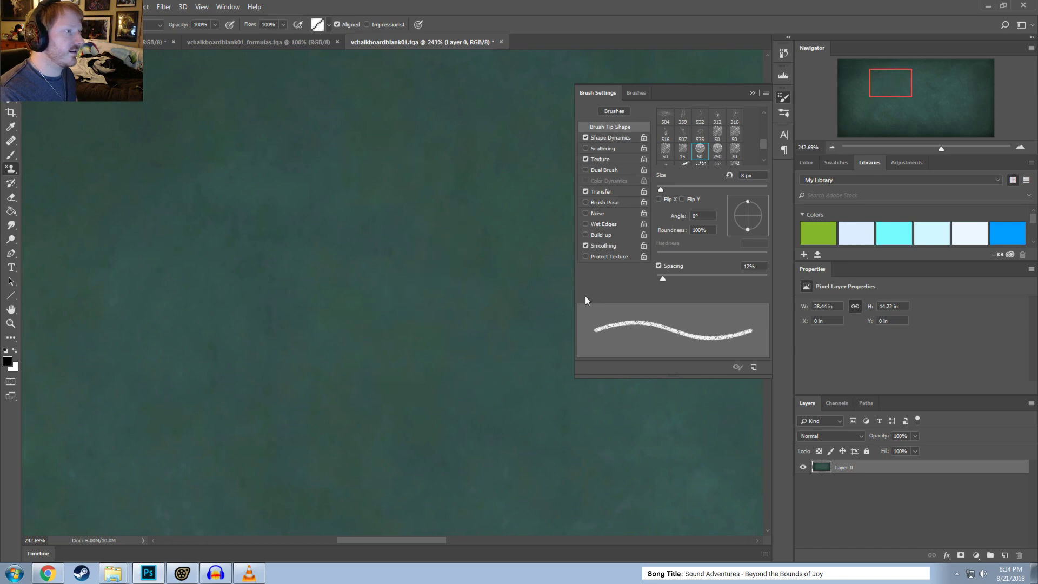
Step: Step back through the history past the image resize, redo up to the thin looping stroke, and show the brush preset folders
key("ctrl+z")
key("ctrl+z")
key("ctrl+alt+z")
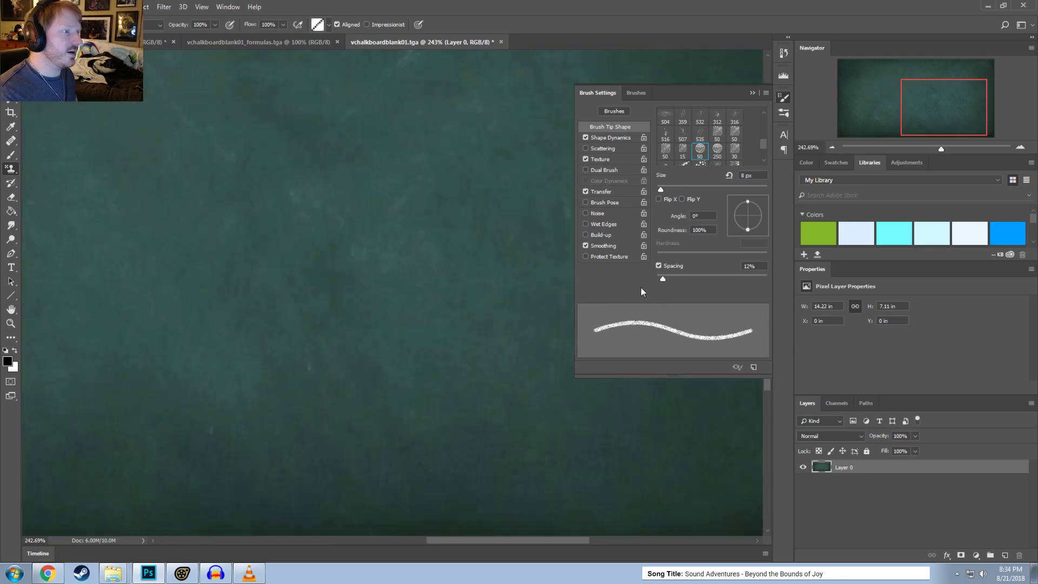
key("ctrl+z")
key("ctrl+z")
key("ctrl+shift+z")
key("ctrl+shift+z")
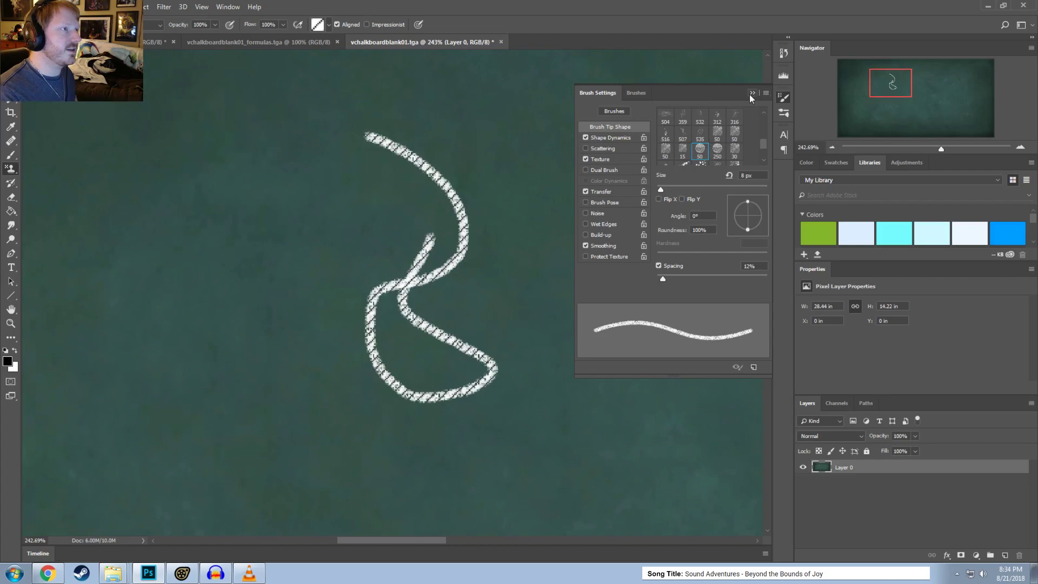
left_click(629, 91)
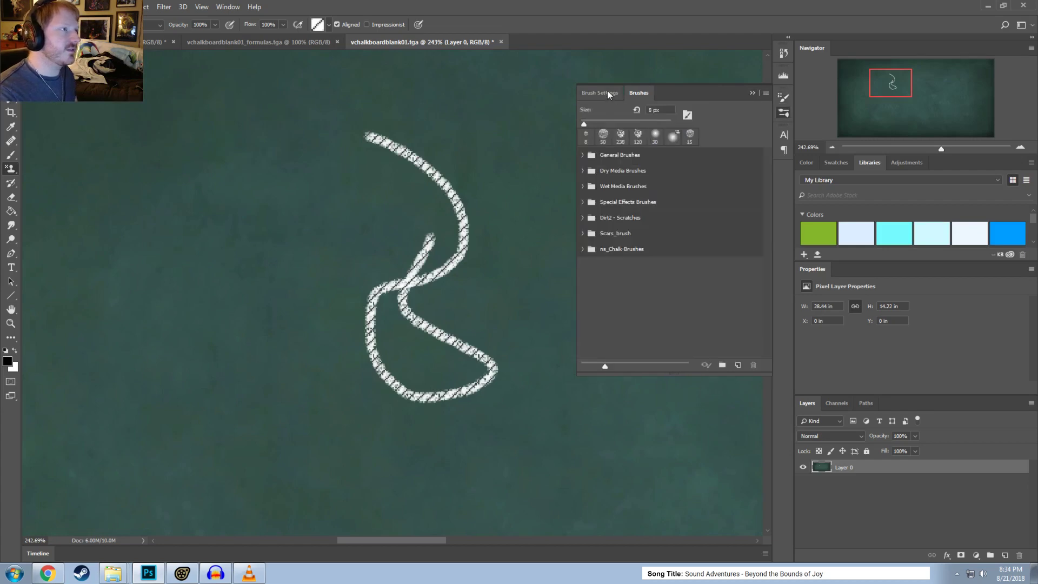
Step: Switch between the recent 8 px and 50 px brushes, select the 50 px one, and check its tip settings
left_click(608, 92)
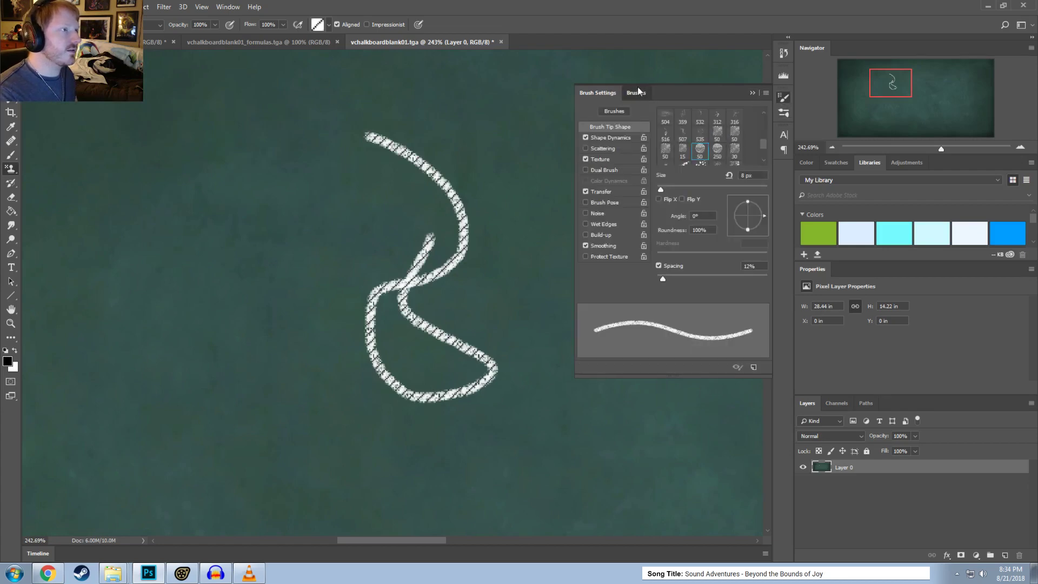
left_click(639, 92)
left_click(602, 139)
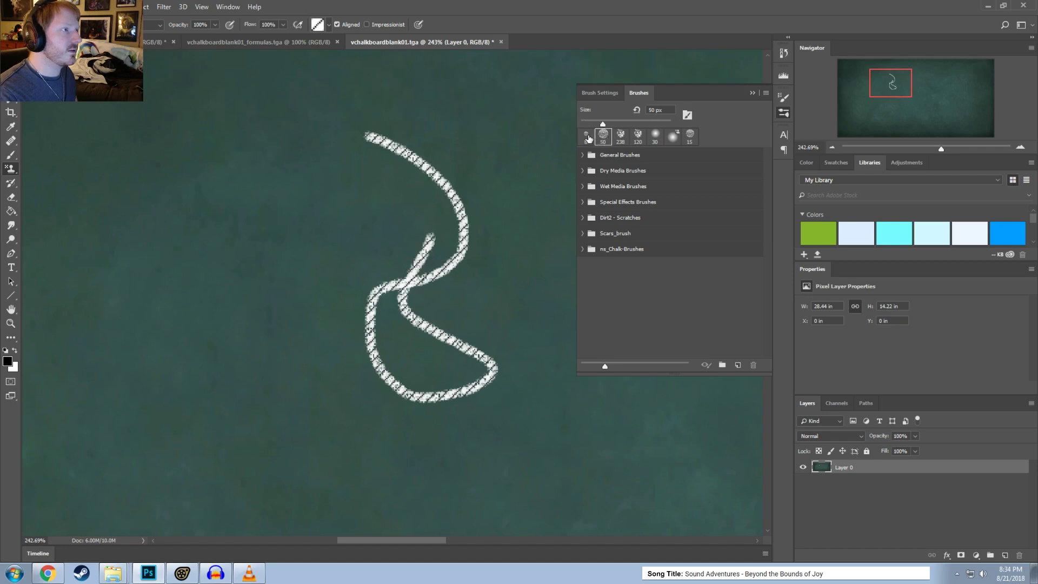
left_click(586, 139)
left_click(602, 139)
left_click(599, 92)
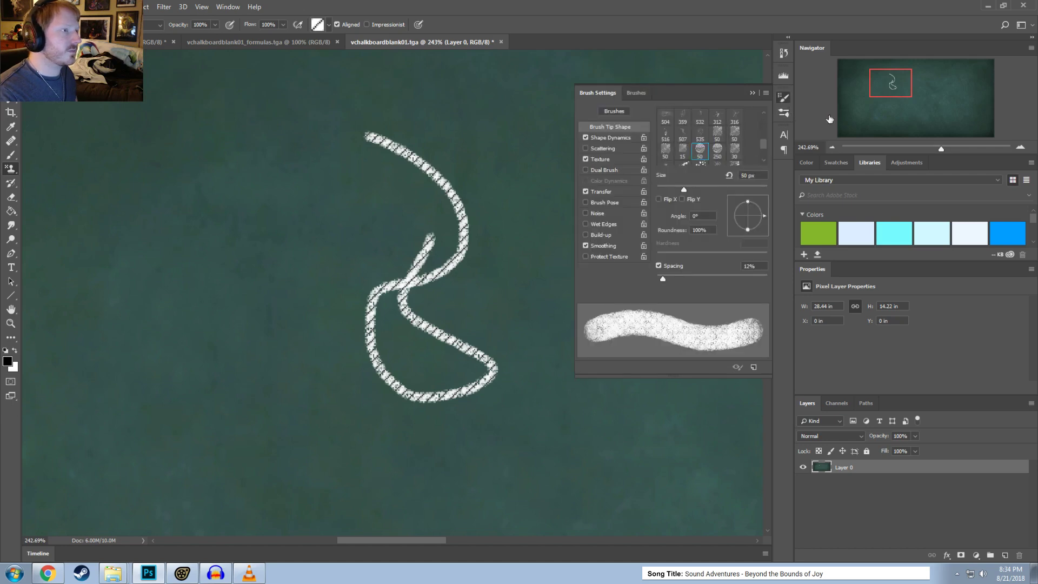
right_click(782, 94)
left_click(781, 97)
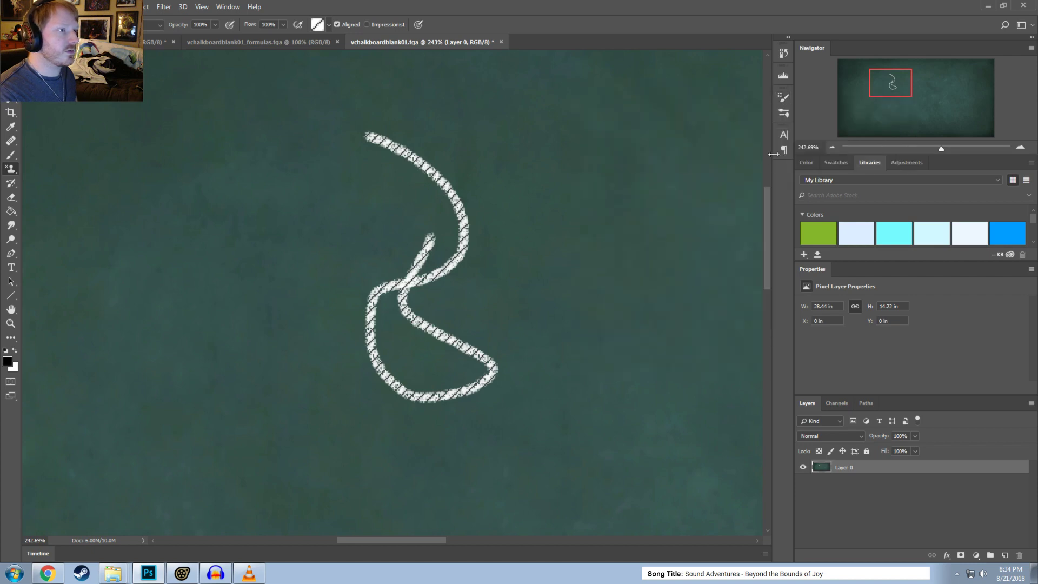
Step: Look through the brush preset folders, expand ns_Chalk-Brushes, and select the ns_Chalk Large brush
left_click(784, 113)
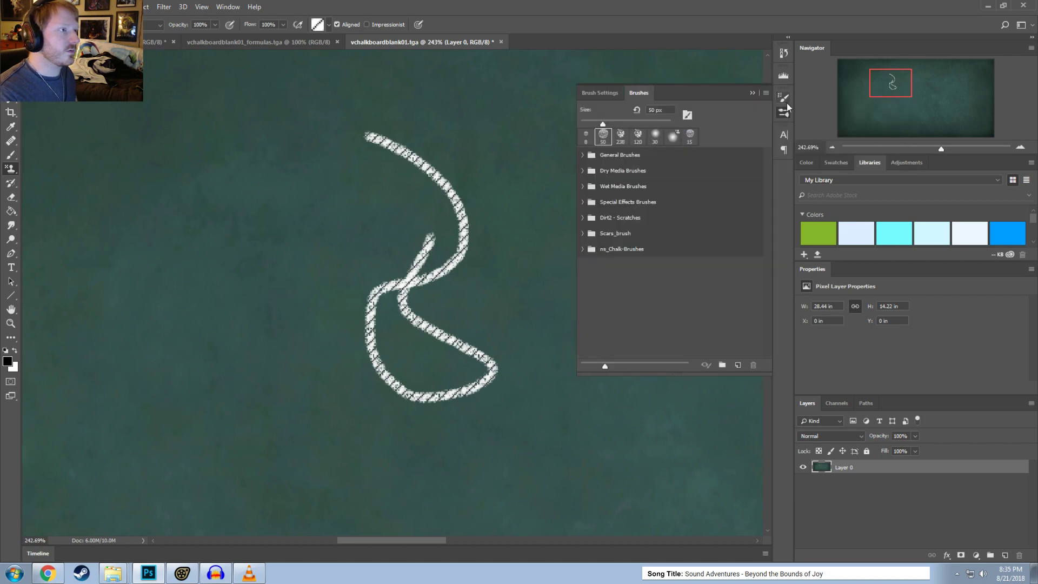
left_click(582, 155)
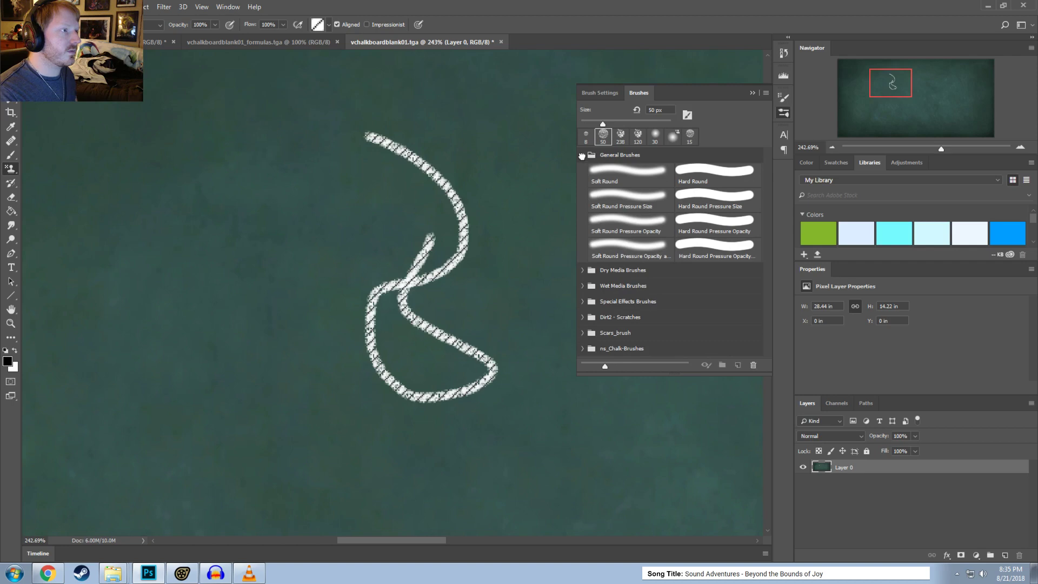
left_click(583, 156)
left_click(582, 249)
left_click(649, 270)
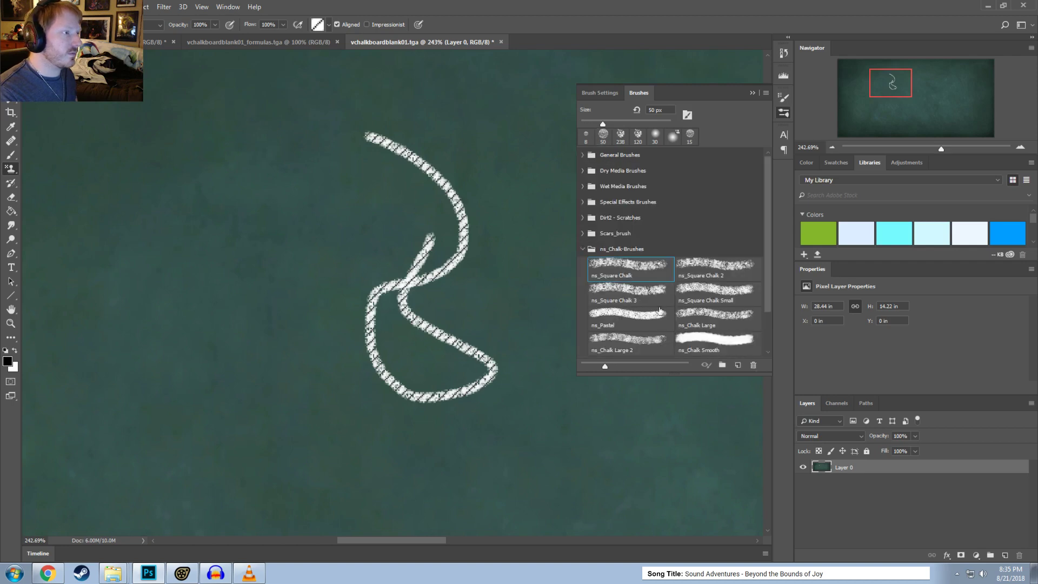
left_click(714, 325)
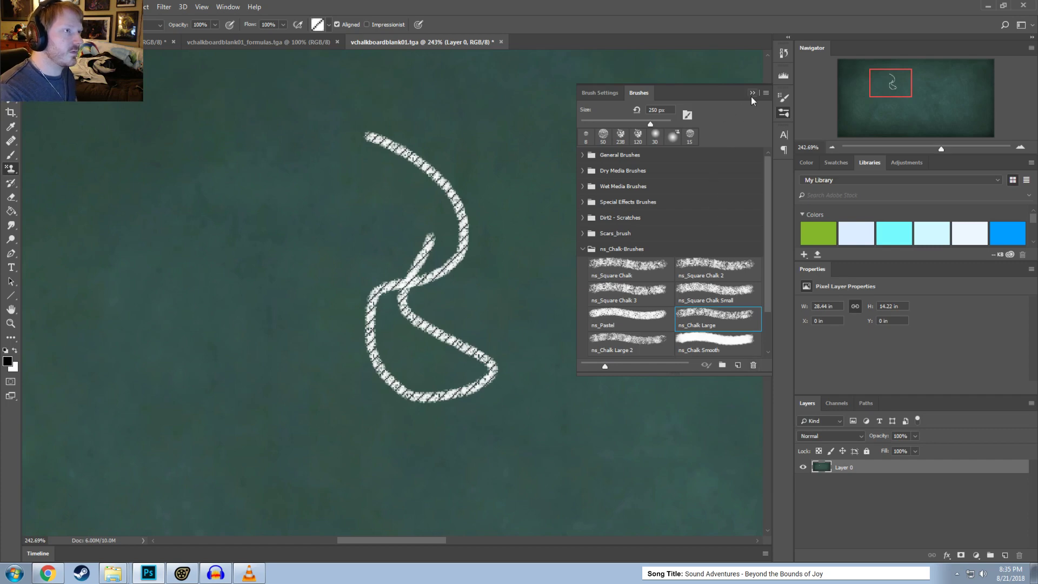
Step: Close vchalkboardblank01.tga without saving its changes and quit Photoshop, discarding the remaining unsaved changes
left_click(501, 43)
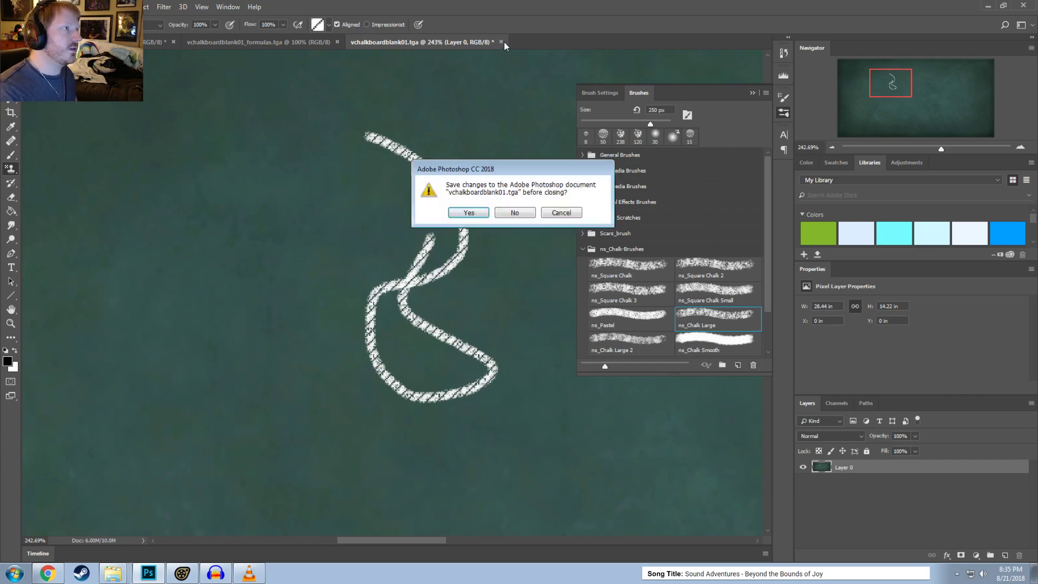
left_click(499, 214)
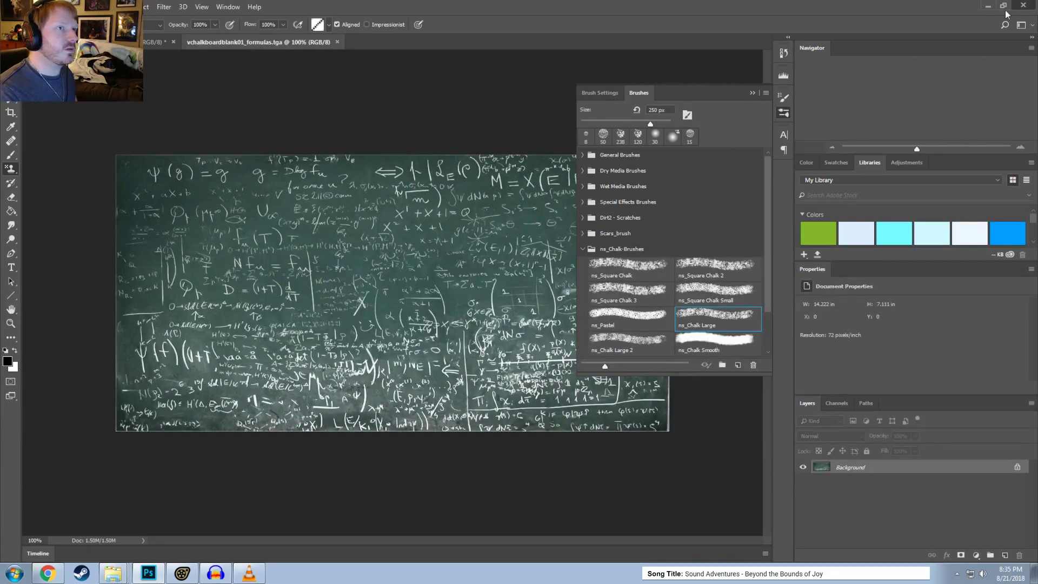
left_click(1023, 5)
left_click(508, 211)
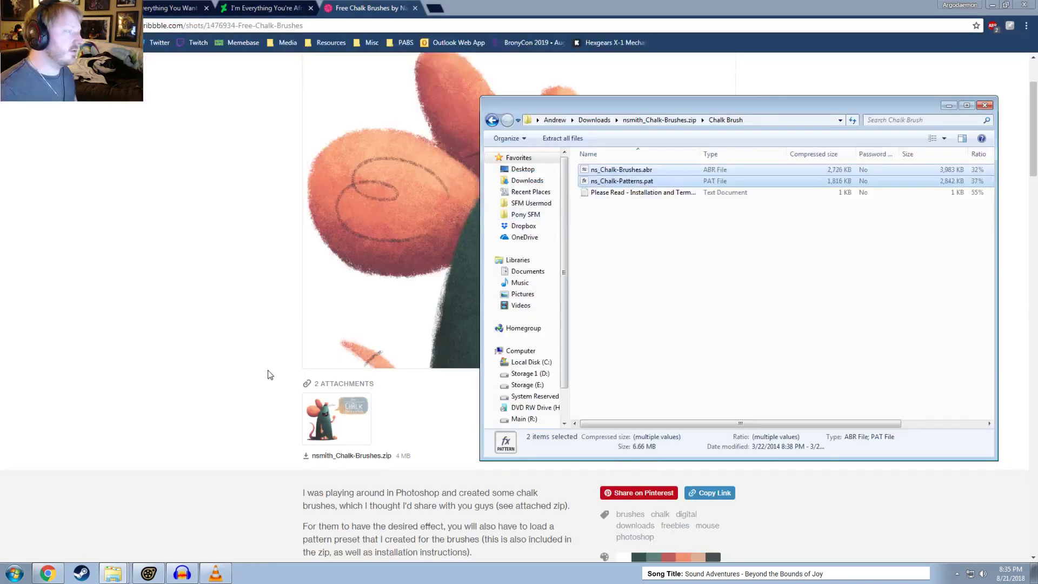
Step: Restart Adobe Photoshop CC 2018 and reopen vchalkboardblank01.tga from the recent files
key("super")
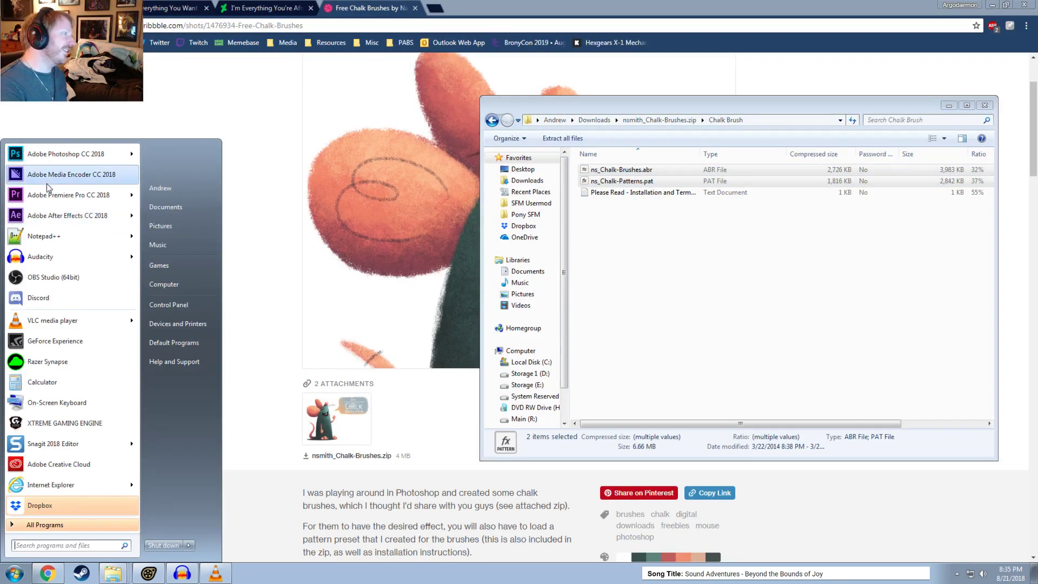
left_click(62, 162)
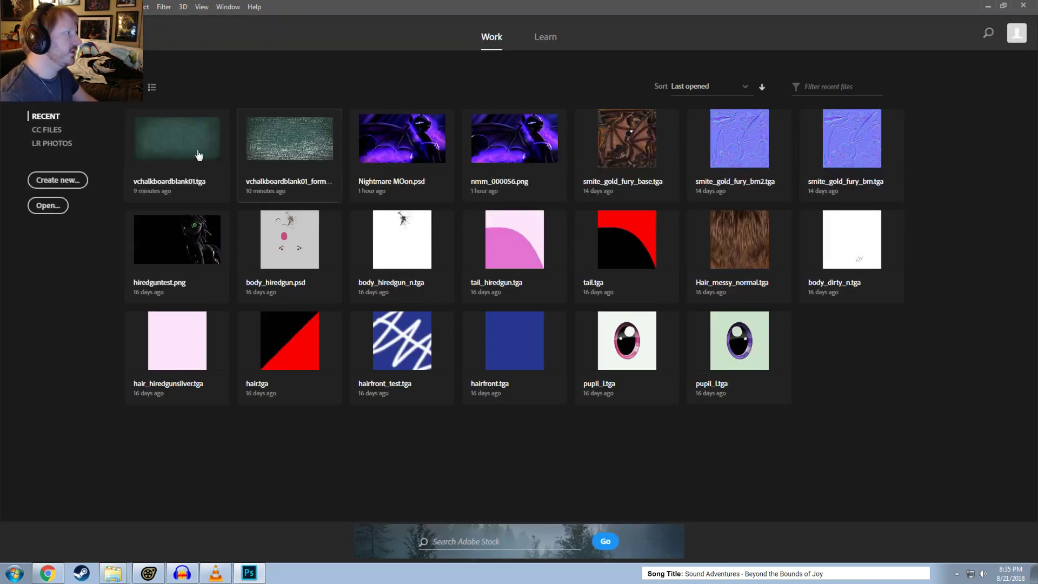
left_click(199, 156)
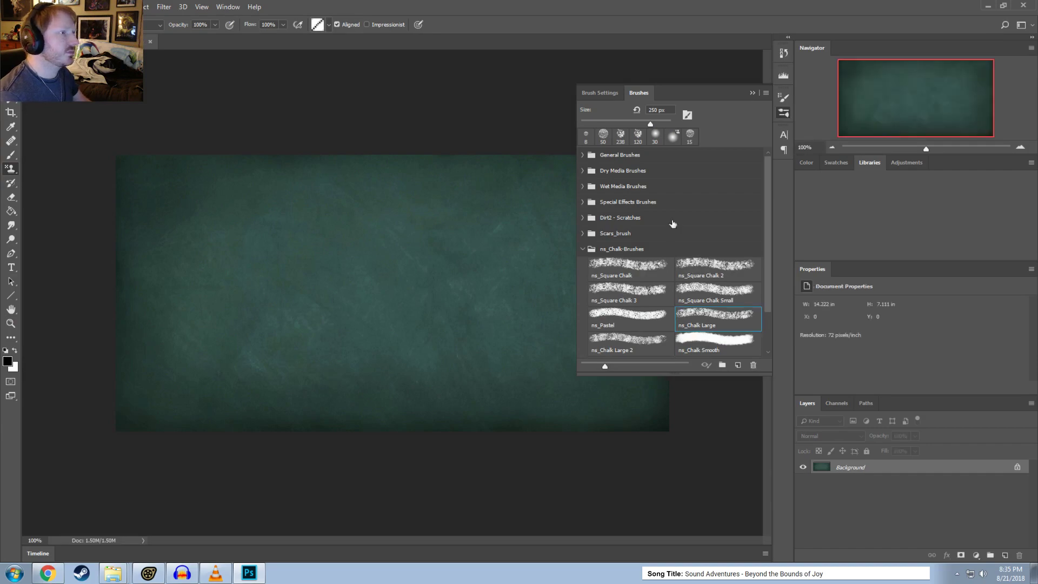
Step: Paint a large test patch with the 250 px ns_Chalk Large brush, inspect its grain closely, and undo the patch
left_click_drag(408, 245, 385, 378)
scroll(456, 389, "up", 5, "alt")
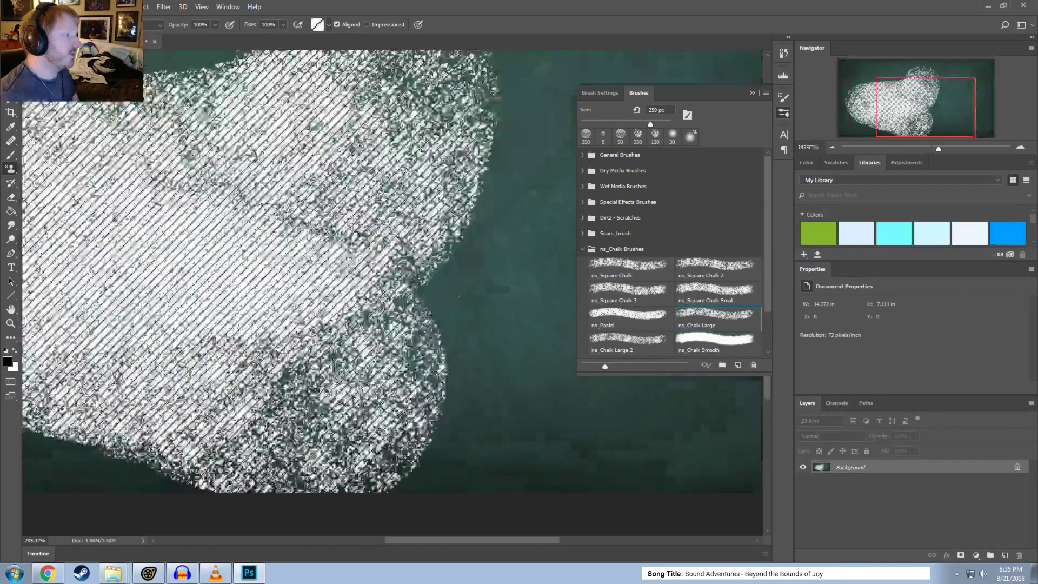
scroll(378, 270, "down", 3, "alt")
key("ctrl+z")
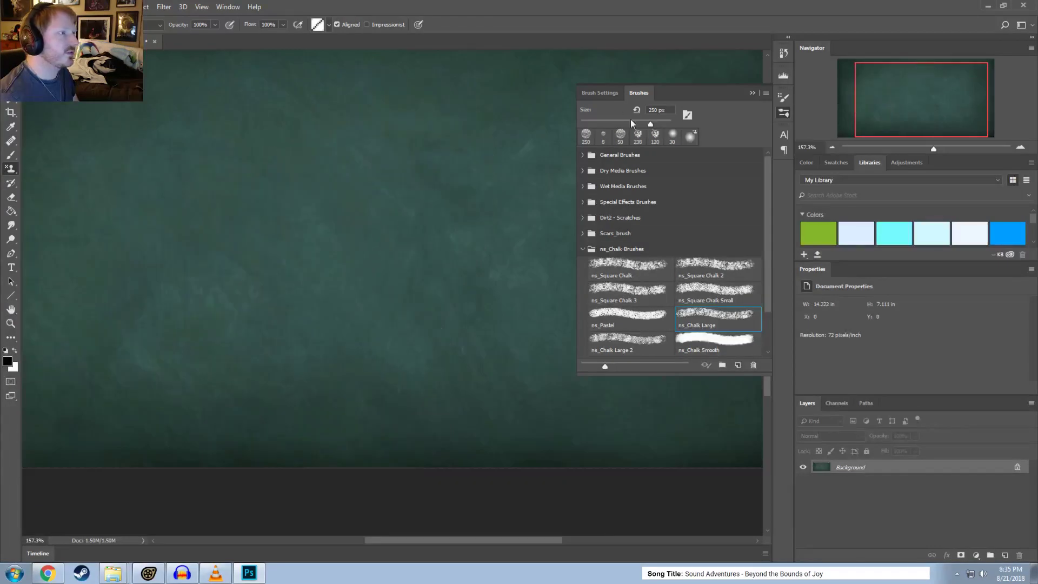
Step: Reduce the brush size to 21 px, widen its spacing slightly, and paint a looping test stroke on the board
left_click(601, 93)
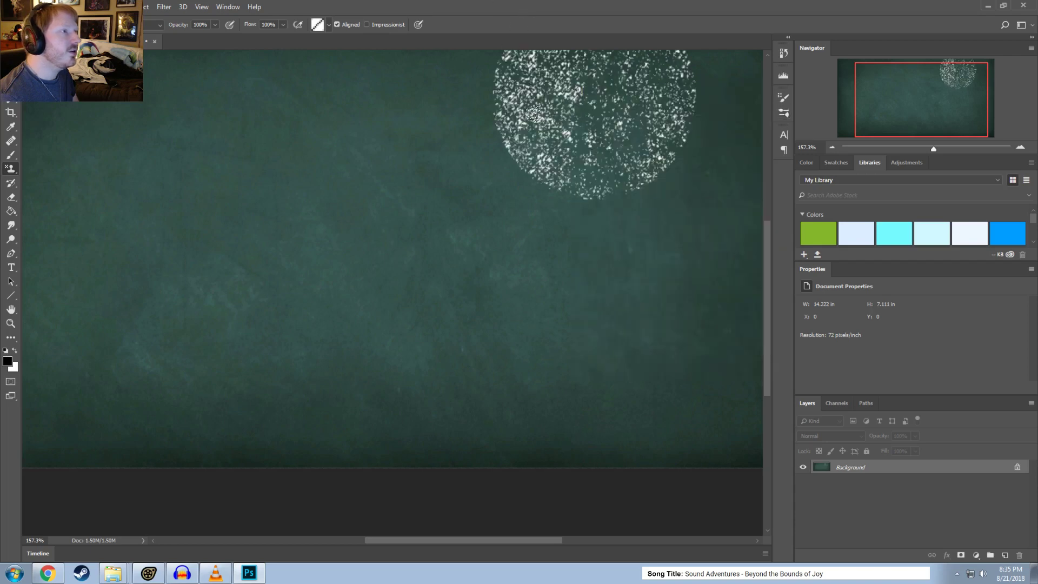
left_click(781, 97)
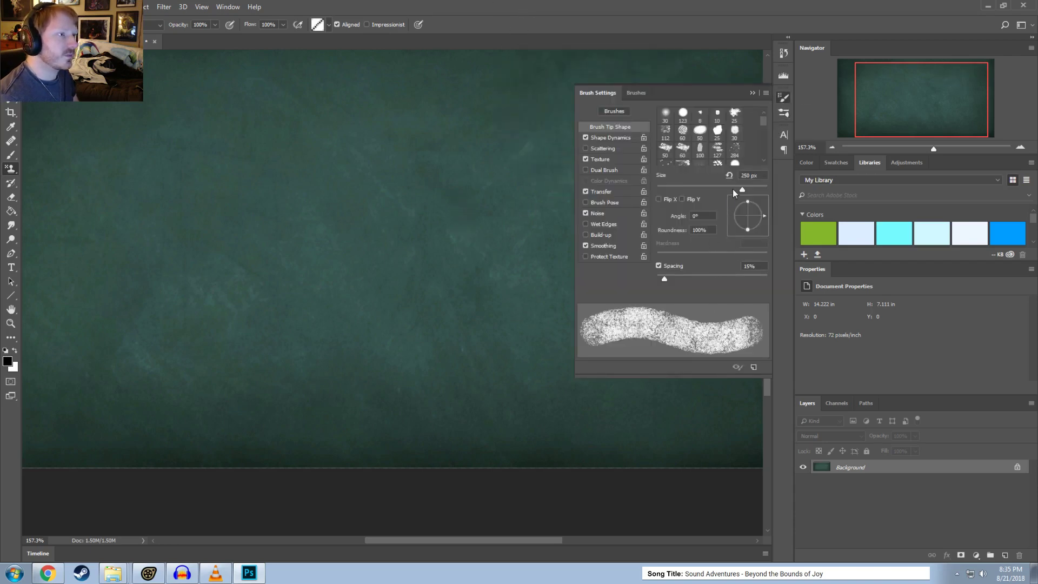
left_click_drag(732, 189, 667, 190)
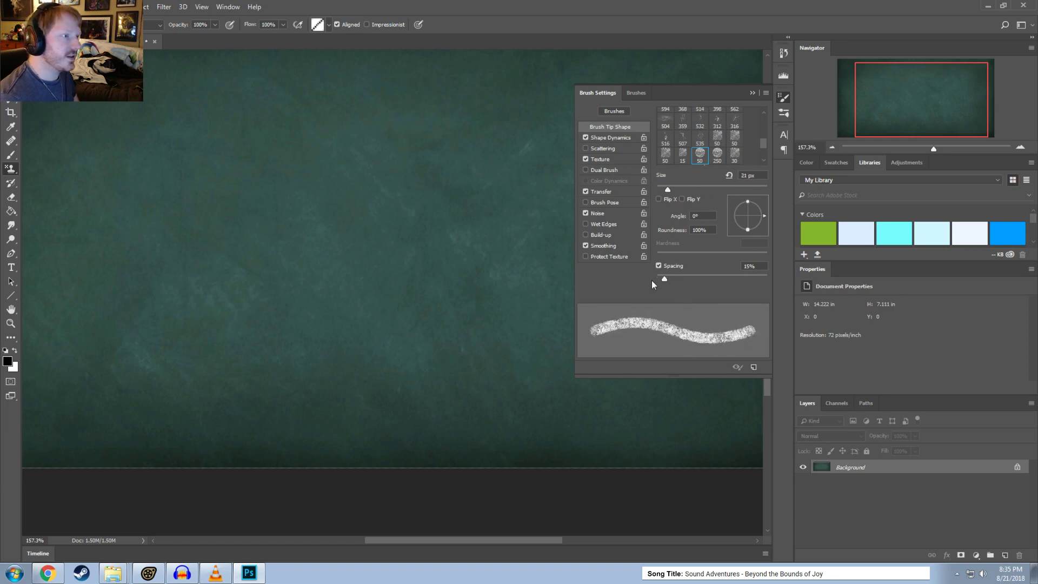
left_click_drag(664, 279, 674, 278)
mouse_move(436, 178)
left_mouse_down()
mouse_move(278, 200)
mouse_move(265, 250)
mouse_move(384, 326)
mouse_move(349, 329)
left_mouse_up()
Step: Test the brush with its spacing at 82%, undo both test strokes, and set the spacing to 14%
left_click_drag(666, 280, 701, 278)
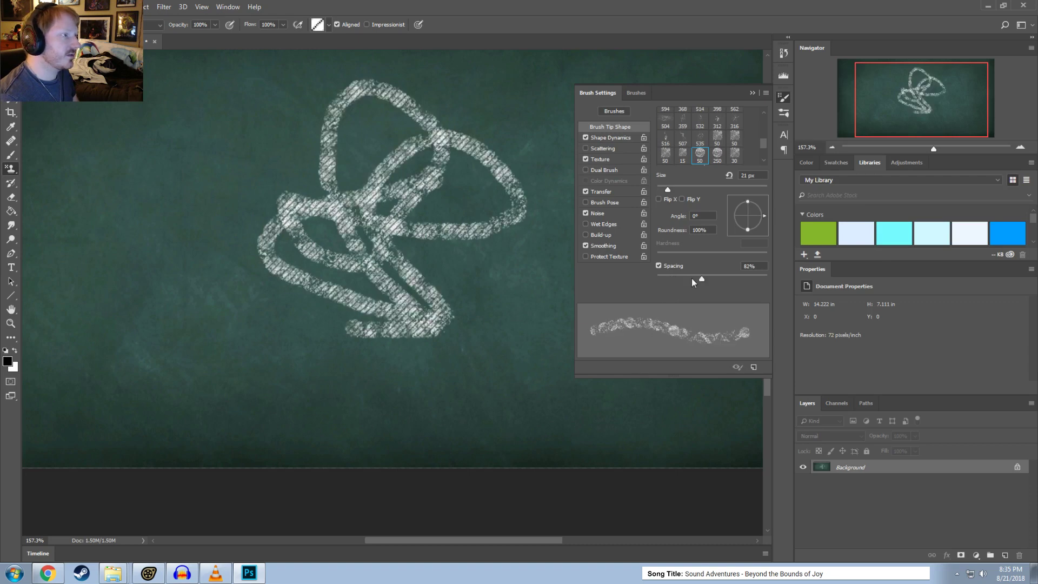
mouse_move(453, 235)
left_mouse_down()
mouse_move(457, 325)
mouse_move(266, 164)
mouse_move(326, 227)
mouse_move(316, 281)
left_mouse_up()
key("ctrl+alt+z")
key("ctrl+alt+z")
left_click_drag(701, 278, 664, 277)
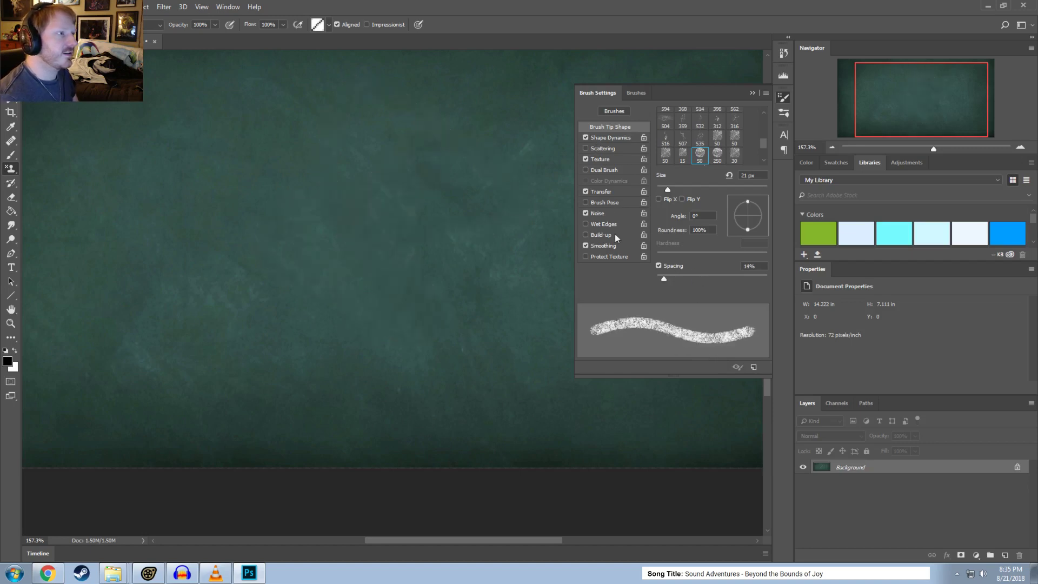
Step: Turn off the brush's Noise and Smoothing options, testing with a stroke on the board and undoing it
left_click(585, 213)
mouse_move(465, 201)
left_mouse_down()
mouse_move(382, 287)
mouse_move(458, 200)
mouse_move(438, 167)
mouse_move(476, 172)
left_mouse_up()
key("ctrl+alt+z")
left_click(585, 246)
key("ctrl+alt+z")
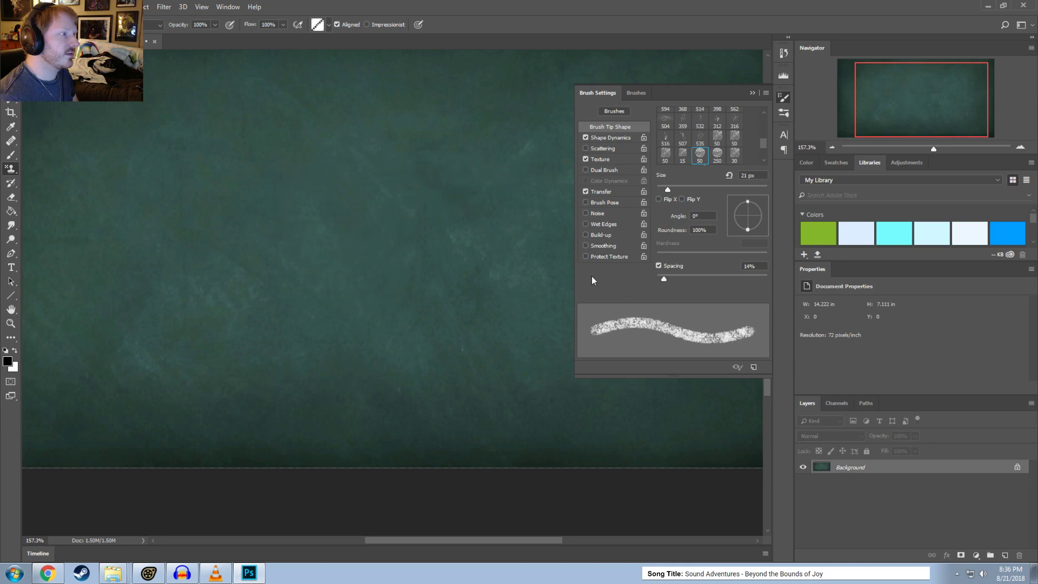
left_click(614, 111)
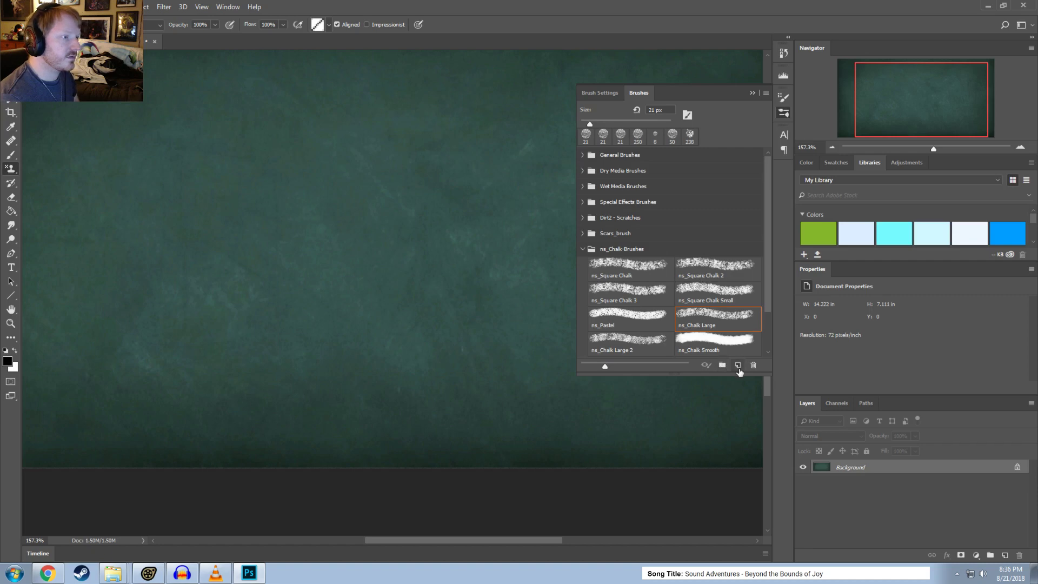
left_click(737, 365)
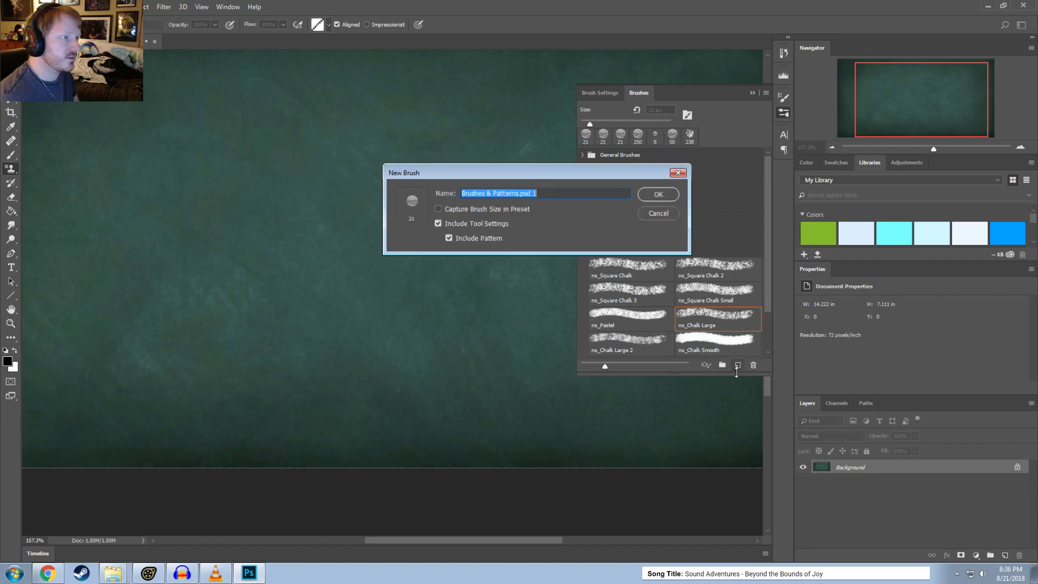
left_click(660, 214)
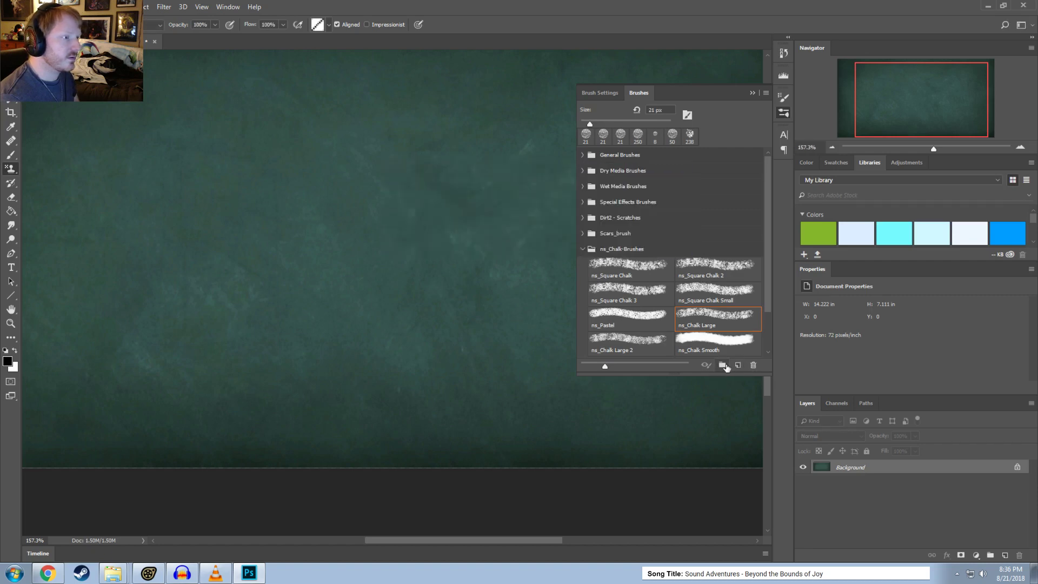
left_click(722, 364)
left_click(616, 198)
Step: Select the ns_Chalk Smooth brush and check its tip settings
left_click(720, 350)
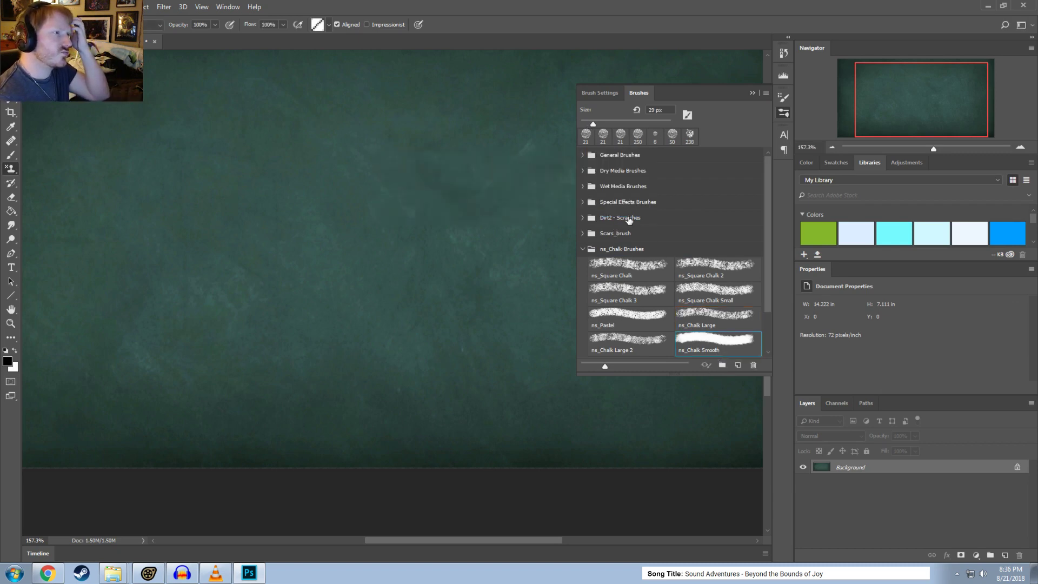
left_click(599, 92)
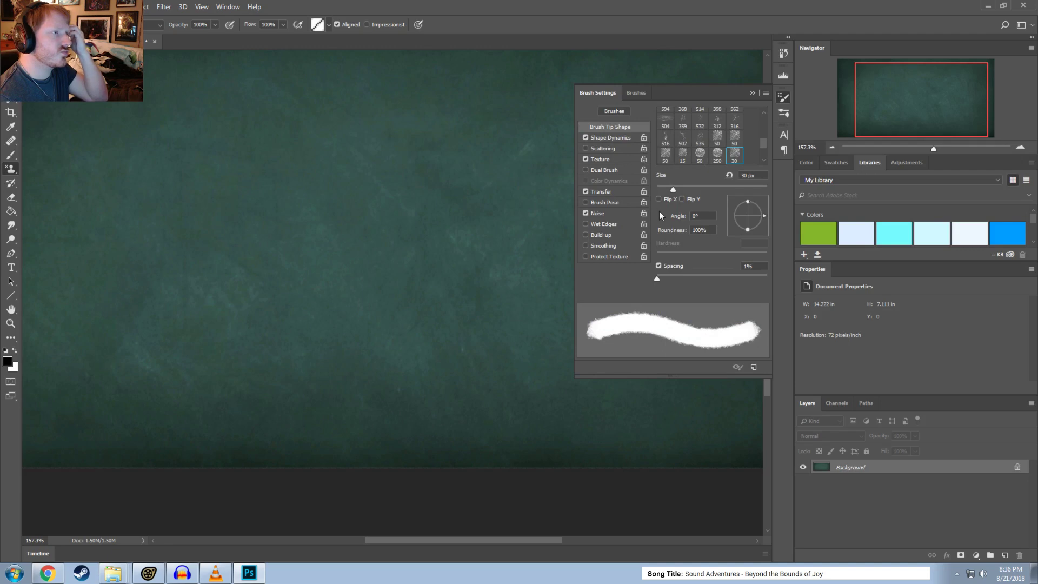
left_click(625, 110)
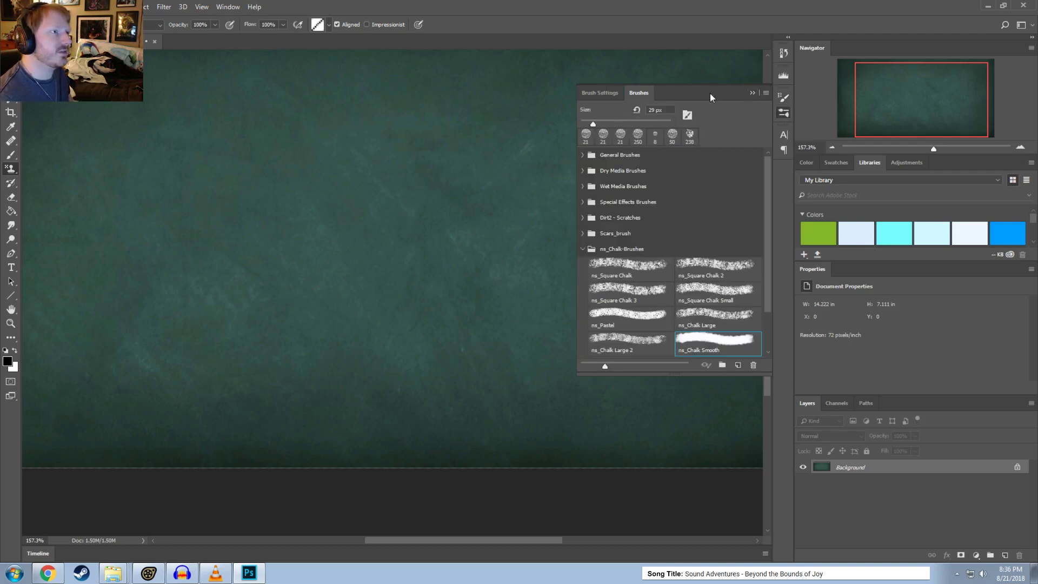
left_click(597, 93)
Step: Choose the 306 px leaf-shaped brush tip, paint a large test blob on the board, and inspect its edges
scroll(703, 138, "up", 5)
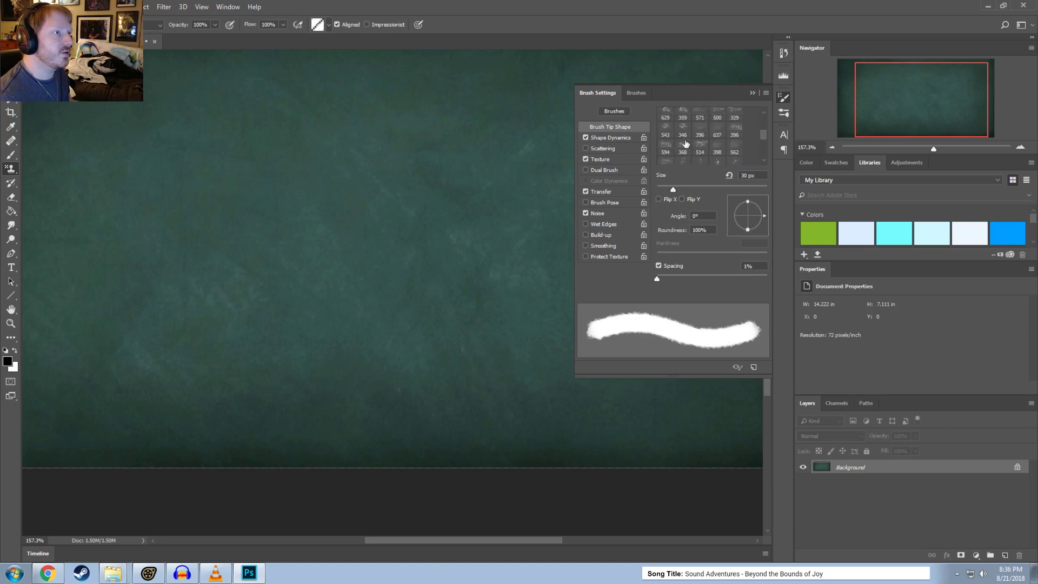
left_click(718, 132)
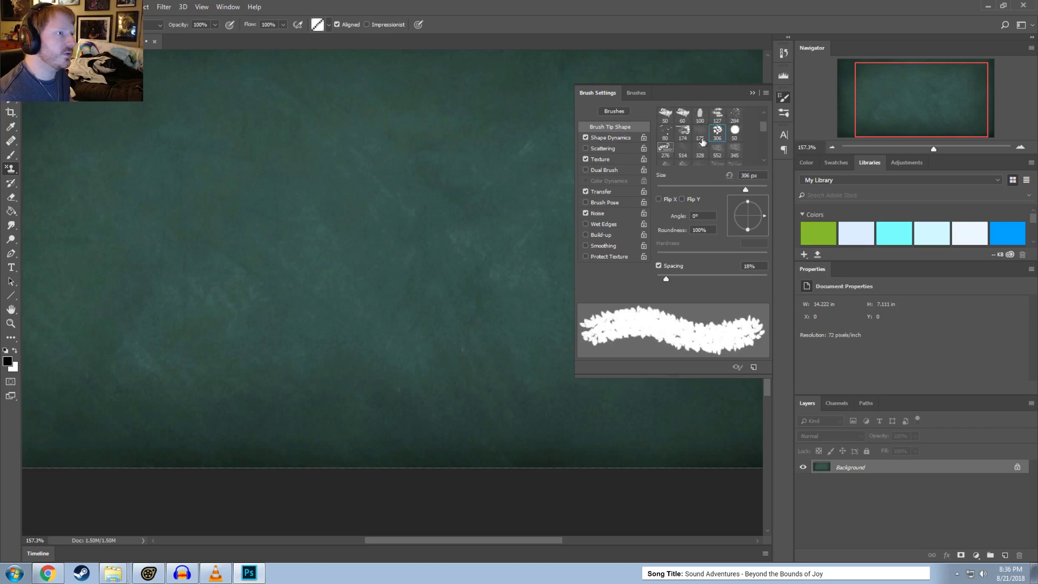
left_click(311, 250)
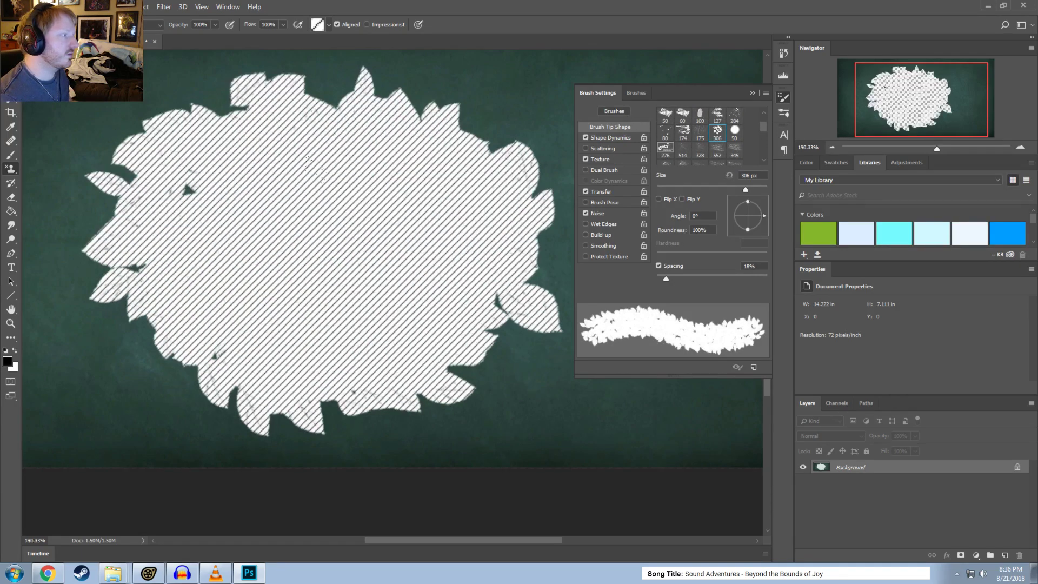
scroll(451, 281, "up", 3, "alt")
scroll(451, 281, "down", 1, "alt")
scroll(360, 204, "down", 5, "alt")
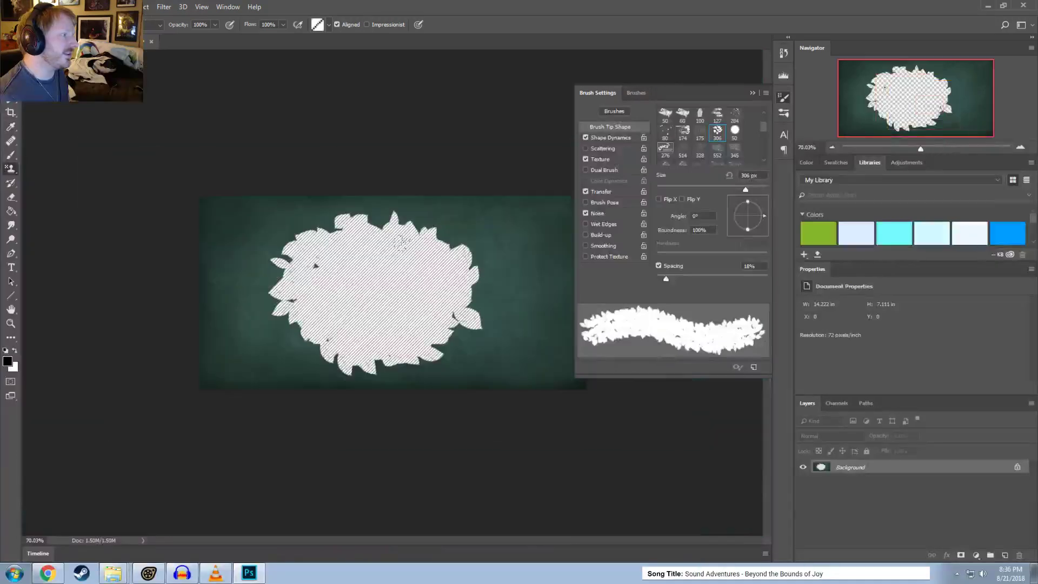
scroll(359, 203, "up", 2, "alt")
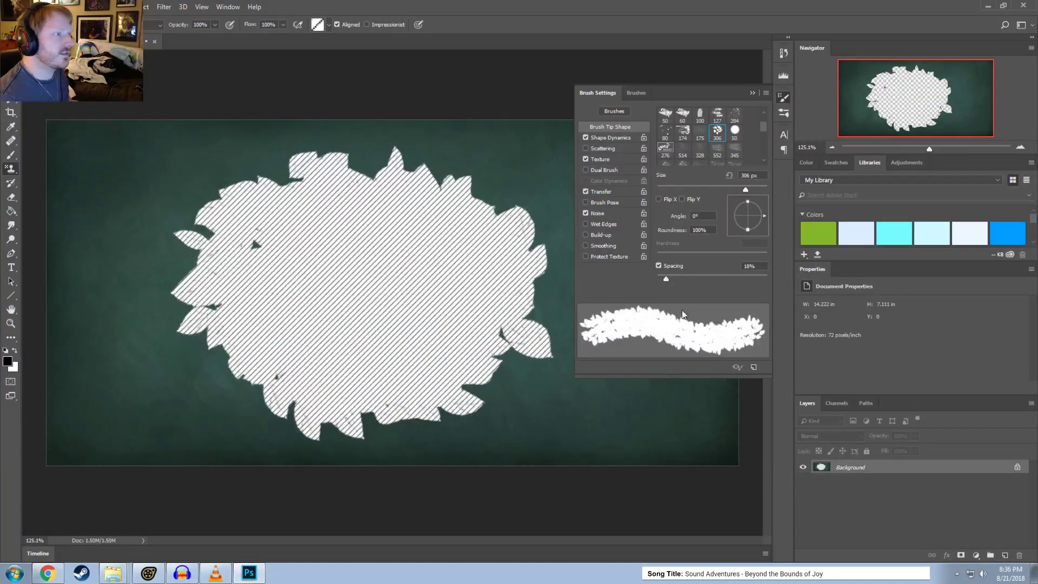
Step: Invert the texture pattern in the brush's Texture settings
left_click(601, 159)
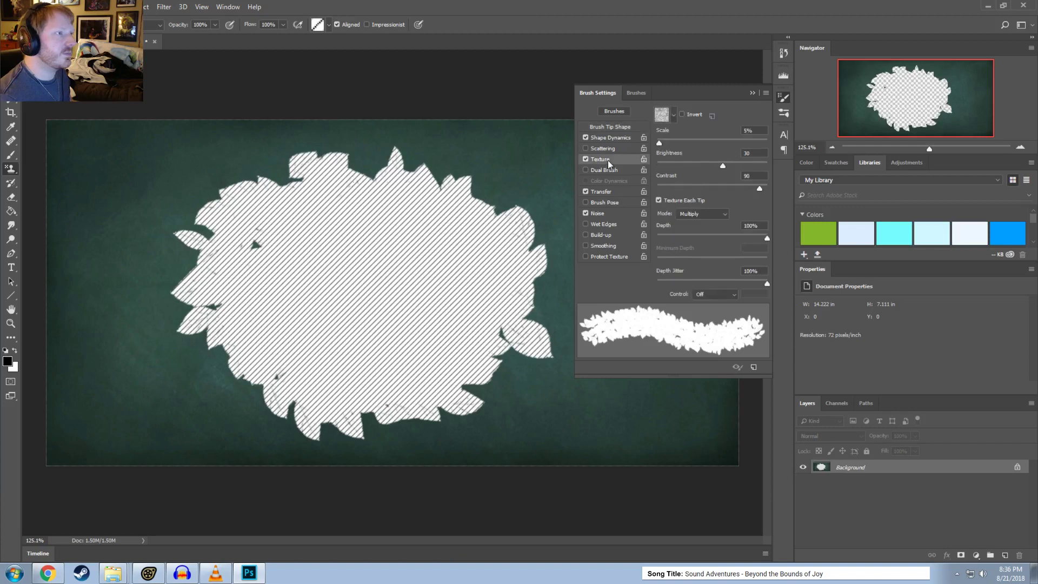
left_click(682, 113)
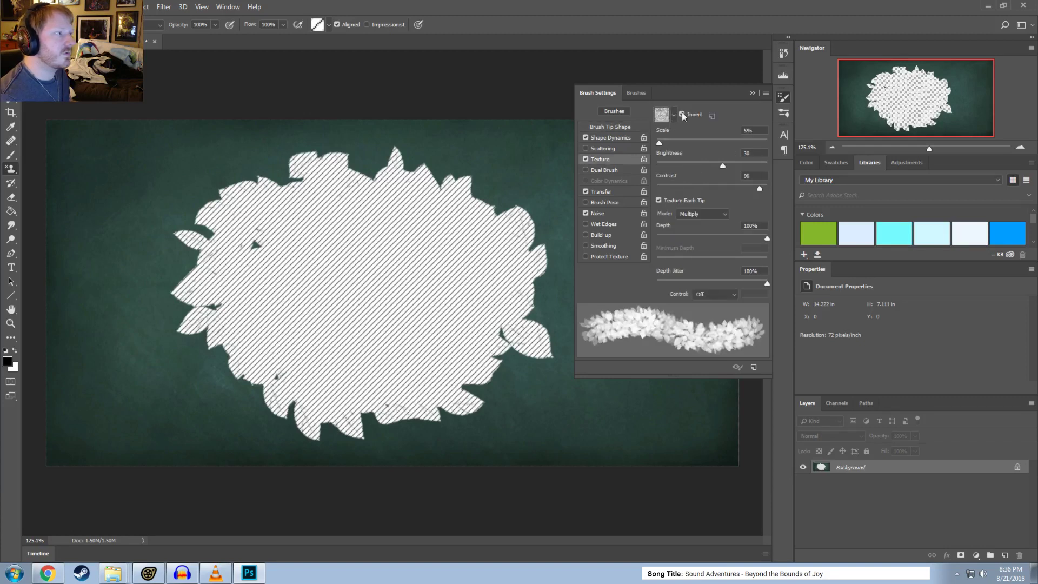
Step: Compare the brush texture with Invert and Texture Each Tip toggled off and on, painting another leaf-shaped test stroke on the board
left_click(682, 113)
left_click(682, 113)
mouse_move(481, 187)
left_mouse_down()
mouse_move(476, 281)
mouse_move(244, 162)
mouse_move(505, 178)
left_mouse_up()
mouse_move(519, 325)
left_mouse_down()
mouse_move(676, 427)
mouse_move(81, 335)
mouse_move(155, 215)
left_mouse_up()
key("ctrl+z")
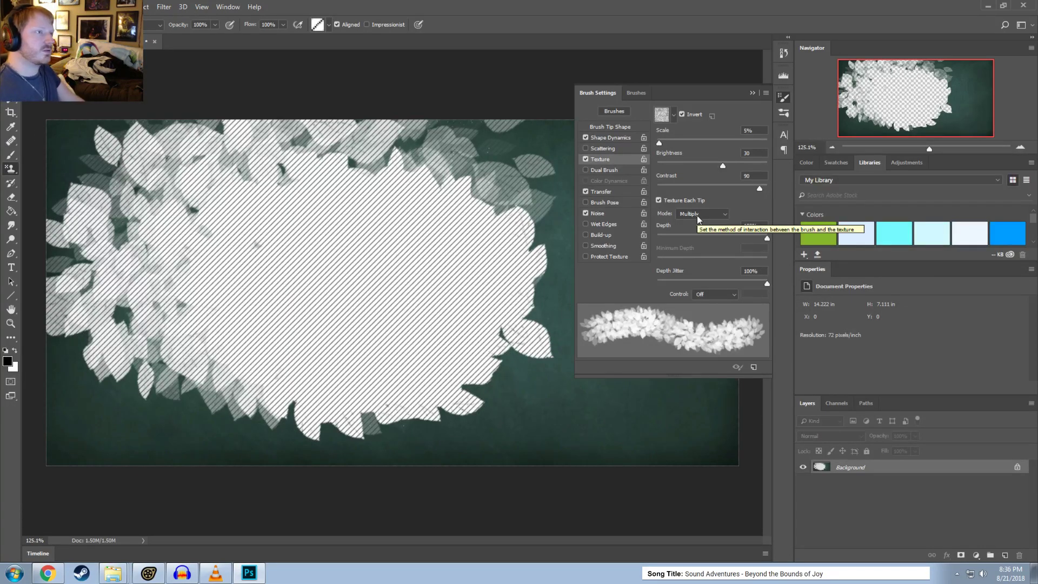
left_click(659, 200)
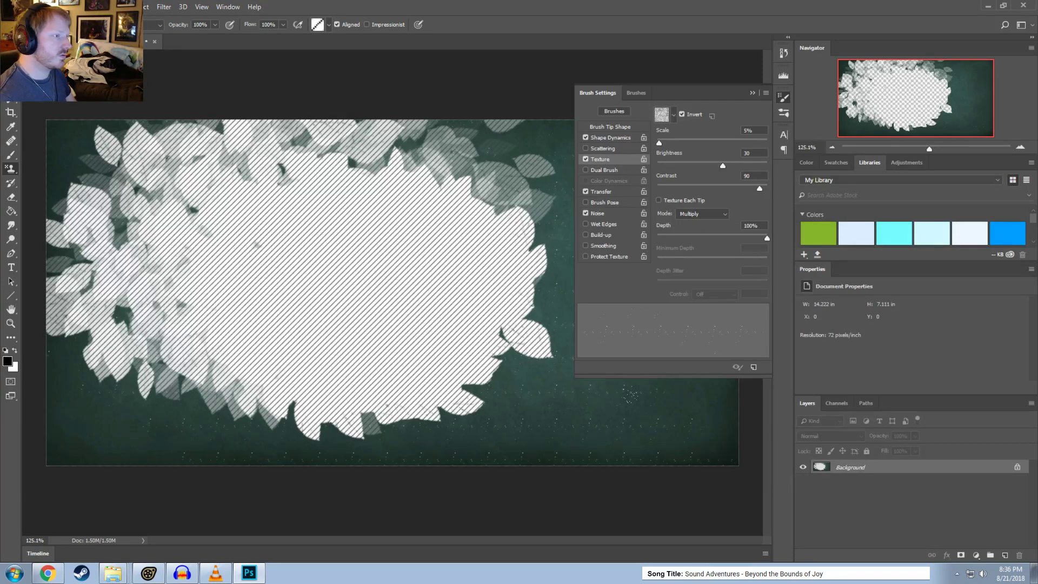
left_click(685, 201)
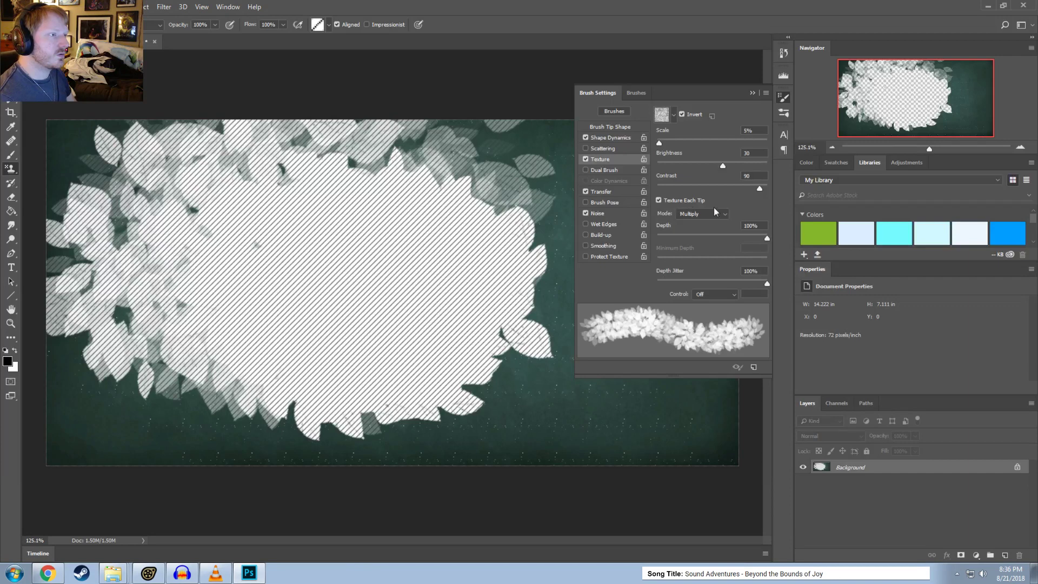
Step: Quit Photoshop without saving vchalkboardblank01.tga and switch back to the Source Filmmaker session
left_click(760, 95)
left_click(1023, 6)
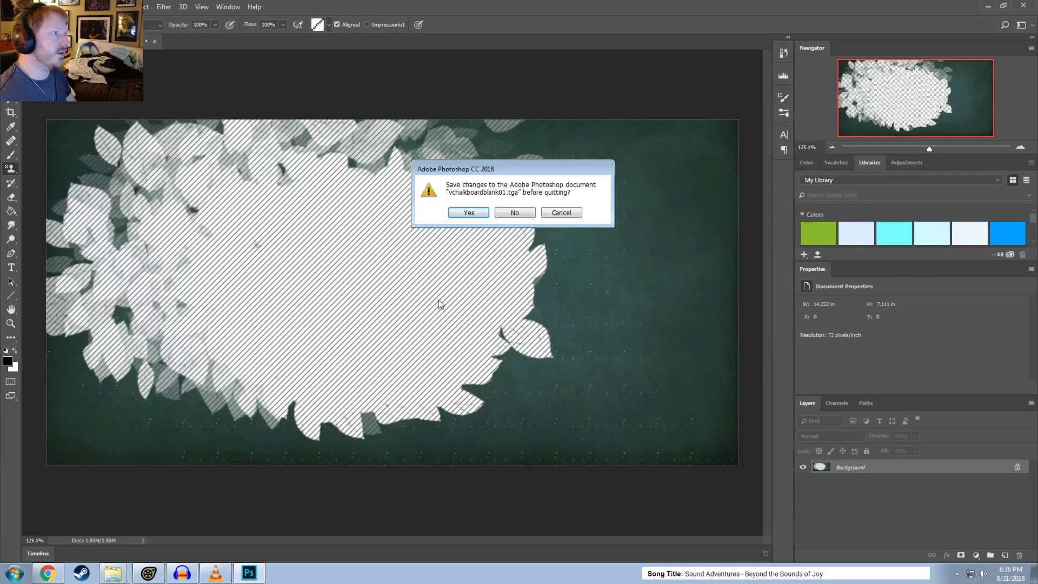
left_click(514, 213)
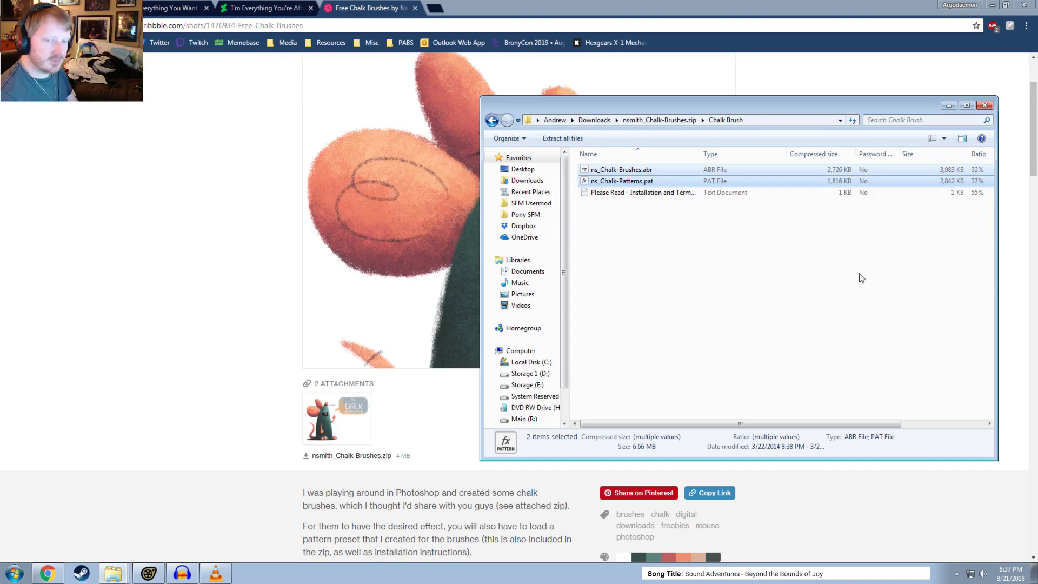
left_click(992, 4)
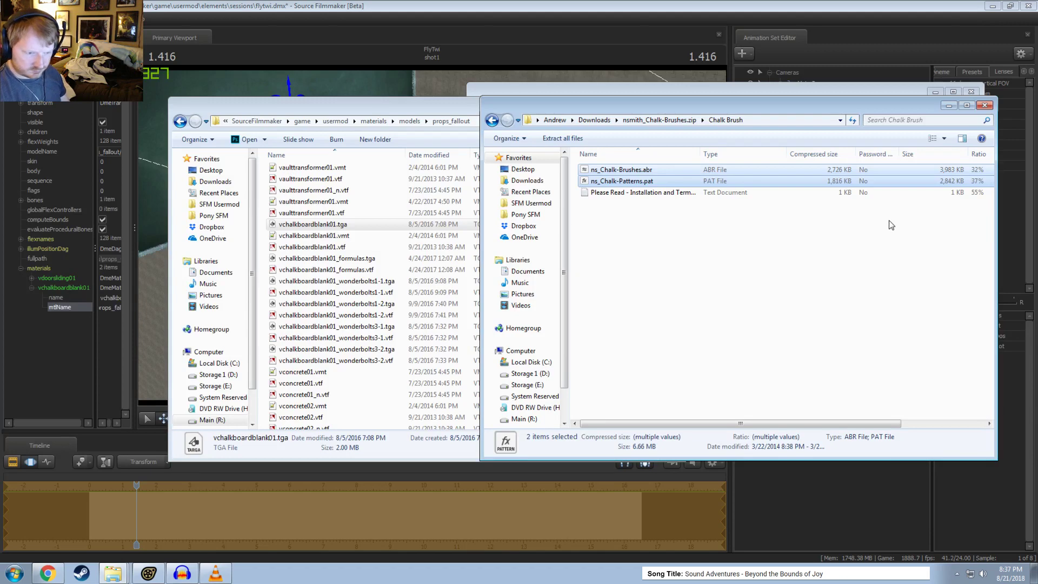
key("alt+Tab")
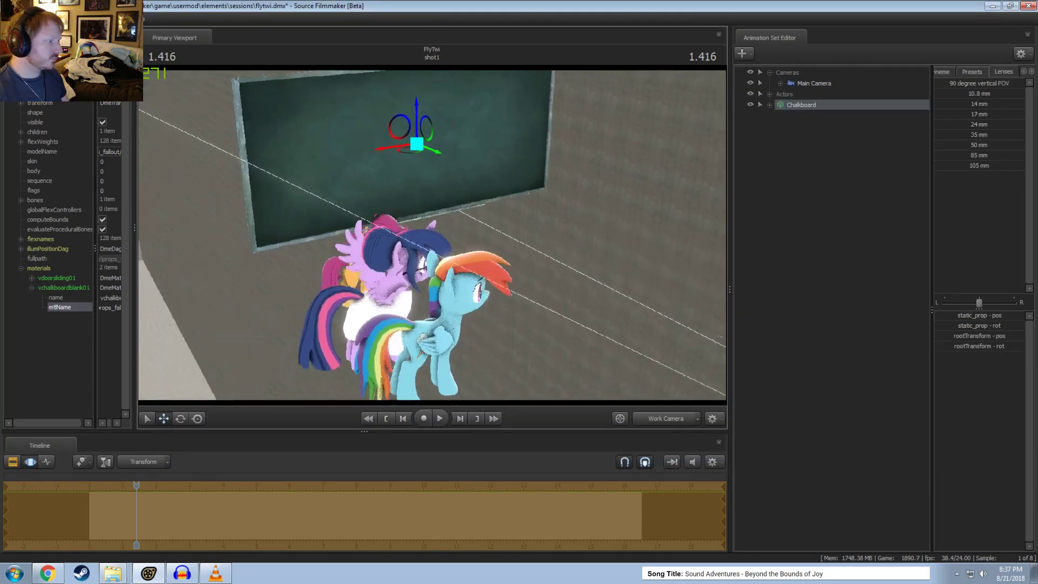
Step: Expand the Actors group and reposition Twilight in front of the chalkboard, turned slightly toward the room
mouse_move(428, 245)
left_mouse_down("alt")
mouse_move(379, 232)
mouse_move(459, 237)
mouse_move(428, 245)
left_mouse_up("alt")
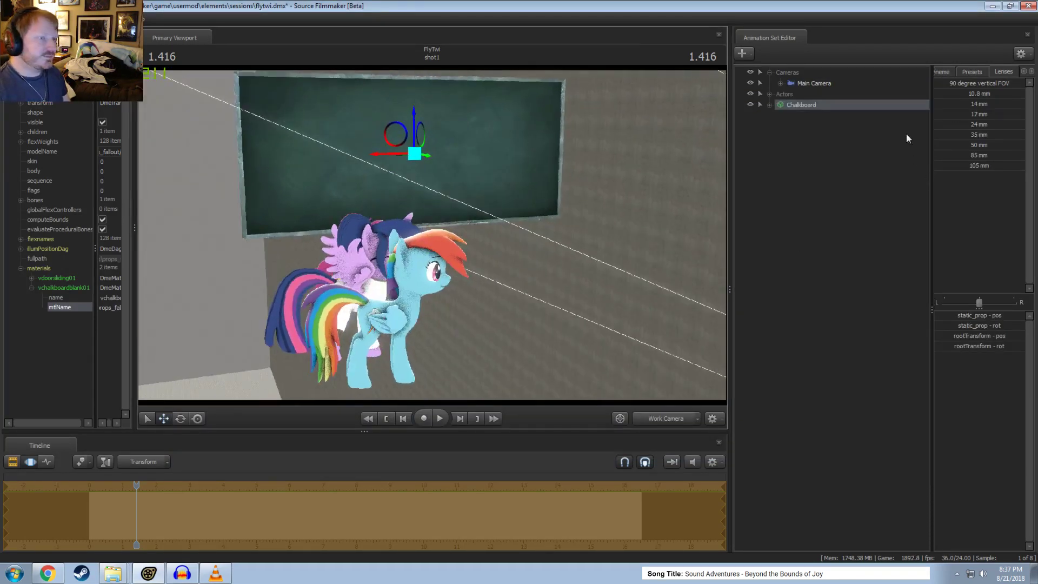
left_click(769, 105)
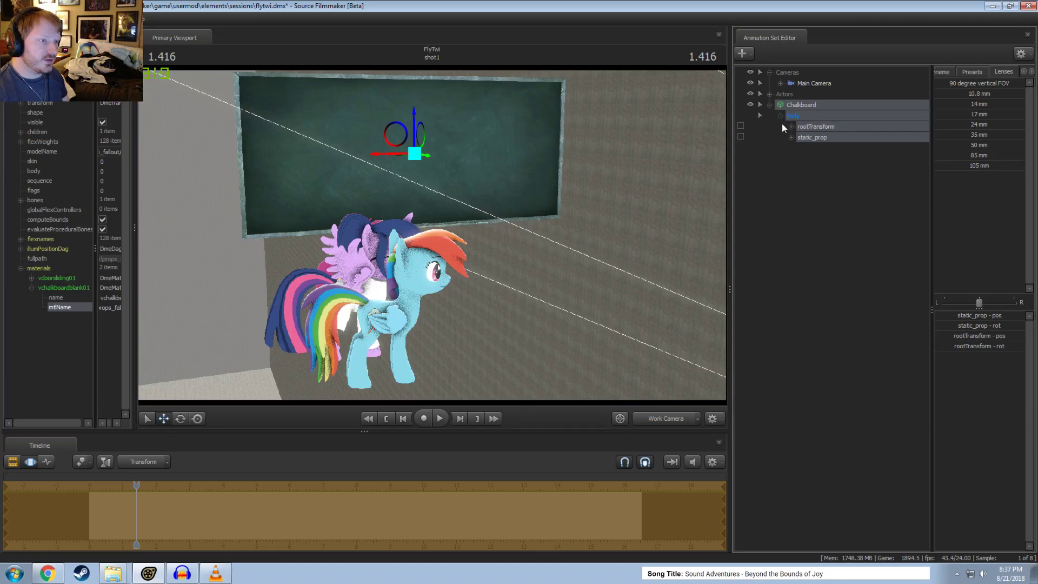
left_click(769, 104)
left_click(770, 94)
left_click(805, 105)
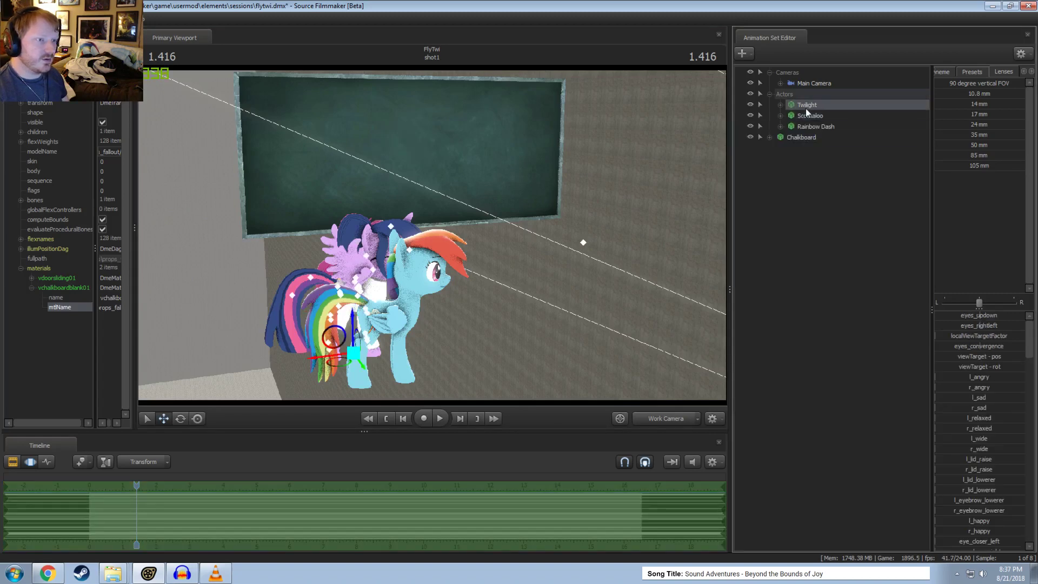
left_click_drag(333, 331, 302, 361)
Step: Move Scootaloo out from the chalkboard toward the camera and turn her to face the board
left_click(810, 116)
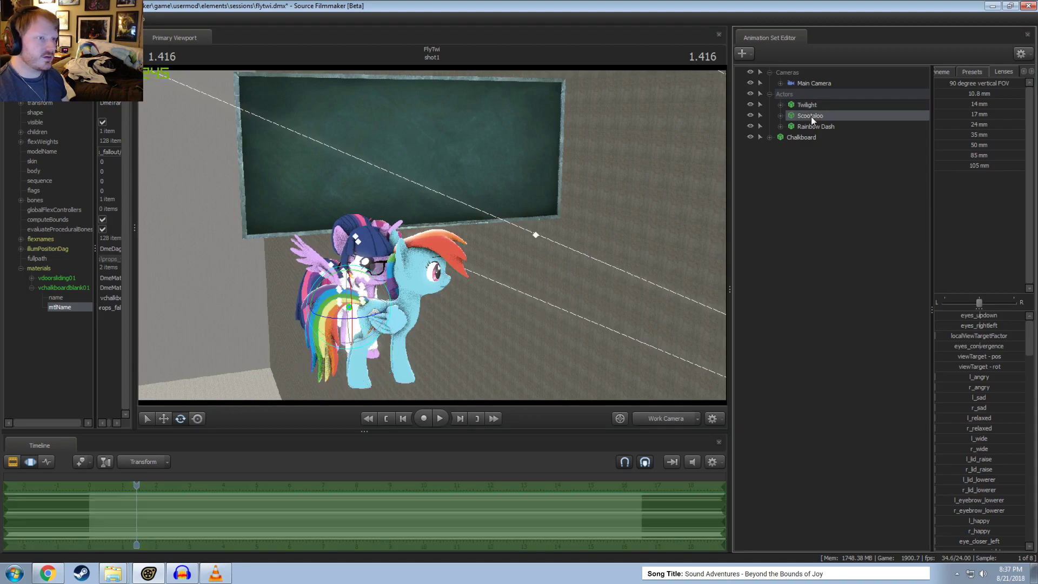
left_click_drag(464, 256, 504, 199)
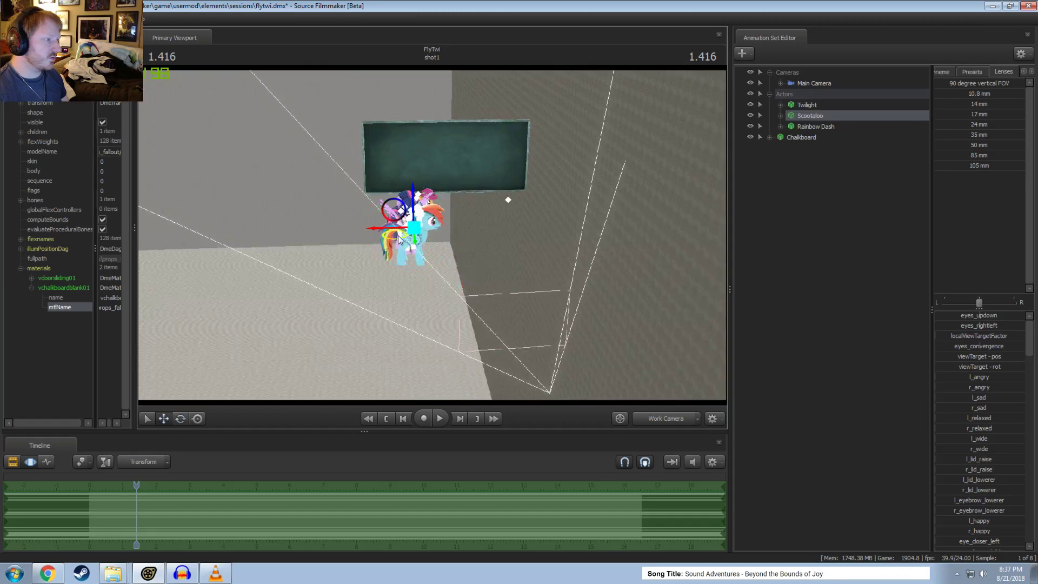
left_click_drag(410, 254, 535, 325)
key("e")
Step: Turn Rainbow Dash toward the chalkboard, move her behind Scootaloo near the camera, and raise her into the air
left_click(812, 126)
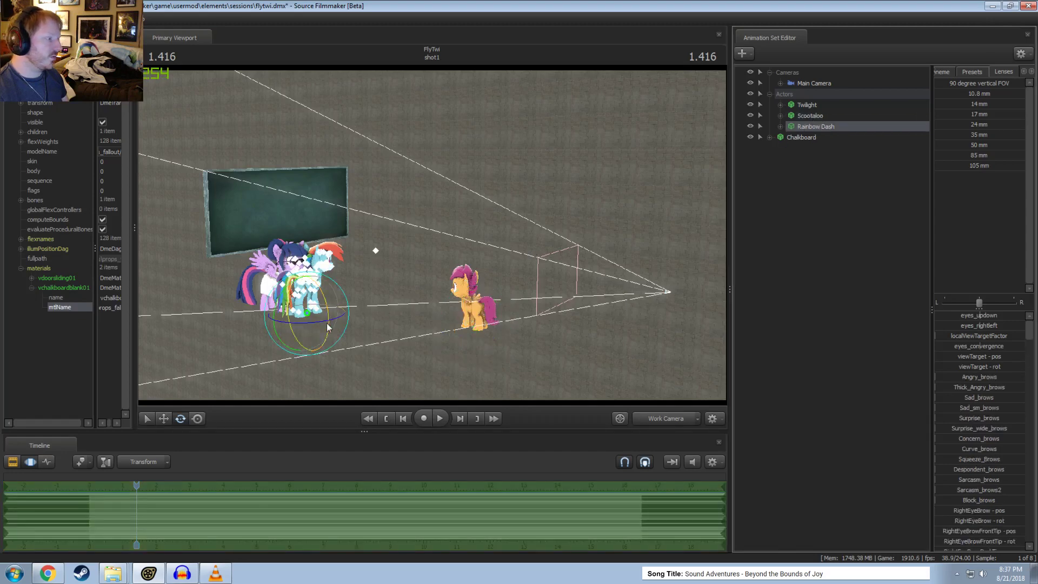
left_click_drag(327, 323, 652, 318)
key("w")
middle_click_drag(651, 319, 576, 290)
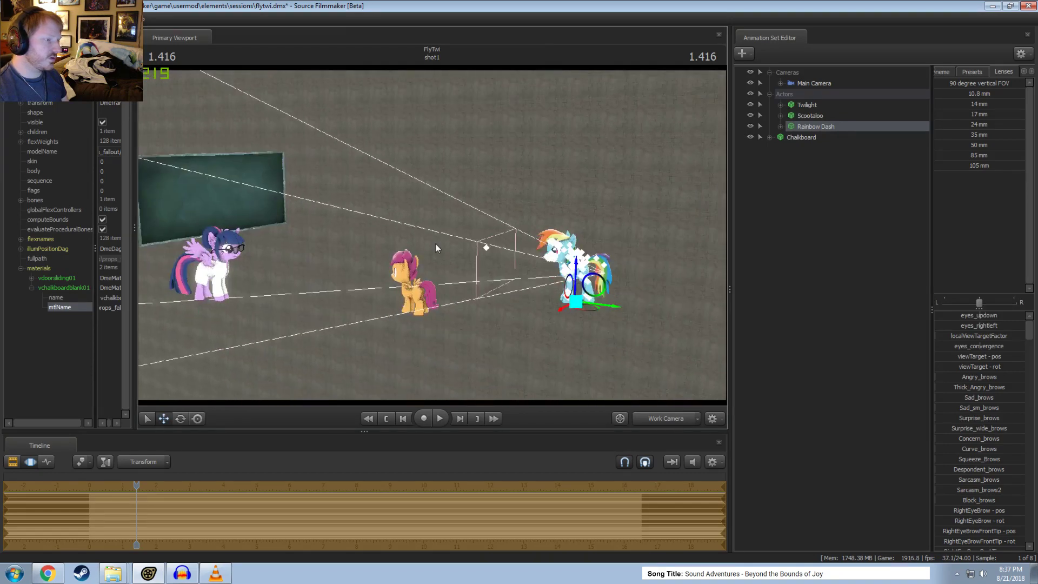
left_click_drag(574, 289, 580, 141)
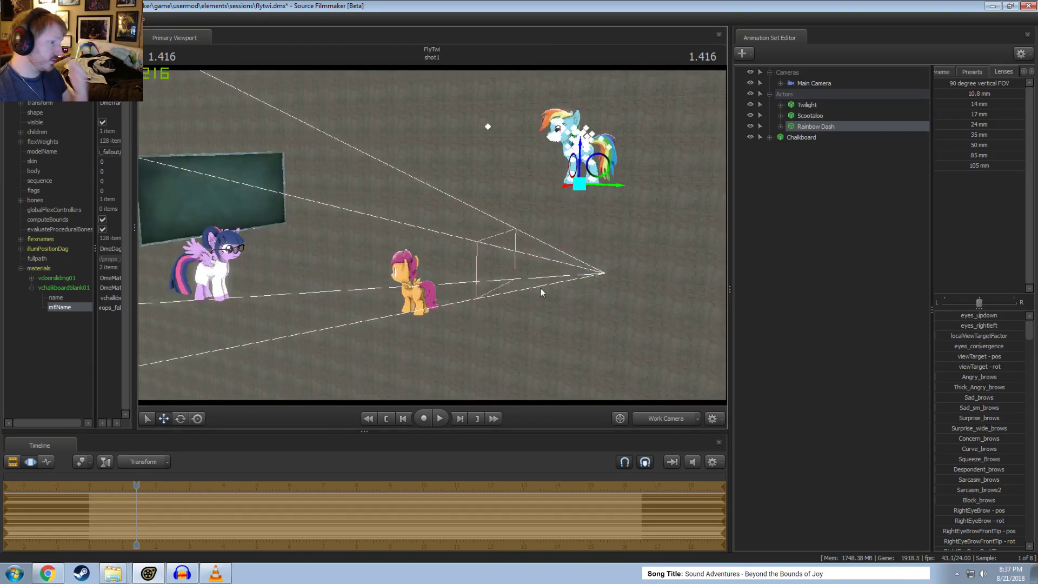
Step: Switch the timeline to the Clip Editor and play shot1 from about one second
middle_click_drag(271, 195, 419, 238)
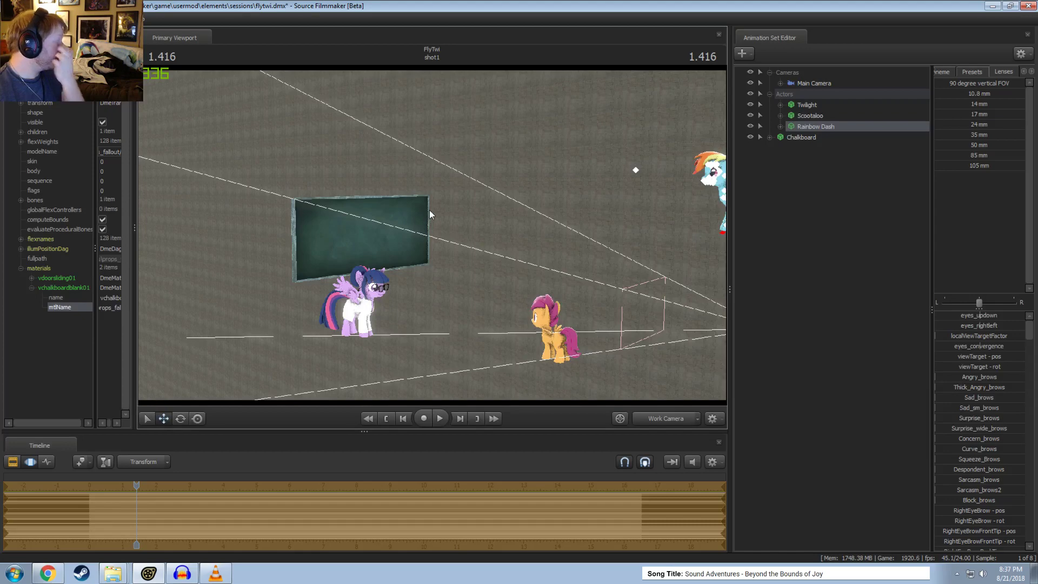
left_click_drag(429, 209, 430, 235)
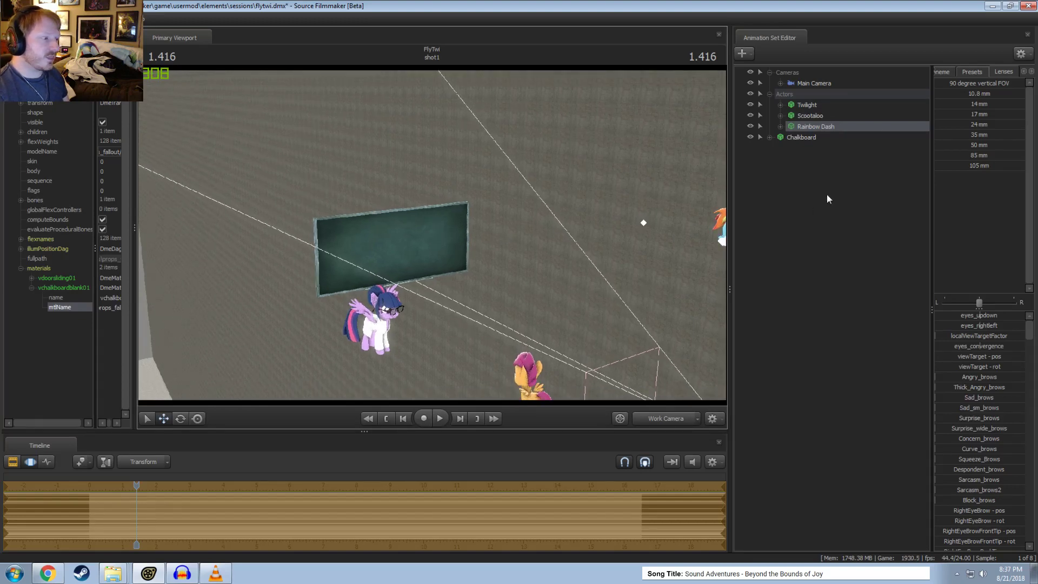
left_click_drag(478, 271, 458, 268)
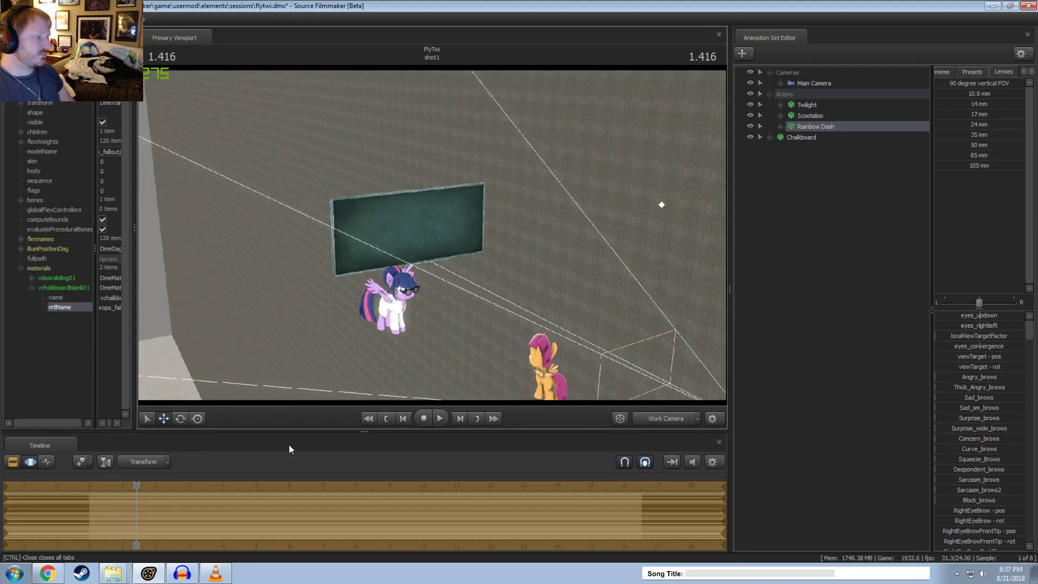
left_click_drag(123, 493, 110, 493)
key("F2")
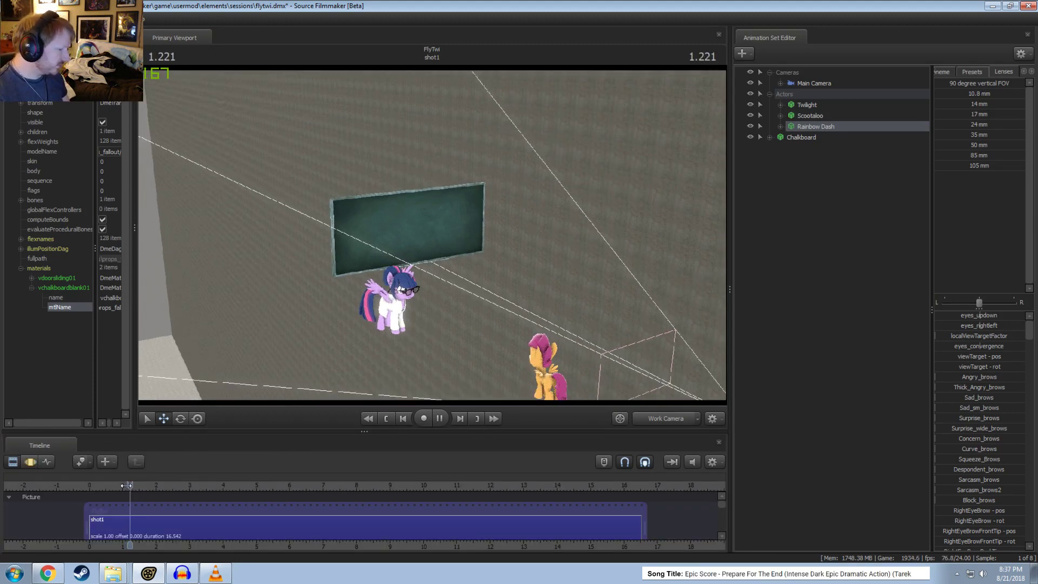
key("space")
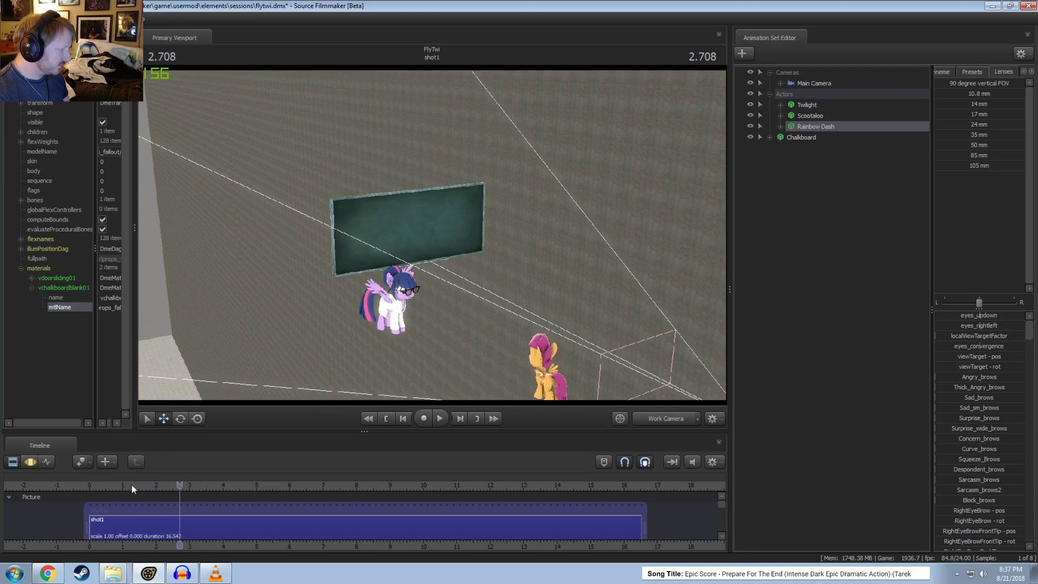
Step: Advance the playhead frame by frame to 3.333 seconds
key("Right")
key("Right")
key("Right")
key("Right")
key("Right")
key("Right")
key("Right")
key("Right")
key("Right")
key("Right")
key("Right")
key("Right")
key("Right")
key("Right")
key("Right")
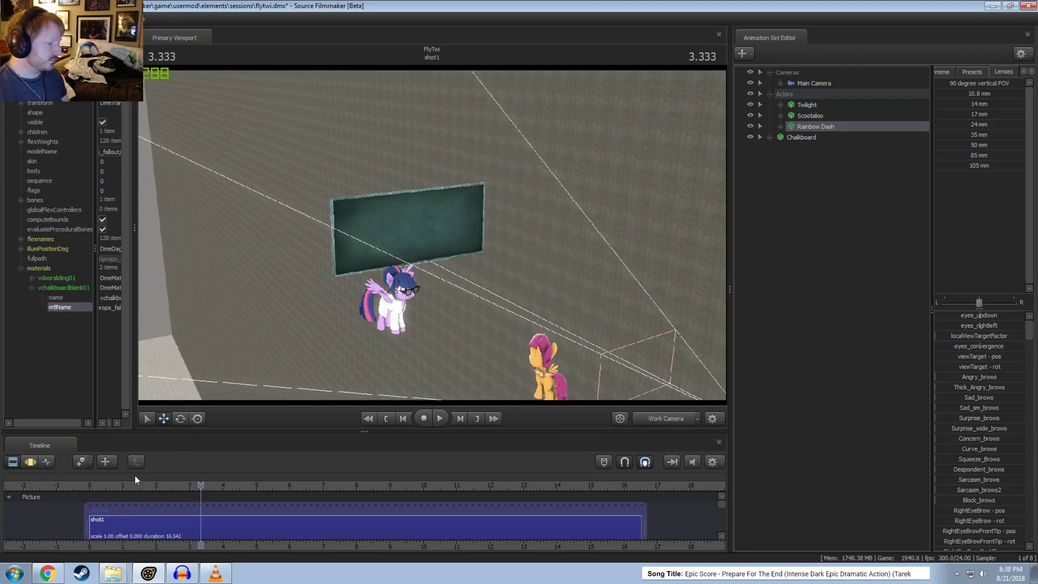
Step: Replay the opening of the shot from just before one second up to 3 seconds
left_click(114, 484)
key("space")
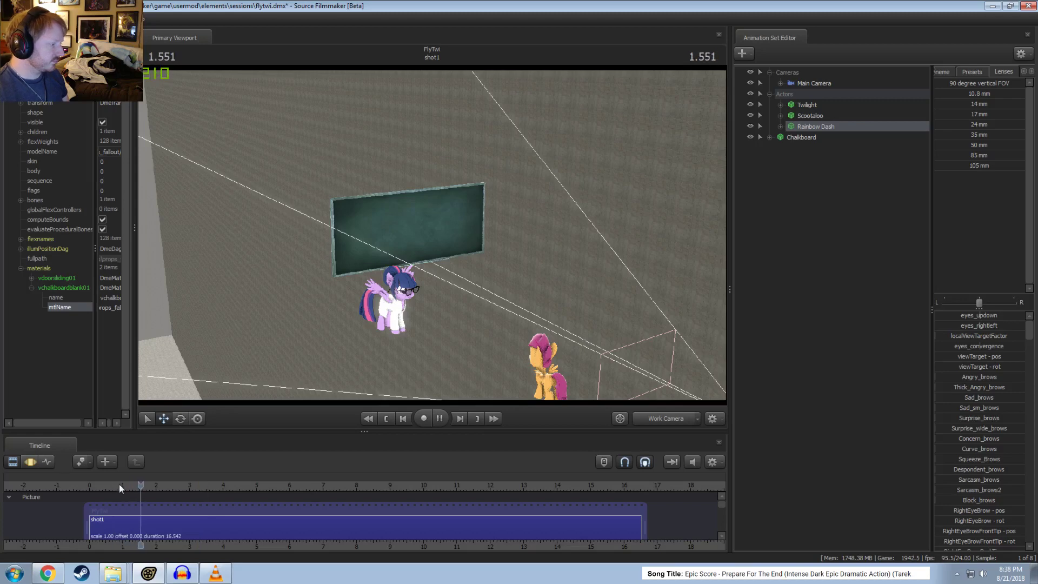
key("space")
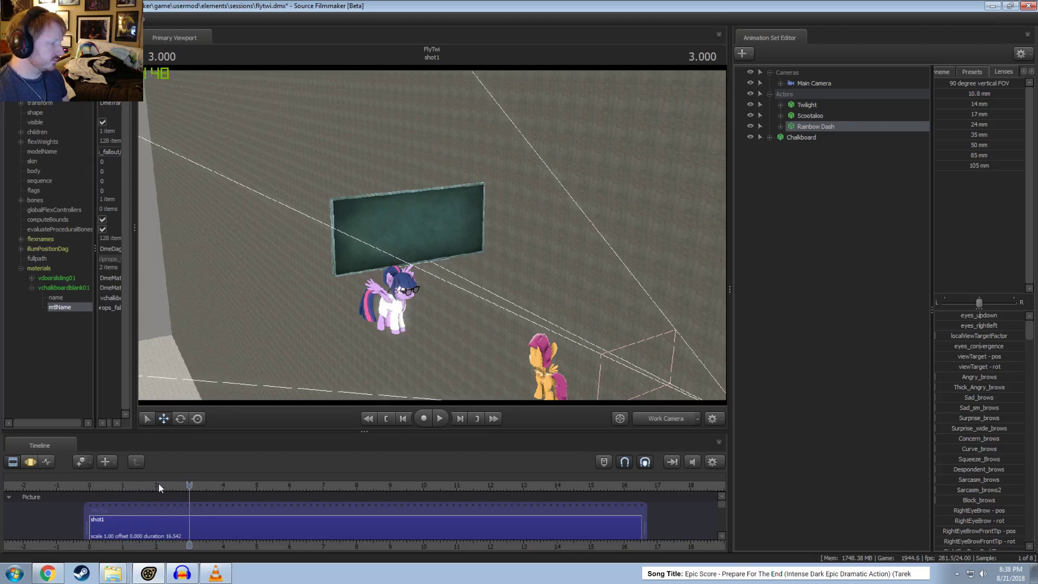
Step: Play the shot from about one second to about 7 seconds with the sound tracks in view, pausing before the effects clip
left_click_drag(158, 484, 126, 485)
key("space")
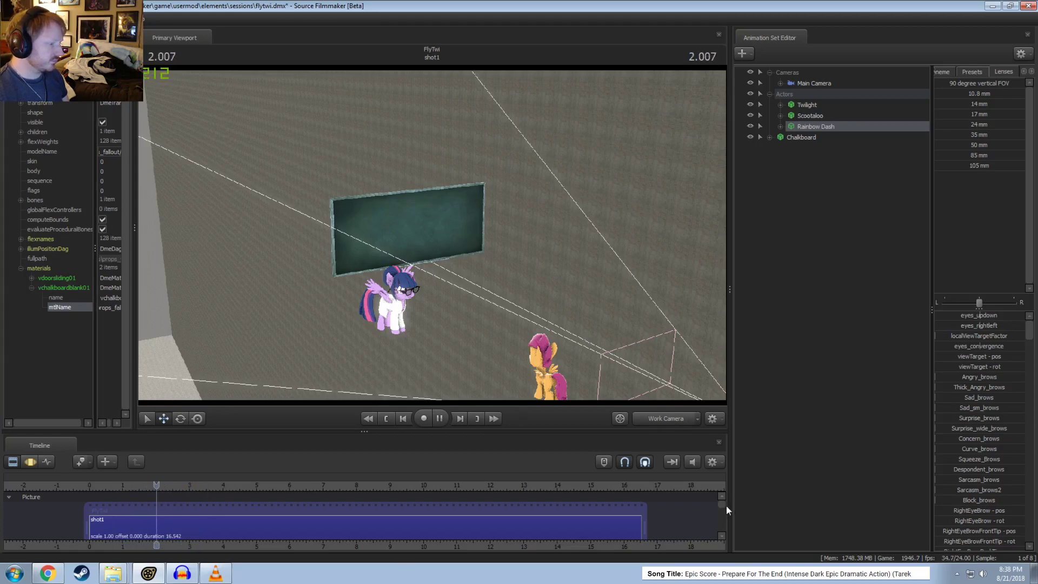
left_click_drag(724, 503, 724, 521)
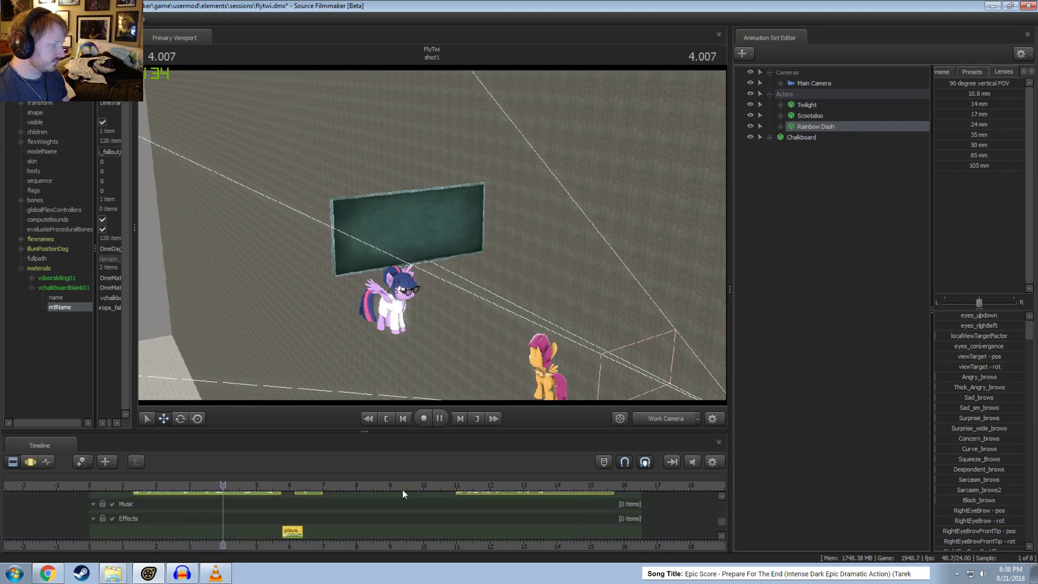
key("space")
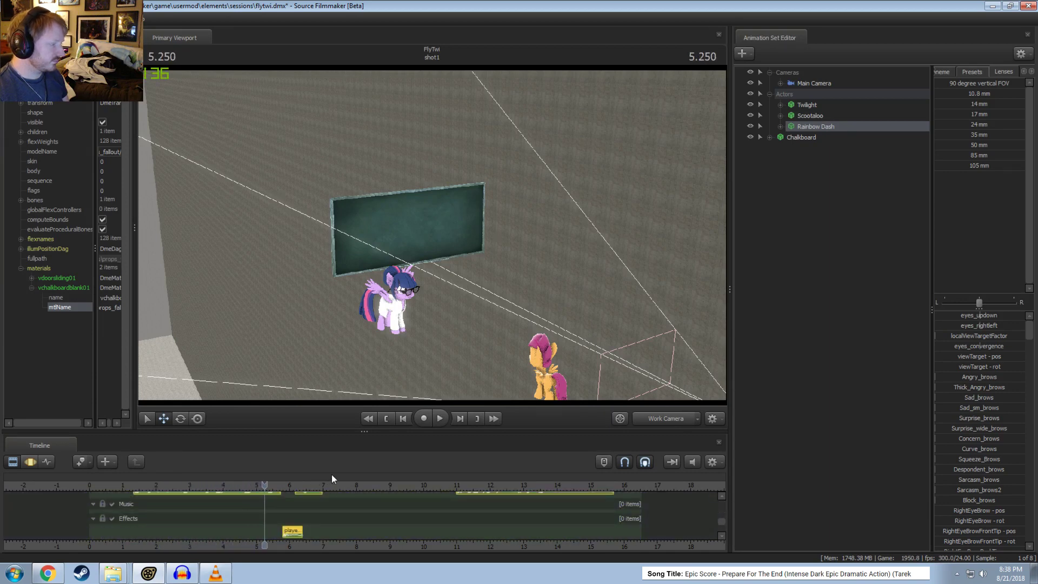
key("space")
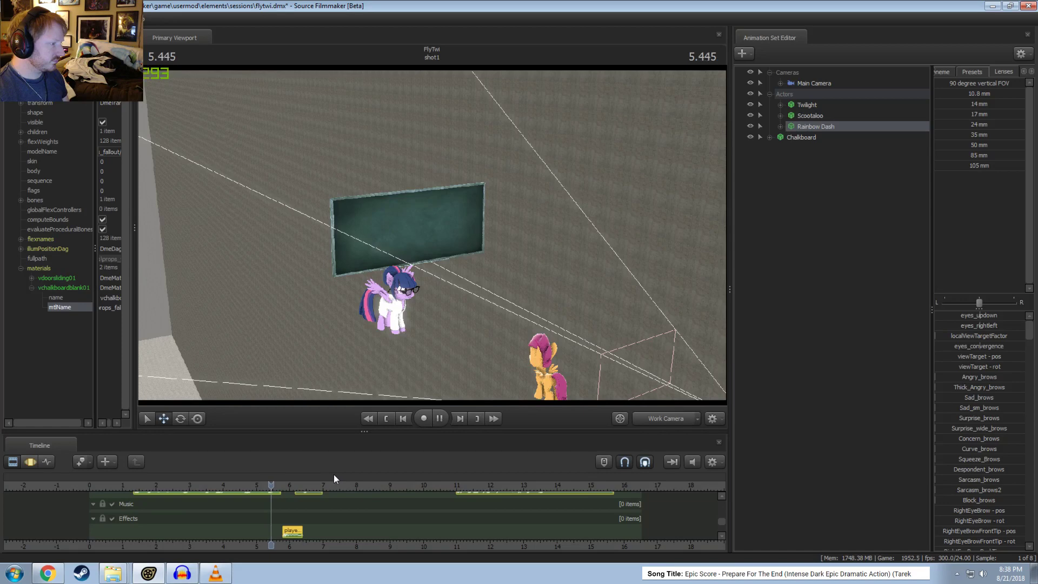
key("space")
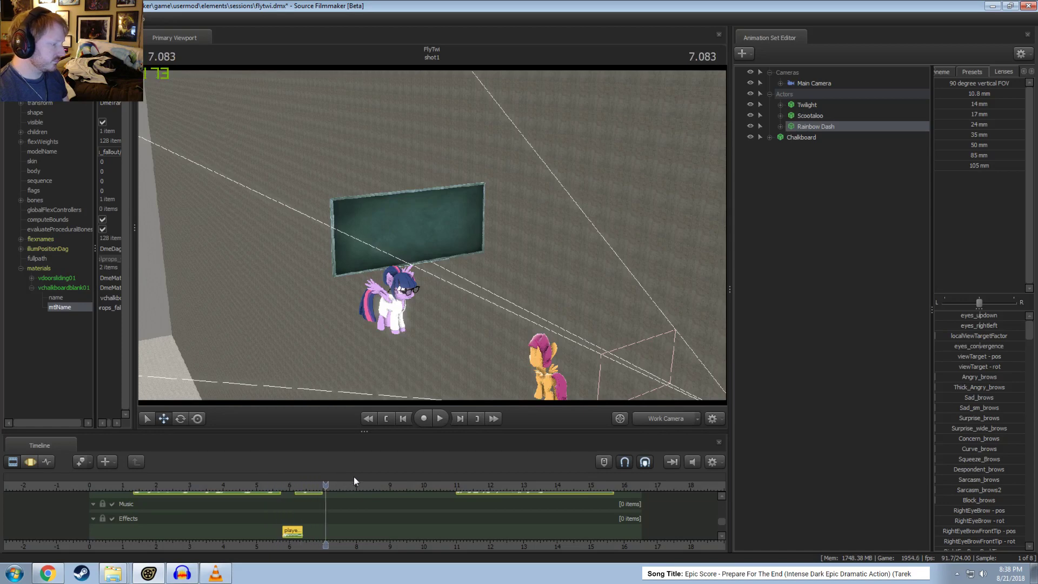
Step: Replay the dialog from about two seconds and return the playhead to 2.333 seconds
mouse_move(151, 484)
left_mouse_down()
mouse_move(184, 485)
mouse_move(133, 485)
mouse_move(151, 484)
left_mouse_up()
key("space")
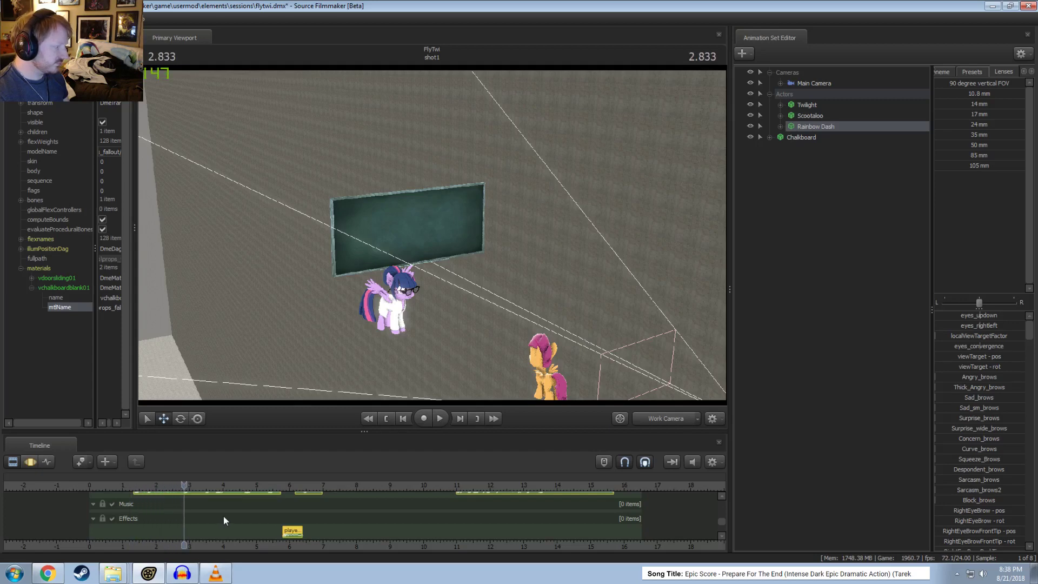
left_click(167, 485)
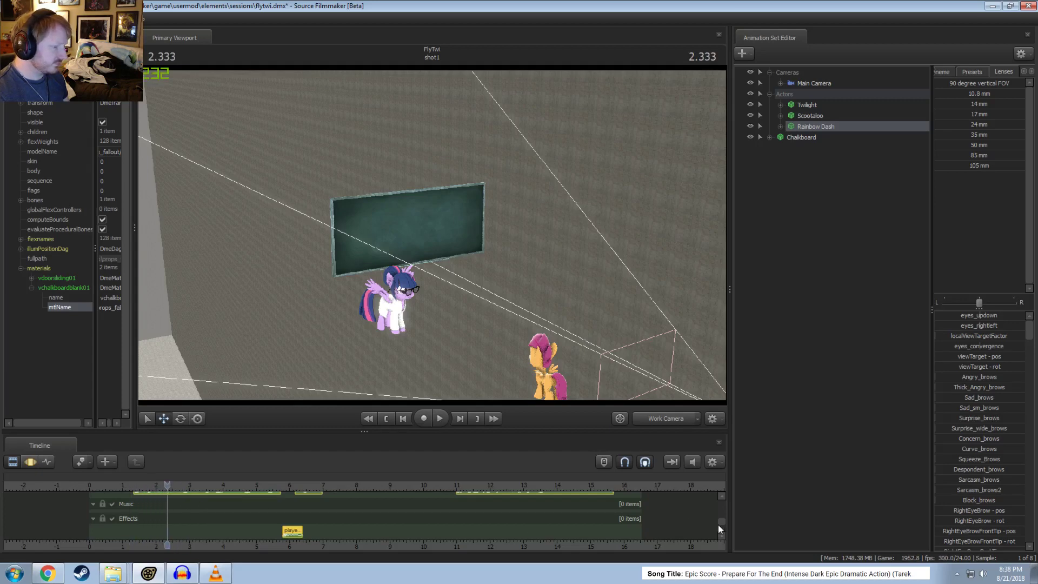
Step: Enlarge the timeline area and zoom in on the Sound group's Dialog and Effects clips
left_click_drag(725, 521, 722, 512)
scroll(270, 490, "down", 3)
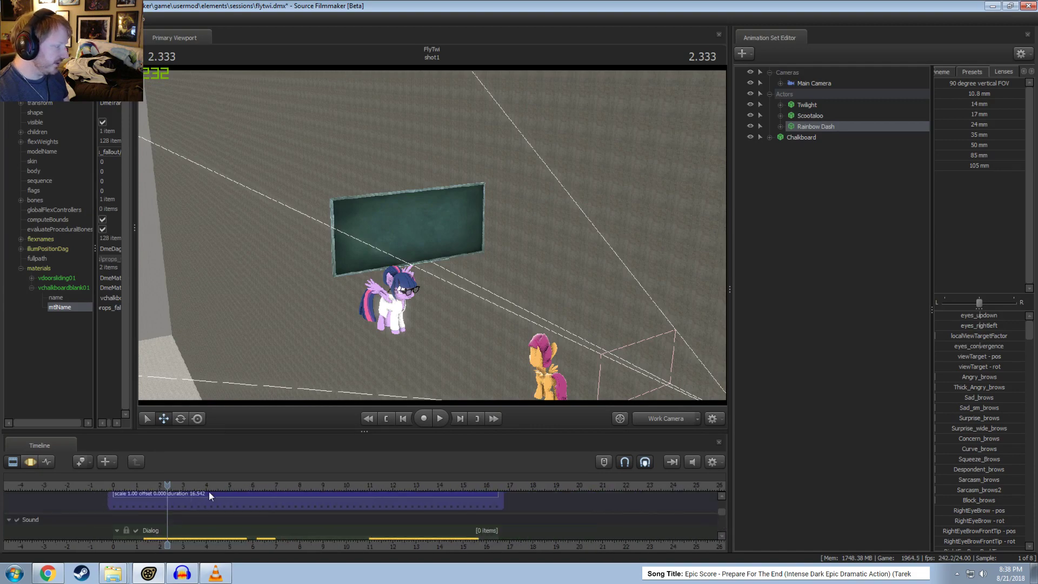
left_click_drag(264, 432, 245, 336)
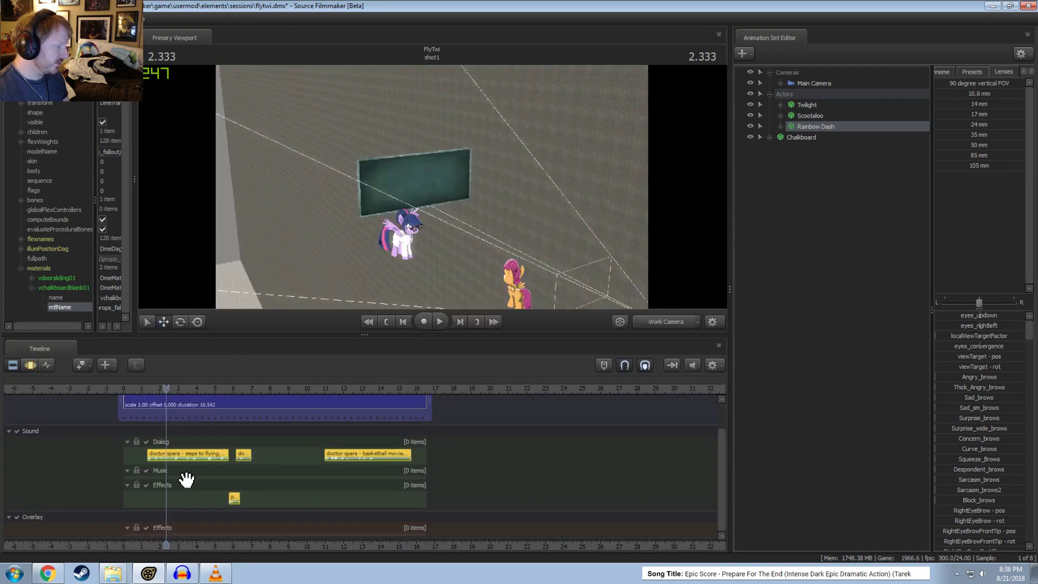
scroll(163, 466, "up", 3)
scroll(163, 466, "up", 2)
Step: Play the start of the first dialog clip, set the playhead to 2.625 seconds, and select the clip doctor spara - steps to flying.wav
left_click(149, 389)
key("space")
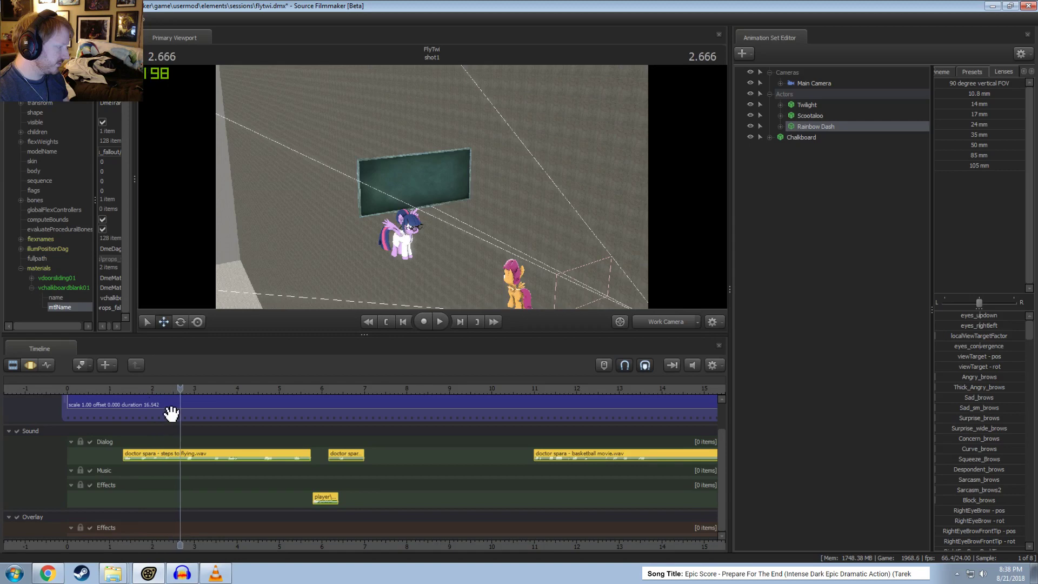
left_click_drag(179, 387, 178, 387)
left_click(184, 457)
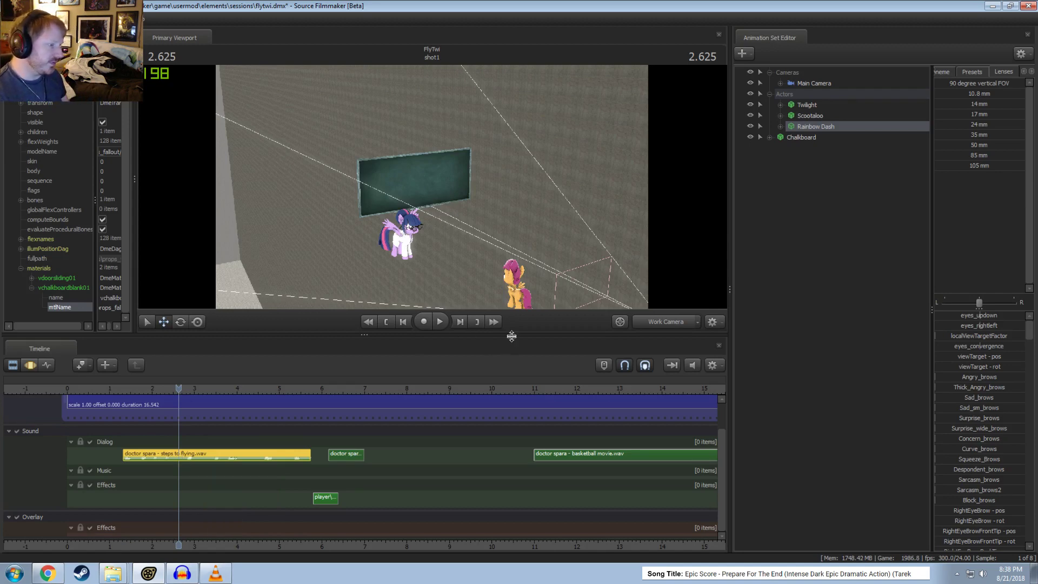
Step: Enlarge the viewport, look through the Main Camera, and move it to face Twilight from the front with Scootaloo in the foreground
left_click_drag(512, 336, 513, 377)
double_click(816, 82)
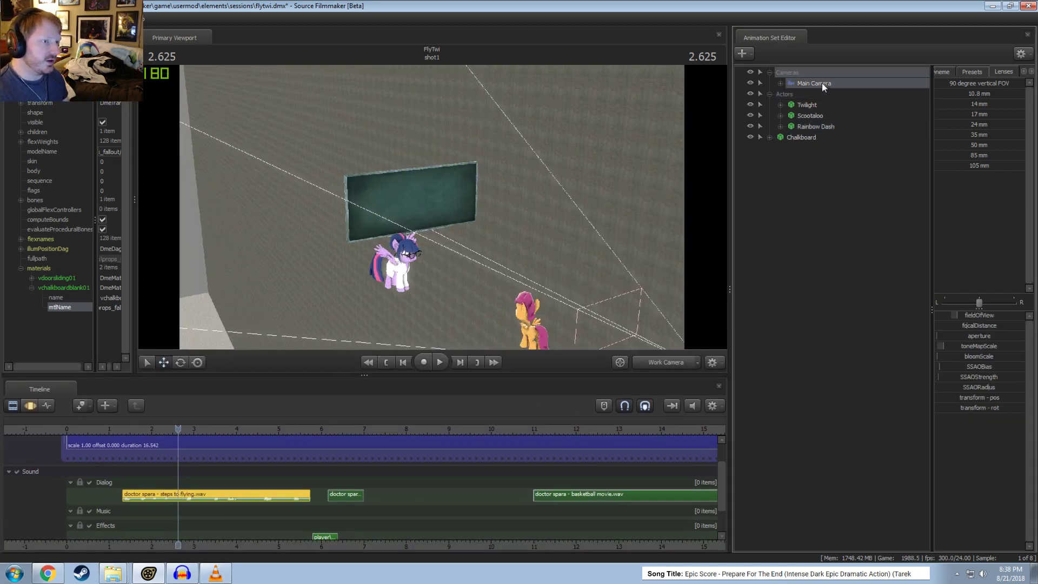
left_click(471, 240)
left_click(518, 298)
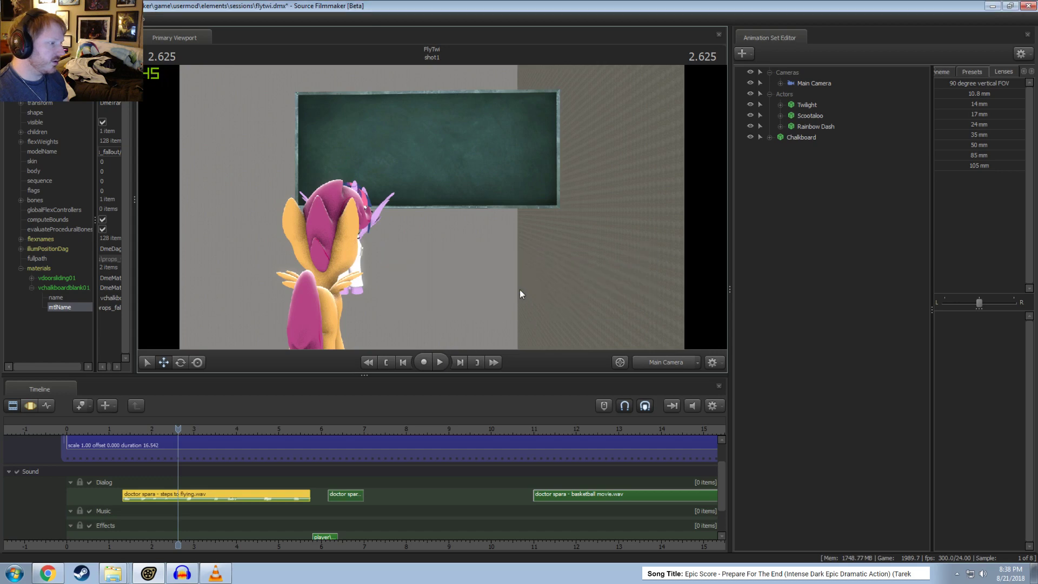
left_click(802, 83)
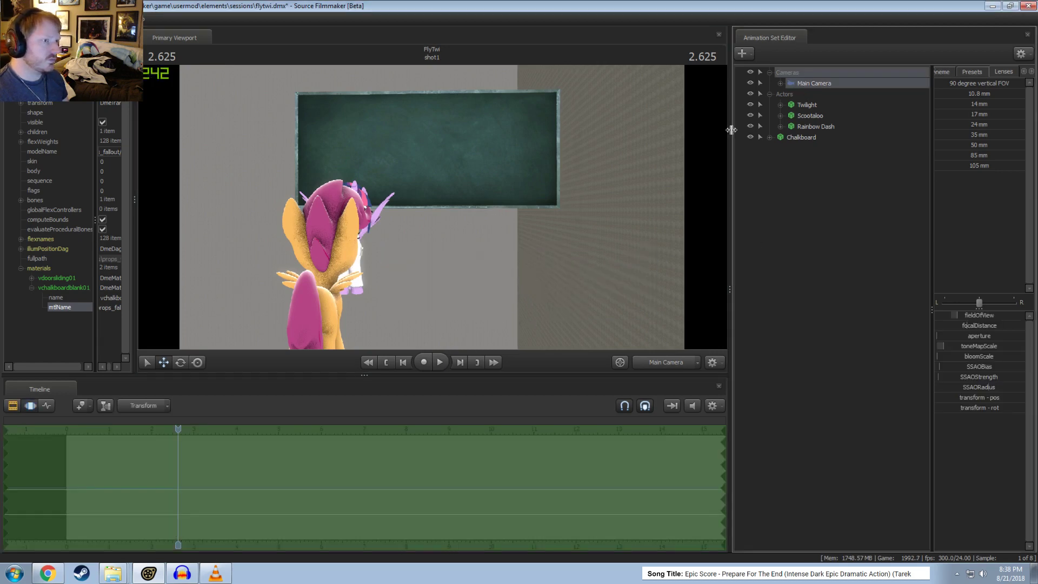
key("s")
left_click_drag(432, 207, 393, 204)
Step: Lower the chalkboard to Twilight's head height on the wall and pan the Main Camera until the whole board is in frame
left_click(801, 138)
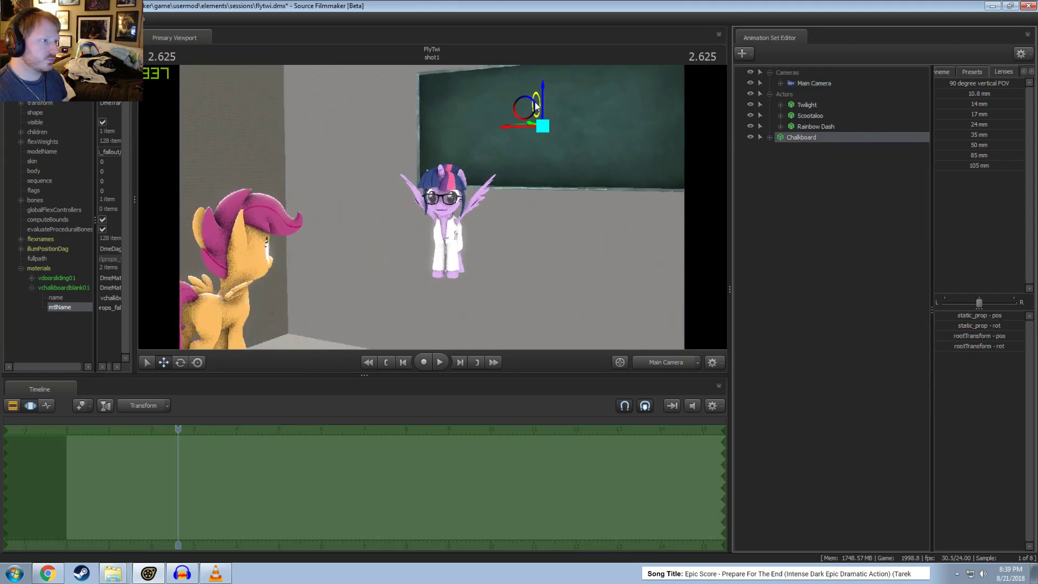
left_click_drag(535, 106, 542, 159)
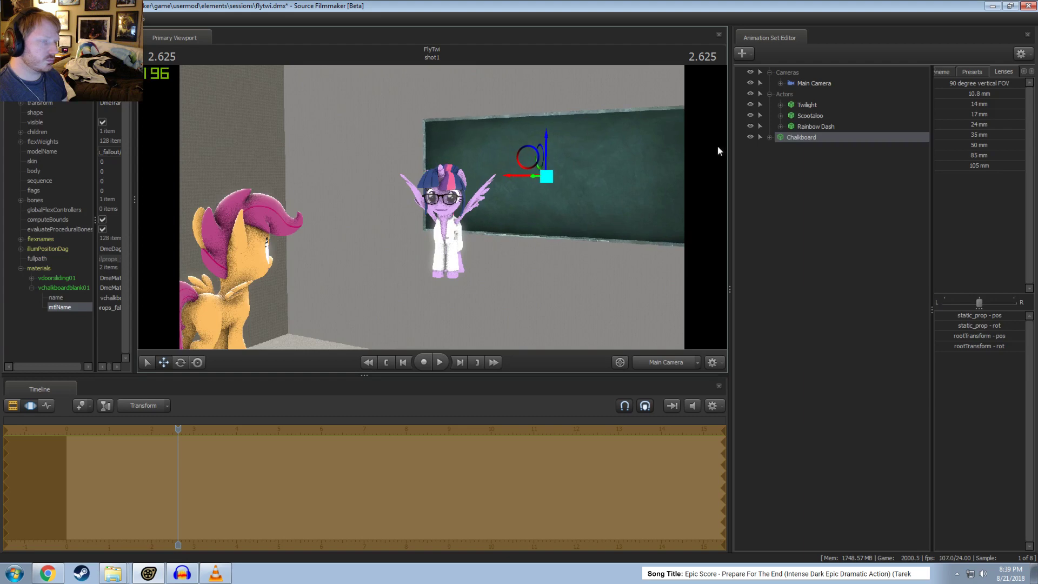
left_click(811, 84)
left_click_drag(533, 151, 546, 149)
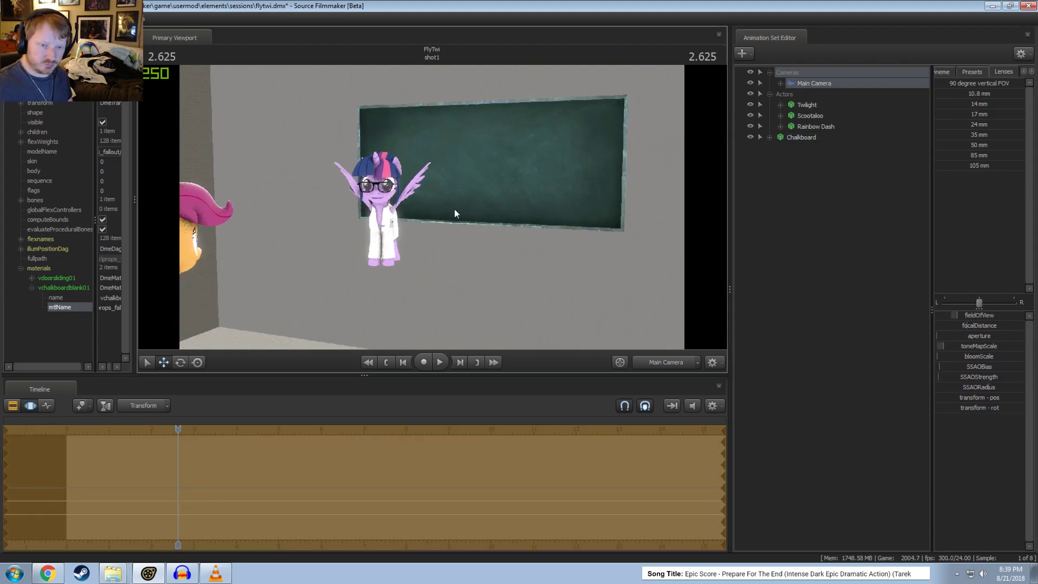
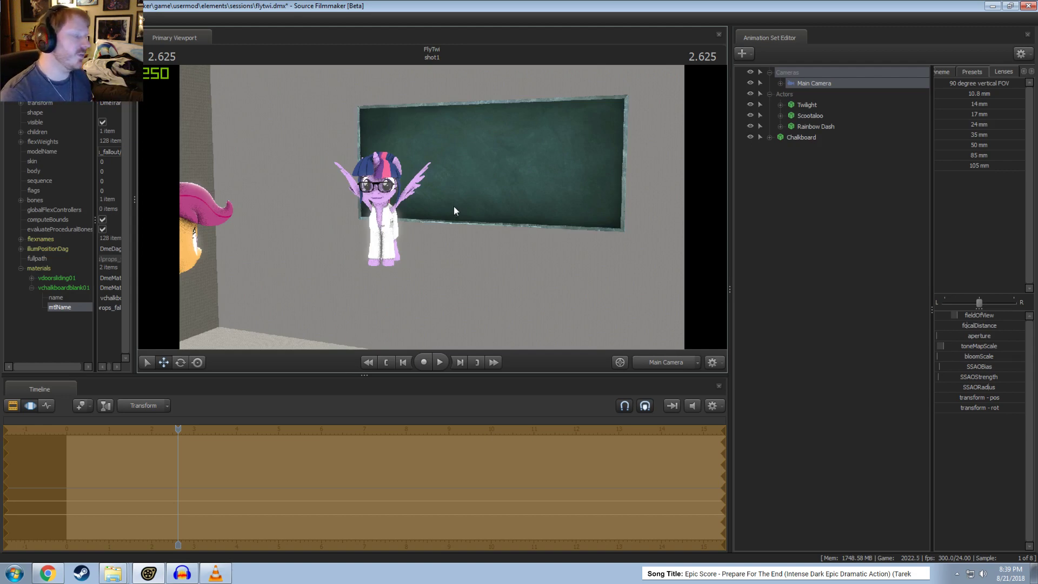
Step: Move the Main Camera forward to a medium shot of Twilight with the chalkboard behind her and Scootaloo out of frame
left_click_drag(454, 212, 433, 210)
key("w")
key("w")
left_click_drag(476, 275, 476, 275)
Step: Play the shot from the start, stop at 2.625 seconds, and bring the sound clips into view
left_click_drag(178, 430, 67, 430)
key("space")
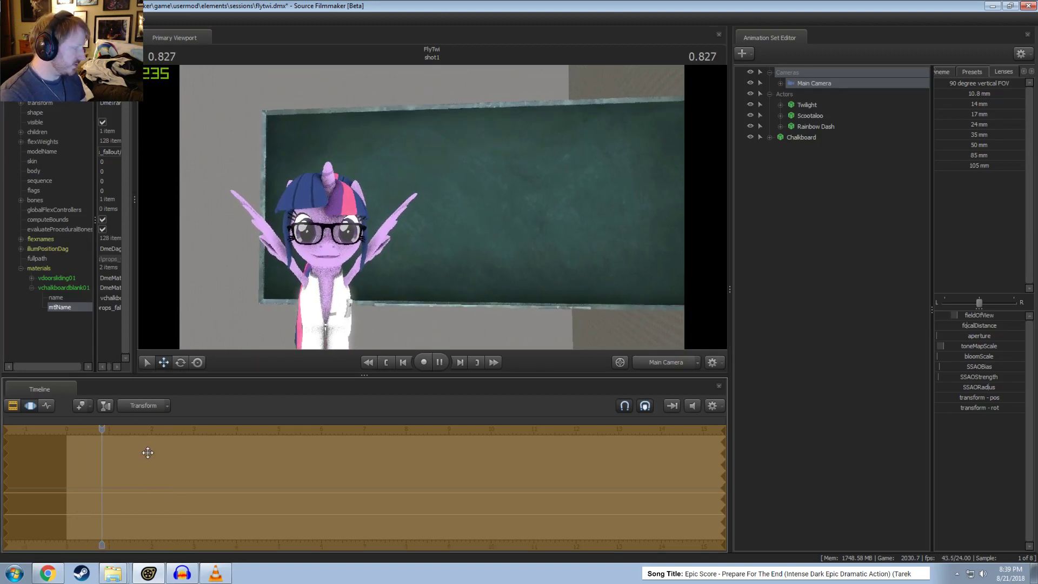
key("space")
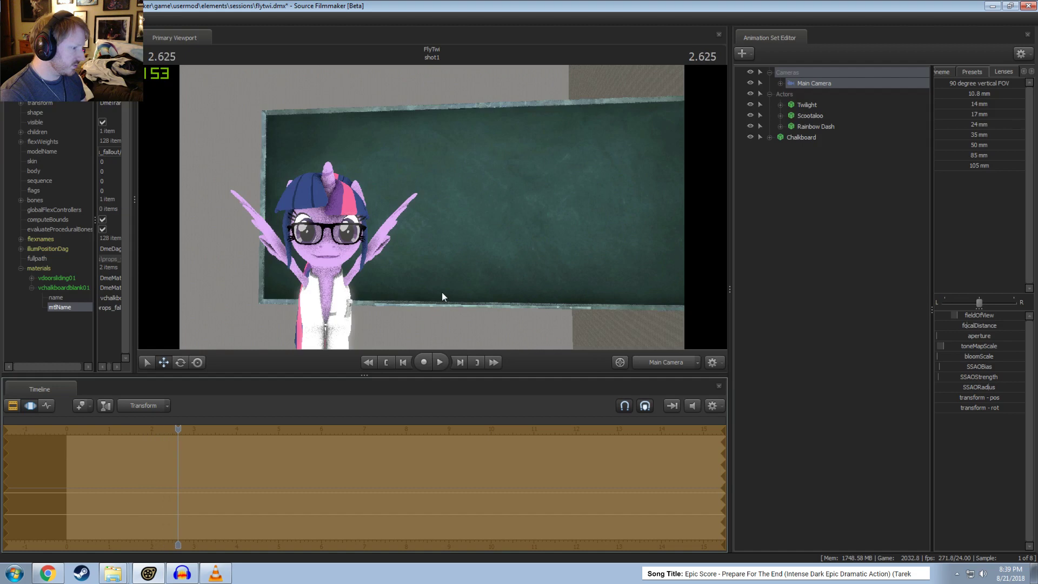
key("F2")
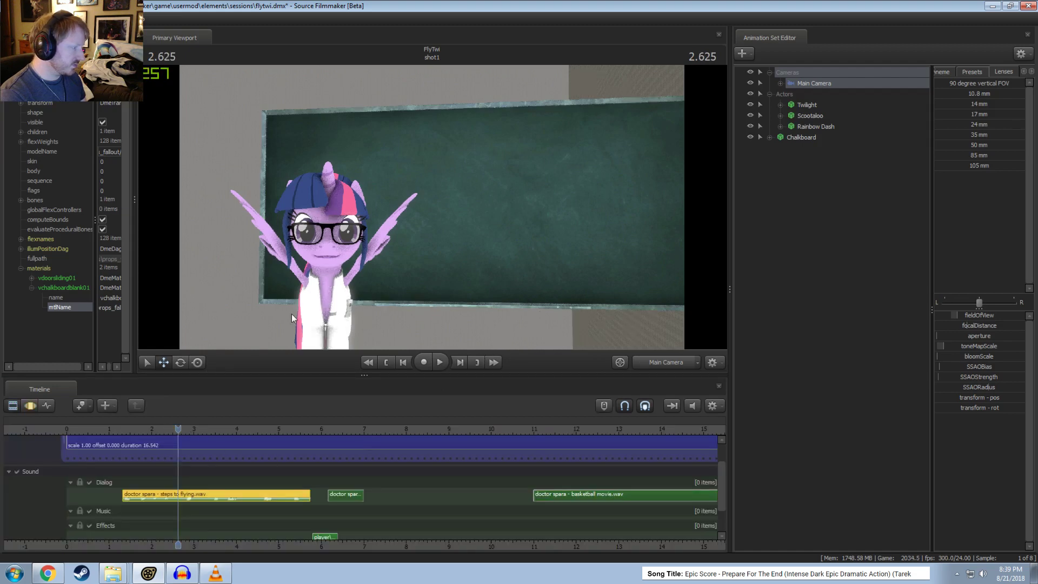
Step: Move the Main Camera in to a close-up of Twilight's face against the chalkboard
left_click(528, 324)
key("F3")
left_click_drag(527, 229, 471, 238)
key("w")
key("s")
key("w")
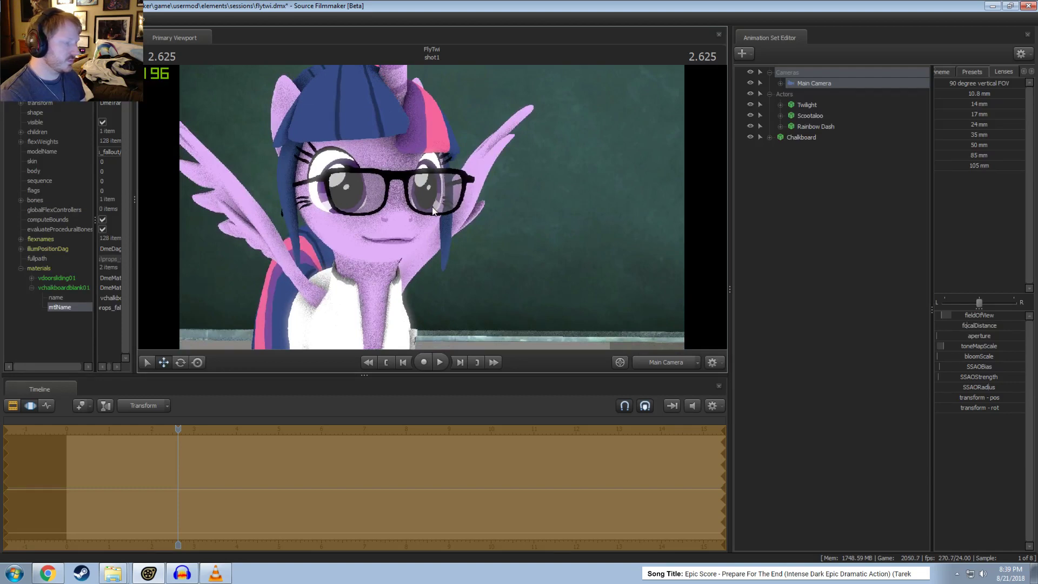
Step: Try splitting doctor spara - steps to flying.wav at 2.583 seconds and moving the second piece and all following clips to start at about 4.7 seconds
key("ctrl+1")
key("space")
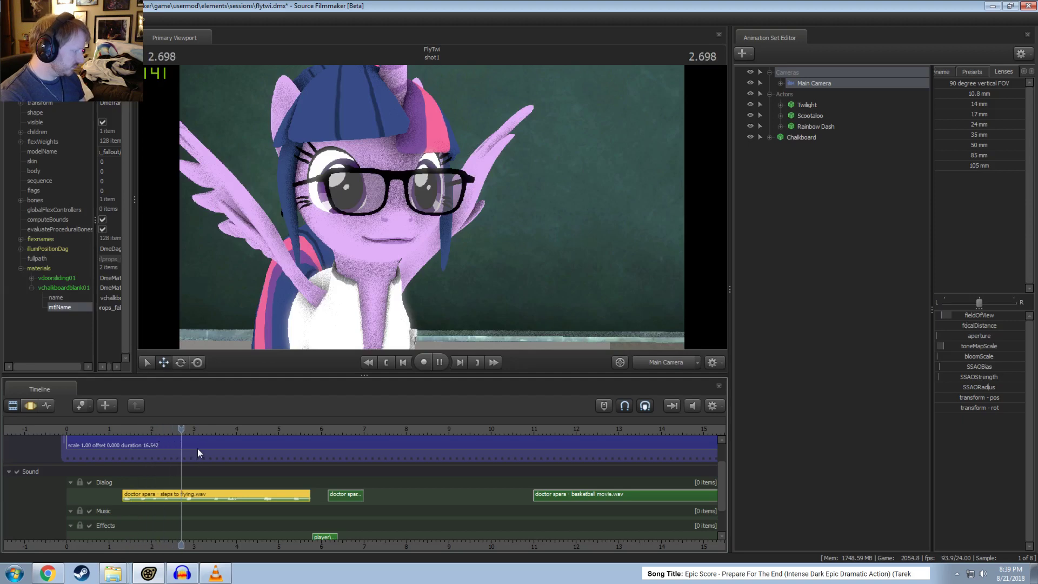
key("space")
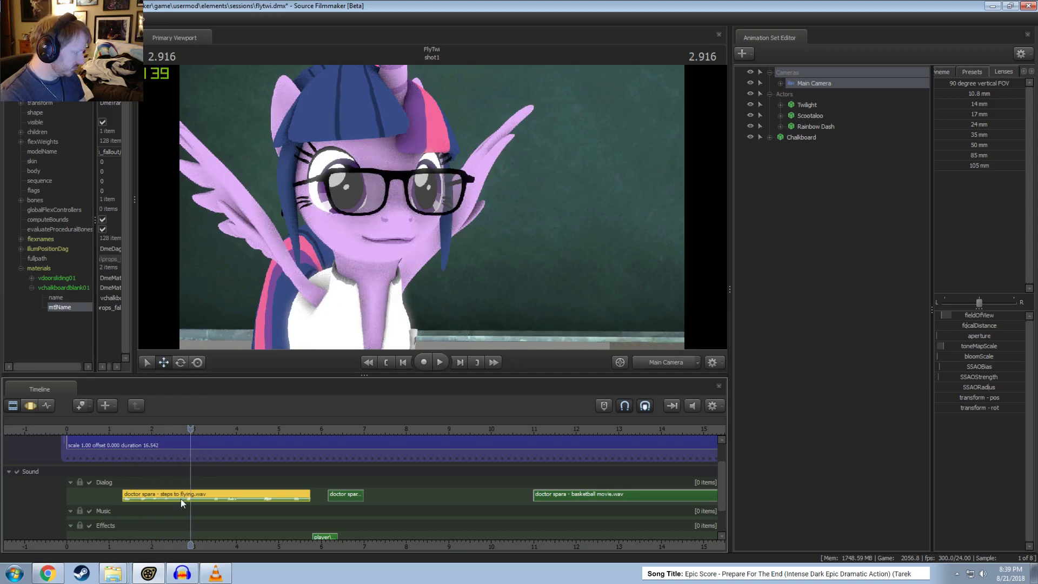
left_click(176, 430)
scroll(229, 483, "down", 3)
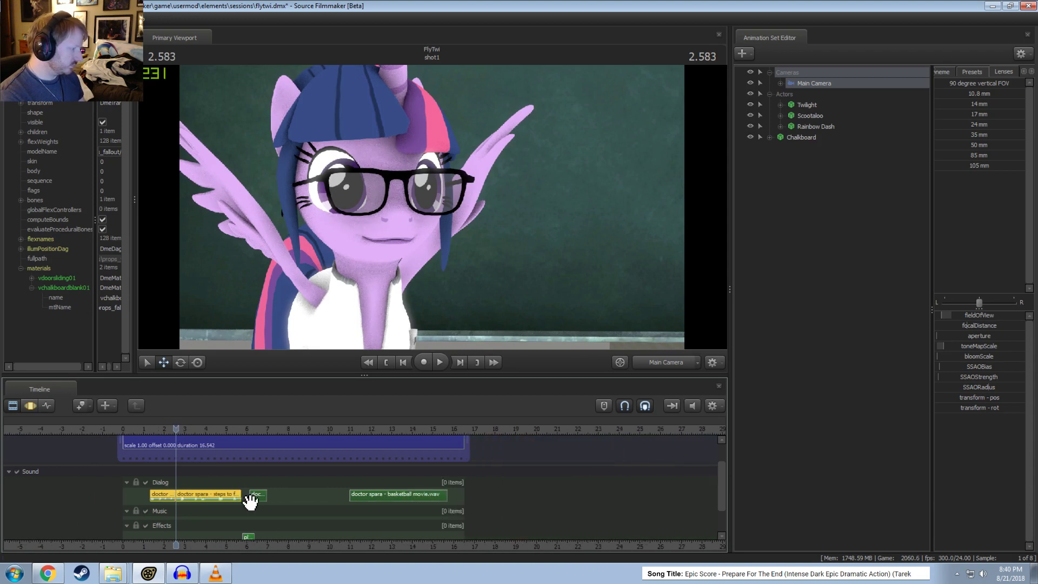
left_click(404, 498, "ctrl")
left_click_drag(388, 493, 433, 491)
Step: Play the gap, shift the selected clips earlier so the second piece starts at about 3.9 seconds, and replay the dialog
key("space")
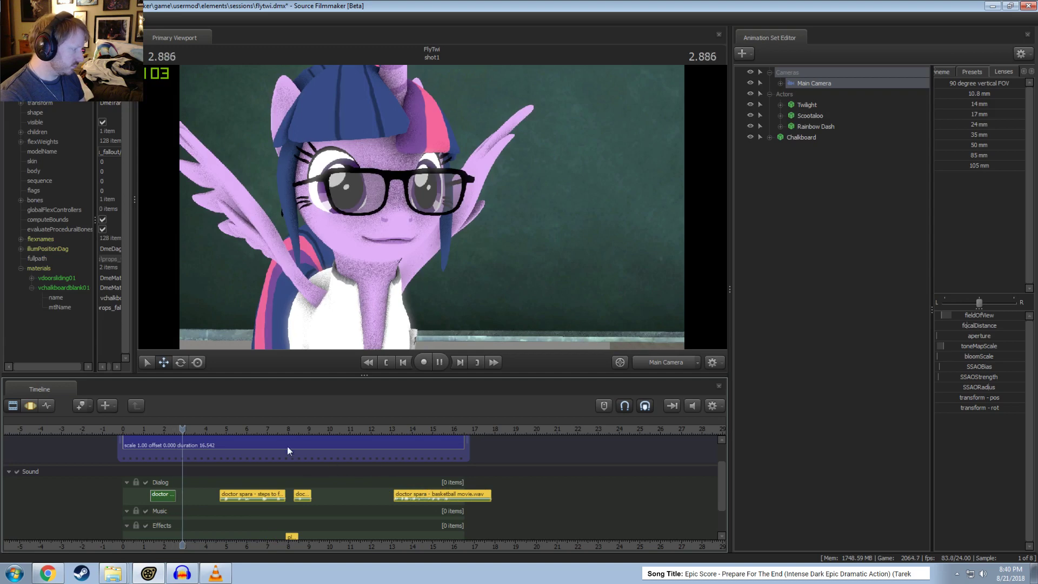
key("space")
left_click_drag(258, 496, 240, 495)
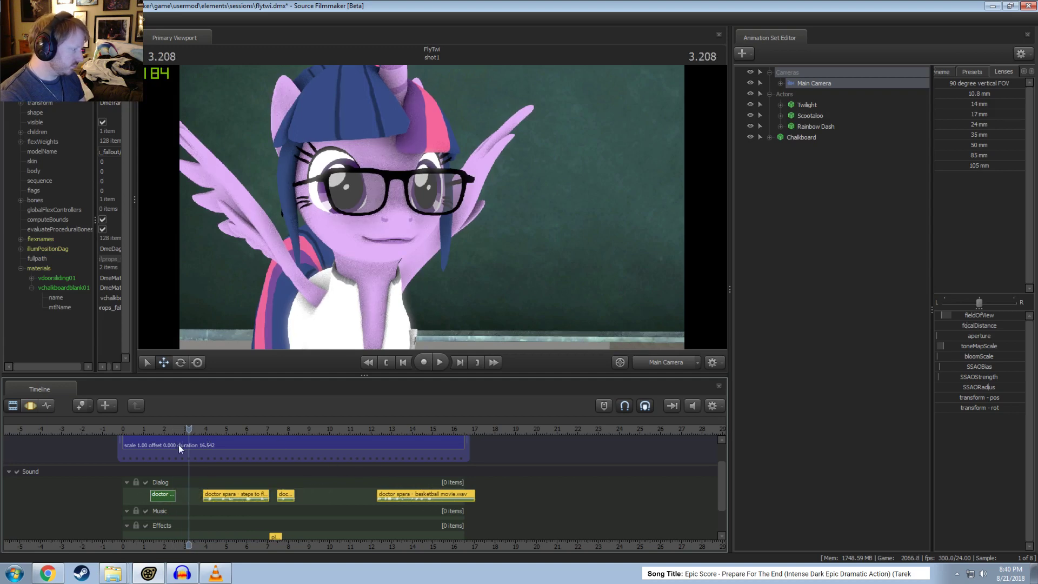
left_click(161, 430)
key("space")
key("space")
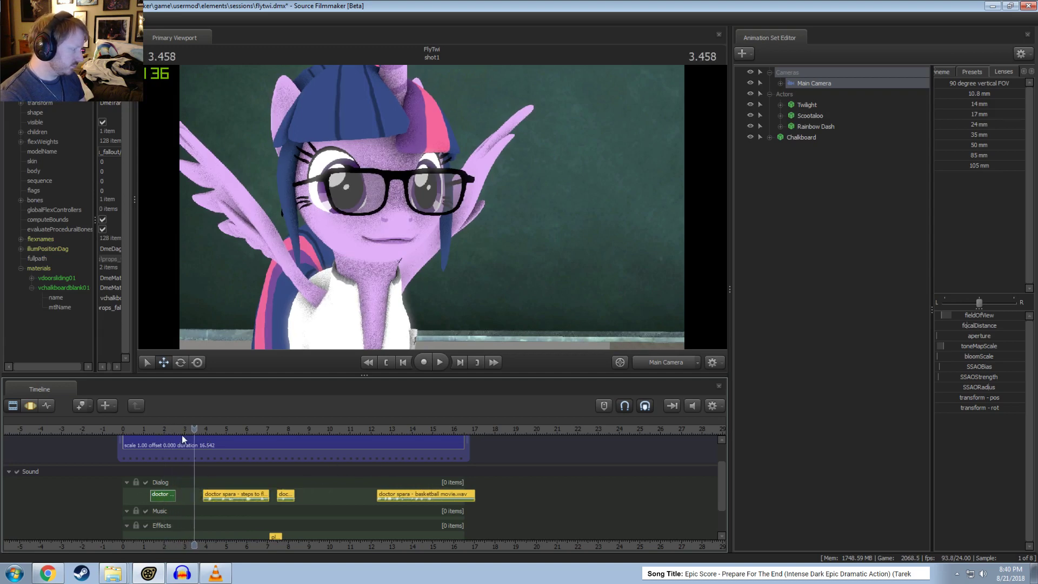
Step: Zoom in on the sound tracks, replay the first dialog piece, and select only the second piece of the split clip
key("space")
scroll(185, 457, "up", 2)
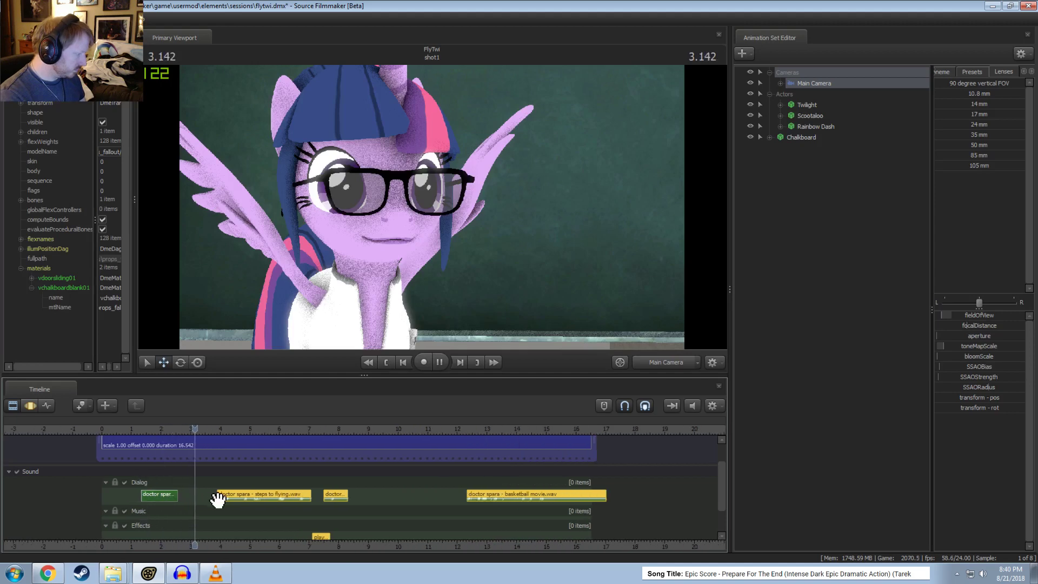
scroll(200, 486, "up", 2)
left_click(105, 431)
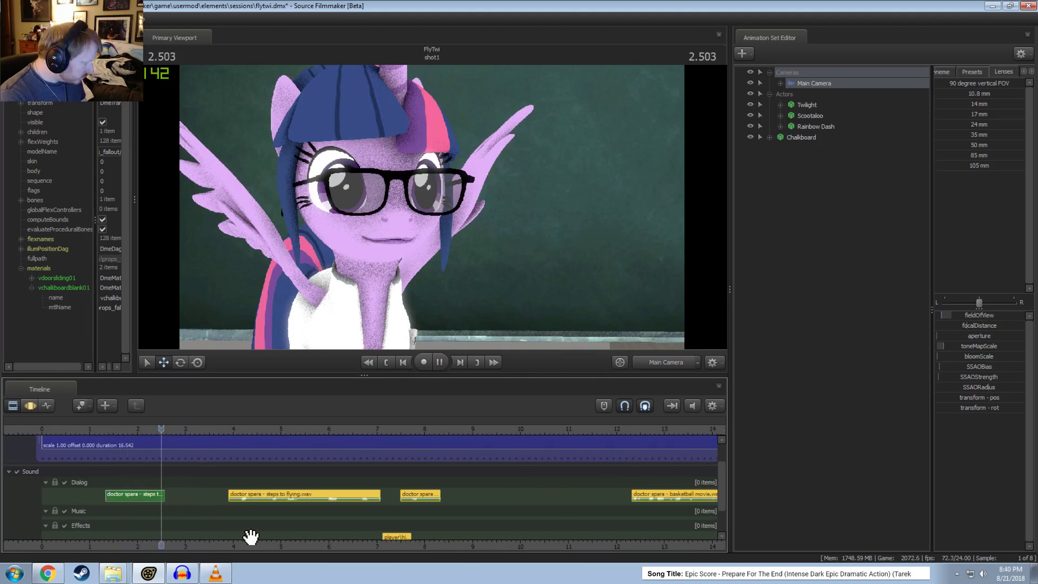
key("space")
left_click(234, 496)
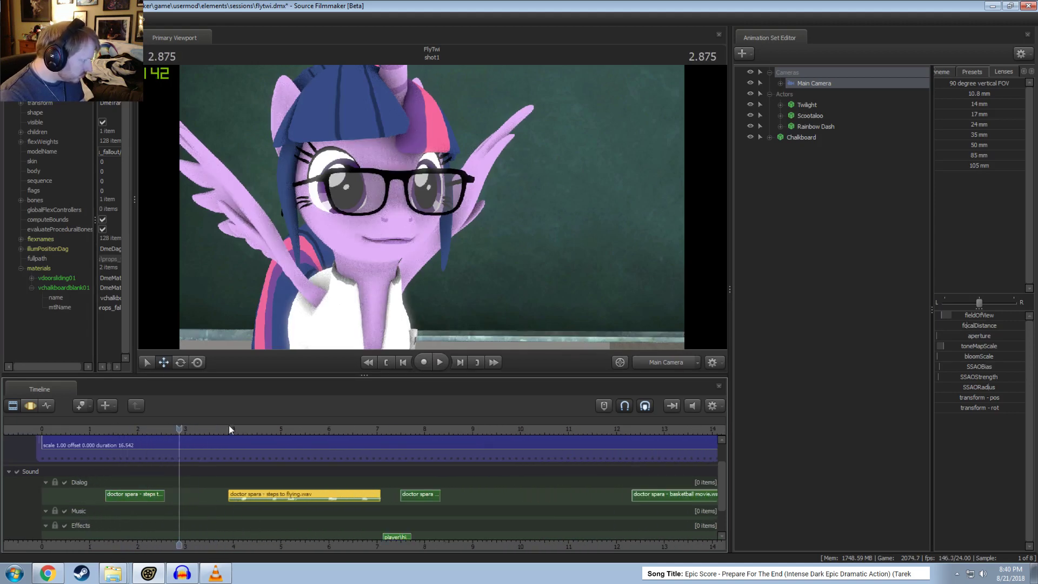
Step: Undo the clip moves and the split of the first dialog clip
mouse_move(229, 428)
left_mouse_down()
mouse_move(239, 430)
mouse_move(230, 441)
left_mouse_up()
key("ctrl+z")
key("ctrl+z")
key("ctrl+z")
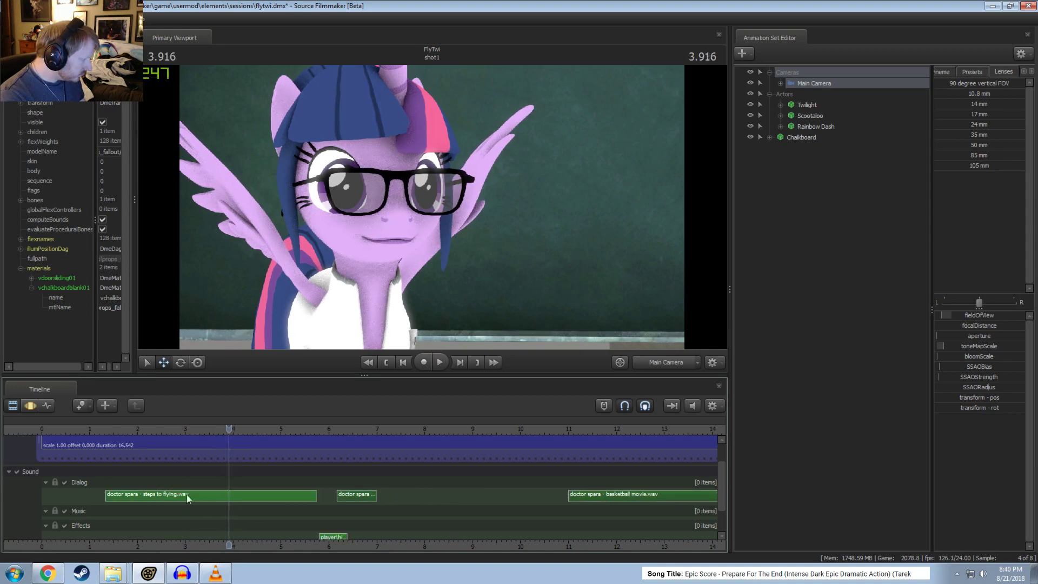
Step: Split the dialog clip doctor spara - steps to flying.wav at 2.708 seconds and select its second piece
left_click_drag(161, 430, 175, 434)
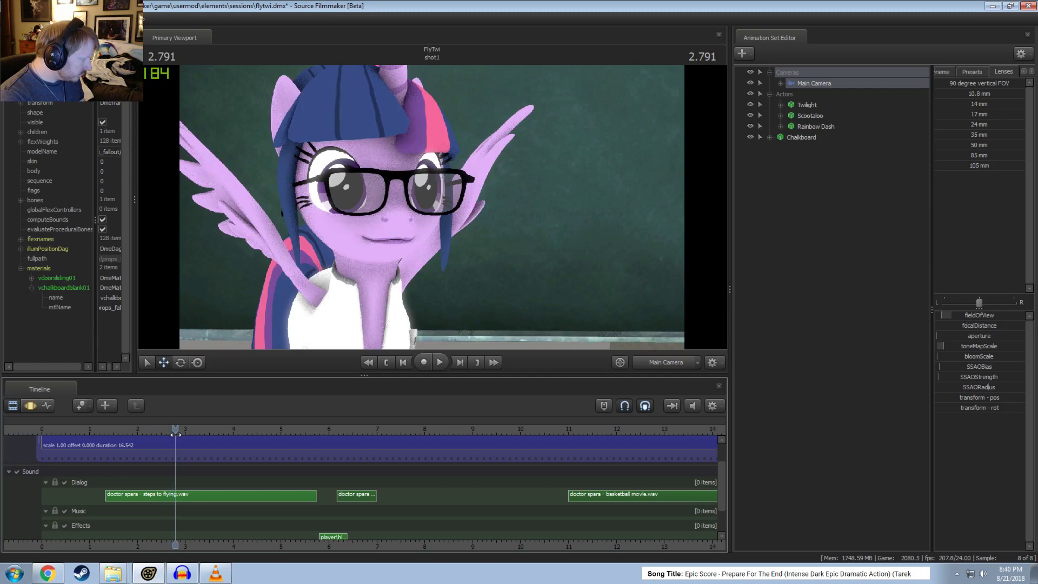
left_click(171, 427)
left_click(199, 495)
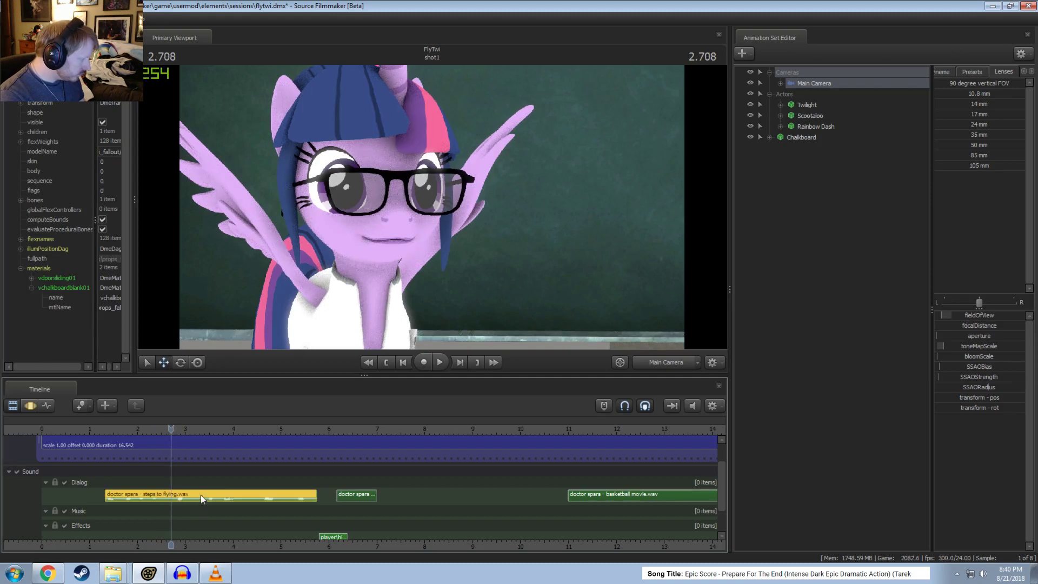
key("b")
left_click(205, 499)
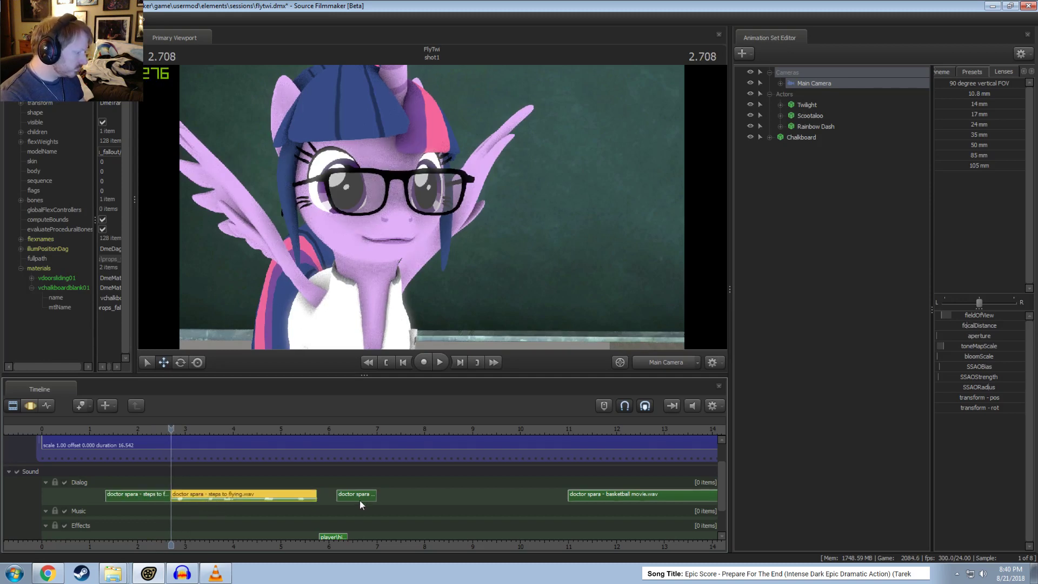
Step: Add the two following dialog clips and the effects clip to the selection and move them all so the second piece starts at about 4 seconds
scroll(431, 519, "down", 3)
left_click(306, 496, "ctrl")
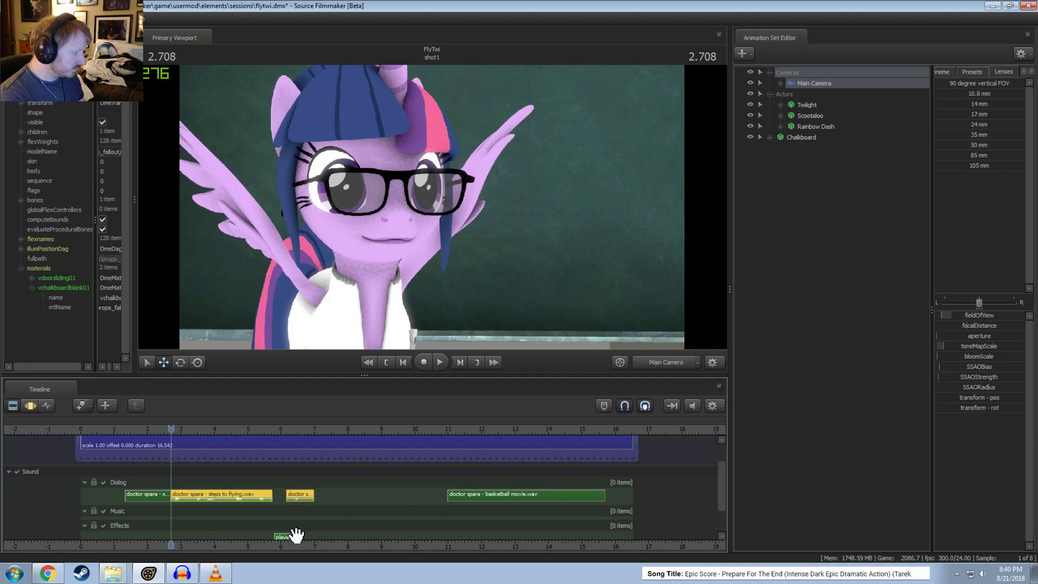
left_click(283, 536, "ctrl")
left_click(481, 496, "ctrl")
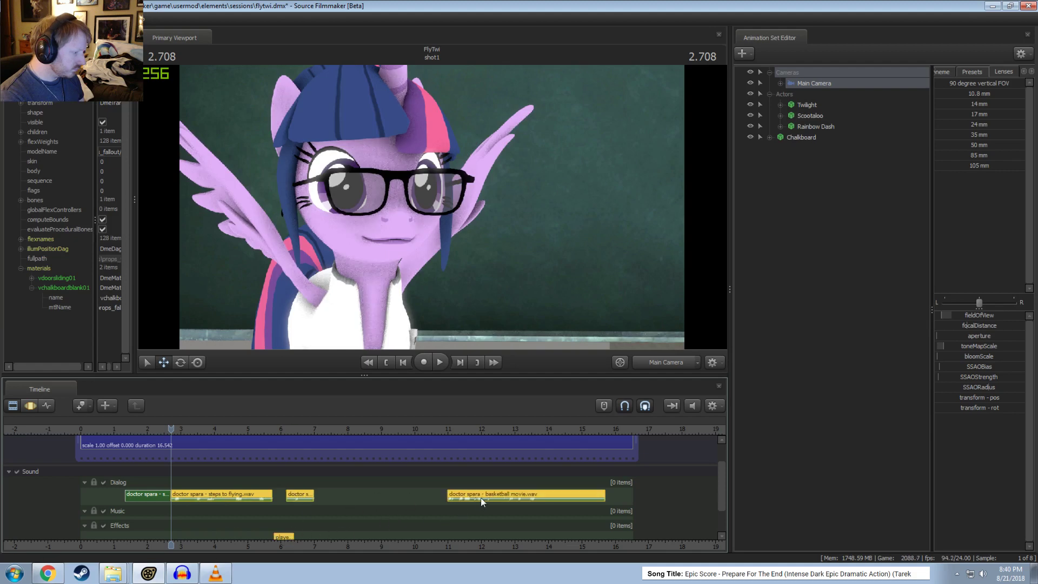
left_click_drag(268, 500, 244, 494)
Step: Play across the new dialog gap twice from about two seconds and park the playhead at 2.375 seconds
left_click(142, 431)
key("space")
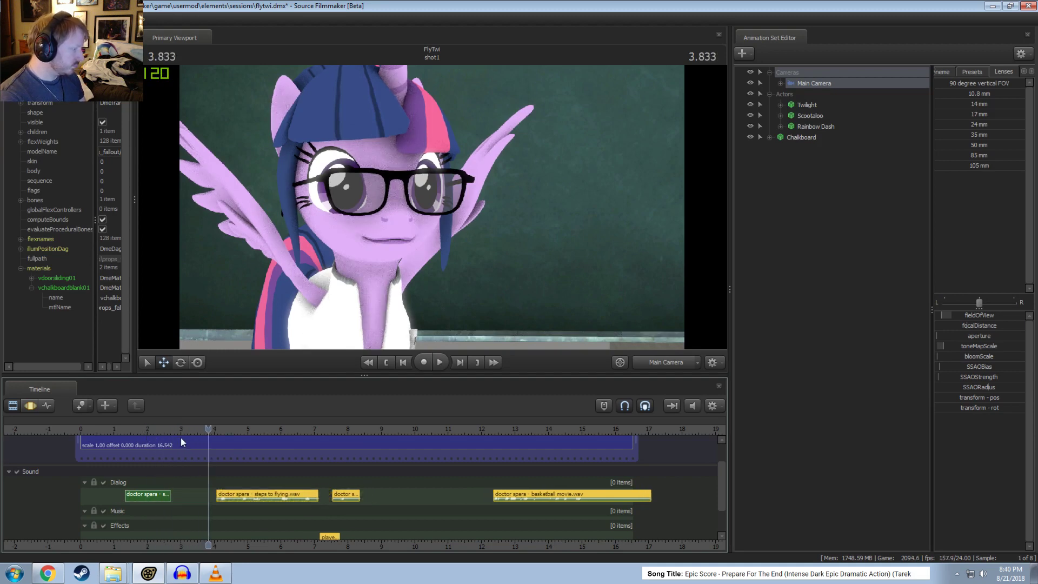
left_click(147, 431)
key("space")
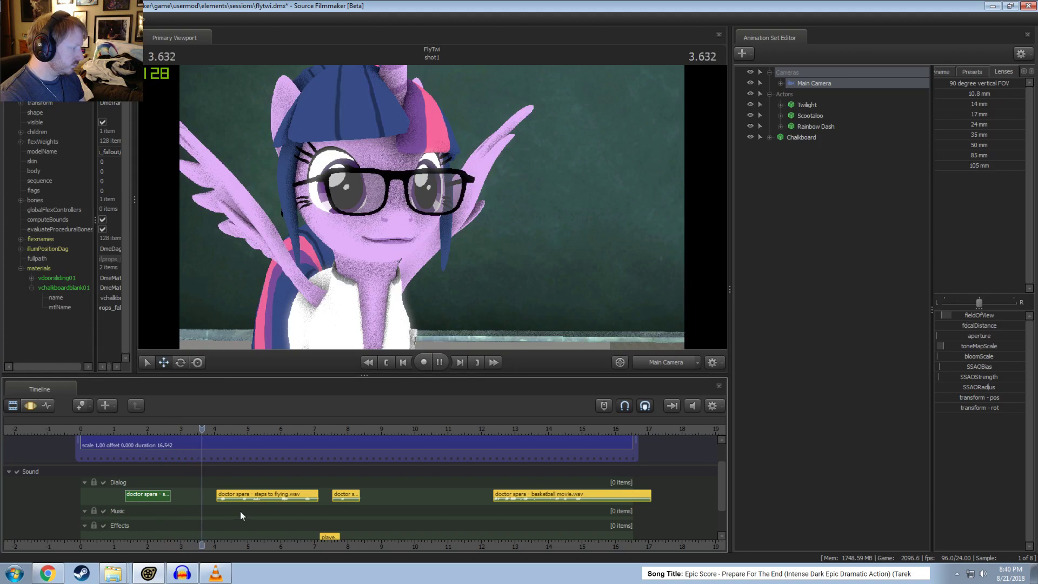
key("space")
left_click(192, 428)
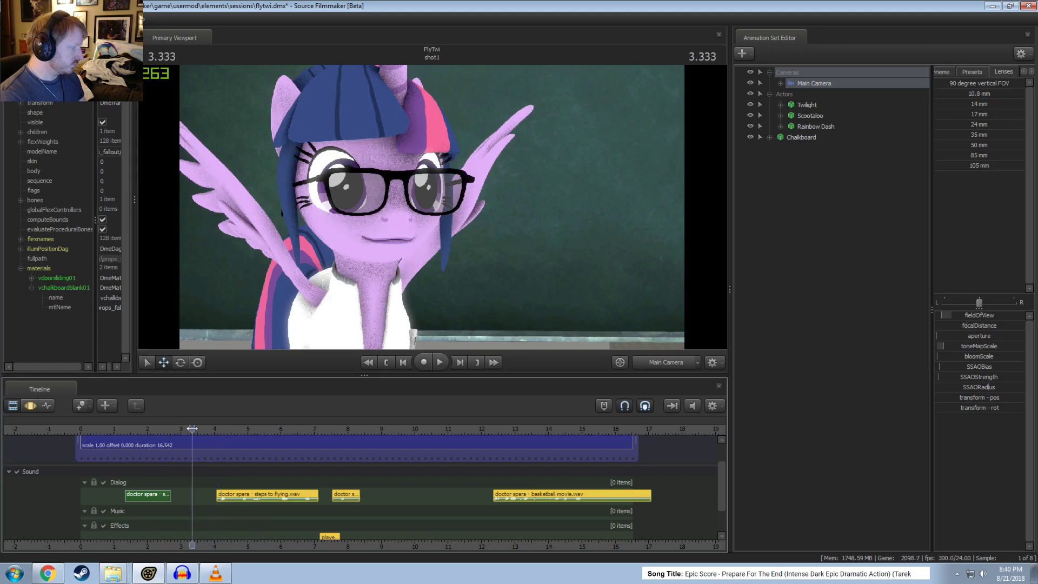
left_click_drag(192, 429, 160, 428)
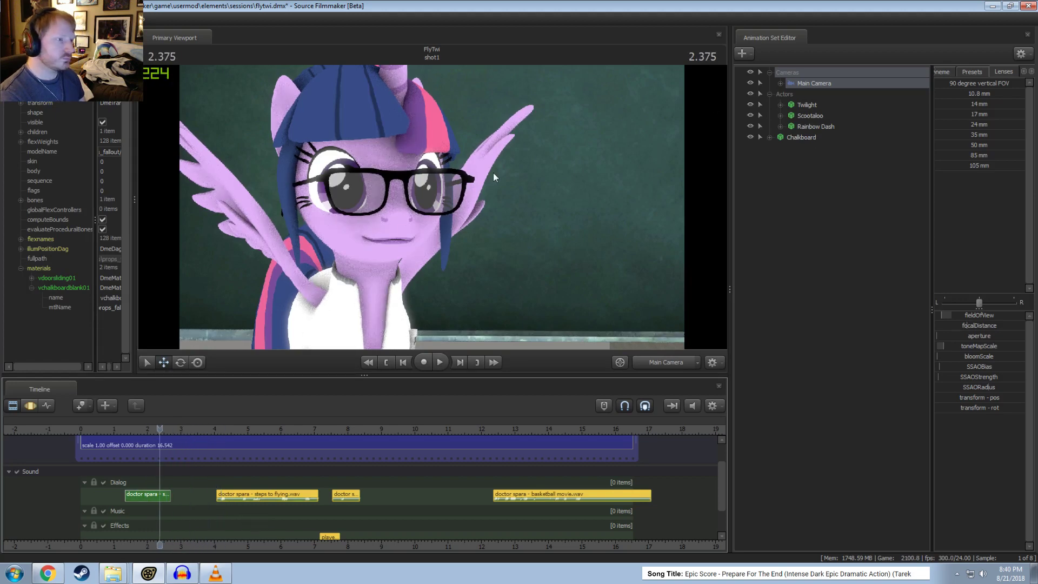
Step: Through the Work Camera, move Rainbow Dash beside Scootaloo so both face Twilight
key("F3")
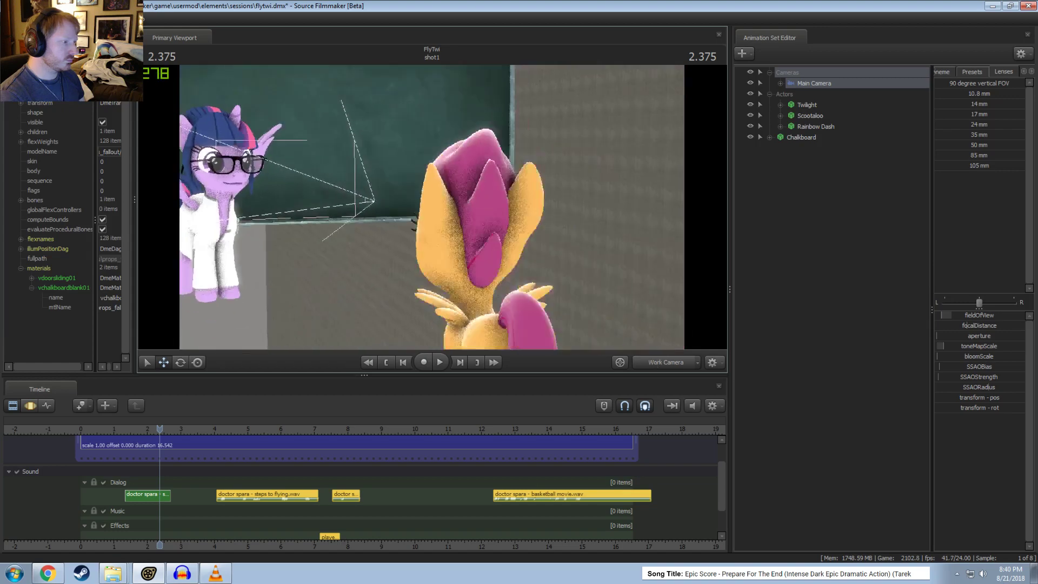
left_click_drag(414, 221, 455, 208)
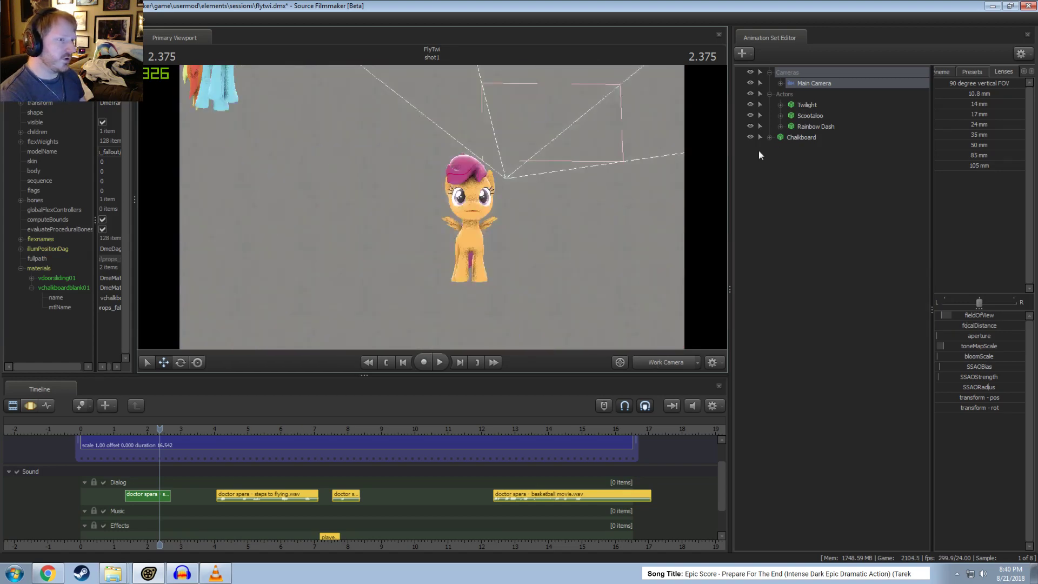
left_click(809, 124)
left_click_drag(621, 159, 423, 202)
key("F3")
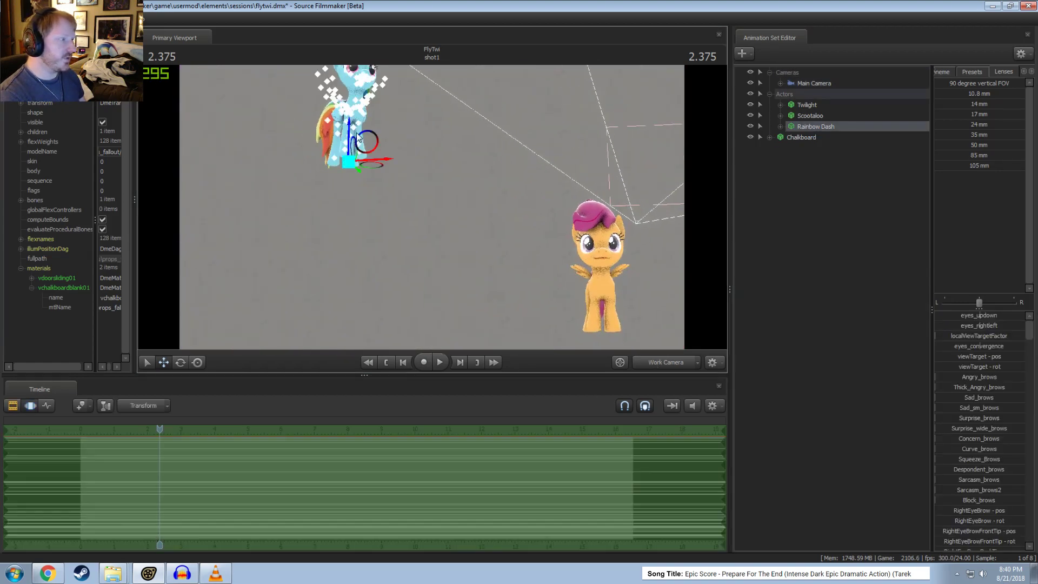
left_click_drag(348, 161, 470, 295)
key("e")
key("w")
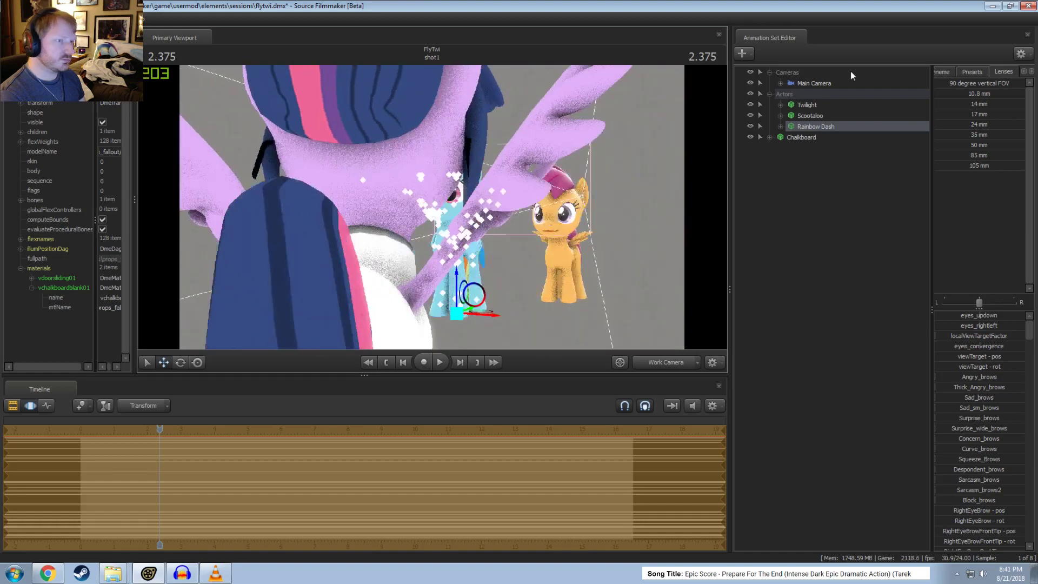
Step: Start the Main Camera's time selection at 2.708 seconds and reframe the camera on Rainbow Dash and Scootaloo from there on
key("F2")
left_click(142, 429)
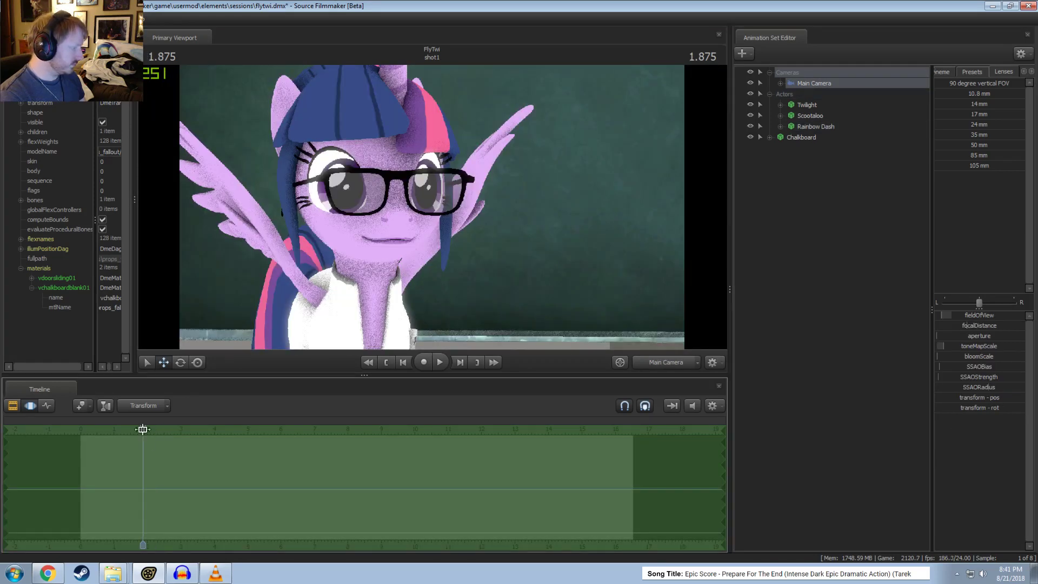
key("space")
scroll(150, 475, "up", 1)
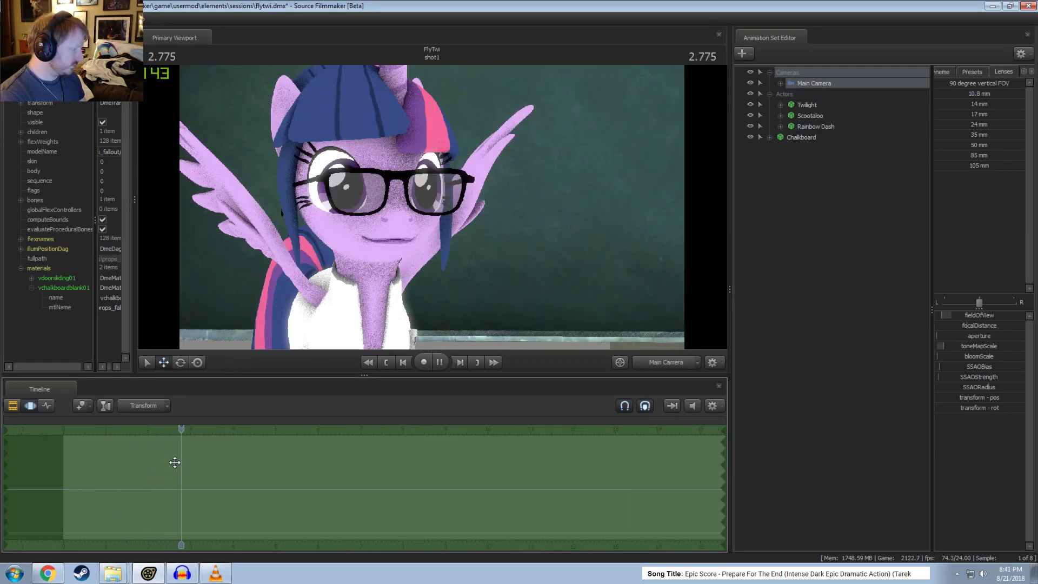
left_click_drag(174, 462, 301, 486)
key("bracketright")
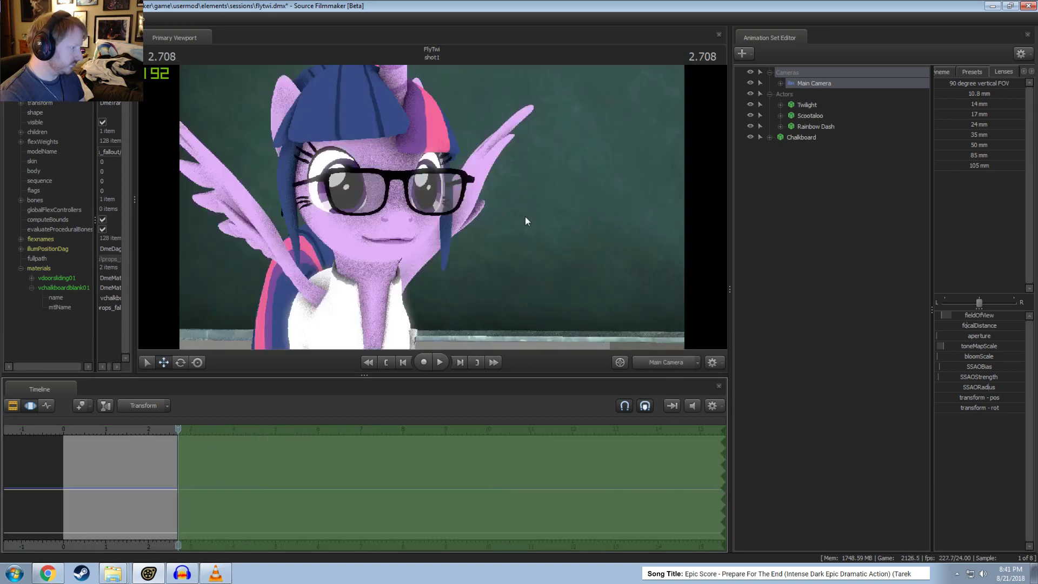
left_click_drag(414, 203, 357, 219)
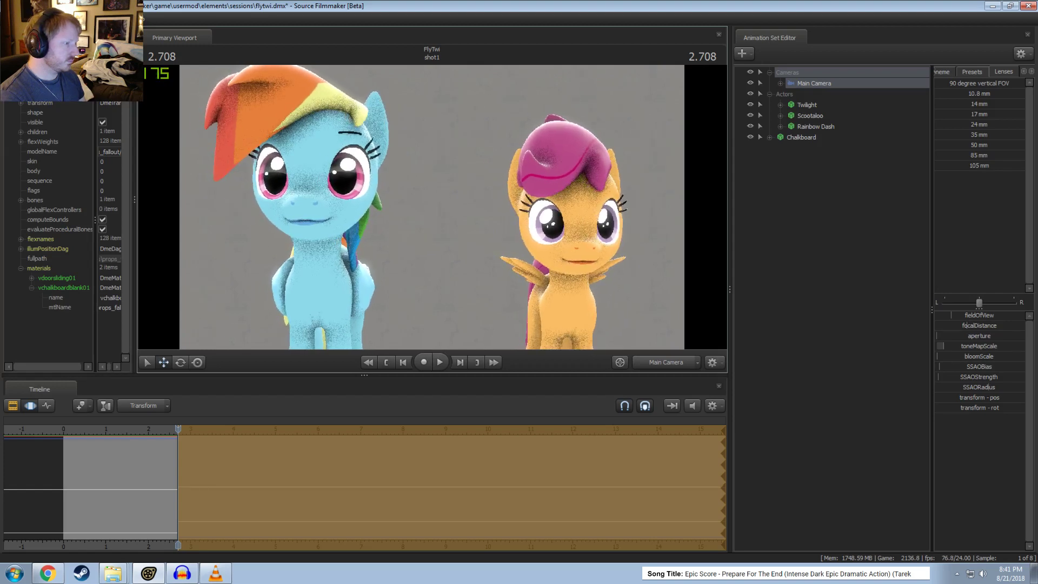
Step: Play the reaction shot against the dialog and start the Main Camera's time selection at 4.083 seconds, where the second dialog clip begins
key("F2")
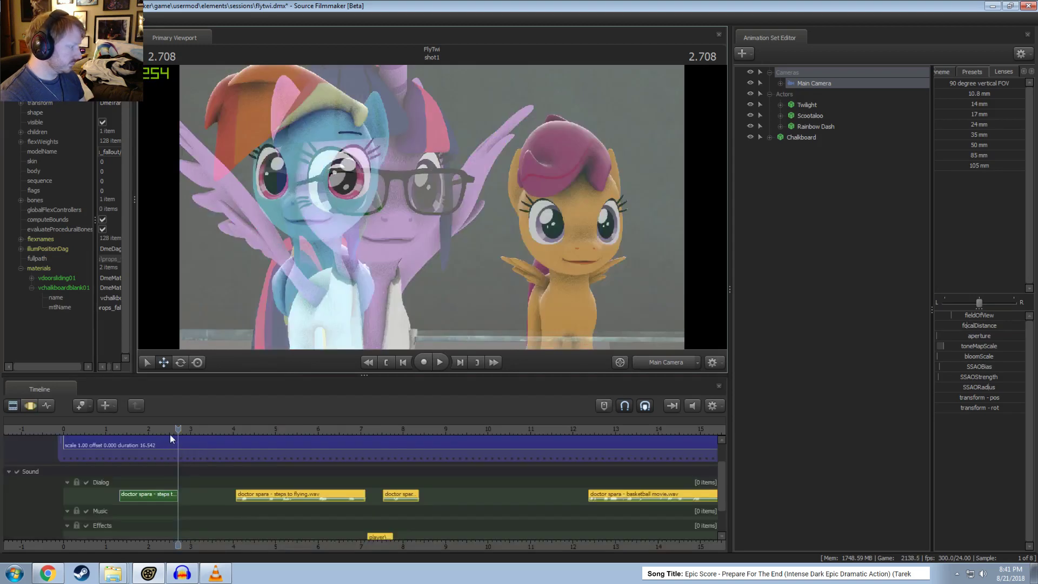
key("F3")
key("space")
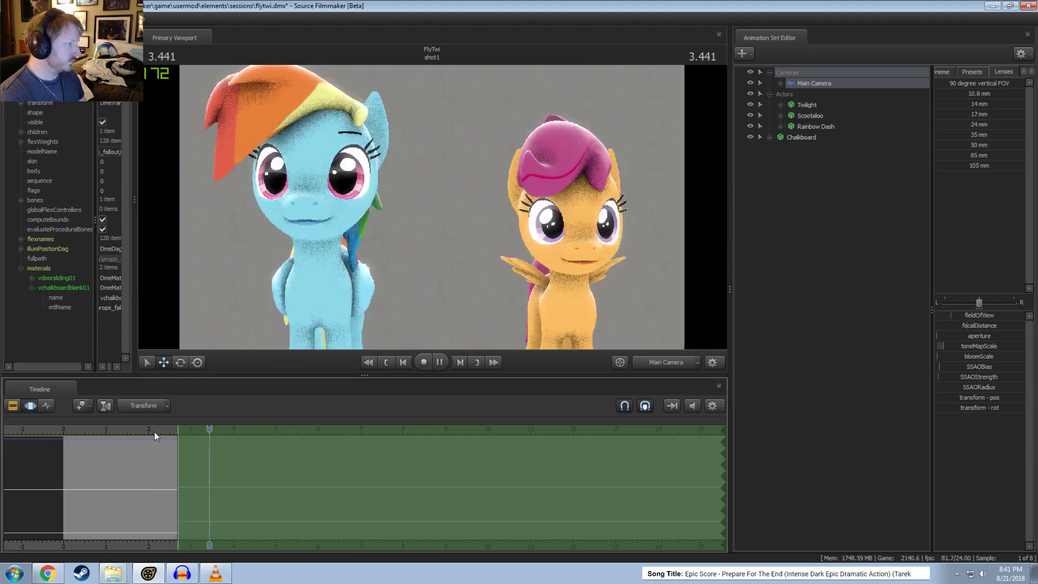
key("space")
key("F2")
left_click_drag(228, 429, 237, 429)
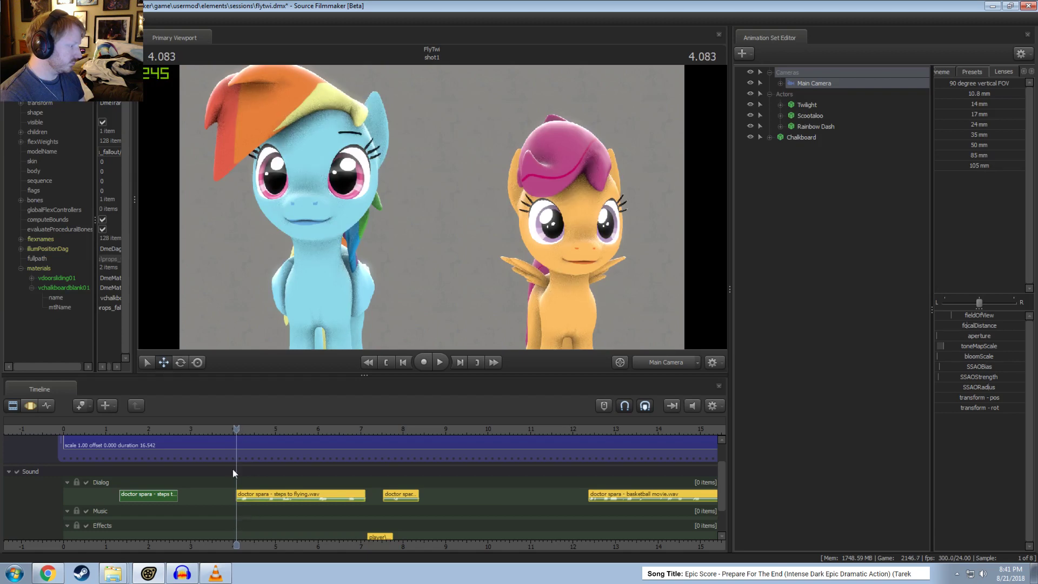
key("F3")
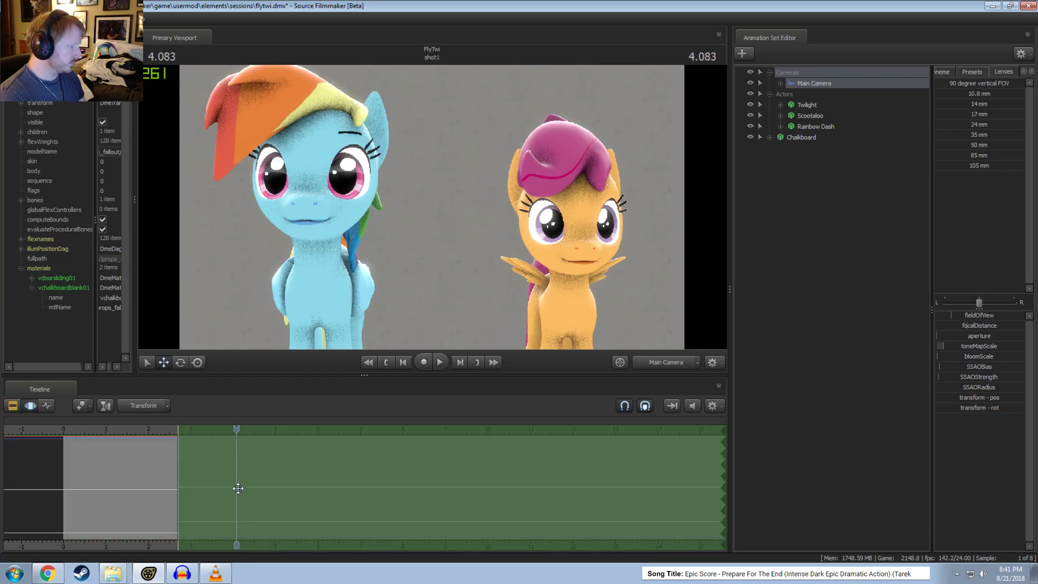
left_click(236, 487)
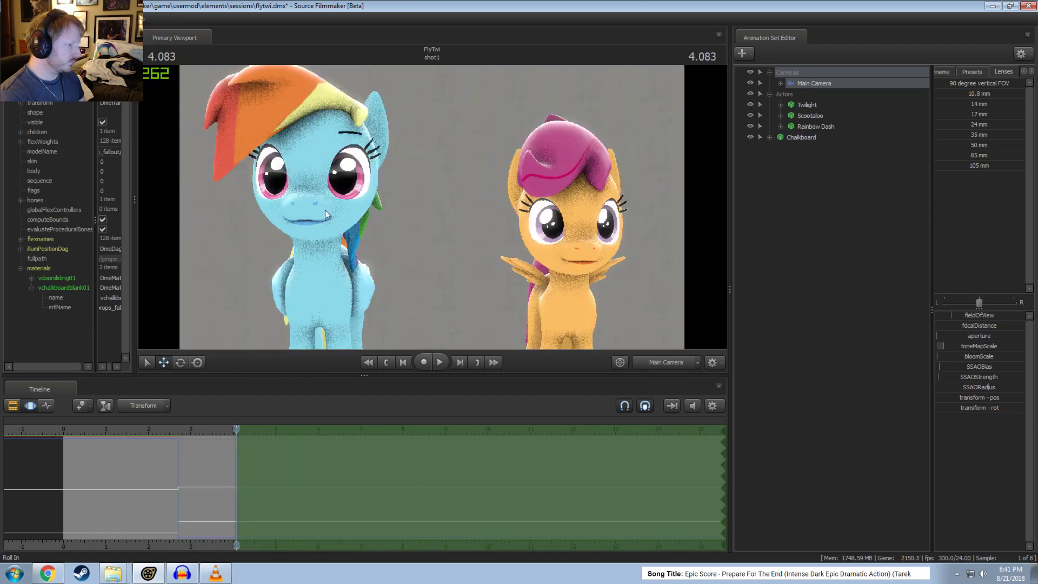
Step: With the playhead on Twilight's framing at 1.458 seconds, apply the Playhead procedural preset to the Main Camera's selected time range
left_click(125, 430)
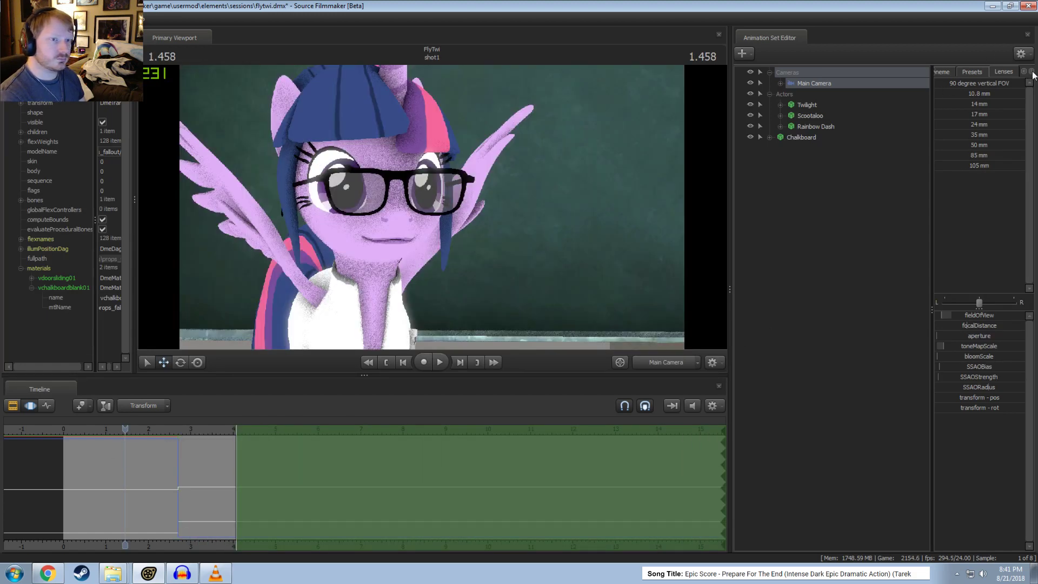
left_click(936, 71)
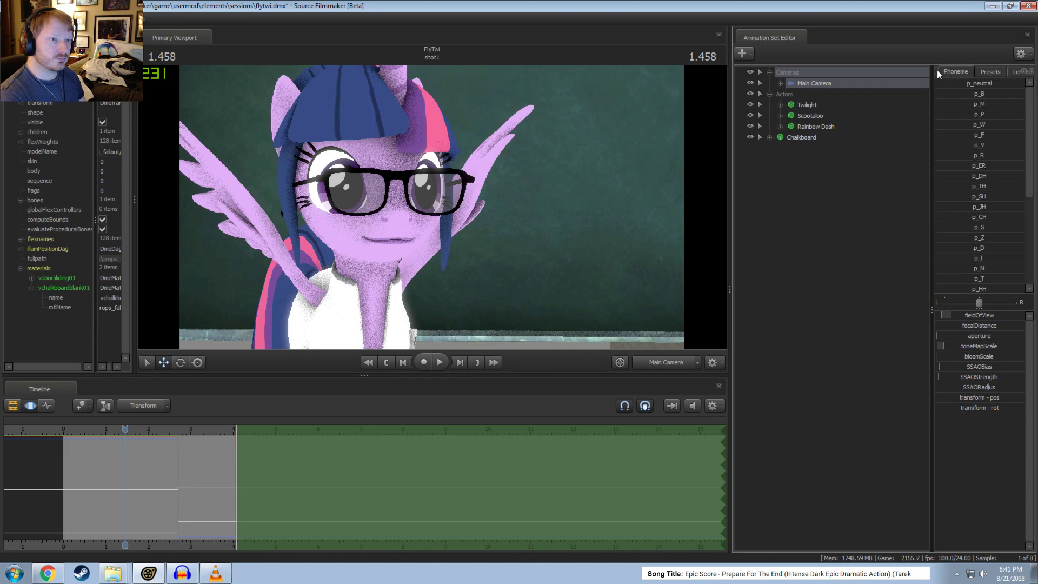
left_click(979, 135)
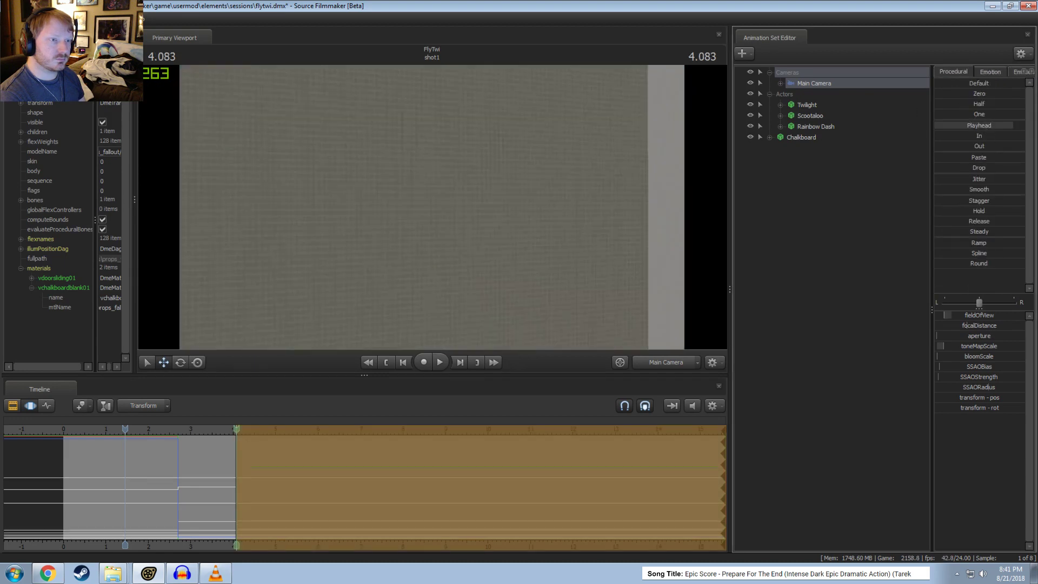
left_click(510, 182)
left_click(518, 301)
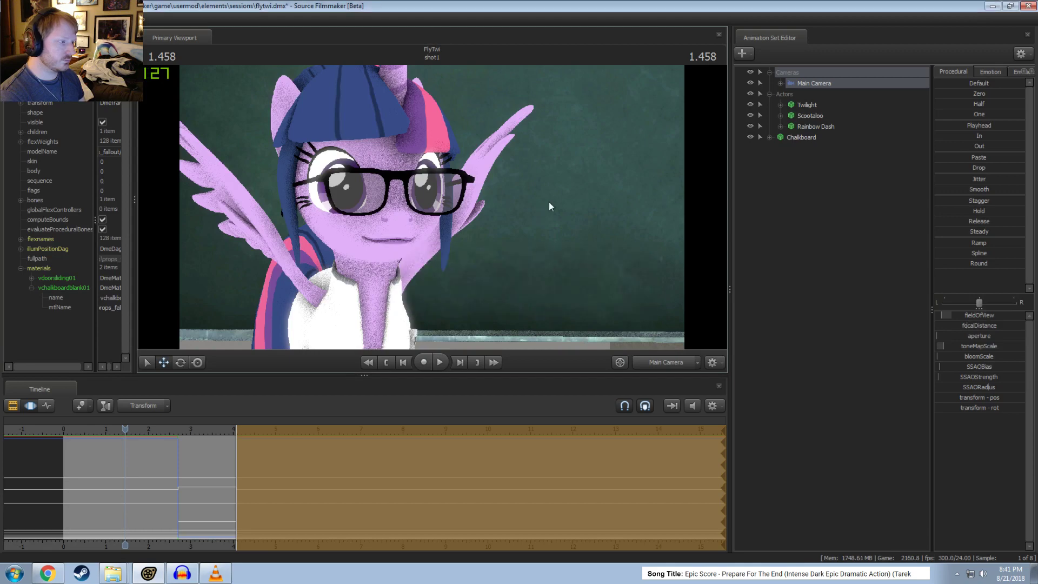
left_click(549, 203)
left_click(519, 301)
key("F2")
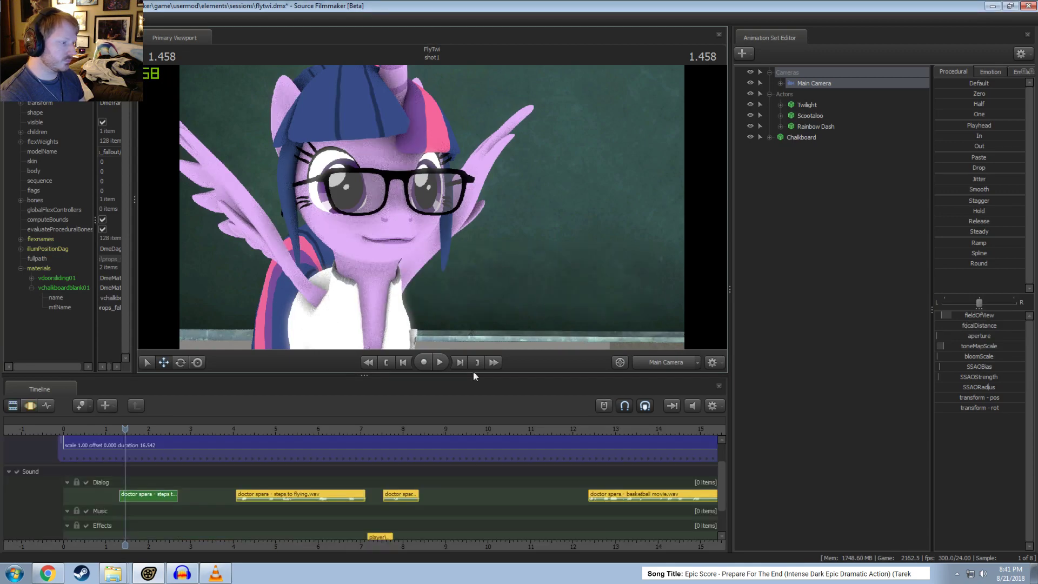
Step: At 5.125 seconds, reframe the Main Camera as a frontal close-up of Twilight before the chalkboard
key("F3")
left_click(216, 429)
left_click_drag(216, 429, 281, 429)
left_click_drag(489, 251, 488, 250)
key("s")
key("w")
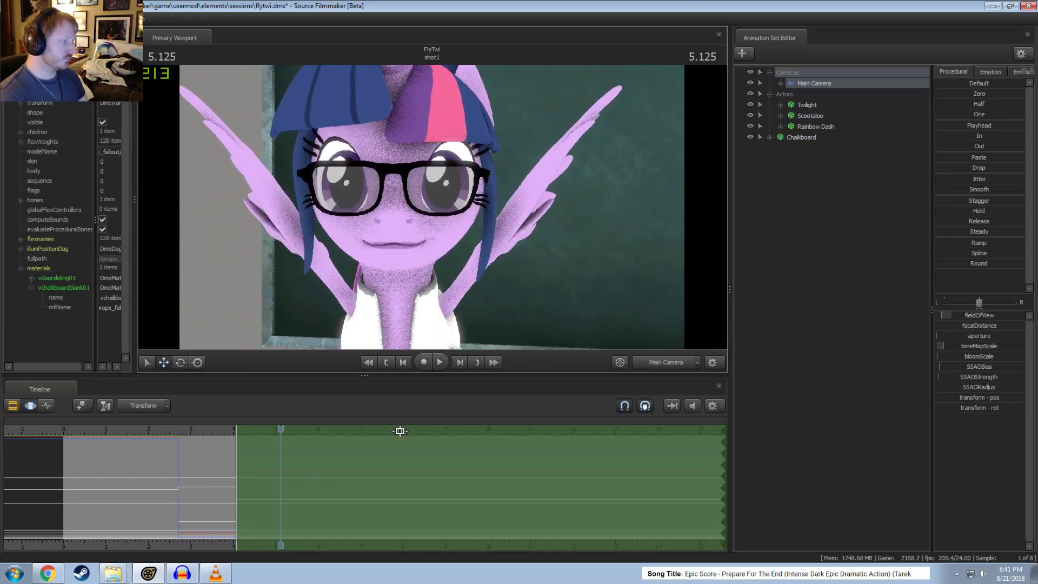
Step: Give the time selection a short ramp ending at 4.416 seconds and pull the Main Camera back from Twilight to show more chalkboard
left_click_drag(399, 430, 724, 460)
left_click_drag(371, 467, 310, 479, "shift")
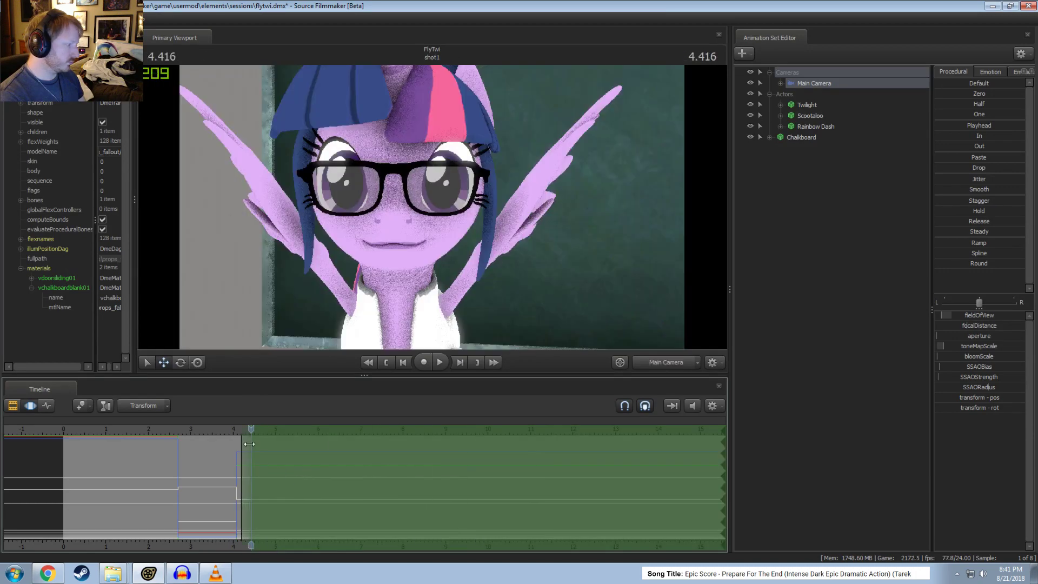
left_click_drag(359, 286, 358, 287)
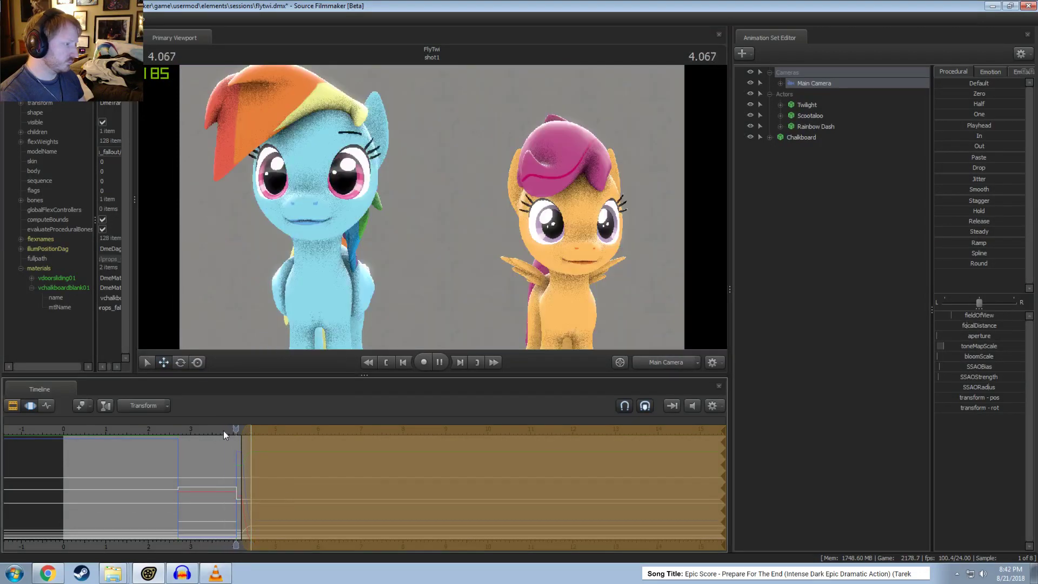
Step: Play the camera pull-back against the dialog clips and park the playhead at about 6.75 seconds
key("space")
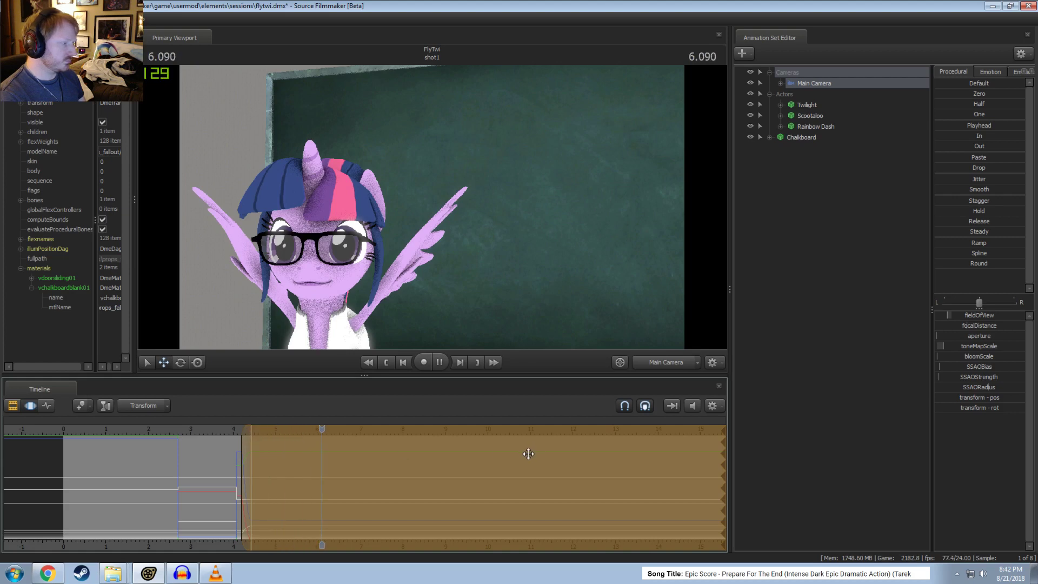
key("space")
key("space")
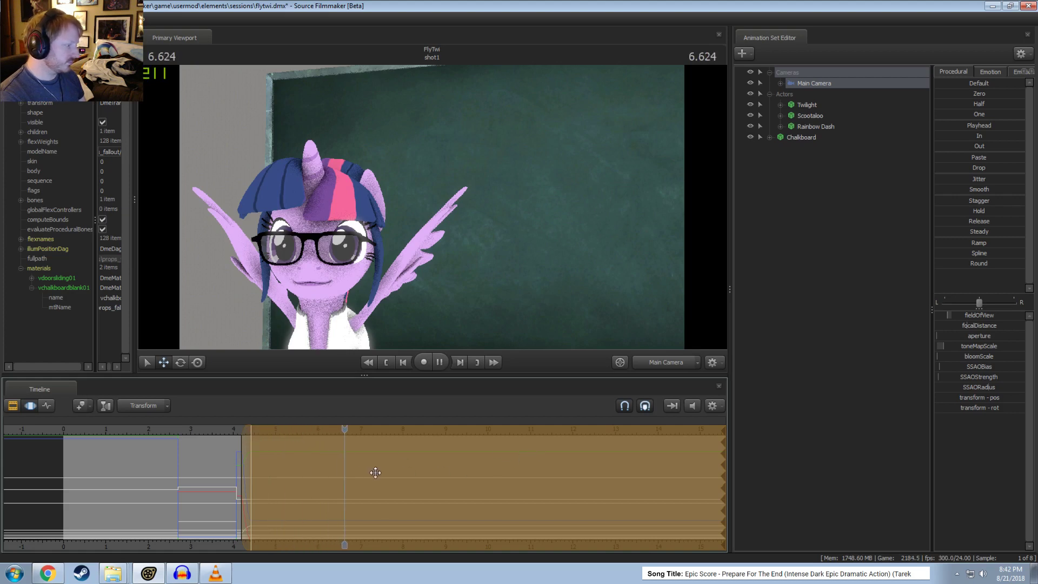
key("space")
key("F2")
left_click(311, 430)
left_click(283, 430)
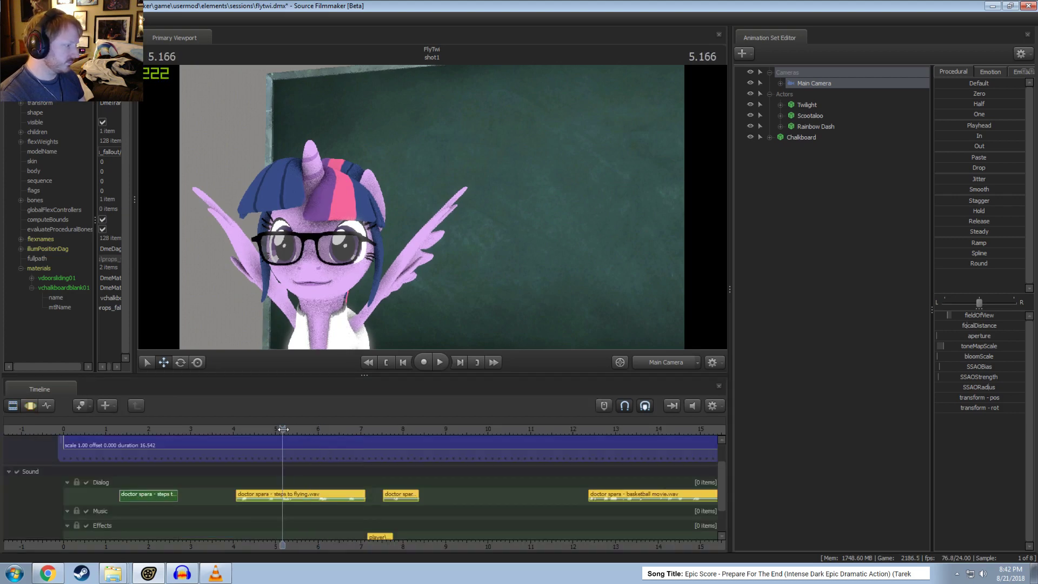
key("space")
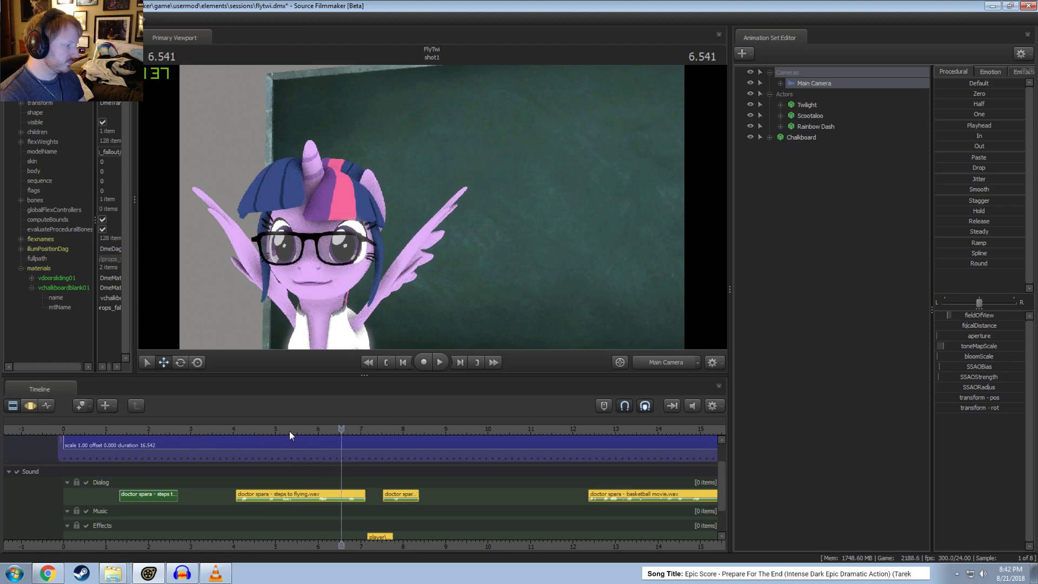
key("space")
left_click_drag(330, 430, 350, 430)
Step: Start the time selection at 6.833 seconds and pull the Main Camera farther back so most of the chalkboard fits beside Twilight
key("F2")
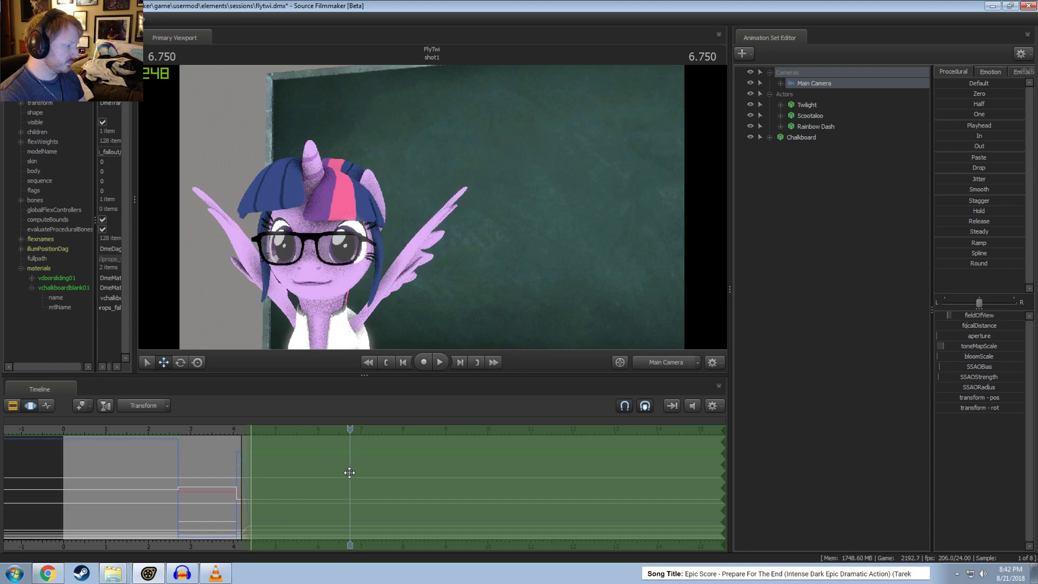
left_click_drag(353, 475, 1007, 523, "shift")
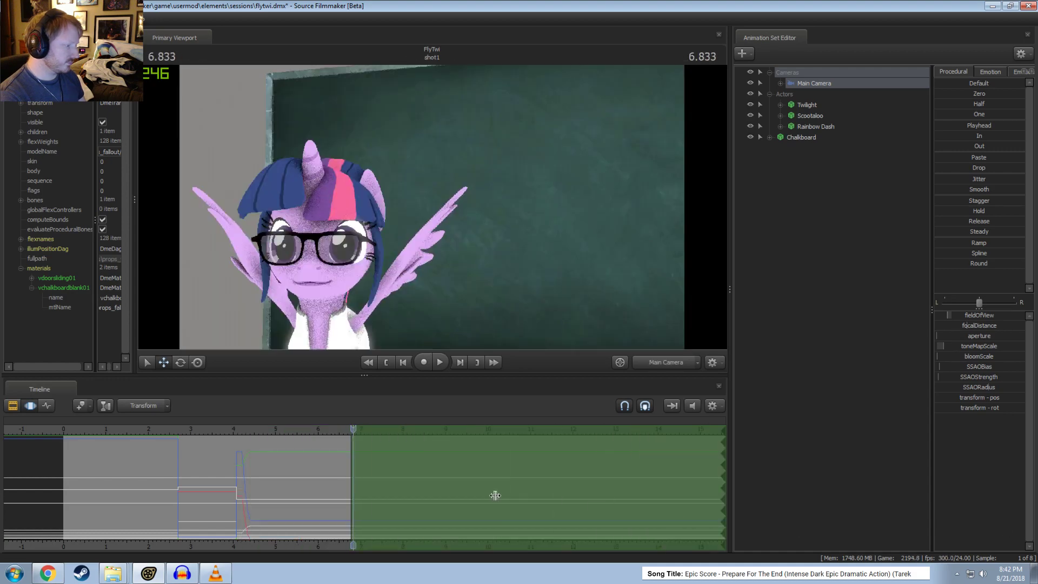
left_click_drag(453, 301, 488, 301)
key("s")
key("s")
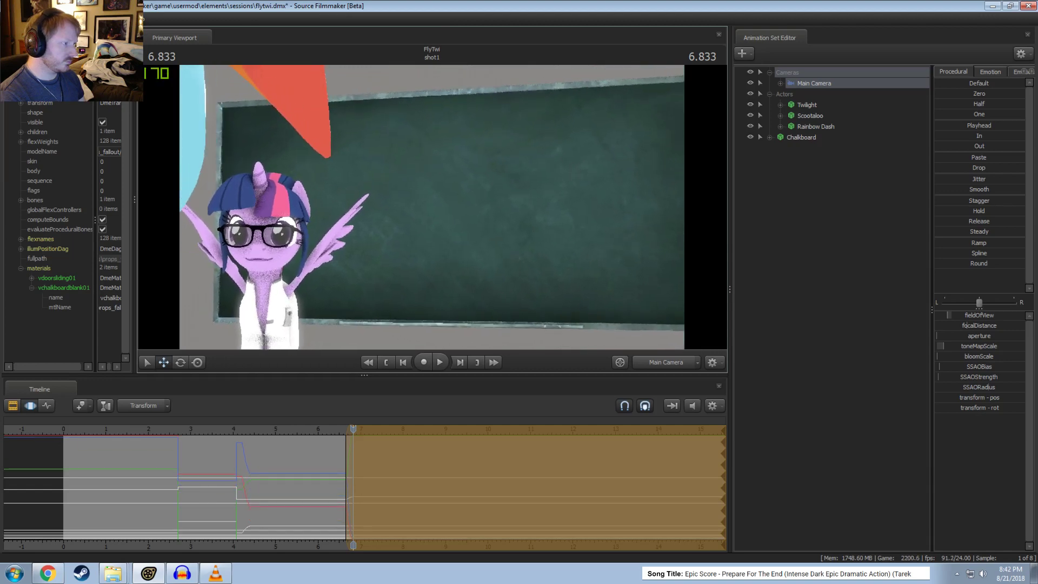
Step: Replay the second camera pull-back and move the start of the time selection to 7.041 seconds
left_click(322, 430)
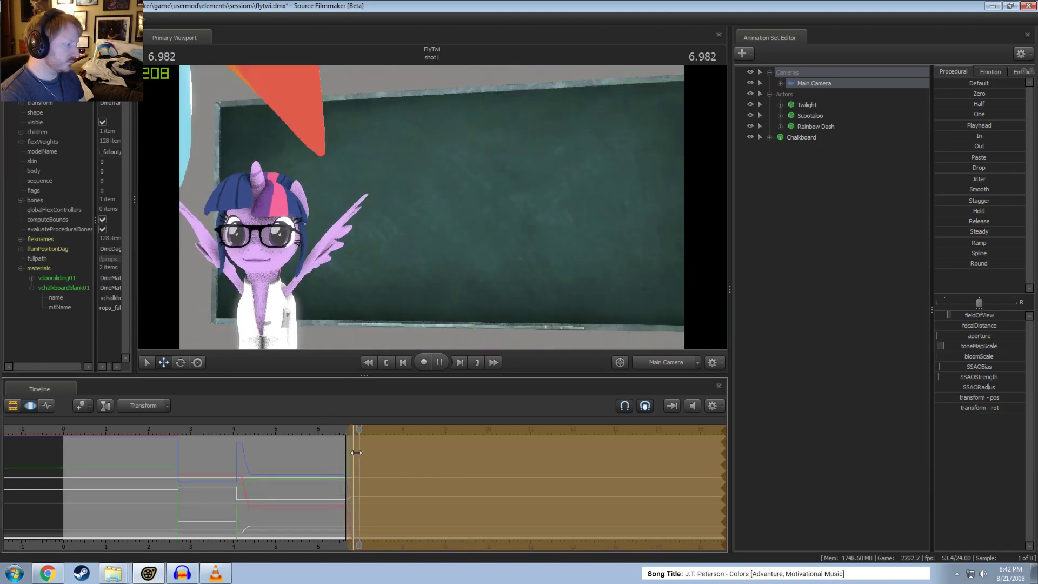
left_click(324, 429)
key("space")
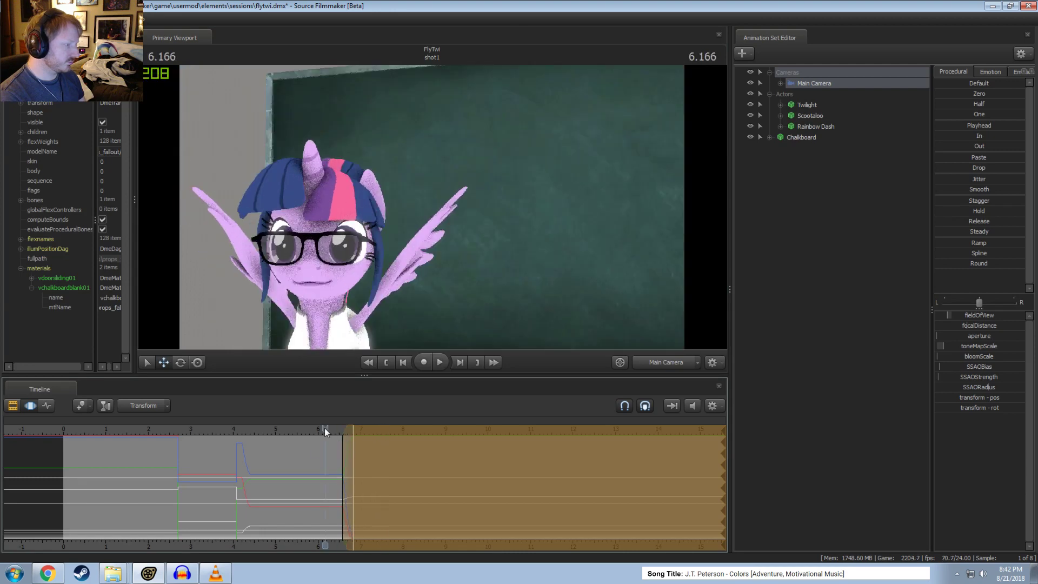
left_click_drag(330, 436, 551, 504)
Step: Switch to the Work Camera, select Rainbow Dash, and shift the time selection's start to just before 7.208 seconds
left_click(666, 362)
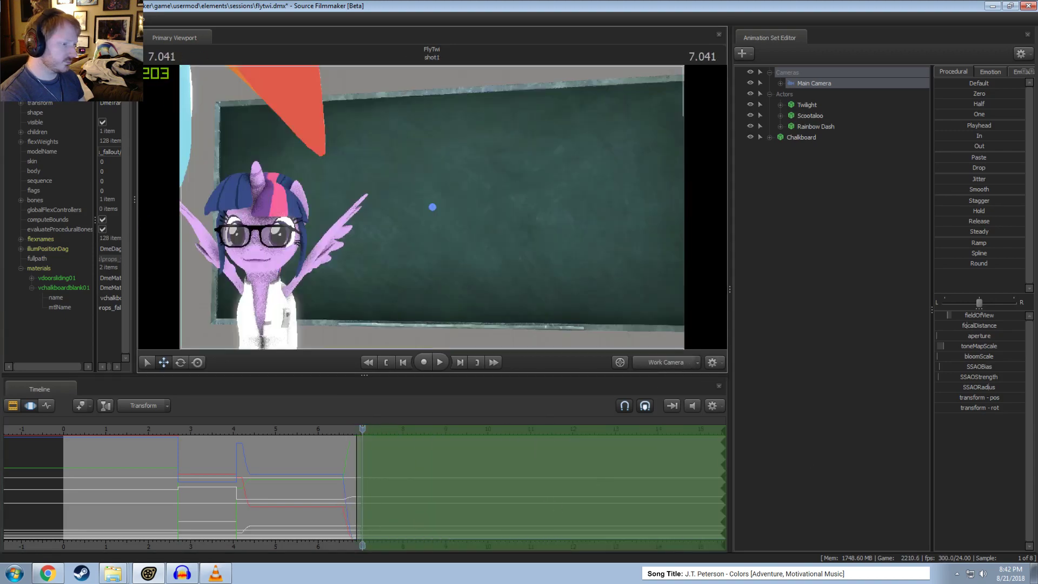
left_click(666, 351)
left_click(821, 128)
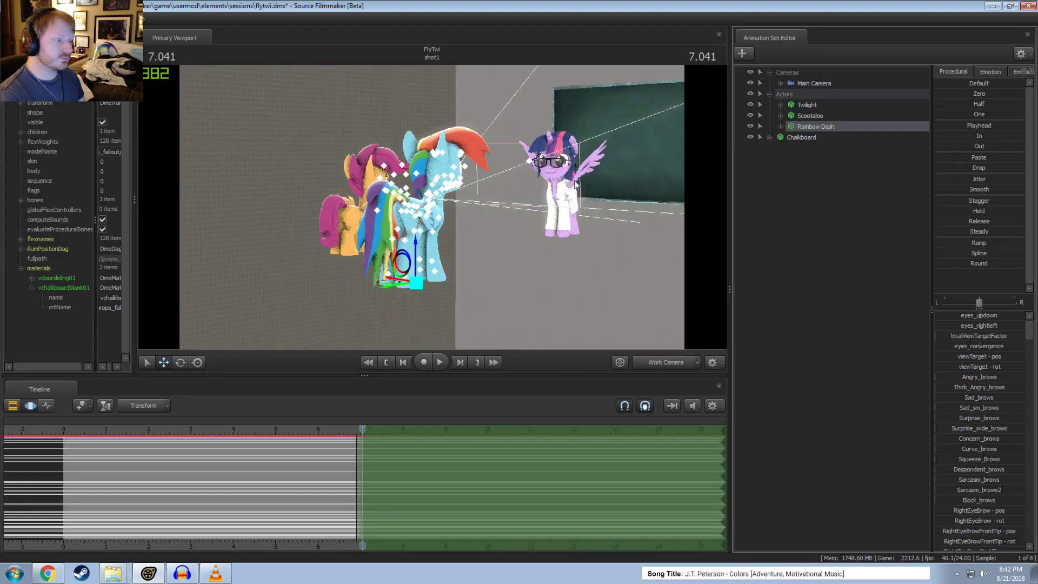
scroll(348, 459, "up", 3)
left_click(321, 447)
key("space")
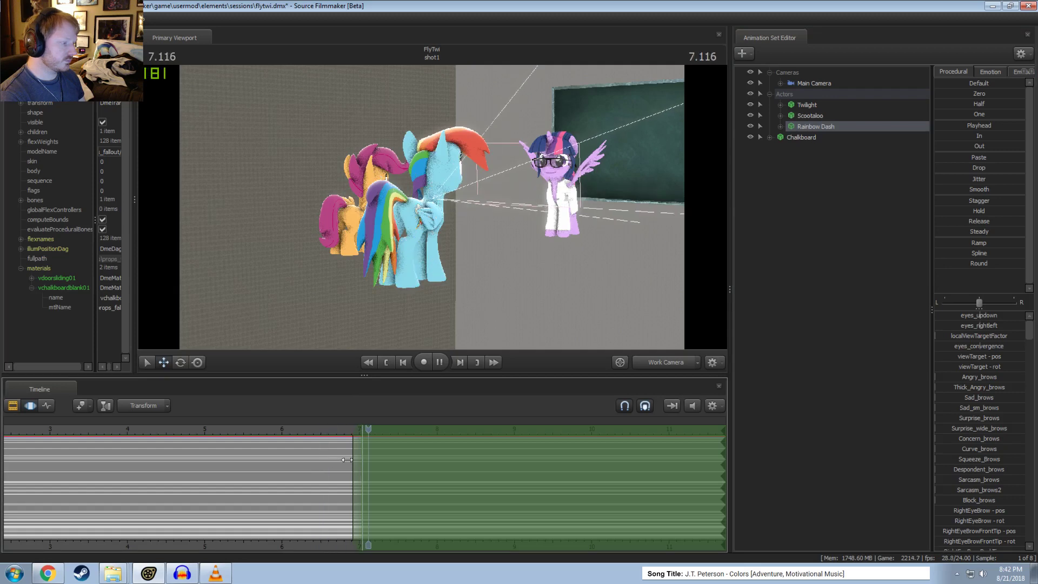
key("space")
left_click_drag(352, 443, 375, 430)
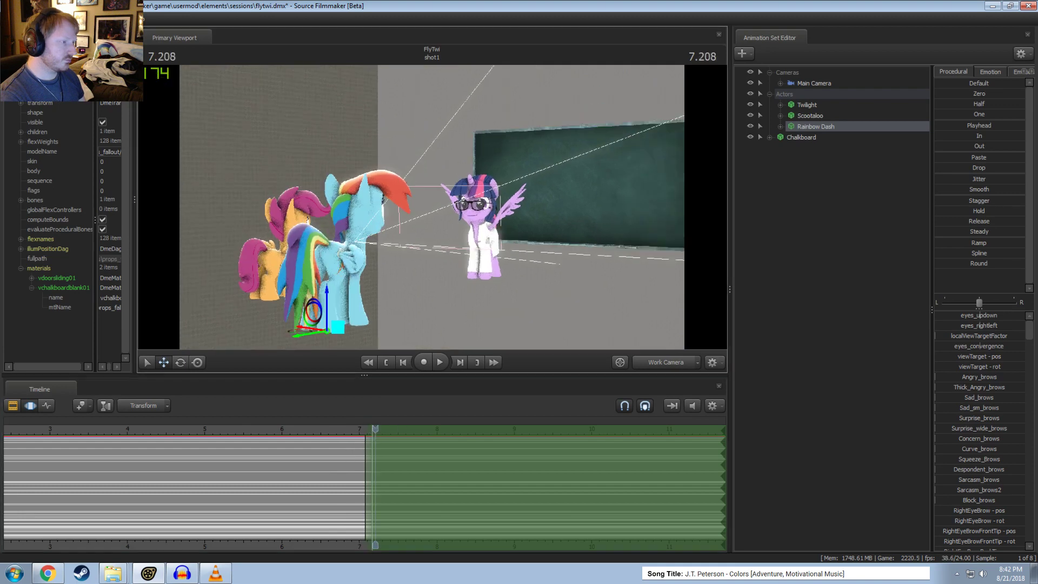
Step: Move Rainbow Dash from beside Scootaloo to in front of the chalkboard and turn her to face Twilight
left_click_drag(446, 266, 535, 186)
key("e")
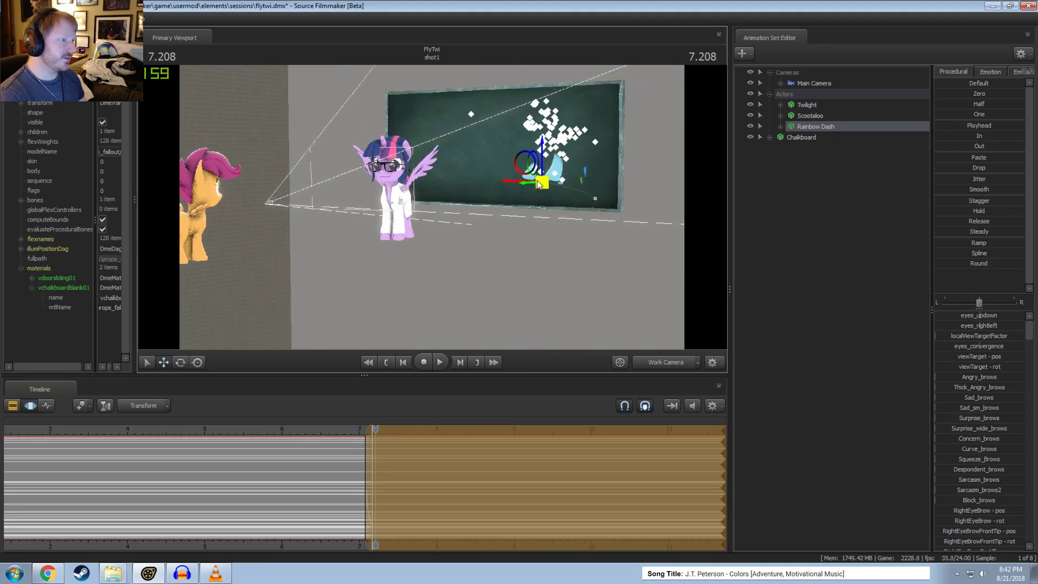
left_click_drag(519, 227, 433, 207)
left_click_drag(518, 187, 476, 162)
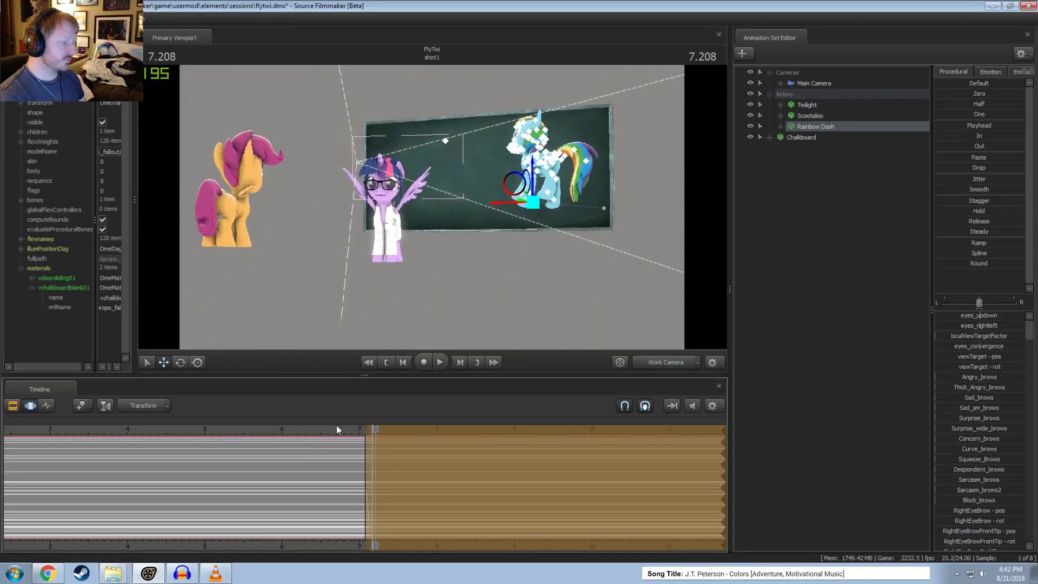
Step: Play the shot through the Main Camera to review Rainbow Dash's appearance at the chalkboard and the preceding camera moves
left_click(314, 428)
left_click(658, 361)
key("space")
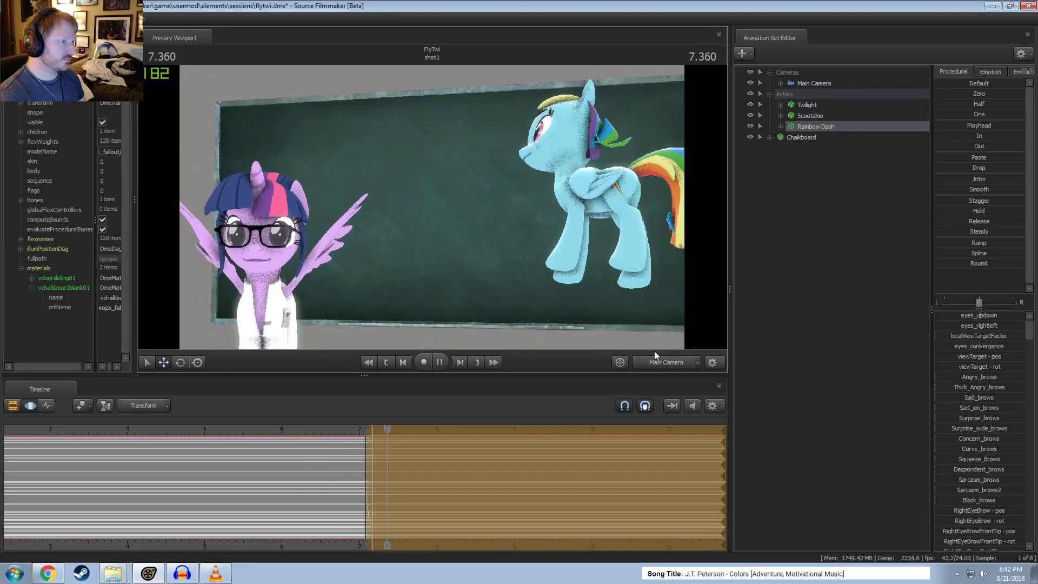
key("space")
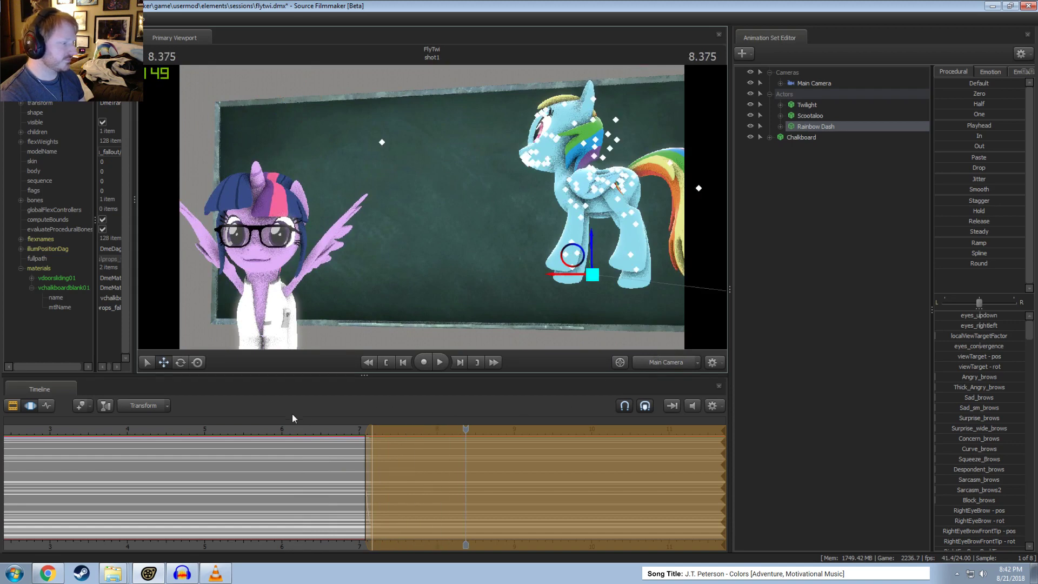
left_click(185, 430)
scroll(203, 441, "down", 3)
key("space")
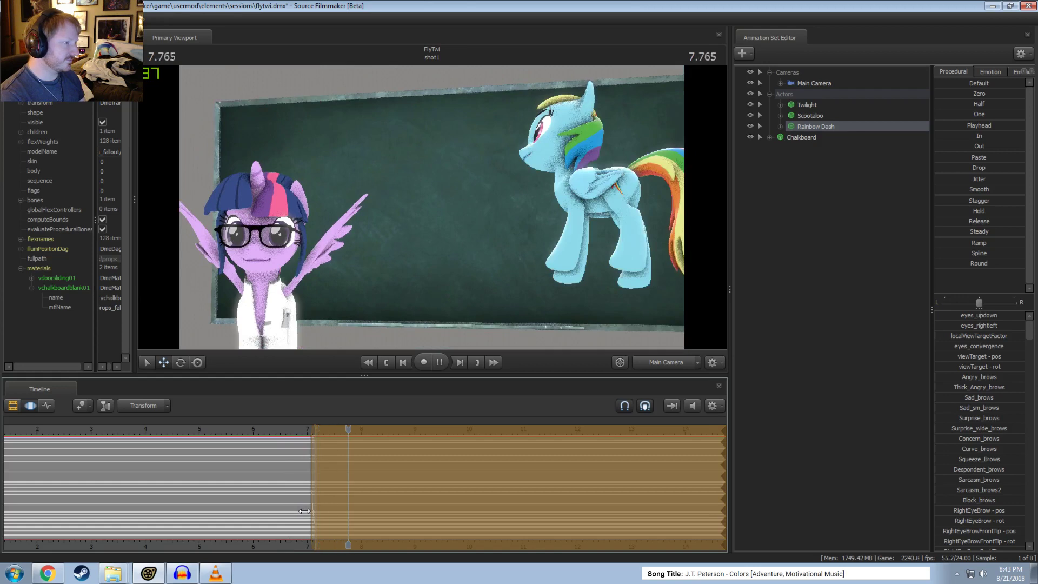
Step: Replay Rainbow Dash's appearance at the chalkboard and stop the playhead at 6.791 seconds
left_click(294, 433)
key("space")
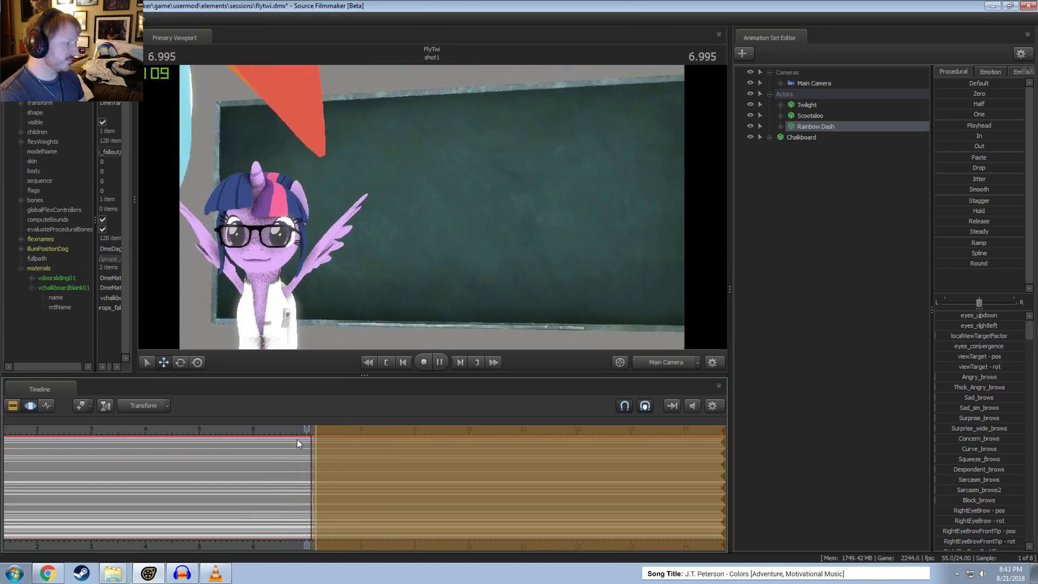
key("space")
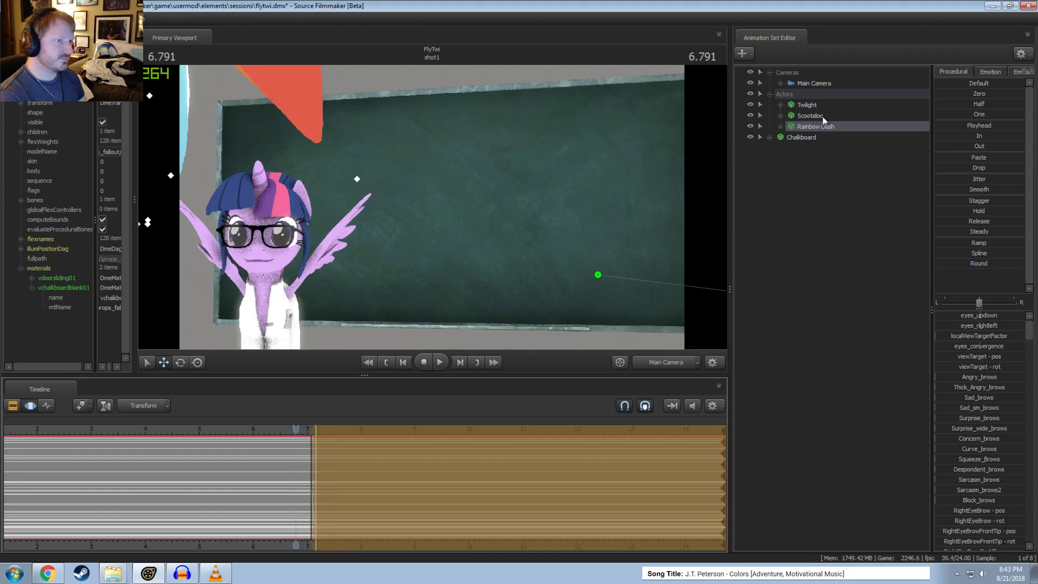
Step: Select the Main Camera and set a time selection with soft falloffs around its second pull-back, from about 5.8 to 7.2 seconds
left_click(809, 125)
left_click(802, 137)
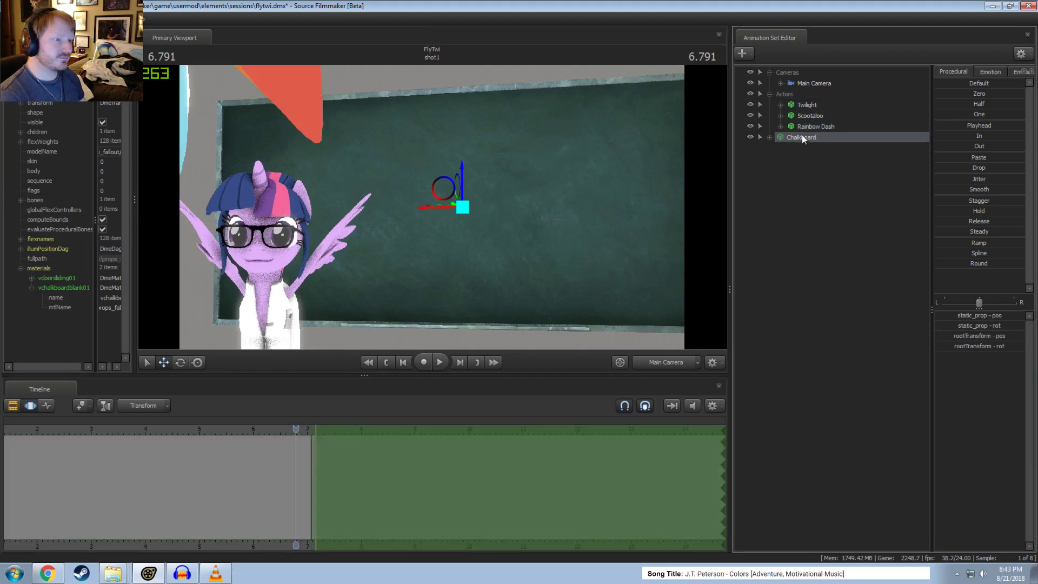
left_click(812, 83)
scroll(308, 466, "up", 4)
left_click_drag(360, 461, 203, 469, "shift")
scroll(282, 475, "up", 3, "shift")
left_click_drag(296, 476, 284, 474, "shift")
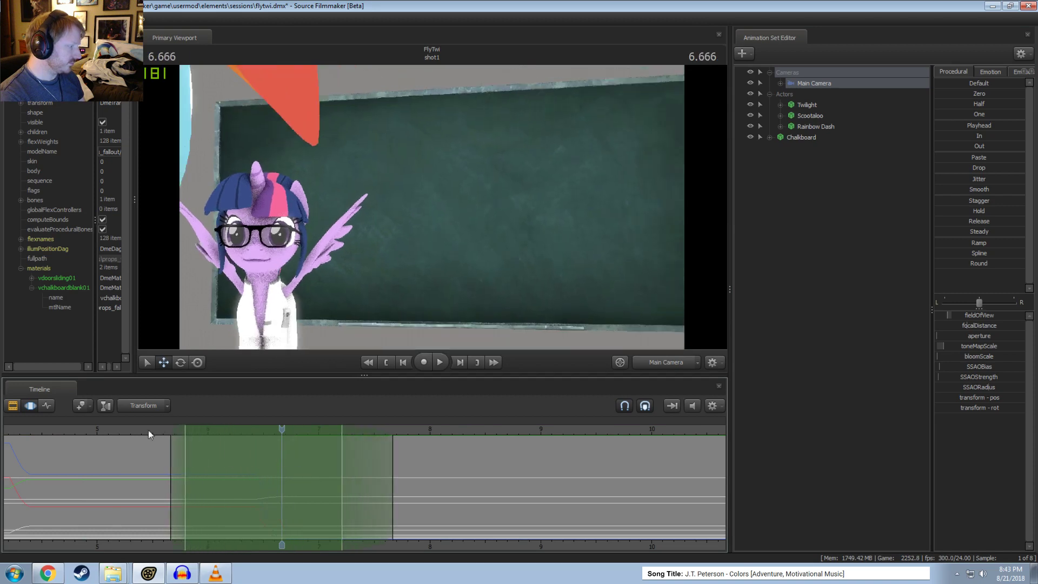
Step: Play the second camera pull-back, shift it slightly later in time, and replay it
key("space")
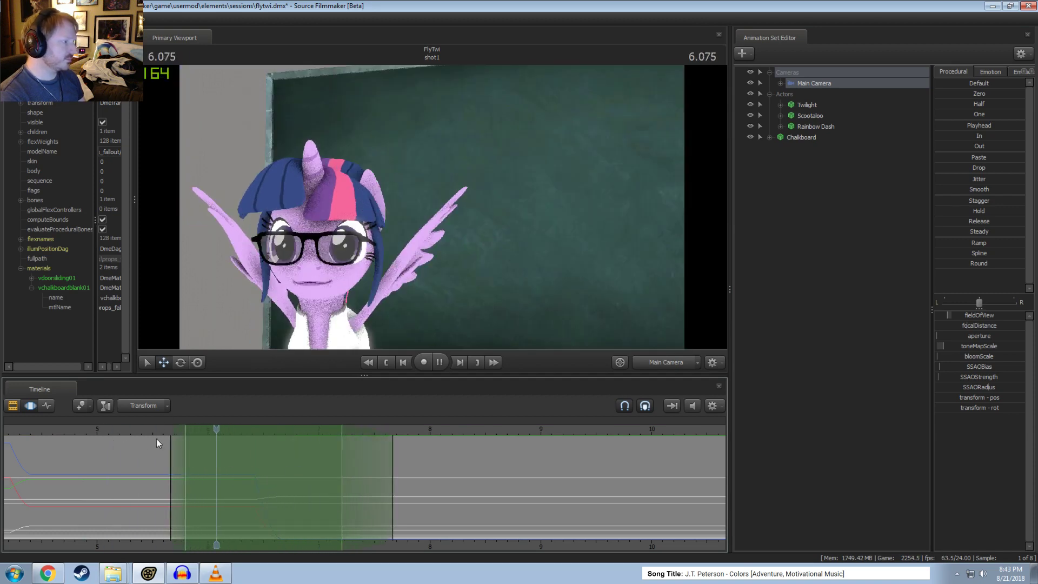
key("space")
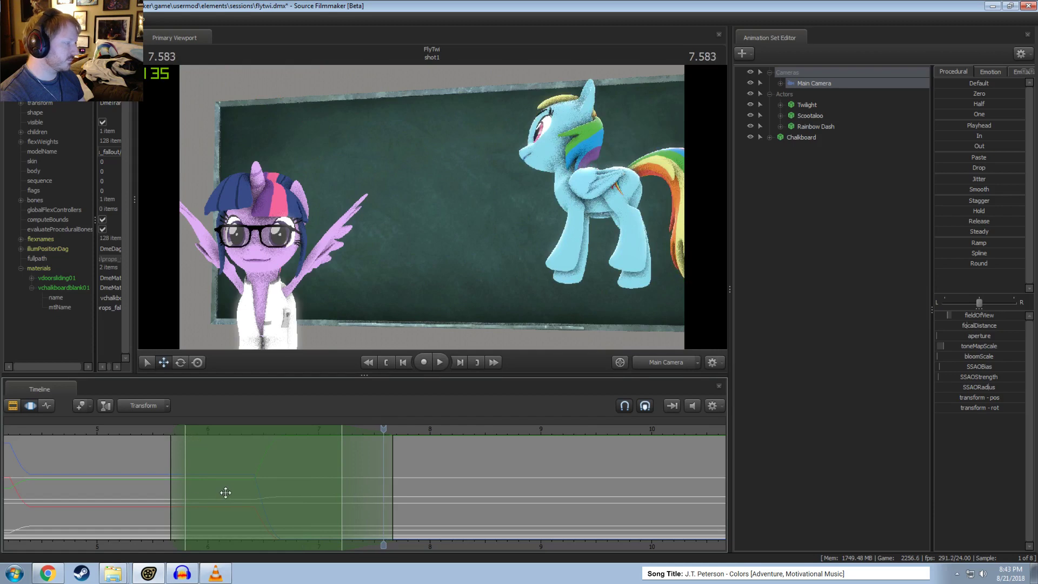
left_click_drag(225, 492, 236, 491)
left_click(144, 427)
key("space")
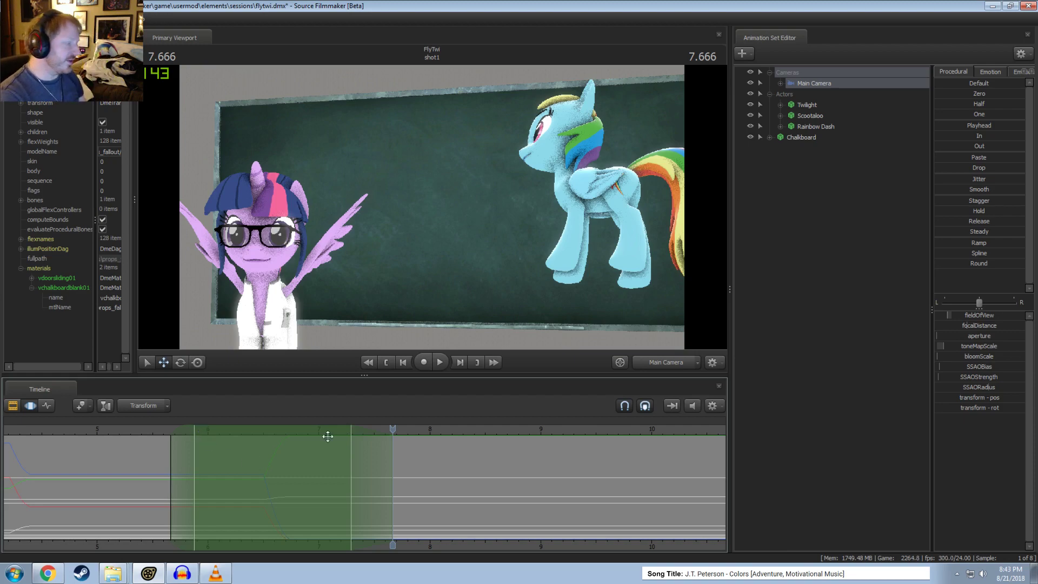
Step: Play the shot through the Work Camera from a view behind the ponies to check Rainbow Dash's jump to the chalkboard
scroll(324, 441, "down", 4)
left_click(291, 430)
left_click(678, 365)
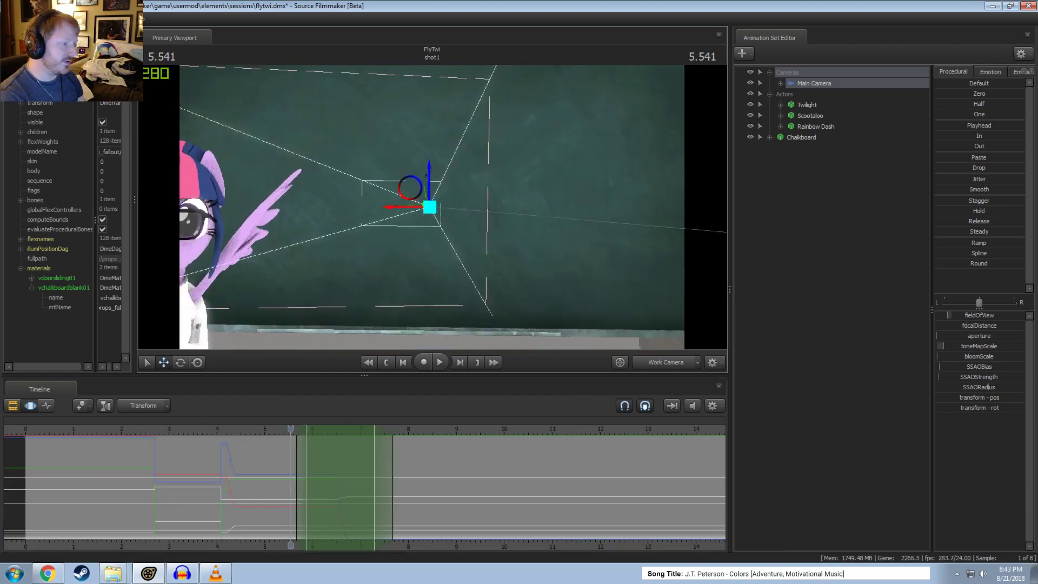
left_click_drag(439, 211, 427, 208)
key("s")
key("space")
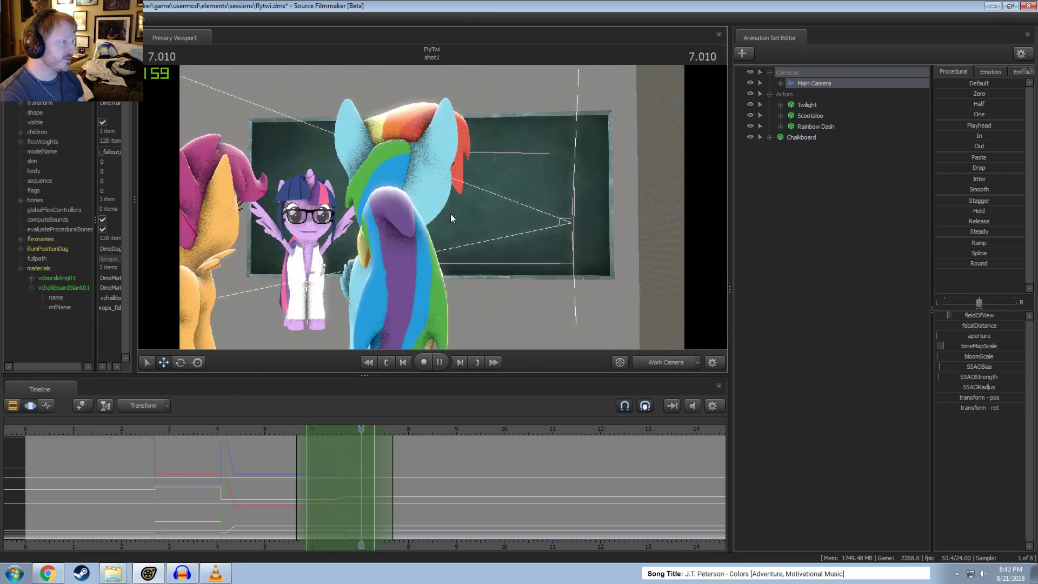
key("space")
Step: Select Rainbow Dash, start her time selection at 7.208 seconds with a short falloff, and set the manipulation mode to Offset
left_click(808, 126)
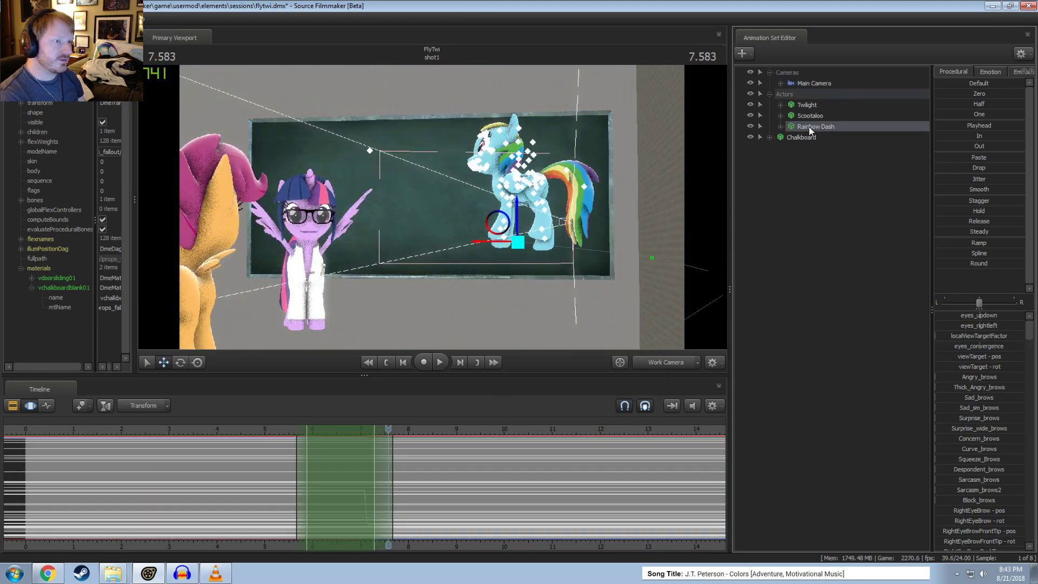
scroll(304, 507, "up", 5)
left_click(304, 507)
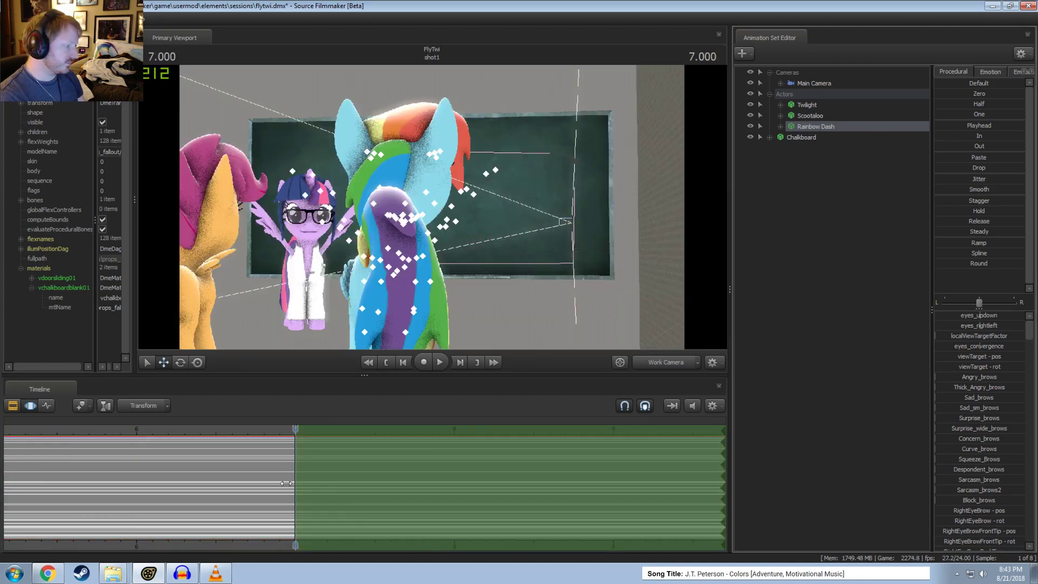
left_click_drag(295, 484, 330, 485)
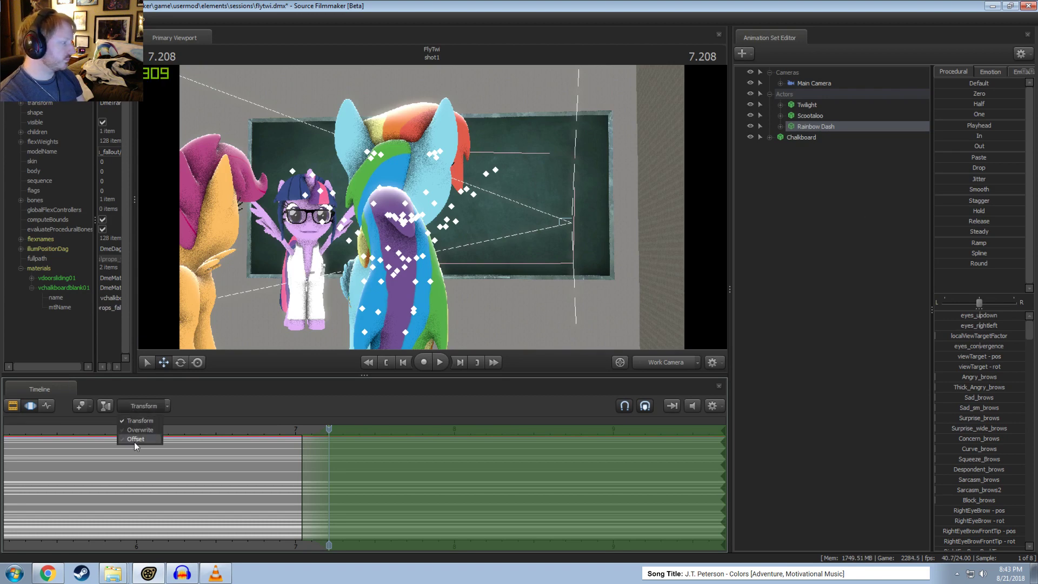
left_click(135, 439)
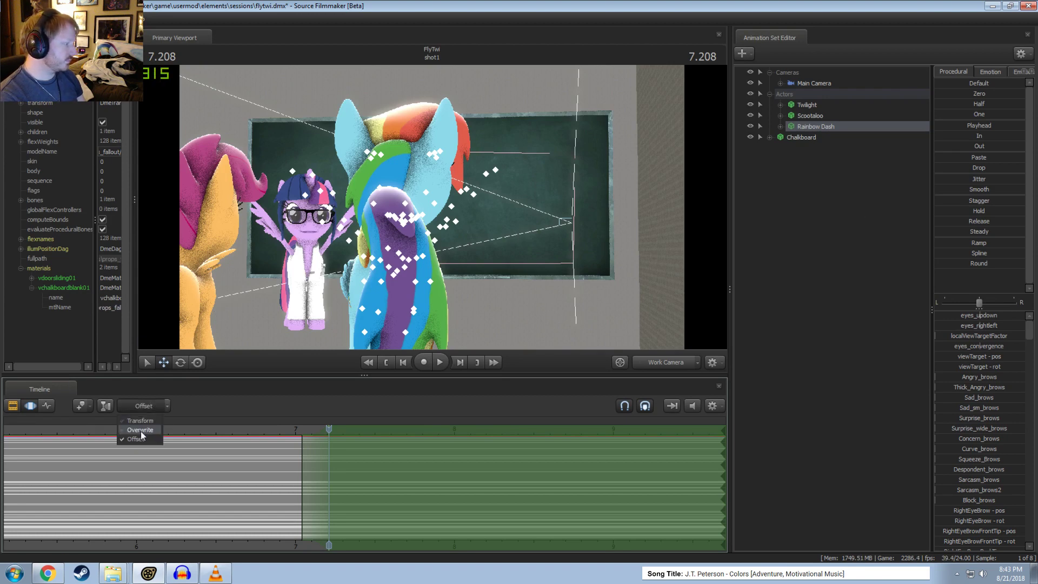
left_click(139, 439)
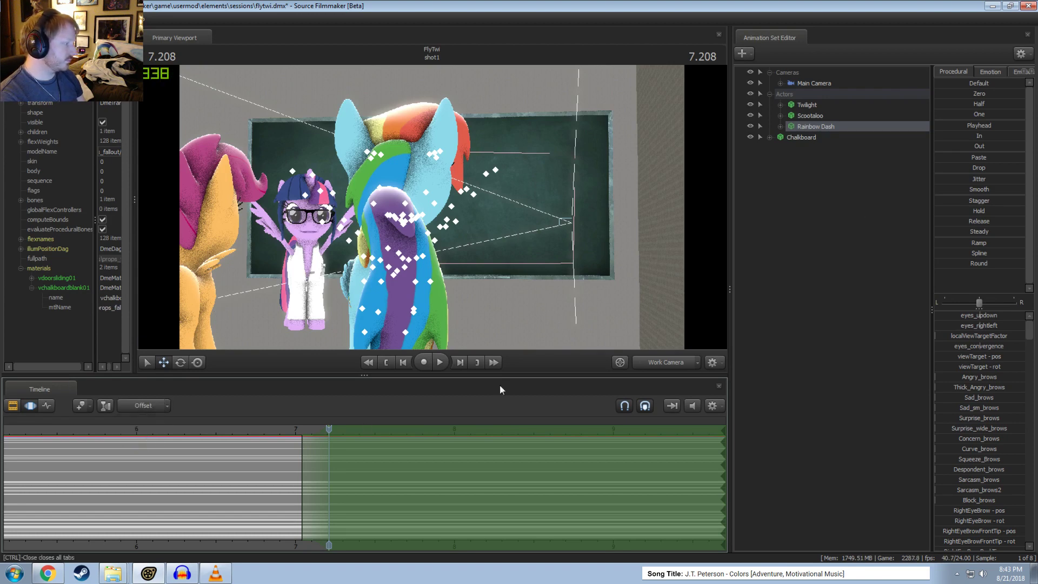
Step: Move Rainbow Dash up in front of the chalkboard and tilt her forward in a flying pose facing Twilight
left_click(808, 115)
left_click(816, 126)
key("e")
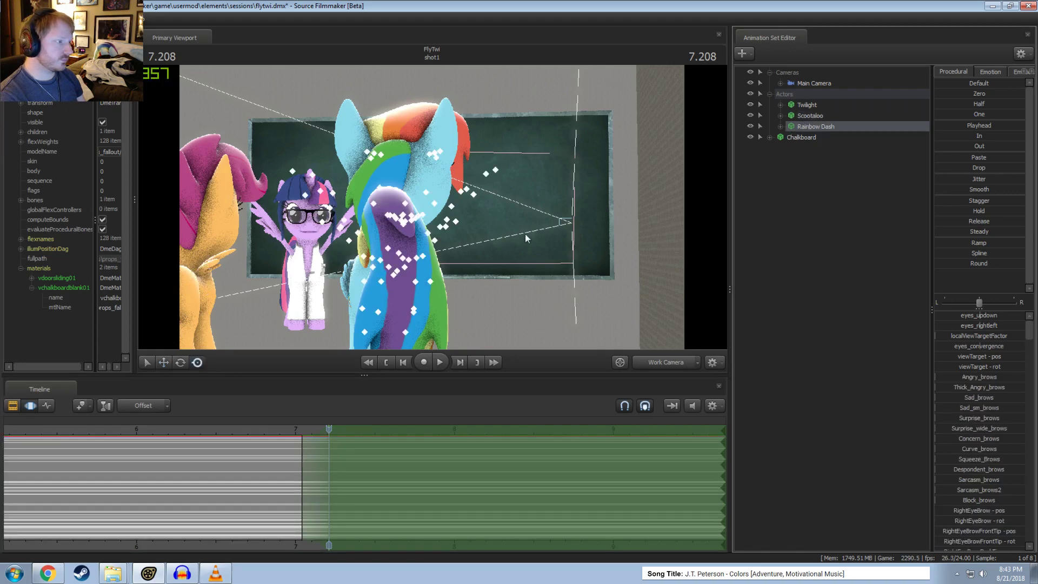
mouse_move(502, 241)
right_mouse_down()
mouse_move(501, 227)
mouse_move(501, 259)
right_mouse_up()
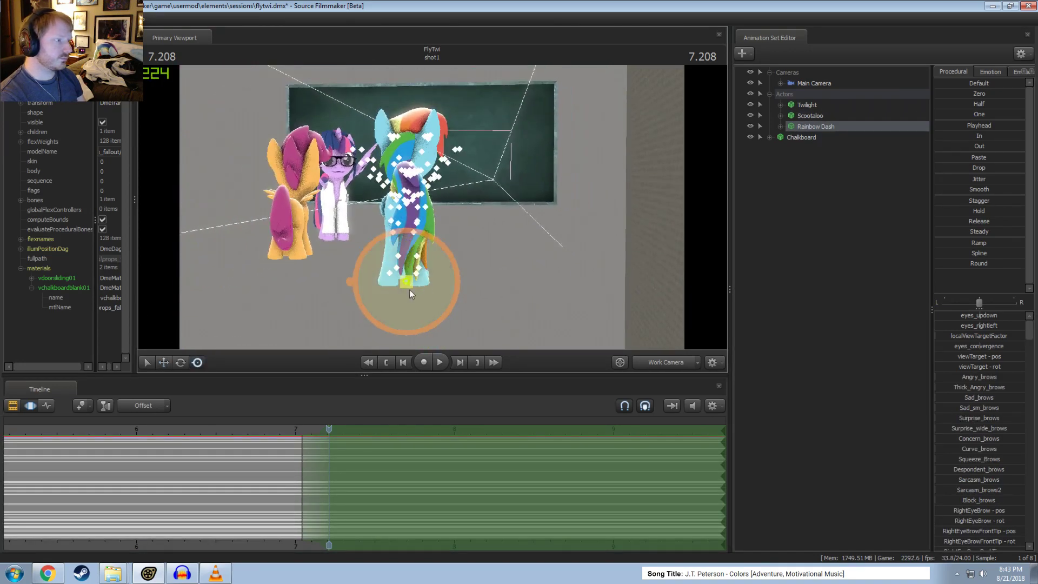
left_click_drag(411, 281, 474, 186)
key("w")
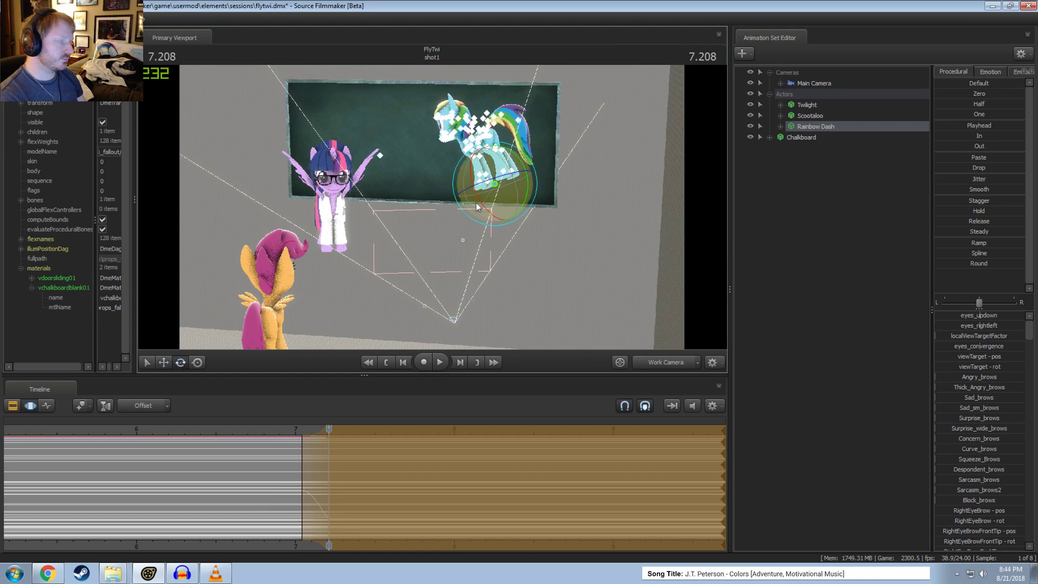
Step: Play Rainbow Dash's flight to the chalkboard through the Main Camera to review its timing
left_click(662, 362)
left_click(277, 432)
key("space")
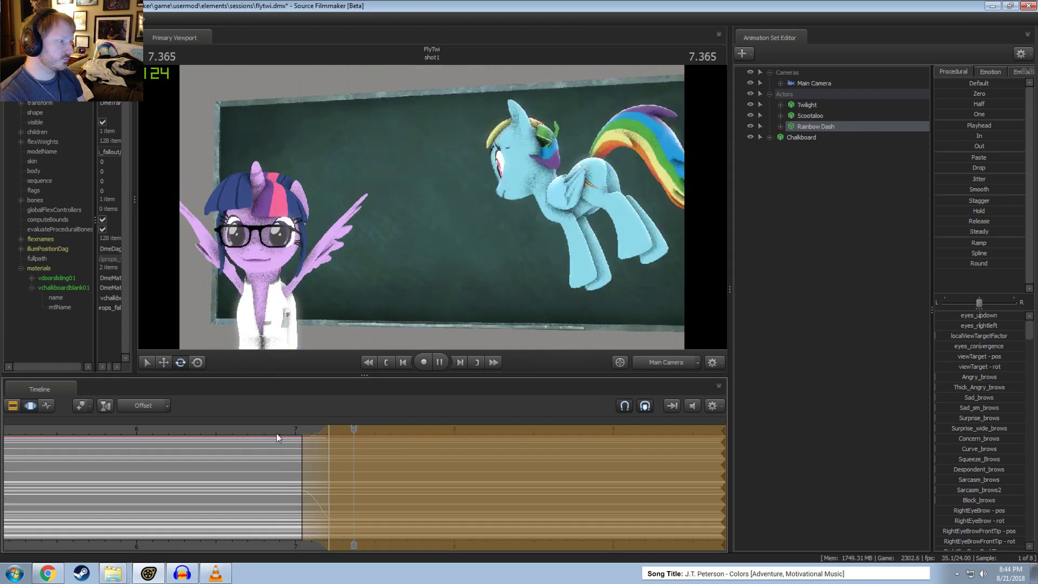
left_click(234, 433)
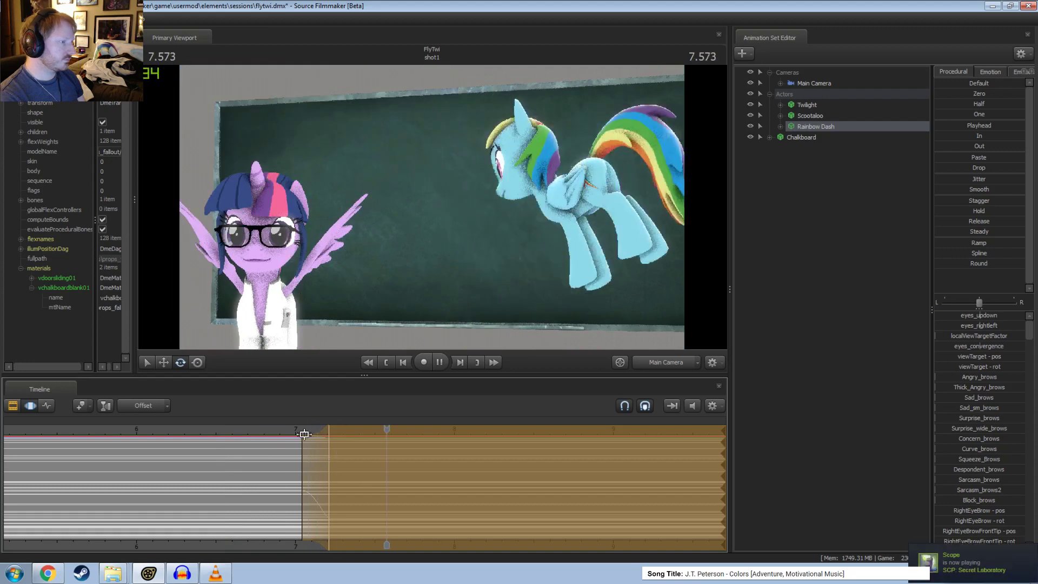
key("space")
left_click(265, 435)
key("space")
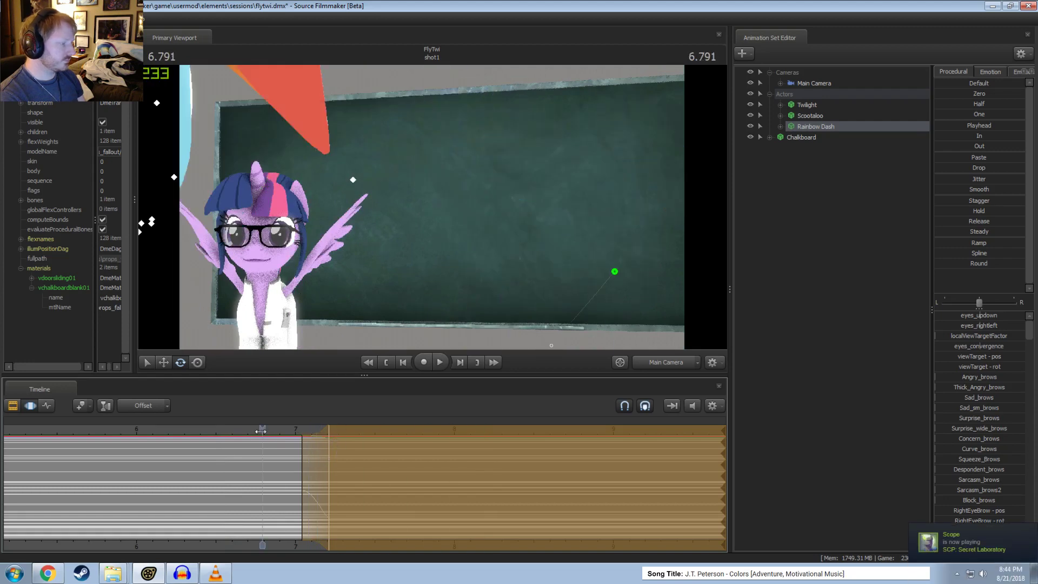
Step: Show the sound clips in the Clip Editor and play the shot against the dialog and effect clips around 7 to 8.4 seconds
key("F2")
scroll(434, 510, "down", 3)
key("space")
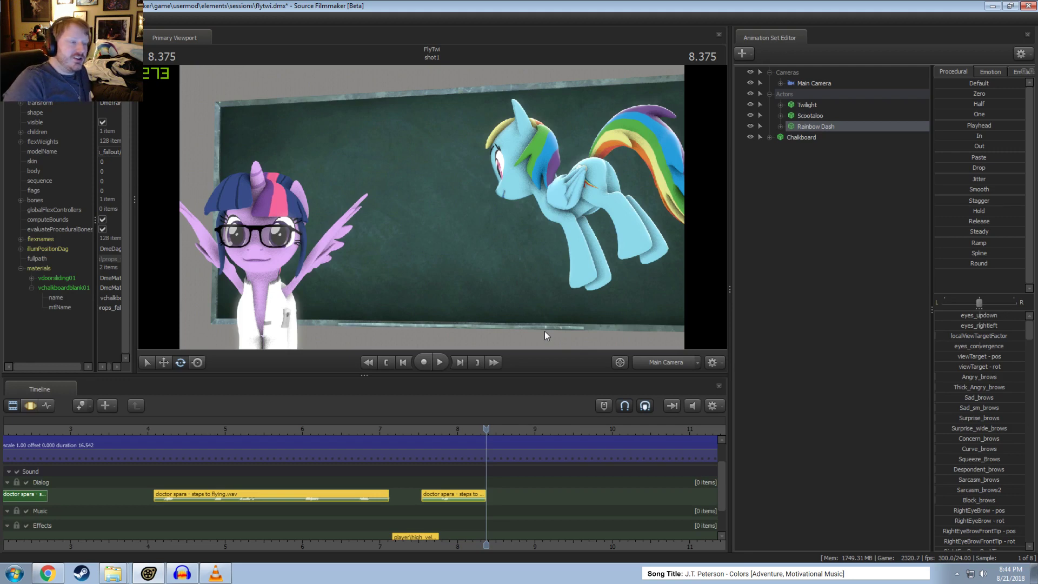
left_click(407, 431)
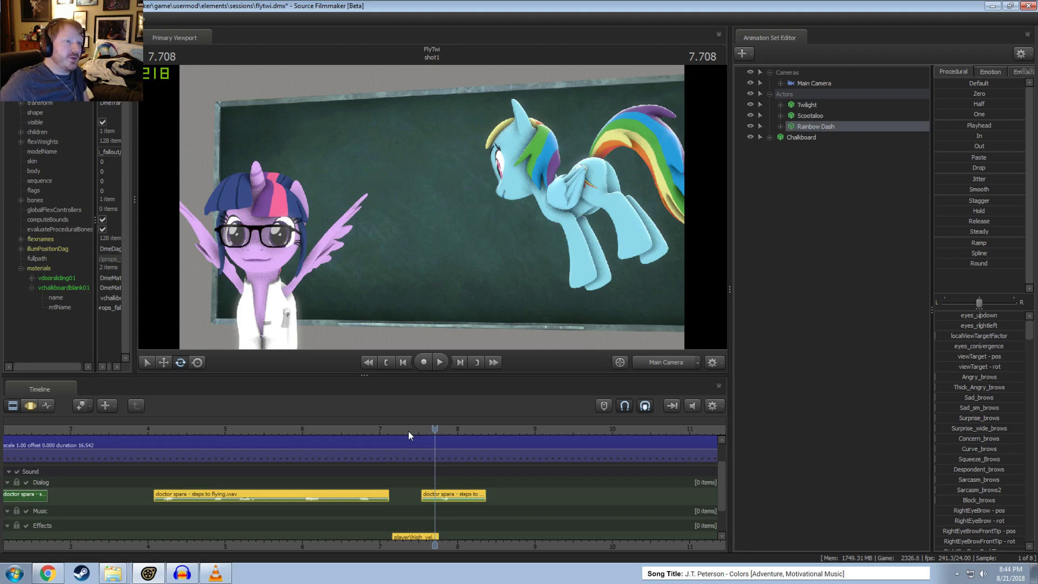
left_click(407, 430)
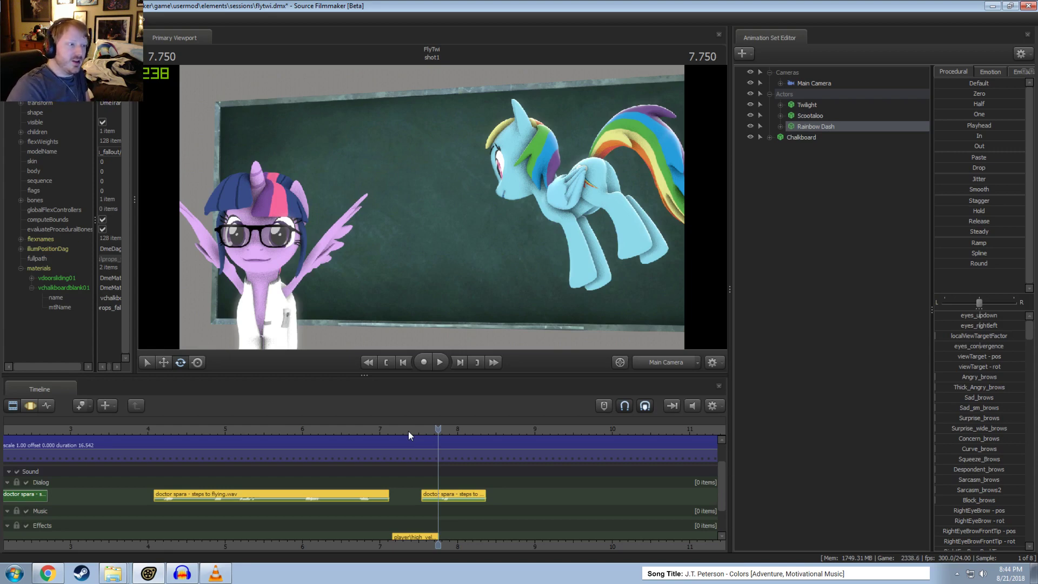
left_click(374, 431)
key("space")
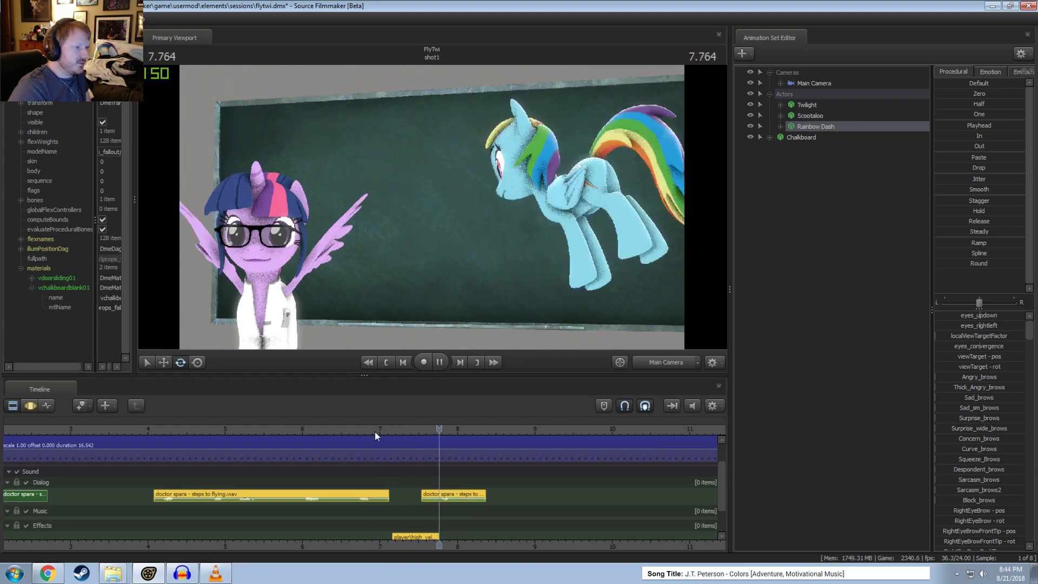
key("space")
Step: Return to the Motion Editor and move the start of Rainbow Dash's time selection to about 7.38 seconds with a short falloff
key("F3")
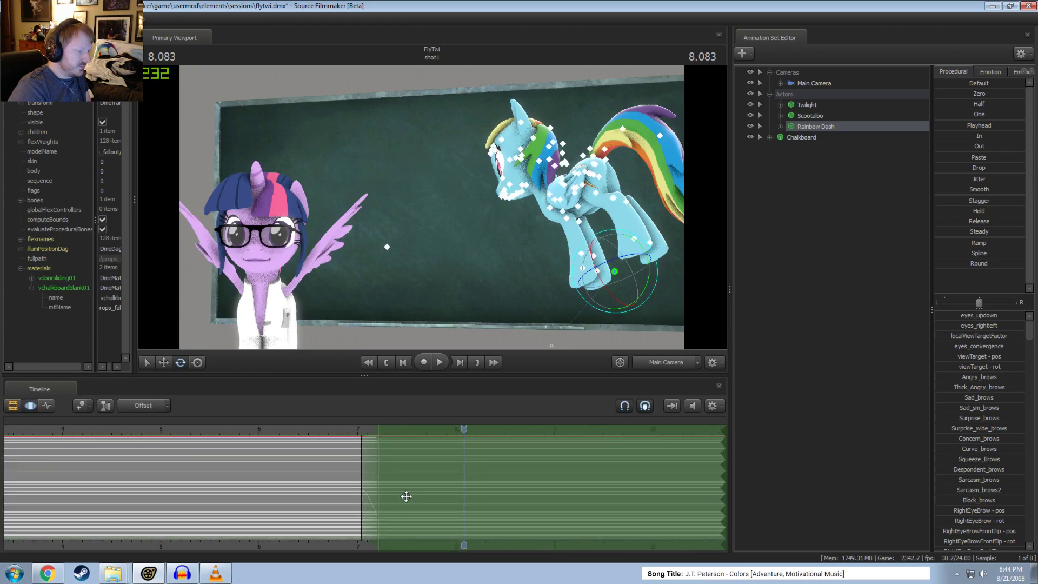
scroll(406, 496, "up", 2)
left_click_drag(375, 498, 678, 522, "shift")
key("bracketright")
right_click_drag(527, 457, 504, 464, "shift")
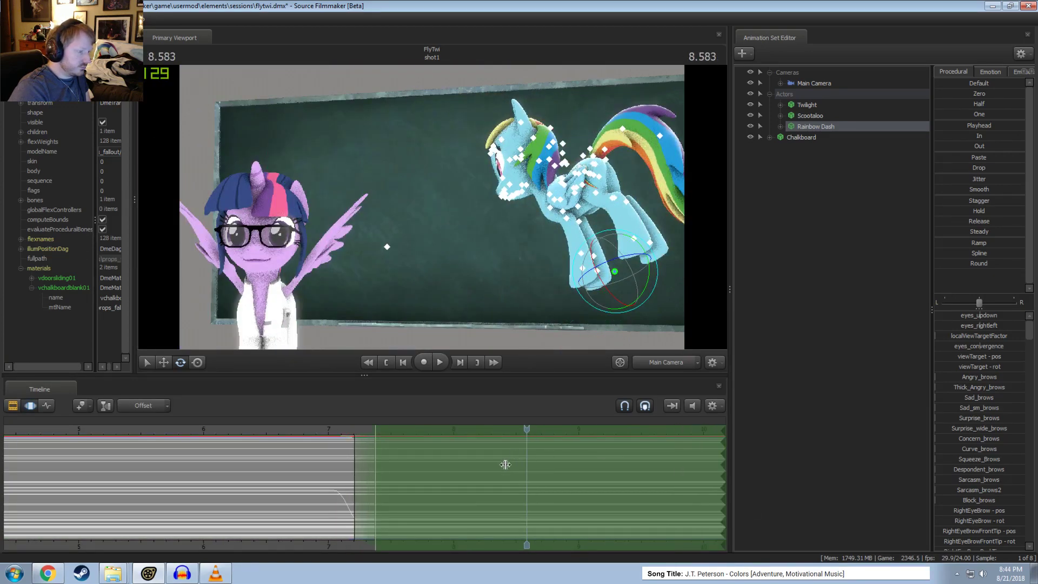
Step: From the Work Camera, move Rainbow Dash down and away from the chalkboard, out of the Main Camera's frame
middle_click(404, 264)
left_click_drag(404, 264, 408, 261)
left_click_drag(495, 226, 516, 325)
key("w")
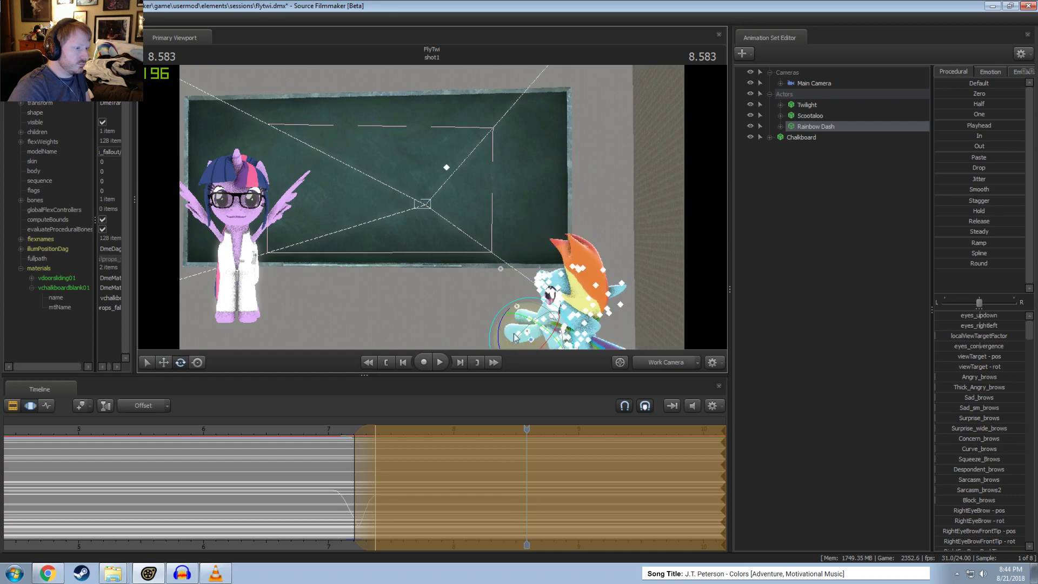
Step: Play Rainbow Dash's exit through the Work Camera and the Main Camera to check its timing
left_click(330, 432)
key("space")
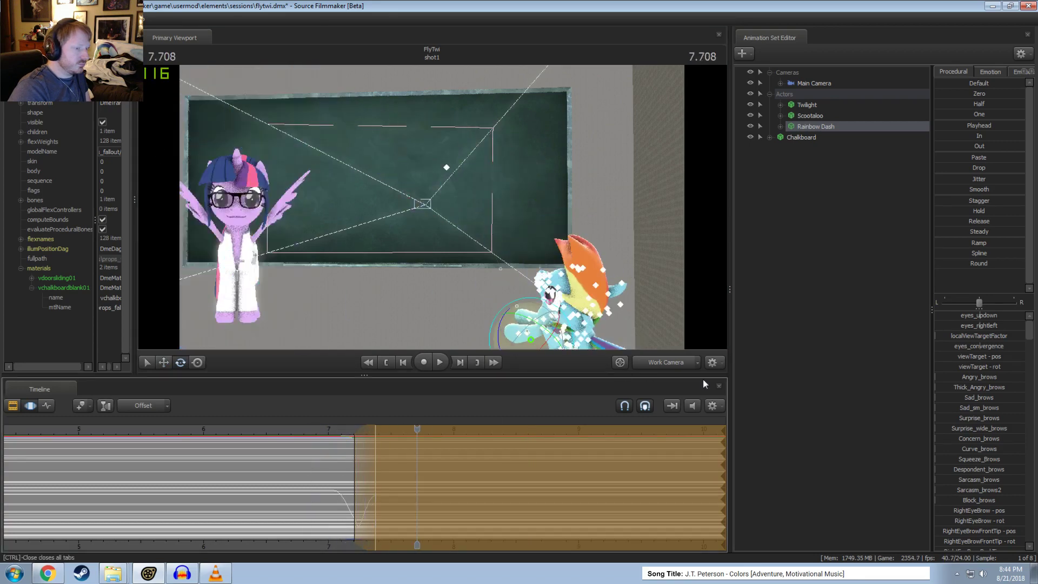
left_click(325, 433)
left_click(327, 430)
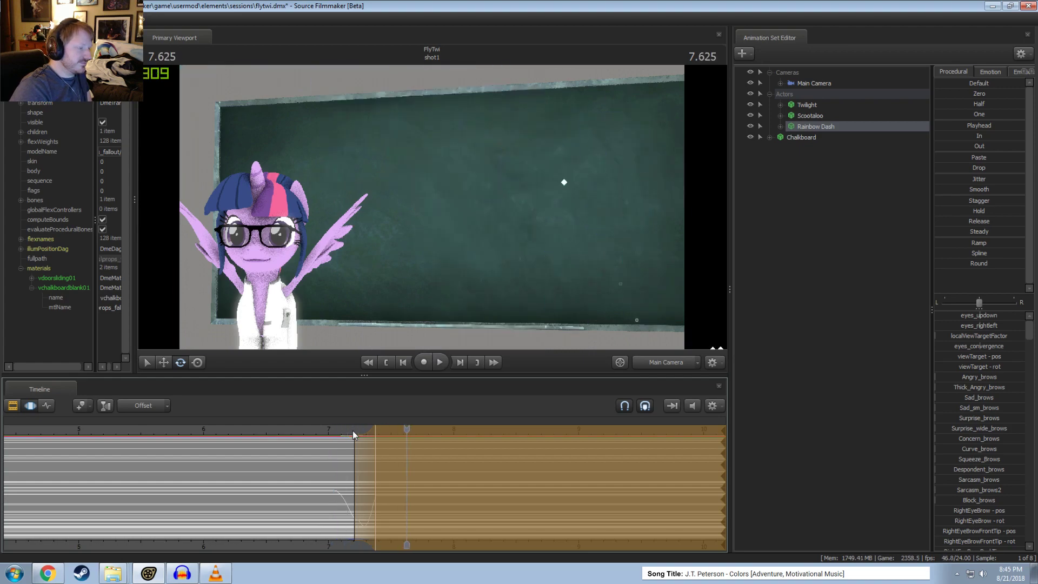
left_click(330, 429)
key("space")
Step: Delay Rainbow Dash's exit by moving the time selection's start to about 7.42 seconds, and replay it through the Main Camera
left_click_drag(355, 432, 356, 439)
key("space")
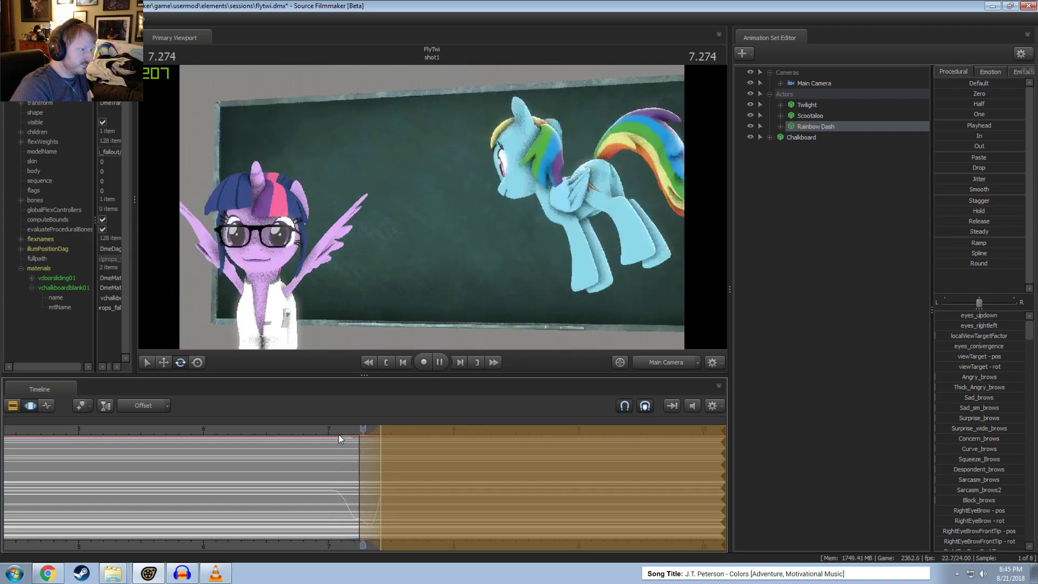
left_click(288, 425)
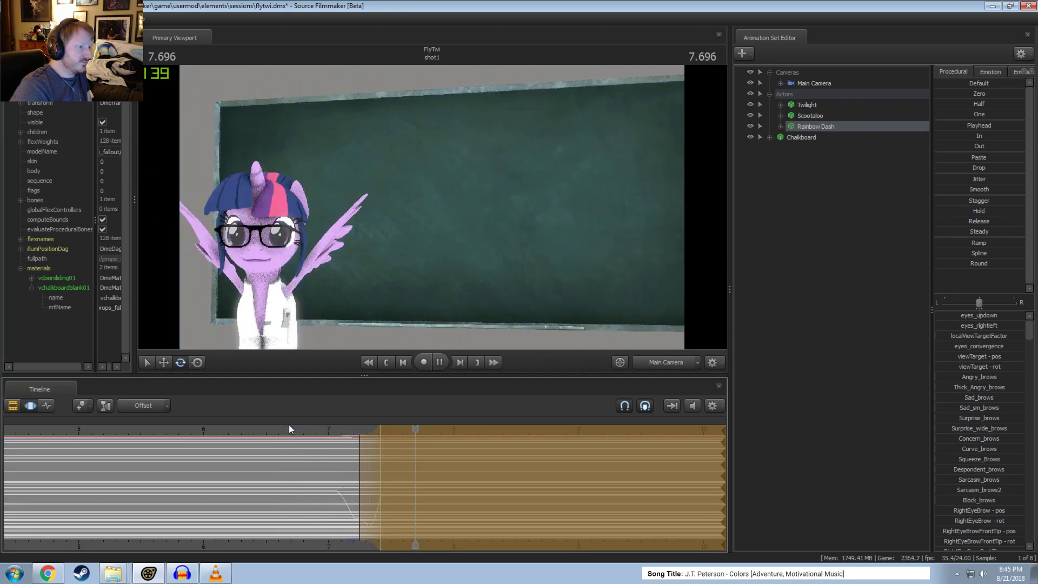
left_click(304, 430)
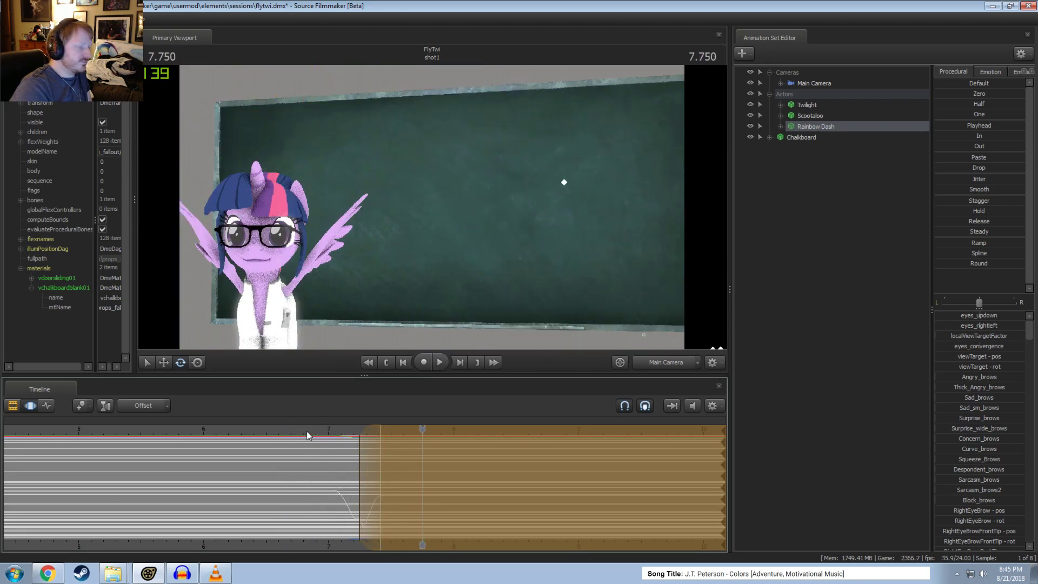
left_click(326, 430)
key("space")
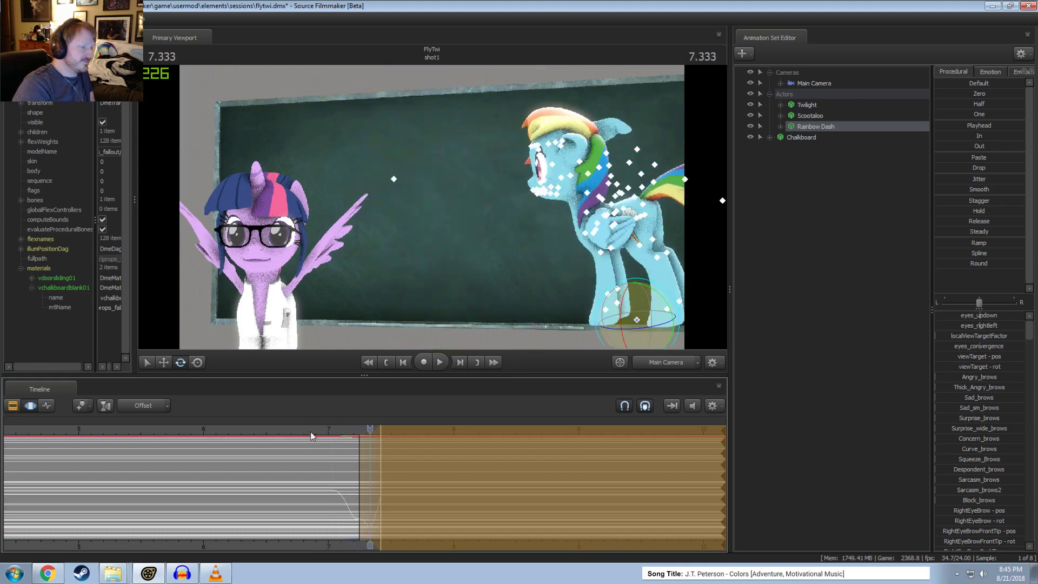
left_click(325, 430)
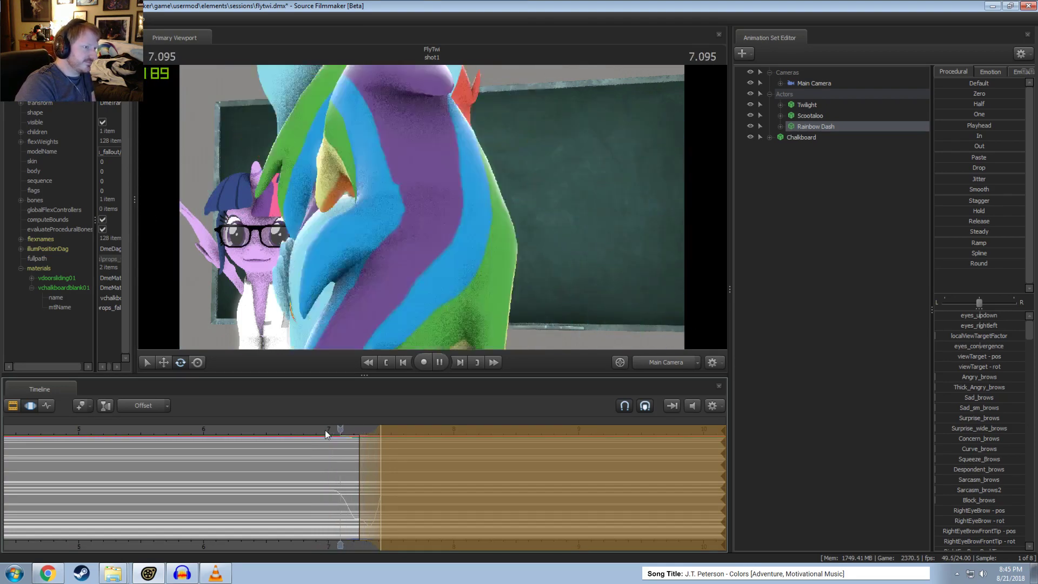
left_click(325, 430)
key("space")
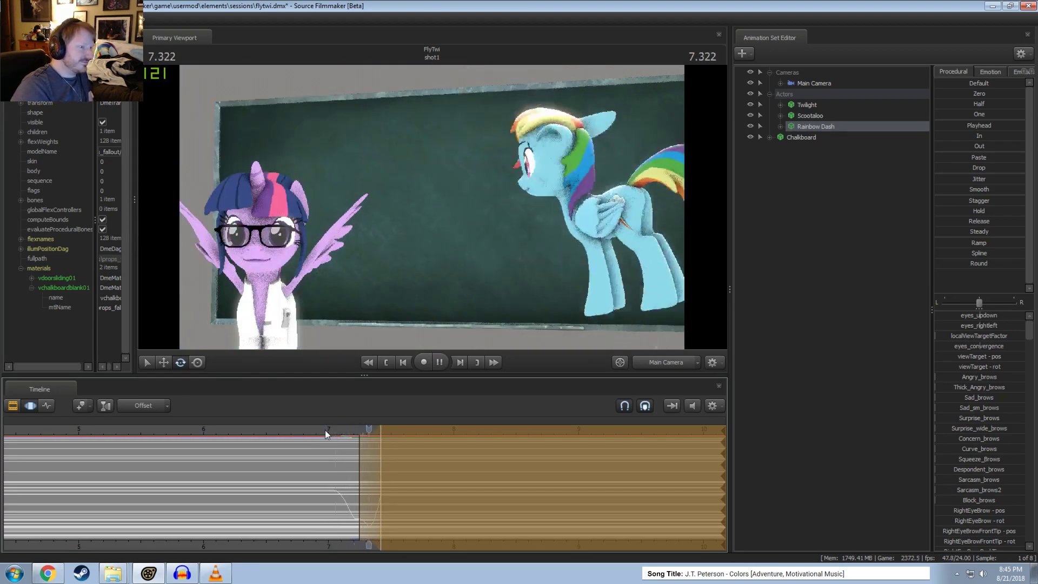
Step: Replay Rainbow Dash's fly-in and exit through the Main Camera from about 7.1 seconds
left_click(326, 430)
key("space")
left_click(326, 430)
left_click_drag(337, 430, 346, 431)
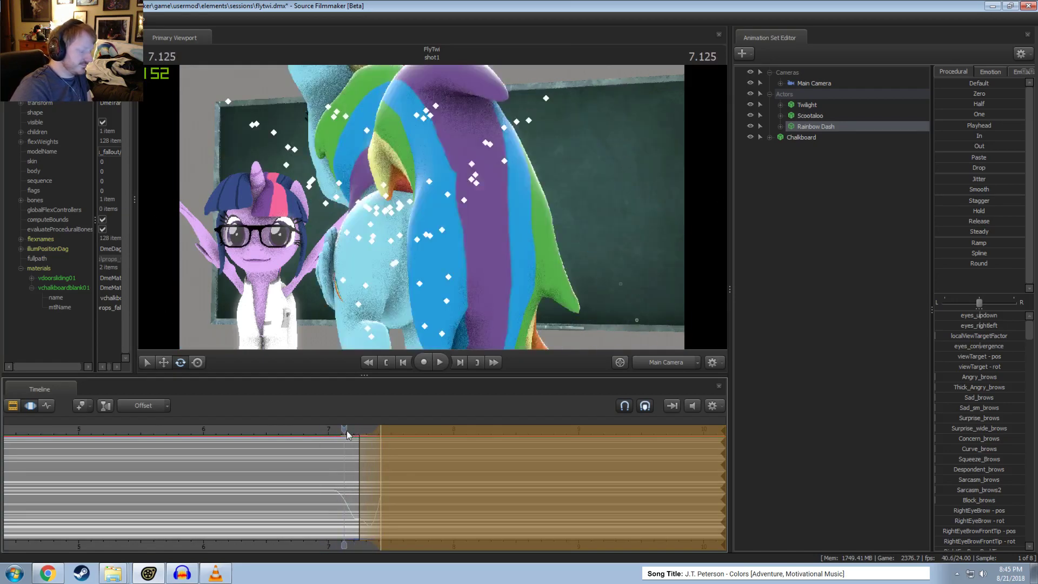
key("space")
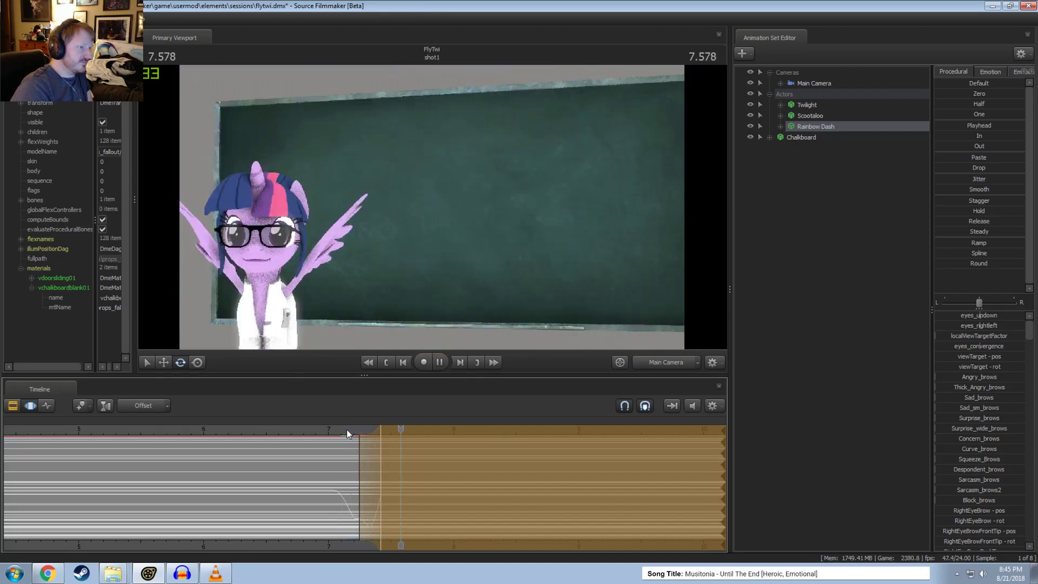
key("space")
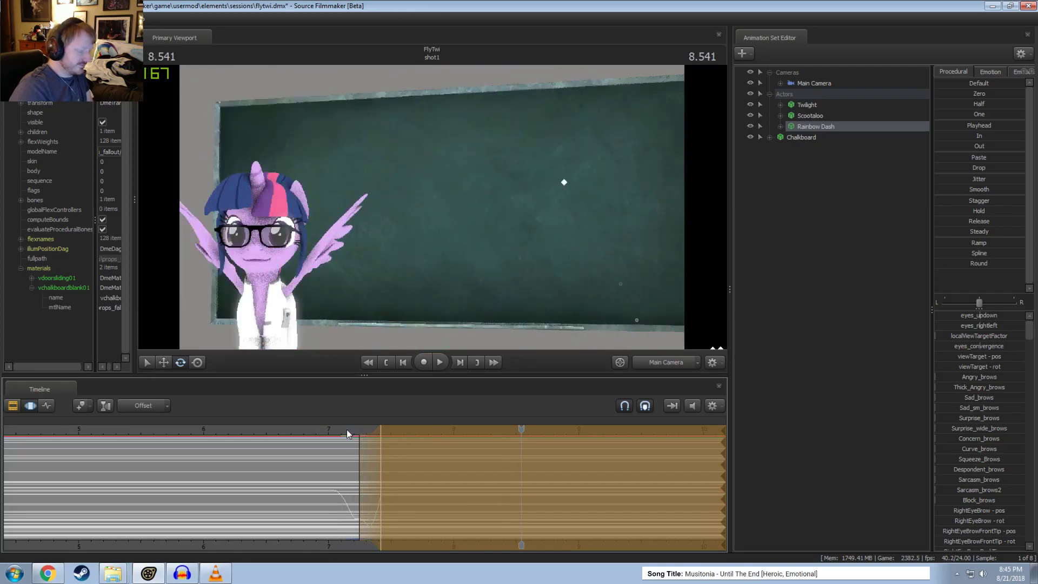
Step: Switch the timeline to the Clip Editor and move the playhead near the start of the shot, to about 0.75 seconds
scroll(476, 476, "down", 4)
key("F2")
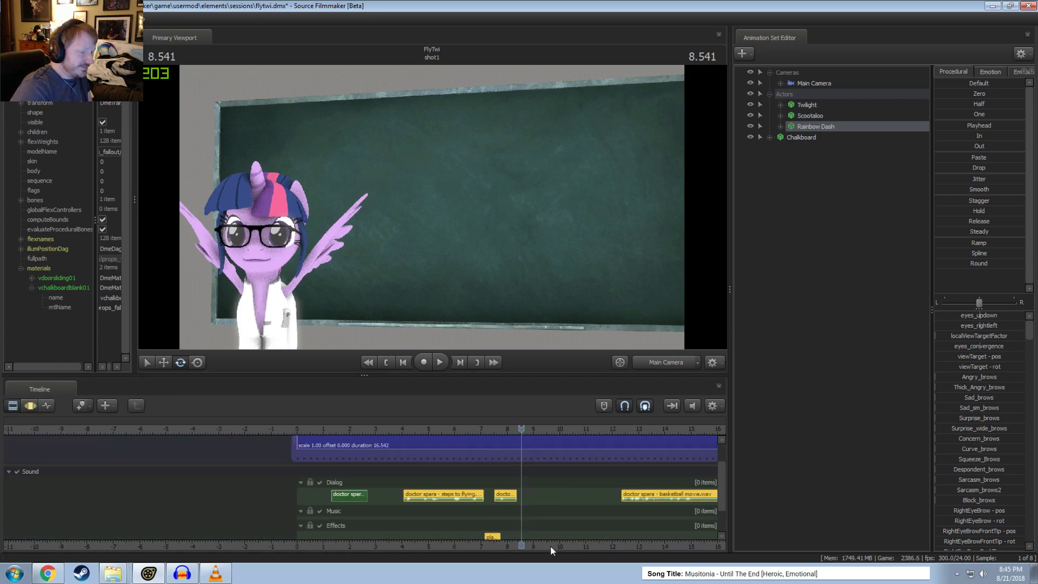
middle_click_drag(550, 546, 322, 413)
left_click(313, 429)
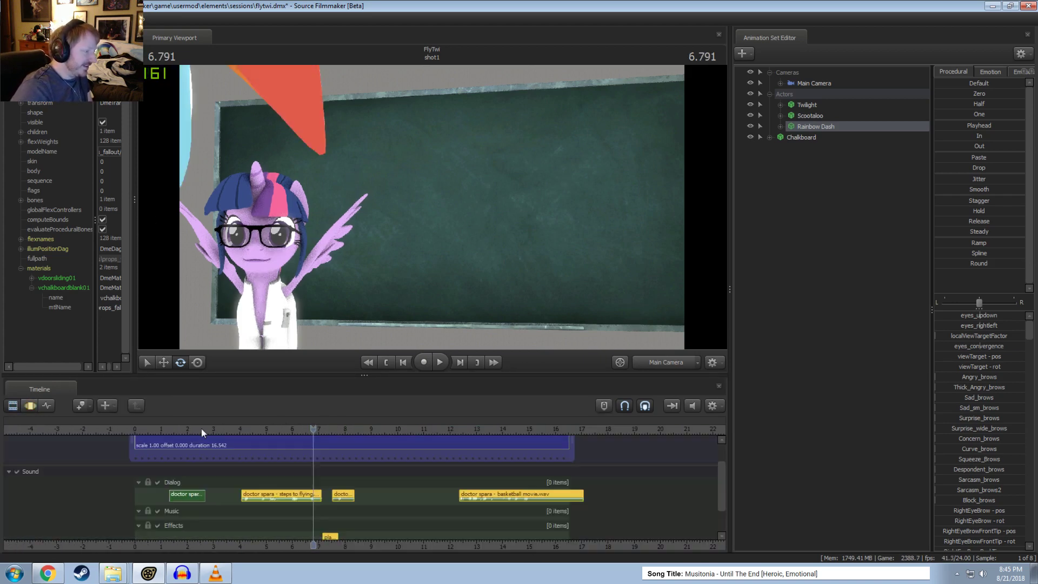
left_click(152, 429)
left_click_drag(151, 428, 143, 431)
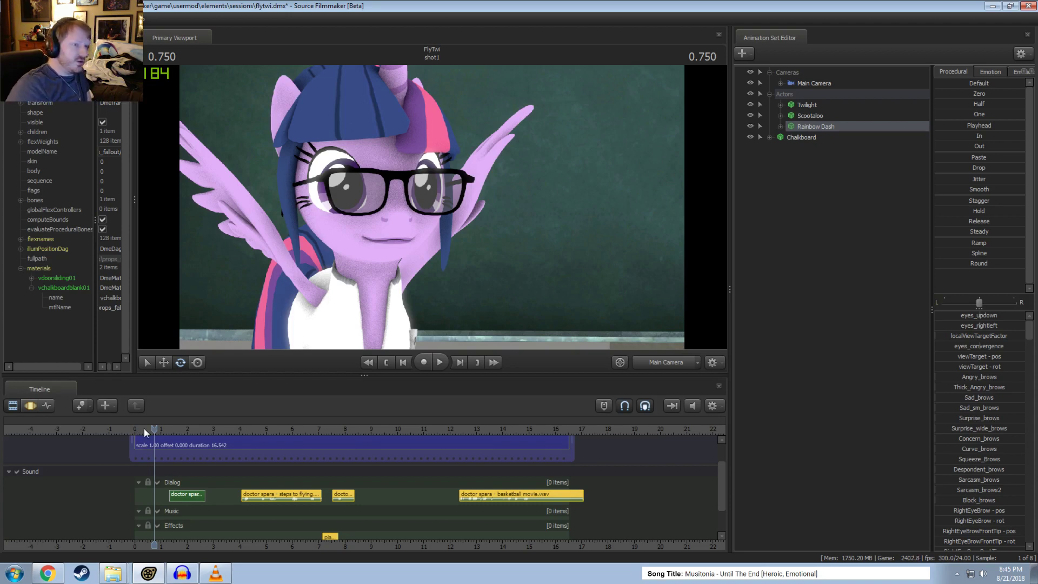
Step: Examine the placement of the characters, the chalkboard and the camera from the side through the Work Camera, briefly playing the shot
left_click(649, 357)
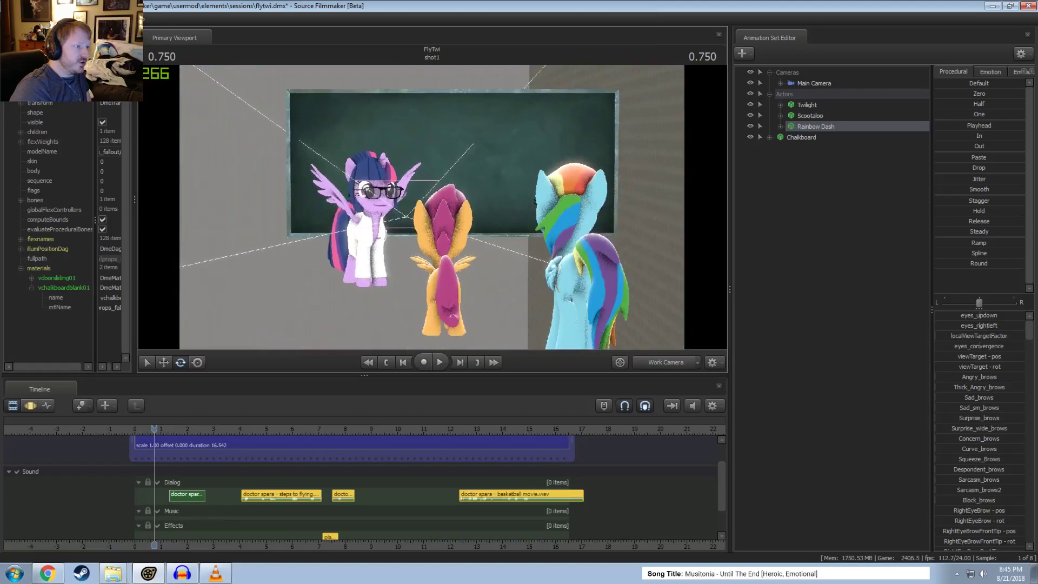
key("a")
mouse_move(433, 207)
left_mouse_down()
mouse_move(530, 212)
mouse_move(433, 206)
left_mouse_up()
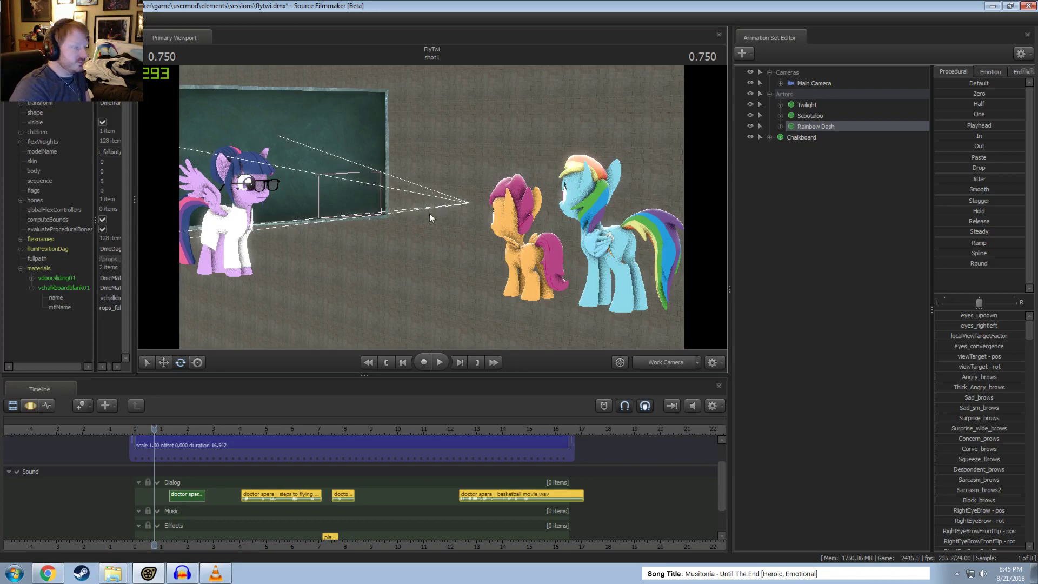
key("a")
mouse_move(429, 212)
left_mouse_down()
mouse_move(373, 210)
mouse_move(427, 210)
mouse_move(408, 213)
mouse_move(402, 173)
mouse_move(427, 181)
mouse_move(426, 213)
mouse_move(415, 214)
left_mouse_up()
key("s")
key("d")
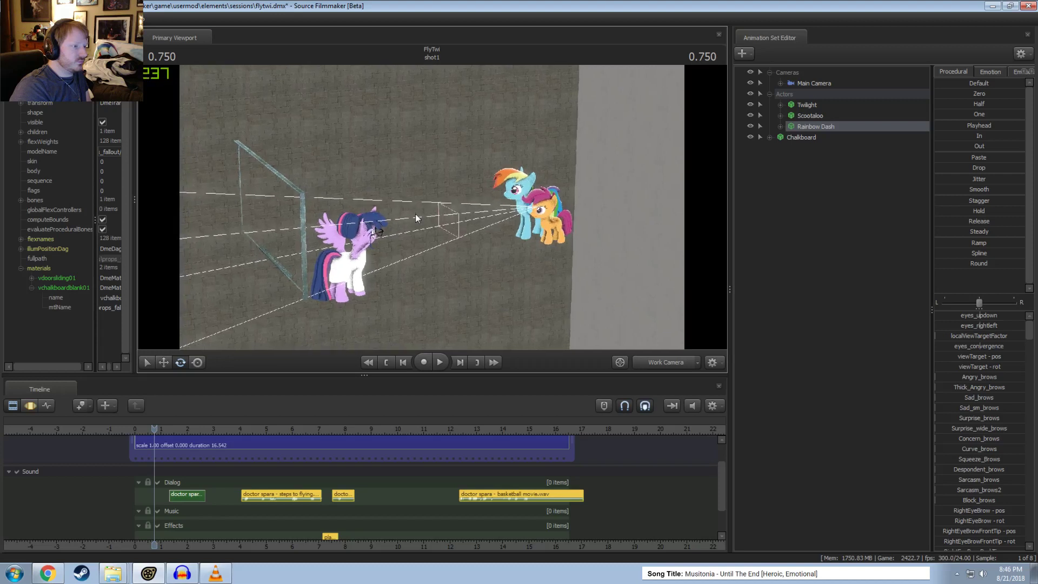
key("space")
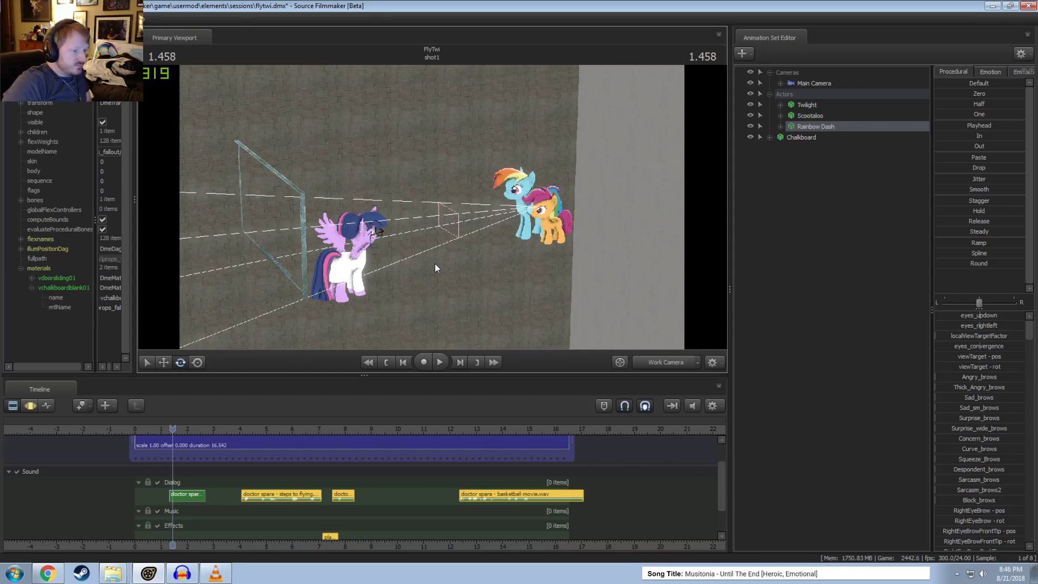
key("space")
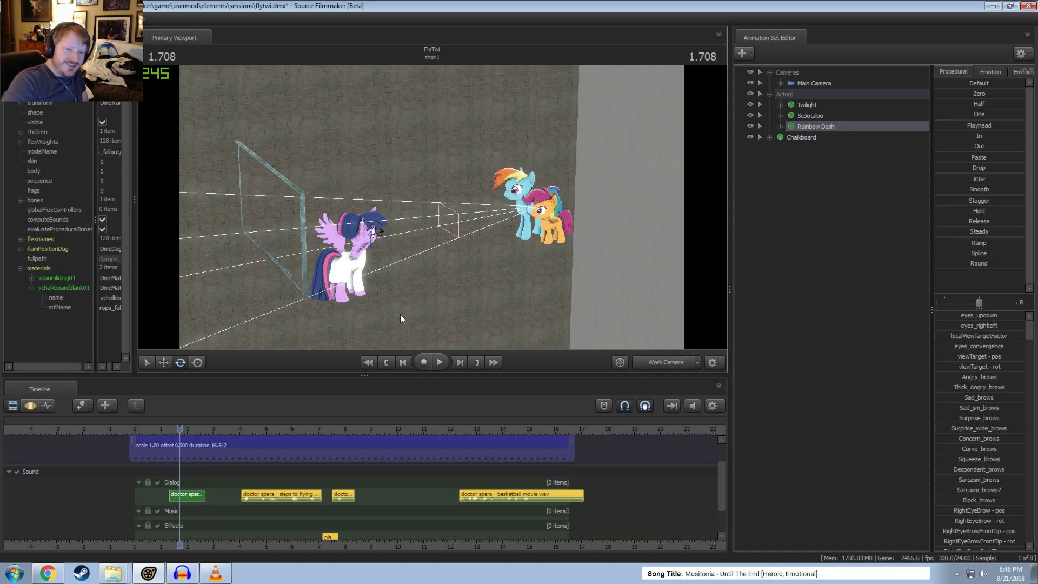
Step: Return to the Main Camera, set playback to loop, and play the section around Rainbow Dash's fly-in at about 7 seconds
left_click(303, 429)
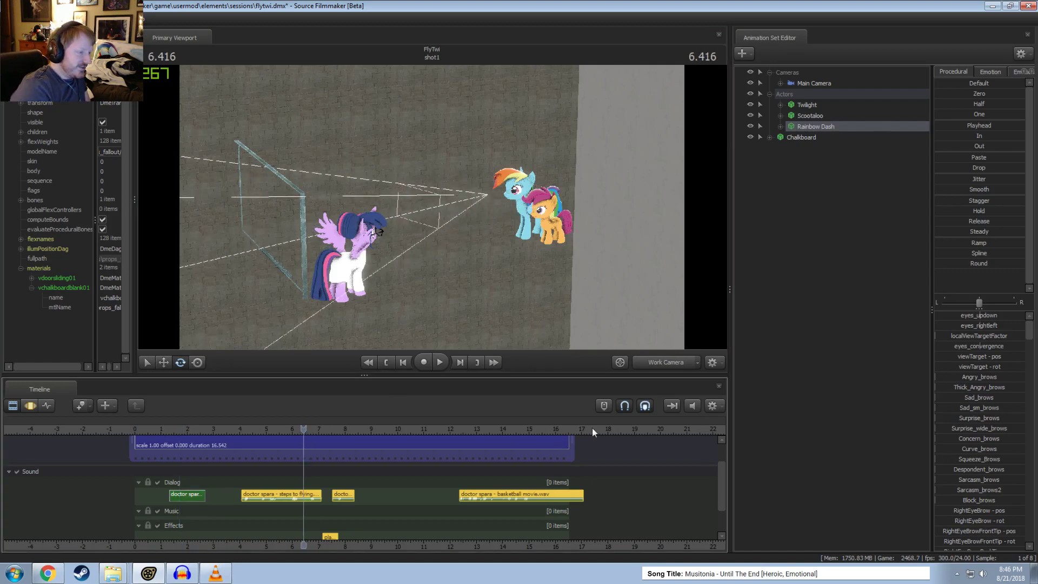
left_click(662, 368)
key("space")
key("space")
scroll(357, 481, "up", 8)
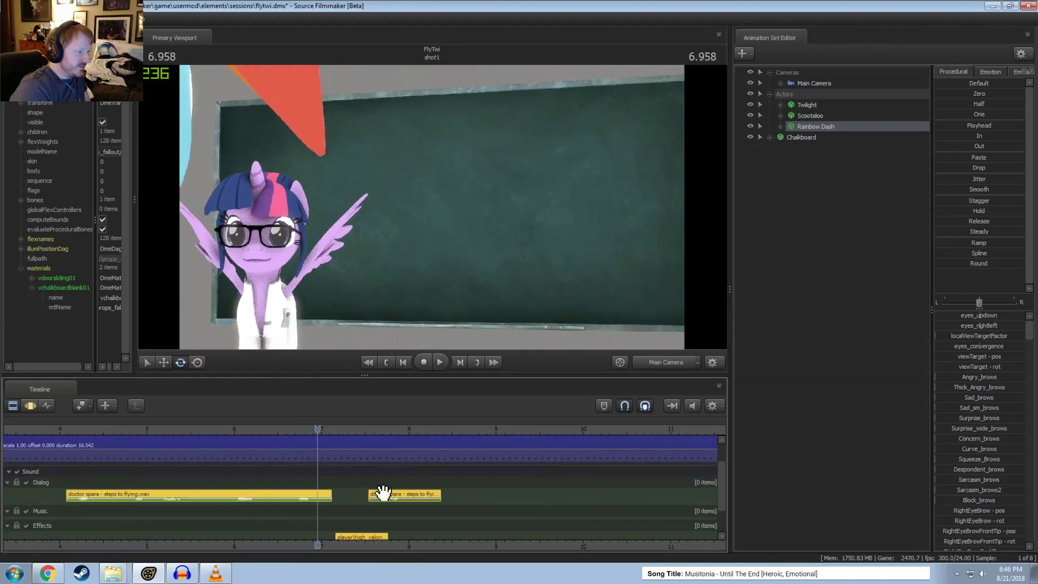
middle_click_drag(537, 542, 238, 542)
scroll(464, 486, "up", 1)
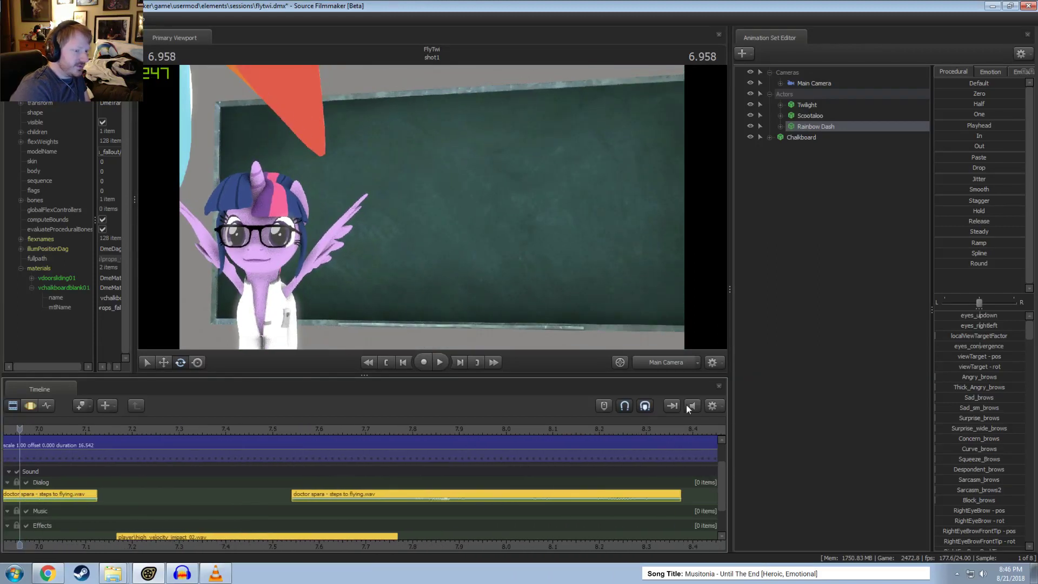
left_click(670, 406)
key("space")
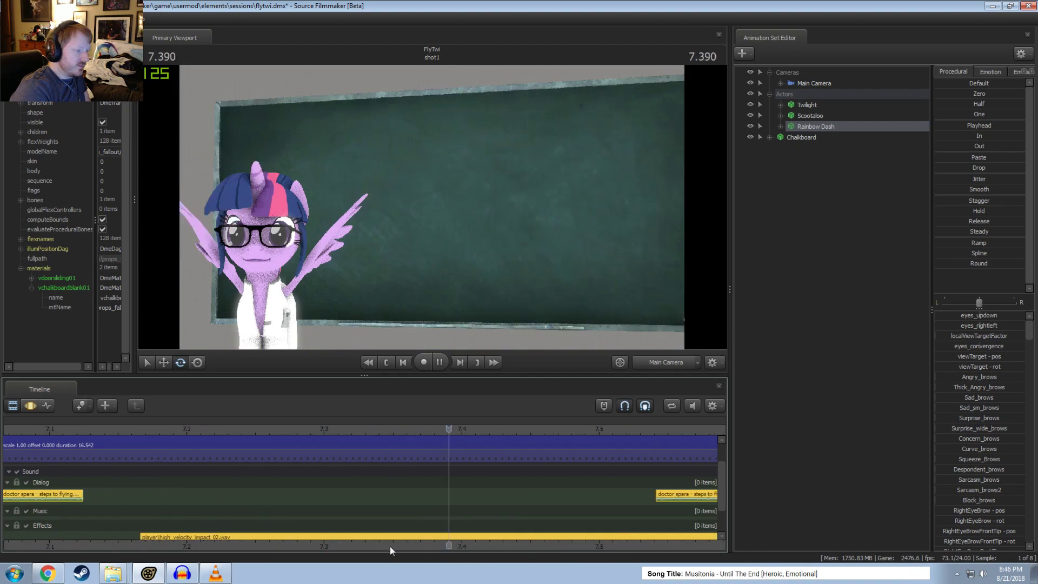
Step: Loop the playback over ever shorter stretches around Rainbow Dash's appearance, down to about 7.12 to 7.47 seconds
scroll(390, 546, "up", 3)
scroll(326, 543, "down", 2)
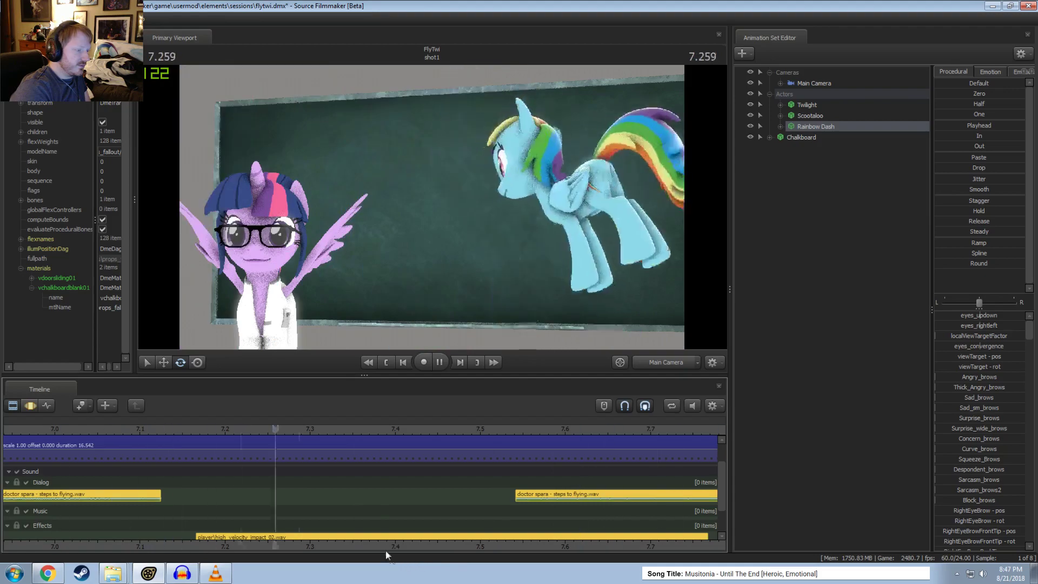
left_click_drag(372, 548, 540, 566)
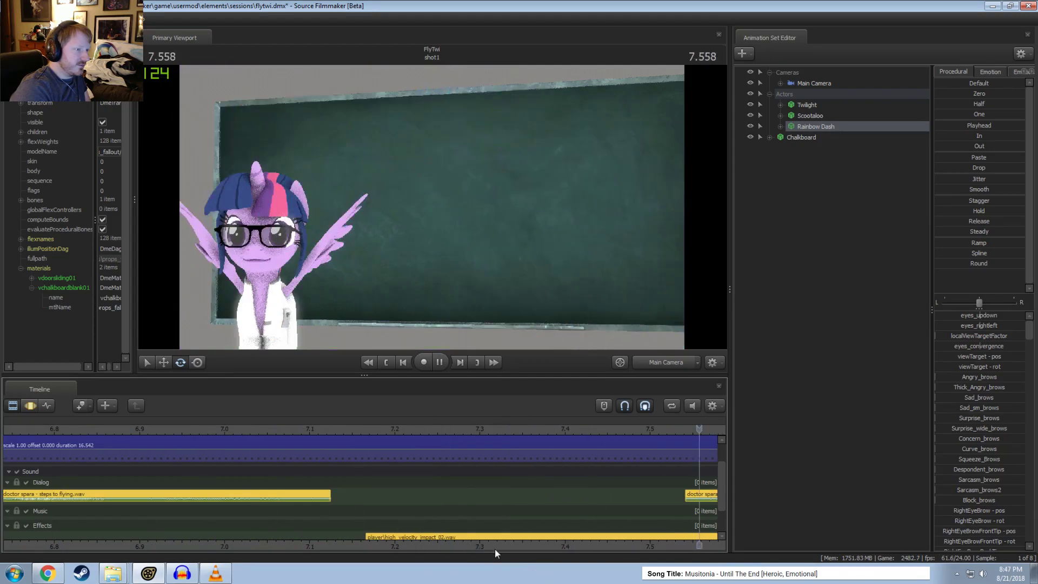
scroll(494, 549, "up", 2)
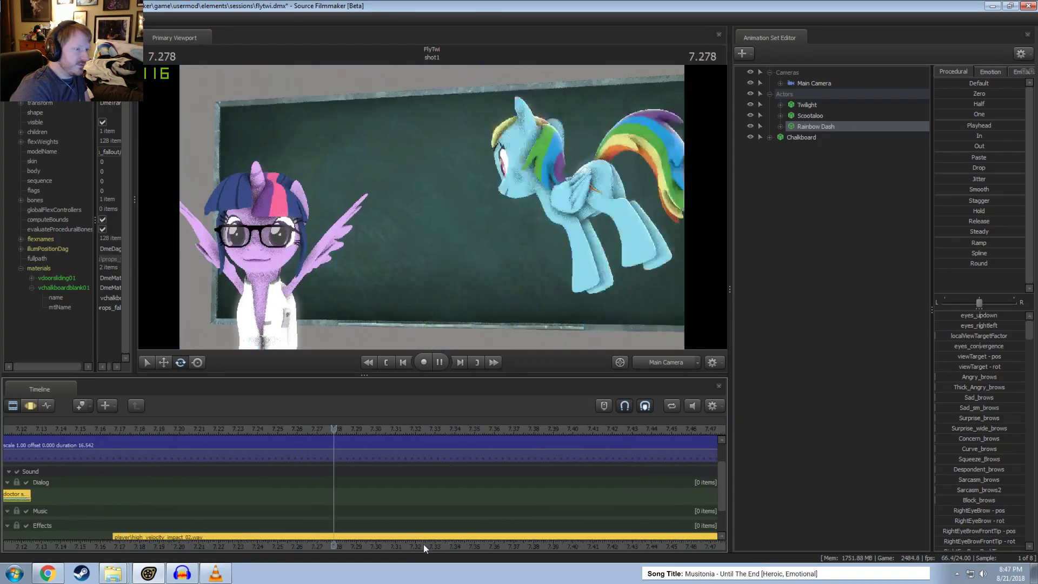
scroll(429, 544, "up", 1)
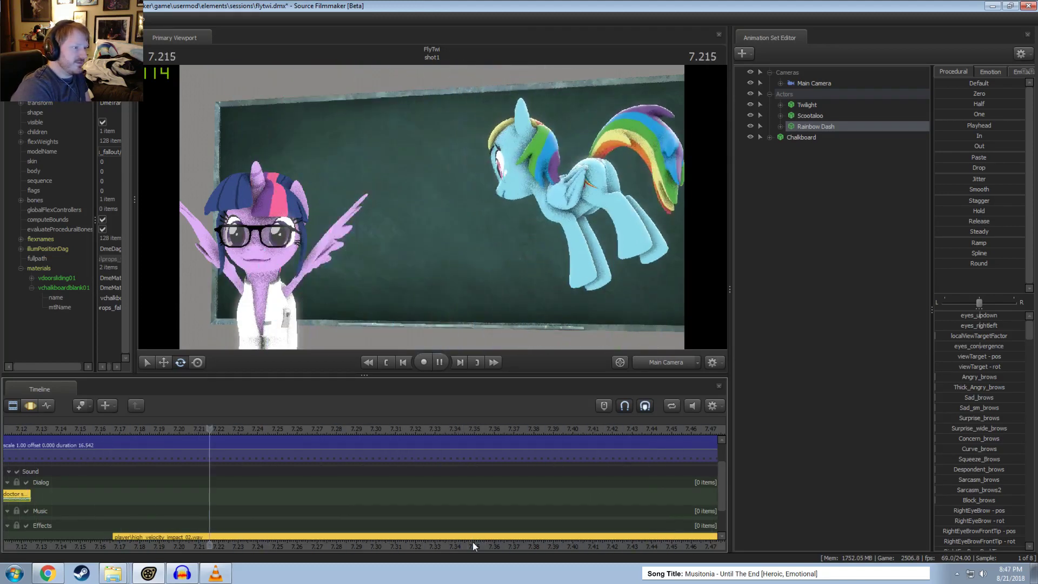
key("space")
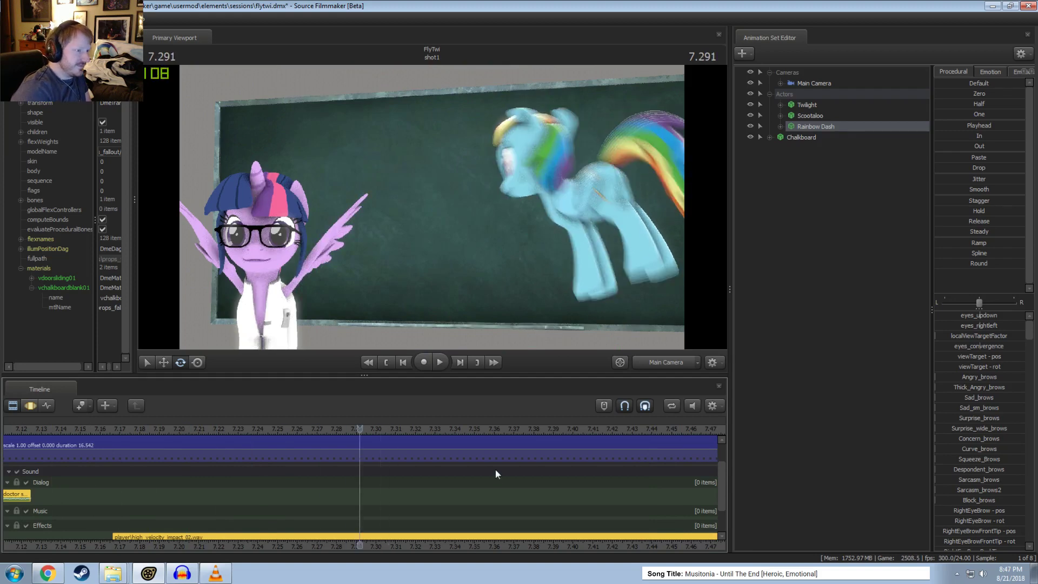
Step: Play the wider section through the Main Camera, including from about 2.1 seconds, to check the dialog against Rainbow Dash's entrance
scroll(495, 469, "down", 10)
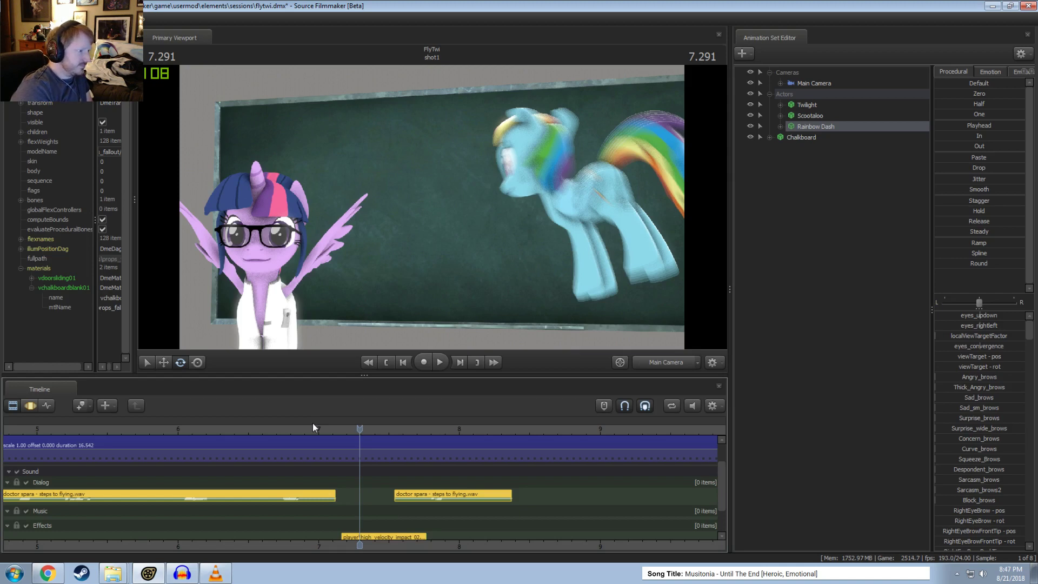
key("space")
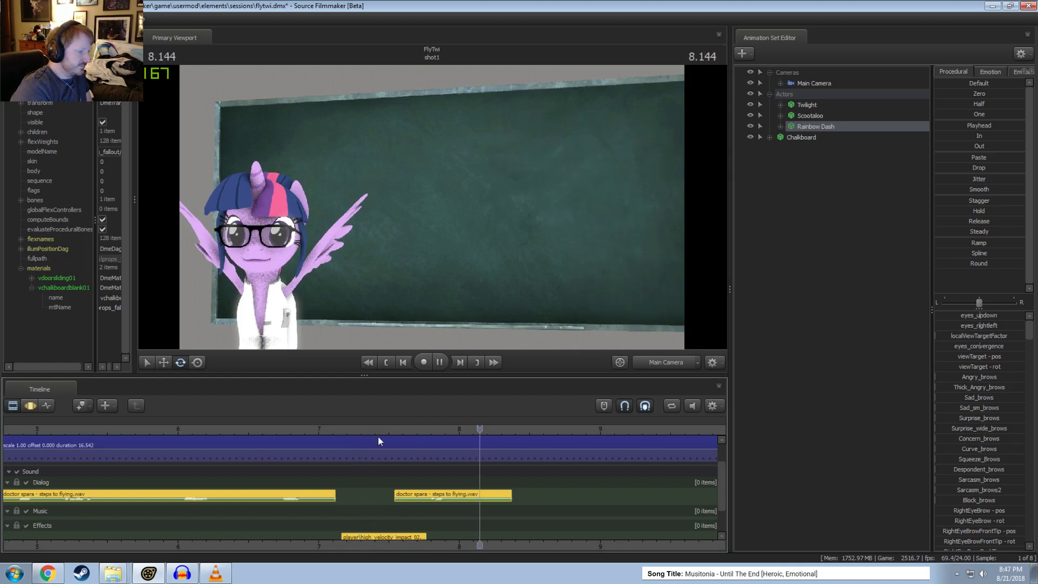
scroll(378, 438, "down", 2)
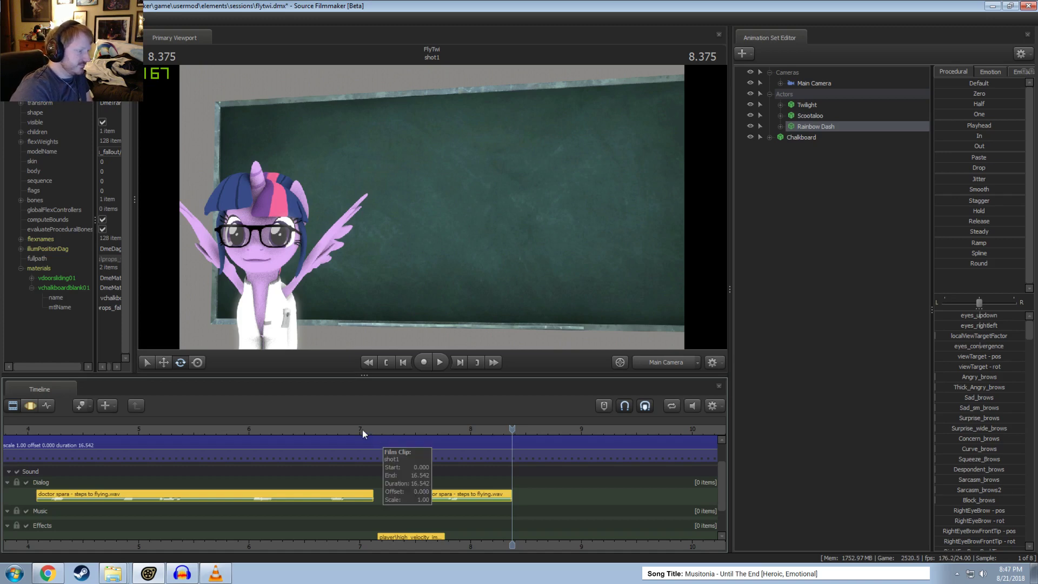
left_click(318, 432)
scroll(378, 454, "down", 6)
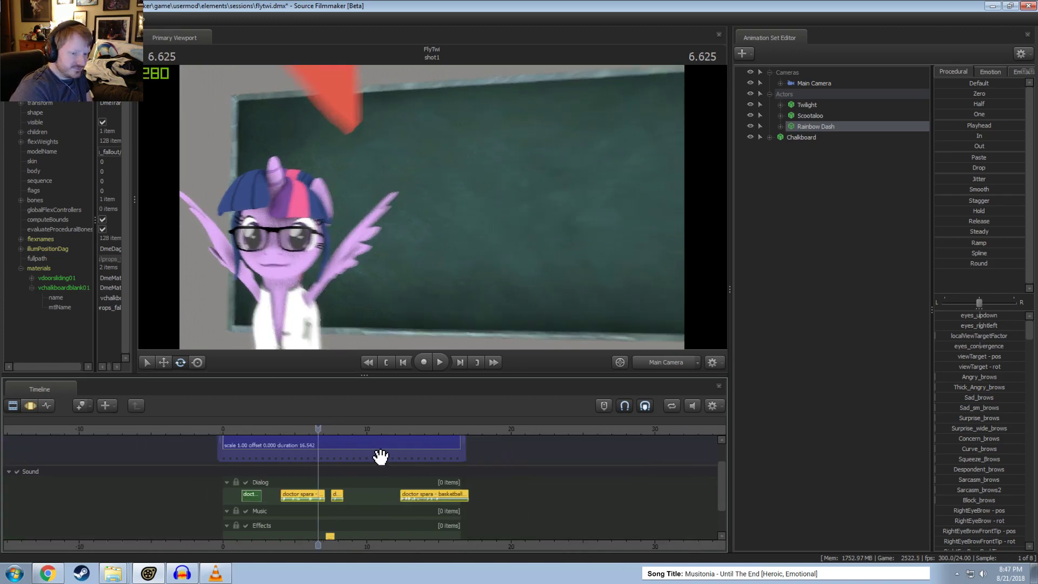
left_click_drag(242, 429, 258, 427)
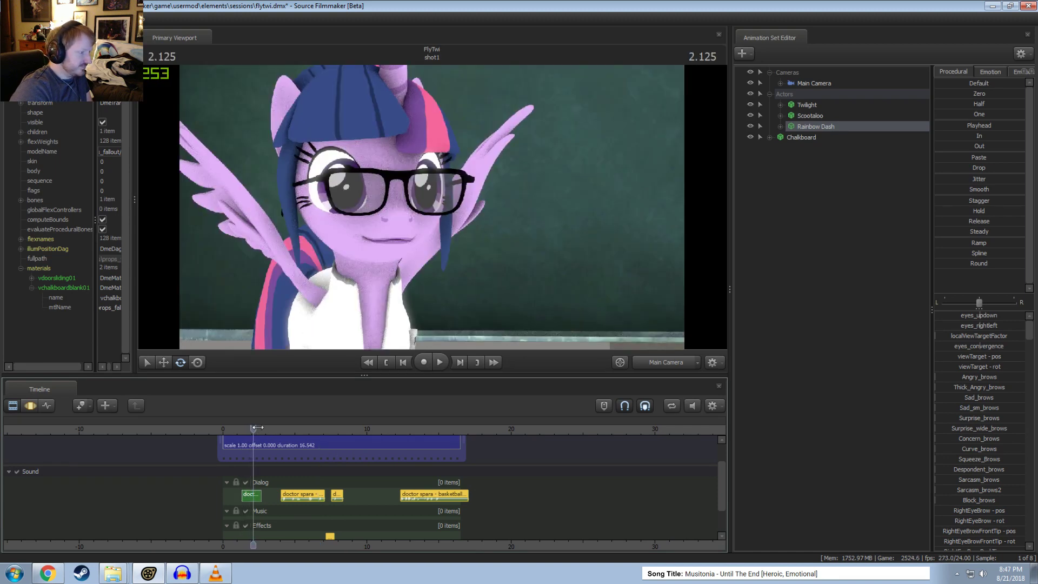
key("space")
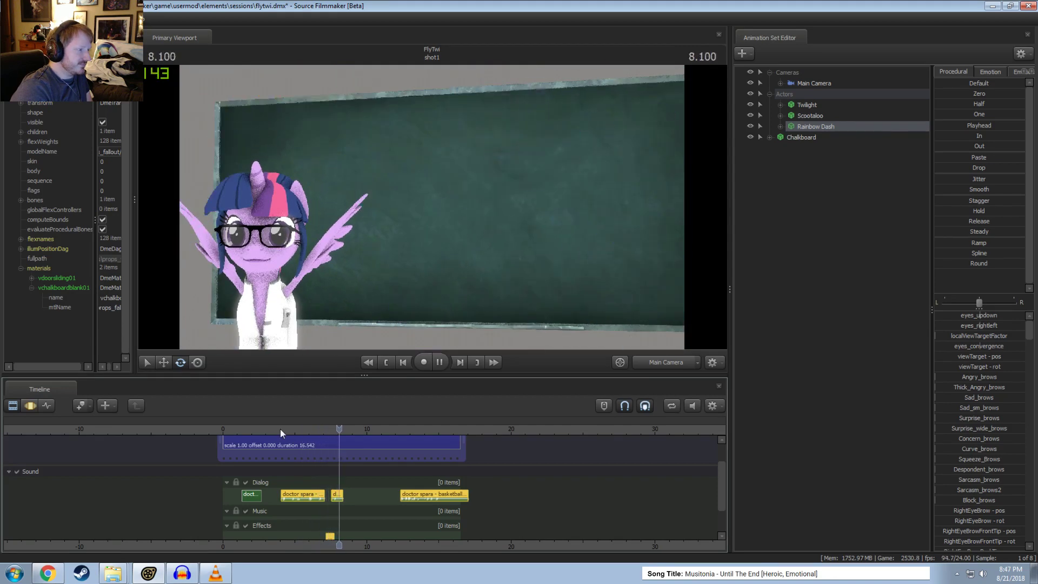
key("space")
Step: Find the pause in the long "doctor spara - steps to flying" dialog clip and split the clip at 6.458 seconds
scroll(297, 433, "up", 2)
left_click_drag(300, 432, 223, 423)
scroll(313, 448, "up", 2)
key("space")
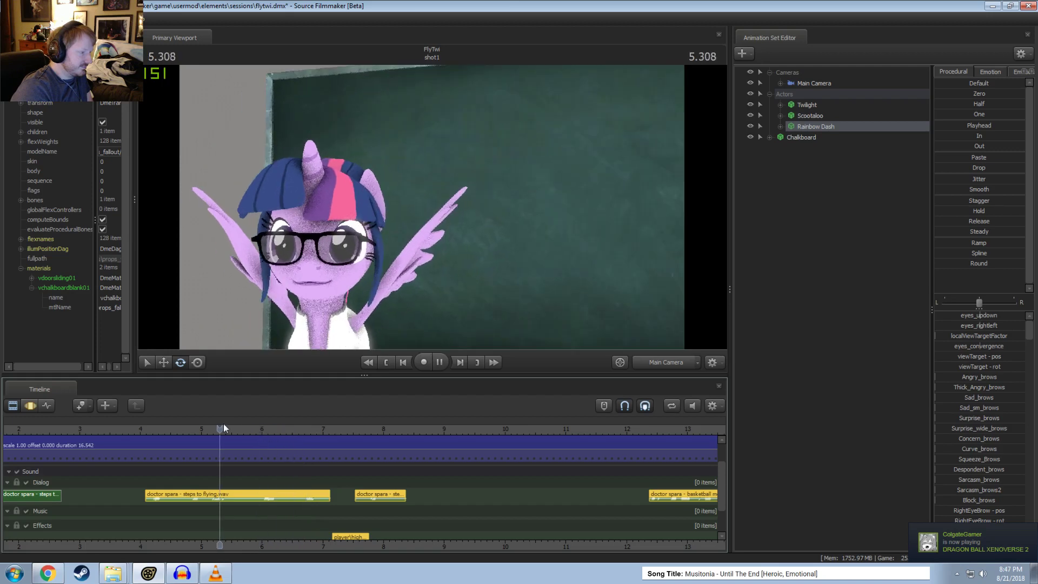
key("space")
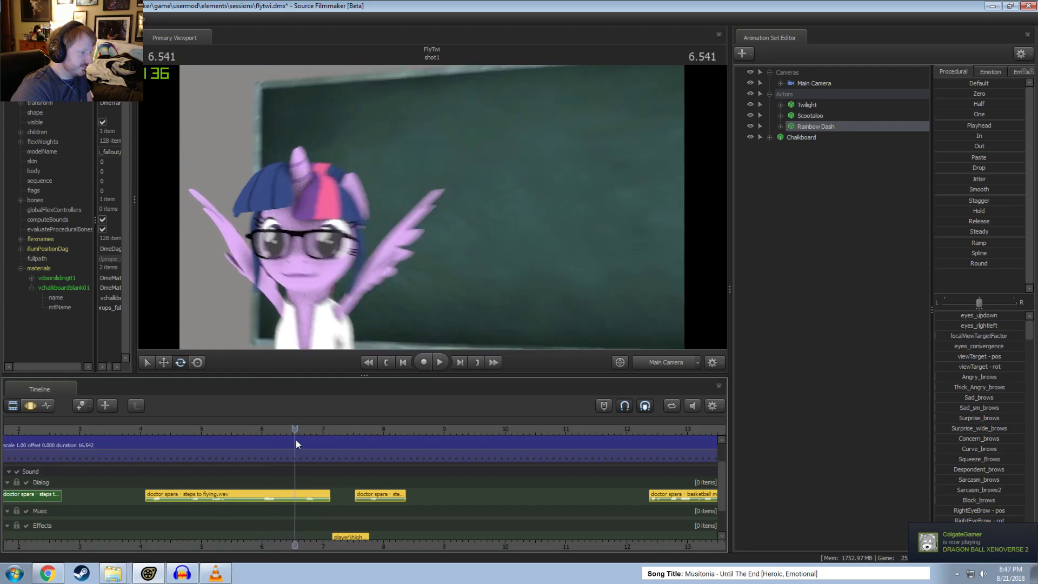
key("Left")
key("Left")
left_click(298, 496)
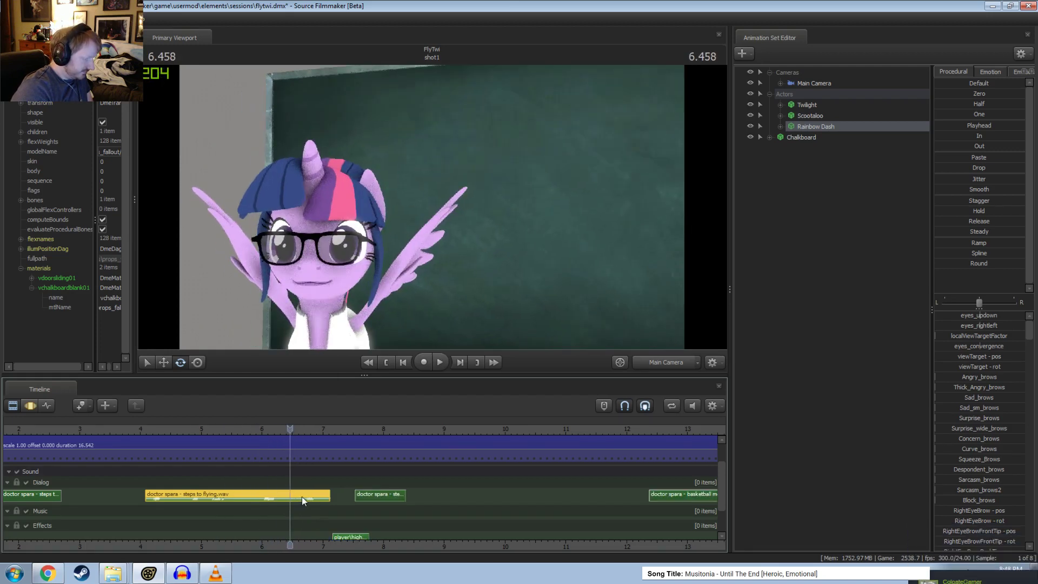
Step: Shift the split-off dialog piece, the following dialog clips and the impact sound effect about 0.4 seconds later as a group
scroll(319, 502, "down", 2)
left_click(312, 534, "ctrl")
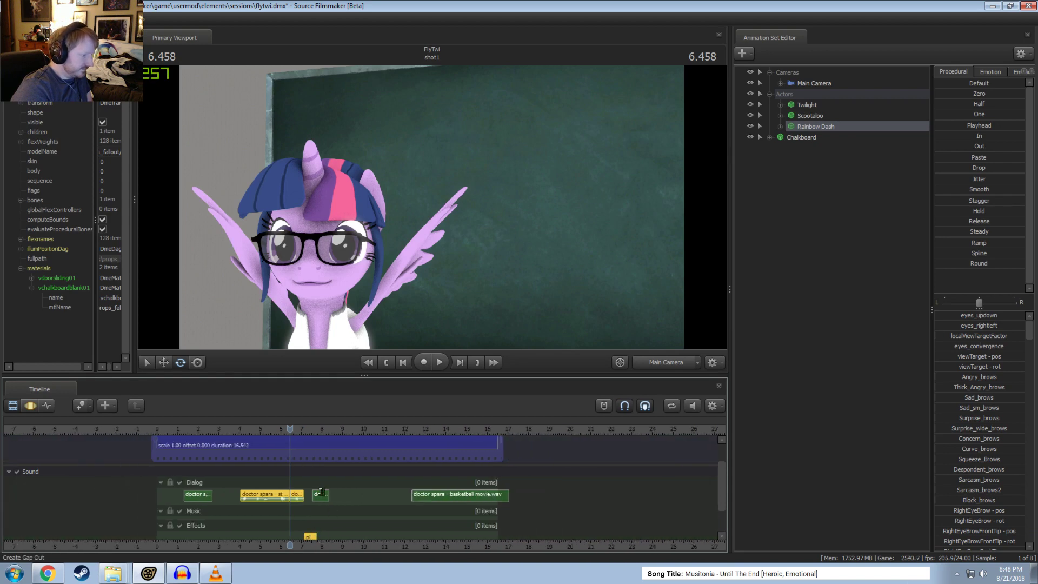
left_click(320, 493, "ctrl")
left_click(436, 497, "ctrl")
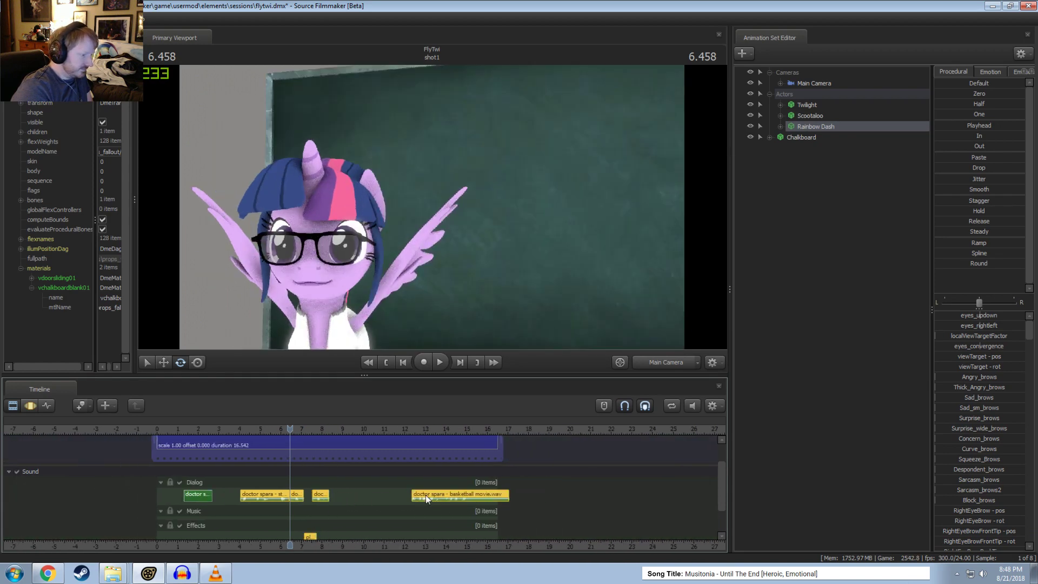
left_click(263, 492, "ctrl")
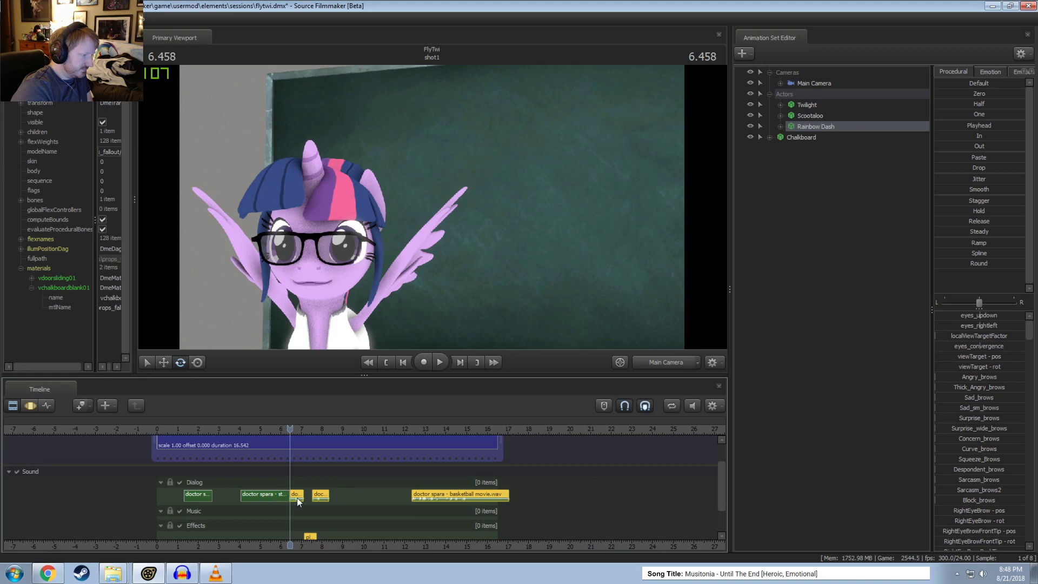
left_click_drag(296, 497, 305, 497)
Step: Replay the dialog with its new gap from about 4.7 seconds through Rainbow Dash's exit
left_click(254, 430)
key("space")
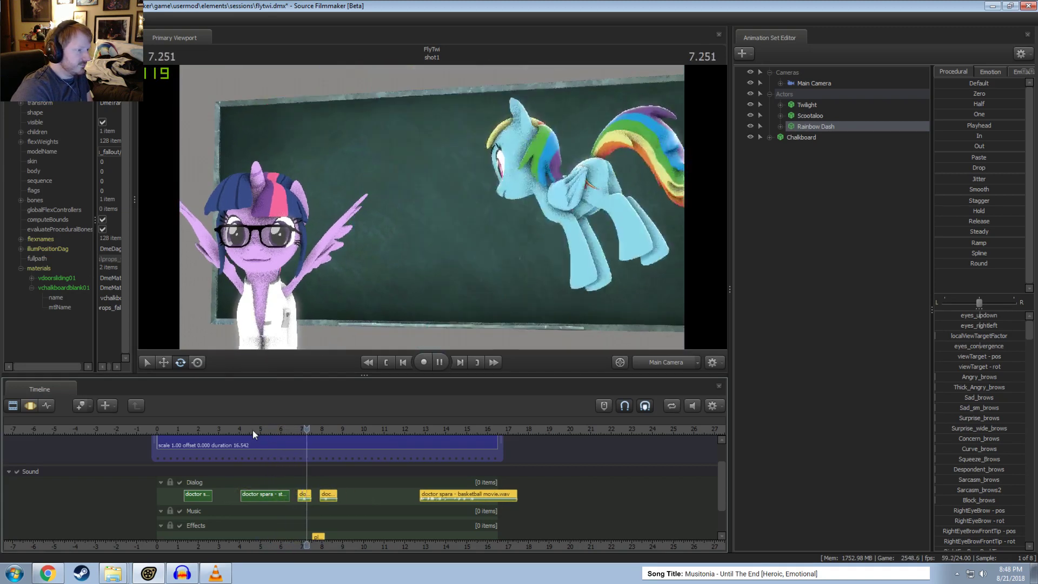
key("space")
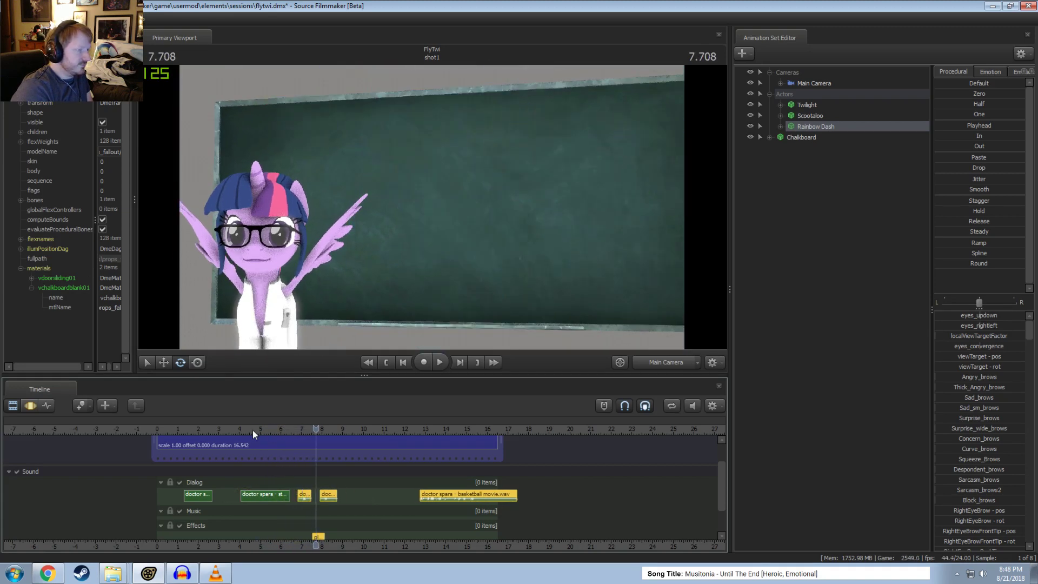
Step: Shift the animation of the Main Camera, all characters and the chalkboard about 0.4 seconds later from Rainbow Dash's exit onward
left_click(812, 87)
key("F5")
left_click(801, 137, "shift")
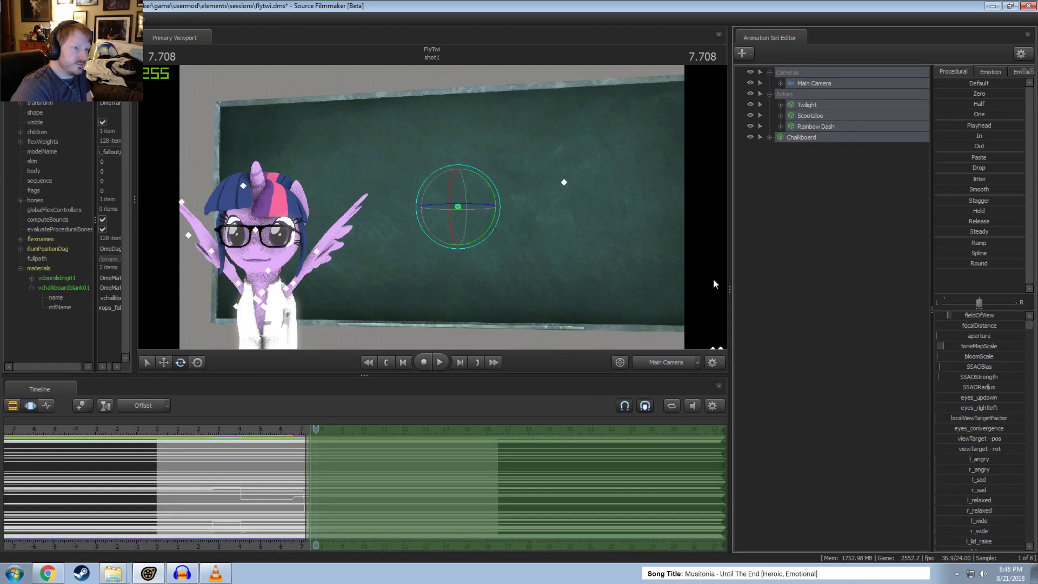
scroll(271, 508, "up", 3)
left_click_drag(240, 505, 771, 506)
scroll(349, 501, "up", 1)
left_click_drag(340, 502, 360, 500)
Step: Replay the shot through the Main Camera, including from about 3.5 seconds past Rainbow Dash's exit, to check the shifted motion against the sound
left_click_drag(260, 435, 245, 434)
key("space")
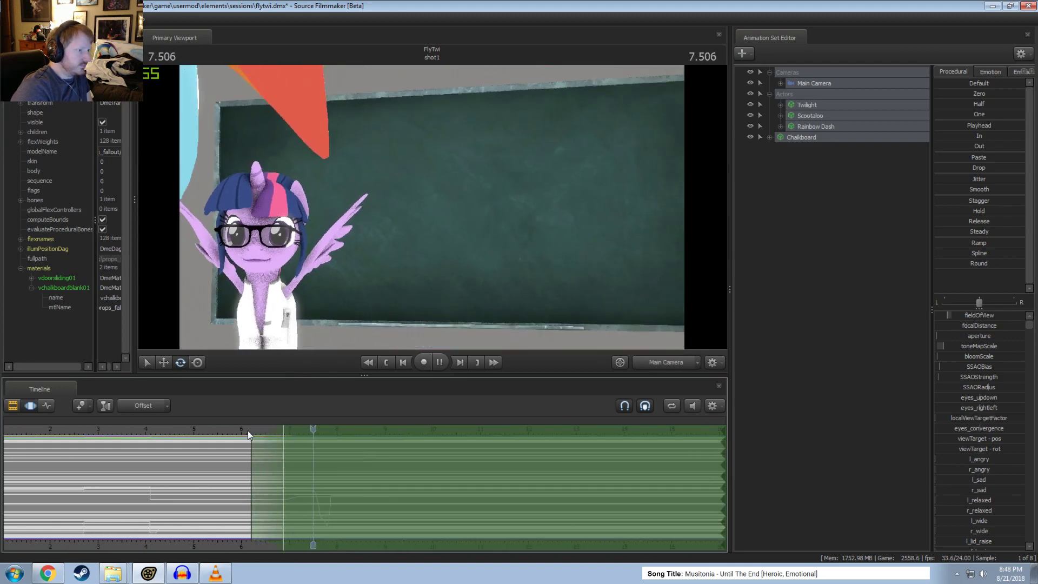
key("F2")
scroll(243, 429, "down", 3)
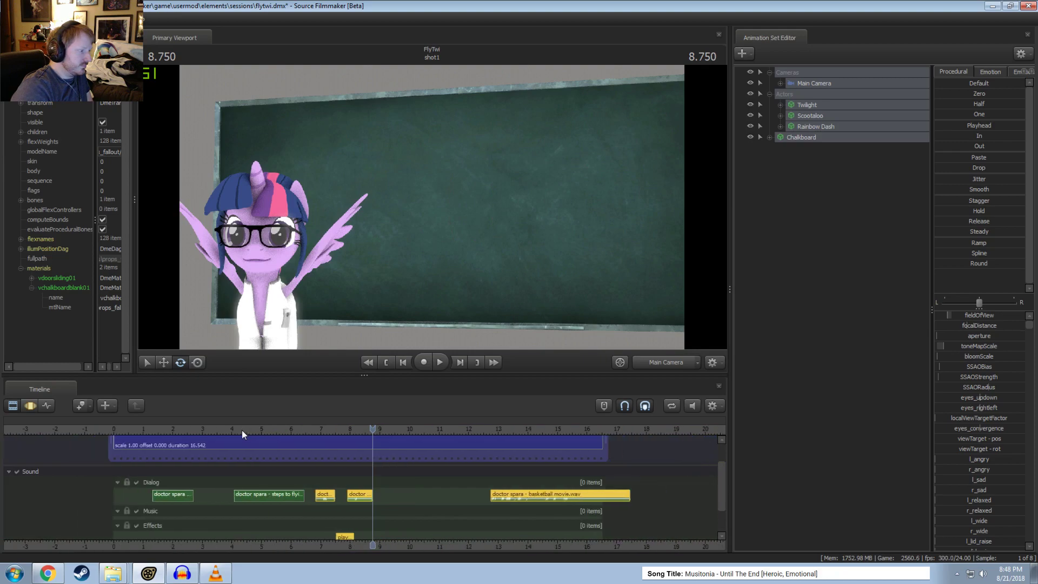
left_click(217, 425)
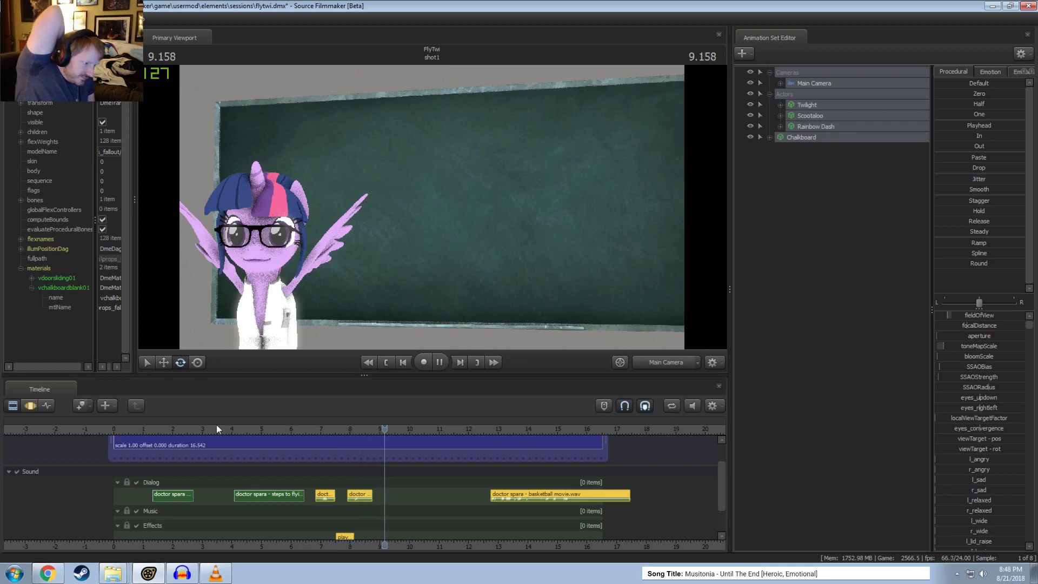
key("space")
left_click_drag(215, 423, 169, 428)
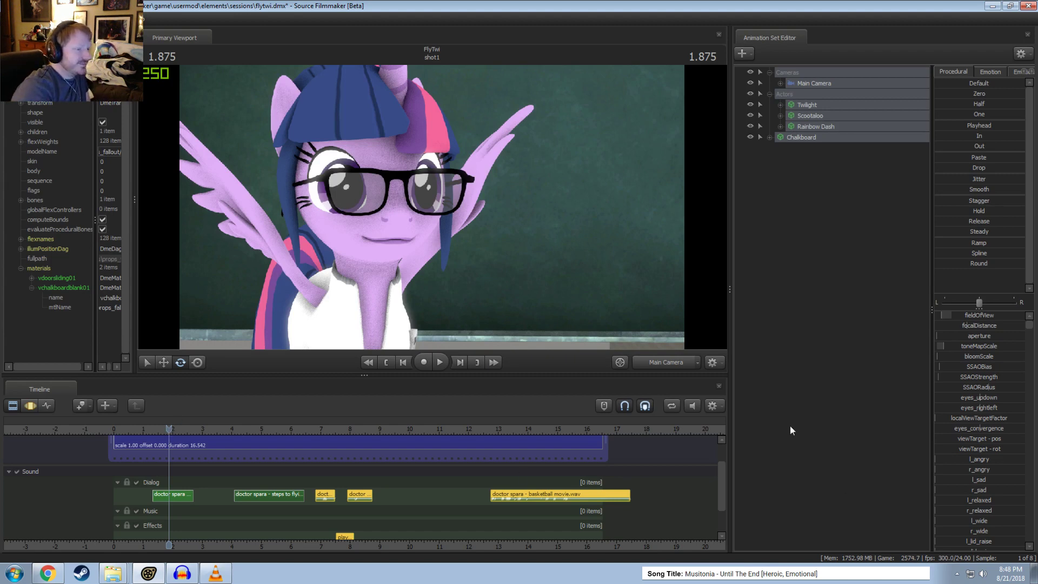
Step: Switch to the Work Camera and move the "doctor spara - basketball movie.wav" dialog clip earlier to start at about 11 seconds
left_click(666, 362)
right_click_drag(533, 222, 533, 281)
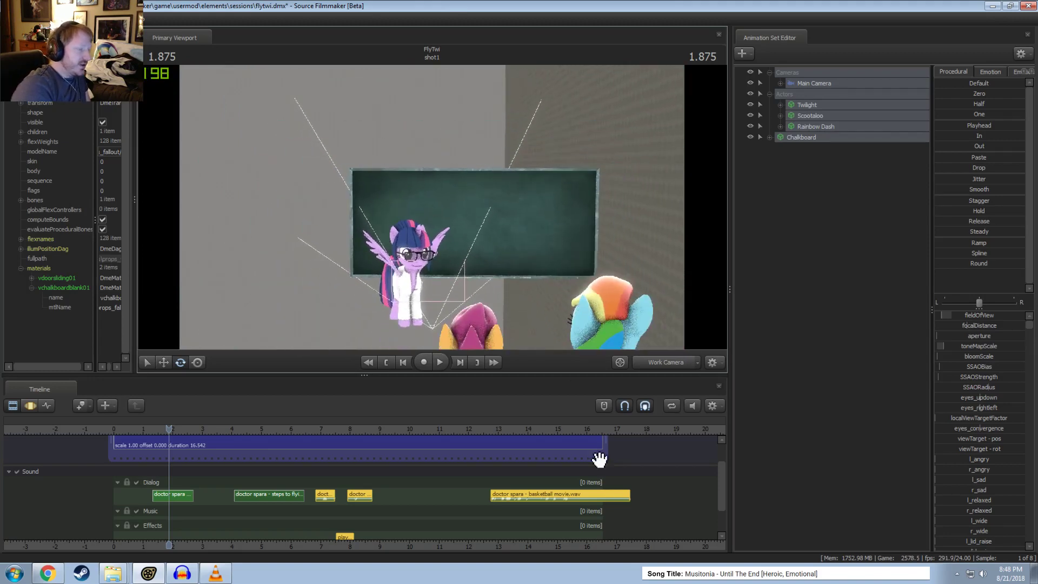
left_click(347, 429)
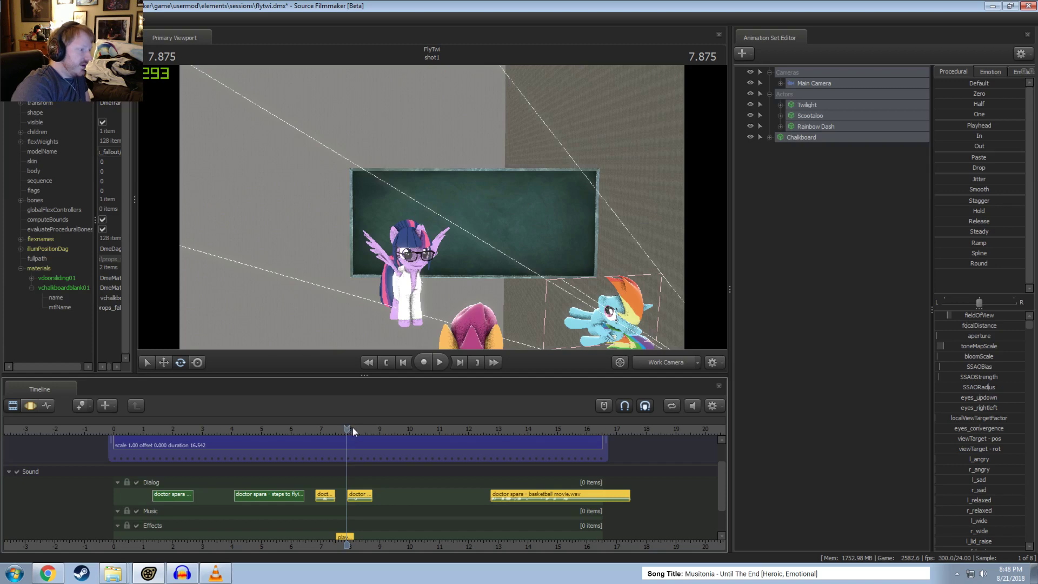
left_click(354, 427)
left_click(515, 498)
left_click(490, 428)
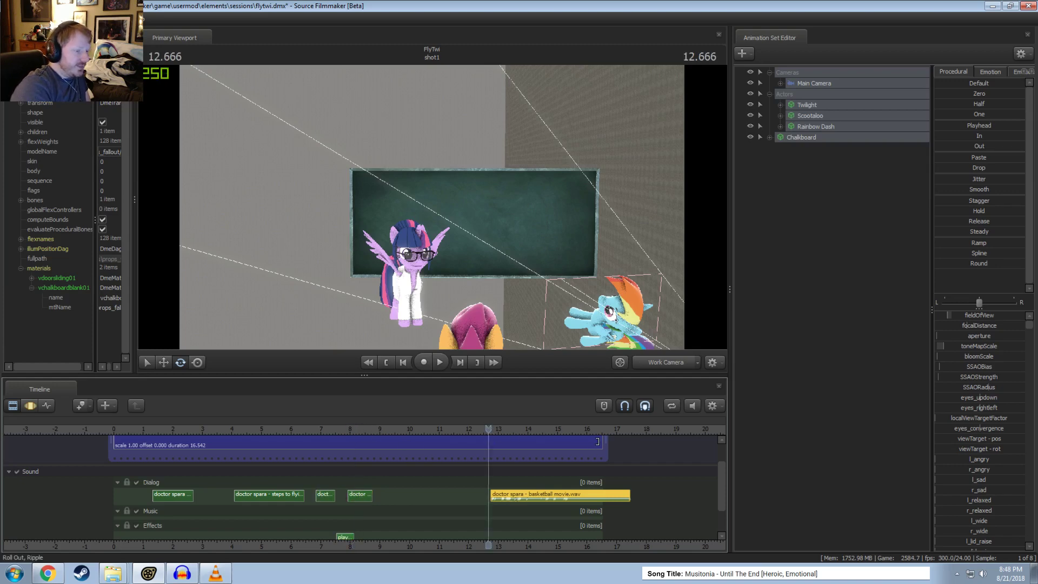
left_click_drag(547, 494, 495, 493)
Step: Play the moved basketball dialog clip from about 11 seconds to listen to the line
left_click(442, 425)
key("space")
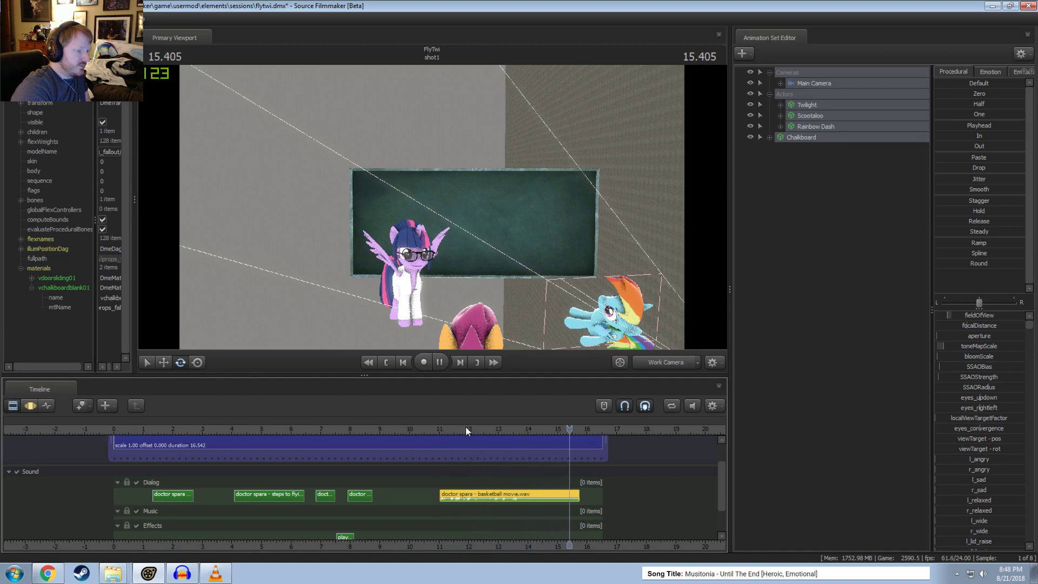
left_click(450, 428)
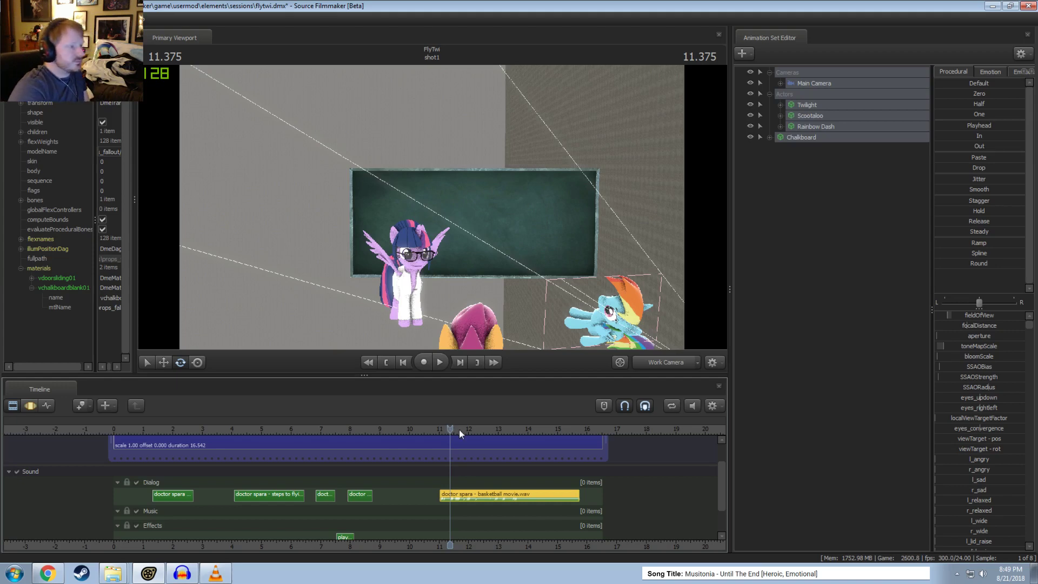
left_click_drag(444, 430, 431, 428)
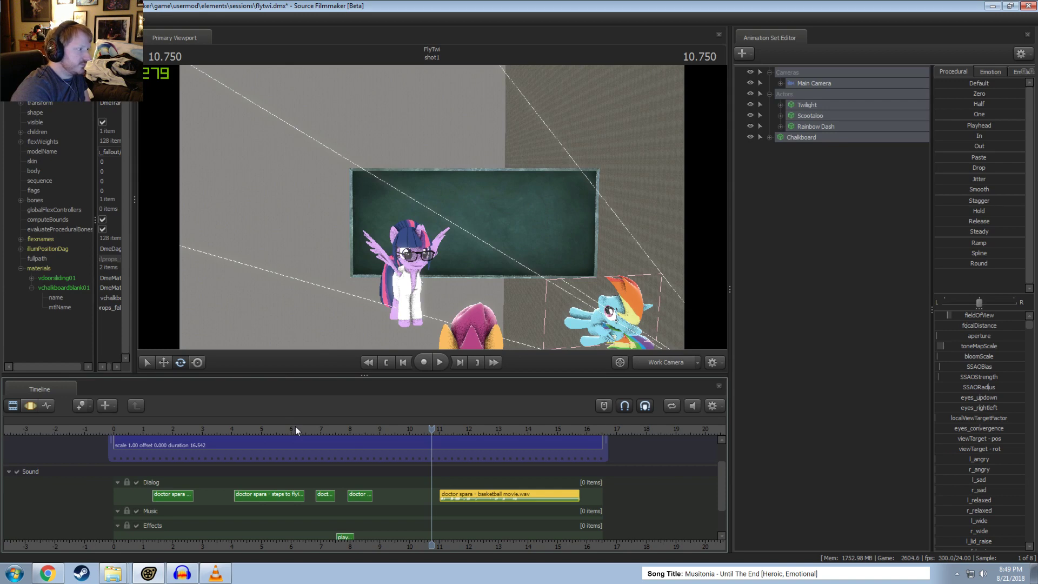
left_click(442, 429)
Step: Replay the section up to about 8.8 seconds through the Main Camera, including from about 2 seconds, to check its pacing
left_click_drag(442, 429, 277, 440)
key("space")
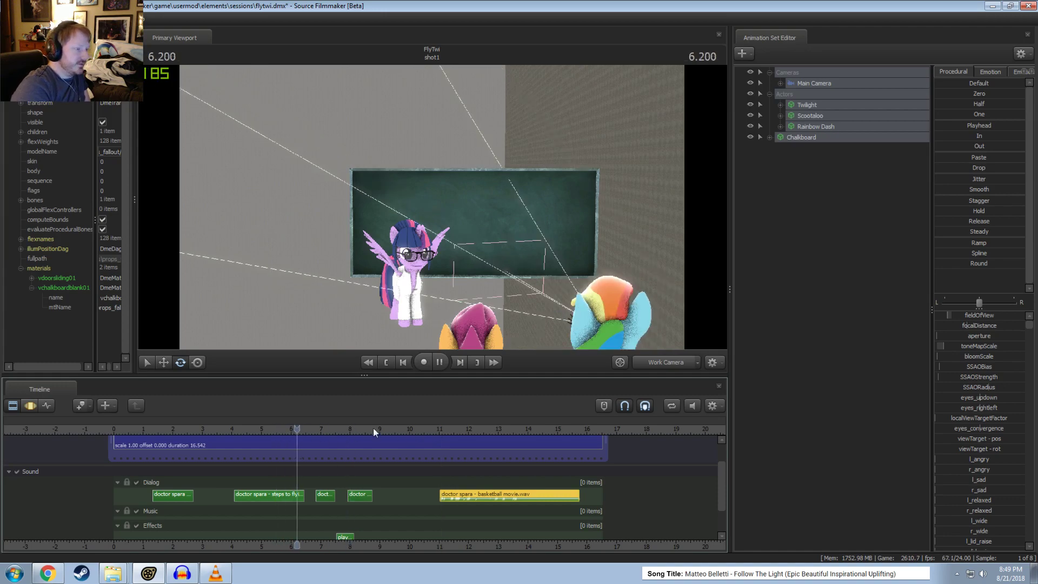
left_click(670, 359)
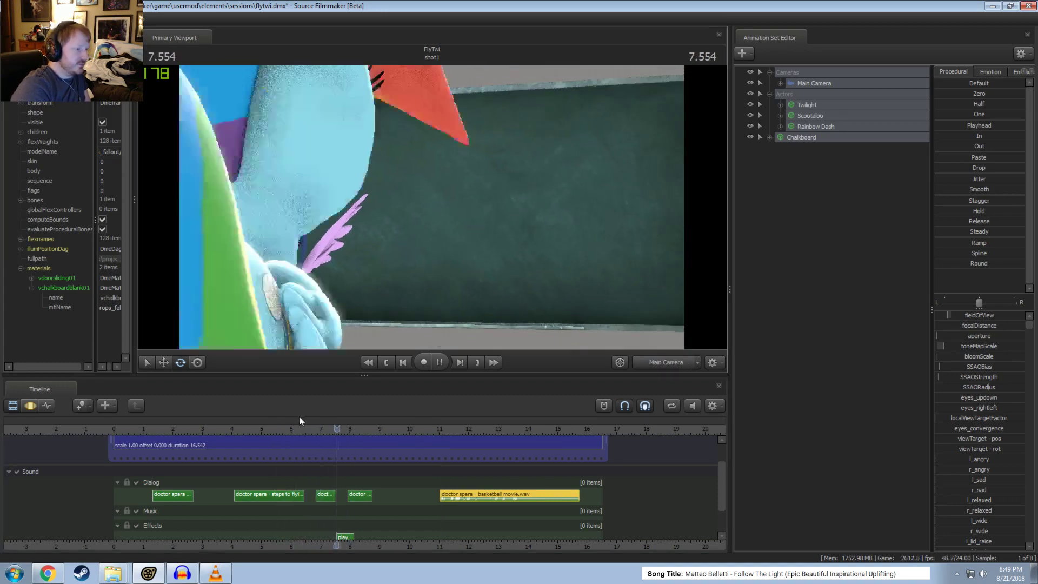
key("space")
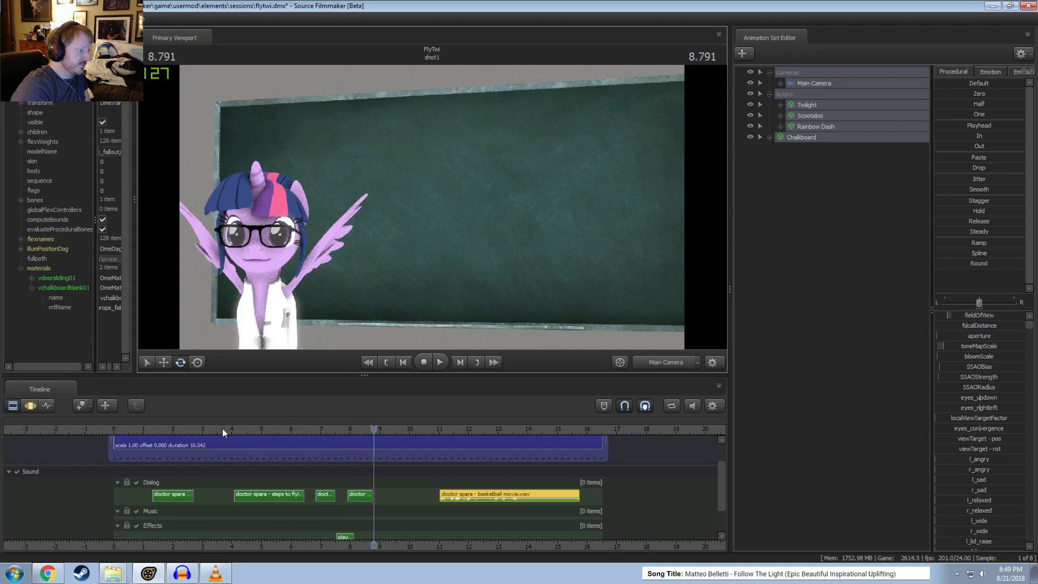
left_click(171, 429)
key("space")
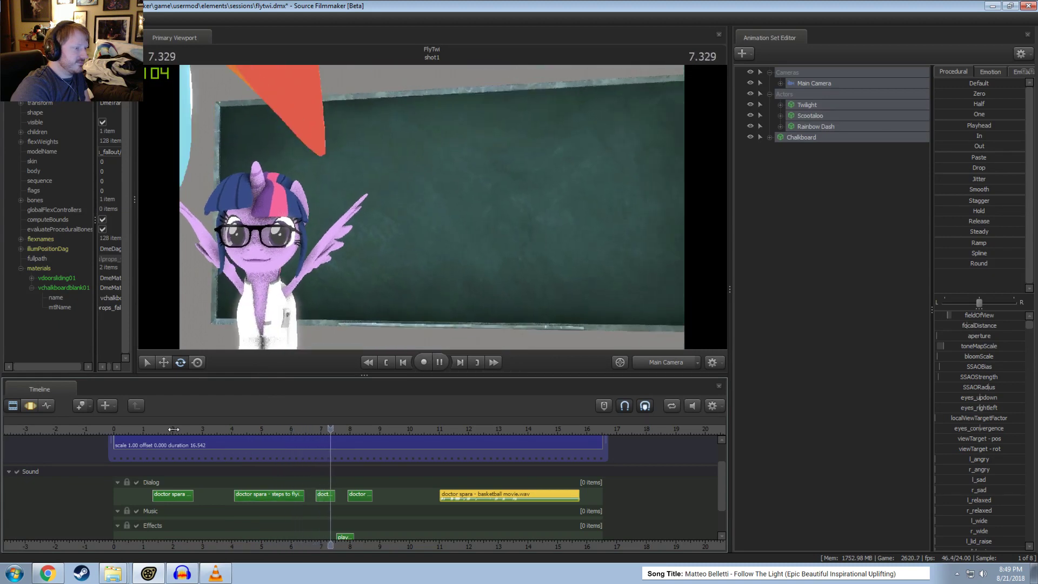
key("space")
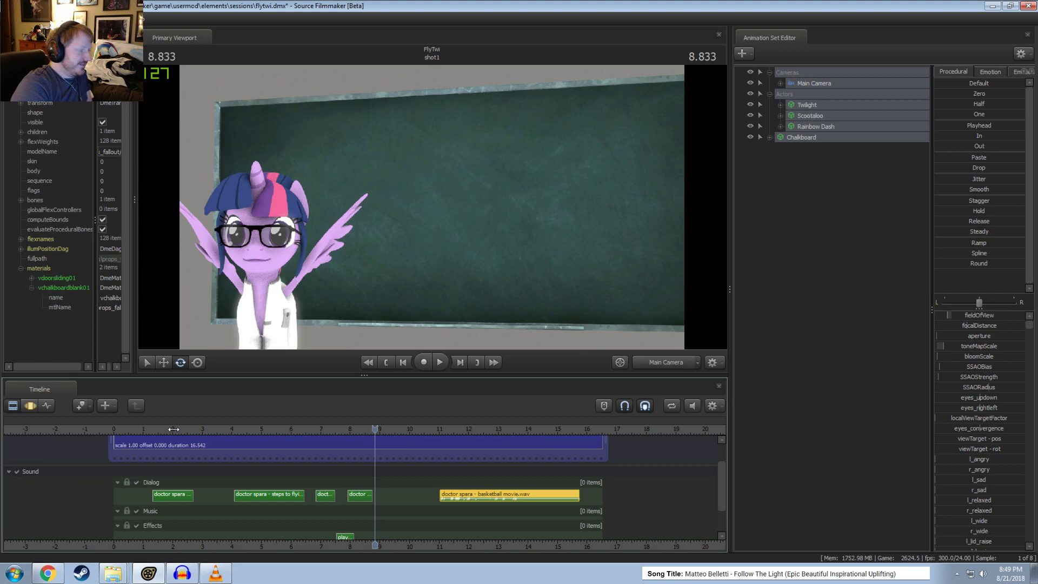
Step: Play the basketball dialog through the Main Camera from about 11 seconds to the end of the clip
left_click(443, 429)
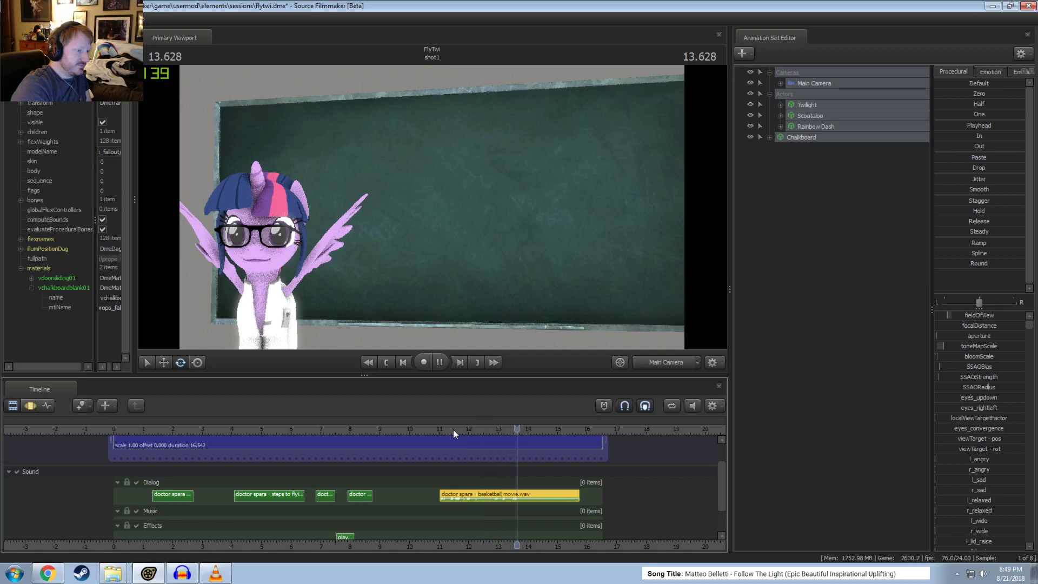
left_click(453, 430)
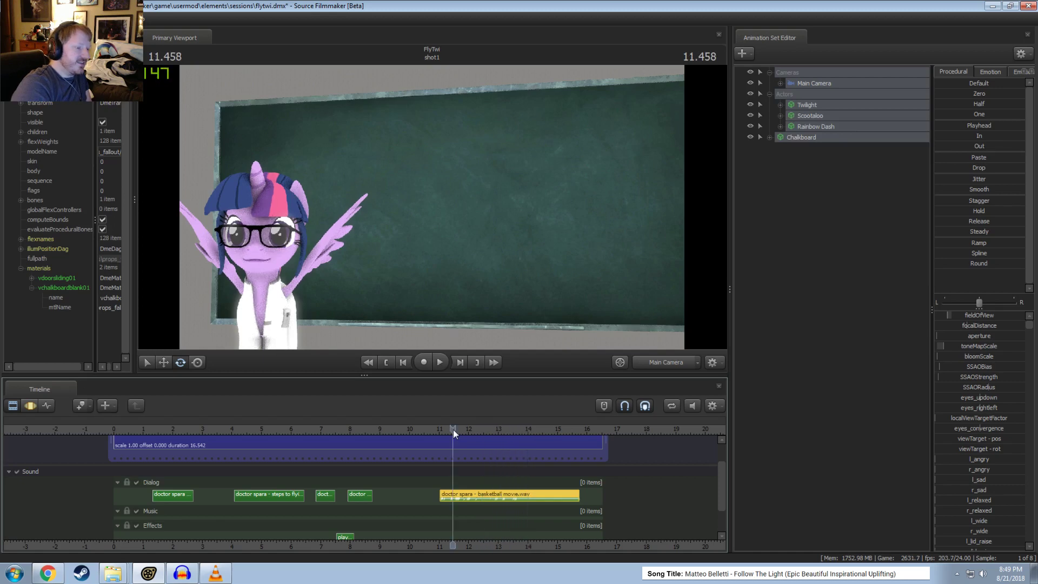
left_click(547, 425)
key("space")
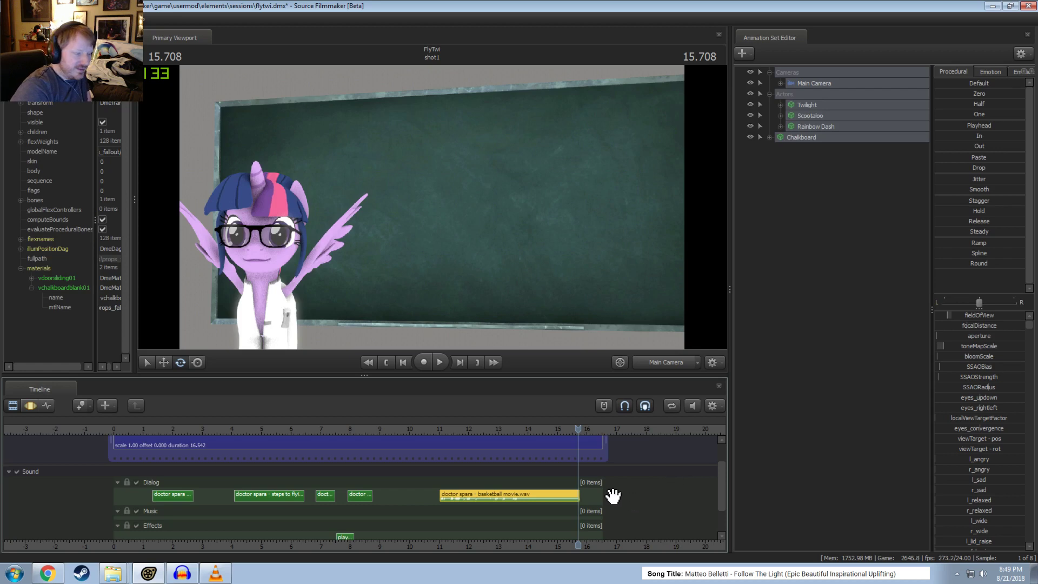
Step: Replay and scrub the stretch from about 6.5 to 9 seconds to review Rainbow Dash's exit with the short dialog clips
left_click_drag(384, 431, 373, 431)
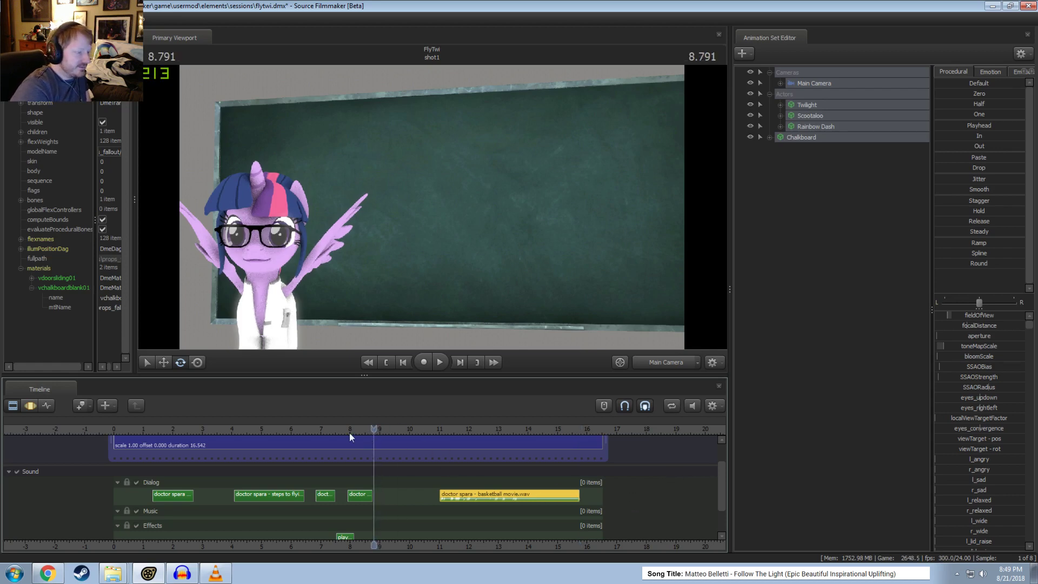
left_click(329, 432)
key("space")
key("space")
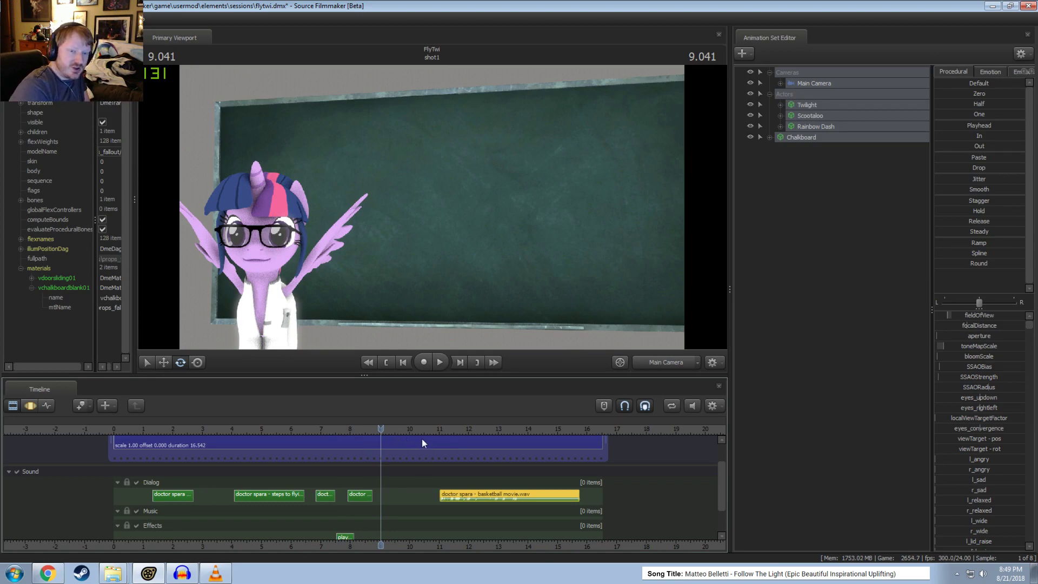
left_click(304, 429)
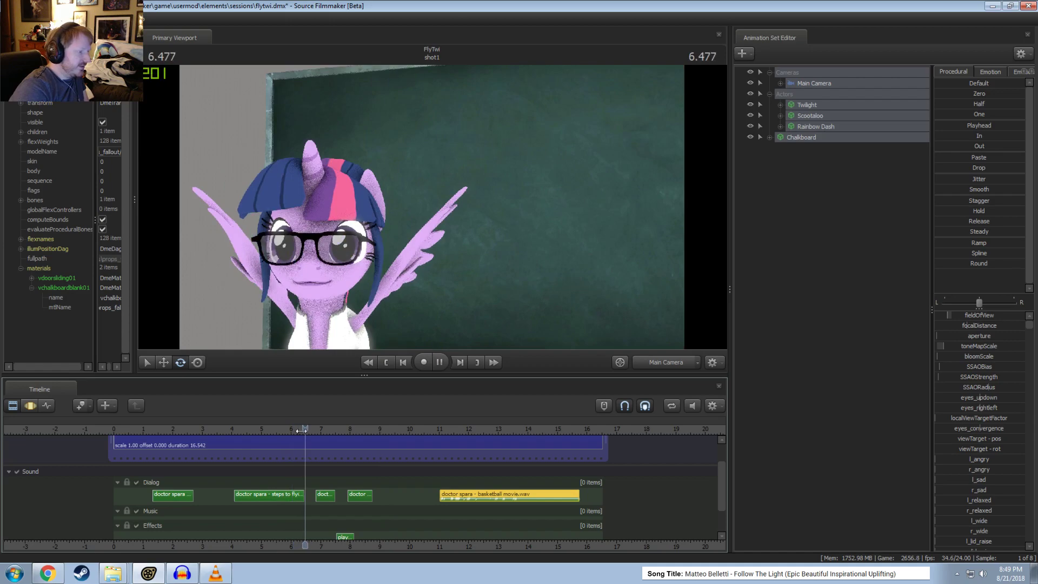
key("space")
mouse_move(324, 429)
left_mouse_down()
mouse_move(339, 429)
mouse_move(328, 433)
mouse_move(339, 439)
left_mouse_up()
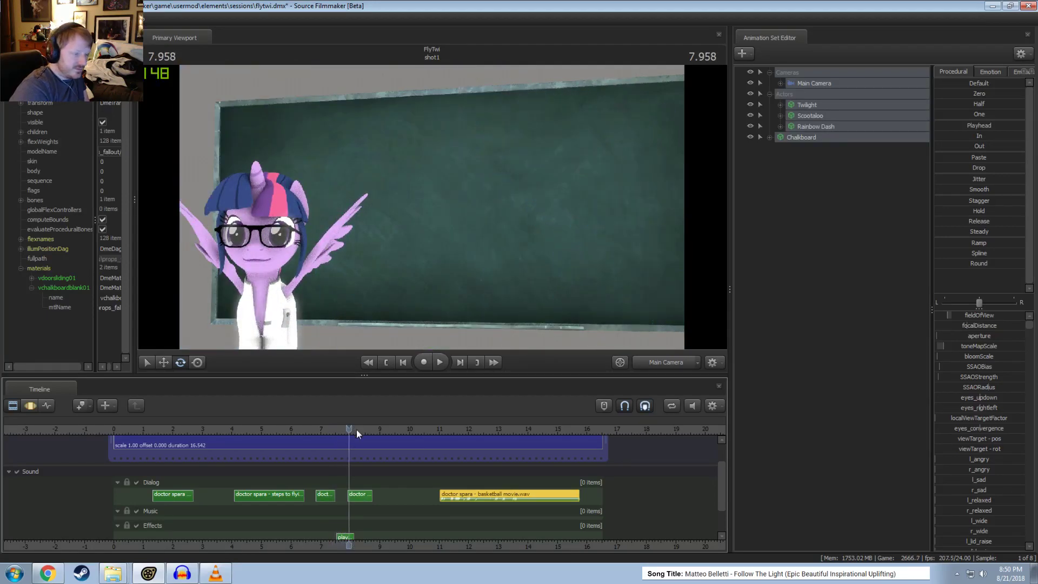
left_click(446, 429)
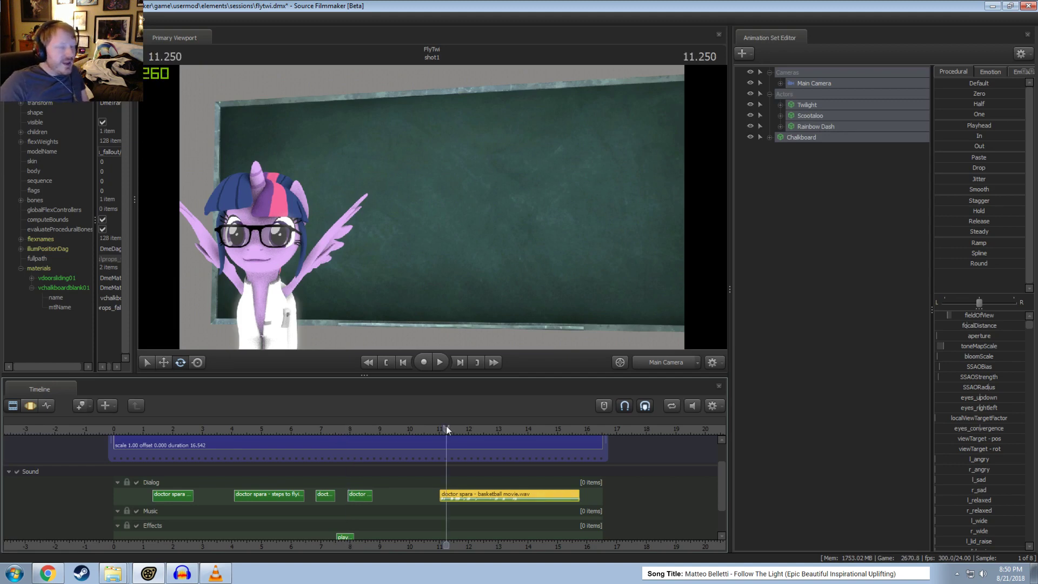
left_click_drag(369, 429, 340, 428)
key("space")
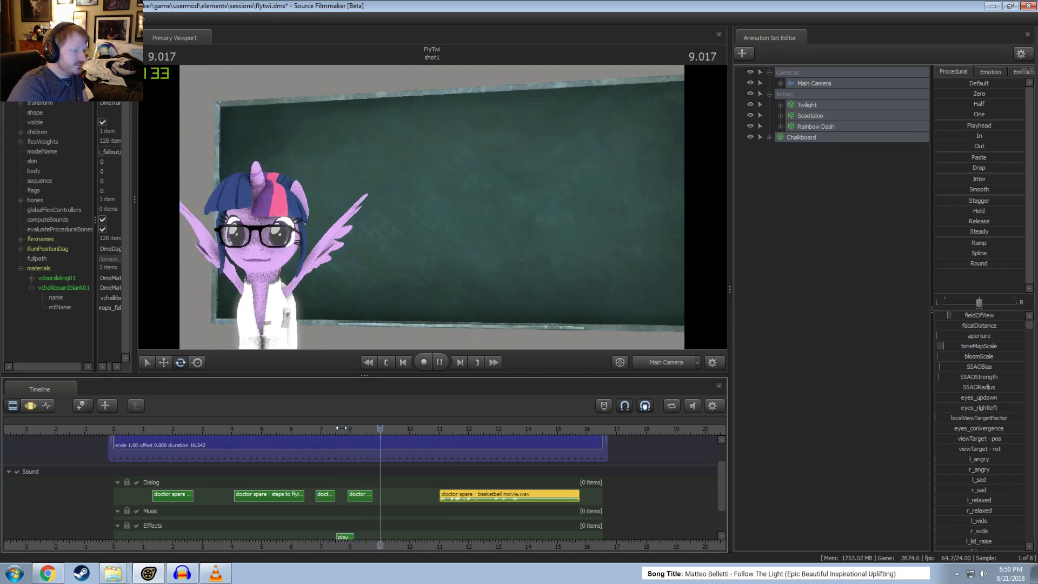
key("space")
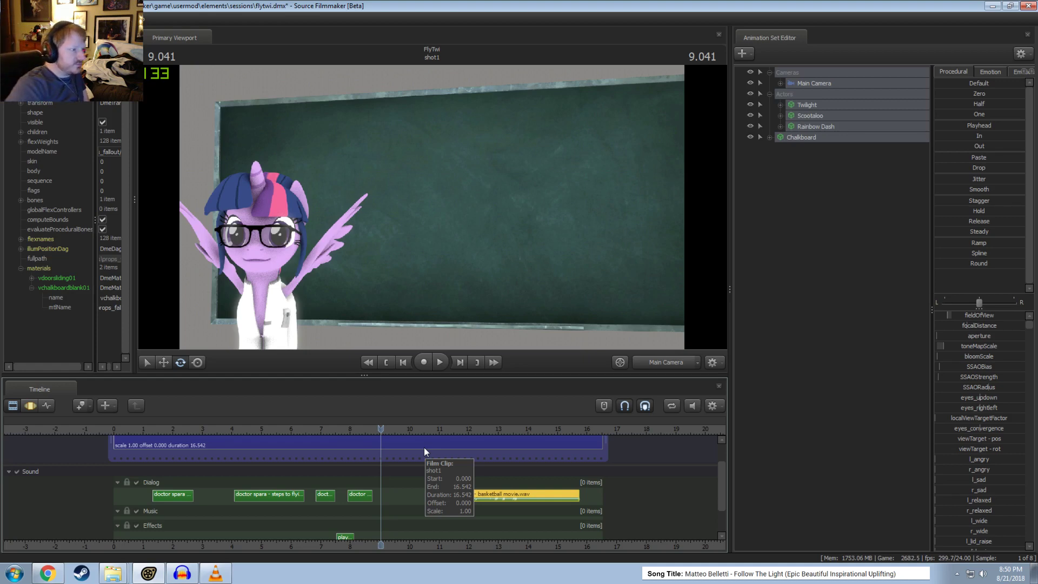
Step: Inspect the staging at about 9 seconds from several Work Camera angles and return to the Main Camera view
left_click(648, 361)
mouse_move(431, 207)
left_mouse_down()
mouse_move(385, 212)
mouse_move(433, 211)
left_mouse_up()
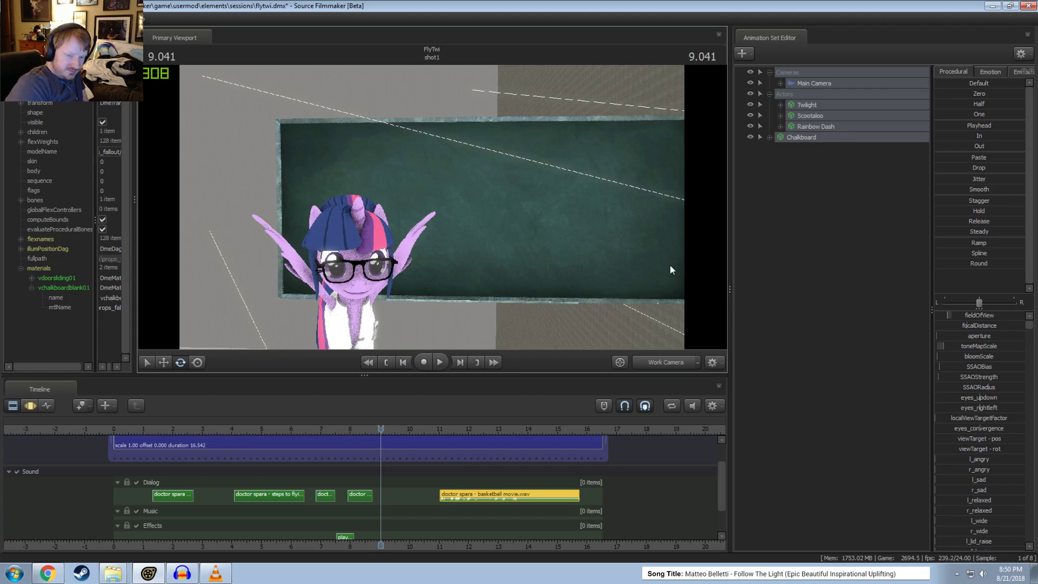
left_click_drag(662, 268, 484, 243)
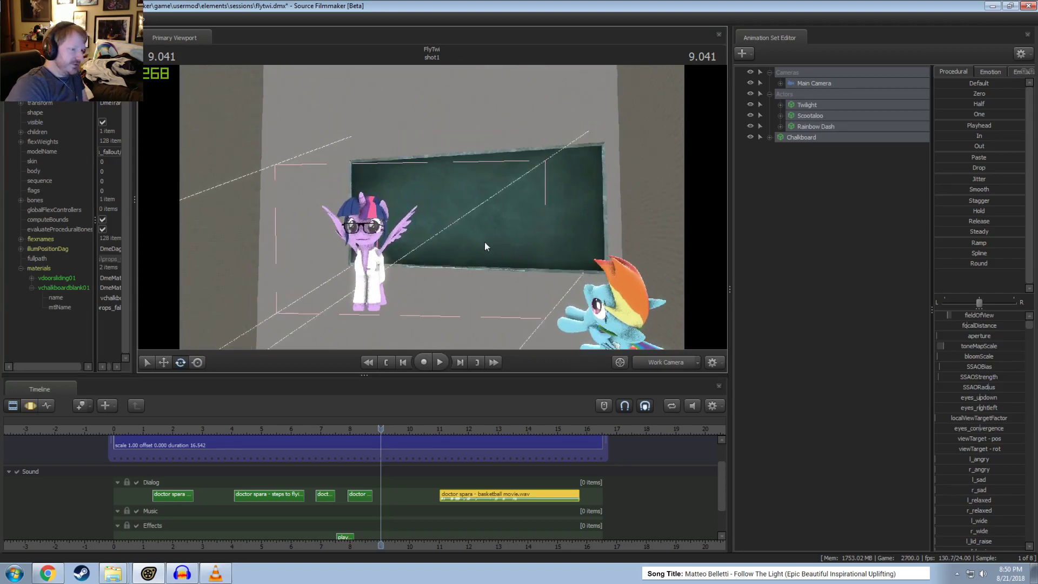
left_click(673, 355)
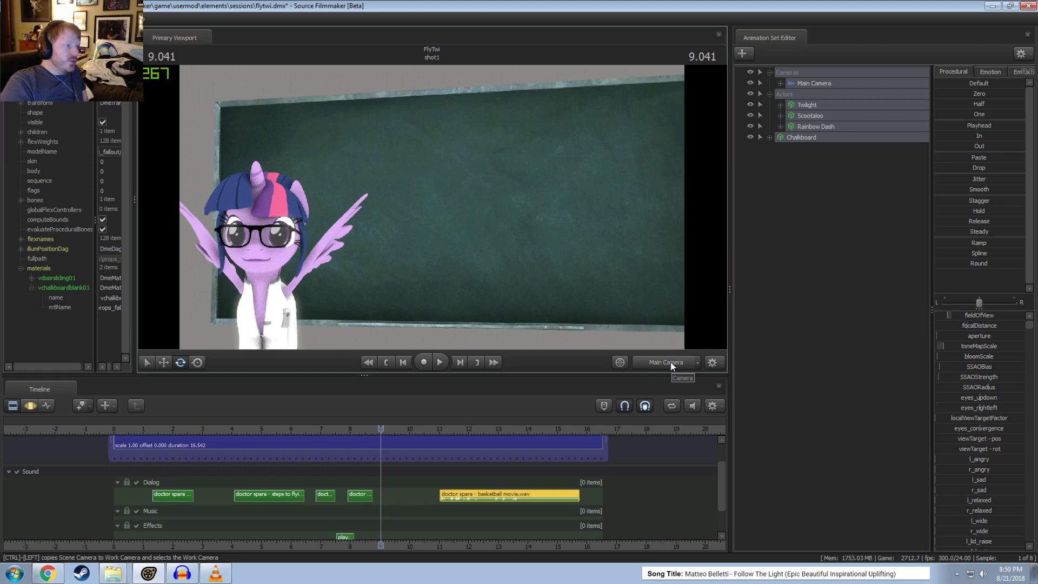
Step: Examine the gap between about 8.8 and 11 seconds and play the opening of the basketball dialog
left_click_drag(366, 428, 375, 429)
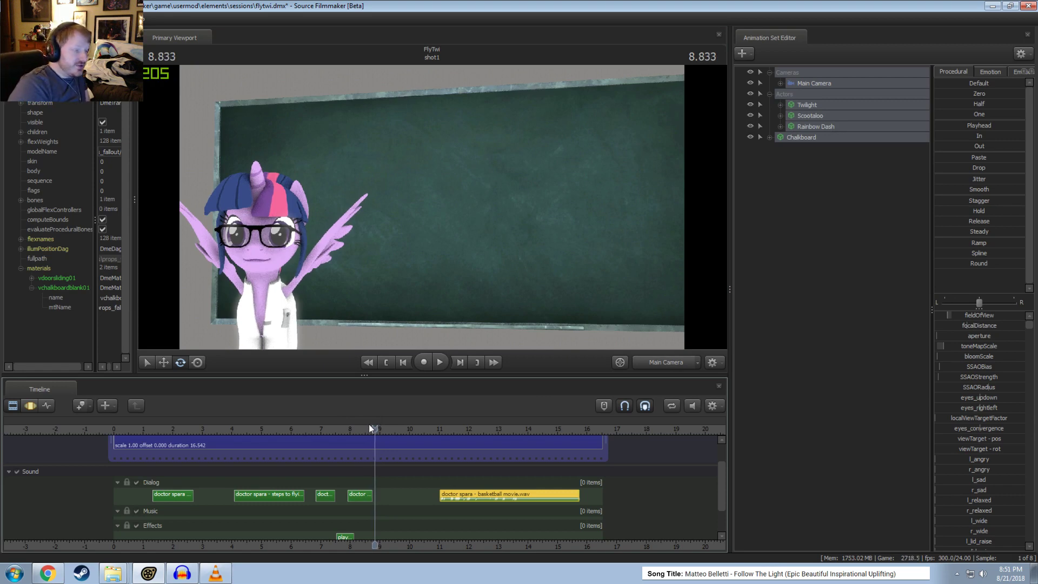
left_click_drag(375, 428, 591, 439)
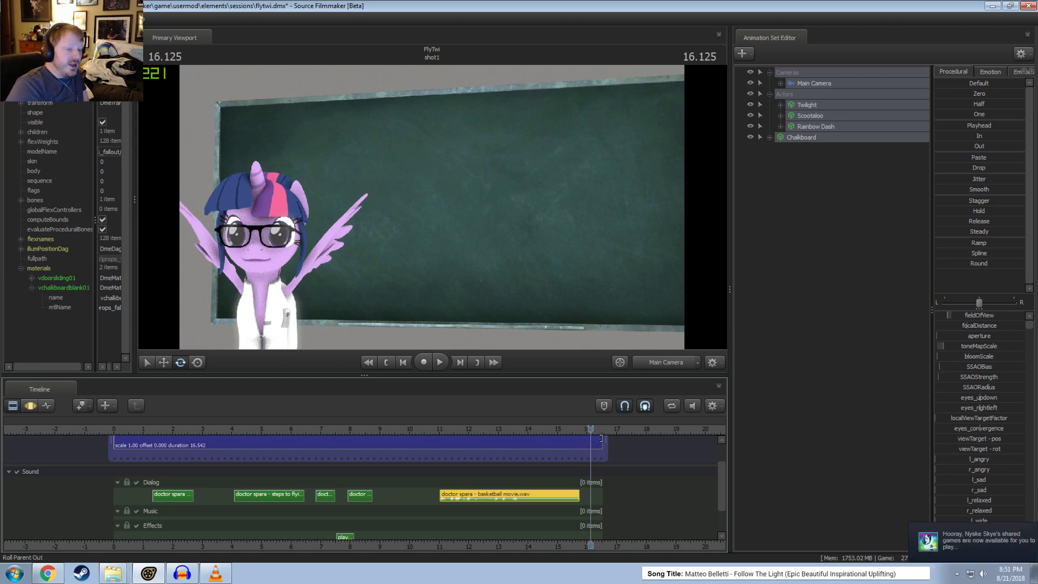
left_click(452, 428)
key("space")
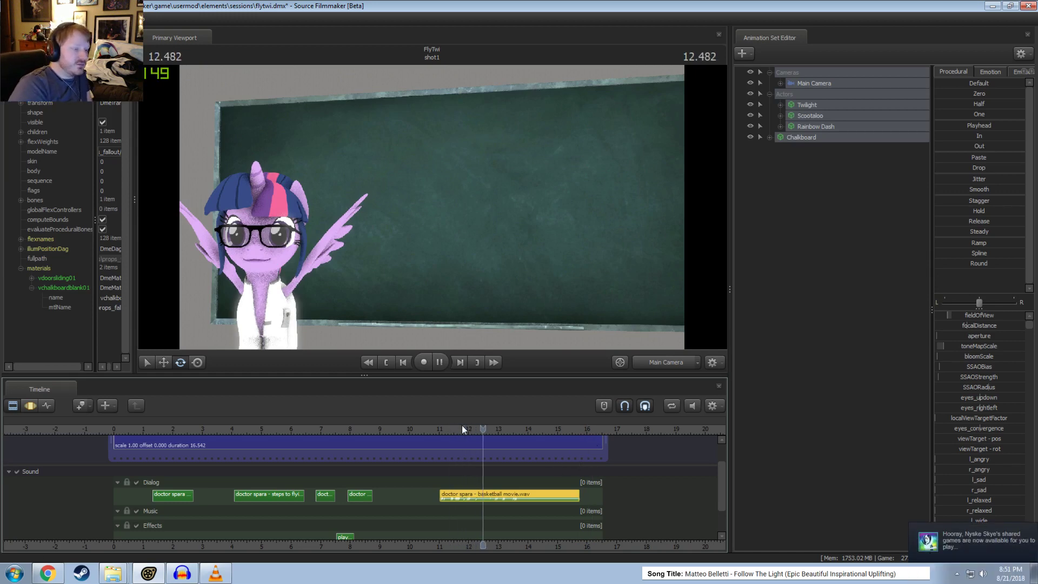
key("space")
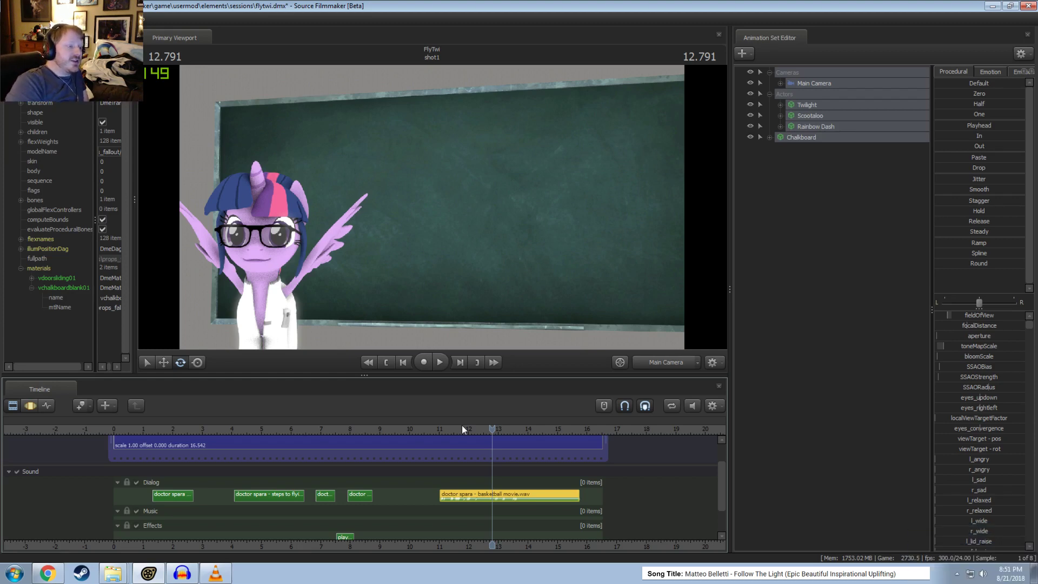
mouse_move(401, 426)
left_mouse_down()
mouse_move(382, 426)
mouse_move(401, 423)
left_mouse_up()
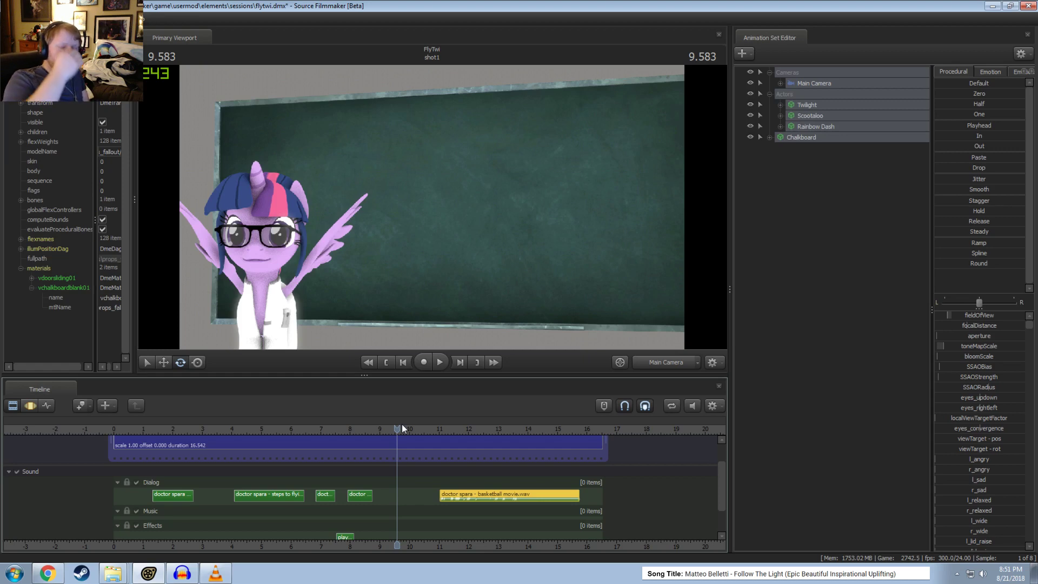
left_click_drag(402, 426, 428, 429)
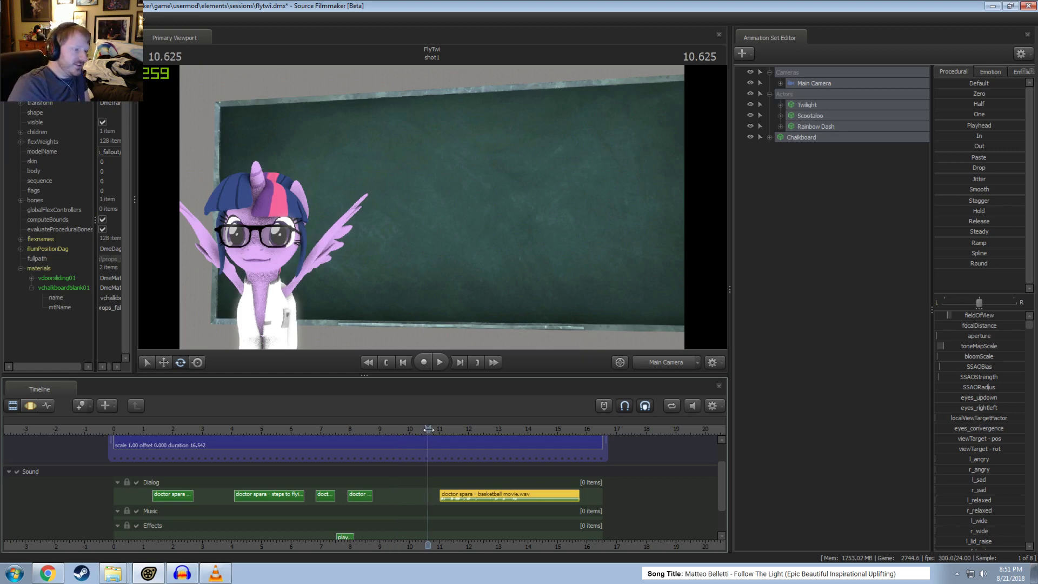
Step: Replay the basketball dialog through the Main Camera from about 11 seconds to the end of the clip
left_click(445, 435)
key("space")
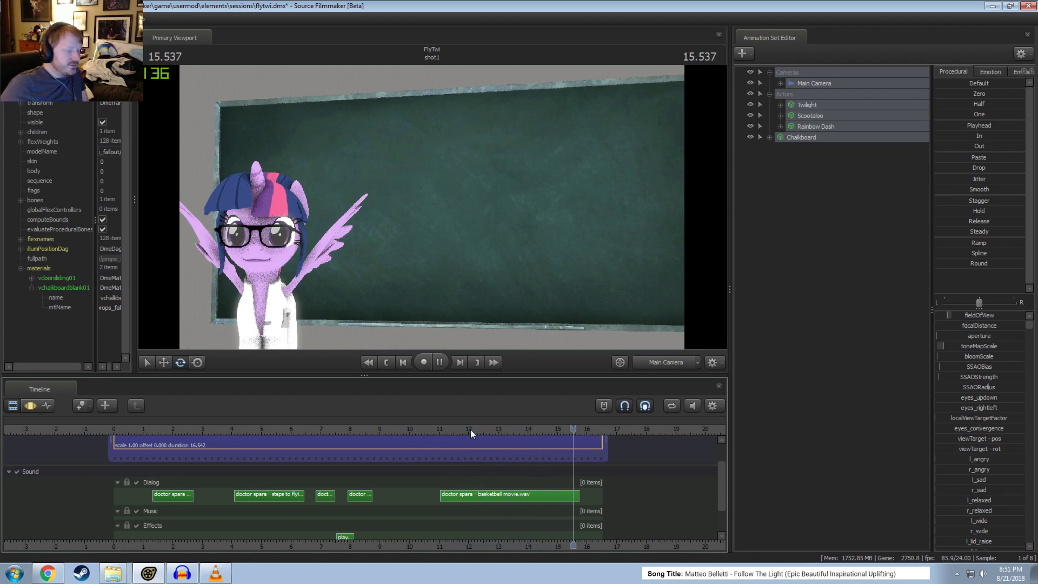
key("space")
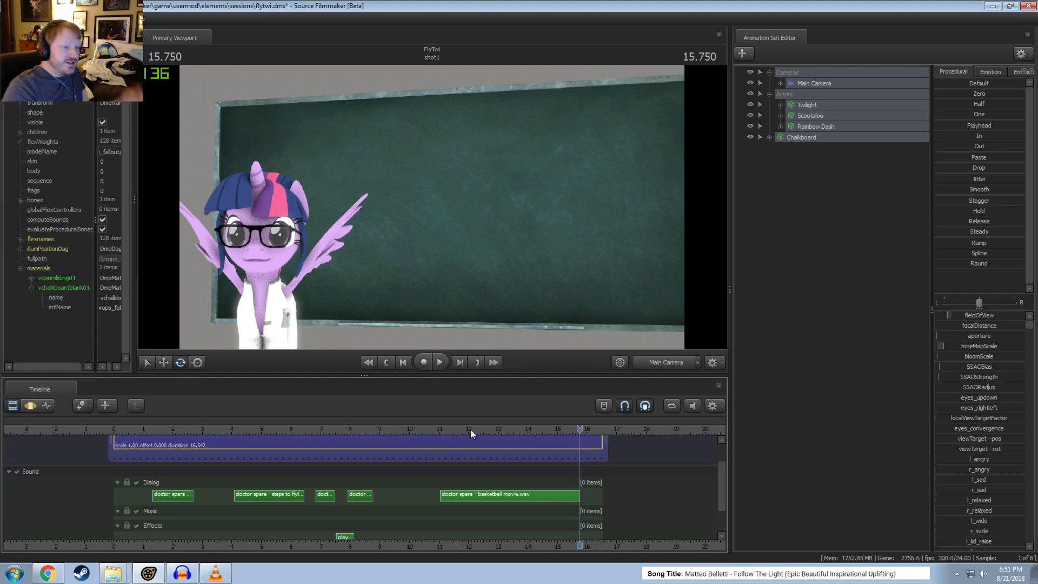
Step: Inspect the staging from several Work Camera angles and move the playhead back to about 9.8 seconds
left_click(664, 361)
key("s")
left_click_drag(470, 283, 455, 199)
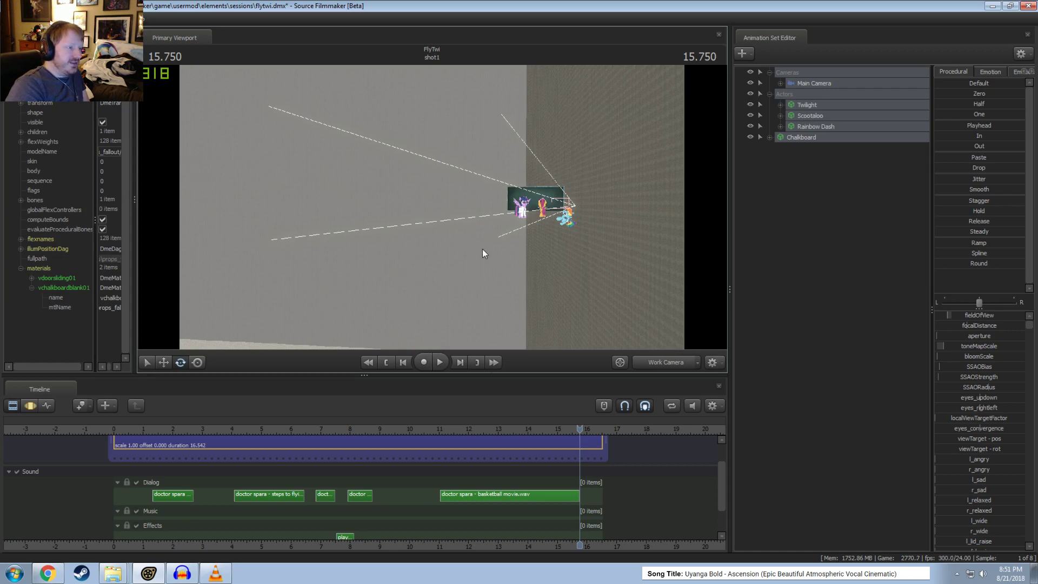
left_click_drag(494, 238, 432, 211)
key("w")
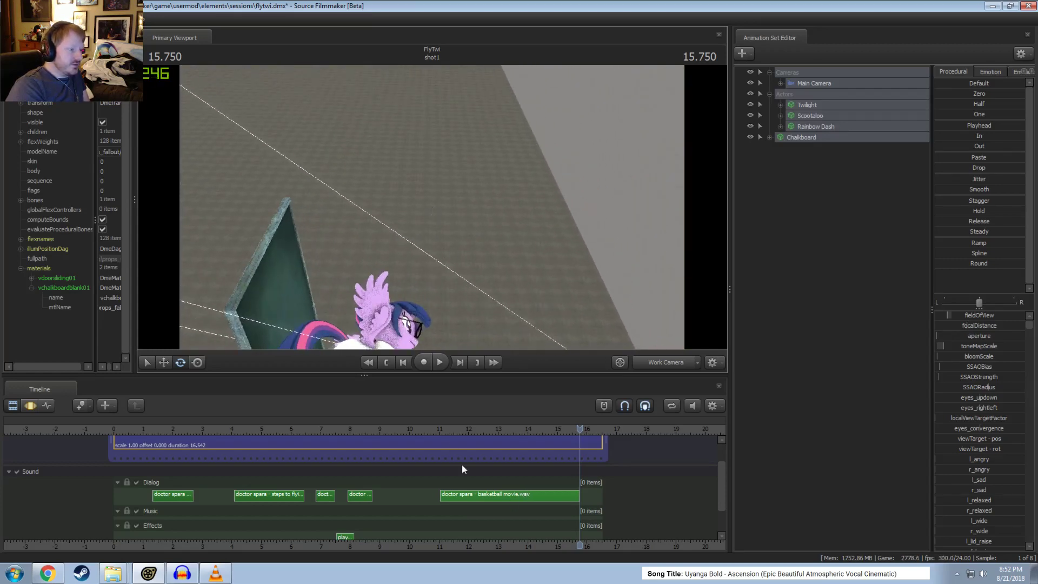
left_click(424, 426)
left_click(410, 431)
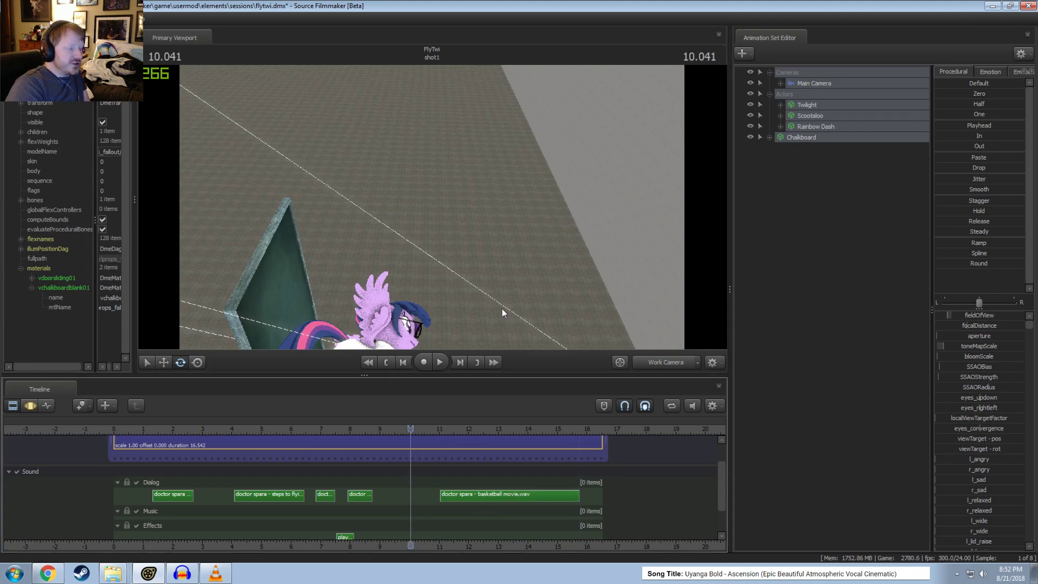
mouse_move(403, 429)
left_mouse_down()
mouse_move(382, 429)
mouse_move(403, 430)
left_mouse_up()
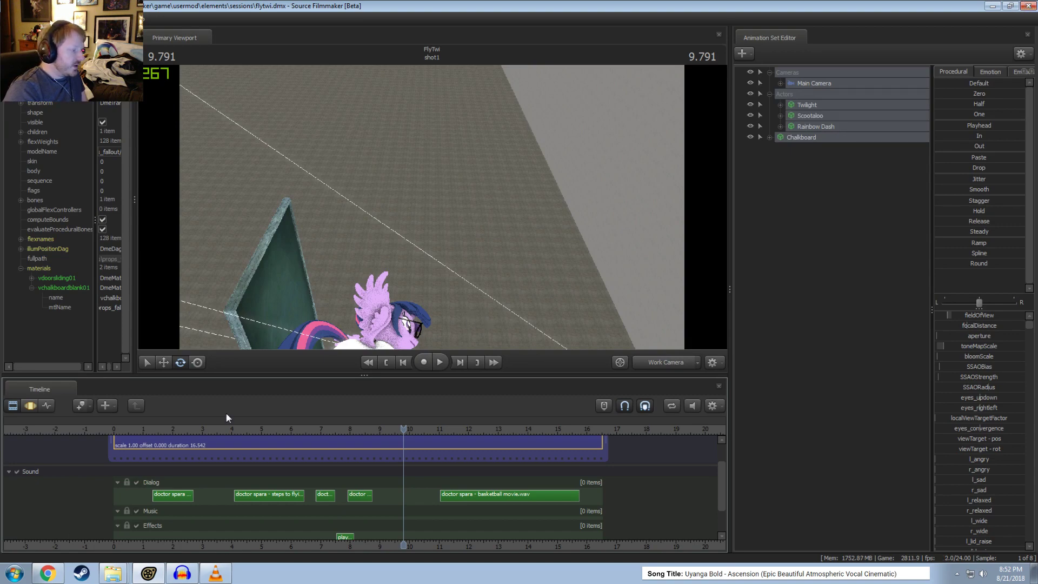
Step: Close the Audacity recording, the Chalk Brush, Photoshop Files and props_fallout folder windows, and VLC media player
left_click(181, 573)
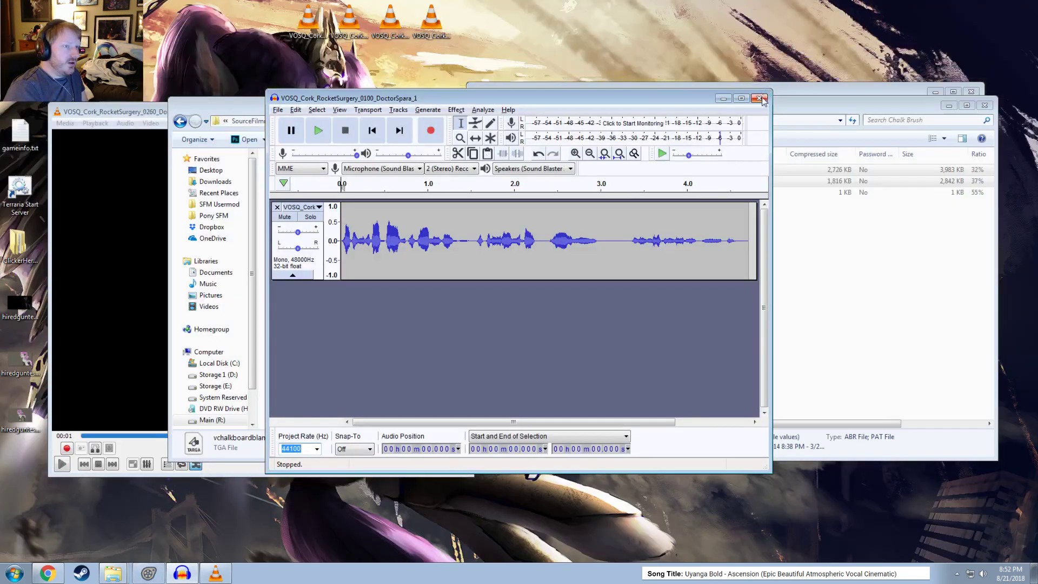
left_click(762, 99)
left_click(570, 290)
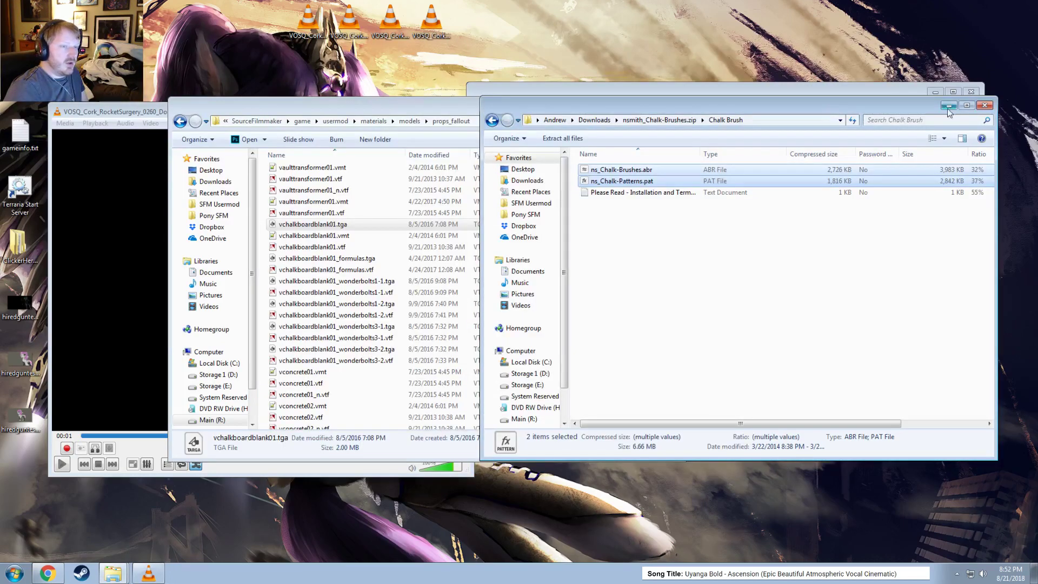
left_click(984, 105)
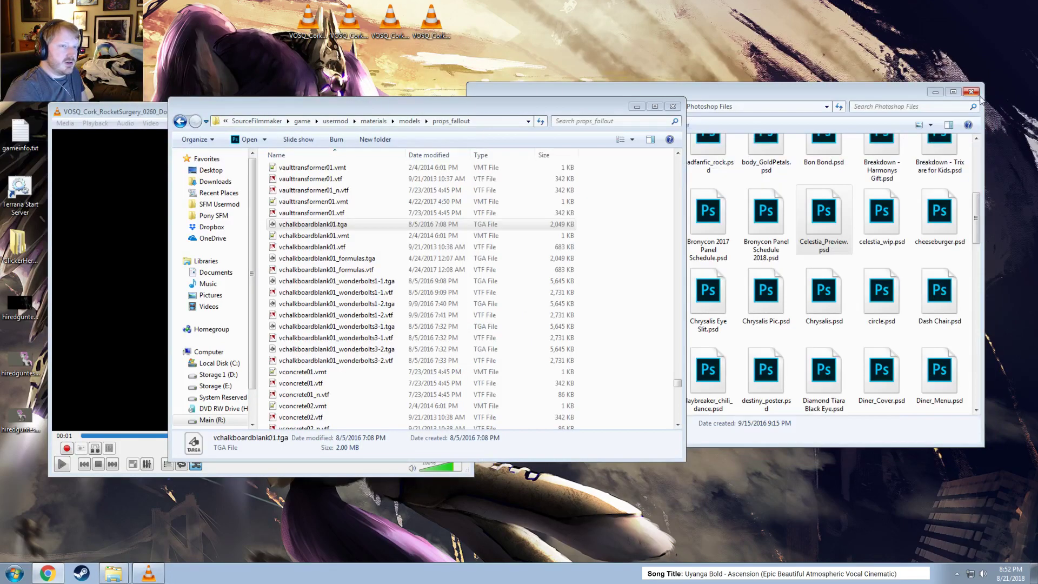
left_click(973, 92)
left_click(672, 106)
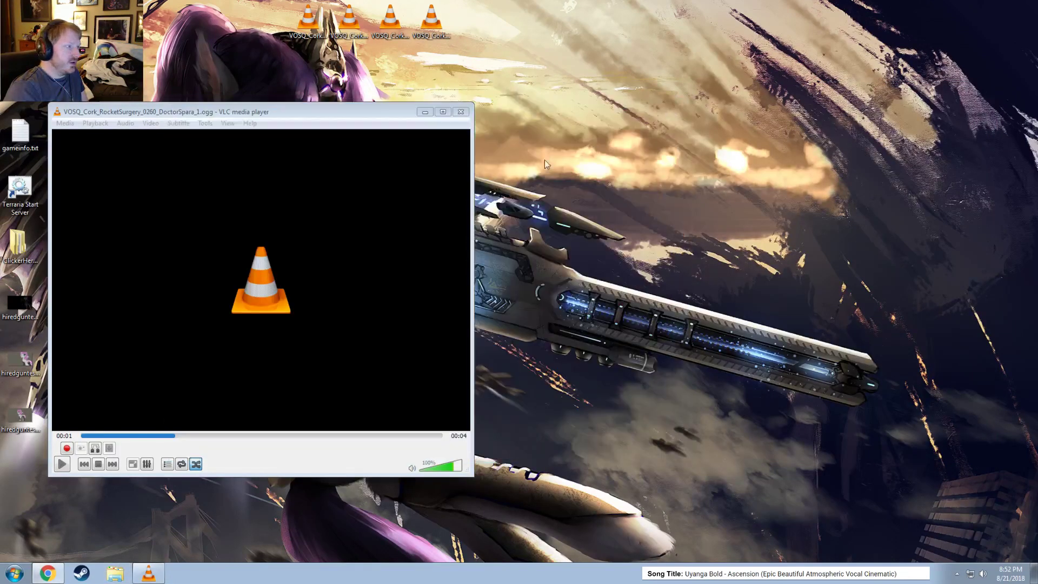
left_click(459, 112)
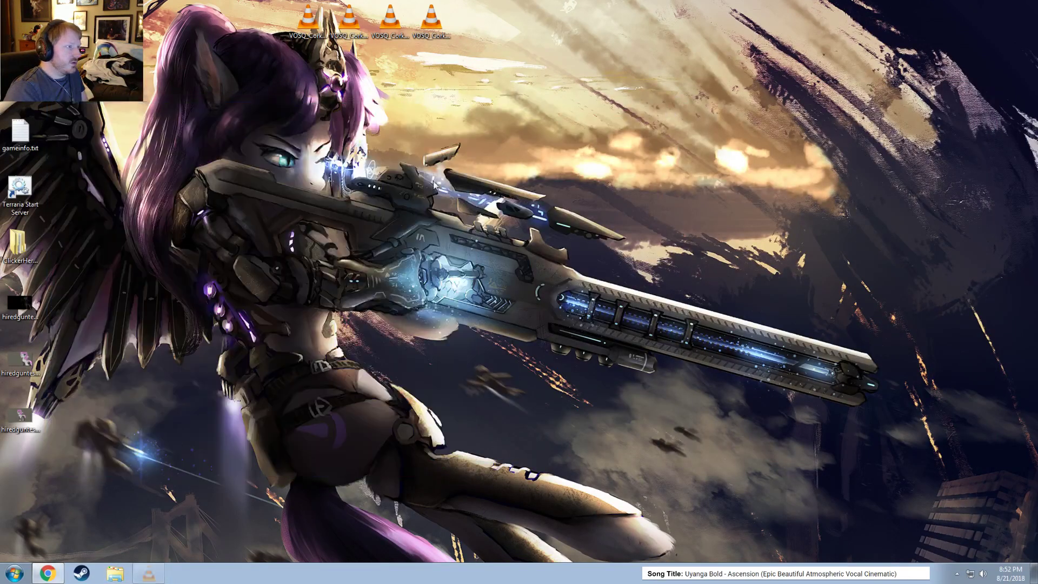
Step: Switch to Chrome, close the Free Chalk Brushes page and the first artwork page, and minimize the browser
left_click(48, 574)
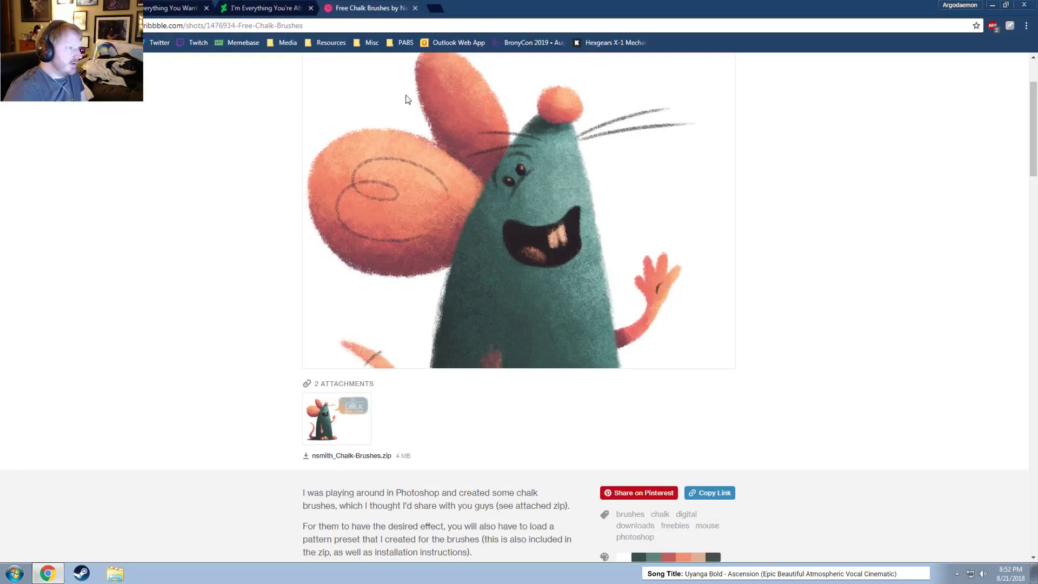
left_click(415, 9)
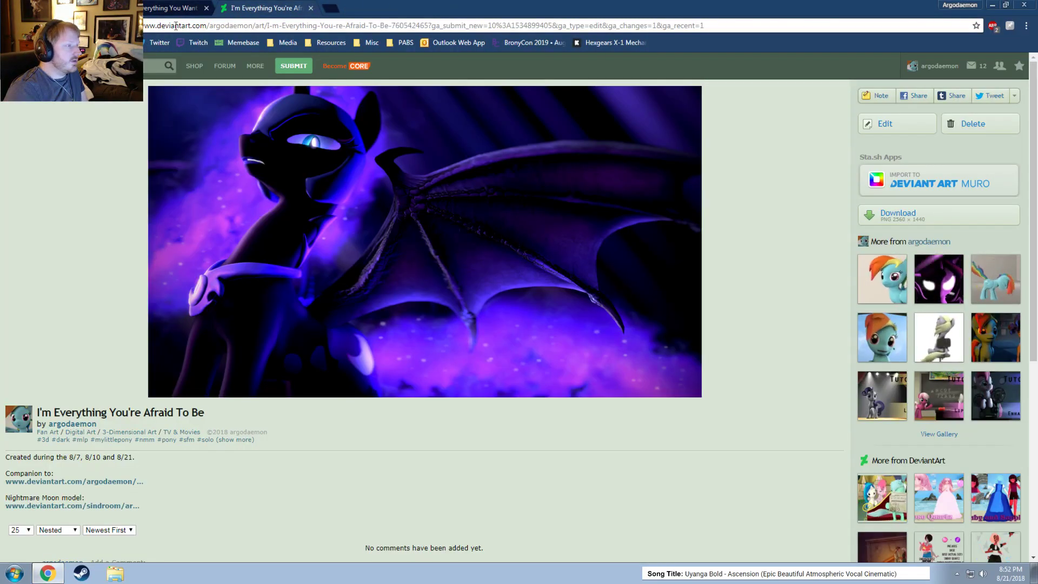
left_click(206, 8)
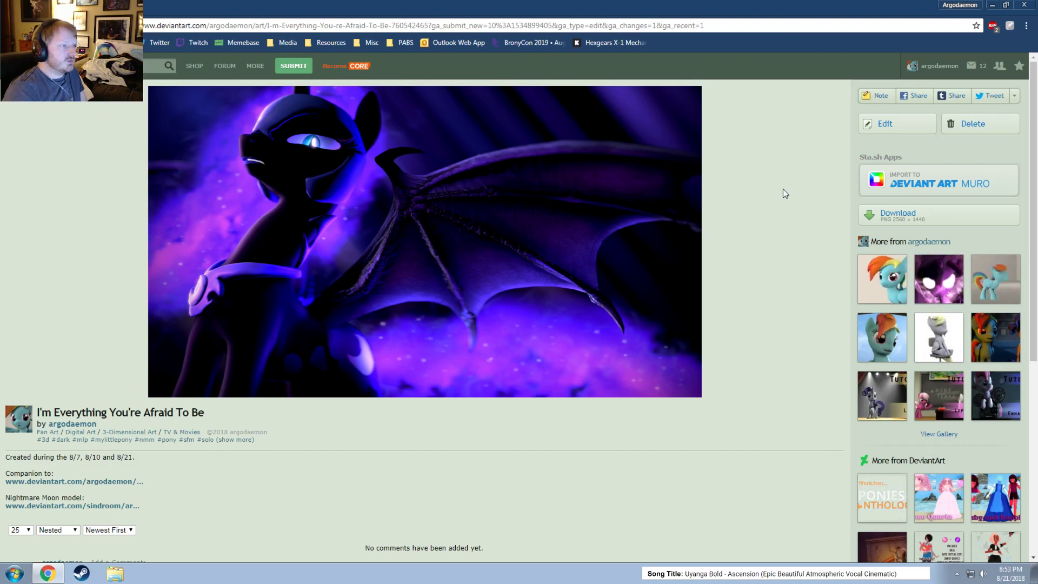
left_click(992, 4)
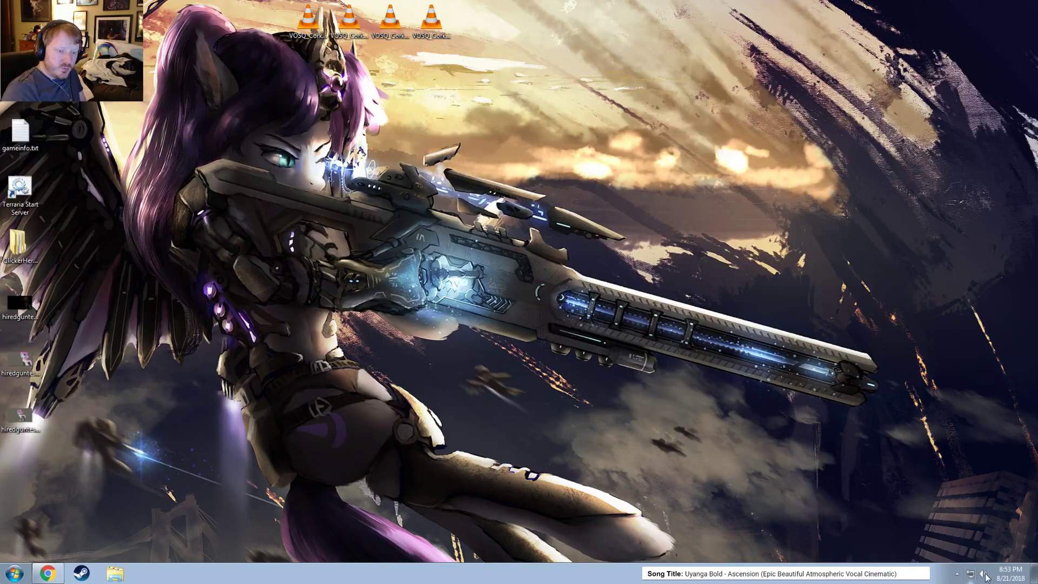
Step: Look through the Windows calendar for August, September and October 2018, and close it
right_click(1007, 579)
left_click(1009, 579)
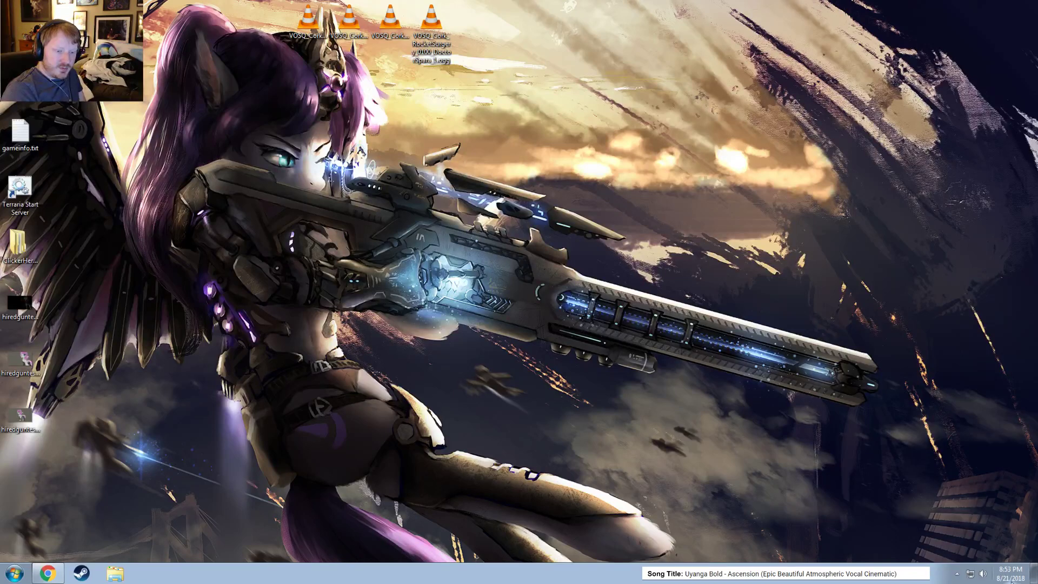
left_click(1011, 580)
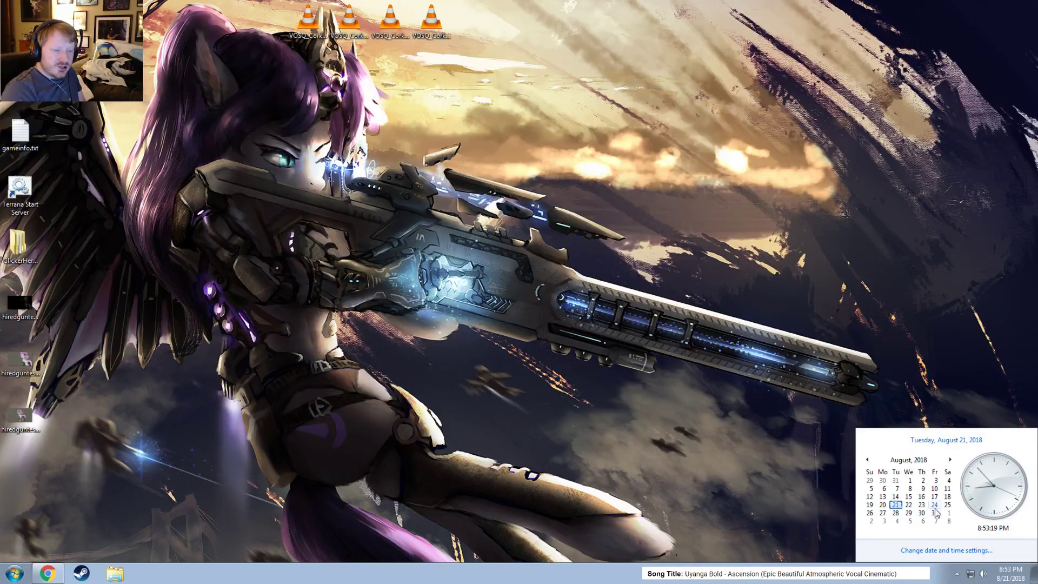
left_click(949, 459)
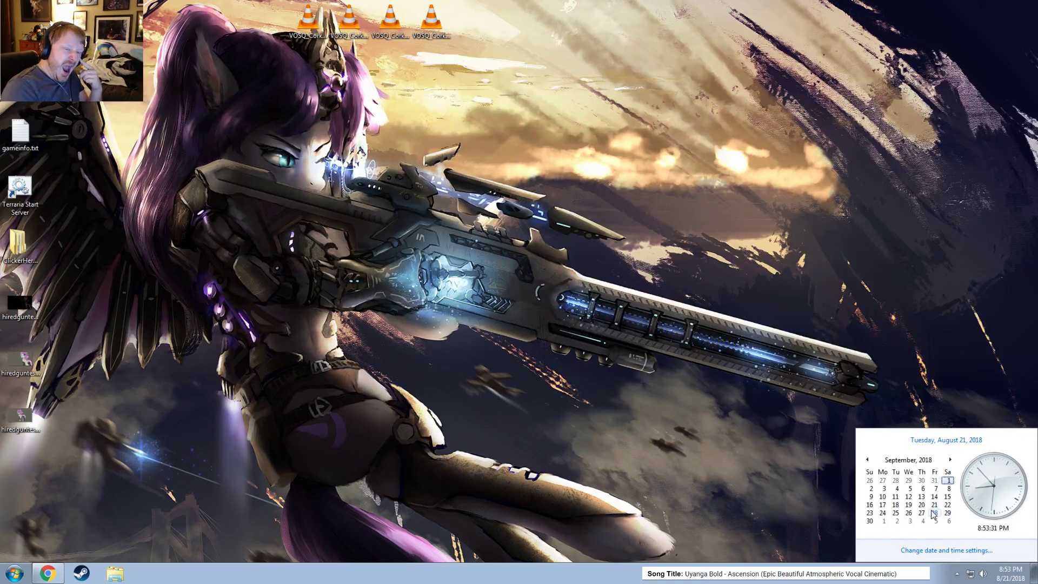
left_click(950, 459)
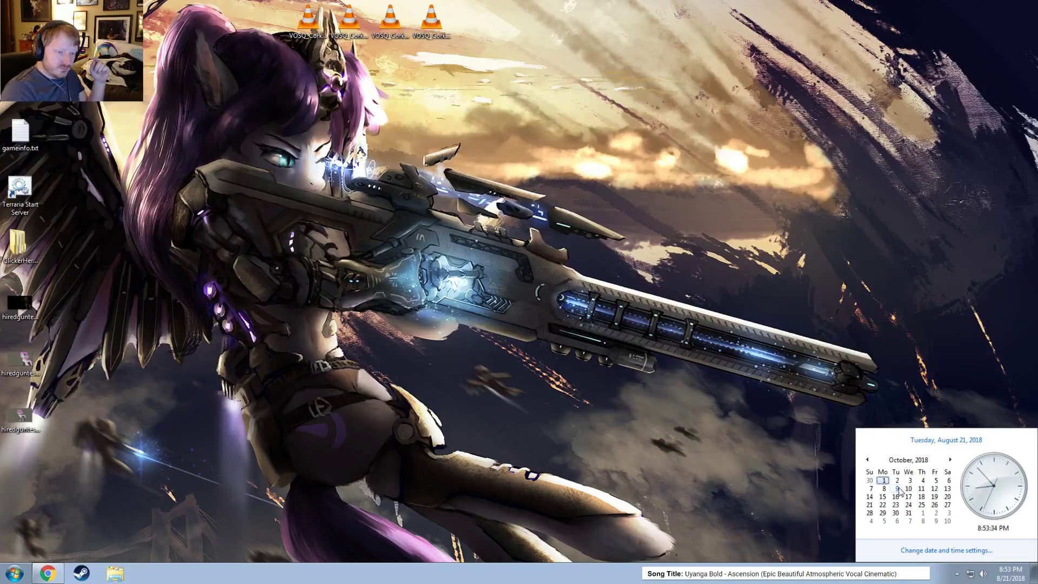
left_click(739, 216)
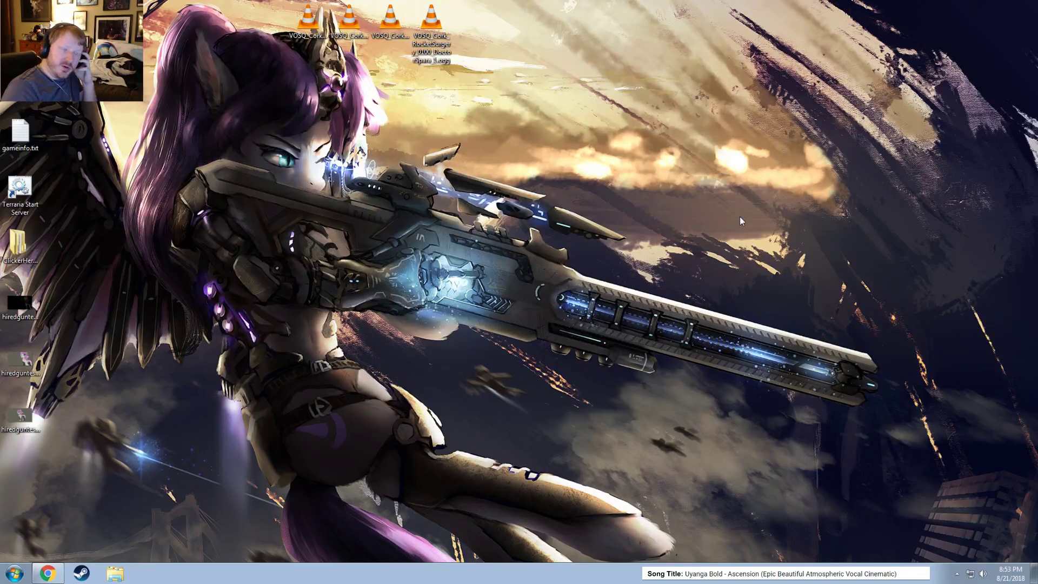